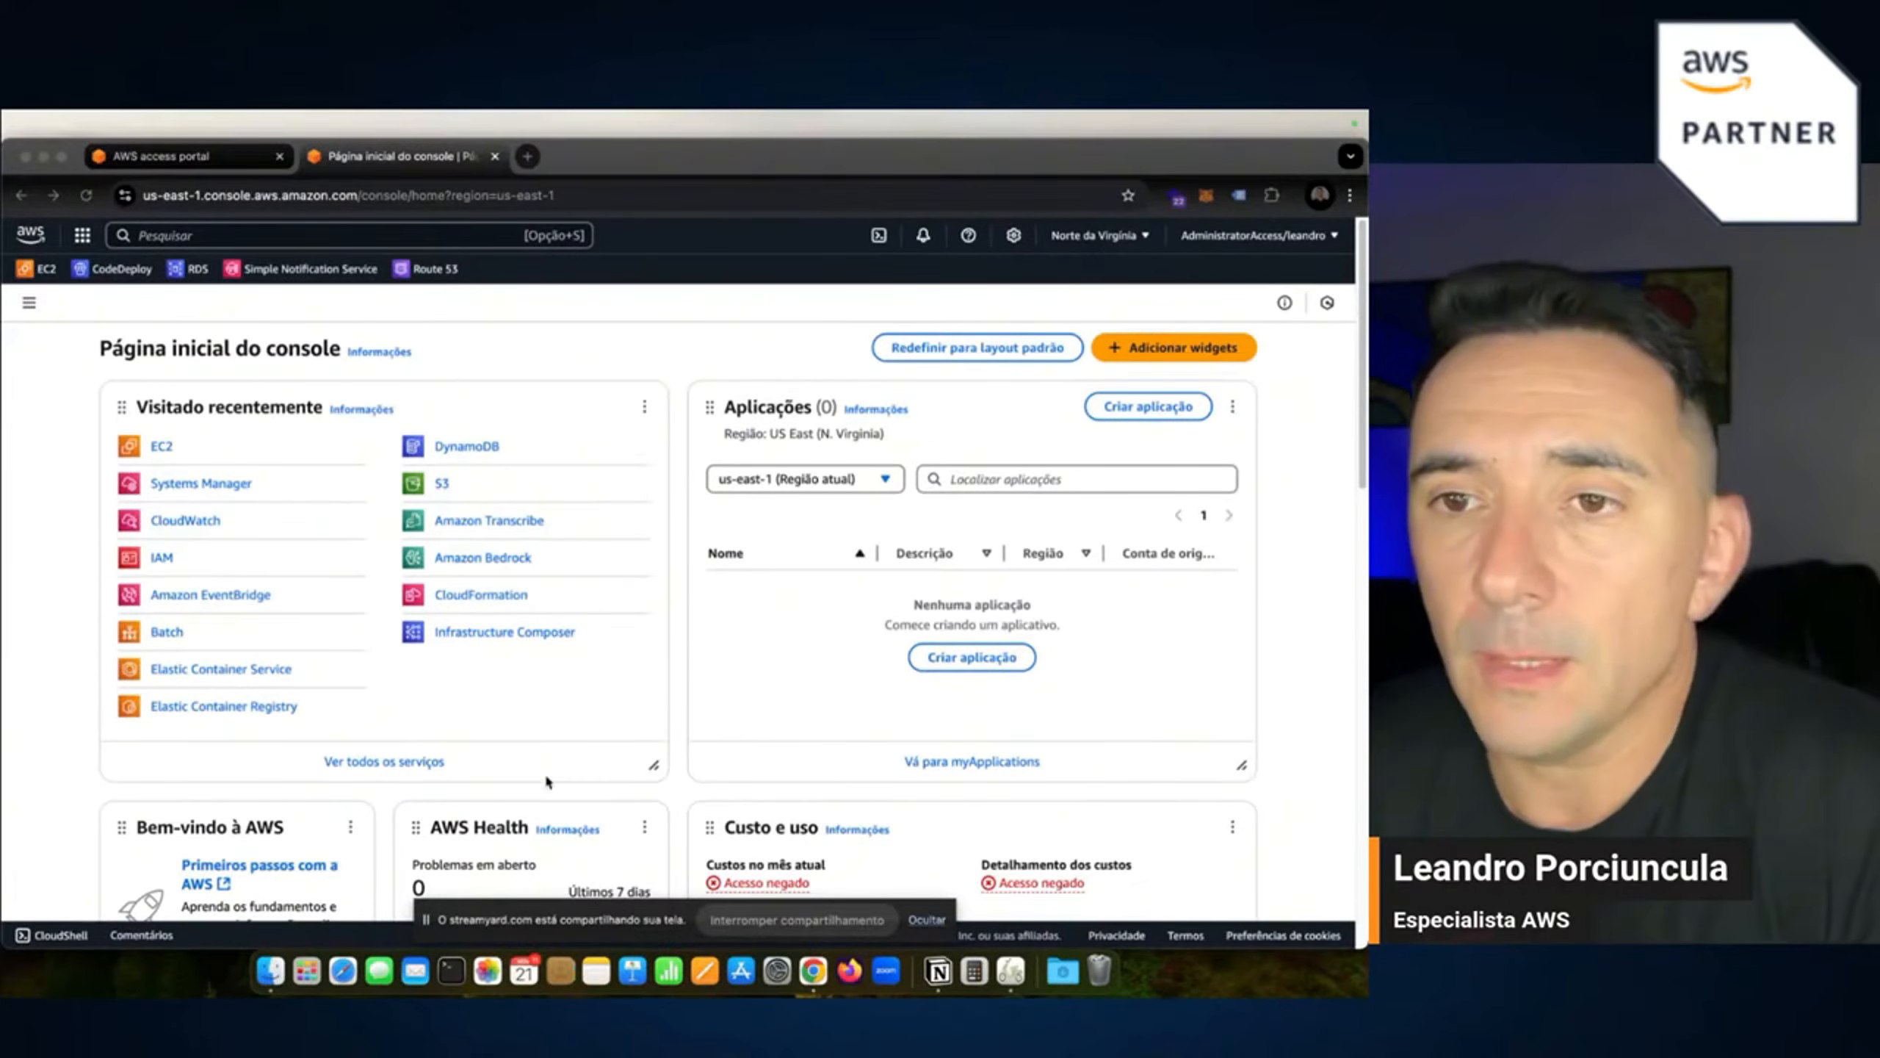
Zoom the console home page in two steps and open CloudWatch in a new tab.
{"action": "left_click", "coordinate": [1350, 195]}
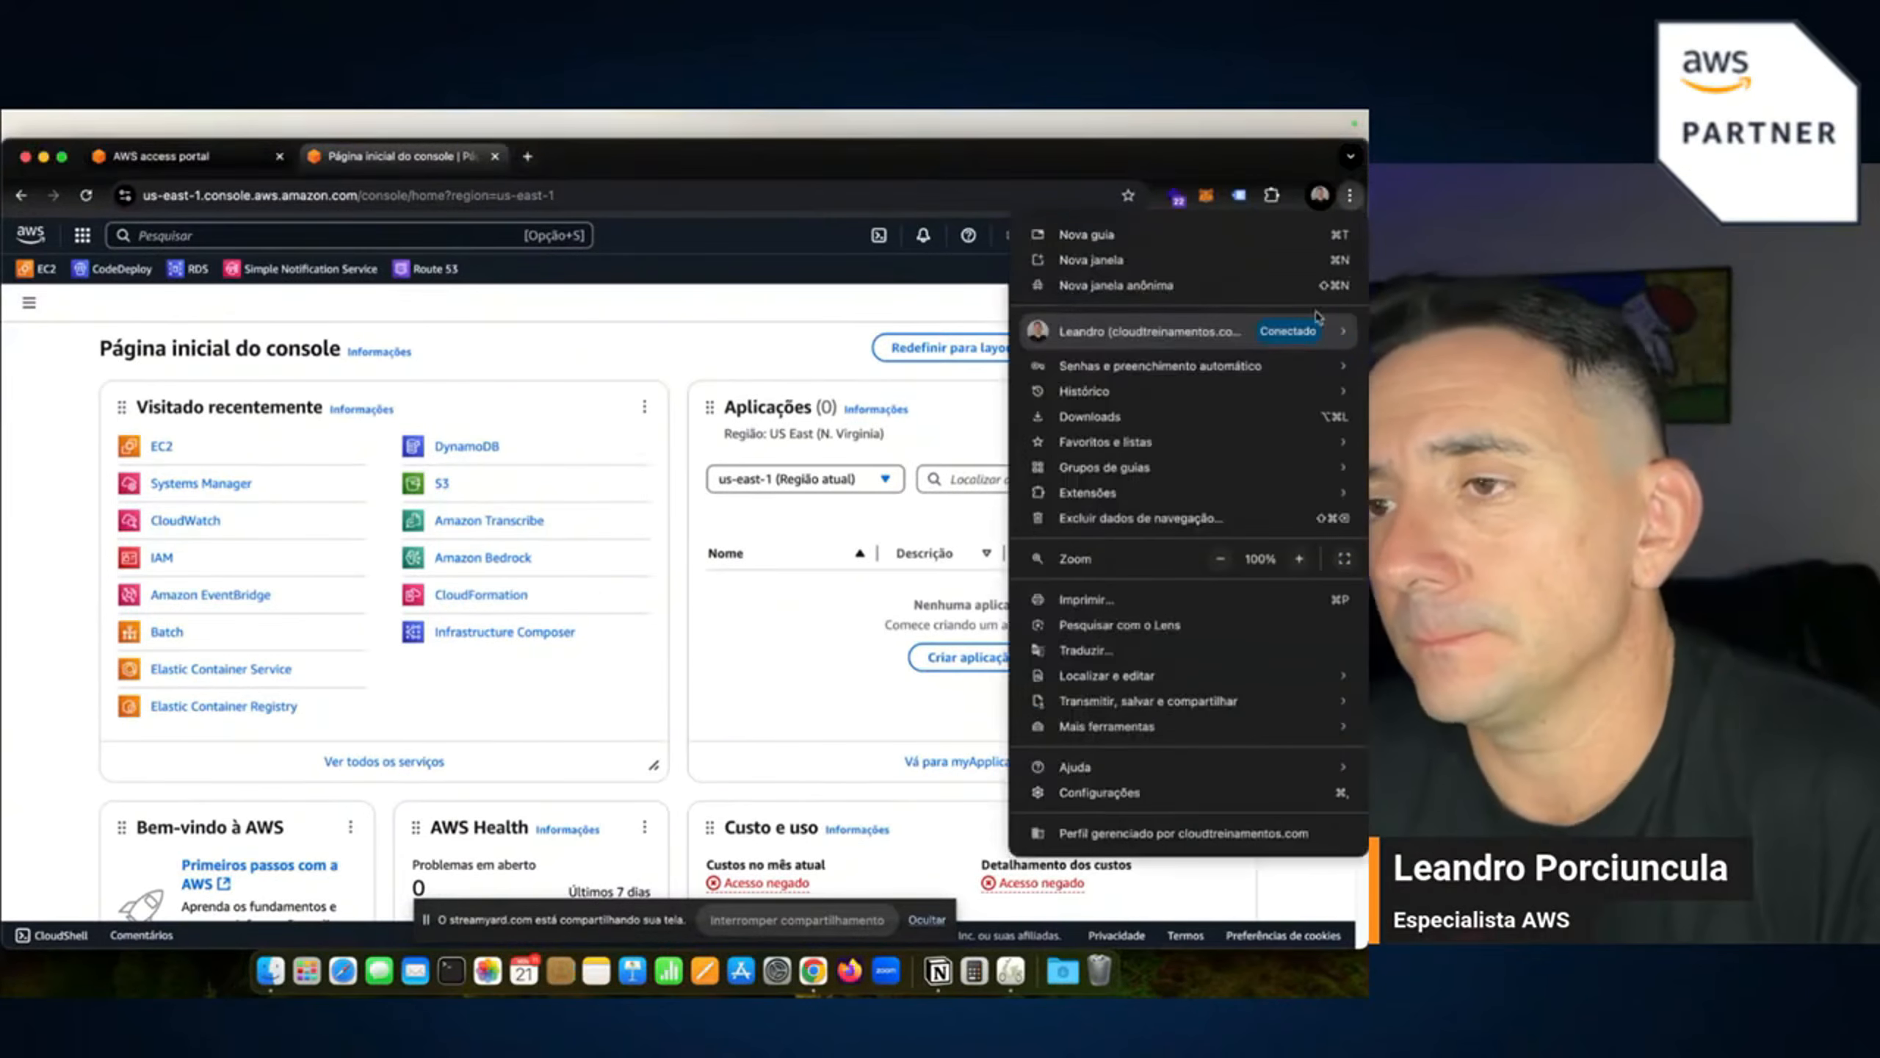
{"action": "left_click", "coordinate": [1298, 557]}
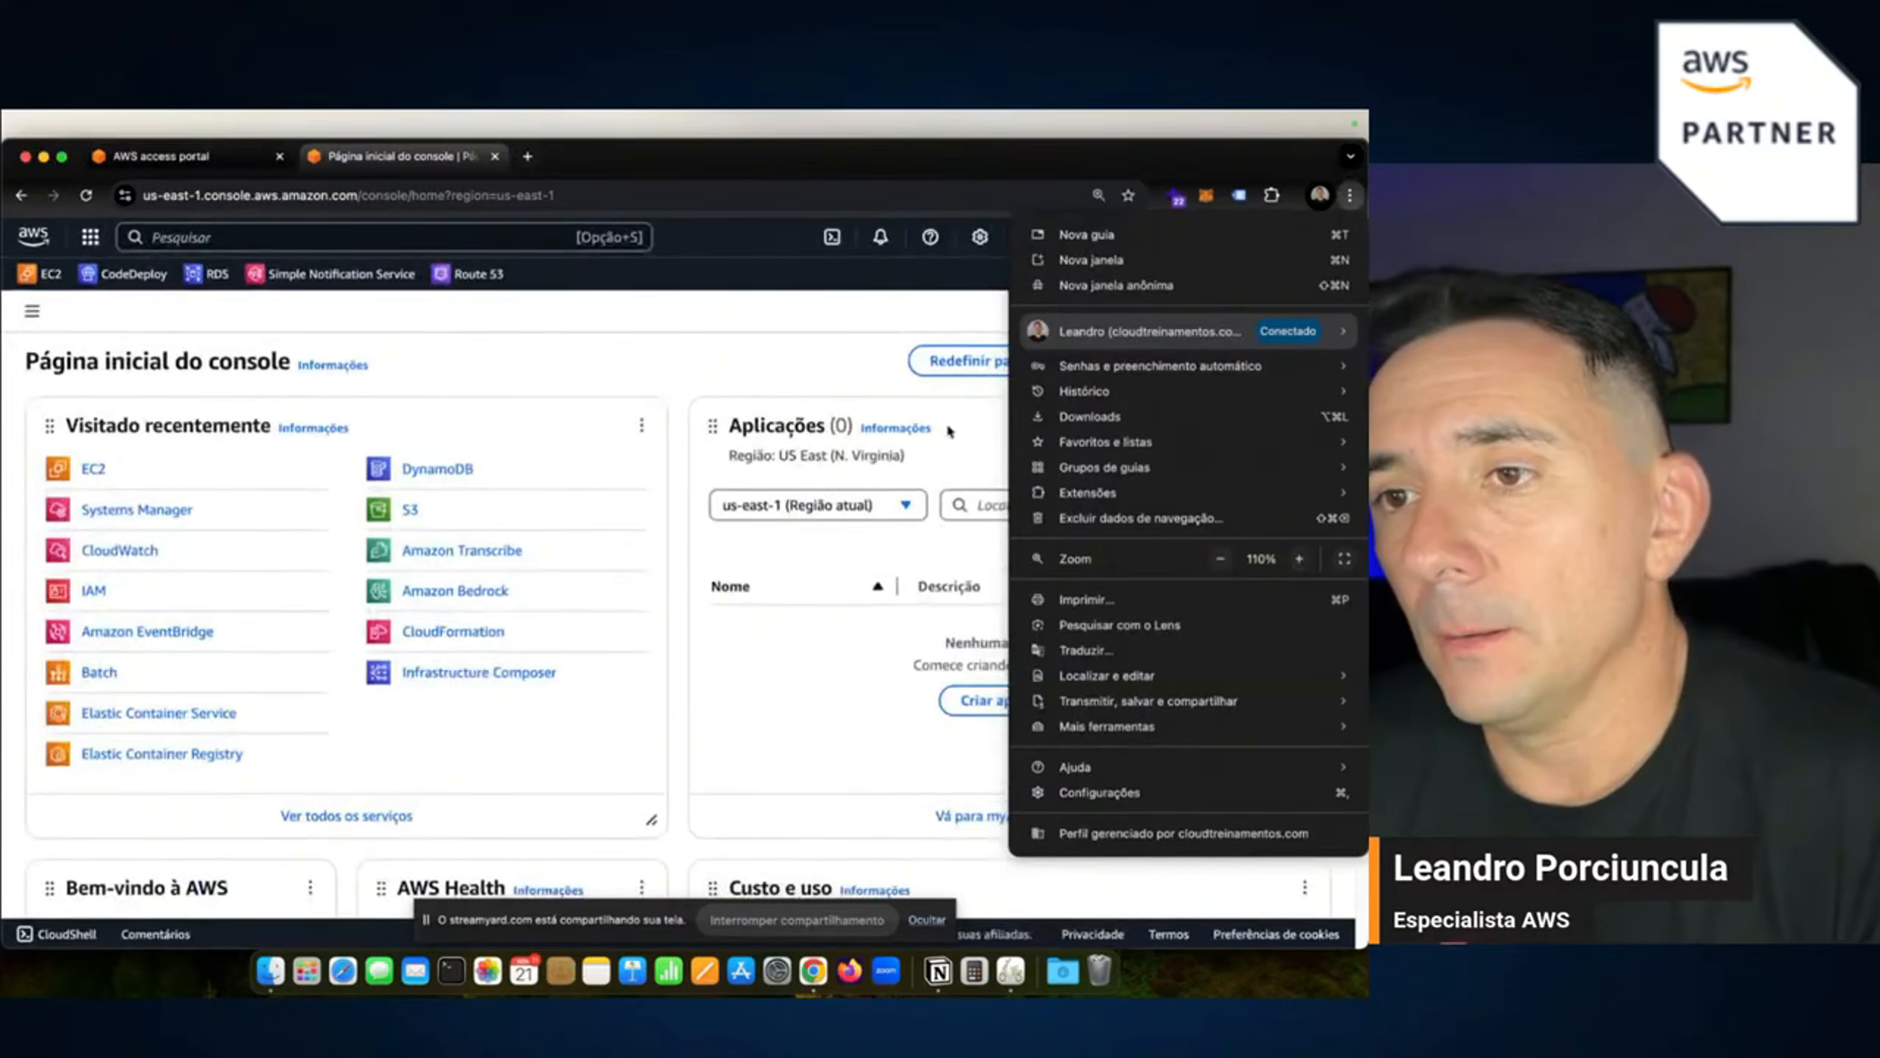
{"action": "left_click", "coordinate": [673, 365]}
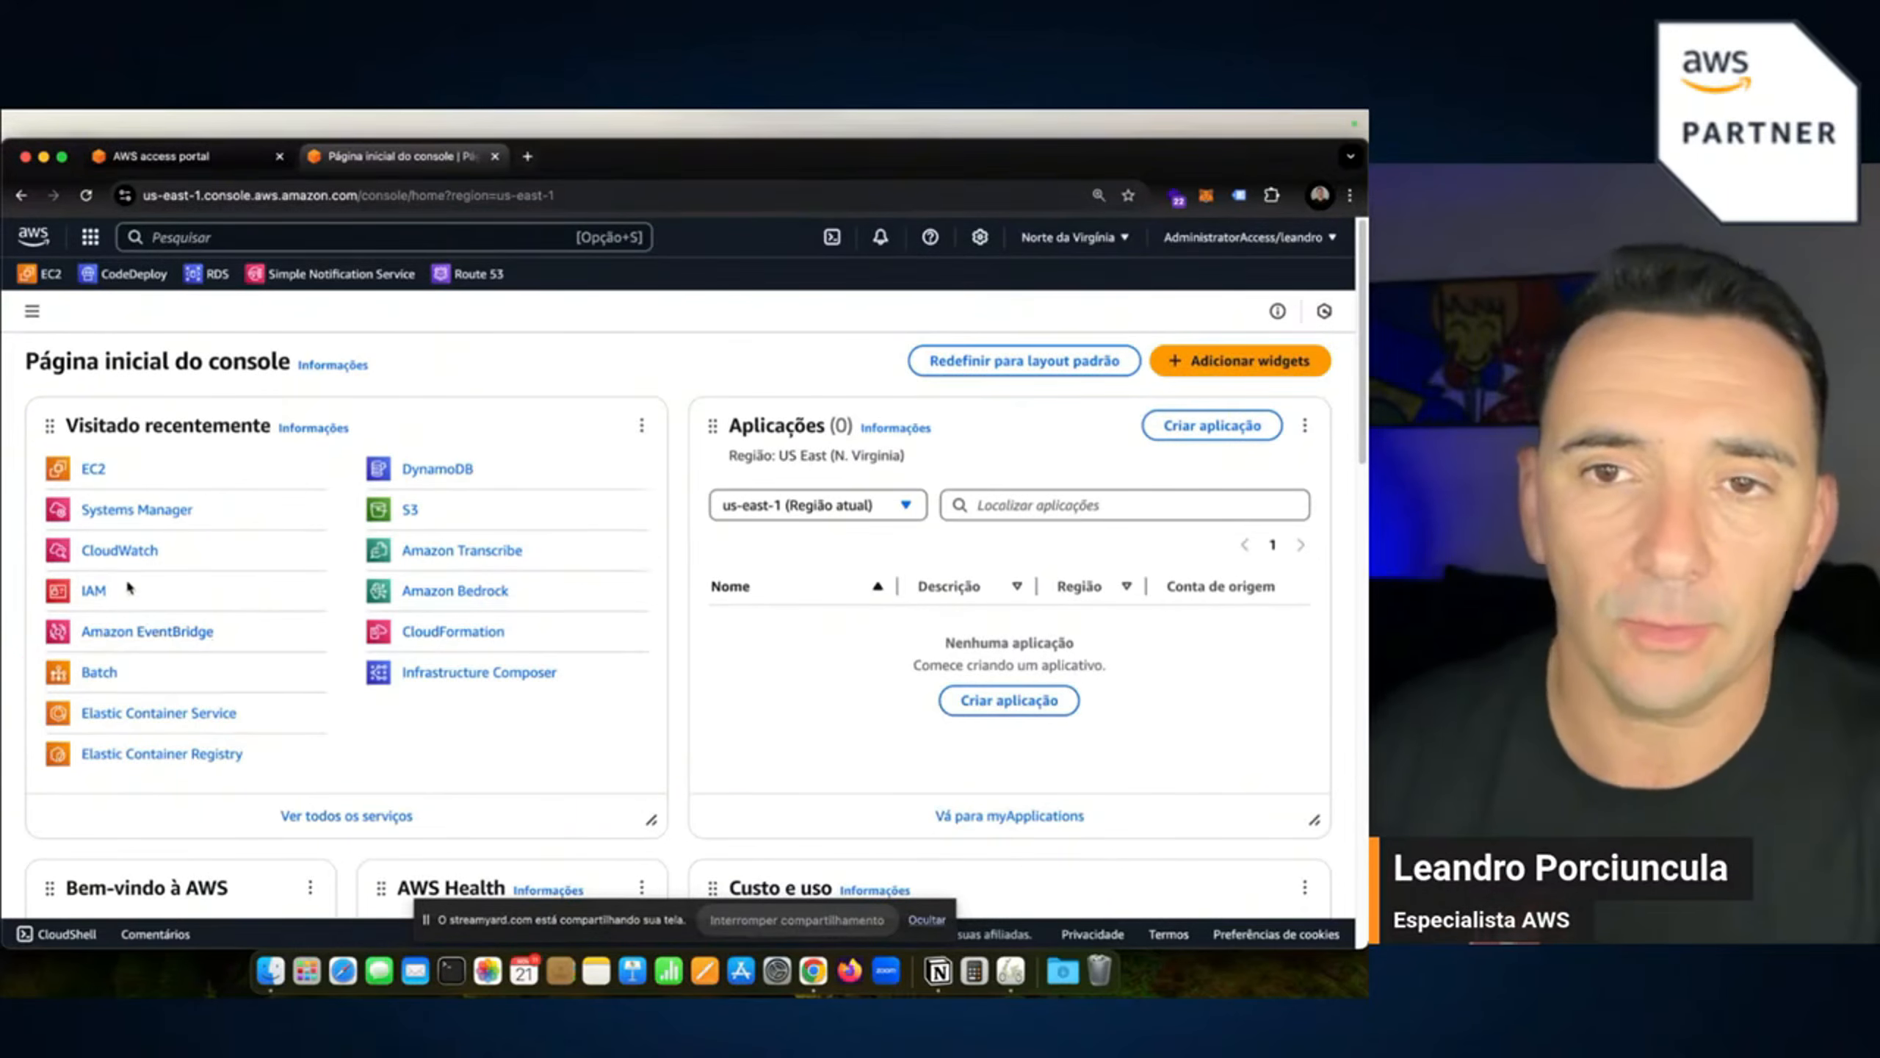
{"action": "left_click", "coordinate": [124, 550], "text": "super"}
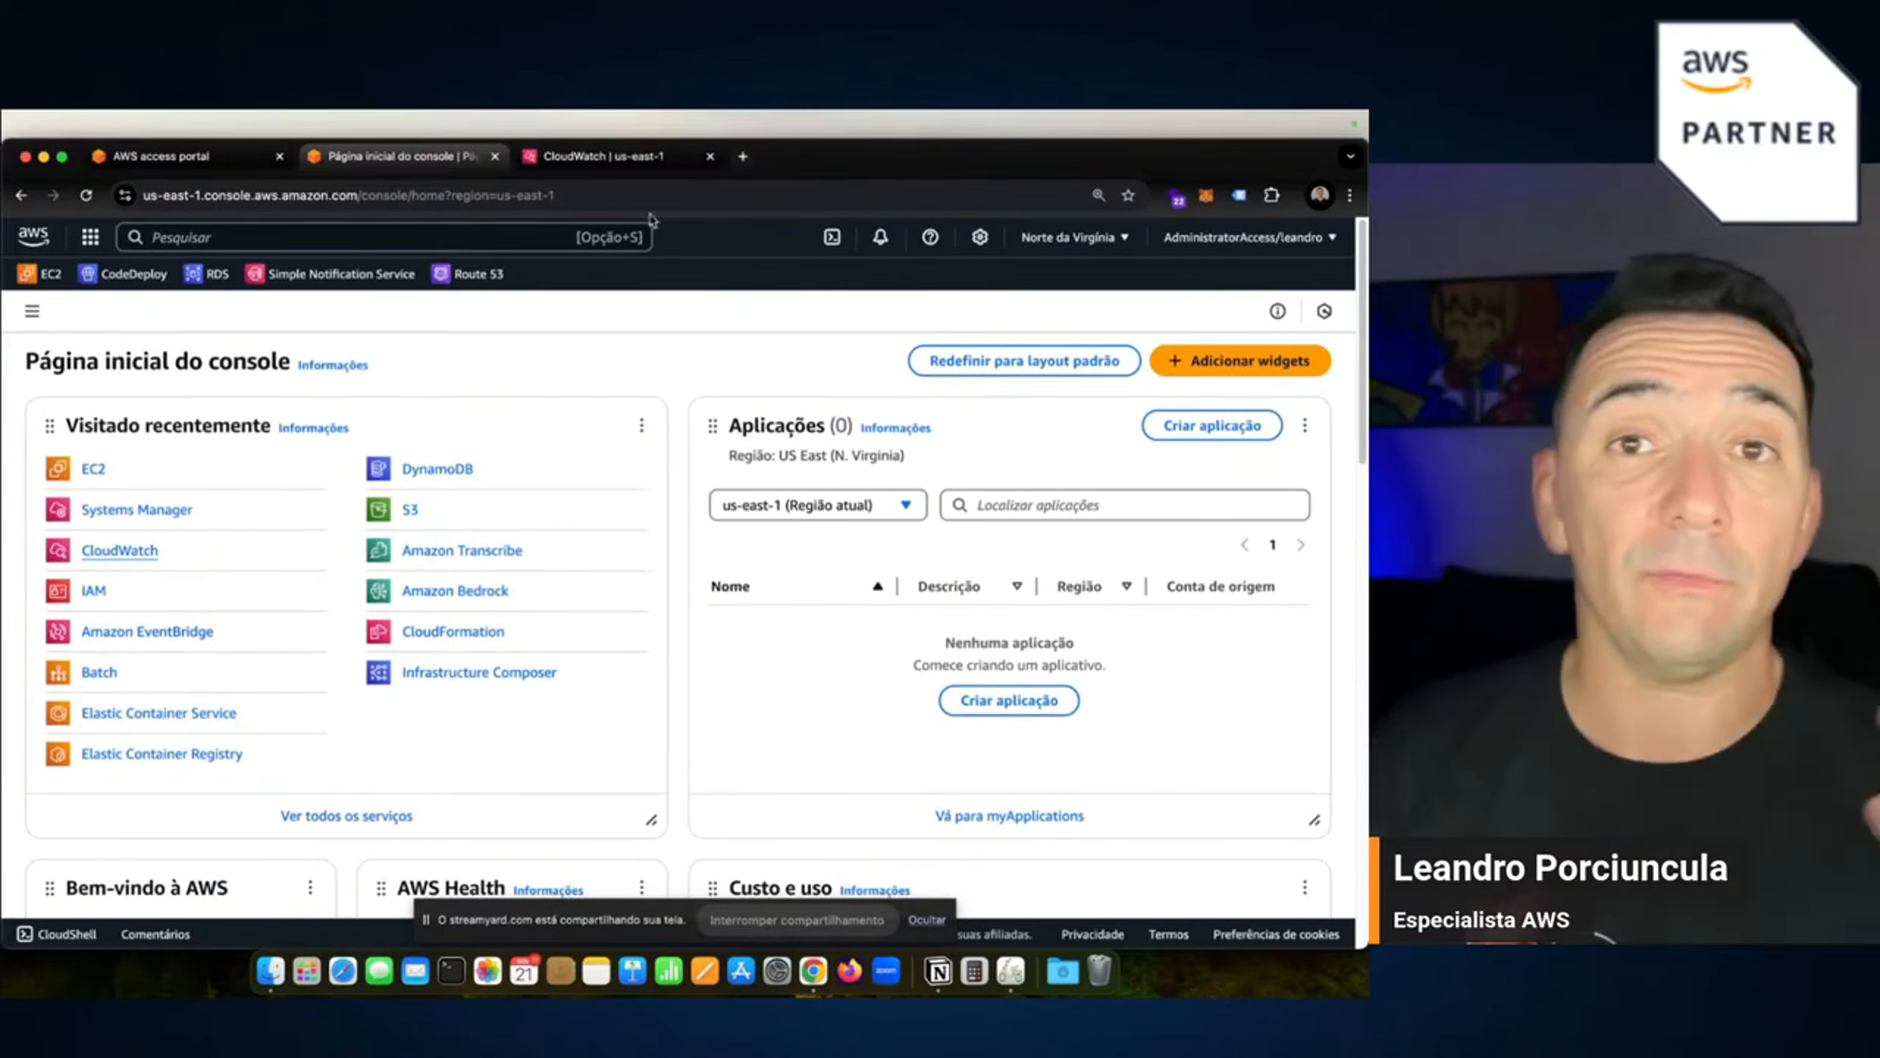
Switch to the CloudWatch tab and open the Todas as métricas (All metrics) page.
{"action": "left_click", "coordinate": [631, 170]}
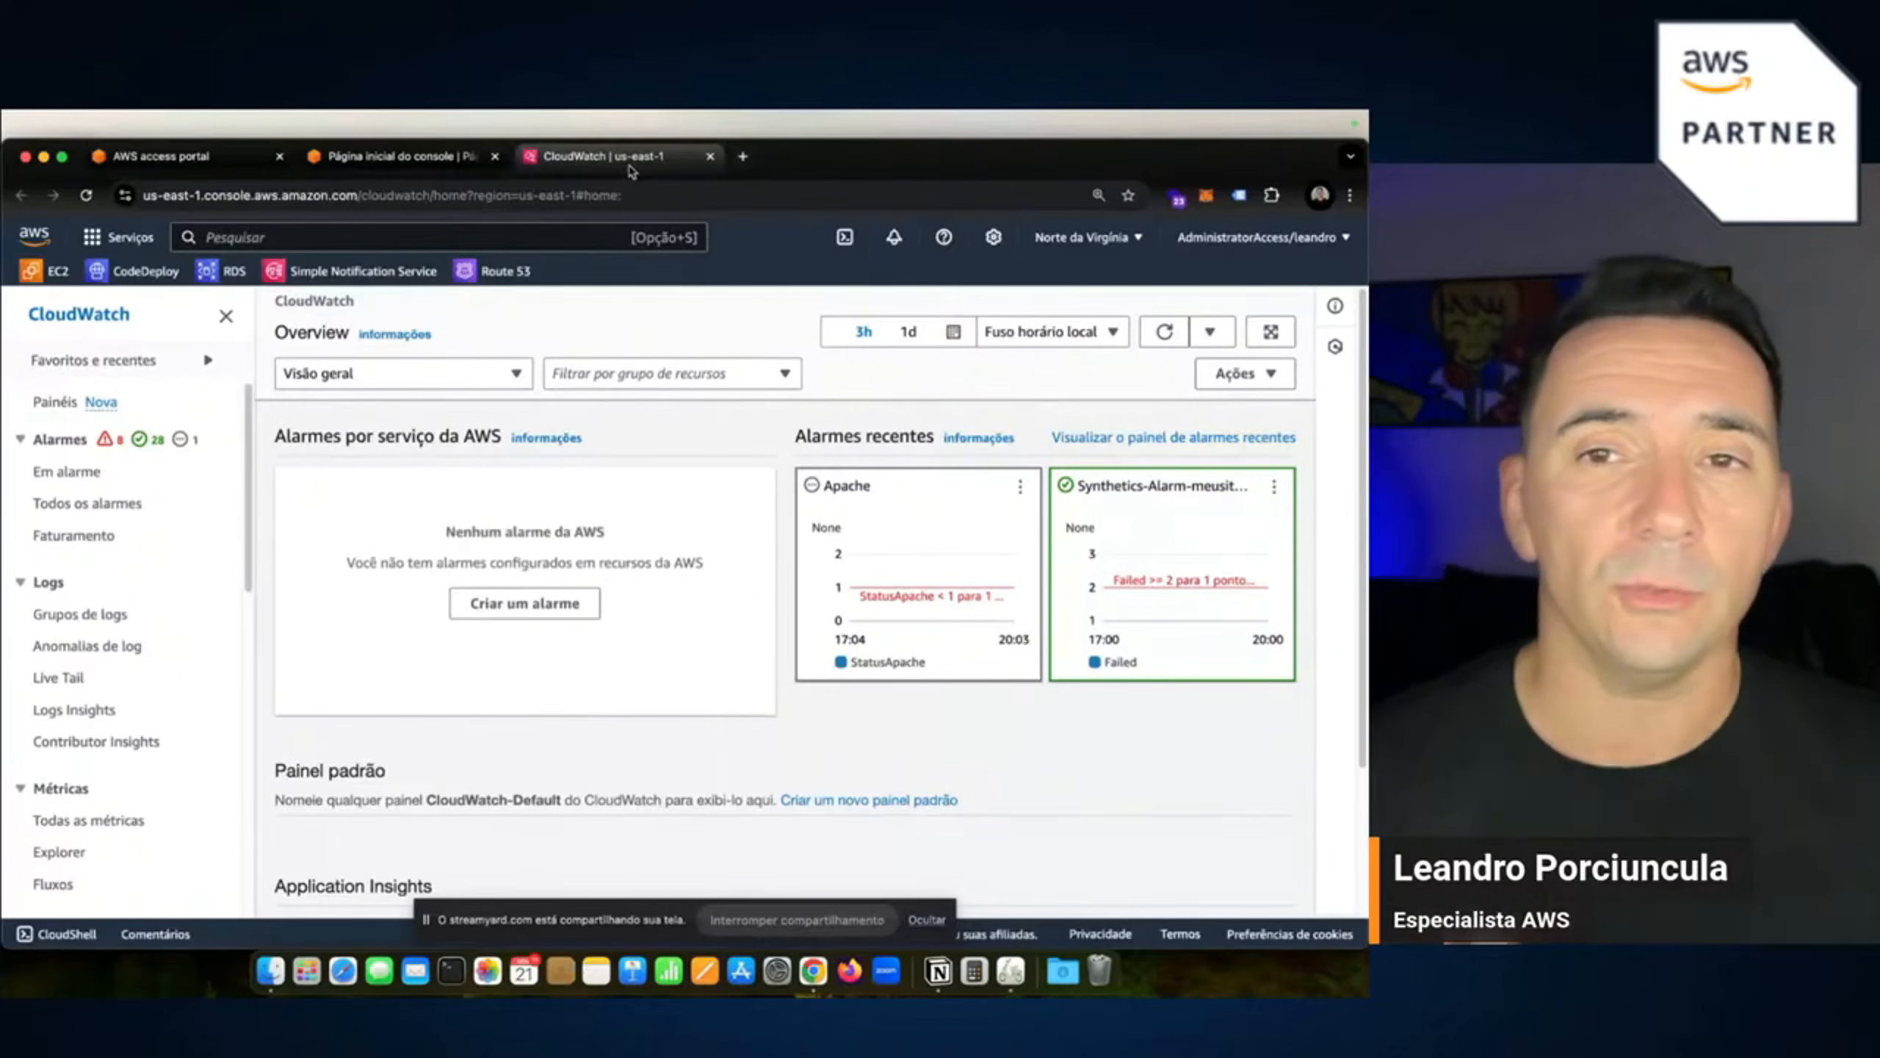
{"action": "scroll", "coordinate": [134, 692], "scroll_direction": "down", "scroll_amount": 4}
{"action": "scroll", "coordinate": [133, 700], "scroll_direction": "down", "scroll_amount": 1}
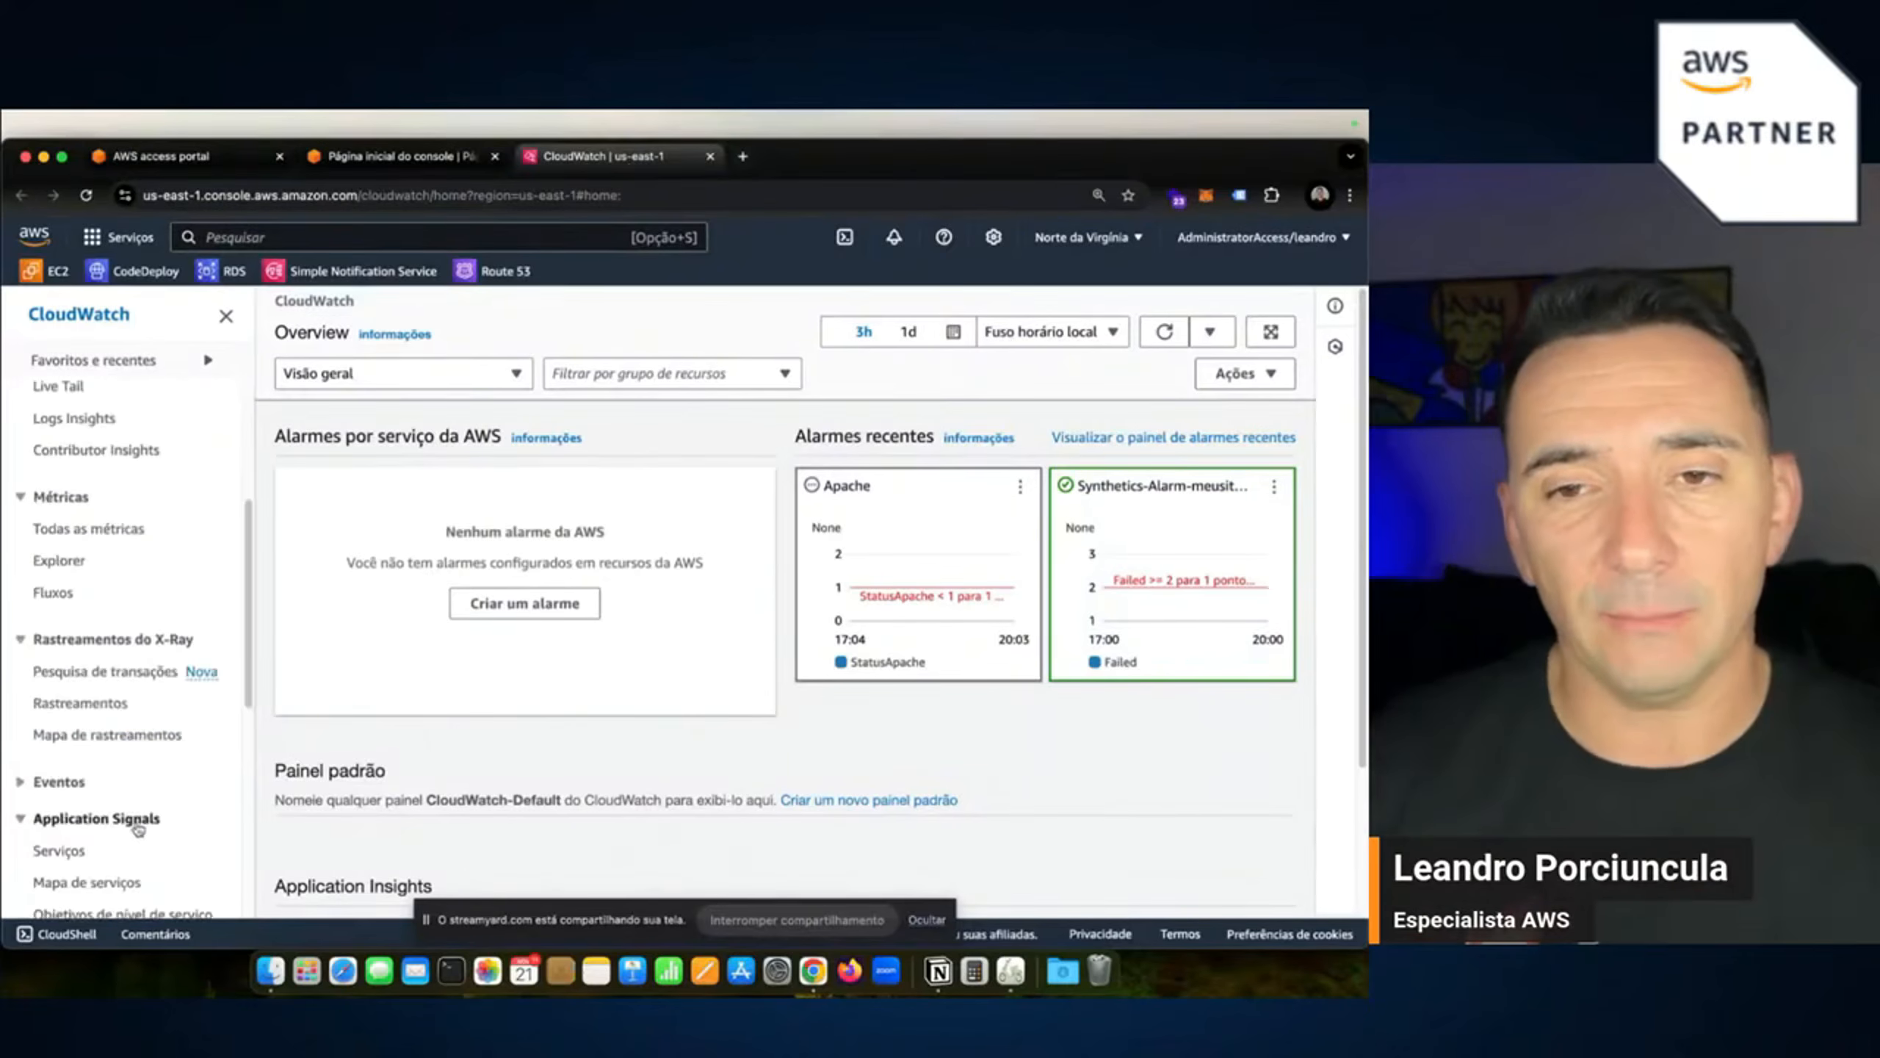
{"action": "scroll", "coordinate": [124, 818], "scroll_direction": "up", "scroll_amount": 4}
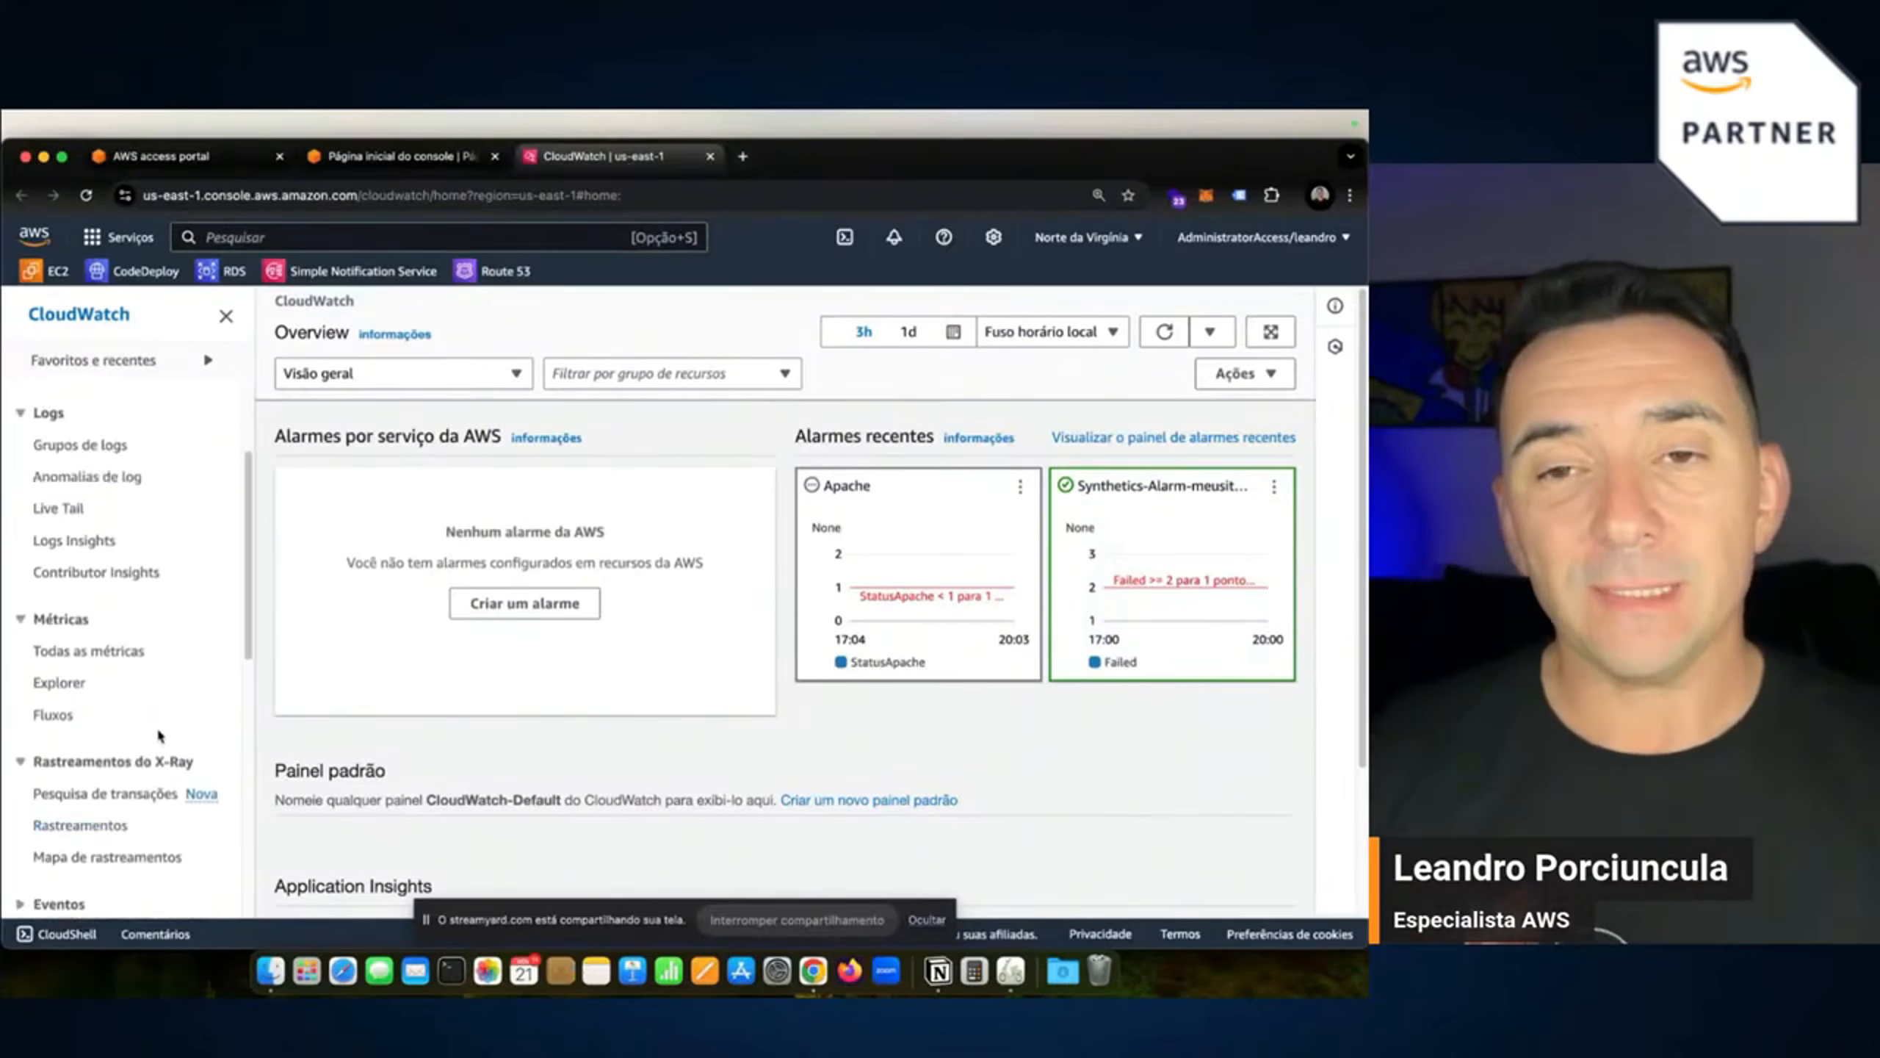
{"action": "left_click", "coordinate": [67, 655]}
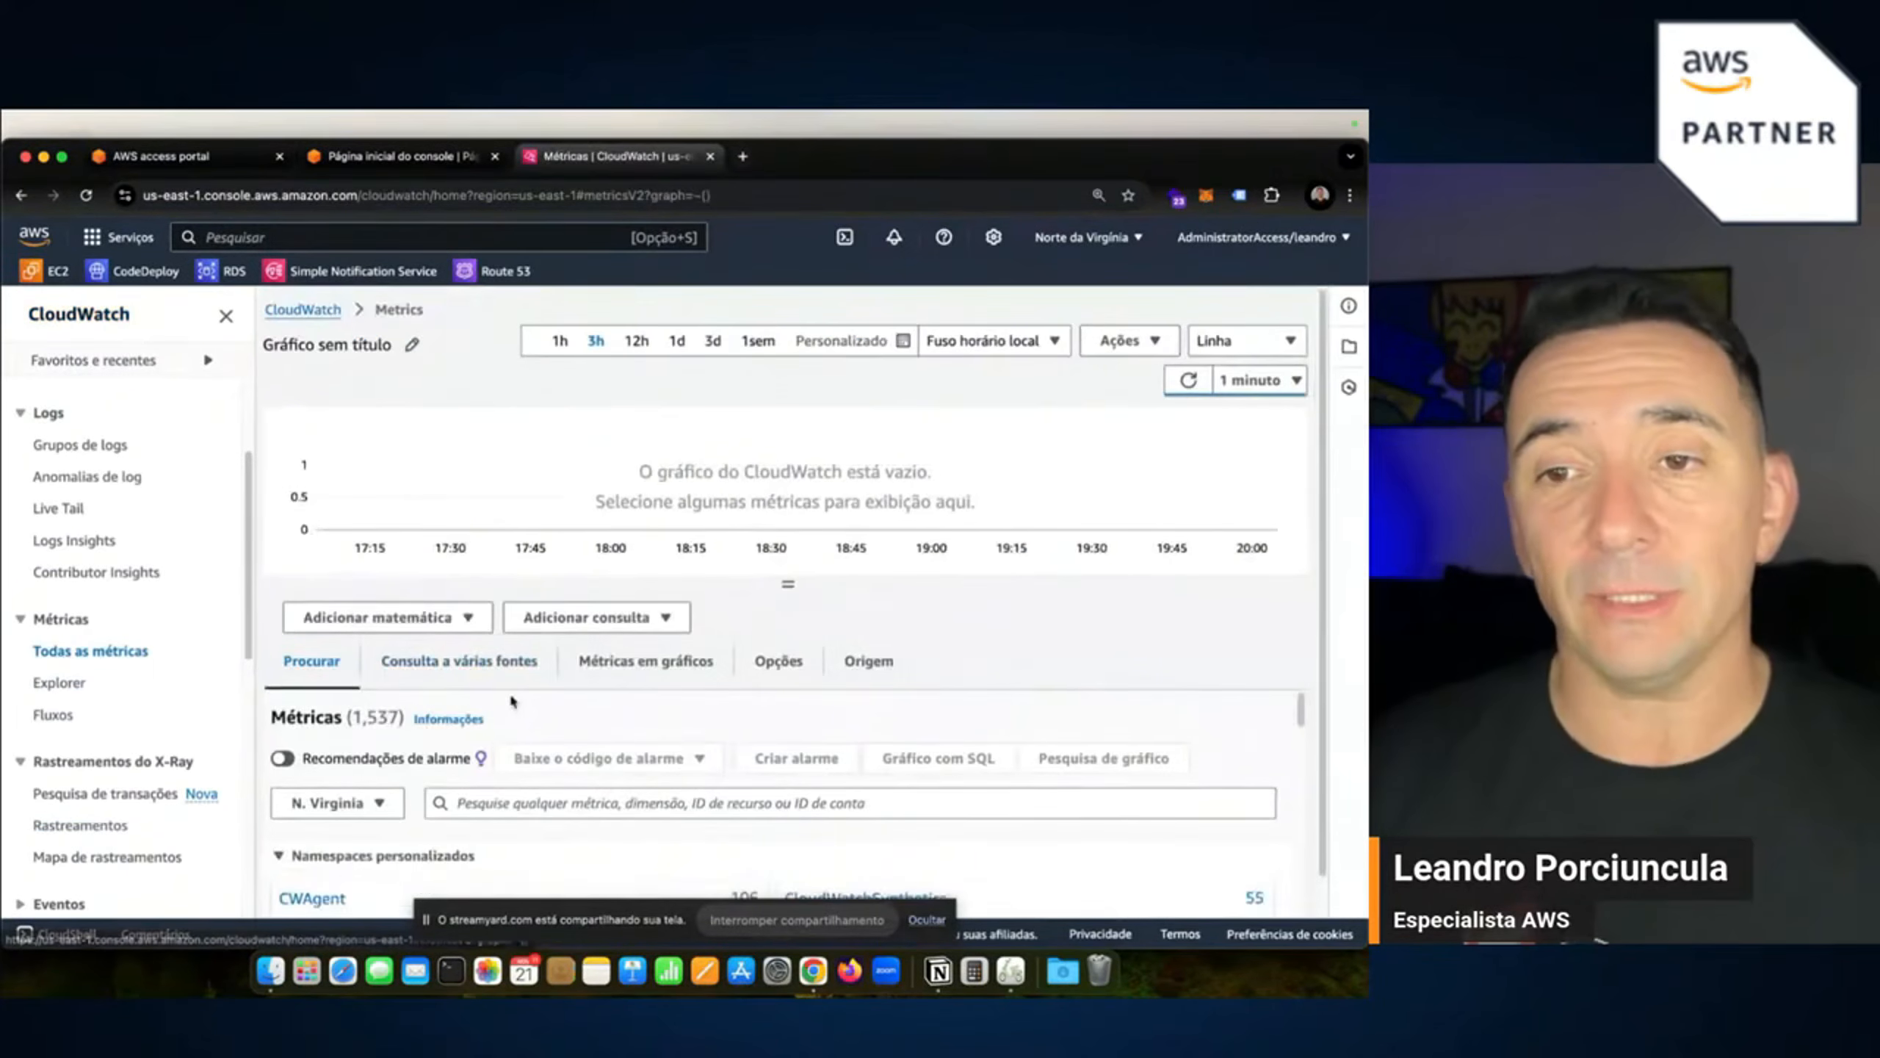
Shrink the graph panel and scroll through namespaces such as EC2, Lambda and RDS.
{"action": "scroll", "coordinate": [559, 716], "scroll_direction": "down", "scroll_amount": 5}
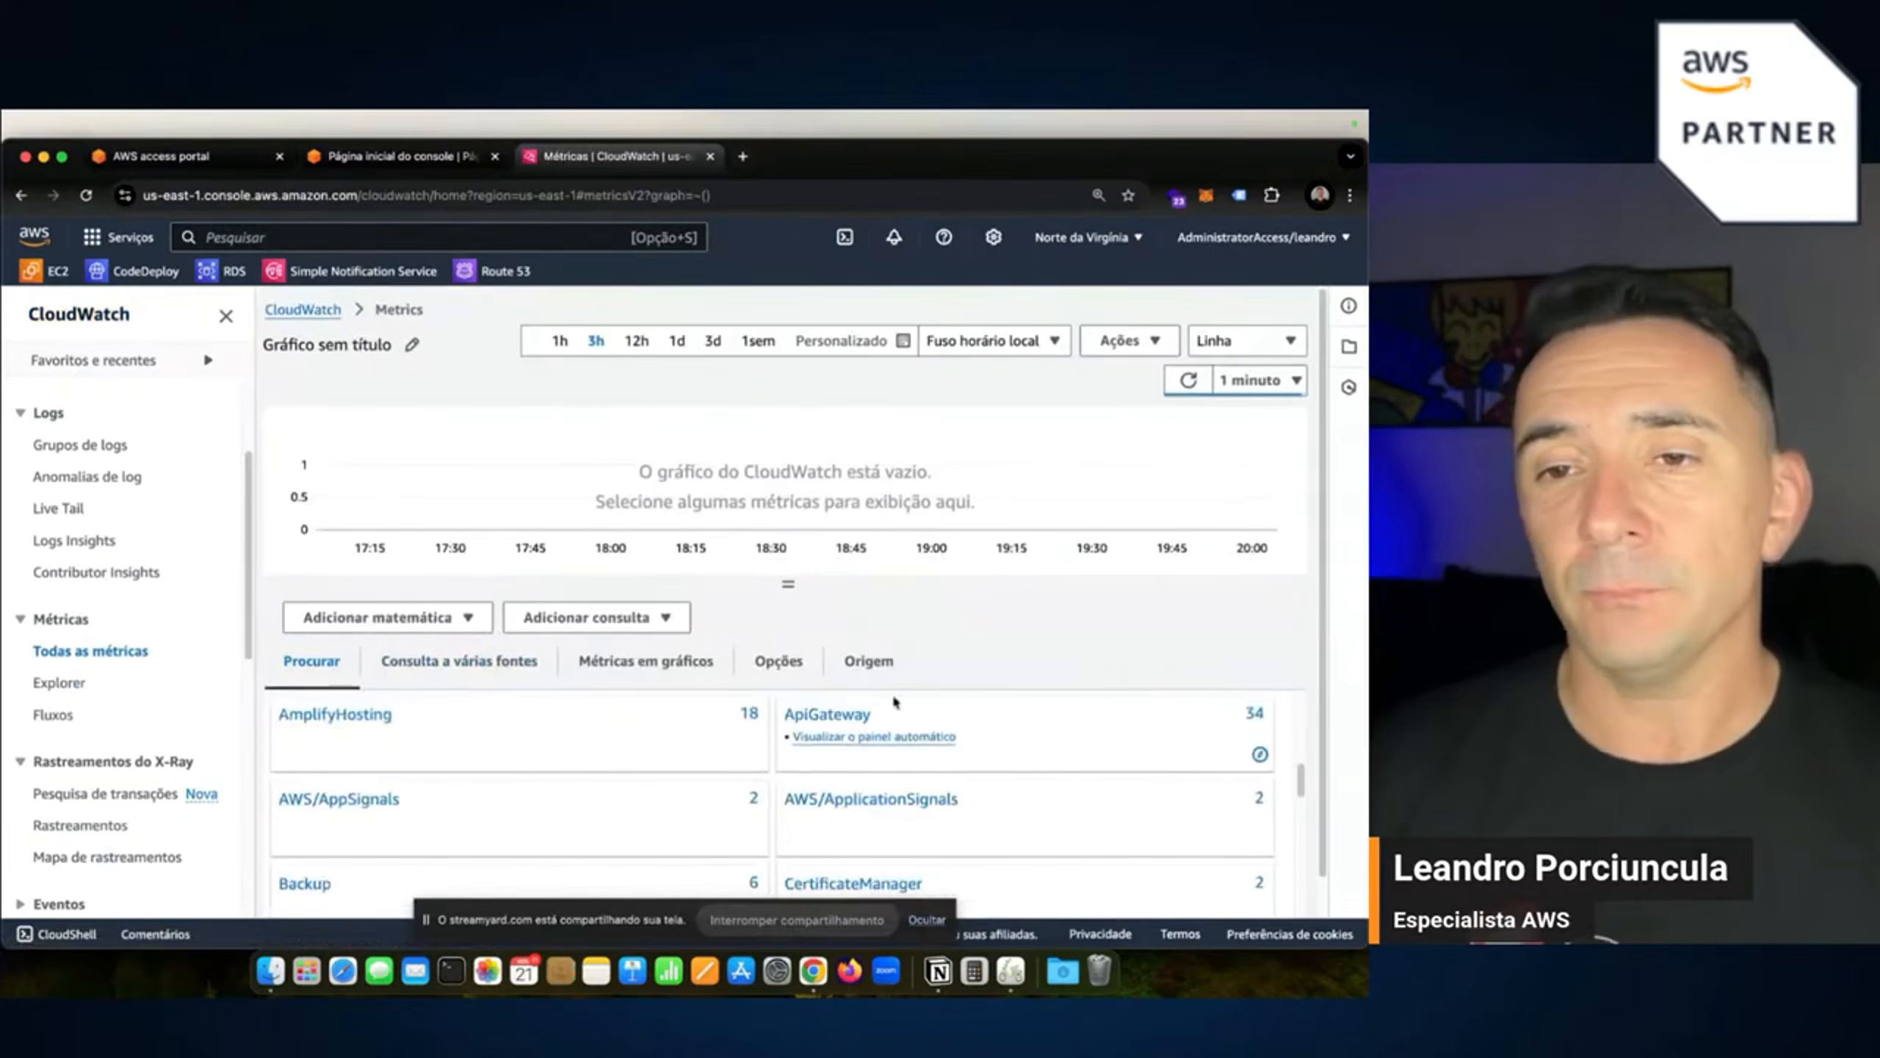
{"action": "left_click_drag", "start_coordinate": [787, 584], "coordinate": [786, 473]}
{"action": "scroll", "coordinate": [695, 747], "scroll_direction": "up", "scroll_amount": 2}
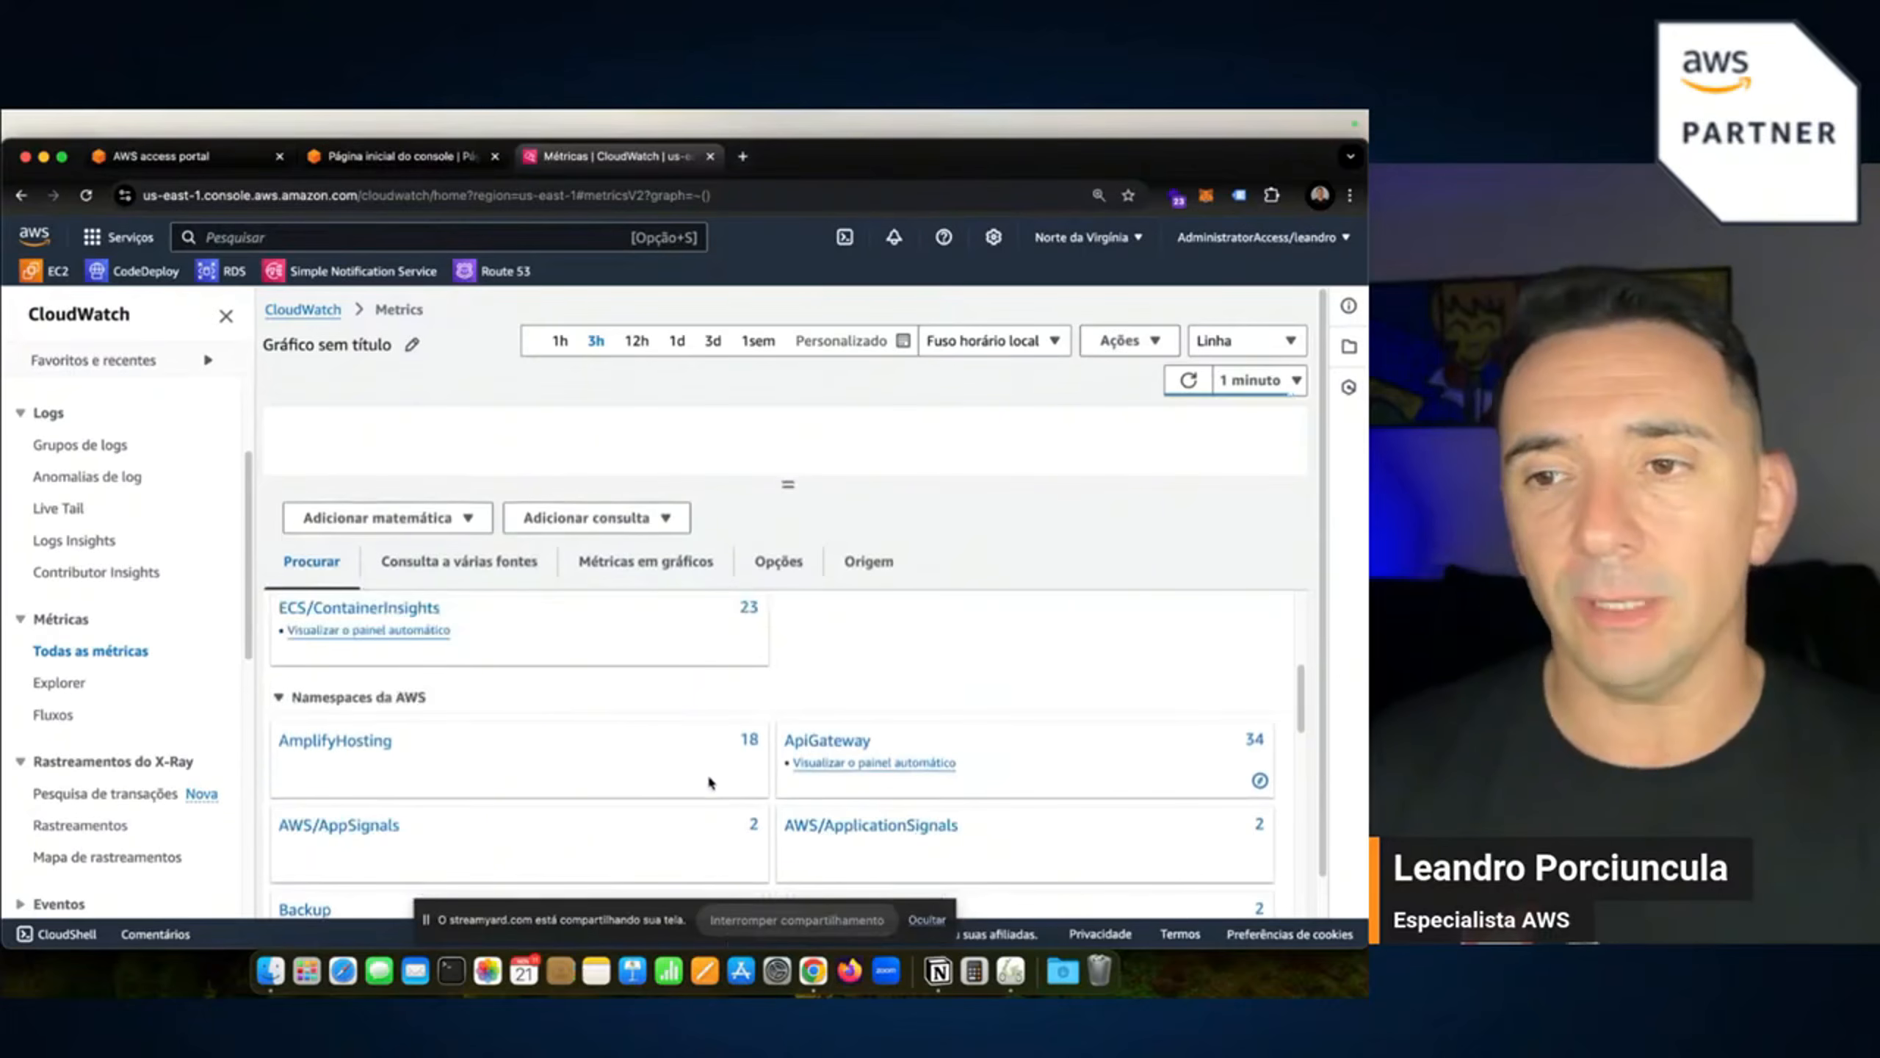
{"action": "scroll", "coordinate": [707, 775], "scroll_direction": "down", "scroll_amount": 5}
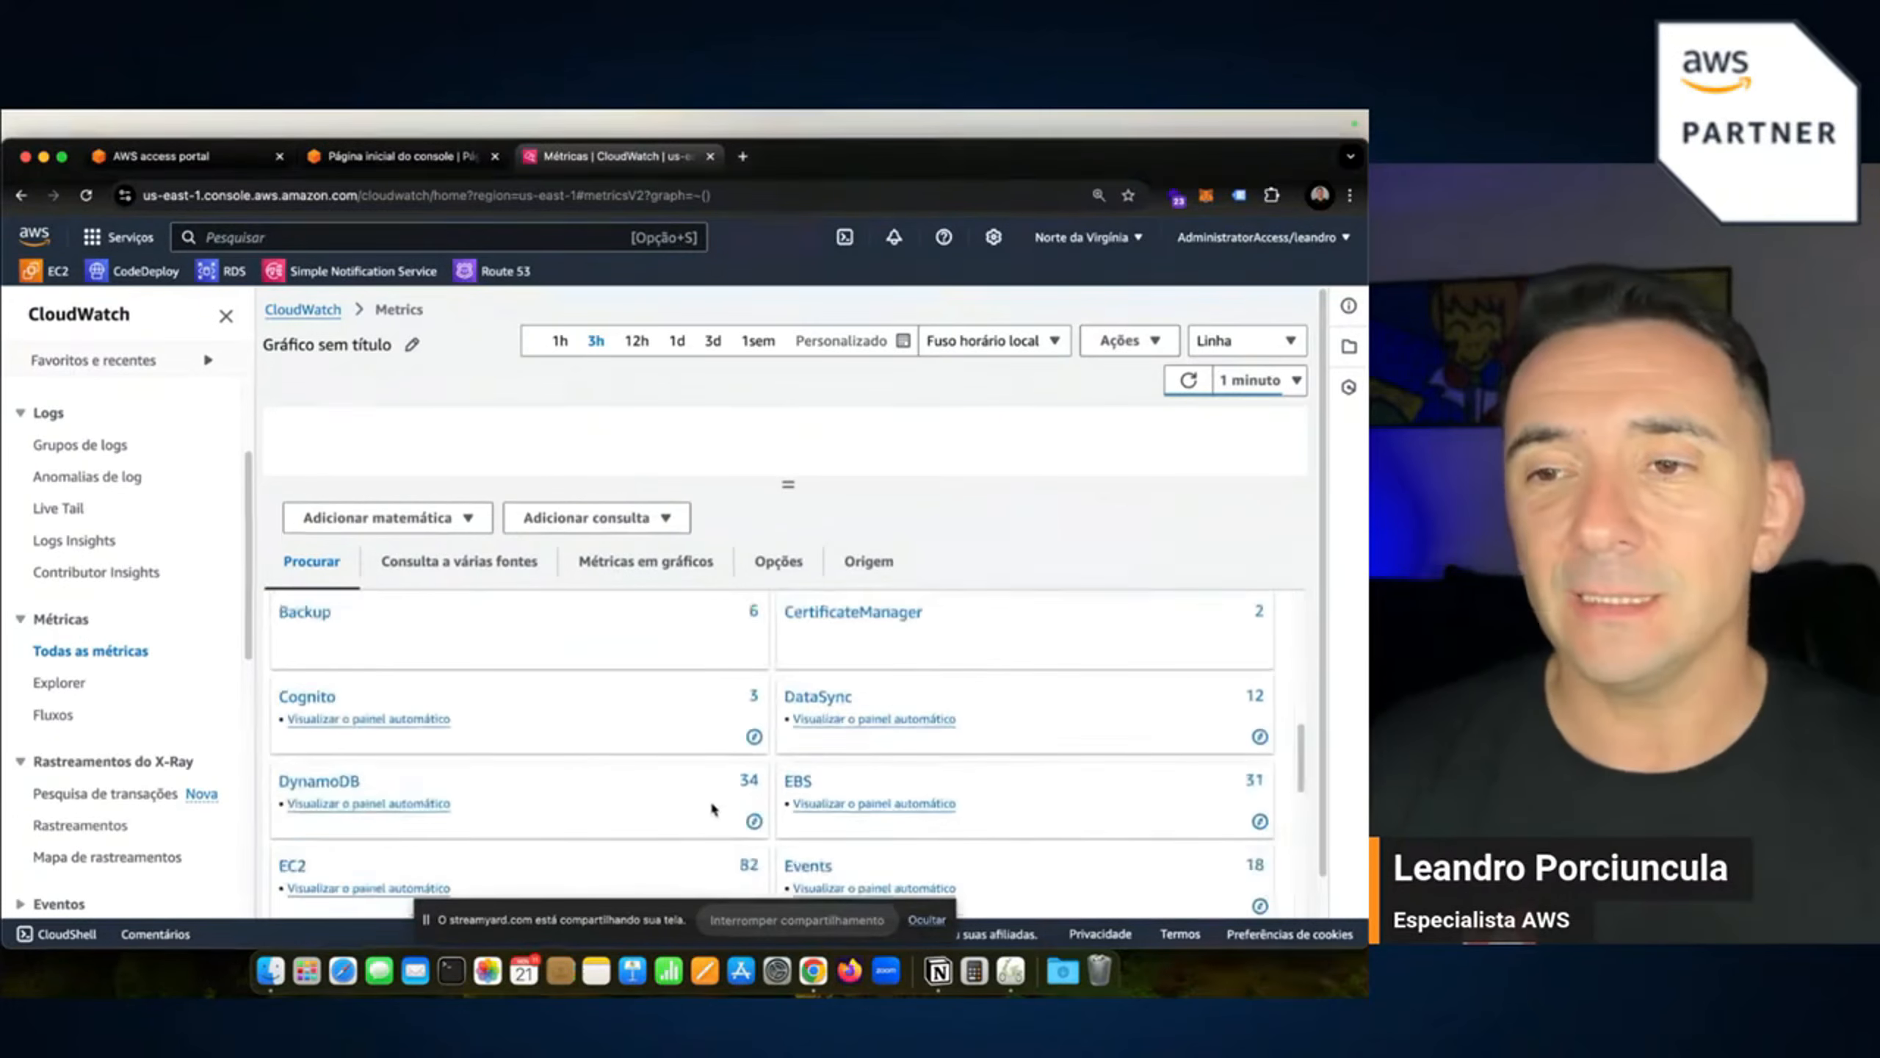
{"action": "scroll", "coordinate": [680, 811], "scroll_direction": "down", "scroll_amount": 1}
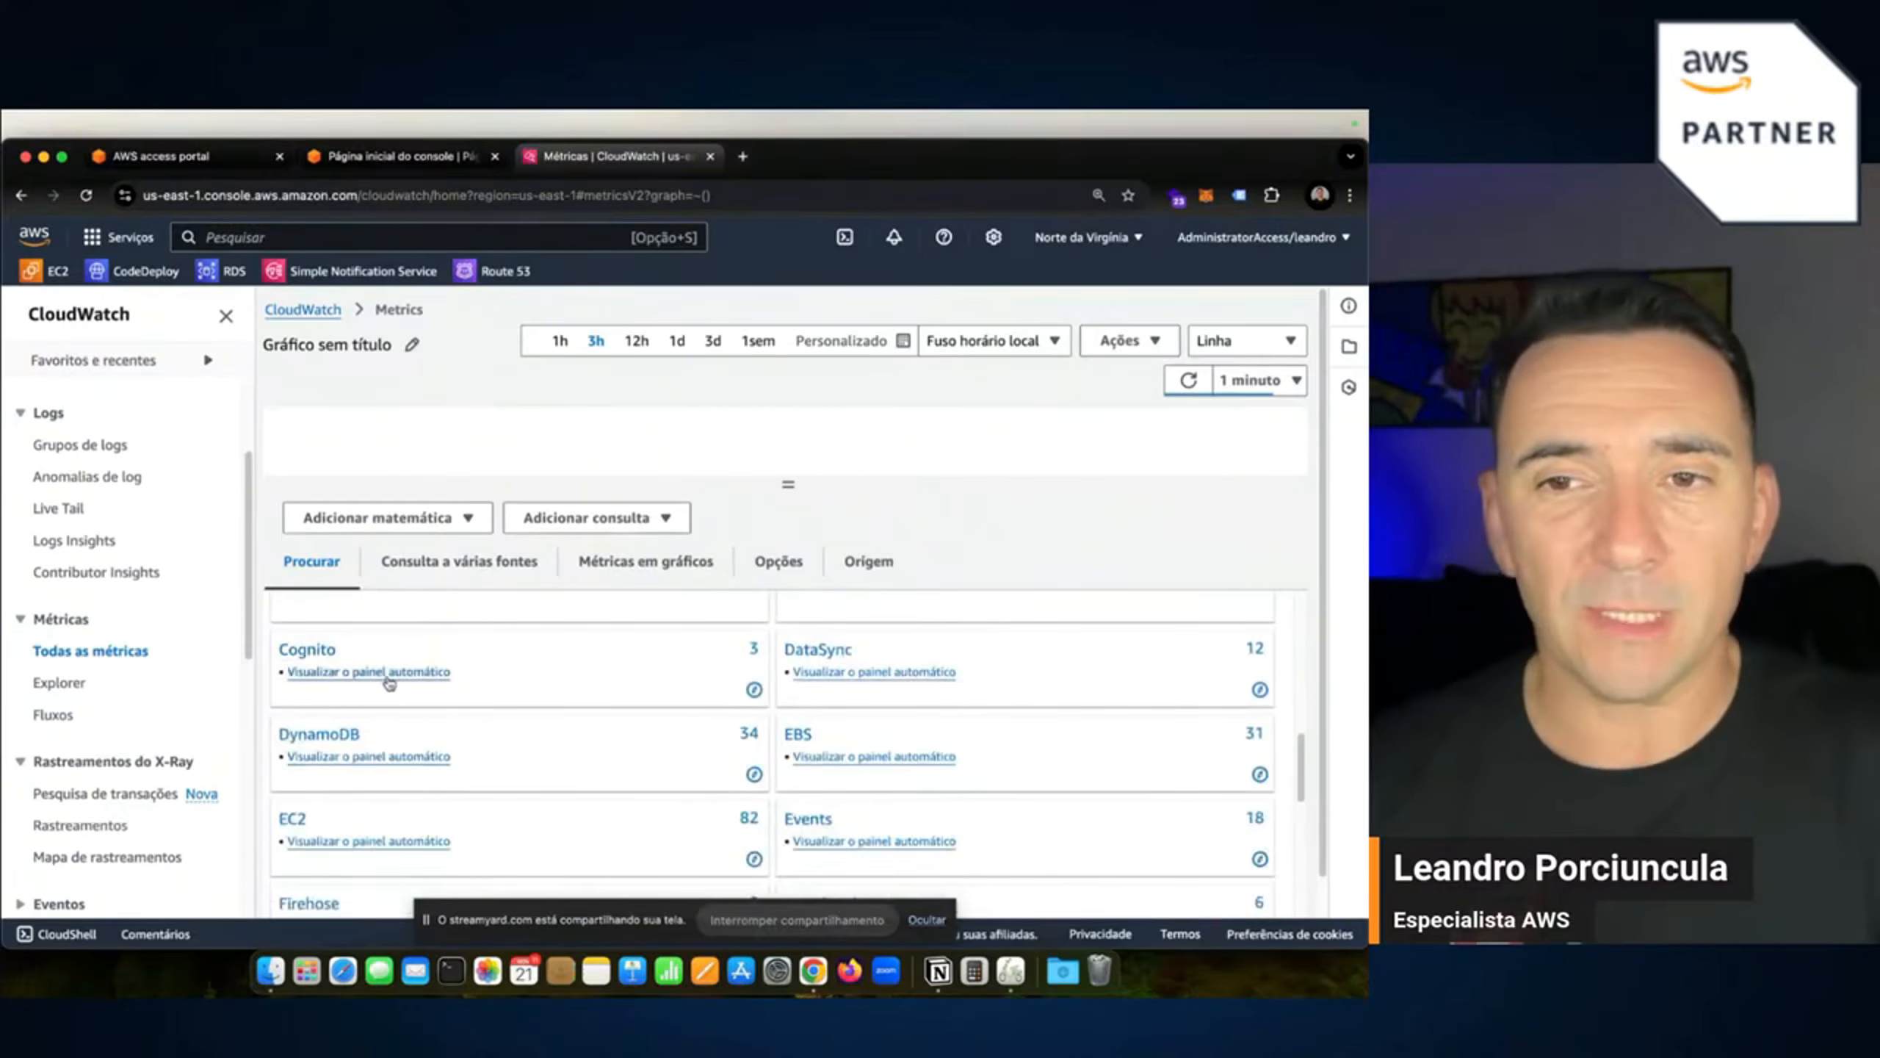
{"action": "scroll", "coordinate": [367, 850], "scroll_direction": "down", "scroll_amount": 1}
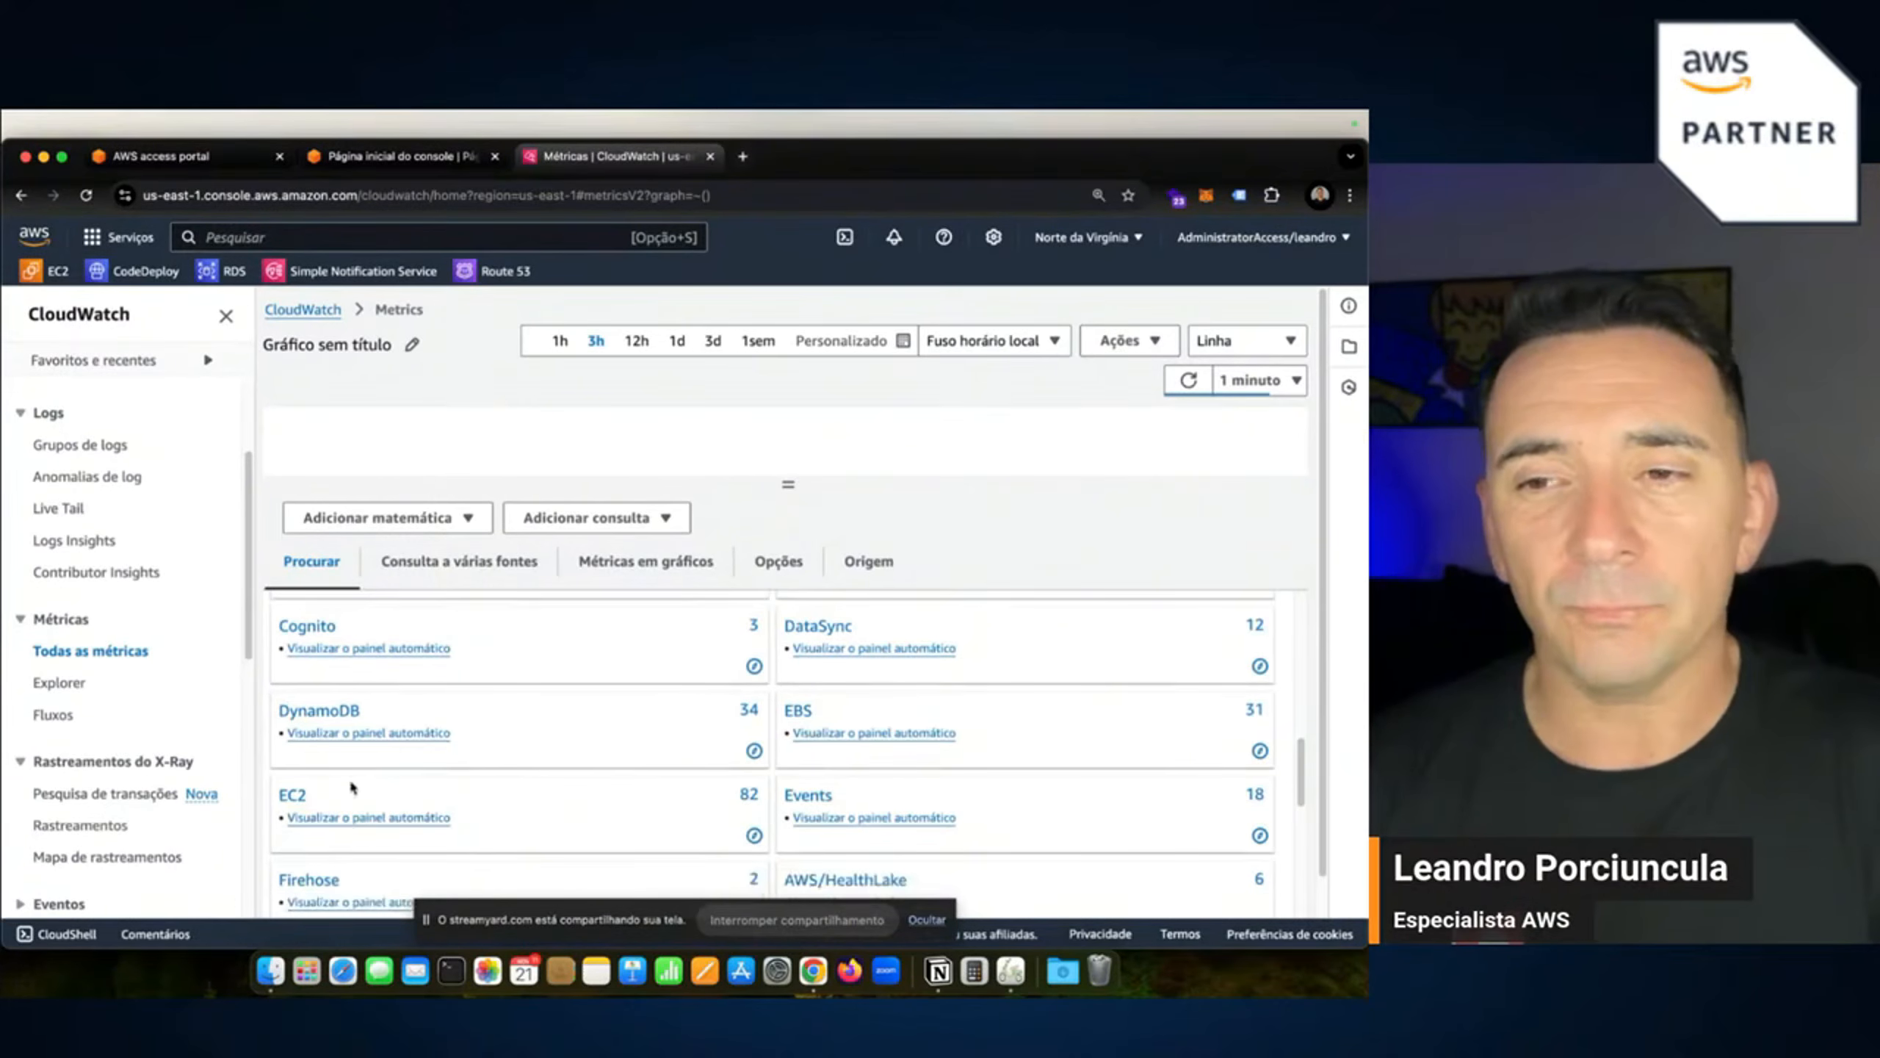
{"action": "scroll", "coordinate": [844, 793], "scroll_direction": "down", "scroll_amount": 2}
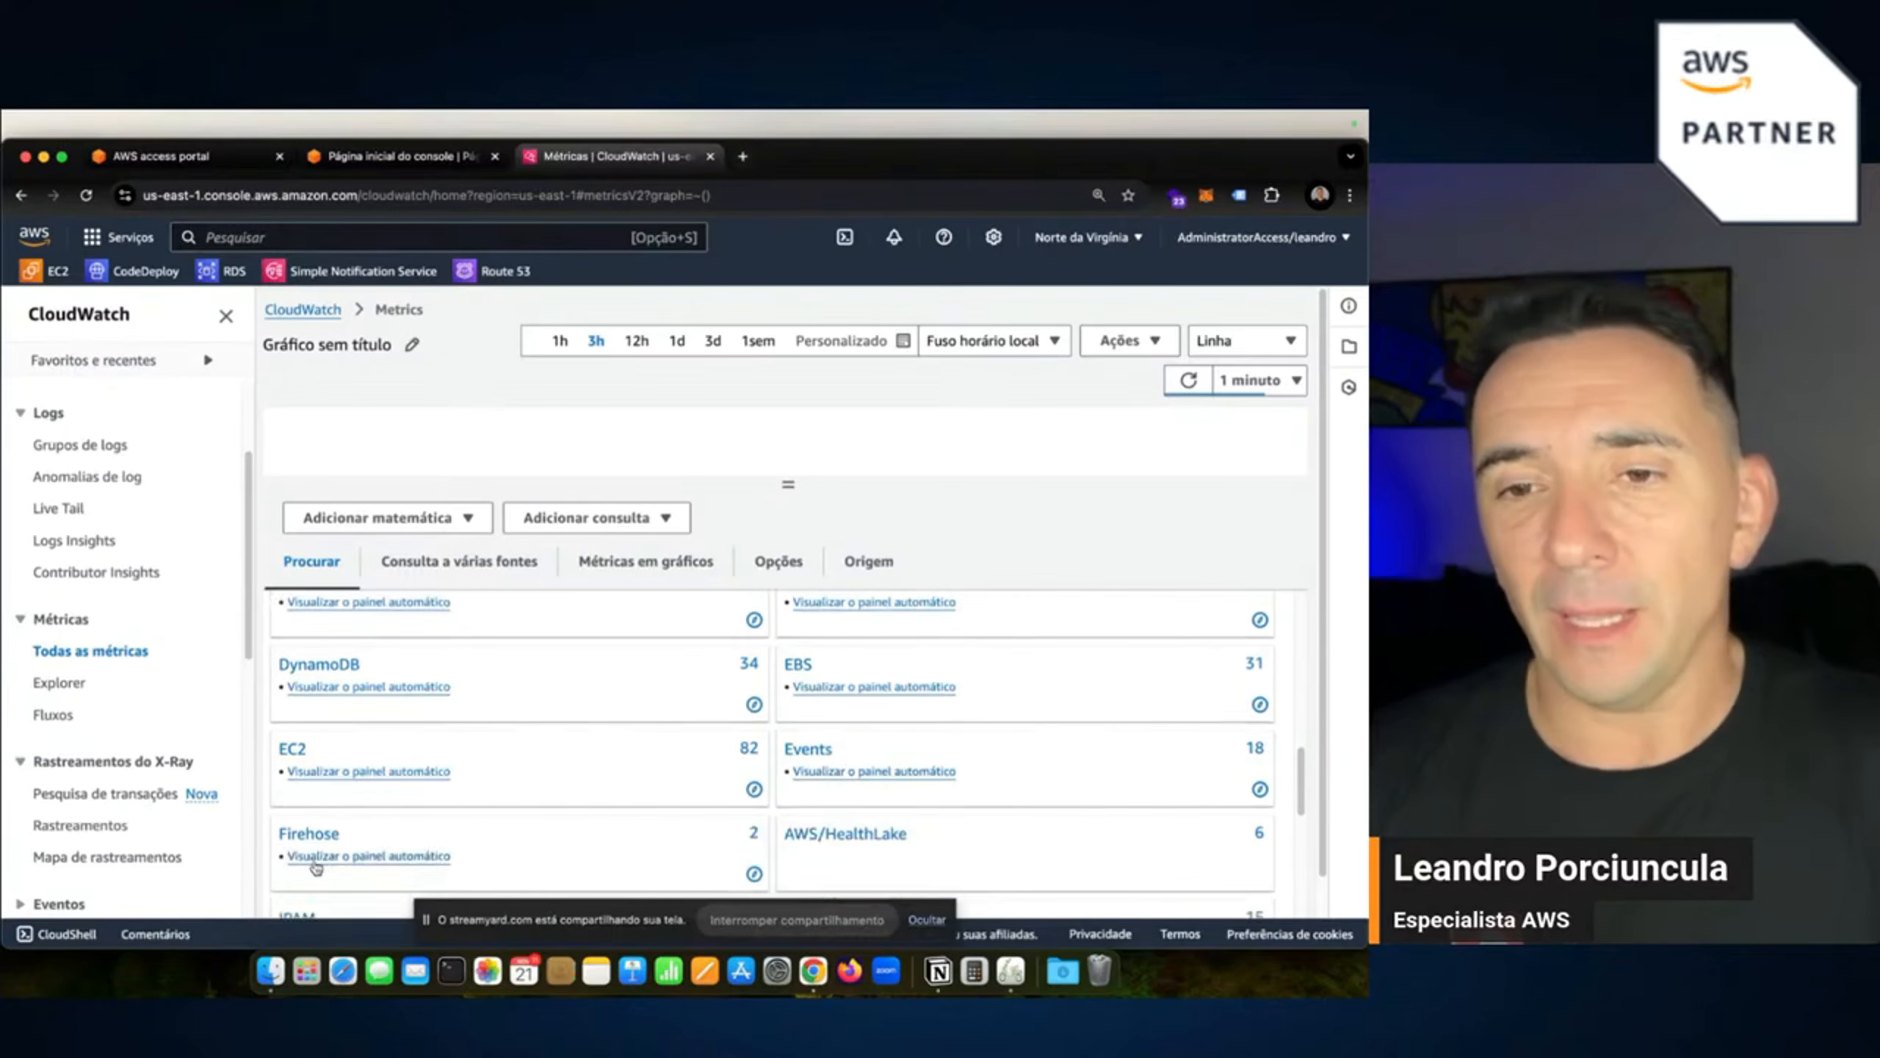
{"action": "scroll", "coordinate": [937, 797], "scroll_direction": "down", "scroll_amount": 2}
{"action": "scroll", "coordinate": [830, 814], "scroll_direction": "down", "scroll_amount": 8}
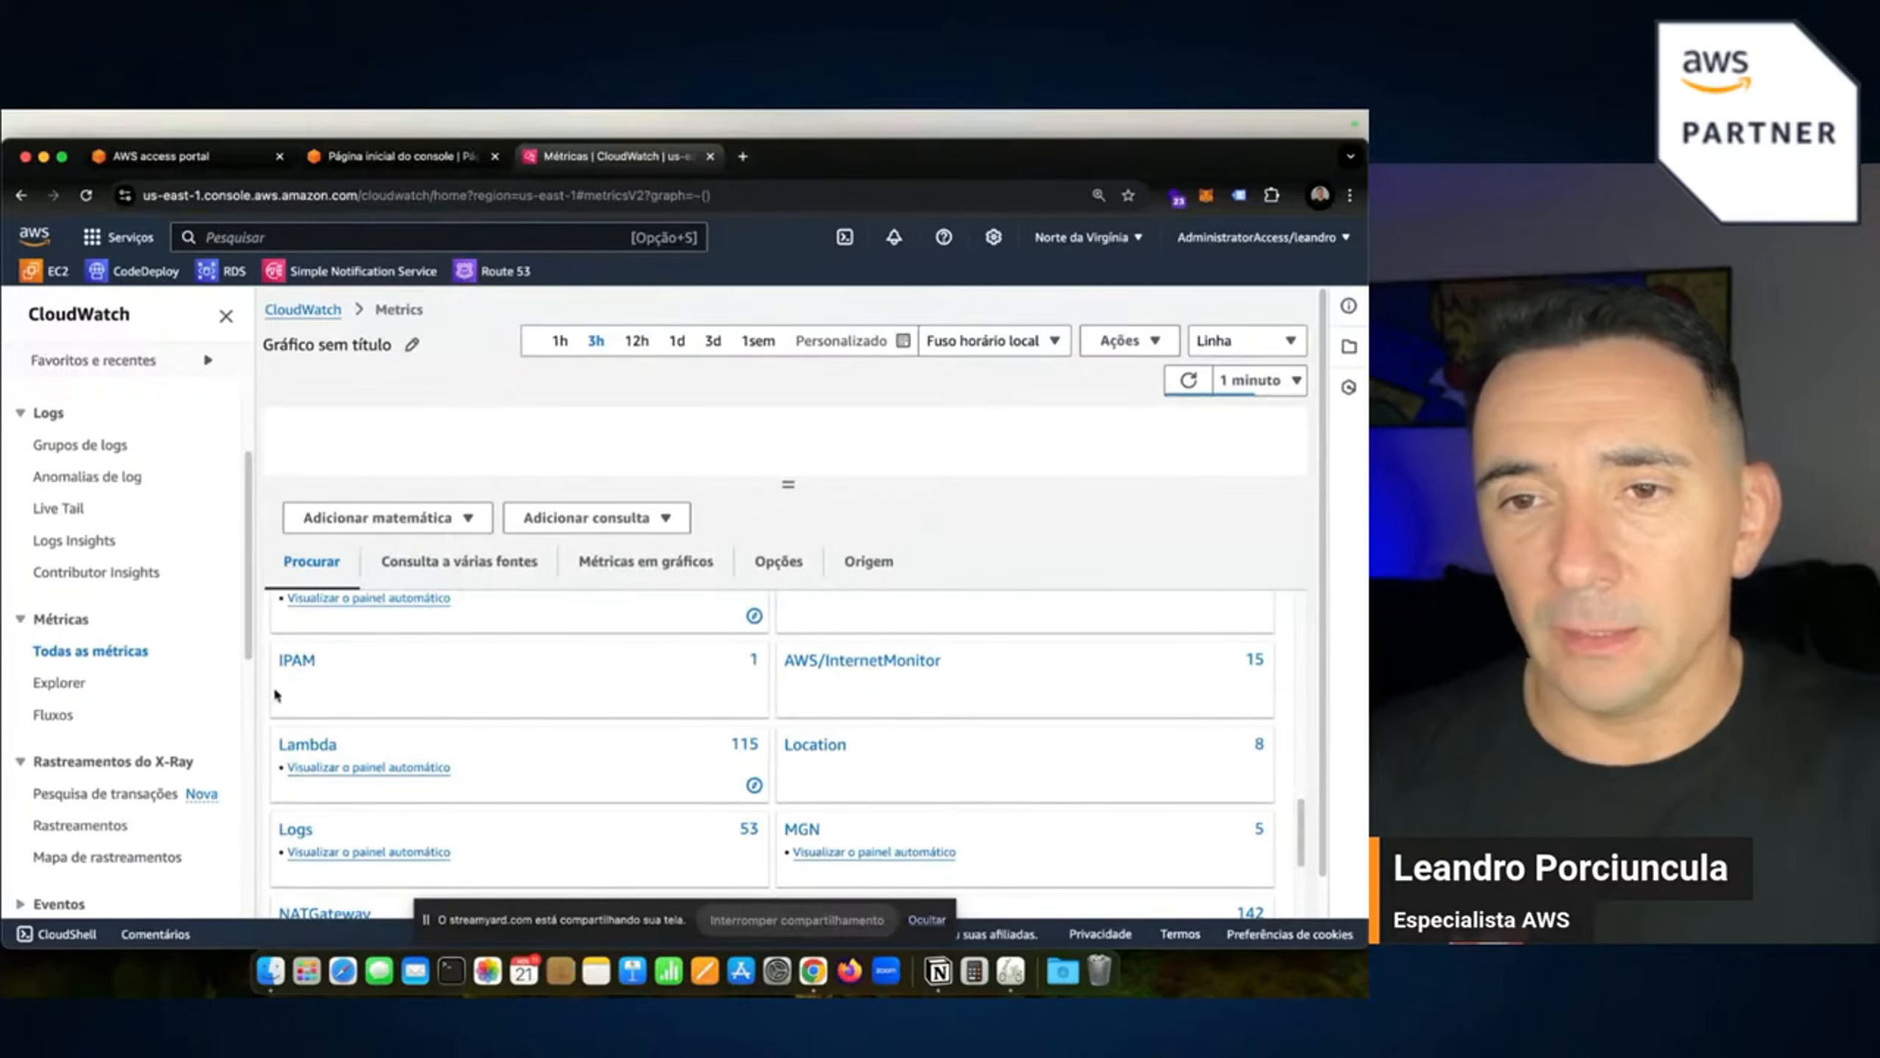
{"action": "scroll", "coordinate": [477, 761], "scroll_direction": "down", "scroll_amount": 1}
{"action": "scroll", "coordinate": [607, 791], "scroll_direction": "down", "scroll_amount": 6}
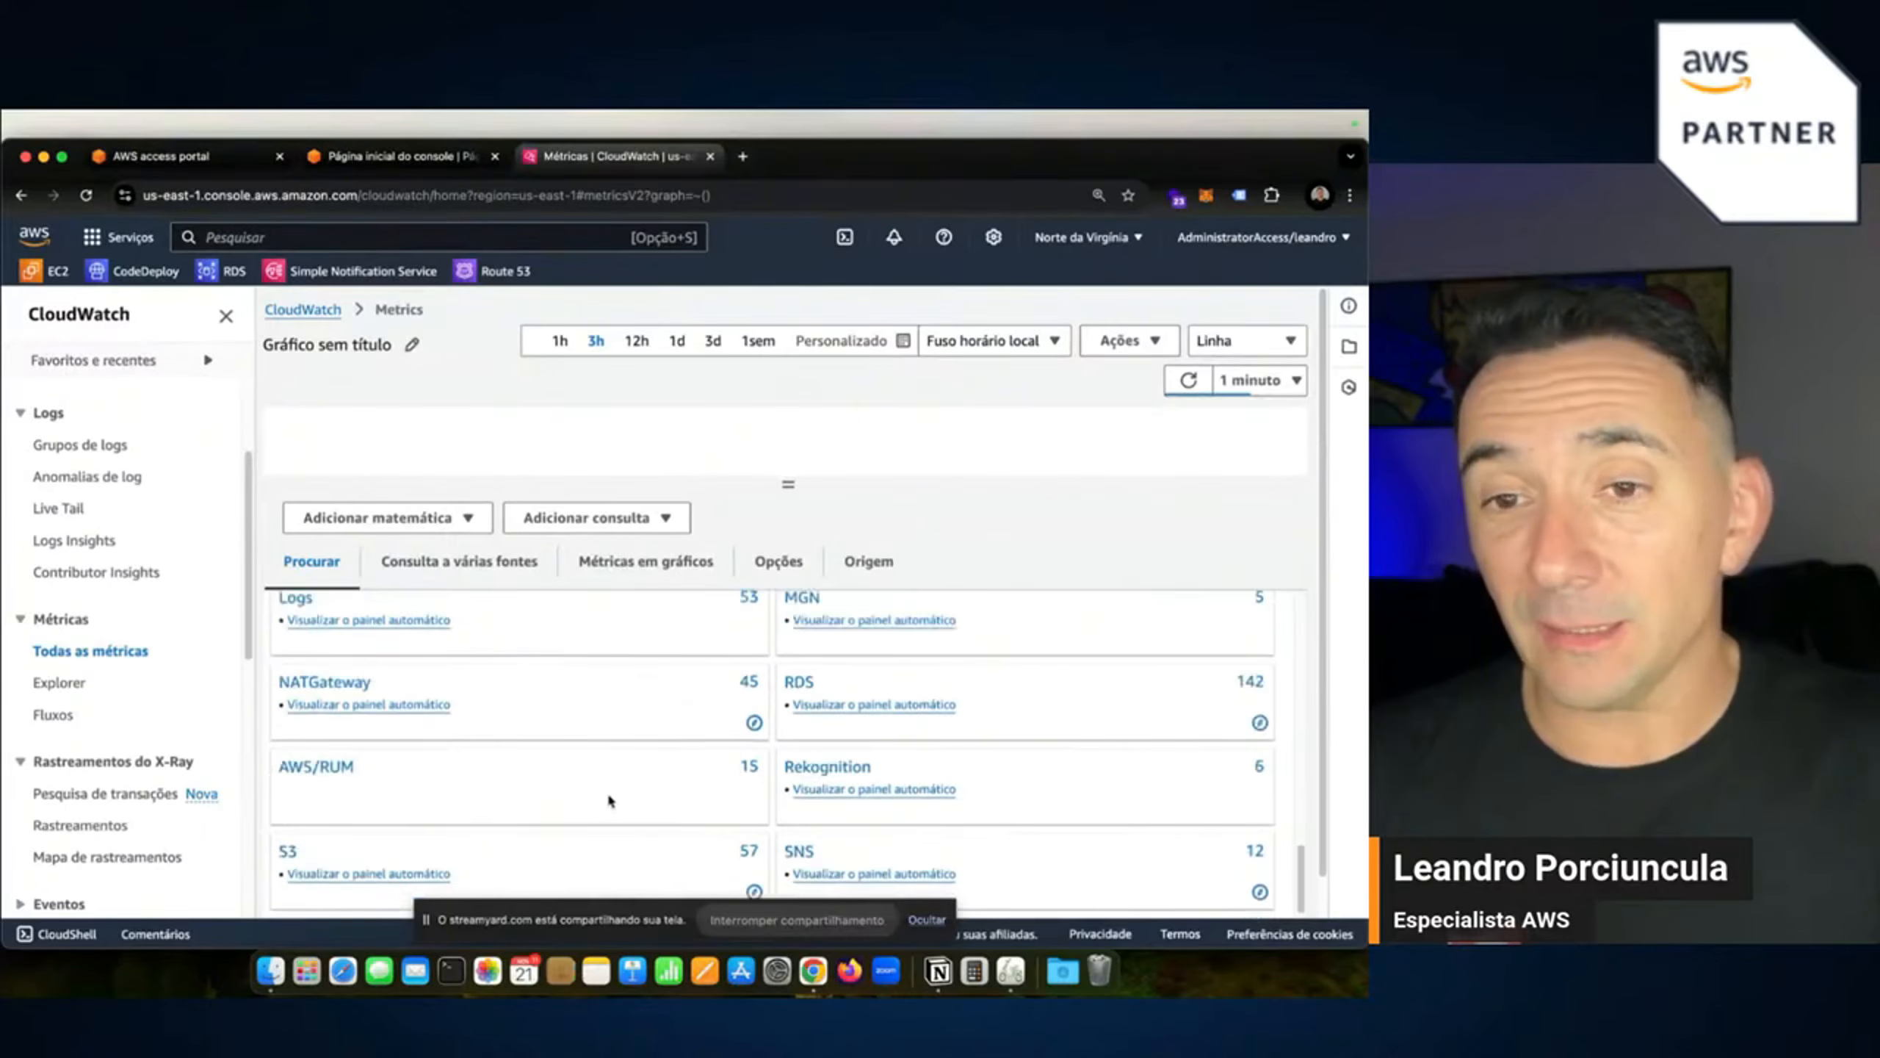
{"action": "scroll", "coordinate": [357, 717], "scroll_direction": "up", "scroll_amount": 3}
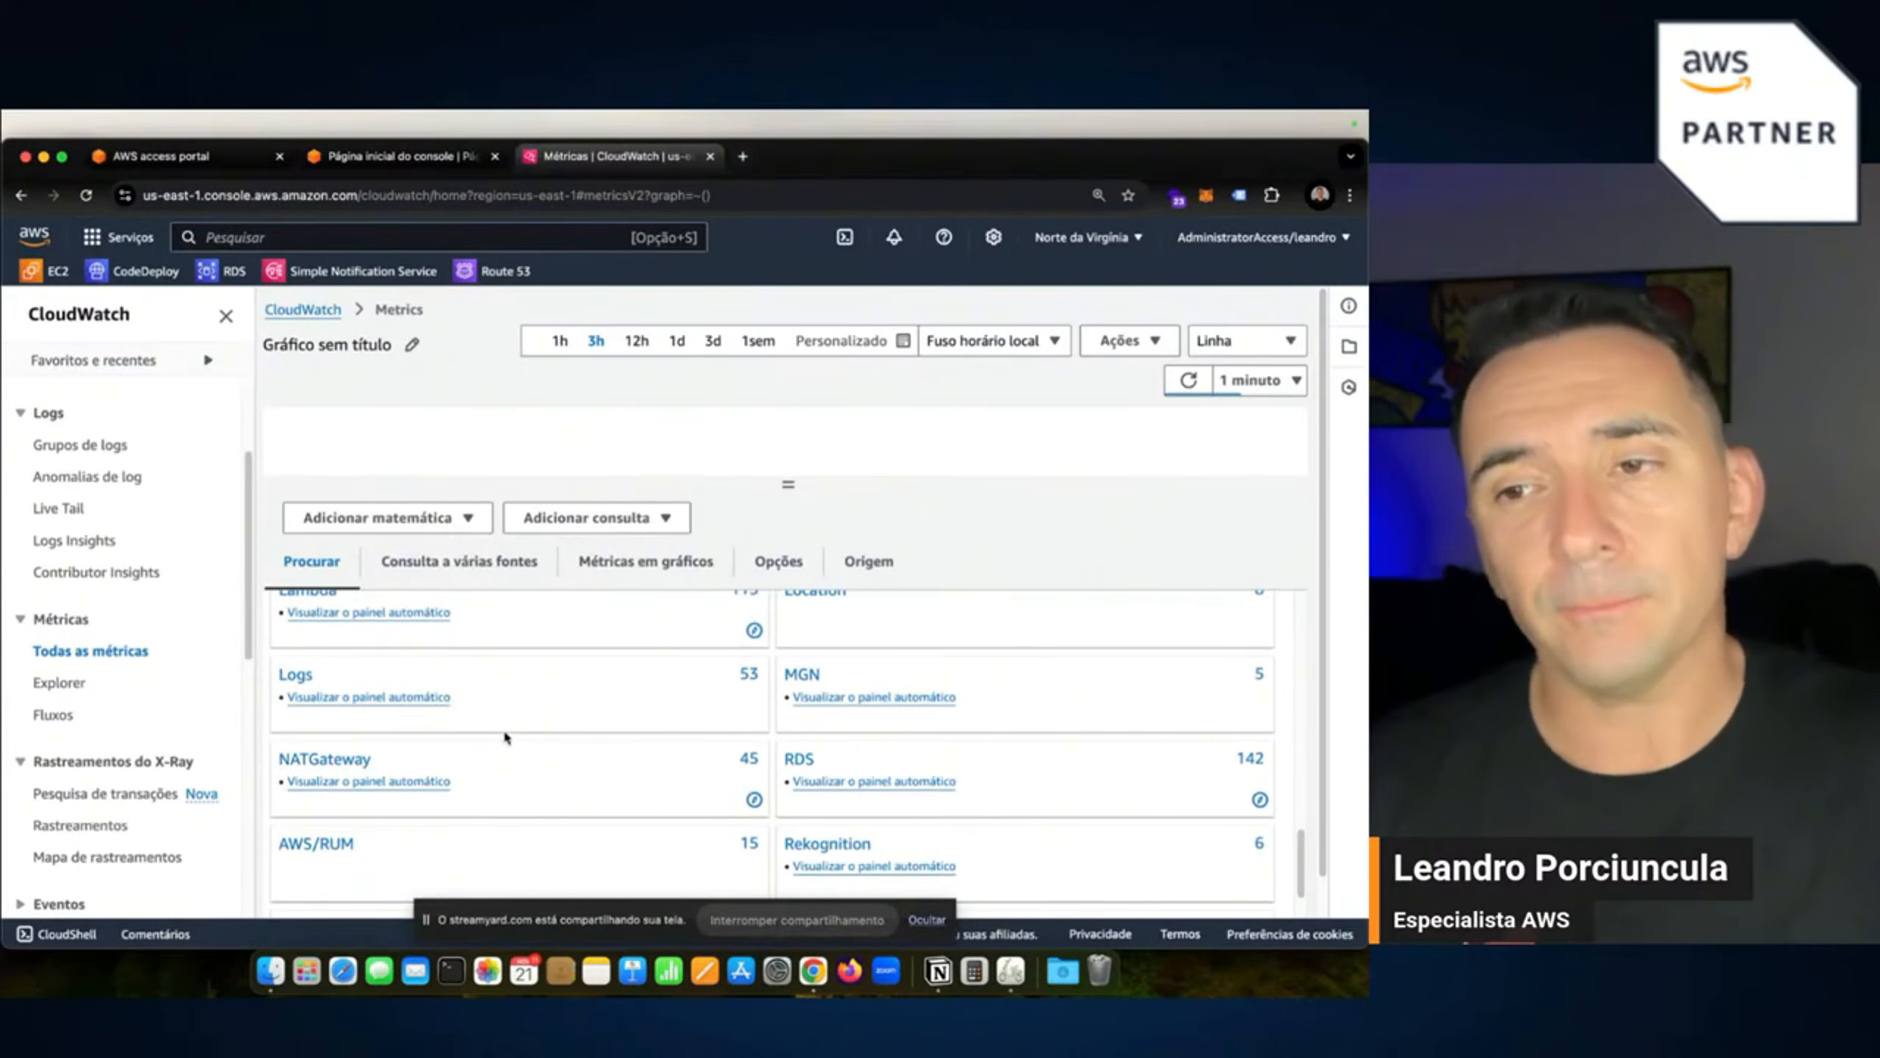
View the RDS namespace metrics, go back to all namespaces, and hide the side navigation.
{"action": "left_click", "coordinate": [803, 759]}
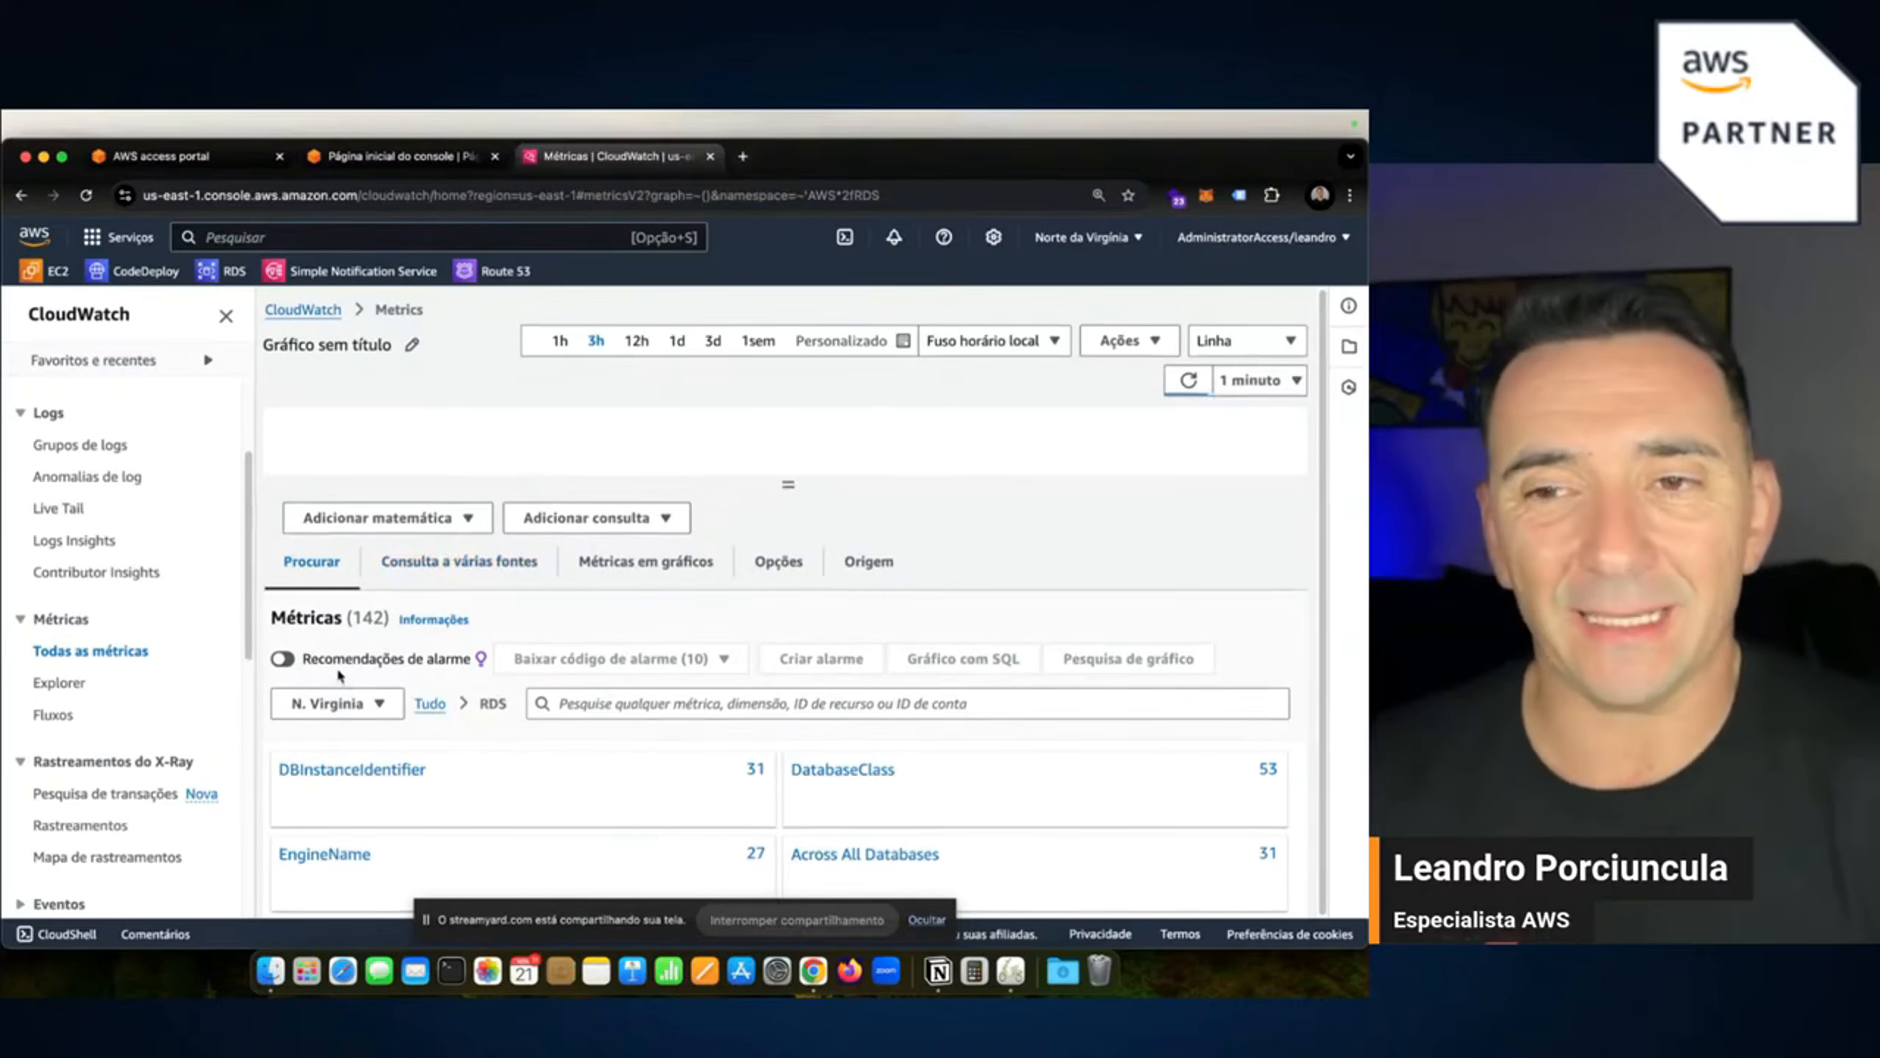
{"action": "left_click", "coordinate": [423, 710]}
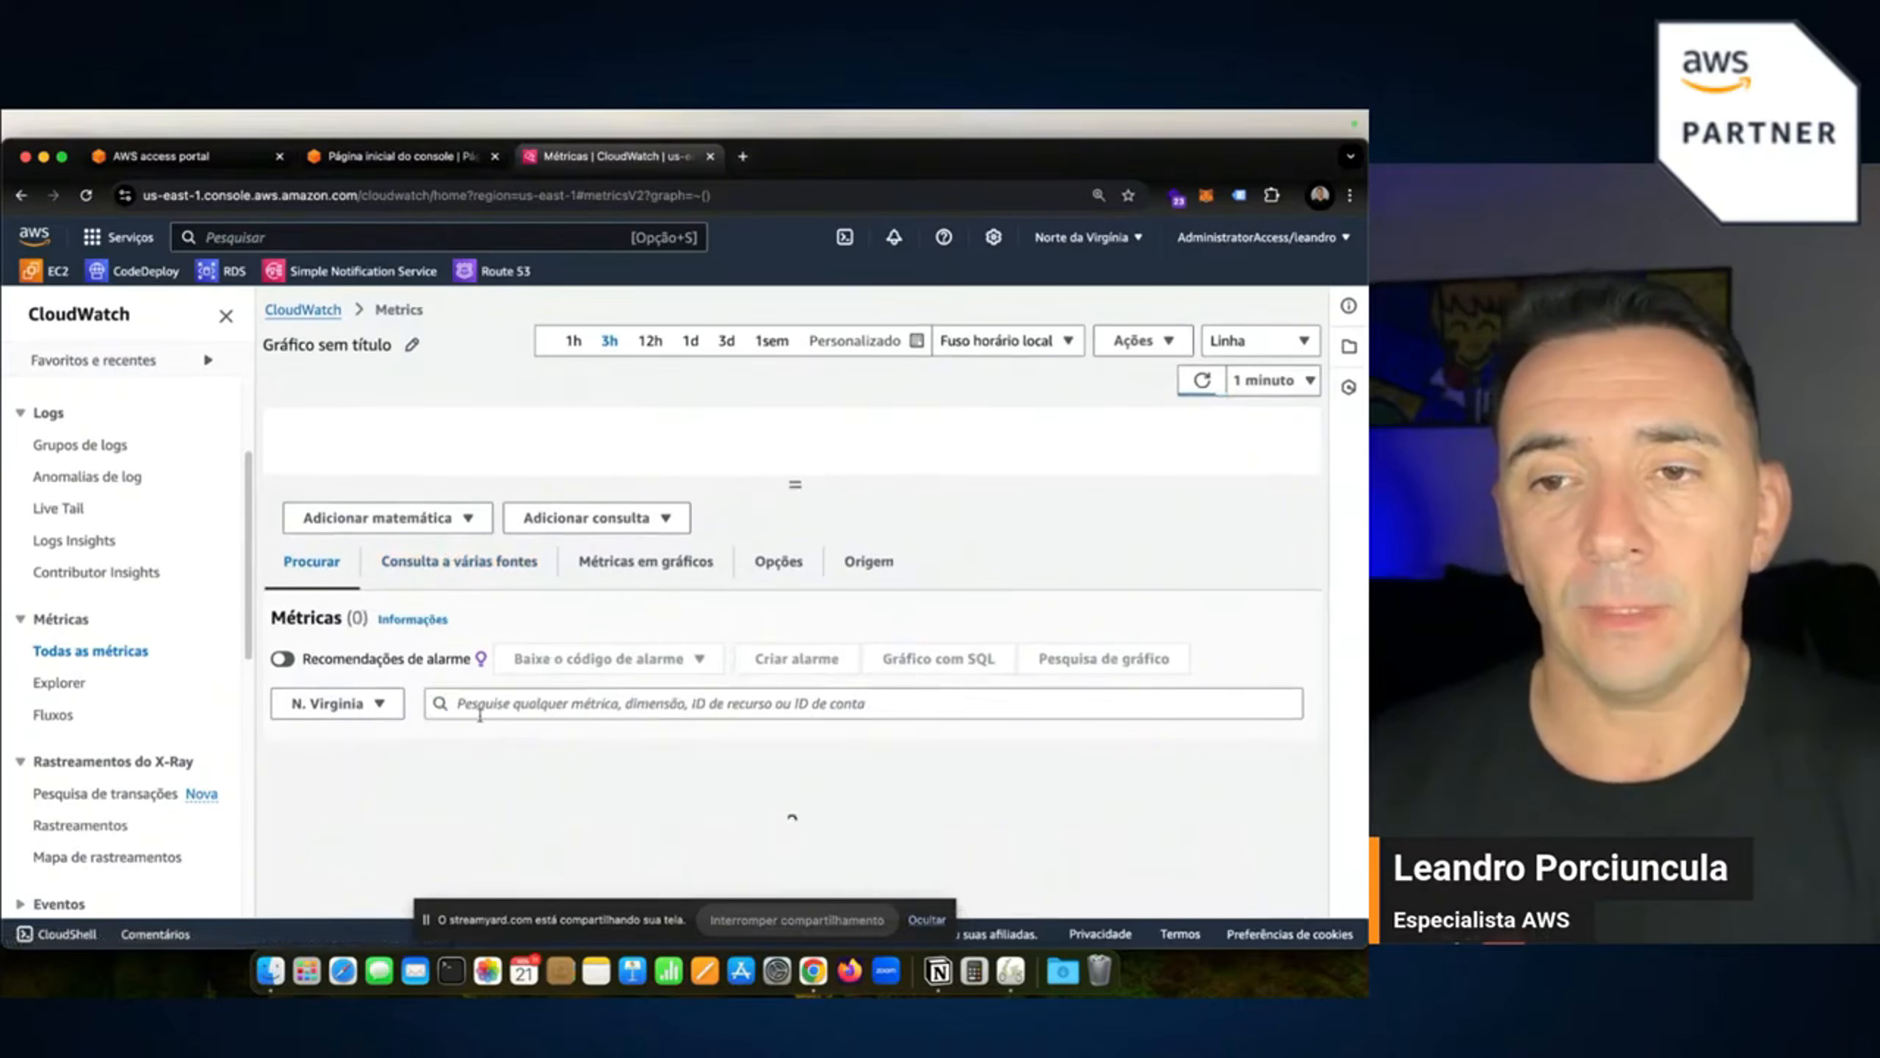
{"action": "left_click", "coordinate": [225, 316]}
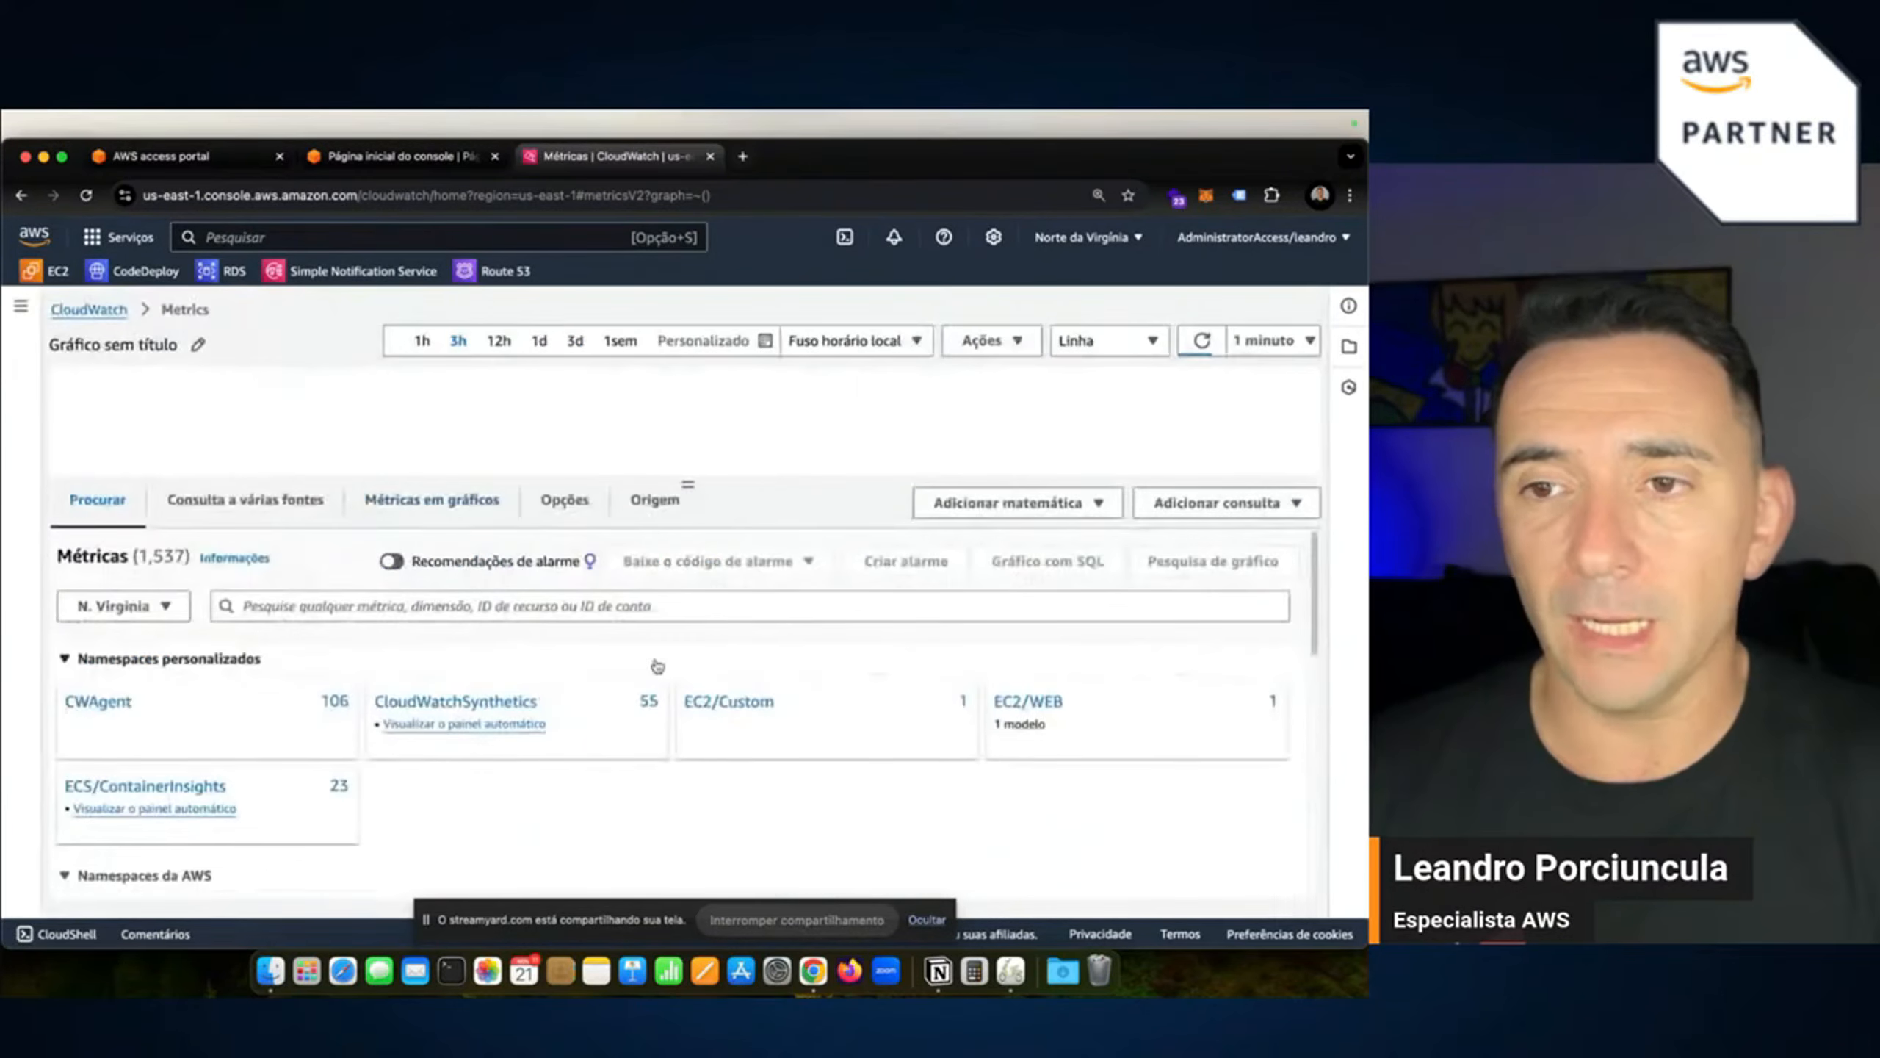
{"action": "scroll", "coordinate": [541, 778], "scroll_direction": "down", "scroll_amount": 2}
{"action": "scroll", "coordinate": [541, 778], "scroll_direction": "up", "scroll_amount": 2}
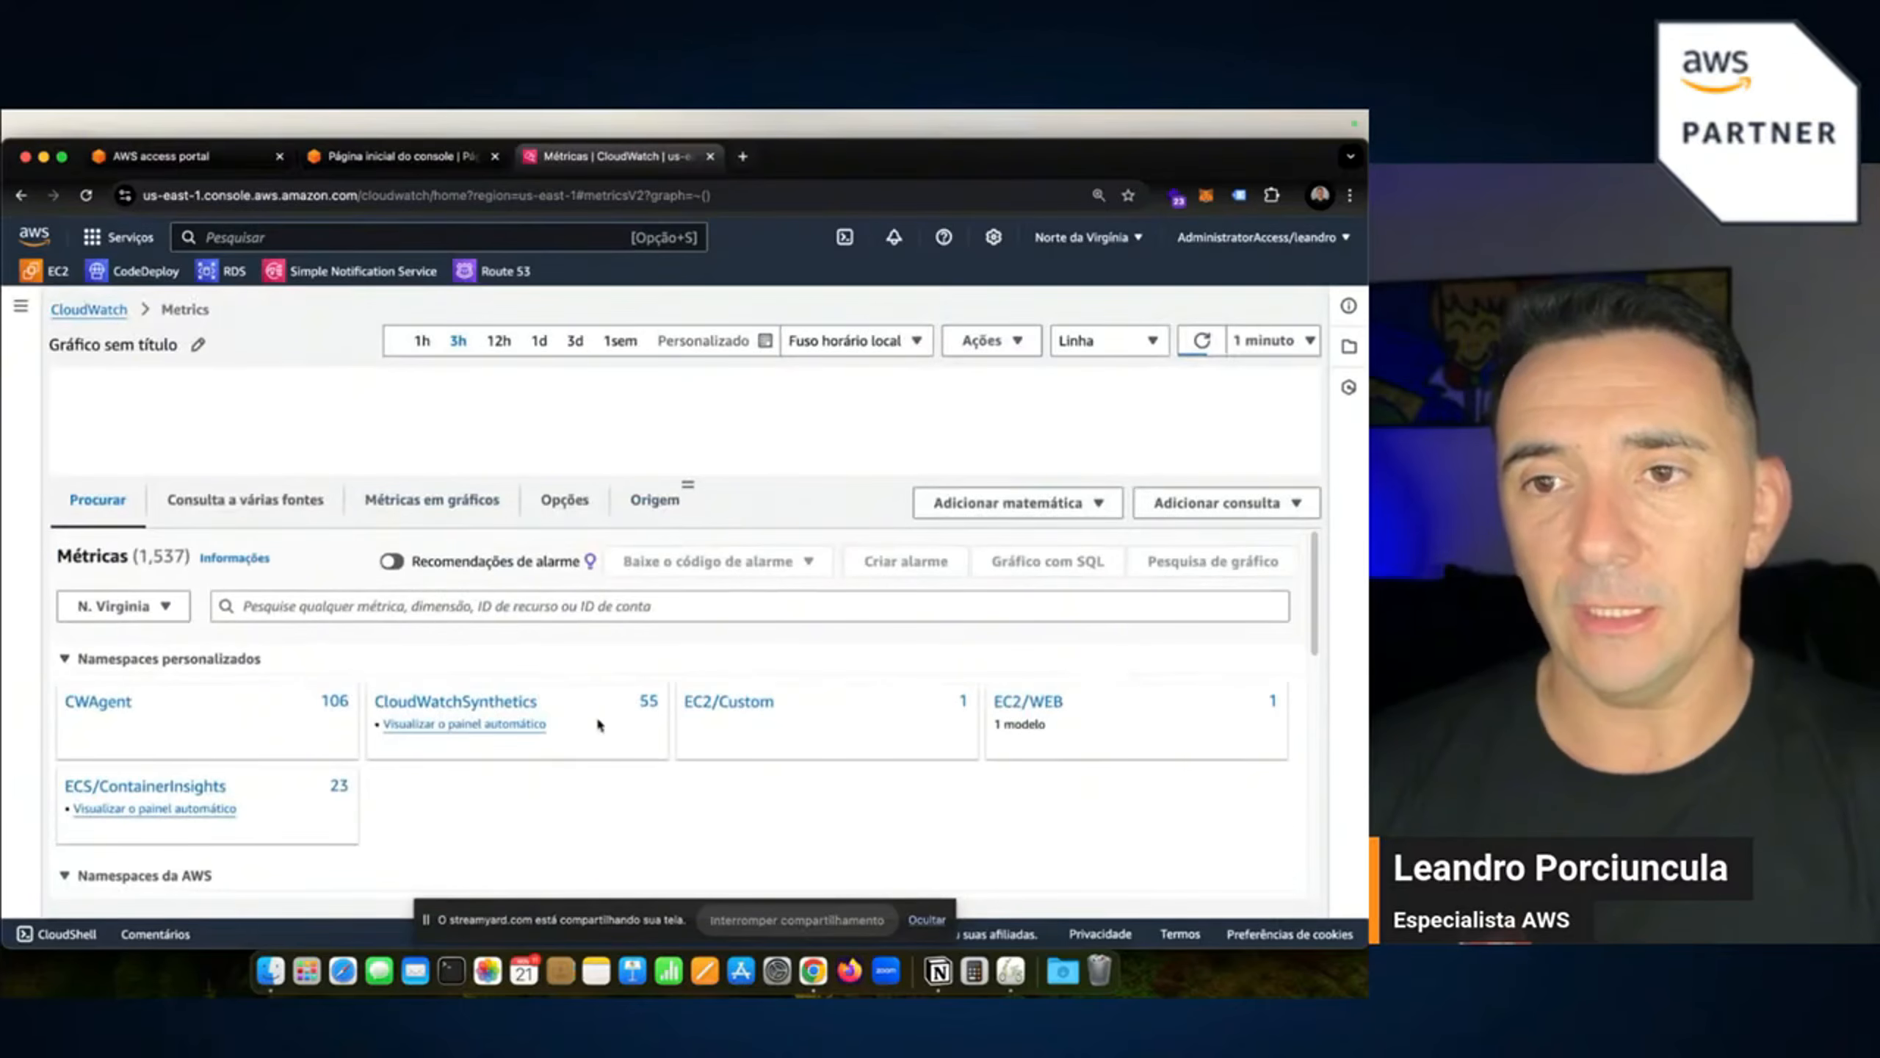
Reset page zoom to 100%, browse the namespace list, and return to the CloudWatch overview.
{"action": "left_click", "coordinate": [1350, 195]}
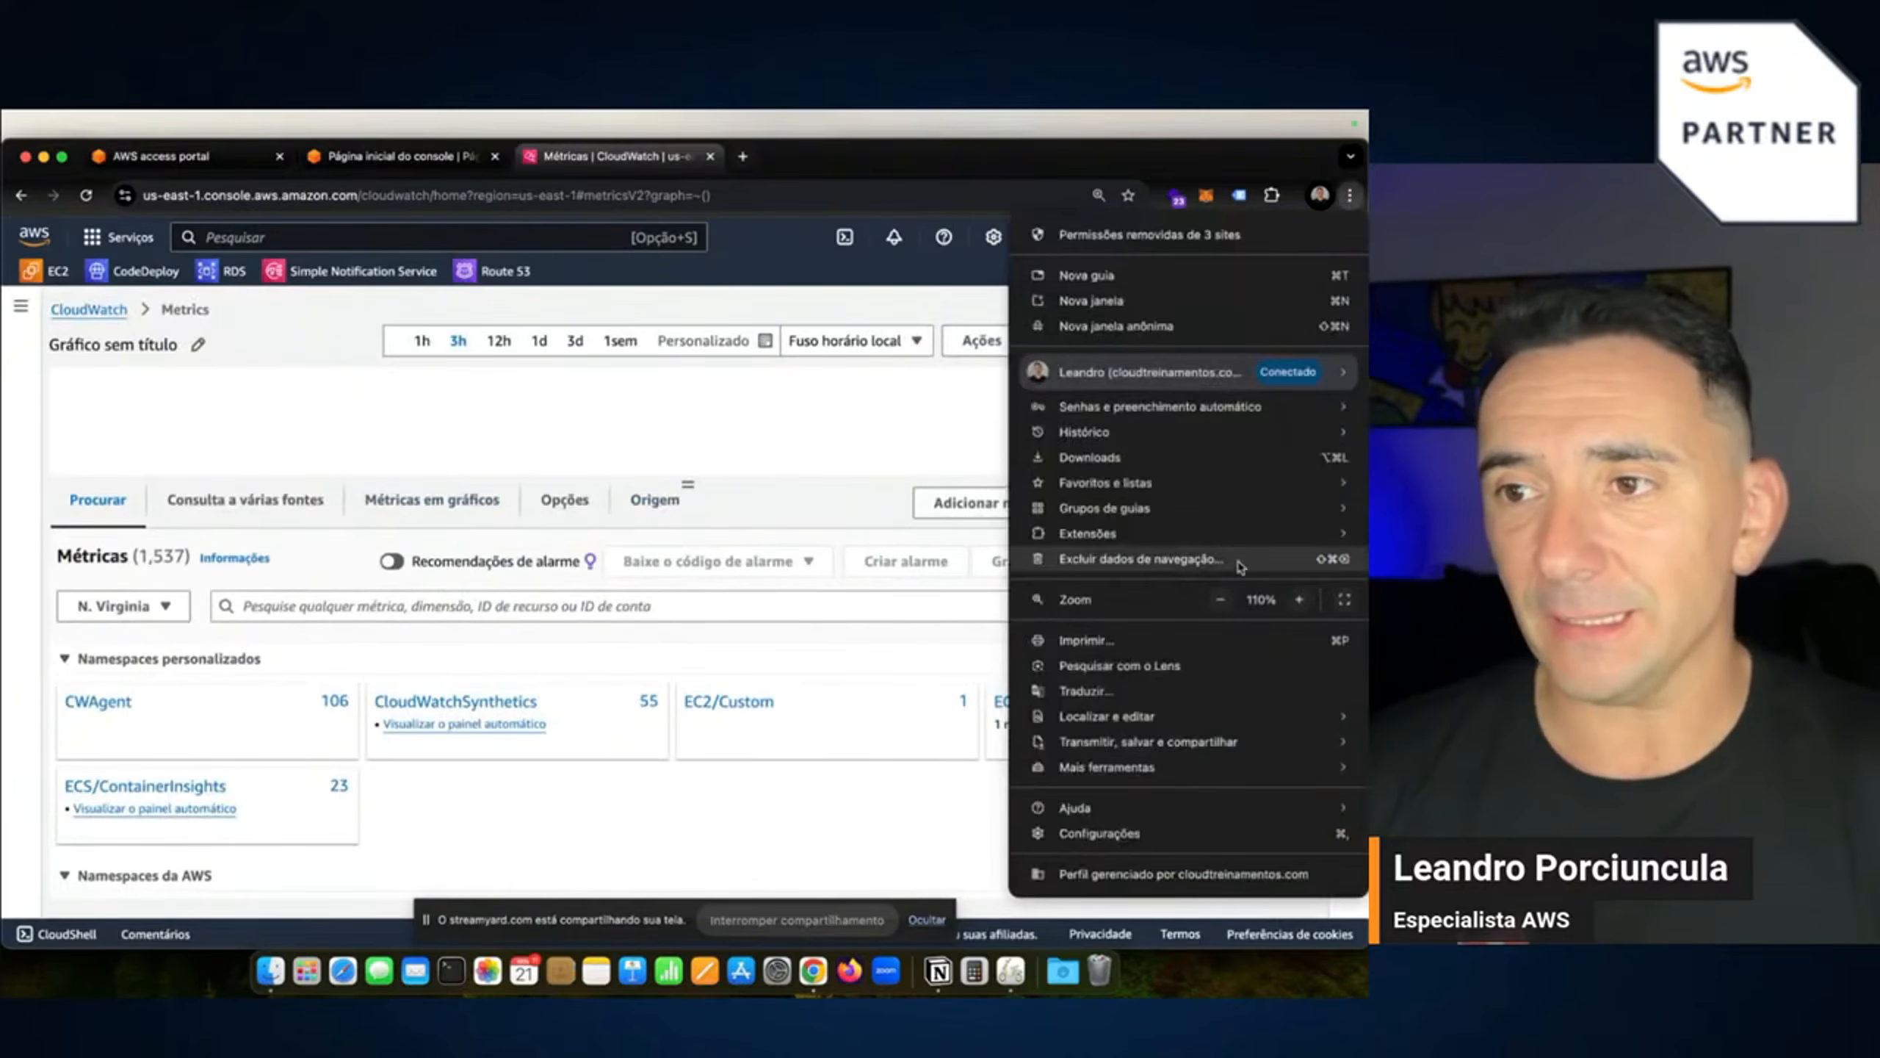
{"action": "left_click", "coordinate": [1227, 599]}
{"action": "left_click", "coordinate": [732, 763]}
{"action": "scroll", "coordinate": [693, 761], "scroll_direction": "down", "scroll_amount": 3}
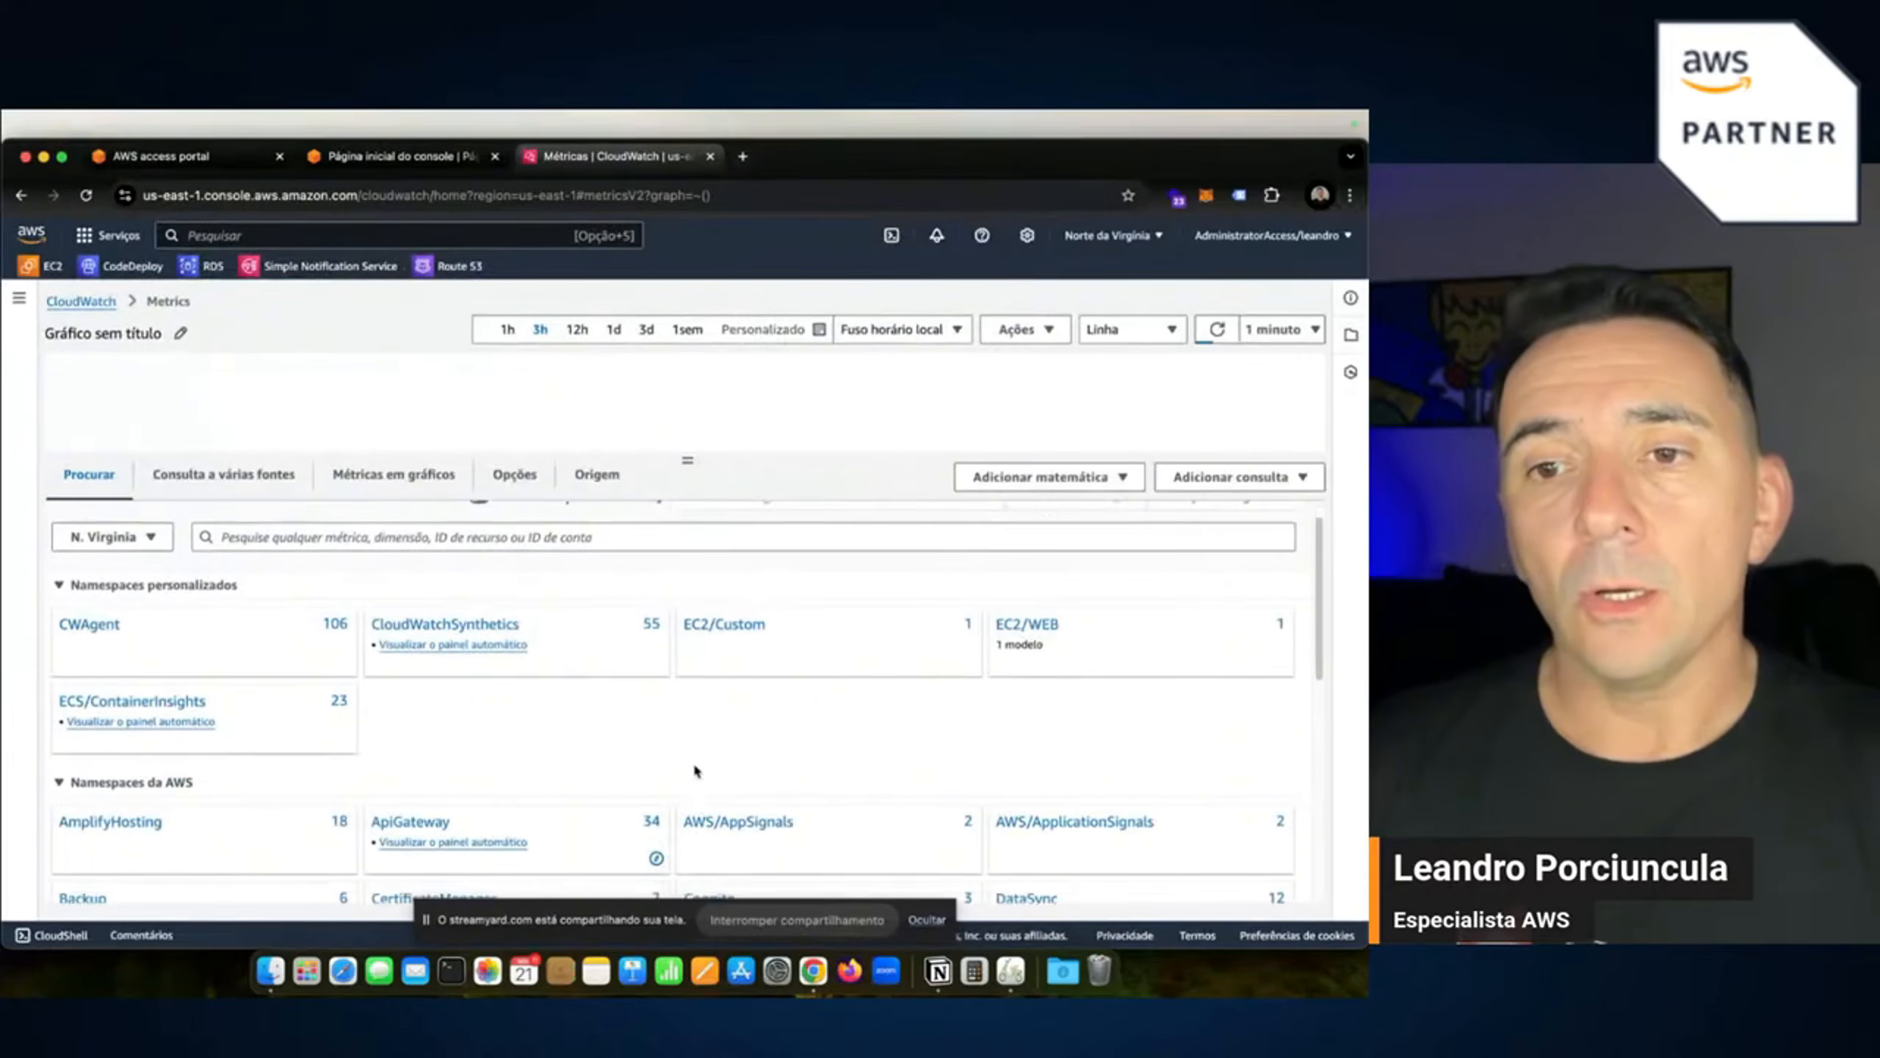
{"action": "scroll", "coordinate": [695, 770], "scroll_direction": "down", "scroll_amount": 3}
{"action": "scroll", "coordinate": [696, 767], "scroll_direction": "down", "scroll_amount": 6}
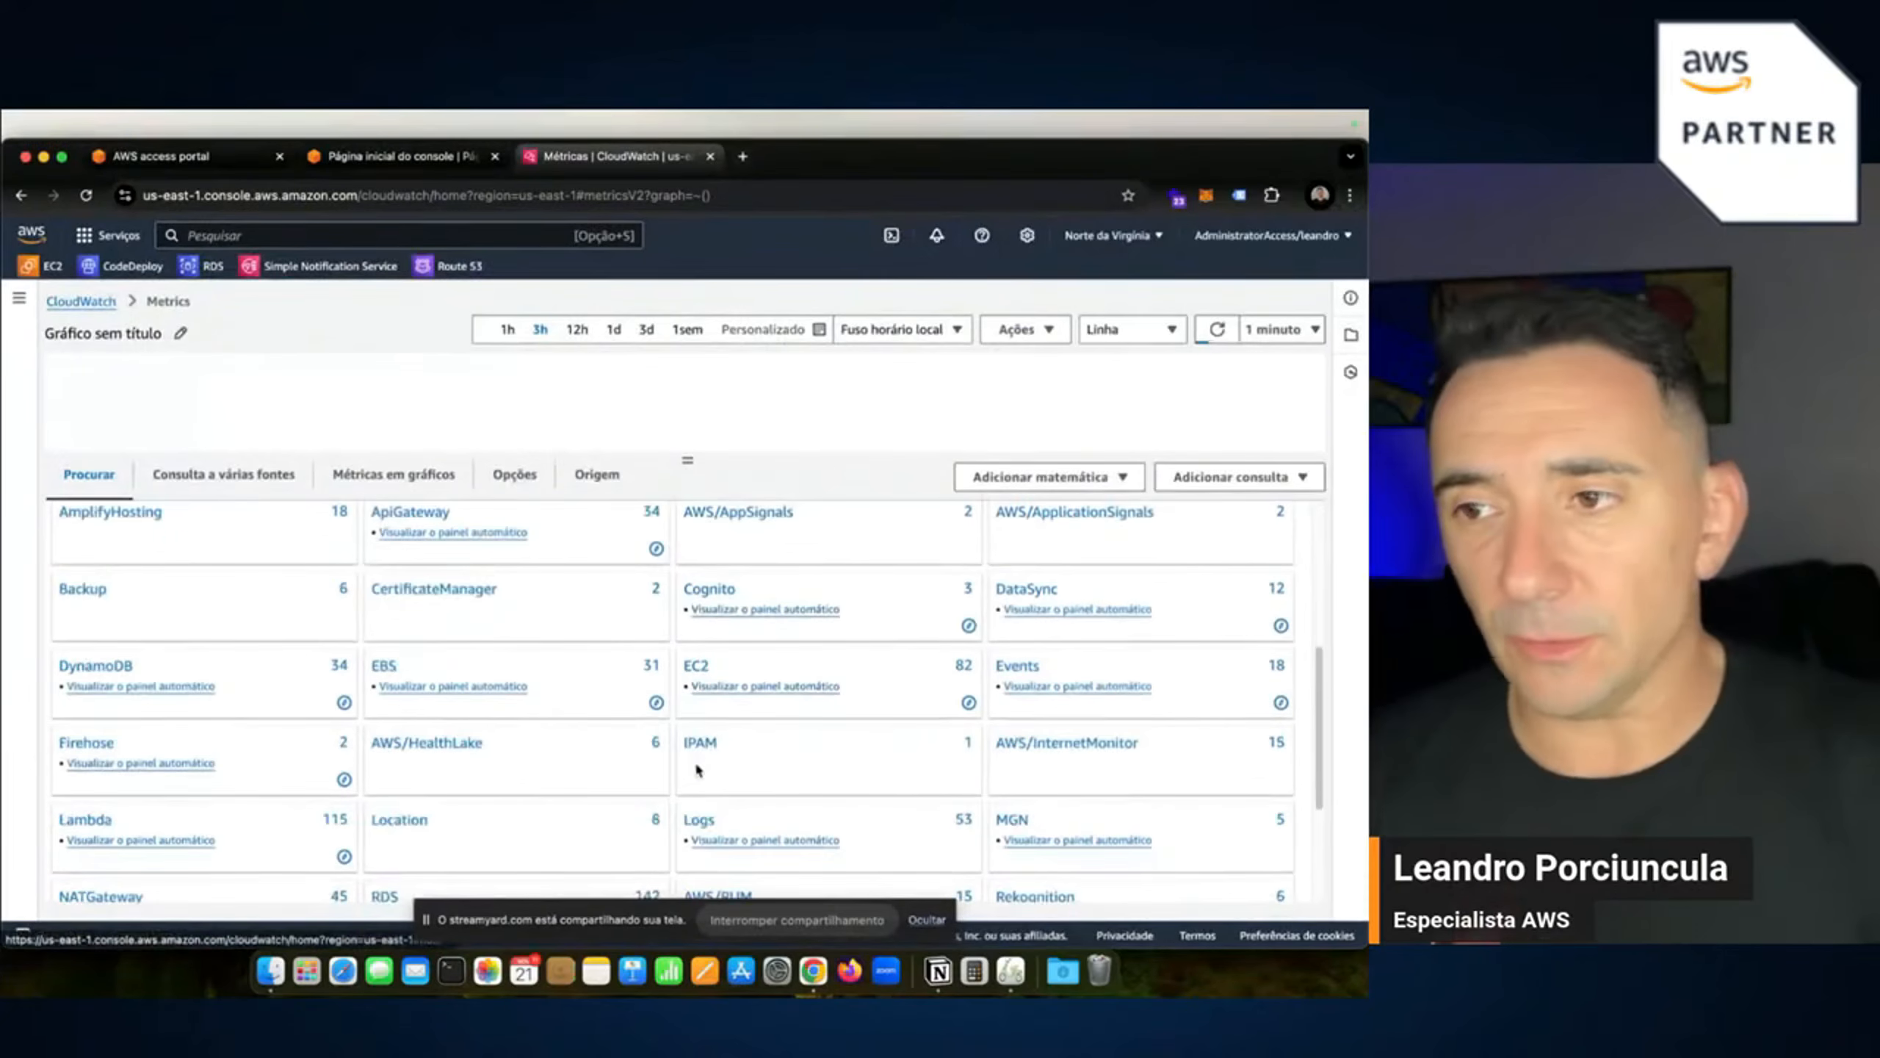
{"action": "scroll", "coordinate": [664, 785], "scroll_direction": "down", "scroll_amount": 1}
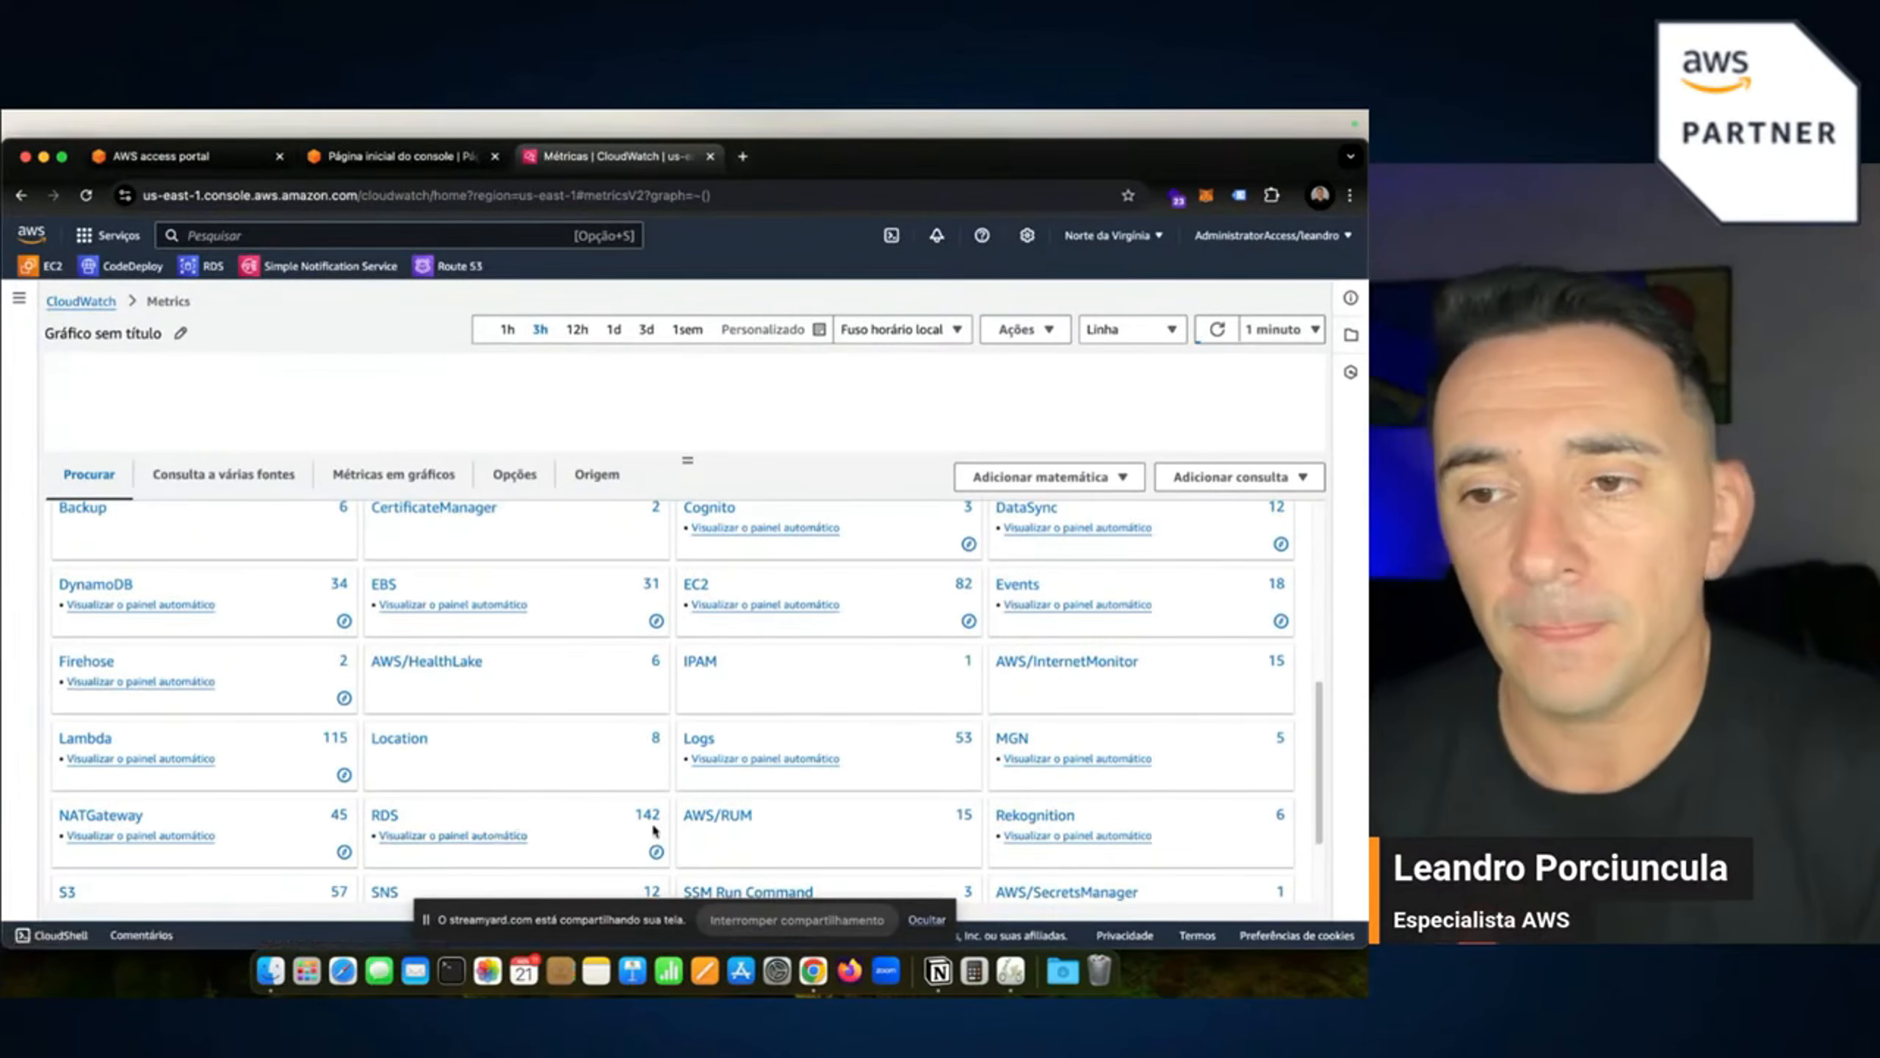
{"action": "scroll", "coordinate": [734, 854], "scroll_direction": "down", "scroll_amount": 1}
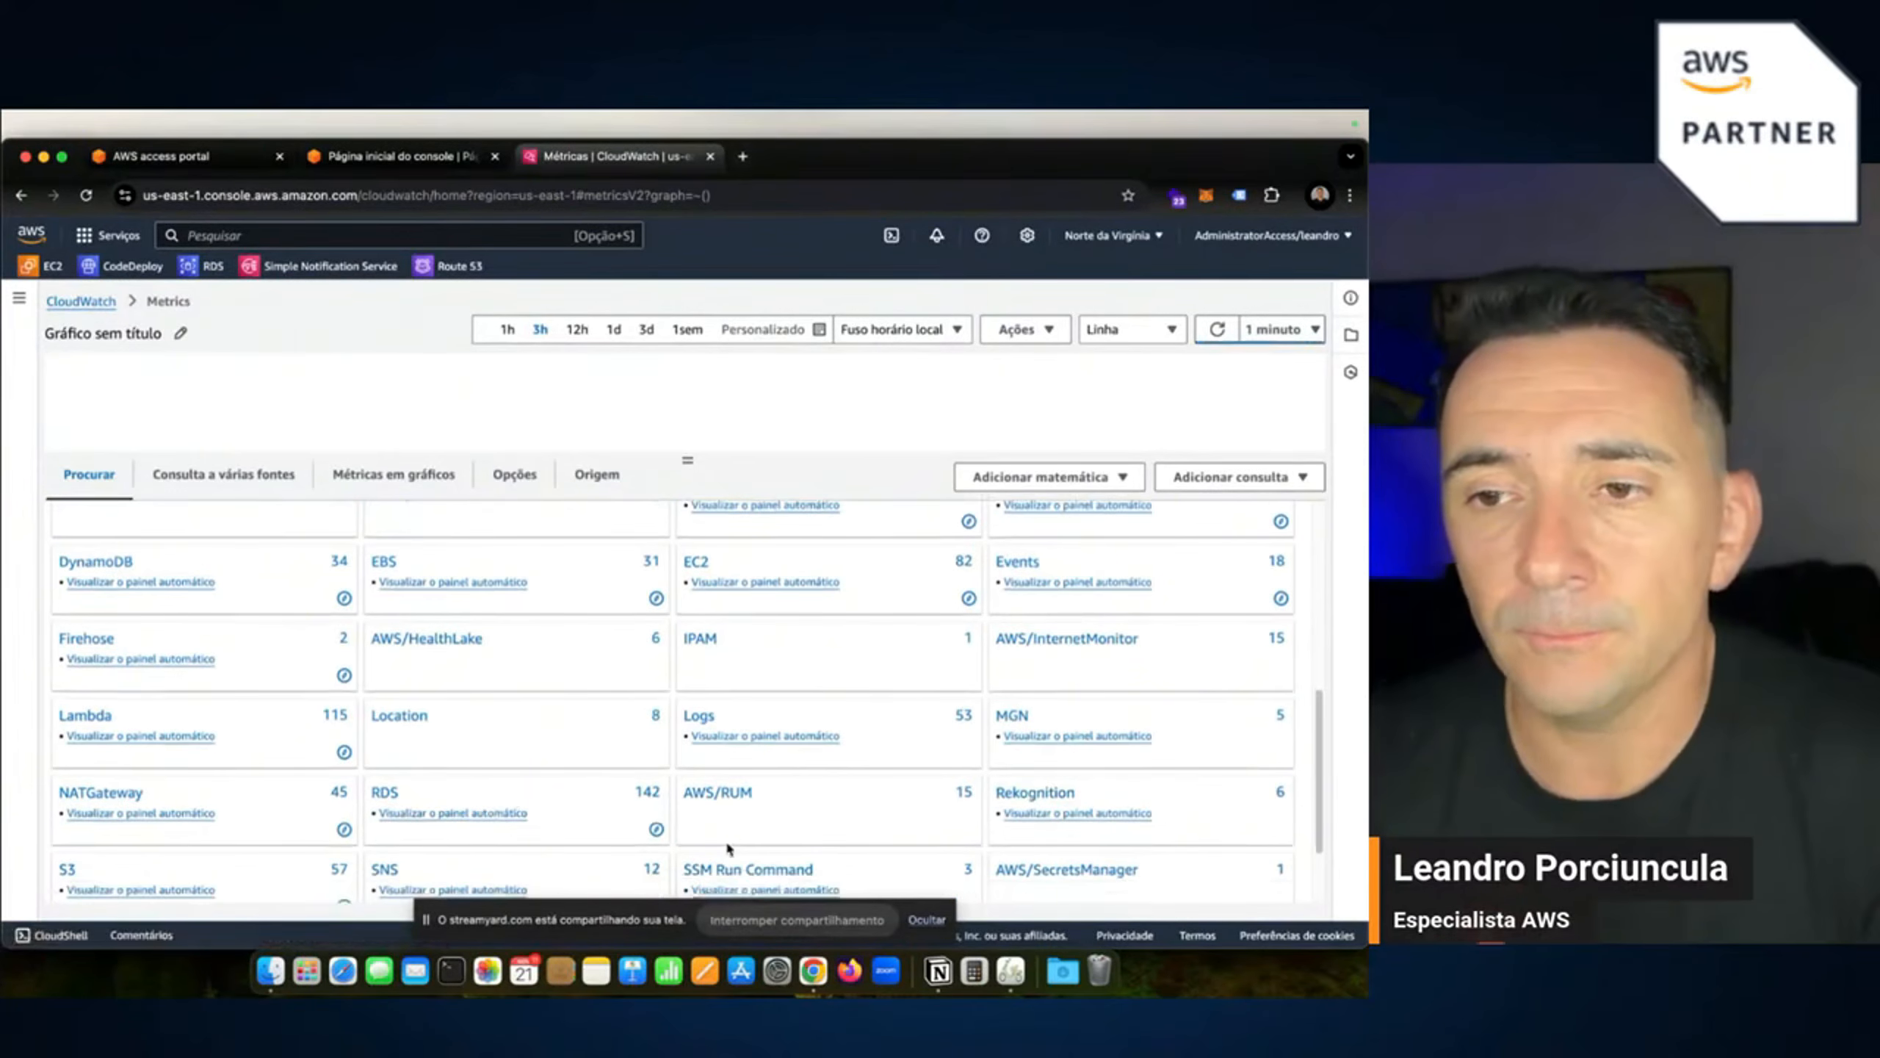
{"action": "scroll", "coordinate": [712, 811], "scroll_direction": "down", "scroll_amount": 2}
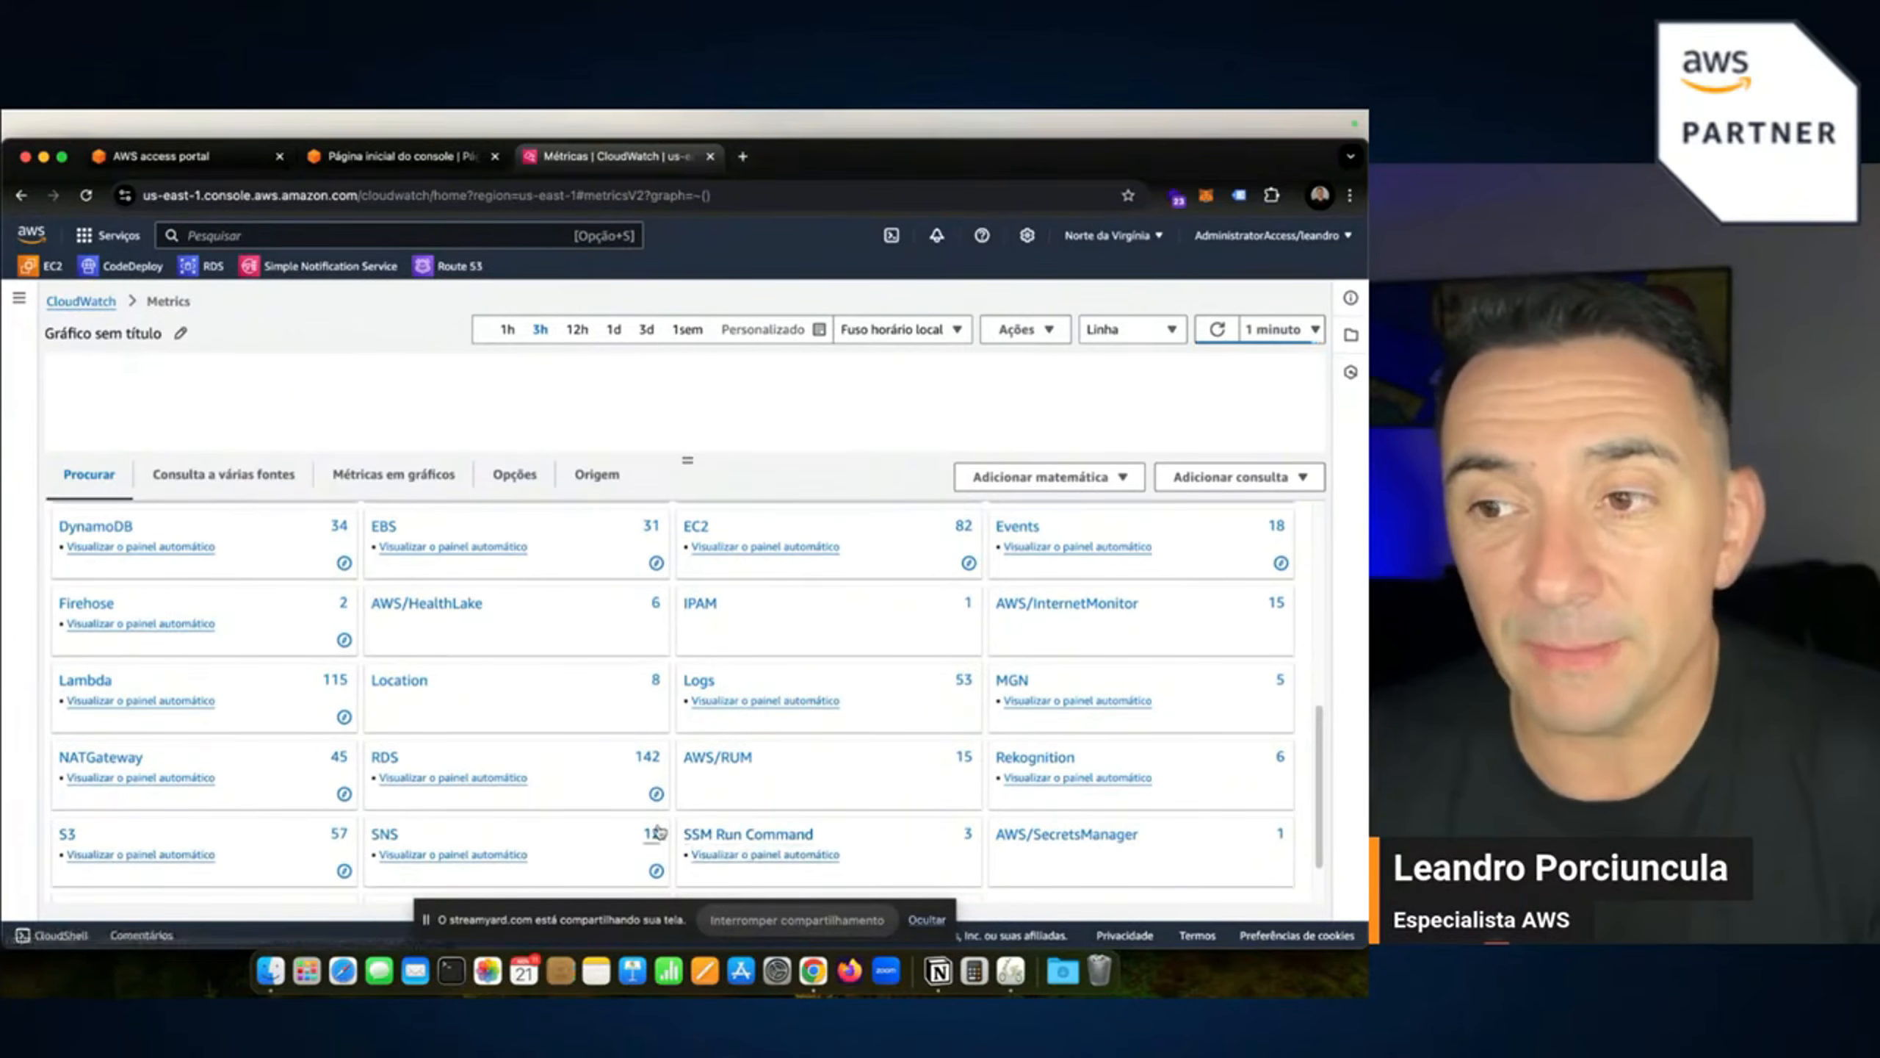
{"action": "scroll", "coordinate": [238, 724], "scroll_direction": "up", "scroll_amount": 5}
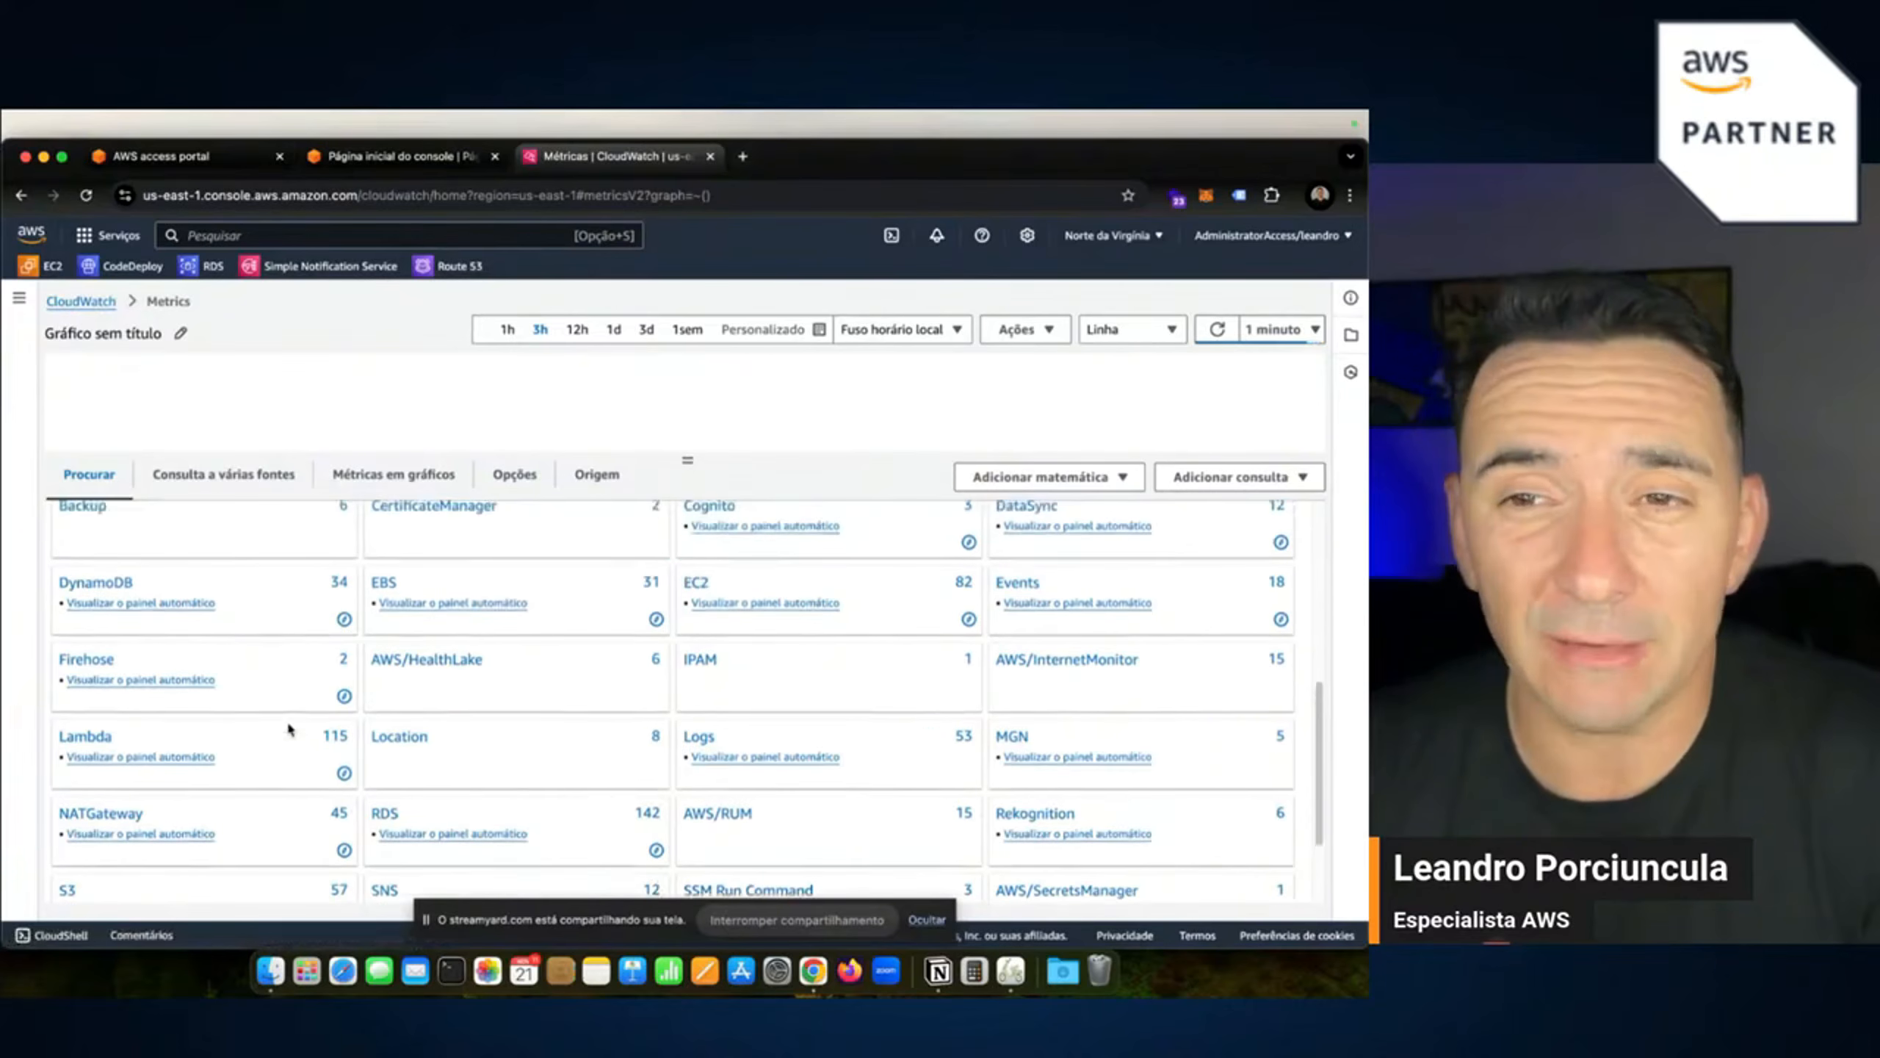
{"action": "scroll", "coordinate": [282, 729], "scroll_direction": "up", "scroll_amount": 2}
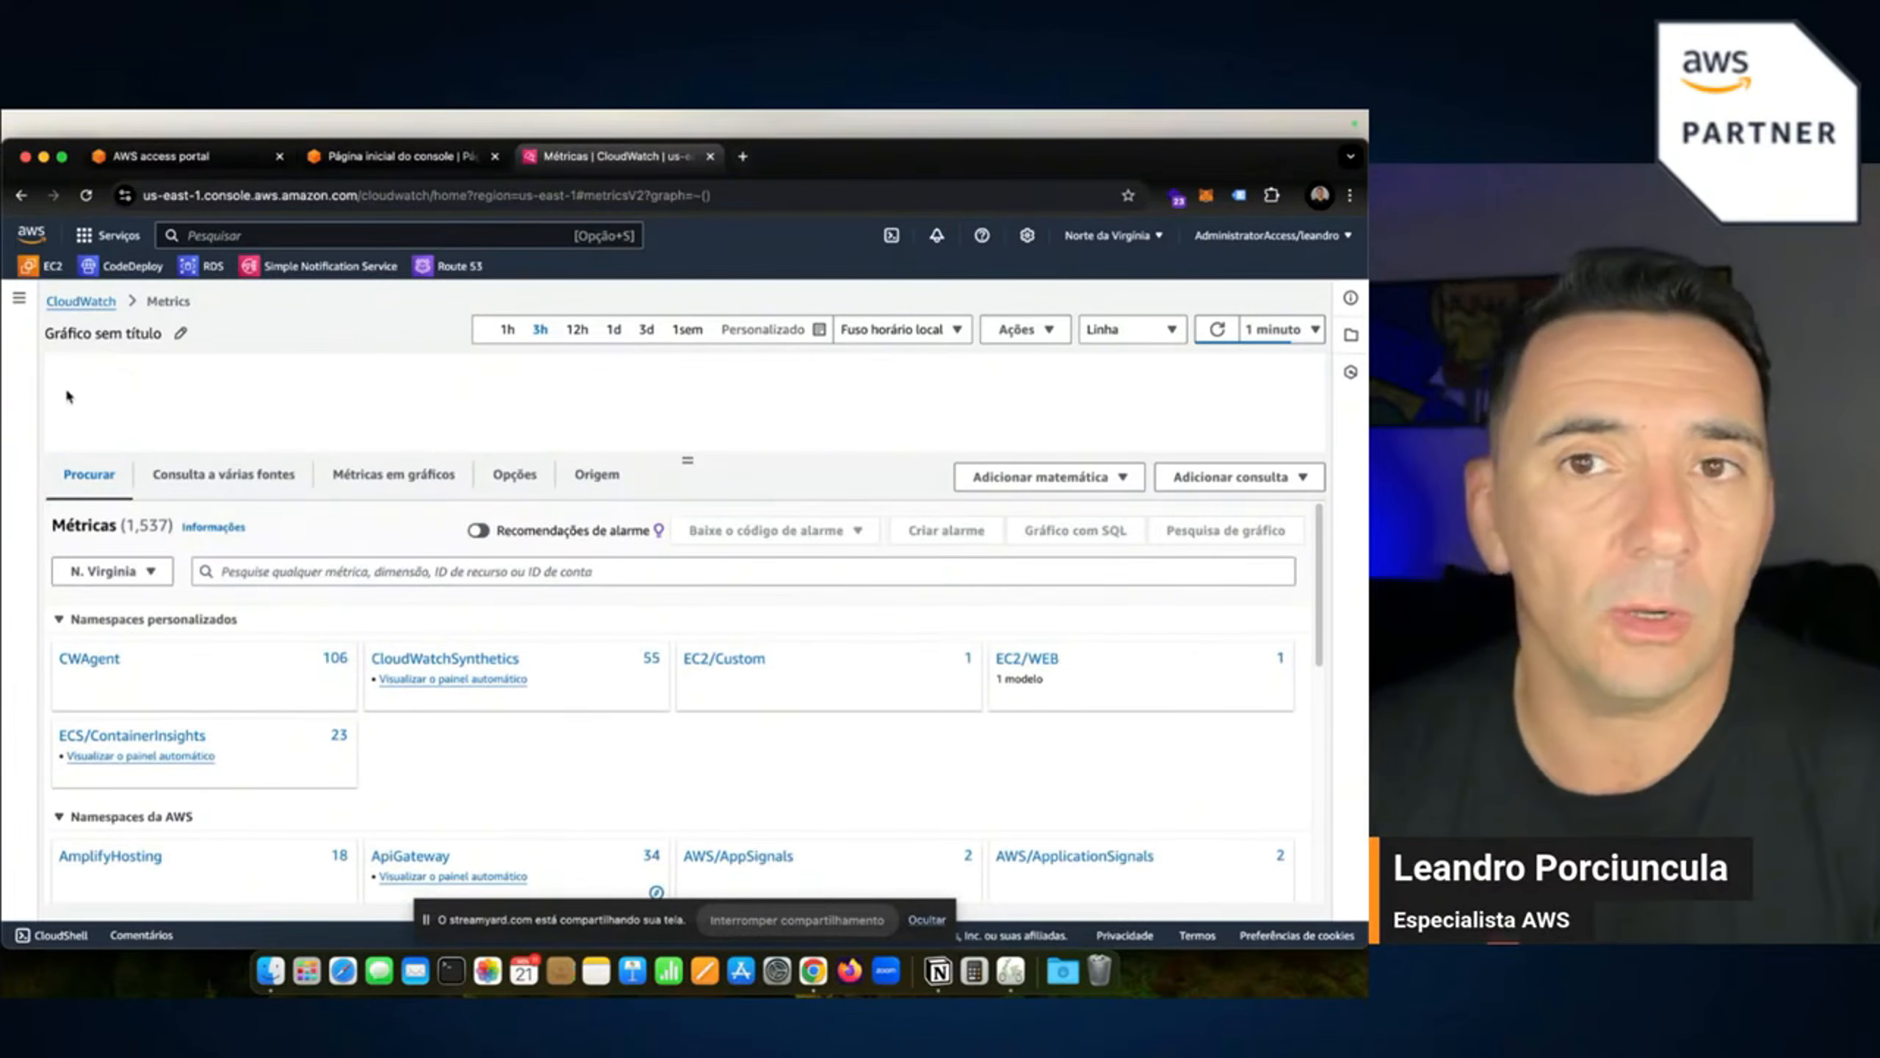
{"action": "left_click", "coordinate": [66, 302]}
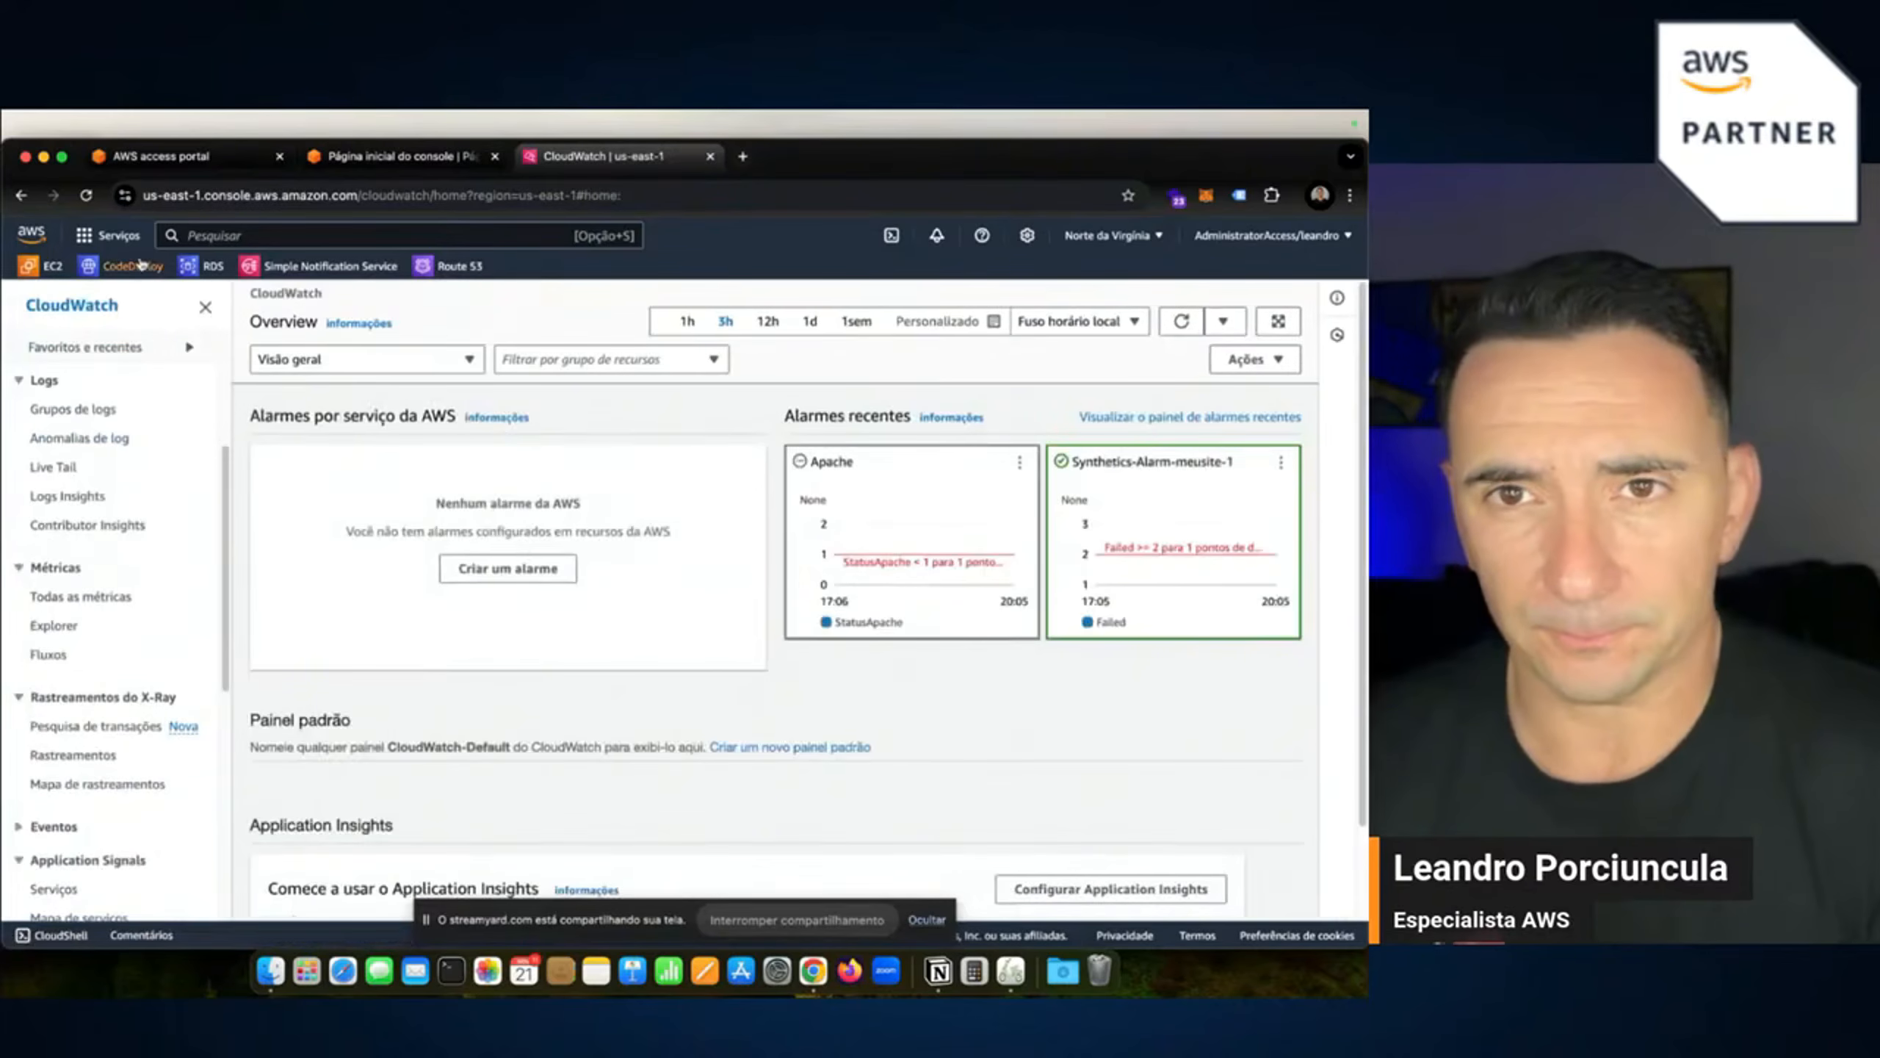
Go to EC2, start launching a new instance and name it live_monitor.
{"action": "left_click", "coordinate": [46, 265]}
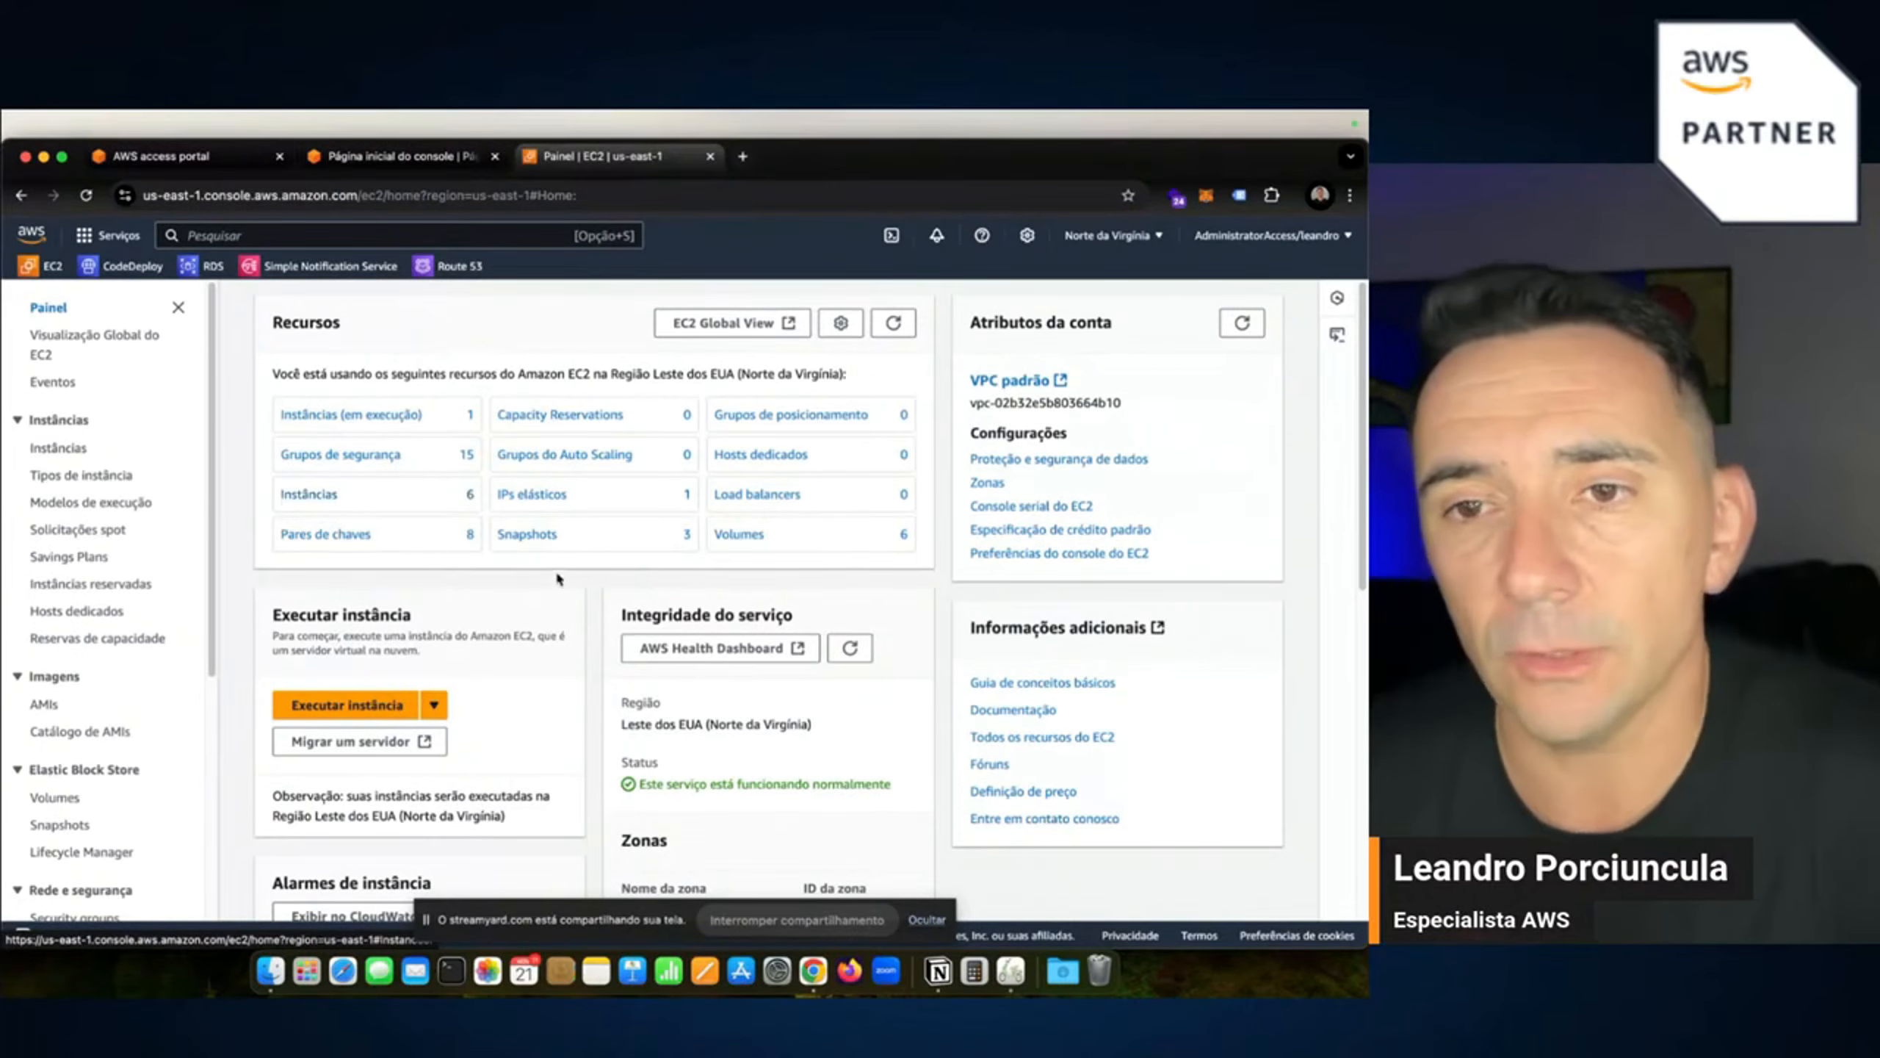
{"action": "left_click", "coordinate": [367, 710]}
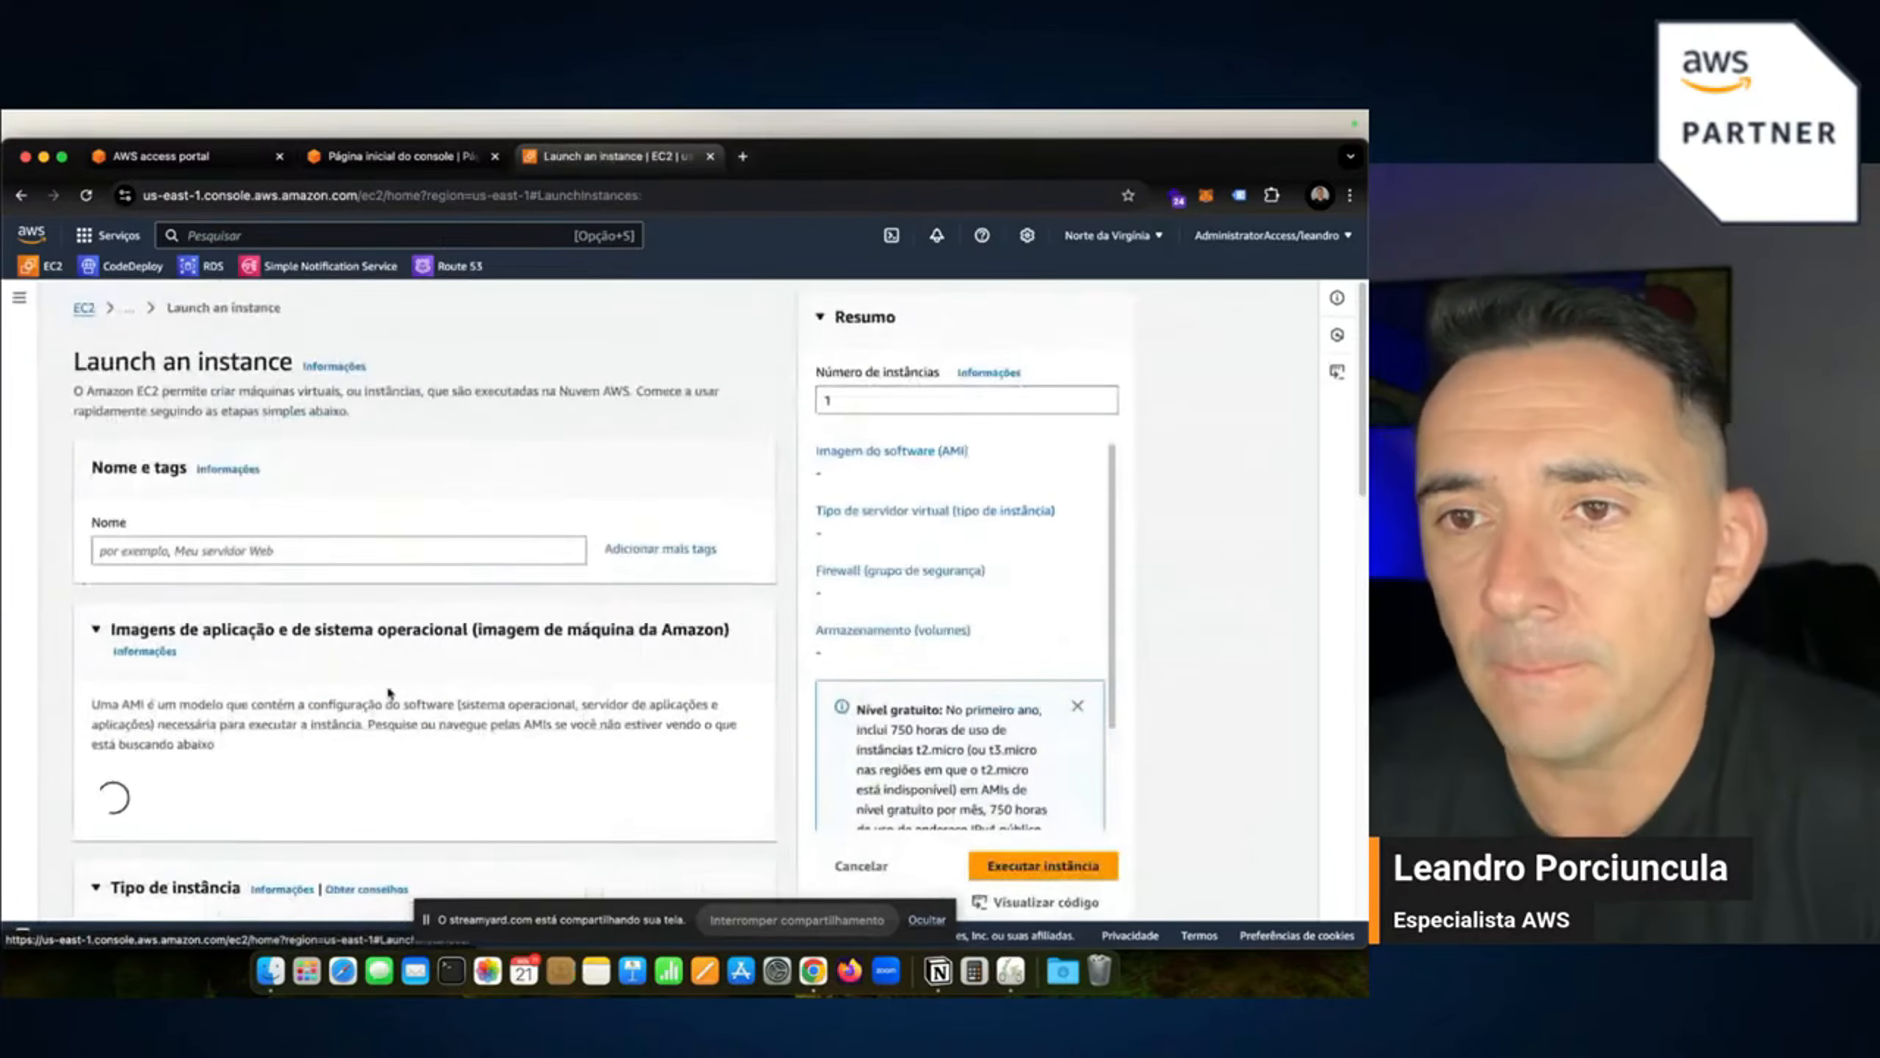
{"action": "left_click", "coordinate": [323, 548]}
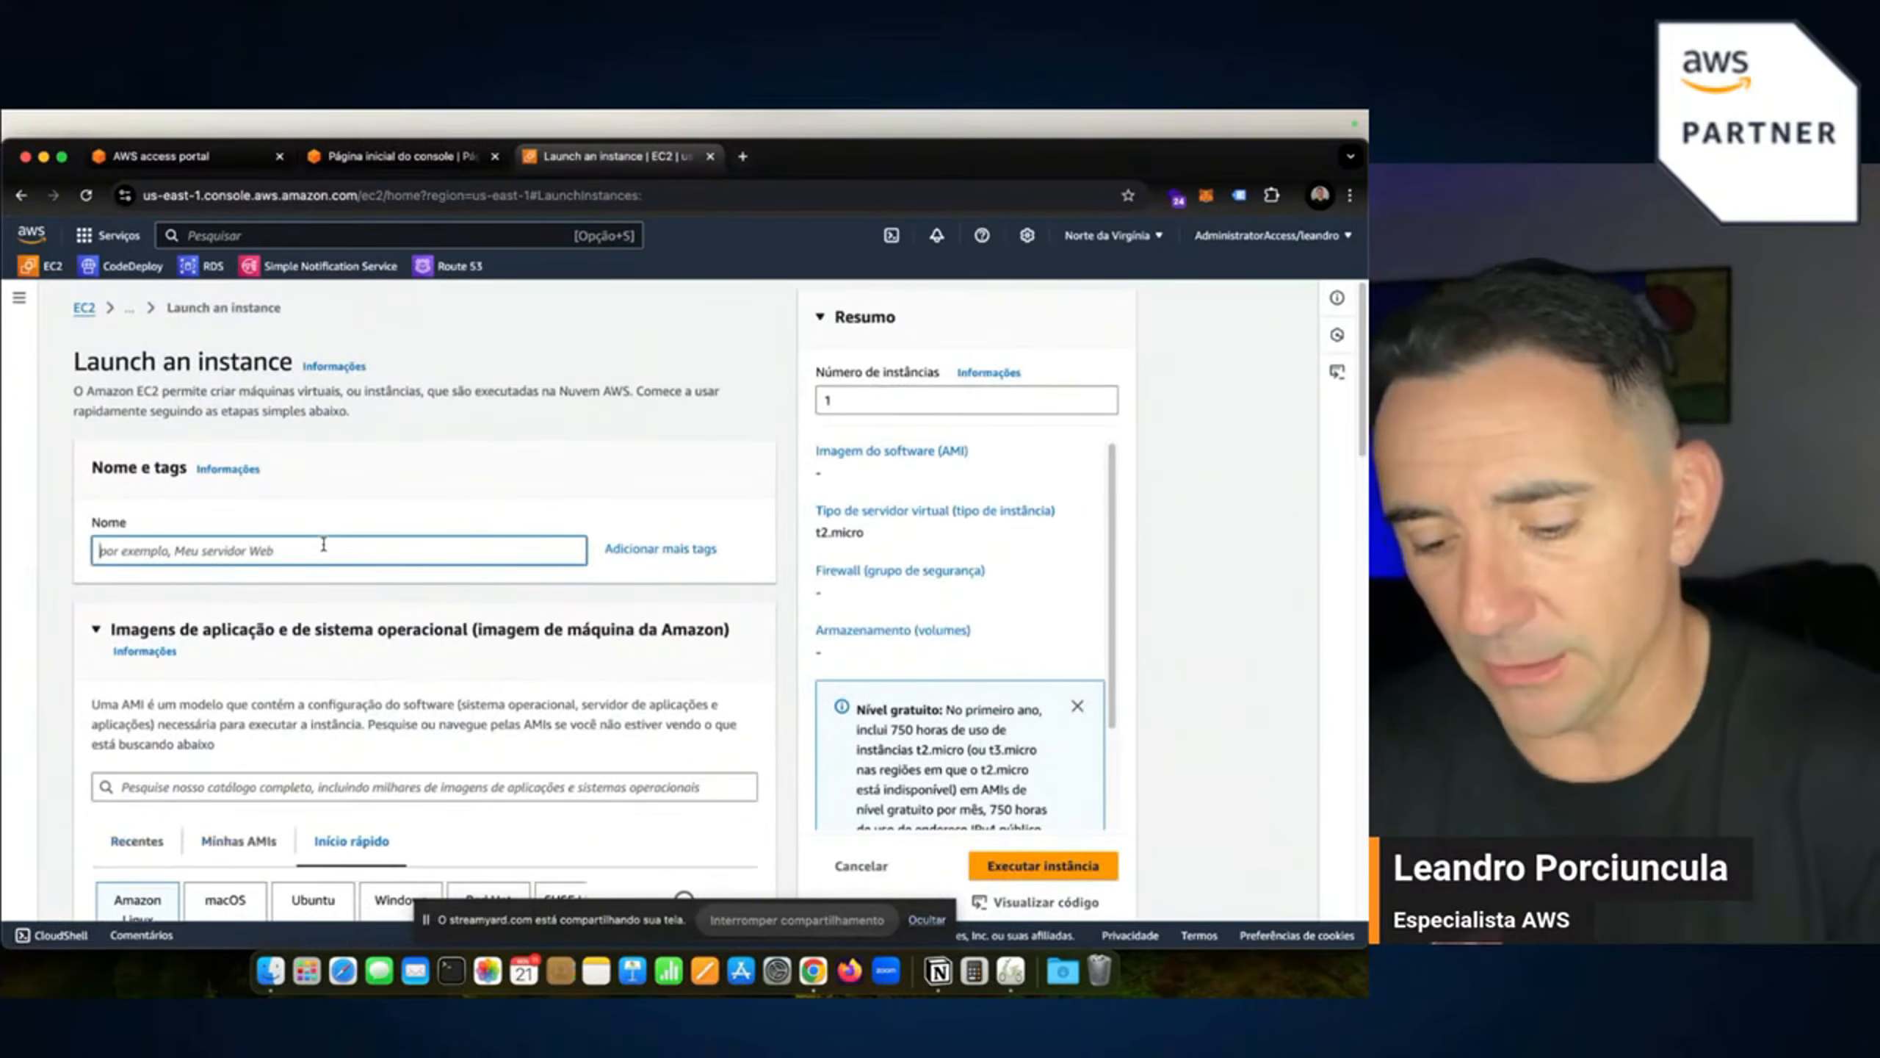
{"action": "type", "text": "i"}
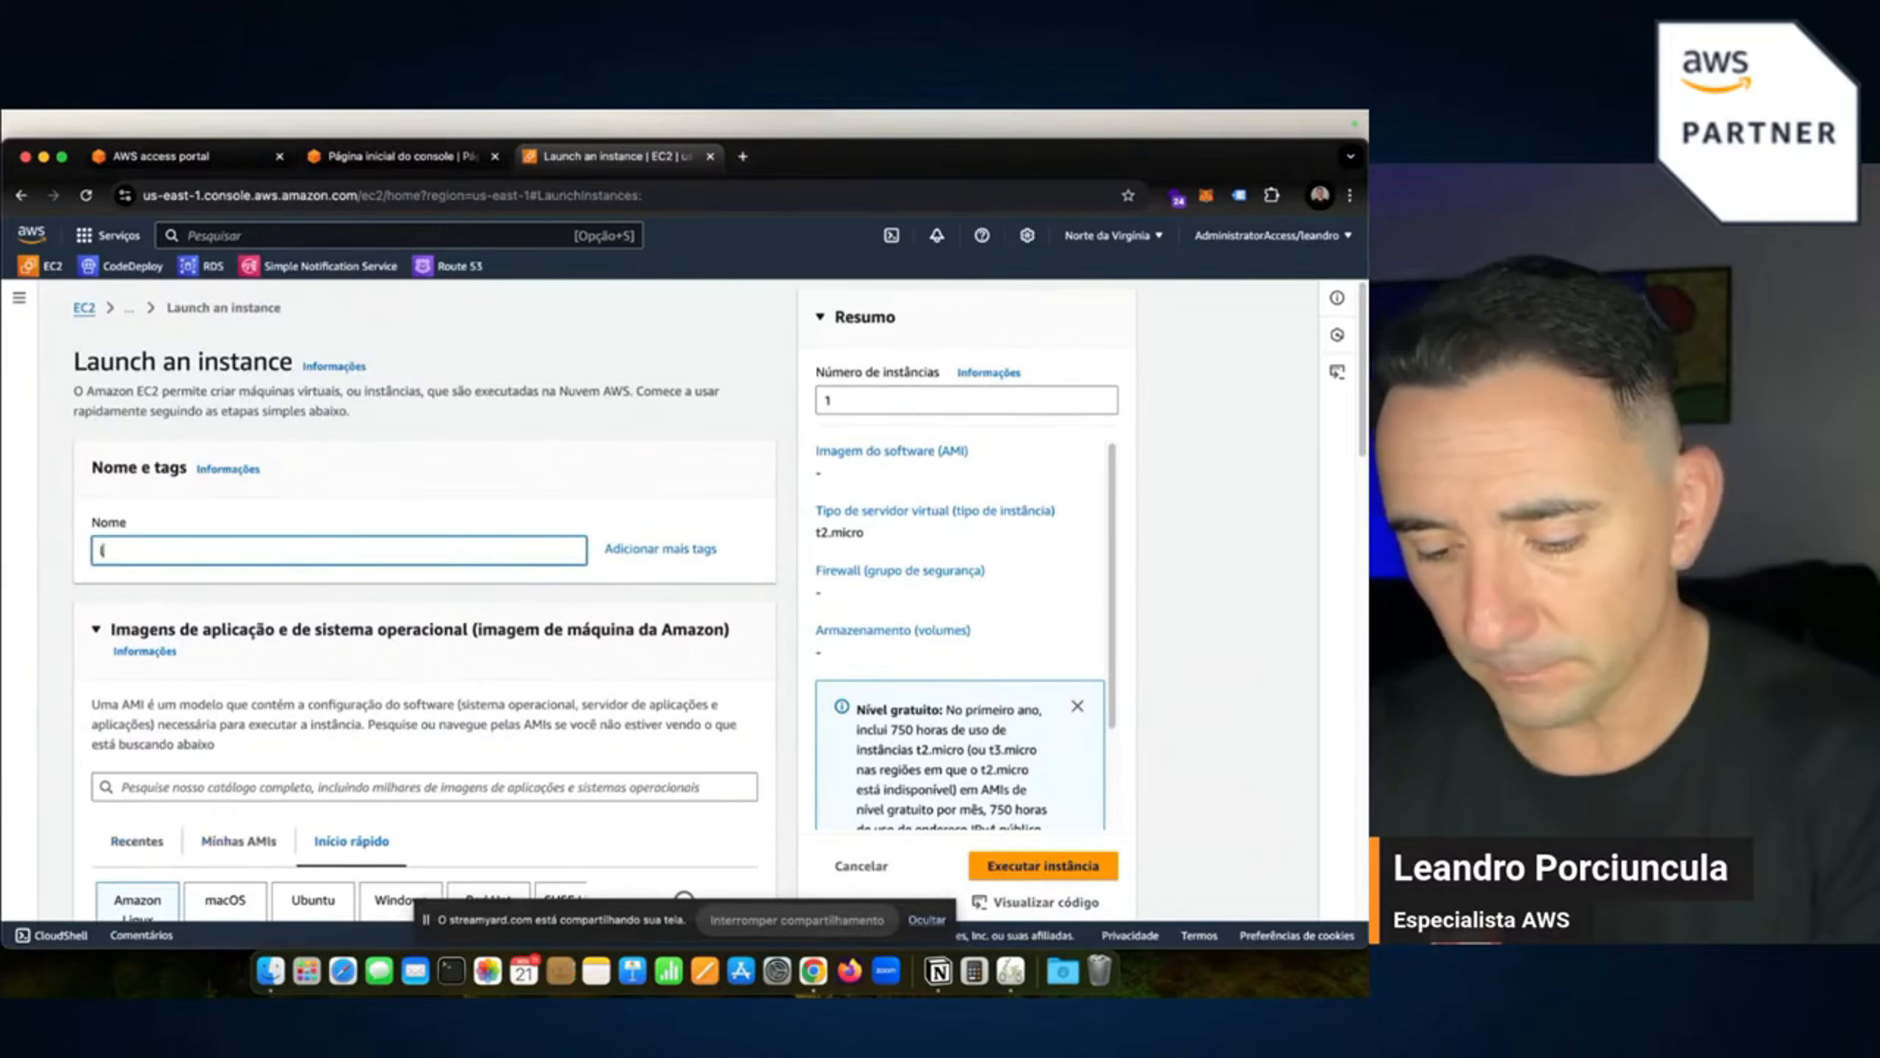
{"action": "type", "text": "ive_monitor"}
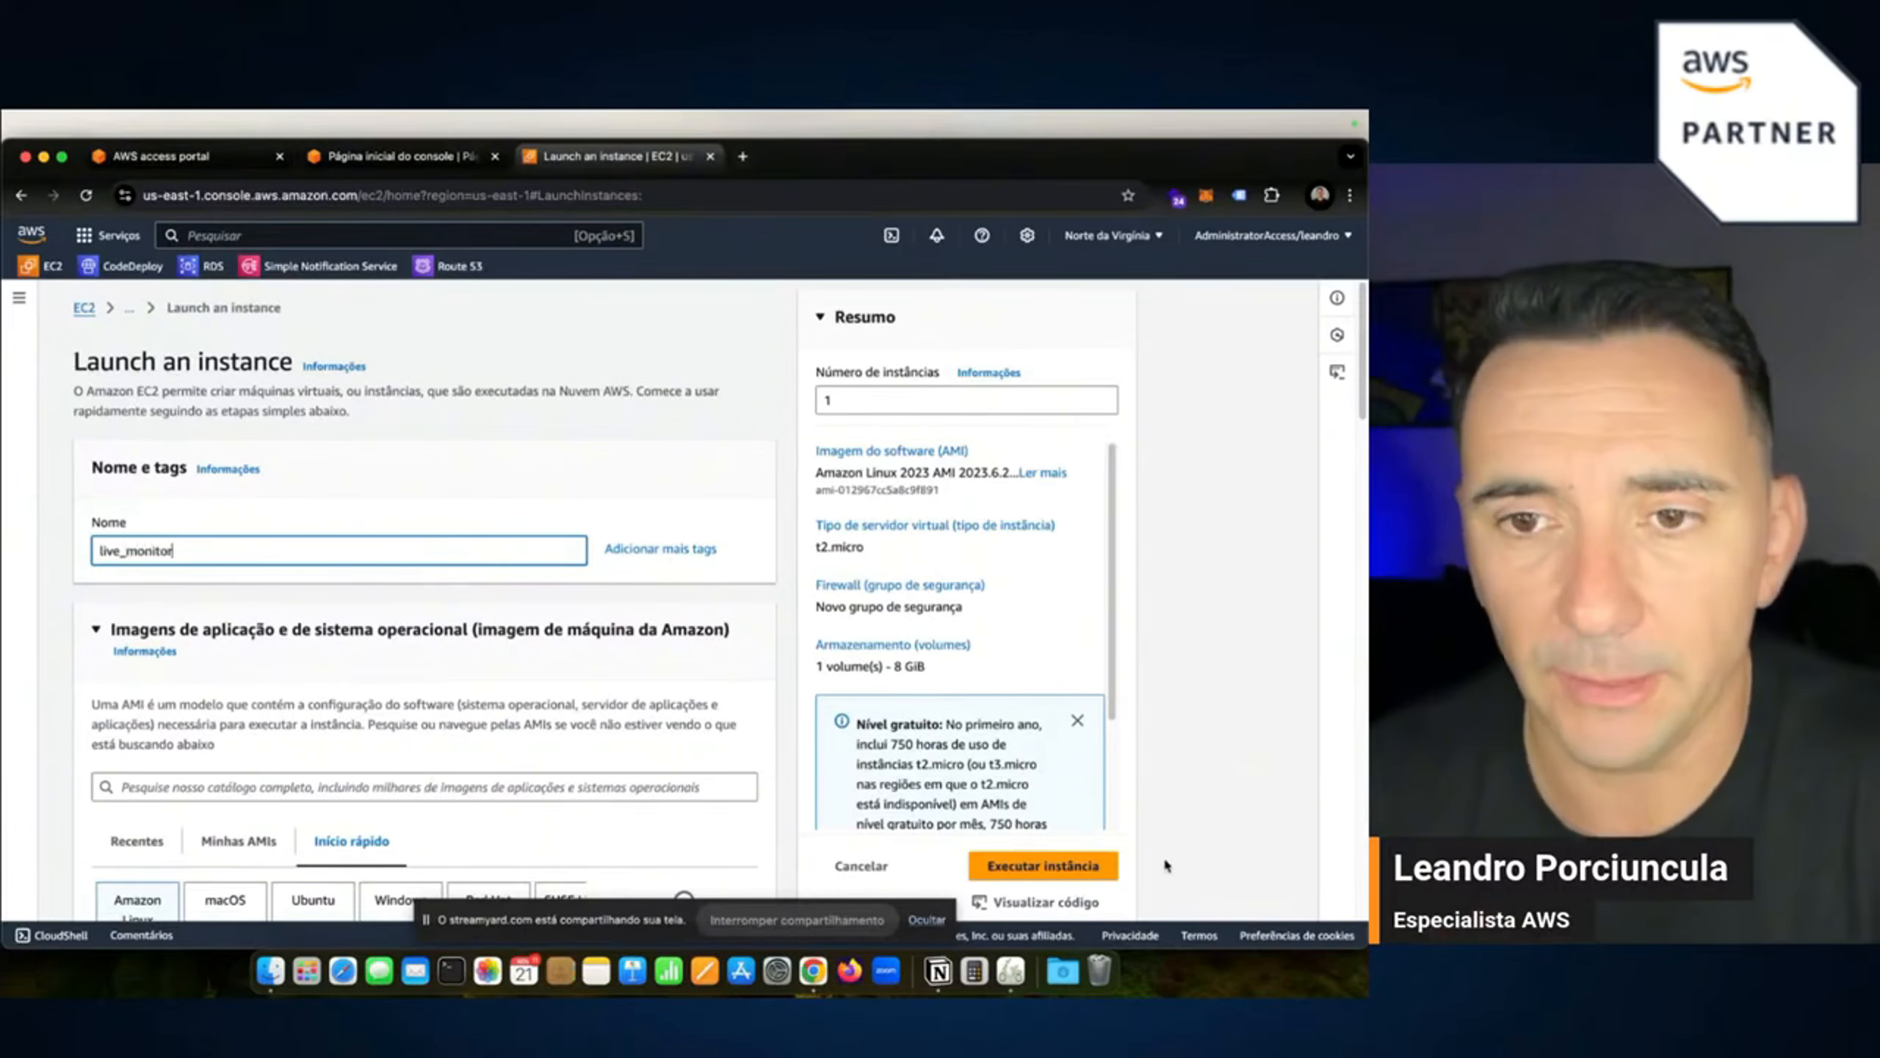
{"action": "scroll", "coordinate": [339, 661], "scroll_direction": "down", "scroll_amount": 2}
{"action": "scroll", "coordinate": [339, 662], "scroll_direction": "down", "scroll_amount": 3}
Choose Ubuntu with the Ubuntu Server 22.04 LTS AMI and open the architecture options.
{"action": "left_click", "coordinate": [329, 700]}
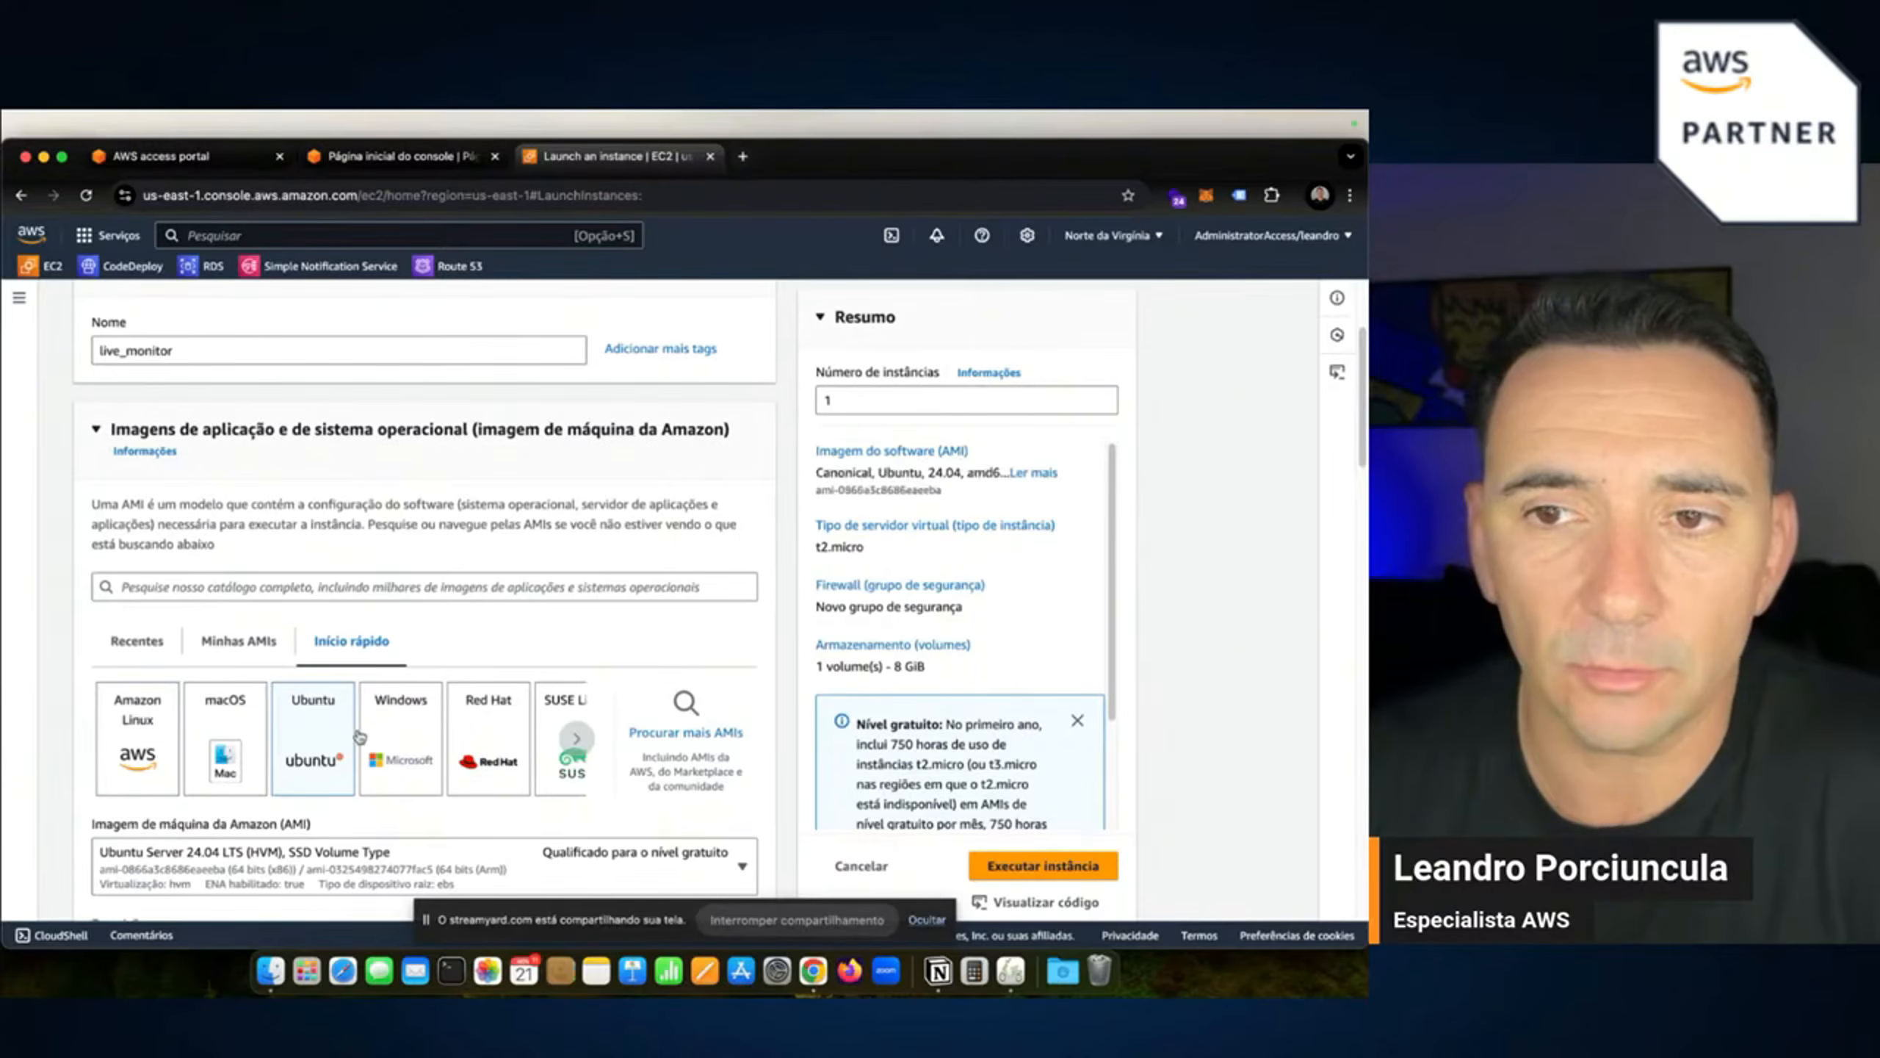
{"action": "scroll", "coordinate": [359, 736], "scroll_direction": "down", "scroll_amount": 5}
{"action": "left_click", "coordinate": [226, 694]}
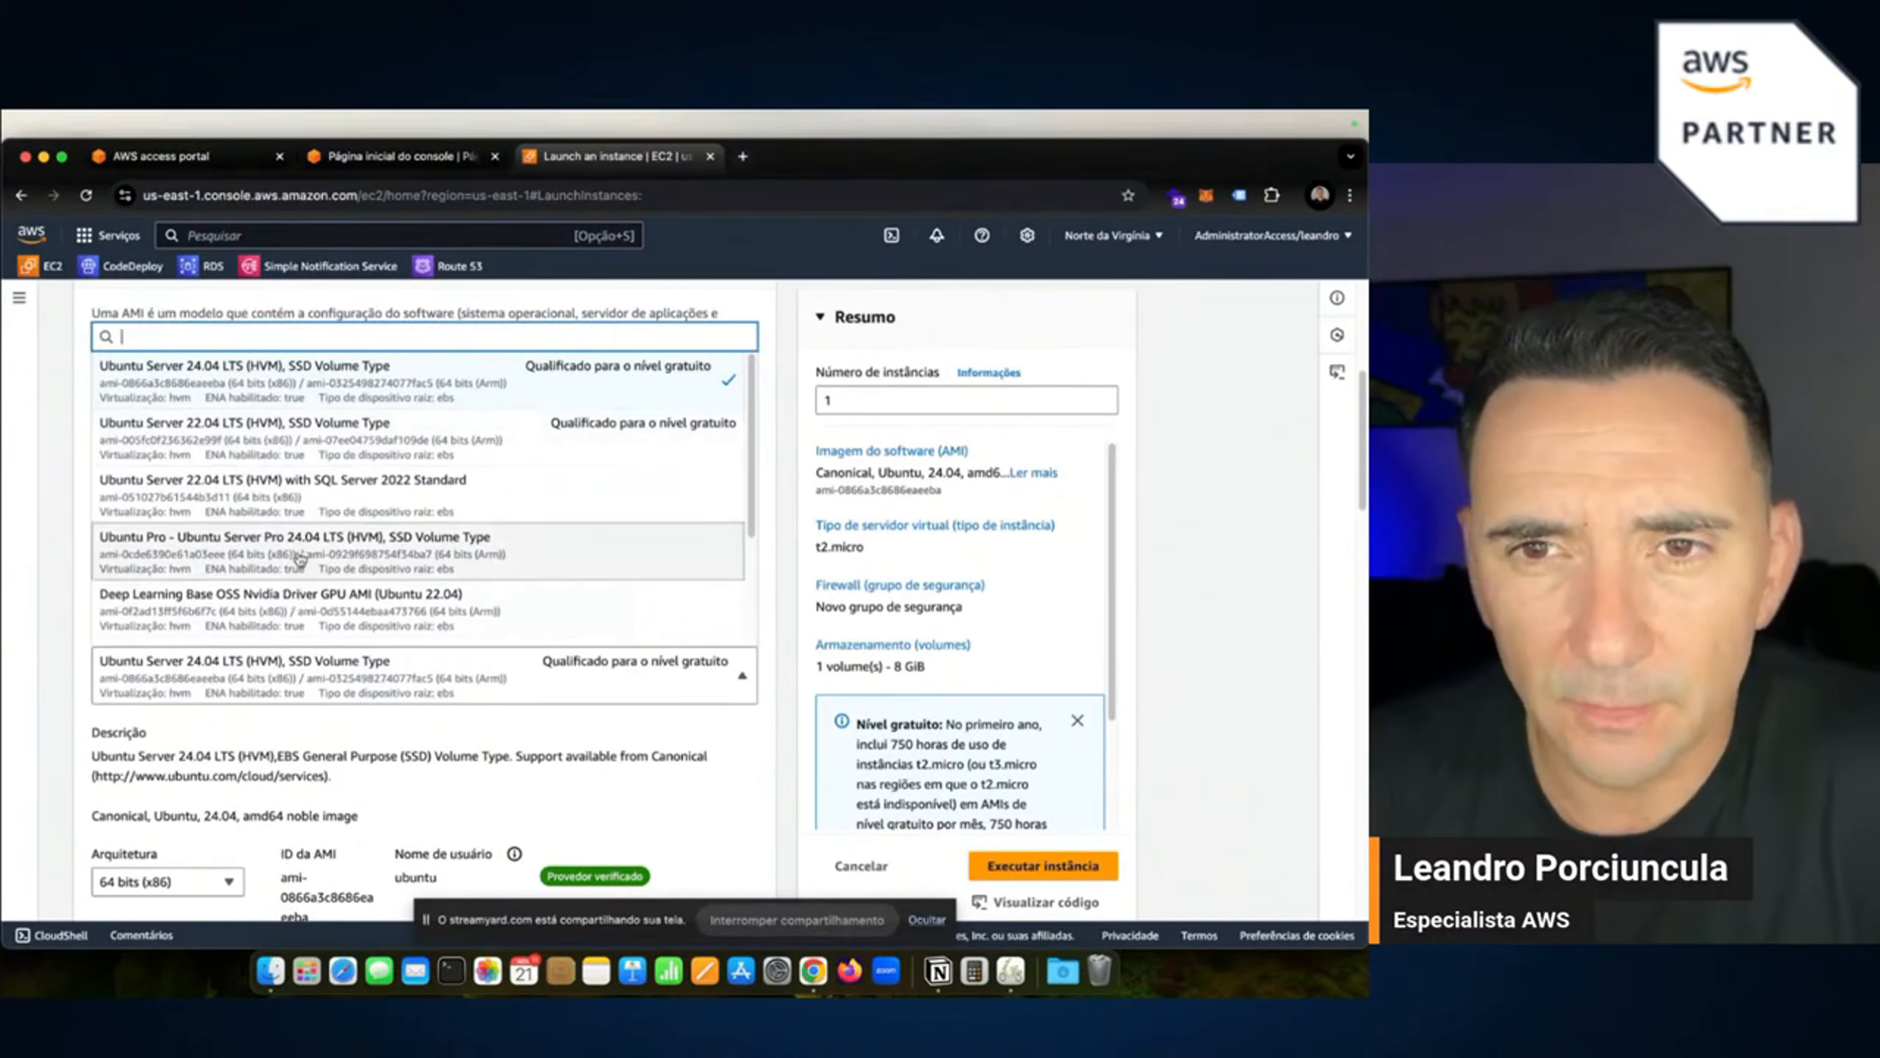
{"action": "scroll", "coordinate": [300, 557], "scroll_direction": "up", "scroll_amount": 3}
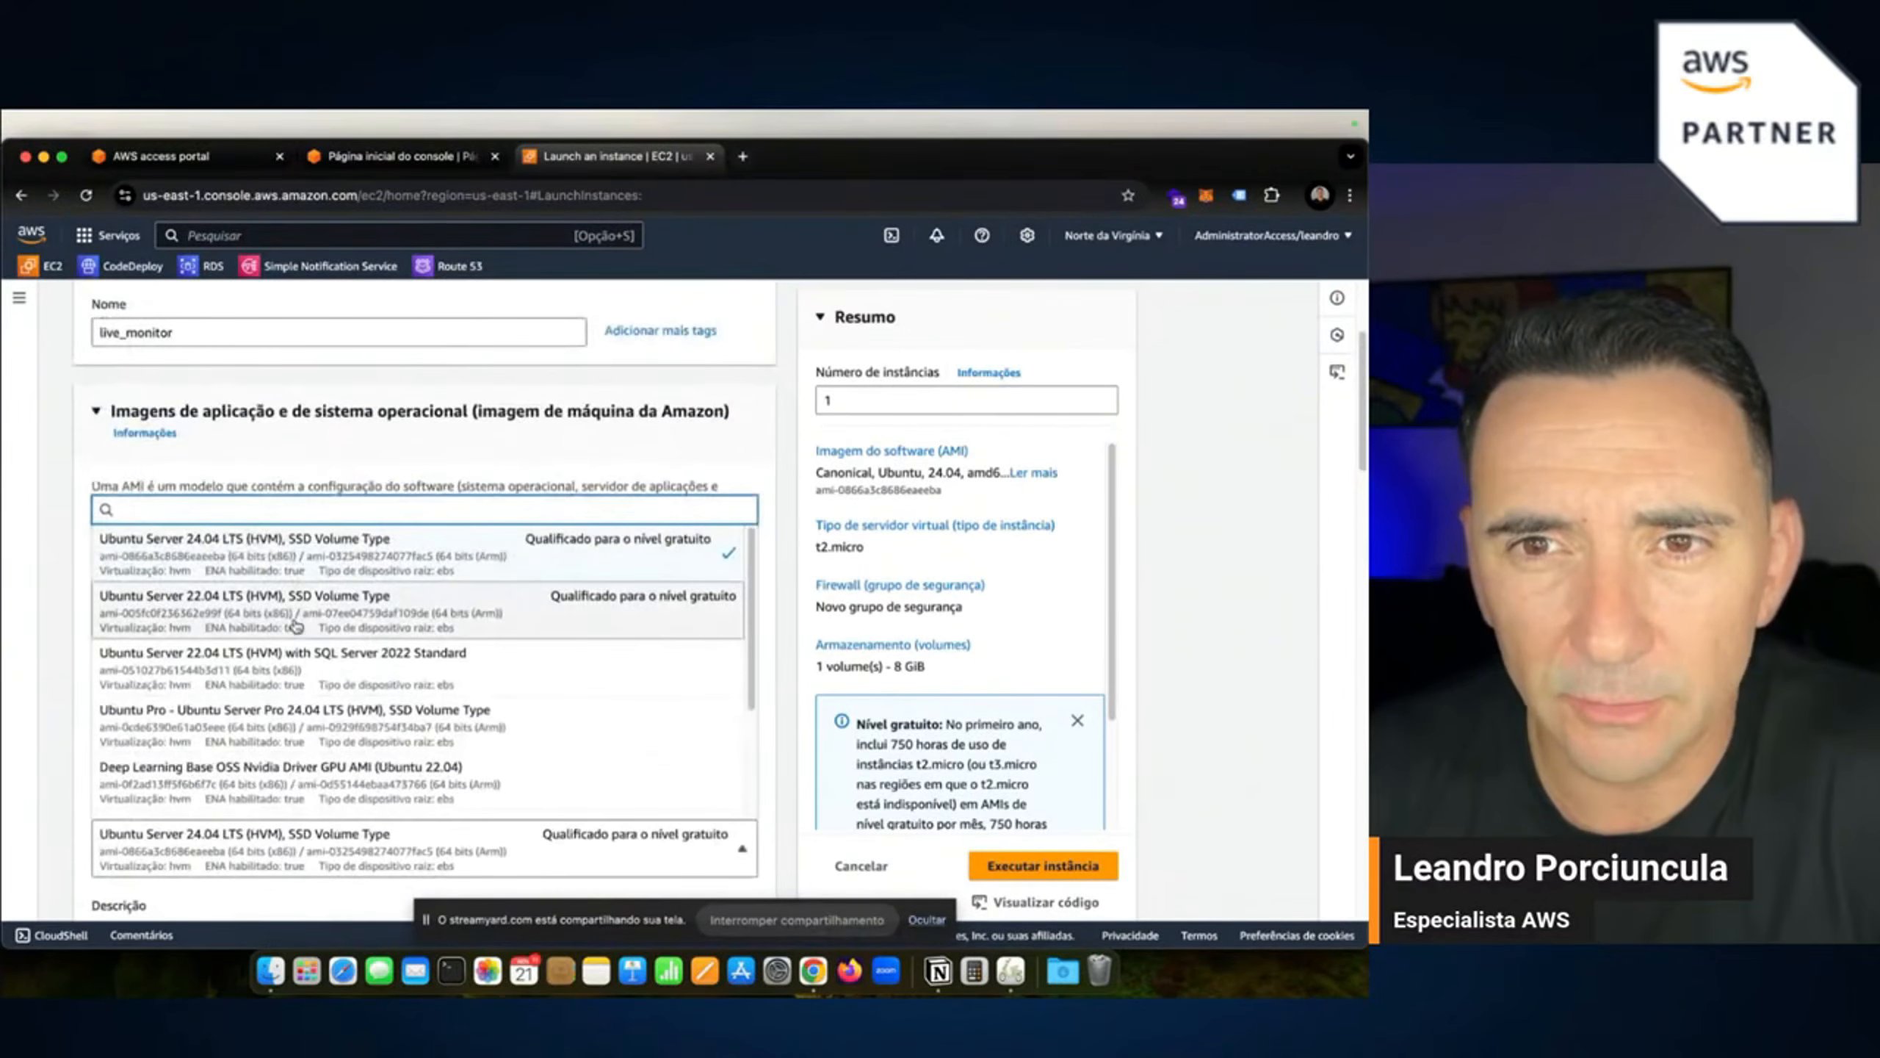
{"action": "left_click", "coordinate": [248, 612]}
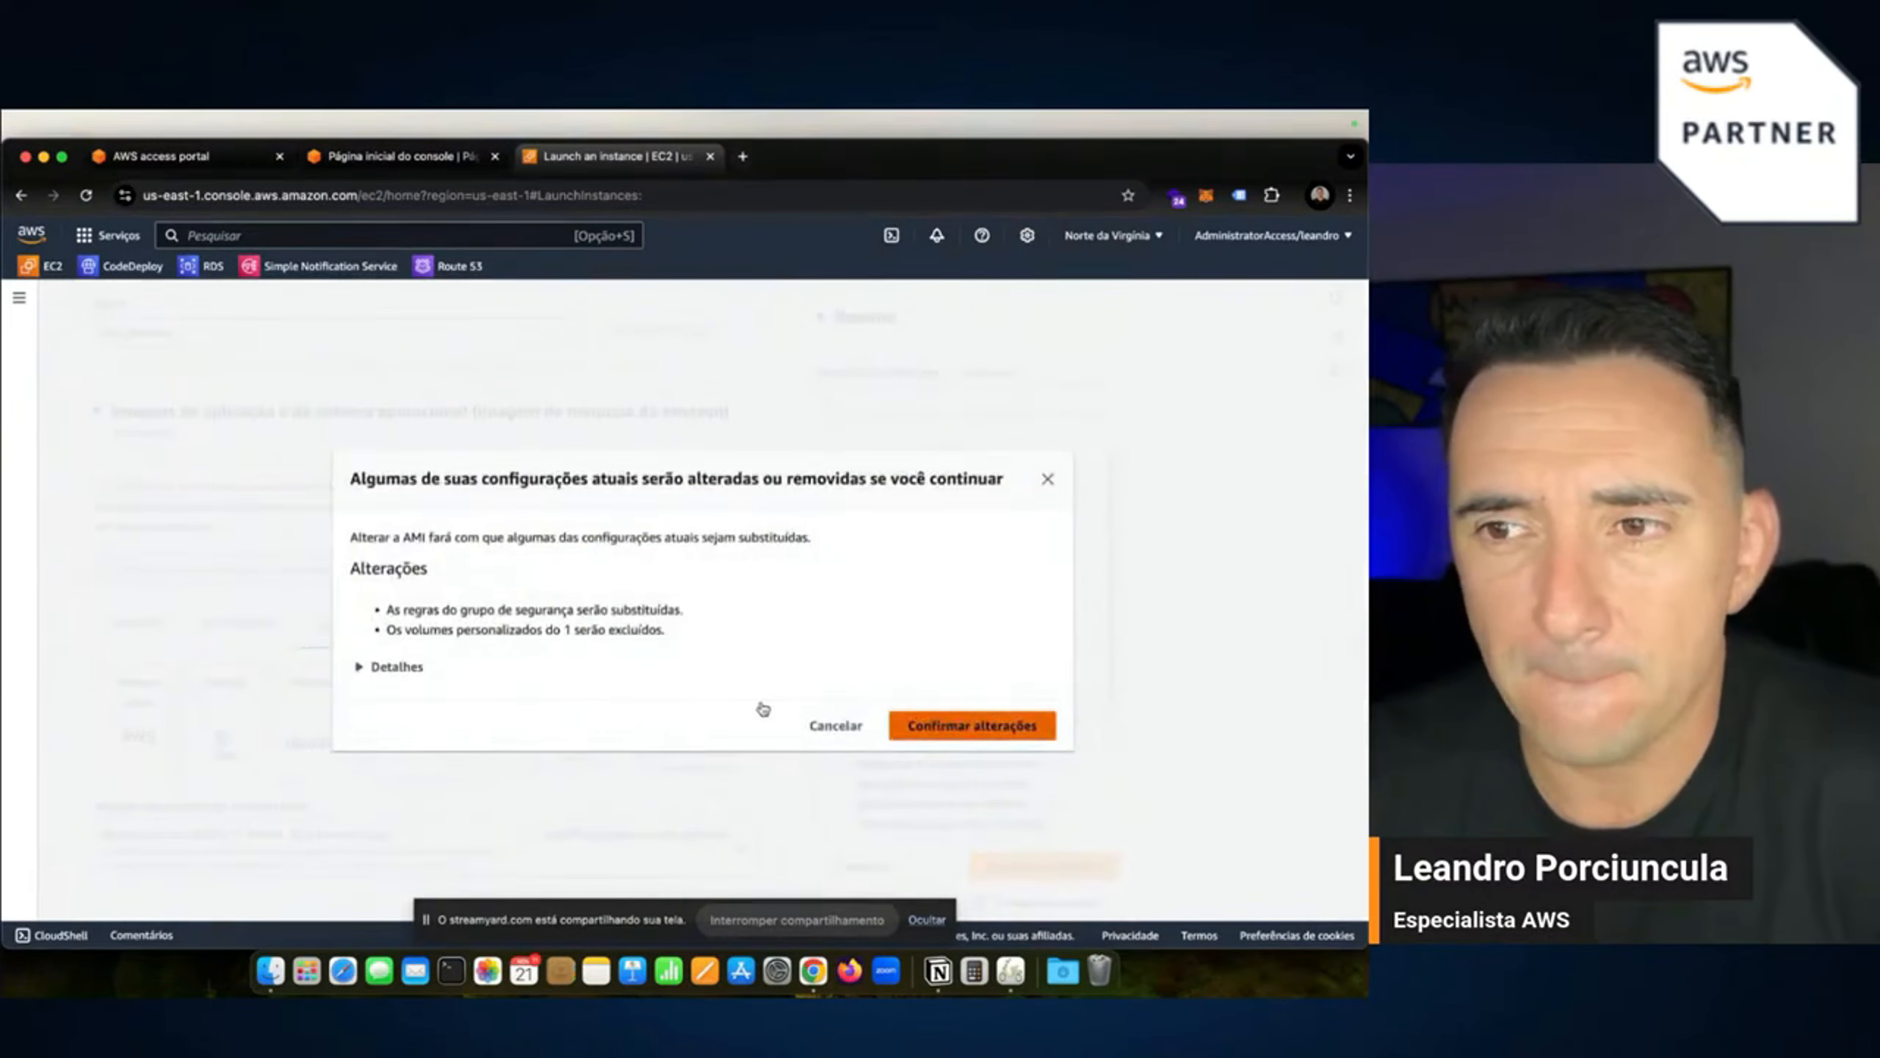
{"action": "scroll", "coordinate": [306, 654], "scroll_direction": "down", "scroll_amount": 5}
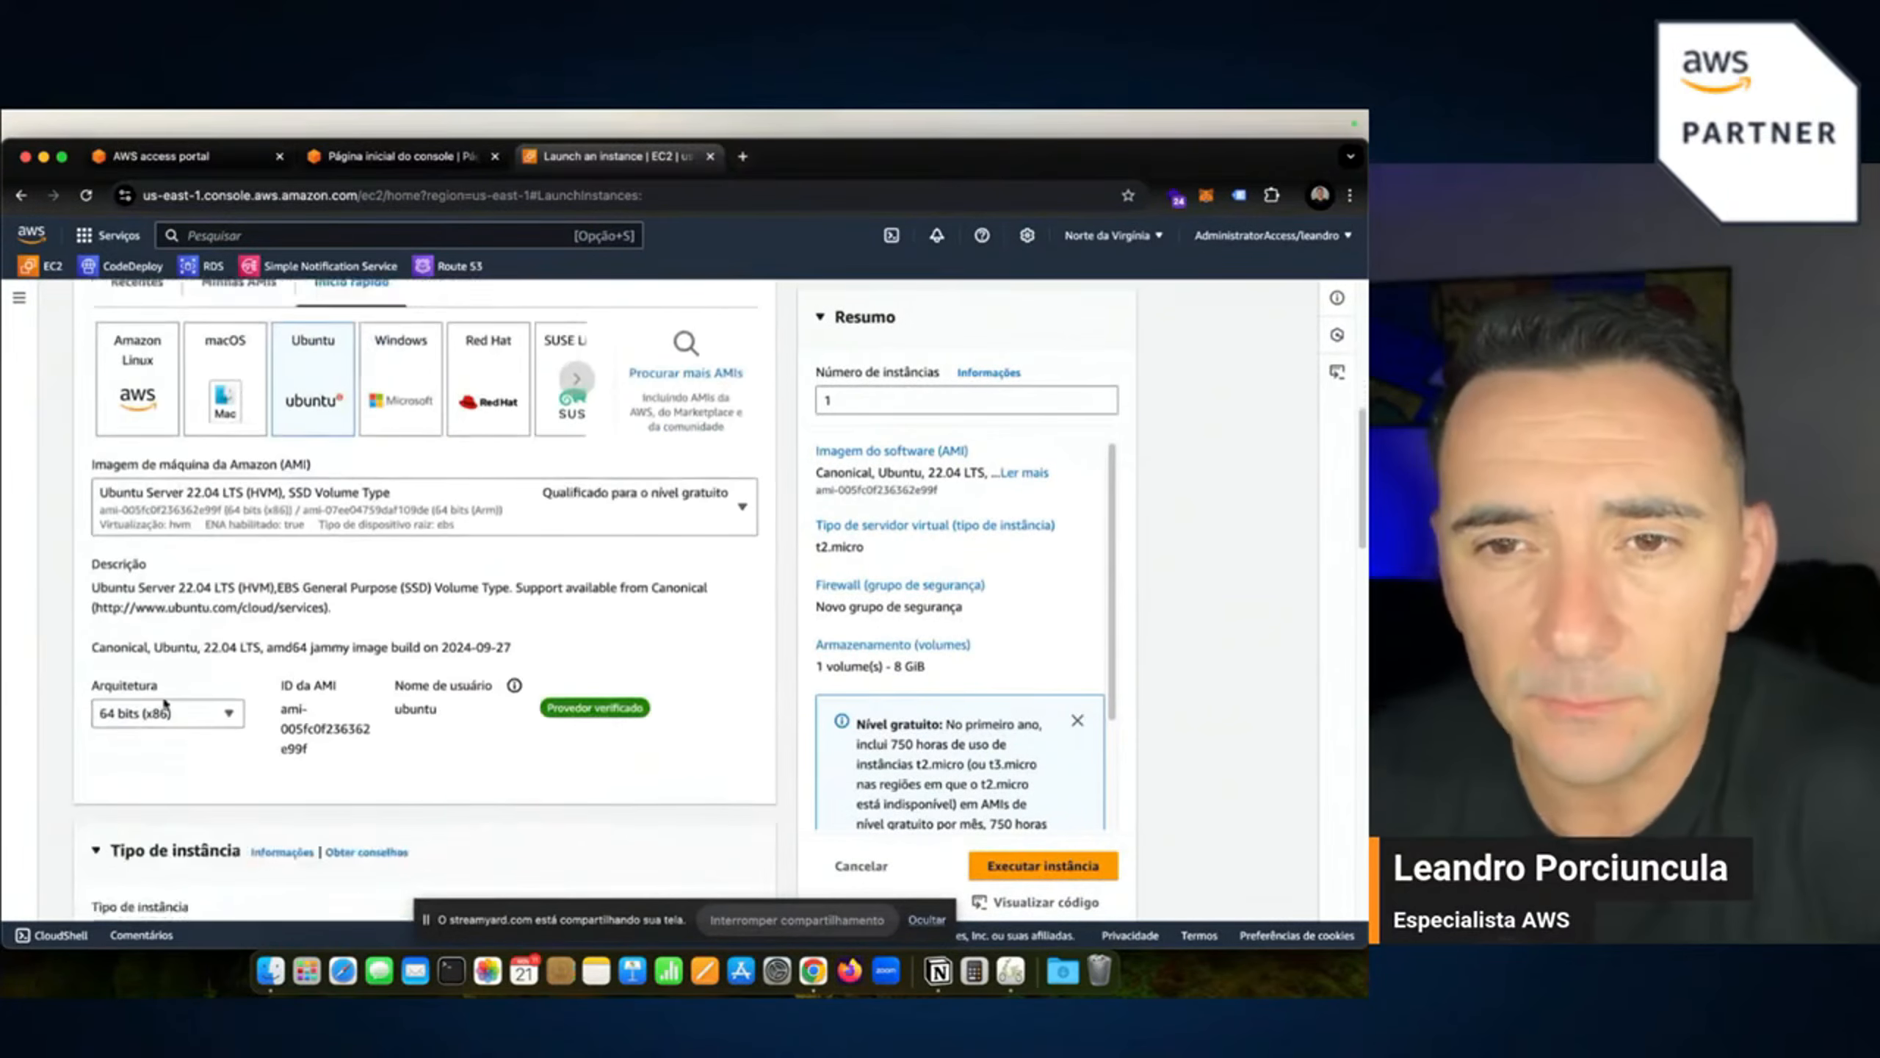
{"action": "left_click", "coordinate": [204, 712]}
Keep 64-bit (x86) architecture and select the bootcamp9 key pair for login.
{"action": "left_click", "coordinate": [403, 773]}
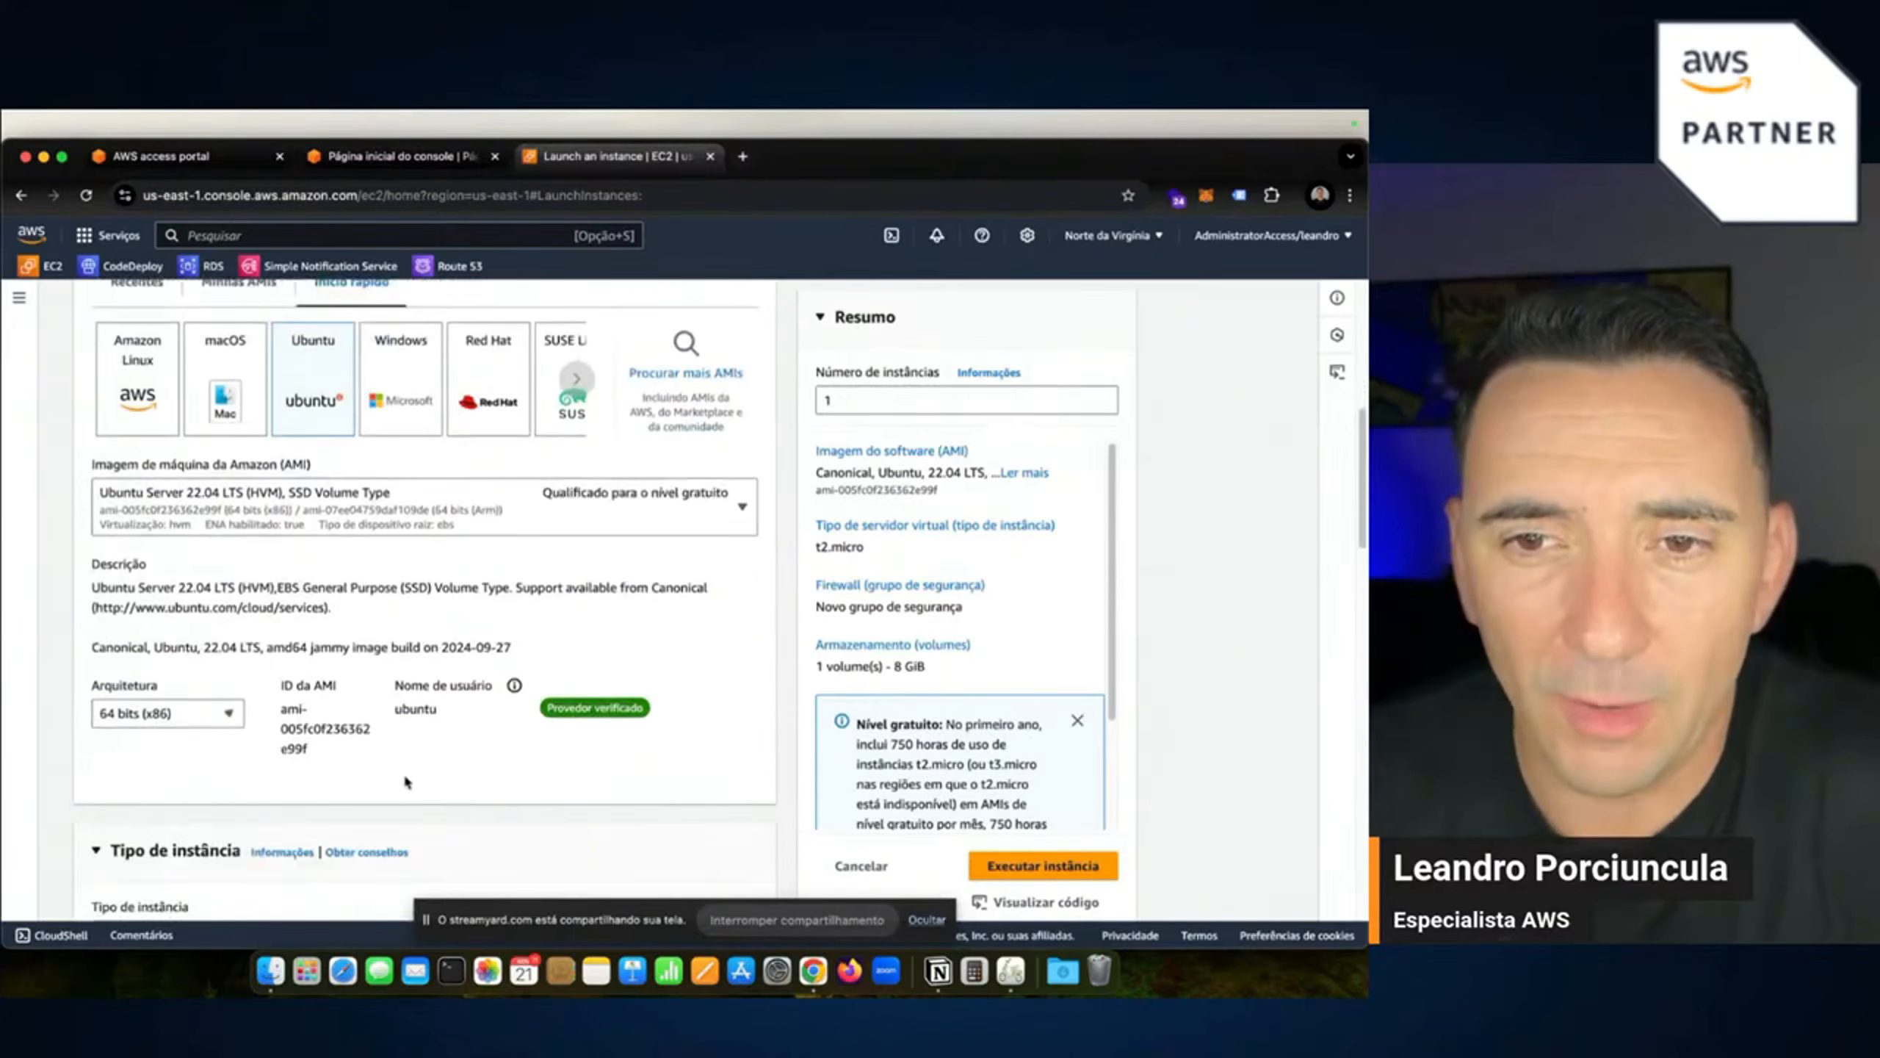
{"action": "scroll", "coordinate": [357, 727], "scroll_direction": "down", "scroll_amount": 3}
{"action": "scroll", "coordinate": [298, 746], "scroll_direction": "down", "scroll_amount": 2}
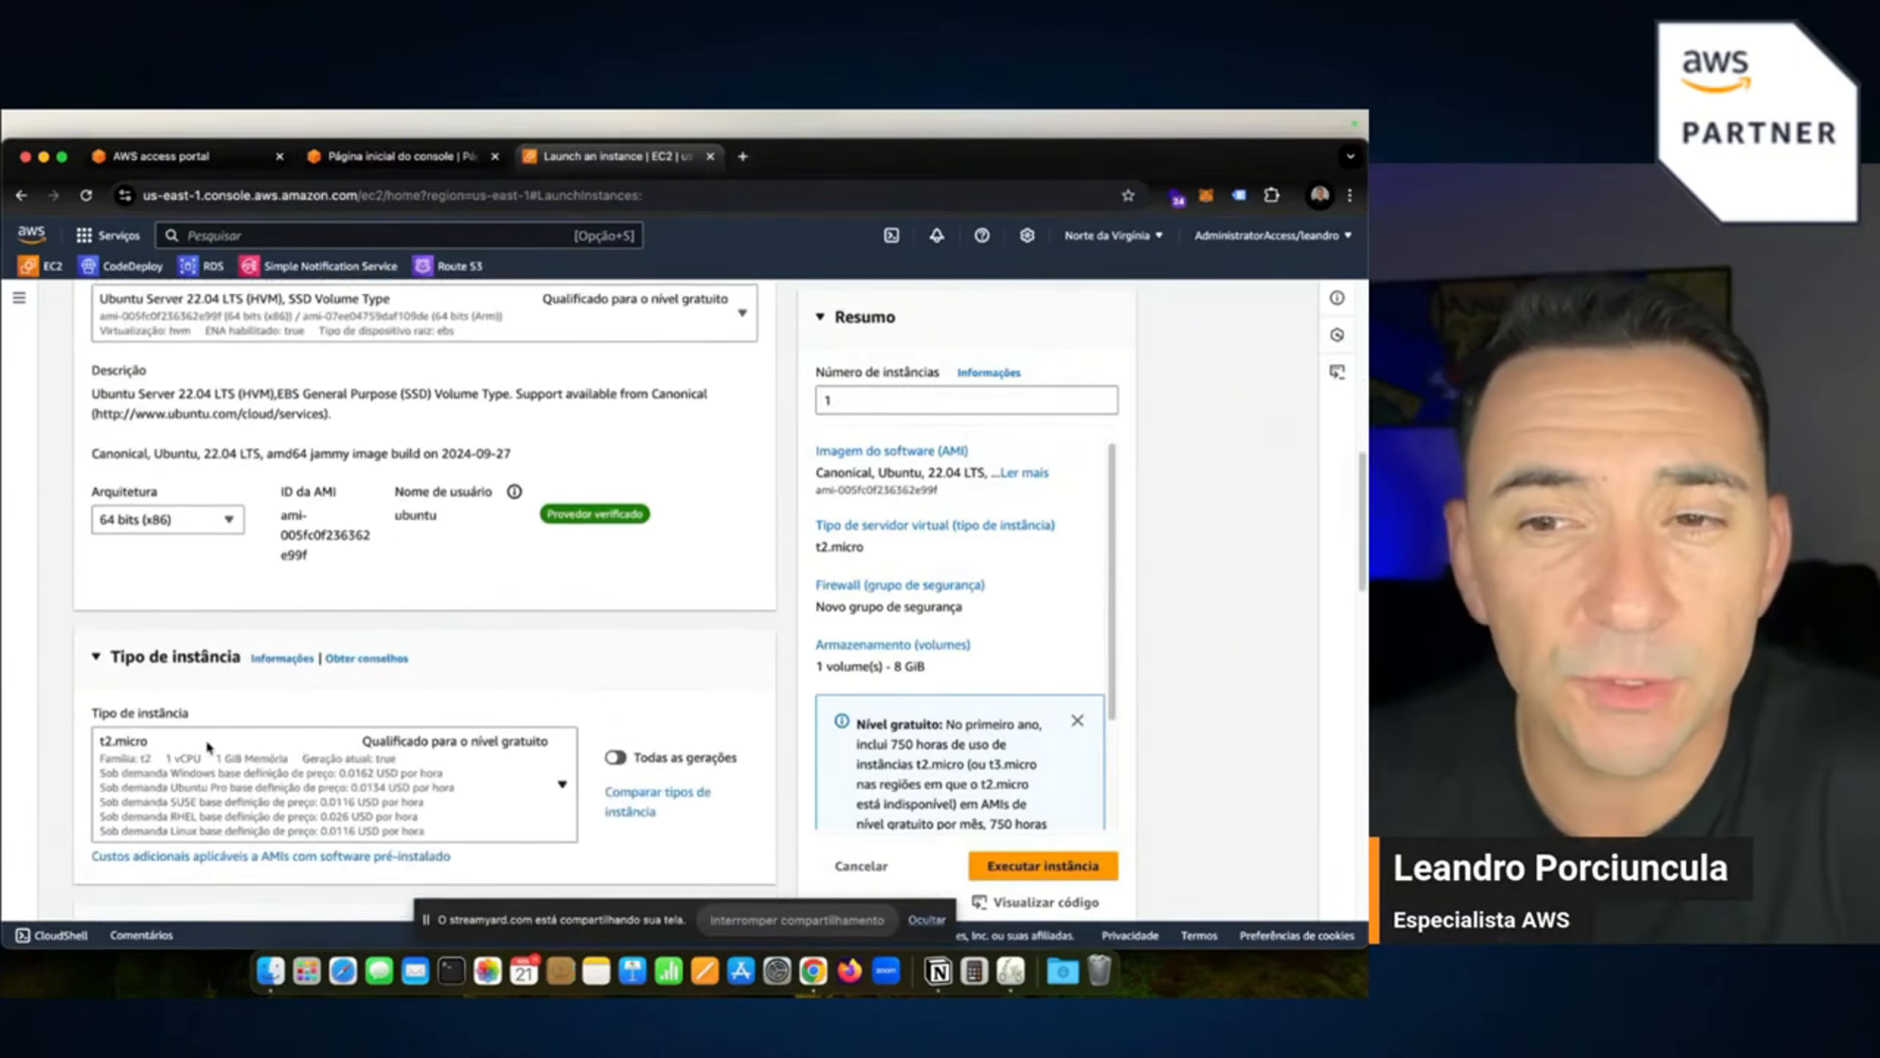
{"action": "scroll", "coordinate": [268, 758], "scroll_direction": "down", "scroll_amount": 6}
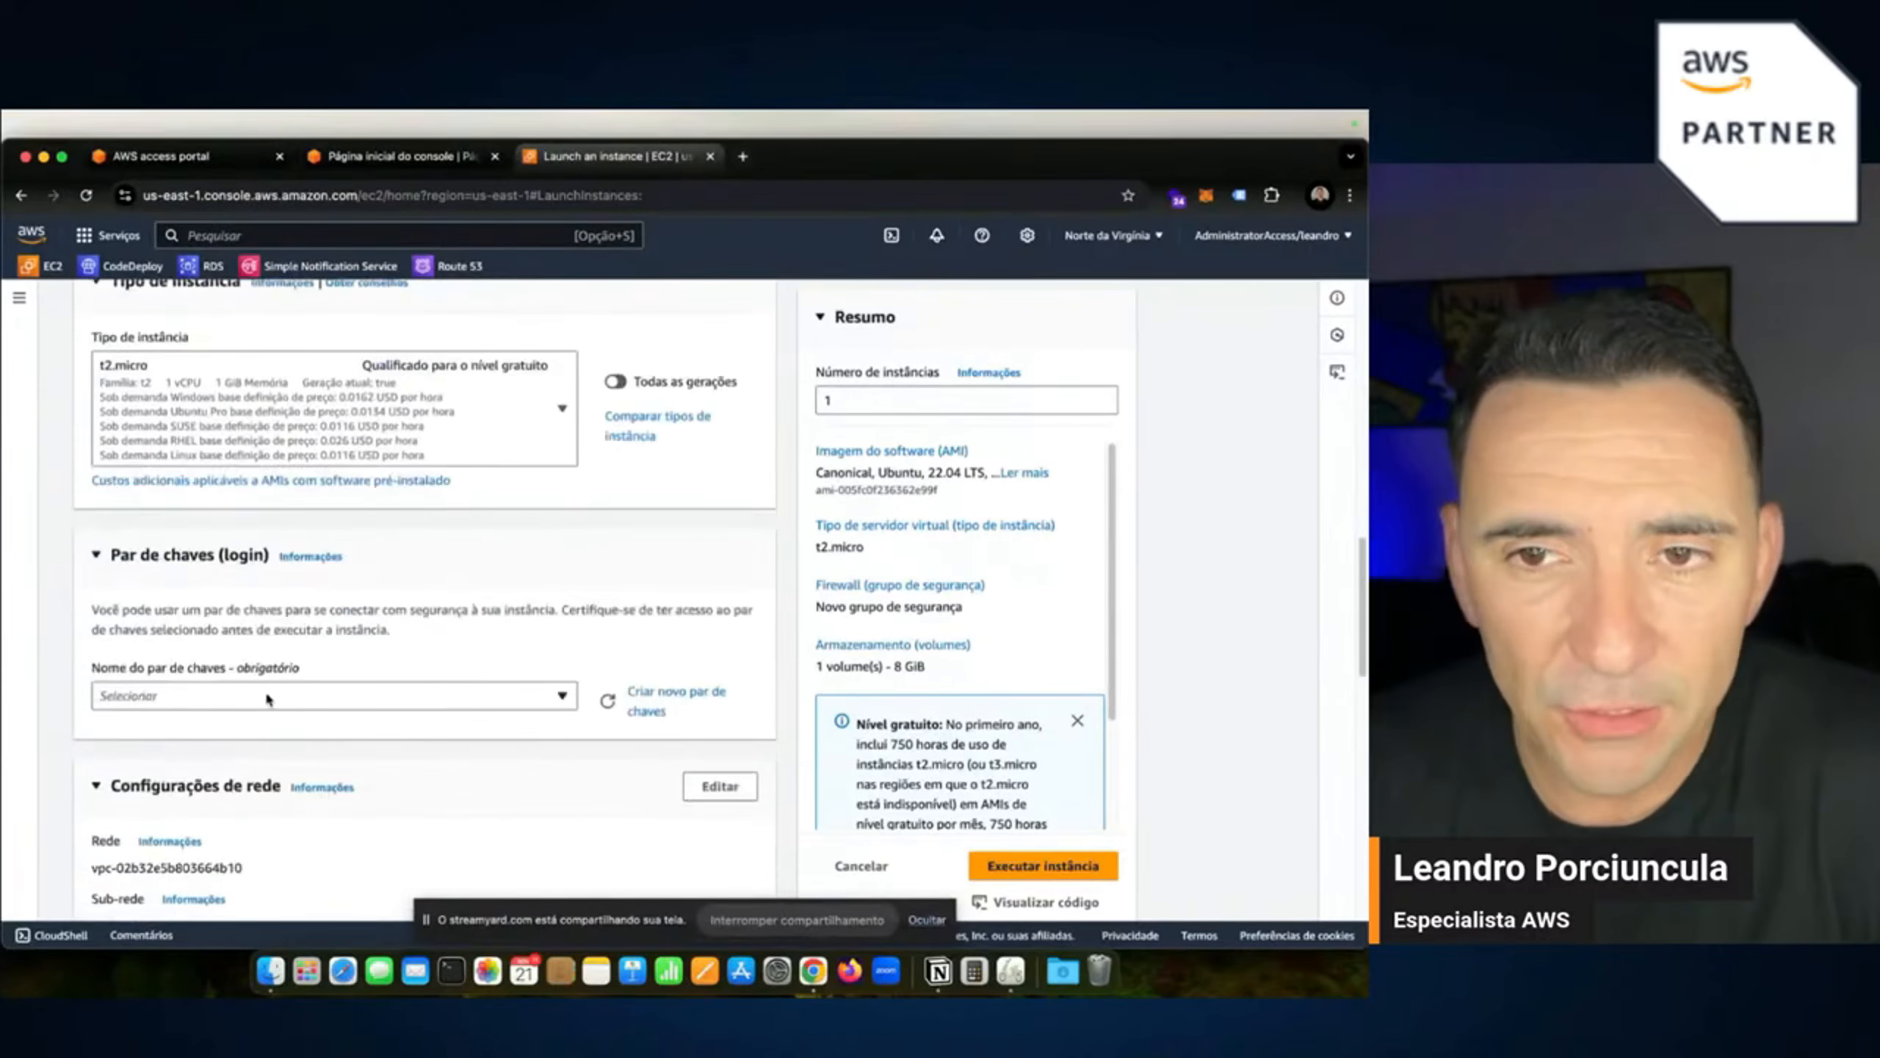
{"action": "left_click", "coordinate": [267, 698]}
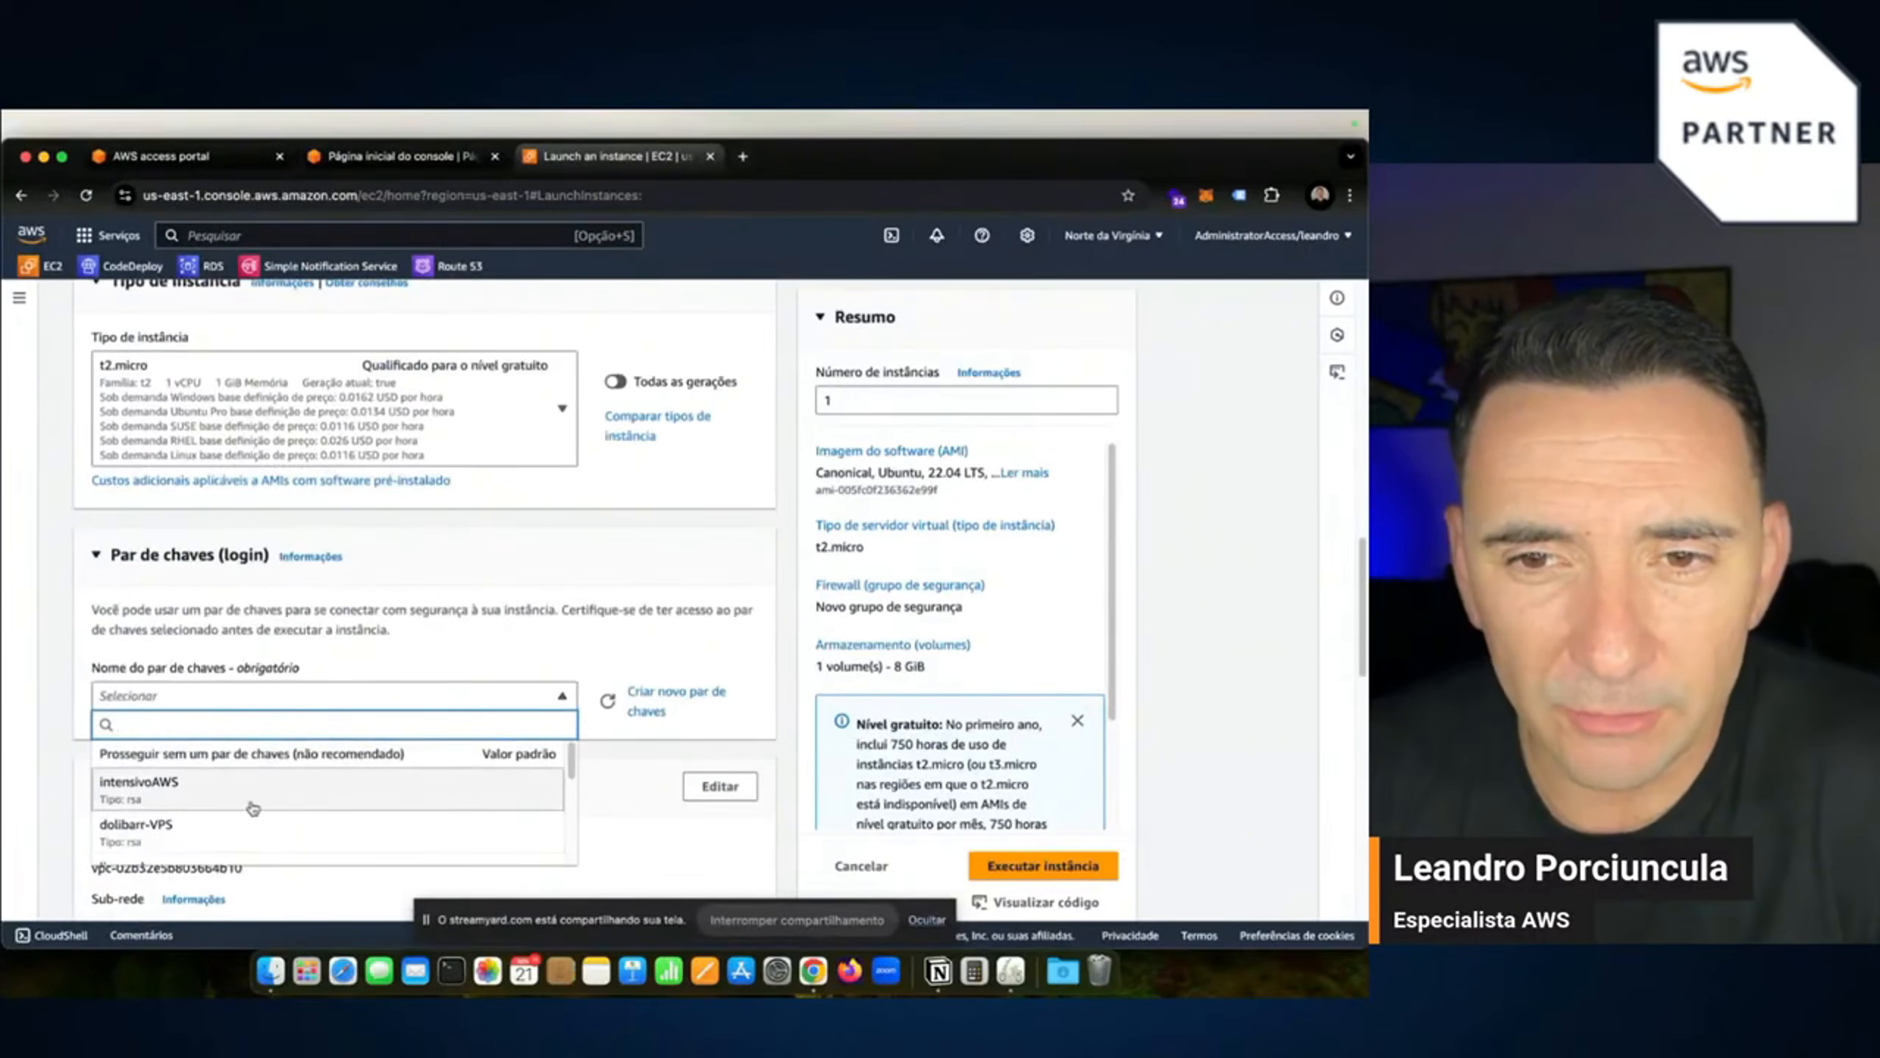
{"action": "scroll", "coordinate": [253, 807], "scroll_direction": "down", "scroll_amount": 3}
{"action": "left_click", "coordinate": [177, 841]}
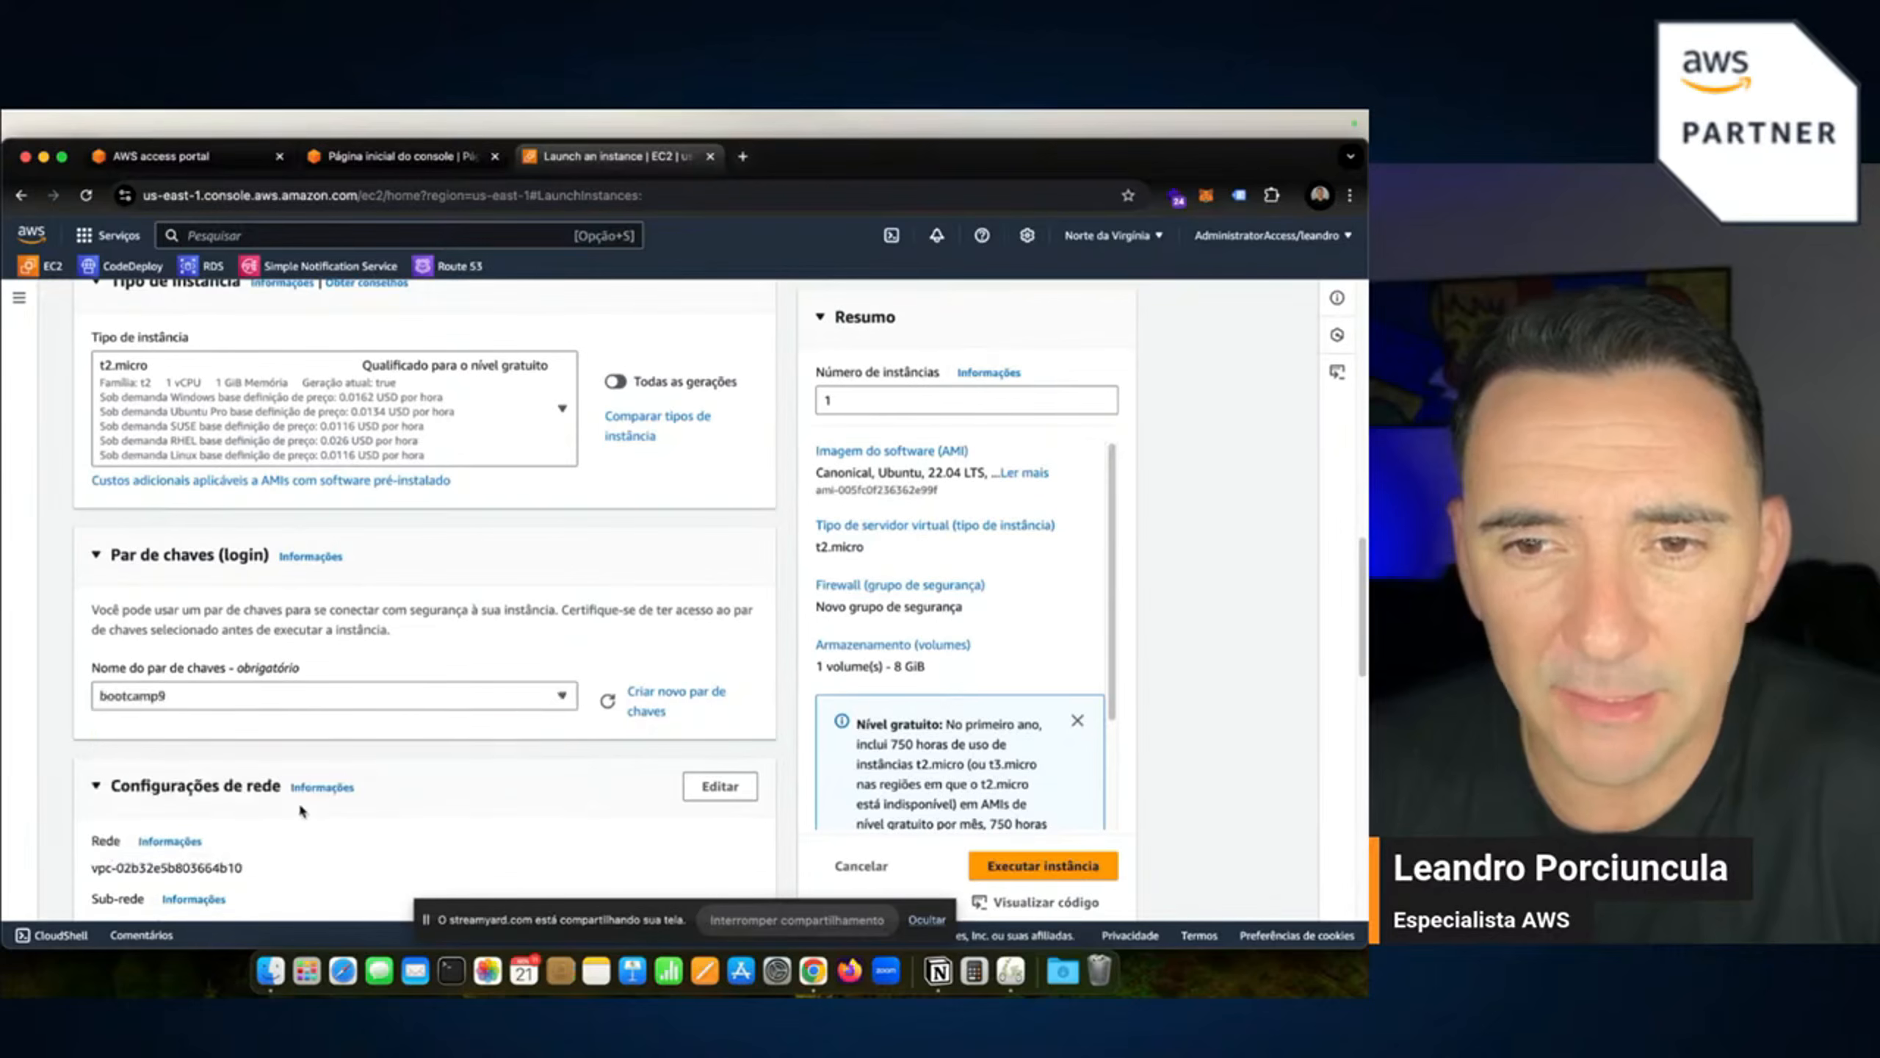
{"action": "scroll", "coordinate": [437, 743], "scroll_direction": "down", "scroll_amount": 4}
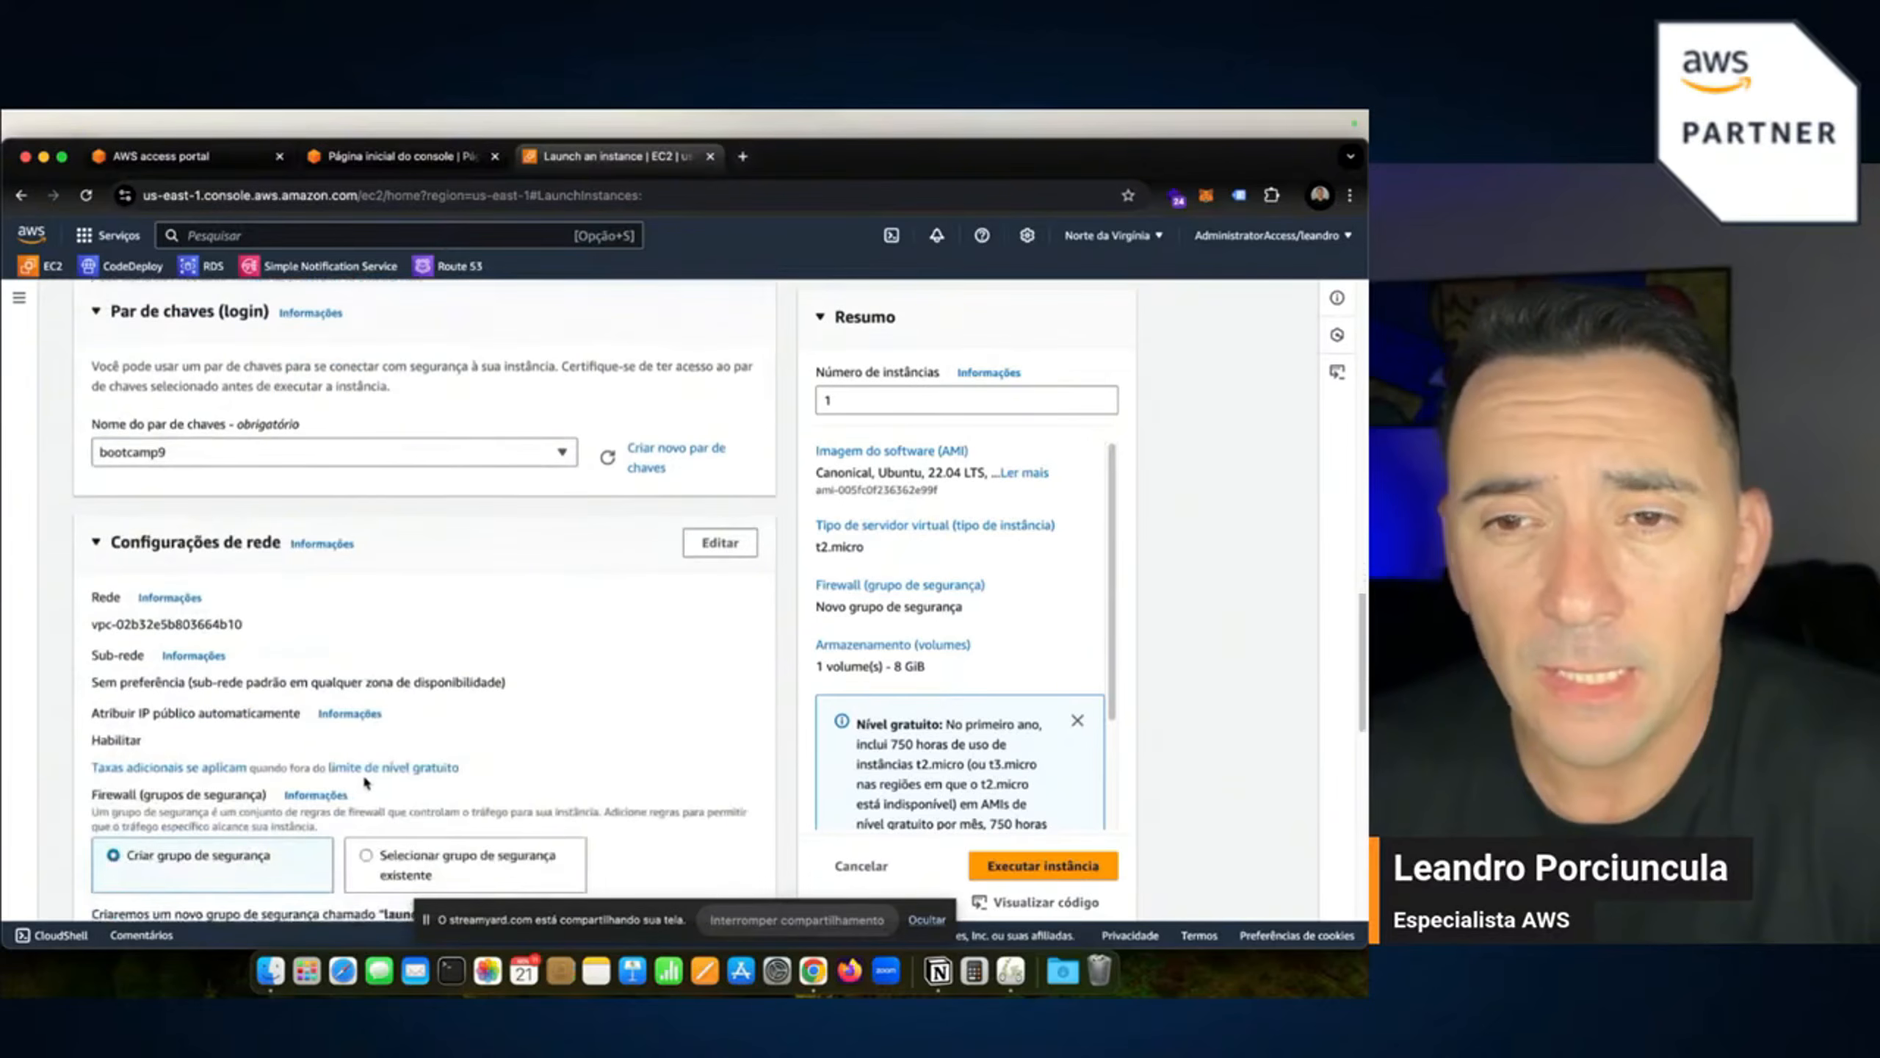
{"action": "scroll", "coordinate": [239, 722], "scroll_direction": "down", "scroll_amount": 3}
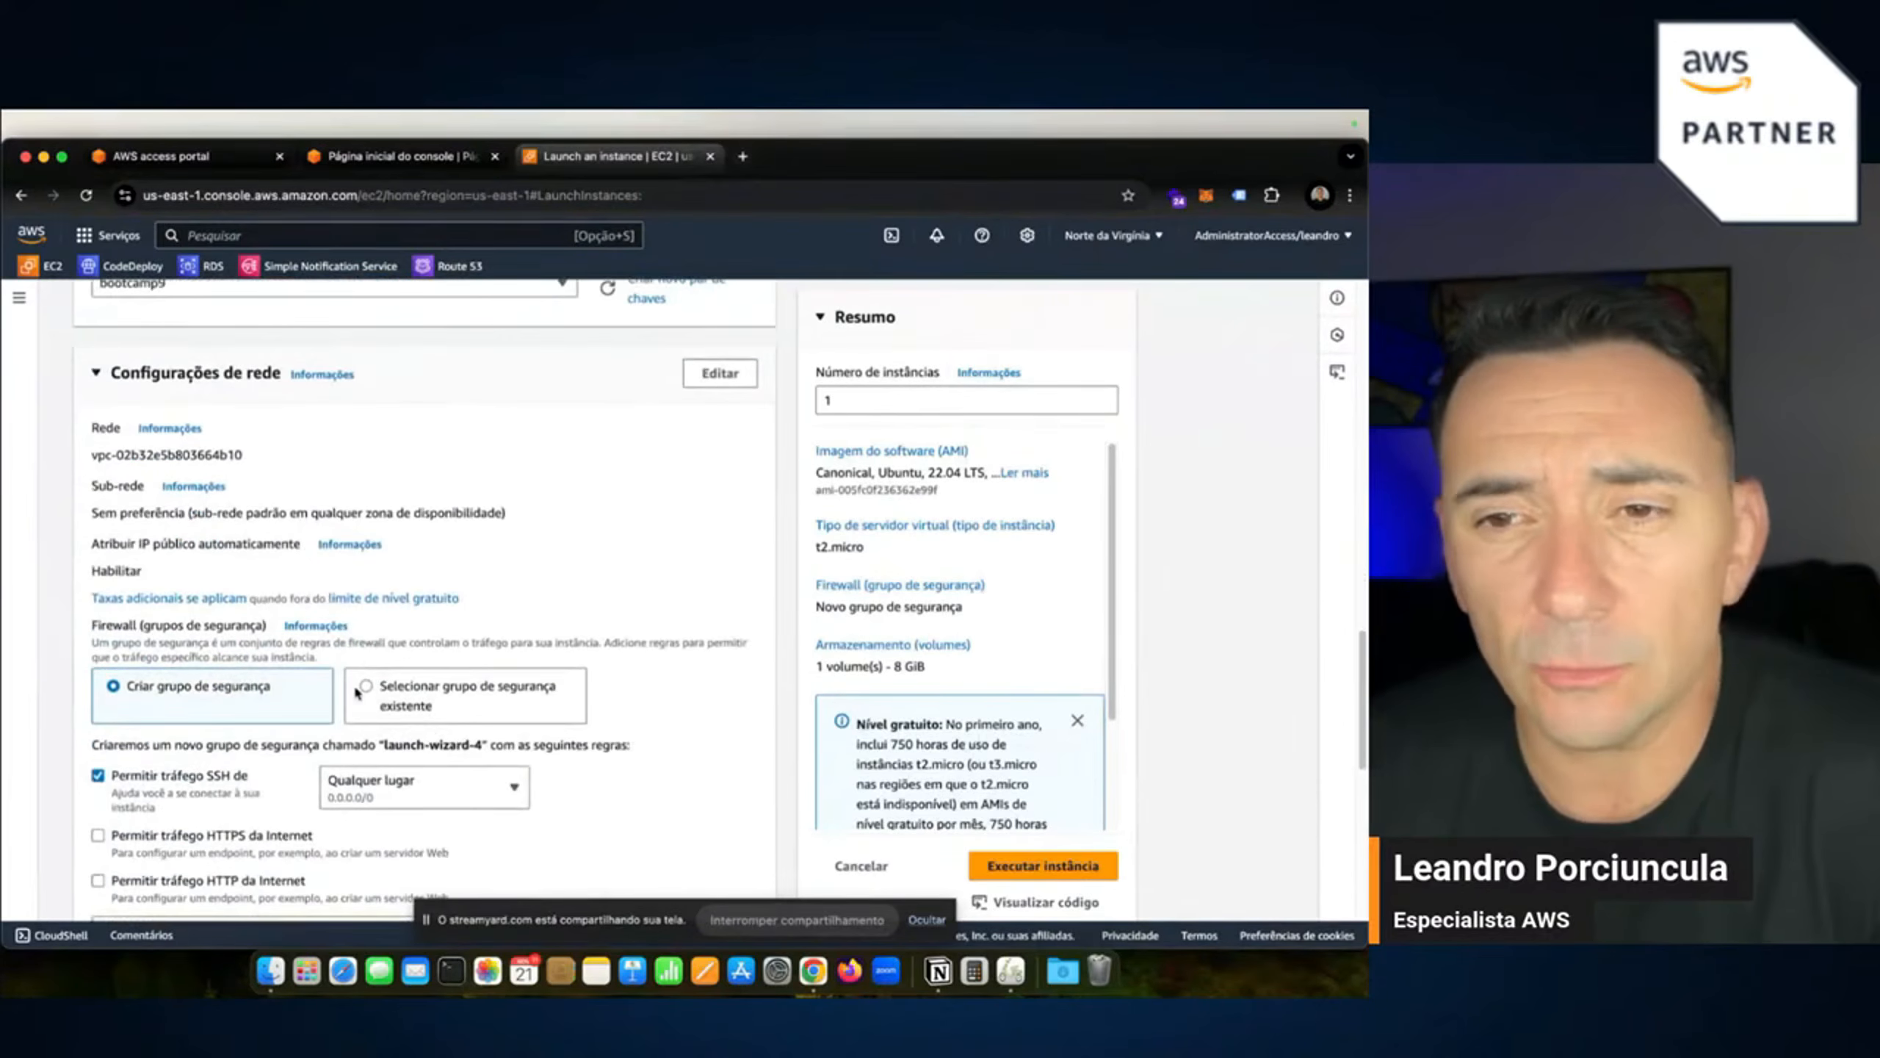
Under Firewall, select the existing default security group instead of creating one.
{"action": "left_click", "coordinate": [365, 690]}
{"action": "left_click", "coordinate": [345, 775]}
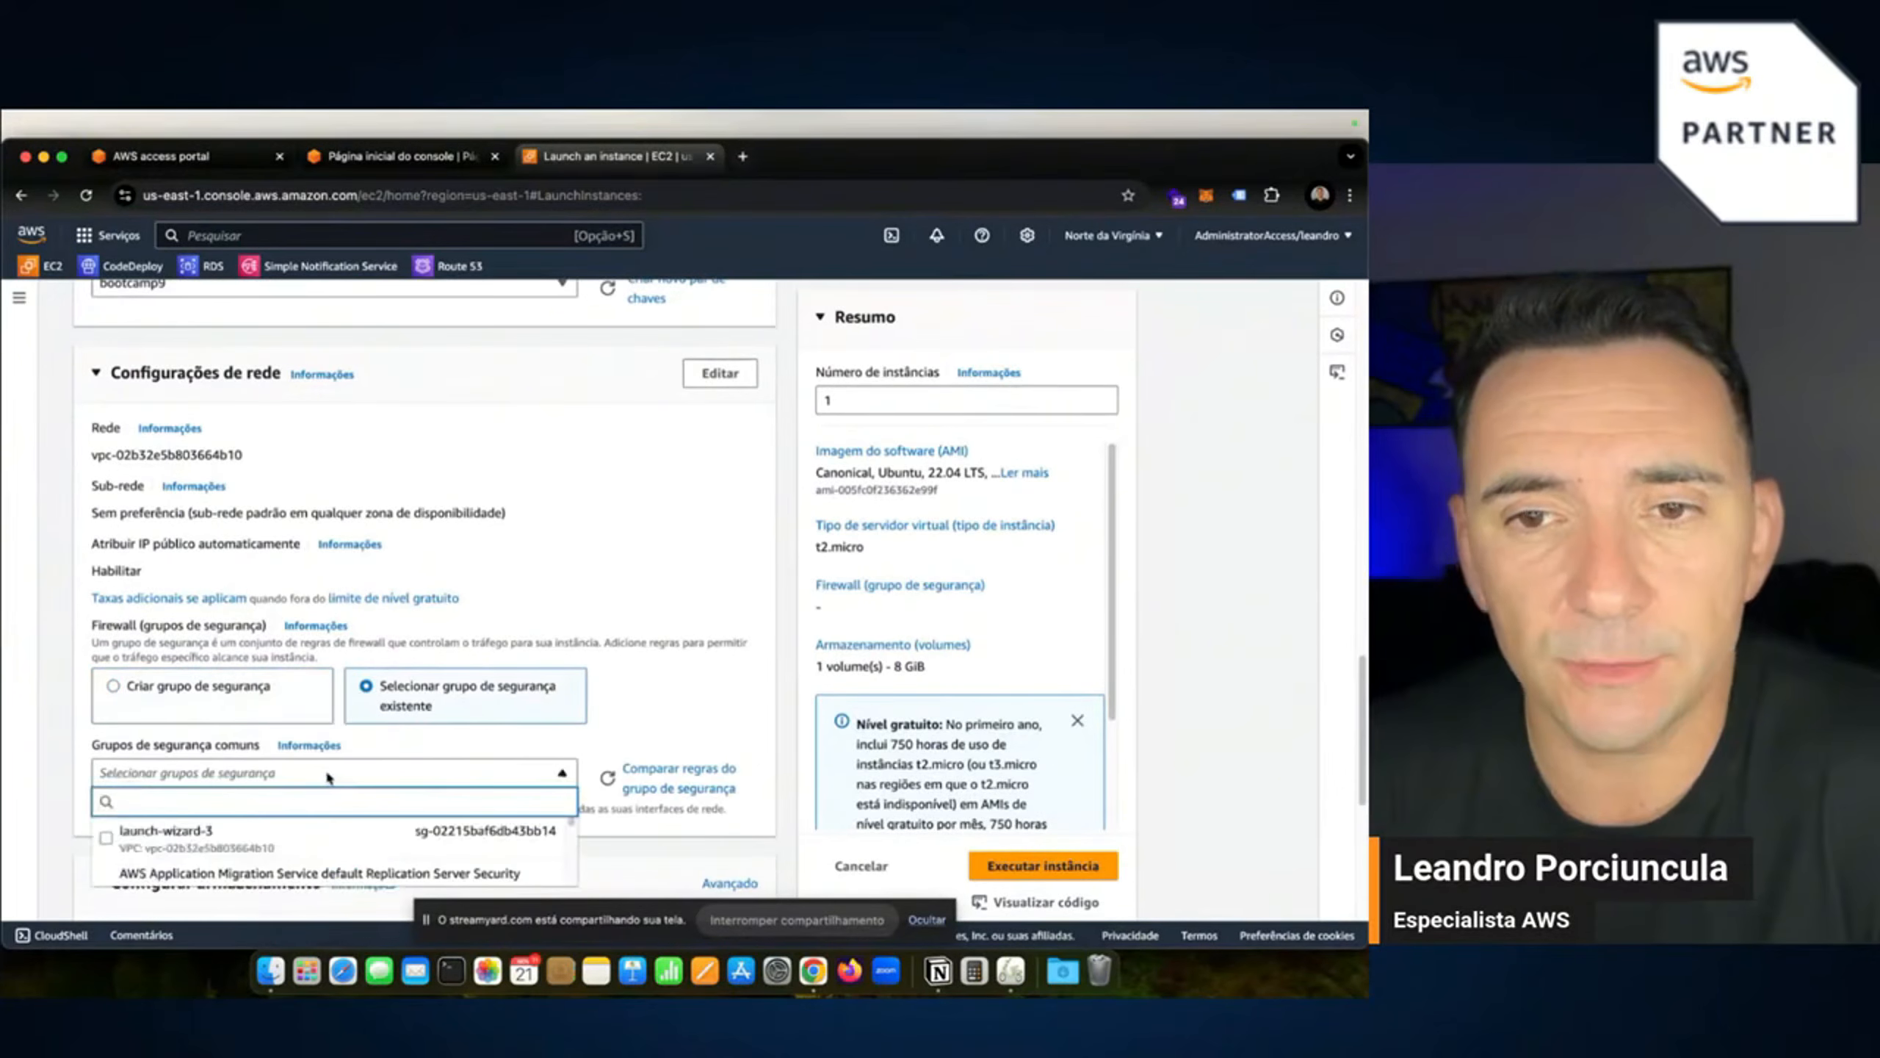
{"action": "scroll", "coordinate": [262, 796], "scroll_direction": "down", "scroll_amount": 1}
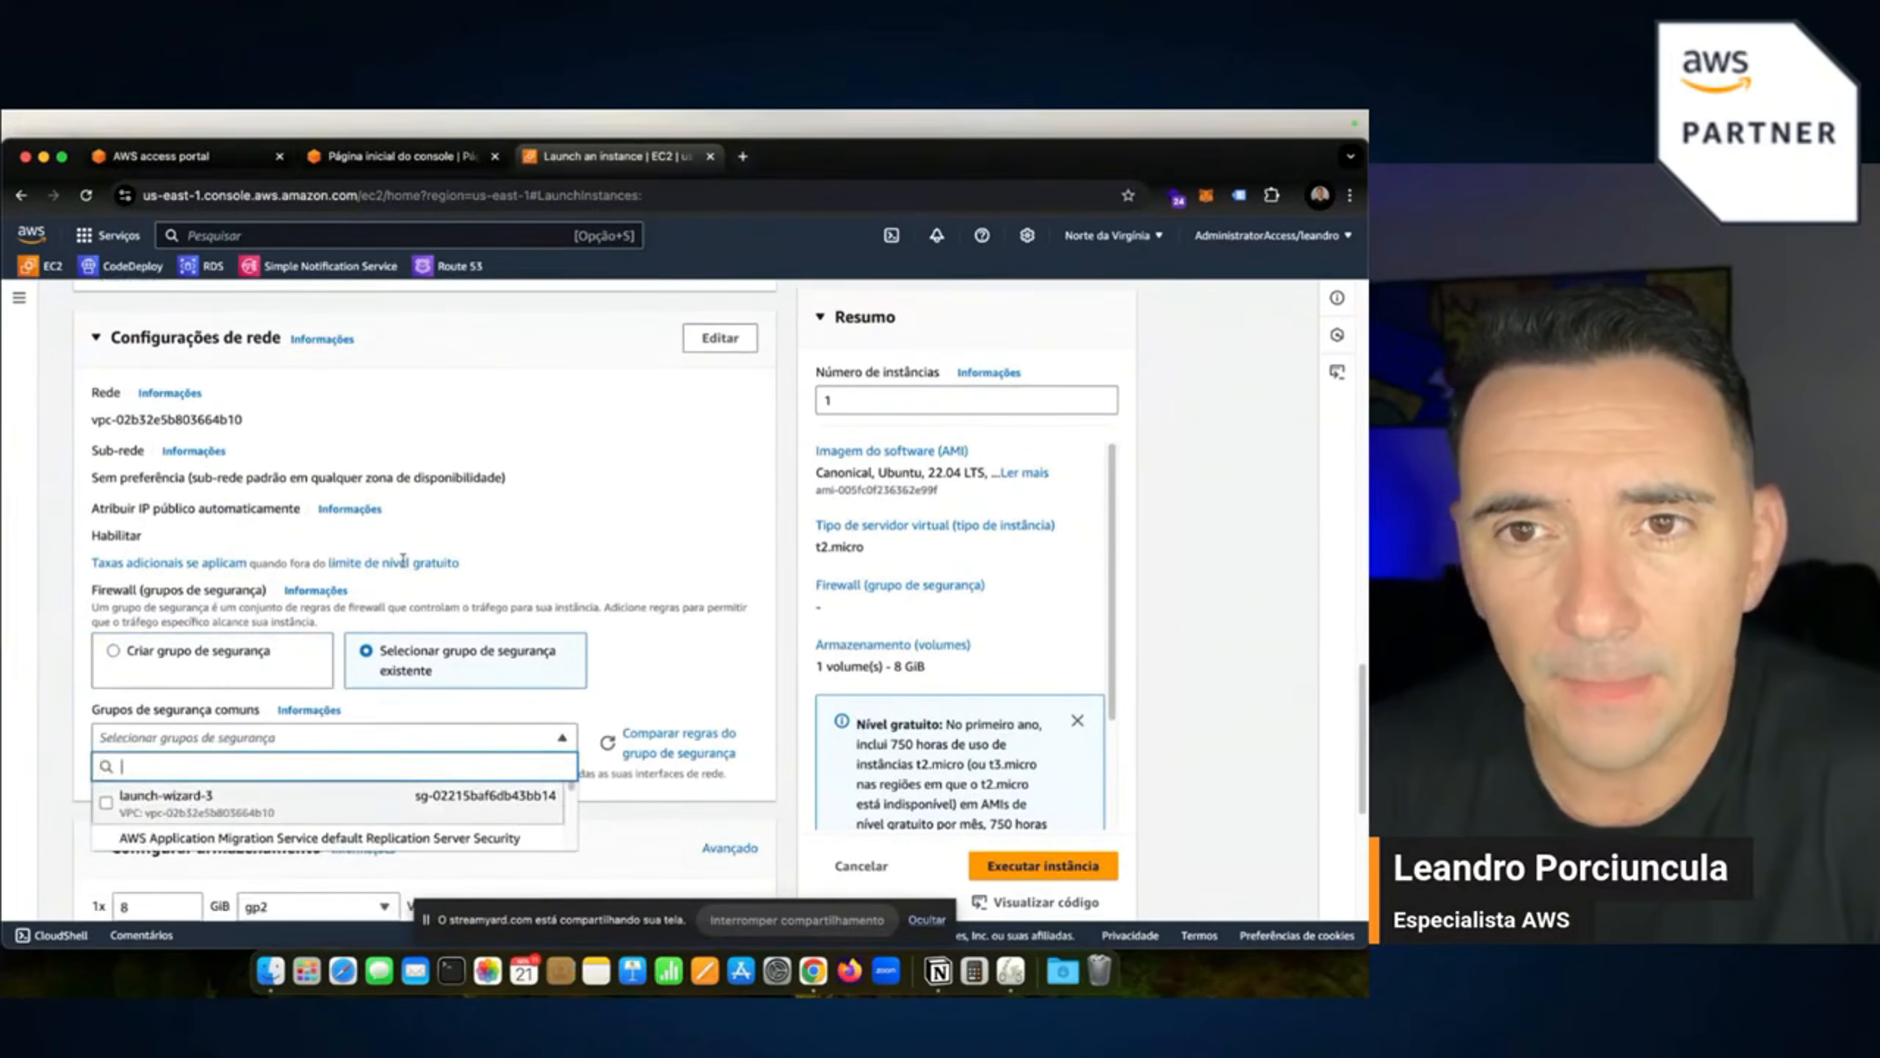
{"action": "scroll", "coordinate": [404, 558], "scroll_direction": "down", "scroll_amount": 1}
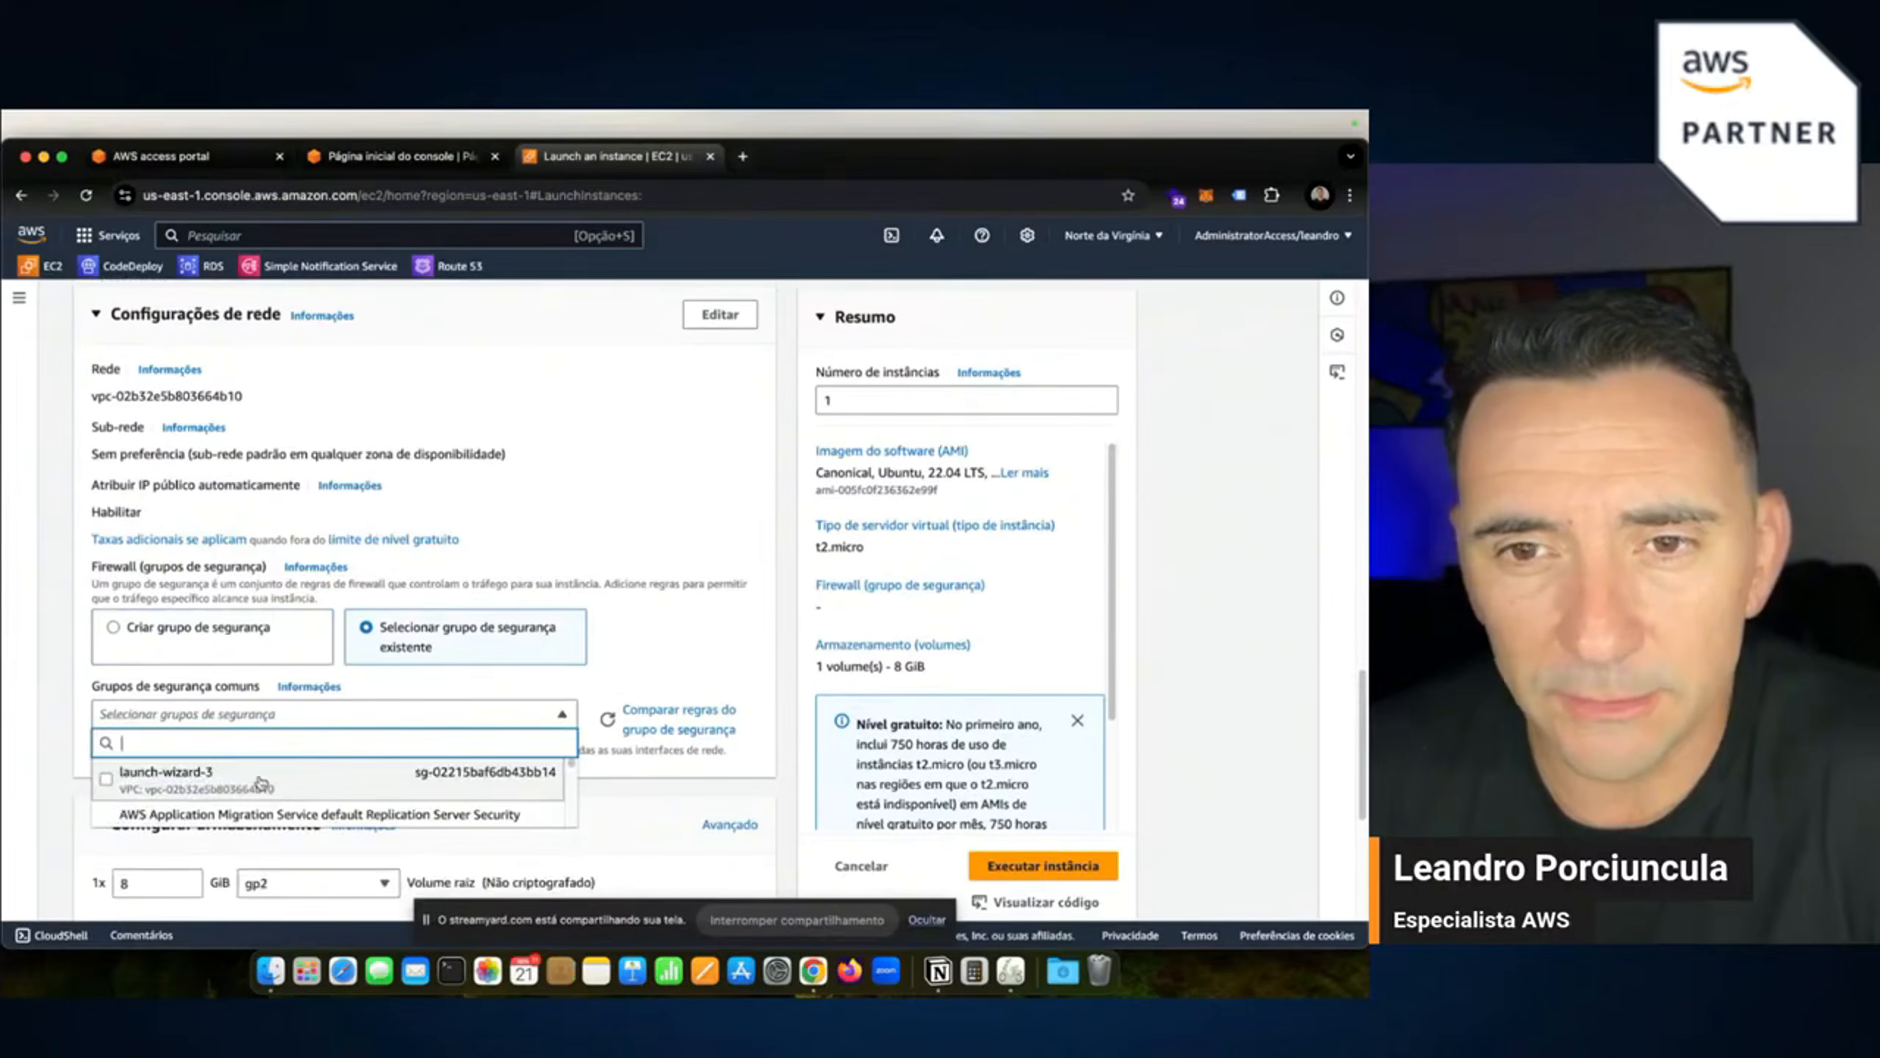
{"action": "scroll", "coordinate": [259, 785], "scroll_direction": "down", "scroll_amount": 4}
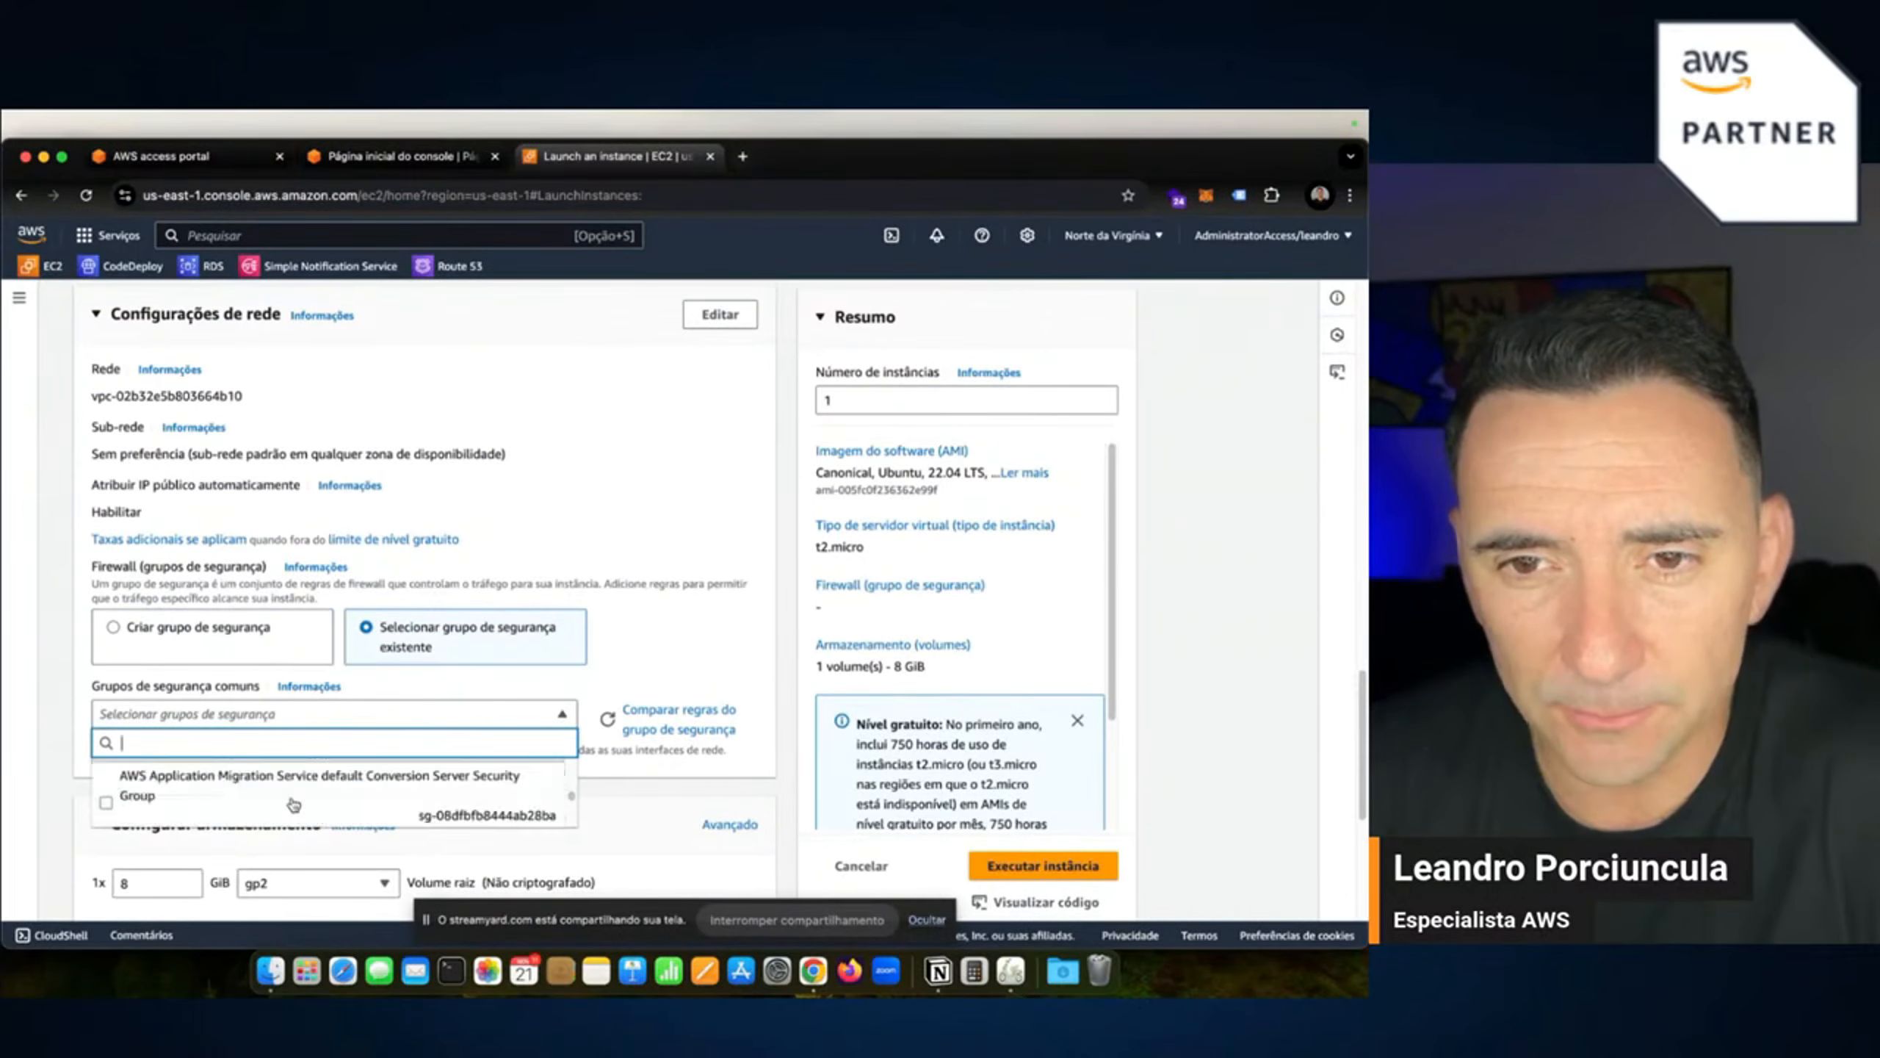
{"action": "scroll", "coordinate": [293, 805], "scroll_direction": "down", "scroll_amount": 5}
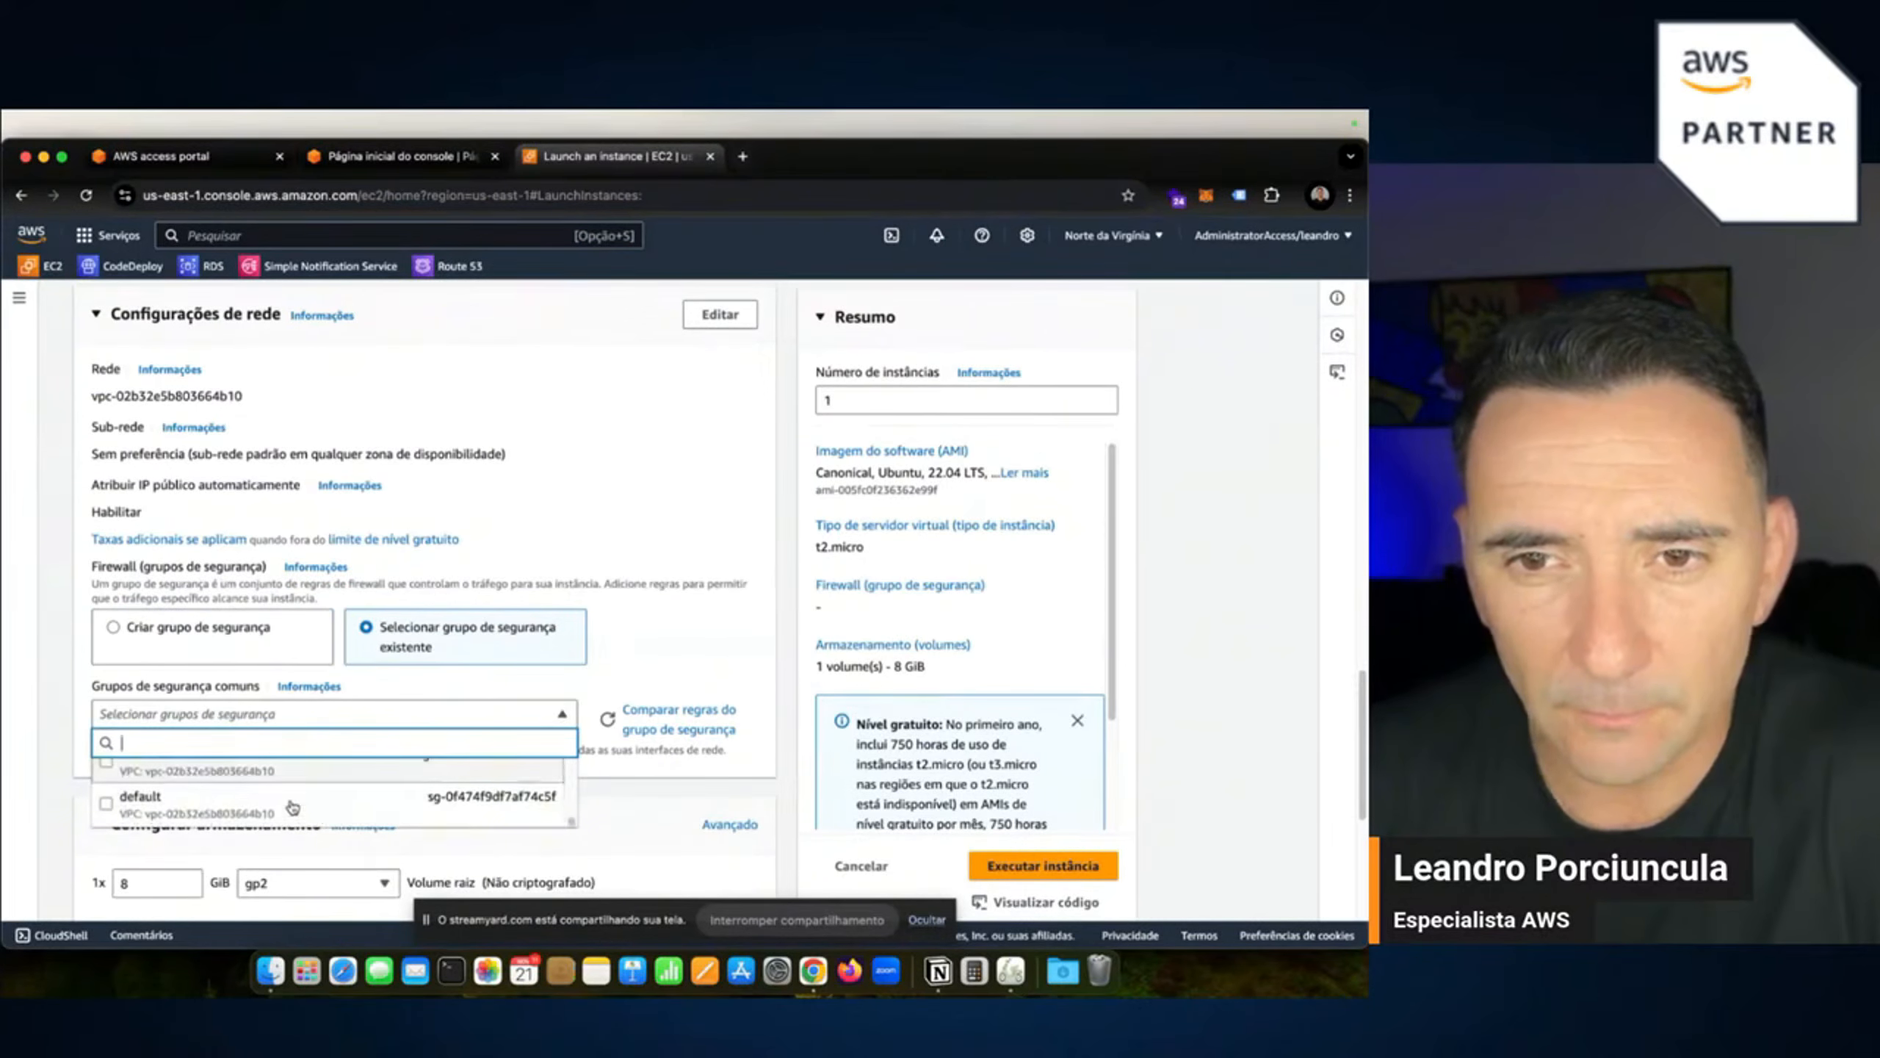
{"action": "left_click", "coordinate": [258, 805]}
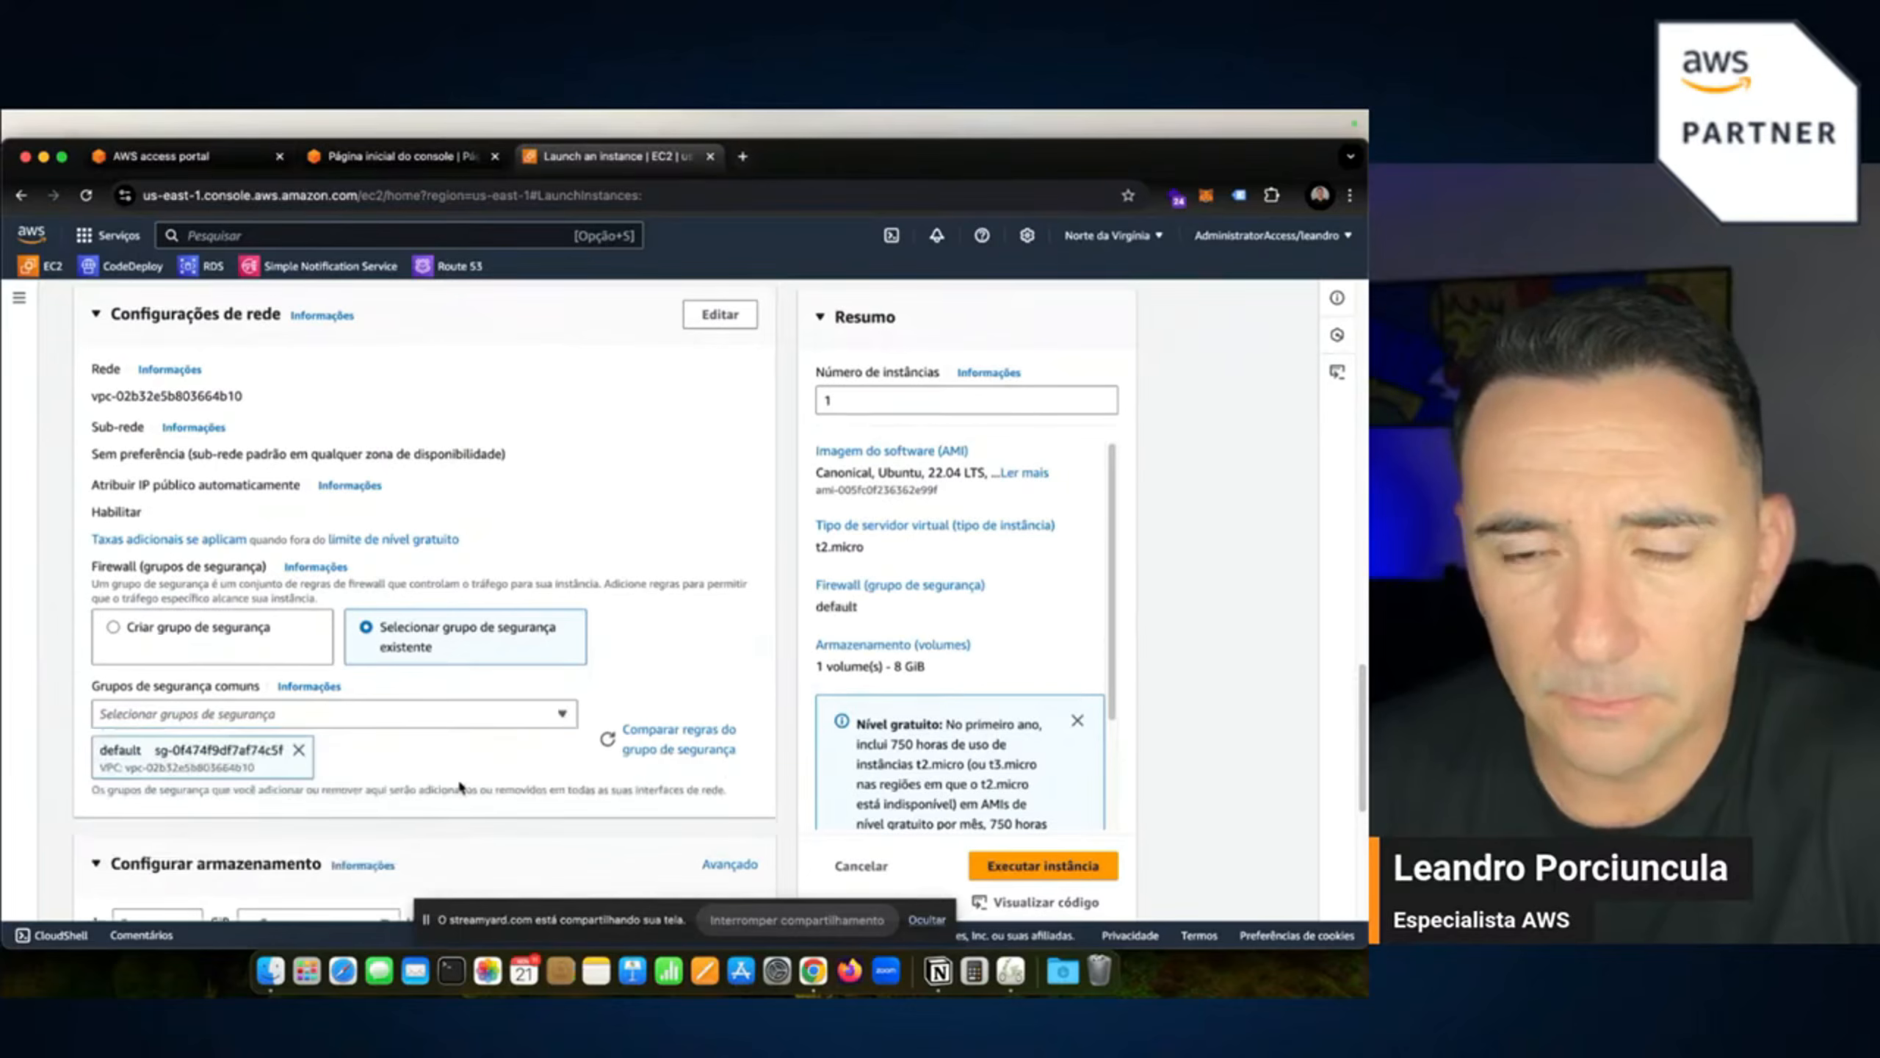
{"action": "scroll", "coordinate": [460, 787], "scroll_direction": "down", "scroll_amount": 3}
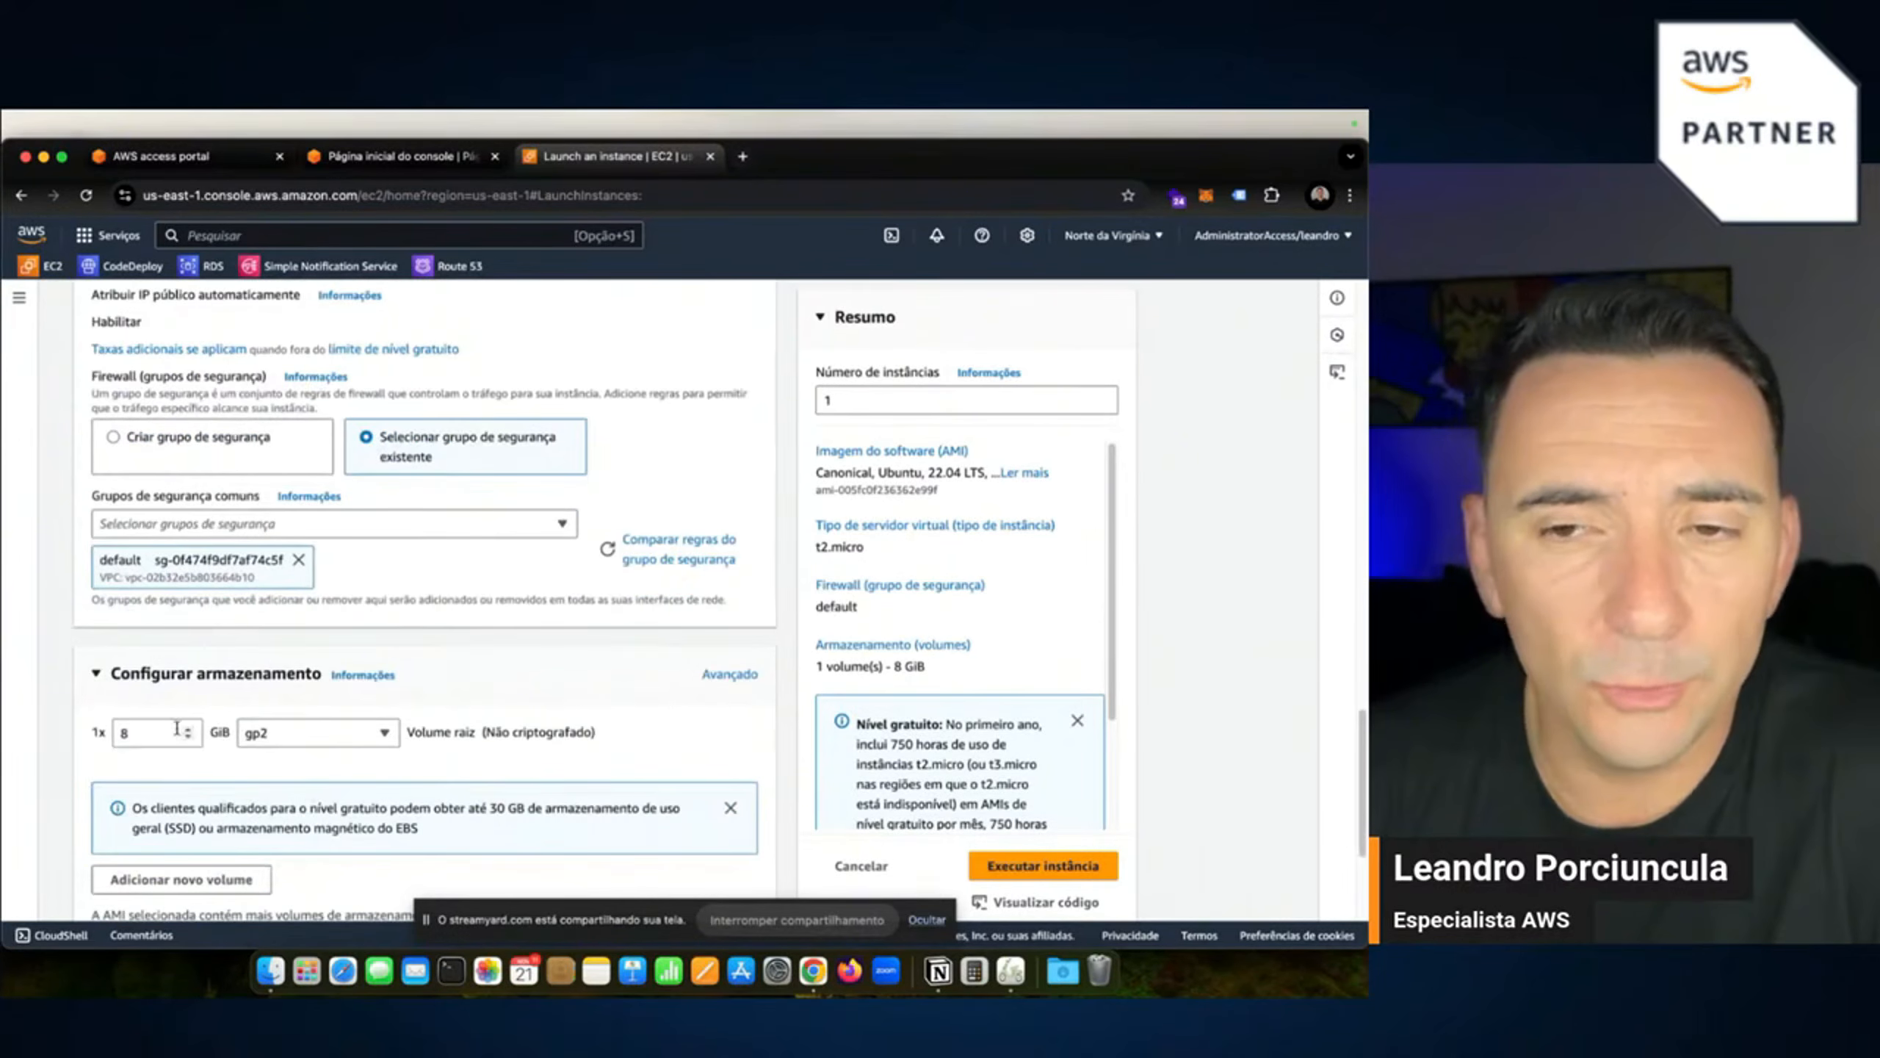
Add a 15 GiB gp3 volume beside the 8 GiB root volume and launch the instance.
{"action": "scroll", "coordinate": [320, 791], "scroll_direction": "down", "scroll_amount": 1}
{"action": "scroll", "coordinate": [356, 778], "scroll_direction": "down", "scroll_amount": 1}
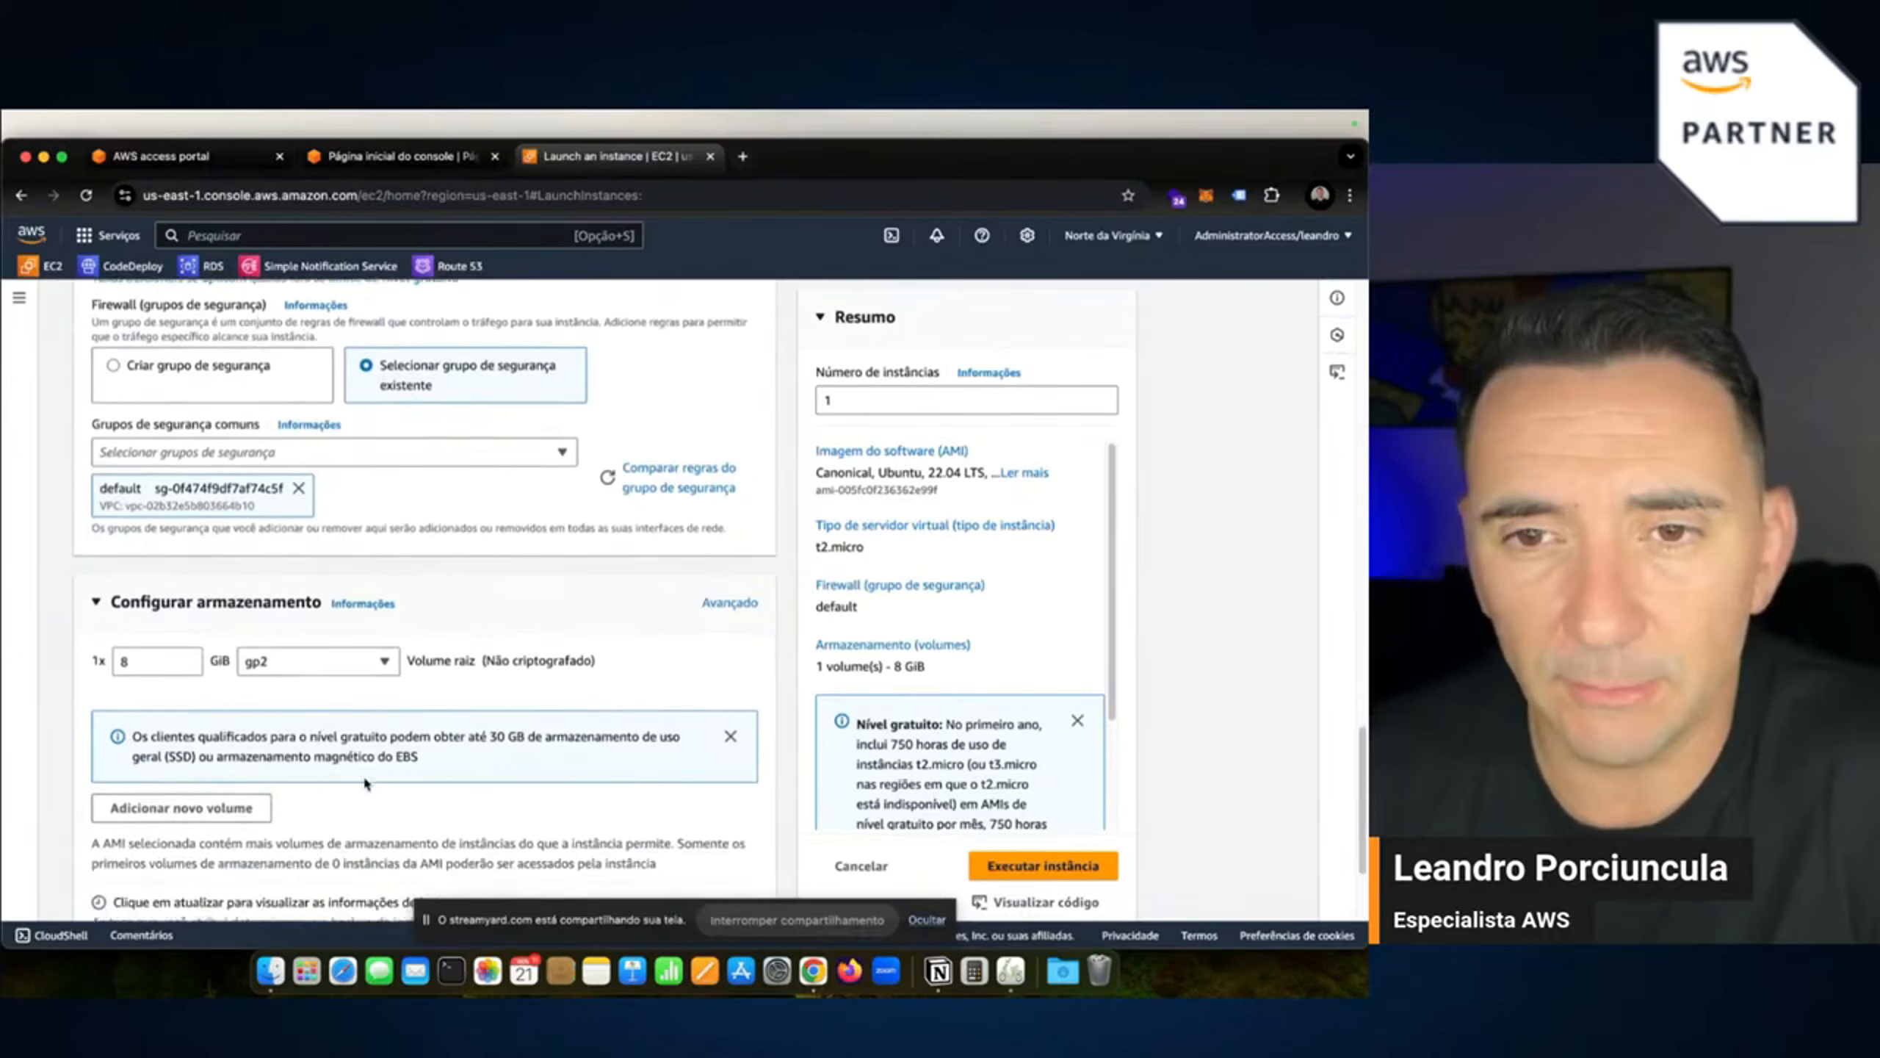
{"action": "left_click", "coordinate": [184, 787]}
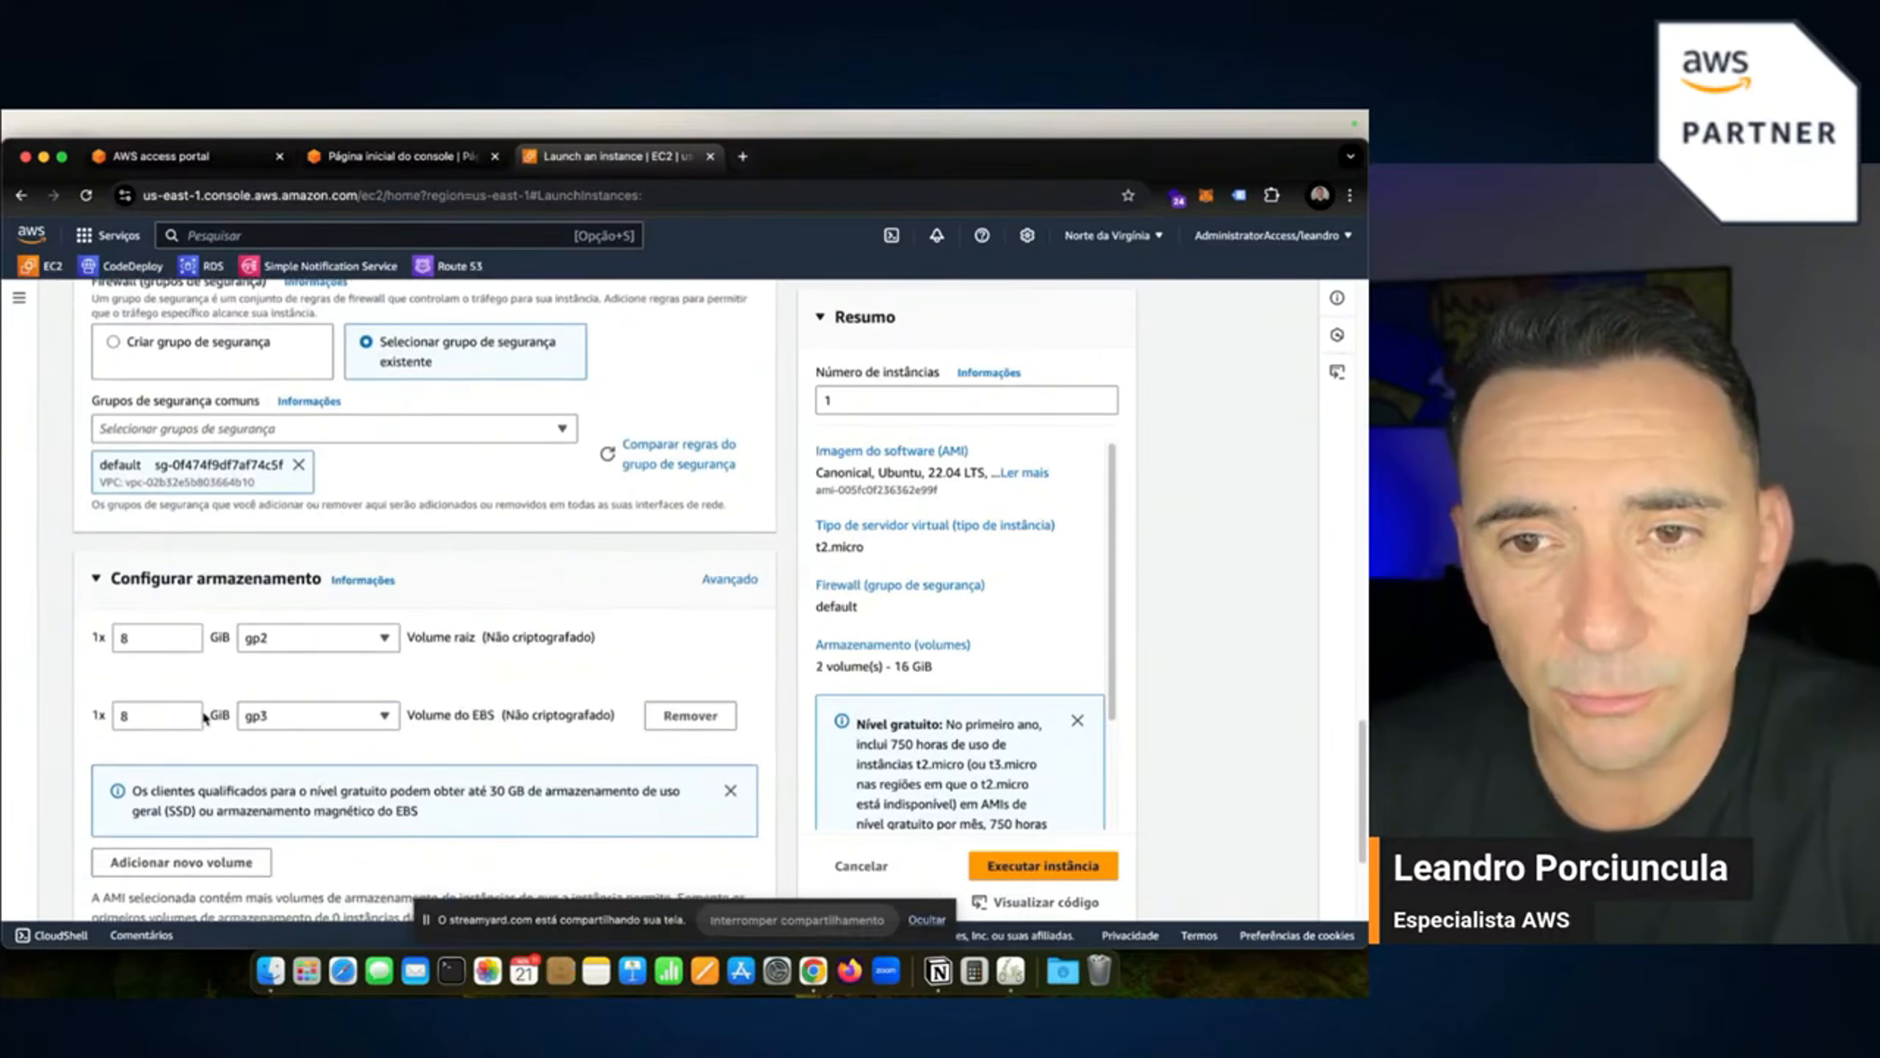
{"action": "double_click", "coordinate": [187, 713]}
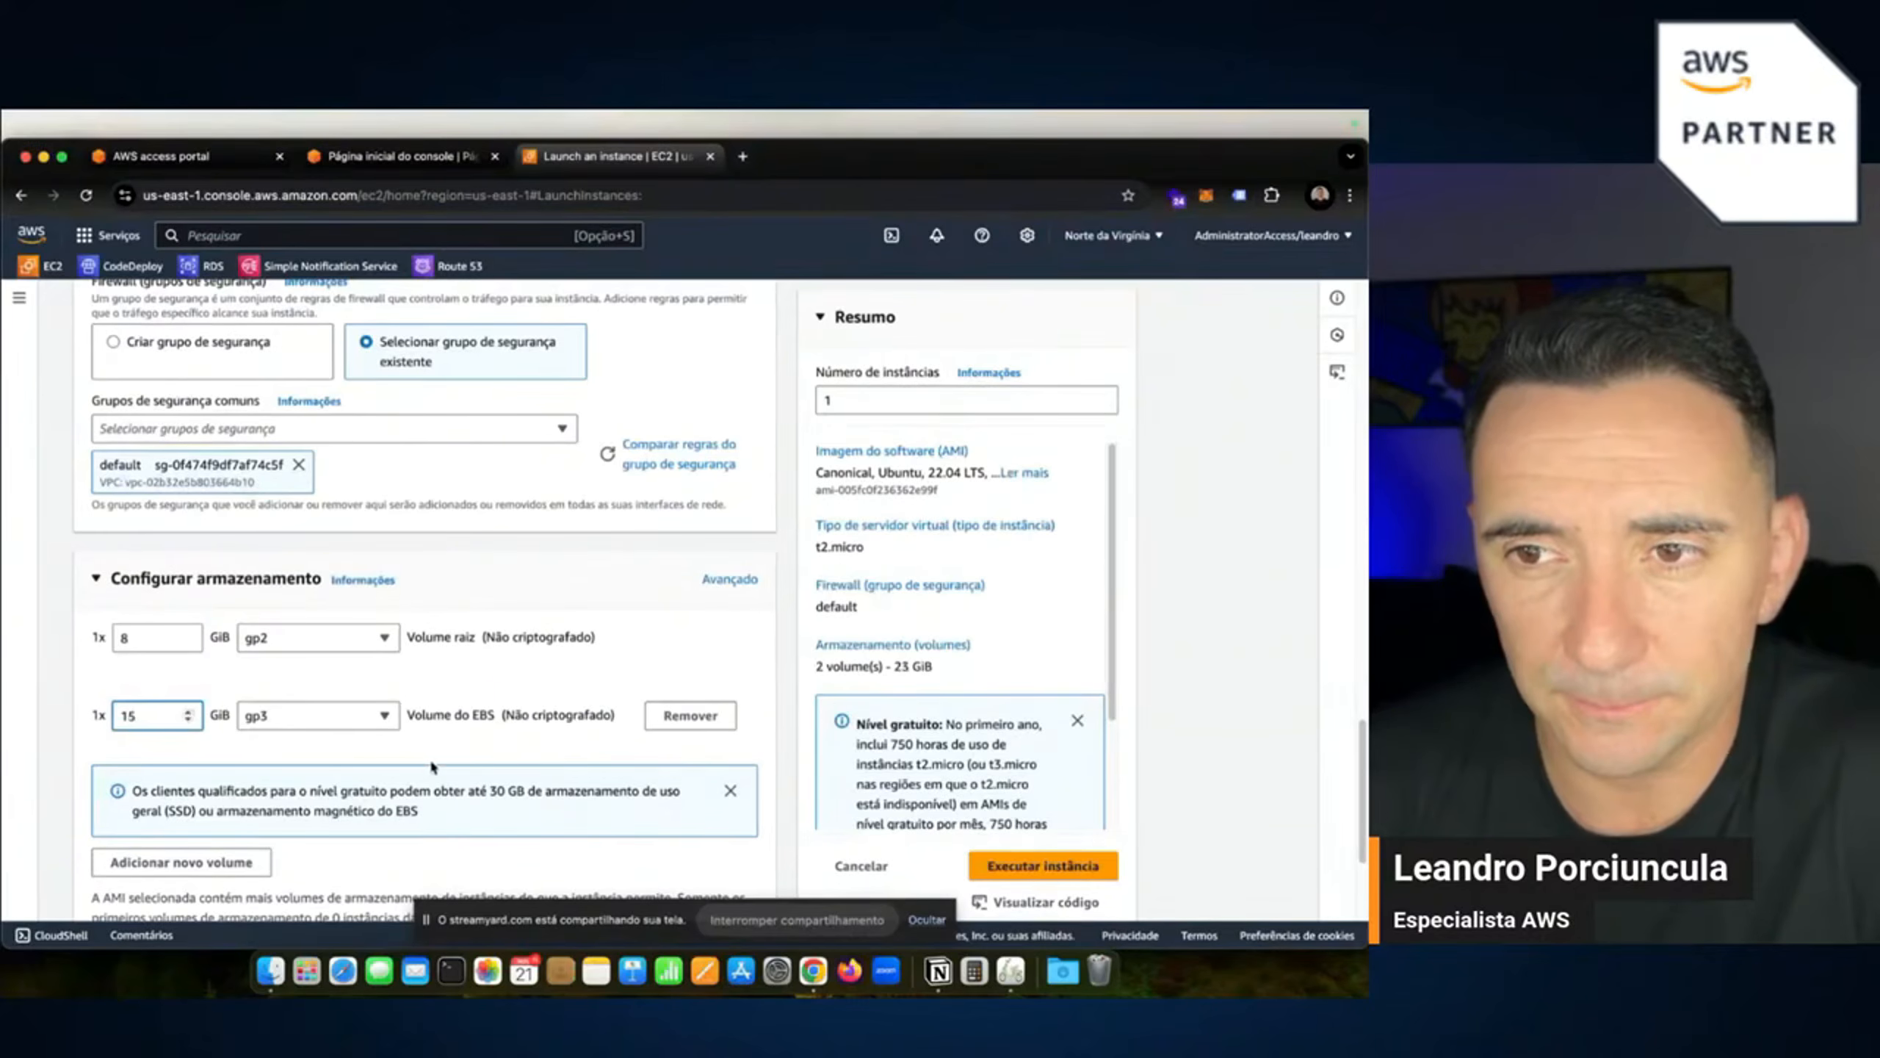
{"action": "scroll", "coordinate": [432, 765], "scroll_direction": "down", "scroll_amount": 3}
{"action": "scroll", "coordinate": [404, 762], "scroll_direction": "down", "scroll_amount": 1}
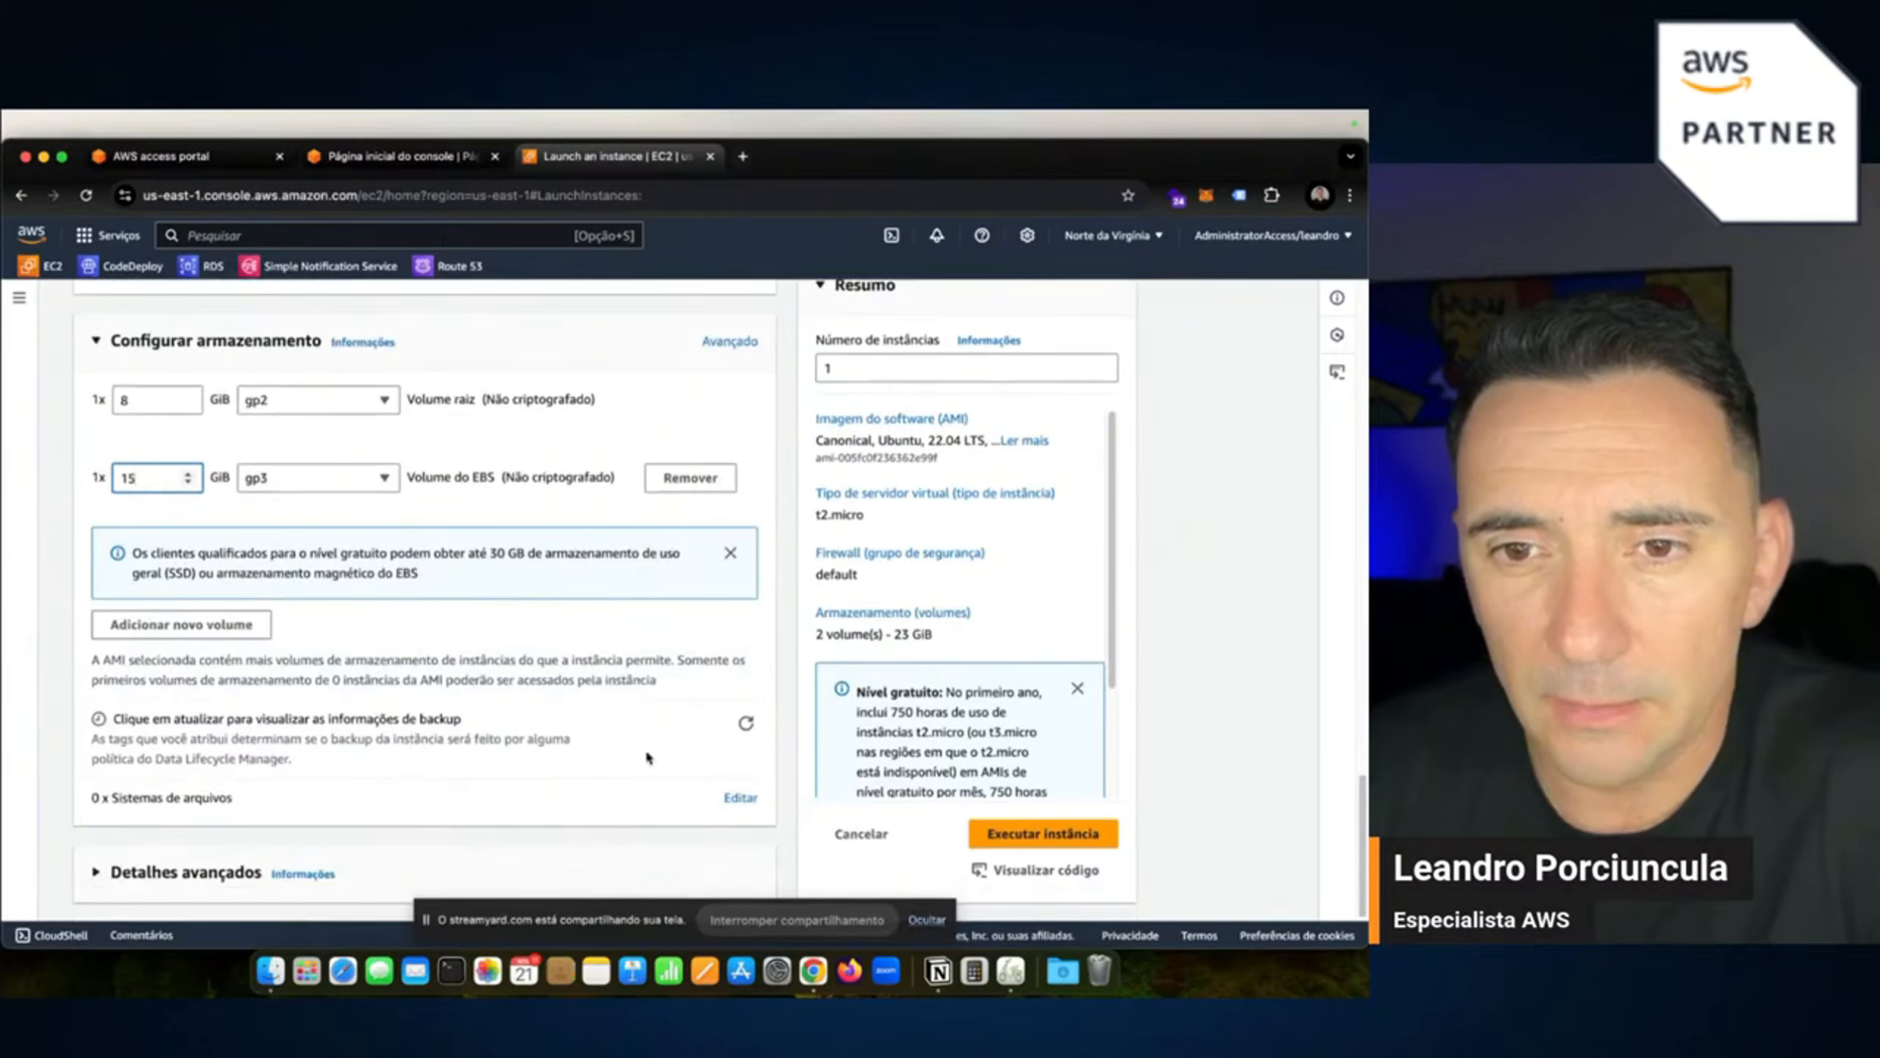
{"action": "left_click", "coordinate": [1016, 842]}
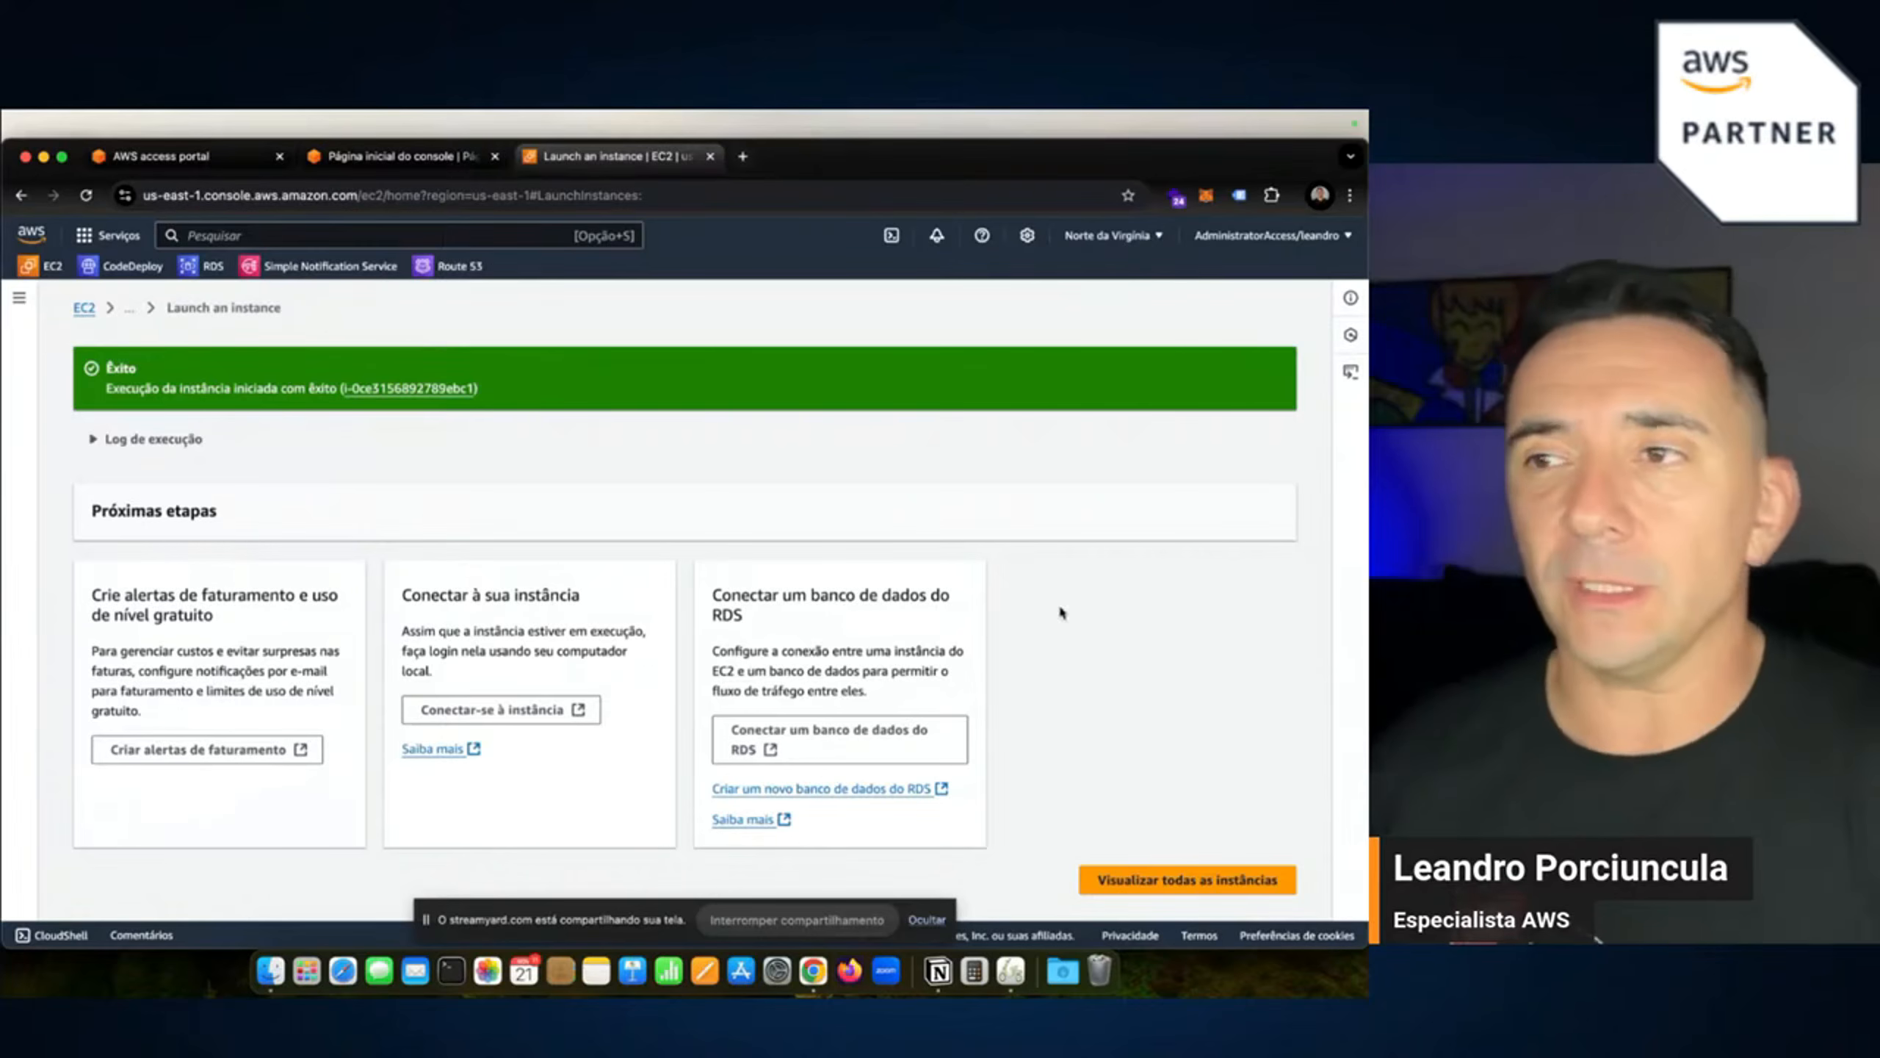
After the live_monitor launch succeeds, open the EC2 side navigation panel.
{"action": "left_click", "coordinate": [19, 297]}
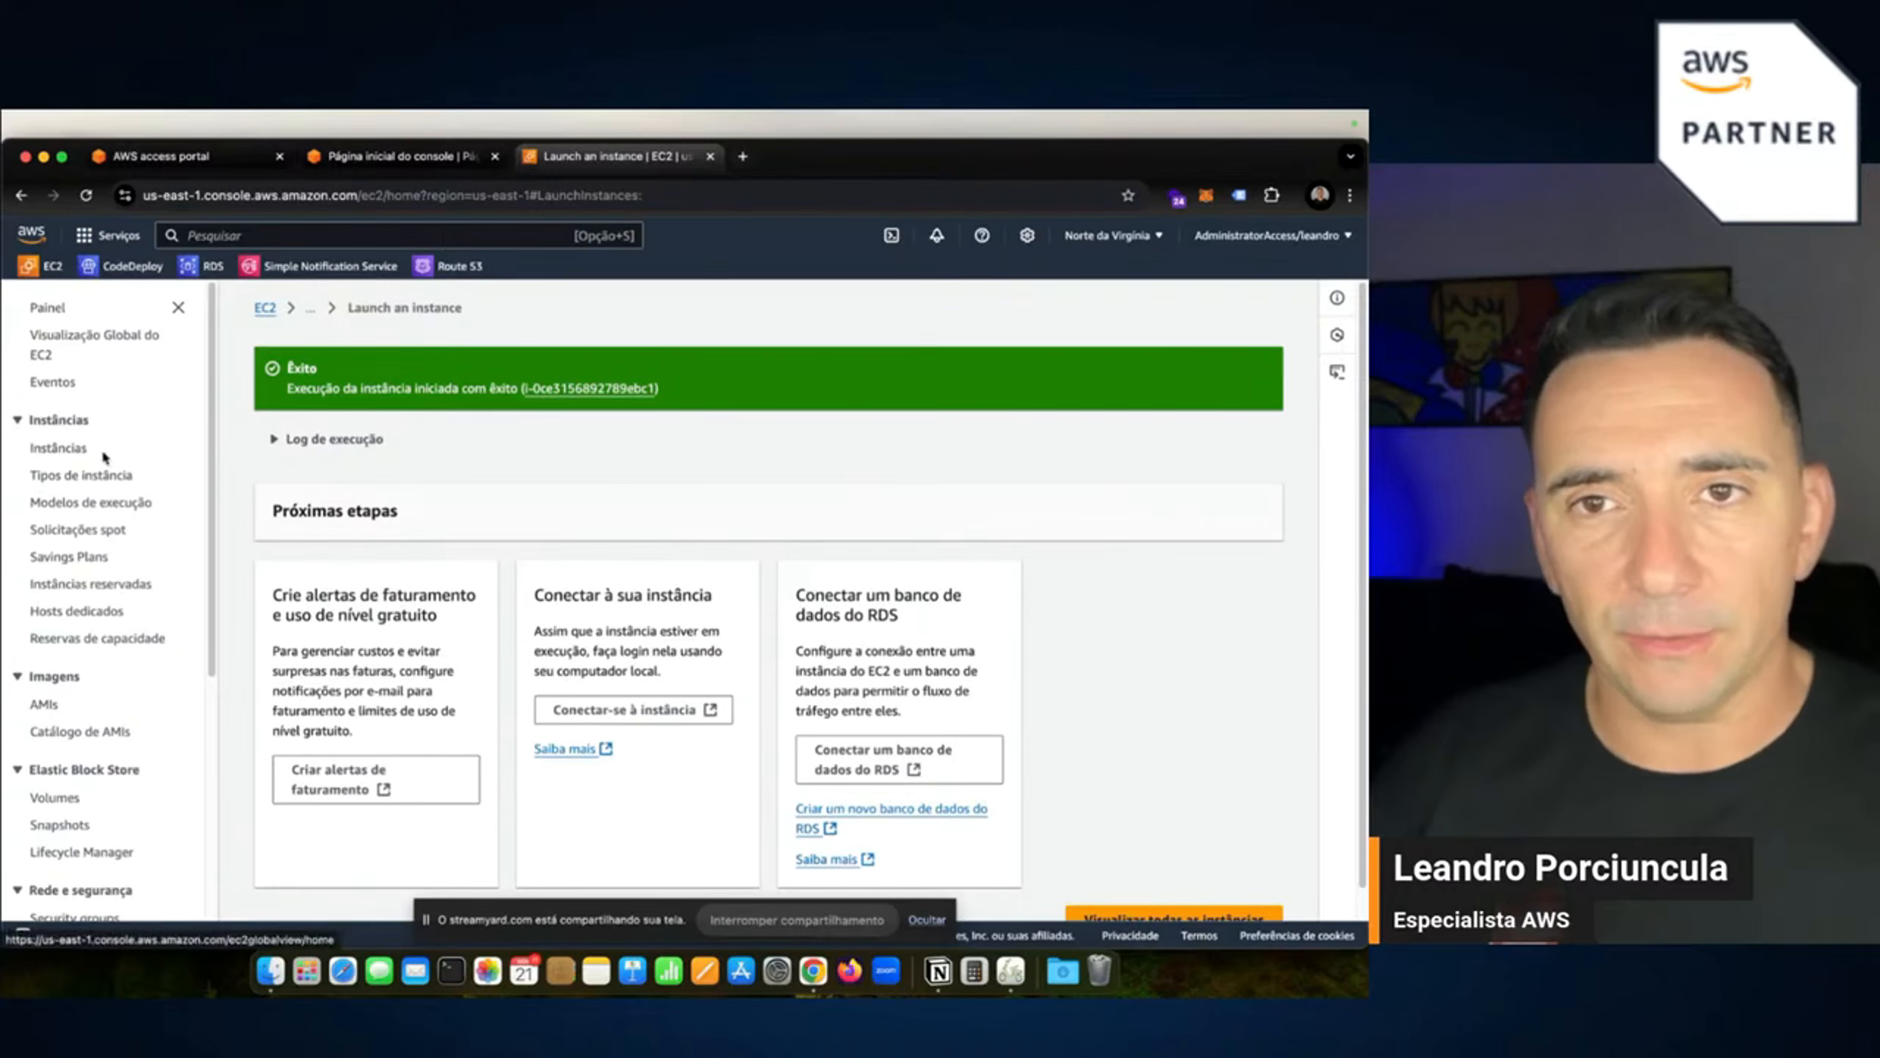
Open Página inicial do console from the Services menu in a new tab and switch to it.
{"action": "left_click", "coordinate": [108, 236]}
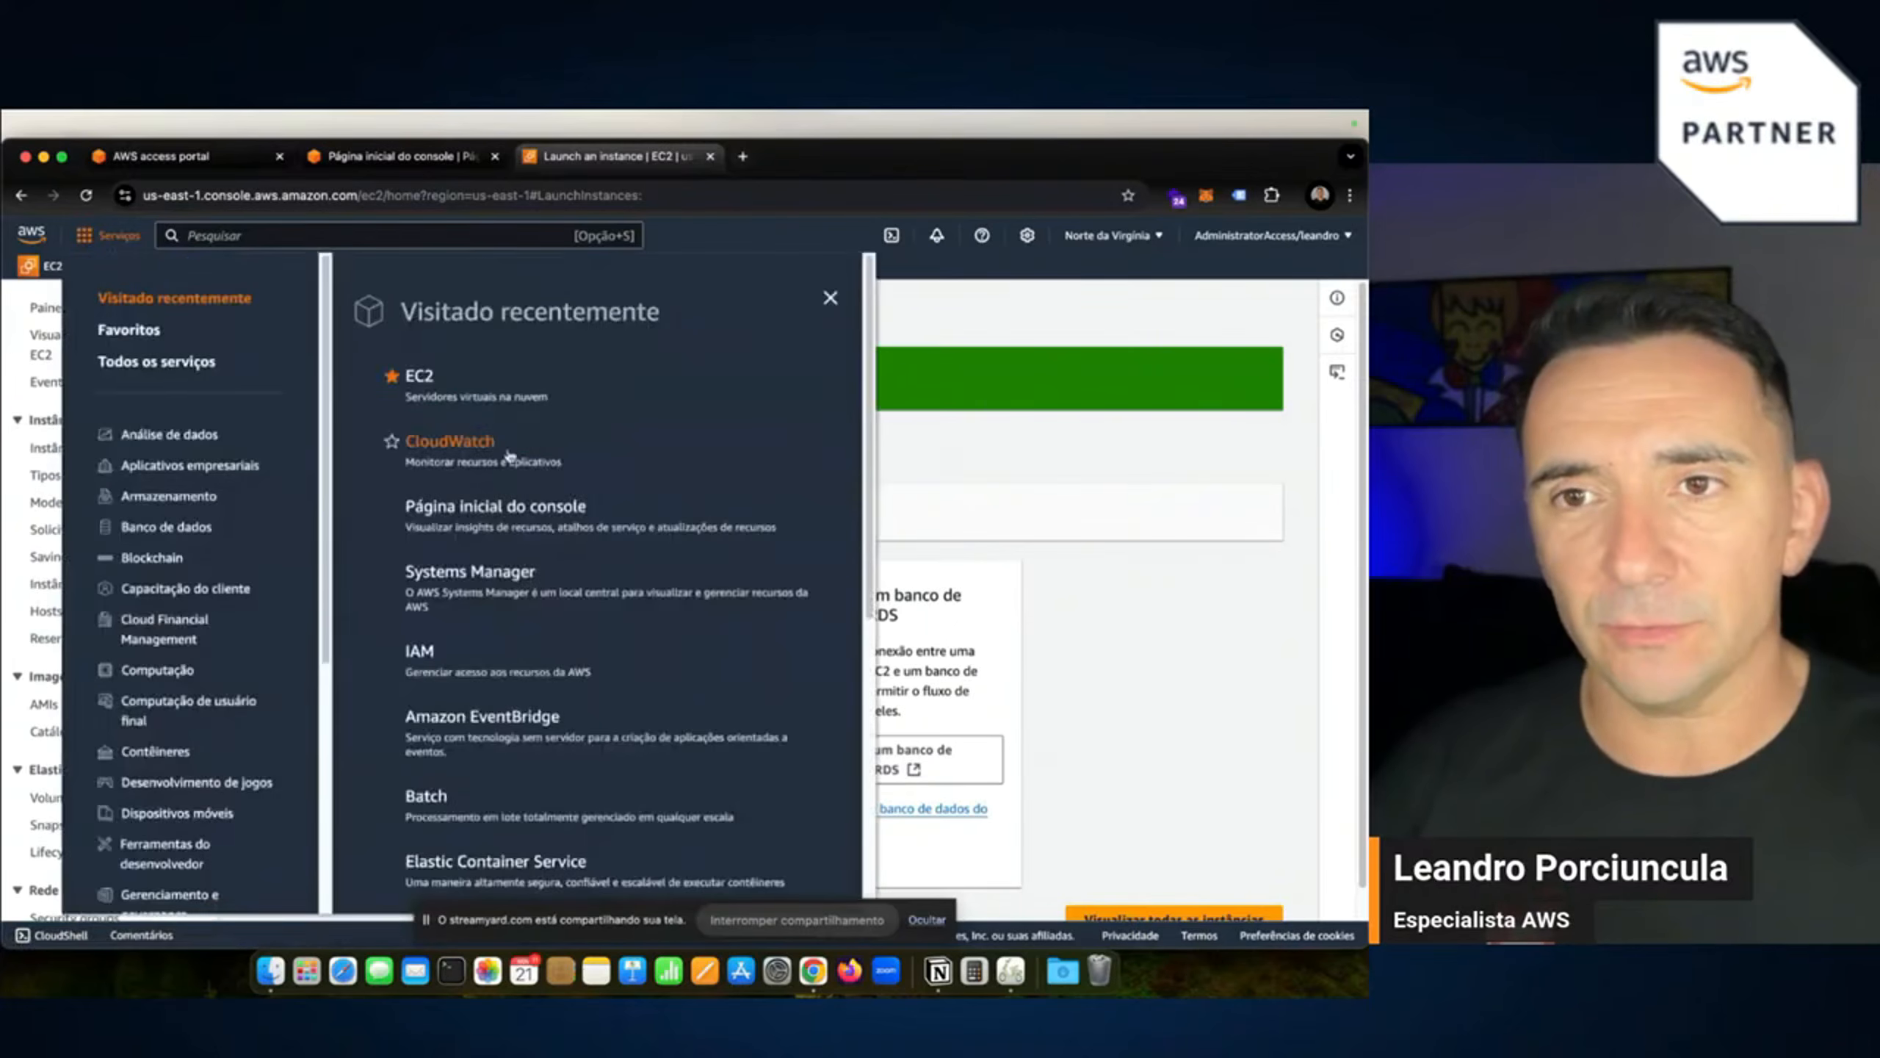
{"action": "left_click", "coordinate": [1075, 456]}
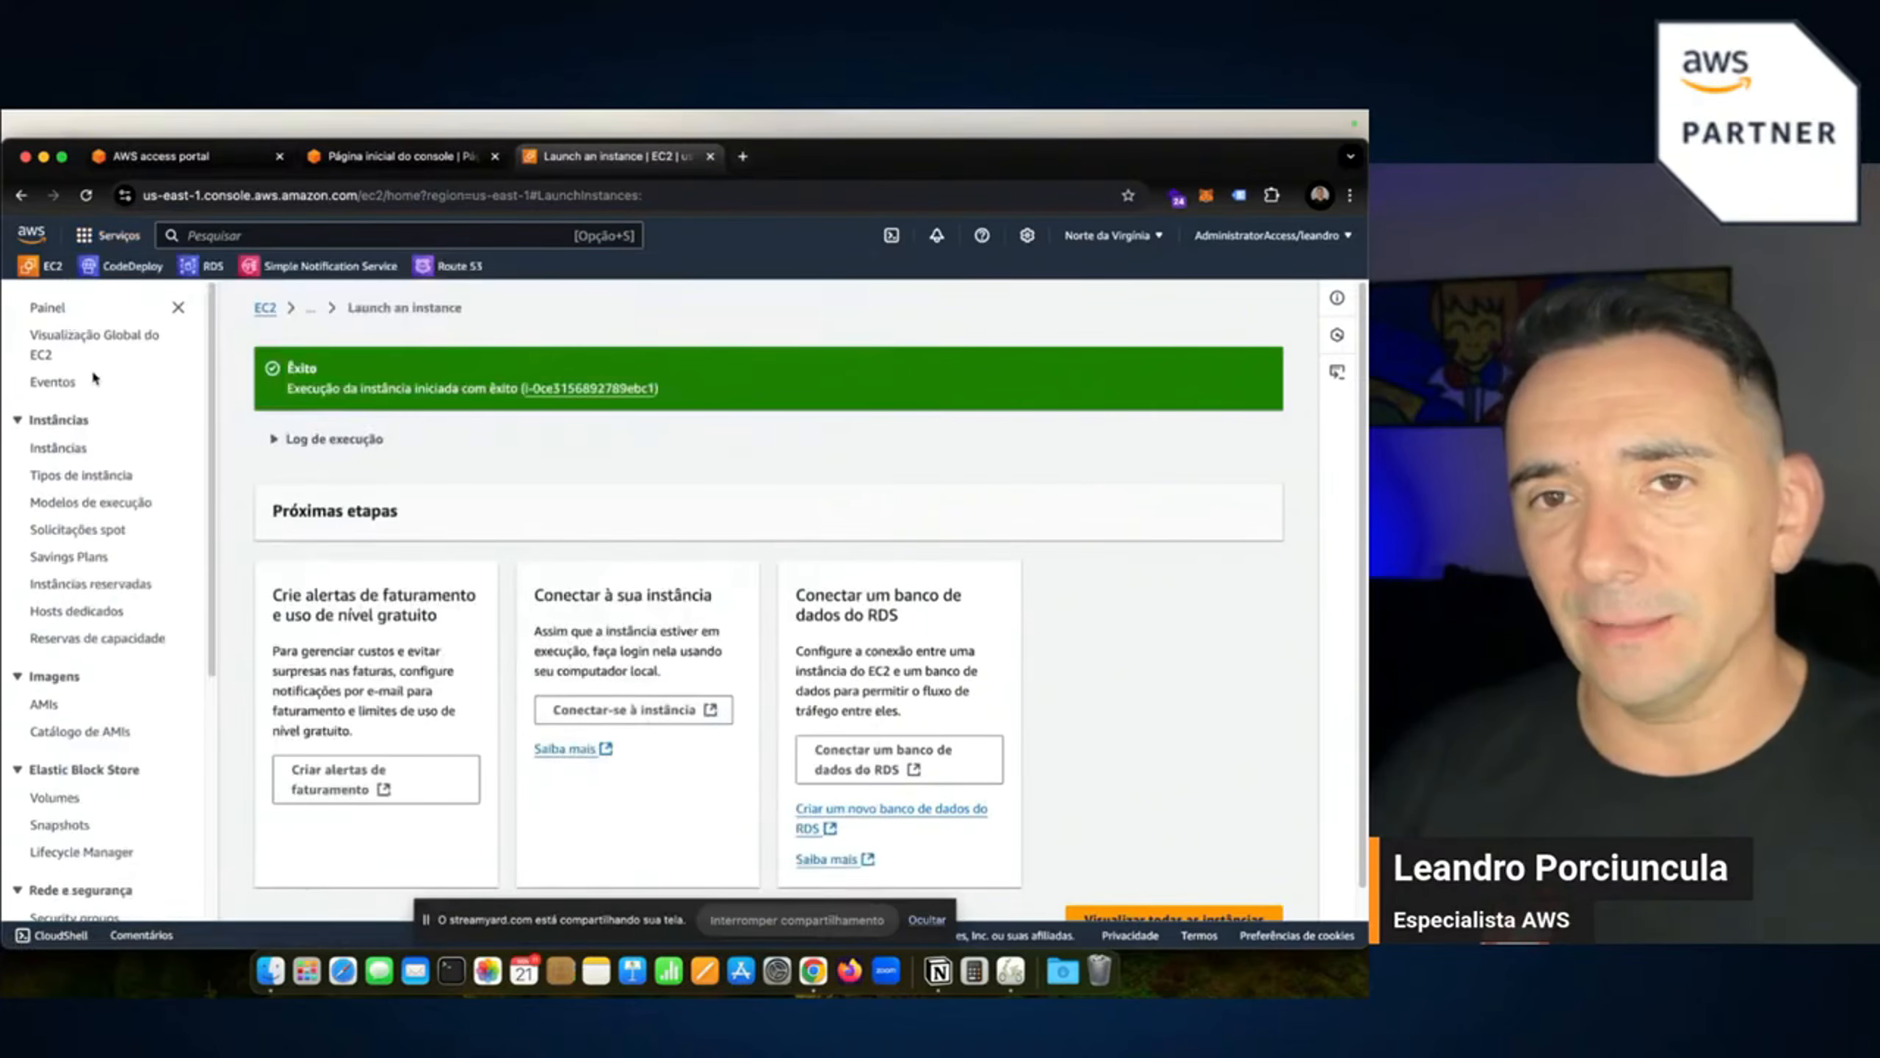
{"action": "scroll", "coordinate": [136, 372], "scroll_direction": "down", "scroll_amount": 5}
{"action": "scroll", "coordinate": [138, 373], "scroll_direction": "up", "scroll_amount": 5}
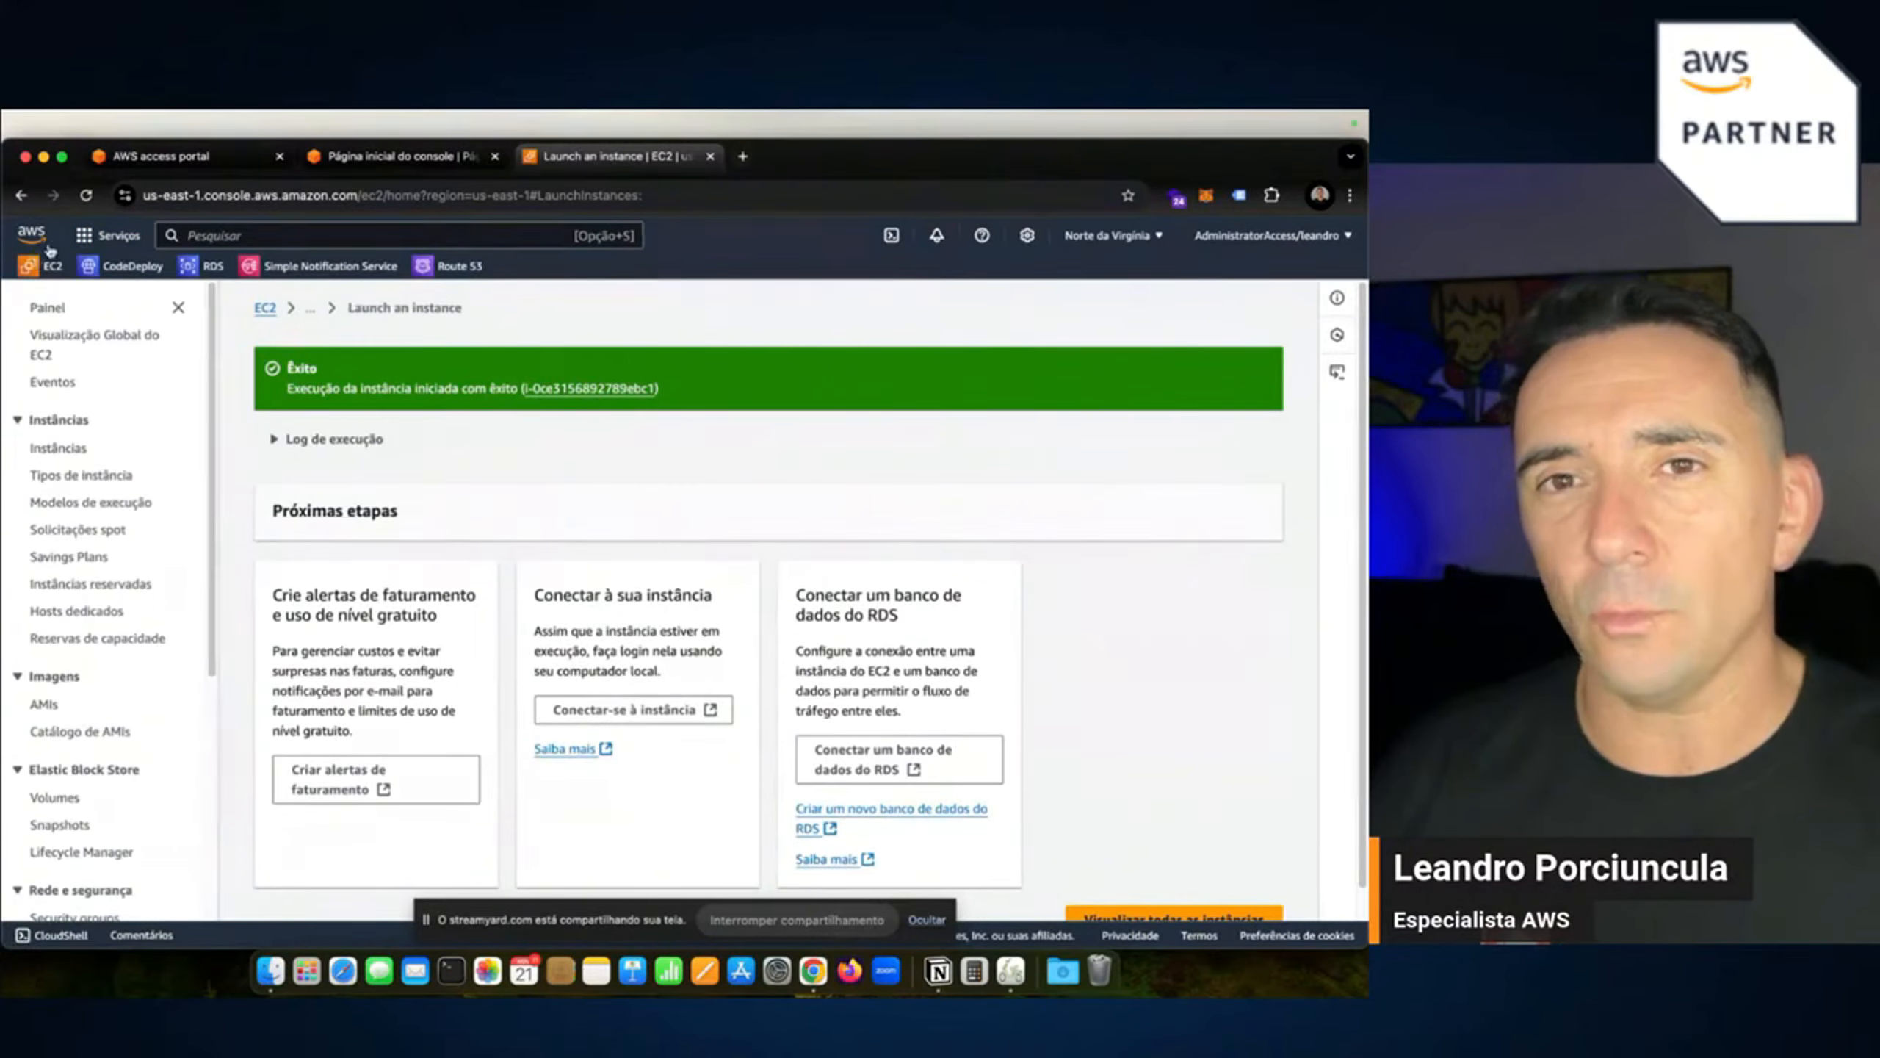
{"action": "left_click", "coordinate": [109, 239]}
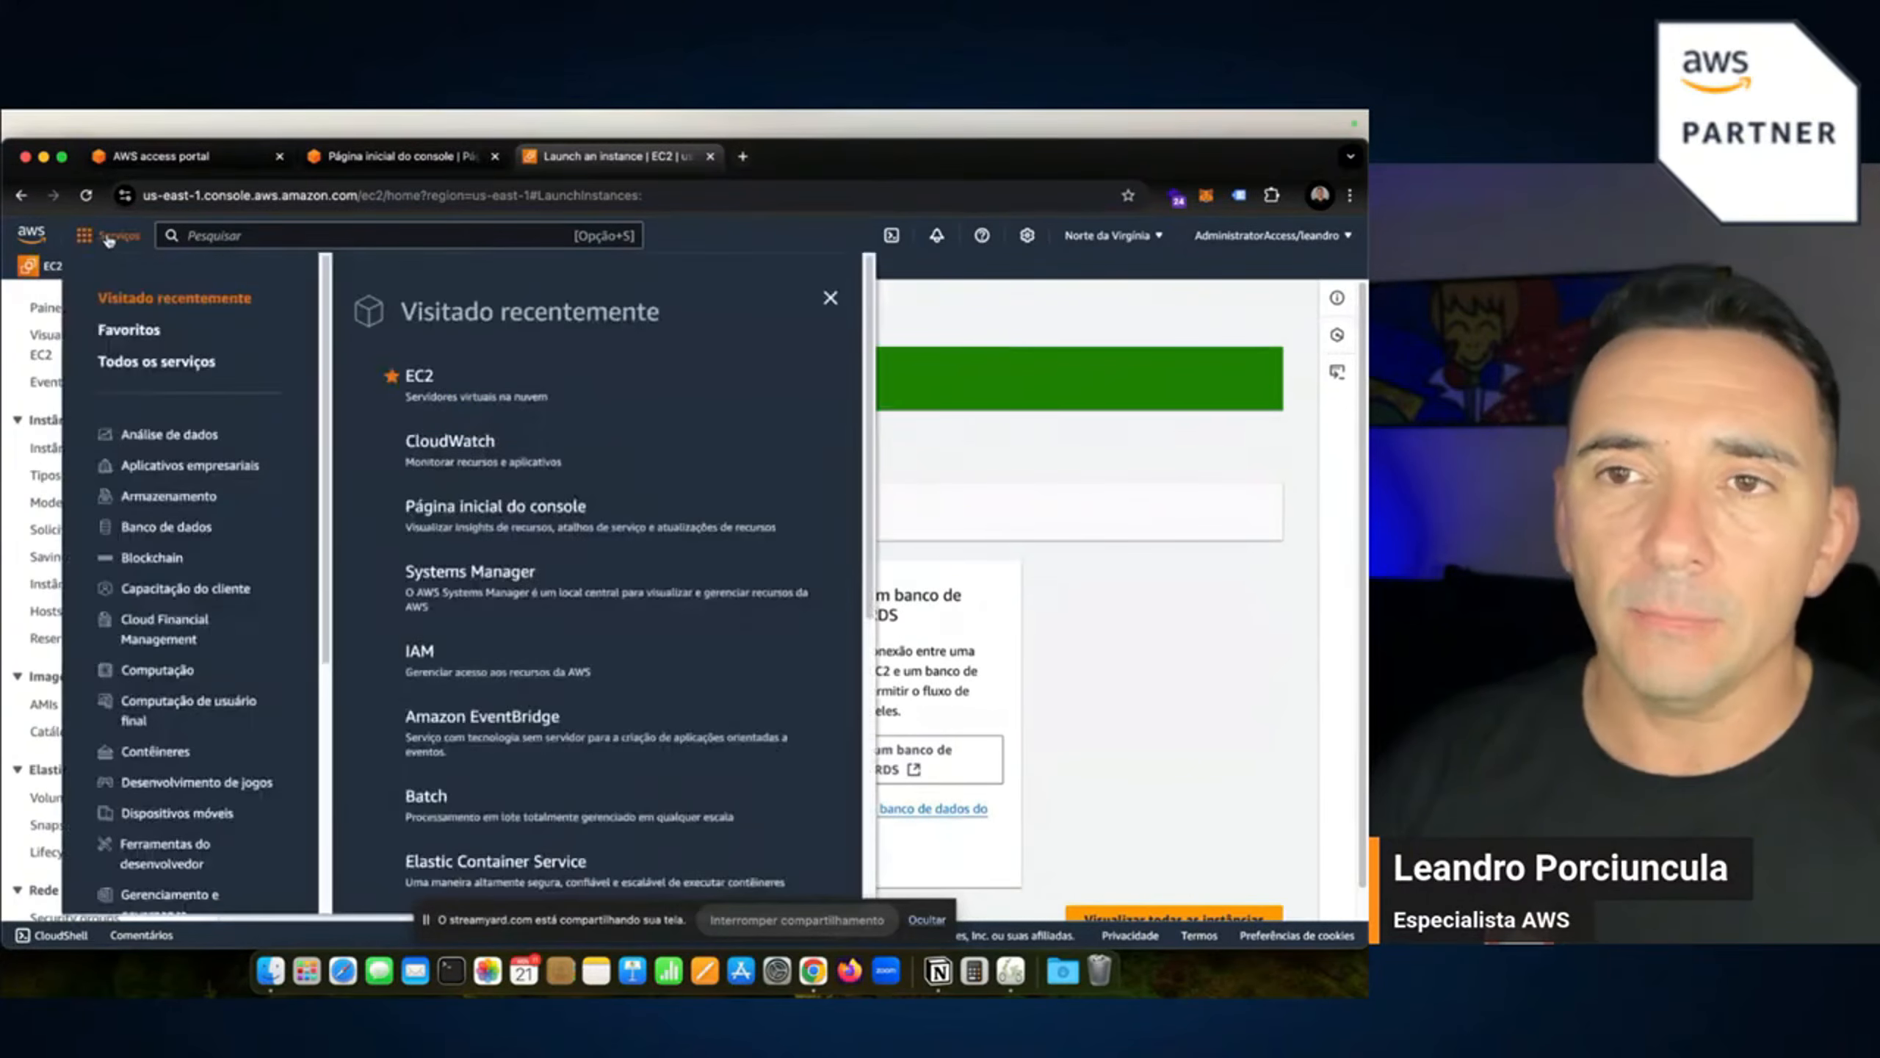
{"action": "scroll", "coordinate": [164, 543], "scroll_direction": "down", "scroll_amount": 5}
{"action": "scroll", "coordinate": [592, 511], "scroll_direction": "down", "scroll_amount": 2}
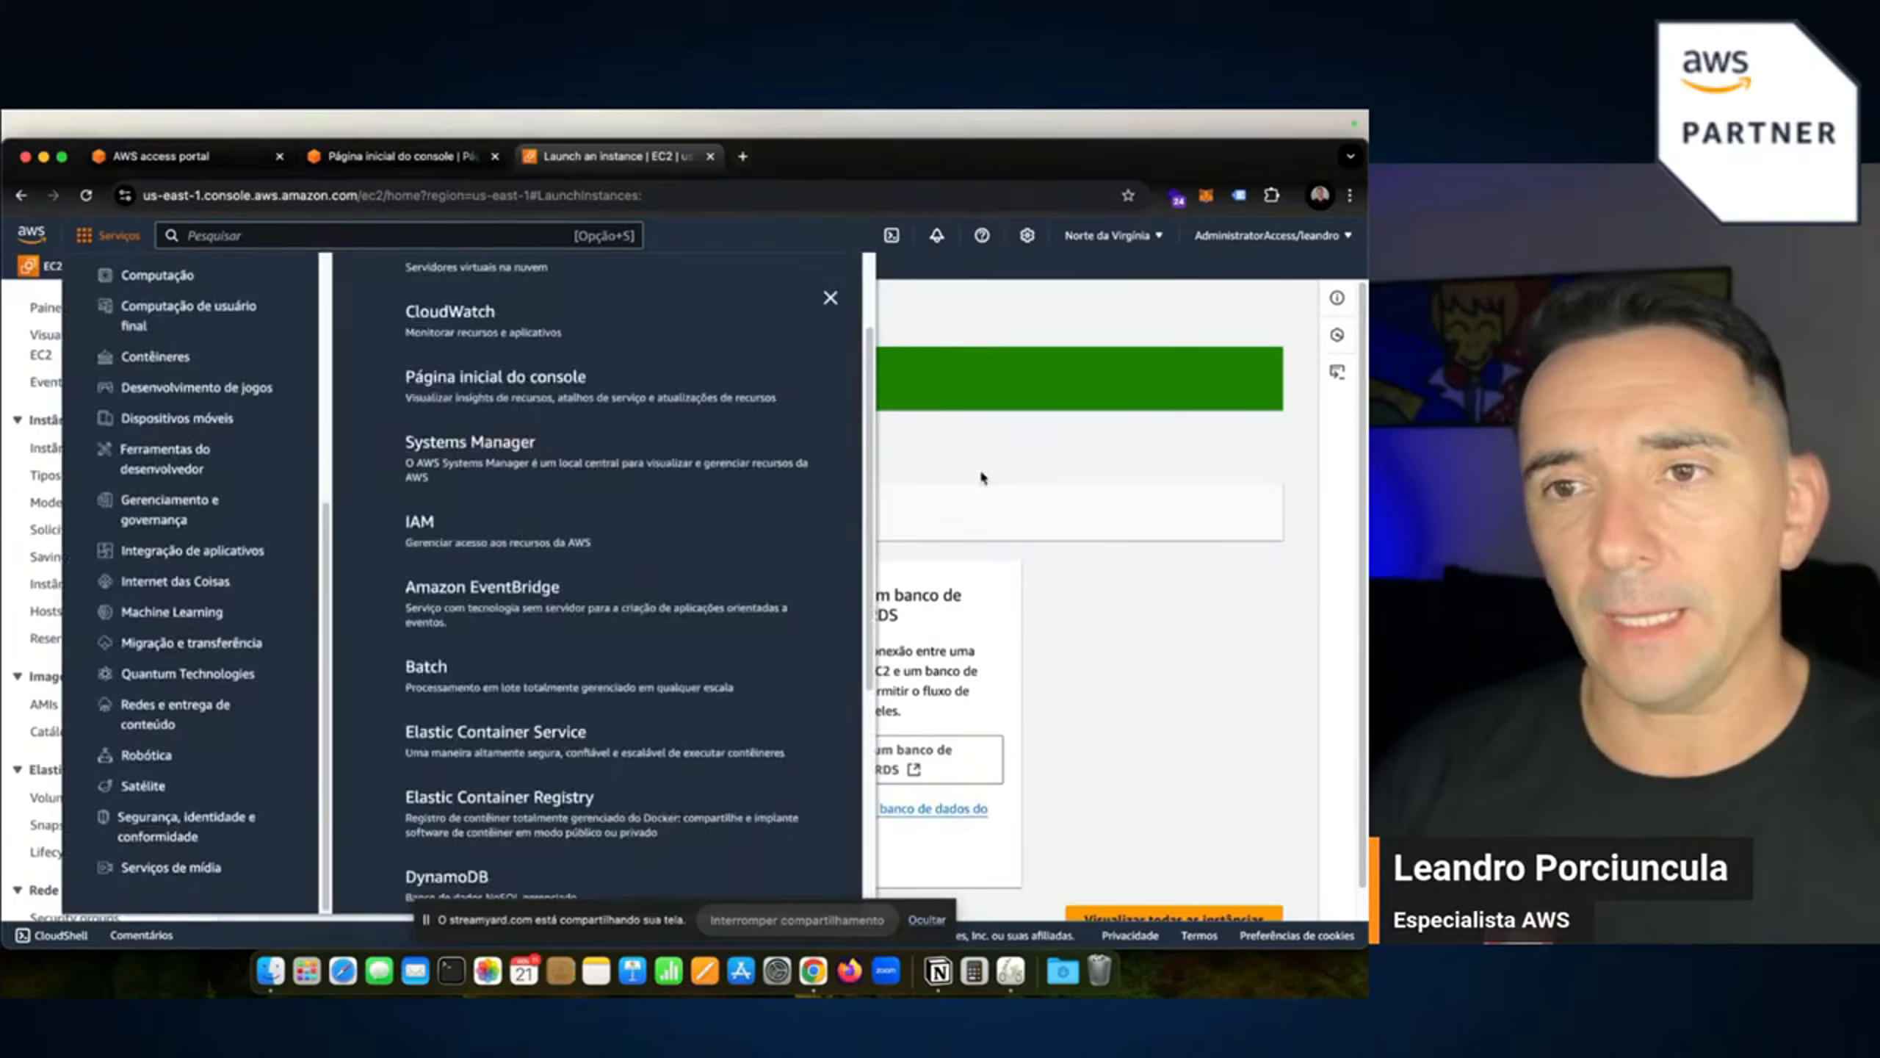
{"action": "left_click", "coordinate": [1150, 495]}
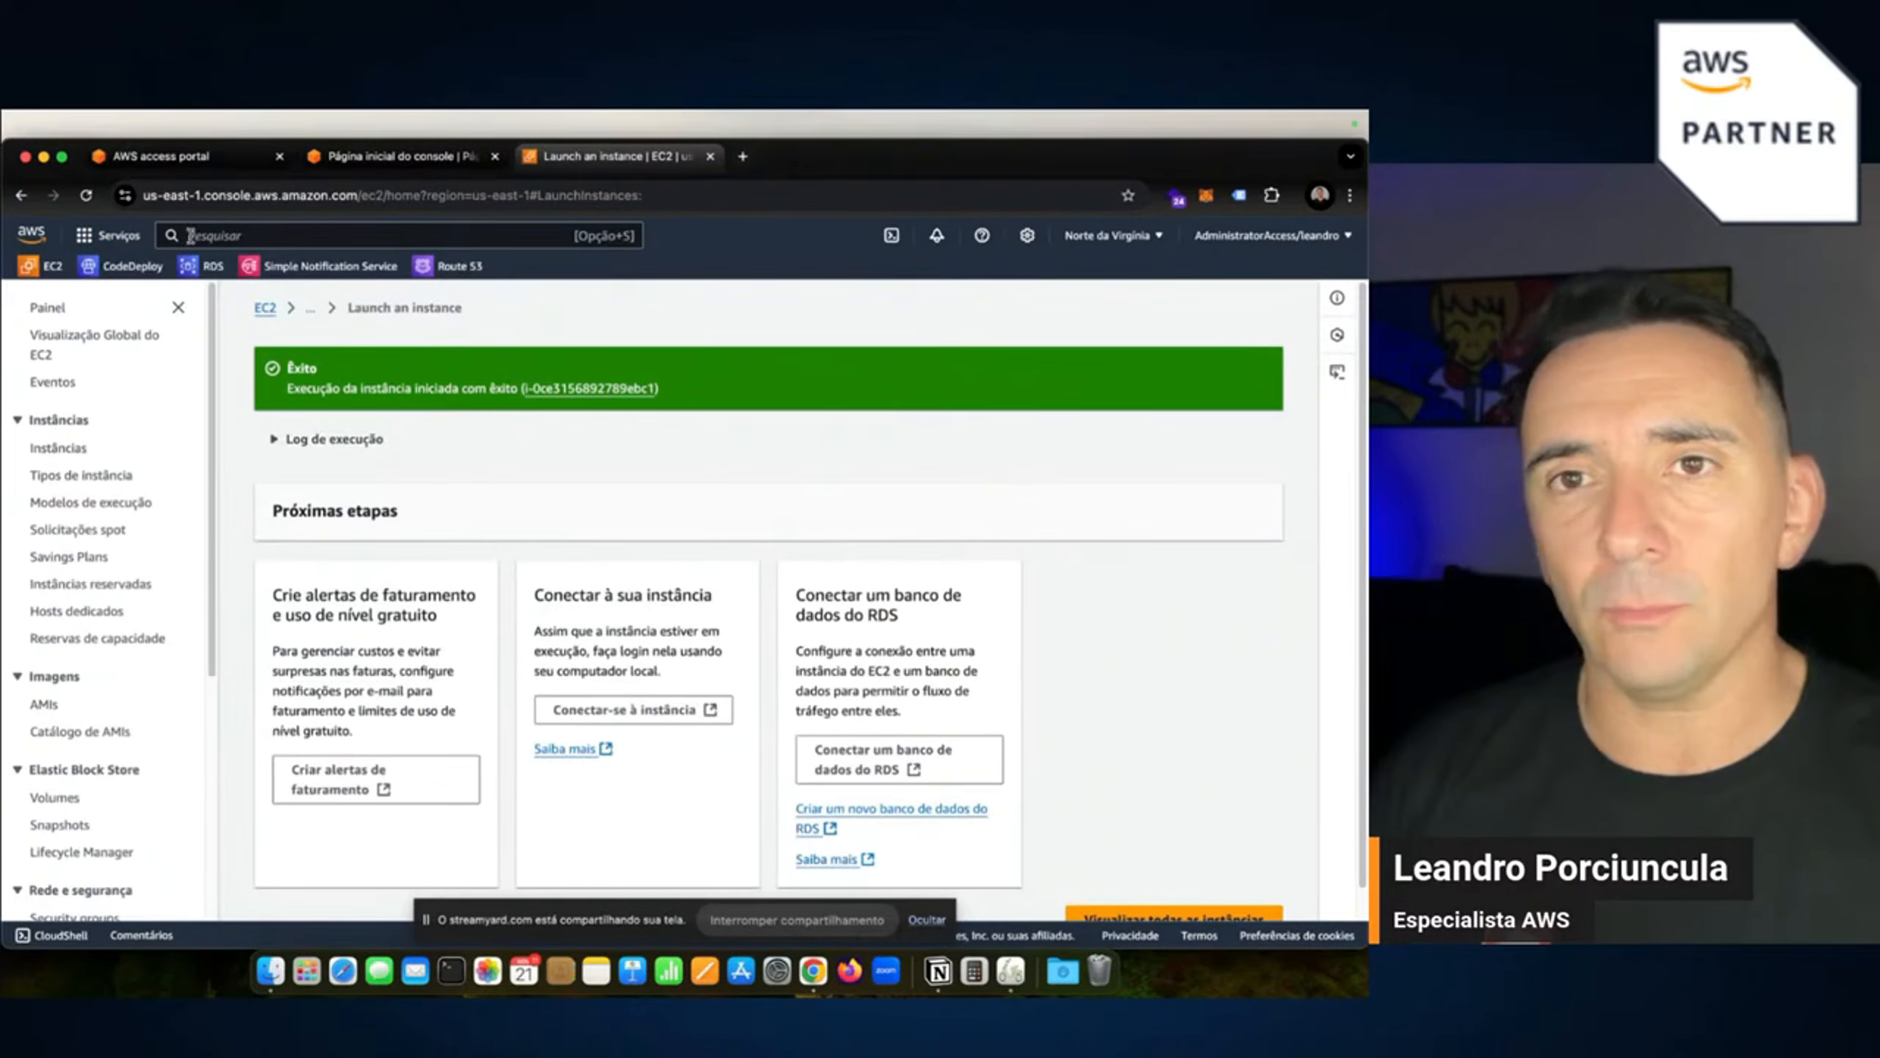
{"action": "left_click", "coordinate": [111, 235]}
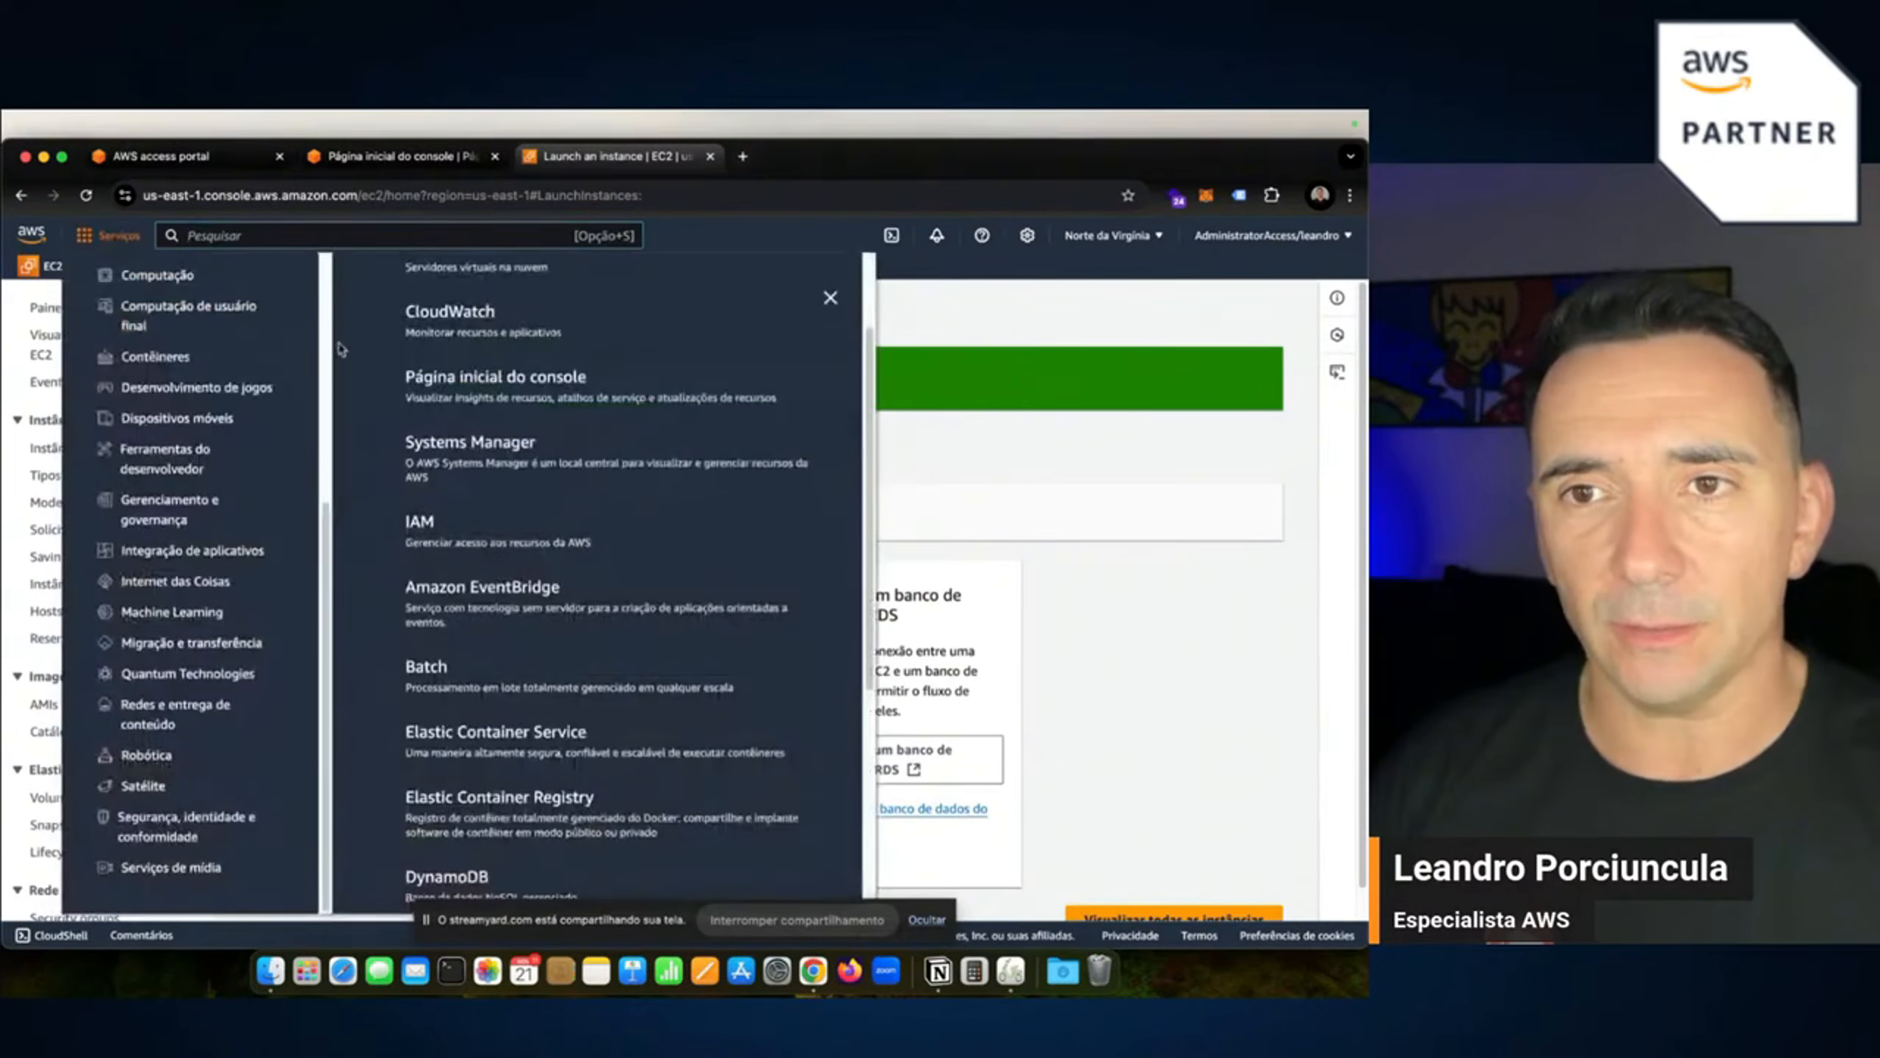
{"action": "left_click", "coordinate": [488, 381], "text": "super"}
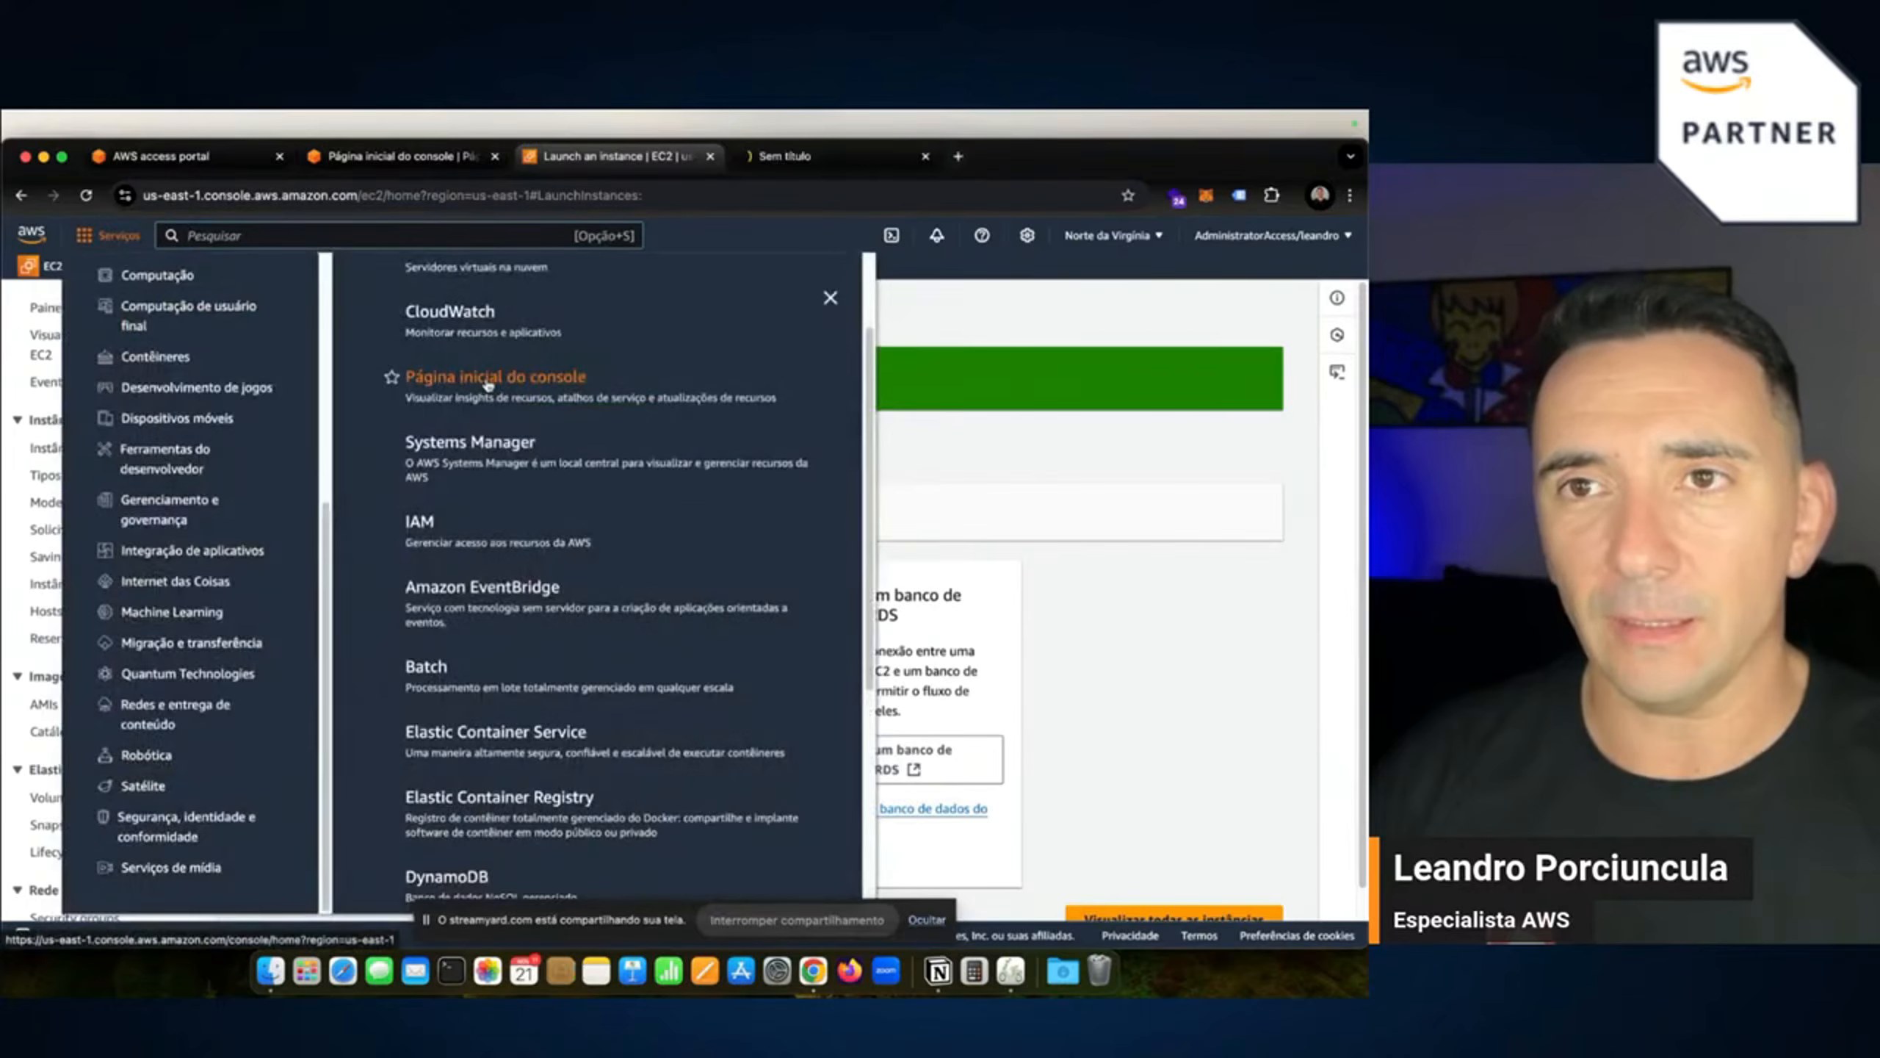
{"action": "left_click", "coordinate": [814, 163]}
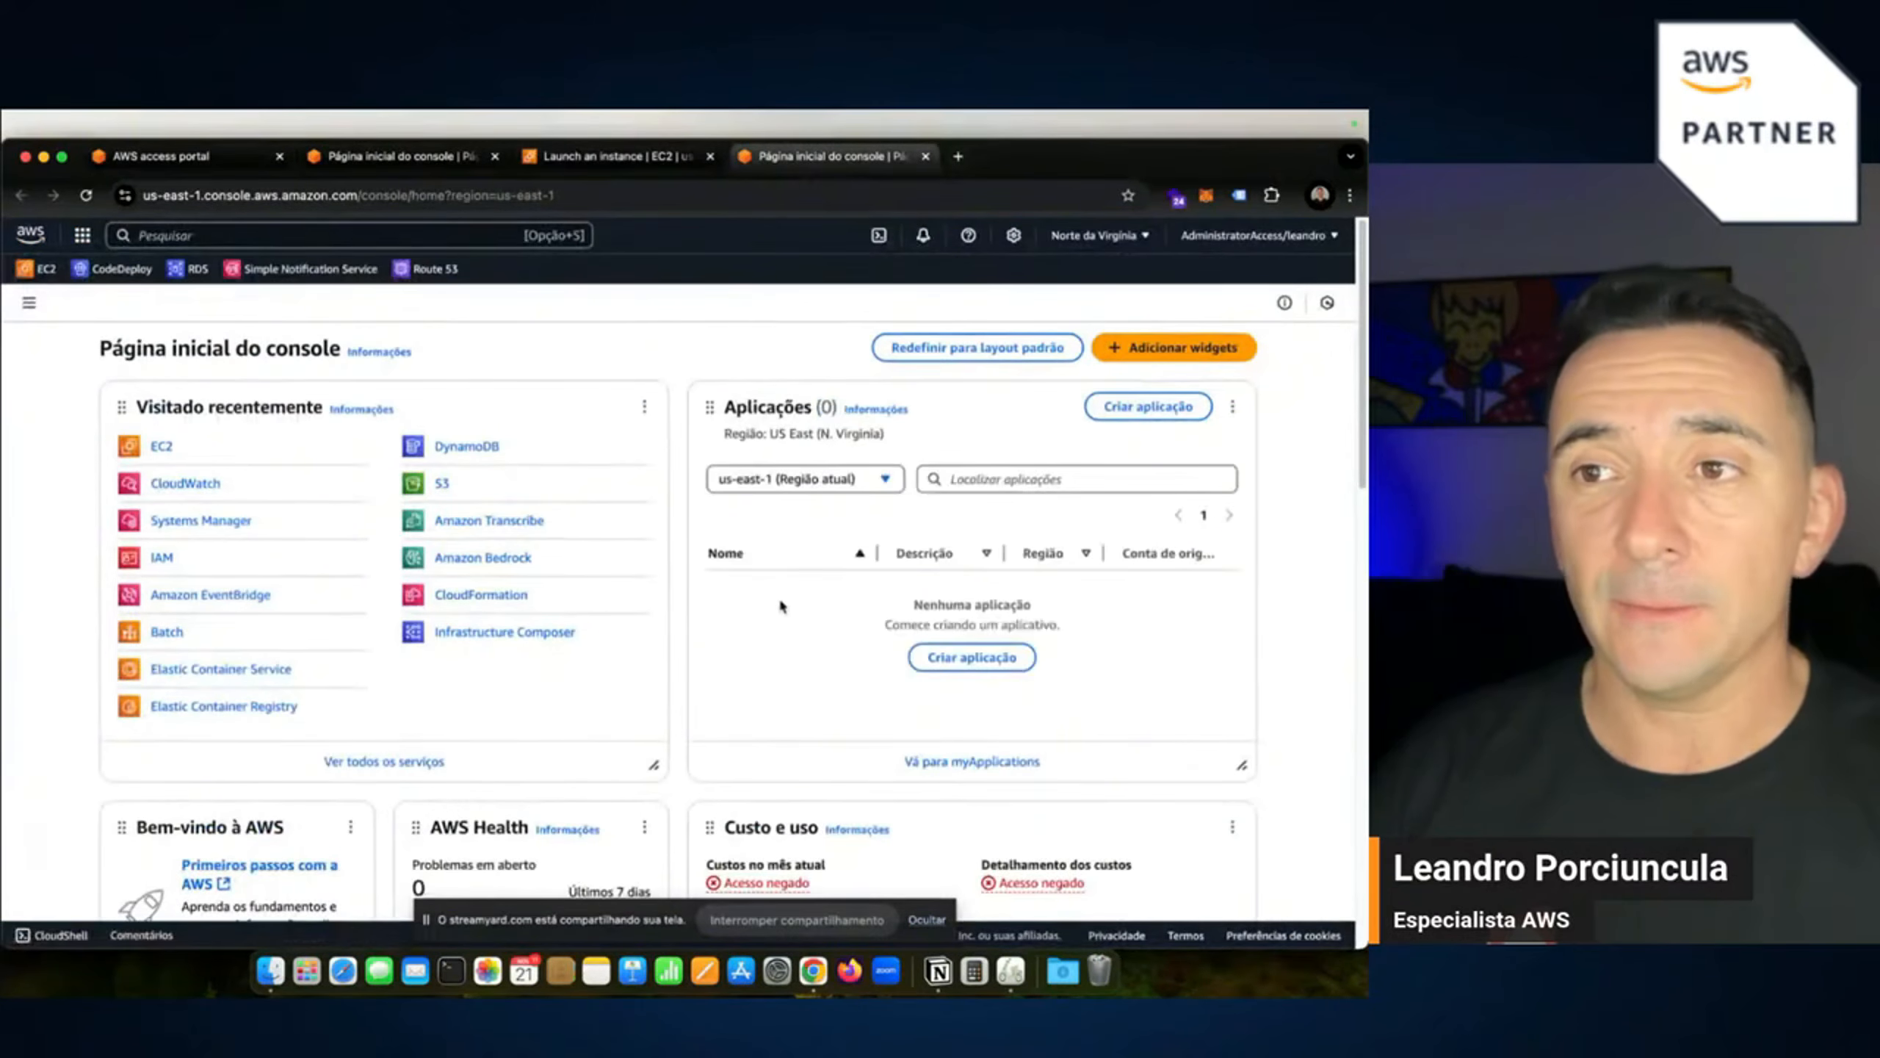
Place a Favoritos widget (EC2, CodeDeploy, RDS, SNS, Route 53) on the home dashboard, widened to two columns.
{"action": "scroll", "coordinate": [827, 660], "scroll_direction": "down", "scroll_amount": 2}
{"action": "mouse_move", "coordinate": [654, 710]}
{"action": "left_mouse_down"}
{"action": "mouse_move", "coordinate": [512, 600]}
{"action": "mouse_move", "coordinate": [672, 675]}
{"action": "mouse_move", "coordinate": [622, 726]}
{"action": "mouse_move", "coordinate": [622, 685]}
{"action": "mouse_move", "coordinate": [657, 709]}
{"action": "left_mouse_up"}
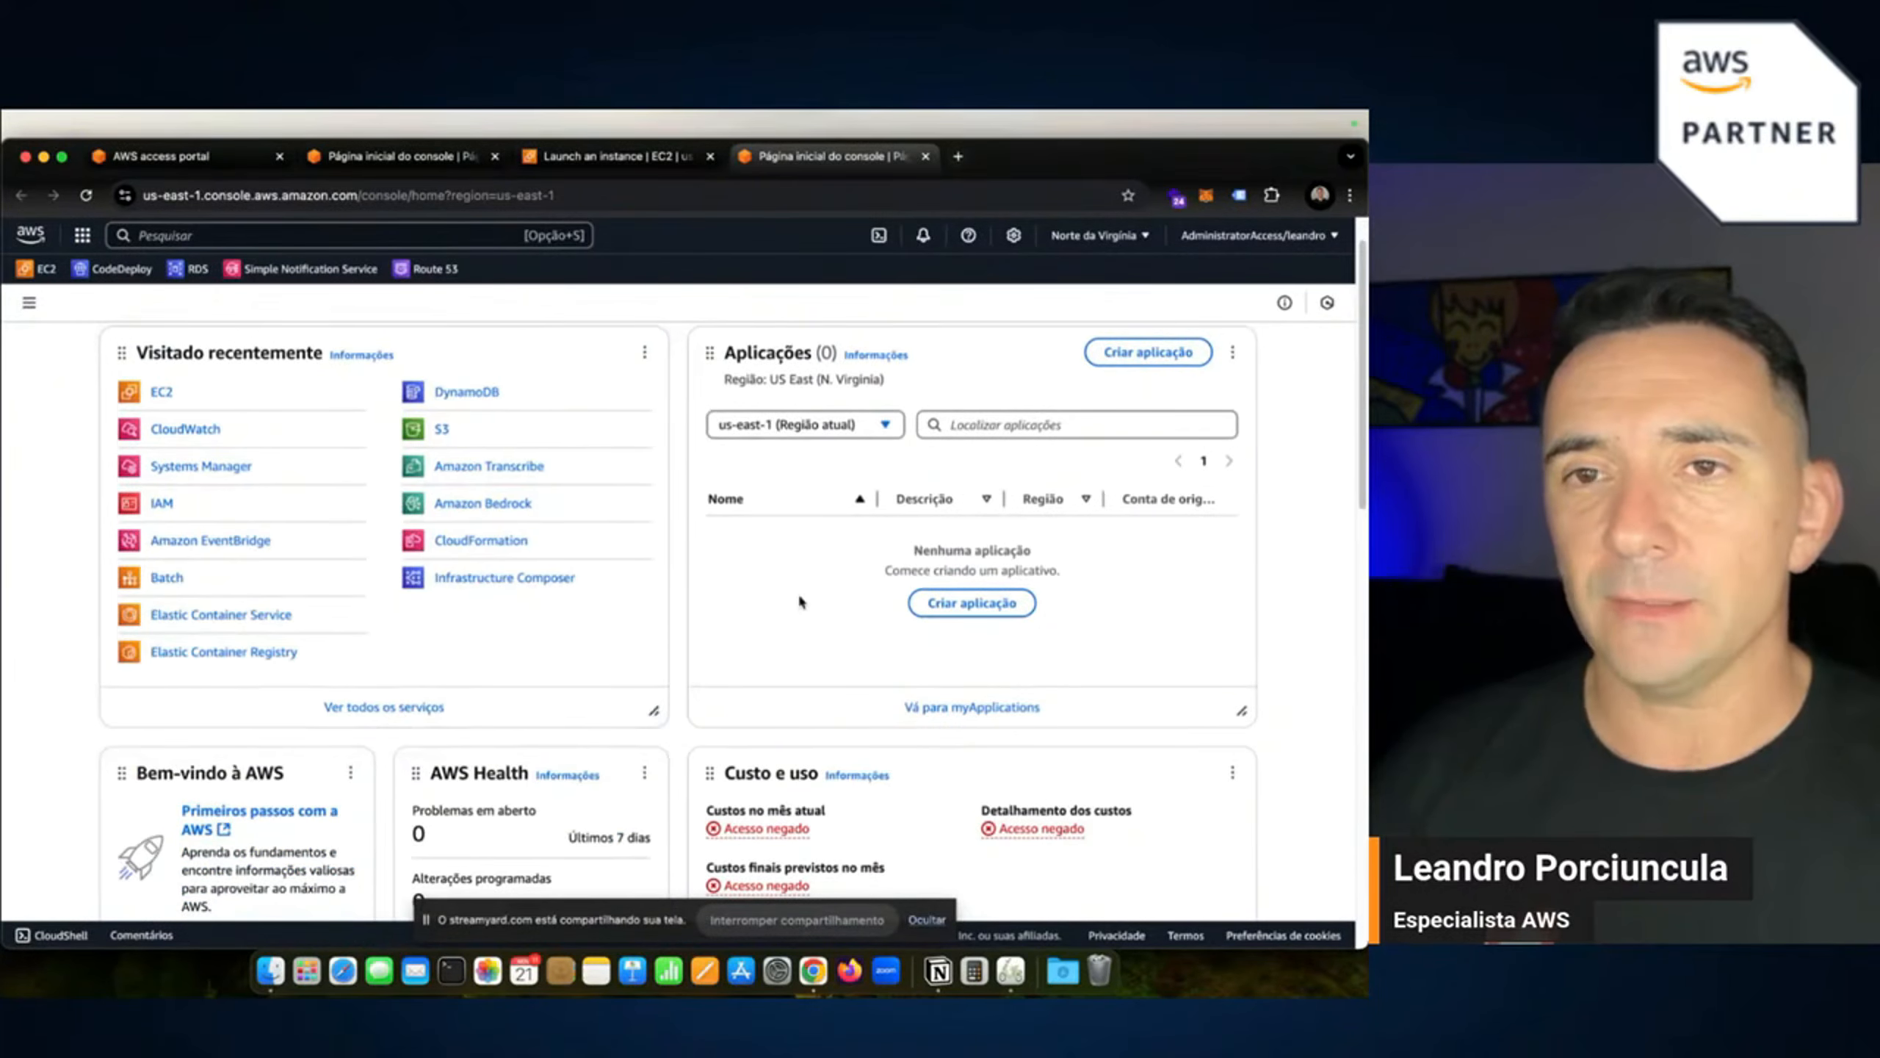
{"action": "scroll", "coordinate": [800, 600], "scroll_direction": "up", "scroll_amount": 2}
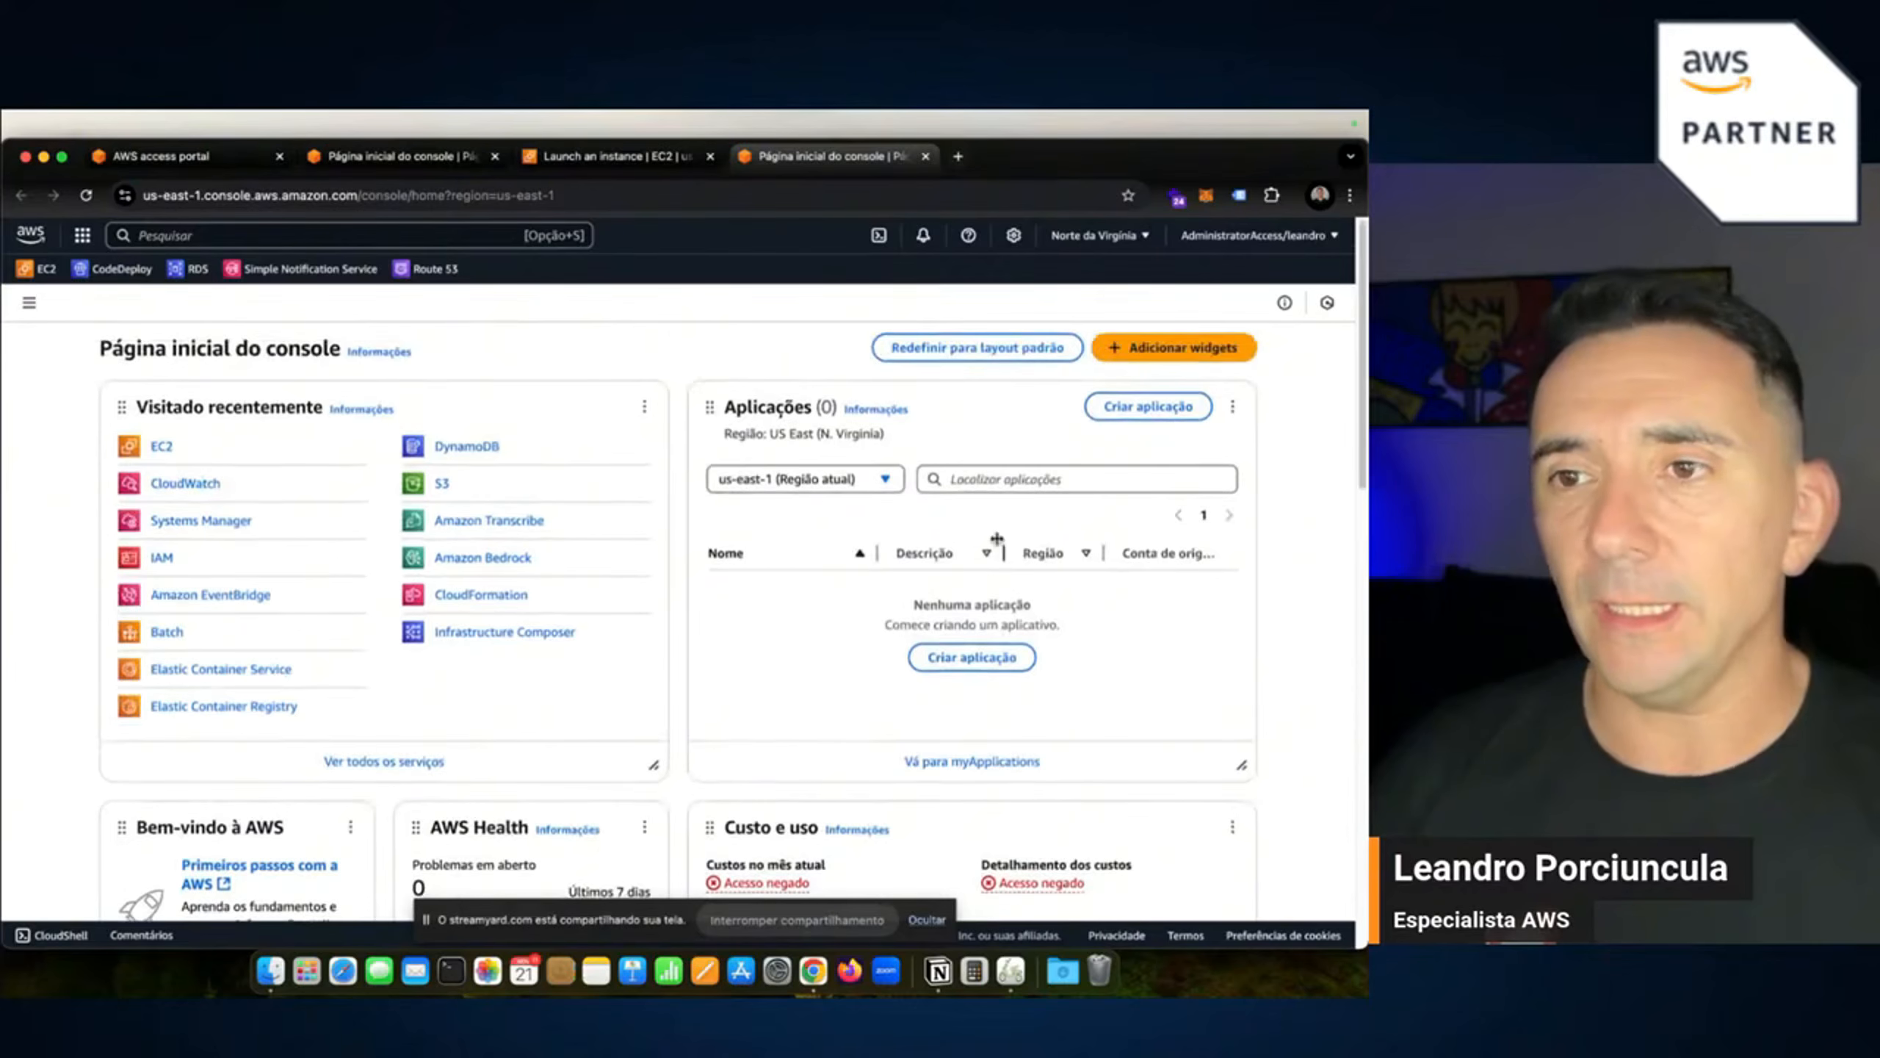
{"action": "scroll", "coordinate": [996, 539], "scroll_direction": "down", "scroll_amount": 1}
{"action": "left_click", "coordinate": [1173, 347]}
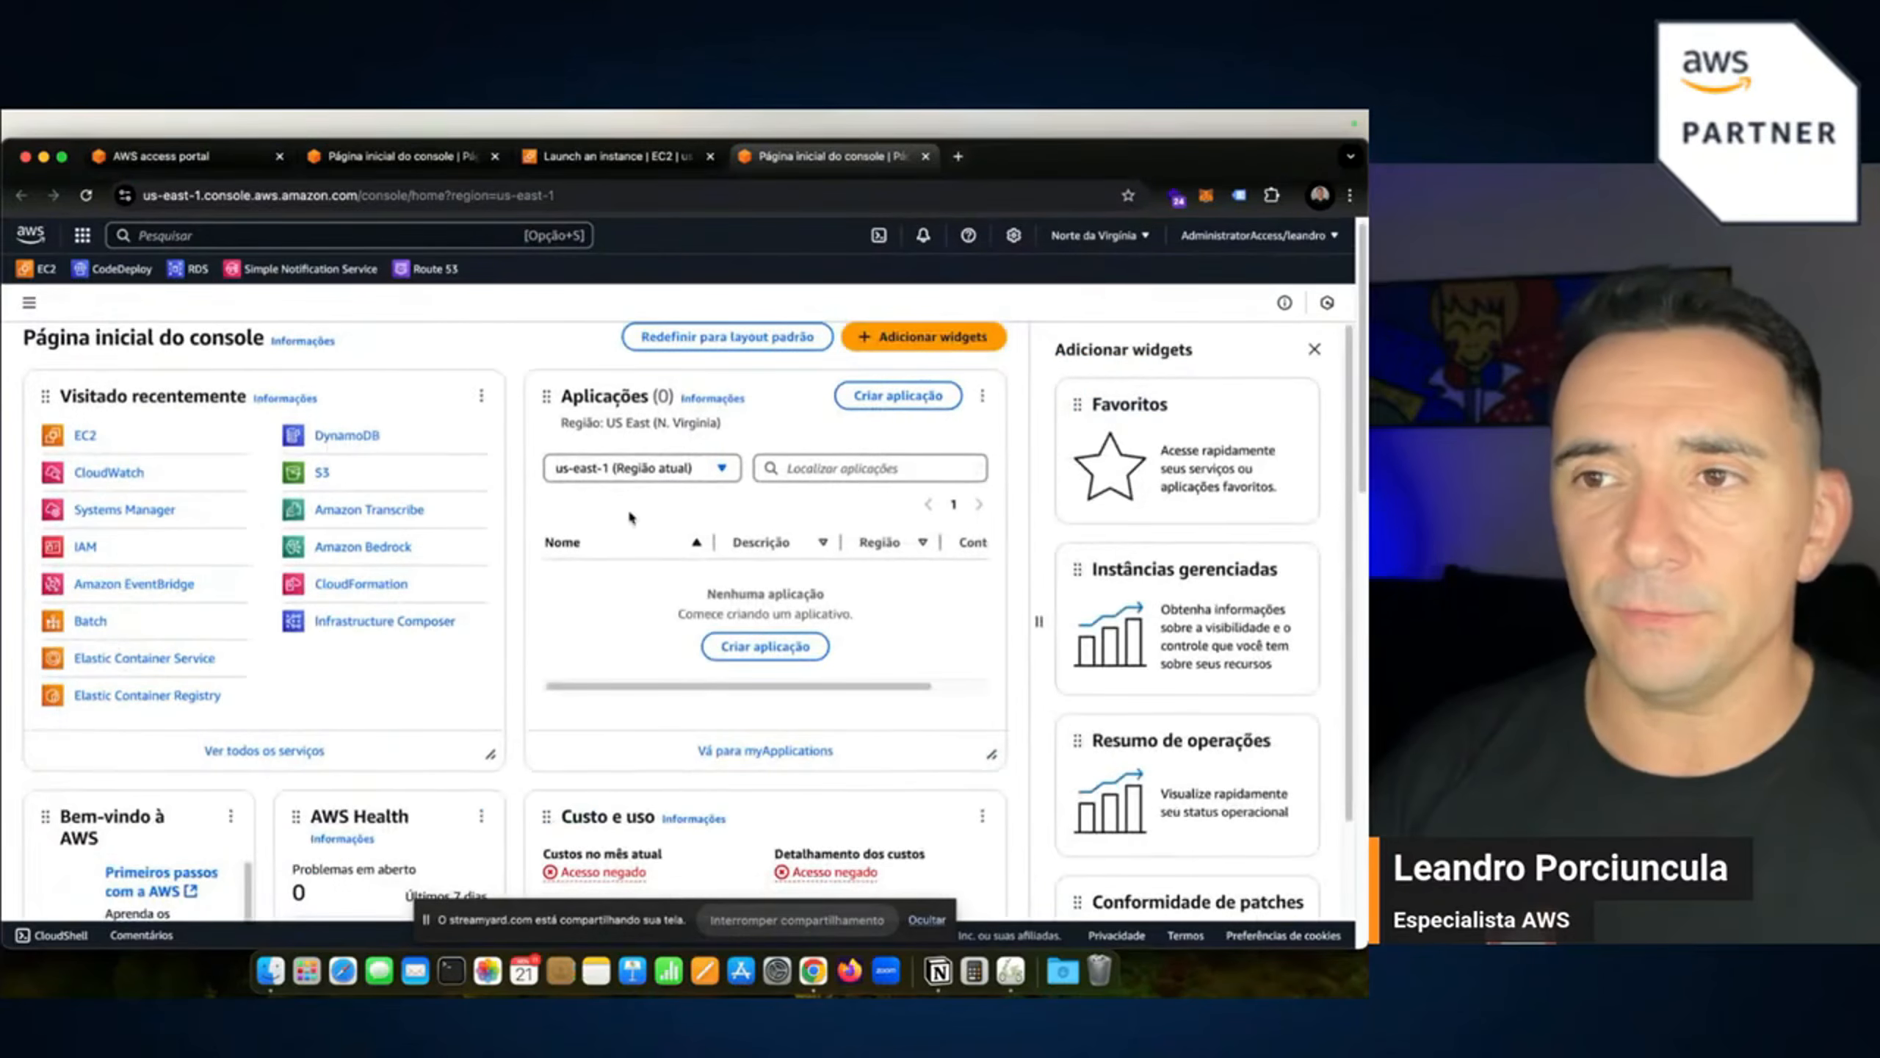
{"action": "scroll", "coordinate": [1182, 464], "scroll_direction": "down", "scroll_amount": 1}
{"action": "scroll", "coordinate": [1177, 578], "scroll_direction": "down", "scroll_amount": 1}
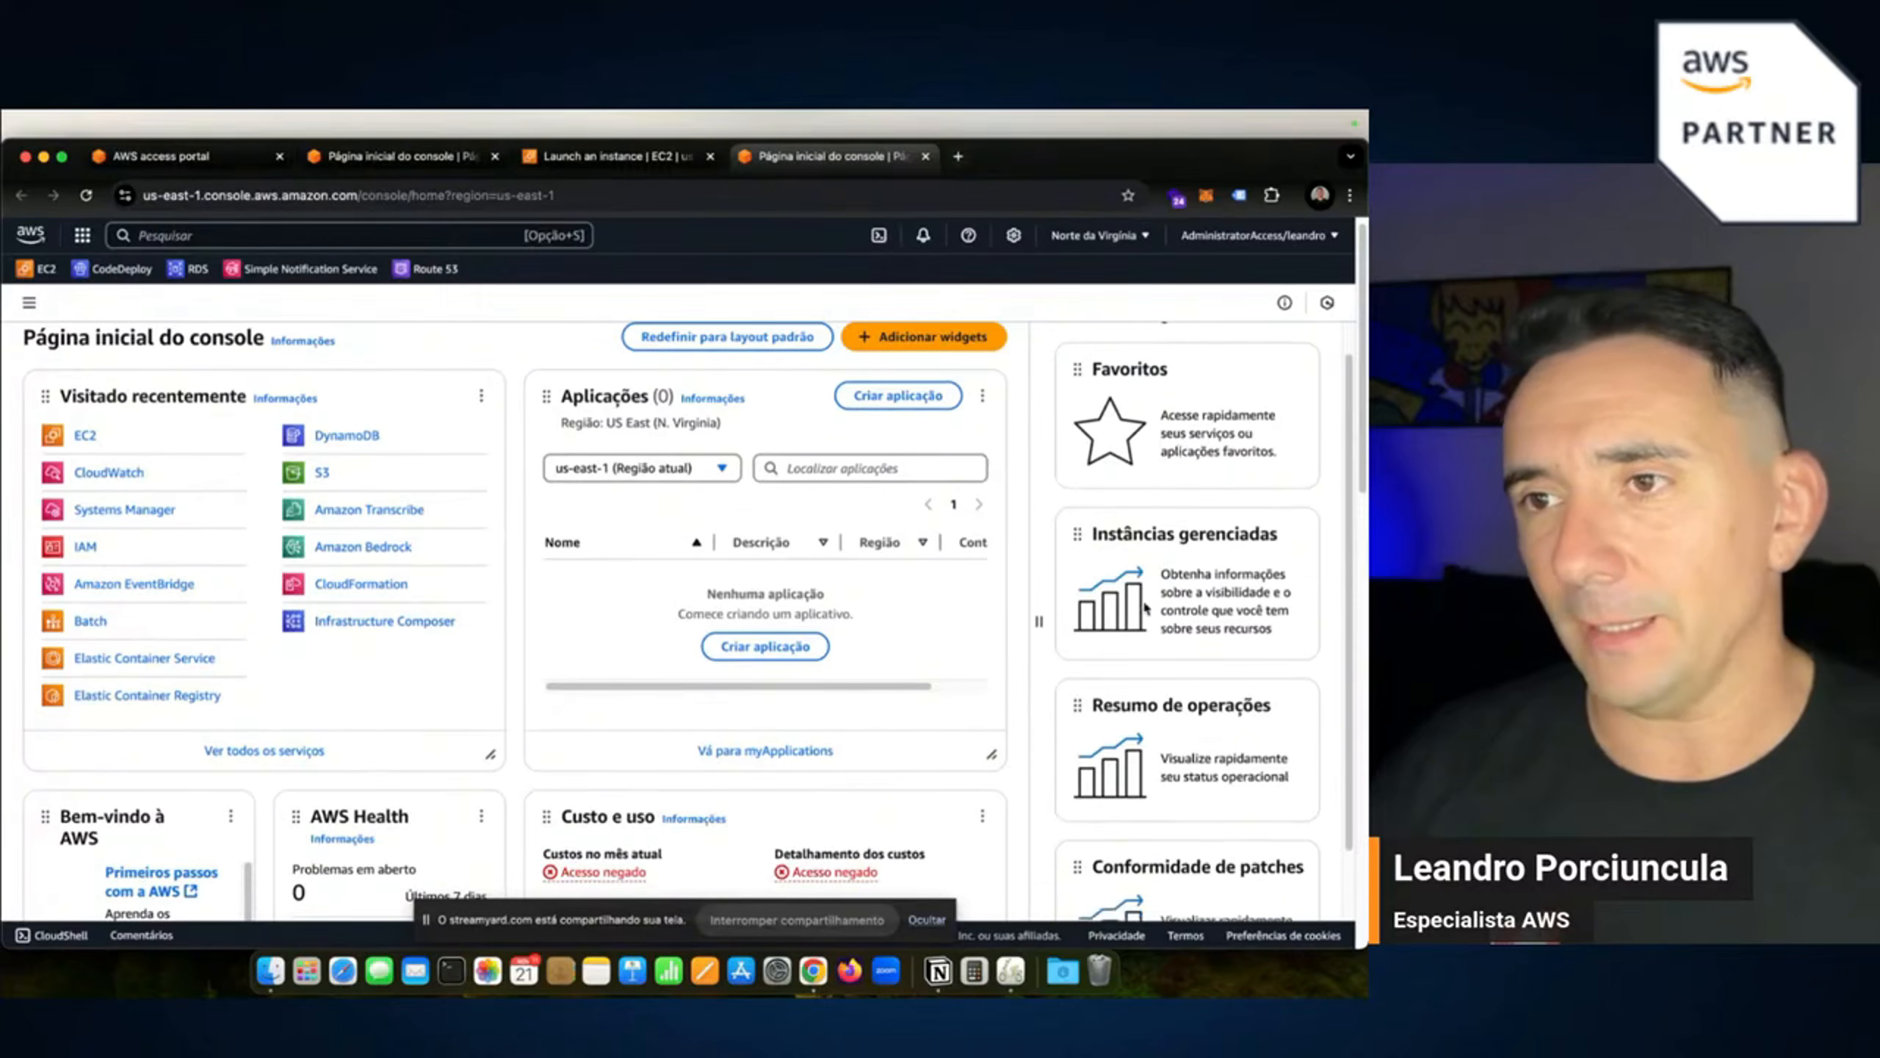
{"action": "scroll", "coordinate": [1163, 526], "scroll_direction": "up", "scroll_amount": 2}
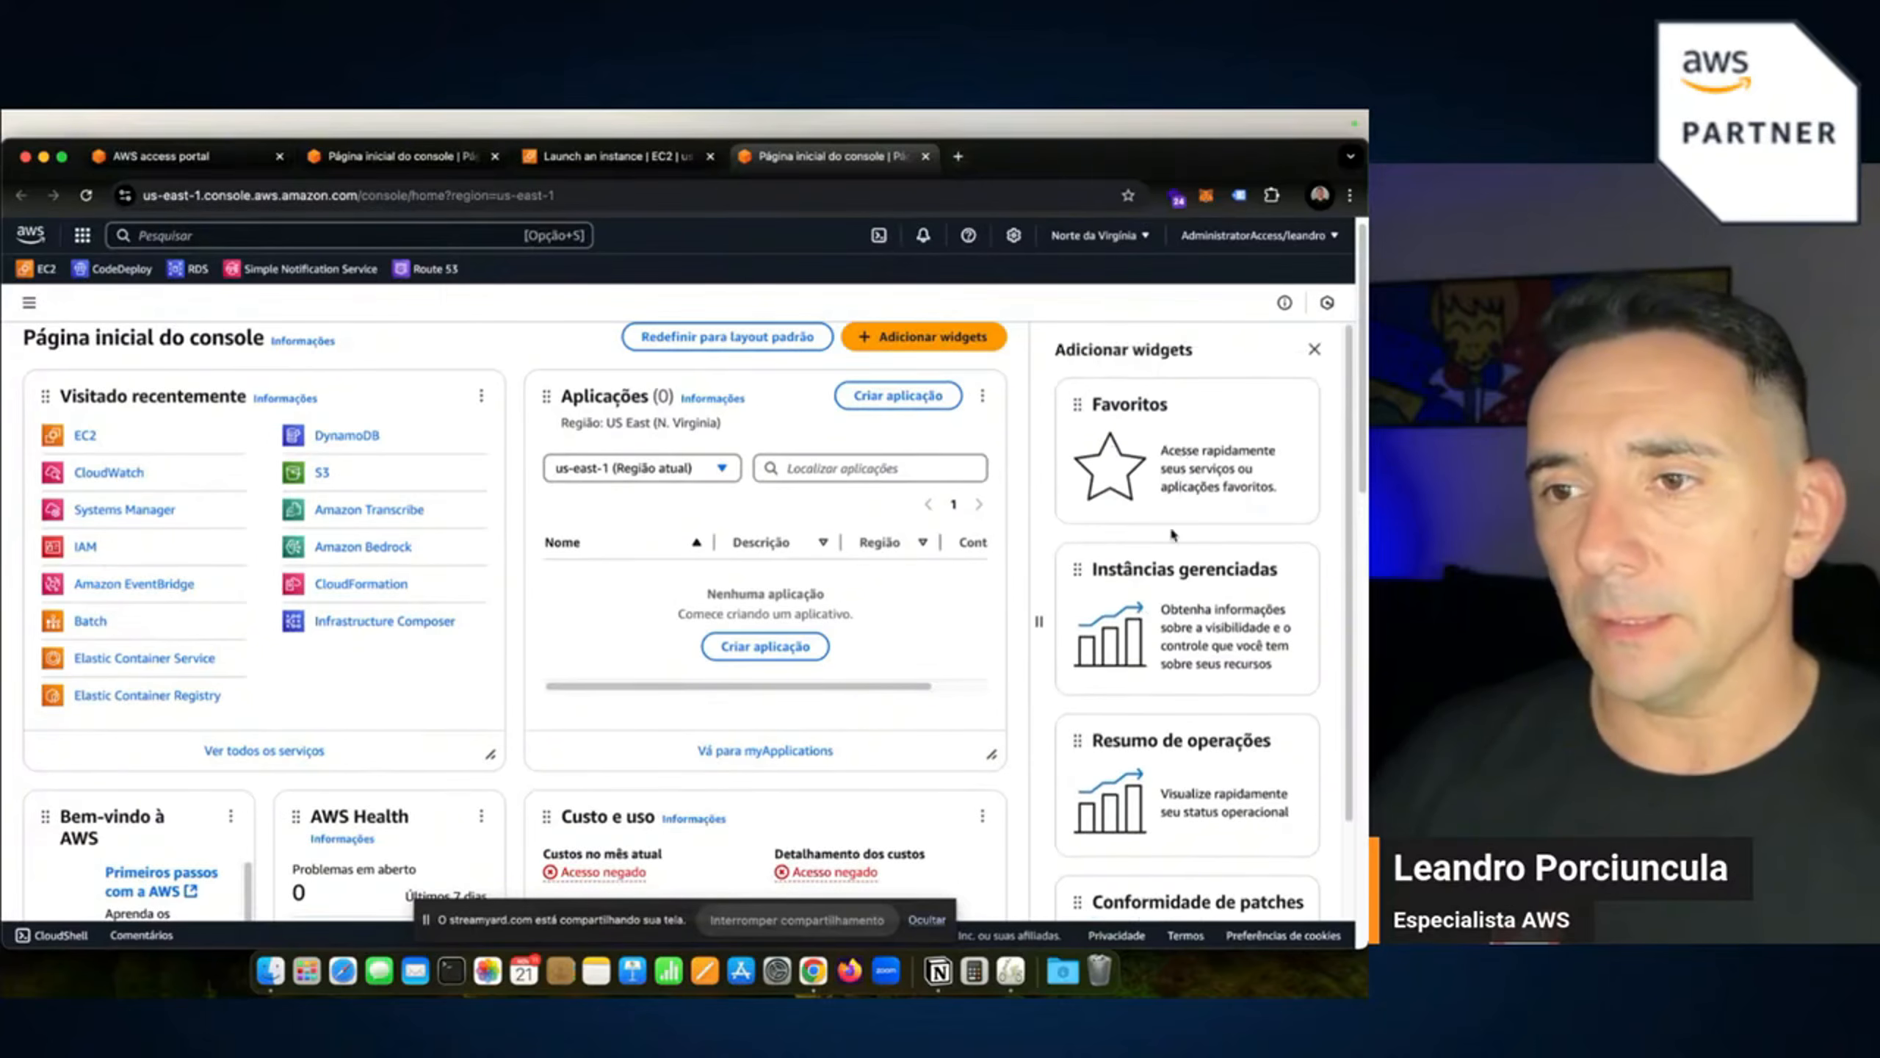
{"action": "scroll", "coordinate": [1171, 534], "scroll_direction": "down", "scroll_amount": 3}
{"action": "scroll", "coordinate": [1059, 529], "scroll_direction": "up", "scroll_amount": 3}
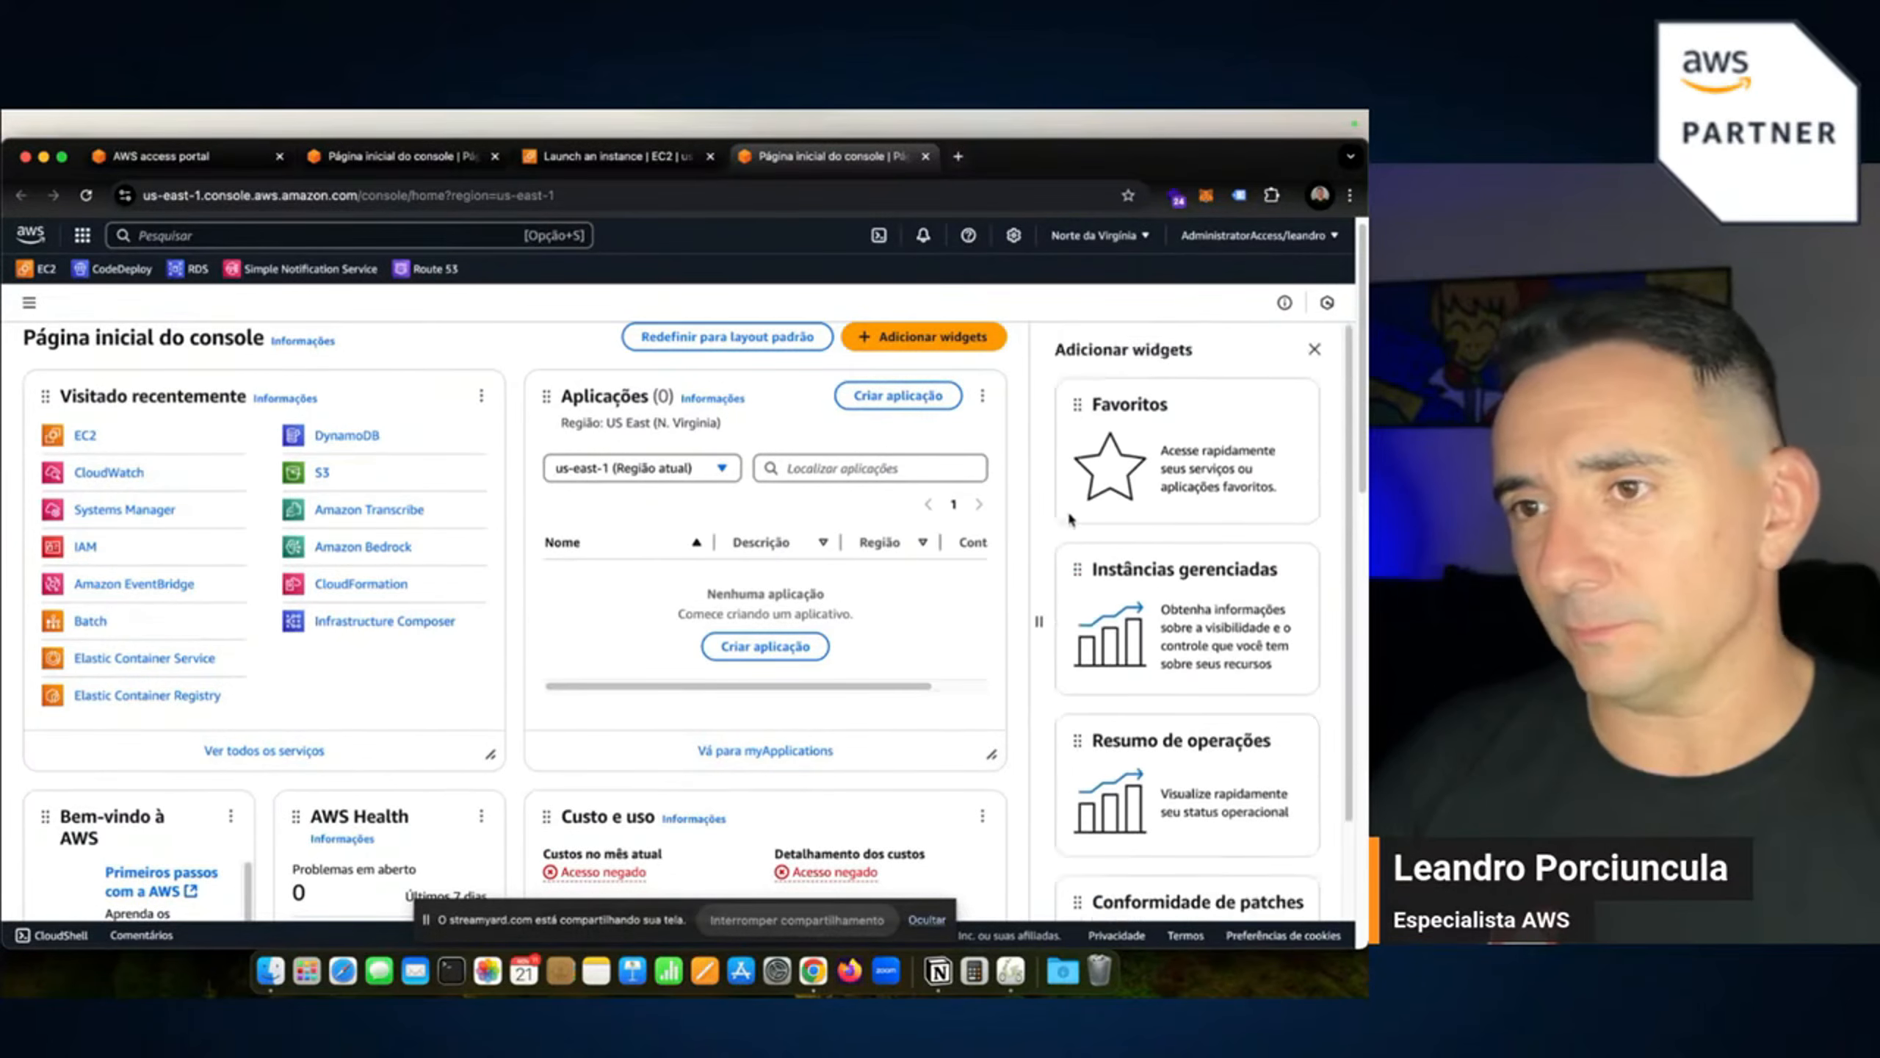
{"action": "left_click_drag", "start_coordinate": [1081, 404], "coordinate": [656, 456]}
{"action": "left_click_drag", "start_coordinate": [742, 757], "coordinate": [991, 546]}
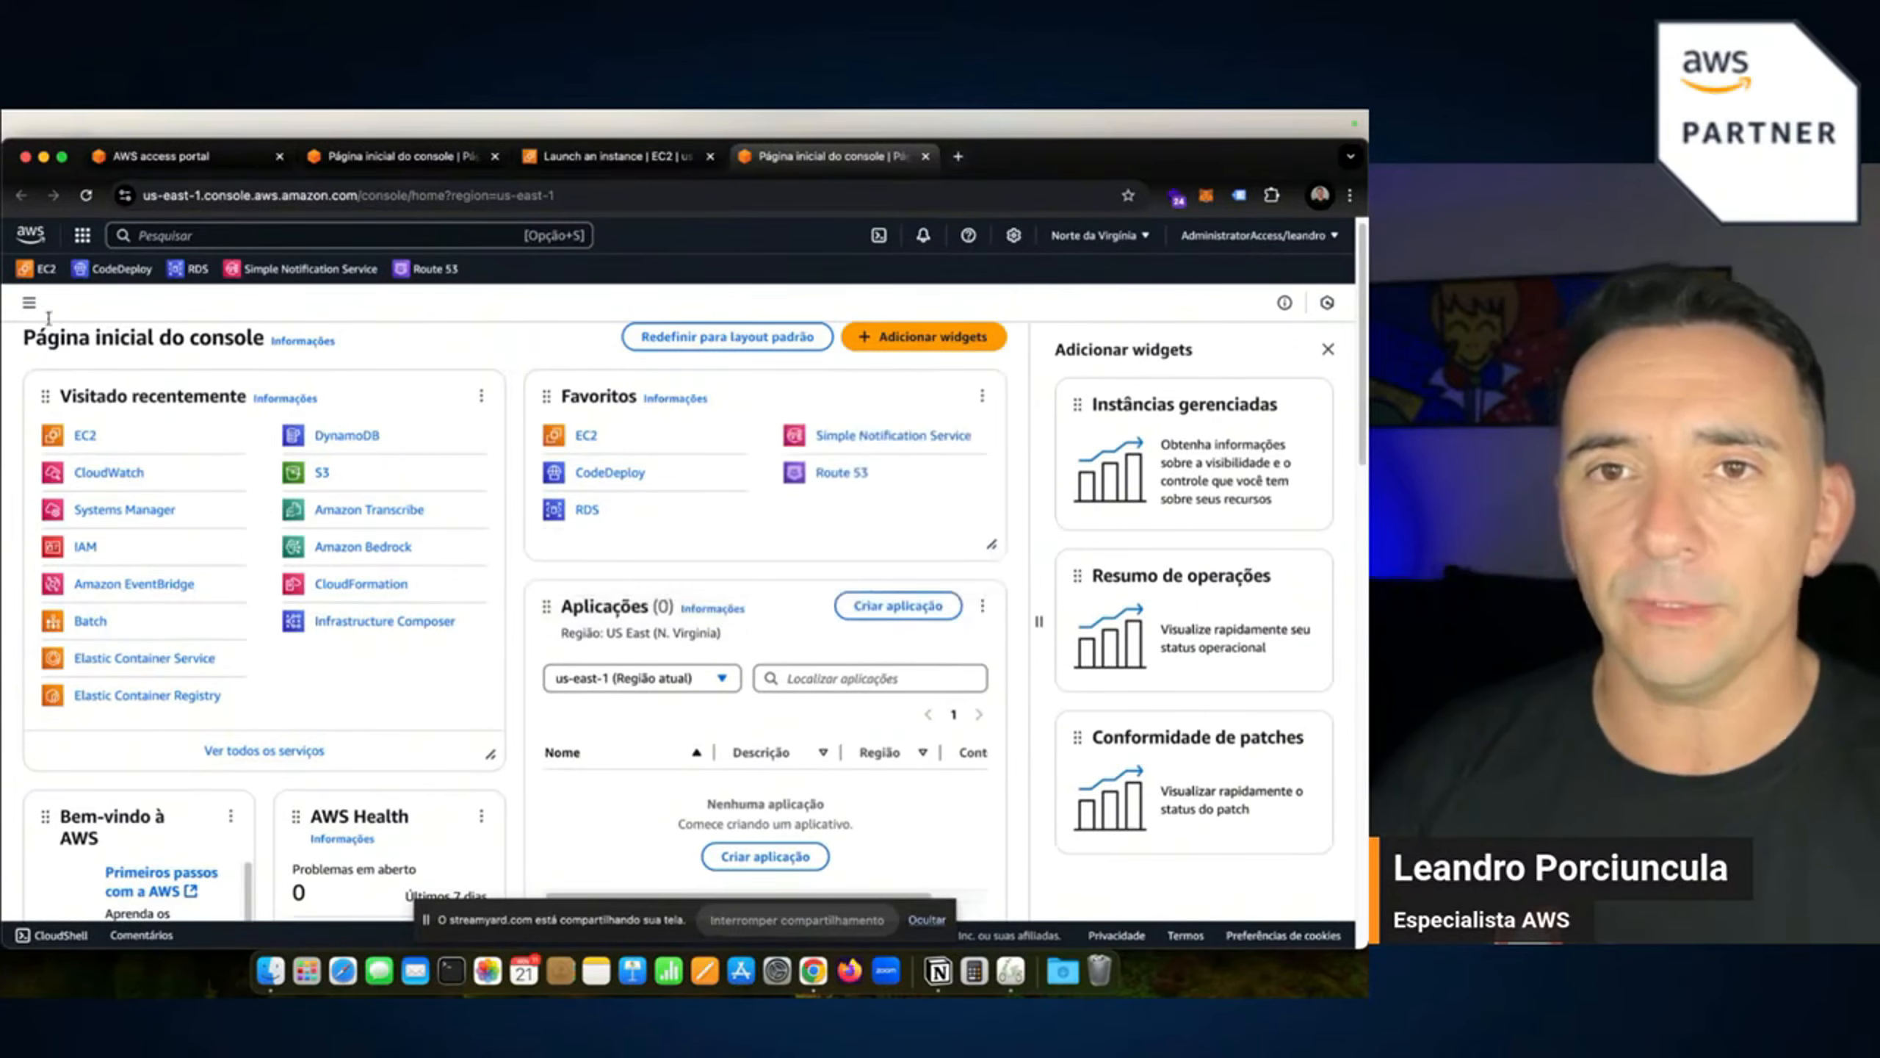
Star CloudWatch as a favourite service, then go back to the Página inicial do console.
{"action": "left_click", "coordinate": [28, 302]}
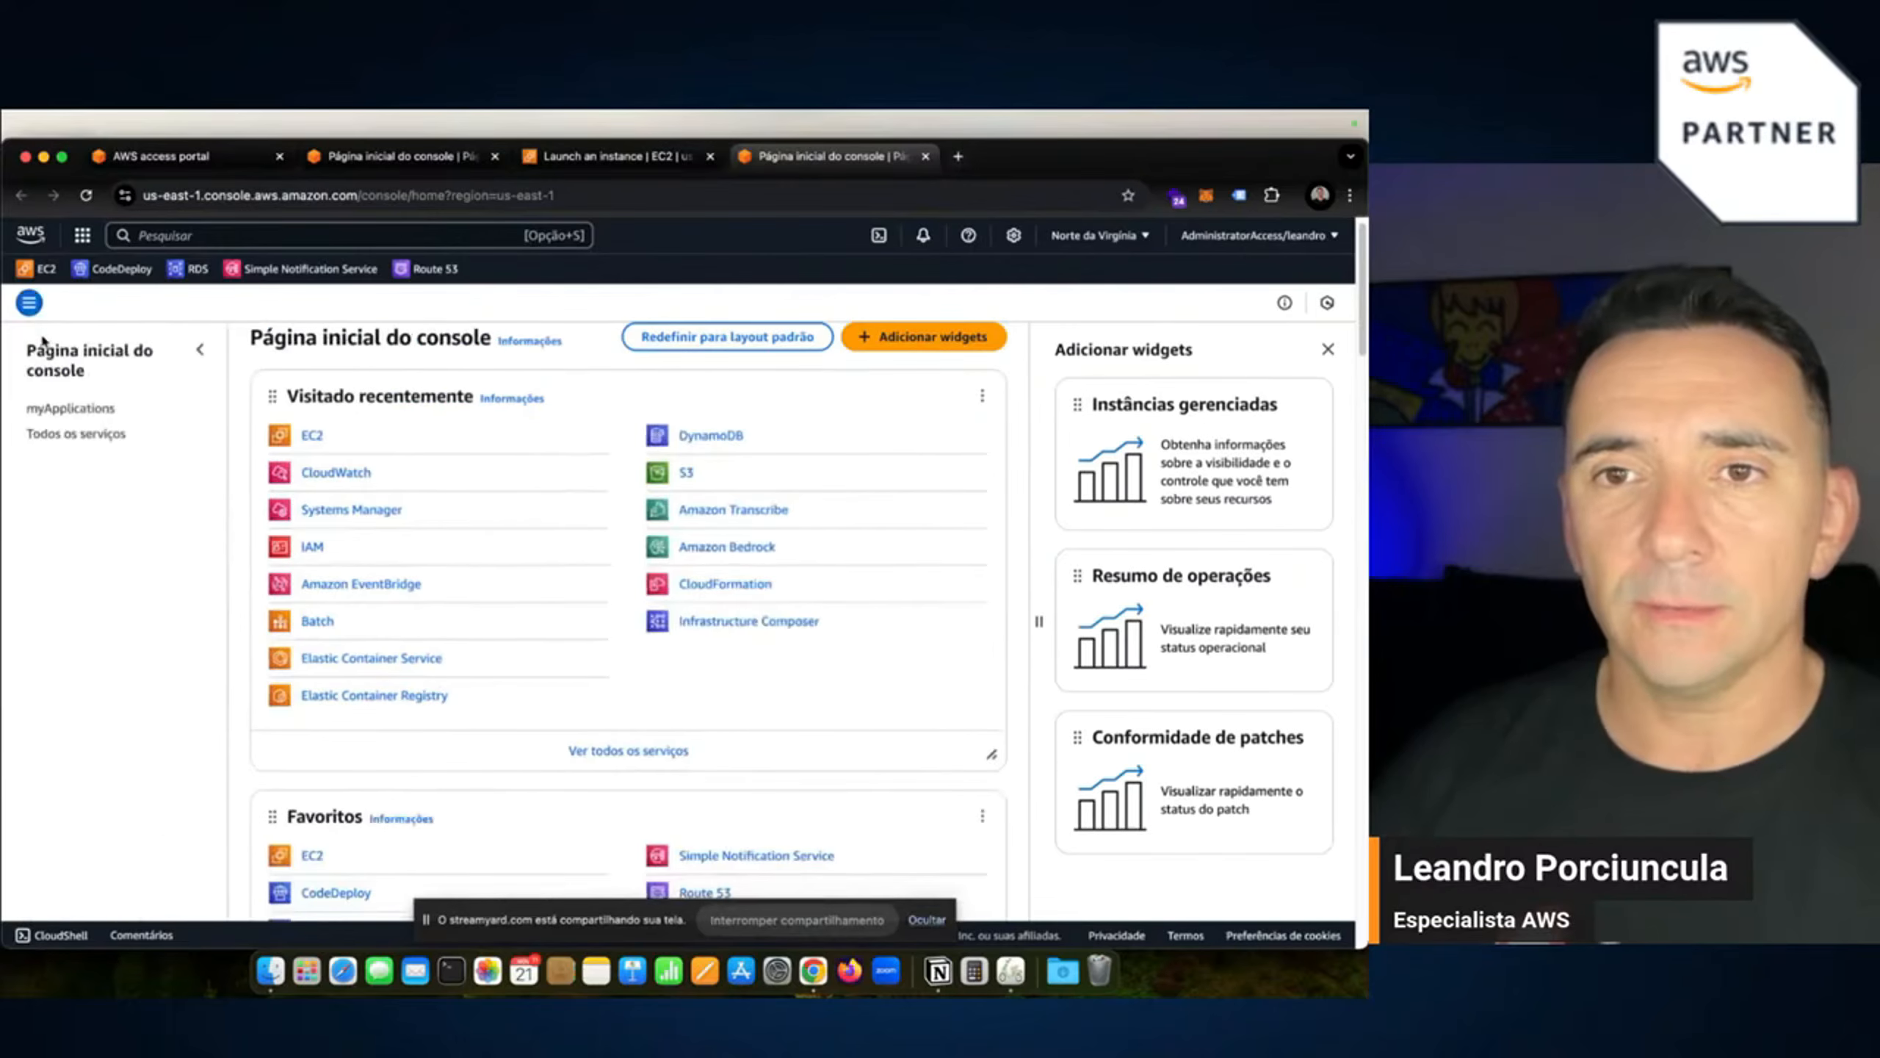
{"action": "left_click", "coordinate": [87, 436]}
{"action": "scroll", "coordinate": [770, 615], "scroll_direction": "down", "scroll_amount": 1}
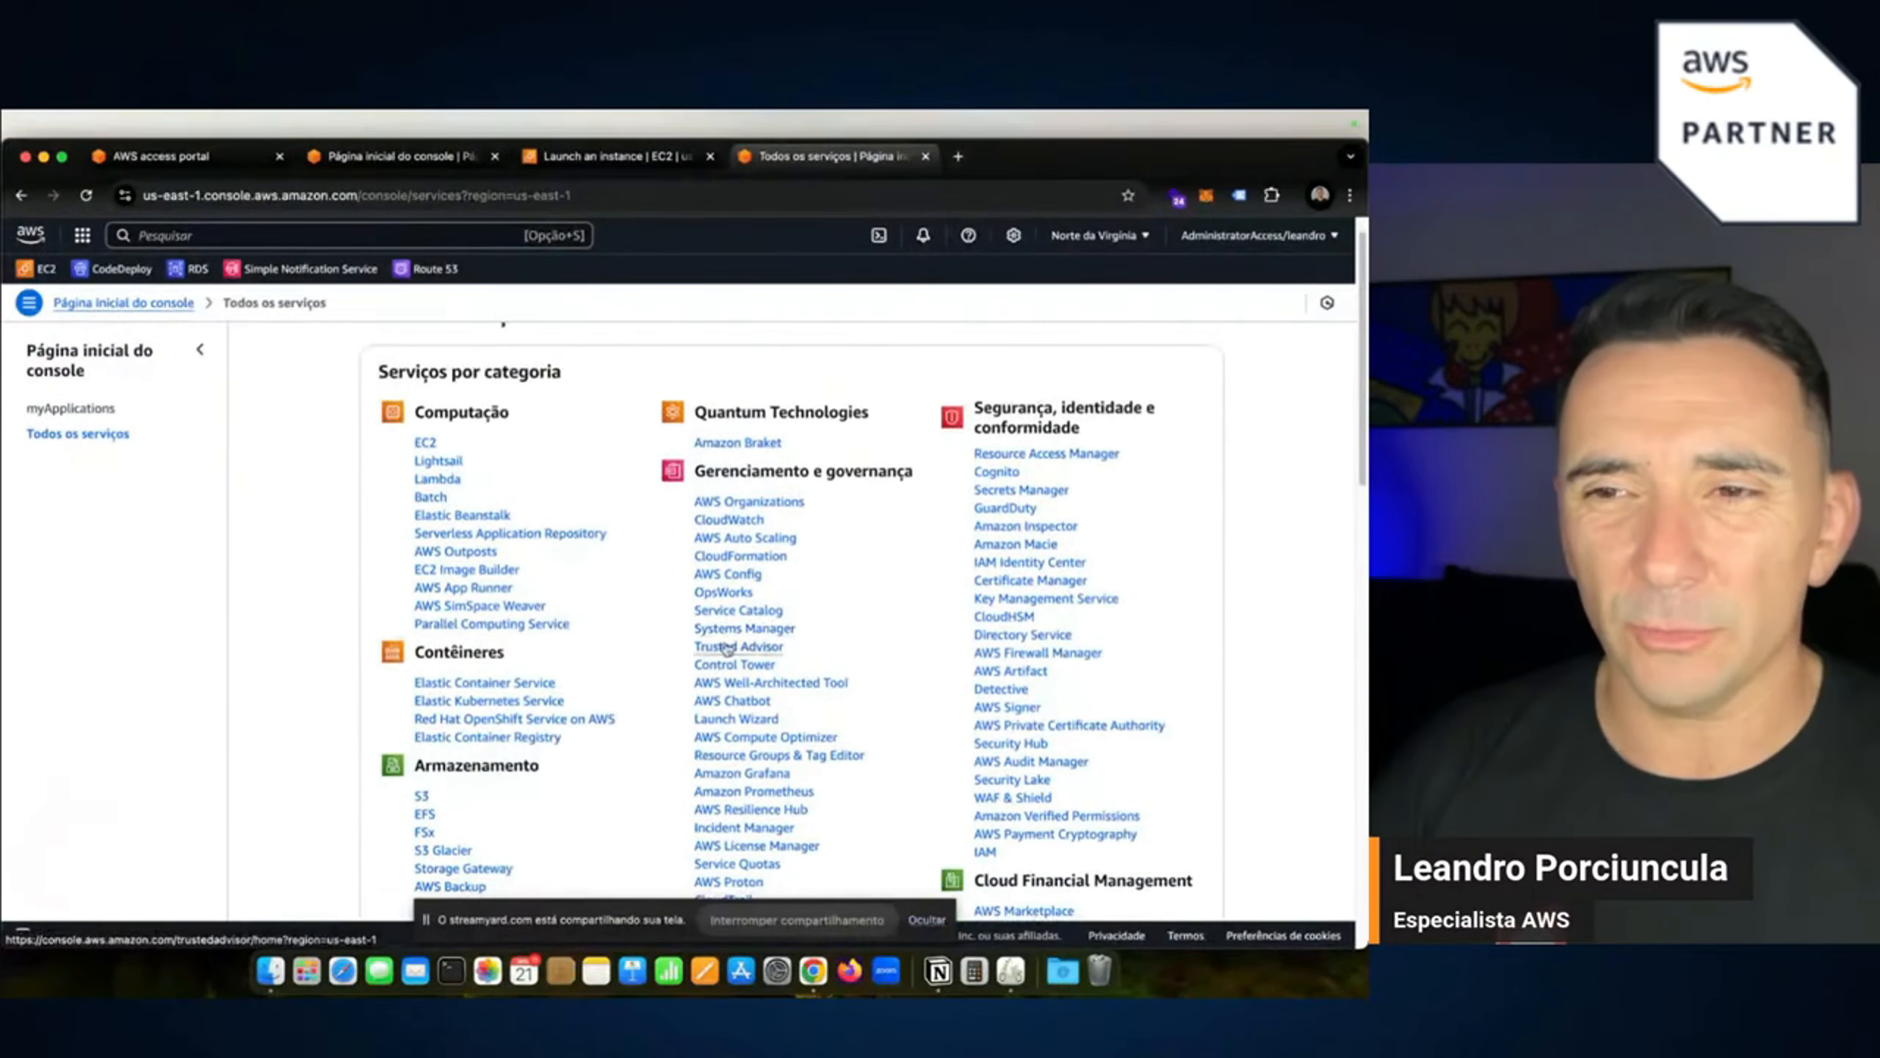
{"action": "scroll", "coordinate": [973, 624], "scroll_direction": "down", "scroll_amount": 10}
{"action": "scroll", "coordinate": [654, 668], "scroll_direction": "up", "scroll_amount": 10}
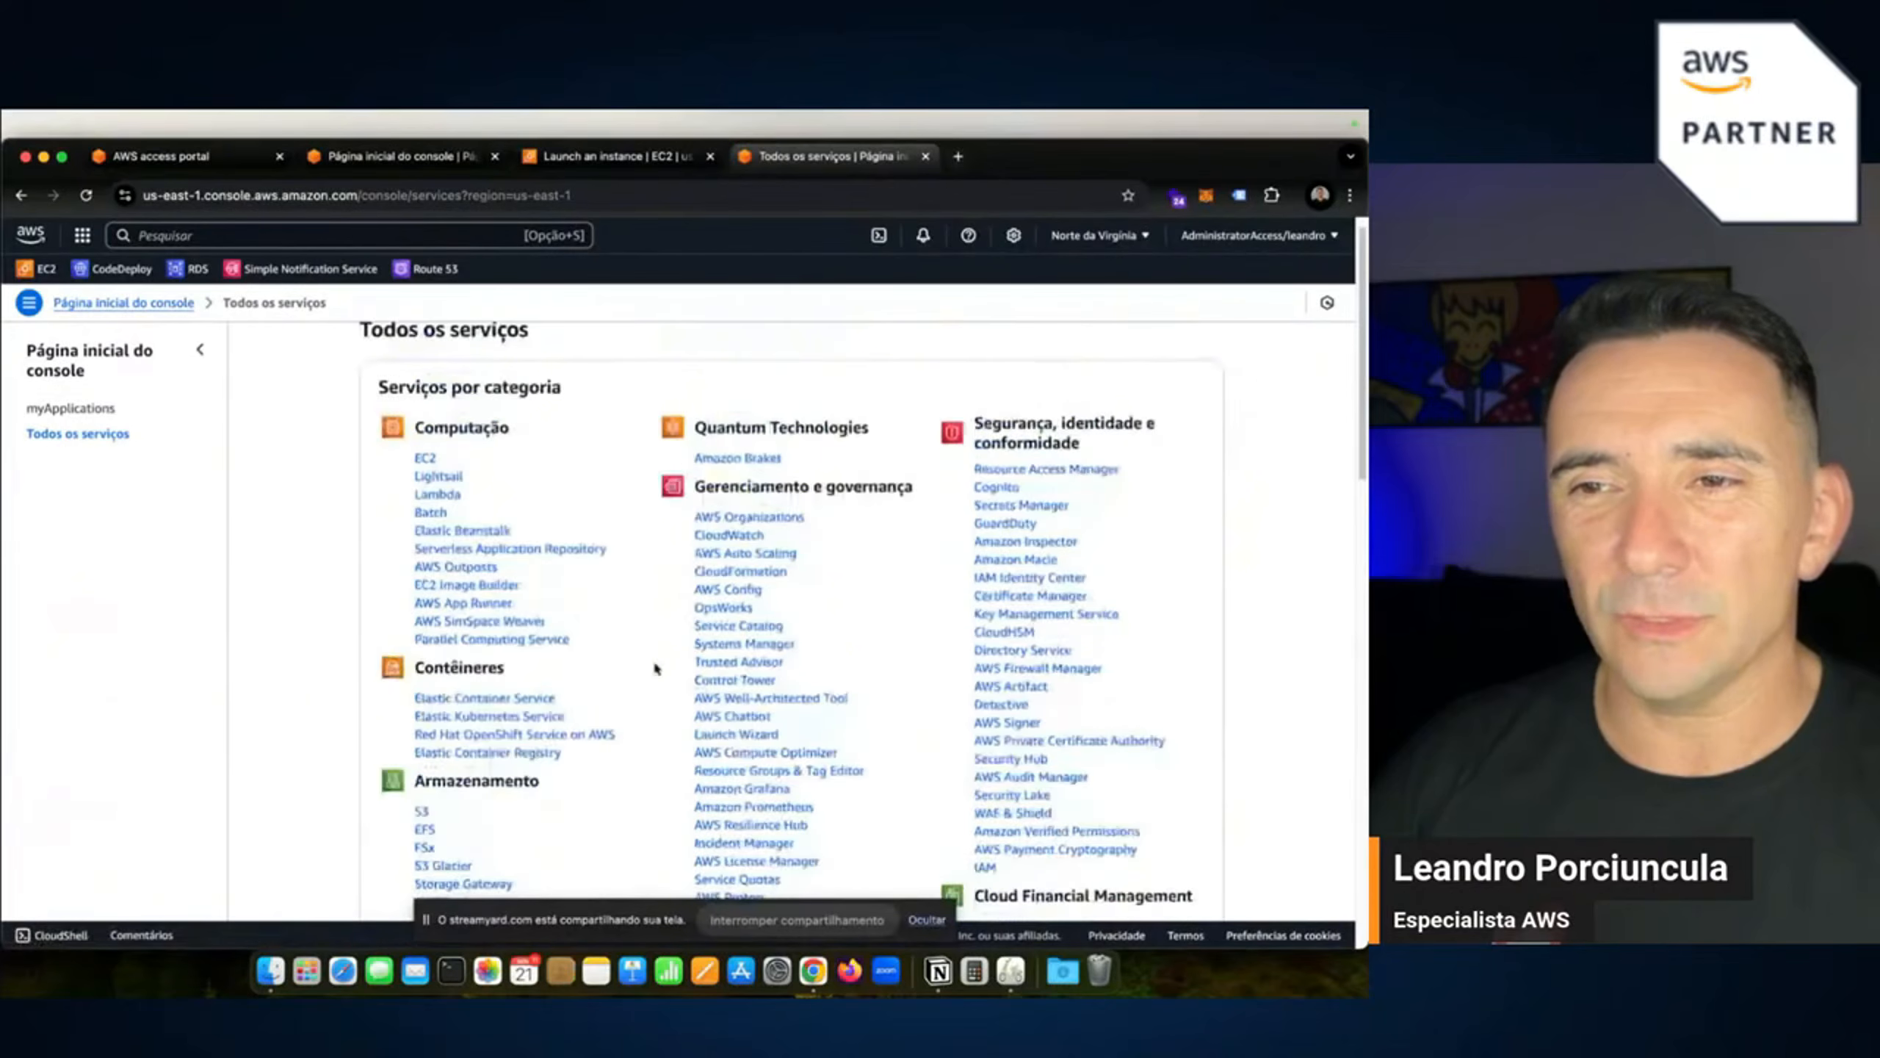
{"action": "left_click", "coordinate": [81, 238]}
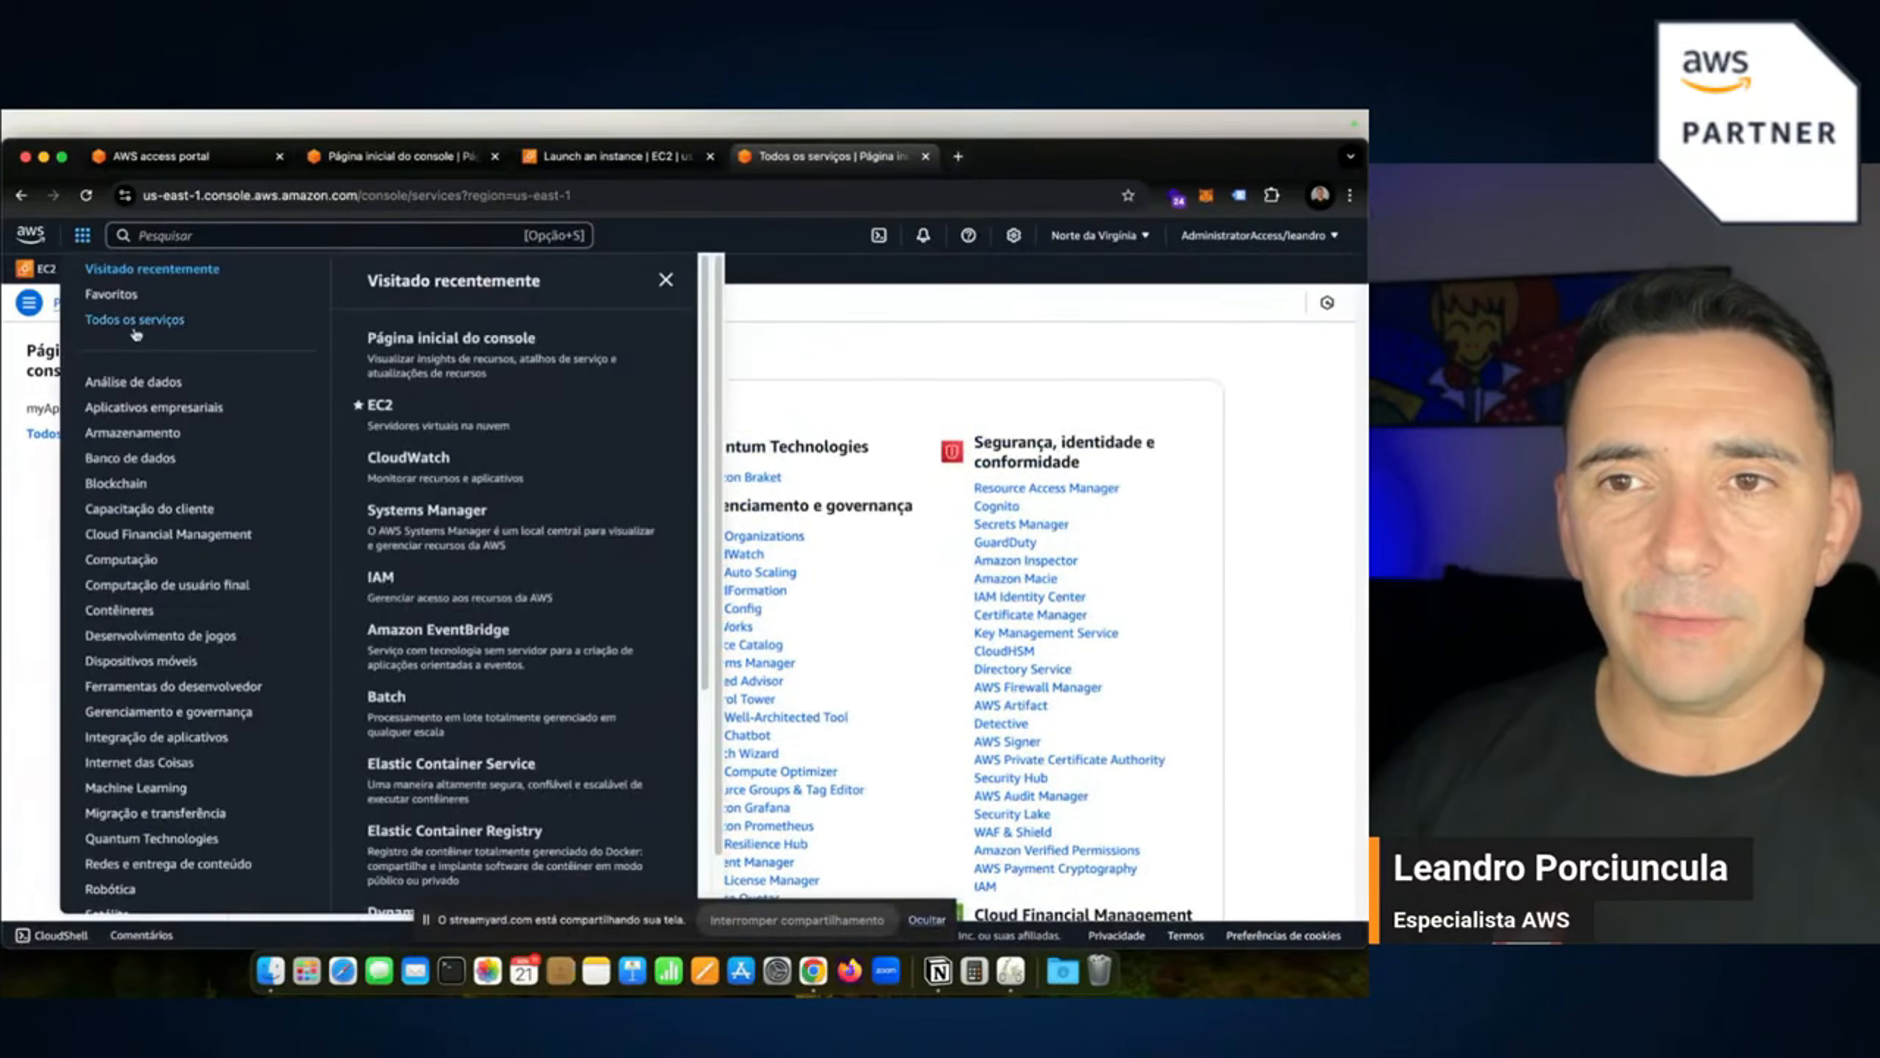
{"action": "left_click", "coordinate": [358, 460]}
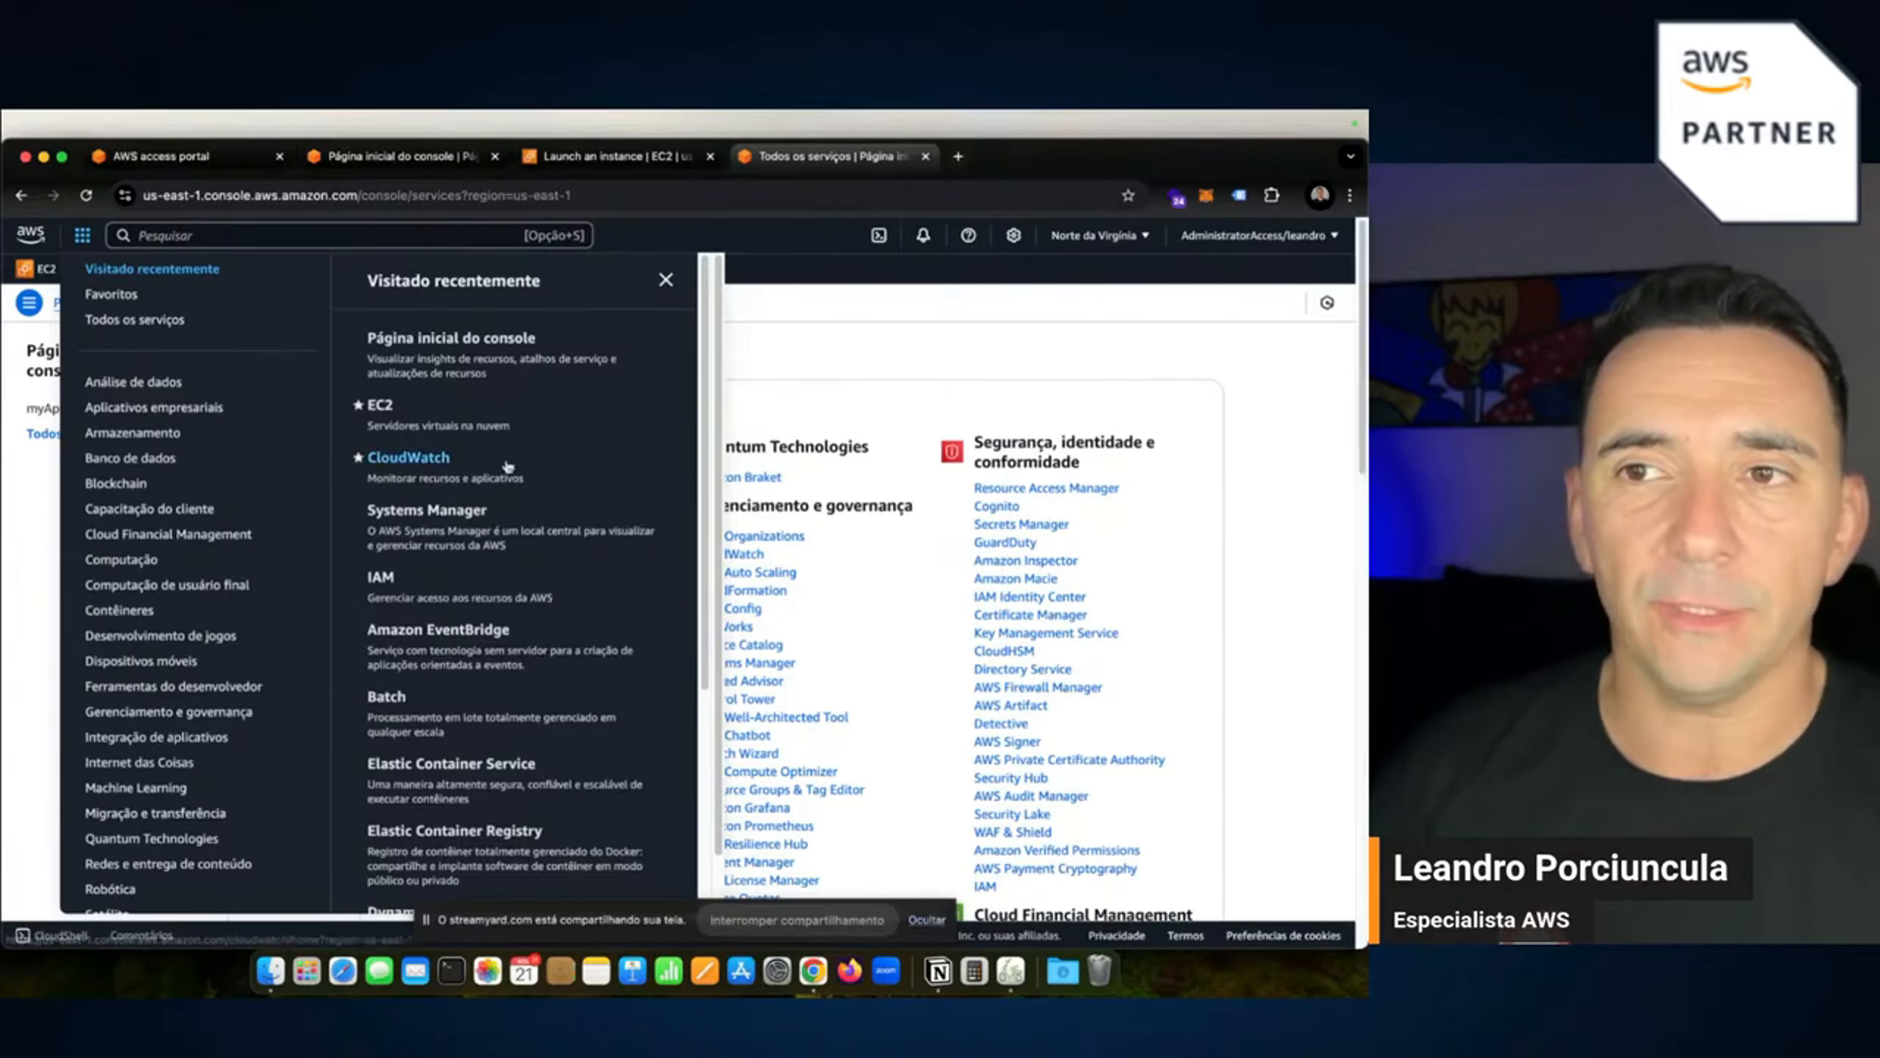
{"action": "left_click", "coordinate": [1080, 350]}
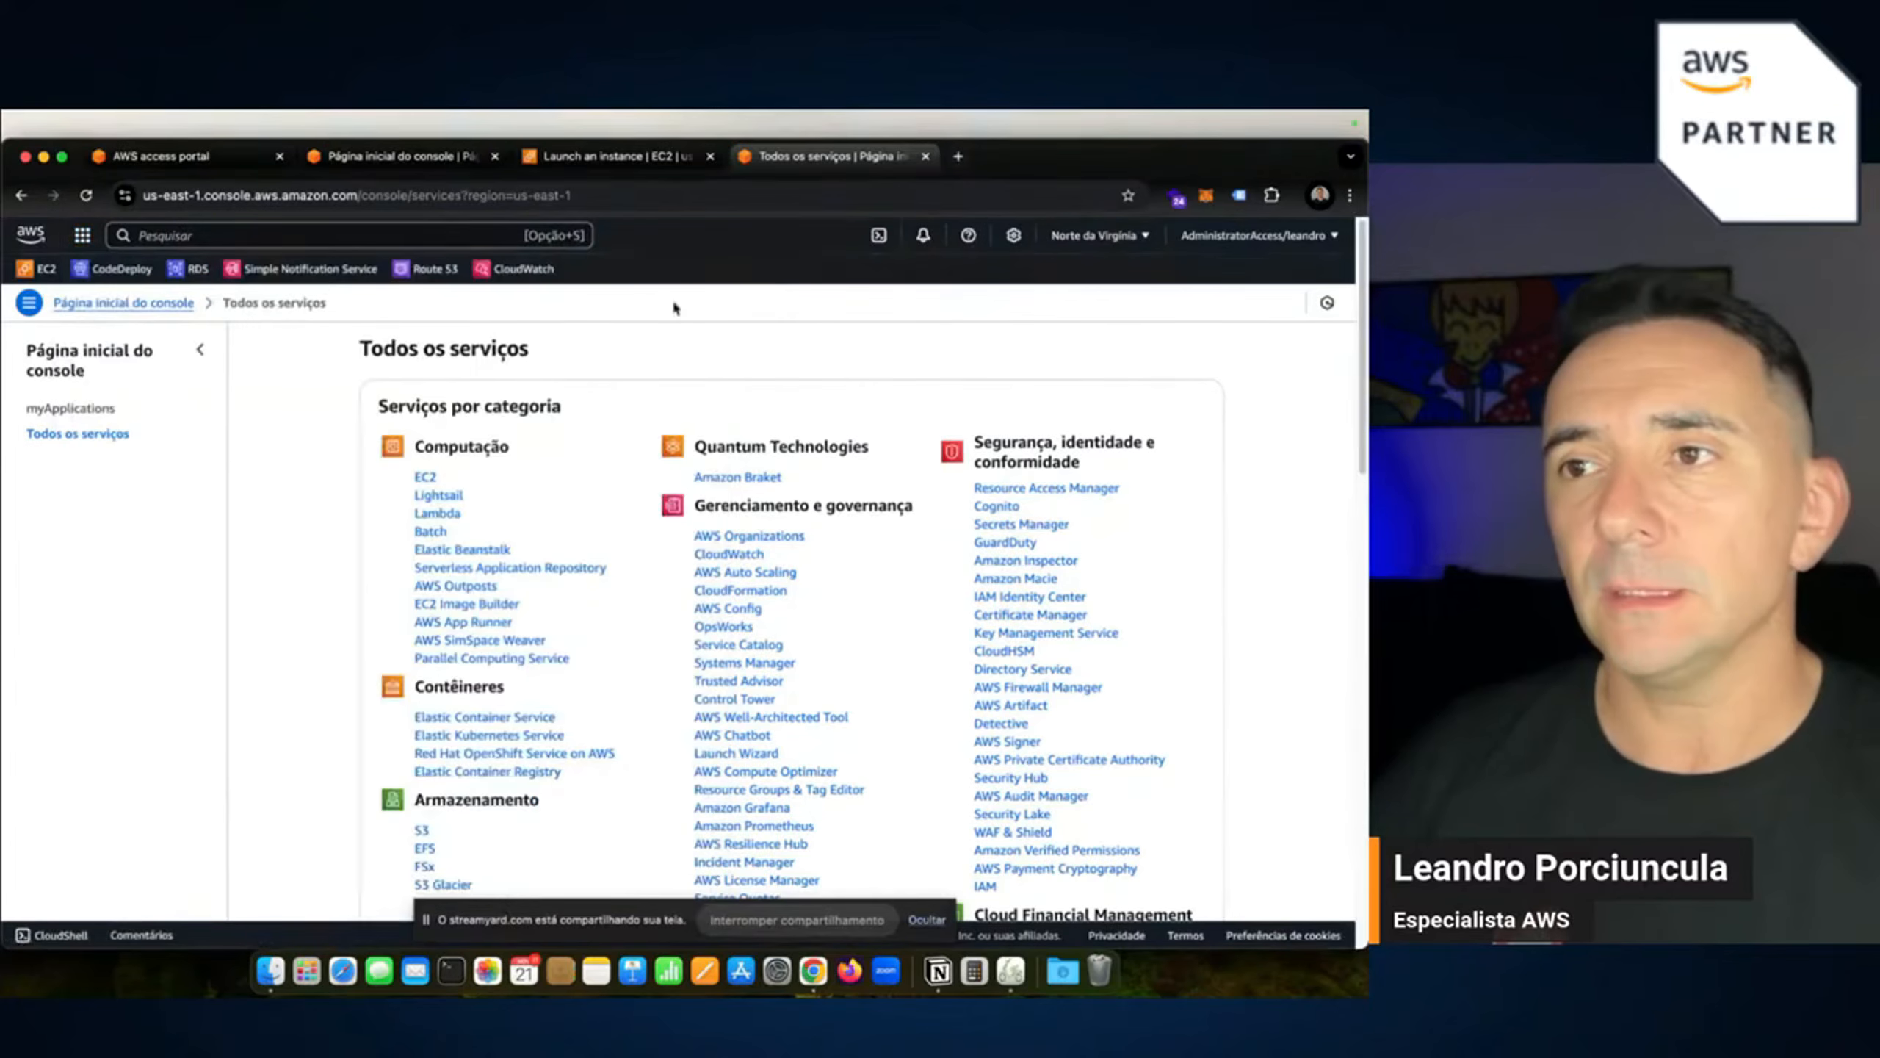
{"action": "left_click", "coordinate": [140, 302]}
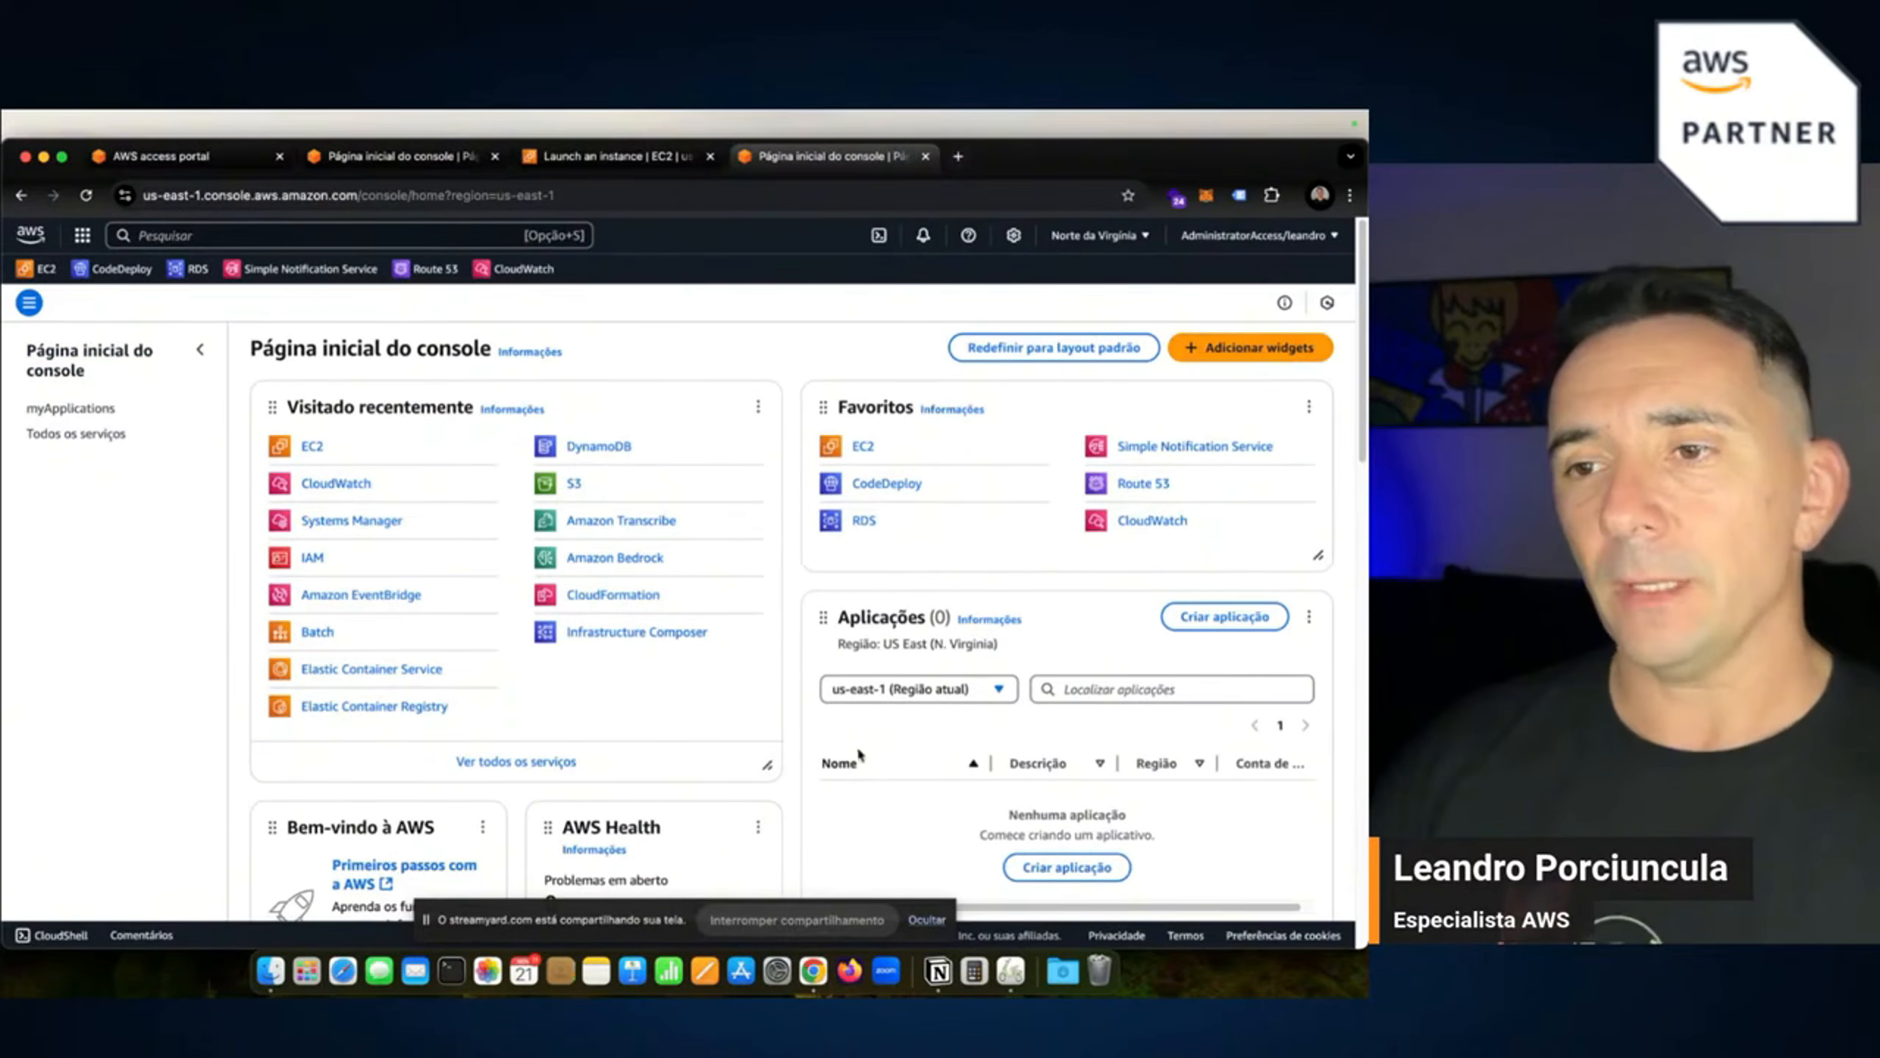
Switch the console visual mode to Escuro, then set it back to Claro.
{"action": "left_click", "coordinate": [1013, 235]}
{"action": "left_click", "coordinate": [754, 467]}
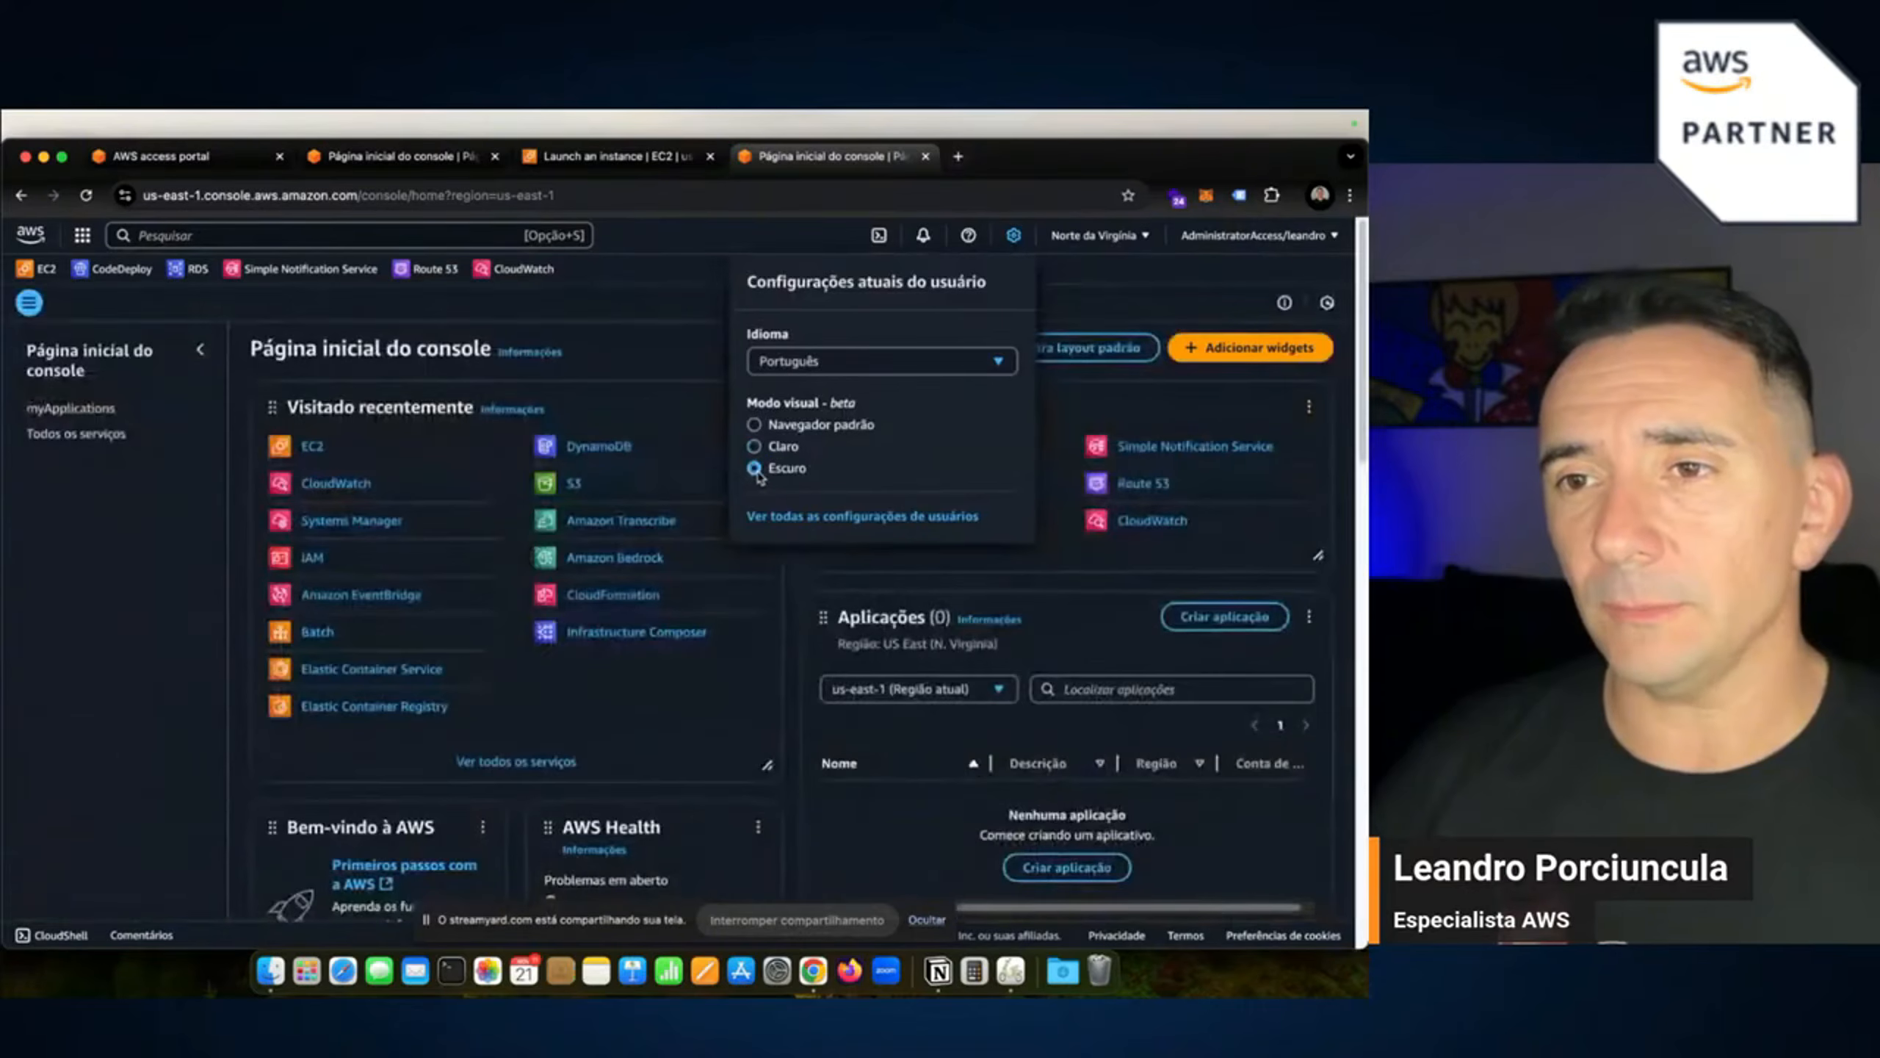
{"action": "left_click", "coordinate": [163, 731]}
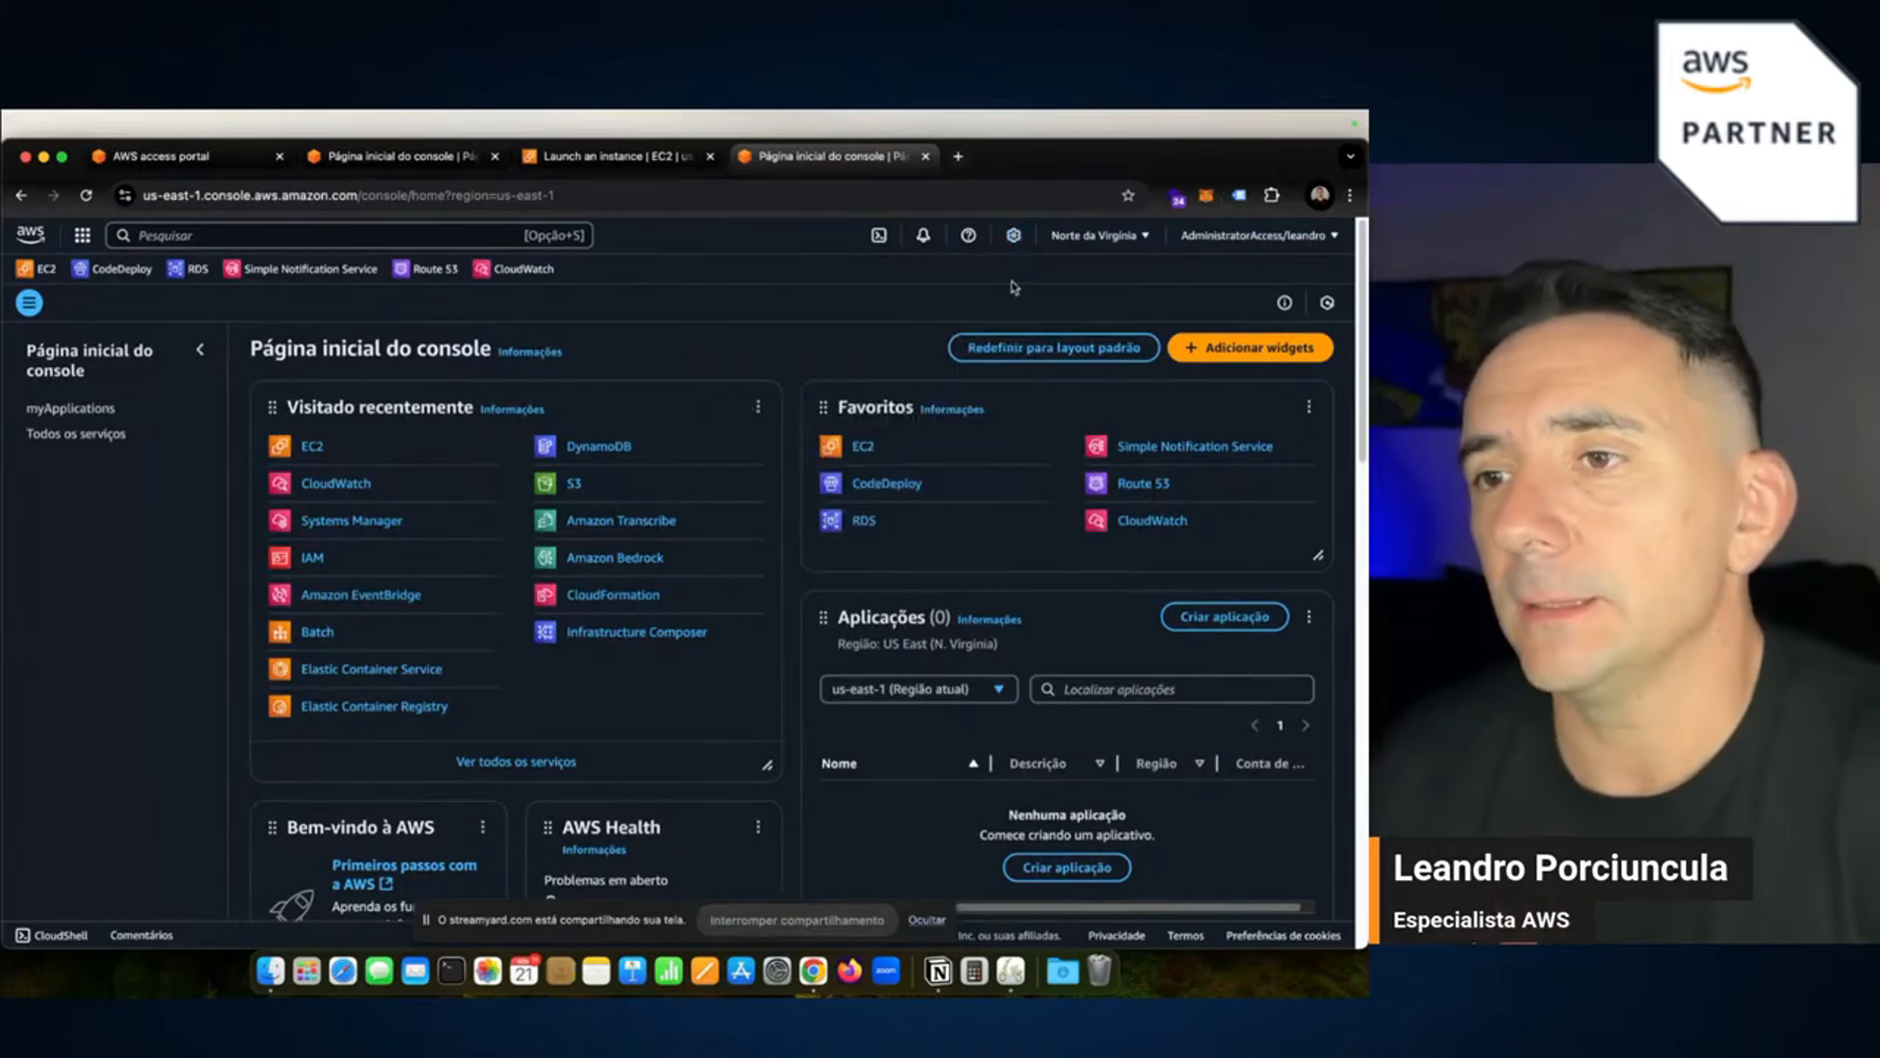
{"action": "left_click", "coordinate": [1014, 235]}
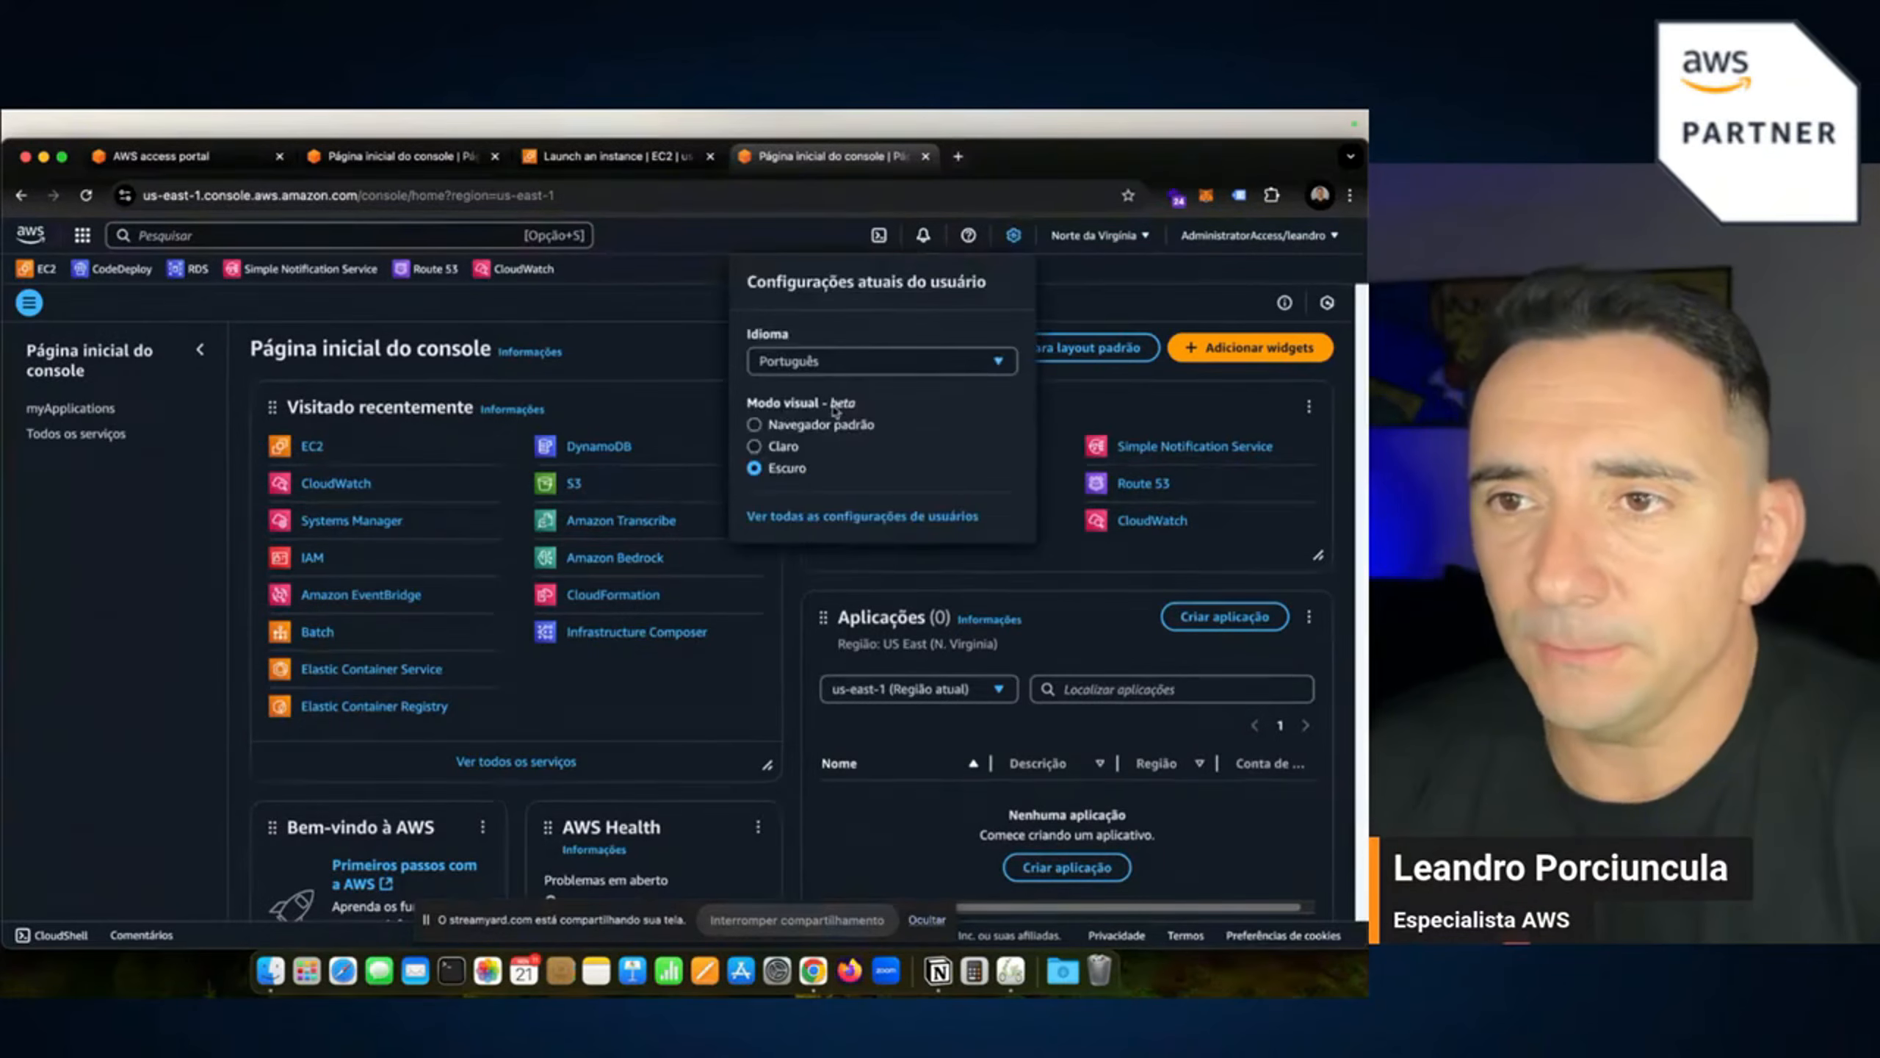
{"action": "left_click", "coordinate": [775, 445]}
{"action": "left_click", "coordinate": [777, 425]}
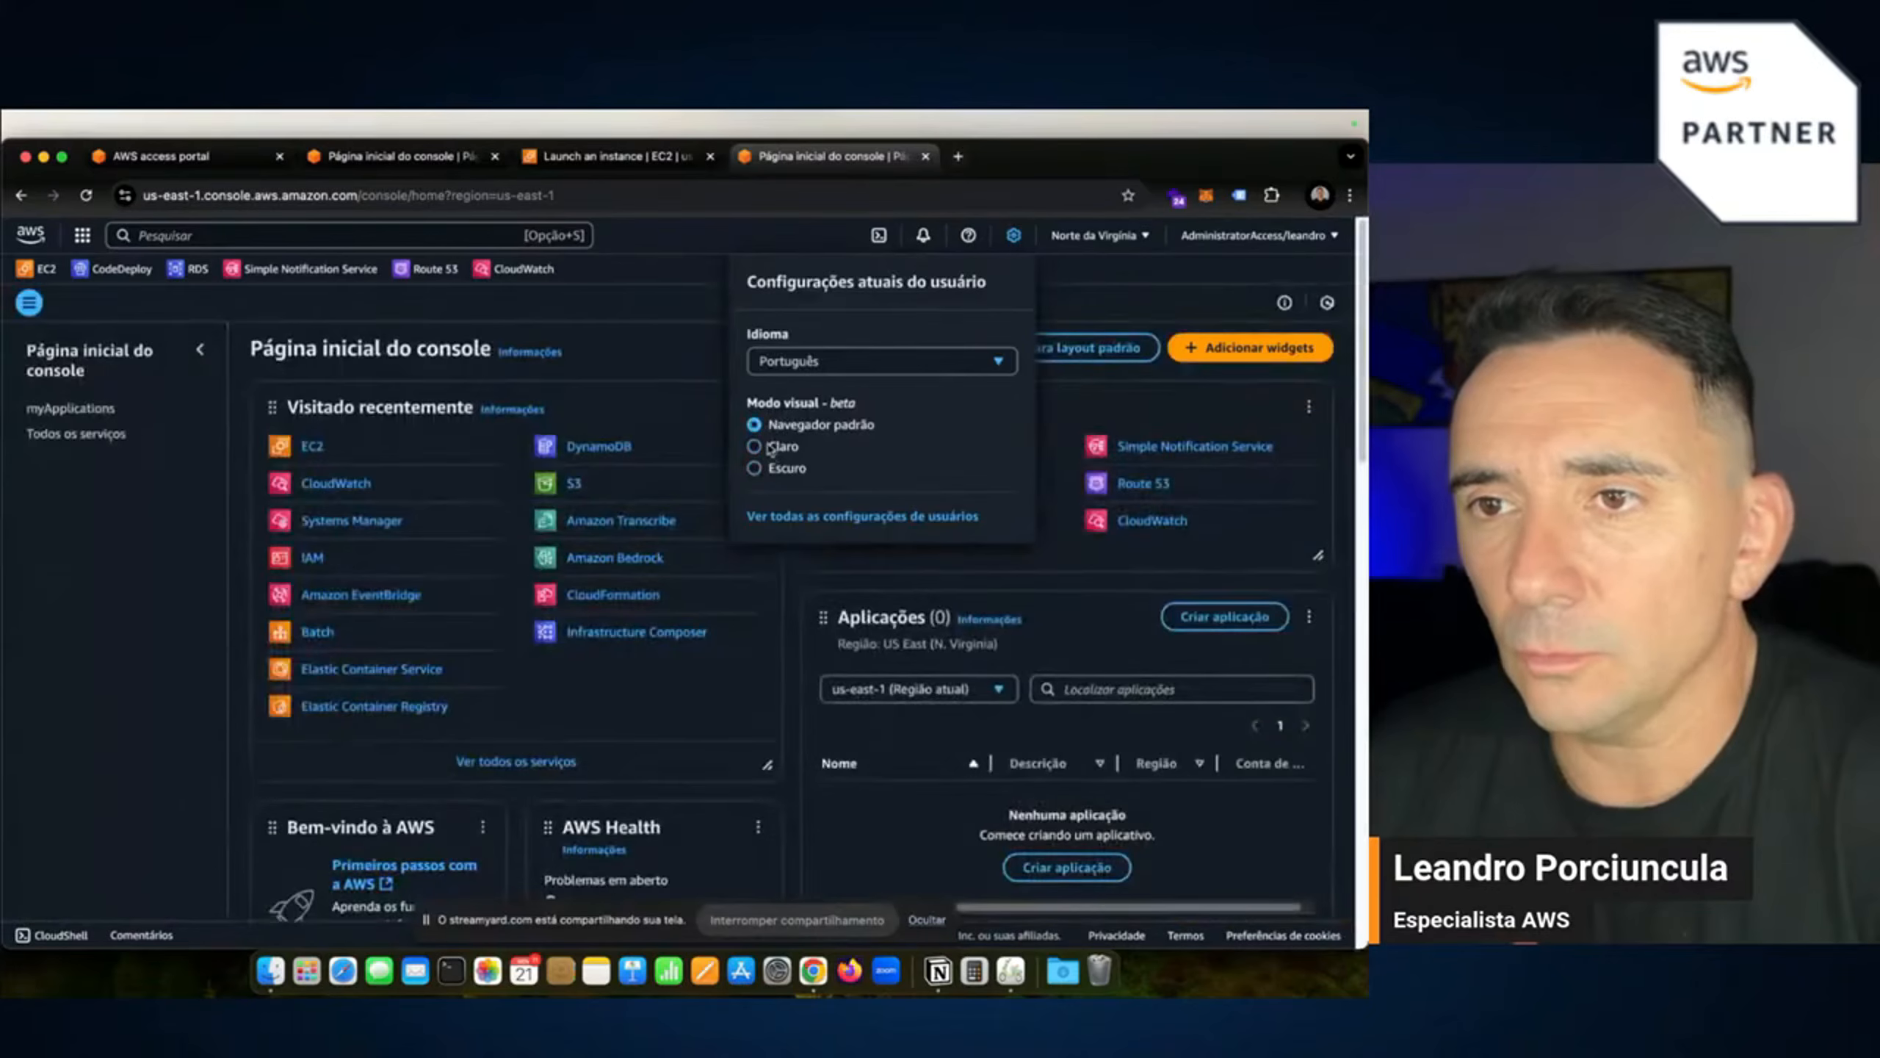
{"action": "left_click", "coordinate": [775, 446]}
{"action": "left_click", "coordinate": [134, 756]}
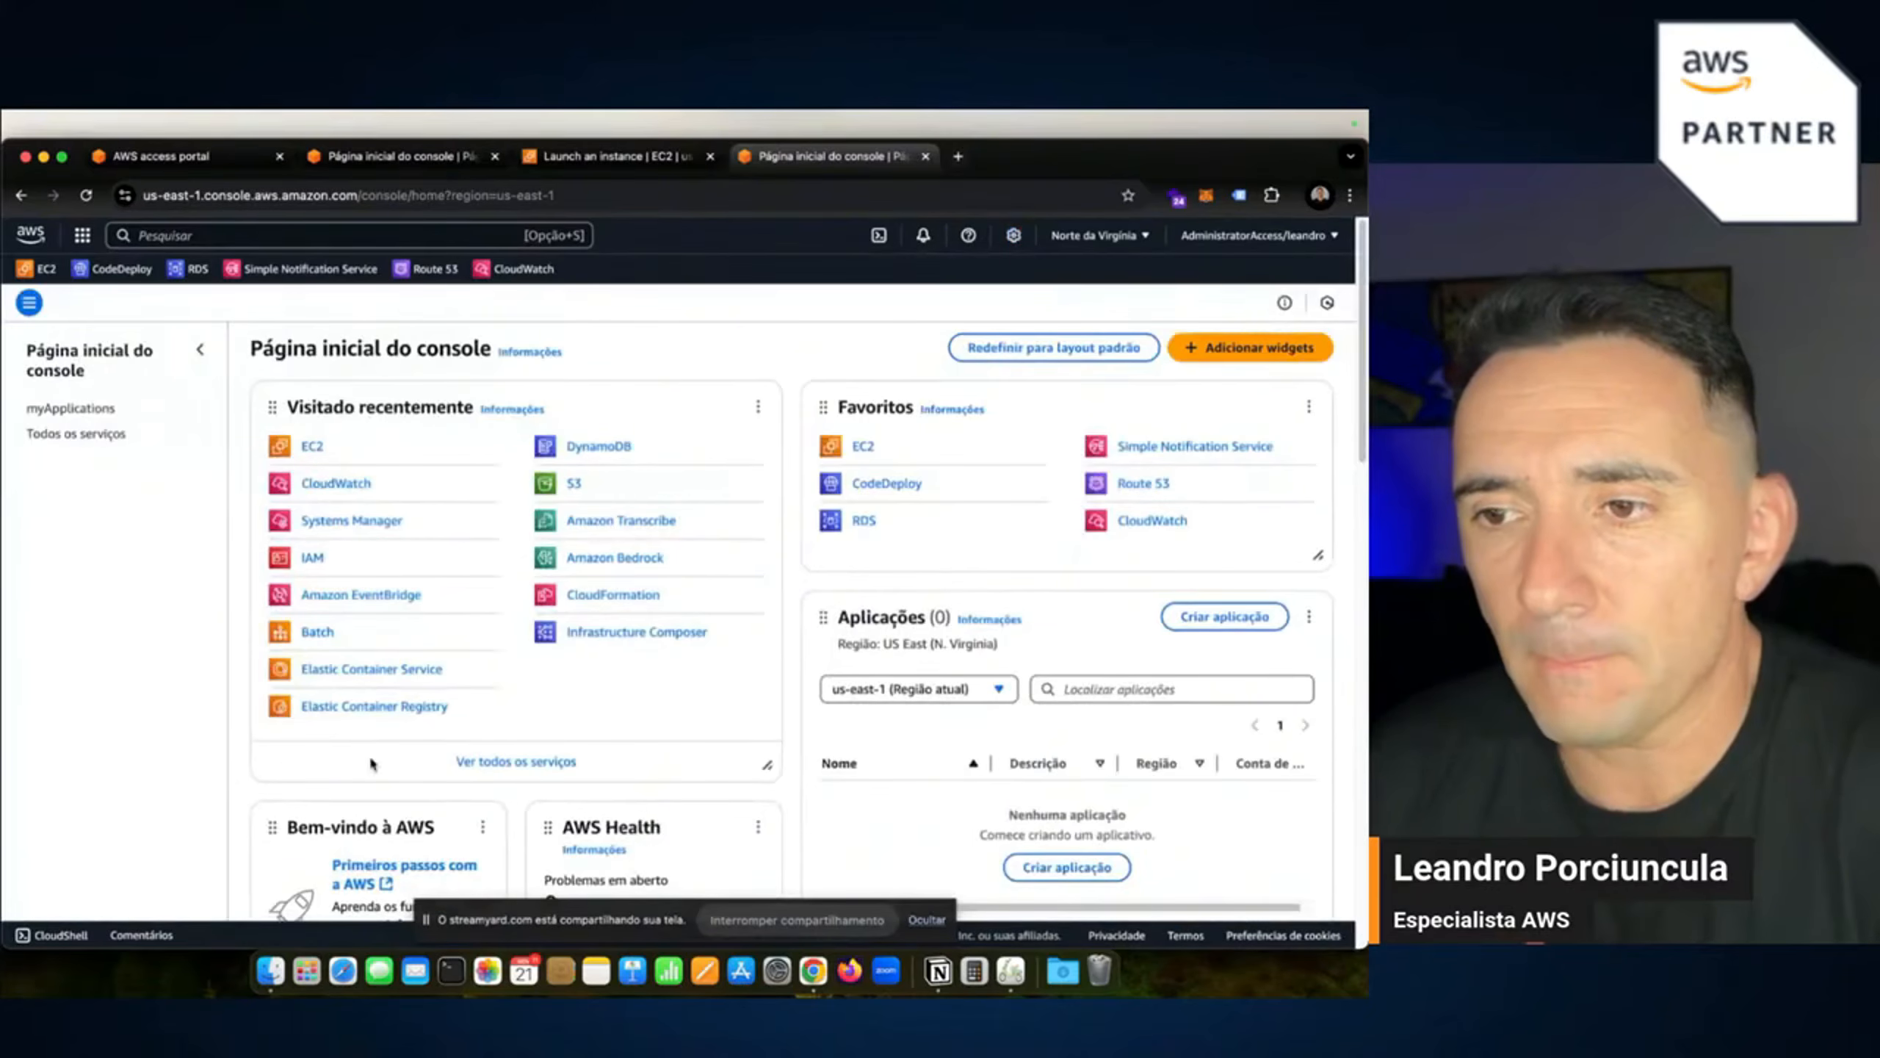
Browse the Adicionar widgets choices without adding any, then return to the 'Launch an instance | EC2' tab.
{"action": "scroll", "coordinate": [862, 763], "scroll_direction": "down", "scroll_amount": 3}
{"action": "scroll", "coordinate": [775, 772], "scroll_direction": "down", "scroll_amount": 3}
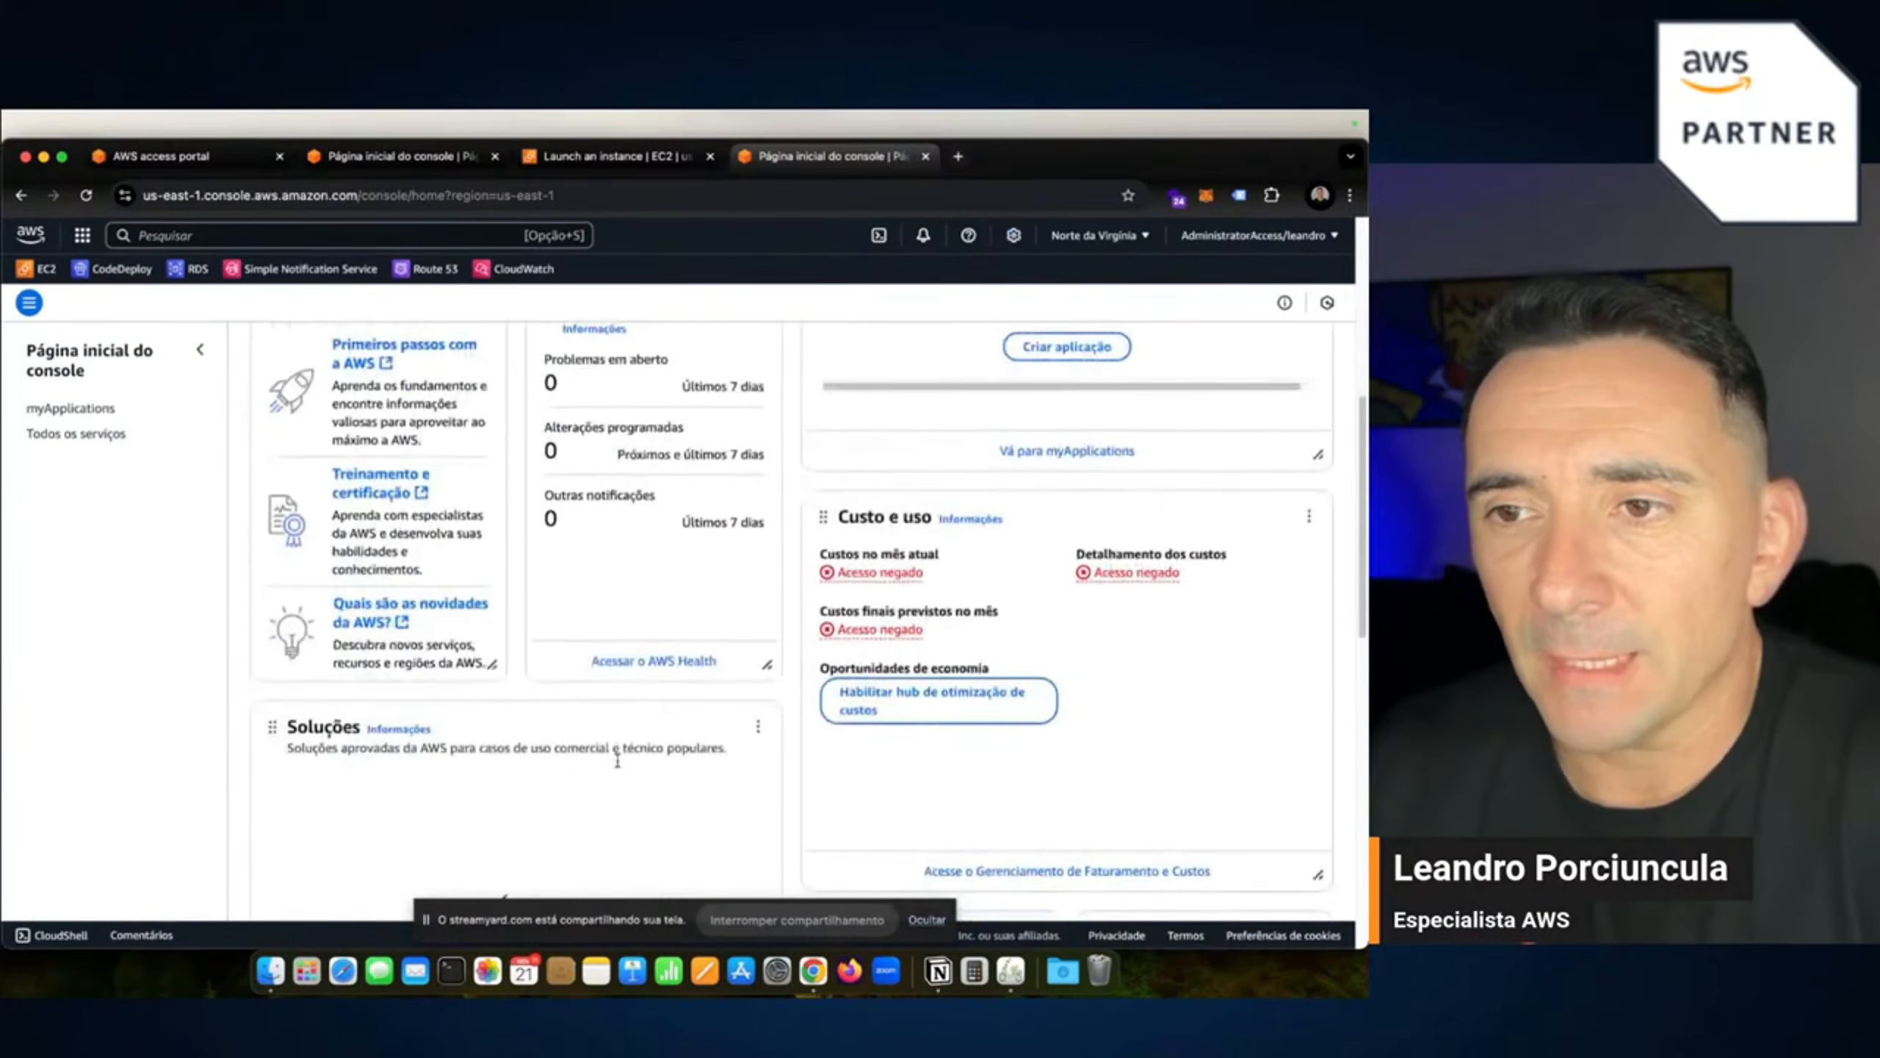
{"action": "scroll", "coordinate": [652, 763], "scroll_direction": "up", "scroll_amount": 7}
{"action": "left_click", "coordinate": [1179, 361]}
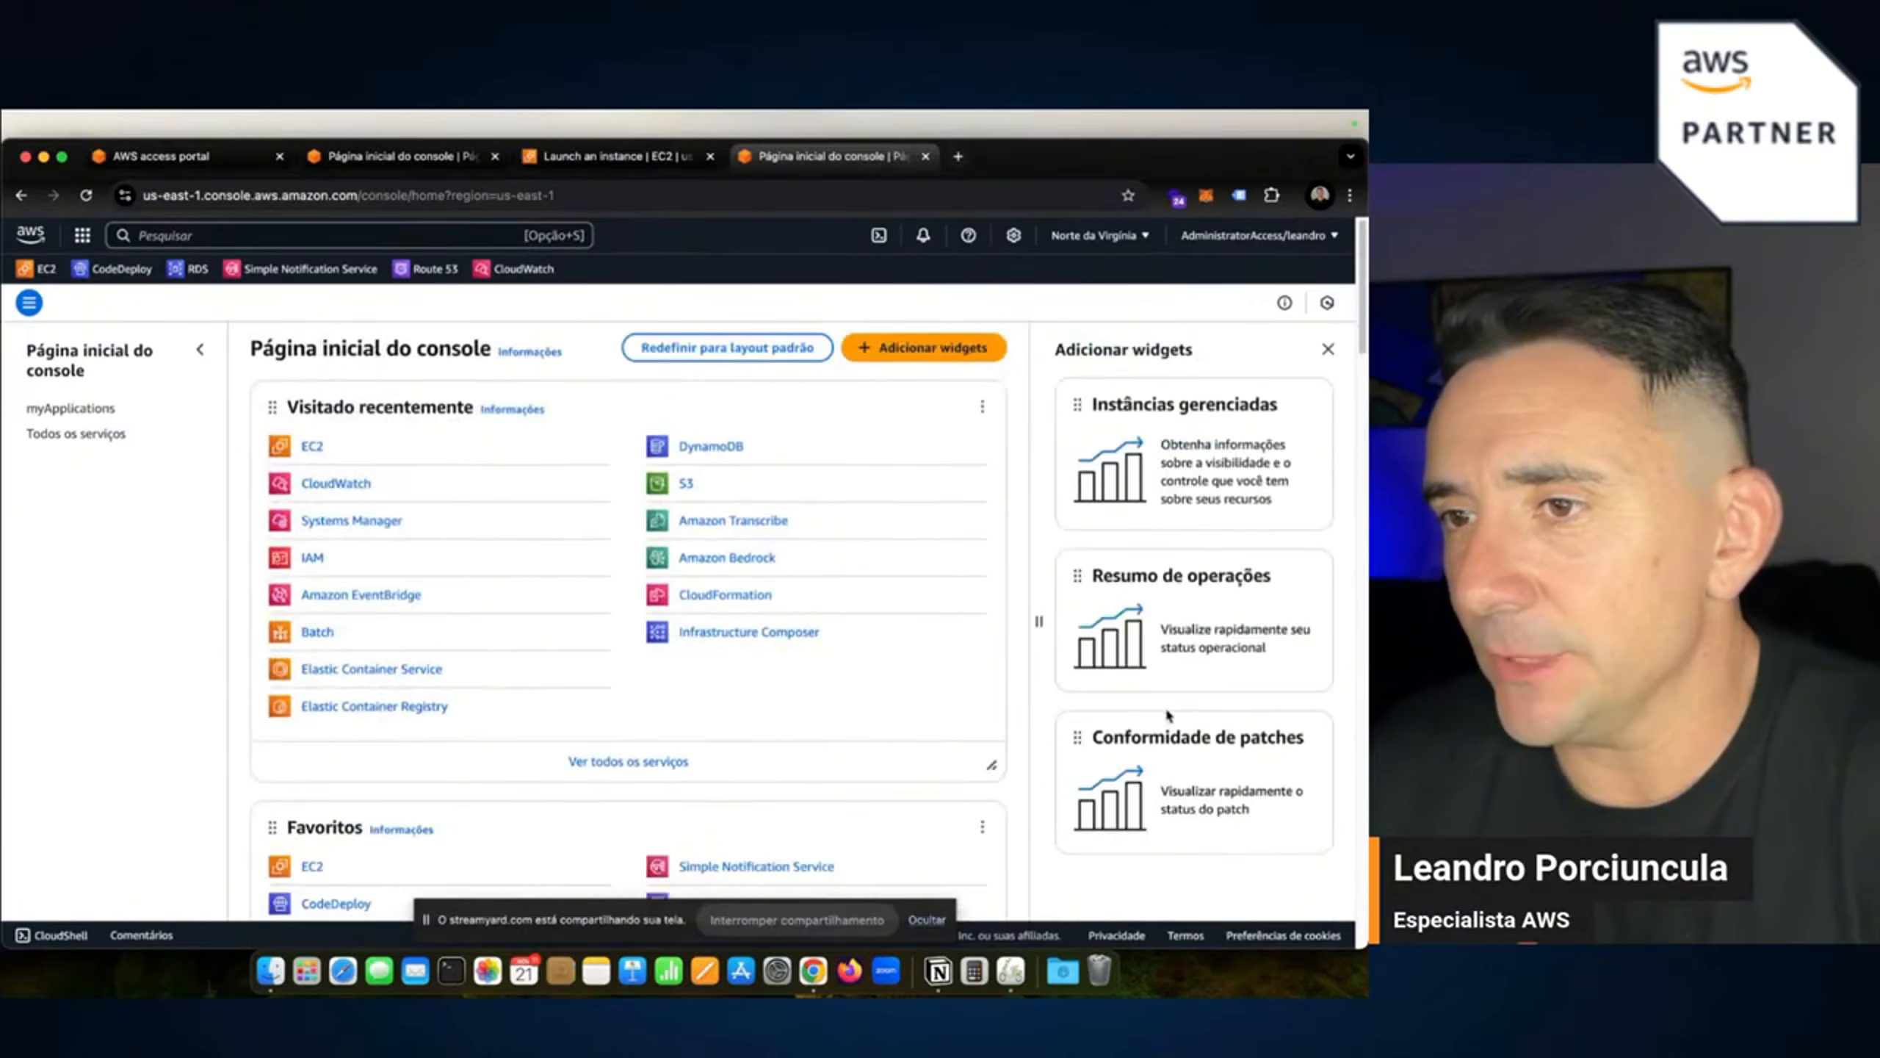
{"action": "scroll", "coordinate": [1200, 670], "scroll_direction": "down", "scroll_amount": 1}
{"action": "scroll", "coordinate": [1200, 670], "scroll_direction": "up", "scroll_amount": 1}
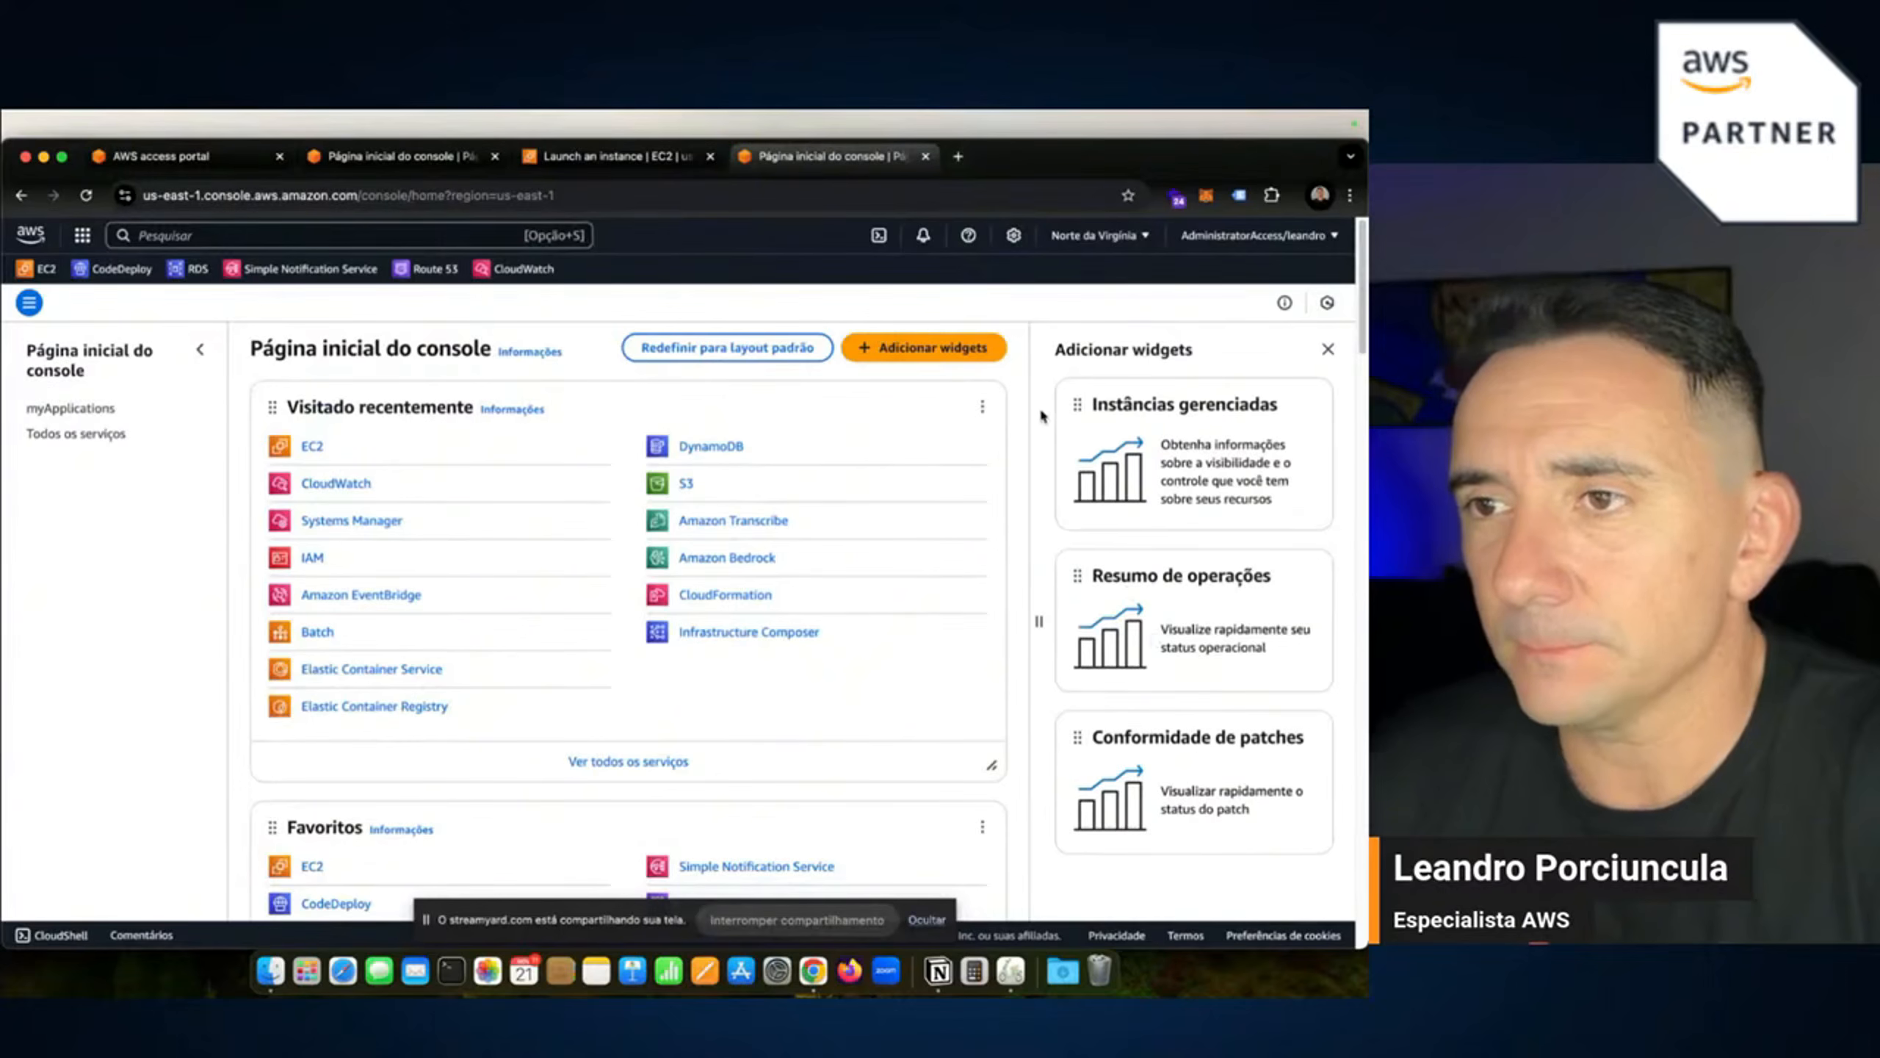
{"action": "left_click", "coordinate": [1323, 349]}
{"action": "left_click", "coordinate": [563, 159]}
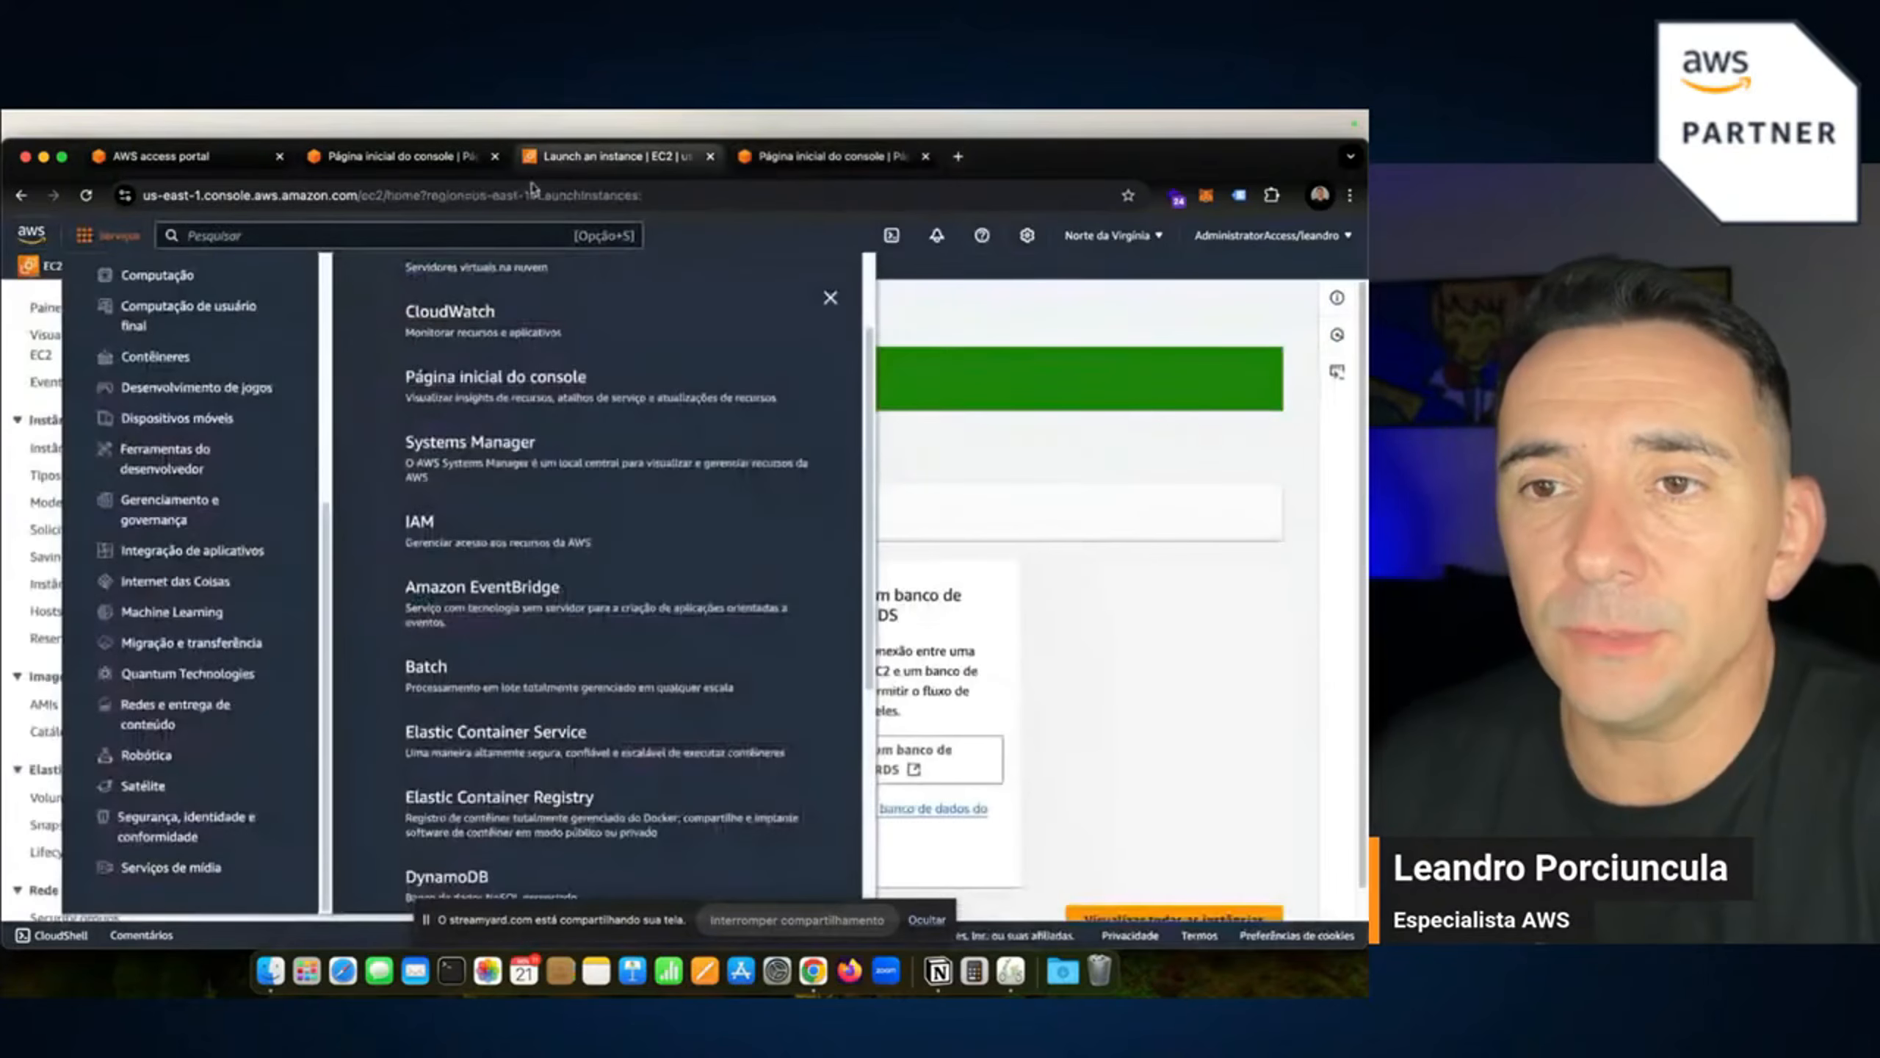
Filter the EC2 Instances list to Executando and select live_monitor to show its details.
{"action": "left_click", "coordinate": [947, 448]}
{"action": "scroll", "coordinate": [655, 544], "scroll_direction": "down", "scroll_amount": 1}
{"action": "left_click", "coordinate": [1111, 885]}
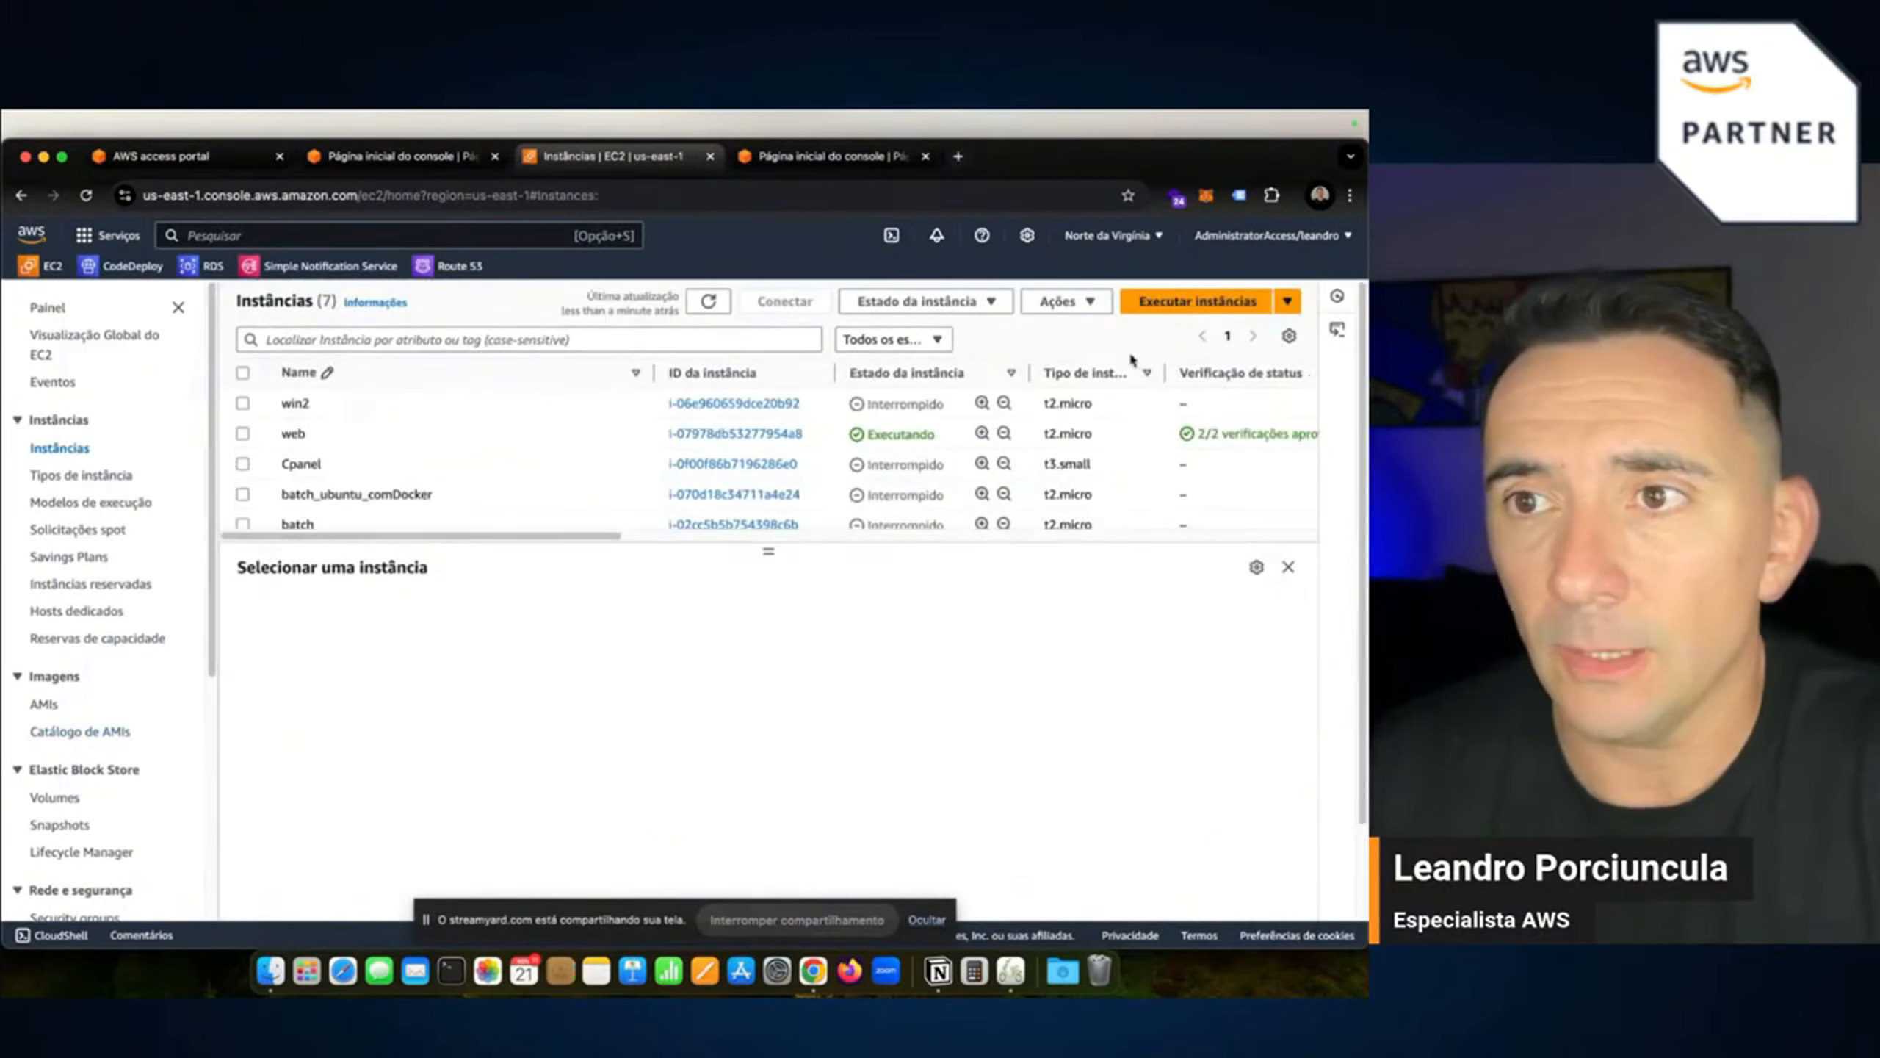
{"action": "left_click", "coordinate": [894, 339]}
{"action": "left_click", "coordinate": [887, 400]}
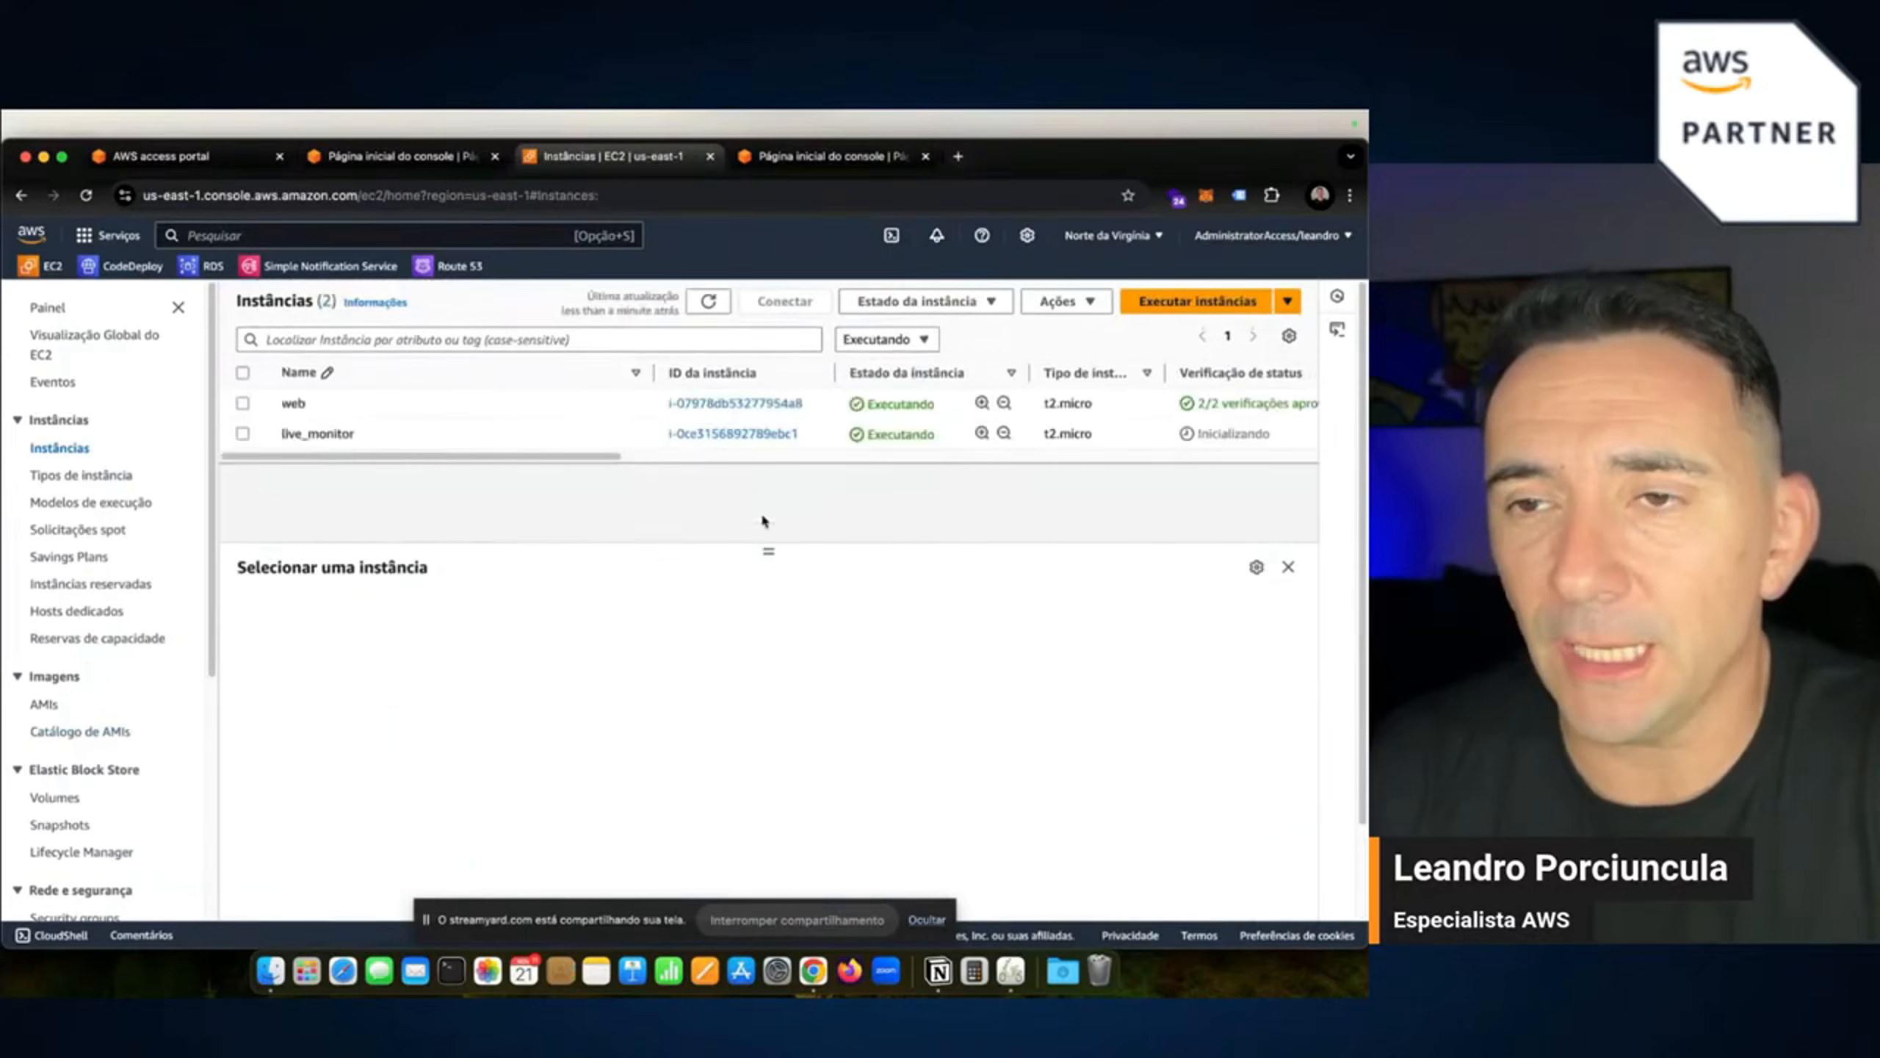
{"action": "left_click", "coordinate": [242, 434]}
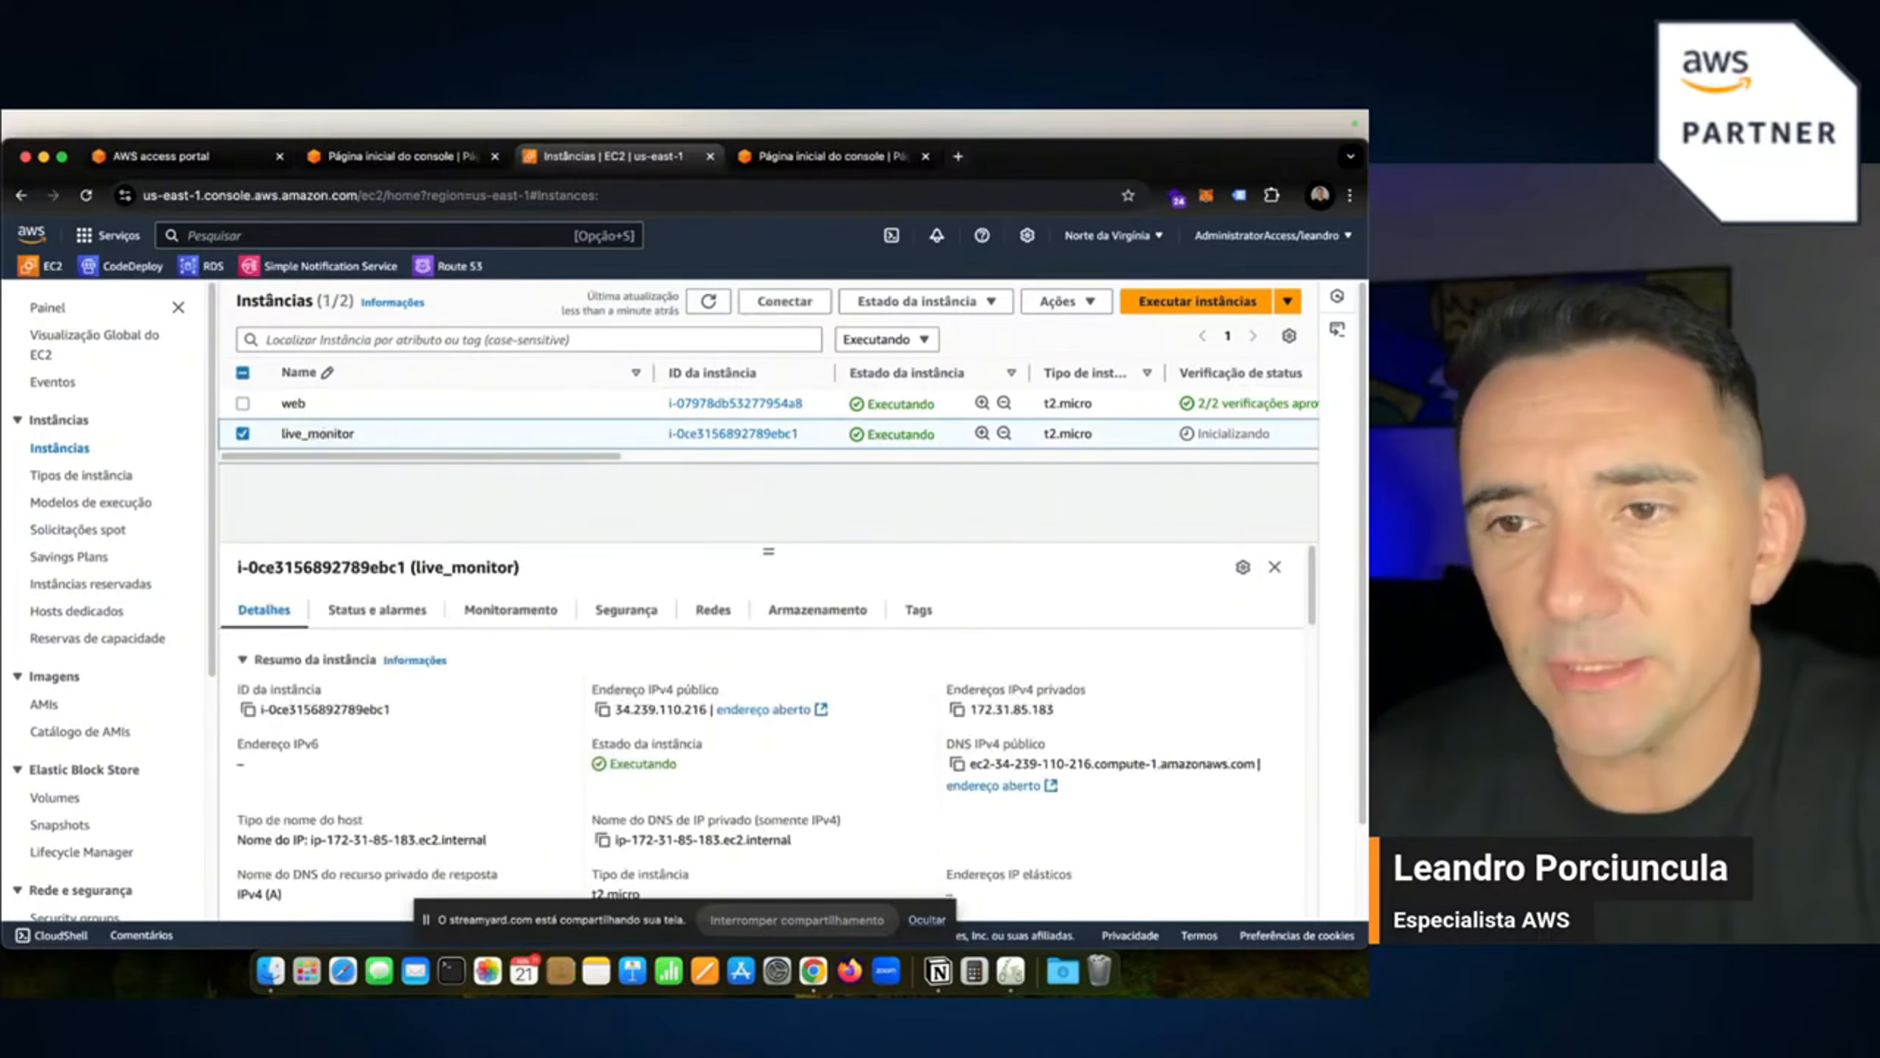
Show live_monitor's Monitoramento charts and inspect the enlarged CPU utilization chart.
{"action": "left_click", "coordinate": [510, 609]}
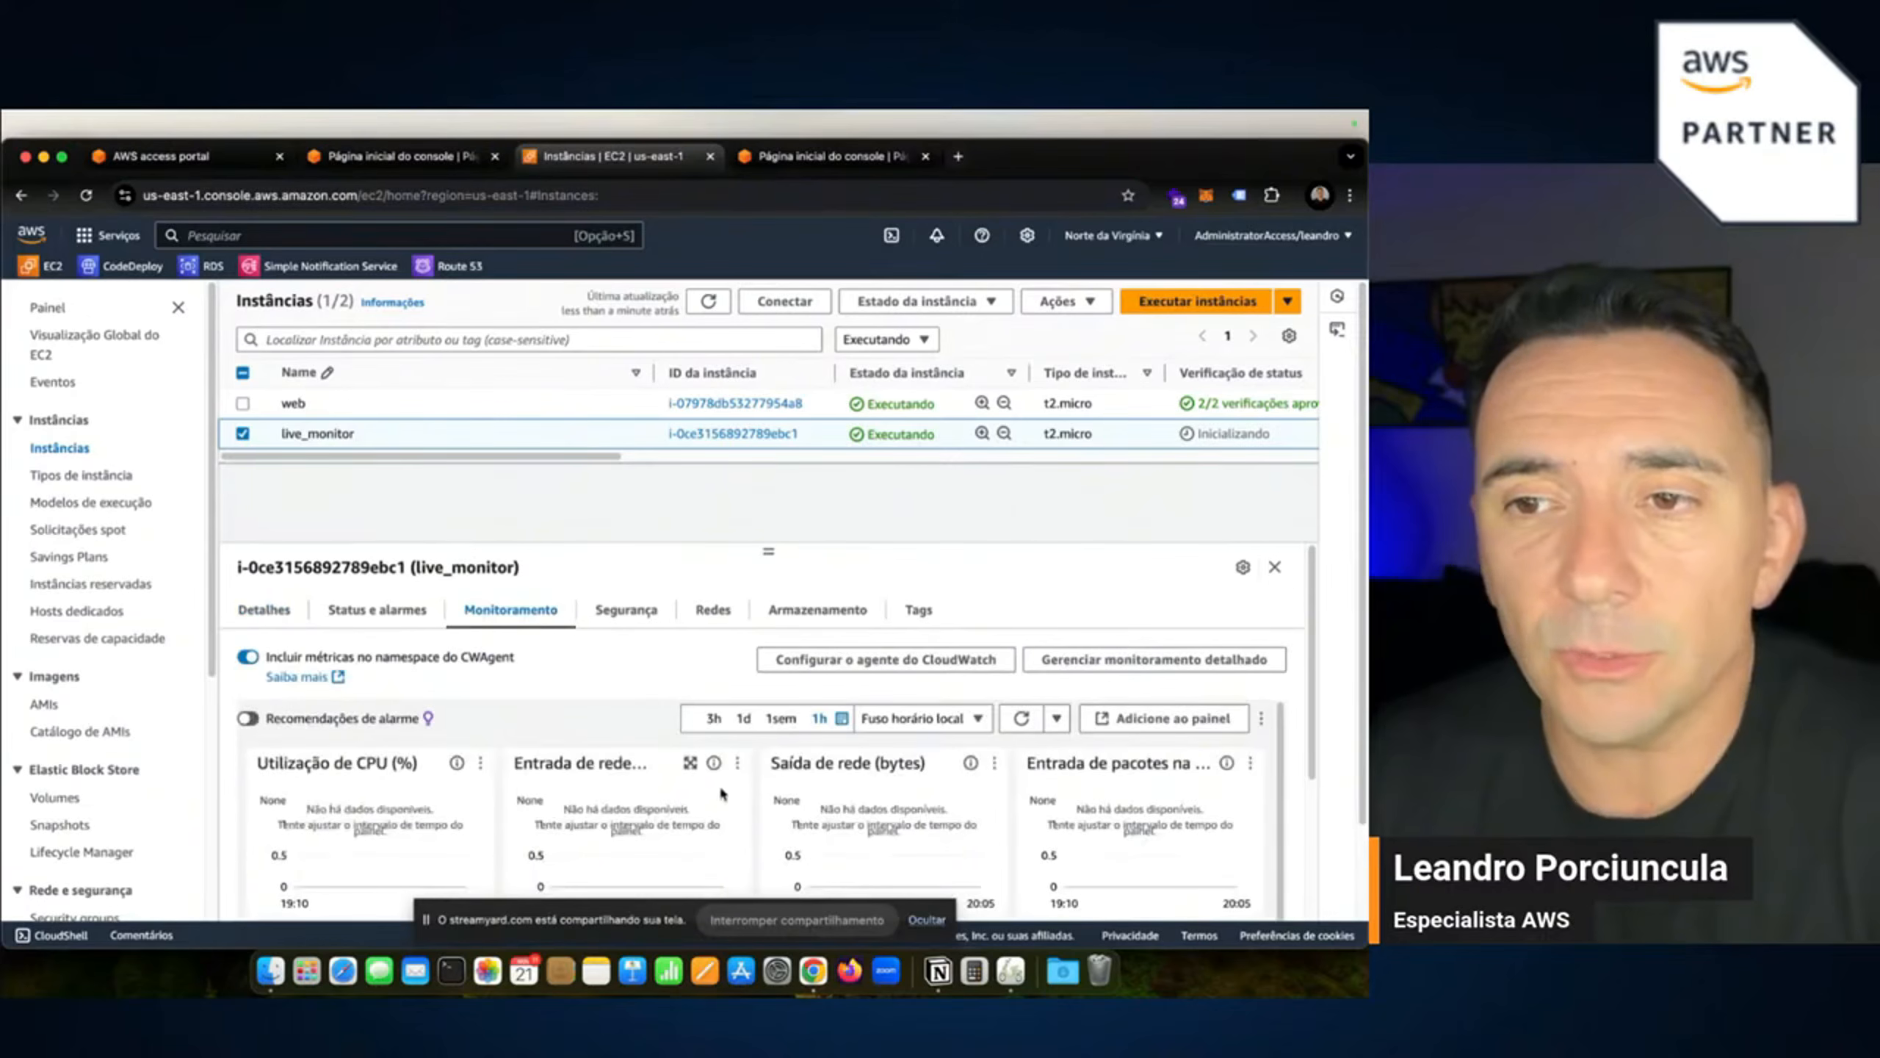
{"action": "left_click_drag", "start_coordinate": [770, 554], "coordinate": [769, 517]}
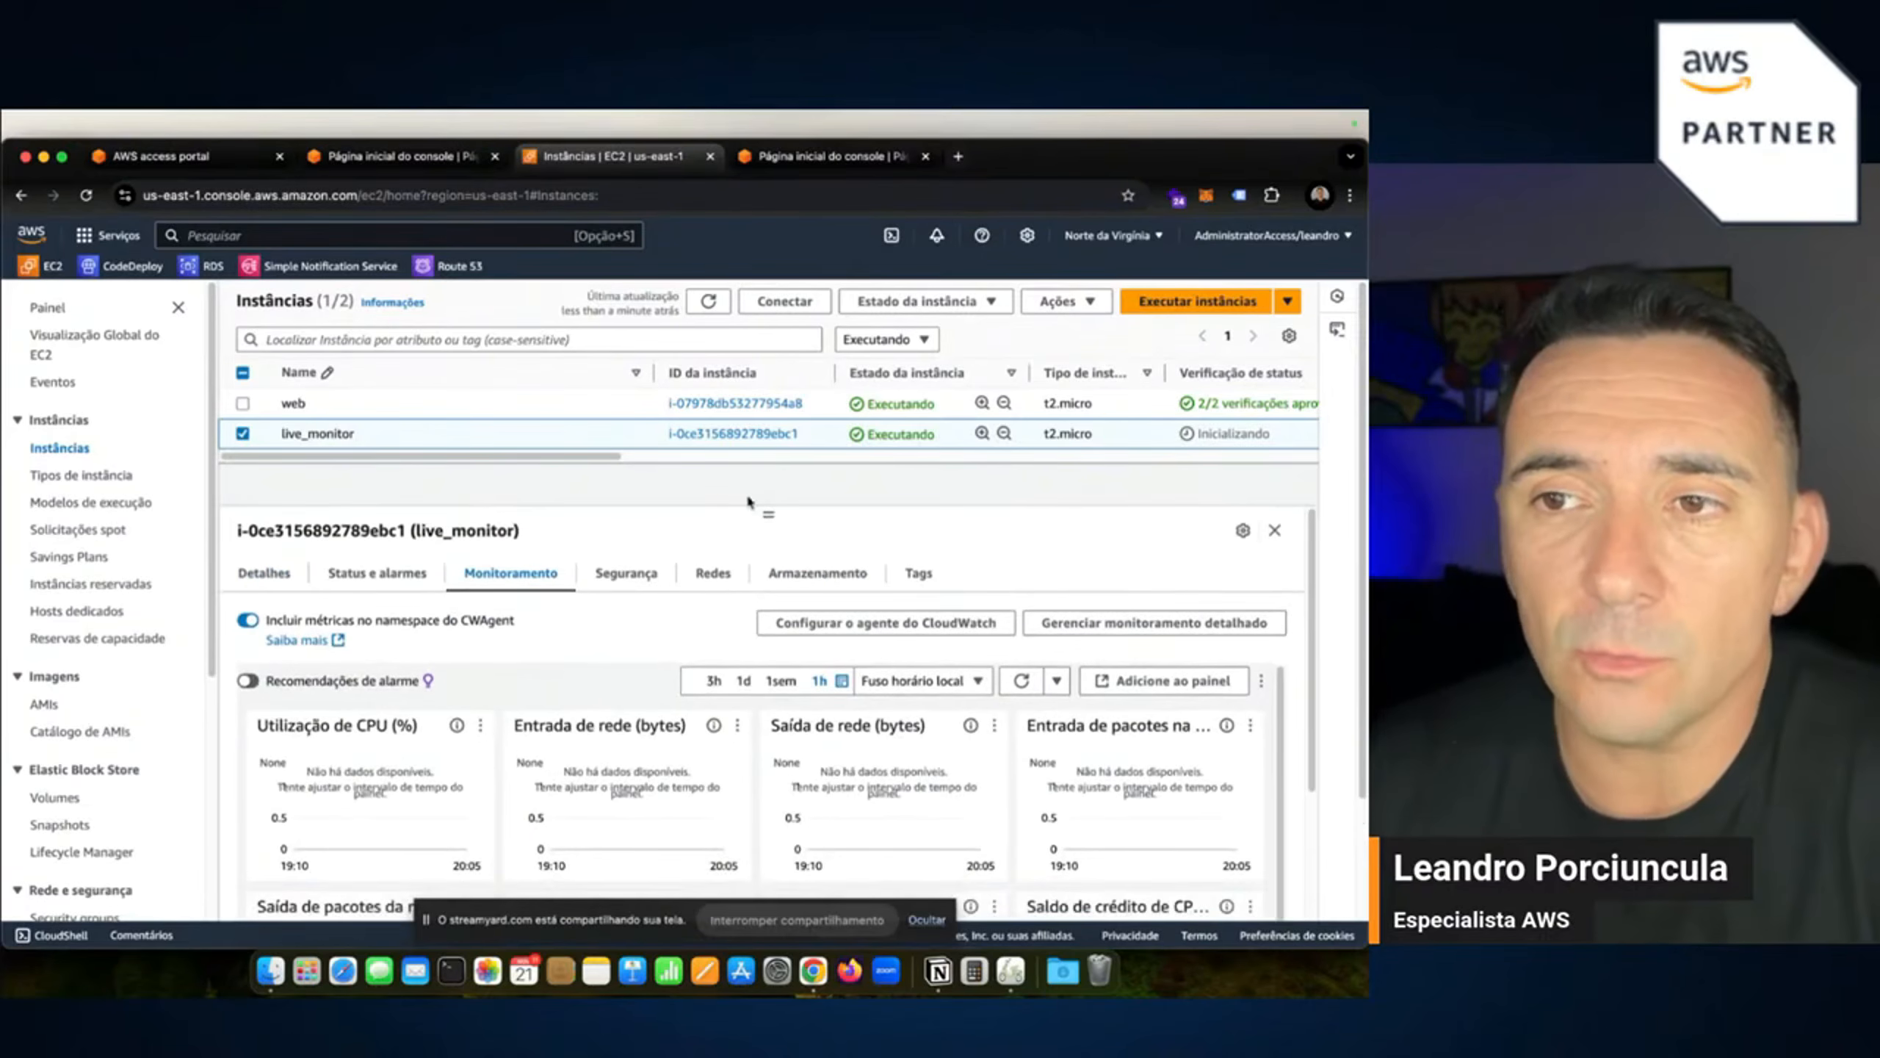
{"action": "scroll", "coordinate": [537, 692], "scroll_direction": "down", "scroll_amount": 2}
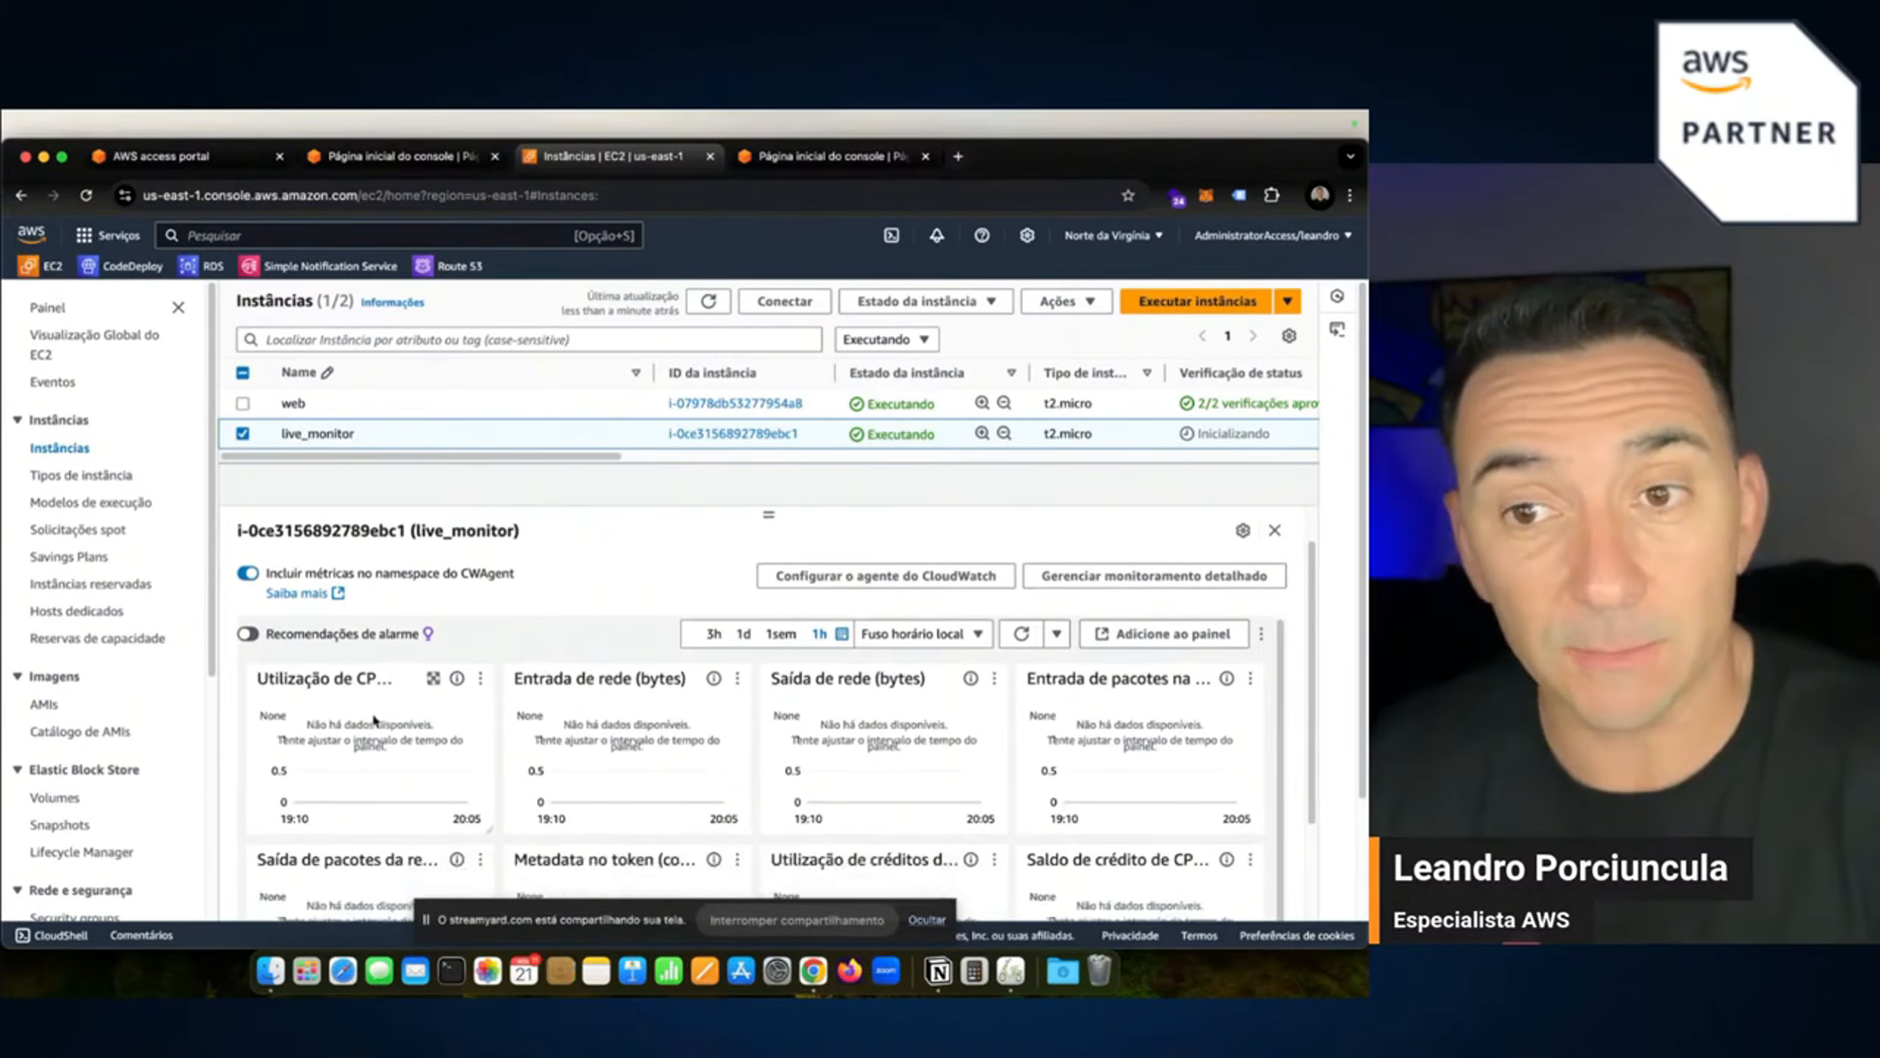
{"action": "left_click", "coordinate": [433, 680]}
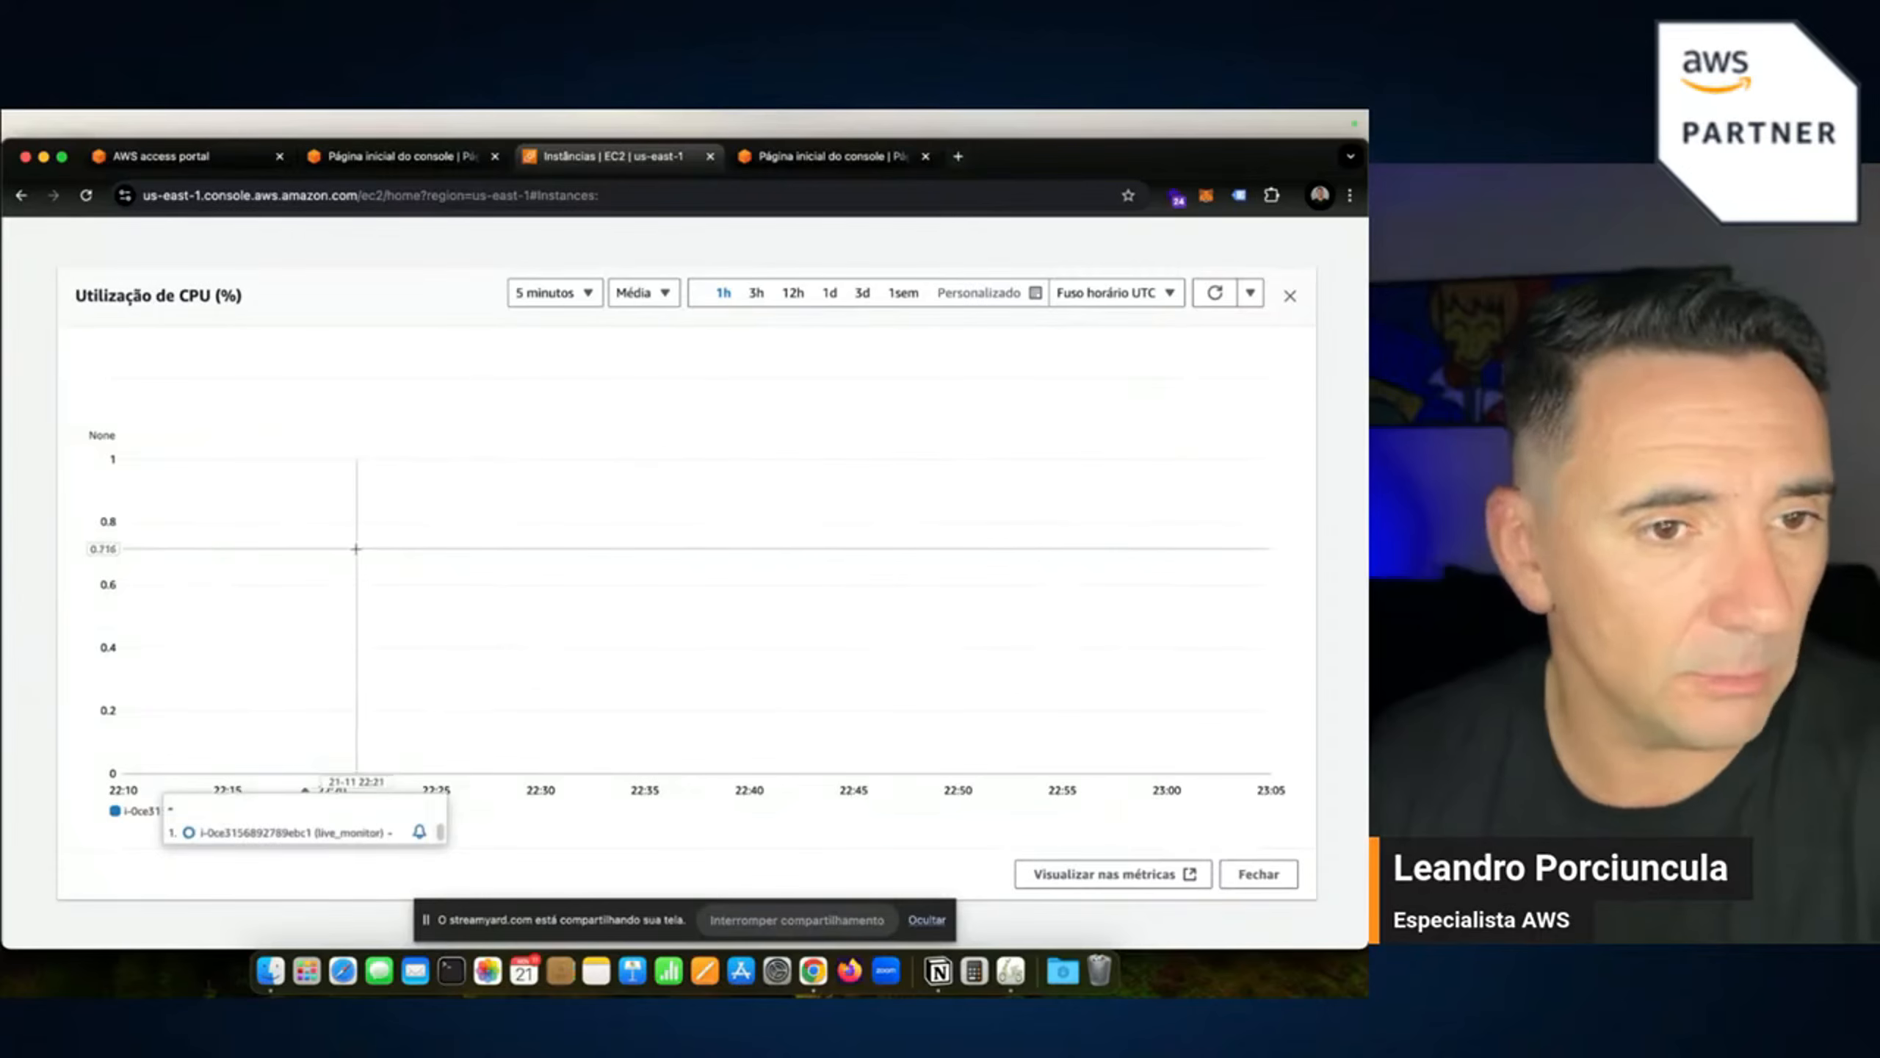
{"action": "left_click", "coordinate": [1296, 304]}
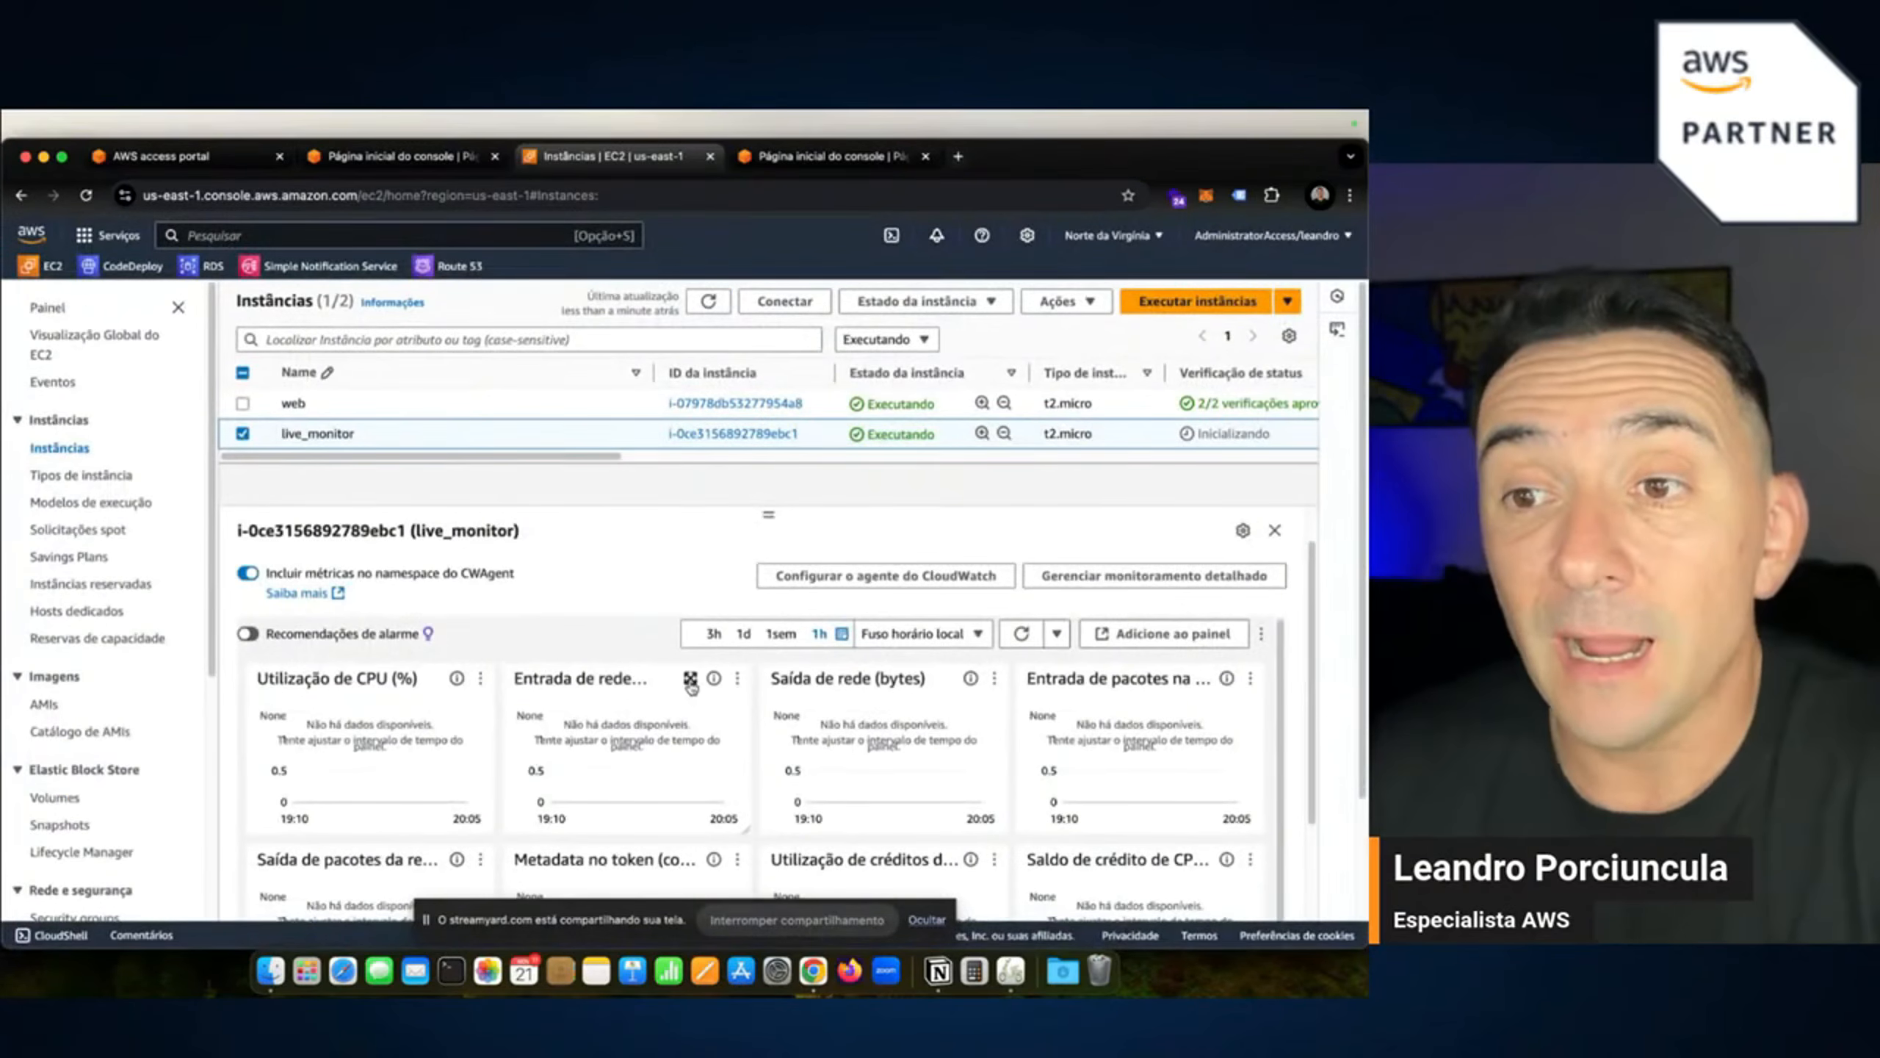
Inspect the enlarged Entrada de rede and CPU credit usage charts in turn.
{"action": "left_click", "coordinate": [689, 678]}
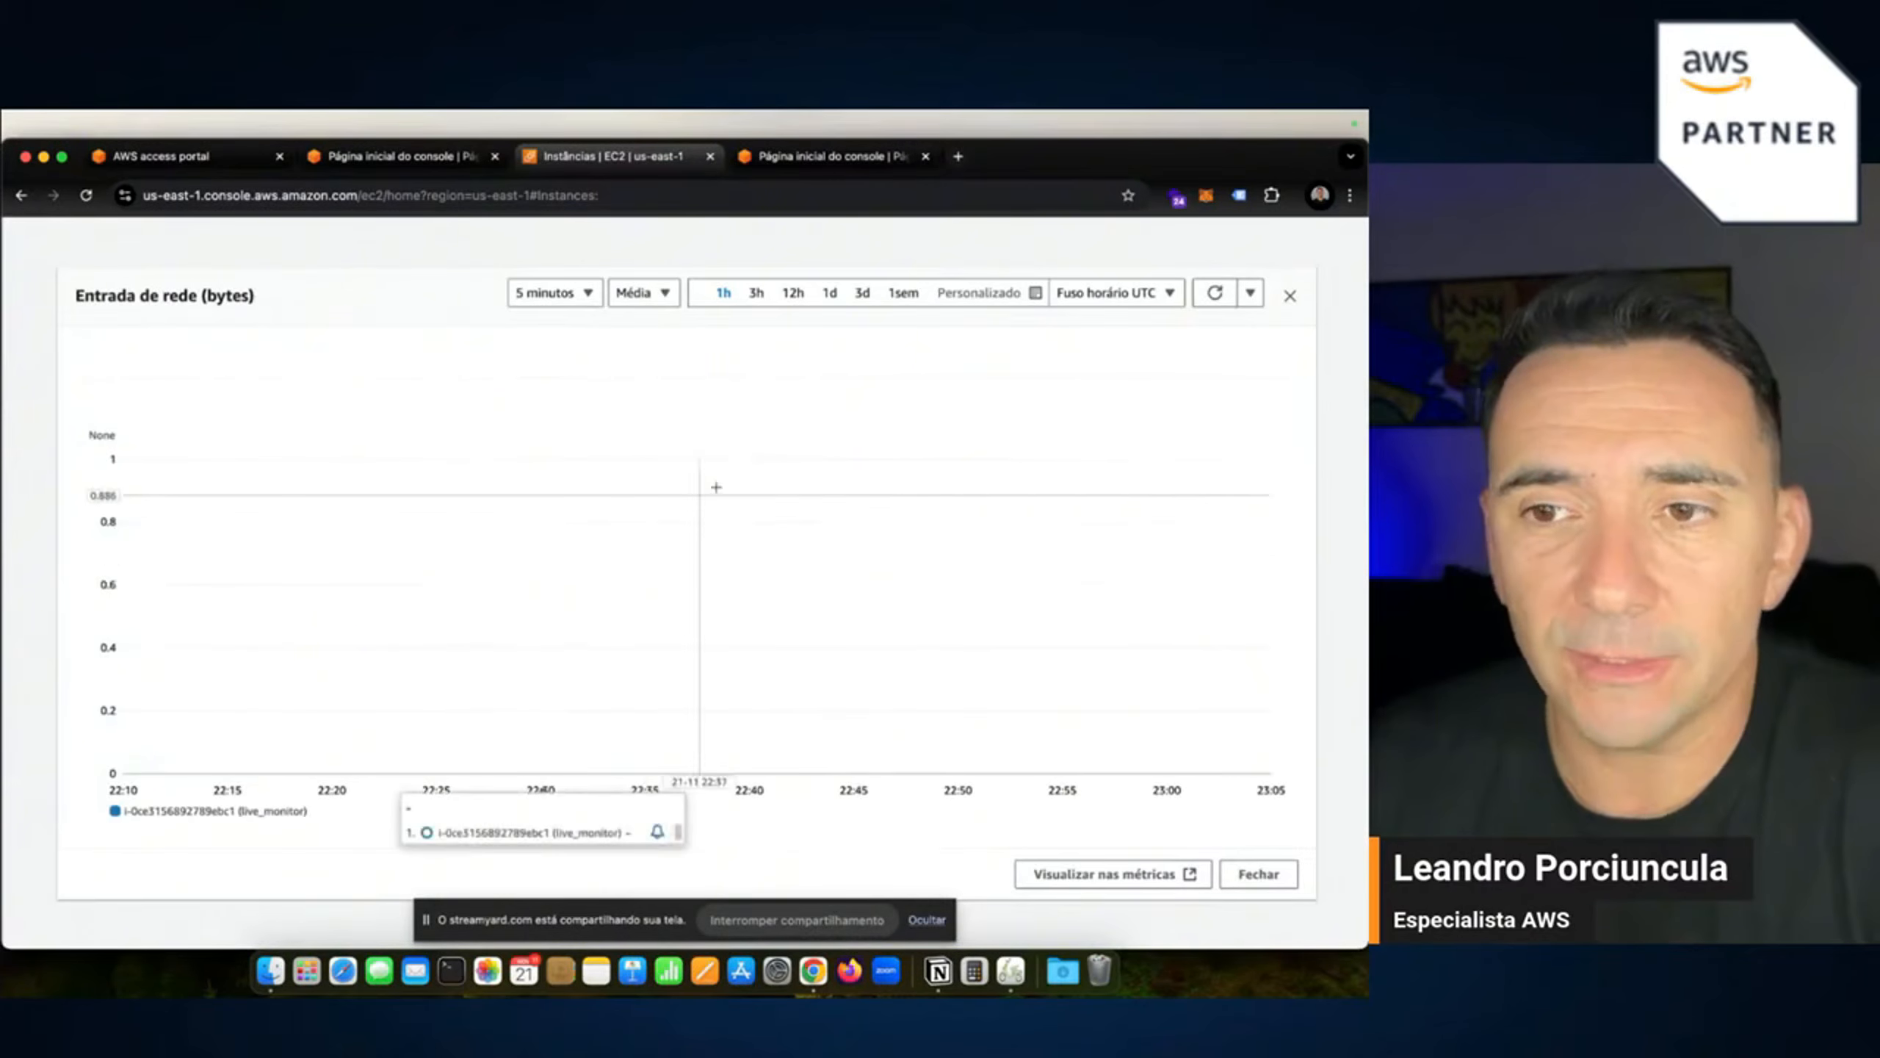
{"action": "left_click", "coordinate": [1288, 297]}
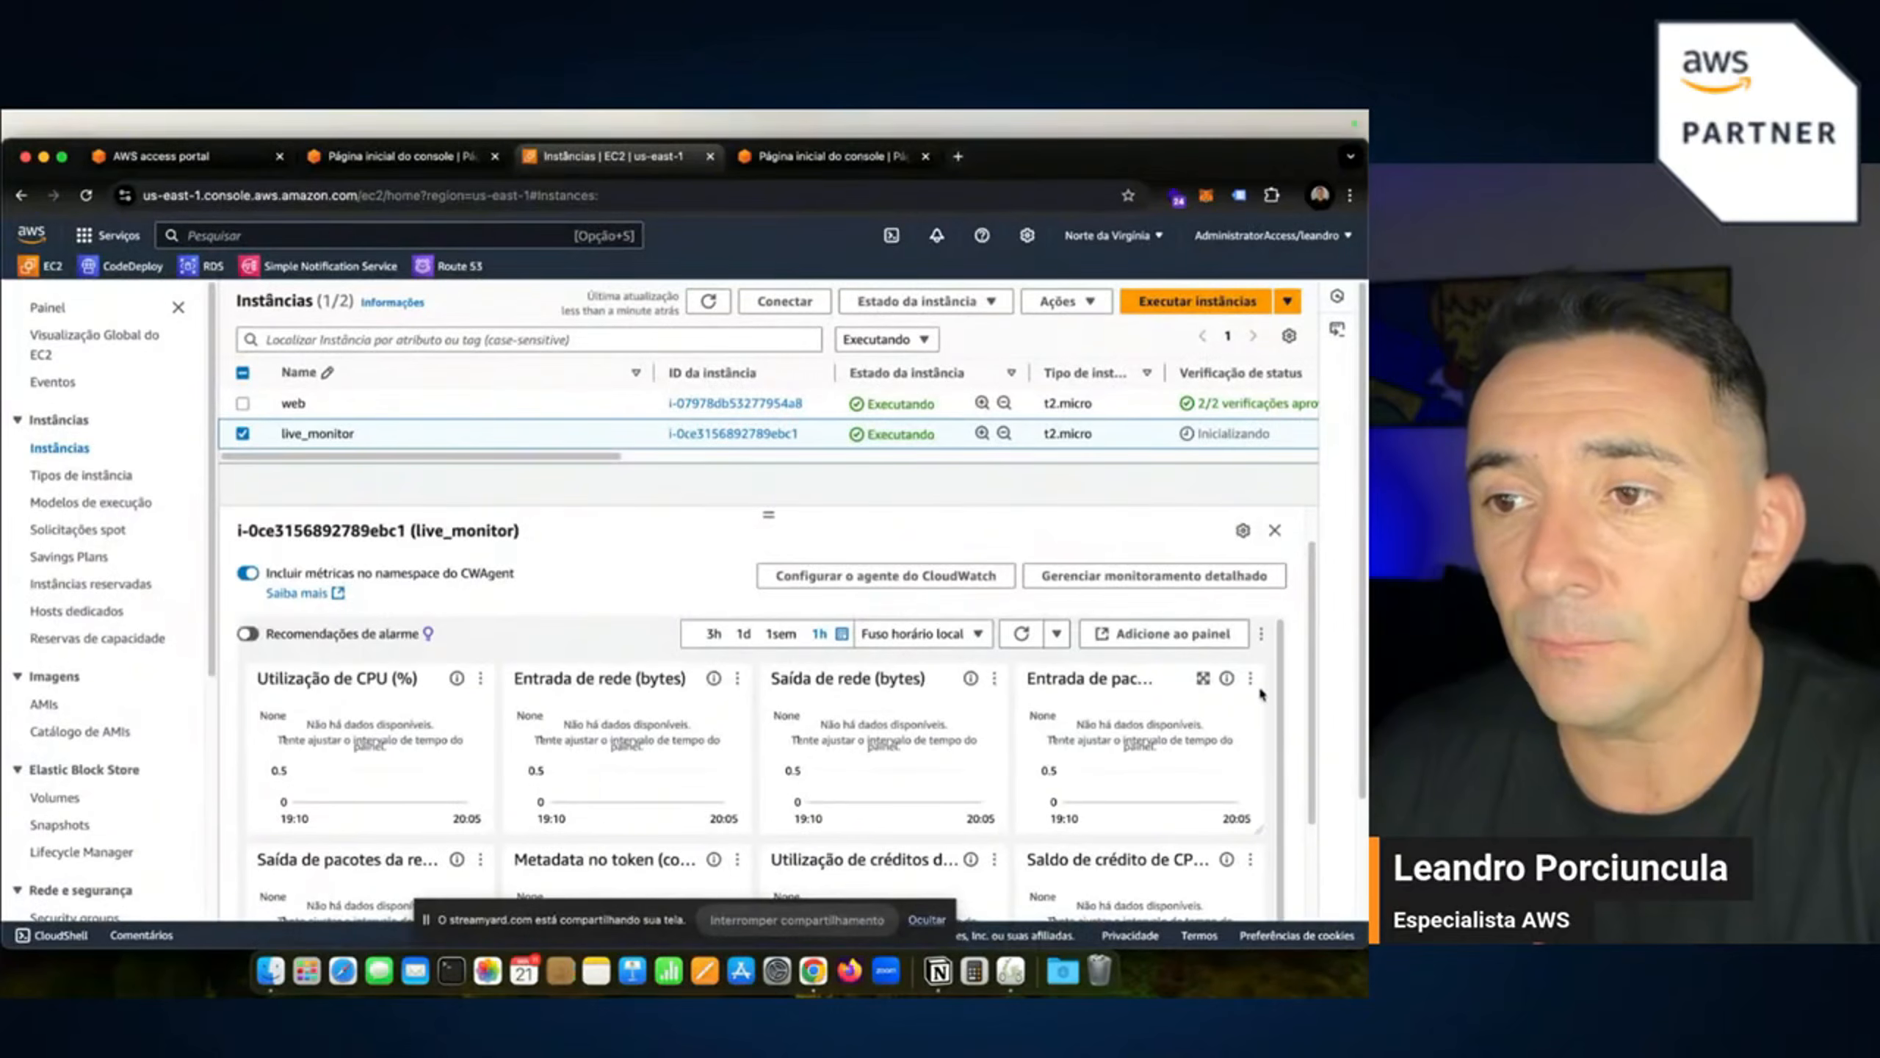
{"action": "scroll", "coordinate": [1111, 704], "scroll_direction": "down", "scroll_amount": 1}
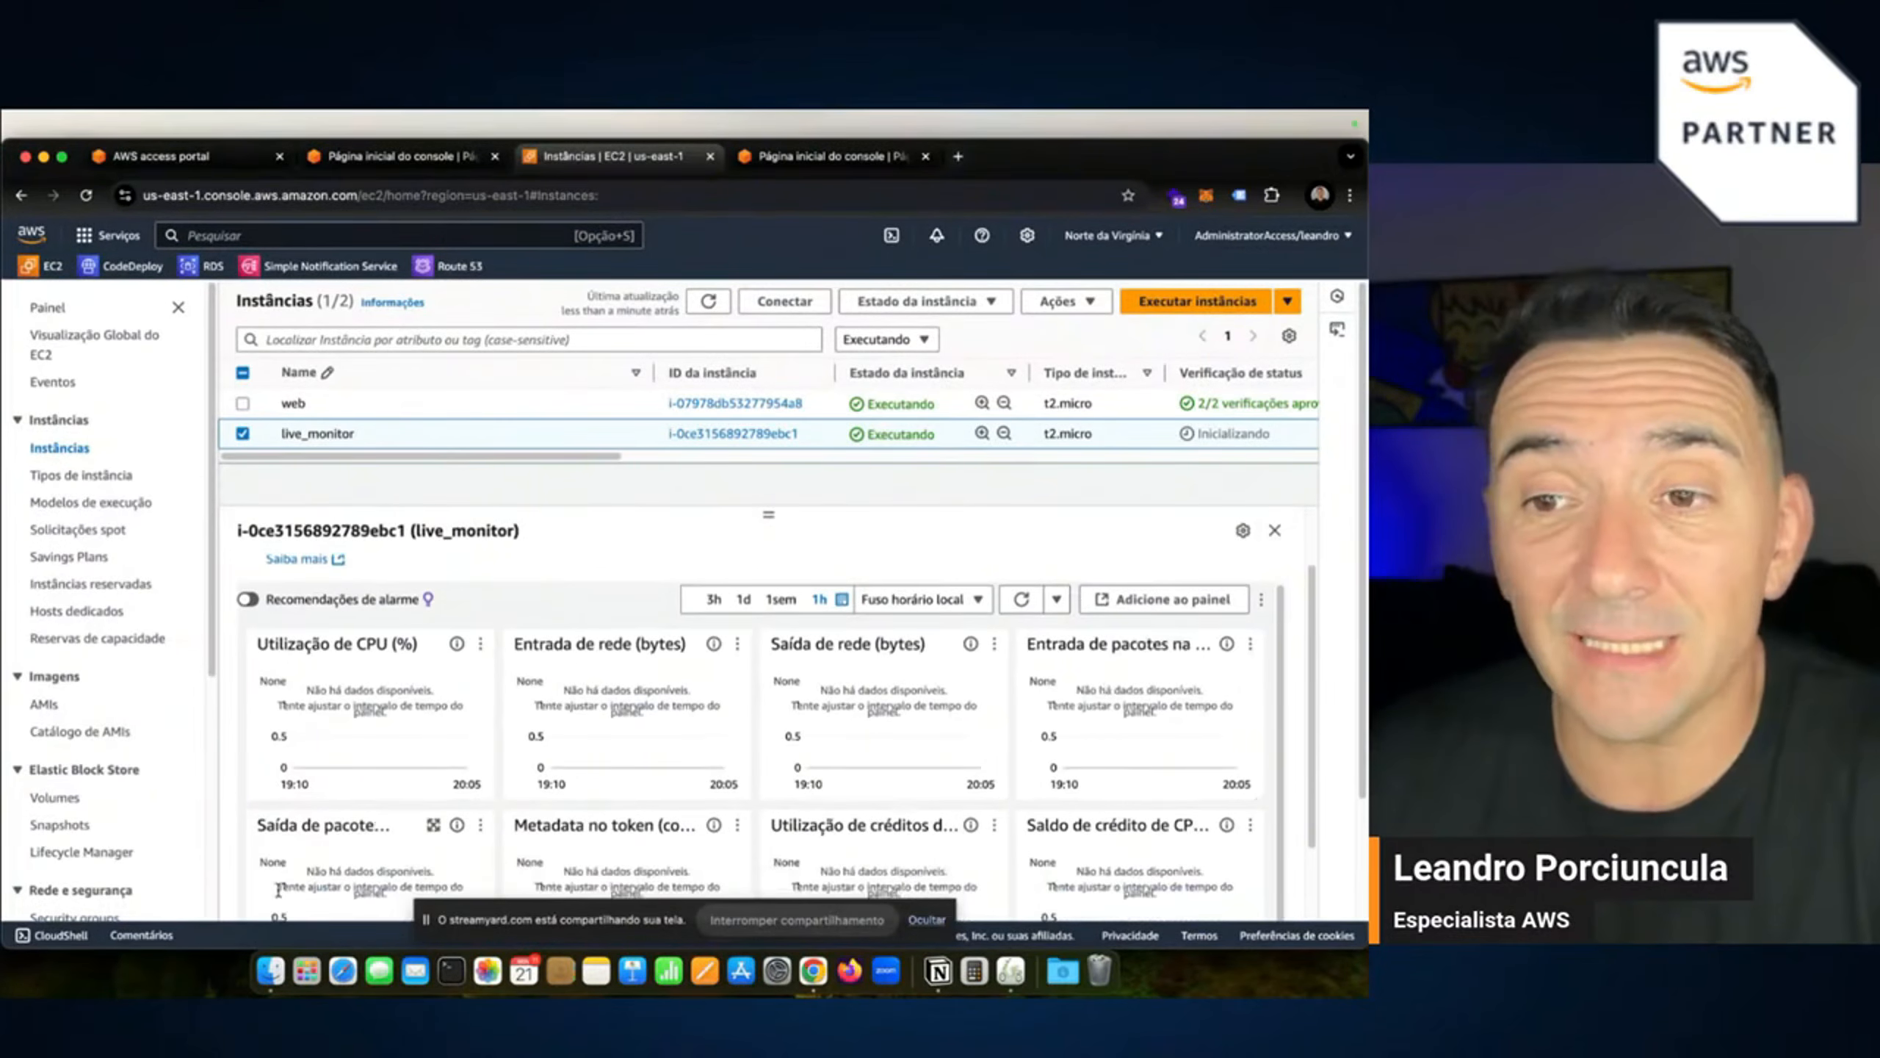
{"action": "scroll", "coordinate": [661, 807], "scroll_direction": "down", "scroll_amount": 3}
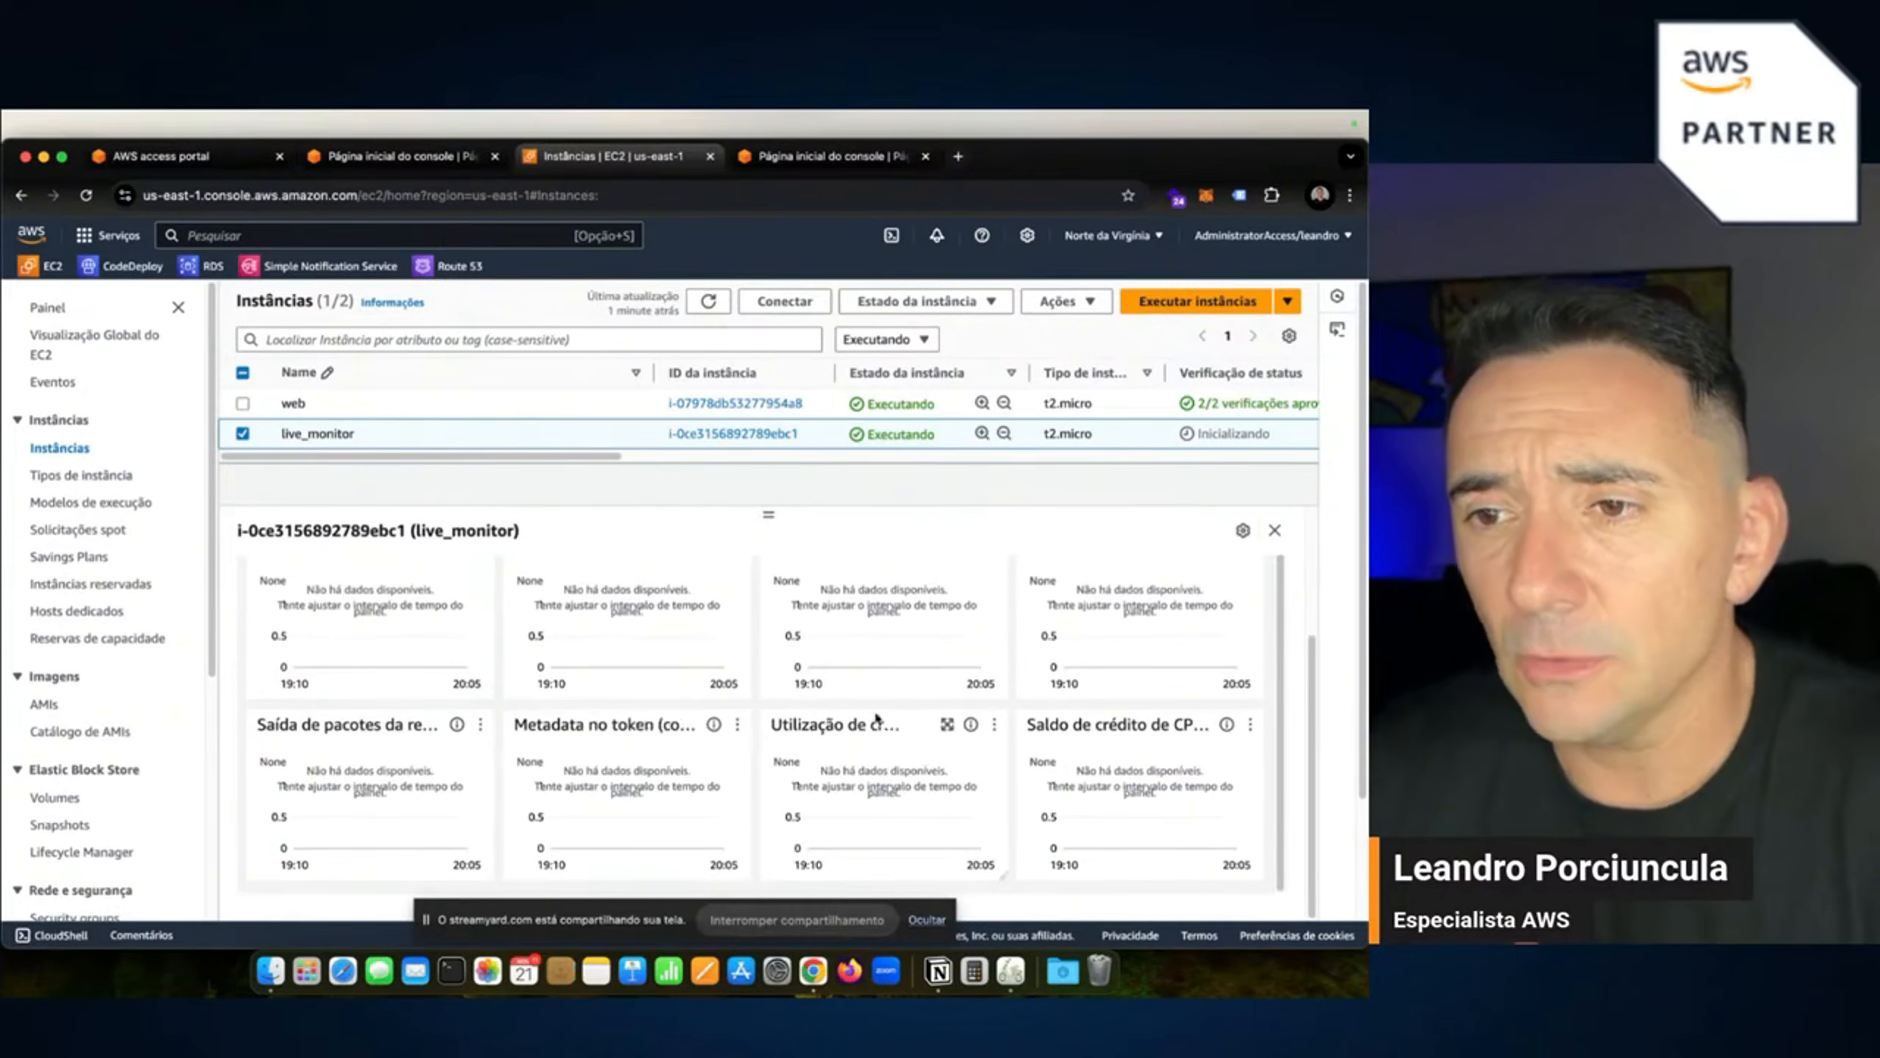
{"action": "left_click", "coordinate": [949, 724]}
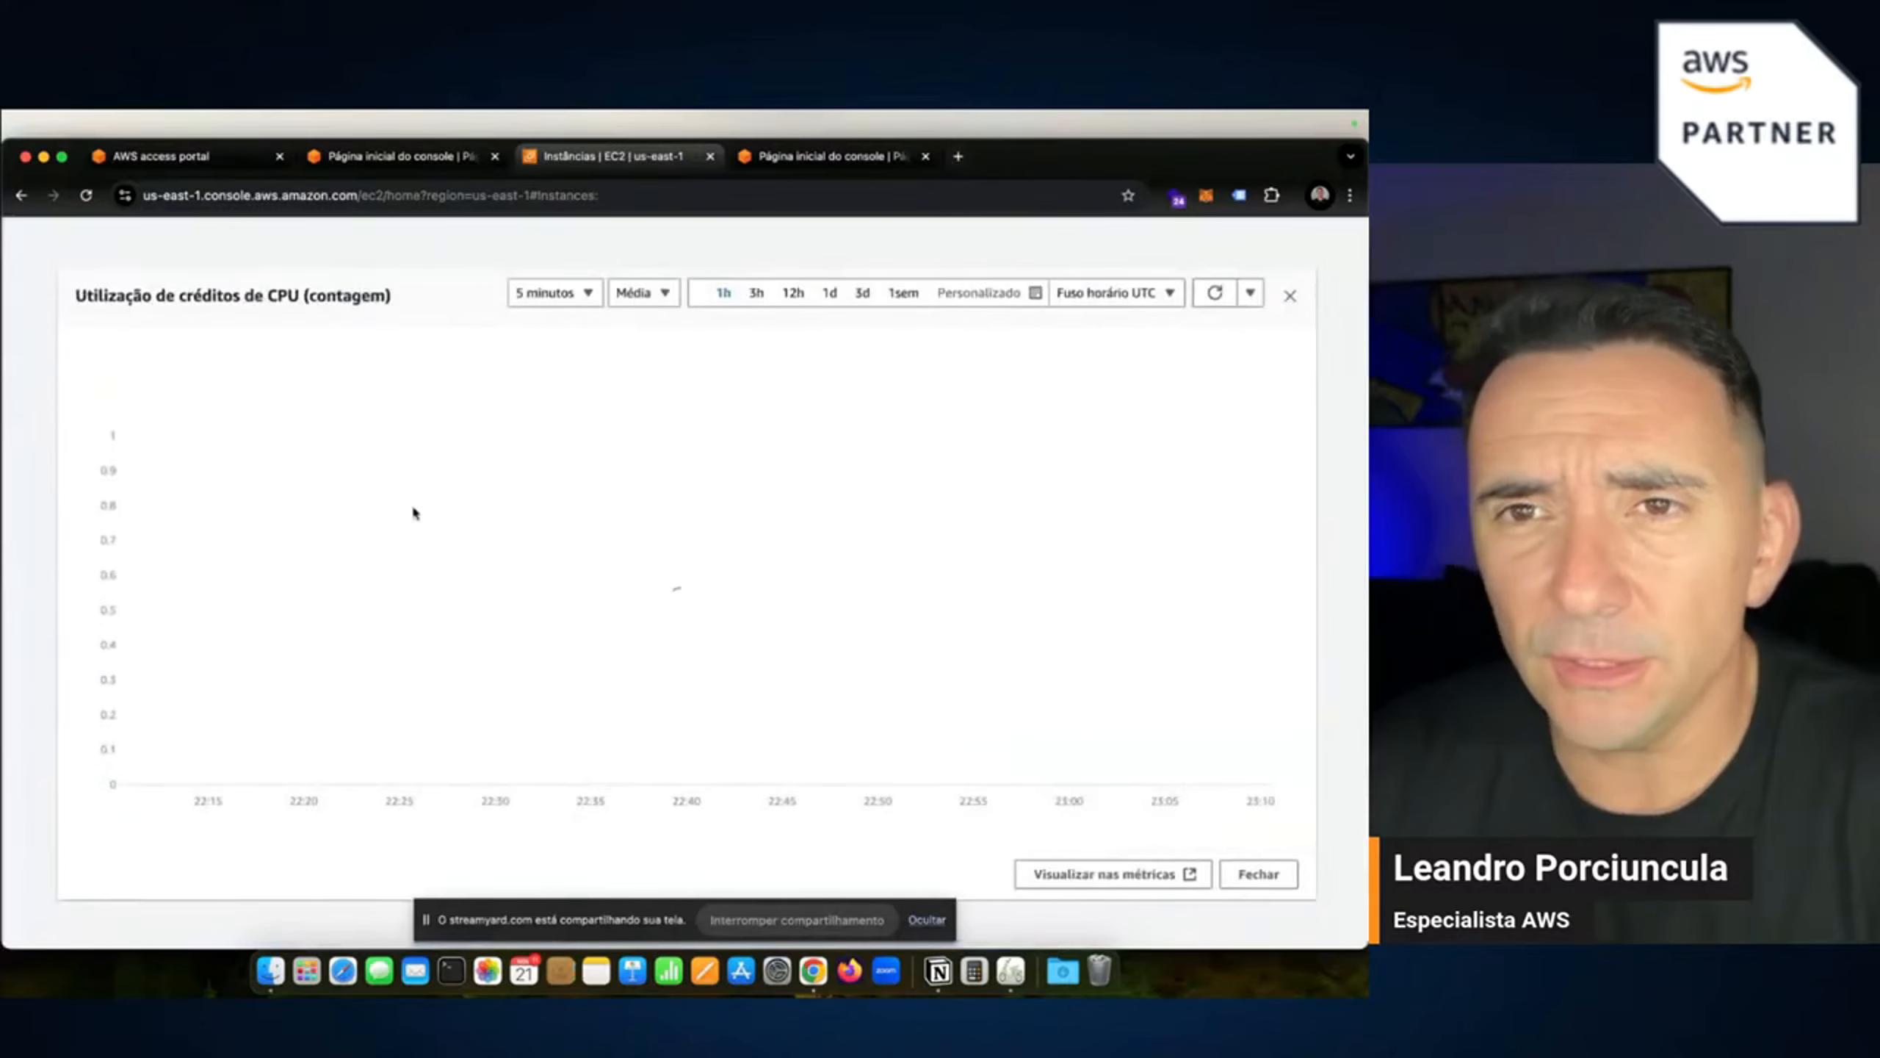
{"action": "left_click", "coordinate": [1289, 297]}
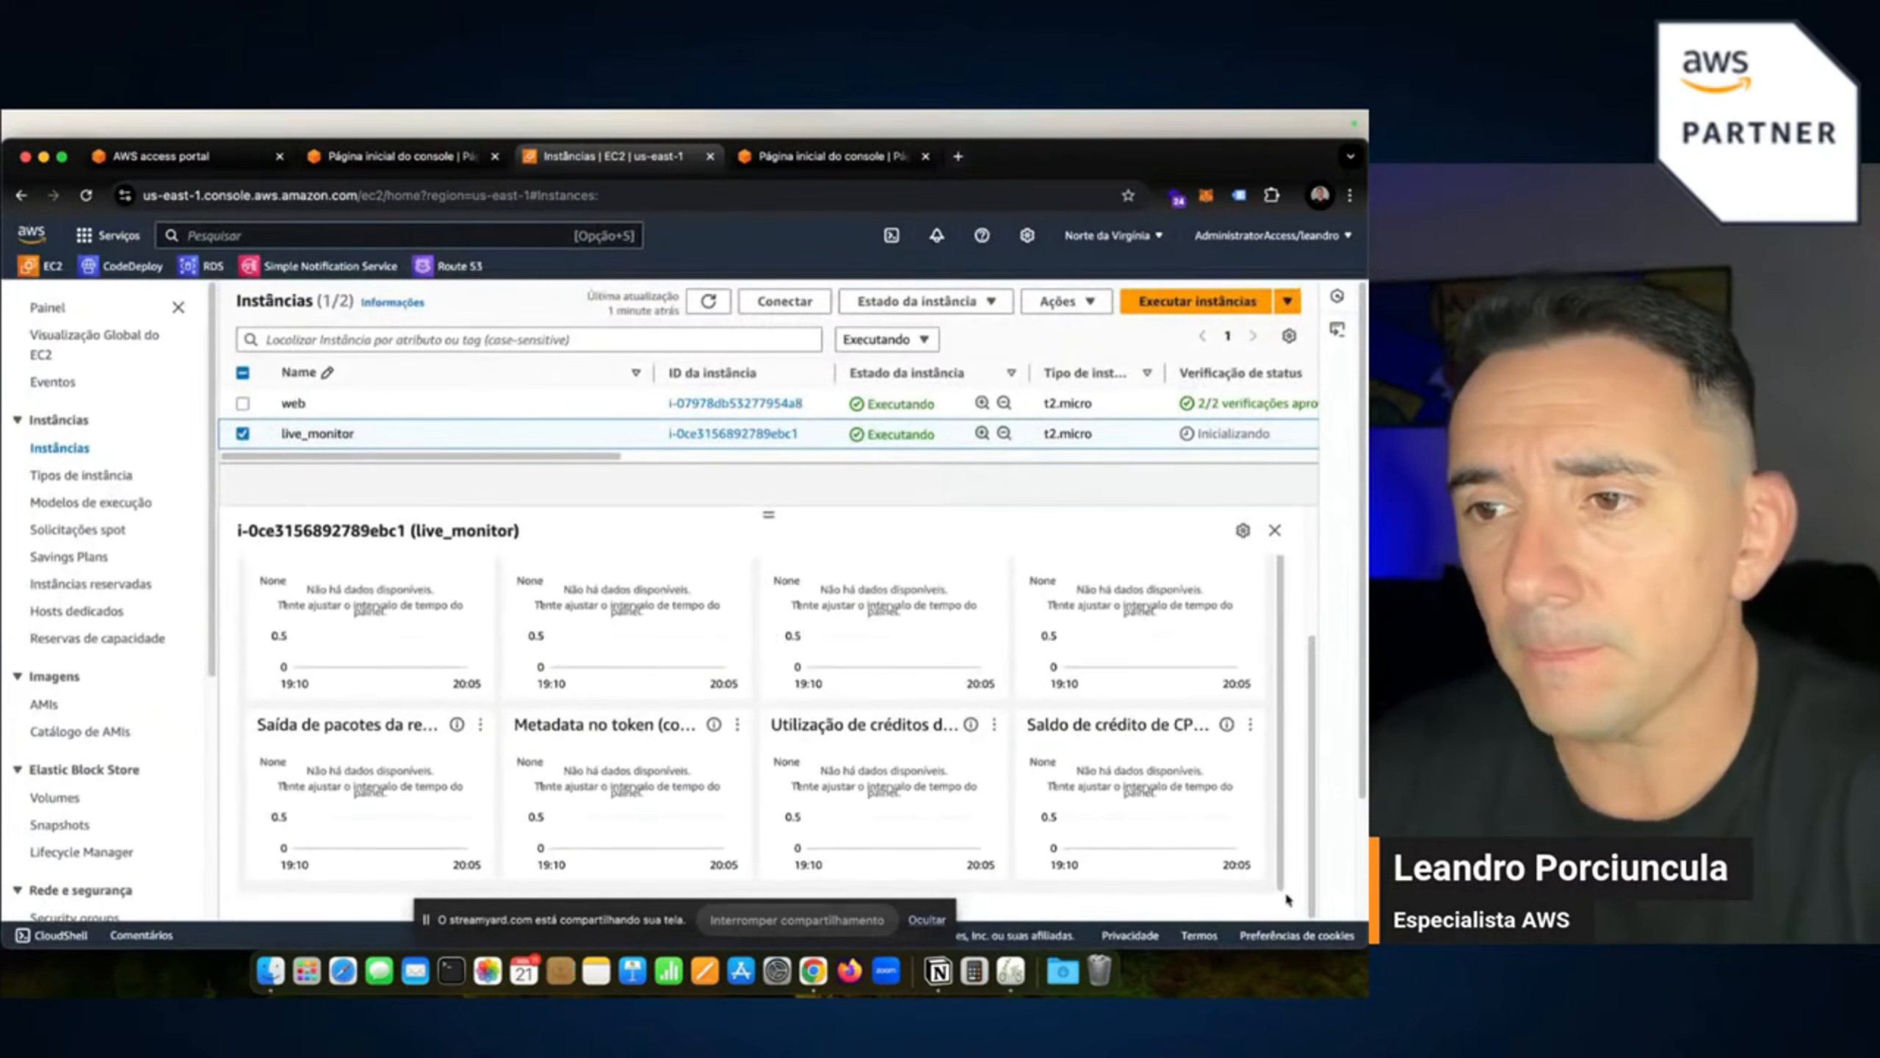
{"action": "scroll", "coordinate": [1284, 777], "scroll_direction": "down", "scroll_amount": 3}
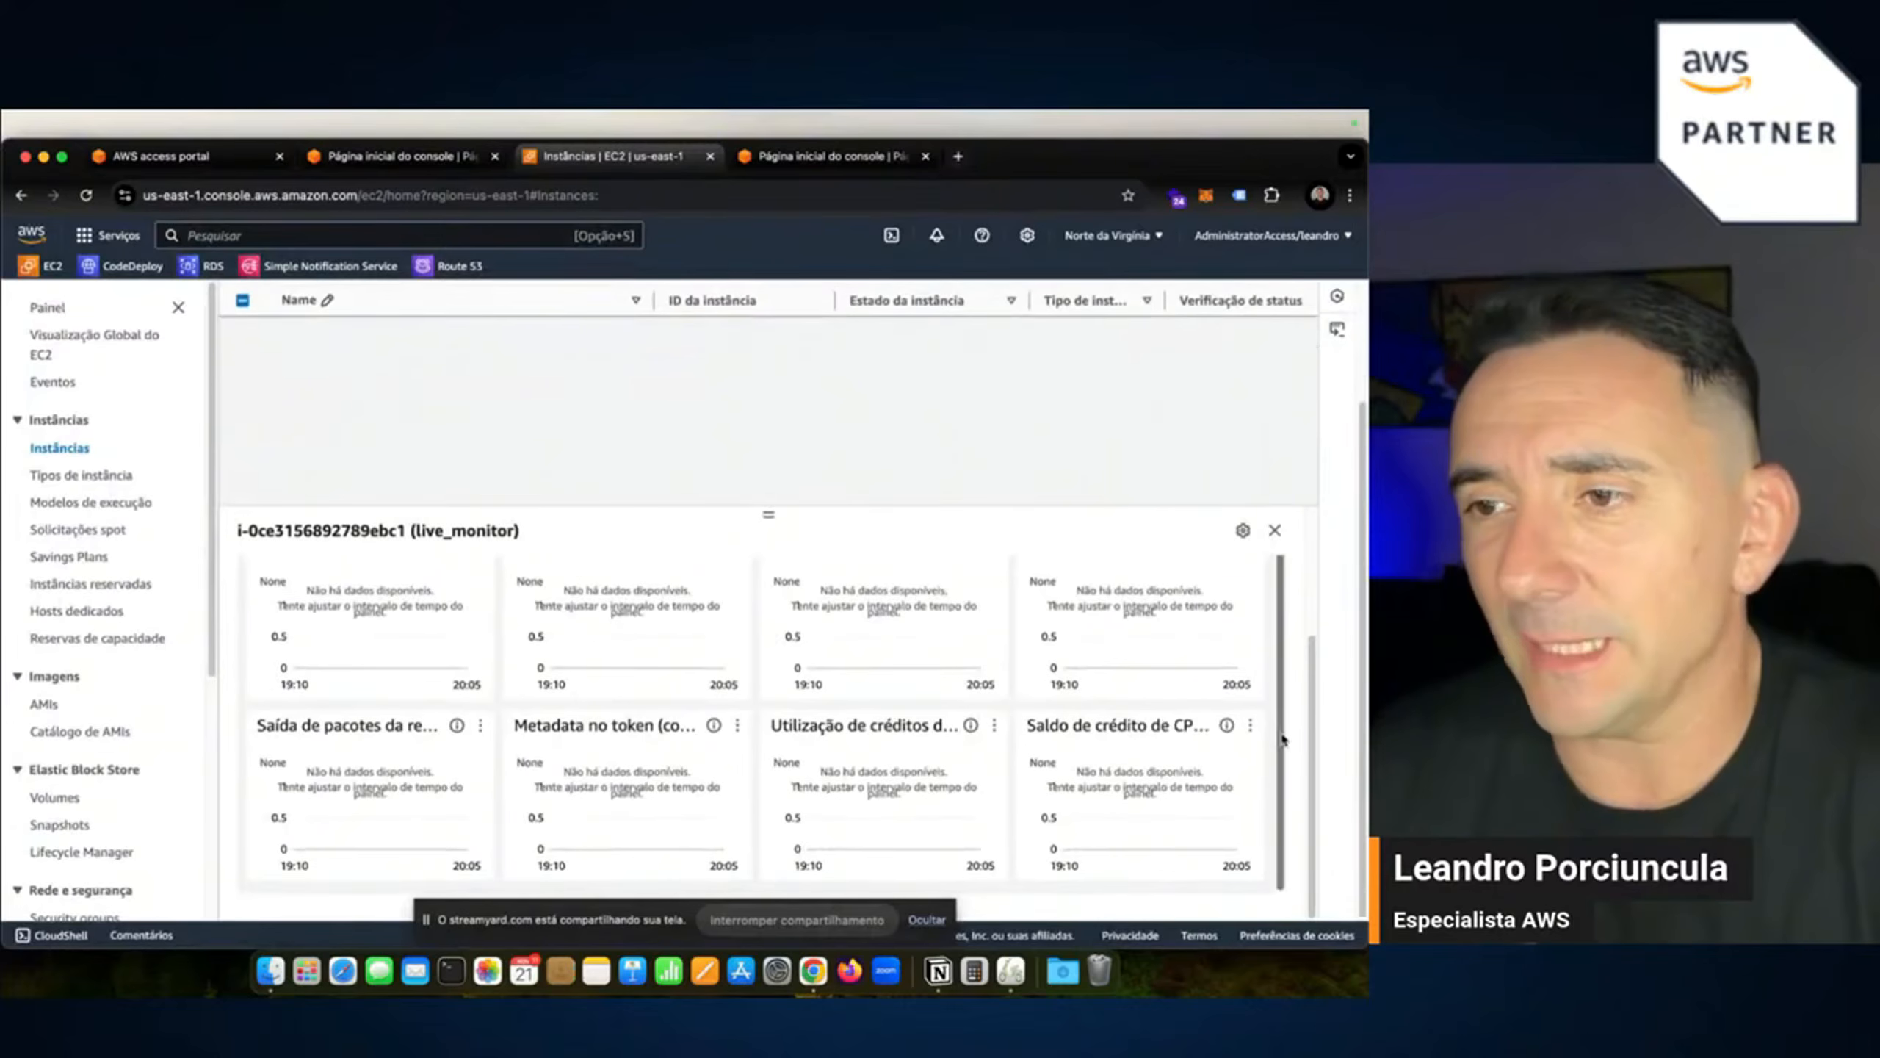
{"action": "scroll", "coordinate": [1284, 738], "scroll_direction": "up", "scroll_amount": 3}
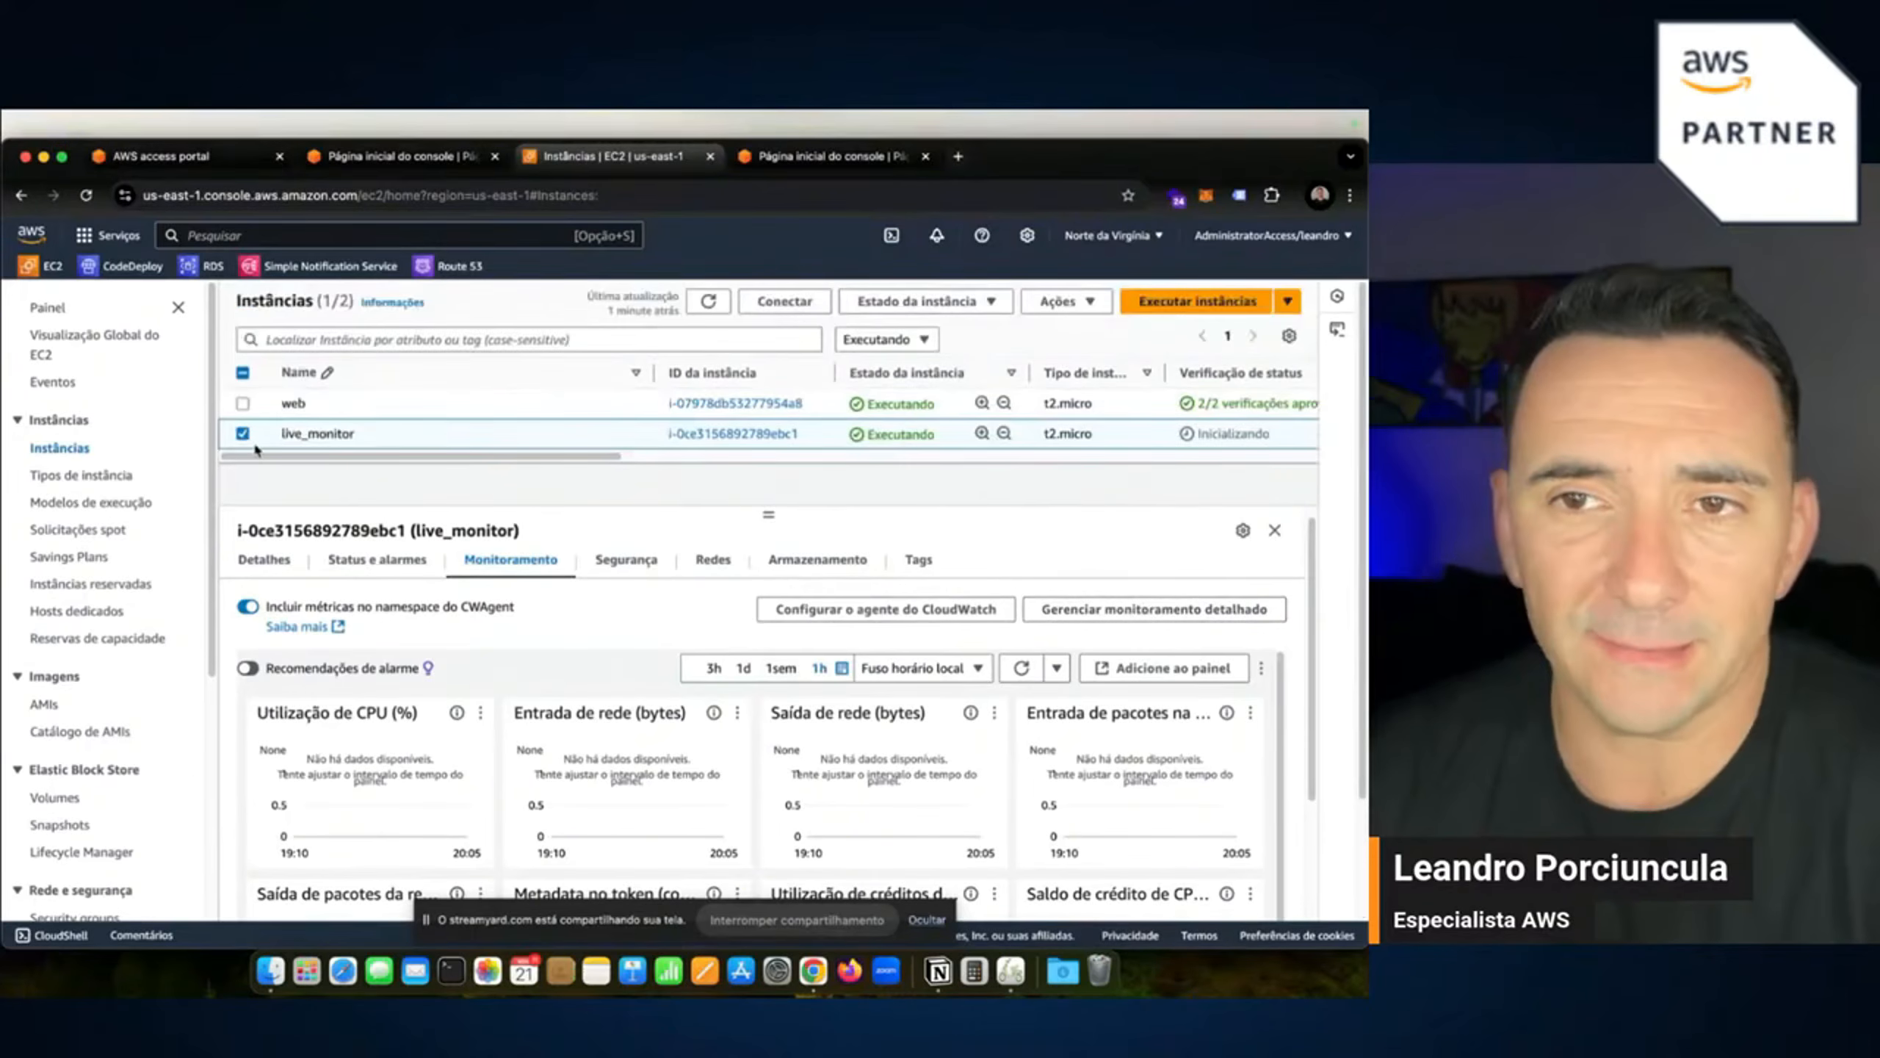
{"action": "right_click", "coordinate": [695, 435]}
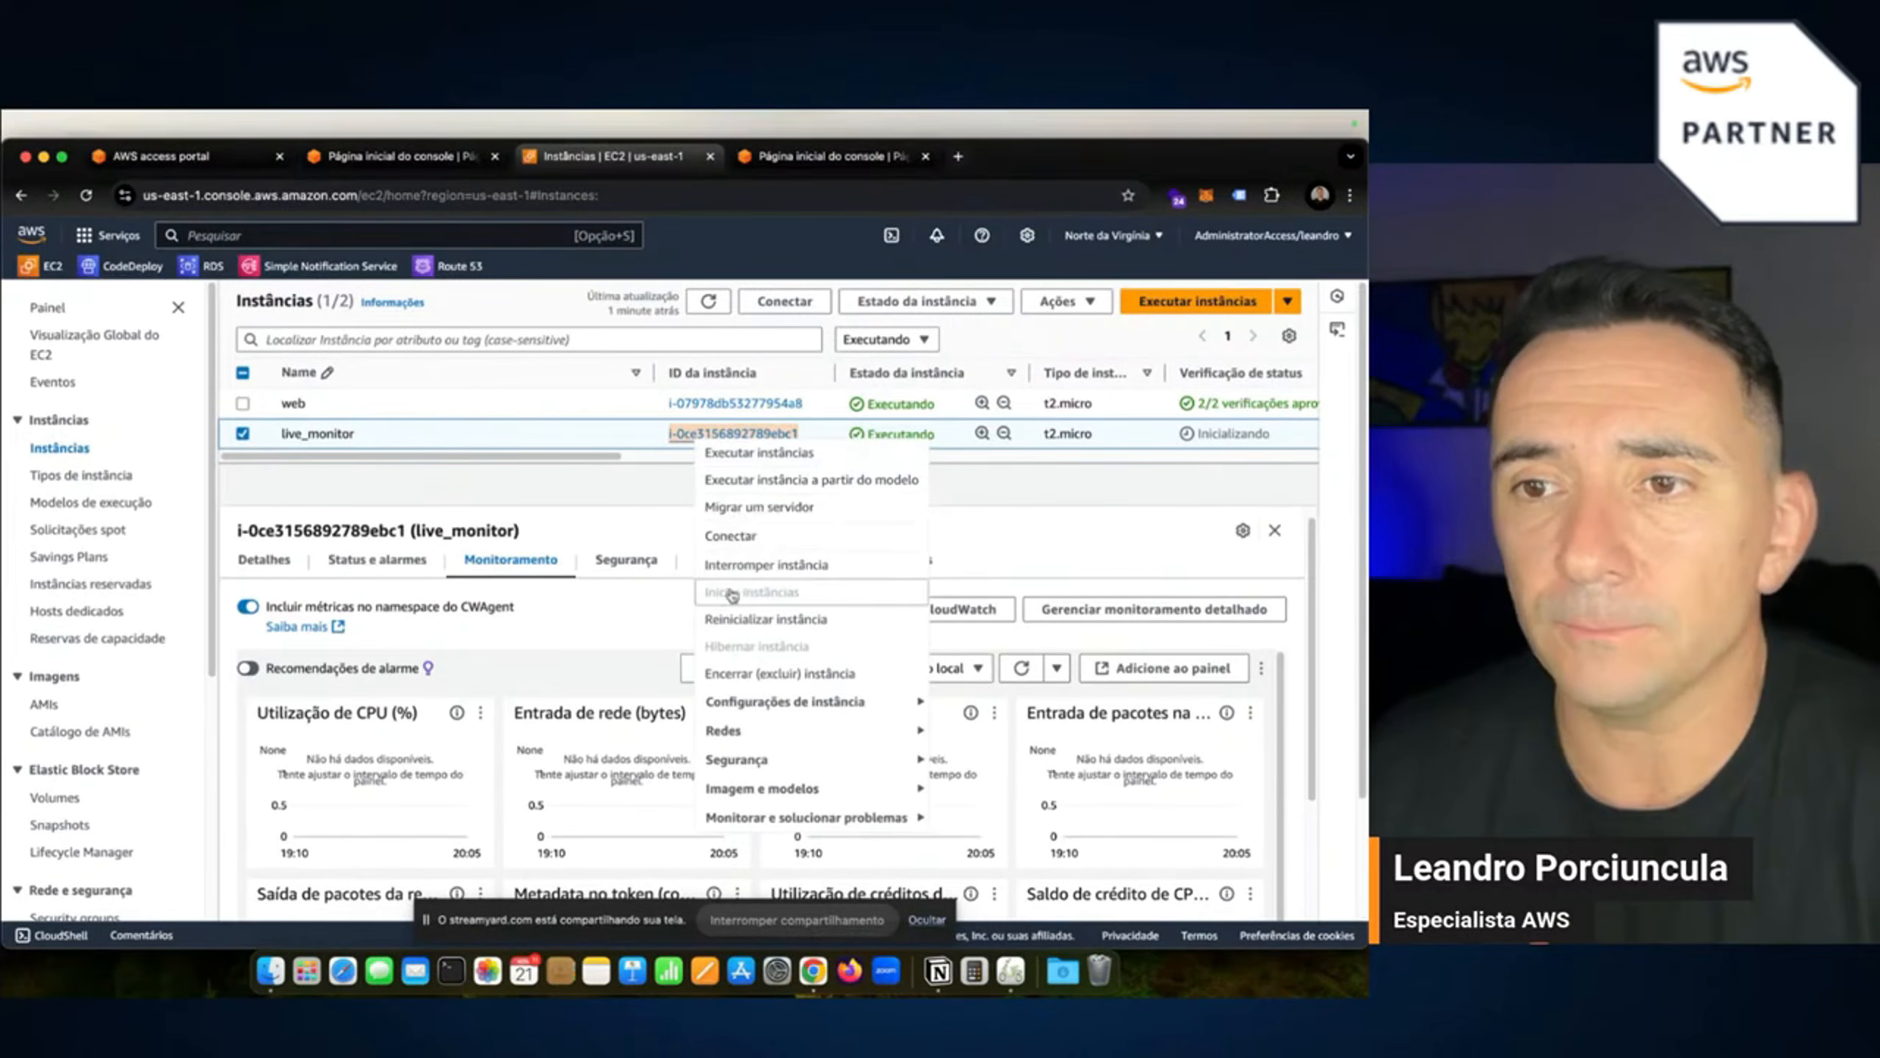
{"action": "left_click", "coordinate": [605, 433]}
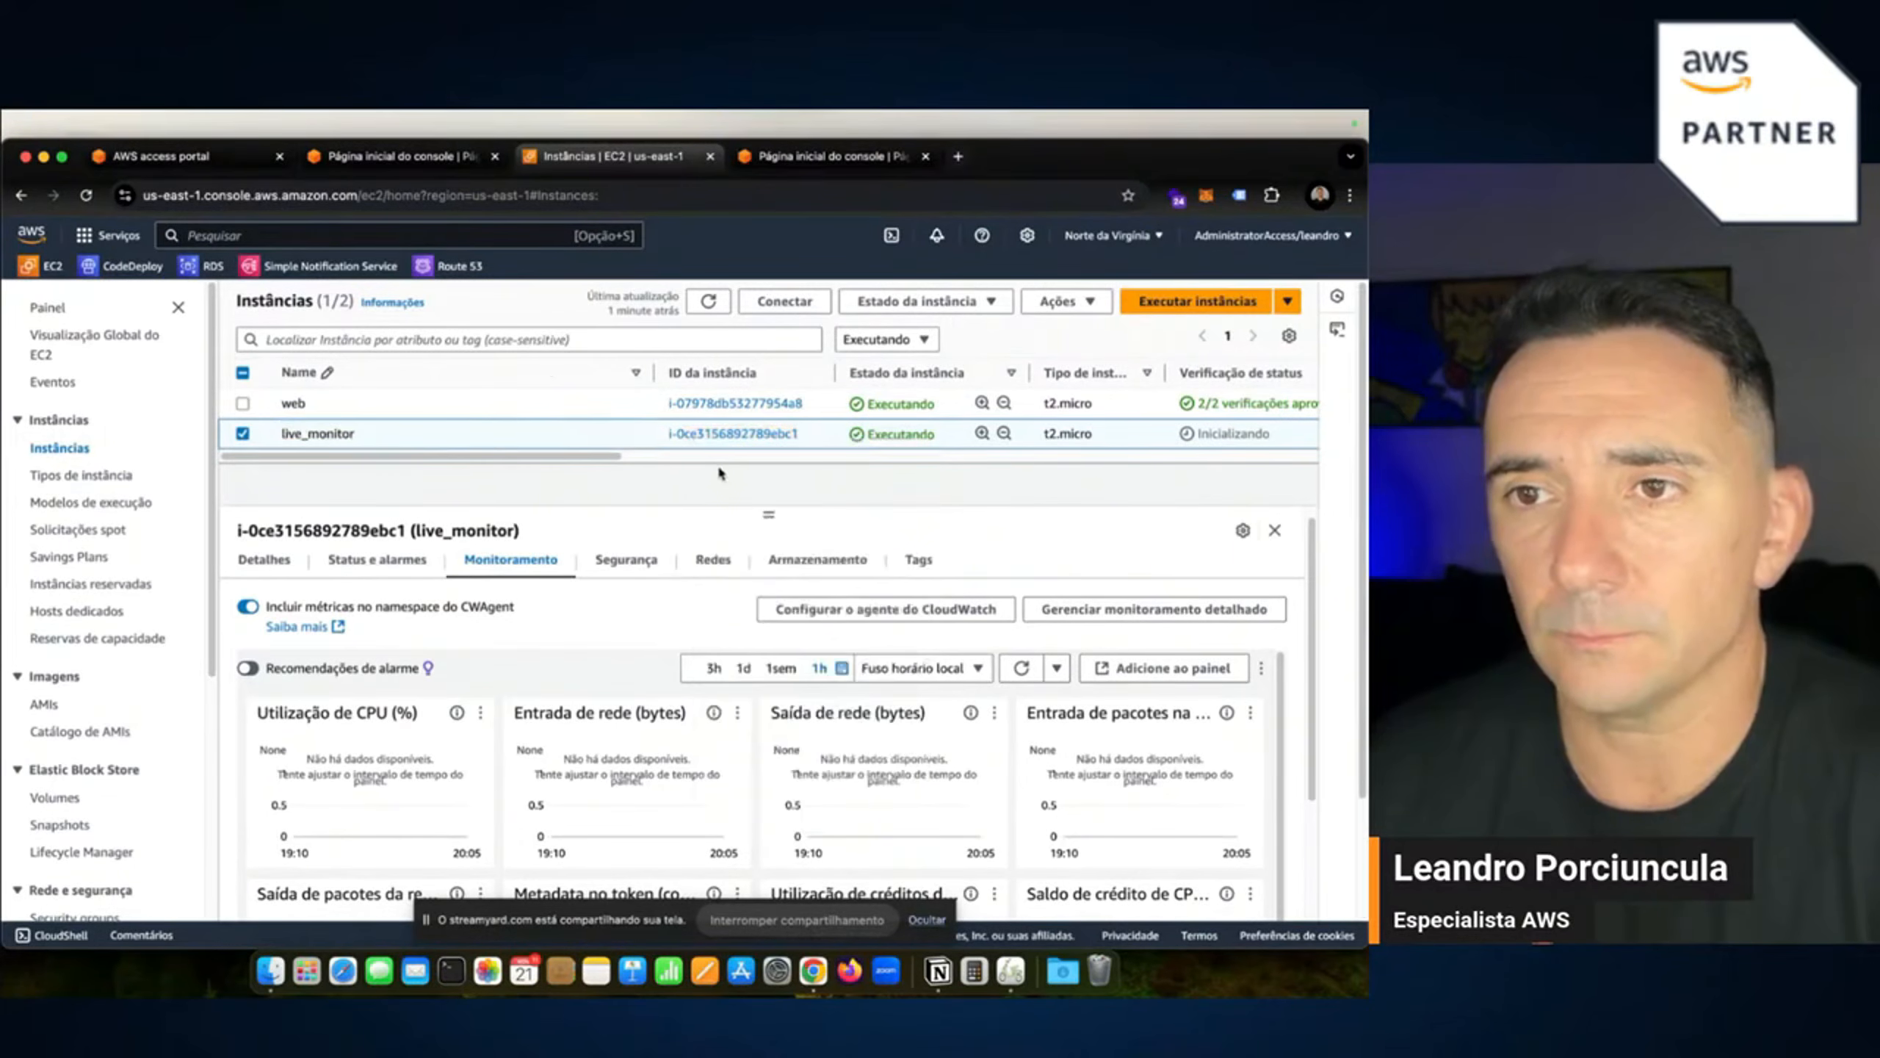
{"action": "right_click", "coordinate": [724, 442]}
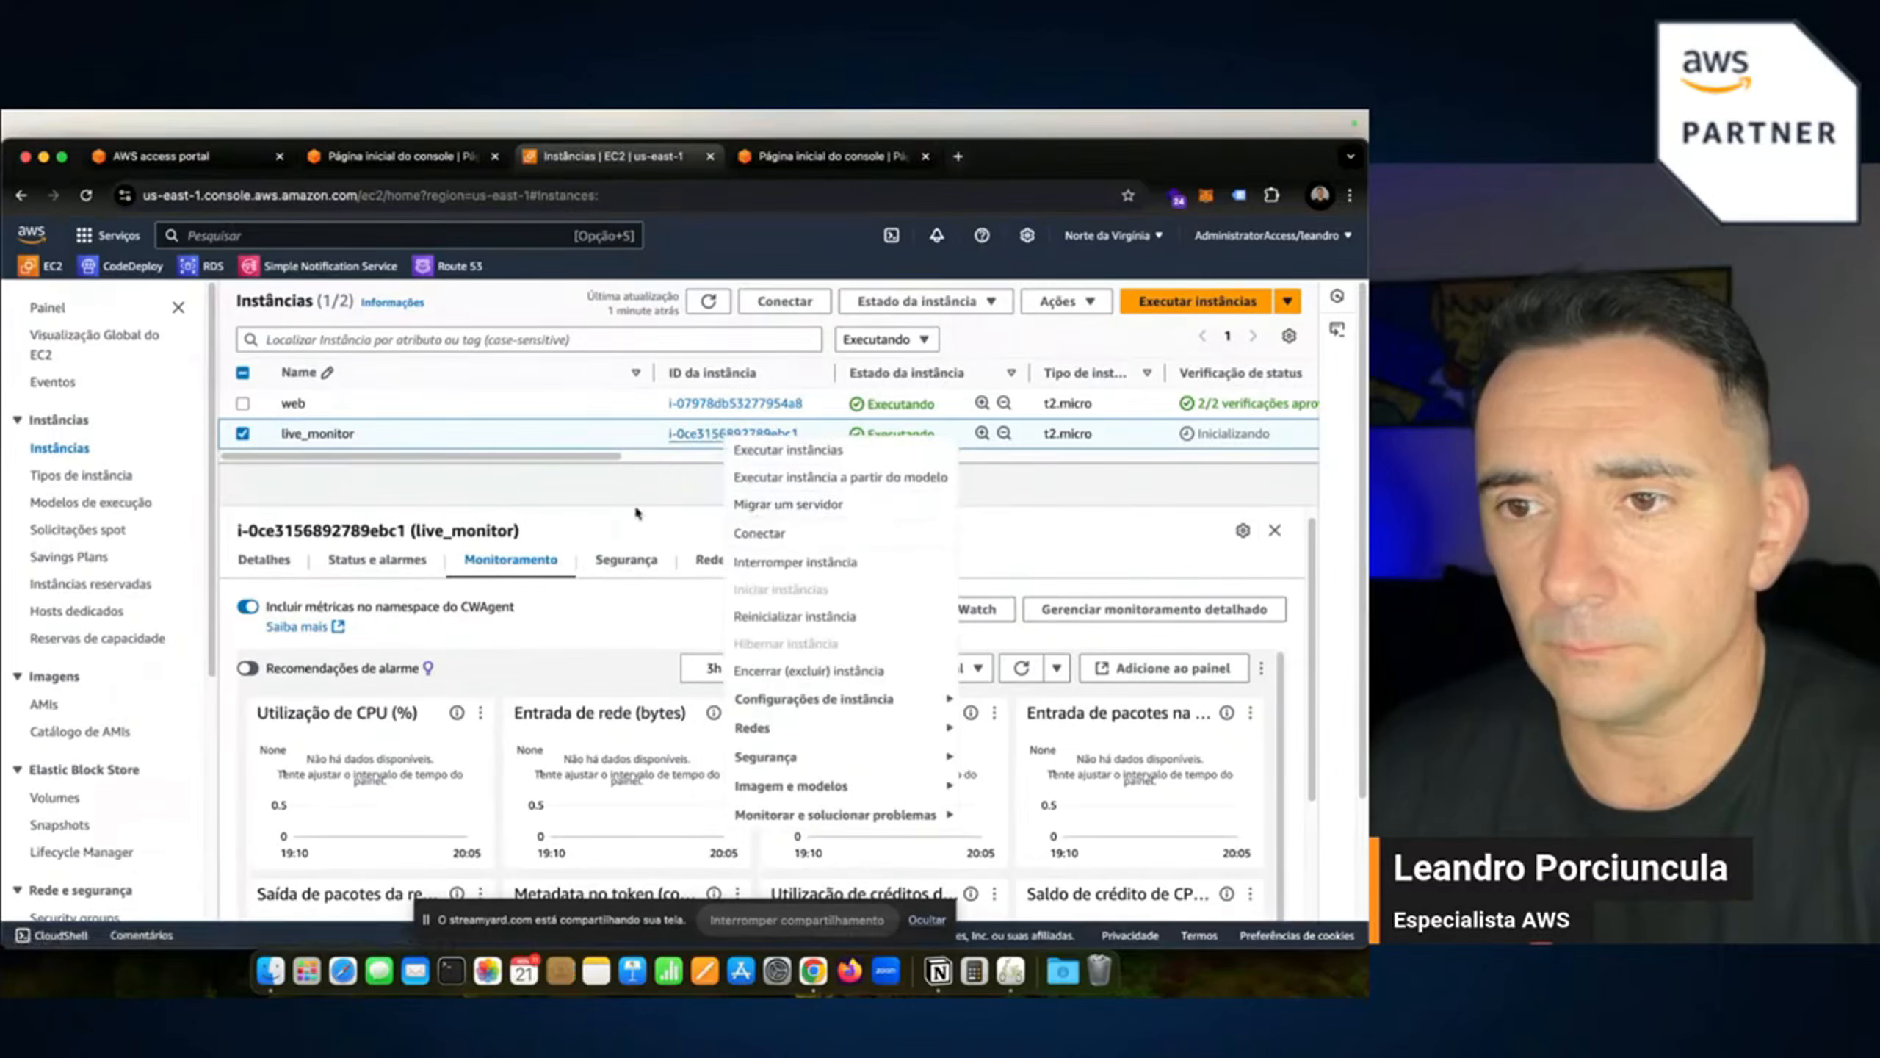
{"action": "left_click", "coordinate": [647, 473]}
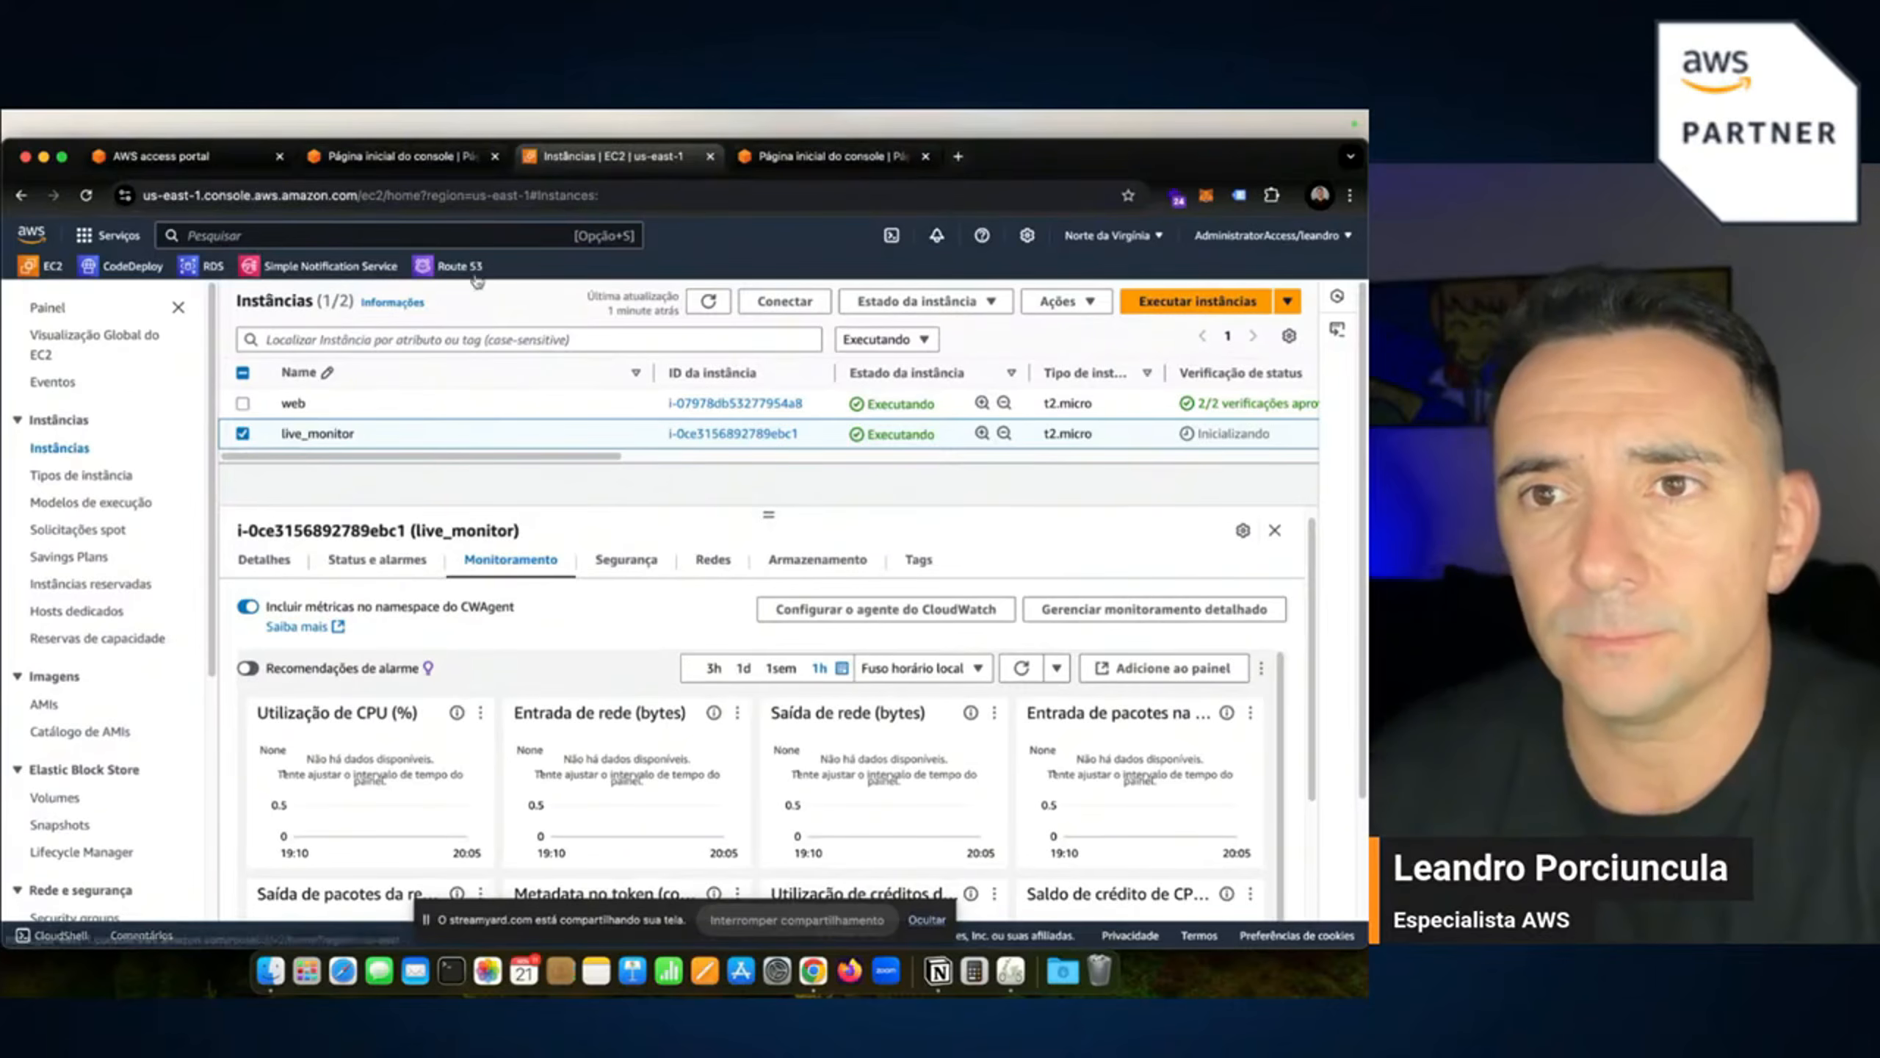
Open CloudWatch from the Serviços menu in a new tab and close the extra console home tab.
{"action": "left_click", "coordinate": [108, 237]}
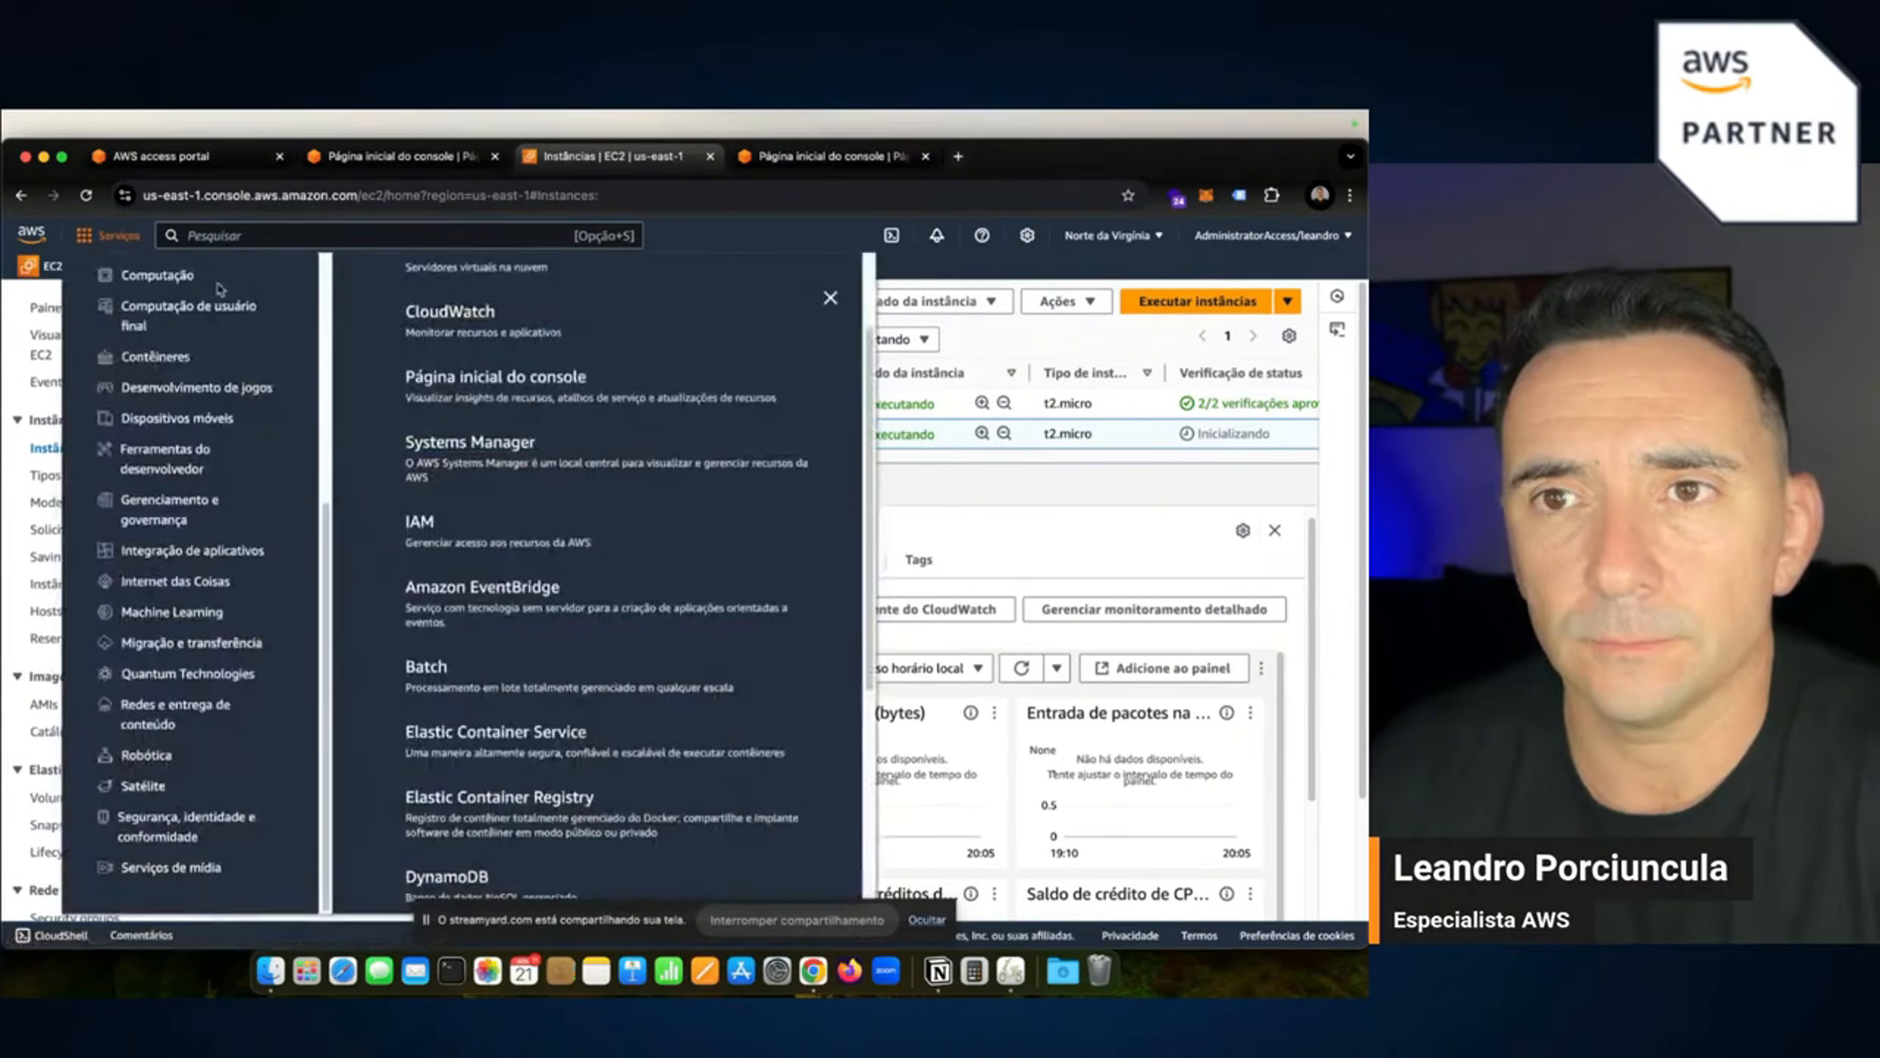
{"action": "left_click", "coordinate": [452, 315], "text": "super"}
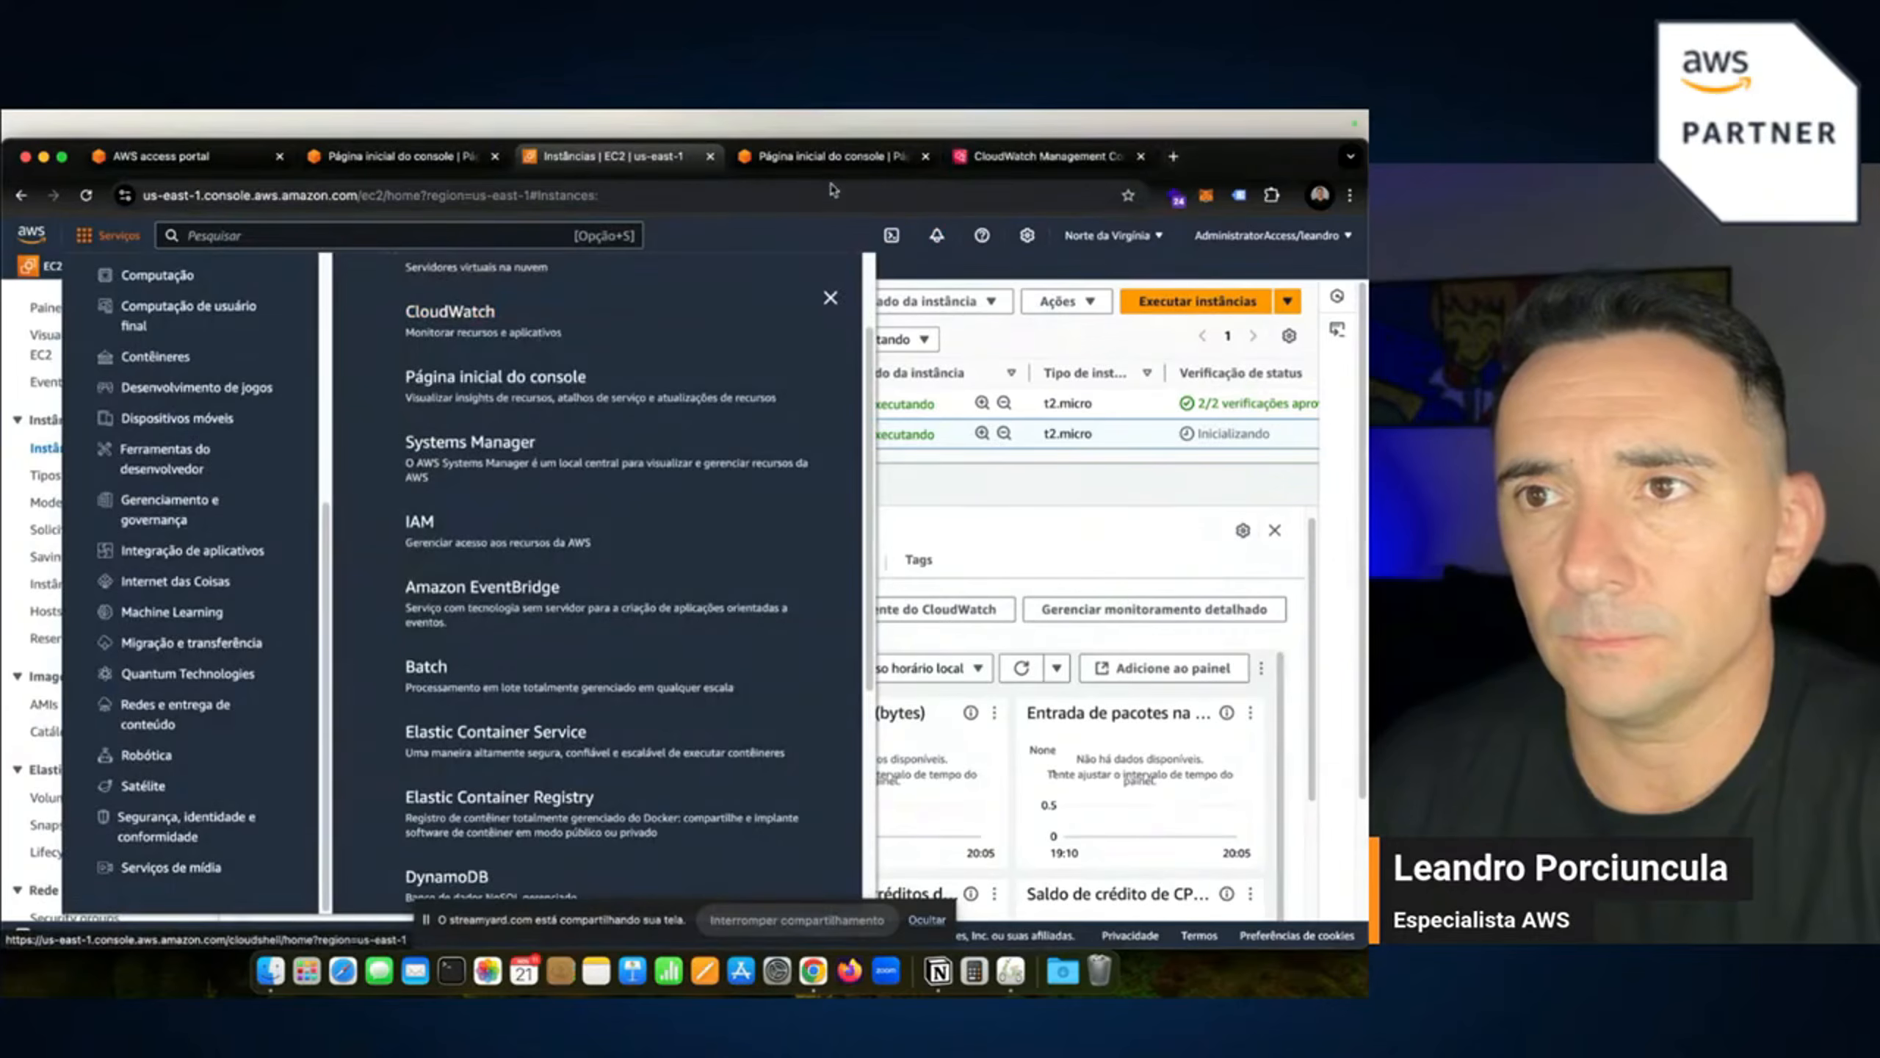
{"action": "left_click", "coordinate": [837, 157]}
{"action": "left_click", "coordinate": [1011, 158]}
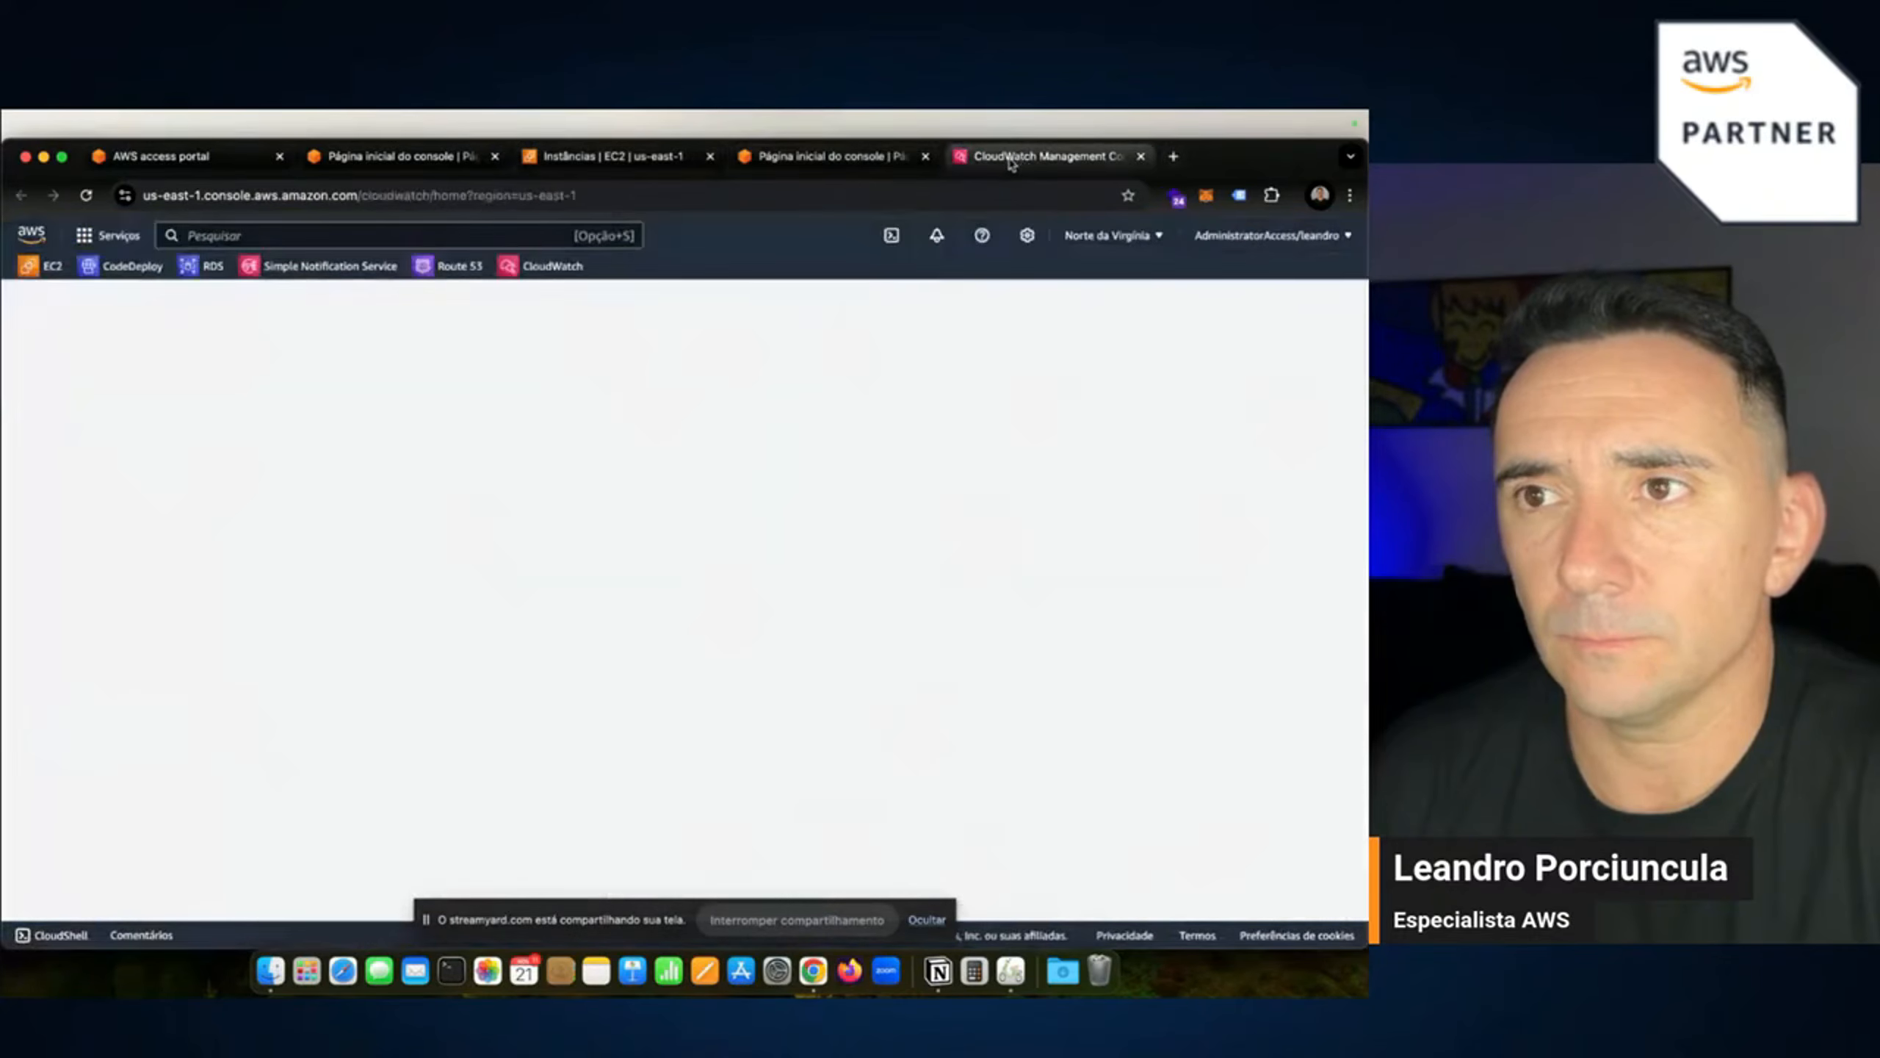
{"action": "left_click", "coordinate": [900, 157]}
{"action": "left_click", "coordinate": [926, 156]}
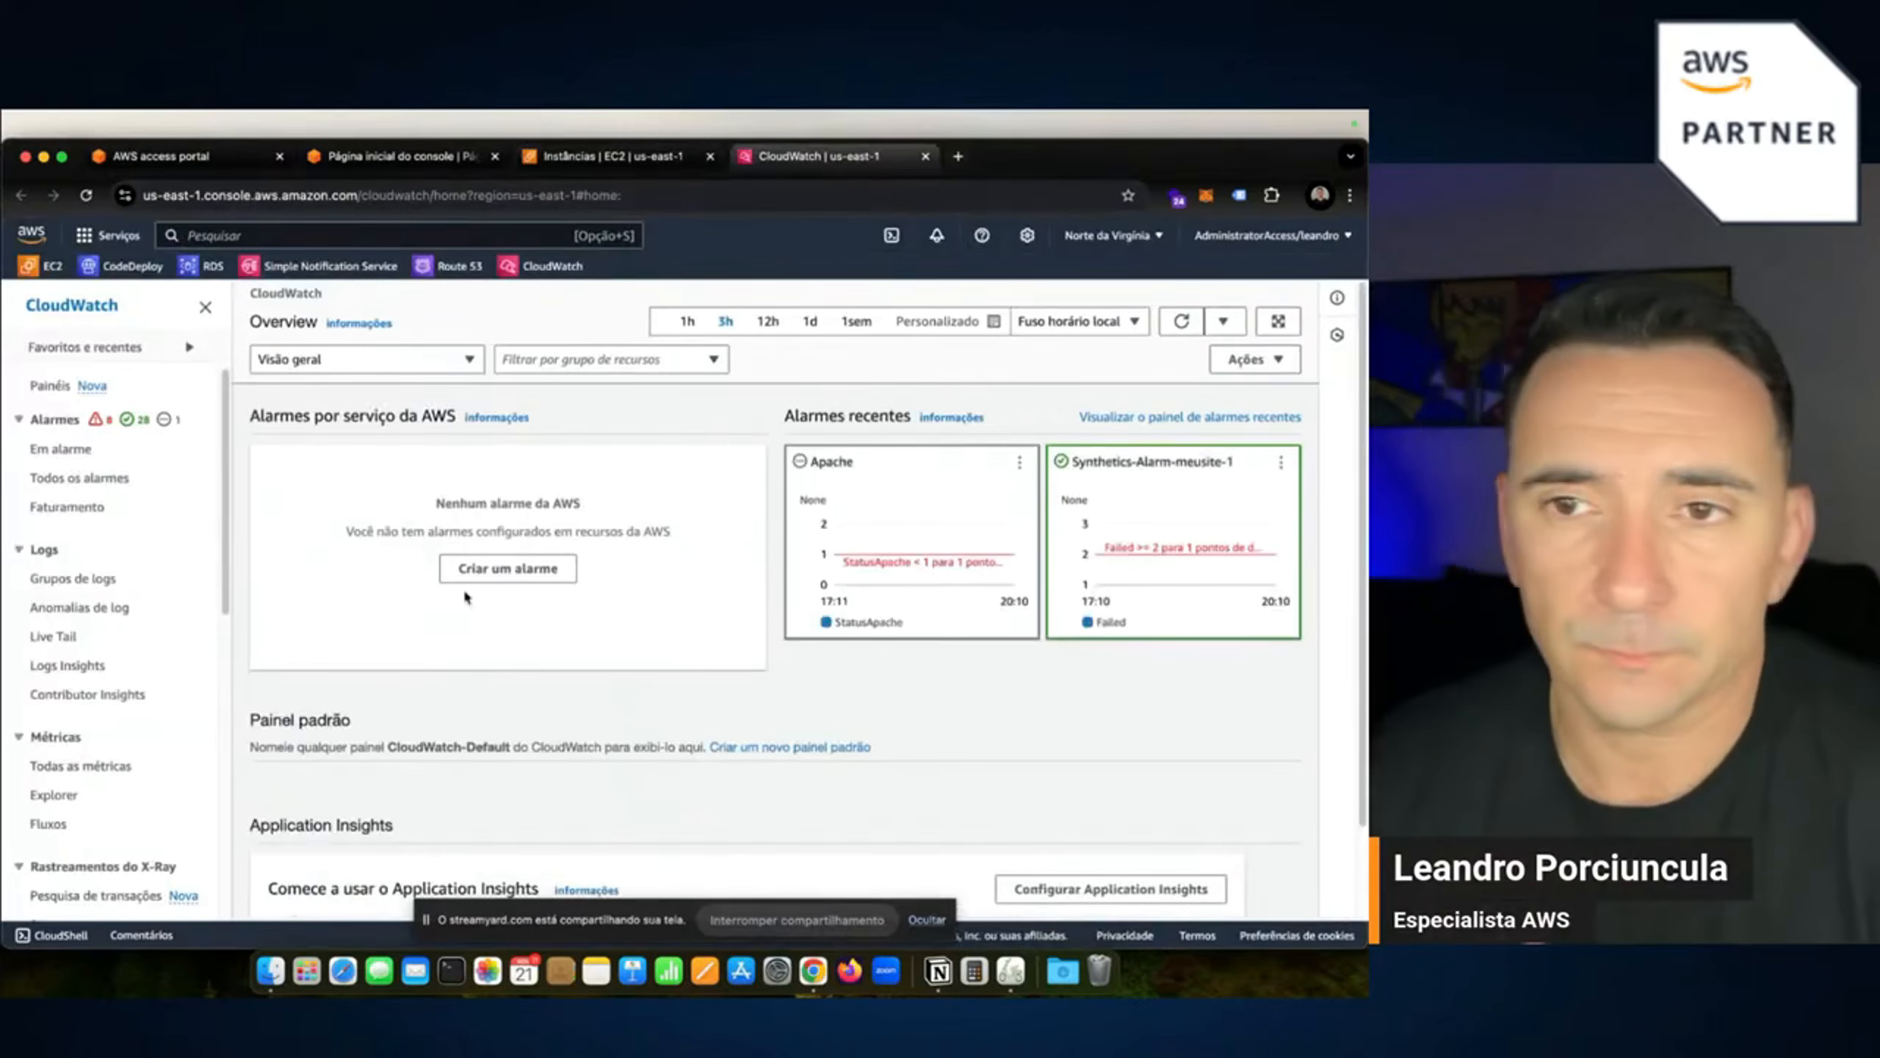
Review the CloudWatch overview and recent alarms, then go to Todas as métricas.
{"action": "scroll", "coordinate": [85, 667], "scroll_direction": "down", "scroll_amount": 2}
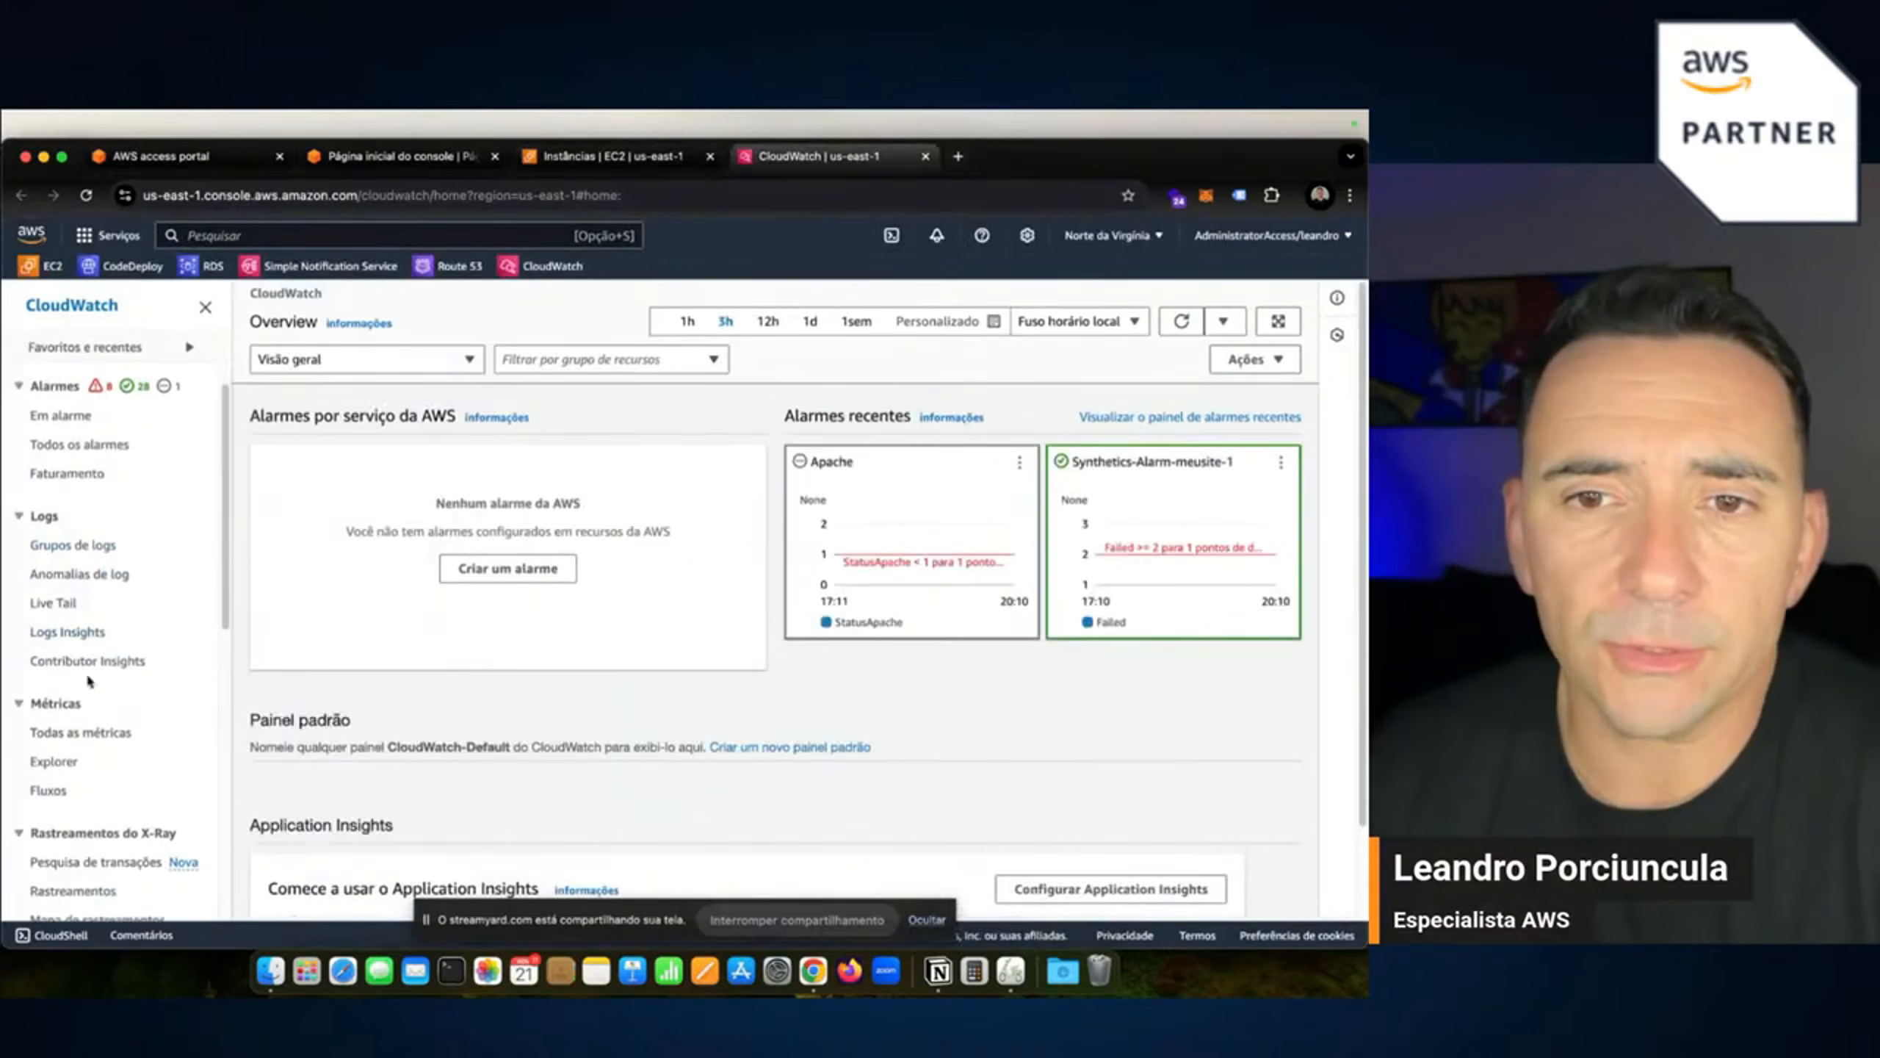
{"action": "scroll", "coordinate": [74, 593], "scroll_direction": "down", "scroll_amount": 5}
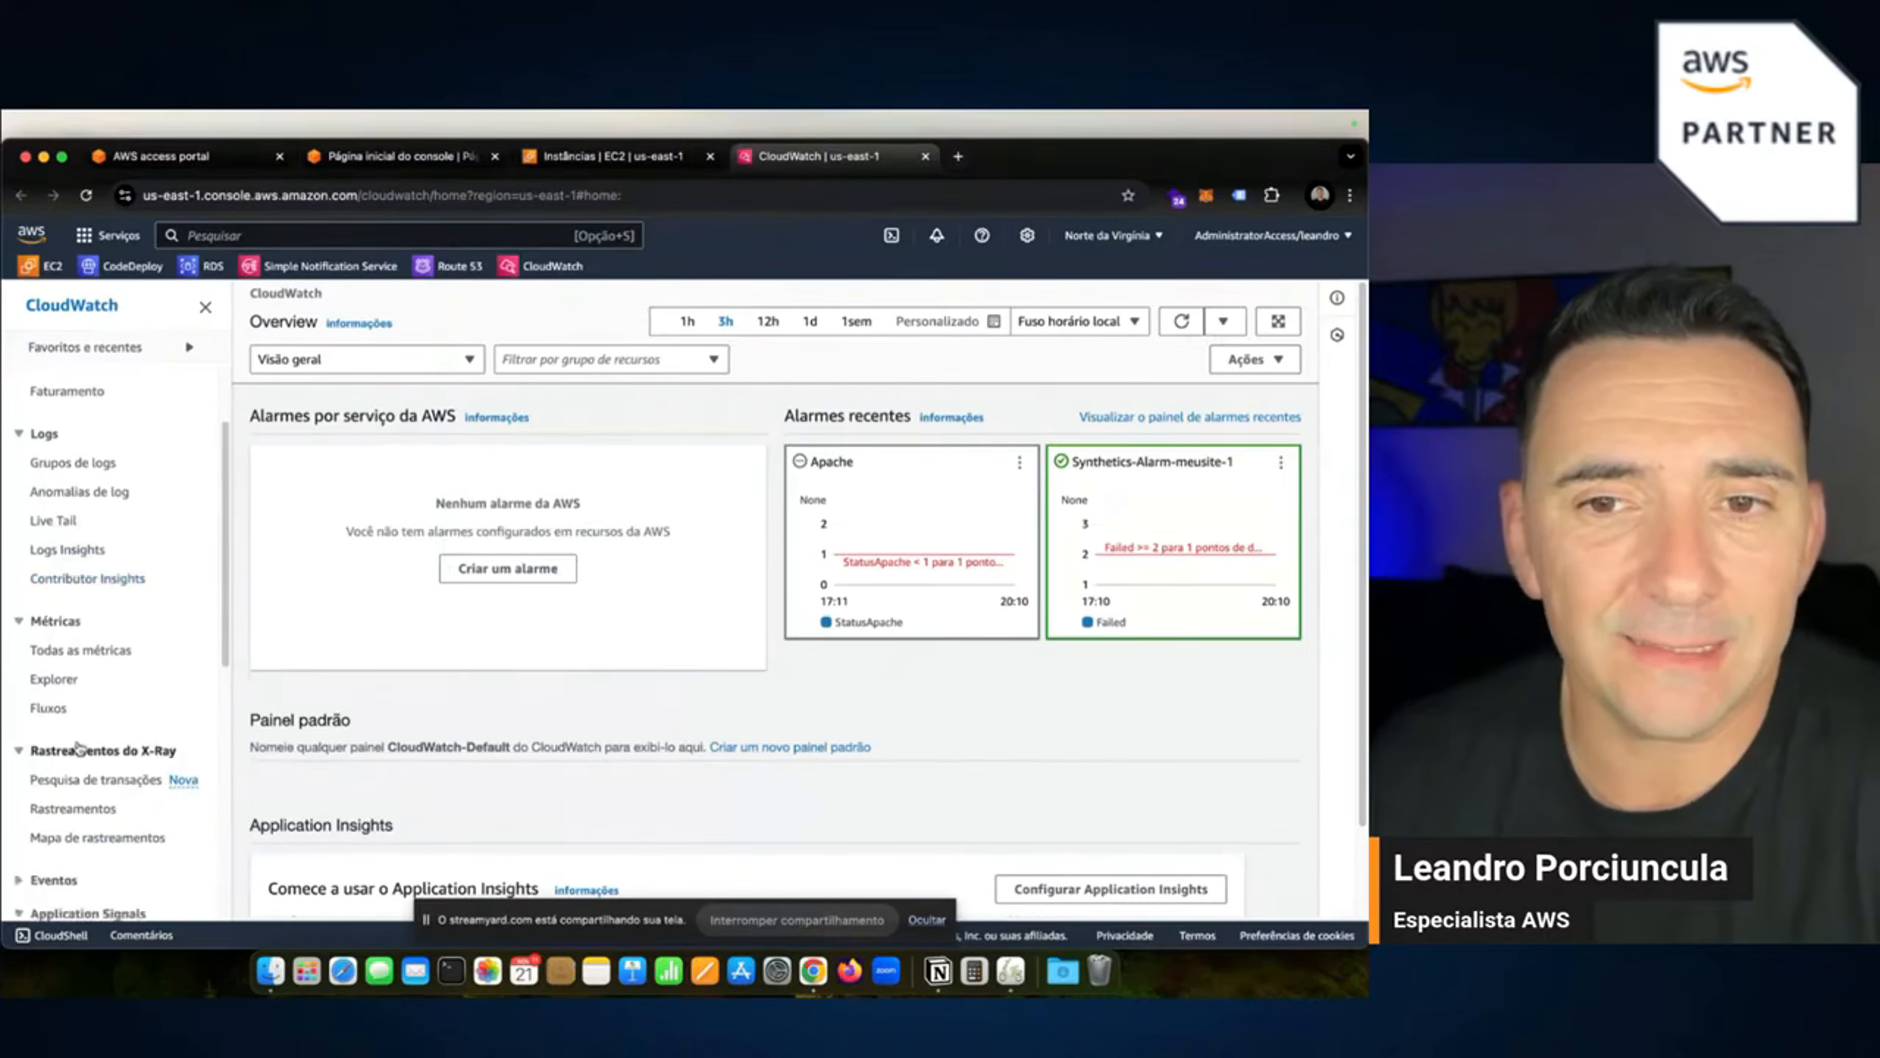
{"action": "scroll", "coordinate": [80, 611], "scroll_direction": "up", "scroll_amount": 4}
{"action": "scroll", "coordinate": [74, 518], "scroll_direction": "up", "scroll_amount": 3}
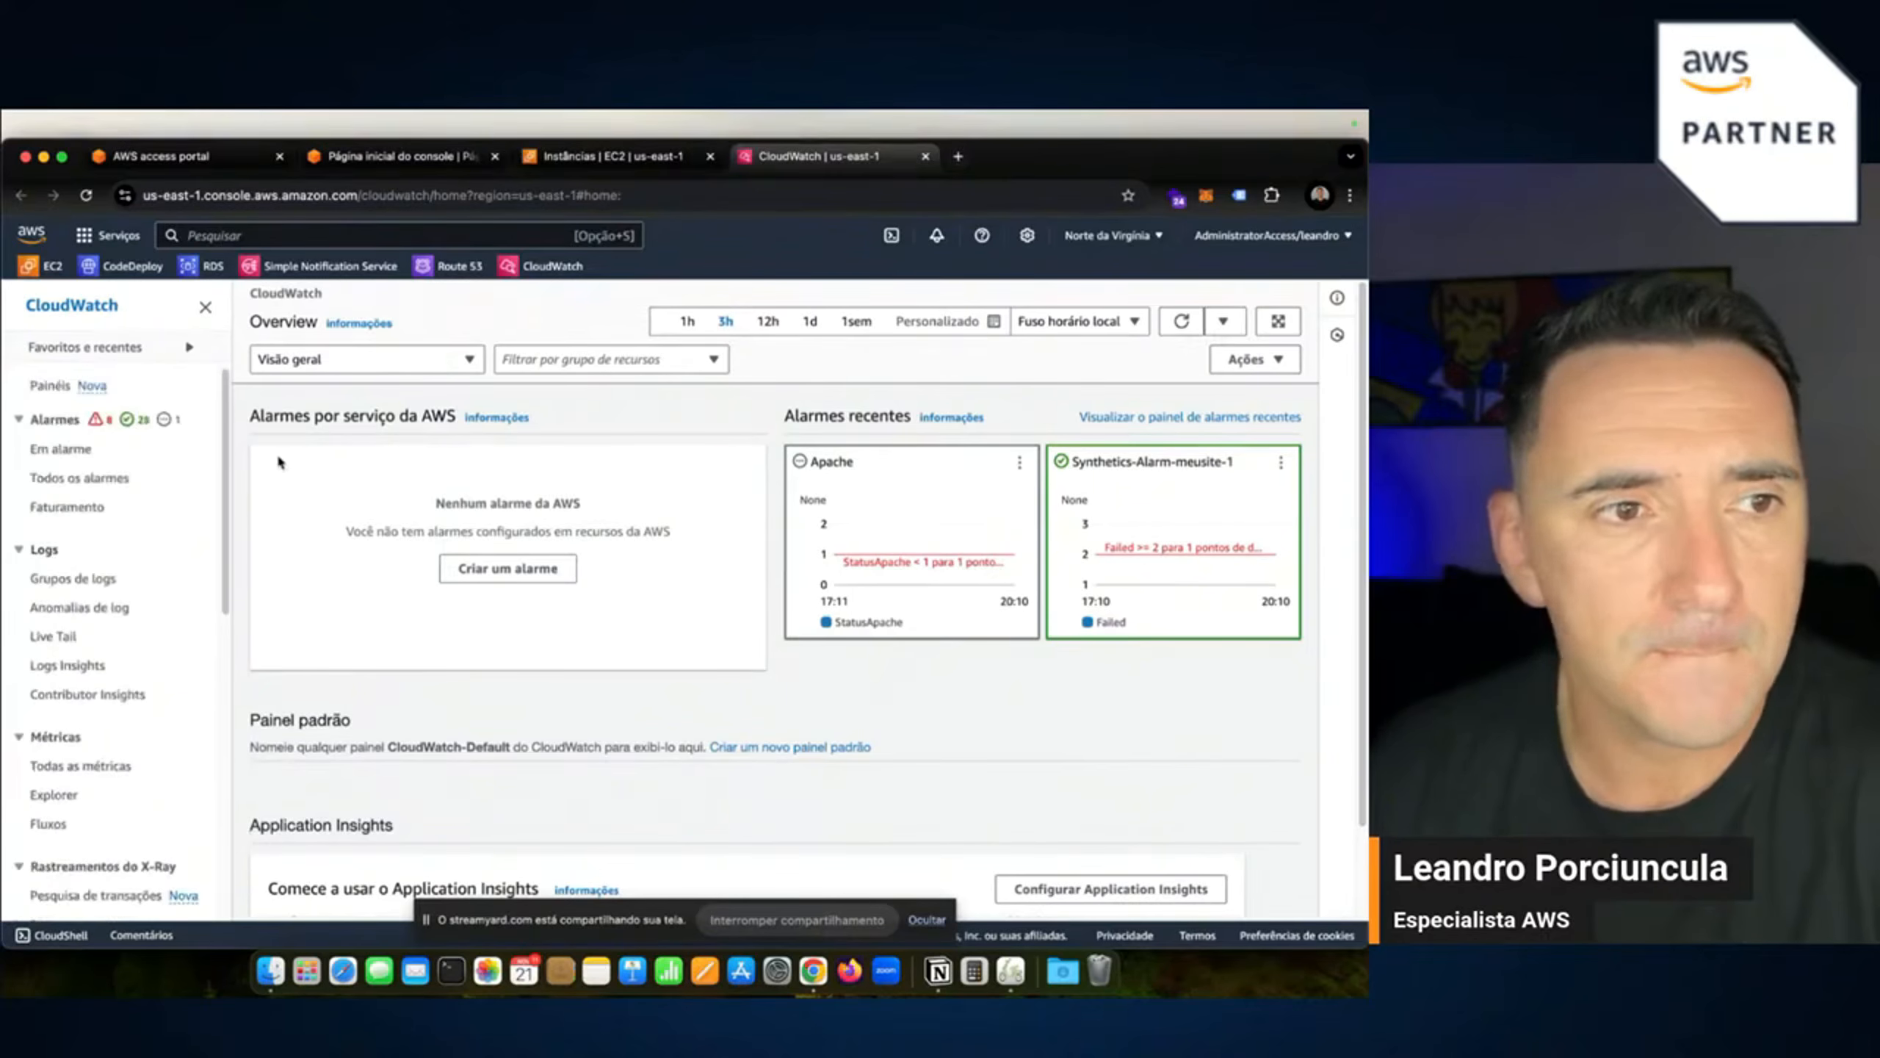
{"action": "scroll", "coordinate": [107, 785], "scroll_direction": "down", "scroll_amount": 5}
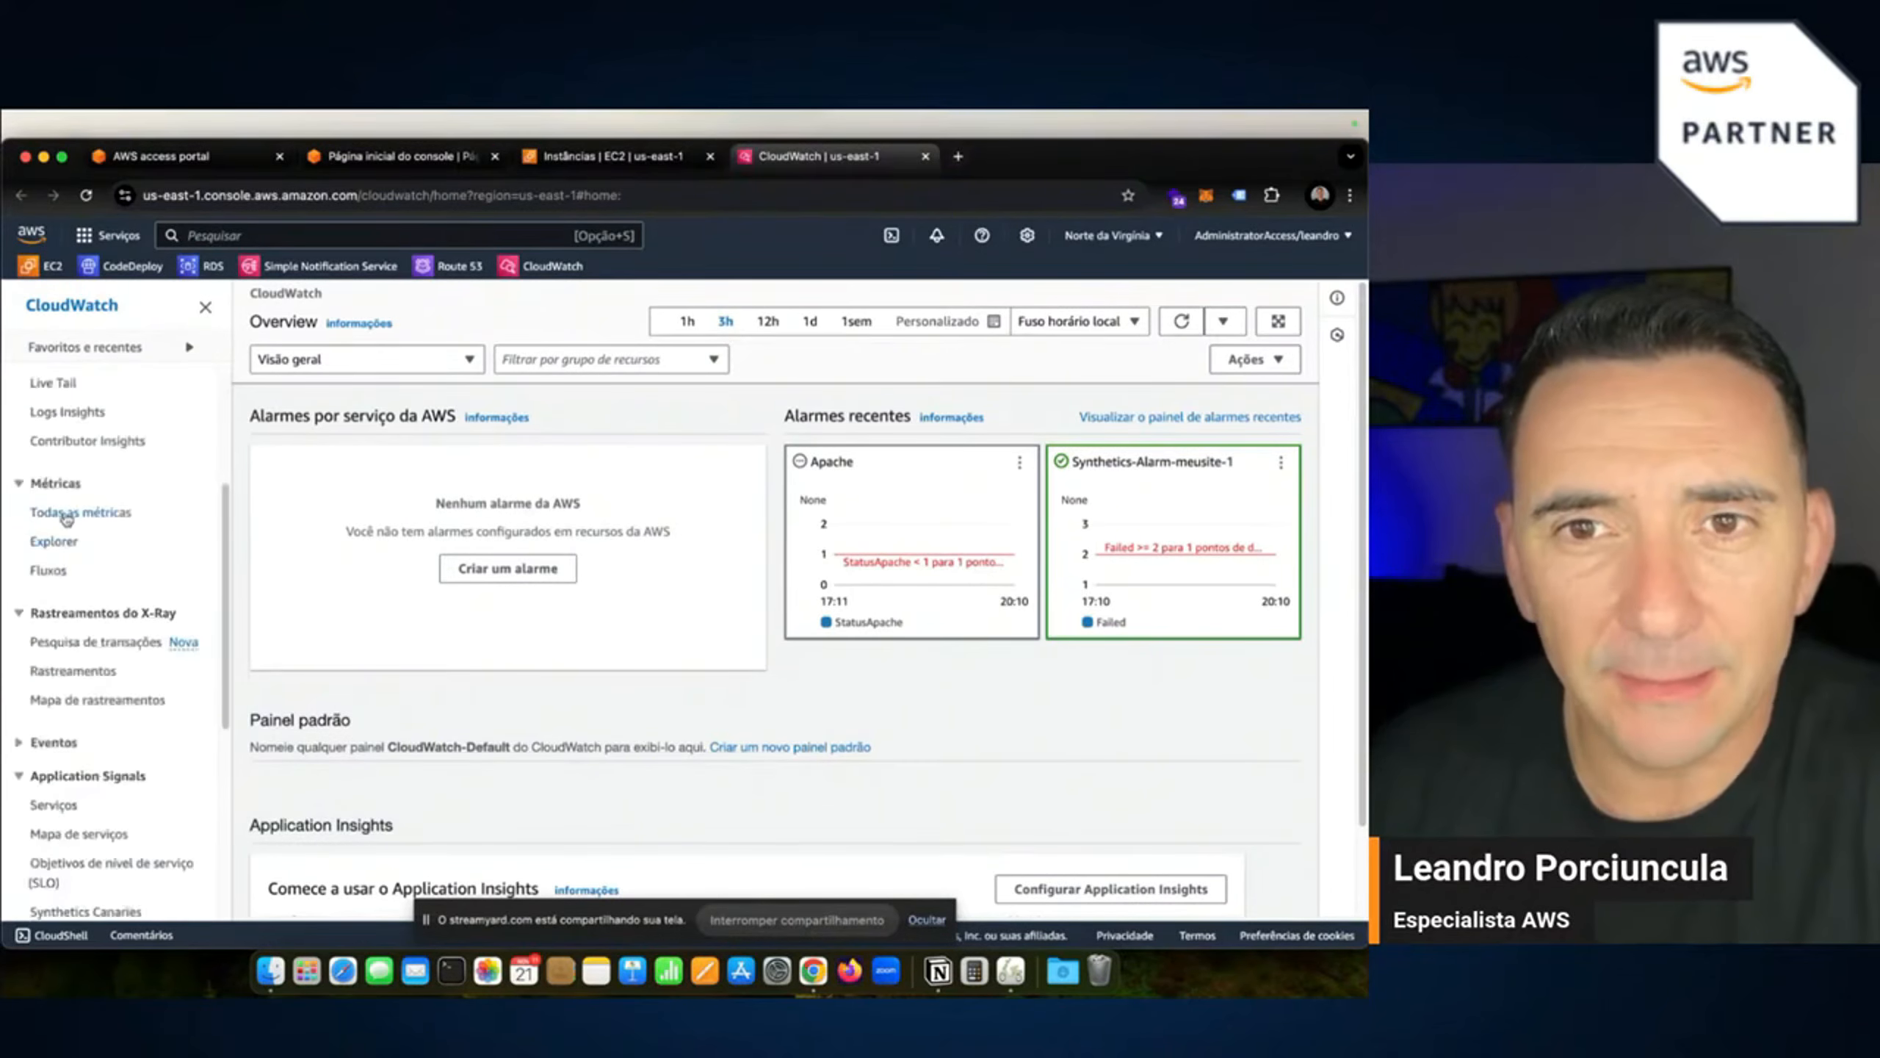
{"action": "left_click", "coordinate": [68, 516]}
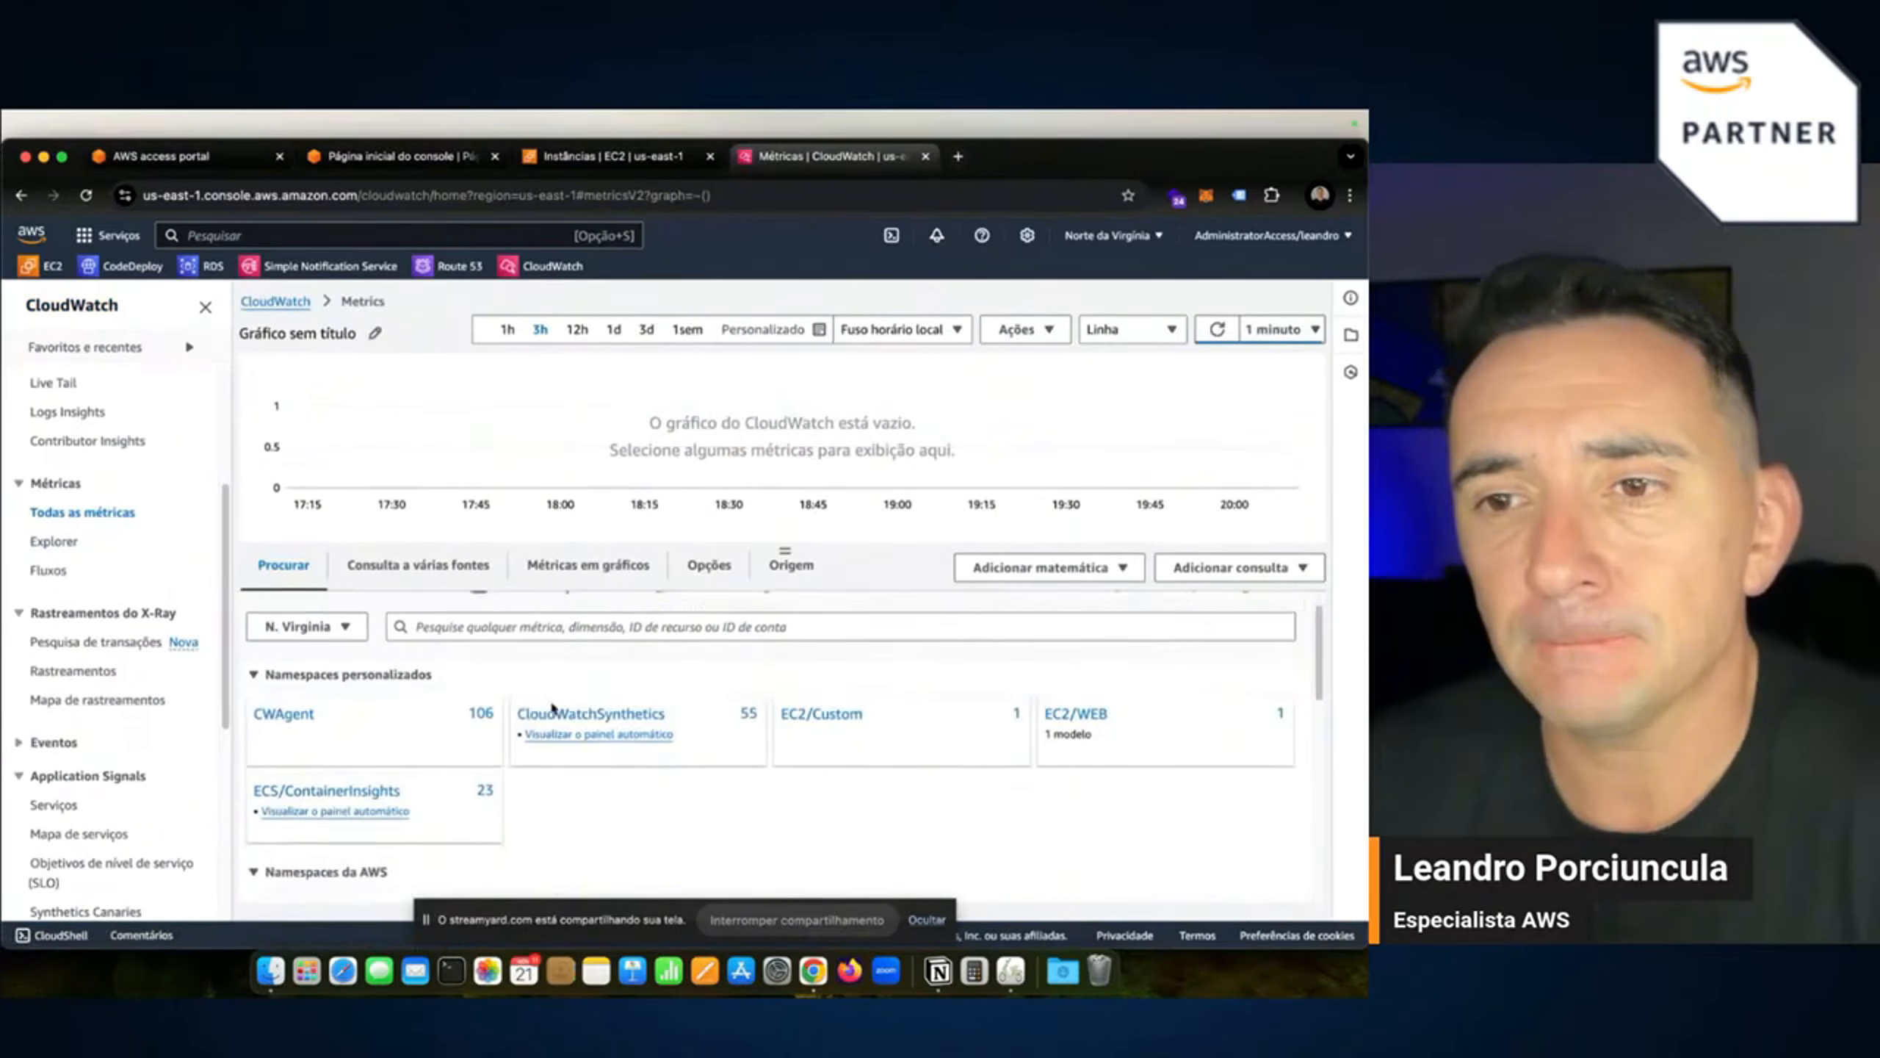
Drill into the EC2 namespace's Per-Instance Metrics in CloudWatch All metrics.
{"action": "scroll", "coordinate": [684, 733], "scroll_direction": "down", "scroll_amount": 5}
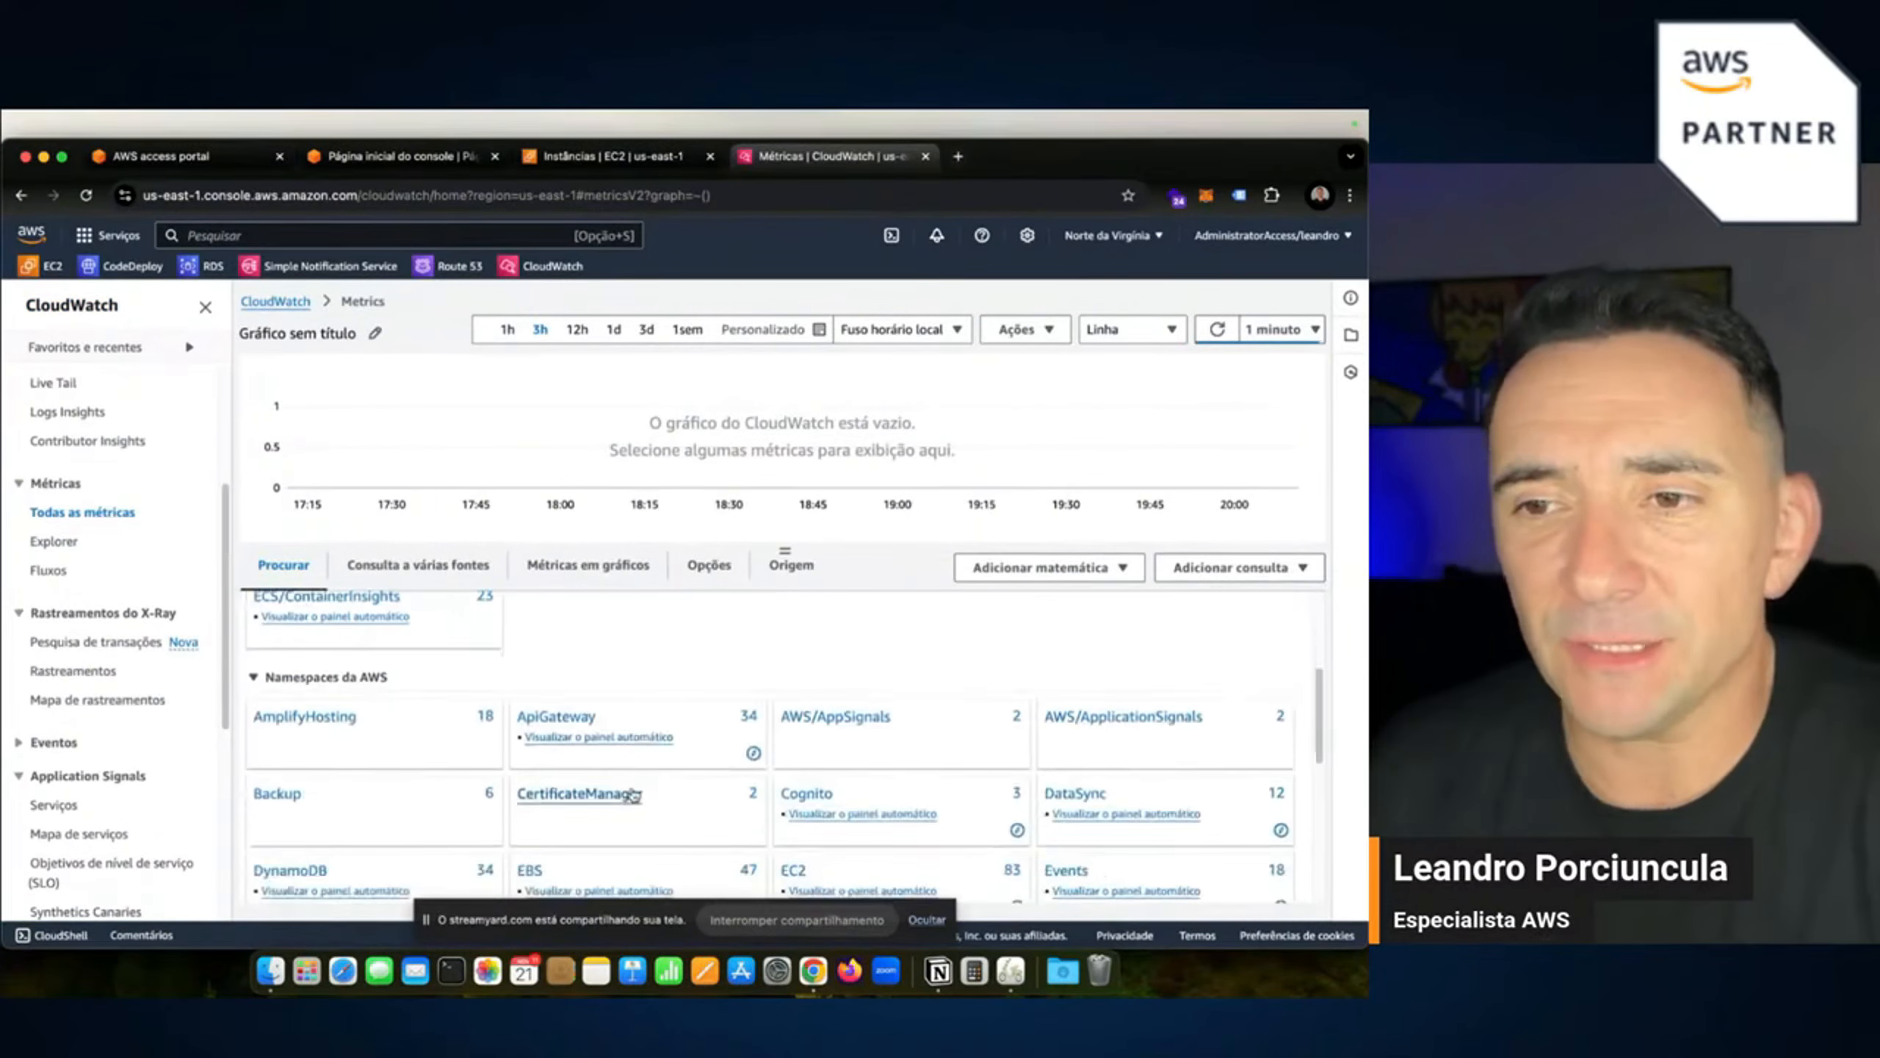
{"action": "scroll", "coordinate": [630, 794], "scroll_direction": "down", "scroll_amount": 3}
{"action": "left_click", "coordinate": [795, 820]}
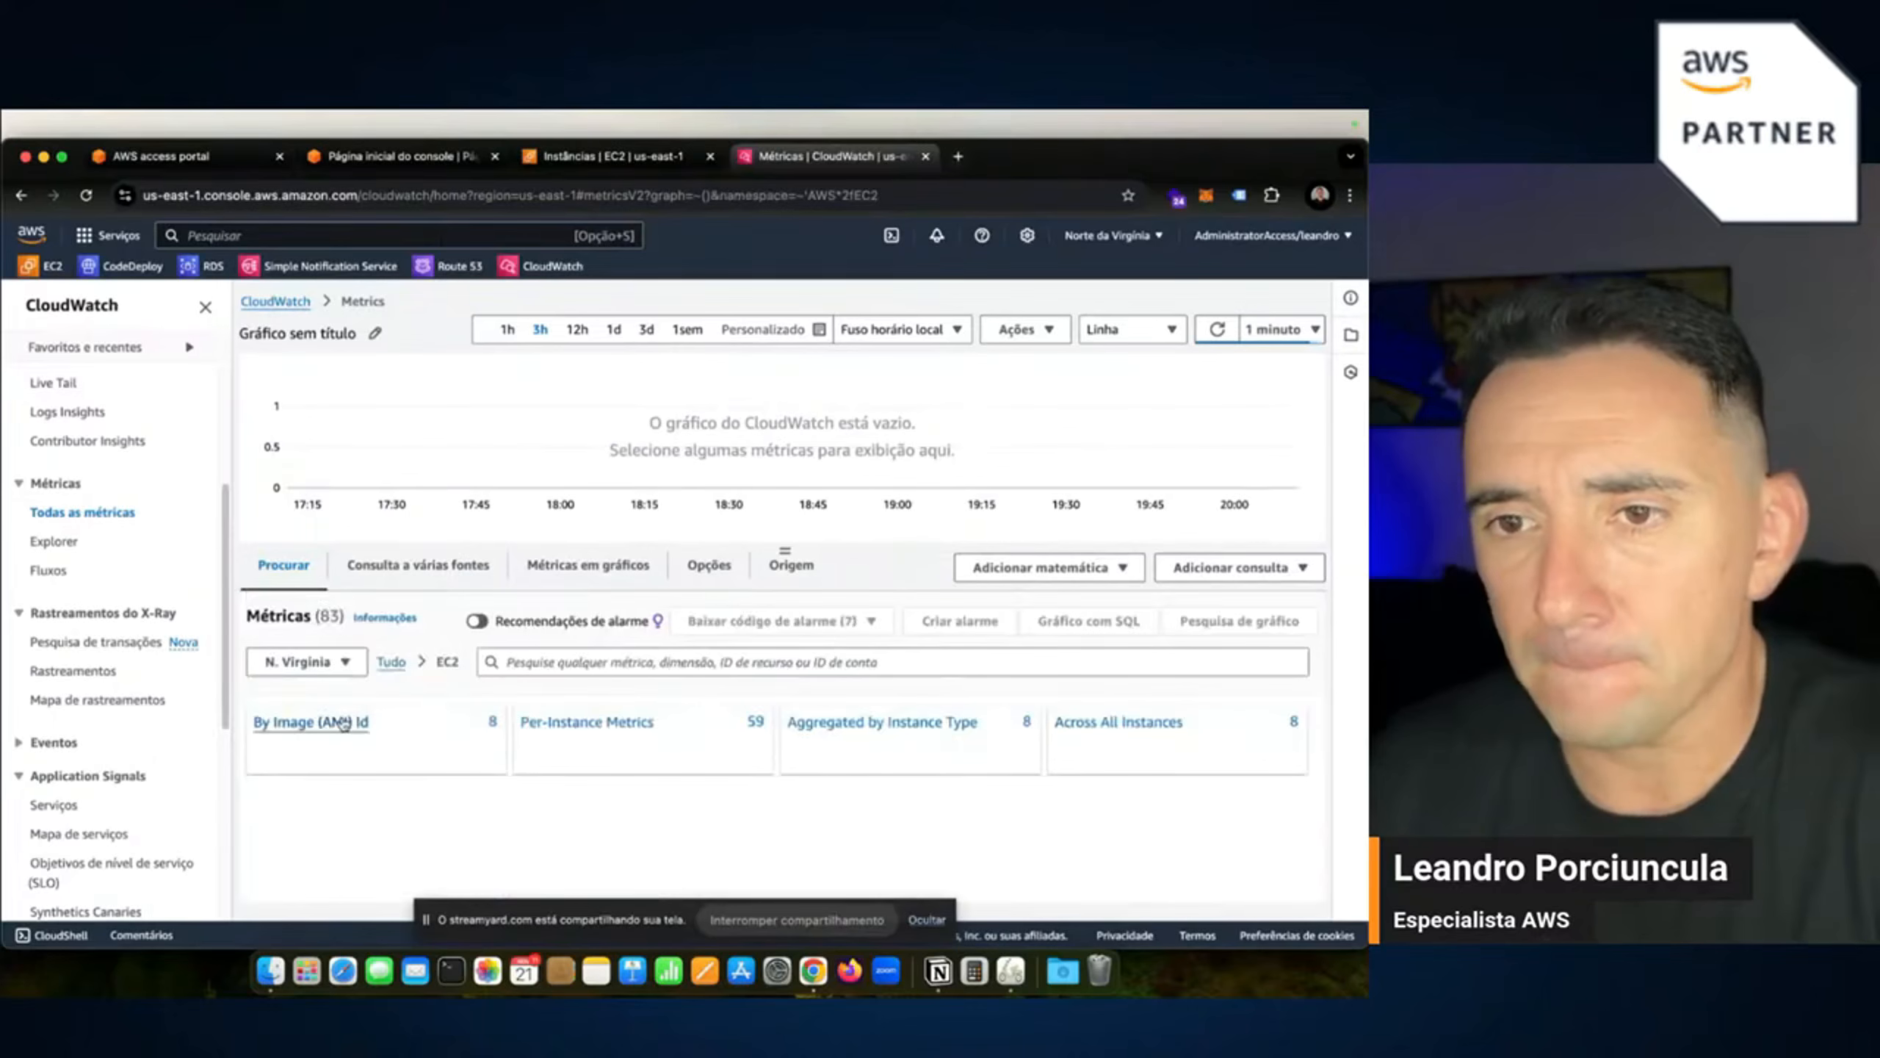
{"action": "left_click", "coordinate": [613, 729]}
Scroll the live instance's metrics from CPUUtilization through EBS read/write, then return to the EC2 tab.
{"action": "scroll", "coordinate": [747, 815], "scroll_direction": "down", "scroll_amount": 1}
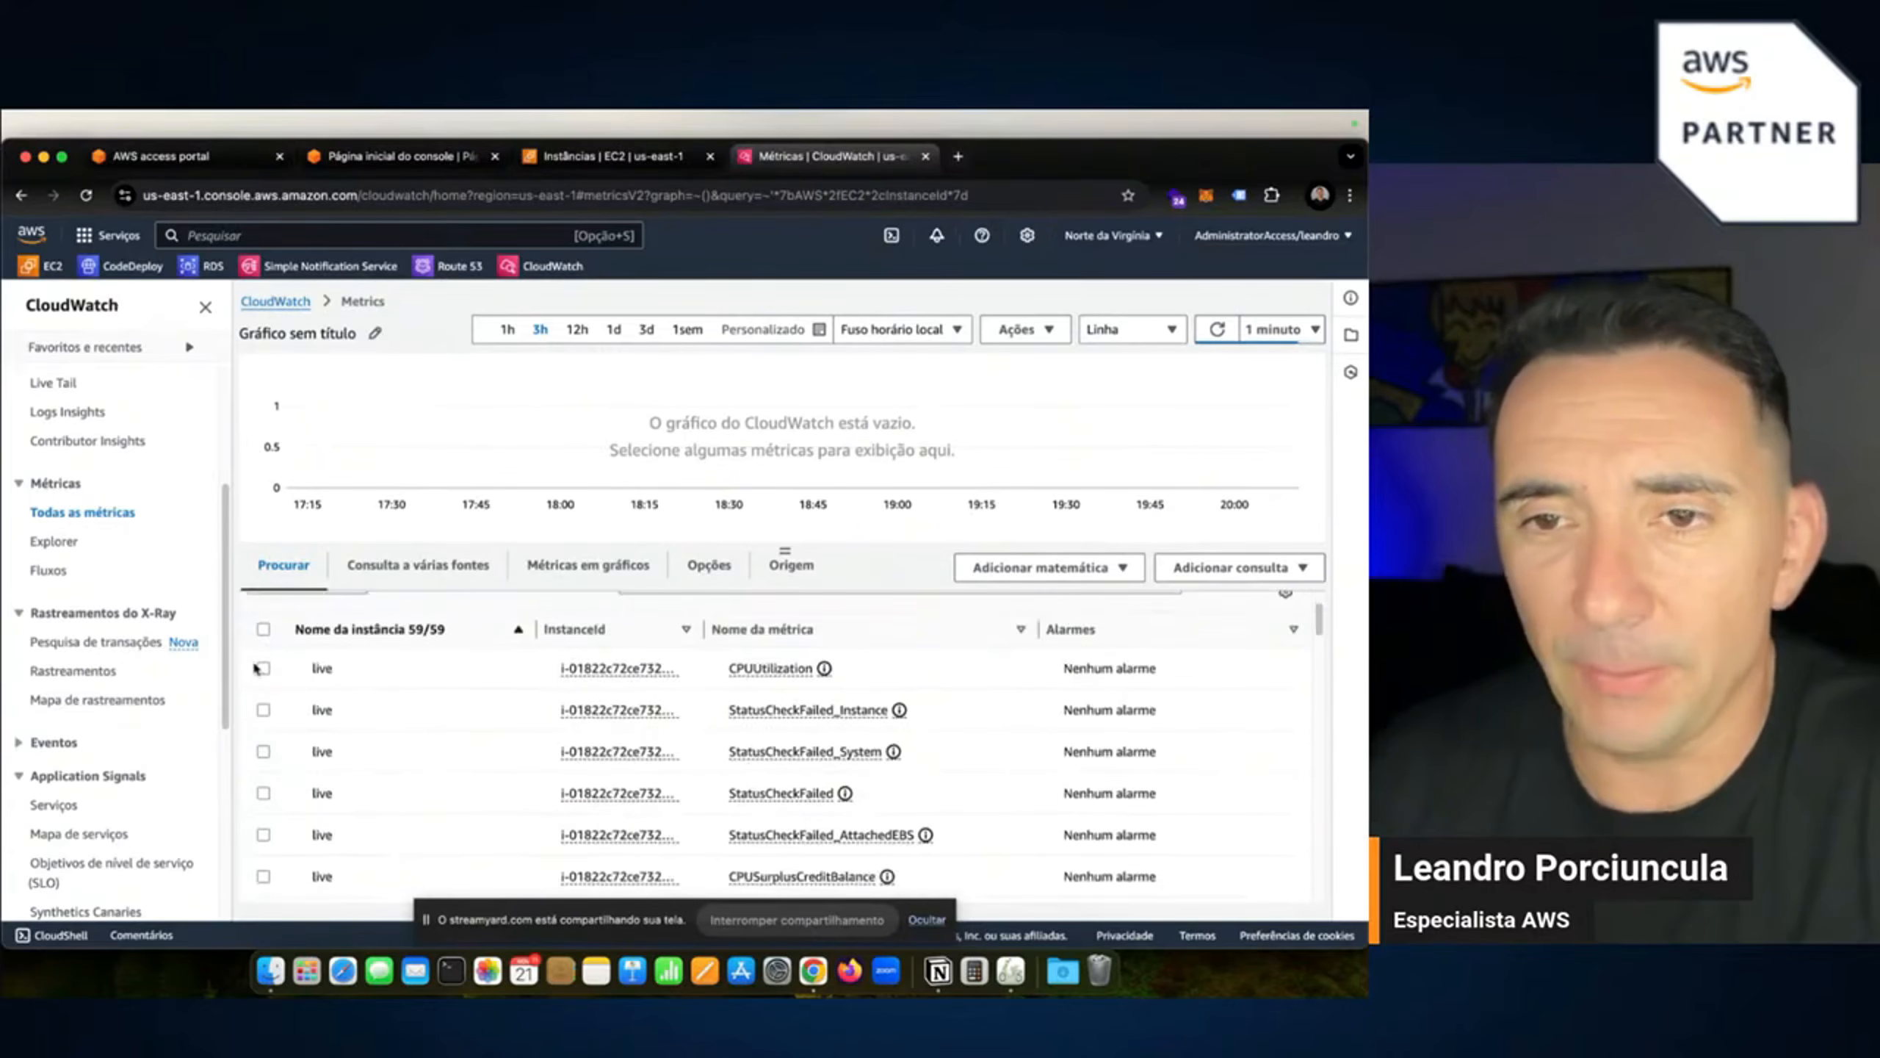
{"action": "scroll", "coordinate": [331, 758], "scroll_direction": "up", "scroll_amount": 1}
{"action": "scroll", "coordinate": [348, 756], "scroll_direction": "down", "scroll_amount": 2}
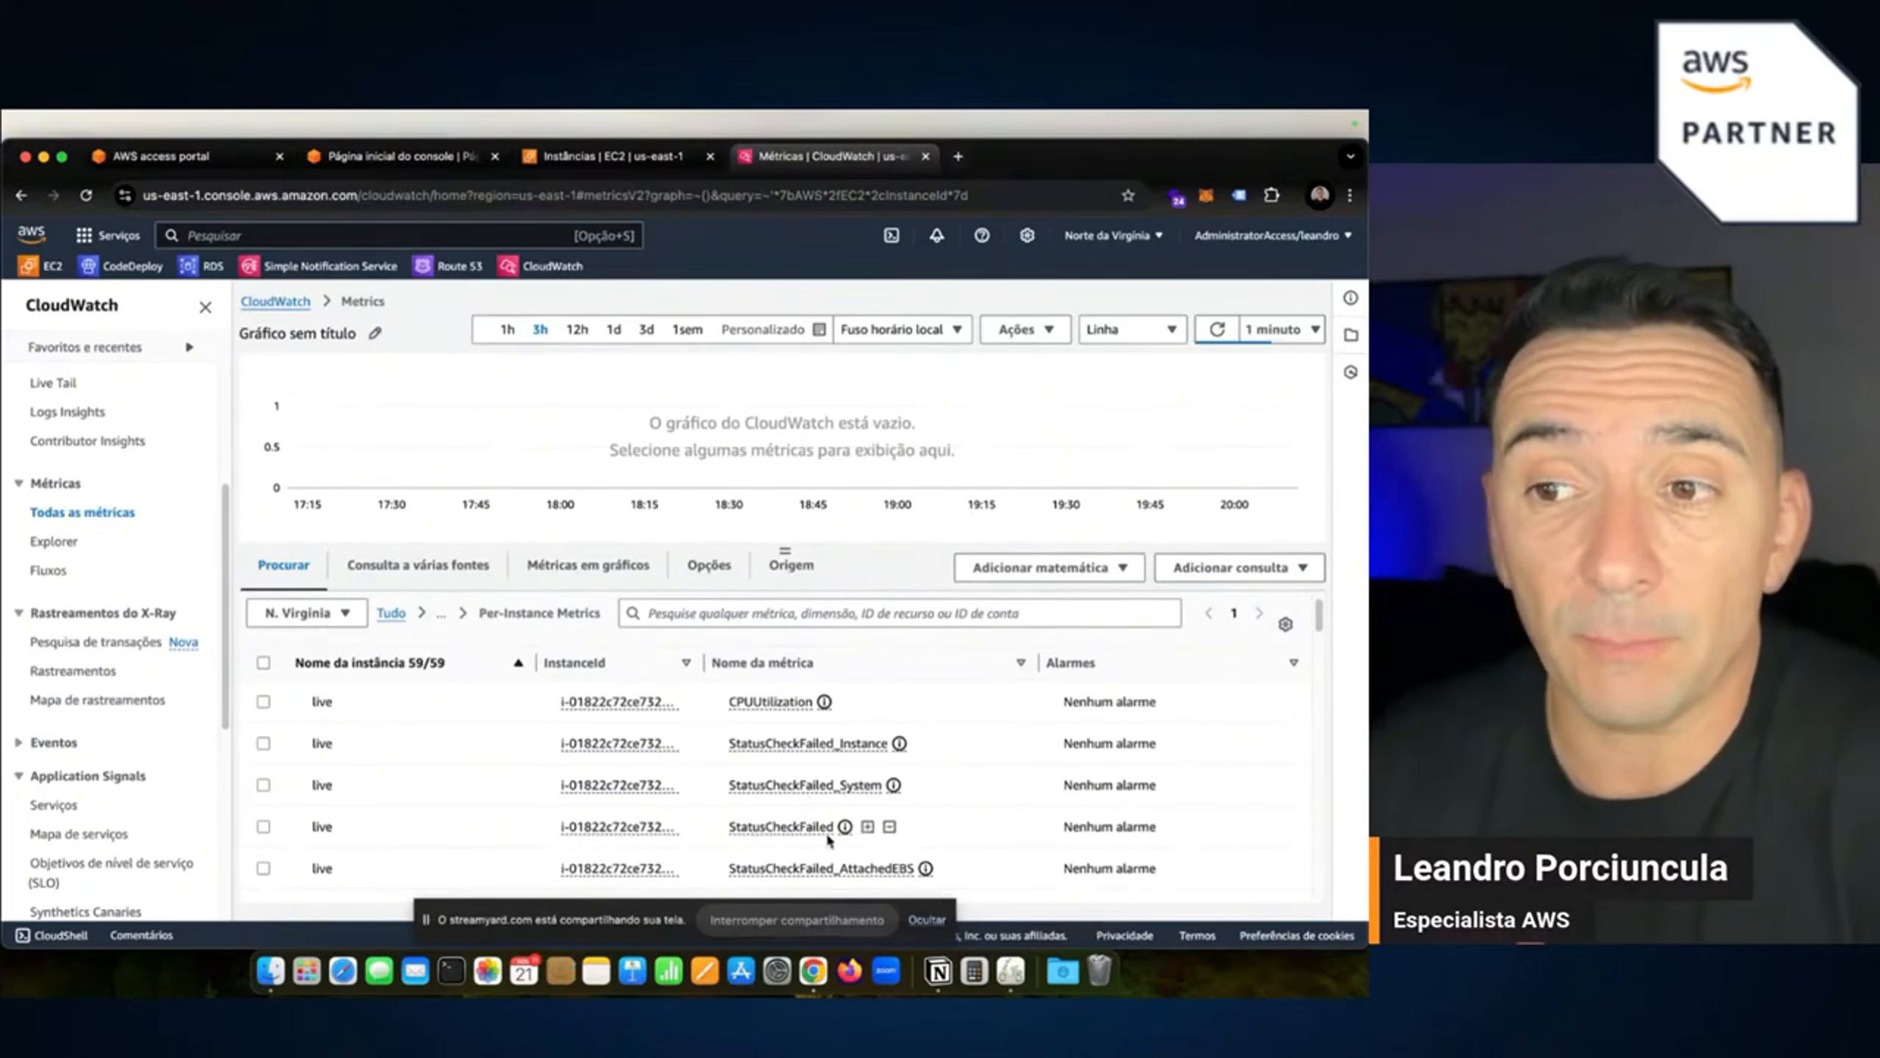
{"action": "scroll", "coordinate": [916, 811], "scroll_direction": "down", "scroll_amount": 1}
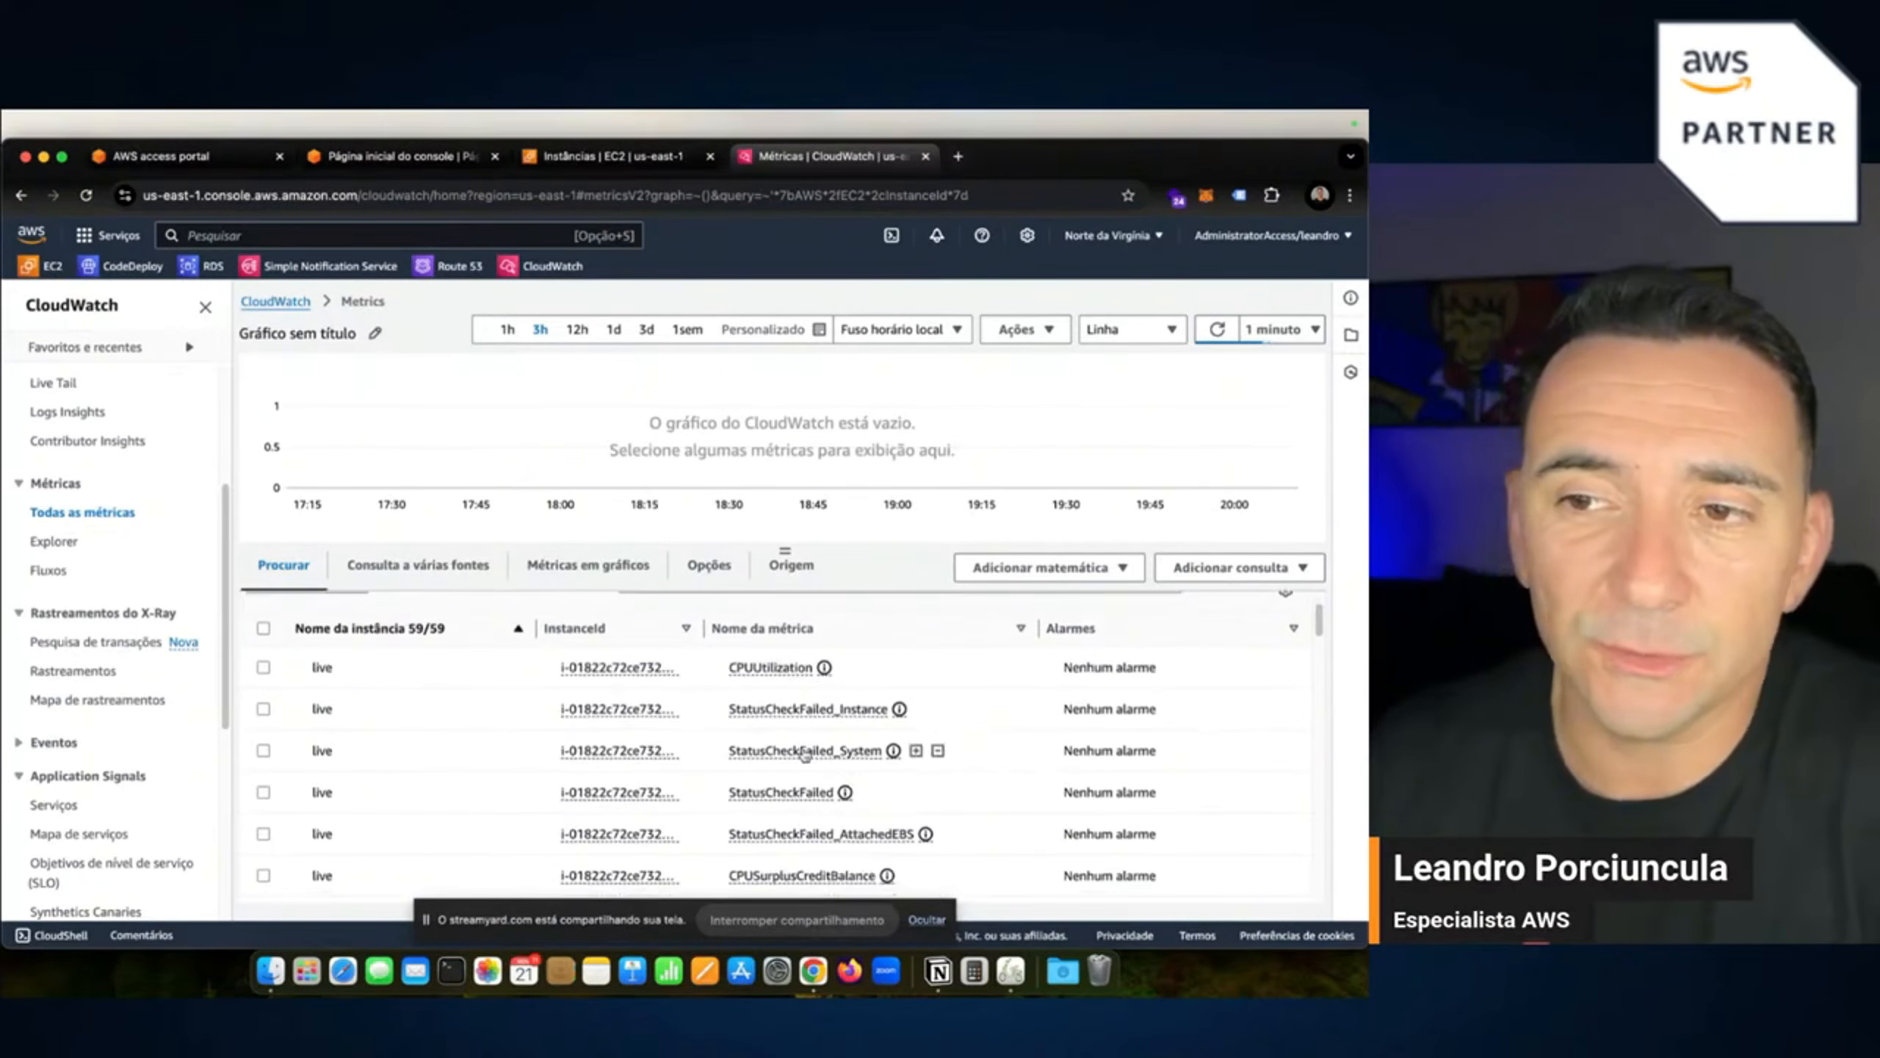
{"action": "scroll", "coordinate": [813, 770], "scroll_direction": "down", "scroll_amount": 2}
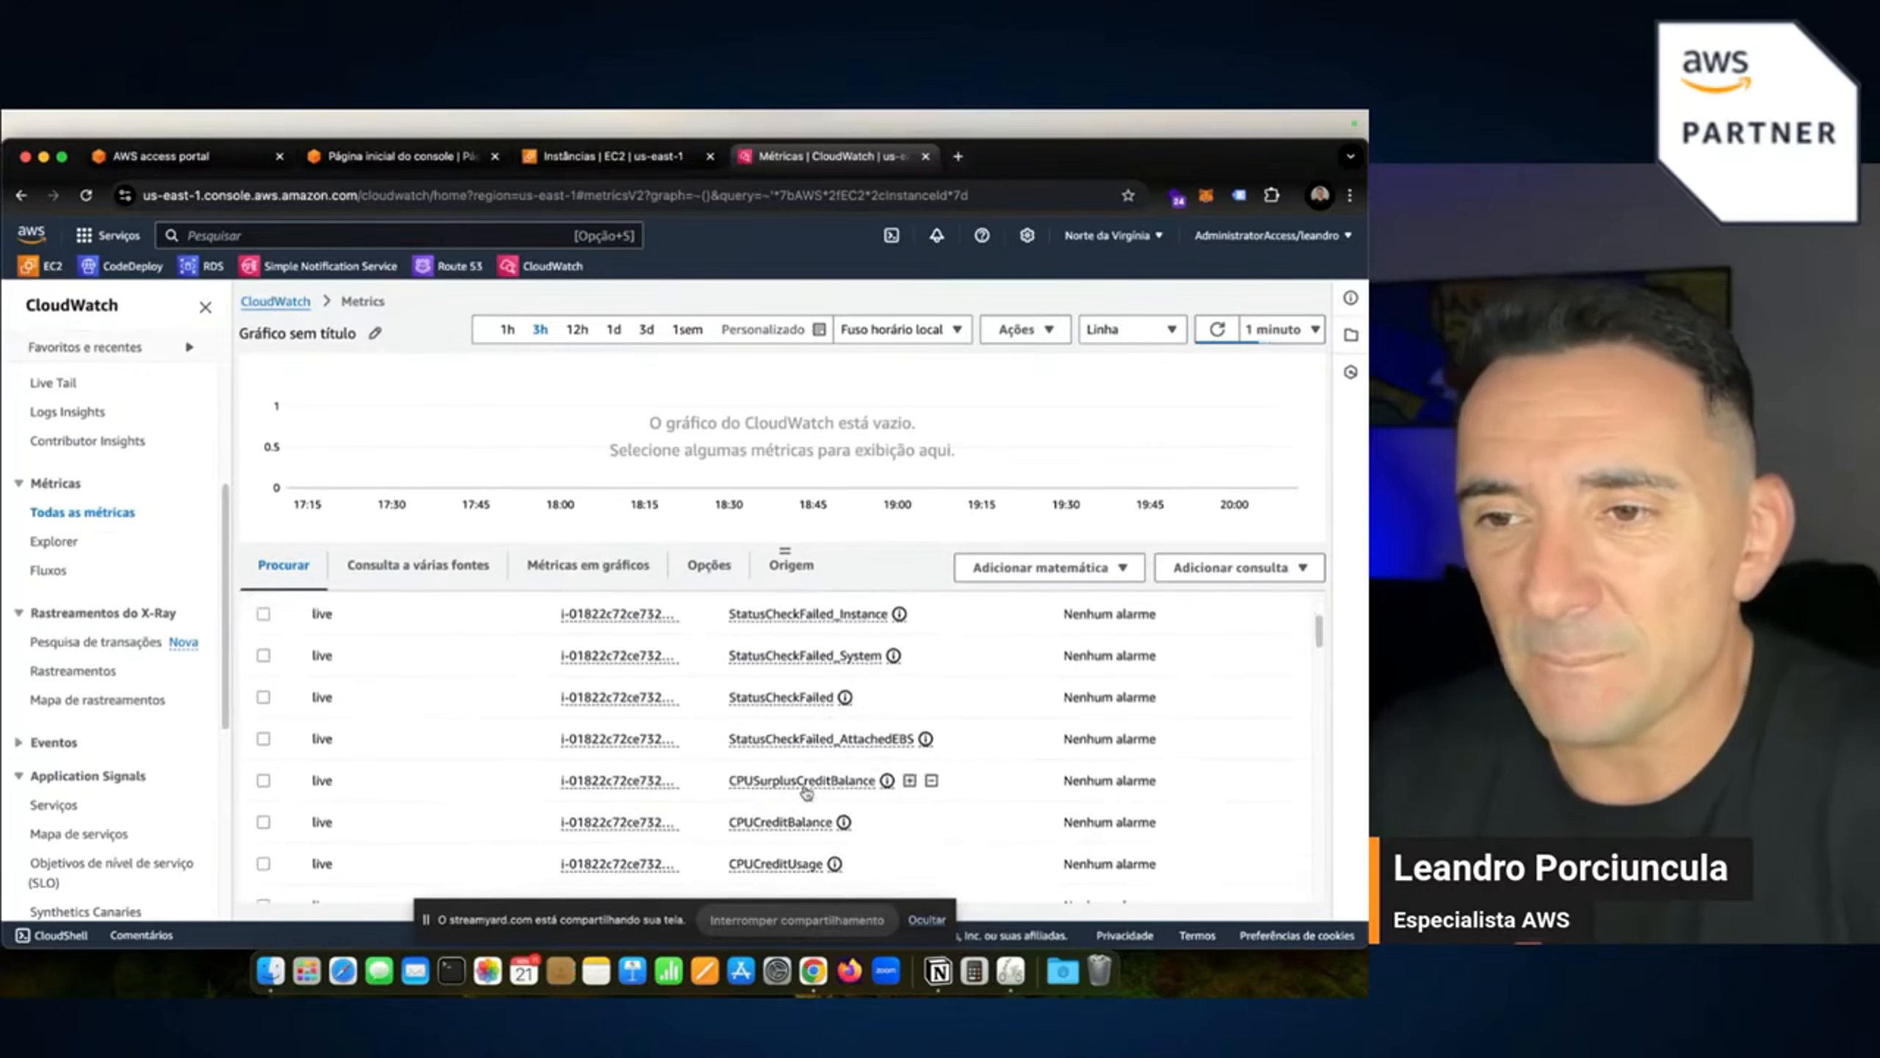
{"action": "scroll", "coordinate": [807, 793], "scroll_direction": "down", "scroll_amount": 1}
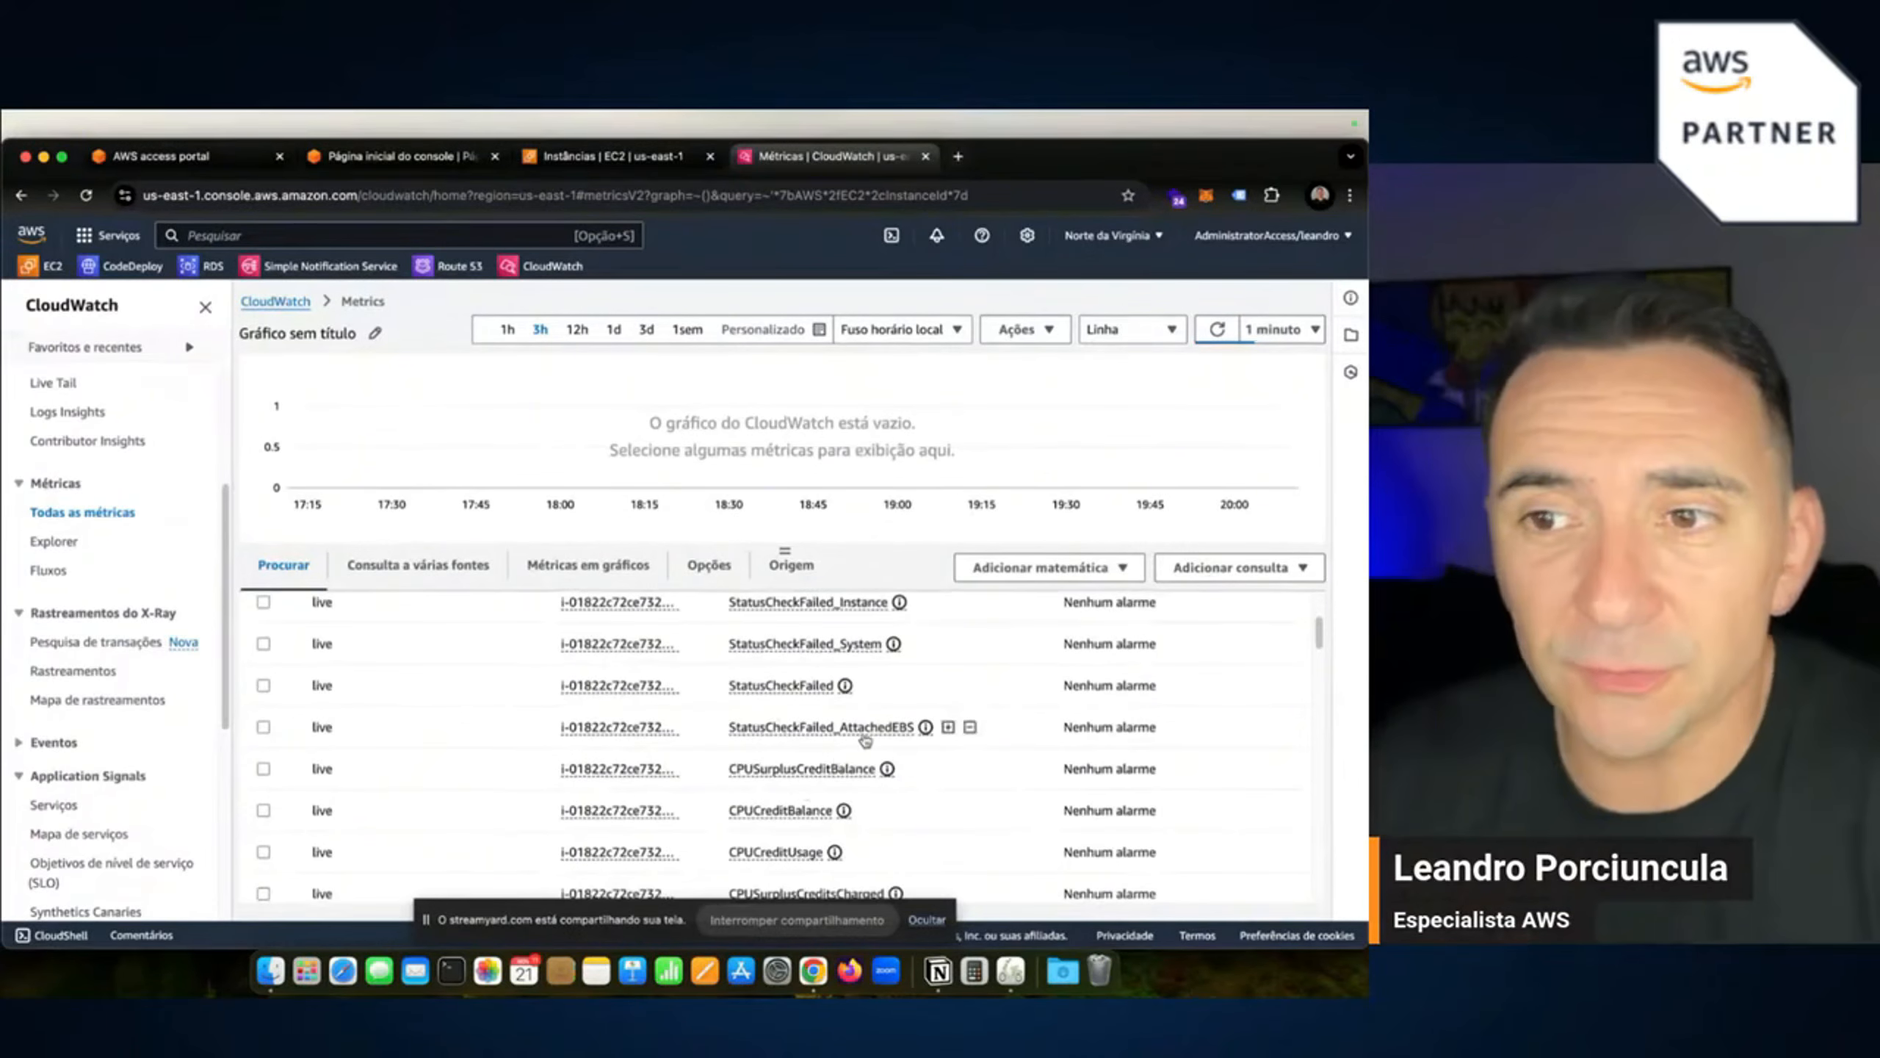
{"action": "scroll", "coordinate": [815, 796], "scroll_direction": "down", "scroll_amount": 1}
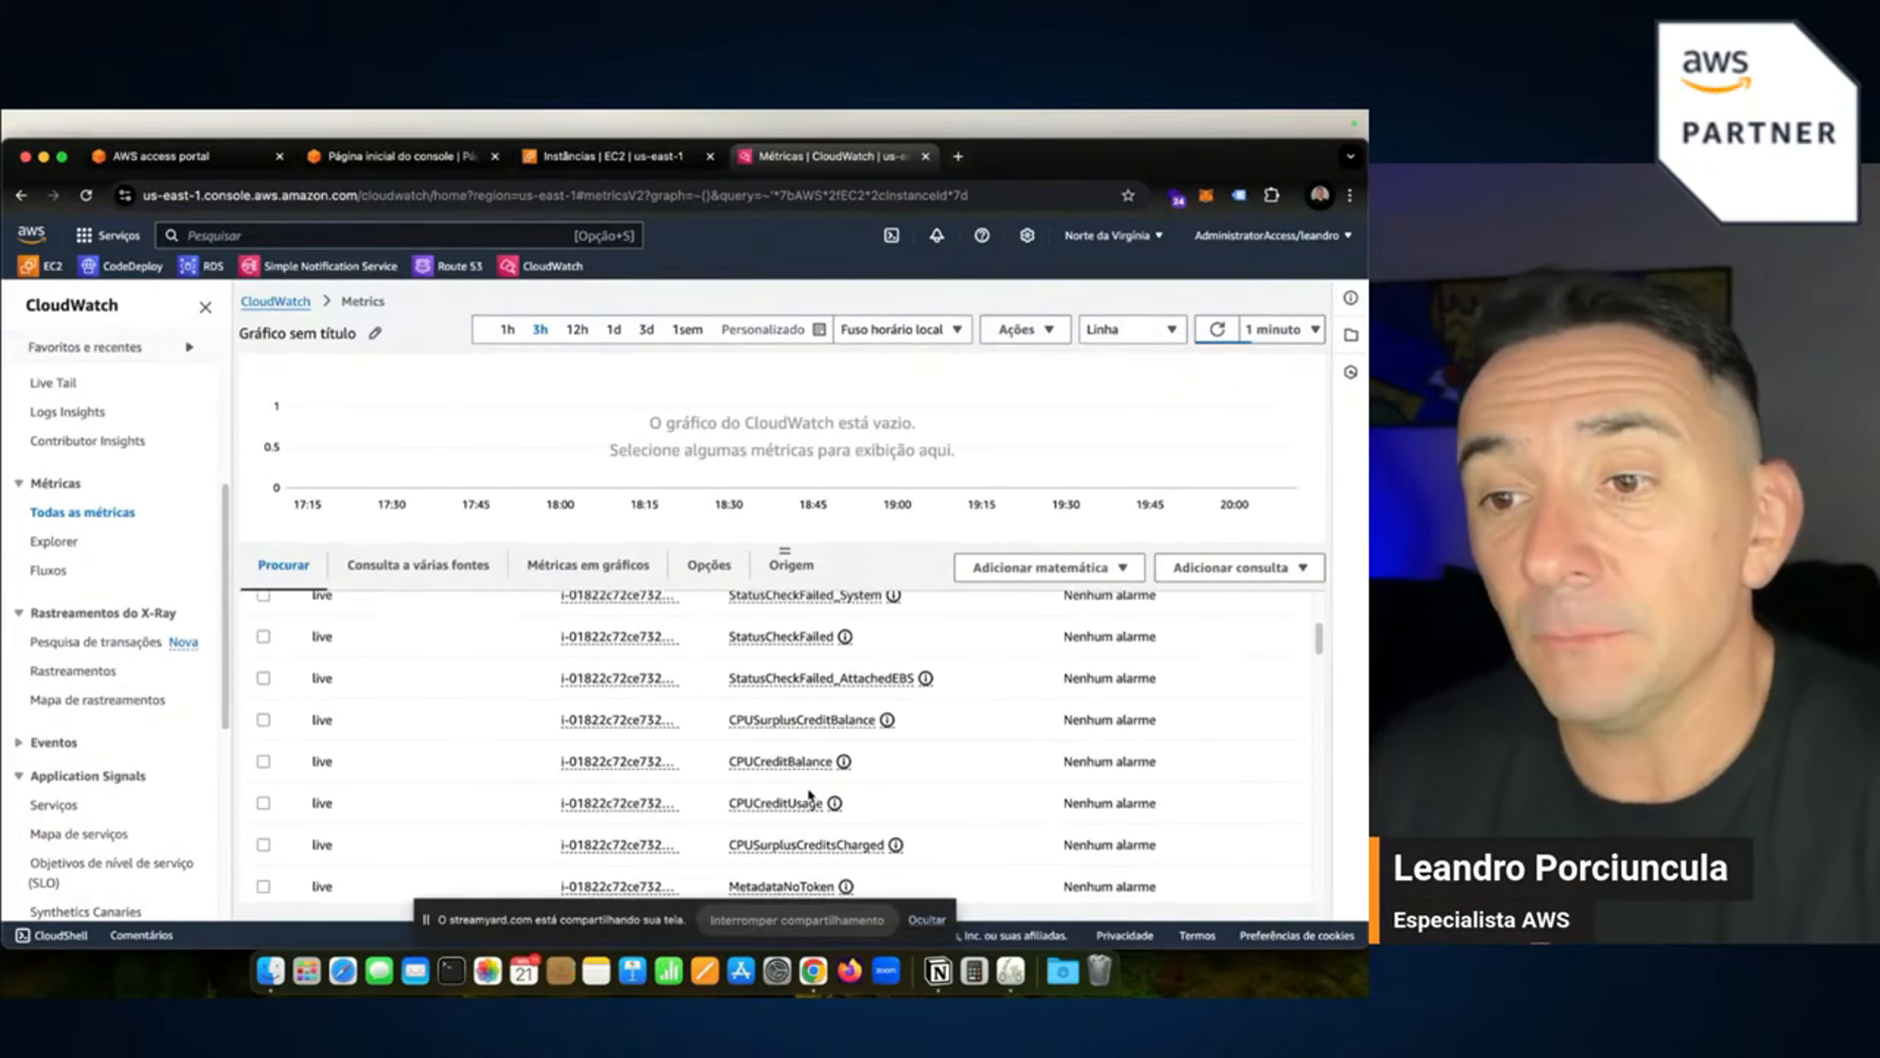
{"action": "scroll", "coordinate": [810, 793], "scroll_direction": "down", "scroll_amount": 3}
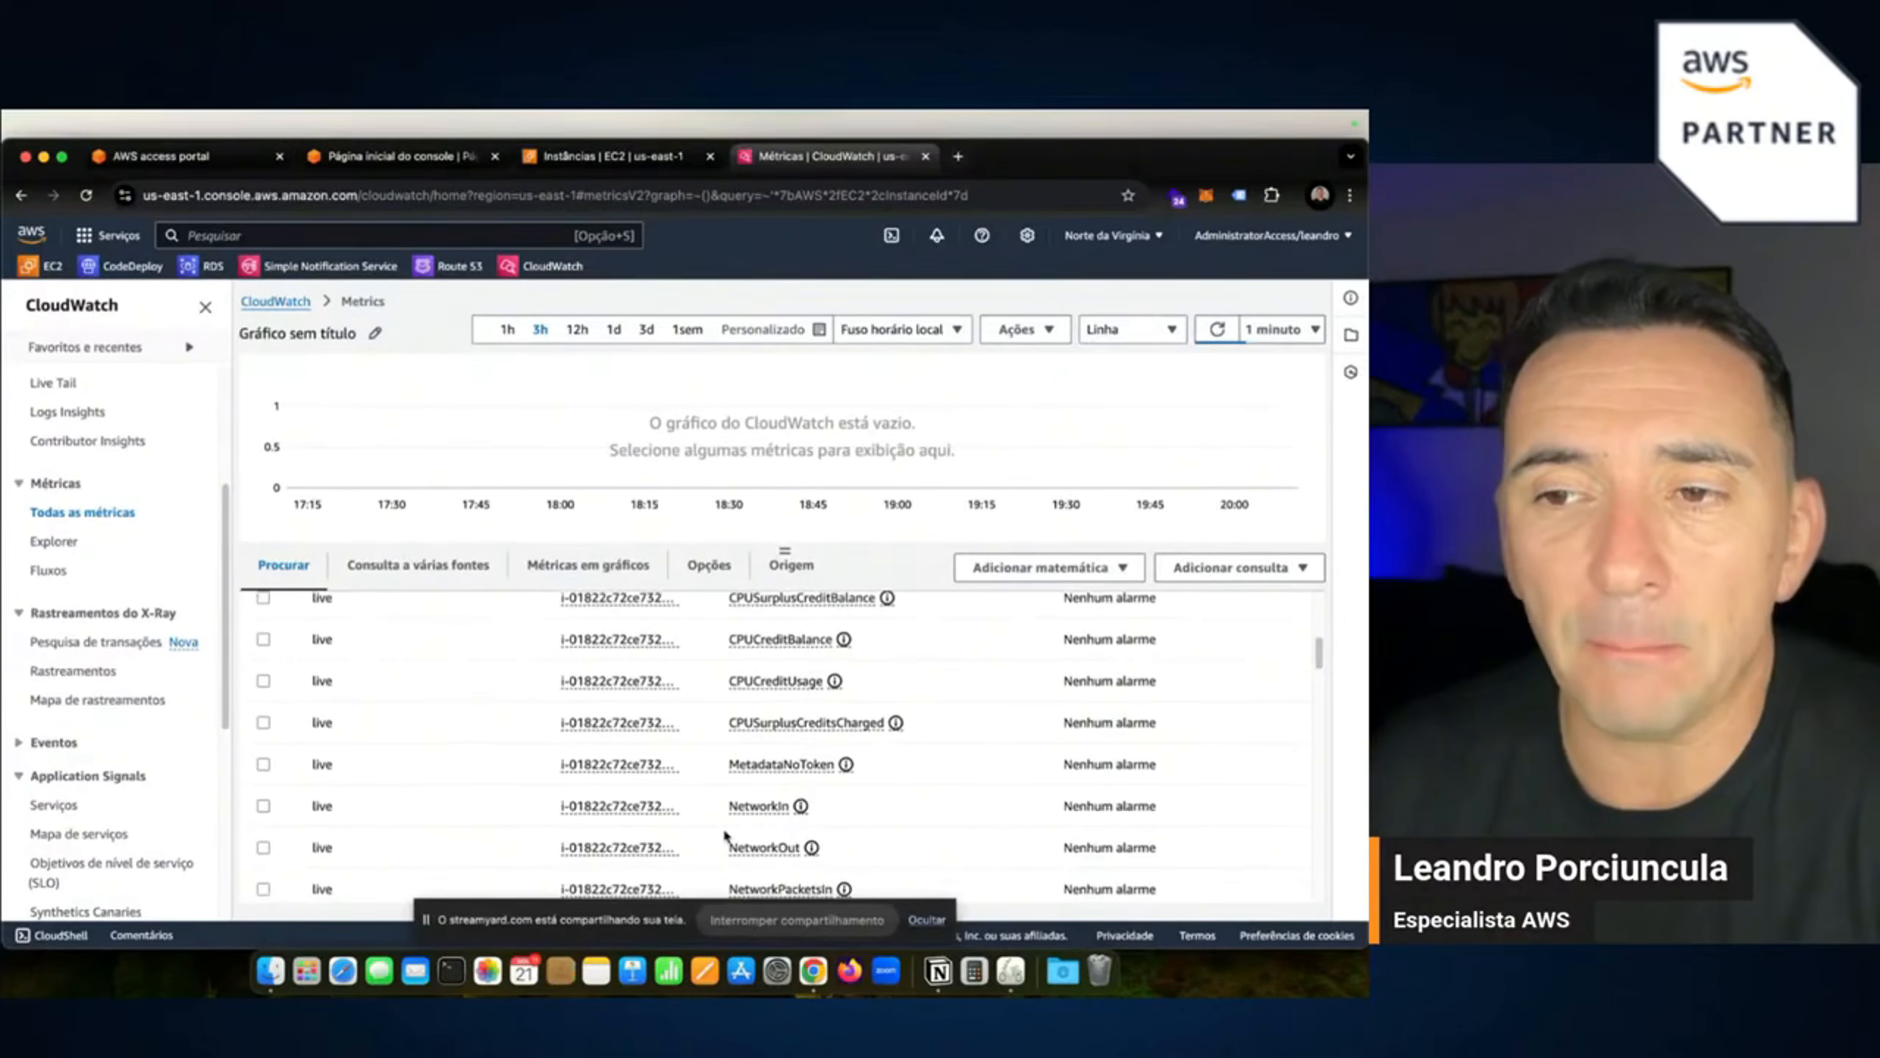
{"action": "scroll", "coordinate": [775, 796], "scroll_direction": "down", "scroll_amount": 3}
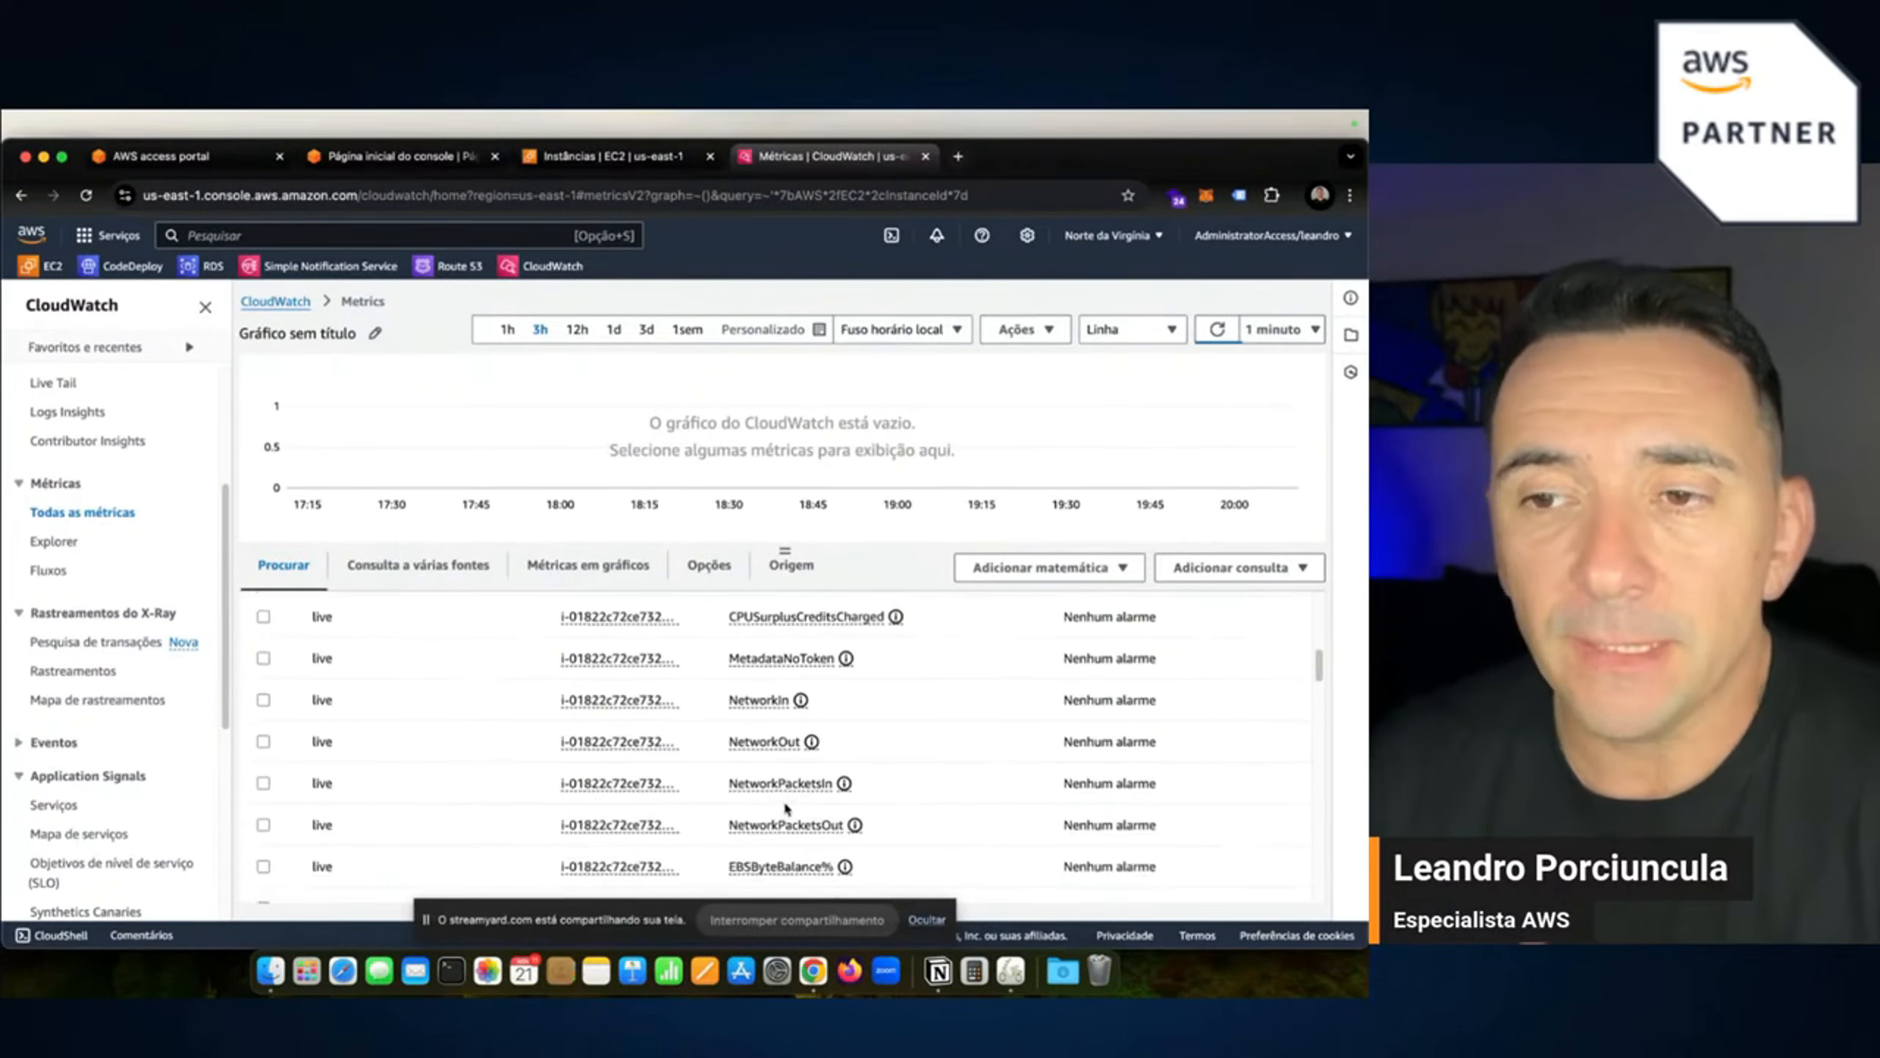
{"action": "scroll", "coordinate": [786, 807], "scroll_direction": "down", "scroll_amount": 4}
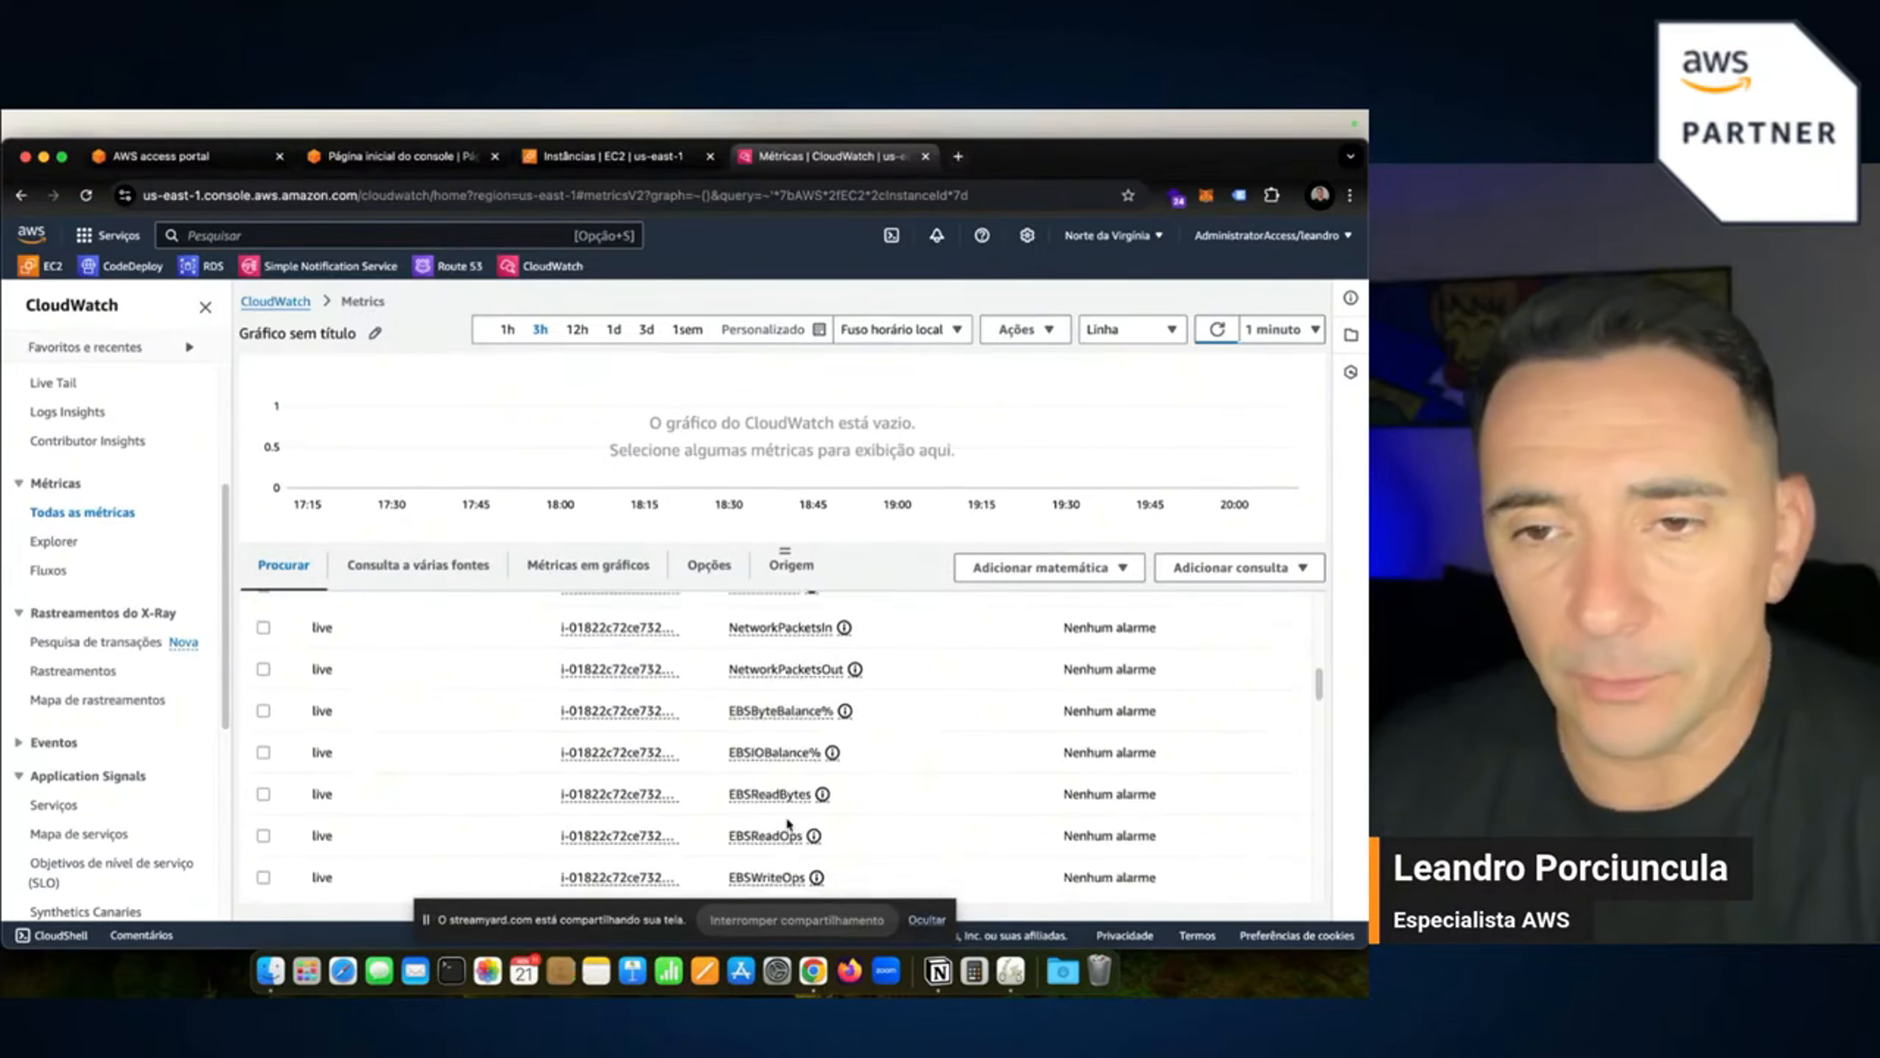
{"action": "scroll", "coordinate": [788, 823], "scroll_direction": "down", "scroll_amount": 2}
{"action": "scroll", "coordinate": [786, 836], "scroll_direction": "up", "scroll_amount": 1}
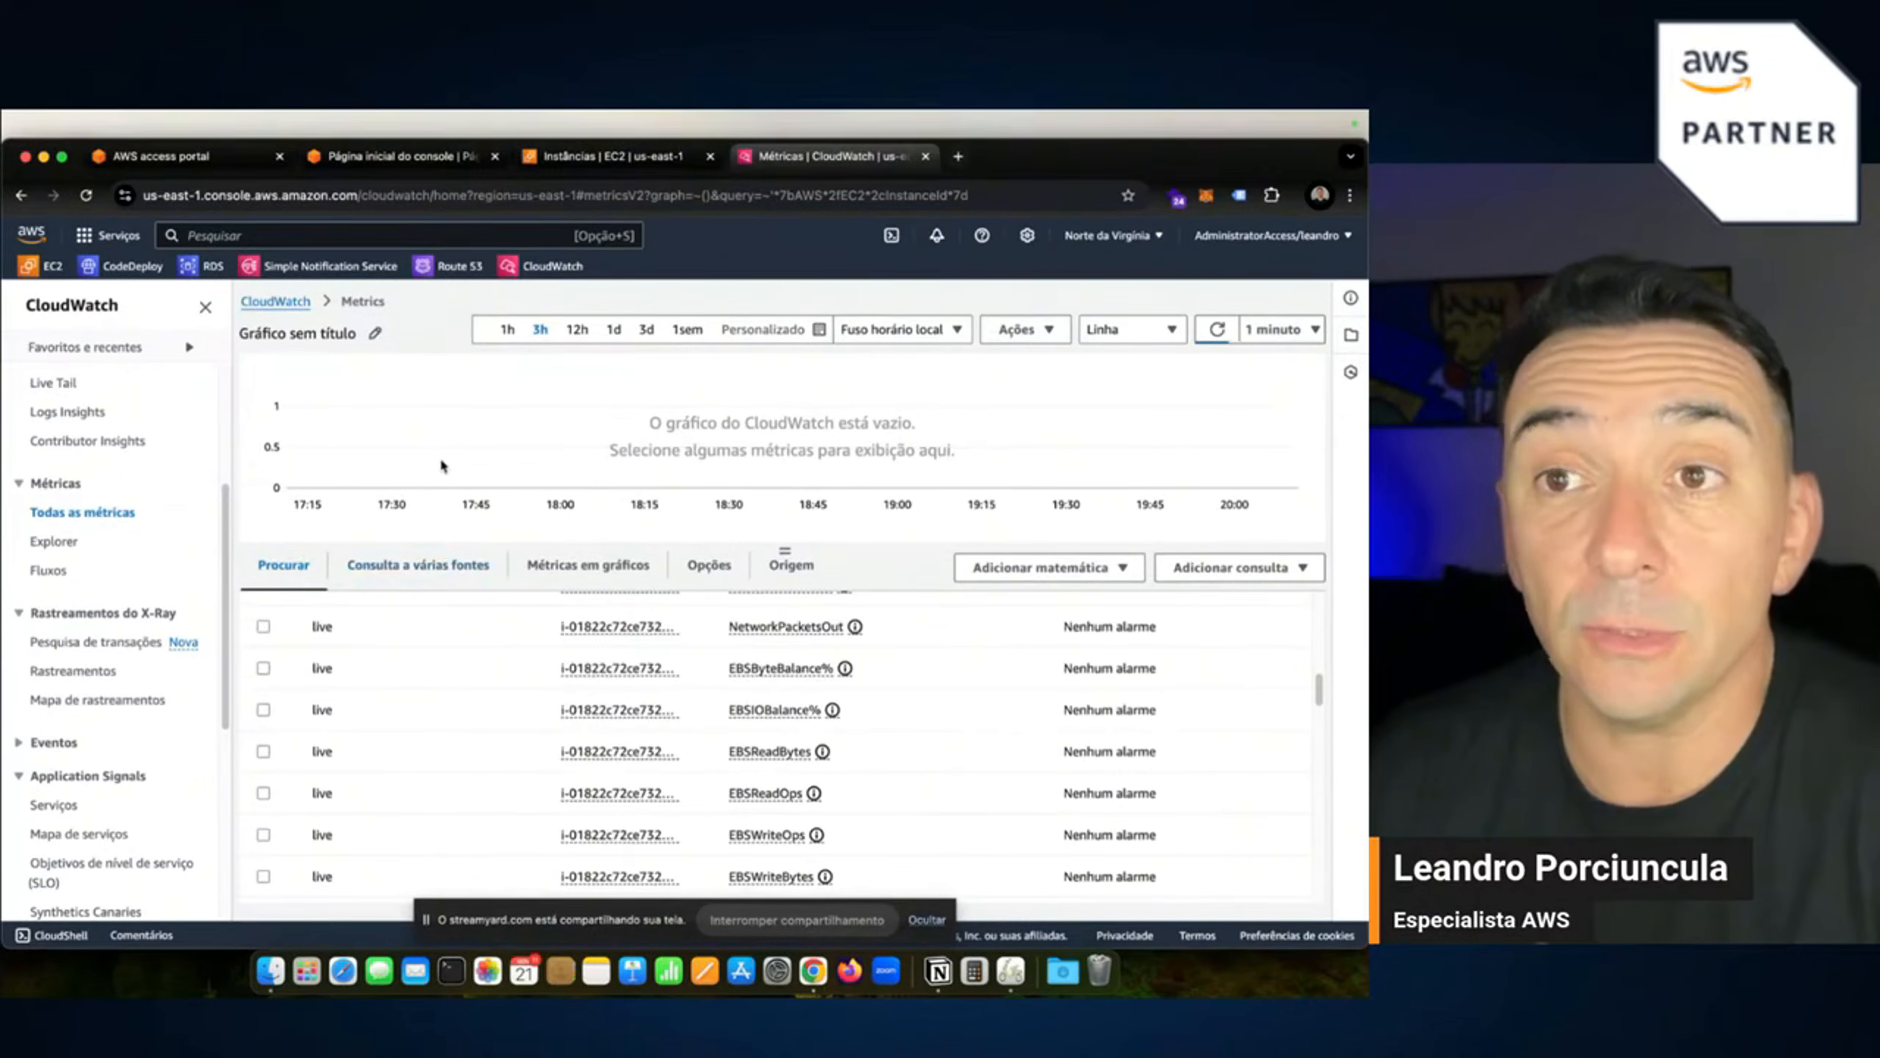
{"action": "left_click", "coordinate": [556, 157]}
Dismiss the services menu, cancel the Preferências dialog unchanged, and choose Adicione ao painel for live_monitor's graphs.
{"action": "left_click", "coordinate": [1037, 558]}
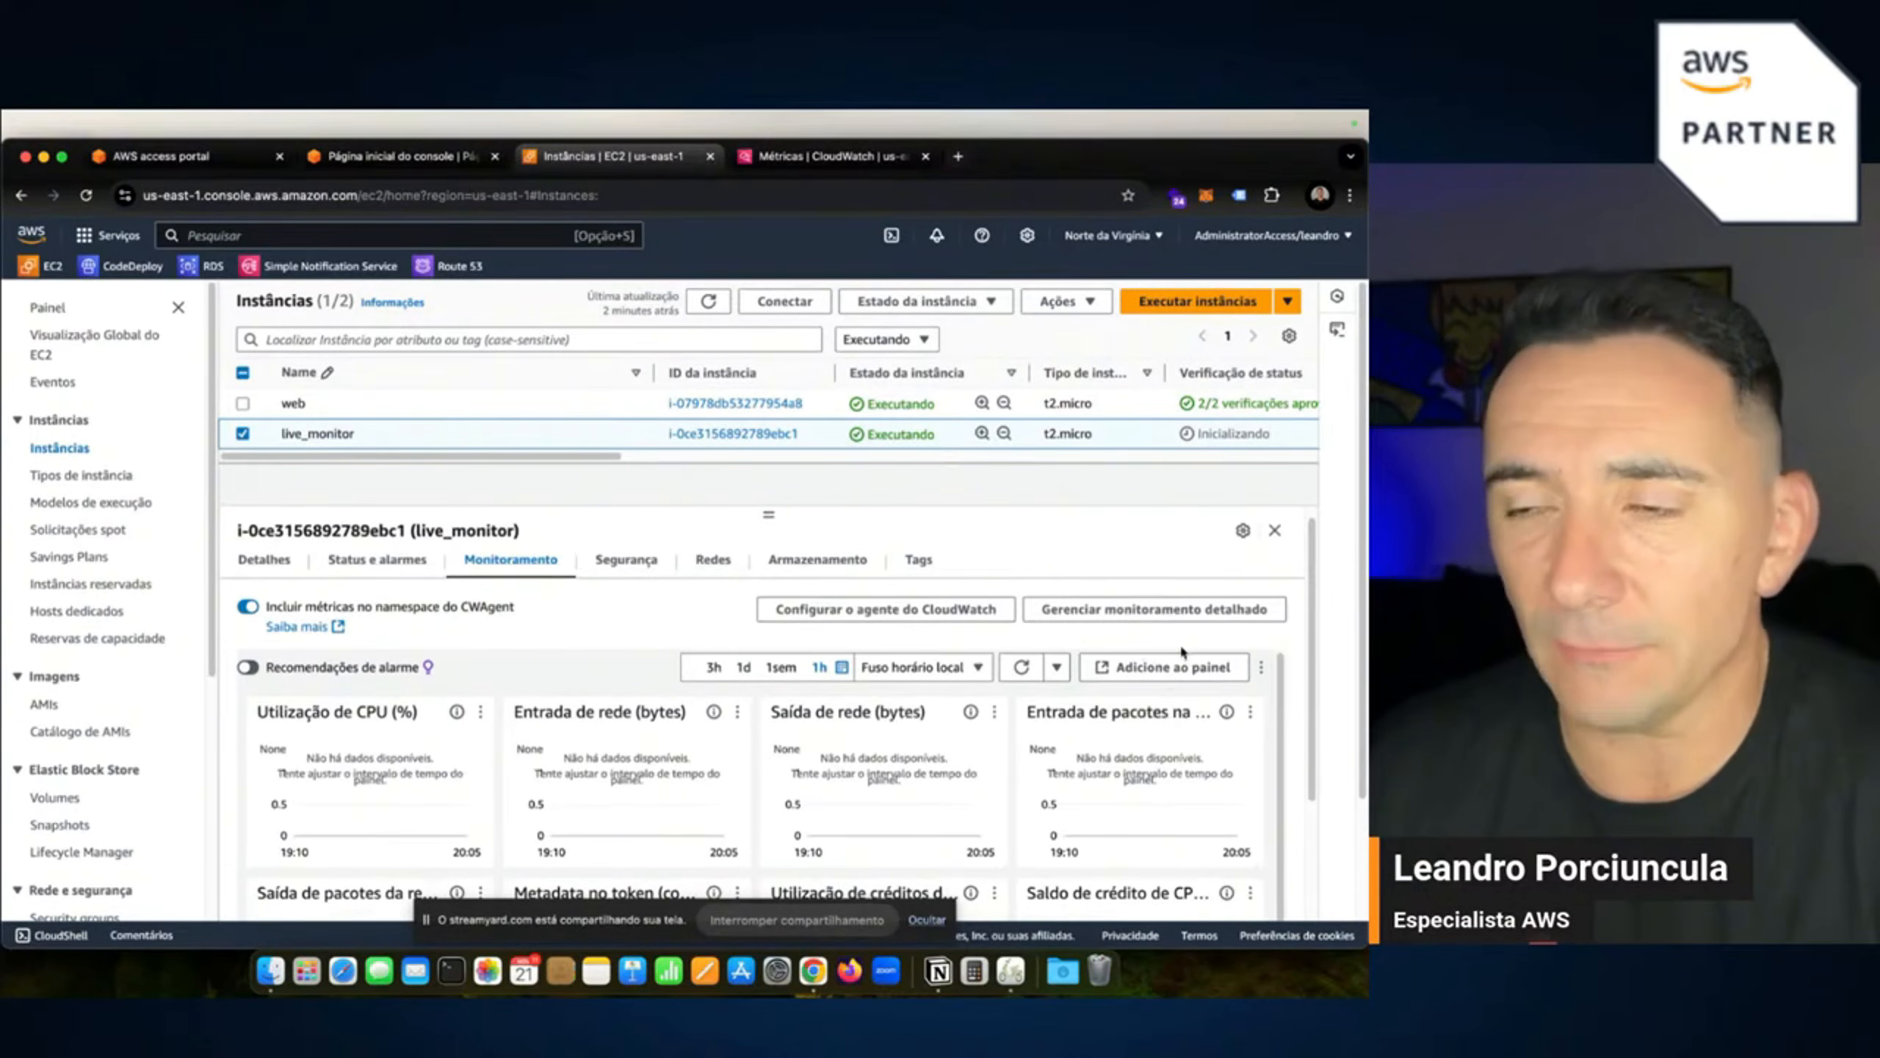
{"action": "left_click", "coordinate": [1243, 531]}
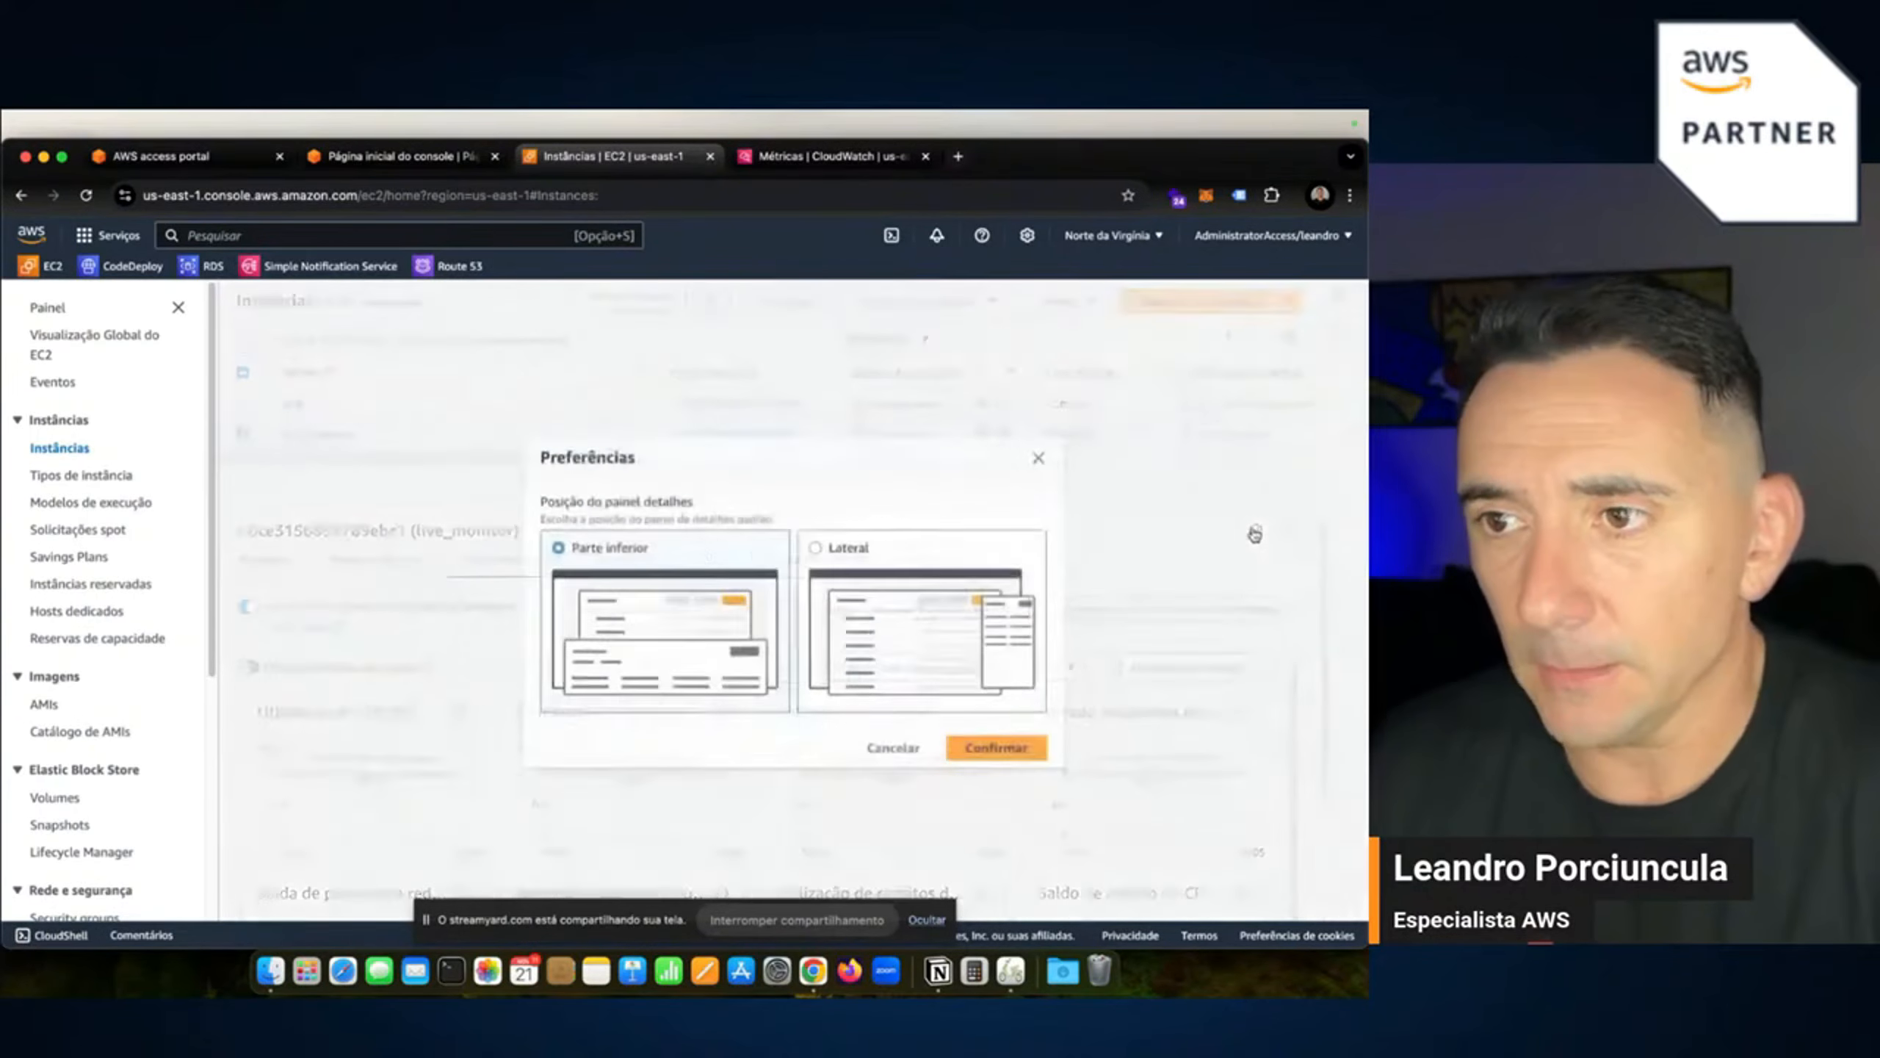
{"action": "left_click", "coordinate": [1041, 456]}
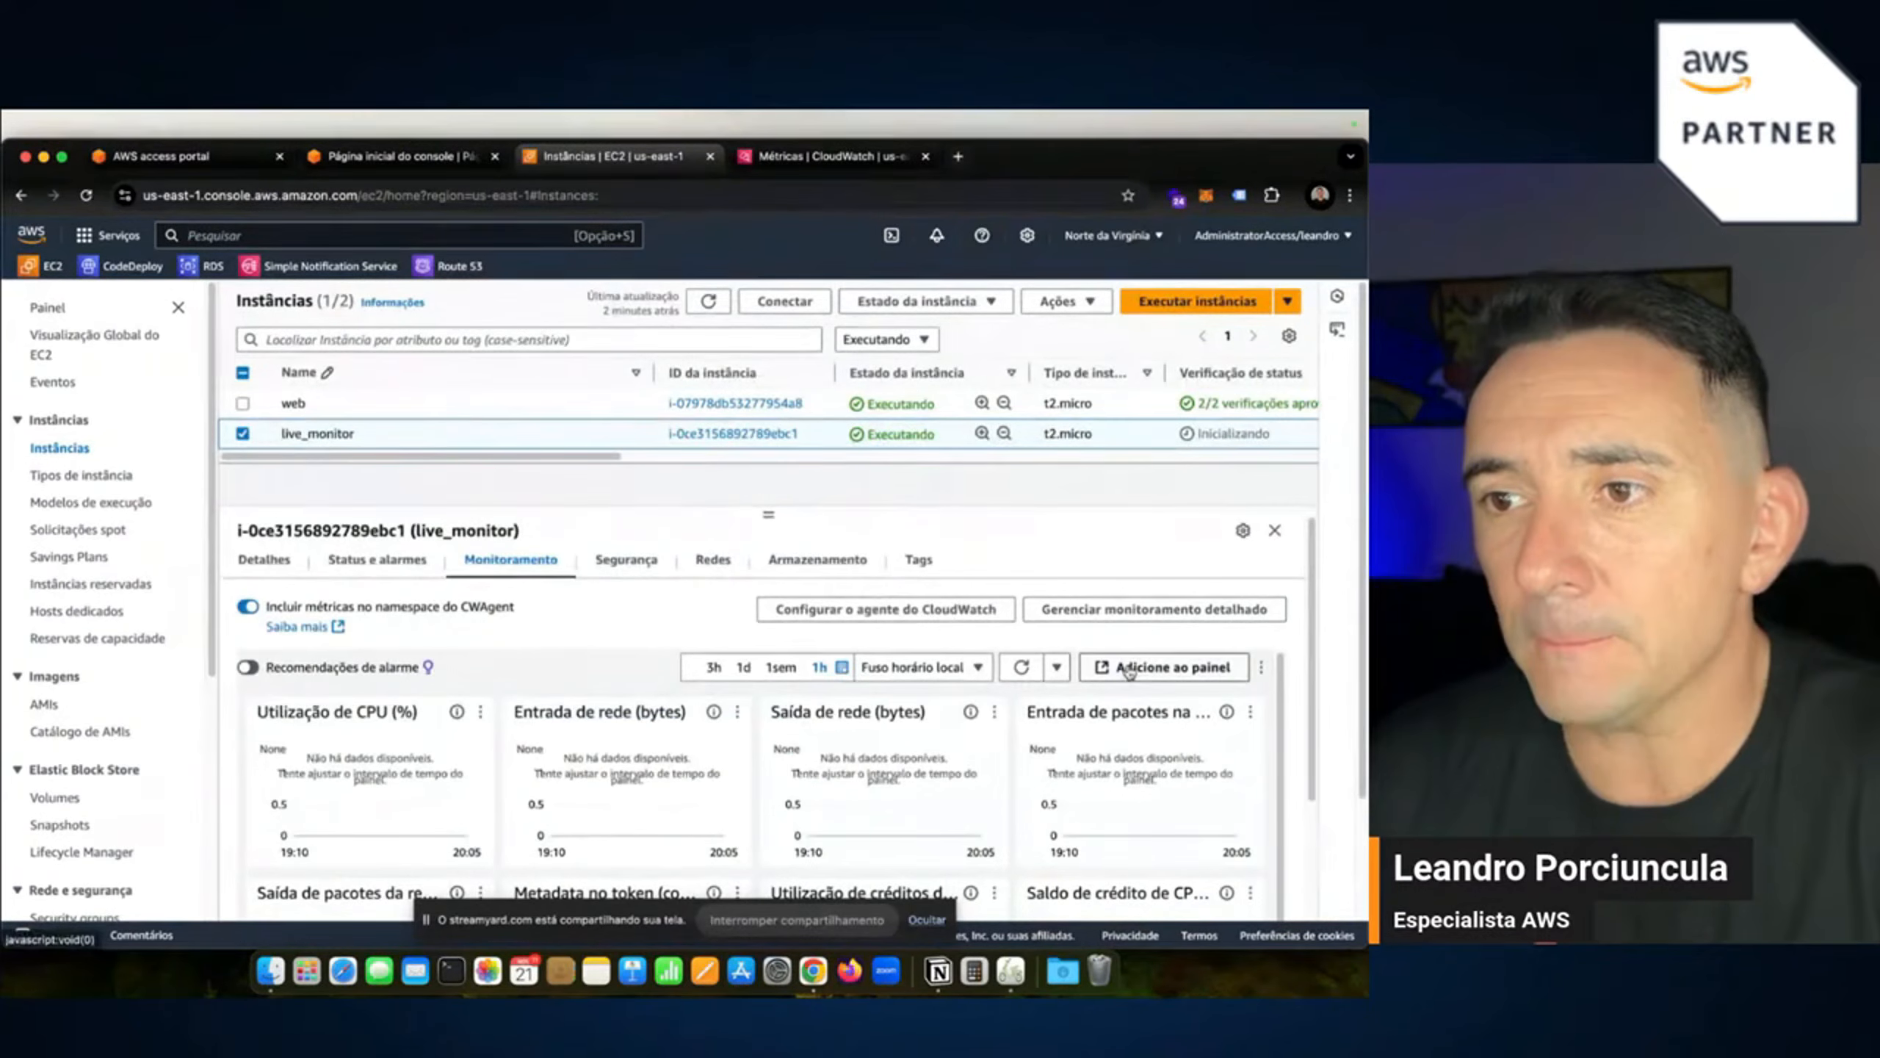
{"action": "left_click", "coordinate": [1128, 668]}
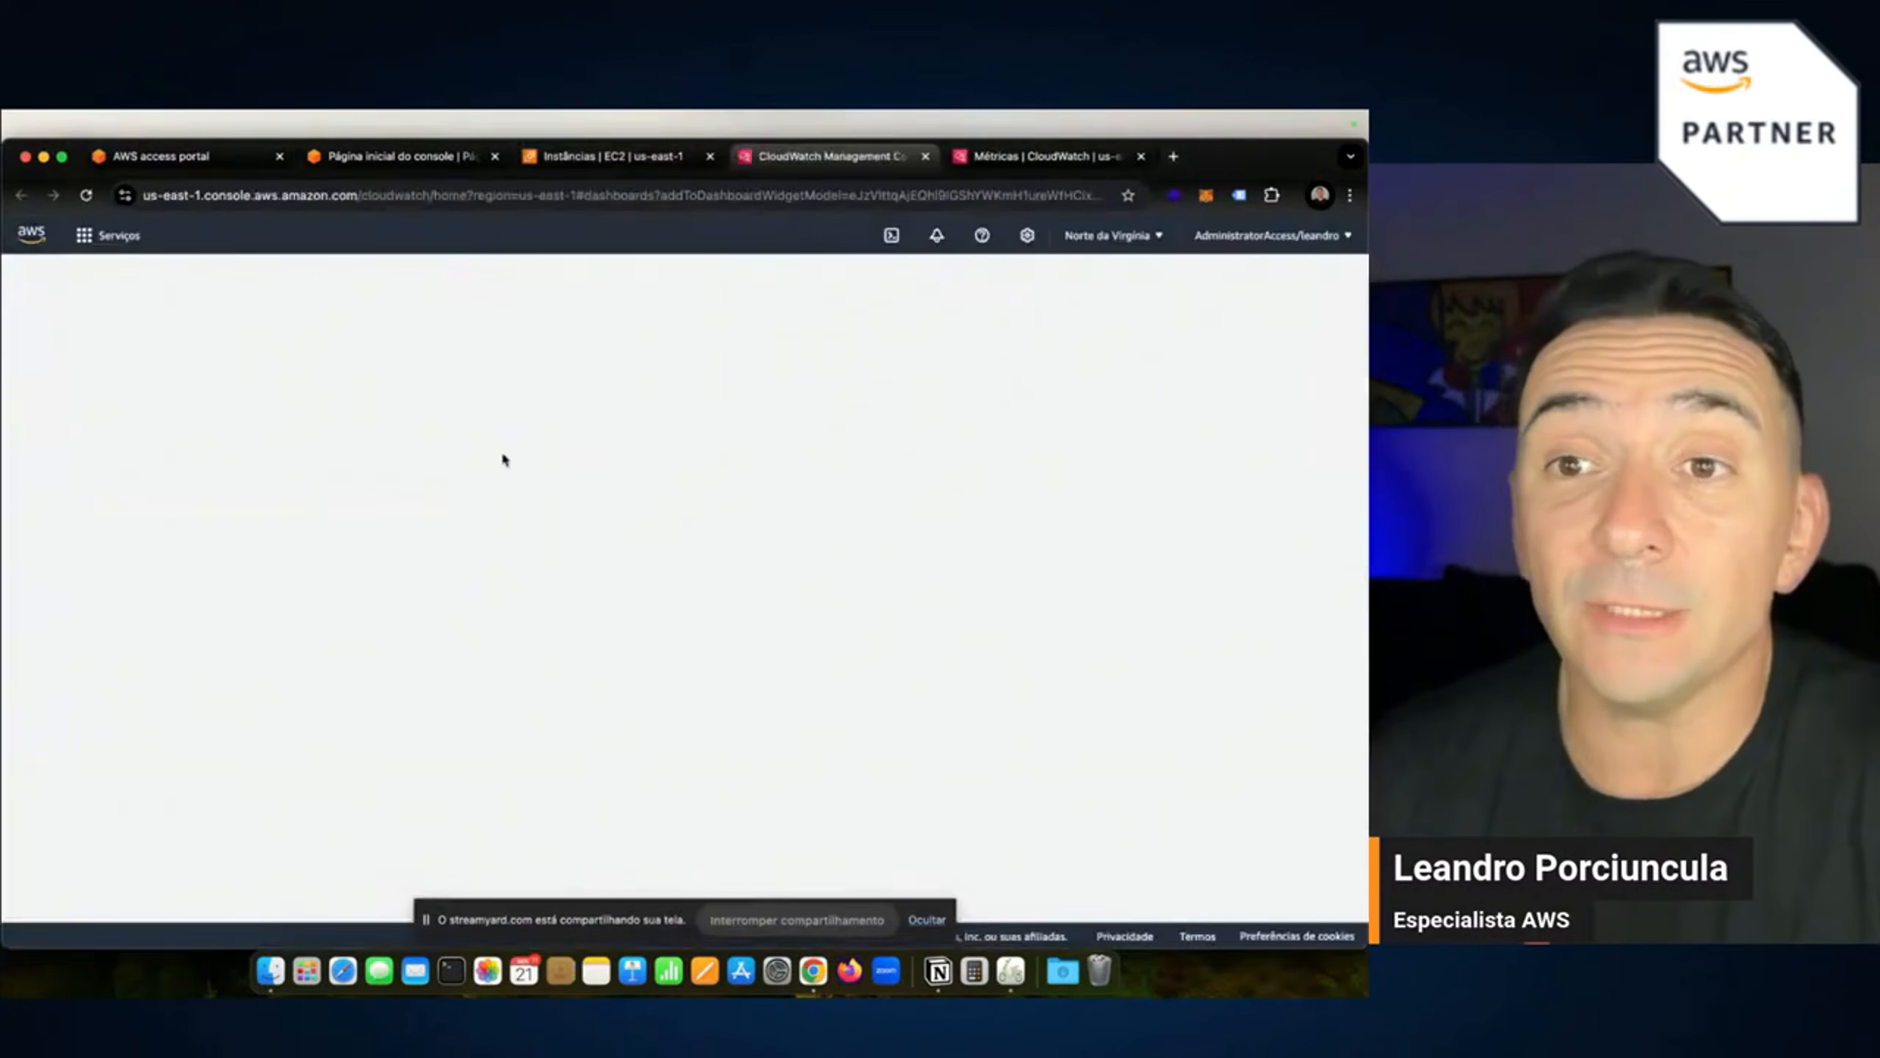
Select the existing teste dashboard and add live_monitor's CPU and network charts to it.
{"action": "left_click", "coordinate": [497, 586]}
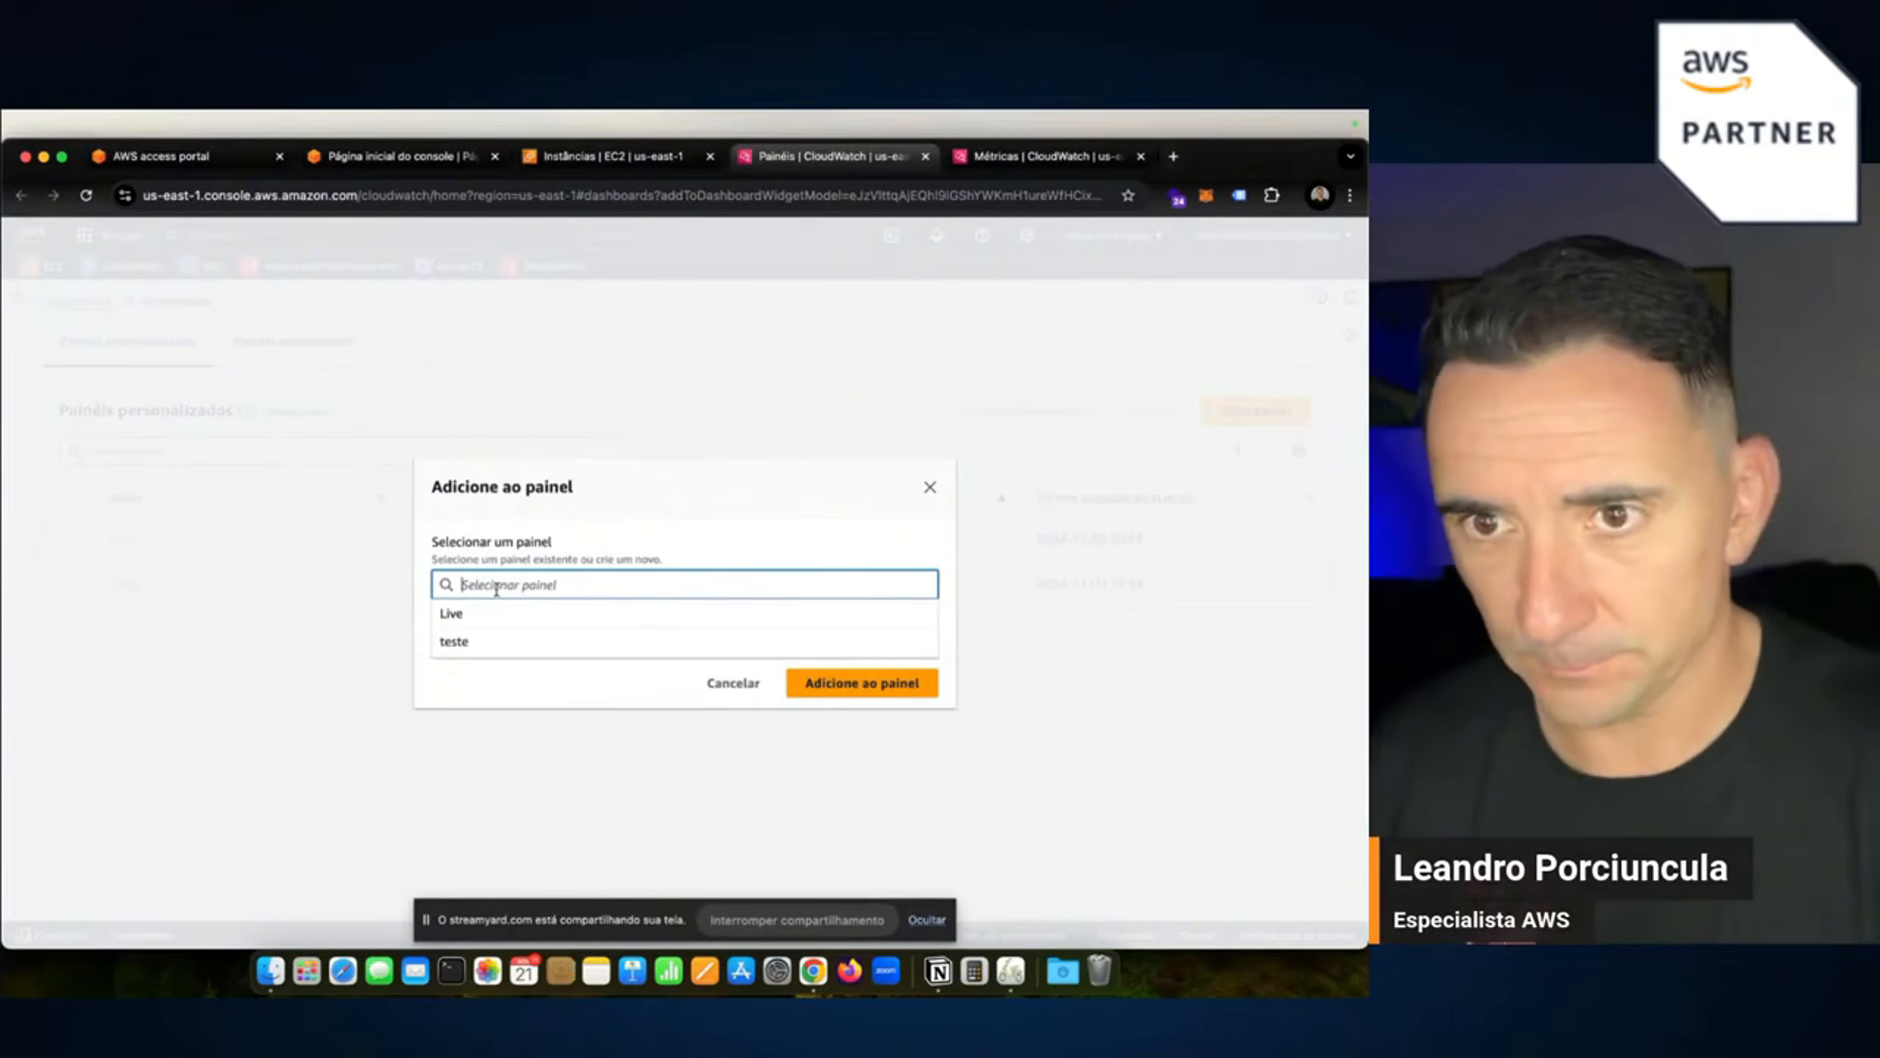
{"action": "type", "text": "li"}
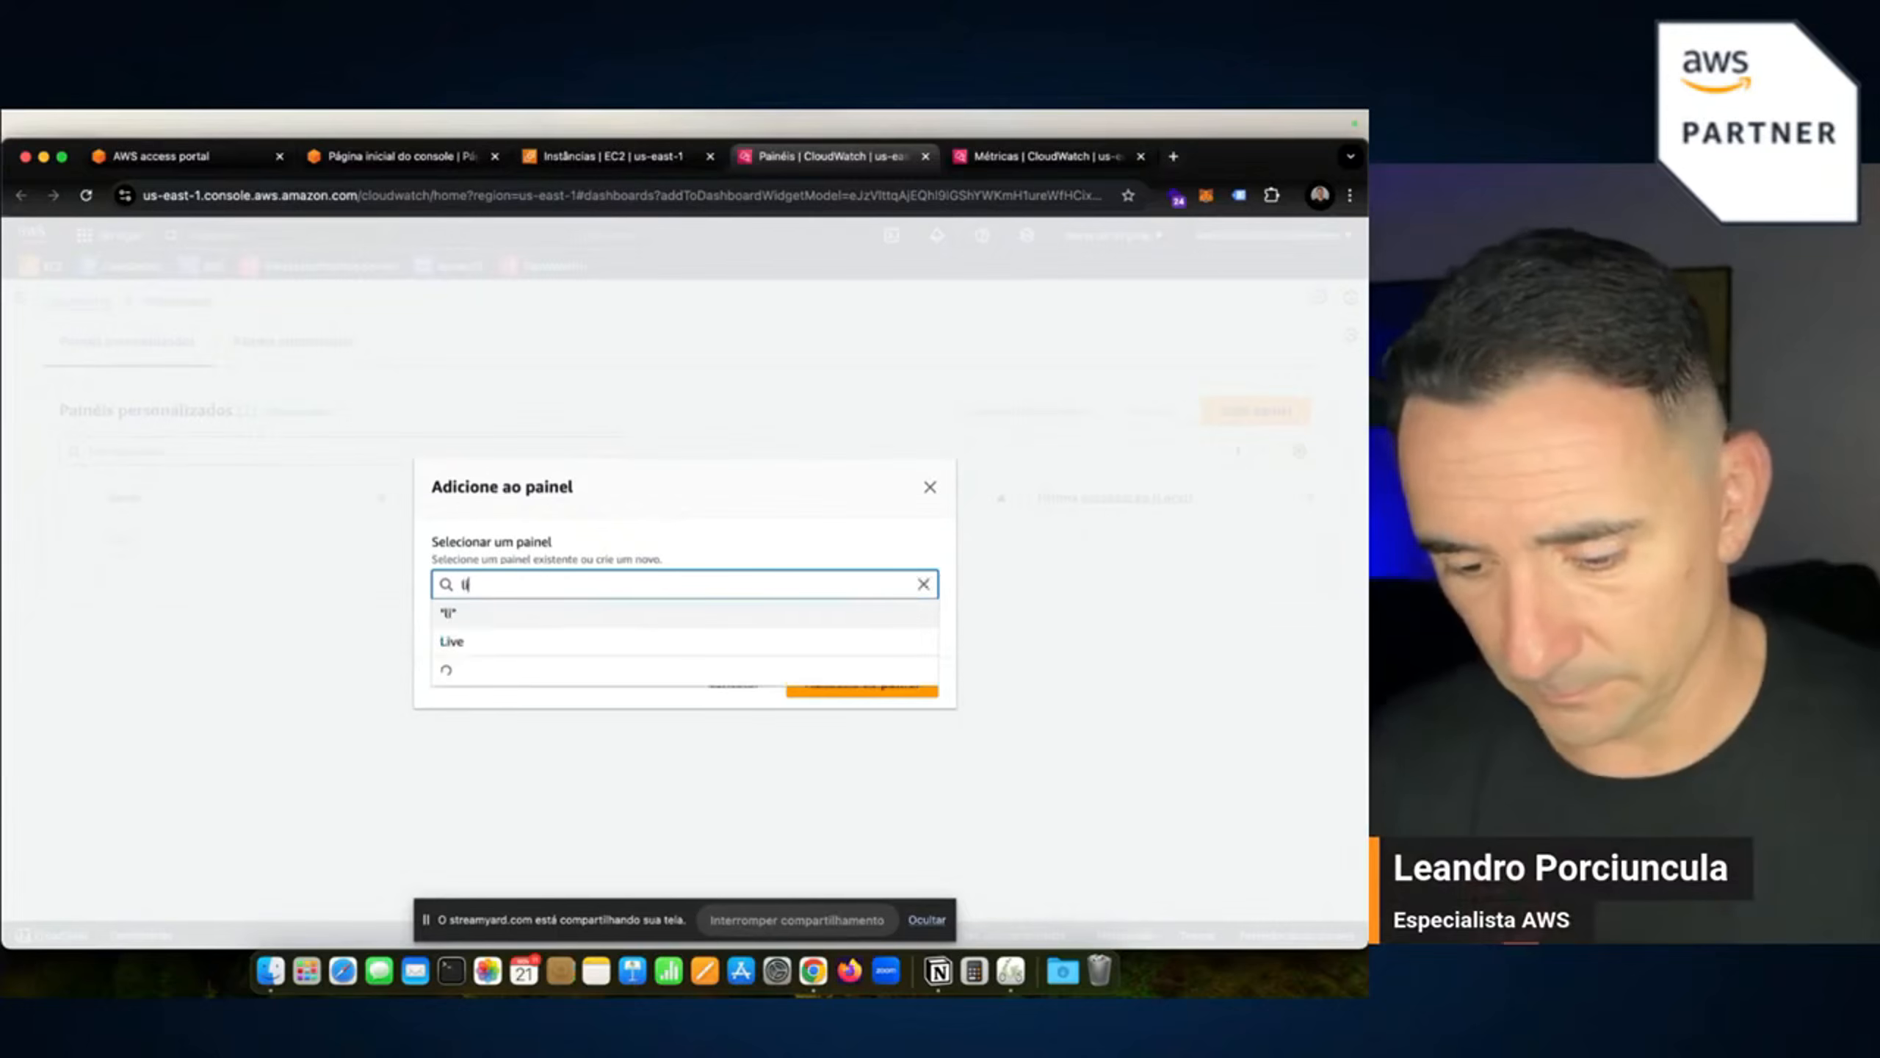
{"action": "type", "text": "vee2"}
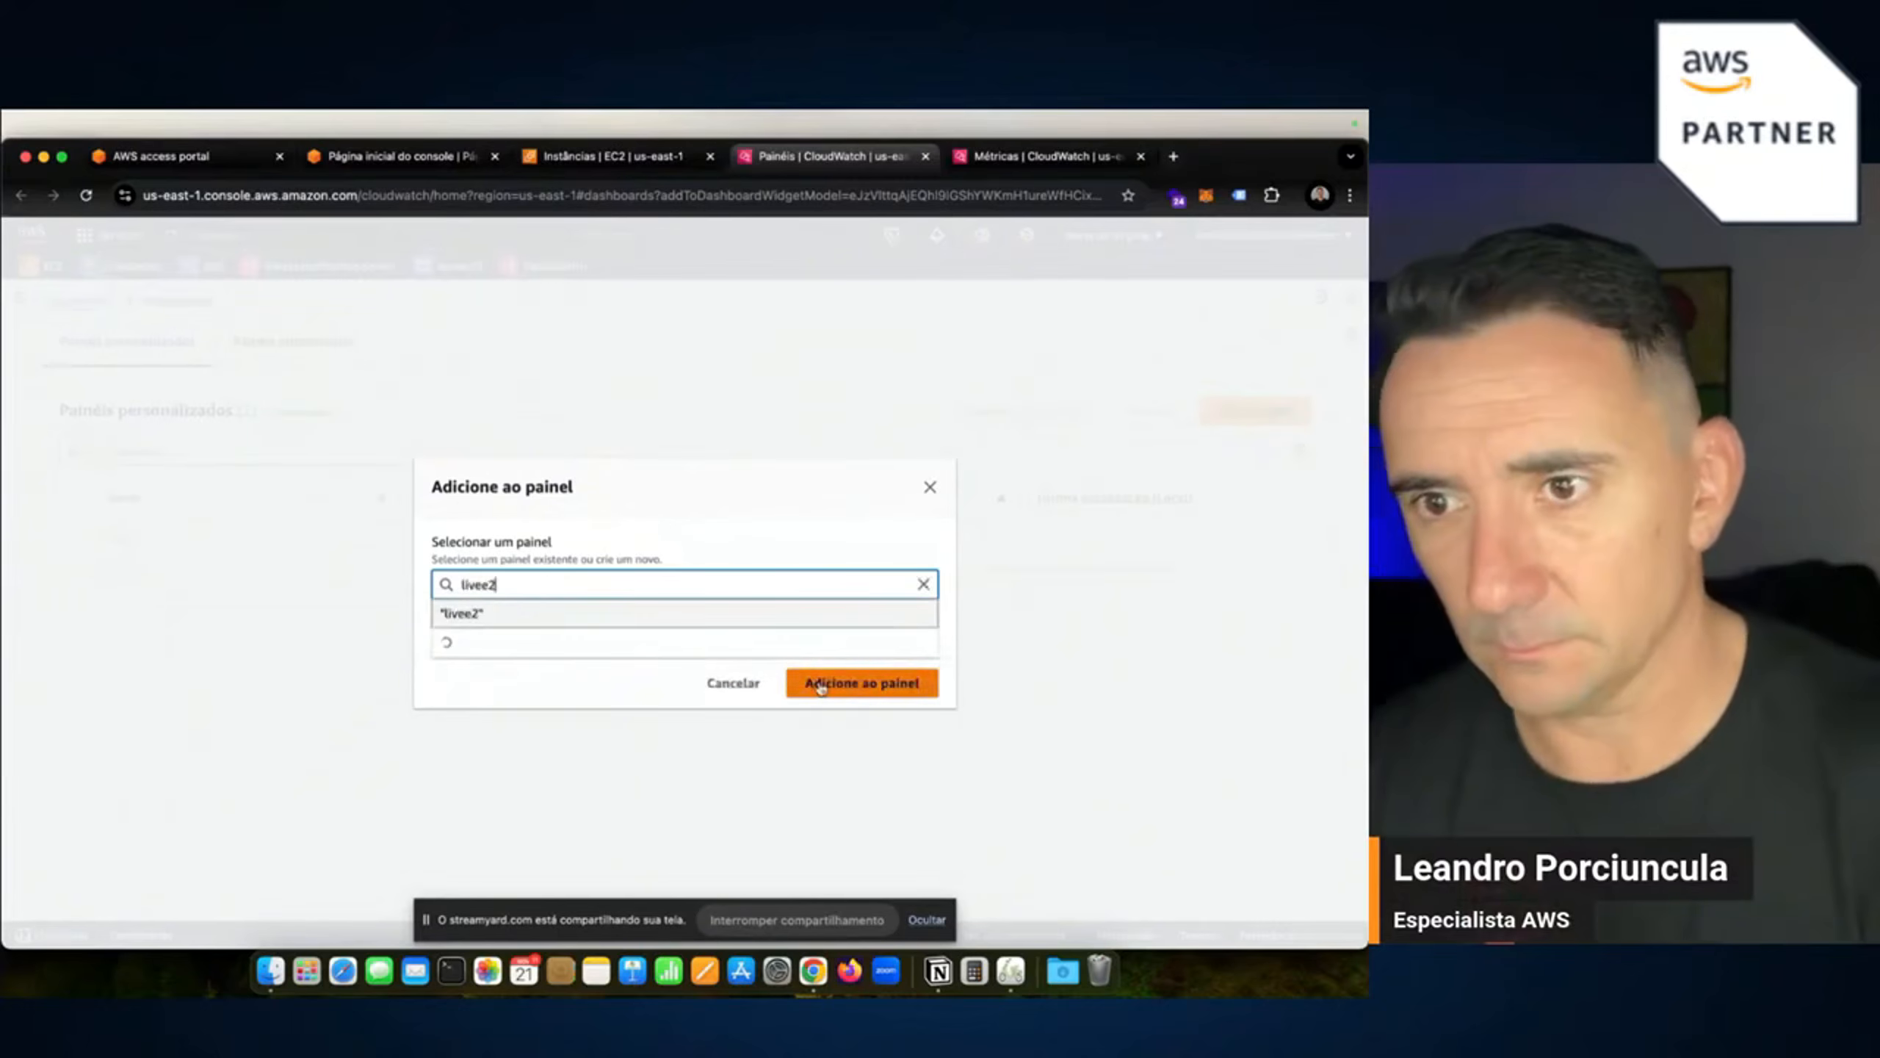
{"action": "left_click", "coordinate": [821, 687]}
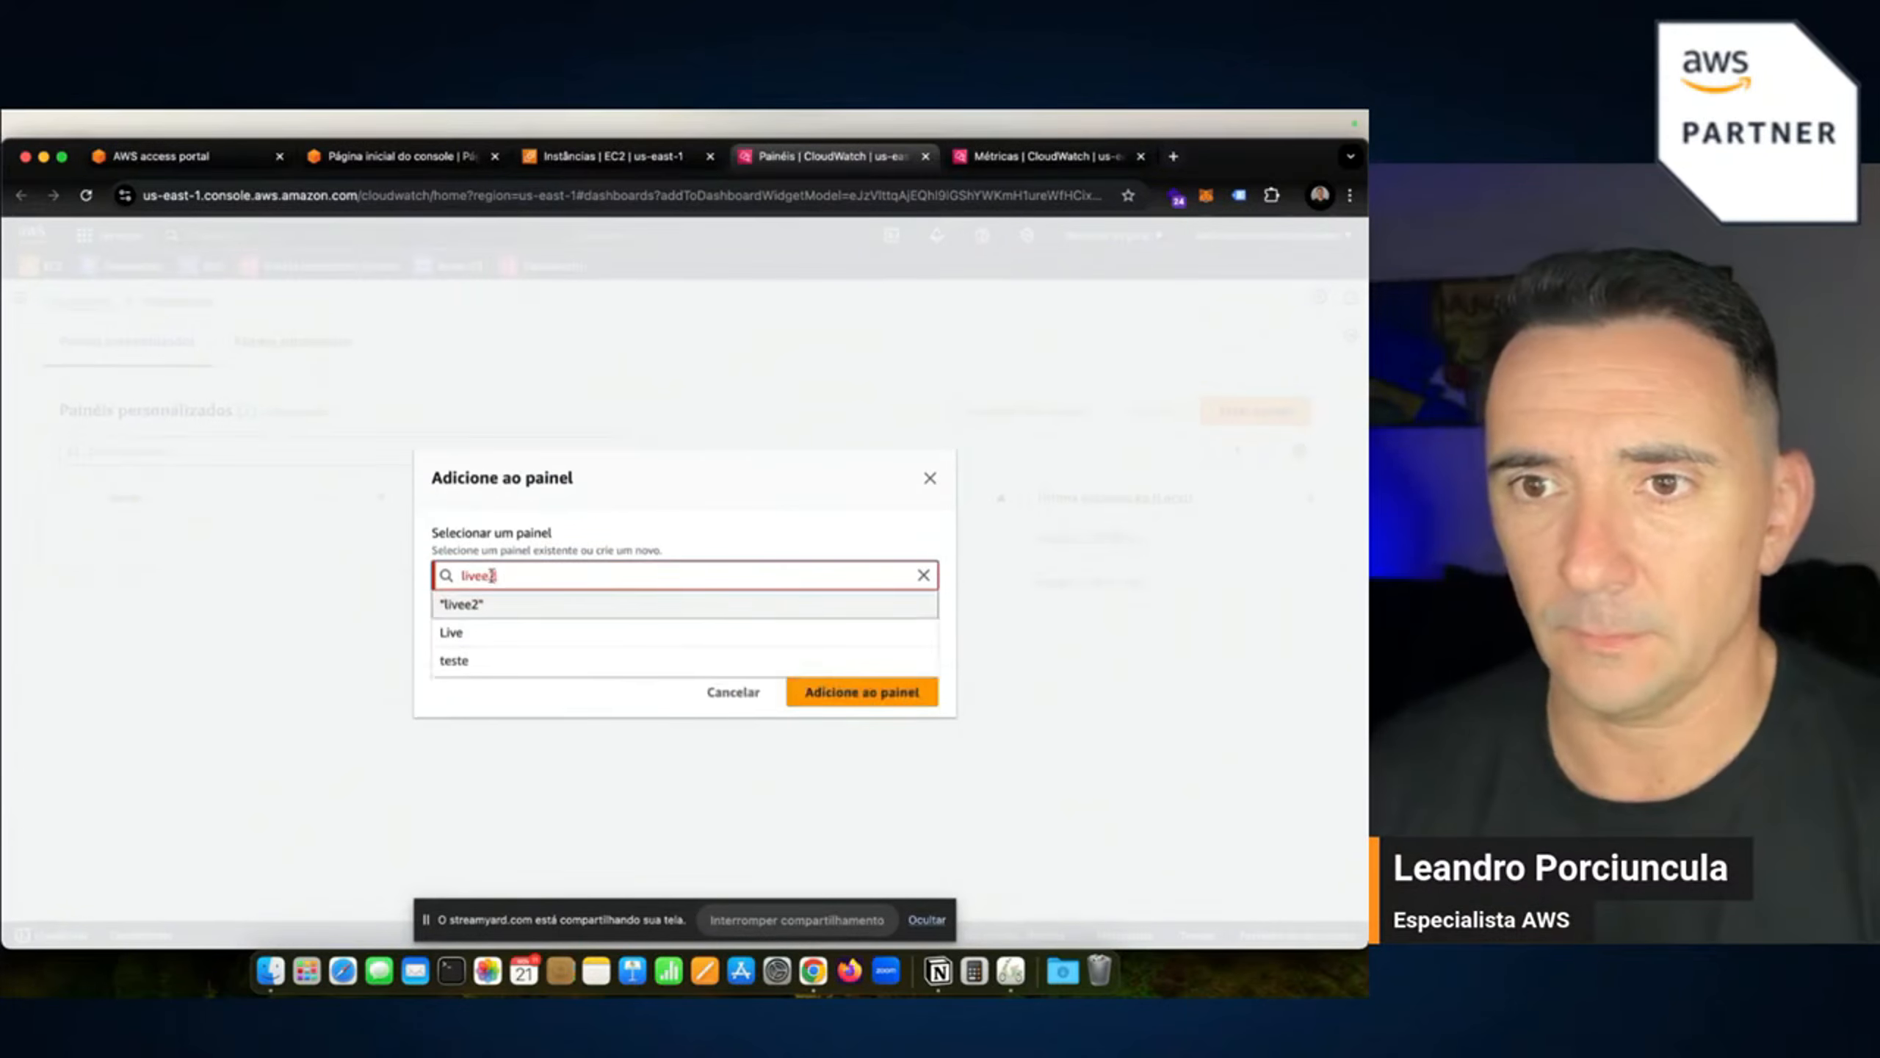
{"action": "key", "text": "BackSpace"}
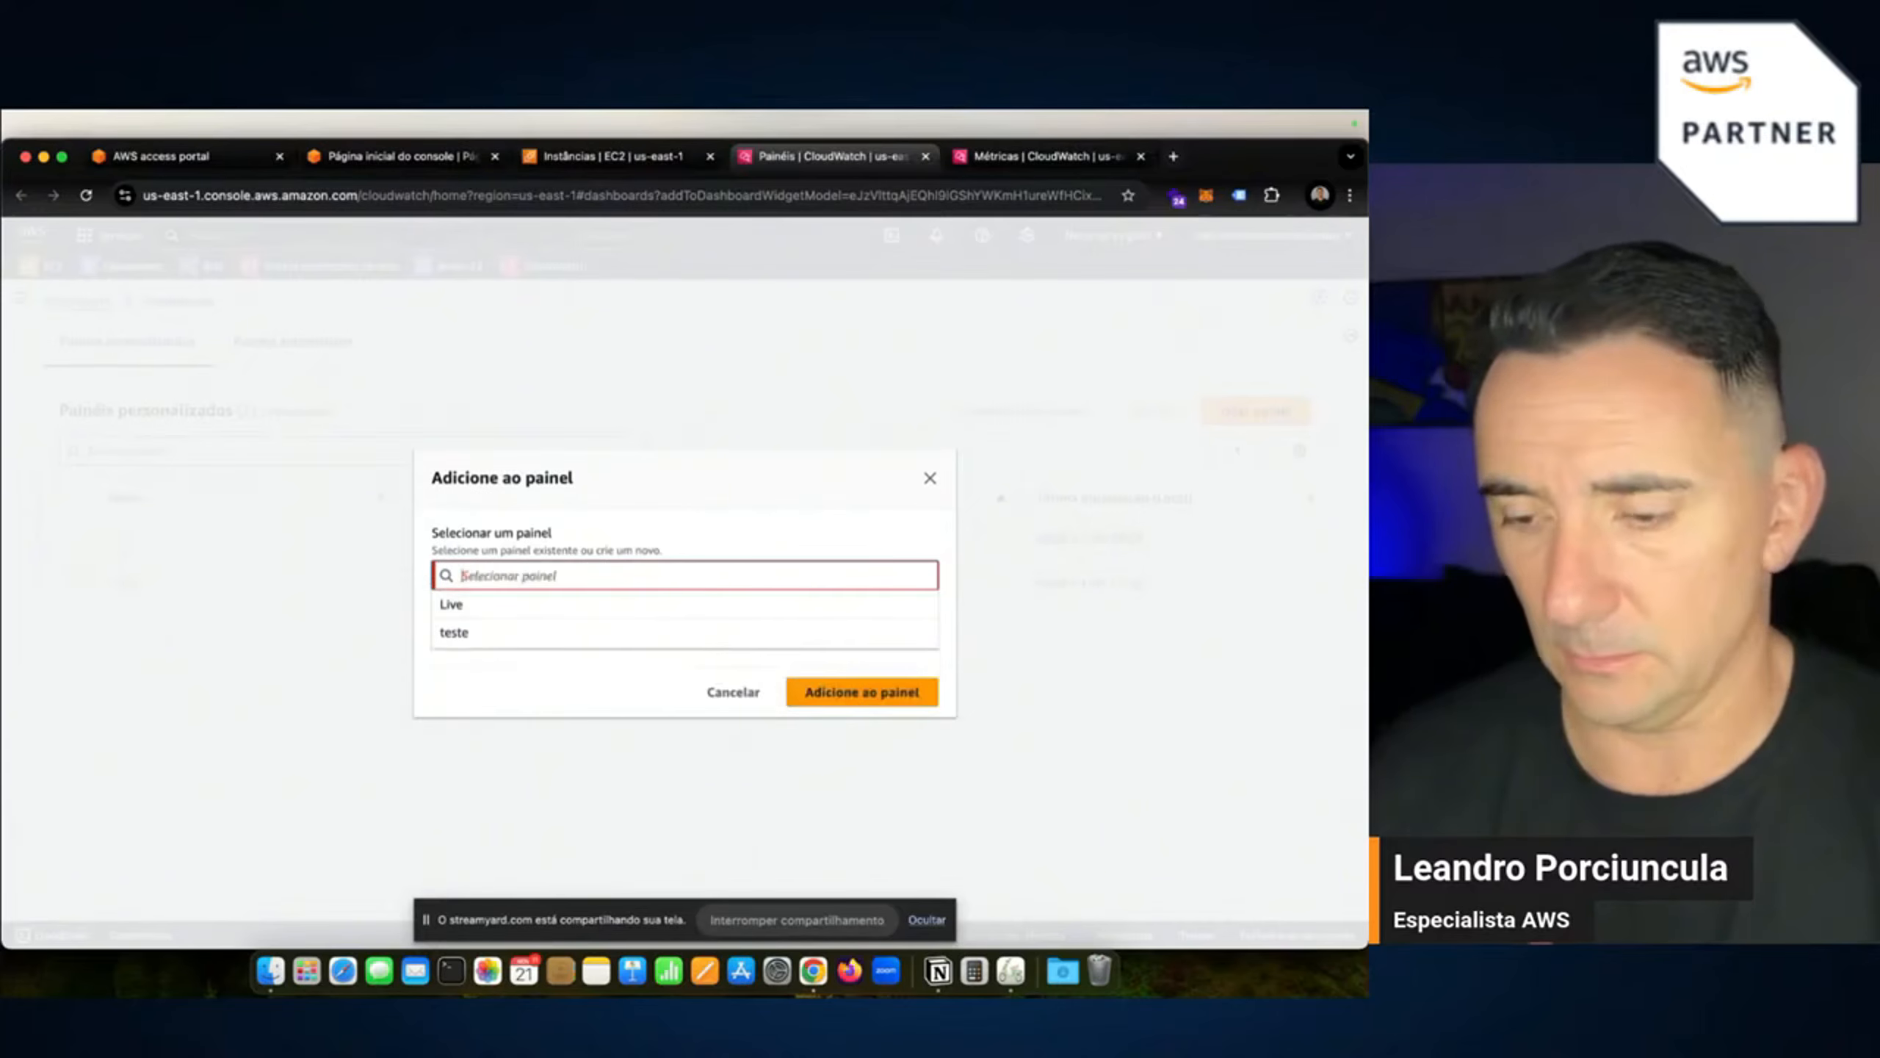
{"action": "left_click", "coordinate": [444, 634]}
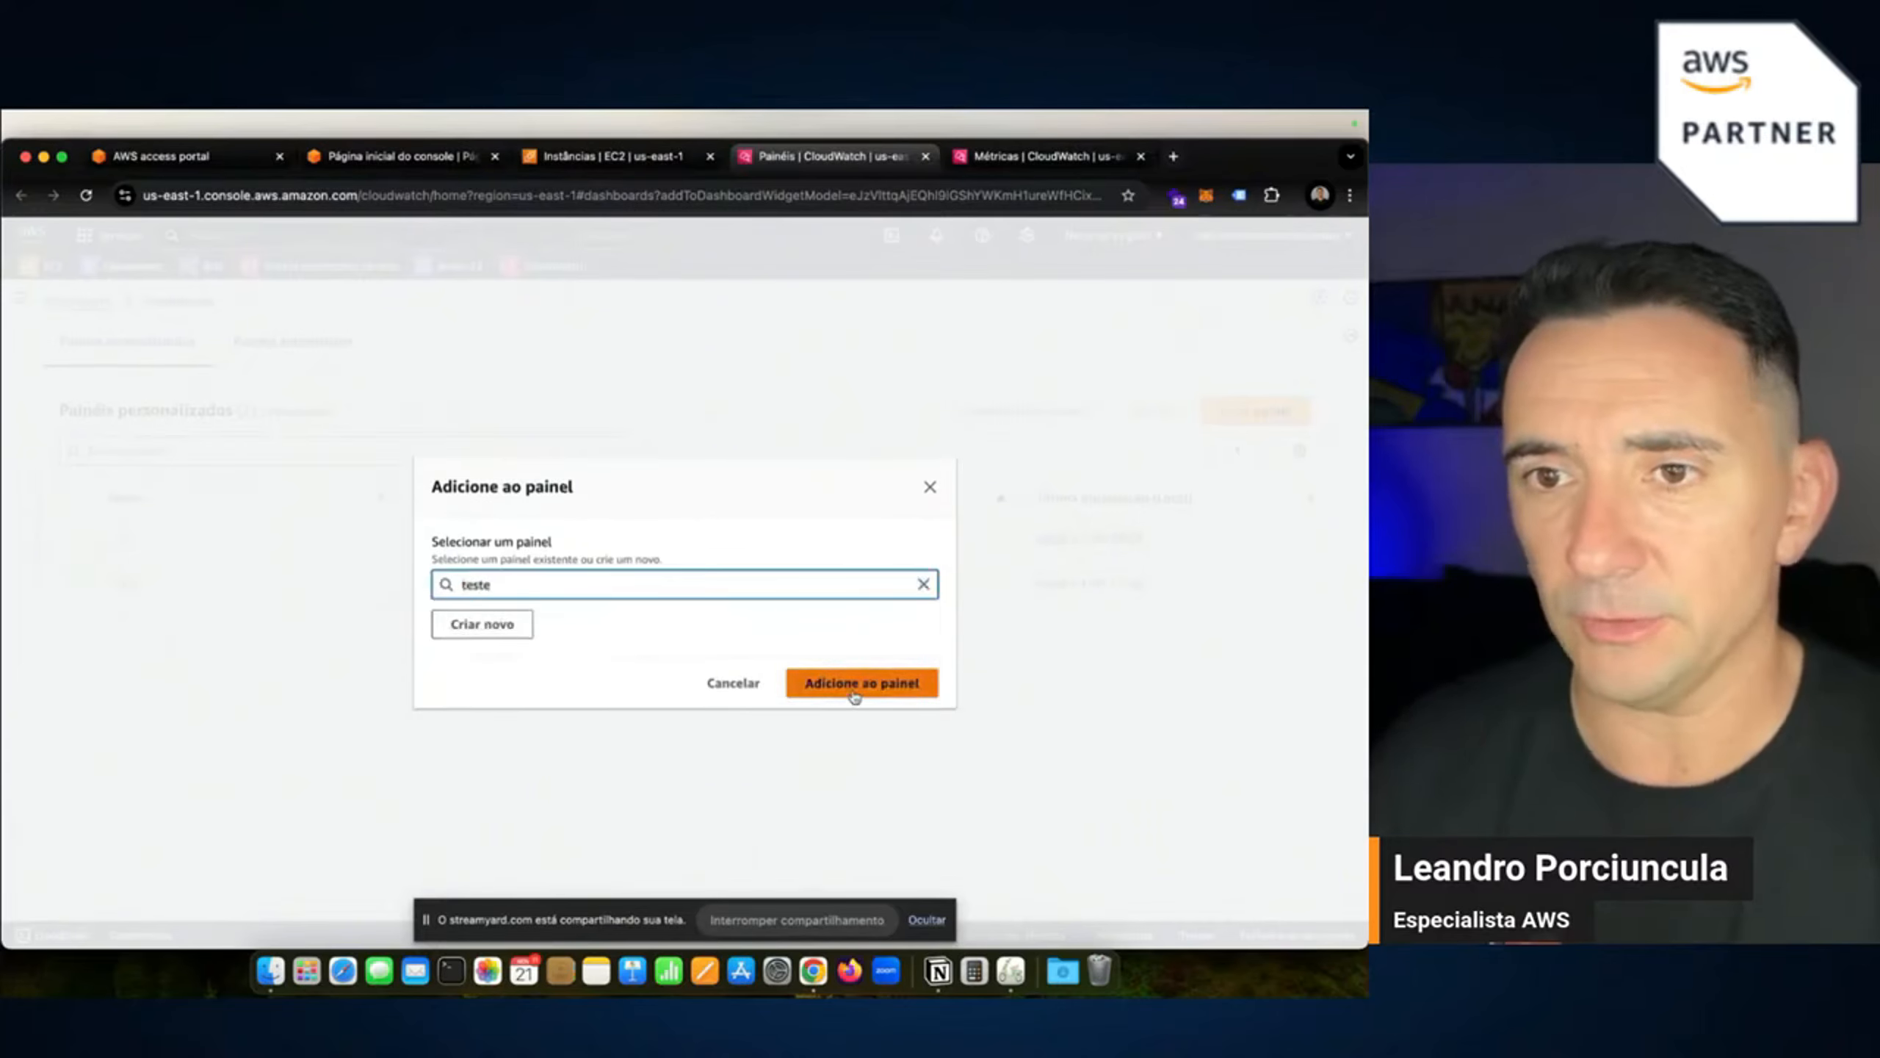
{"action": "left_click", "coordinate": [513, 628]}
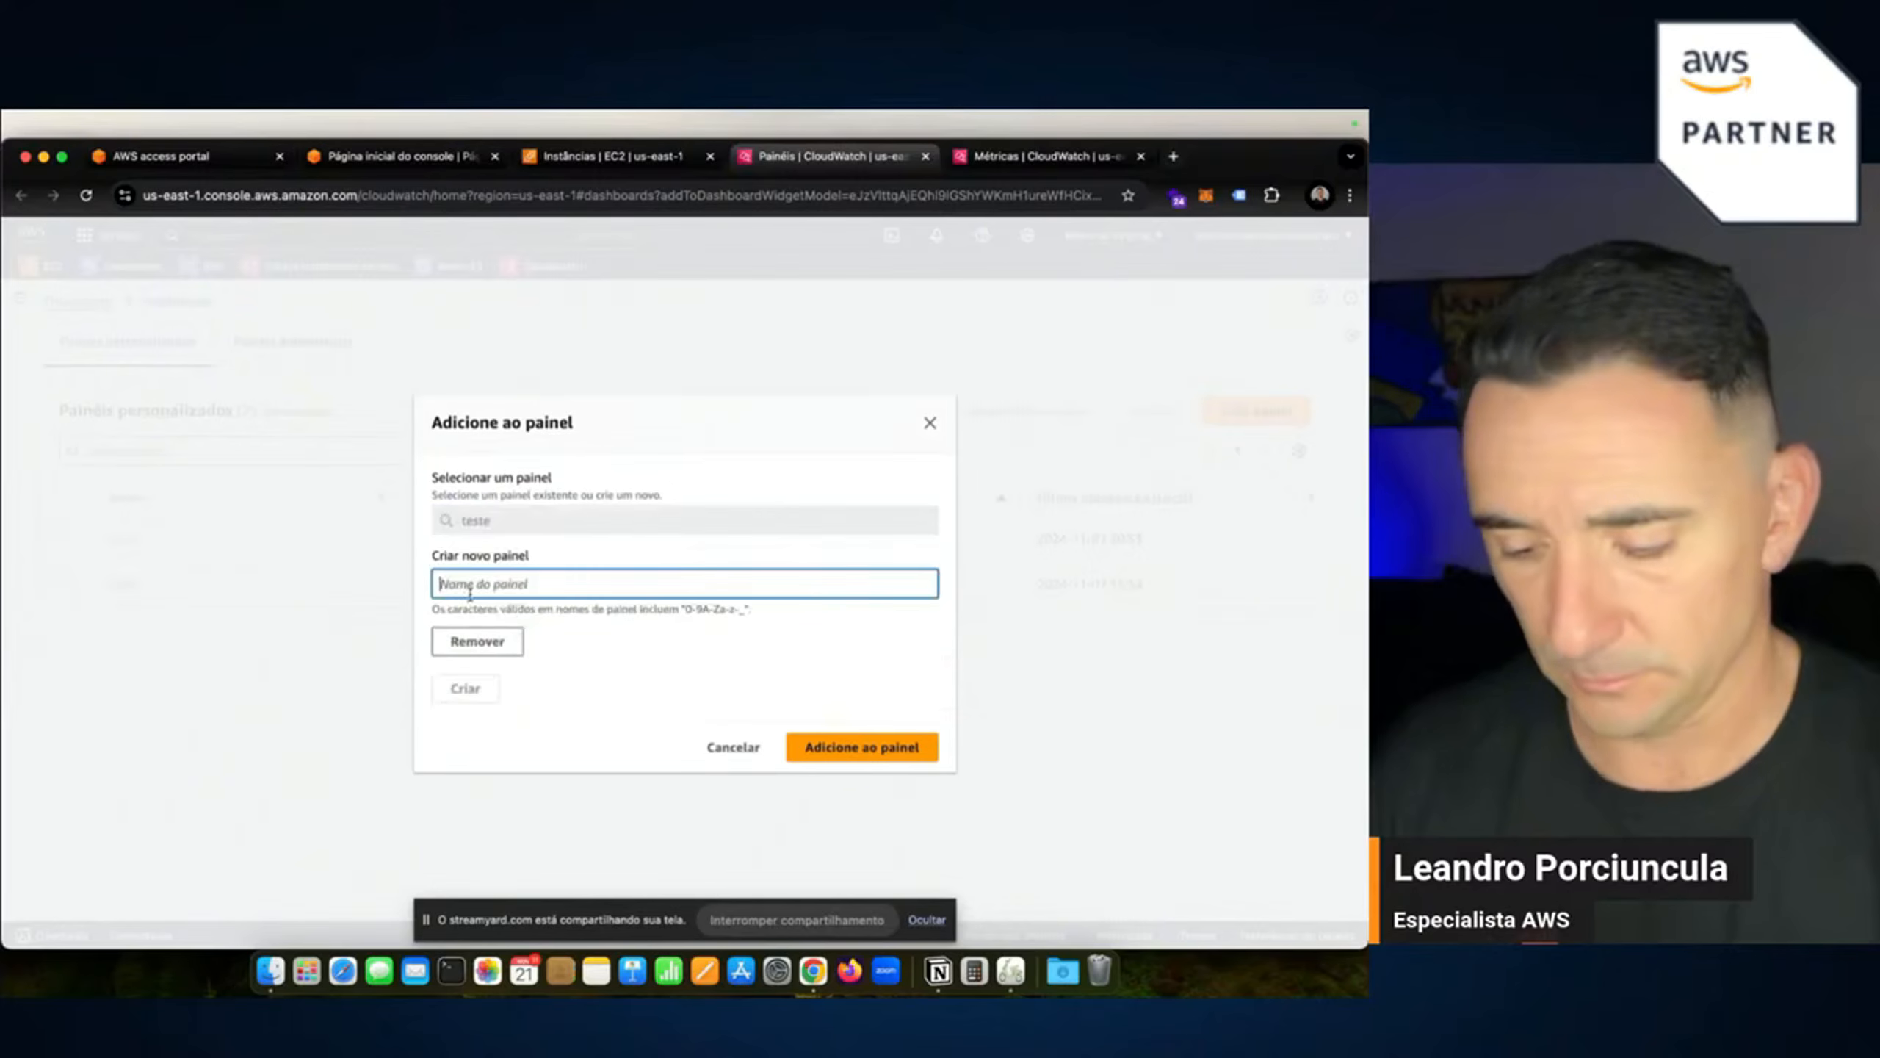
{"action": "type", "text": "live2"}
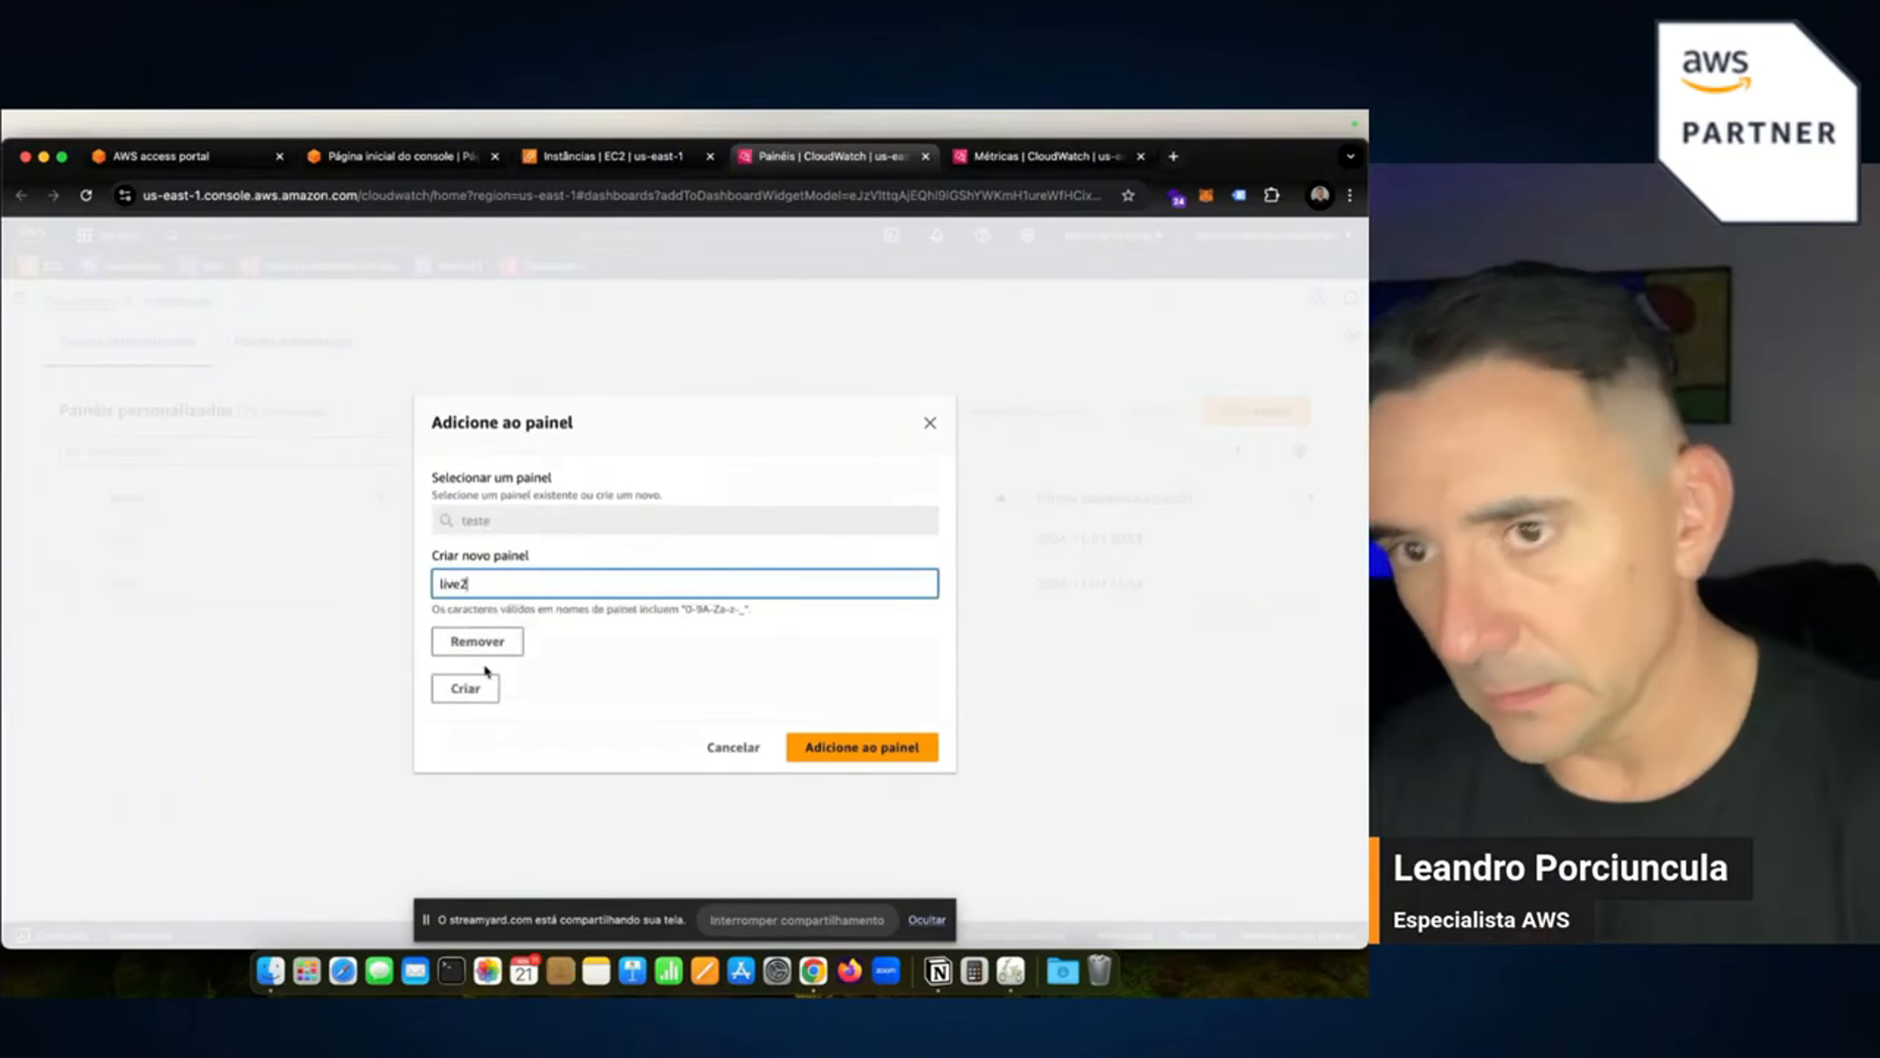
{"action": "left_click", "coordinate": [845, 747]}
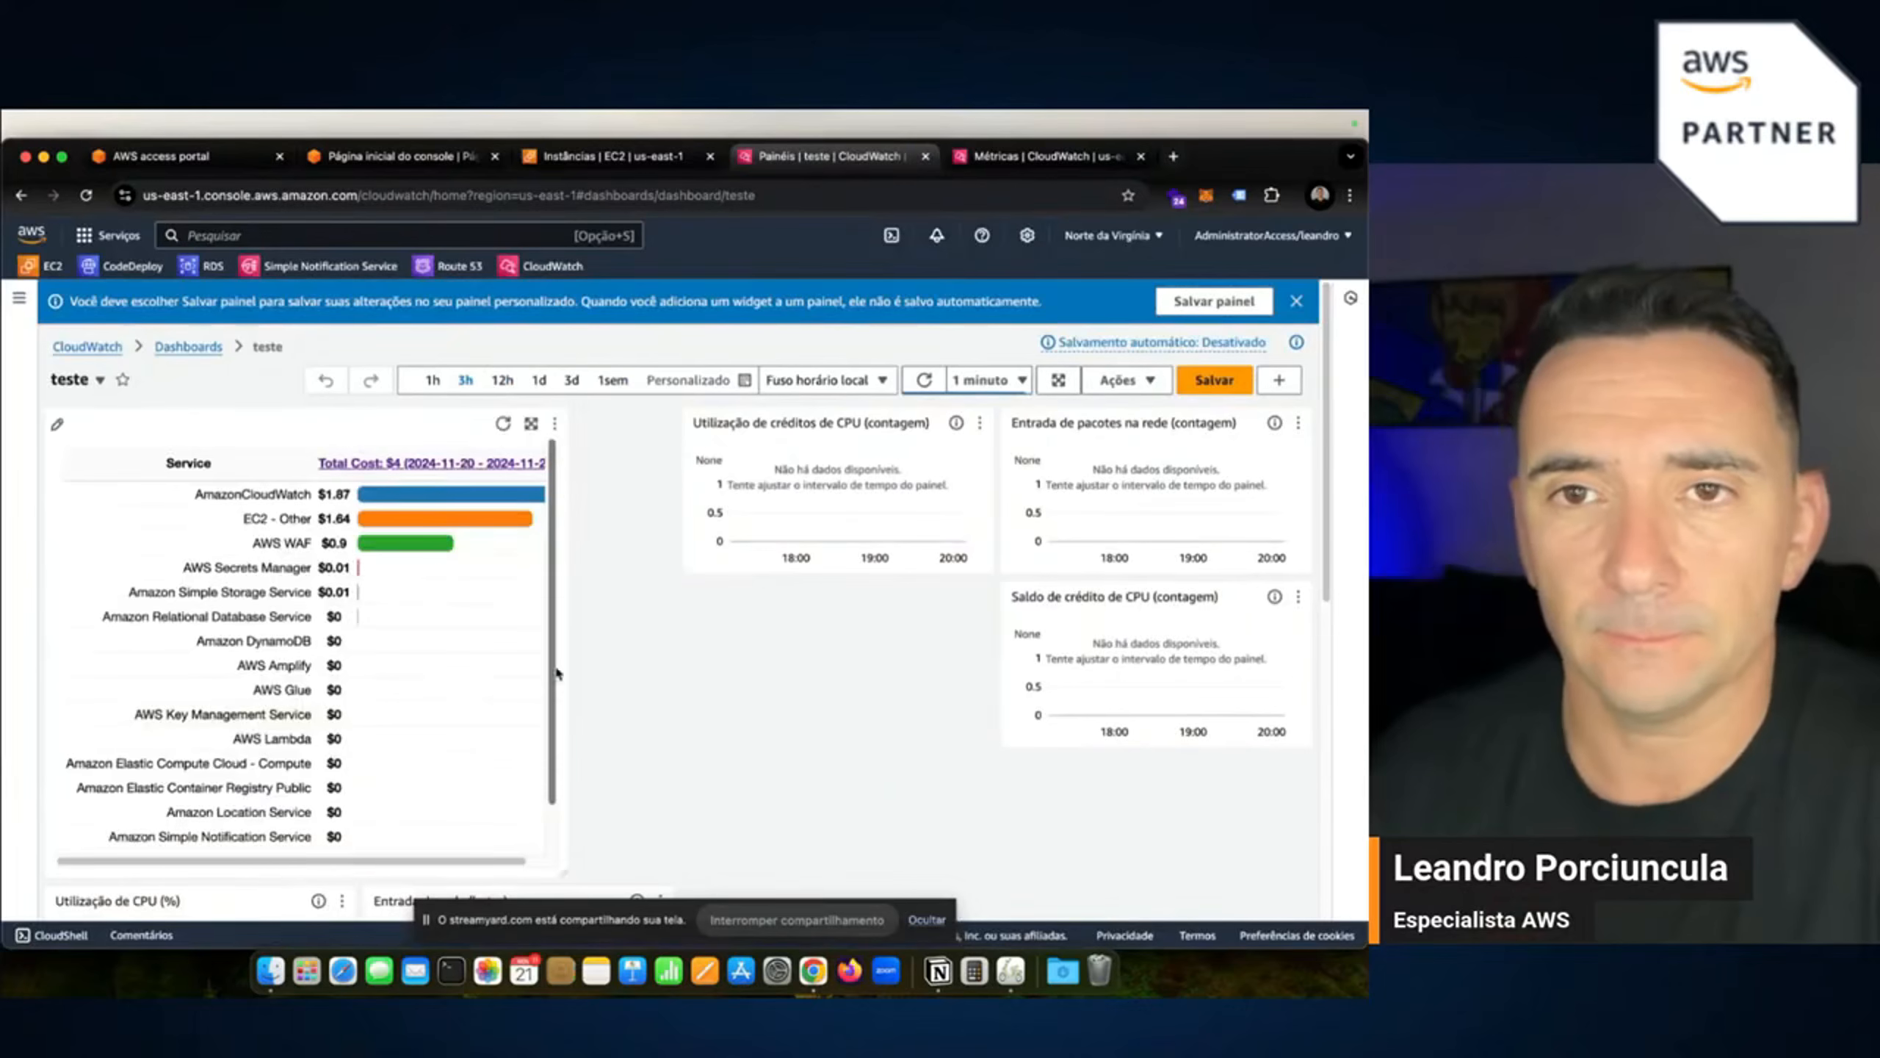
Go through the Dashboards and CloudWatch overview pages, then return to the Instâncias | EC2 tab.
{"action": "left_click", "coordinate": [190, 348]}
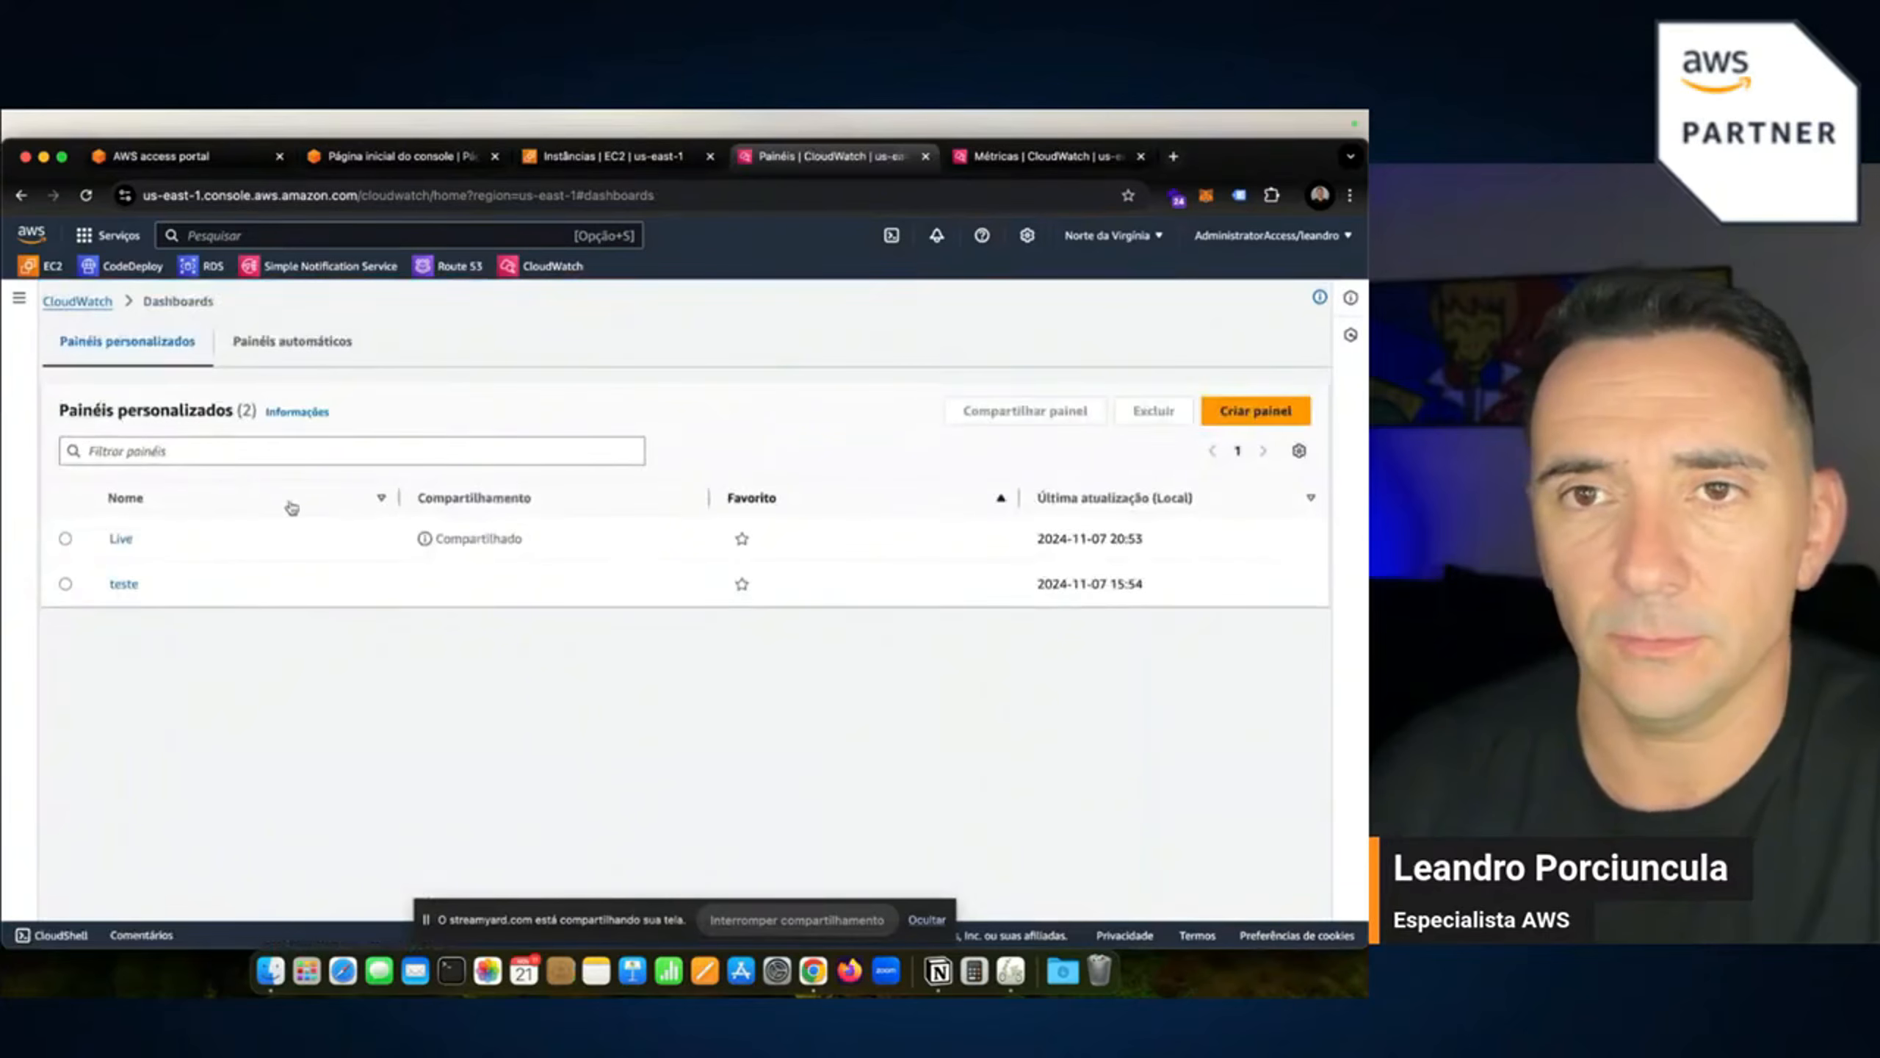
{"action": "left_click", "coordinate": [103, 301]}
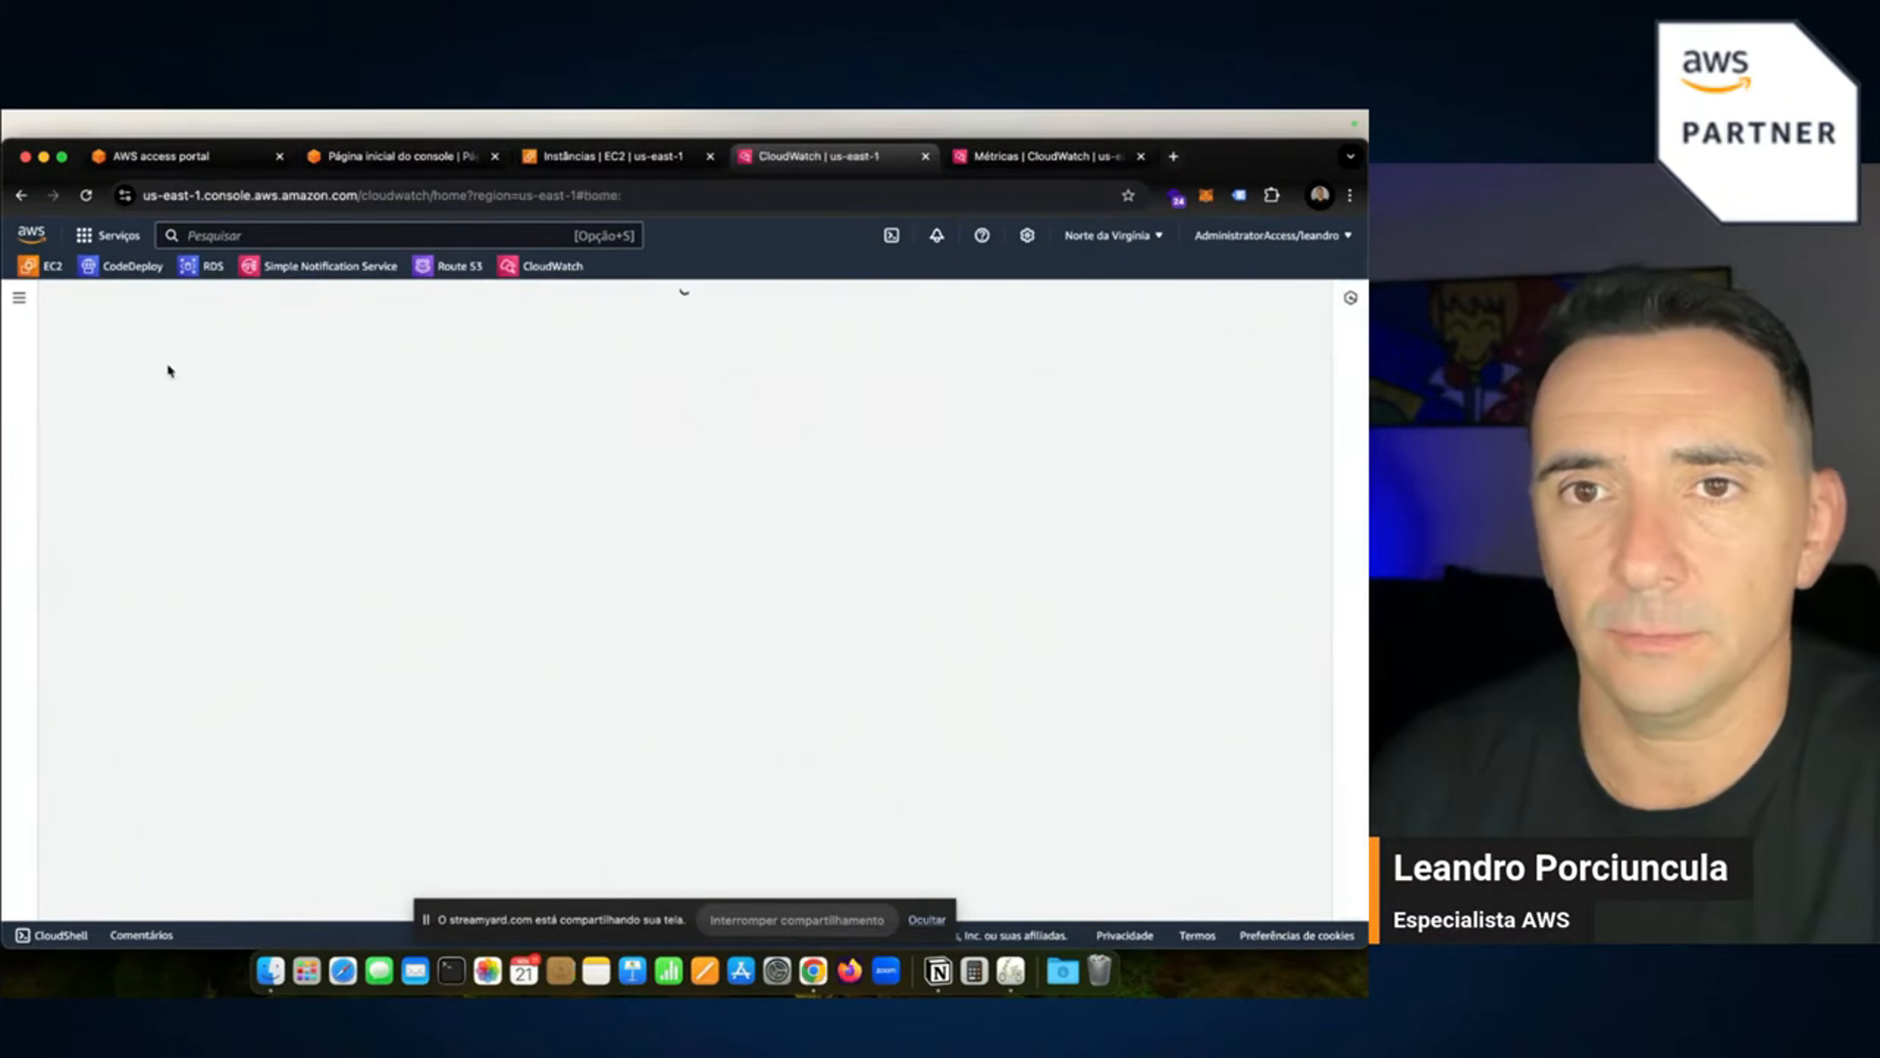
{"action": "left_click", "coordinate": [19, 296]}
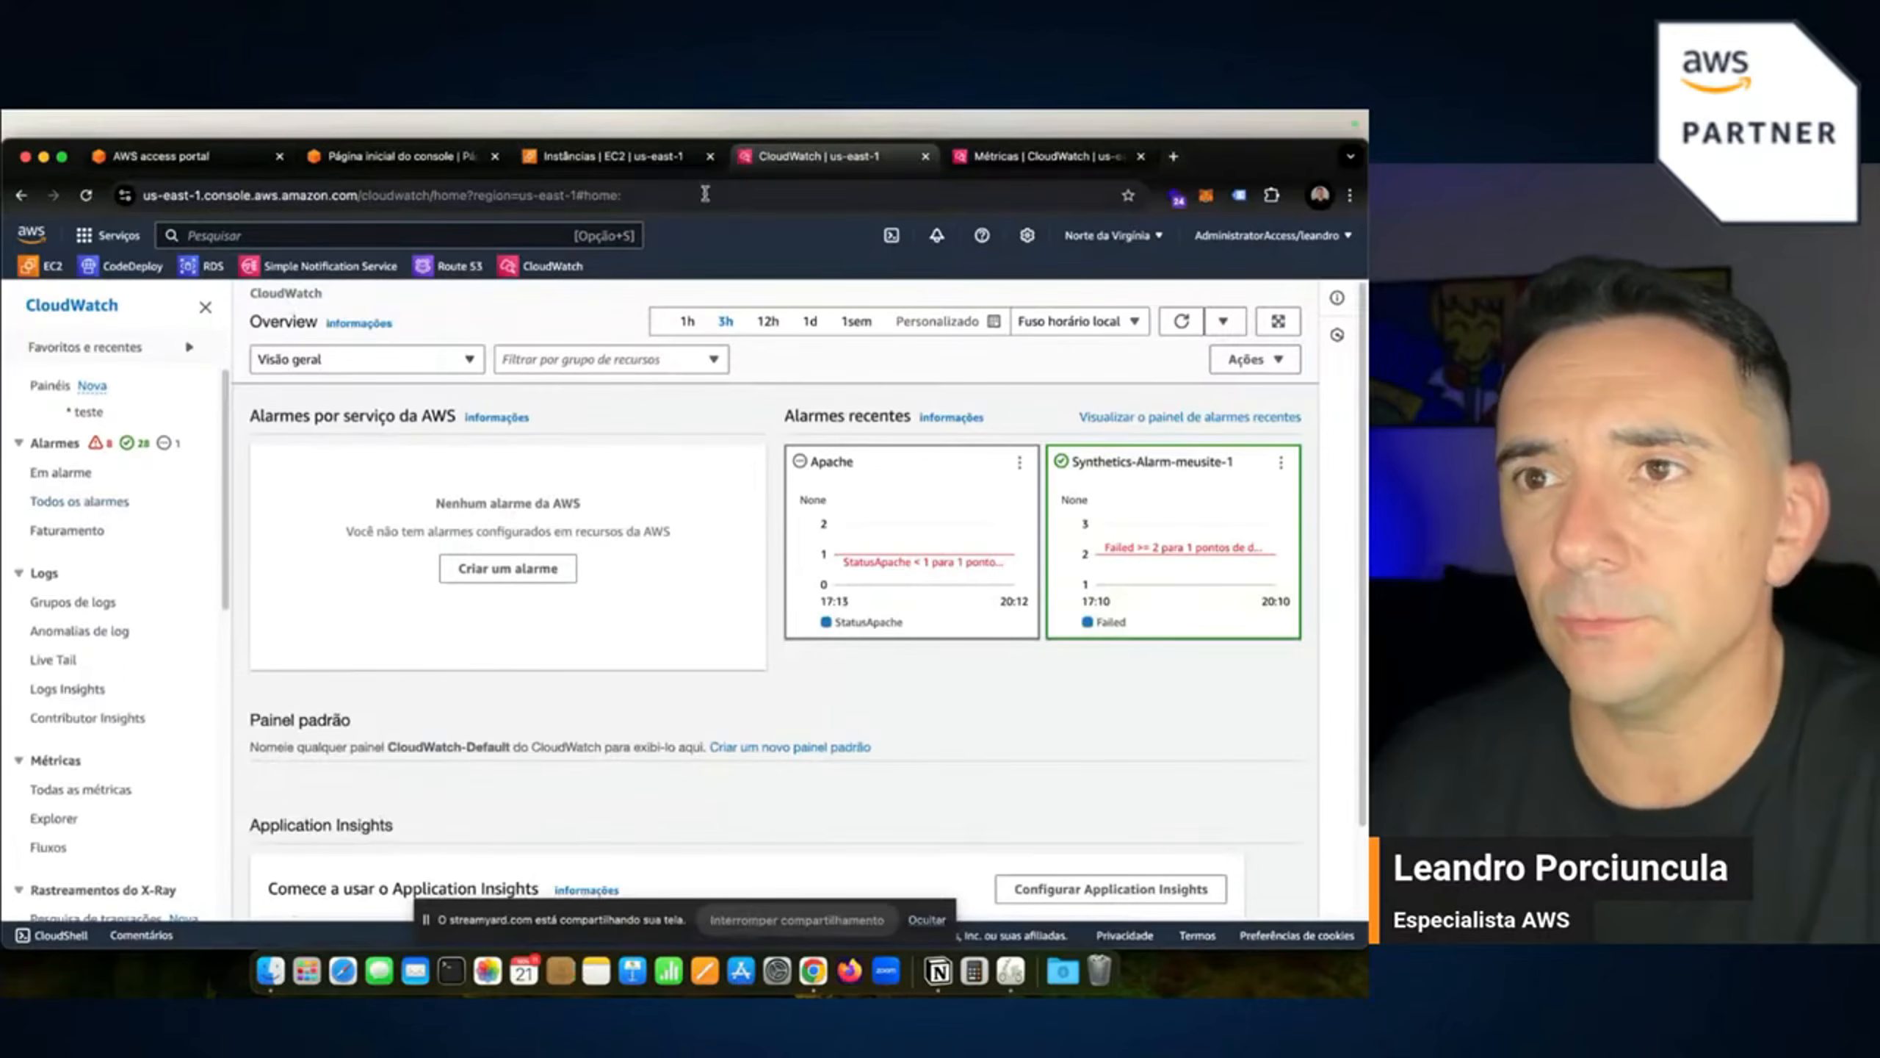
{"action": "left_click", "coordinate": [614, 157]}
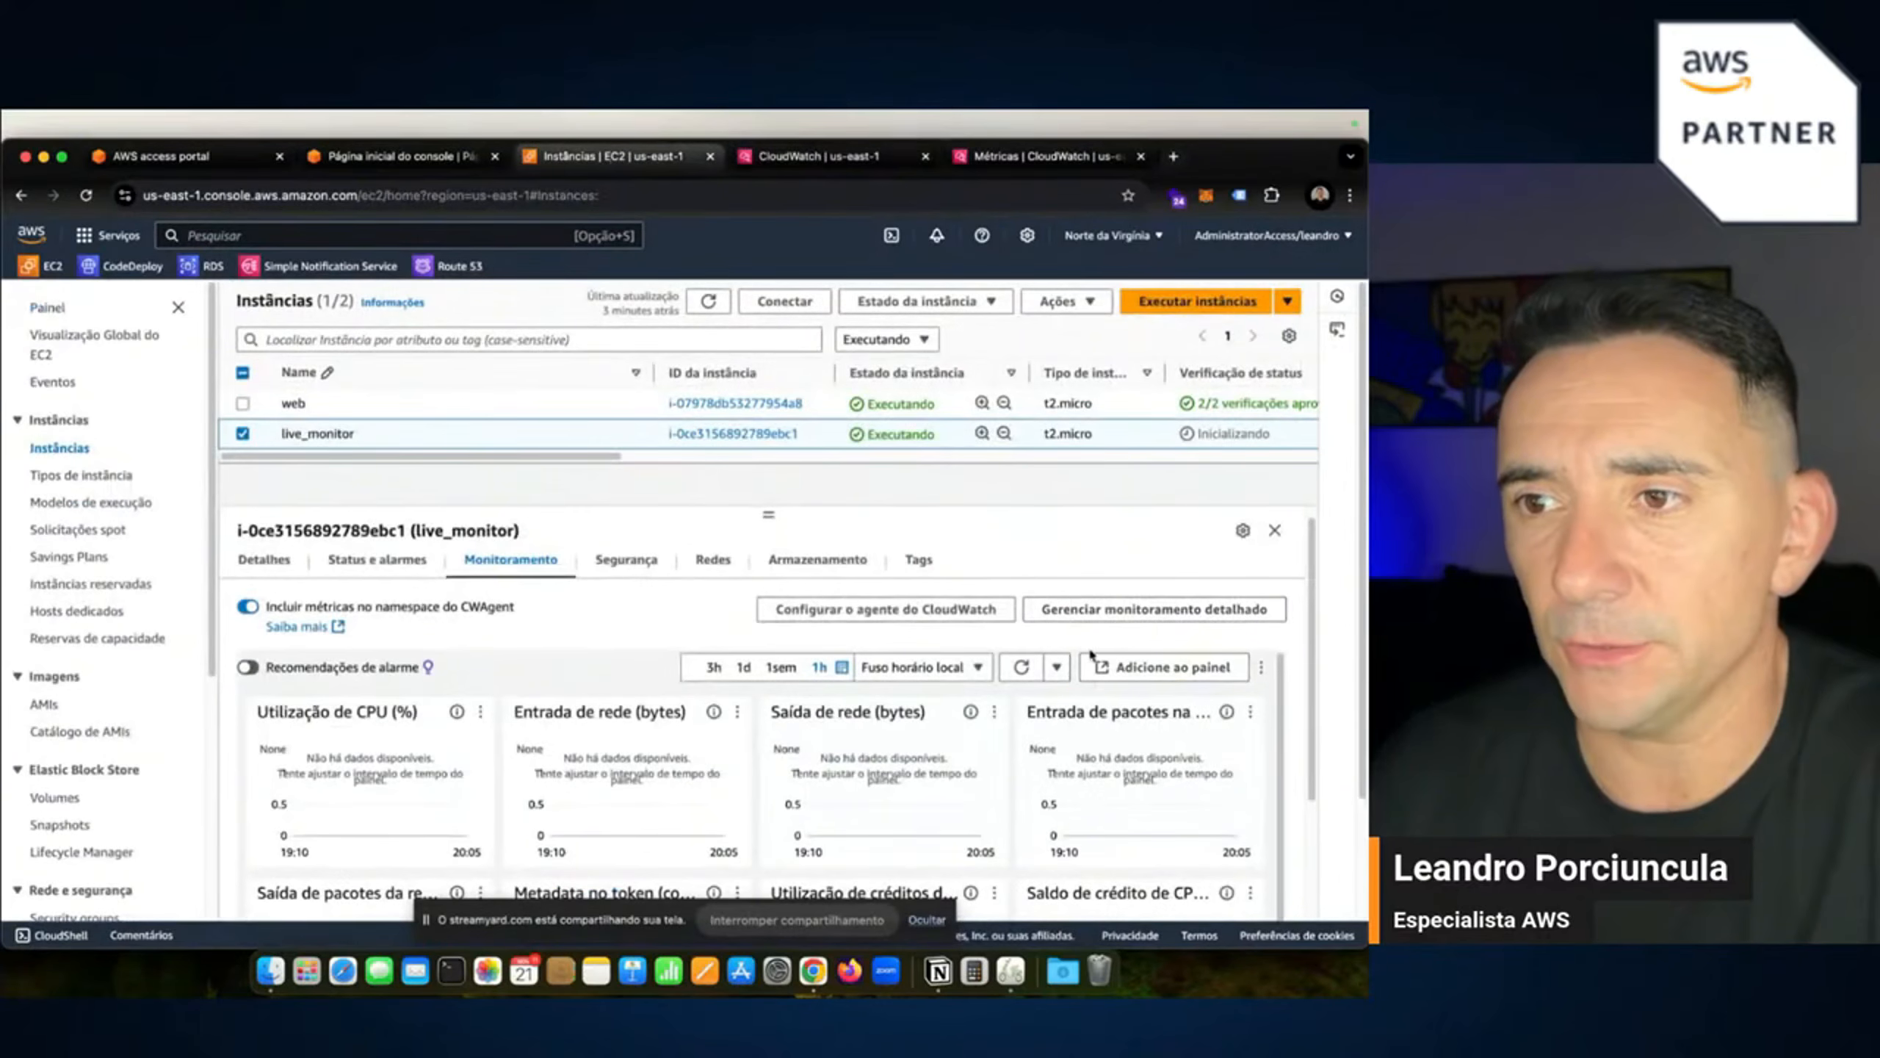
Add live_monitor's metric charts to a newly created CloudWatch dashboard named 'live1'.
{"action": "left_click", "coordinate": [1144, 669]}
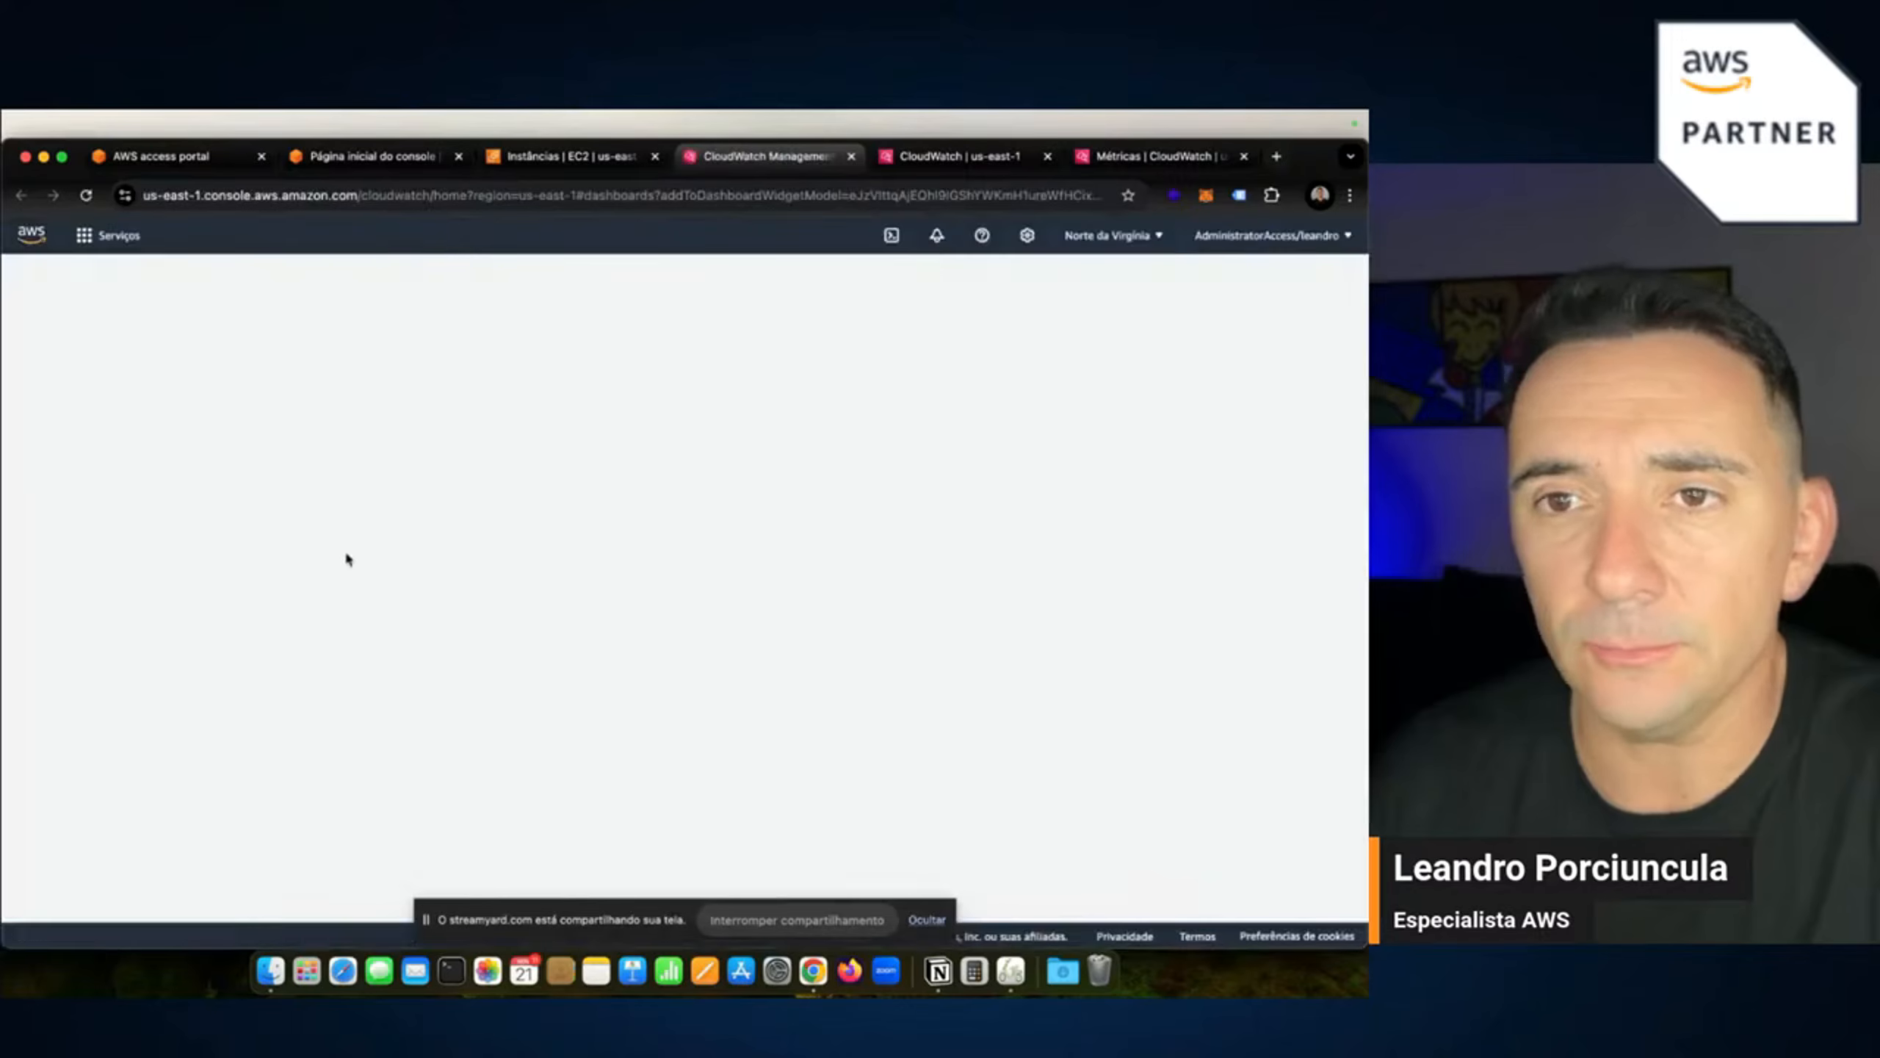
{"action": "left_click", "coordinate": [488, 585]}
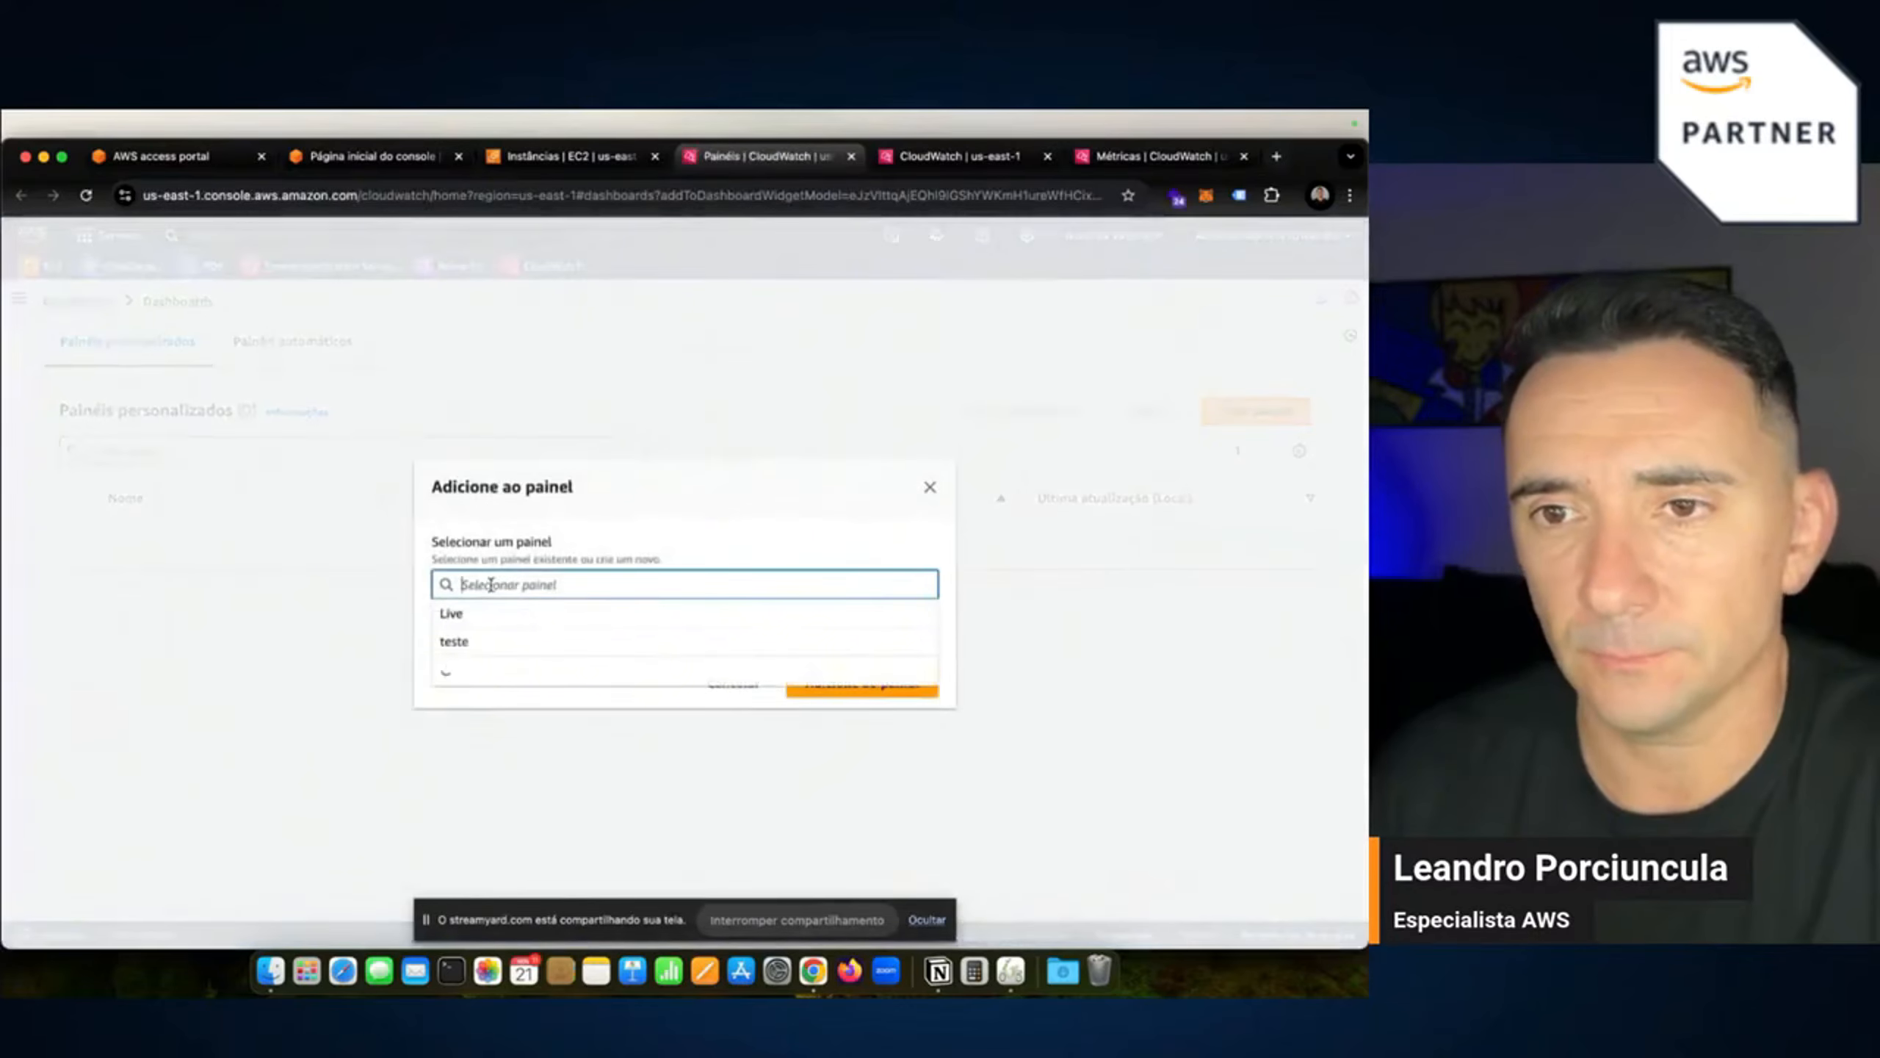
{"action": "left_click", "coordinate": [533, 693]}
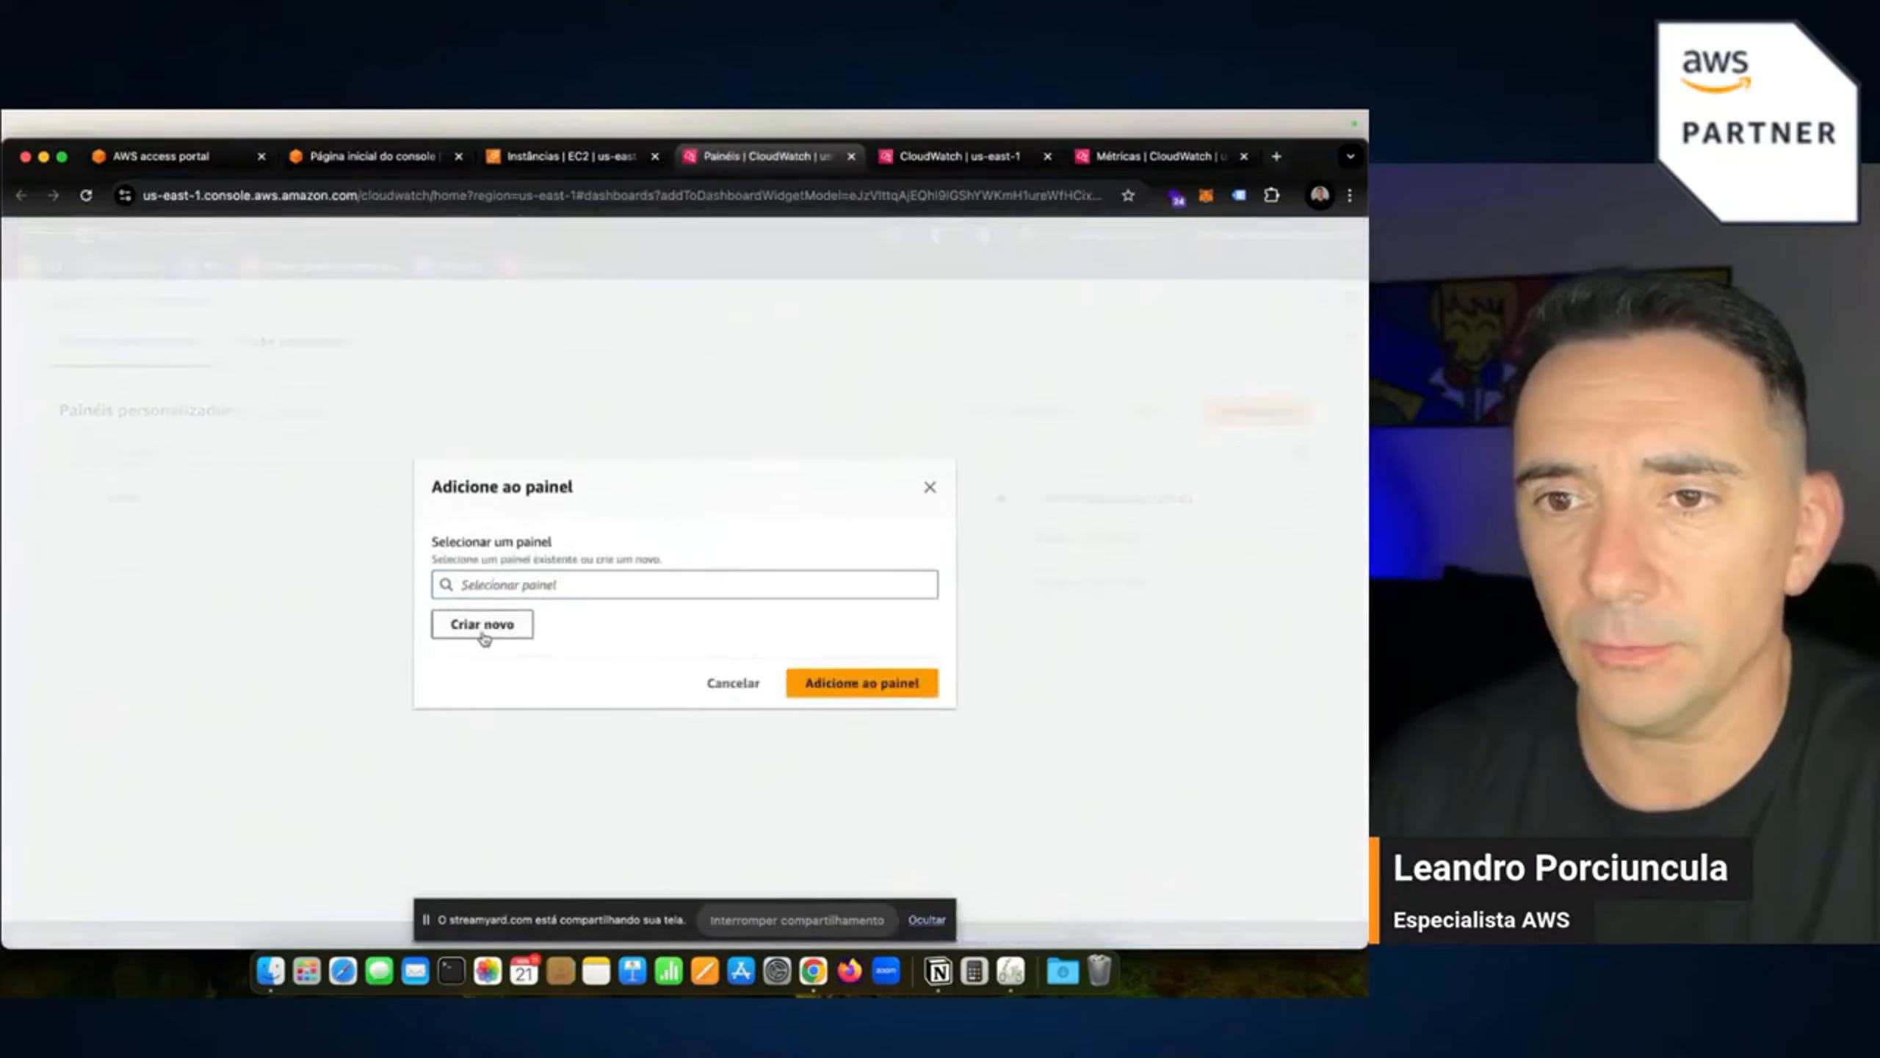
{"action": "left_click", "coordinate": [483, 626]}
{"action": "type", "text": "li"}
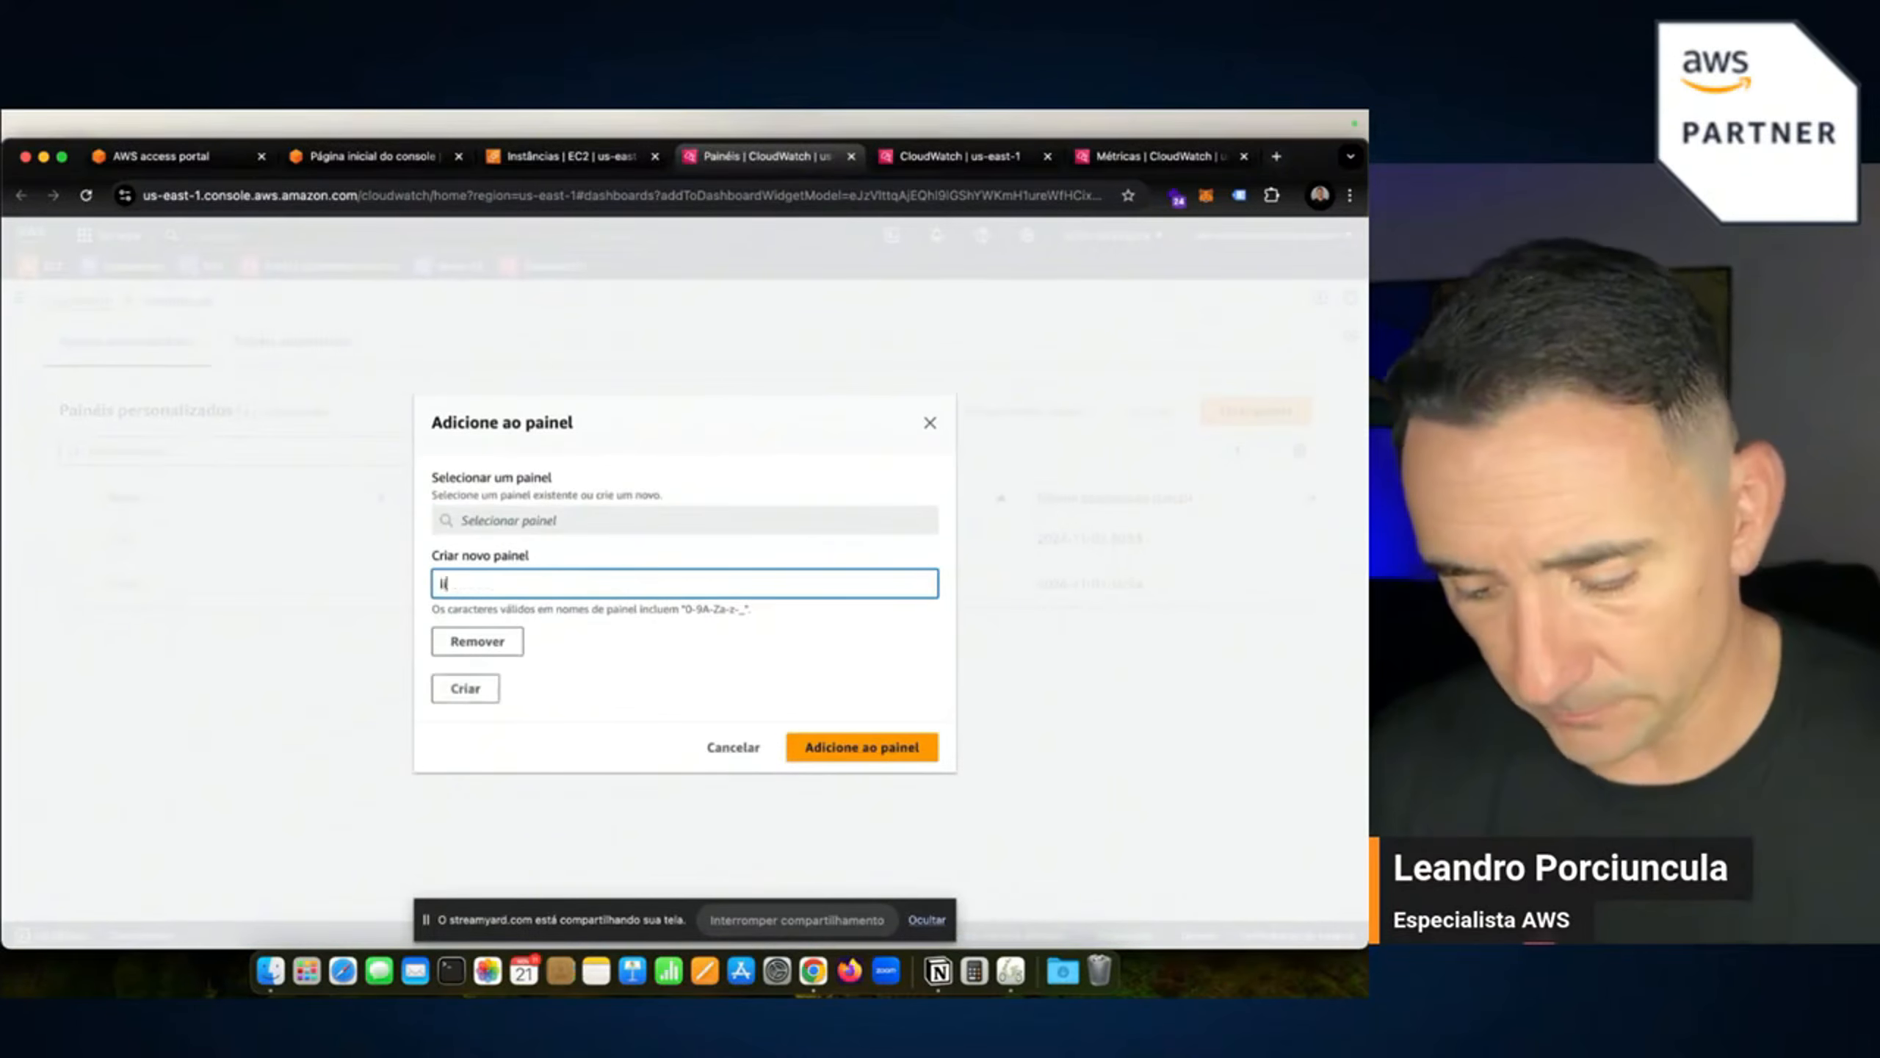
{"action": "type", "text": "ve1"}
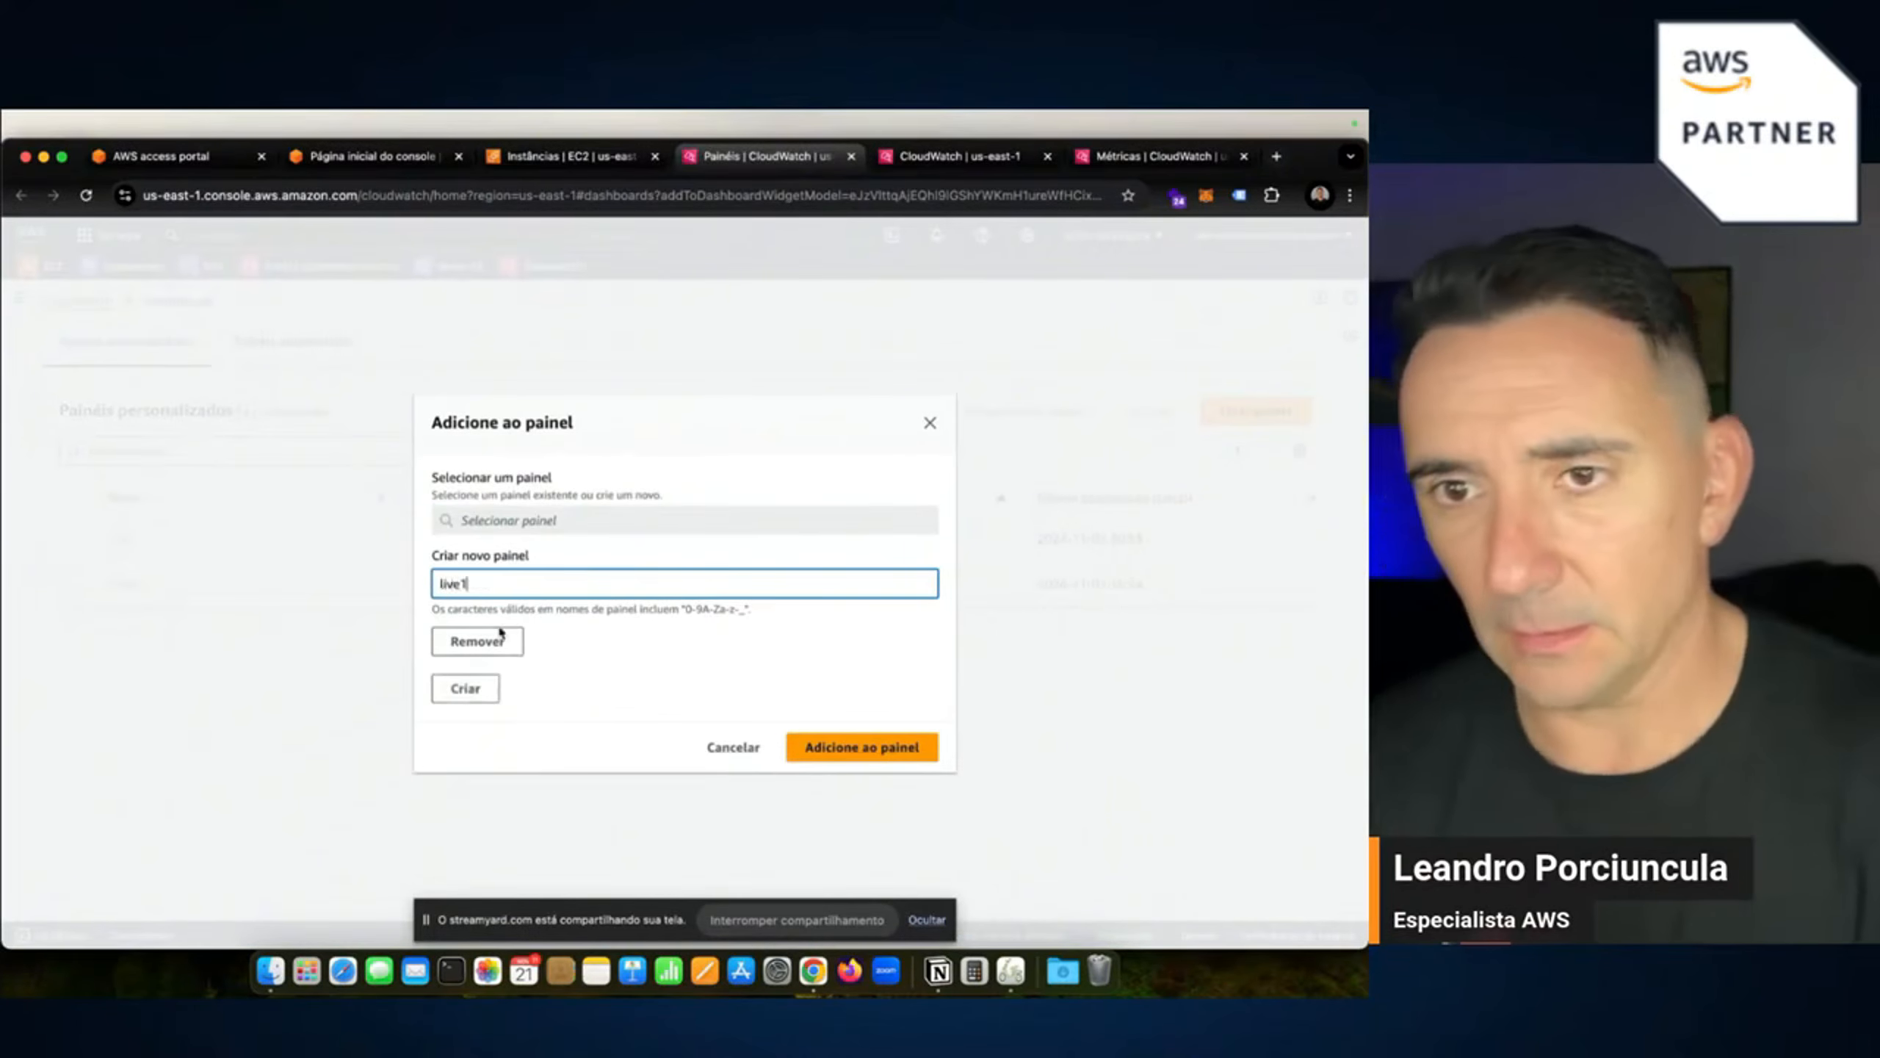
{"action": "left_click", "coordinate": [476, 696]}
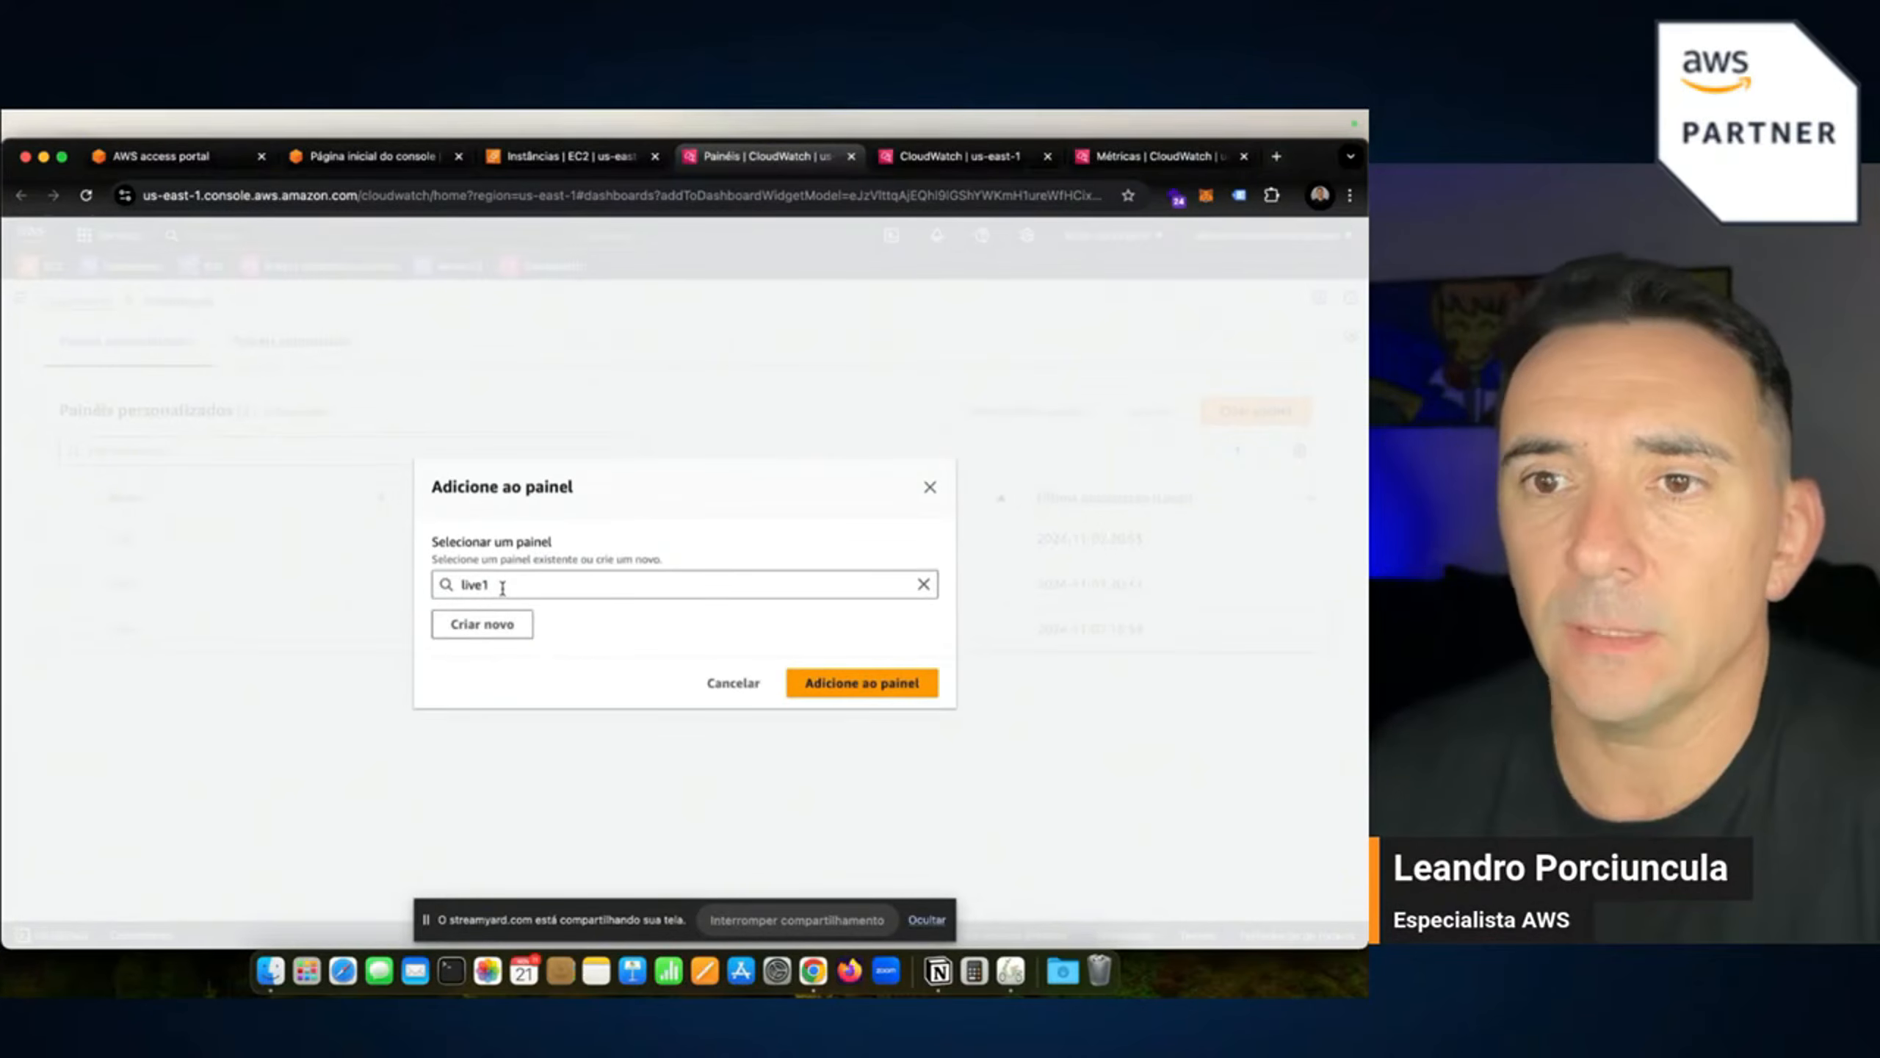
{"action": "left_click", "coordinate": [831, 681]}
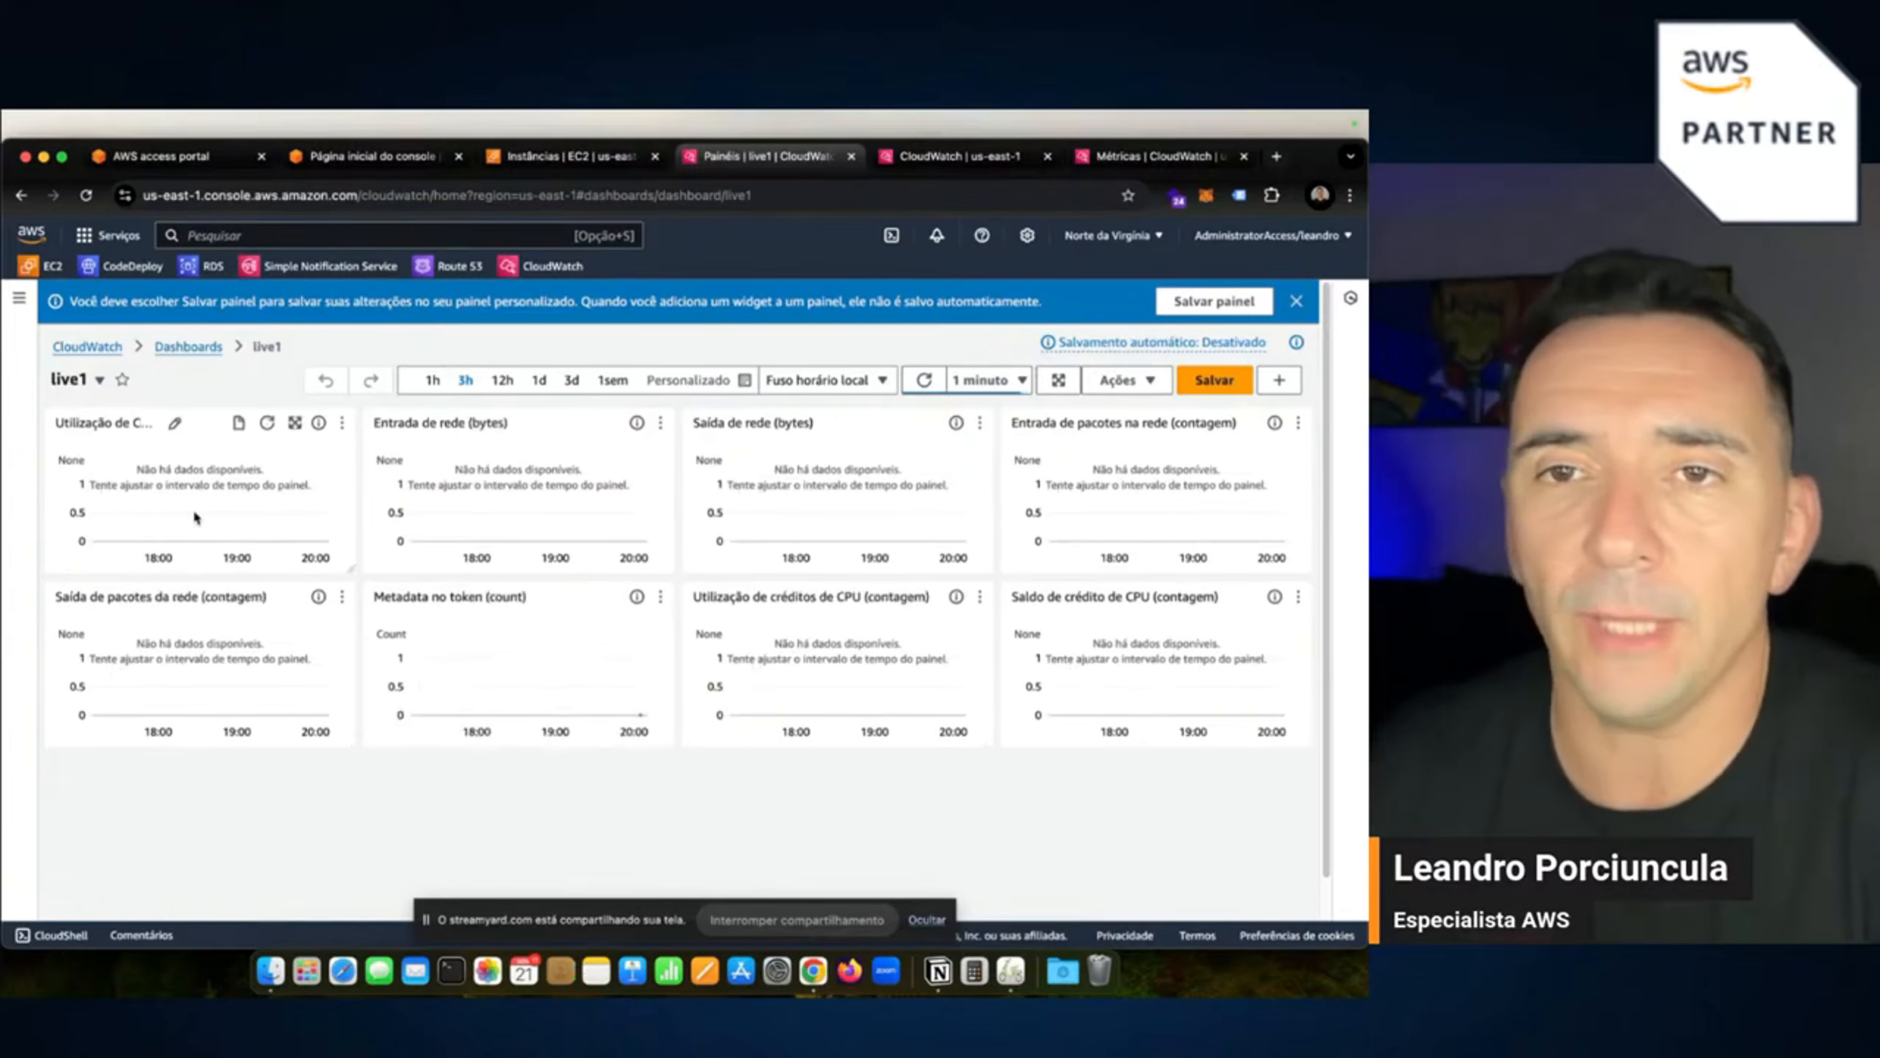
Switch back to the Instâncias | EC2 tab and scroll through live_monitor's monitoring charts.
{"action": "left_click", "coordinate": [543, 157]}
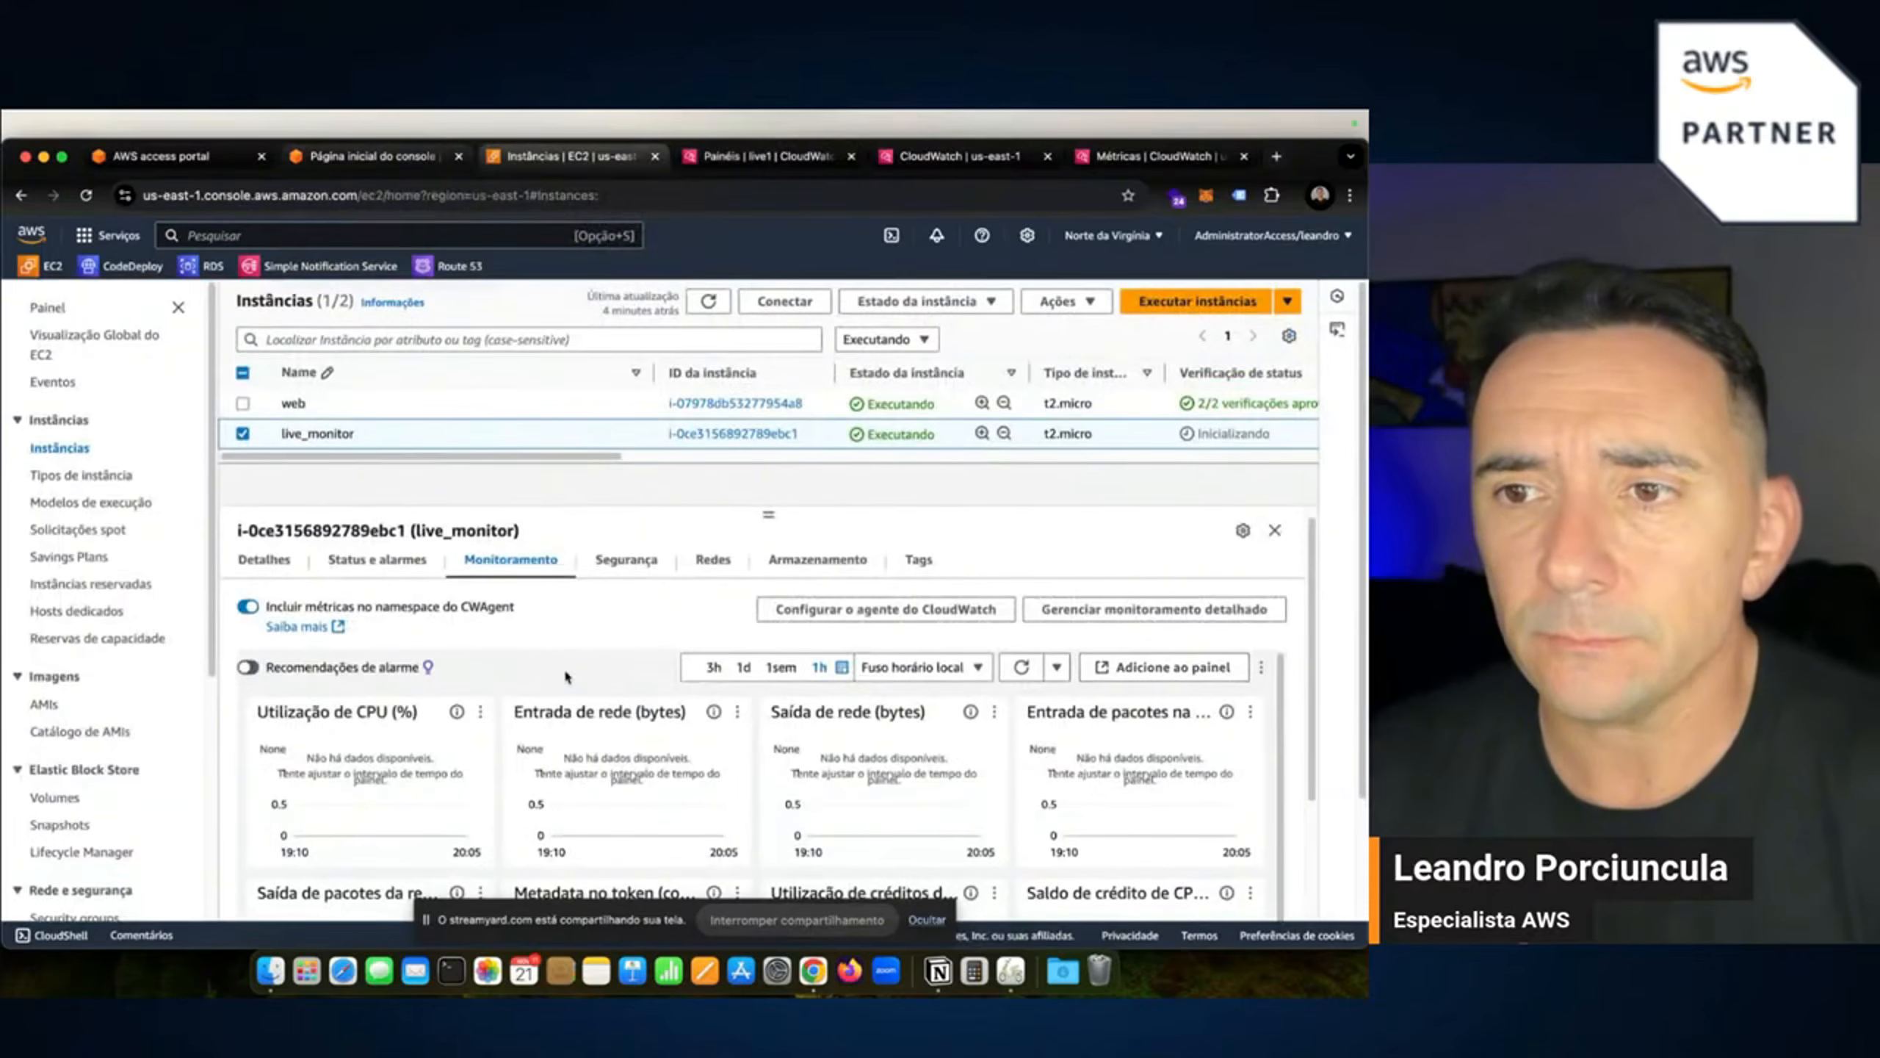
{"action": "scroll", "coordinate": [592, 757], "scroll_direction": "down", "scroll_amount": 1}
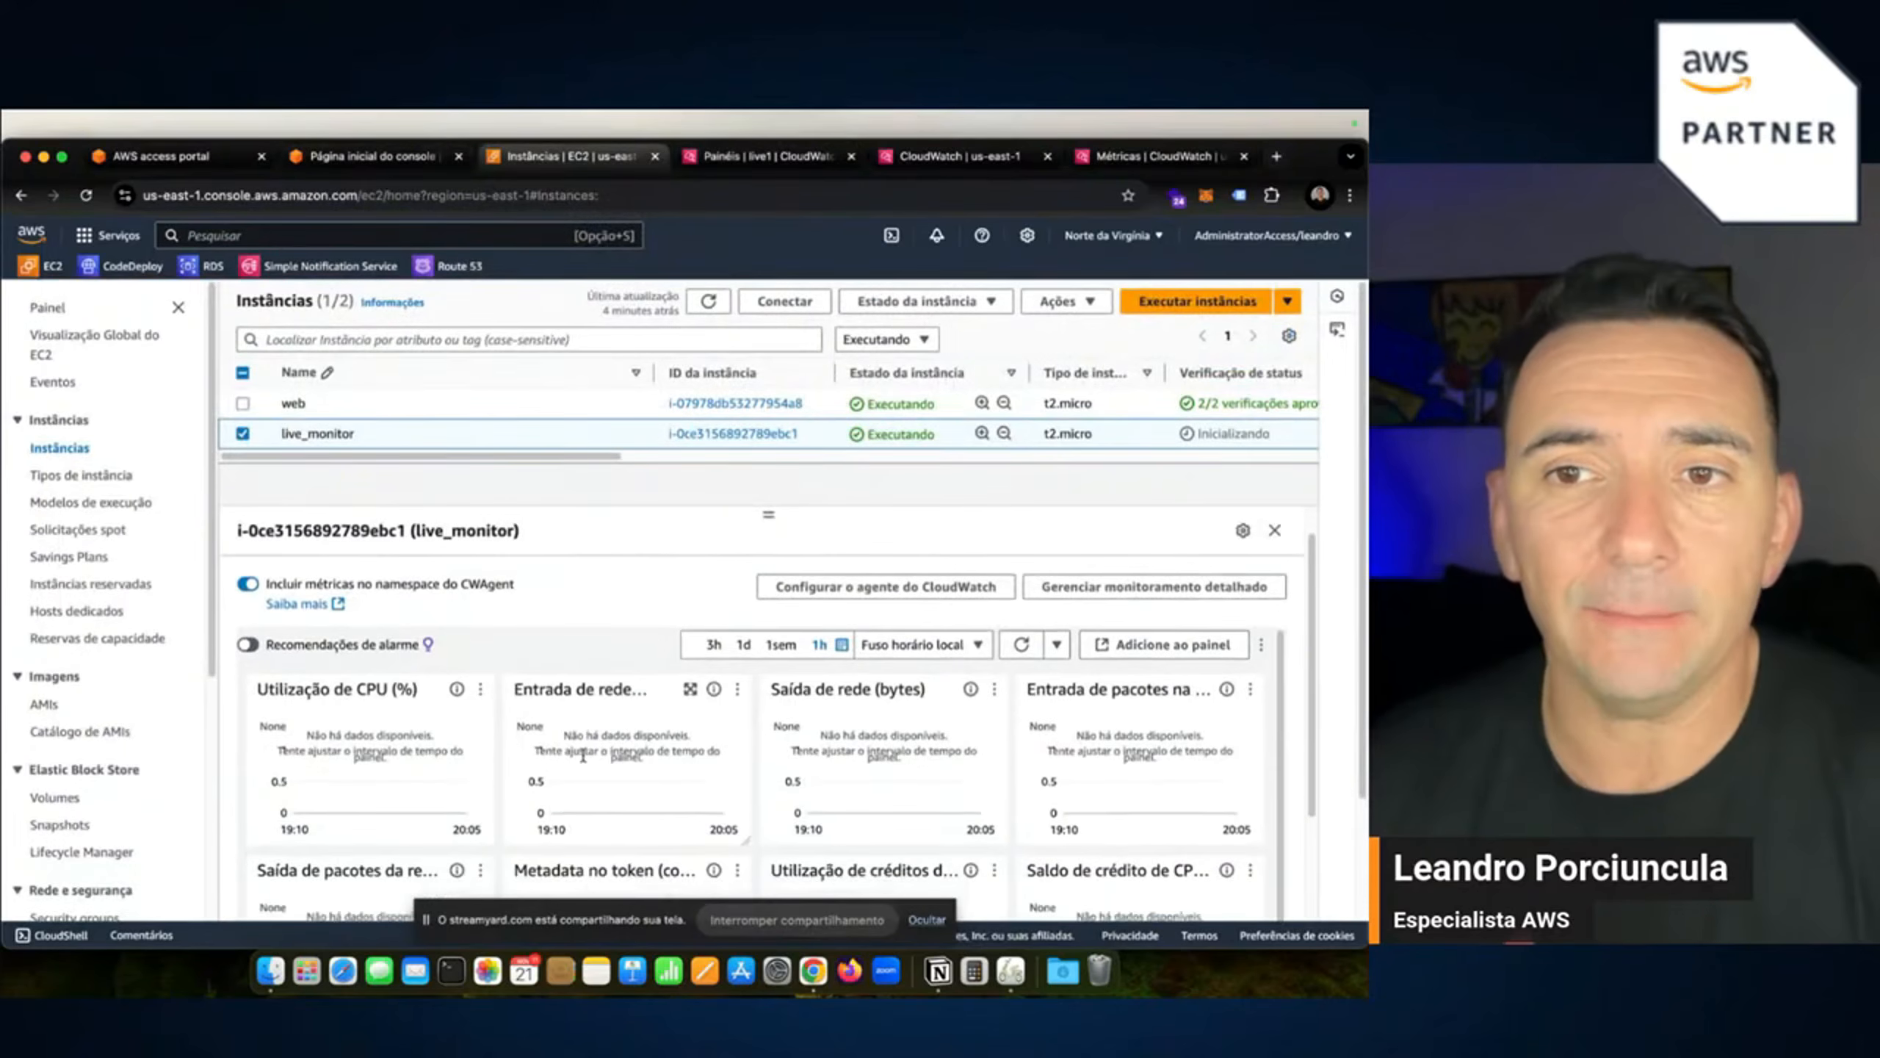
{"action": "scroll", "coordinate": [583, 763], "scroll_direction": "up", "scroll_amount": 1}
{"action": "scroll", "coordinate": [851, 777], "scroll_direction": "down", "scroll_amount": 3}
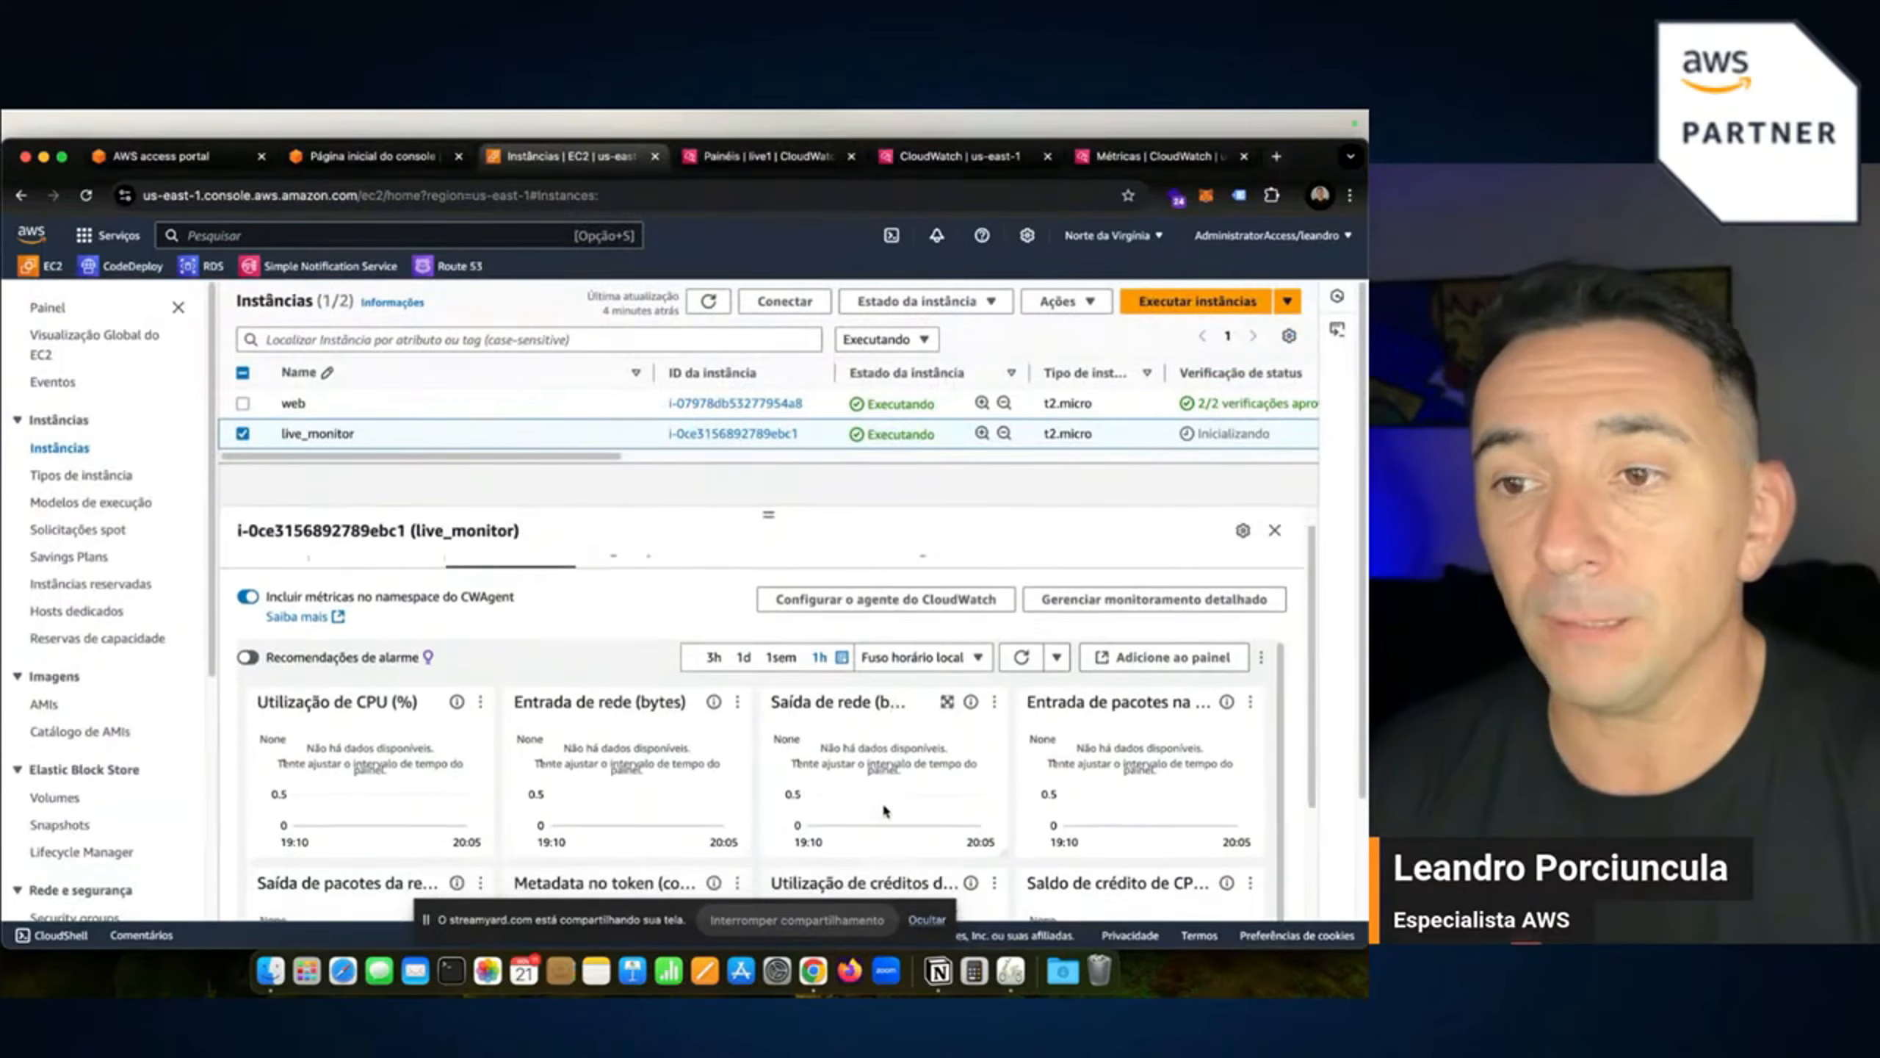
{"action": "scroll", "coordinate": [795, 818], "scroll_direction": "up", "scroll_amount": 3}
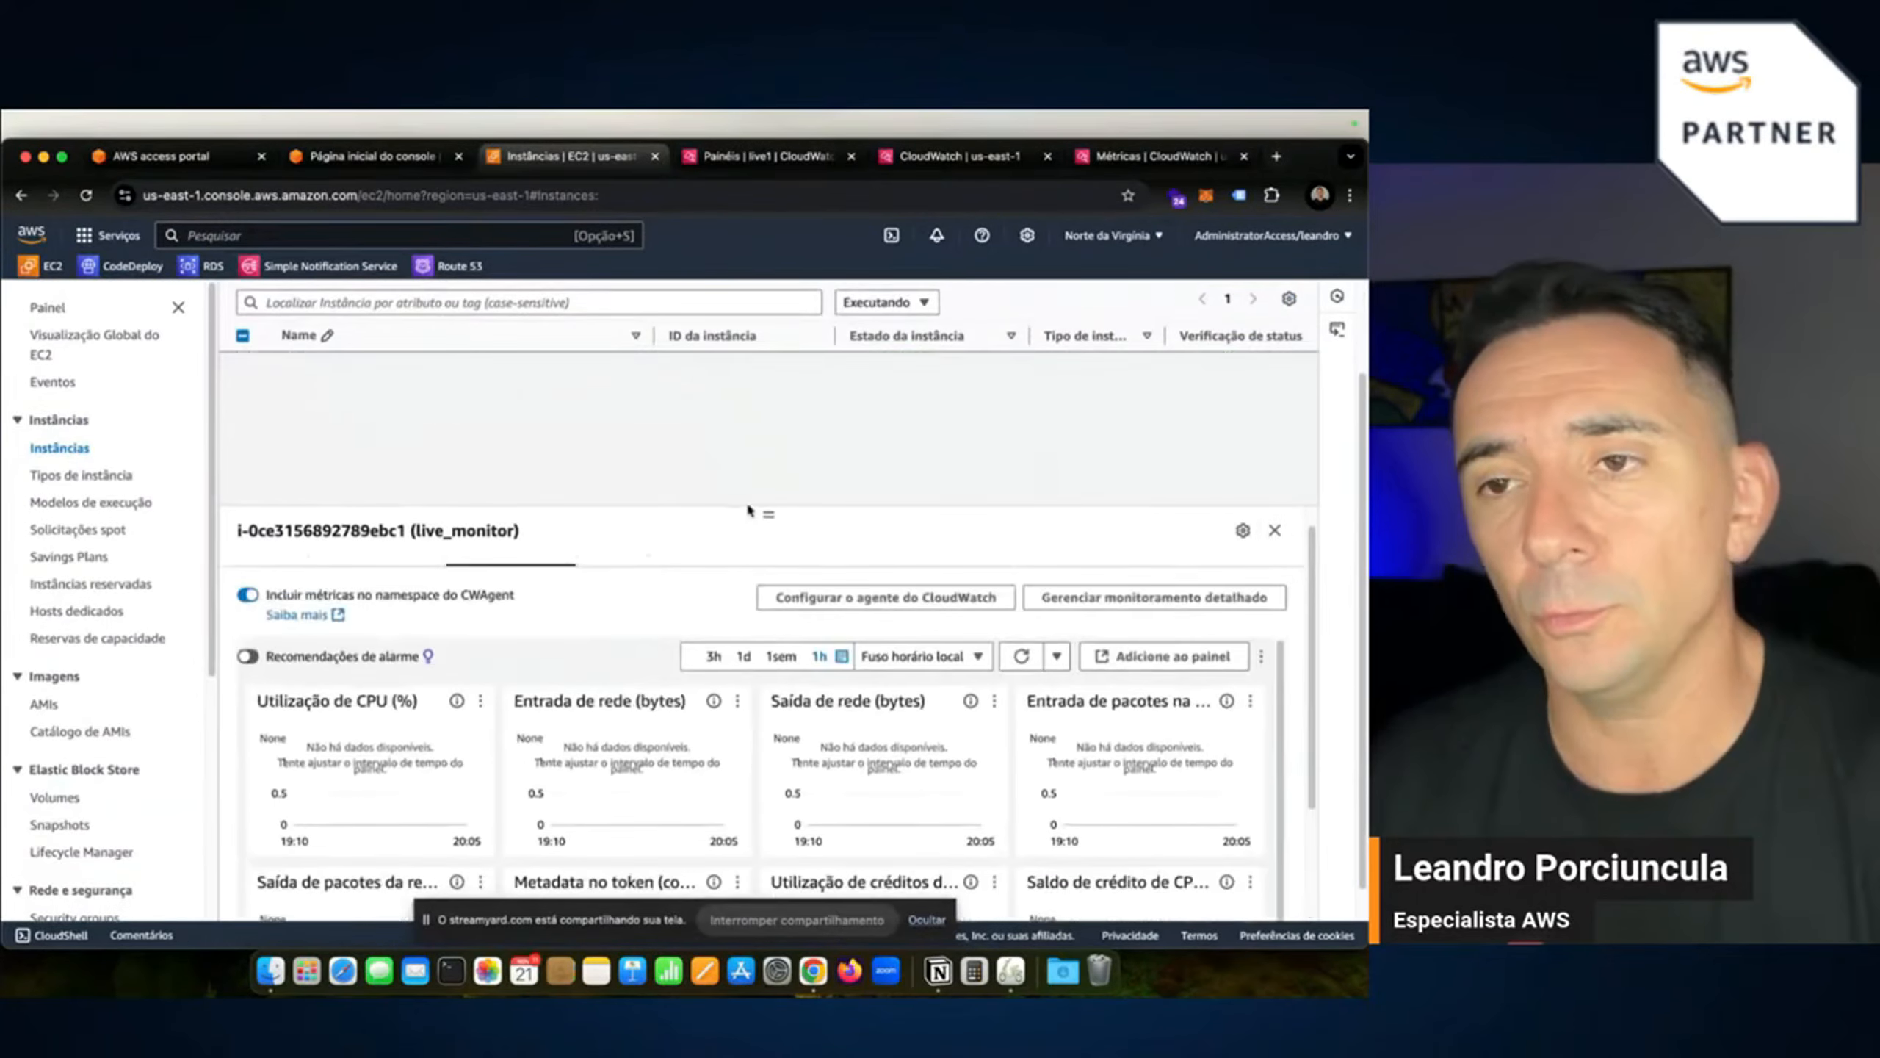
{"action": "scroll", "coordinate": [696, 428], "scroll_direction": "up", "scroll_amount": 2}
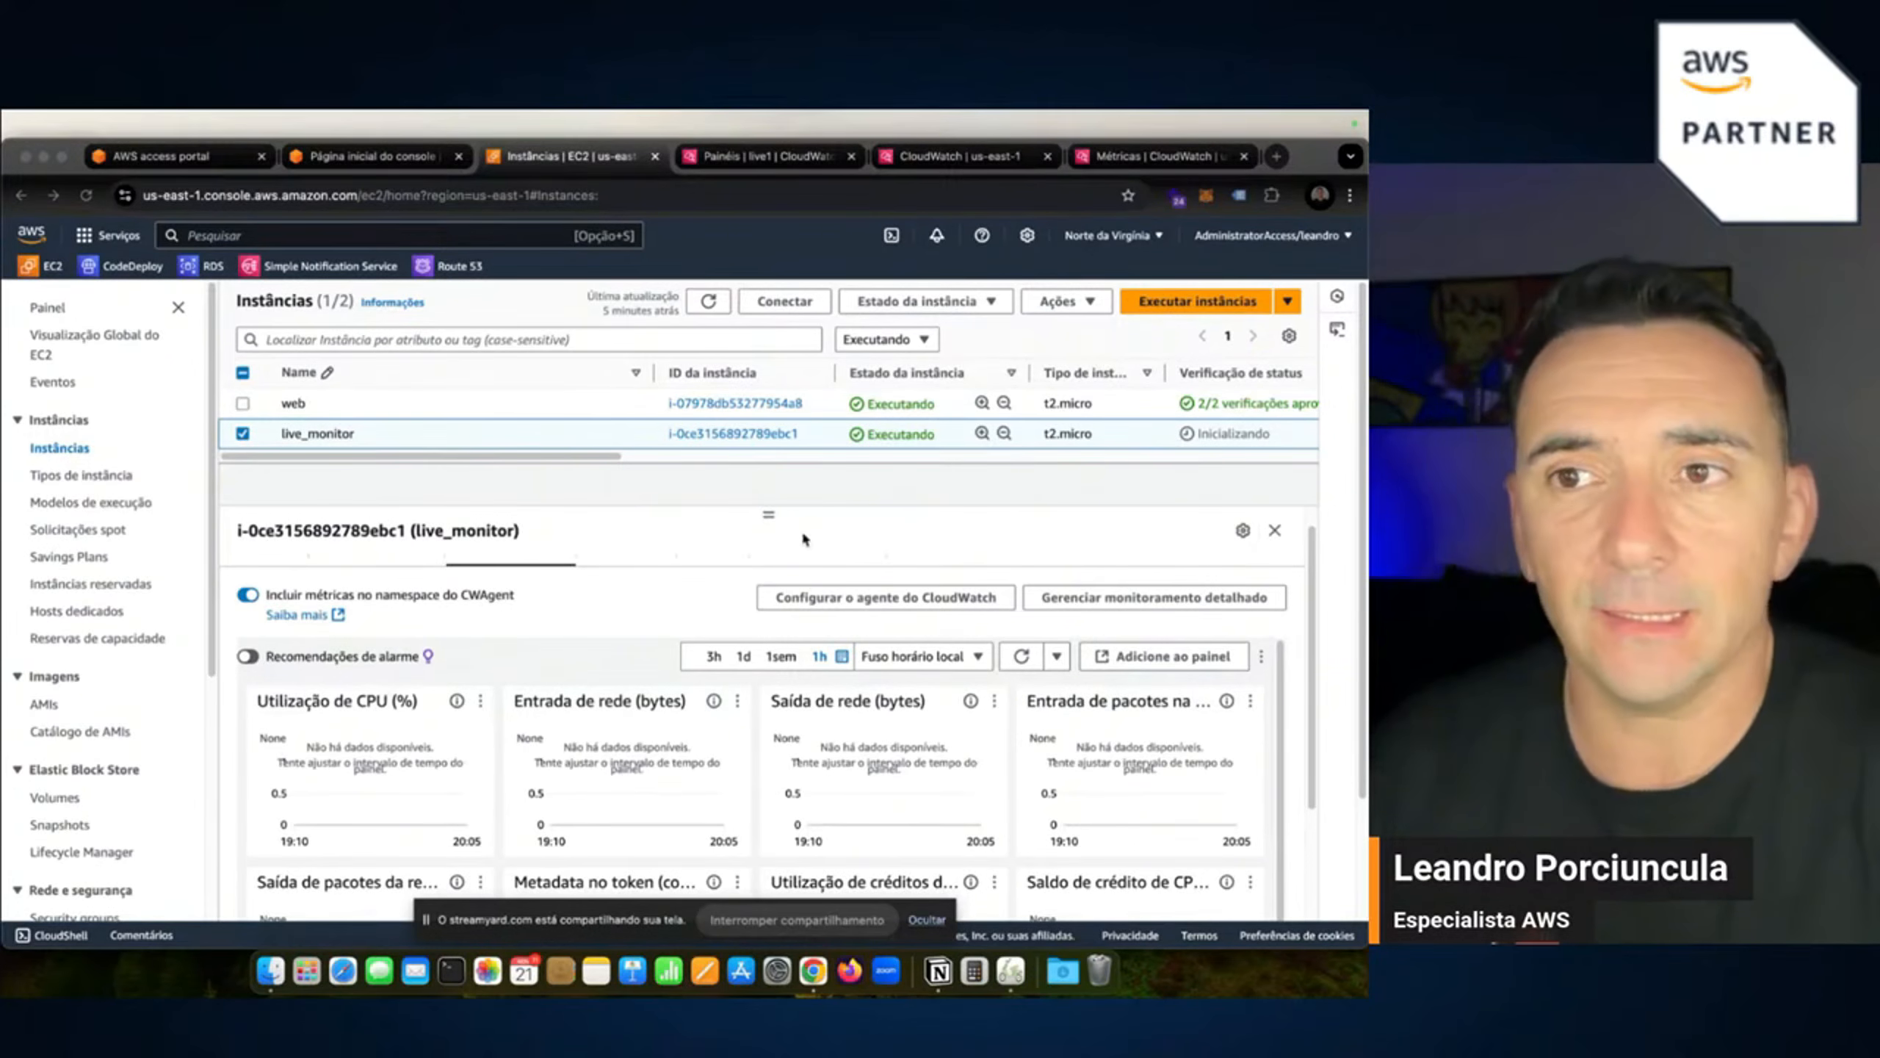
Adjust the details panel divider and refresh the instances list until live_monitor shows 2/2 checks passed.
{"action": "left_click", "coordinate": [770, 517]}
{"action": "left_click_drag", "start_coordinate": [769, 517], "coordinate": [768, 610]}
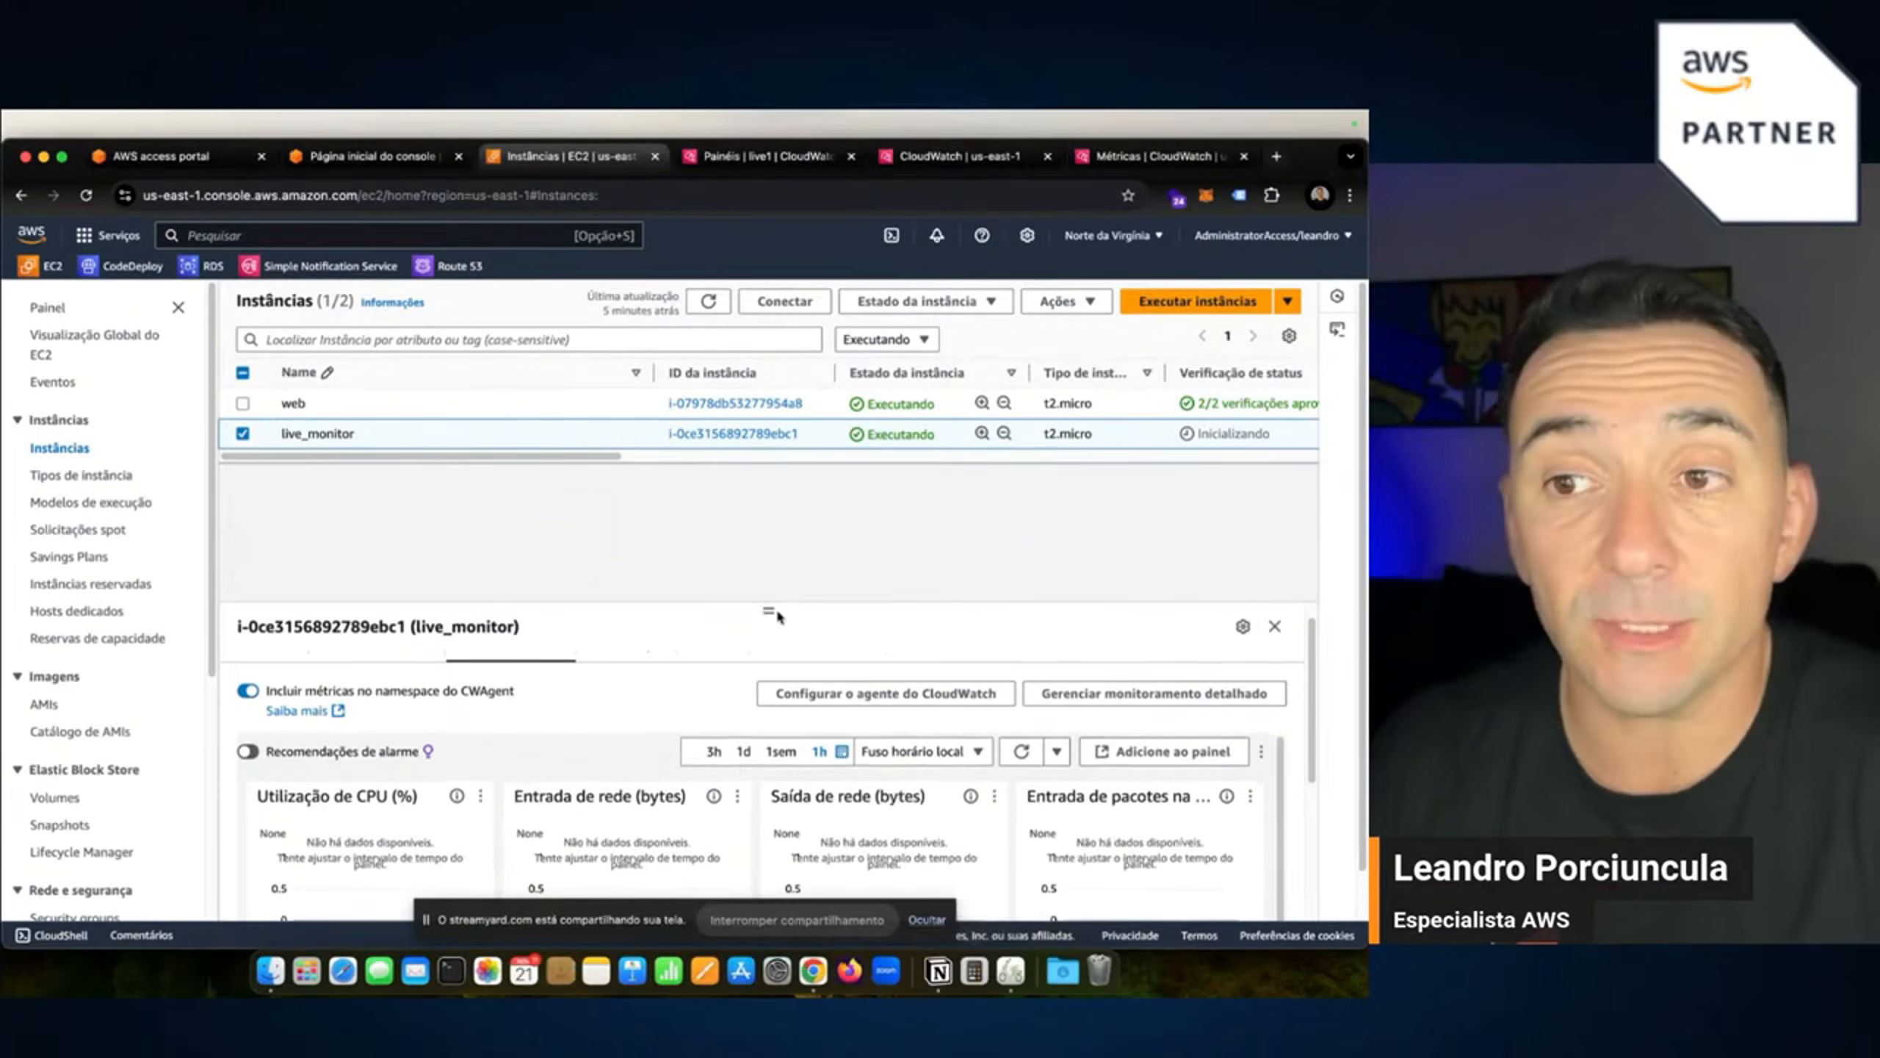
{"action": "left_click_drag", "start_coordinate": [768, 611], "coordinate": [756, 513]}
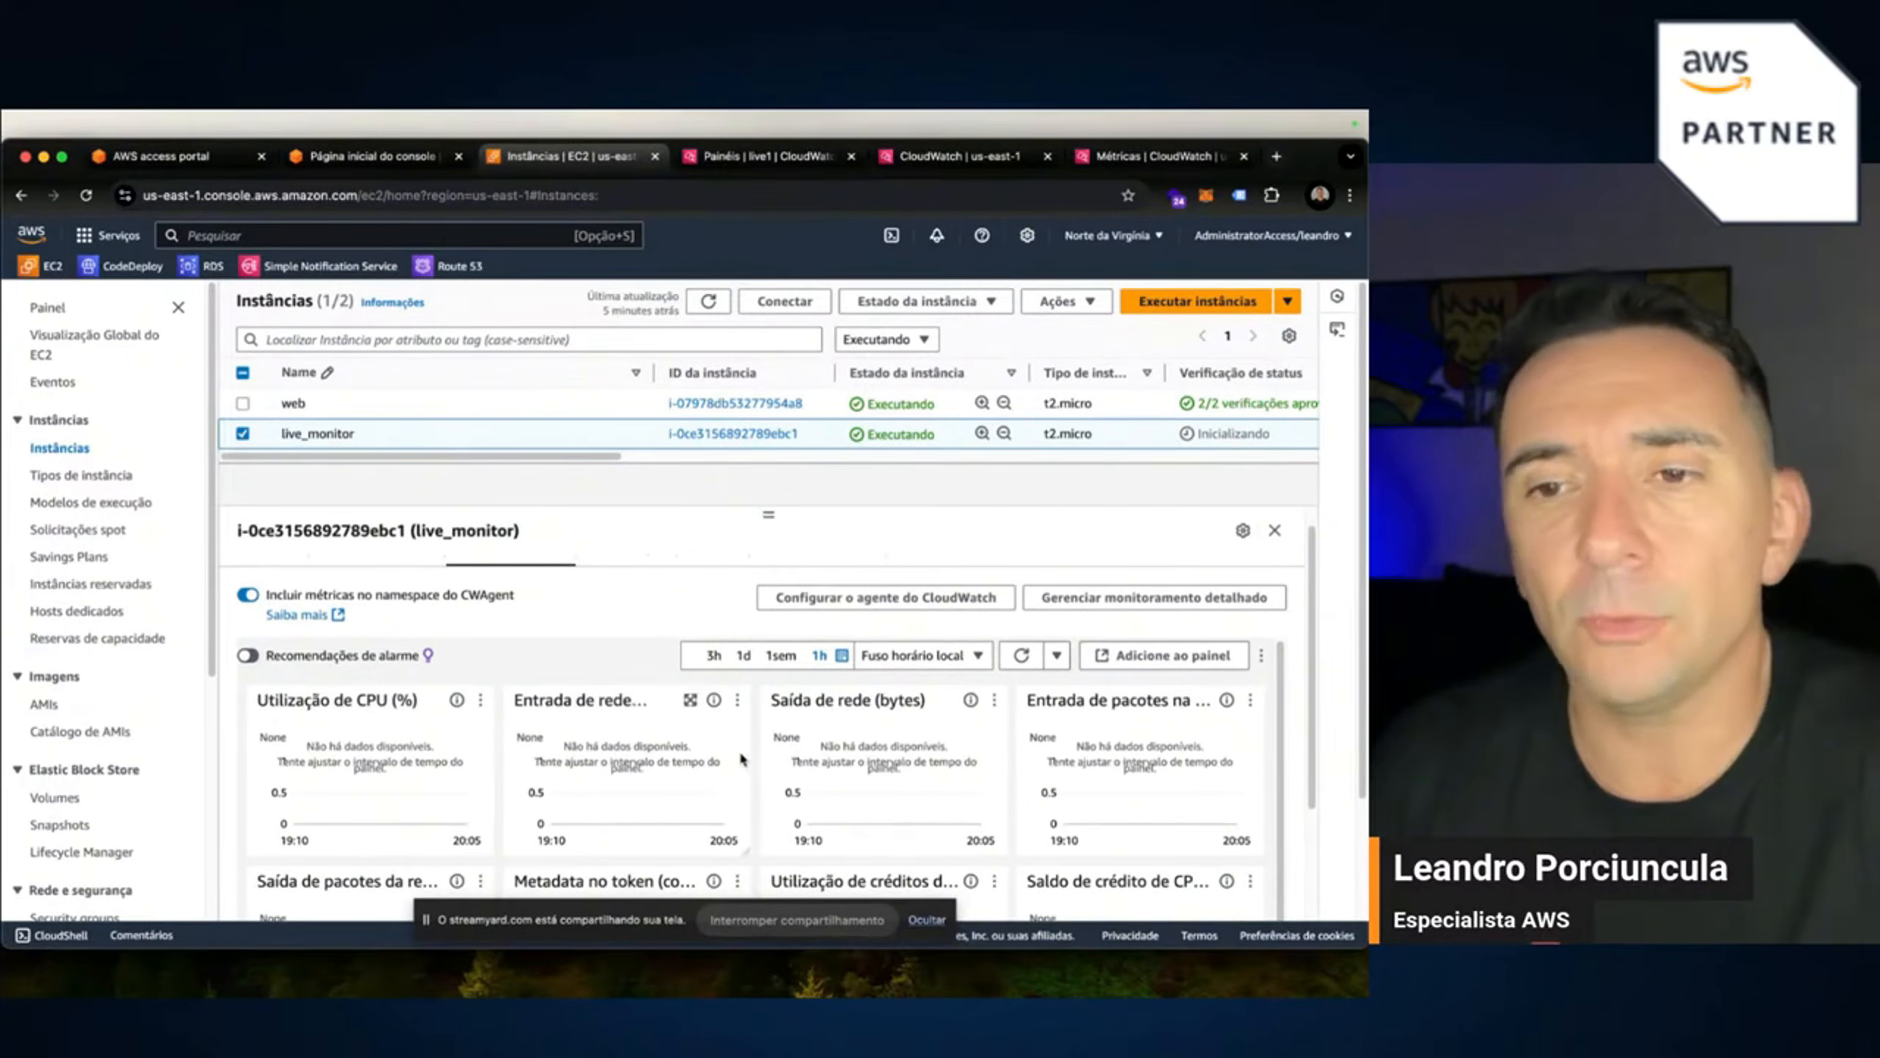
{"action": "left_click", "coordinate": [927, 920]}
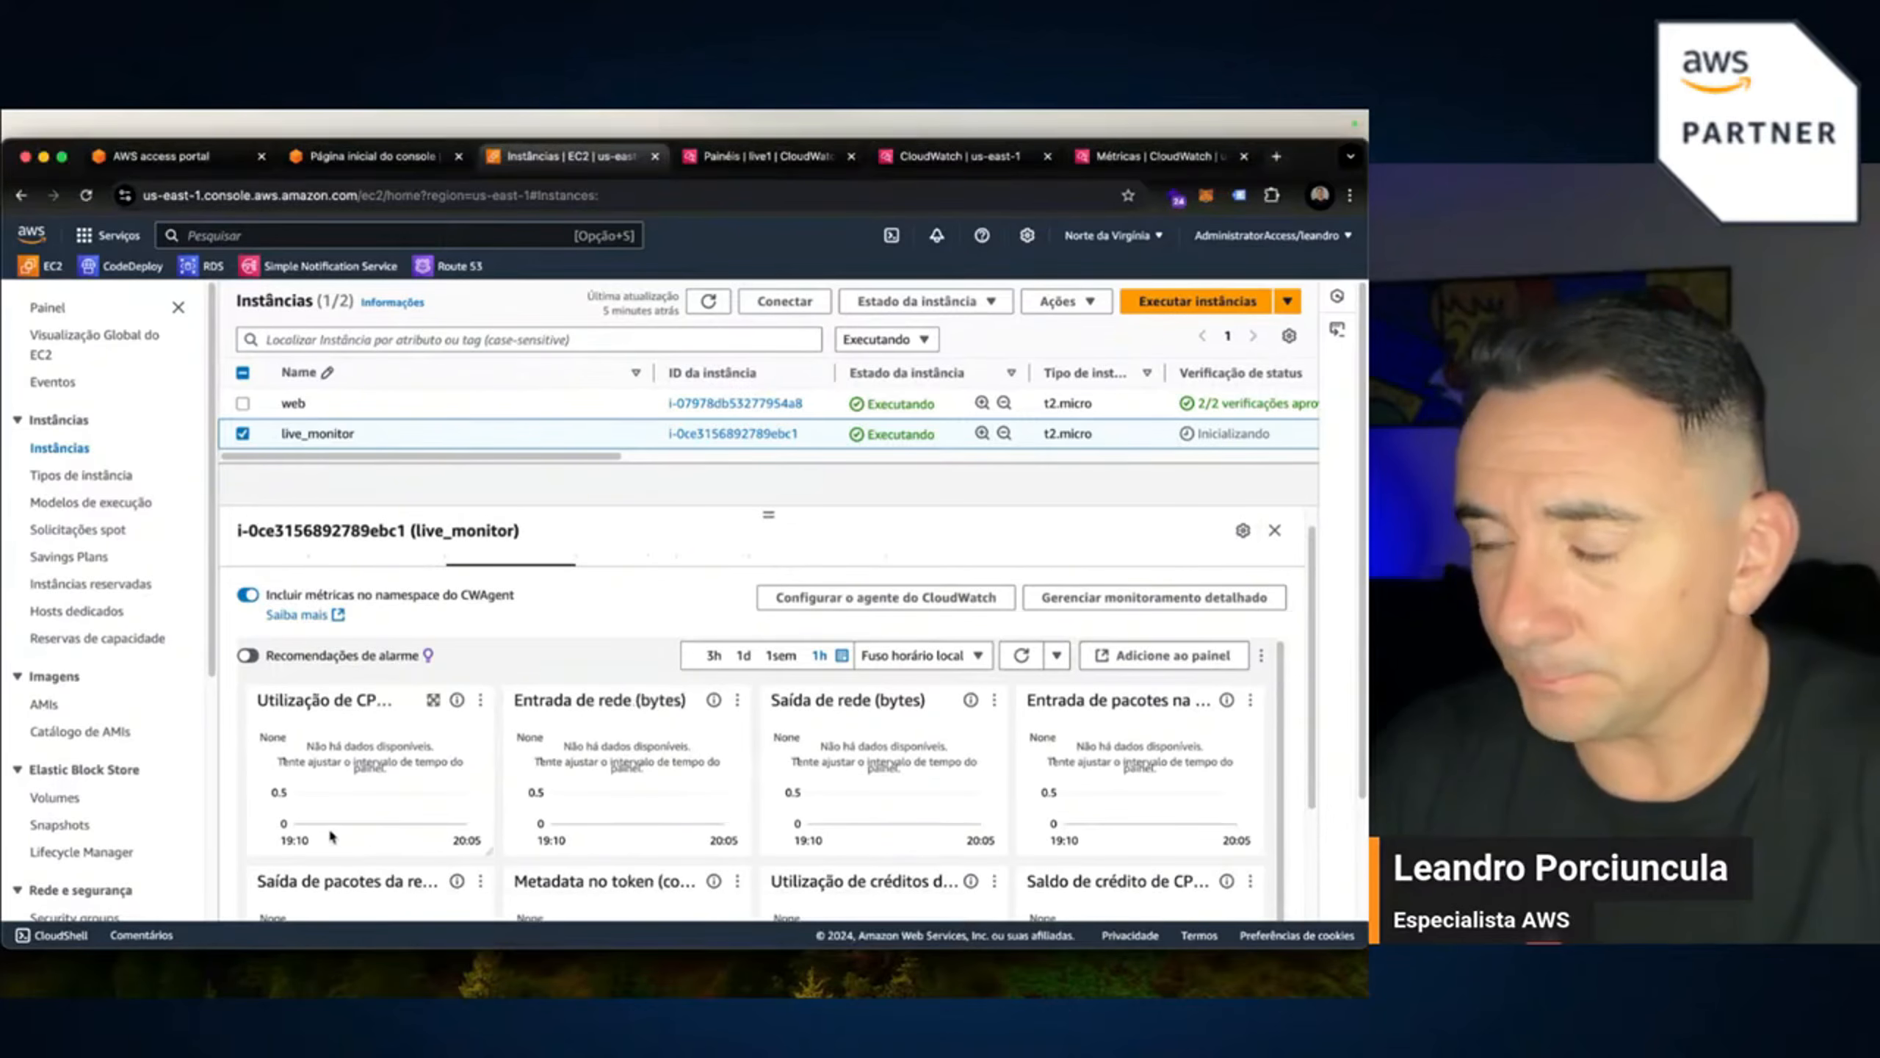
{"action": "left_click", "coordinate": [709, 303]}
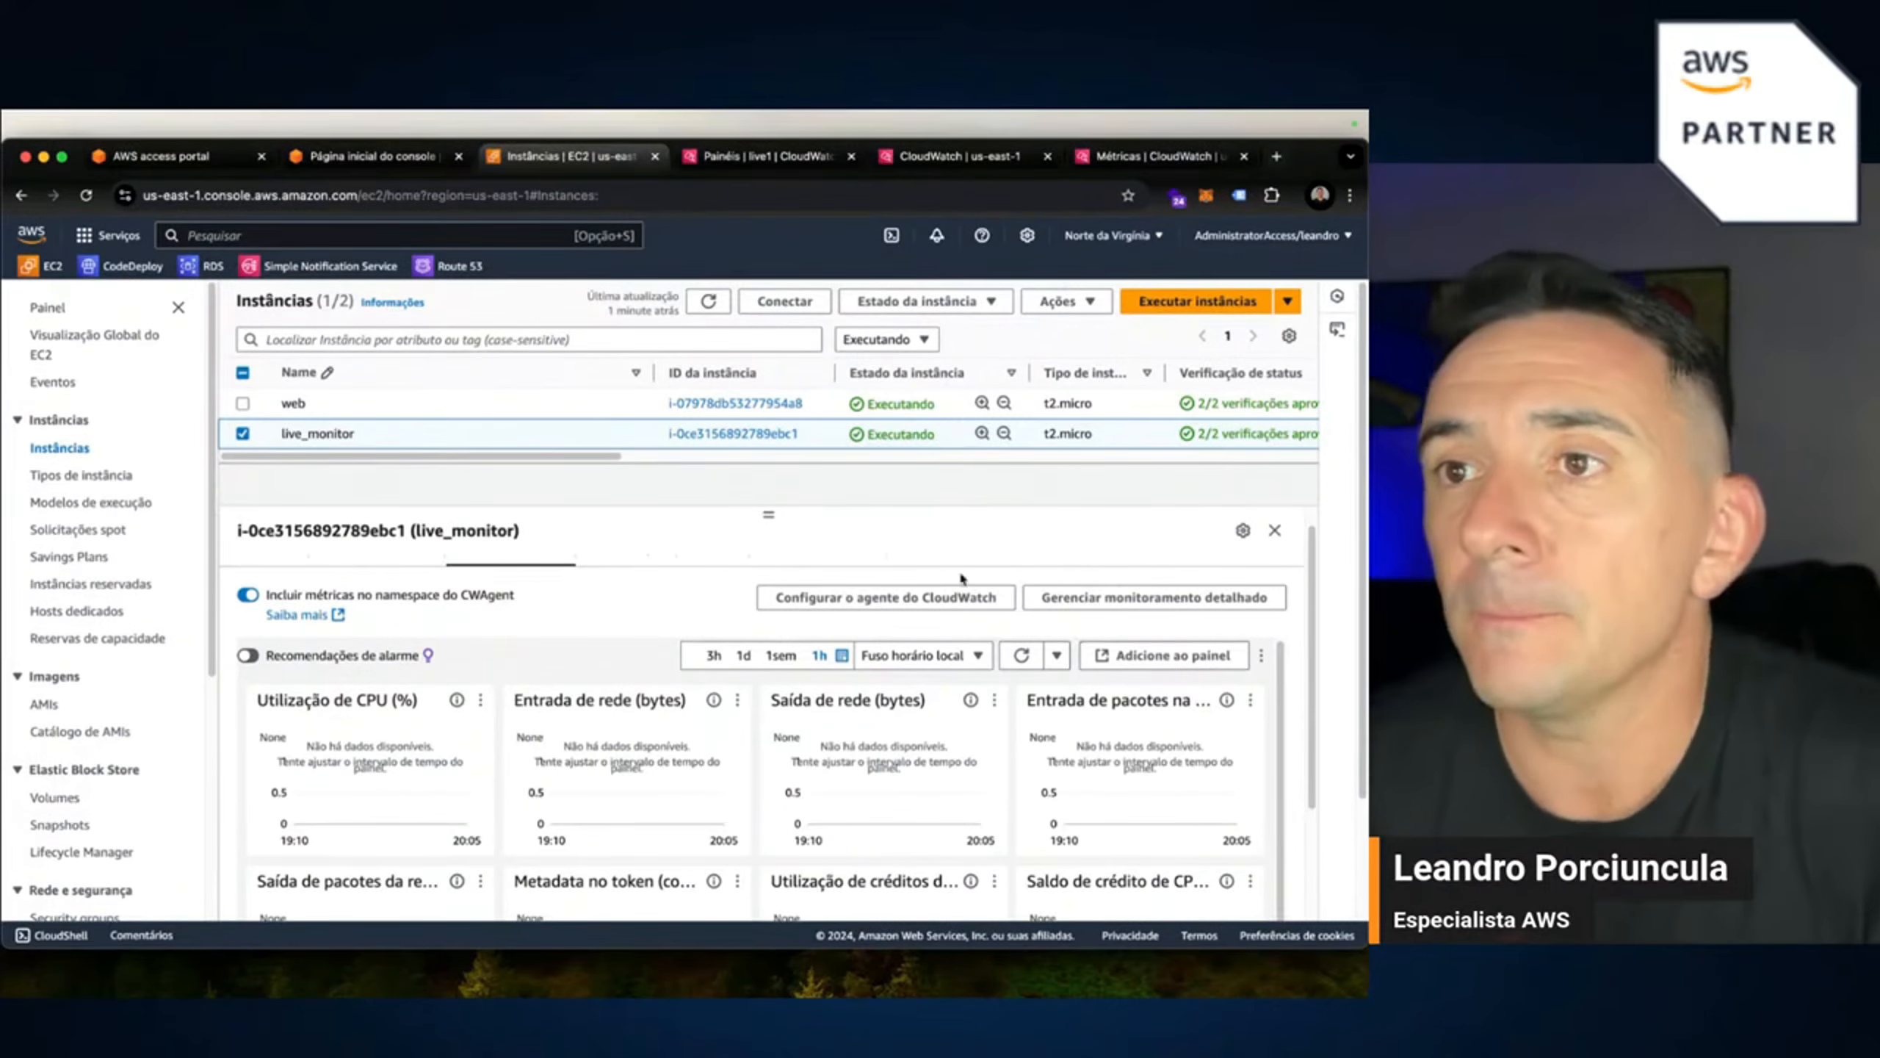
Refresh the Monitoramento charts so CPU utilization and network in/out now plot data.
{"action": "mouse_move", "coordinate": [731, 113]}
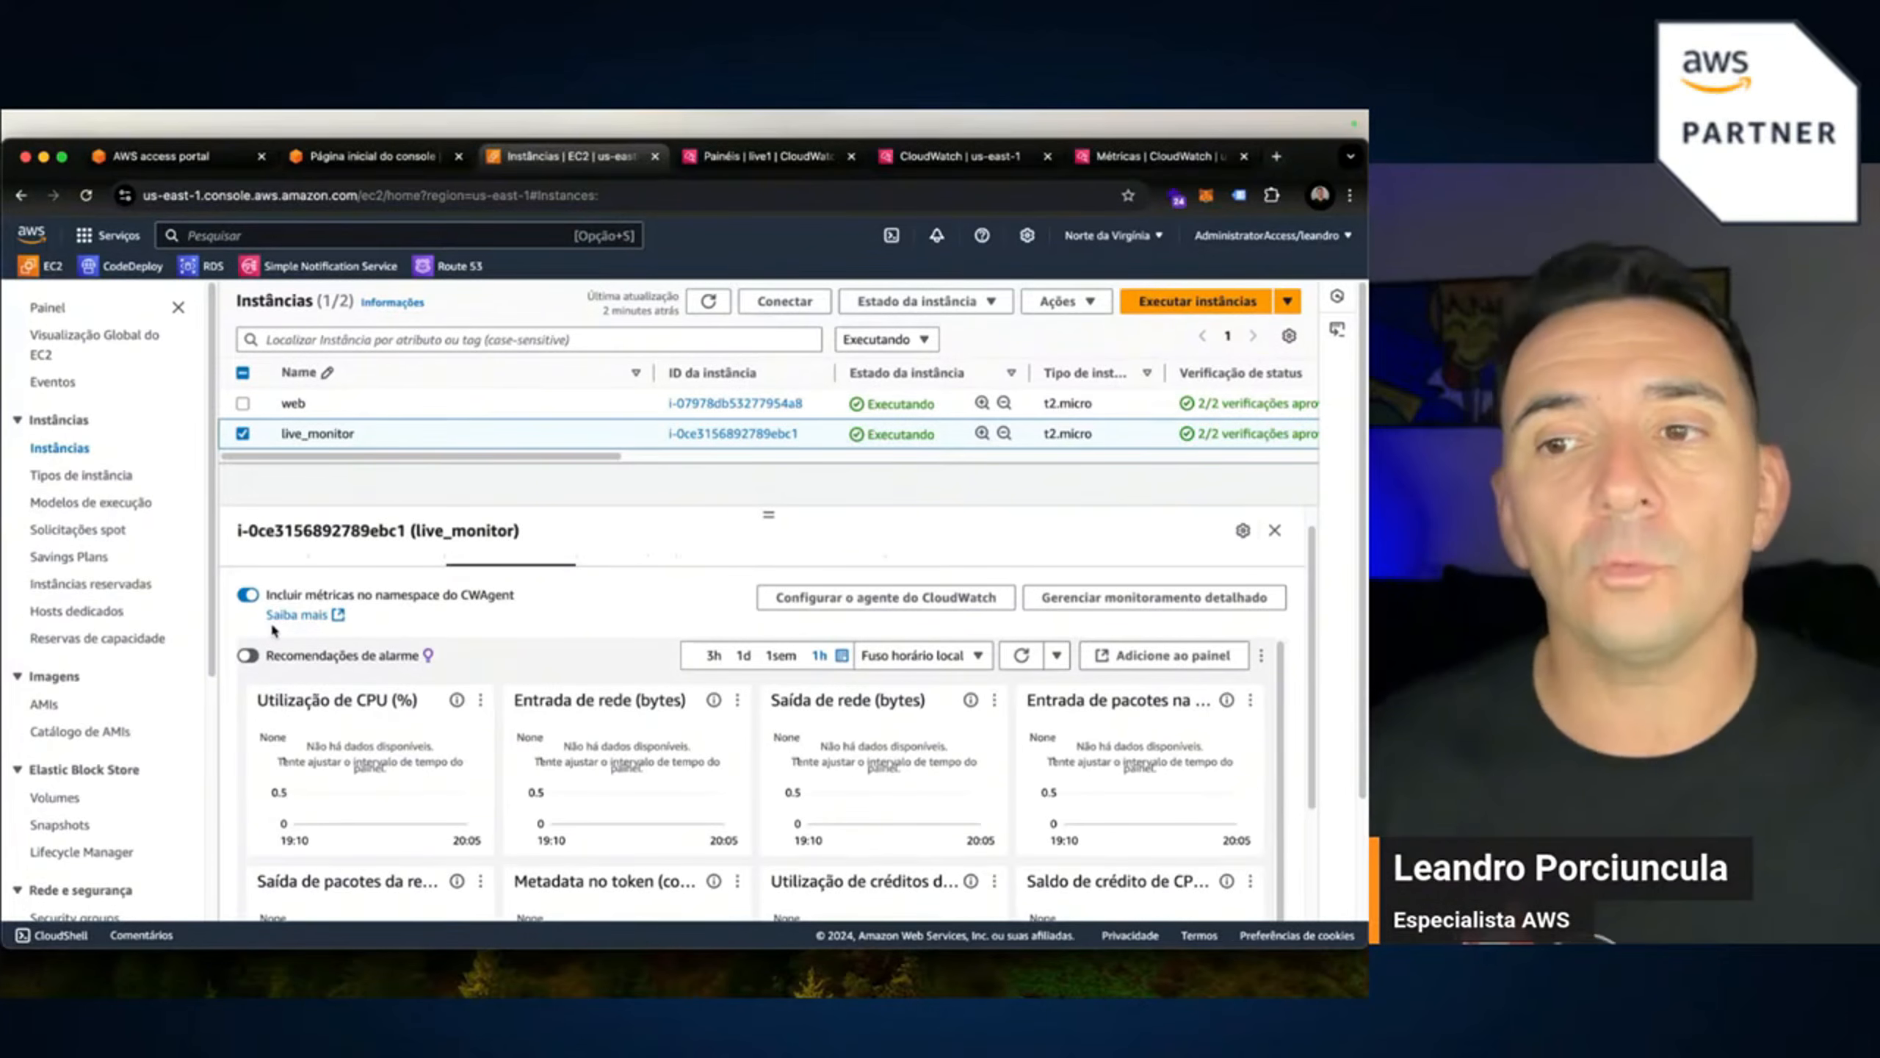
{"action": "left_click", "coordinate": [1021, 655]}
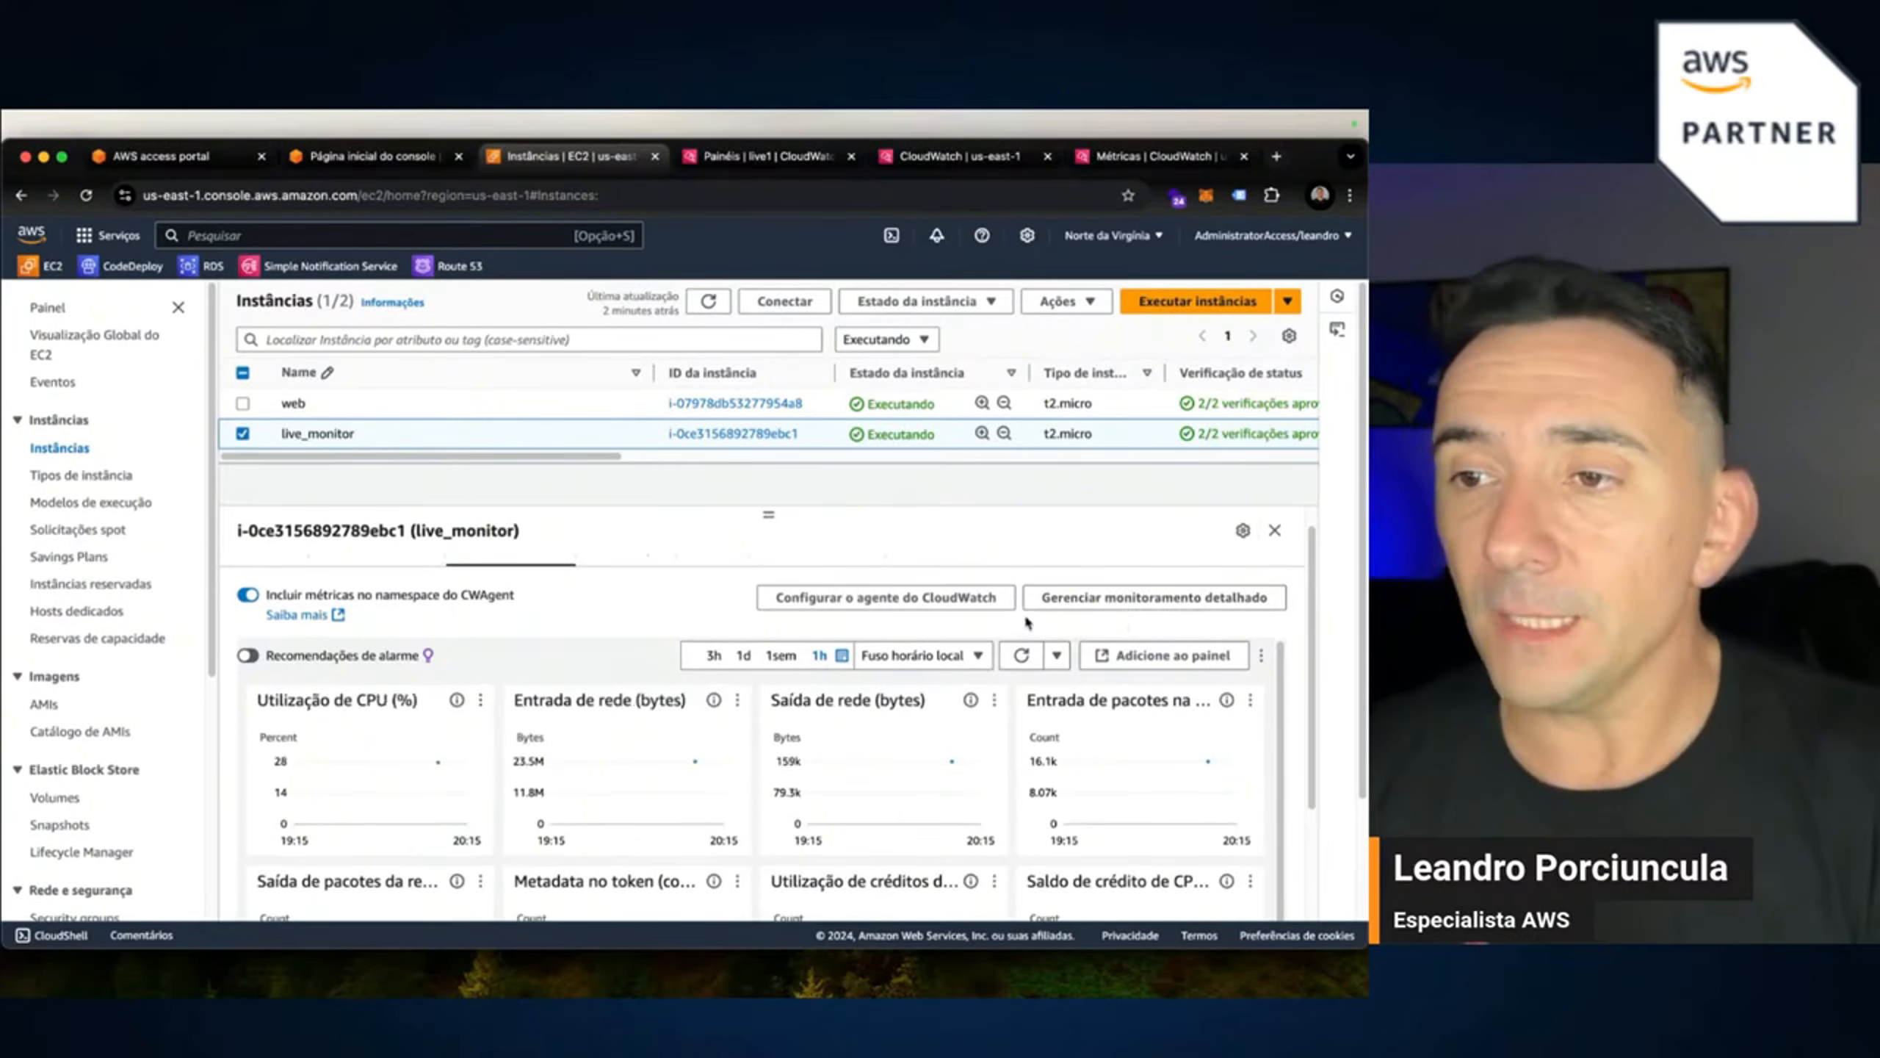
Open Gerenciar monitoramento detalhado, cancel, then reopen the detailed monitoring dialog for live_monitor.
{"action": "left_click", "coordinate": [1090, 600]}
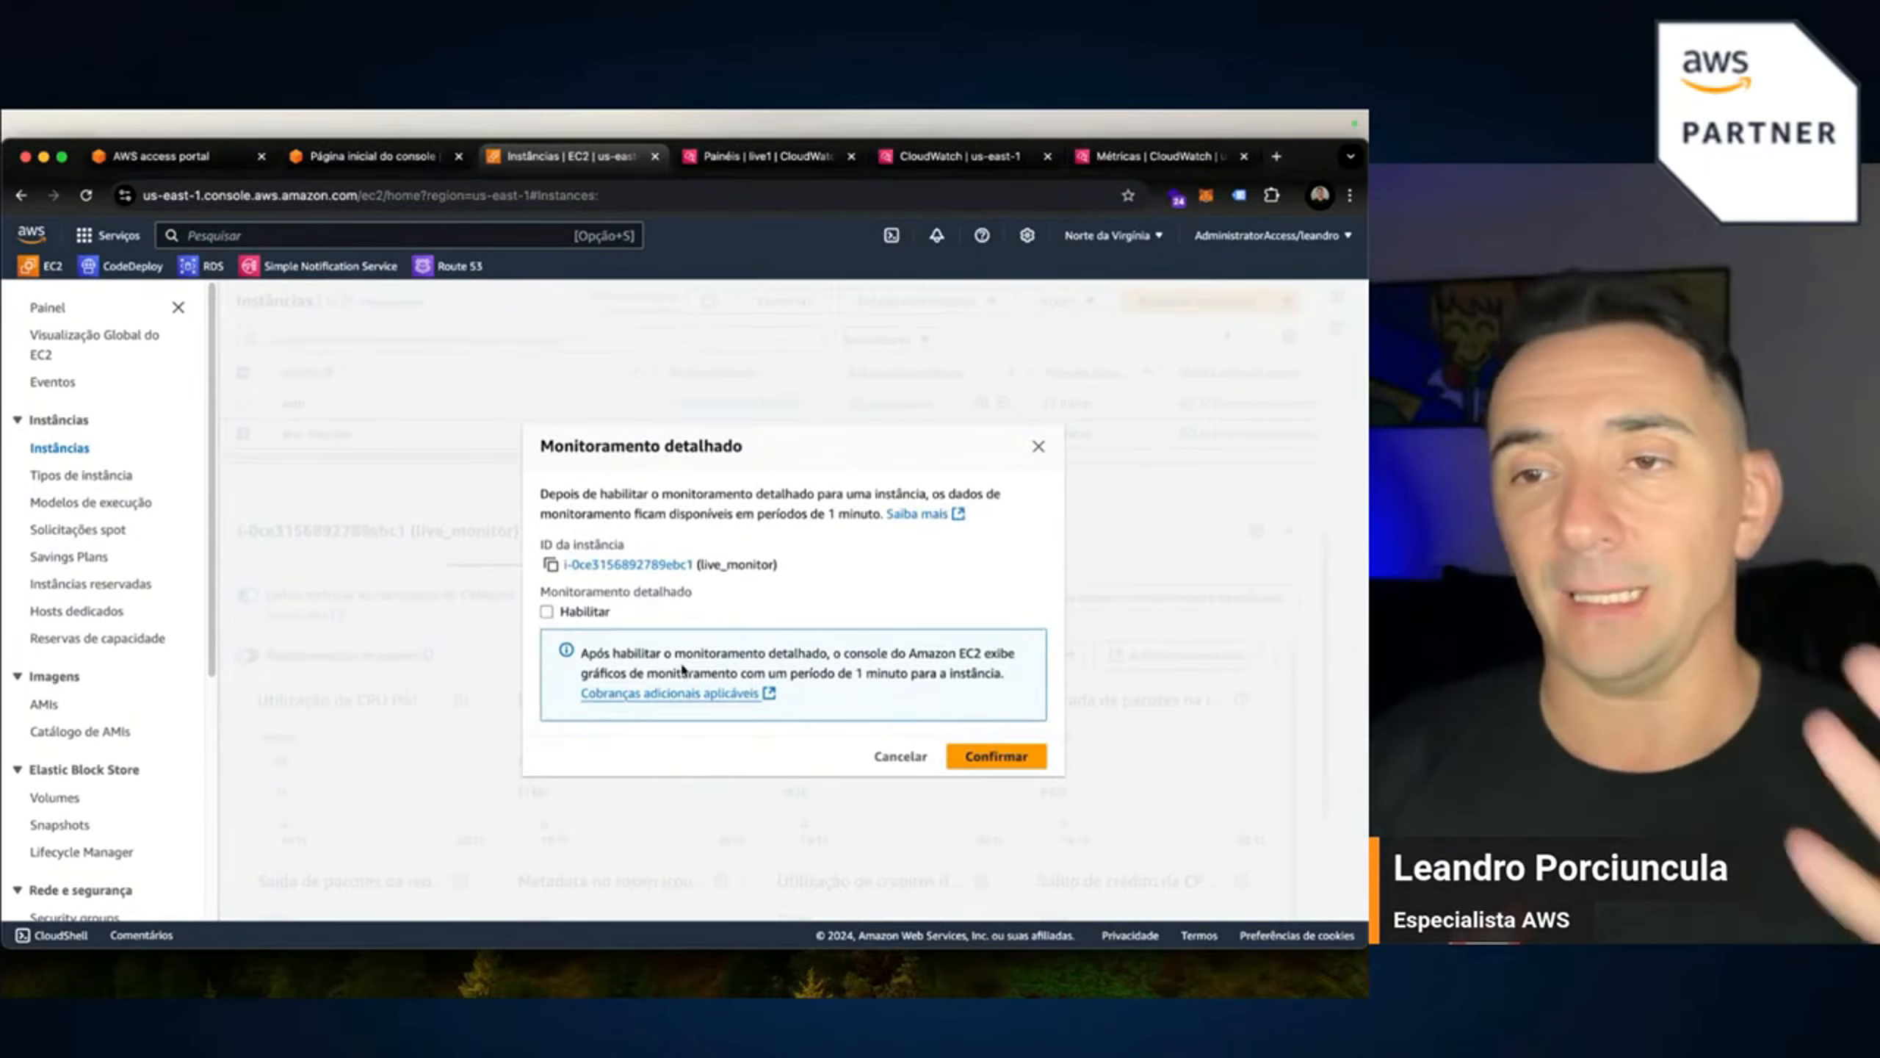
{"action": "left_click", "coordinate": [909, 762]}
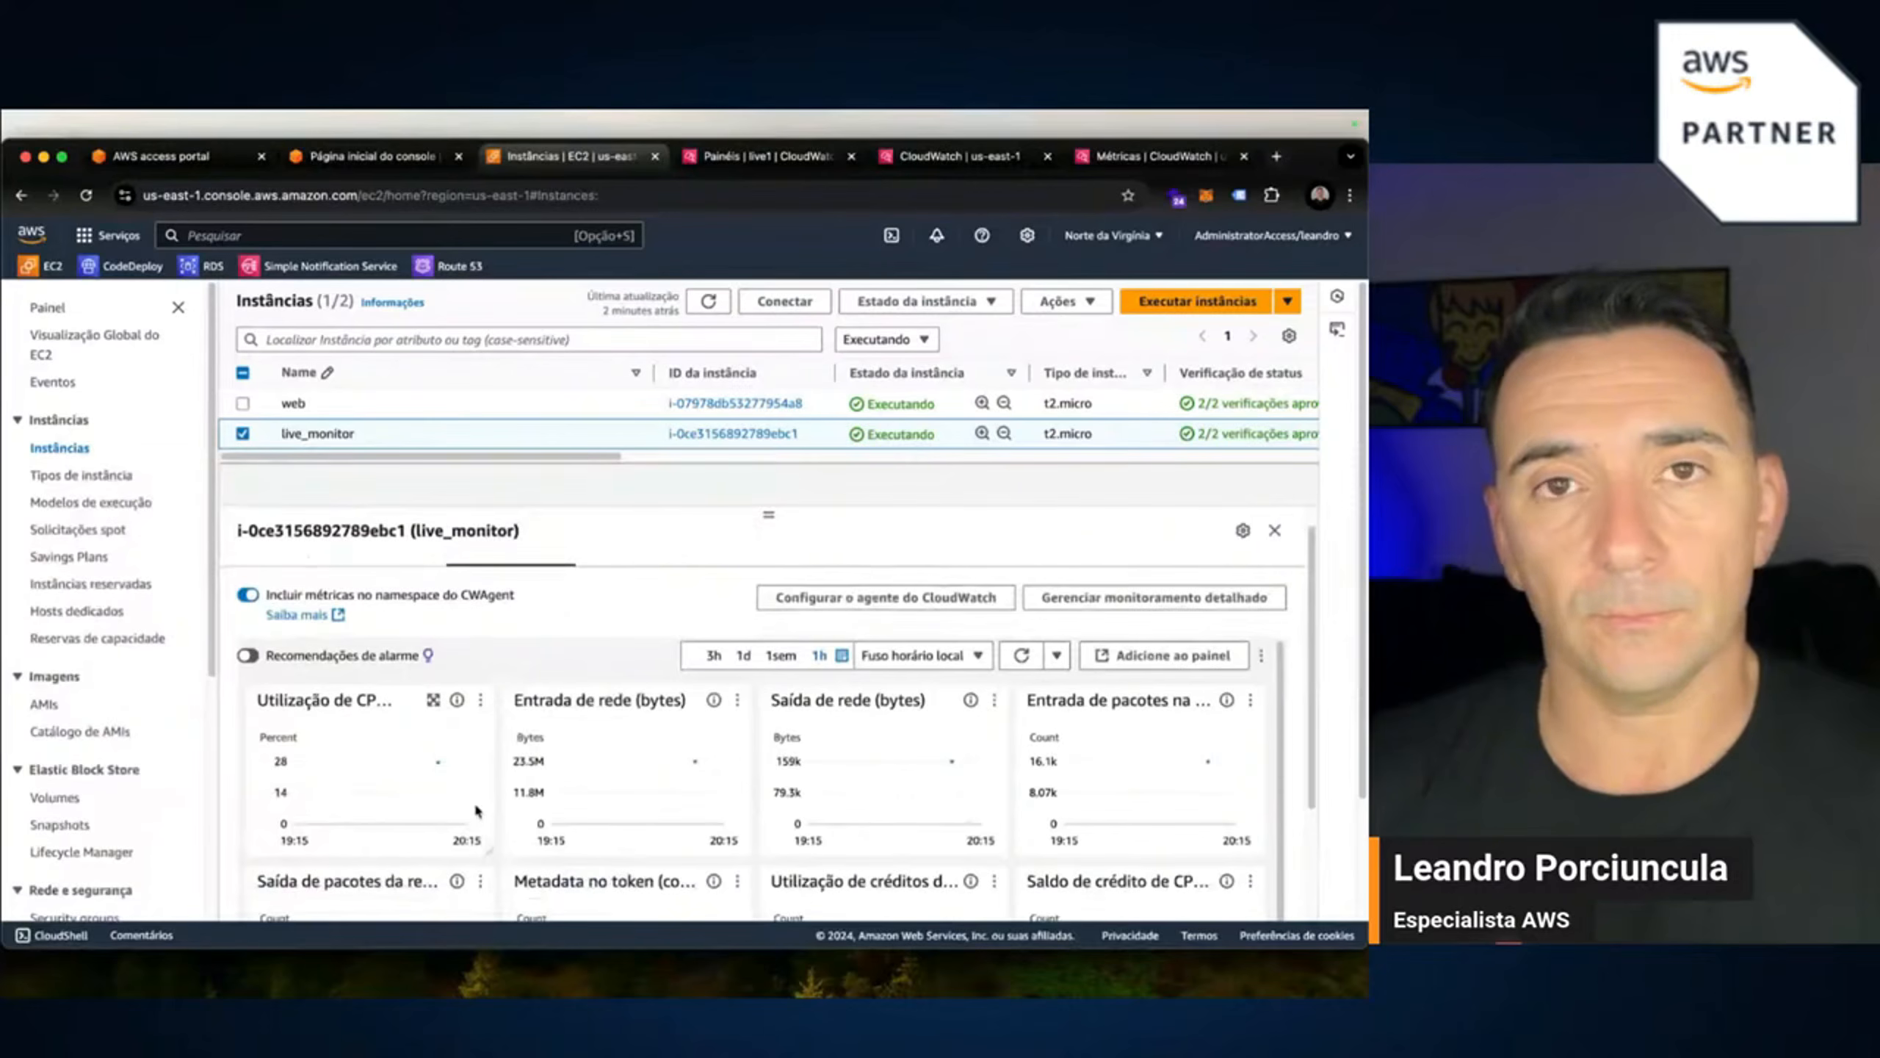
{"action": "mouse_move", "coordinate": [443, 777]}
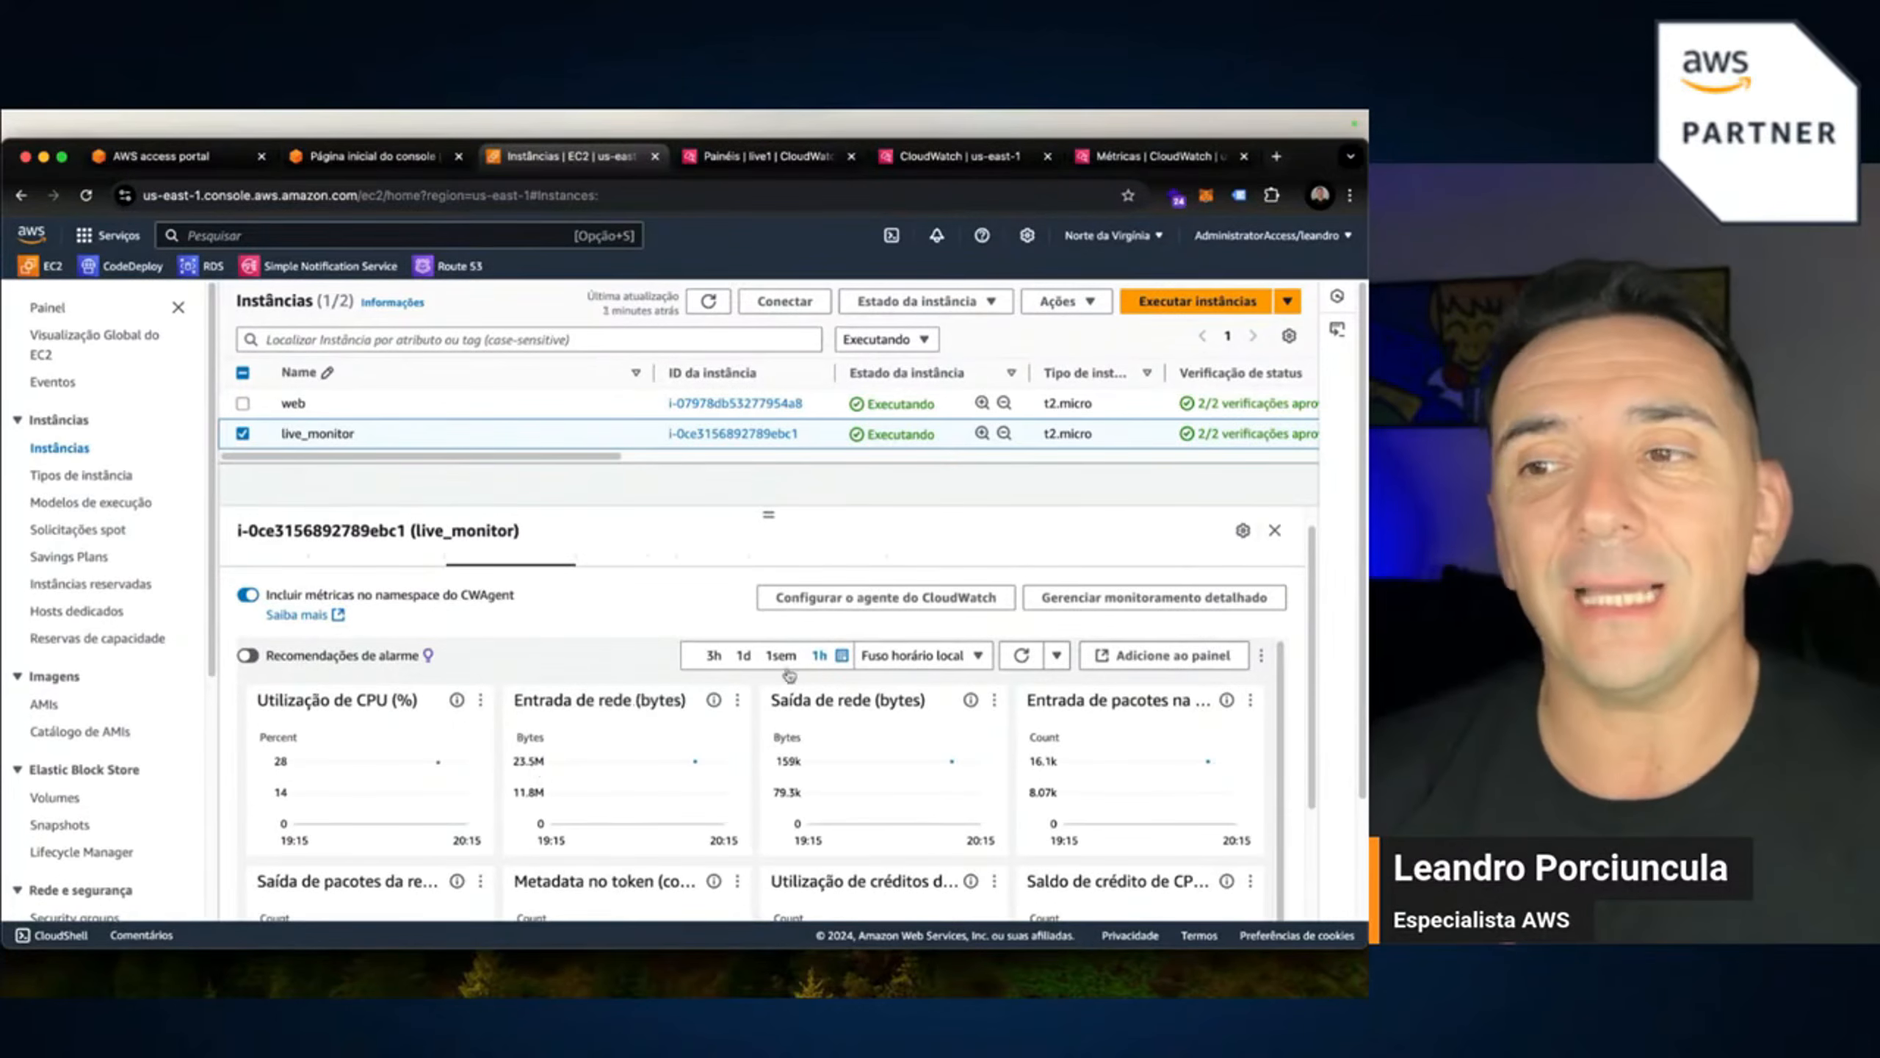
{"action": "left_click", "coordinate": [1153, 600]}
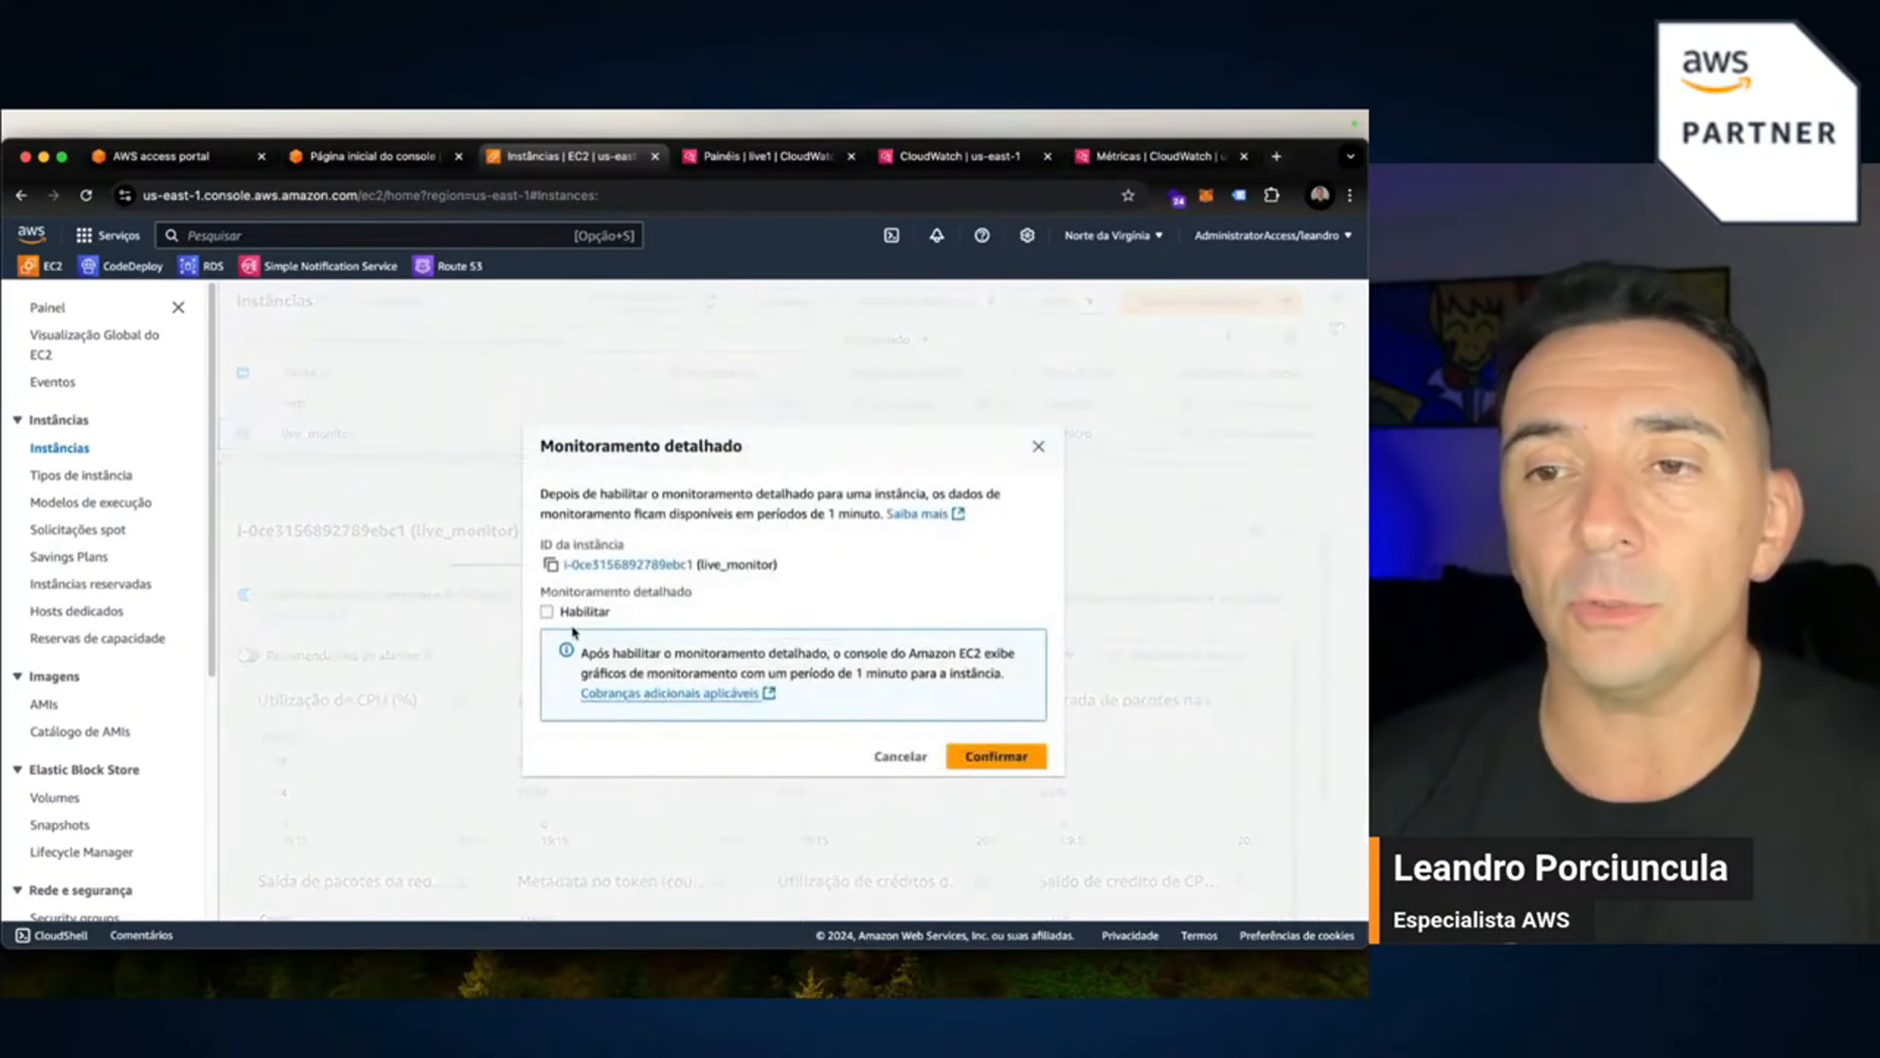
Review the CloudWatch Nível gratuito pricing in a new tab, then return to the EC2 tab.
{"action": "left_click", "coordinate": [668, 697]}
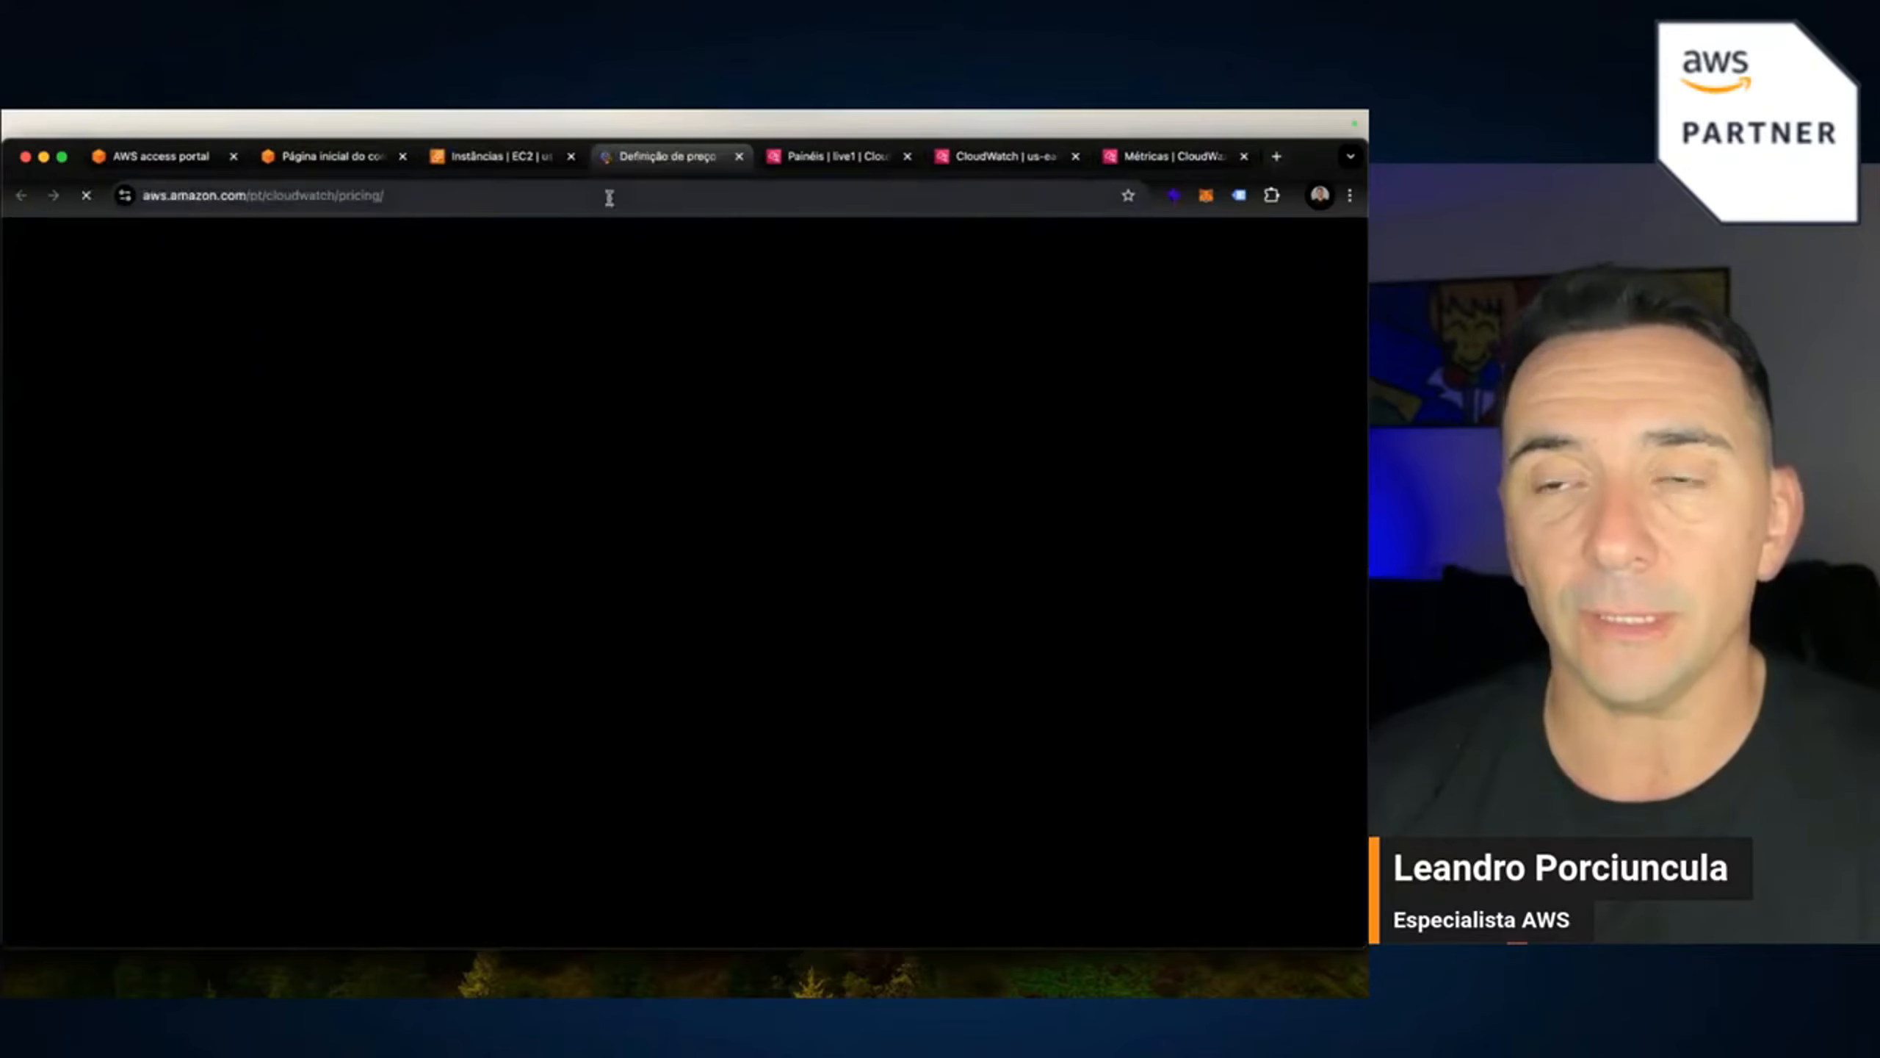
{"action": "scroll", "coordinate": [649, 704], "scroll_direction": "down", "scroll_amount": 10}
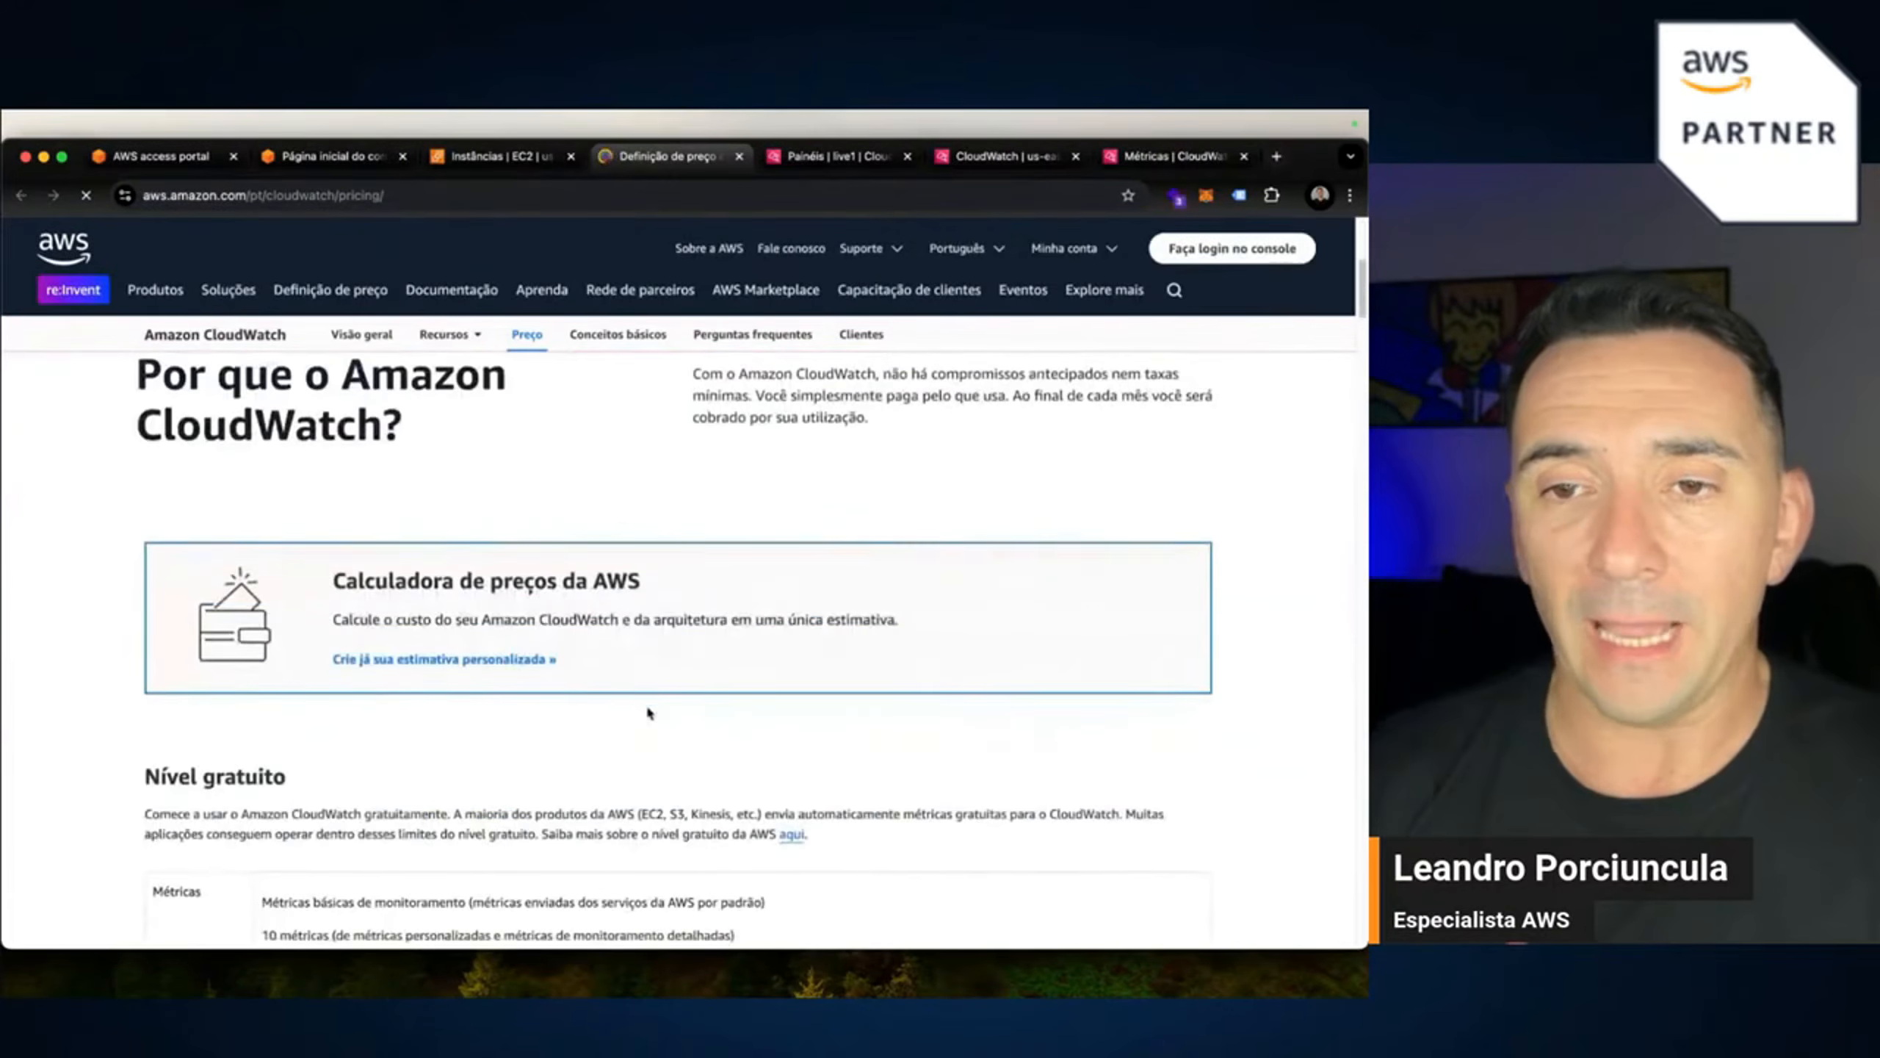
{"action": "scroll", "coordinate": [495, 730], "scroll_direction": "down", "scroll_amount": 10}
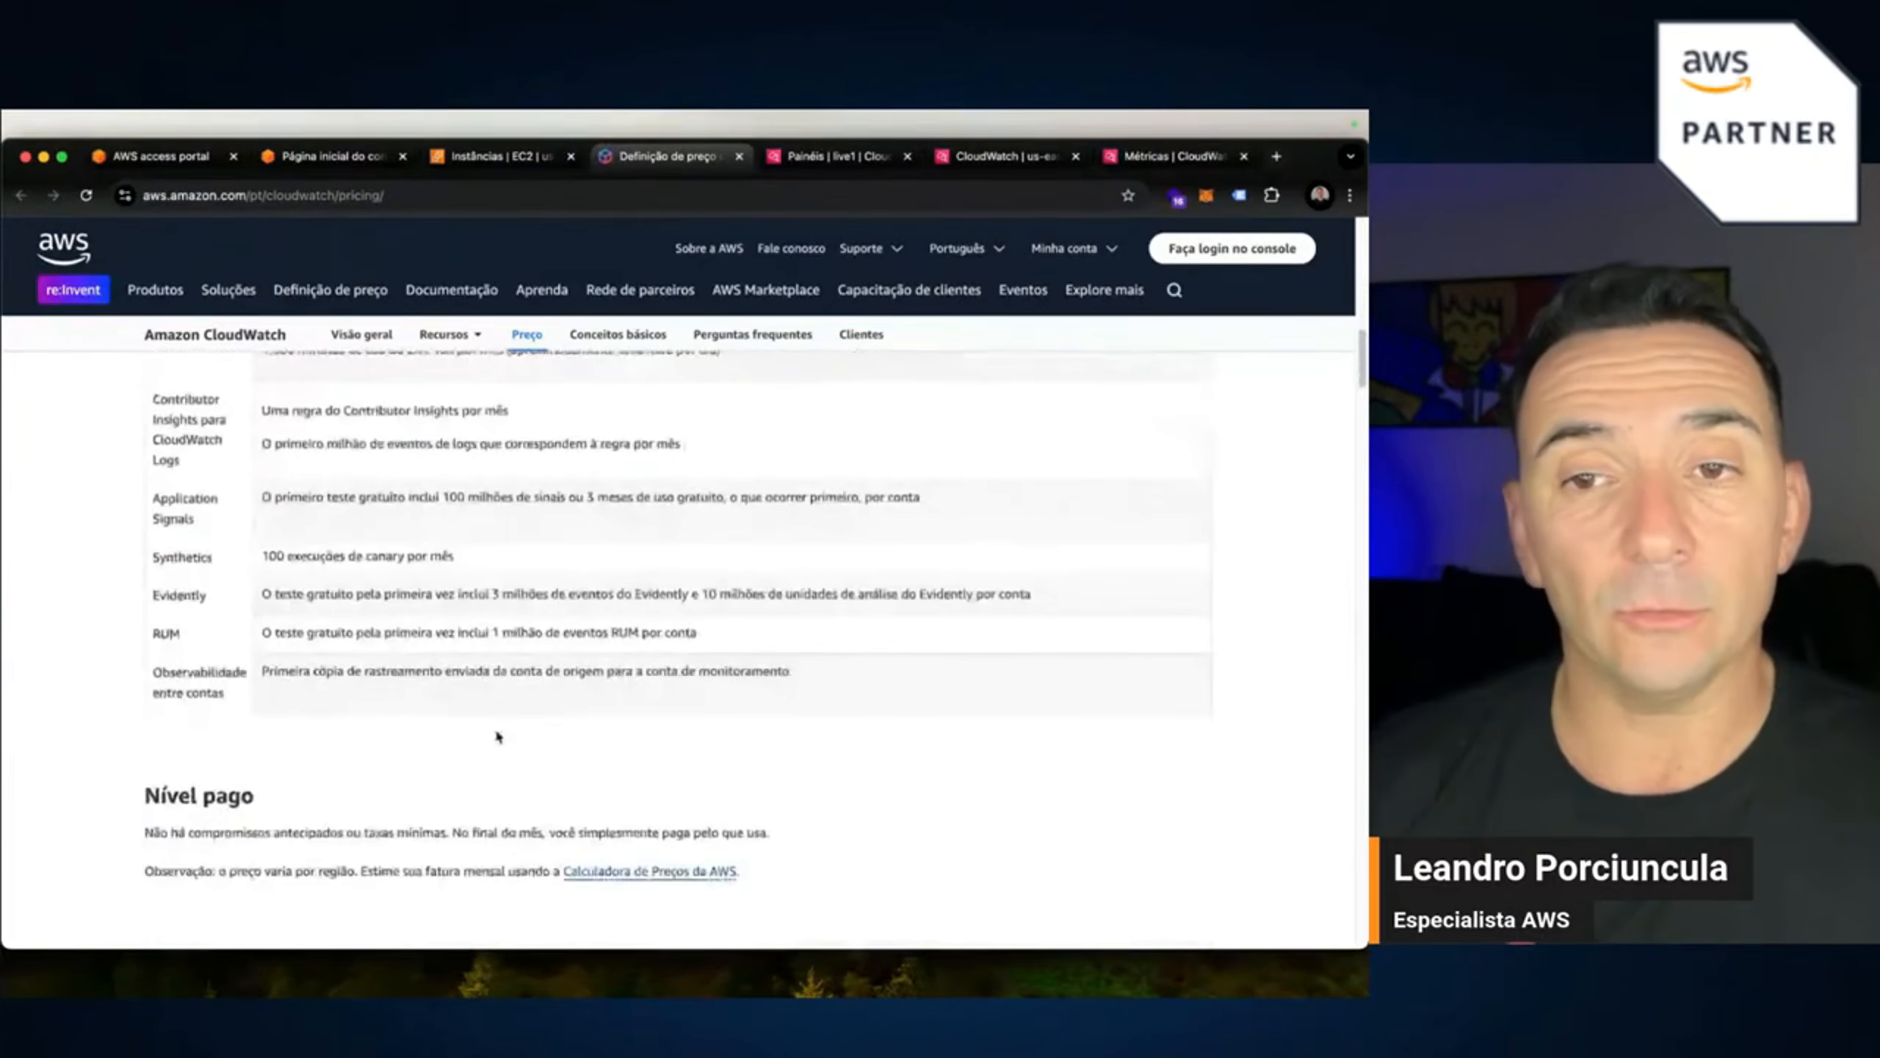
{"action": "scroll", "coordinate": [496, 733], "scroll_direction": "down", "scroll_amount": 5}
{"action": "scroll", "coordinate": [495, 733], "scroll_direction": "up", "scroll_amount": 10}
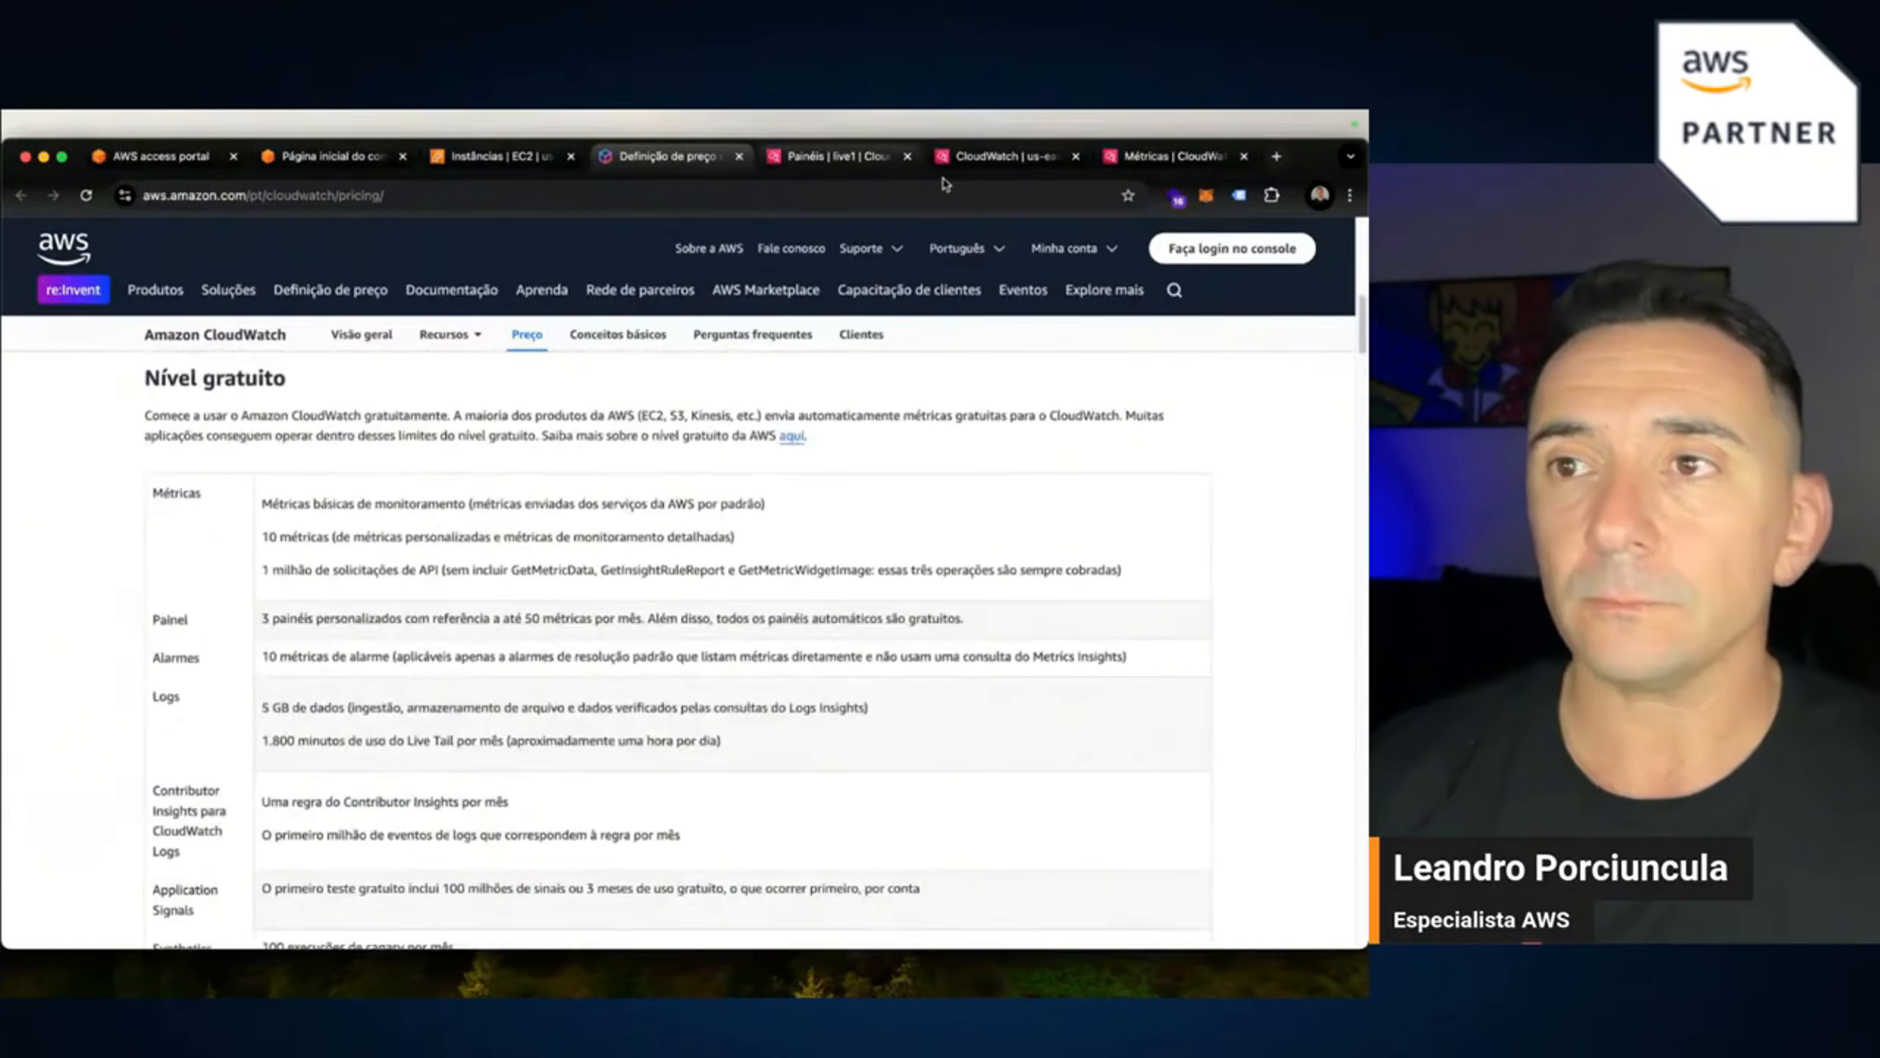
{"action": "left_click", "coordinate": [502, 157]}
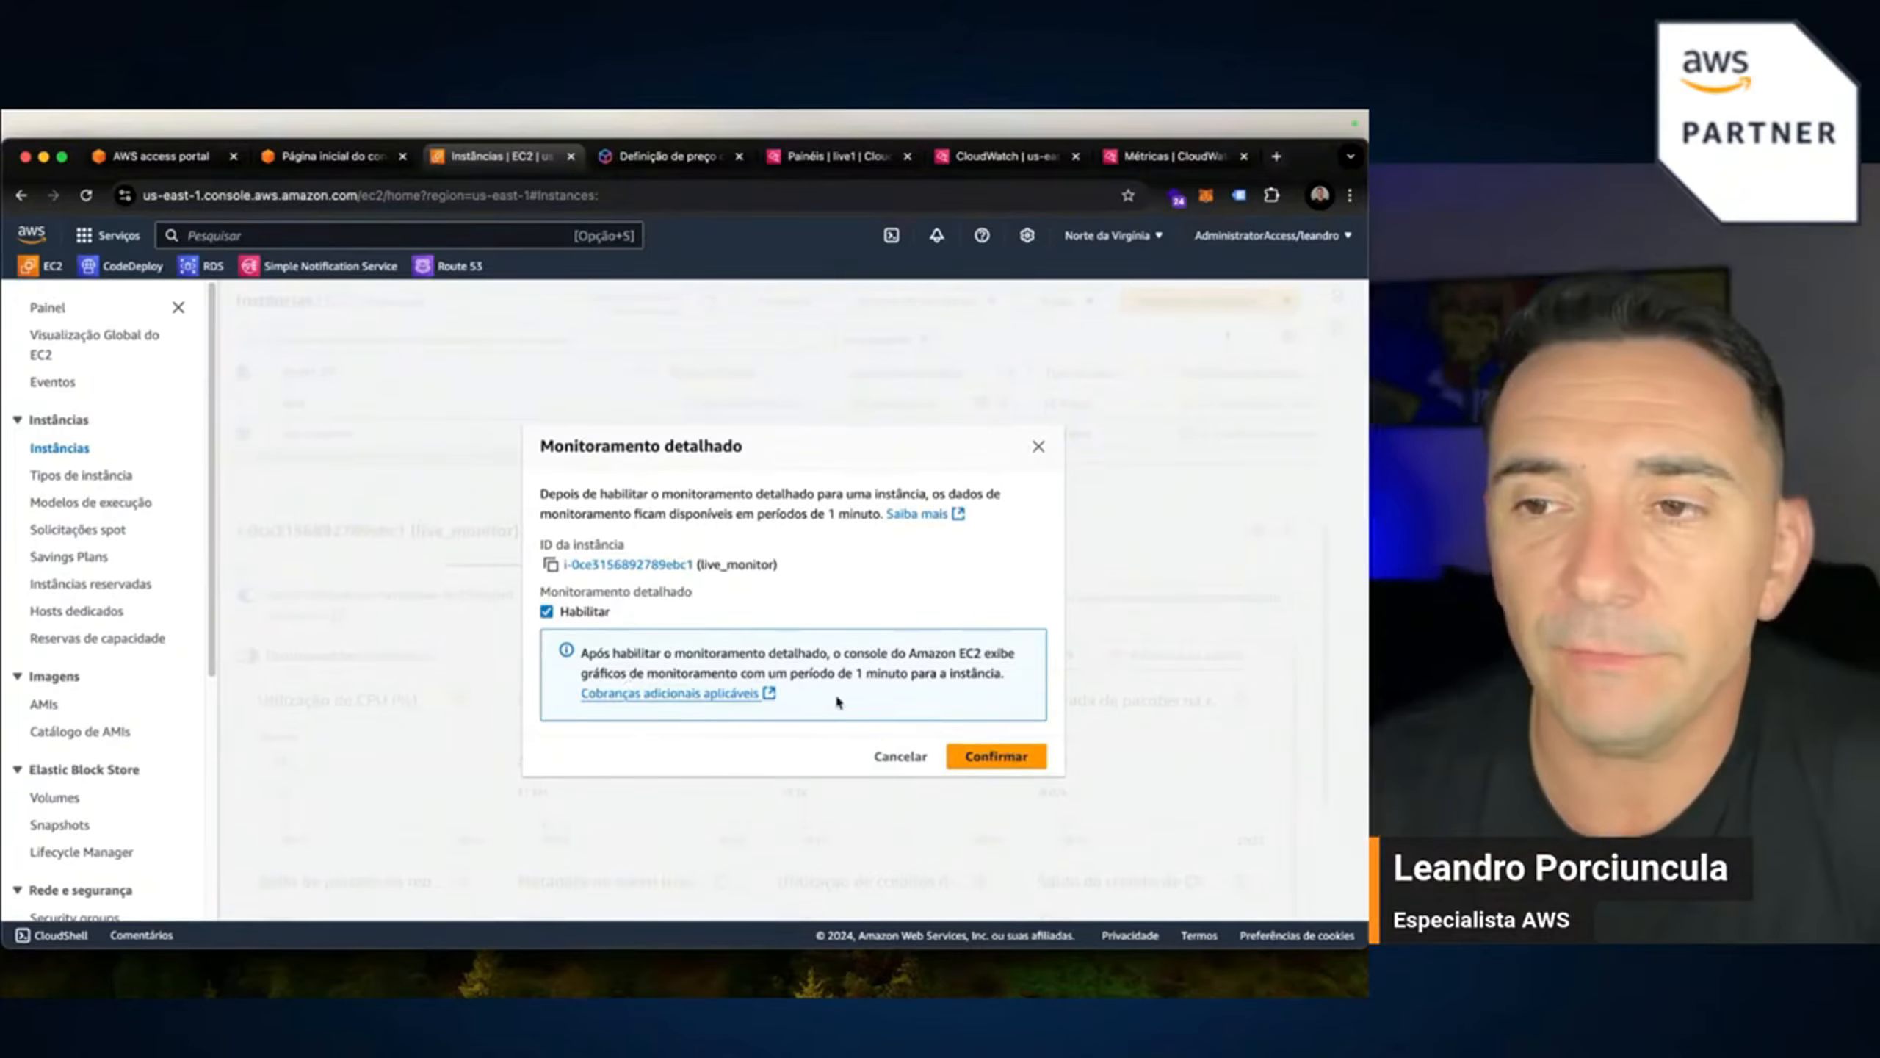
Confirm detailed monitoring, then view the enlarged CPU utilization chart in Local time and refresh it.
{"action": "left_click", "coordinate": [990, 758]}
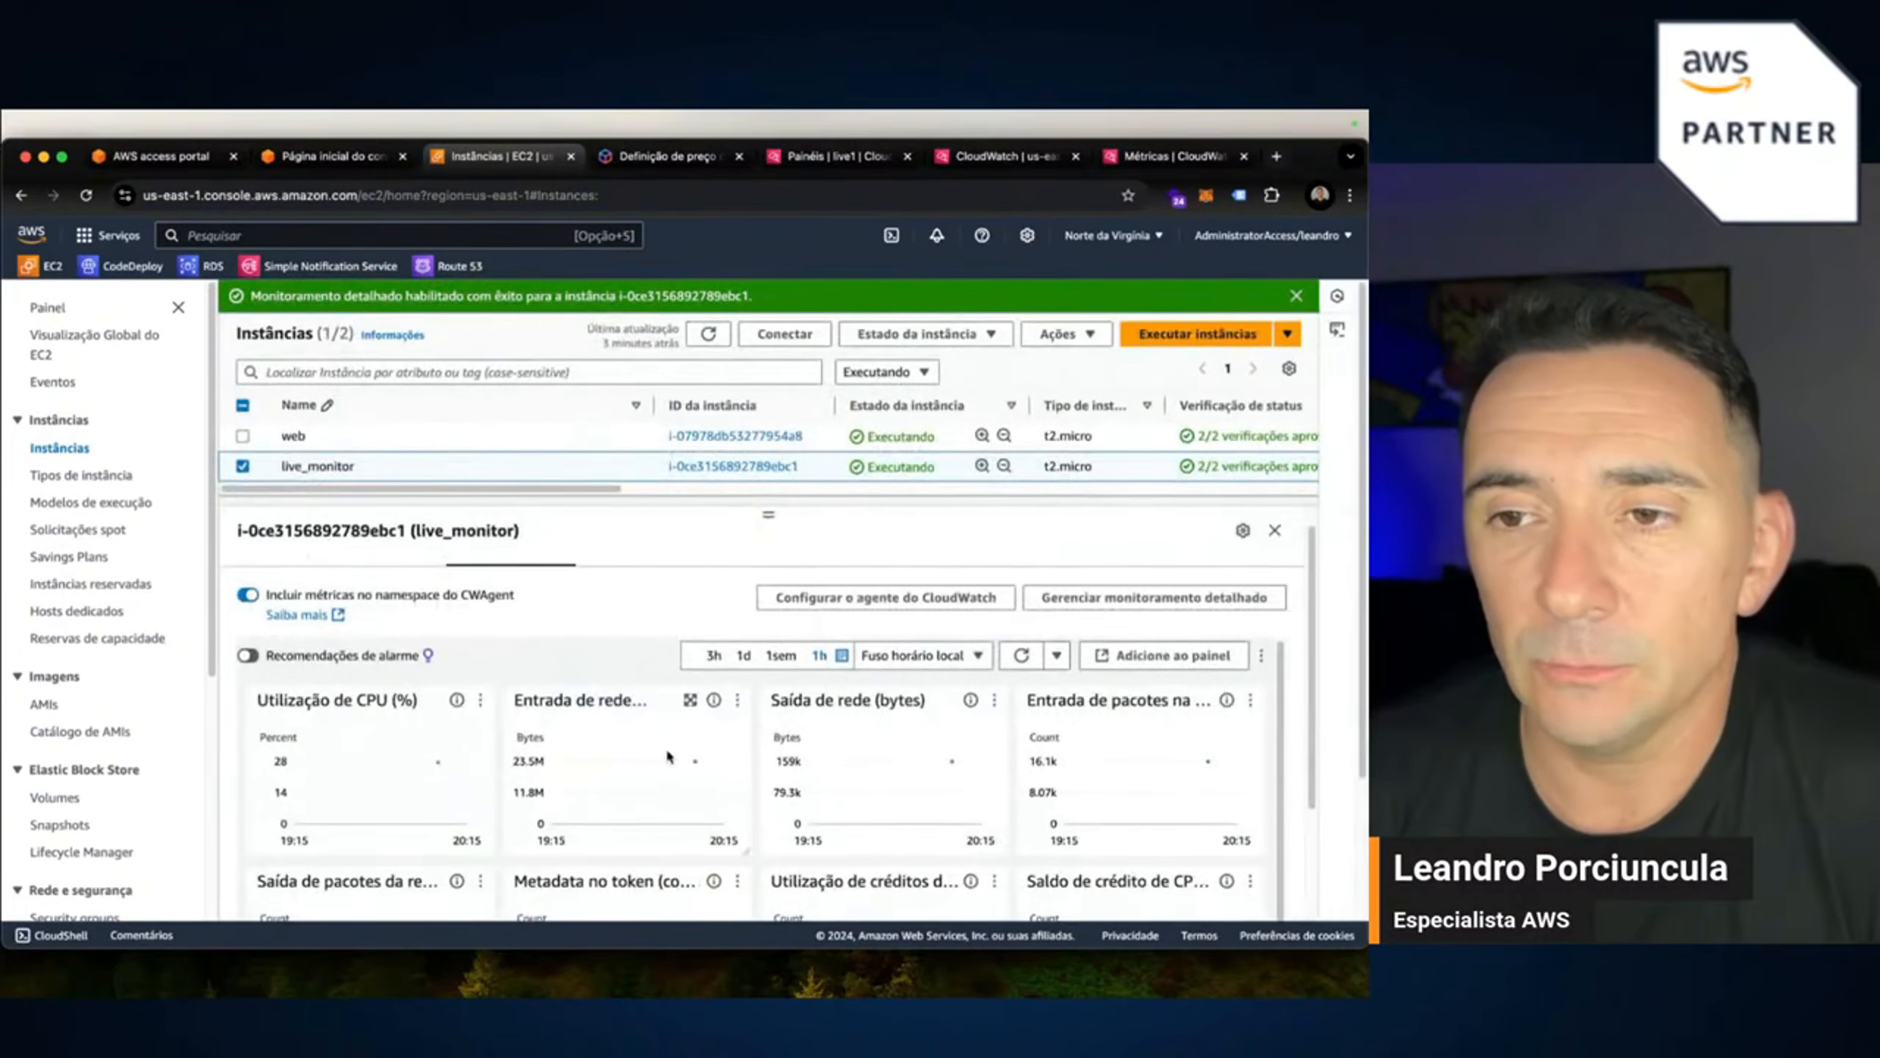
{"action": "left_click", "coordinate": [434, 699]}
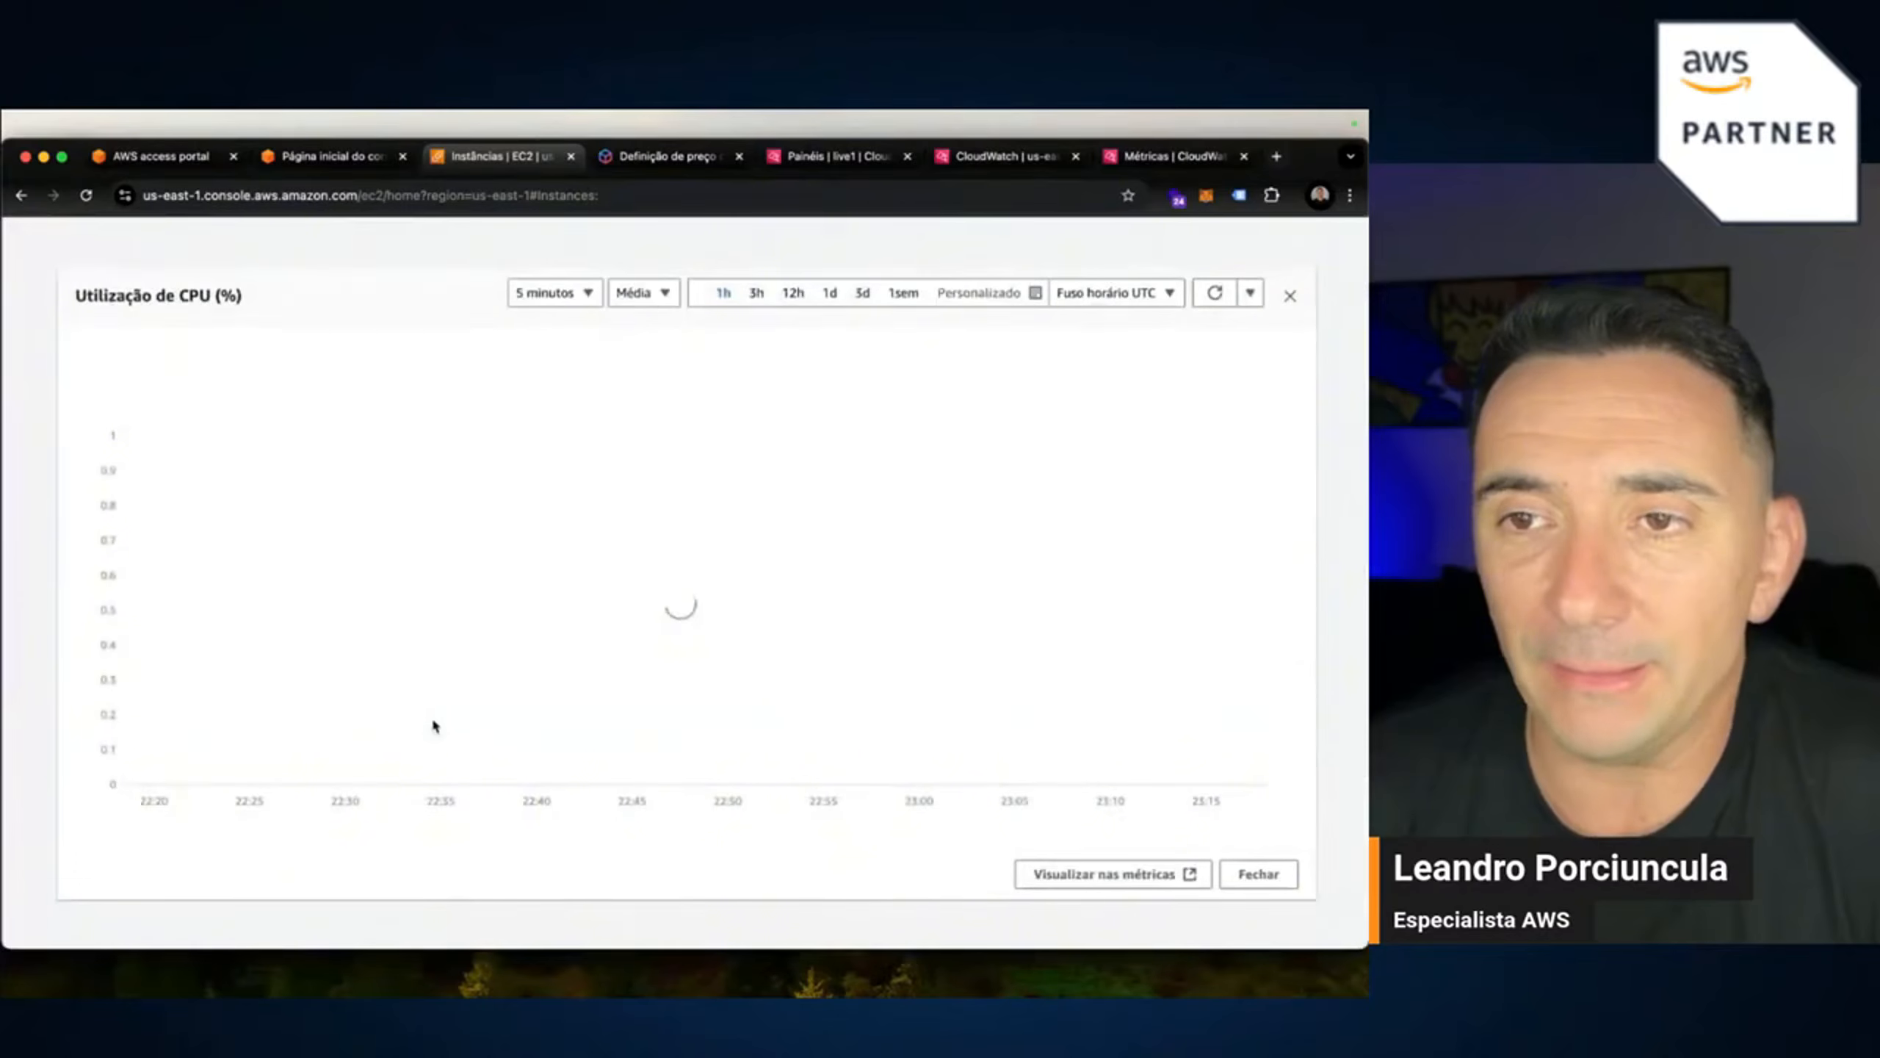
{"action": "mouse_move", "coordinate": [1081, 464]}
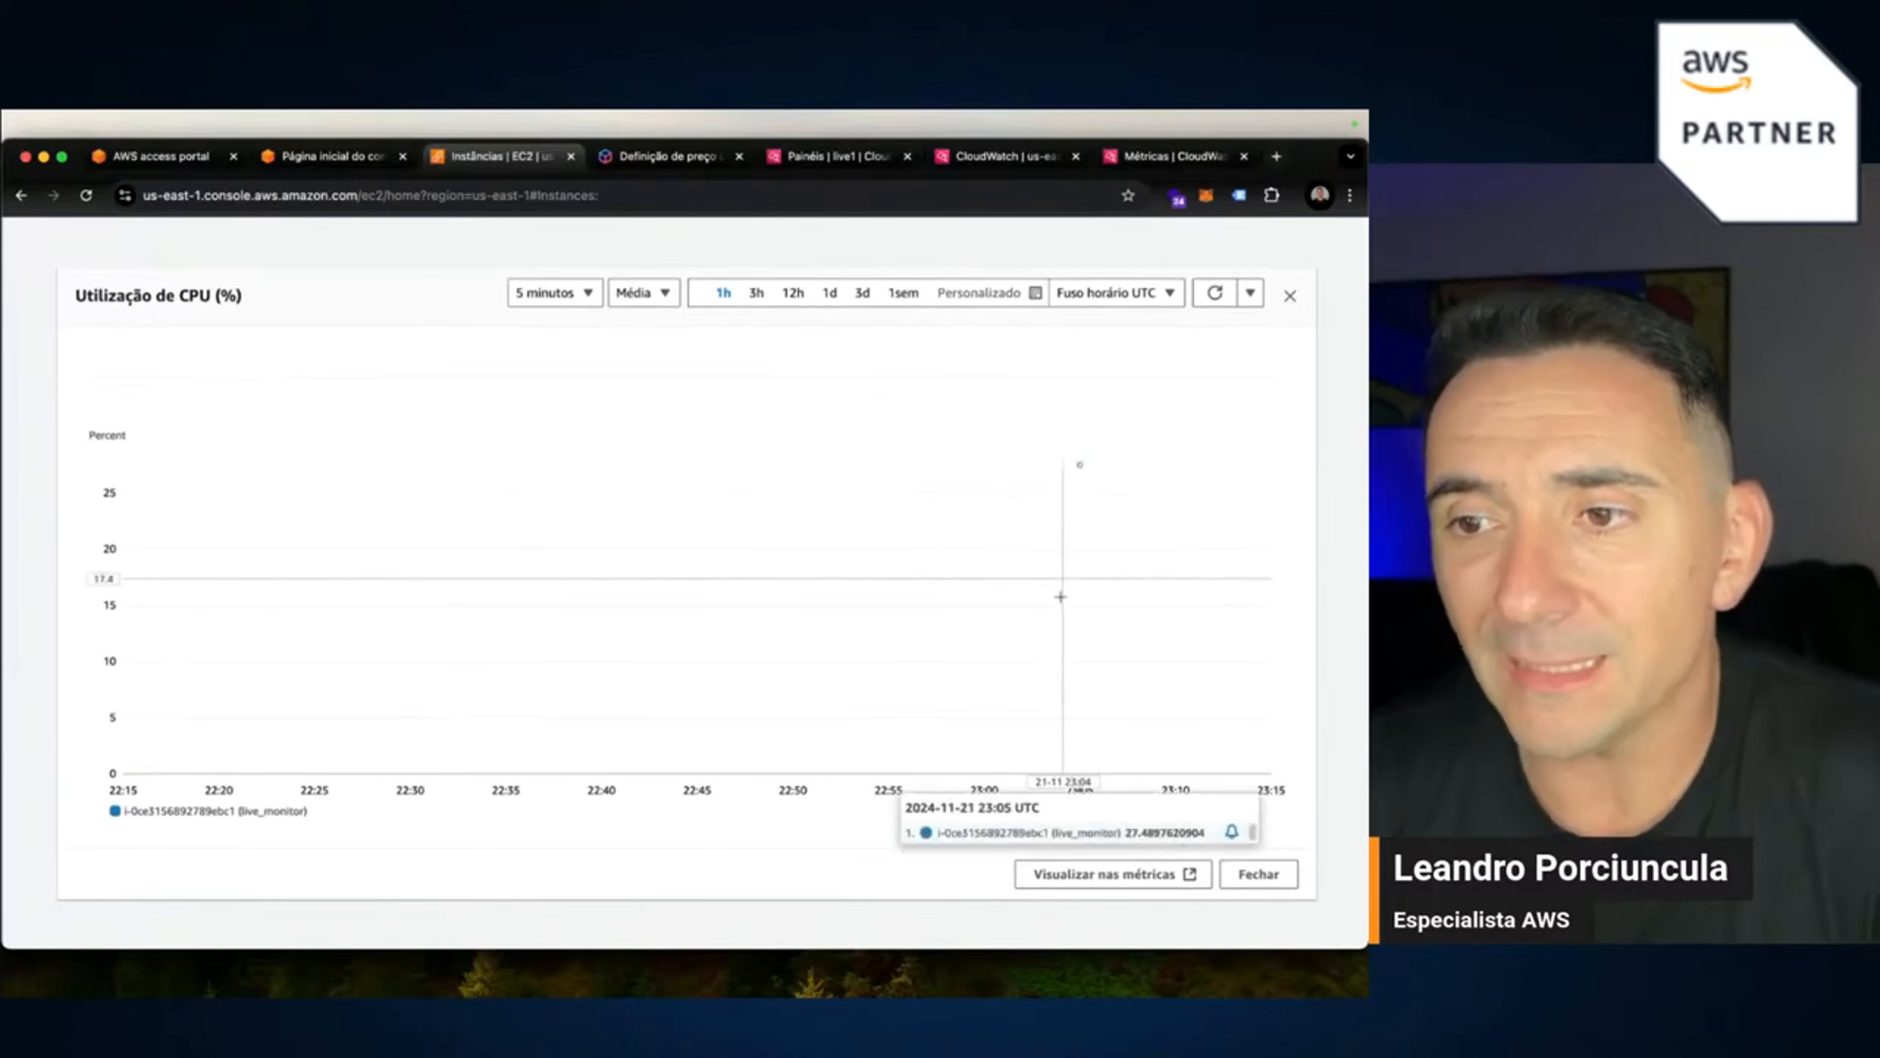
{"action": "left_click", "coordinate": [1153, 295]}
{"action": "left_click", "coordinate": [1140, 323]}
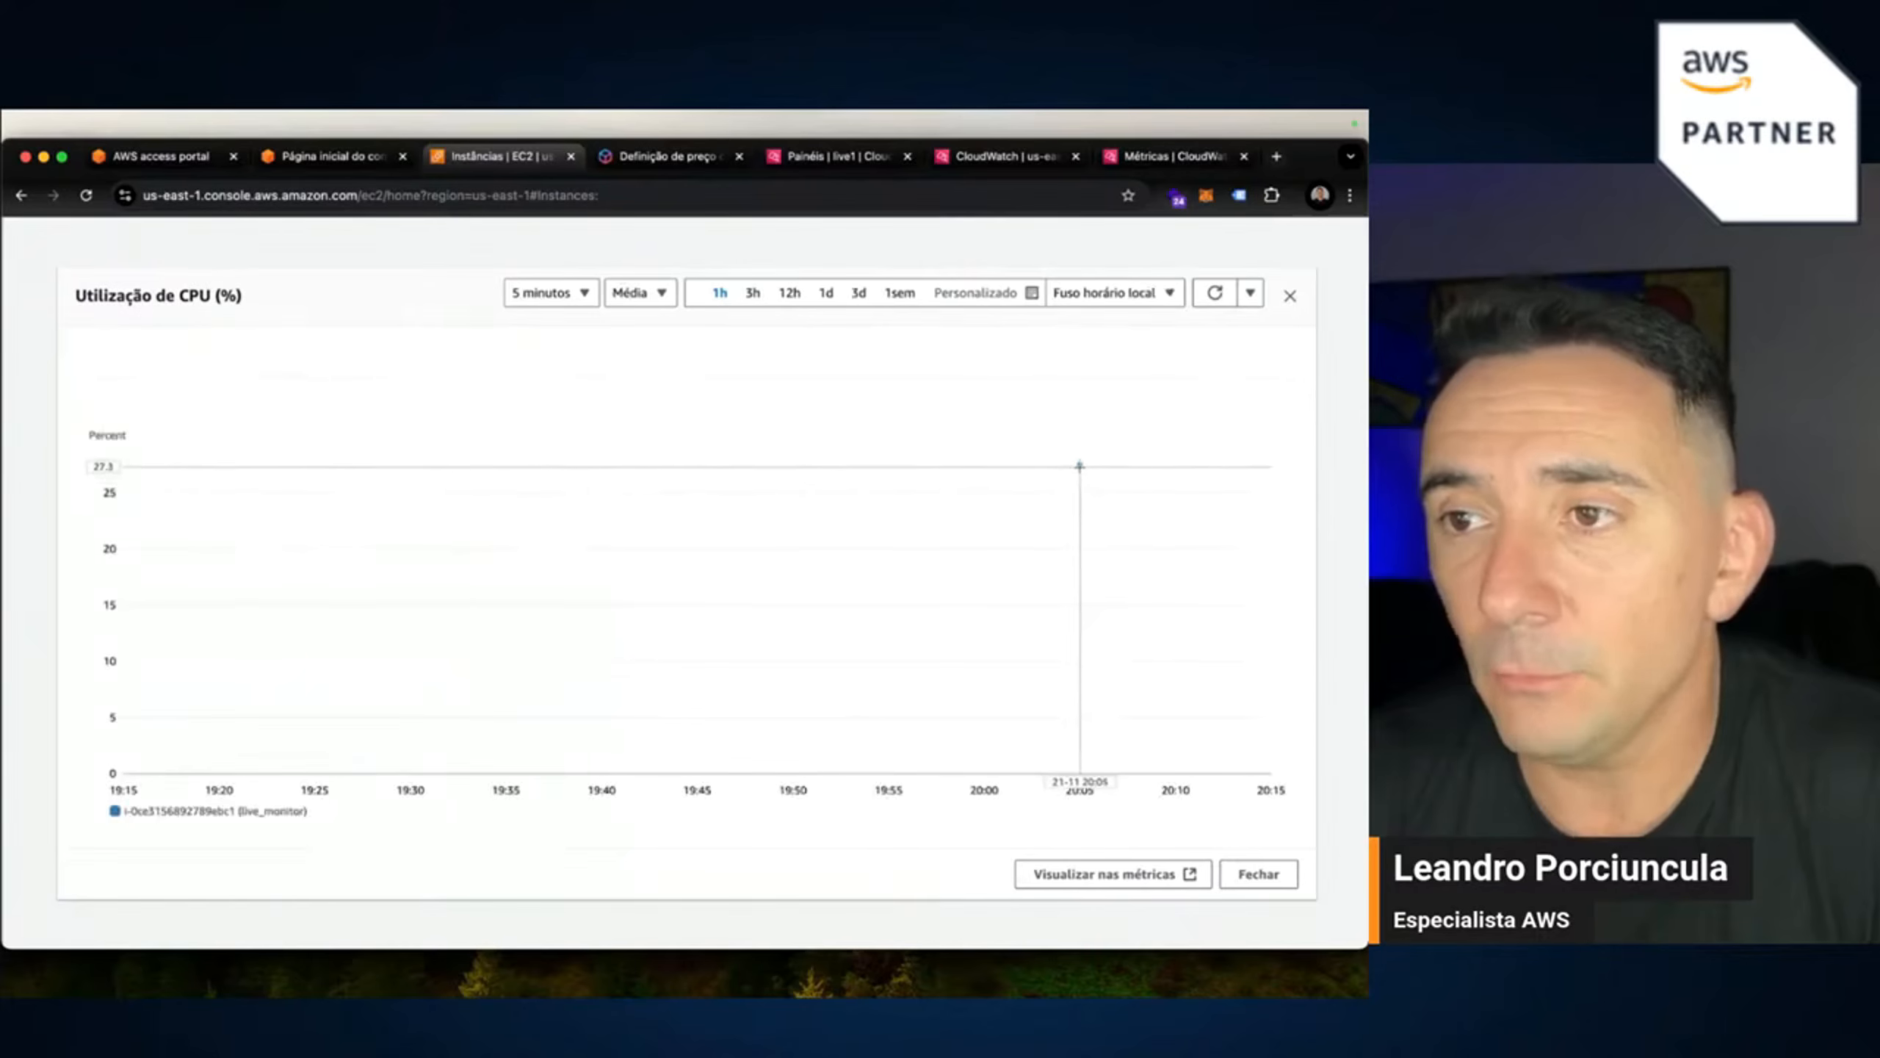
{"action": "mouse_move", "coordinate": [1080, 468]}
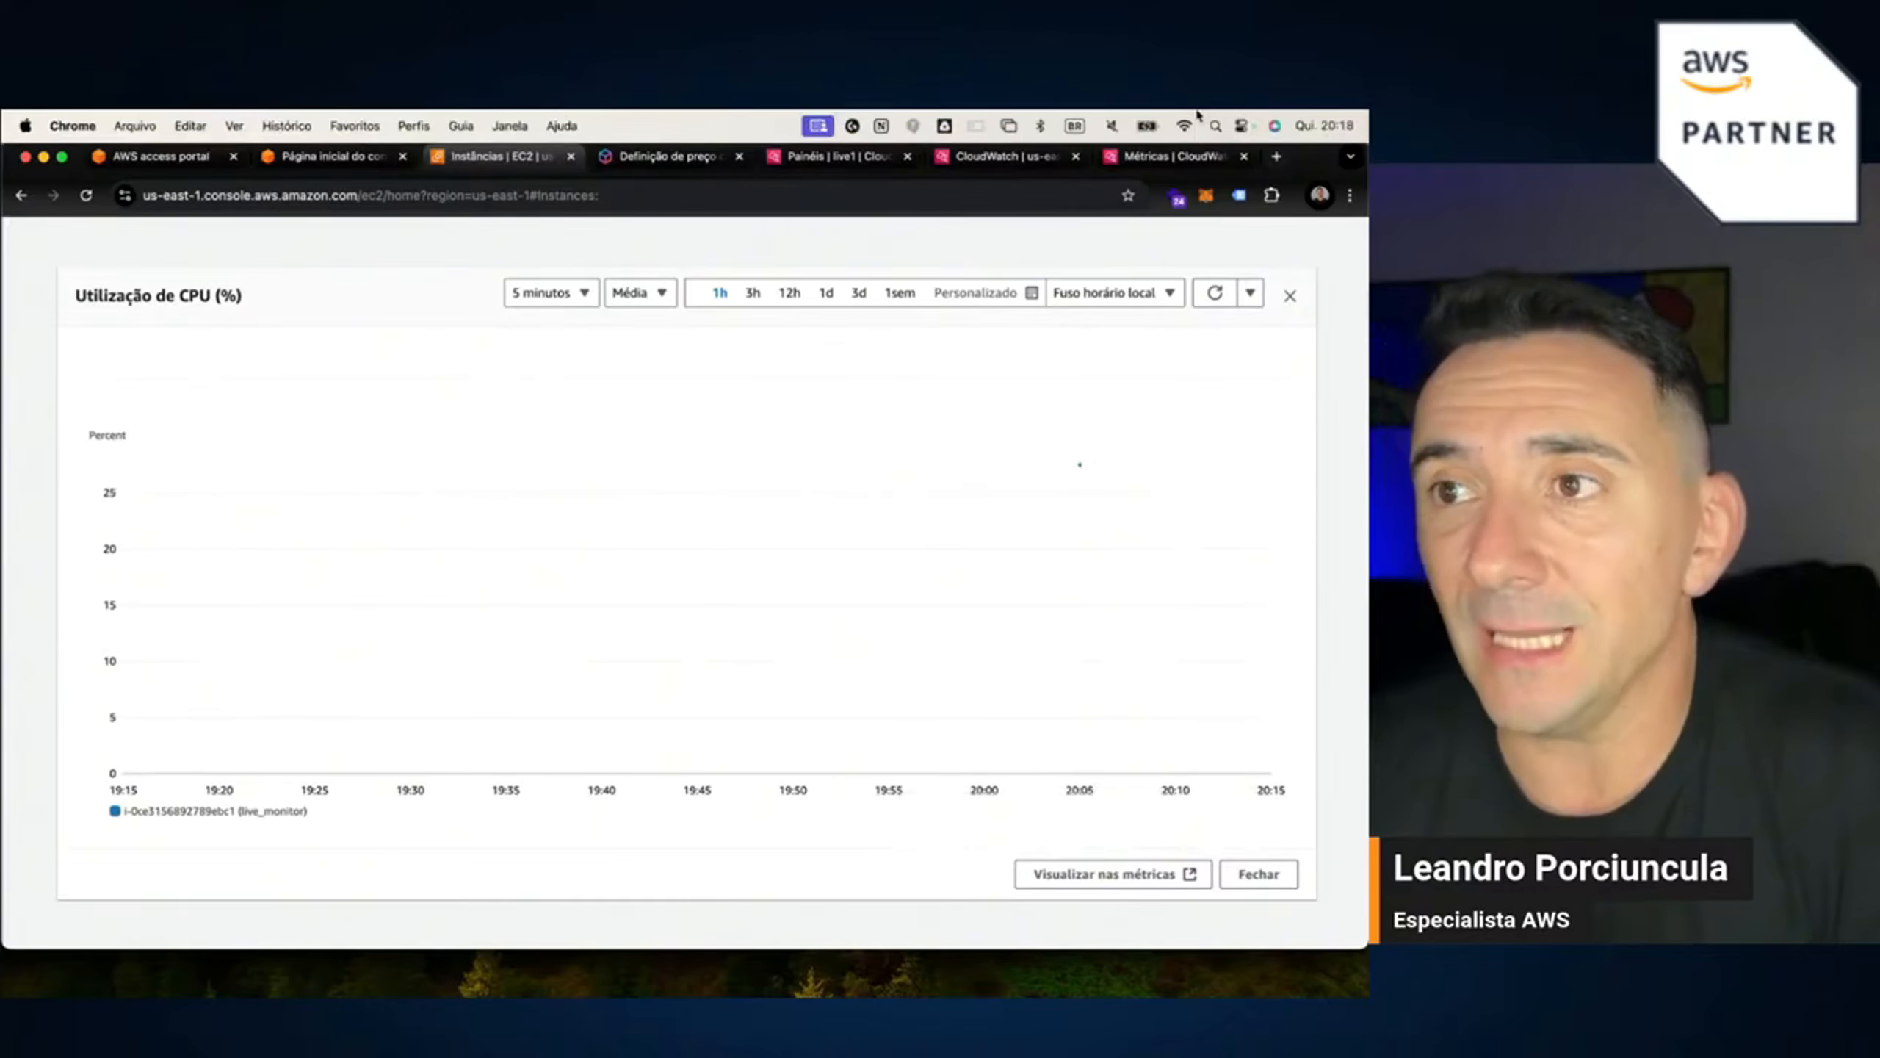
{"action": "left_click", "coordinate": [1214, 293]}
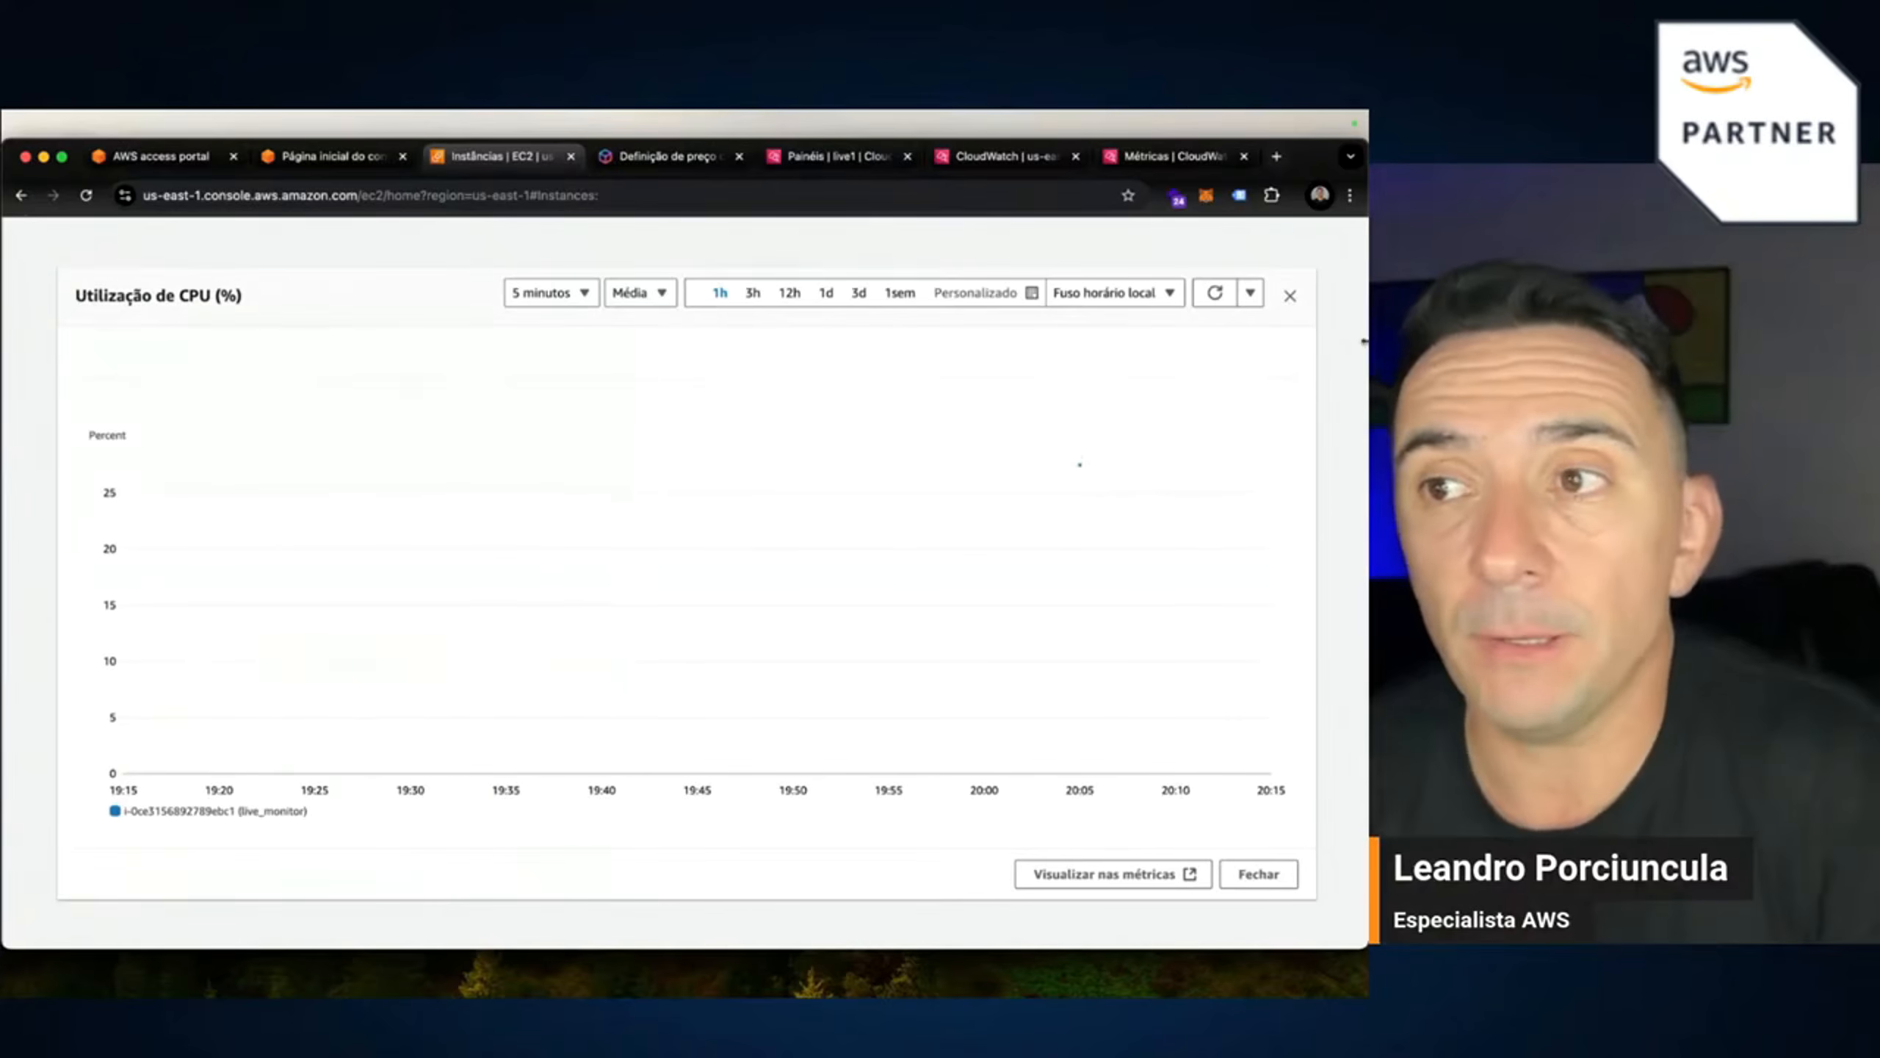
{"action": "left_click", "coordinate": [1210, 293]}
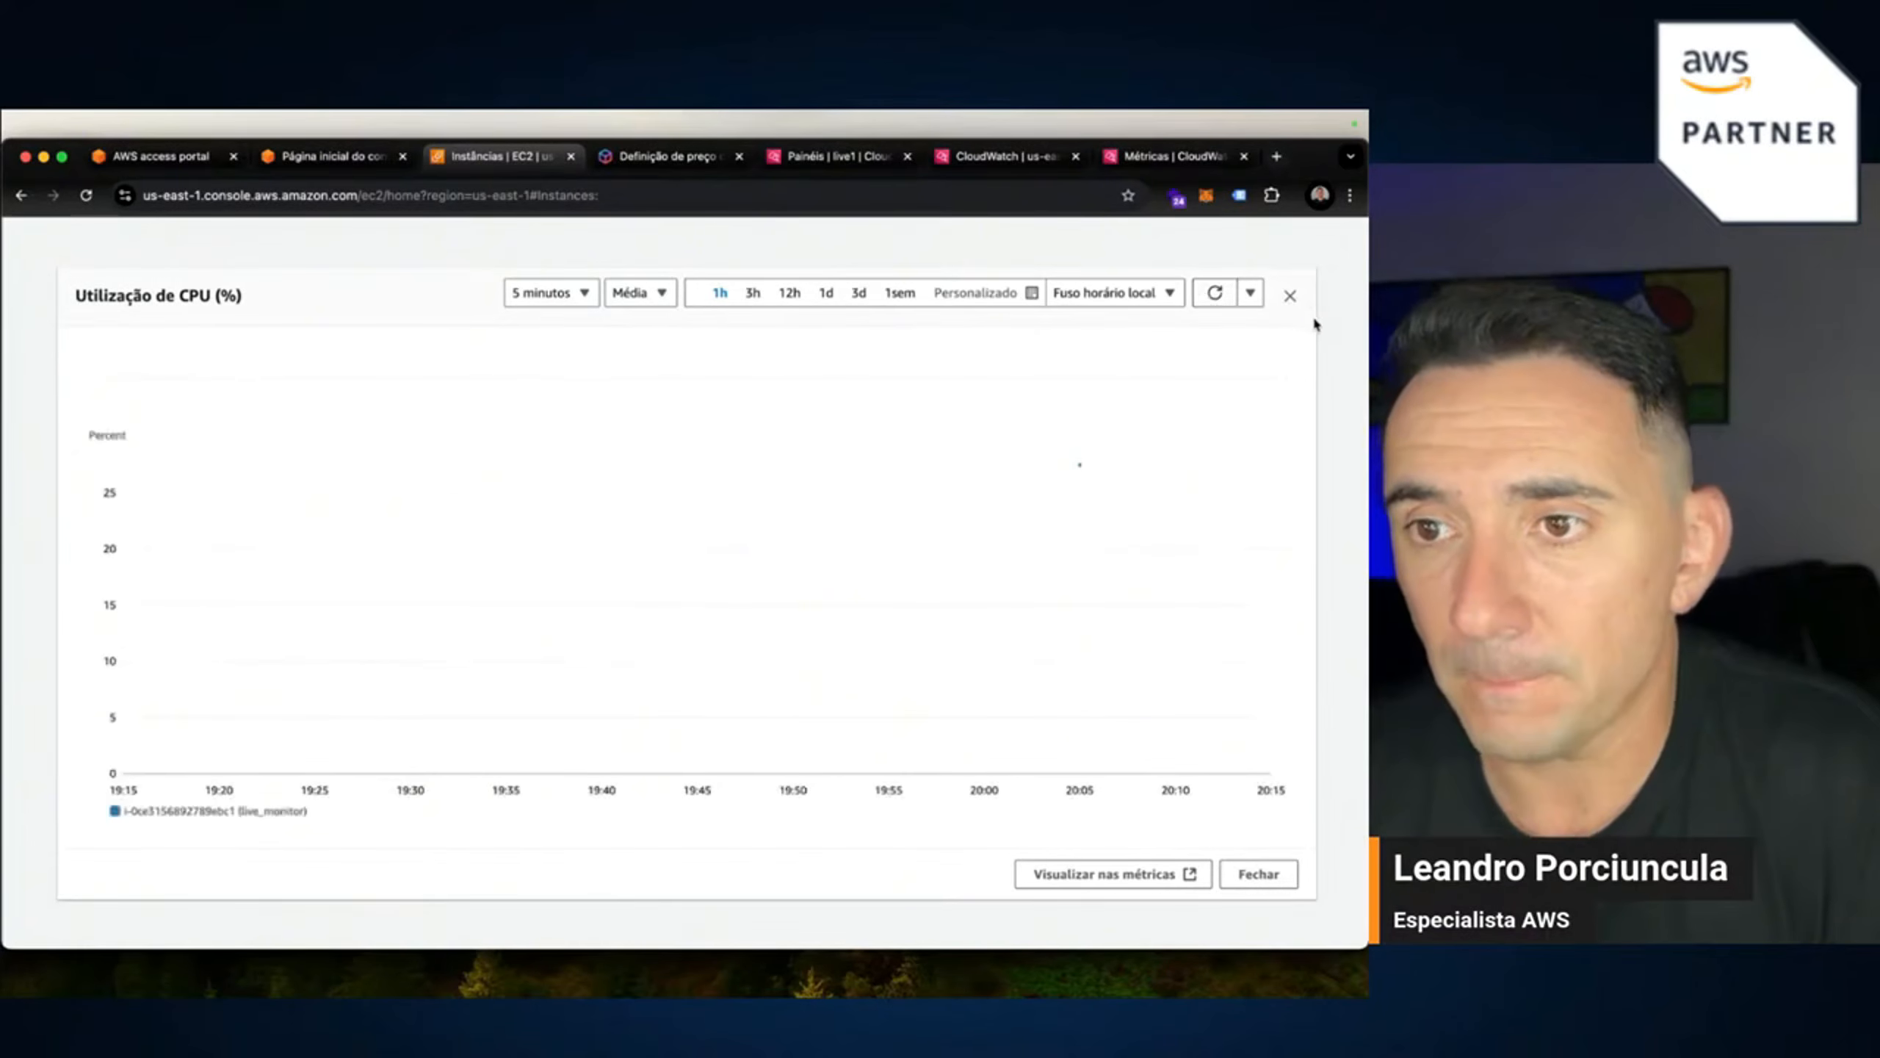
{"action": "left_click", "coordinate": [1290, 296]}
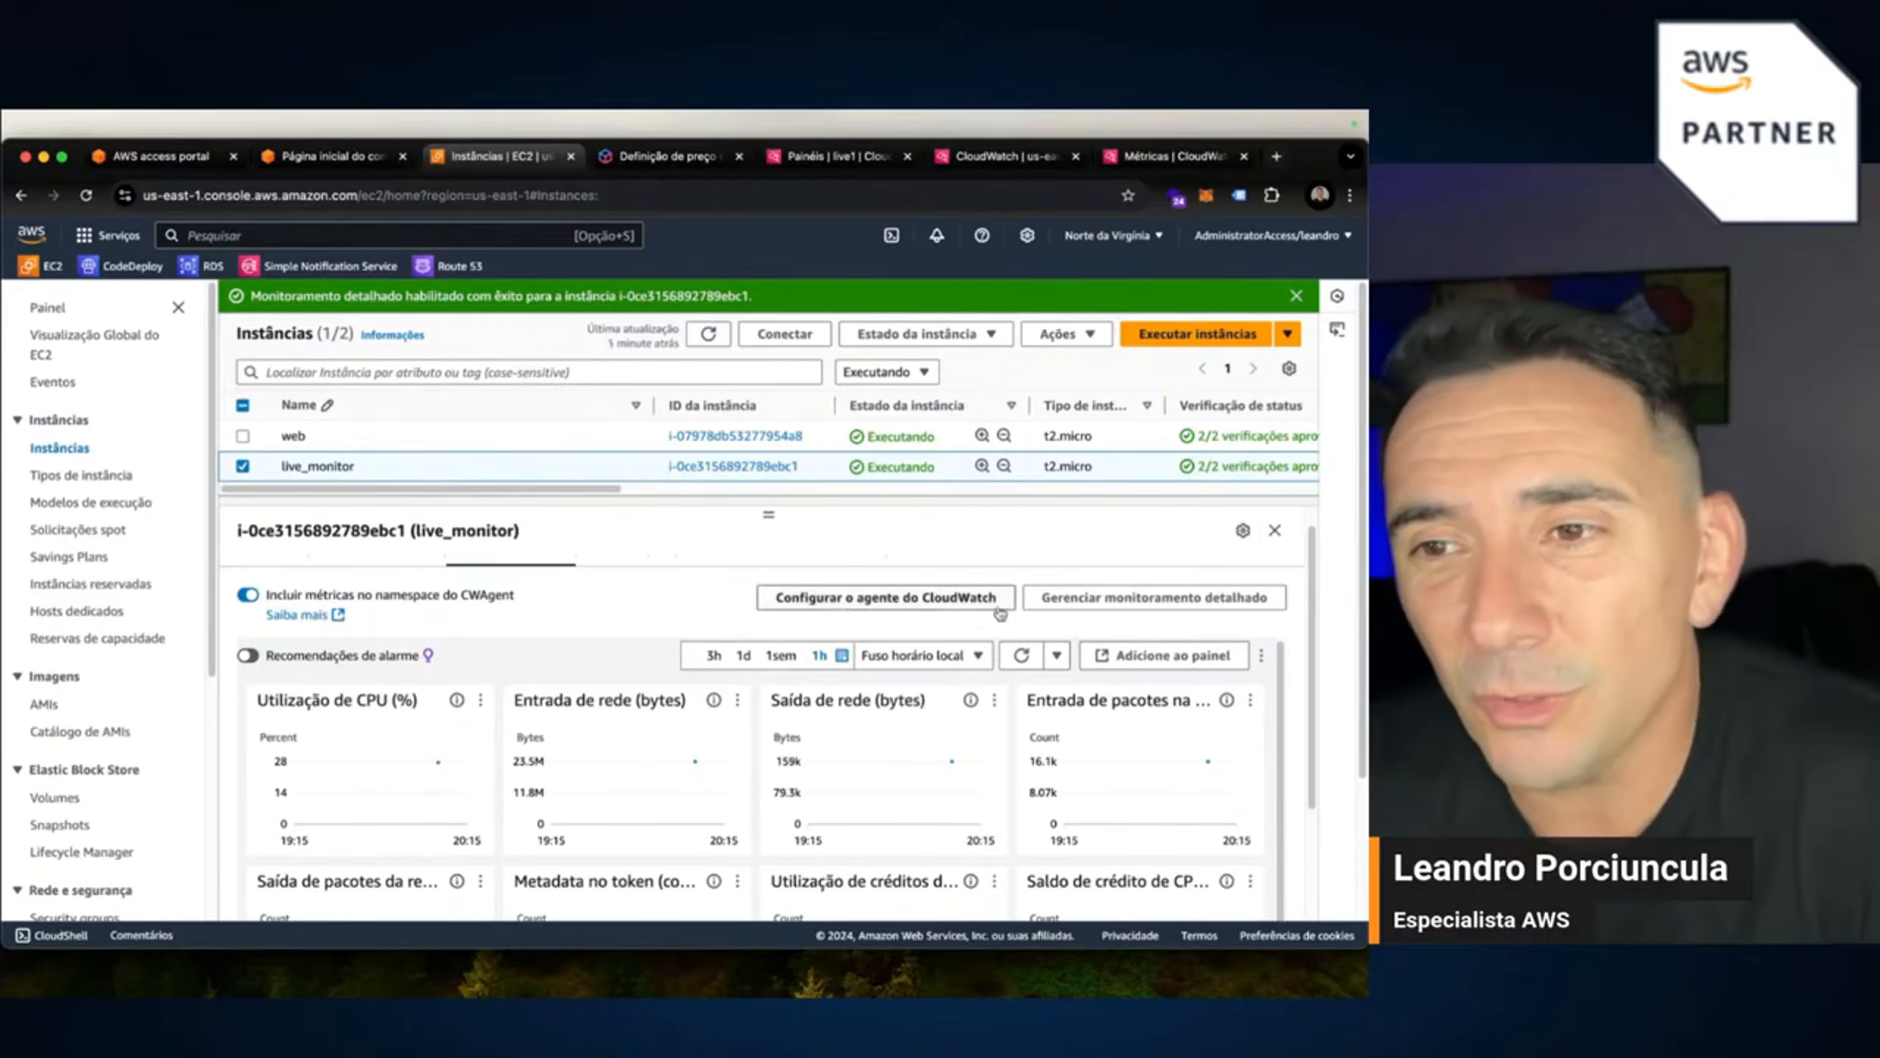
Launch the Configurar o agente do CloudWatch wizard for live_monitor.
{"action": "left_click", "coordinate": [876, 604]}
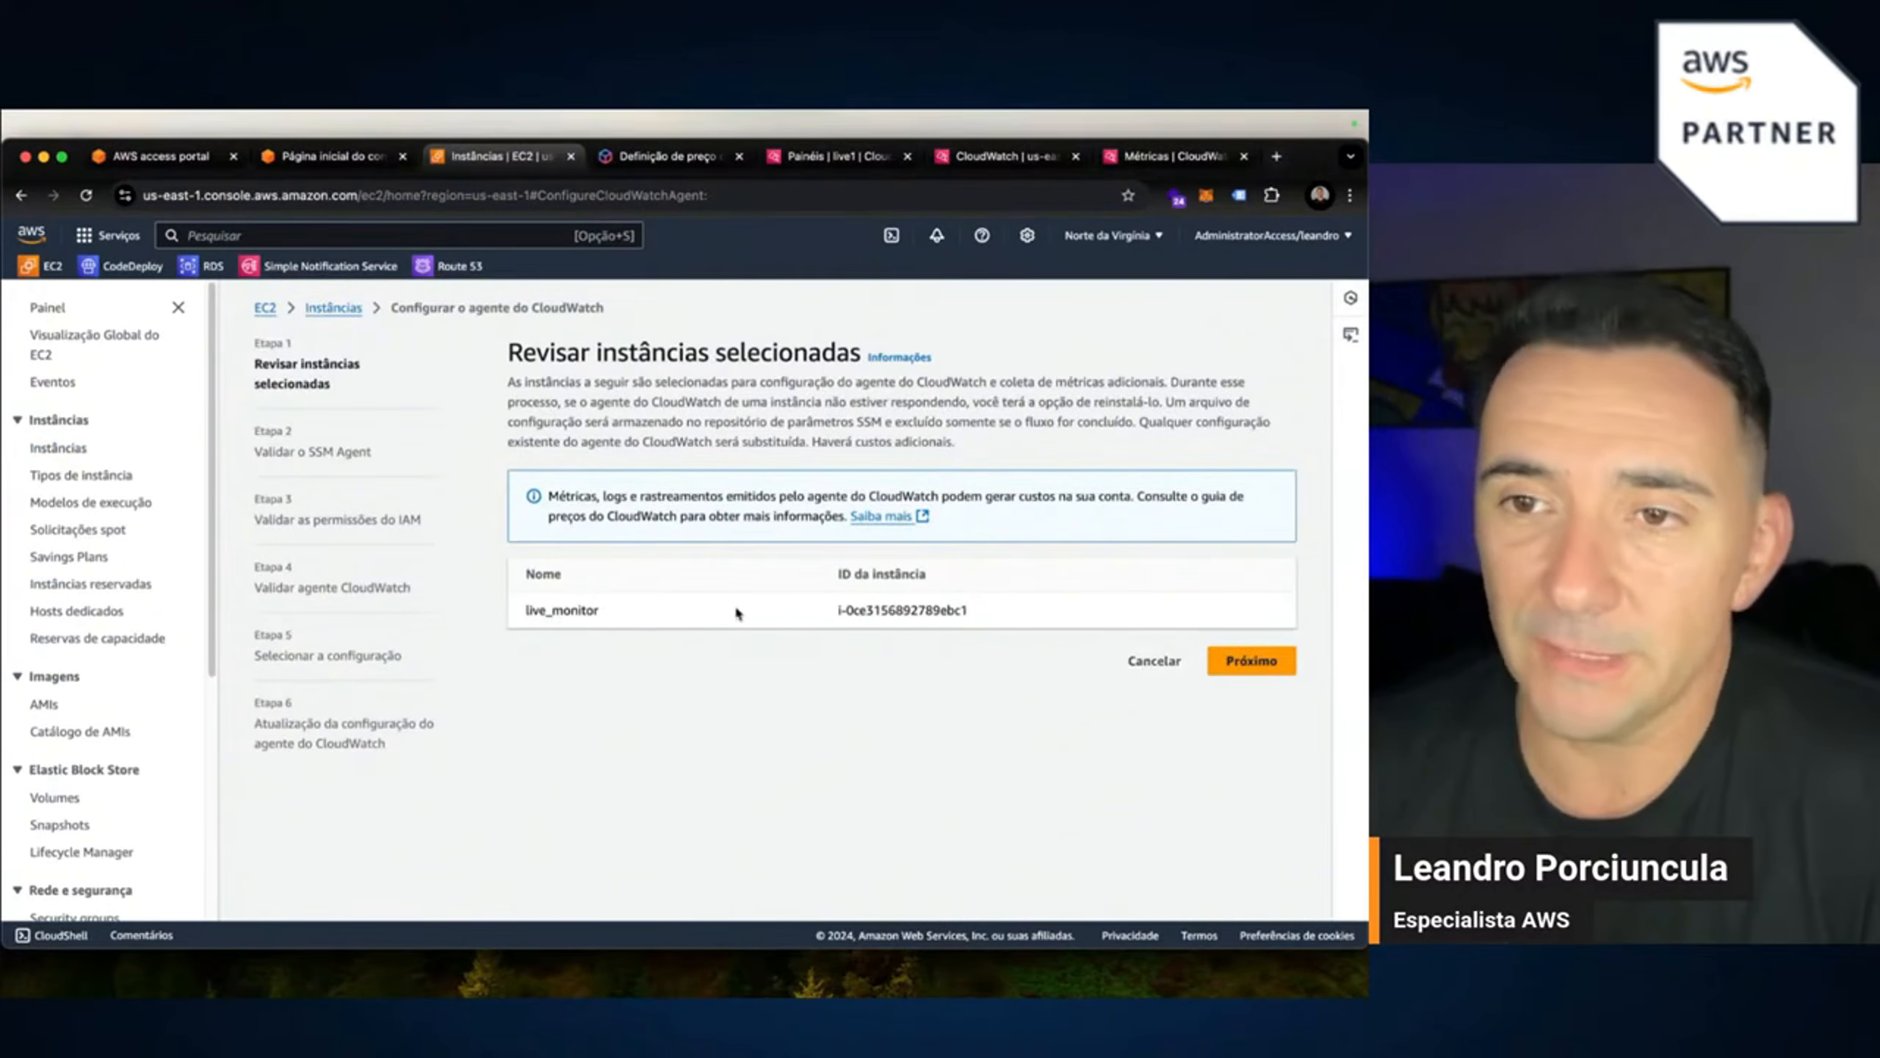
Advance past the SSM Agent On-line check to the Validar as permissões do IAM step.
{"action": "left_click", "coordinate": [1246, 667]}
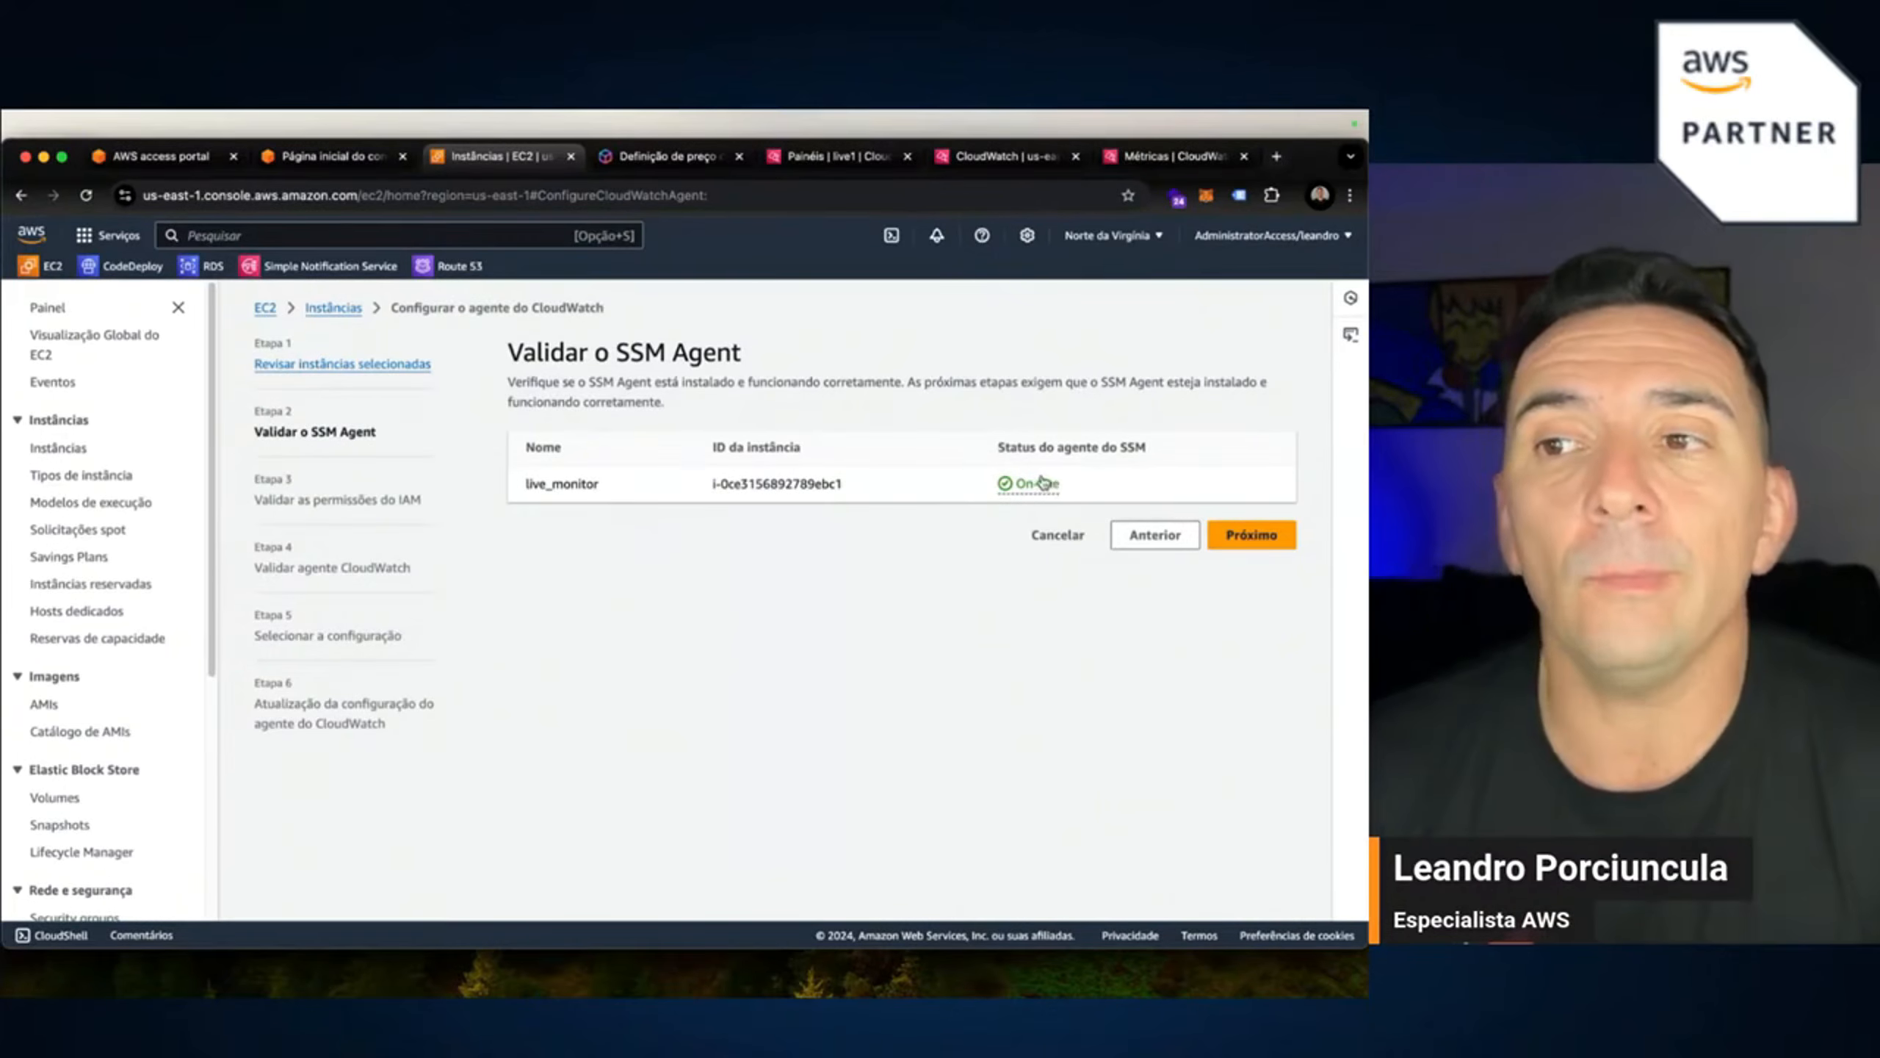
{"action": "left_click", "coordinate": [1240, 539]}
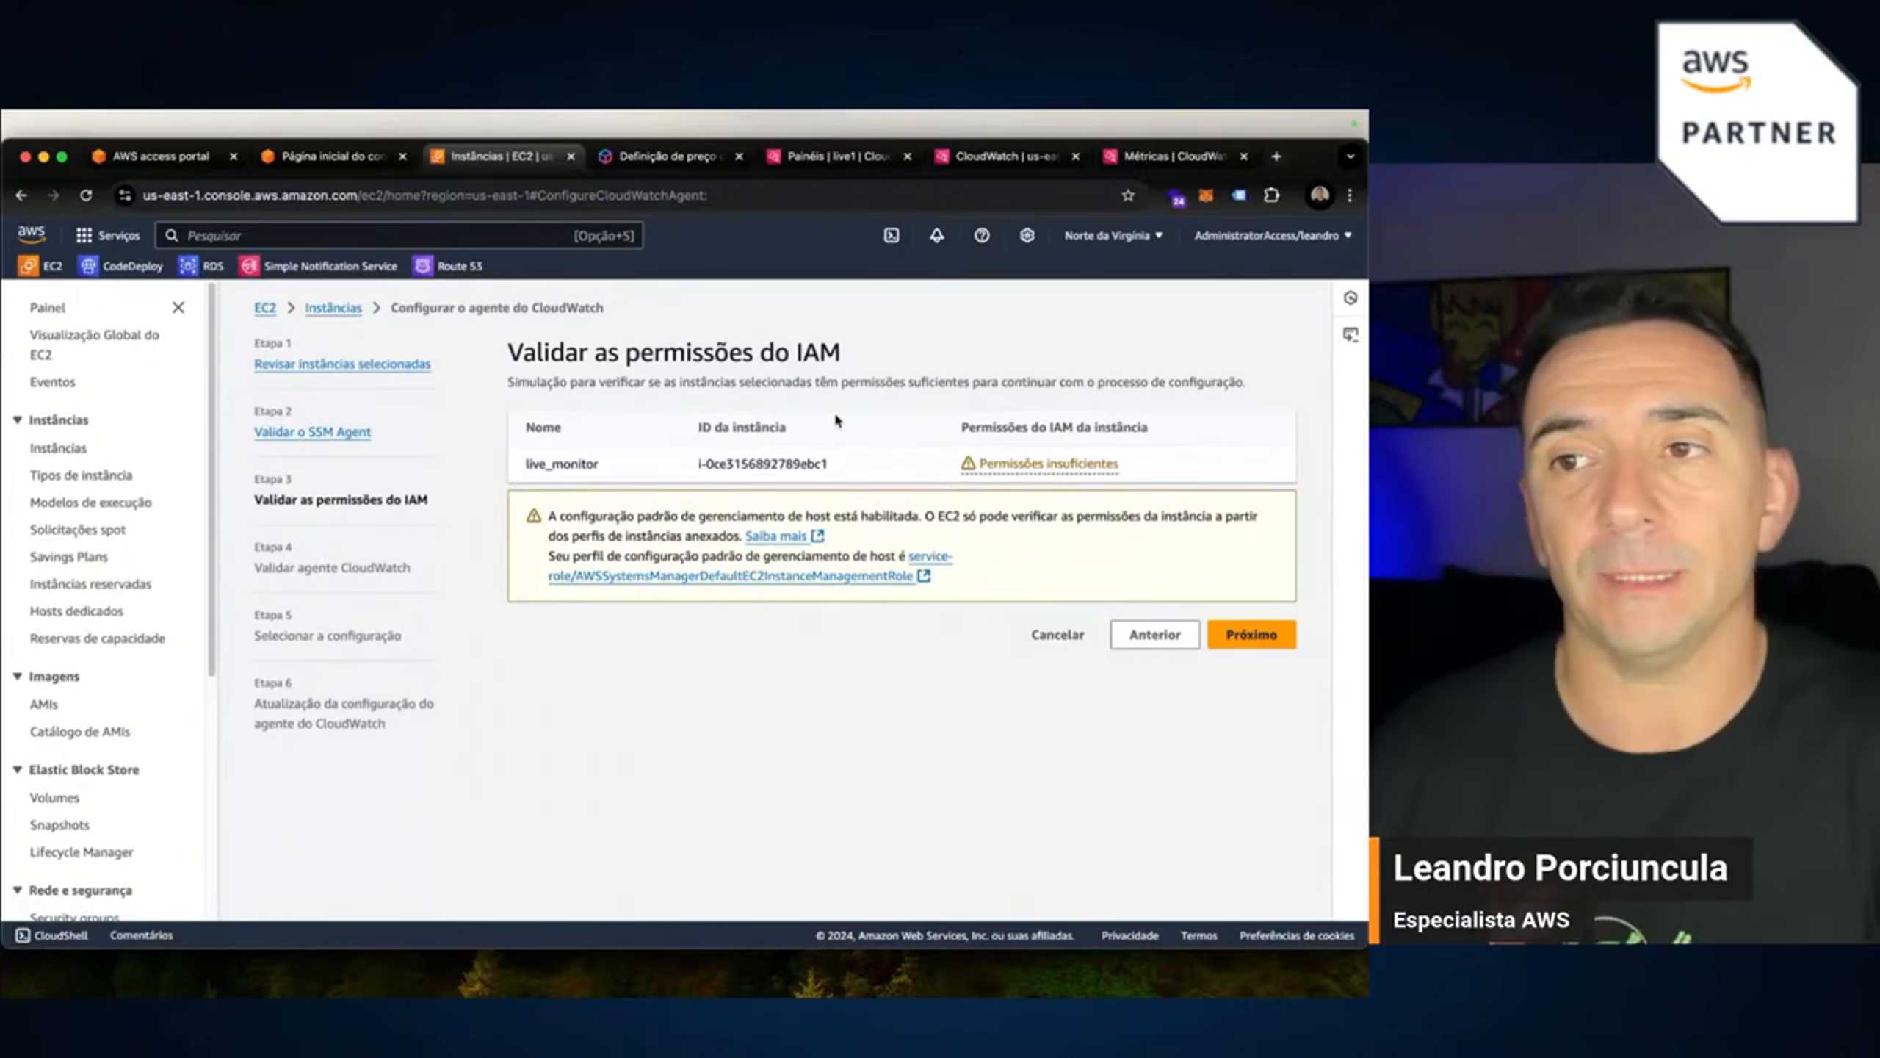
{"action": "left_click", "coordinate": [1039, 464]}
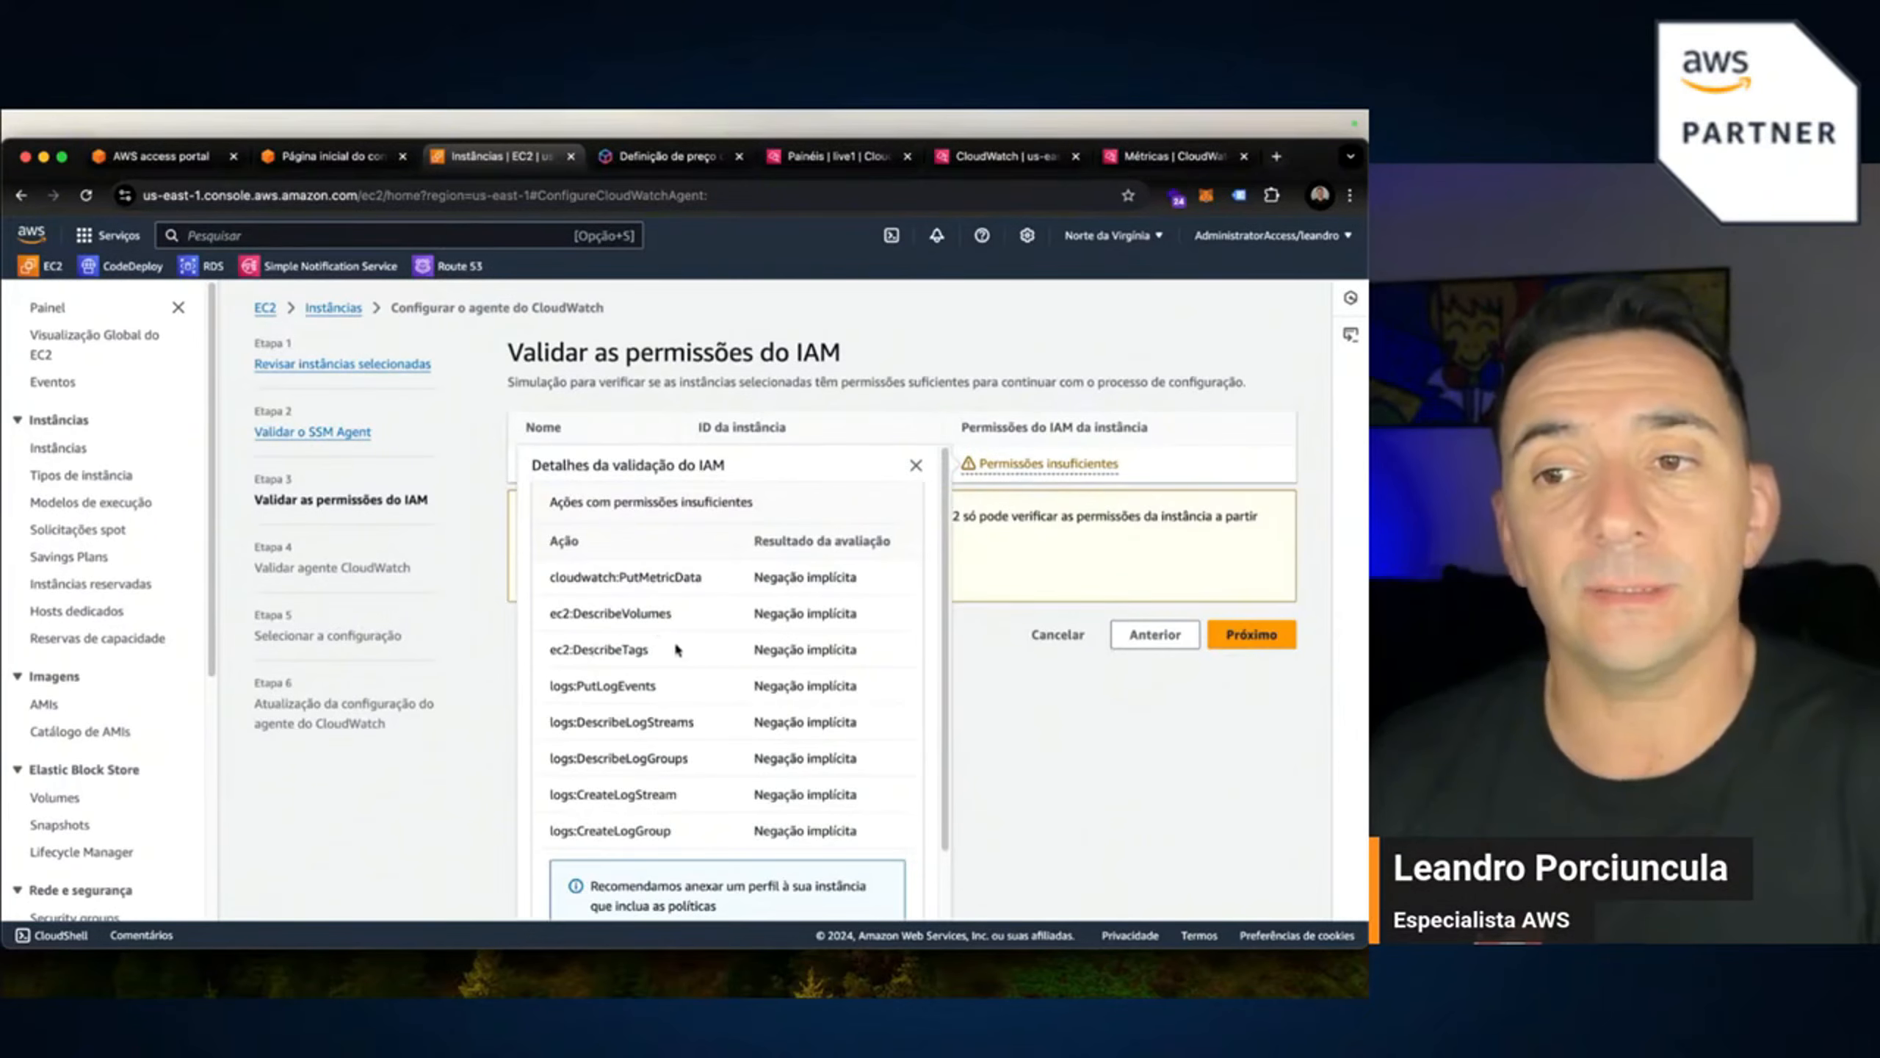
{"action": "scroll", "coordinate": [669, 683], "scroll_direction": "down", "scroll_amount": 1}
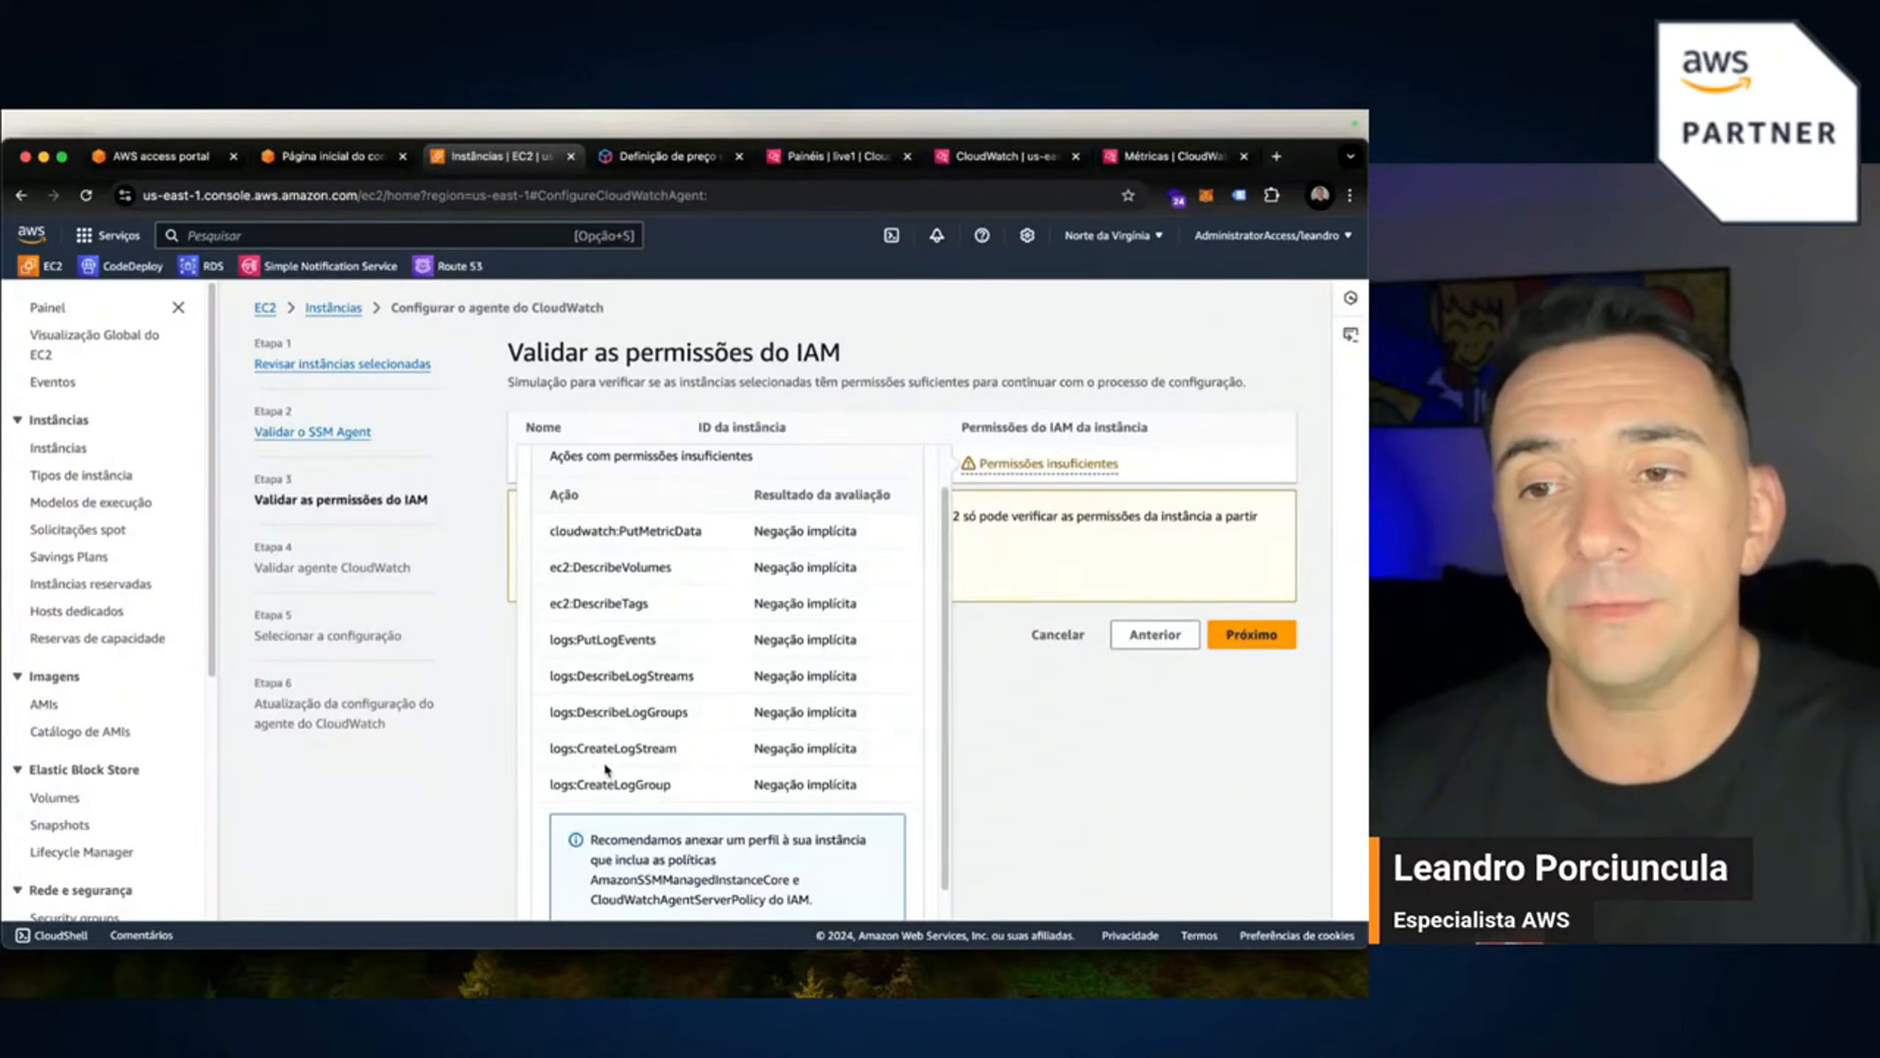
{"action": "scroll", "coordinate": [670, 717], "scroll_direction": "down", "scroll_amount": 1}
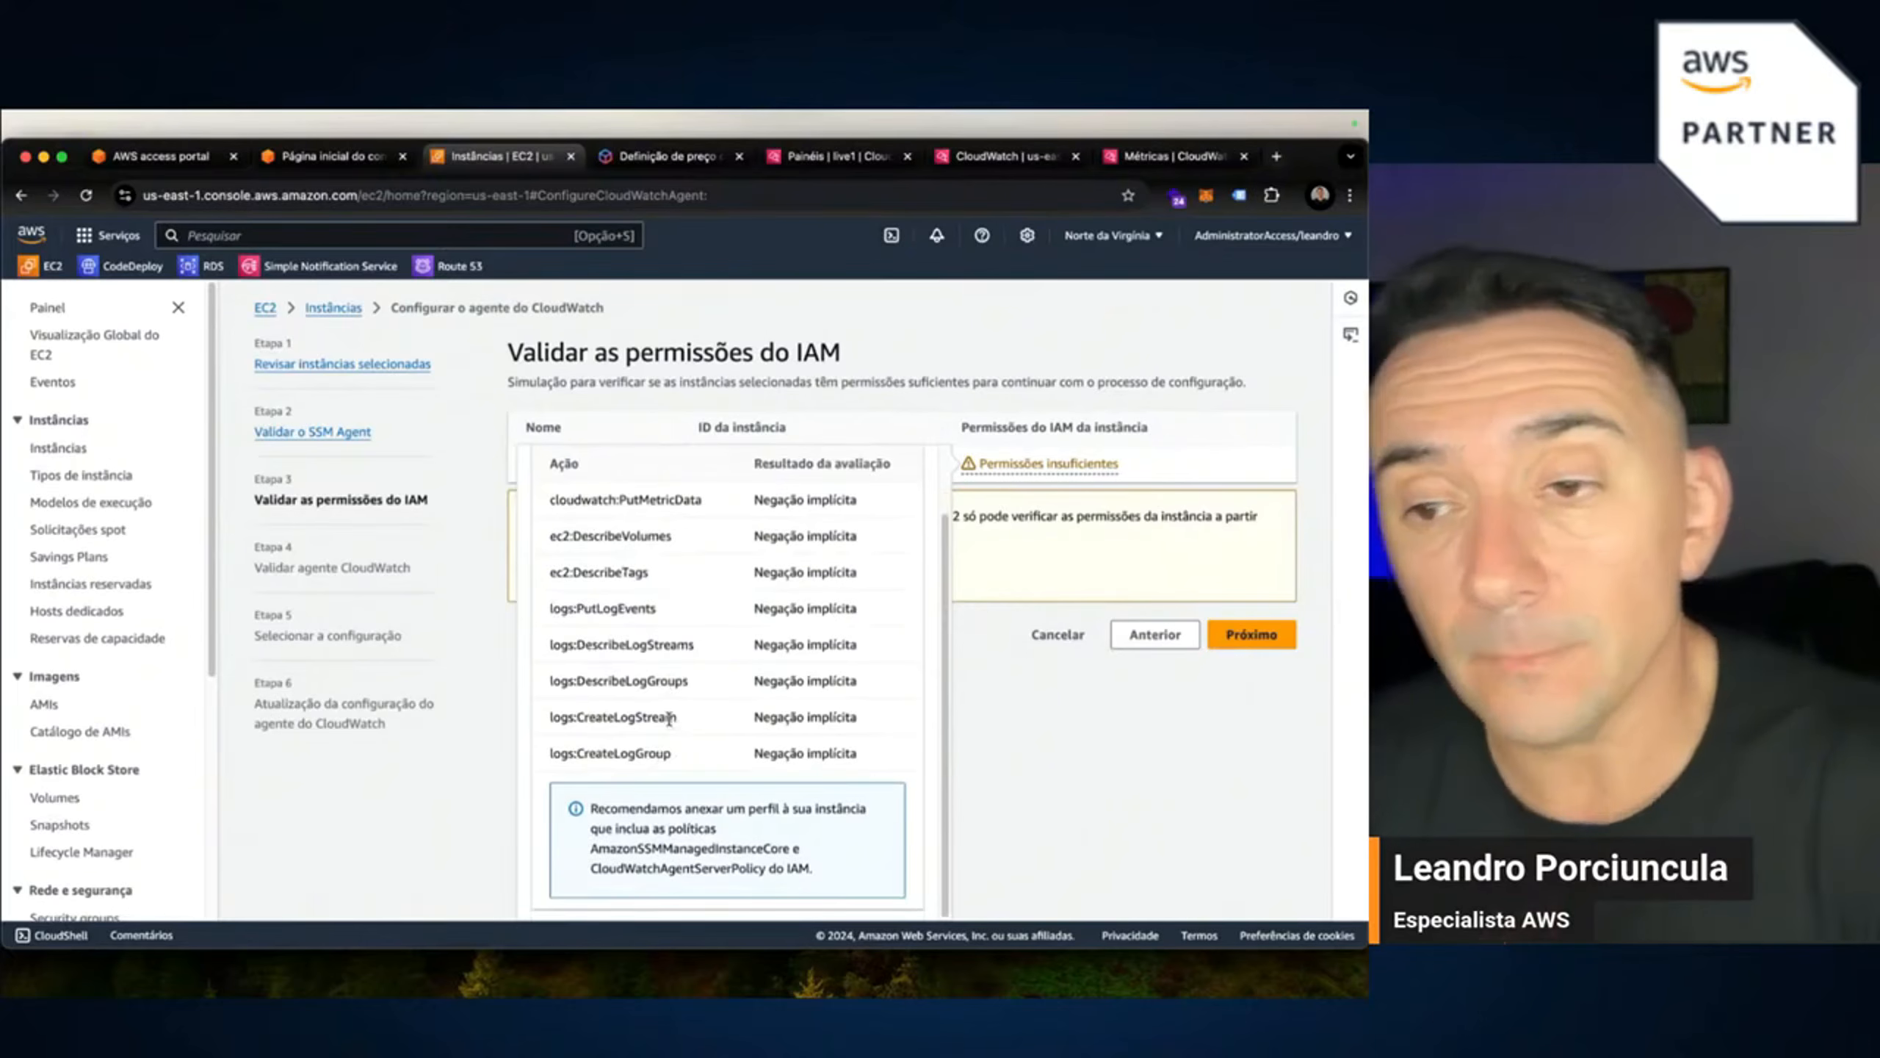
{"action": "mouse_move", "coordinate": [541, 985]}
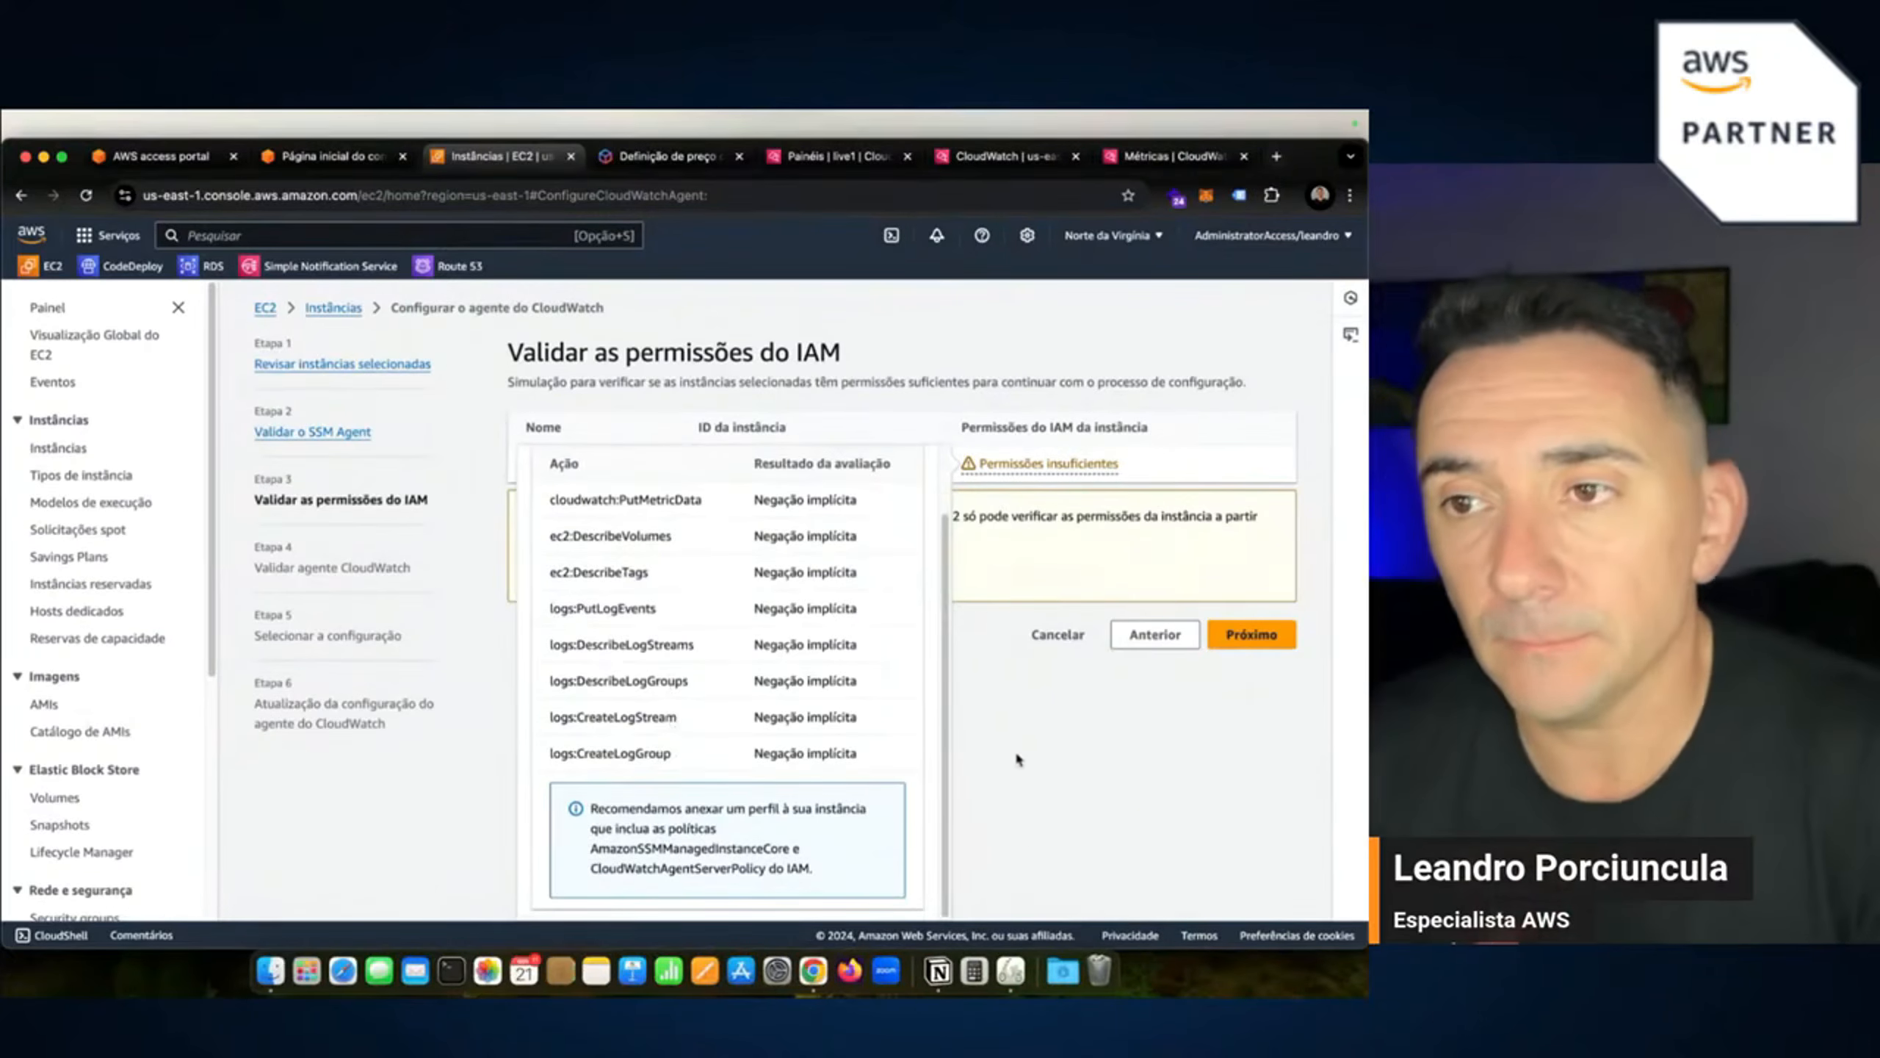
{"action": "left_click", "coordinate": [990, 722]}
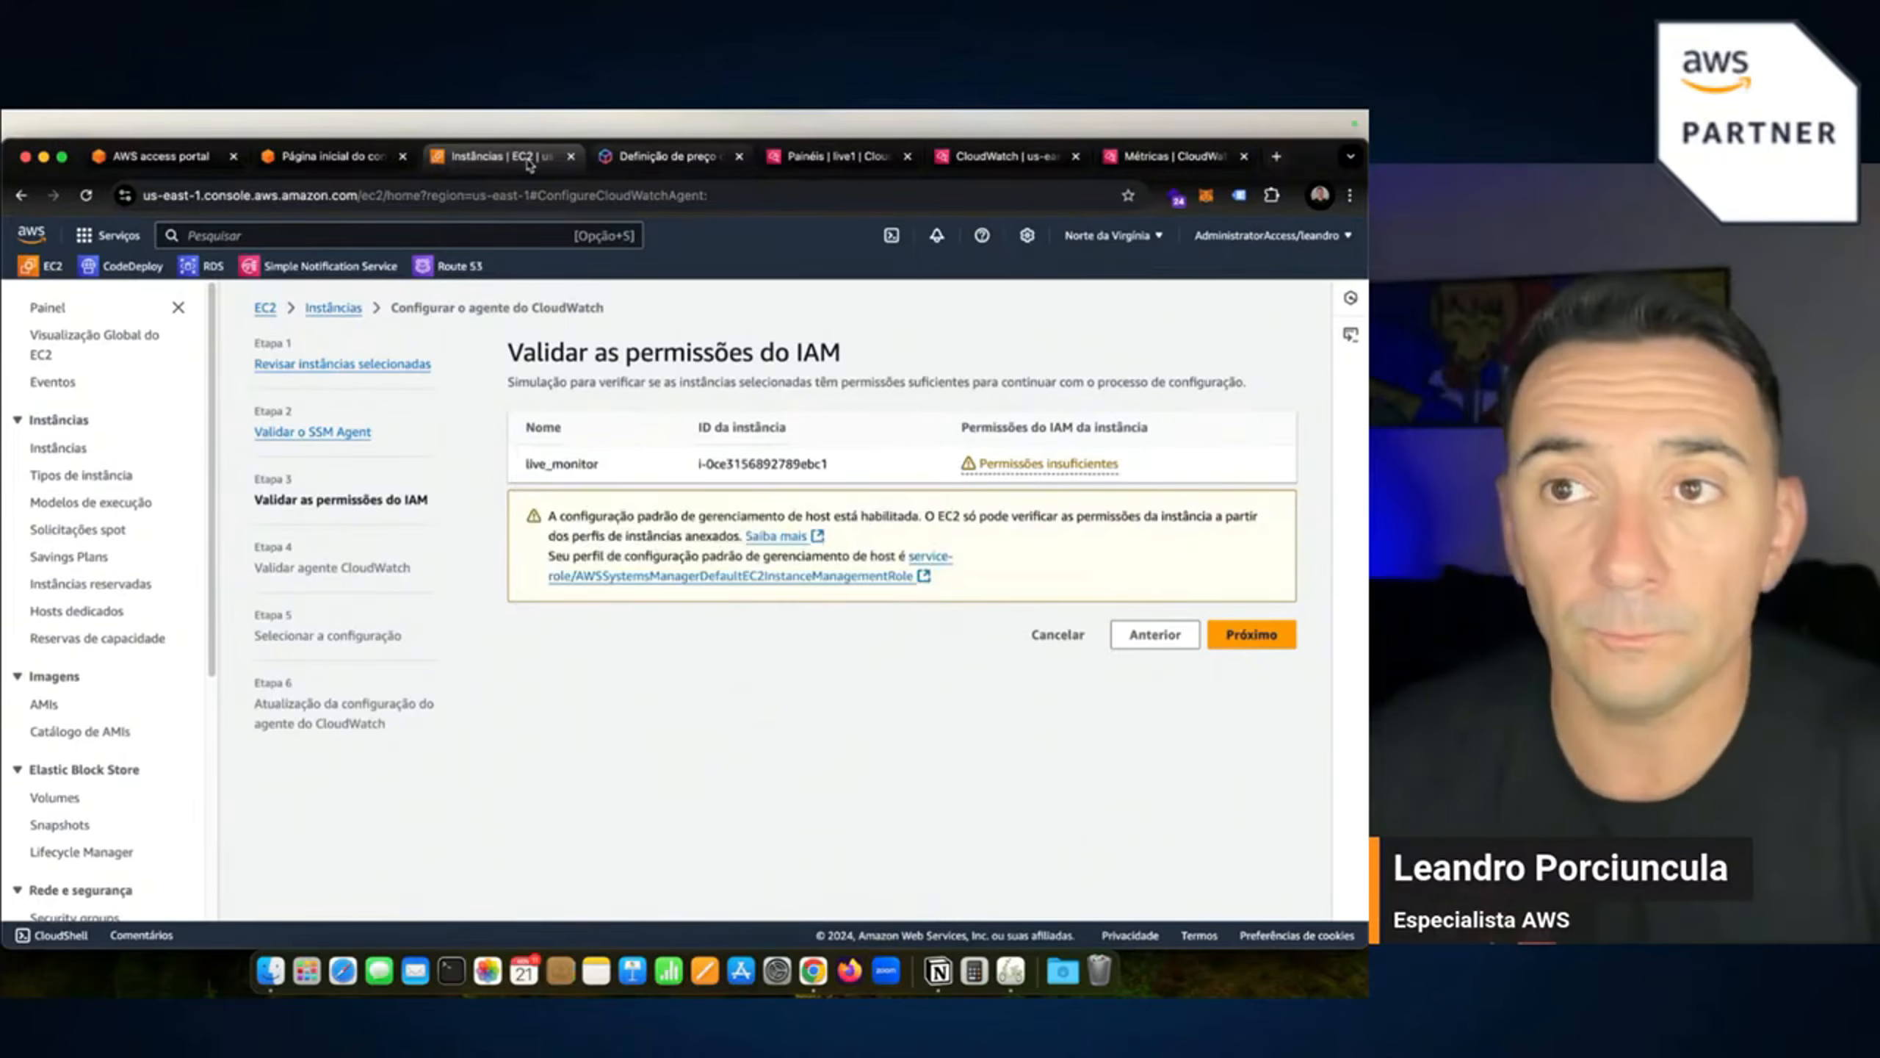
Search 'iam', open IAM in a new tab and show its Funções (roles) list.
{"action": "left_click", "coordinate": [318, 158]}
{"action": "left_click", "coordinate": [161, 447]}
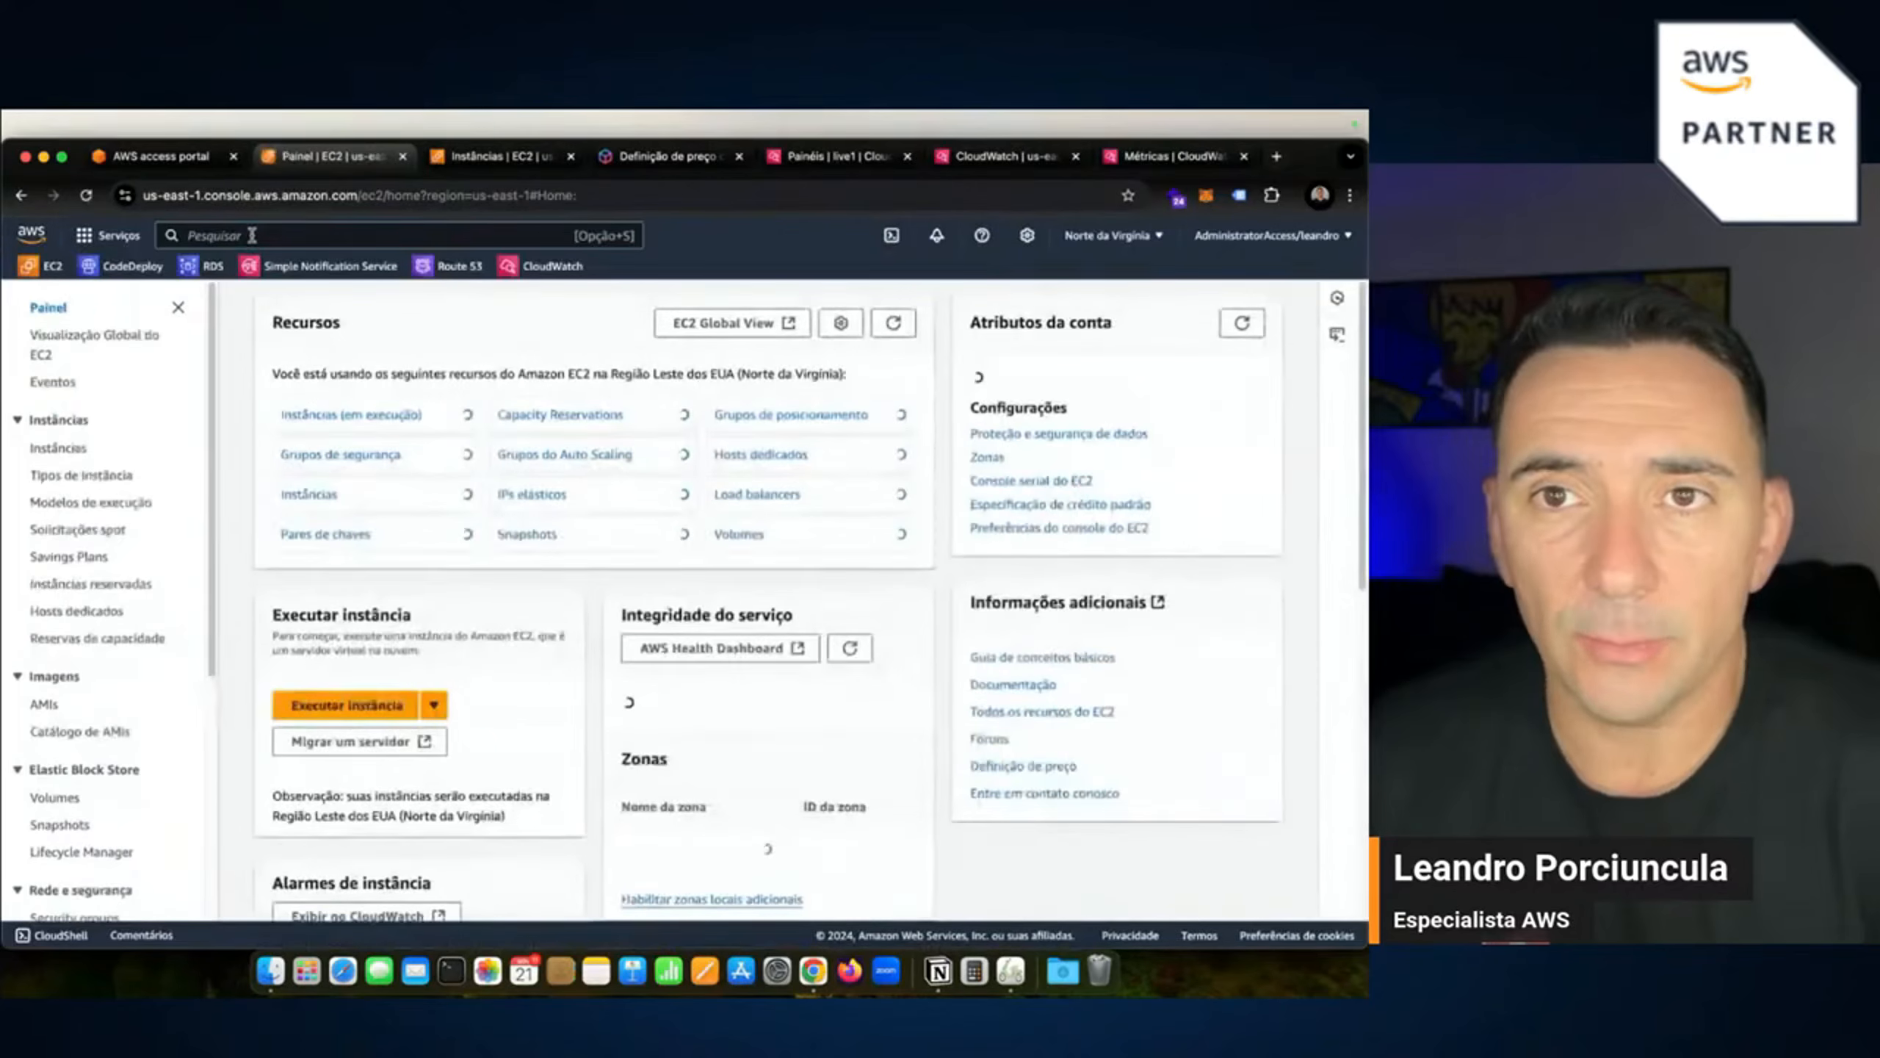
{"action": "key", "text": "alt+s"}
{"action": "type", "text": "iam"}
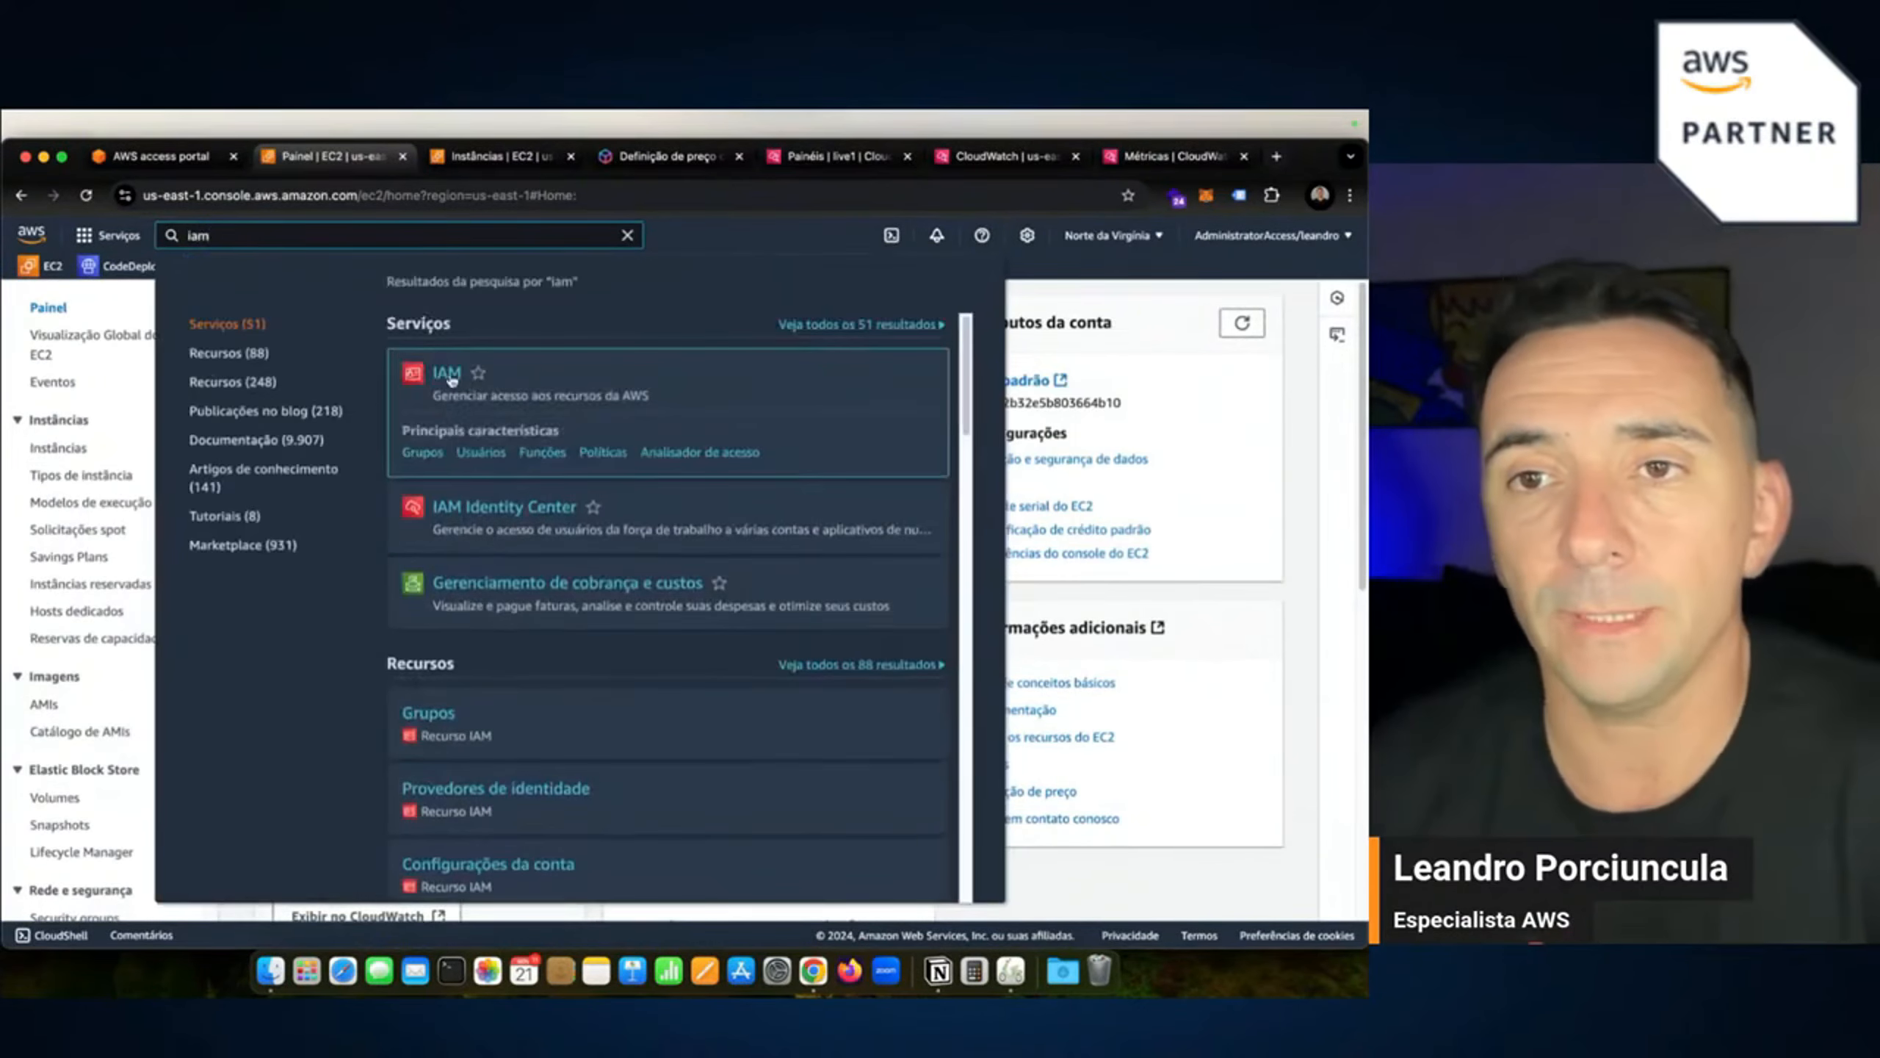
{"action": "left_click", "coordinate": [448, 374], "text": "super"}
{"action": "left_click", "coordinate": [458, 164]}
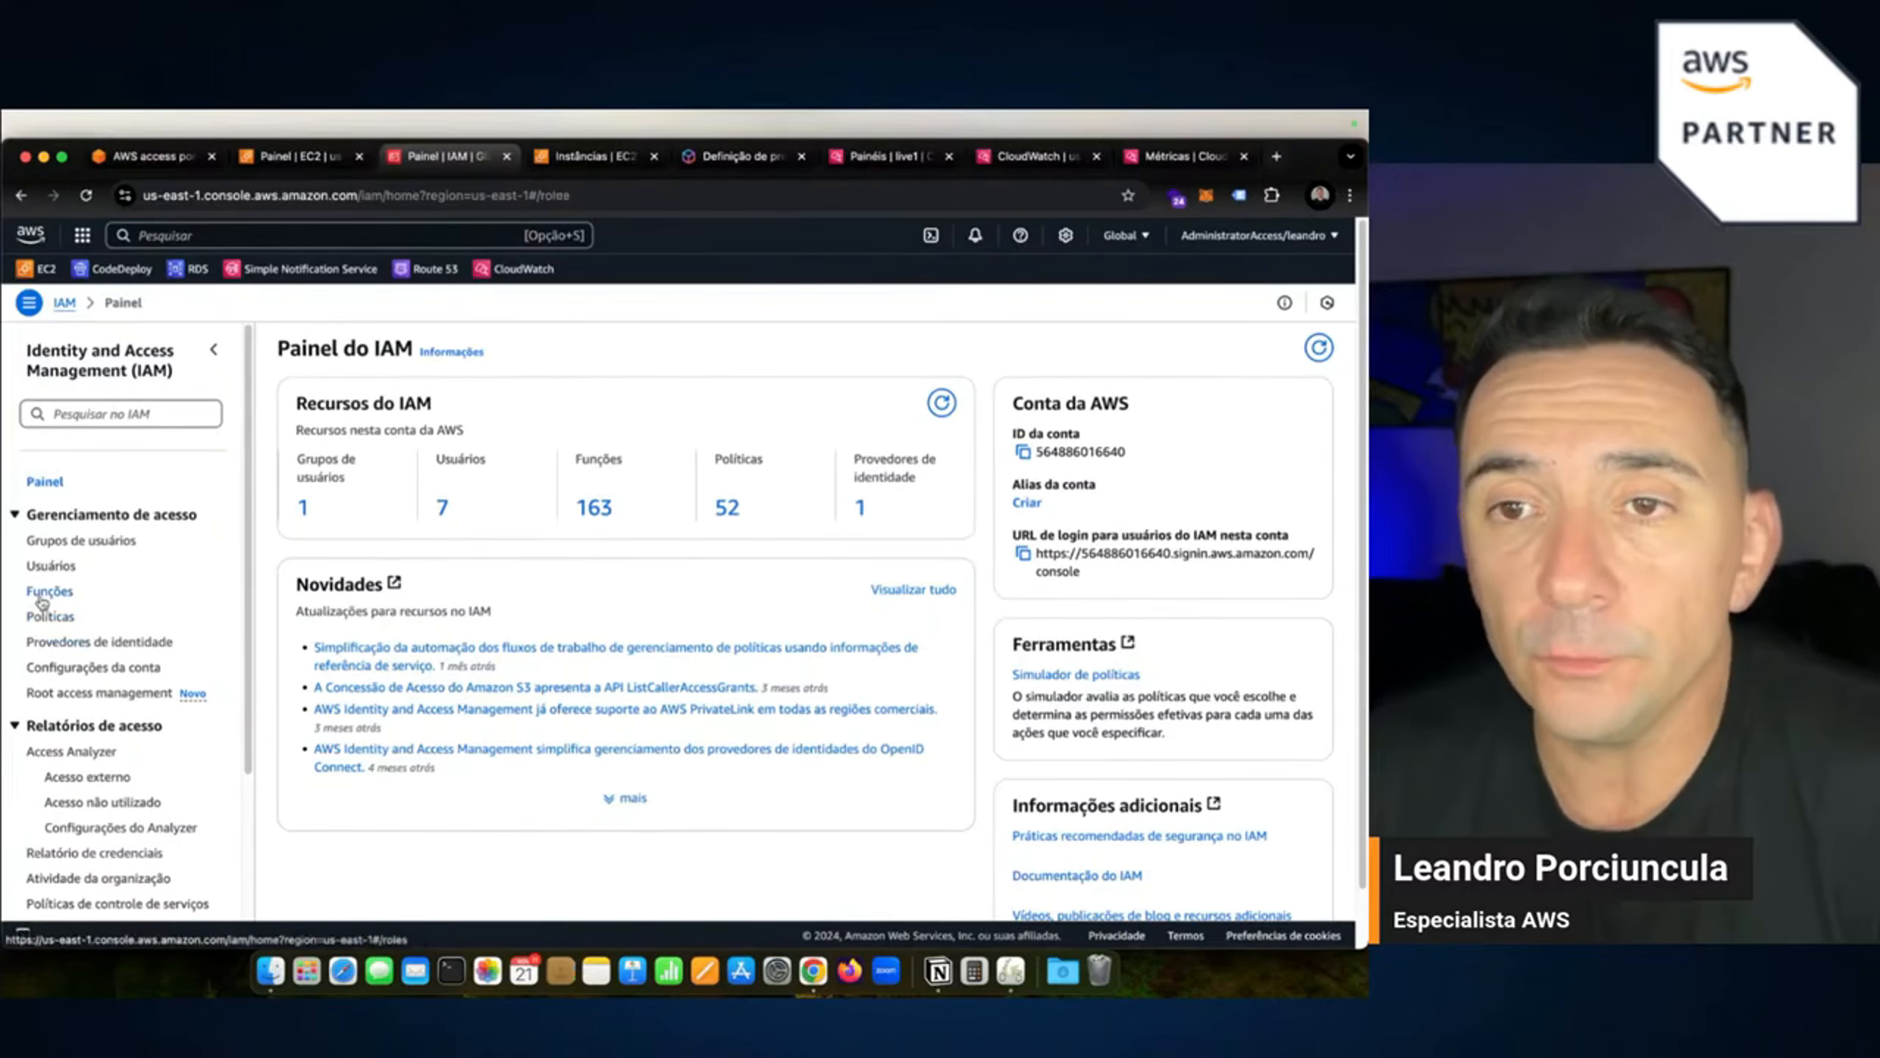
{"action": "left_click", "coordinate": [46, 592]}
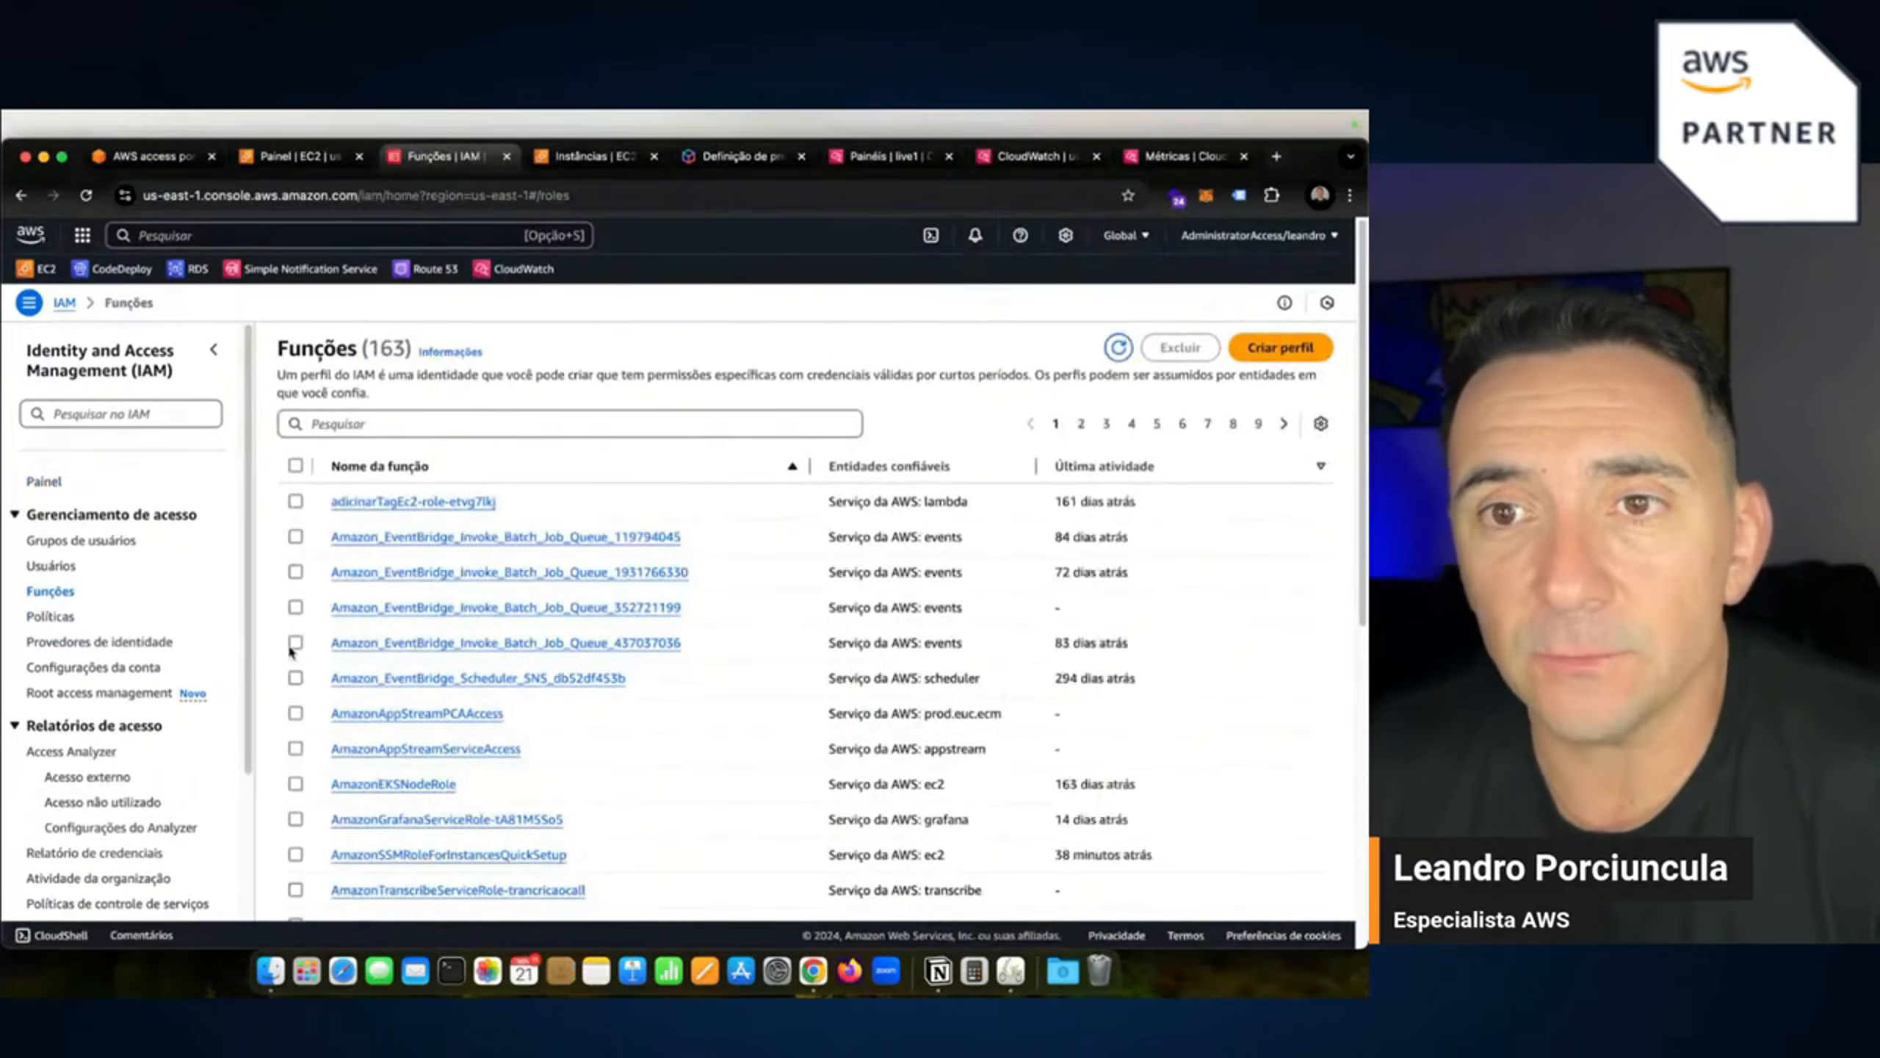
Open EC2's running instances in another tab via an 'ec' search, then return to IAM roles.
{"action": "left_click", "coordinate": [595, 157]}
{"action": "left_click", "coordinate": [296, 157]}
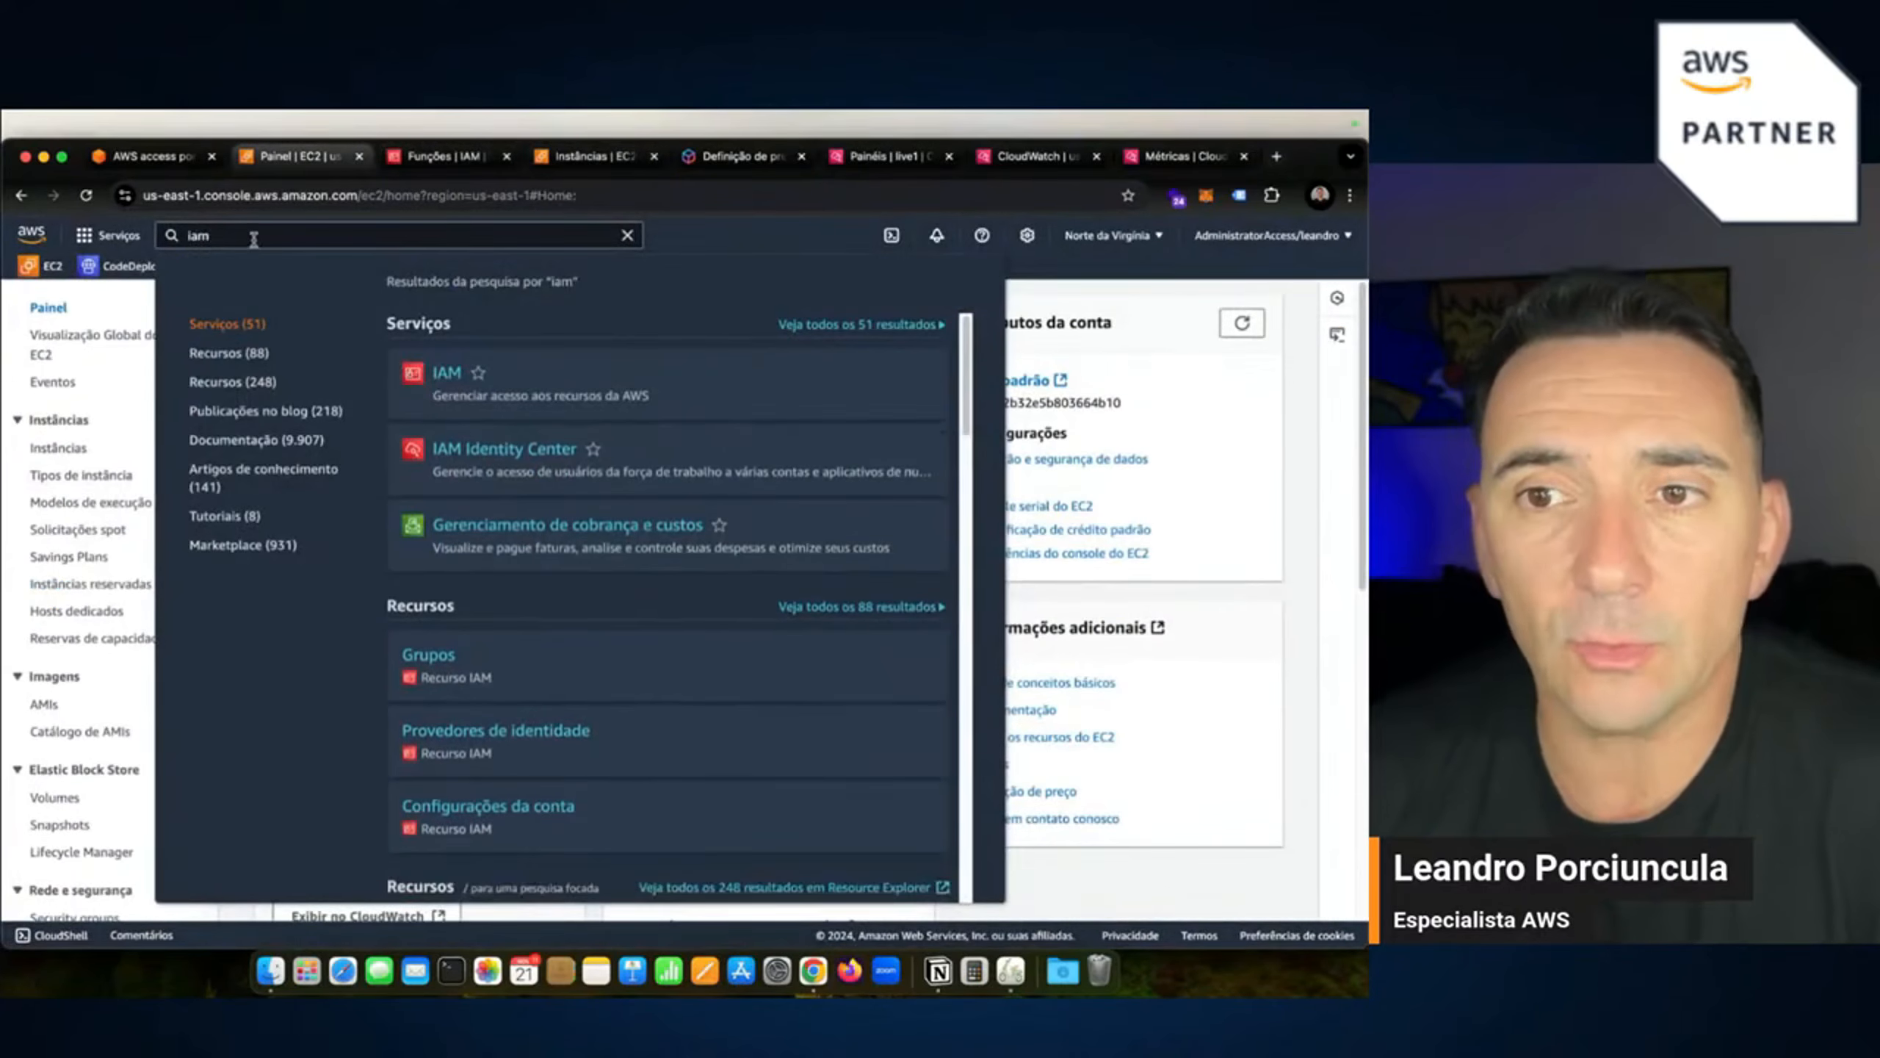
{"action": "double_click", "coordinate": [254, 238]}
{"action": "type", "text": "ec2"}
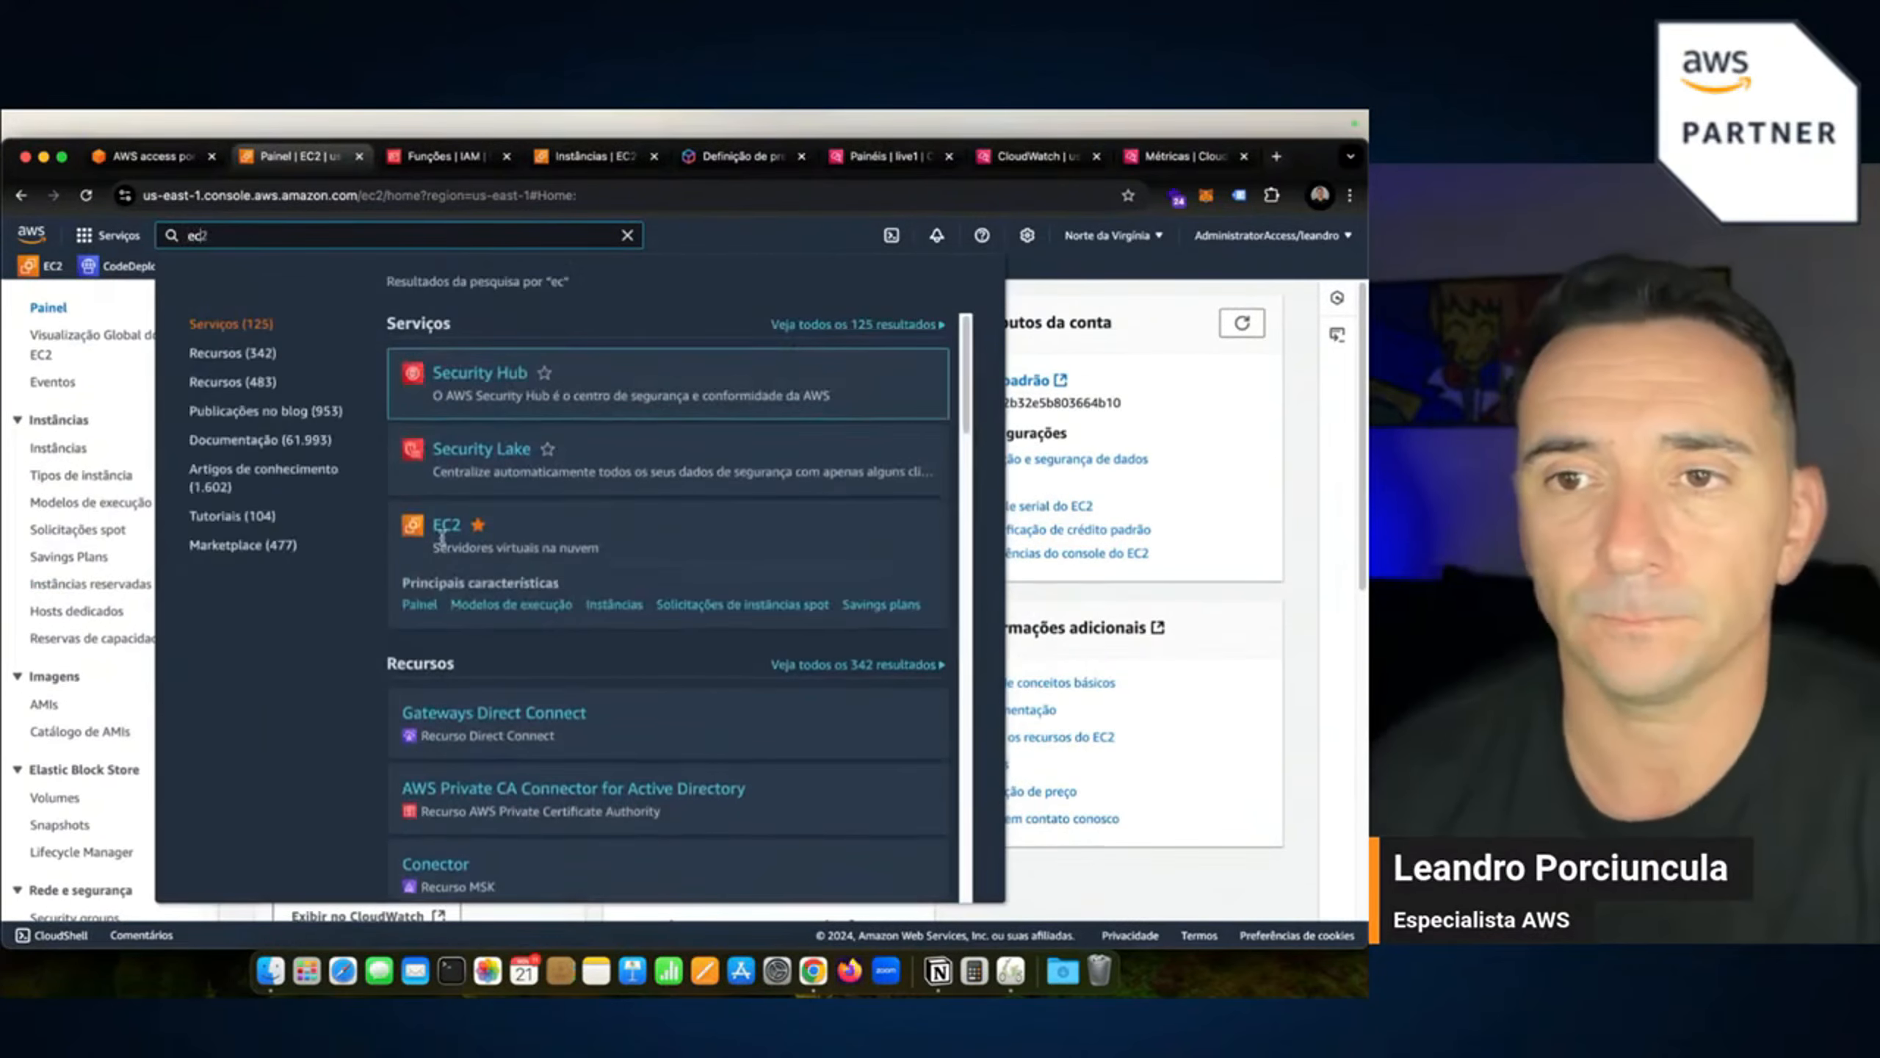
{"action": "left_click", "coordinate": [448, 525], "text": "super"}
{"action": "left_click", "coordinate": [407, 158]}
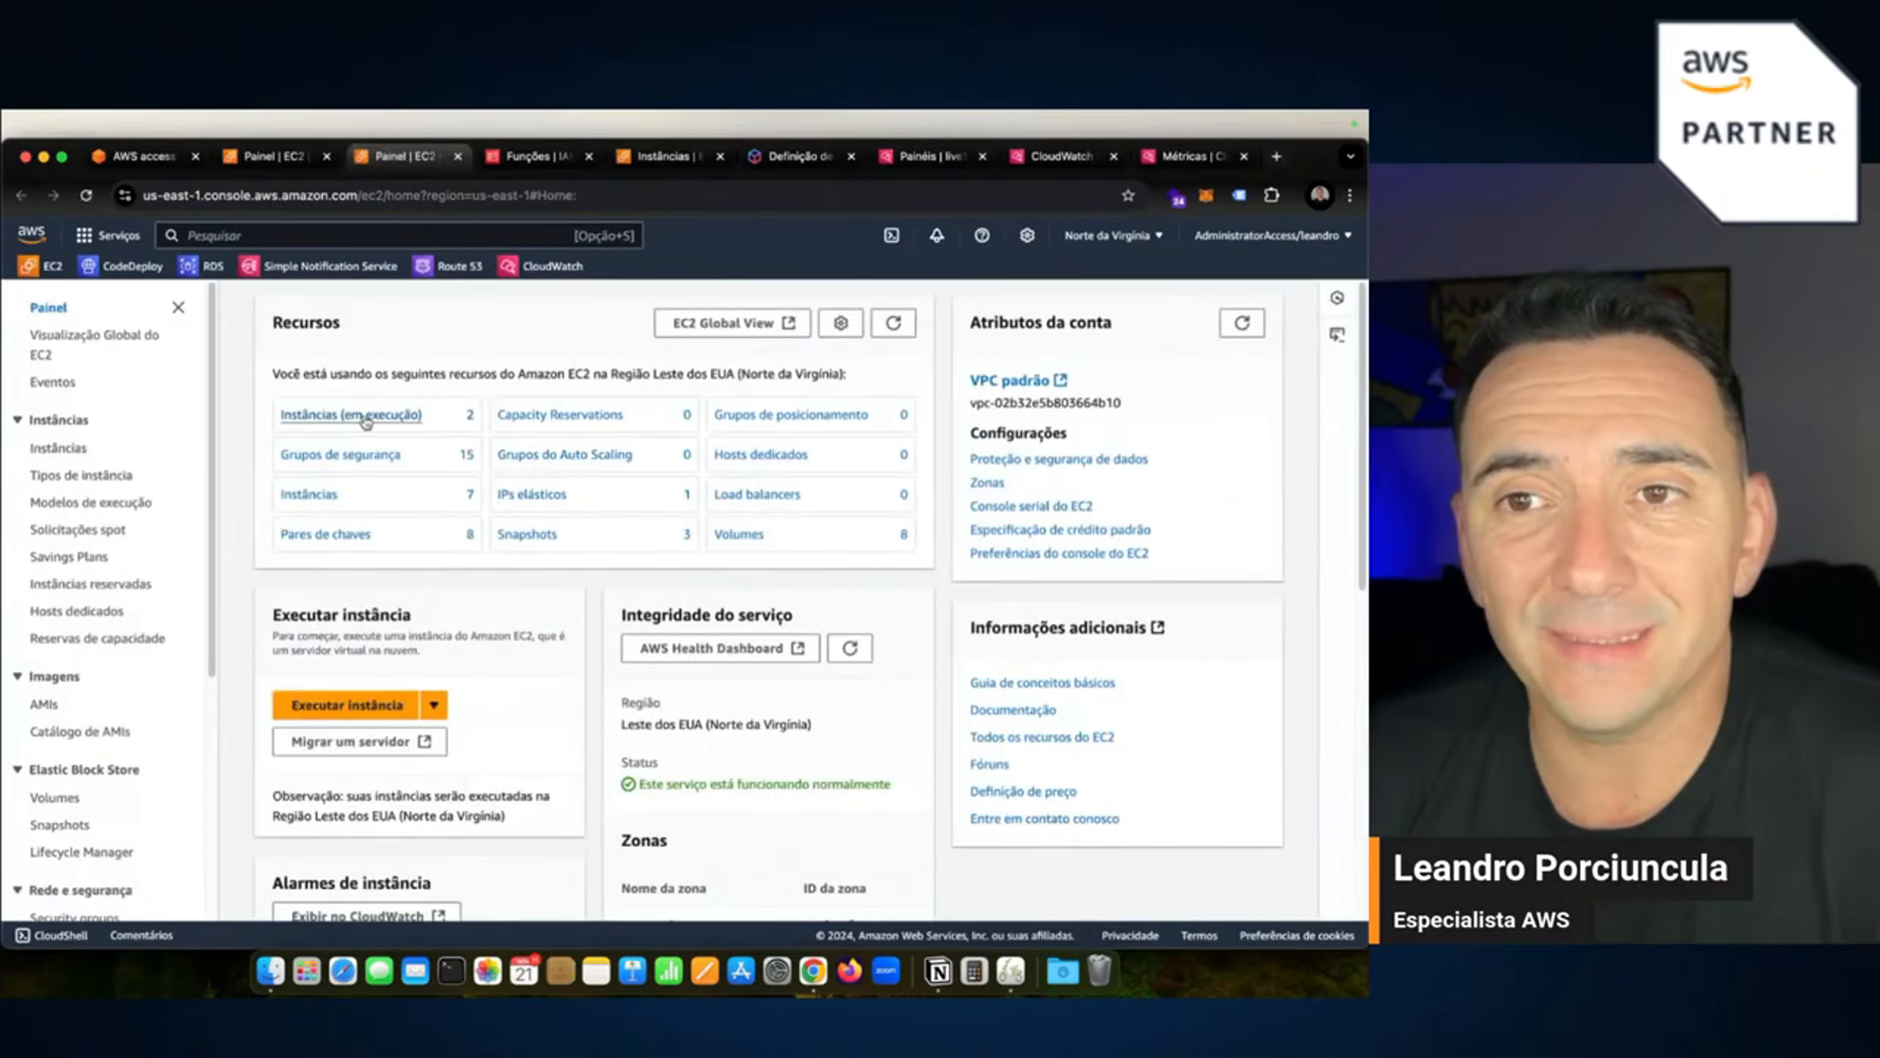
{"action": "left_click", "coordinate": [365, 418]}
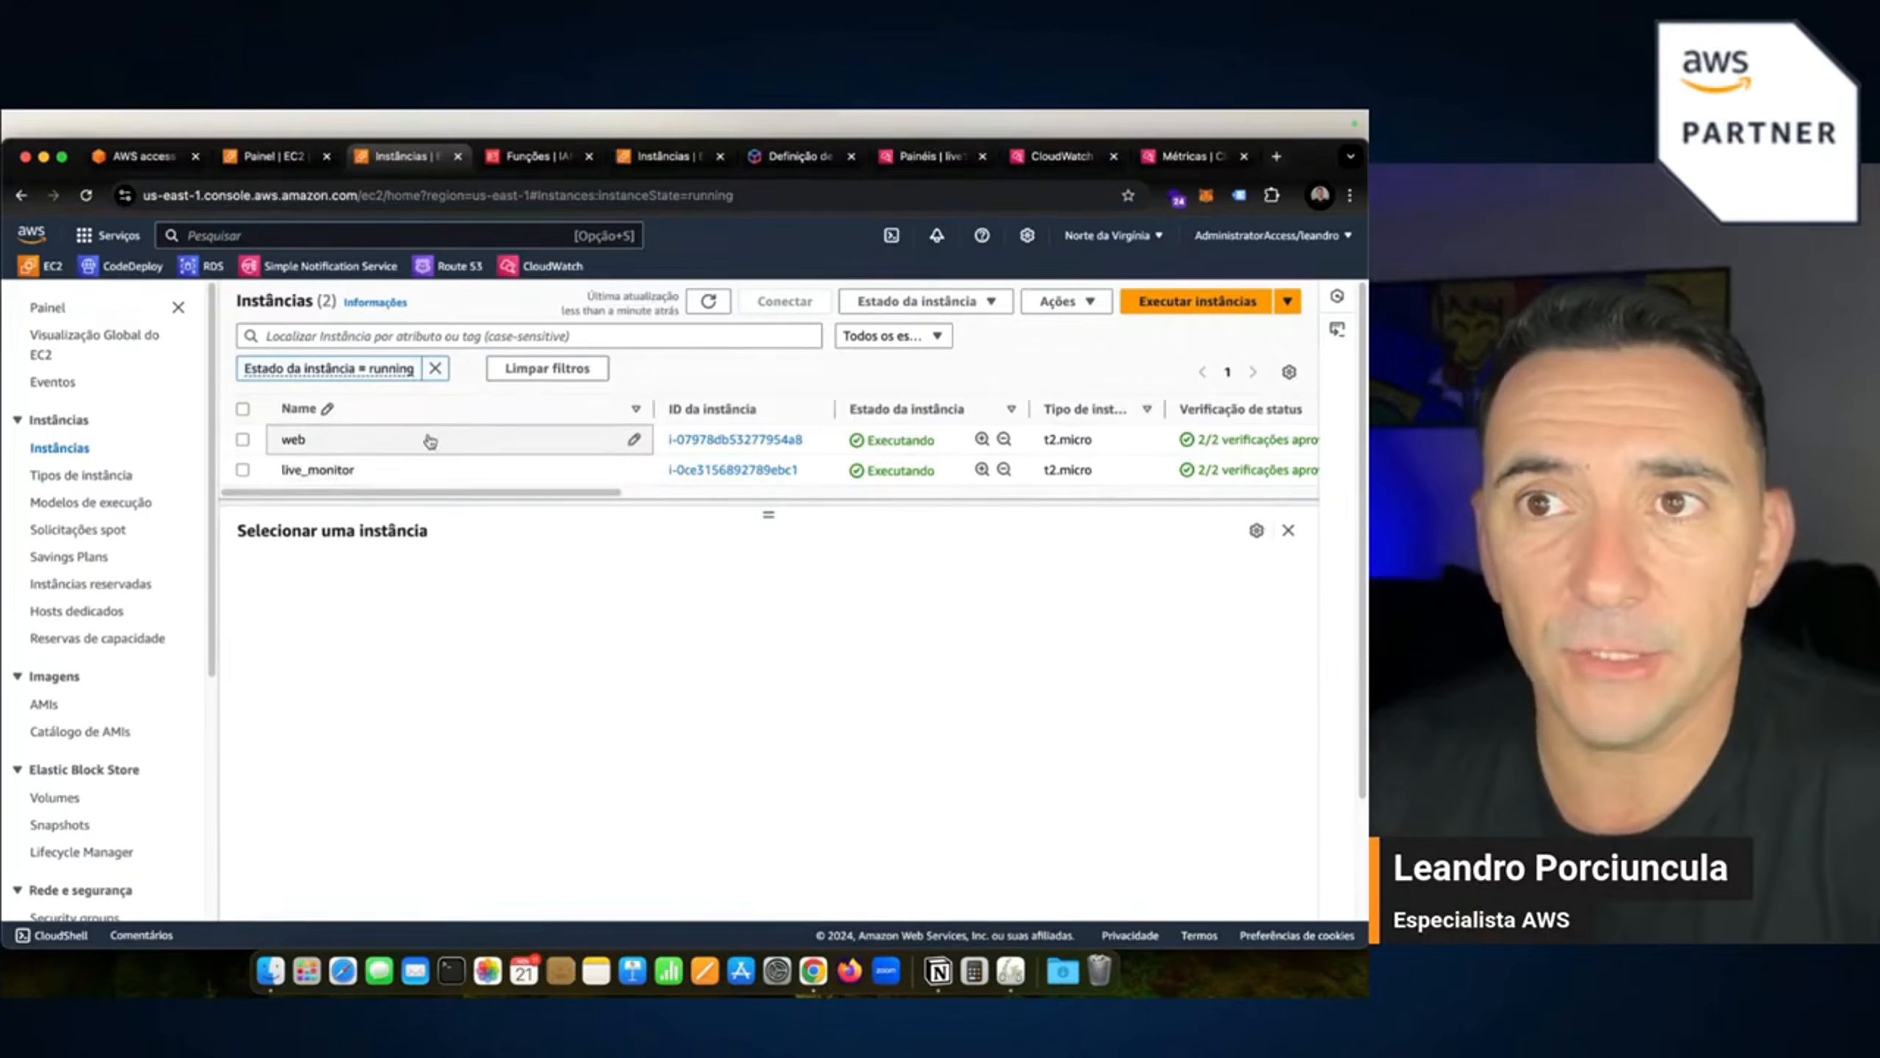
{"action": "left_click", "coordinate": [534, 157]}
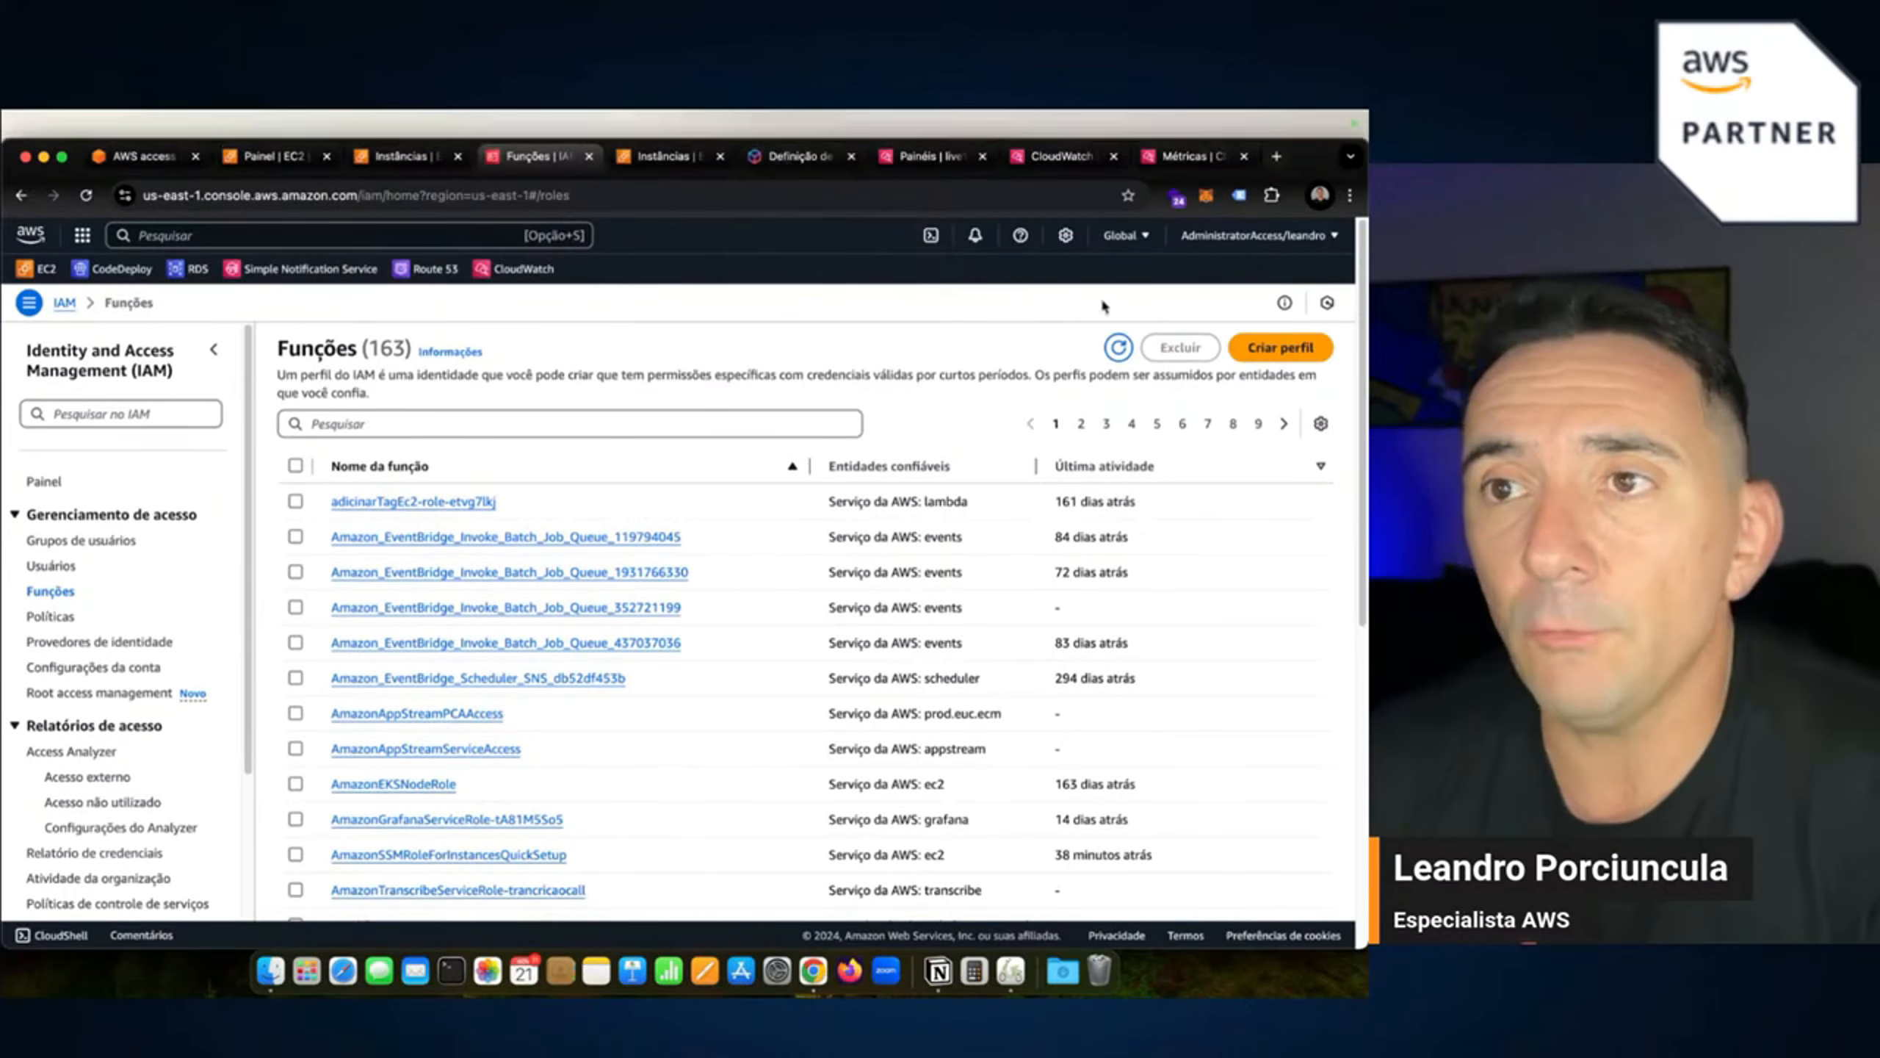
Open the default host management guide and role pages in separate tabs, then return to the permissions check.
{"action": "left_click", "coordinate": [664, 158]}
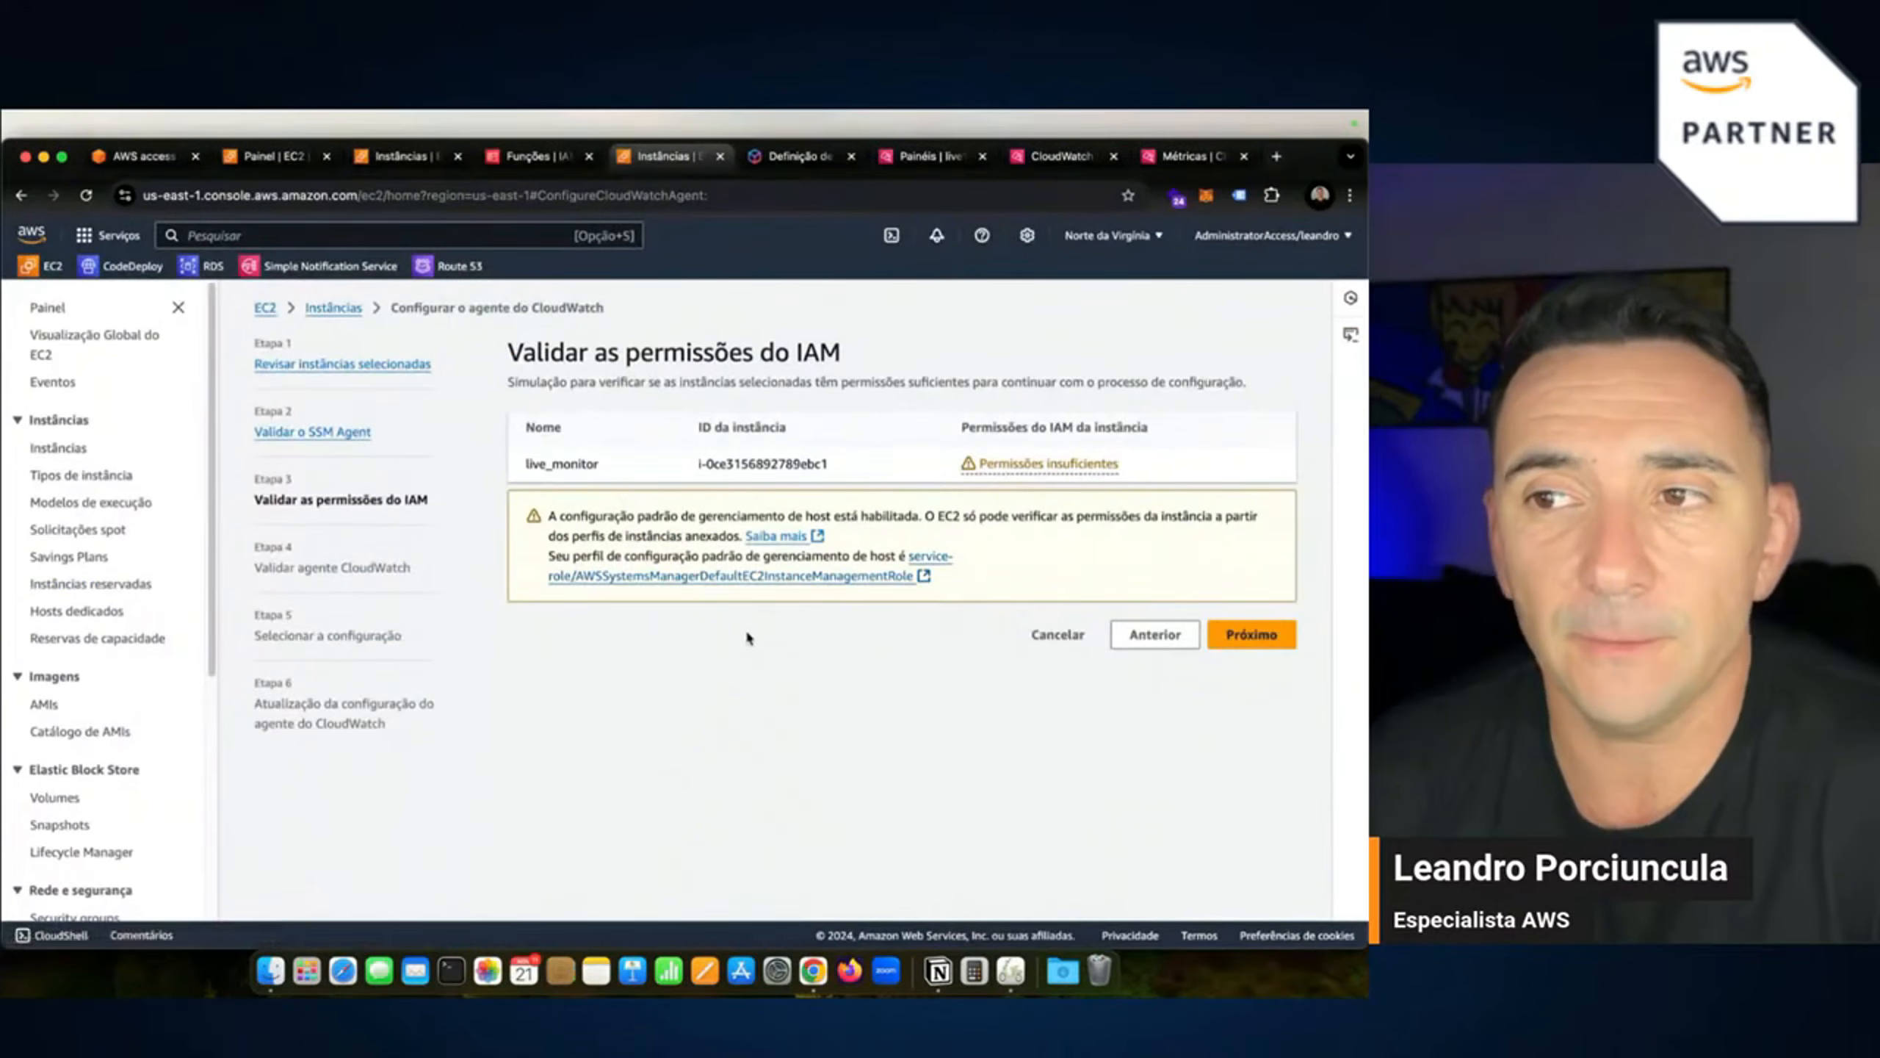
{"action": "left_click", "coordinate": [783, 543]}
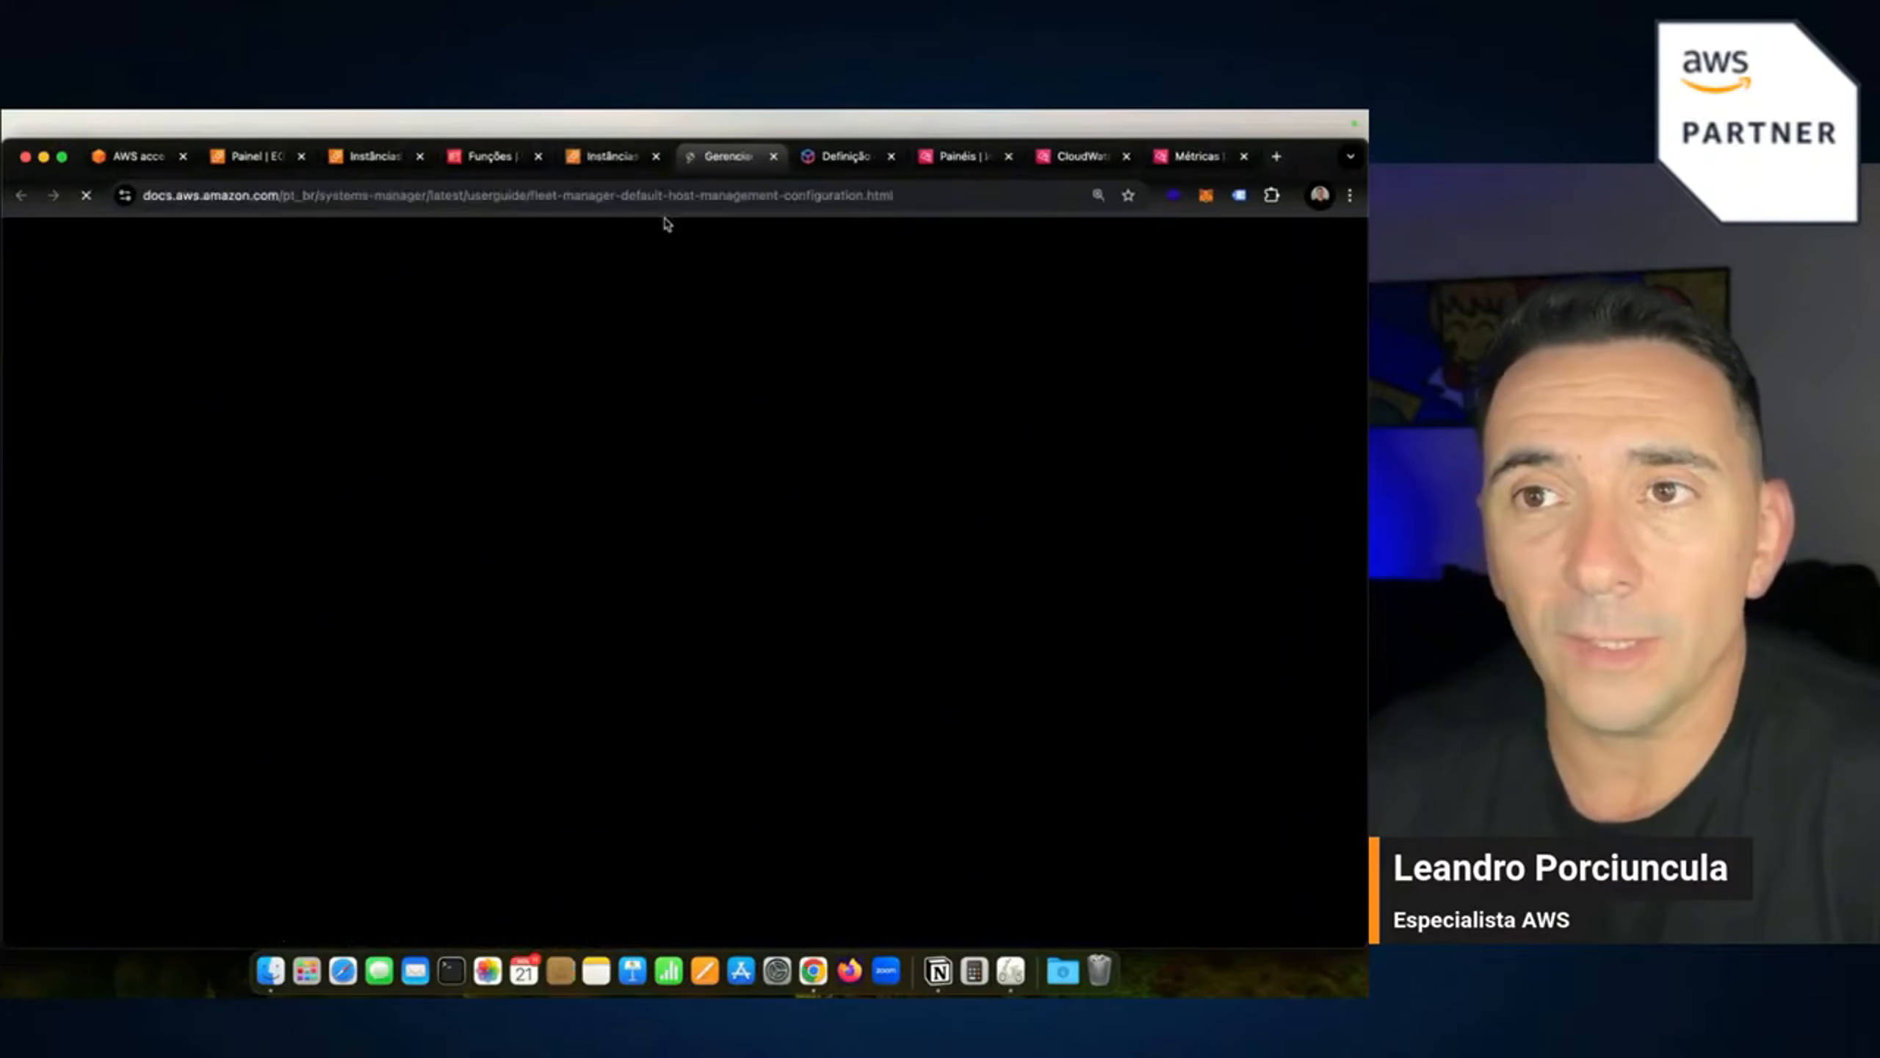
{"action": "left_click", "coordinate": [608, 156]}
{"action": "left_click", "coordinate": [810, 577]}
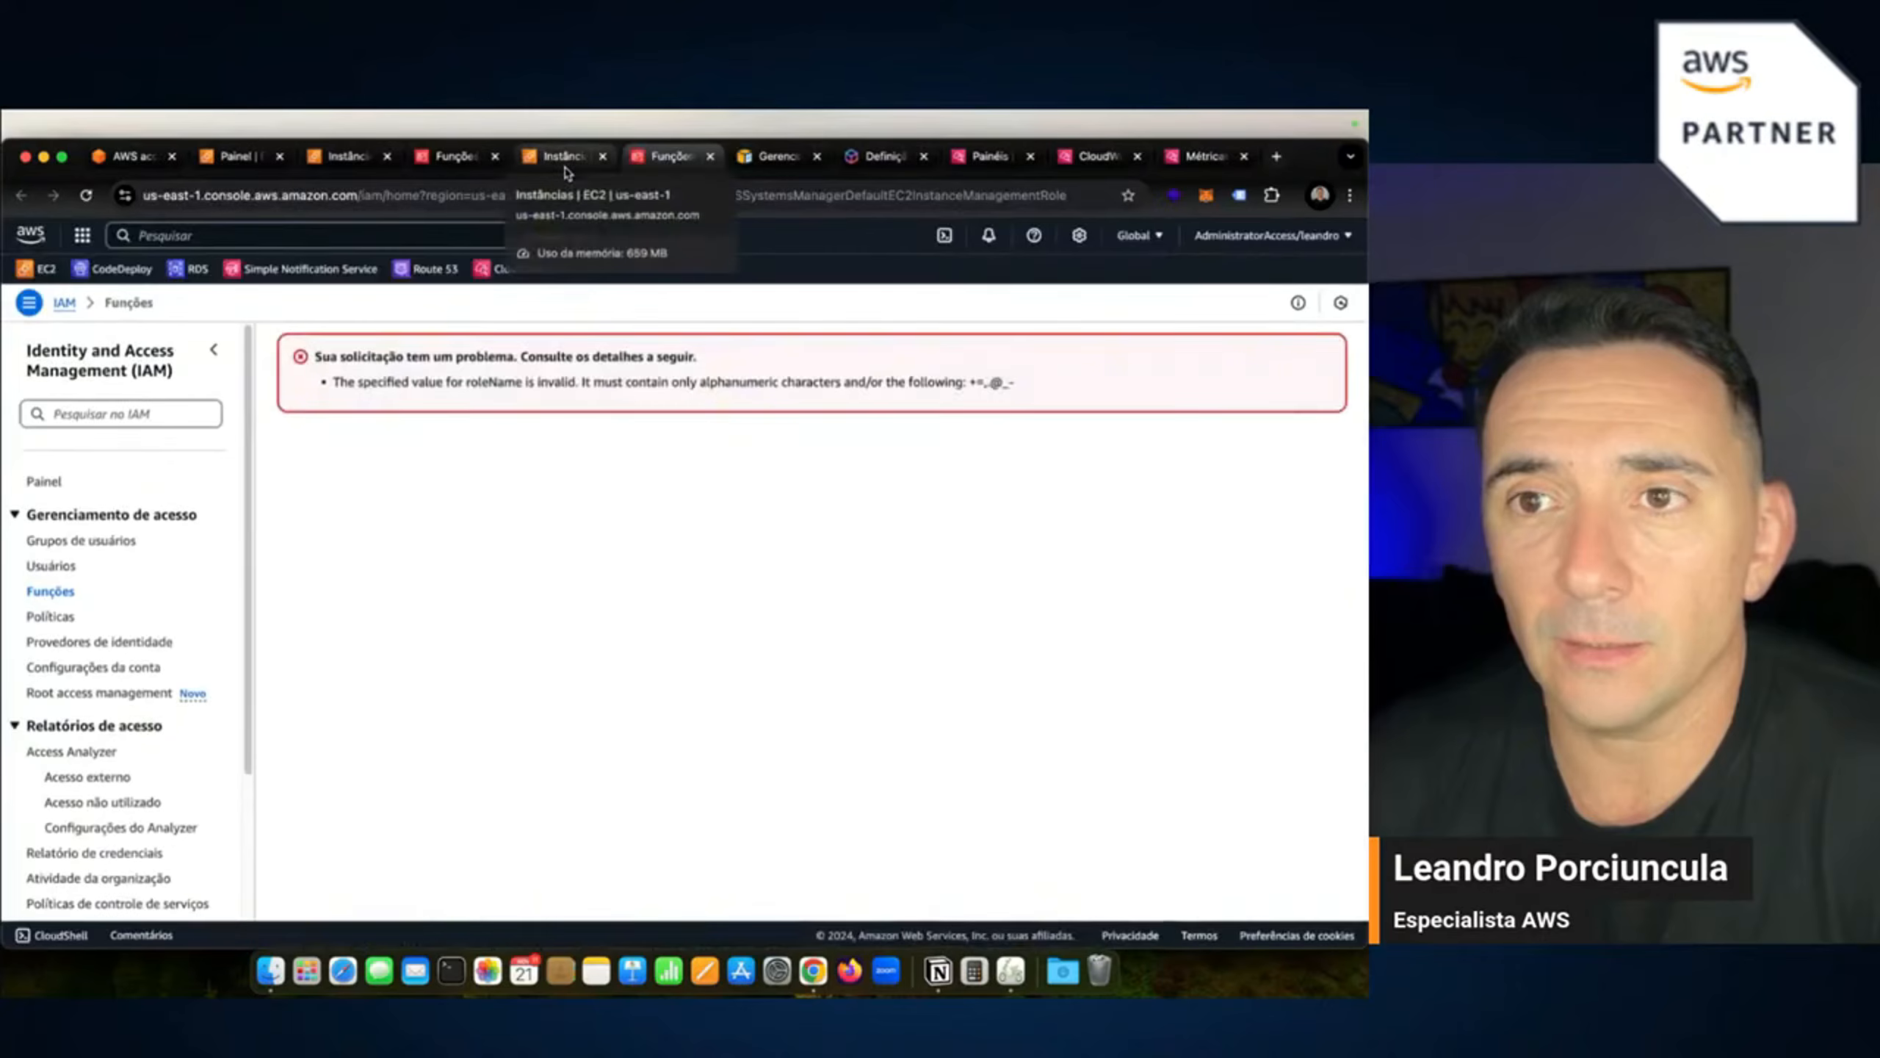
{"action": "left_click", "coordinate": [564, 159]}
{"action": "left_click", "coordinate": [775, 157]}
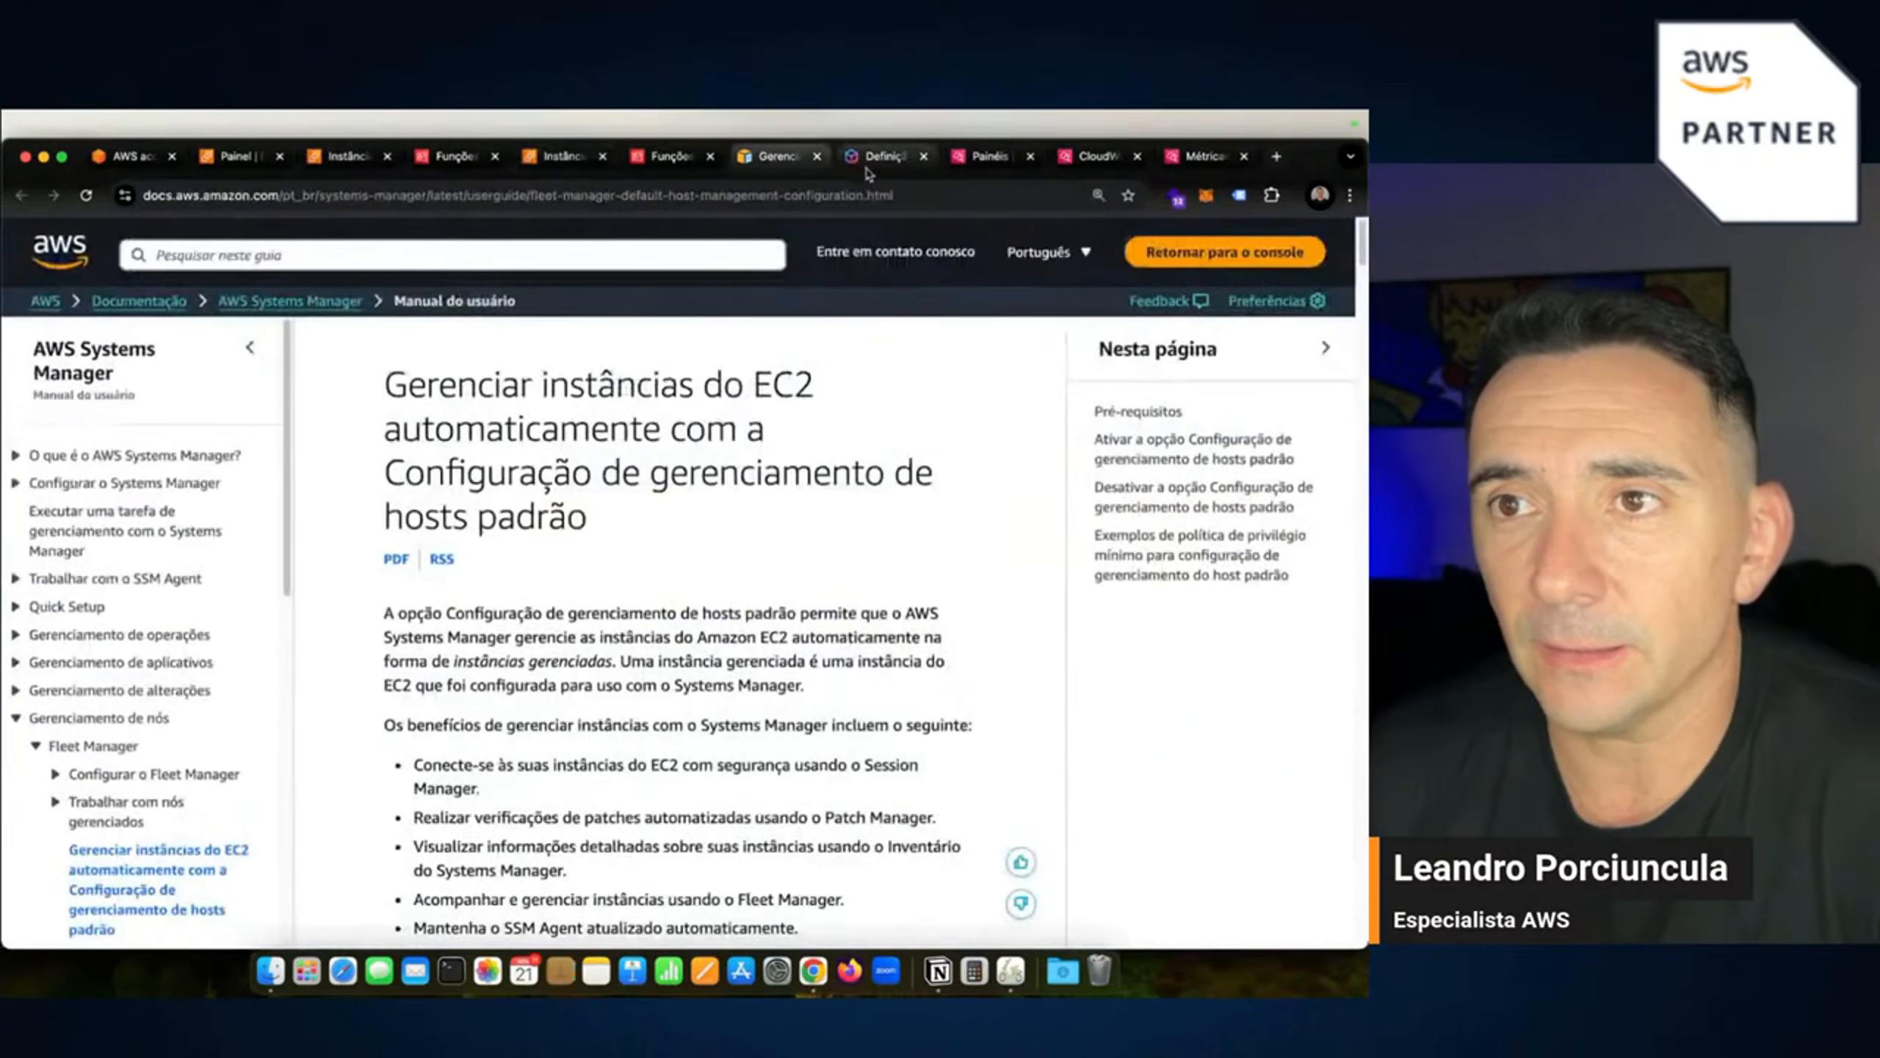
{"action": "left_click", "coordinate": [874, 159]}
{"action": "left_click", "coordinate": [669, 157]}
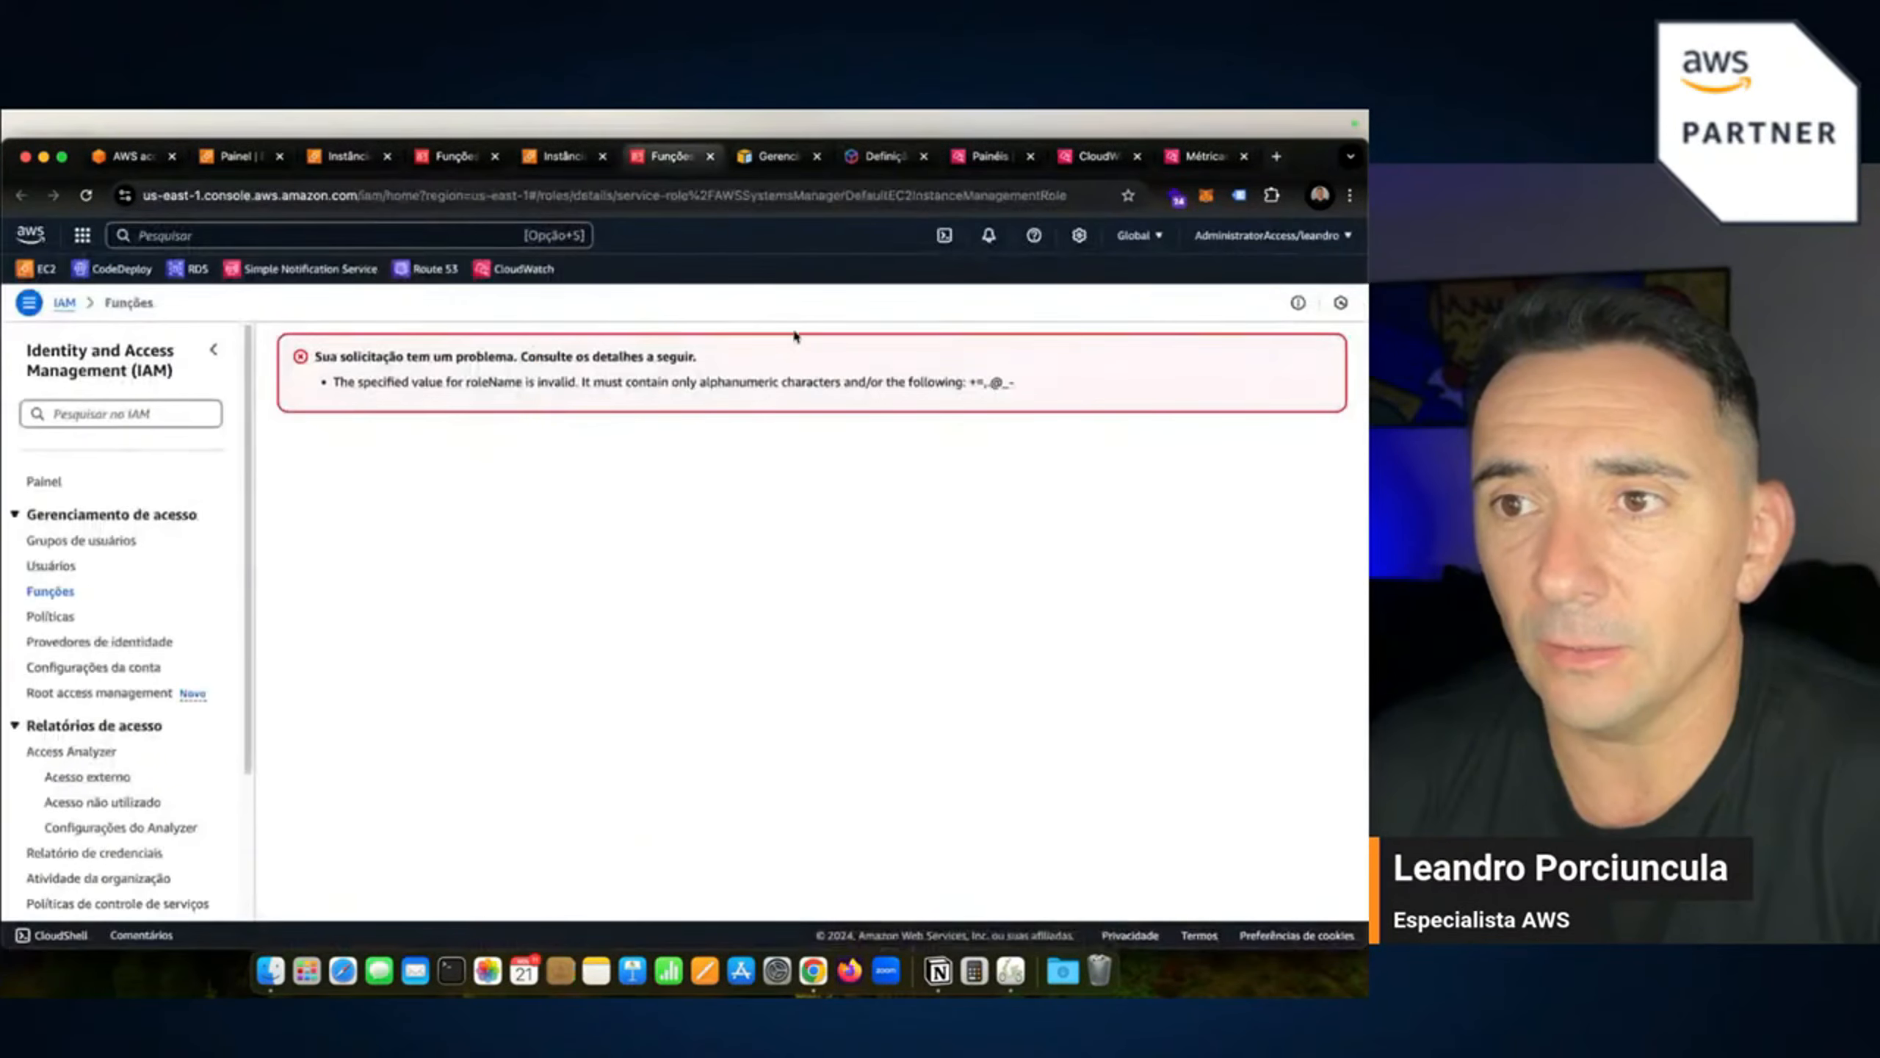
{"action": "left_click", "coordinate": [565, 157]}
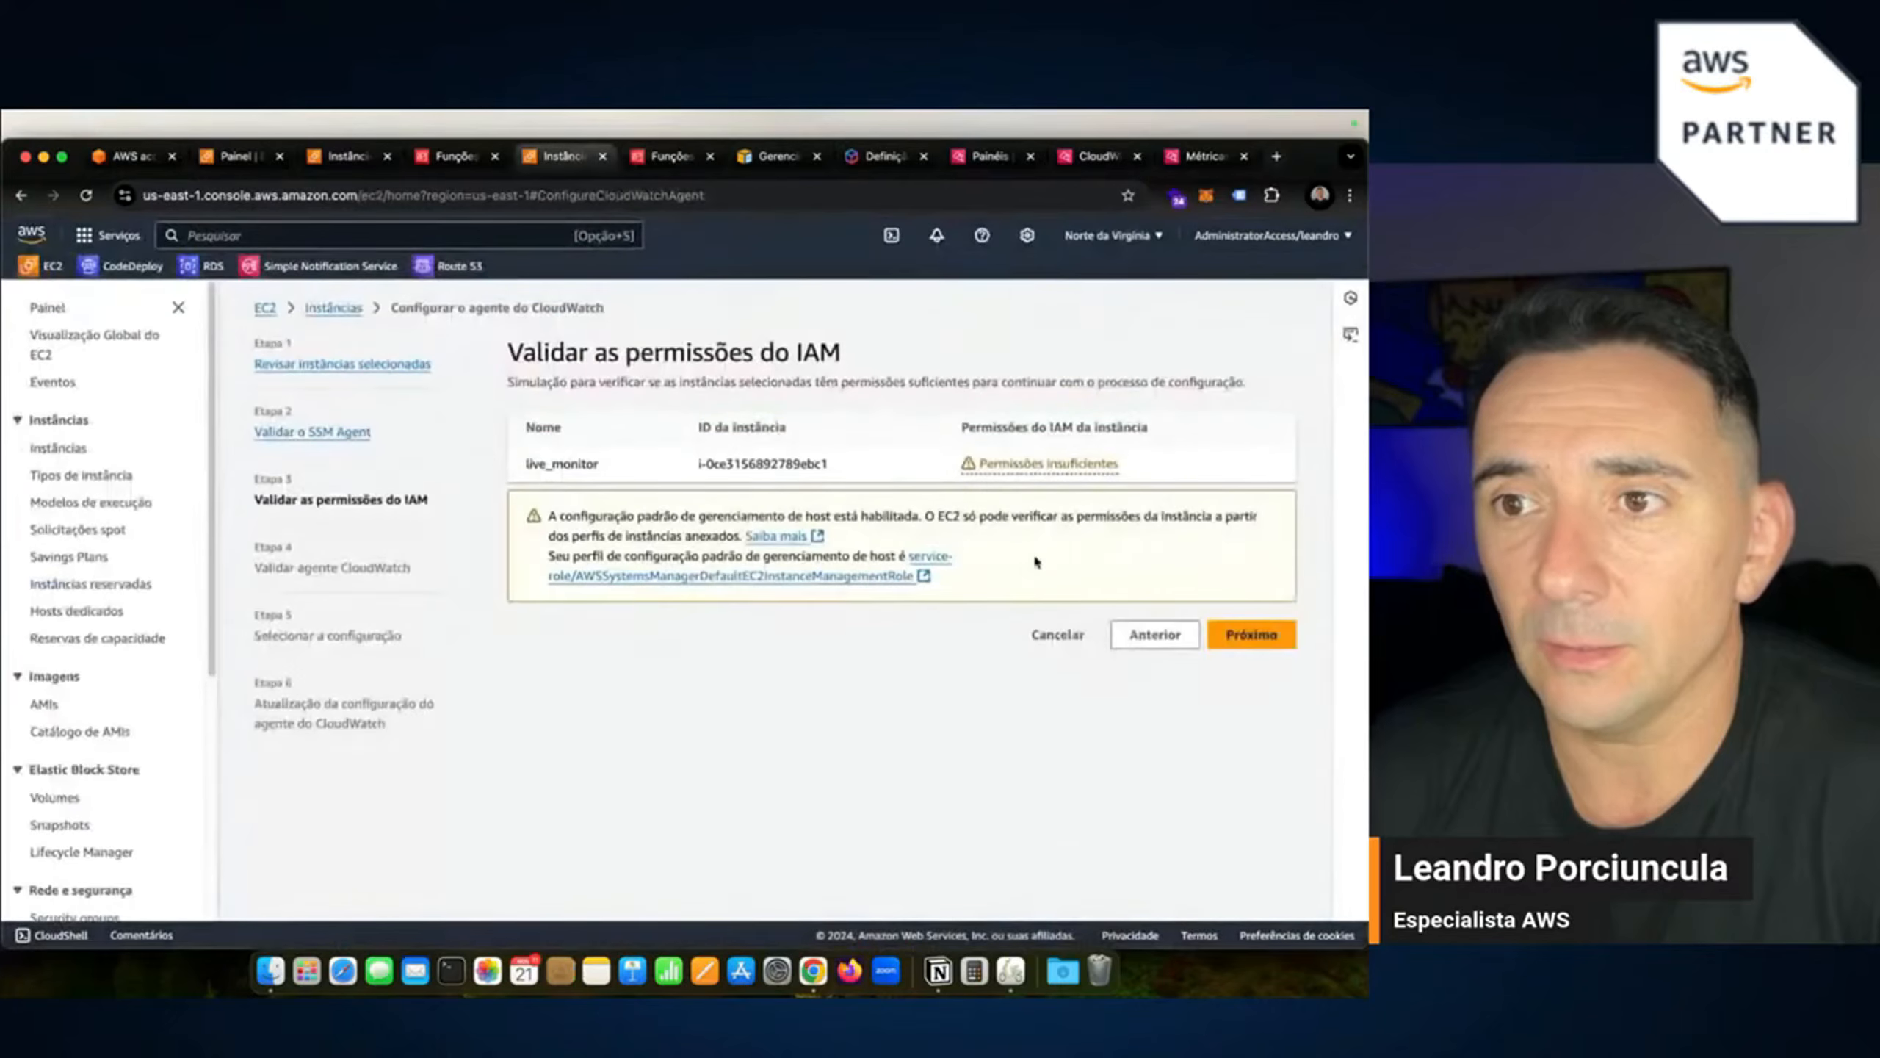
Review the recommended AmazonSSMManagedInstanceCore and CloudWatchAgentServerPolicy policies, then return to the IAM roles list.
{"action": "left_click", "coordinate": [1007, 470]}
{"action": "scroll", "coordinate": [905, 667], "scroll_direction": "down", "scroll_amount": 2}
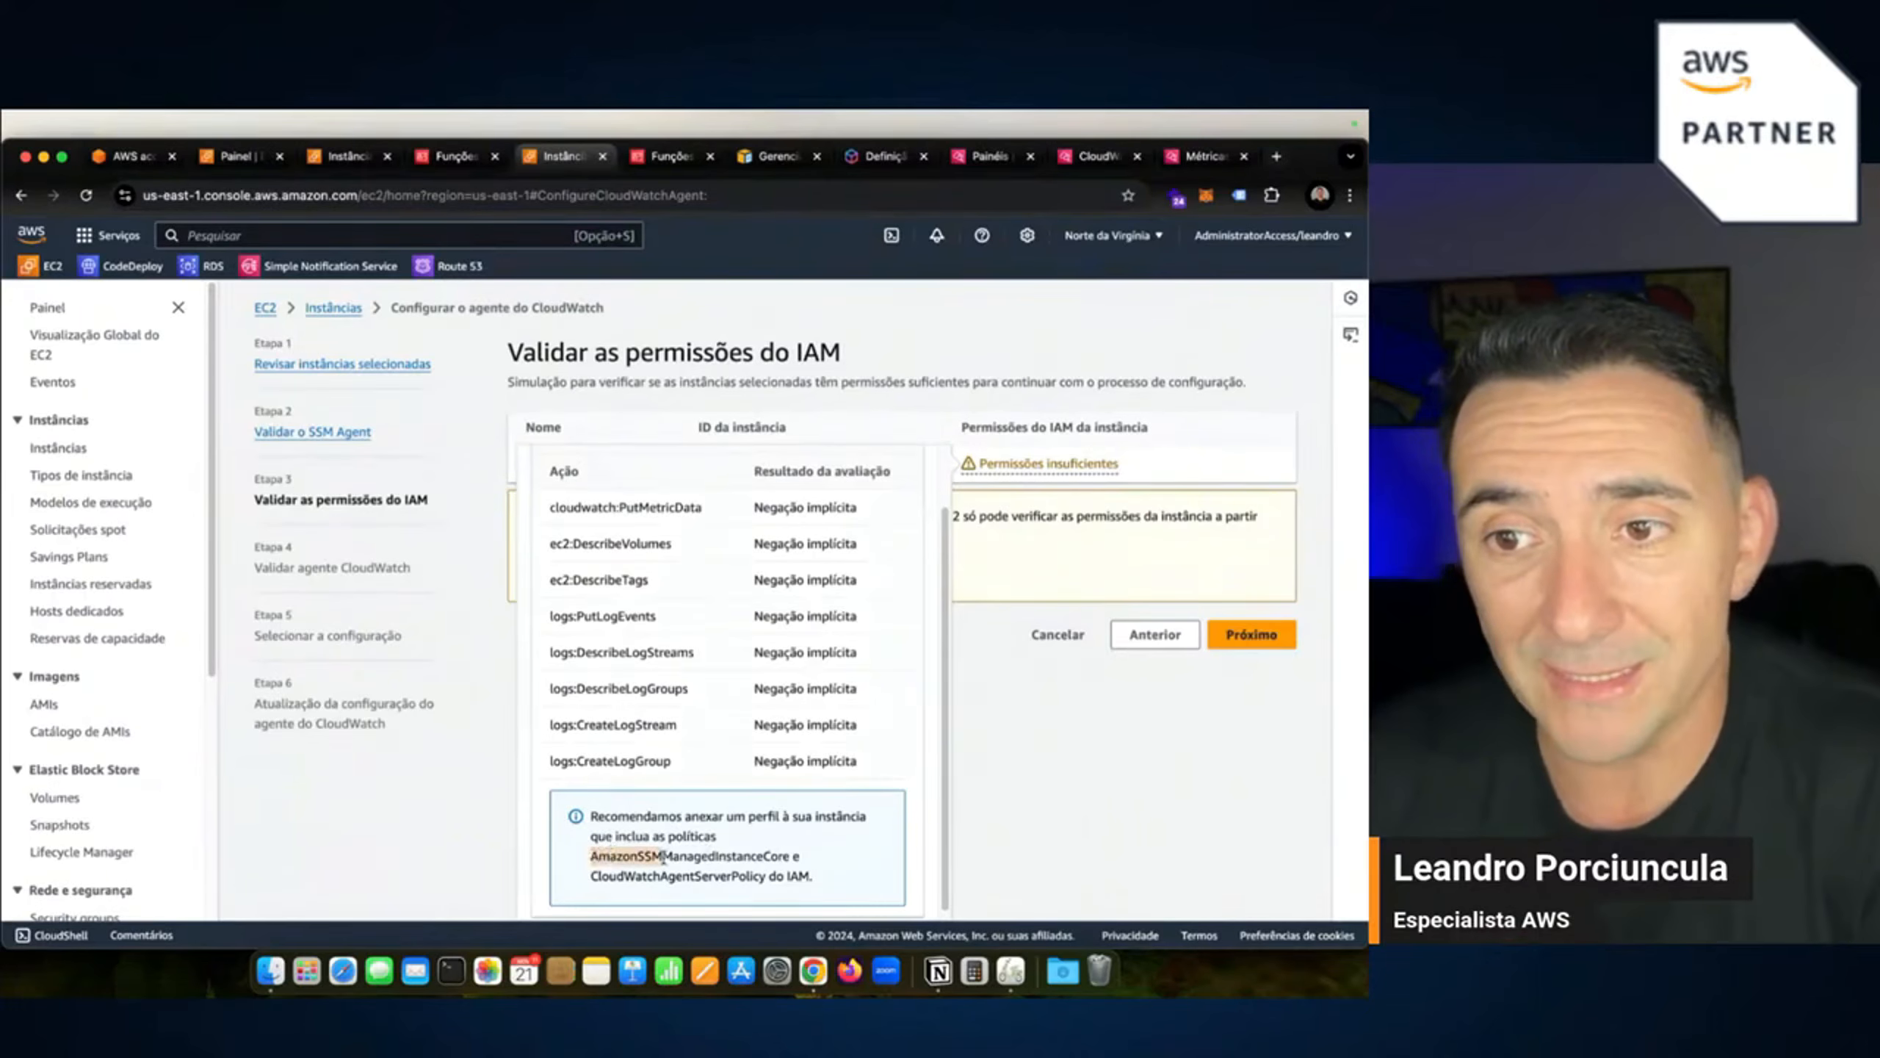
{"action": "left_click_drag", "start_coordinate": [673, 859], "coordinate": [785, 863]}
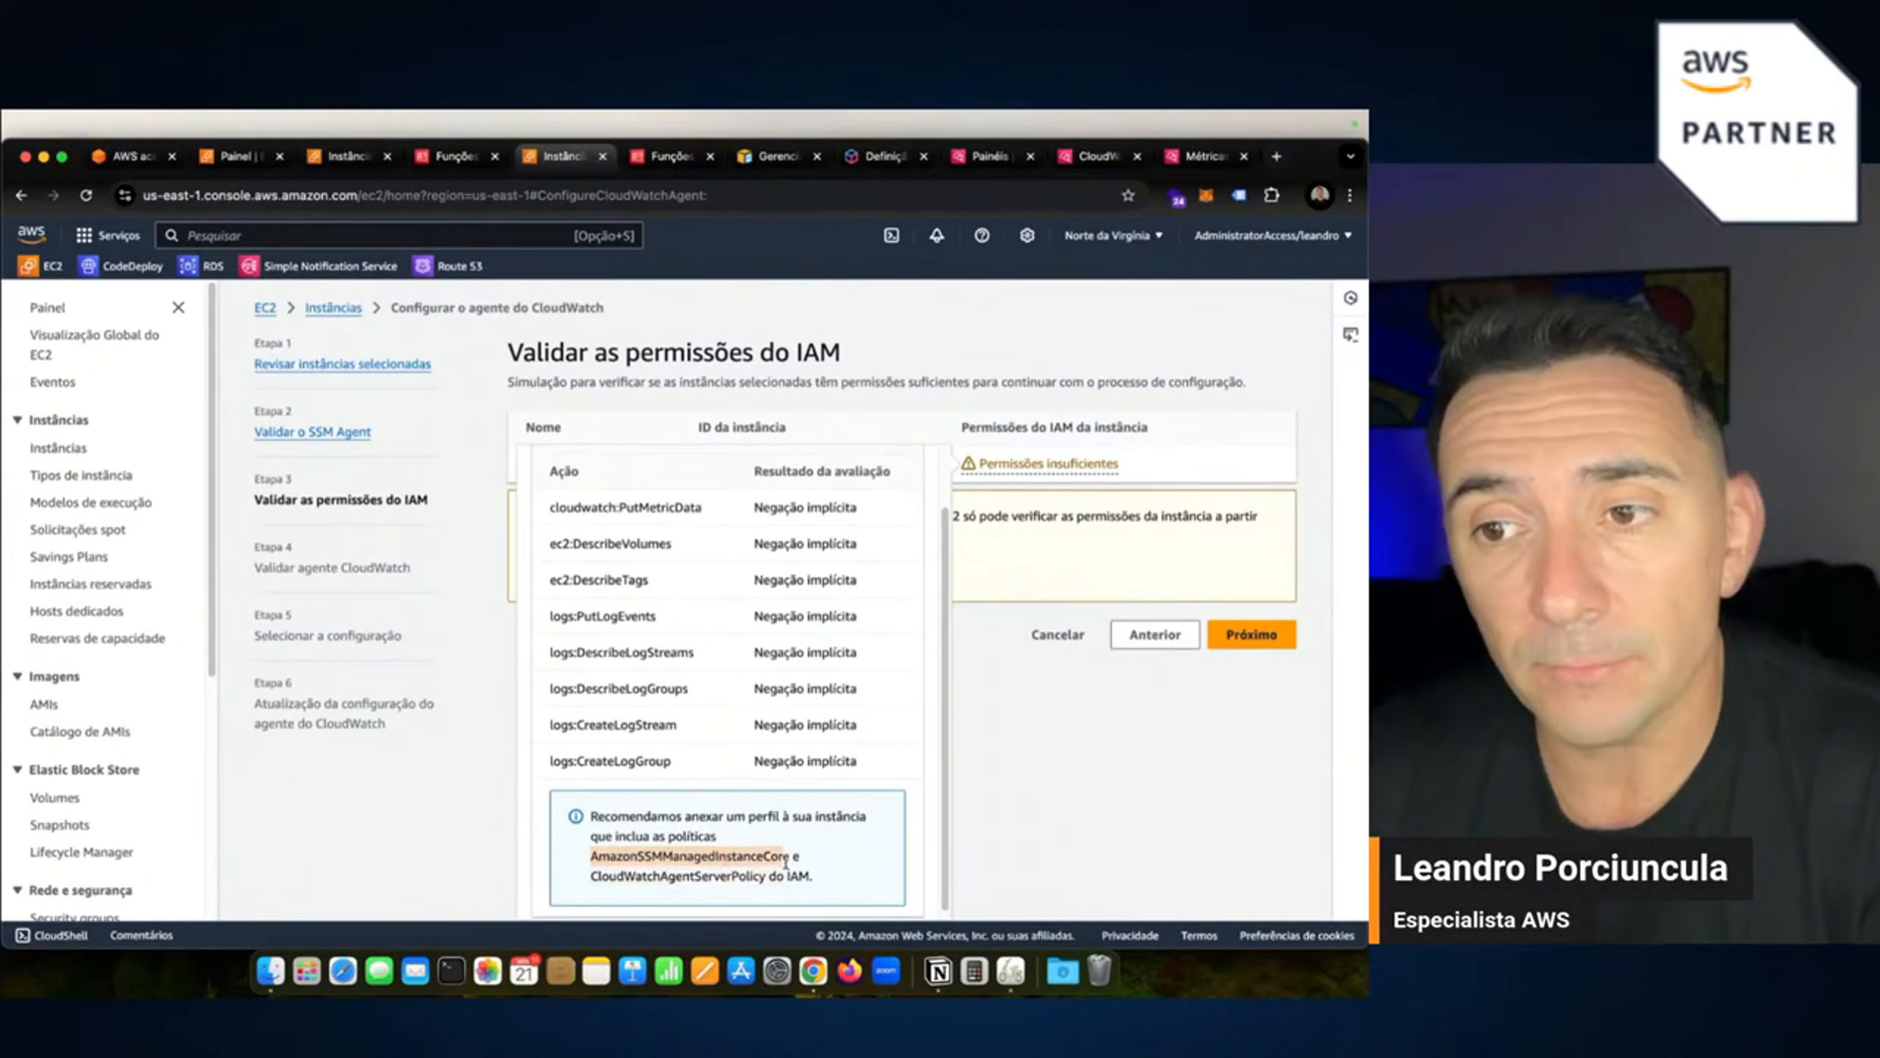
{"action": "left_click", "coordinate": [594, 876]}
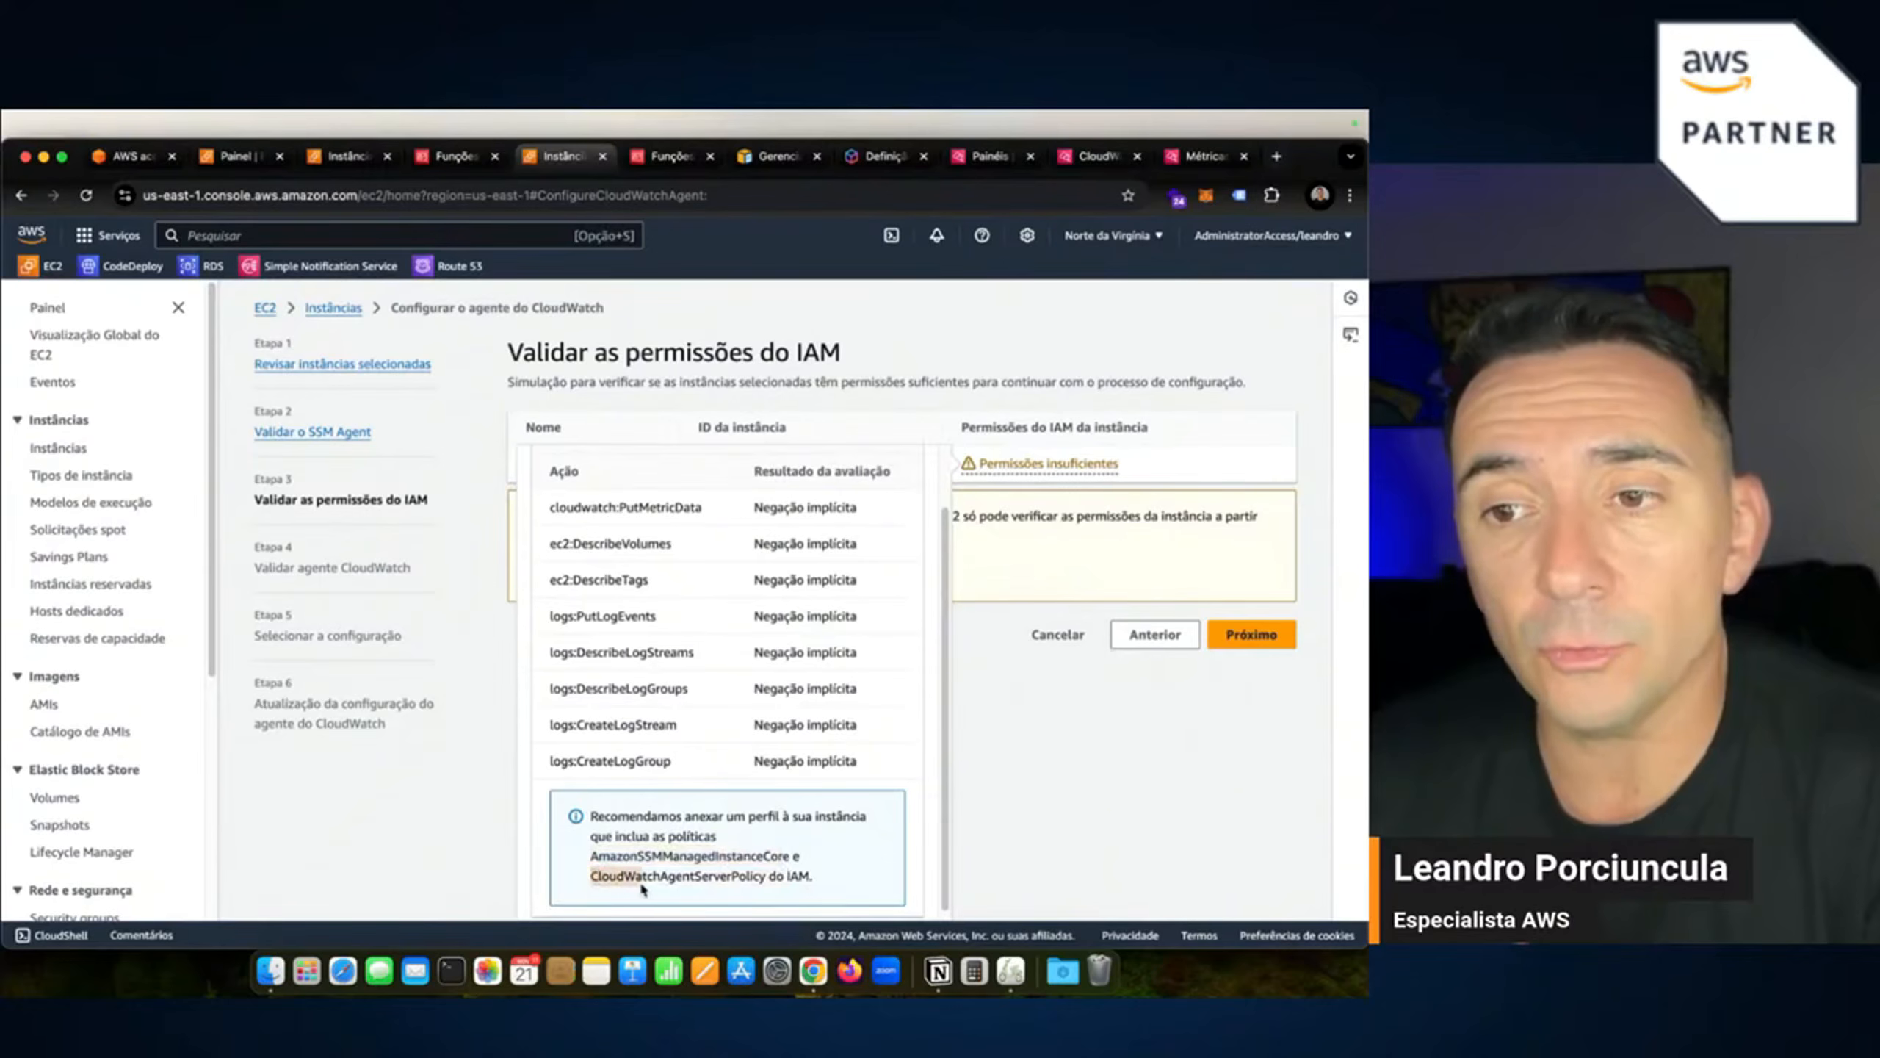
{"action": "left_click_drag", "start_coordinate": [642, 889], "coordinate": [766, 883]}
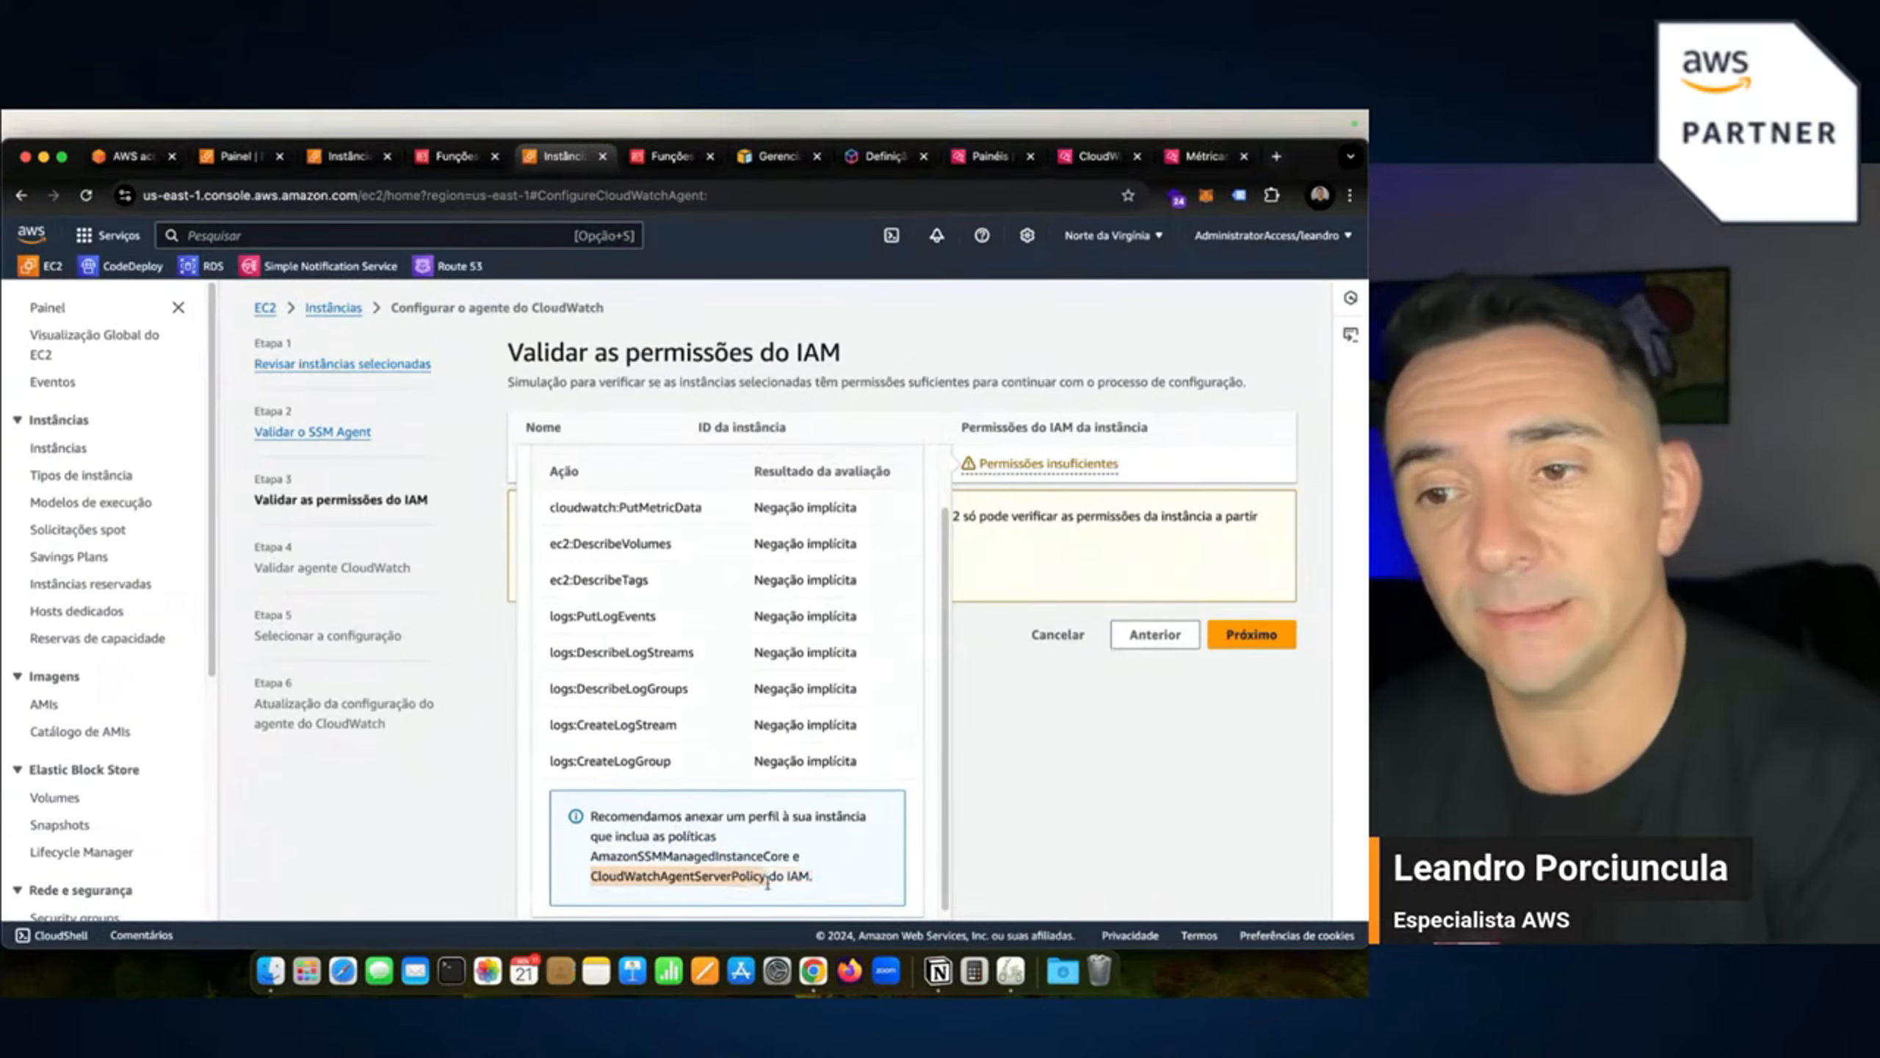
{"action": "left_click", "coordinate": [449, 157]}
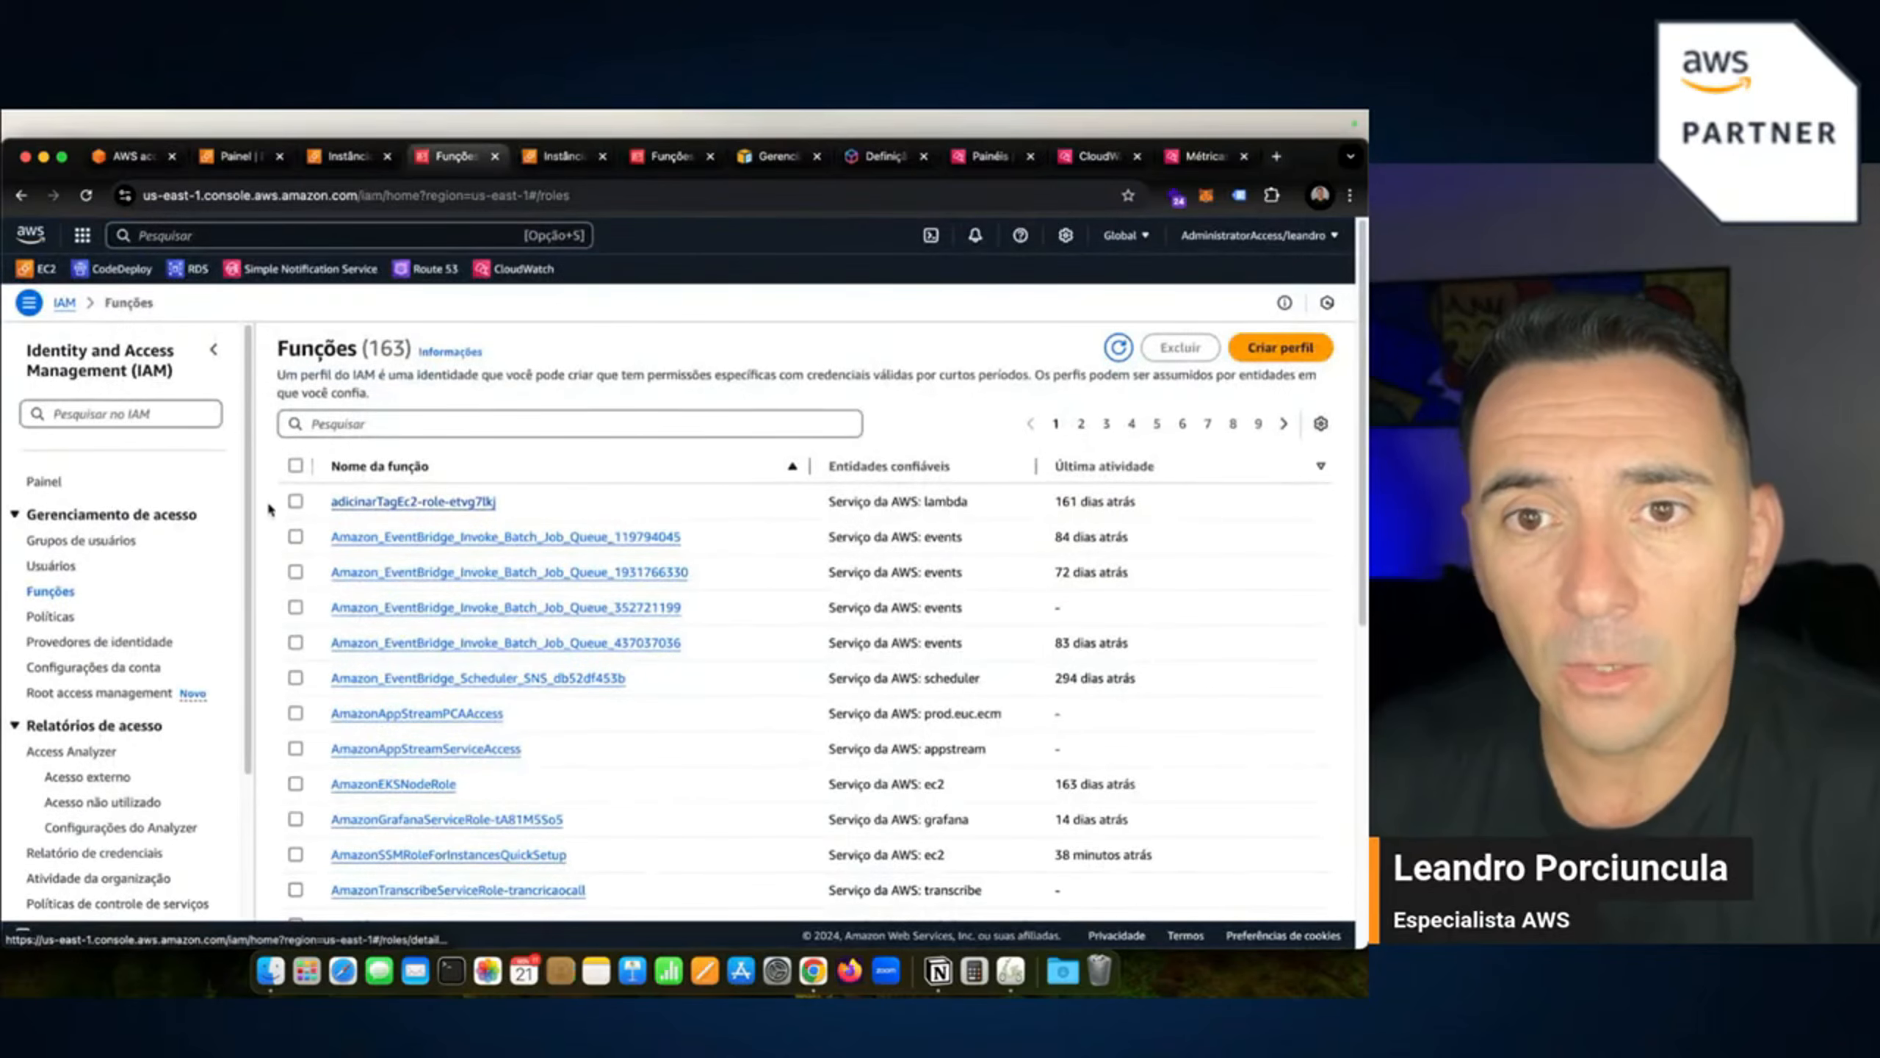
Start a new IAM role with EC2 as the trusted service.
{"action": "left_click", "coordinate": [1281, 349]}
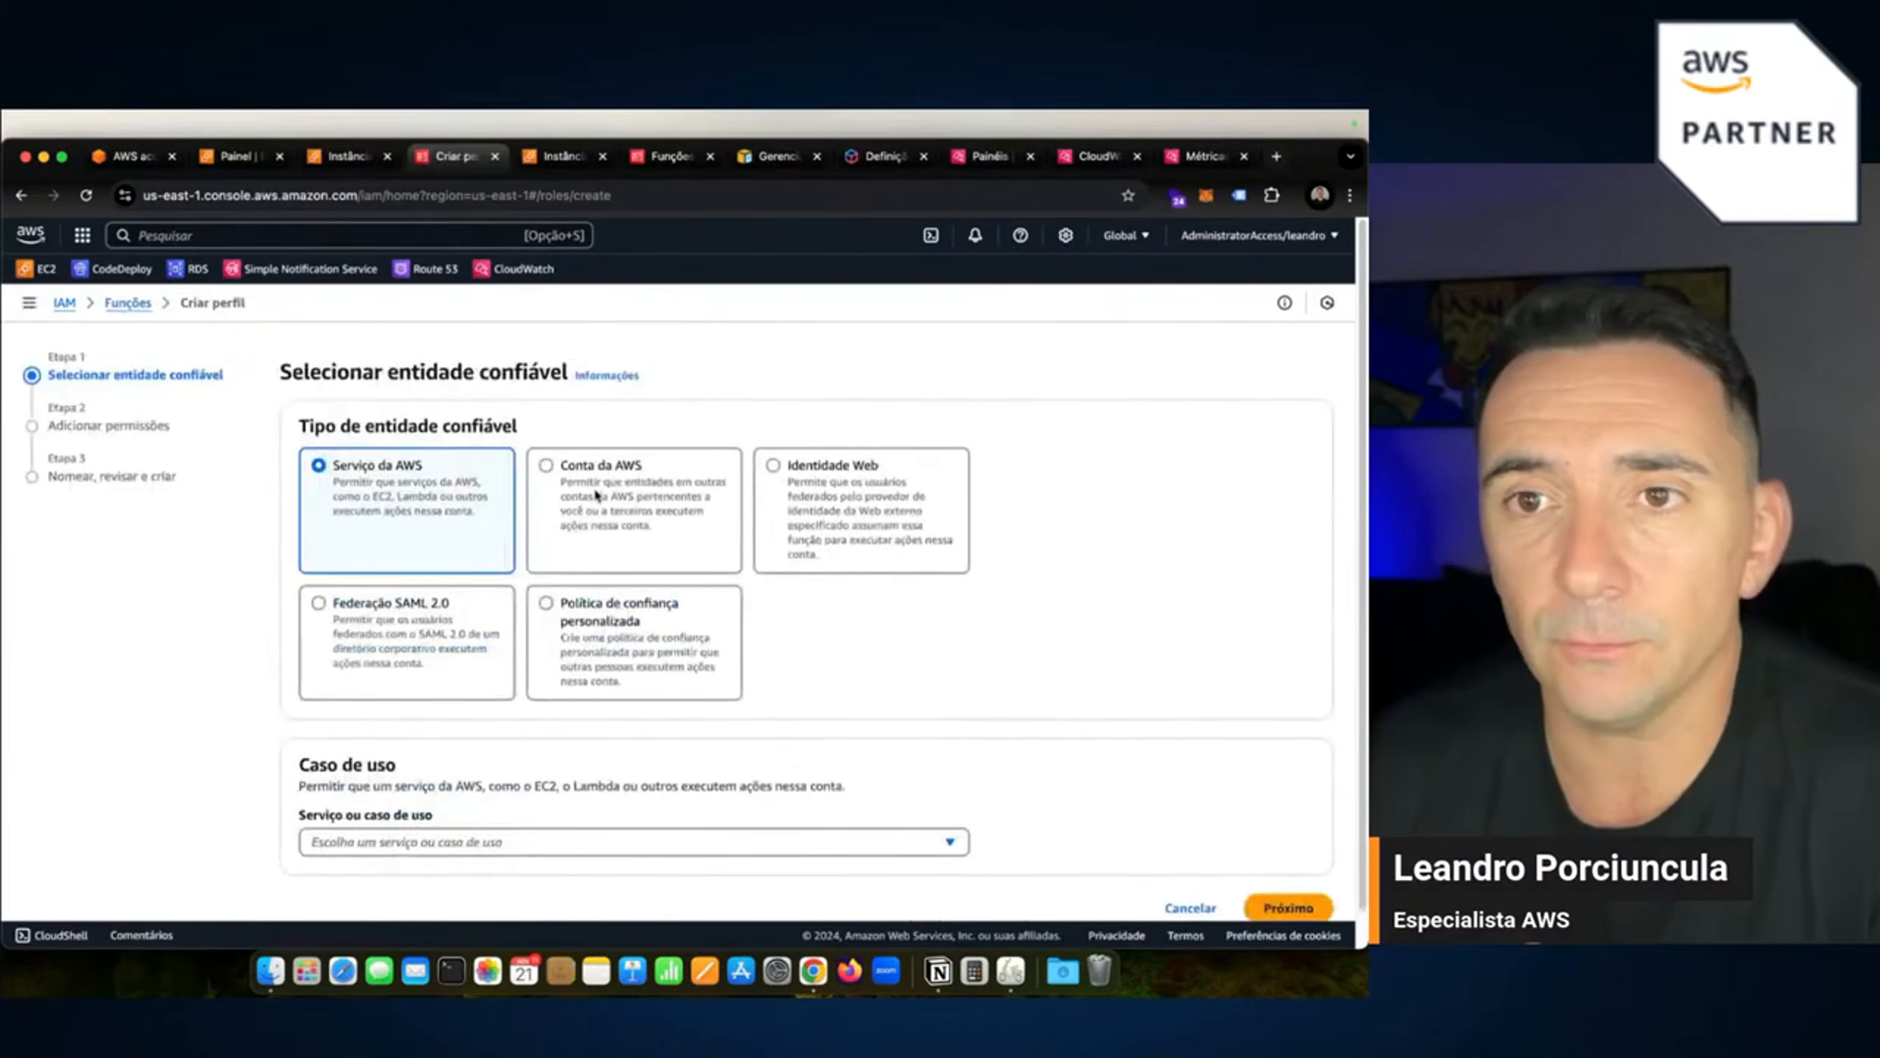
{"action": "scroll", "coordinate": [544, 708], "scroll_direction": "down", "scroll_amount": 1}
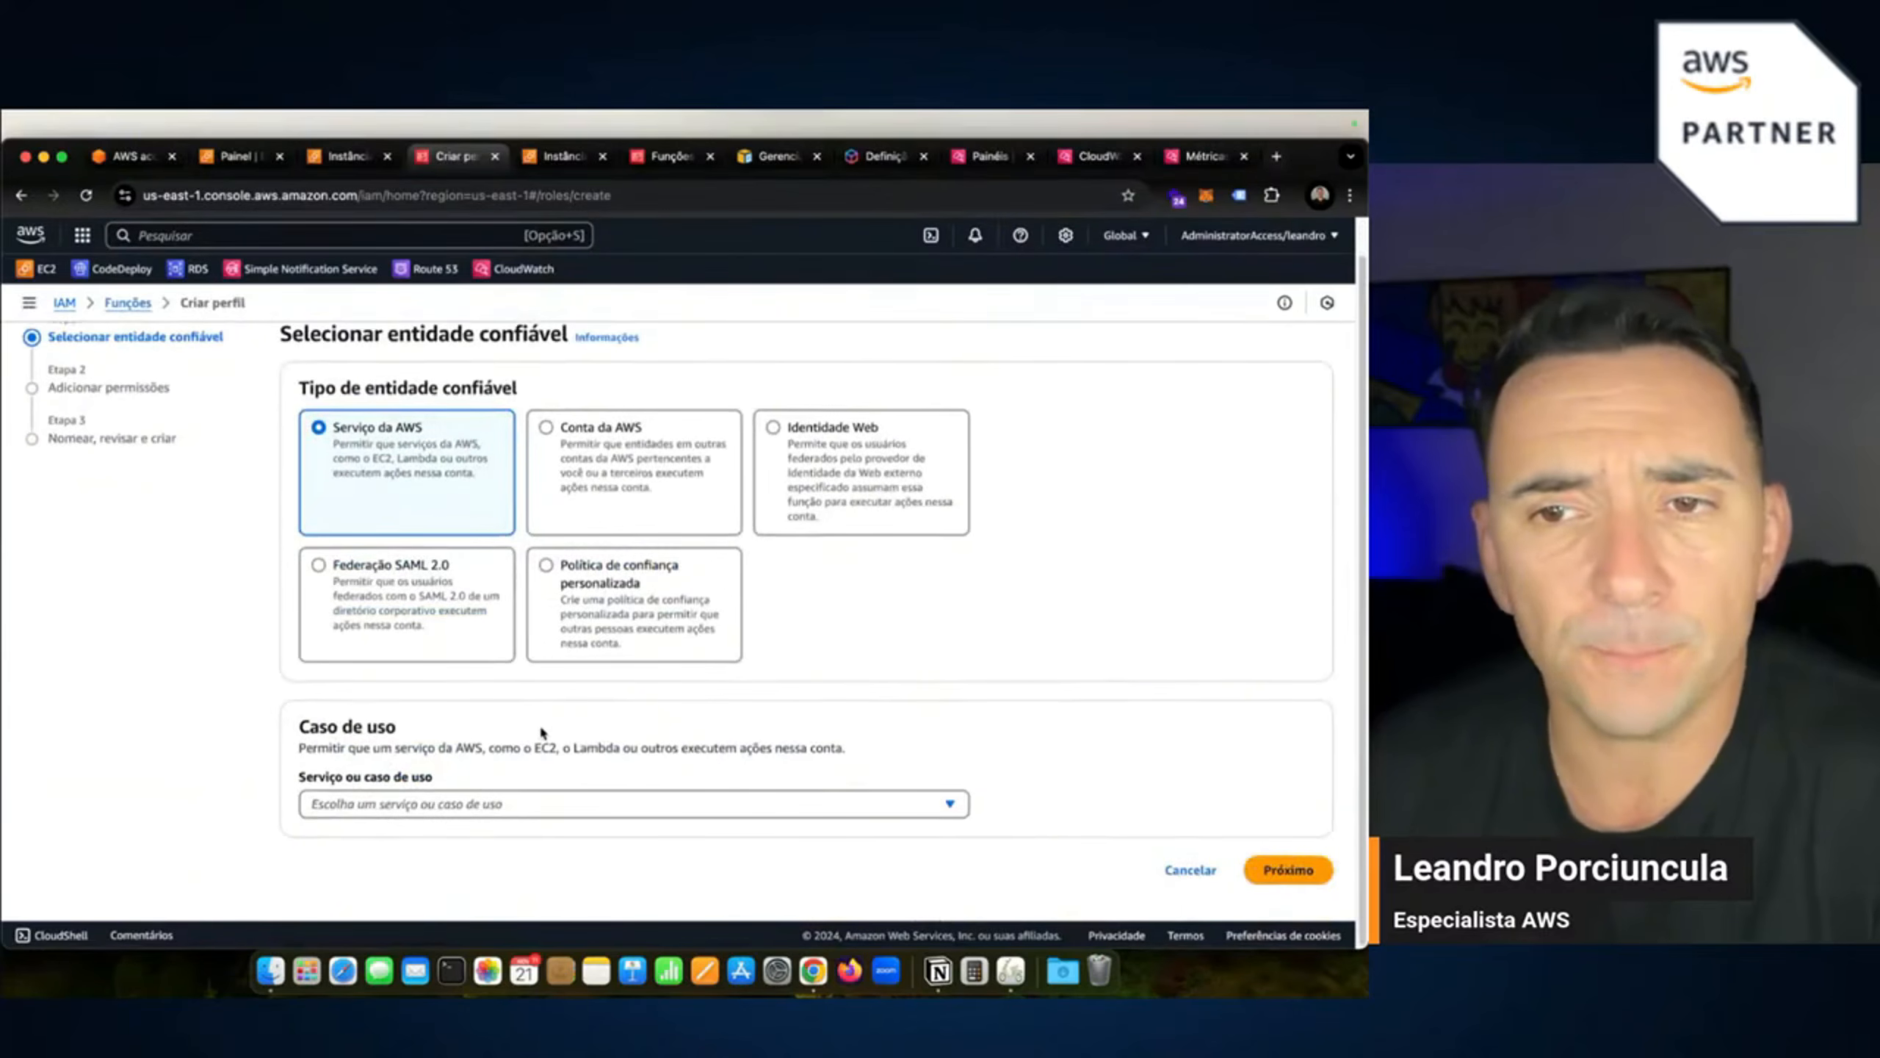
{"action": "left_click", "coordinate": [484, 803]}
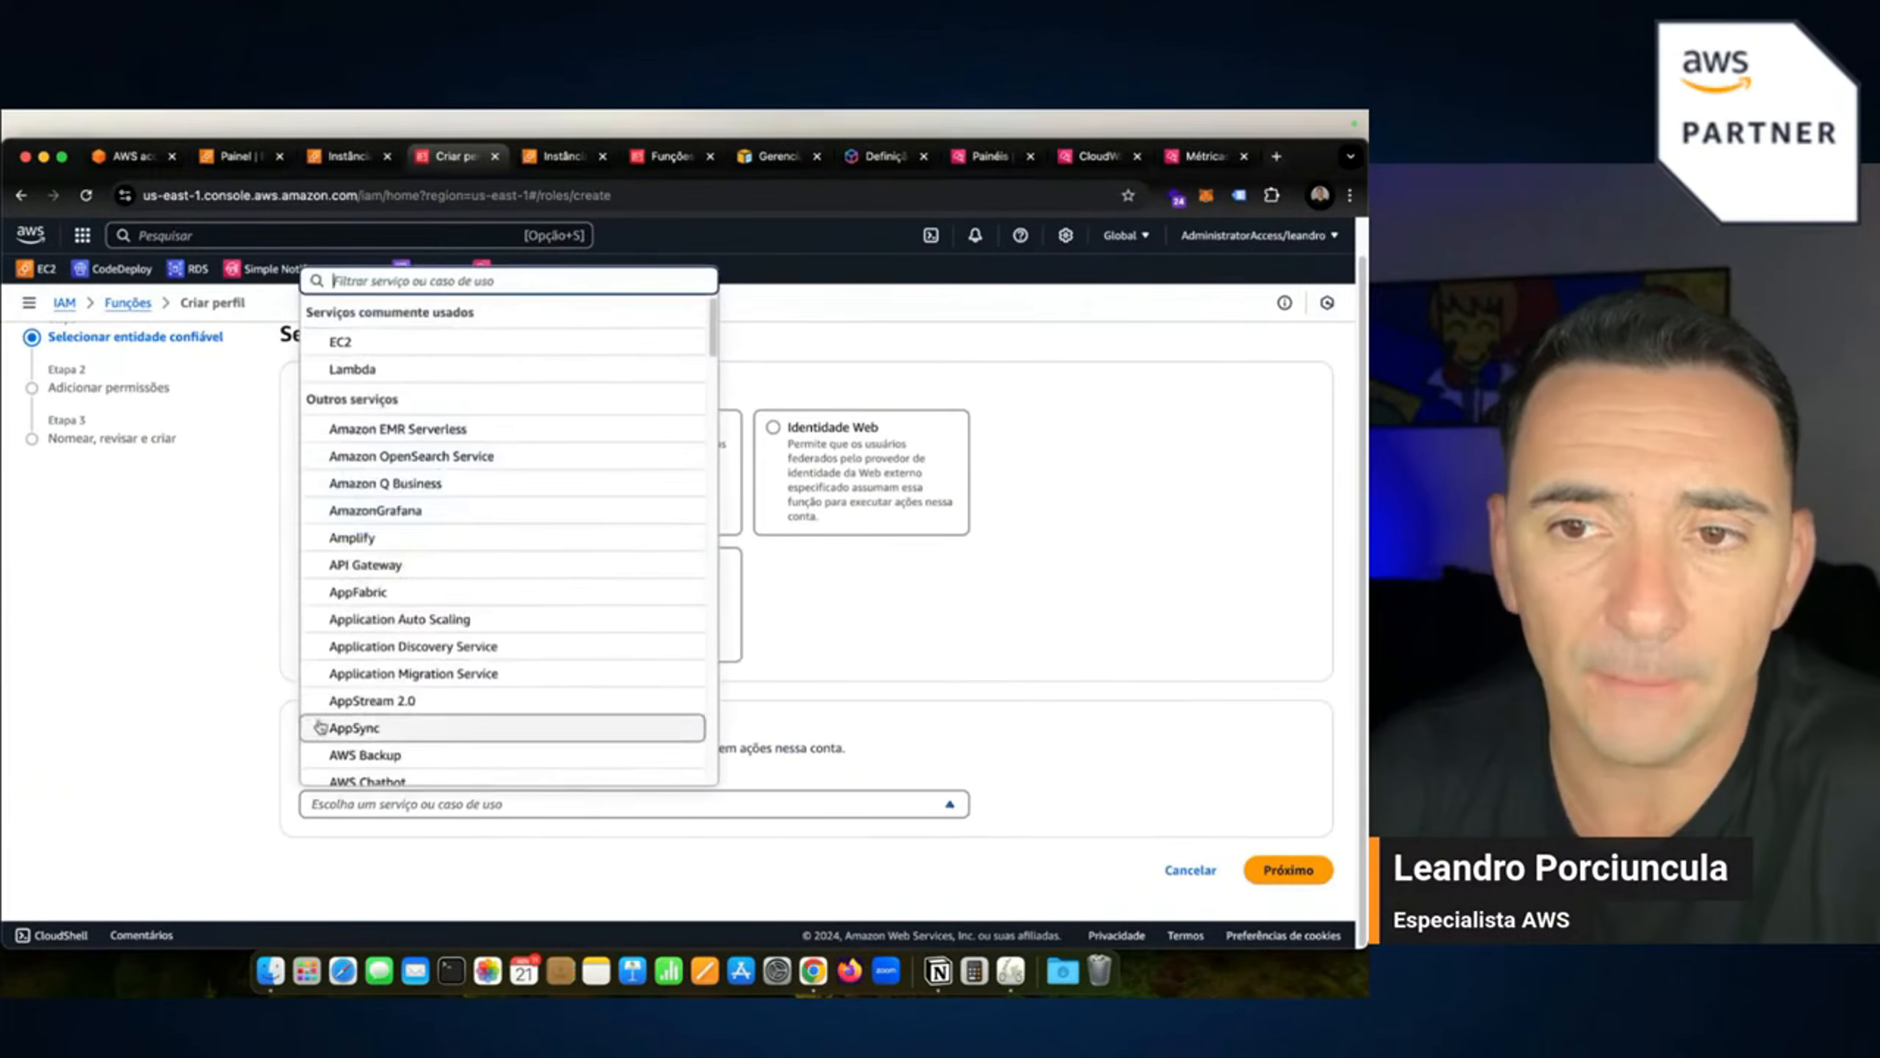
{"action": "left_click", "coordinate": [352, 343]}
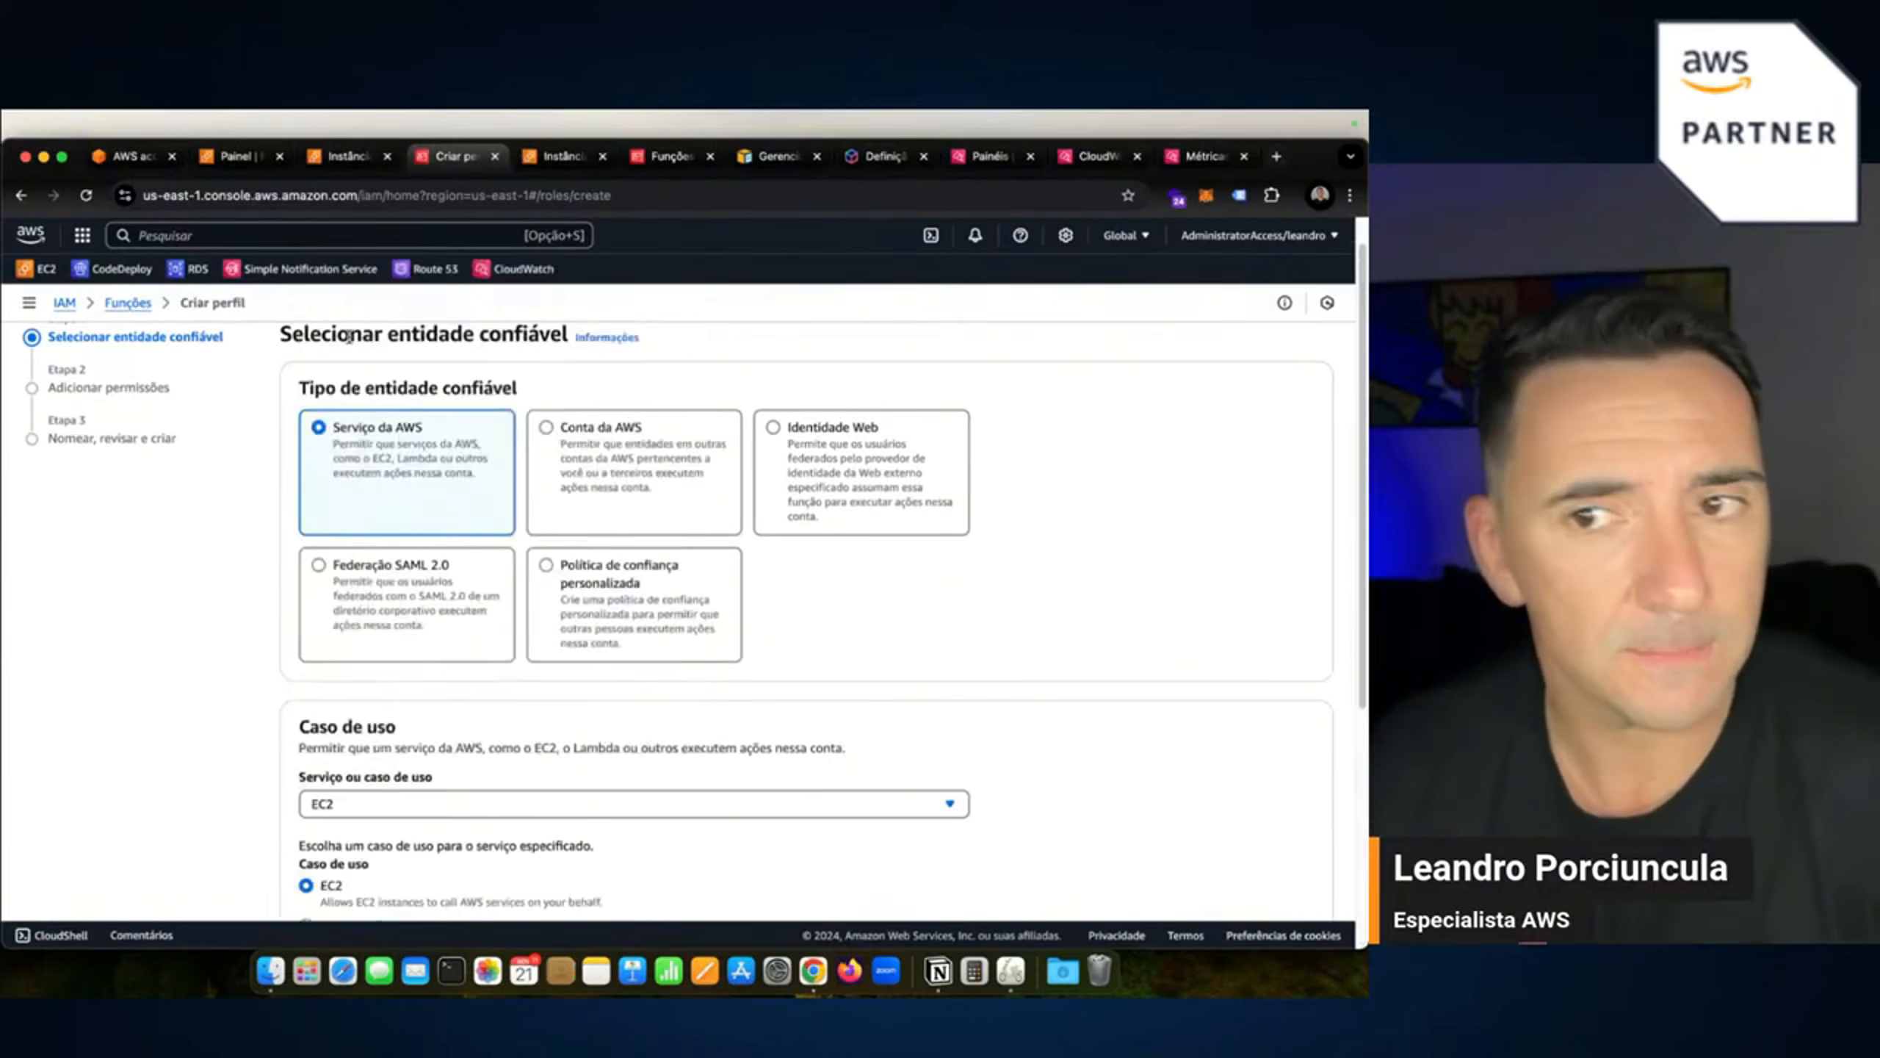
{"action": "scroll", "coordinate": [644, 696], "scroll_direction": "down", "scroll_amount": 5}
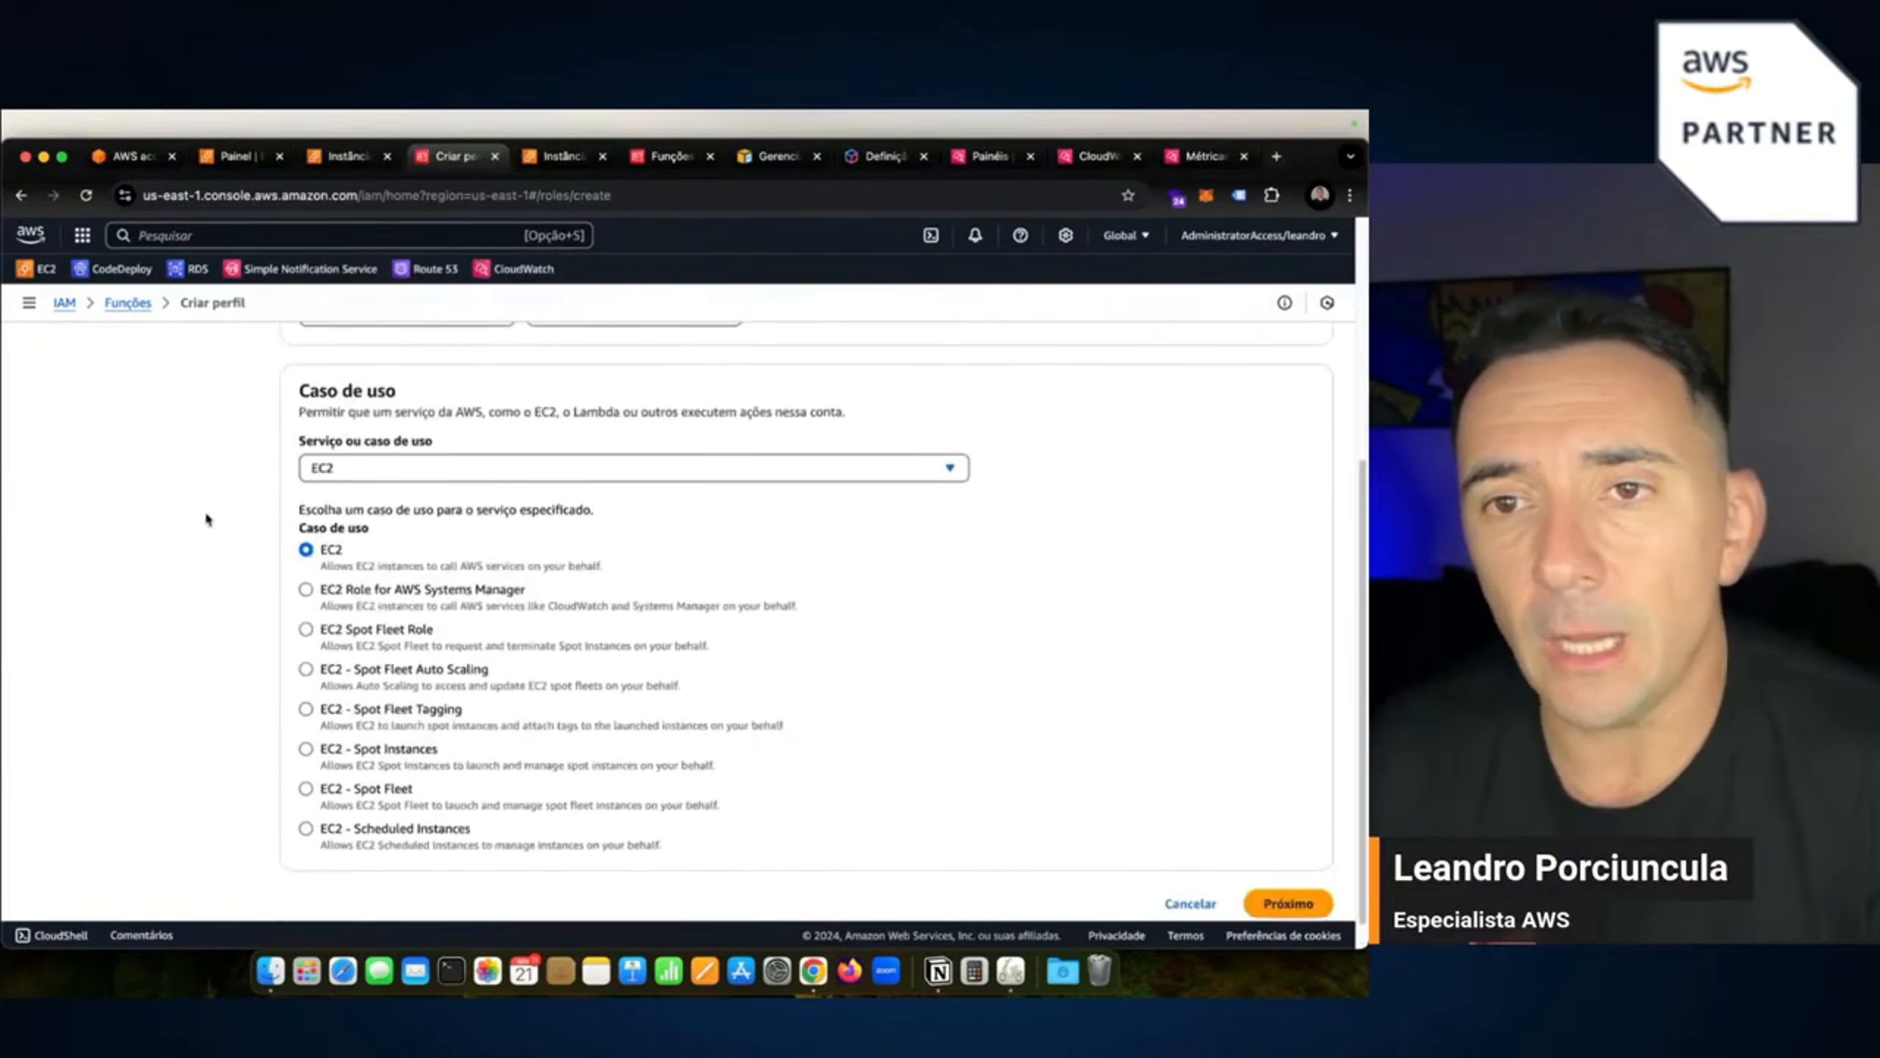
{"action": "left_click", "coordinate": [1288, 903]}
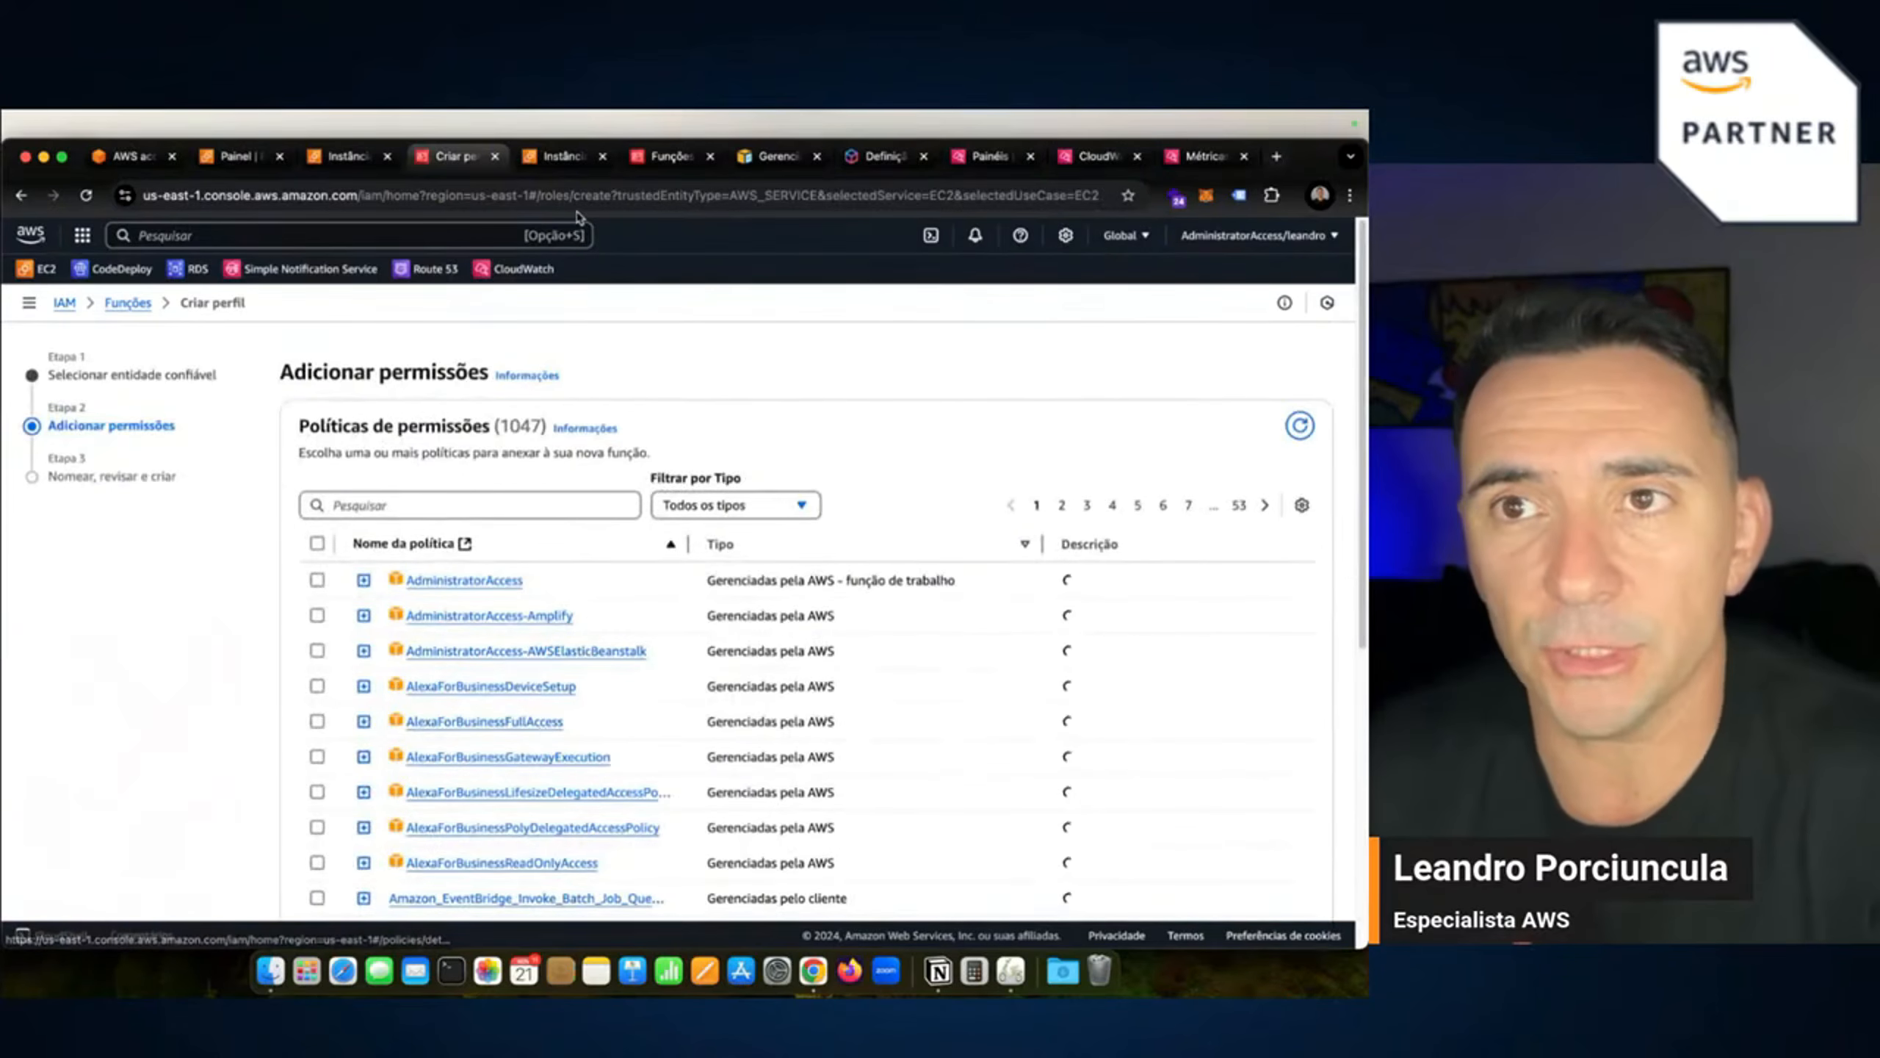
Attach AmazonSSMManagedInstanceCore to the role, copying its name from the permission check.
{"action": "left_click", "coordinate": [666, 157]}
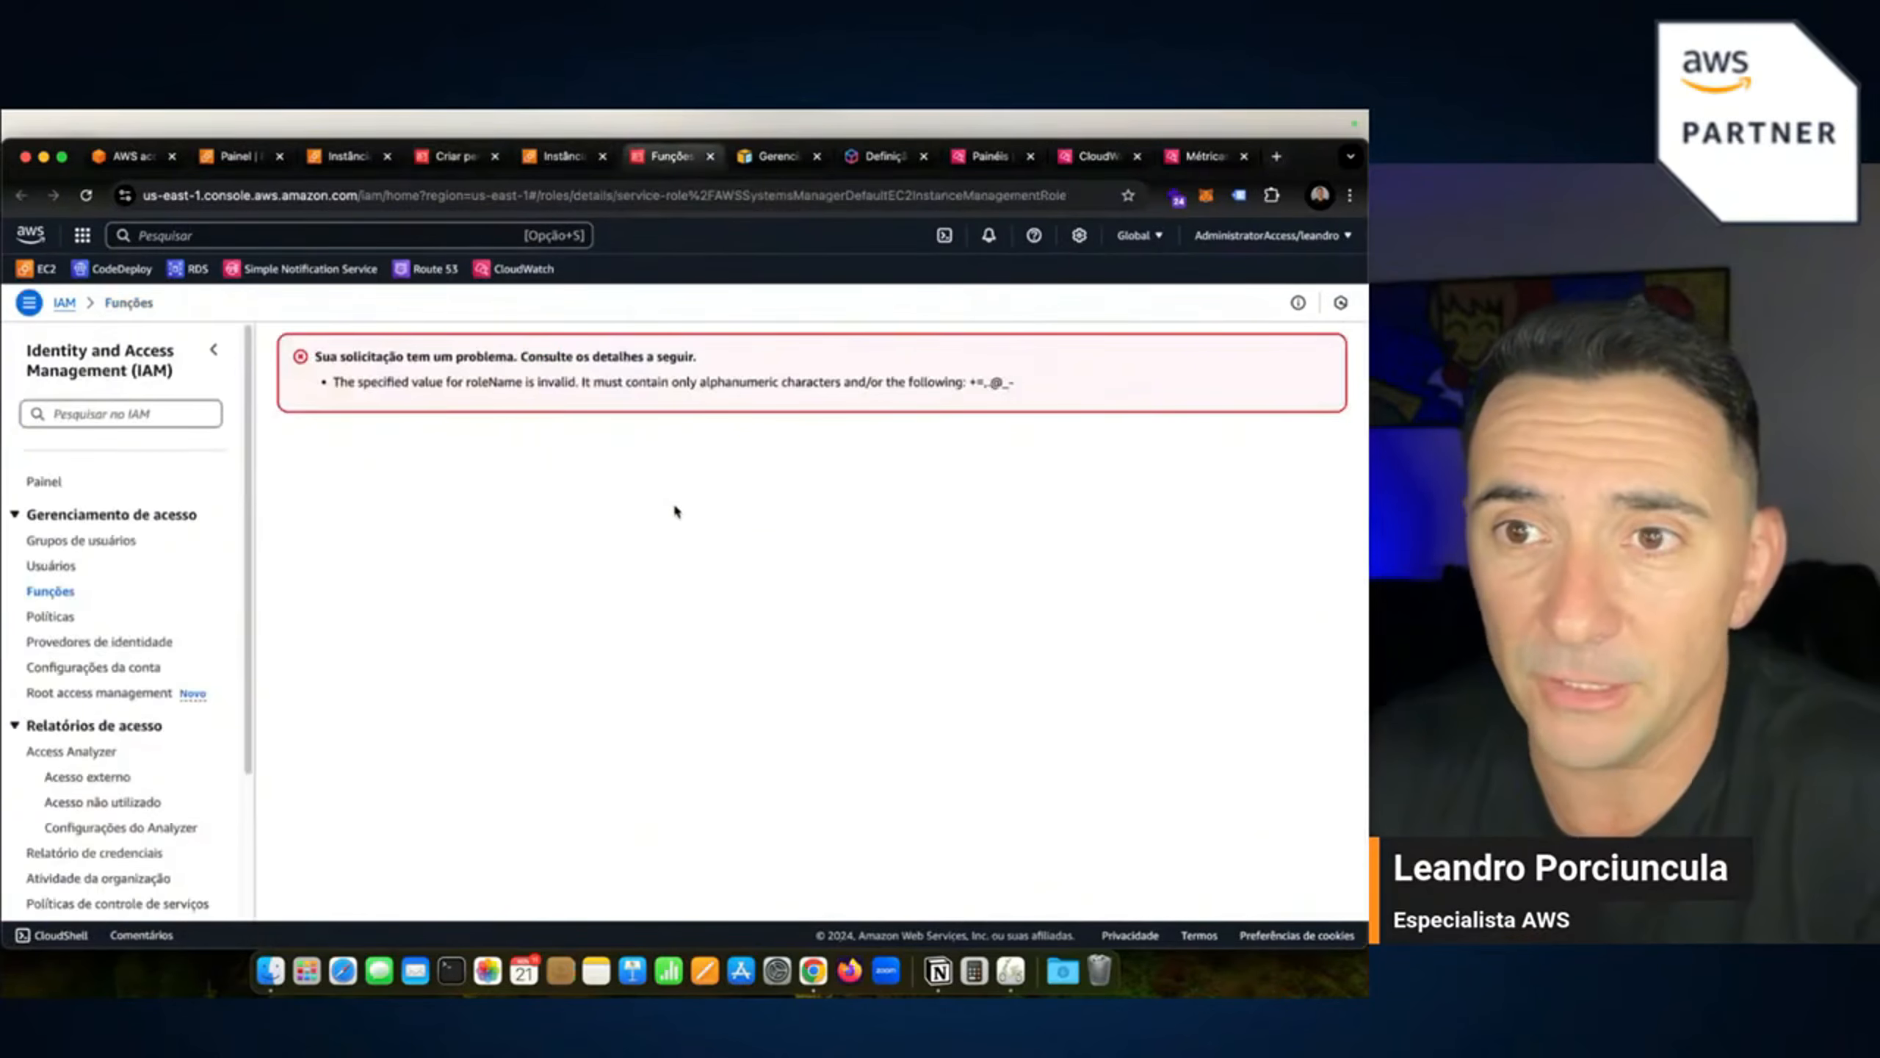
{"action": "left_click", "coordinate": [709, 157]}
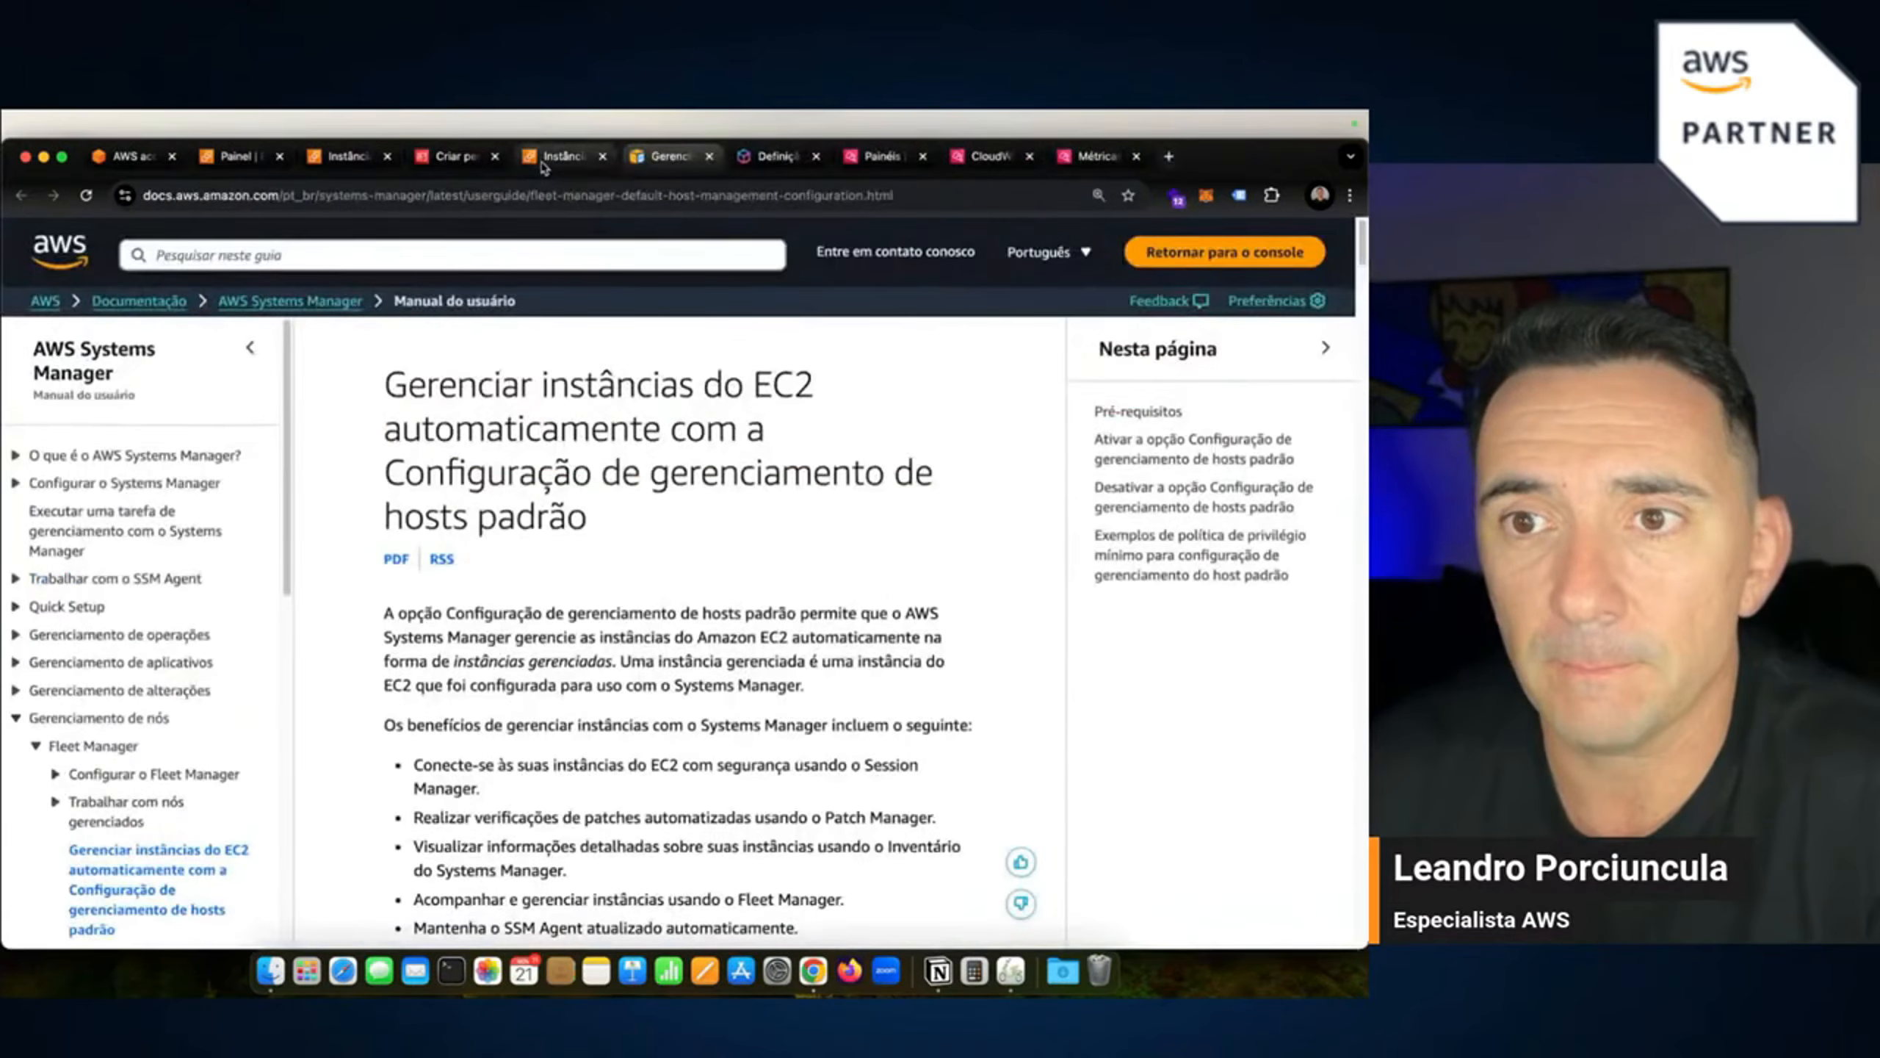
{"action": "left_click", "coordinate": [562, 157]}
{"action": "left_click_drag", "start_coordinate": [591, 848], "coordinate": [768, 844]}
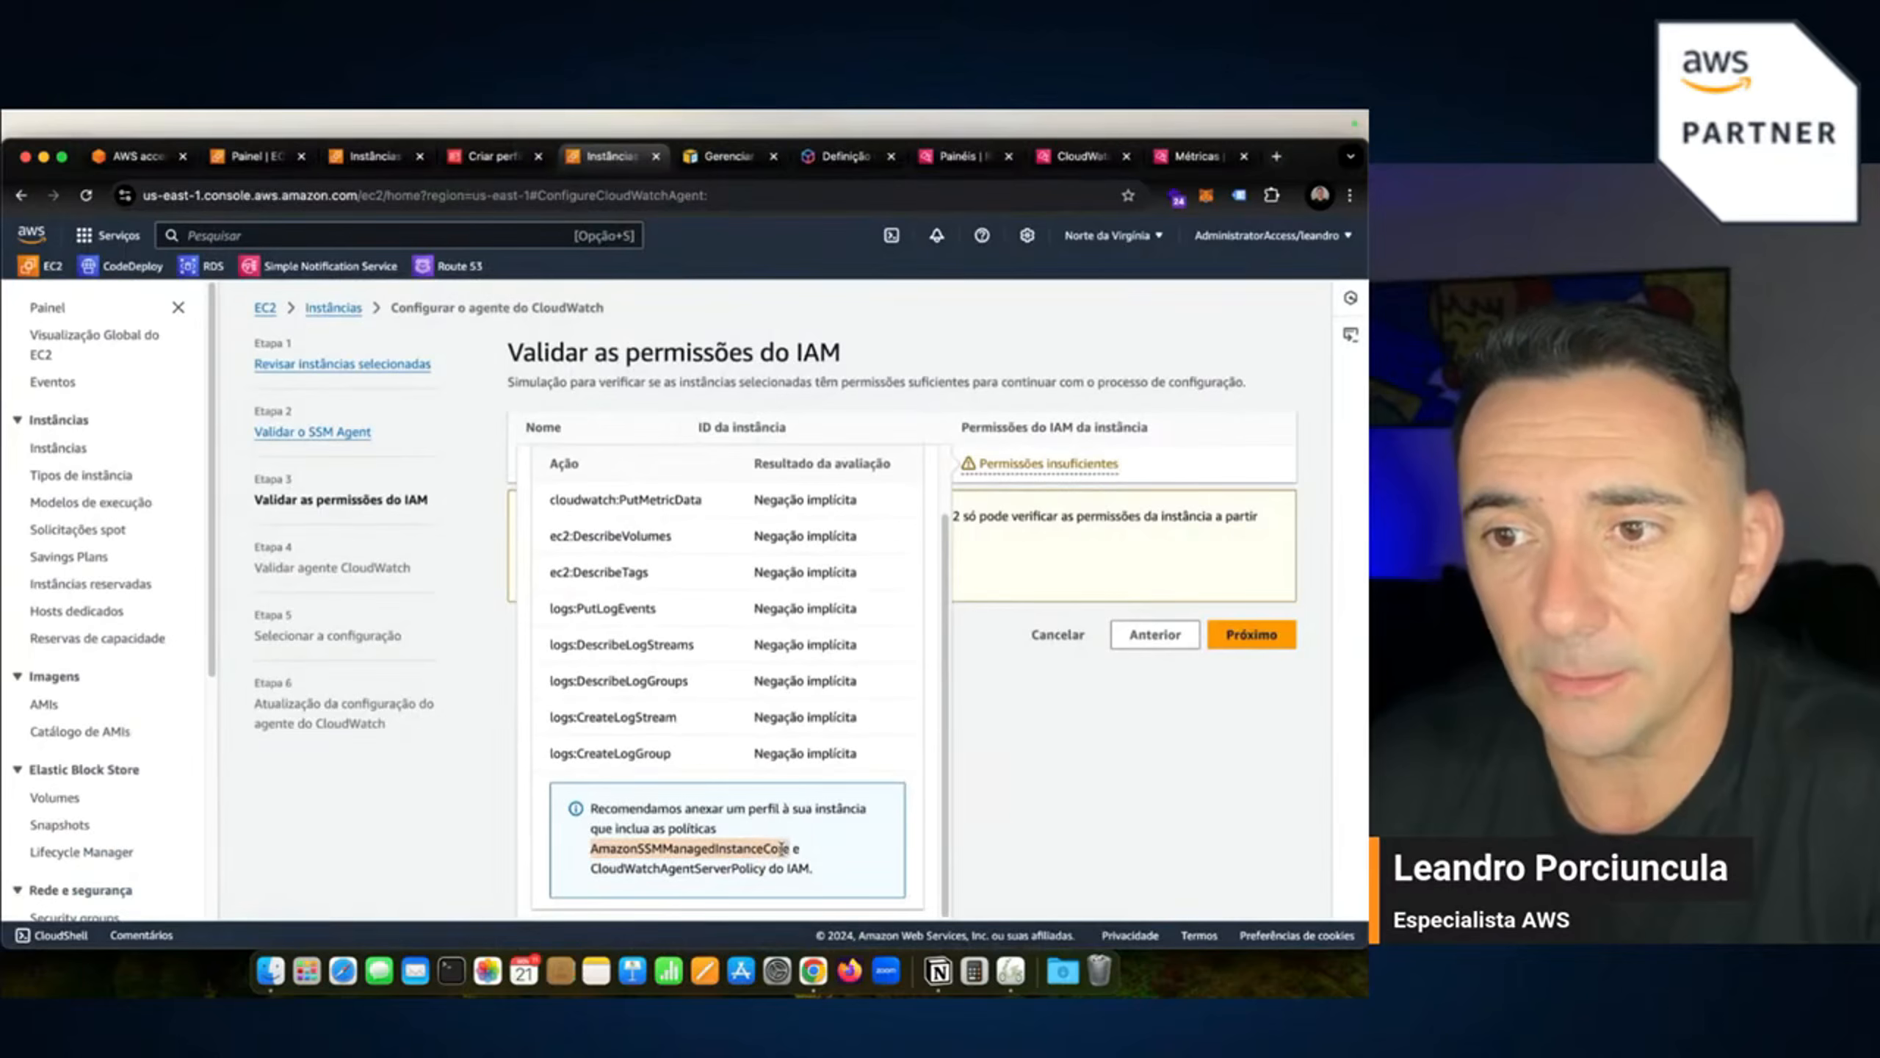
{"action": "right_click", "coordinate": [783, 847]}
{"action": "left_click", "coordinate": [807, 796]}
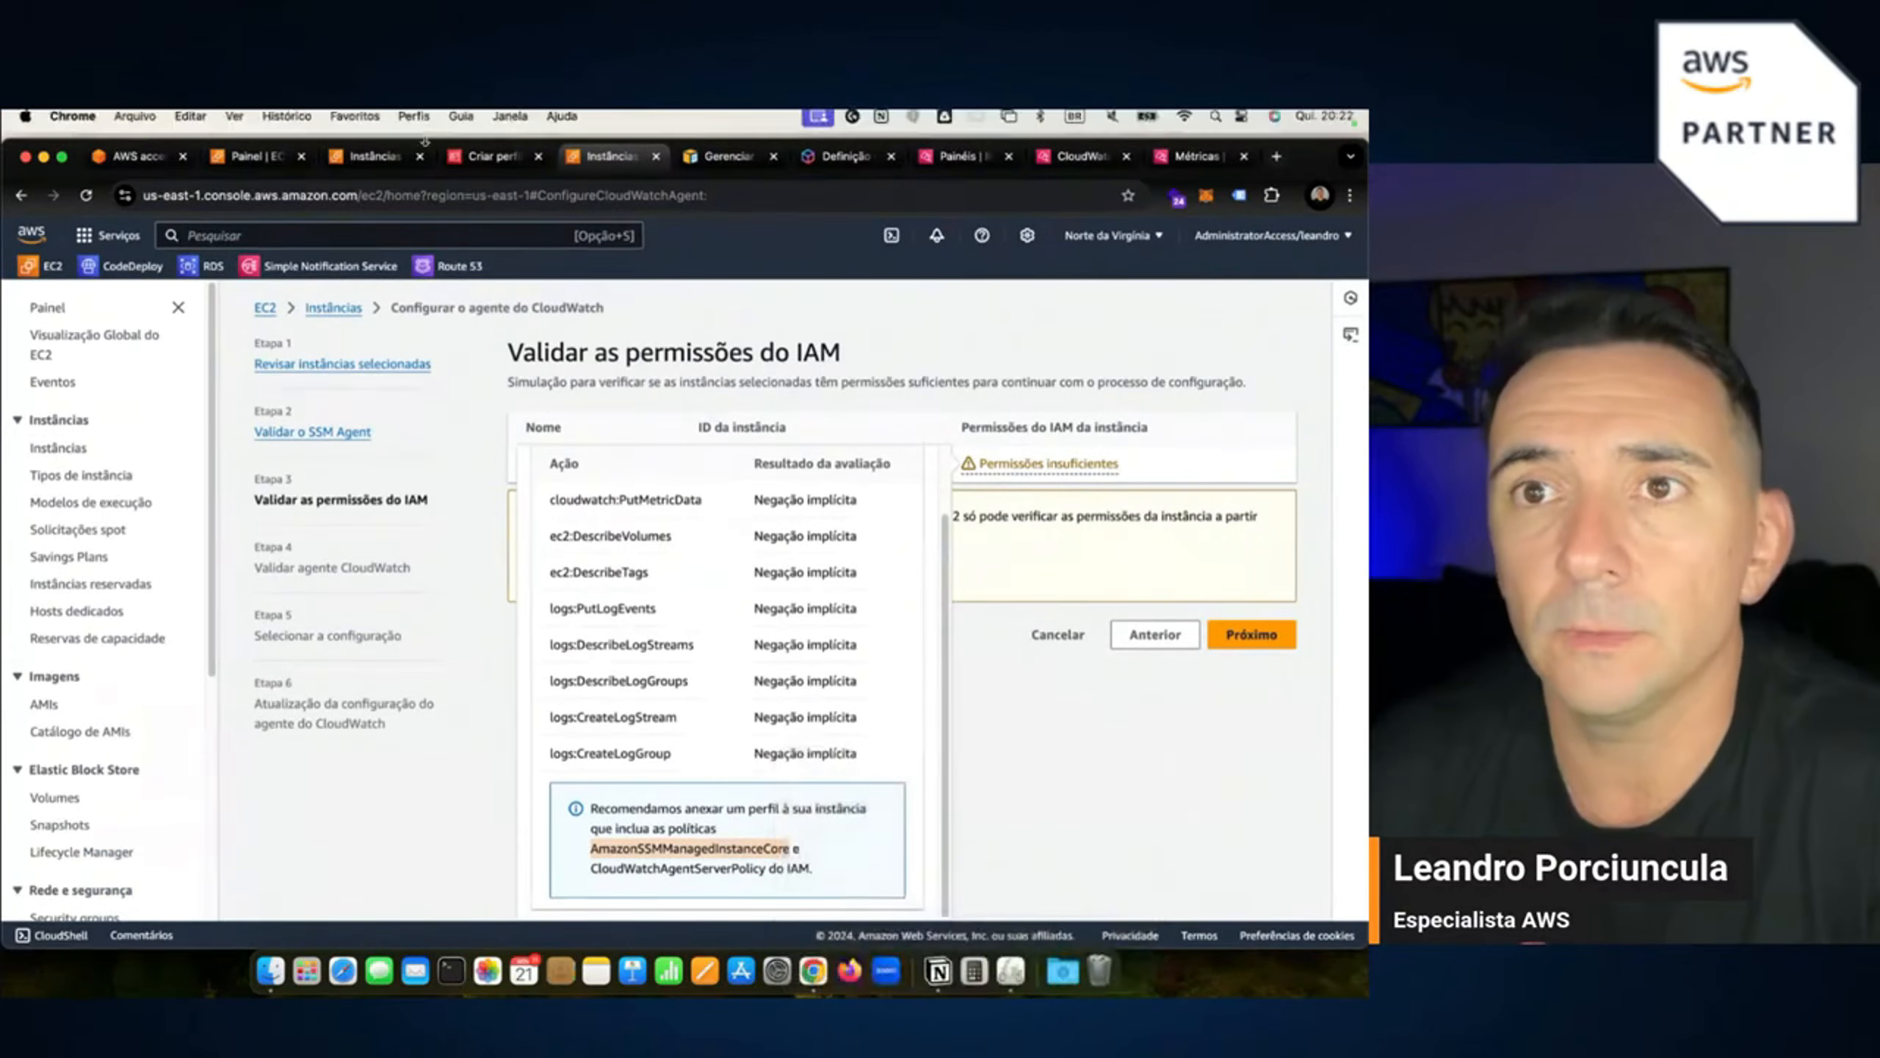
{"action": "left_click", "coordinate": [484, 157]}
{"action": "left_click", "coordinate": [428, 507]}
{"action": "right_click", "coordinate": [429, 509]}
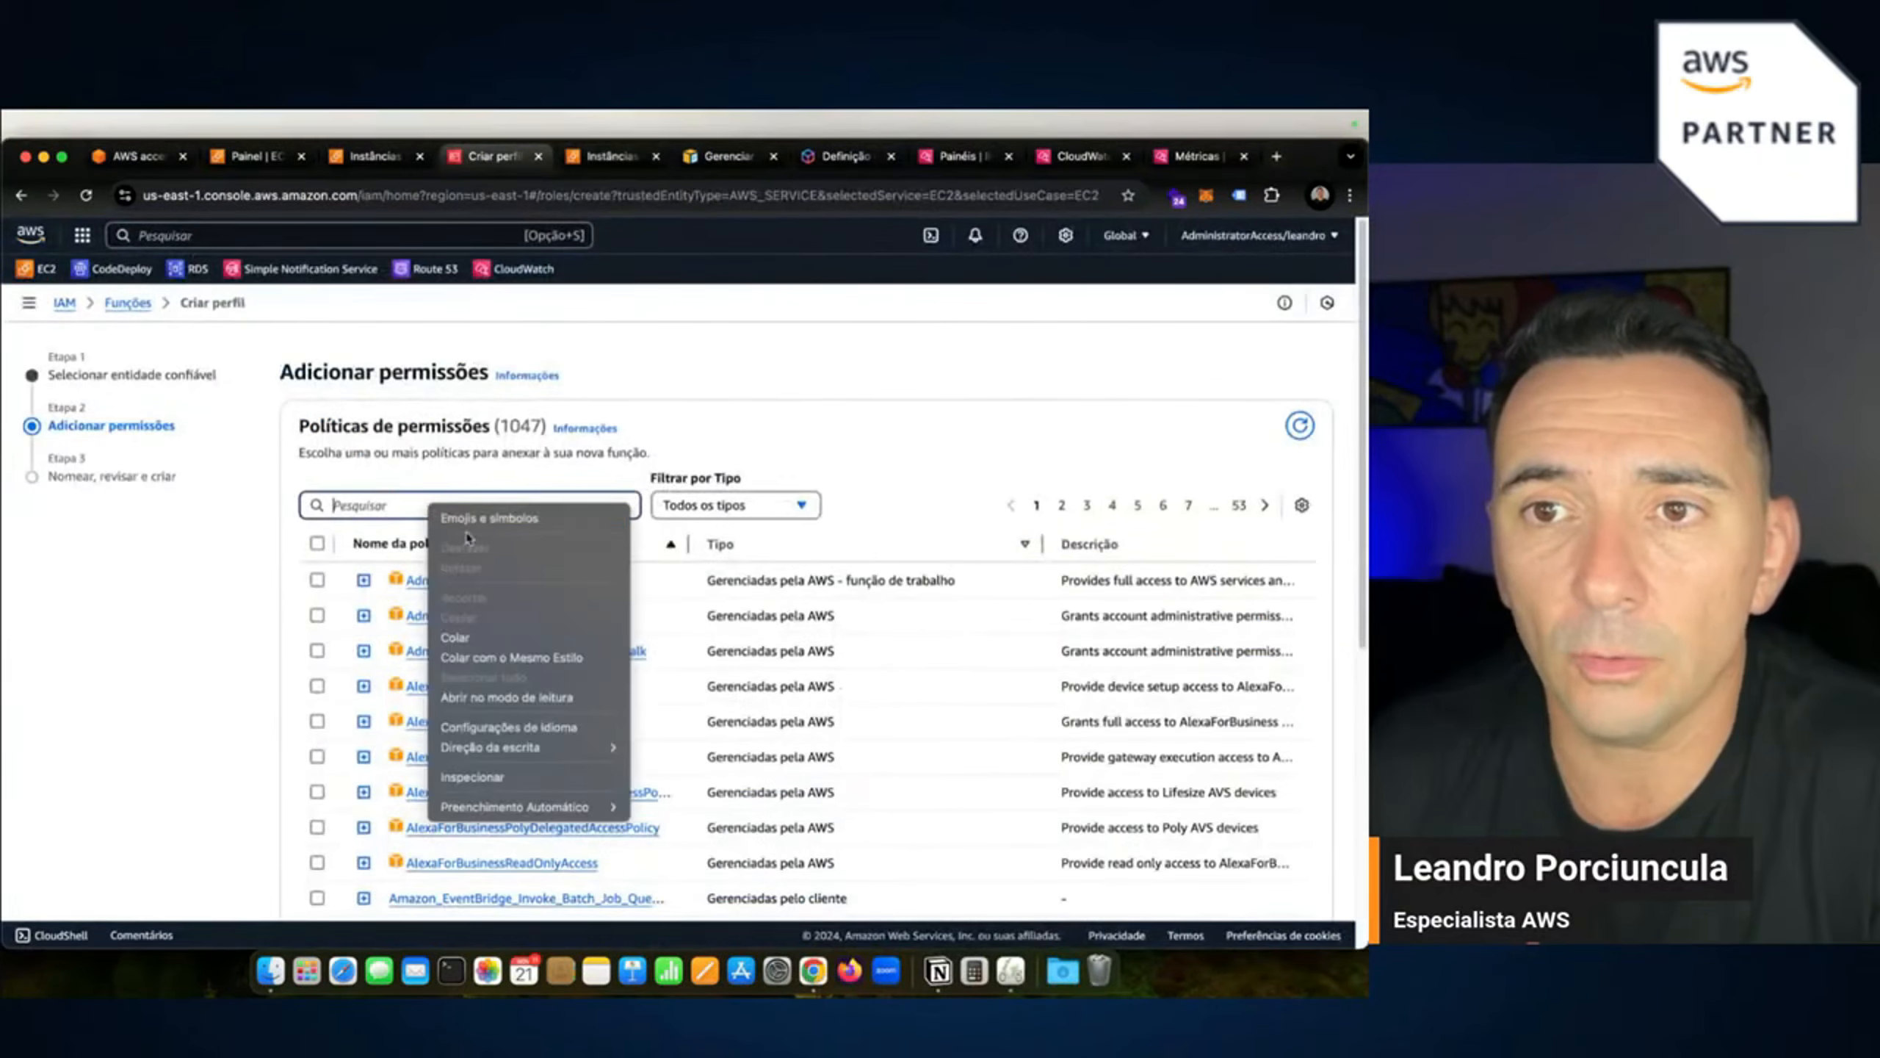
{"action": "left_click", "coordinate": [473, 637]}
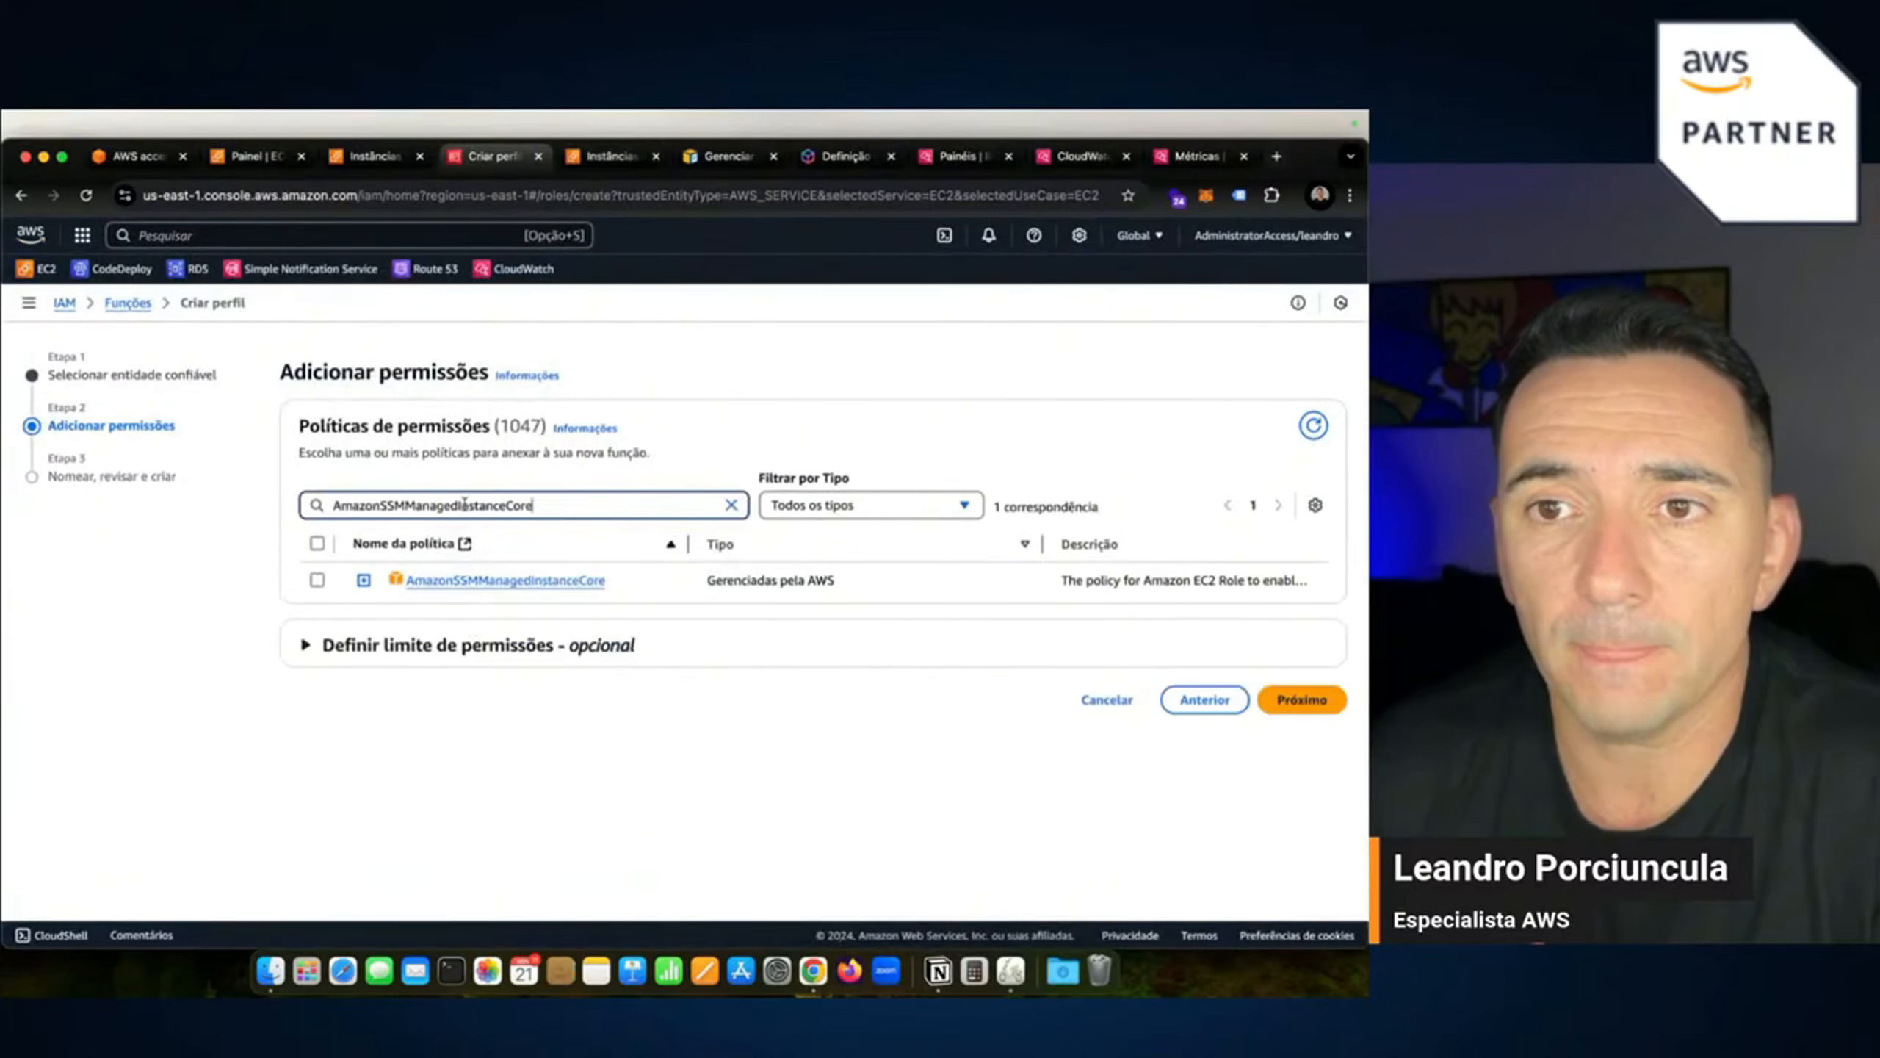
{"action": "left_click", "coordinate": [317, 581]}
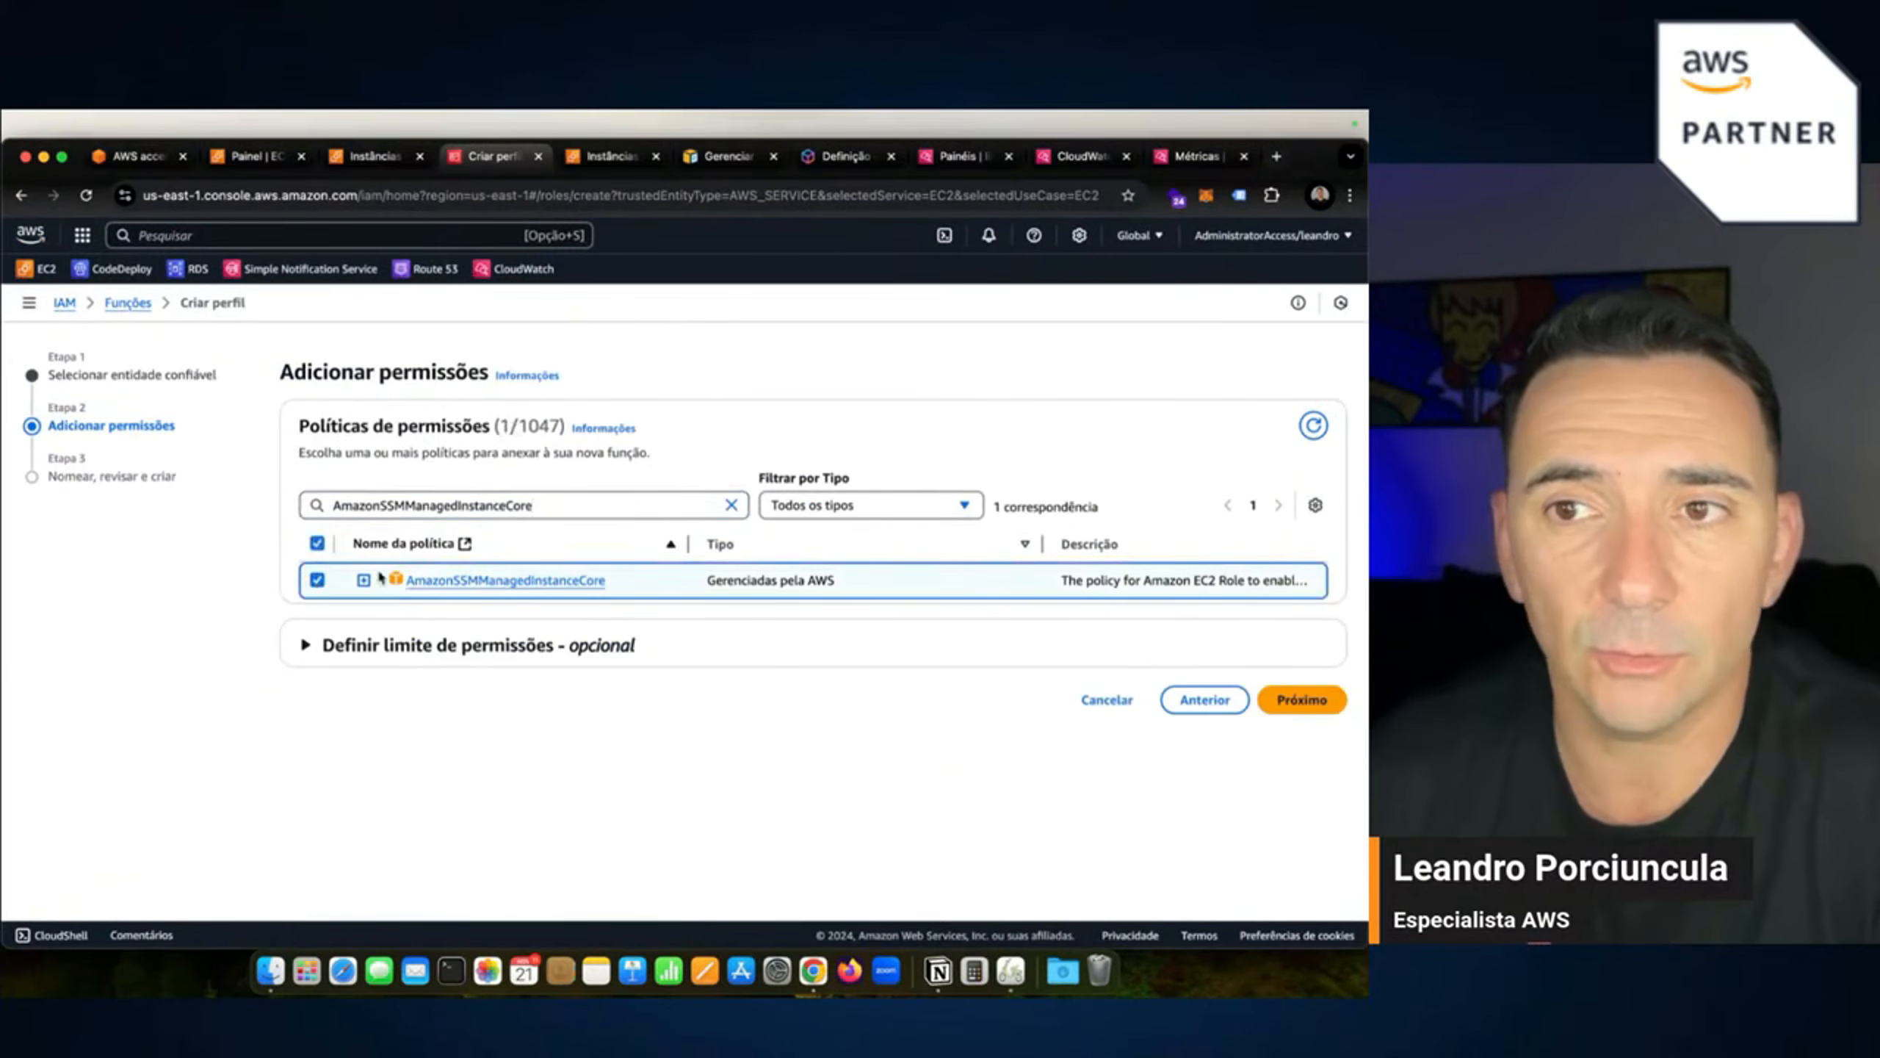
{"action": "left_click", "coordinate": [731, 505]}
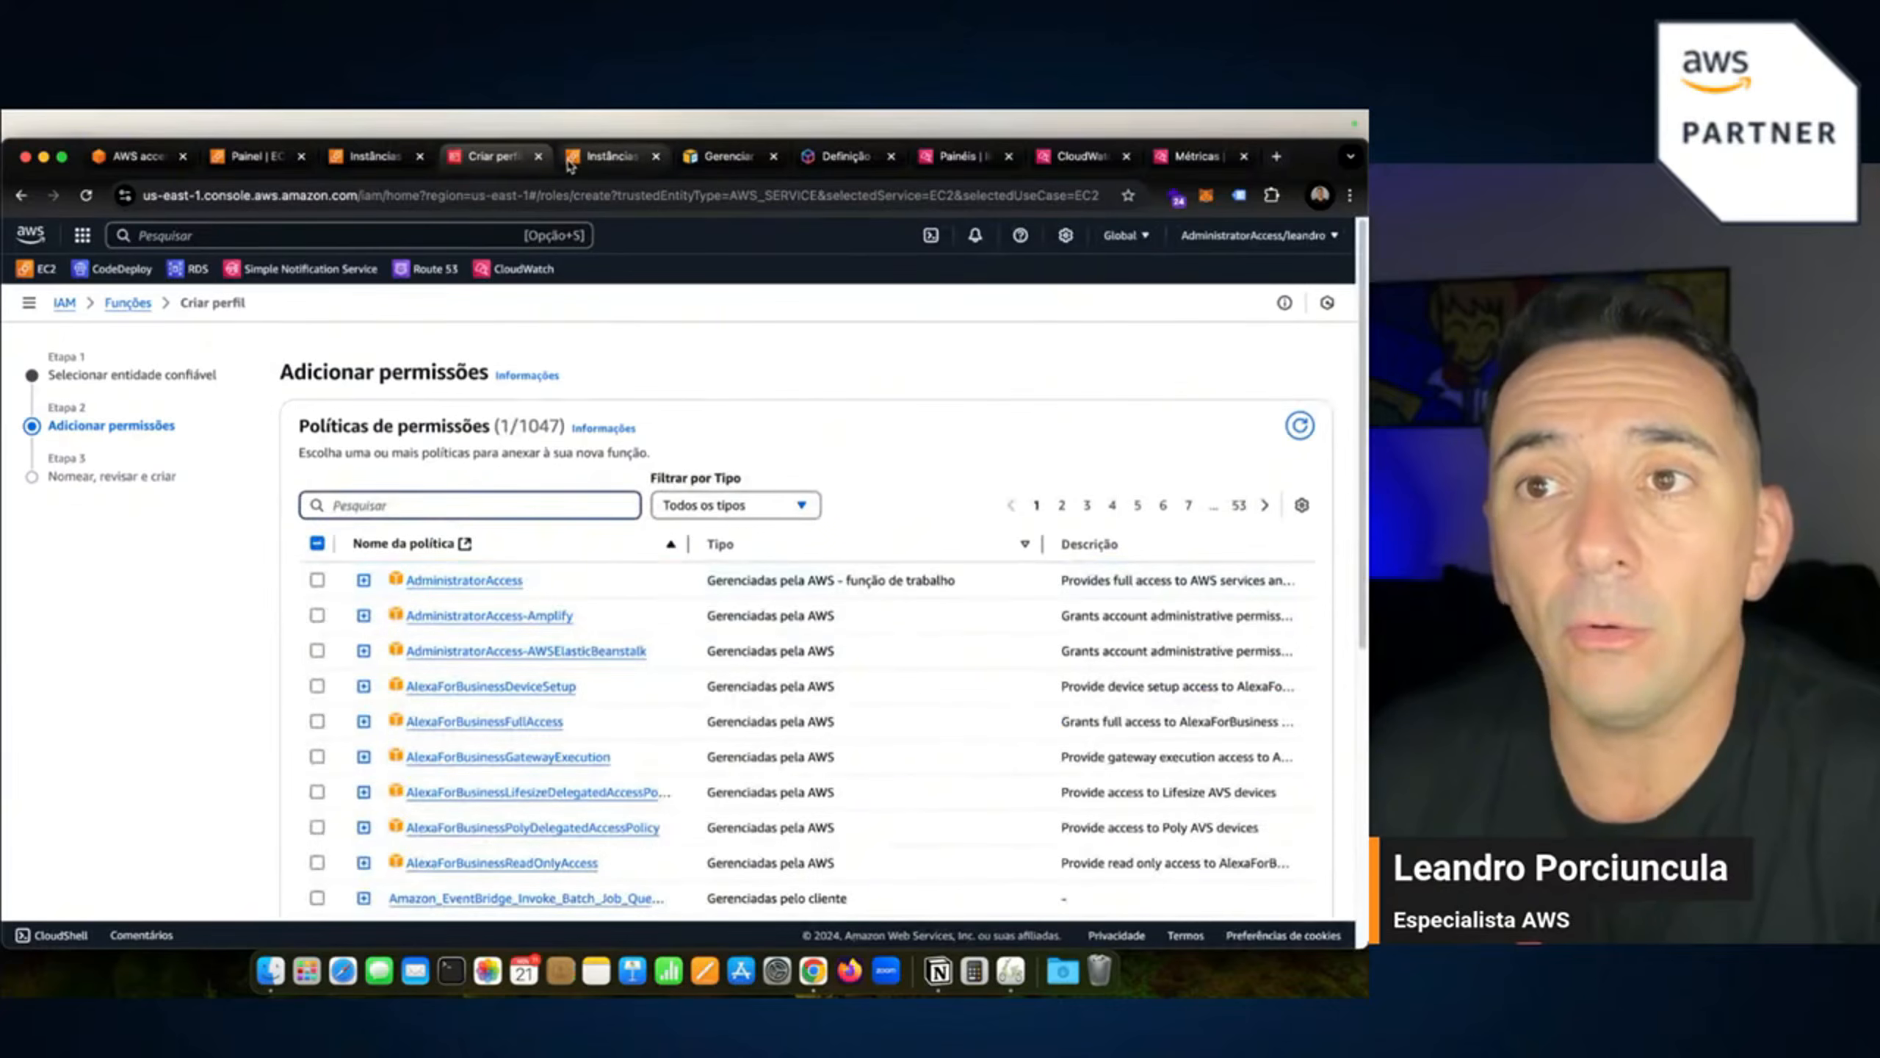
Attach CloudWatchAgentServerPolicy as well and continue to naming and review.
{"action": "left_click", "coordinate": [605, 157]}
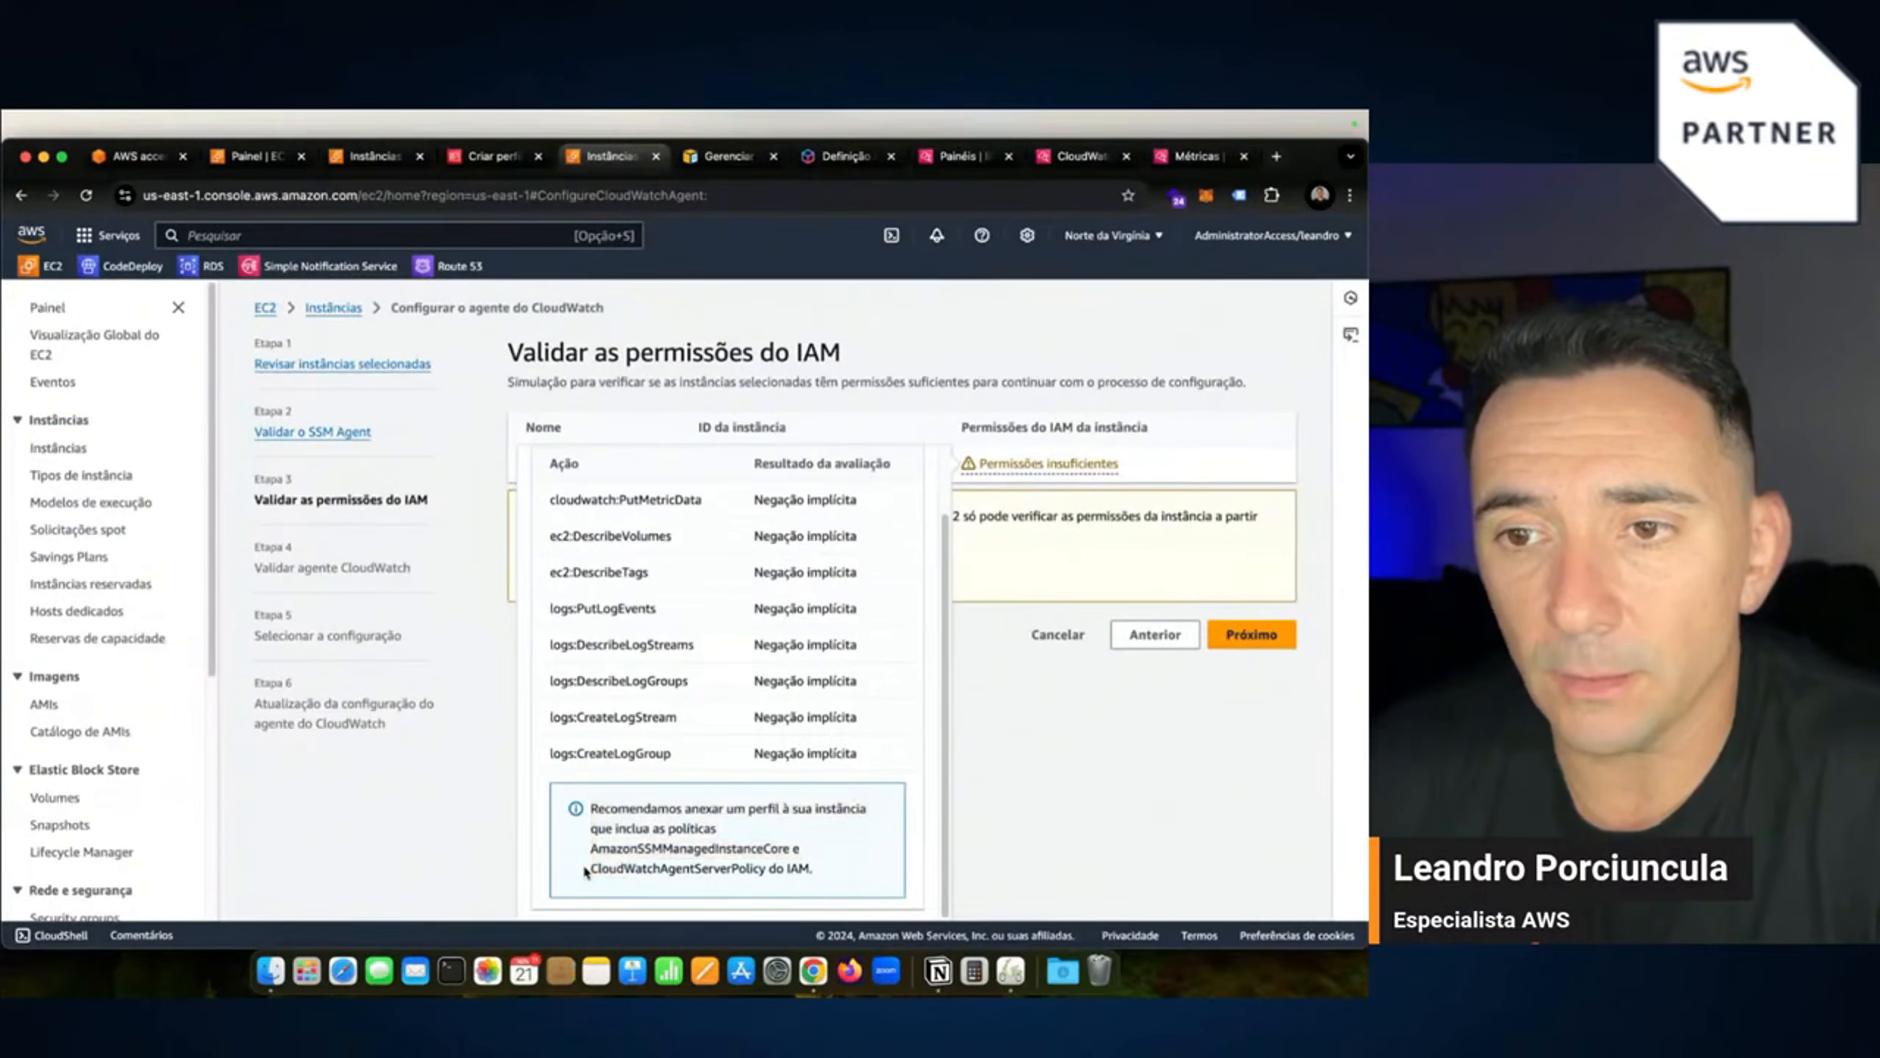
{"action": "left_click_drag", "start_coordinate": [611, 868], "coordinate": [703, 873]}
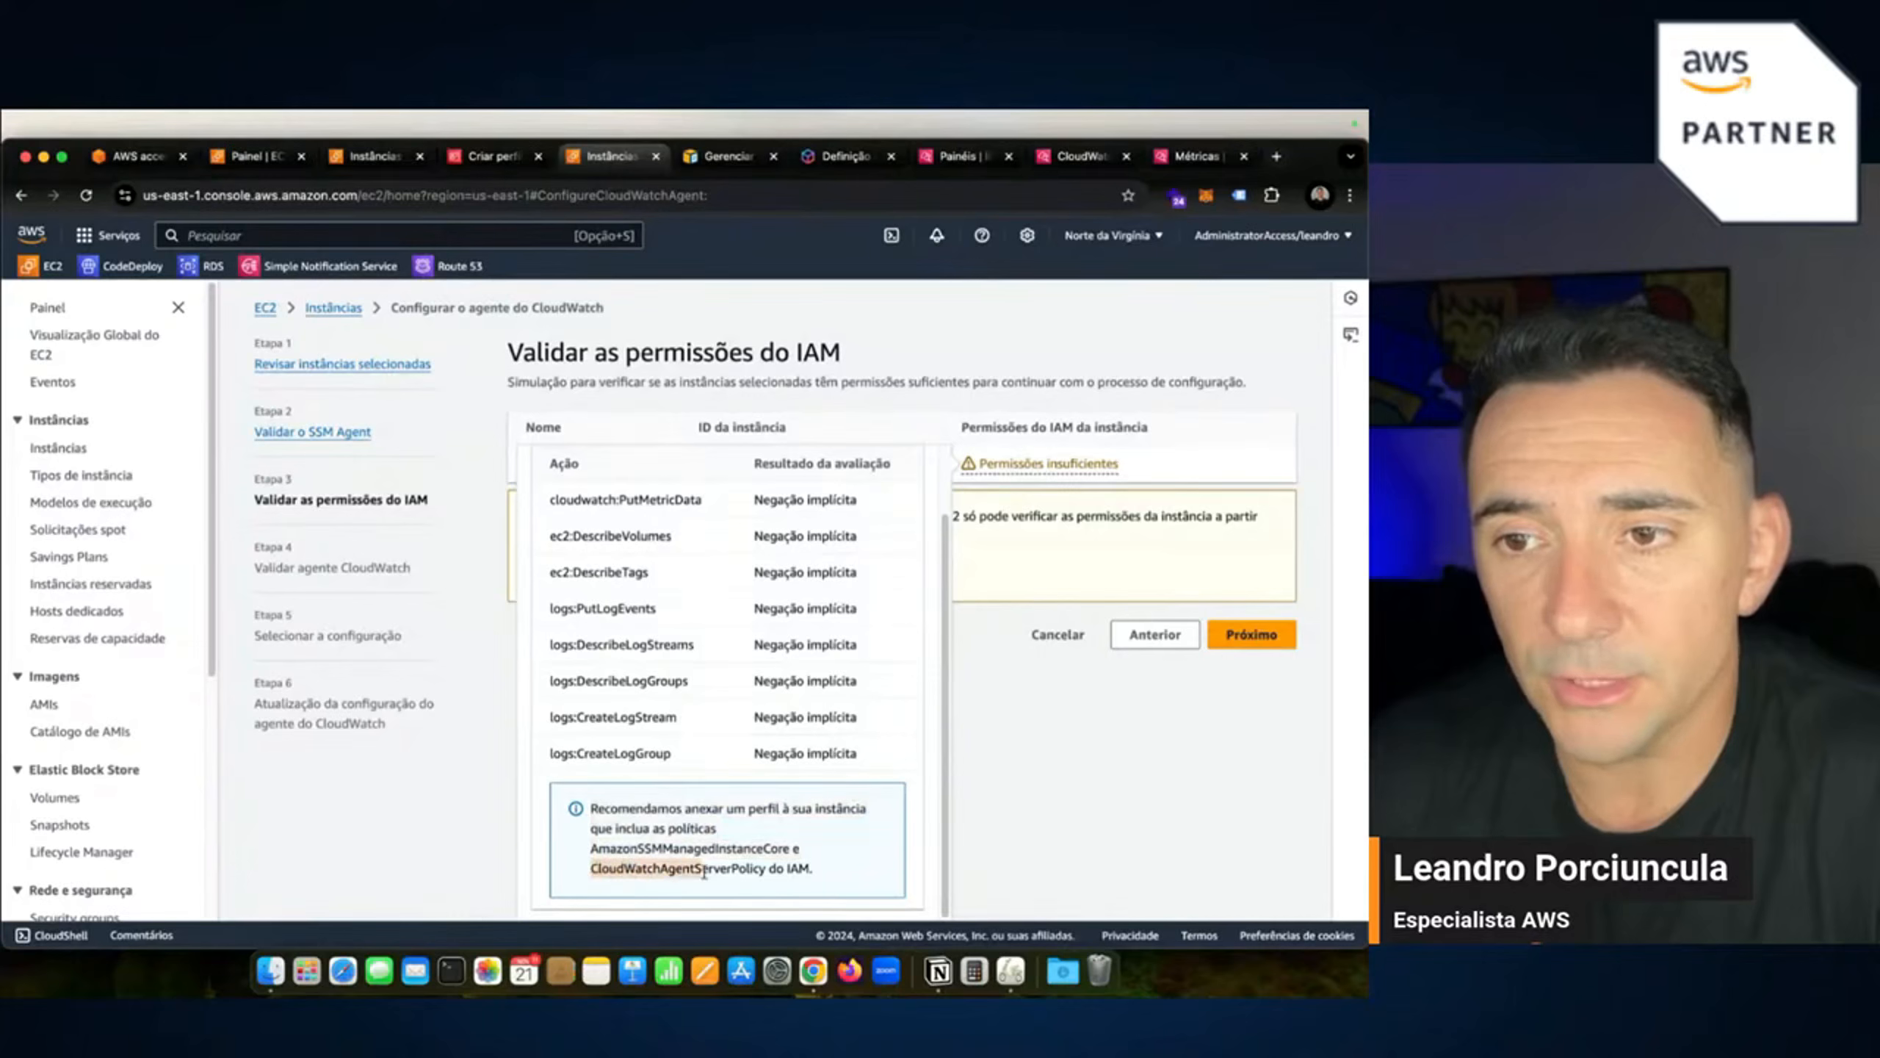
{"action": "right_click", "coordinate": [766, 876]}
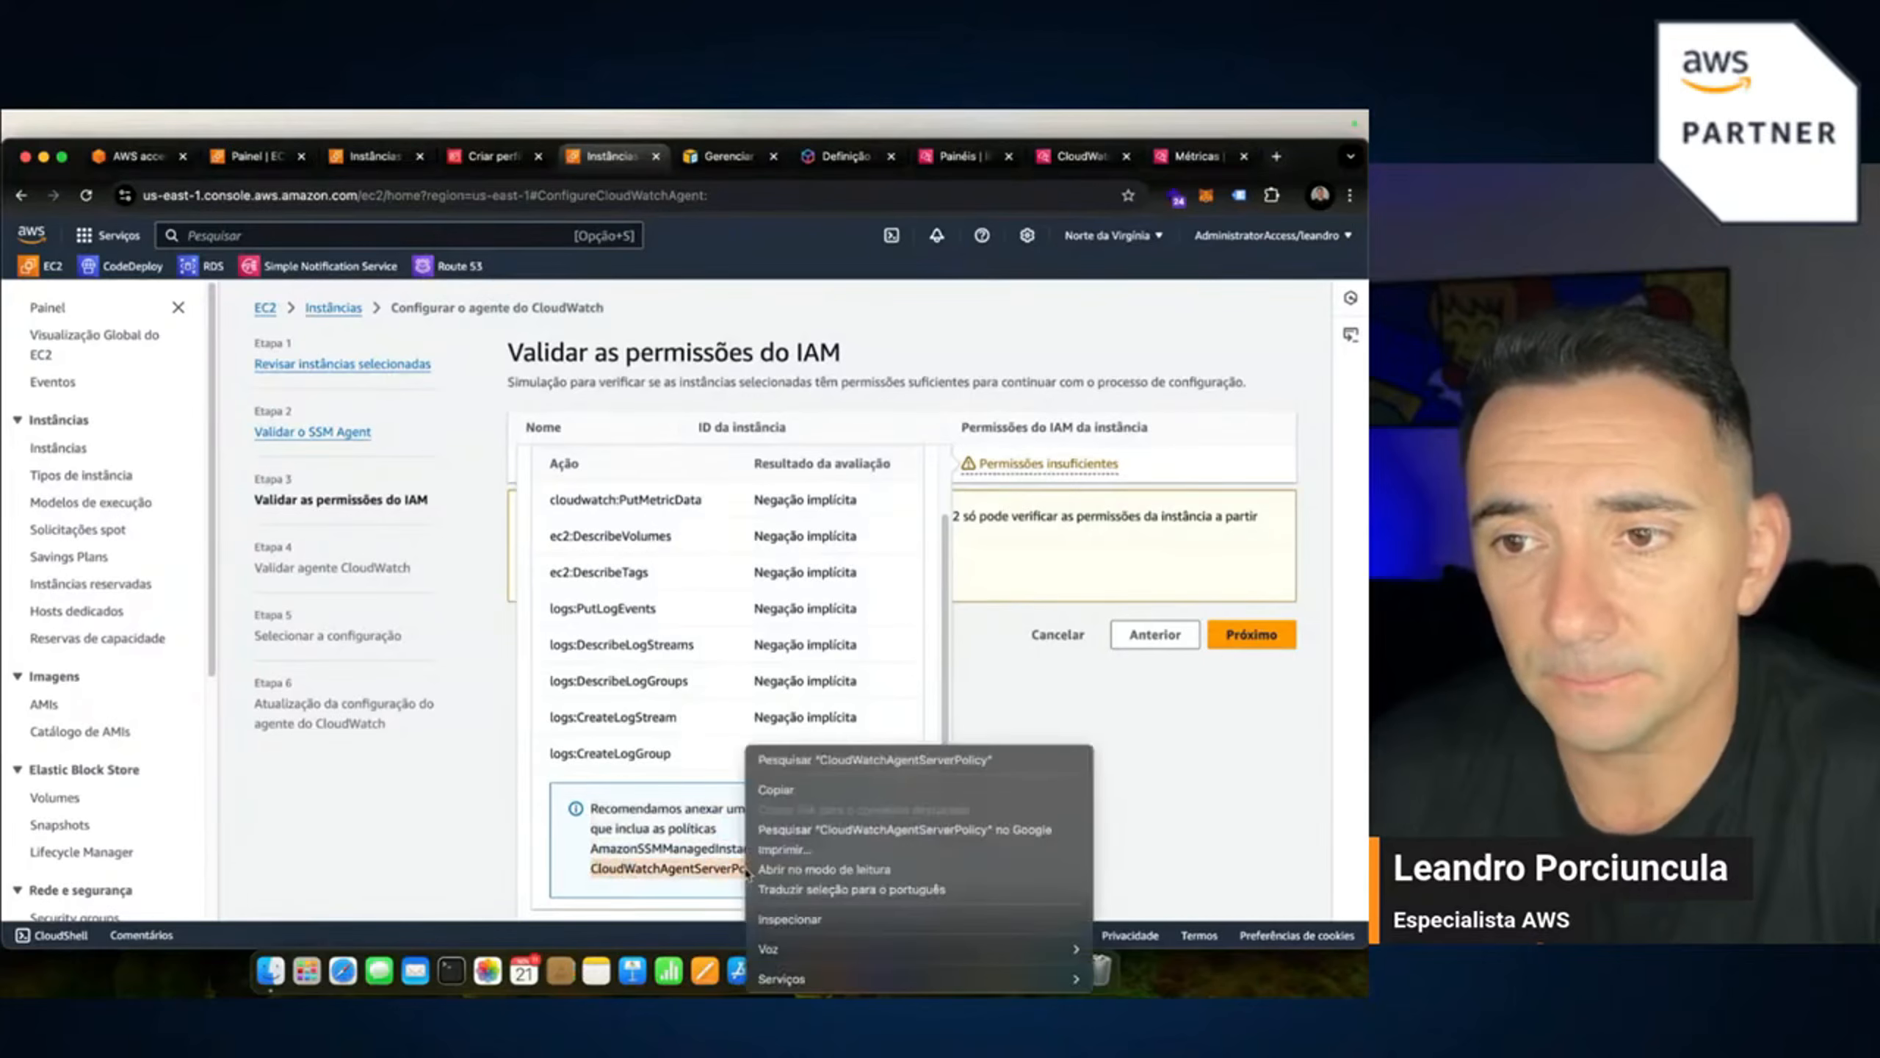
{"action": "left_click", "coordinate": [776, 800]}
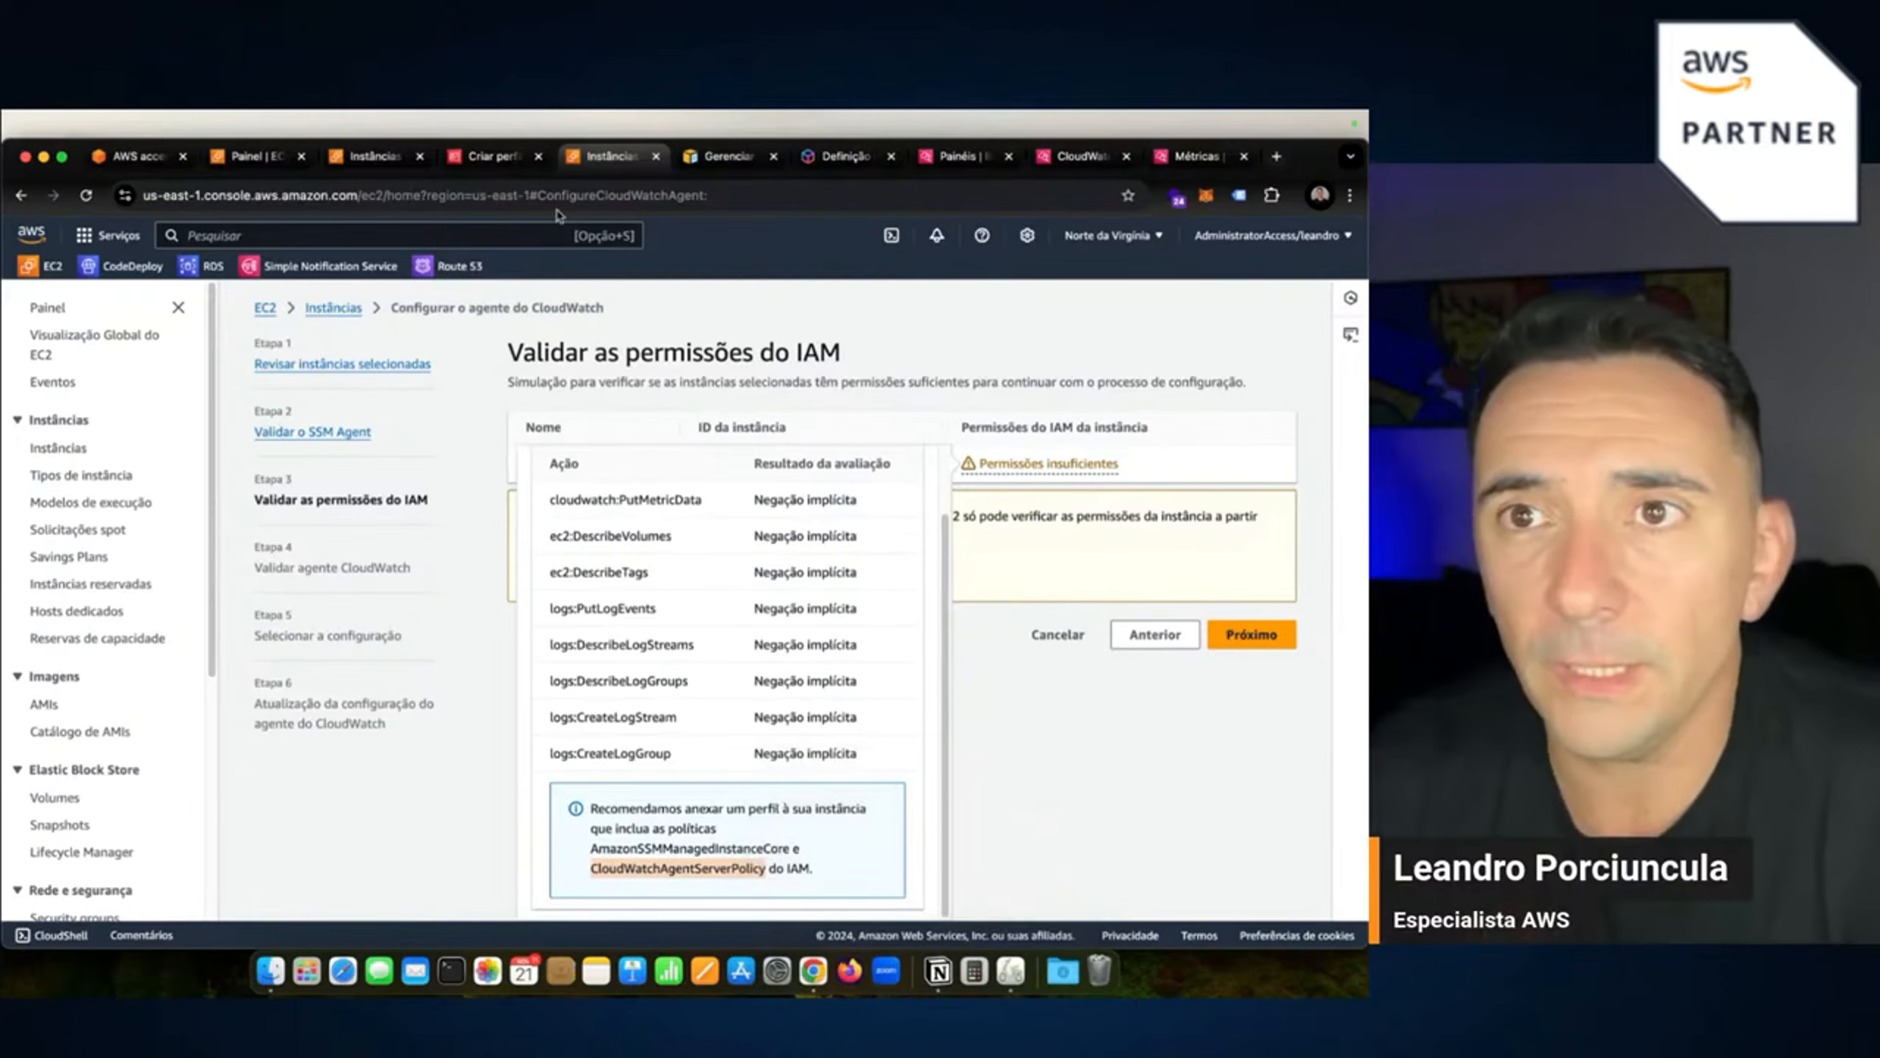
{"action": "left_click", "coordinate": [490, 156]}
{"action": "right_click", "coordinate": [382, 509]}
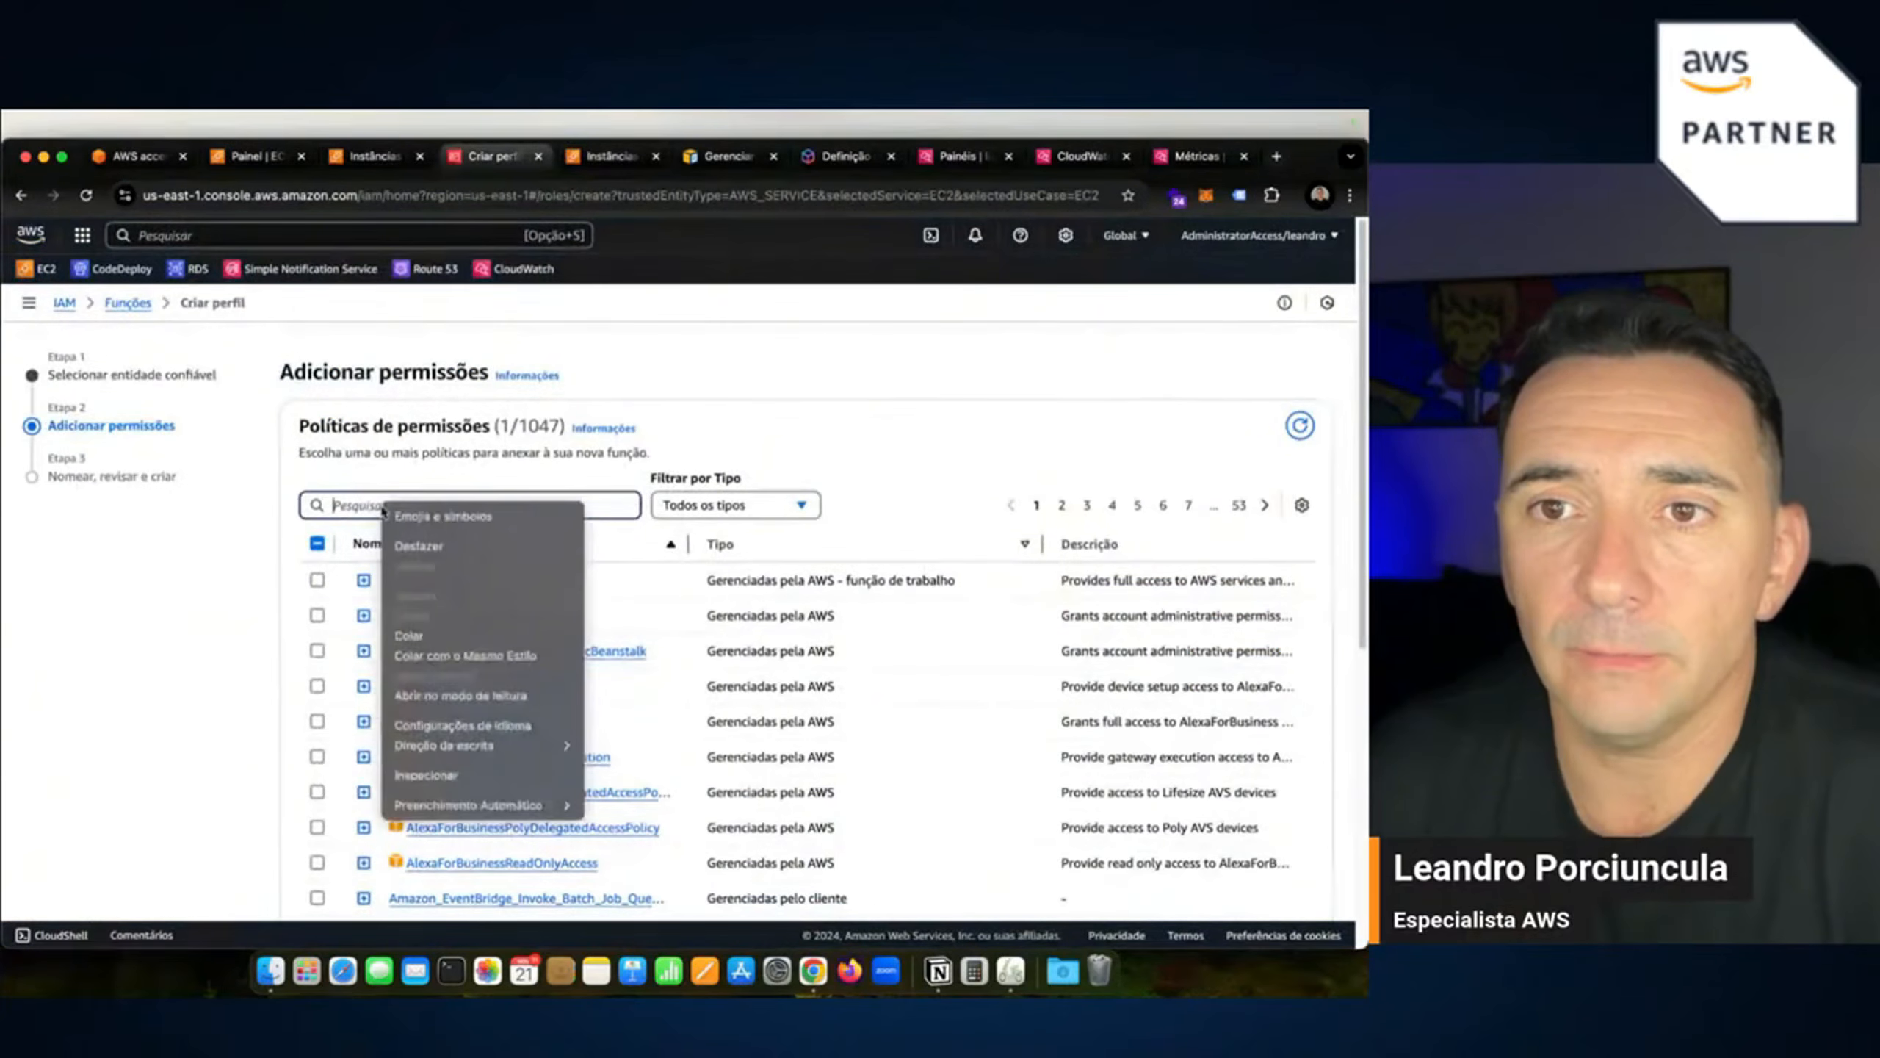
{"action": "left_click", "coordinate": [439, 630]}
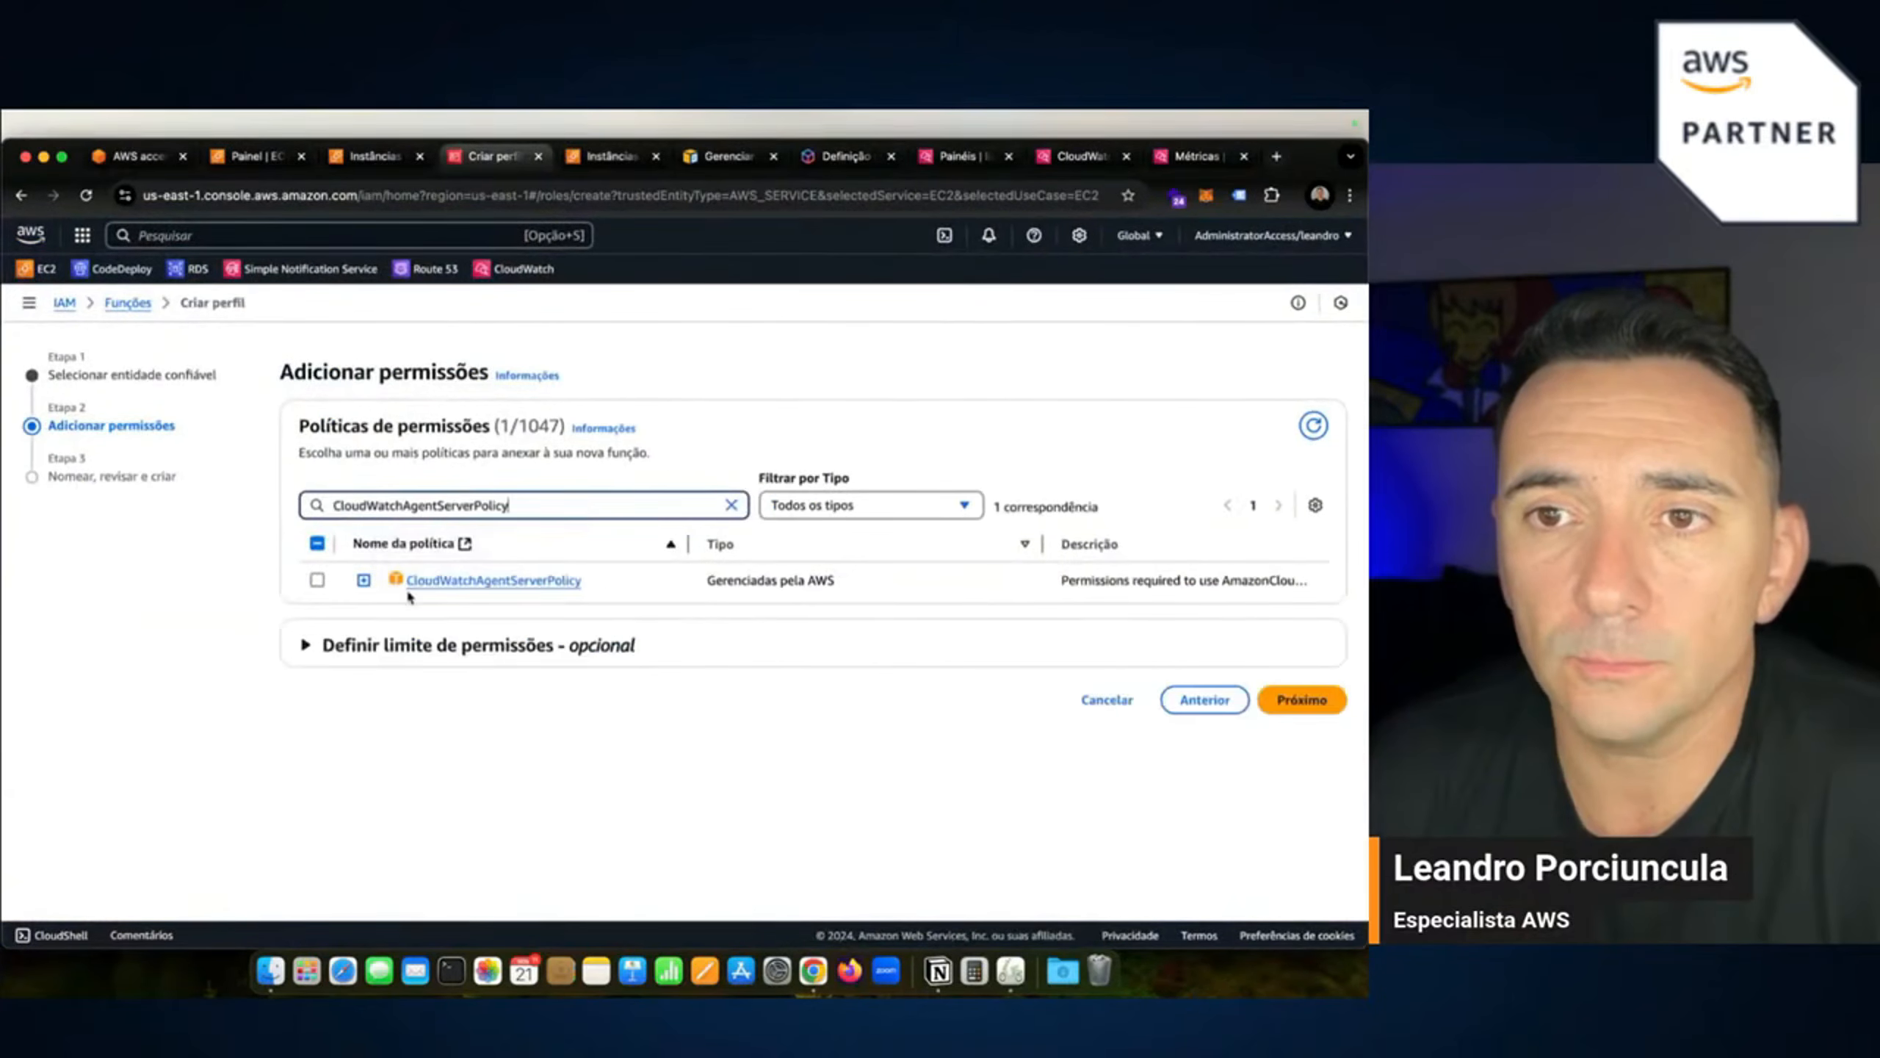
{"action": "left_click", "coordinate": [316, 580]}
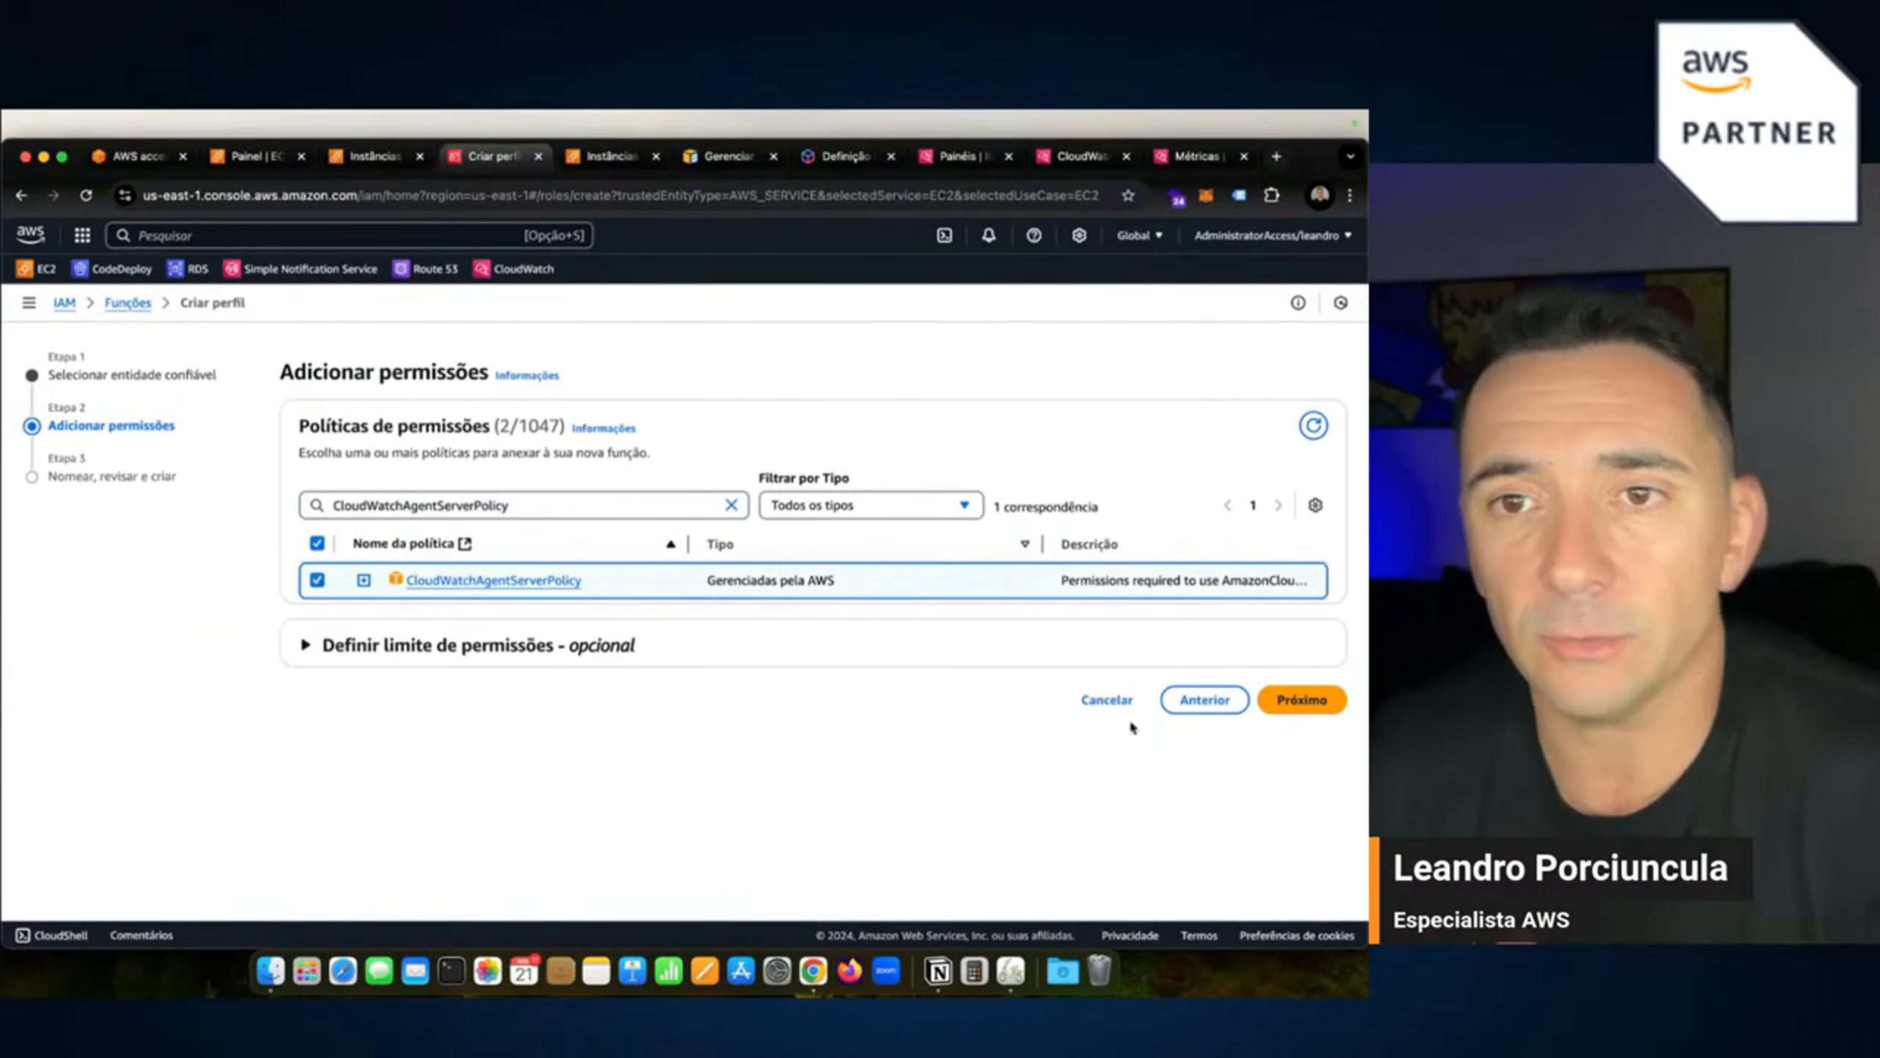
{"action": "left_click", "coordinate": [1291, 704]}
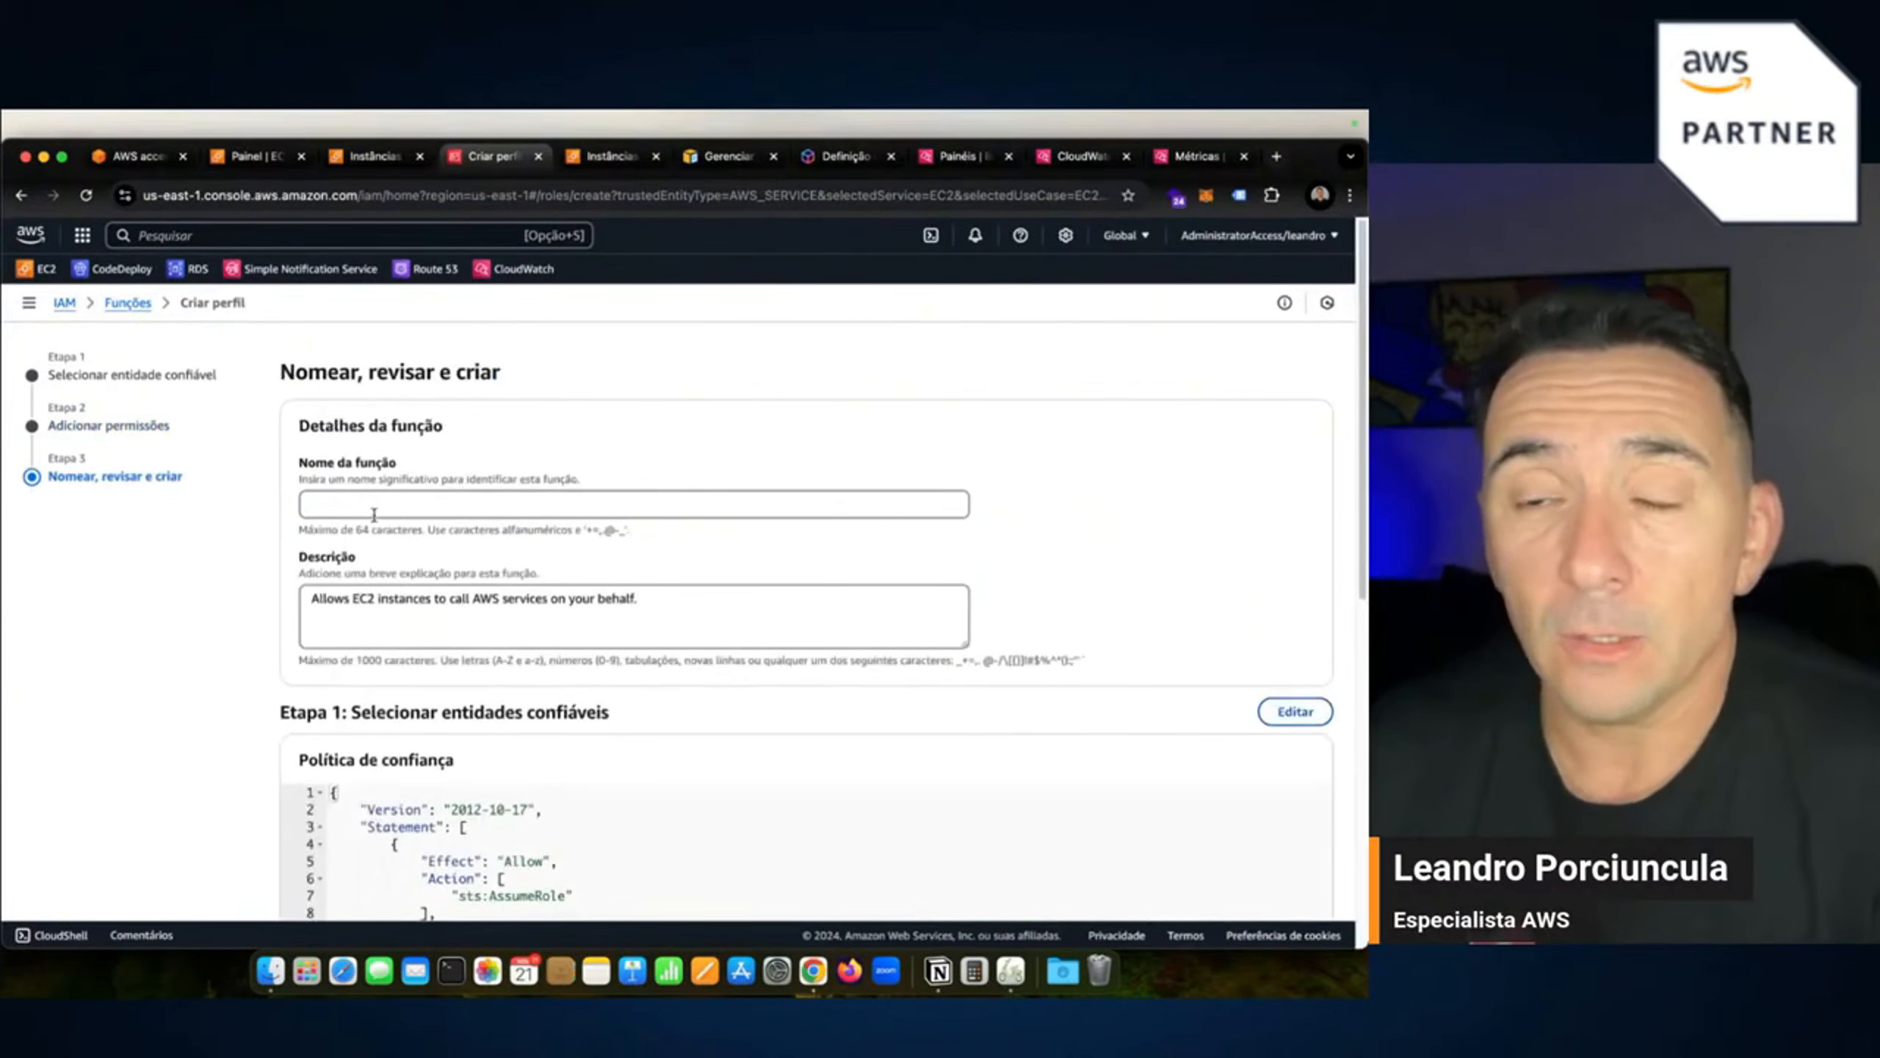
Name the role live_CloudWatch, review its trust policy and permissions, and create it.
{"action": "left_click", "coordinate": [375, 510]}
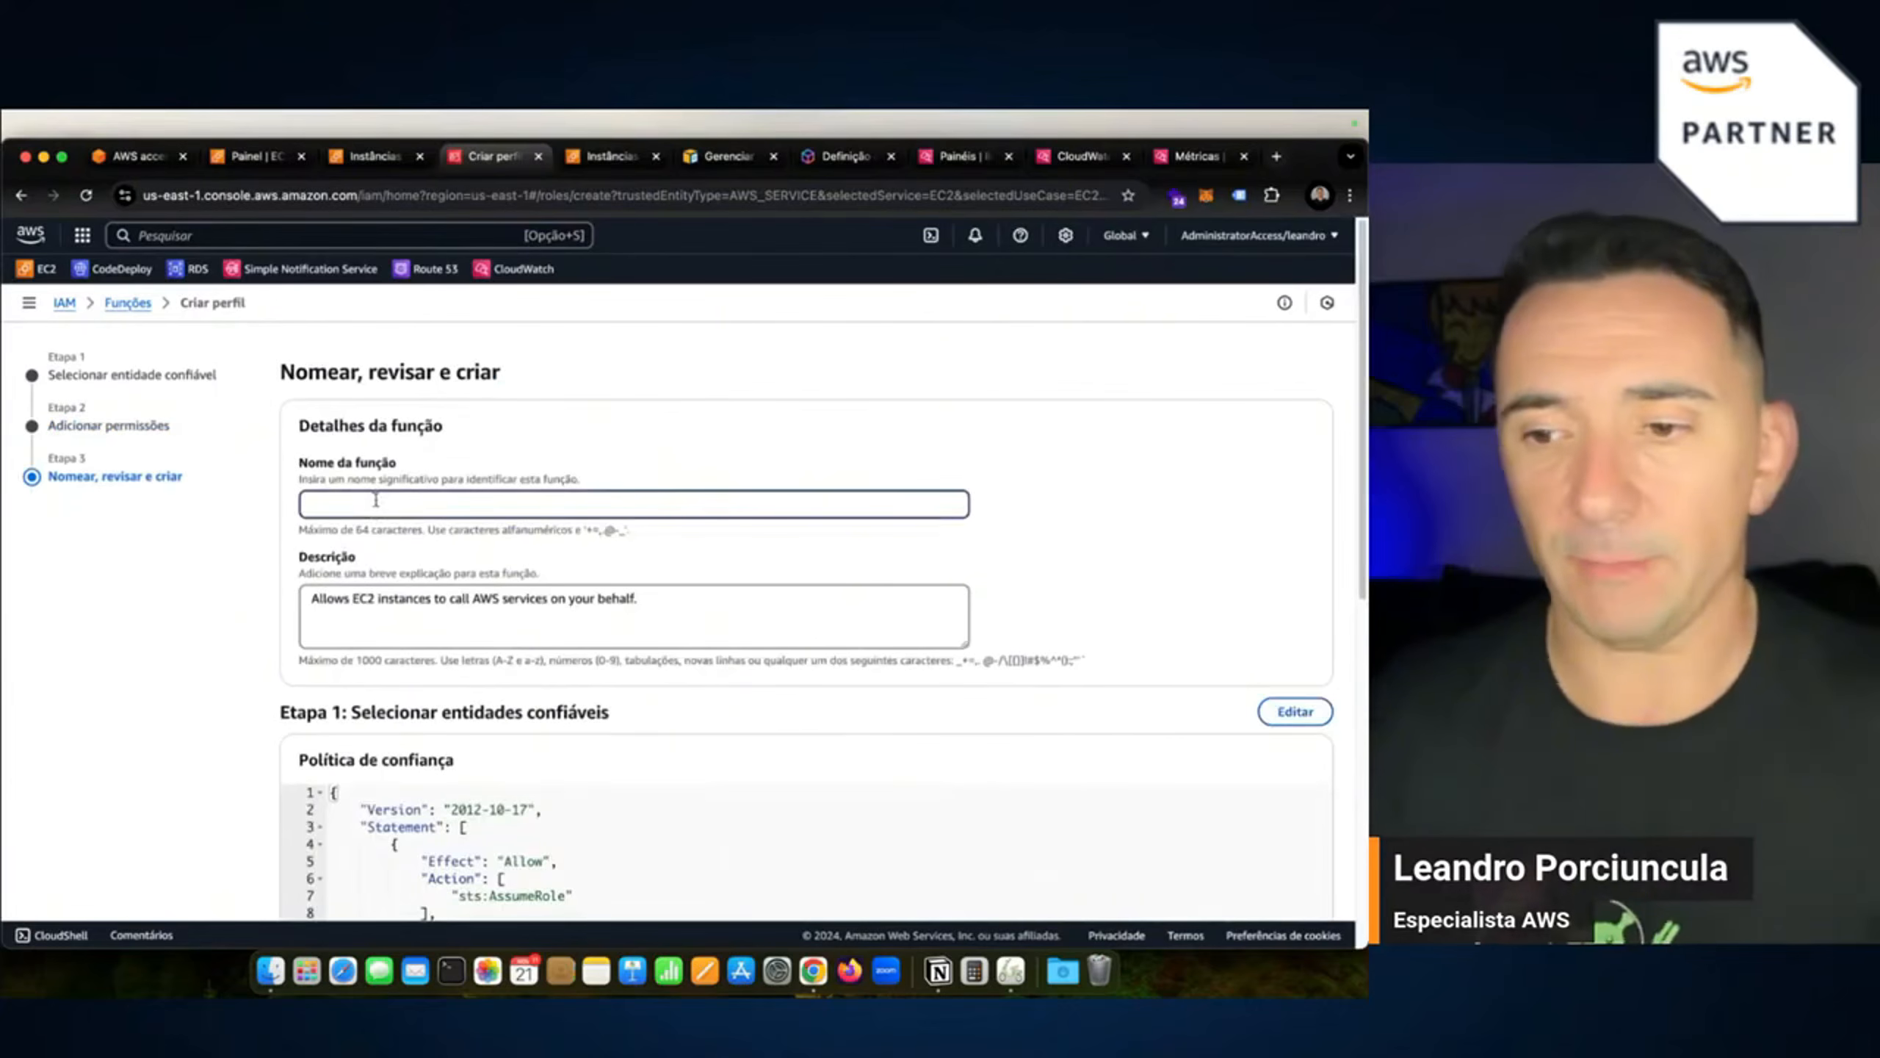
{"action": "type", "text": "live"}
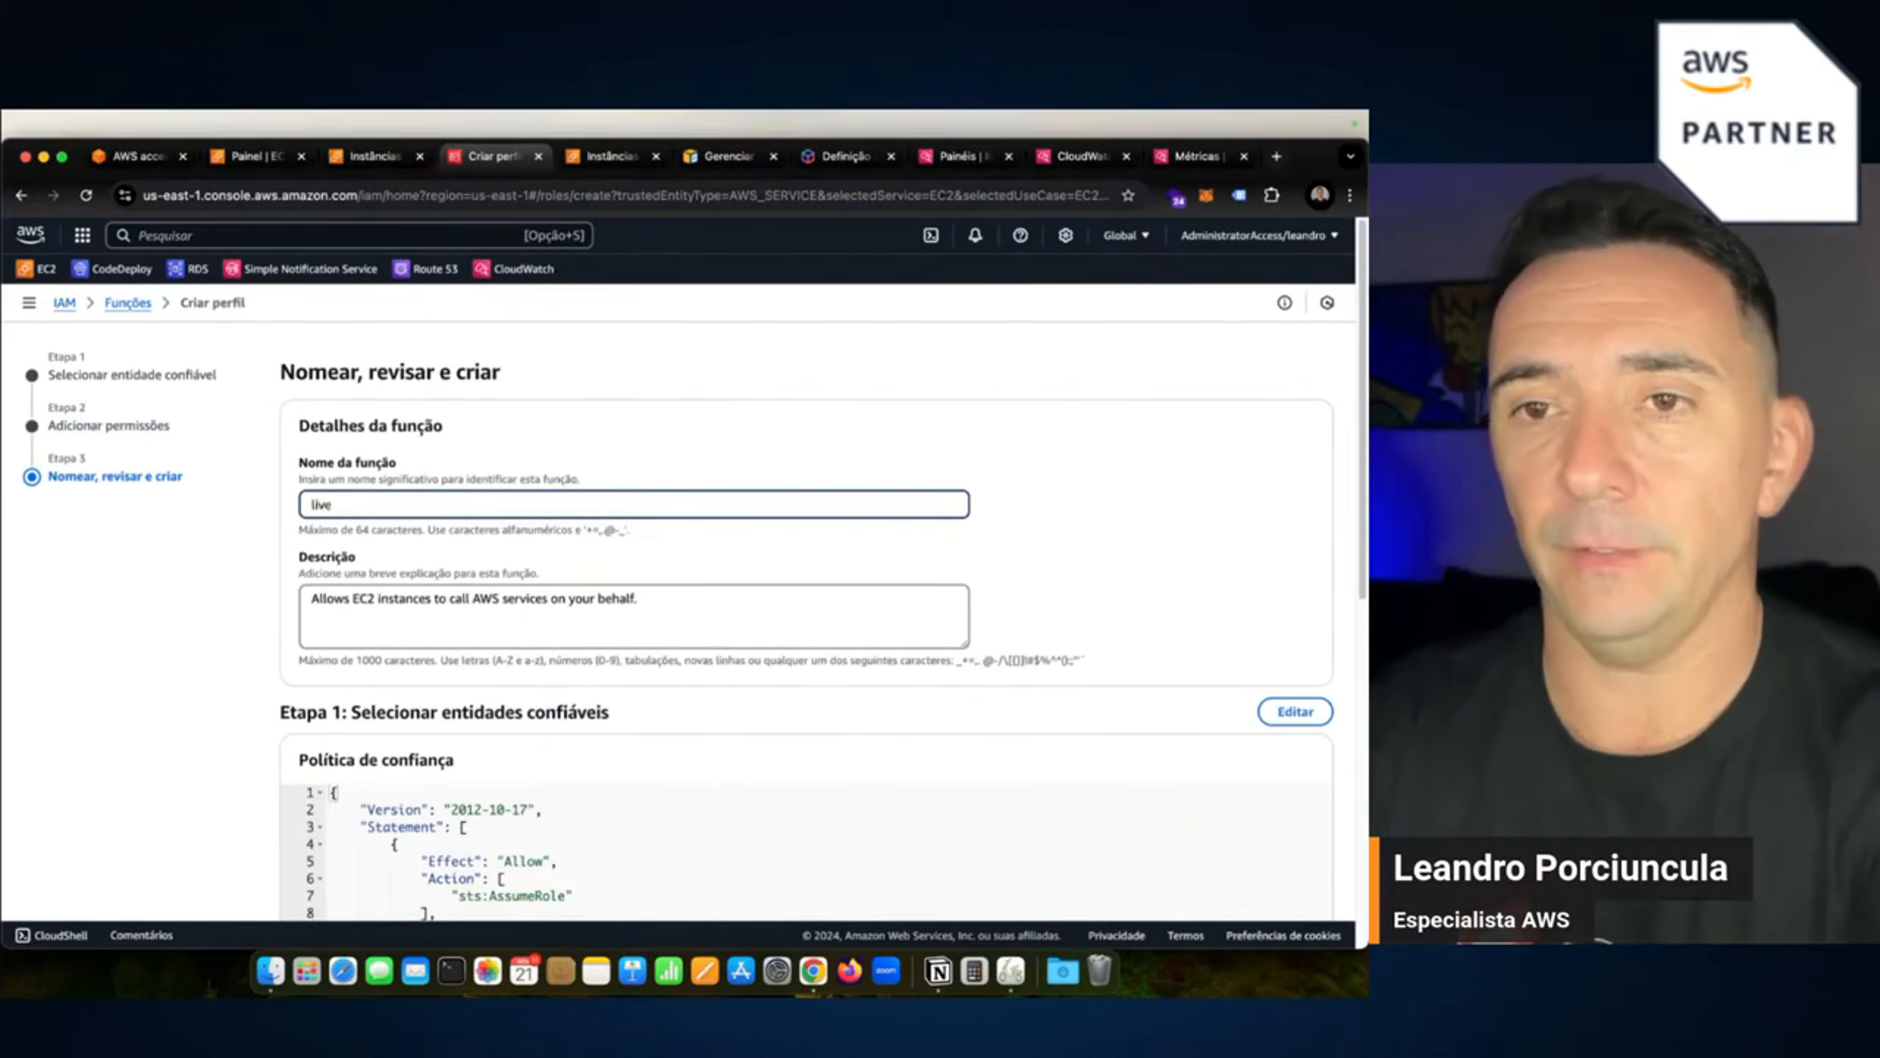
{"action": "type", "text": "_Cloud"}
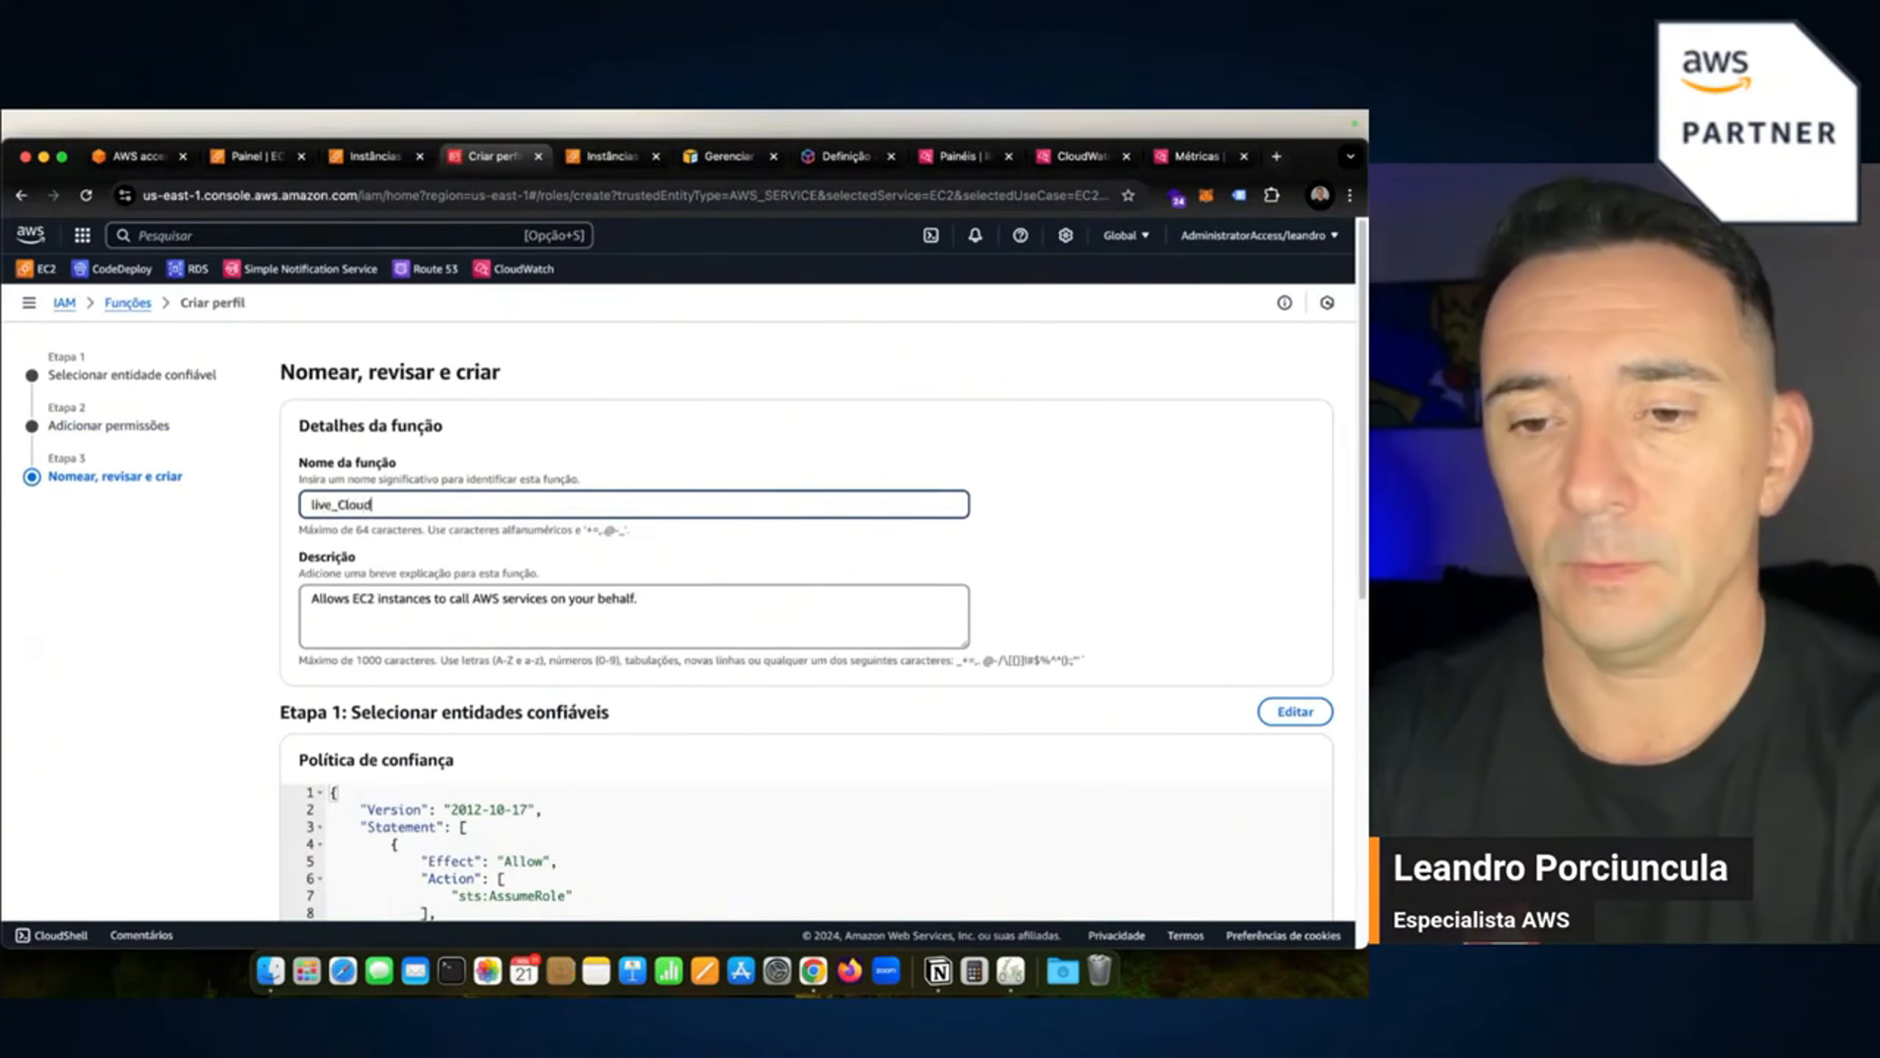
{"action": "type", "text": "Watch"}
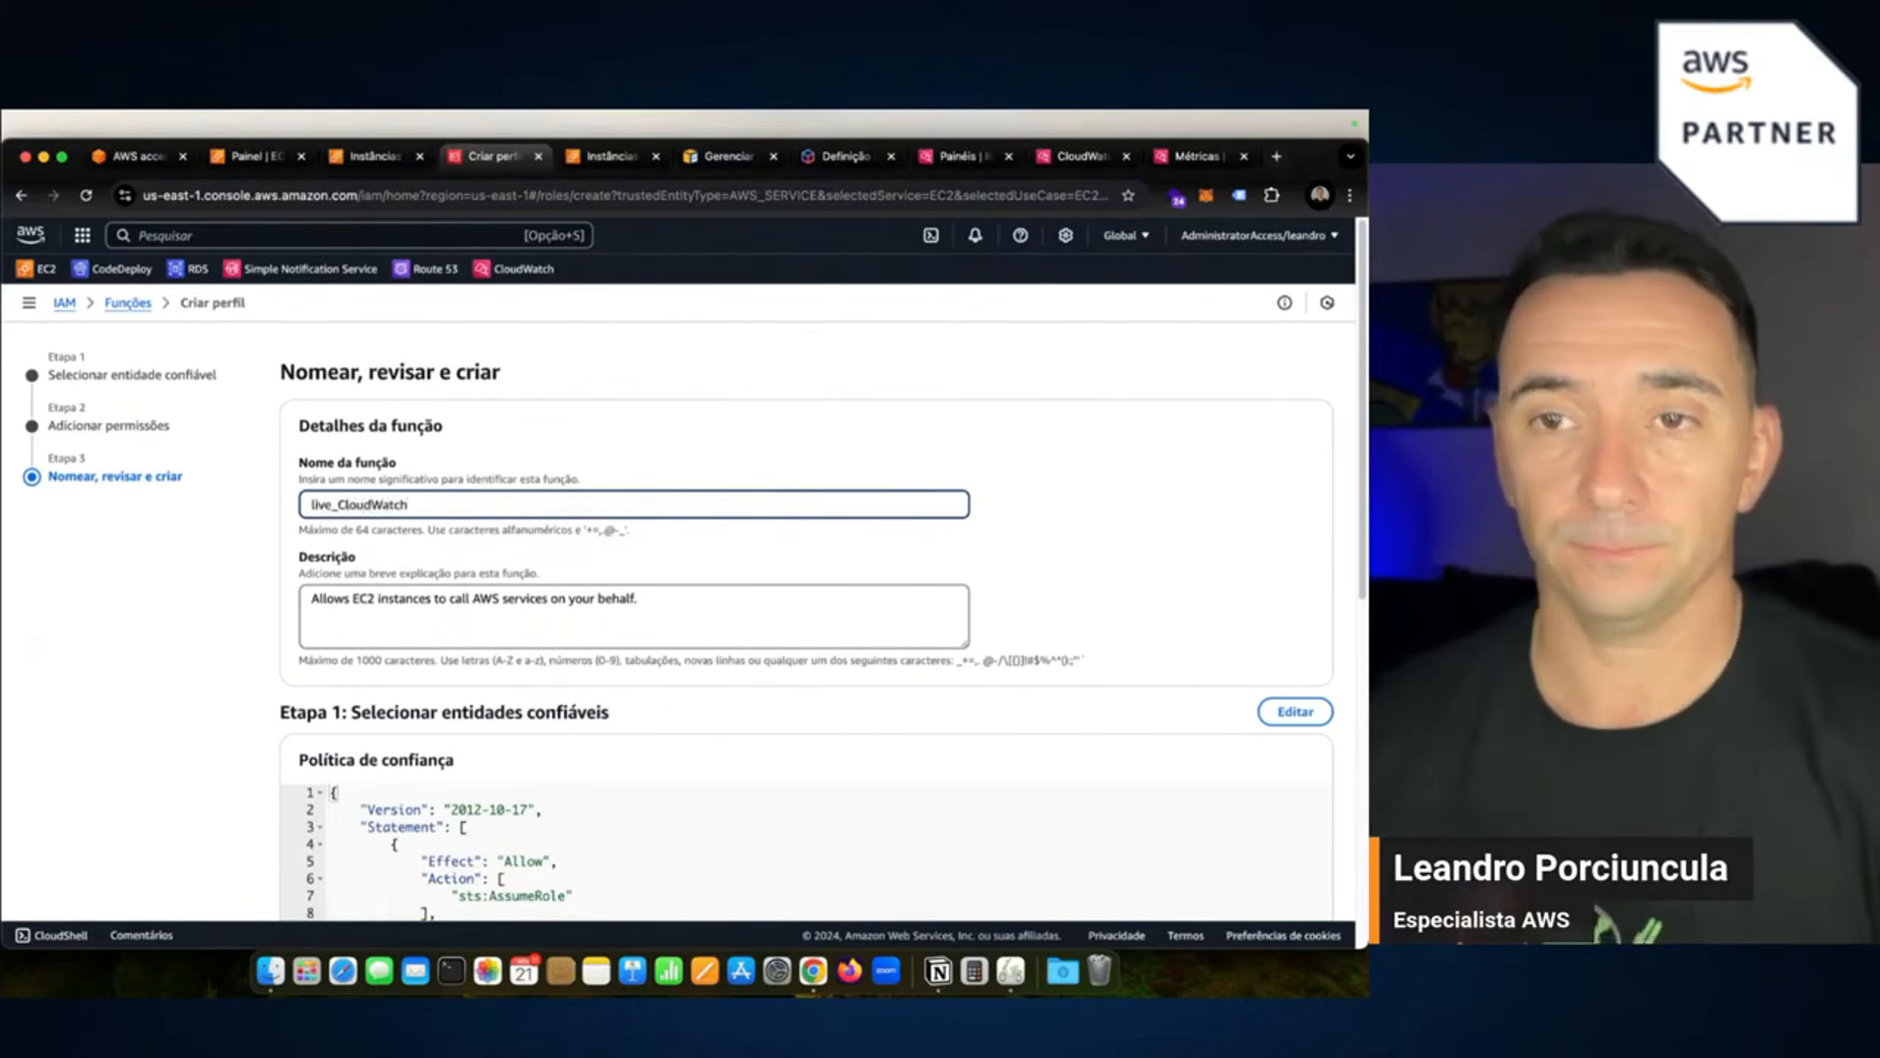
{"action": "scroll", "coordinate": [769, 750], "scroll_direction": "down", "scroll_amount": 3}
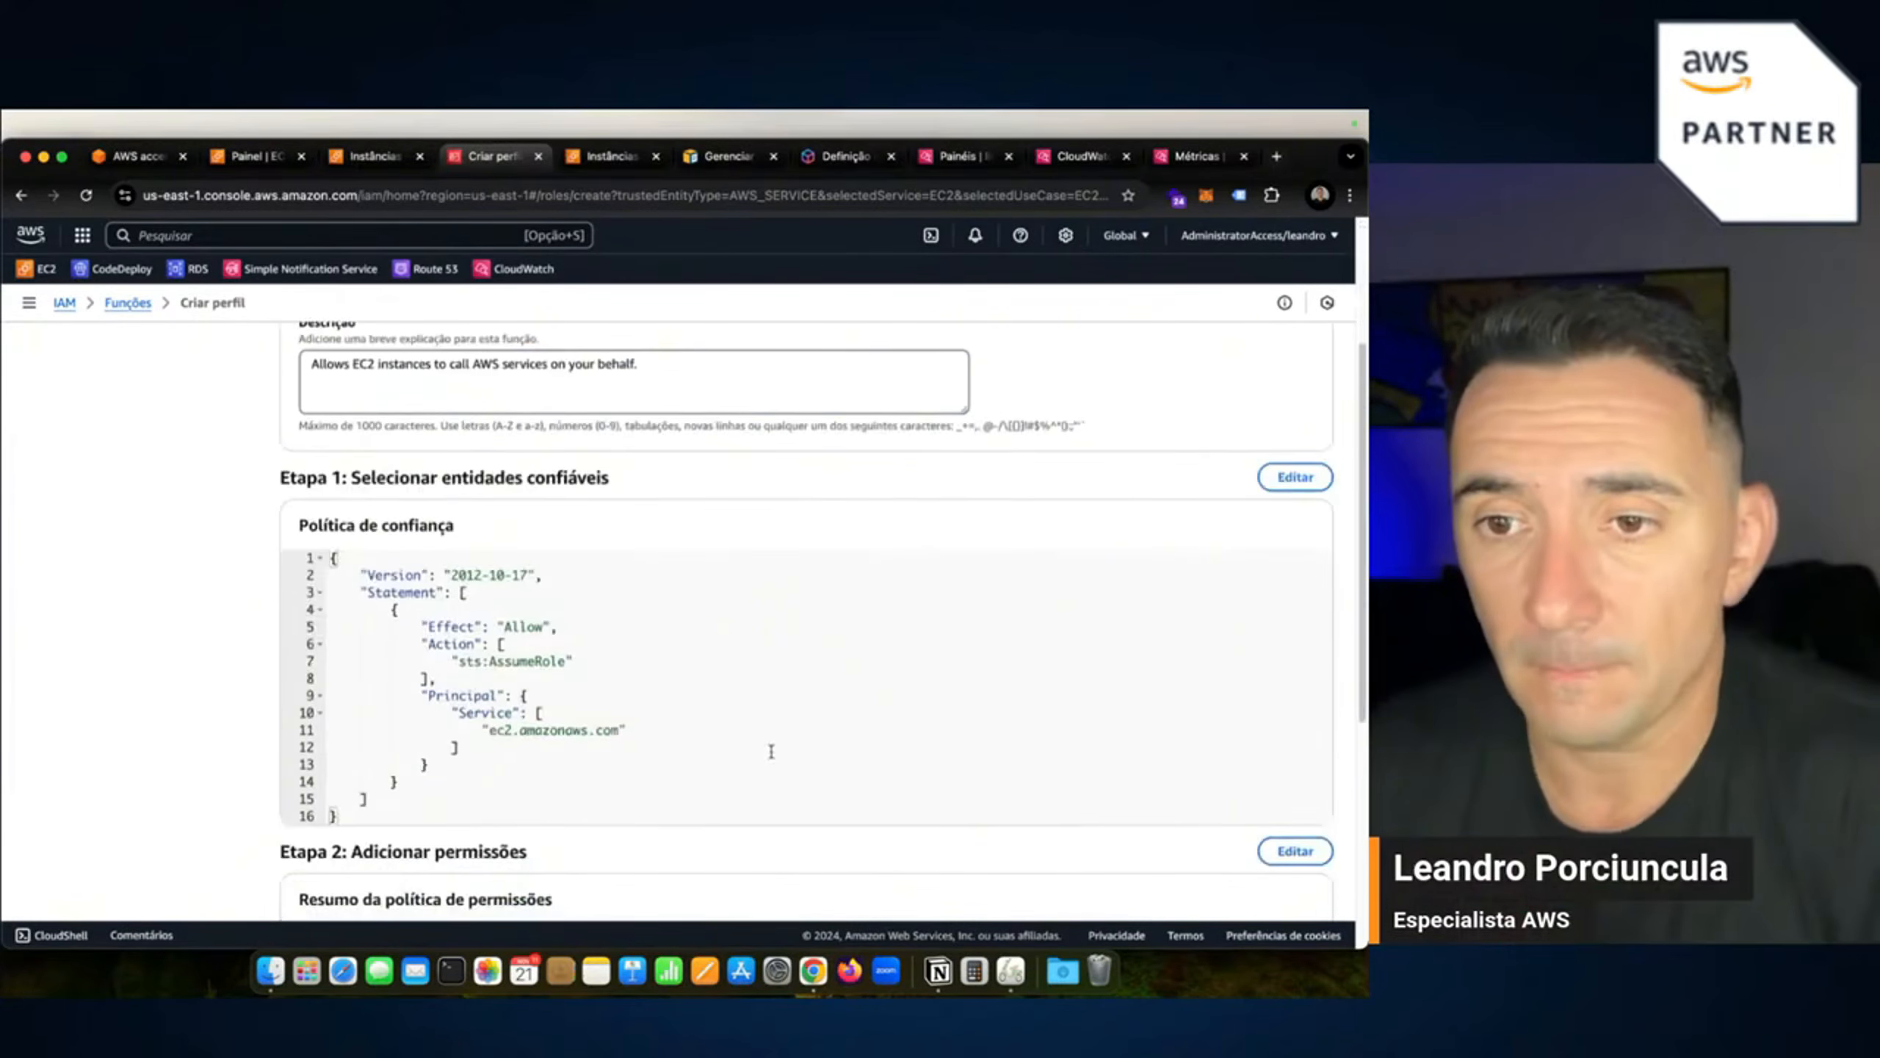
{"action": "scroll", "coordinate": [837, 729], "scroll_direction": "down", "scroll_amount": 2}
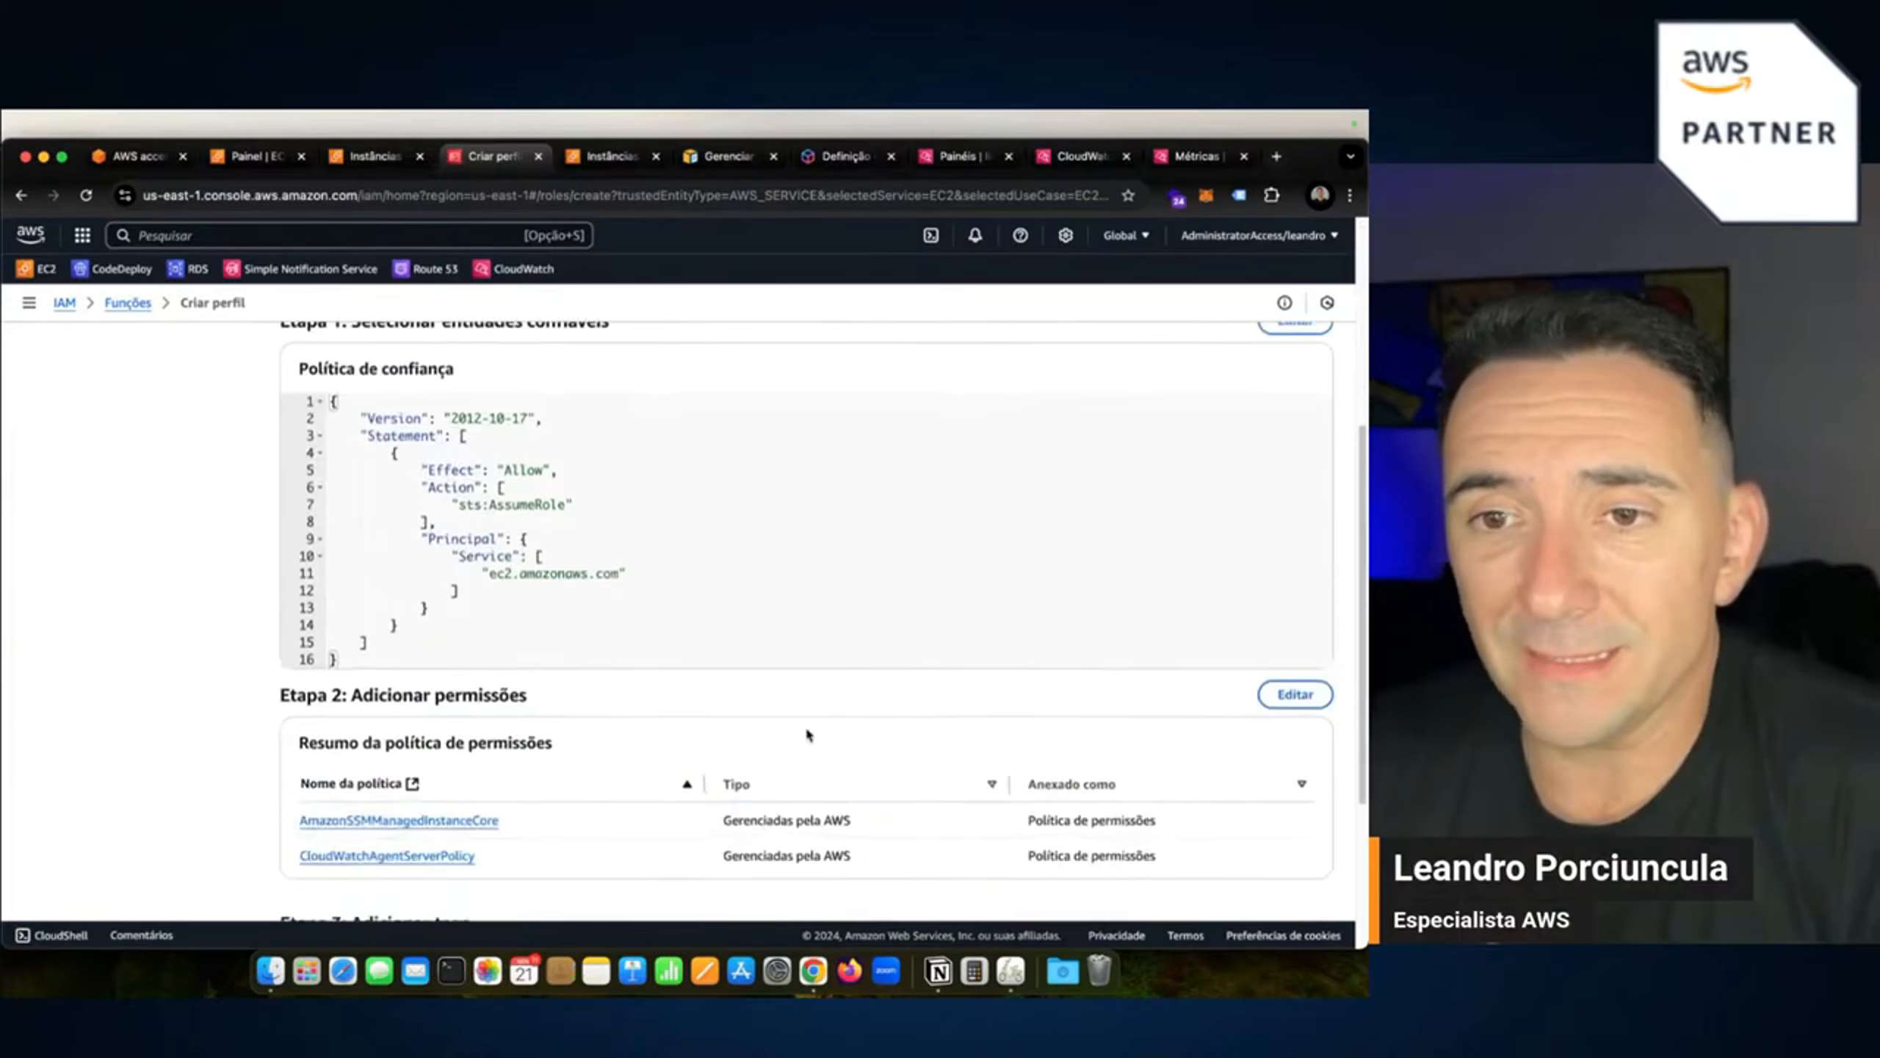
{"action": "scroll", "coordinate": [807, 733], "scroll_direction": "down", "scroll_amount": 1}
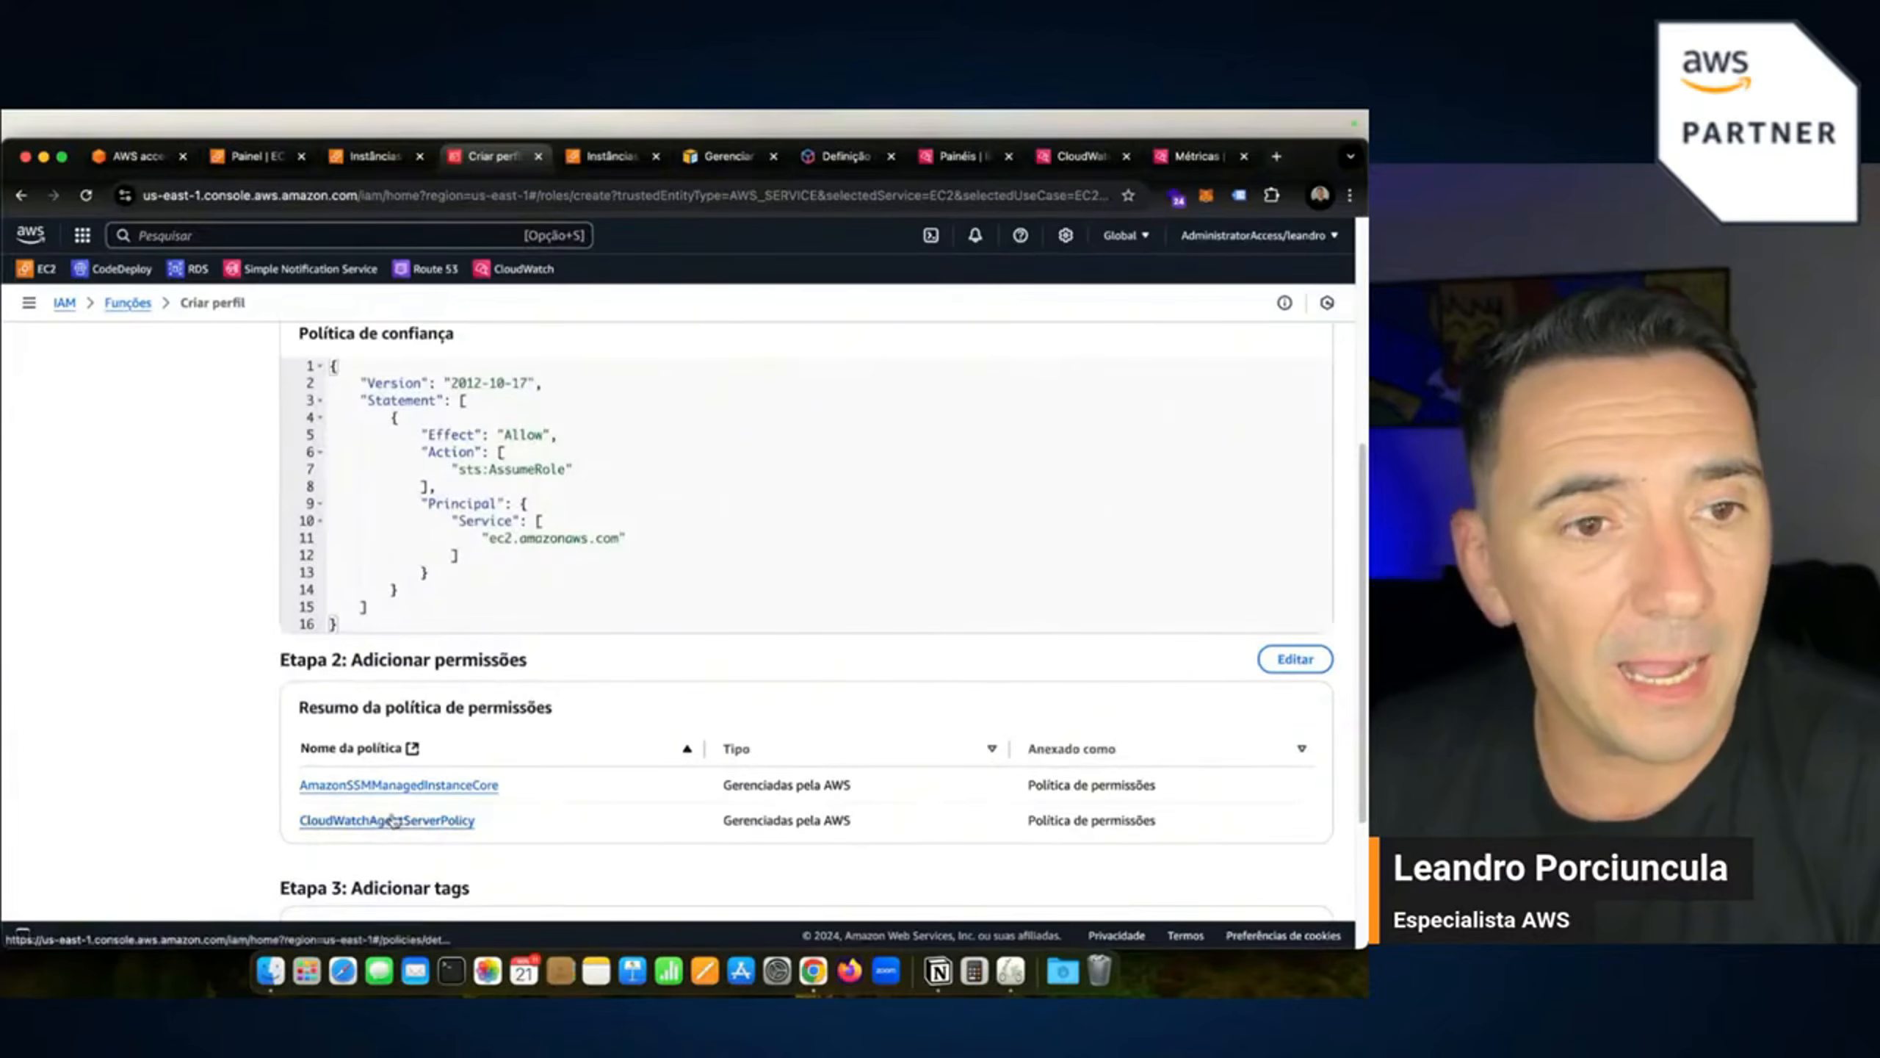
{"action": "scroll", "coordinate": [441, 819], "scroll_direction": "up", "scroll_amount": 3}
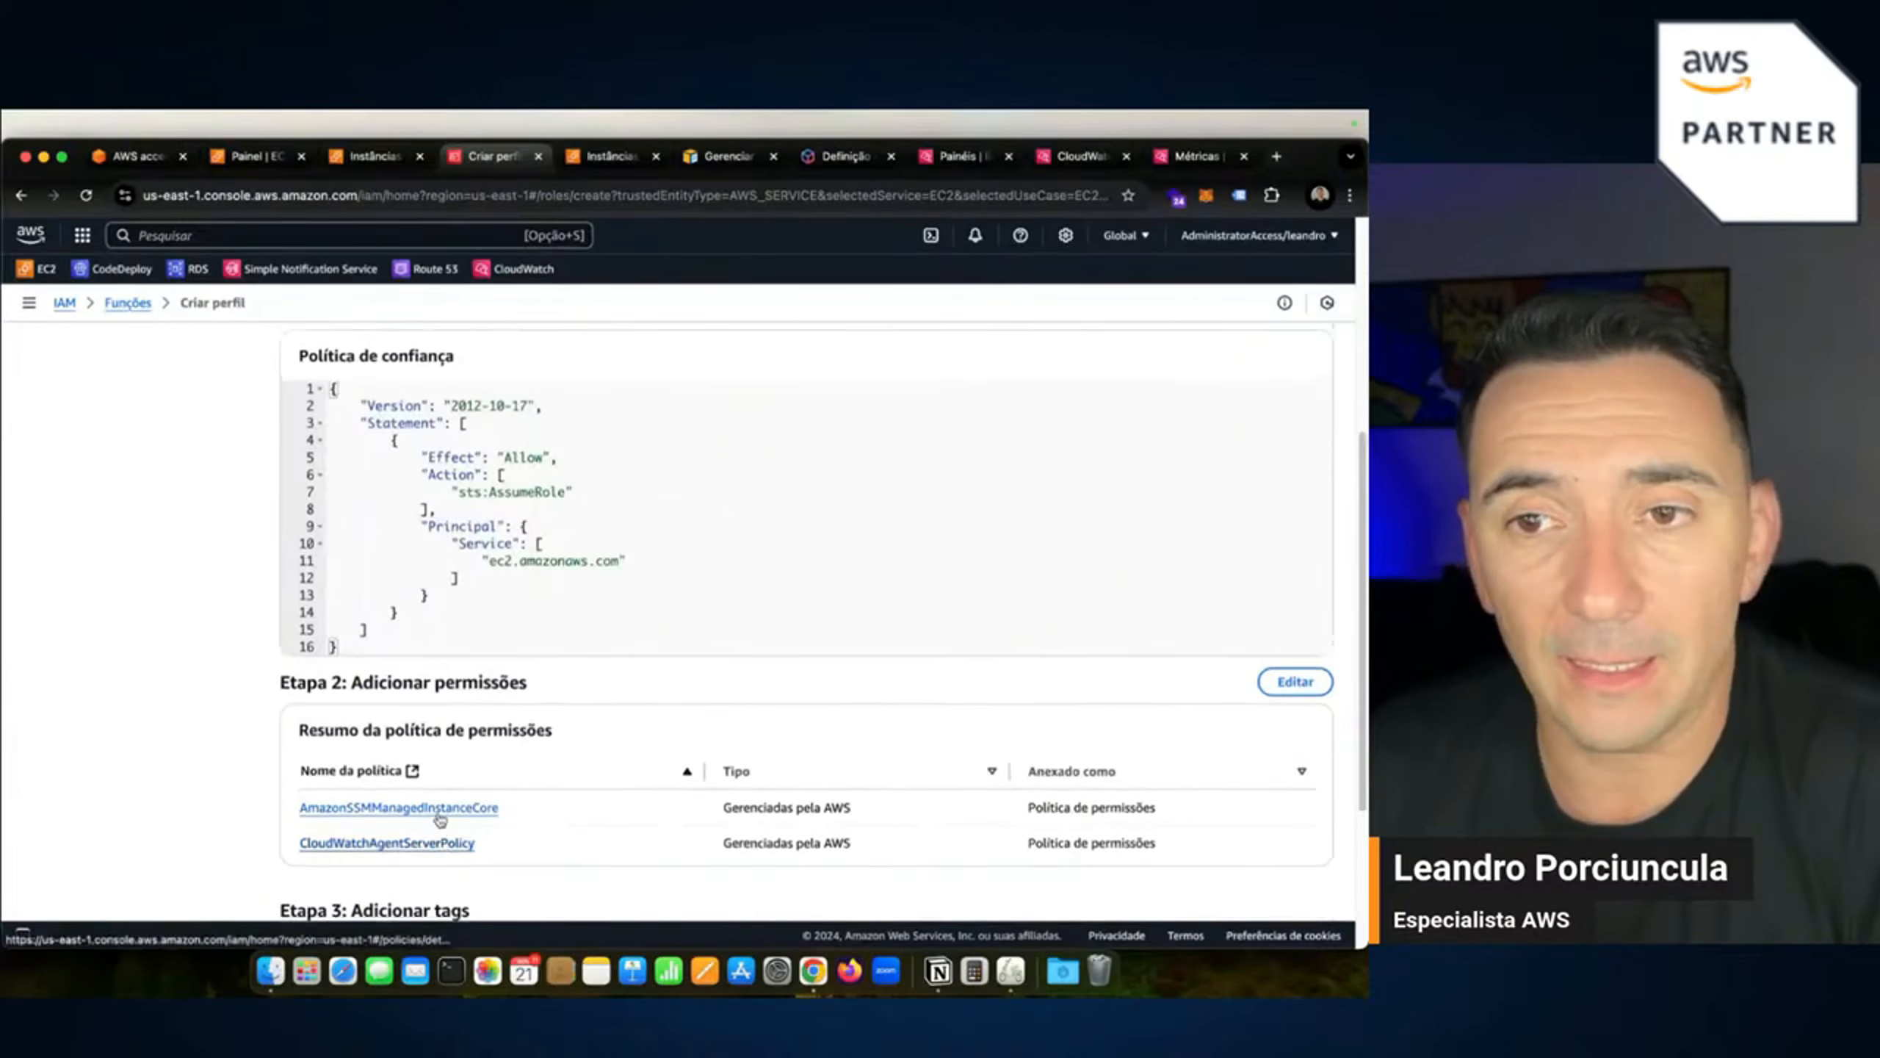
{"action": "scroll", "coordinate": [385, 587], "scroll_direction": "up", "scroll_amount": 5}
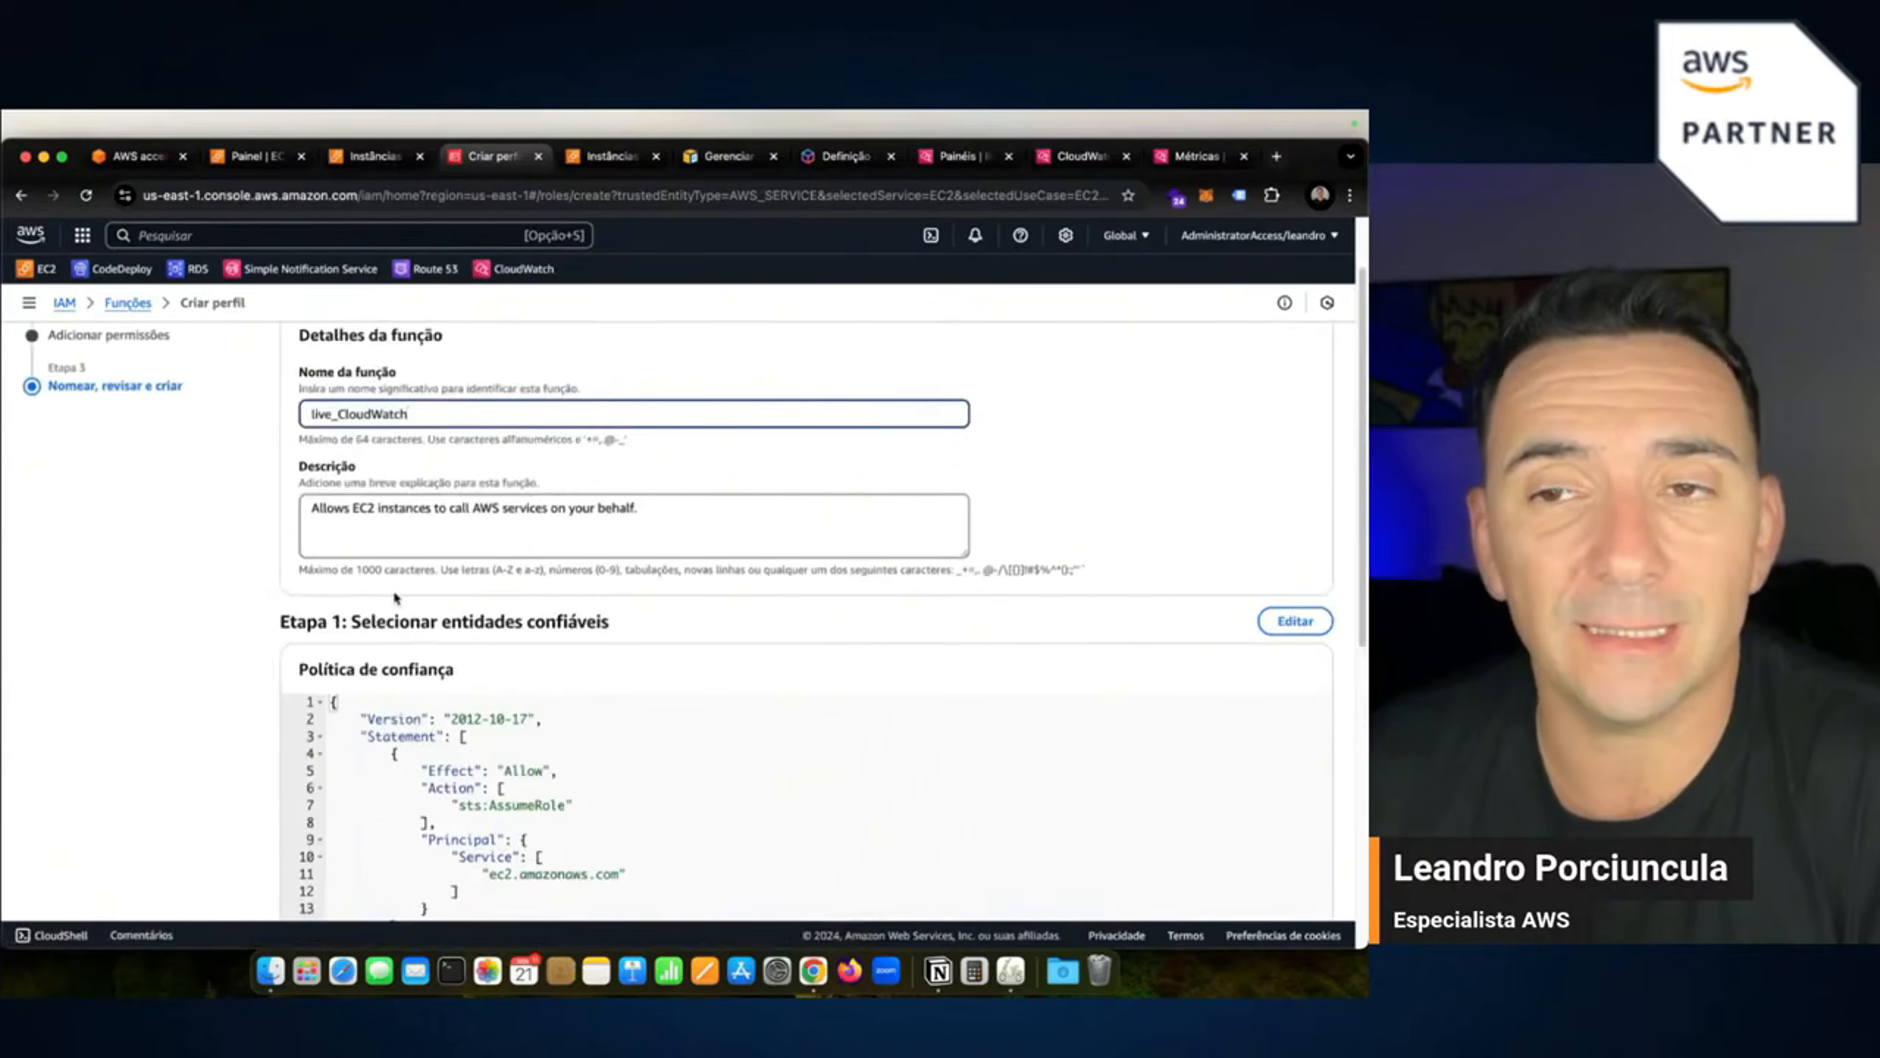
{"action": "scroll", "coordinate": [392, 589], "scroll_direction": "down", "scroll_amount": 15}
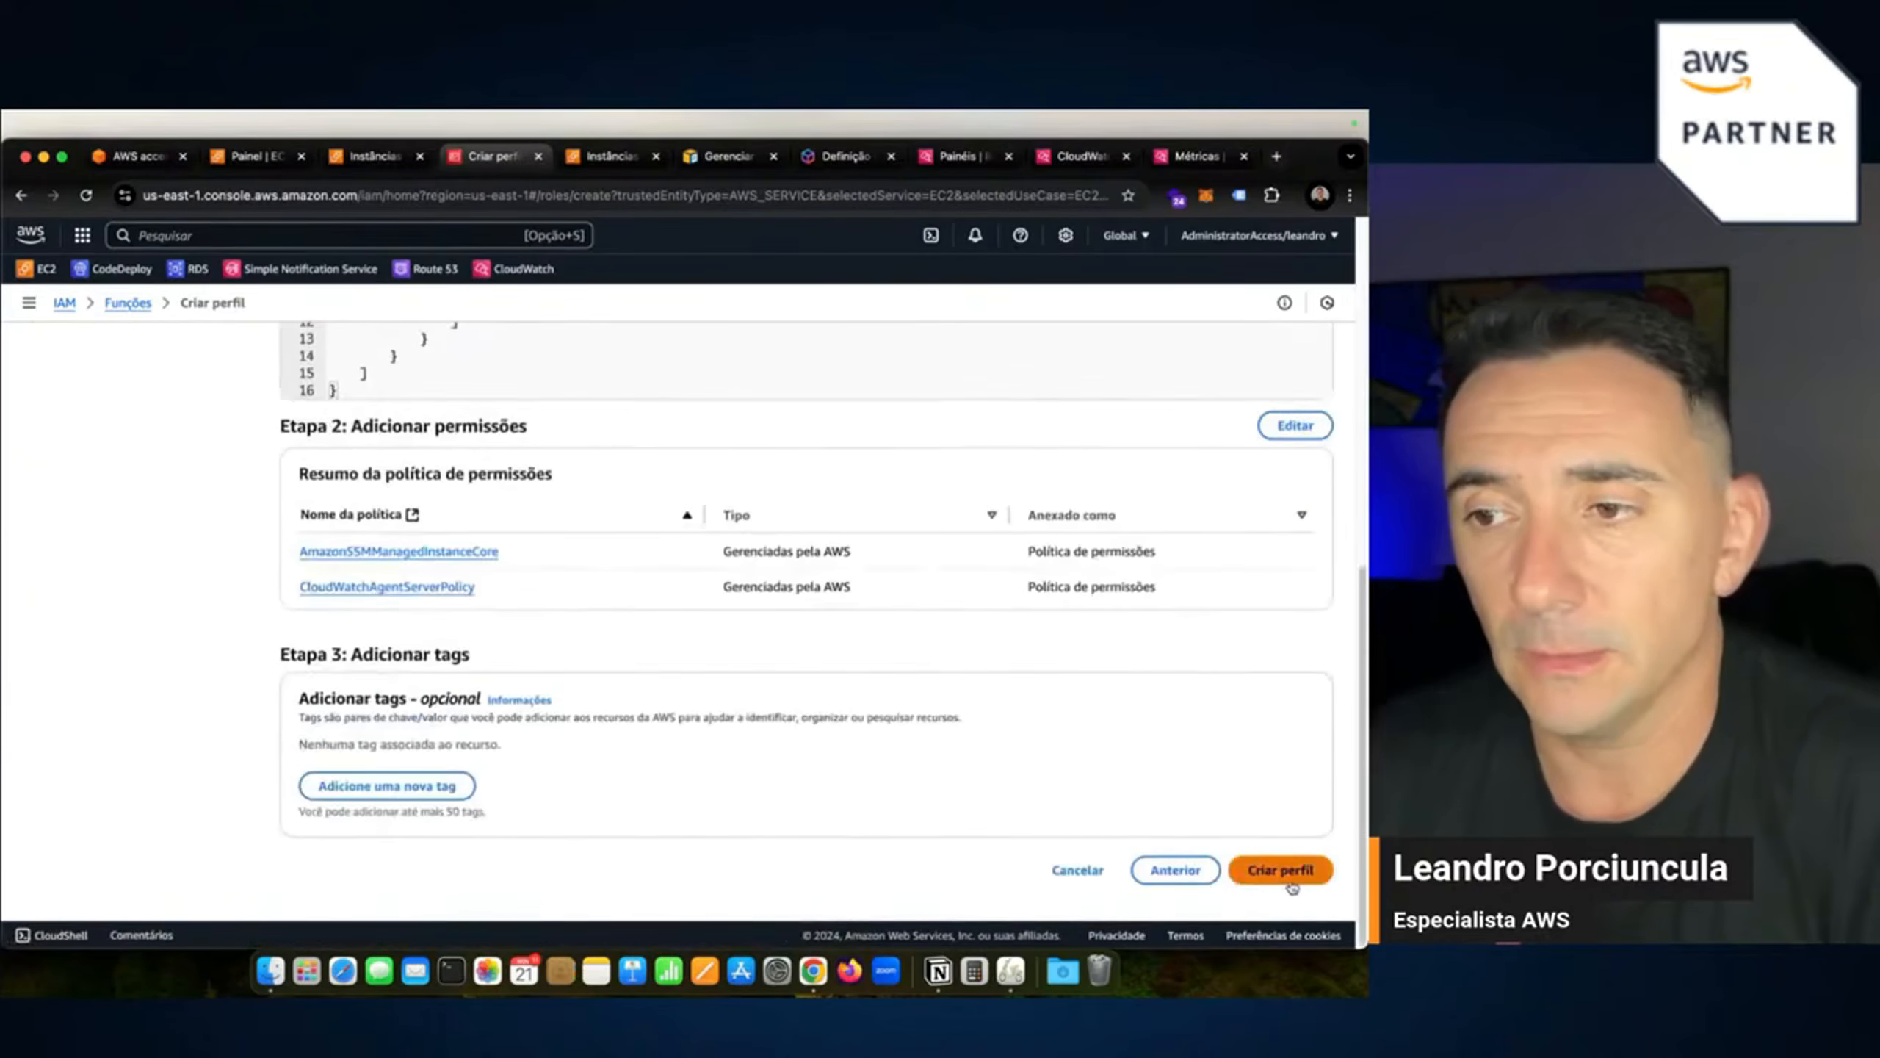
{"action": "left_click", "coordinate": [1285, 882]}
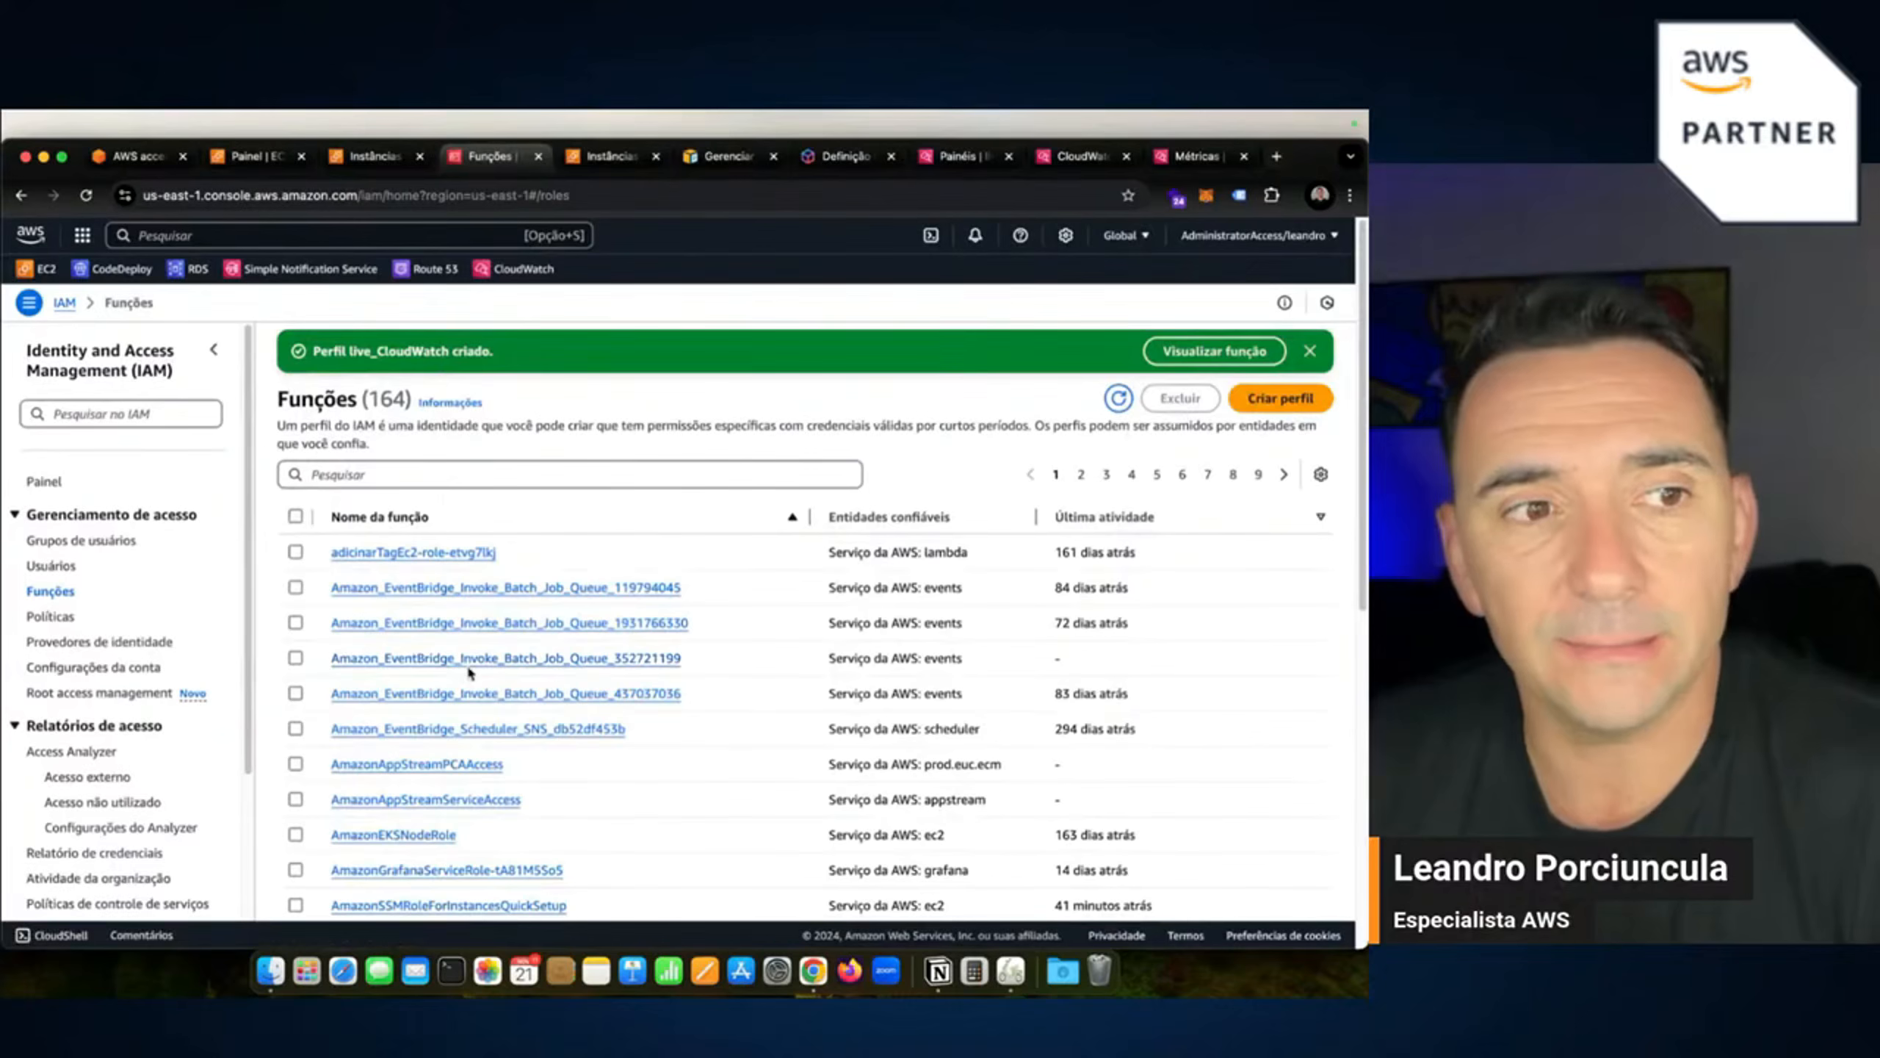
Switch live_monitor's IAM role to live_CloudWatch through Modificar função do IAM.
{"action": "left_click", "coordinate": [605, 159]}
{"action": "left_click", "coordinate": [399, 163]}
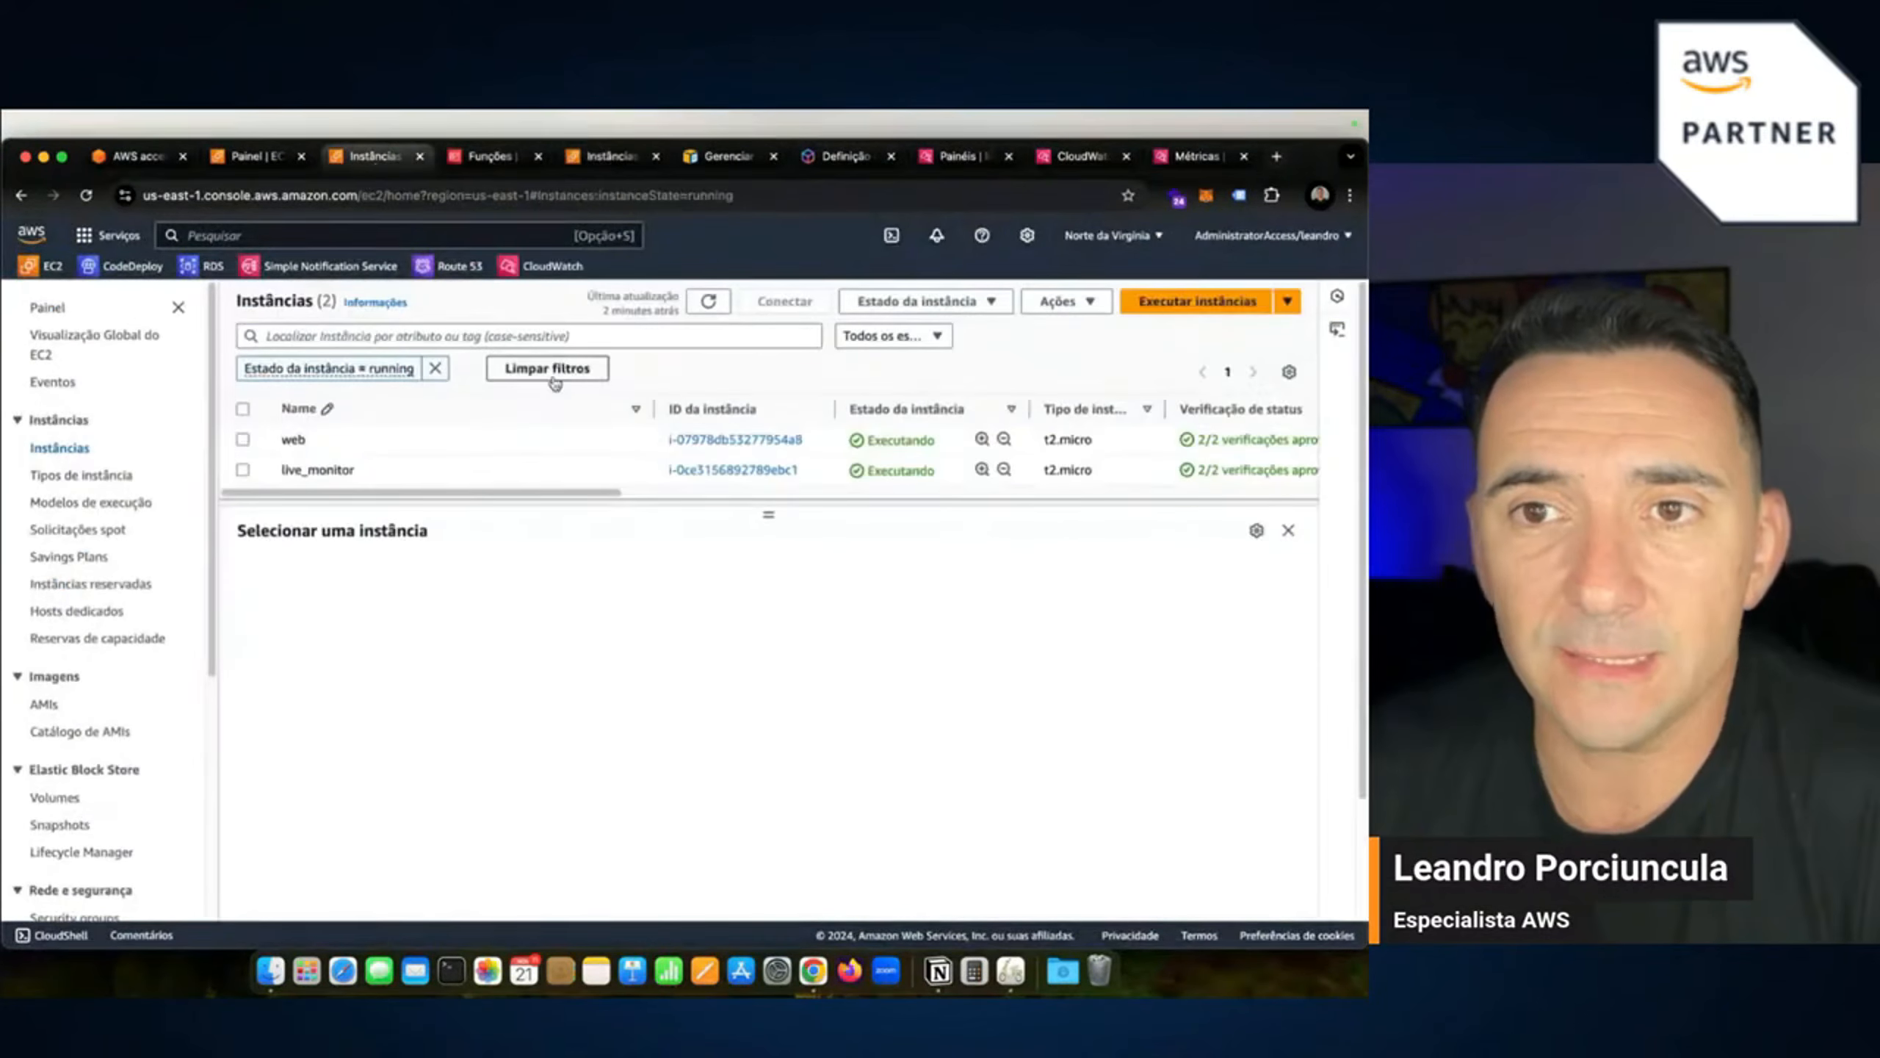
{"action": "left_click", "coordinate": [243, 470]}
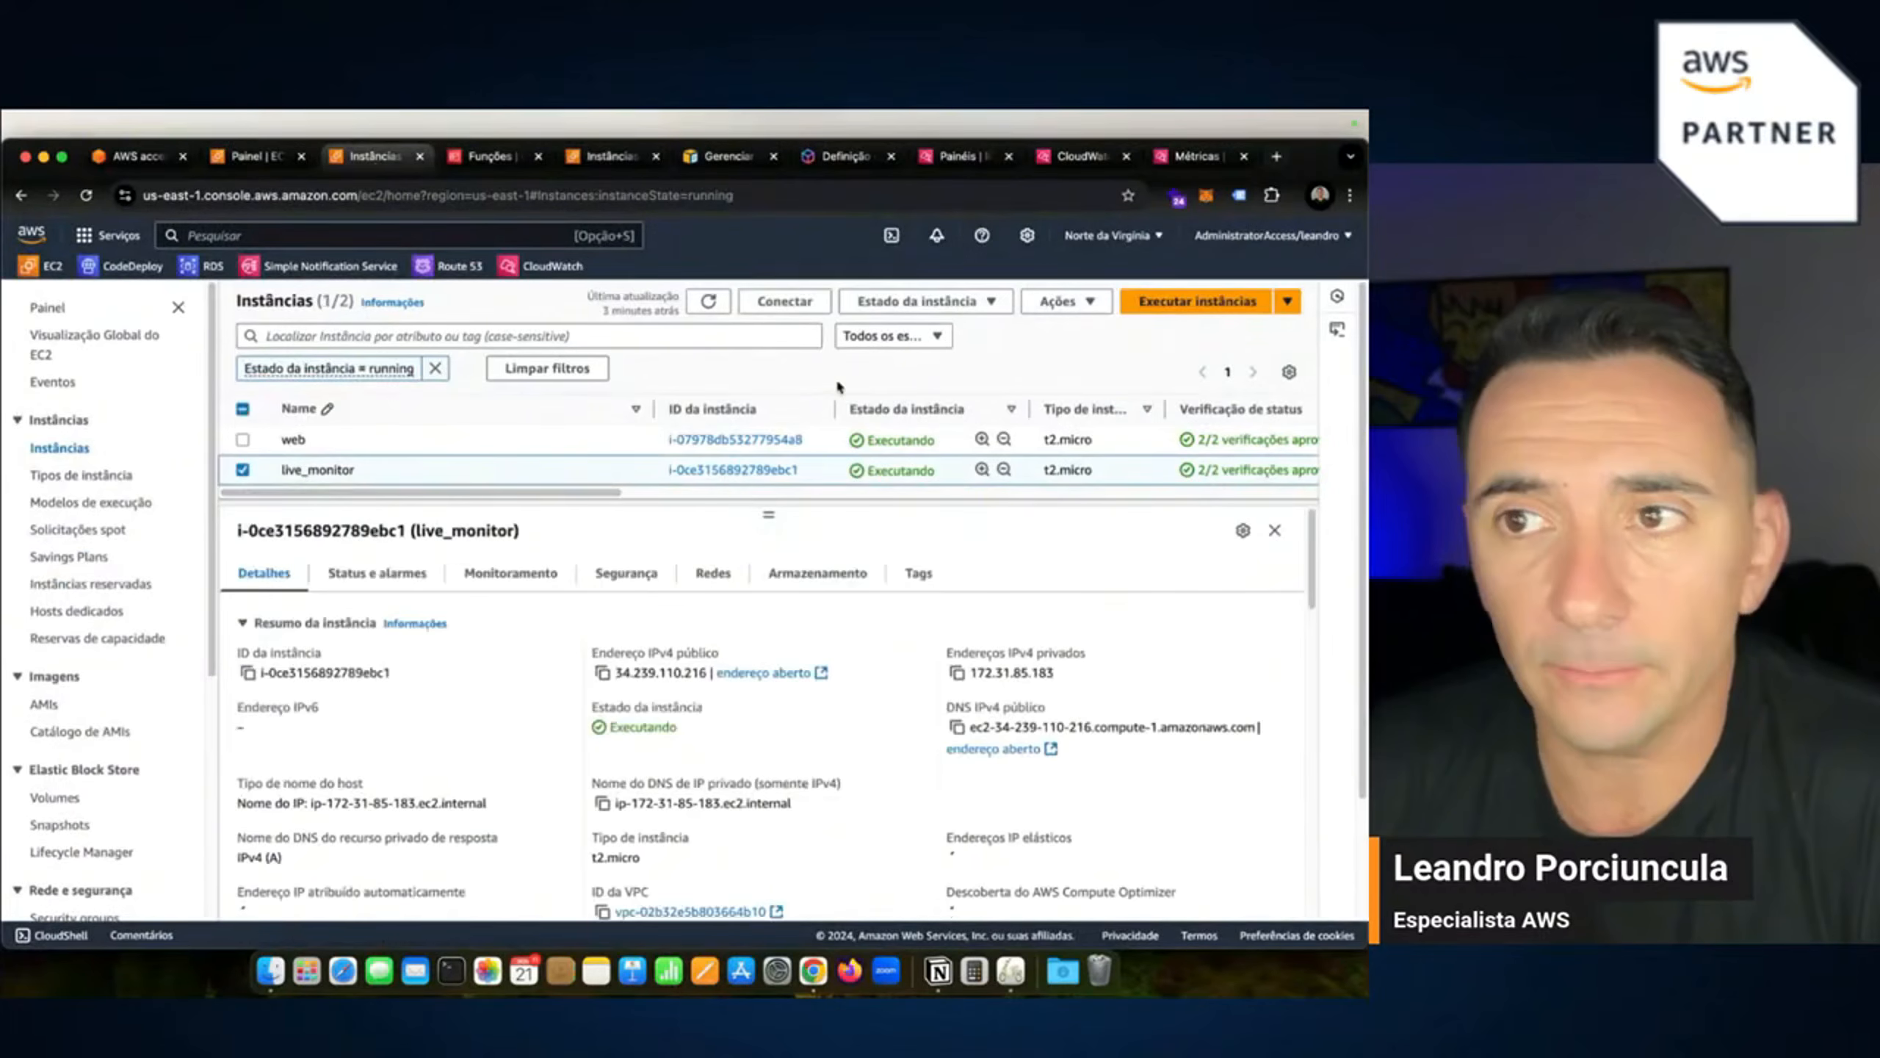
{"action": "left_click", "coordinate": [1087, 303]}
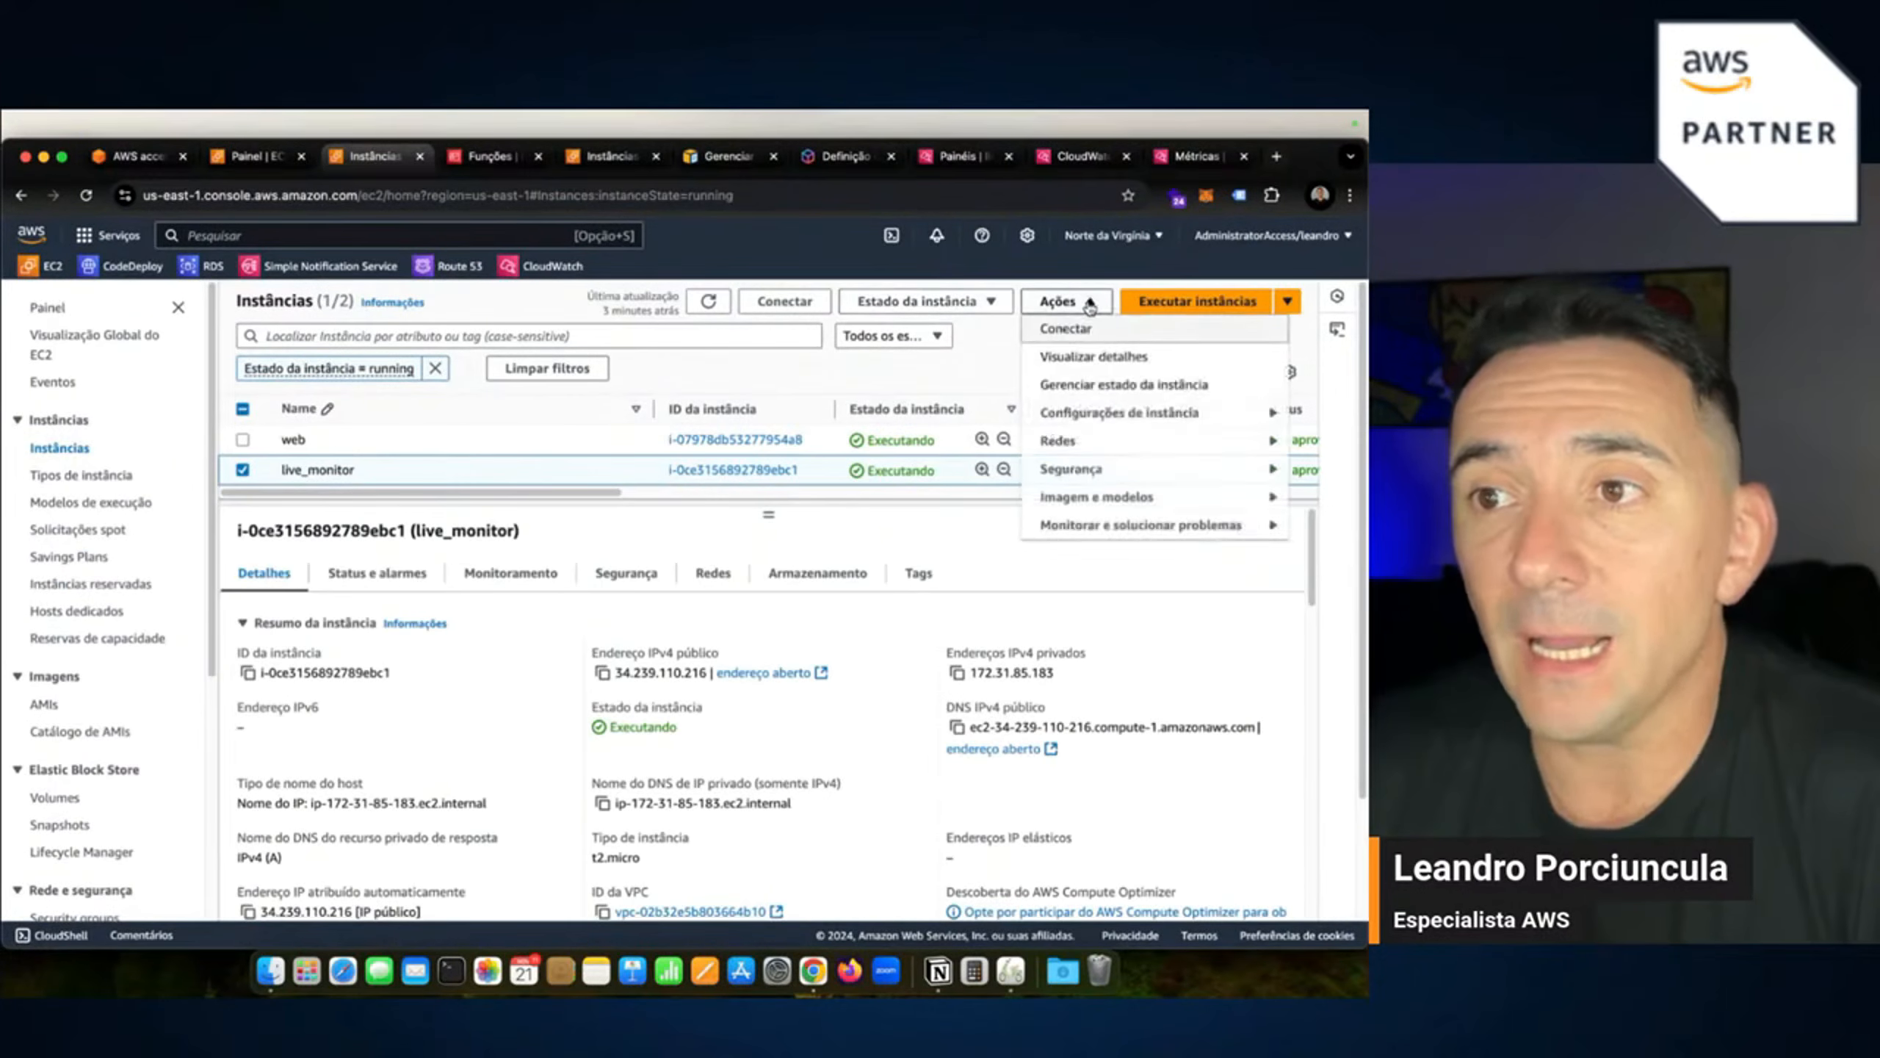
{"action": "mouse_move", "coordinate": [1077, 465]}
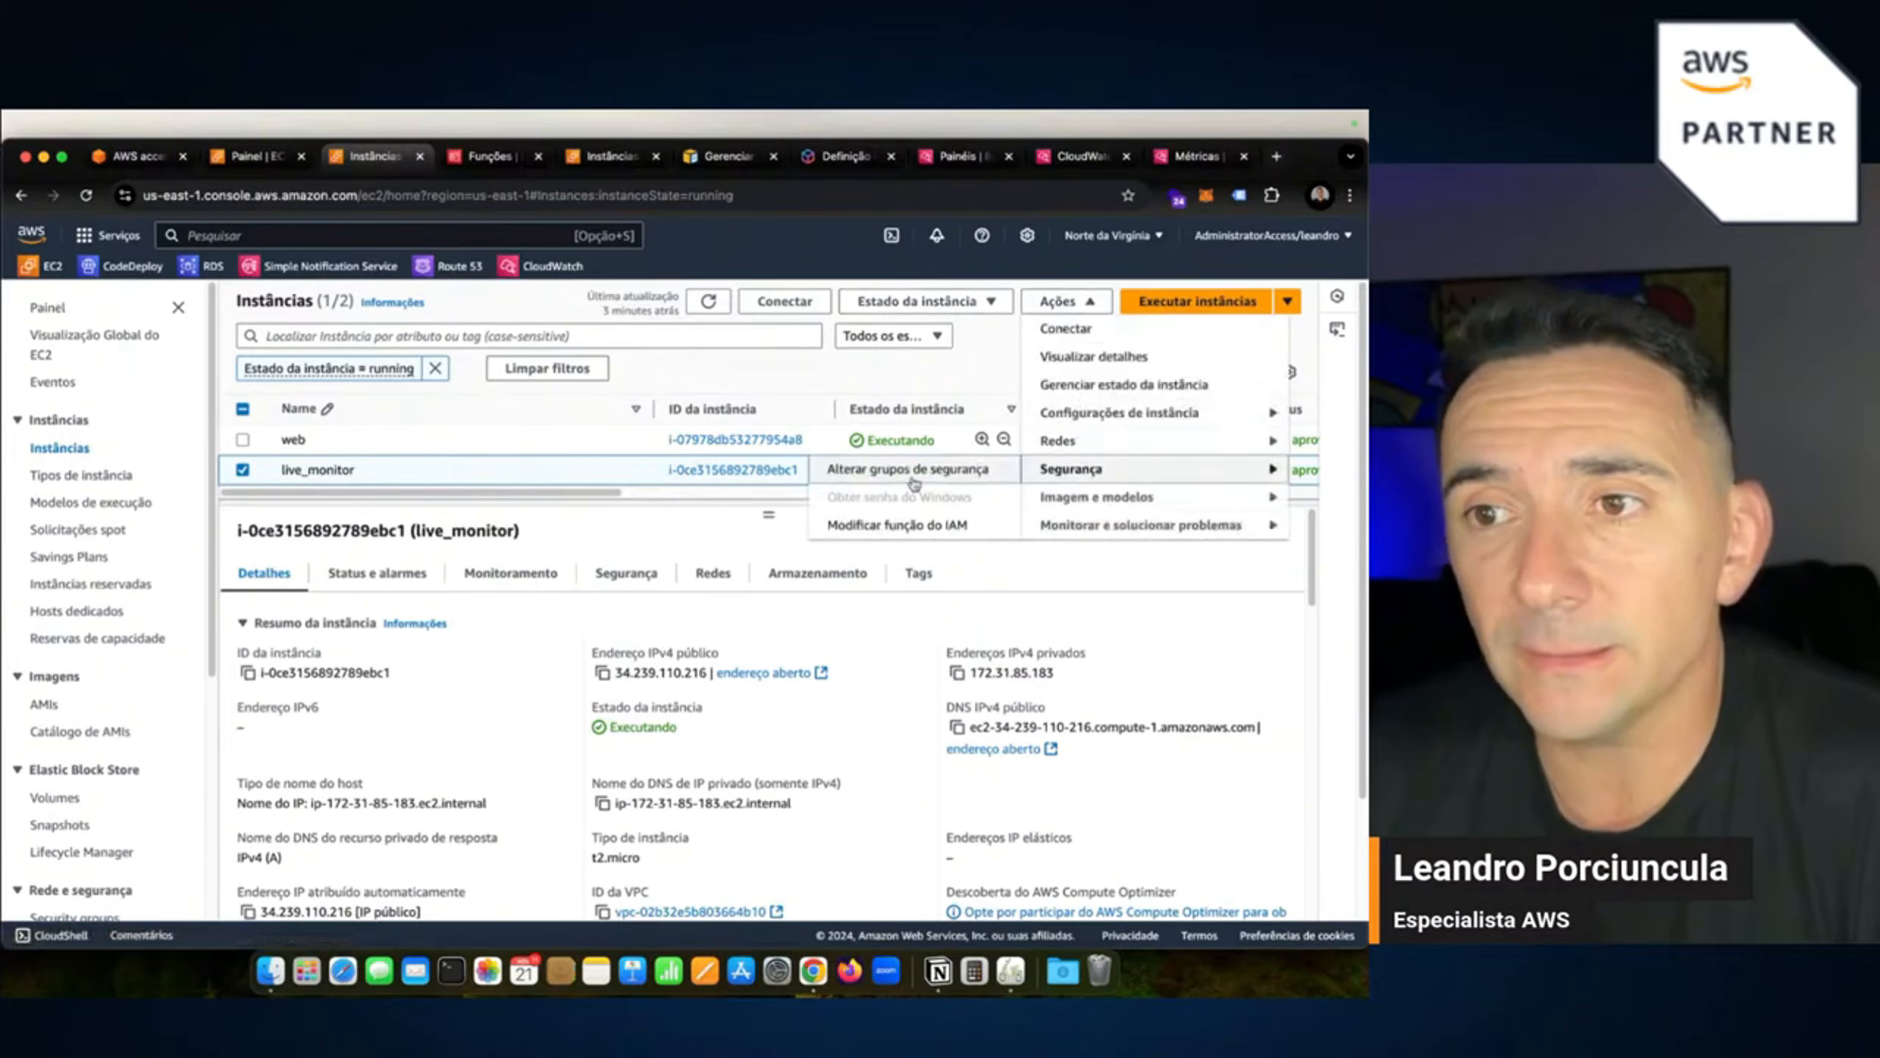
{"action": "left_click", "coordinate": [877, 528]}
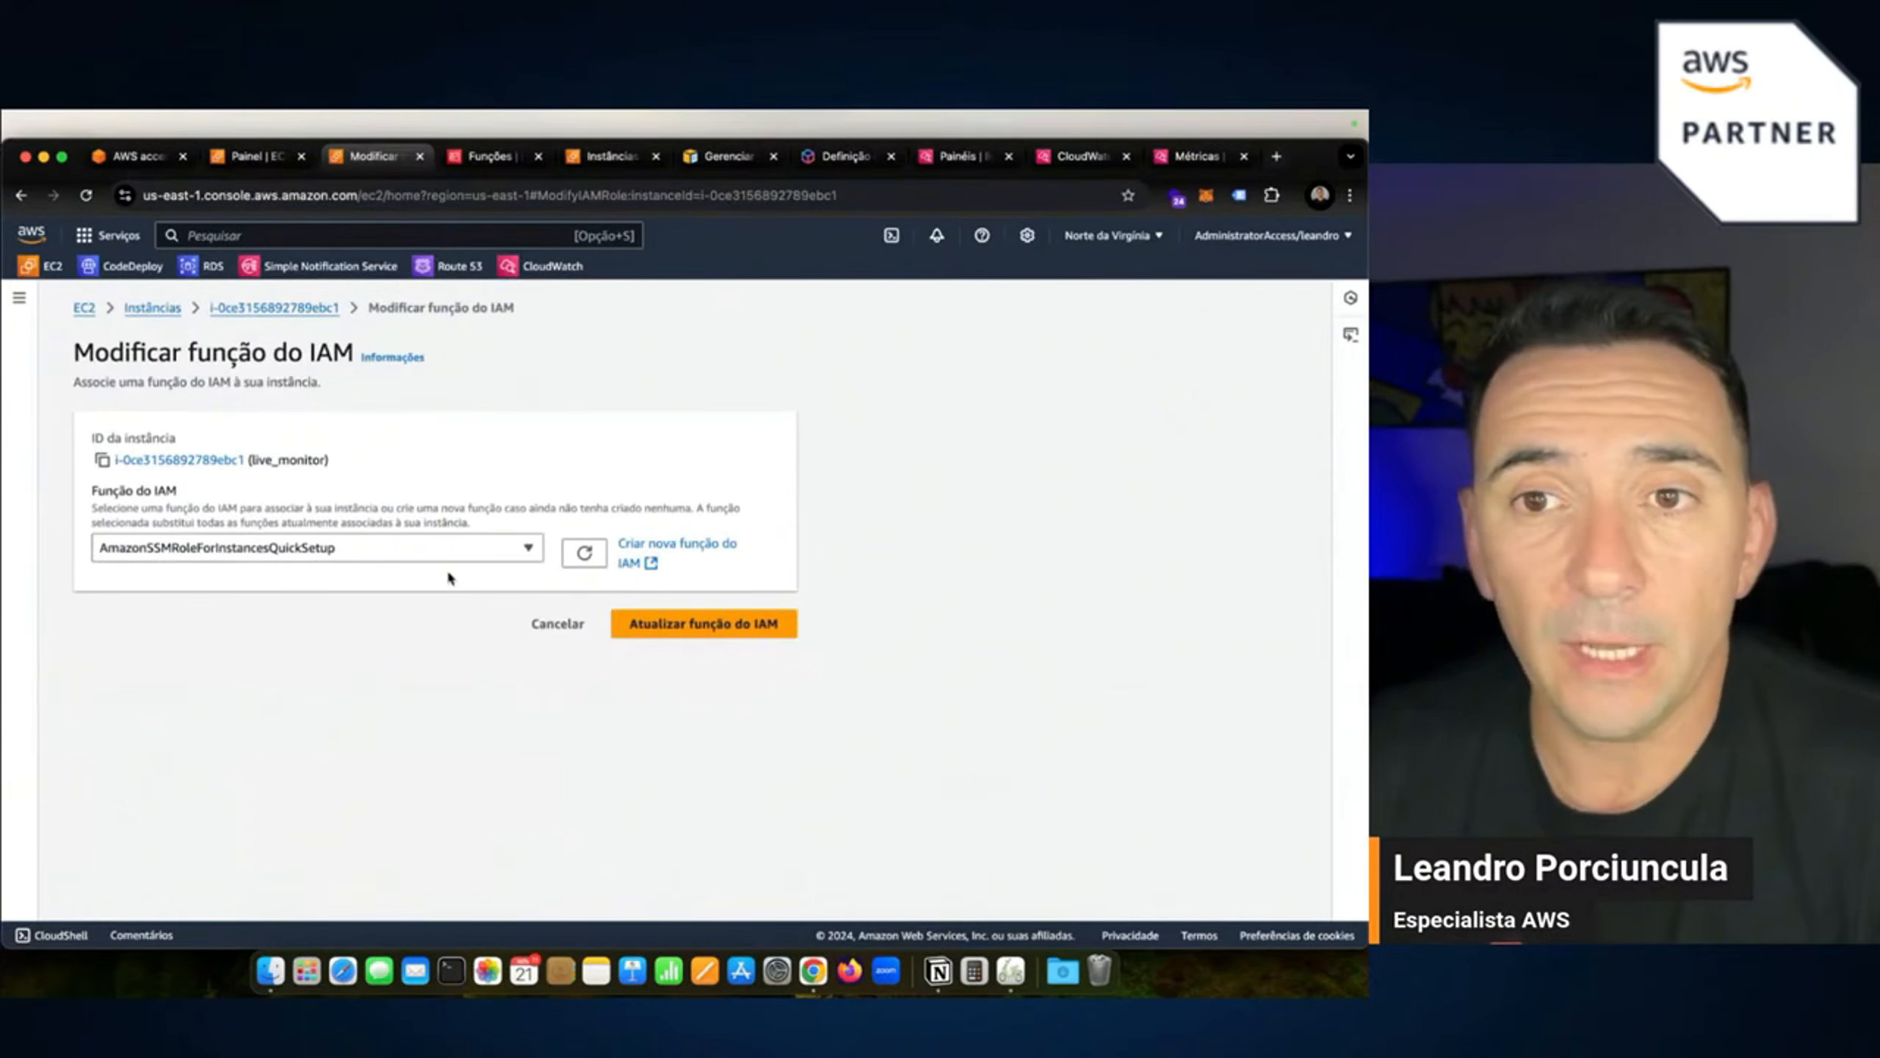
{"action": "left_click", "coordinate": [478, 559]}
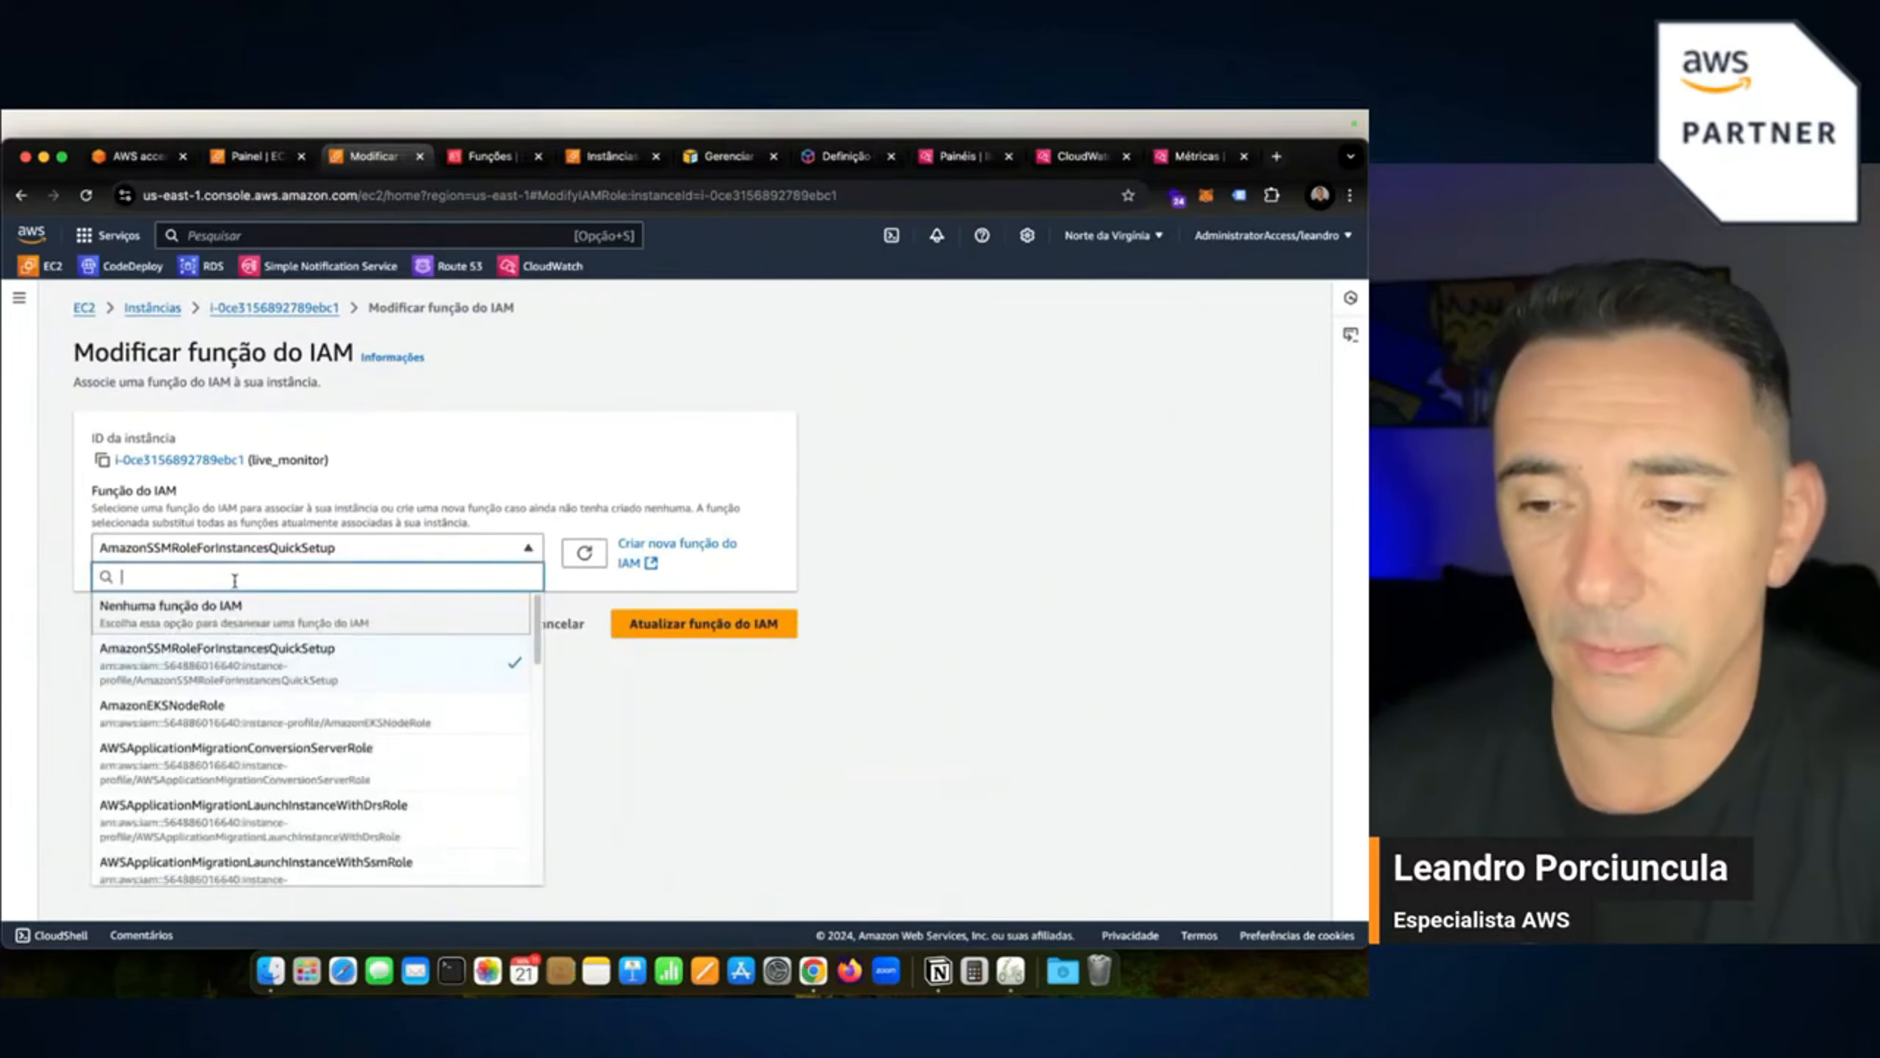
{"action": "type", "text": "liv"}
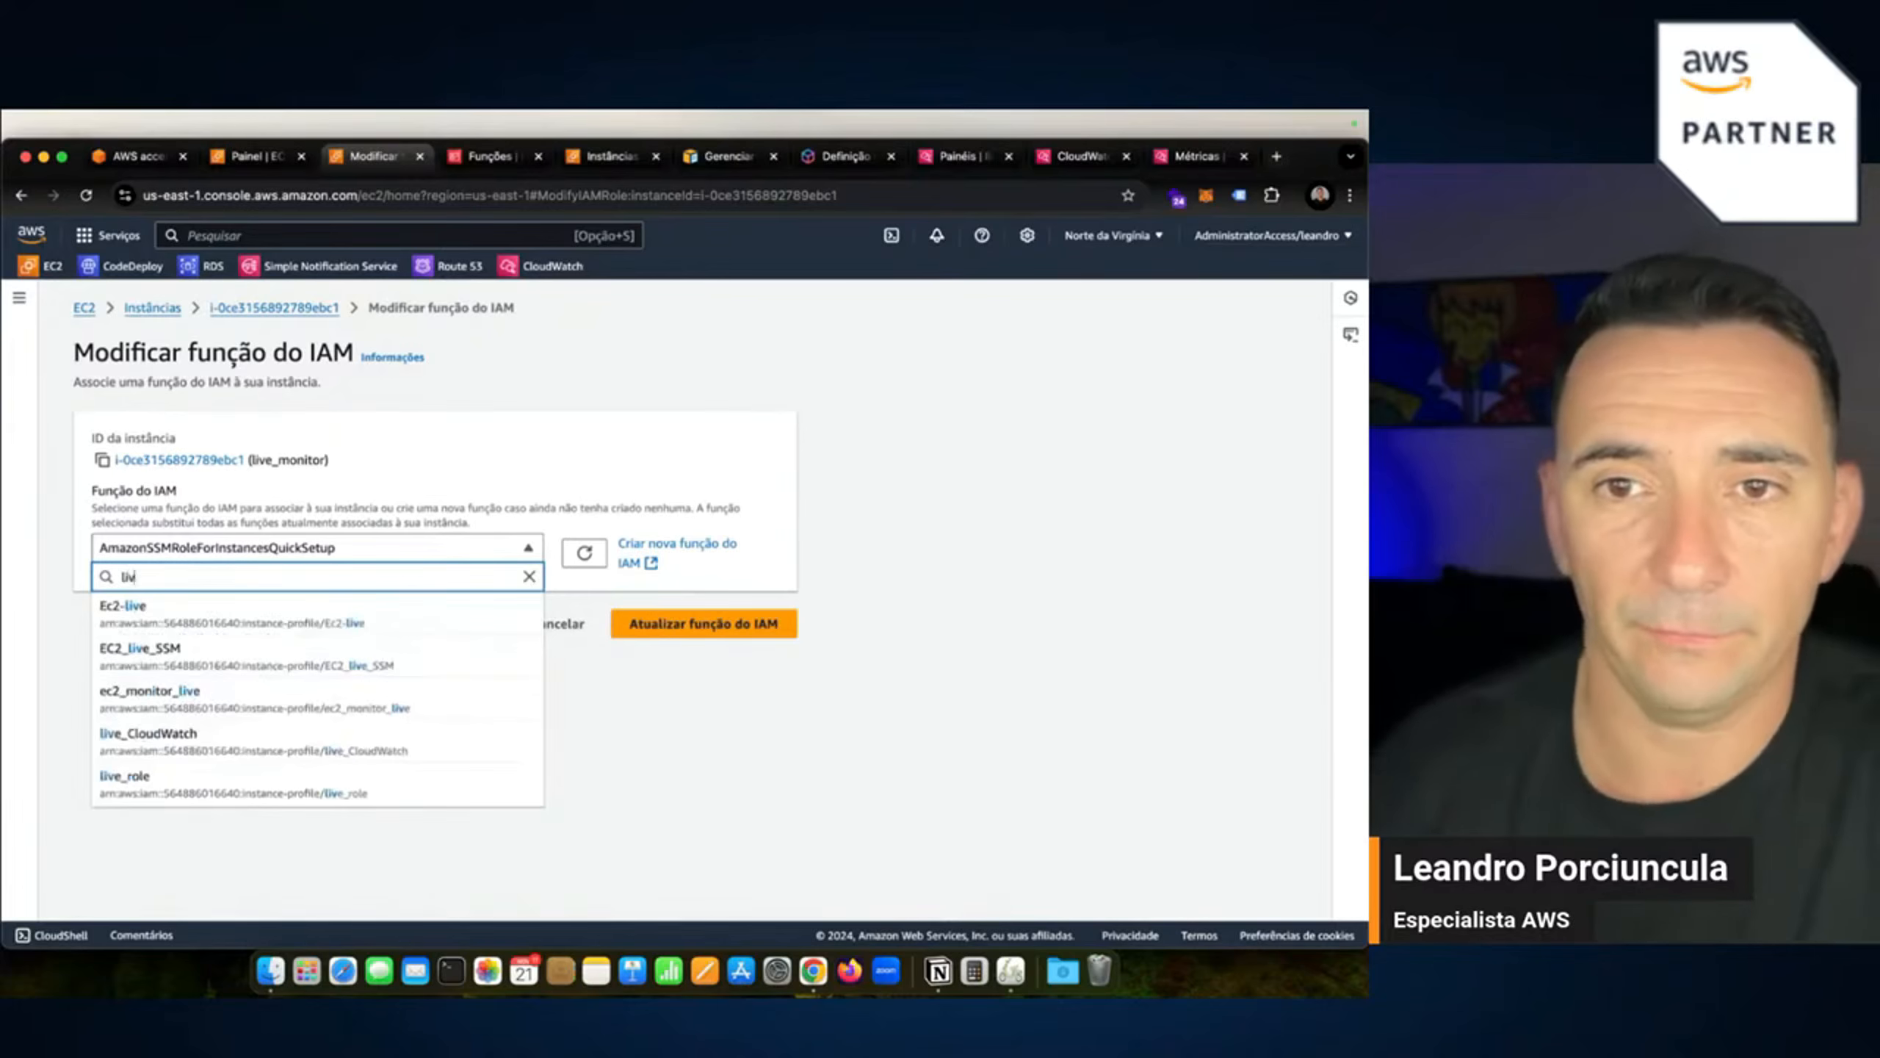
{"action": "left_click", "coordinate": [183, 734]}
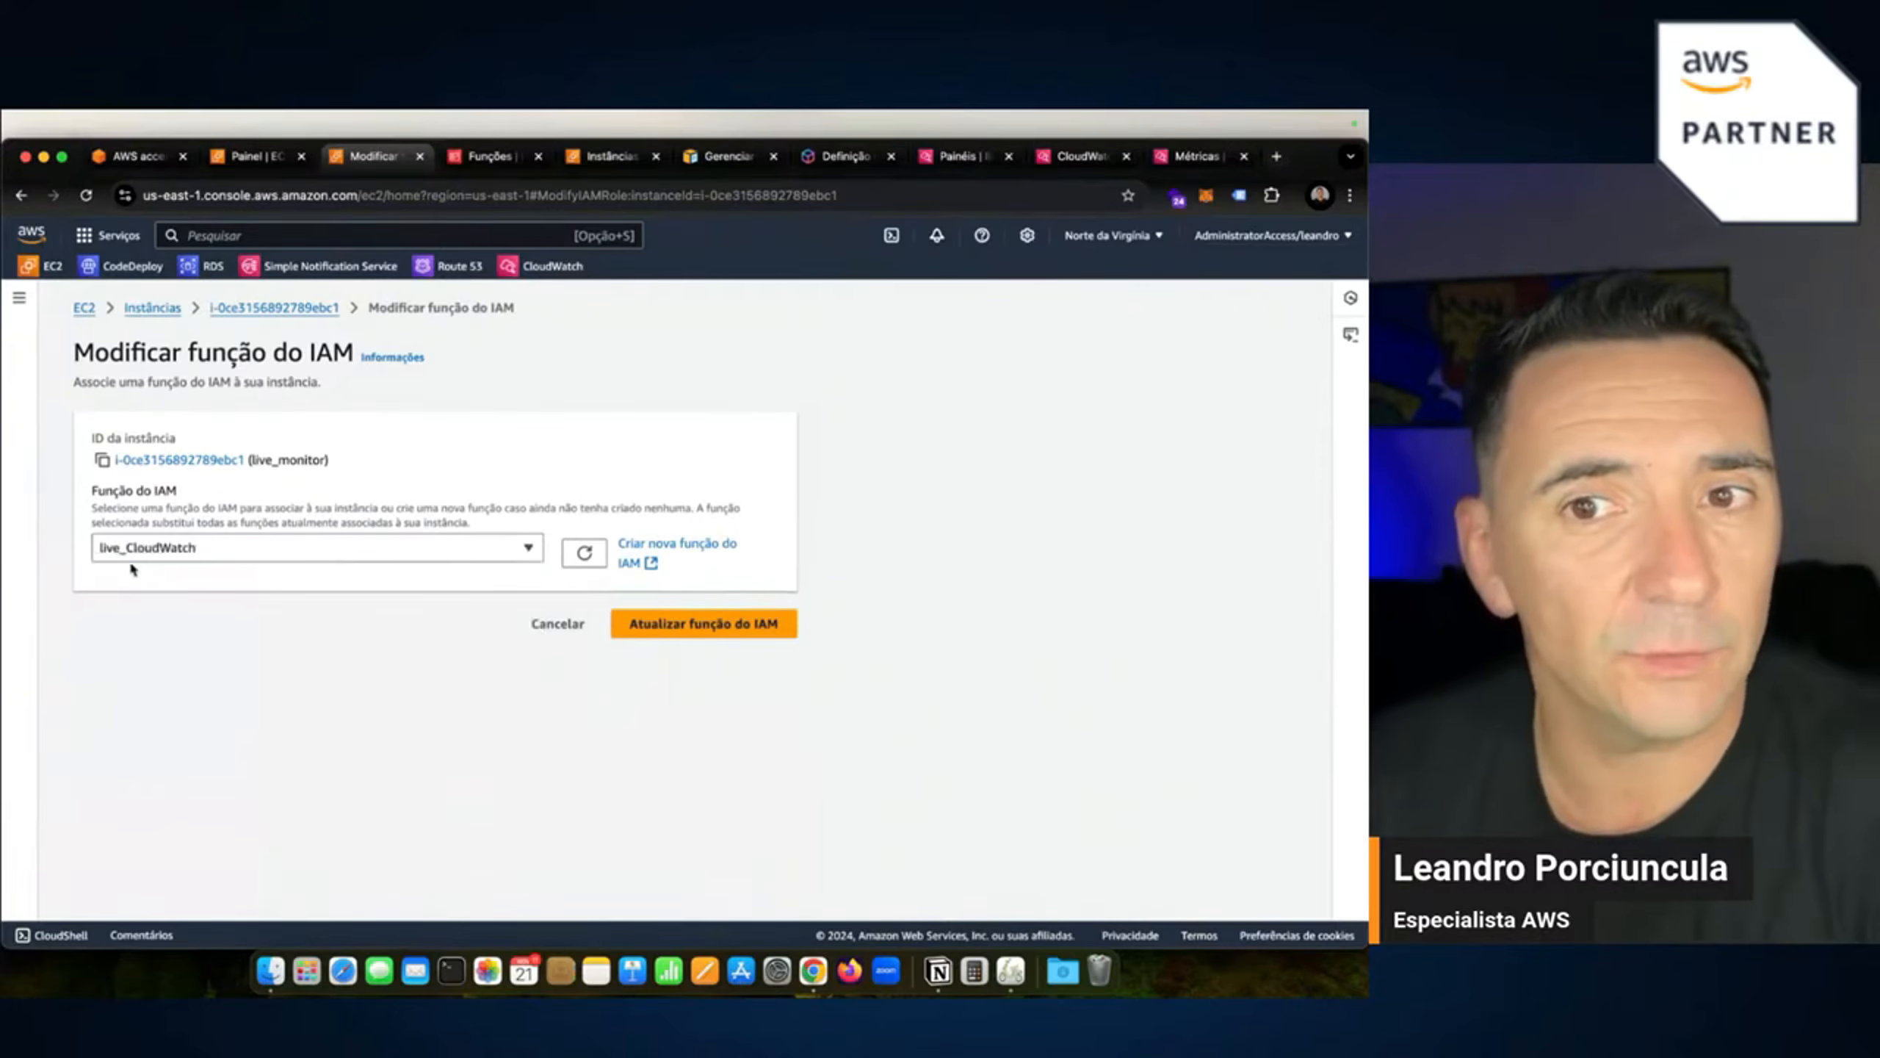
{"action": "left_click", "coordinate": [702, 624]}
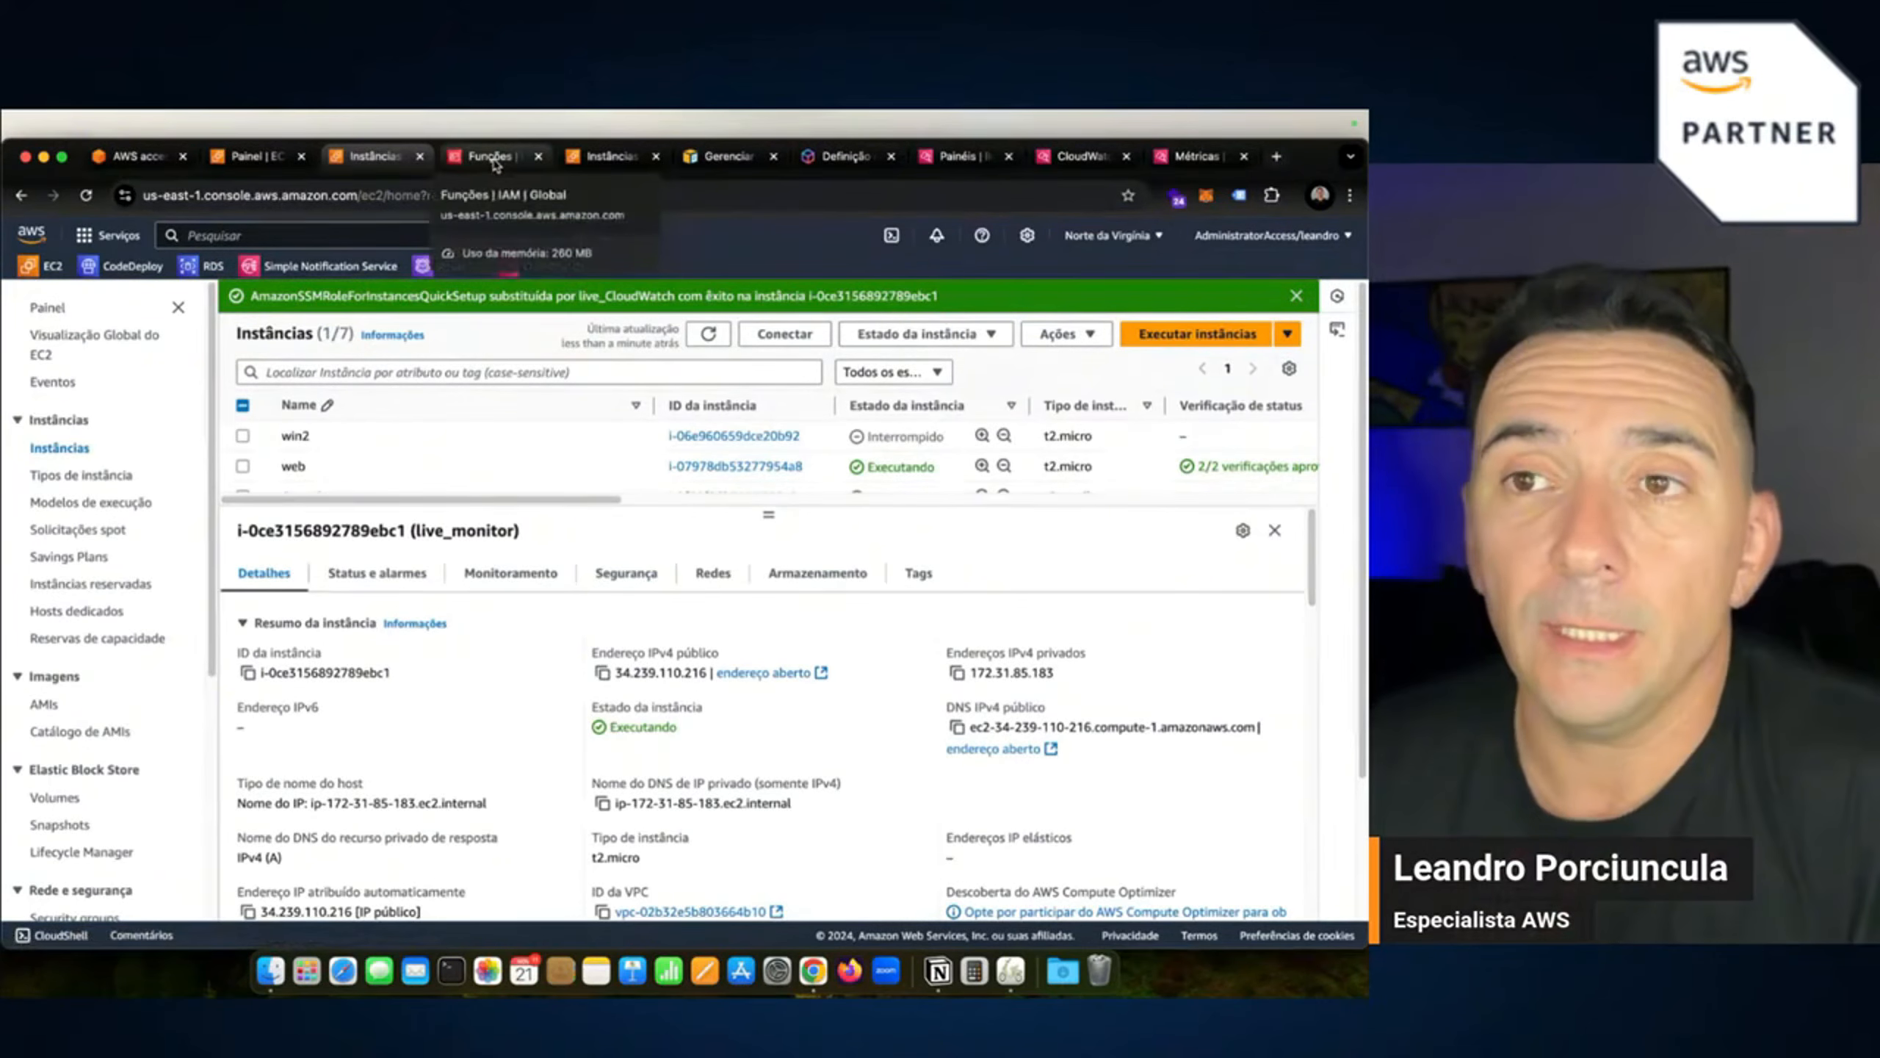
Leave the earlier CloudWatch agent setup and return to the instances list.
{"action": "left_click", "coordinate": [605, 162]}
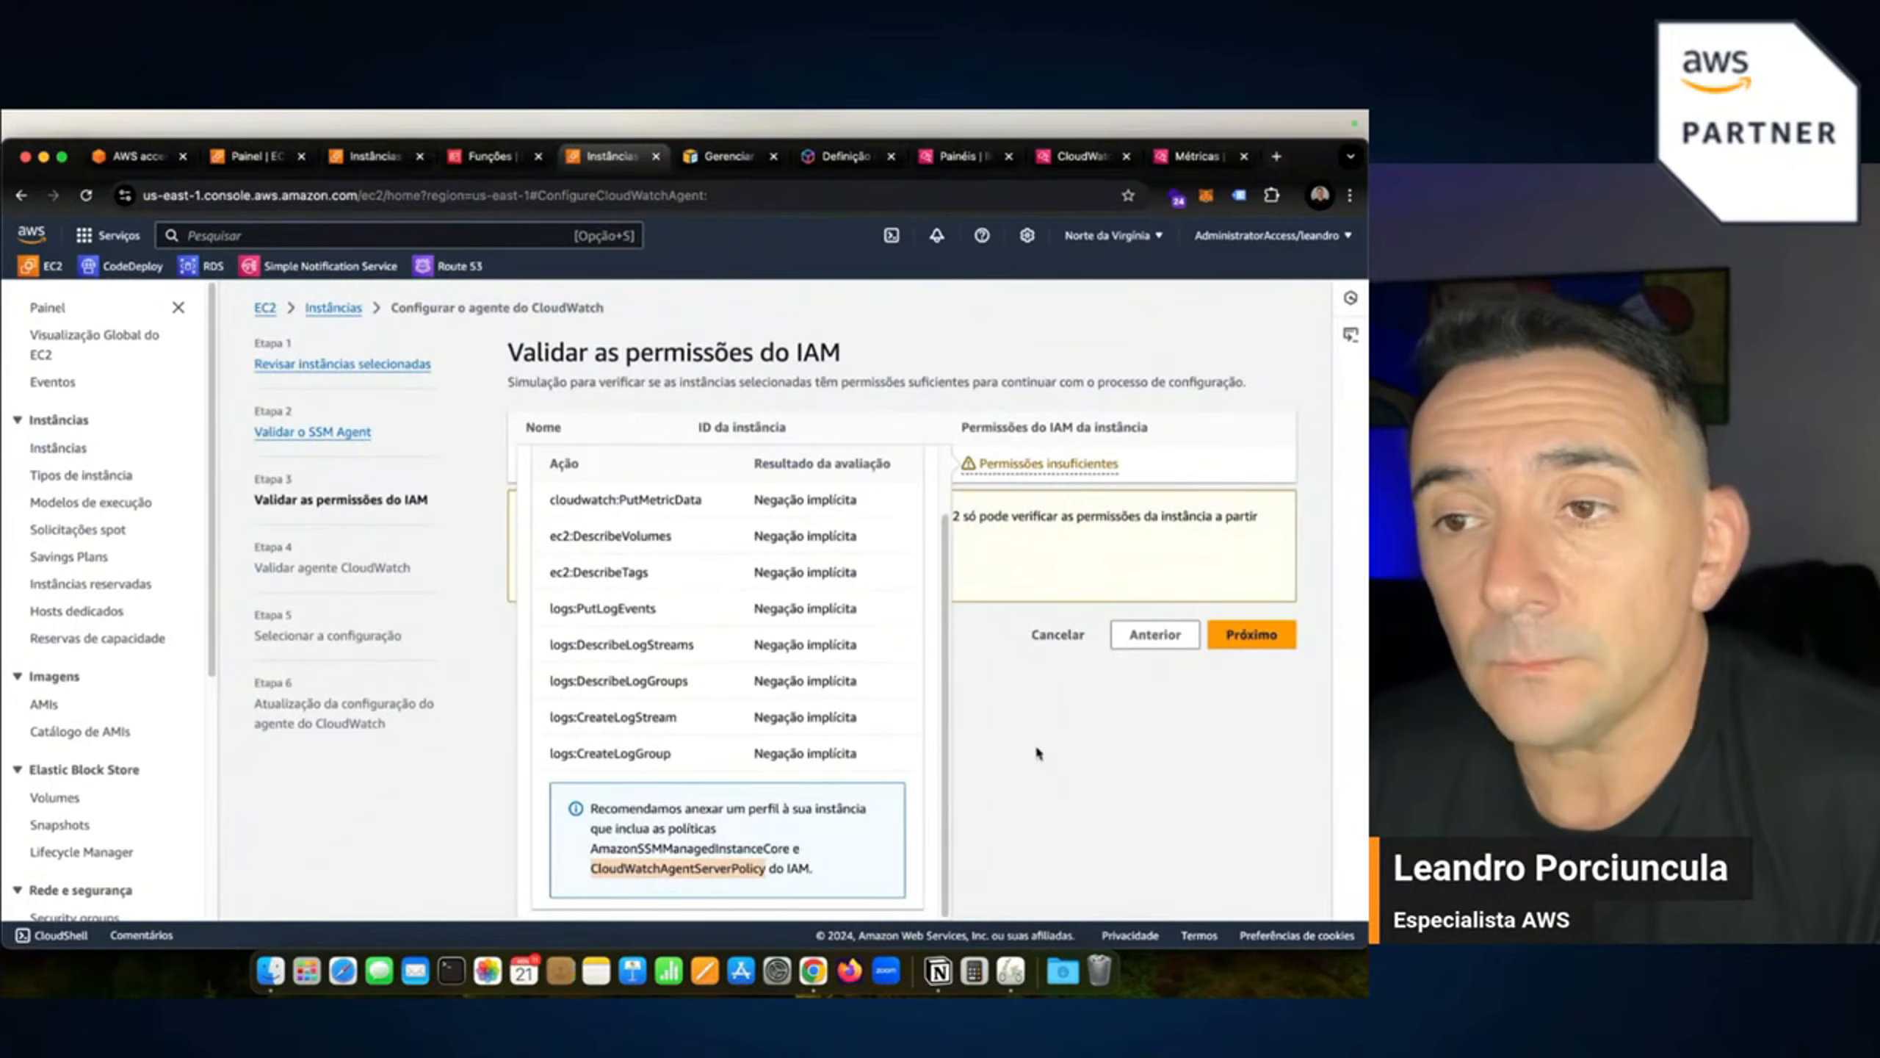
{"action": "left_click", "coordinate": [985, 716]}
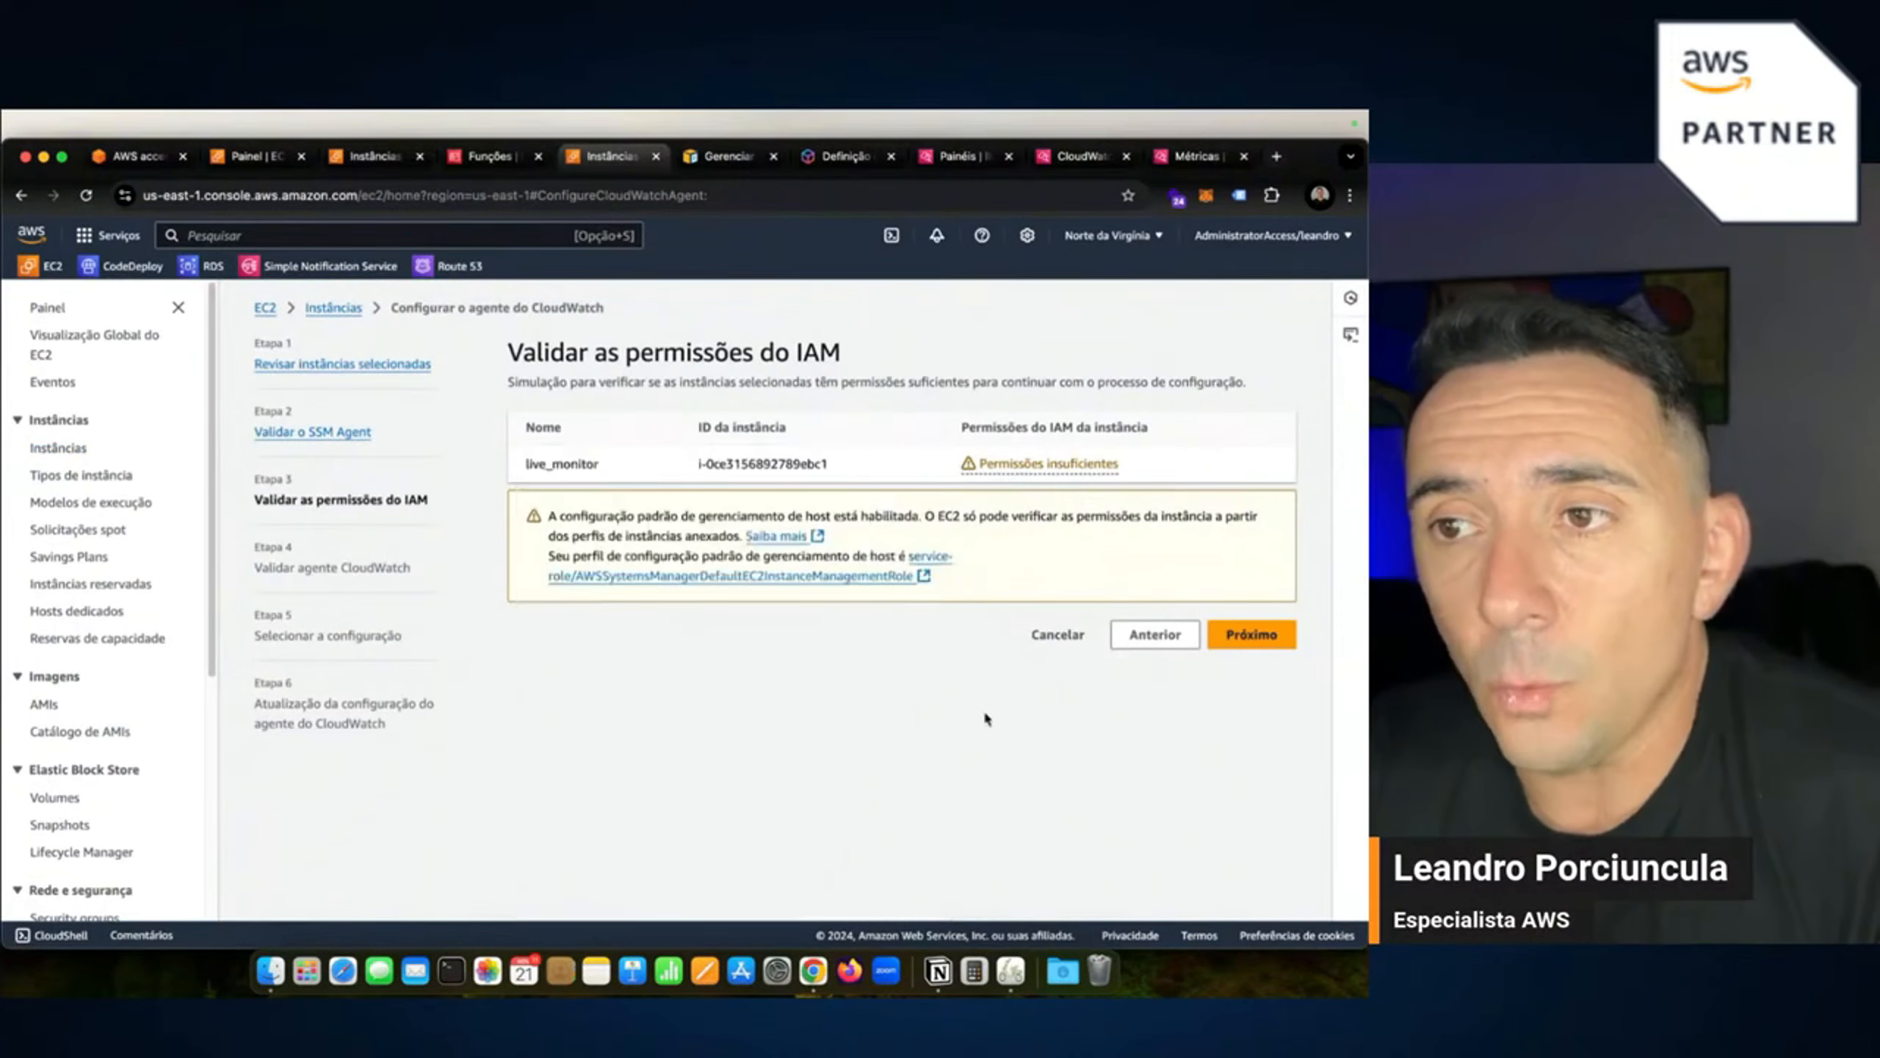
{"action": "left_click", "coordinate": [1156, 638]}
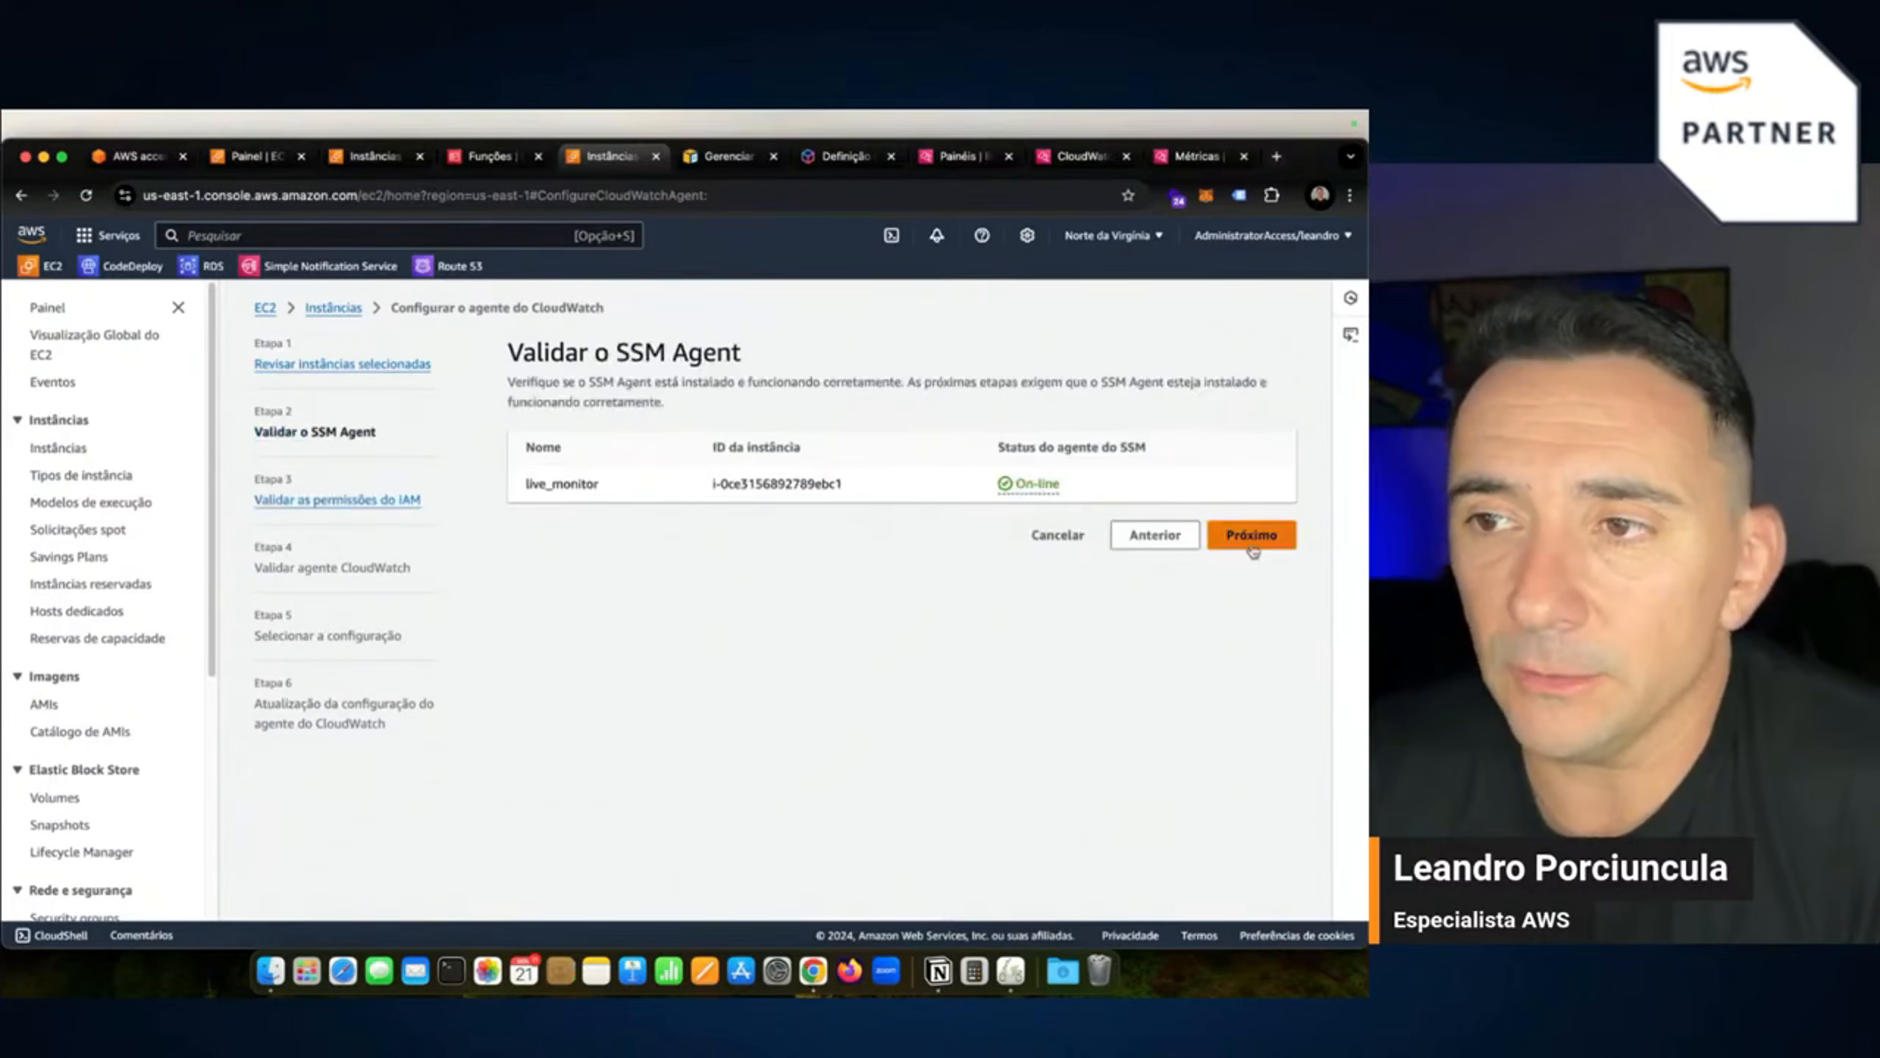
{"action": "left_click", "coordinate": [1251, 536]}
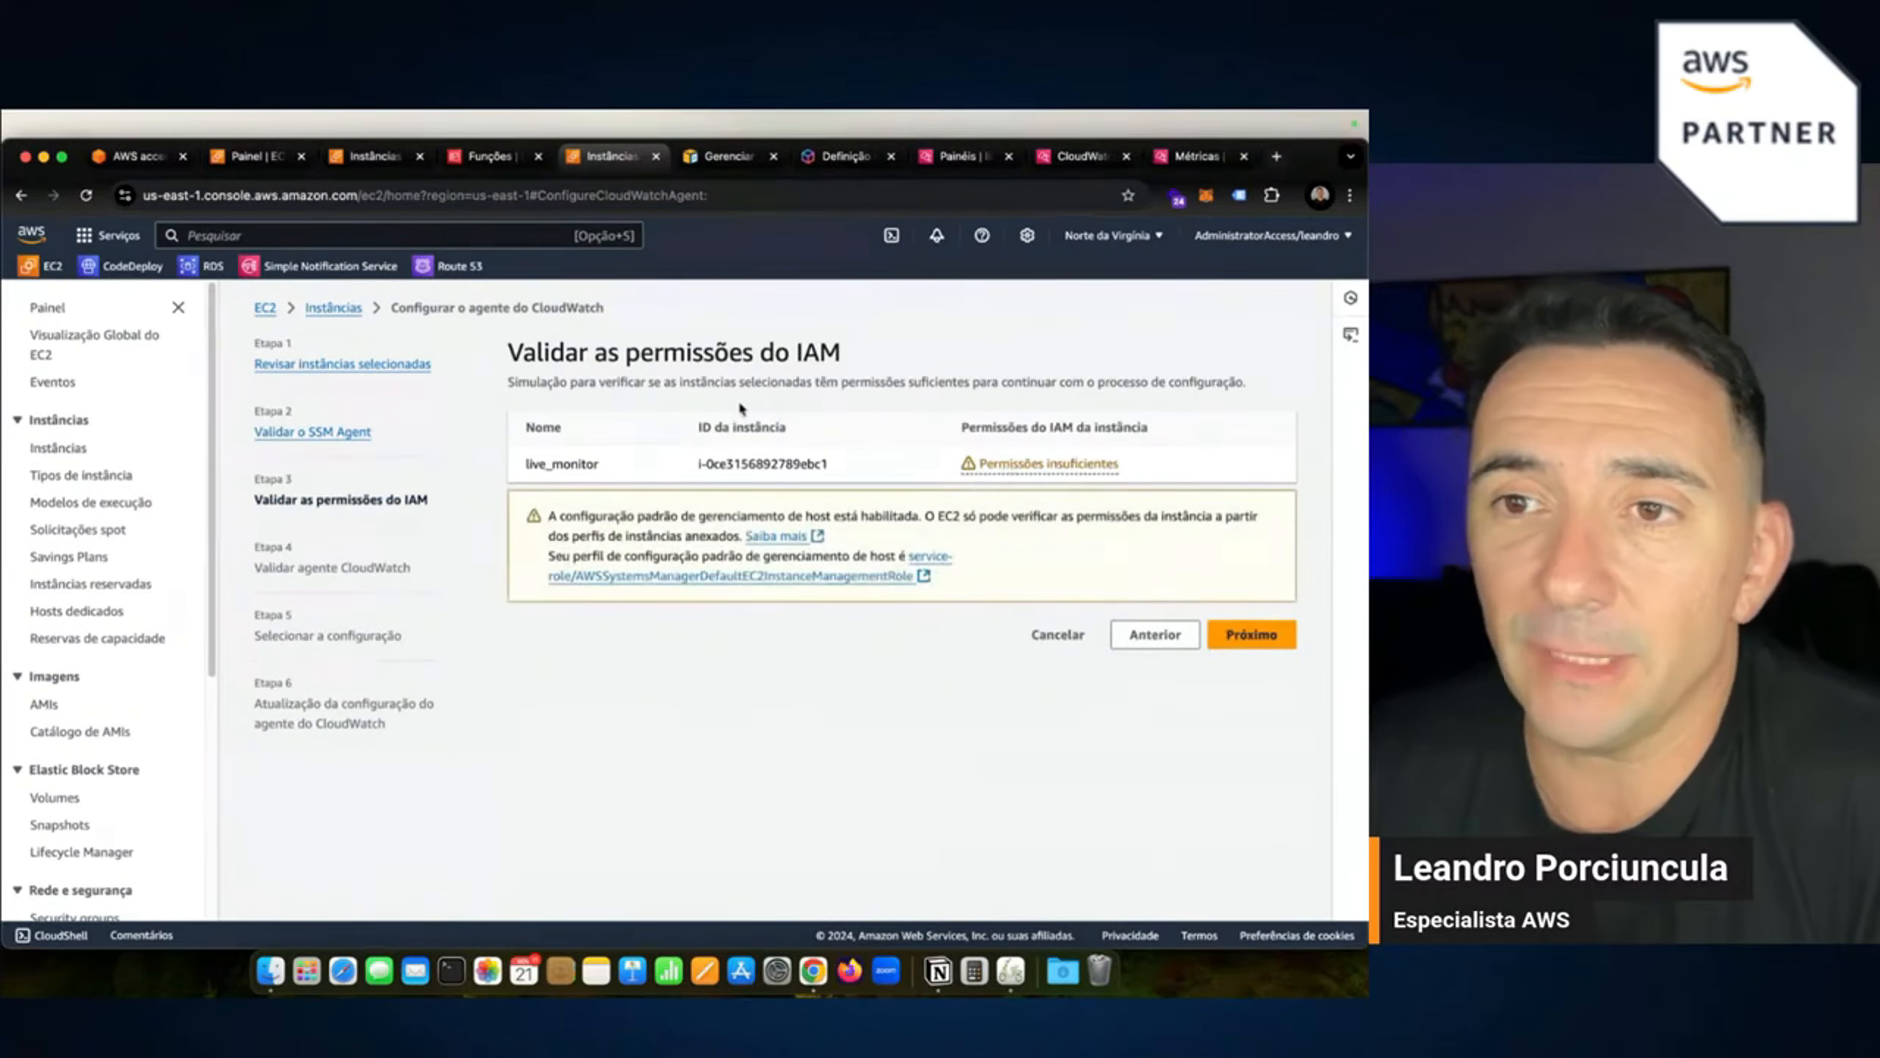
{"action": "left_click", "coordinate": [342, 311]}
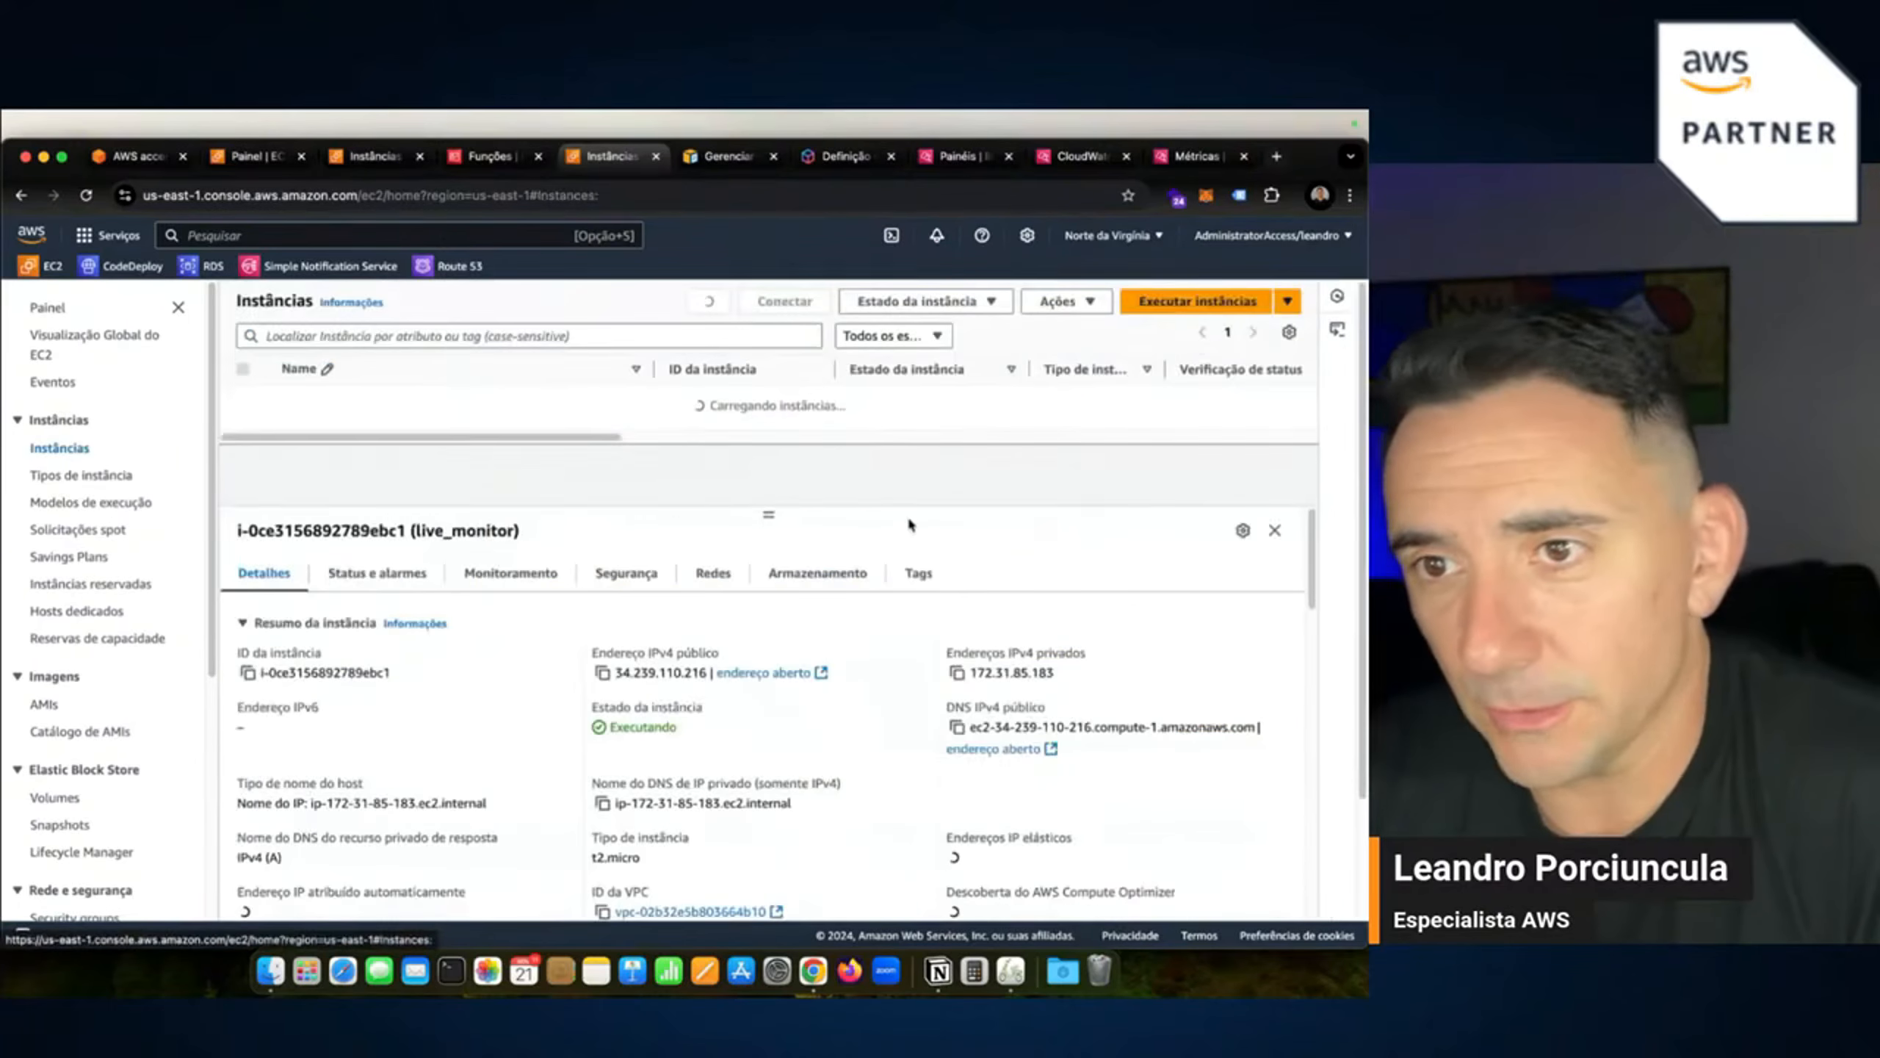
Restart the CloudWatch agent setup for live_monitor, passing the SSM and IAM checks to agent validation.
{"action": "left_click", "coordinate": [503, 583]}
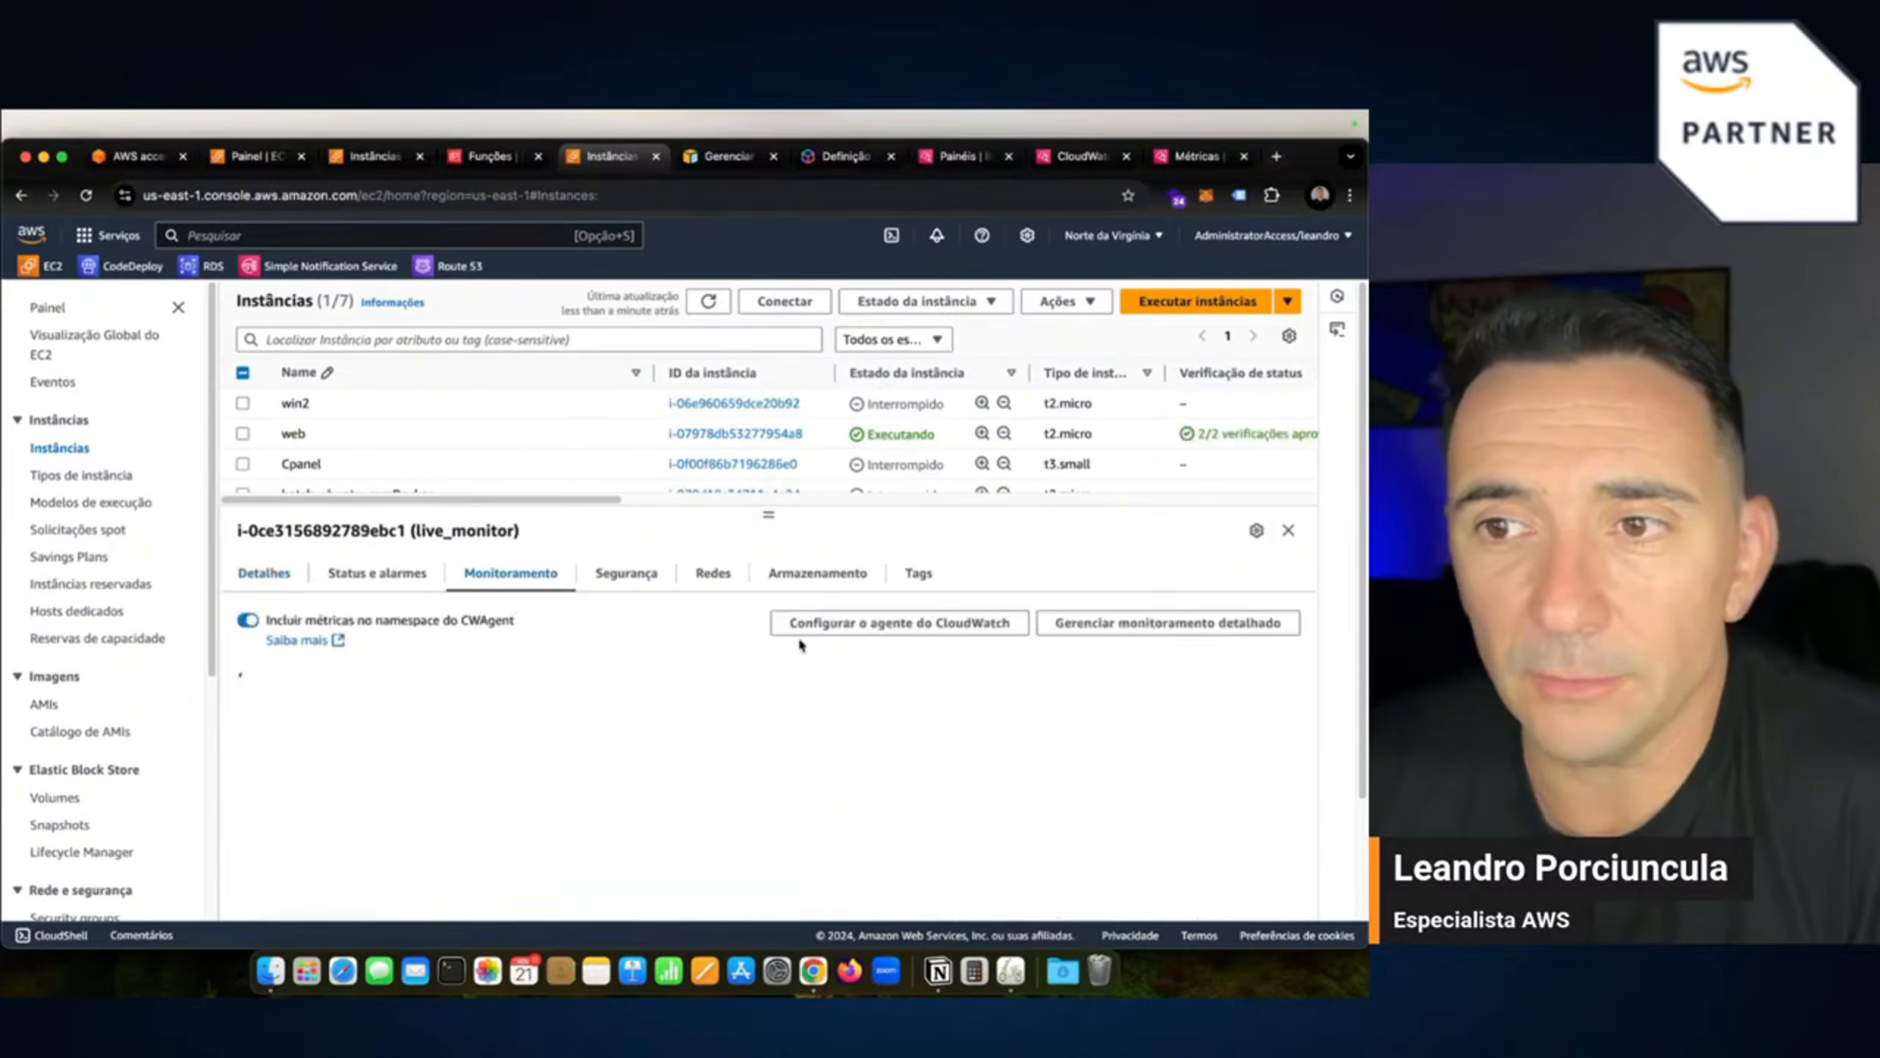
{"action": "left_click", "coordinate": [867, 624]}
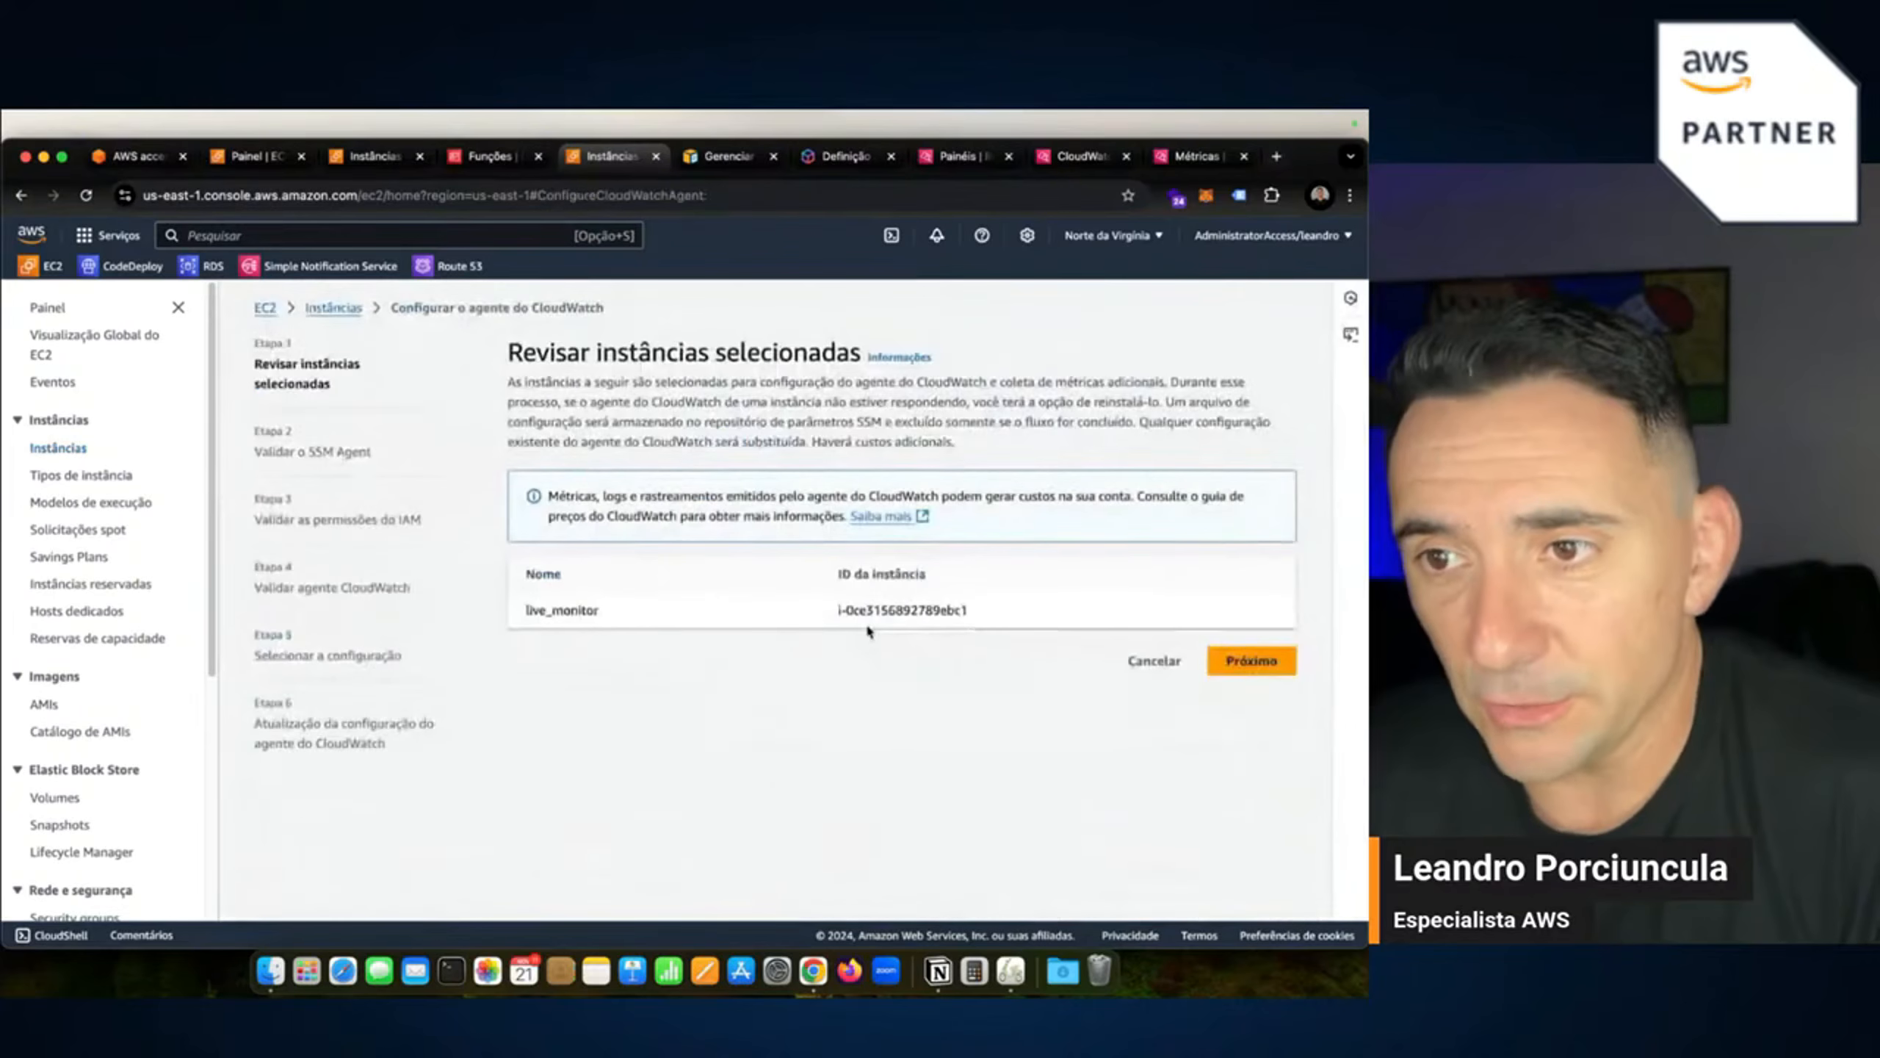
{"action": "left_click", "coordinate": [1211, 659]}
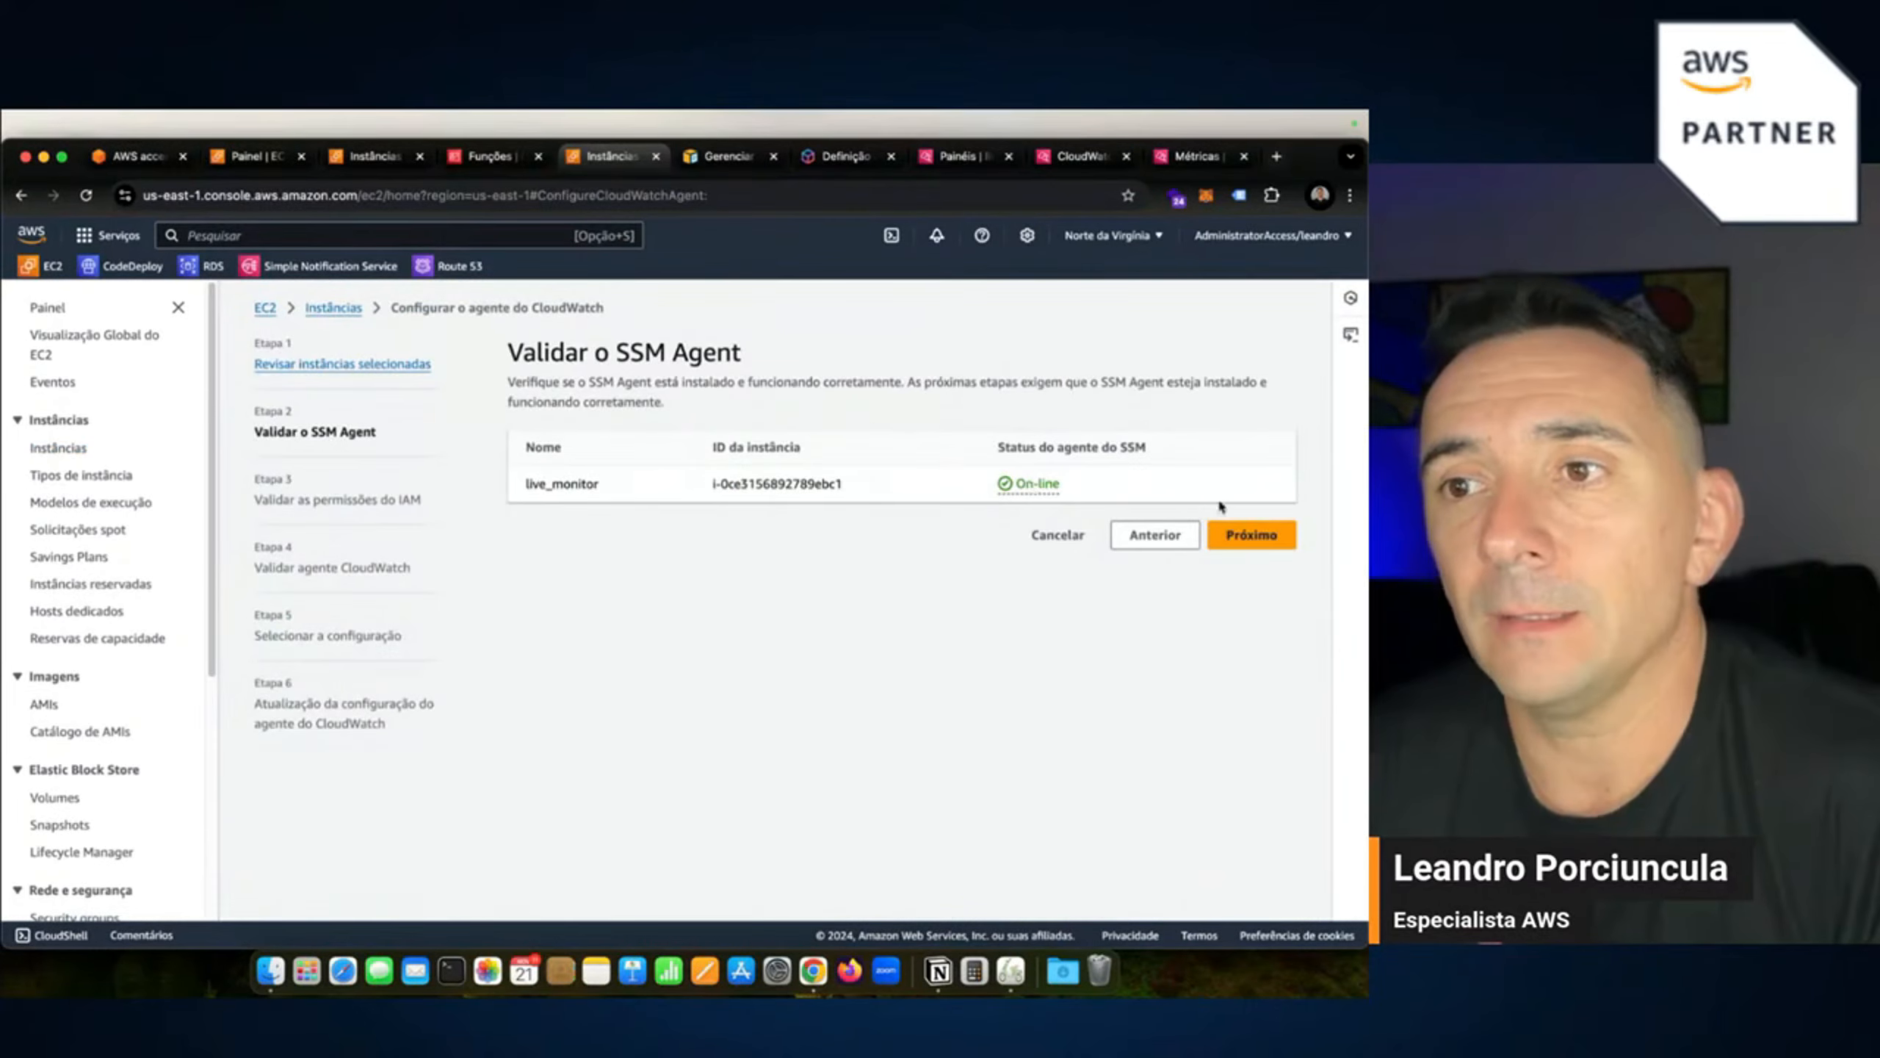
{"action": "left_click", "coordinate": [1264, 545]}
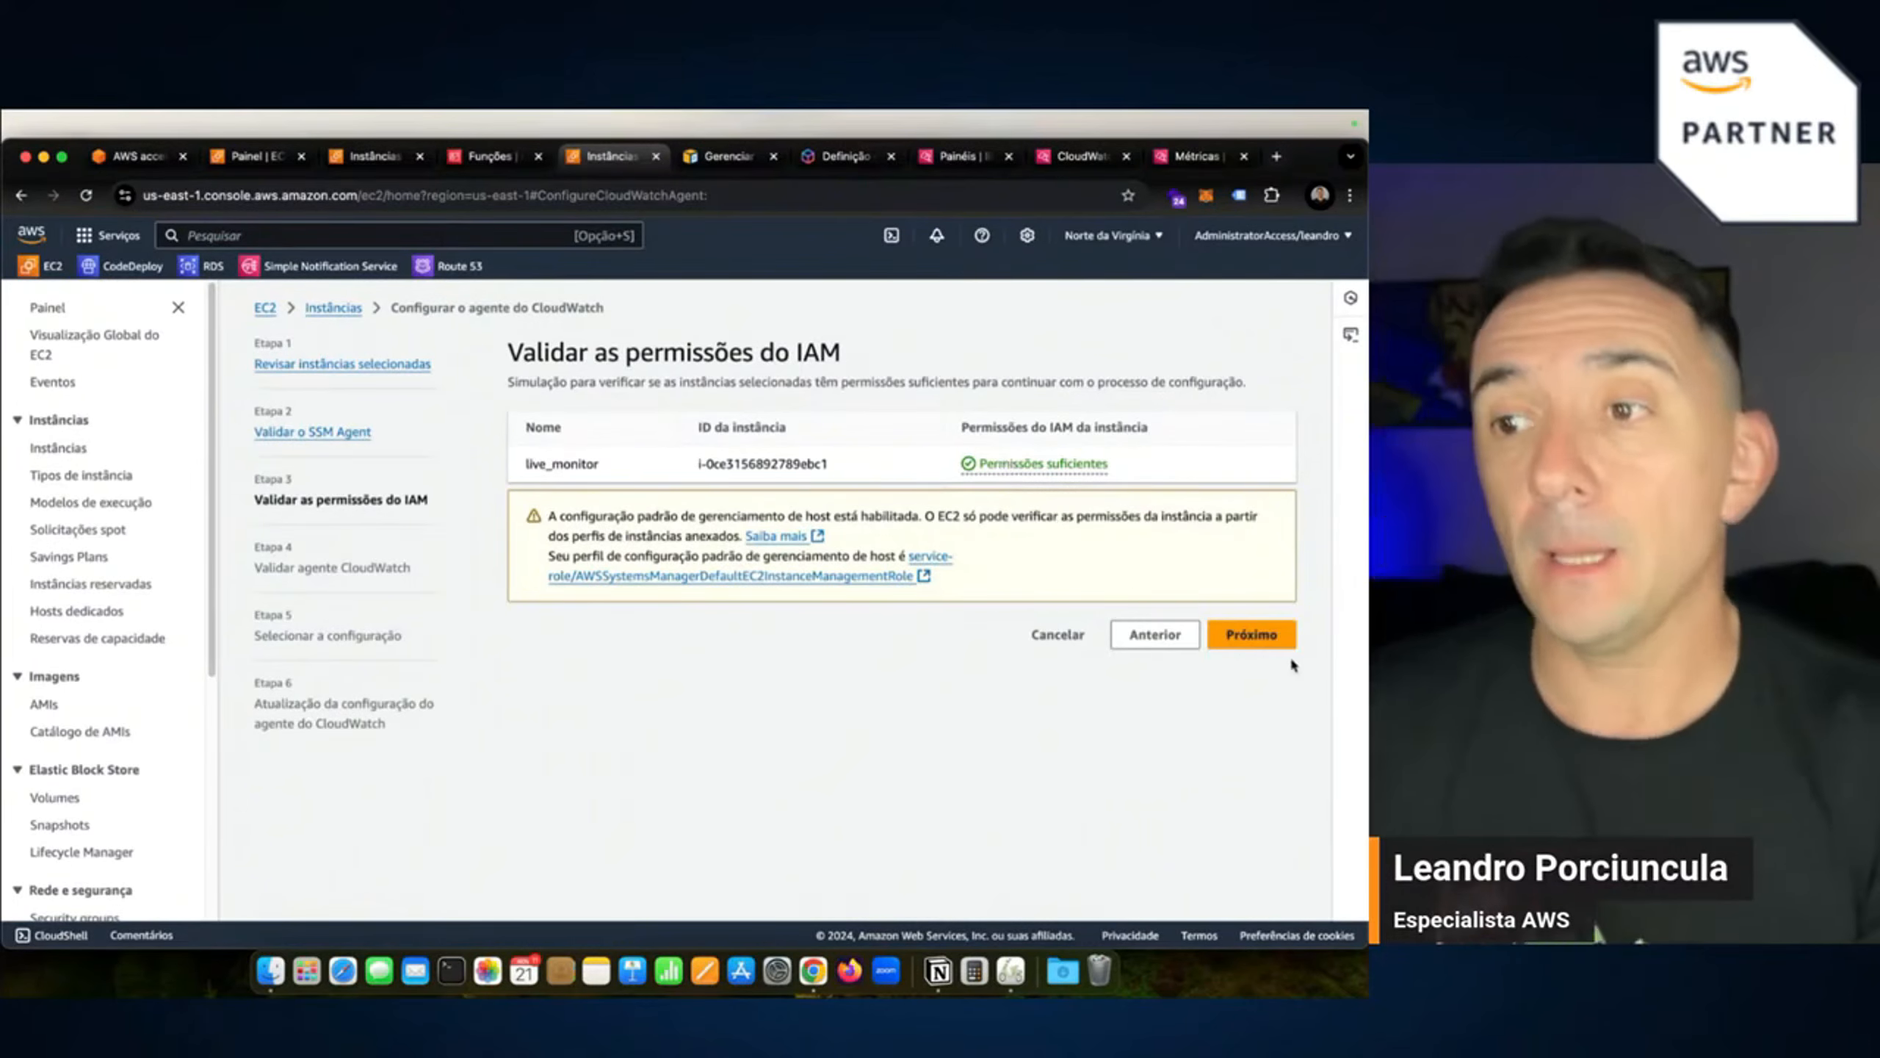
{"action": "left_click", "coordinate": [1266, 637]}
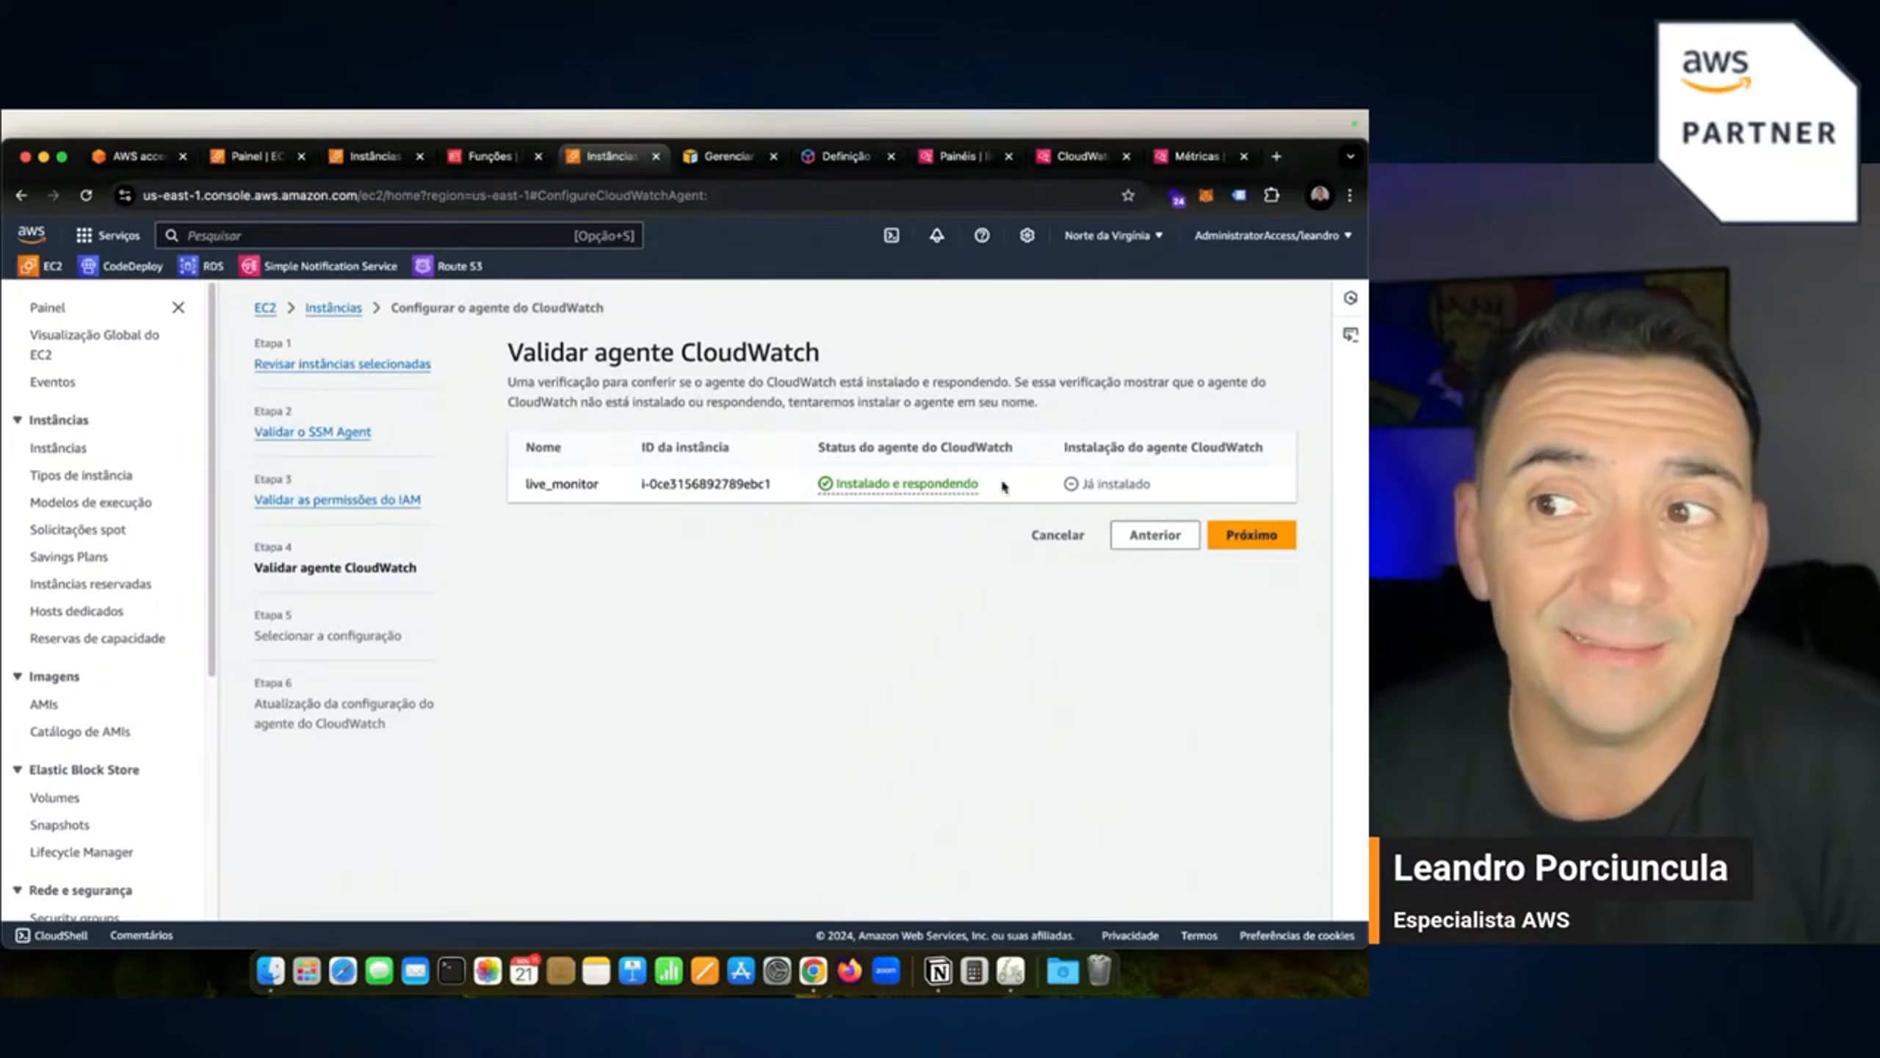
{"action": "left_click", "coordinate": [885, 492]}
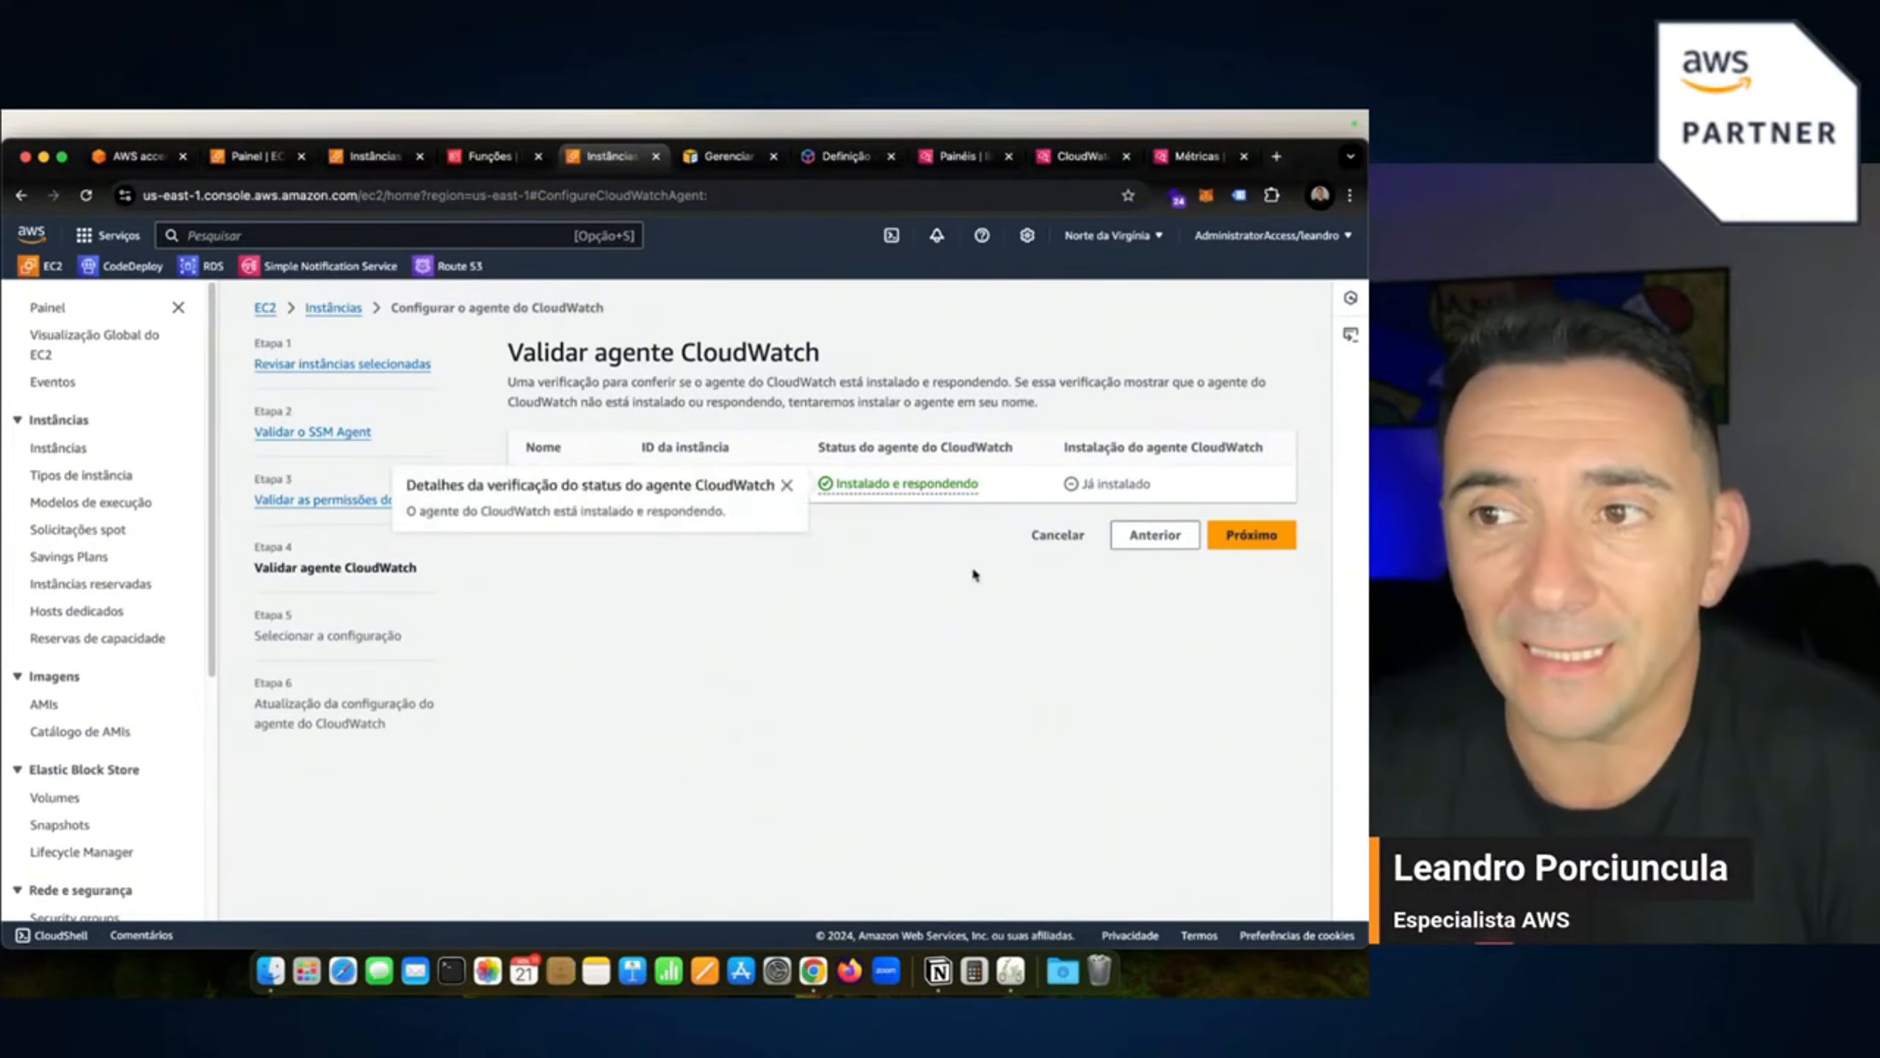
{"action": "left_click", "coordinate": [1073, 736]}
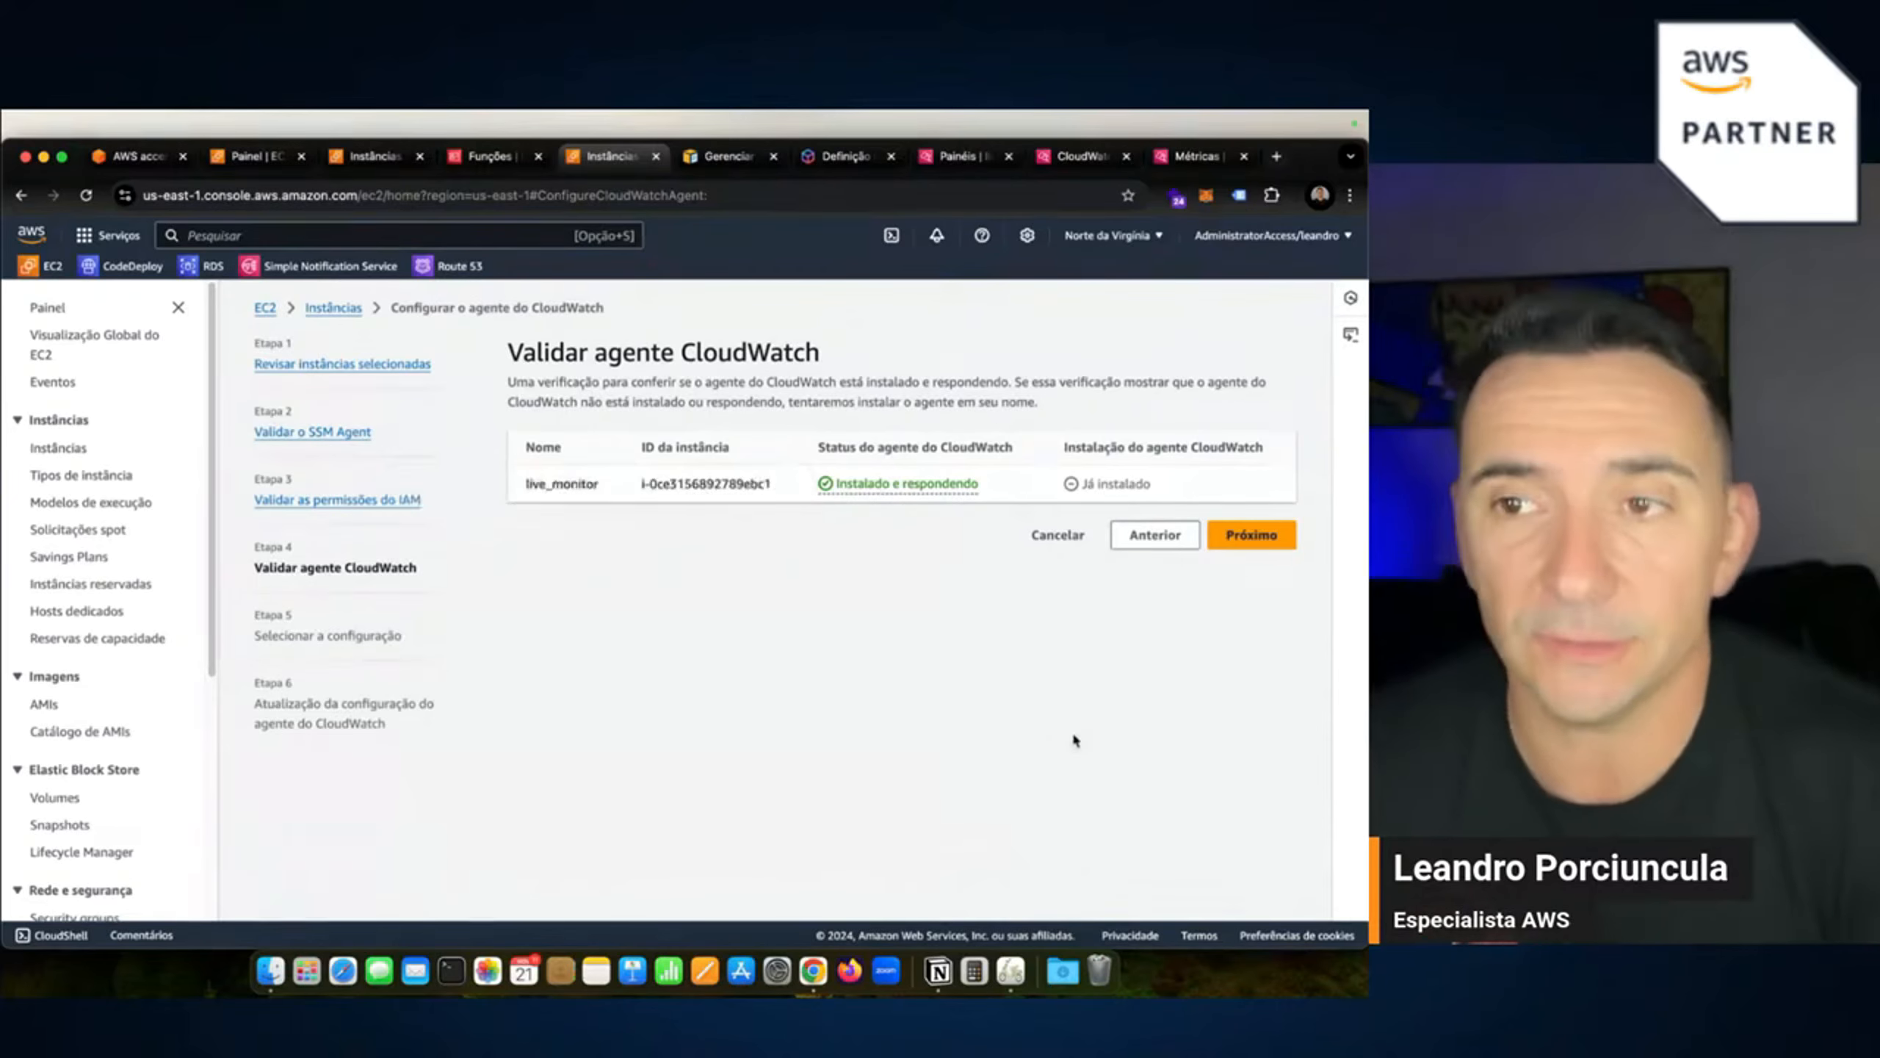
Advance to the agent configuration and set the collection interval to 30 seconds.
{"action": "left_click", "coordinate": [1249, 535]}
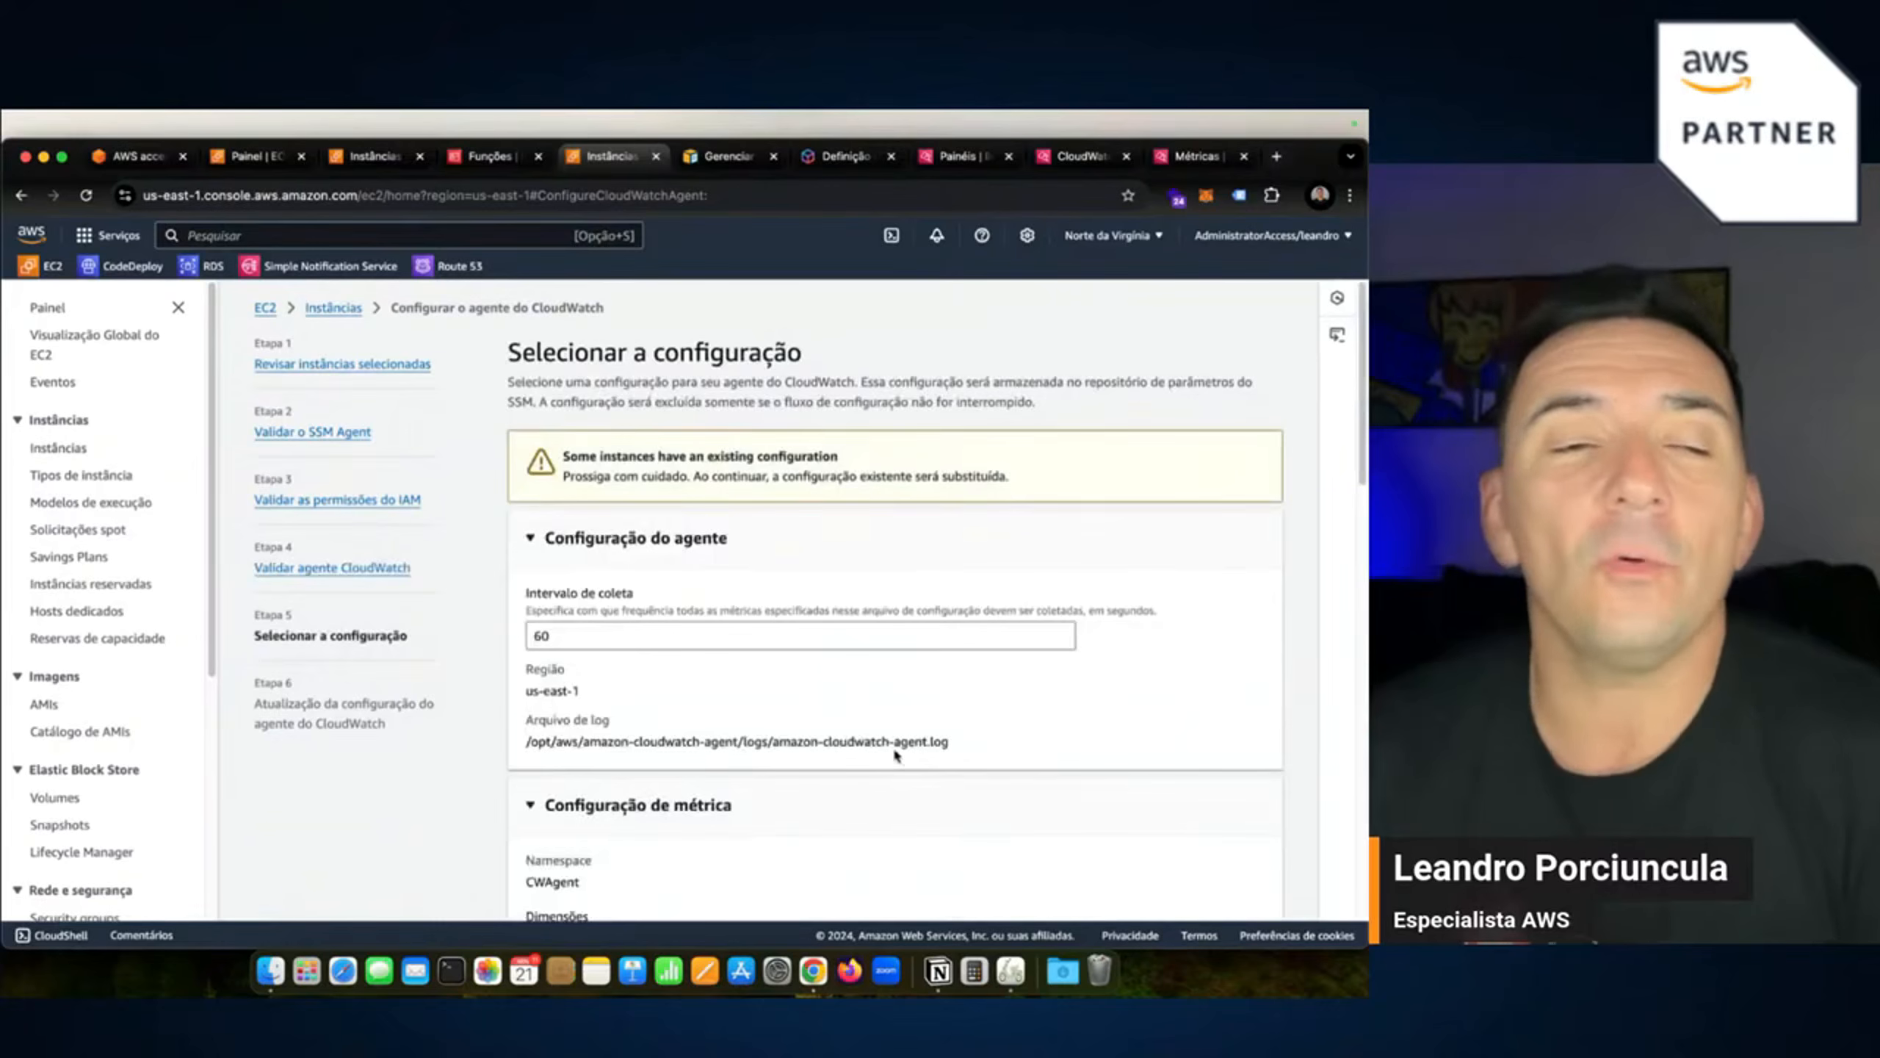
{"action": "scroll", "coordinate": [878, 763], "scroll_direction": "down", "scroll_amount": 2}
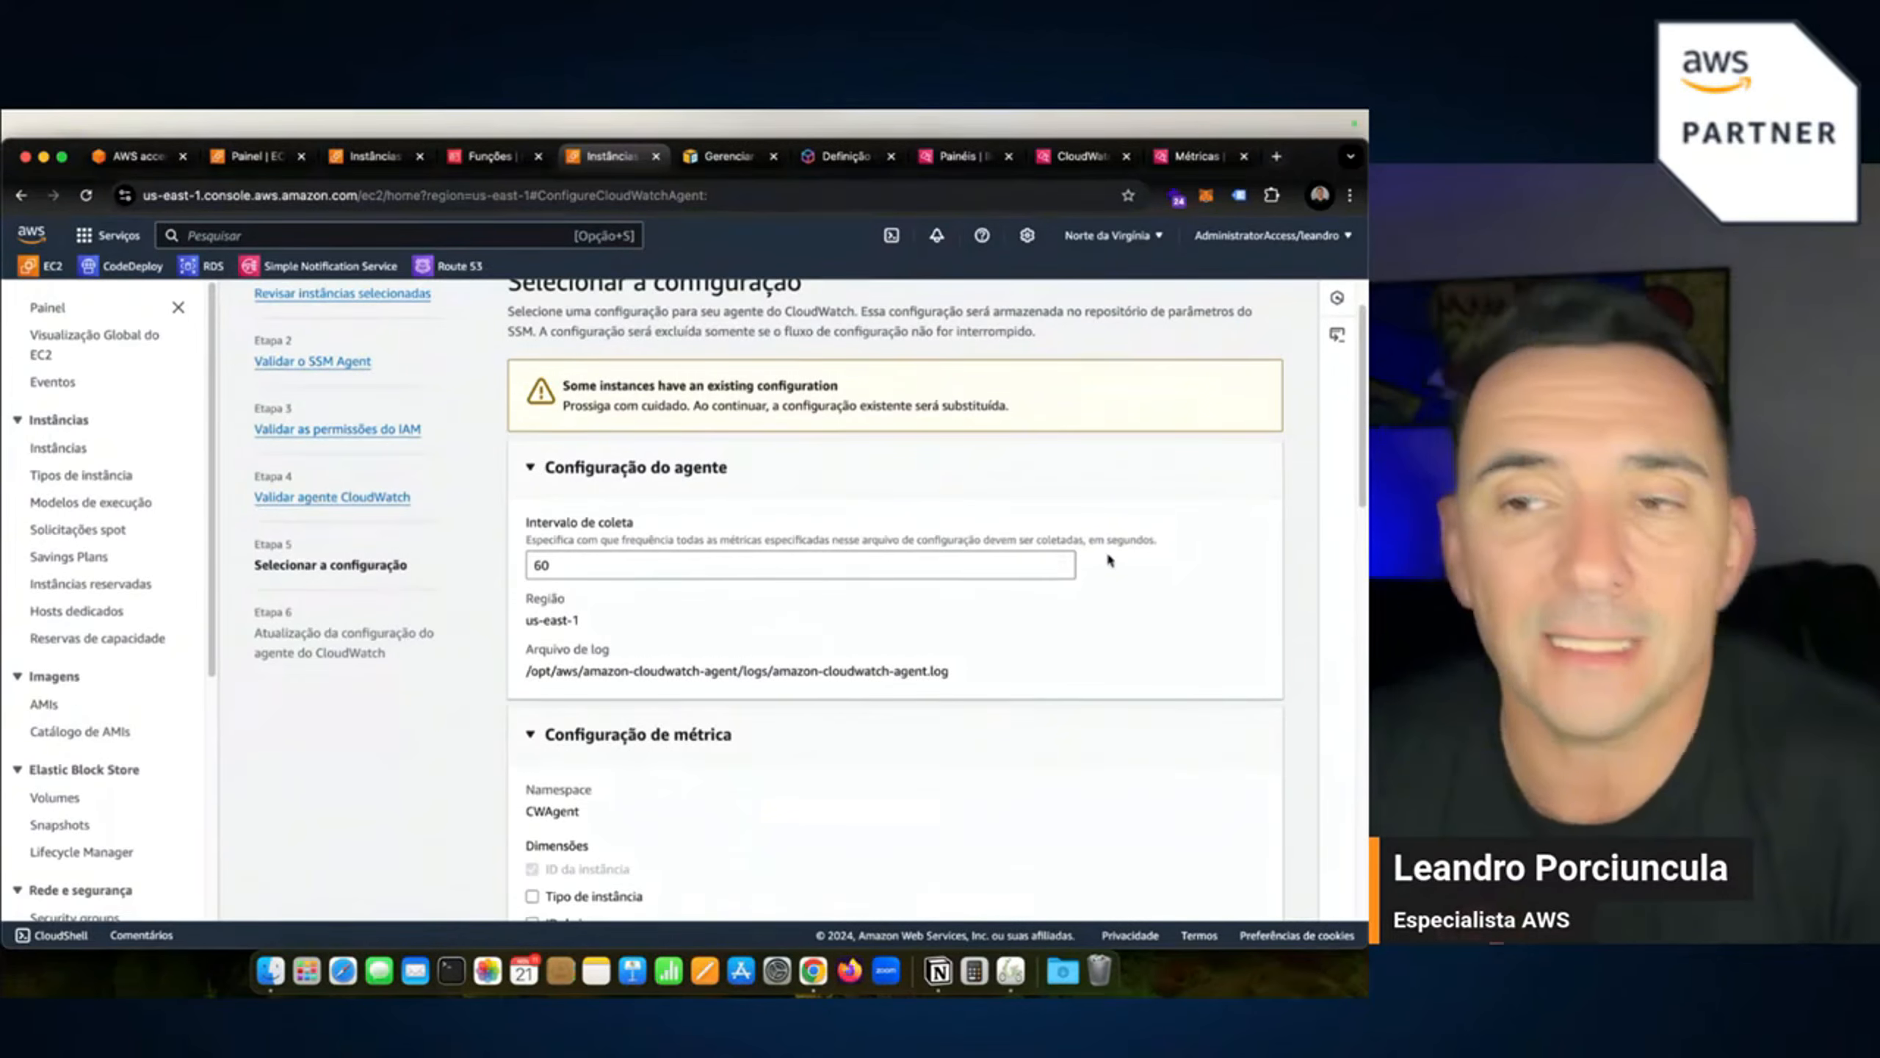
{"action": "left_click", "coordinate": [658, 570]}
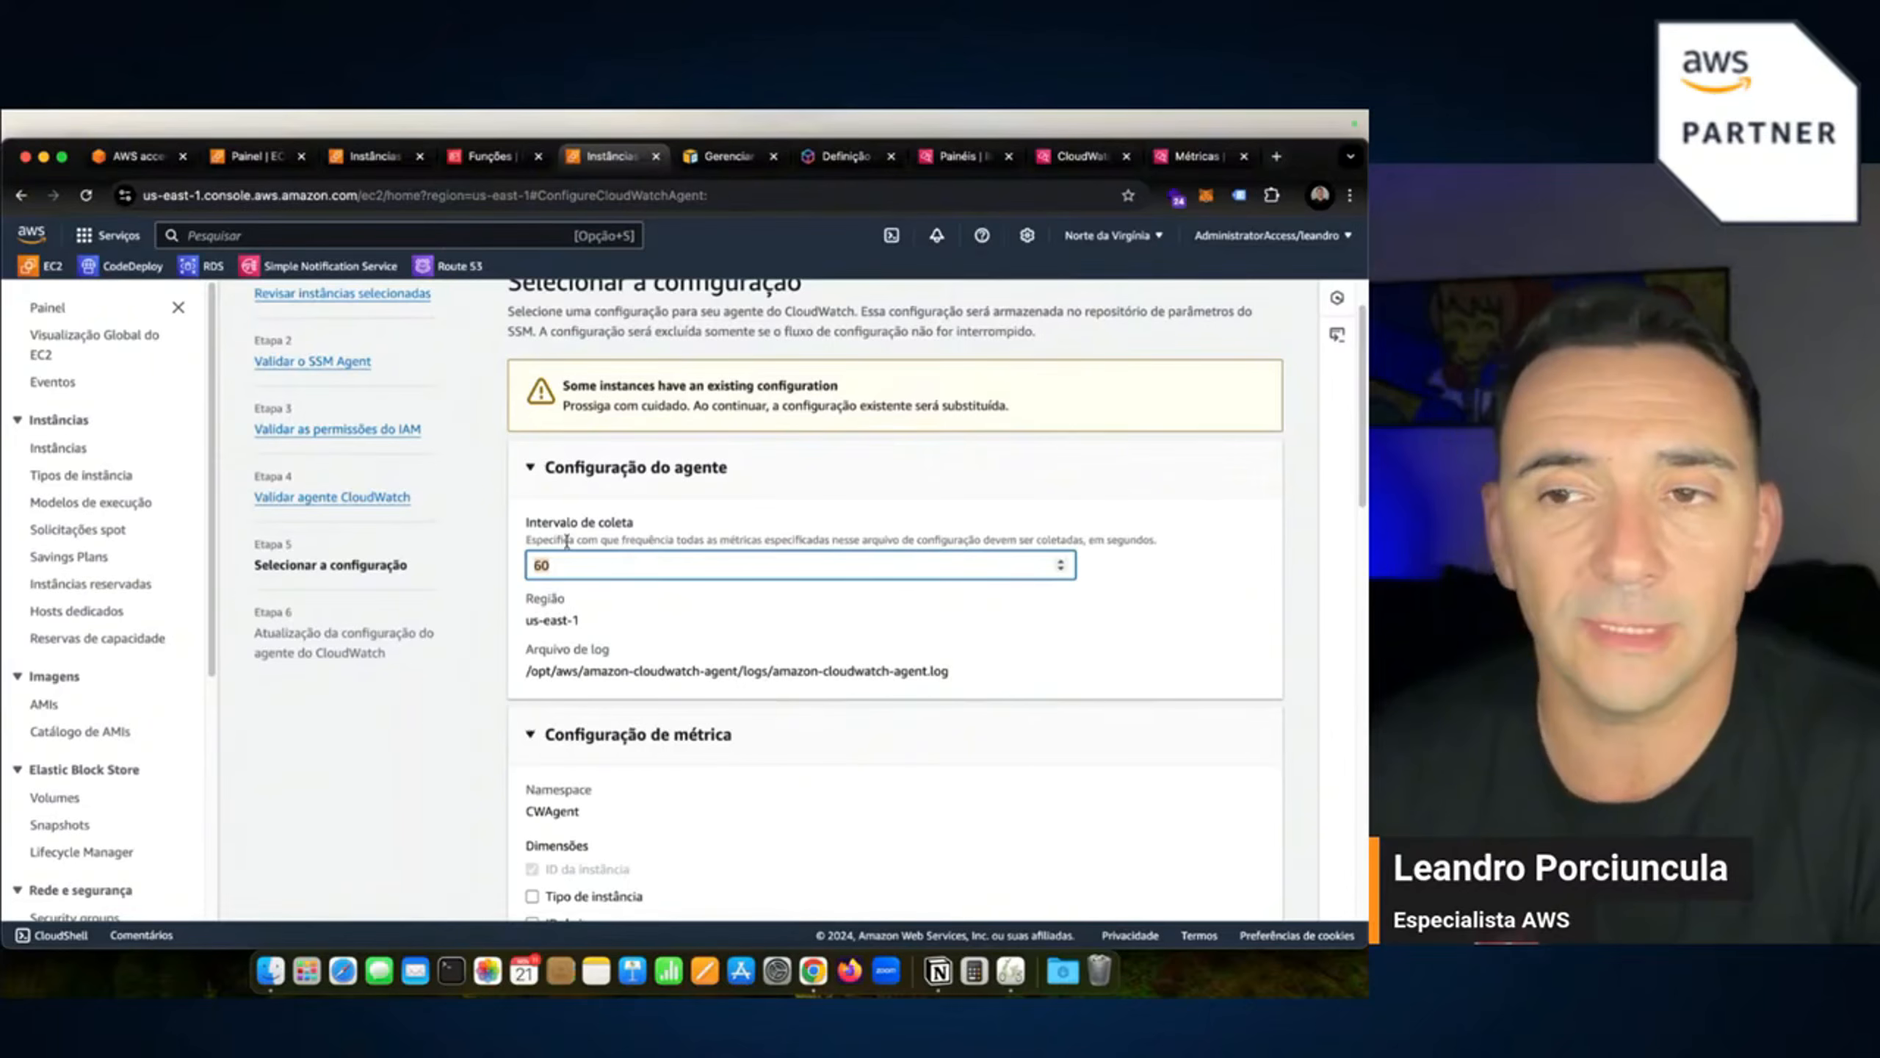
{"action": "left_click", "coordinate": [1060, 571]}
{"action": "left_click", "coordinate": [1060, 572]}
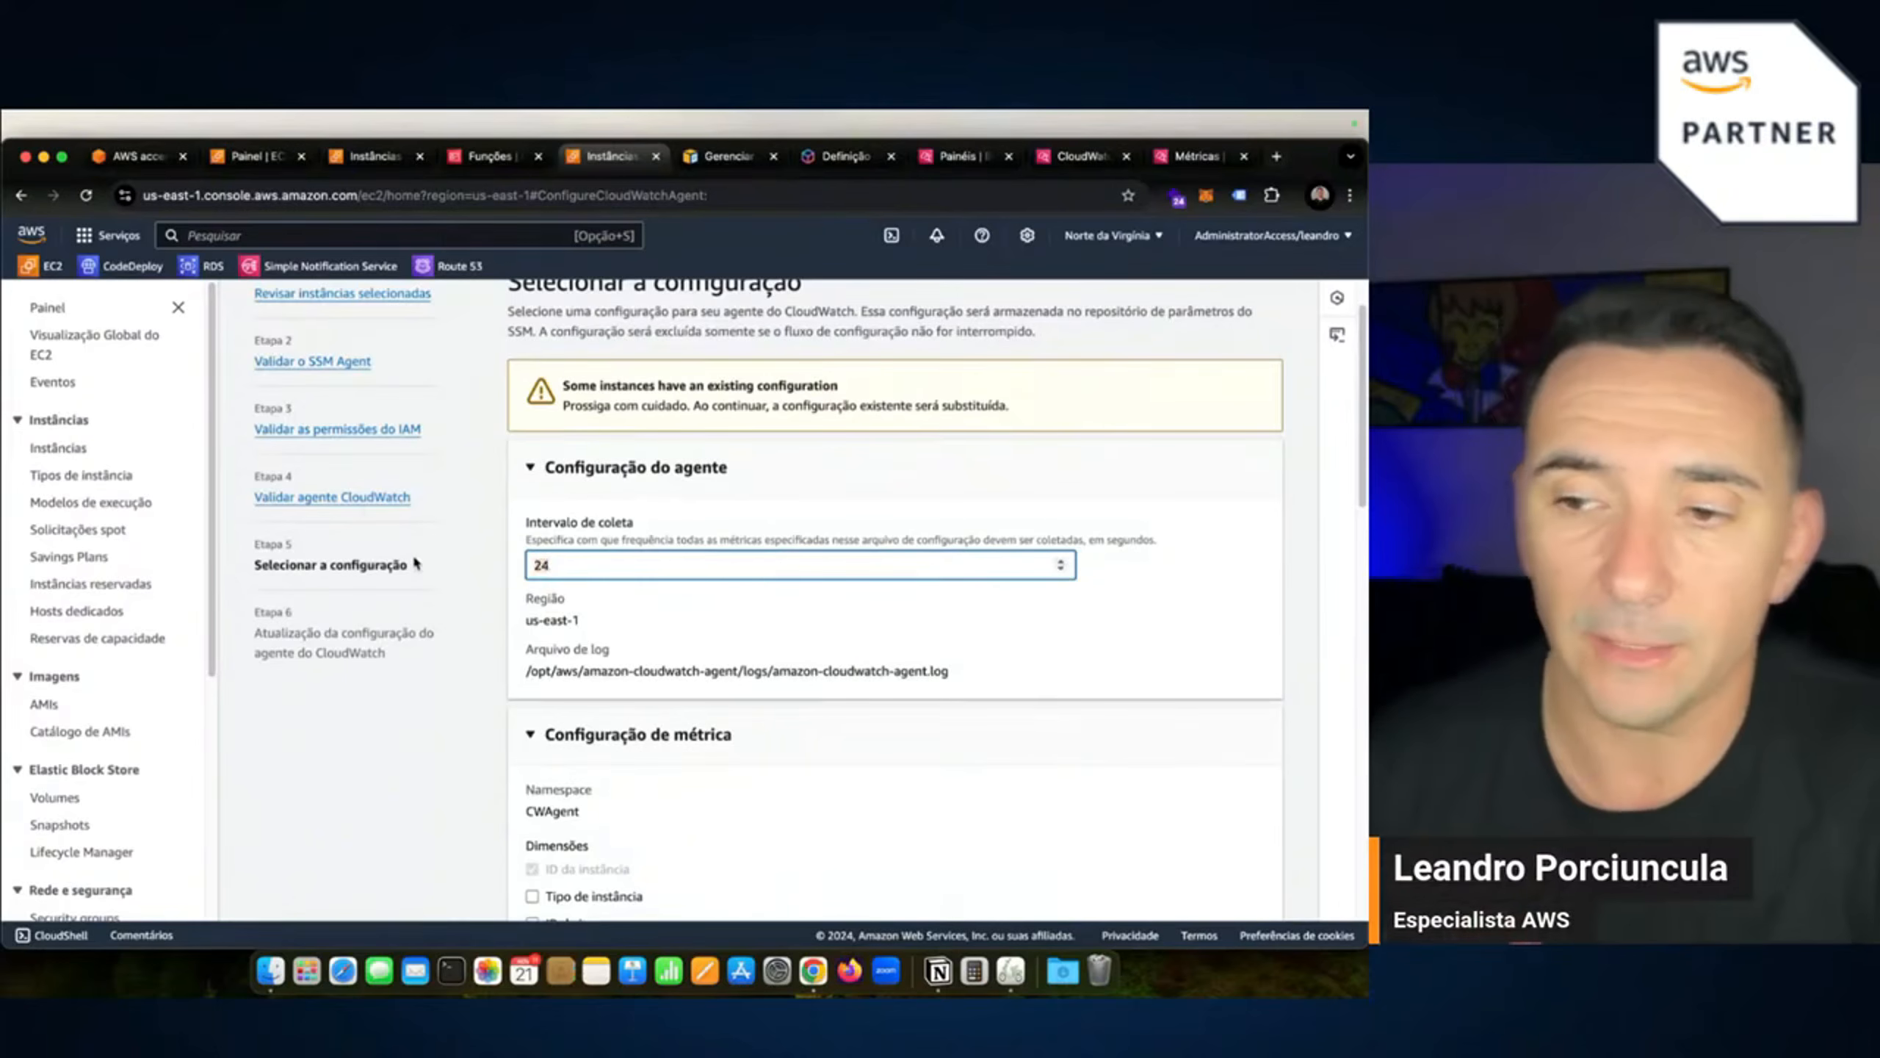
{"action": "key", "text": "BackSpace"}
{"action": "key", "text": "BackSpace"}
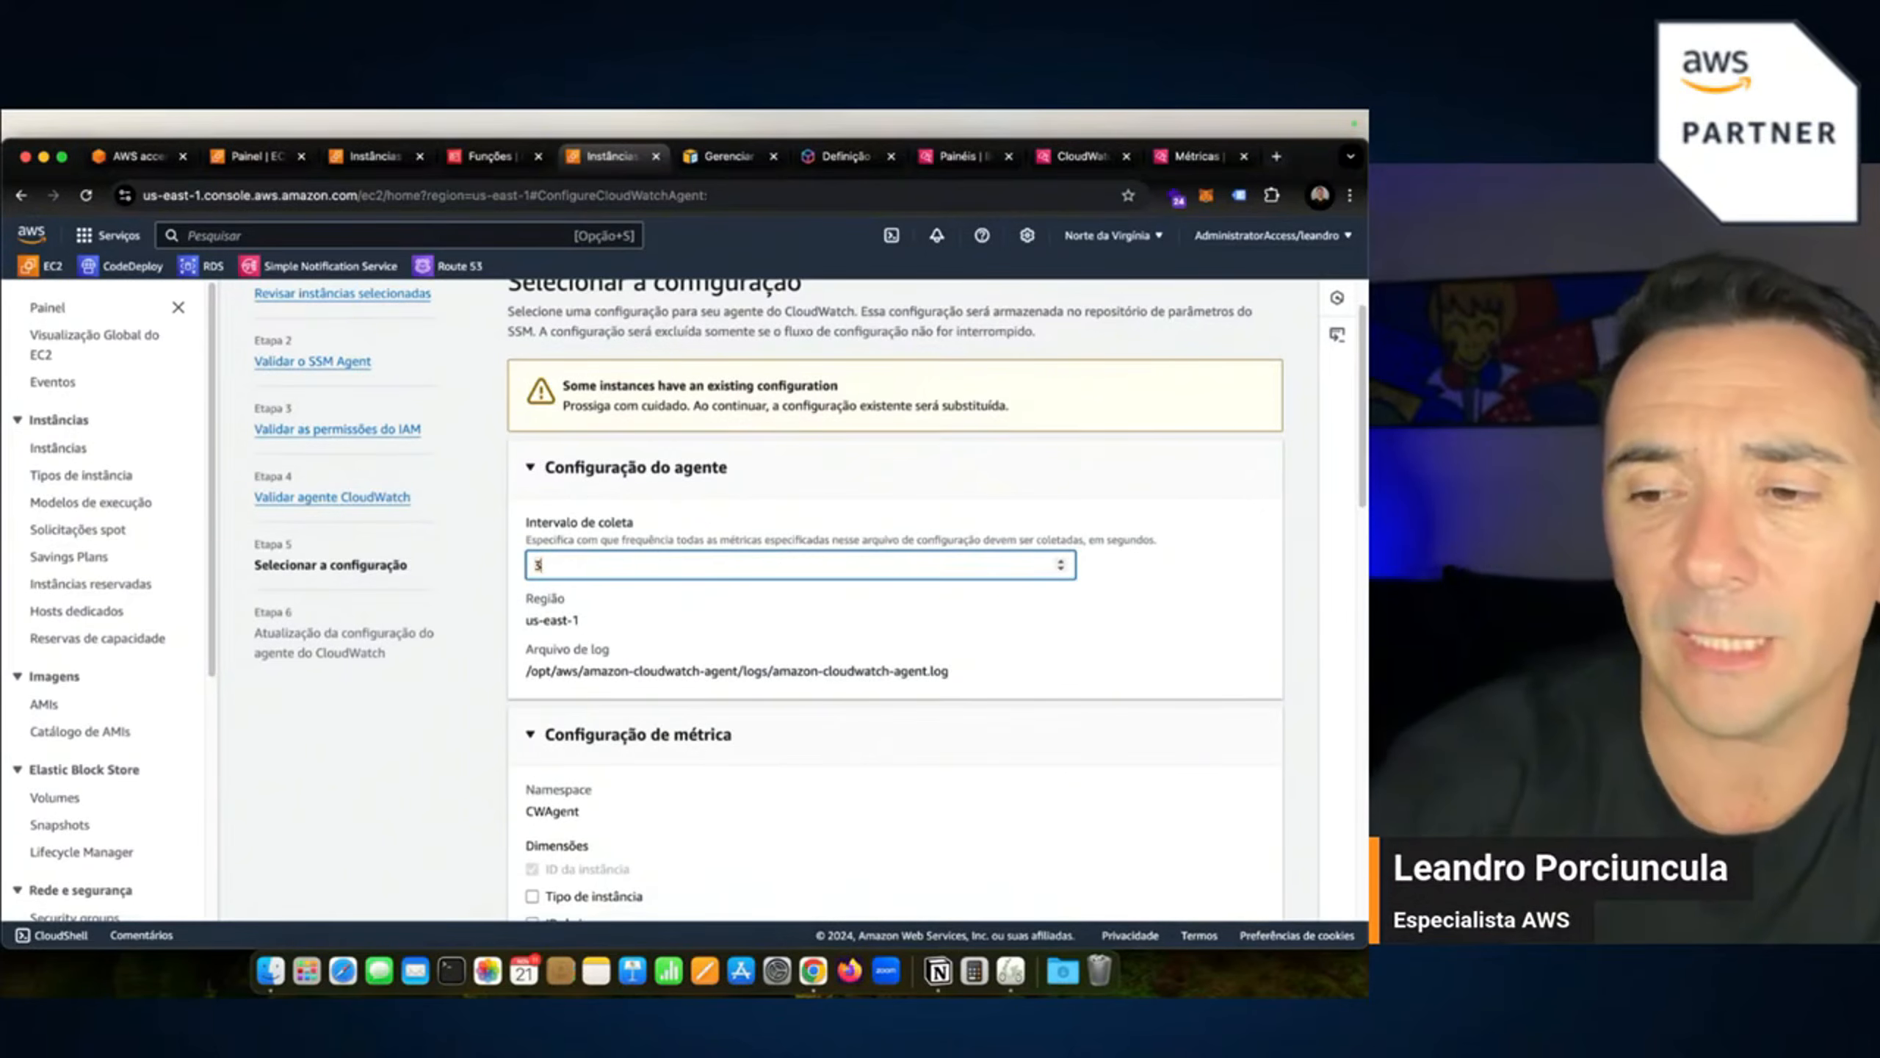
{"action": "type", "text": "30"}
{"action": "left_click", "coordinate": [641, 619]}
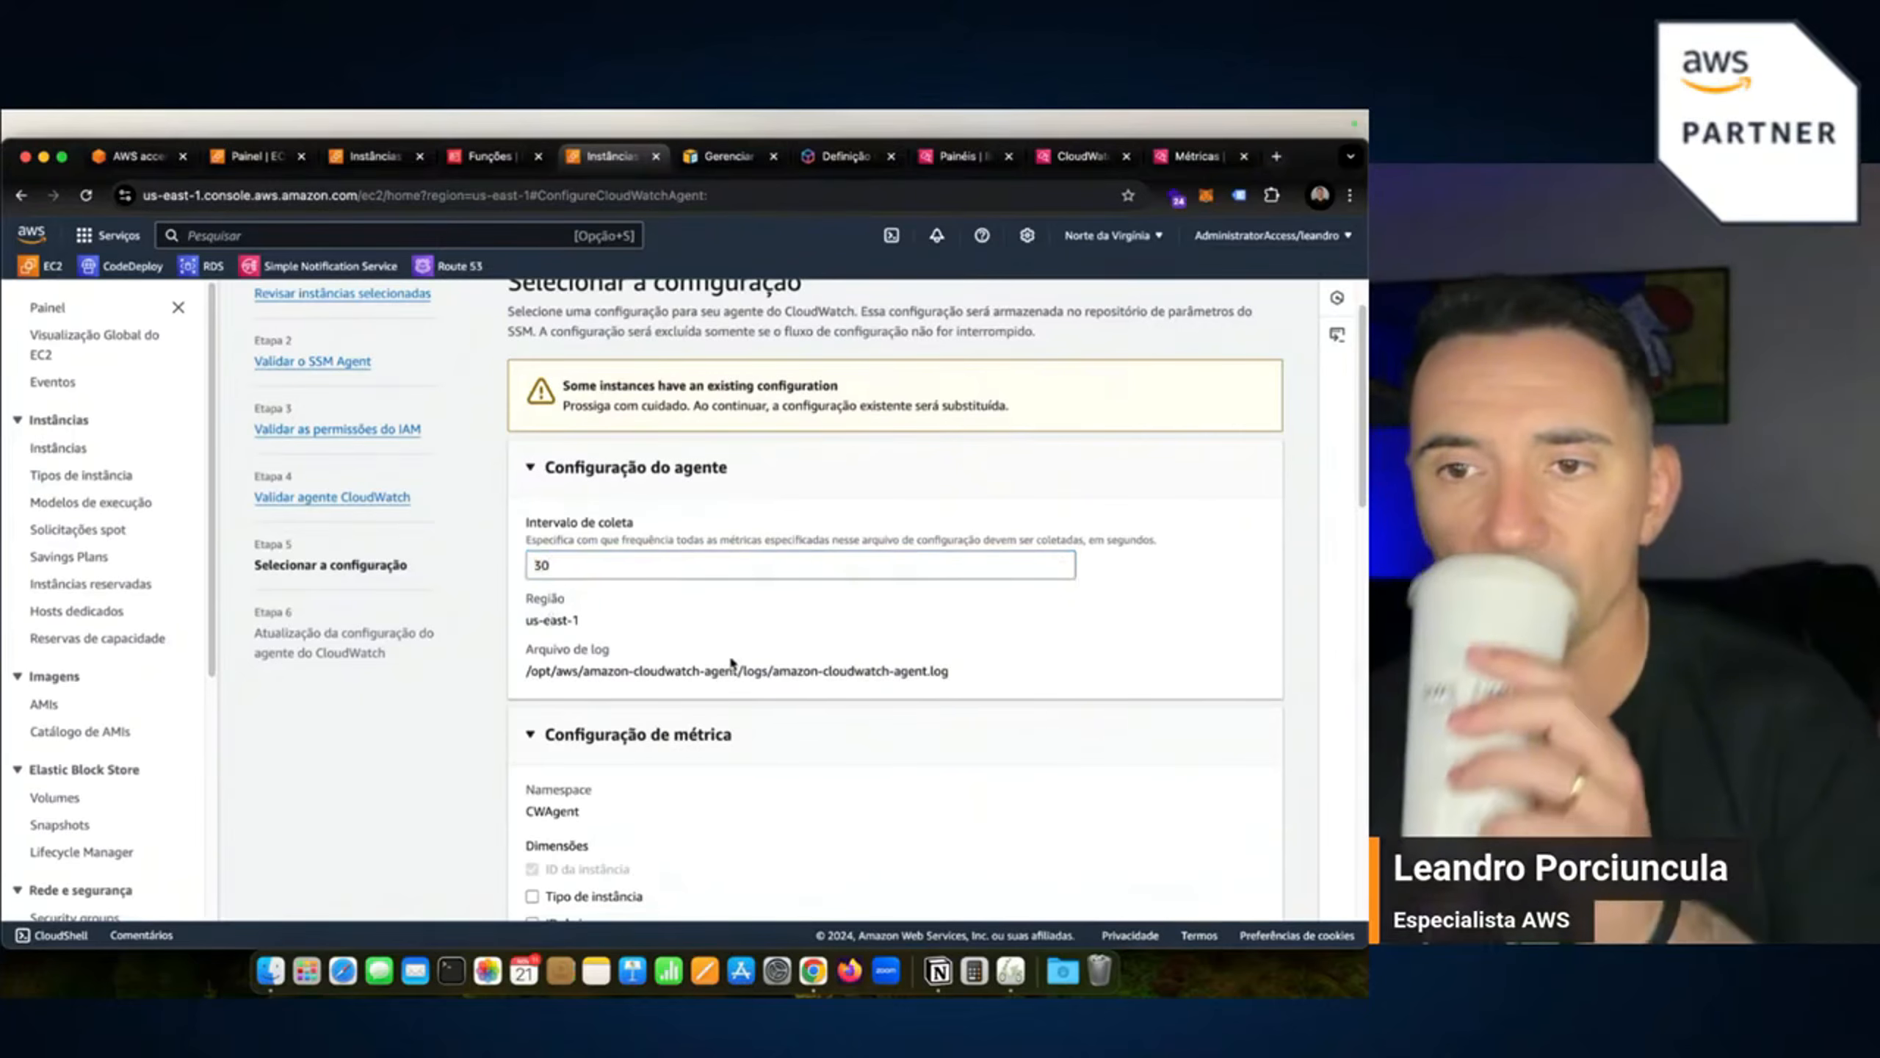
Scroll through the instance type and image ID dimensions down to the Métricas cards.
{"action": "scroll", "coordinate": [724, 691], "scroll_direction": "down", "scroll_amount": 3}
{"action": "scroll", "coordinate": [724, 691], "scroll_direction": "down", "scroll_amount": 3}
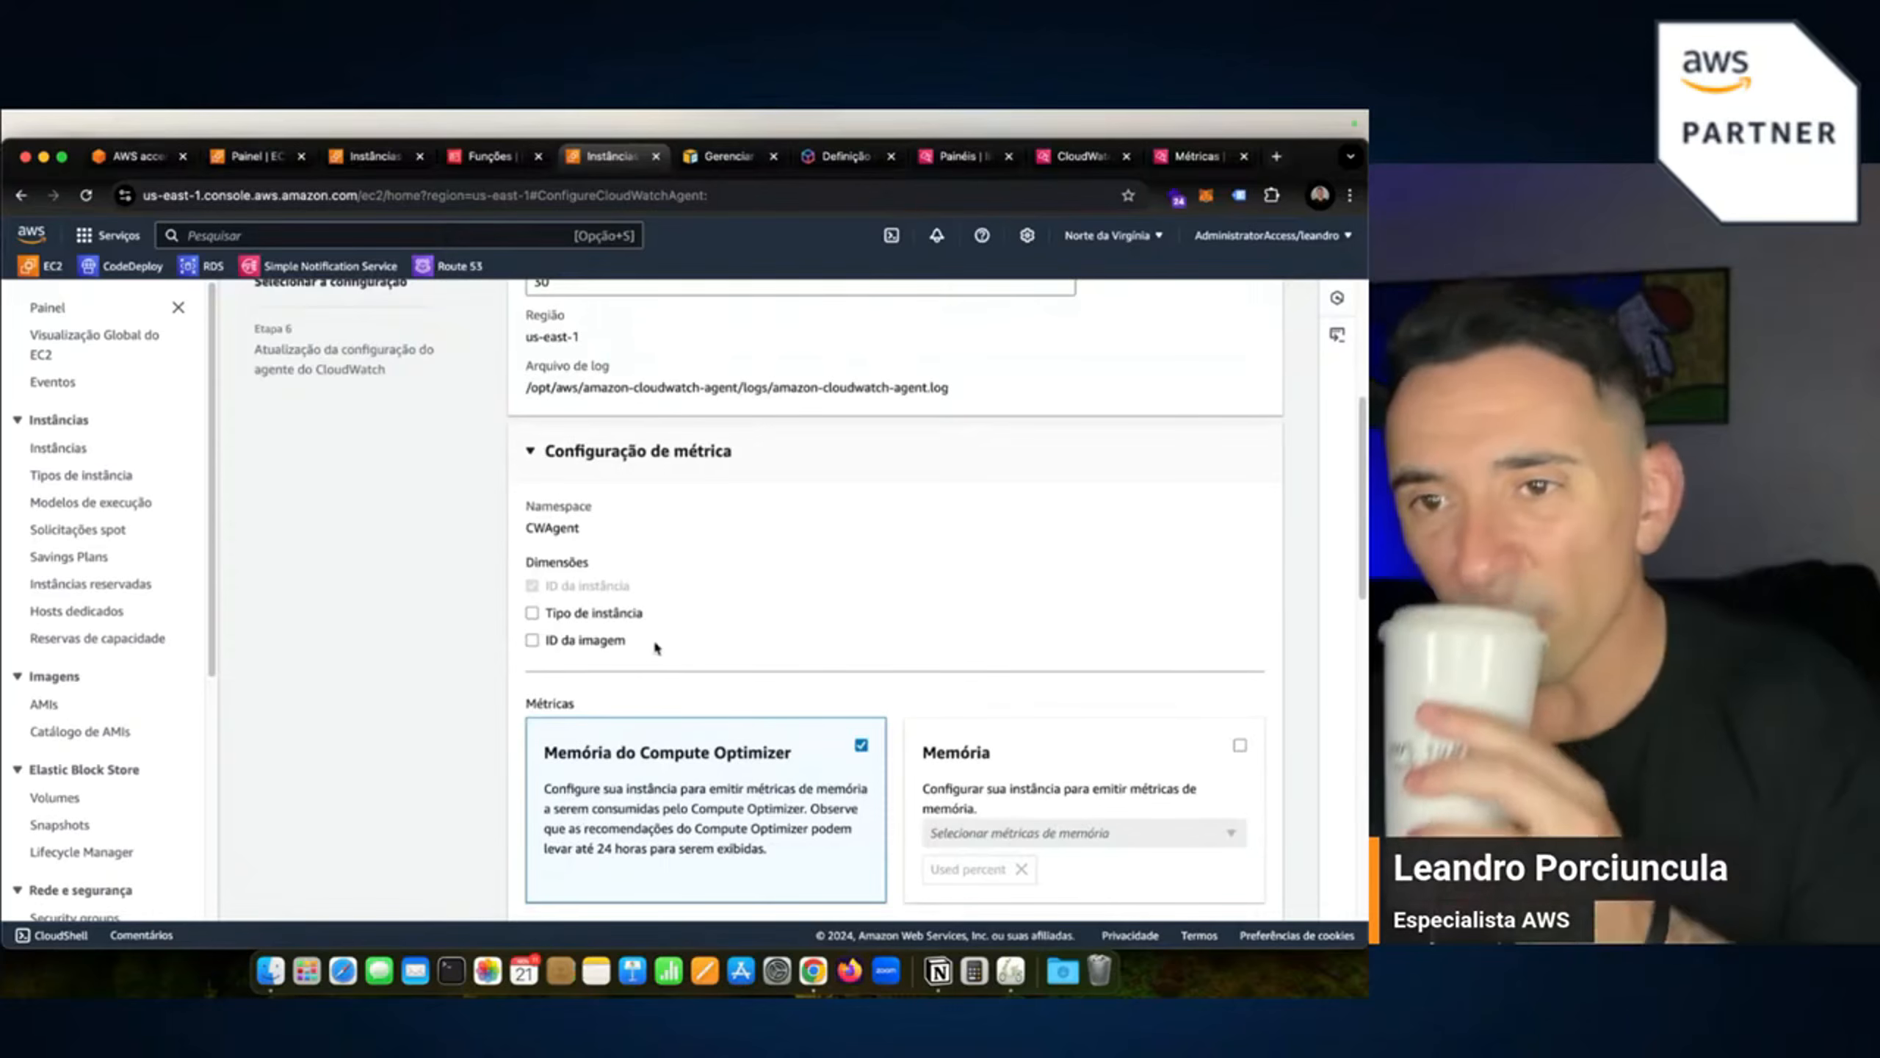
{"action": "scroll", "coordinate": [729, 633], "scroll_direction": "up", "scroll_amount": 2}
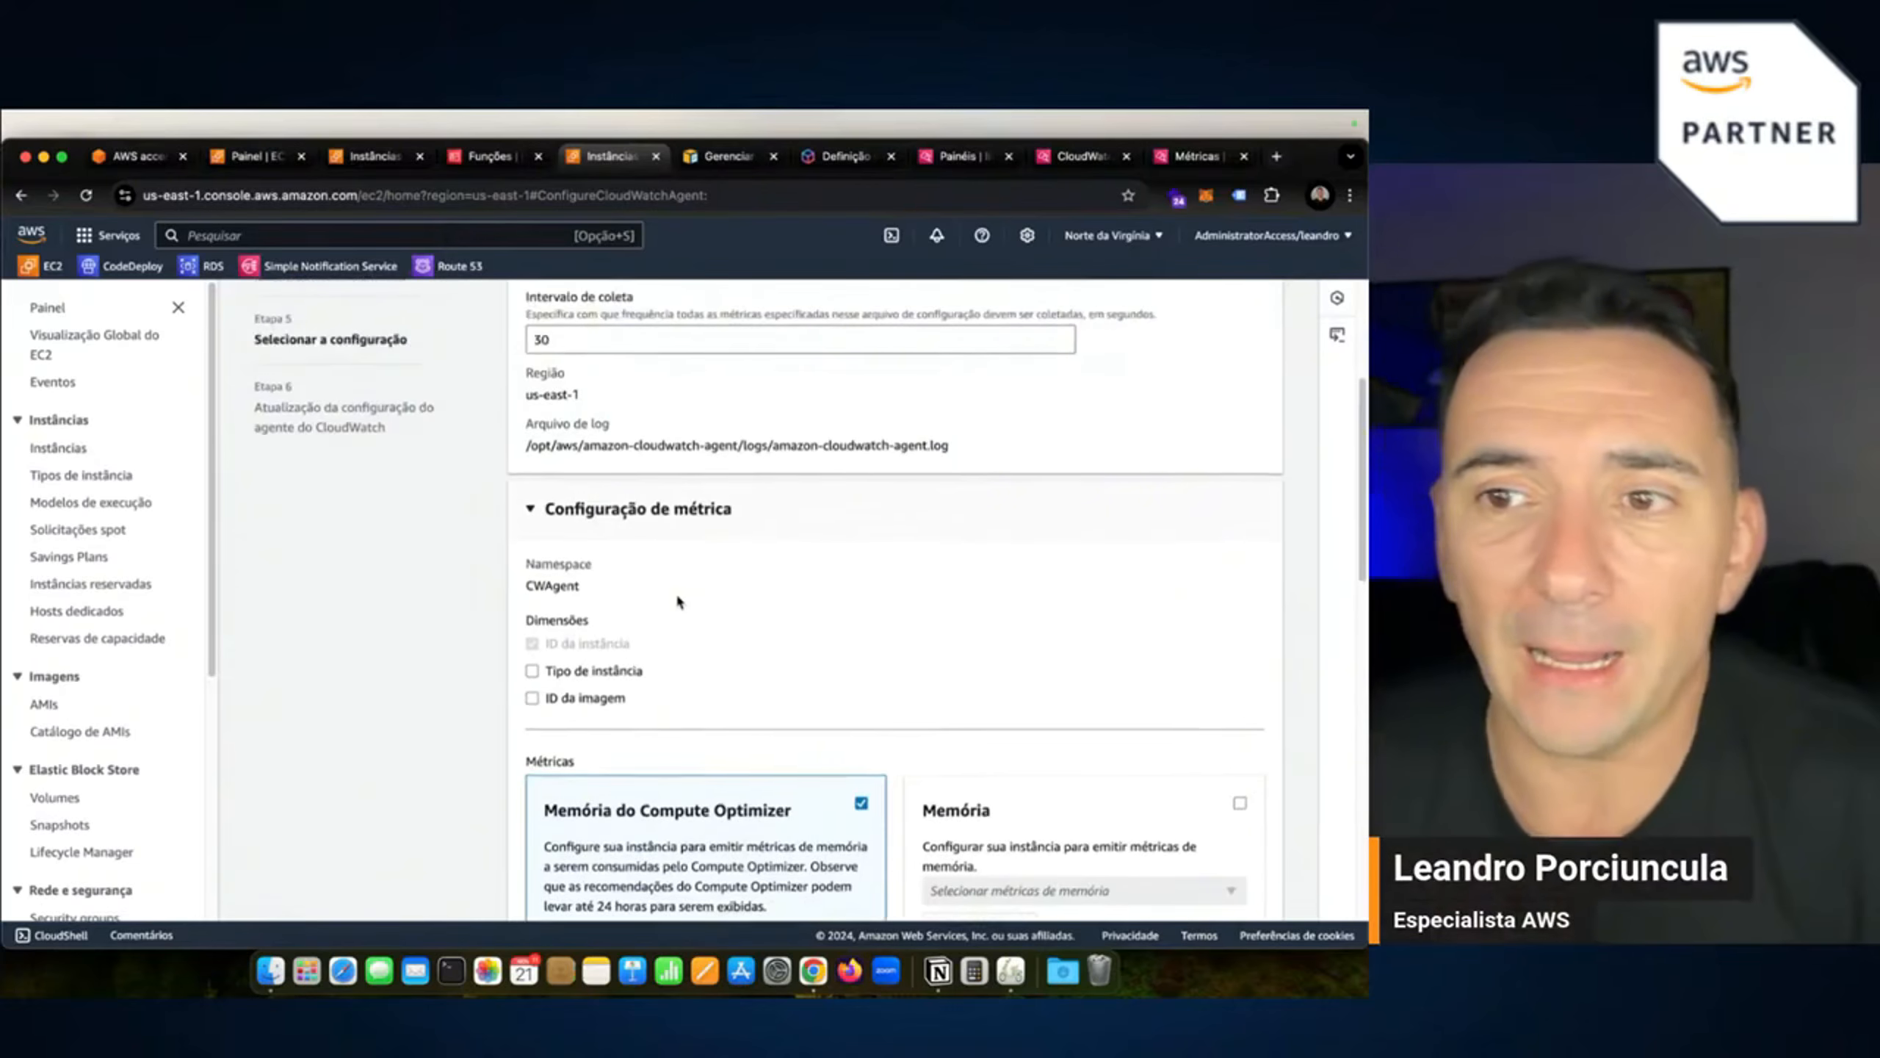
{"action": "scroll", "coordinate": [725, 652], "scroll_direction": "up", "scroll_amount": 1}
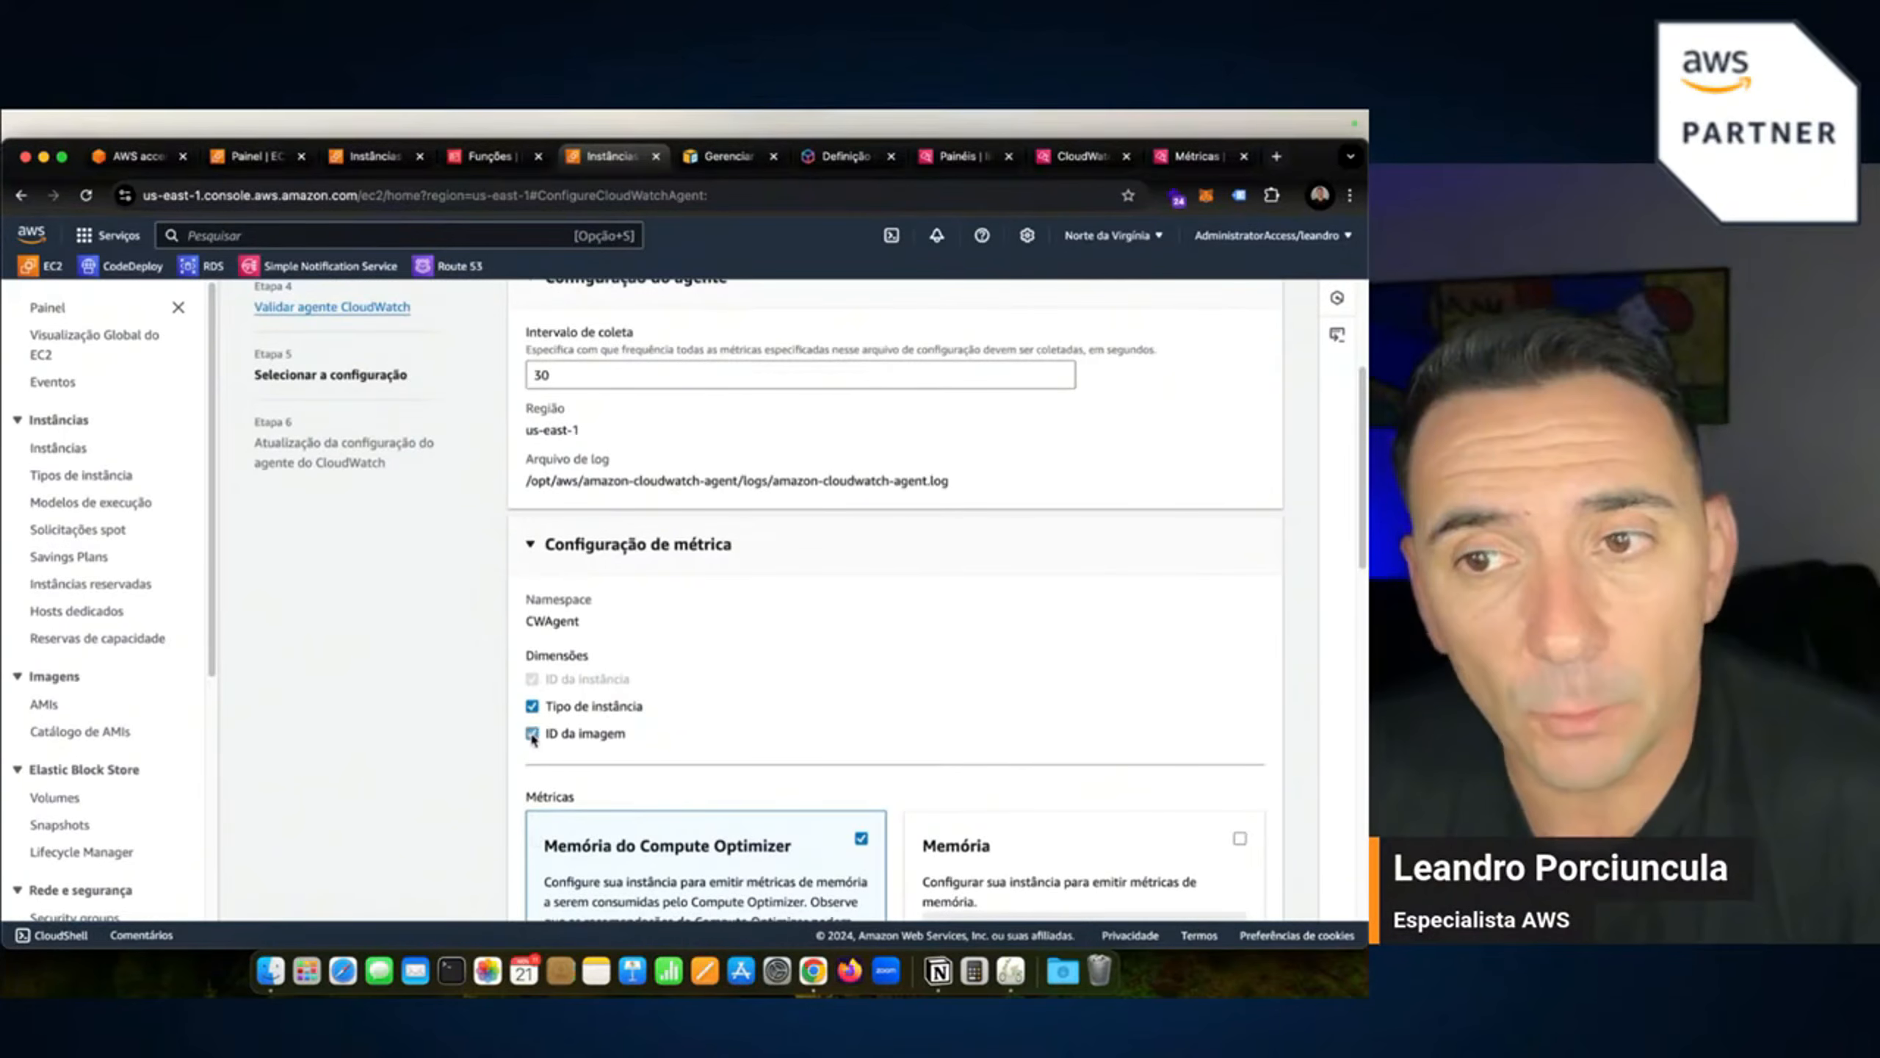
{"action": "scroll", "coordinate": [996, 699], "scroll_direction": "down", "scroll_amount": 8}
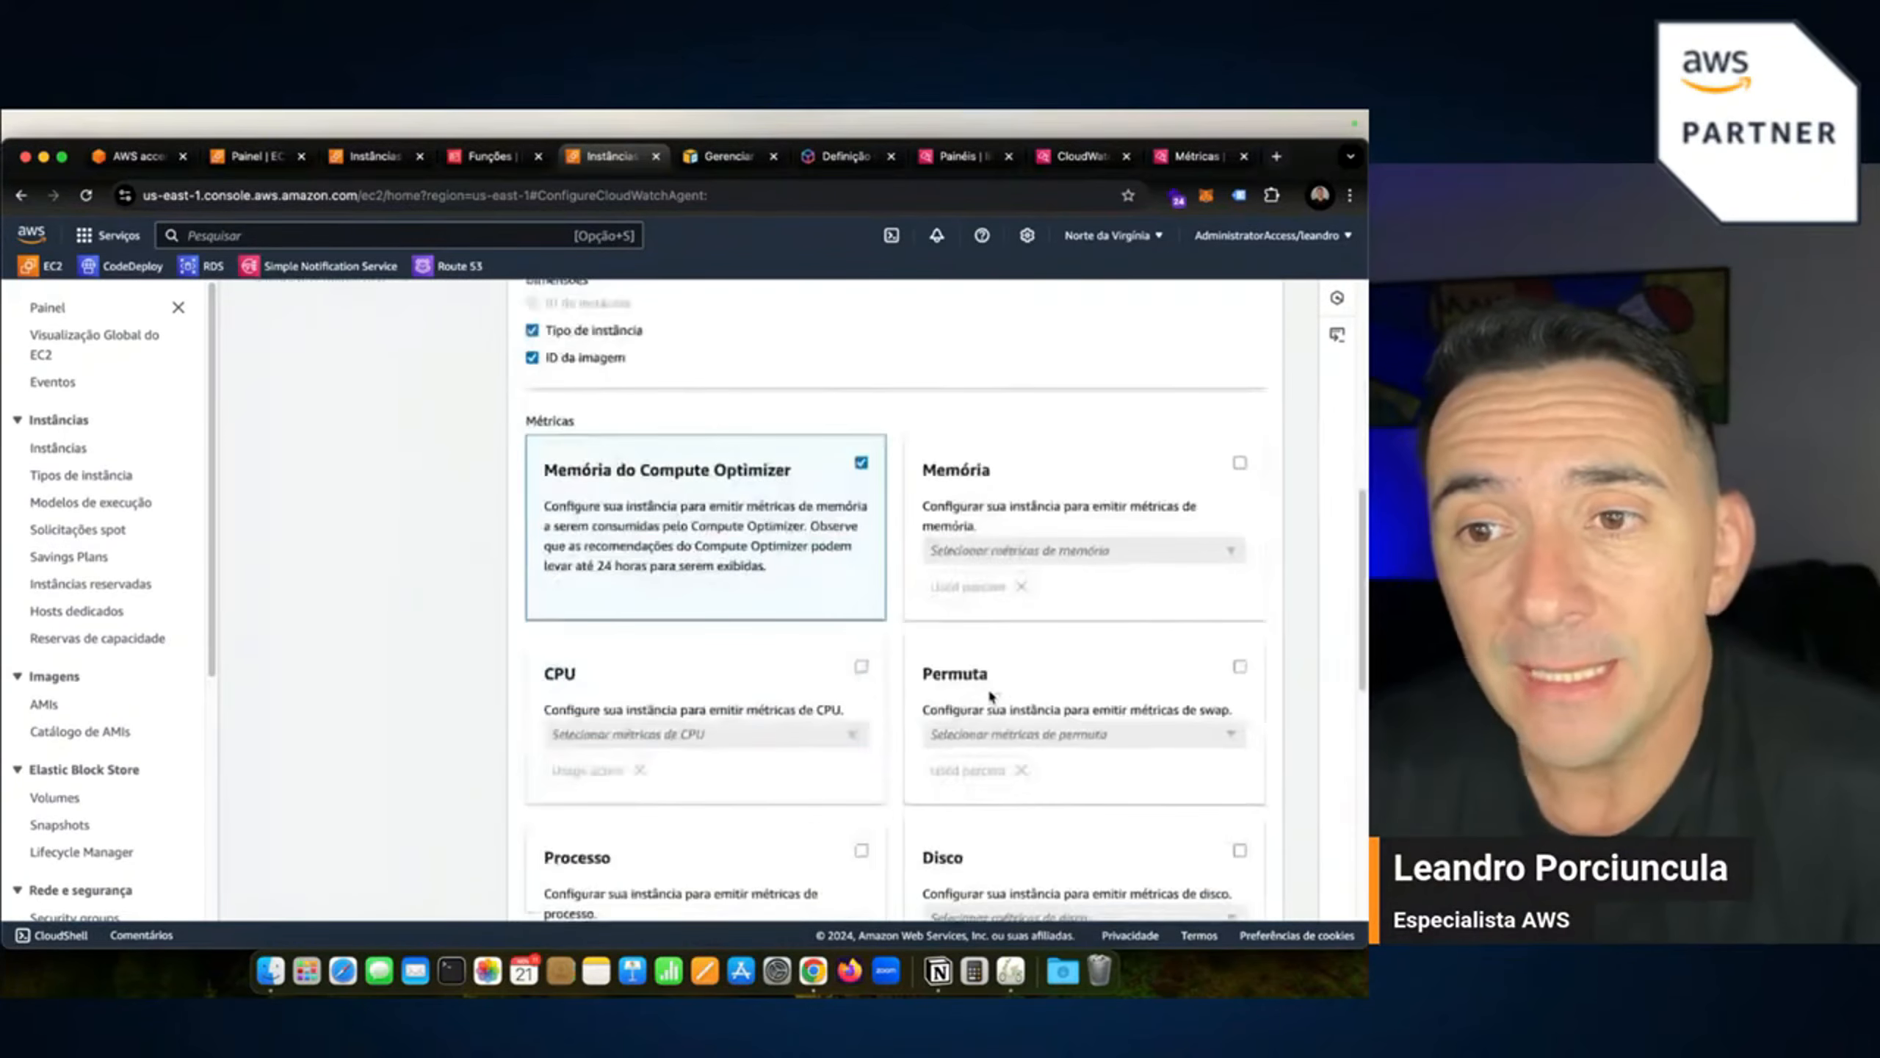
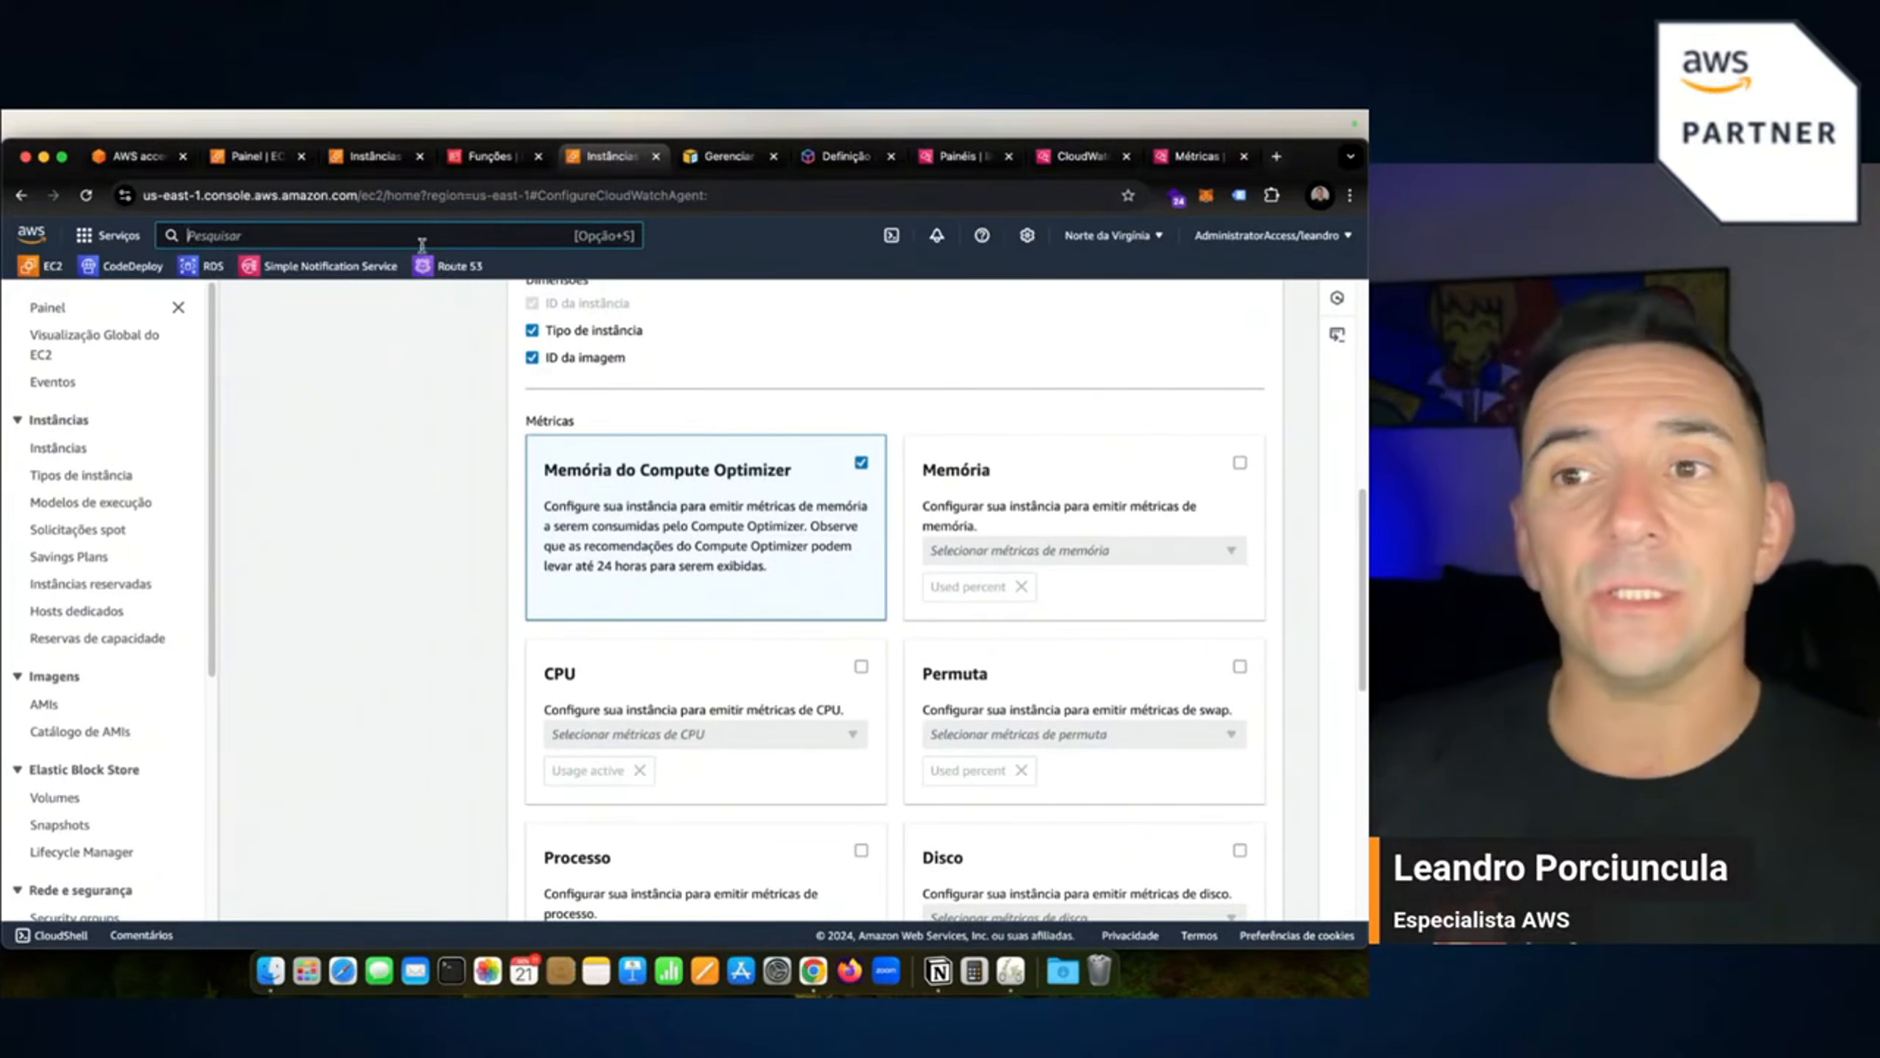
Search the console for 'compu' and open AWS Compute Optimizer in a new tab.
{"action": "left_click", "coordinate": [360, 235]}
{"action": "type", "text": "compu"}
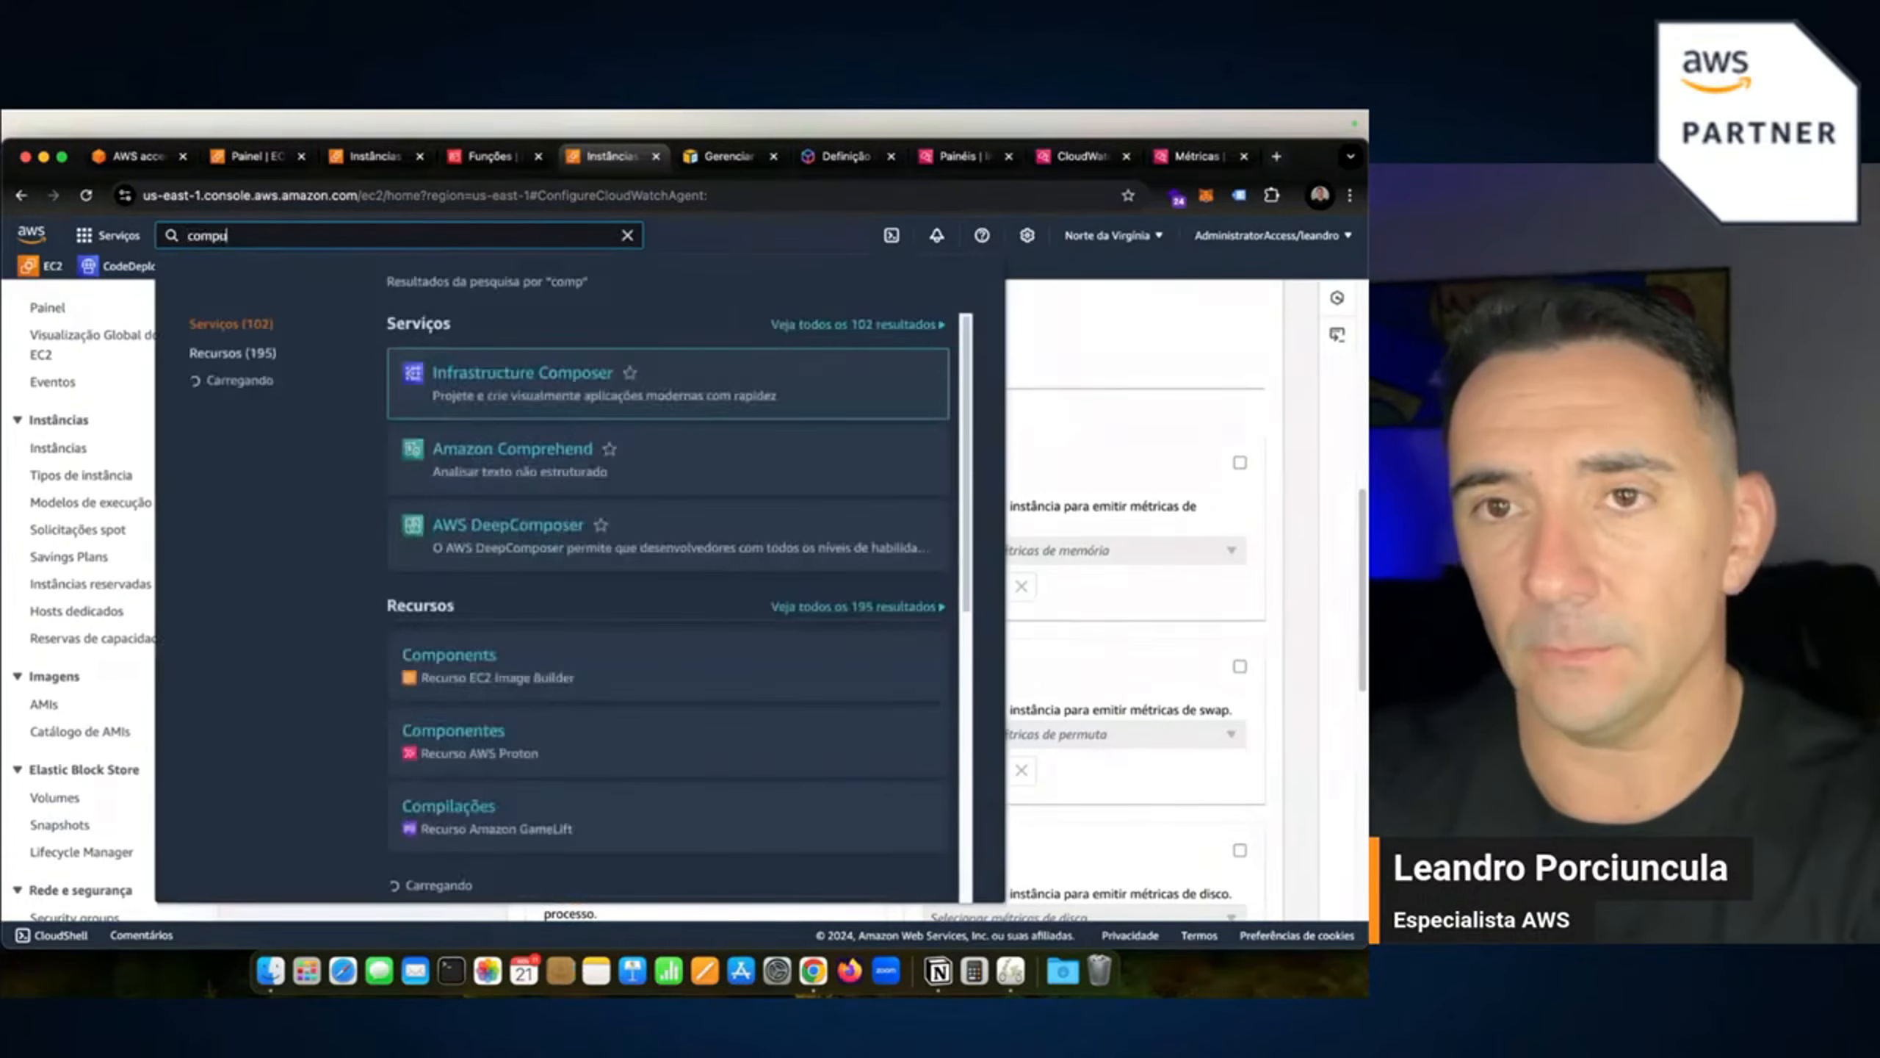
{"action": "scroll", "coordinate": [584, 374], "scroll_direction": "down", "scroll_amount": 1}
{"action": "left_click", "coordinate": [575, 365], "text": "super"}
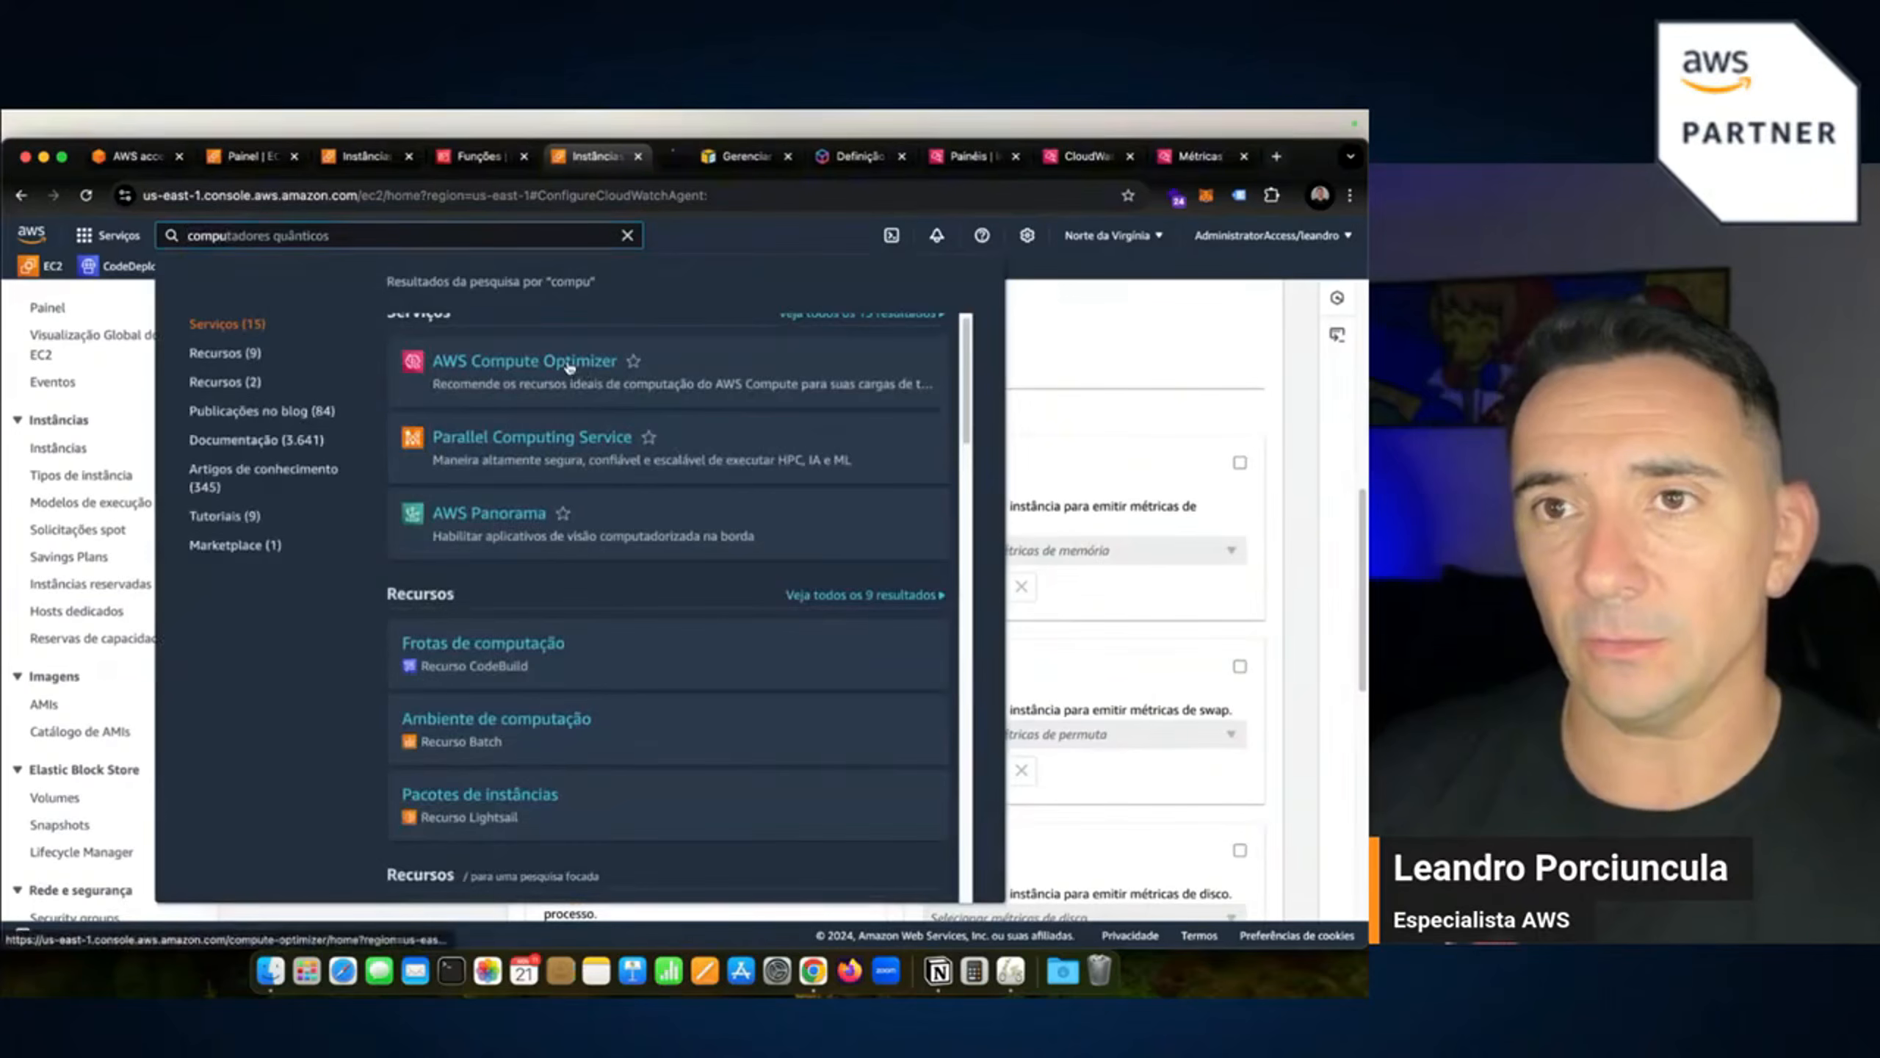
{"action": "left_click", "coordinate": [1112, 312]}
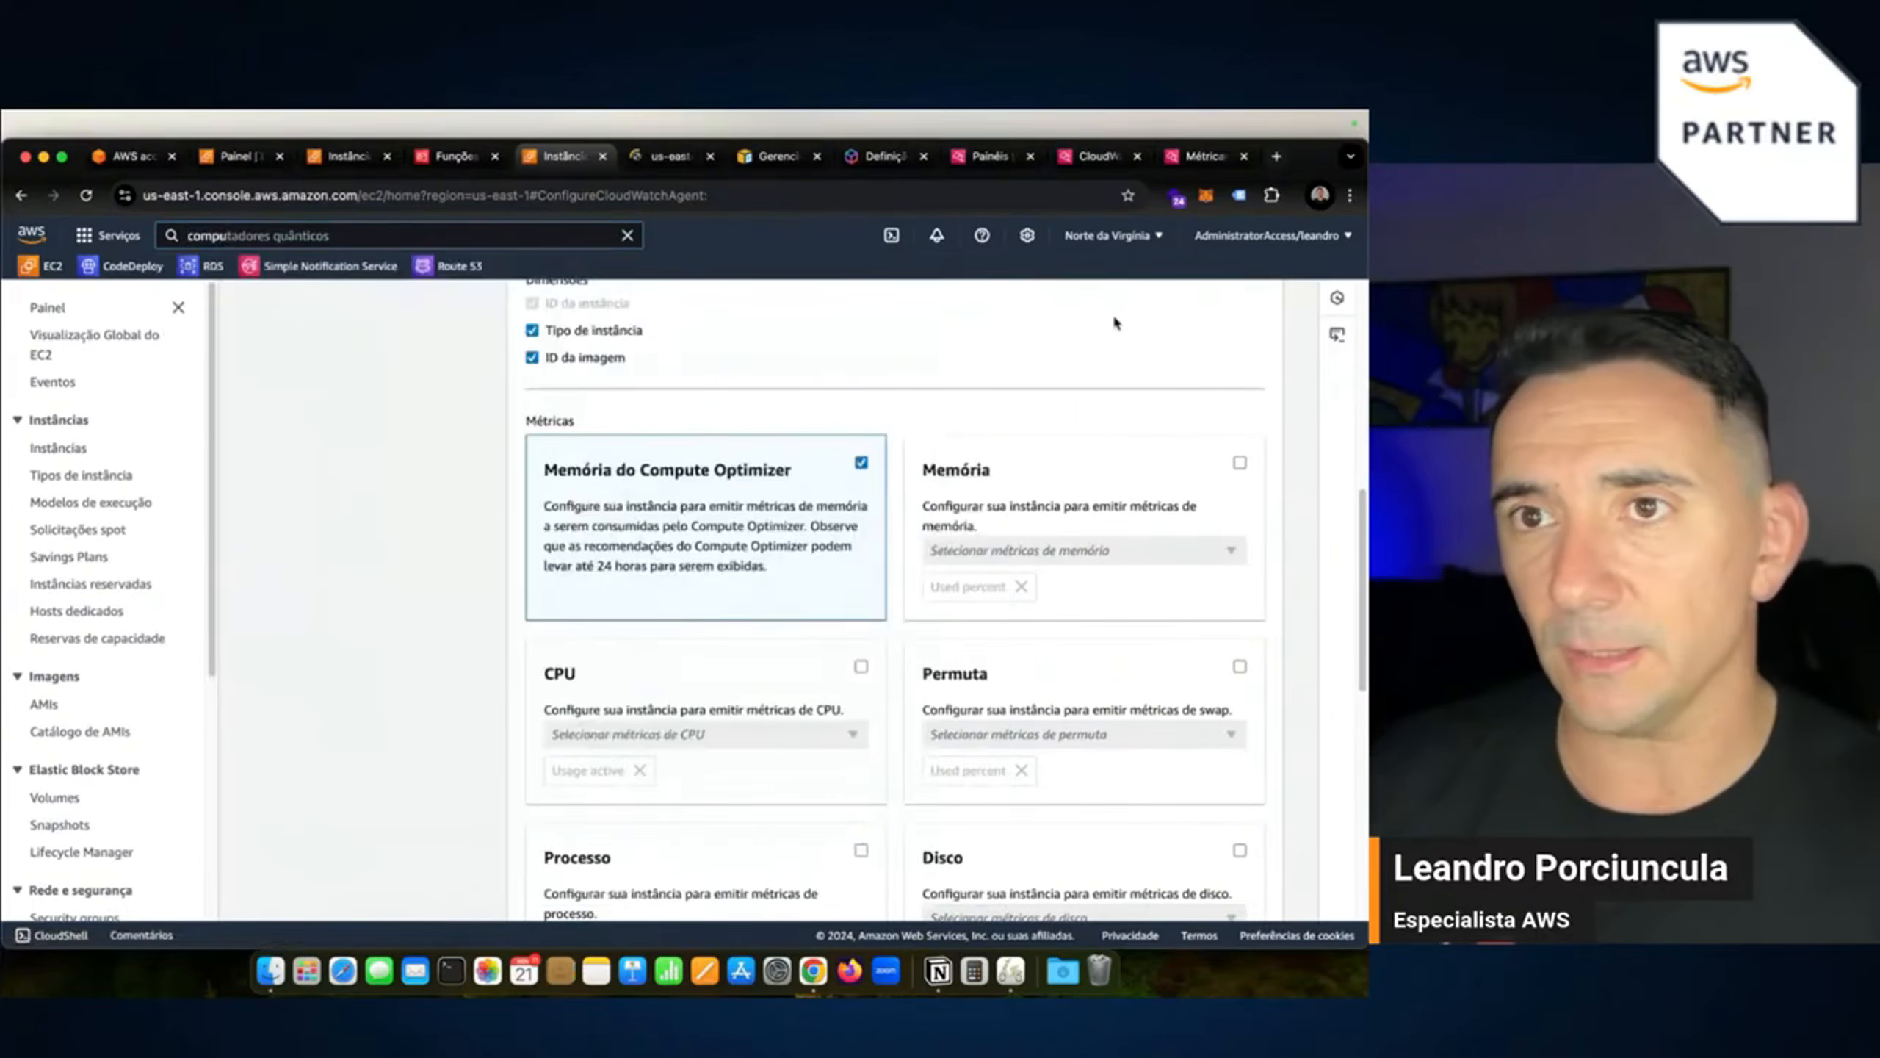
Opt the account into Compute Optimizer via Comece a usar and Fazer opt-in.
{"action": "left_click", "coordinate": [682, 162]}
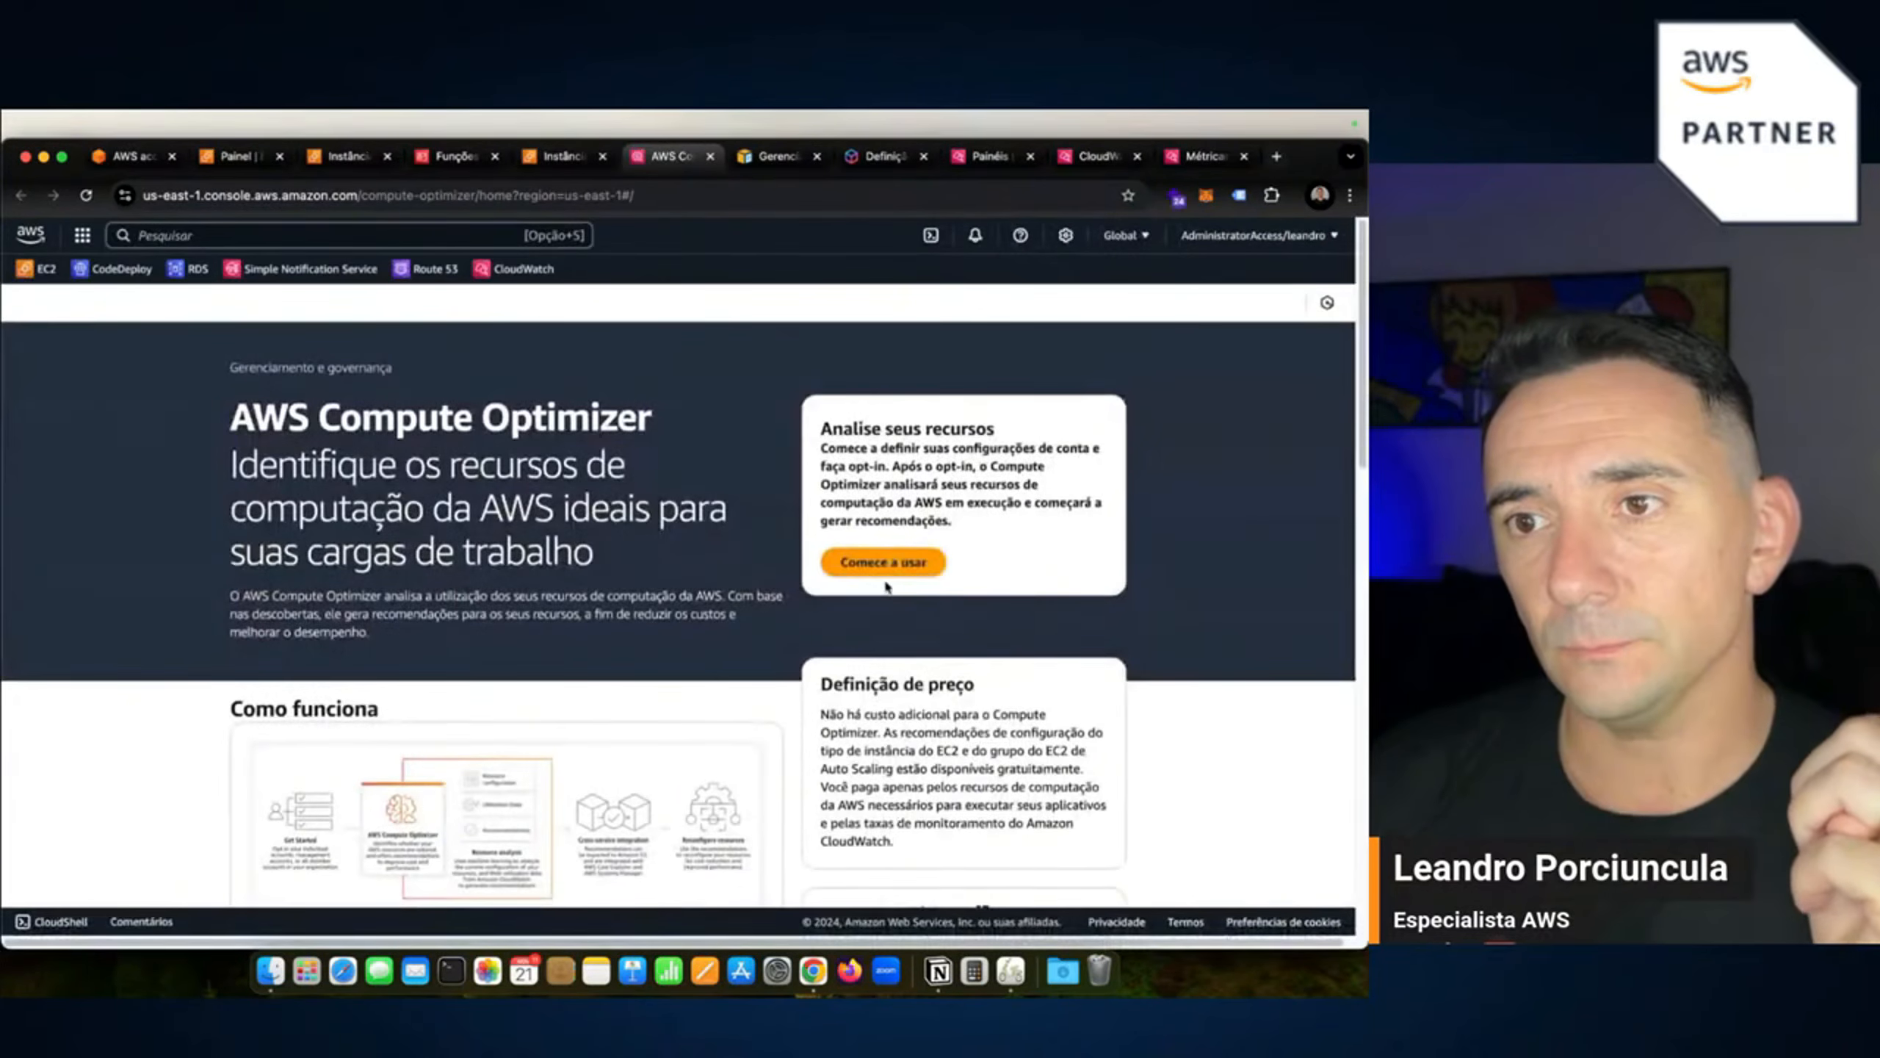
{"action": "left_click", "coordinate": [879, 559]}
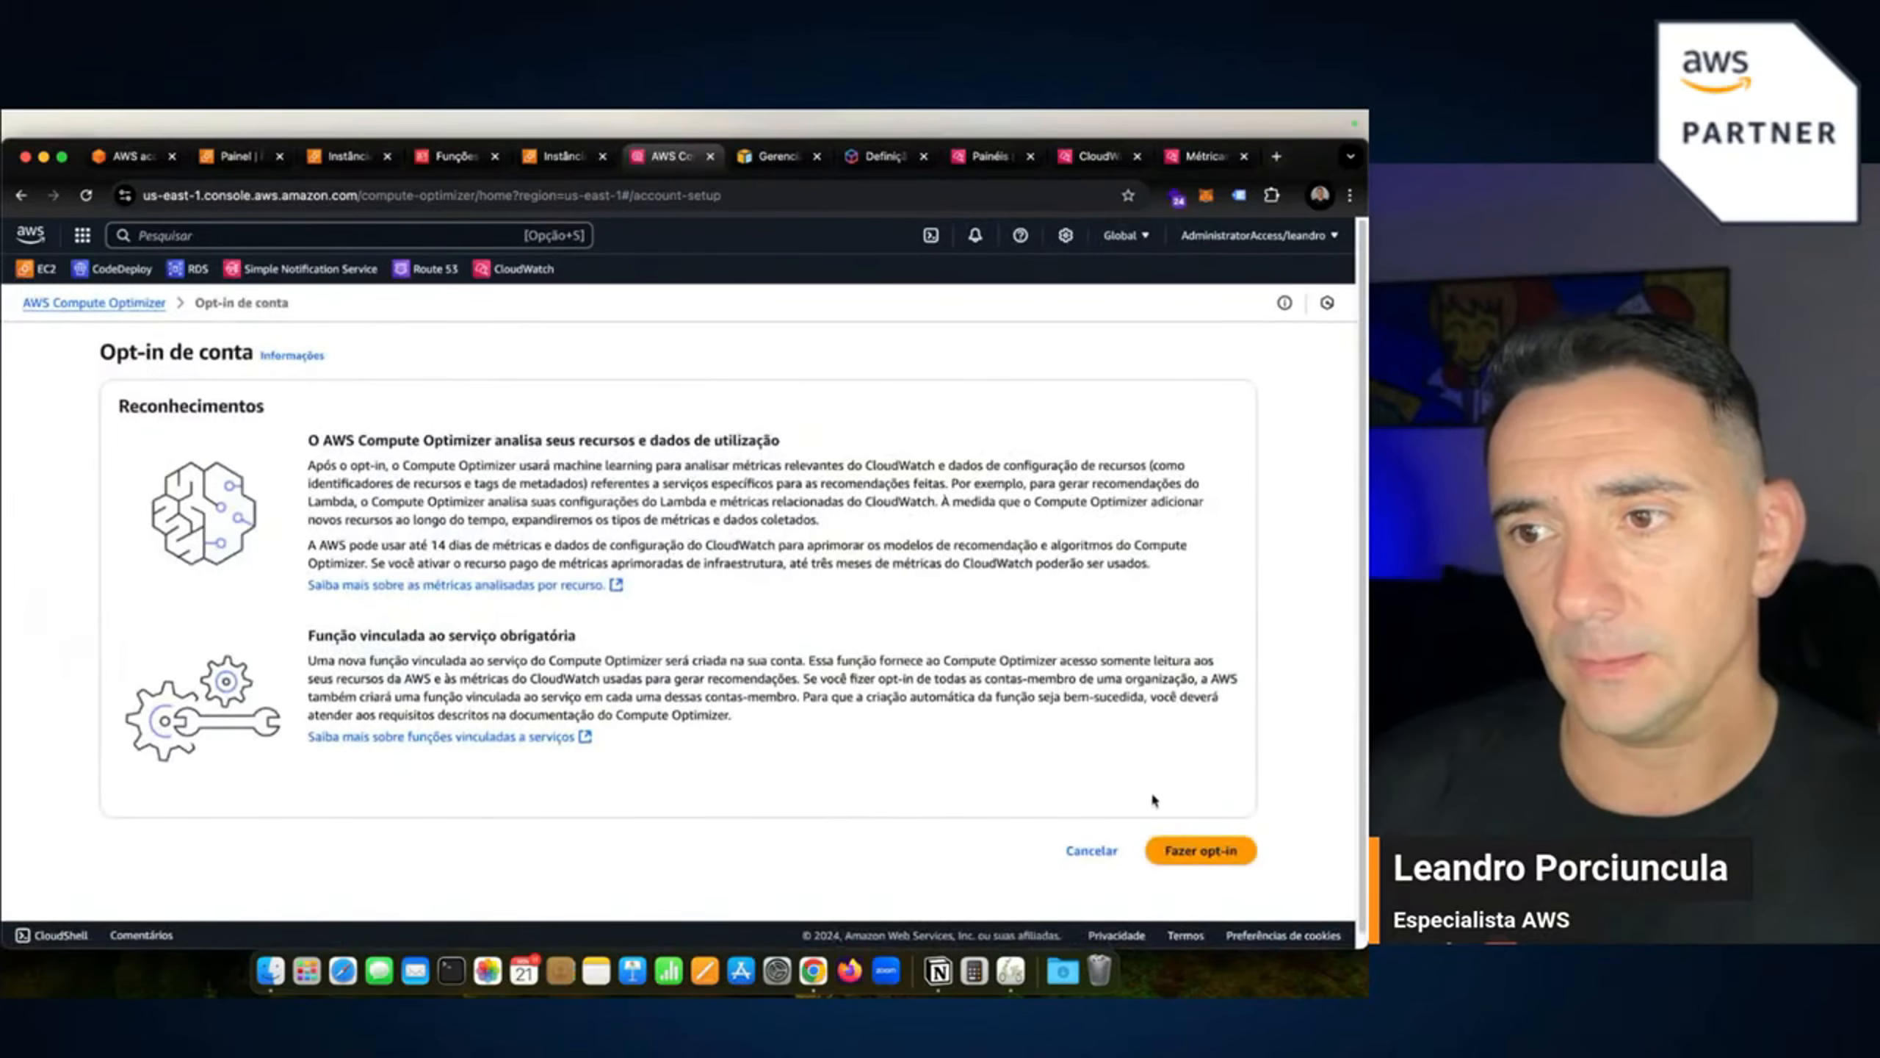
{"action": "left_click", "coordinate": [1187, 855]}
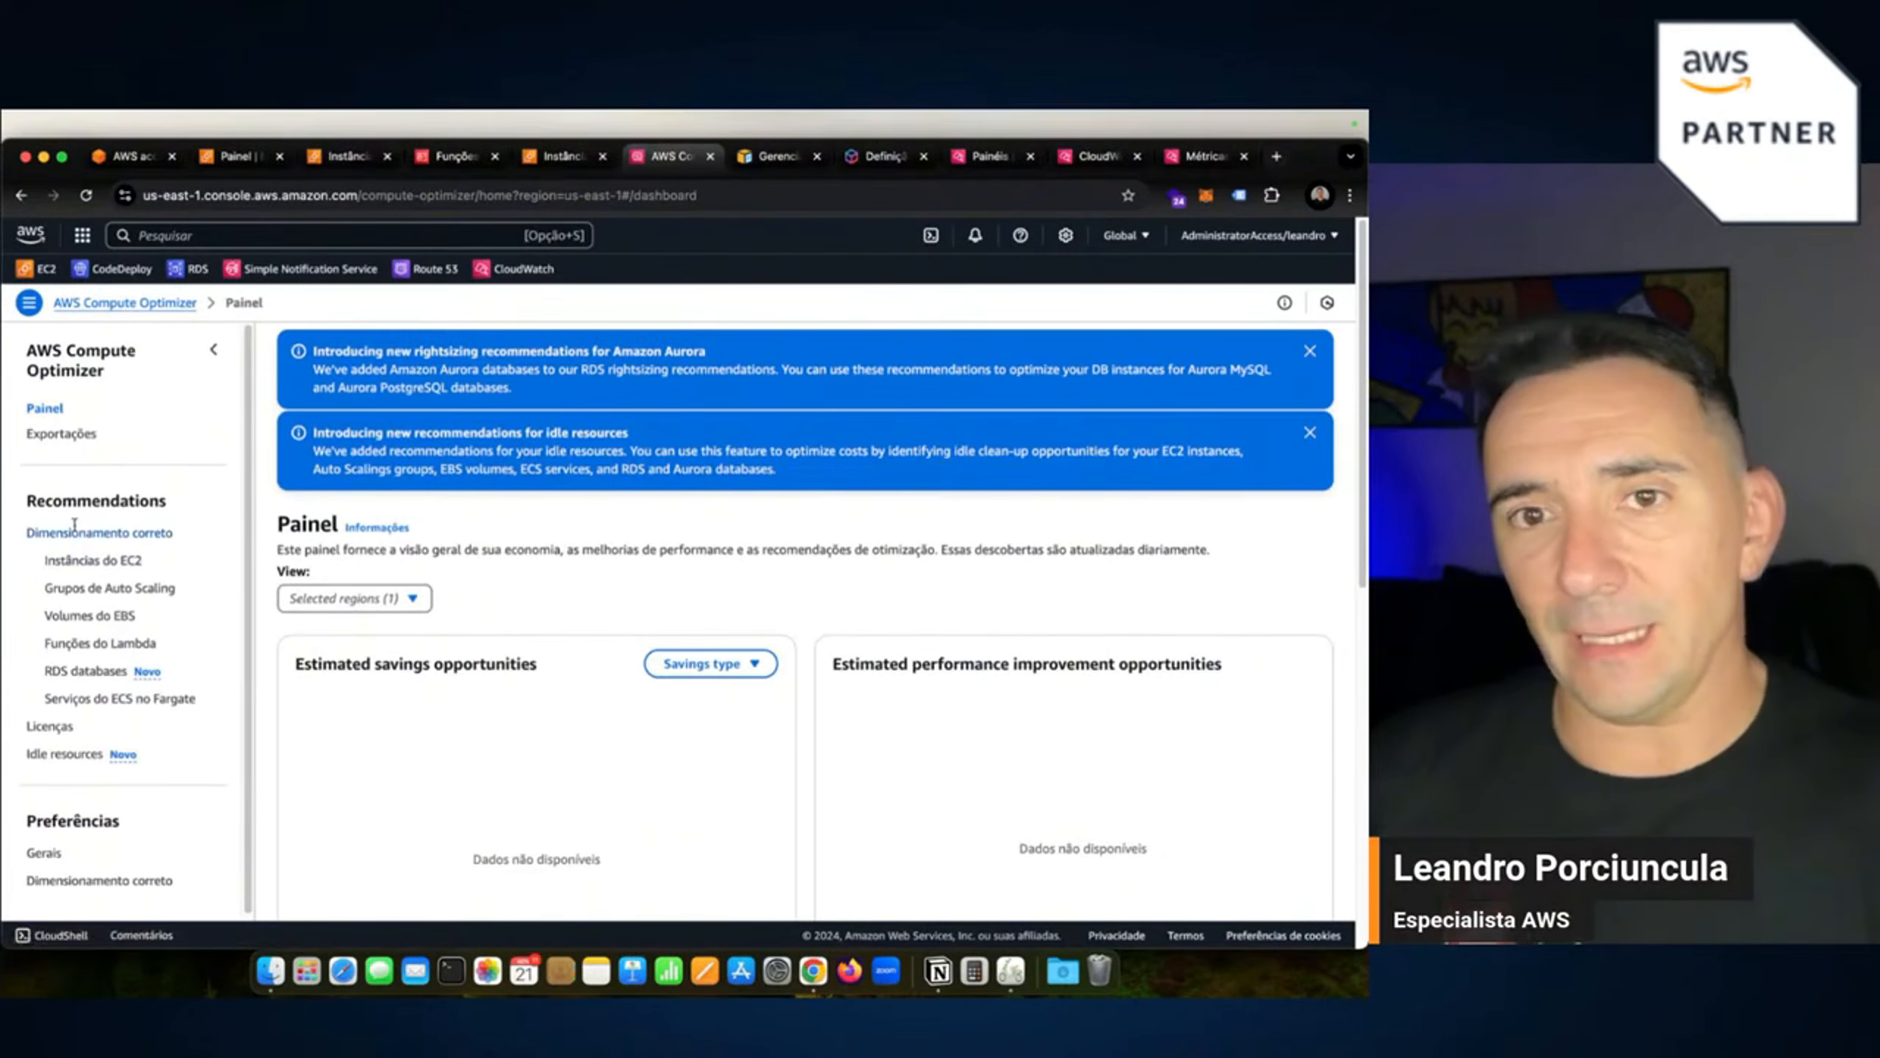
Browse Compute Optimizer's EC2 instance, dashboard and licence recommendations, all still empty.
{"action": "left_click", "coordinate": [92, 560]}
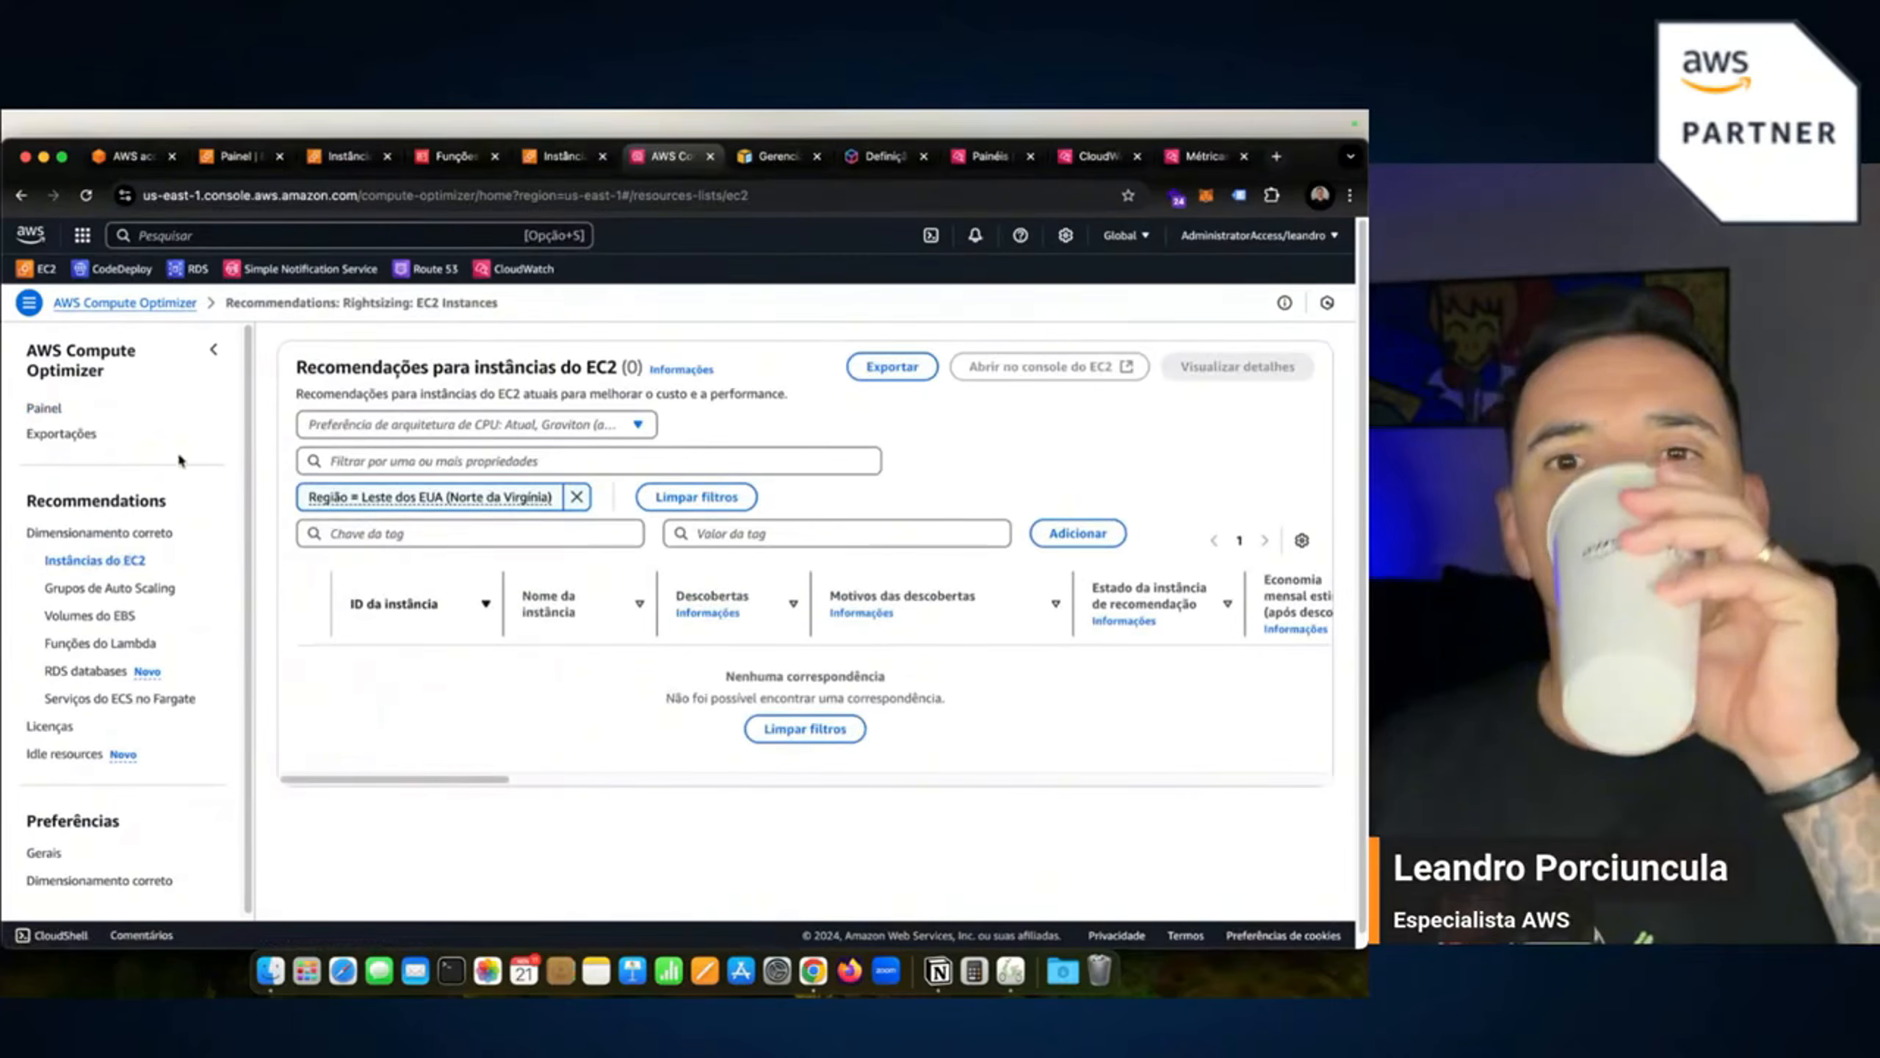
{"action": "left_click", "coordinate": [54, 416]}
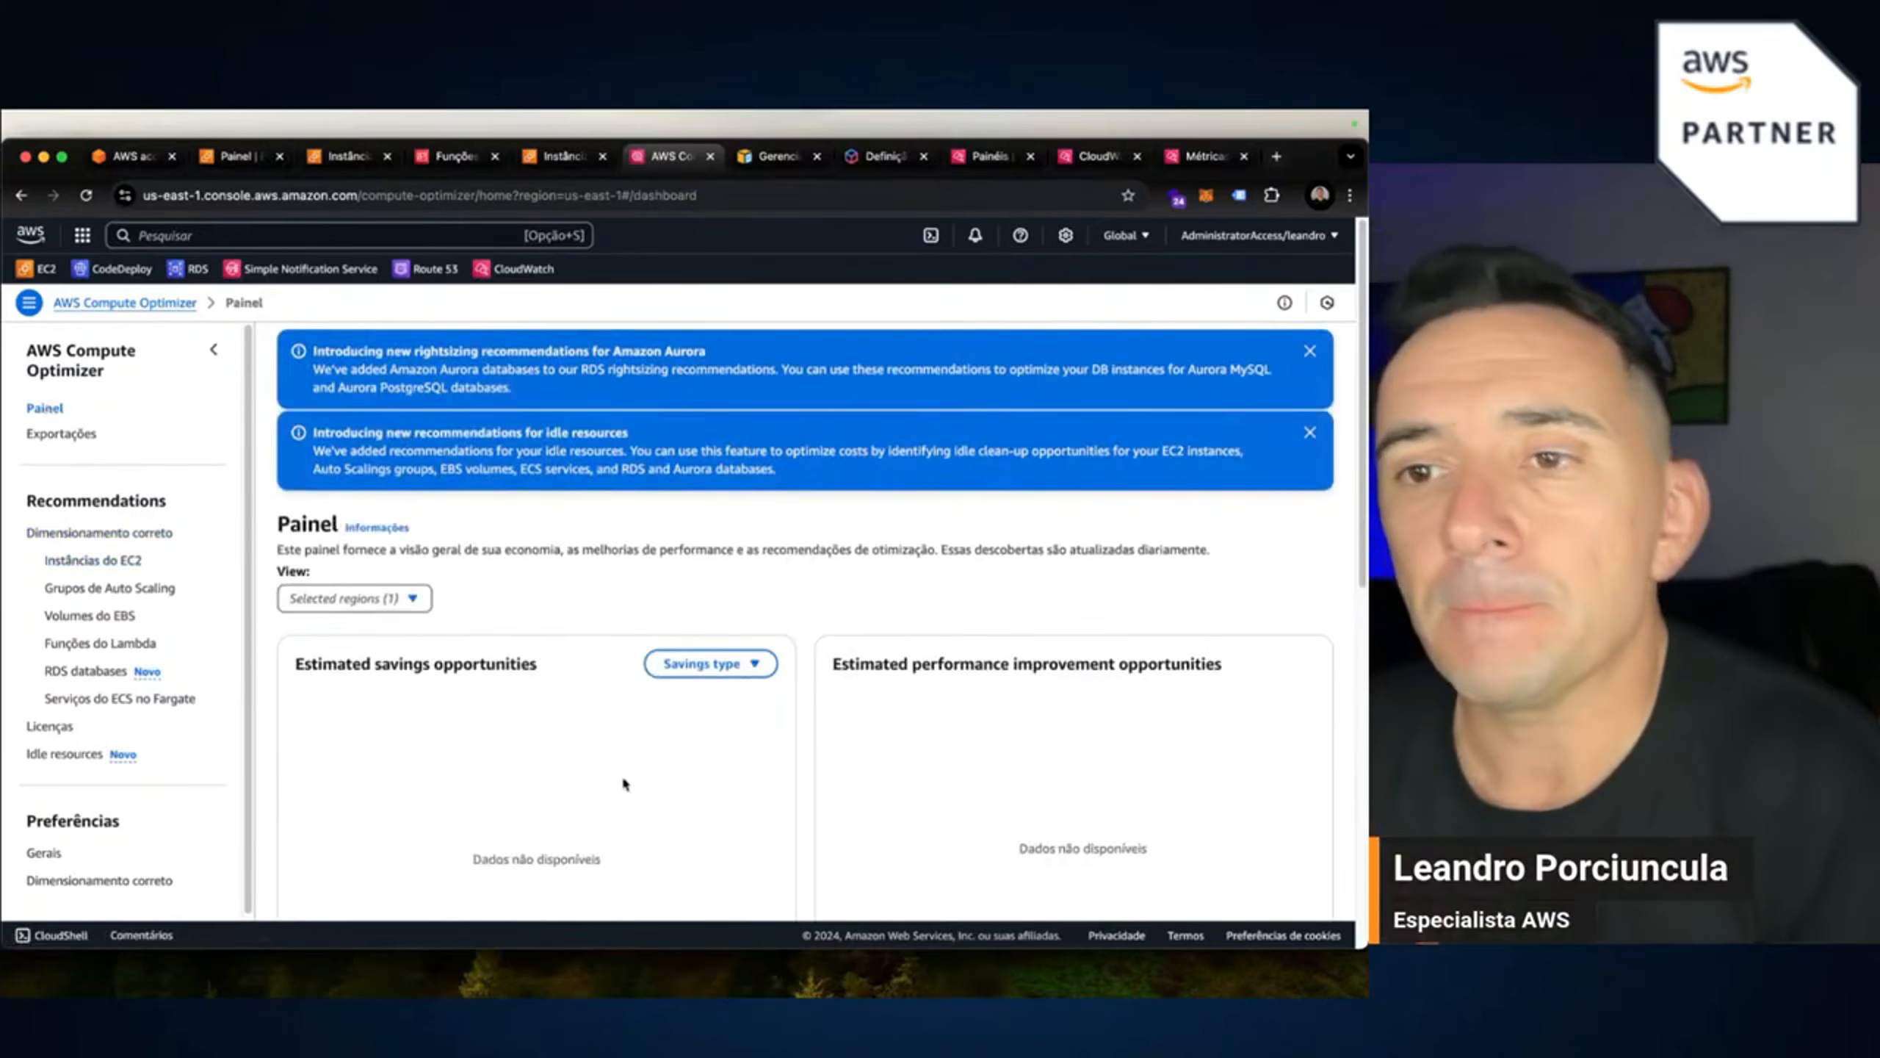
{"action": "scroll", "coordinate": [568, 743], "scroll_direction": "down", "scroll_amount": 1}
{"action": "left_click", "coordinate": [408, 564]}
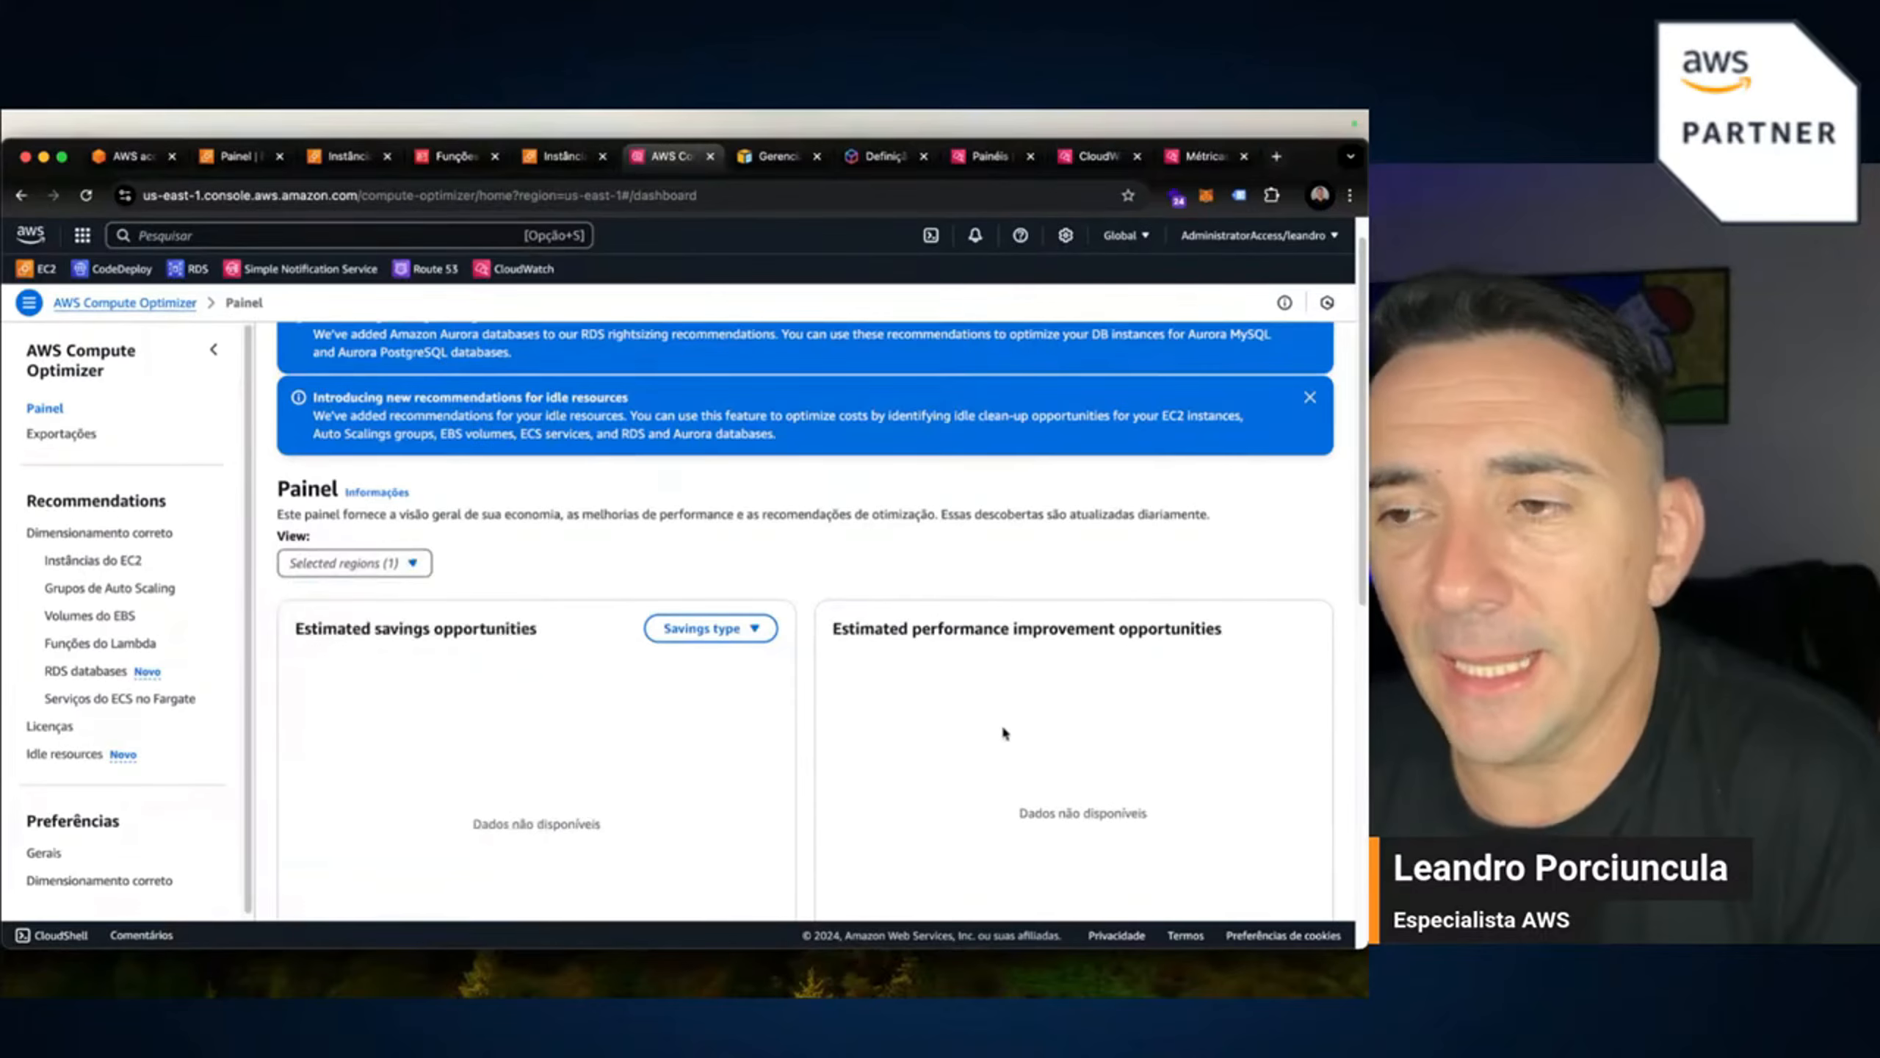
{"action": "scroll", "coordinate": [1003, 731], "scroll_direction": "down", "scroll_amount": 7}
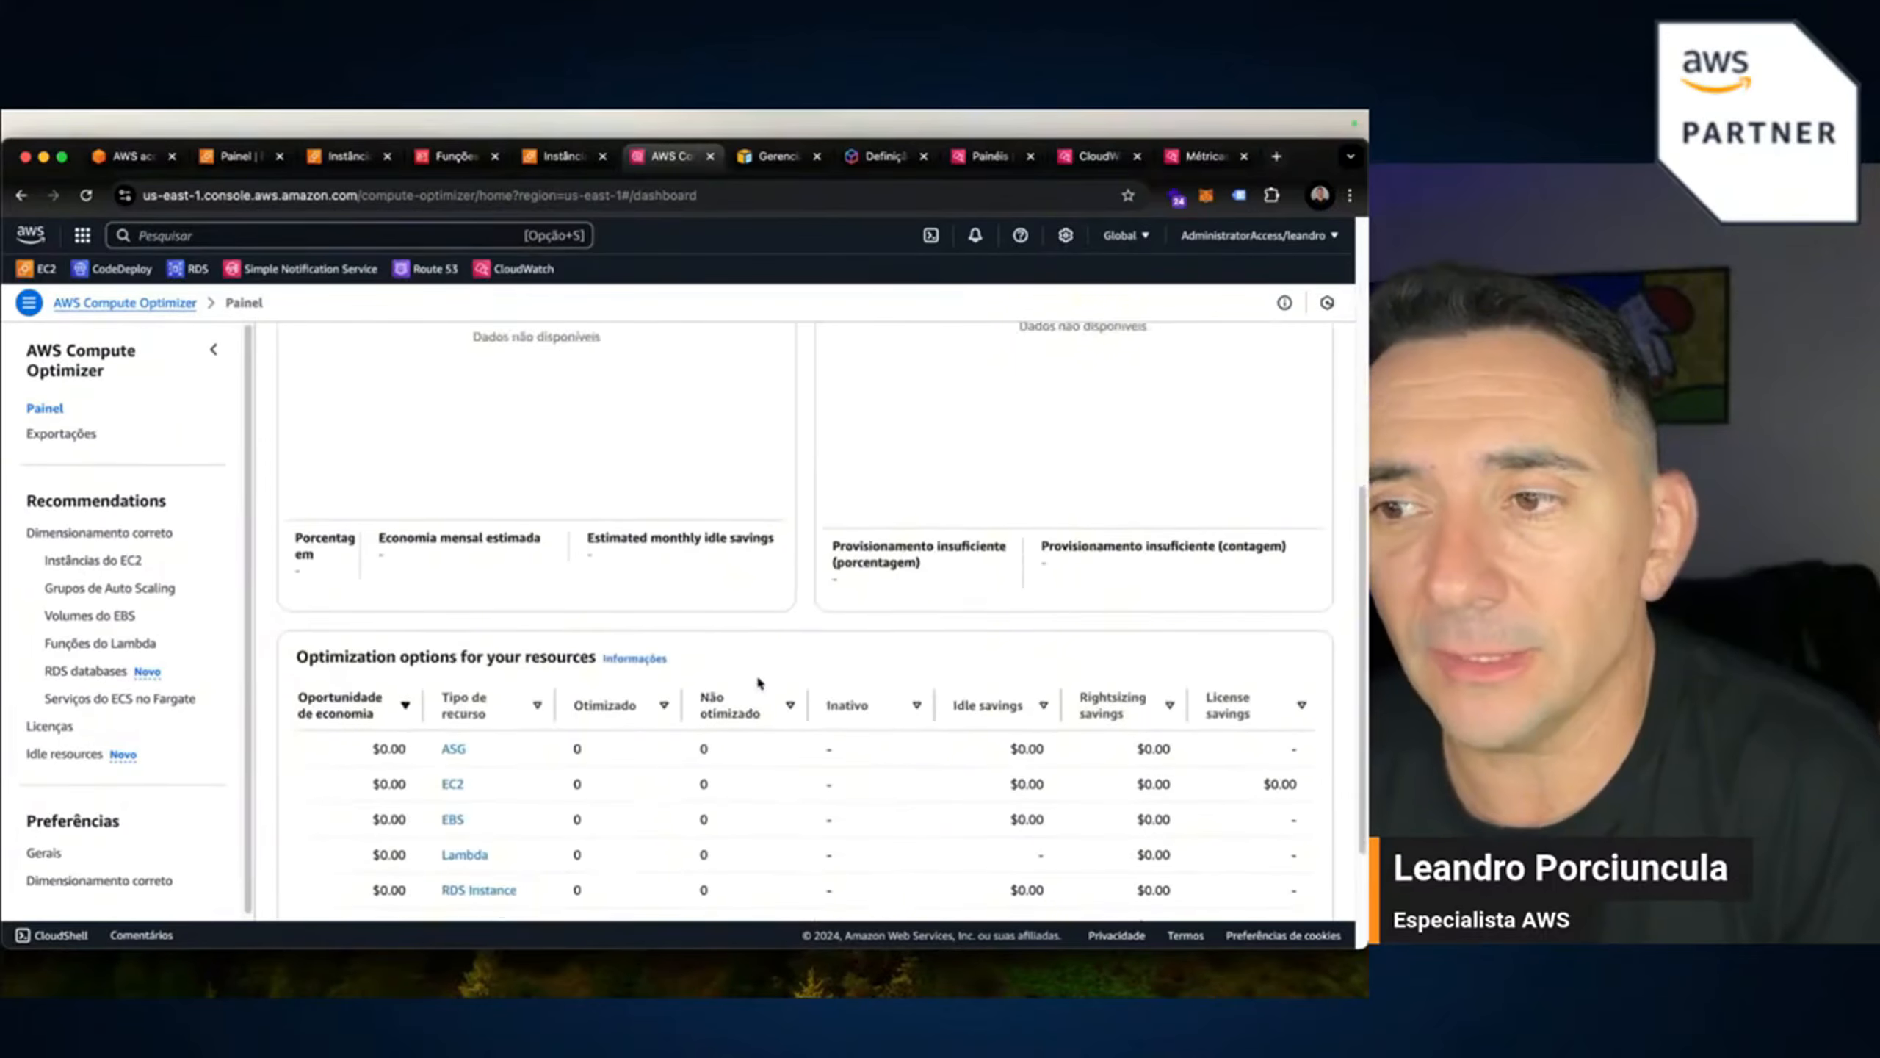
{"action": "scroll", "coordinate": [762, 682], "scroll_direction": "up", "scroll_amount": 8}
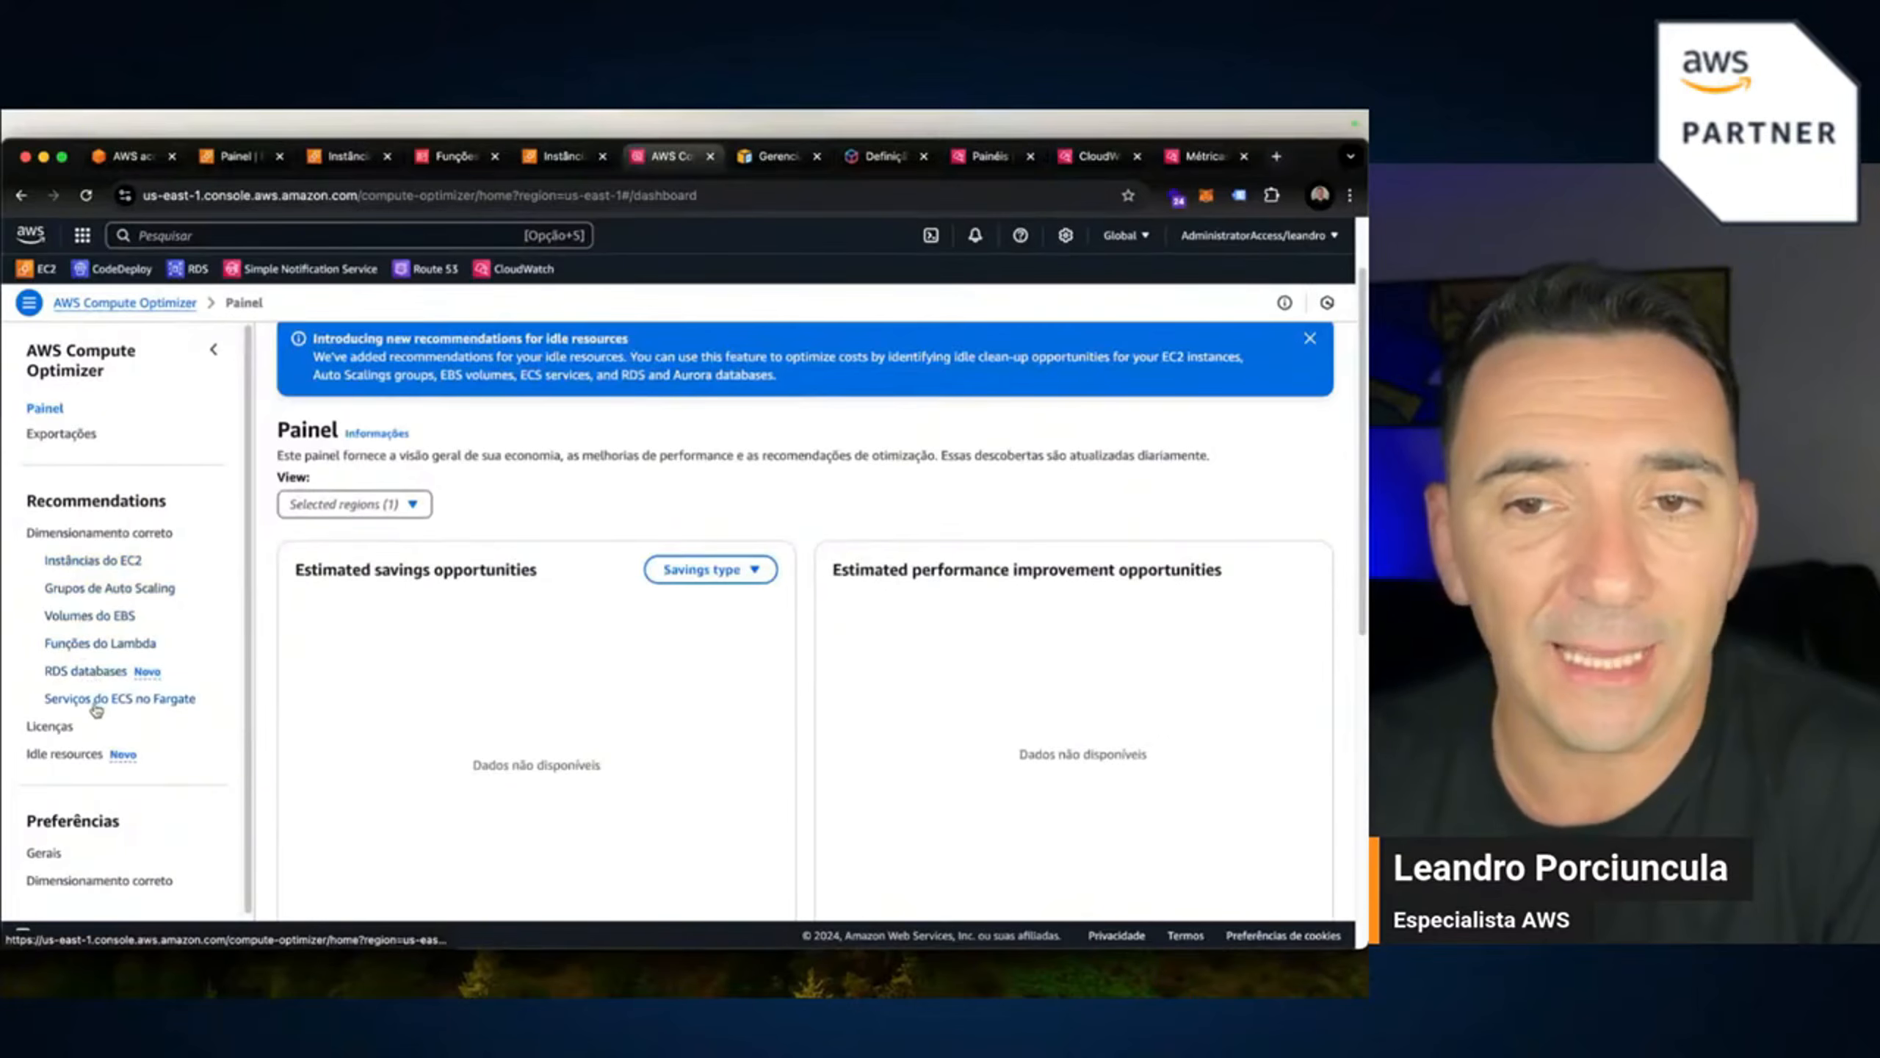
{"action": "left_click", "coordinate": [51, 724]}
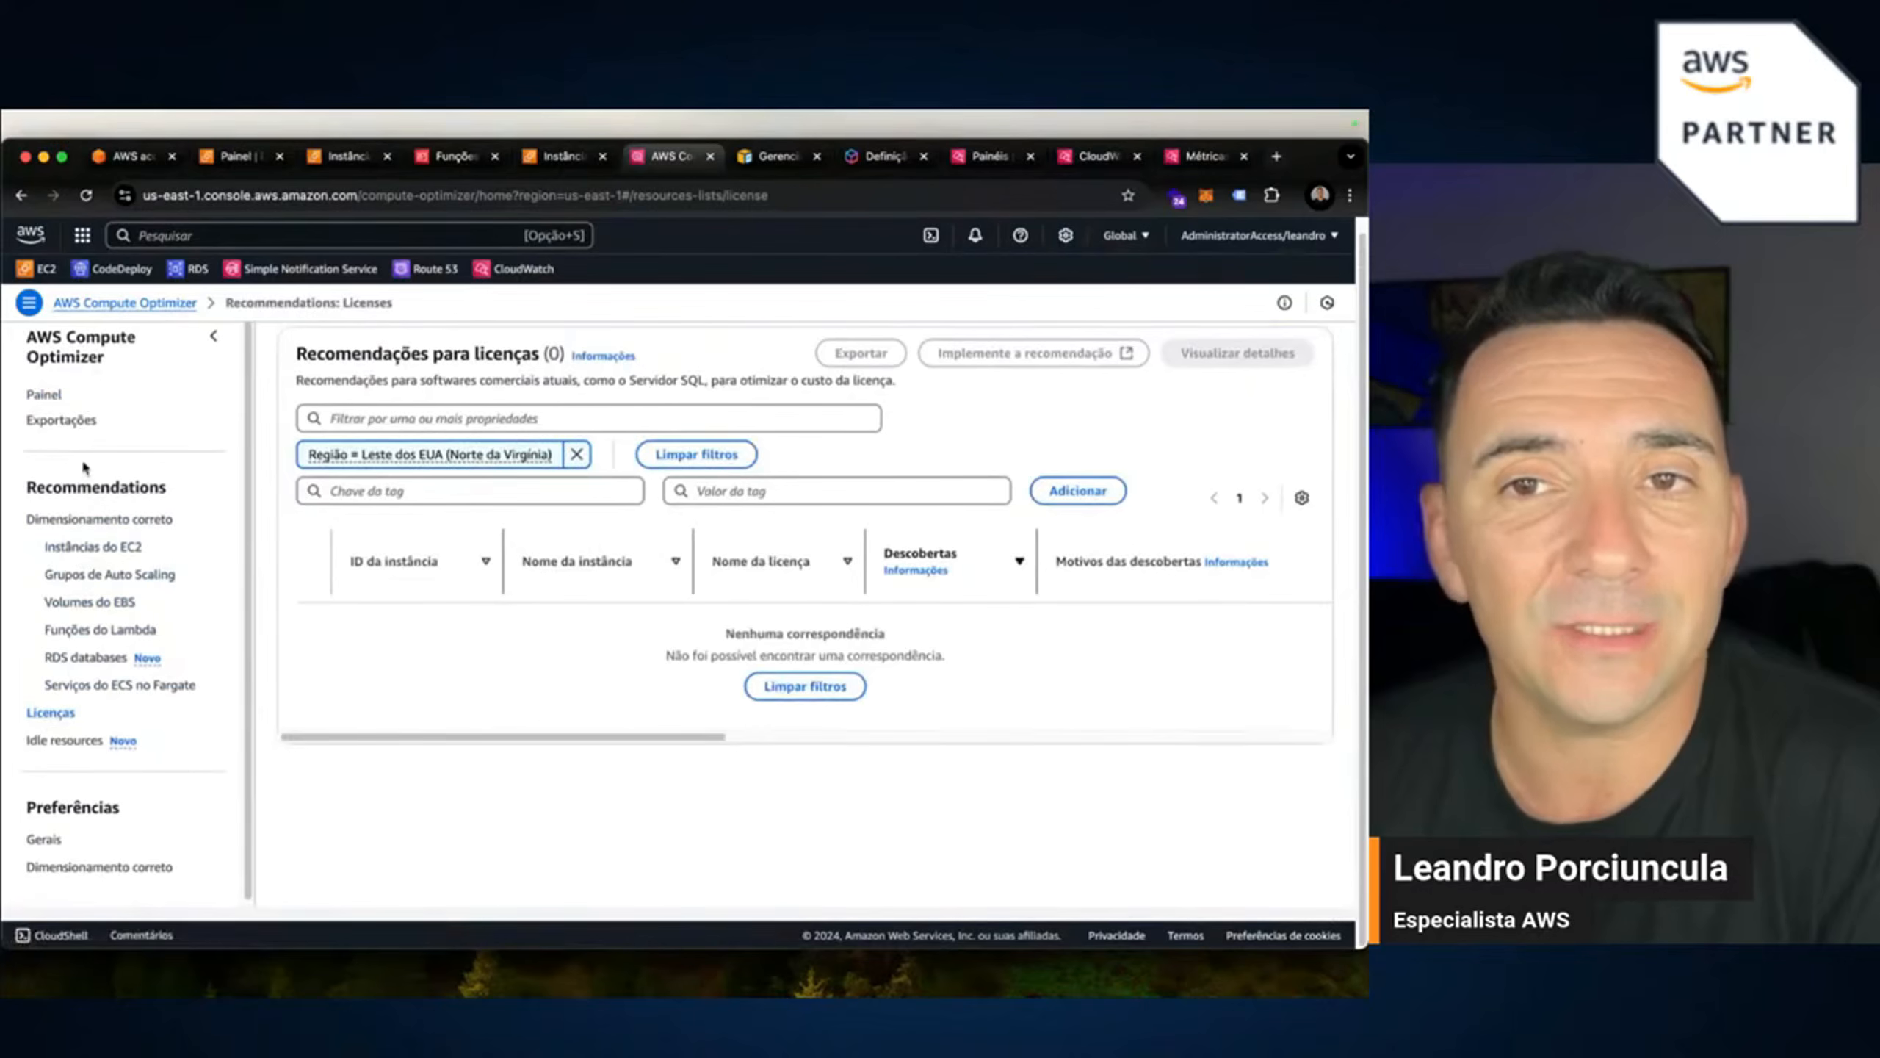
{"action": "left_click", "coordinate": [79, 554]}
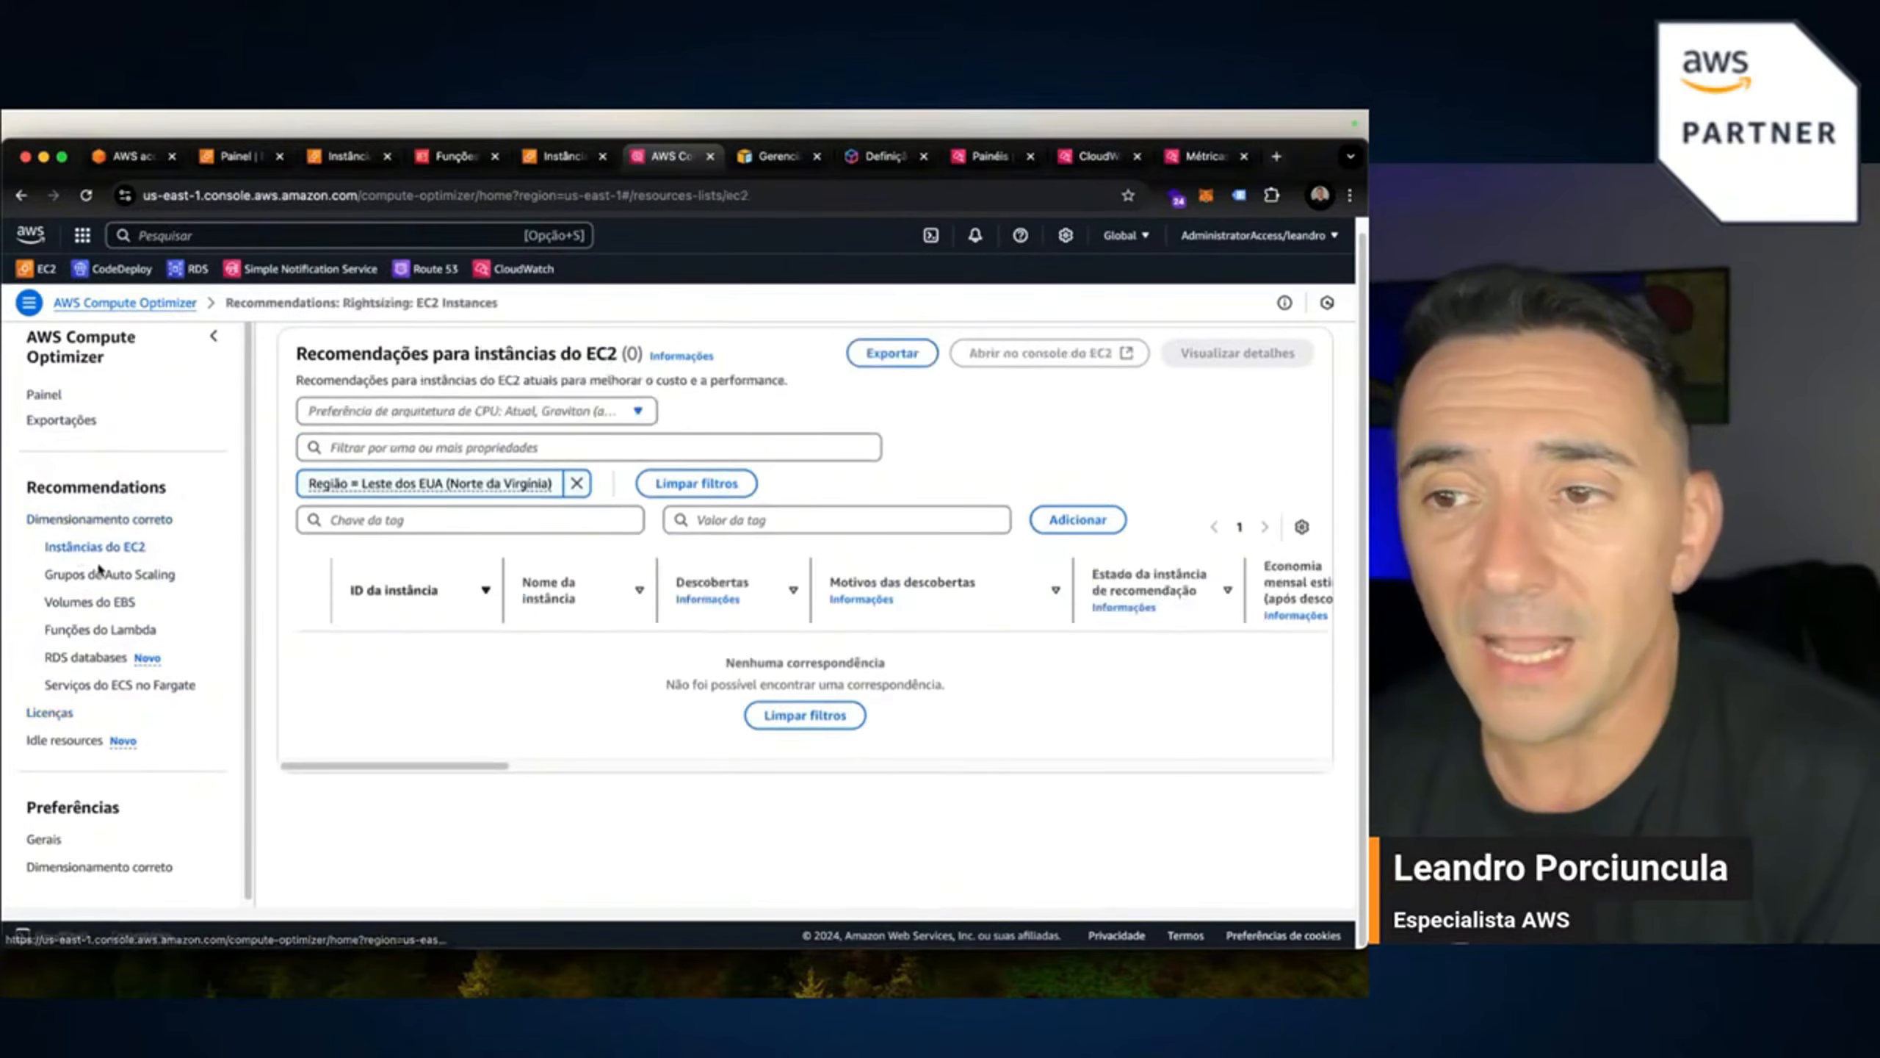
{"action": "left_click", "coordinate": [628, 419]}
{"action": "left_click", "coordinate": [841, 404]}
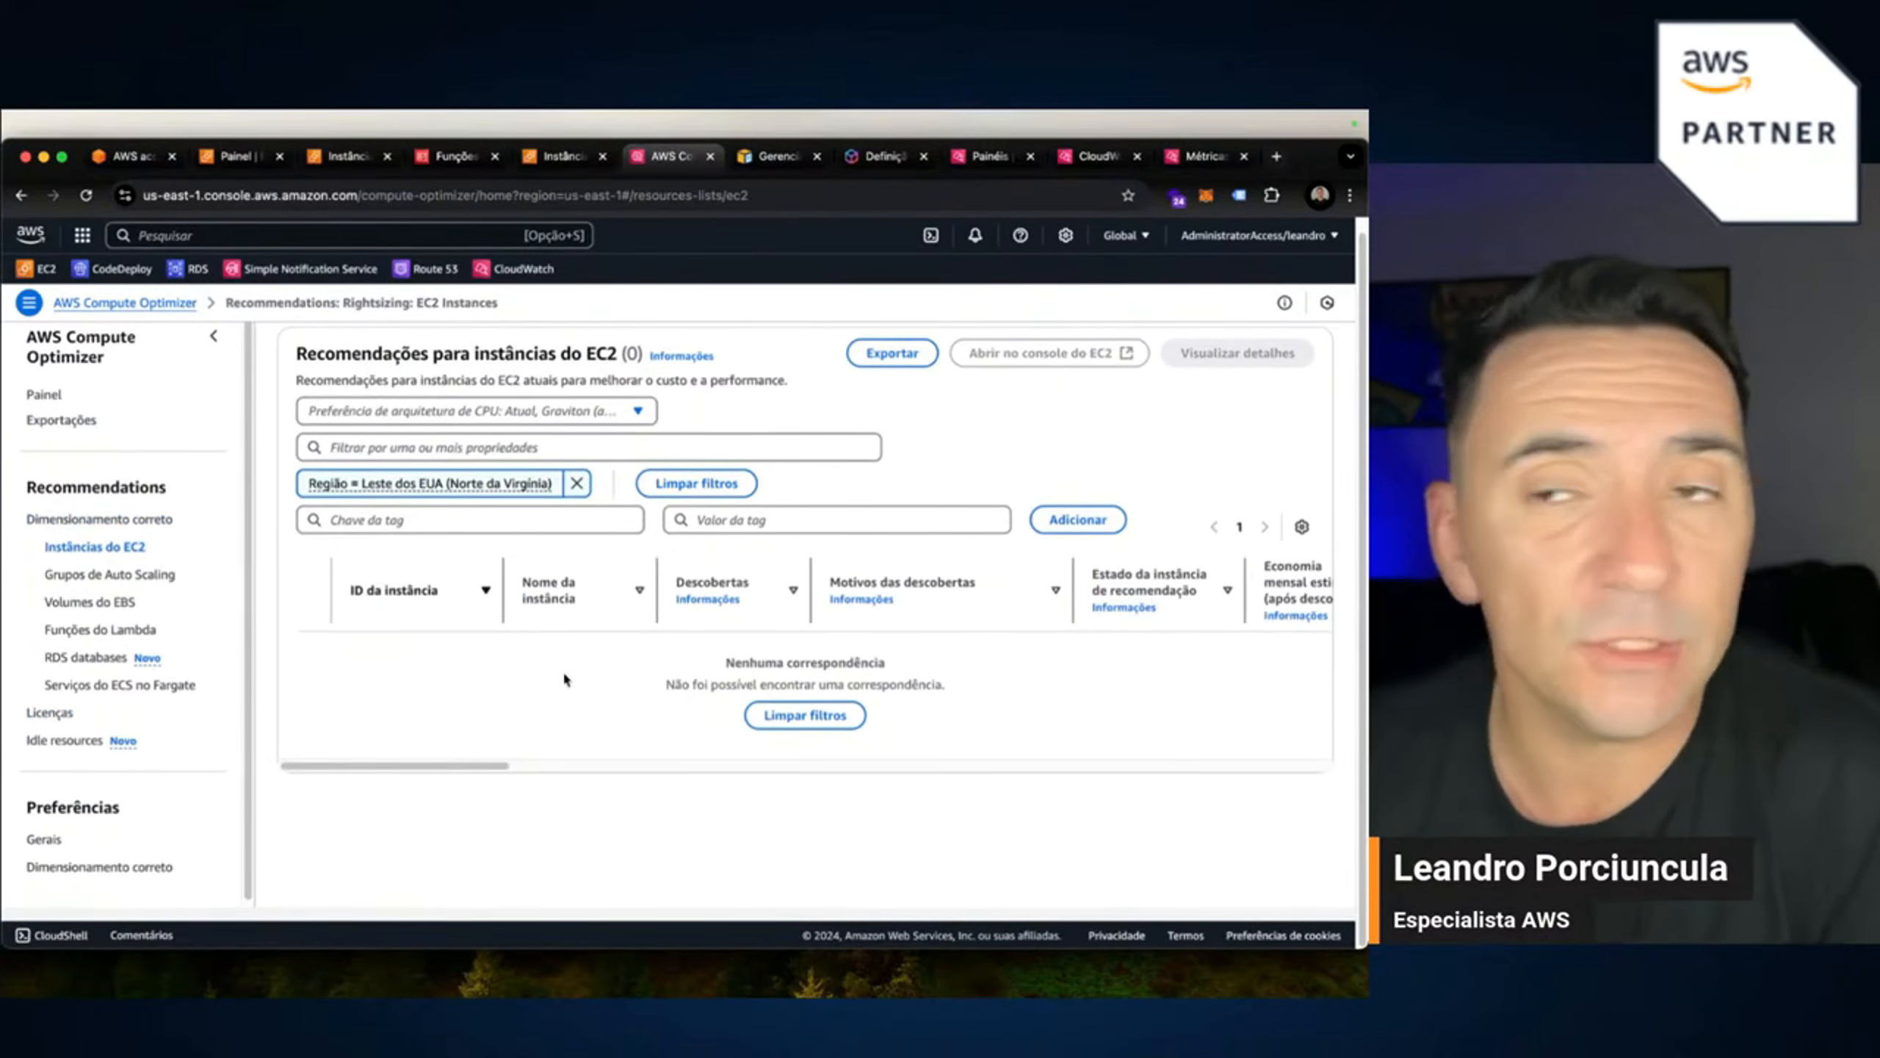
Return to the EC2 tab with the CloudWatch agent metrics configuration.
{"action": "left_click", "coordinate": [563, 159]}
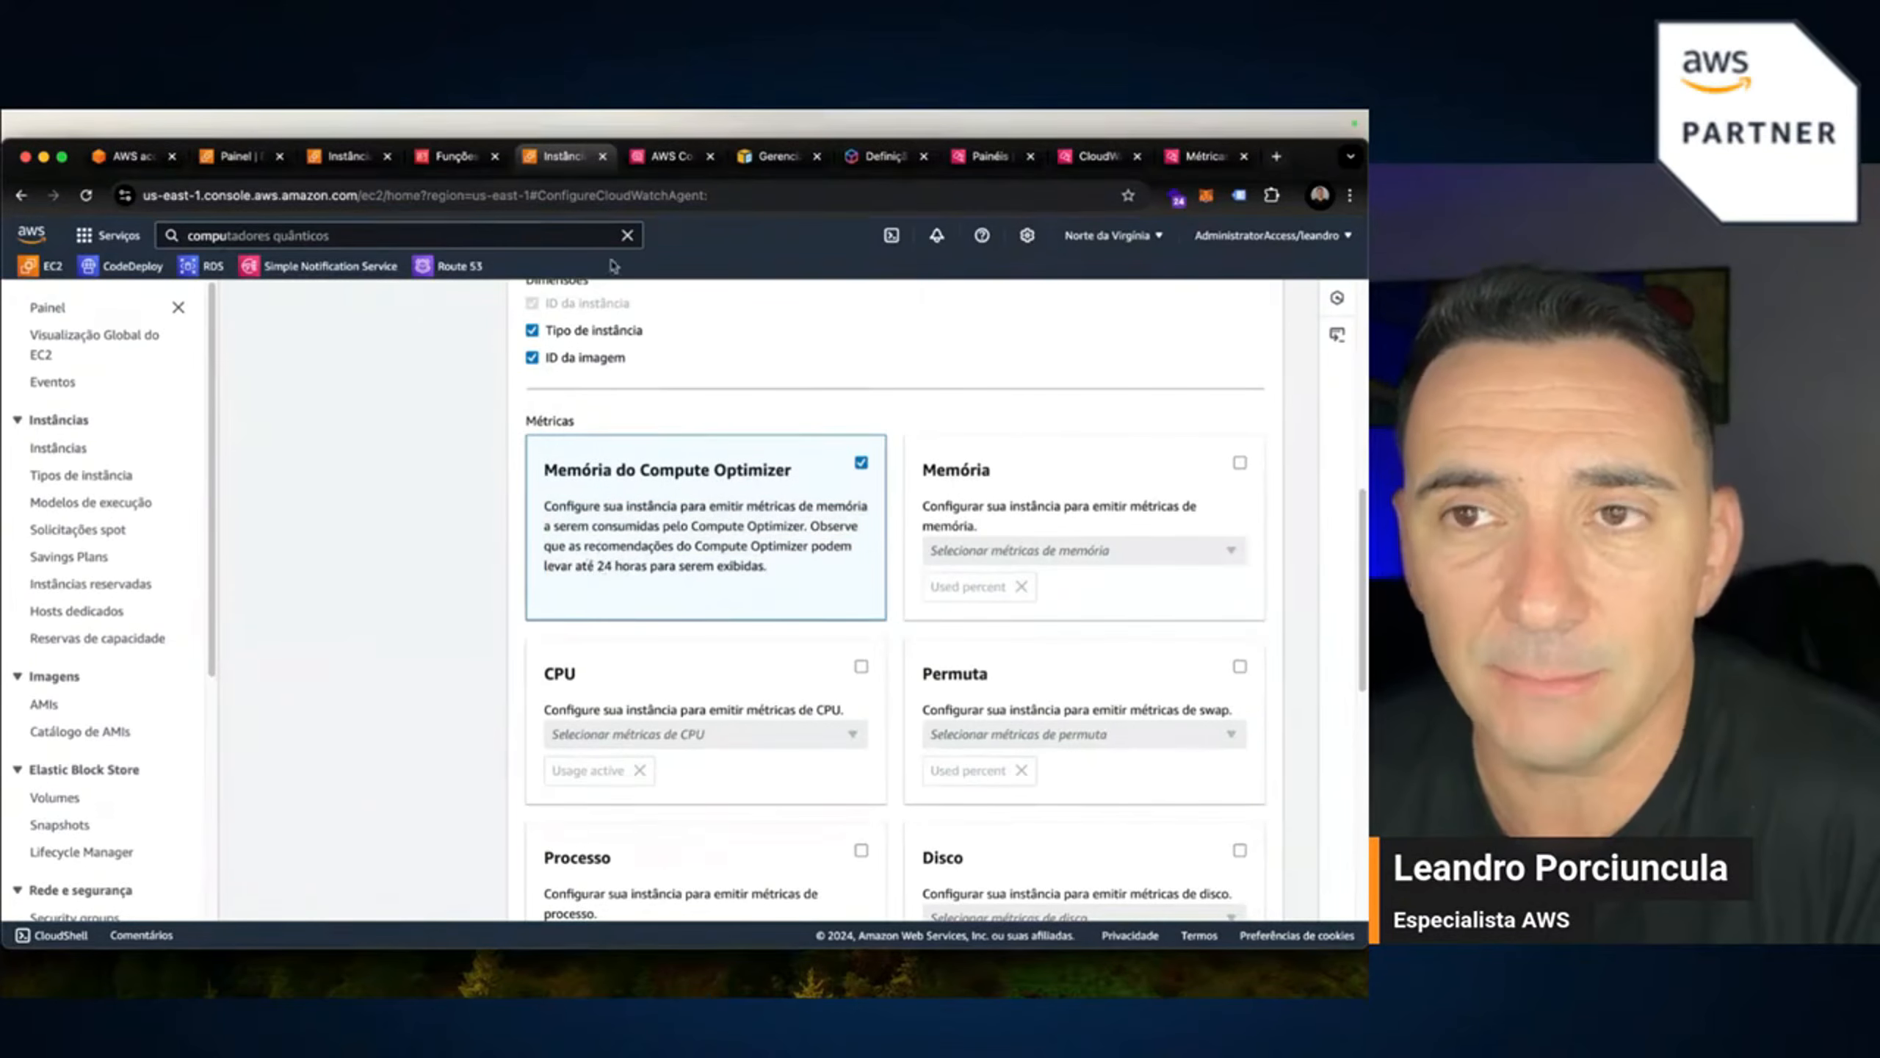
{"action": "left_click", "coordinate": [670, 156]}
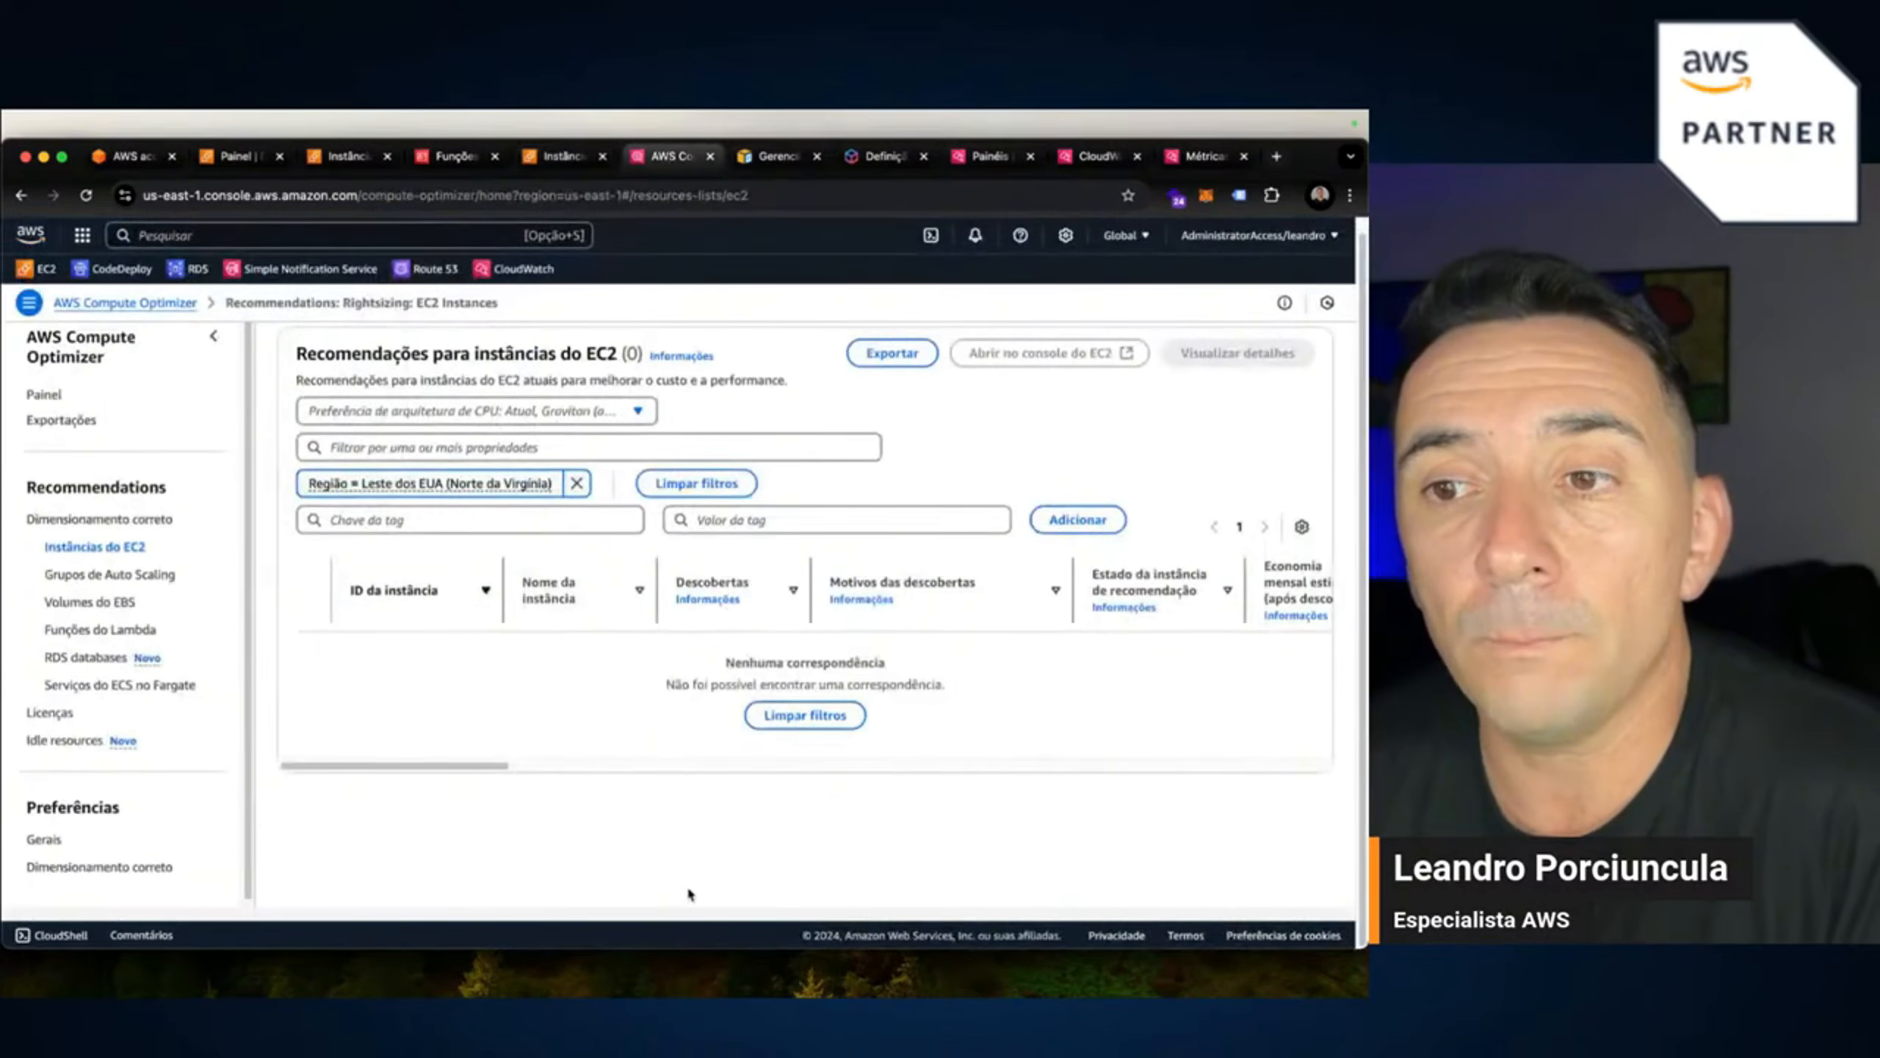
{"action": "left_click", "coordinate": [43, 395]}
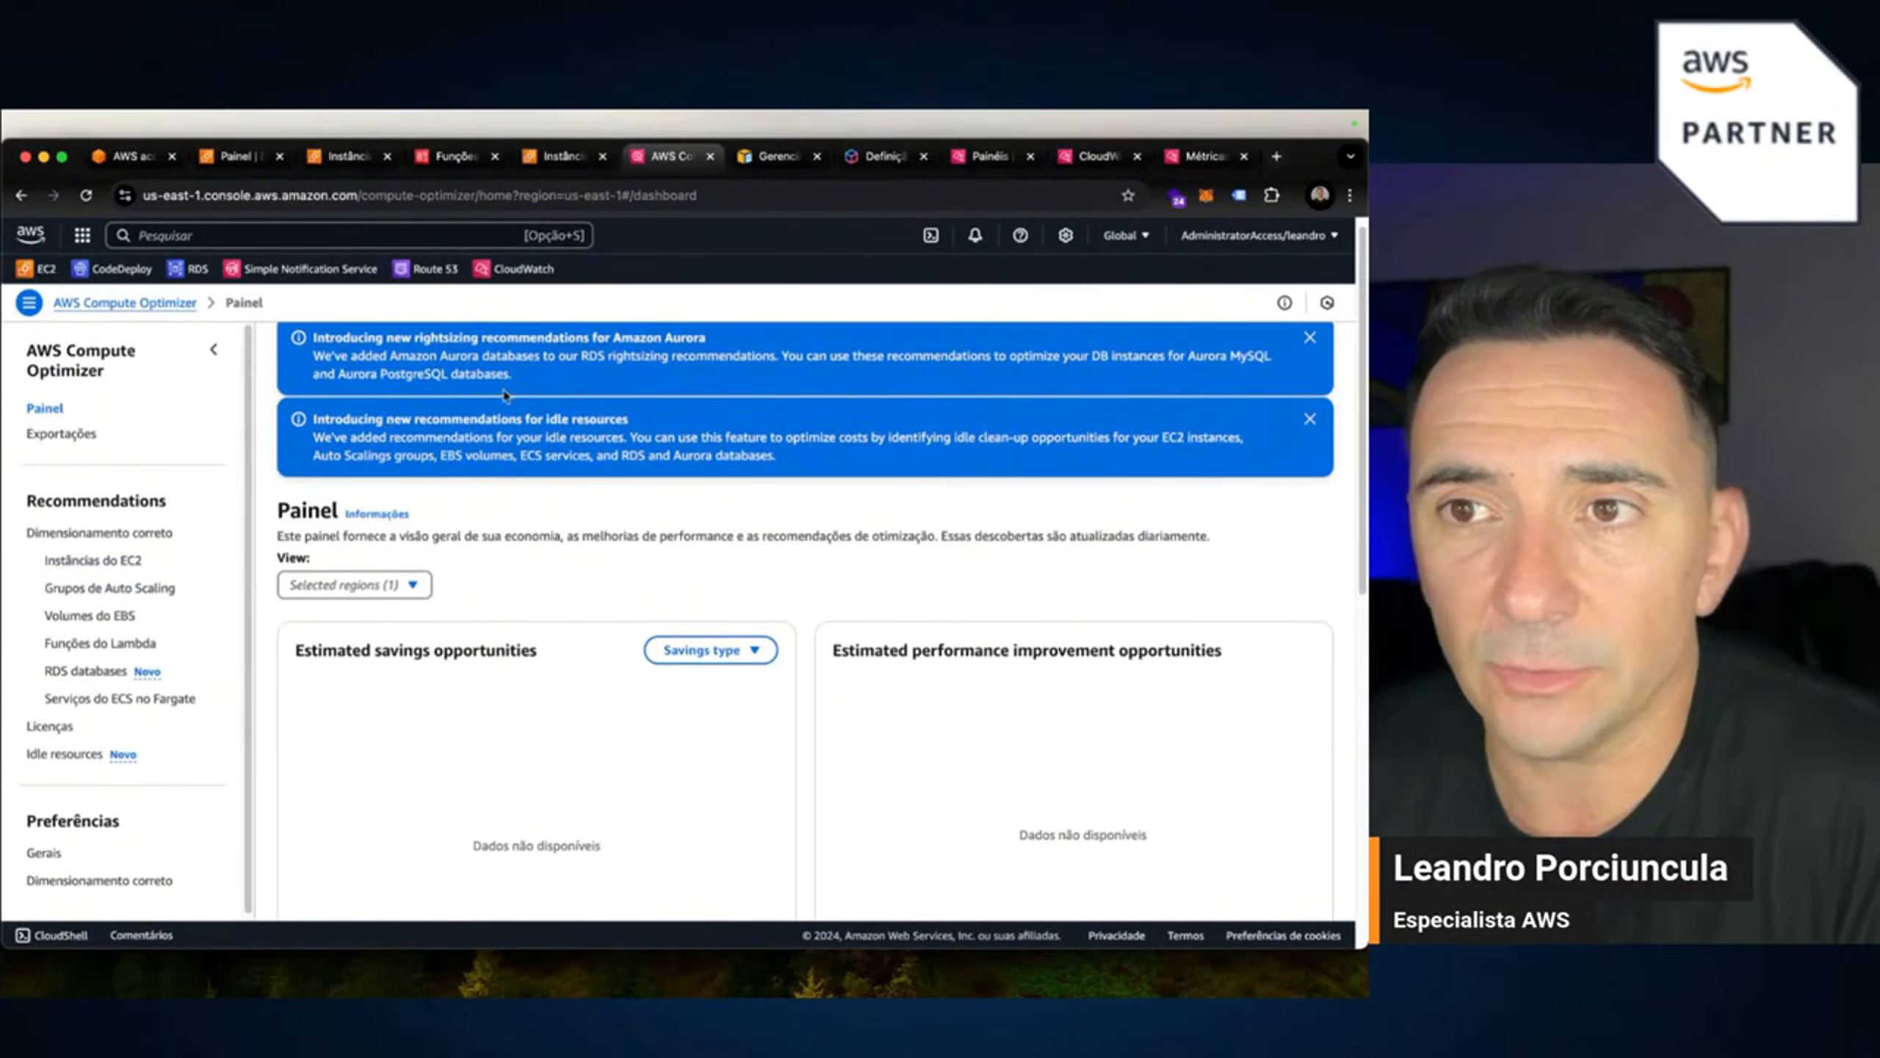
{"action": "left_click", "coordinate": [583, 159]}
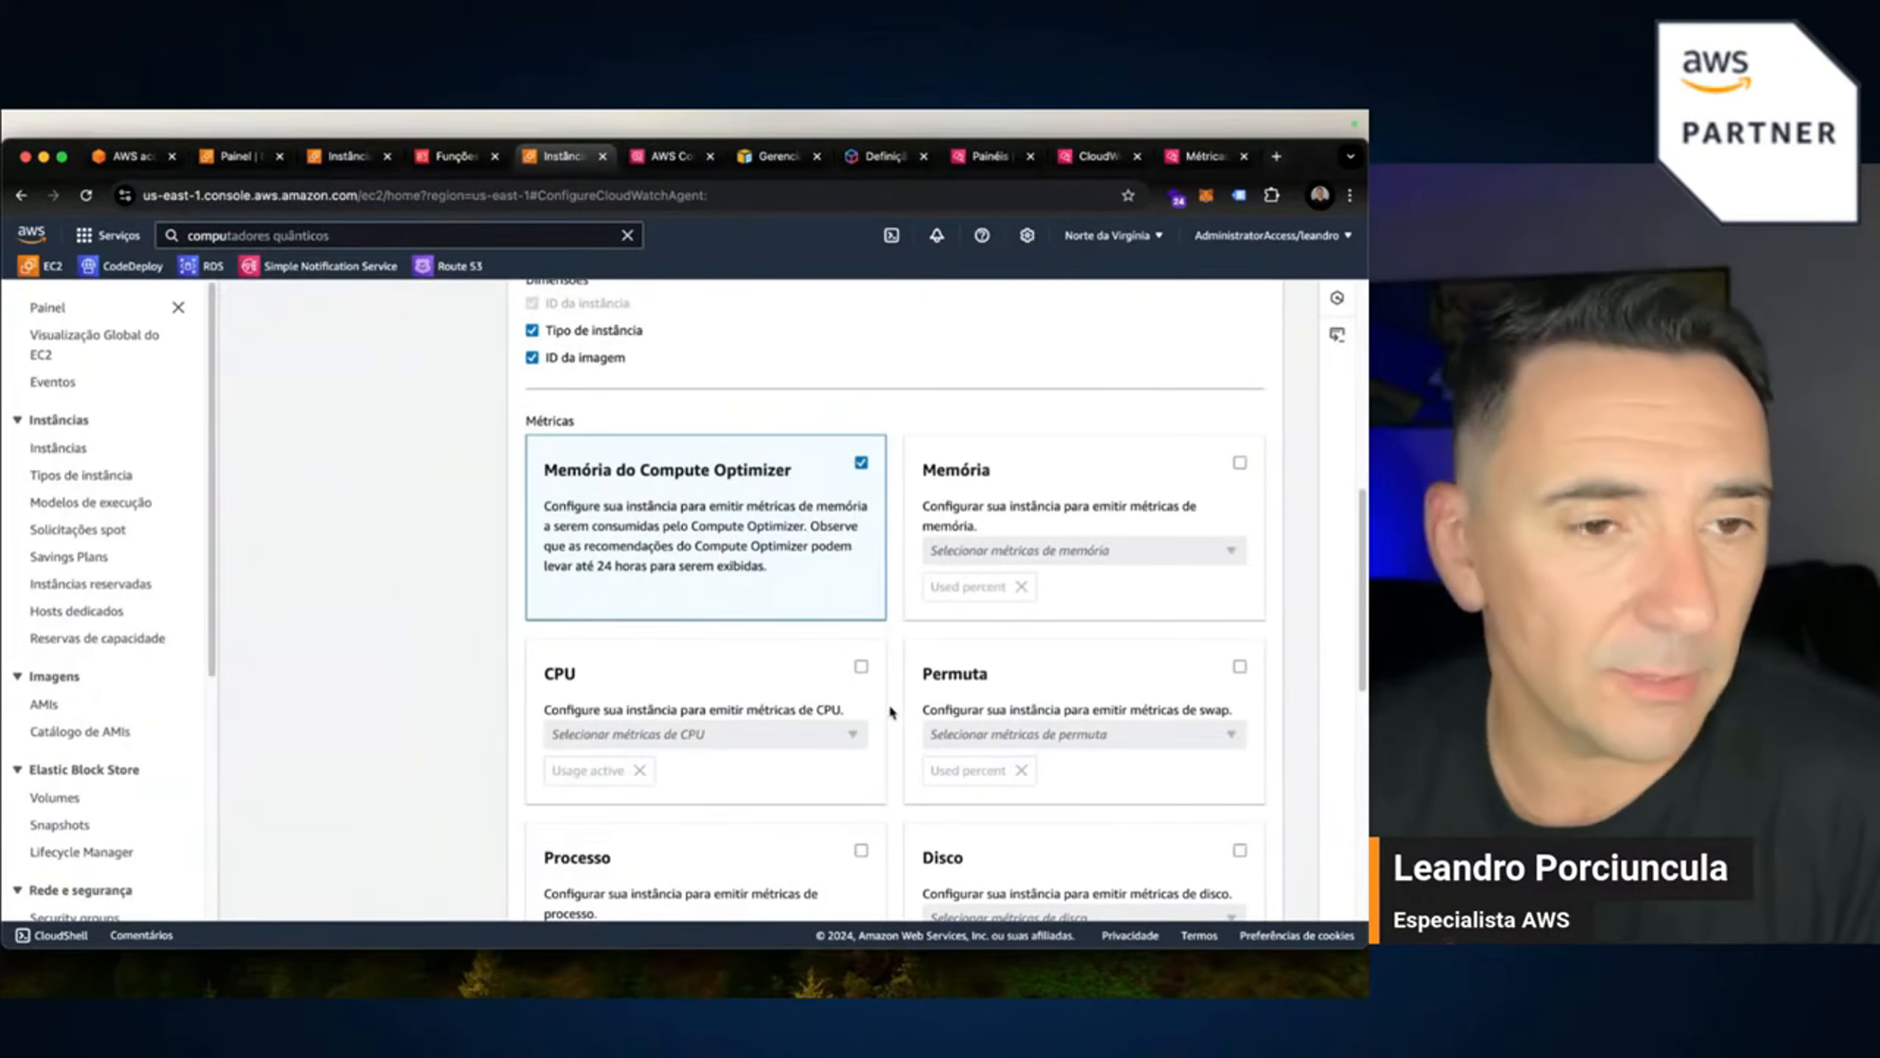
Enable the Memória card and add the Free, Used and Cached memory metrics.
{"action": "left_click", "coordinate": [1238, 462]}
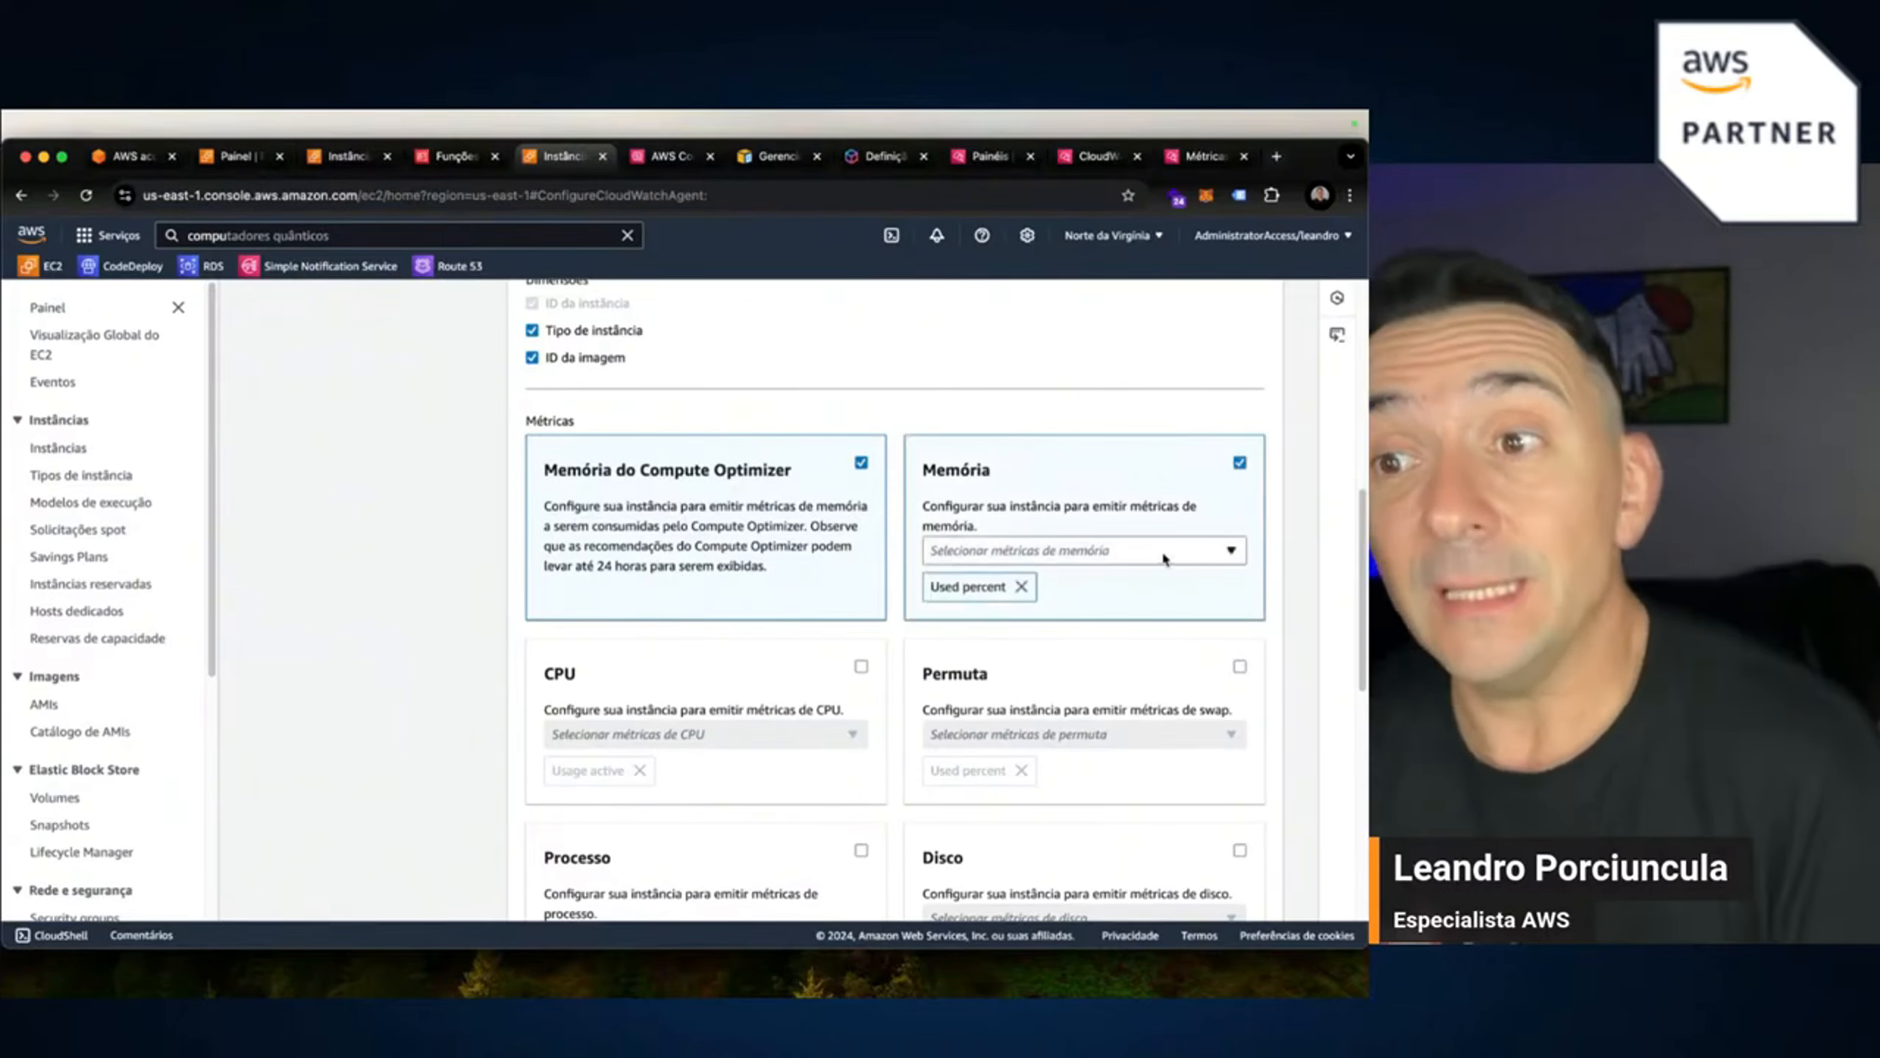
{"action": "left_click", "coordinate": [1162, 551]}
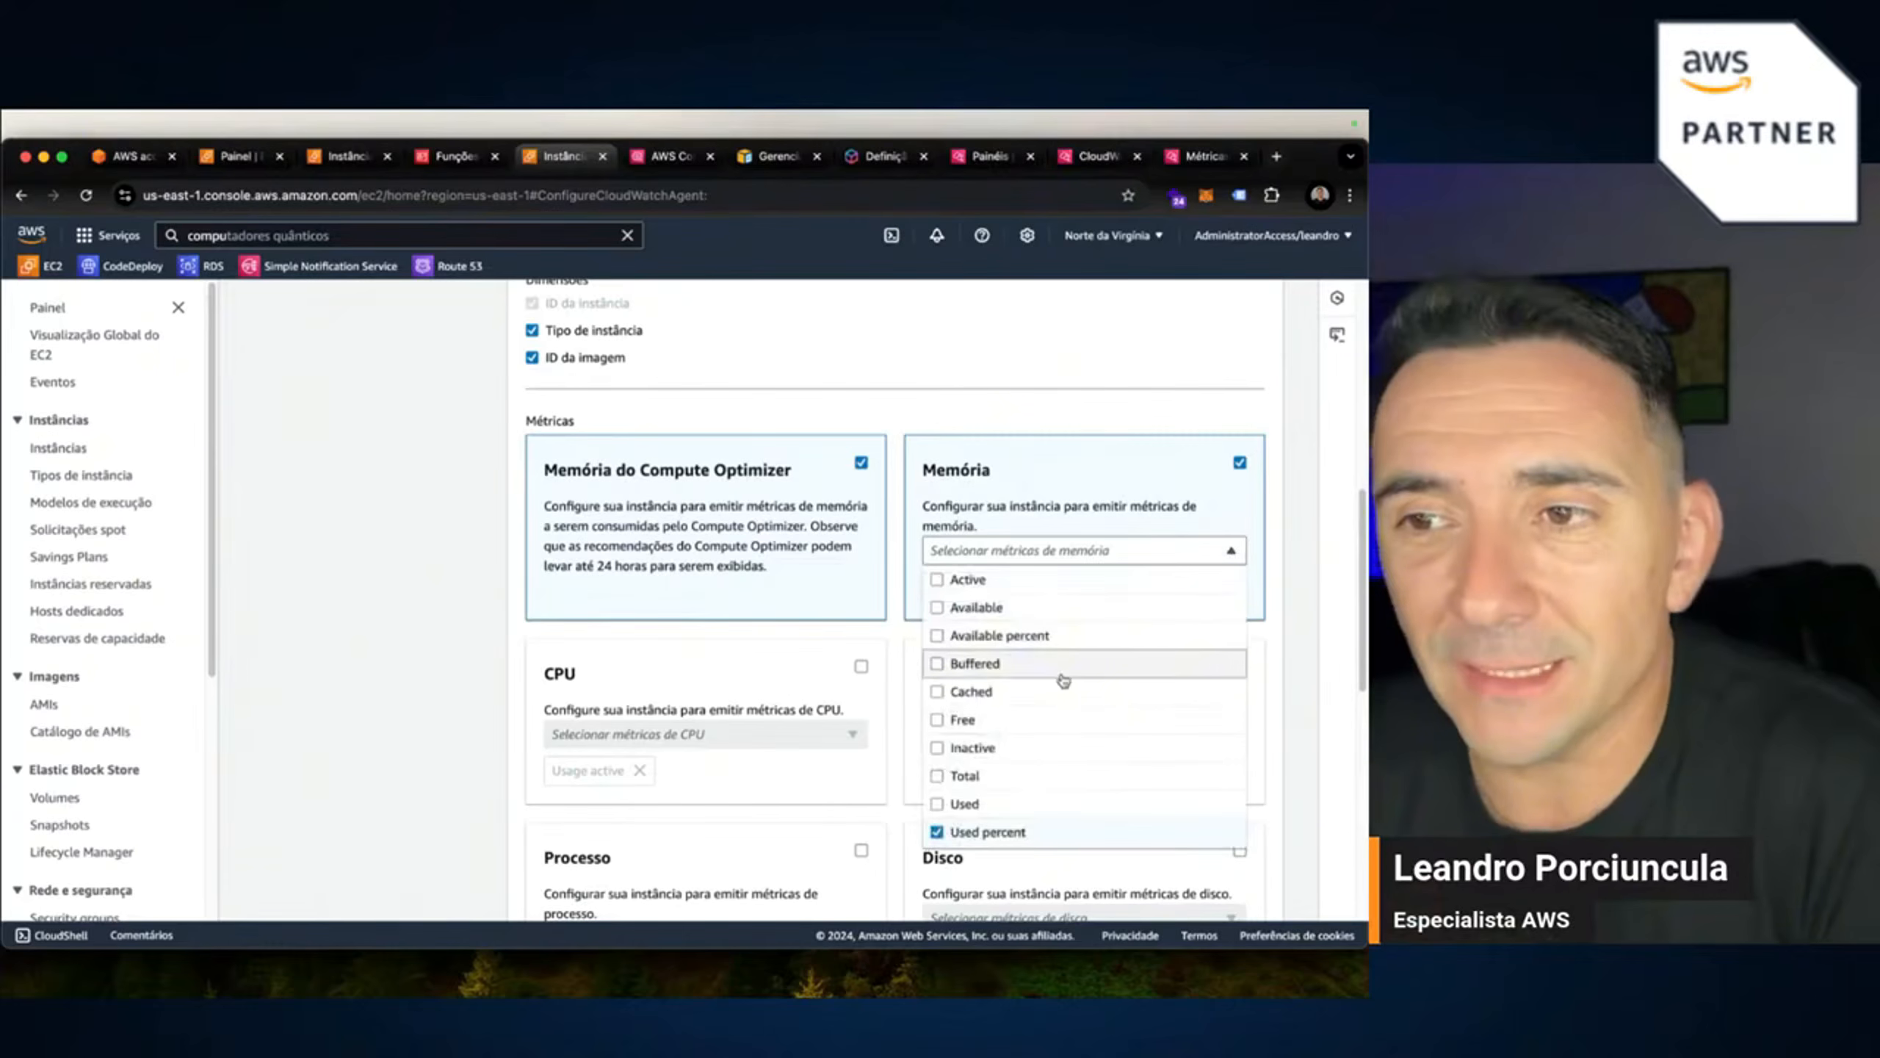
{"action": "scroll", "coordinate": [1058, 670], "scroll_direction": "down", "scroll_amount": 2}
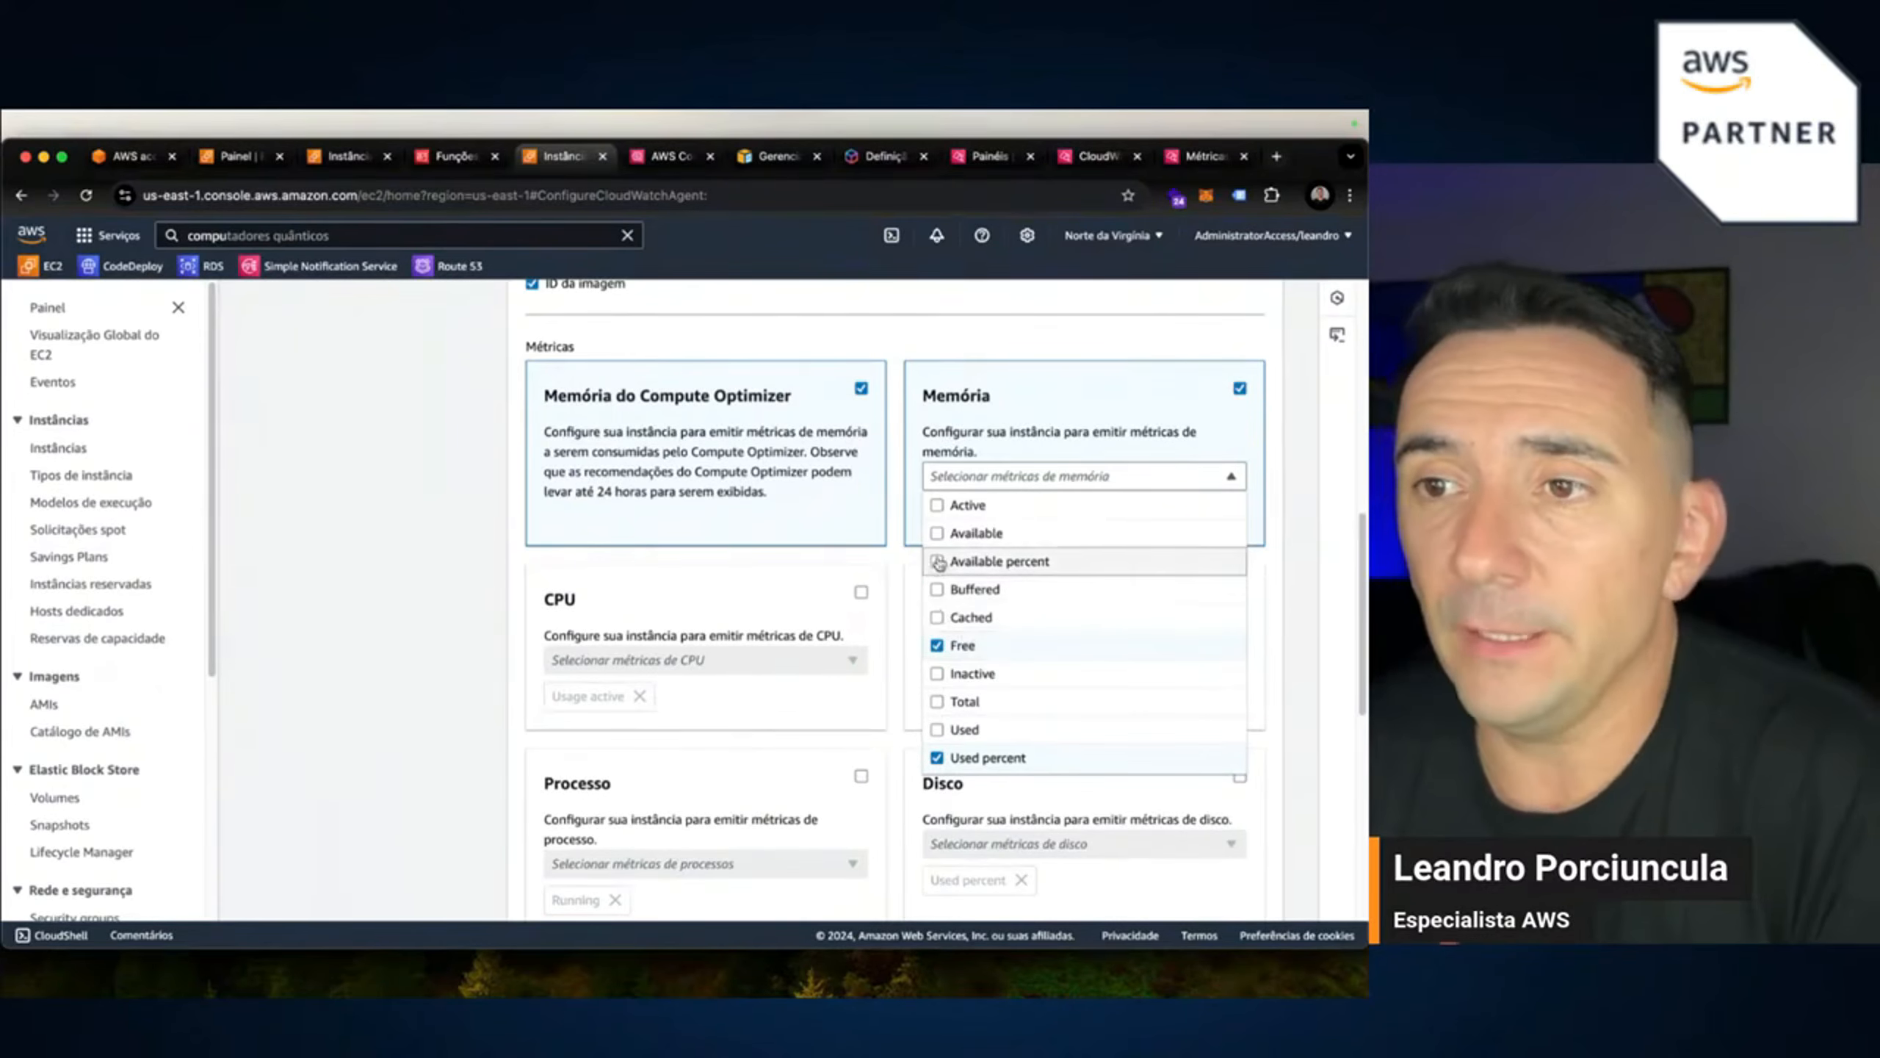
{"action": "scroll", "coordinate": [936, 667], "scroll_direction": "up", "scroll_amount": 1}
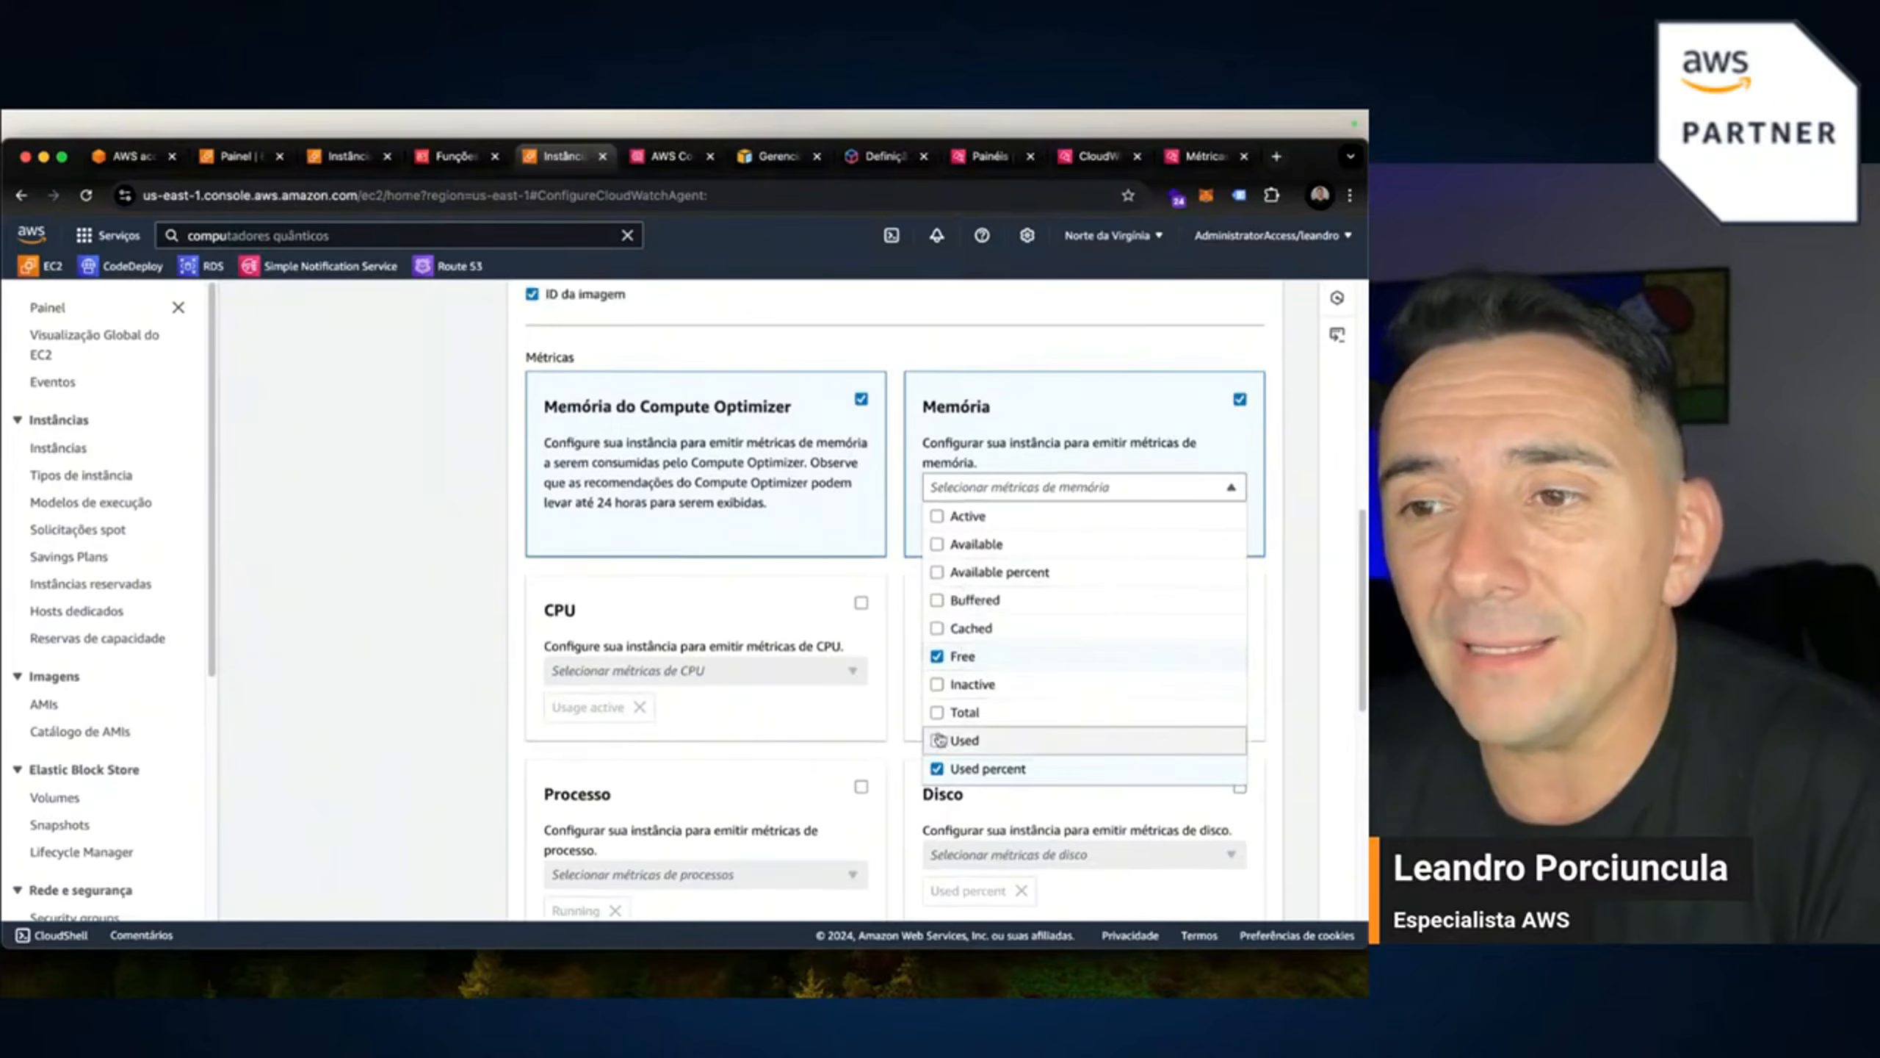
{"action": "scroll", "coordinate": [939, 774], "scroll_direction": "up", "scroll_amount": 2}
{"action": "left_click", "coordinate": [938, 764]}
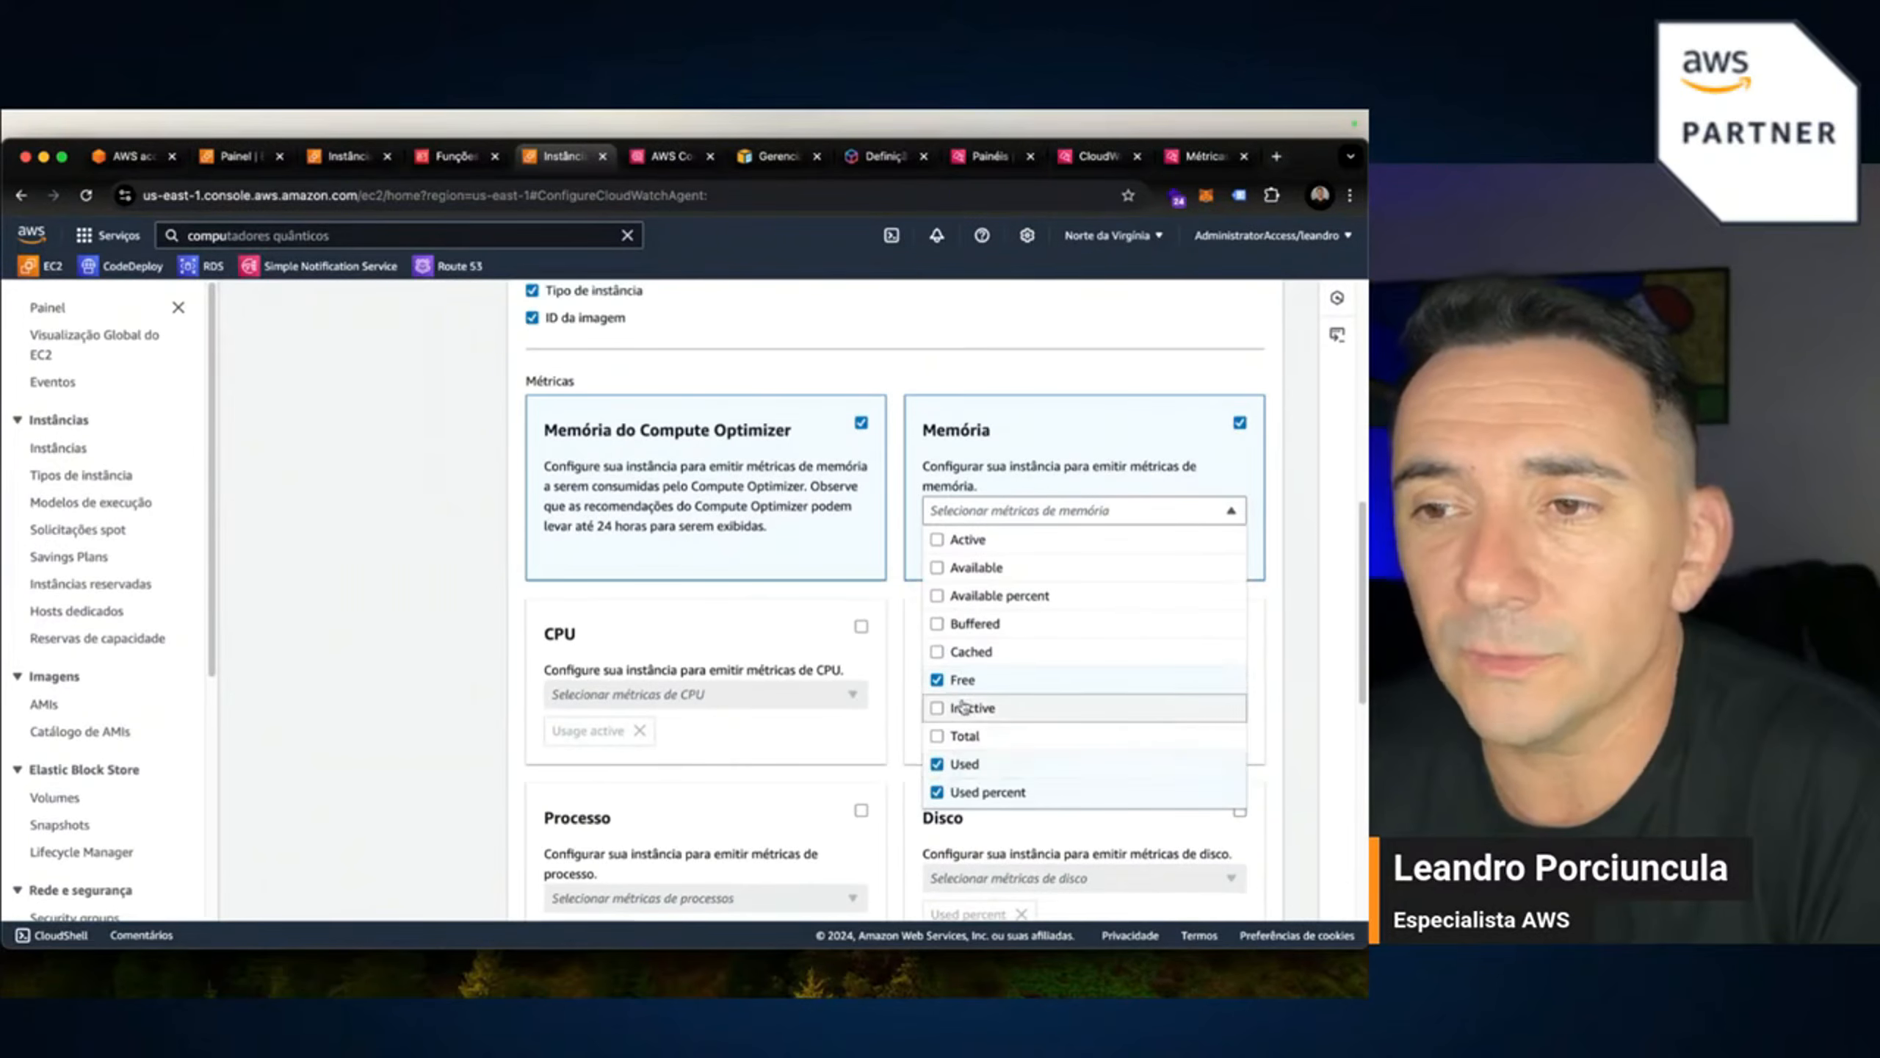
{"action": "left_click", "coordinate": [1272, 696]}
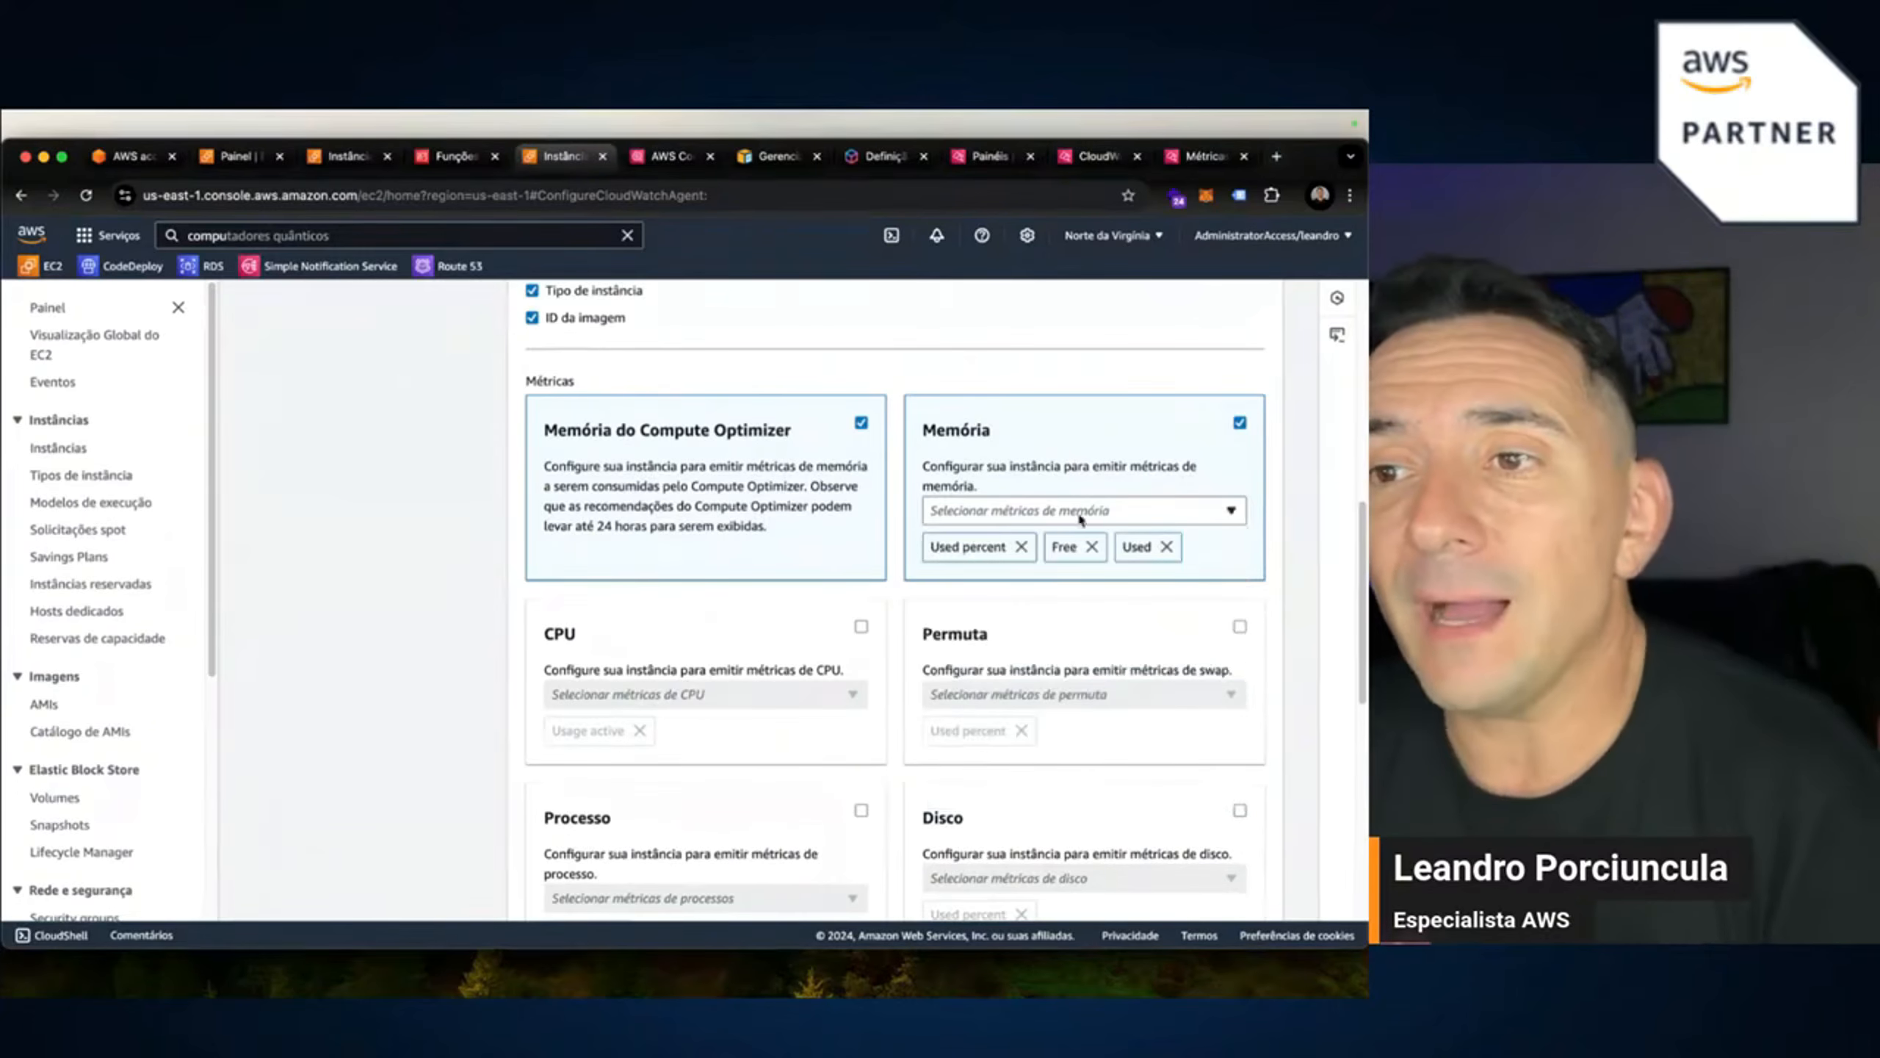
{"action": "left_click", "coordinate": [1231, 512]}
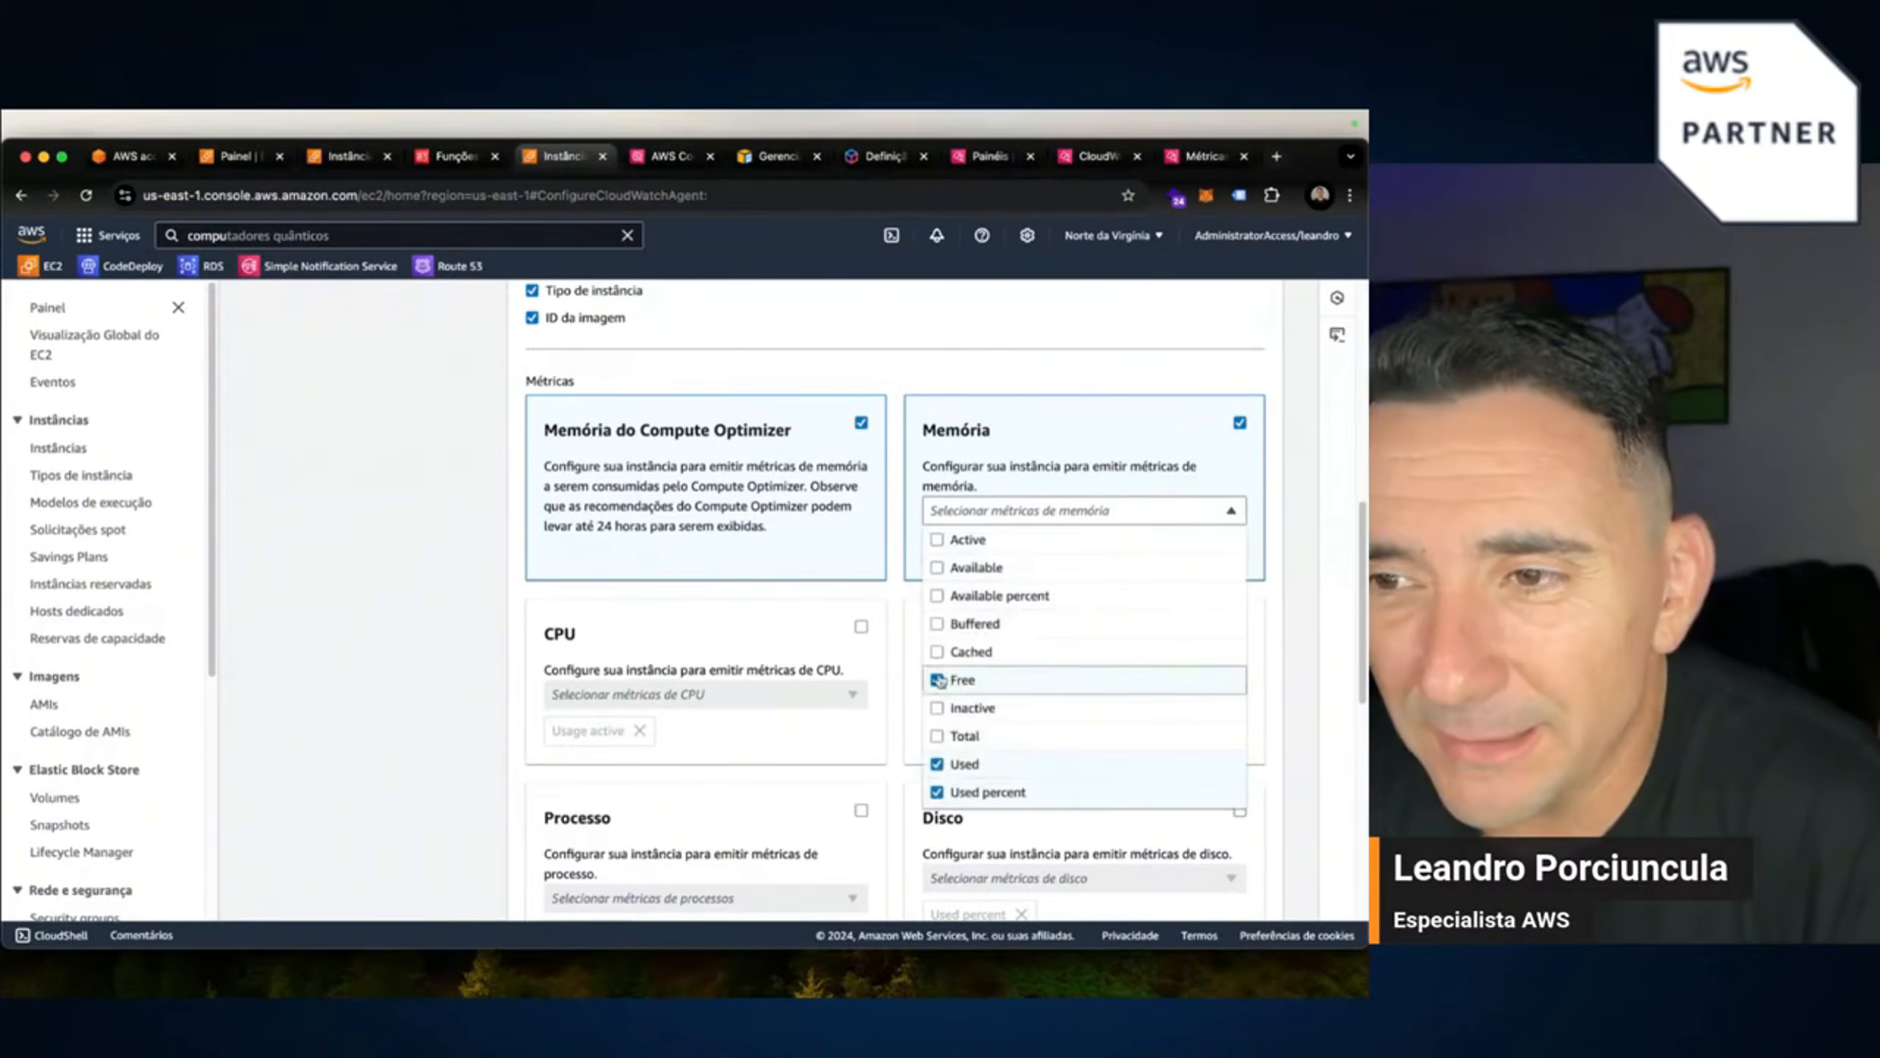
{"action": "left_click", "coordinate": [938, 651]}
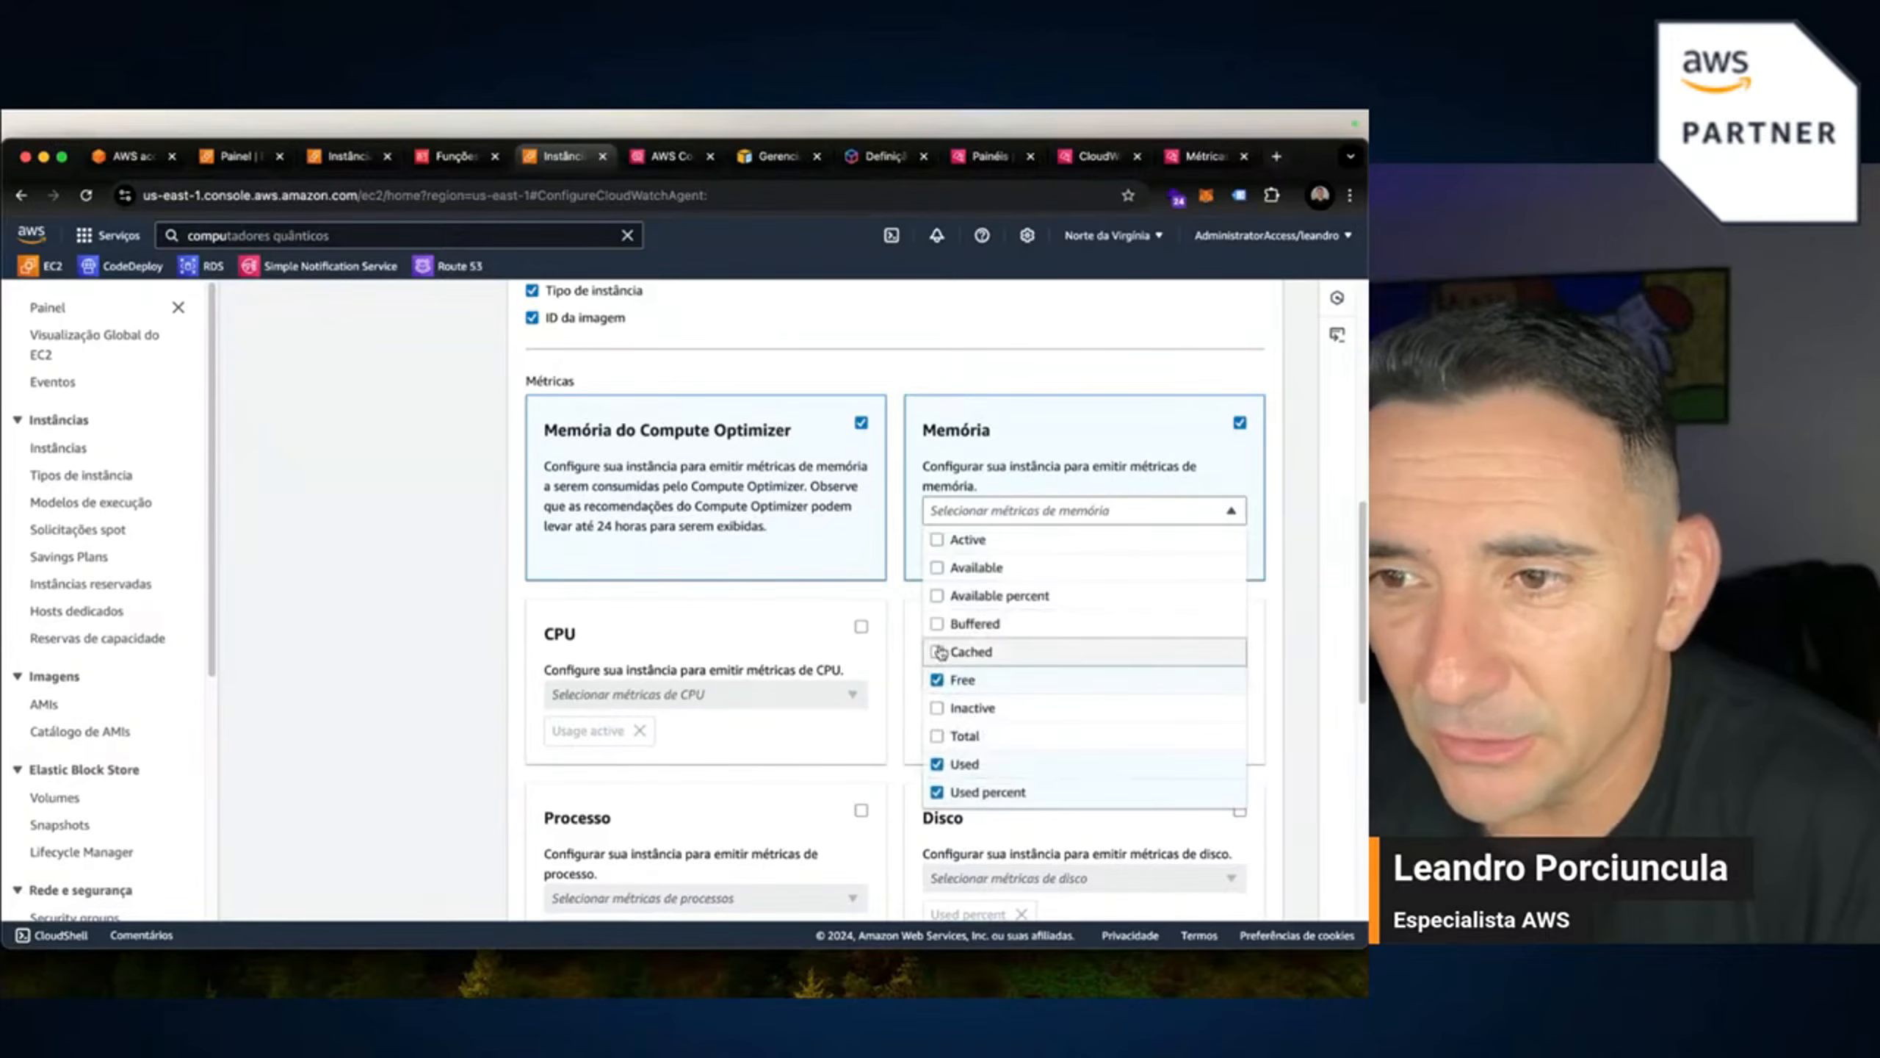
{"action": "left_click", "coordinate": [1275, 666]}
Add Usage user and Usage system to the CPU metrics alongside Usage active.
{"action": "left_click", "coordinate": [860, 664]}
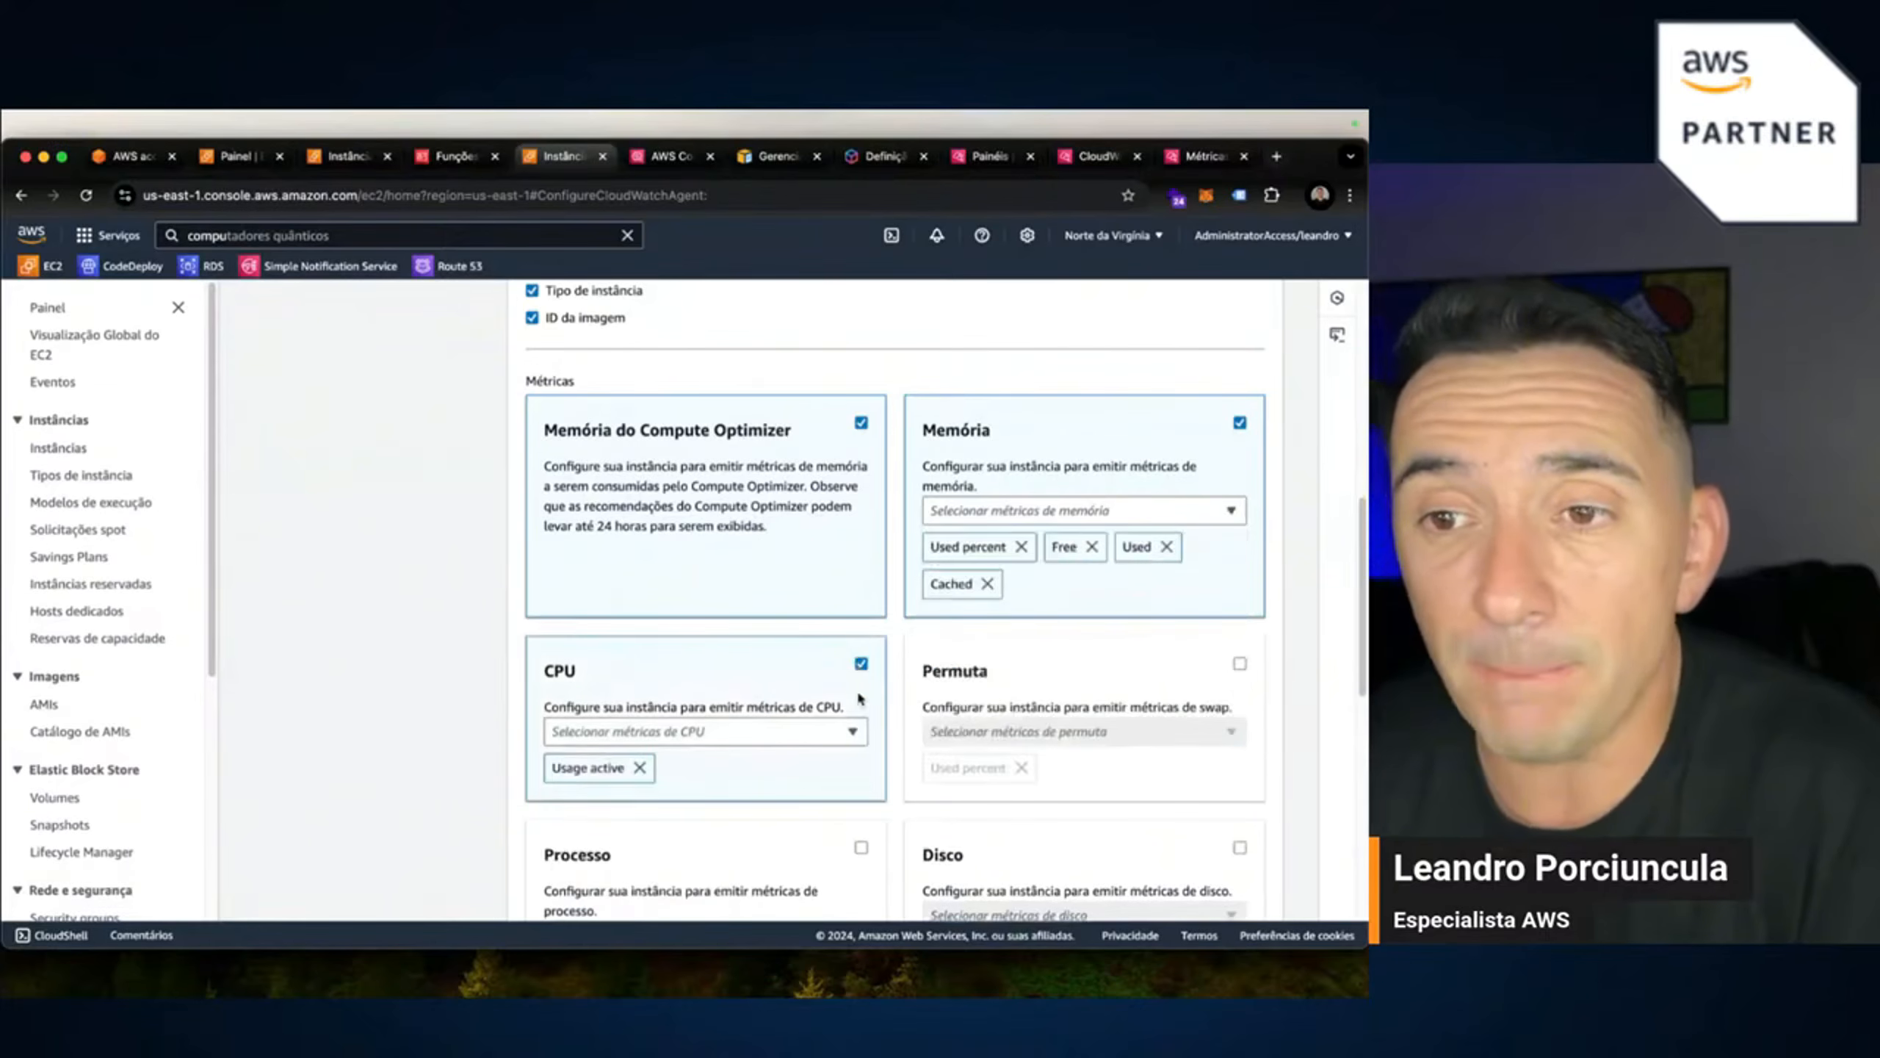
{"action": "left_click", "coordinate": [783, 731]}
{"action": "scroll", "coordinate": [707, 614], "scroll_direction": "down", "scroll_amount": 2}
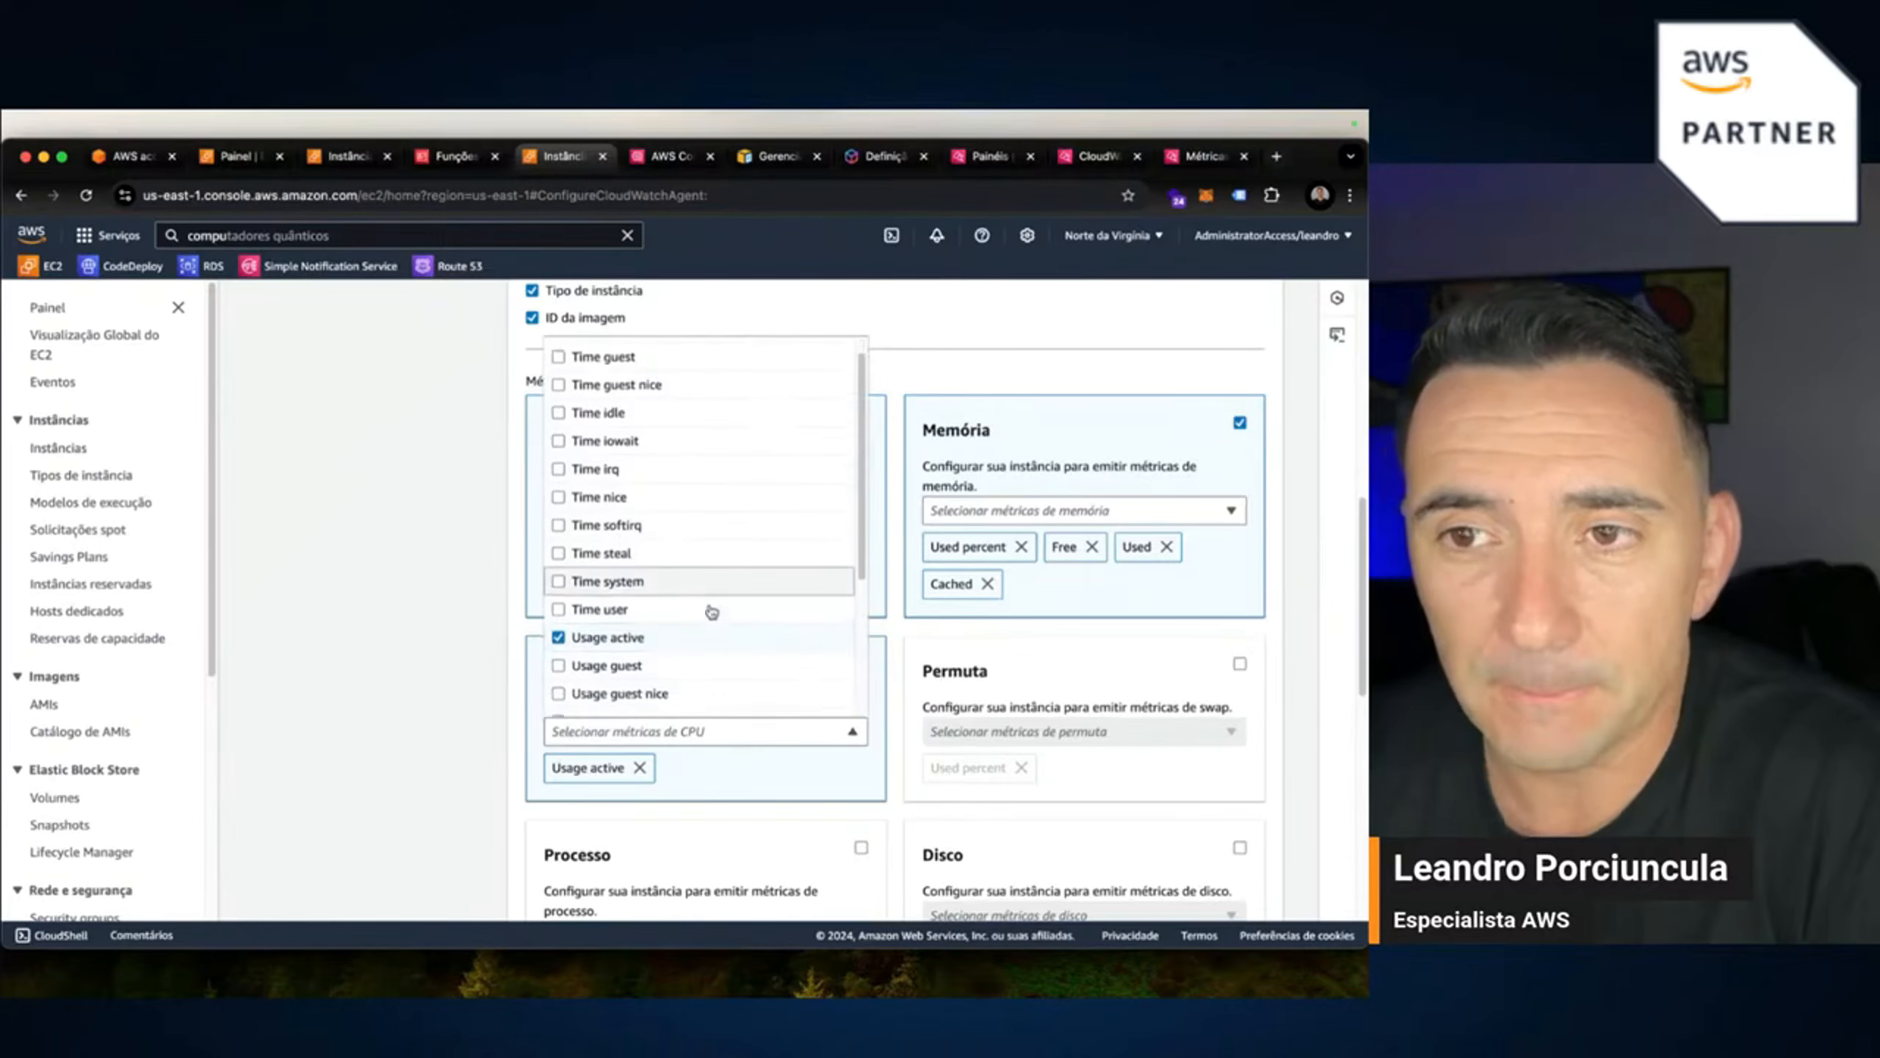
{"action": "scroll", "coordinate": [712, 612], "scroll_direction": "down", "scroll_amount": 3}
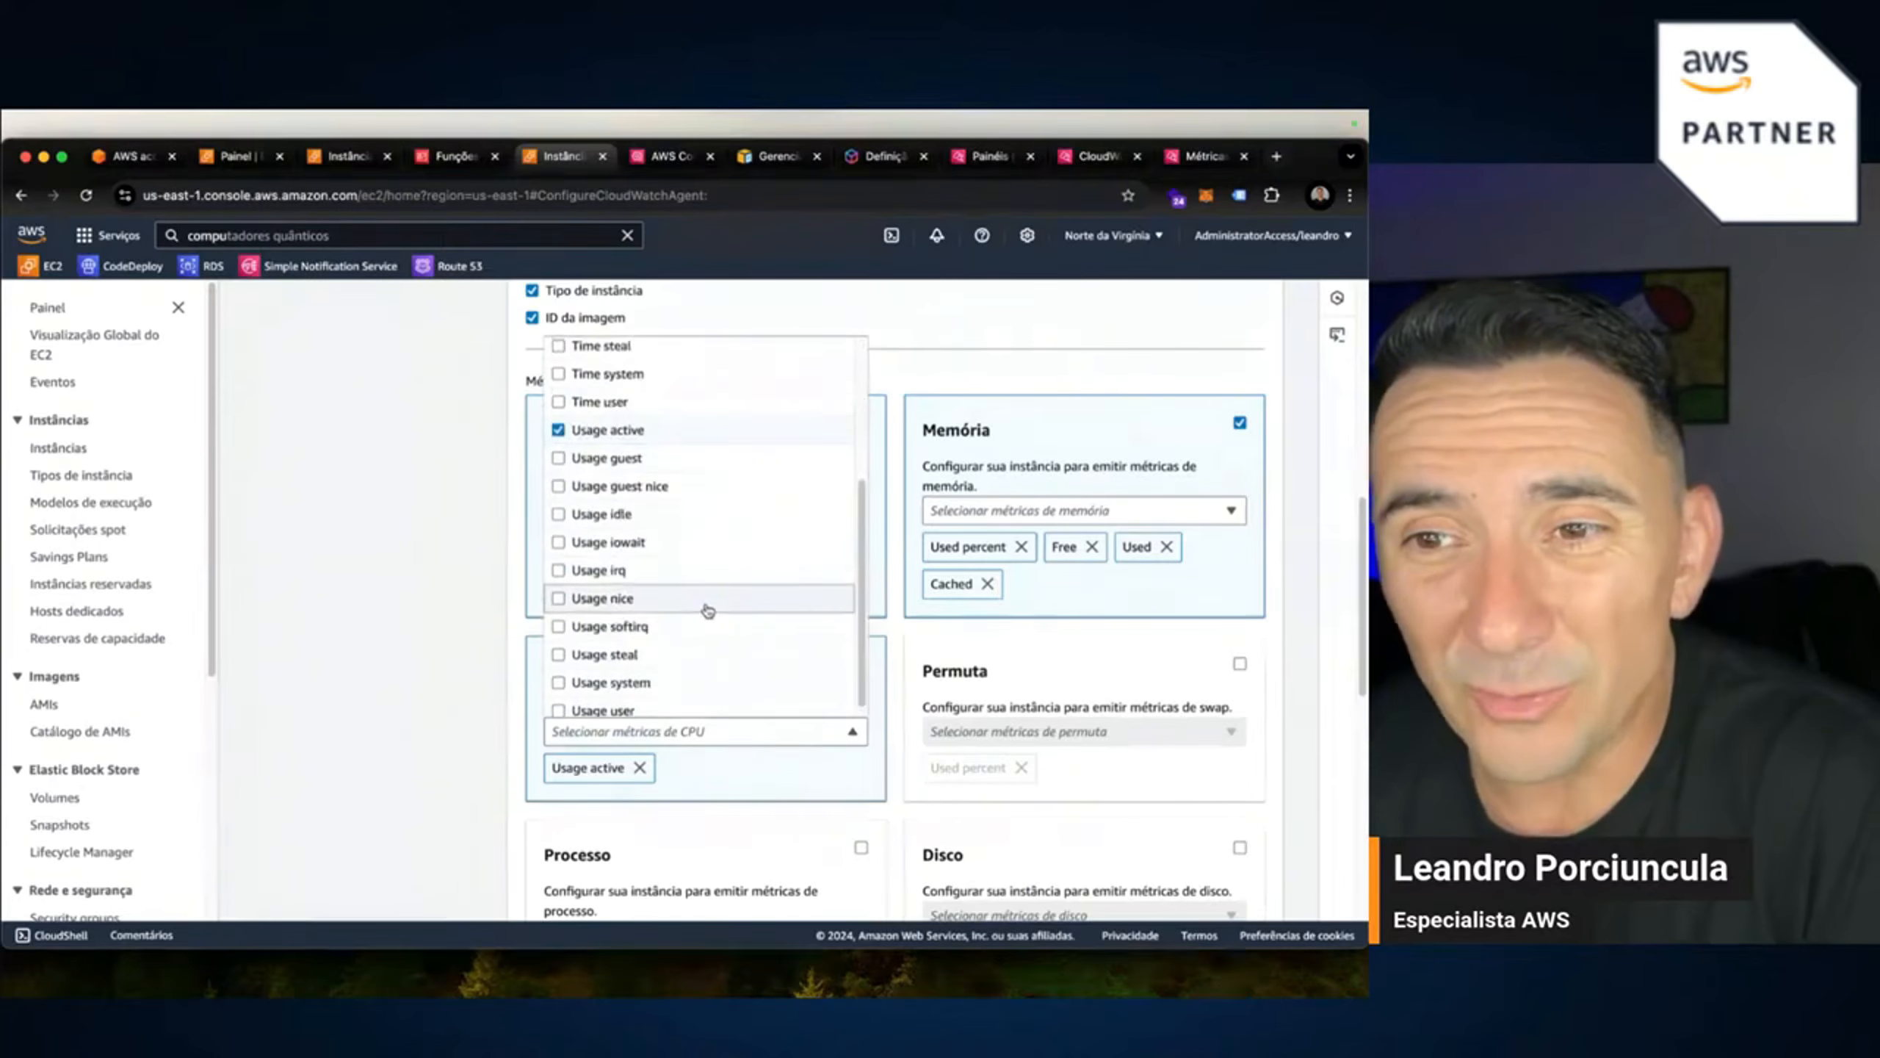
{"action": "left_click", "coordinate": [557, 700]}
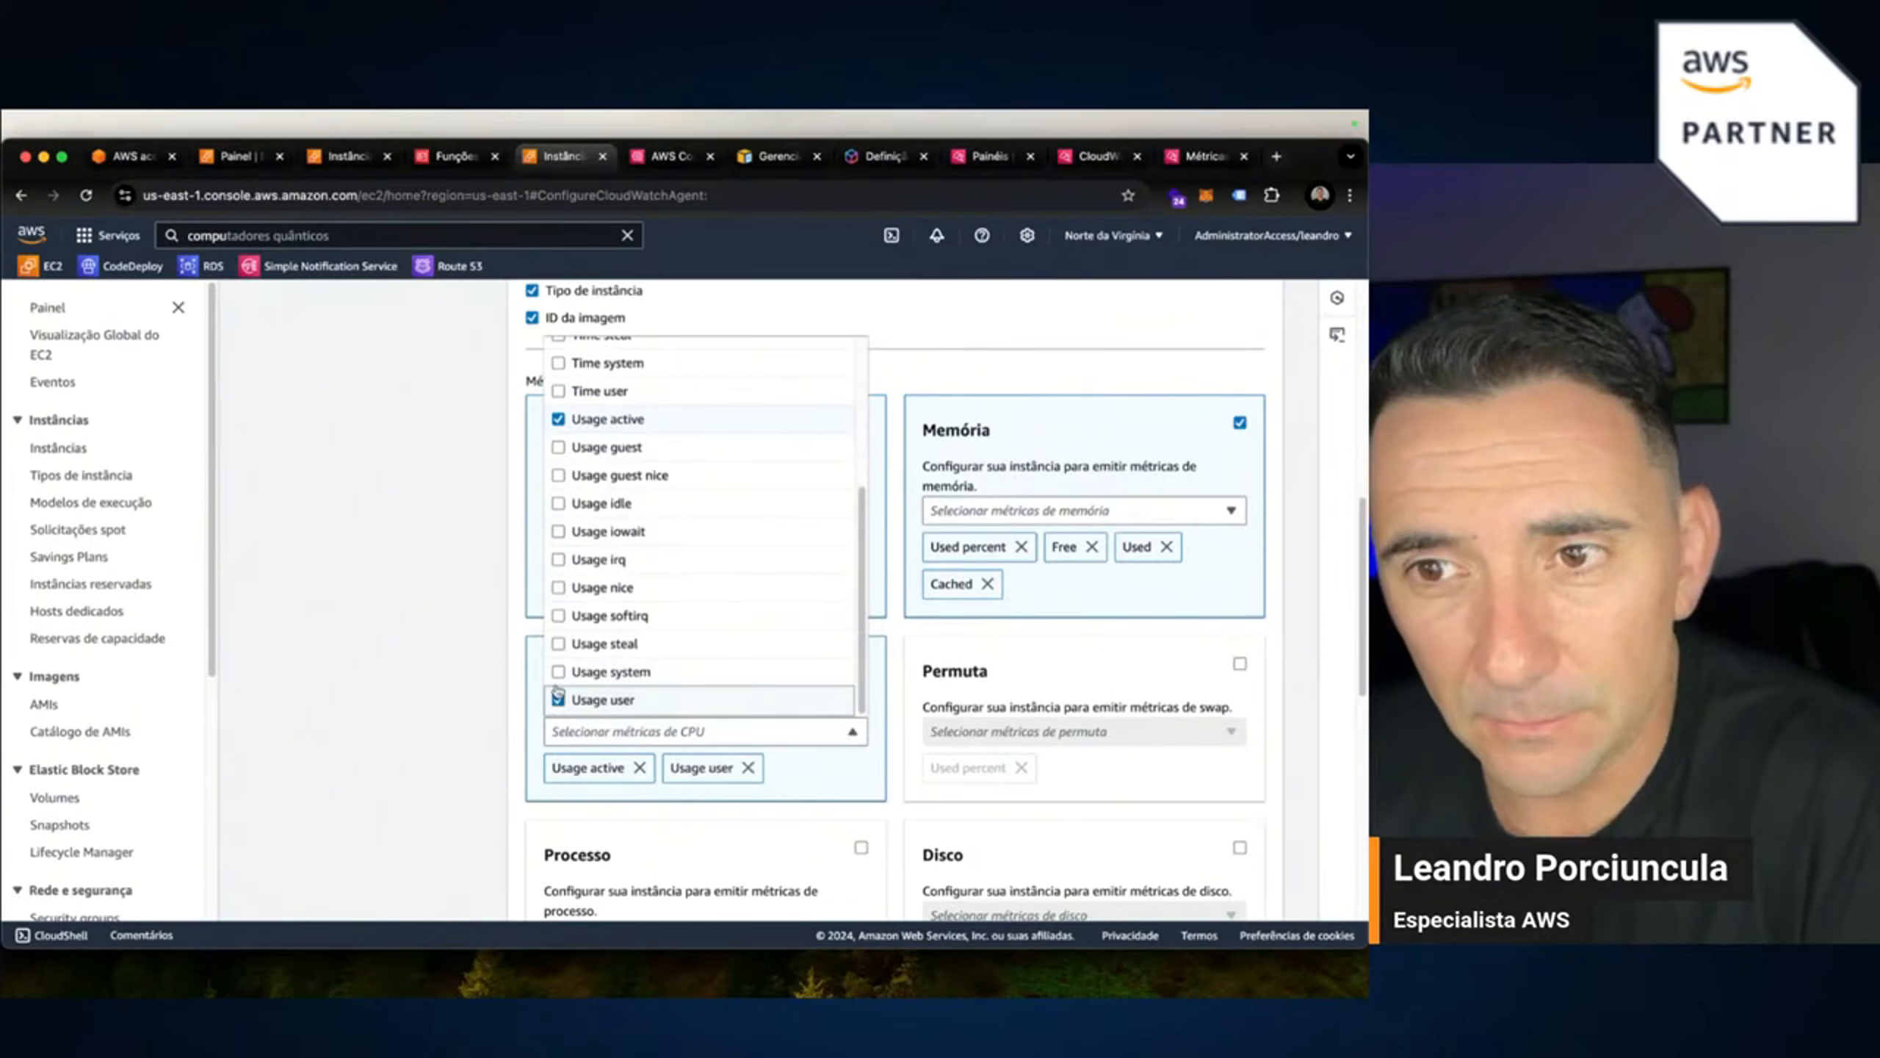
{"action": "left_click", "coordinate": [559, 672]}
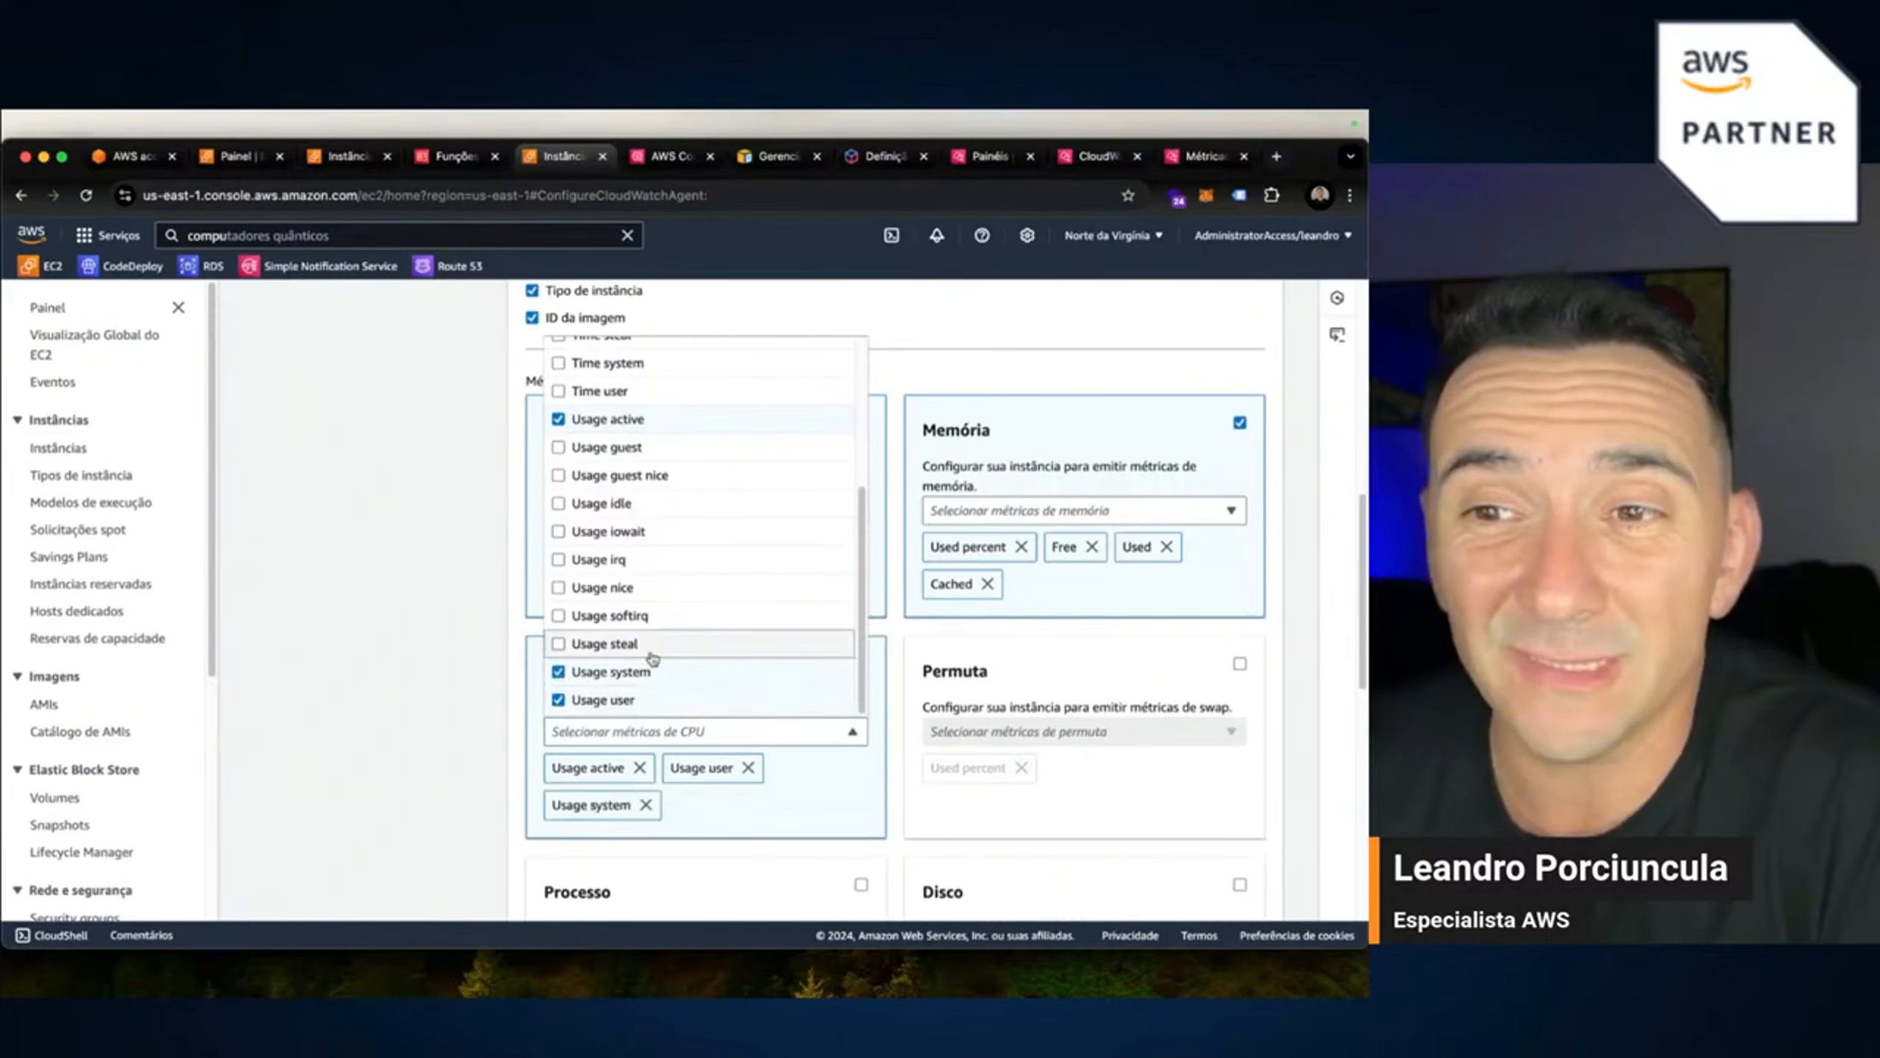
{"action": "scroll", "coordinate": [570, 638], "scroll_direction": "up", "scroll_amount": 3}
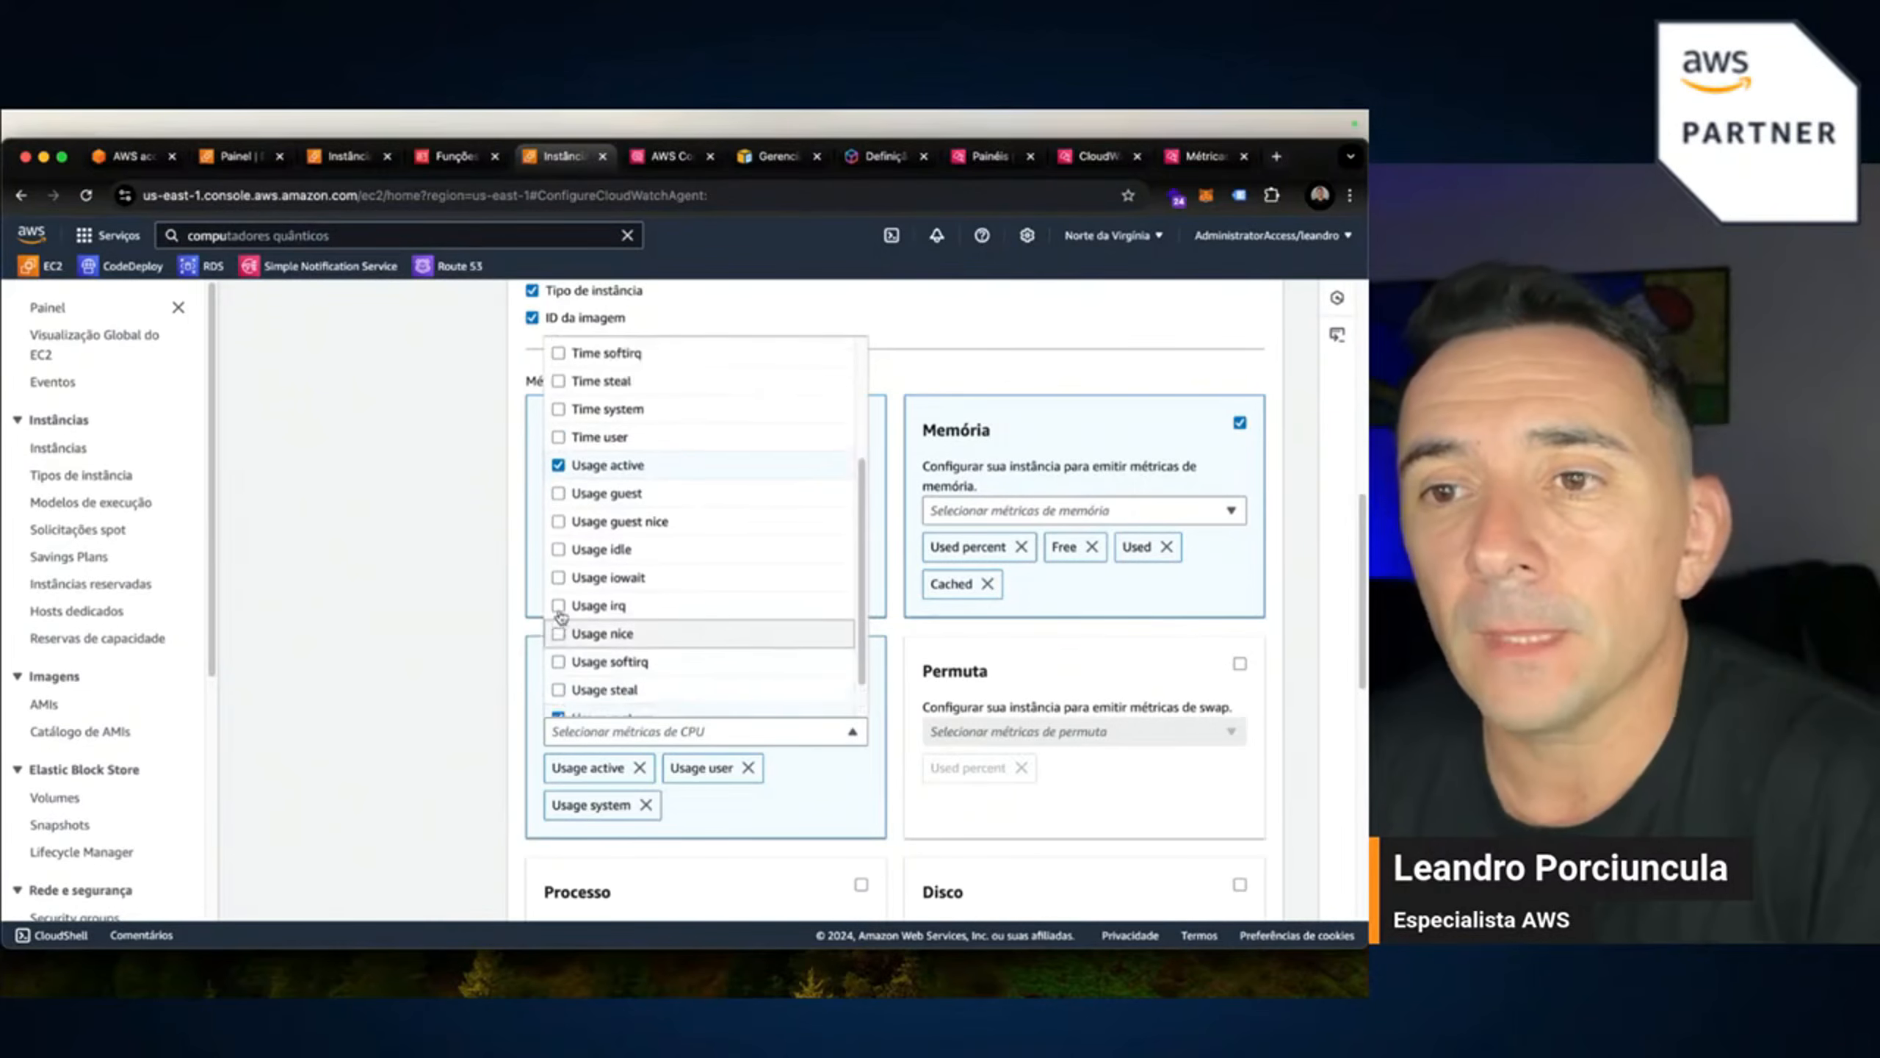
{"action": "scroll", "coordinate": [567, 628], "scroll_direction": "up", "scroll_amount": 5}
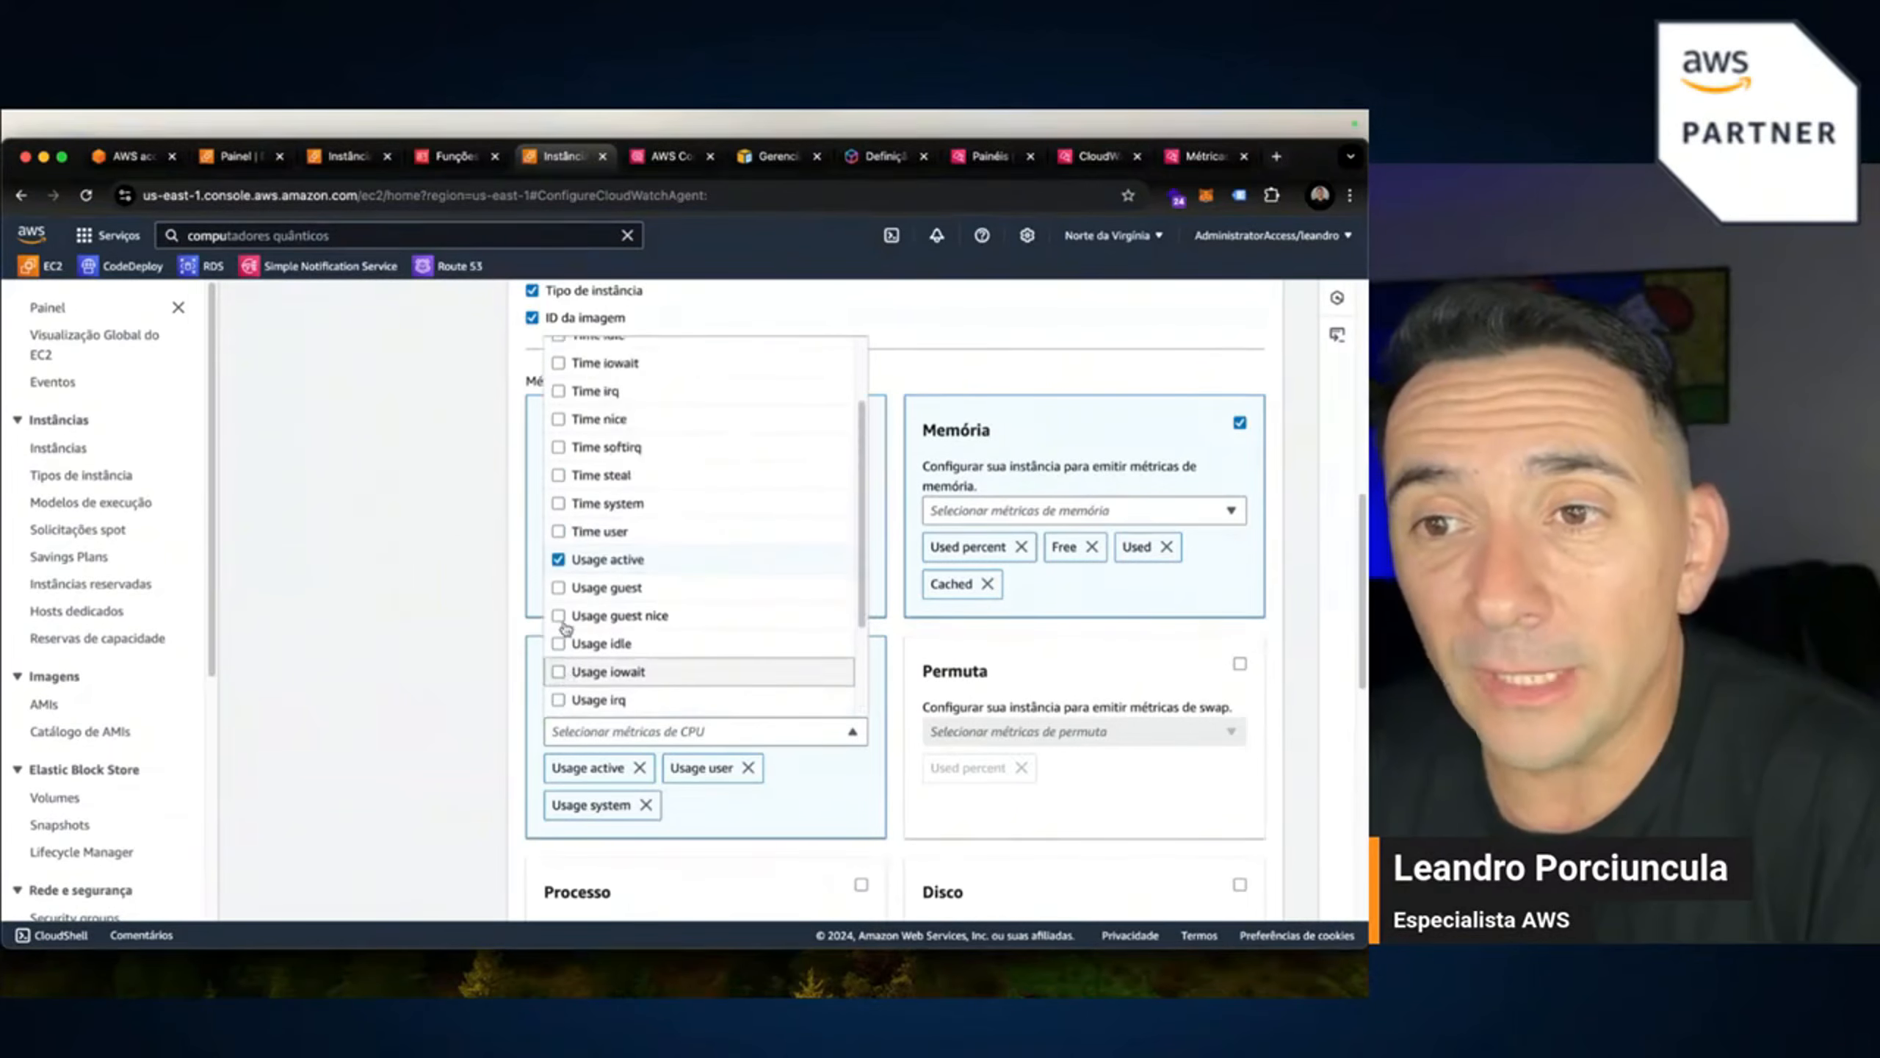
{"action": "scroll", "coordinate": [564, 628], "scroll_direction": "down", "scroll_amount": 7}
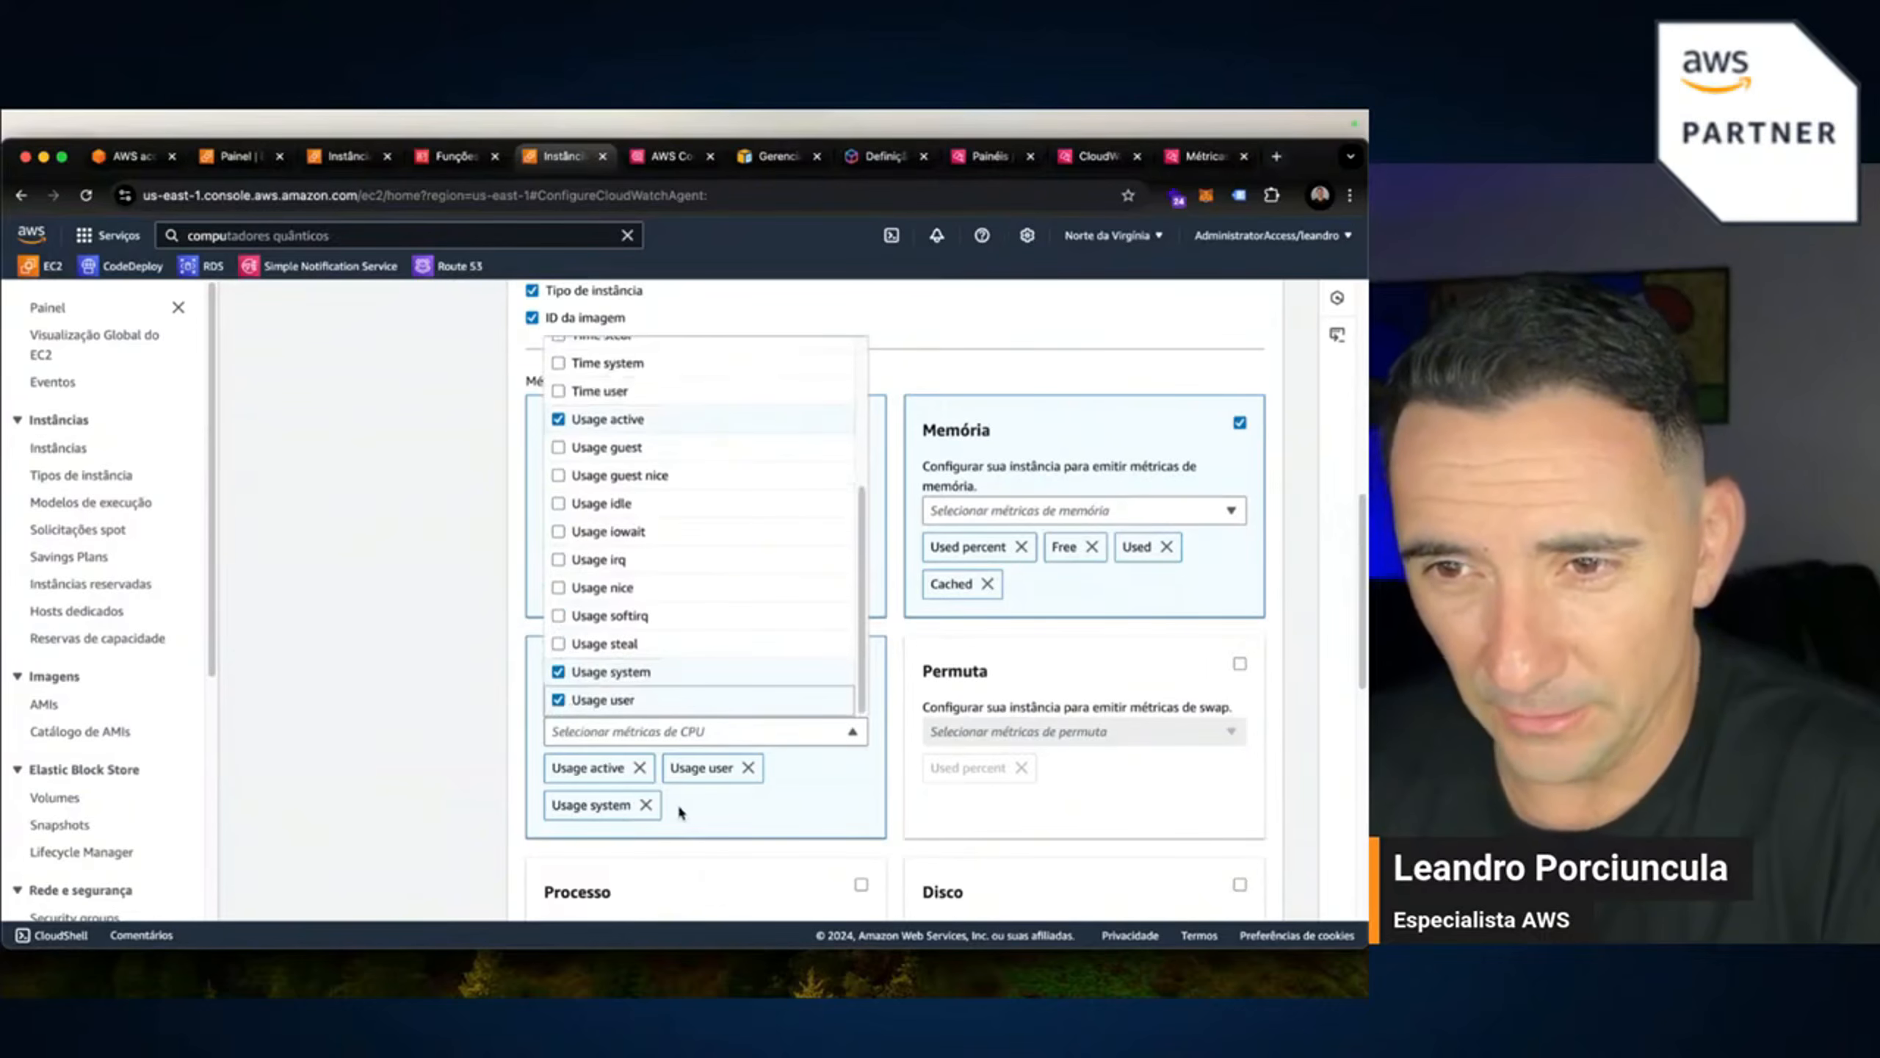
{"action": "scroll", "coordinate": [676, 802], "scroll_direction": "up", "scroll_amount": 1}
{"action": "scroll", "coordinate": [564, 575], "scroll_direction": "up", "scroll_amount": 2}
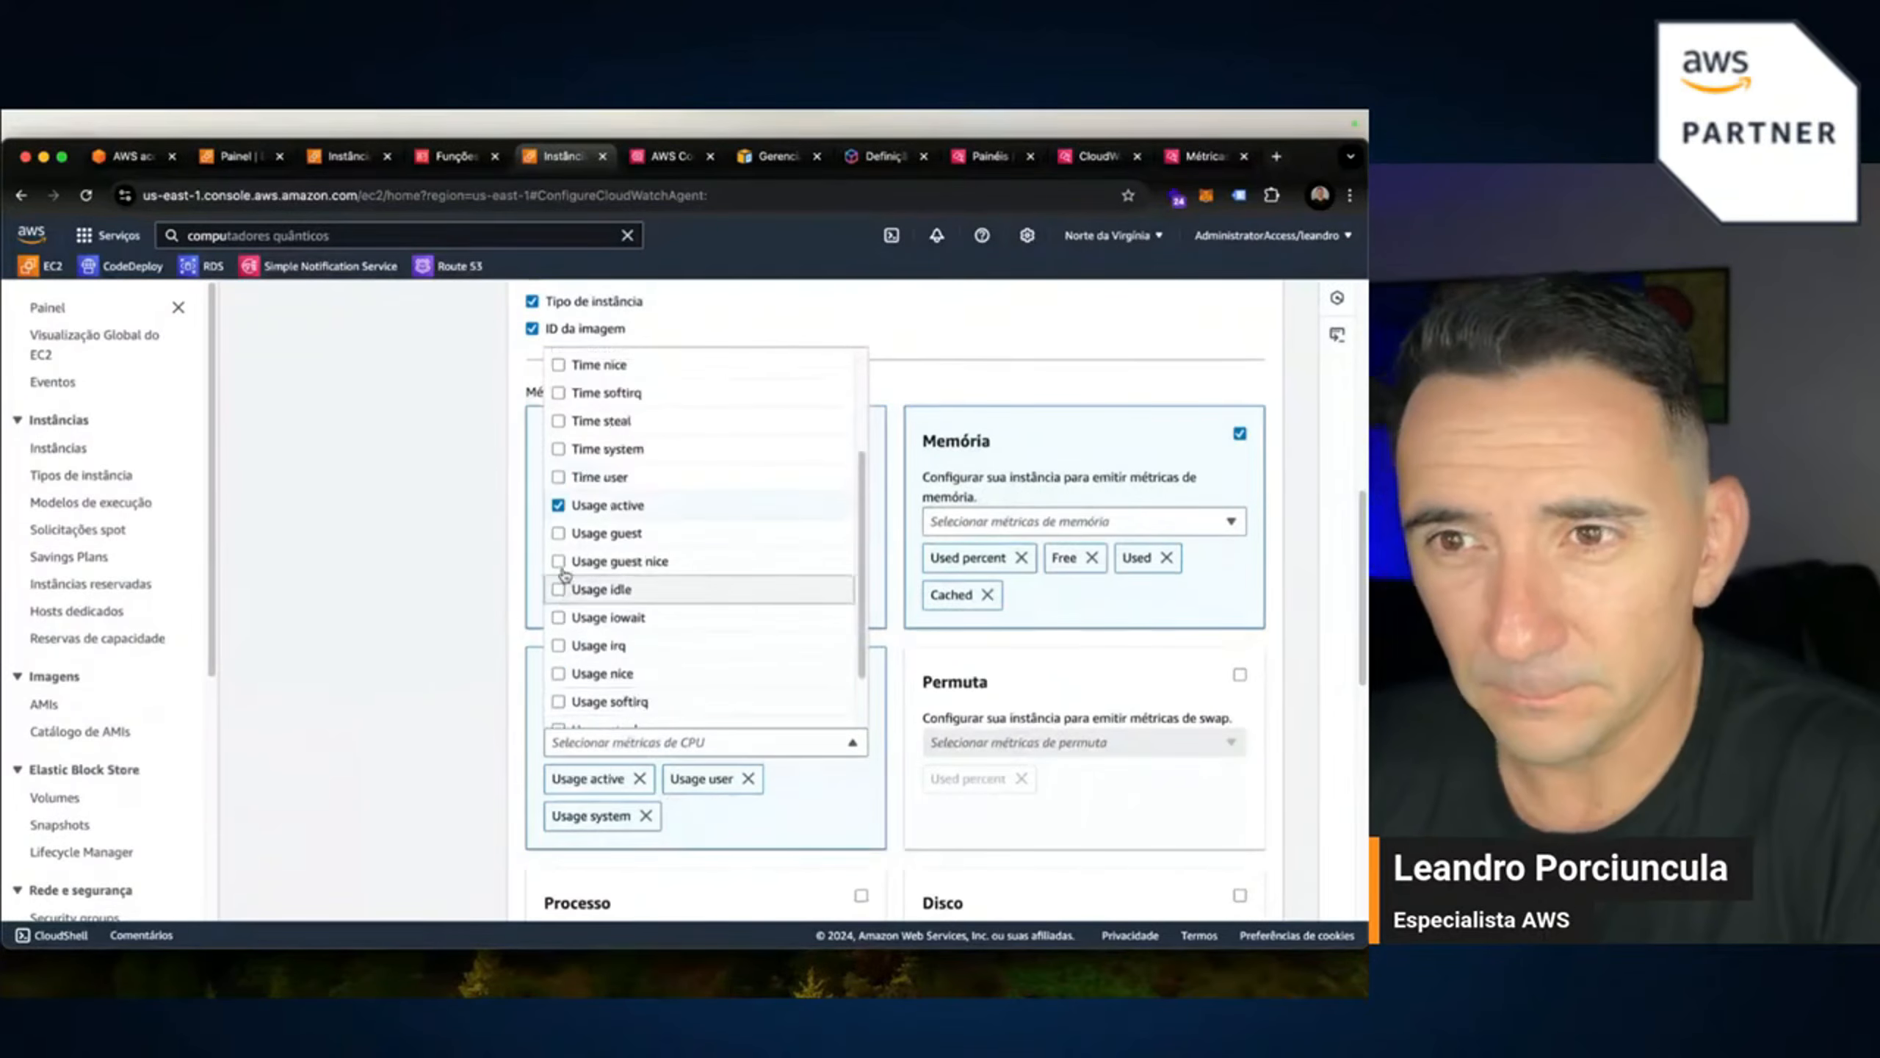
{"action": "scroll", "coordinate": [564, 575], "scroll_direction": "up", "scroll_amount": 3}
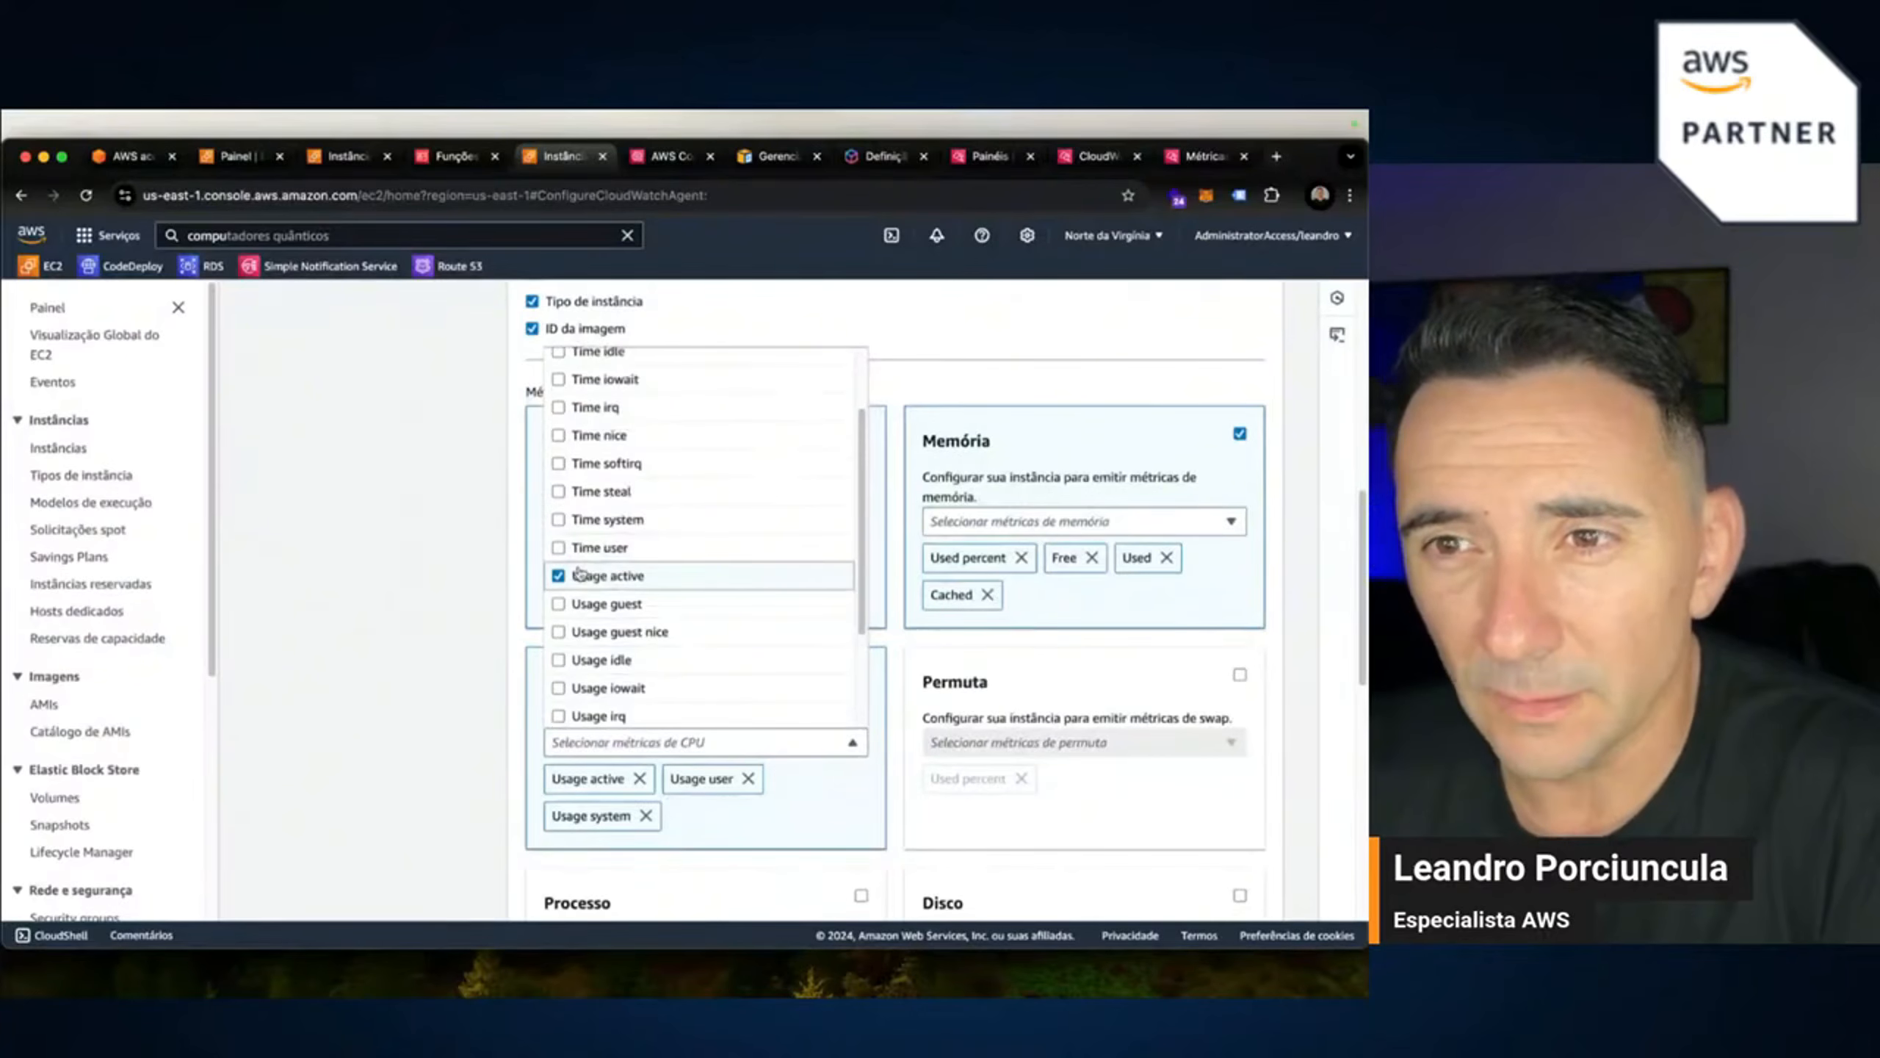
{"action": "scroll", "coordinate": [570, 568], "scroll_direction": "up", "scroll_amount": 3}
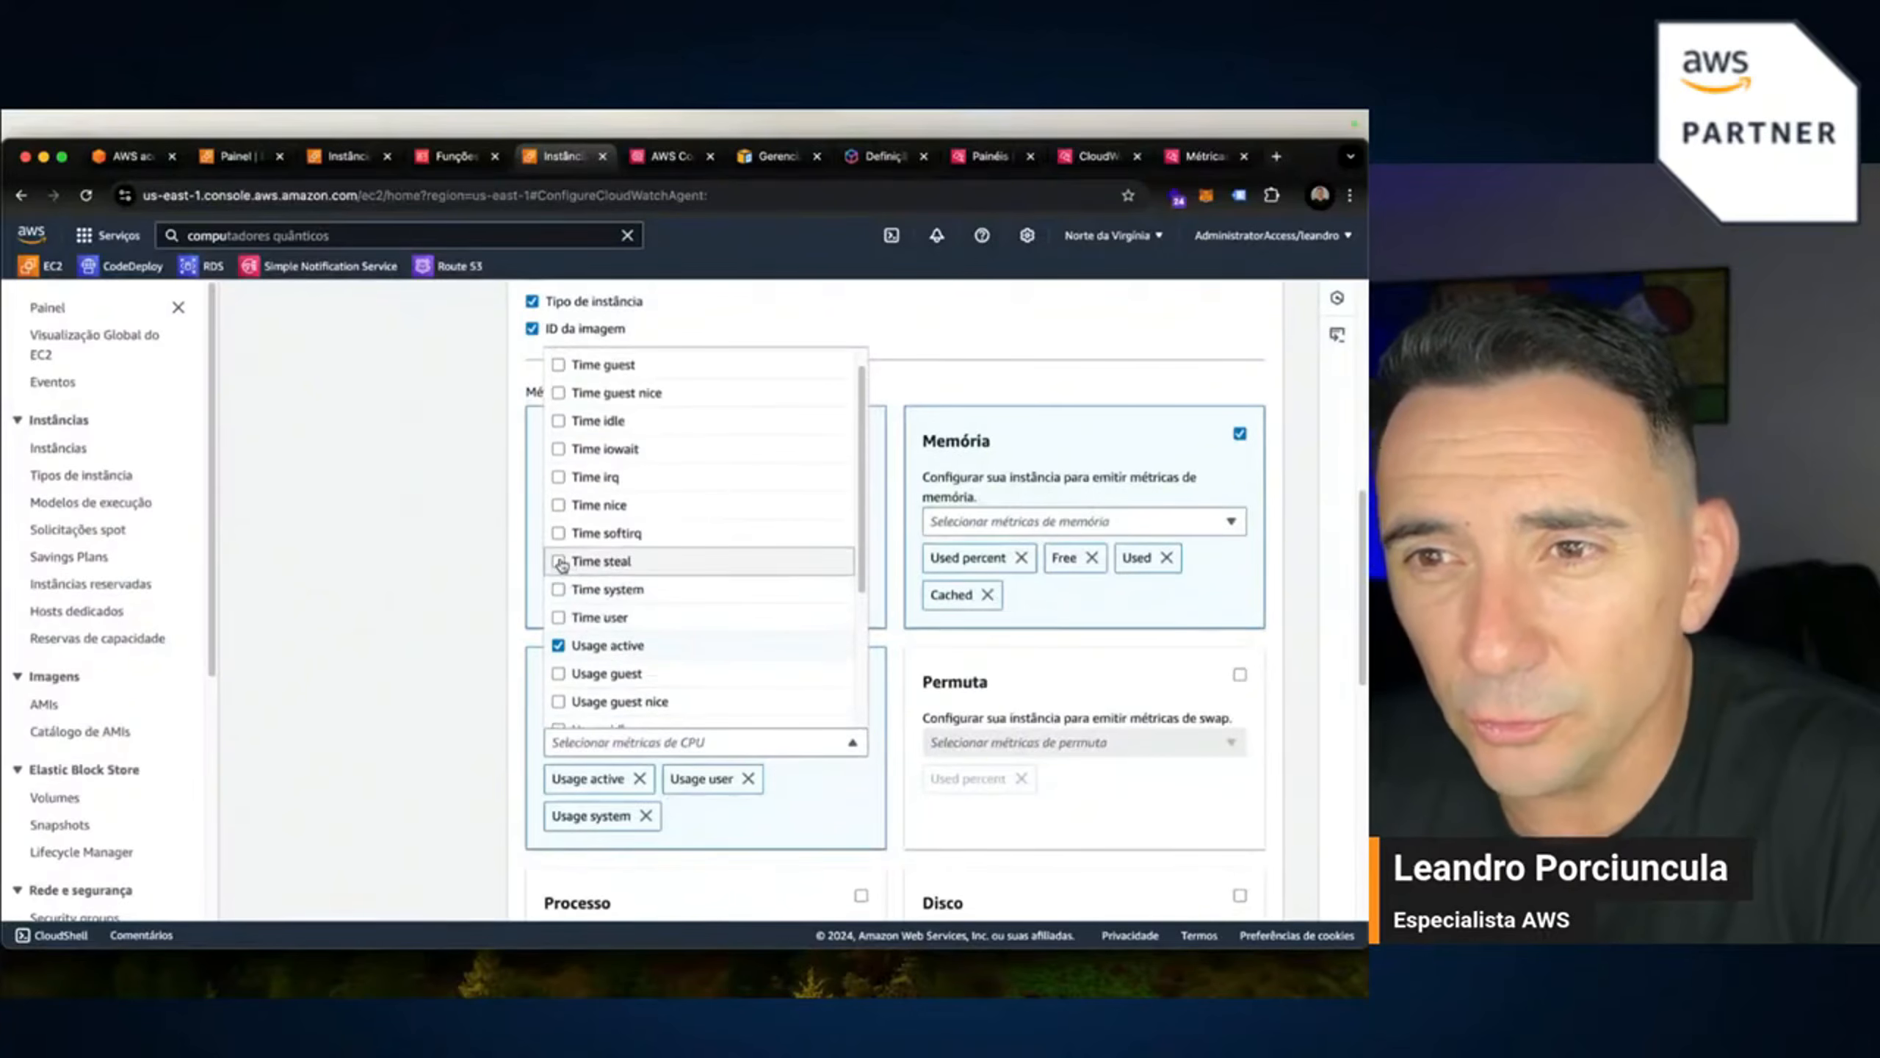
{"action": "scroll", "coordinate": [561, 564], "scroll_direction": "up", "scroll_amount": 1}
Enable swap (Permuta) metrics and add Free alongside Used percent.
{"action": "left_click", "coordinate": [966, 840]}
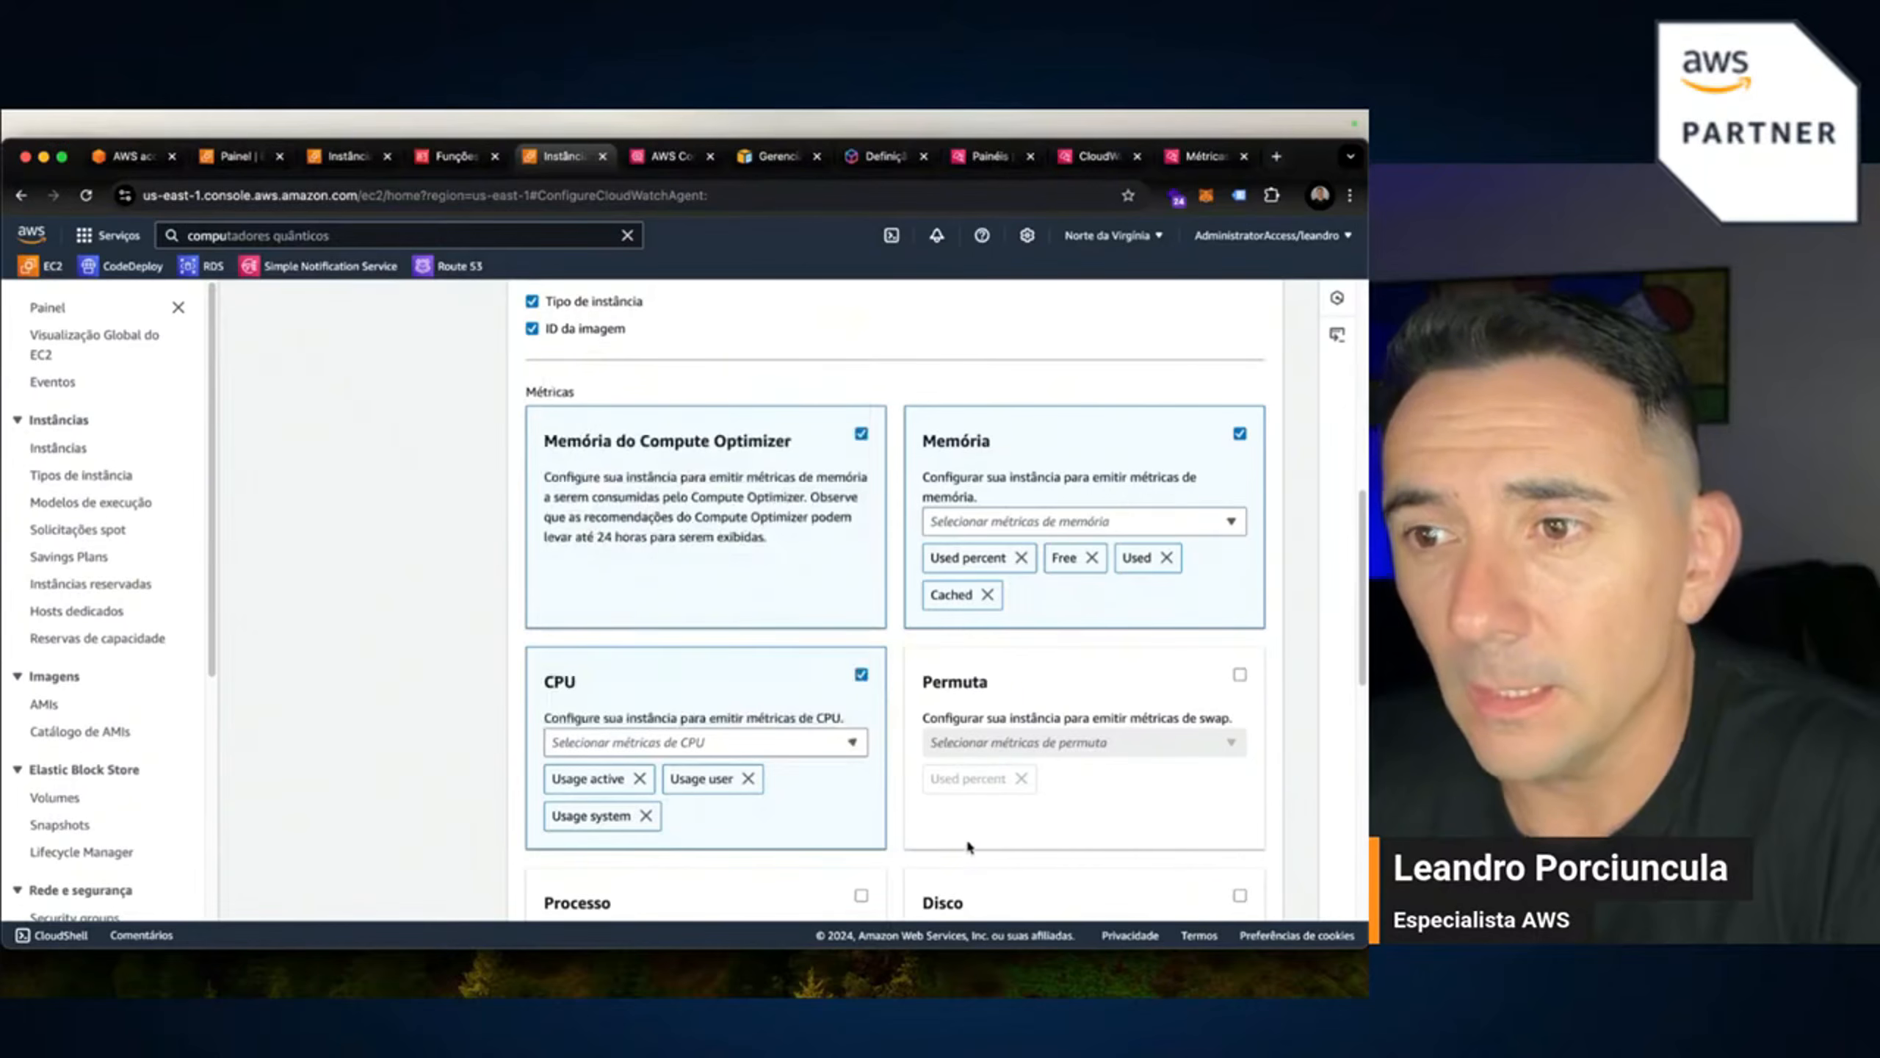
{"action": "left_click", "coordinate": [1240, 675]}
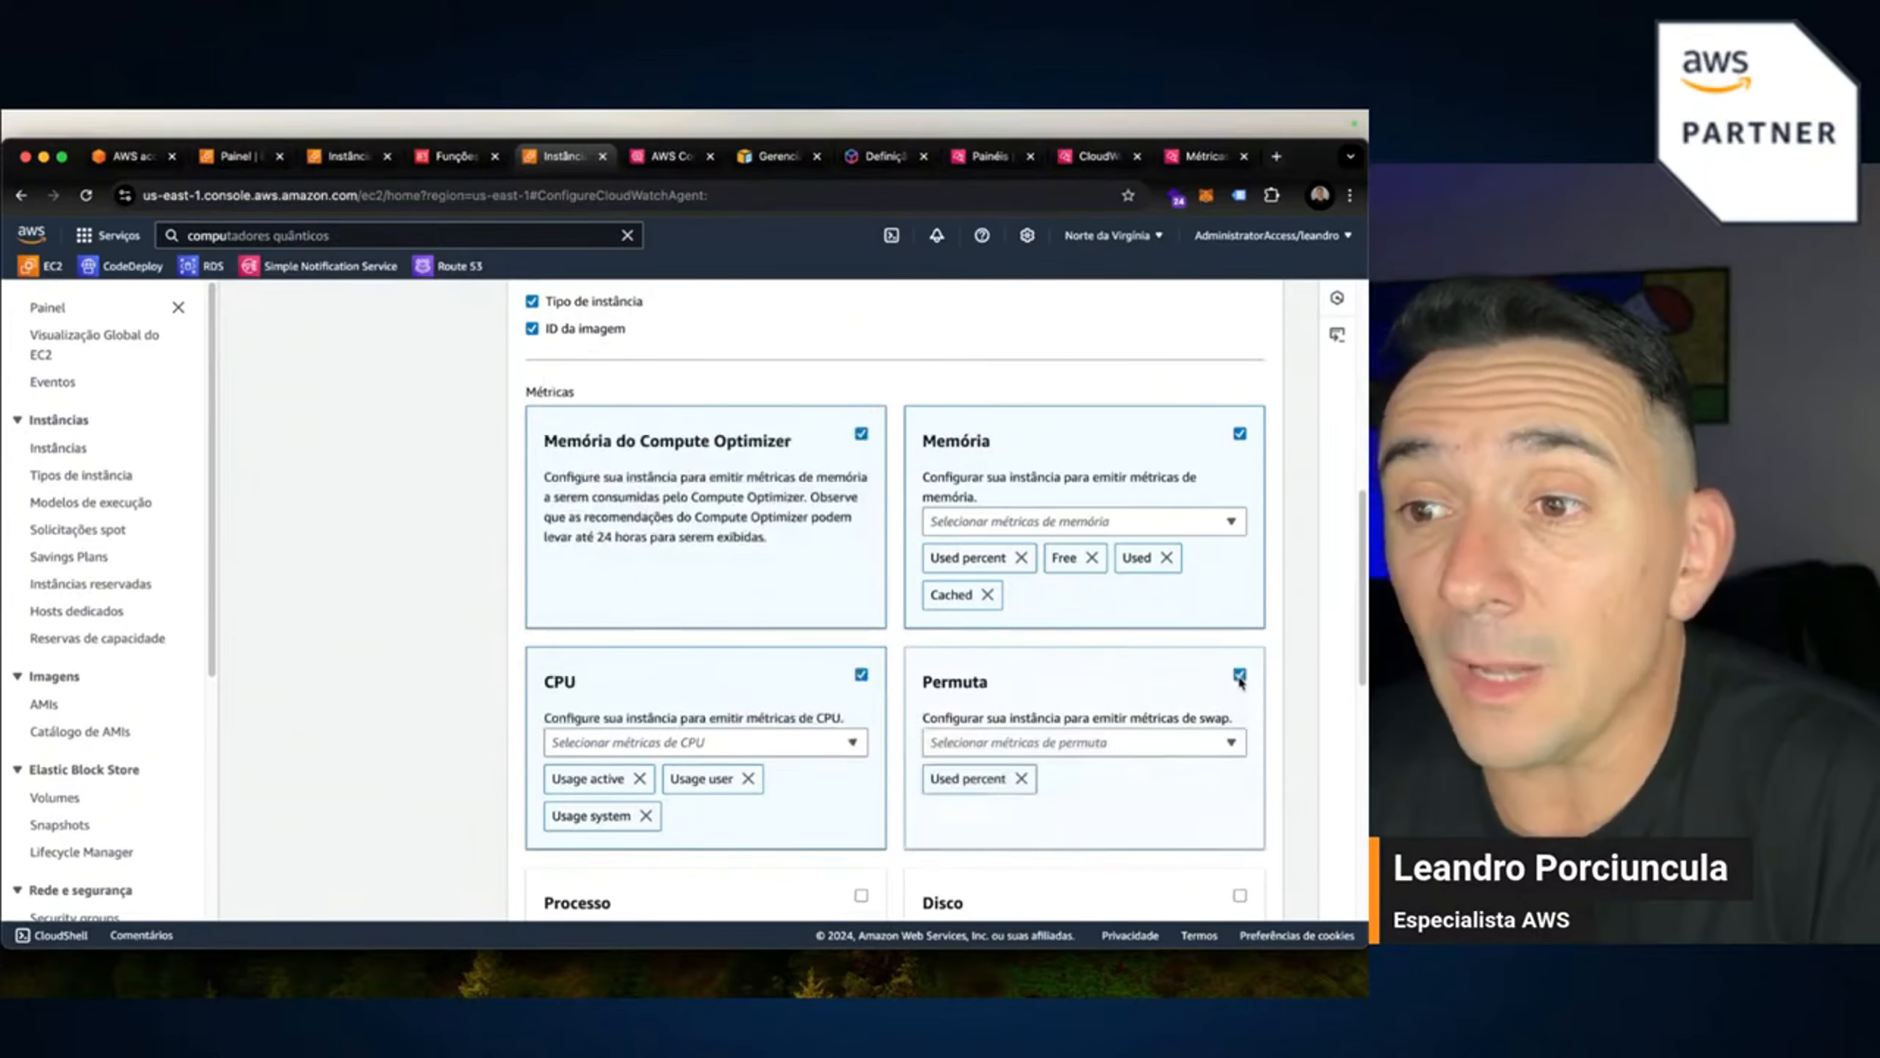
{"action": "left_click", "coordinate": [1072, 742]}
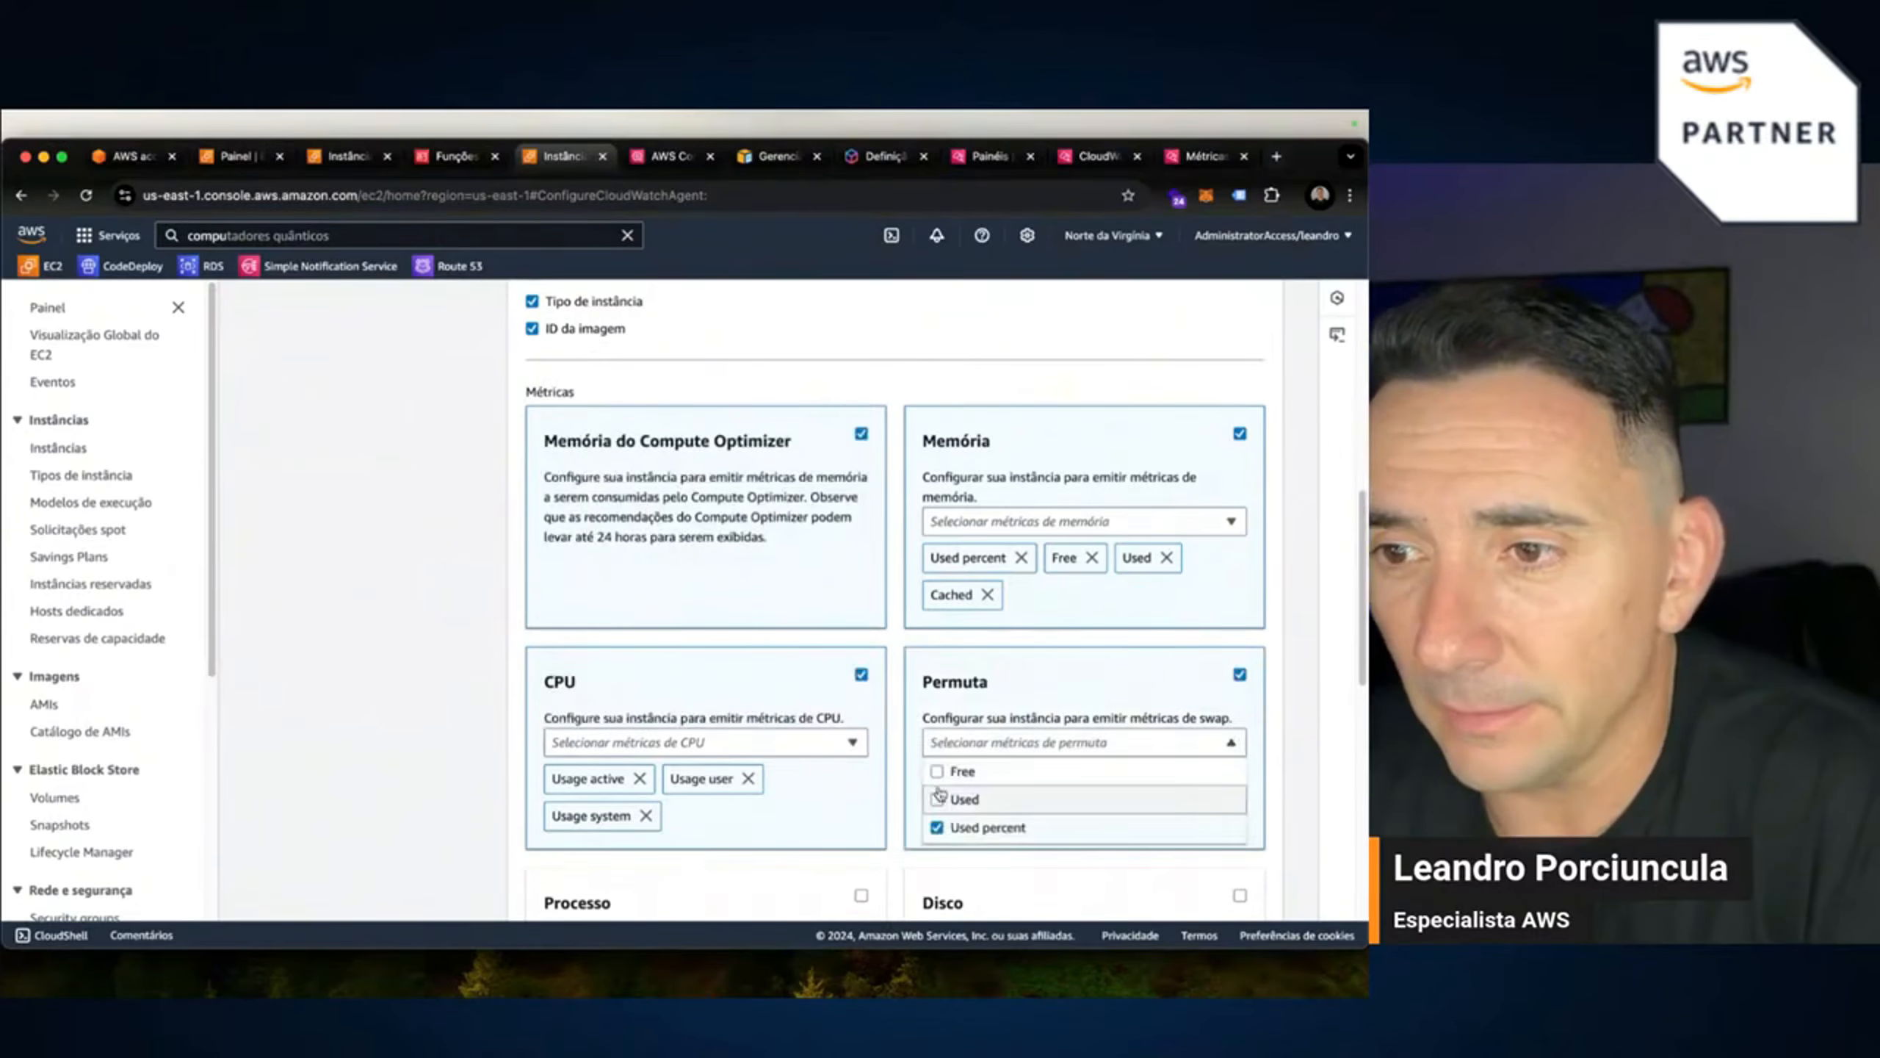
{"action": "left_click", "coordinate": [1286, 807]}
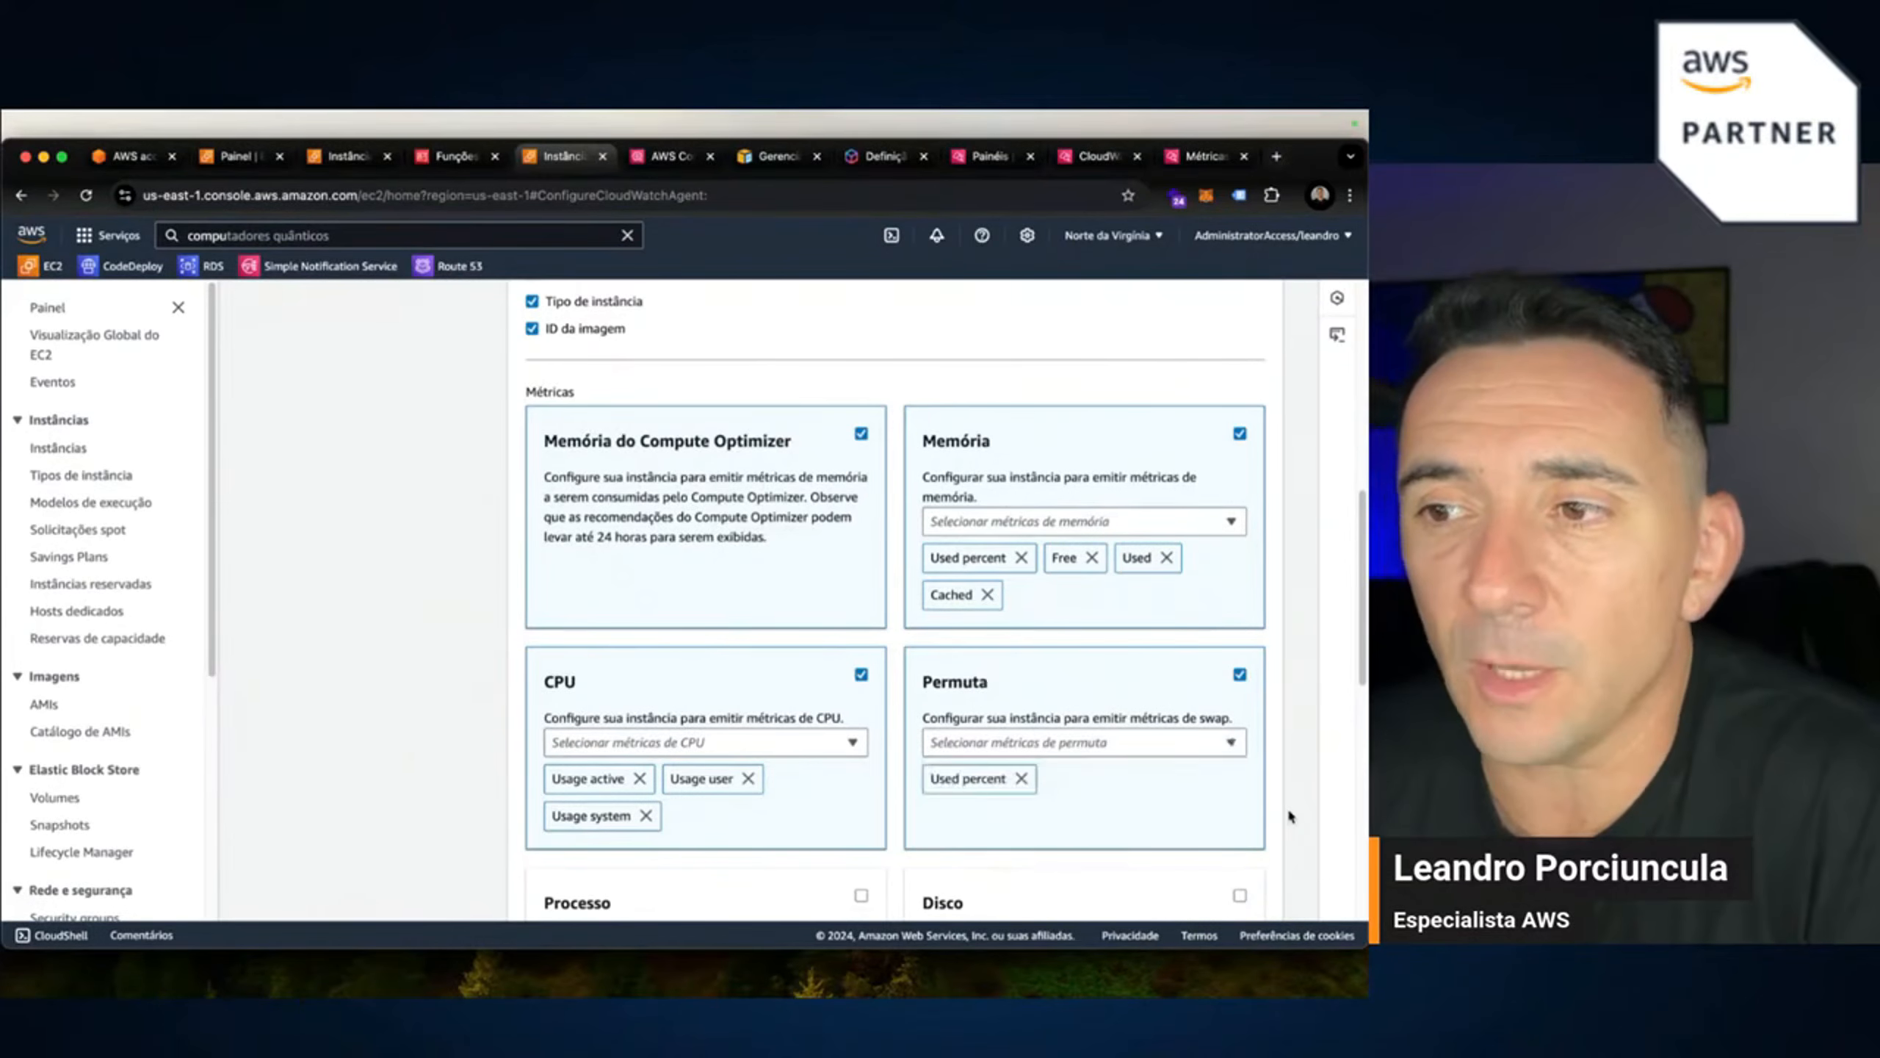
{"action": "scroll", "coordinate": [1287, 805], "scroll_direction": "down", "scroll_amount": 1}
{"action": "left_click", "coordinate": [962, 708]}
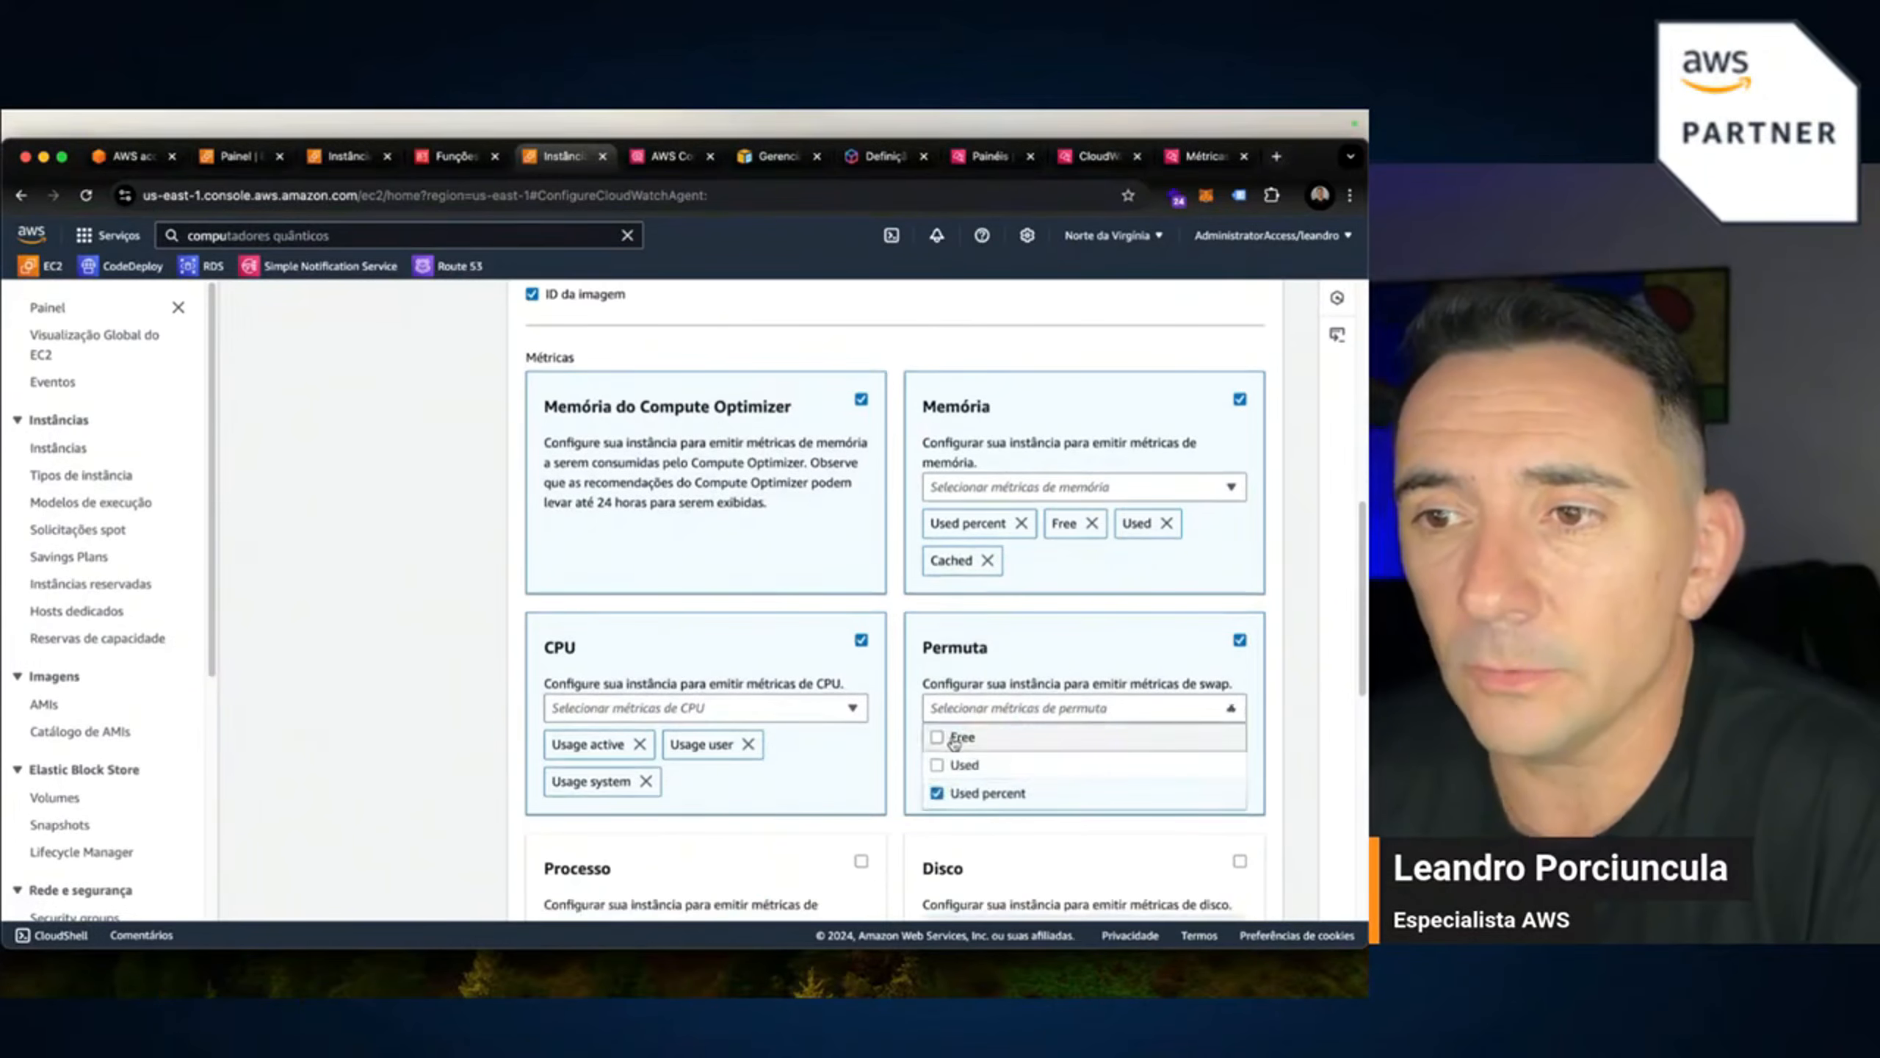
{"action": "left_click", "coordinate": [955, 736]}
{"action": "left_click", "coordinate": [1292, 743]}
{"action": "scroll", "coordinate": [770, 853], "scroll_direction": "down", "scroll_amount": 4}
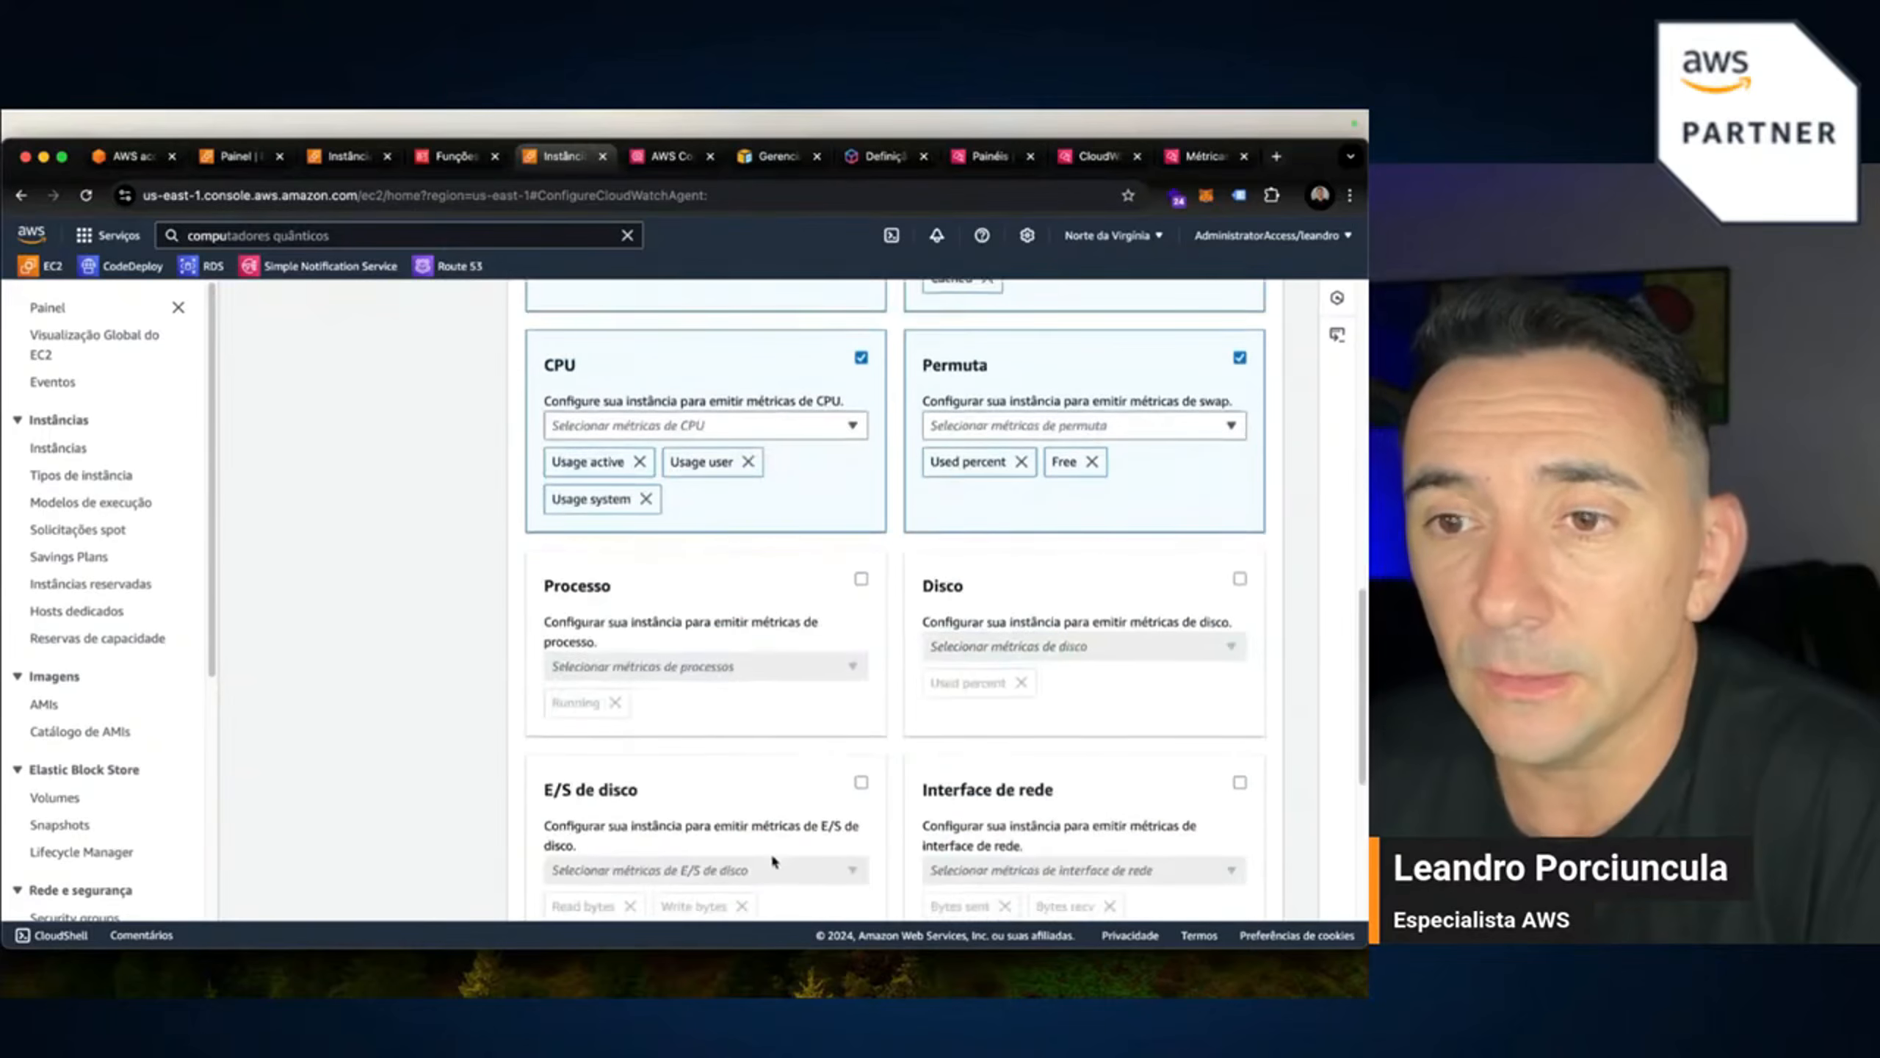
Enable process metrics and add Total, Stopped, Zombies and Idle.
{"action": "left_click", "coordinate": [861, 579]}
{"action": "left_click", "coordinate": [771, 667]}
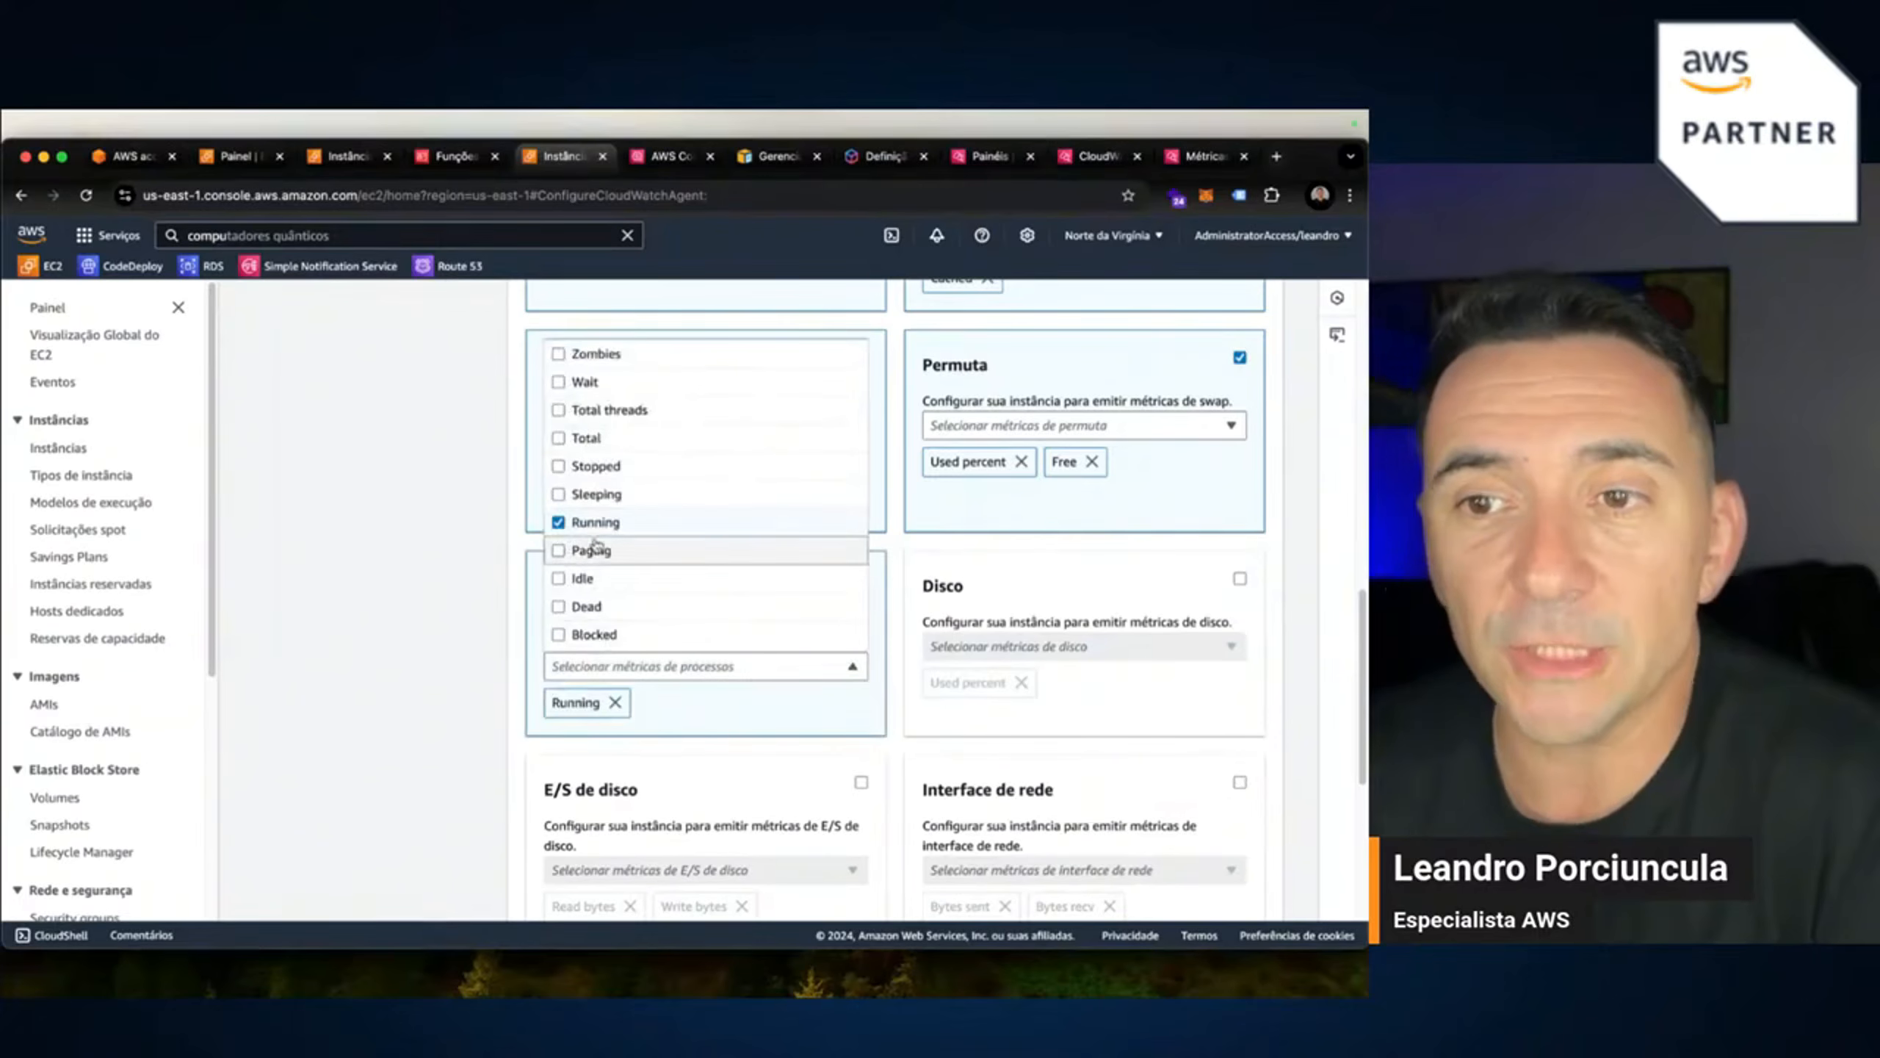
{"action": "left_click", "coordinate": [558, 439]}
{"action": "left_click", "coordinate": [558, 466]}
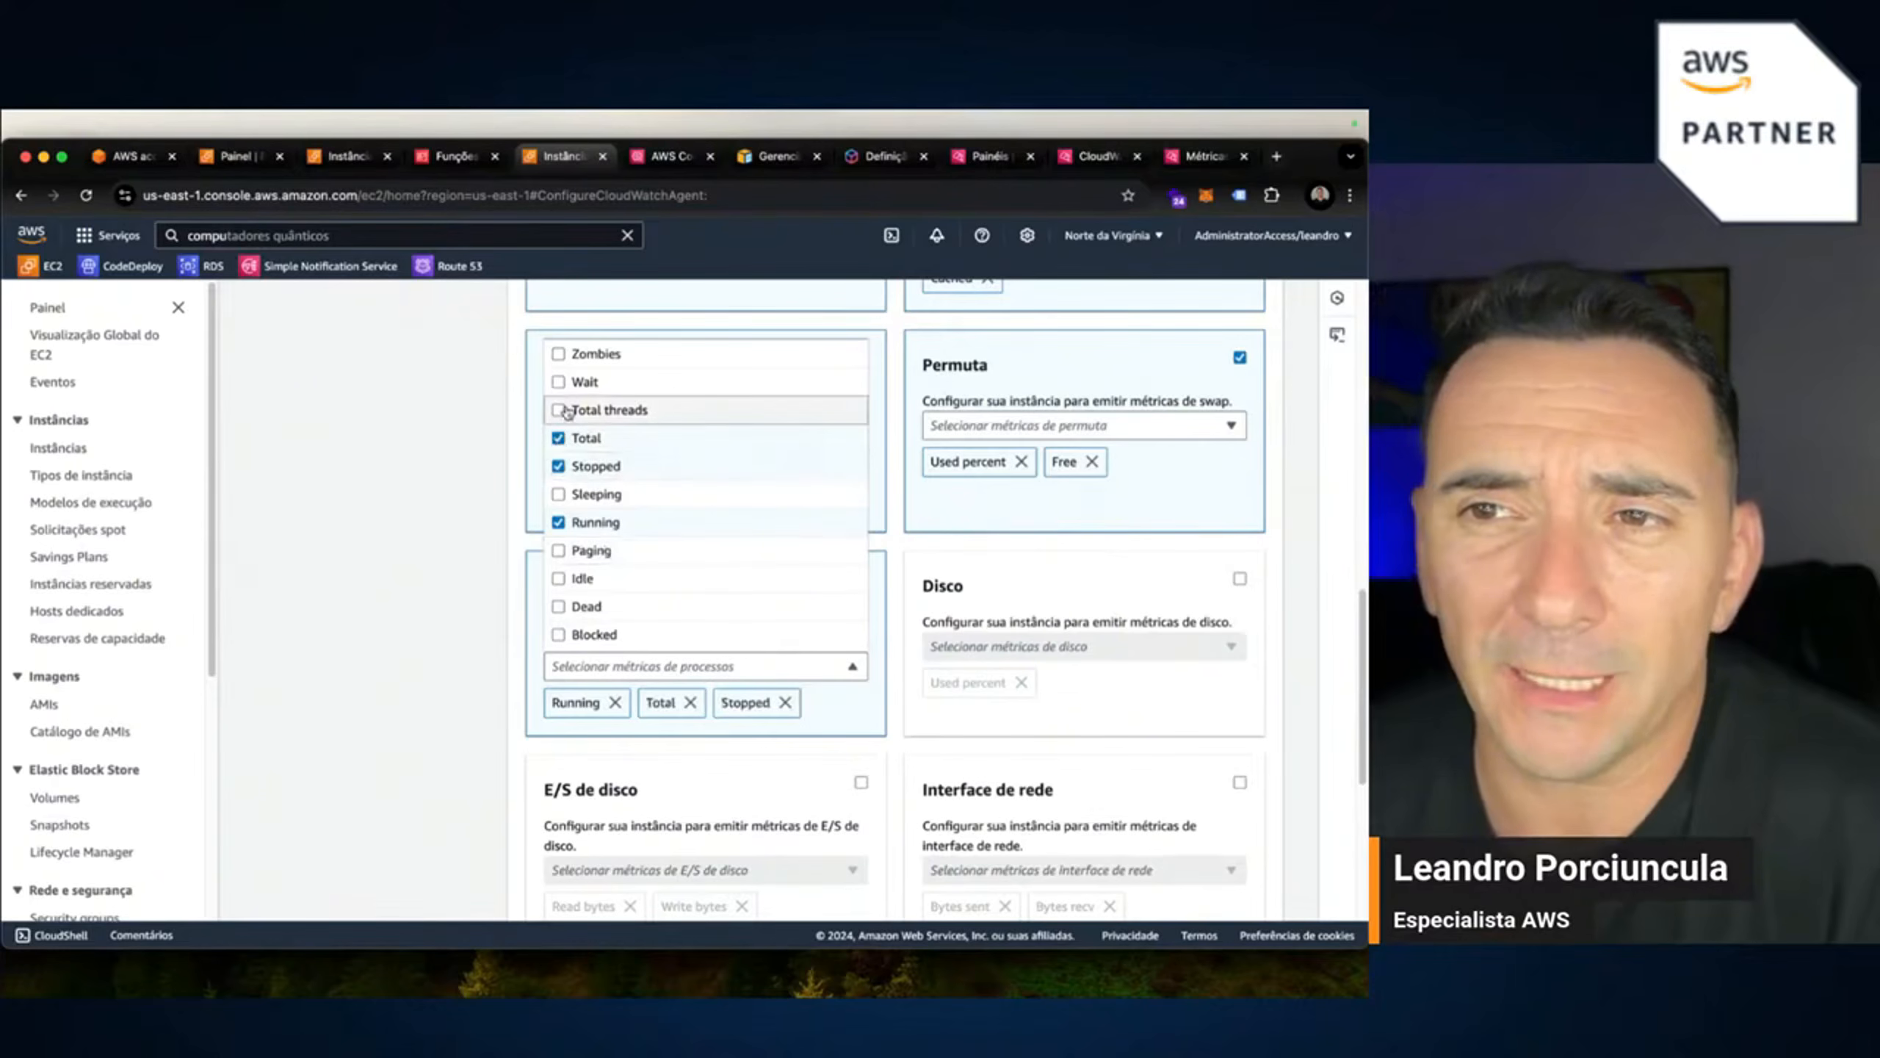
{"action": "left_click", "coordinate": [558, 353]}
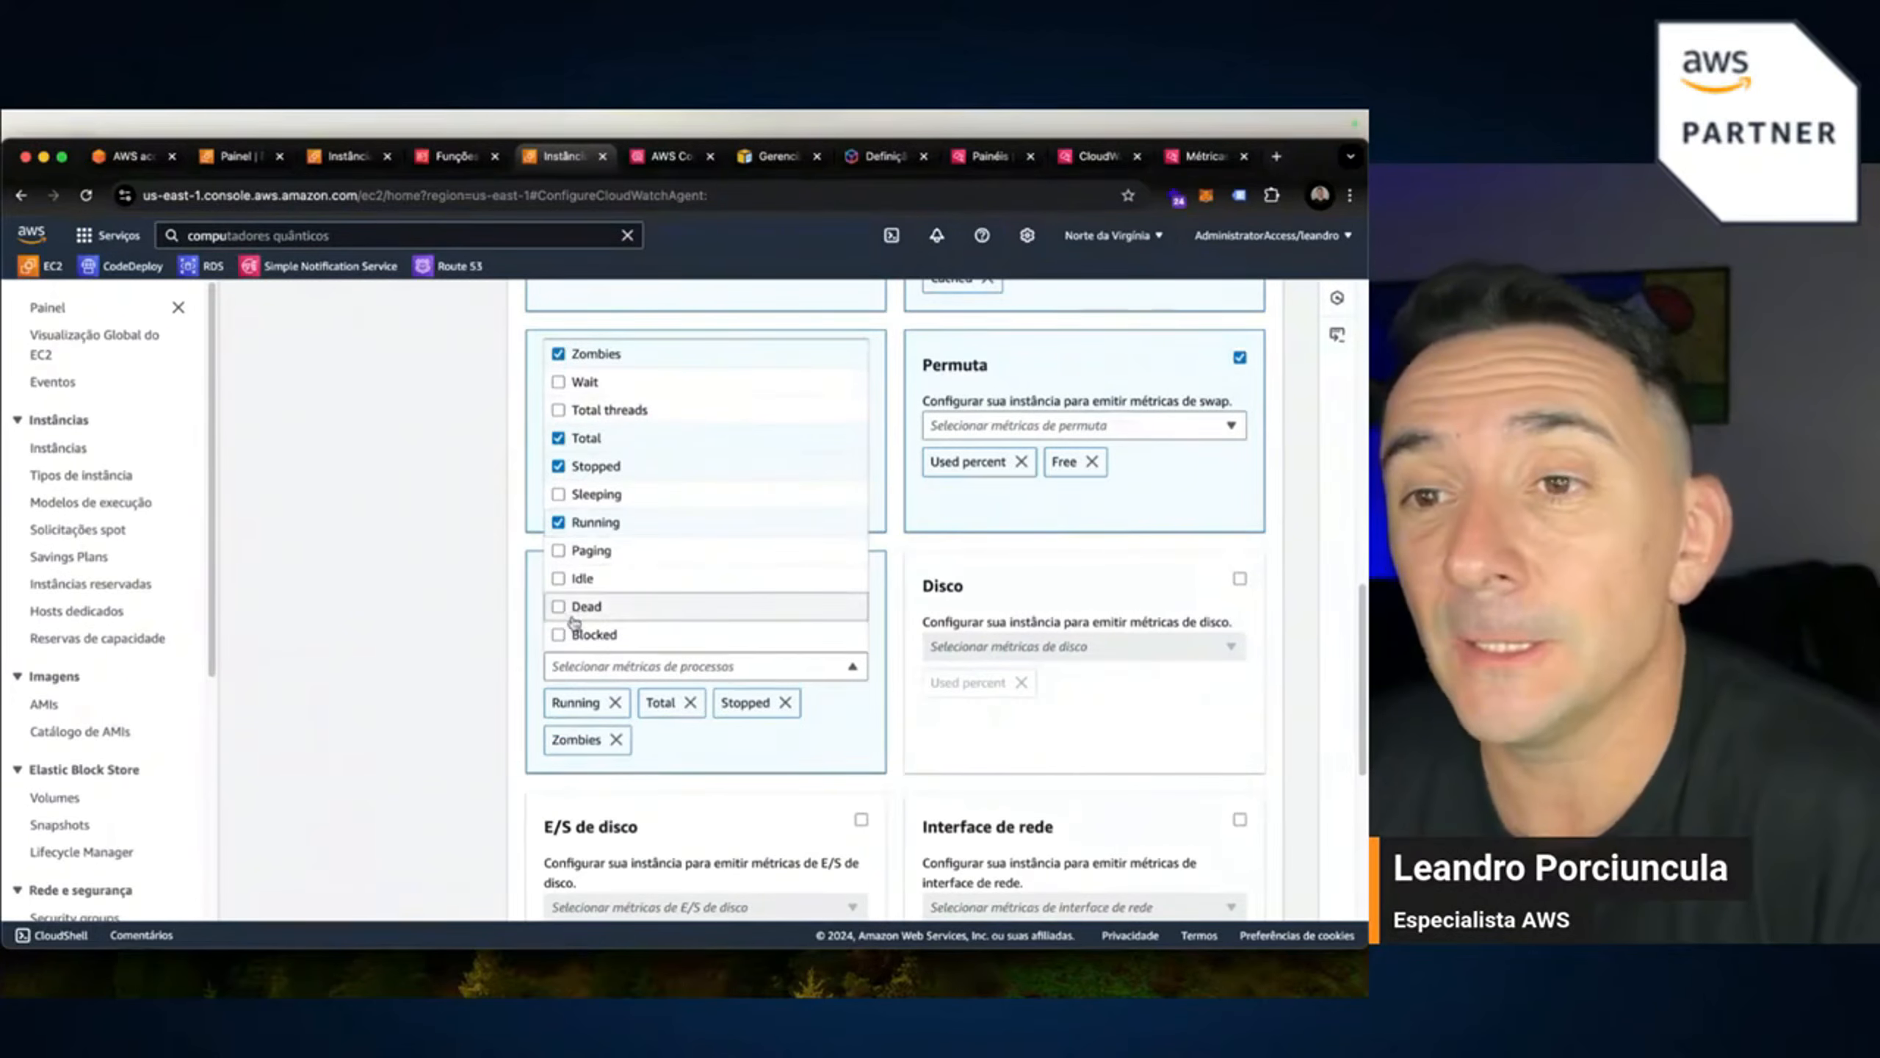
{"action": "left_click", "coordinate": [583, 579]}
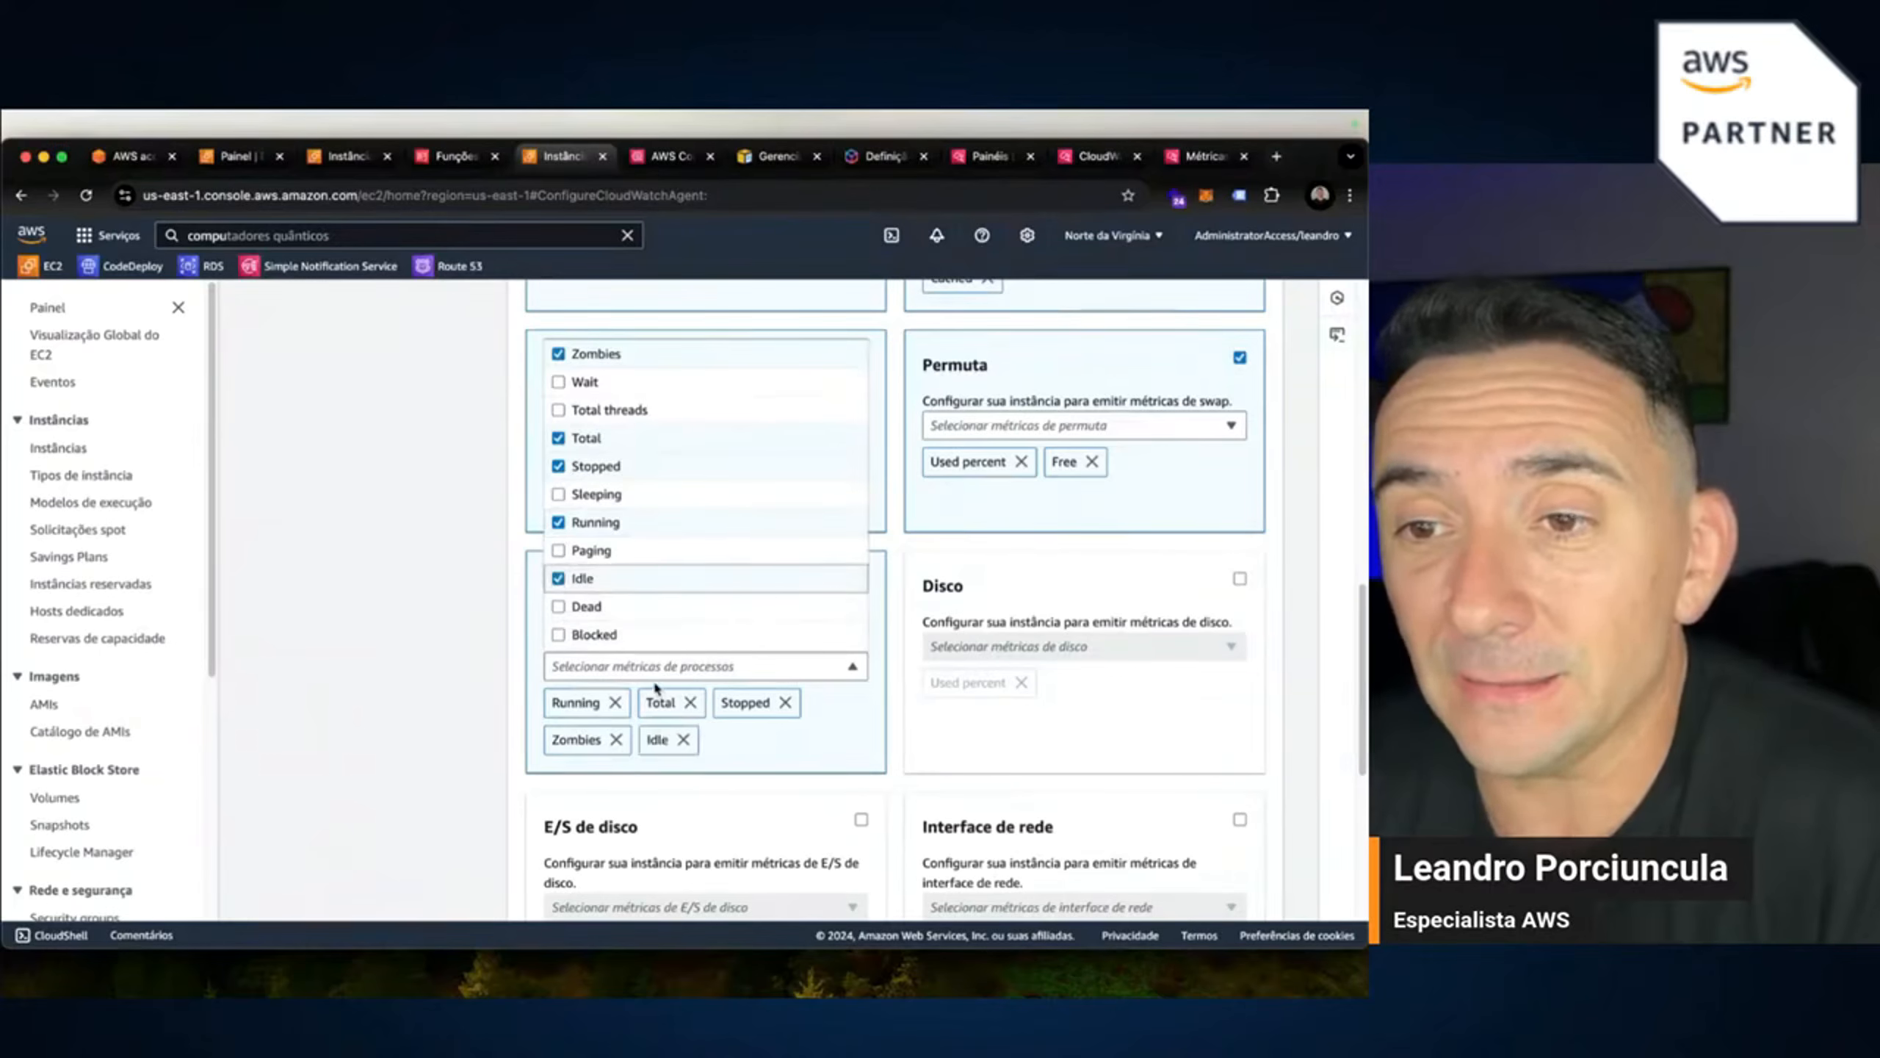
{"action": "left_click", "coordinate": [1316, 602]}
Enable disk metrics and add Used, Total and Free.
{"action": "left_click", "coordinate": [1239, 579]}
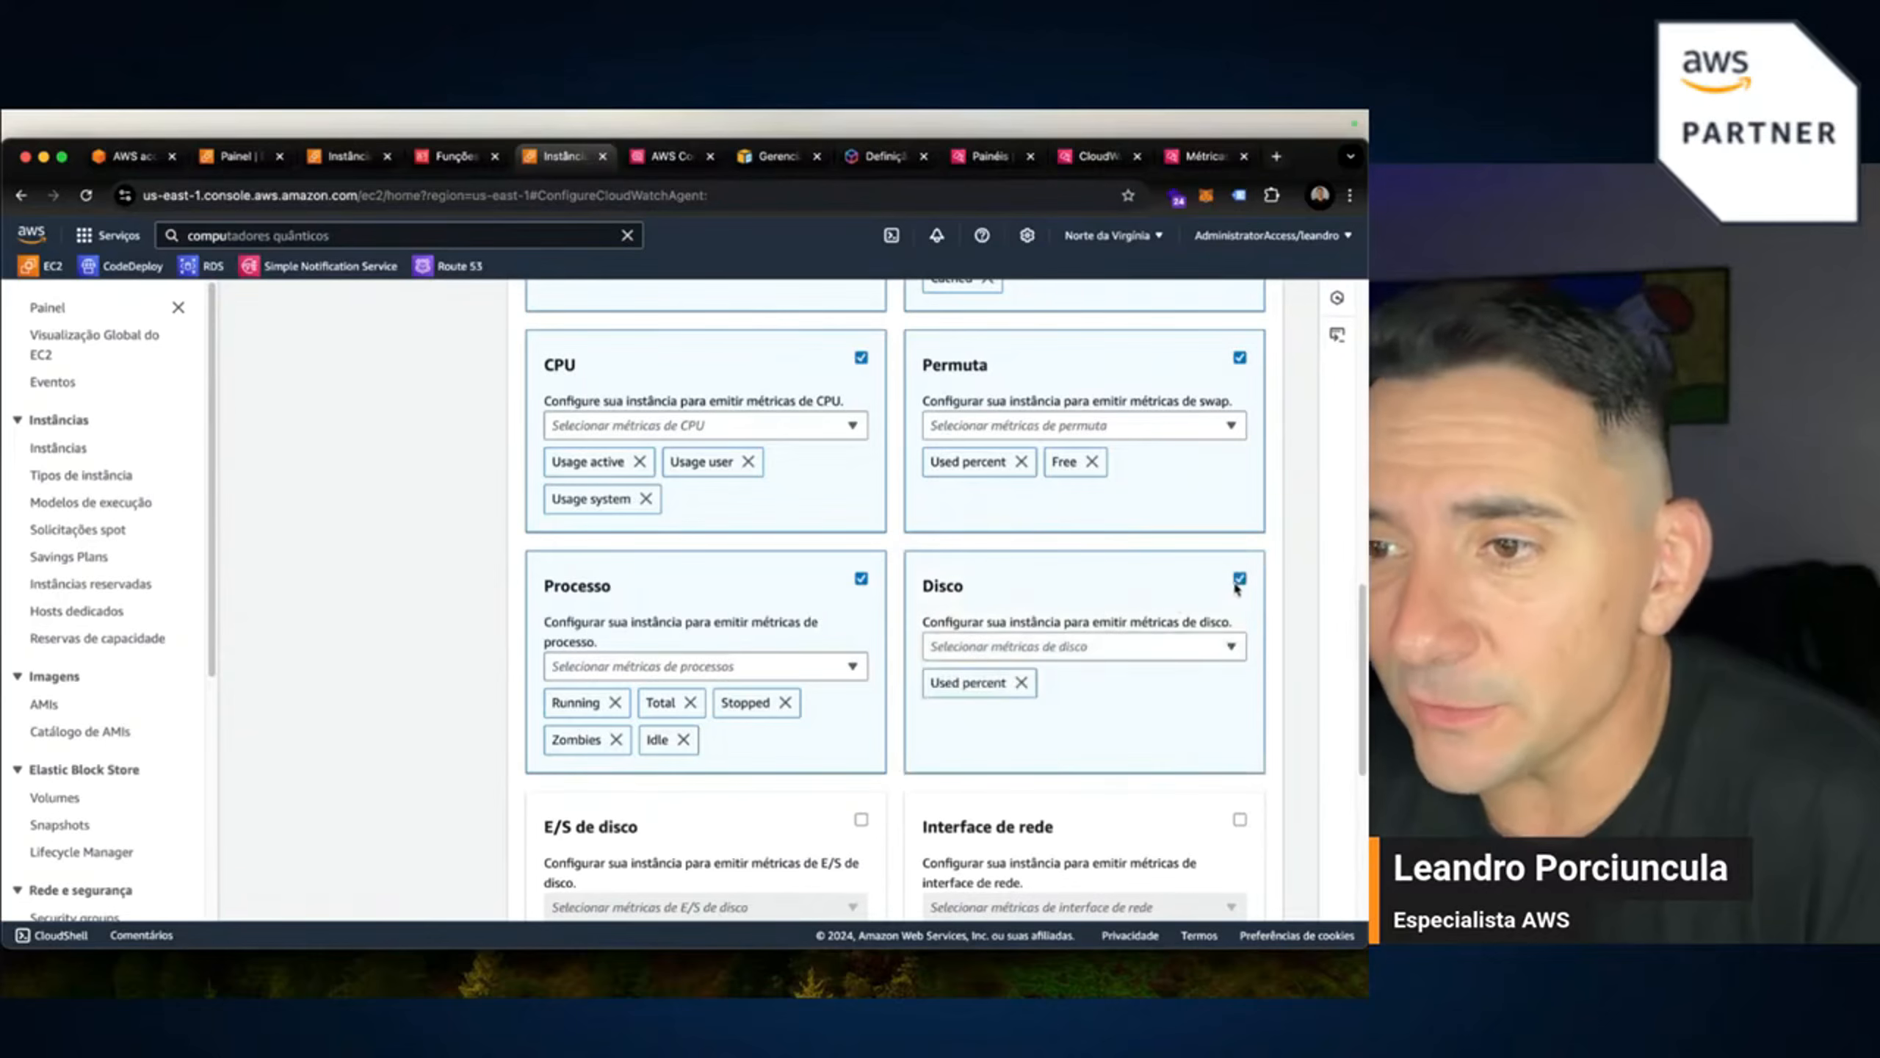
{"action": "left_click", "coordinate": [1198, 649]}
{"action": "scroll", "coordinate": [1327, 644], "scroll_direction": "down", "scroll_amount": 2}
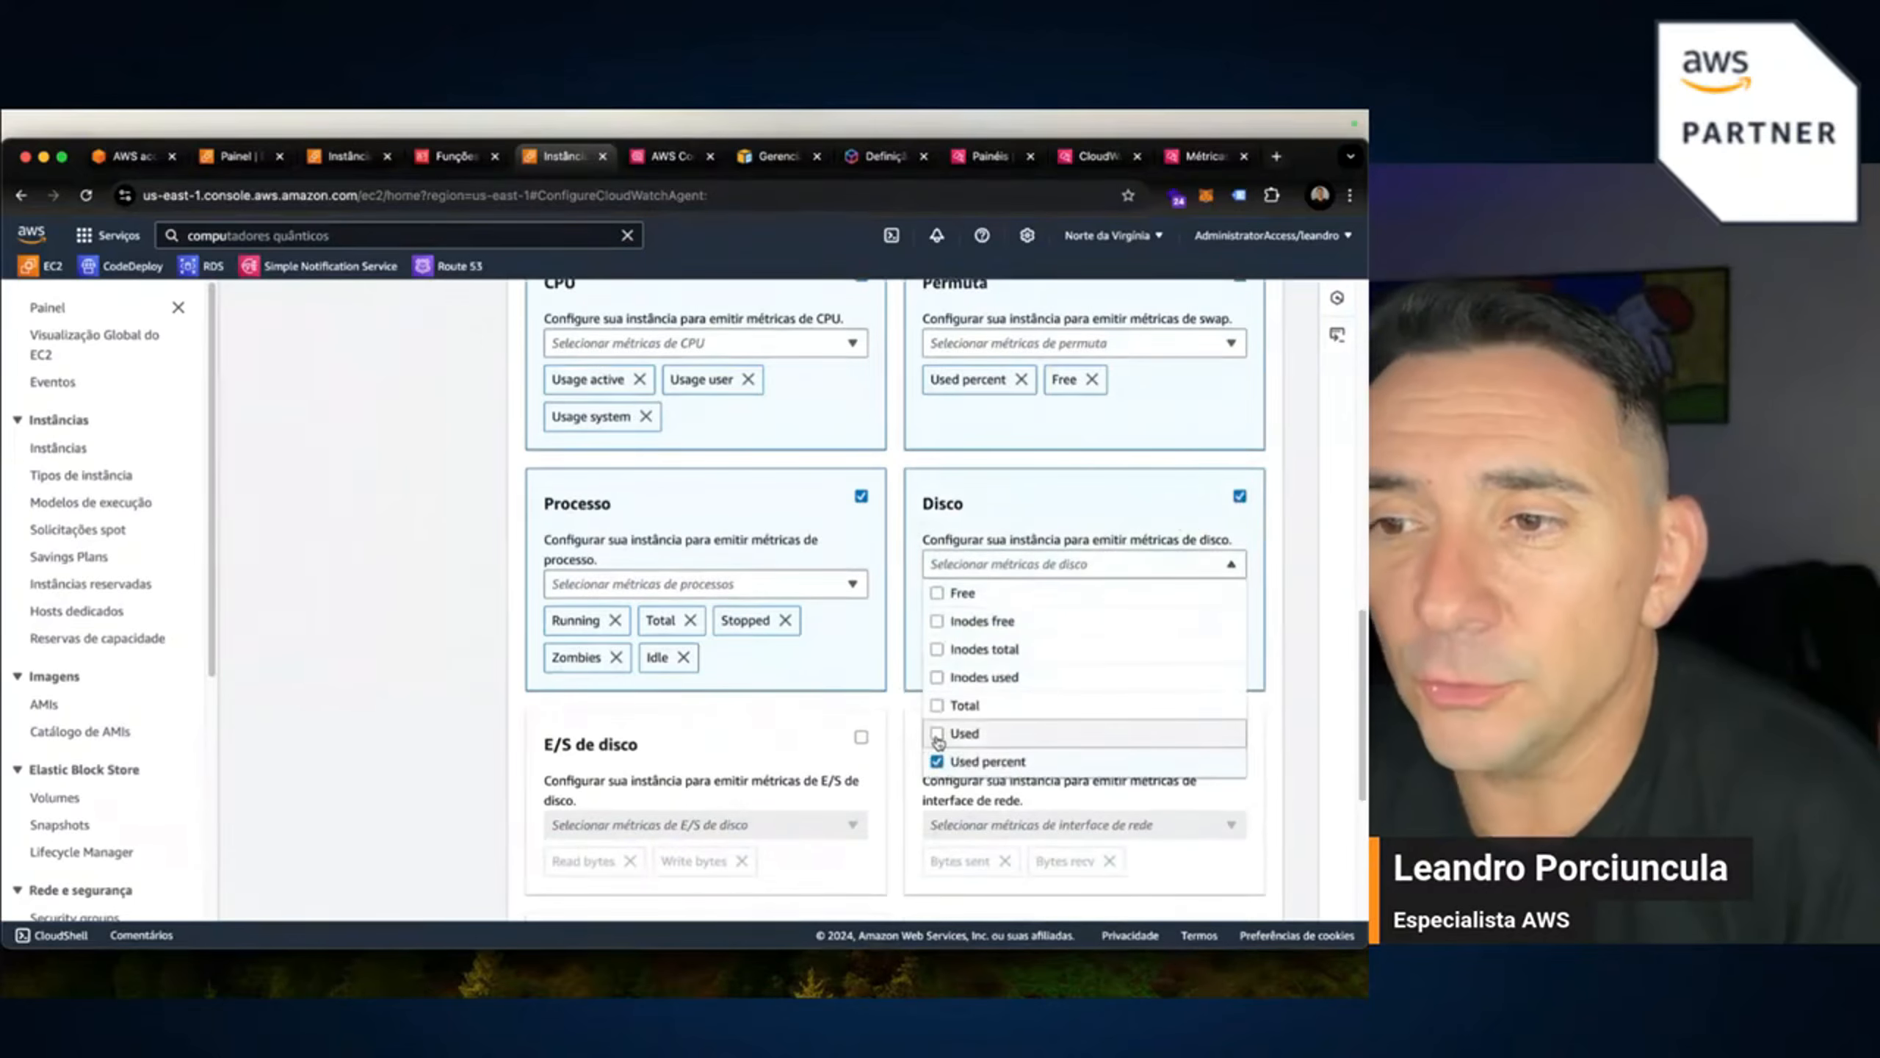
{"action": "left_click", "coordinate": [937, 731]}
{"action": "left_click", "coordinate": [937, 704]}
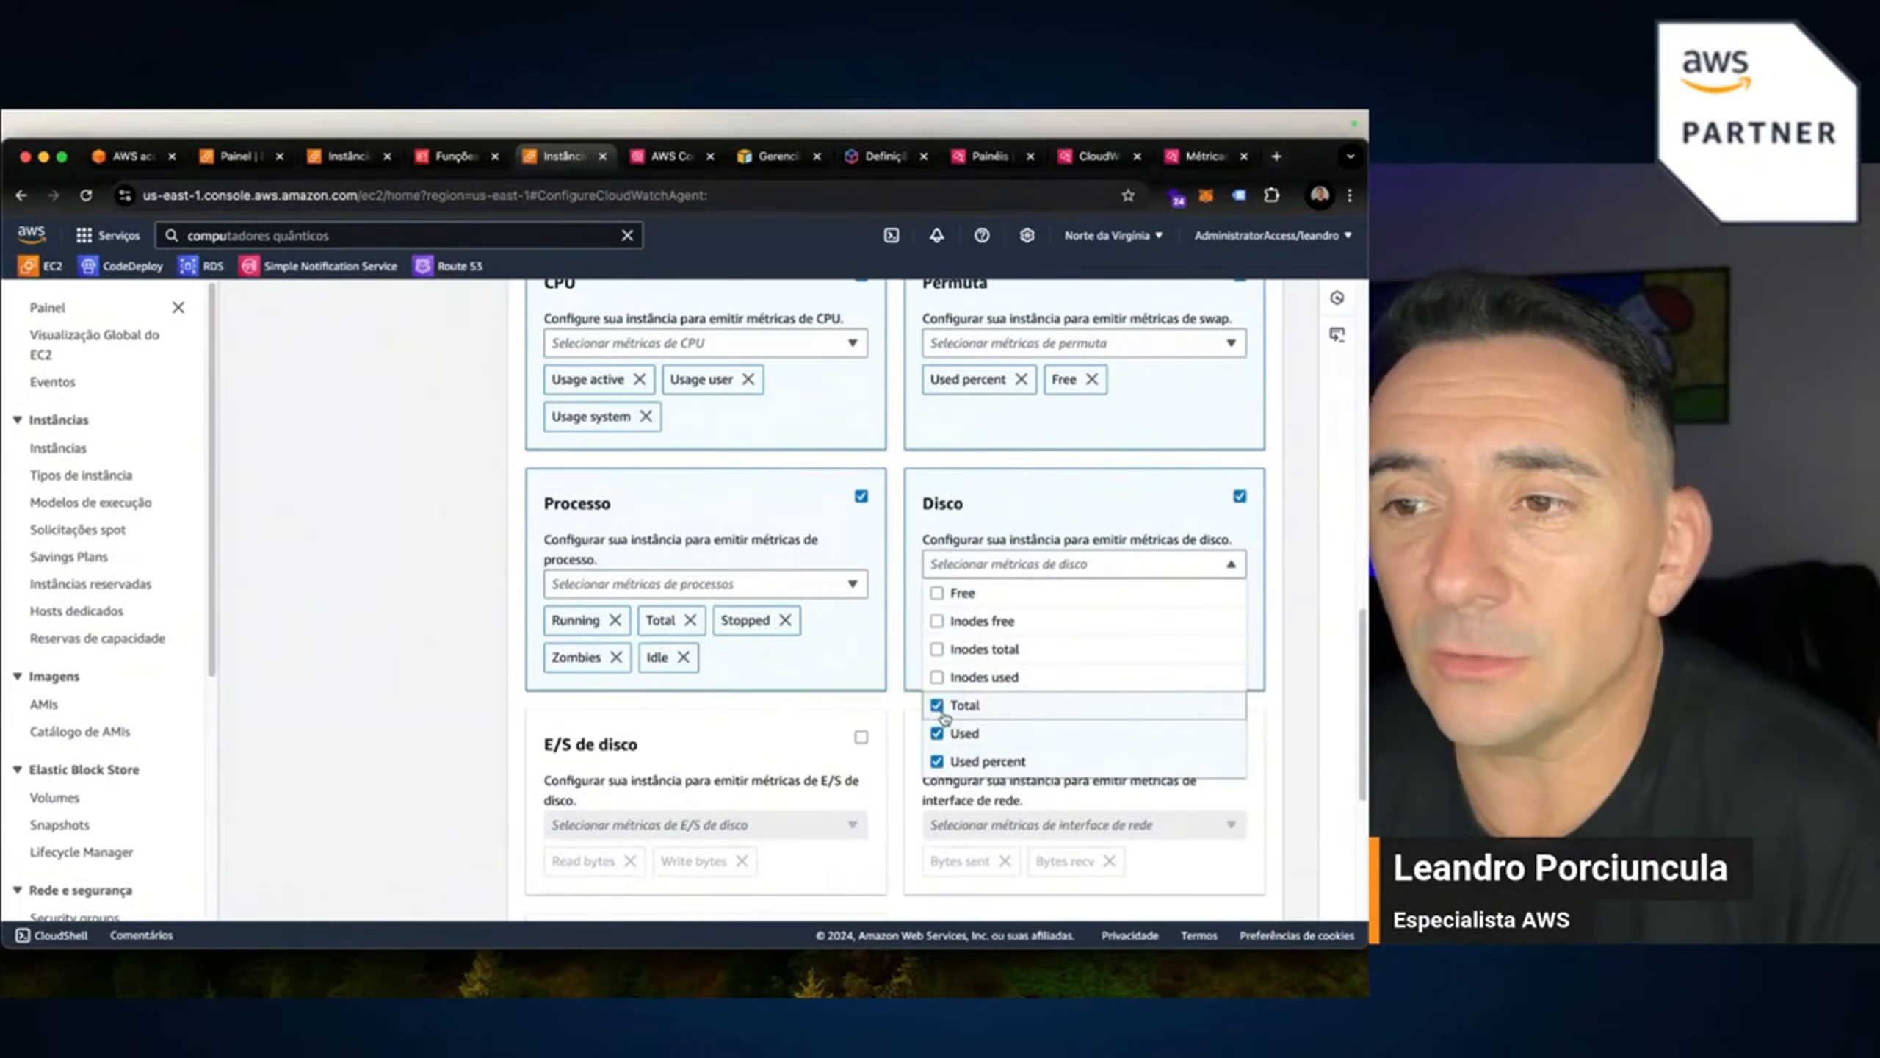
{"action": "left_click", "coordinate": [962, 593]}
{"action": "left_click", "coordinate": [1273, 665]}
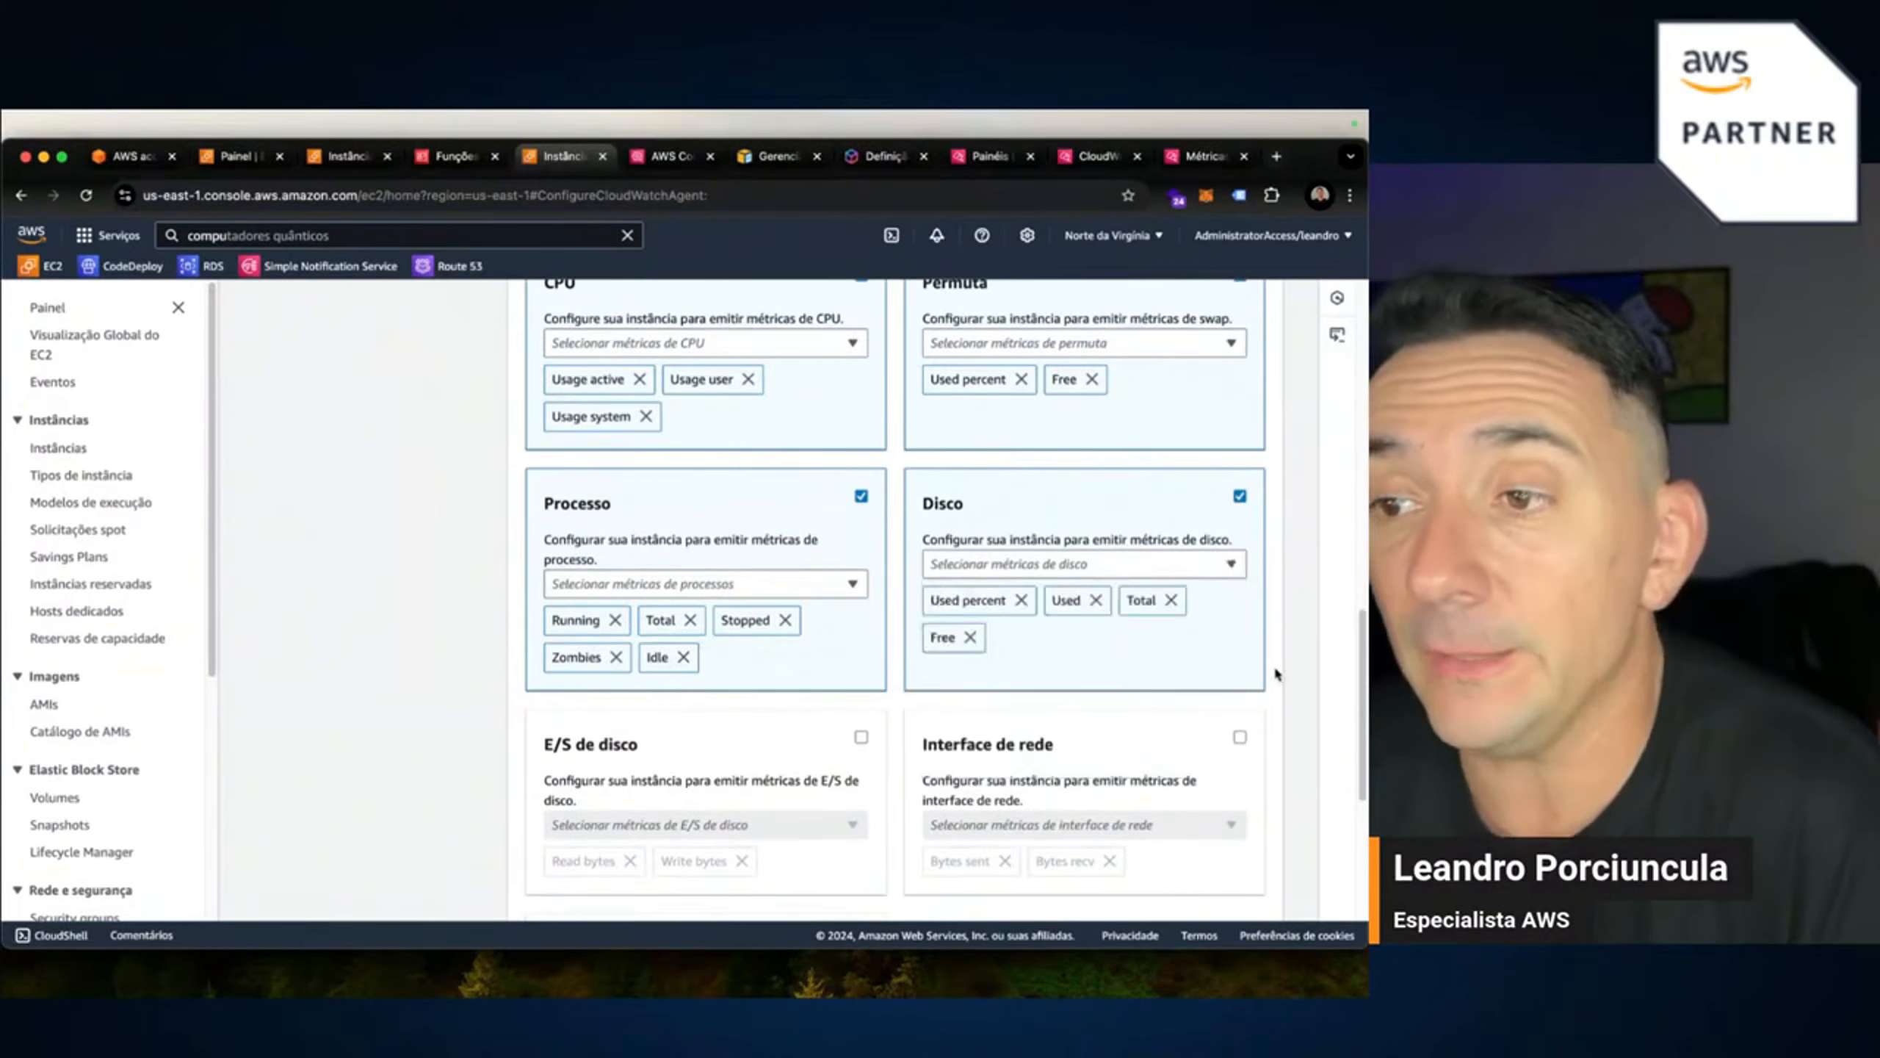
{"action": "scroll", "coordinate": [752, 729], "scroll_direction": "down", "scroll_amount": 2}
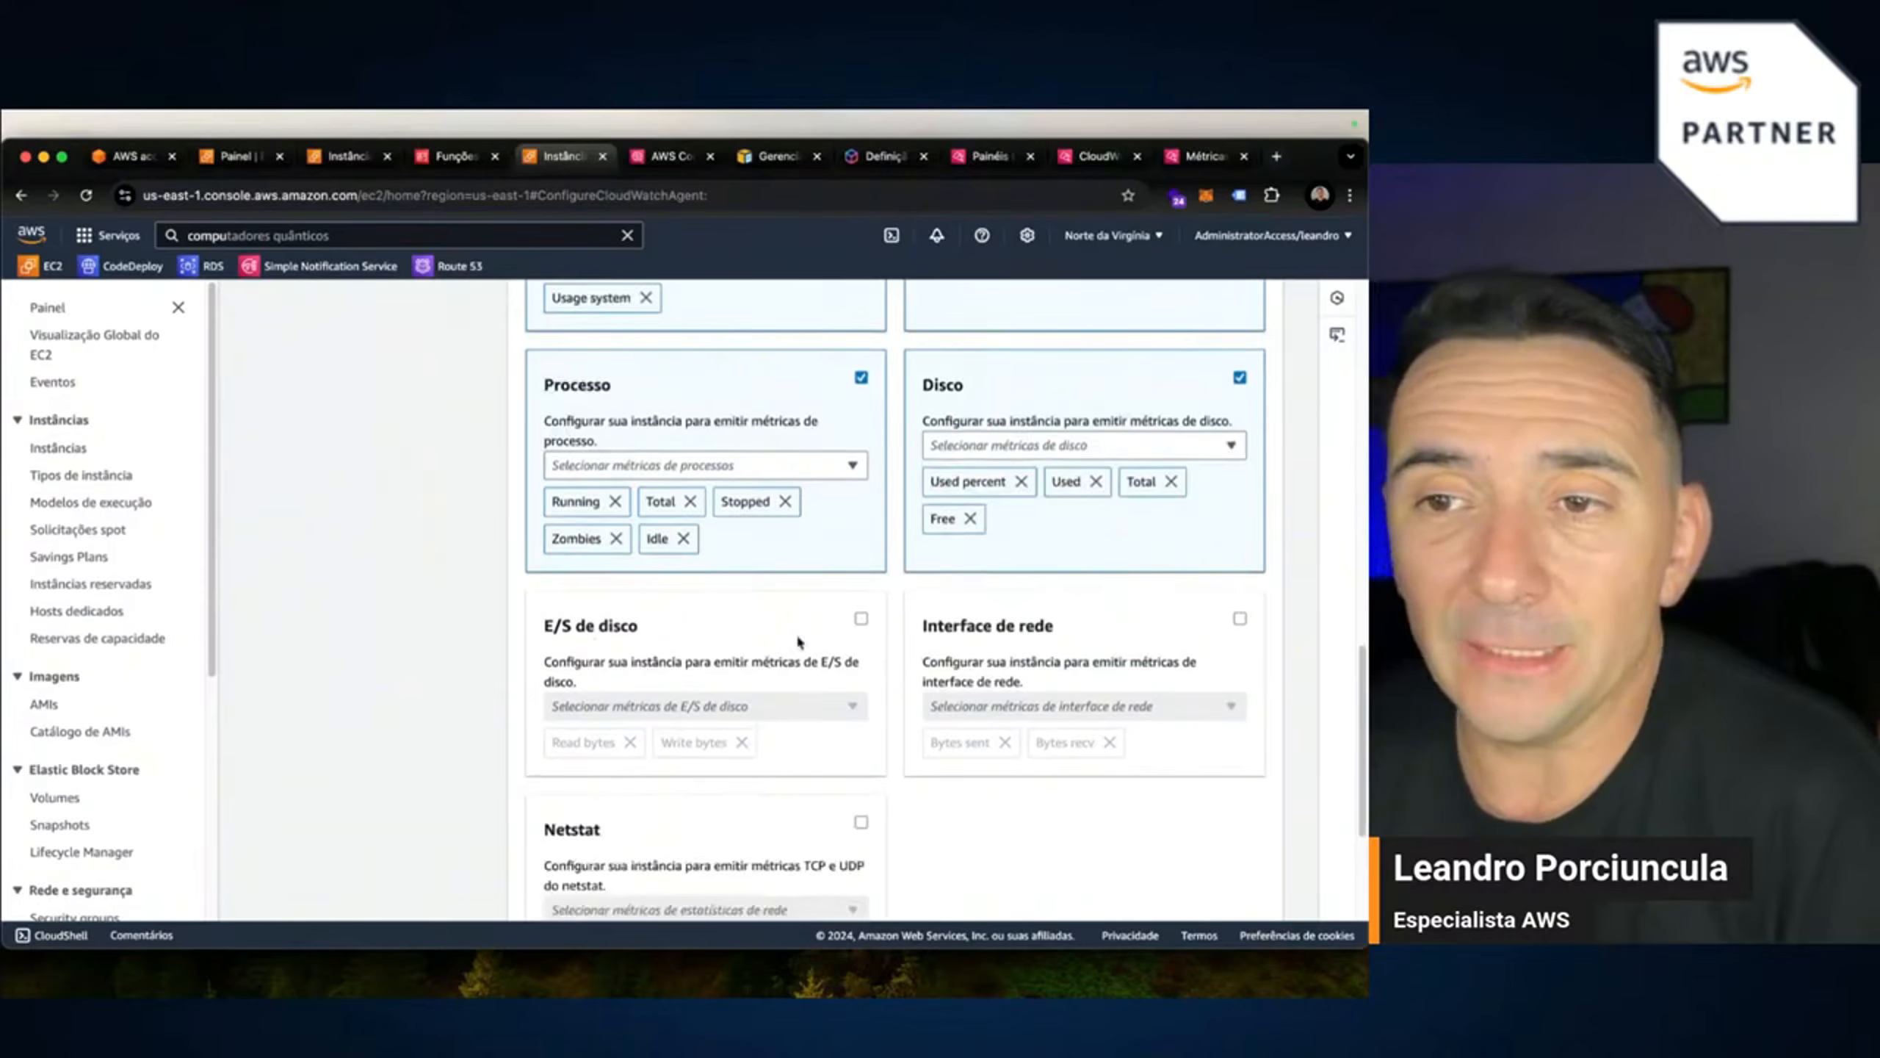
Enable disk I/O metrics, collecting Read and Write bytes.
{"action": "left_click", "coordinate": [860, 621]}
{"action": "left_click", "coordinate": [774, 709]}
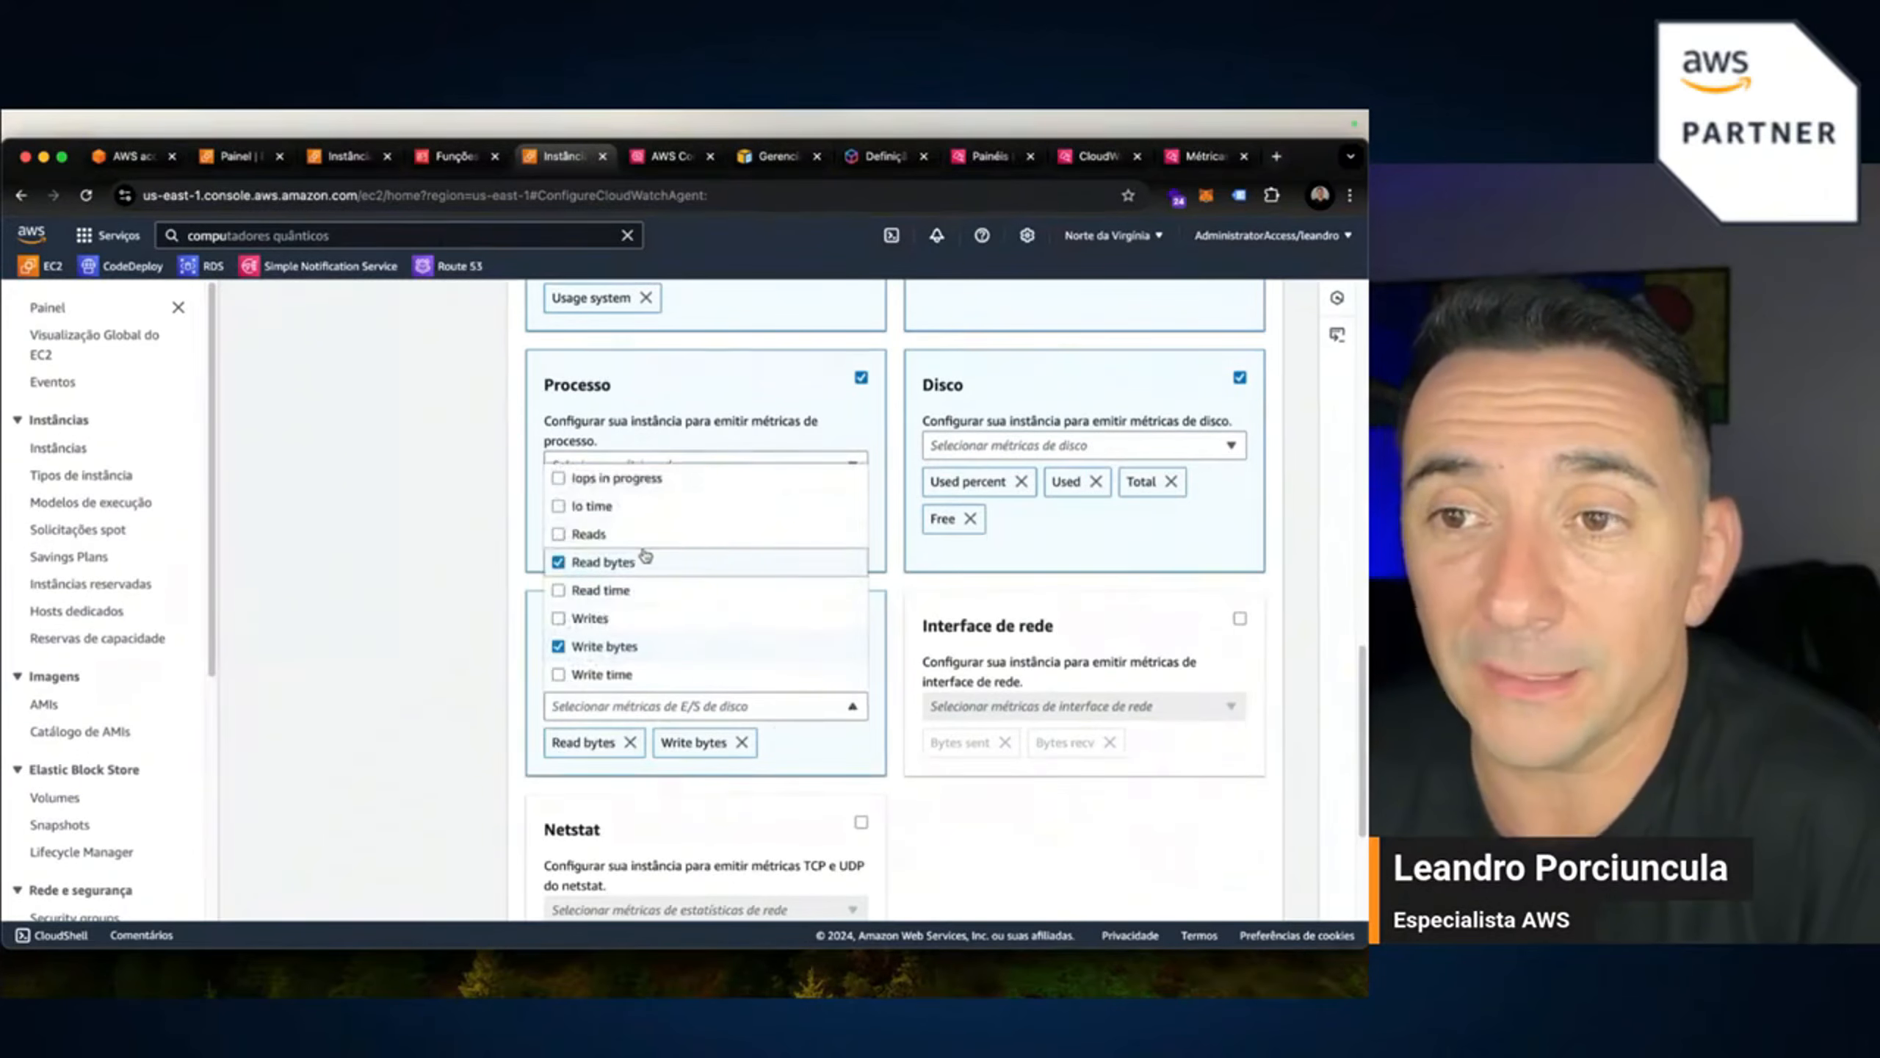
{"action": "scroll", "coordinate": [638, 570], "scroll_direction": "up", "scroll_amount": 1}
{"action": "scroll", "coordinate": [635, 595], "scroll_direction": "down", "scroll_amount": 1}
{"action": "left_click", "coordinate": [1092, 819]}
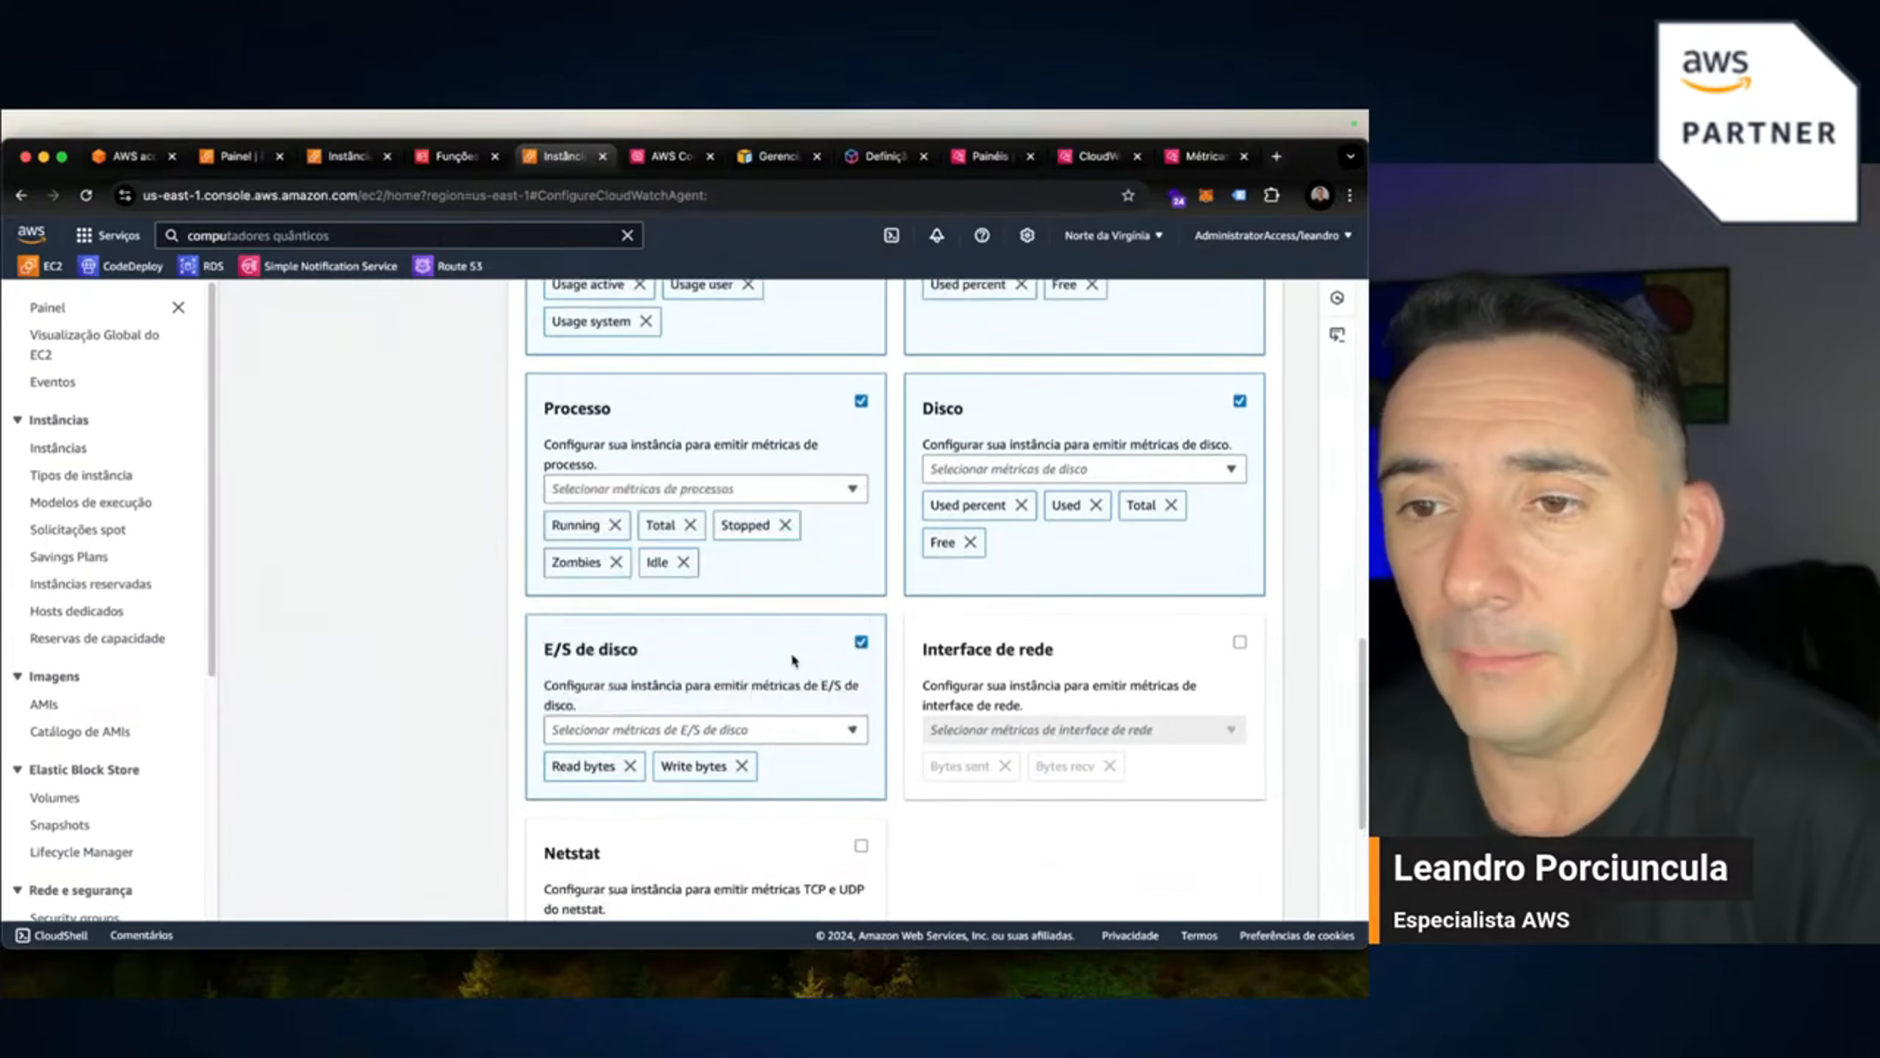
Enable network interface metrics with Packets sent/recv, Err in/out and Drop in/out.
{"action": "left_click", "coordinate": [1240, 641]}
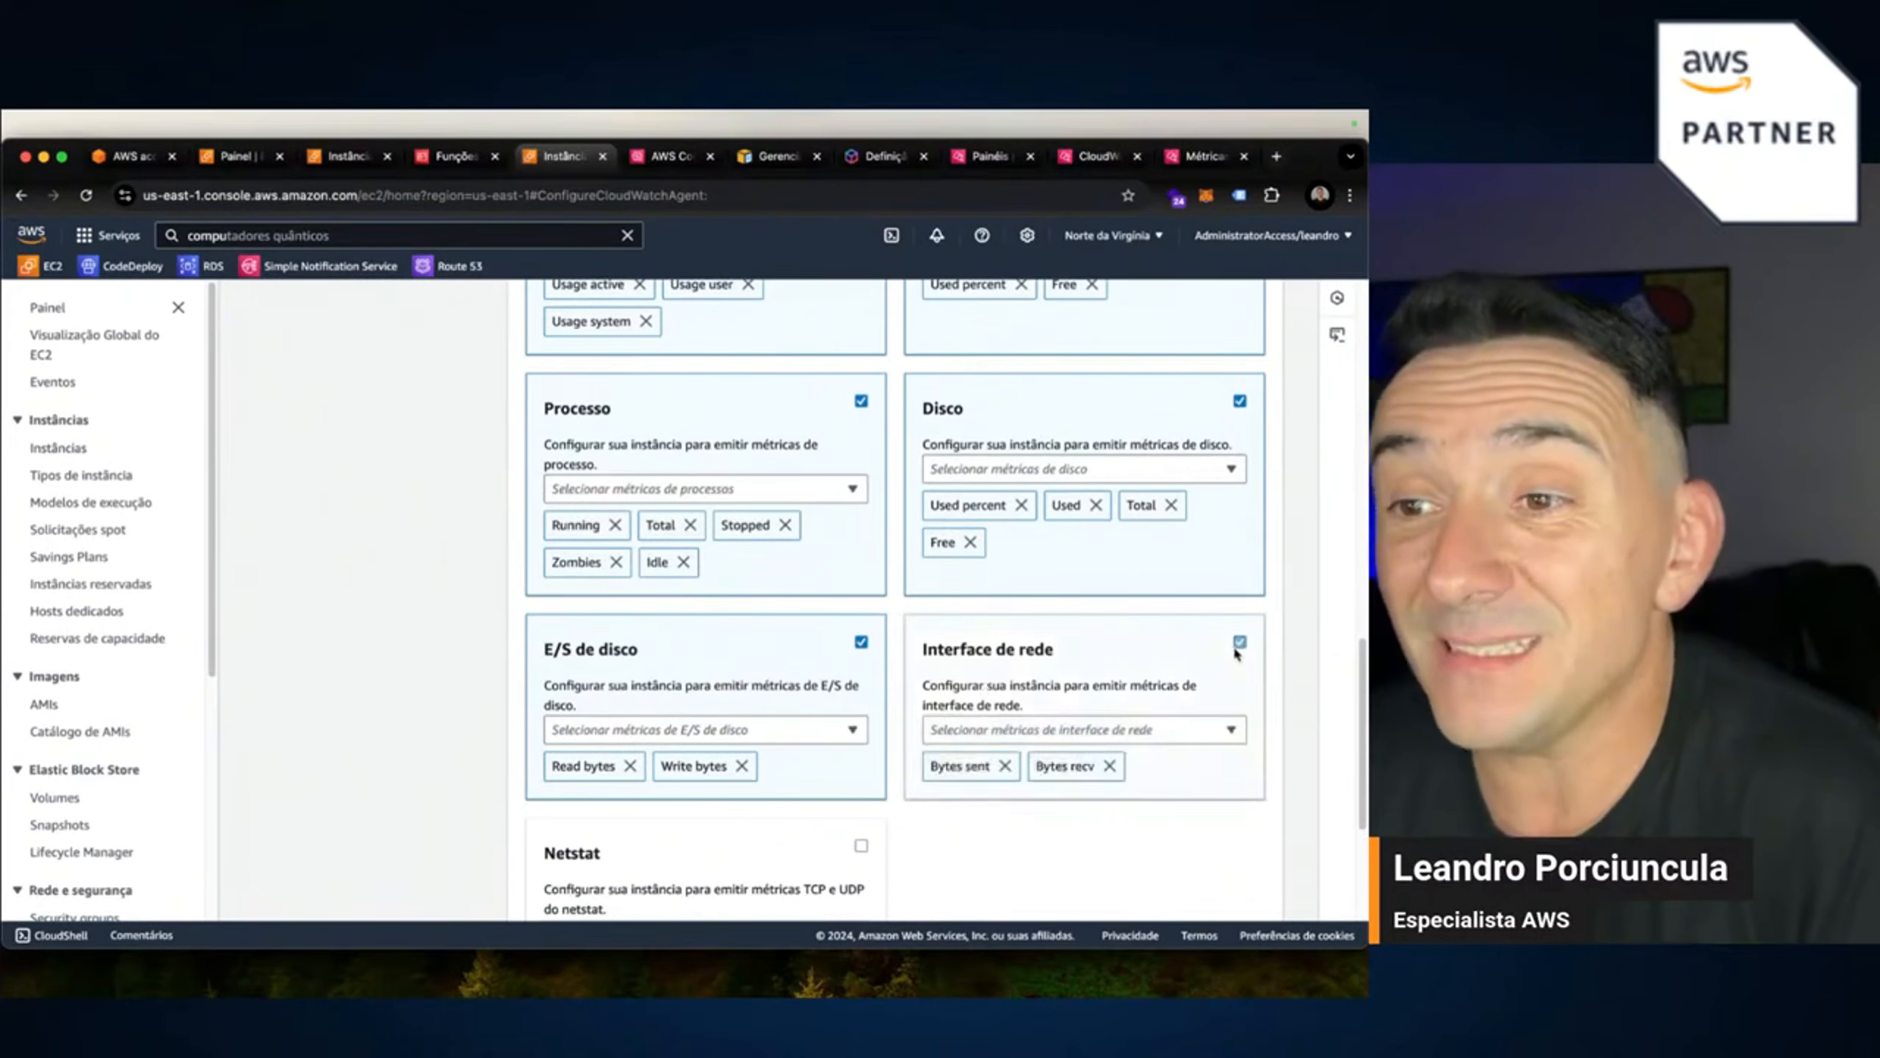
{"action": "left_click", "coordinate": [1146, 733]}
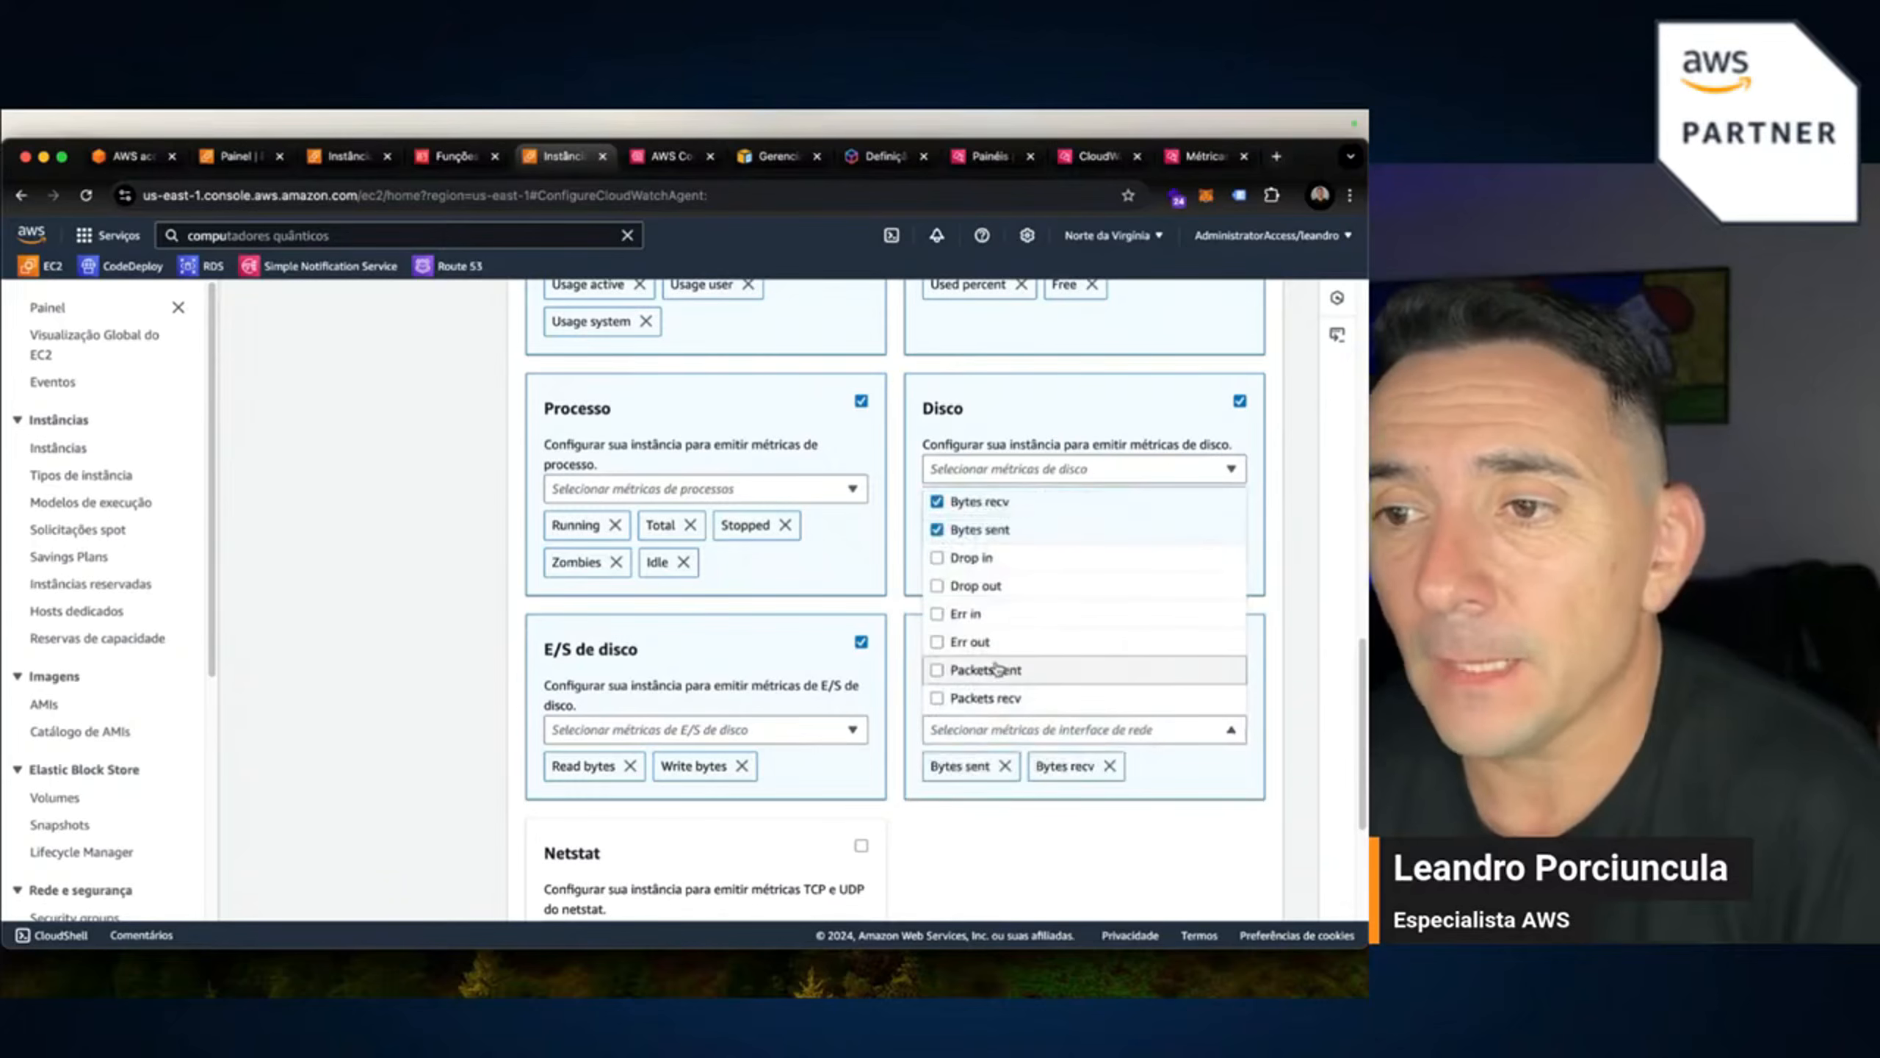
{"action": "left_click", "coordinate": [931, 671]}
{"action": "left_click", "coordinate": [936, 698]}
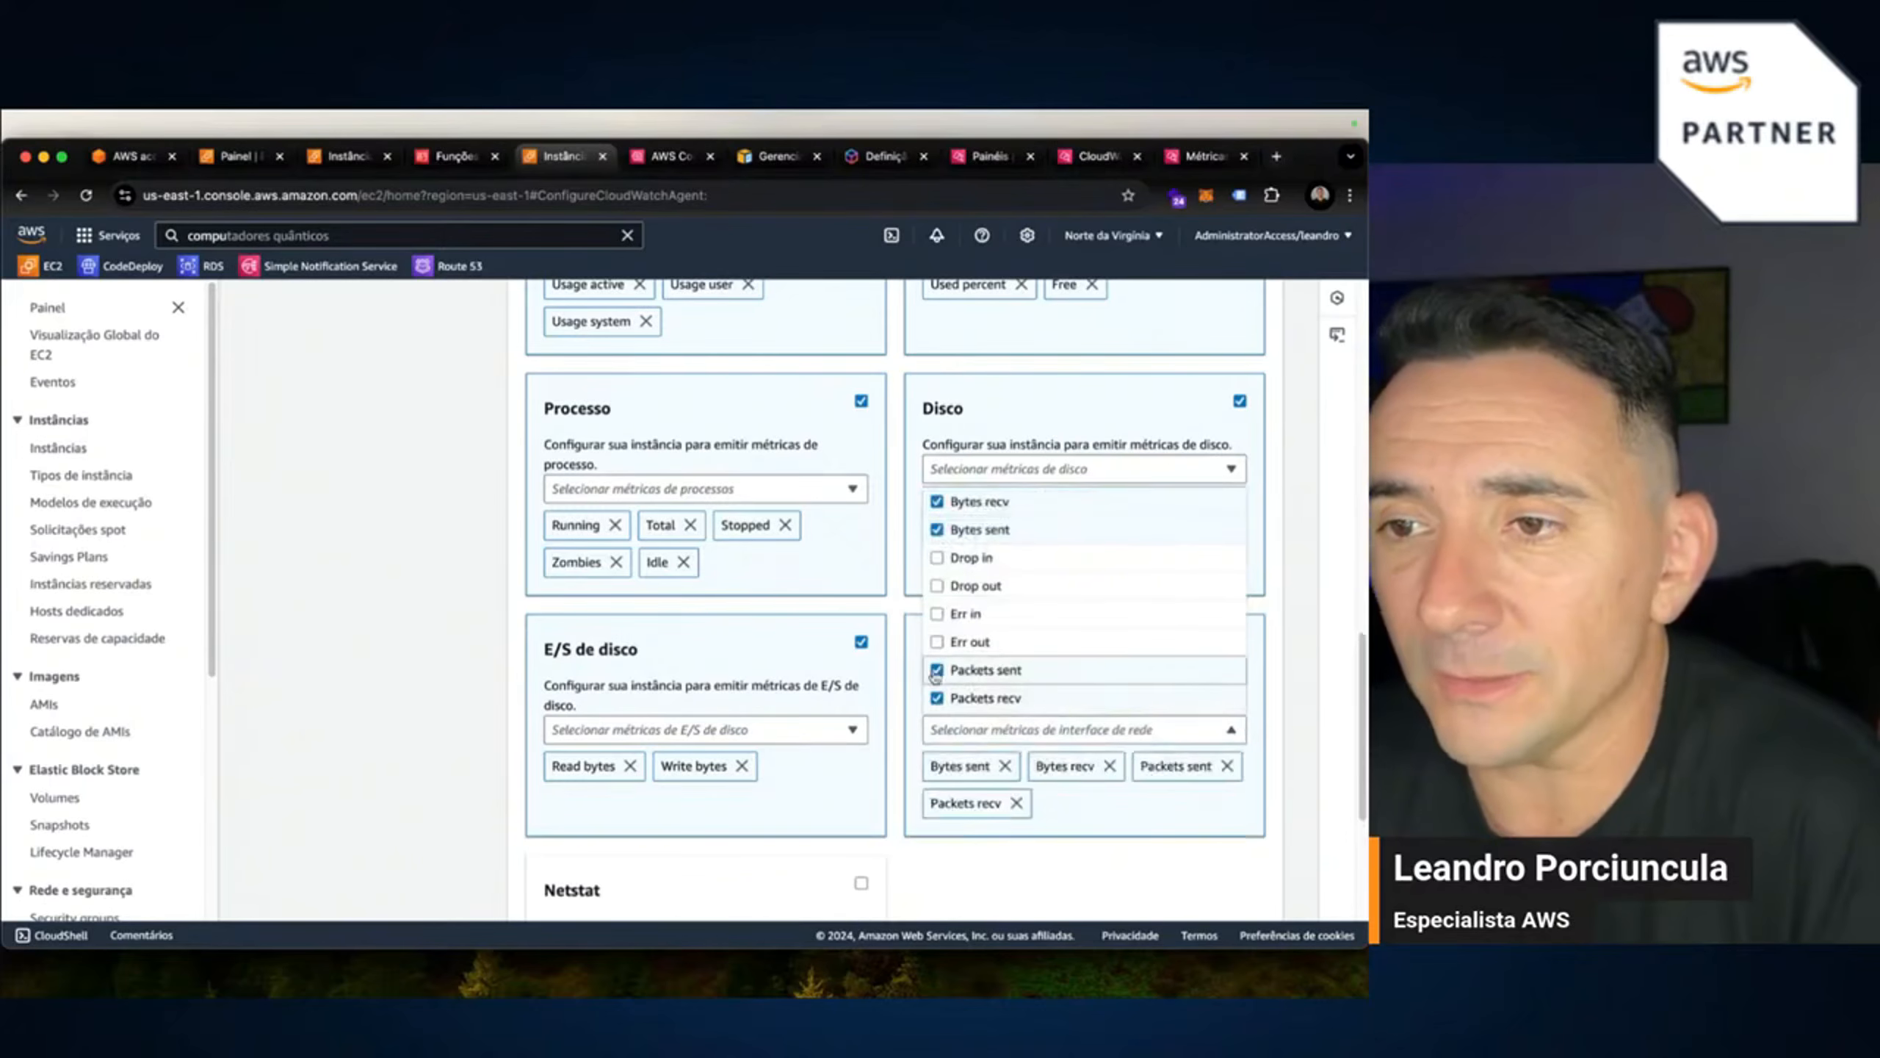
{"action": "left_click", "coordinate": [938, 615]}
{"action": "left_click", "coordinate": [938, 642]}
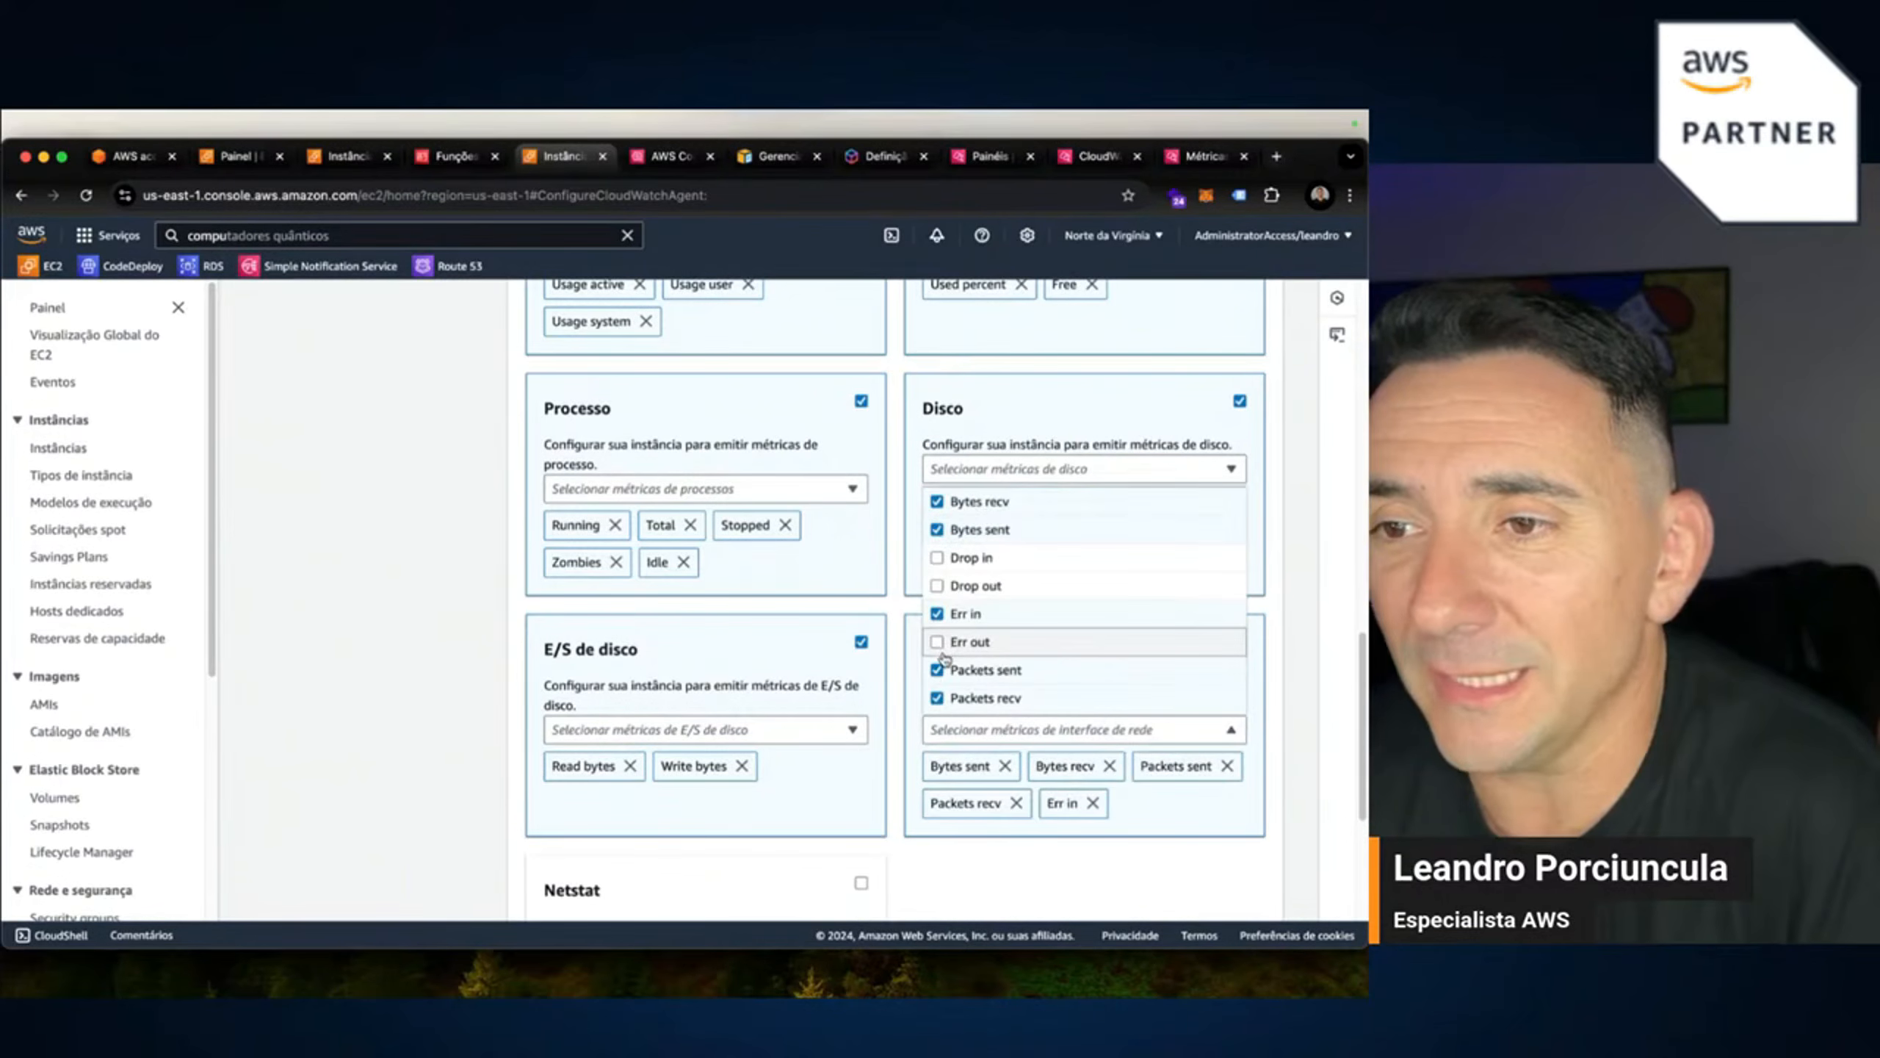
{"action": "left_click", "coordinate": [938, 558]}
{"action": "left_click", "coordinate": [937, 585]}
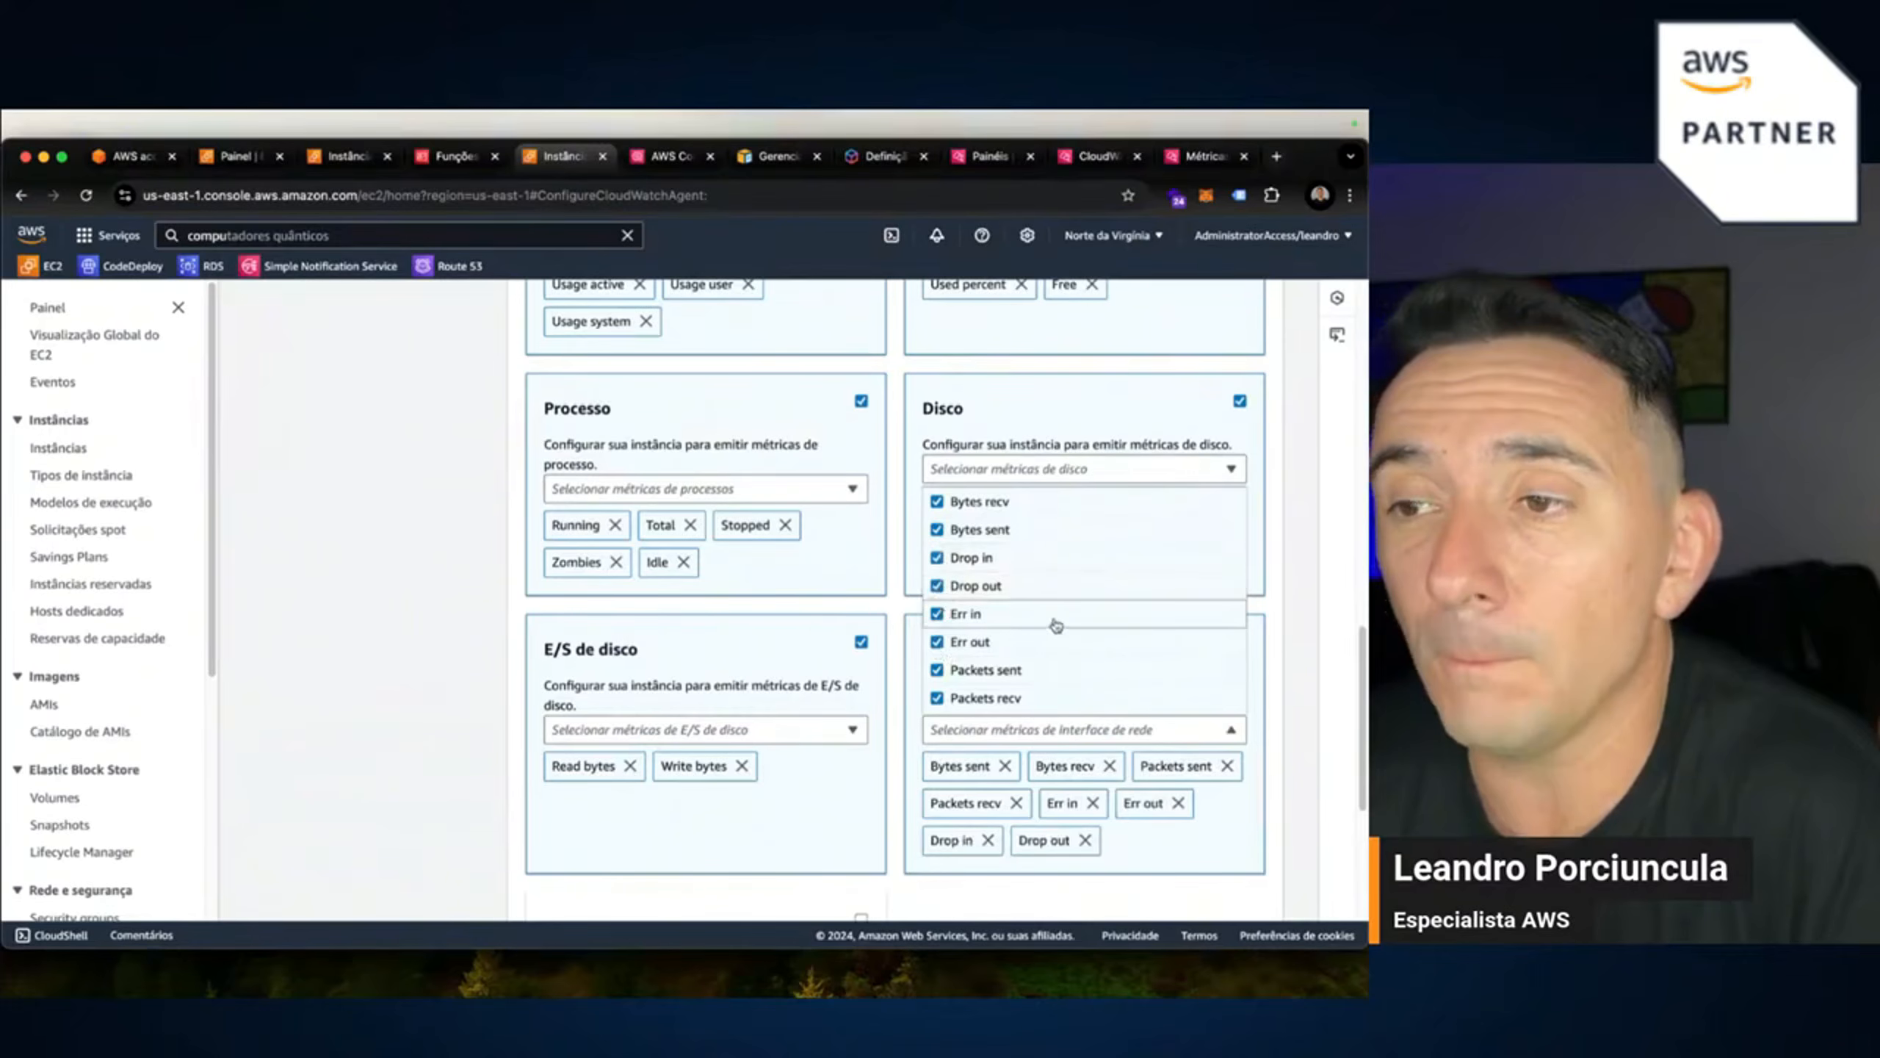
{"action": "left_click", "coordinate": [1283, 704]}
{"action": "scroll", "coordinate": [1276, 741], "scroll_direction": "down", "scroll_amount": 5}
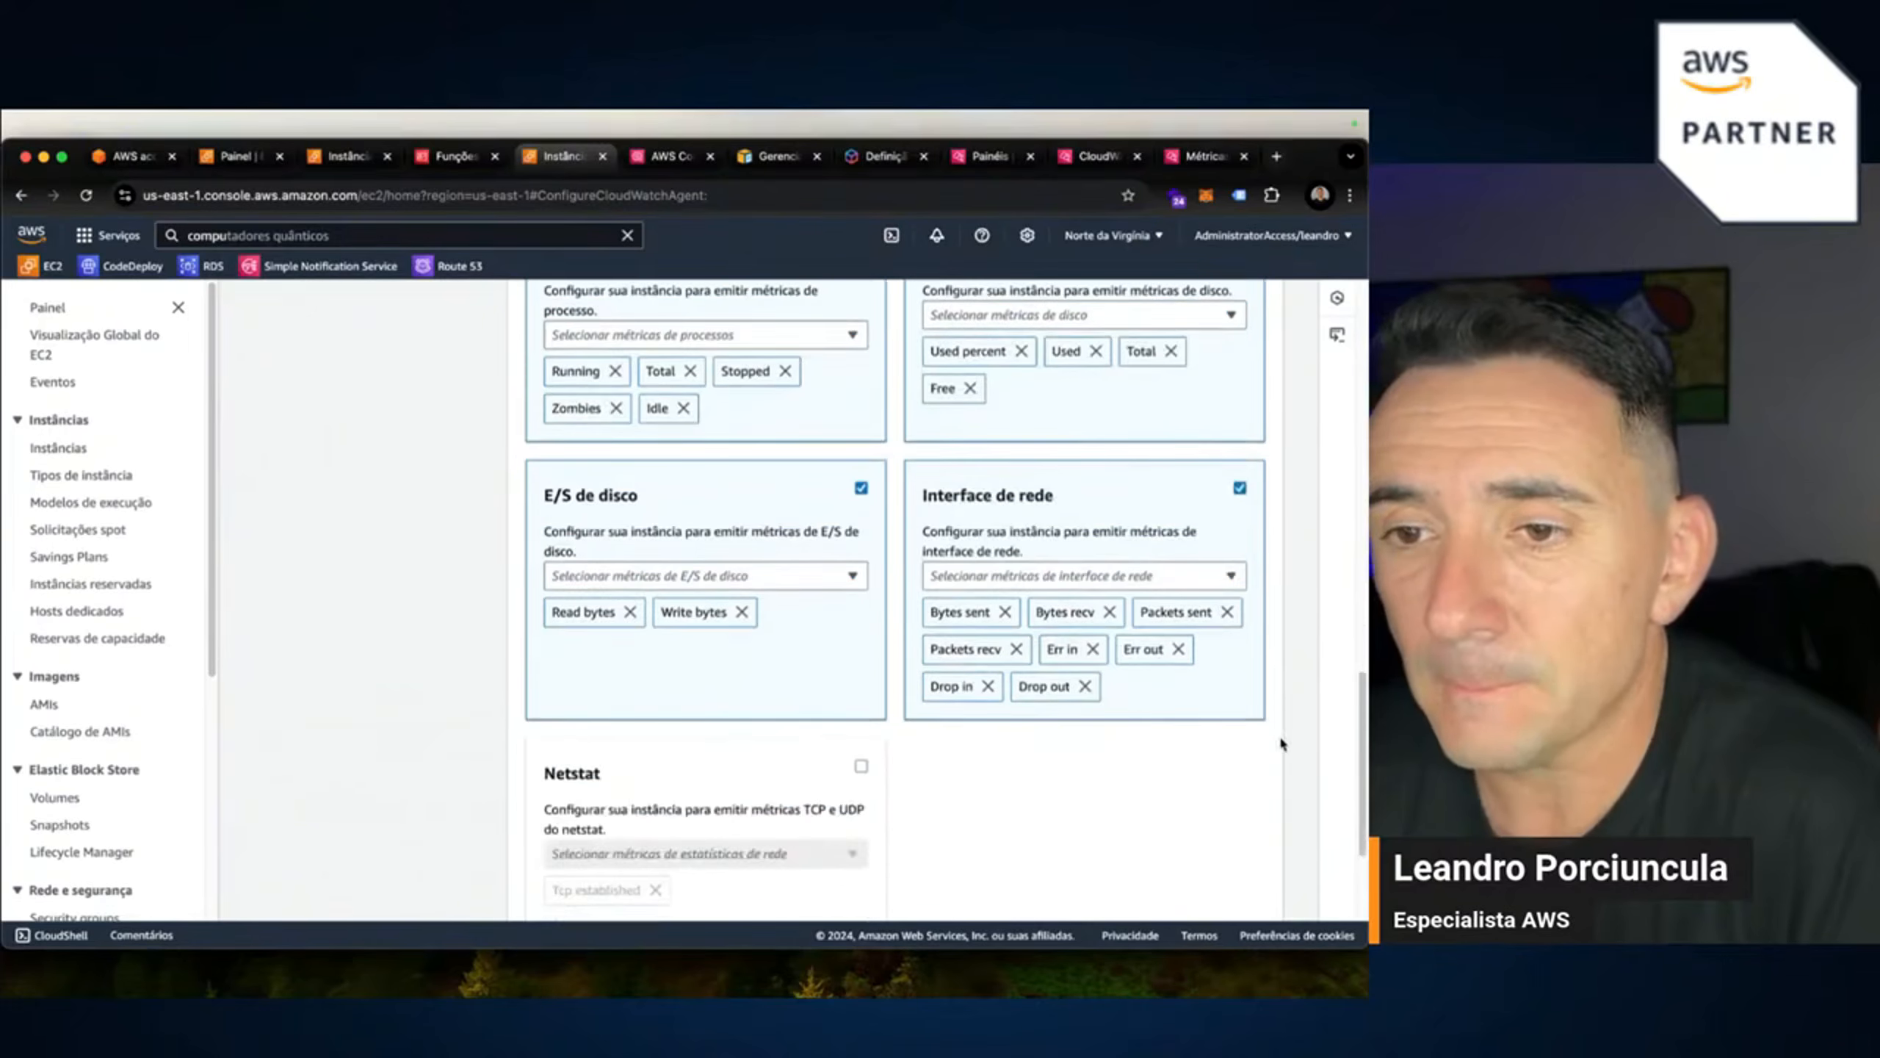
Enable Netstat metrics and add Tcp listen and Tcp time wait to Tcp established.
{"action": "left_click", "coordinate": [859, 655]}
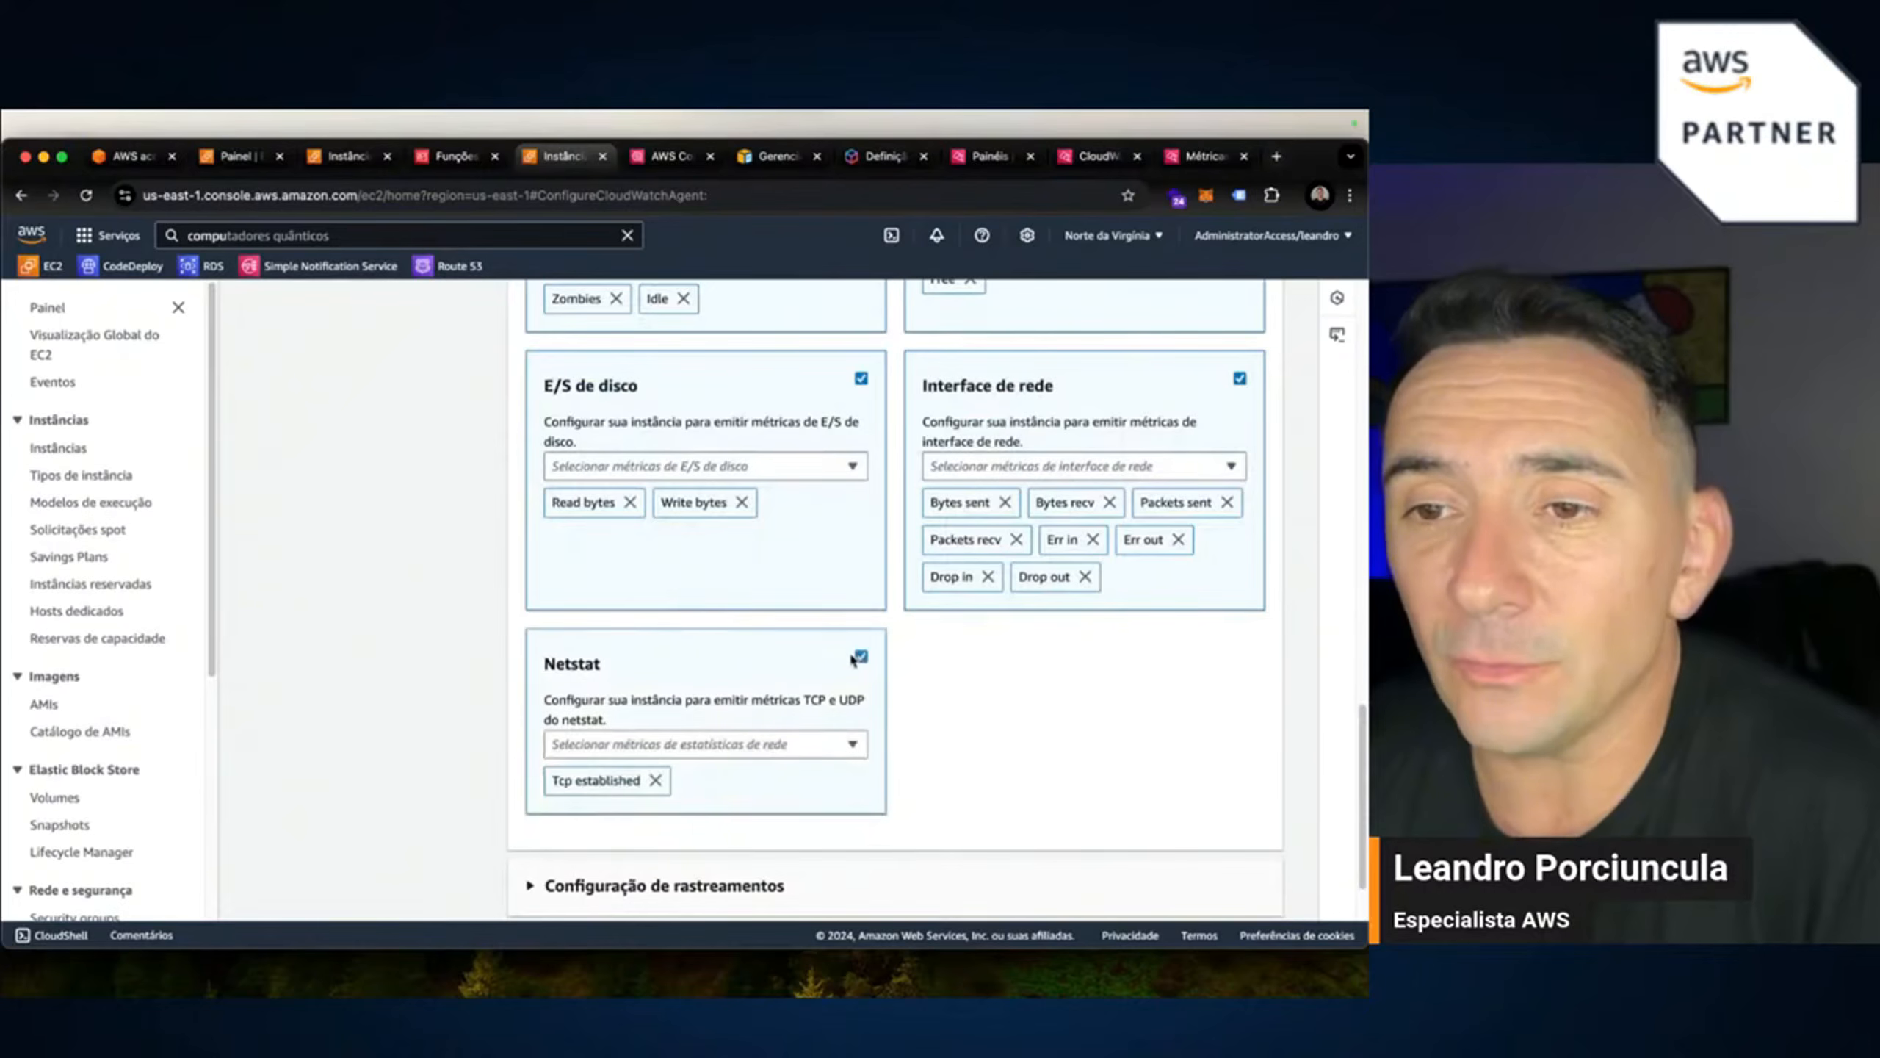
{"action": "left_click", "coordinate": [769, 745]}
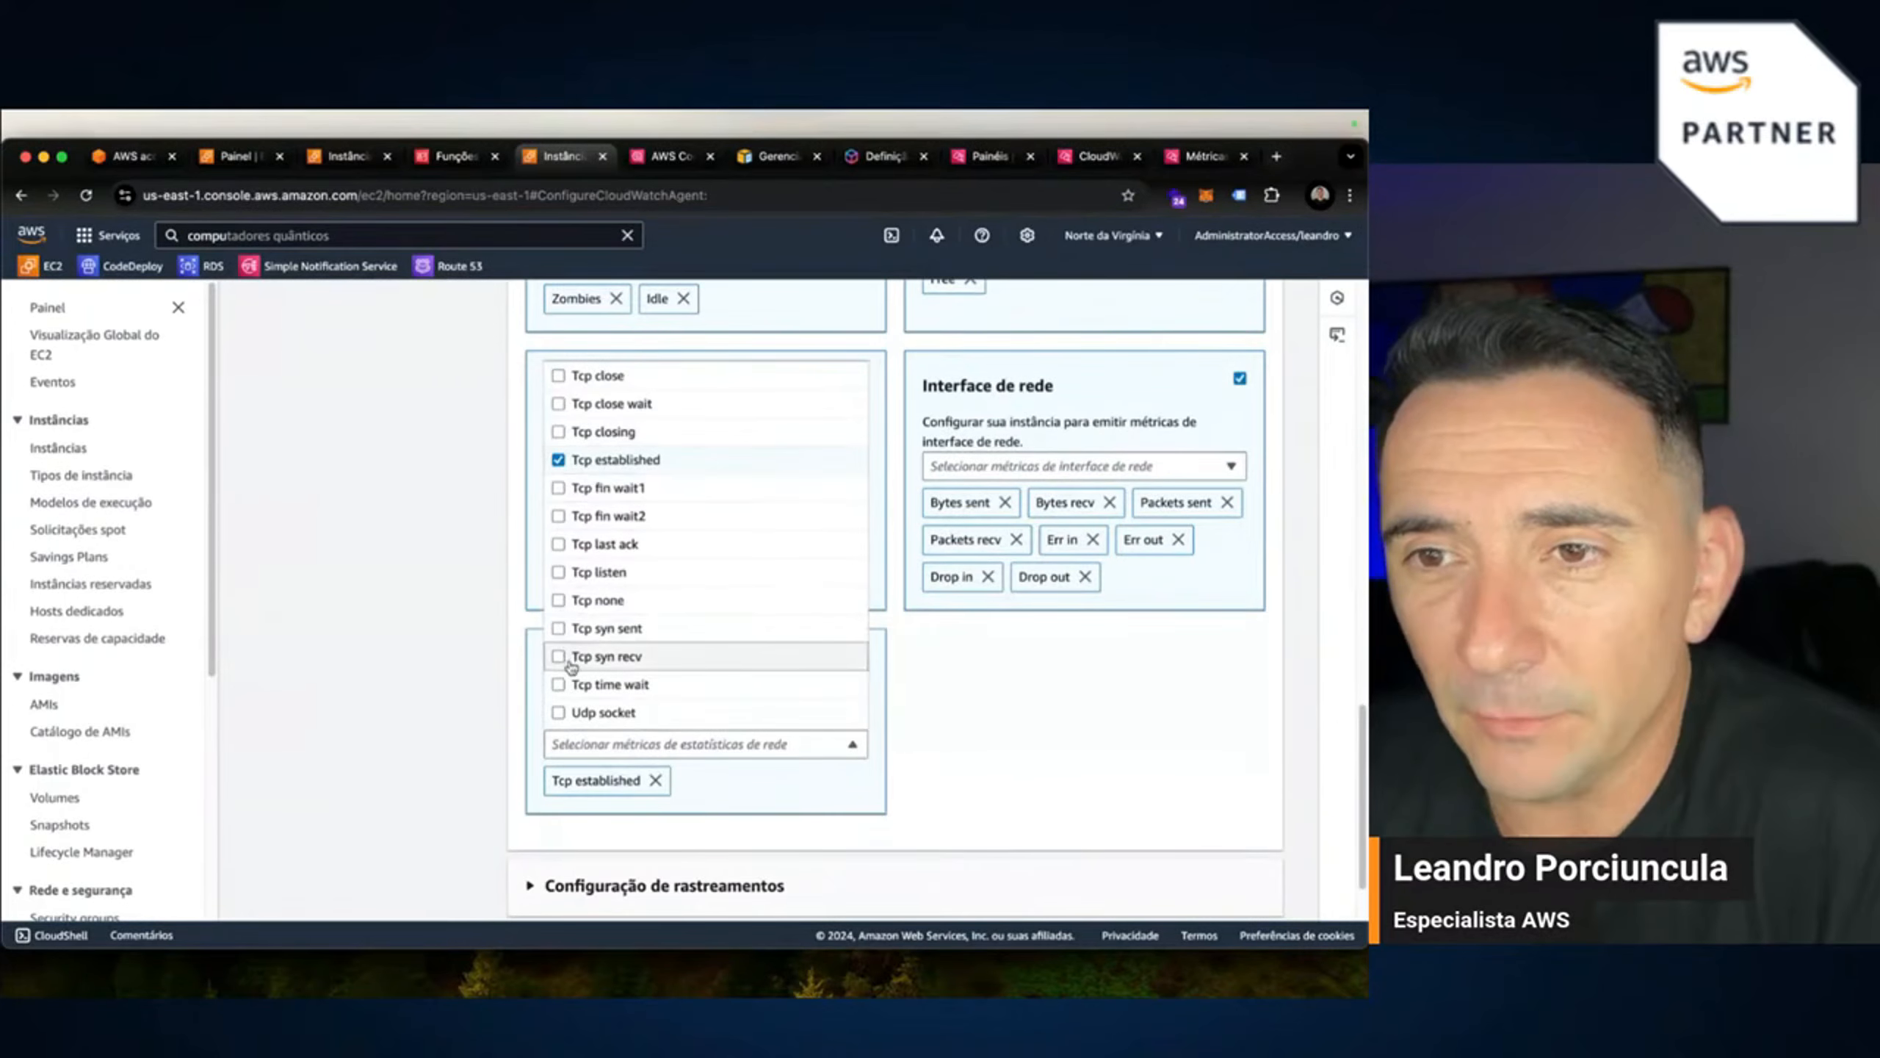
{"action": "scroll", "coordinate": [559, 541], "scroll_direction": "up", "scroll_amount": 1}
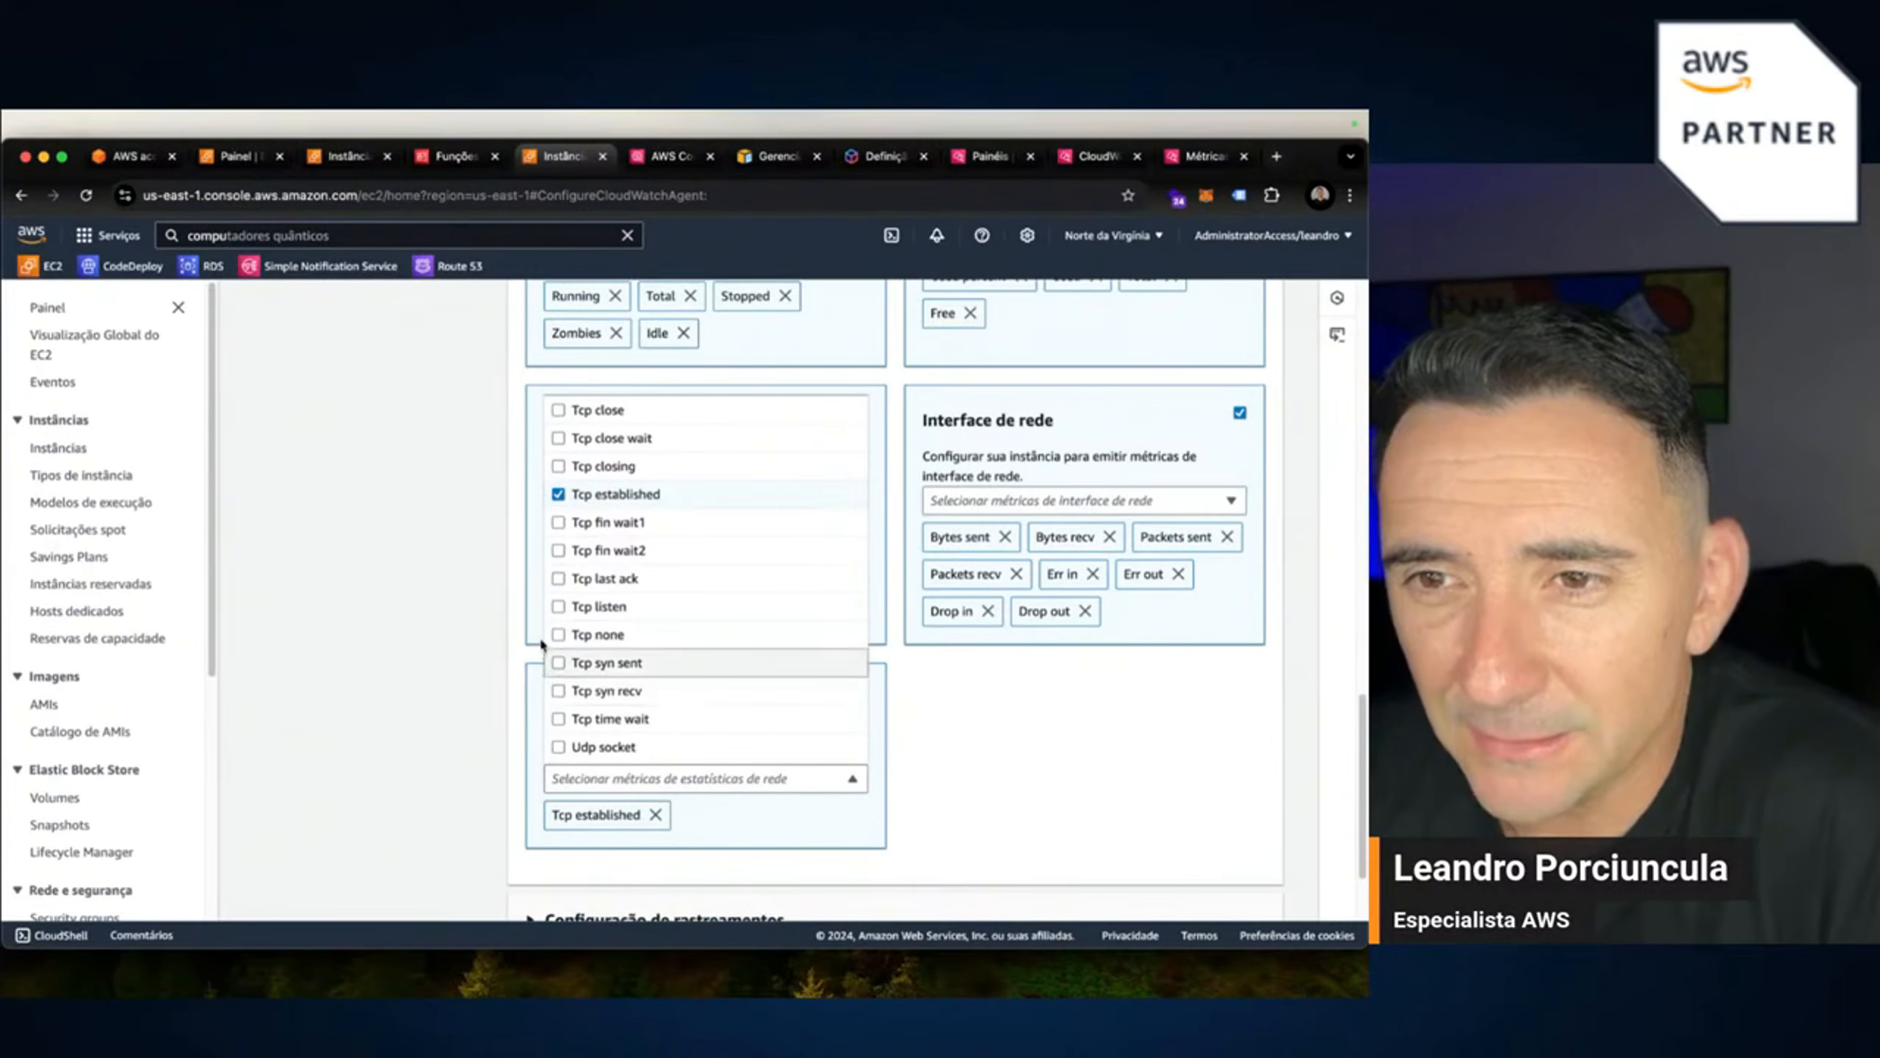
{"action": "left_click", "coordinate": [557, 608]}
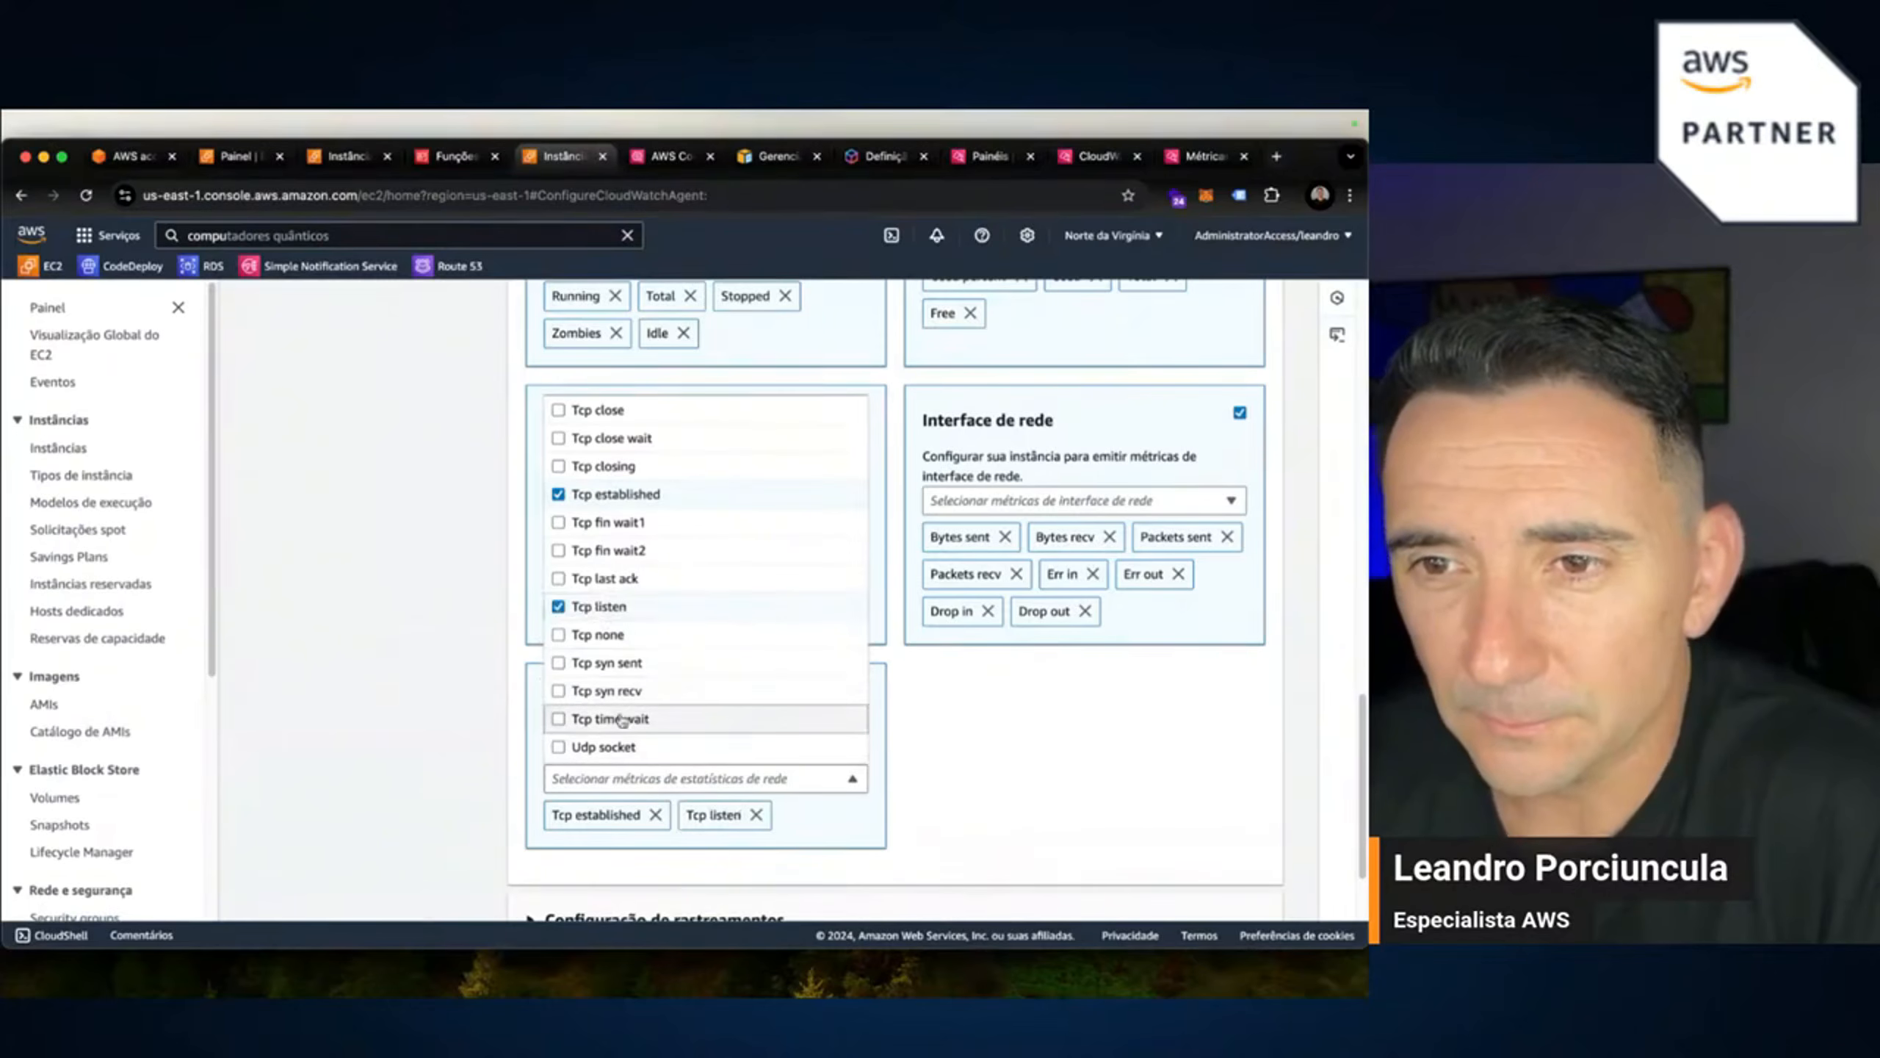
{"action": "left_click", "coordinate": [557, 718]}
{"action": "scroll", "coordinate": [1194, 786], "scroll_direction": "down", "scroll_amount": 3}
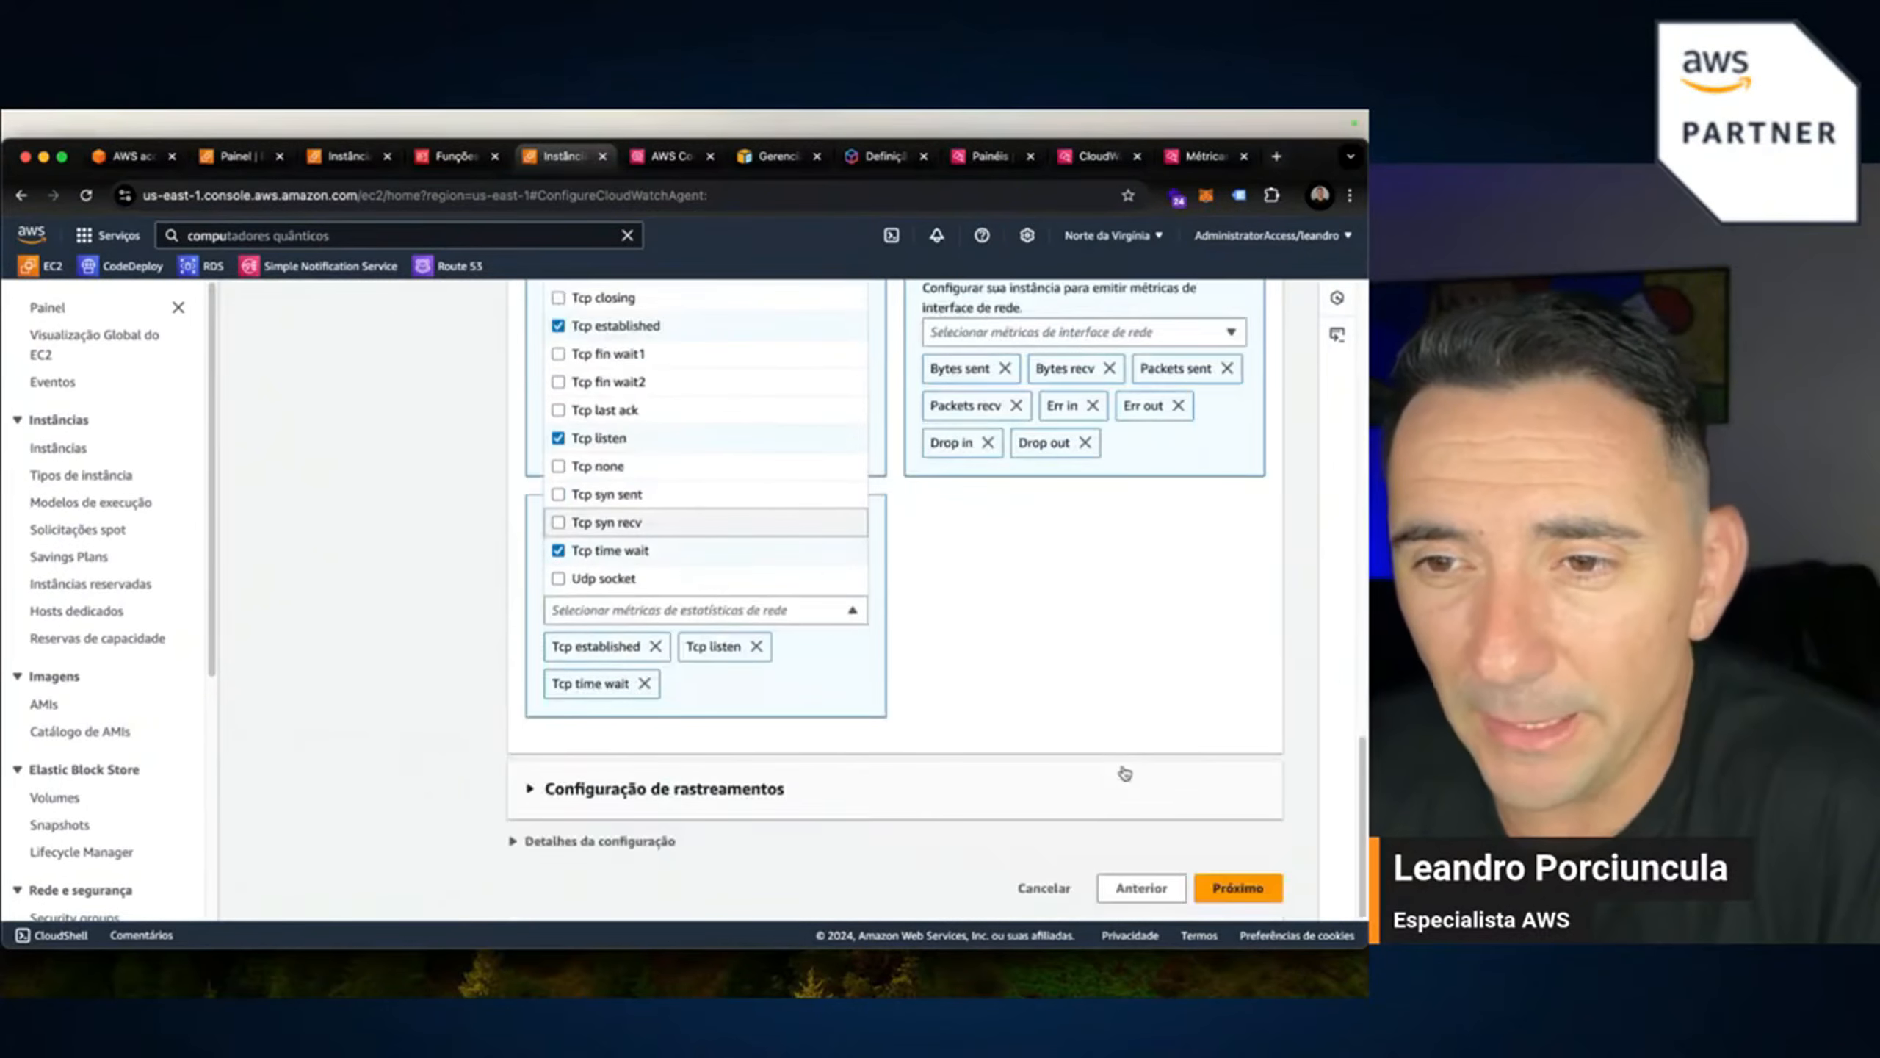
{"action": "left_click", "coordinate": [1181, 663]}
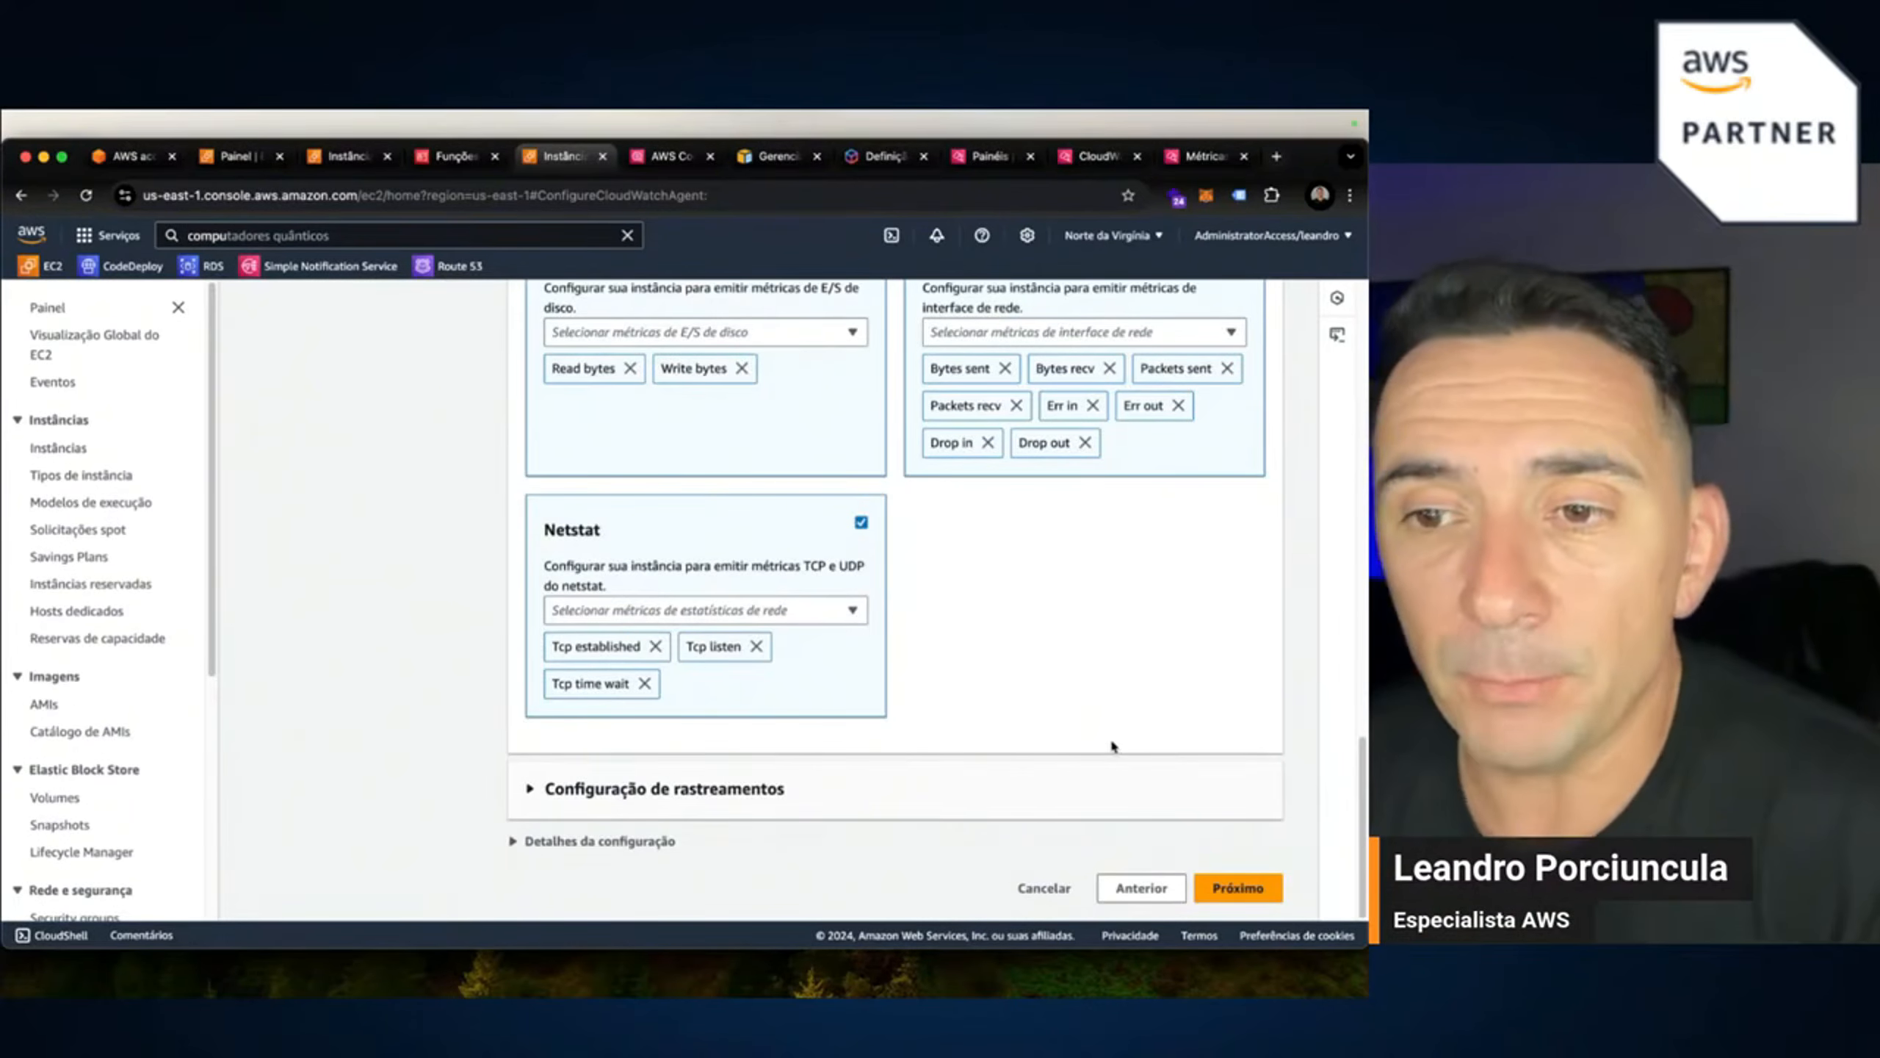
Expand Detalhes da configuração to show the generated JSON configuration.
{"action": "left_click", "coordinate": [529, 843]}
{"action": "scroll", "coordinate": [806, 807], "scroll_direction": "down", "scroll_amount": 10}
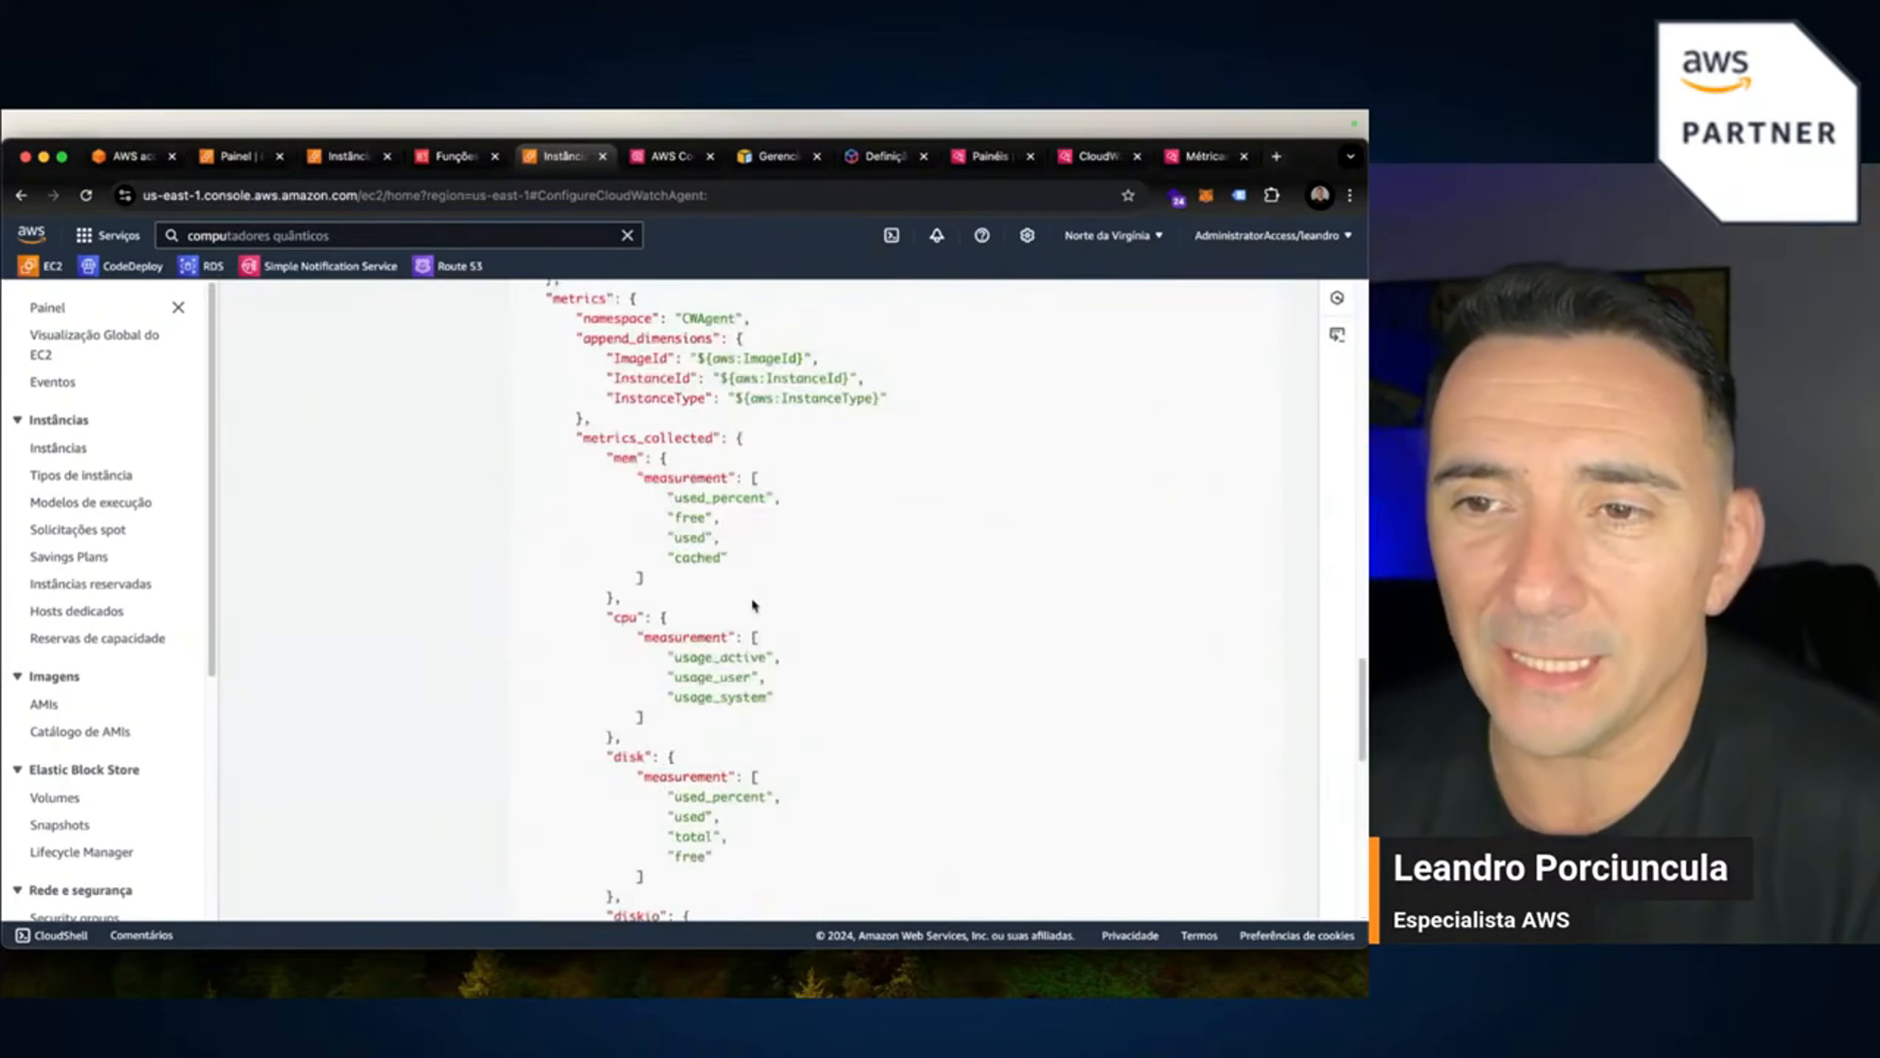
{"action": "scroll", "coordinate": [755, 609], "scroll_direction": "up", "scroll_amount": 3}
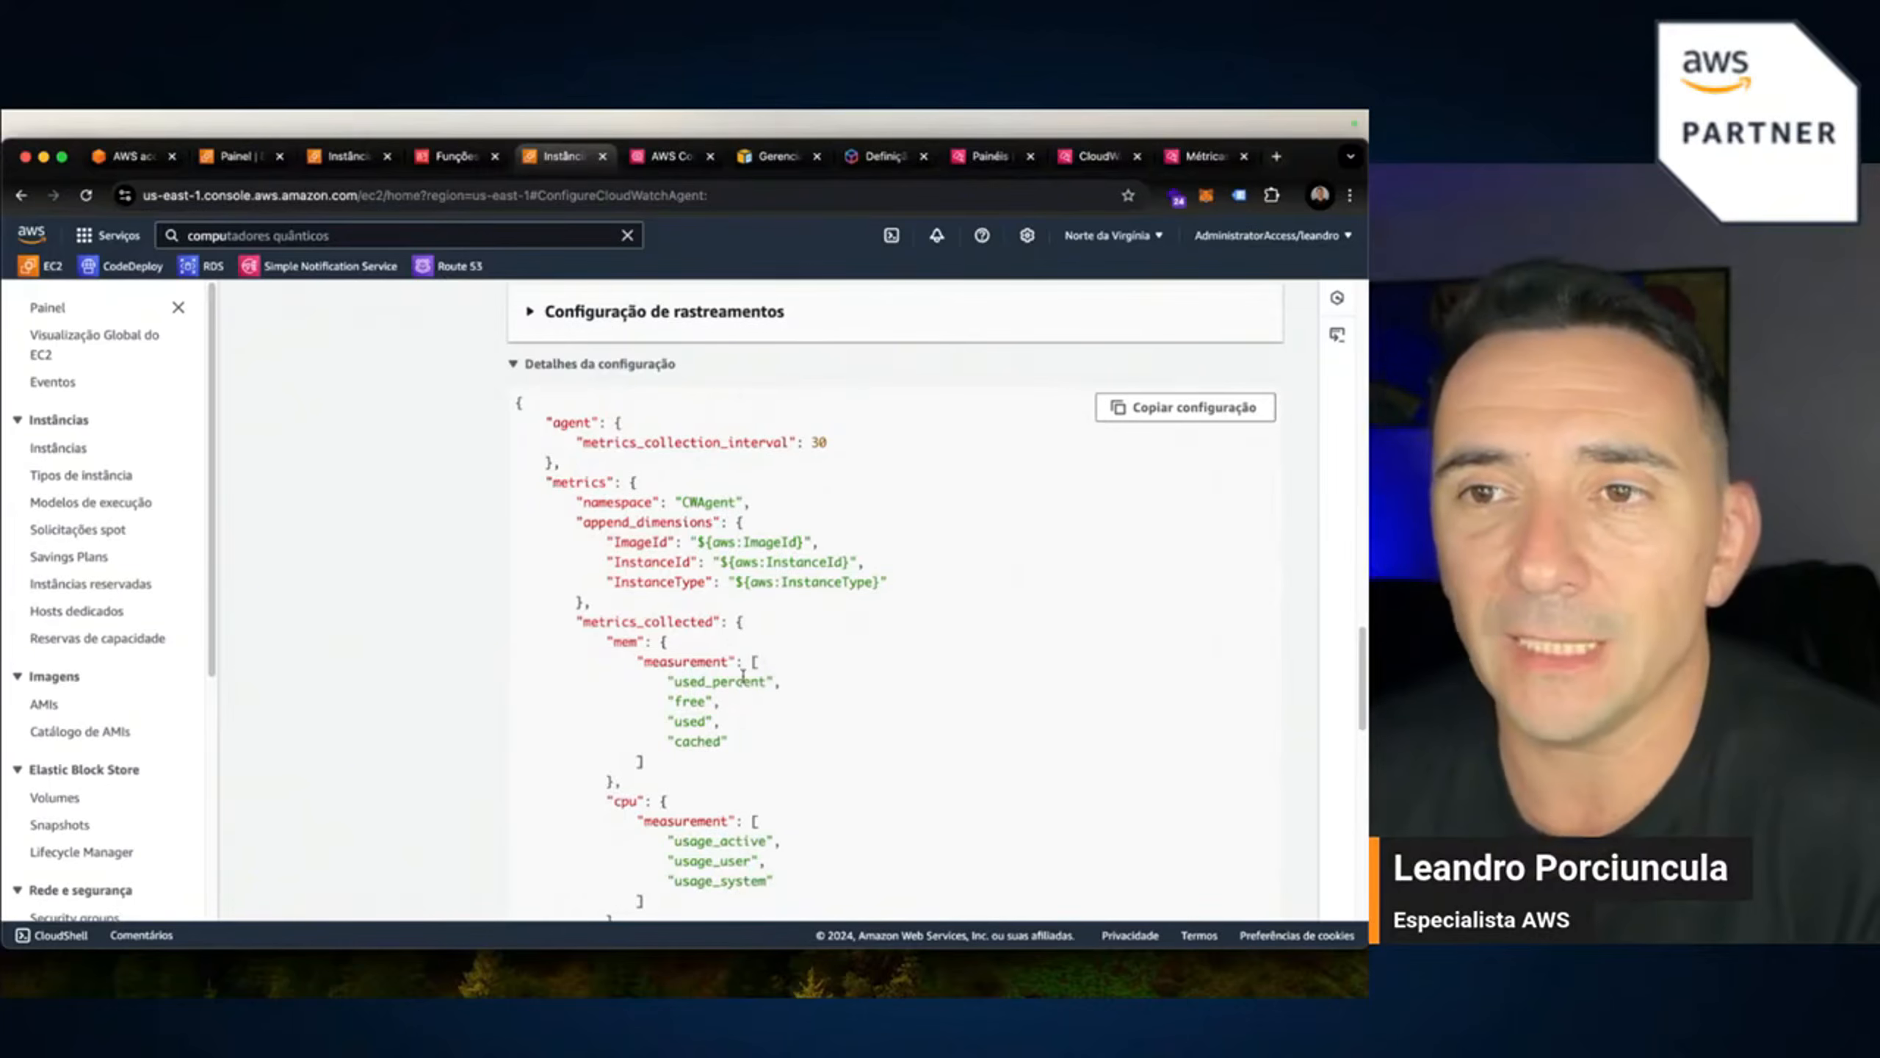
{"action": "scroll", "coordinate": [742, 675], "scroll_direction": "up", "scroll_amount": 5}
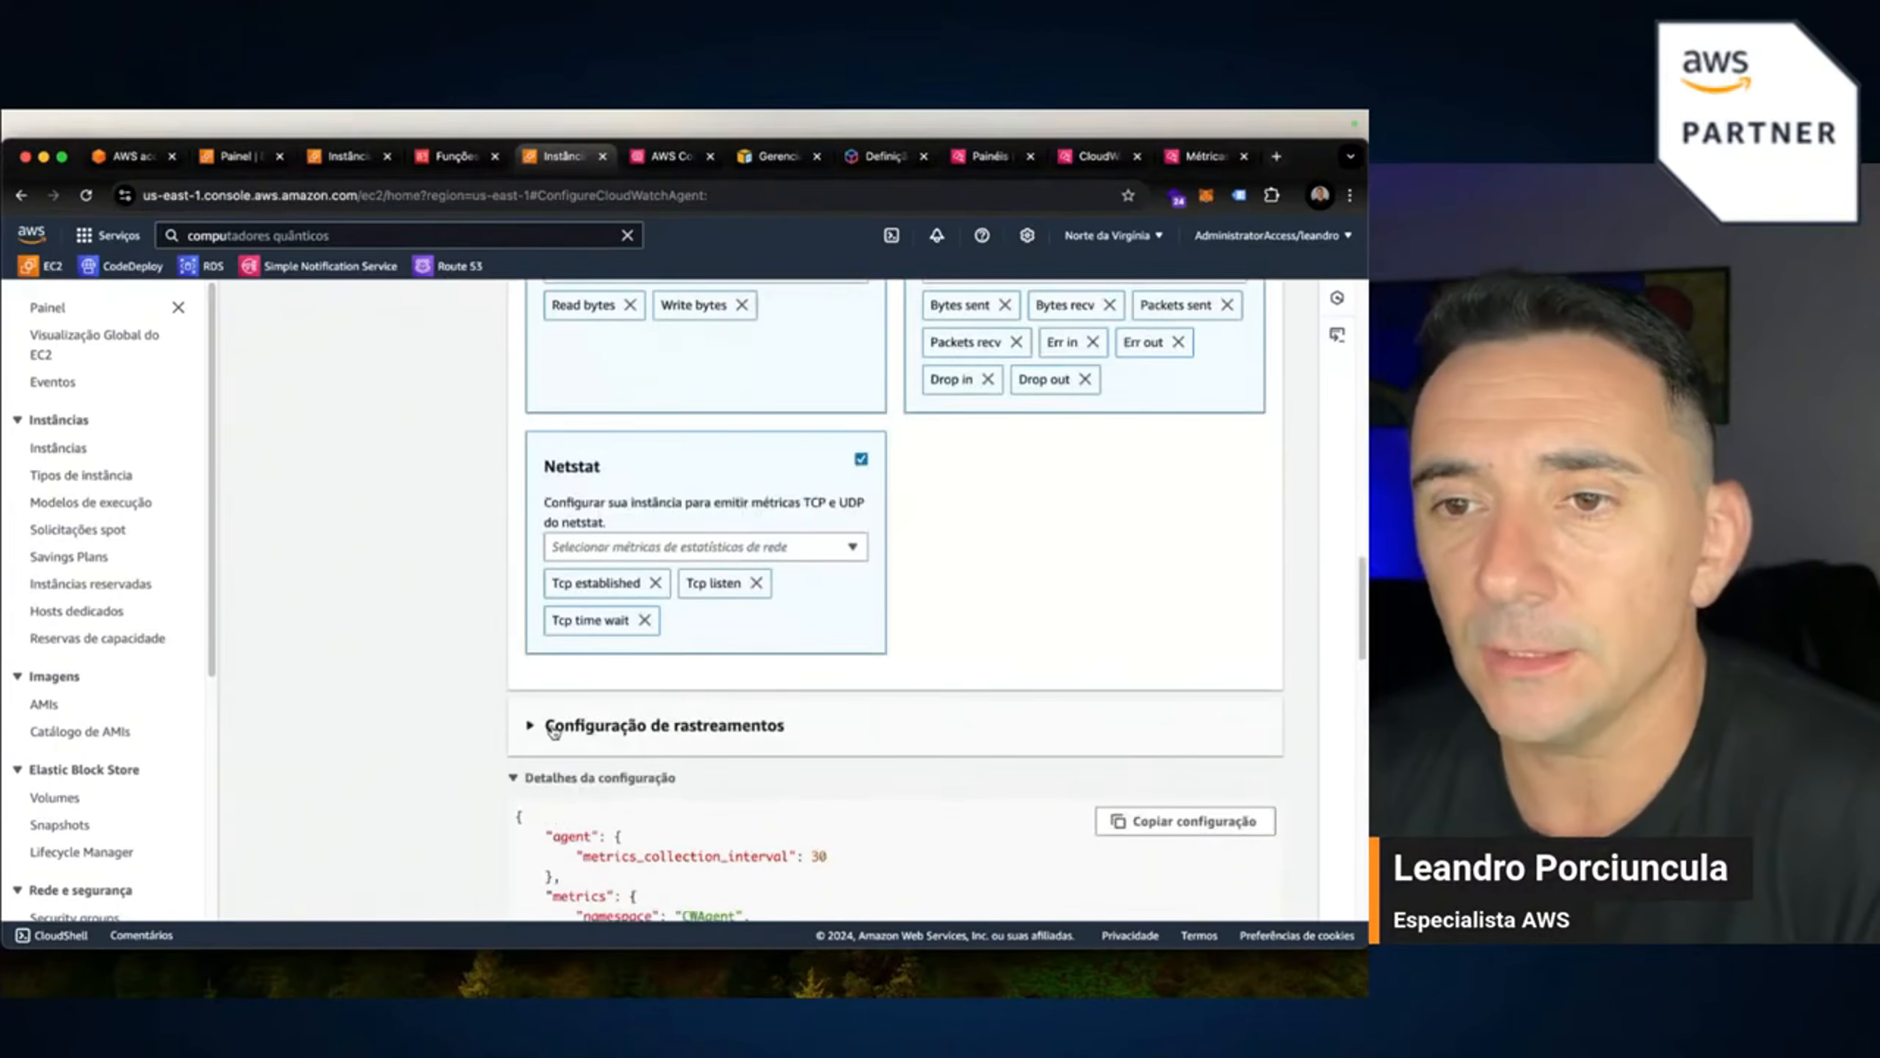
Switch on Habilitar under Coleta de rastreamentos and review the resulting configuration to the bottom.
{"action": "left_click", "coordinate": [554, 728]}
{"action": "scroll", "coordinate": [554, 735], "scroll_direction": "down", "scroll_amount": 1}
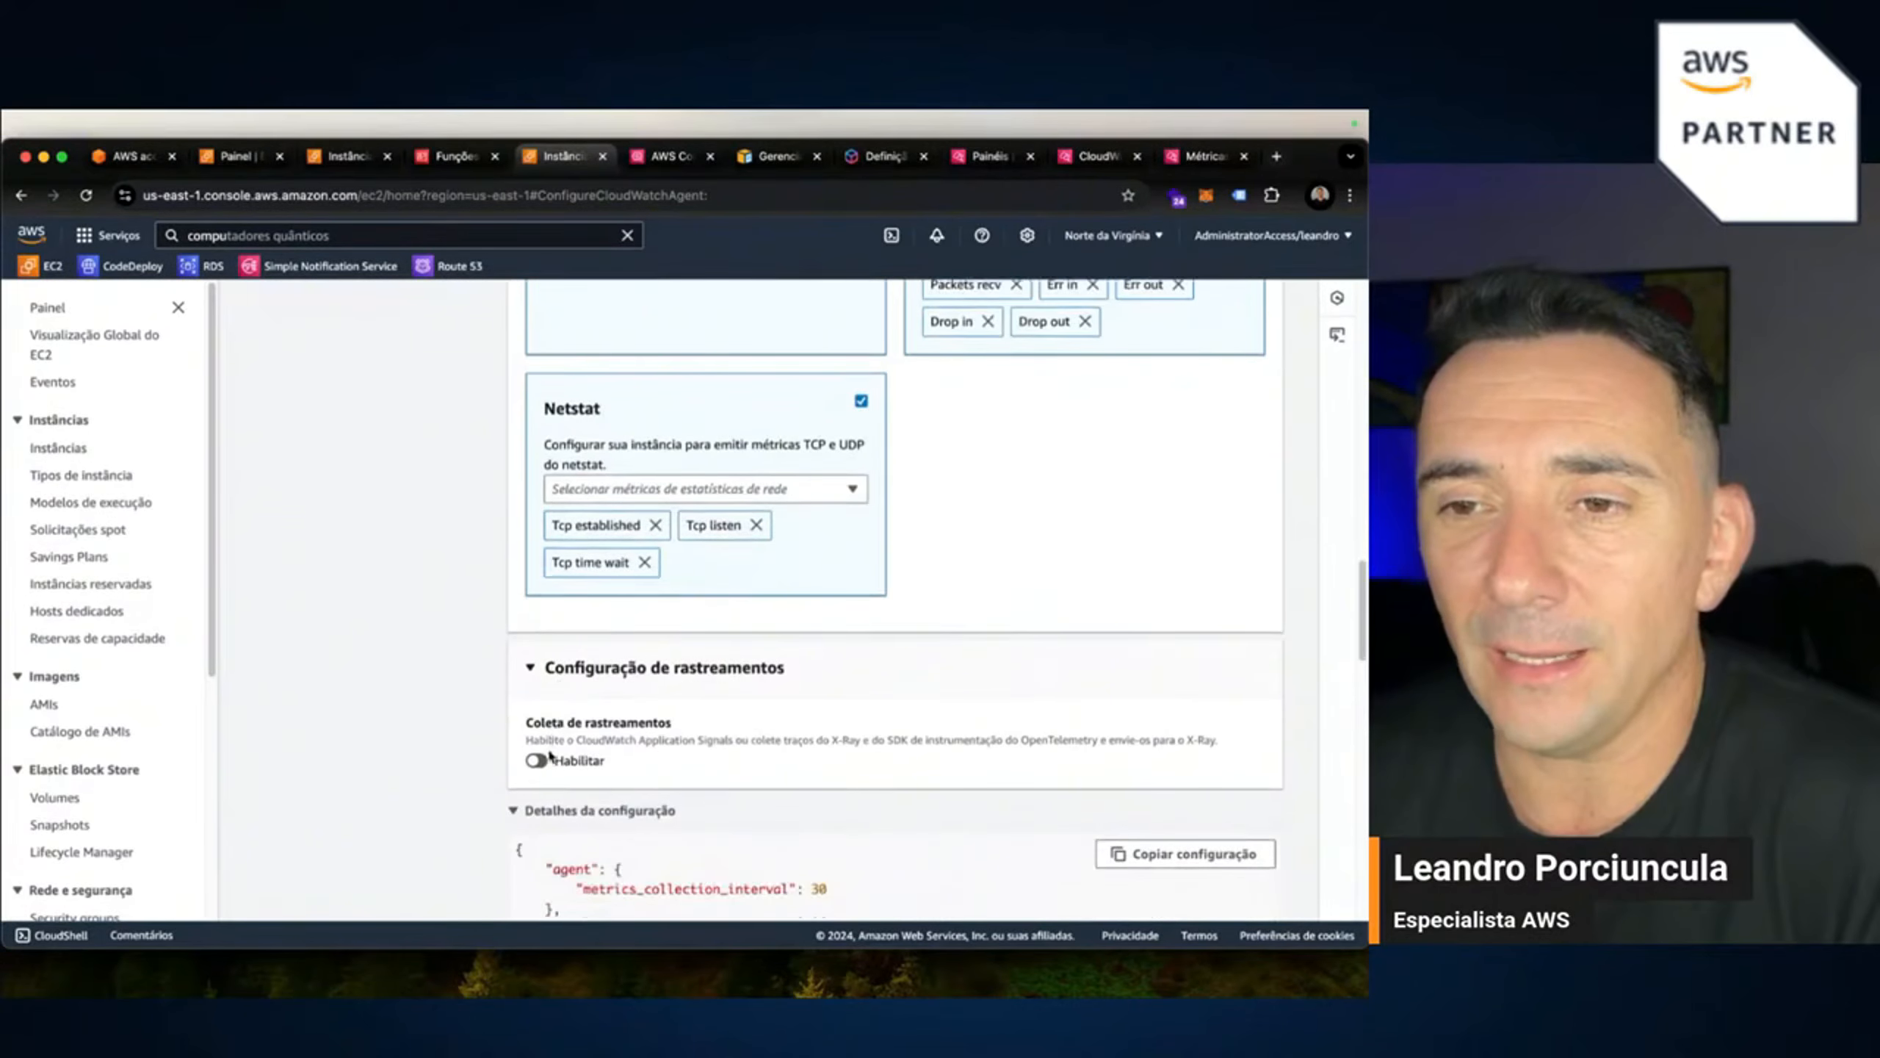
{"action": "left_click", "coordinate": [536, 760]}
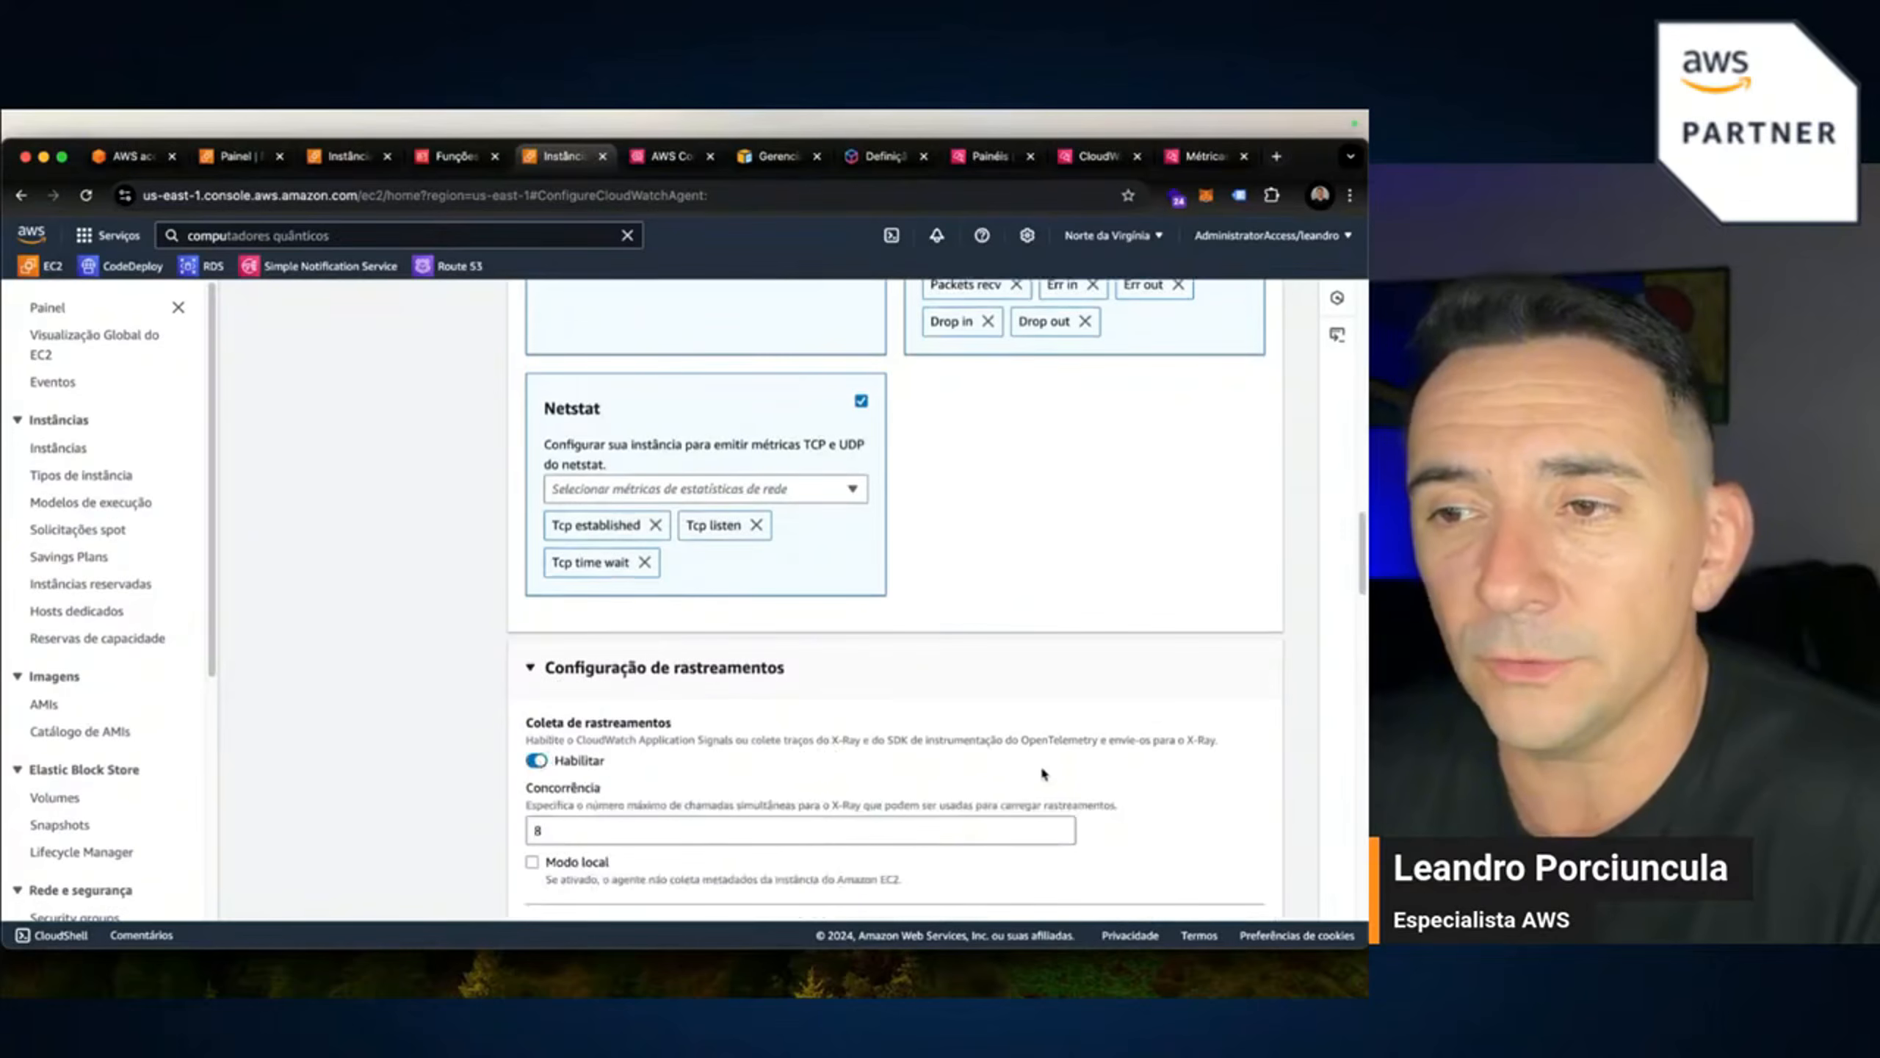
{"action": "scroll", "coordinate": [948, 764], "scroll_direction": "down", "scroll_amount": 2}
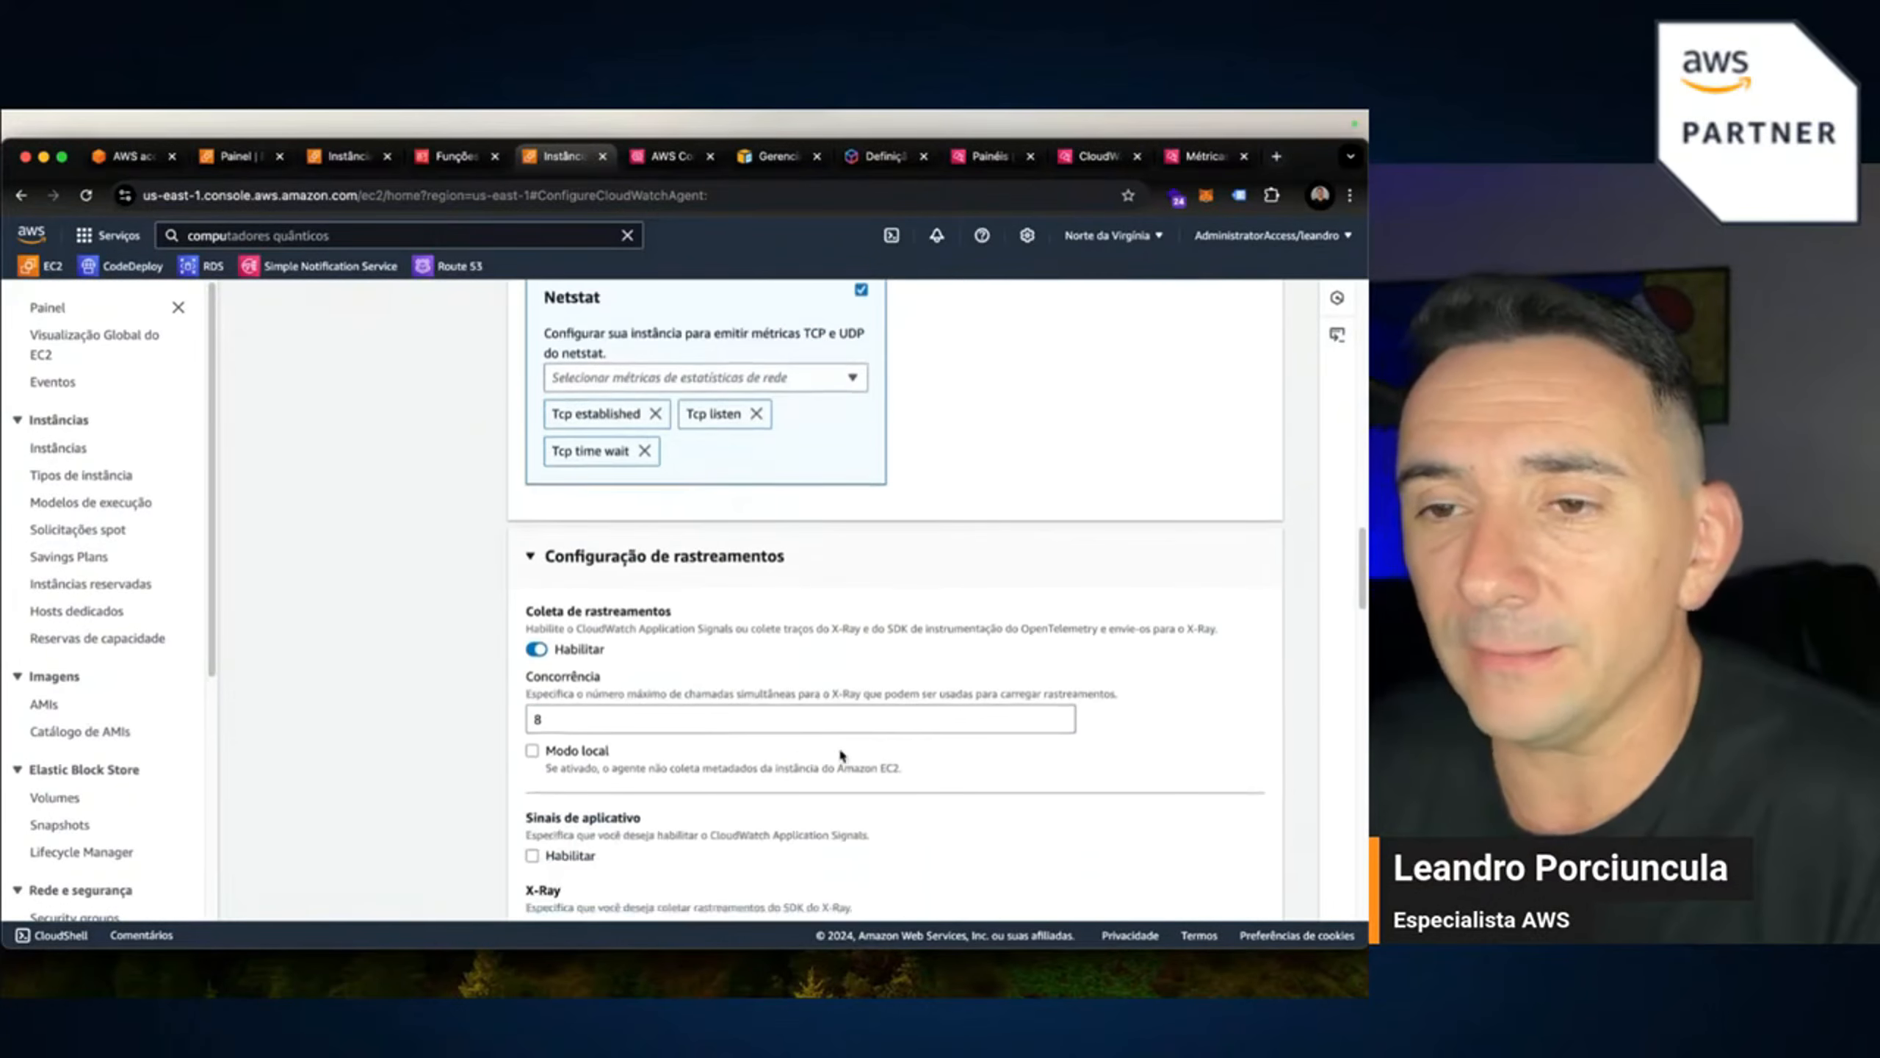
{"action": "scroll", "coordinate": [583, 708], "scroll_direction": "down", "scroll_amount": 2}
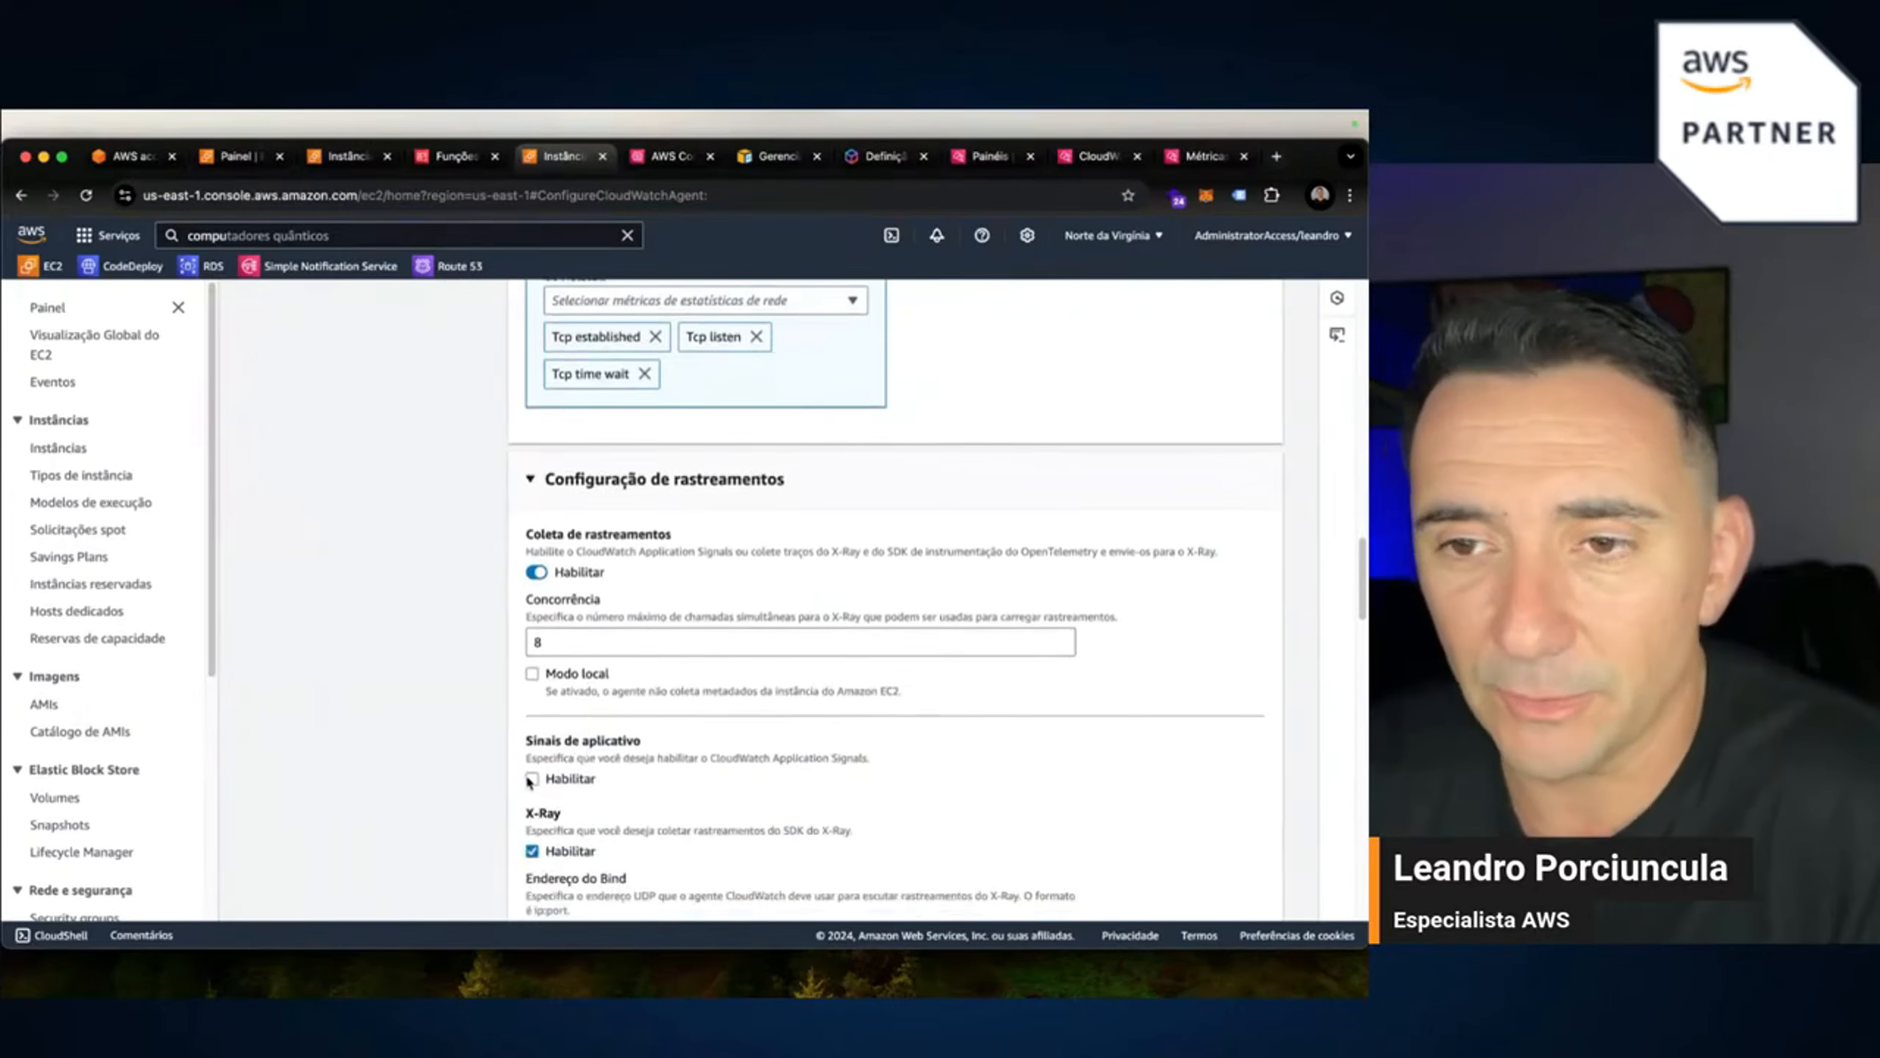
{"action": "scroll", "coordinate": [829, 763], "scroll_direction": "down", "scroll_amount": 5}
{"action": "scroll", "coordinate": [824, 781], "scroll_direction": "down", "scroll_amount": 20}
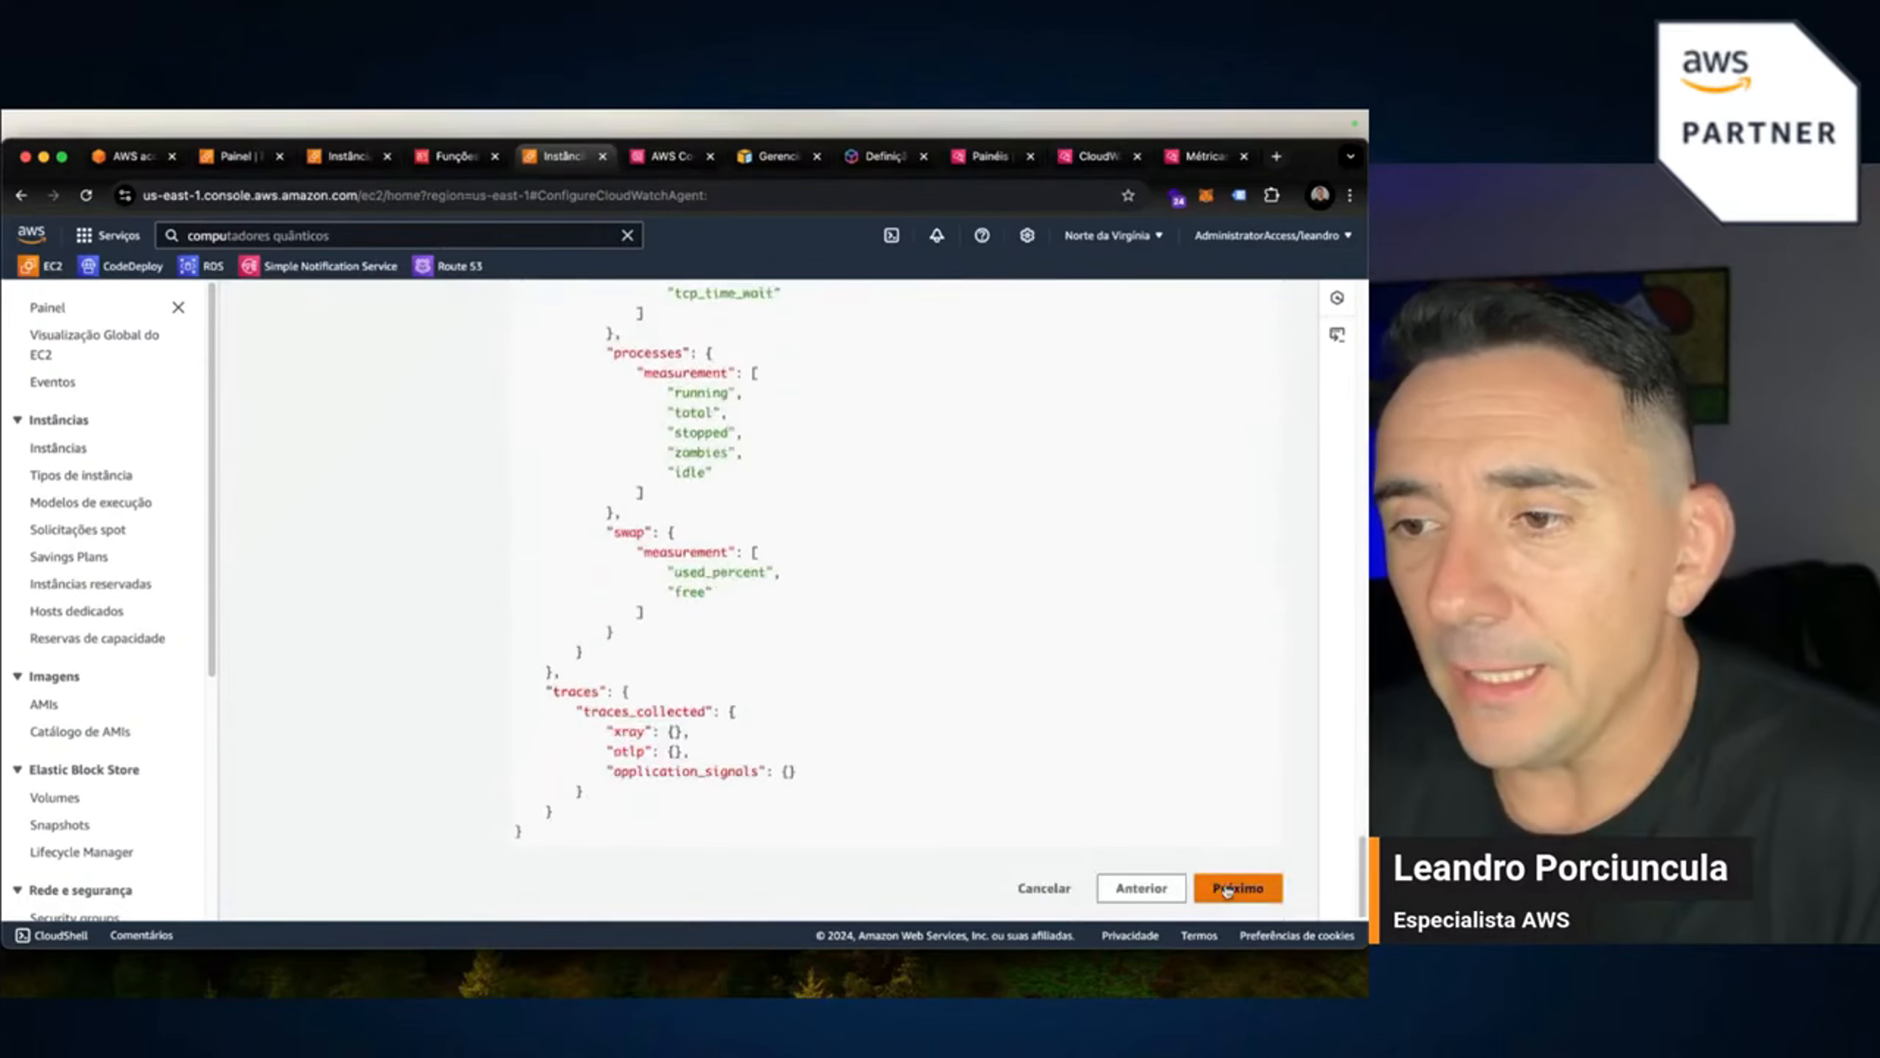
Send the configuration to live_monitor and, after success, return to the instances list.
{"action": "left_click", "coordinate": [1232, 888]}
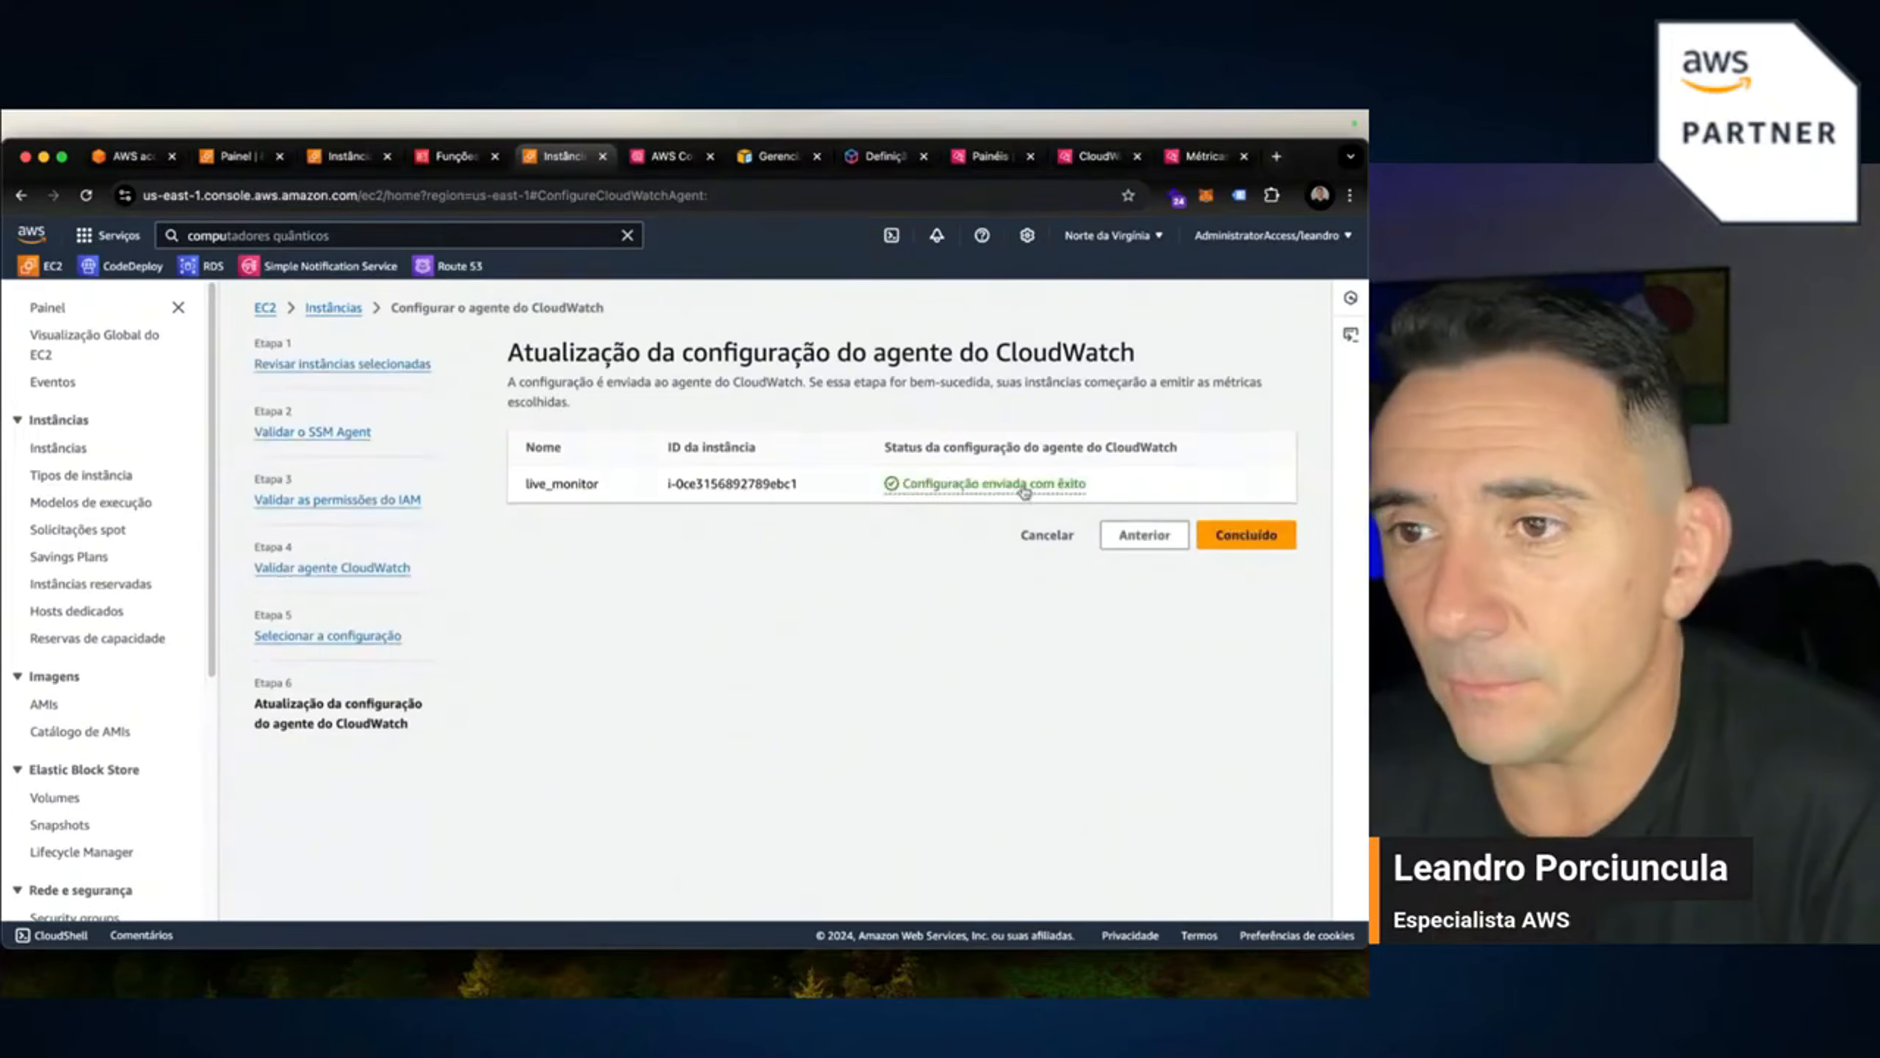
{"action": "left_click", "coordinate": [1221, 535]}
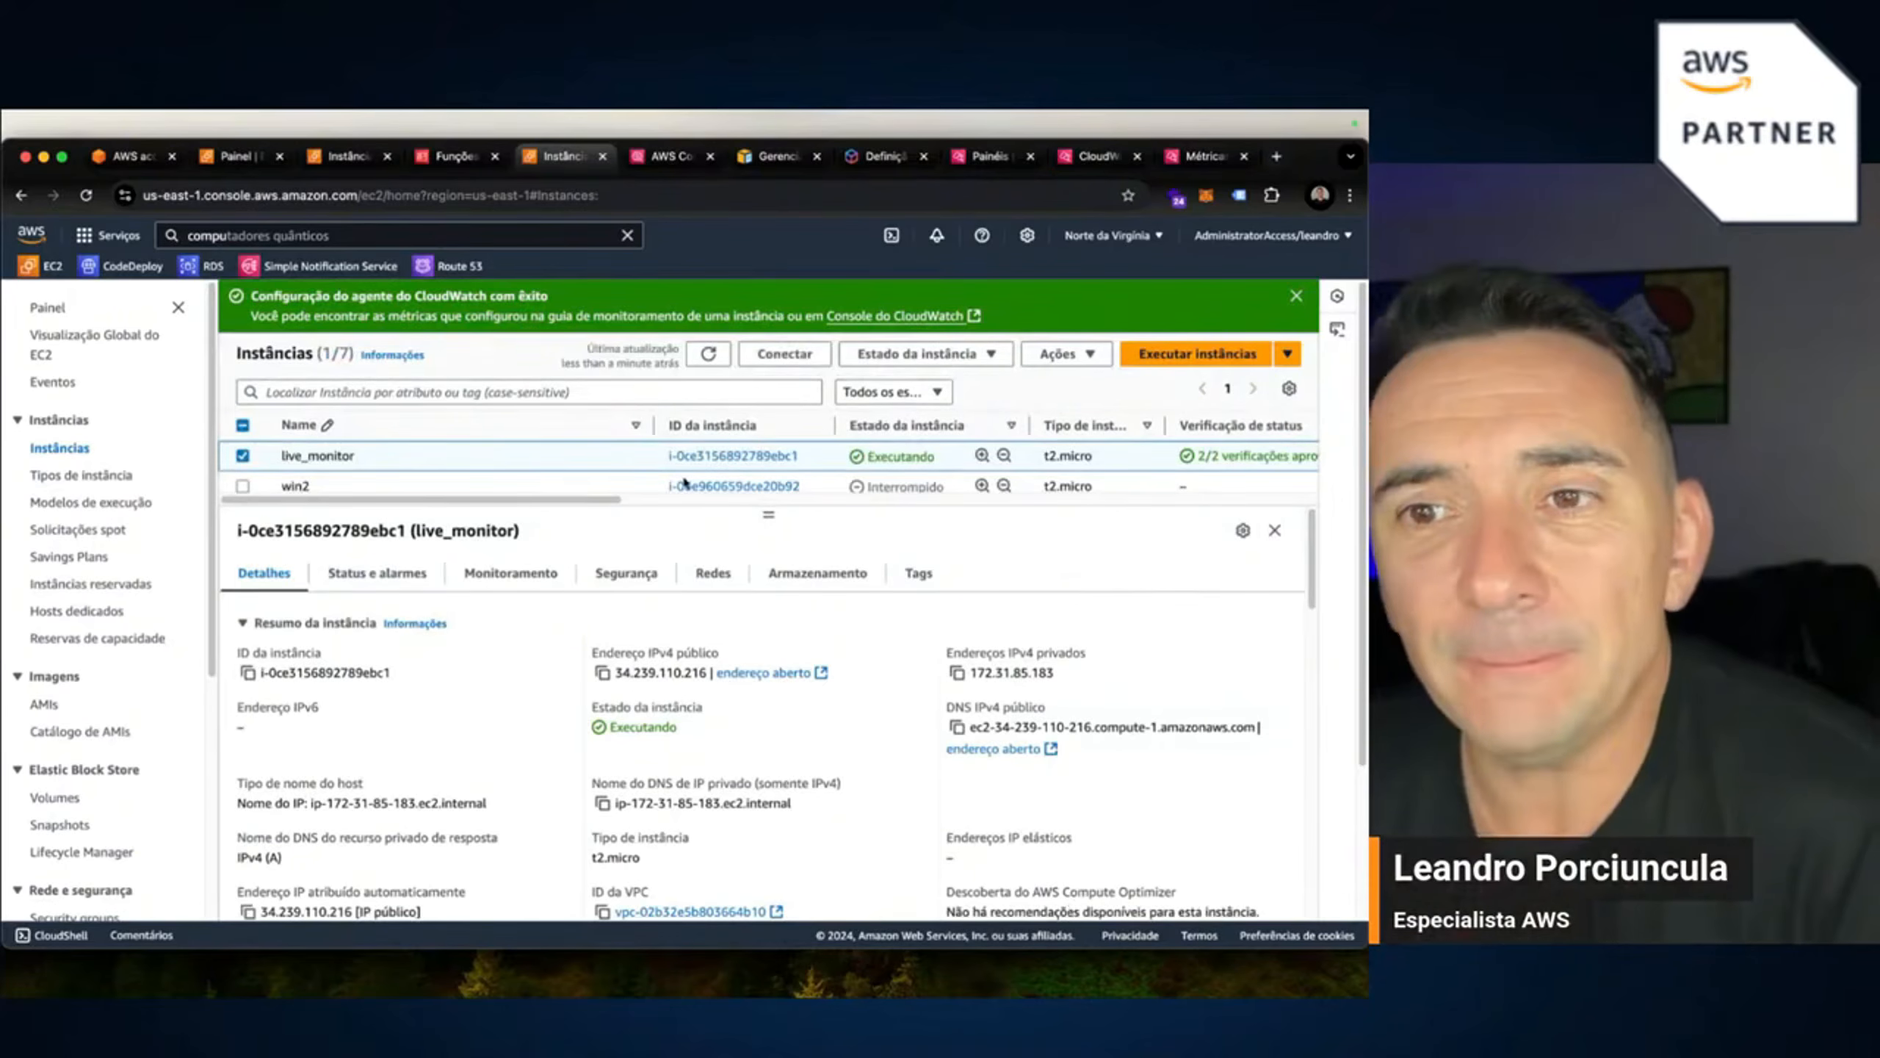
Check live_monitor's monitoring charts with CWAgent metrics and refresh them, then switch to CloudWatch.
{"action": "left_click", "coordinate": [514, 584]}
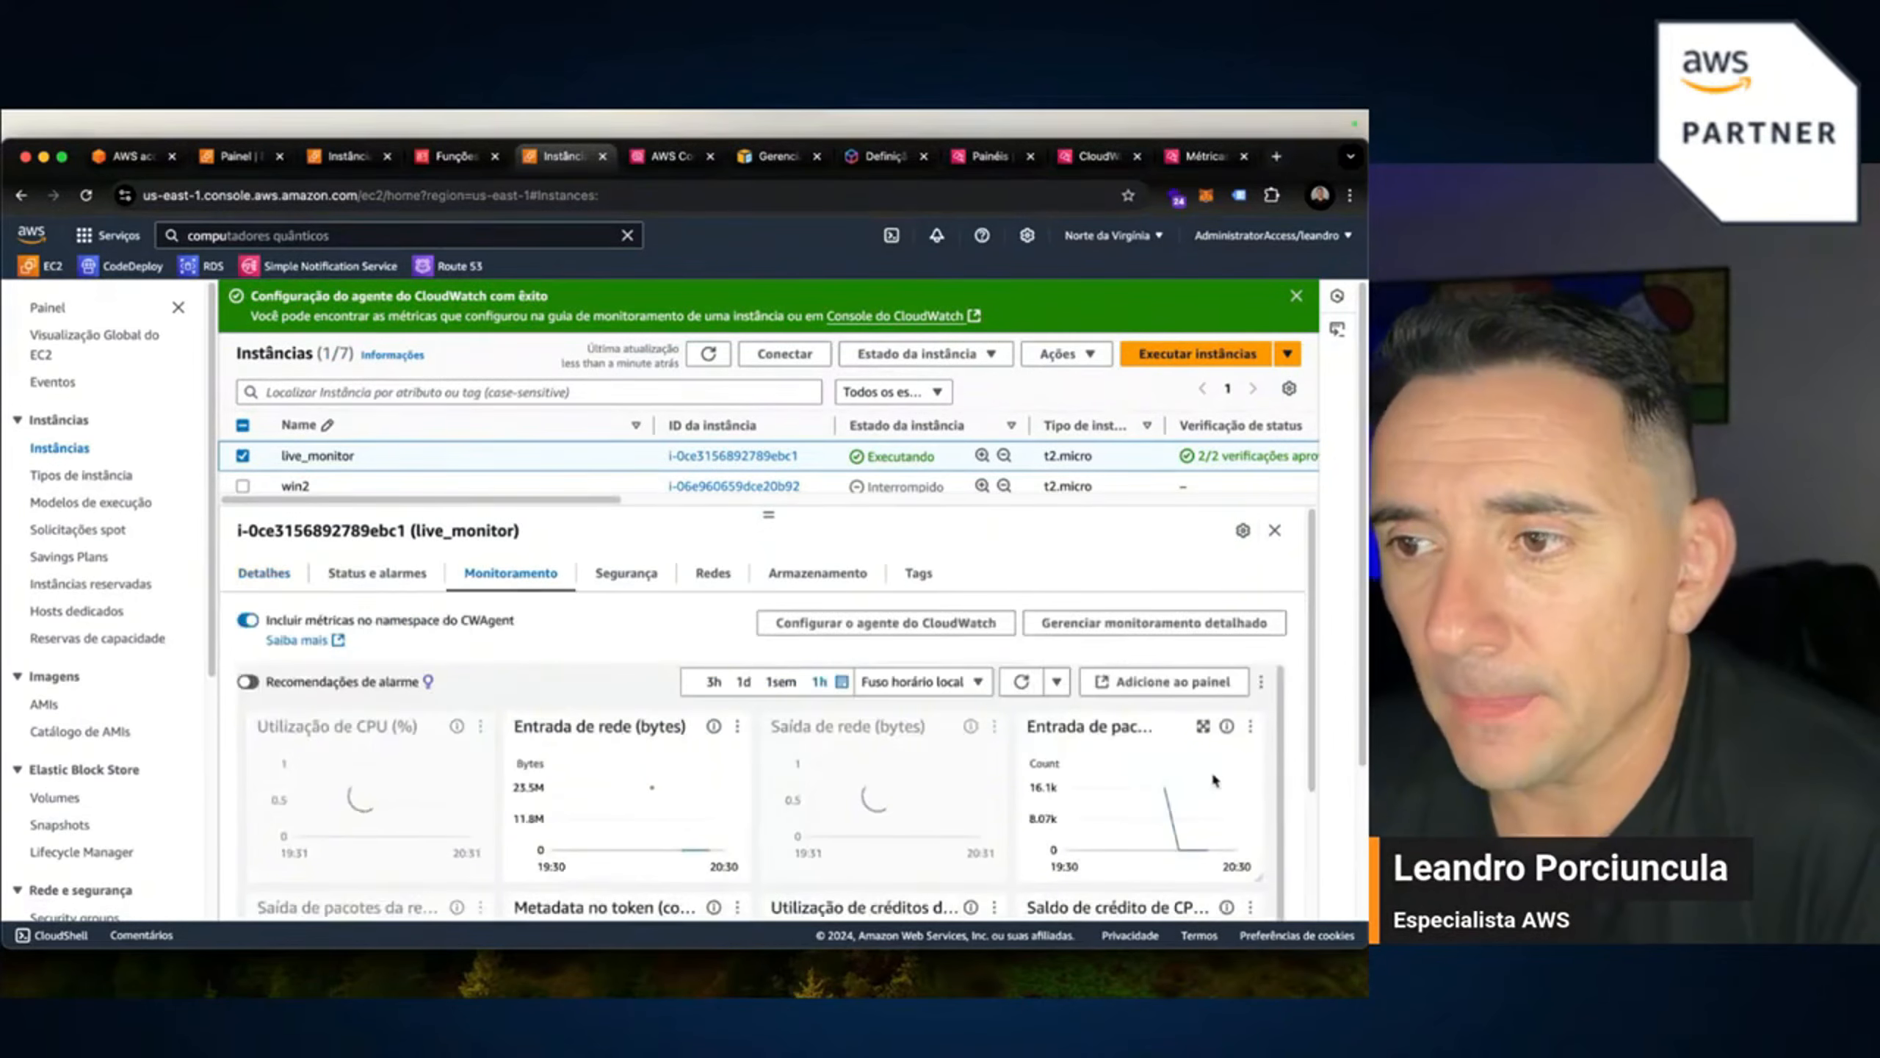
{"action": "scroll", "coordinate": [1325, 756], "scroll_direction": "down", "scroll_amount": 5}
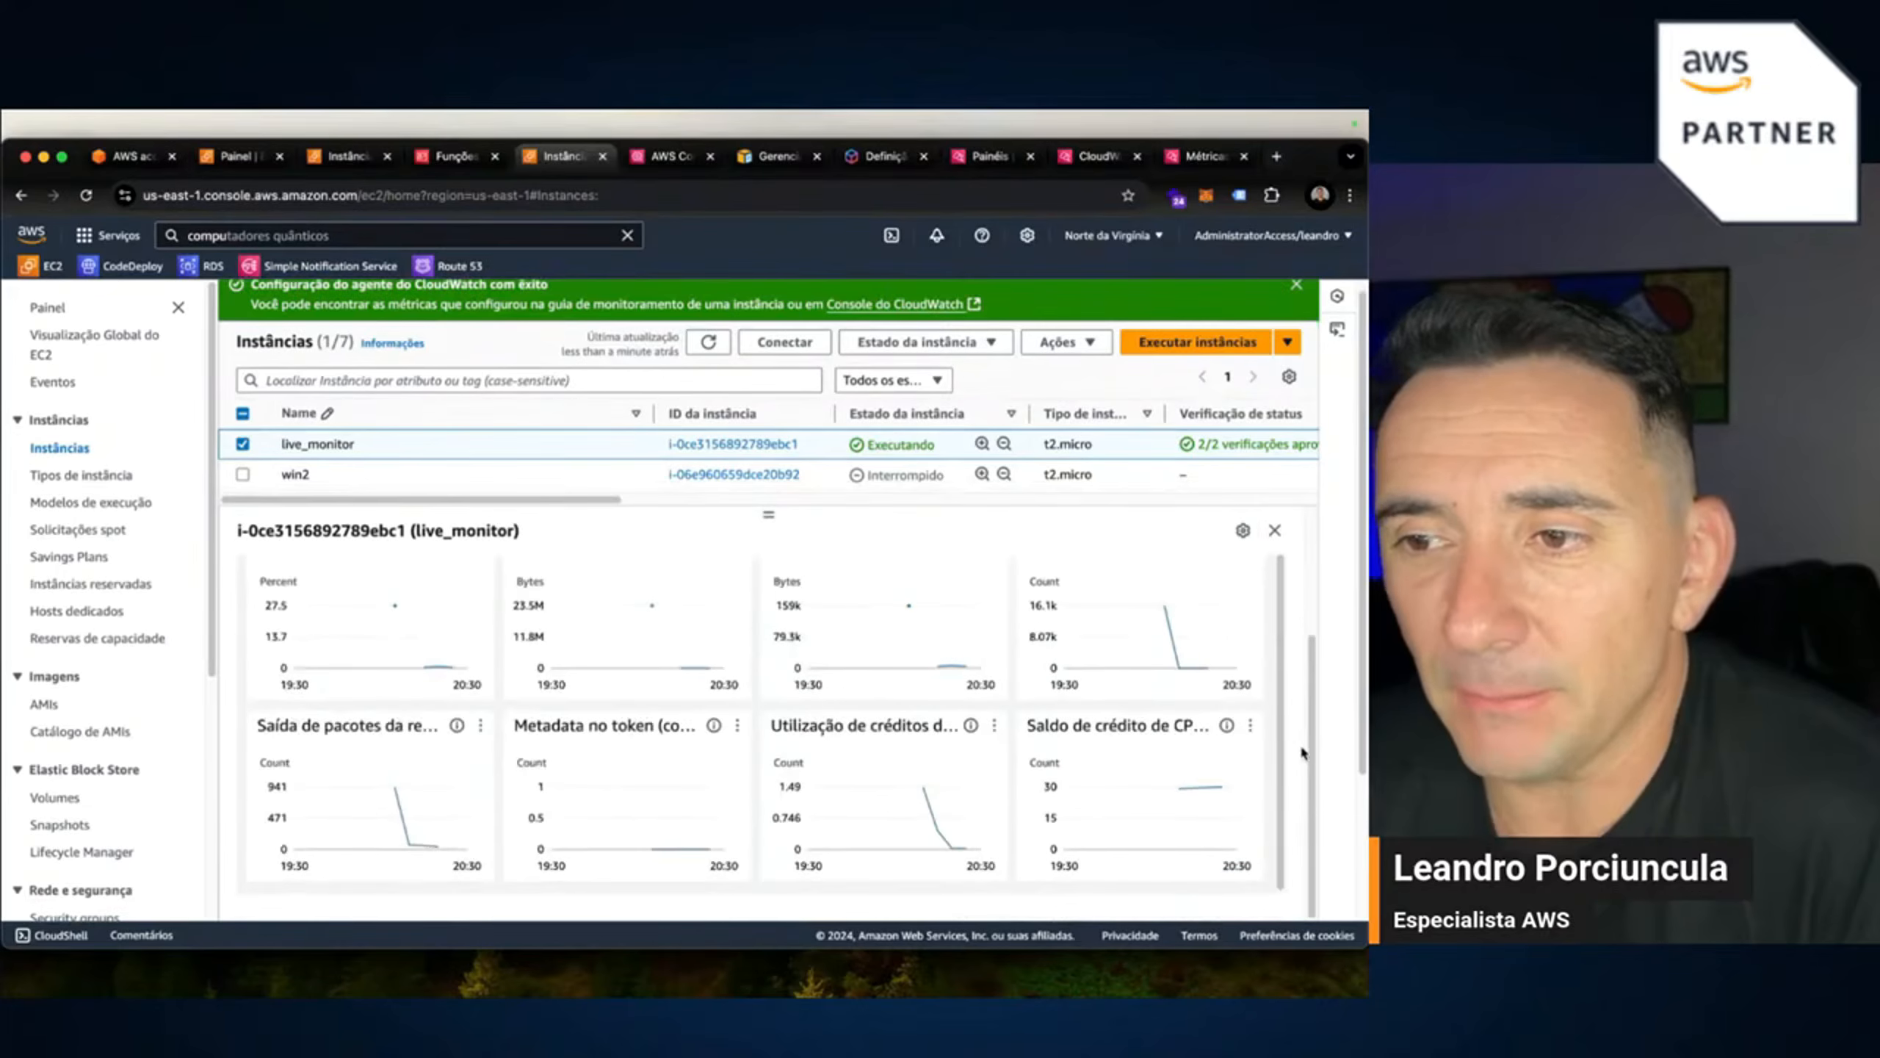
{"action": "scroll", "coordinate": [1089, 711], "scroll_direction": "up", "scroll_amount": 3}
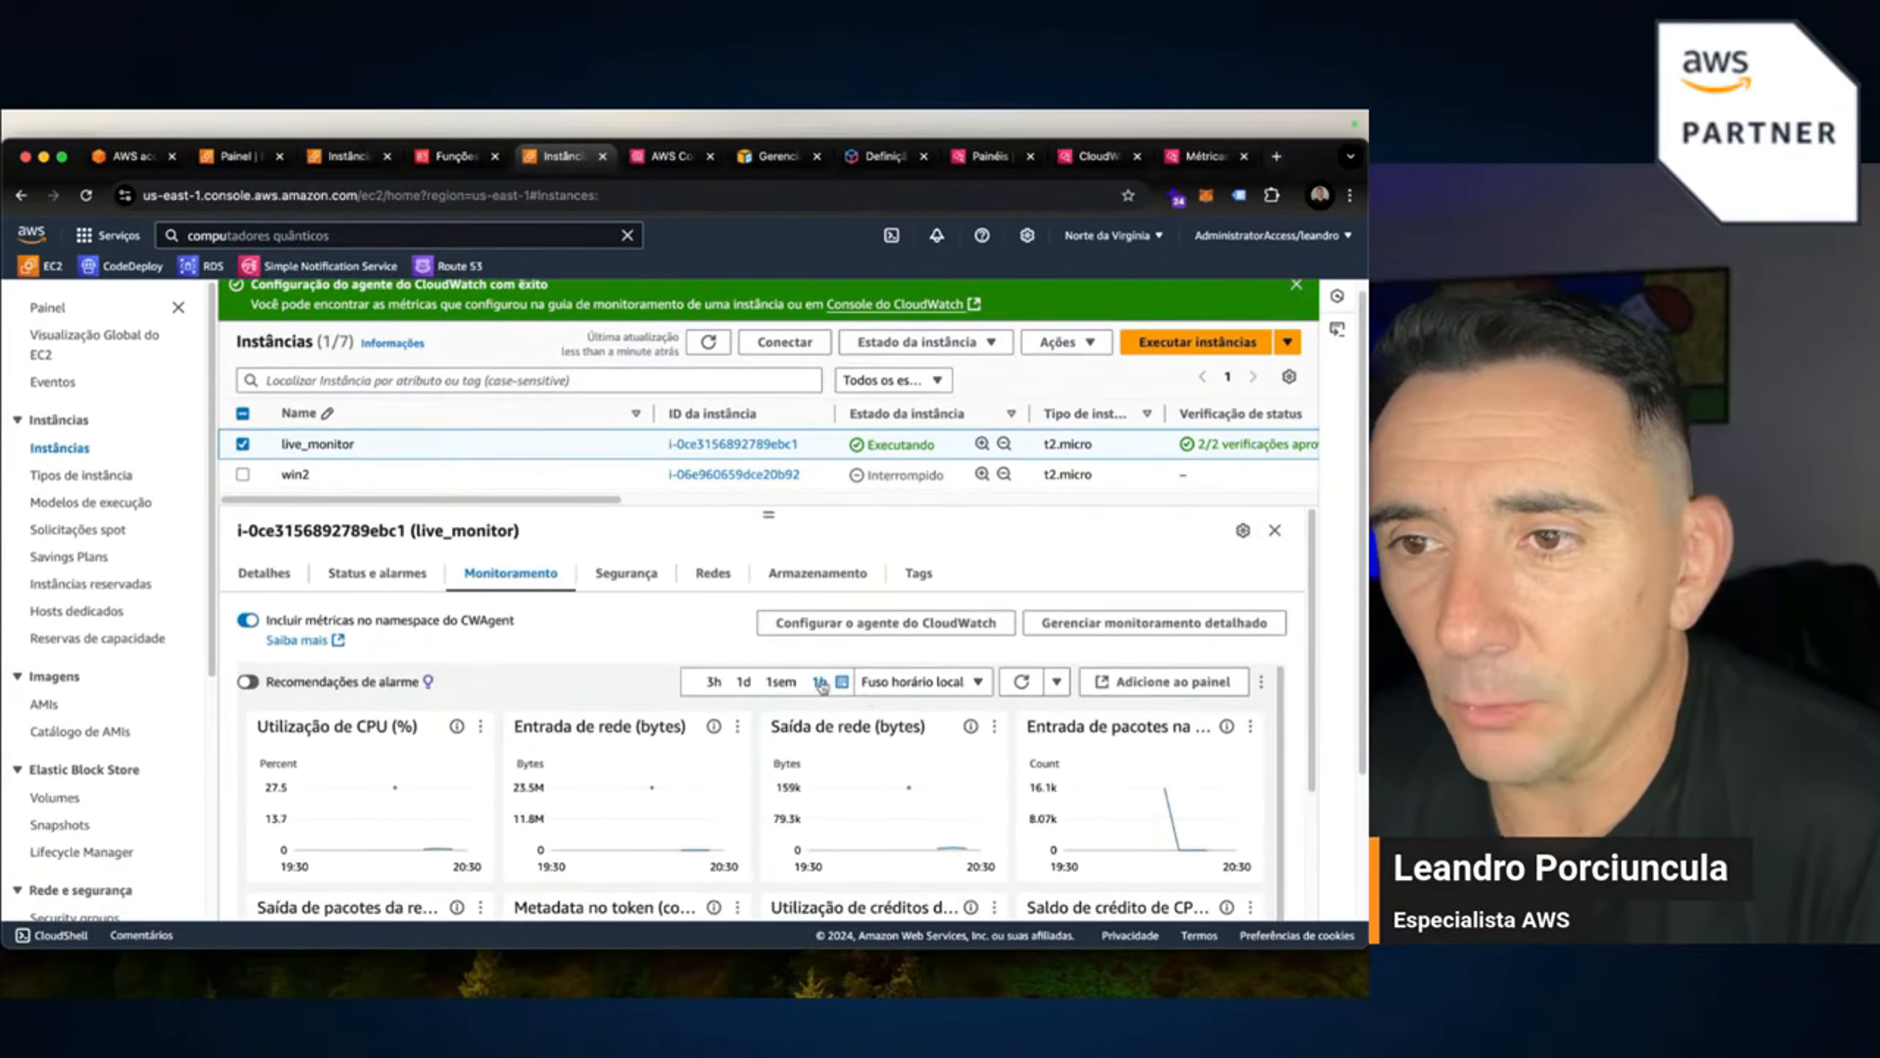
{"action": "left_click", "coordinate": [251, 625]}
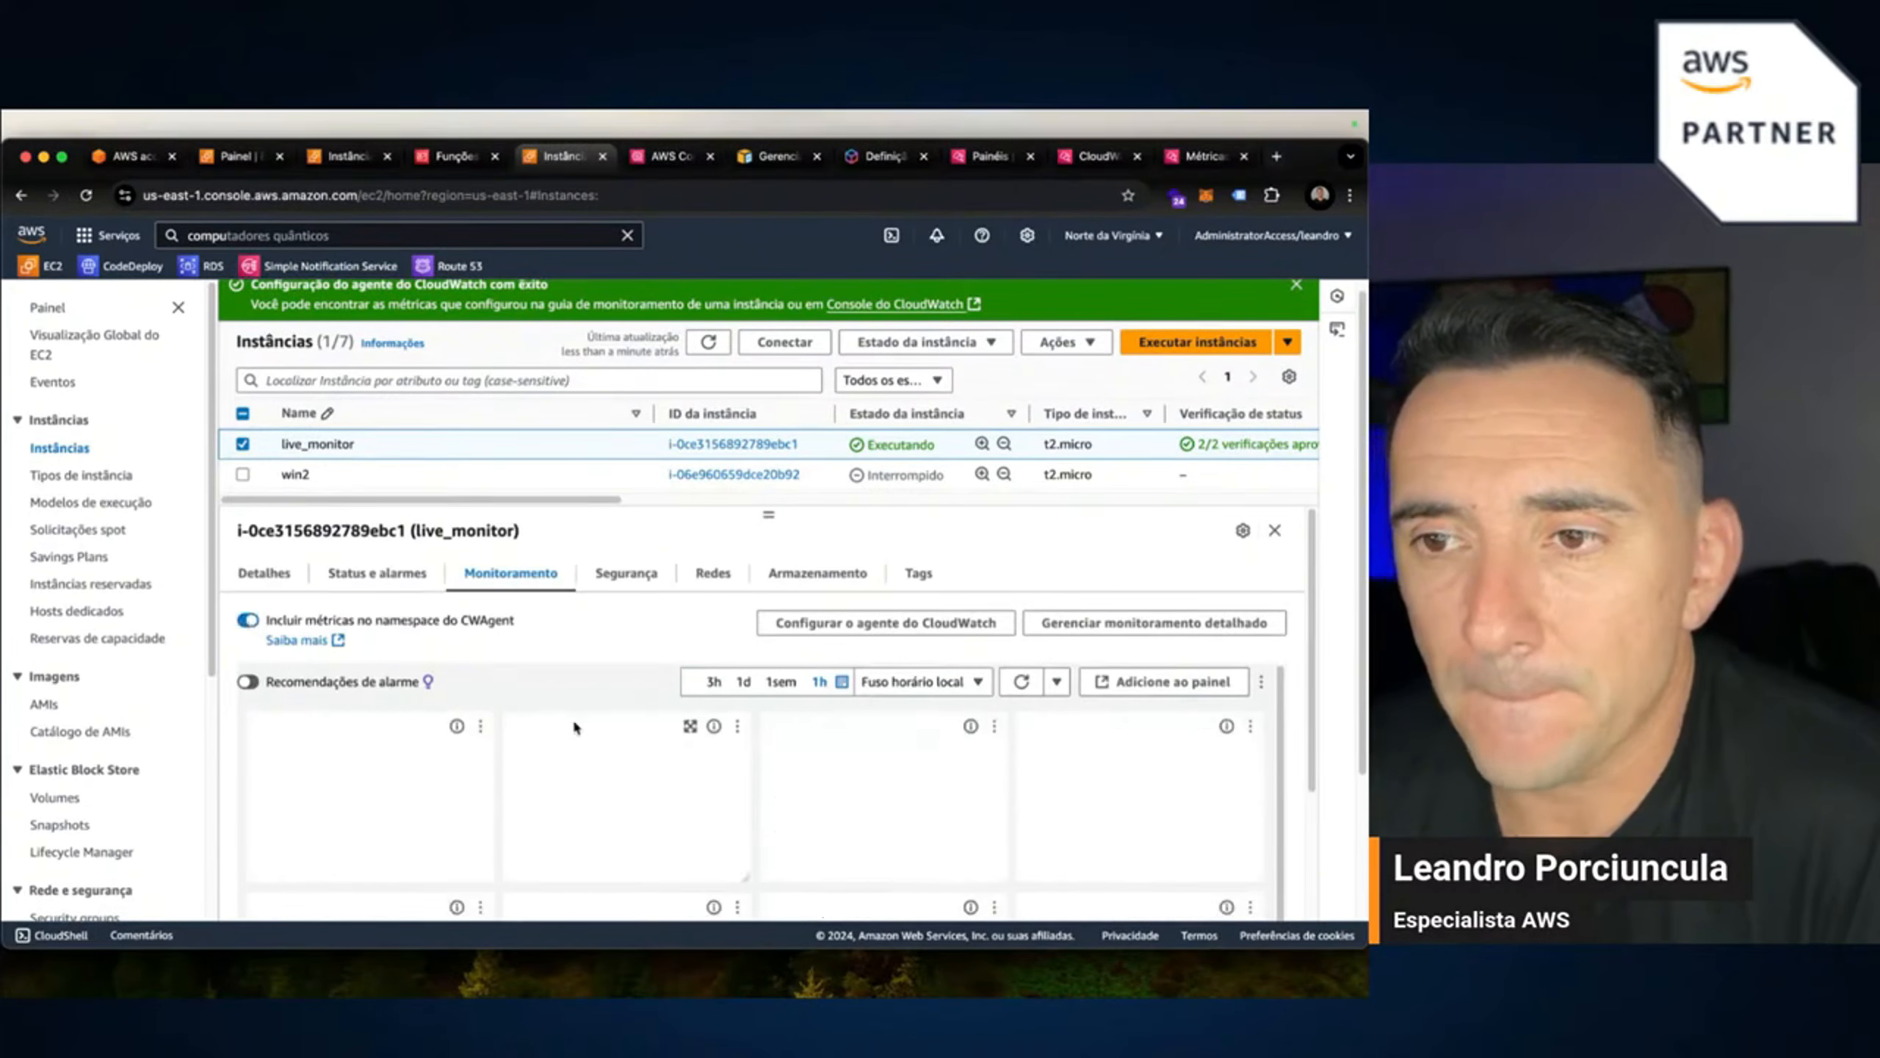
{"action": "scroll", "coordinate": [1142, 794], "scroll_direction": "down", "scroll_amount": 2}
{"action": "scroll", "coordinate": [1142, 794], "scroll_direction": "down", "scroll_amount": 1}
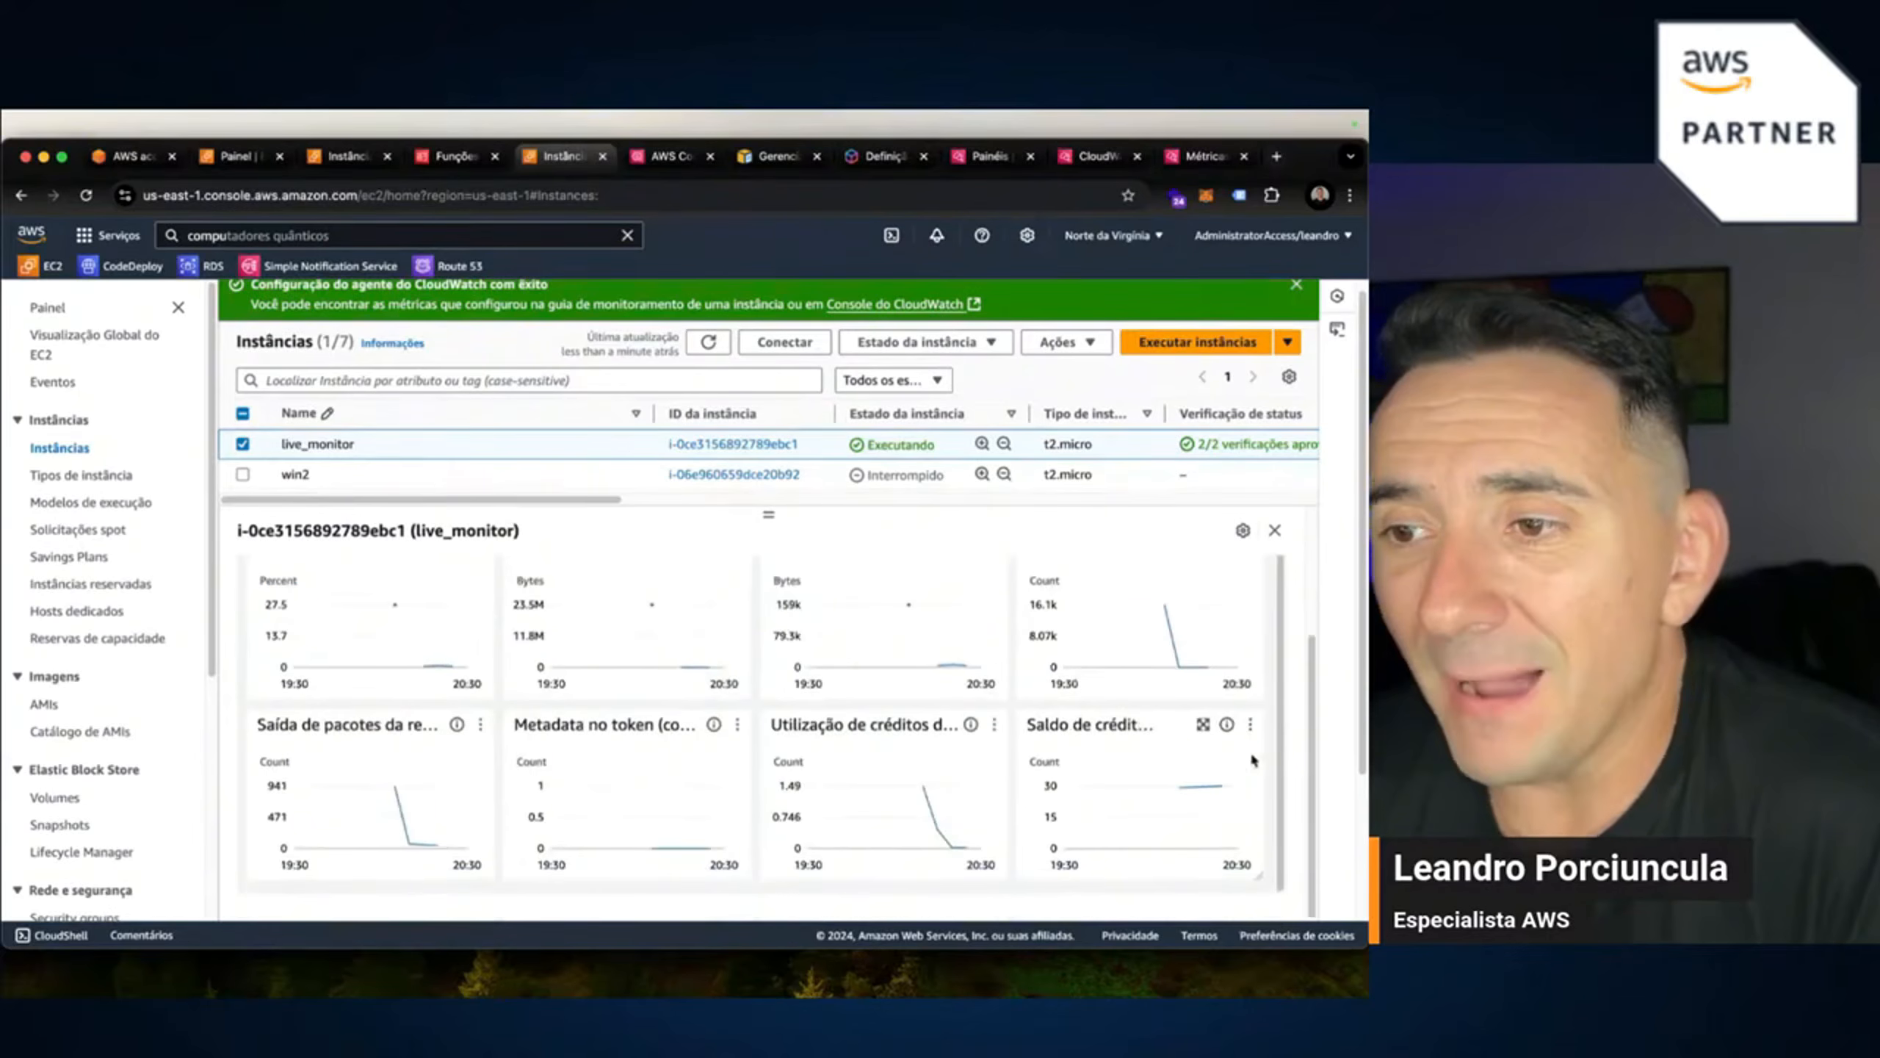
{"action": "scroll", "coordinate": [686, 776], "scroll_direction": "up", "scroll_amount": 3}
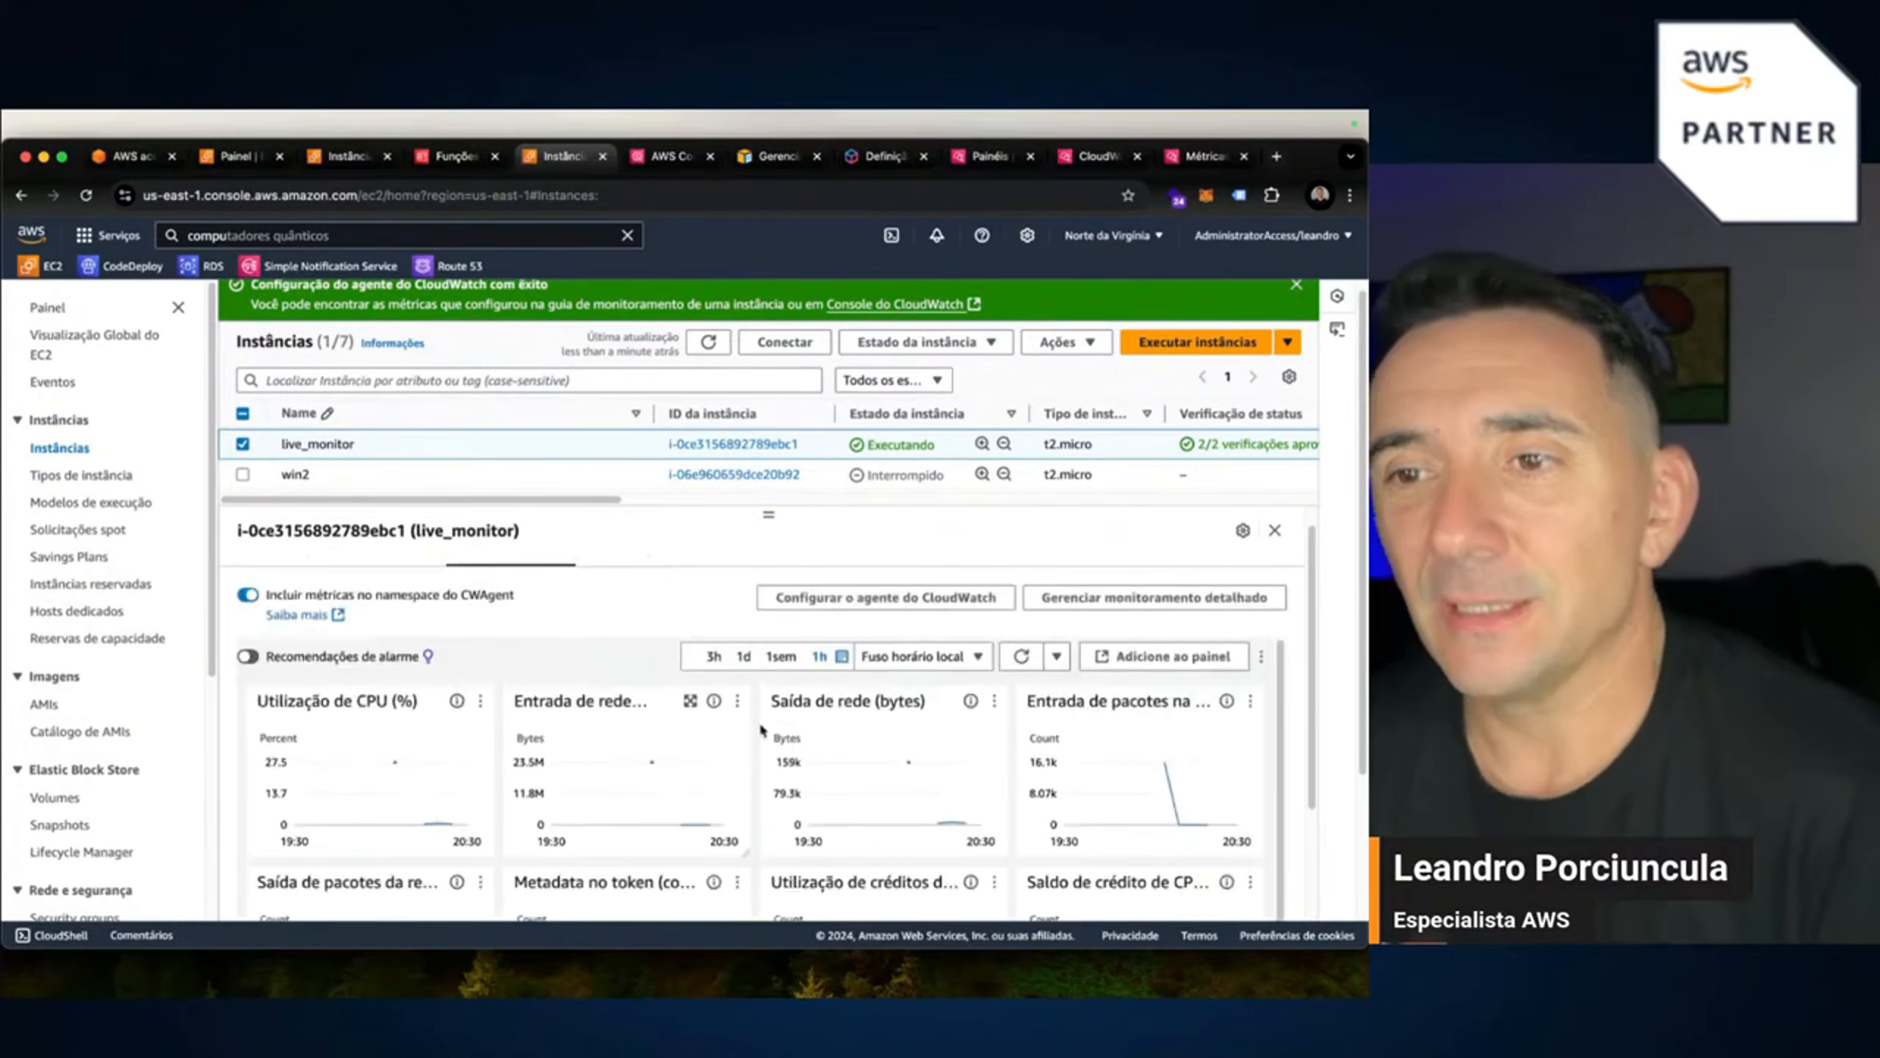
{"action": "left_click", "coordinate": [1022, 686]}
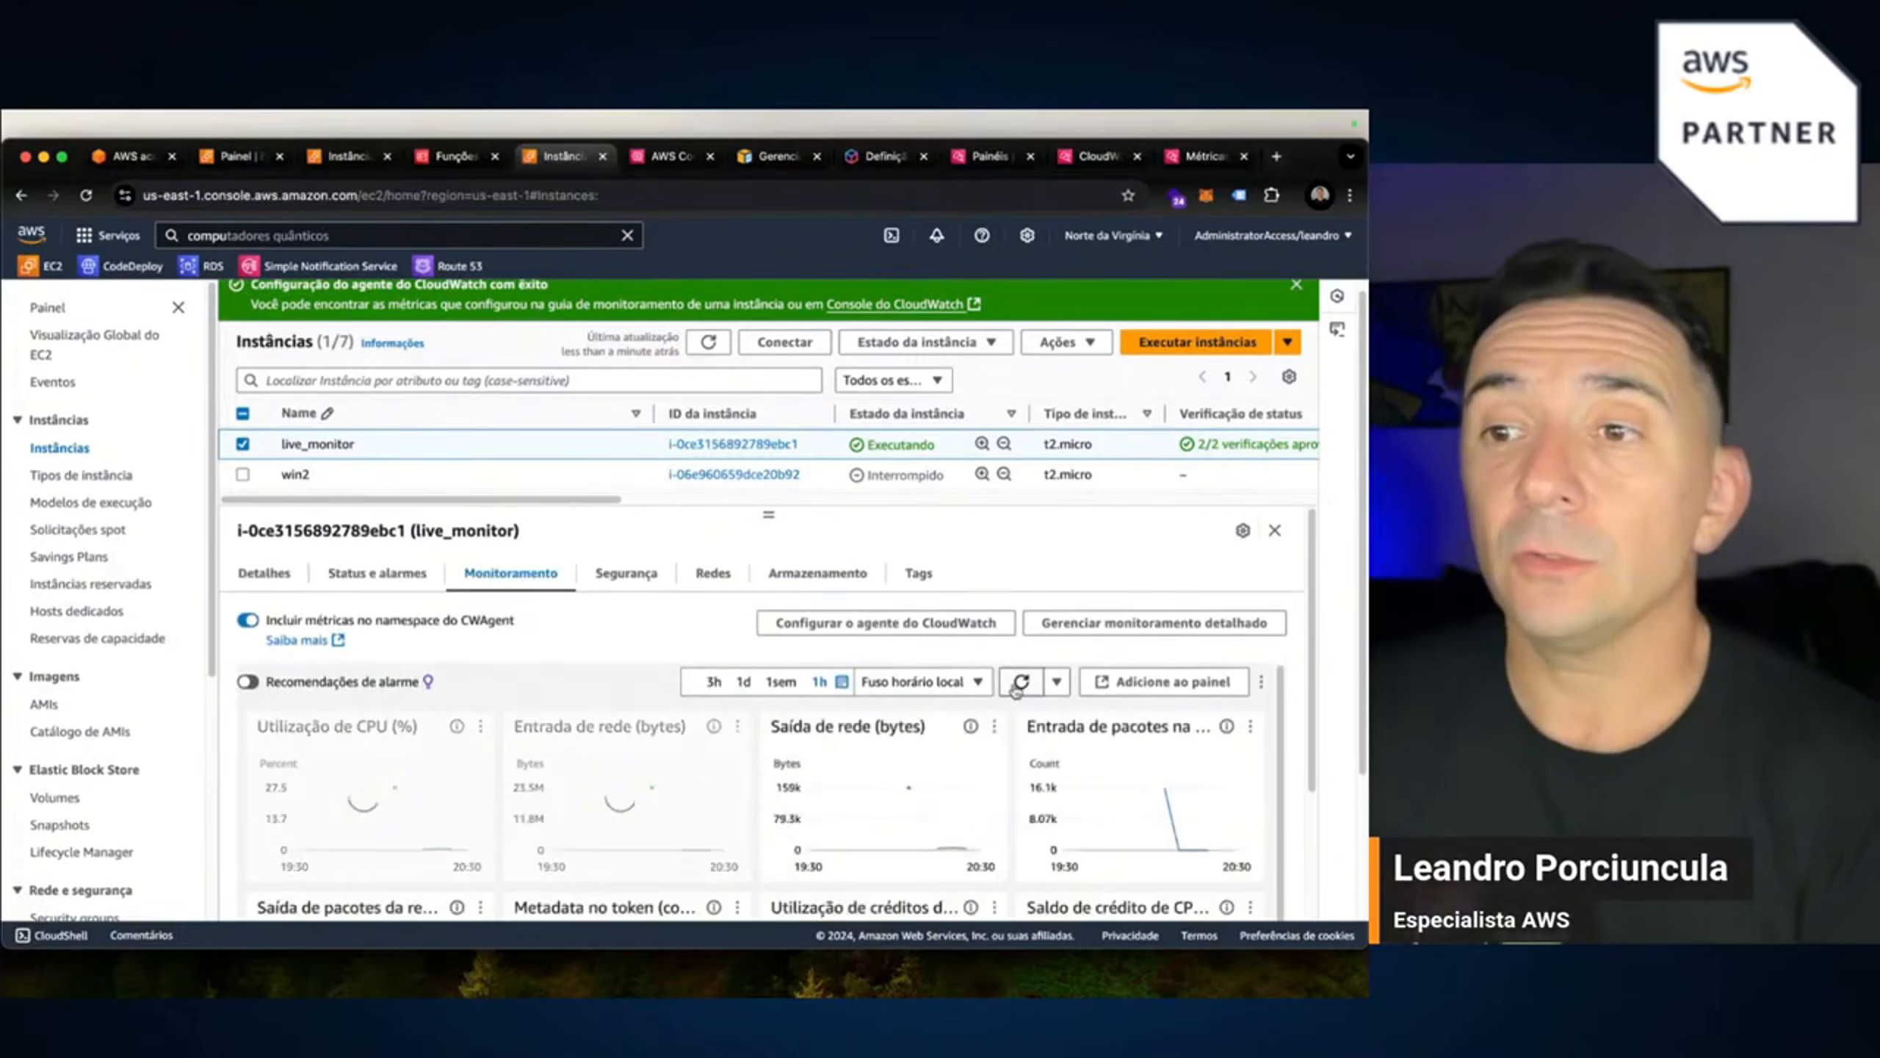
{"action": "scroll", "coordinate": [772, 791], "scroll_direction": "down", "scroll_amount": 3}
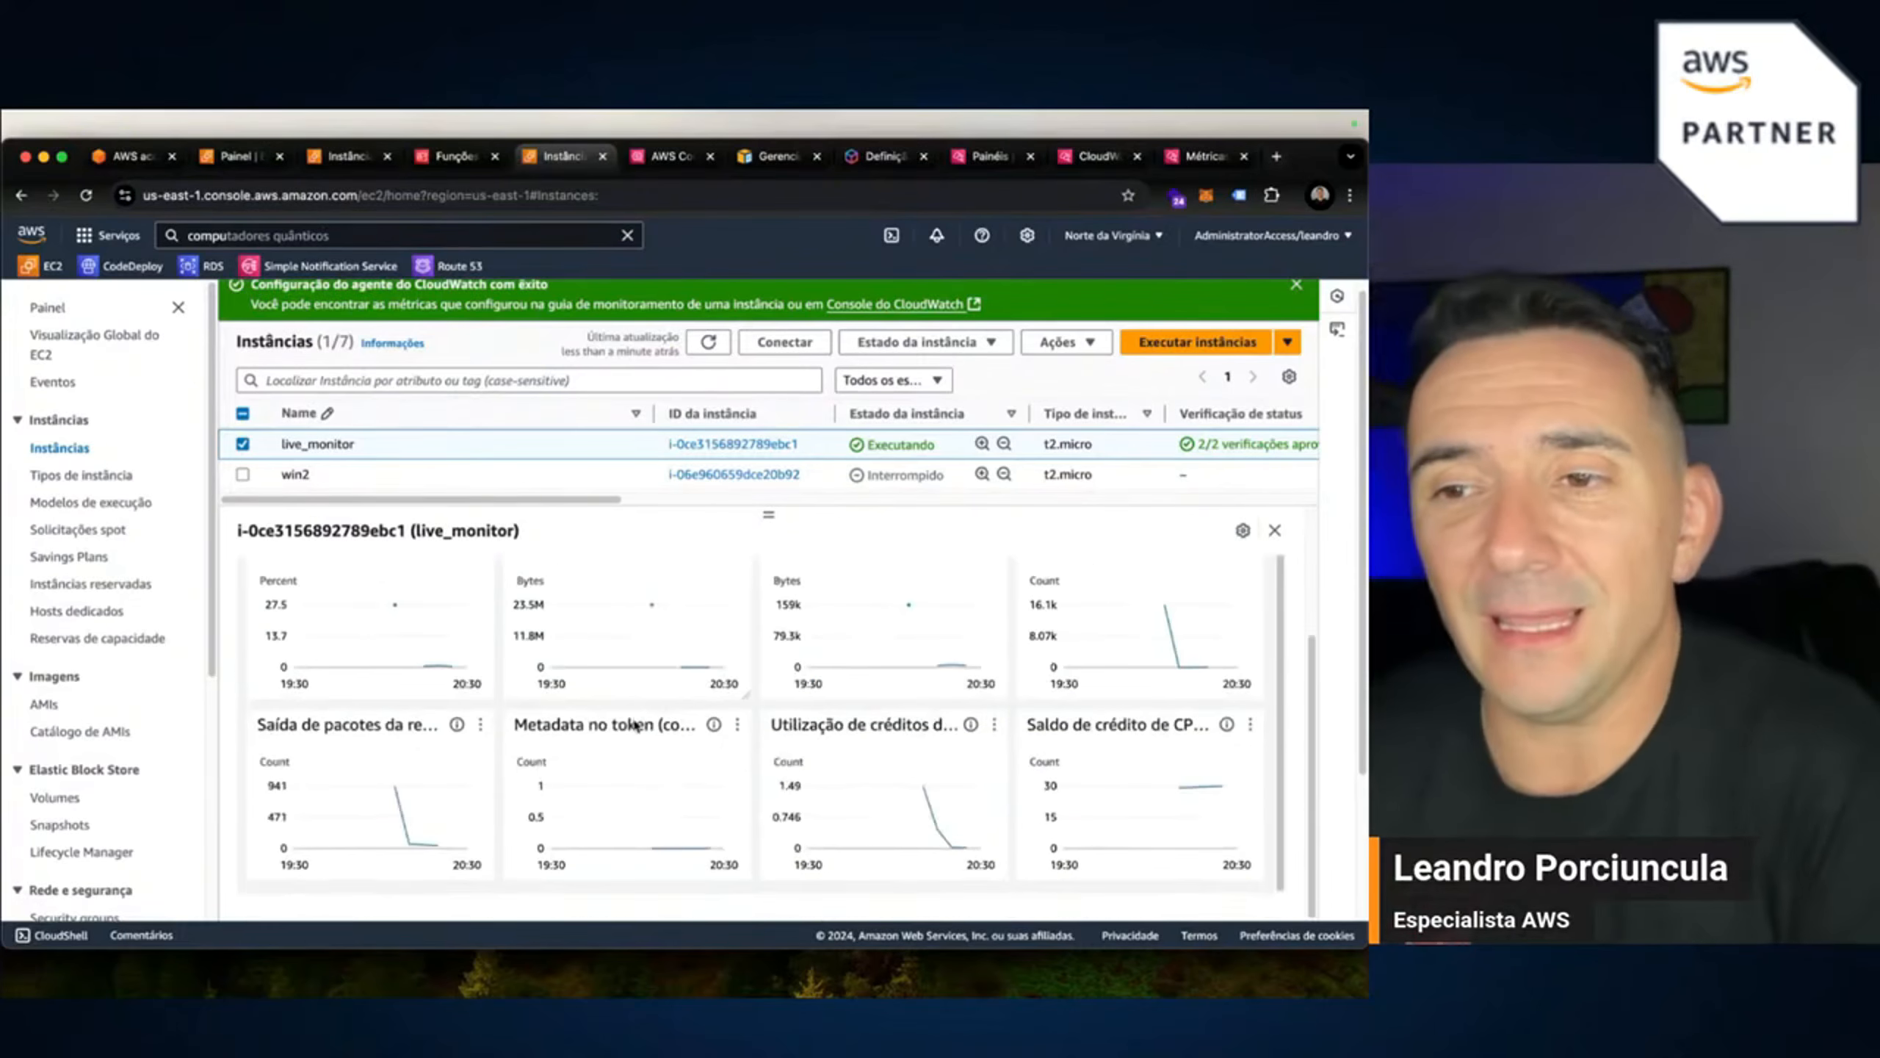
{"action": "scroll", "coordinate": [976, 682], "scroll_direction": "up", "scroll_amount": 3}
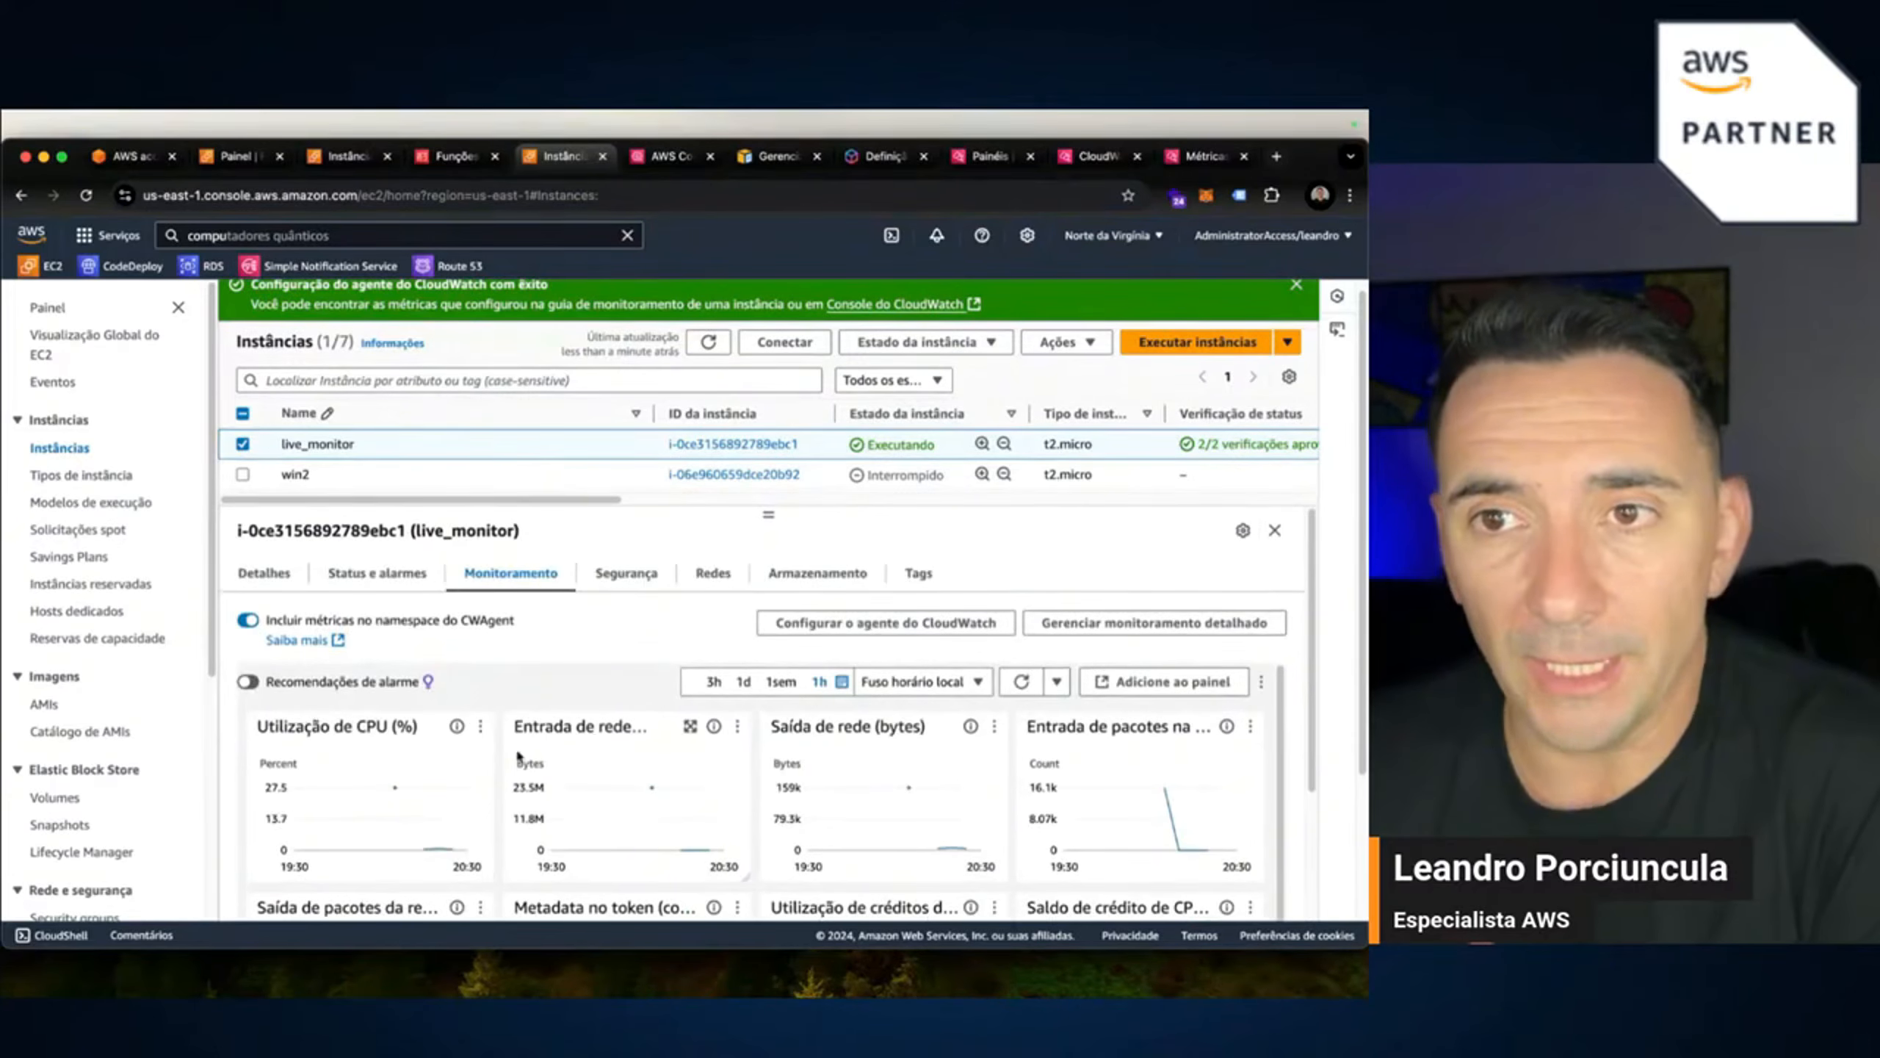
{"action": "left_click", "coordinate": [667, 157]}
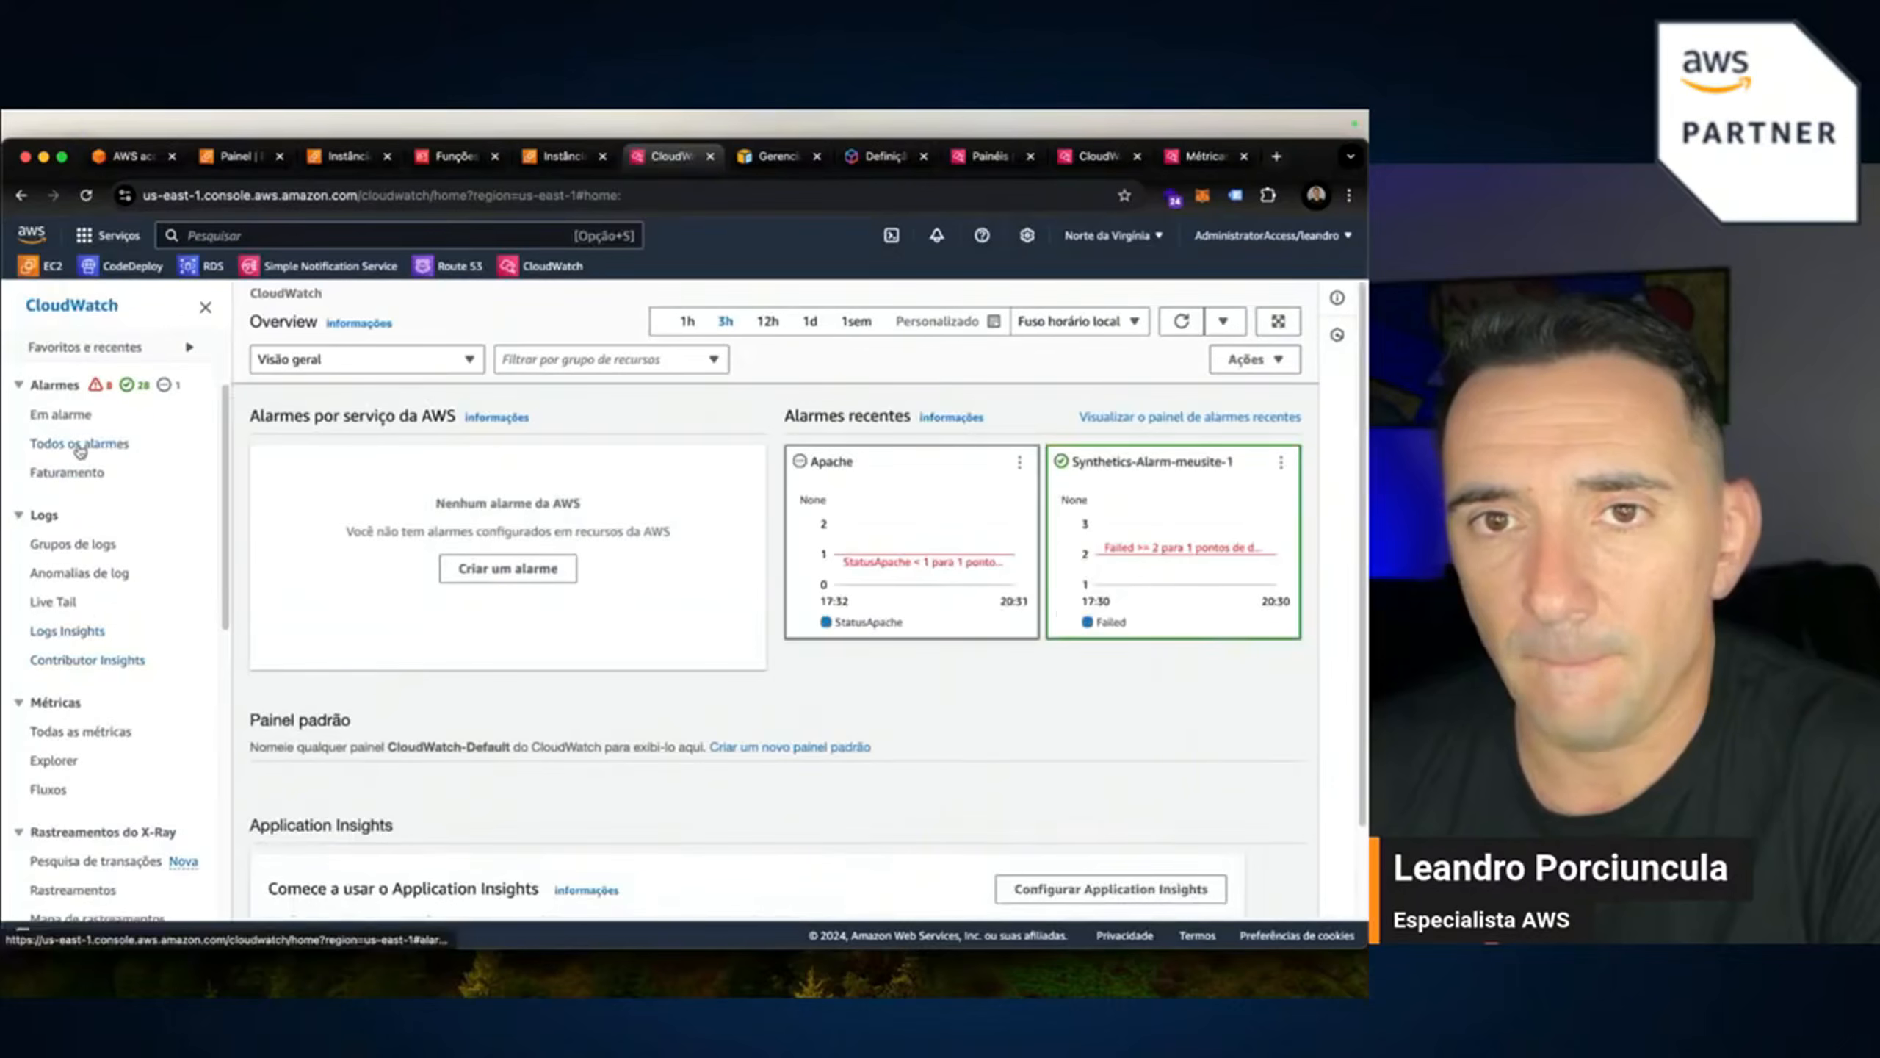
Open the All metrics browser and enter the CWAgent namespace.
{"action": "left_click", "coordinate": [92, 731]}
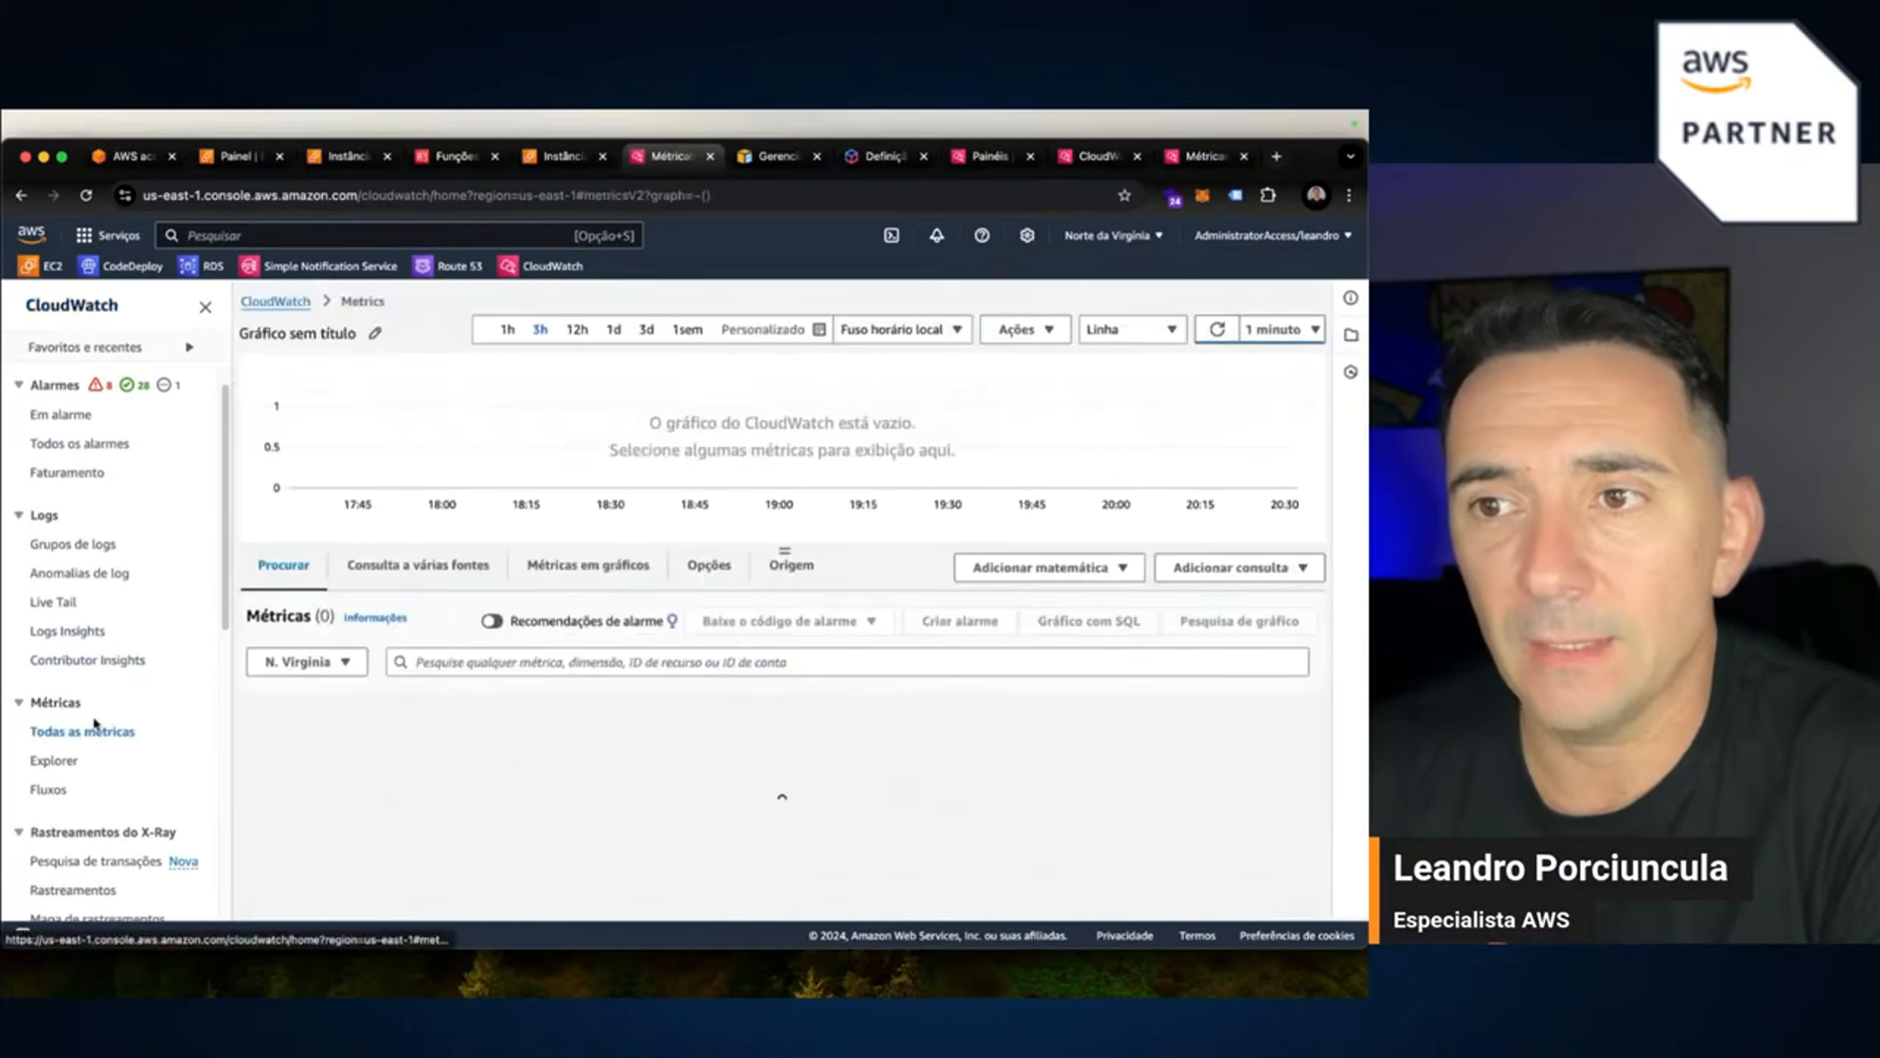
{"action": "scroll", "coordinate": [733, 802], "scroll_direction": "down", "scroll_amount": 2}
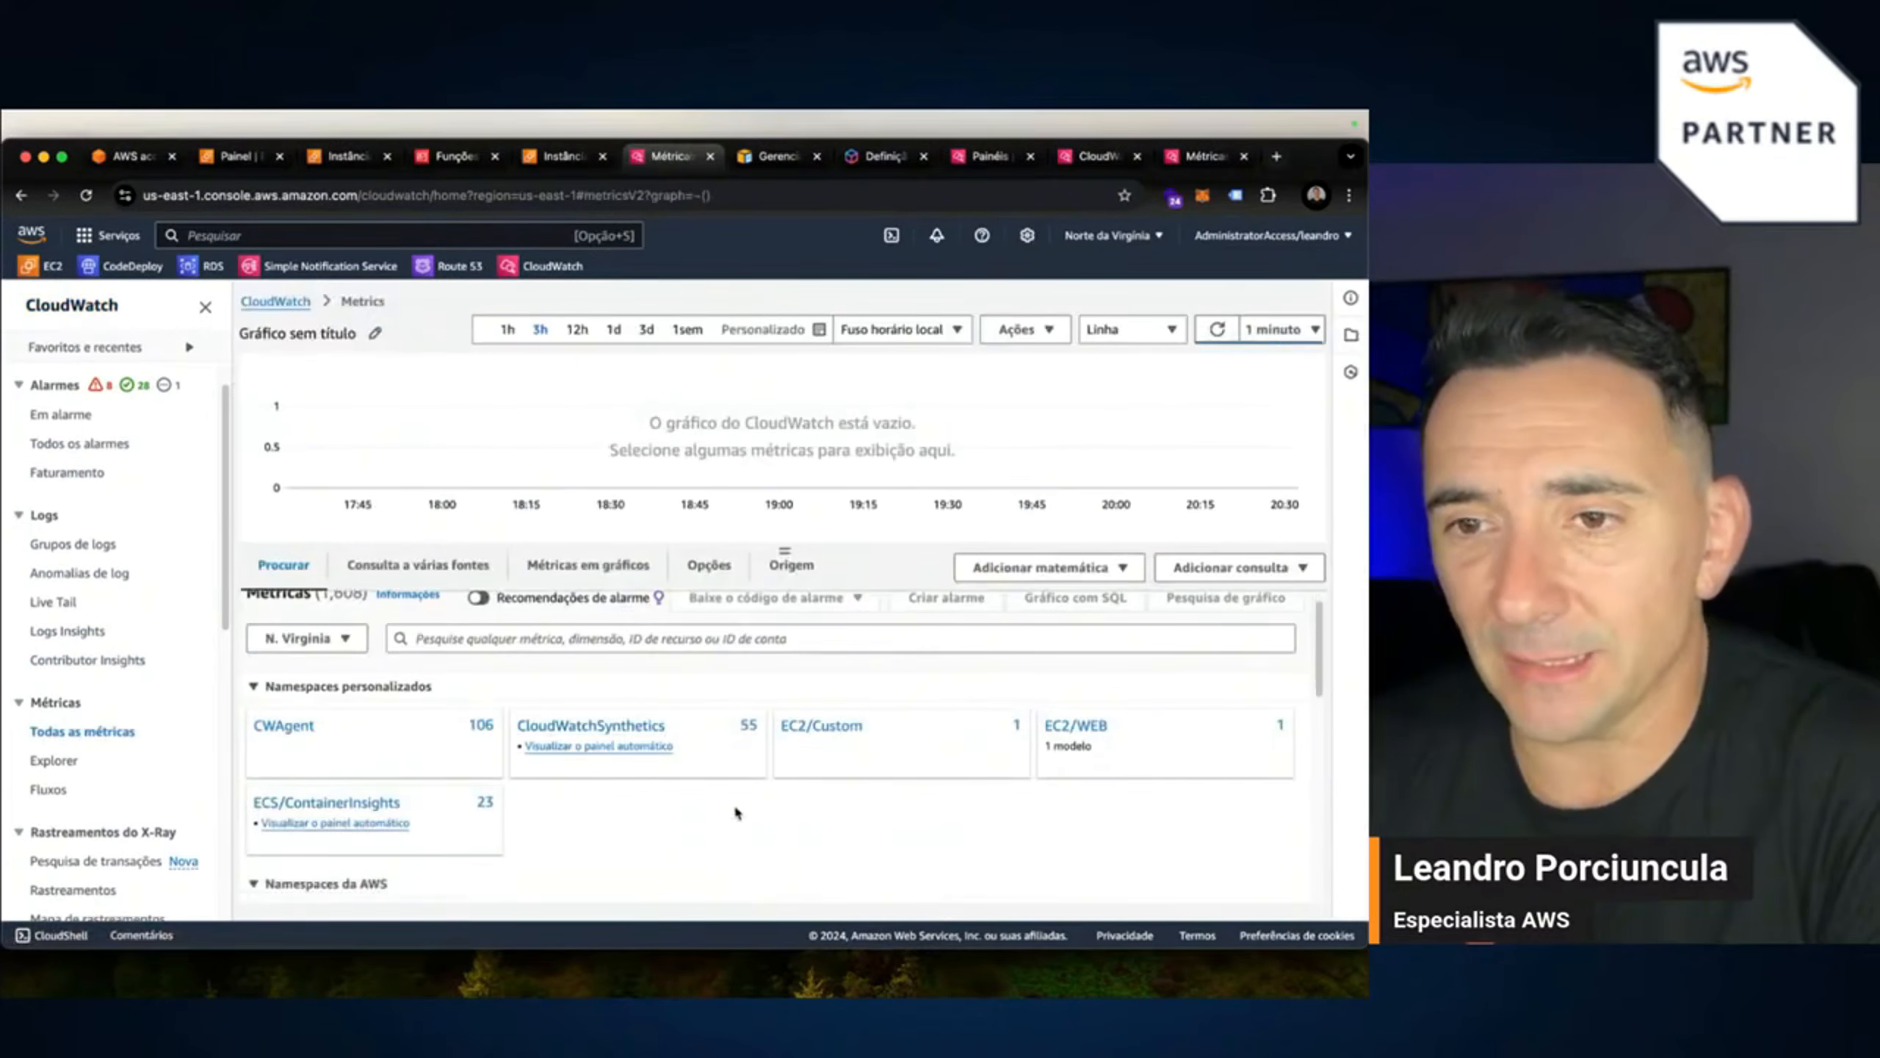
{"action": "scroll", "coordinate": [1317, 752], "scroll_direction": "down", "scroll_amount": 1}
{"action": "scroll", "coordinate": [1316, 750], "scroll_direction": "up", "scroll_amount": 1}
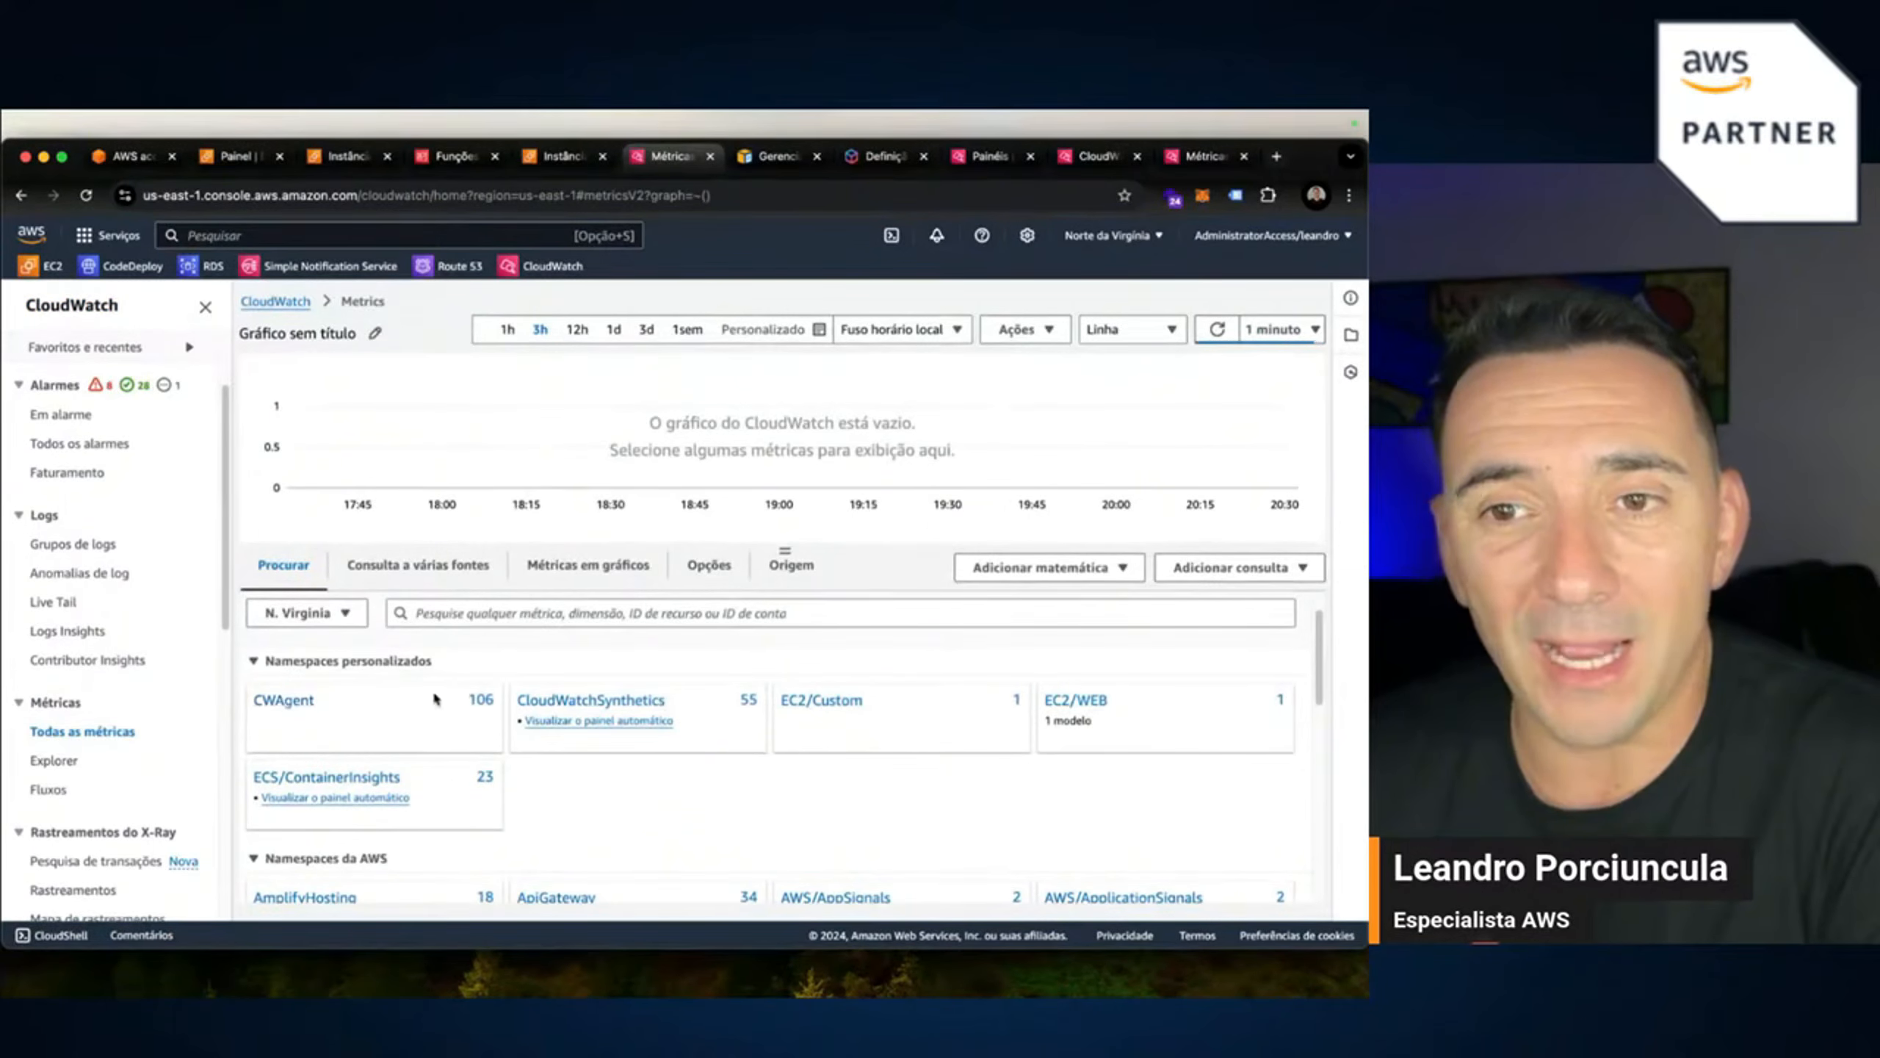
{"action": "left_click", "coordinate": [297, 703]}
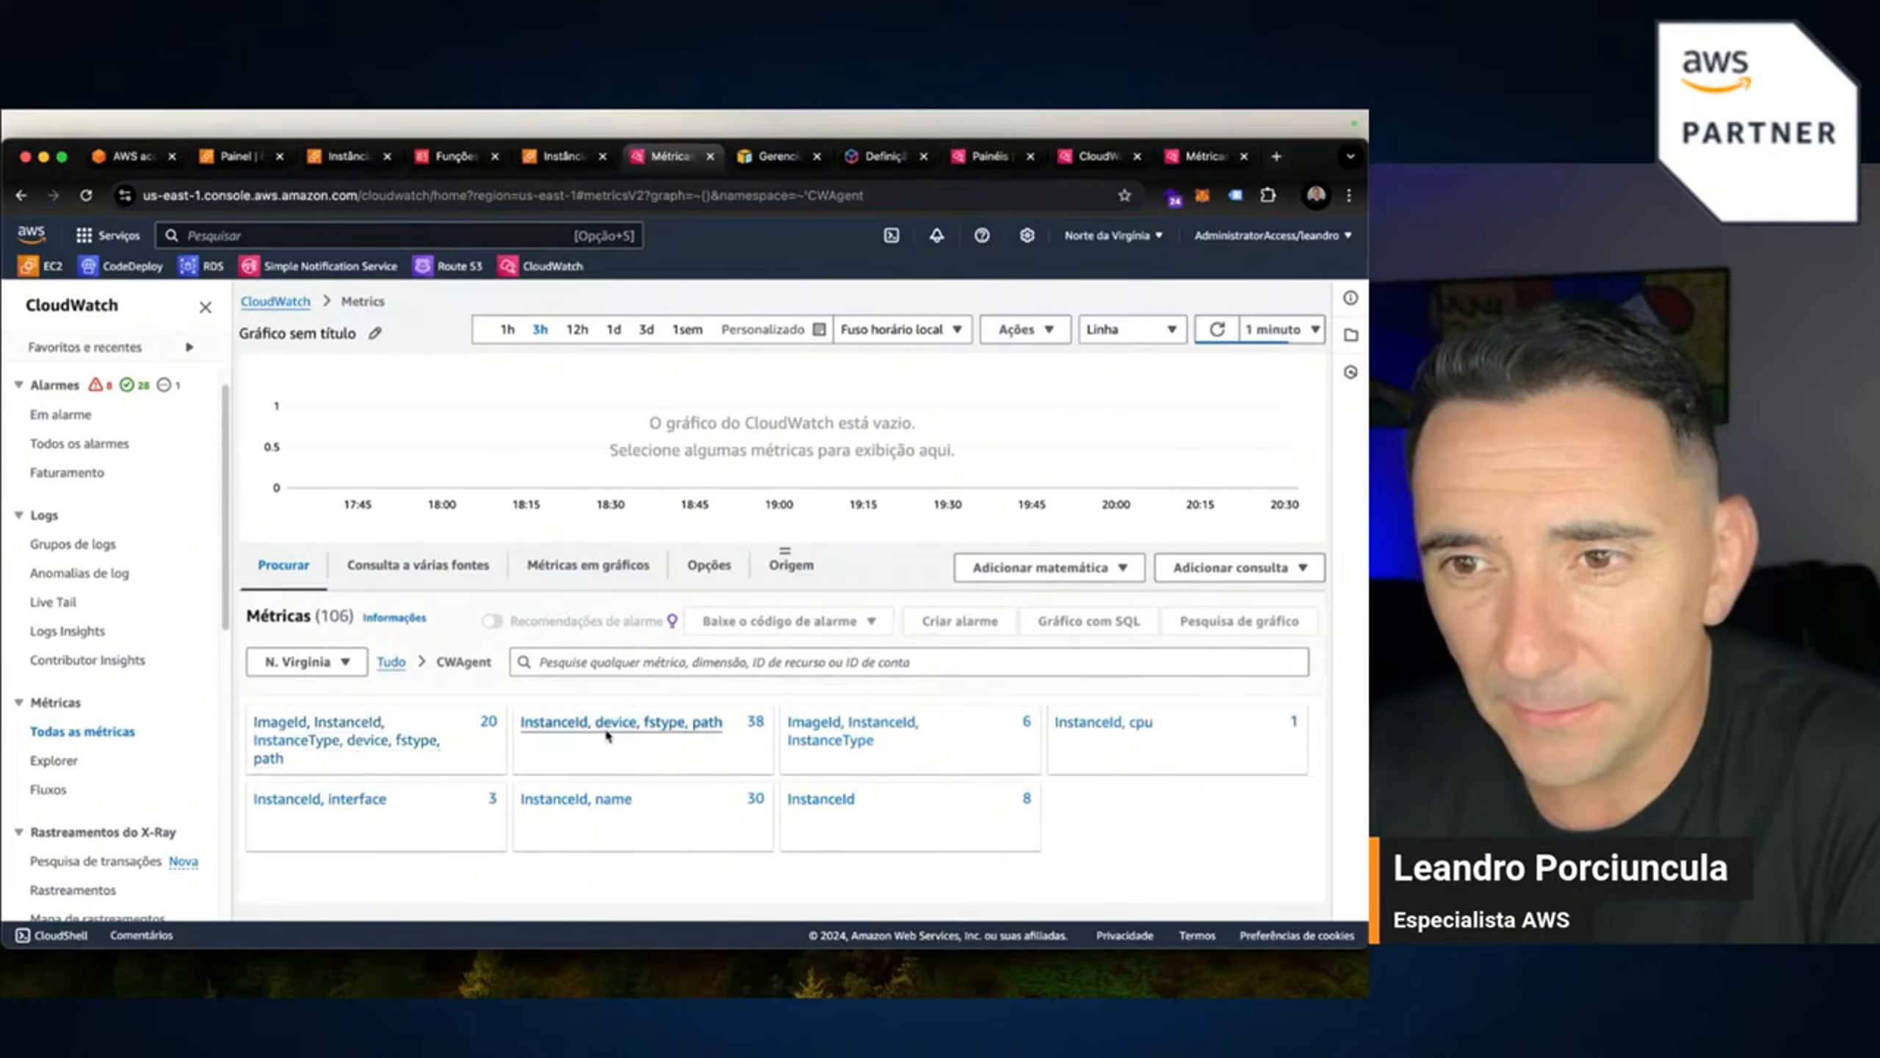
Inspect the ImageId, InstanceId, InstanceType, device, fstype, path metric group, then return to CWAgent.
{"action": "left_click", "coordinate": [335, 729]}
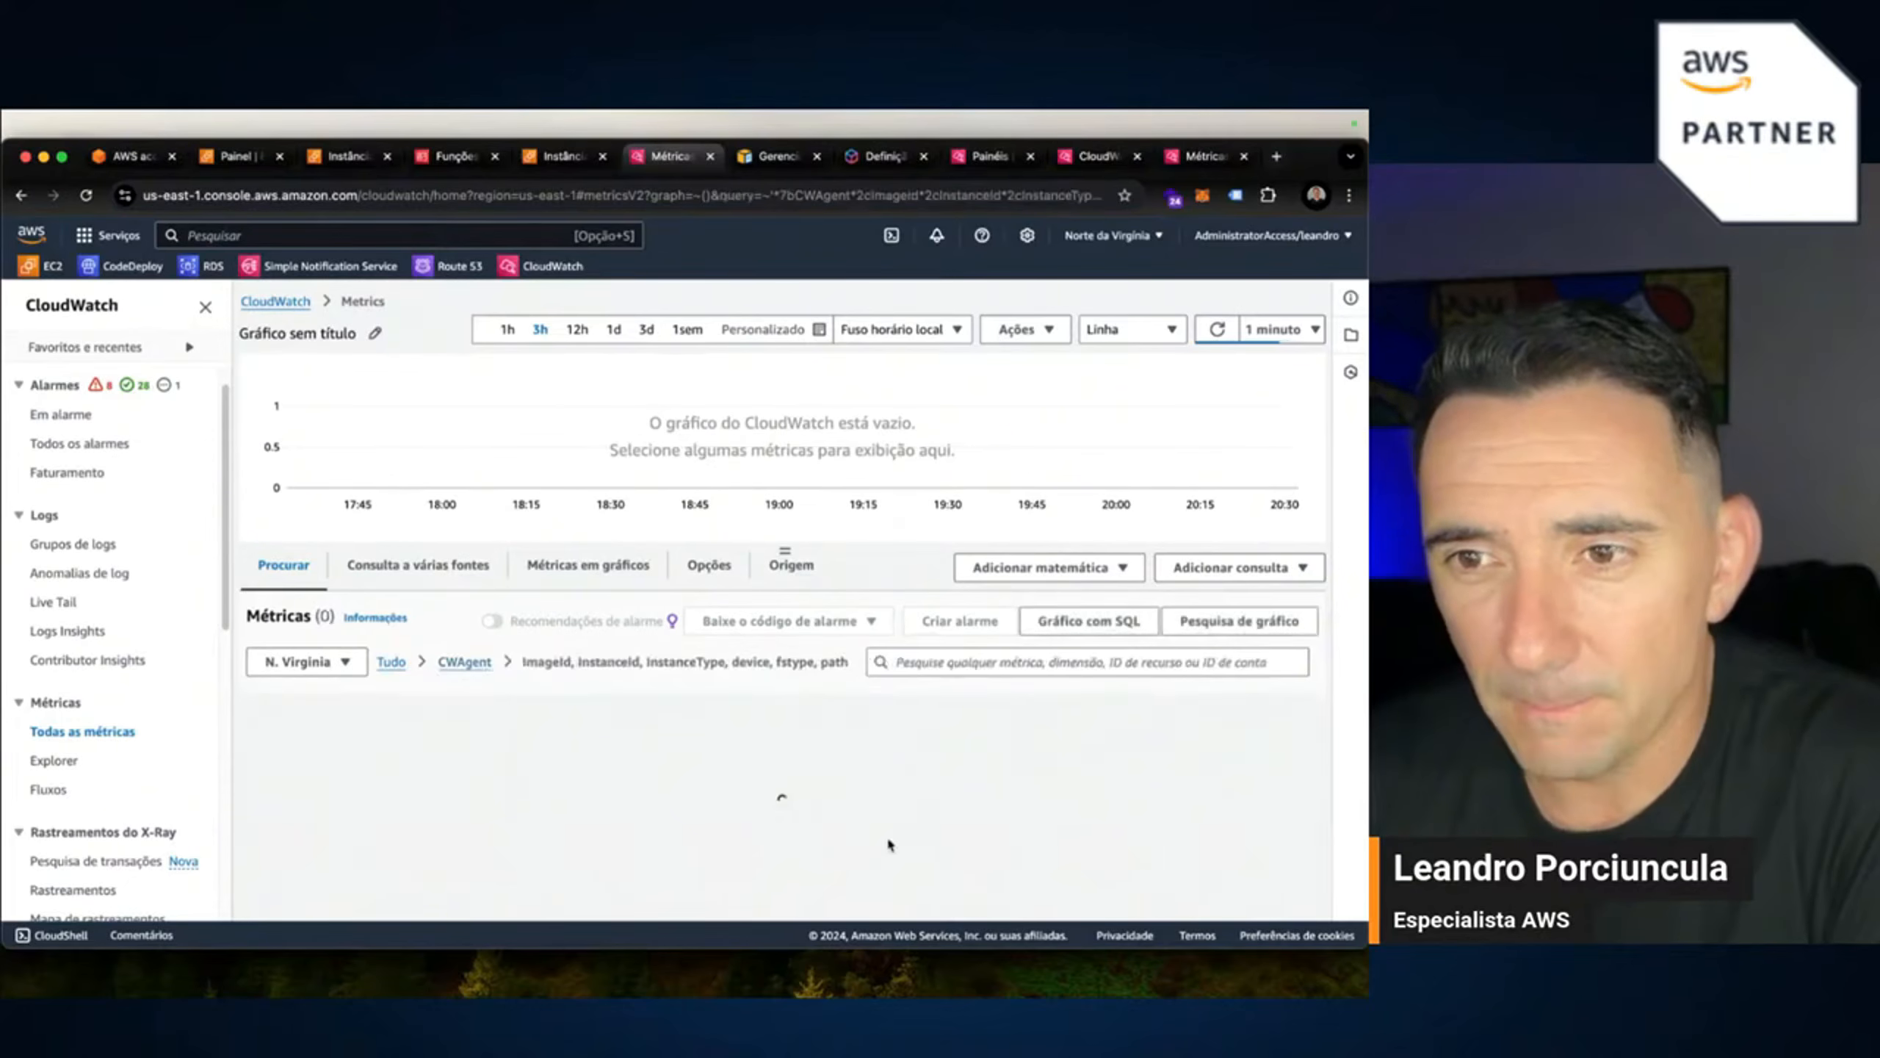
{"action": "scroll", "coordinate": [736, 772], "scroll_direction": "down", "scroll_amount": 3}
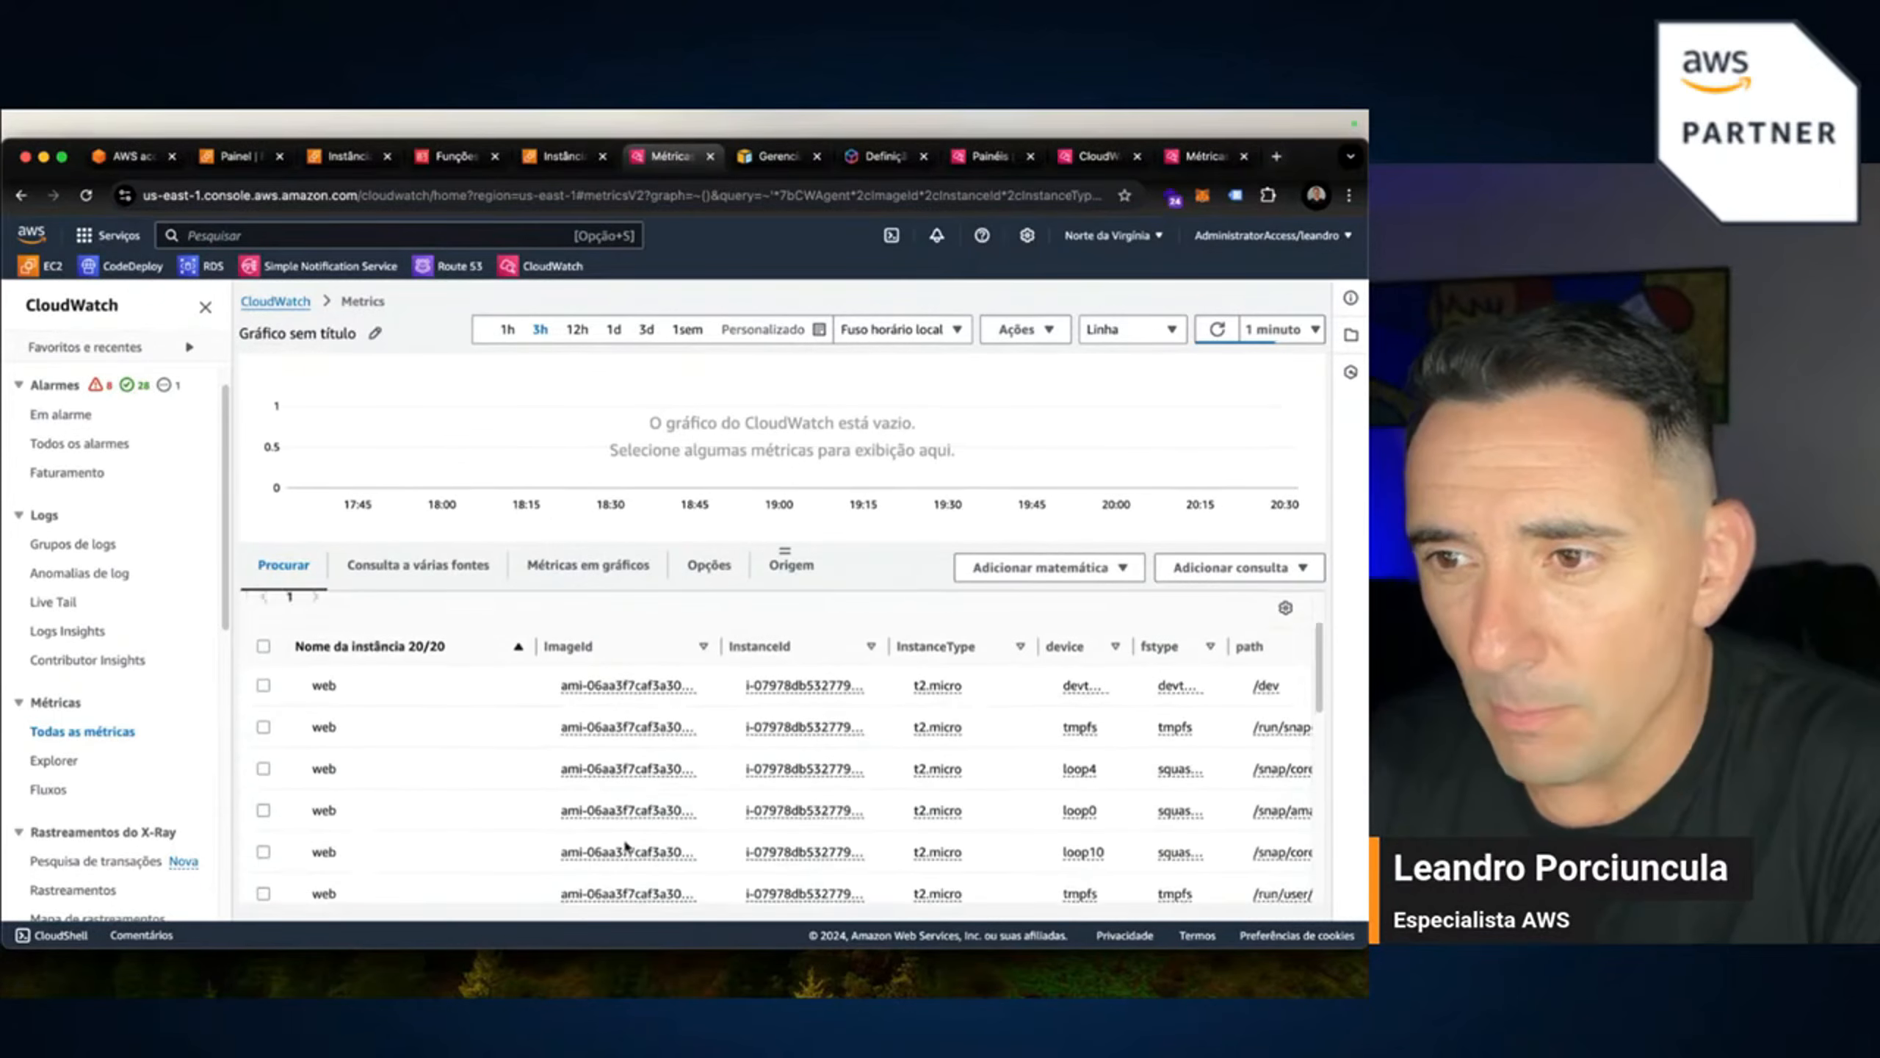
{"action": "scroll", "coordinate": [467, 798], "scroll_direction": "down", "scroll_amount": 10}
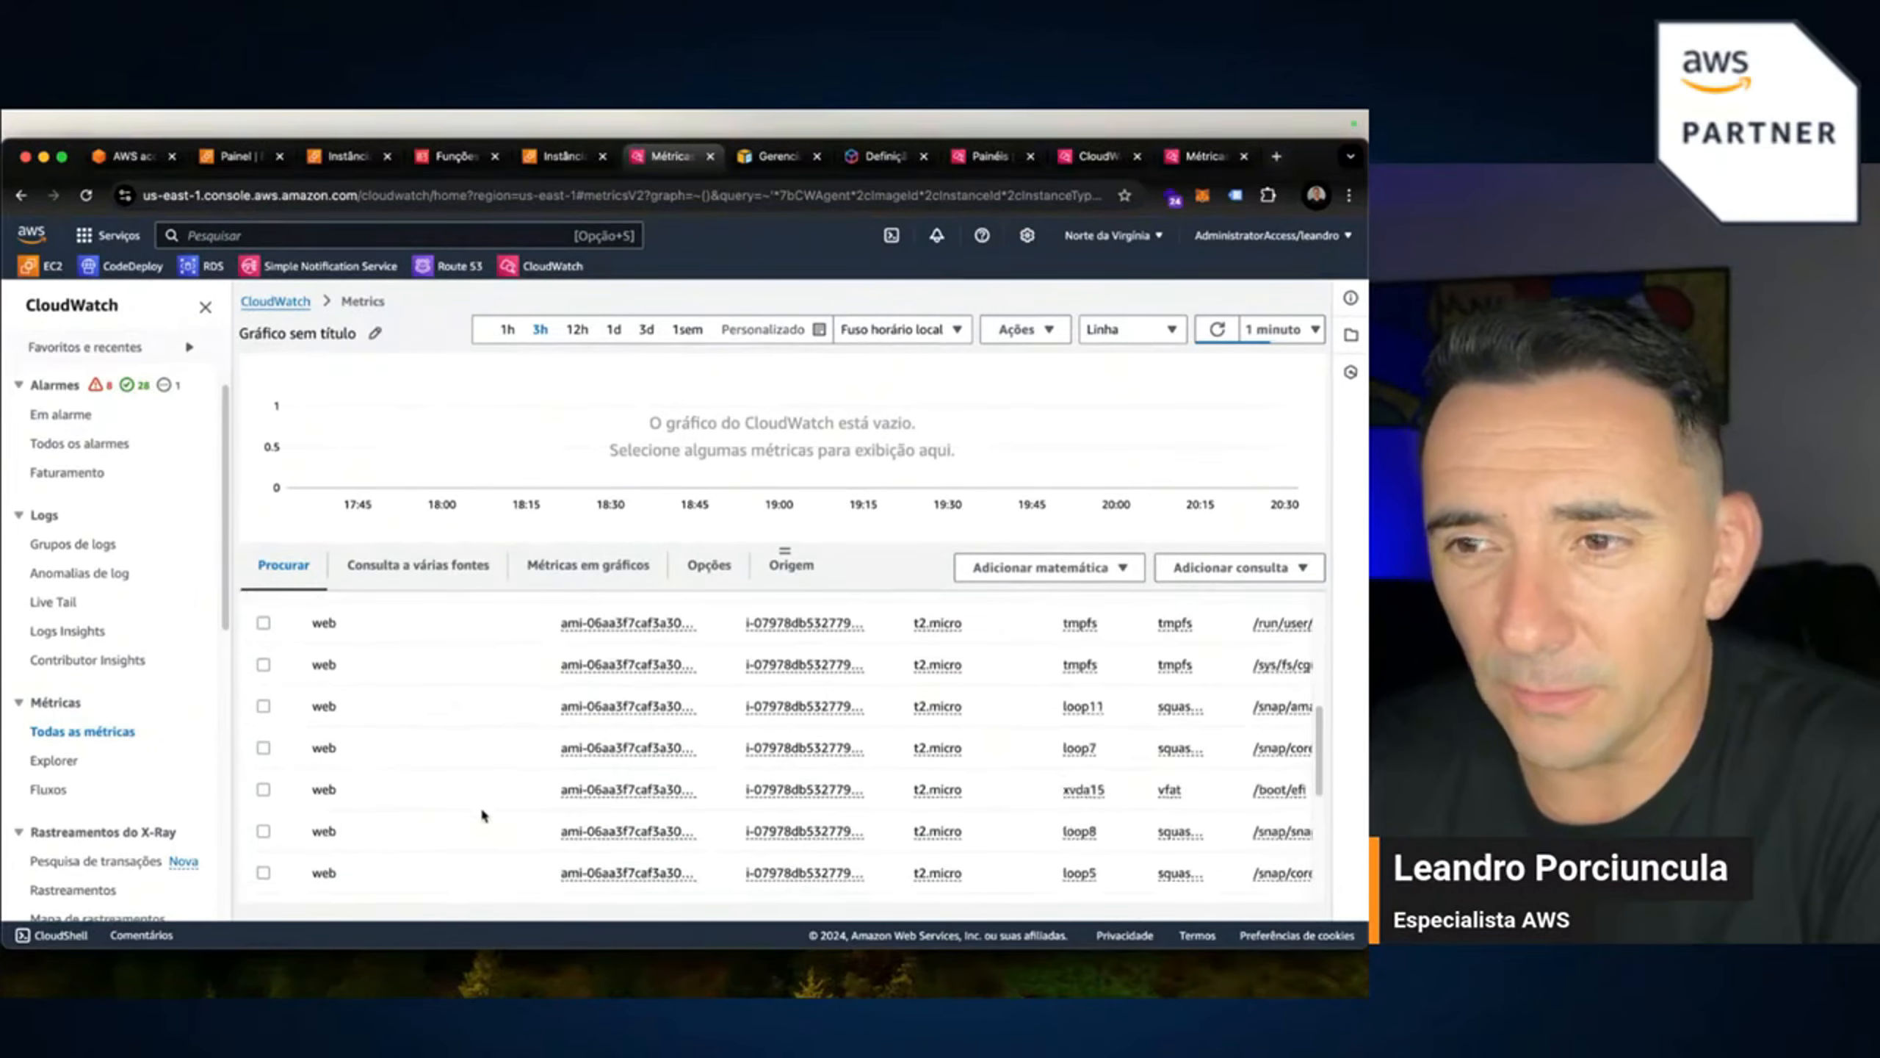
{"action": "scroll", "coordinate": [414, 822], "scroll_direction": "up", "scroll_amount": 10}
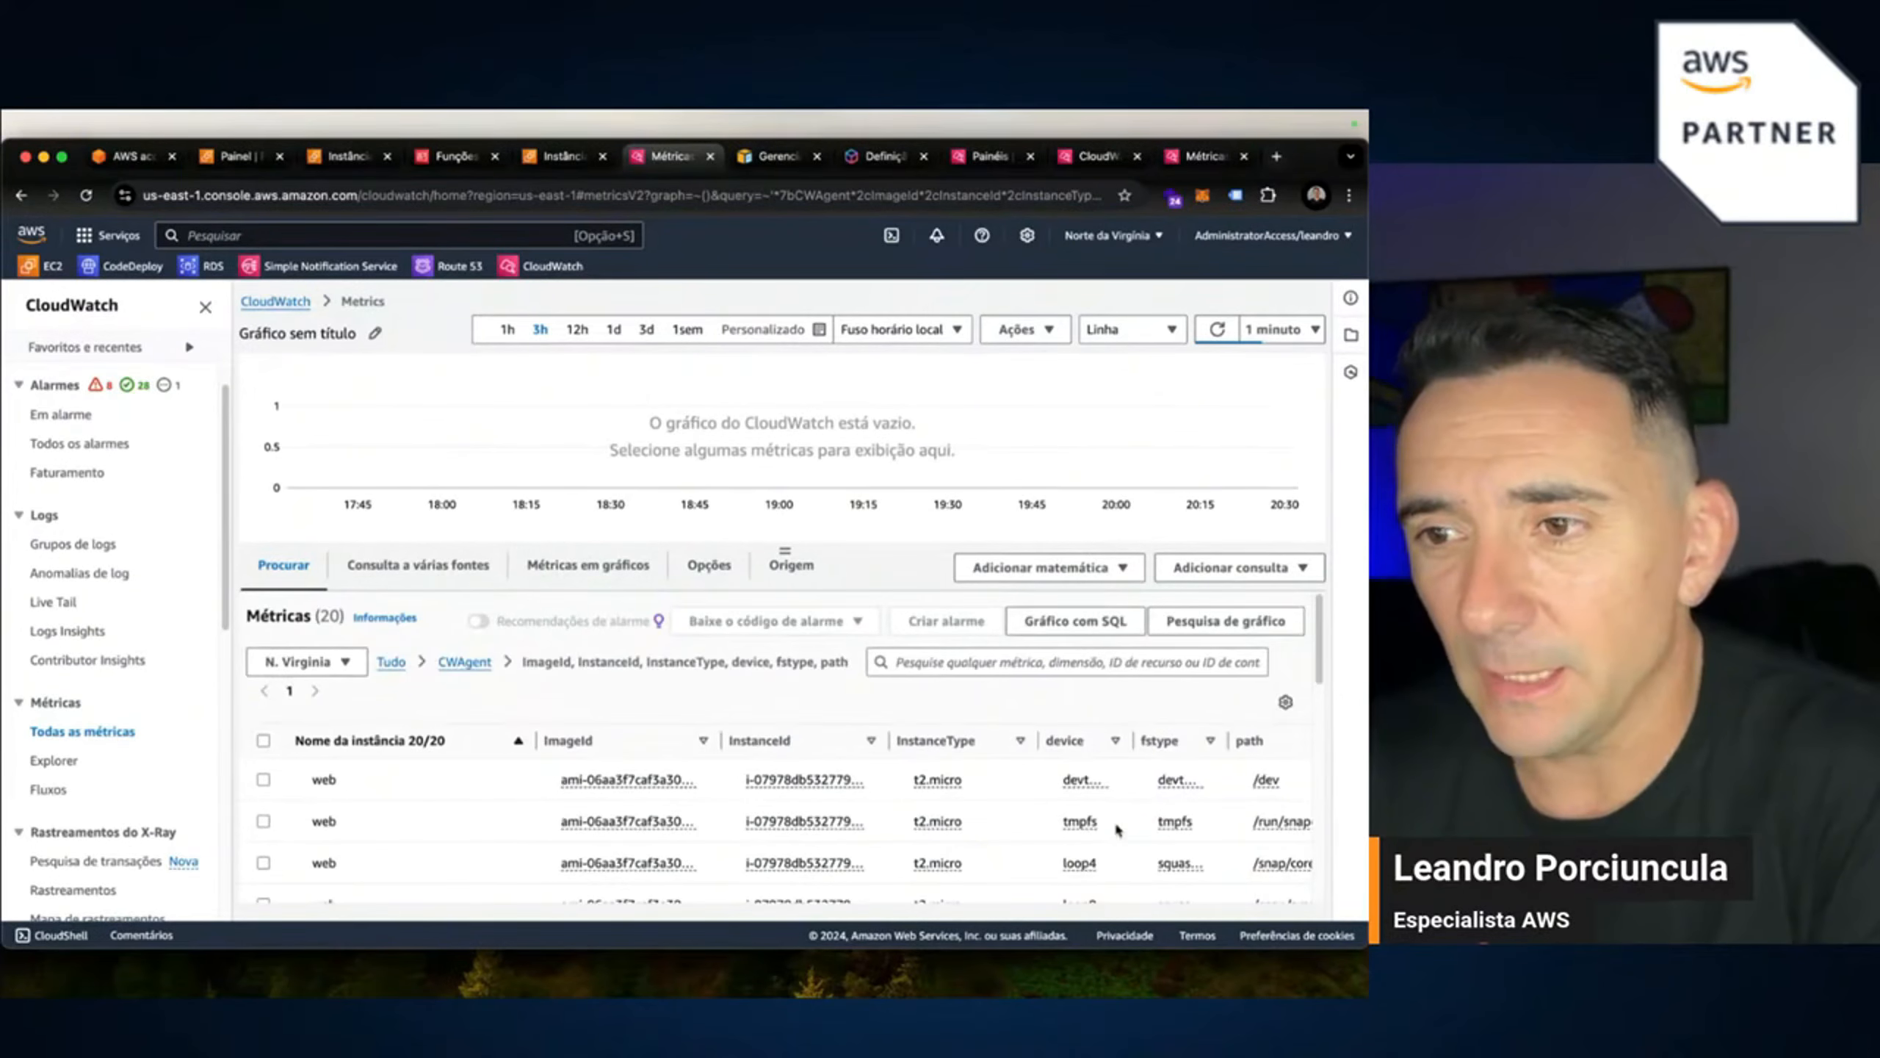
{"action": "left_click_drag", "start_coordinate": [1131, 740], "coordinate": [1157, 740]}
{"action": "scroll", "coordinate": [1059, 838], "scroll_direction": "down", "scroll_amount": 5}
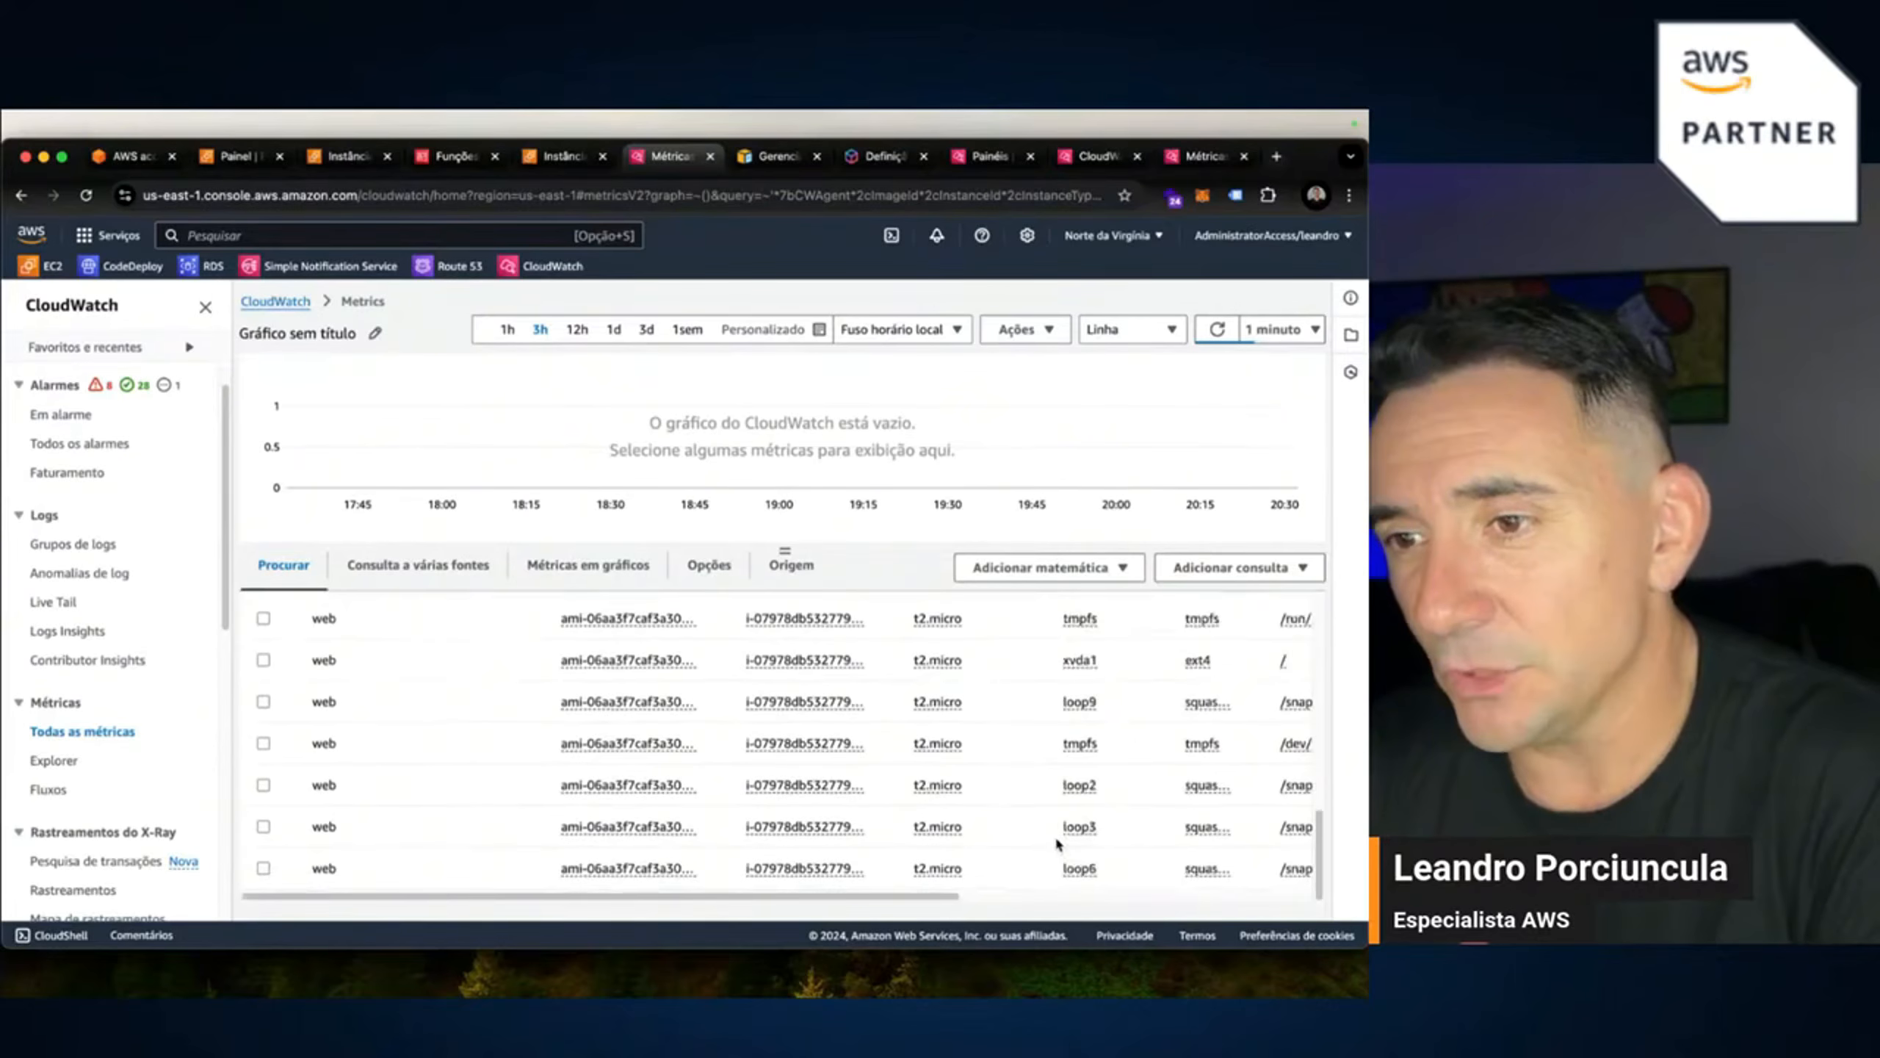
{"action": "scroll", "coordinate": [670, 714], "scroll_direction": "up", "scroll_amount": 5}
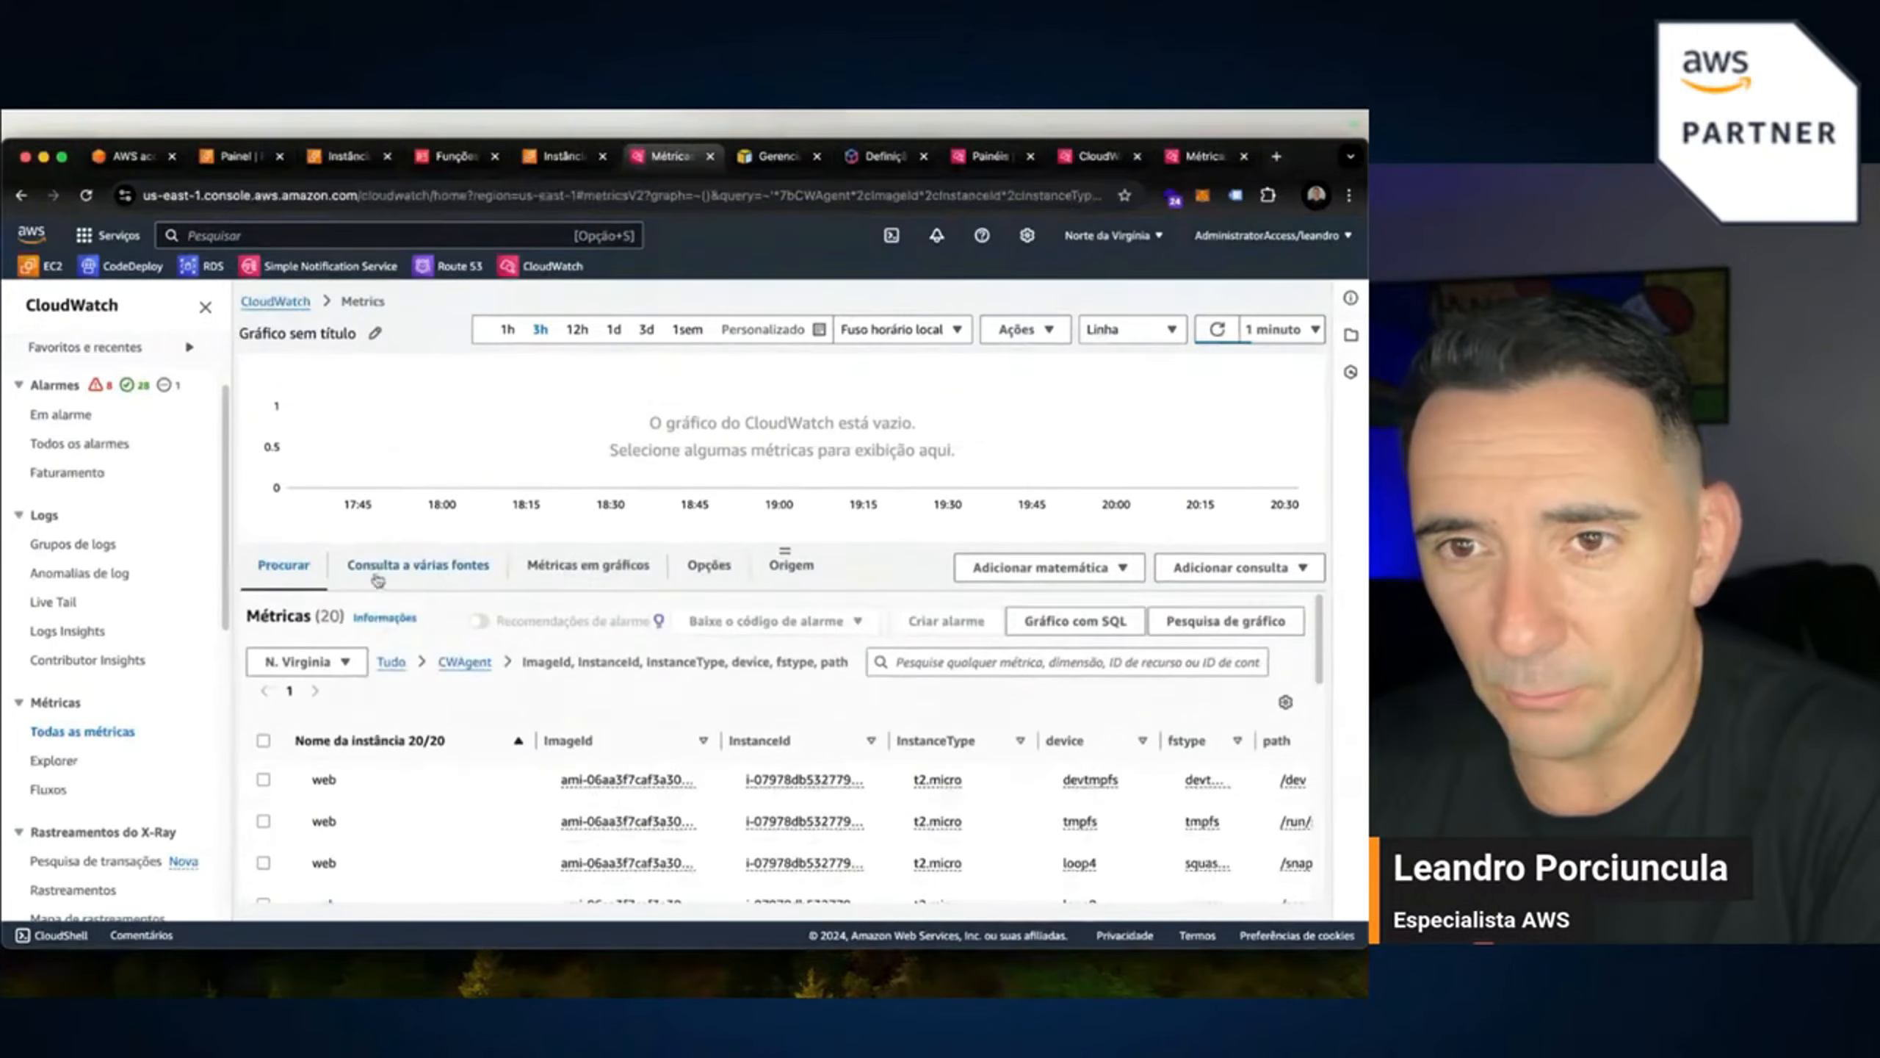
{"action": "left_click", "coordinate": [465, 663]}
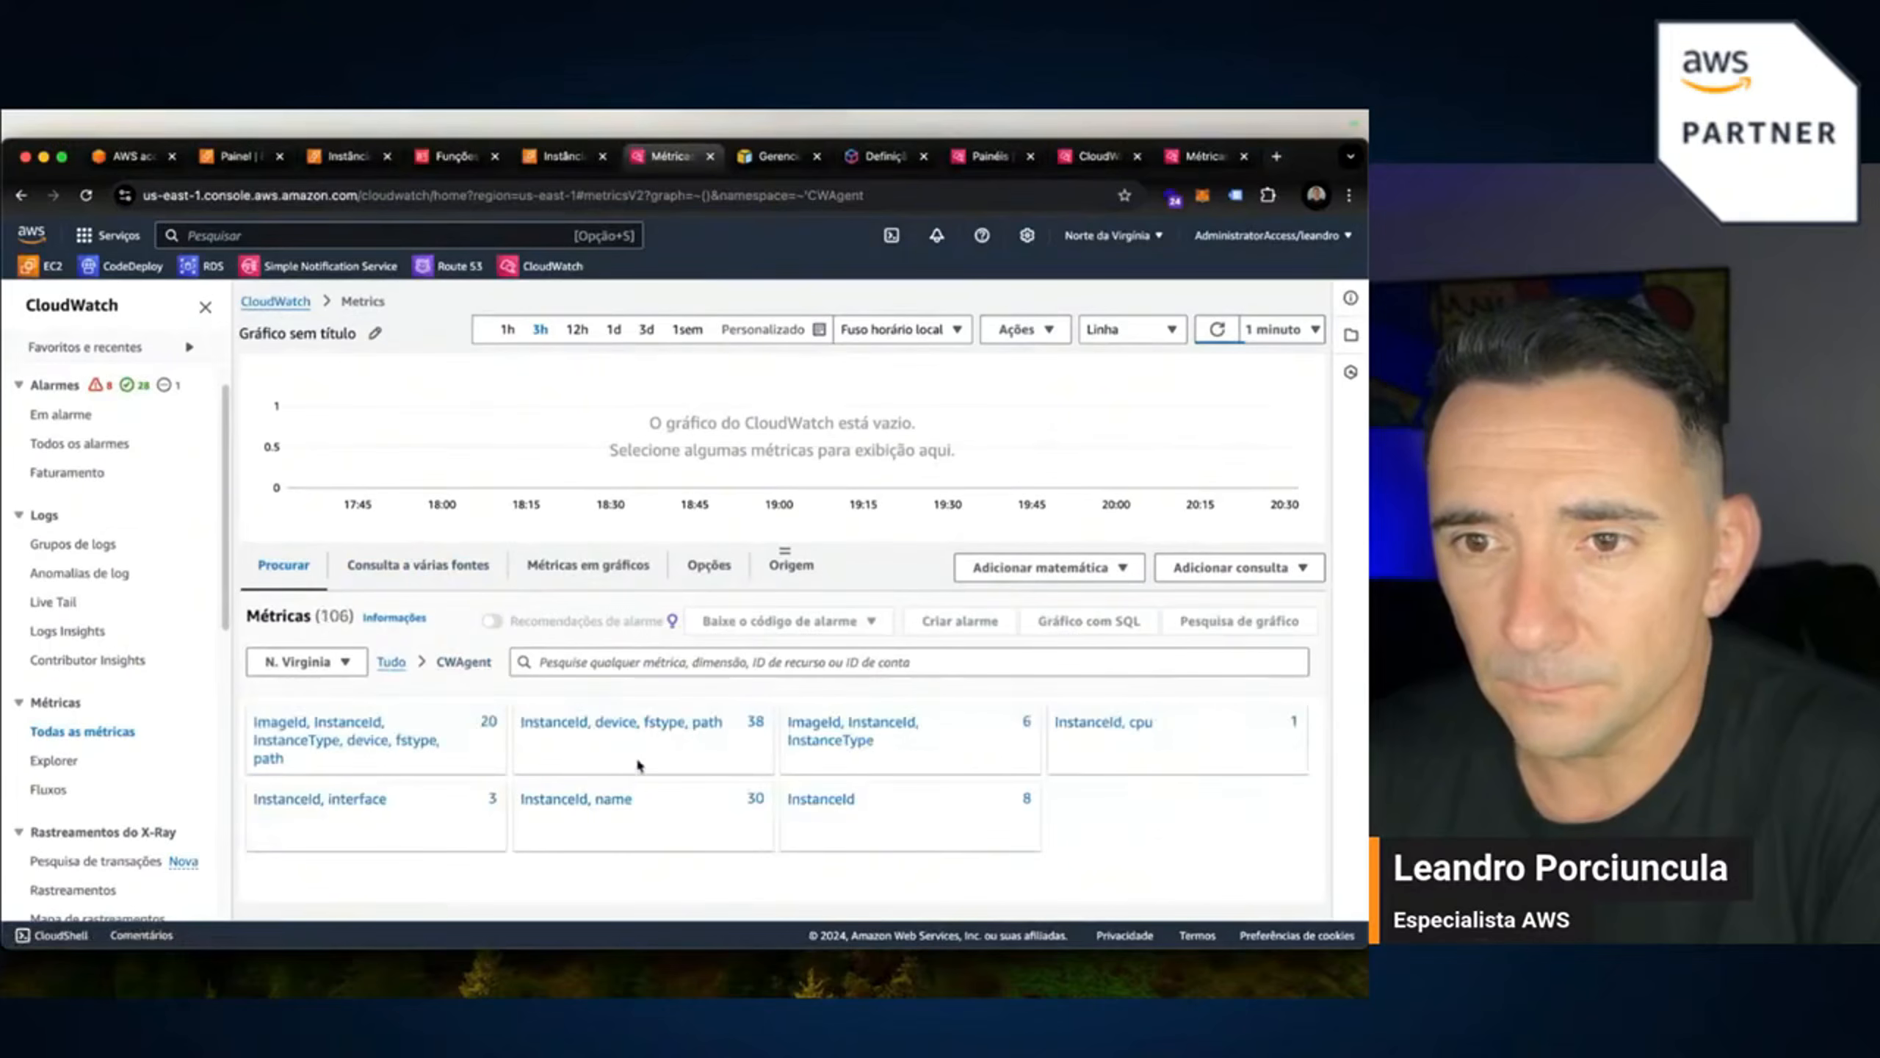
Inspect the InstanceId, device, fstype, path metric group and return to CWAgent's dimension groups.
{"action": "left_click", "coordinate": [653, 731]}
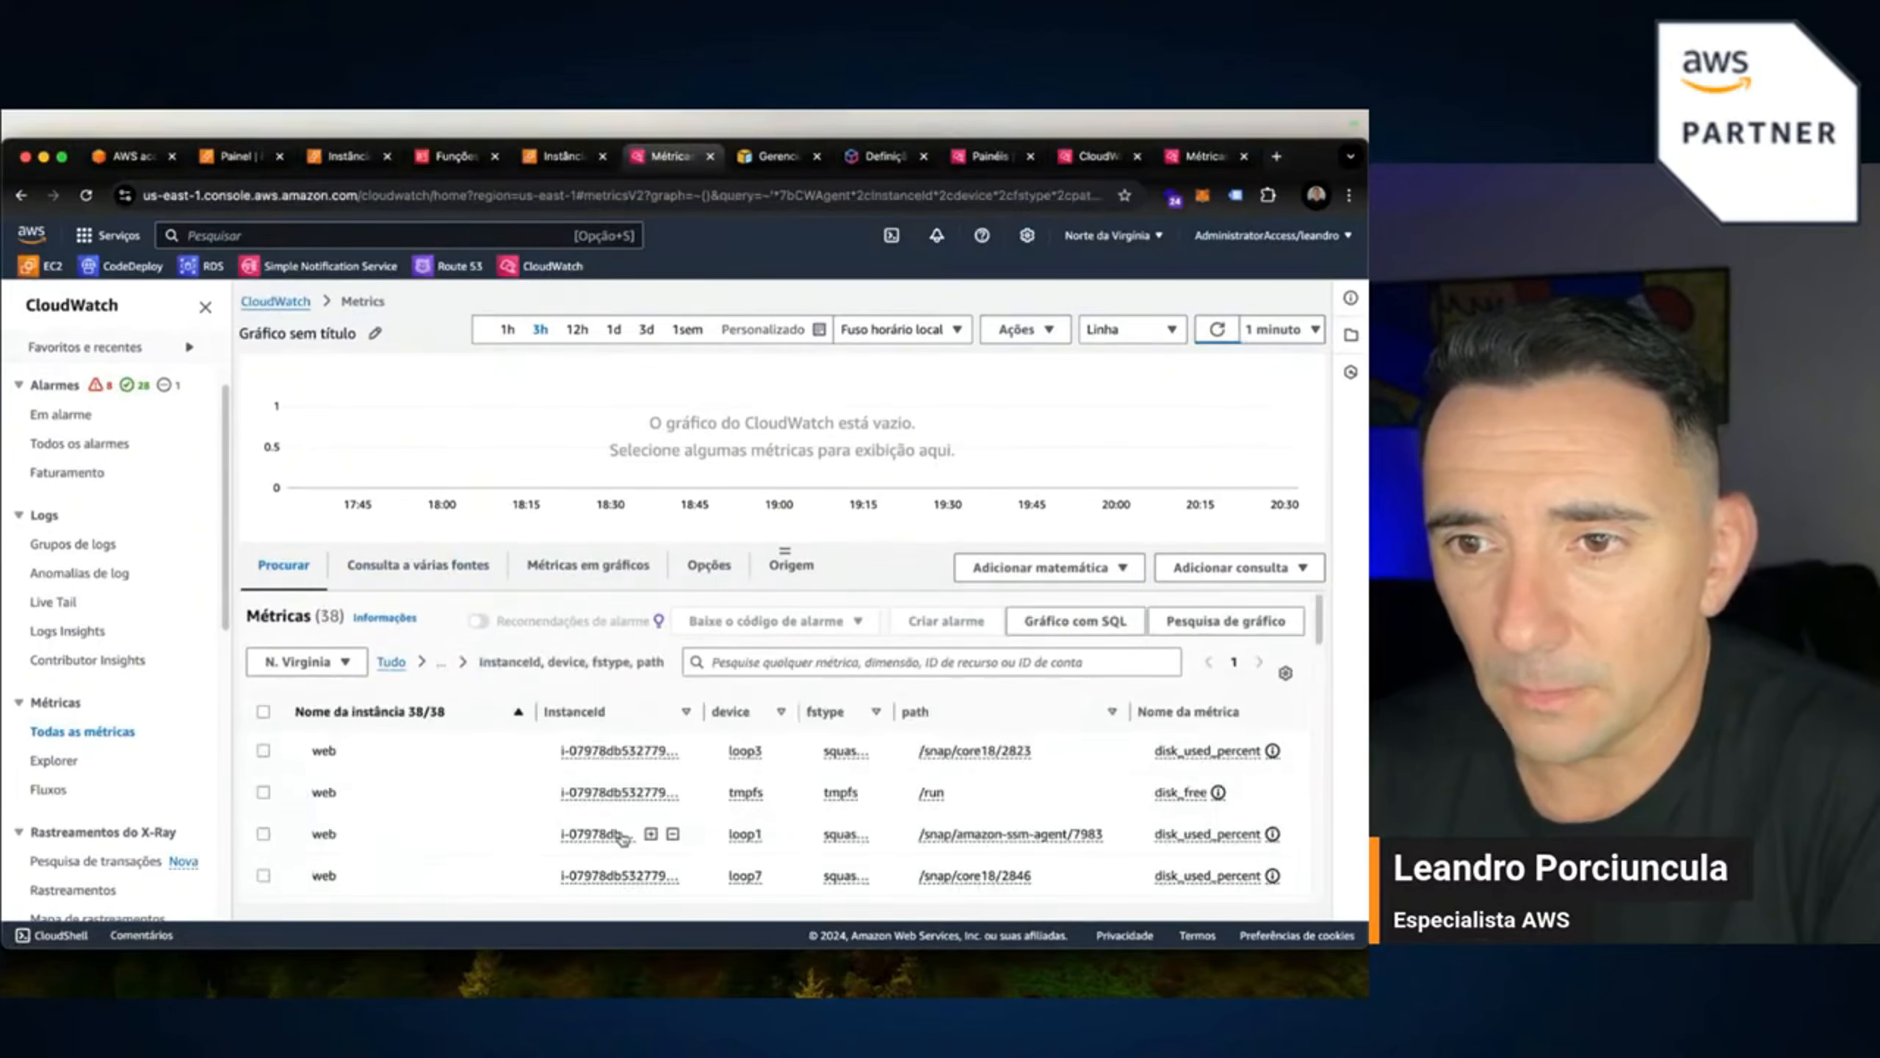
{"action": "scroll", "coordinate": [779, 827], "scroll_direction": "down", "scroll_amount": 5}
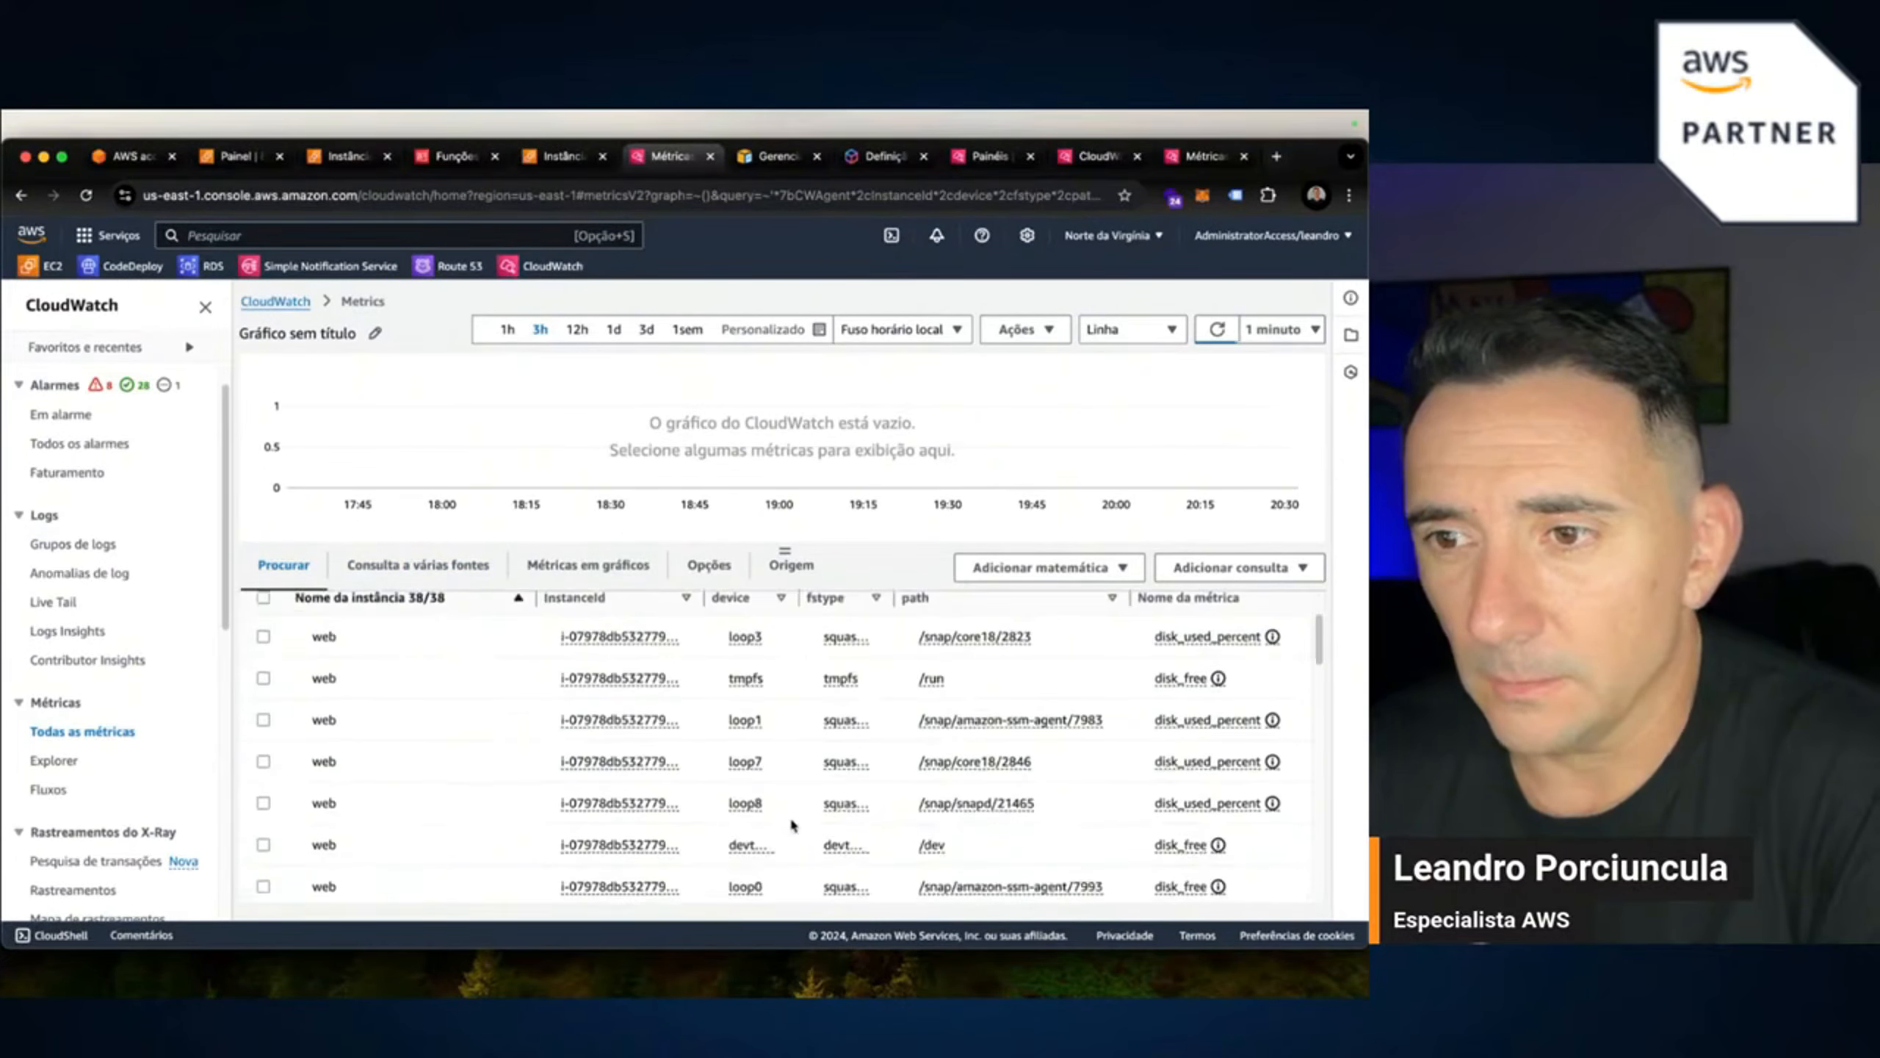
{"action": "scroll", "coordinate": [795, 829], "scroll_direction": "down", "scroll_amount": 5}
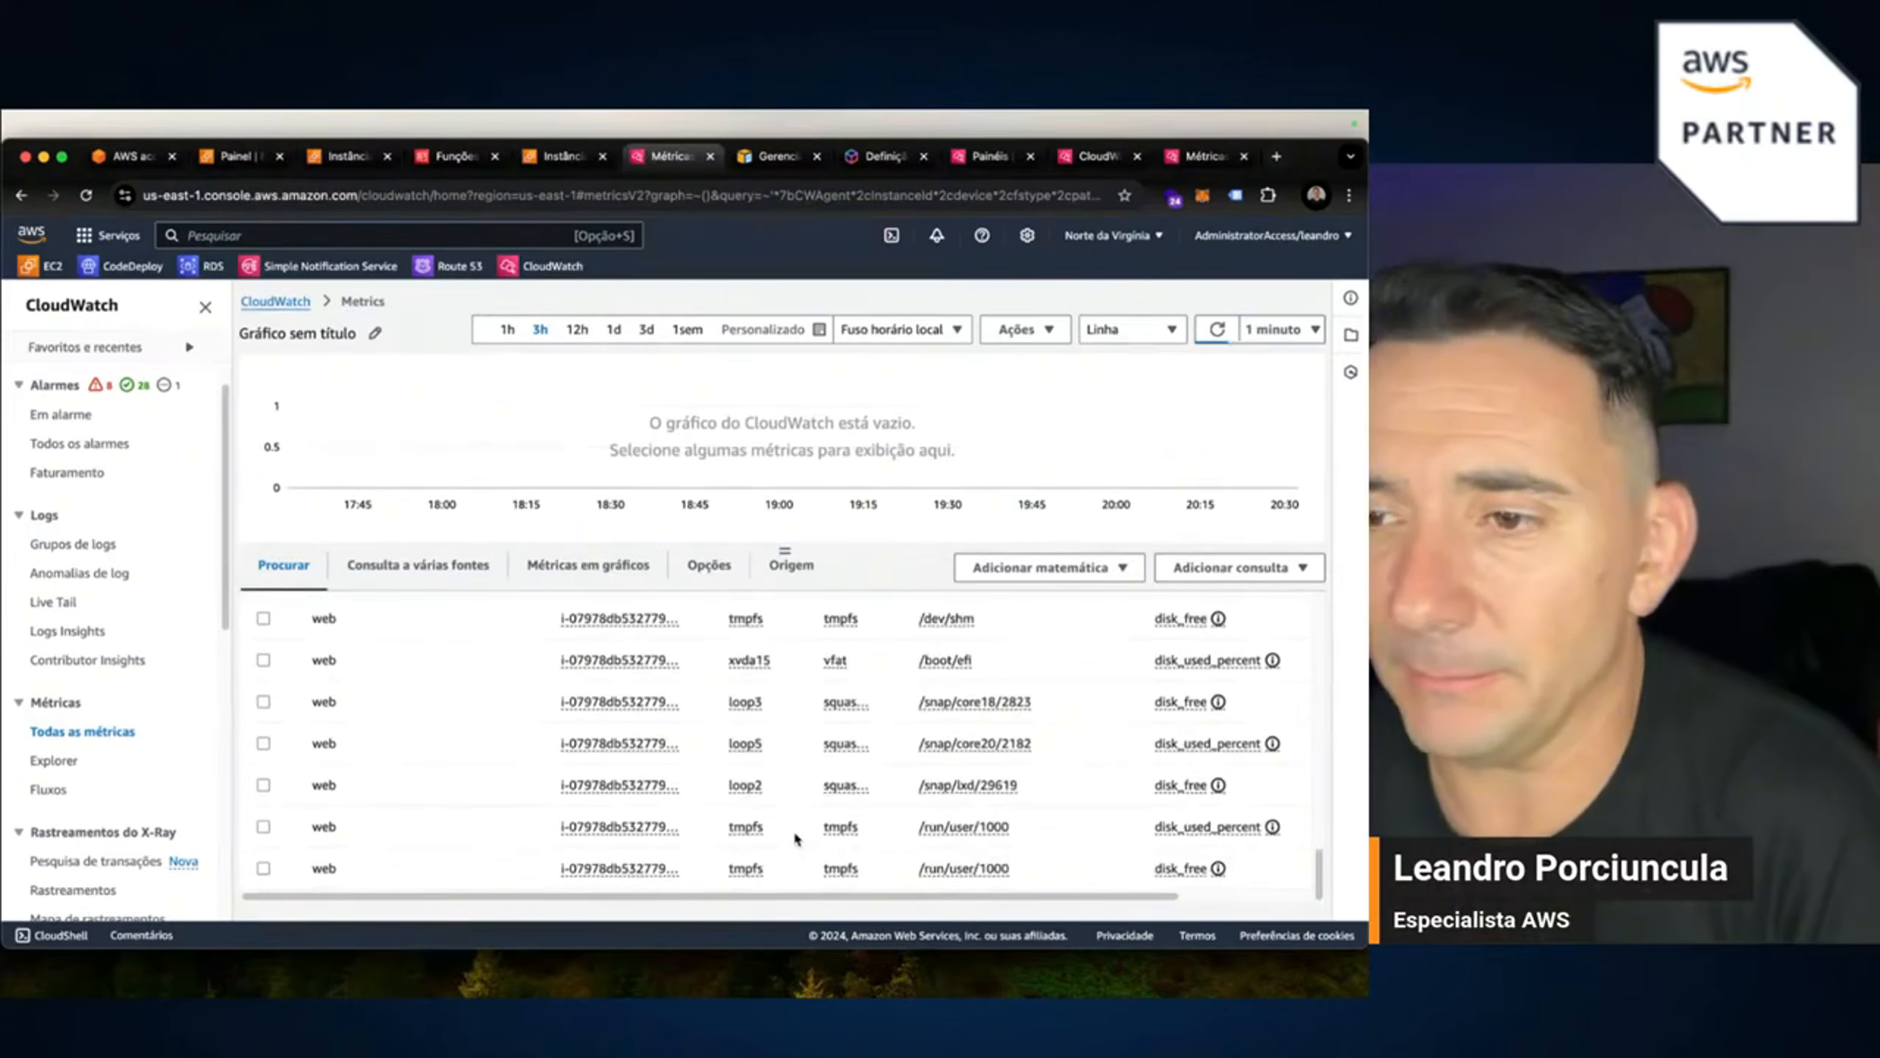
{"action": "scroll", "coordinate": [792, 833], "scroll_direction": "up", "scroll_amount": 10}
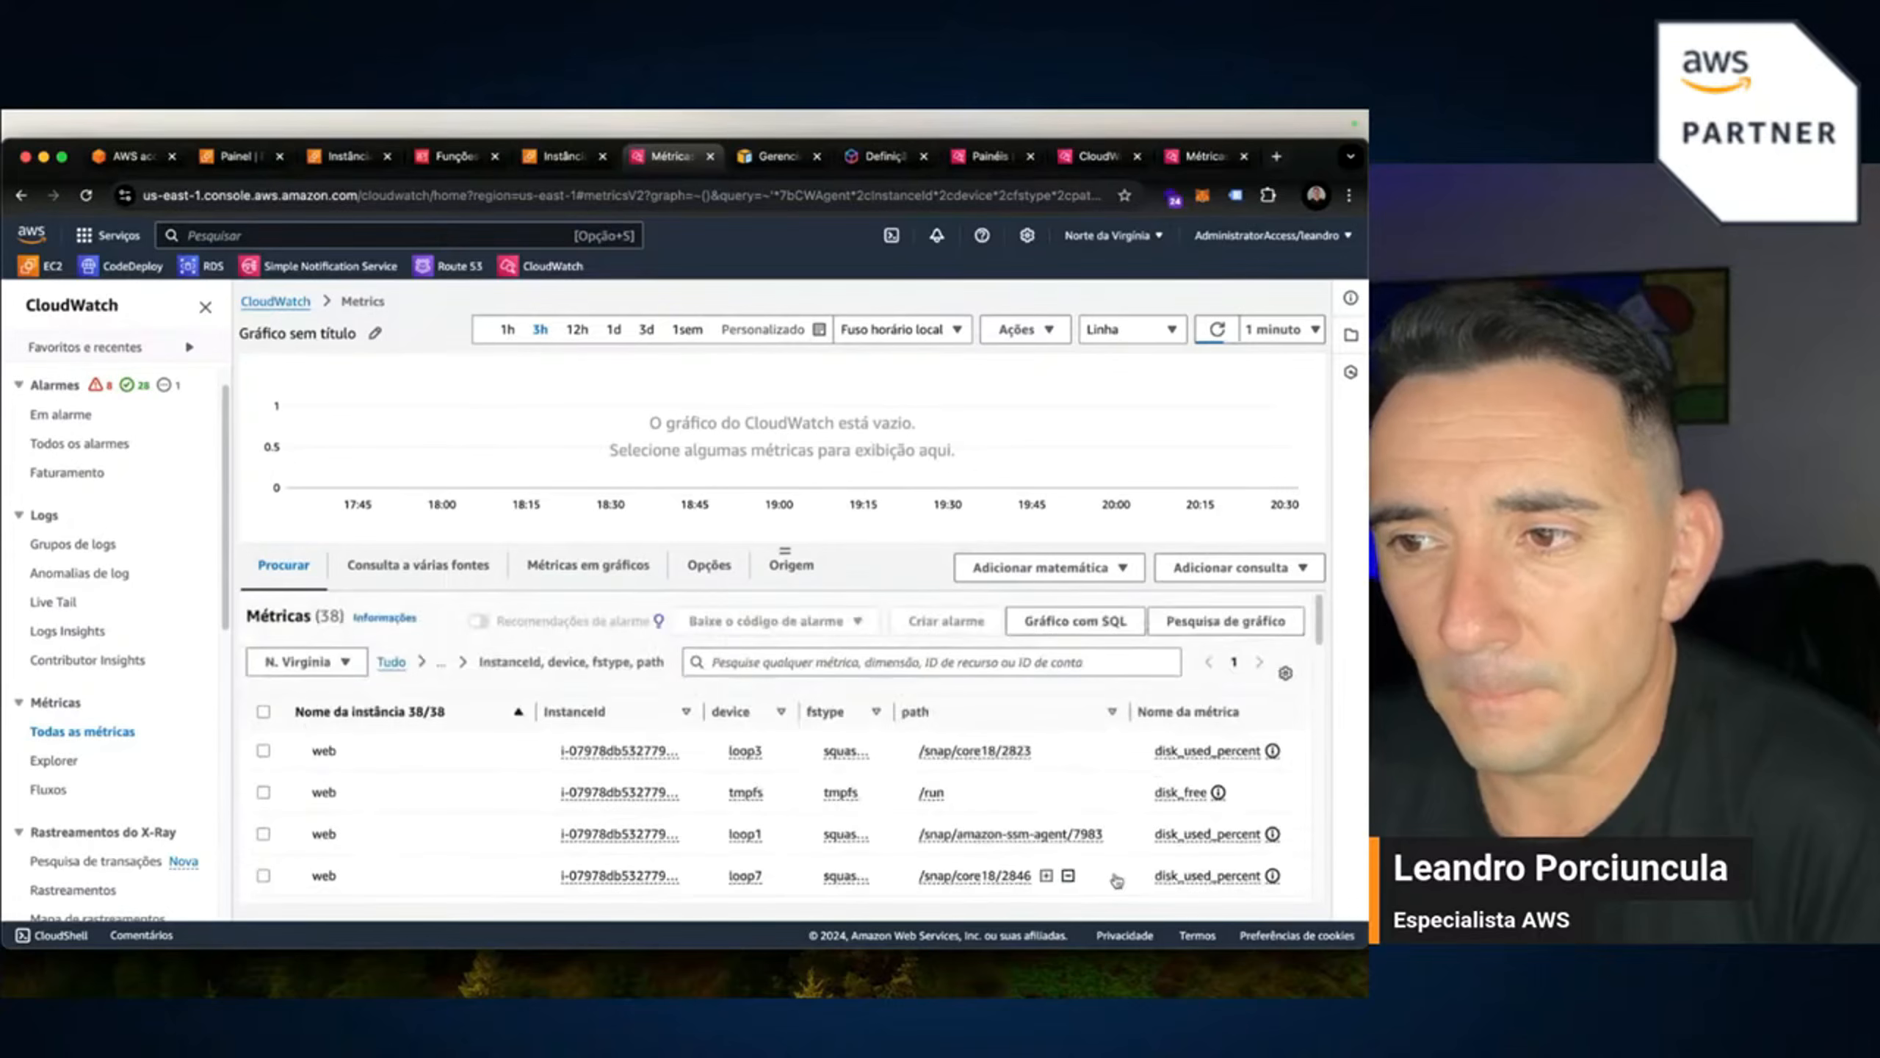
{"action": "left_click", "coordinate": [442, 664]}
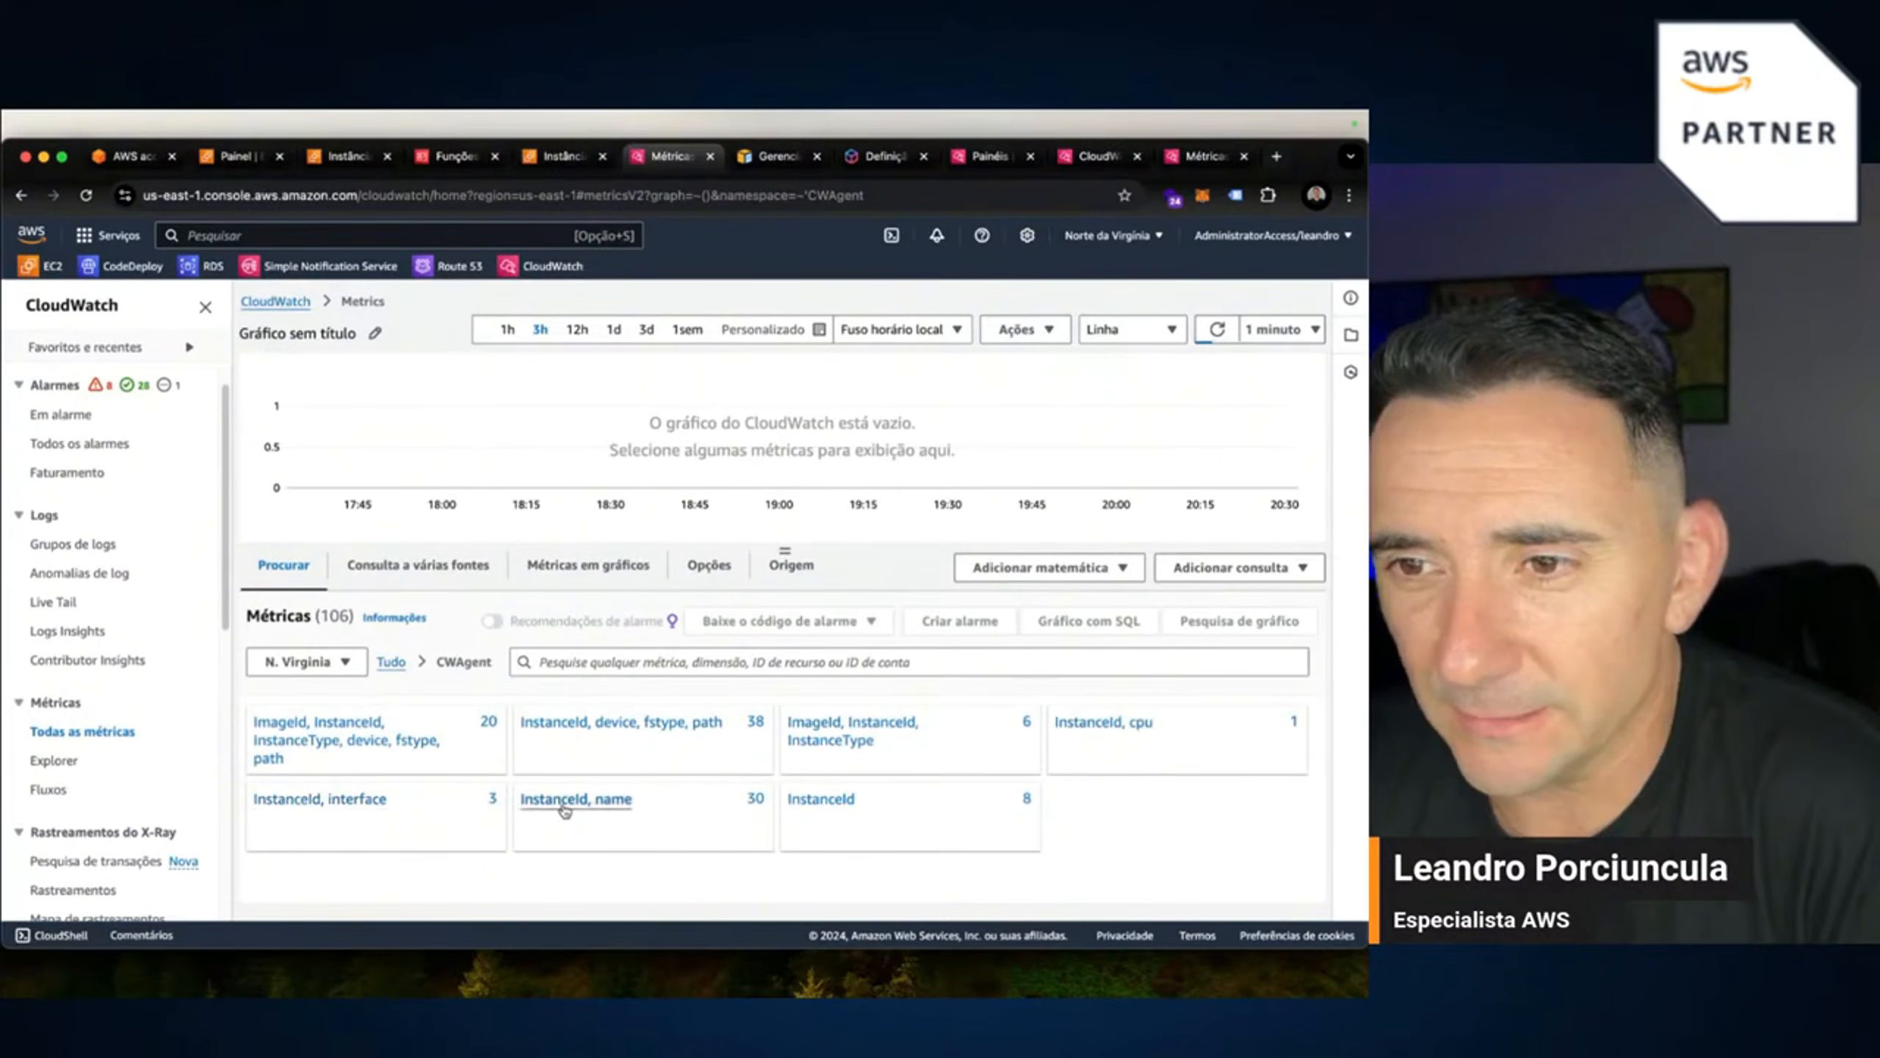
Inspect the InstanceId, name and InstanceId, cpu metric groups, returning to CWAgent after each.
{"action": "left_click", "coordinate": [617, 800]}
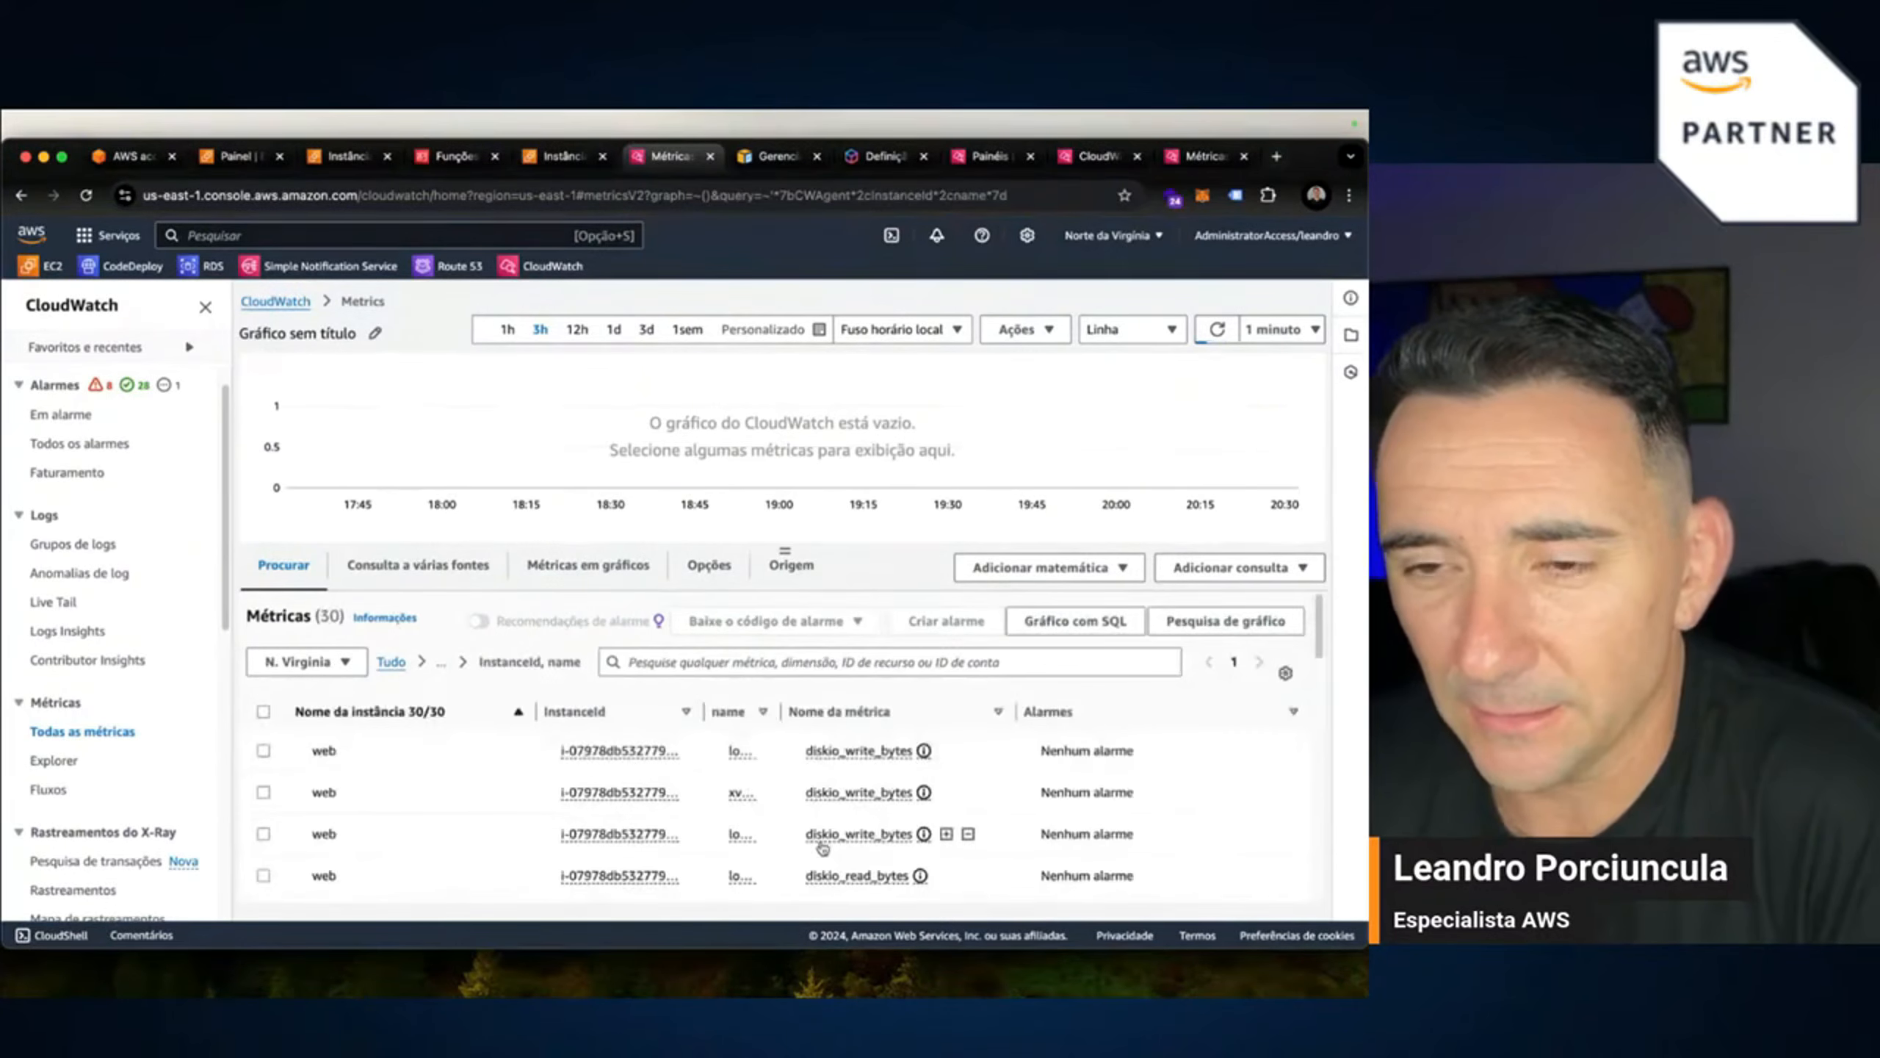
{"action": "scroll", "coordinate": [723, 836], "scroll_direction": "down", "scroll_amount": 5}
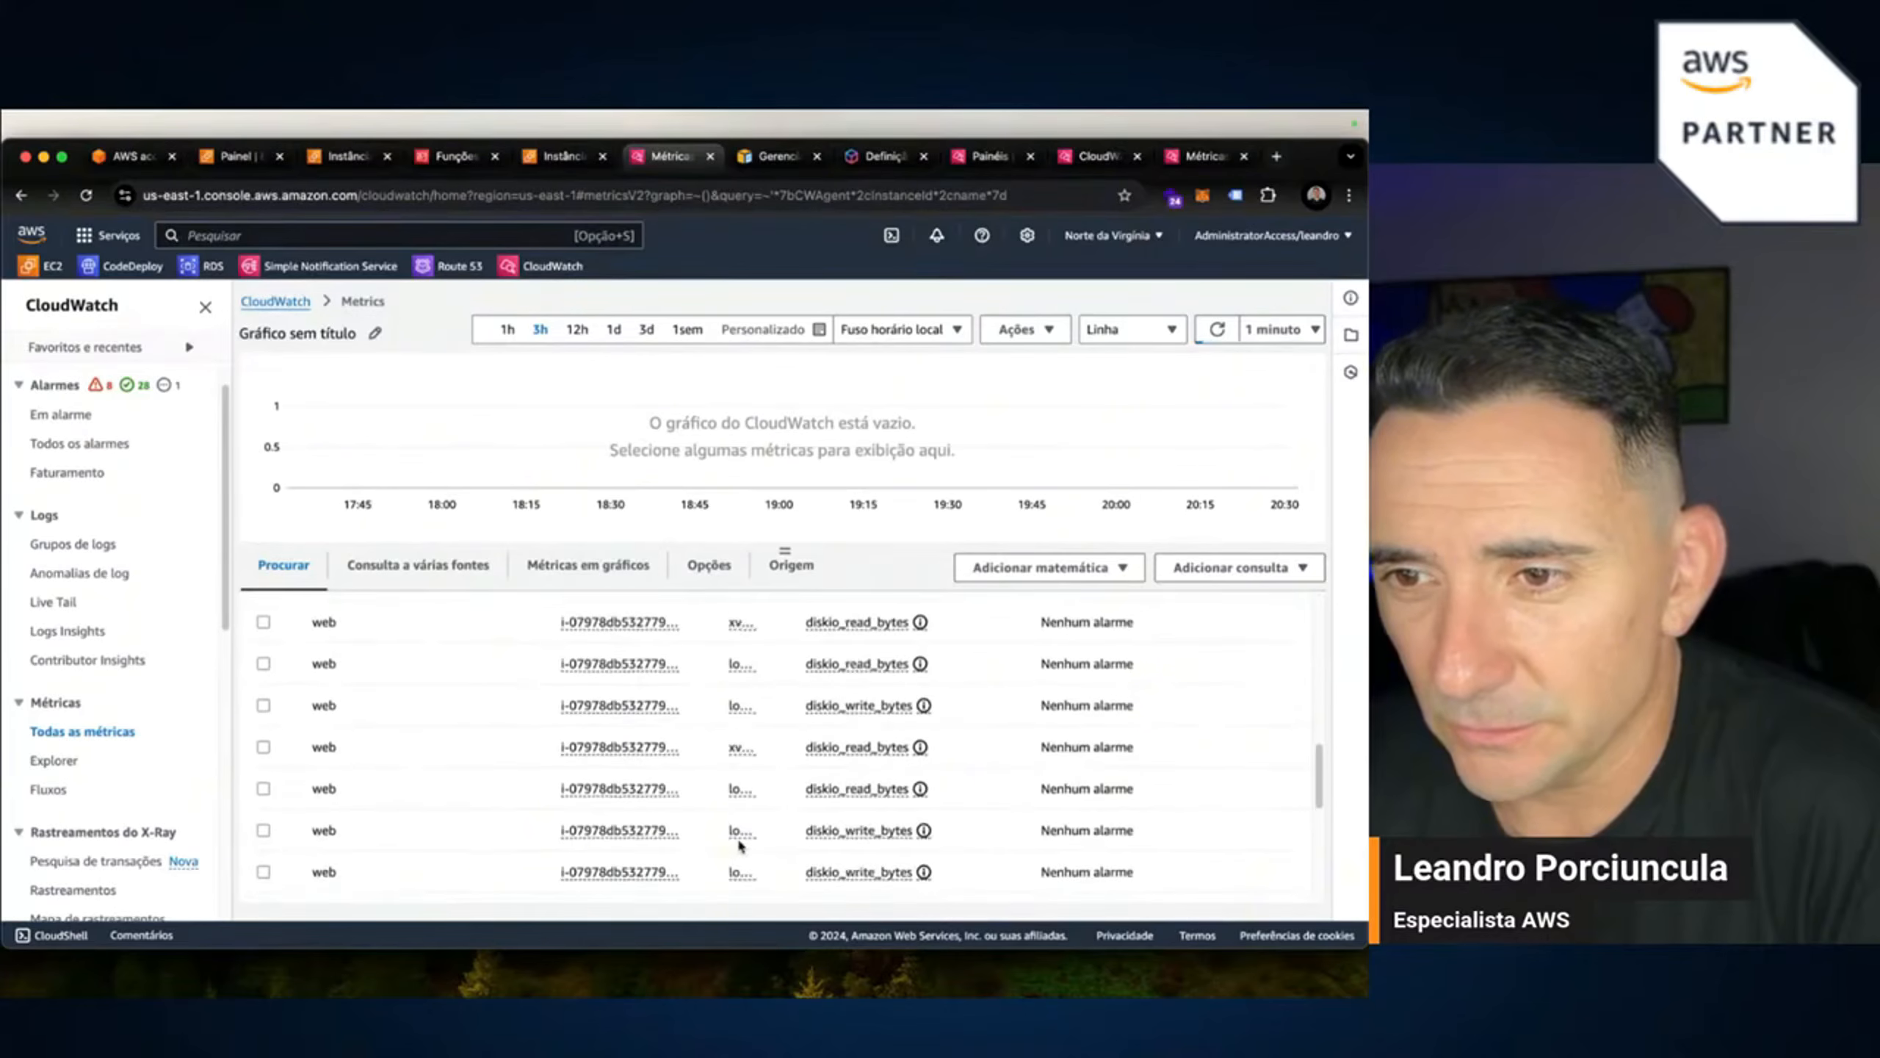
{"action": "scroll", "coordinate": [761, 843], "scroll_direction": "up", "scroll_amount": 5}
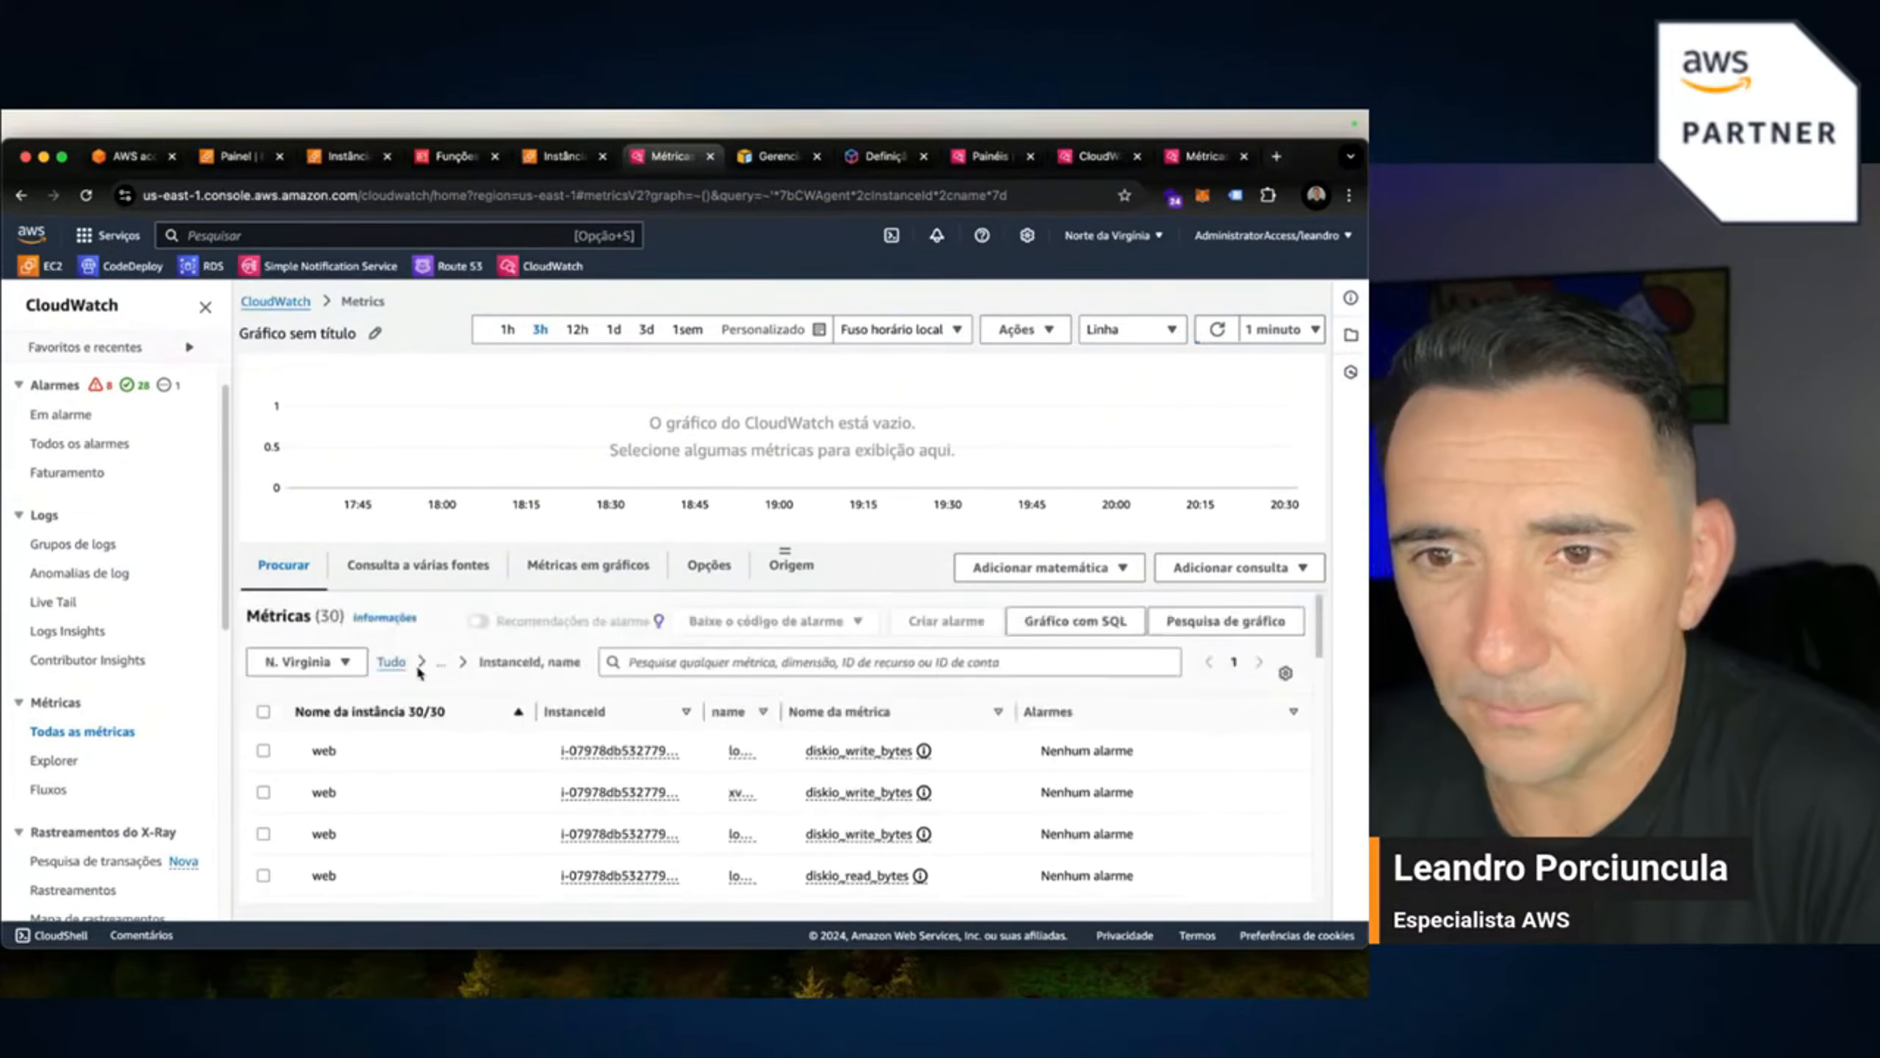
{"action": "left_click", "coordinate": [439, 667]}
{"action": "left_click", "coordinate": [483, 687]}
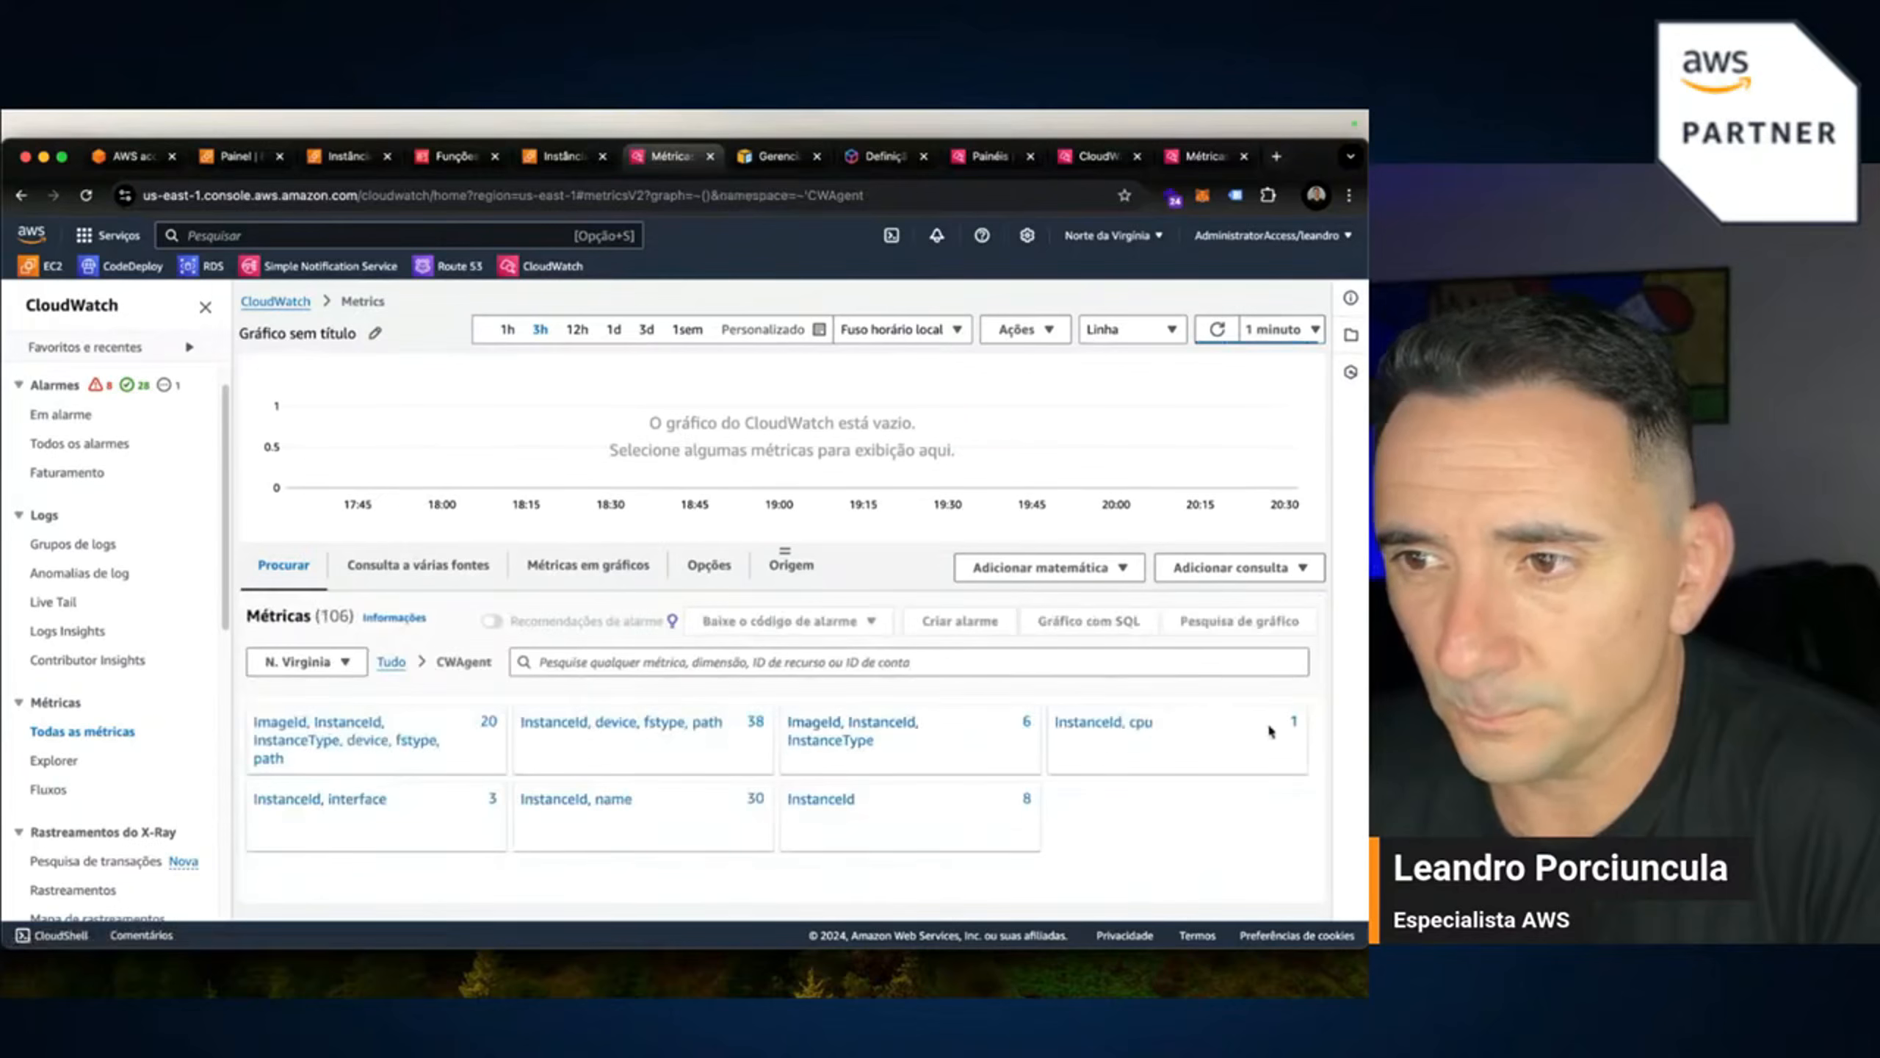
{"action": "left_click", "coordinate": [1107, 725]}
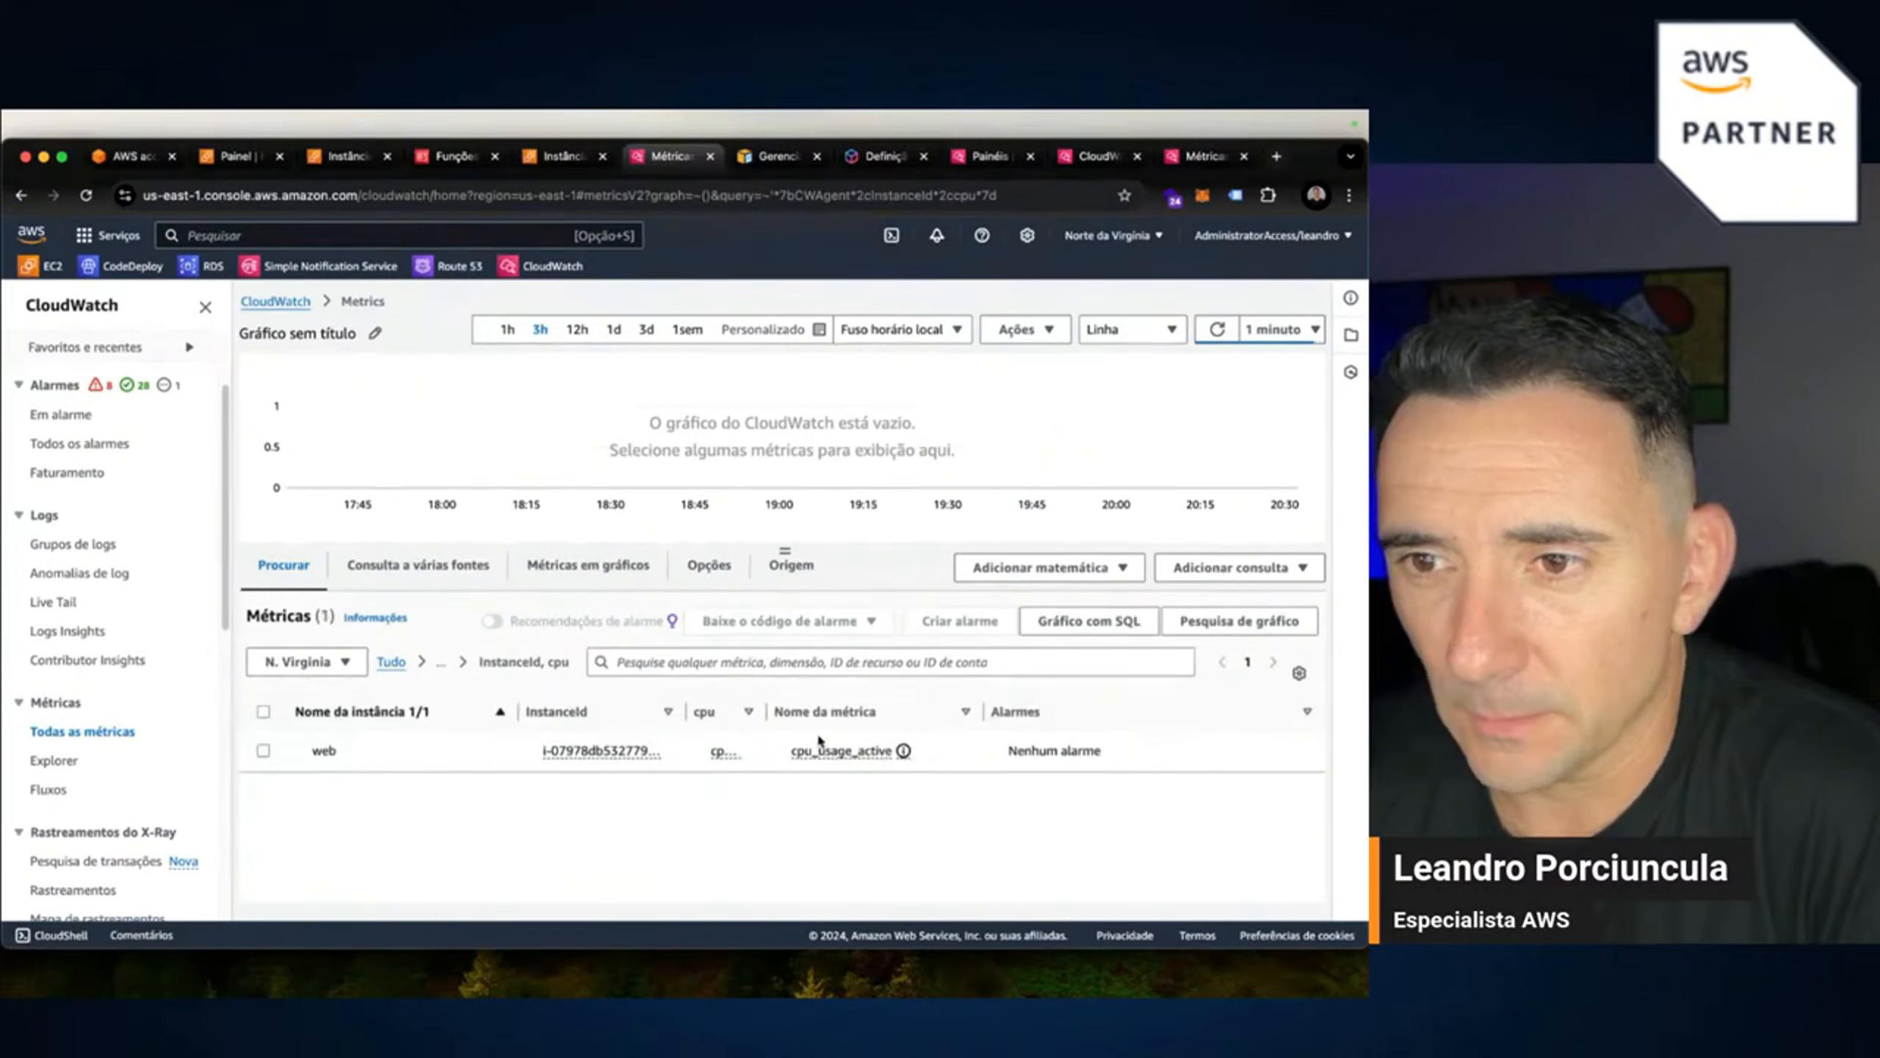
{"action": "left_click", "coordinate": [441, 661]}
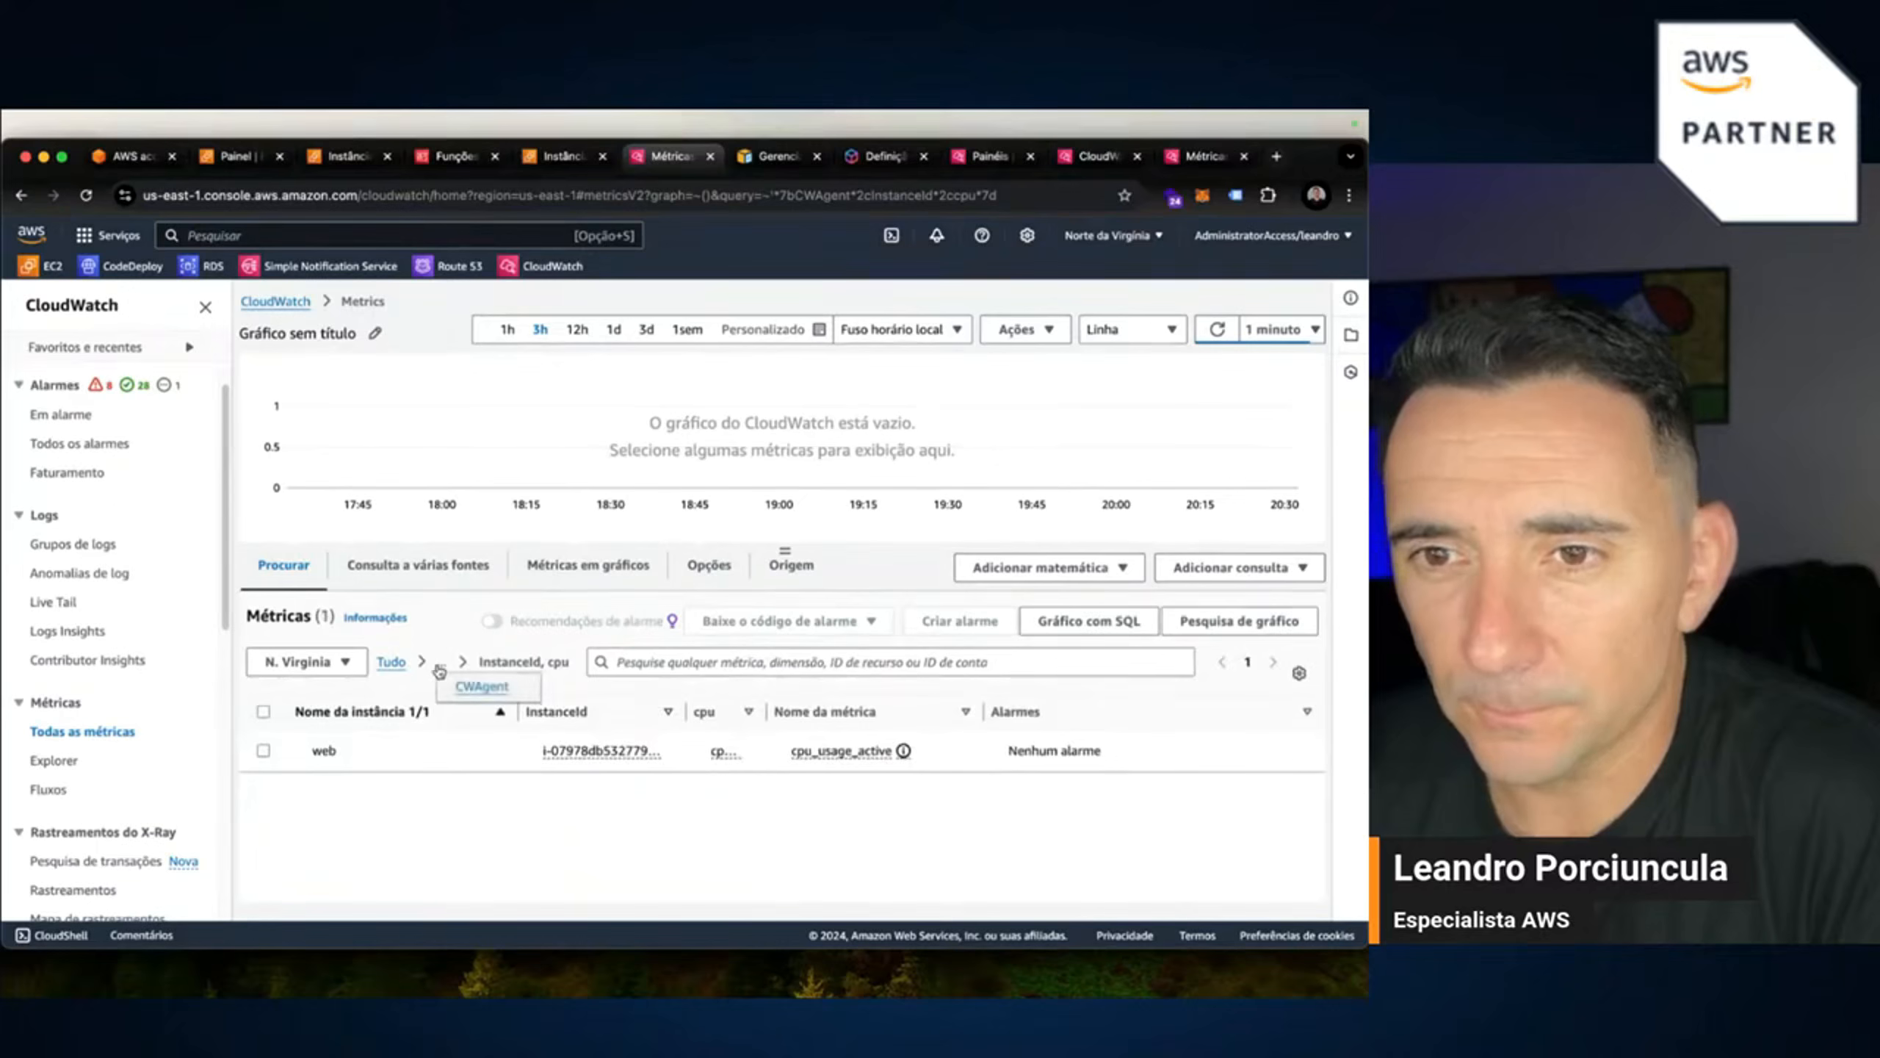
{"action": "left_click", "coordinate": [481, 692]}
In the ImageId, InstanceId, InstanceType group, briefly graph processes_running, then return to CWAgent.
{"action": "left_click", "coordinate": [842, 740]}
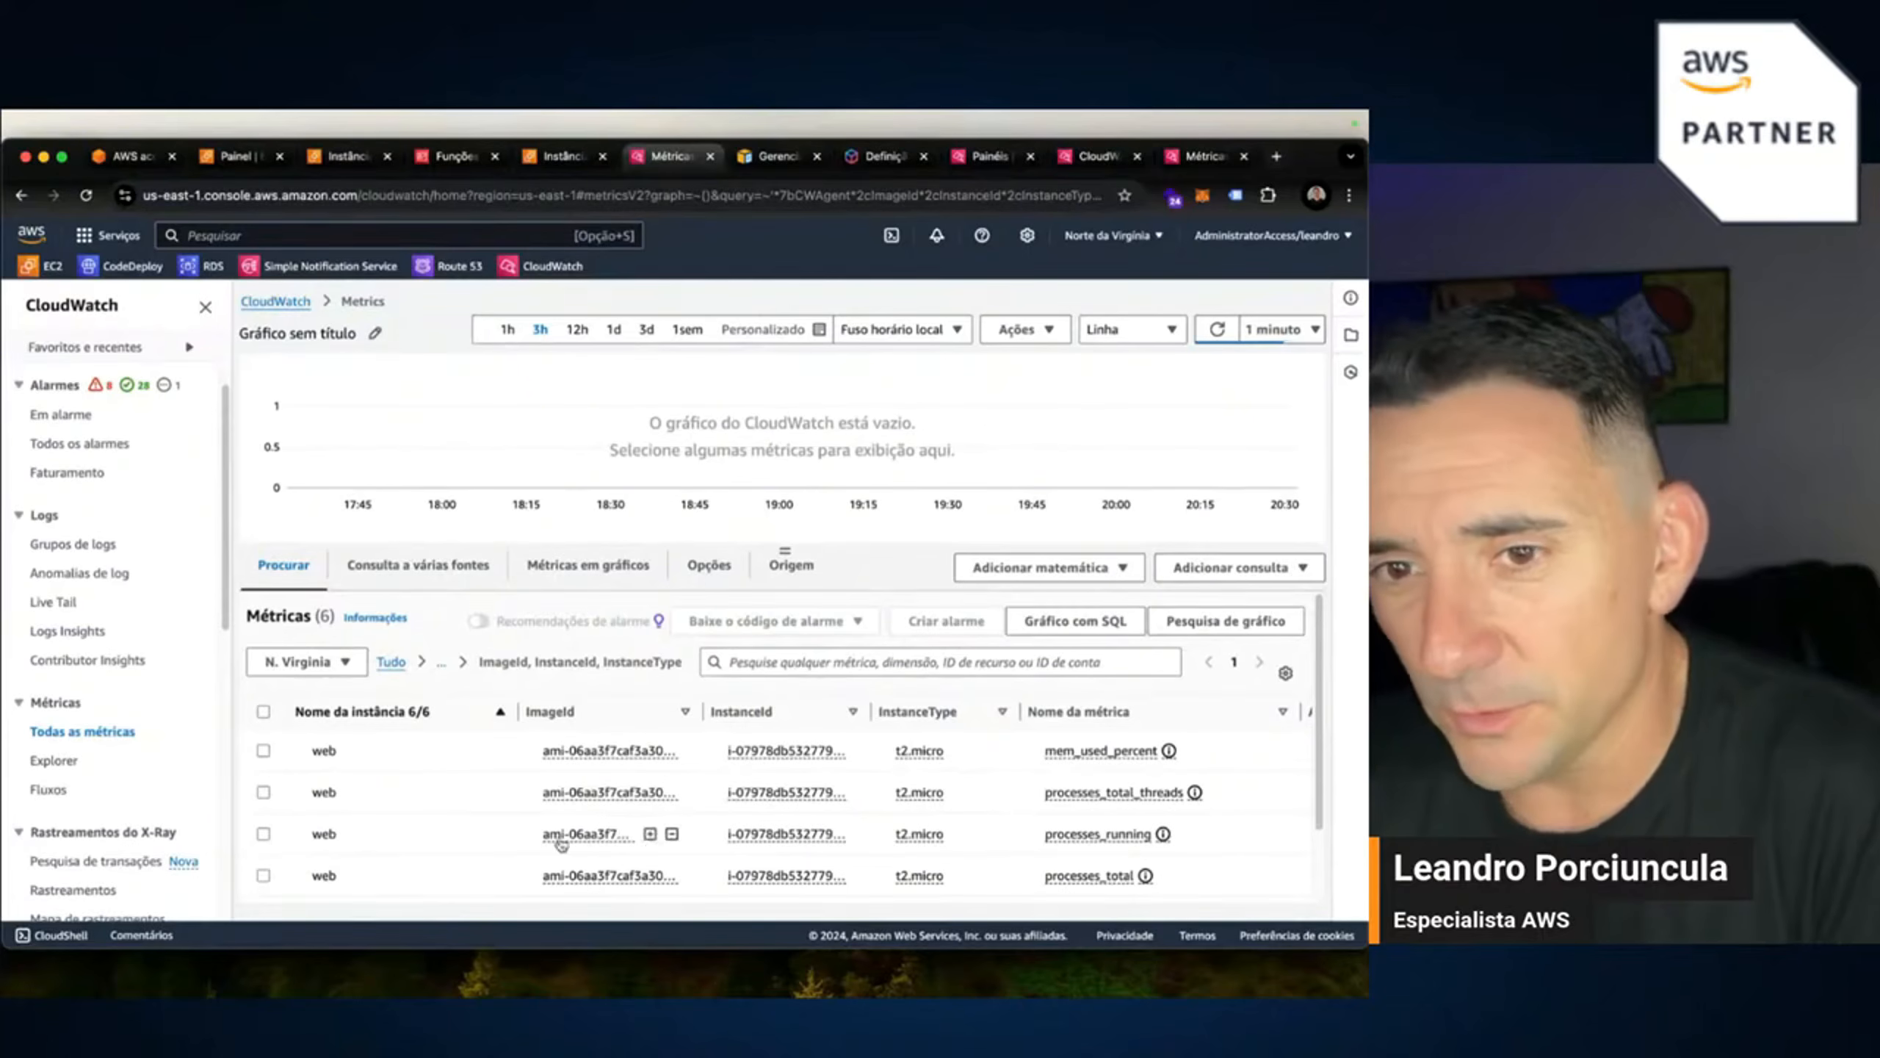
{"action": "left_click", "coordinate": [262, 834]}
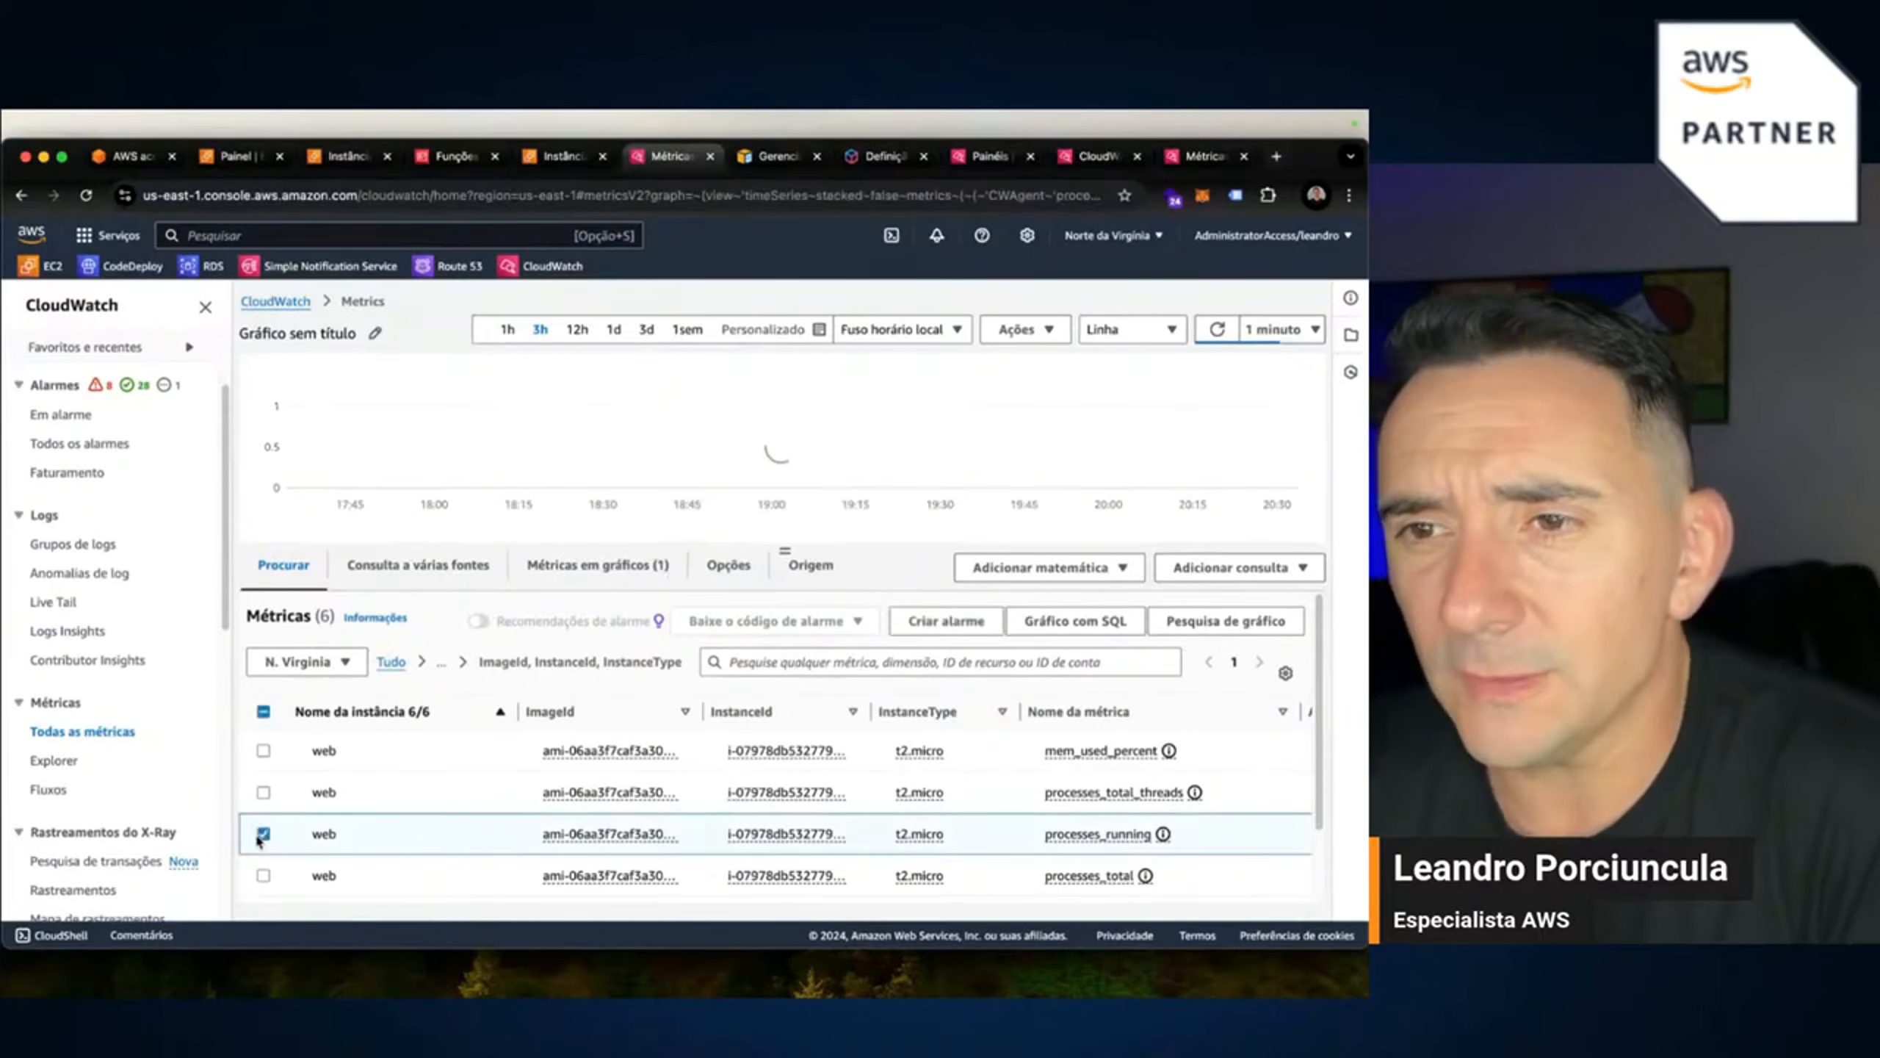
{"action": "left_click", "coordinate": [261, 834]}
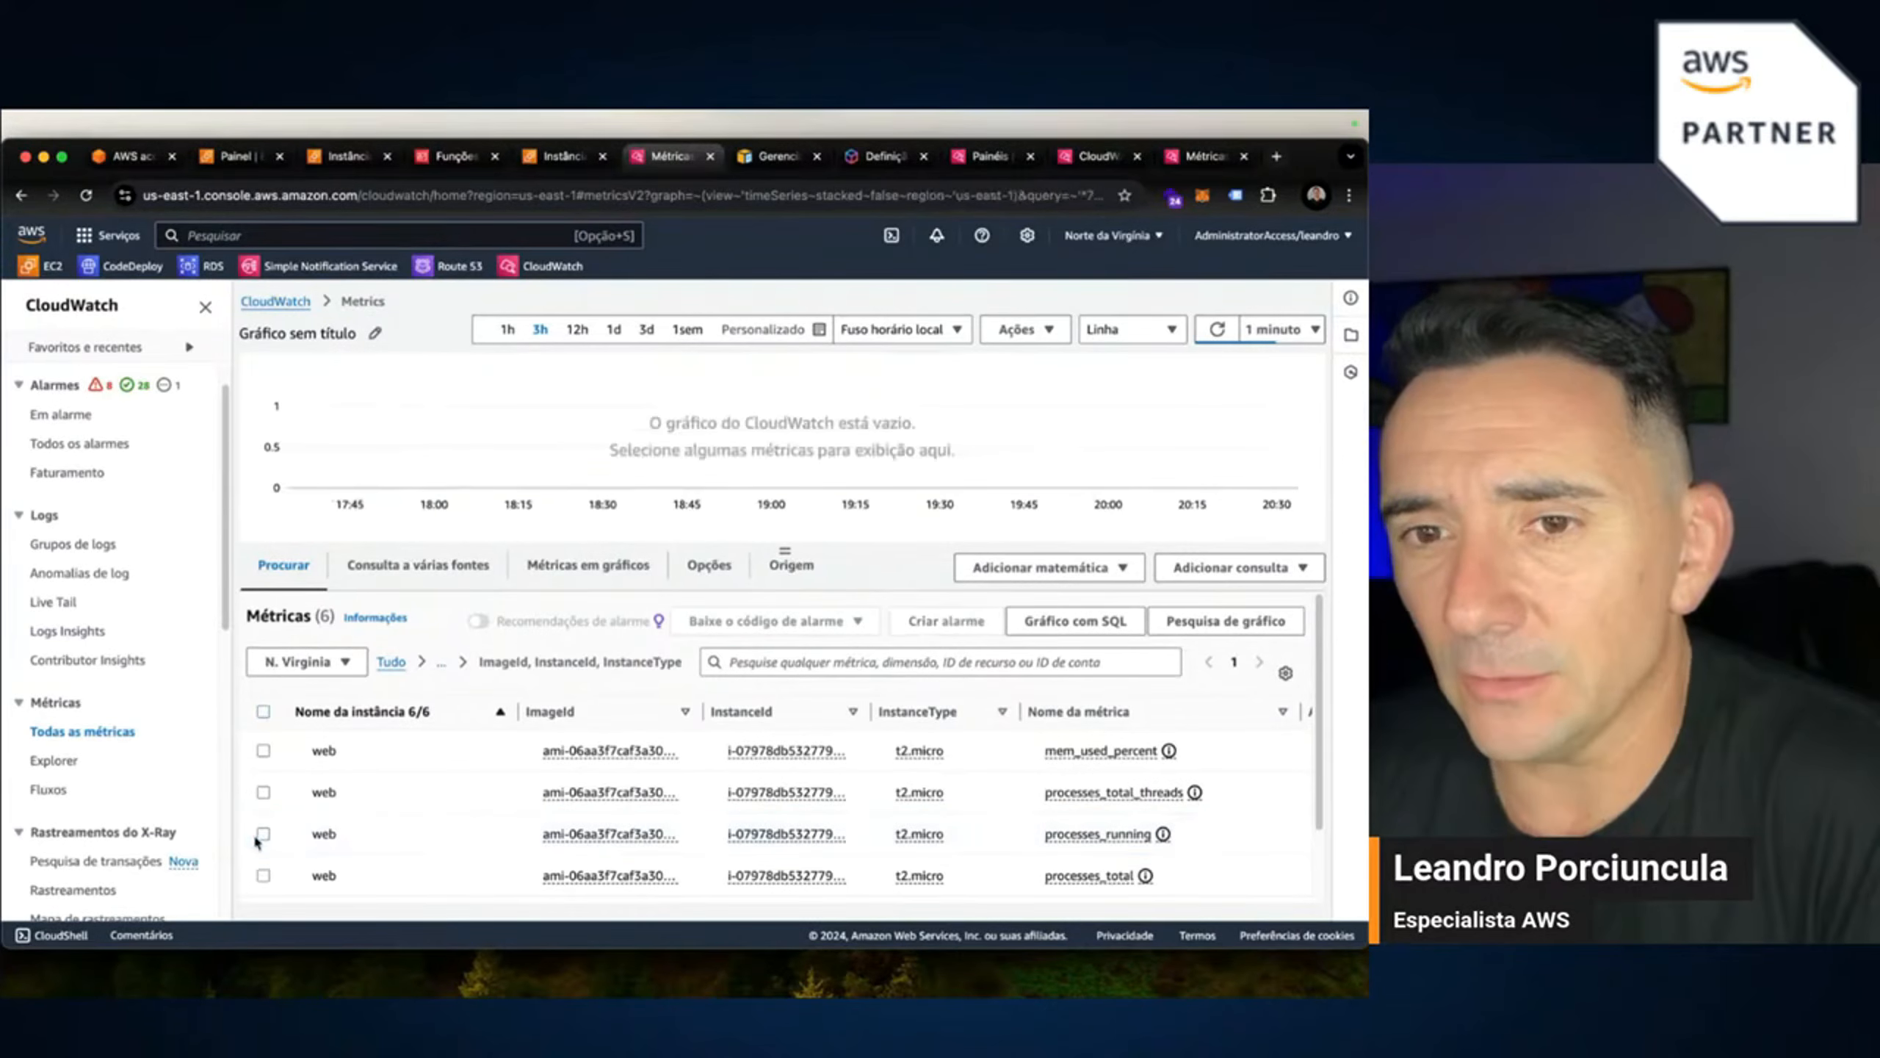
{"action": "left_click", "coordinate": [441, 661]}
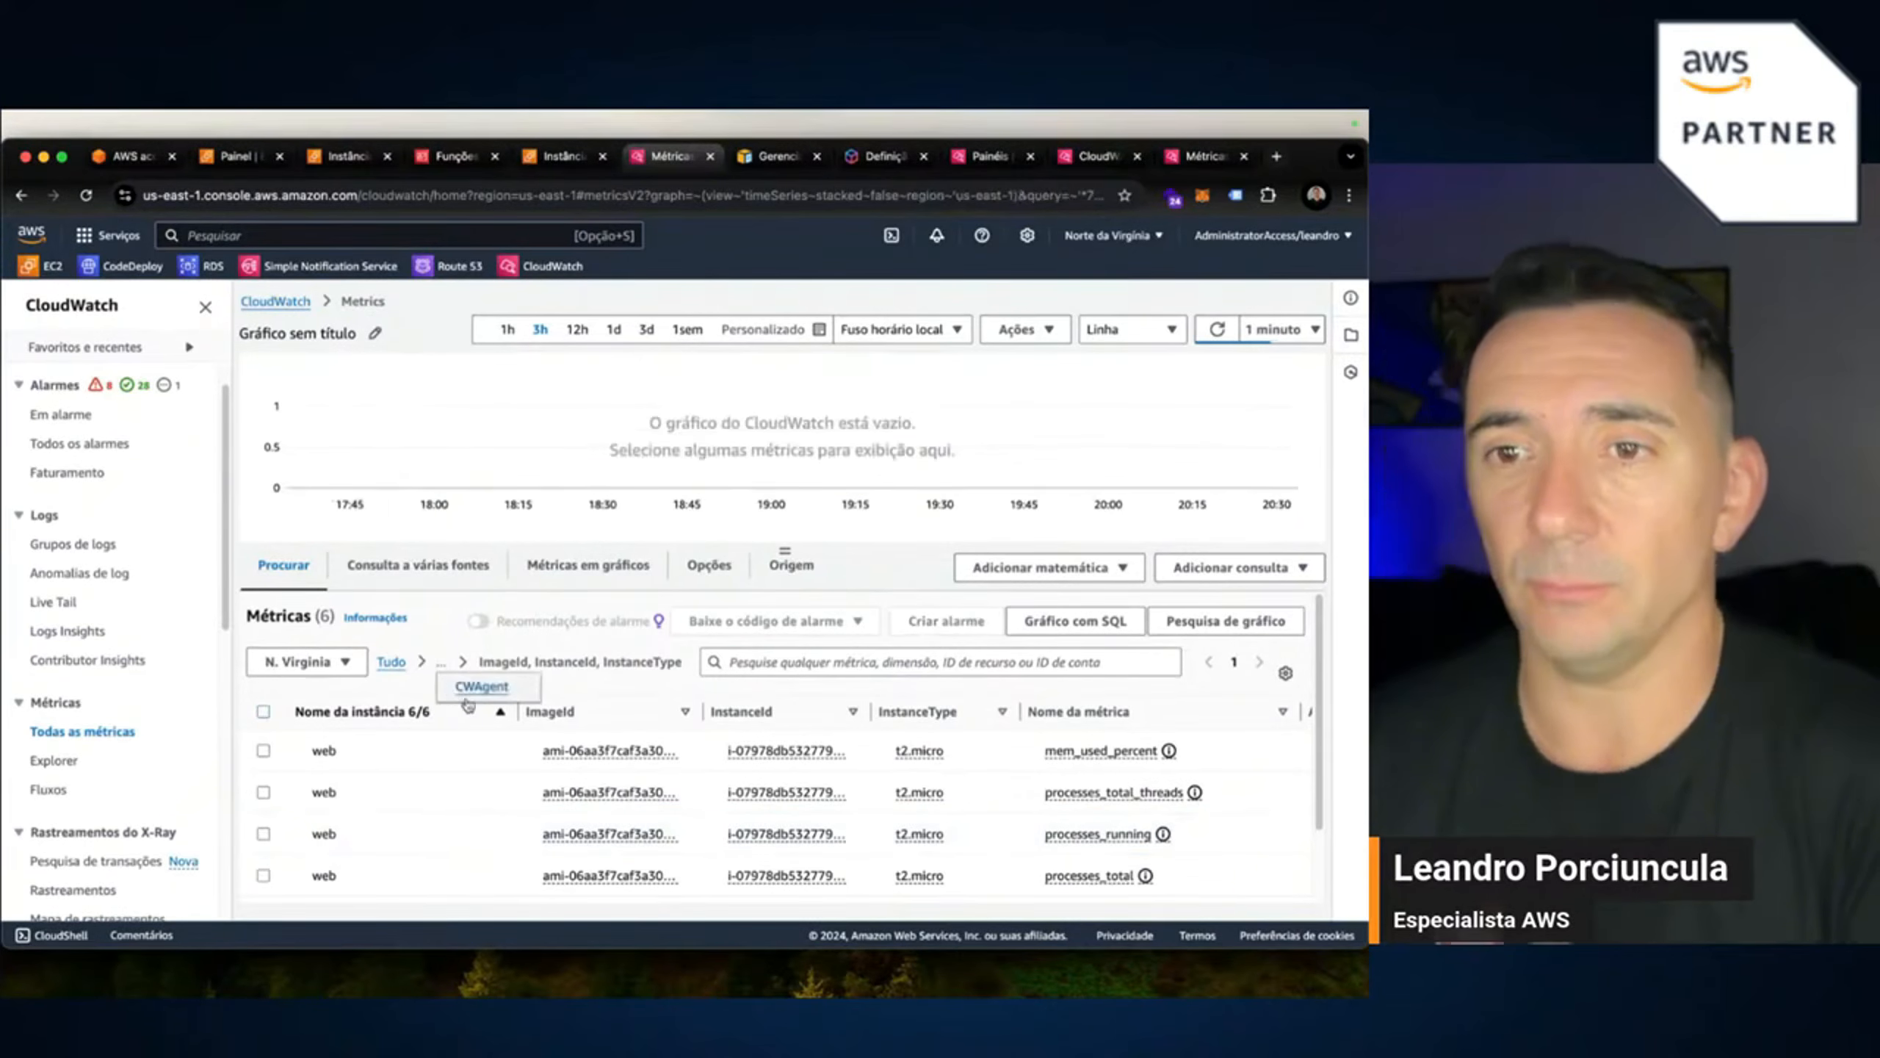
{"action": "left_click", "coordinate": [482, 686]}
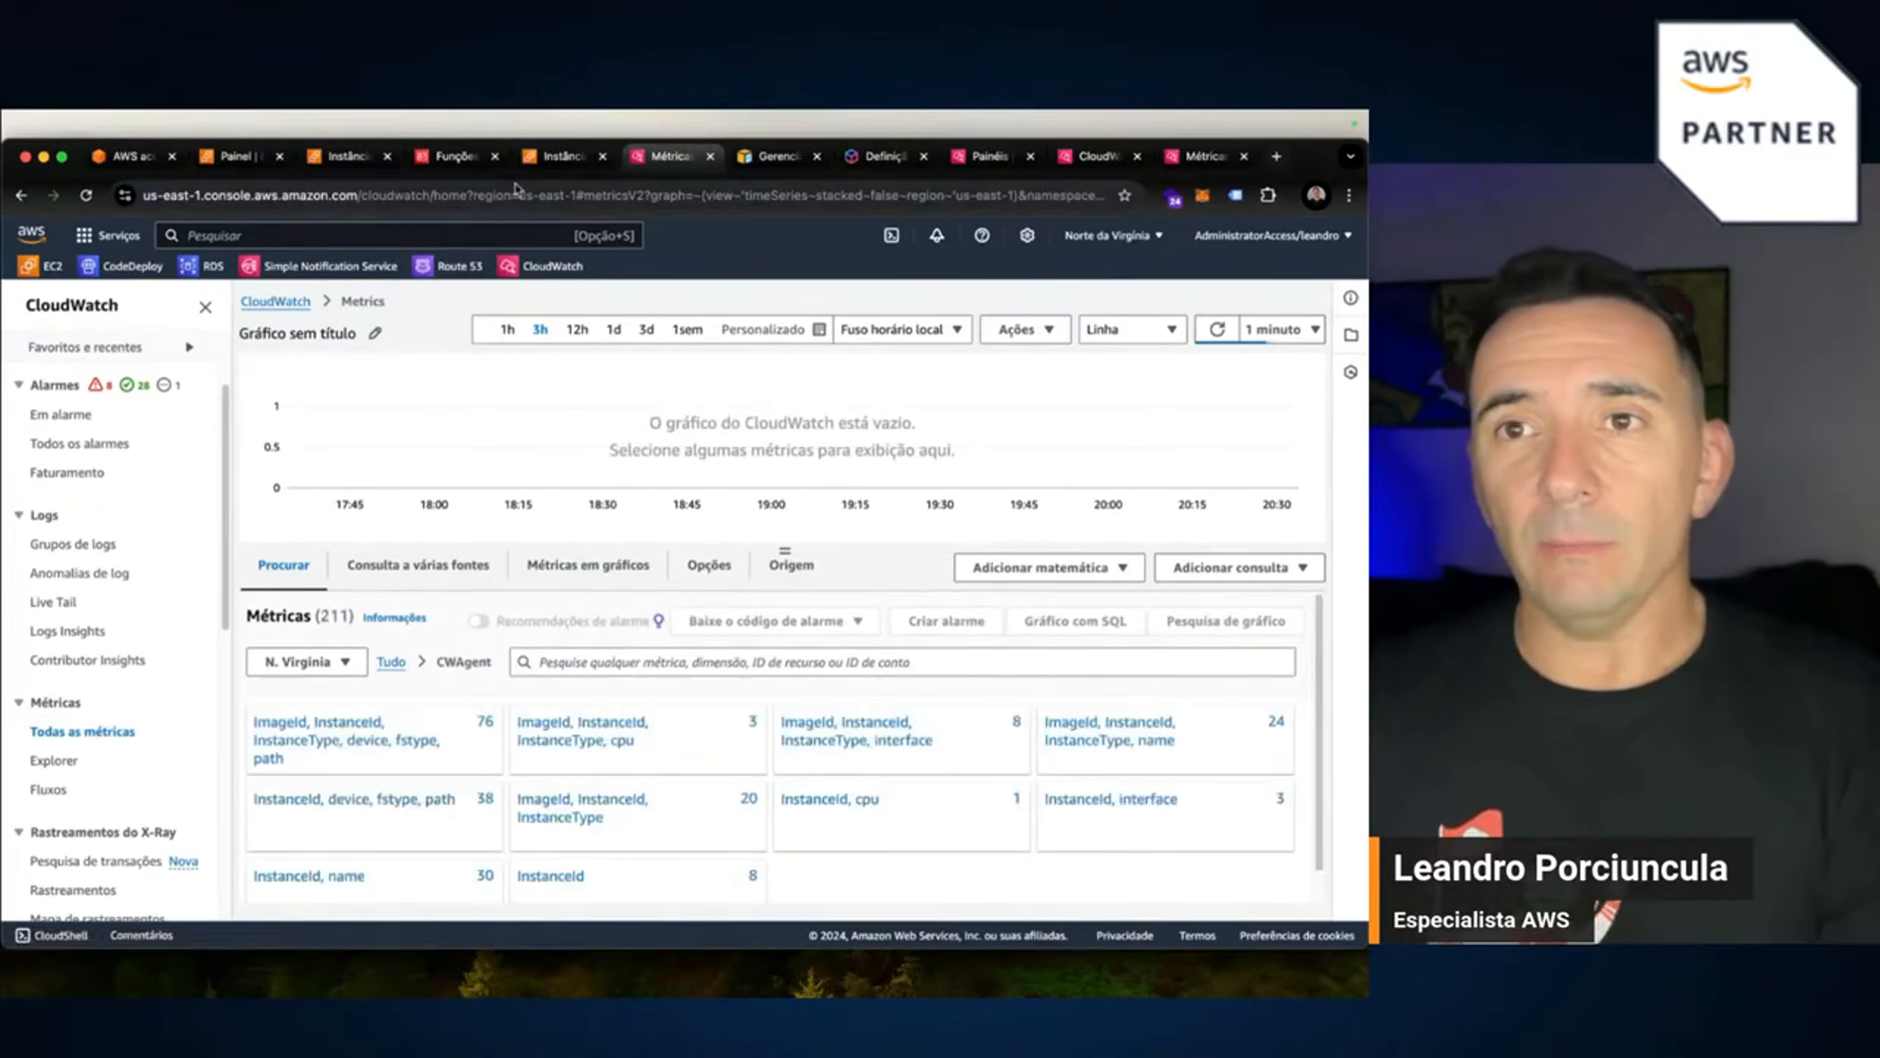
On live_monitor's EC2 Monitoring tab, include CWAgent namespace metrics so disk_free and mem_free charts appear.
{"action": "left_click", "coordinate": [562, 156]}
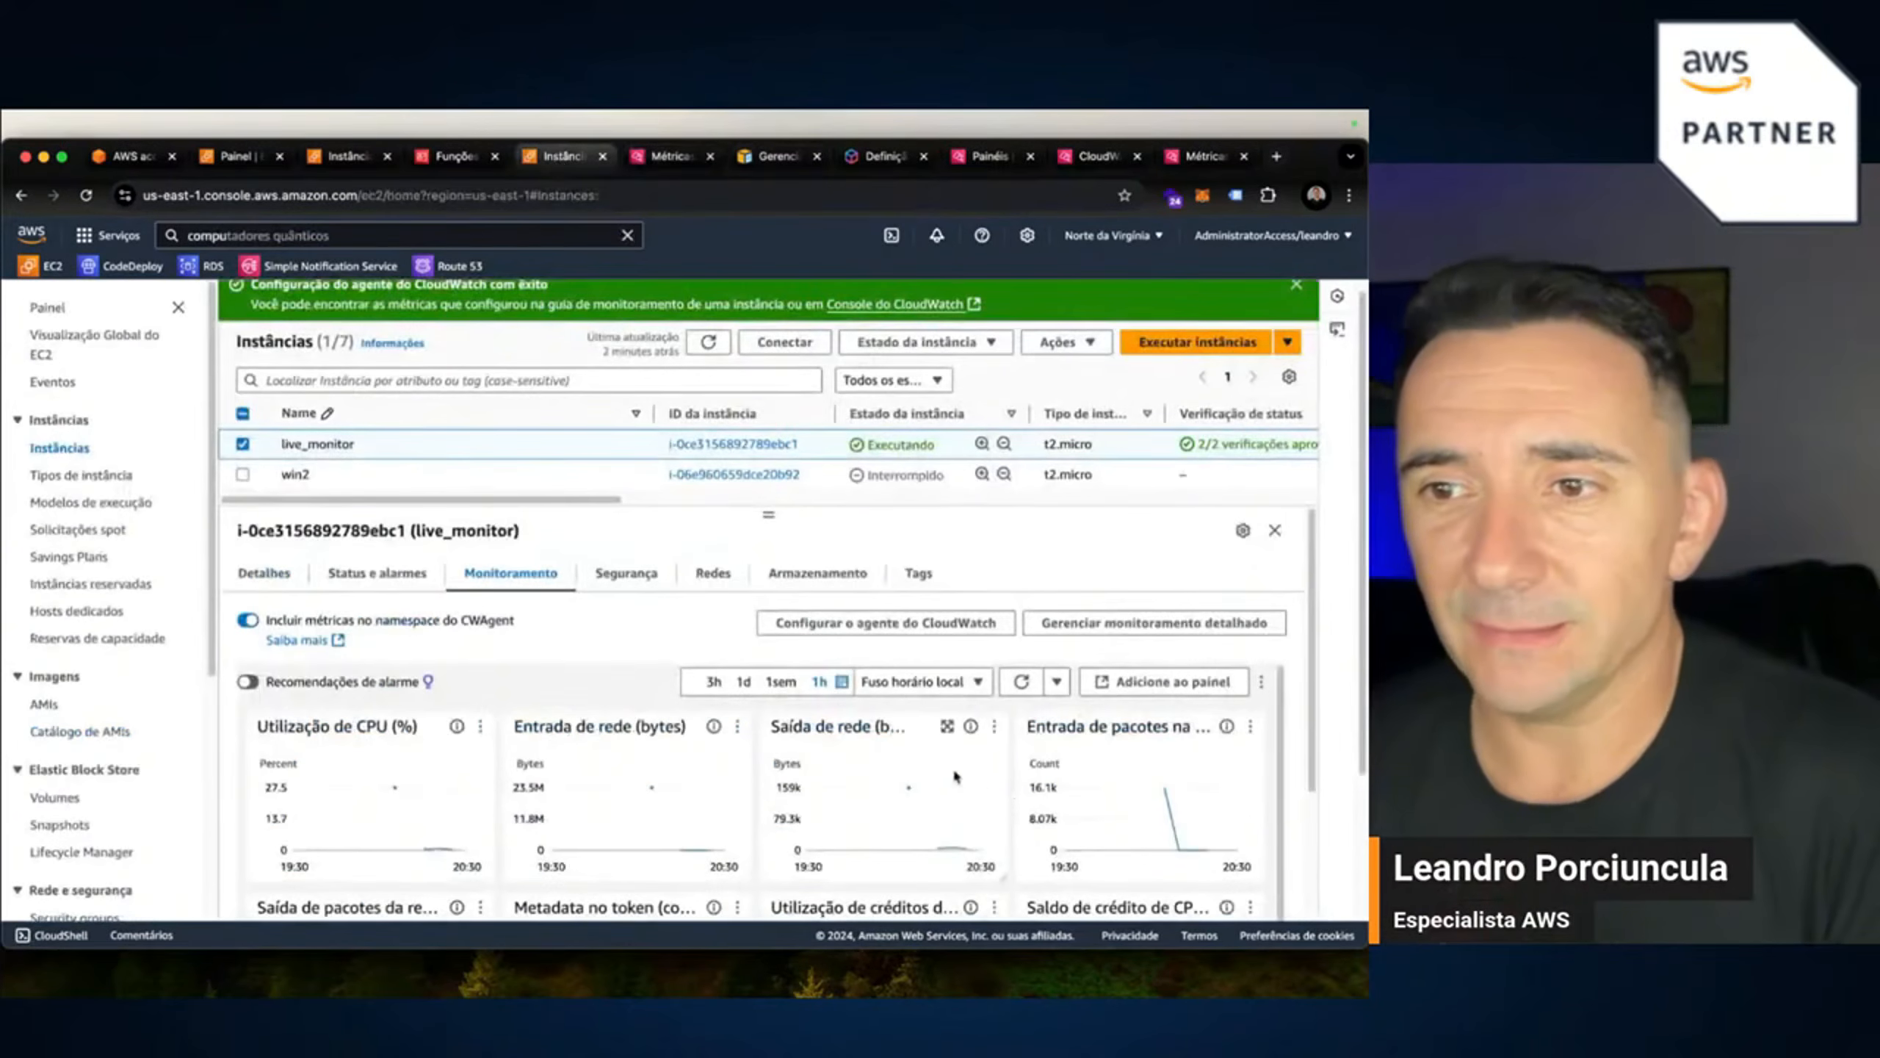
{"action": "scroll", "coordinate": [1036, 703], "scroll_direction": "down", "scroll_amount": 3}
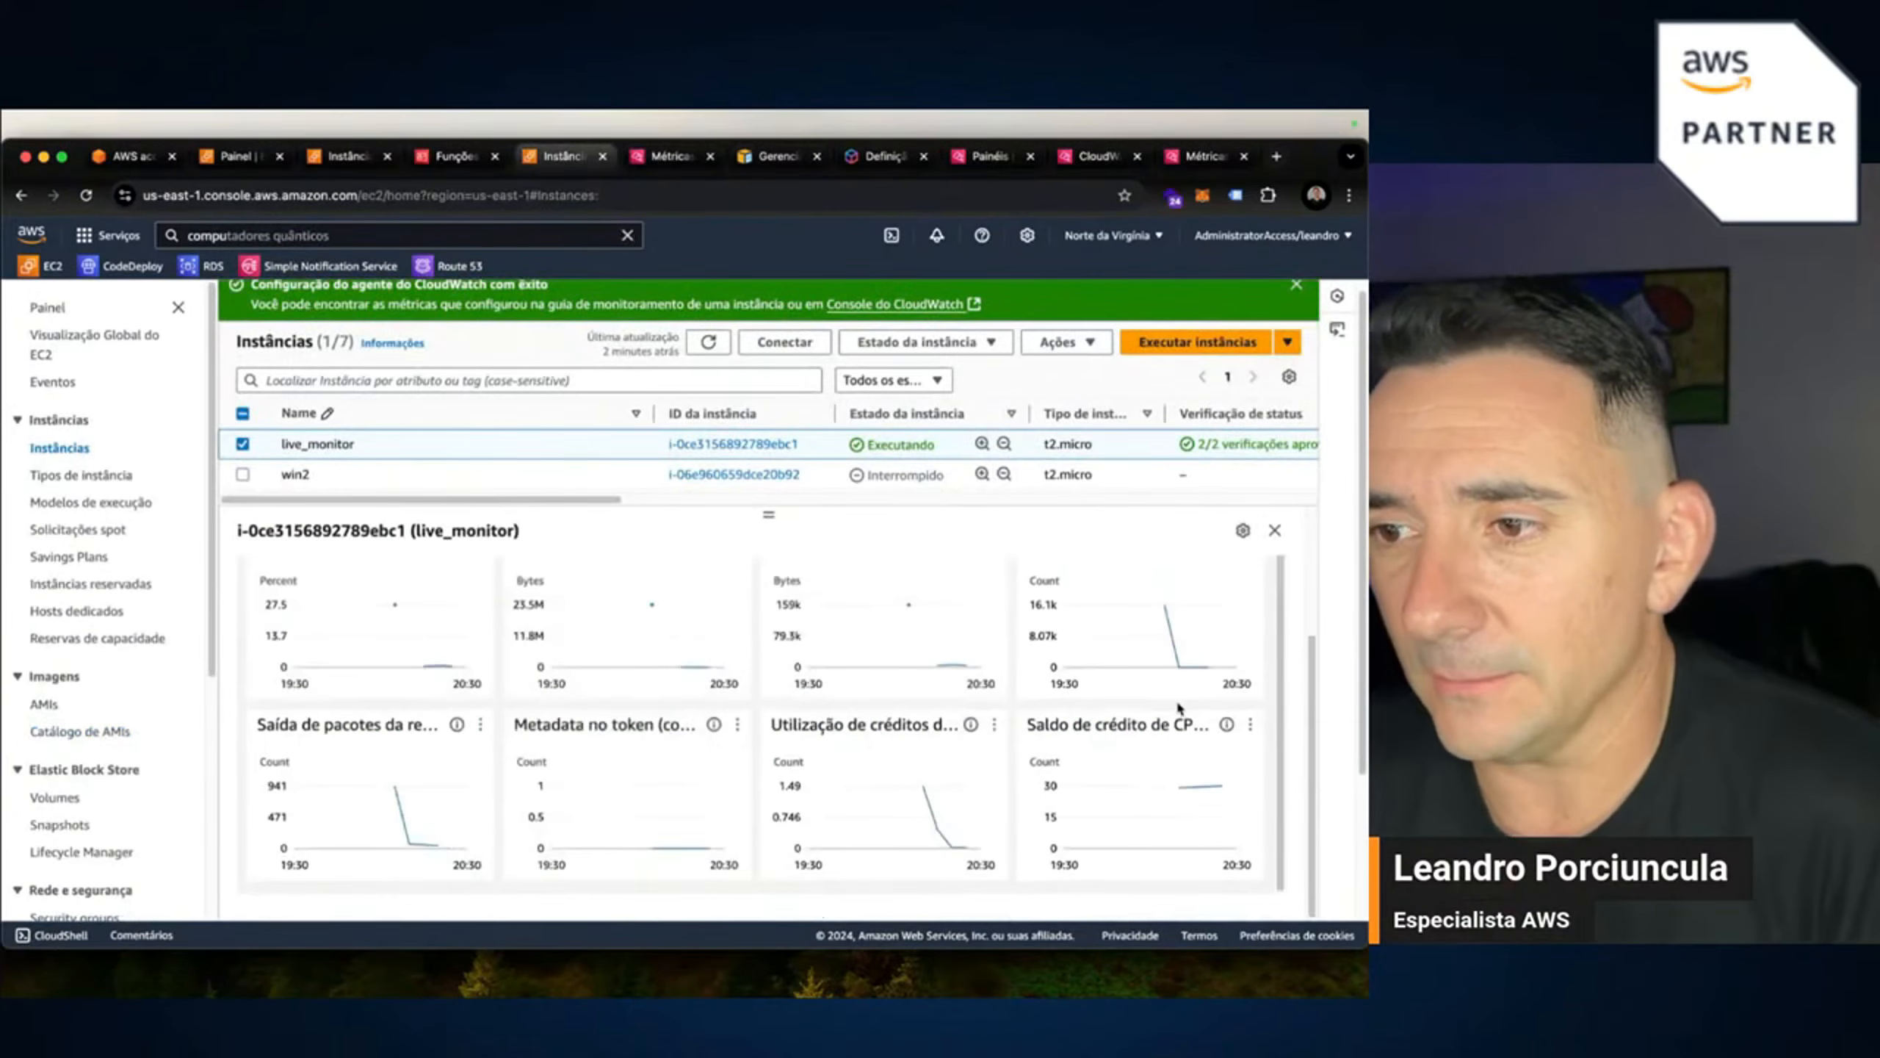
{"action": "scroll", "coordinate": [365, 523], "scroll_direction": "up", "scroll_amount": 3}
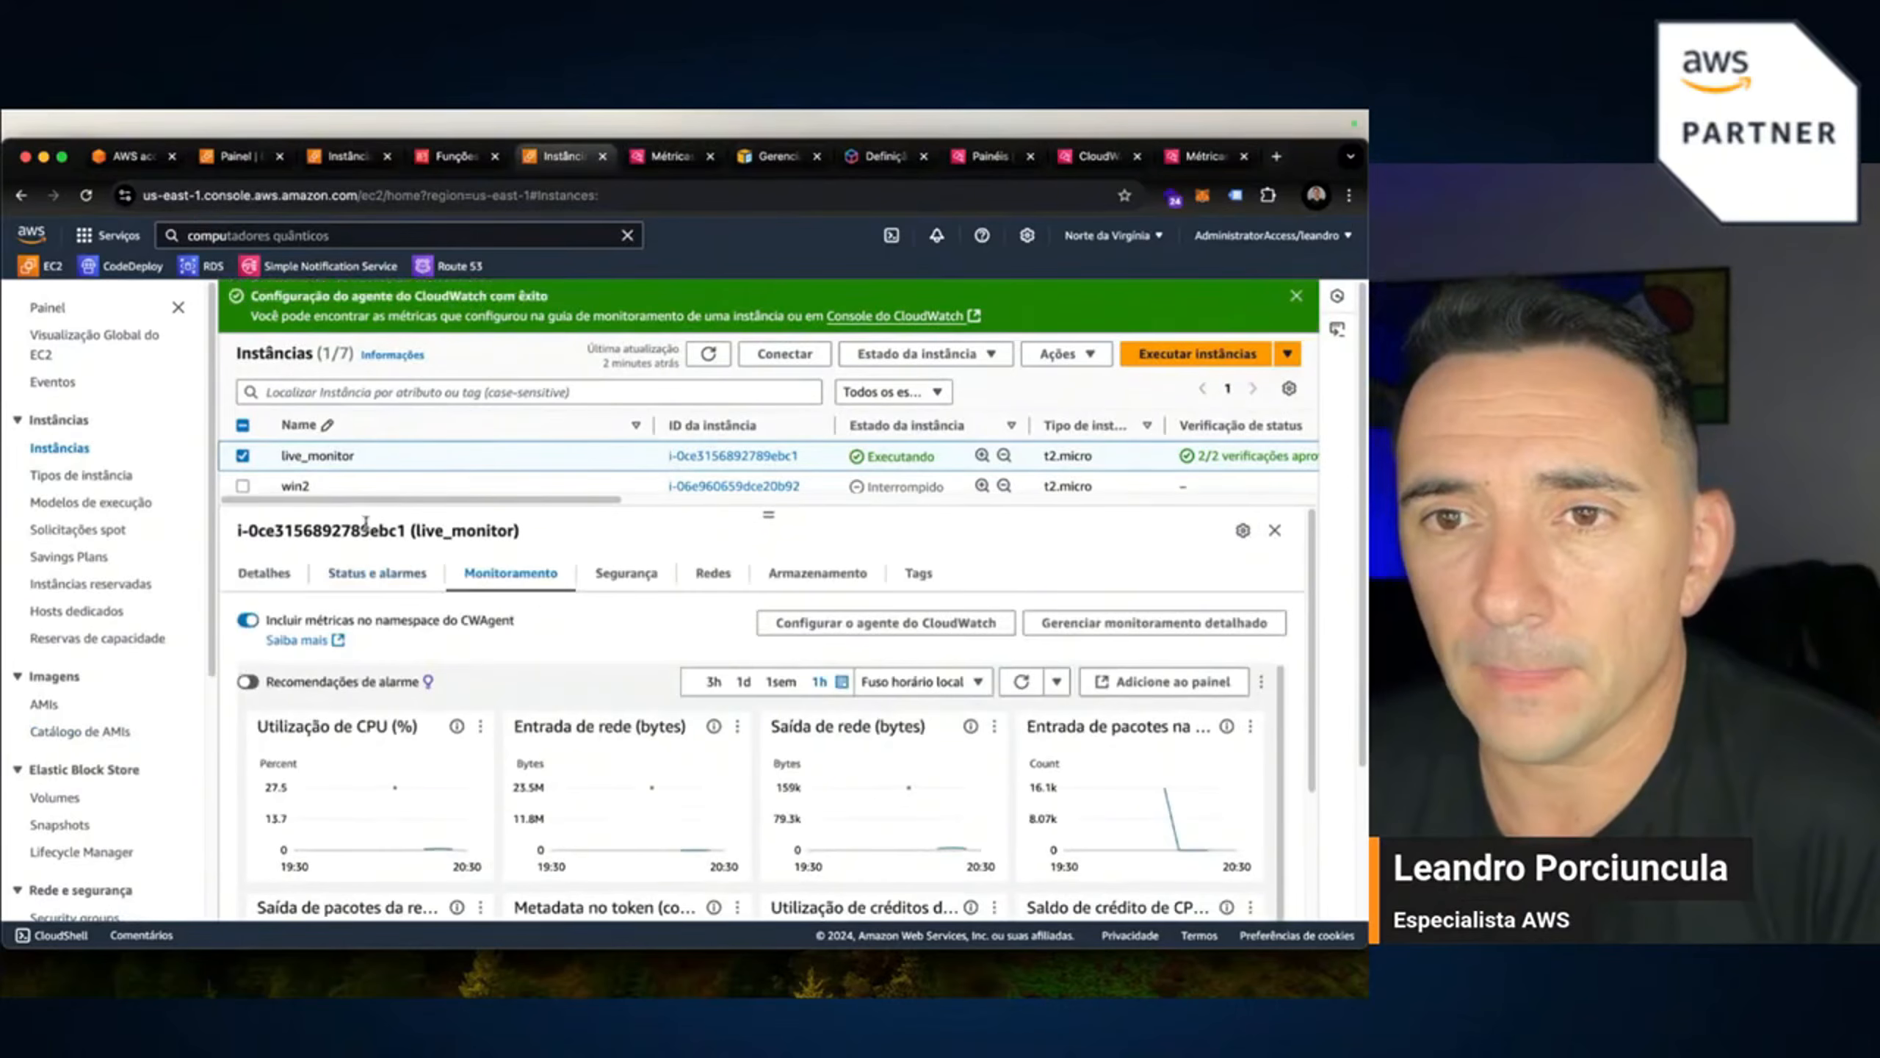
{"action": "left_click", "coordinate": [246, 622]}
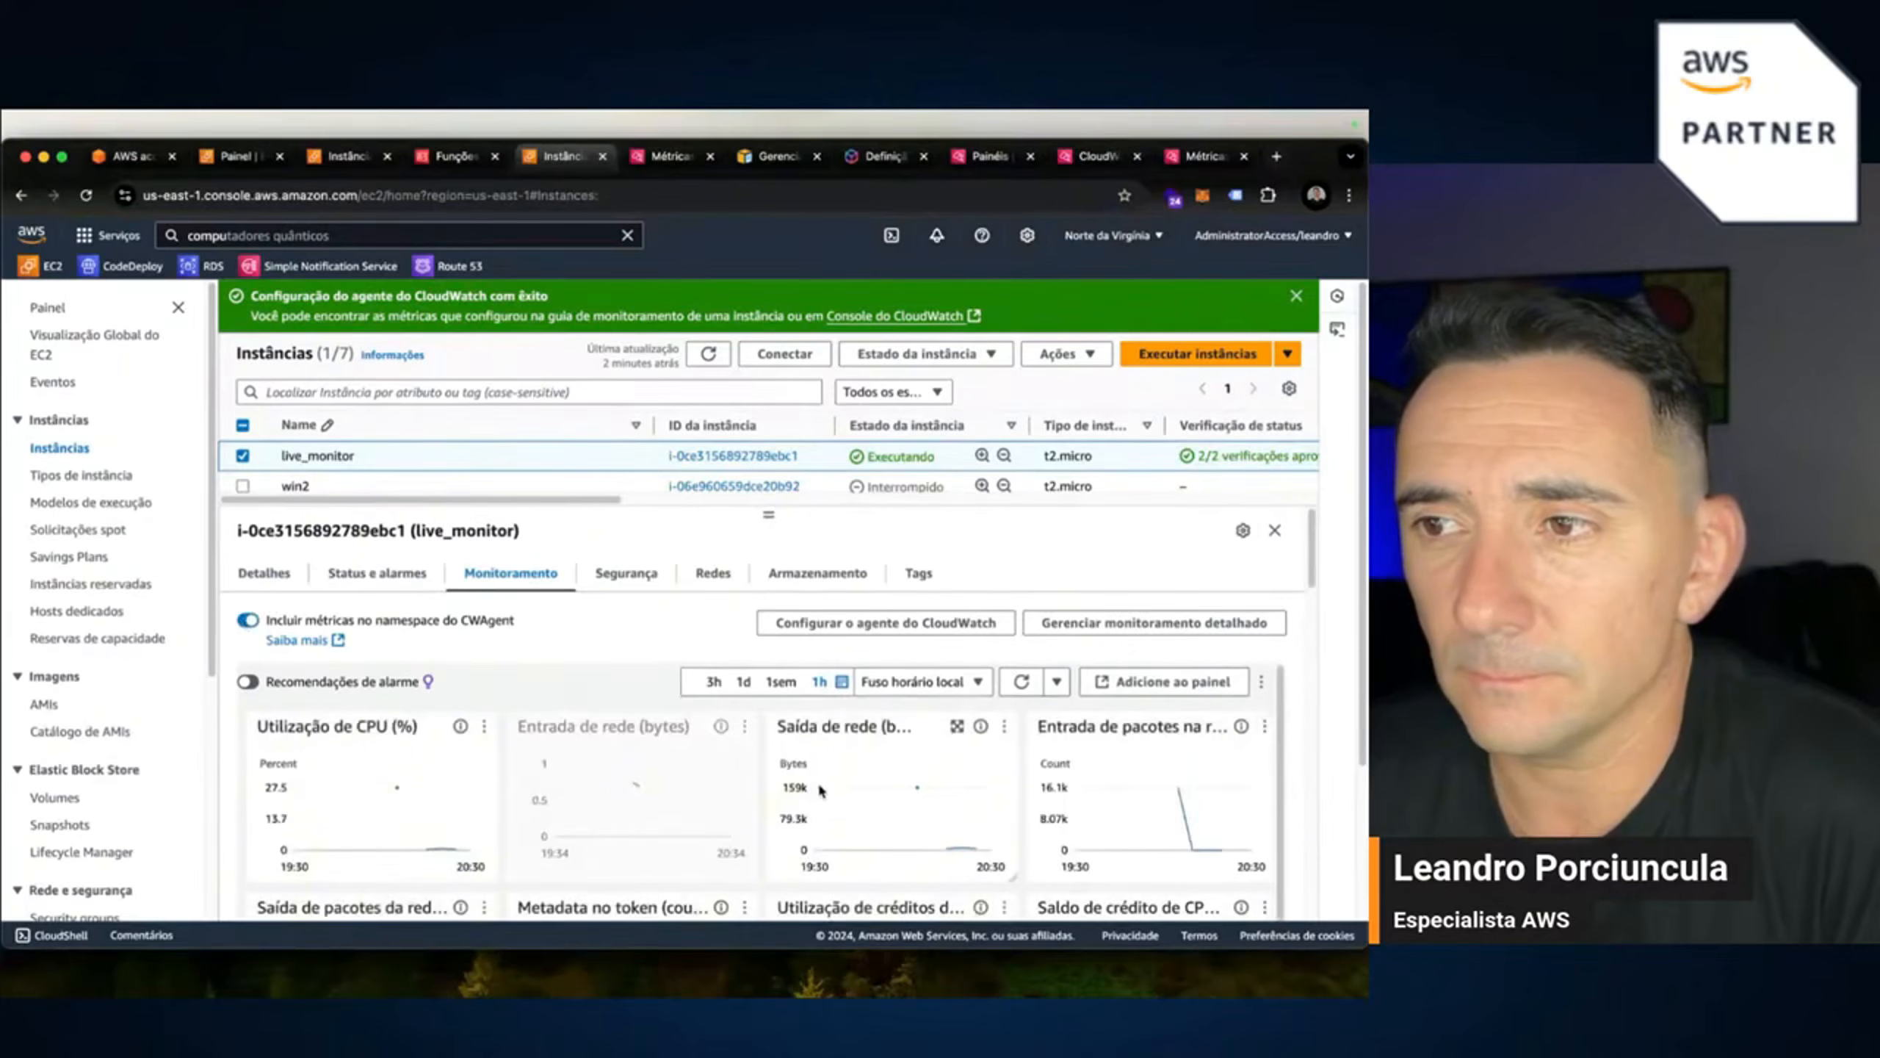
{"action": "scroll", "coordinate": [1227, 691], "scroll_direction": "down", "scroll_amount": 1}
{"action": "scroll", "coordinate": [1227, 690], "scroll_direction": "down", "scroll_amount": 10}
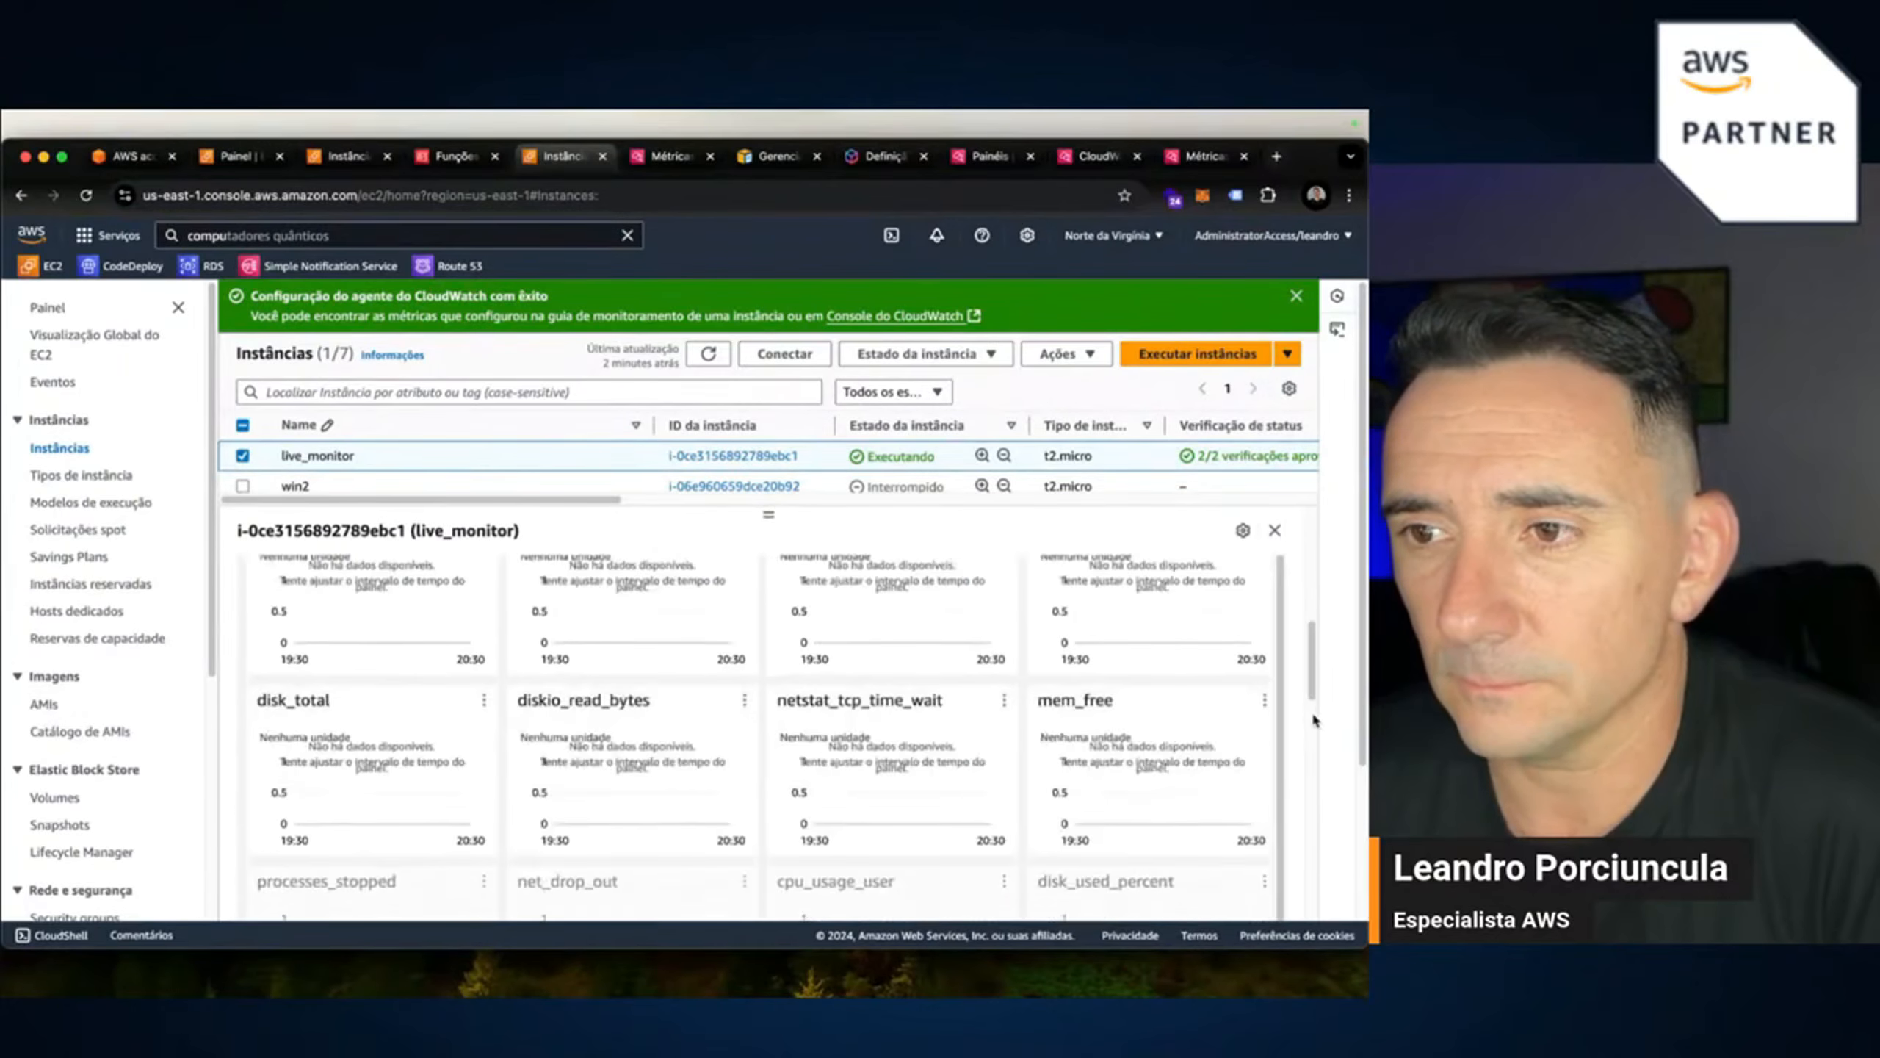
{"action": "scroll", "coordinate": [1137, 791], "scroll_direction": "up", "scroll_amount": 3}
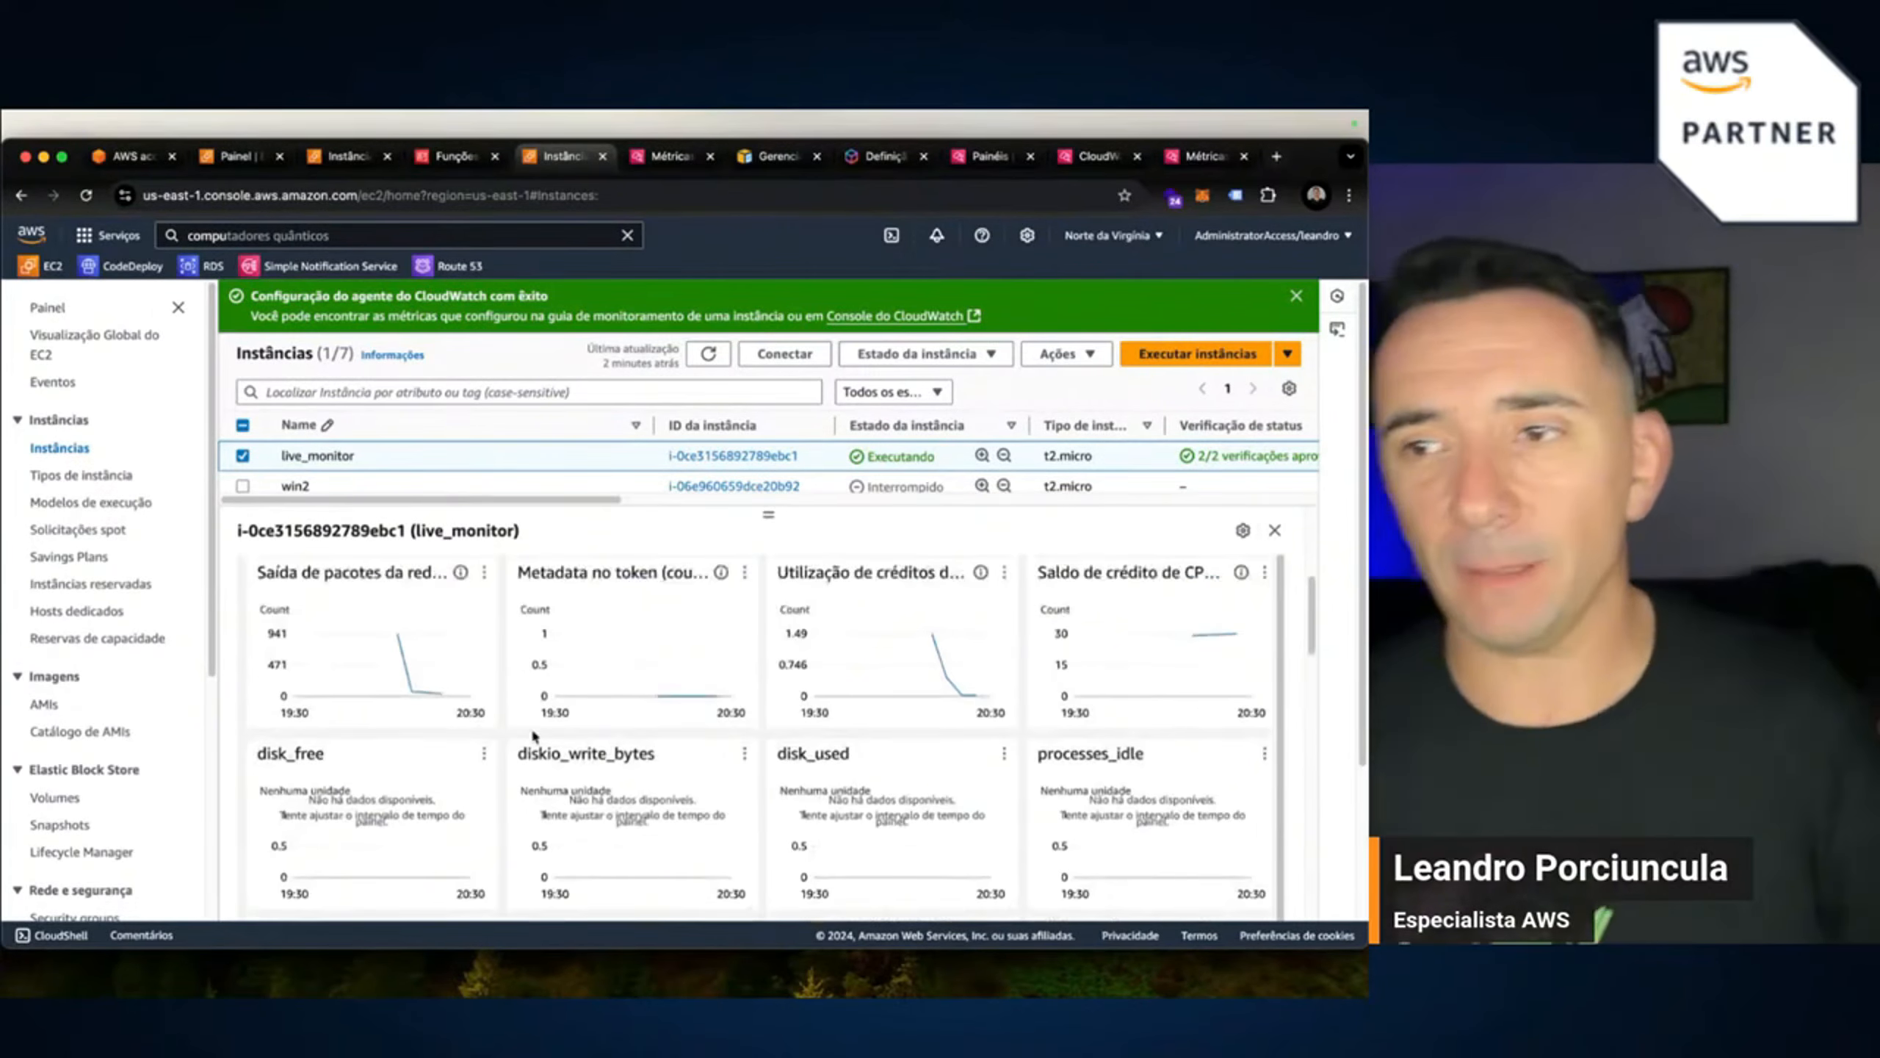
{"action": "scroll", "coordinate": [641, 755], "scroll_direction": "up", "scroll_amount": 1}
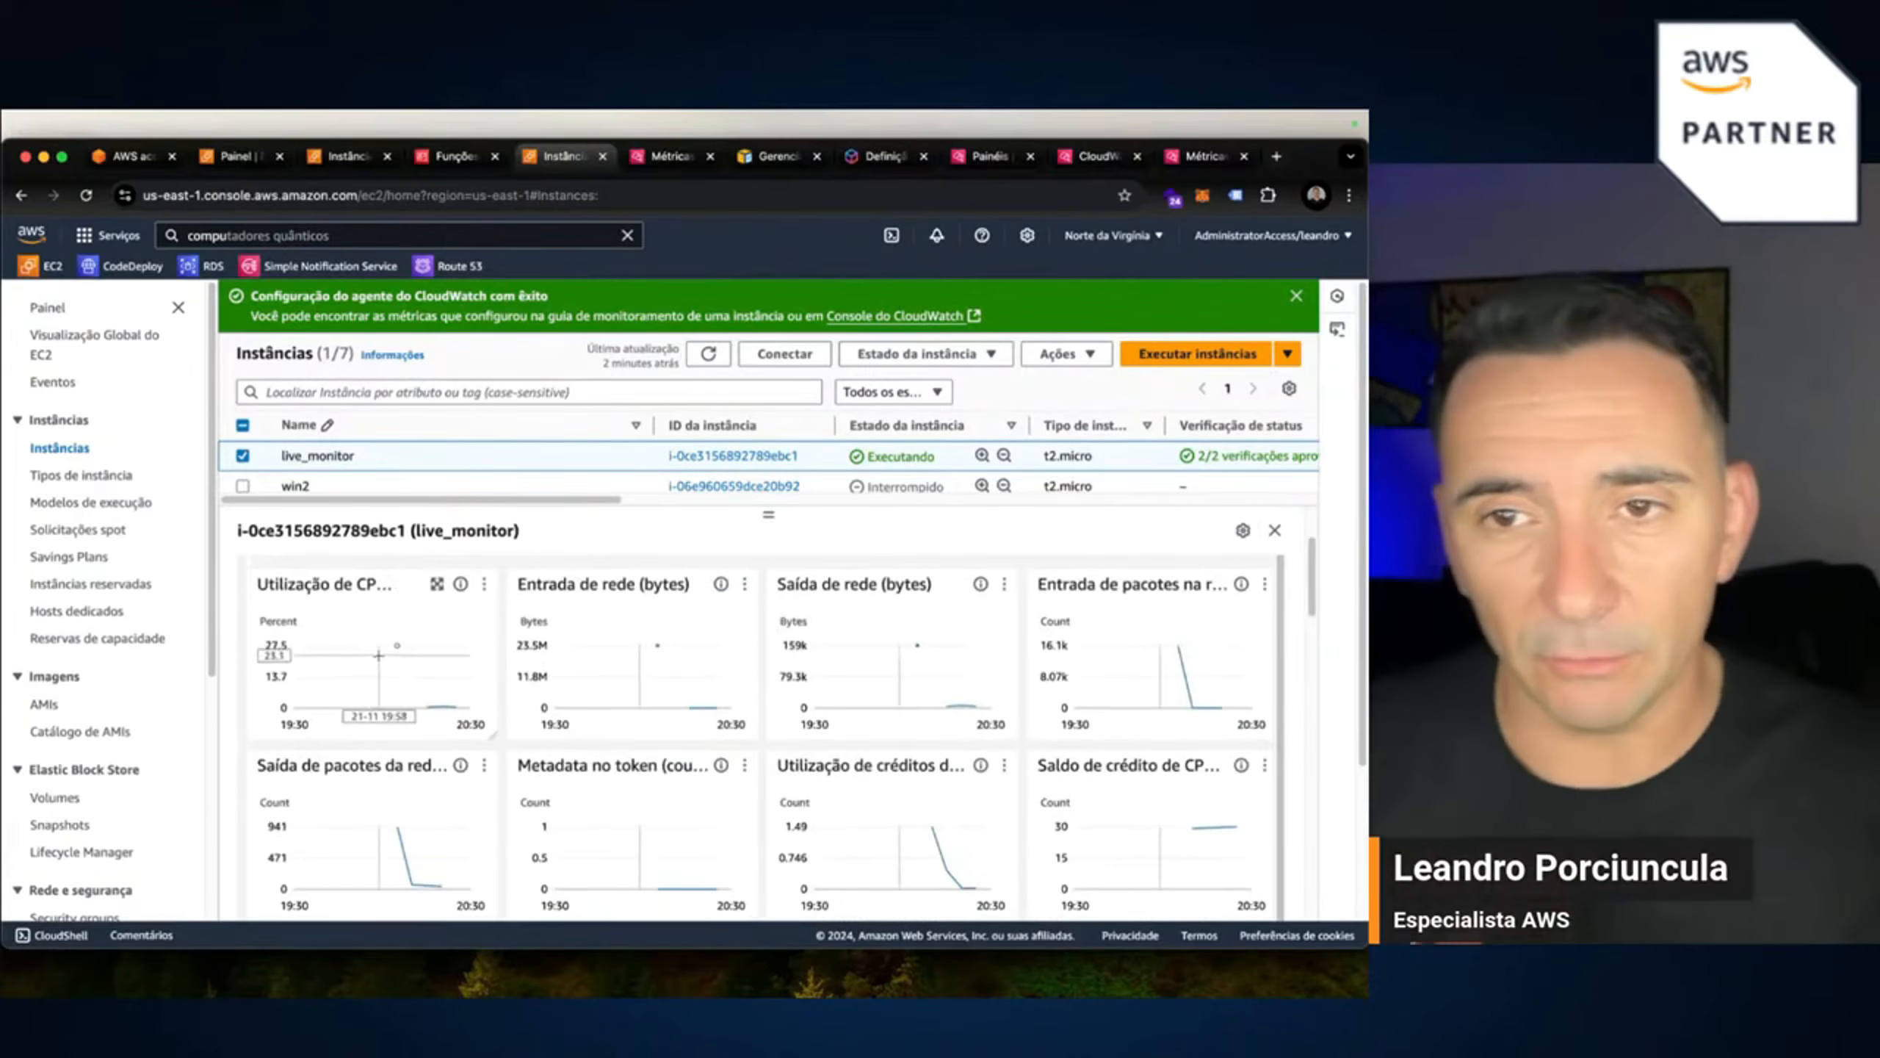
Collapse the EC2 navigation pane and scroll through live_monitor's CWAgent monitoring charts.
{"action": "left_click", "coordinate": [178, 310]}
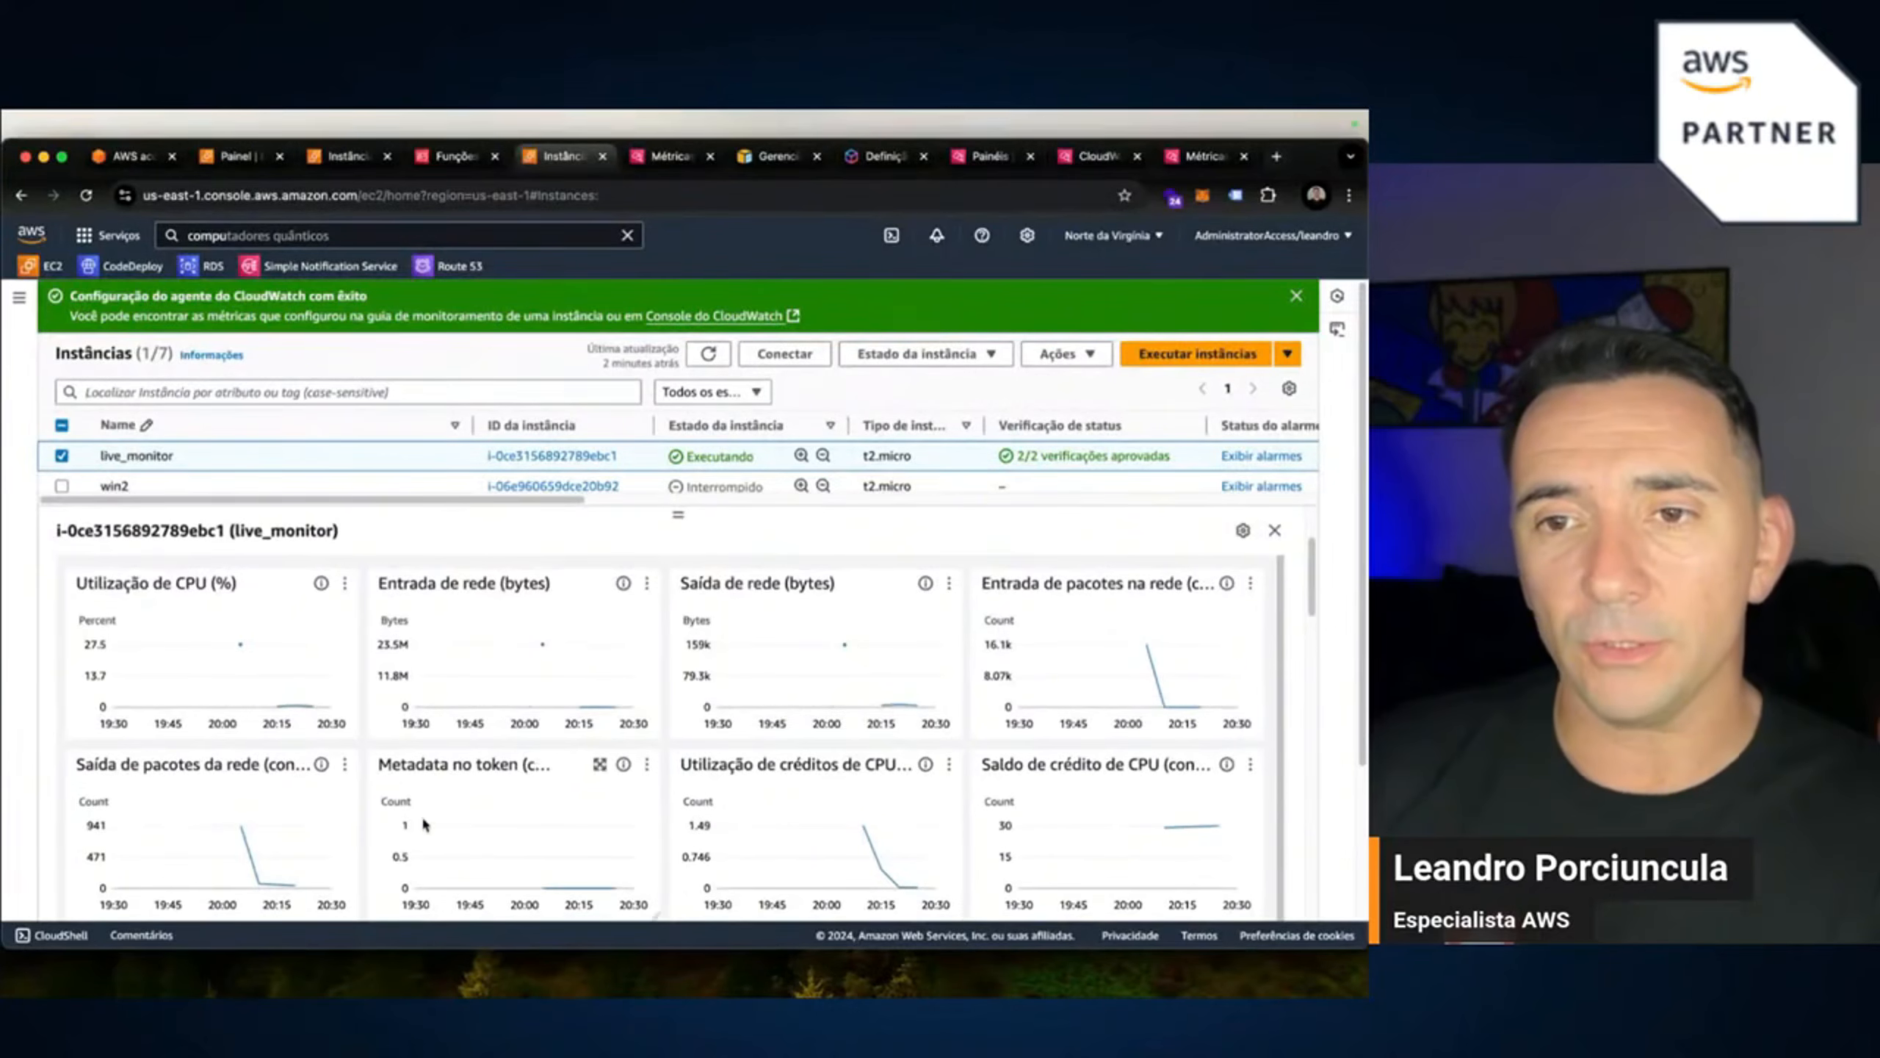
{"action": "scroll", "coordinate": [846, 744], "scroll_direction": "down", "scroll_amount": 5}
{"action": "scroll", "coordinate": [513, 776], "scroll_direction": "up", "scroll_amount": 2}
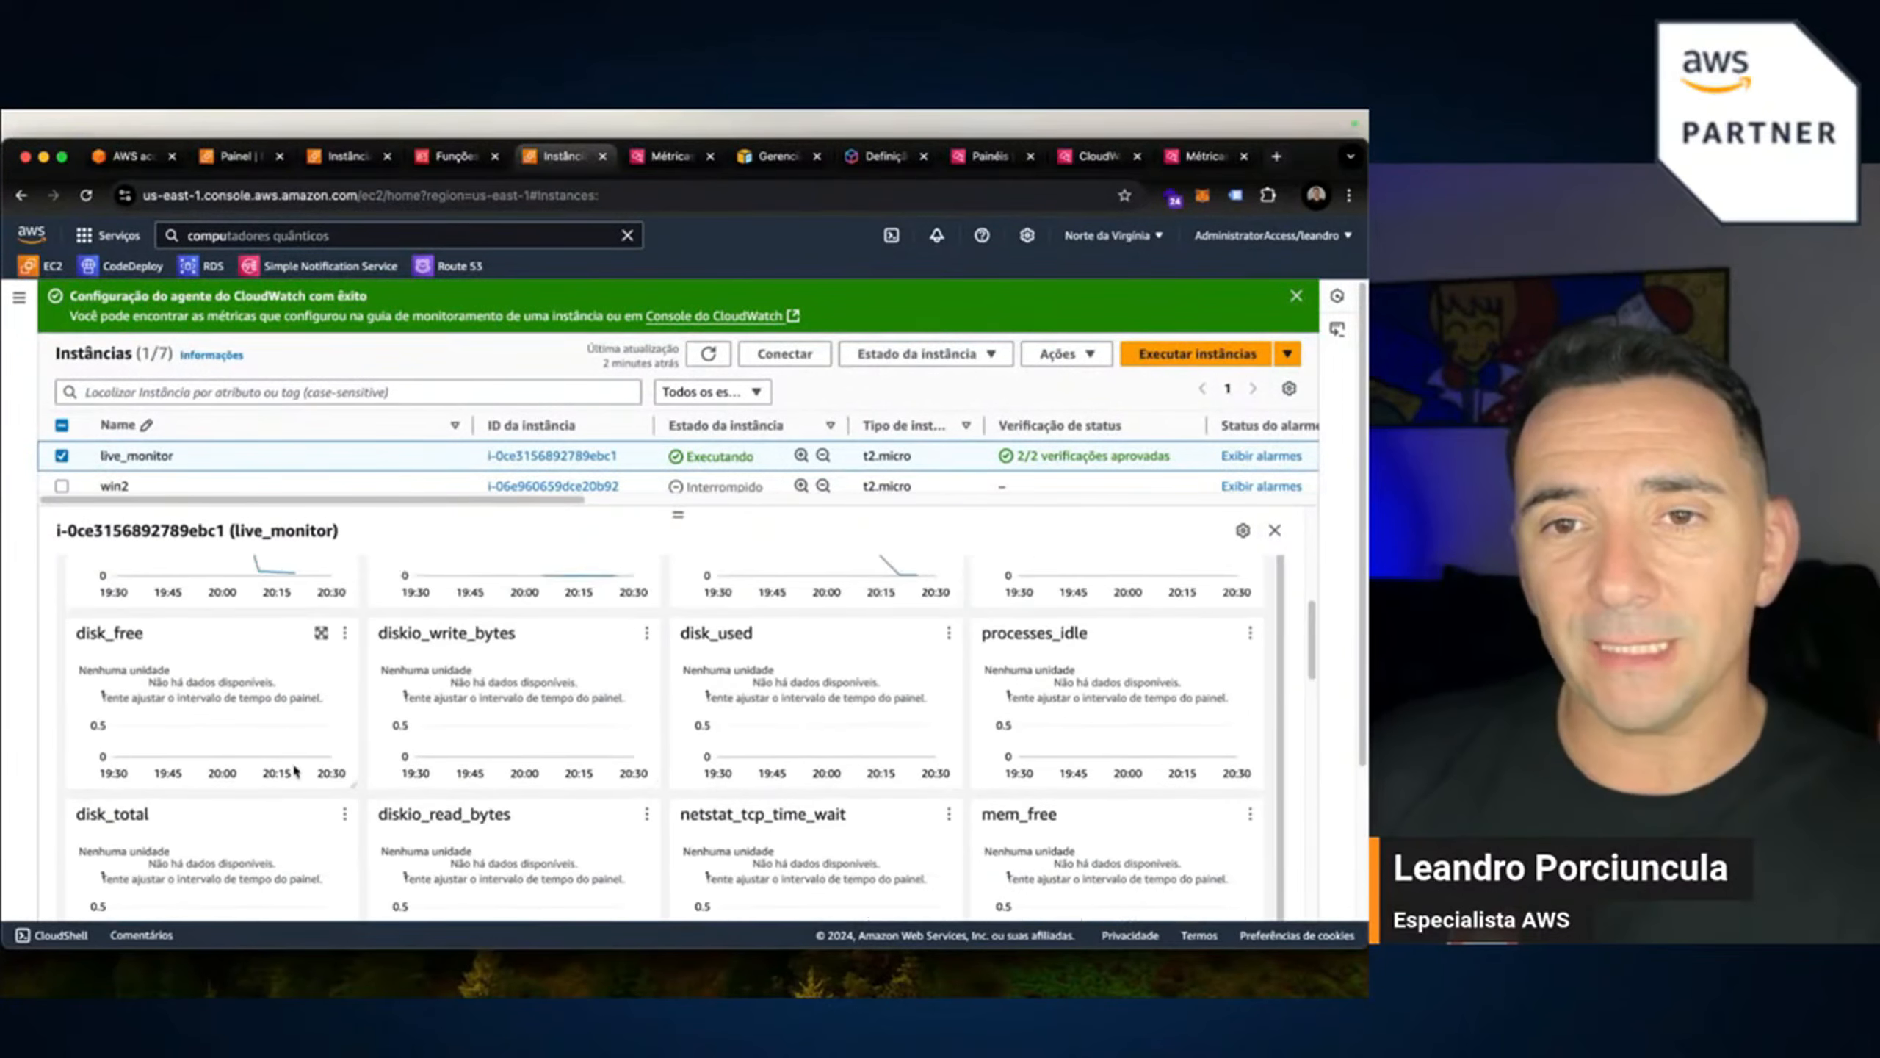
{"action": "scroll", "coordinate": [724, 747], "scroll_direction": "down", "scroll_amount": 1}
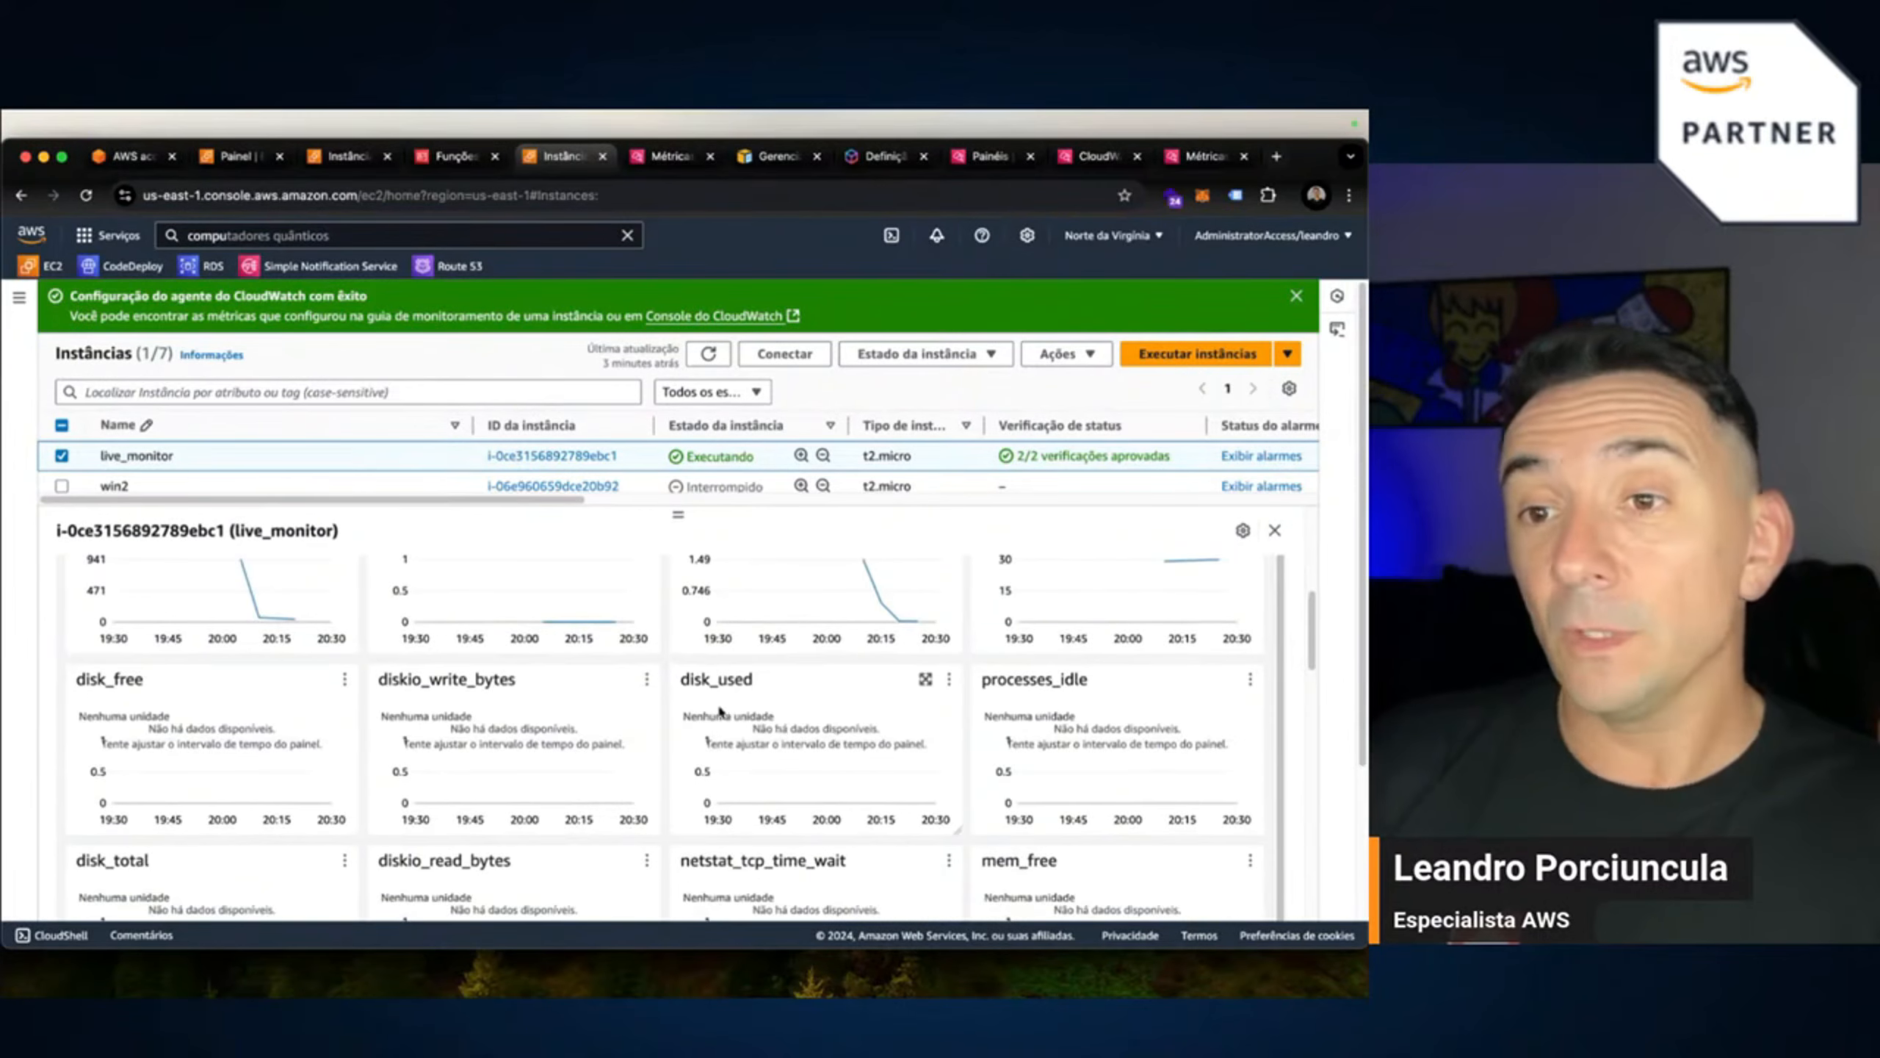
{"action": "scroll", "coordinate": [1090, 736], "scroll_direction": "down", "scroll_amount": 1}
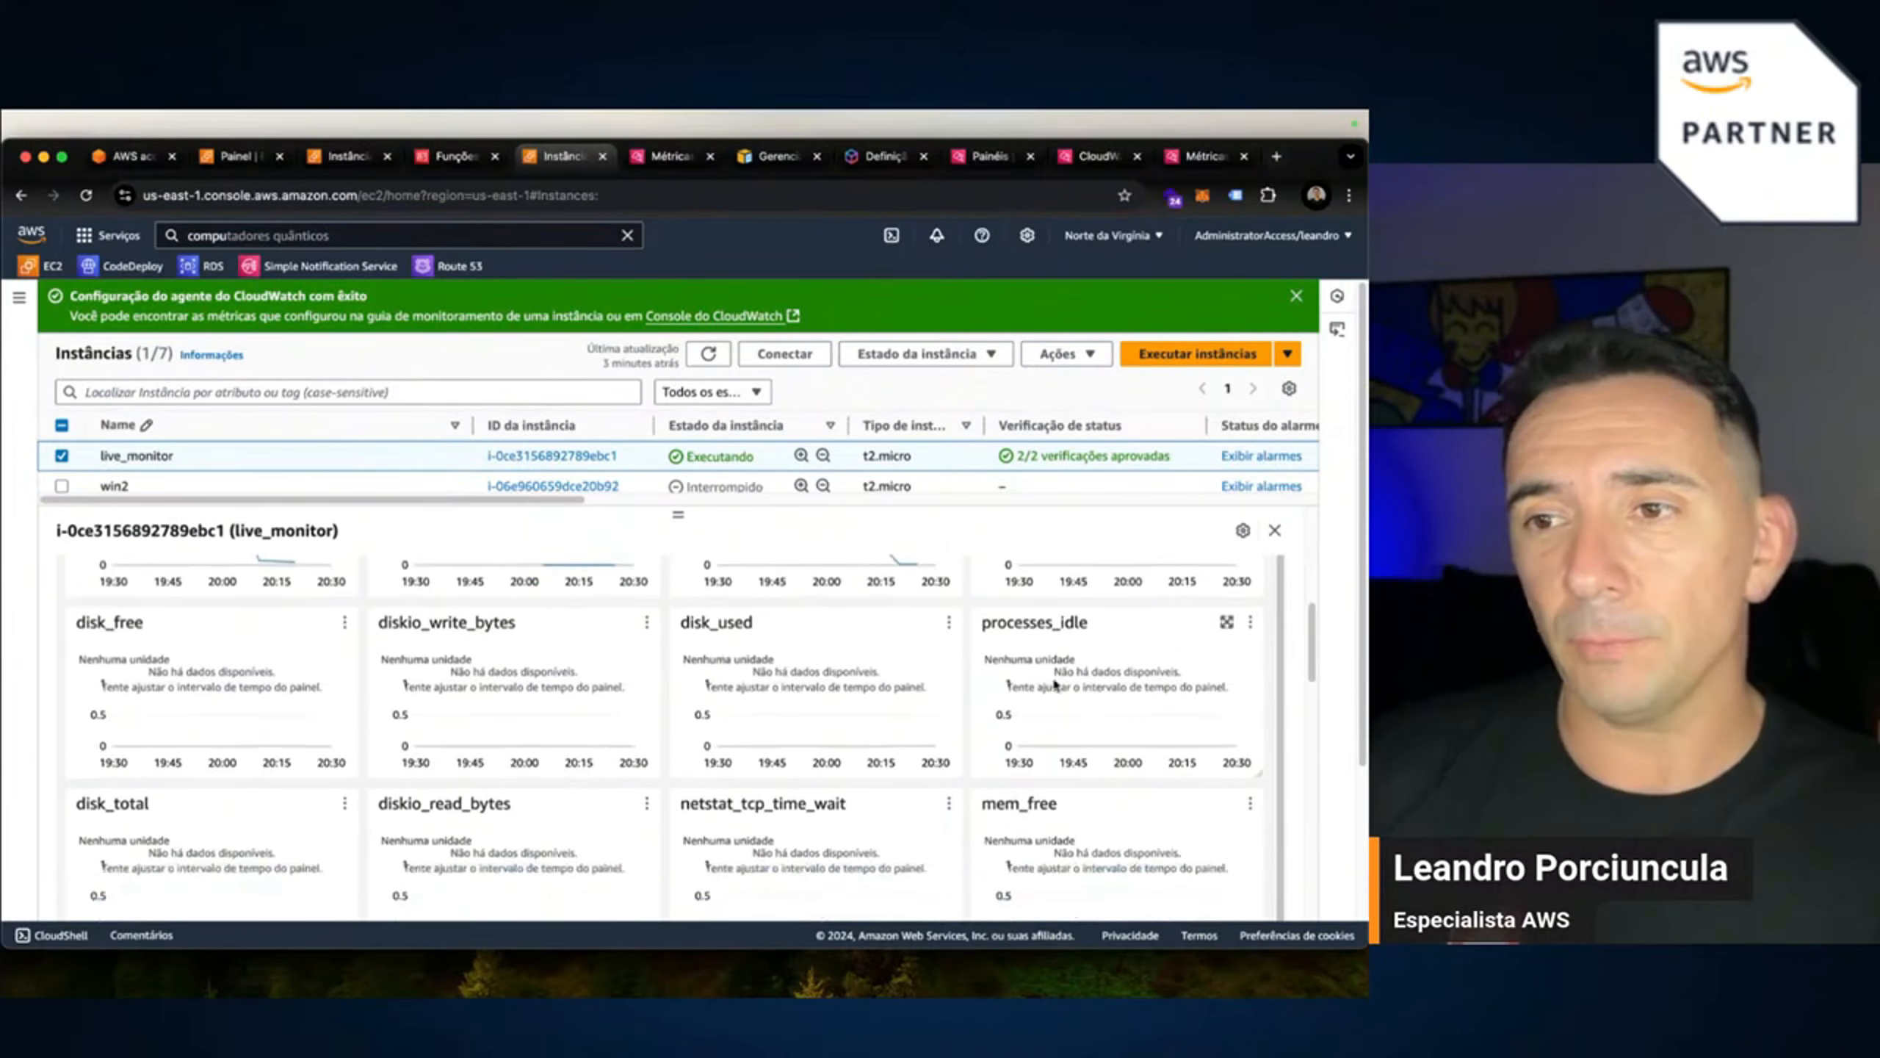
{"action": "scroll", "coordinate": [258, 828], "scroll_direction": "down", "scroll_amount": 1}
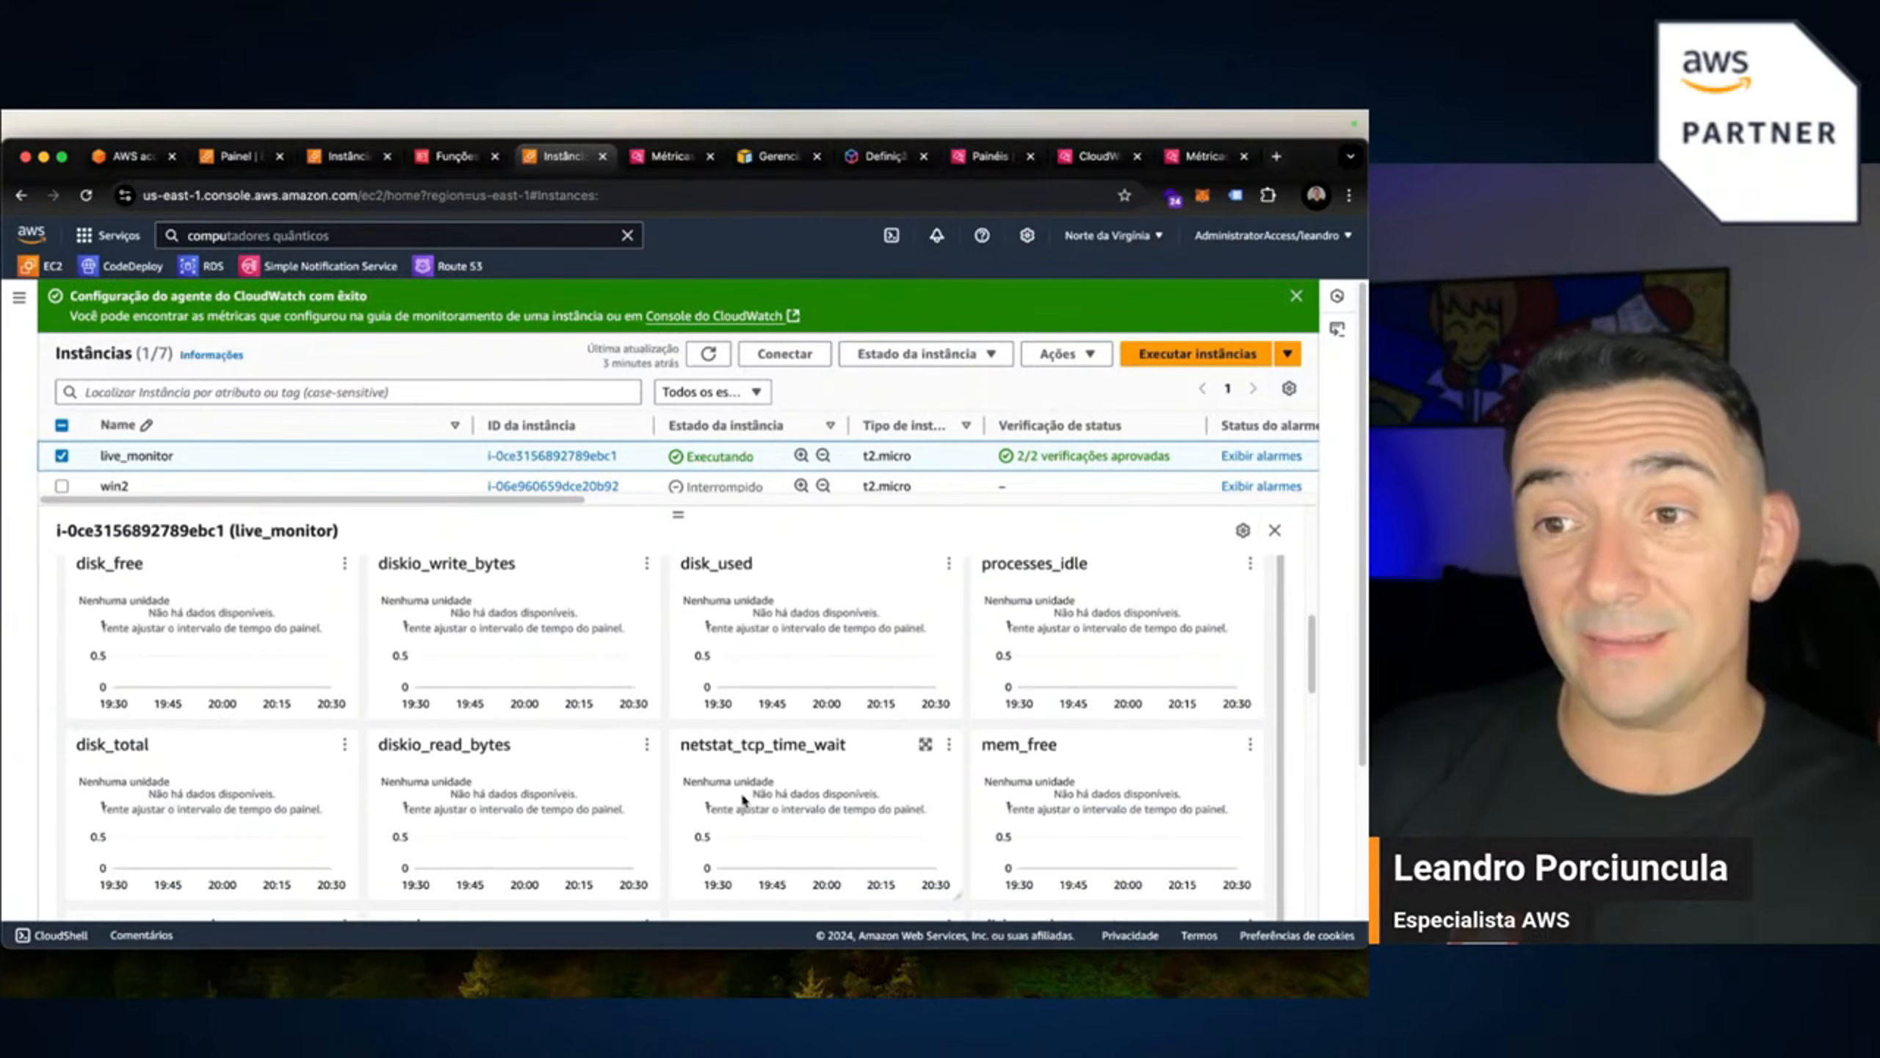
{"action": "scroll", "coordinate": [825, 804], "scroll_direction": "down", "scroll_amount": 2}
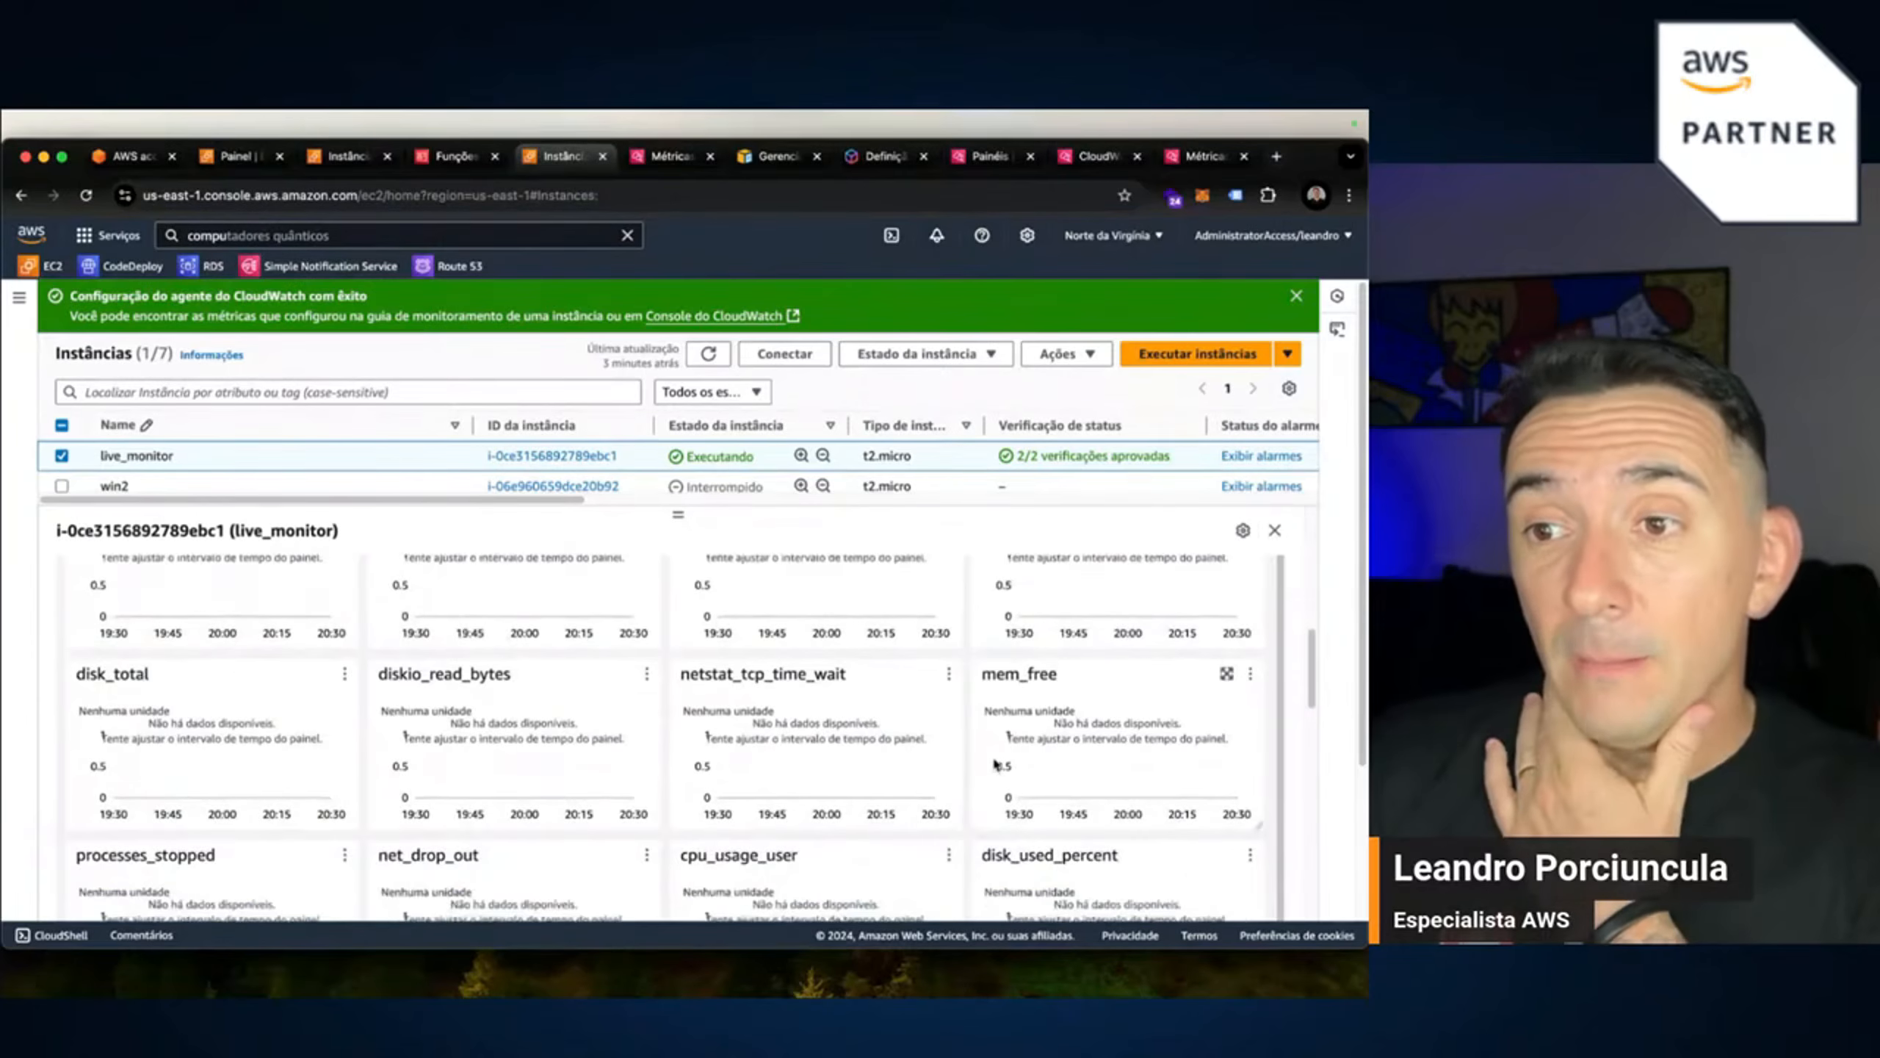
{"action": "scroll", "coordinate": [256, 853], "scroll_direction": "down", "scroll_amount": 1}
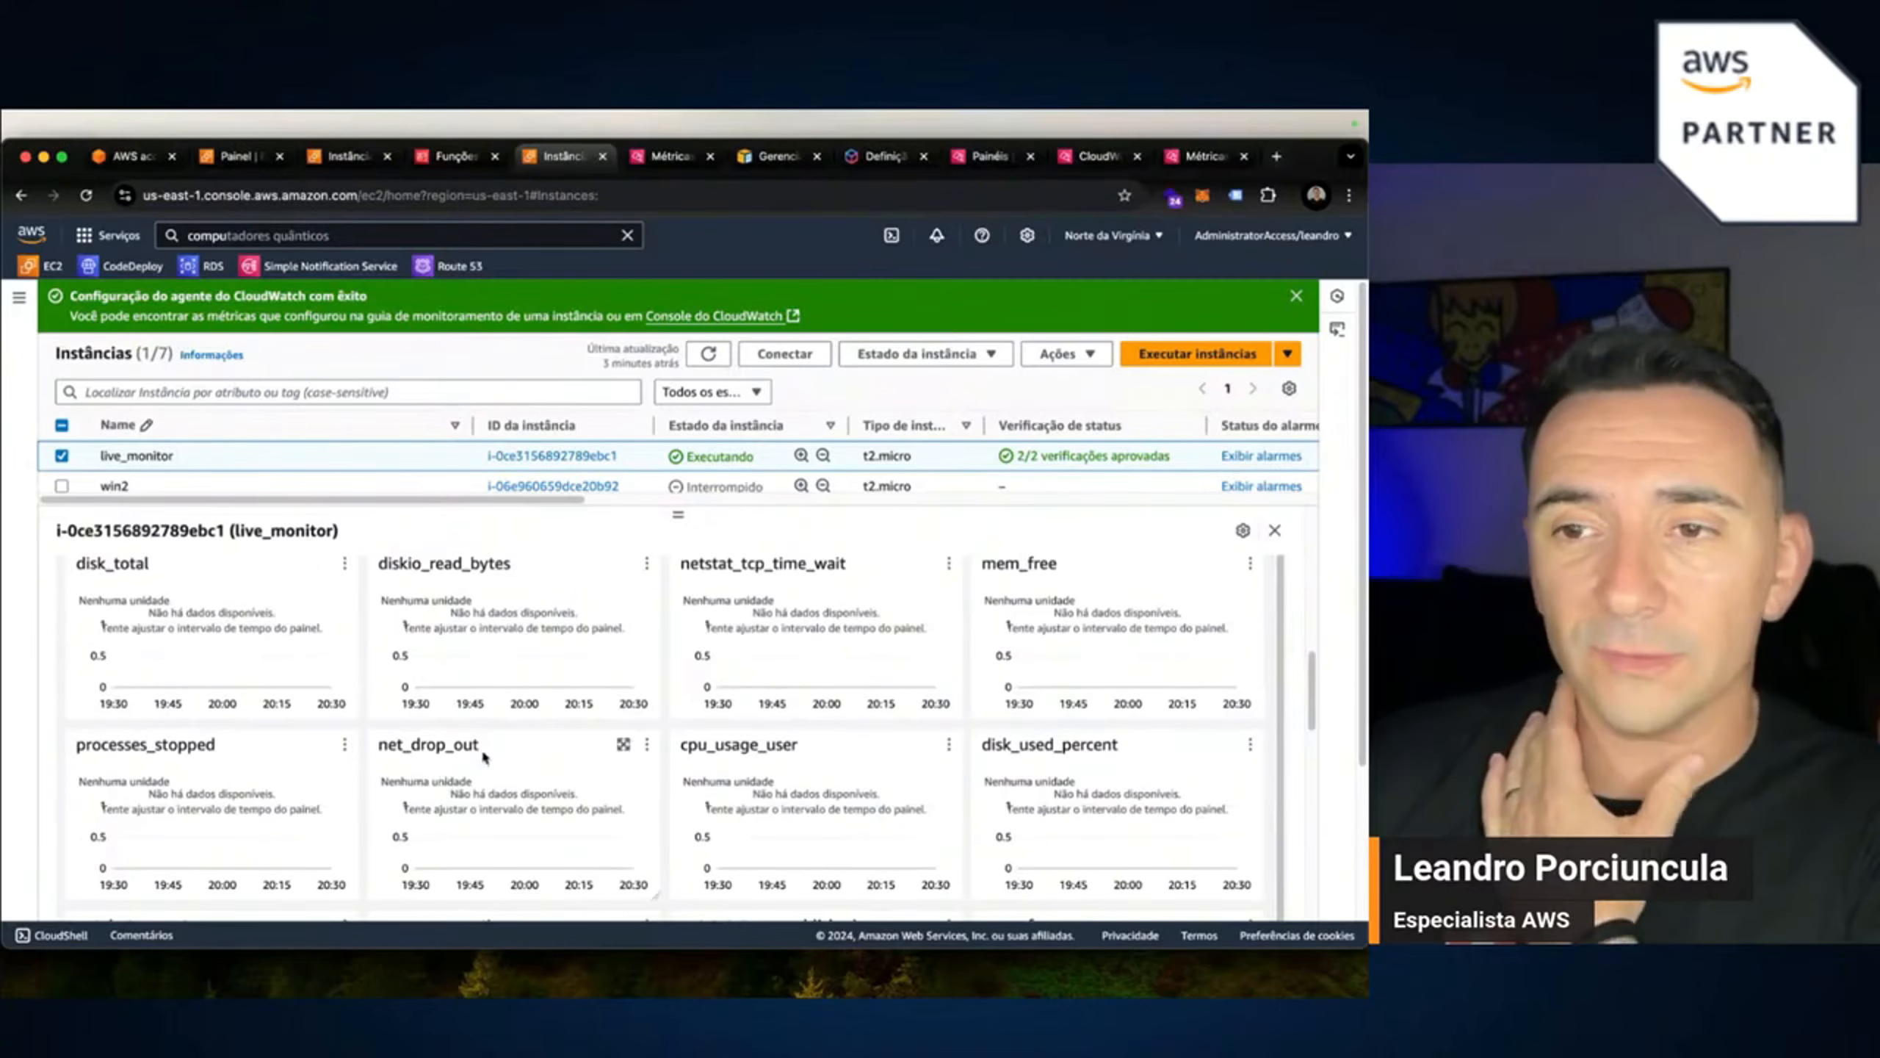
{"action": "scroll", "coordinate": [788, 785], "scroll_direction": "down", "scroll_amount": 3}
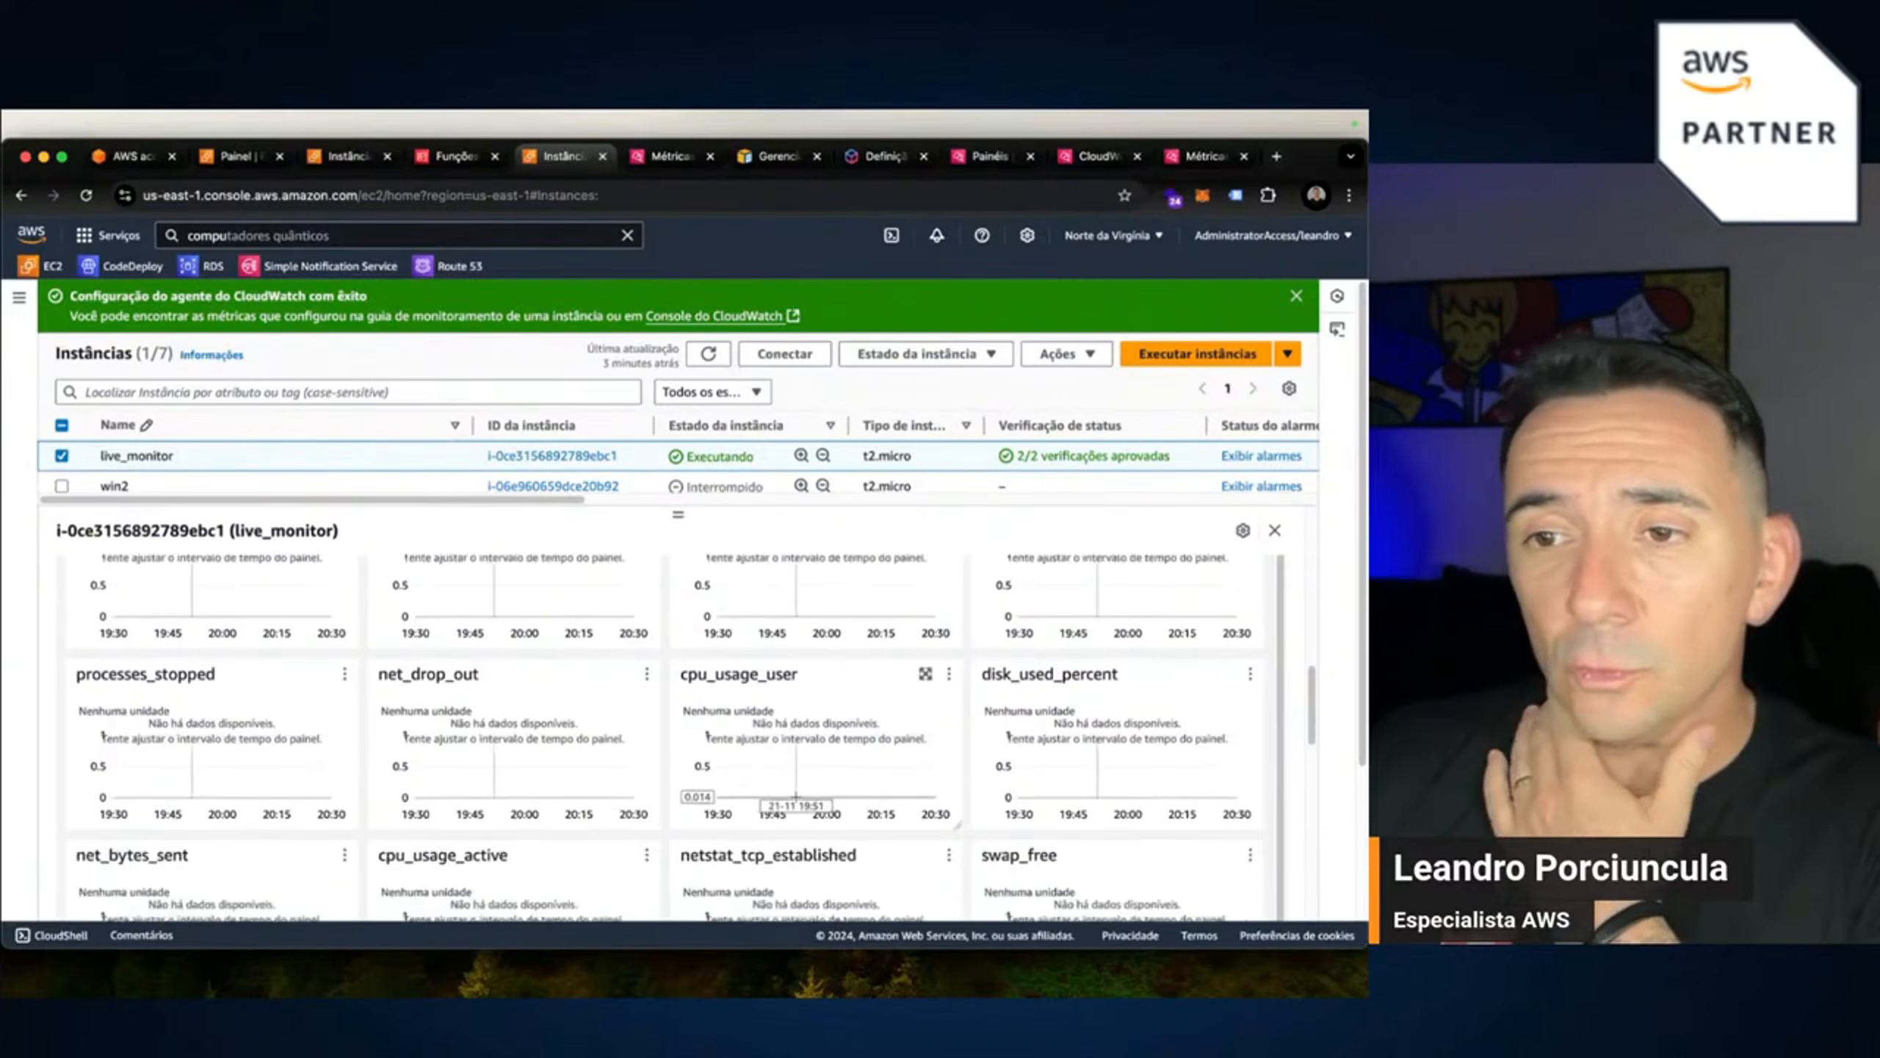
{"action": "scroll", "coordinate": [796, 796], "scroll_direction": "down", "scroll_amount": 4}
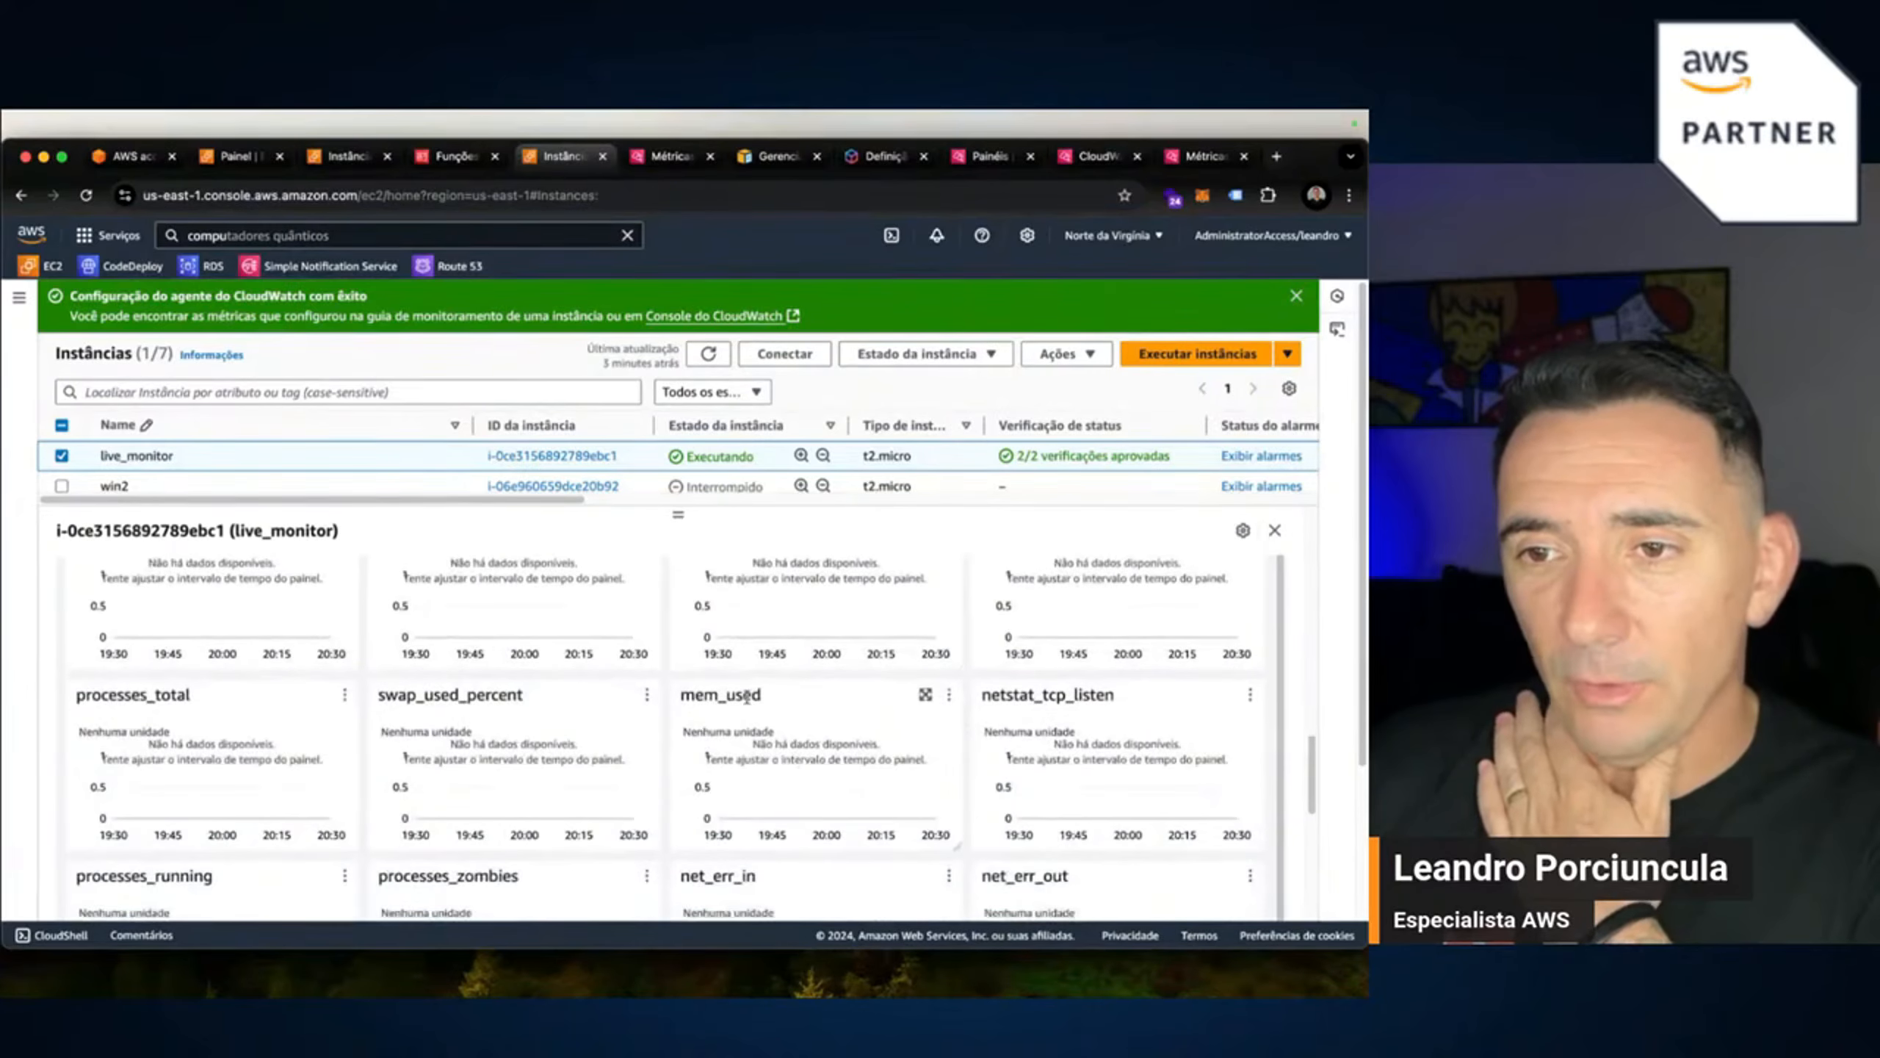
{"action": "scroll", "coordinate": [746, 698], "scroll_direction": "down", "scroll_amount": 3}
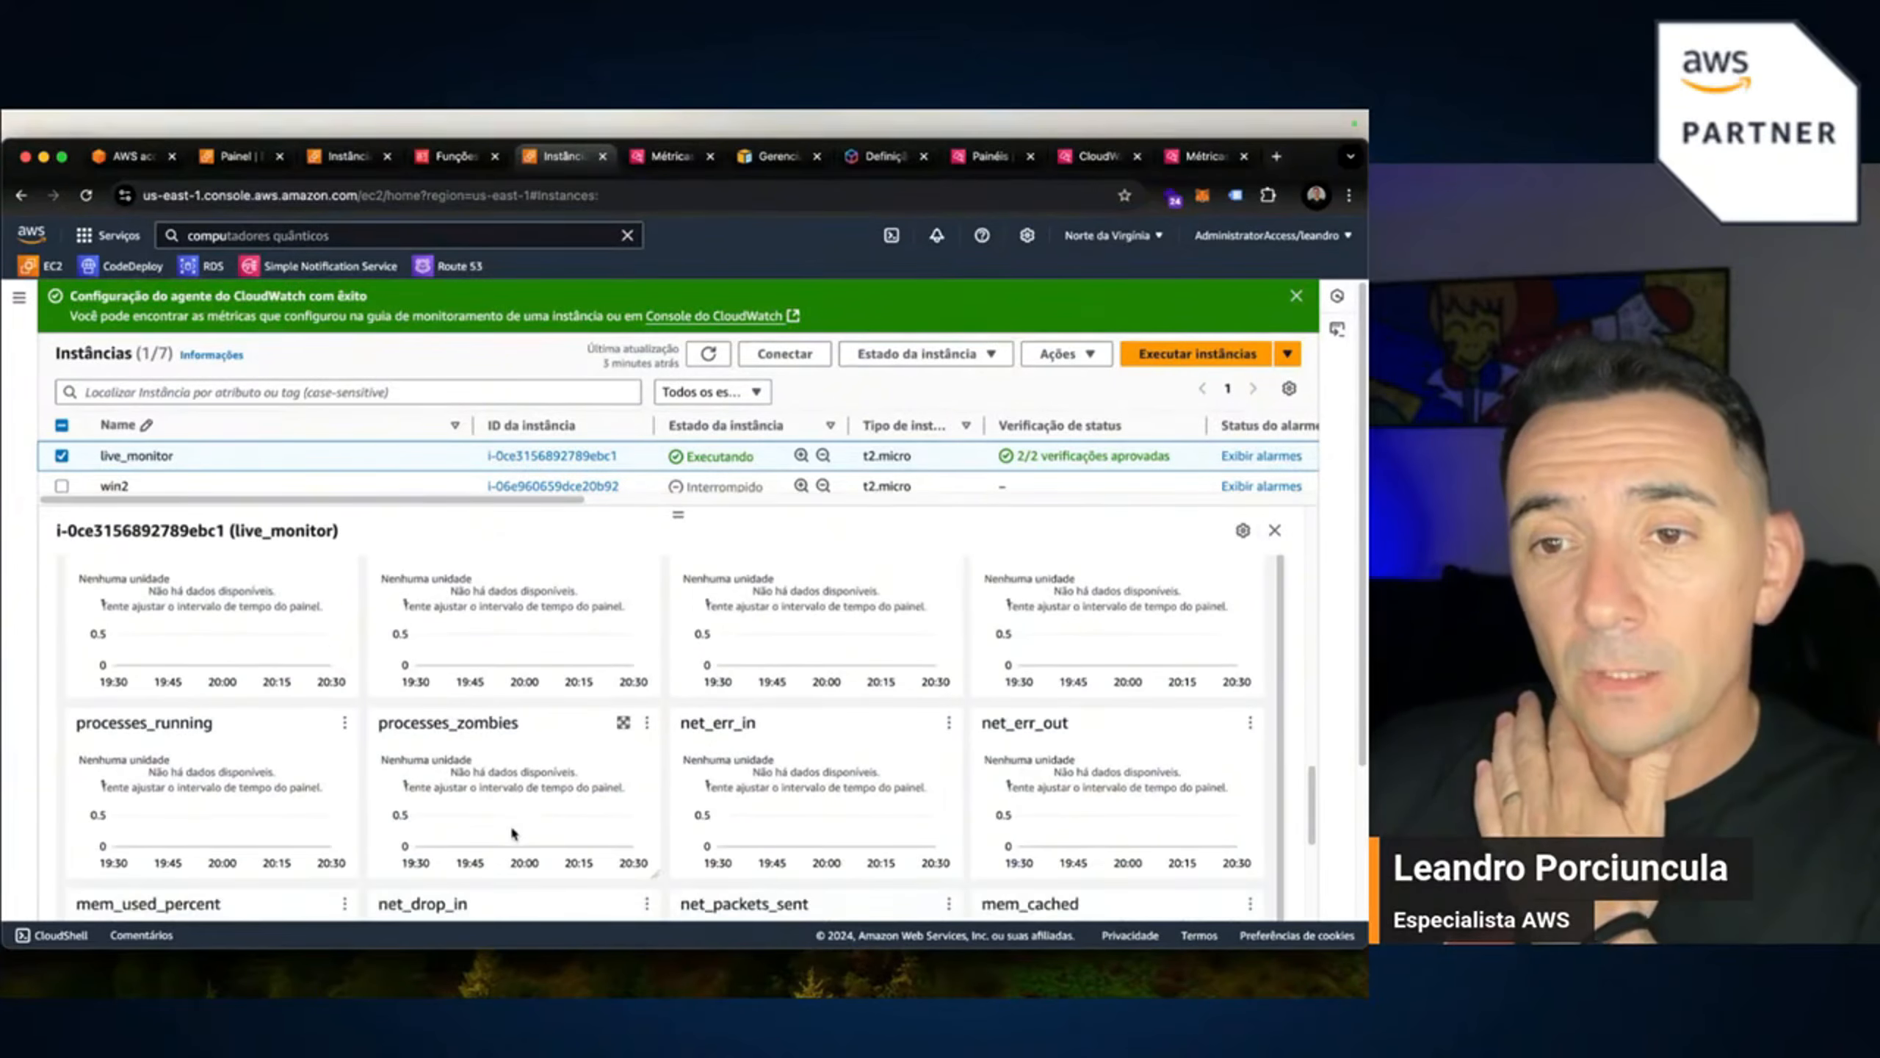
{"action": "scroll", "coordinate": [513, 833], "scroll_direction": "down", "scroll_amount": 1}
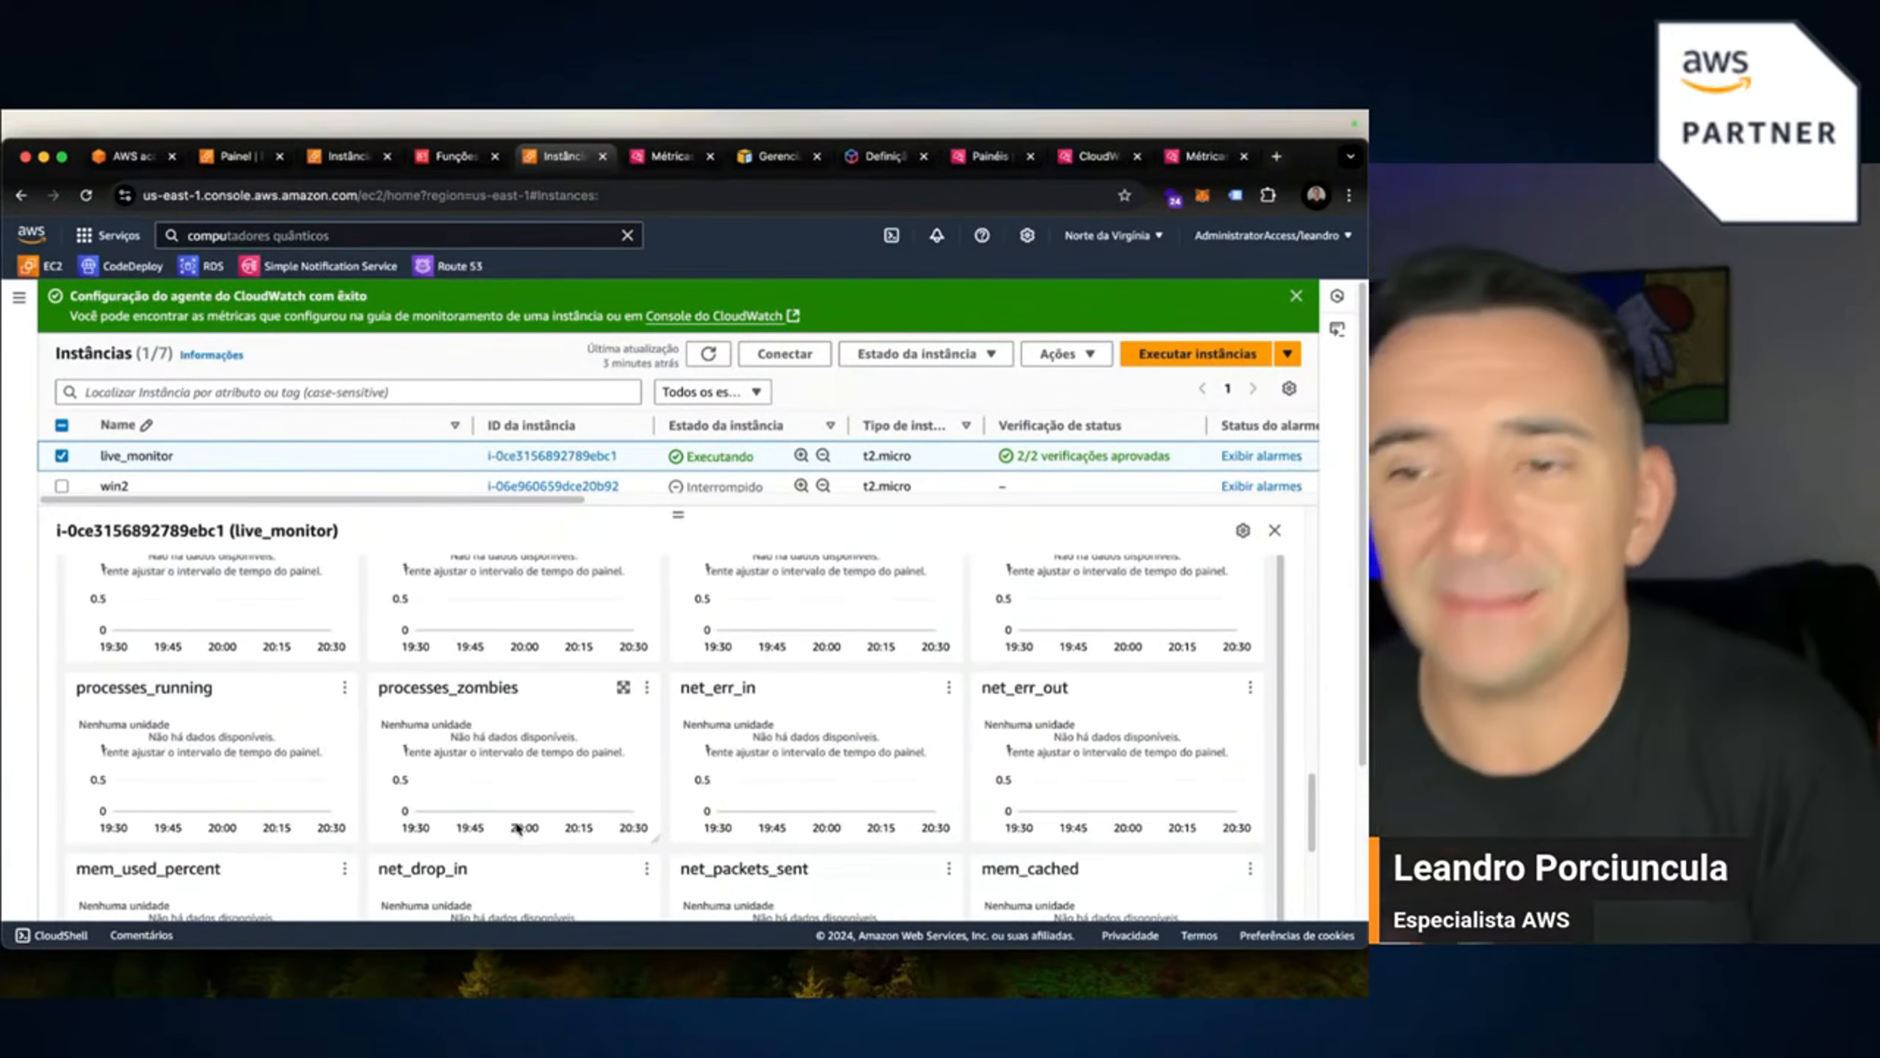
{"action": "scroll", "coordinate": [518, 828], "scroll_direction": "down", "scroll_amount": 3}
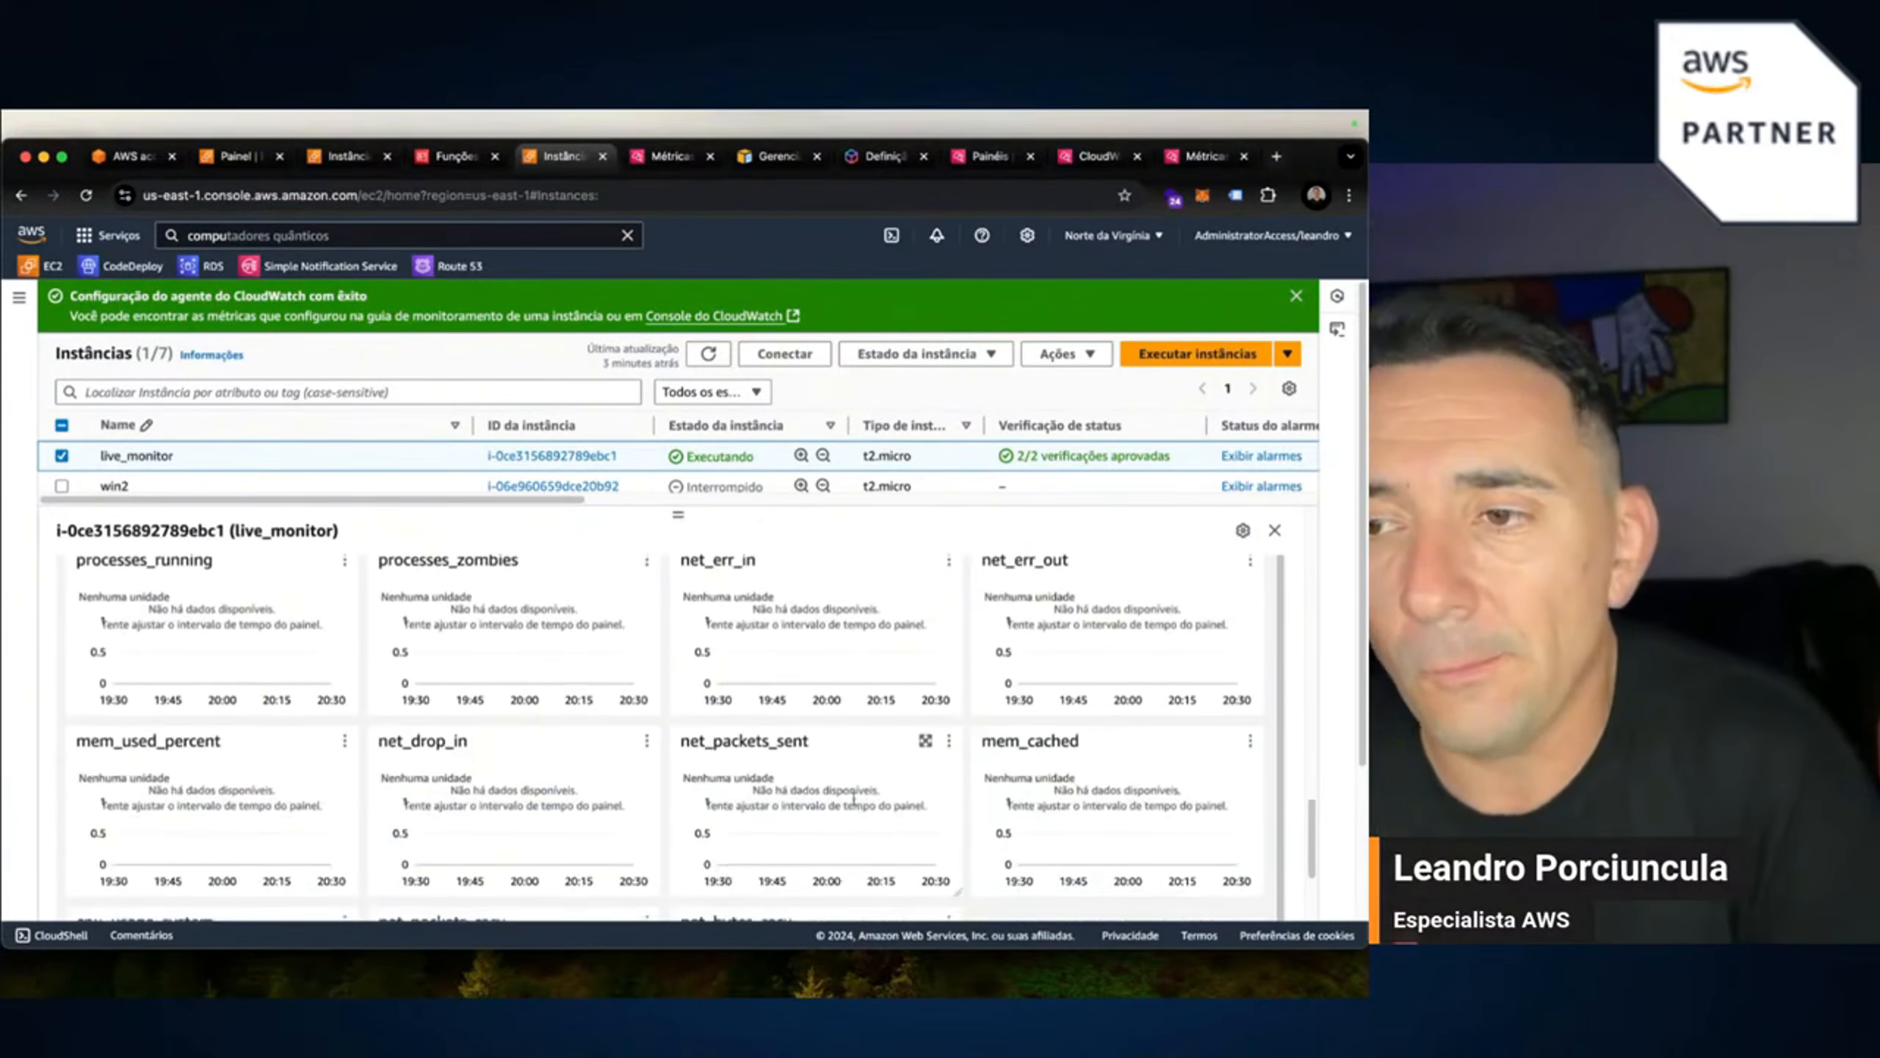
Refresh the monitoring charts so CPU utilisation and network graphs show the latest data.
{"action": "scroll", "coordinate": [851, 792], "scroll_direction": "up", "scroll_amount": 5}
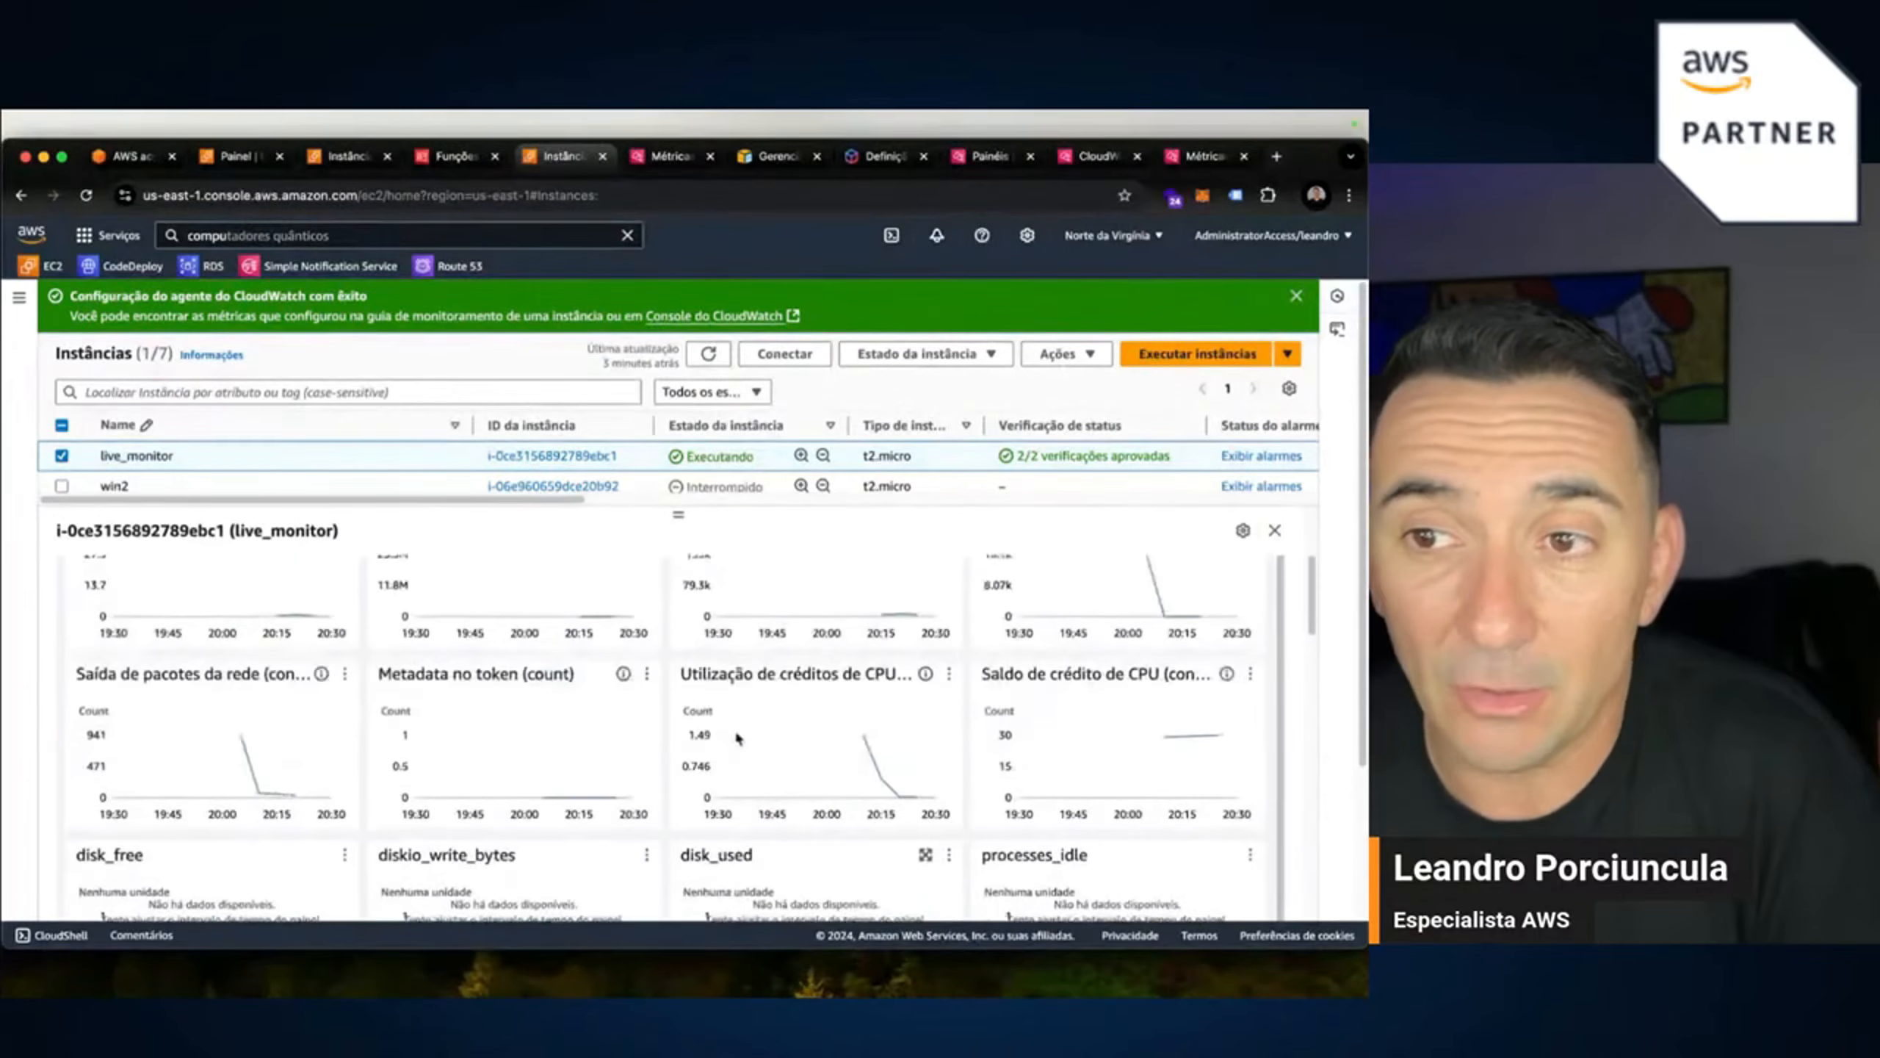
{"action": "scroll", "coordinate": [737, 736], "scroll_direction": "up", "scroll_amount": 4}
{"action": "left_click", "coordinate": [1022, 616]}
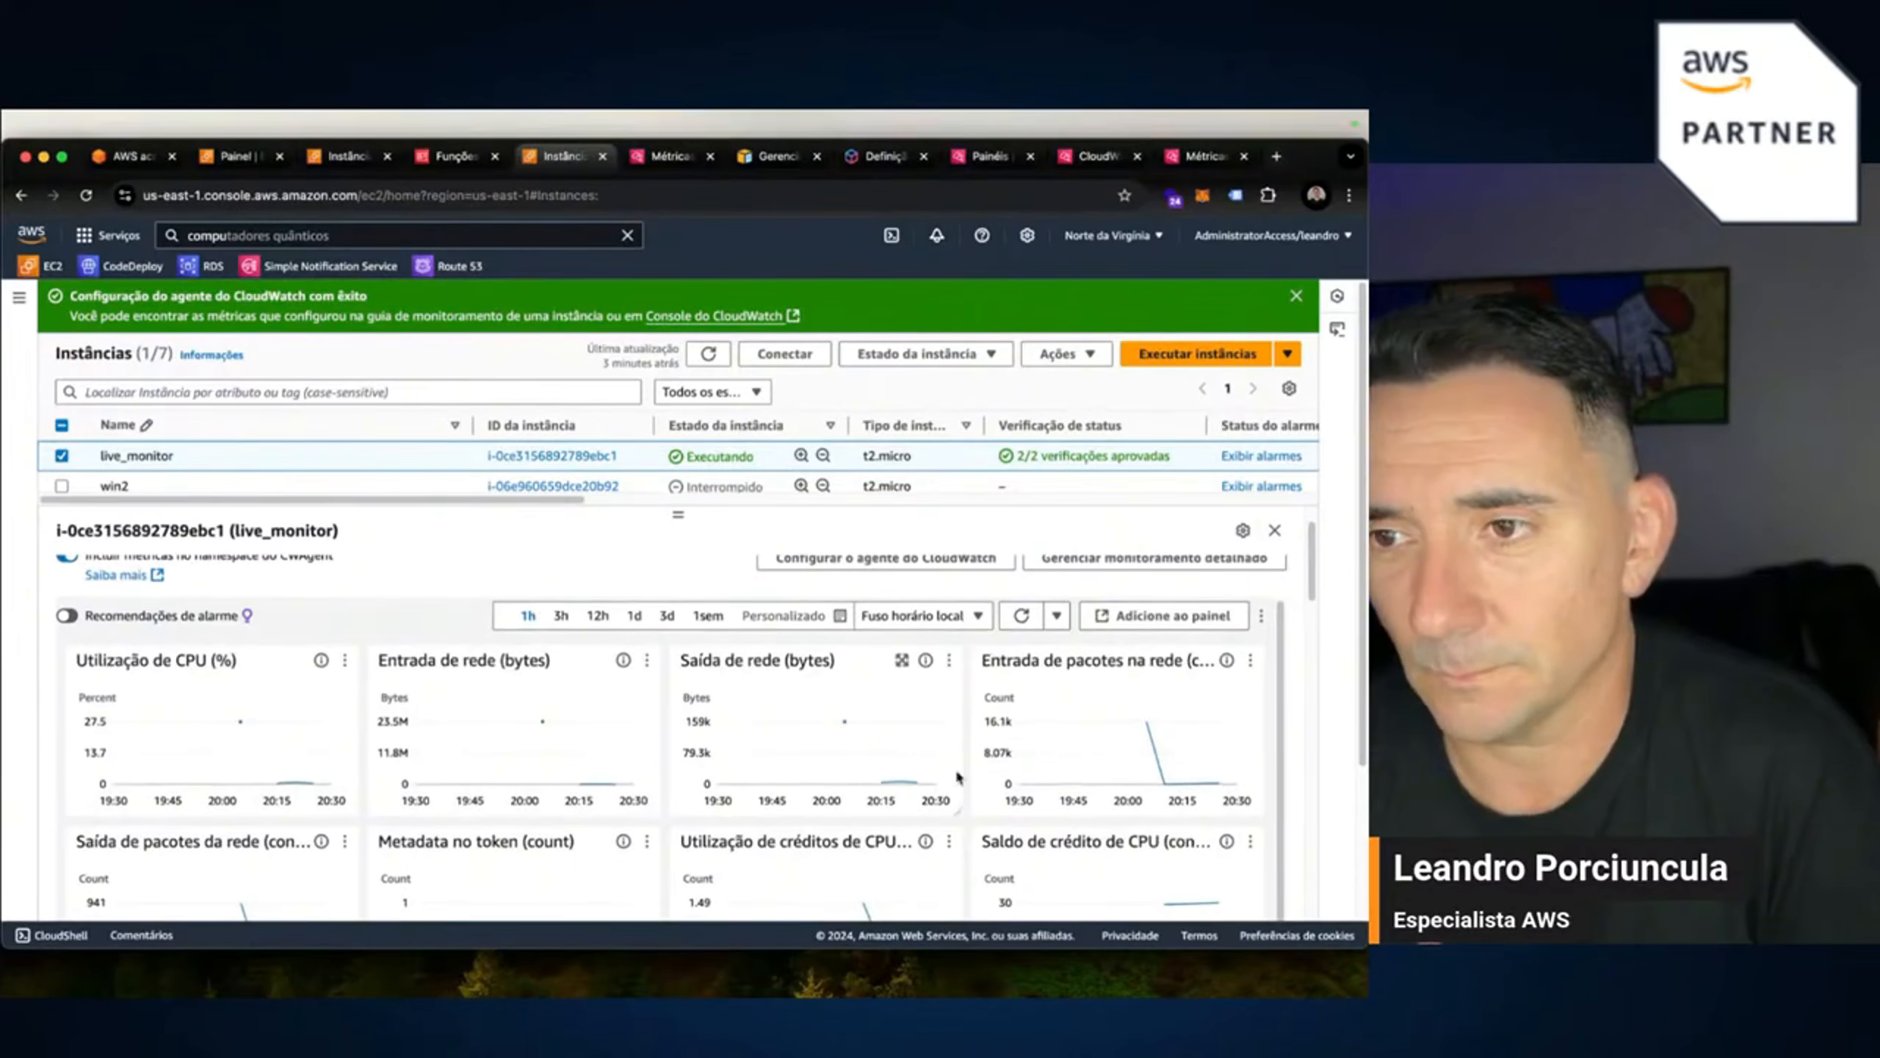
{"action": "left_click", "coordinate": [1031, 624]}
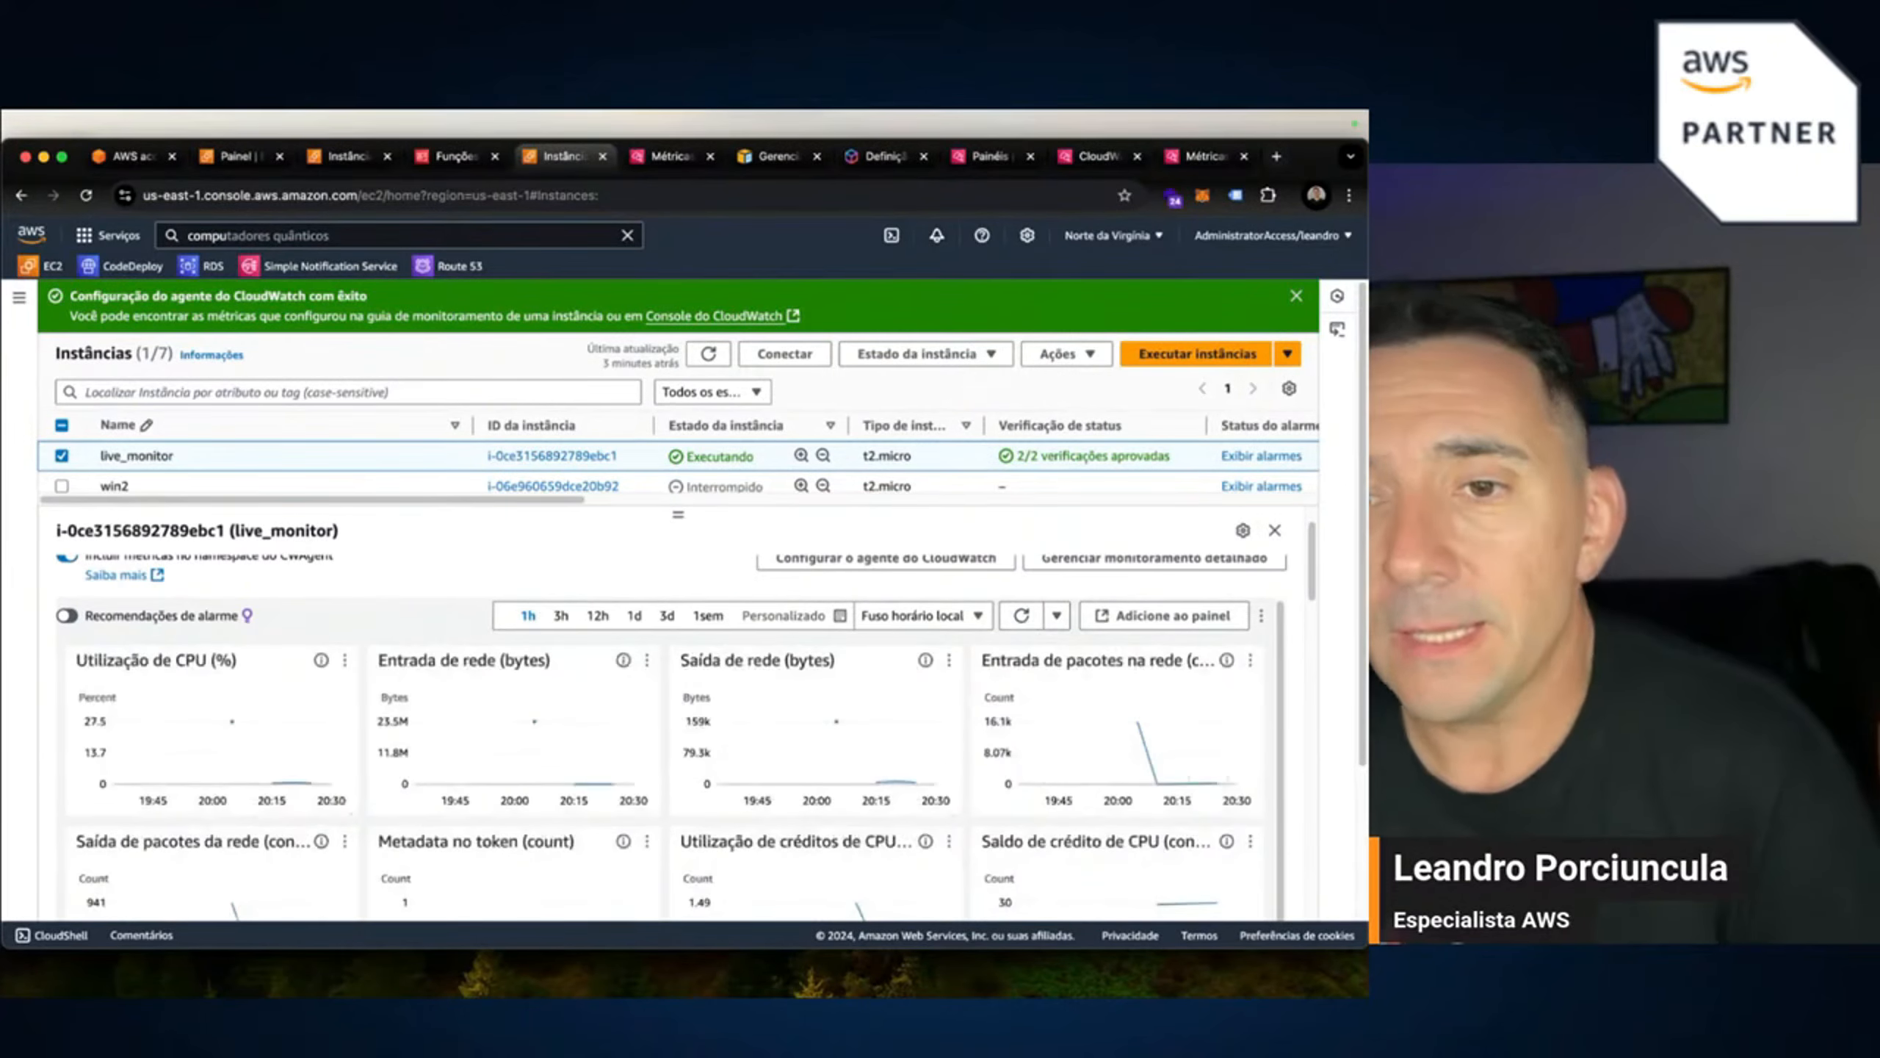
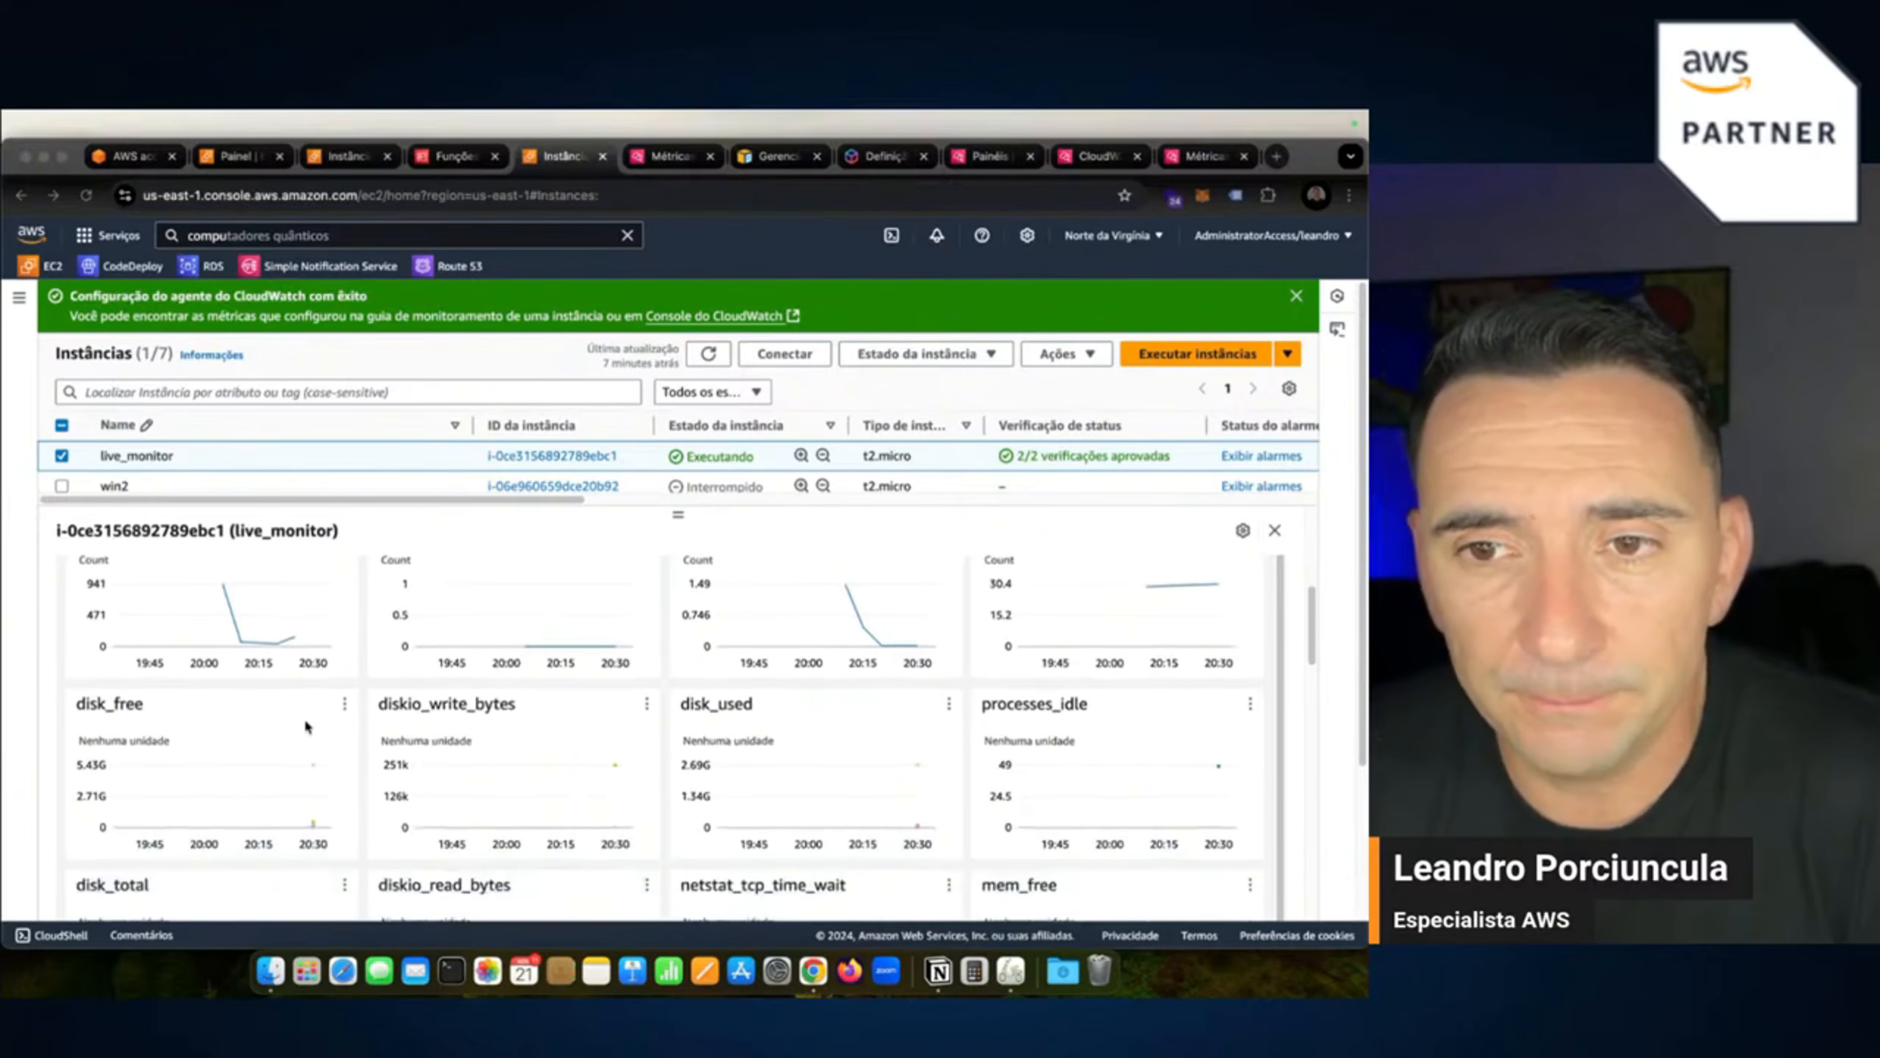
Enlarge the disk_free graph and pin the details of its 23:30 reading.
{"action": "left_click", "coordinate": [136, 706]}
{"action": "left_click", "coordinate": [321, 703]}
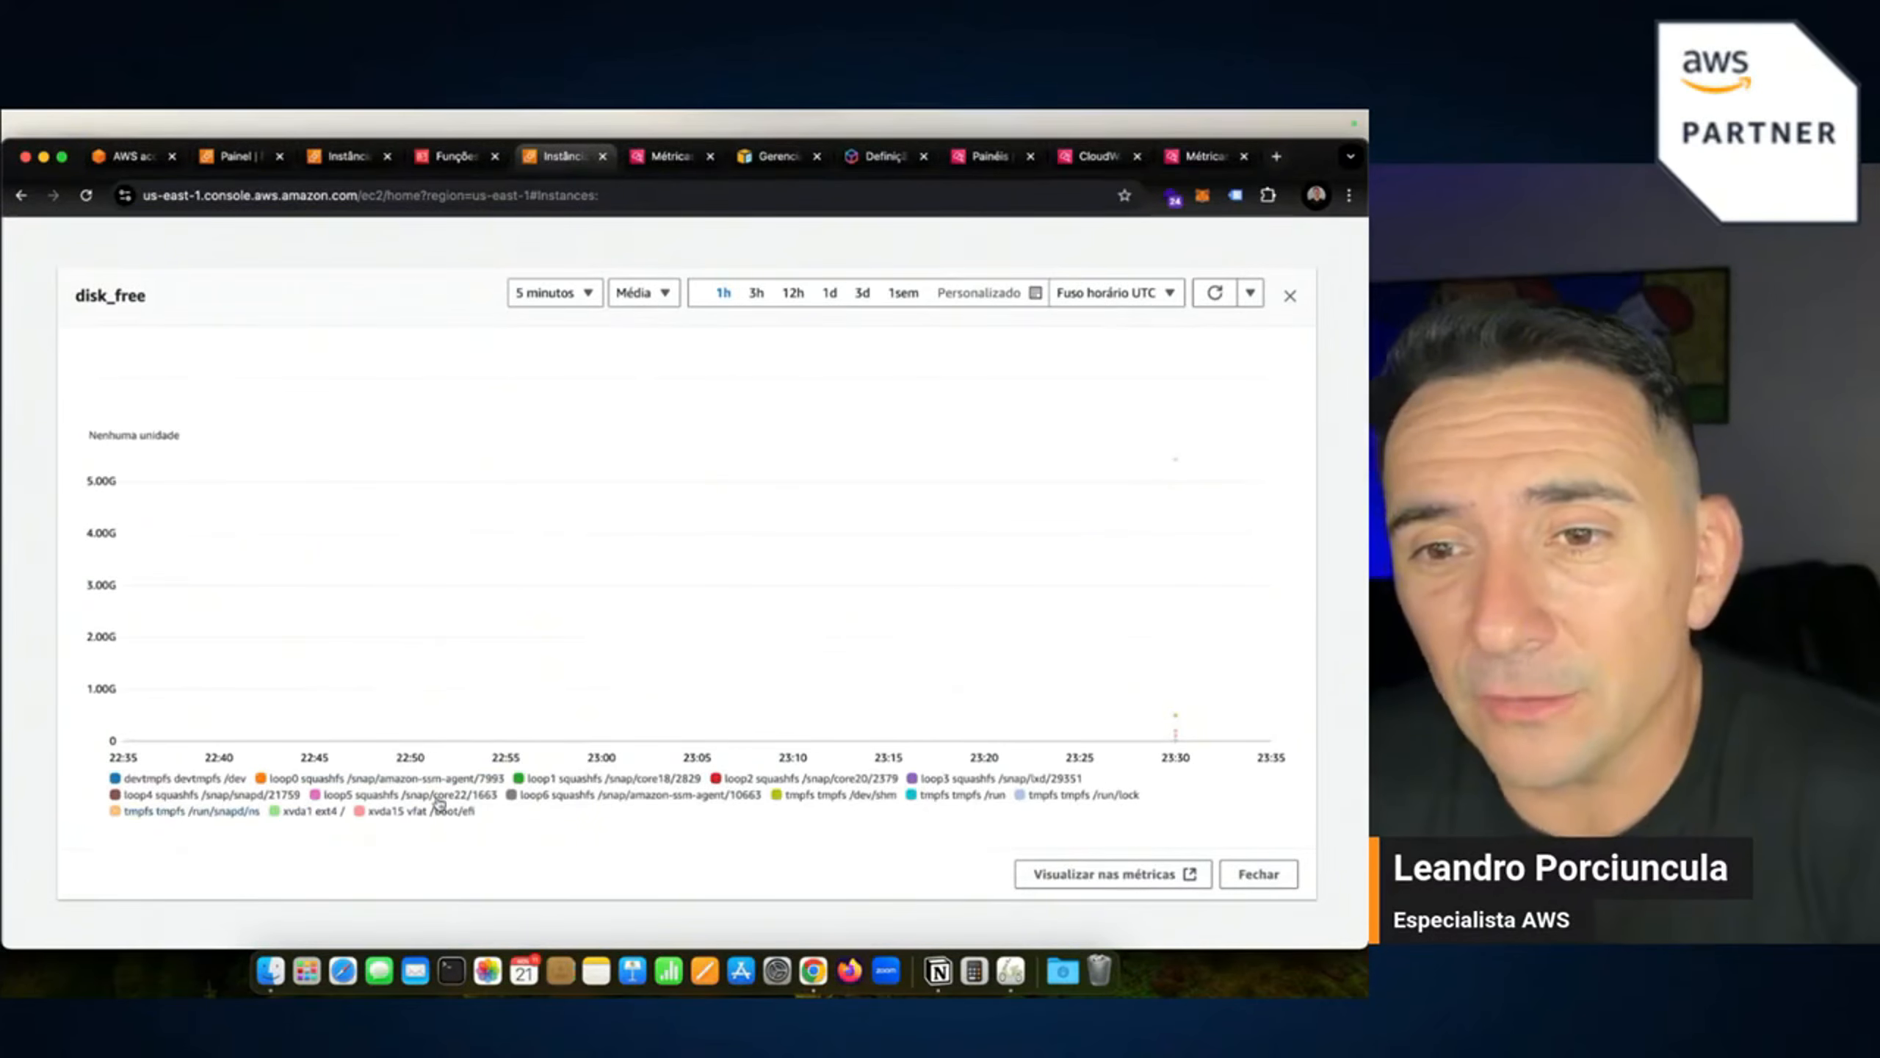
{"action": "mouse_move", "coordinate": [177, 820]}
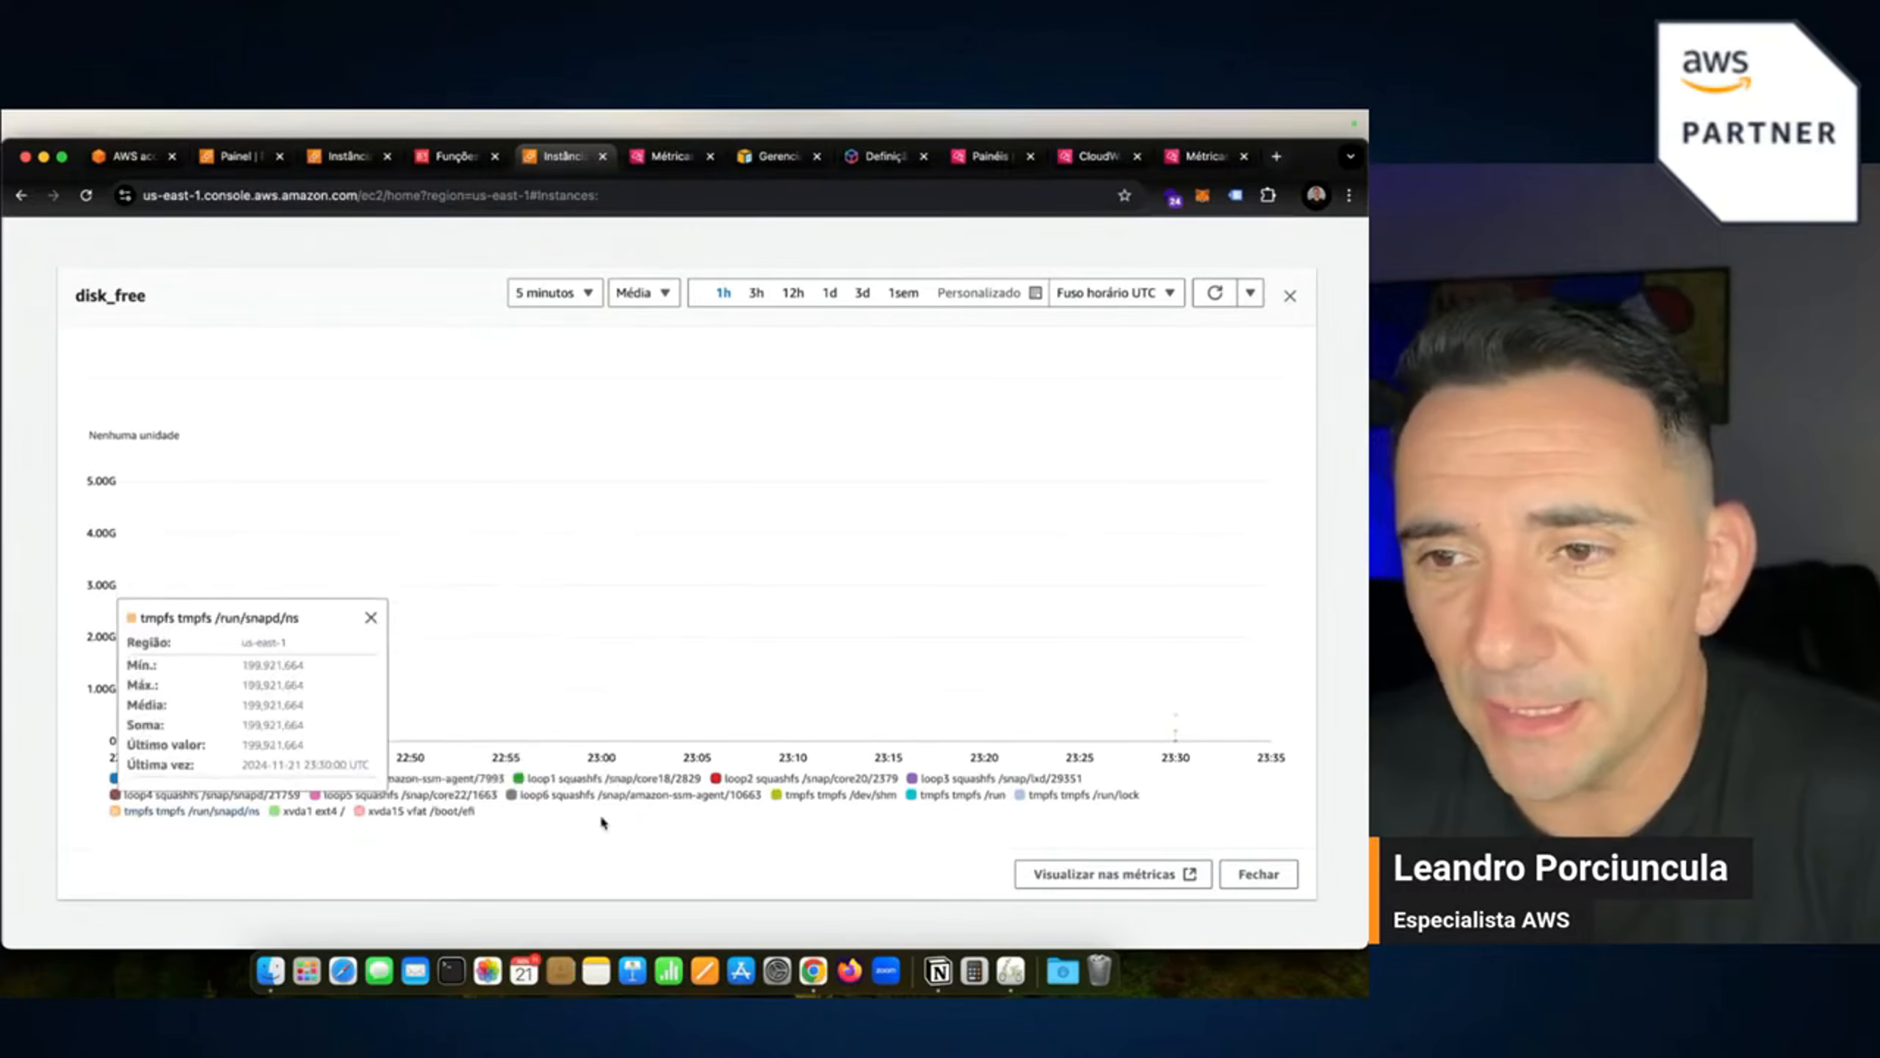
{"action": "mouse_move", "coordinate": [1176, 728]}
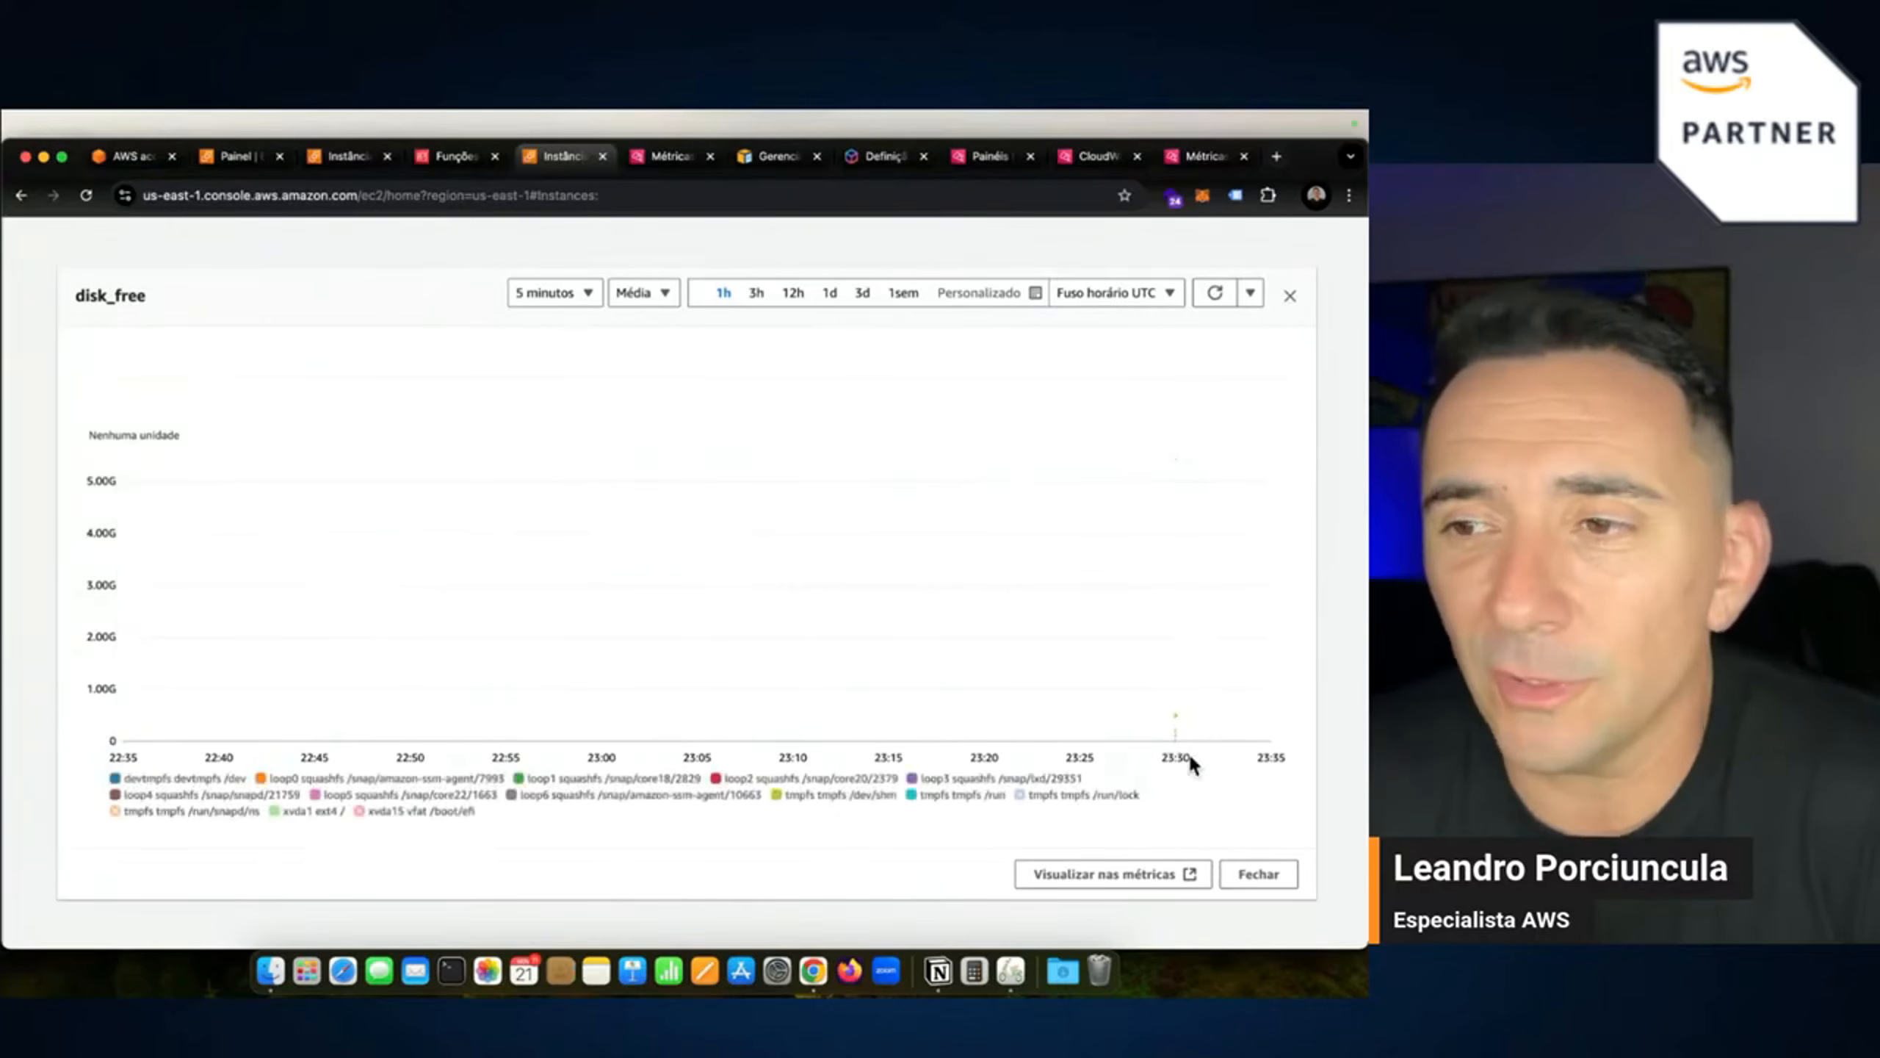
{"action": "left_click", "coordinate": [1176, 720]}
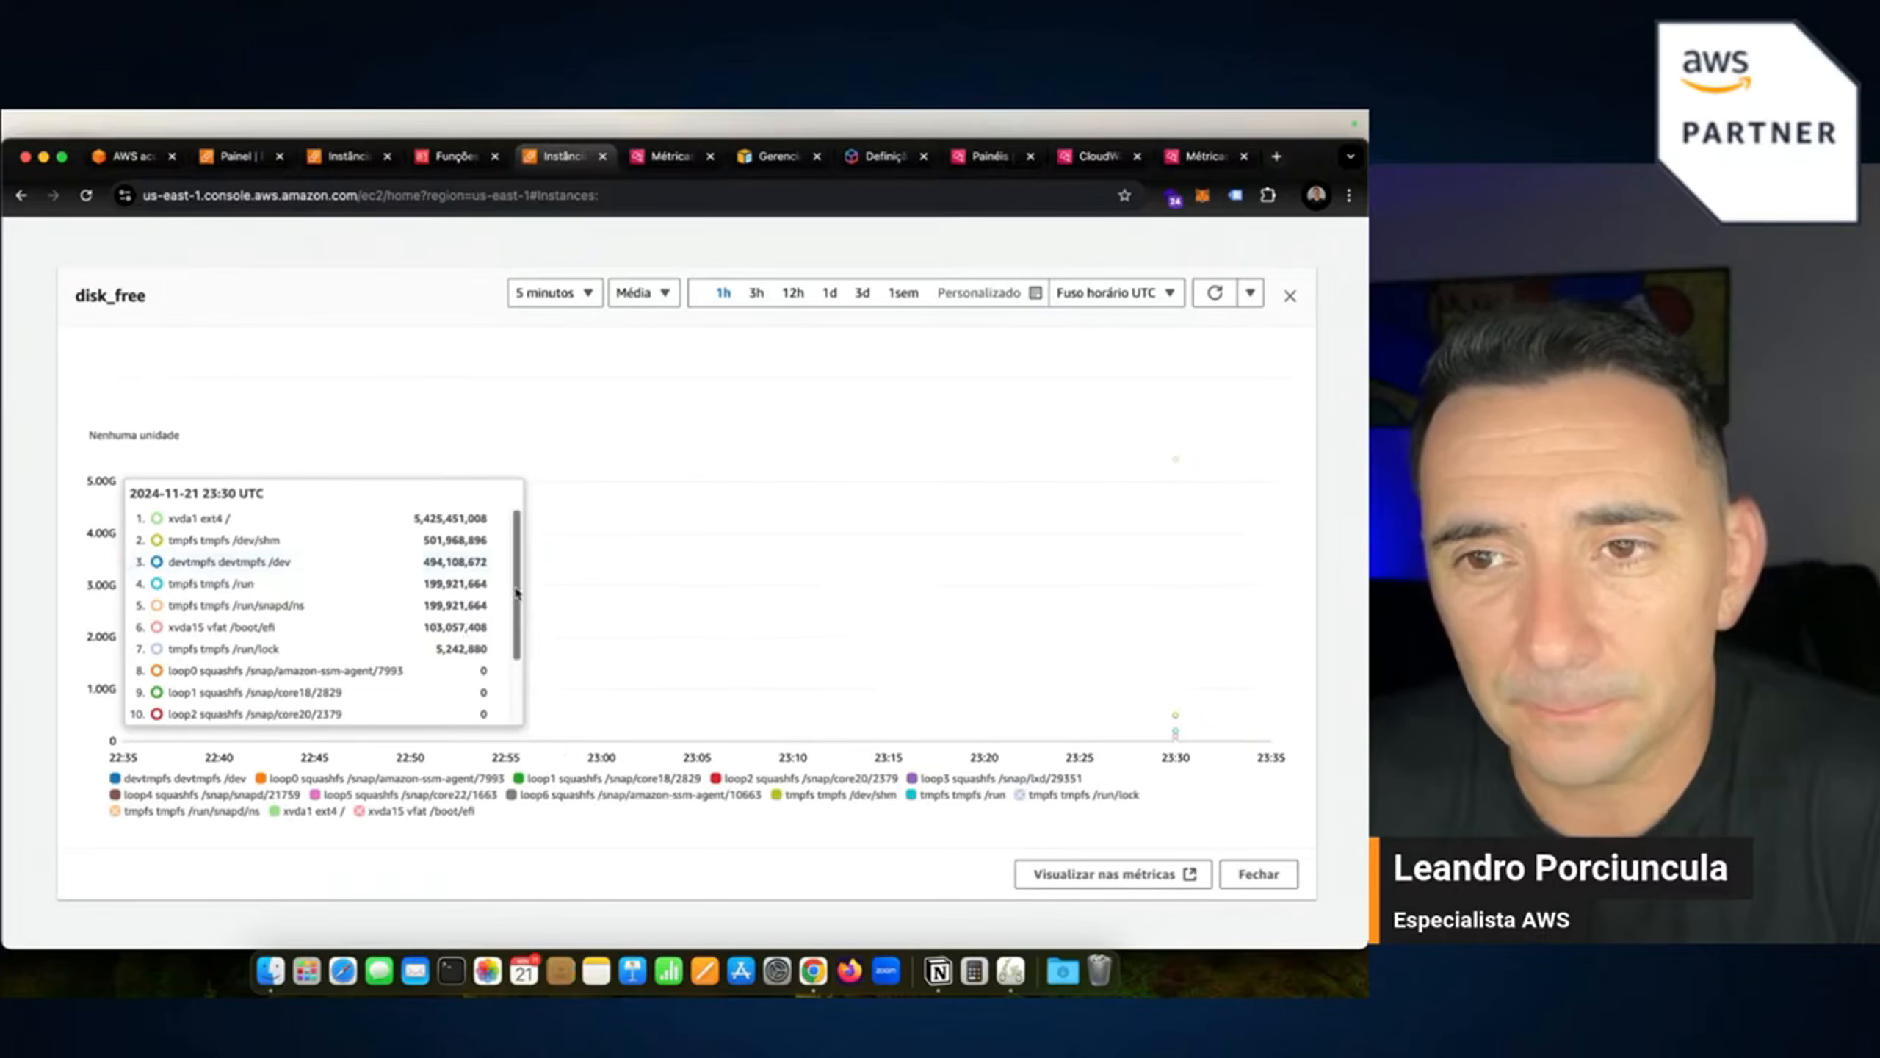
{"action": "left_click_drag", "start_coordinate": [518, 589], "coordinate": [517, 664]}
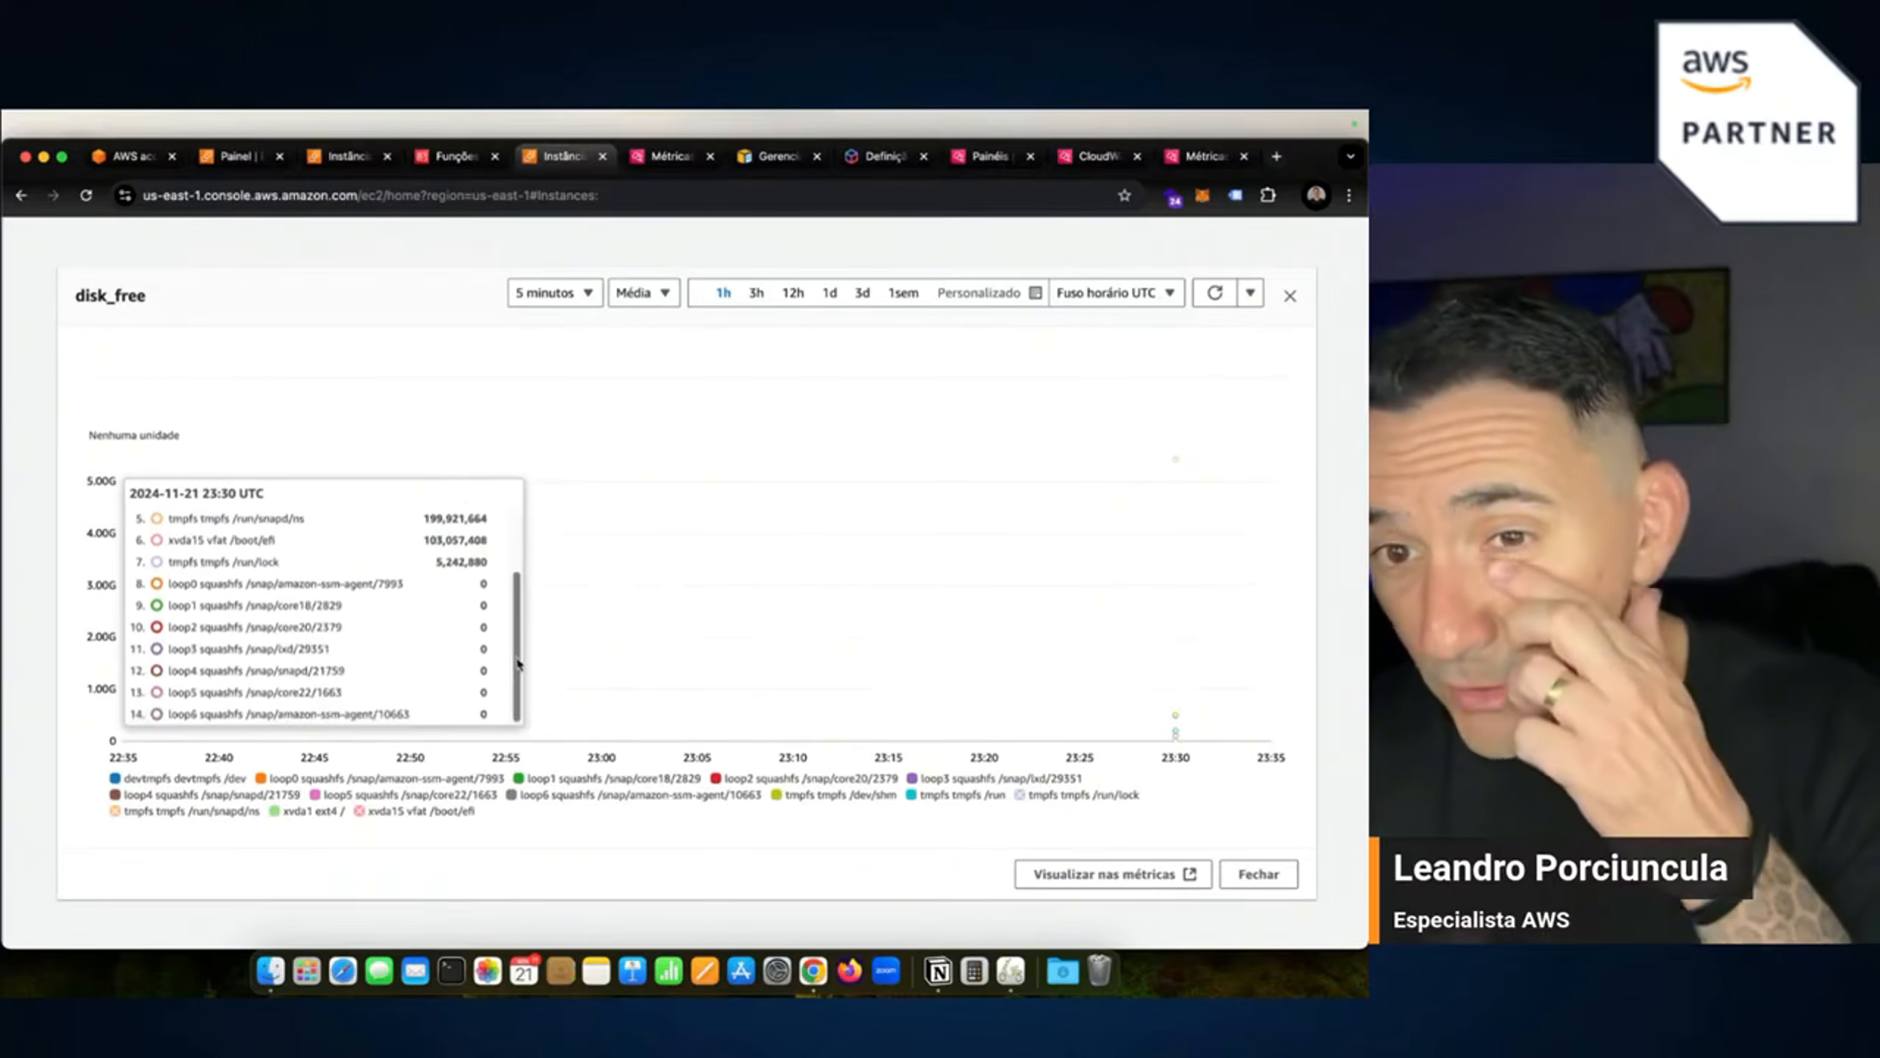
{"action": "scroll", "coordinate": [334, 637], "scroll_direction": "up", "scroll_amount": 3}
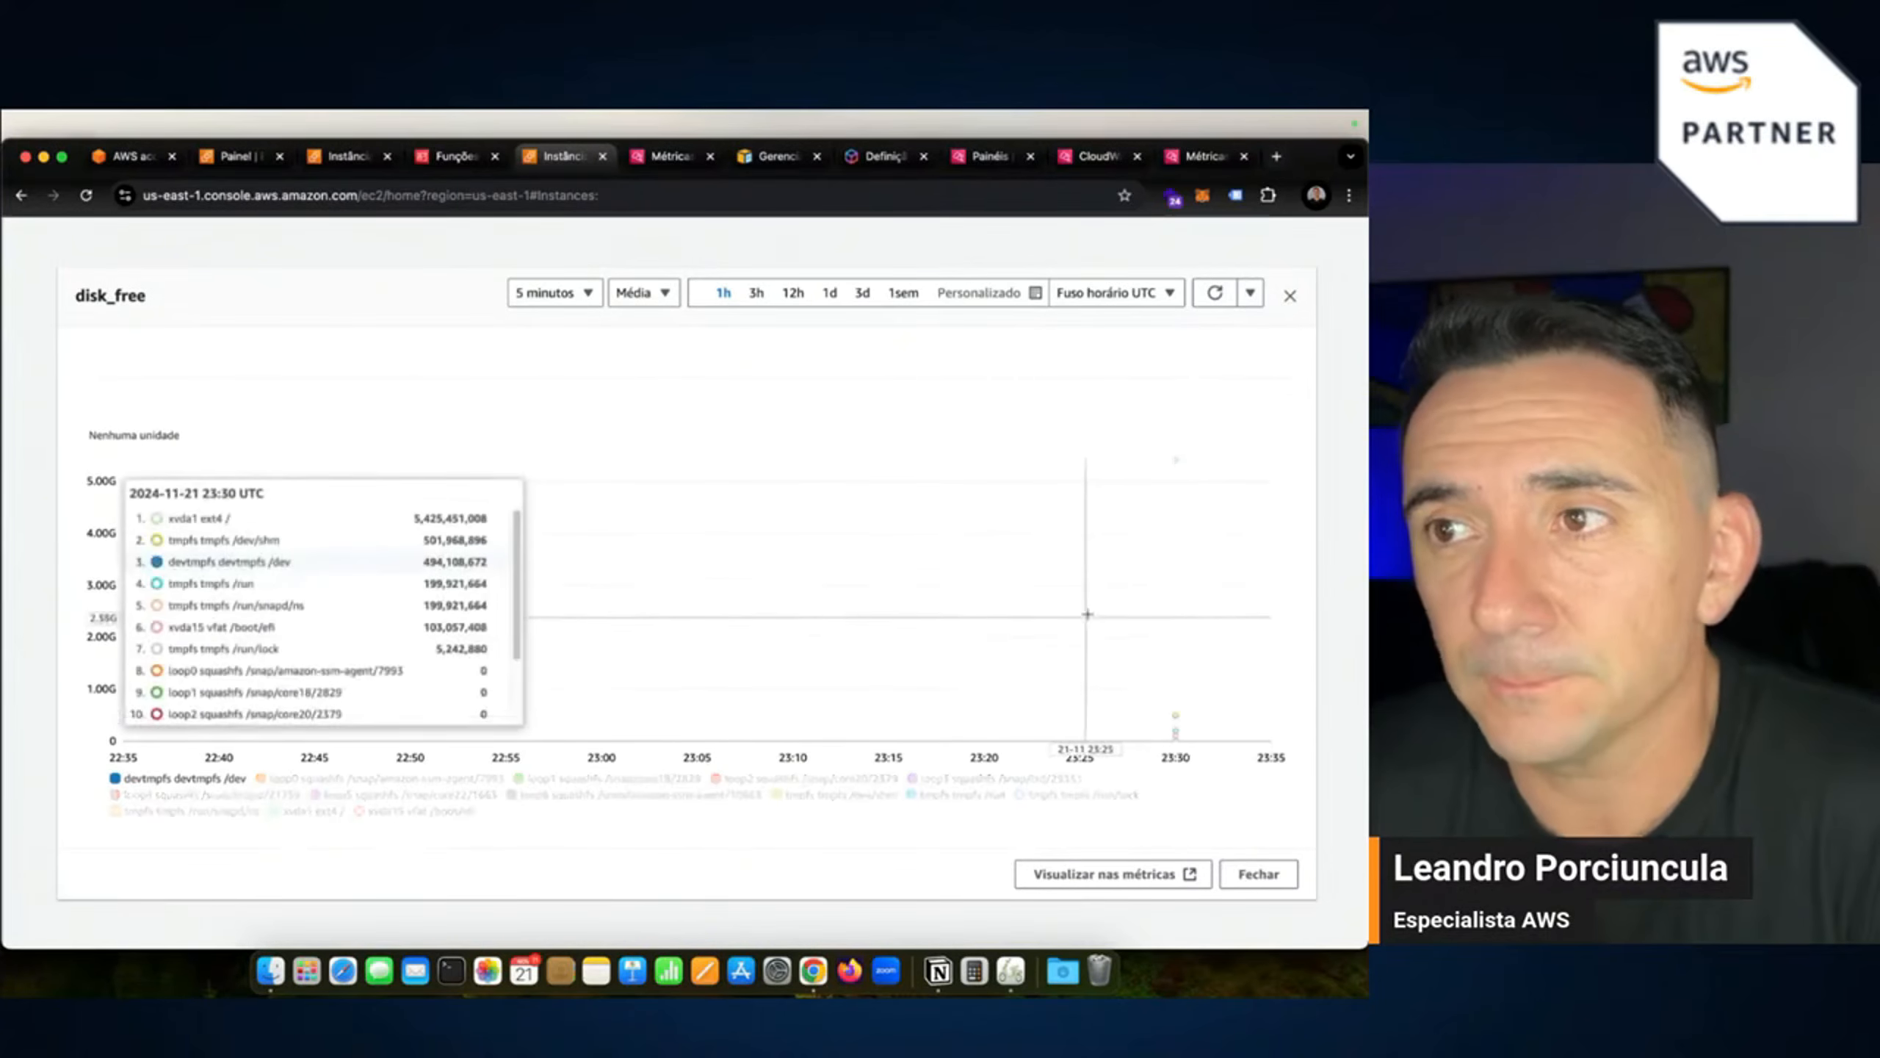
{"action": "left_click", "coordinate": [1289, 294]}
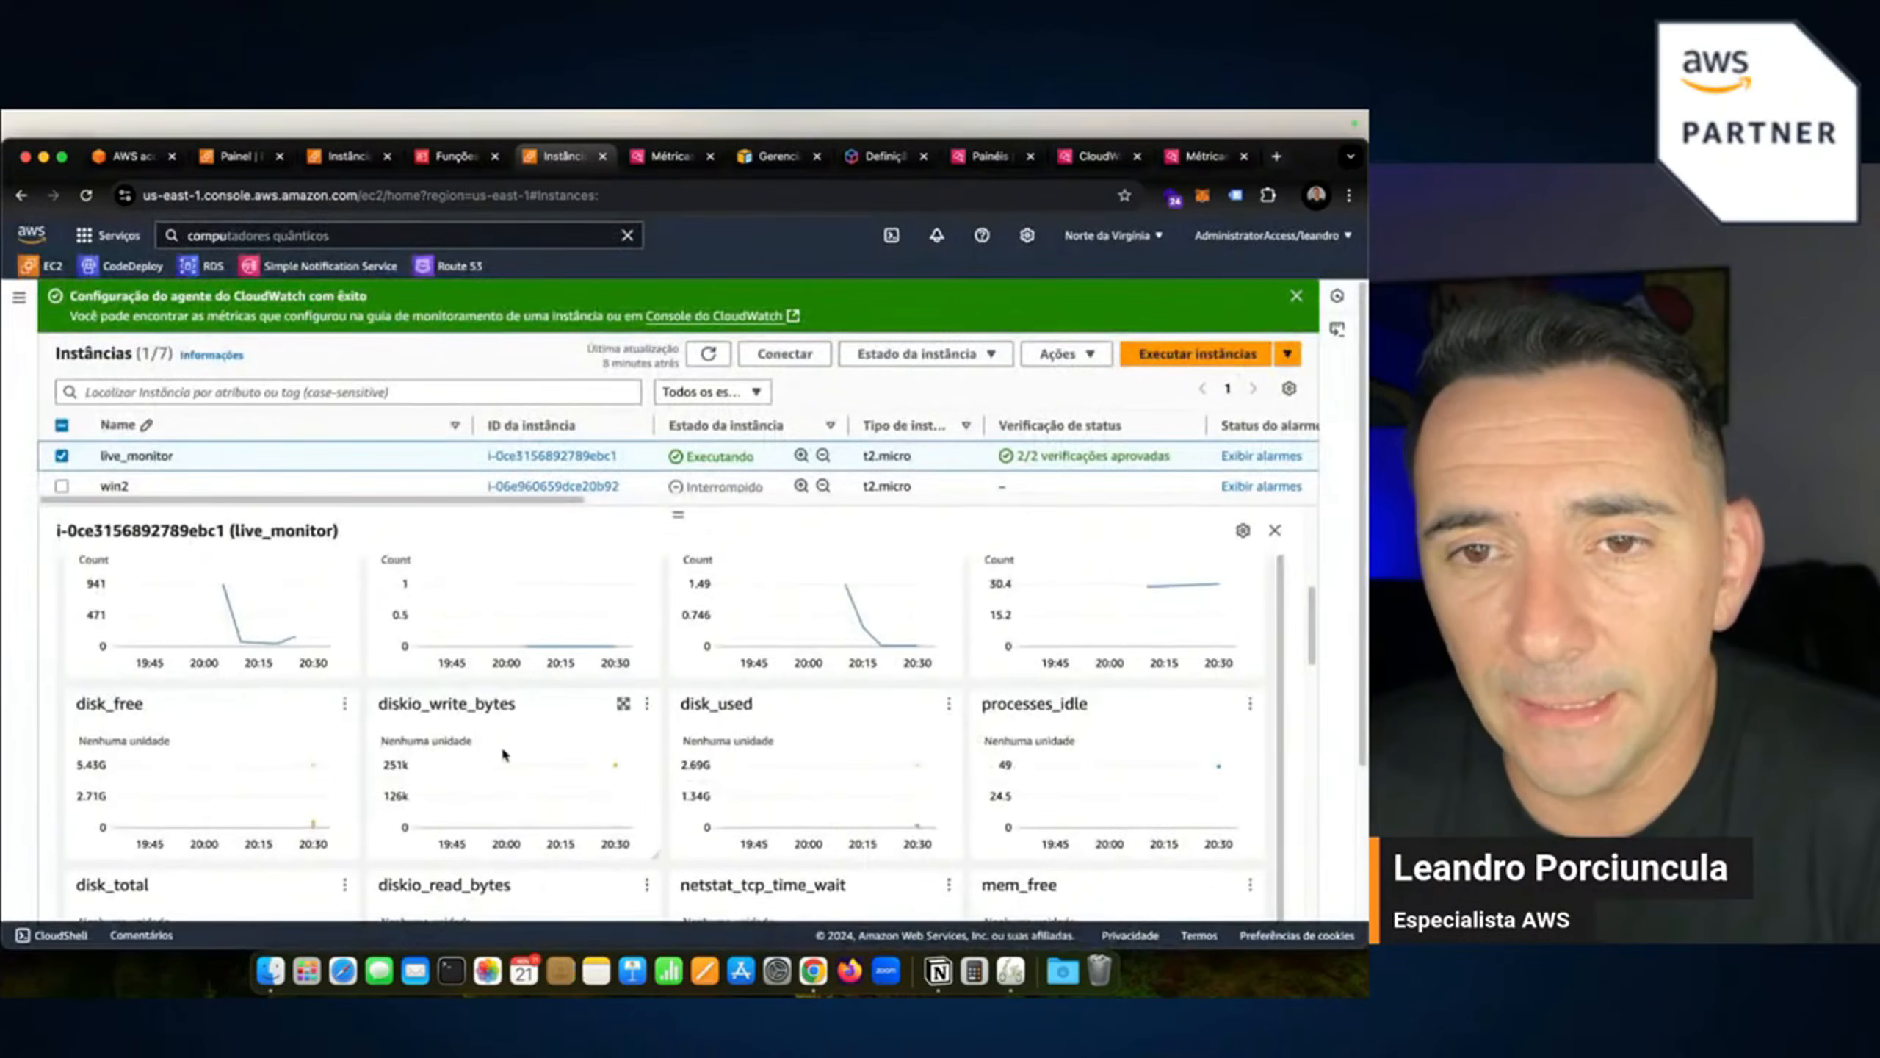
{"action": "scroll", "coordinate": [306, 680], "scroll_direction": "up", "scroll_amount": 1}
{"action": "scroll", "coordinate": [1096, 714], "scroll_direction": "down", "scroll_amount": 1}
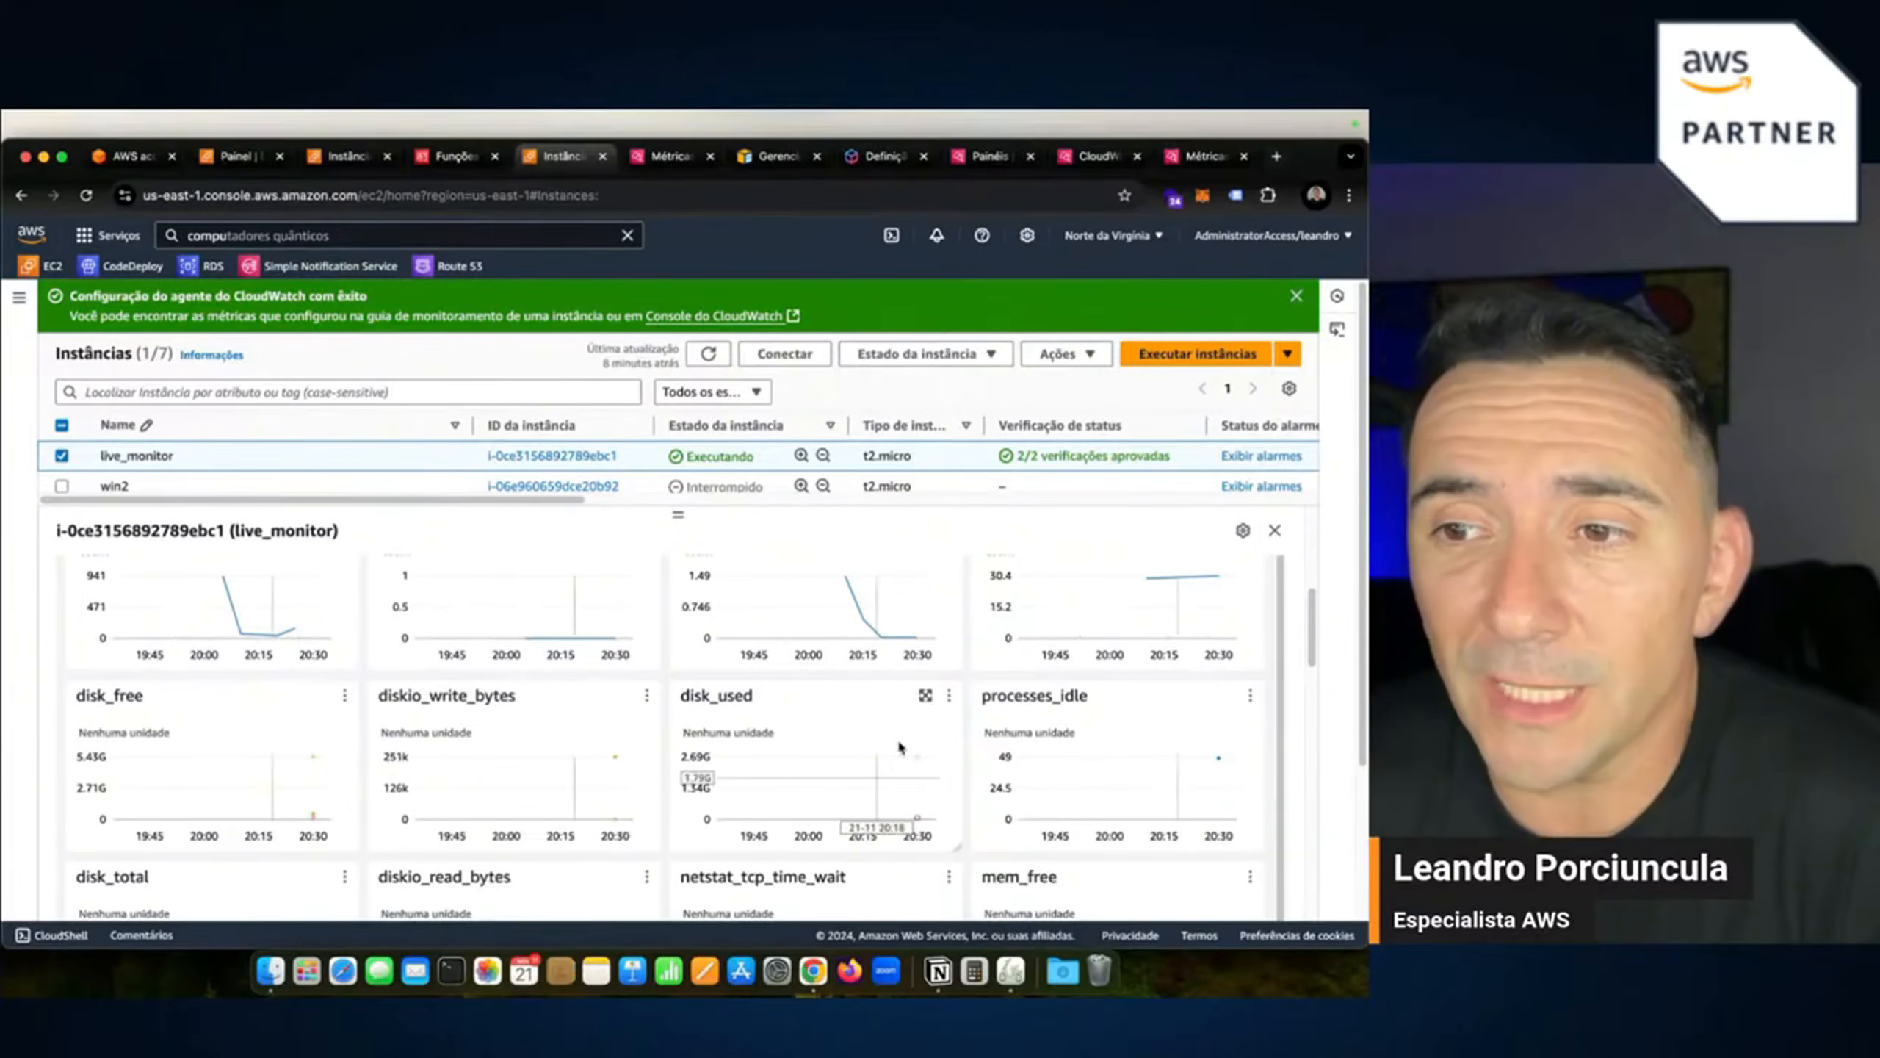
Inspect the enlarged disk_used graph, including the loop5 squashfs series, then the disk_total graph.
{"action": "left_click", "coordinate": [926, 695]}
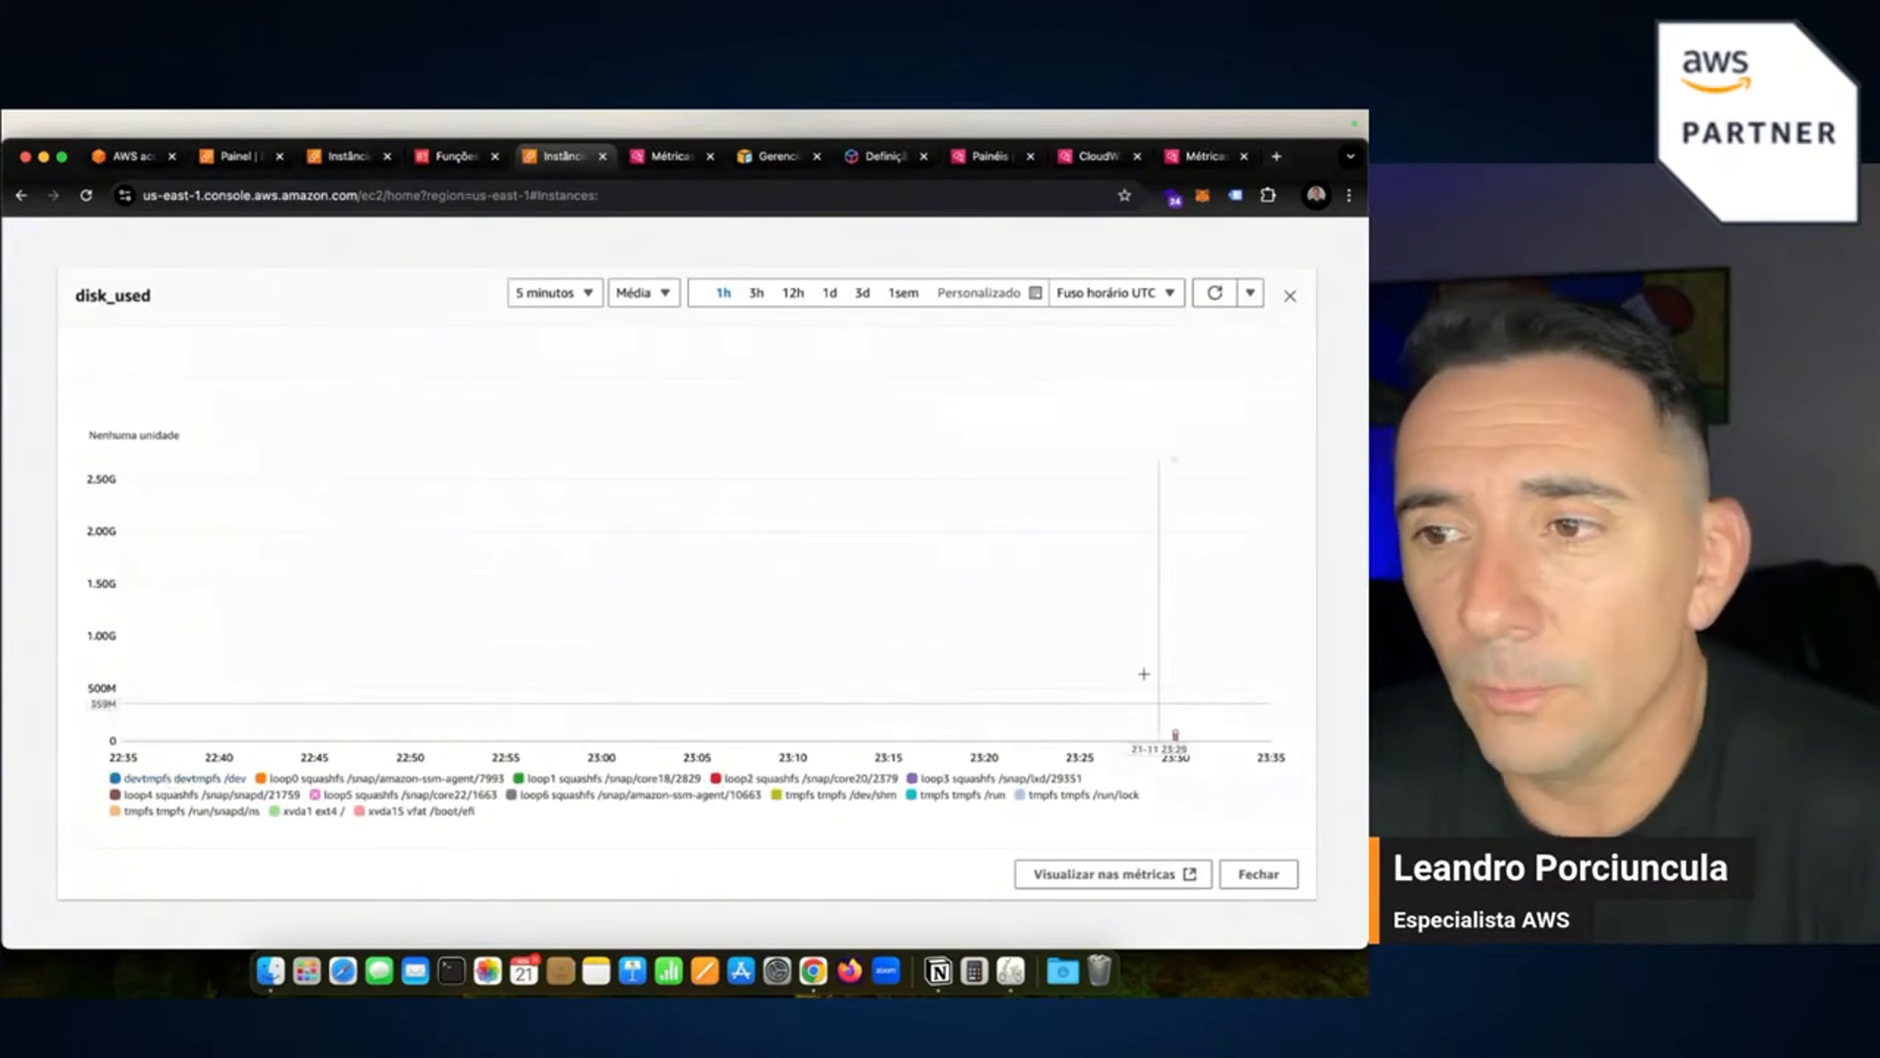
{"action": "left_click", "coordinate": [400, 794]}
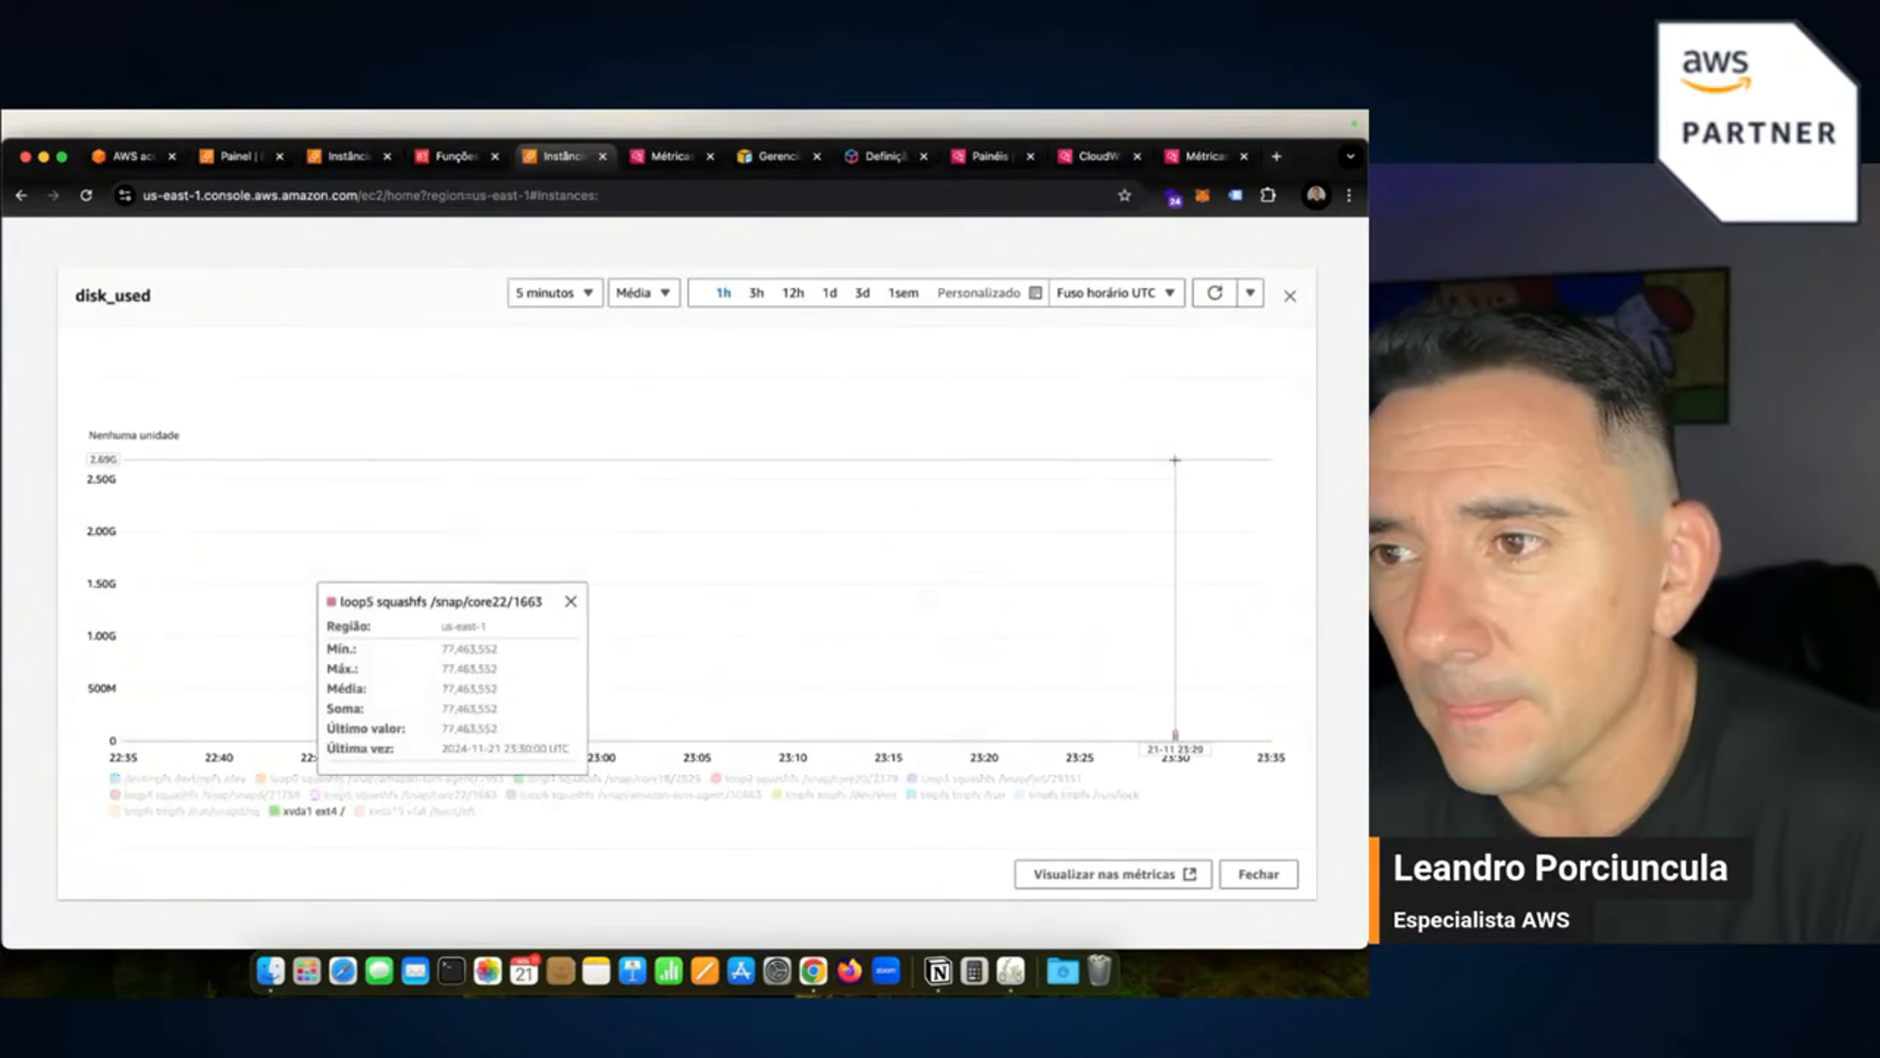
{"action": "mouse_move", "coordinate": [1176, 457]}
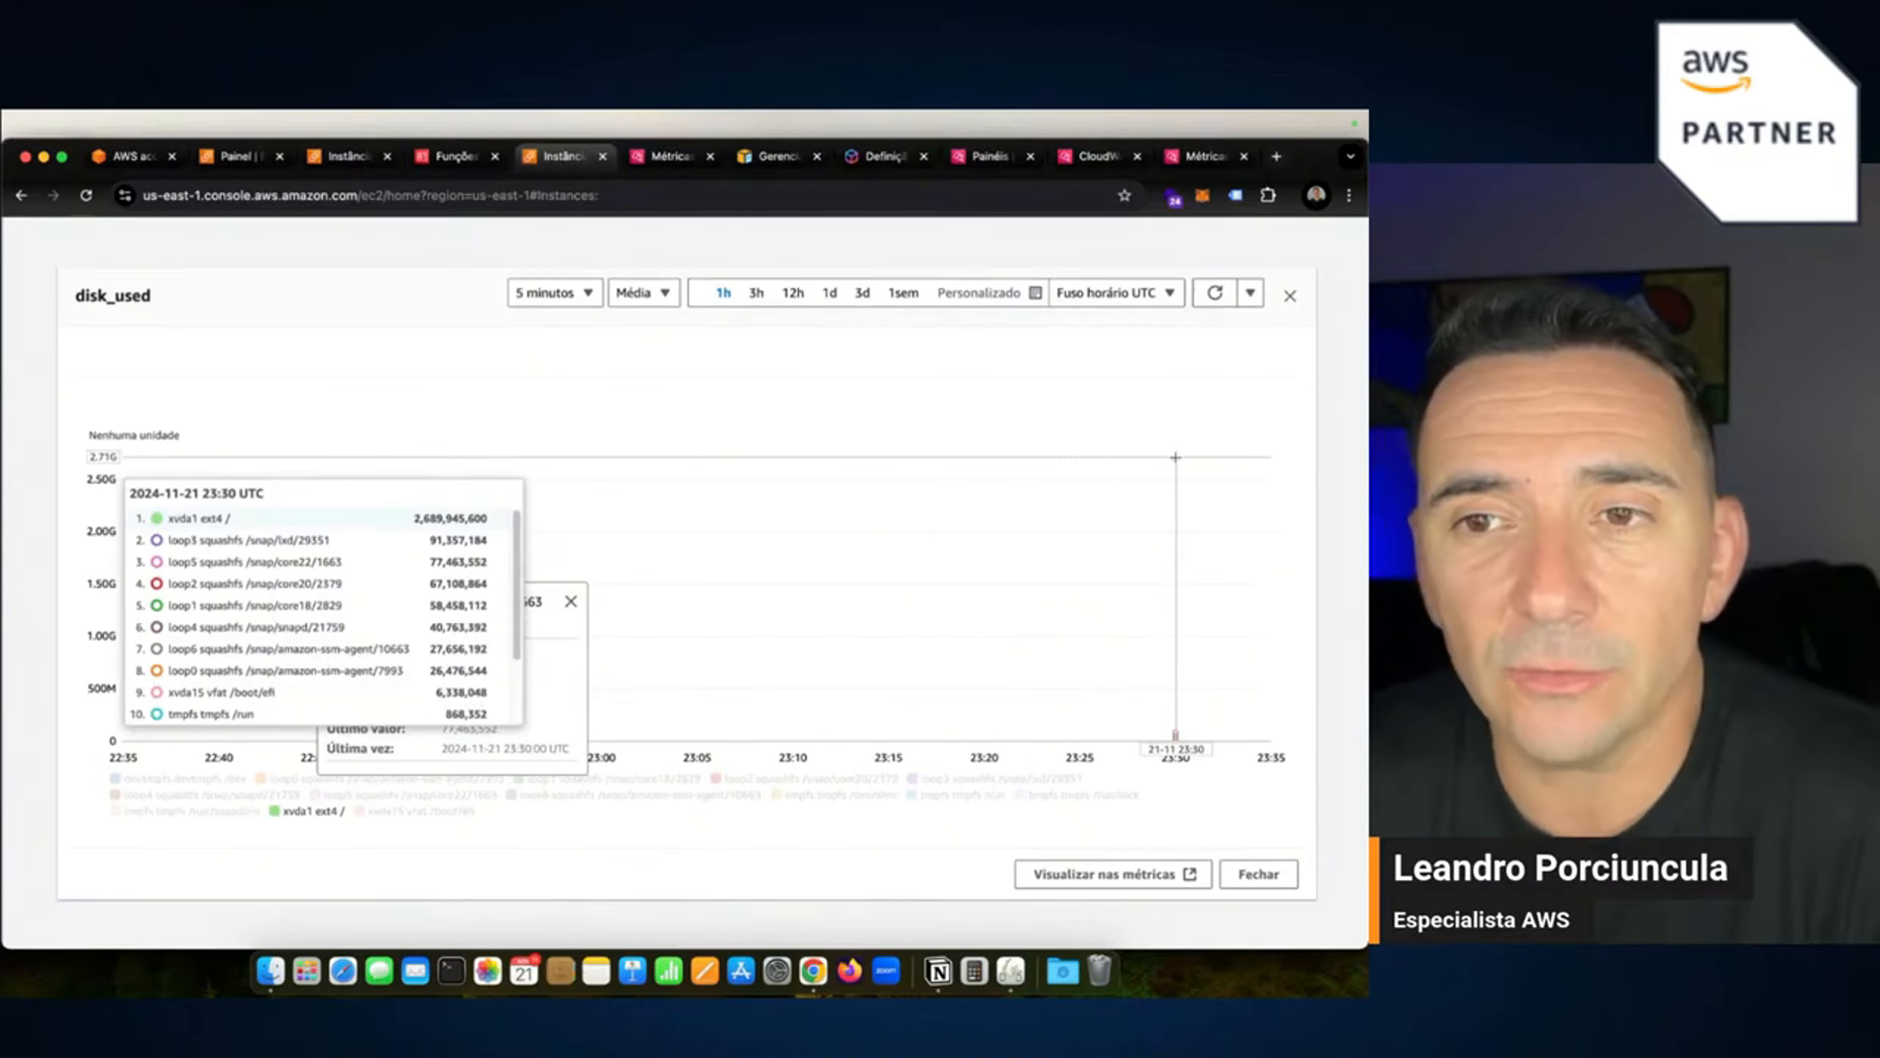
{"action": "left_click", "coordinate": [1261, 874]}
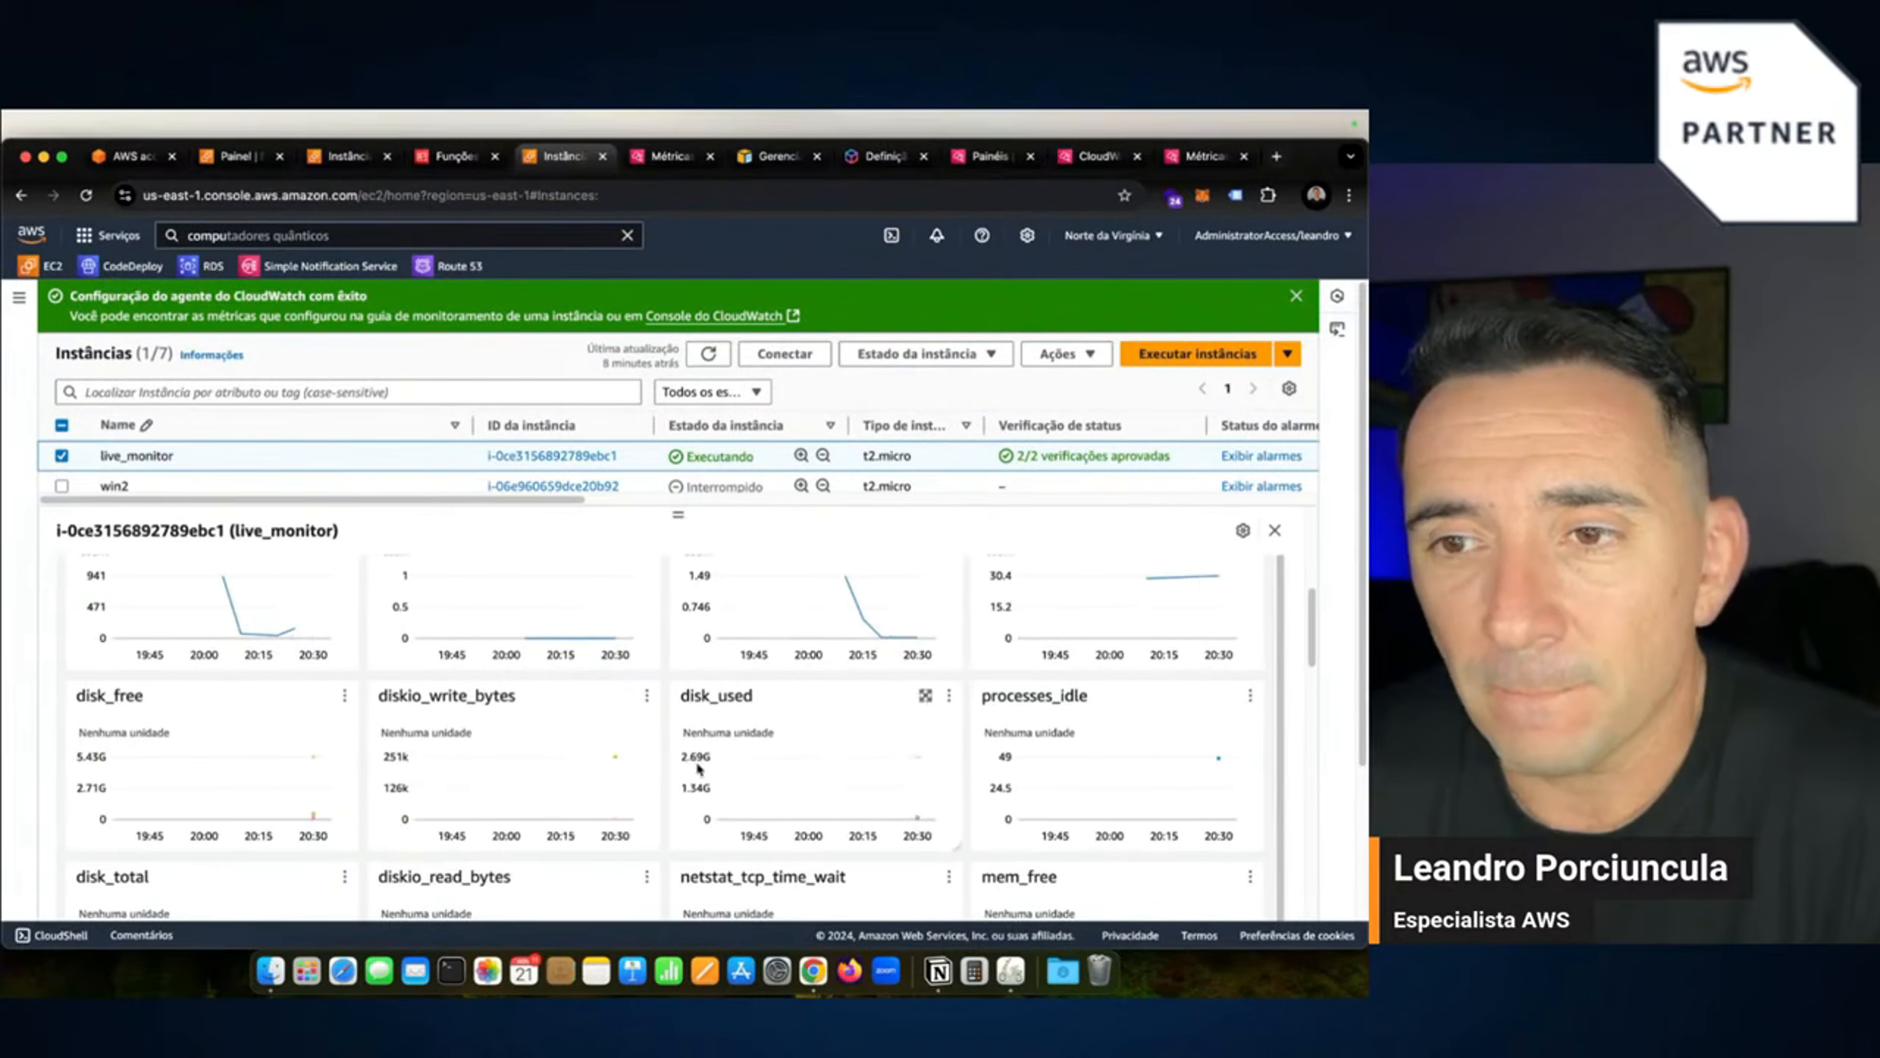
{"action": "scroll", "coordinate": [698, 768], "scroll_direction": "down", "scroll_amount": 2}
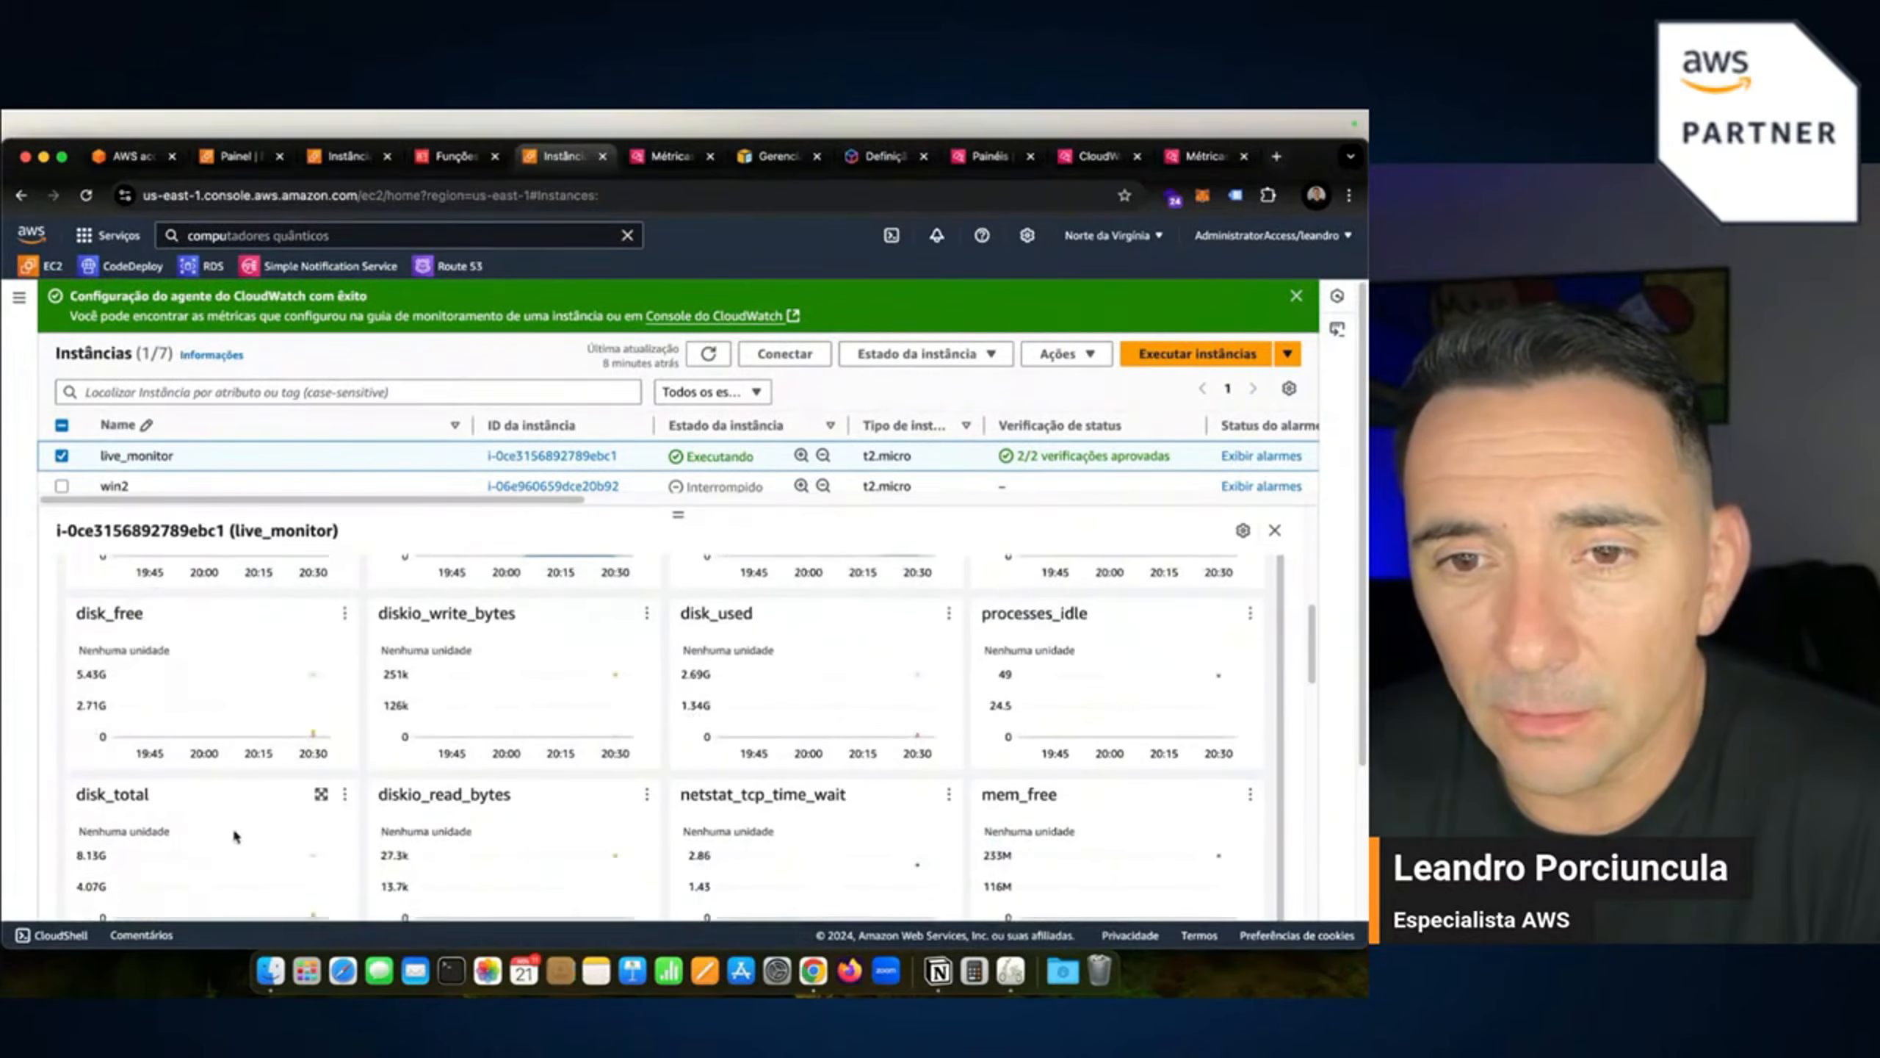
{"action": "scroll", "coordinate": [236, 835], "scroll_direction": "down", "scroll_amount": 2}
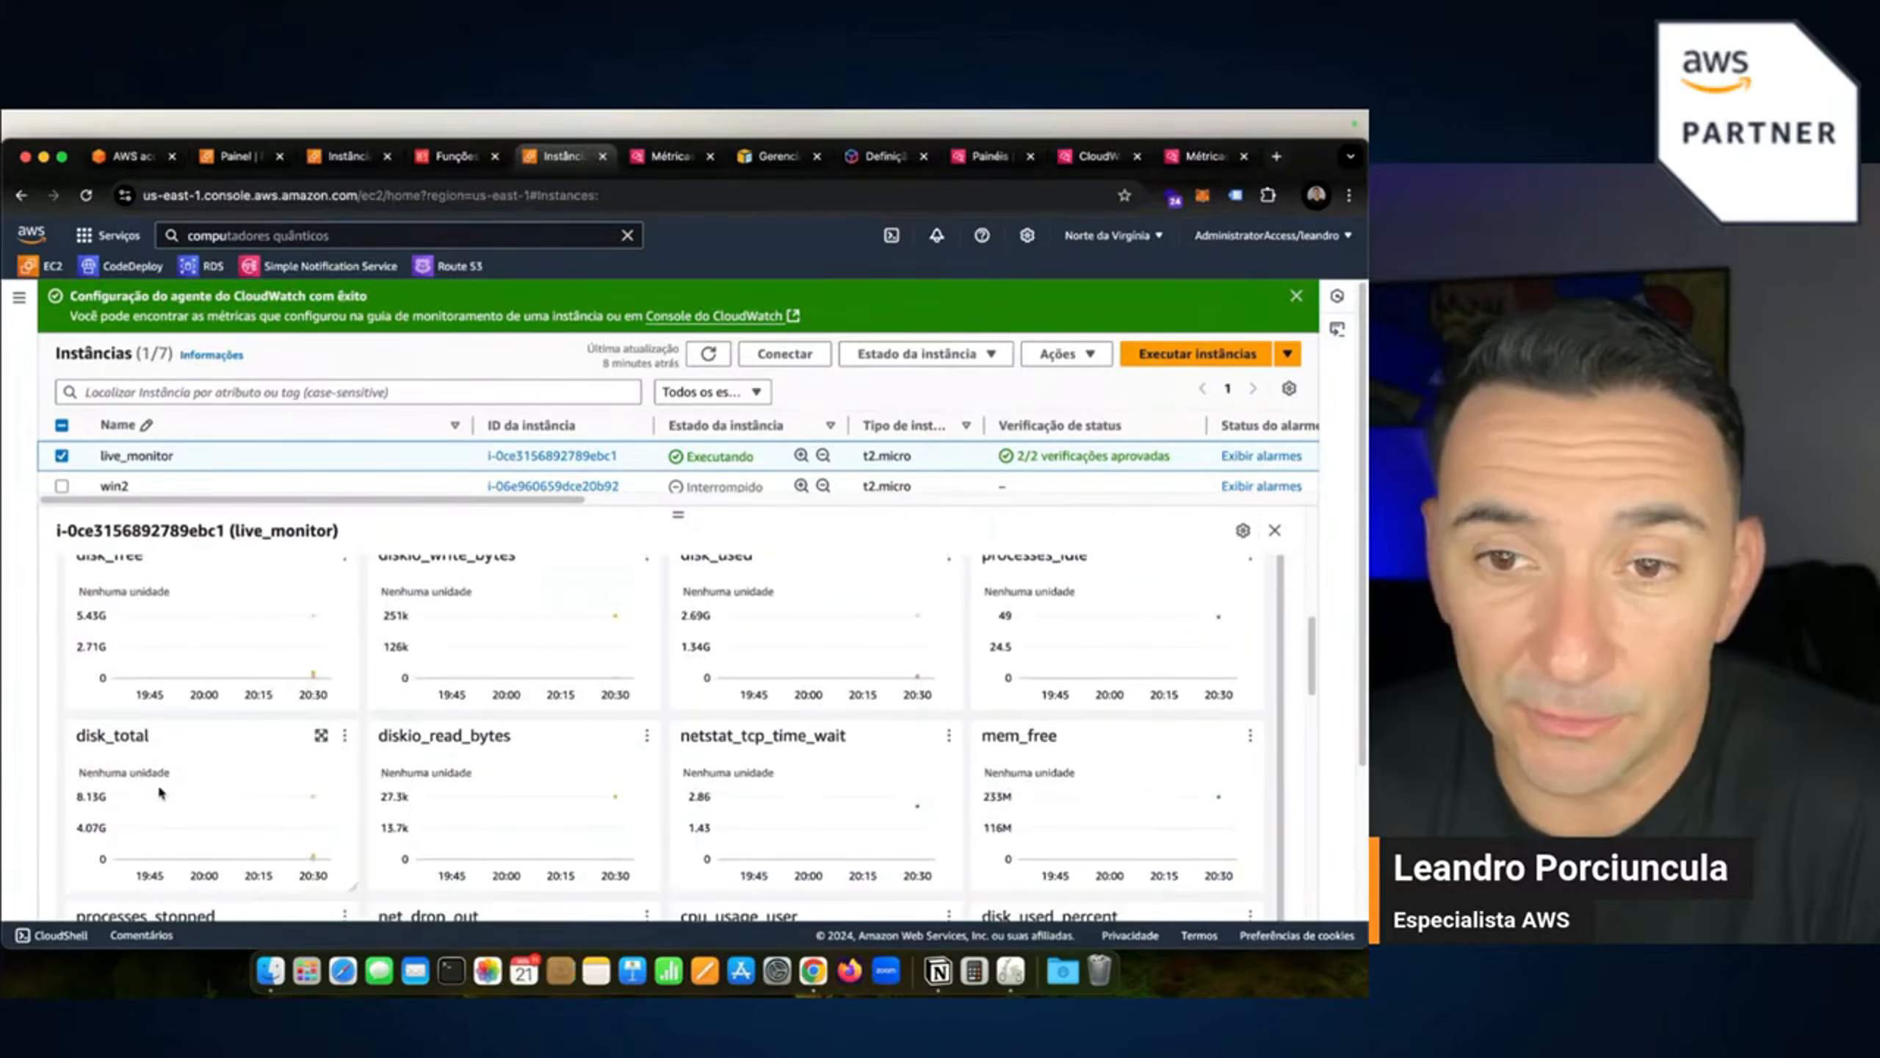
{"action": "left_click", "coordinate": [318, 735]}
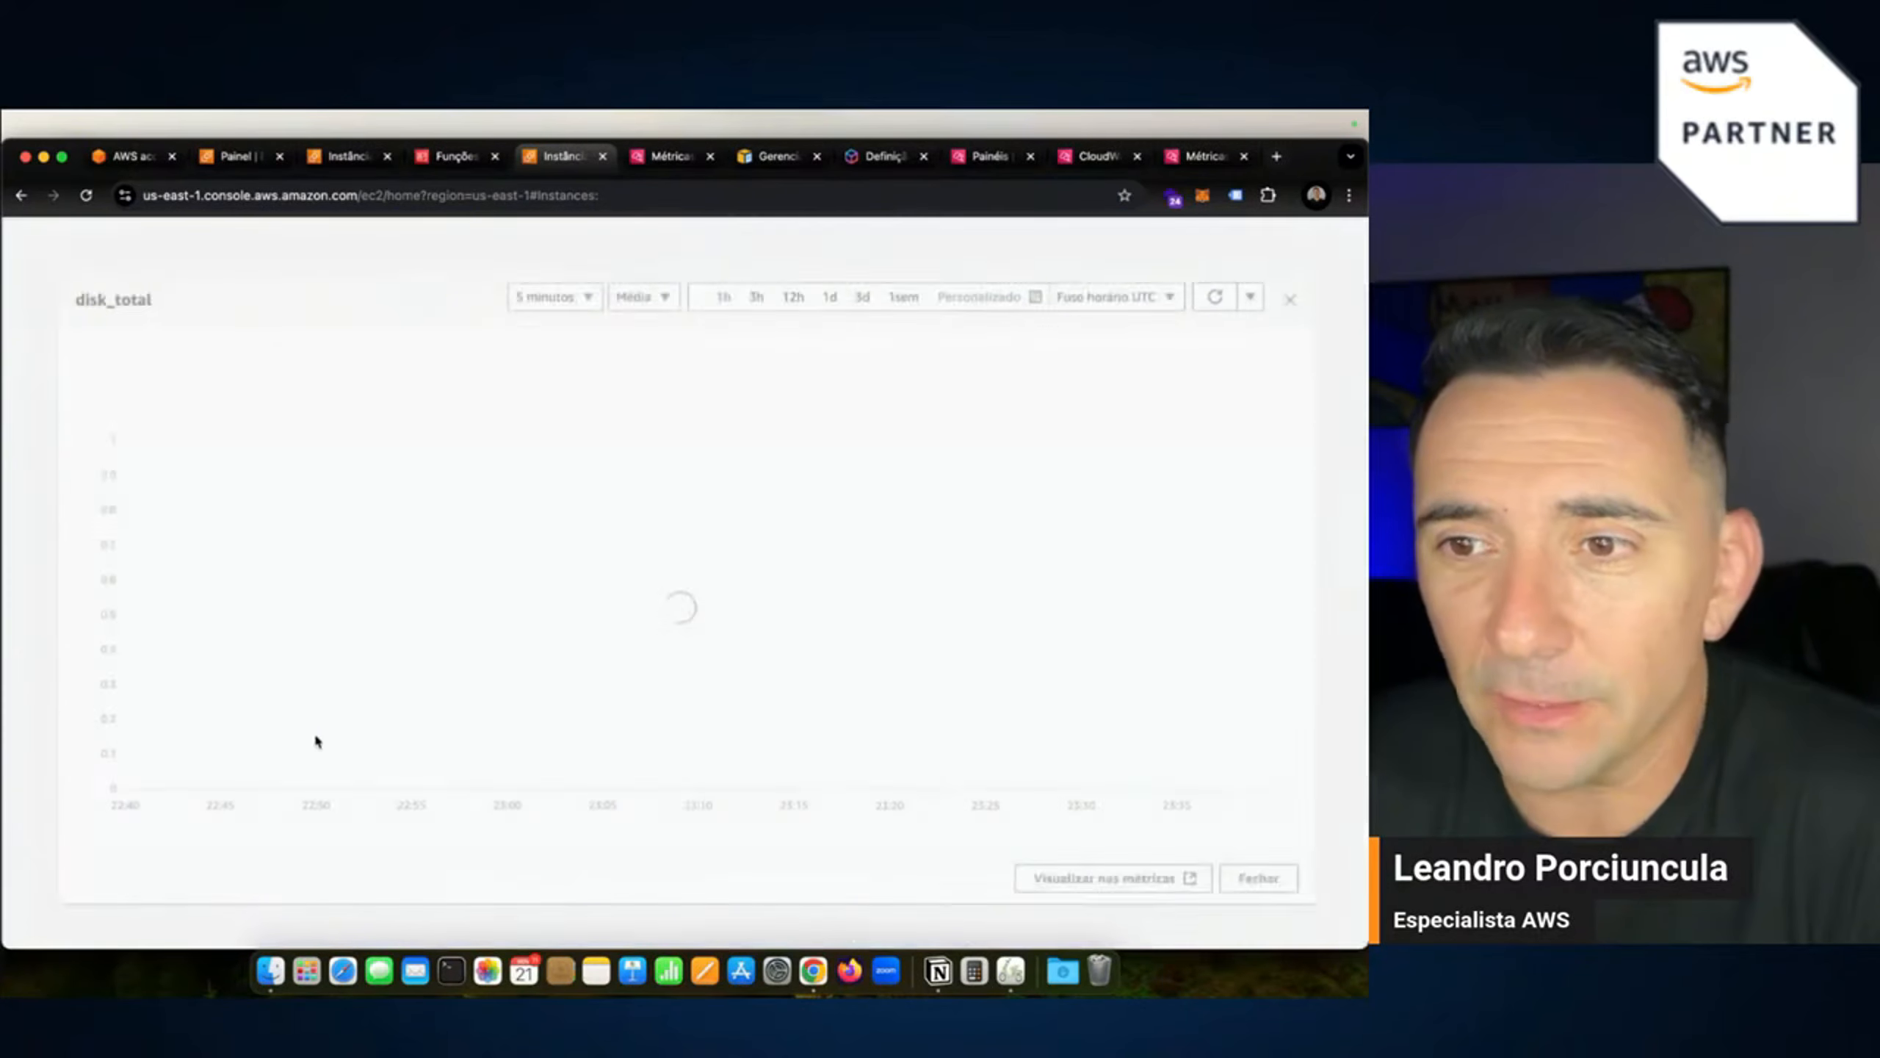
{"action": "mouse_move", "coordinate": [1171, 458]}
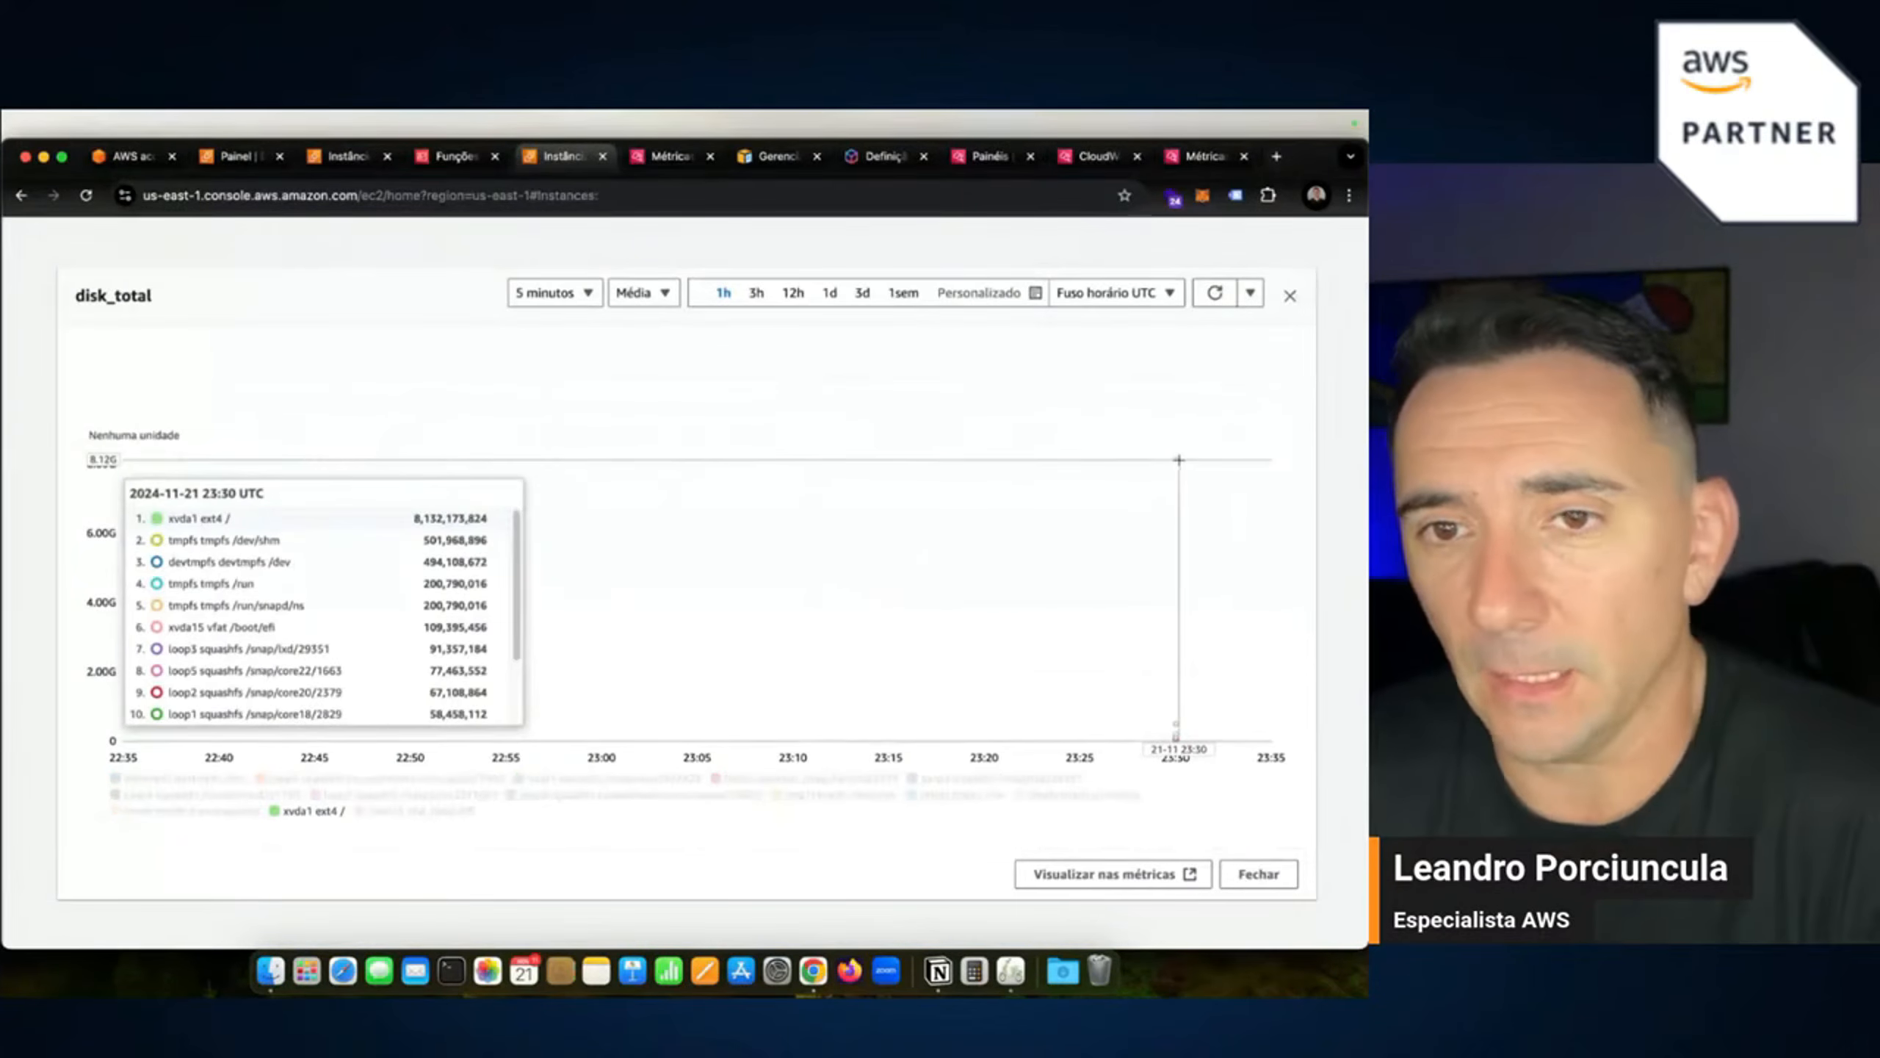
{"action": "left_click", "coordinate": [1288, 298]}
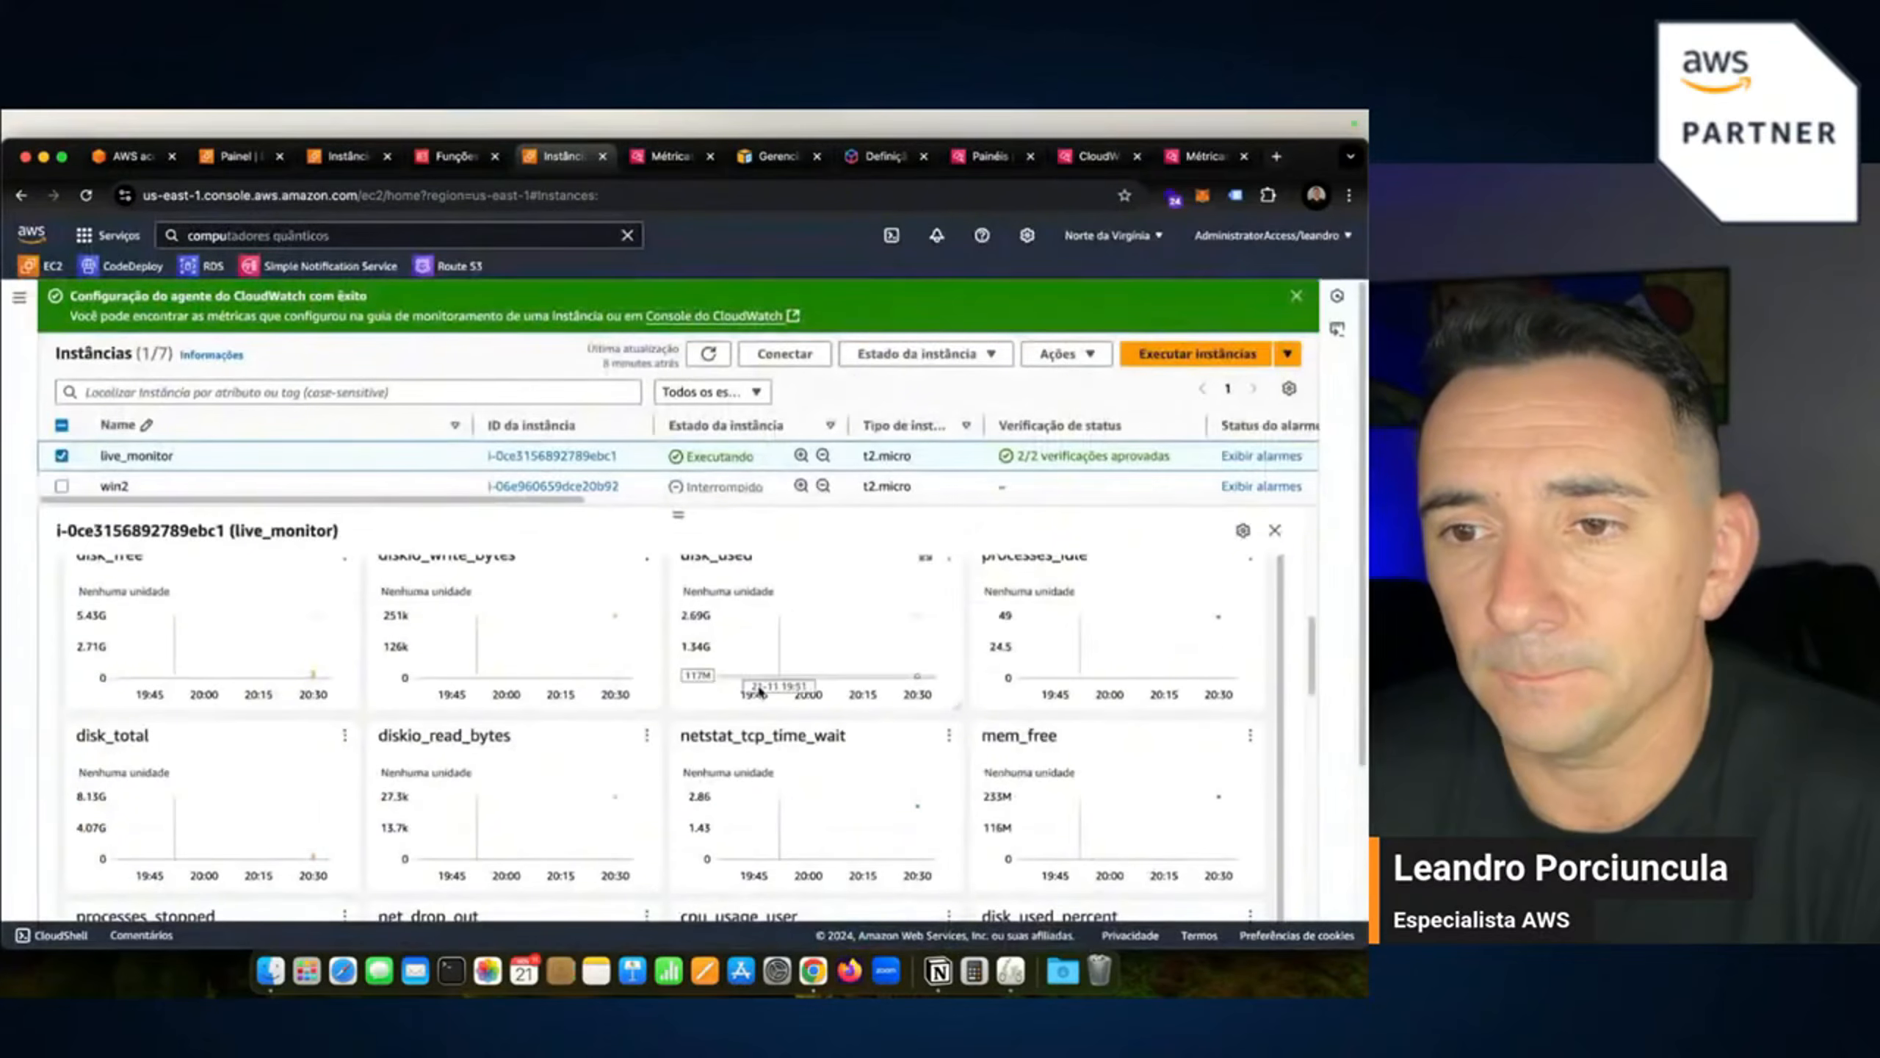
Inspect the enlarged disk_used_percent graph and highlight xvda1's used-percent value.
{"action": "scroll", "coordinate": [829, 785], "scroll_direction": "down", "scroll_amount": 3}
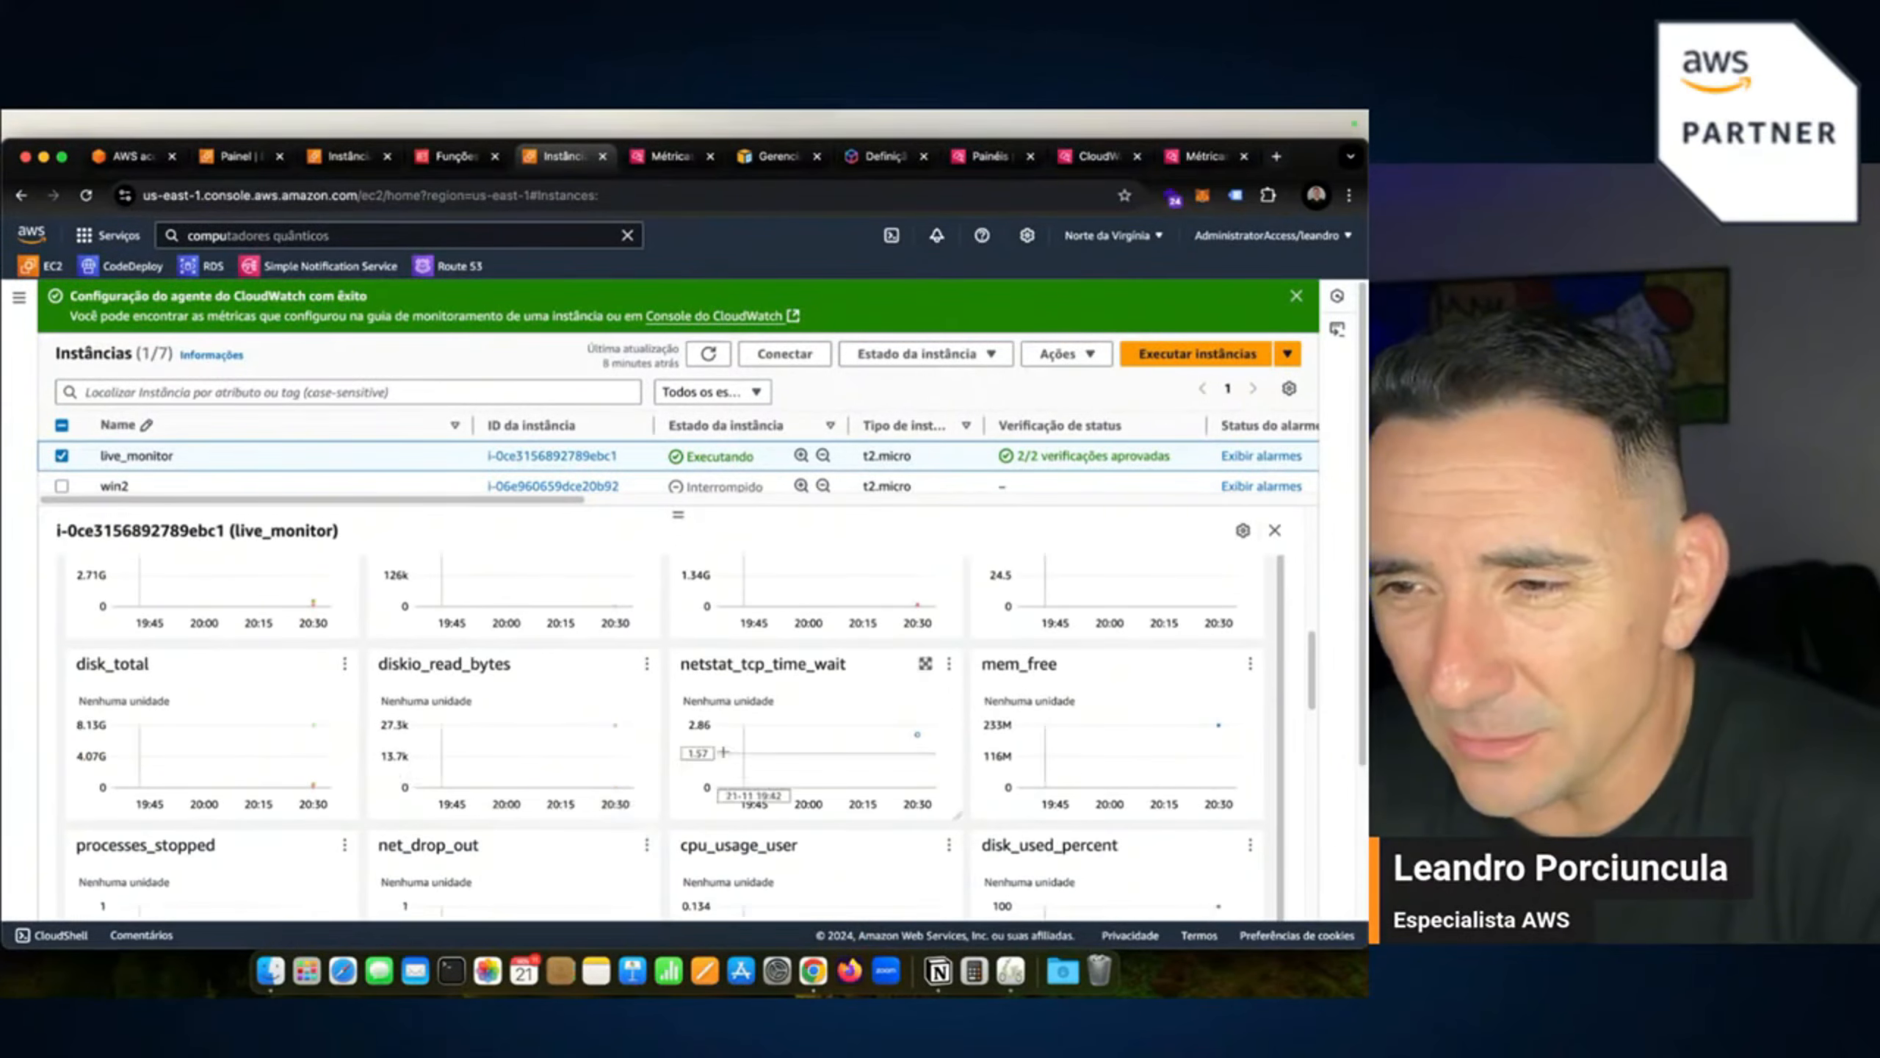
{"action": "scroll", "coordinate": [1082, 818], "scroll_direction": "down", "scroll_amount": 1}
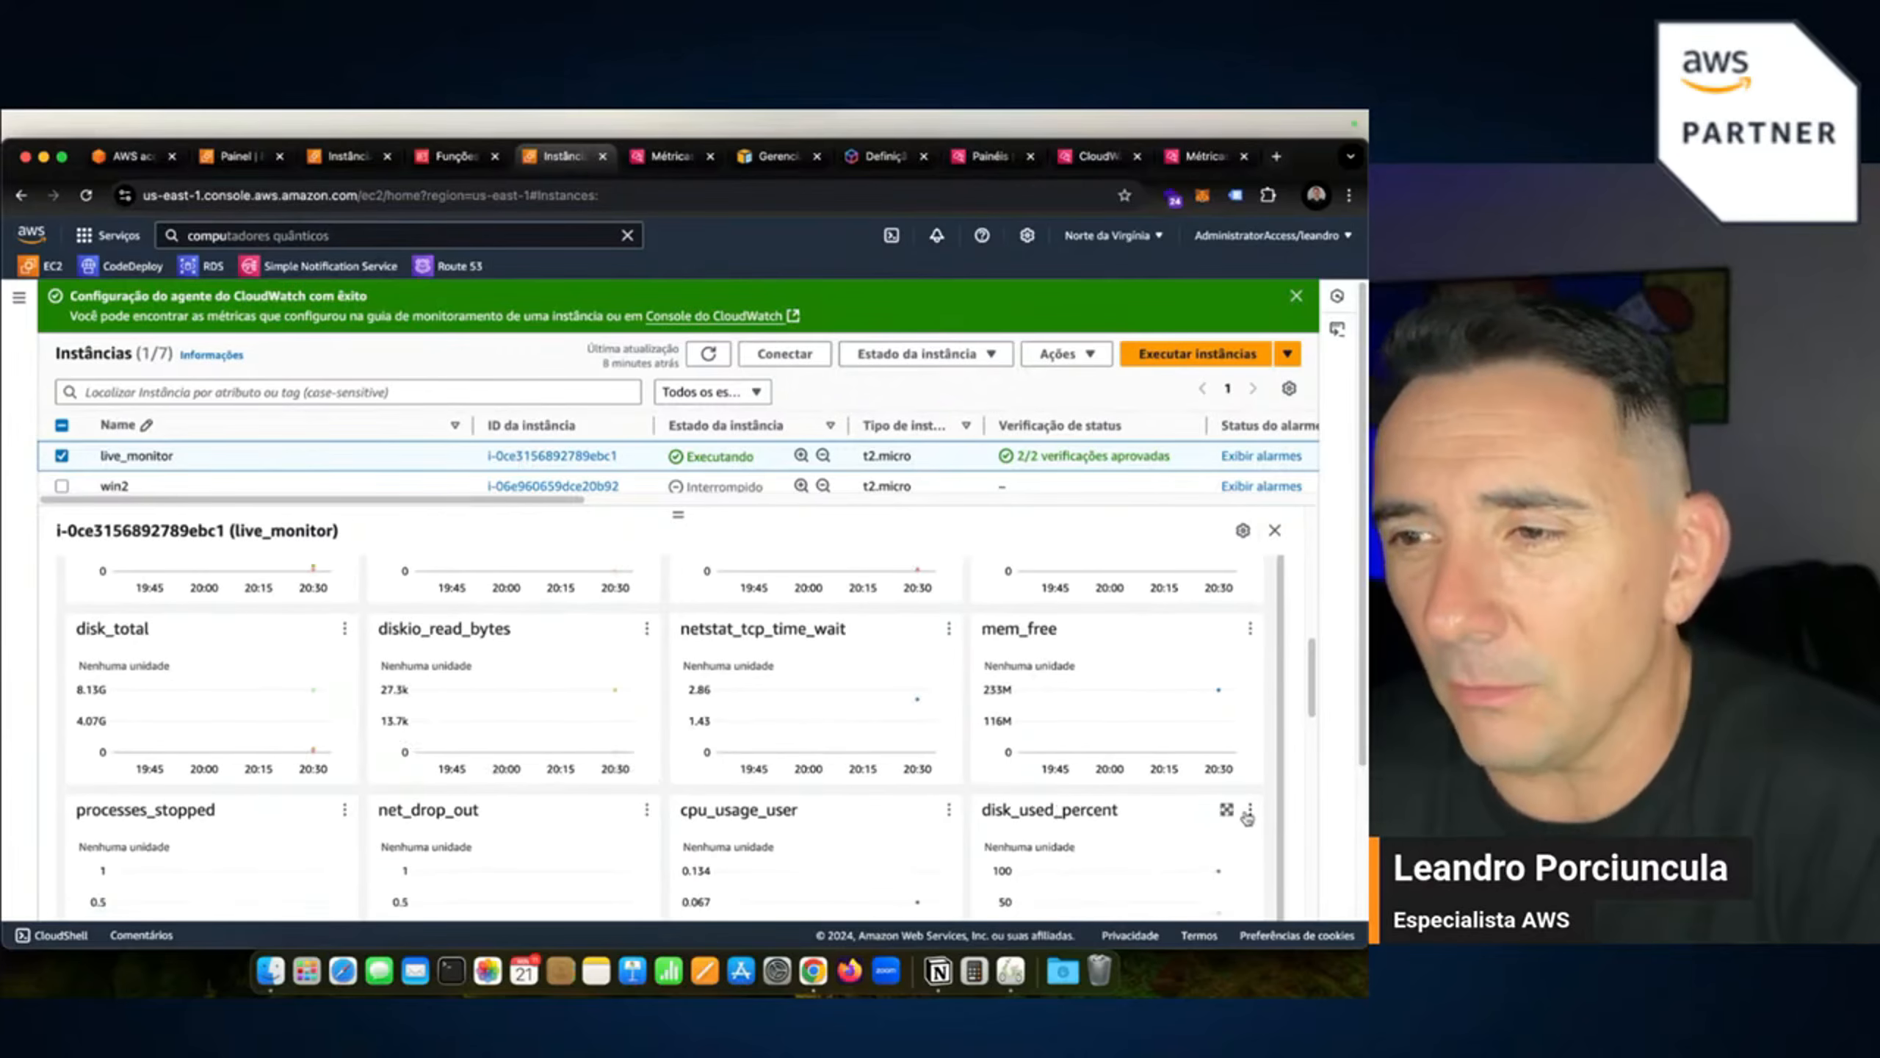
{"action": "left_click", "coordinate": [1229, 810]}
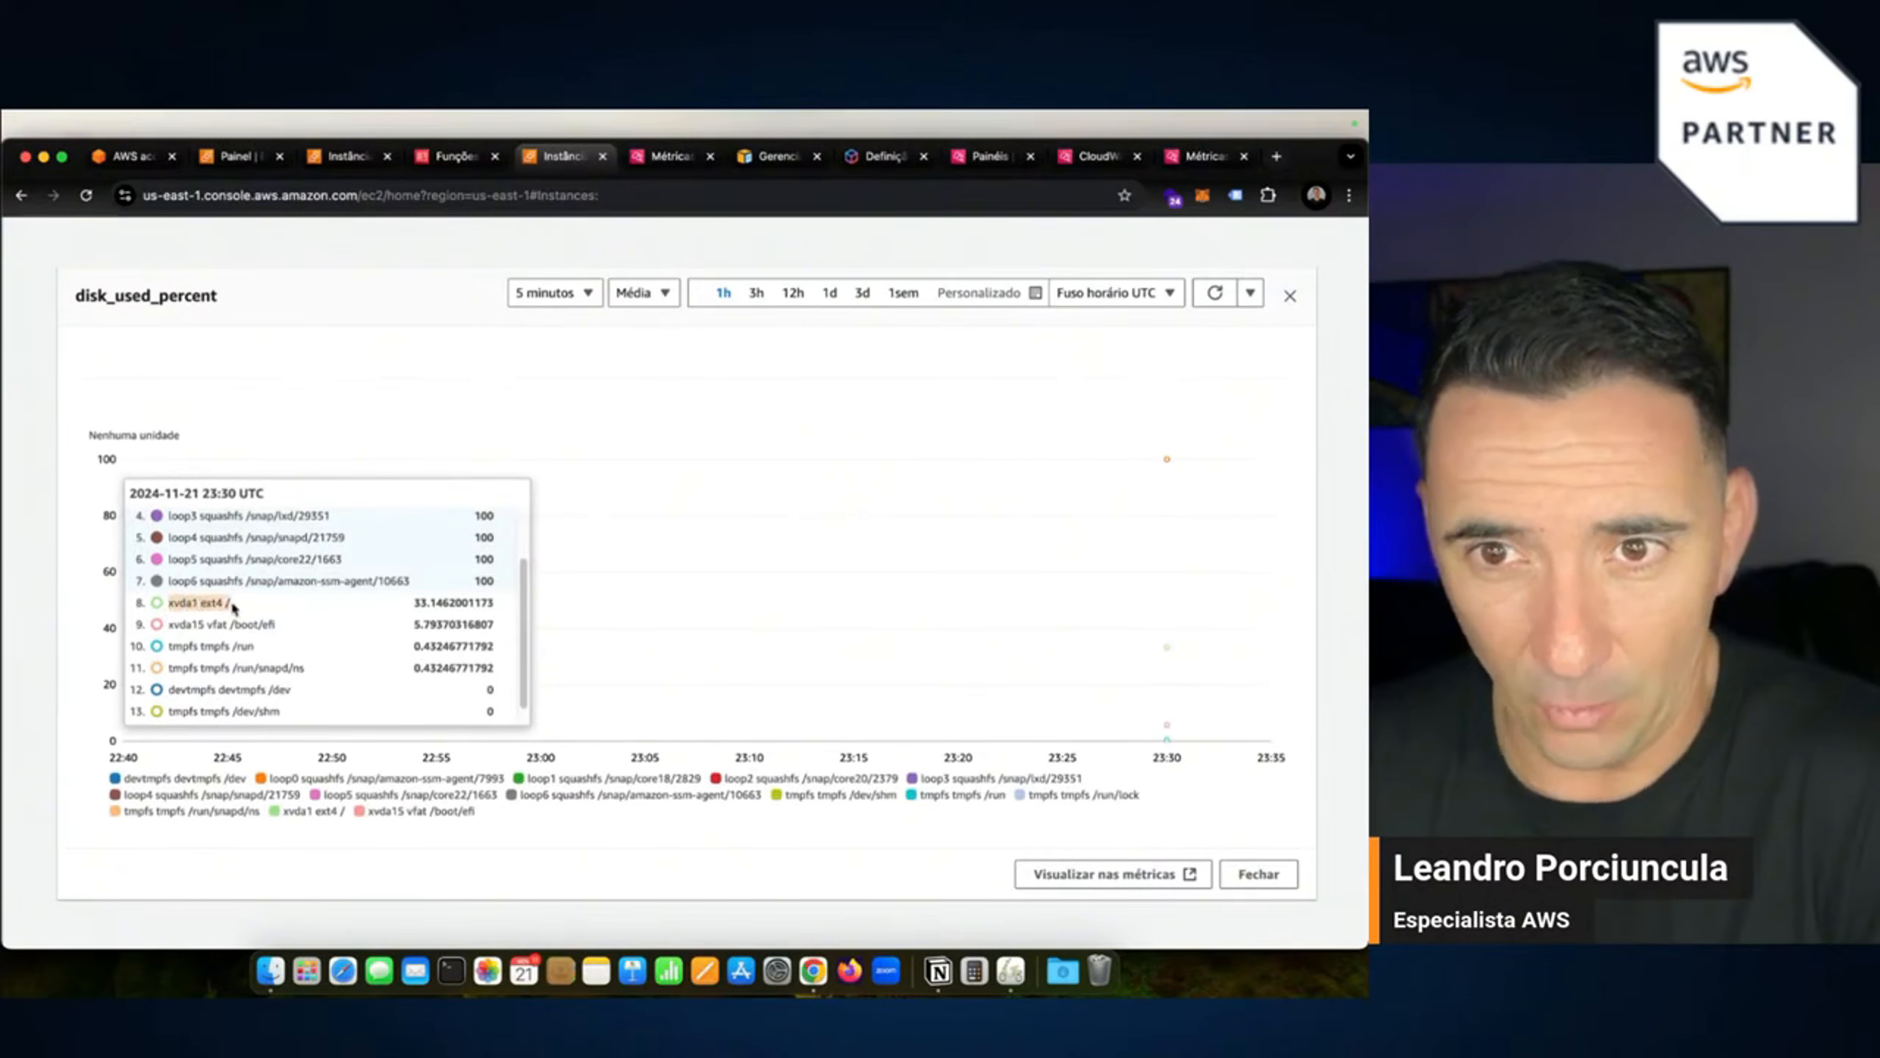
{"action": "left_click", "coordinate": [404, 602]}
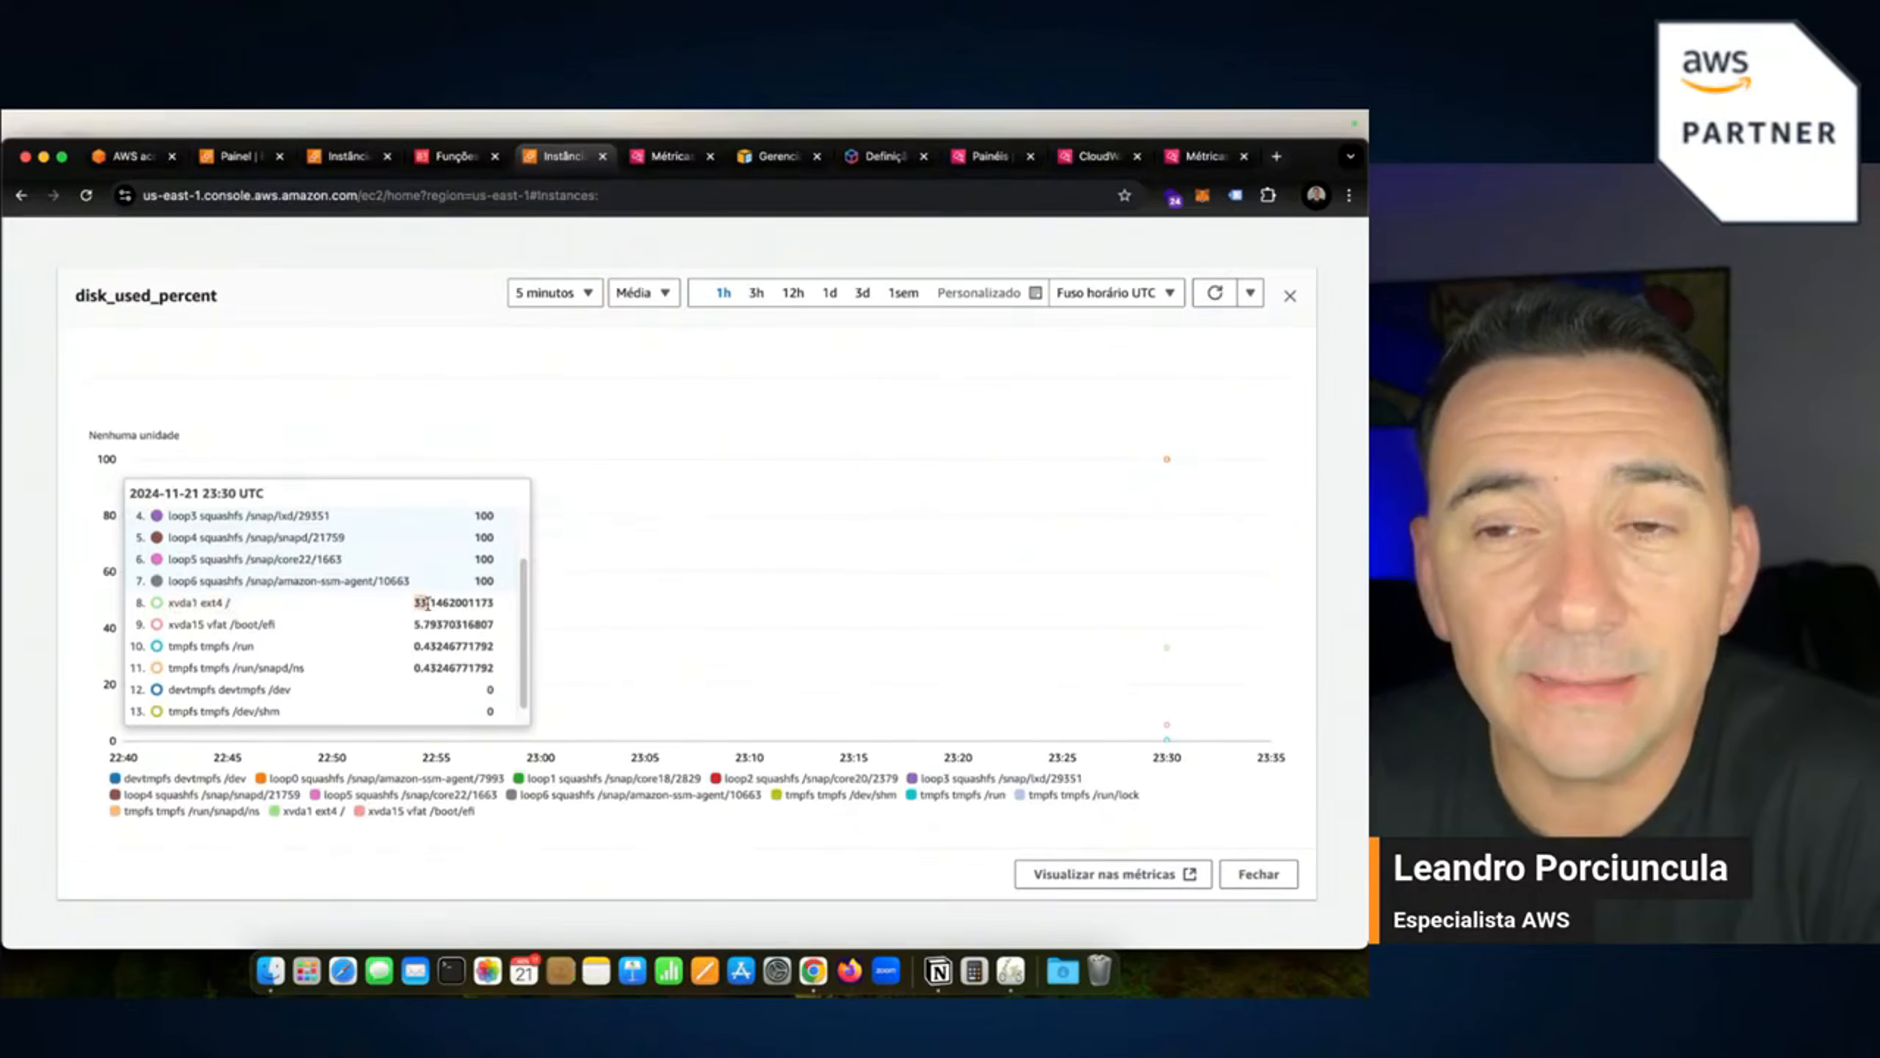
{"action": "left_click_drag", "start_coordinate": [418, 601], "coordinate": [433, 602]}
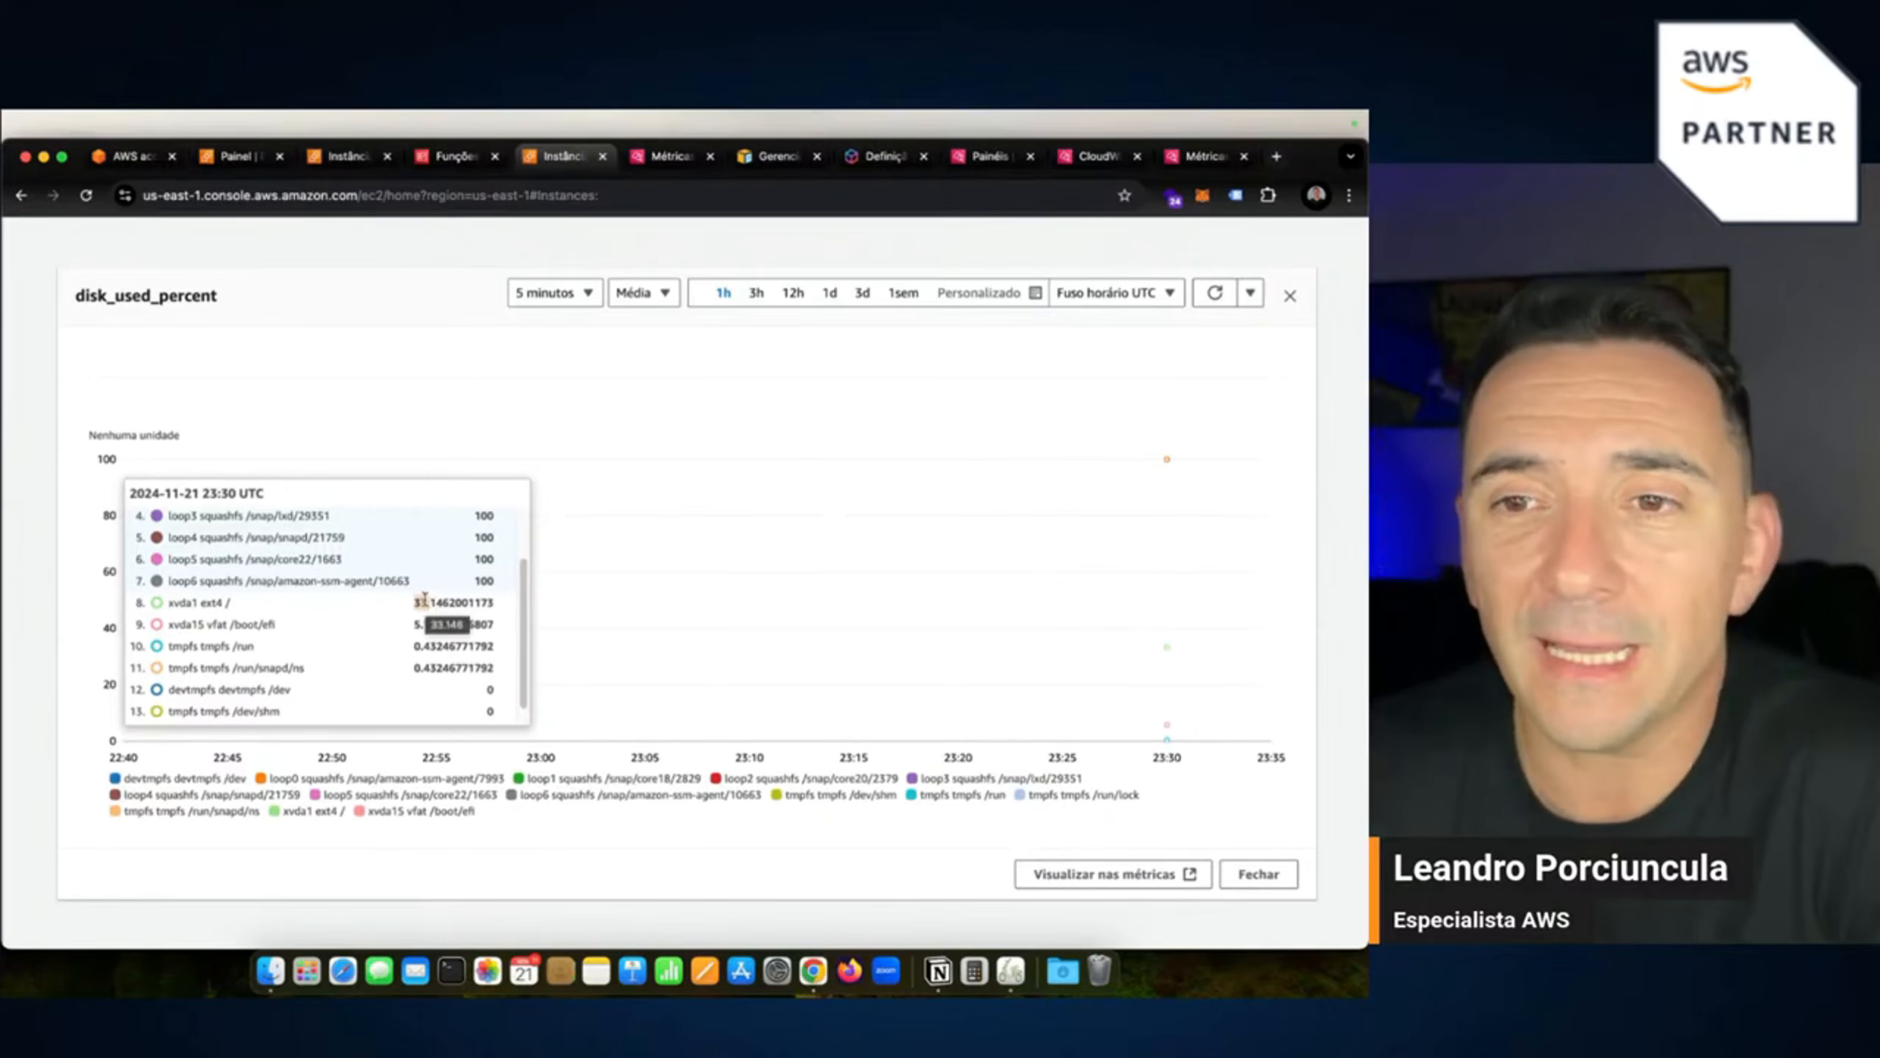
{"action": "left_click", "coordinate": [1290, 298]}
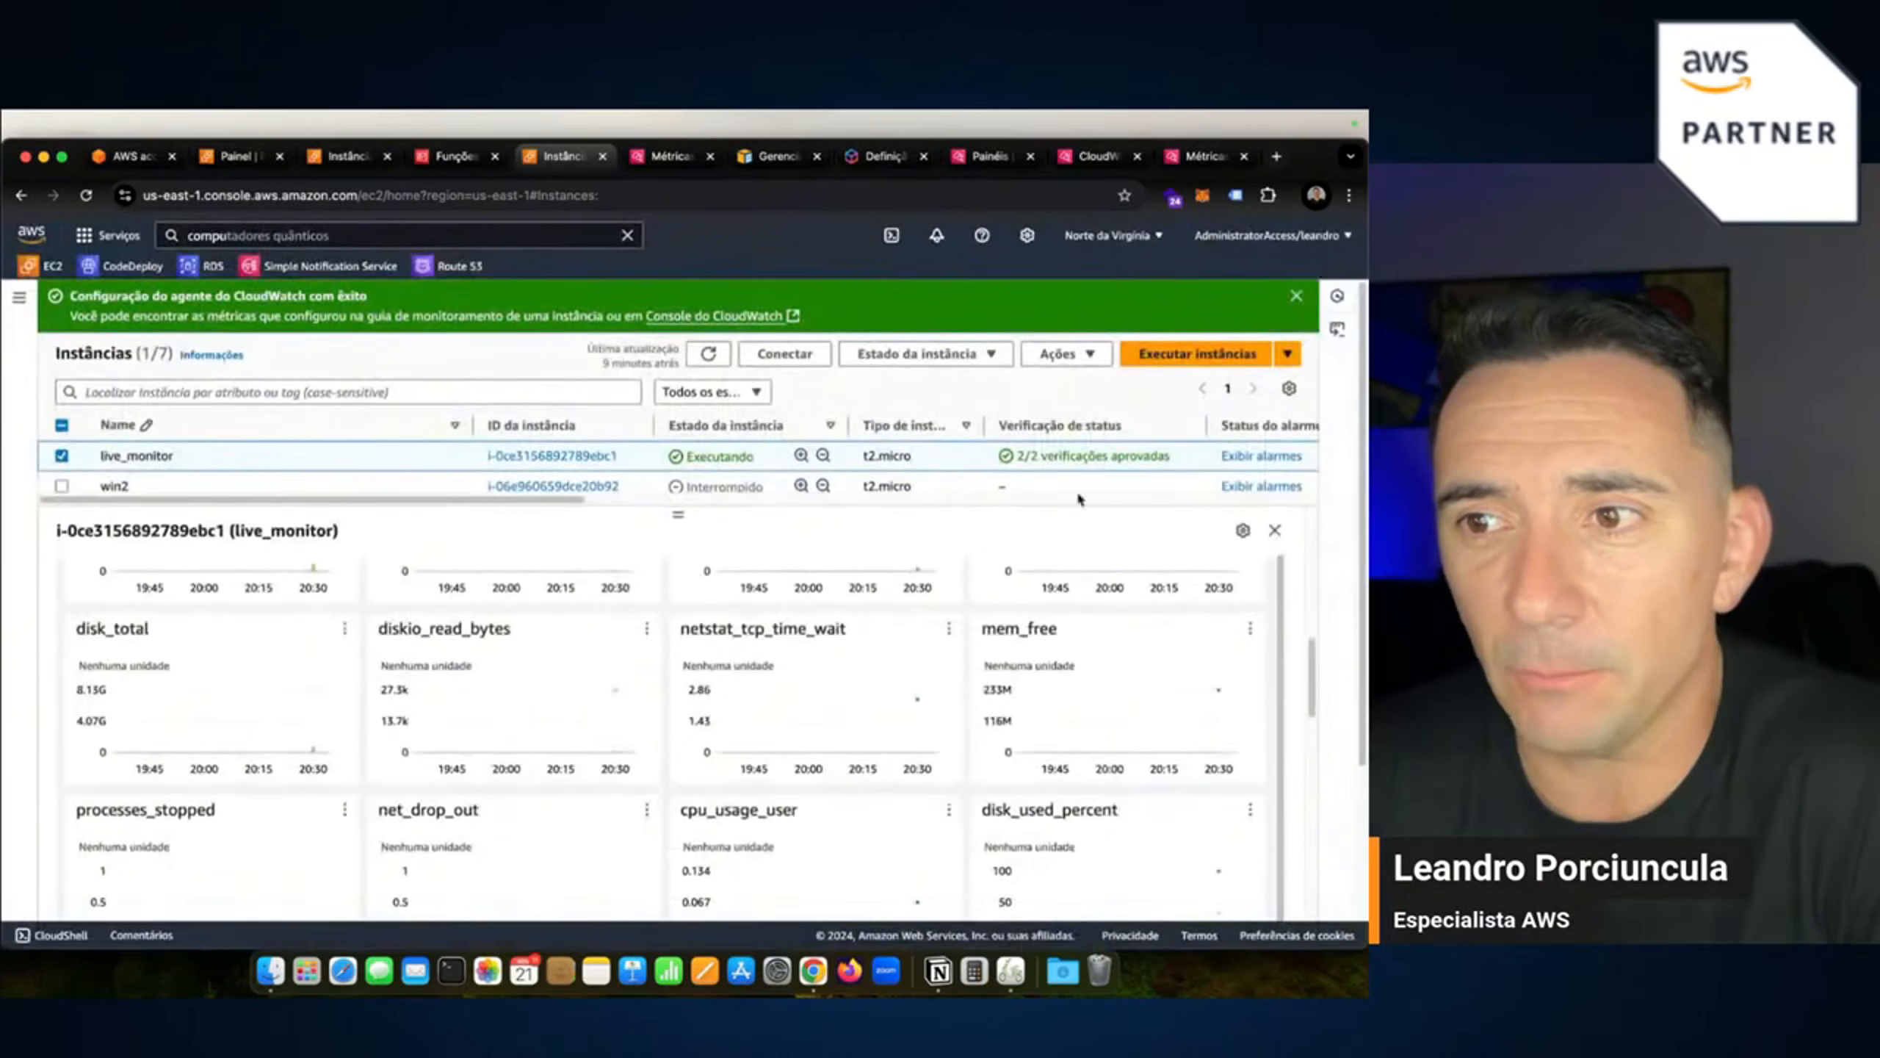
{"action": "scroll", "coordinate": [442, 707], "scroll_direction": "up", "scroll_amount": 2}
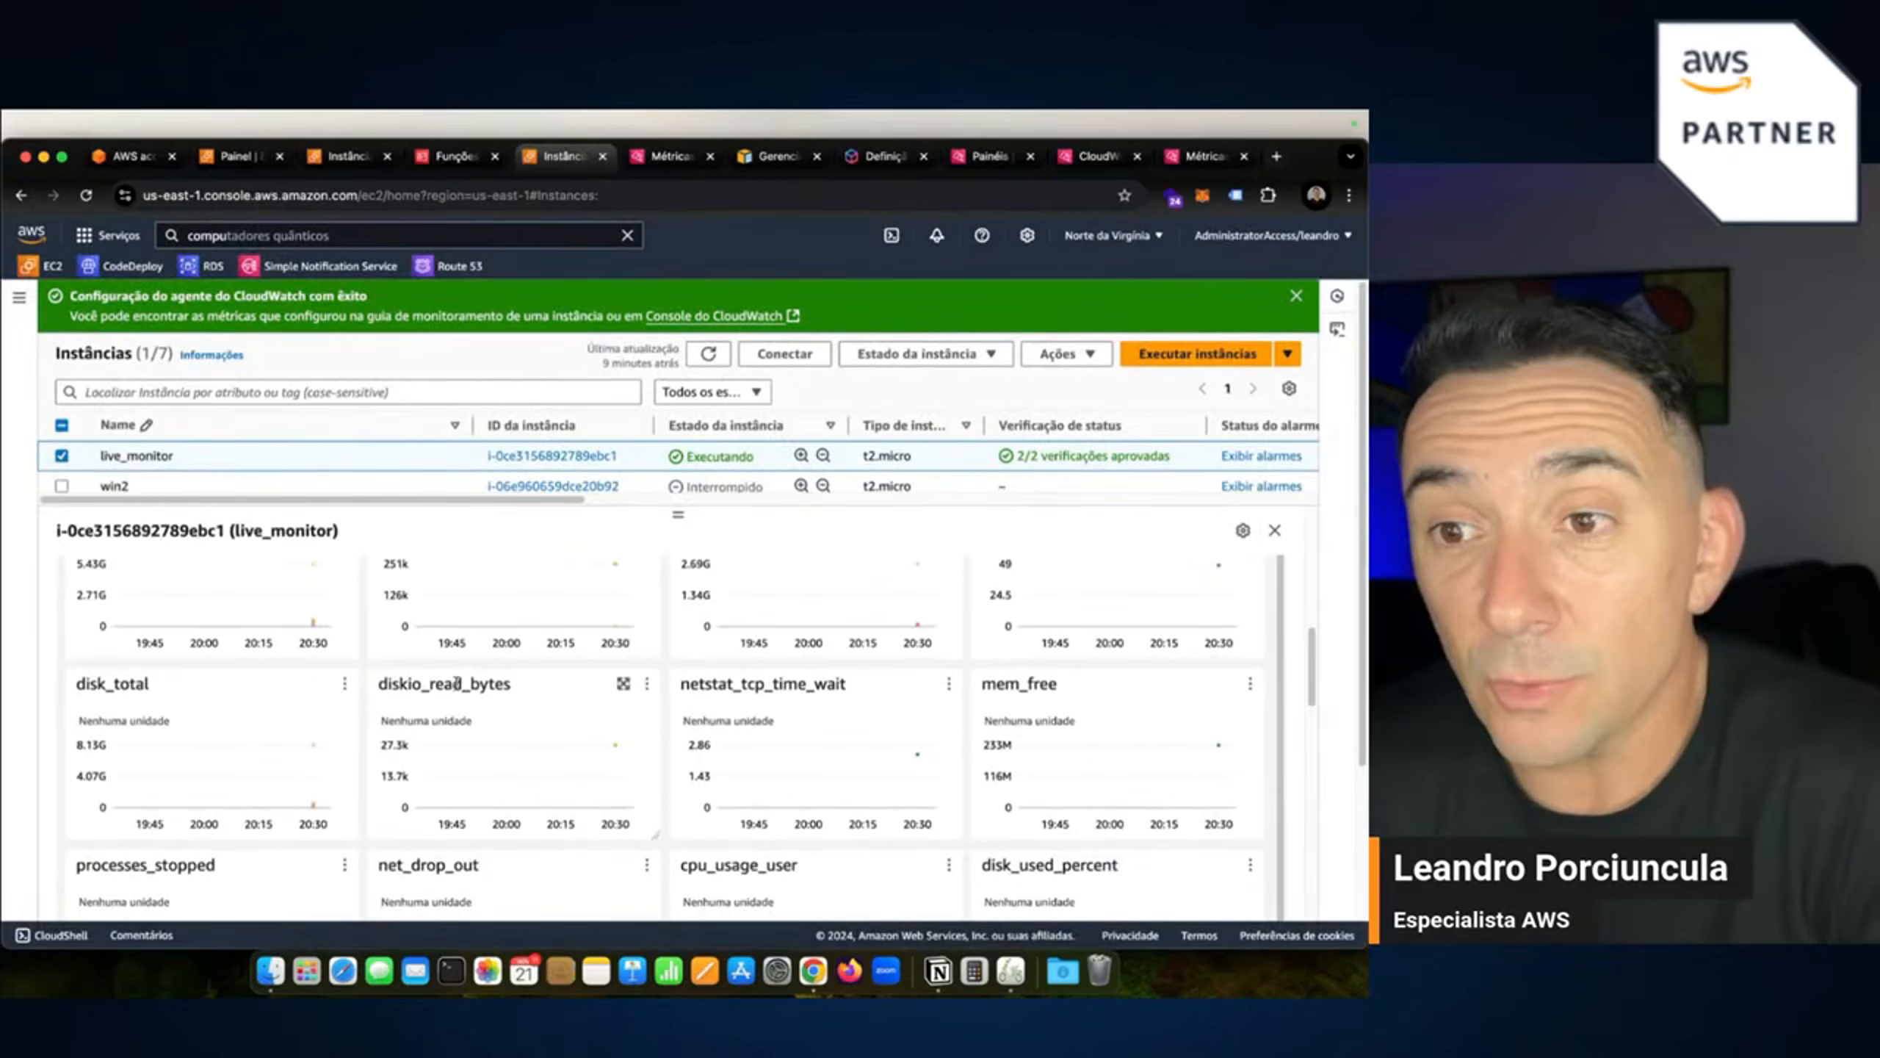
{"action": "scroll", "coordinate": [457, 683], "scroll_direction": "up", "scroll_amount": 1}
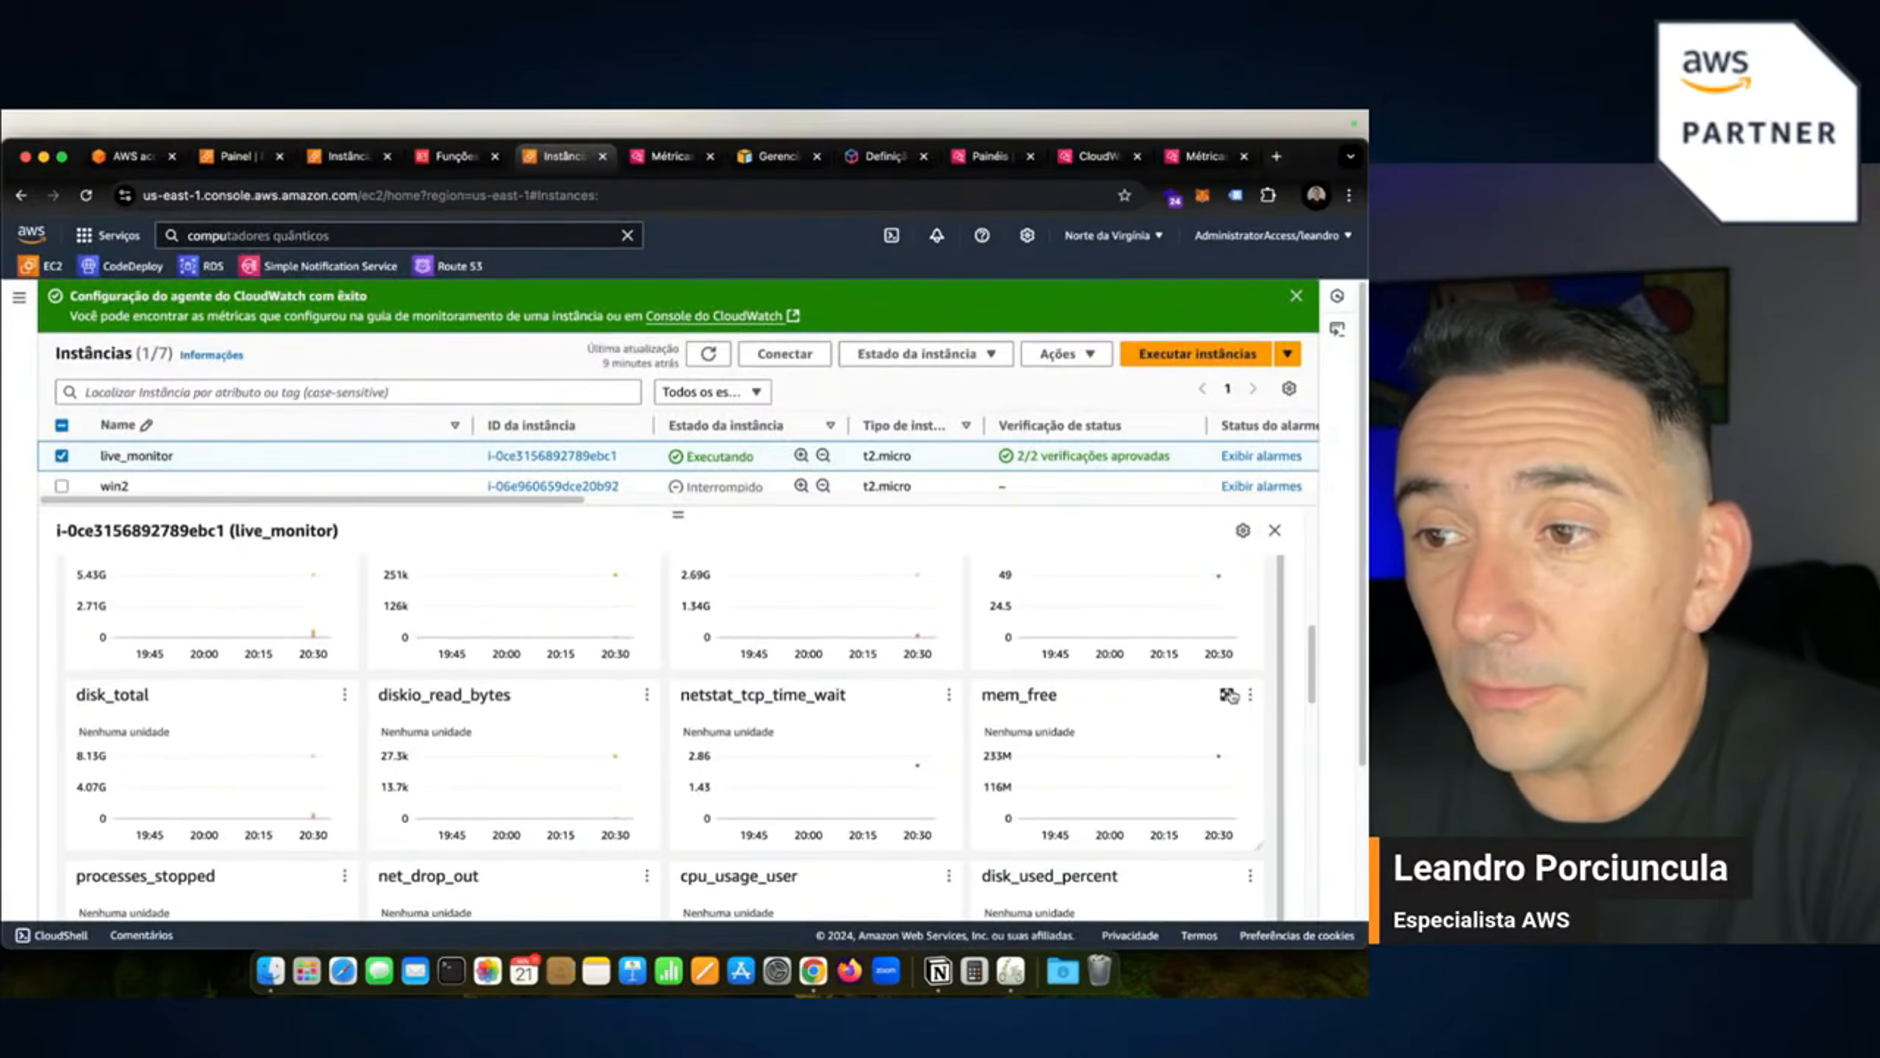
Inspect the enlarged mem_free and mem_used charts.
{"action": "left_click", "coordinate": [1227, 694]}
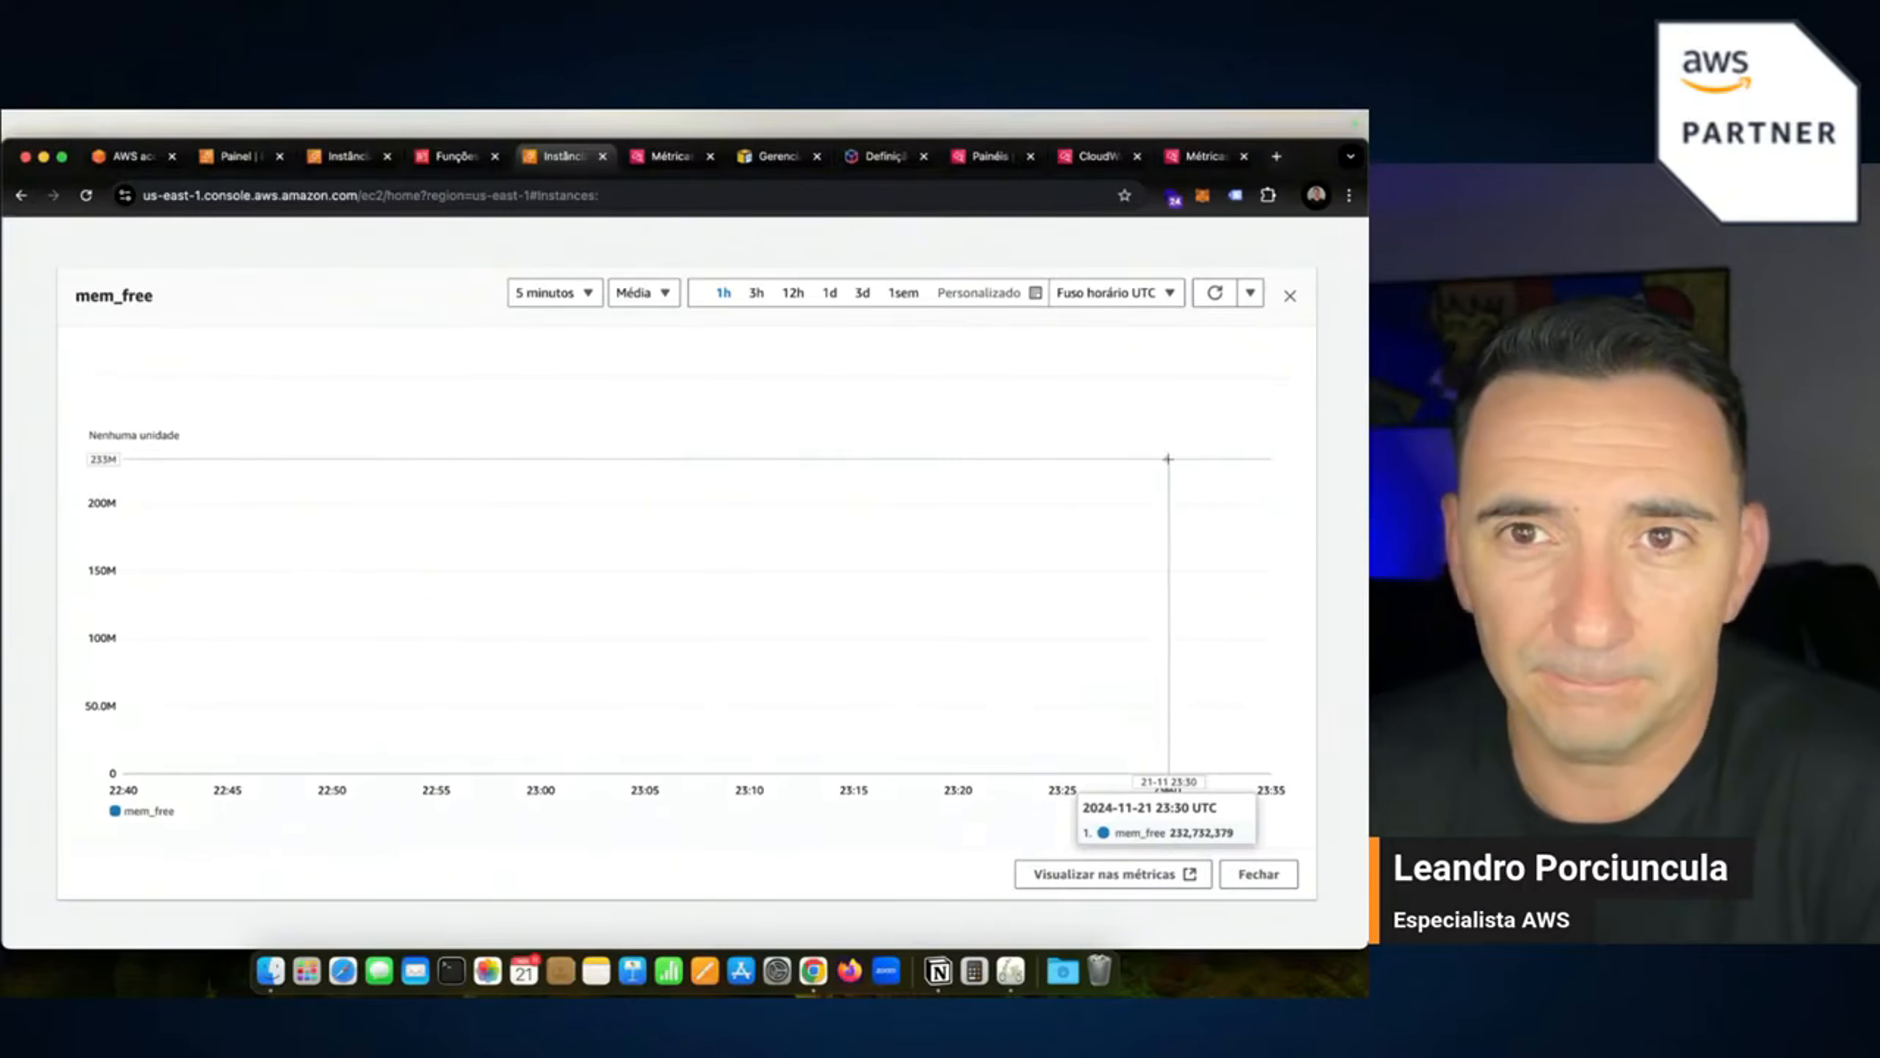
{"action": "left_click", "coordinate": [1289, 296]}
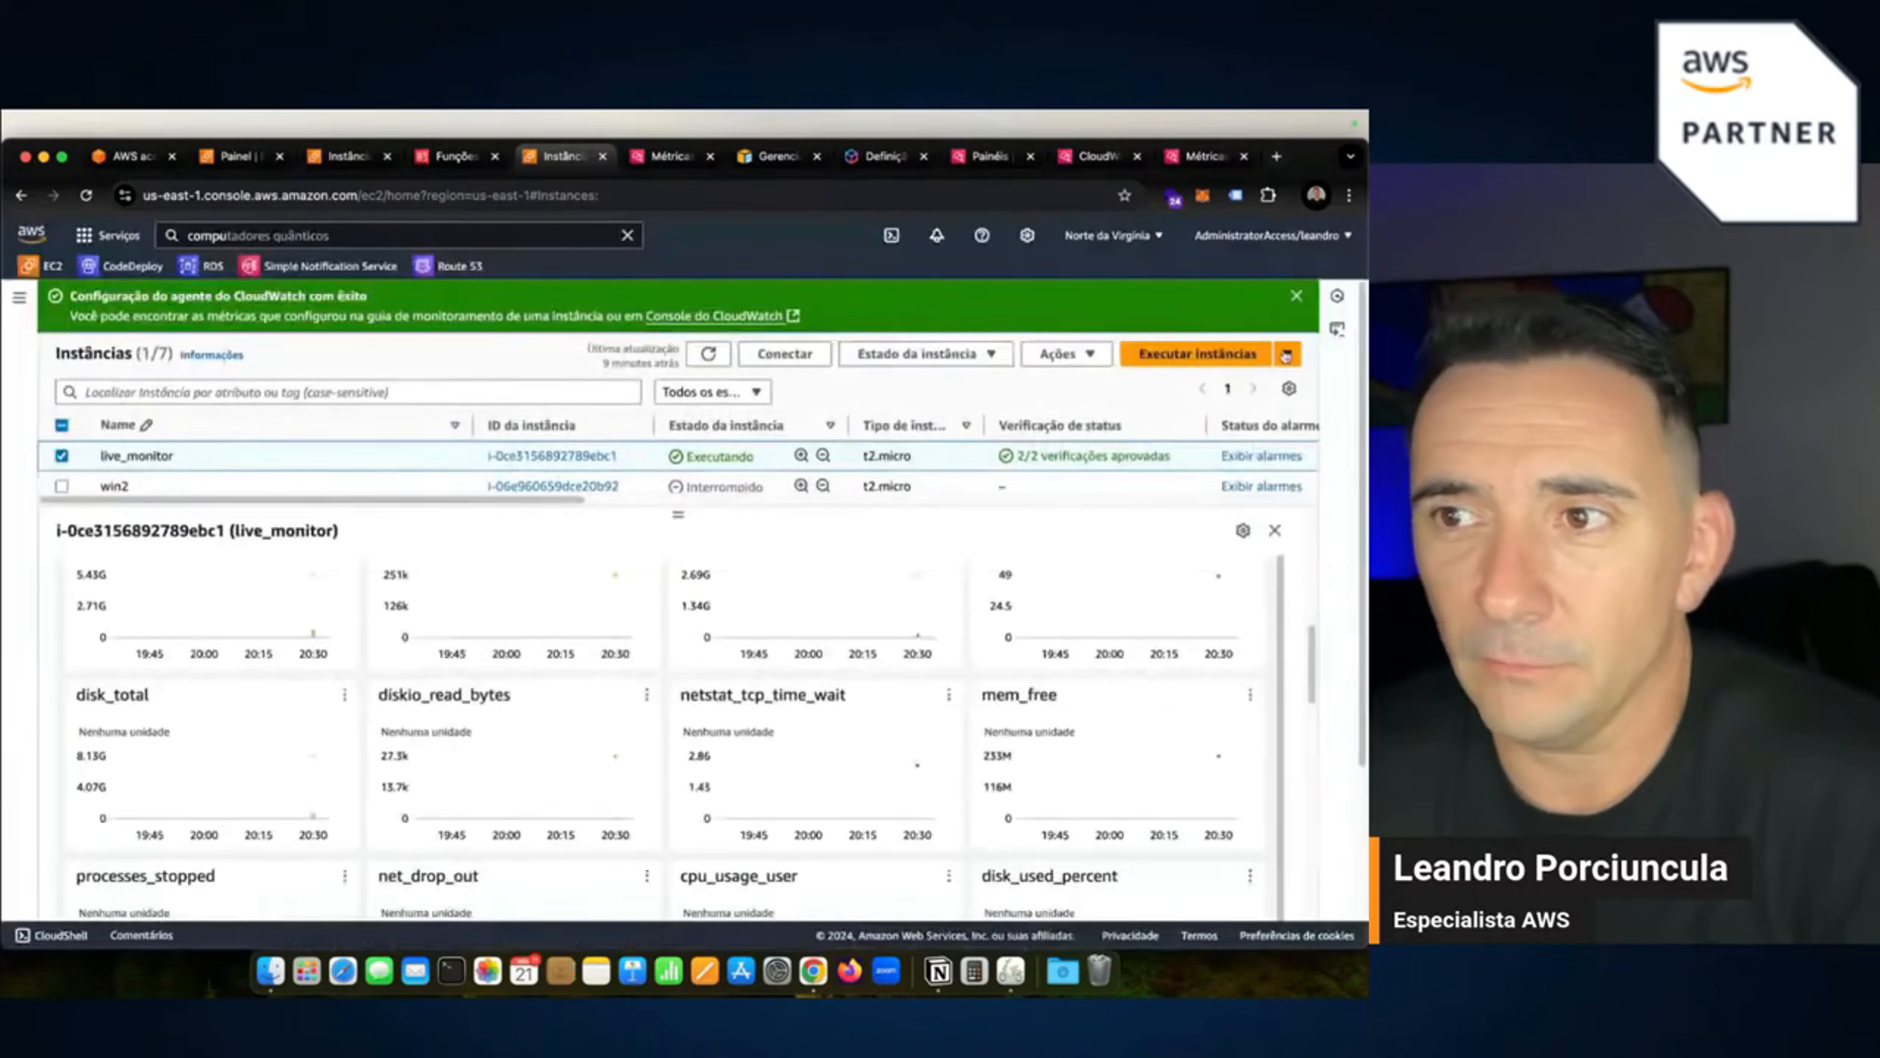
{"action": "scroll", "coordinate": [716, 746], "scroll_direction": "down", "scroll_amount": 2}
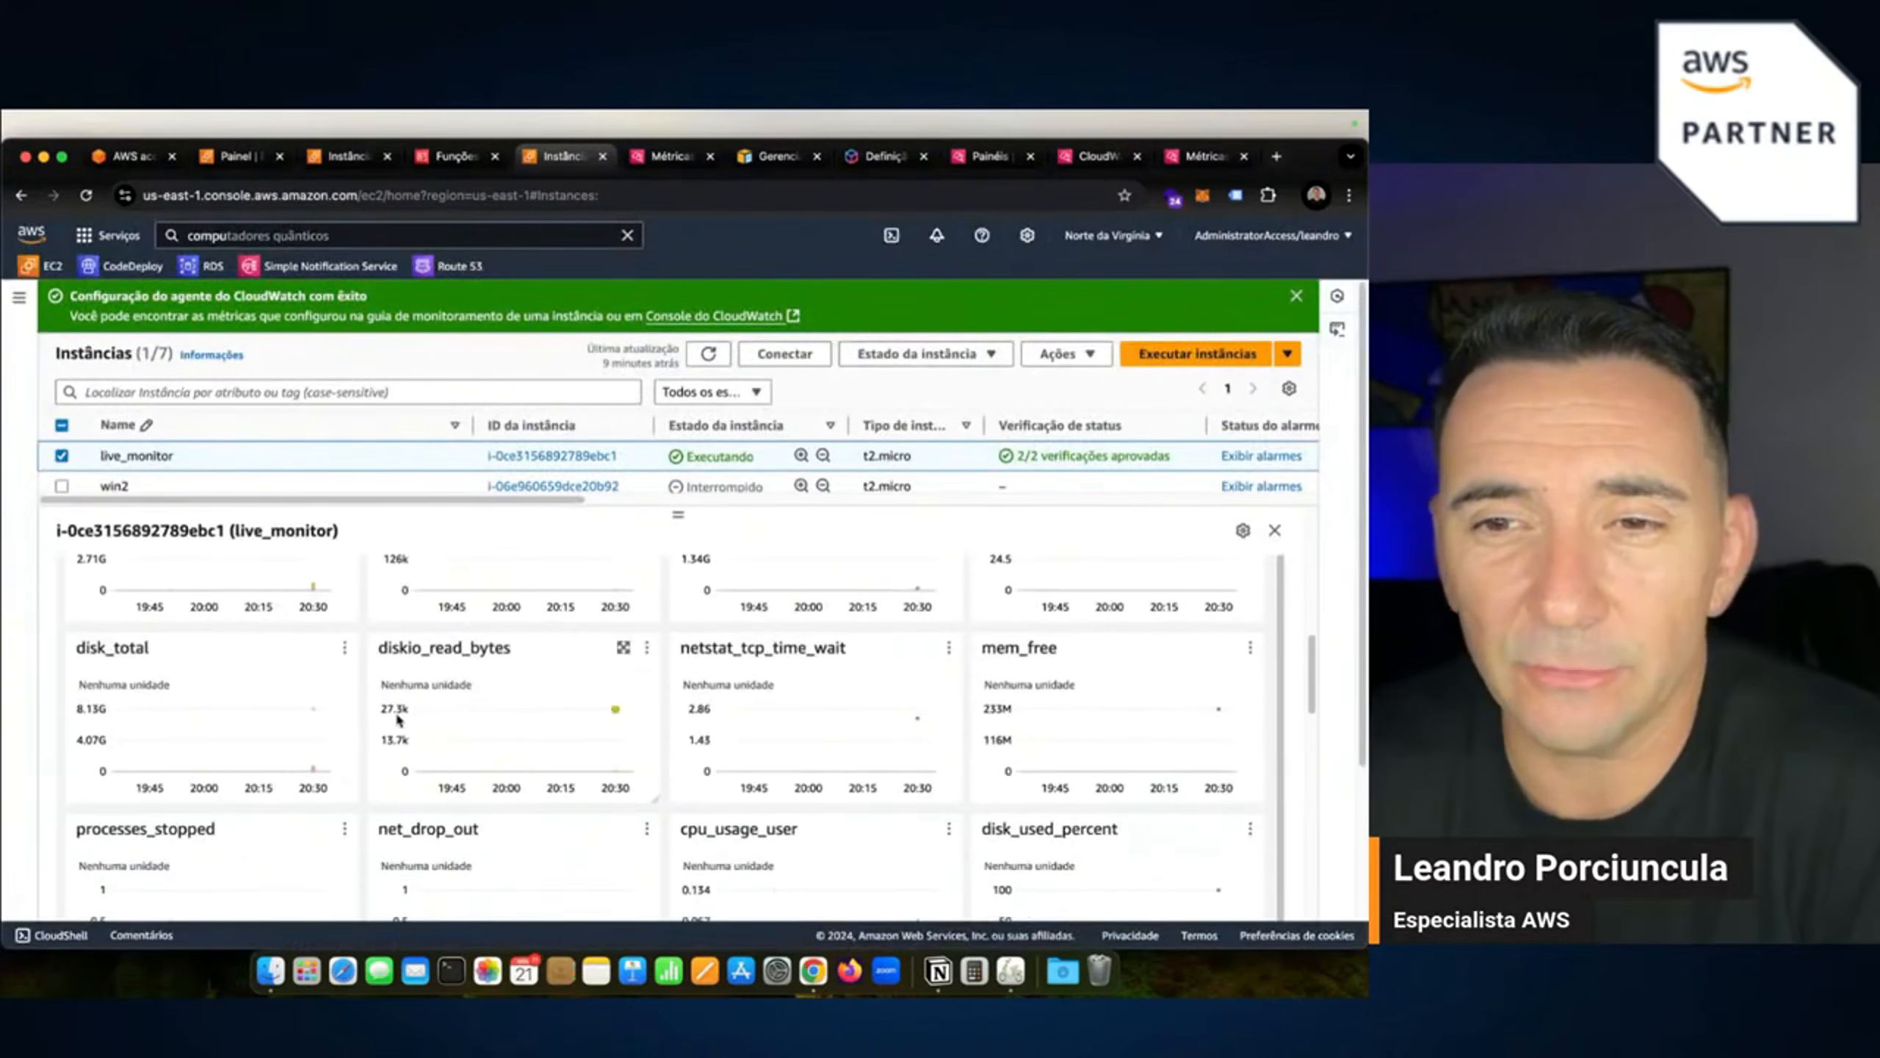
{"action": "scroll", "coordinate": [398, 718], "scroll_direction": "down", "scroll_amount": 1}
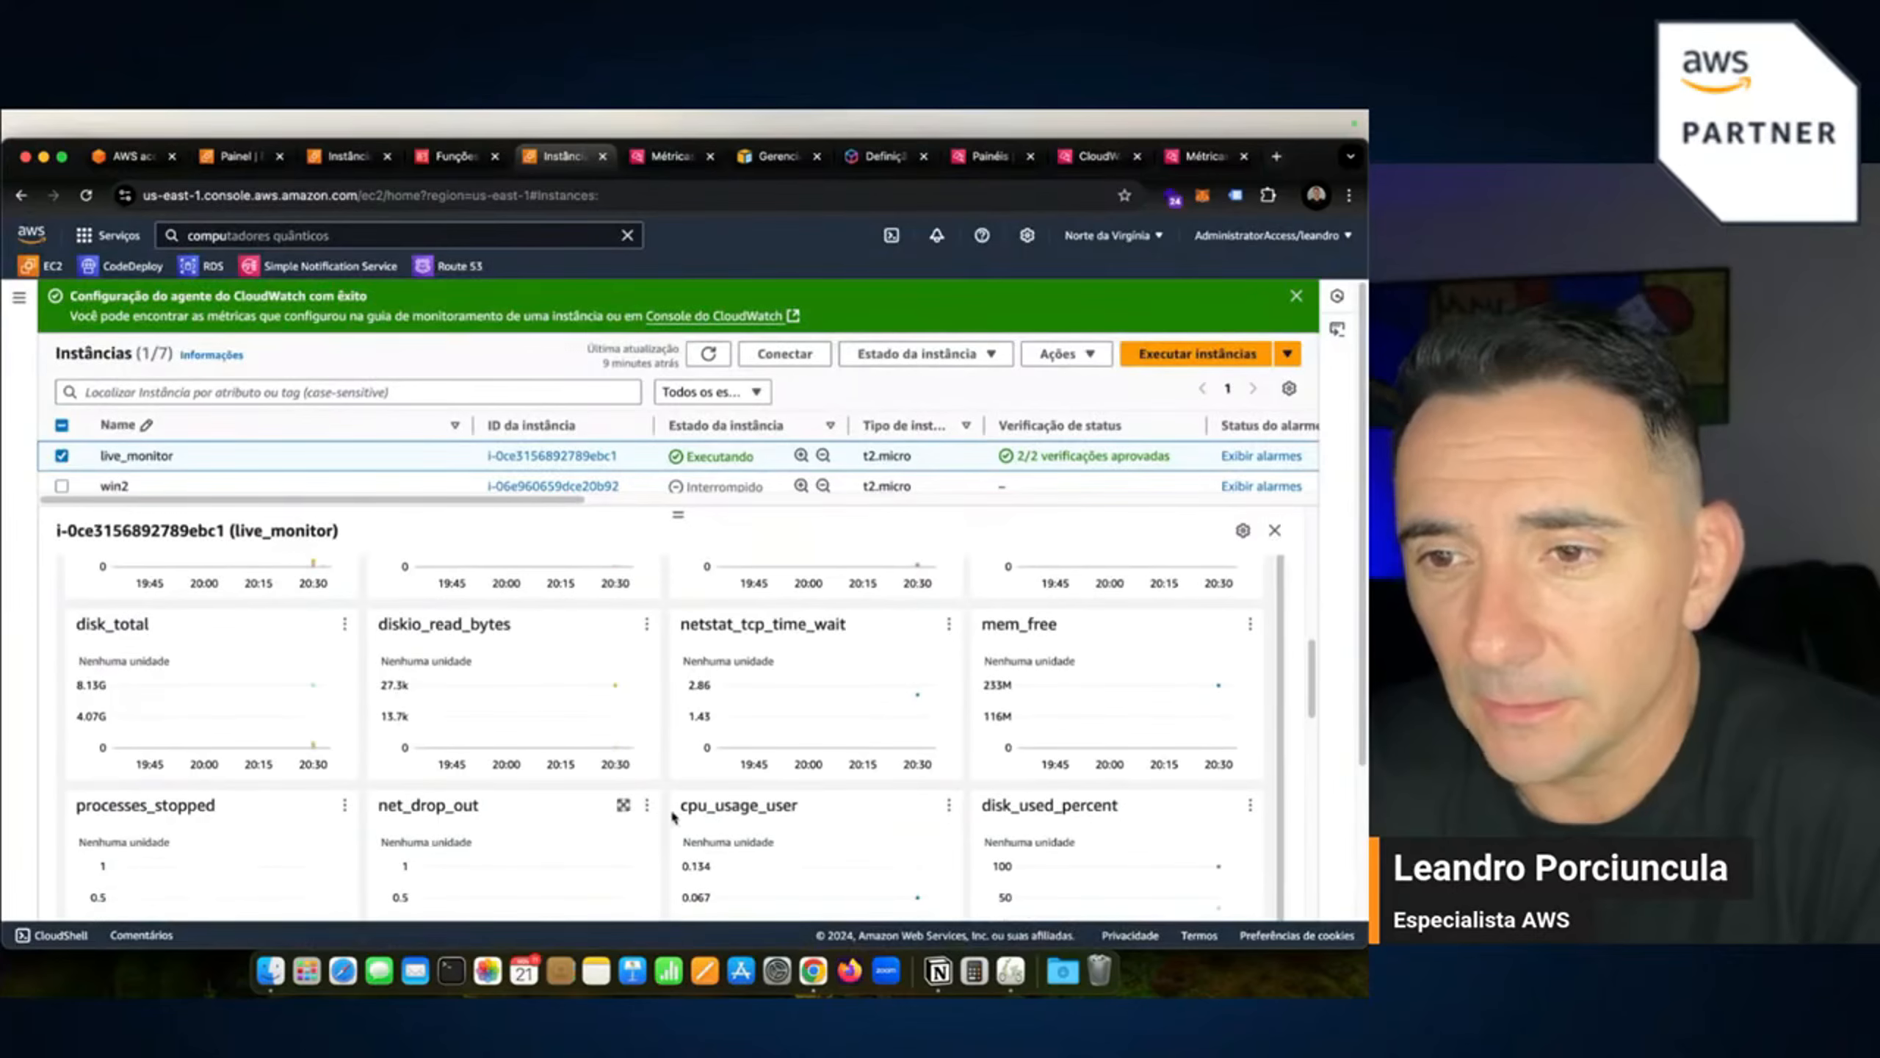
{"action": "scroll", "coordinate": [673, 815], "scroll_direction": "down", "scroll_amount": 7}
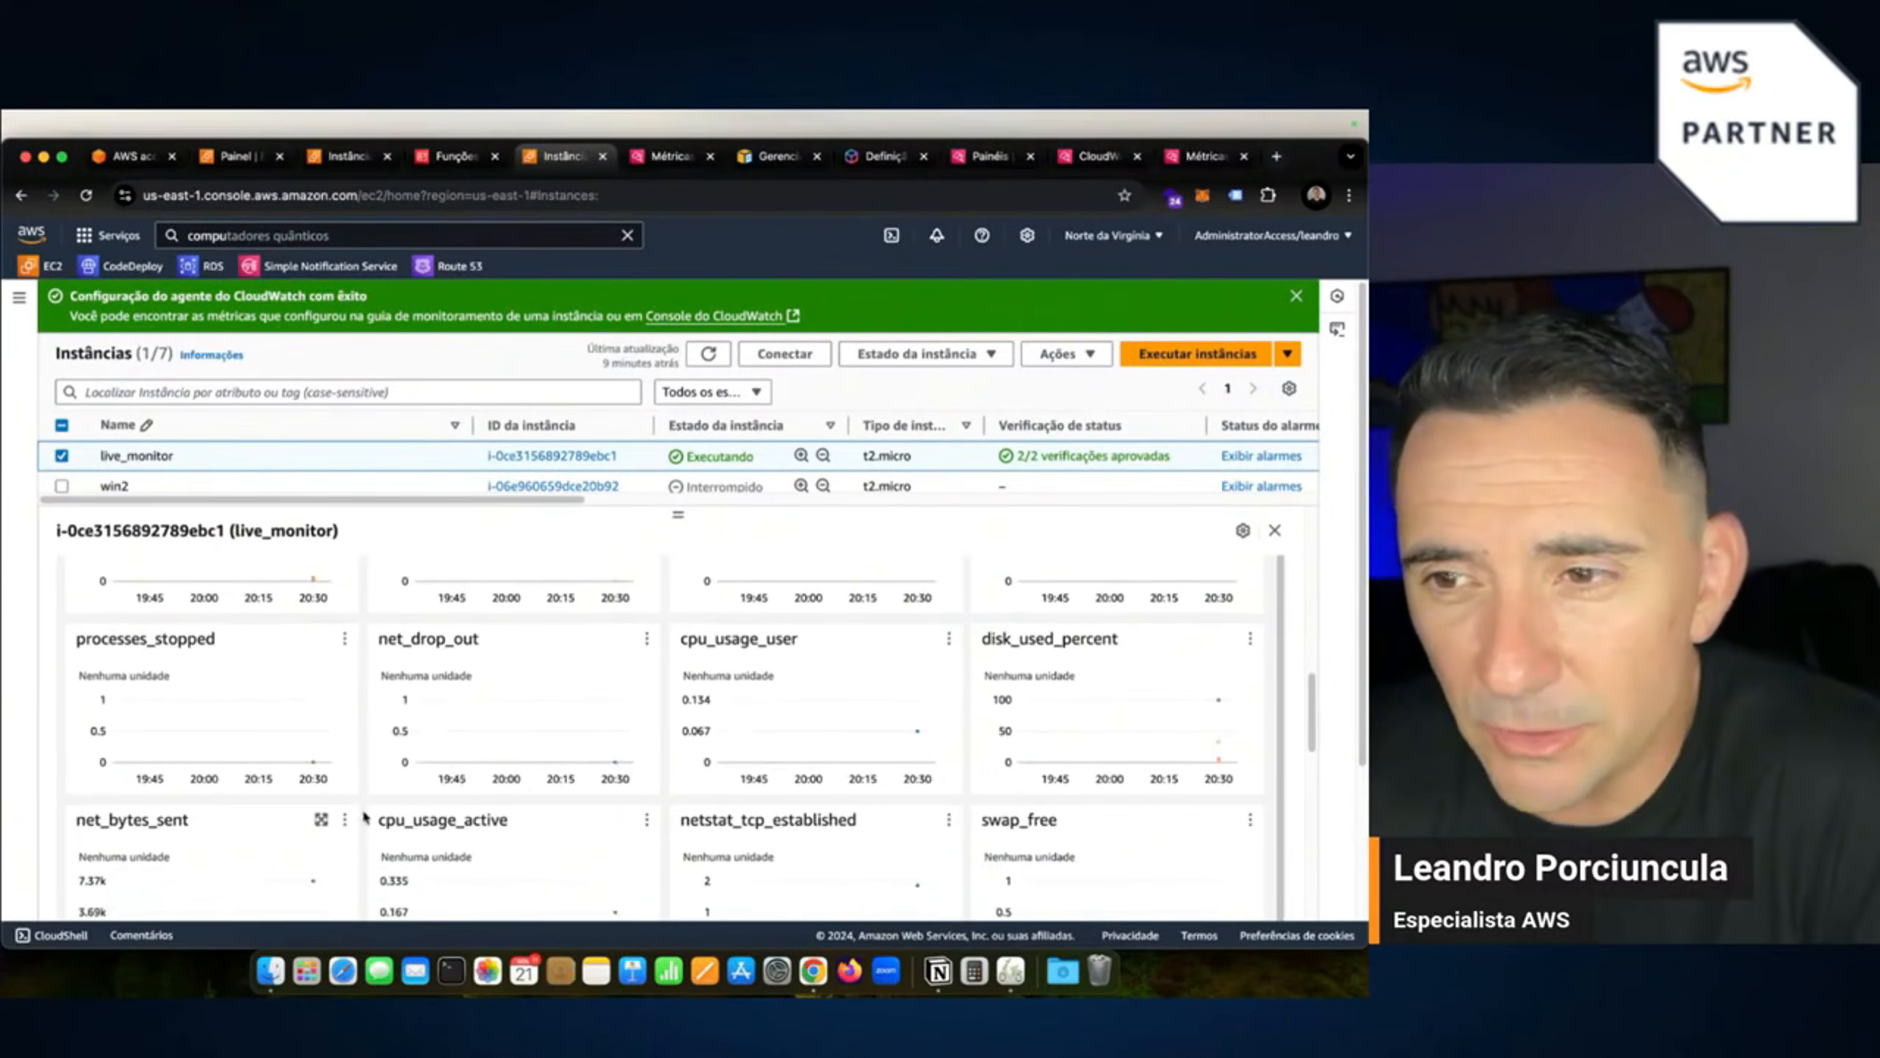
{"action": "scroll", "coordinate": [364, 817], "scroll_direction": "down", "scroll_amount": 2}
{"action": "scroll", "coordinate": [747, 797], "scroll_direction": "down", "scroll_amount": 14}
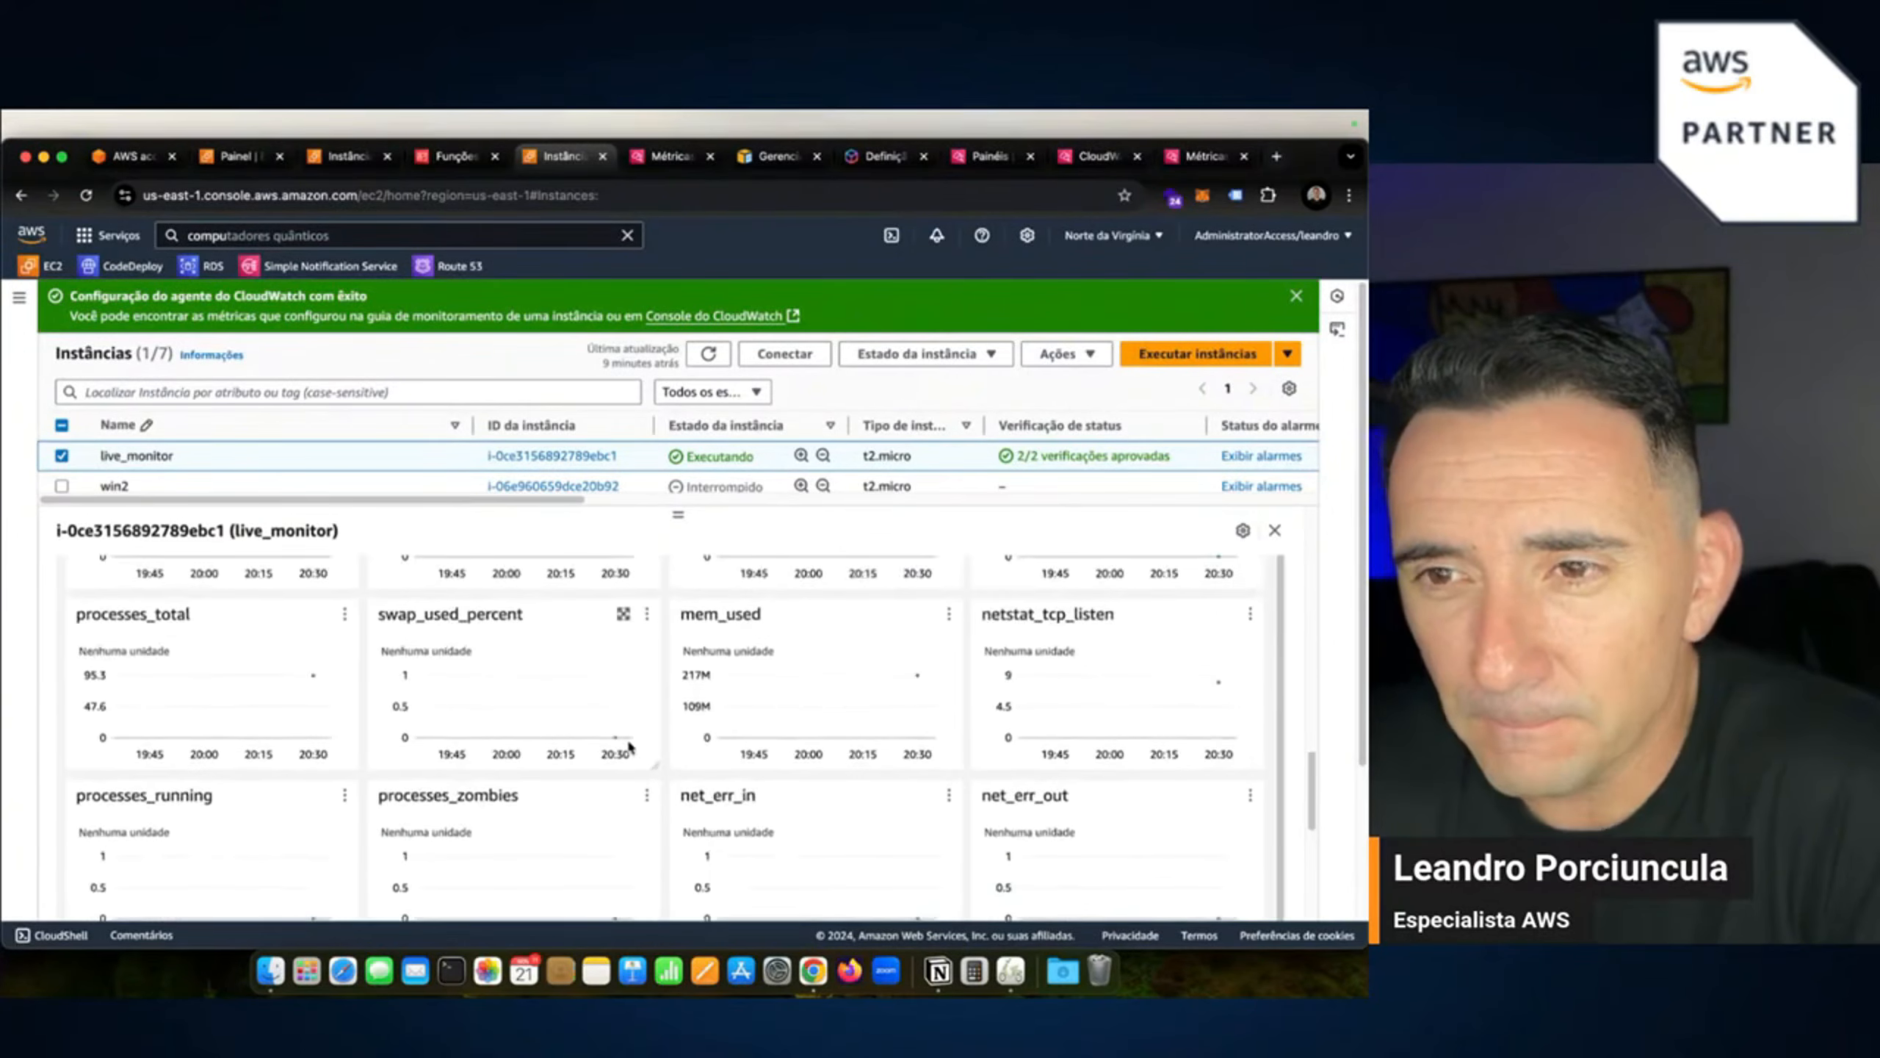
{"action": "scroll", "coordinate": [755, 689], "scroll_direction": "up", "scroll_amount": 2}
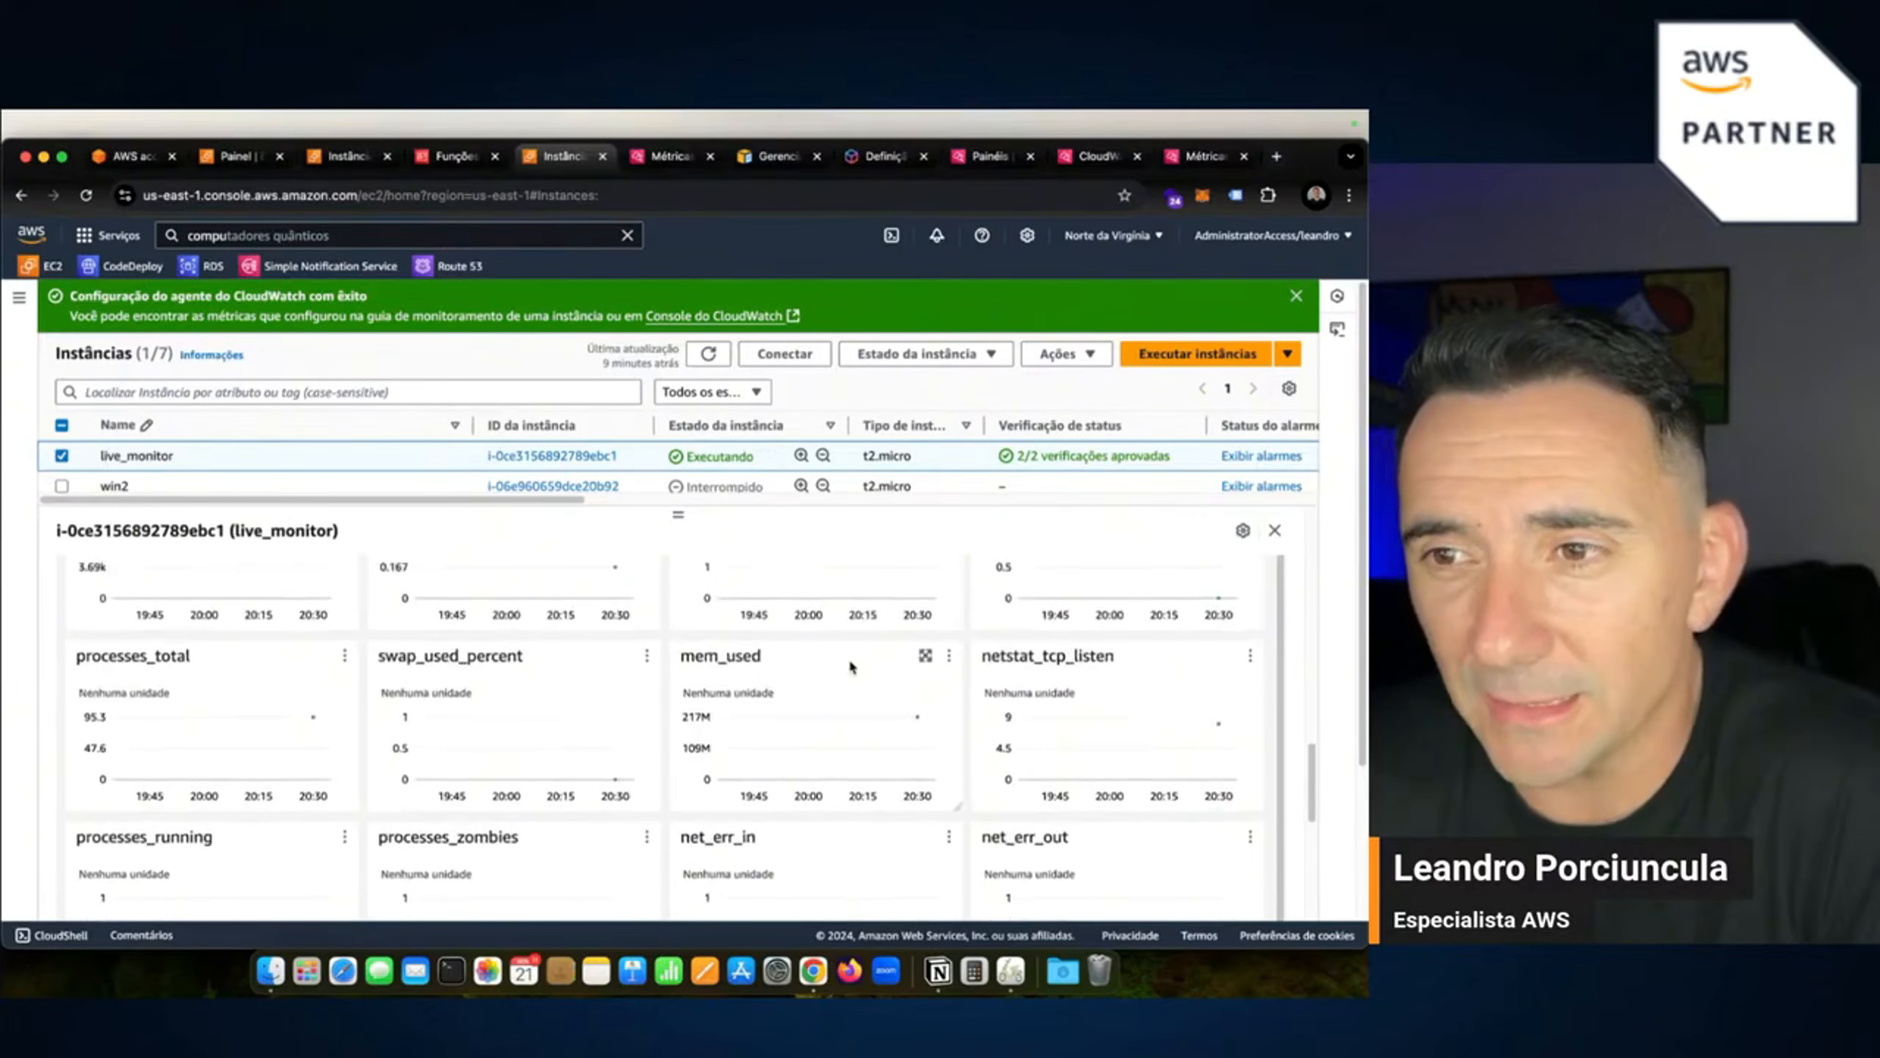
{"action": "left_click", "coordinate": [925, 656]}
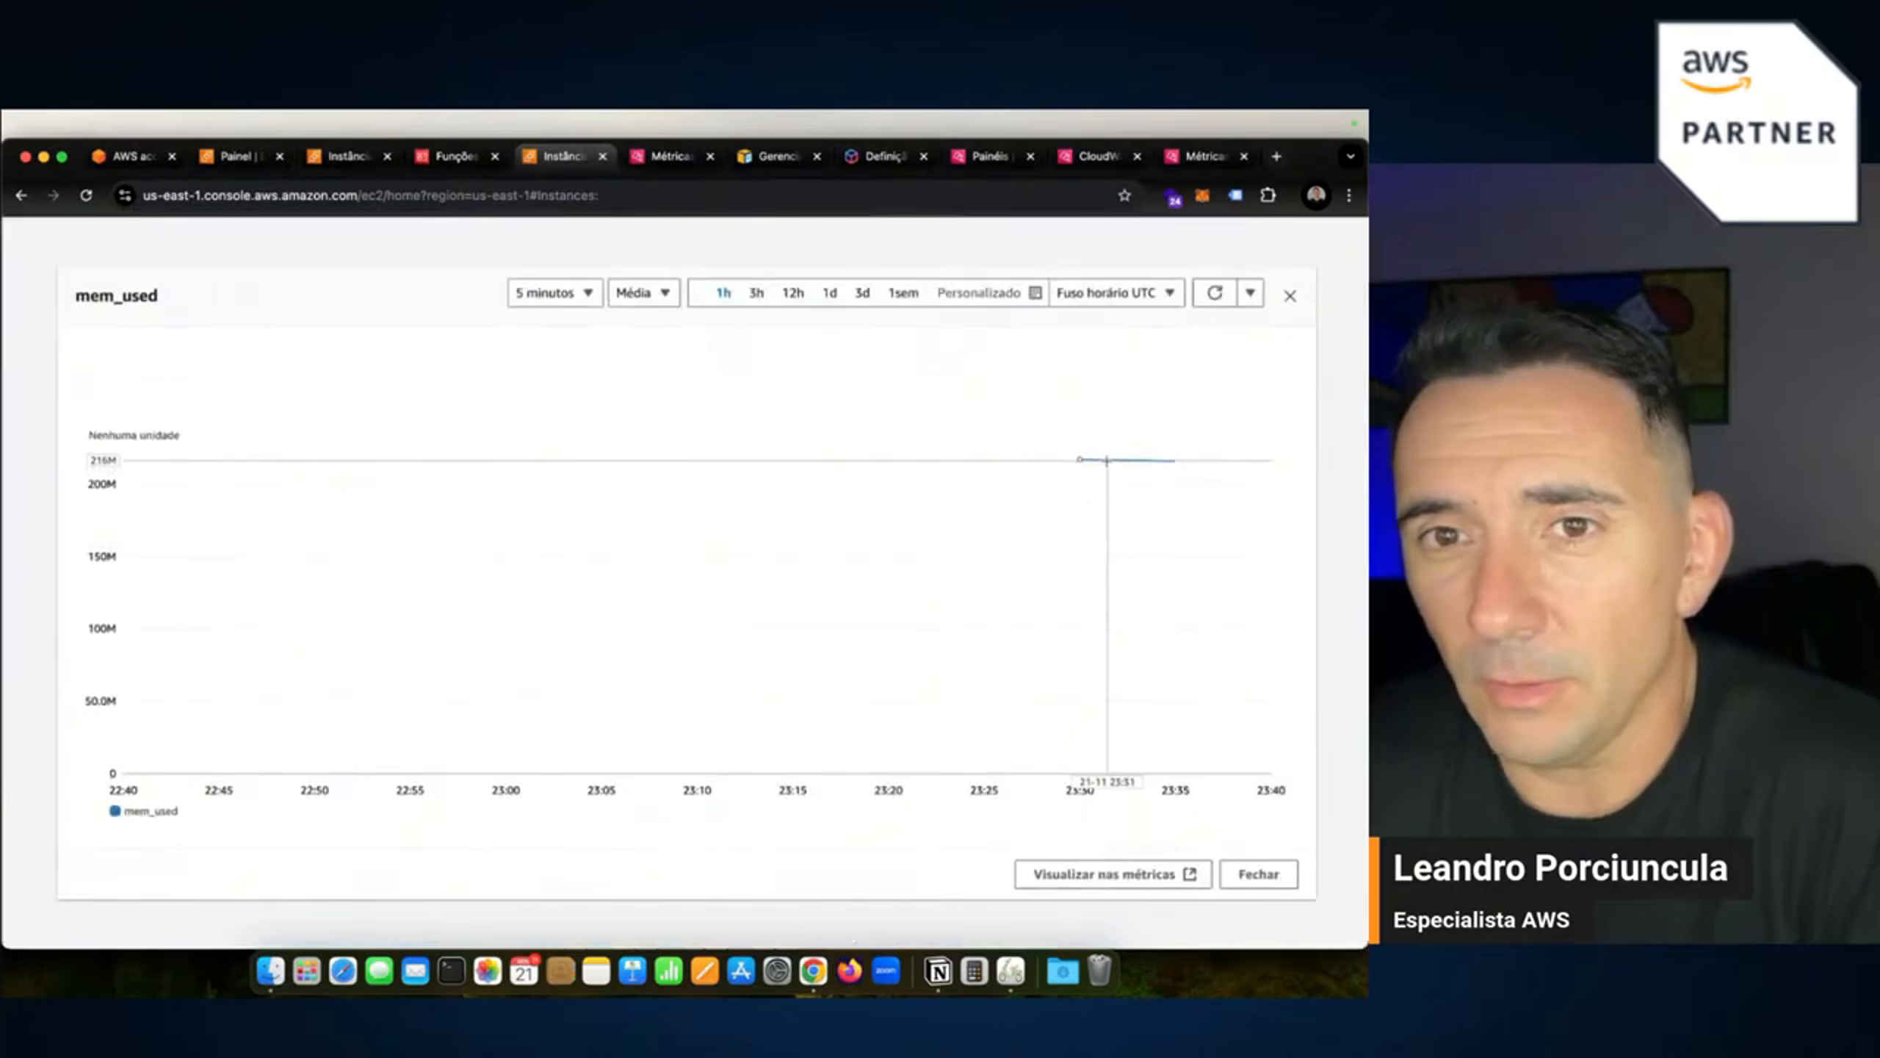
{"action": "mouse_move", "coordinate": [1106, 459]}
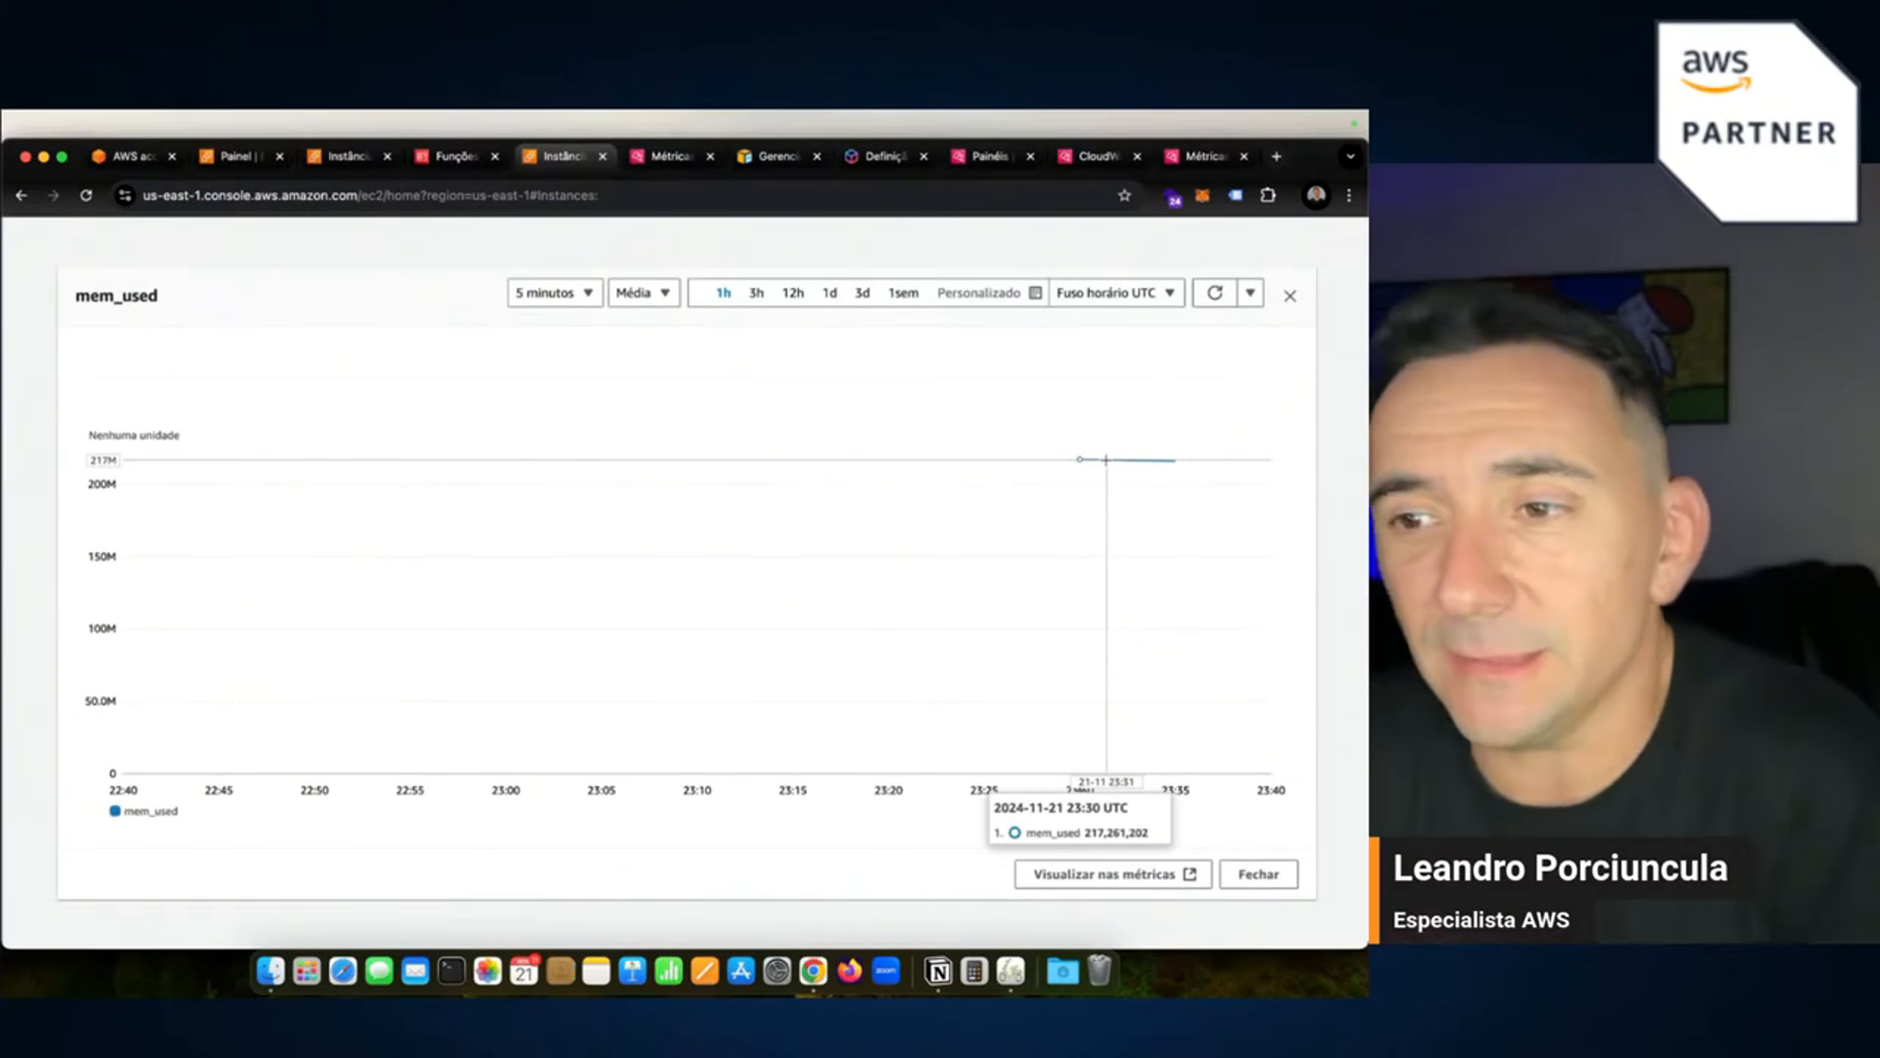
{"action": "left_click", "coordinate": [1256, 874]}
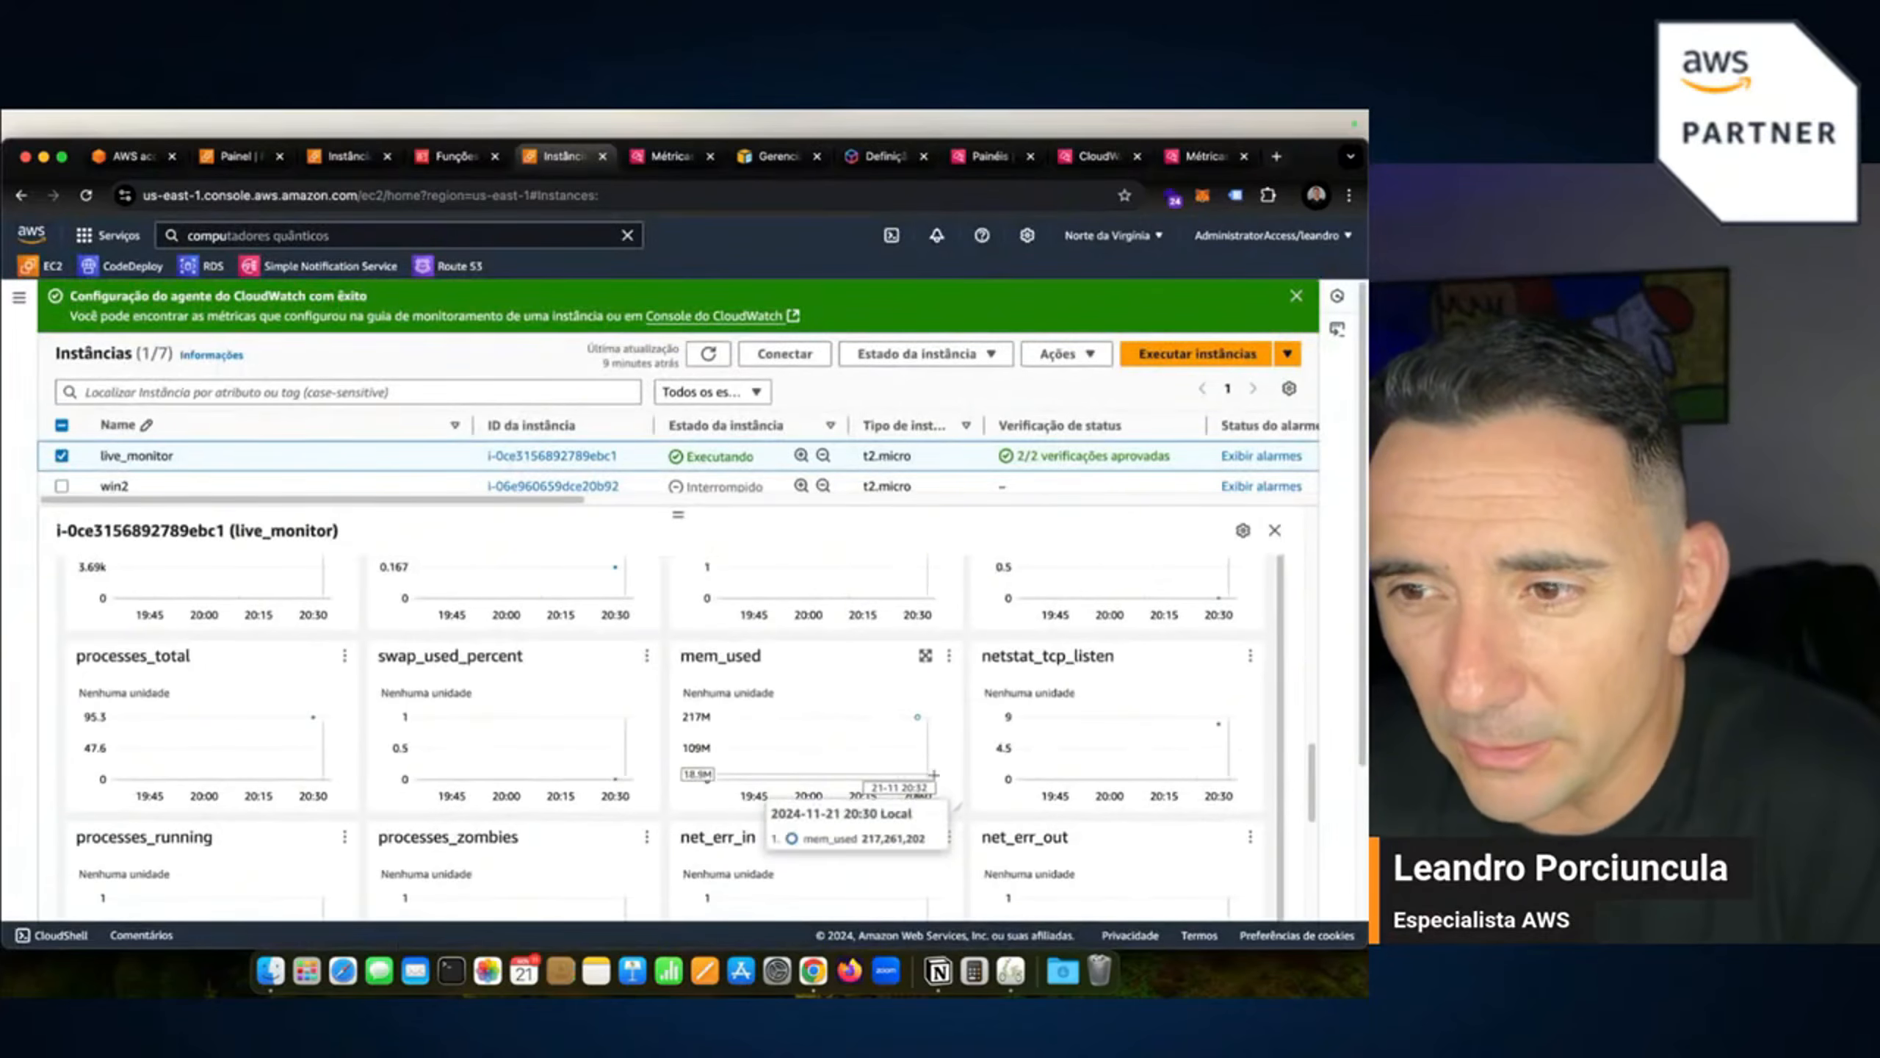
Inspect the enlarged mem_used_percent chart.
{"action": "scroll", "coordinate": [612, 765], "scroll_direction": "up", "scroll_amount": 4}
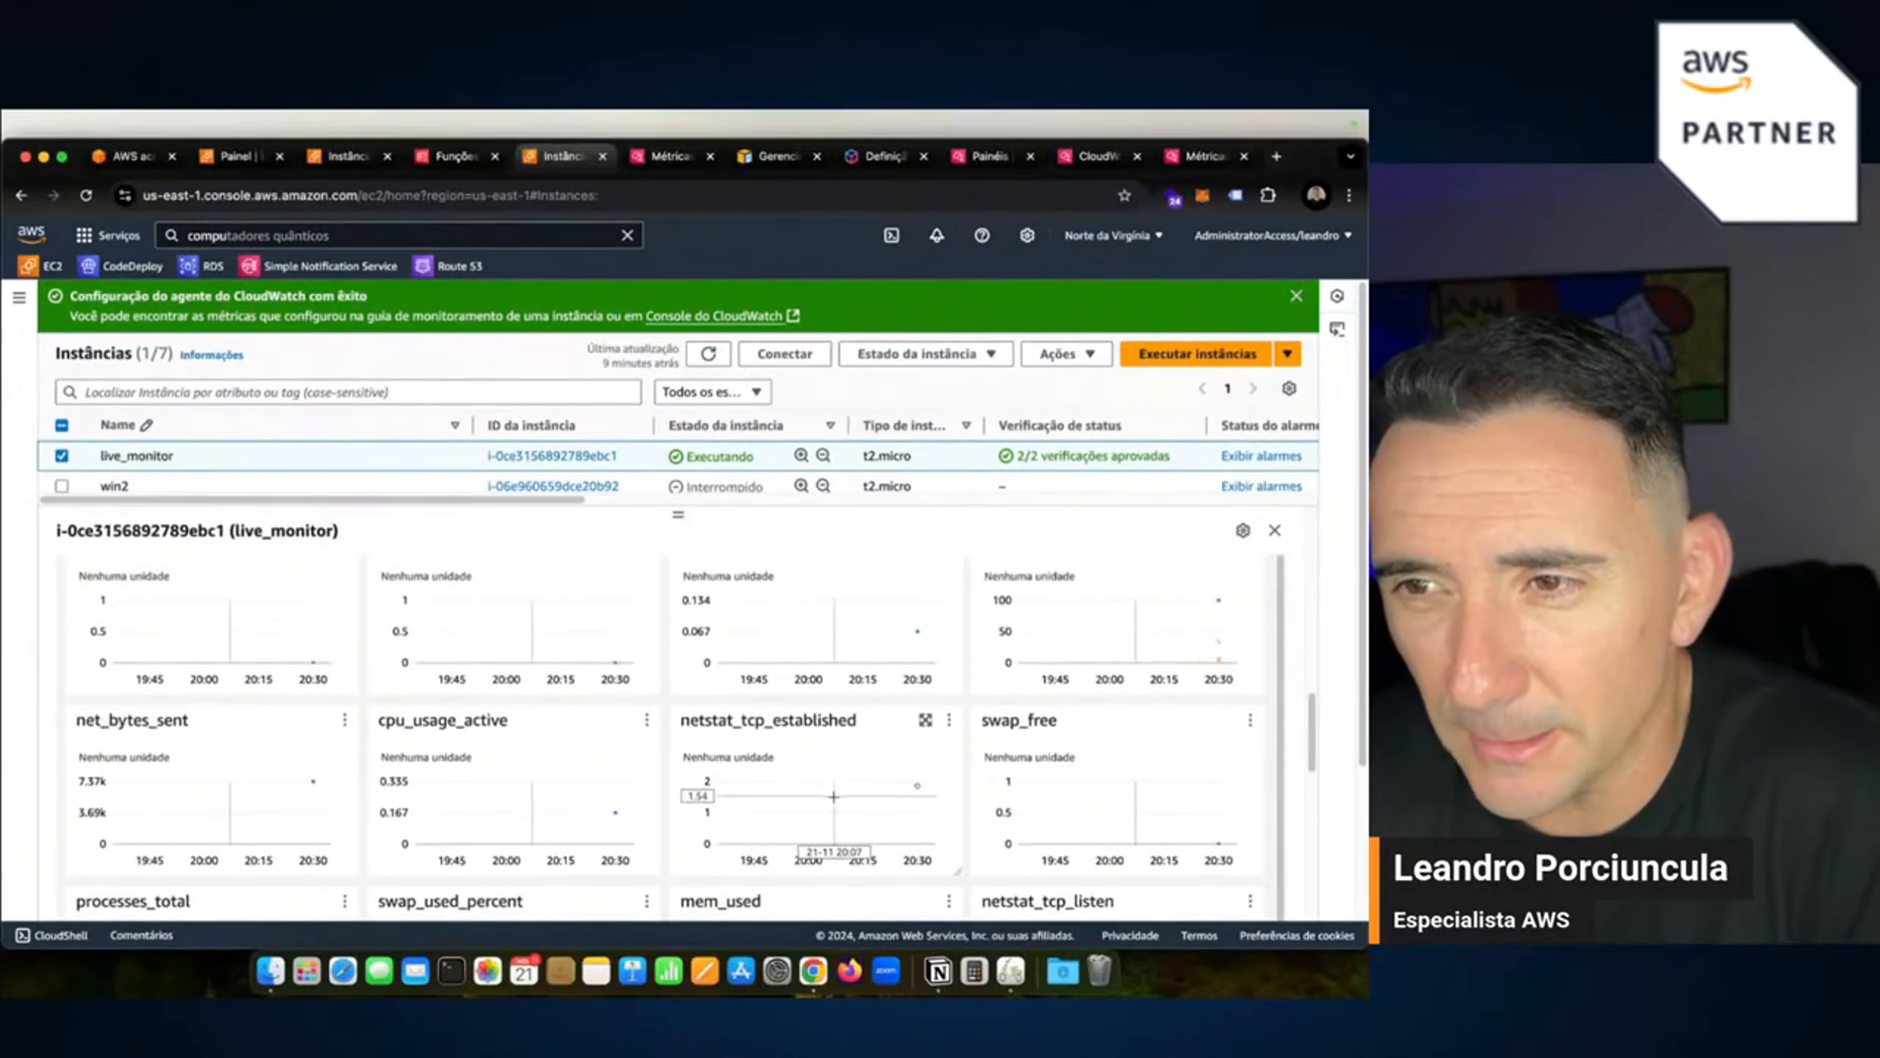
{"action": "scroll", "coordinate": [1056, 729], "scroll_direction": "down", "scroll_amount": 3}
{"action": "scroll", "coordinate": [1056, 730], "scroll_direction": "down", "scroll_amount": 4}
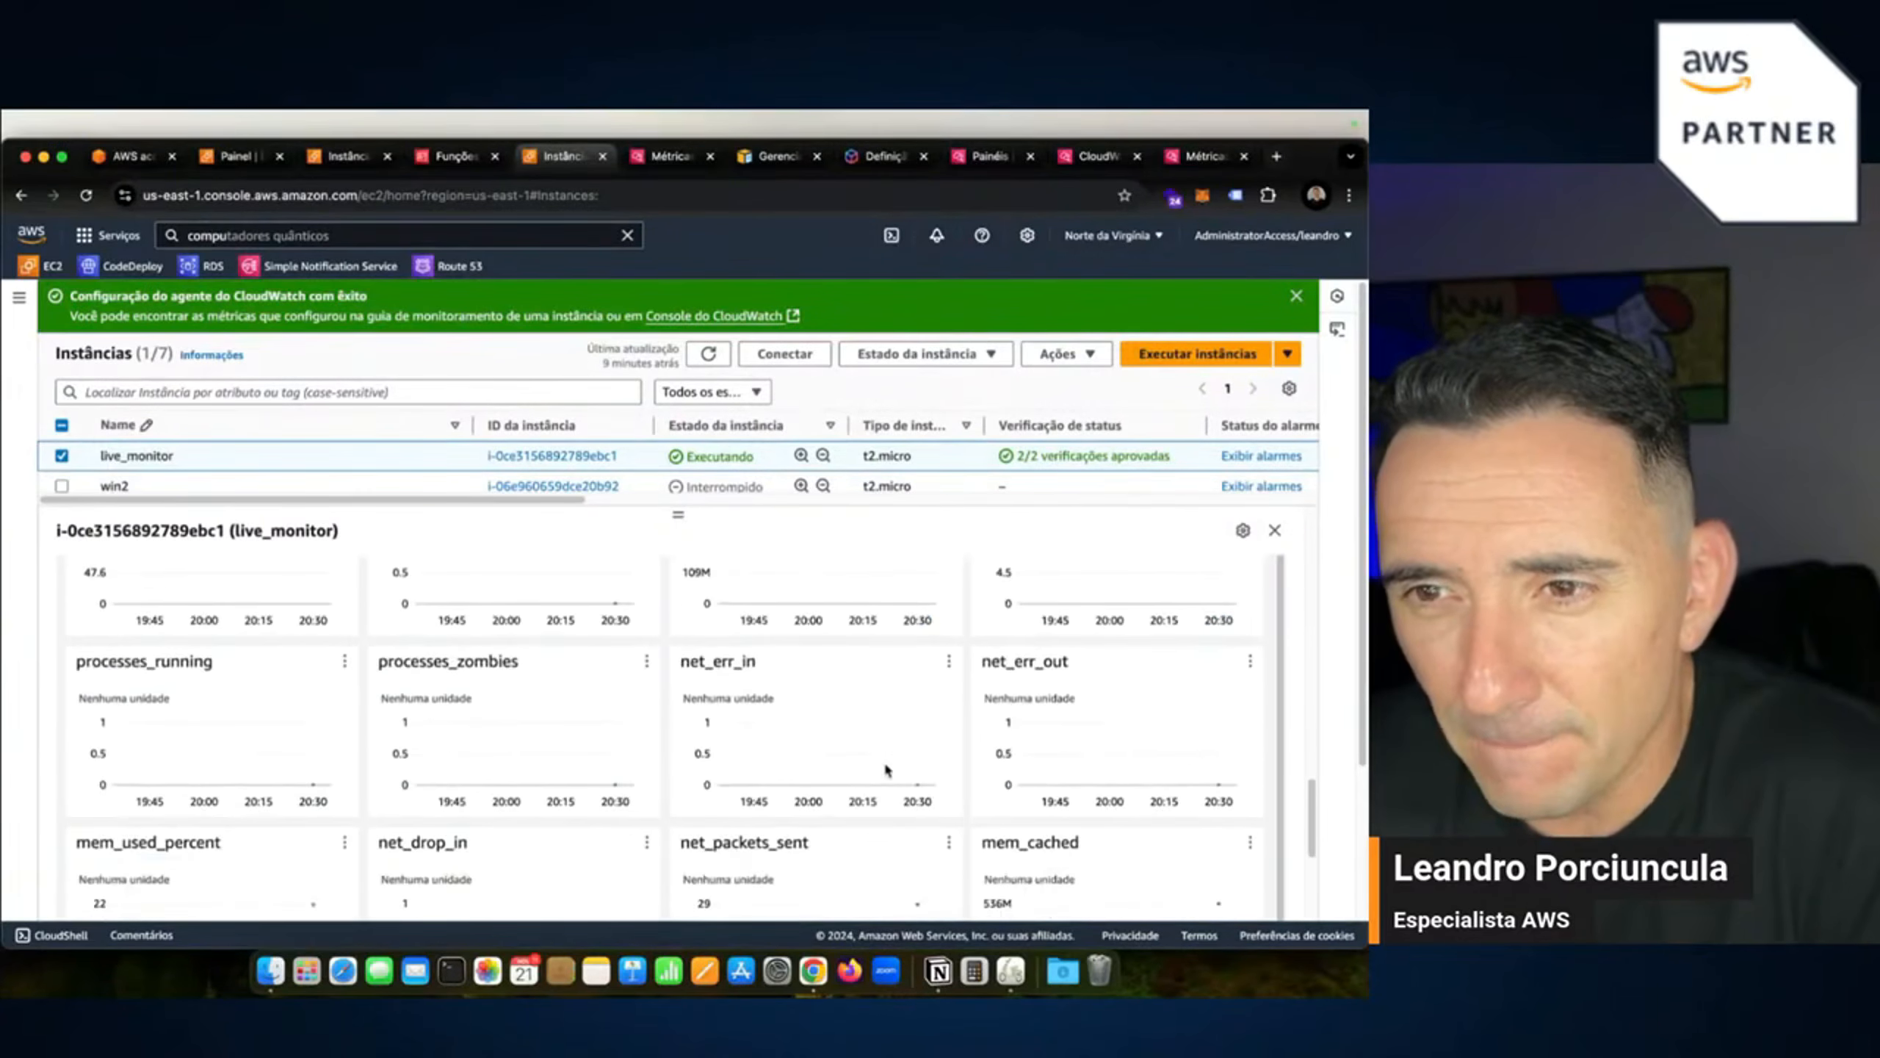
{"action": "scroll", "coordinate": [780, 775], "scroll_direction": "down", "scroll_amount": 1}
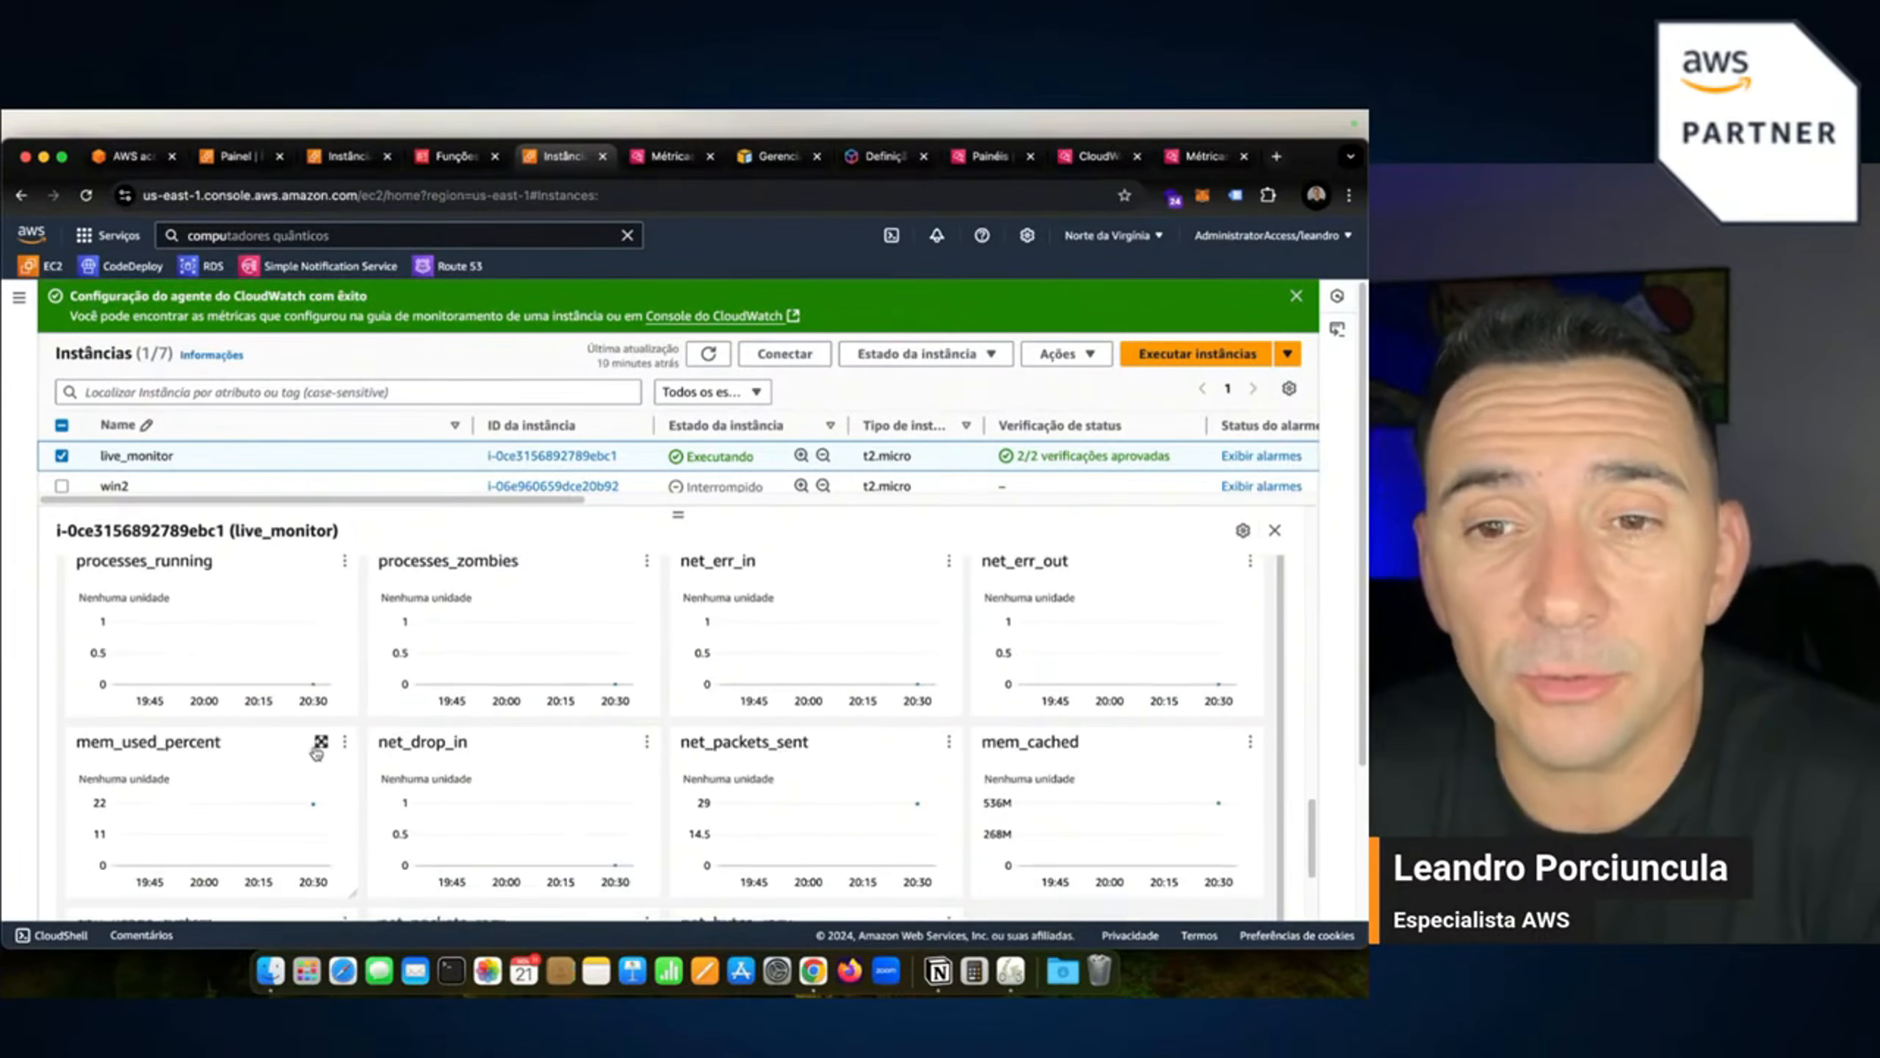
{"action": "left_click", "coordinate": [320, 741]}
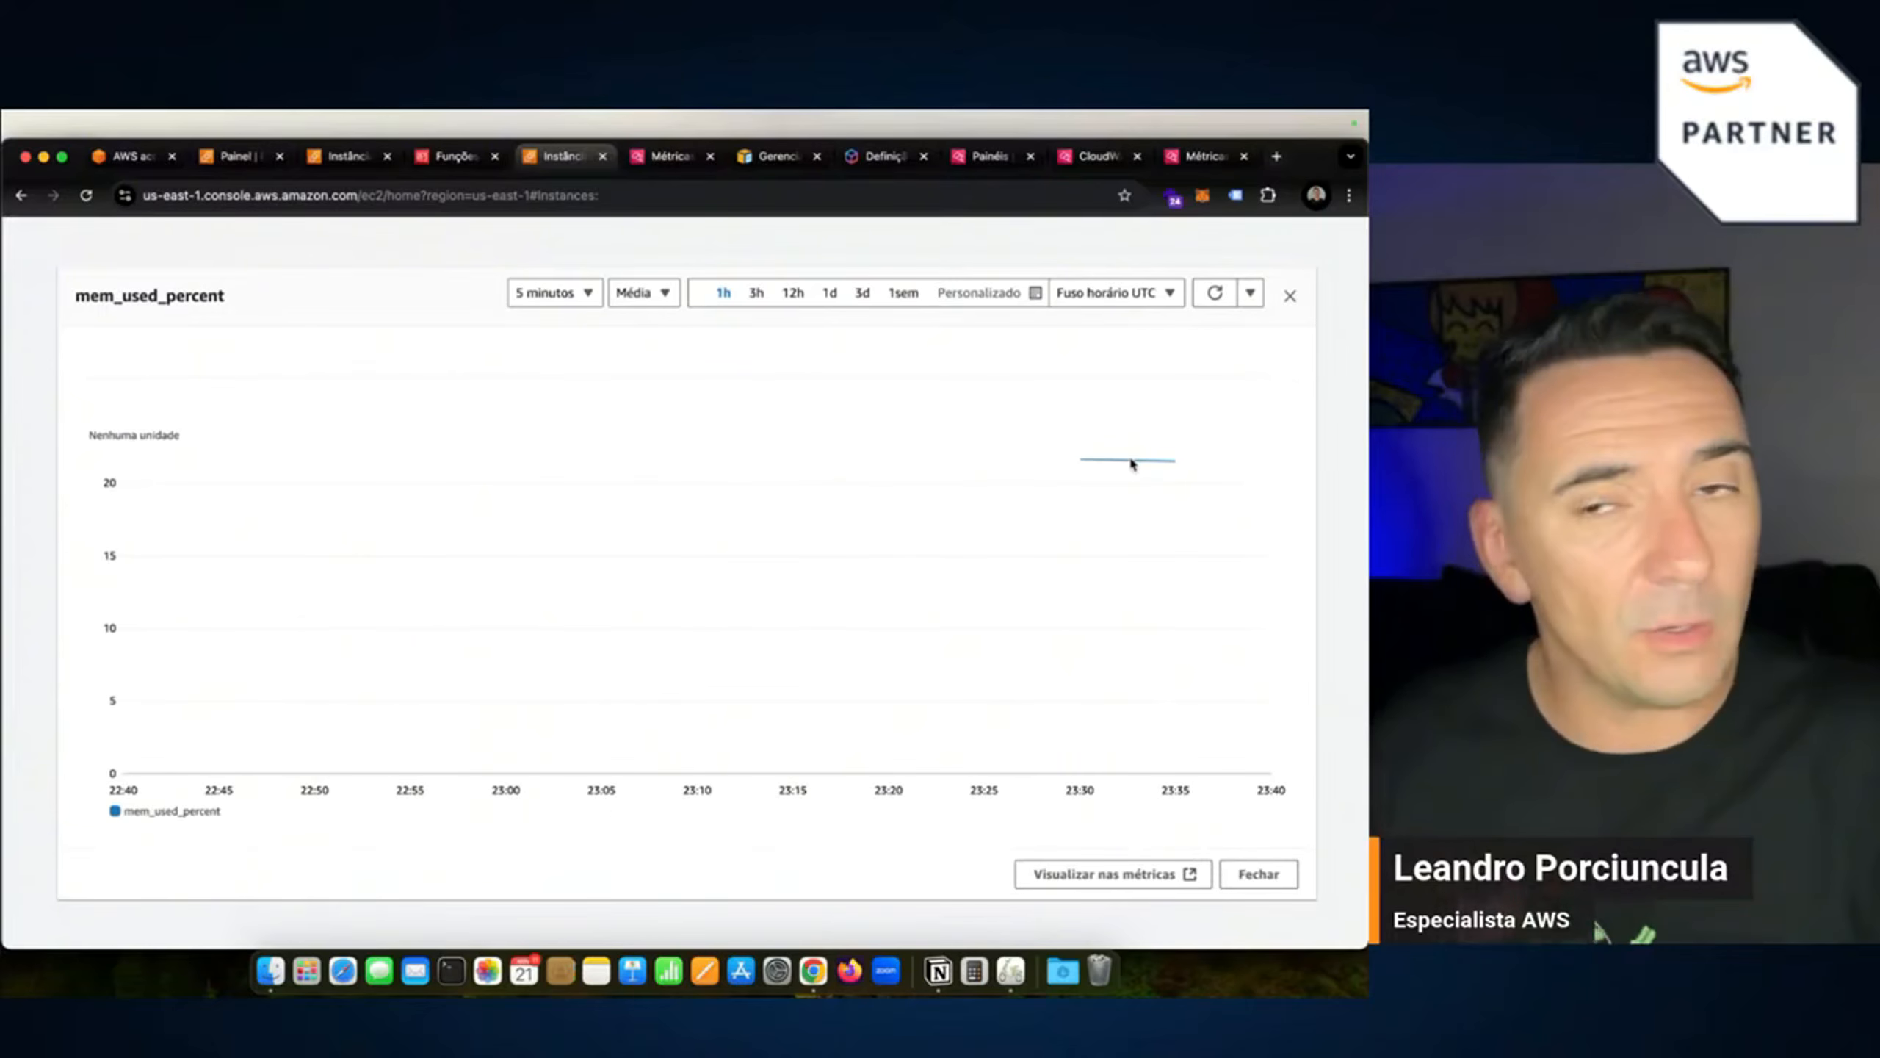
{"action": "left_click", "coordinate": [1289, 295]}
{"action": "scroll", "coordinate": [654, 727], "scroll_direction": "down", "scroll_amount": 3}
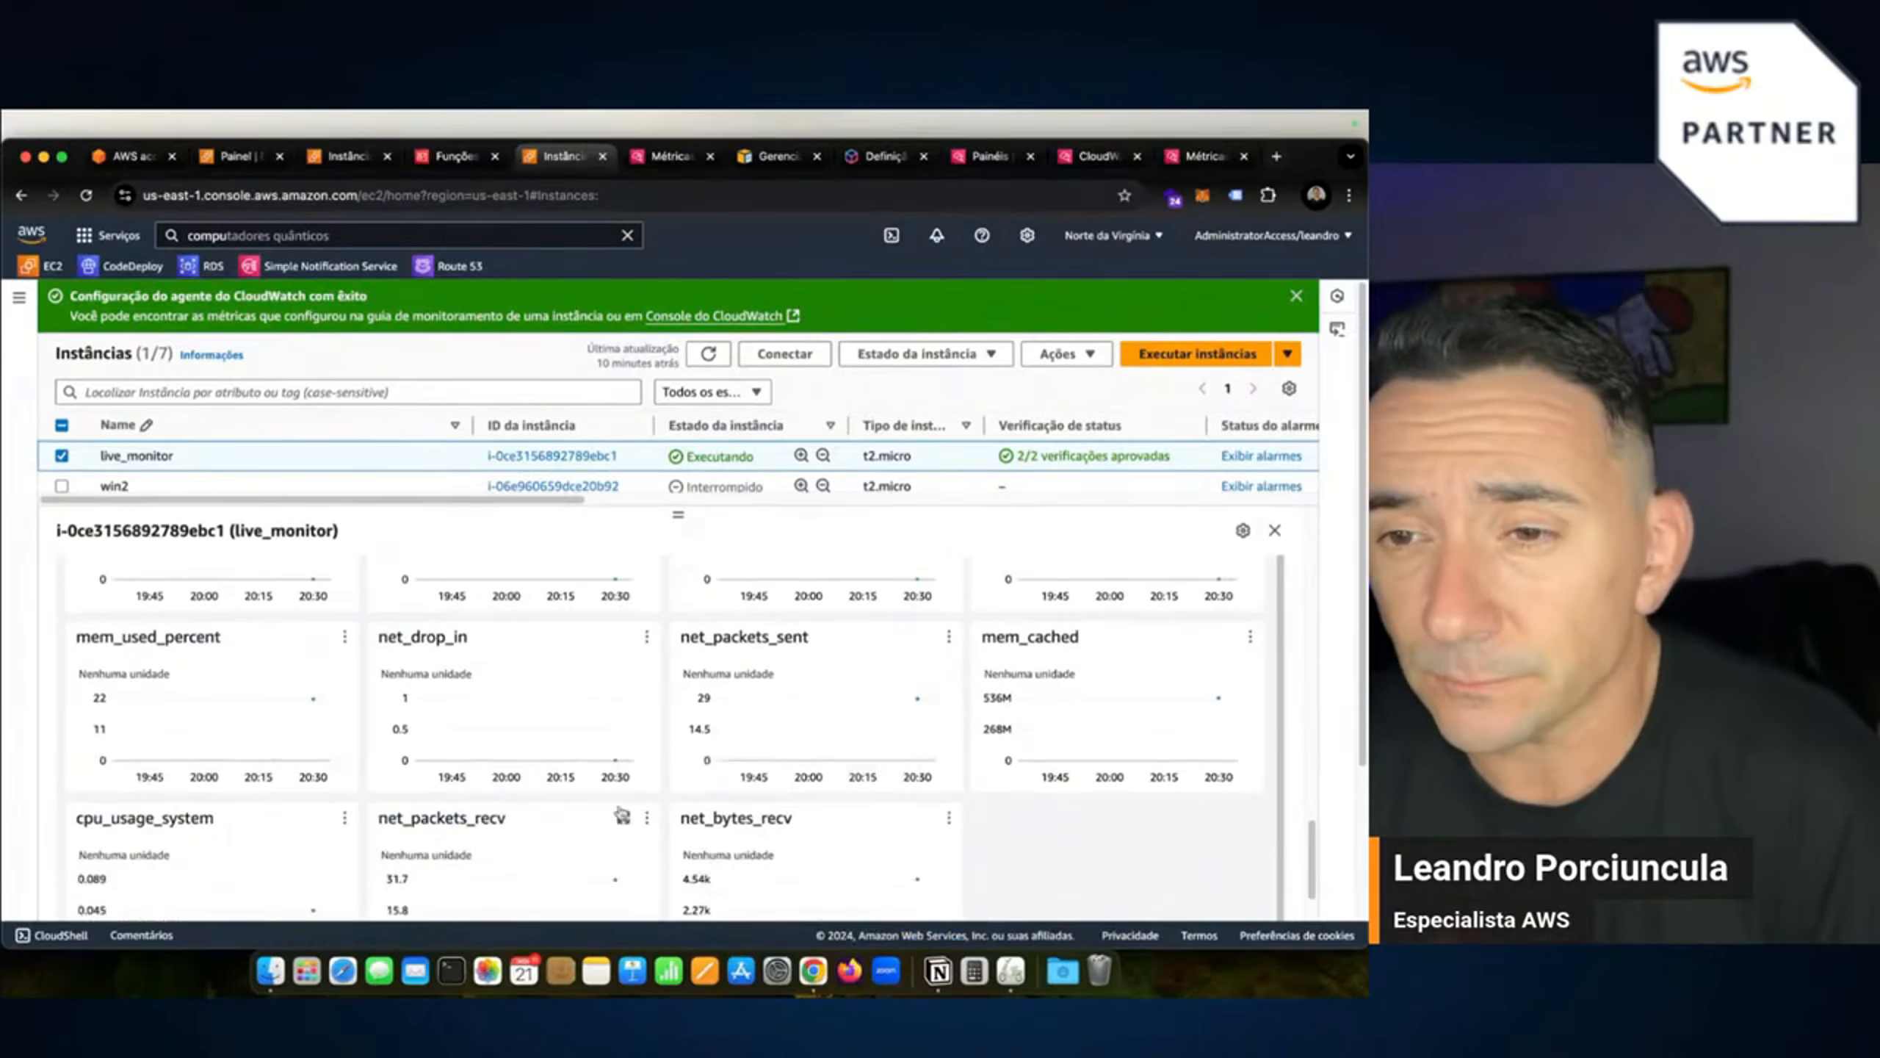
{"action": "scroll", "coordinate": [474, 799], "scroll_direction": "down", "scroll_amount": 2}
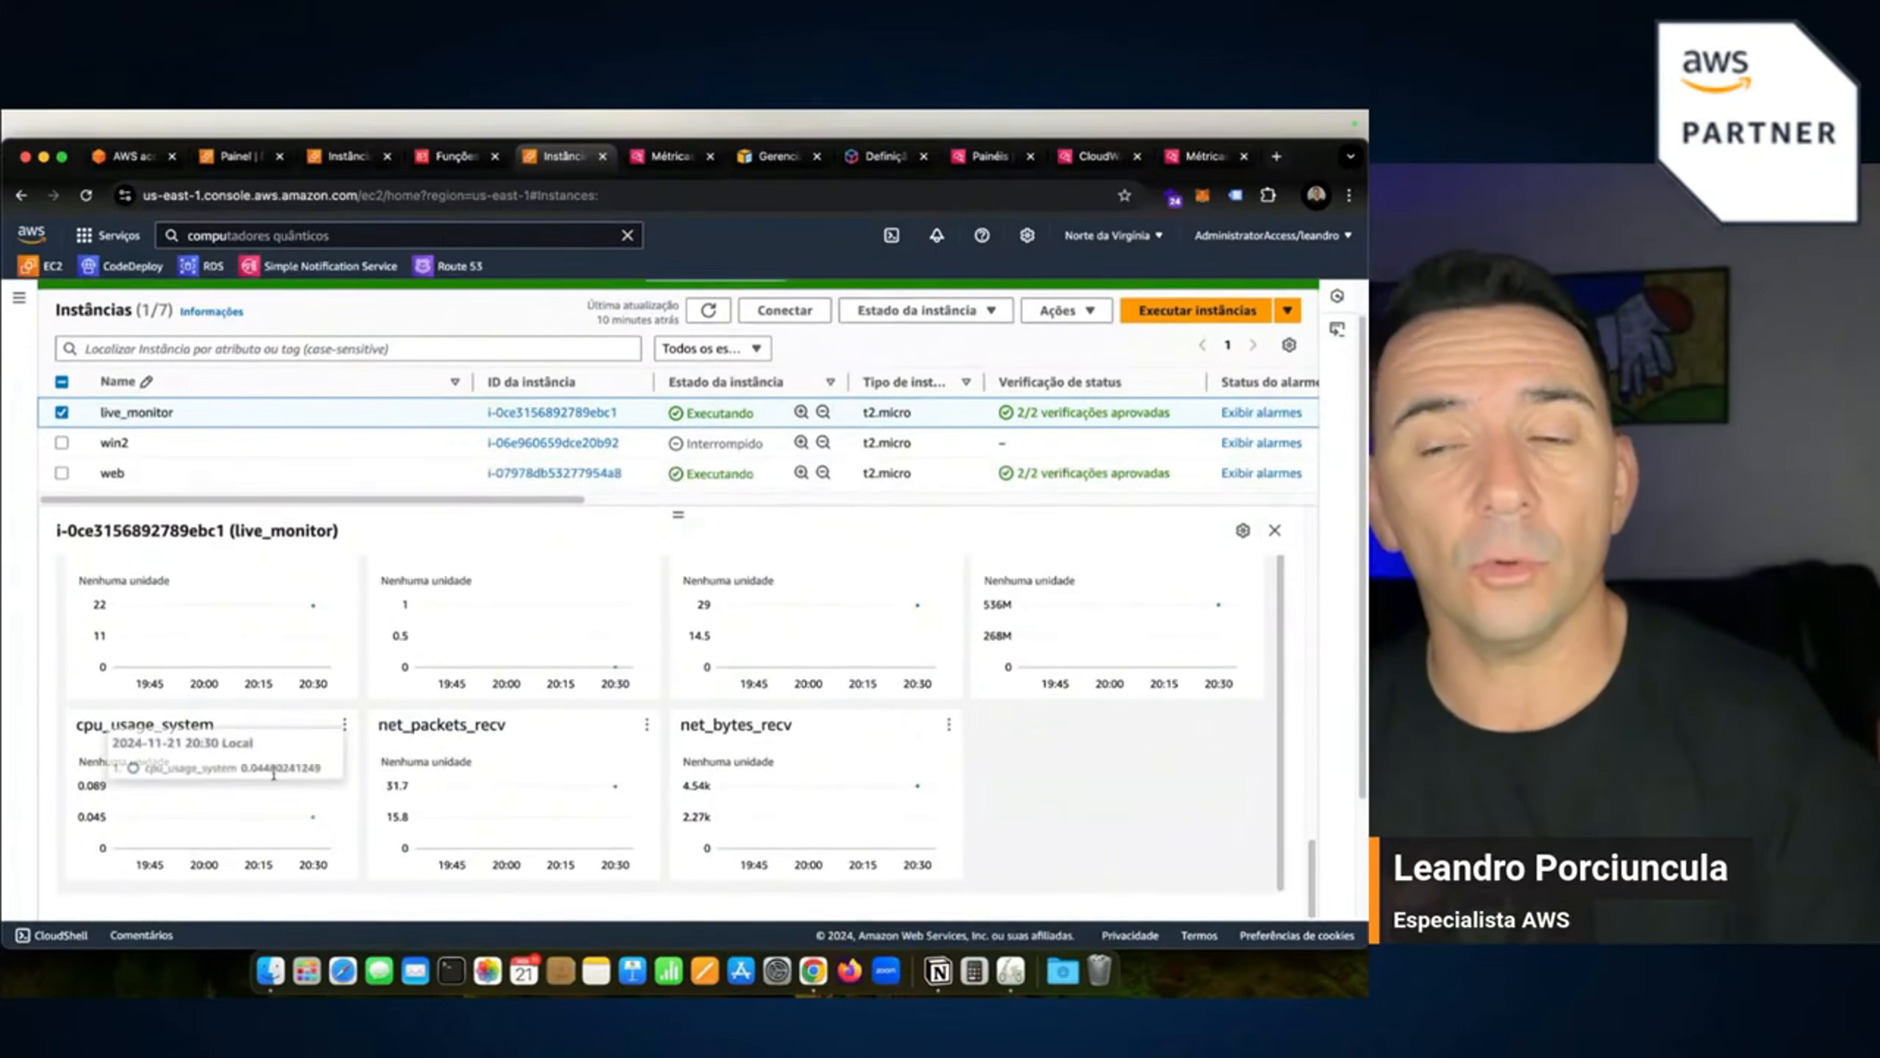
{"action": "scroll", "coordinate": [252, 763], "scroll_direction": "down", "scroll_amount": 10}
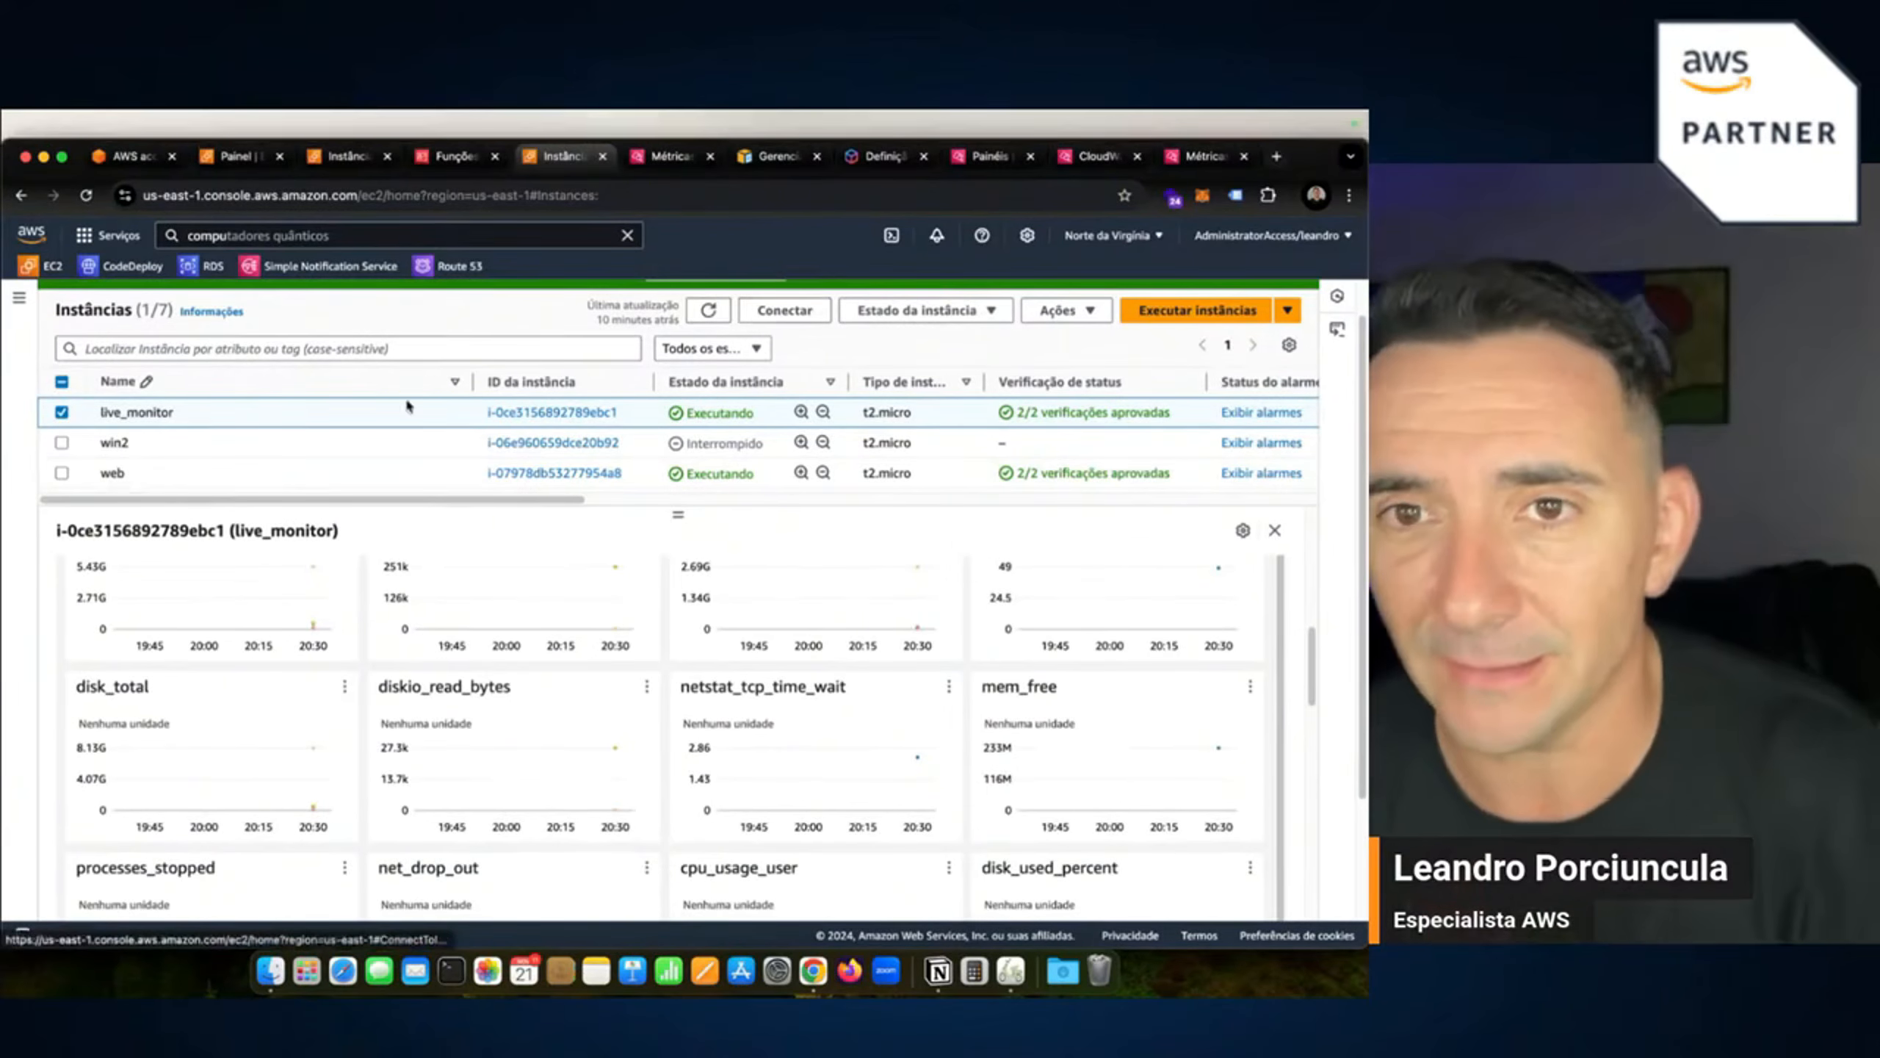
Connect to live_monitor through EC2 Instance Connect.
{"action": "left_click", "coordinate": [797, 307]}
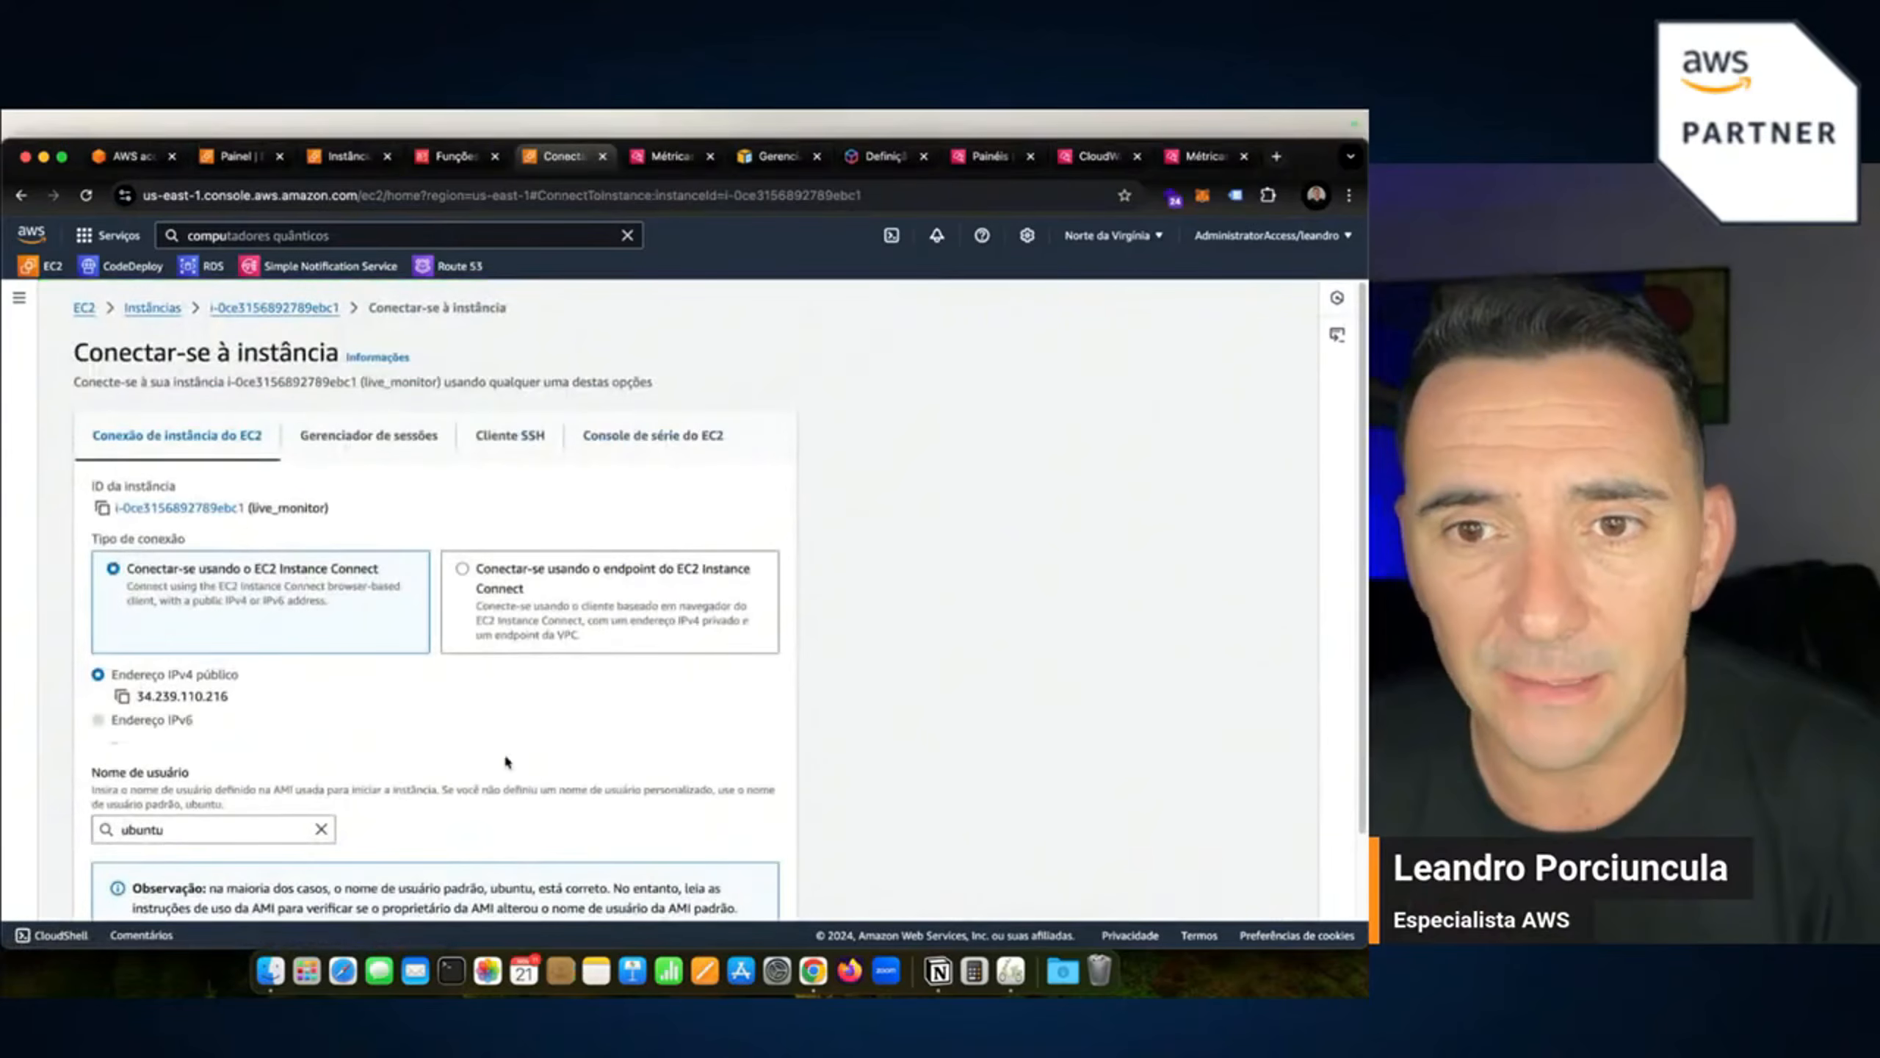
{"action": "scroll", "coordinate": [504, 752], "scroll_direction": "down", "scroll_amount": 2}
{"action": "left_click", "coordinate": [754, 894]}
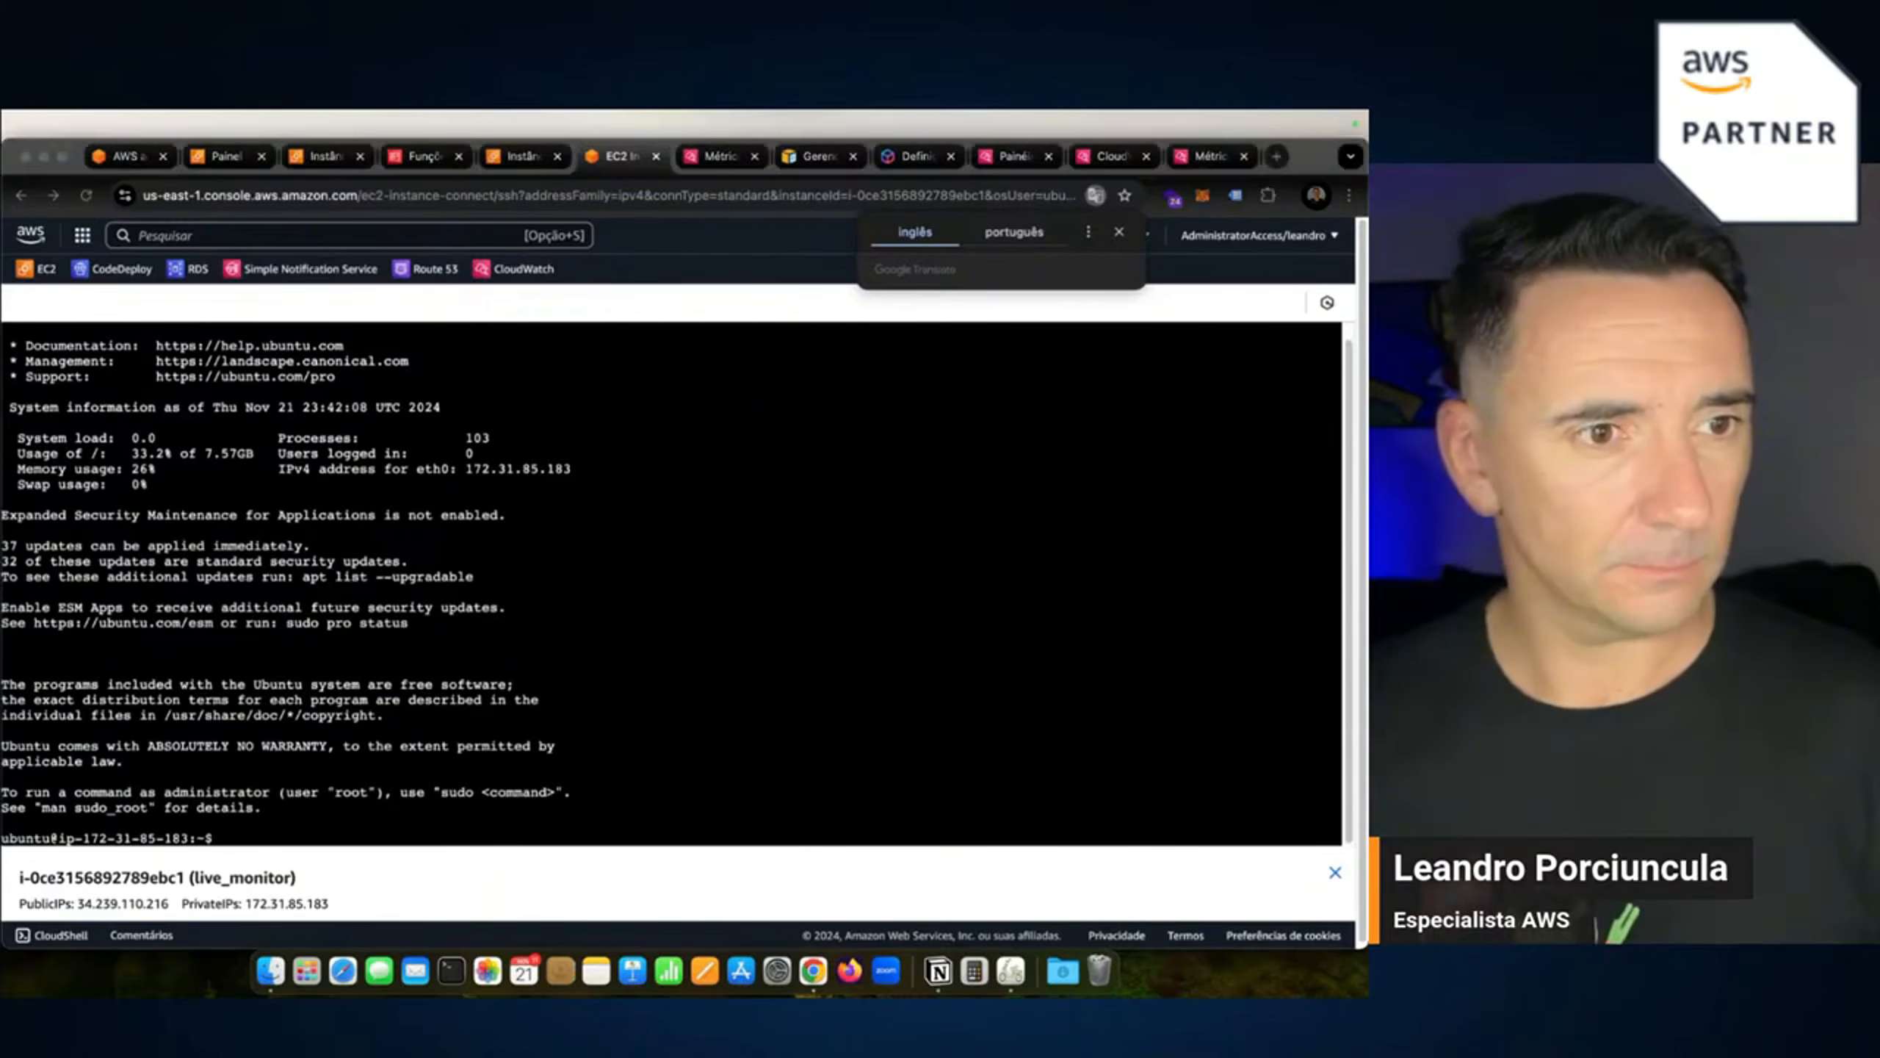
Become root in the live_monitor terminal with sudo su.
{"action": "left_click", "coordinate": [628, 801]}
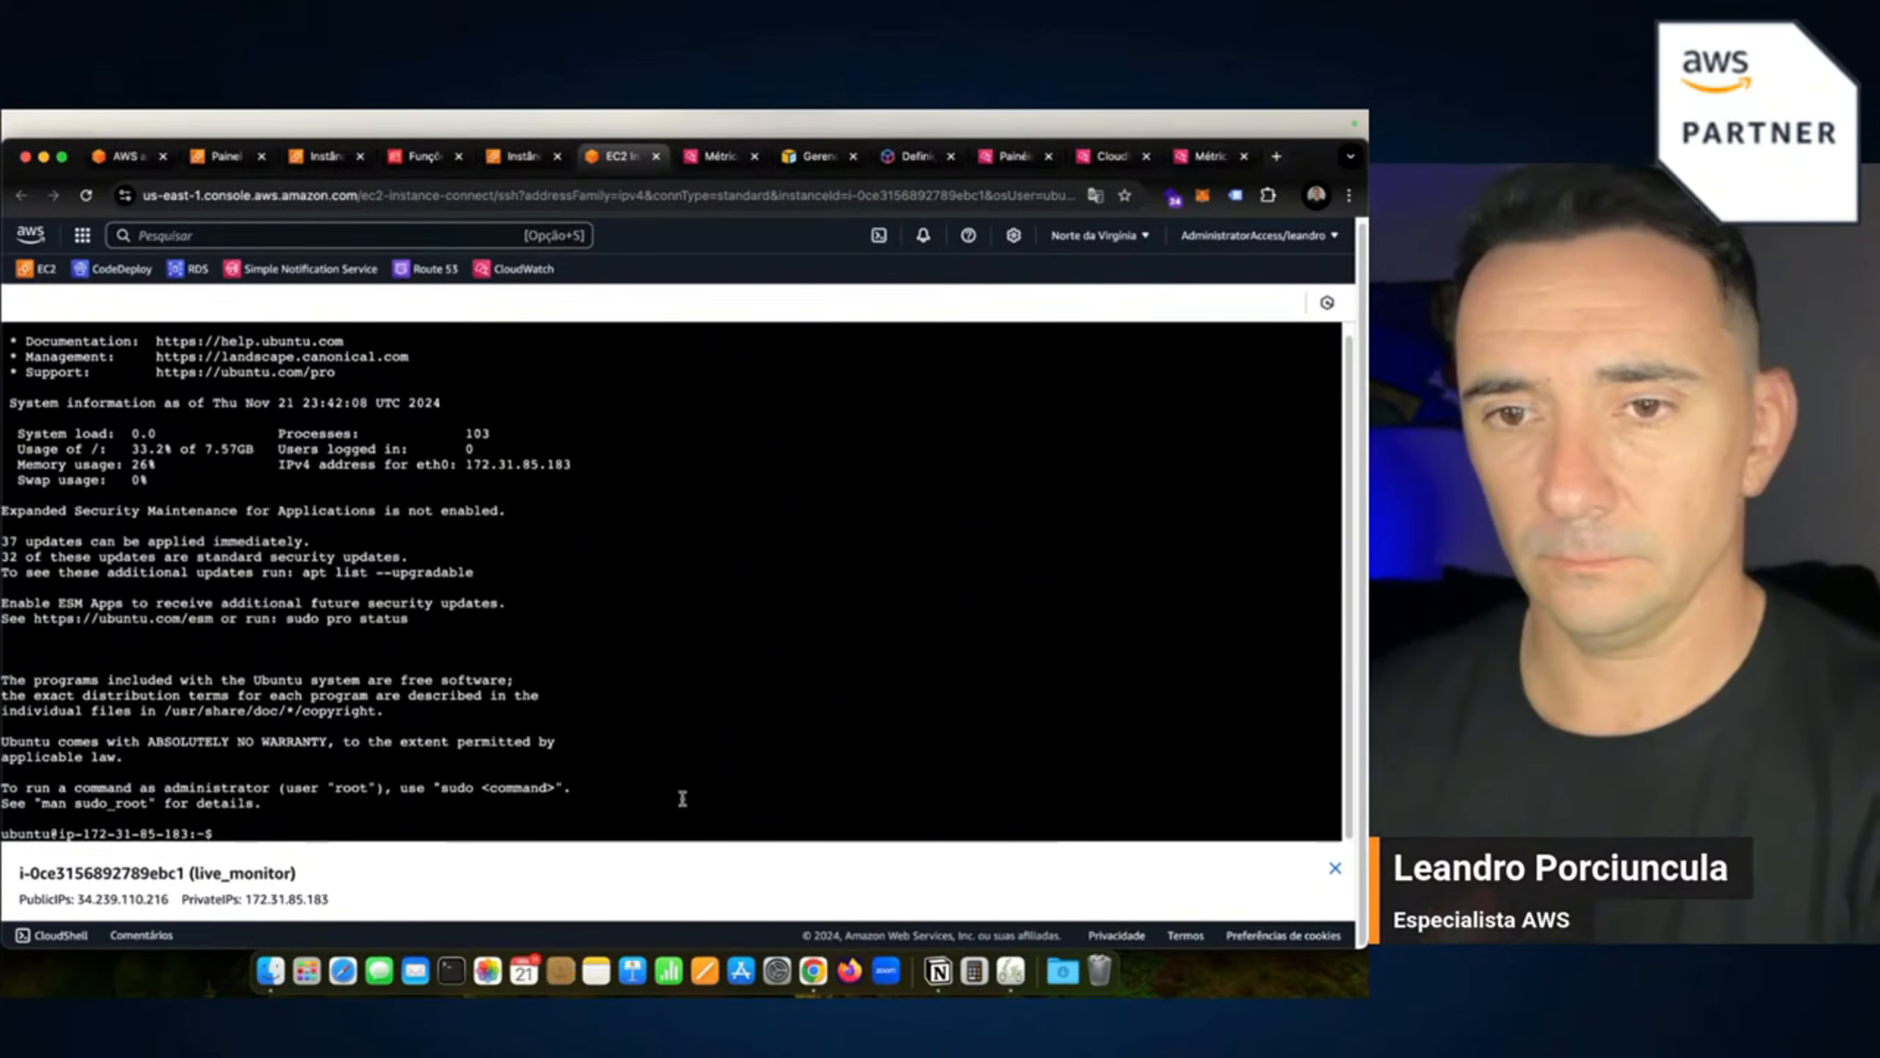
{"action": "type", "text": "su"}
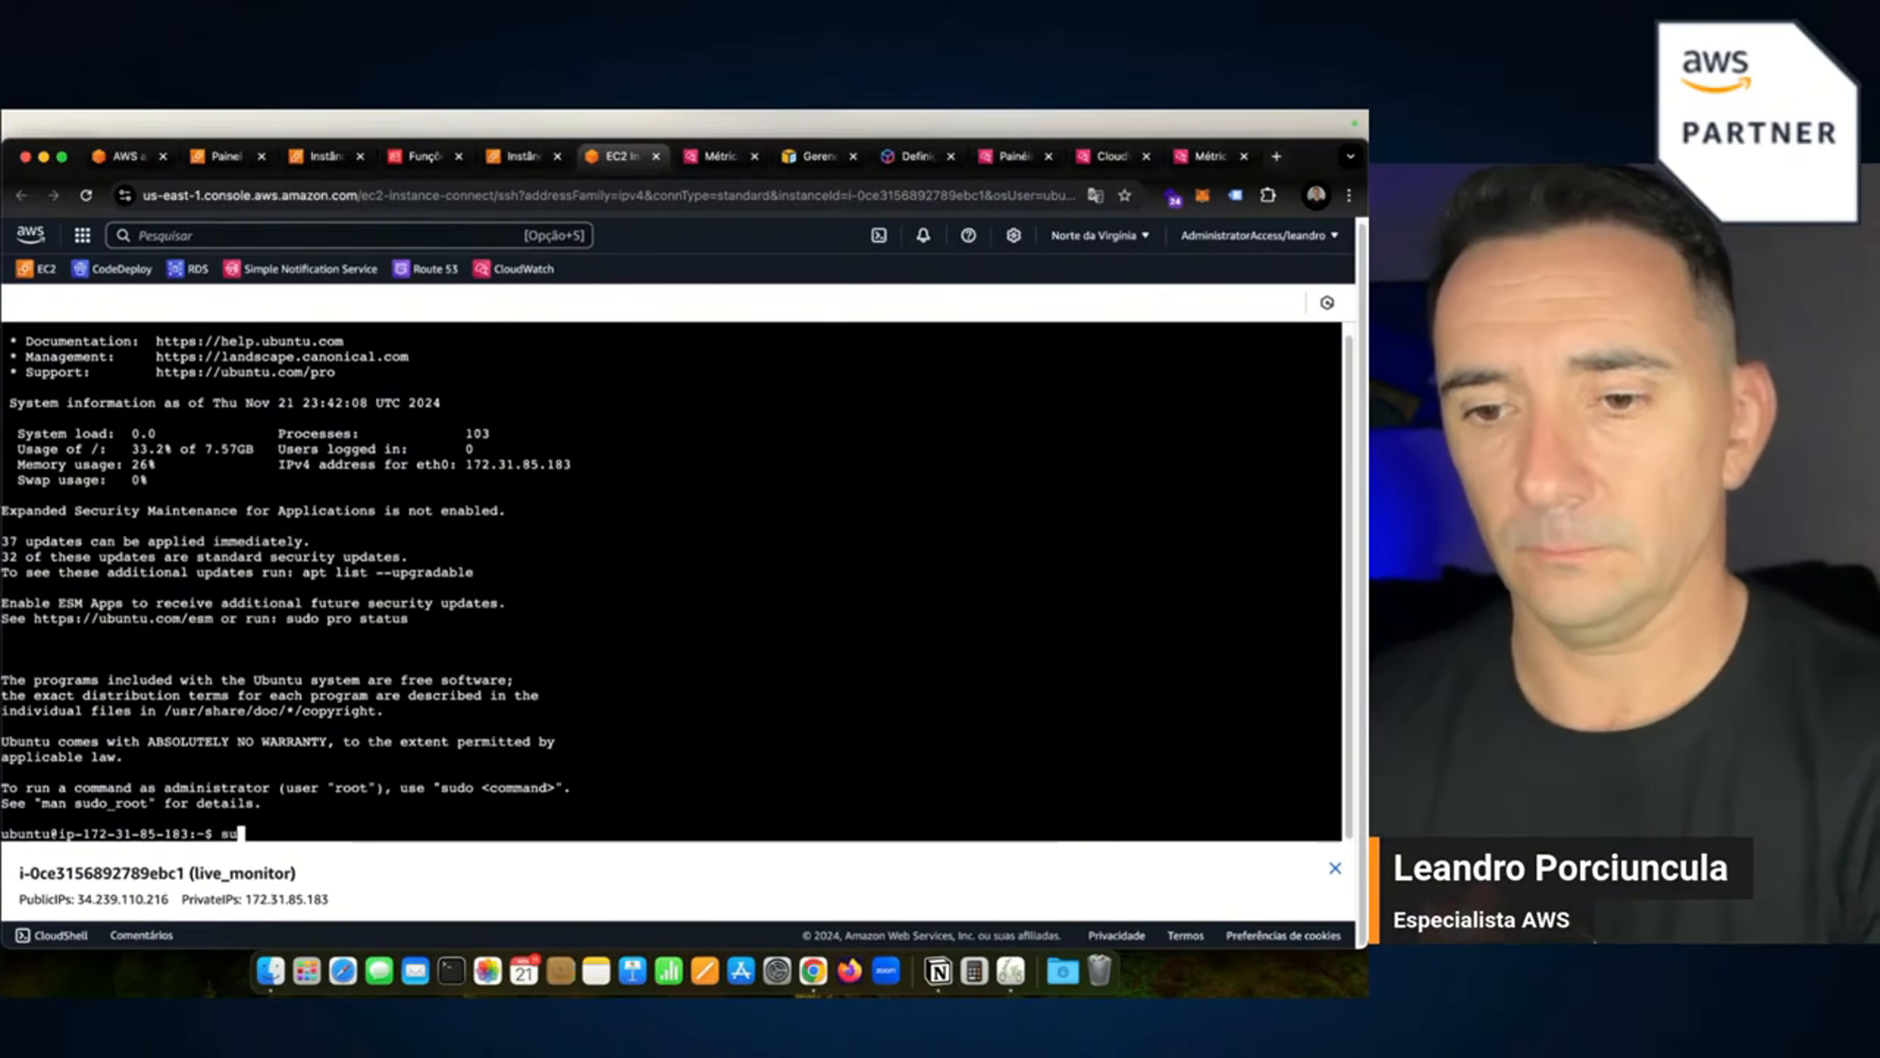
{"action": "type", "text": "do su"}
{"action": "key", "text": "Return"}
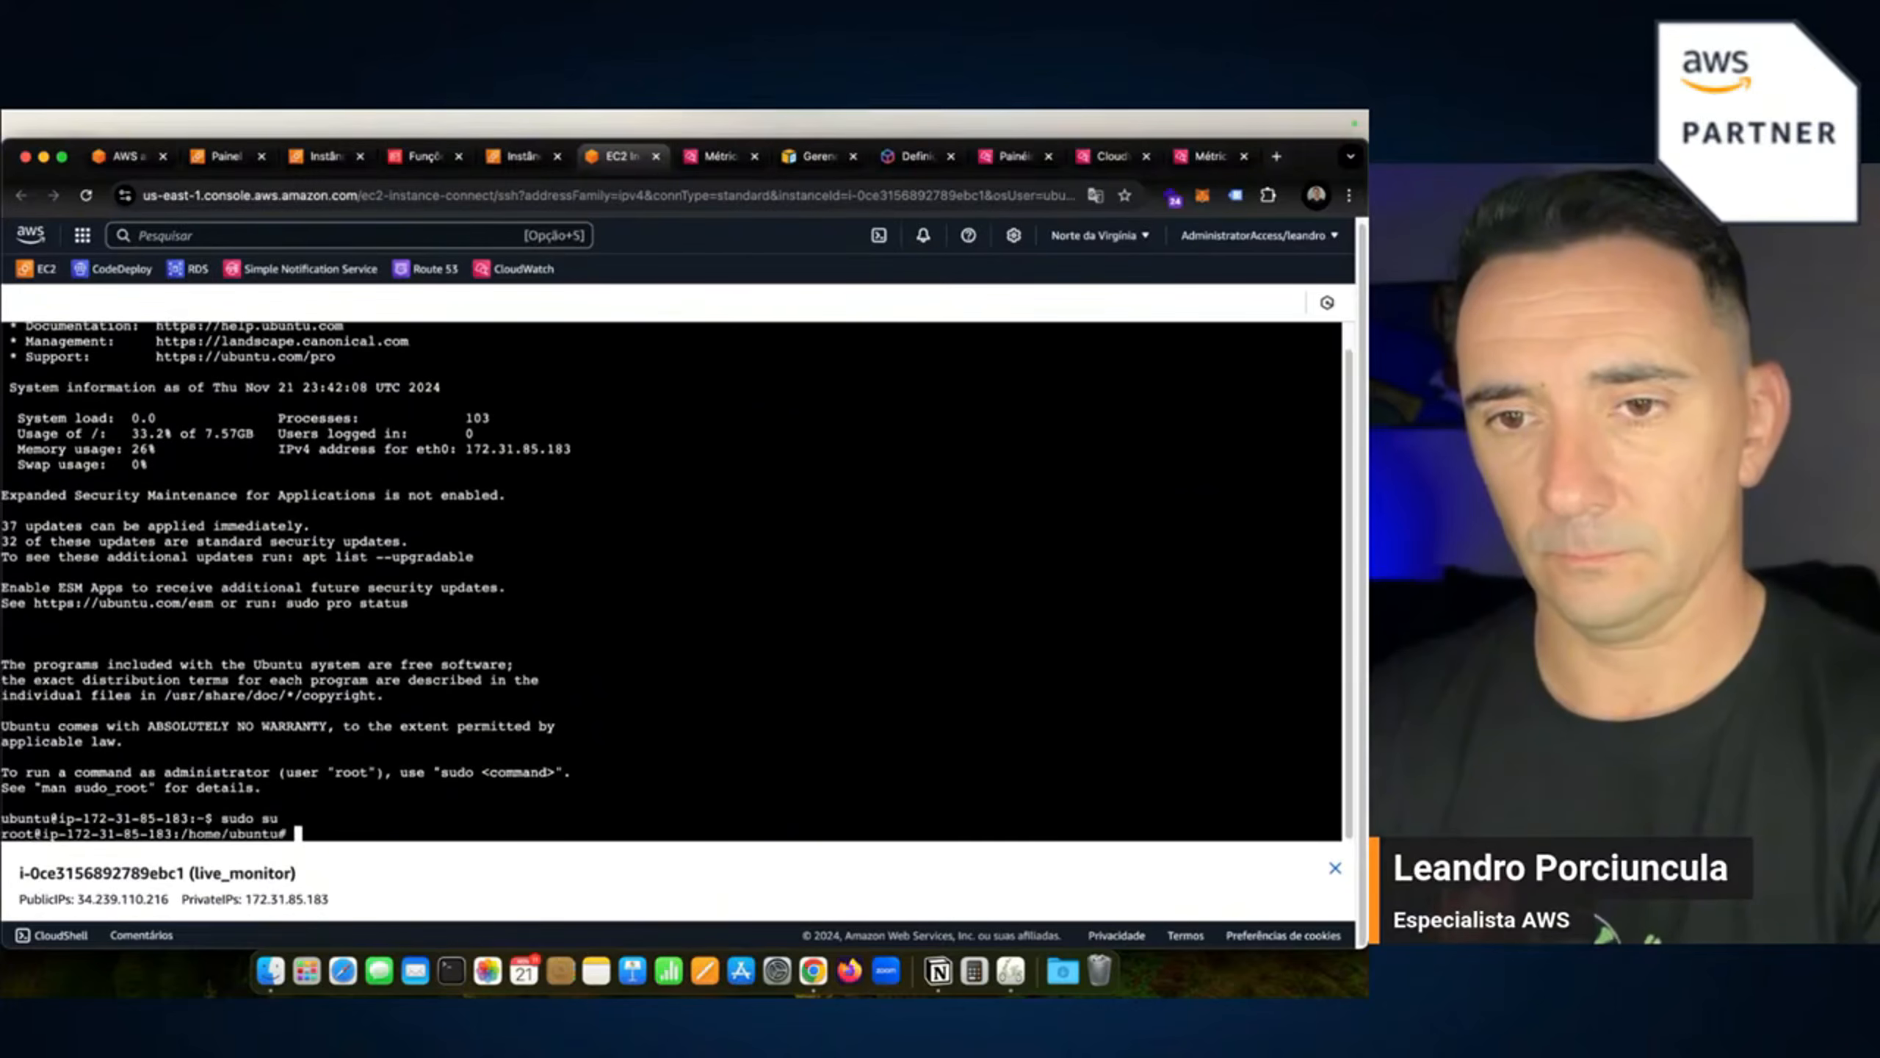
Run apt update to refresh the package lists.
{"action": "type", "text": "apt "}
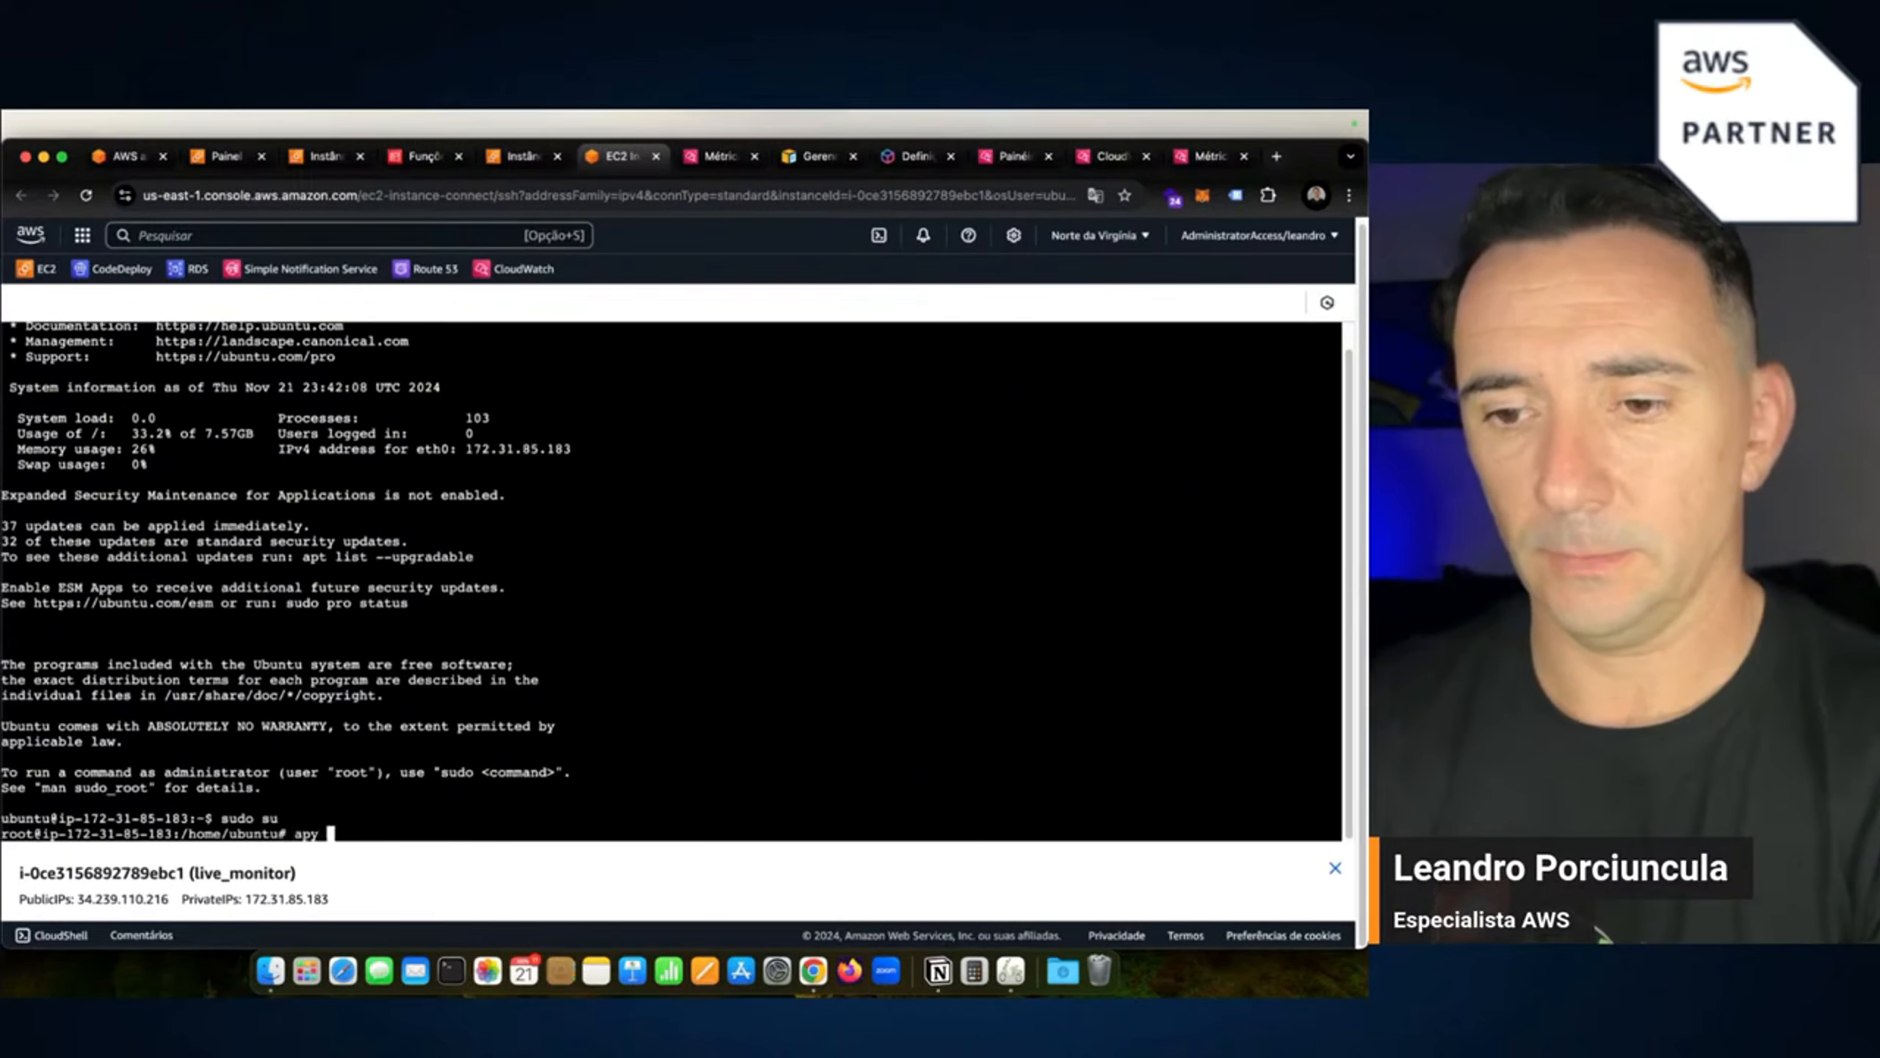
{"action": "type", "text": "update"}
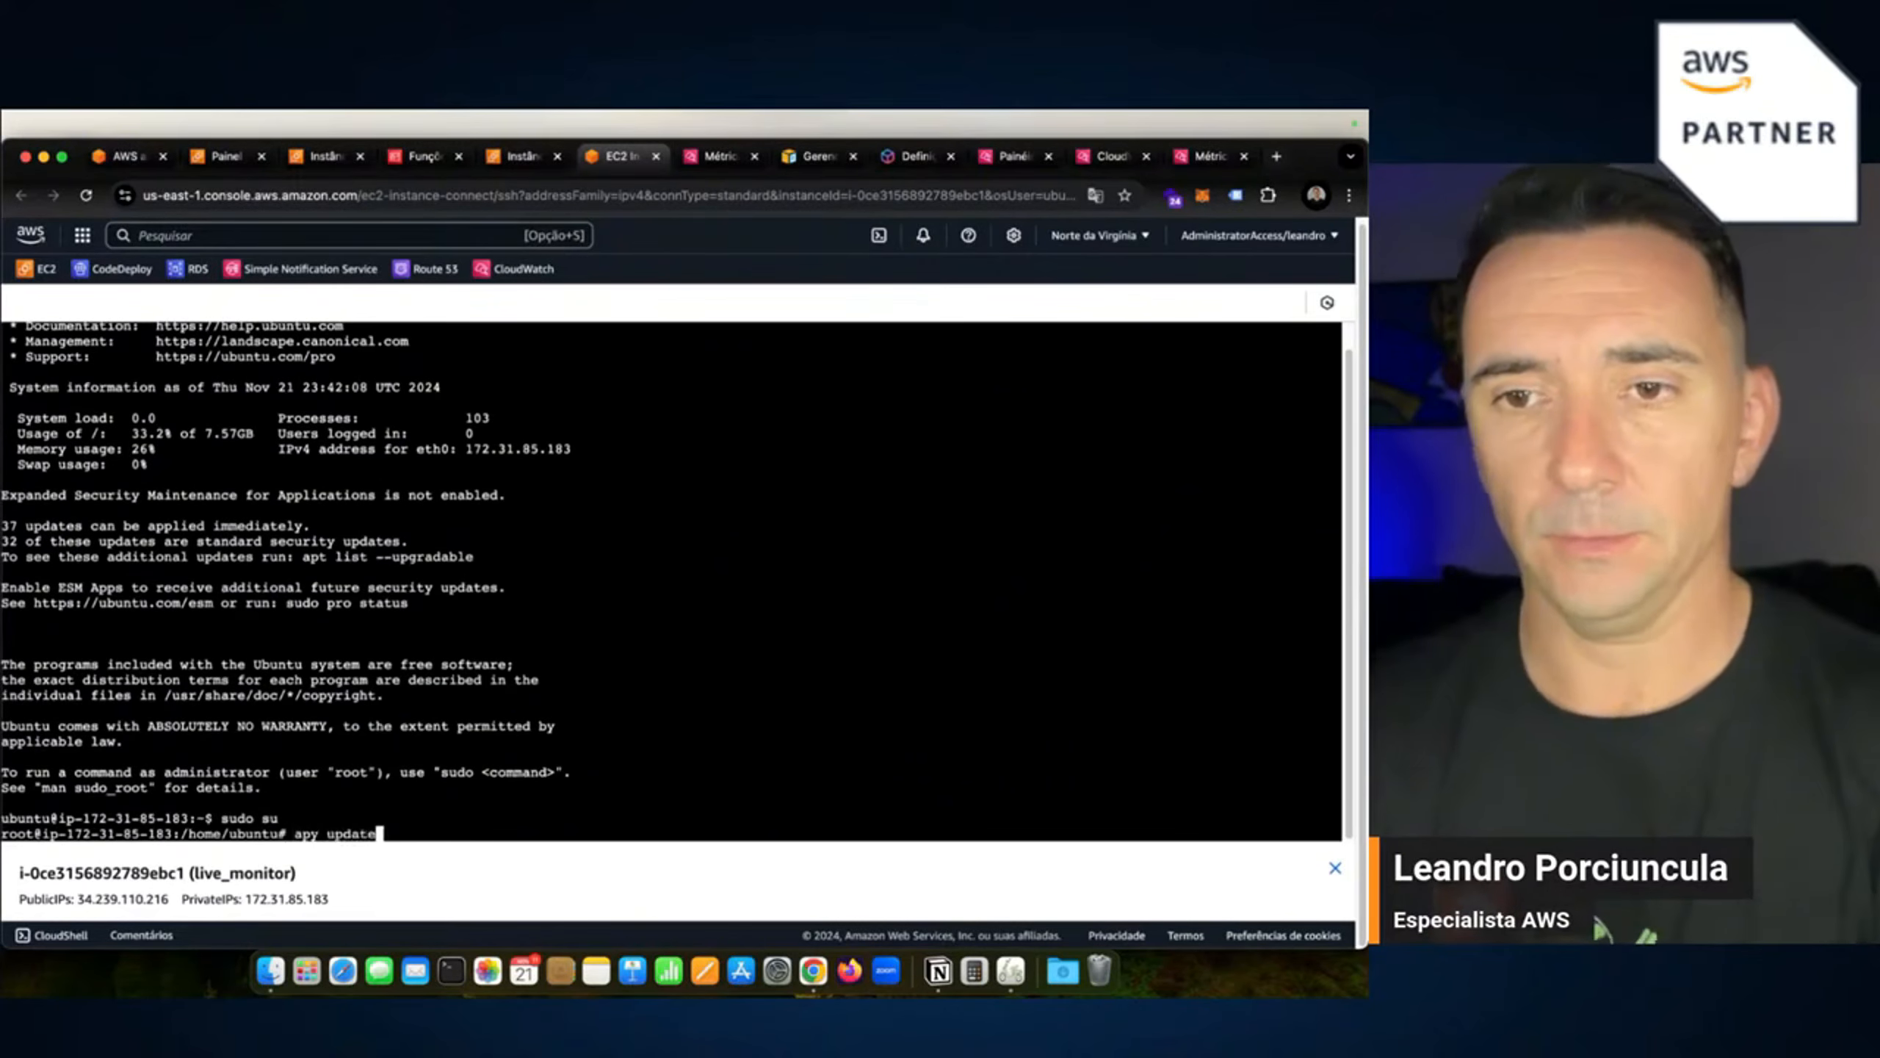
{"action": "key", "text": "Return"}
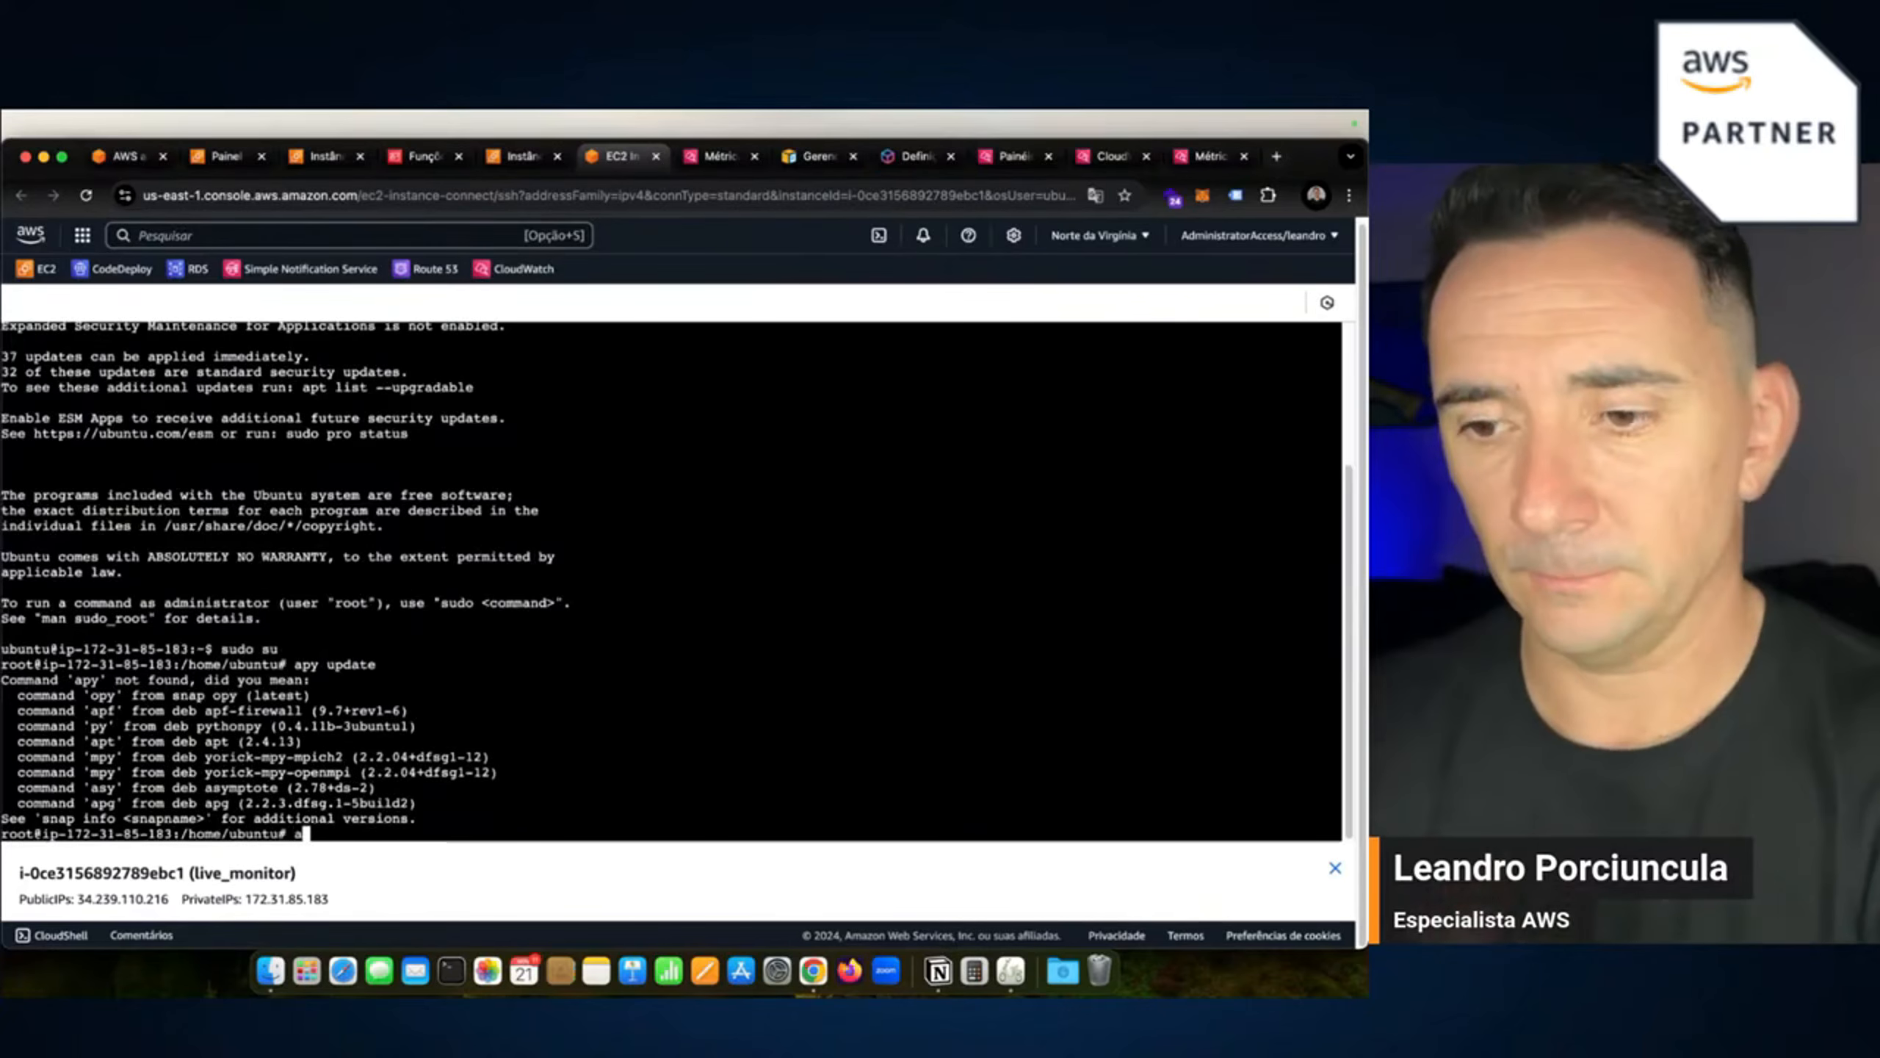
{"action": "type", "text": "apt update"}
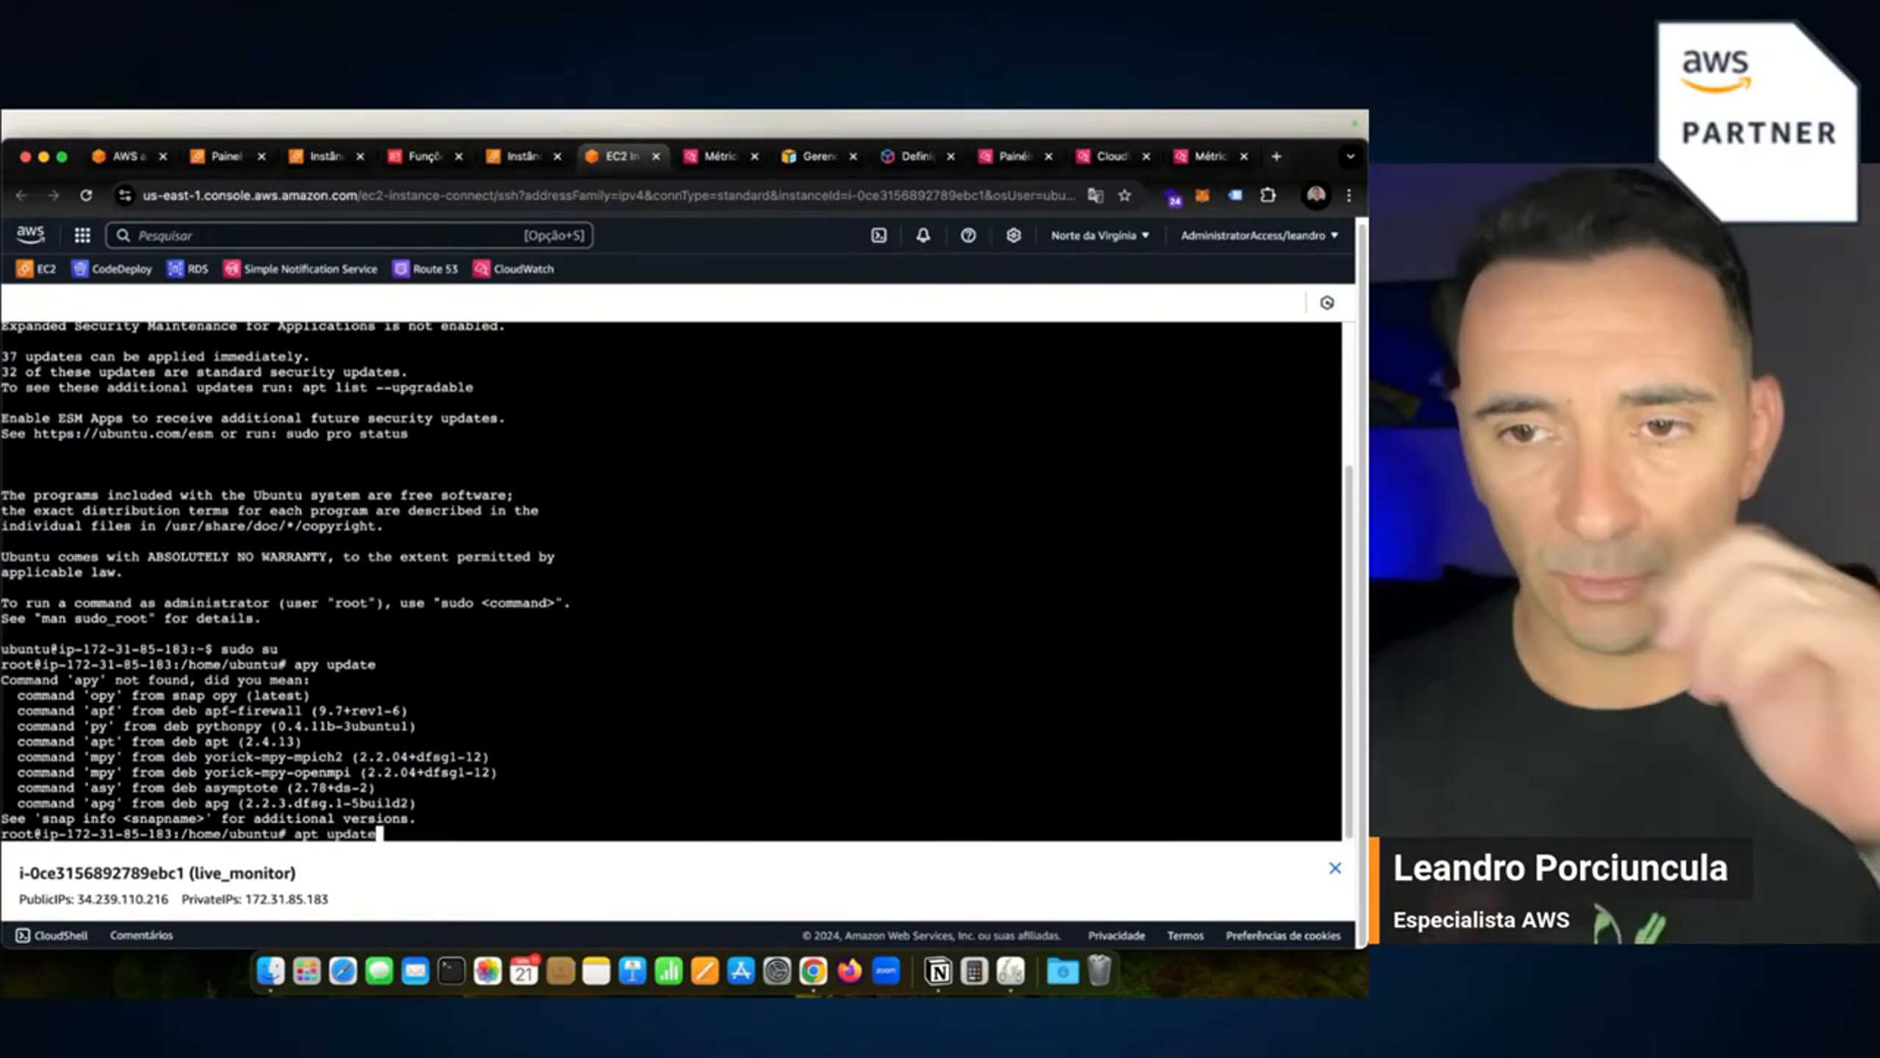
{"action": "key", "text": "Return"}
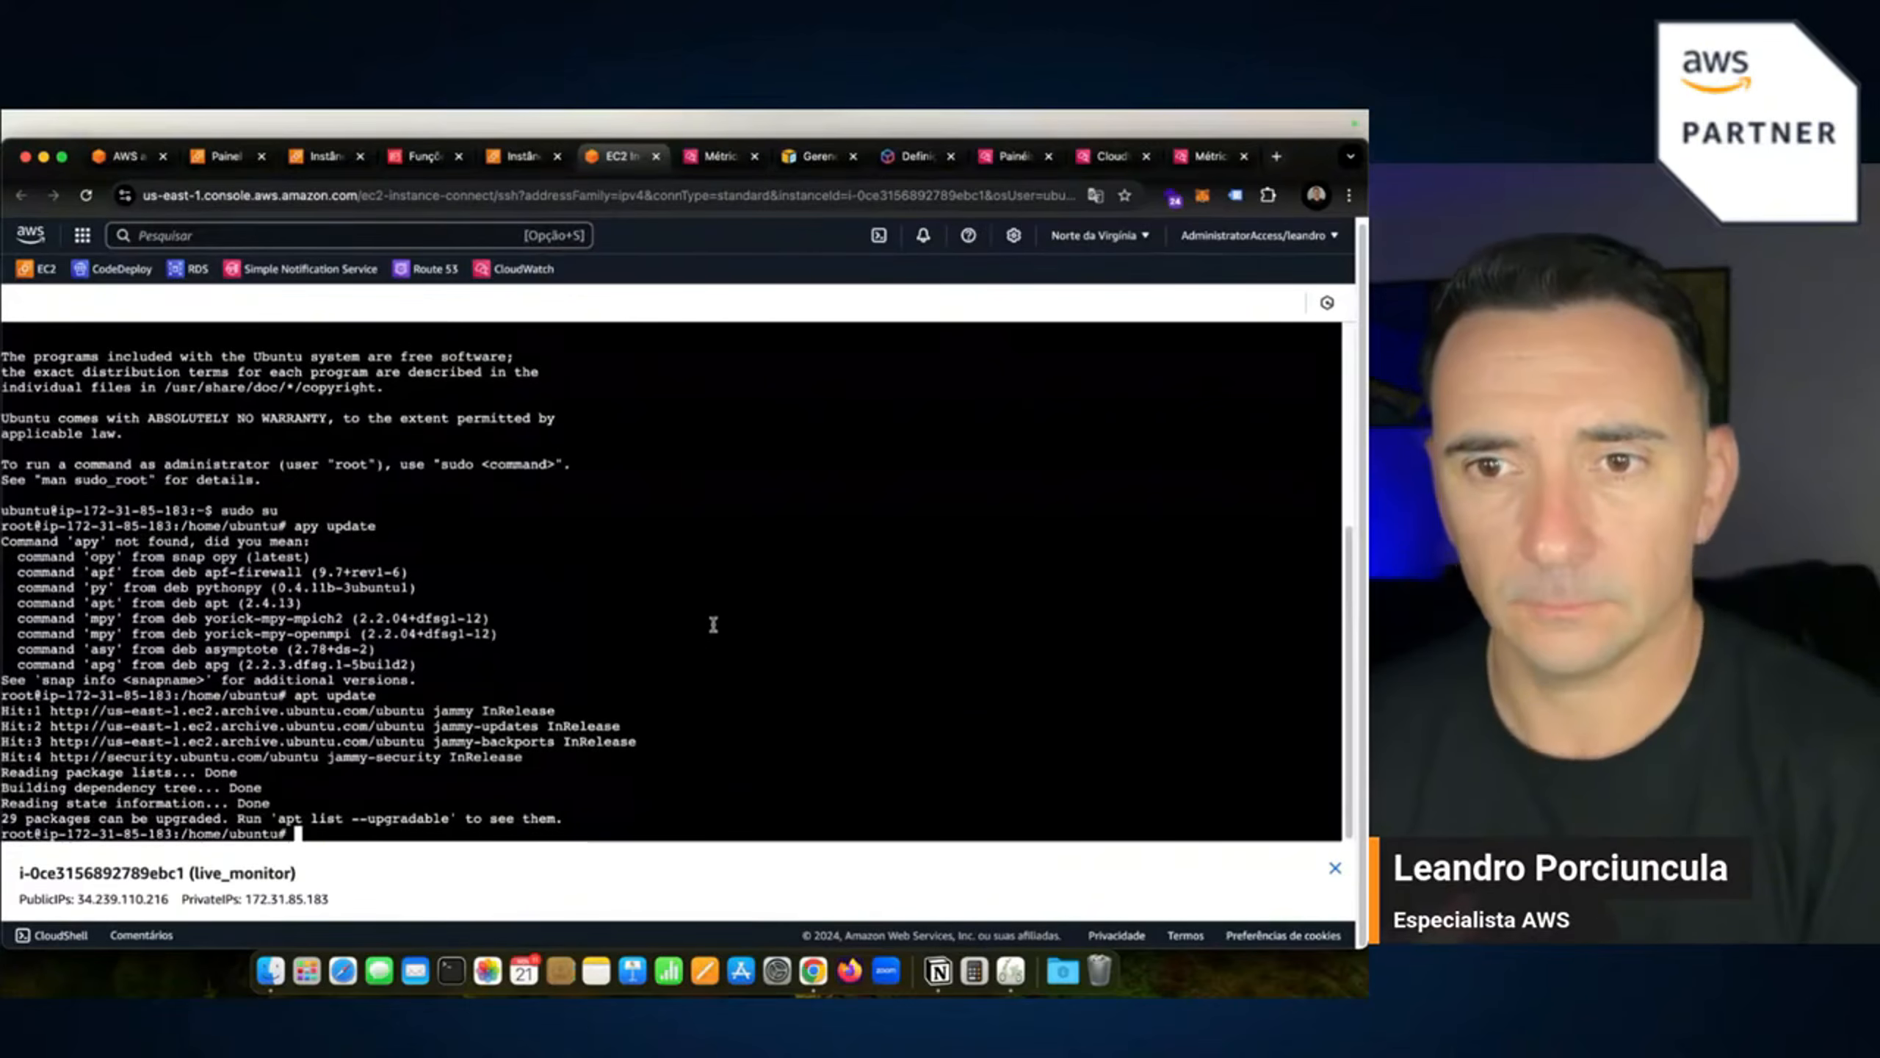
Run apt install apache2 and answer y to install it with its dependencies.
{"action": "type", "text": "apt "}
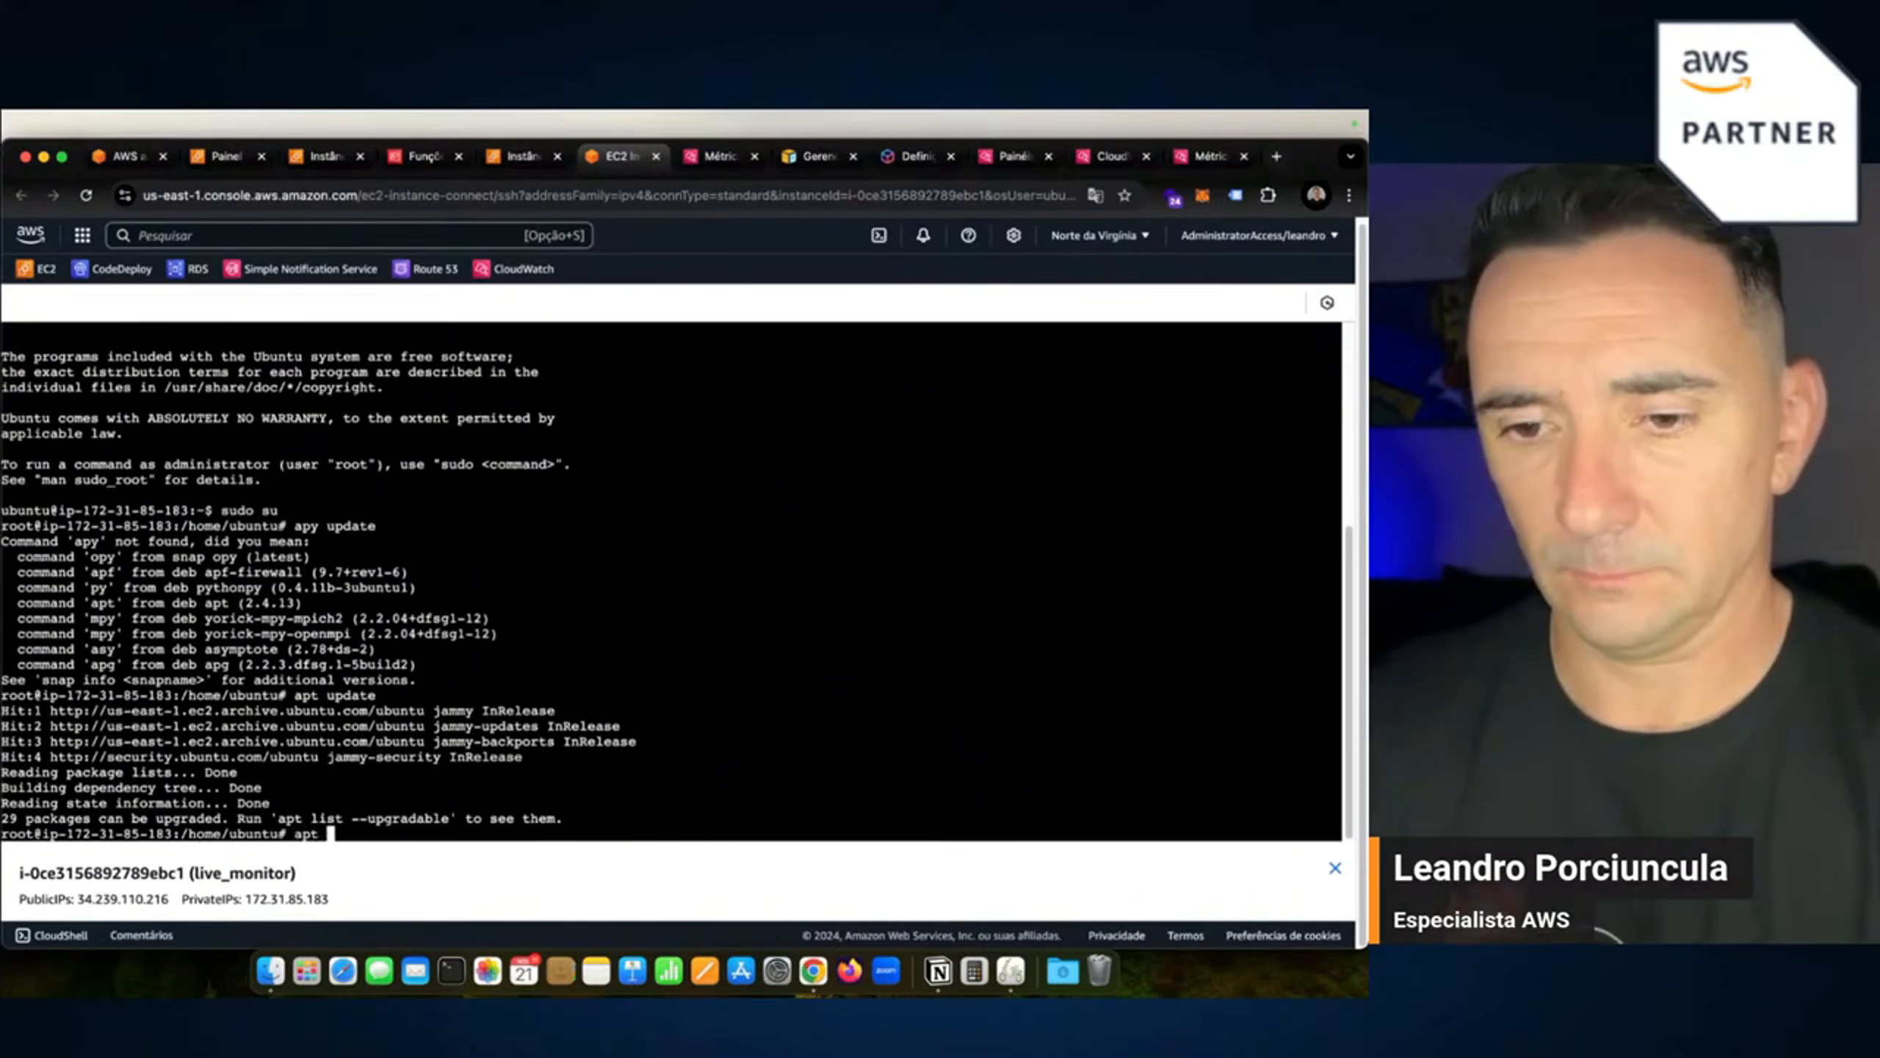
{"action": "type", "text": "install ap"}
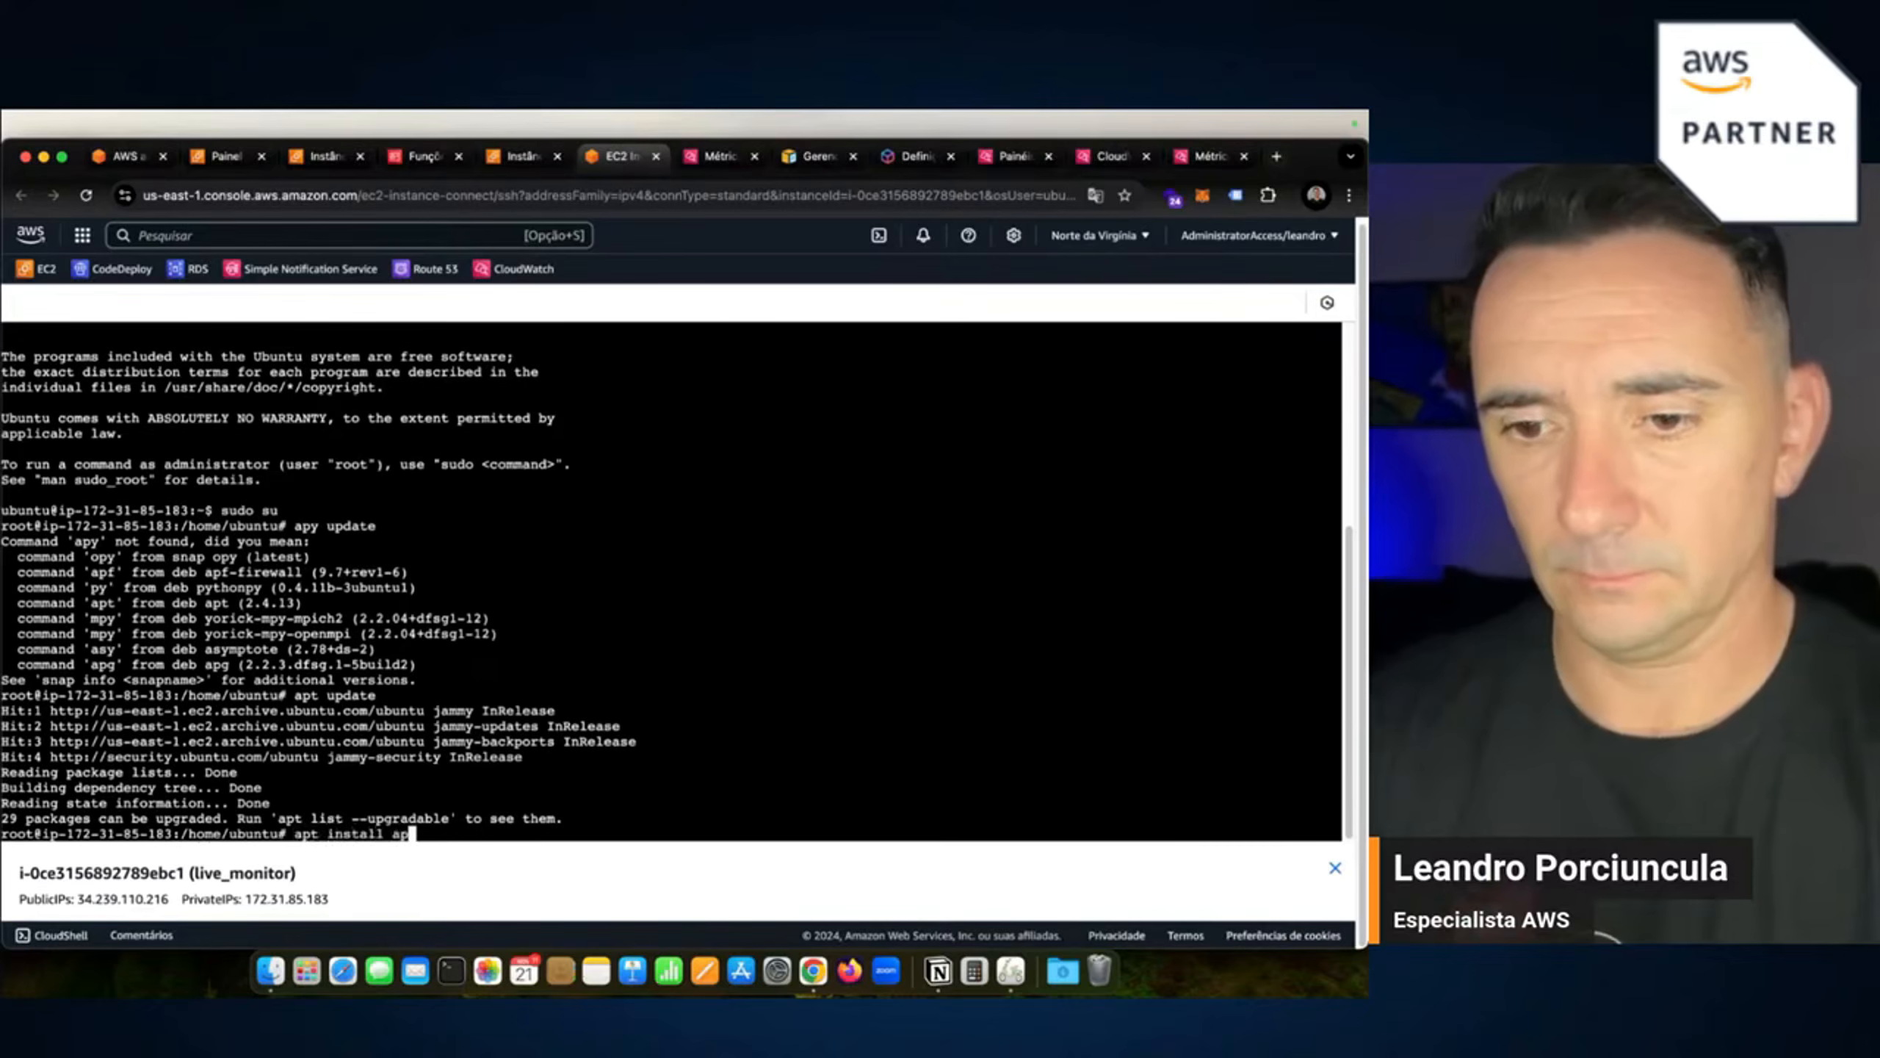
{"action": "type", "text": "ache2"}
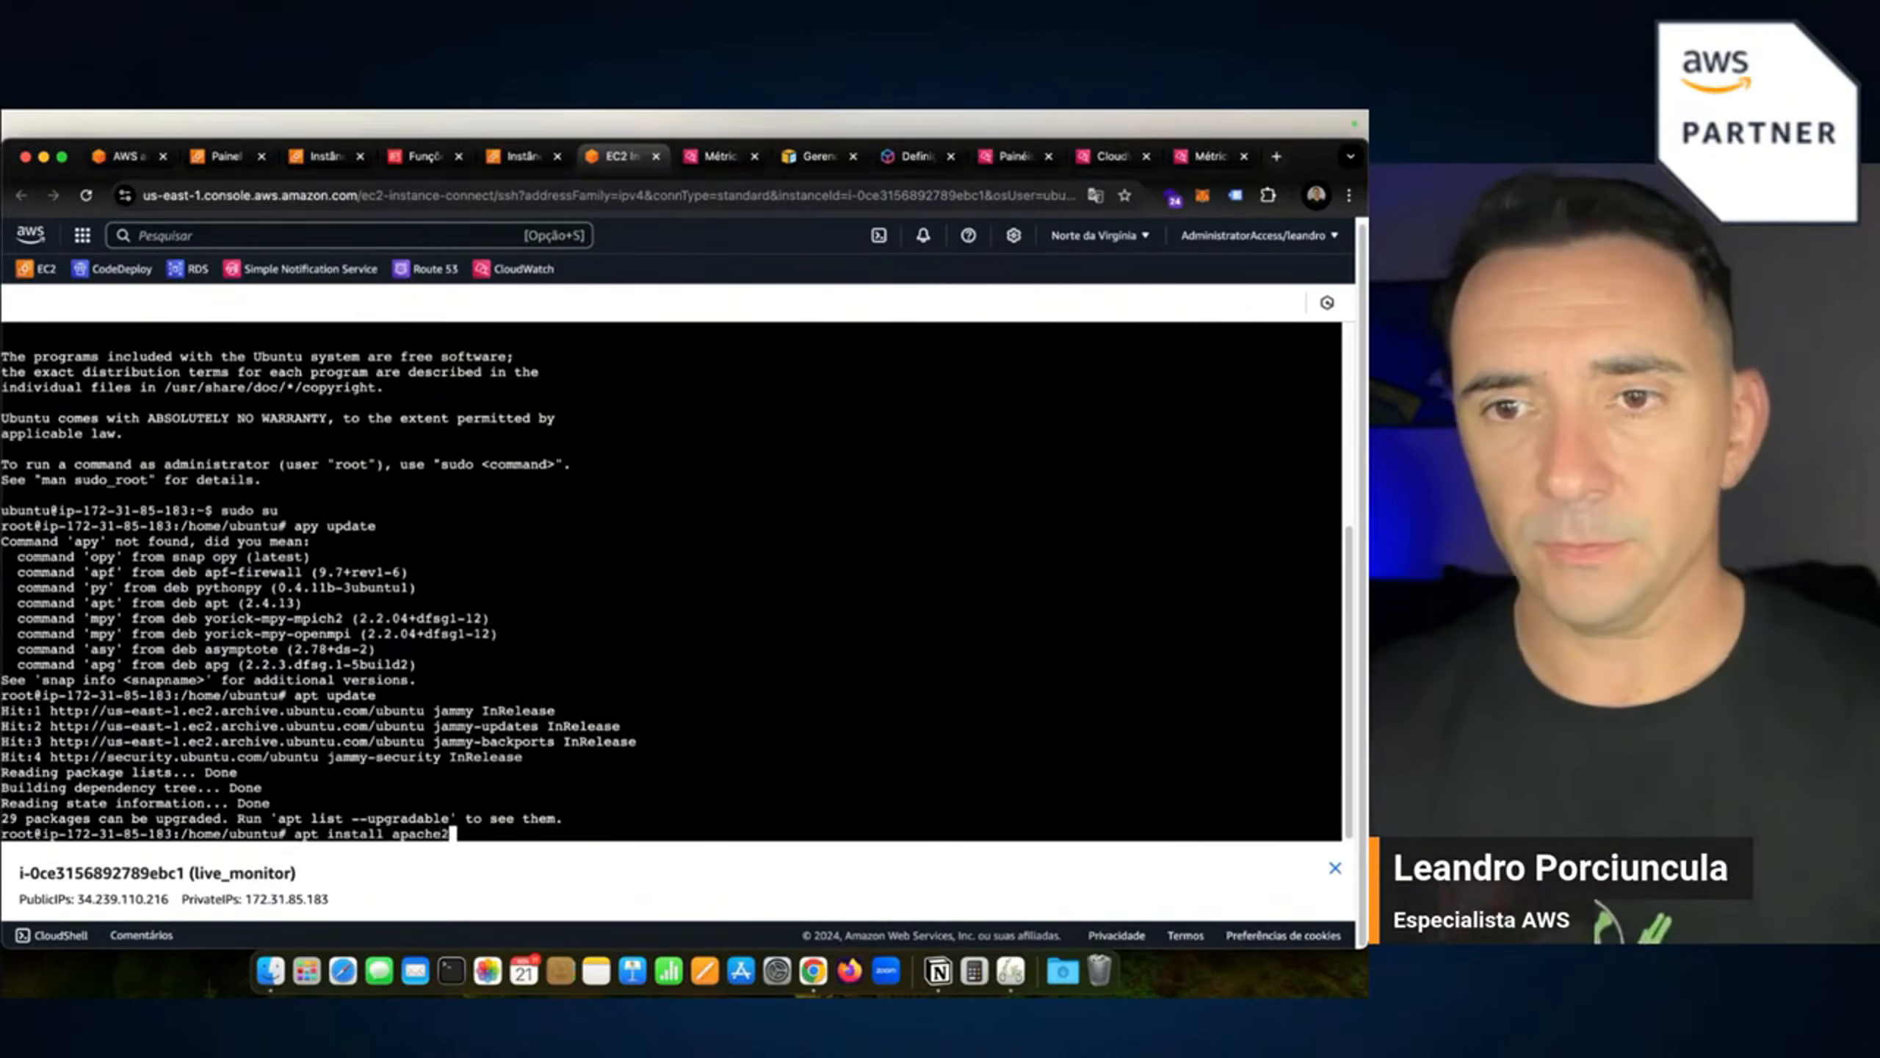
{"action": "key", "text": "Return"}
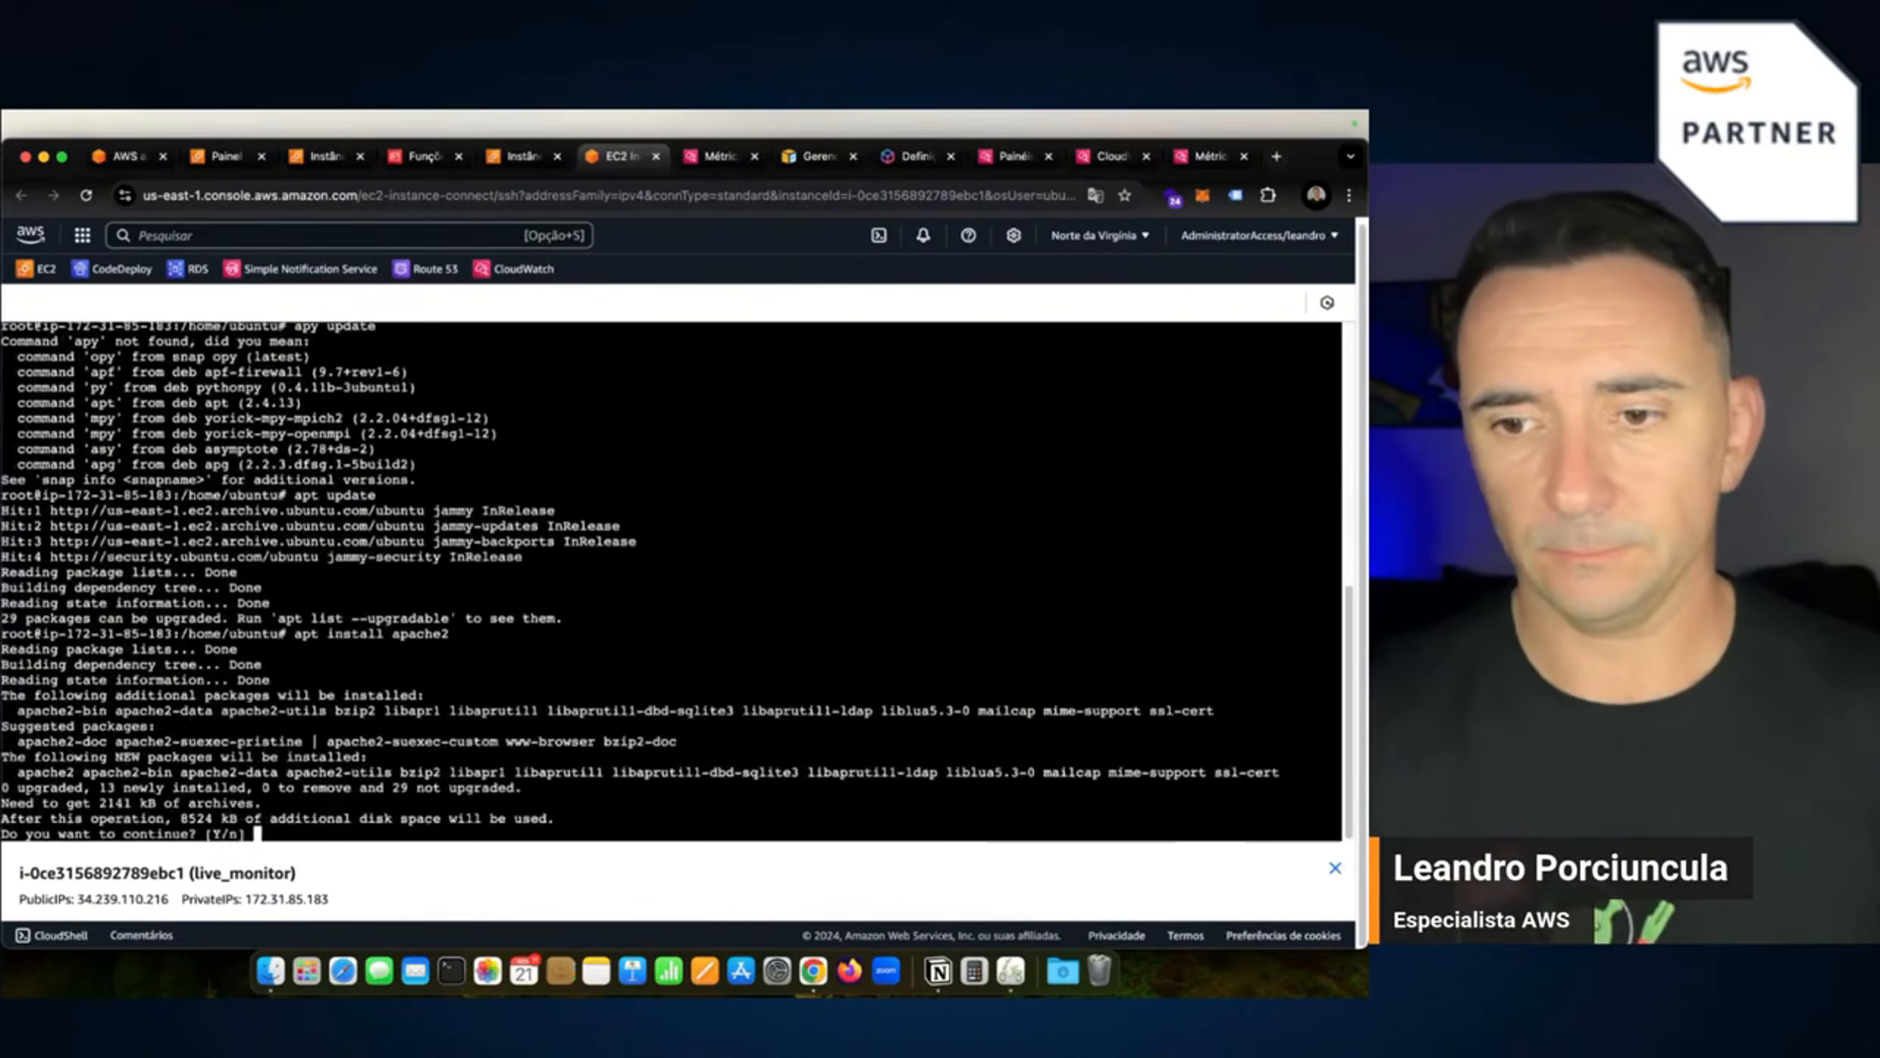
{"action": "type", "text": "y"}
{"action": "key", "text": "Return"}
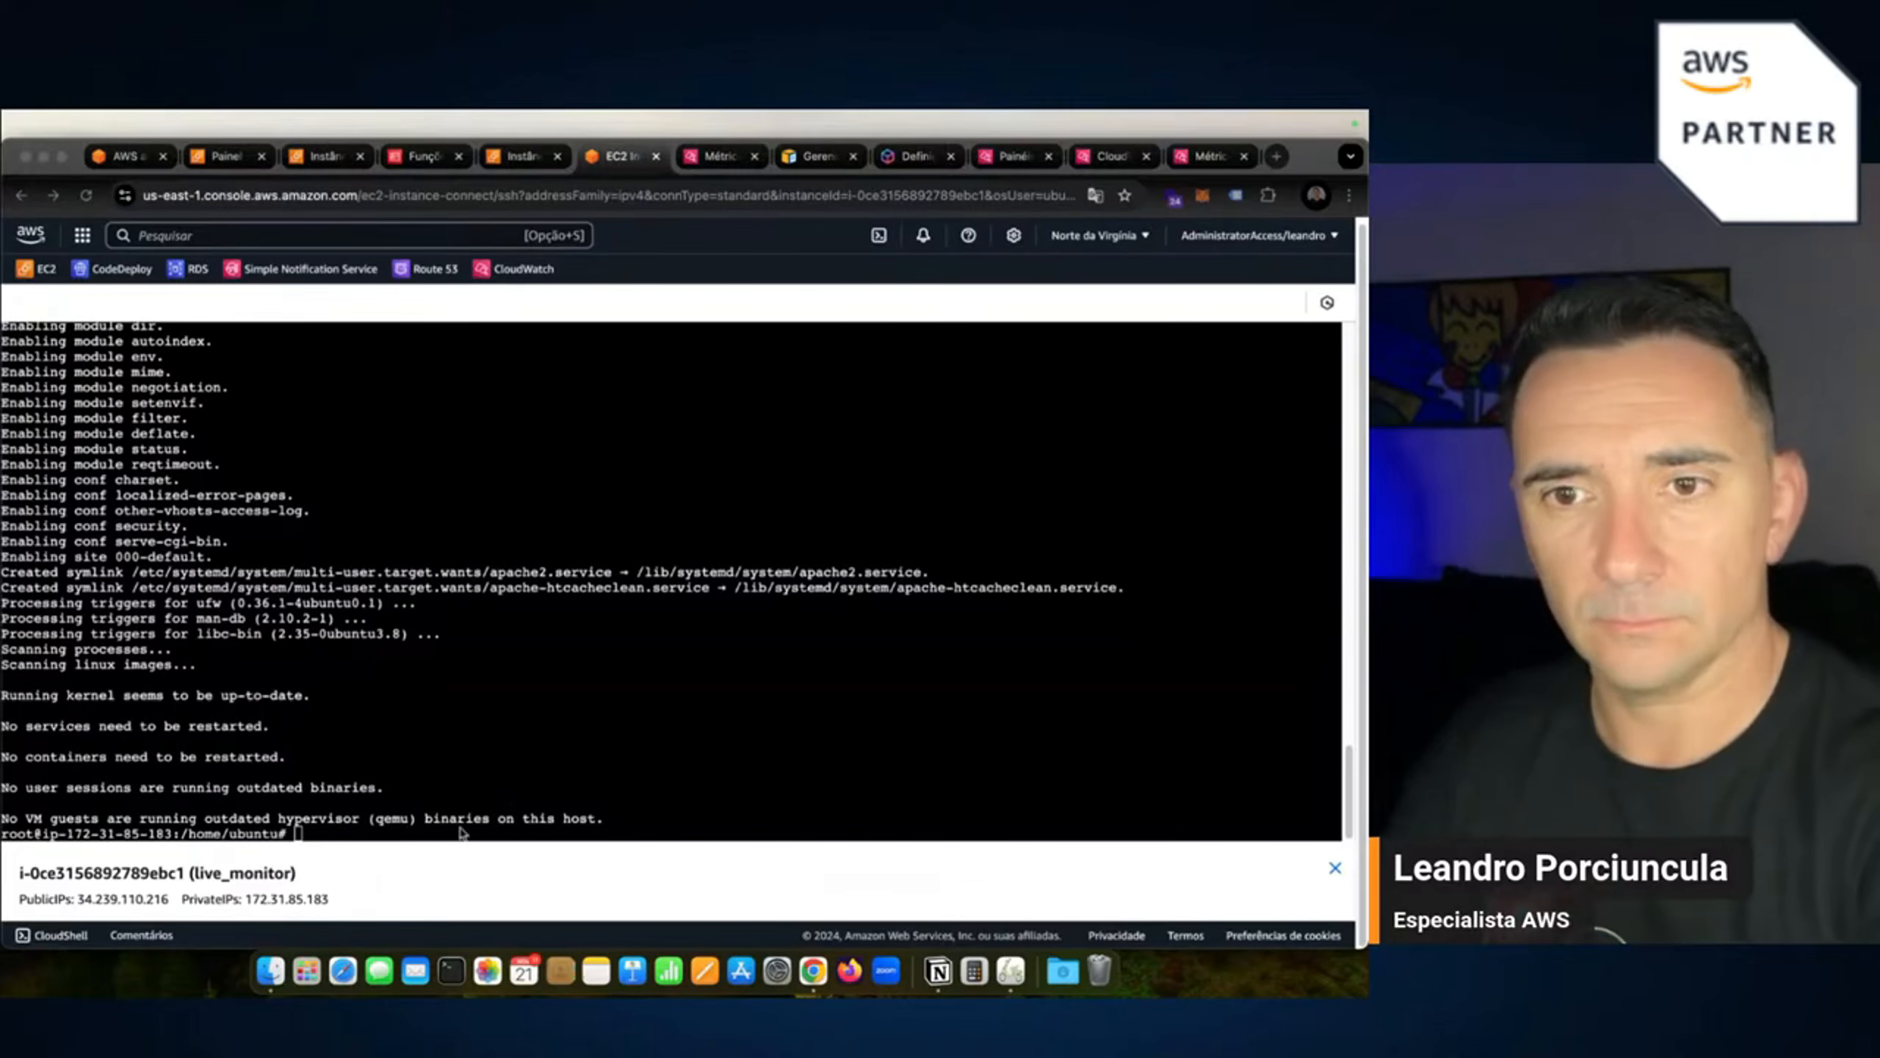
Restart apache2 with systemctl, then run sudo systemctl start apache2.
{"action": "left_click", "coordinate": [392, 835]}
{"action": "type", "text": "sudo systemctl restart apache2"}
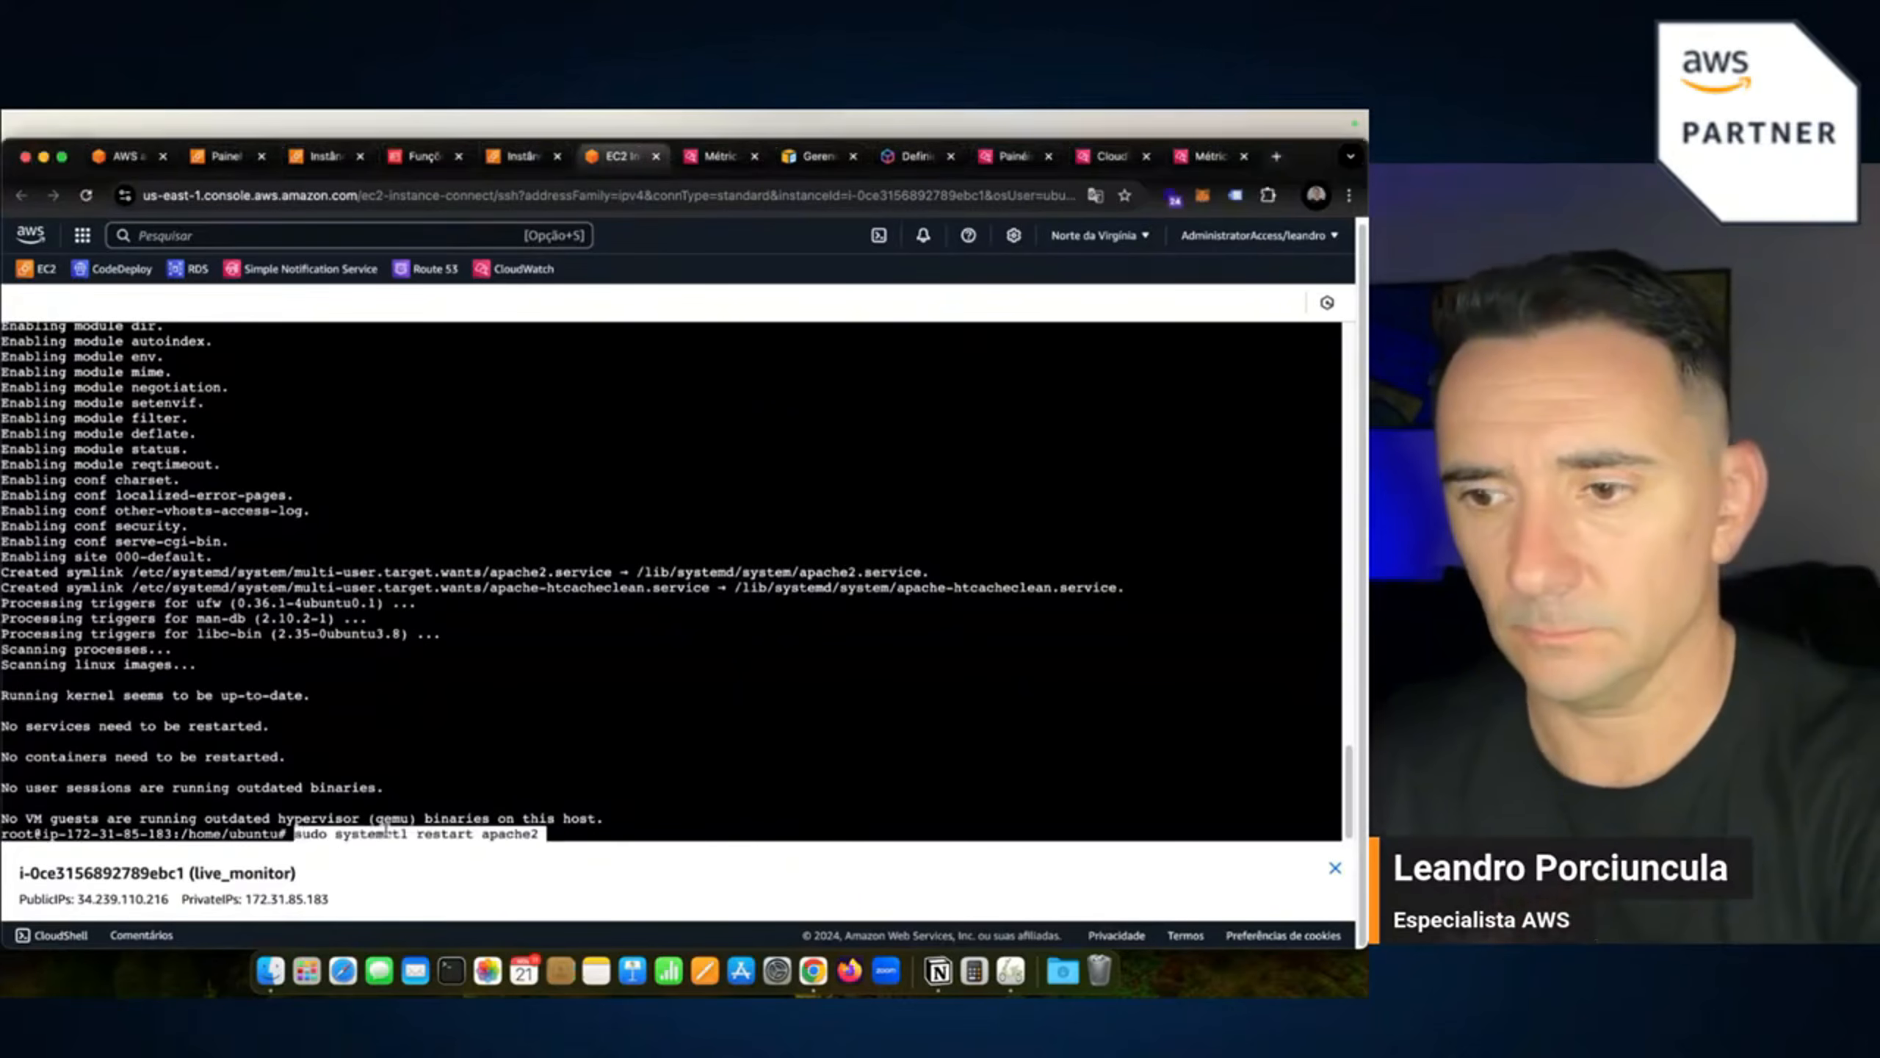
{"action": "key", "text": "Return"}
{"action": "key", "text": "Up"}
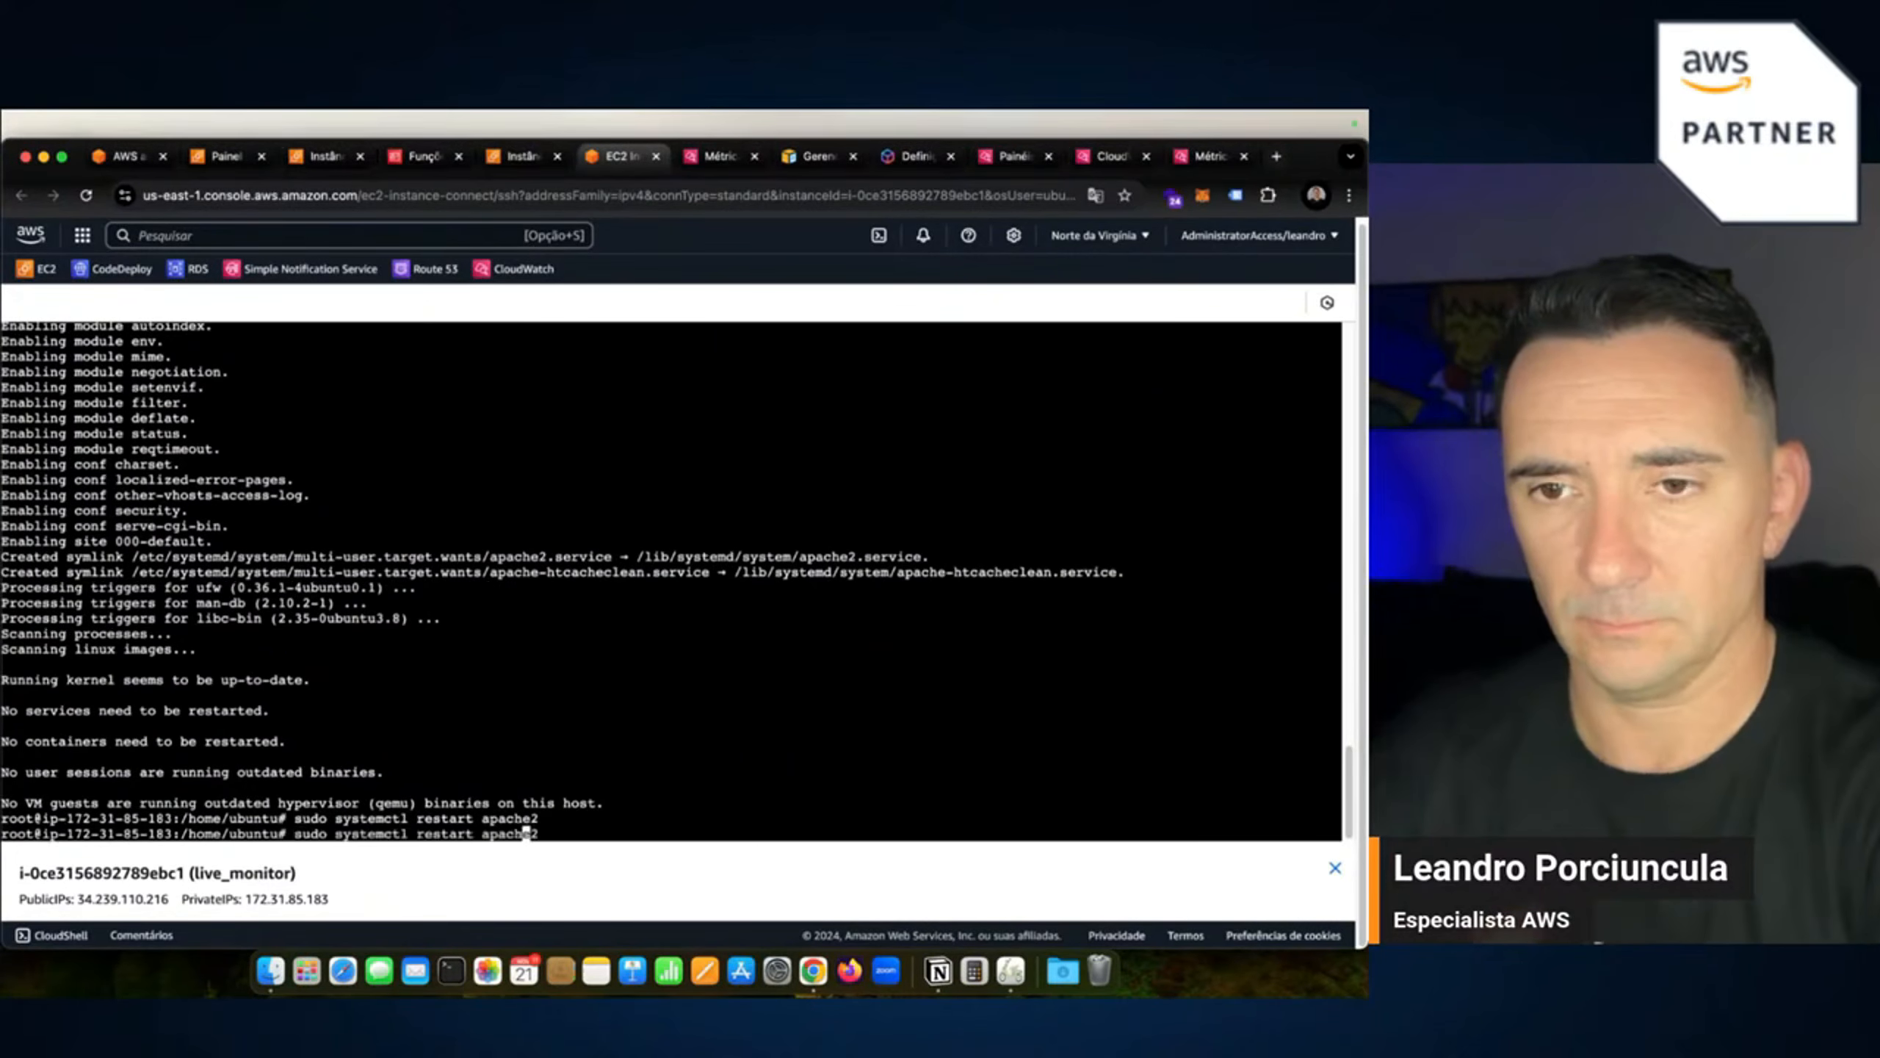
{"action": "key", "text": "Left"}
{"action": "key", "text": "Left"}
{"action": "key", "text": "Left"}
{"action": "key", "text": "Left"}
{"action": "key", "text": "Left"}
{"action": "key", "text": "Left"}
{"action": "key", "text": "Left"}
{"action": "key", "text": "Left"}
{"action": "key", "text": "Left"}
{"action": "key", "text": "Left"}
{"action": "key", "text": "Left"}
{"action": "key", "text": "BackSpace"}
{"action": "key", "text": "BackSpace"}
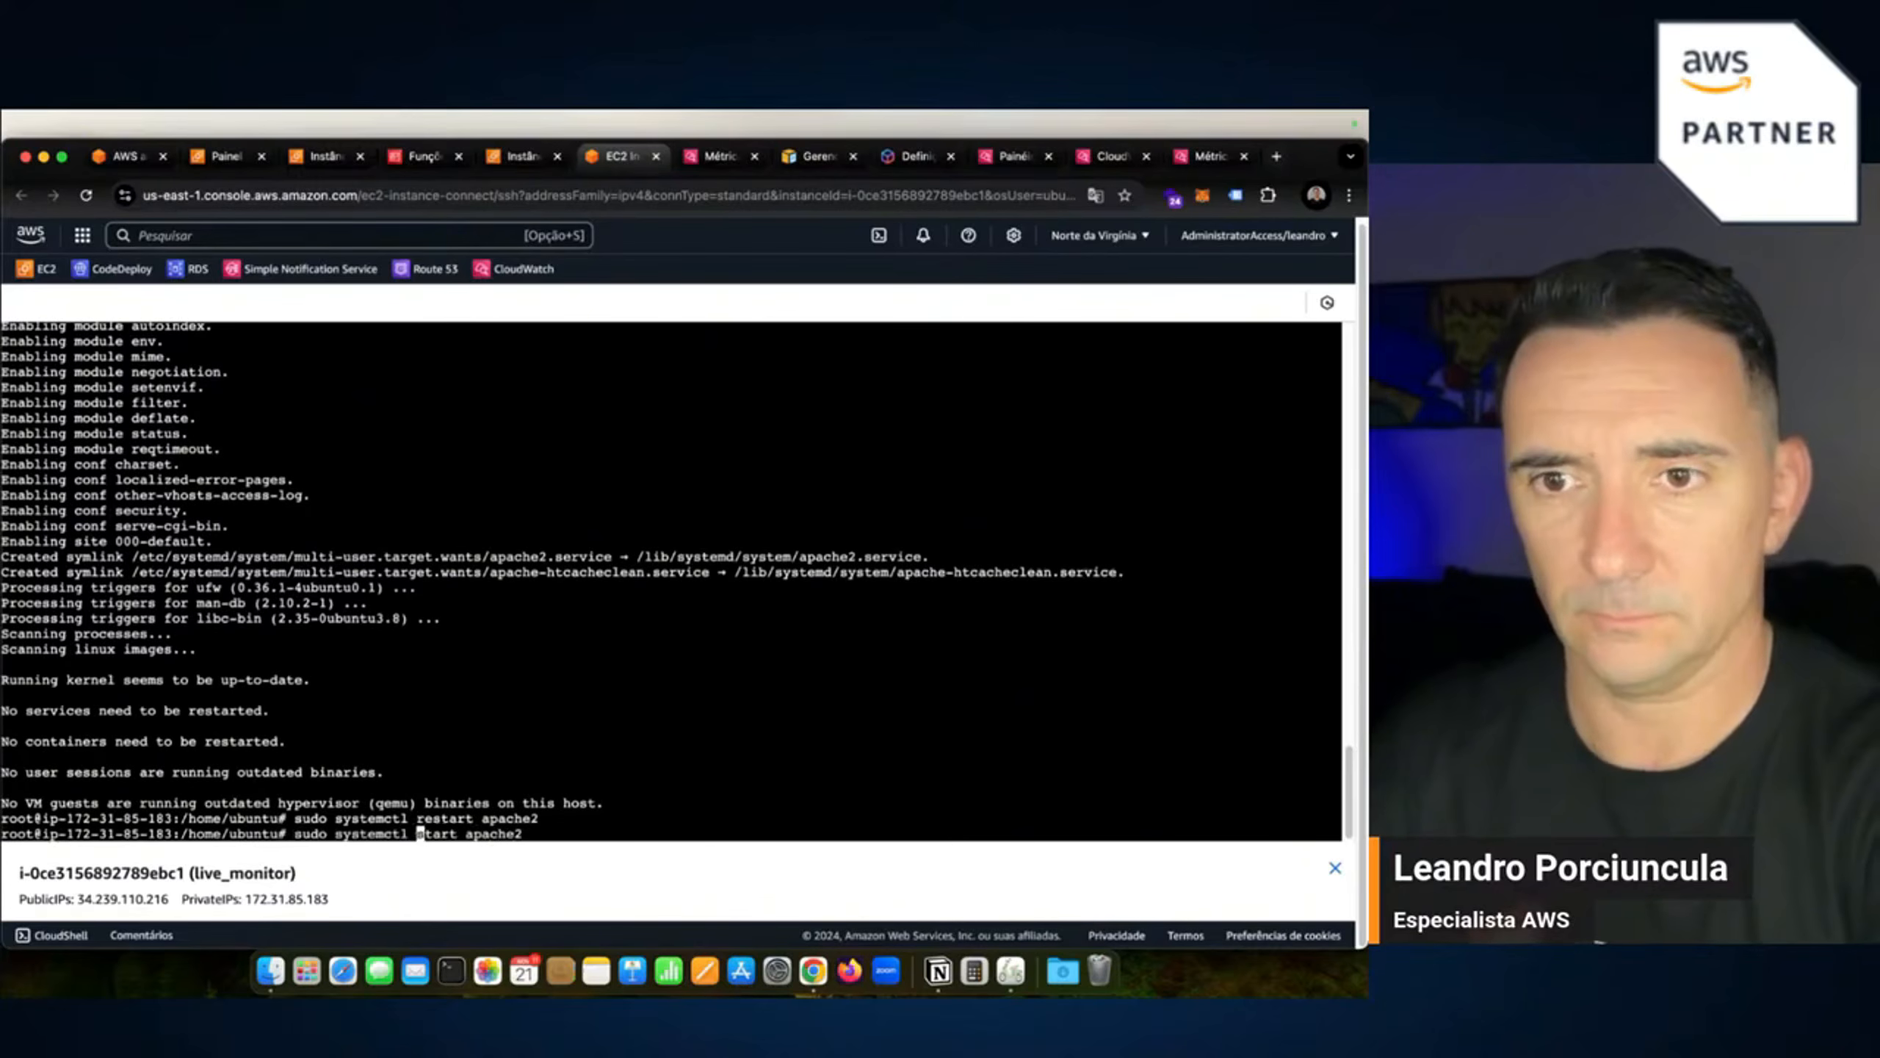
{"action": "key", "text": "Return"}
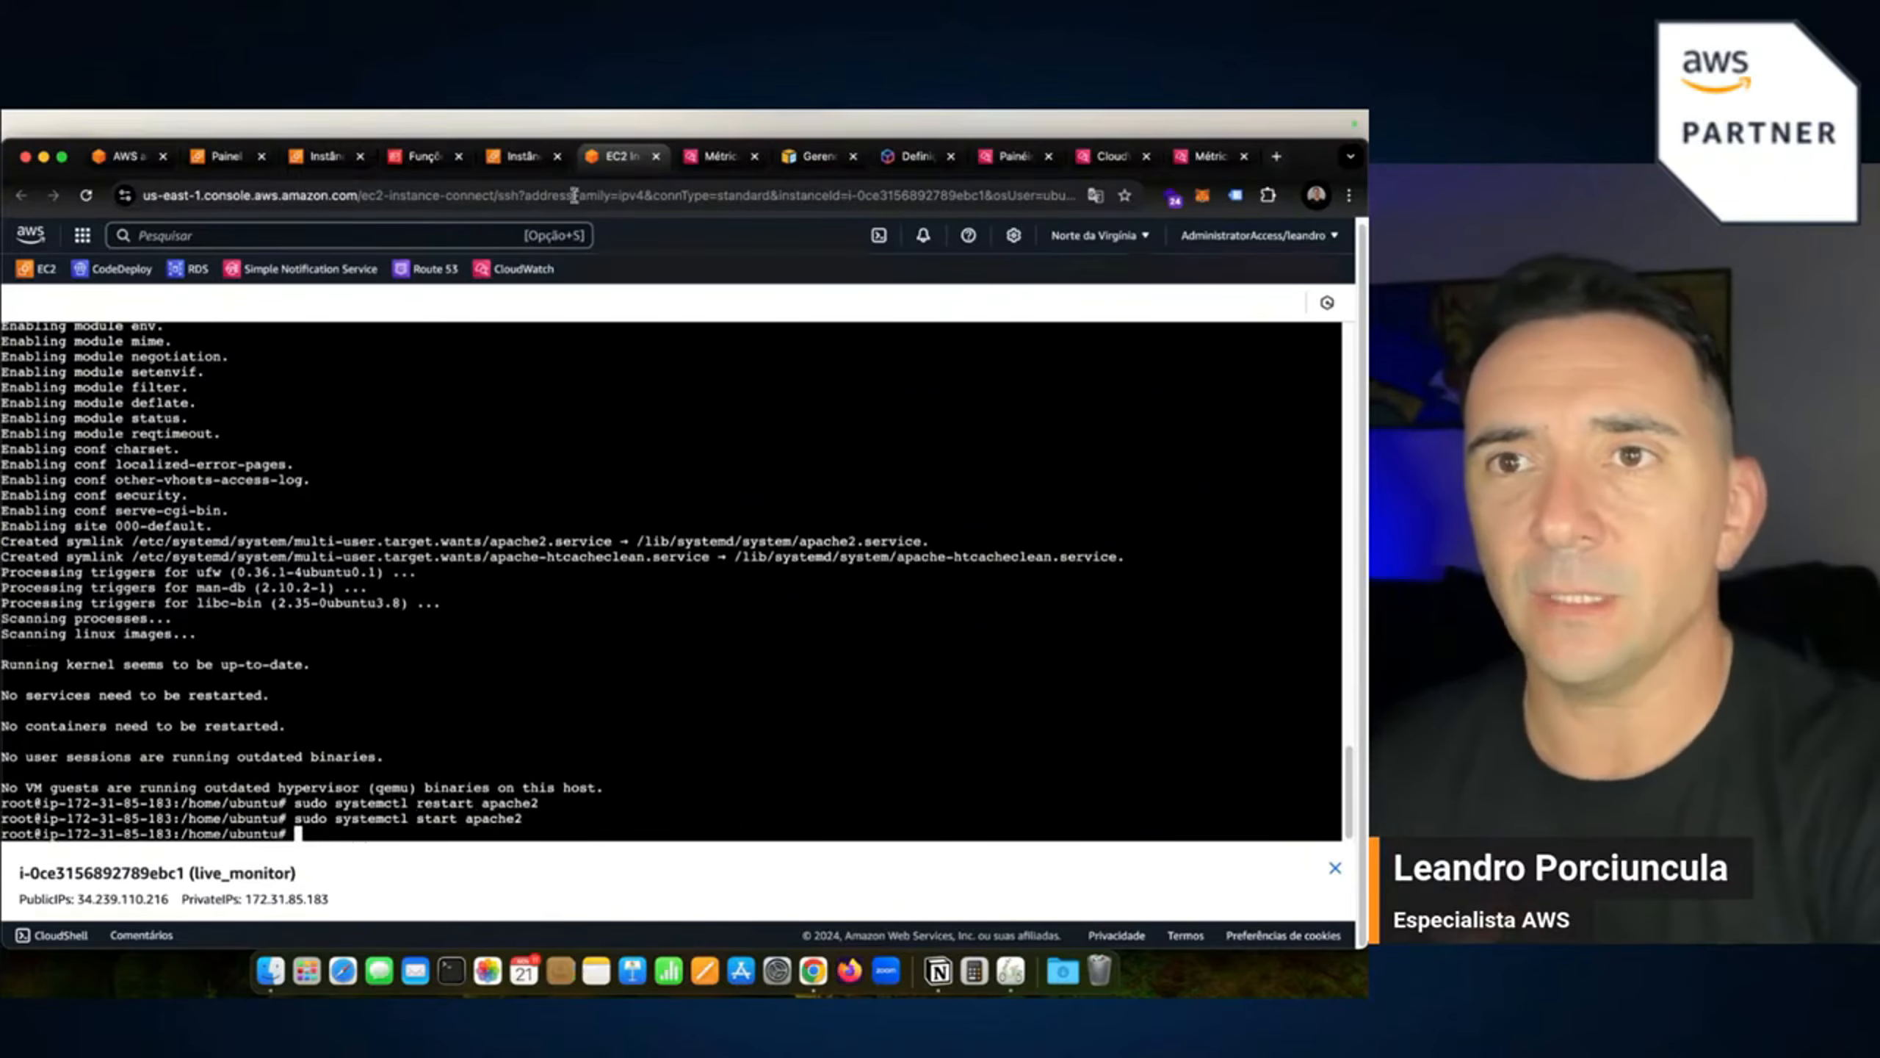
Copy live_monitor's public IPv4 address from the Instances list.
{"action": "left_click", "coordinate": [539, 156]}
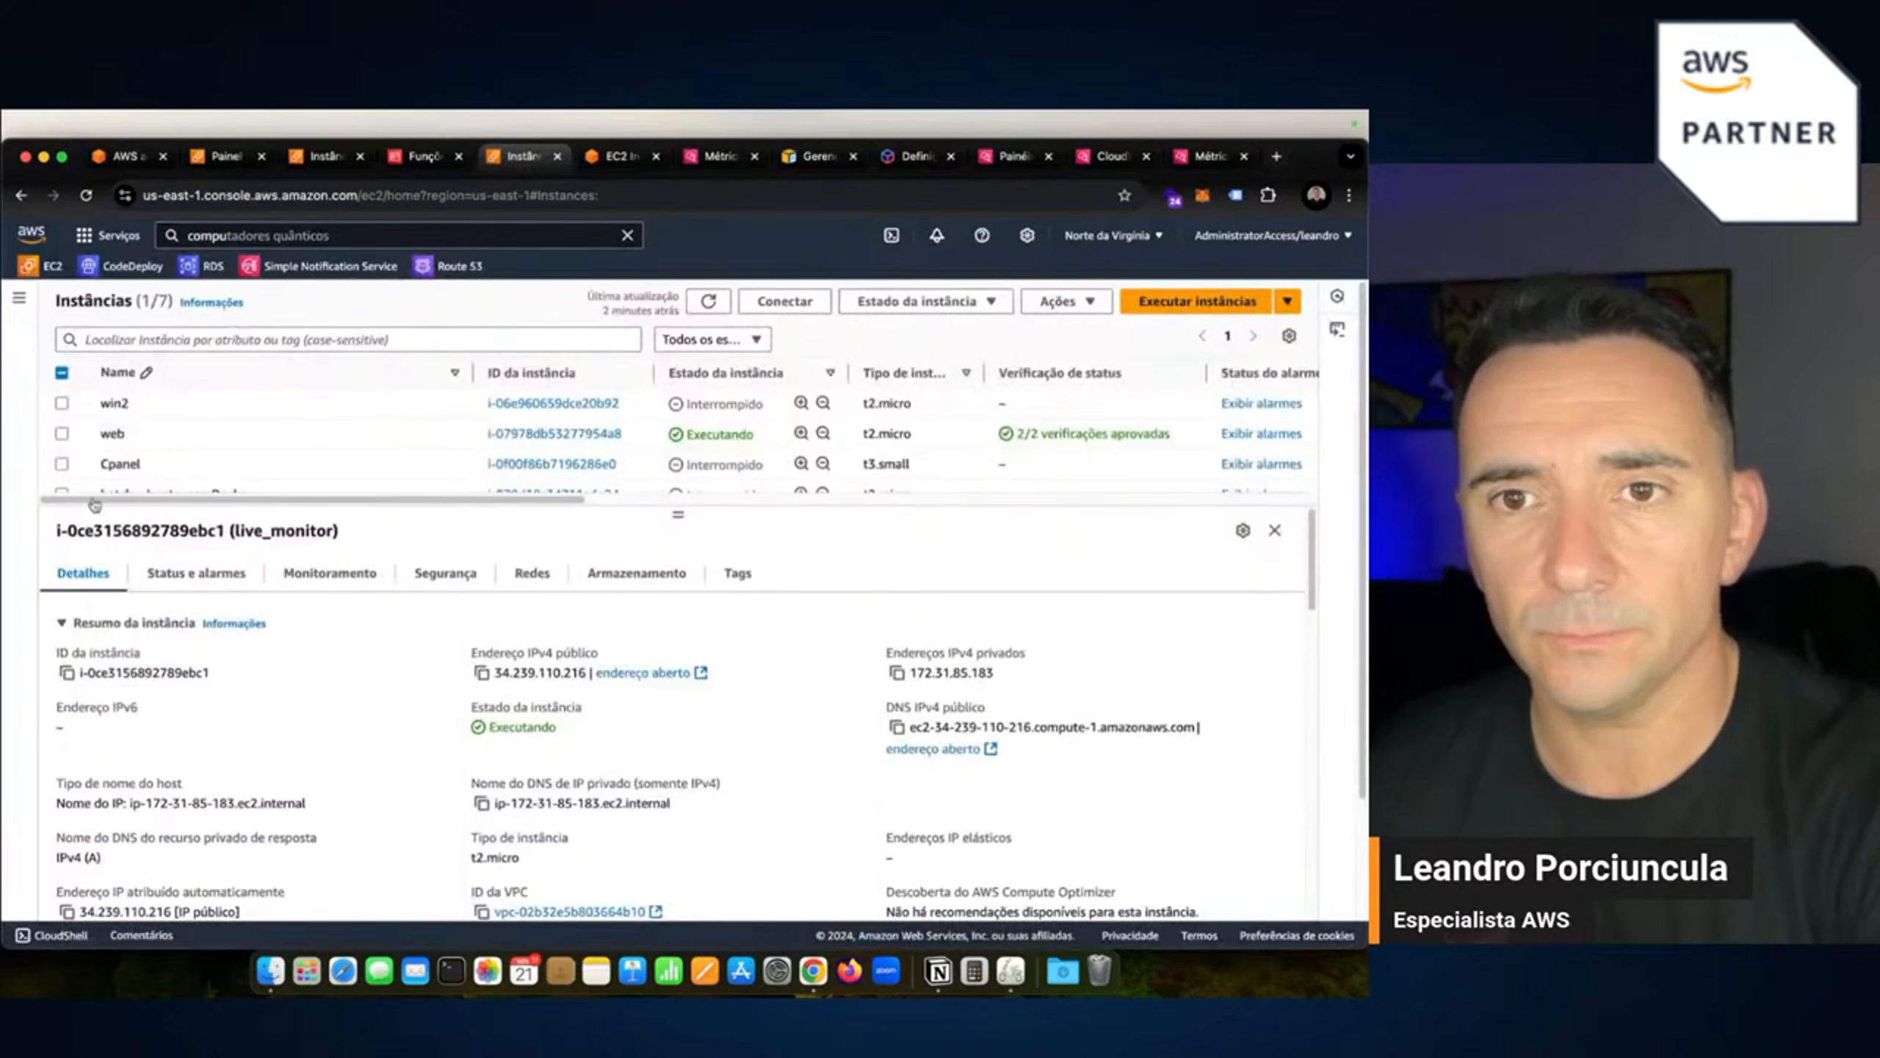
{"action": "scroll", "coordinate": [111, 466], "scroll_direction": "down", "scroll_amount": 5}
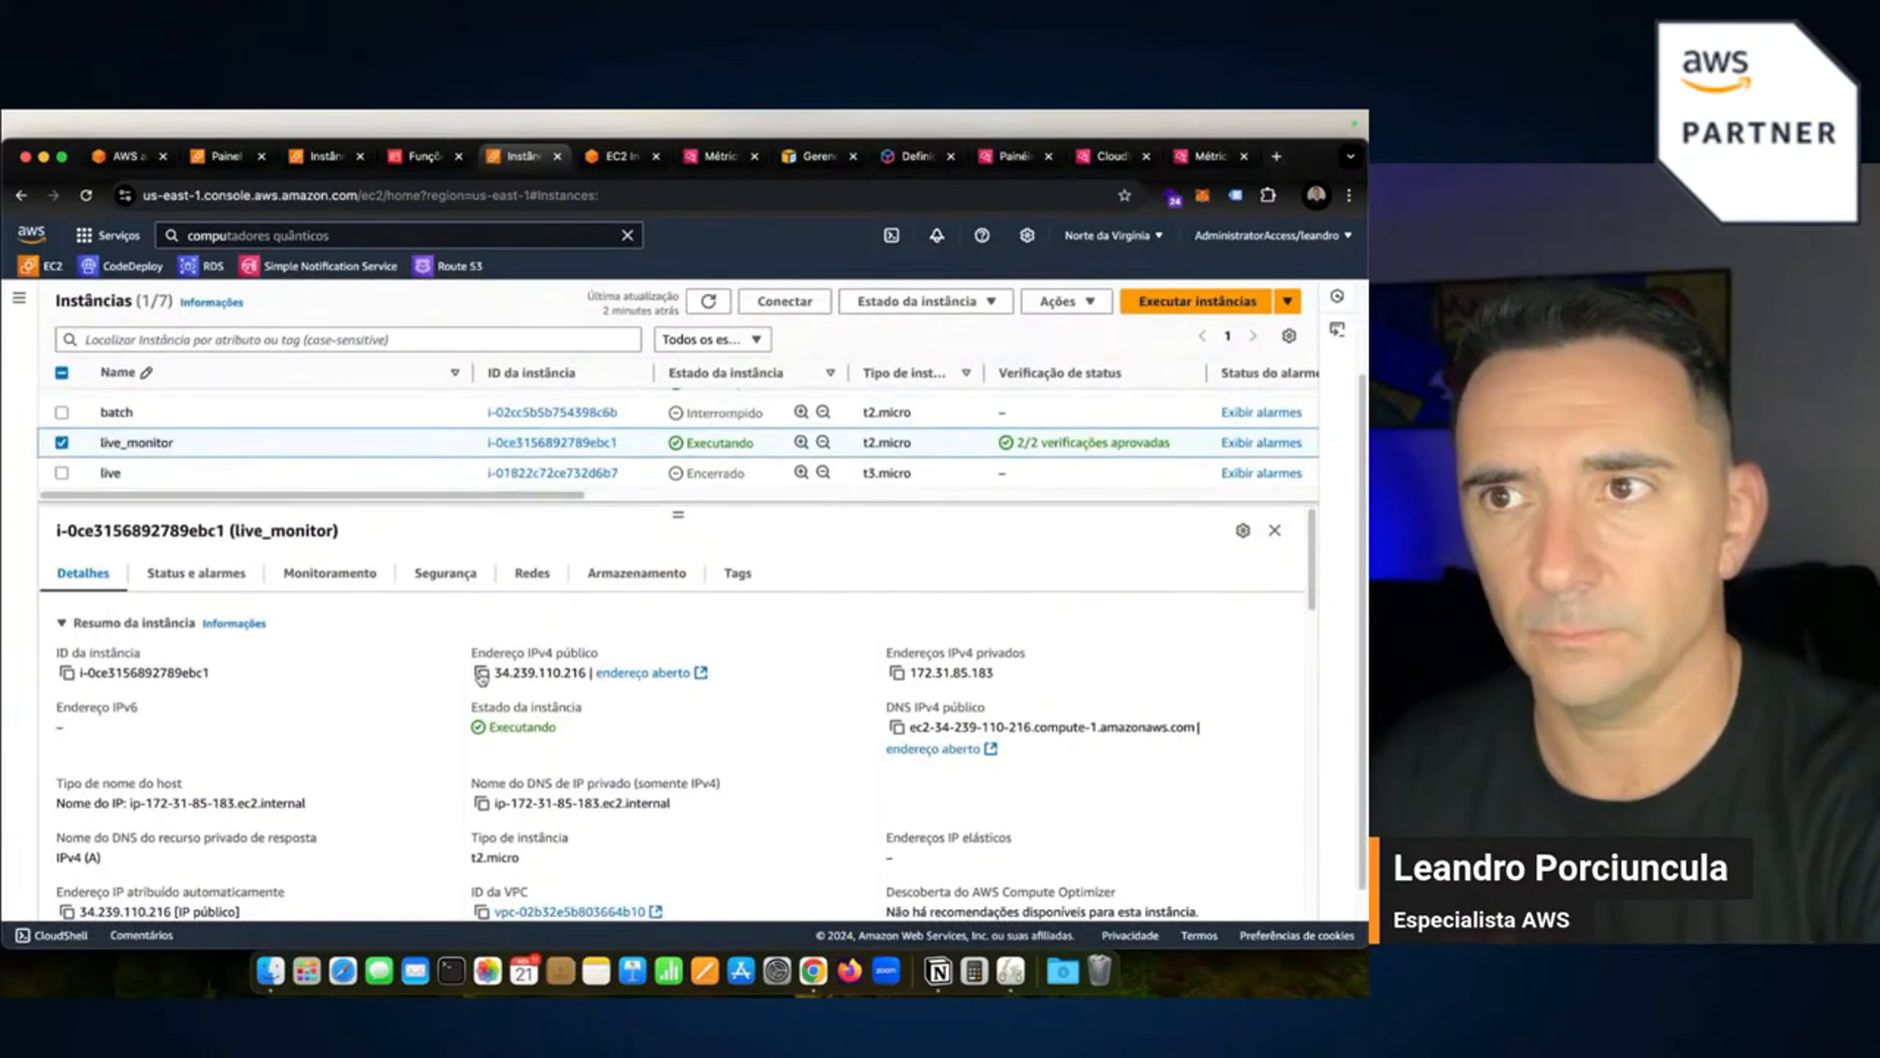
{"action": "left_click", "coordinate": [481, 672]}
Load 34.239.110.216 in a new tab and dismiss the translation offer.
{"action": "left_click", "coordinate": [1276, 157]}
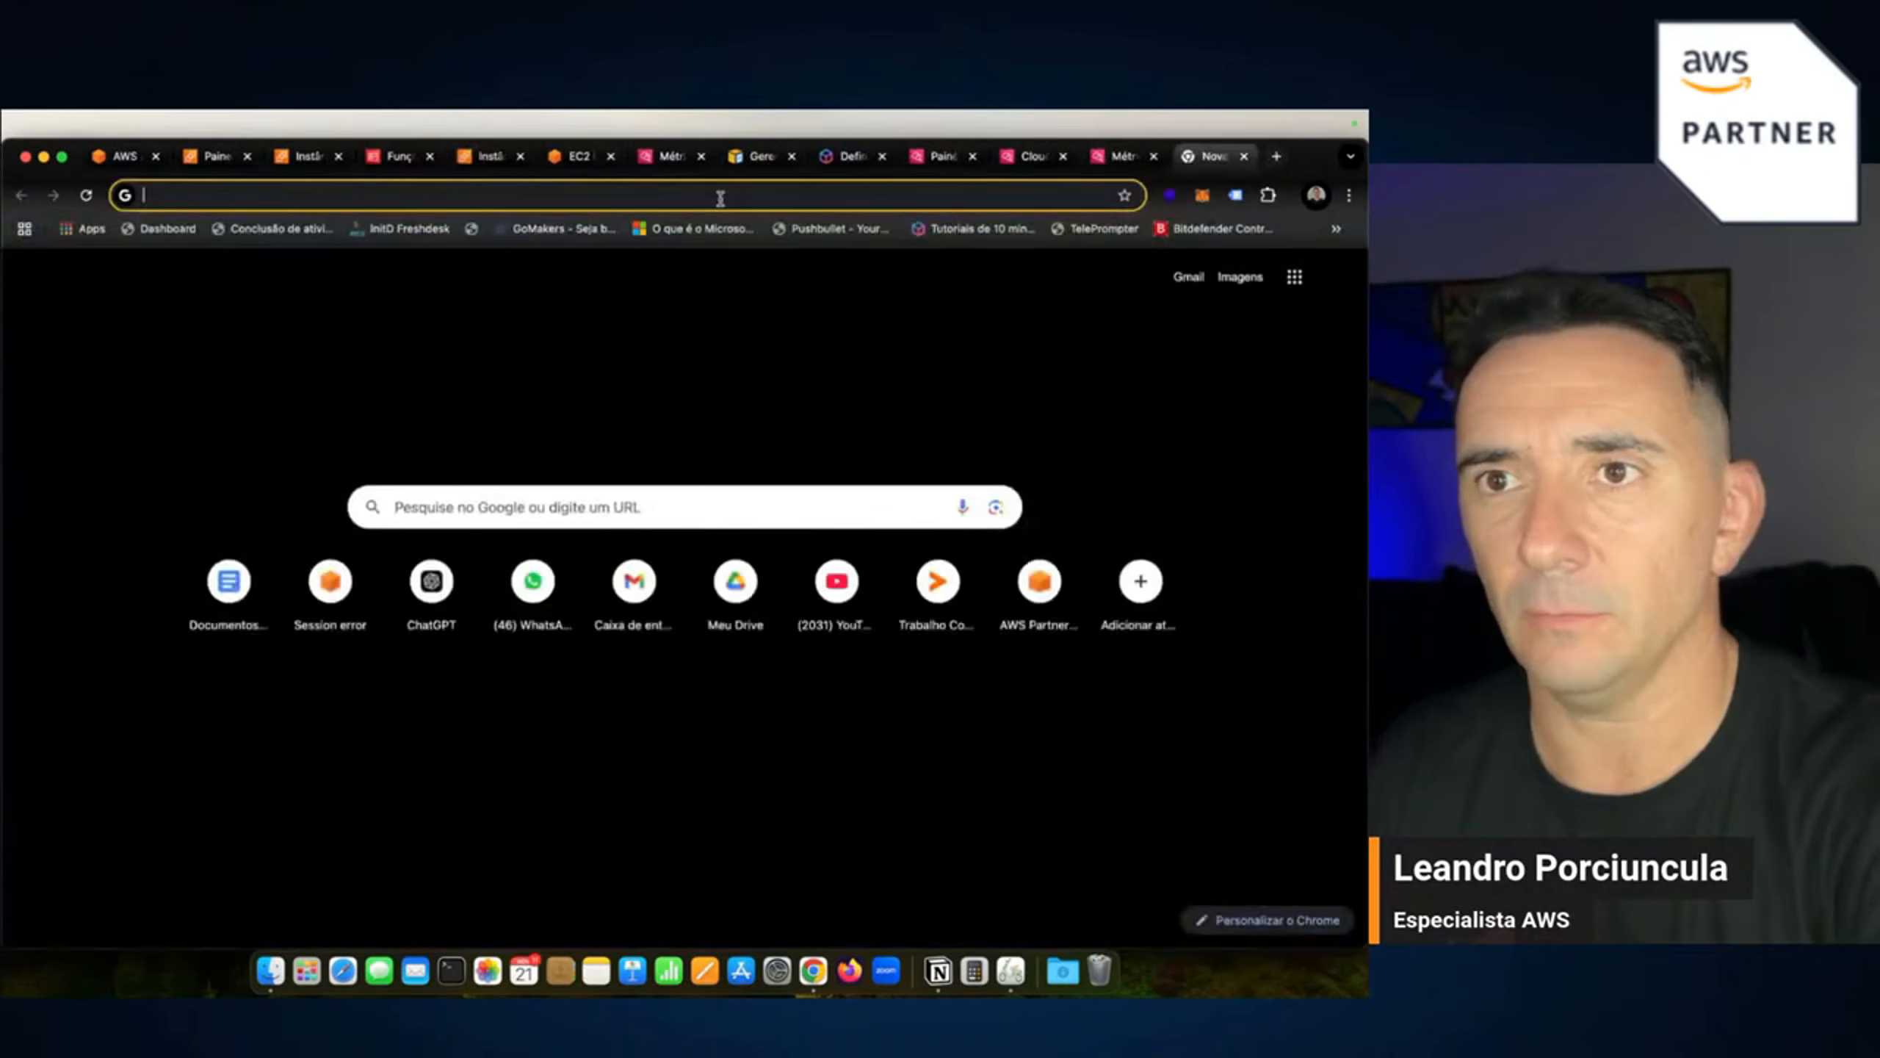
{"action": "left_click", "coordinate": [721, 195]}
{"action": "key", "text": "super+v"}
{"action": "key", "text": "Return"}
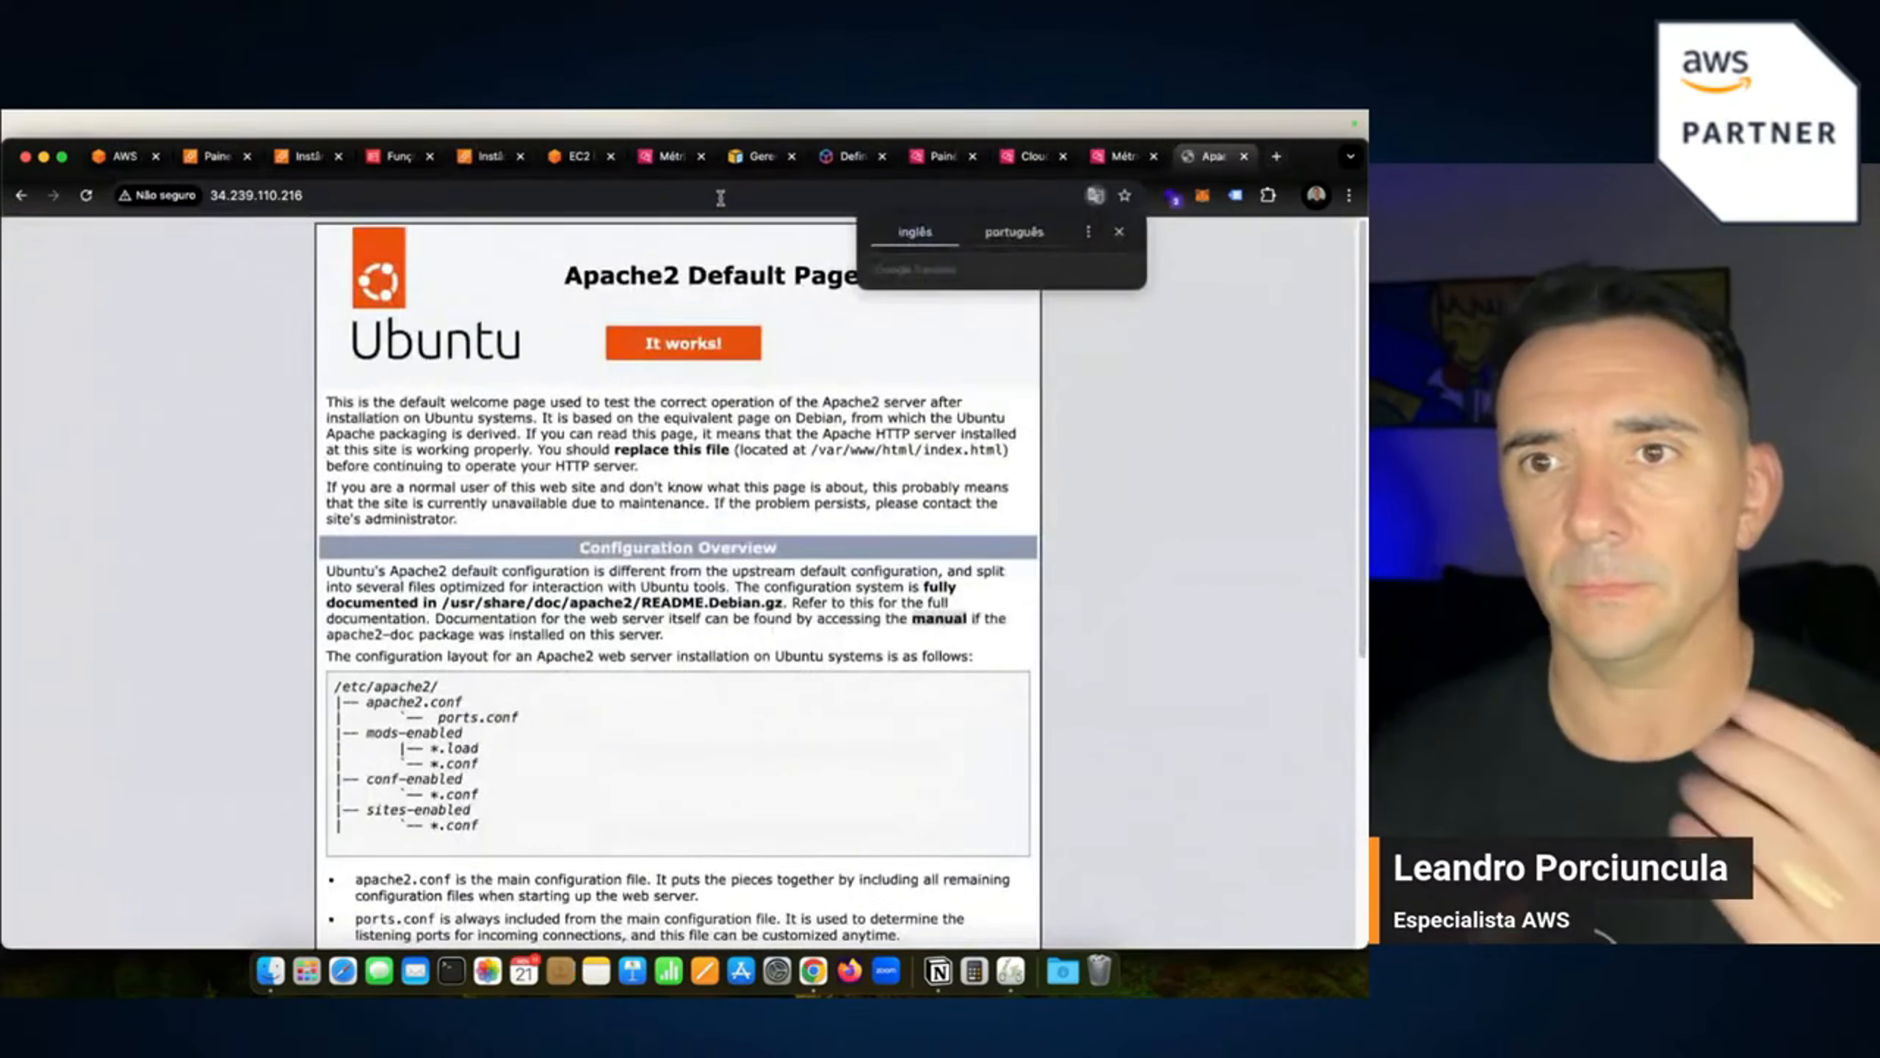
{"action": "left_click", "coordinate": [1118, 232]}
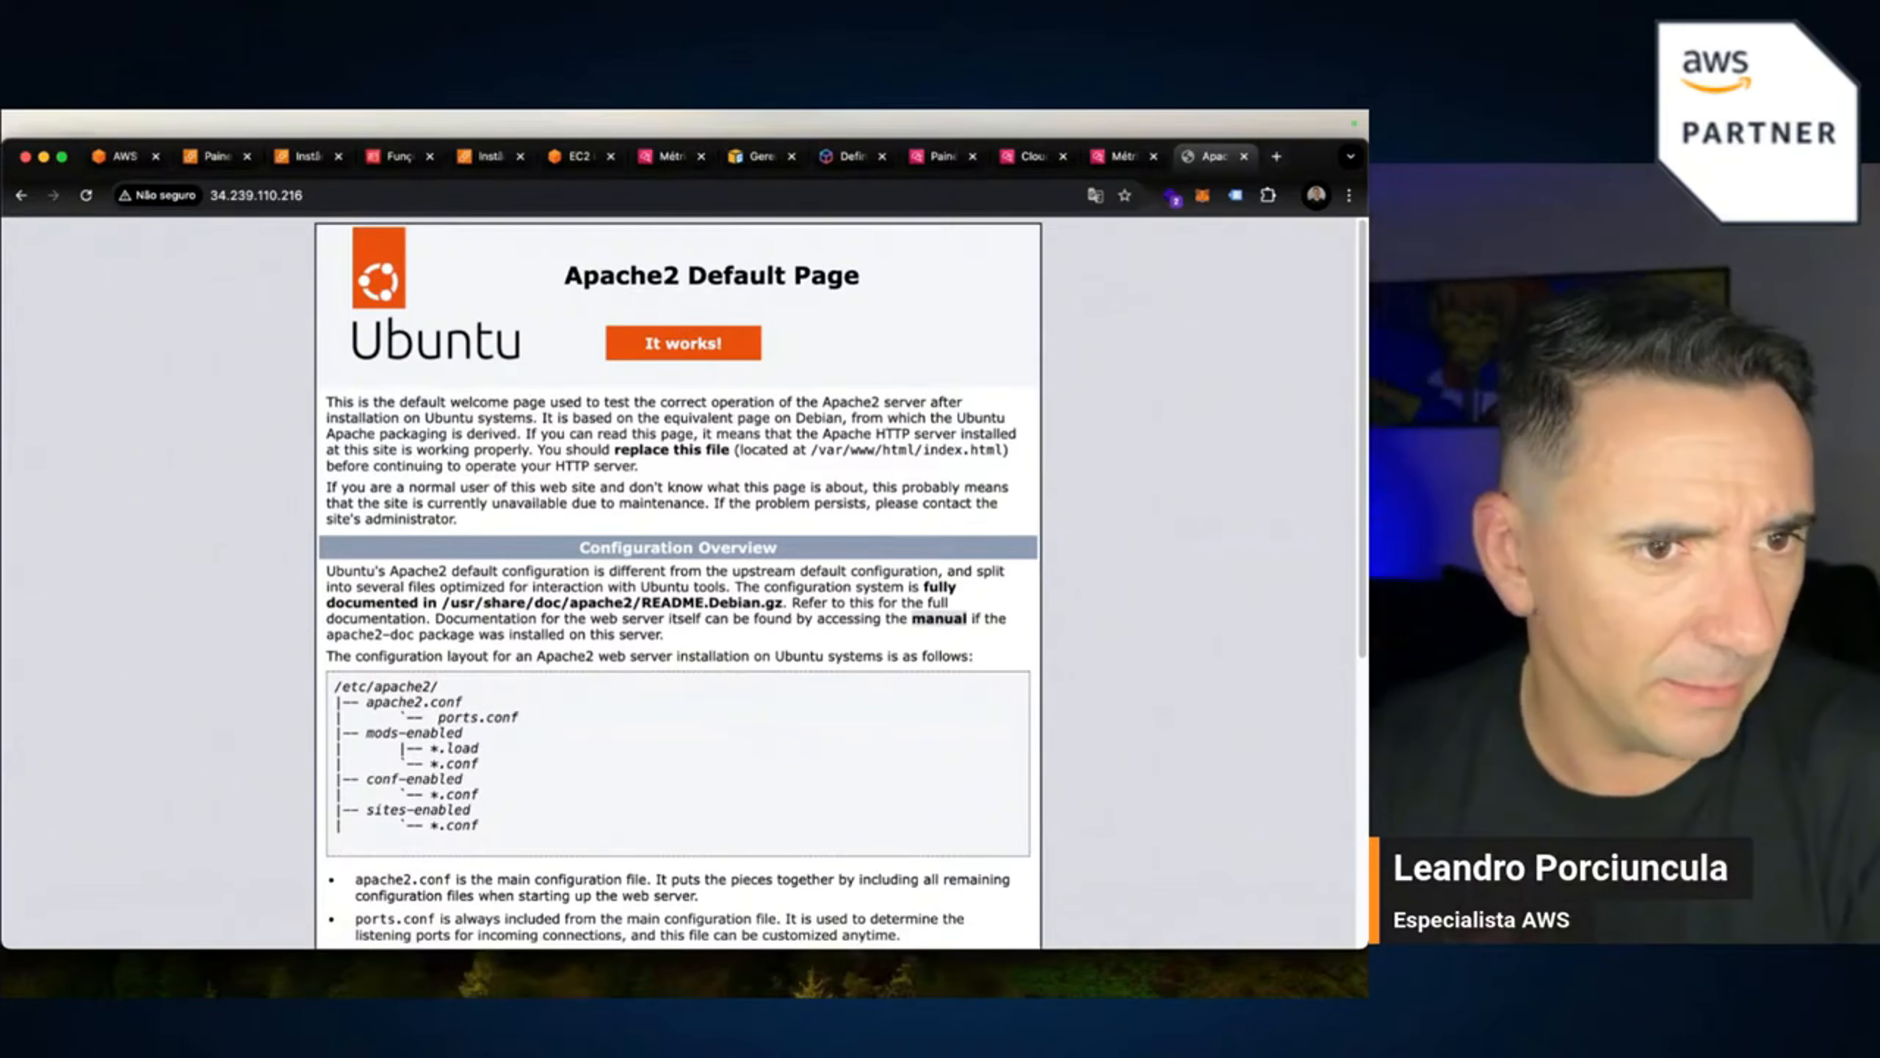
{"action": "key", "text": "super+Tab"}
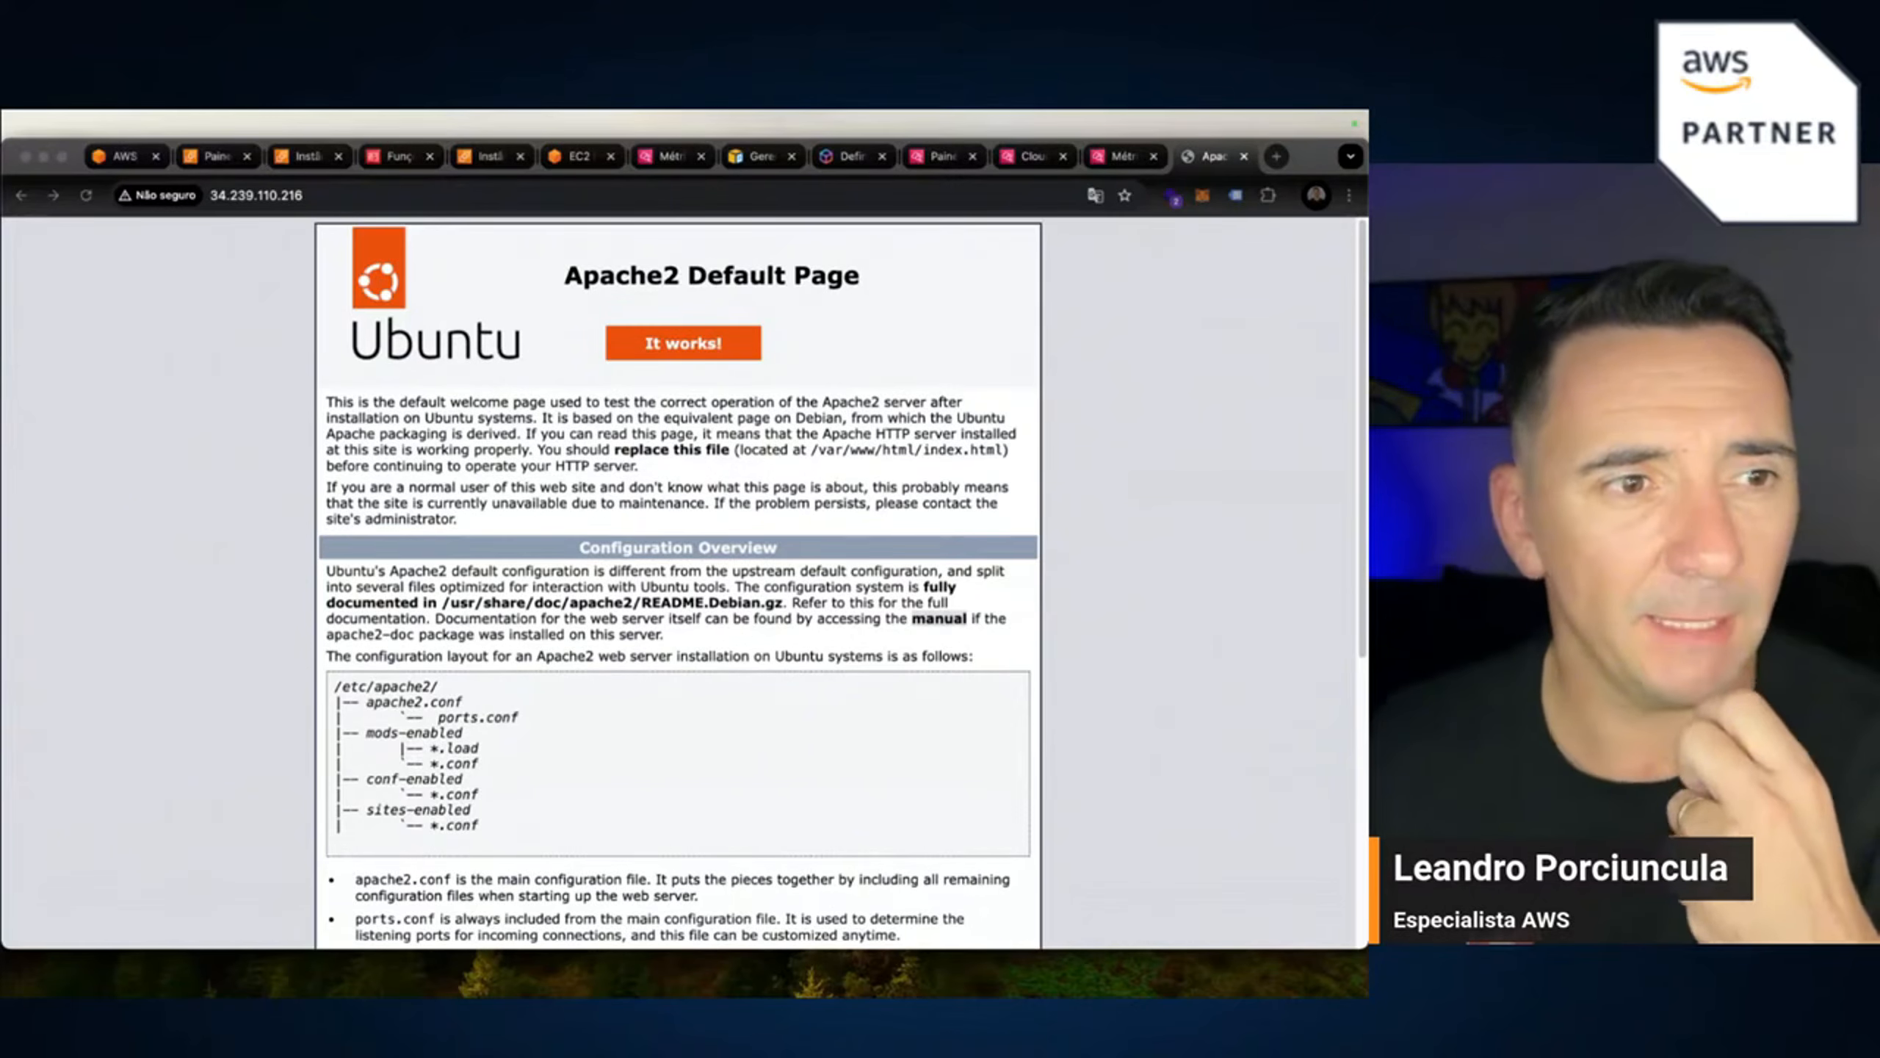
Cycle through the CloudWatch, Instances and IAM tabs back to the live_monitor terminal.
{"action": "left_click", "coordinate": [1115, 159]}
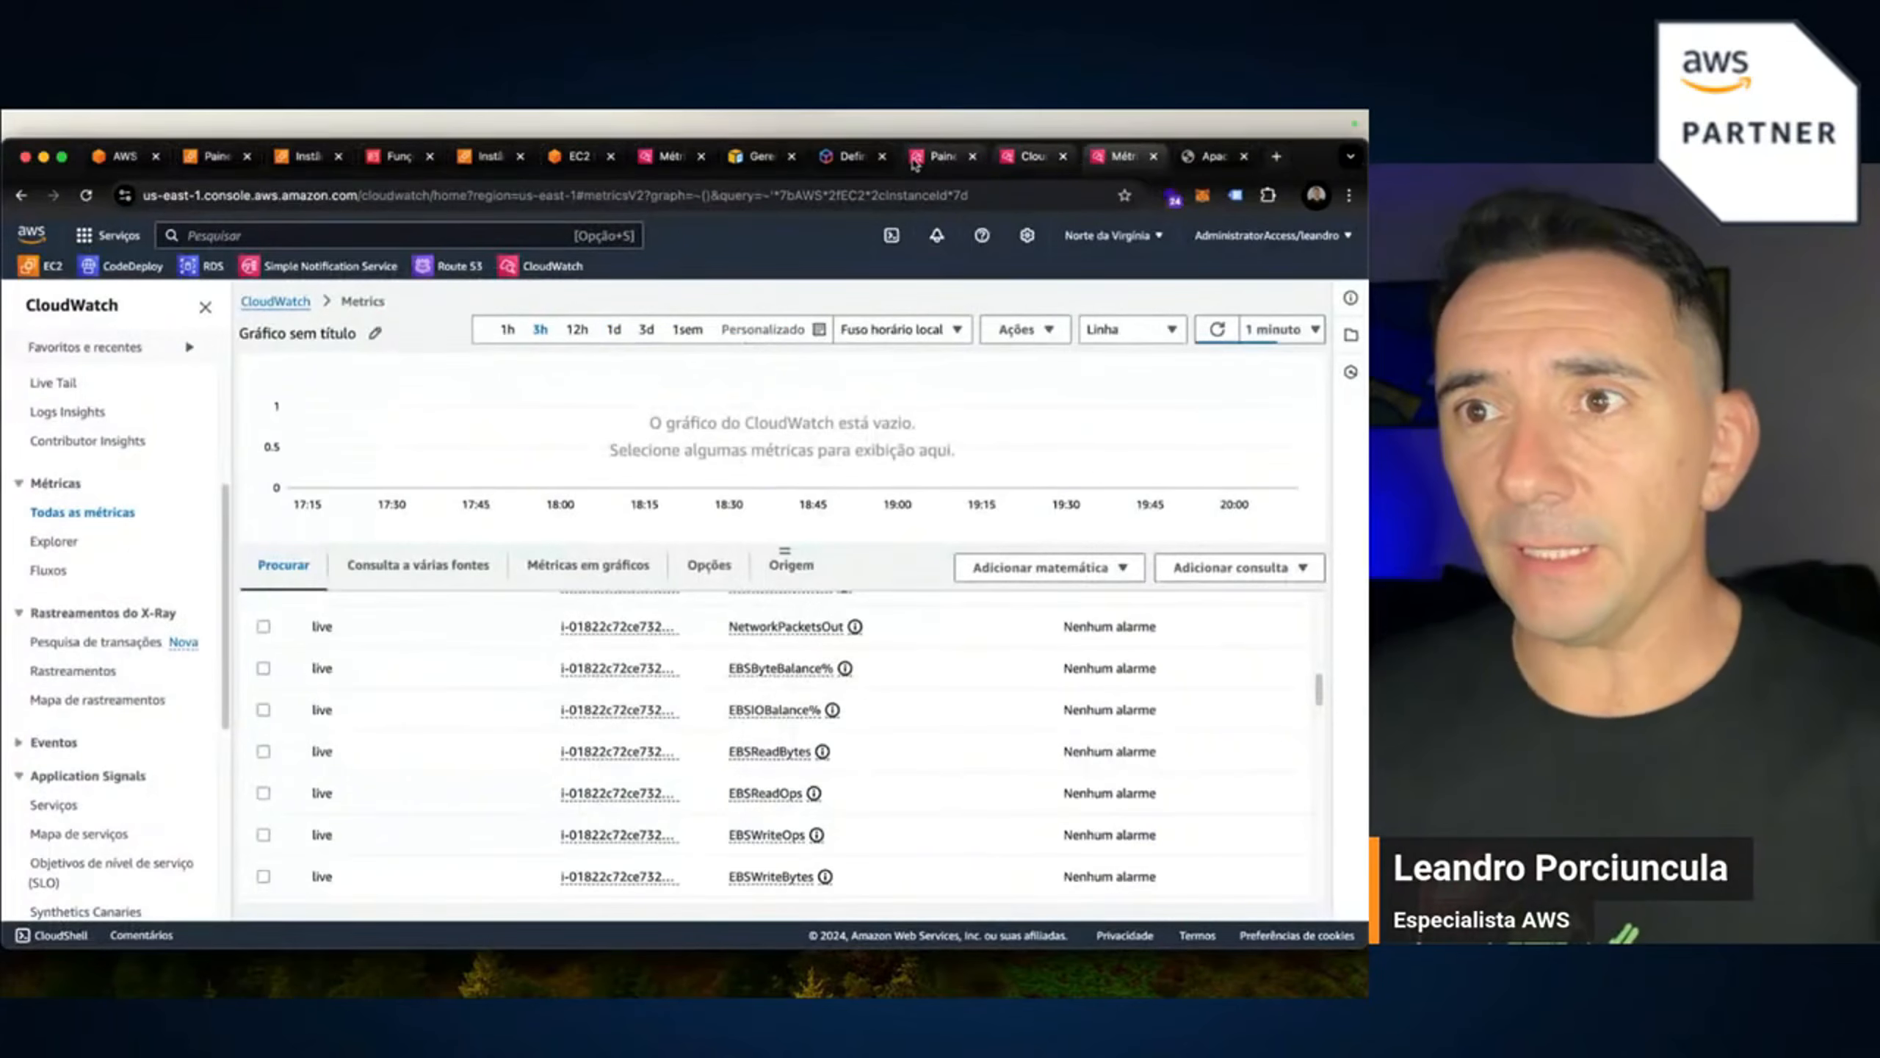
{"action": "left_click", "coordinate": [482, 159]}
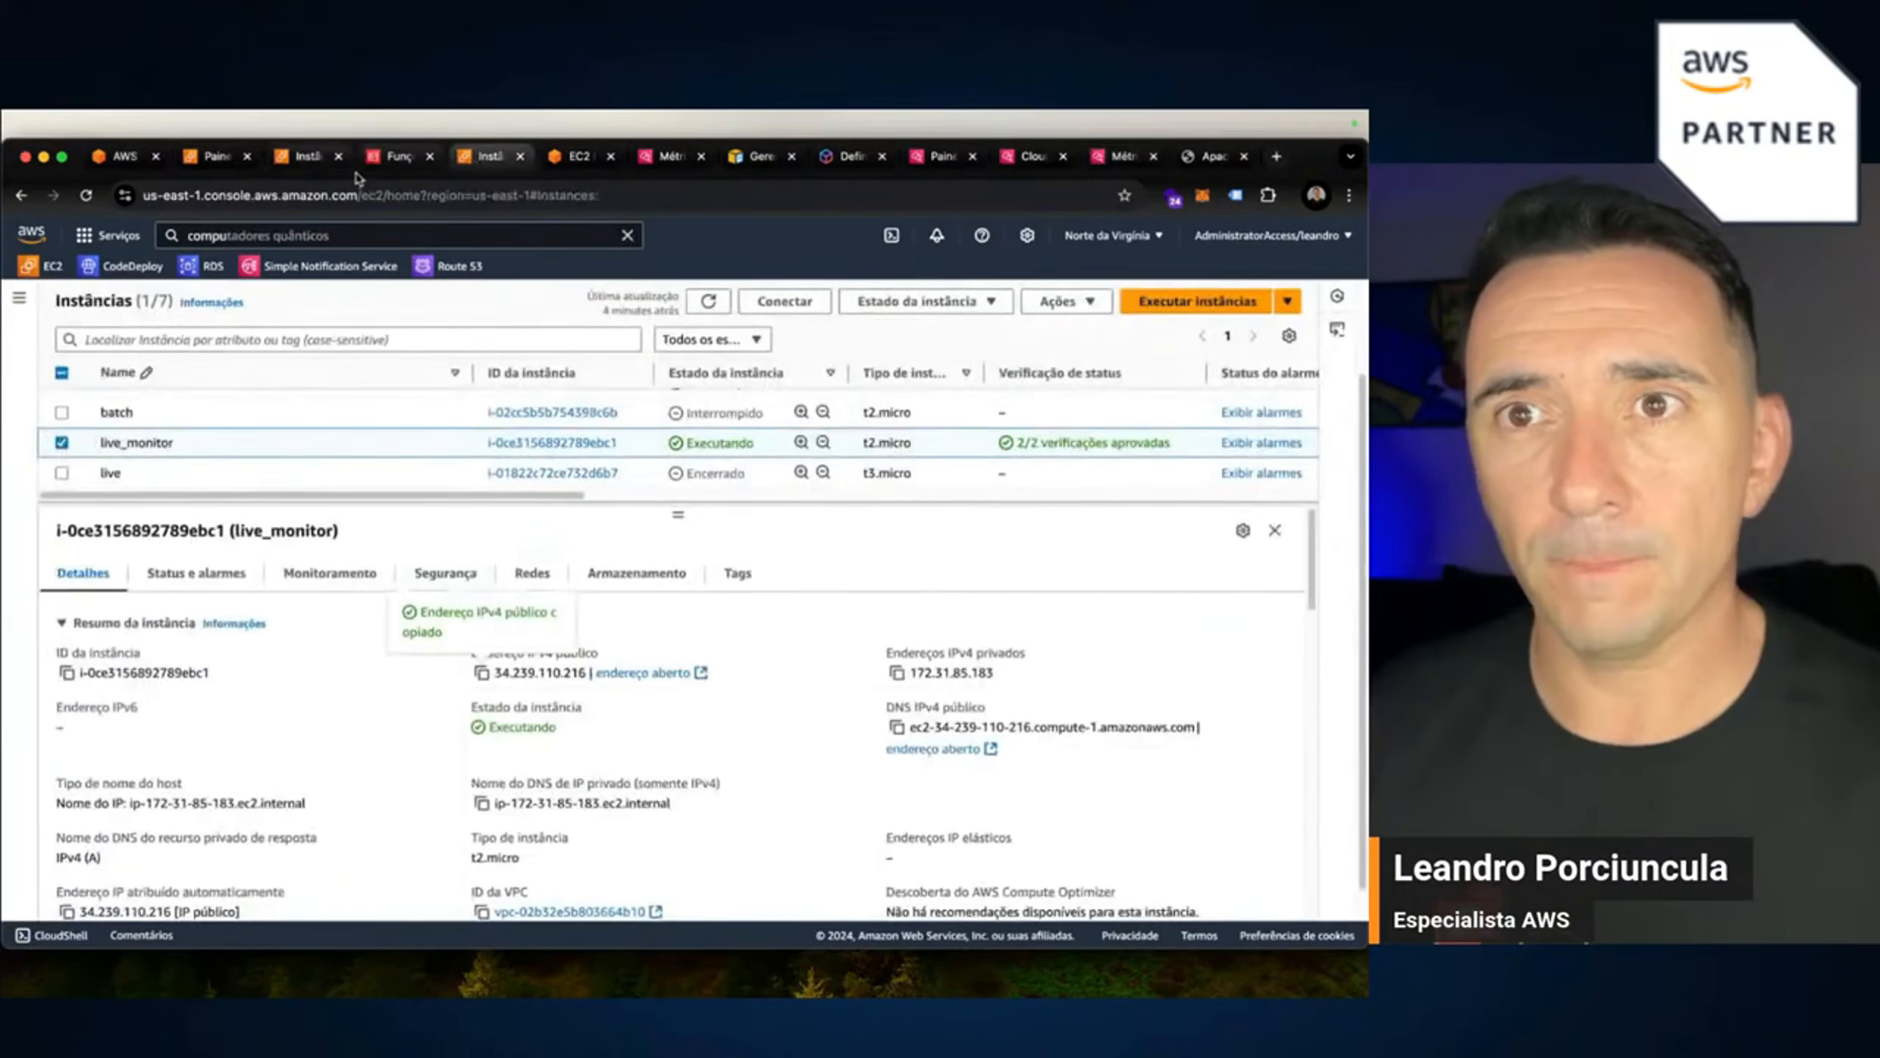
{"action": "left_click", "coordinate": [393, 163]}
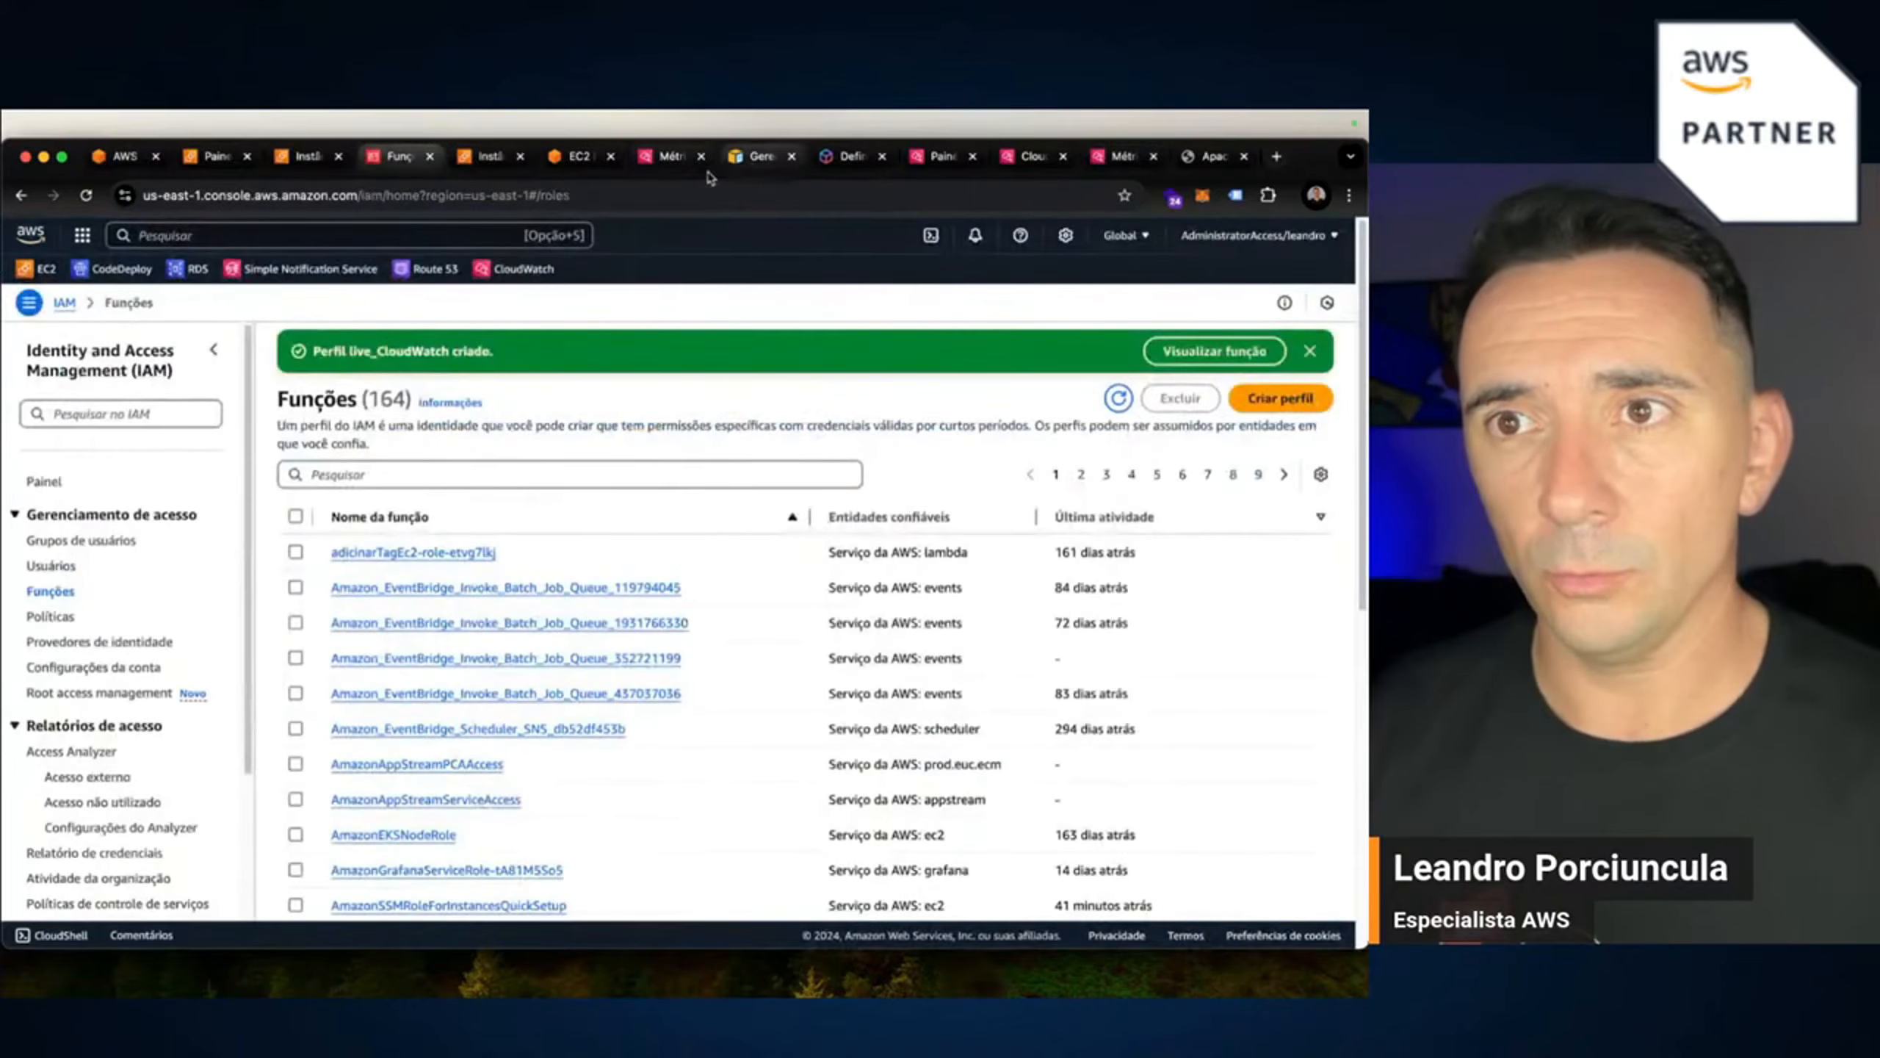
{"action": "left_click", "coordinate": [578, 157]}
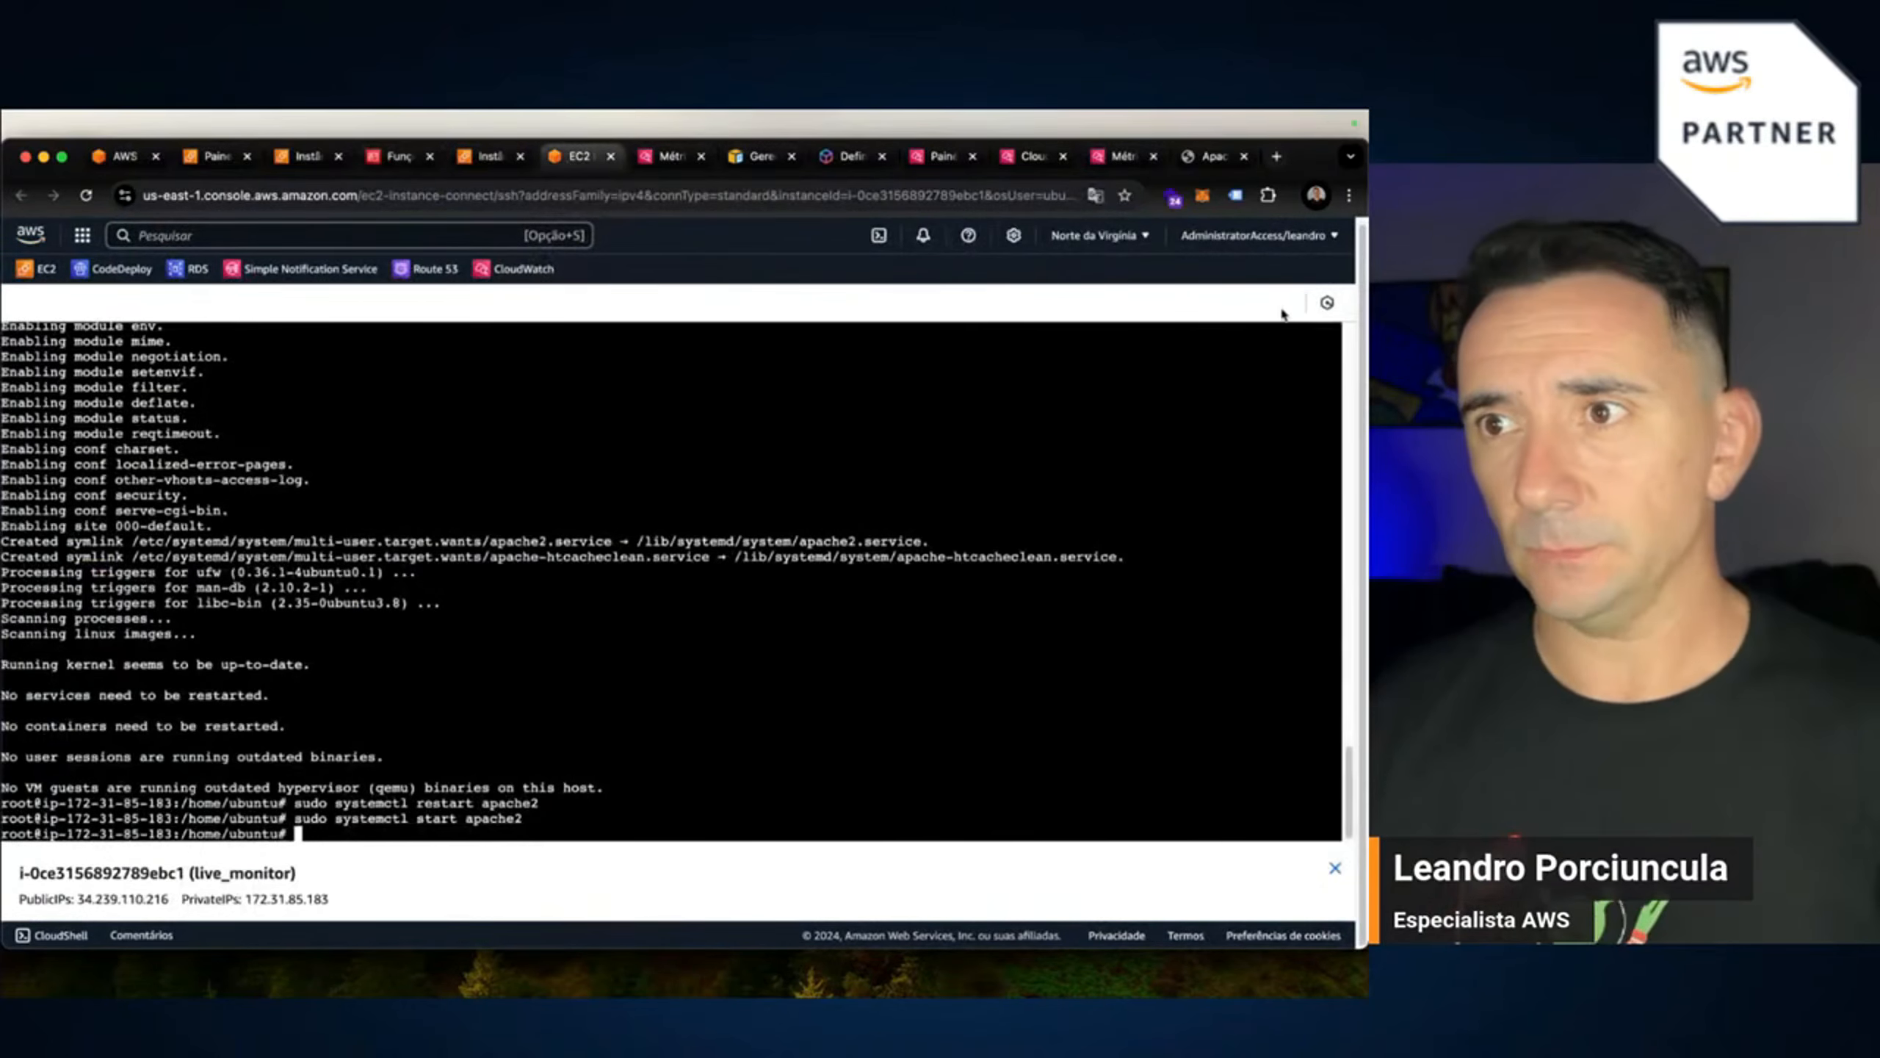
{"action": "left_click", "coordinate": [1348, 194]}
Zoom to 125% and run systemctl is-active apache2, fixing the 'system' typo, showing active.
{"action": "left_click", "coordinate": [1300, 600]}
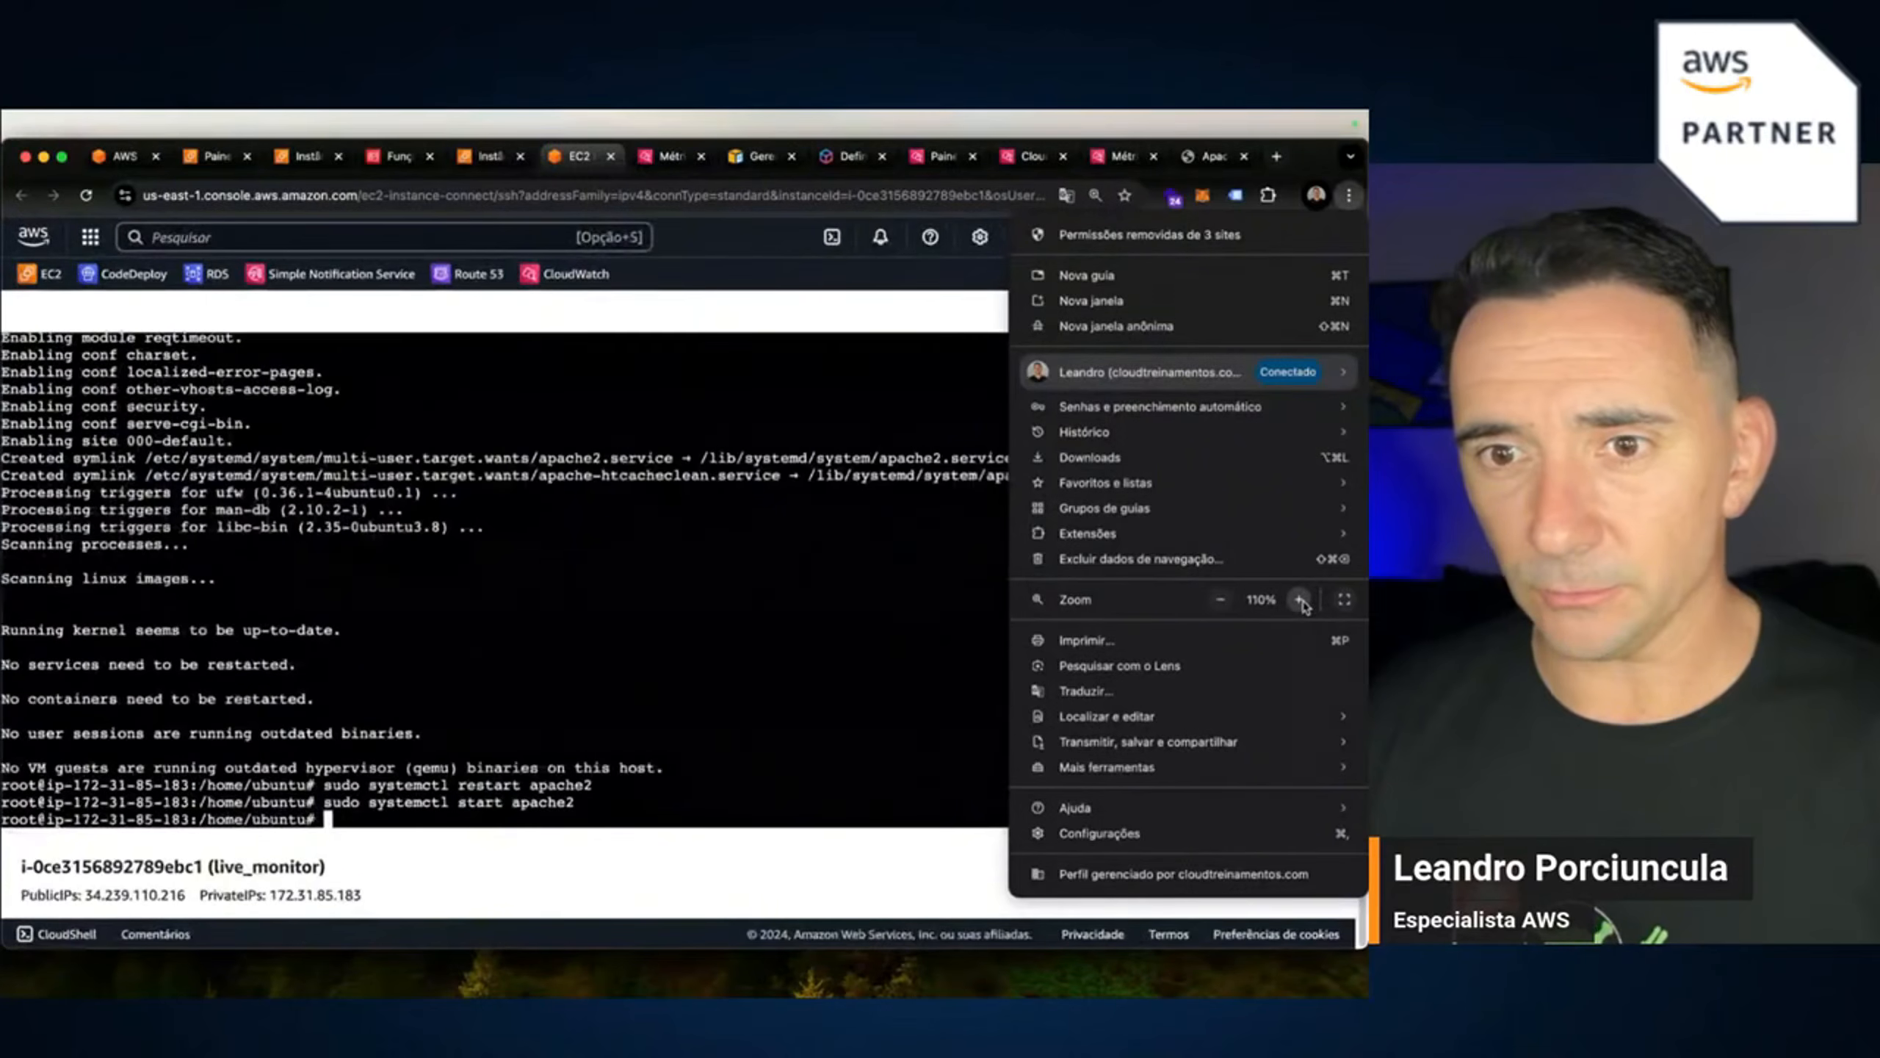
{"action": "left_click", "coordinate": [865, 765]}
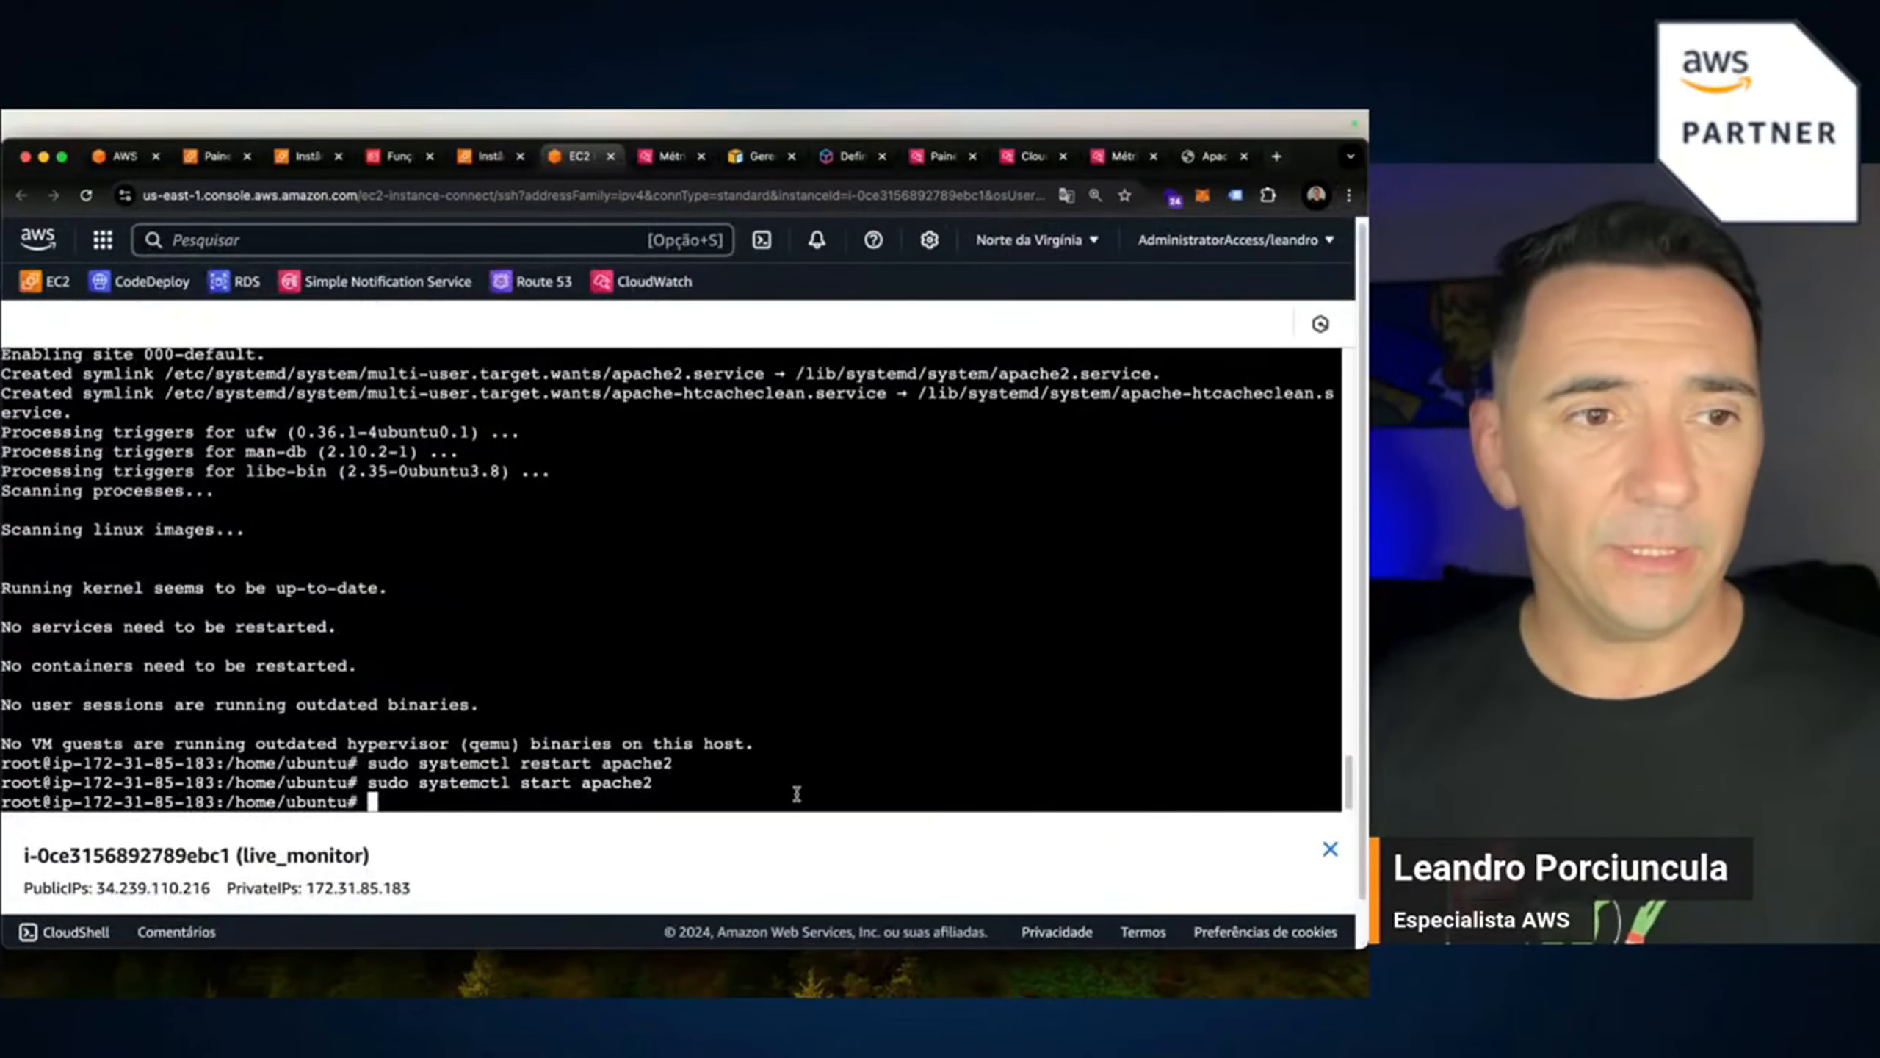
{"action": "type", "text": "s"}
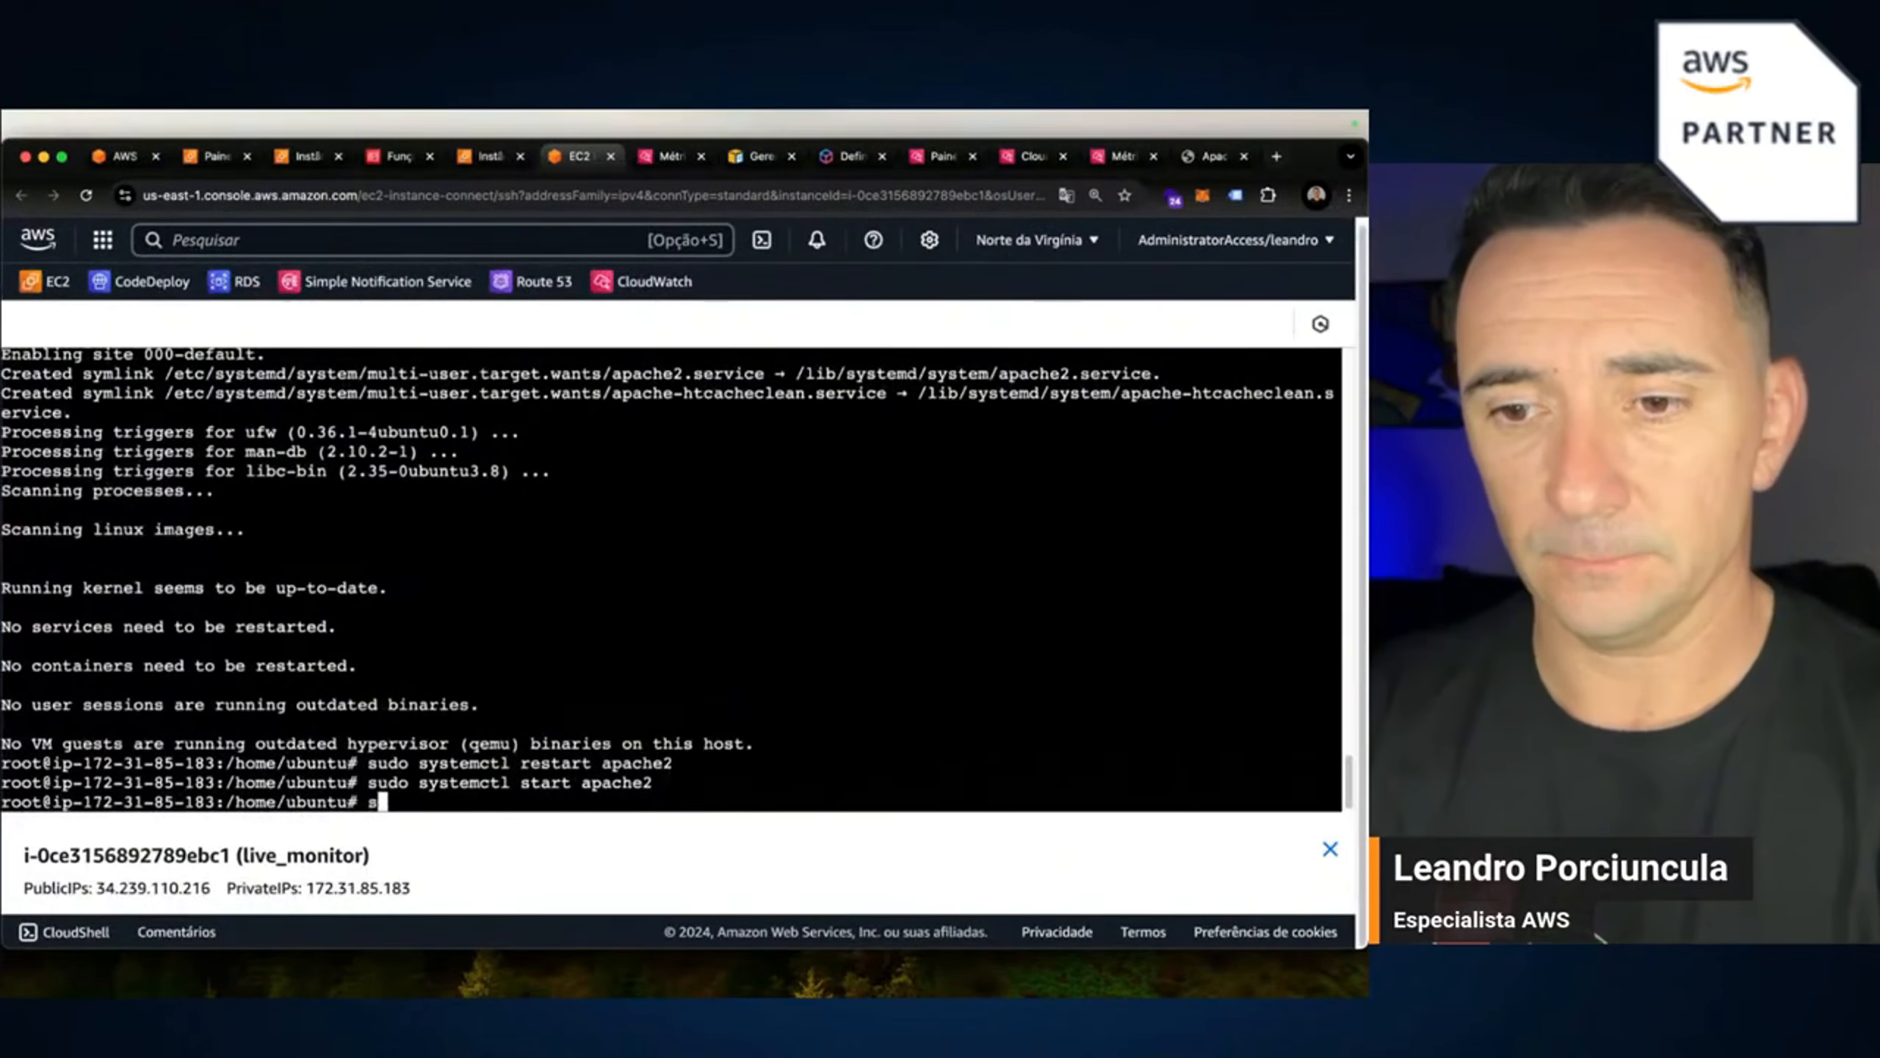
{"action": "type", "text": "ystem"}
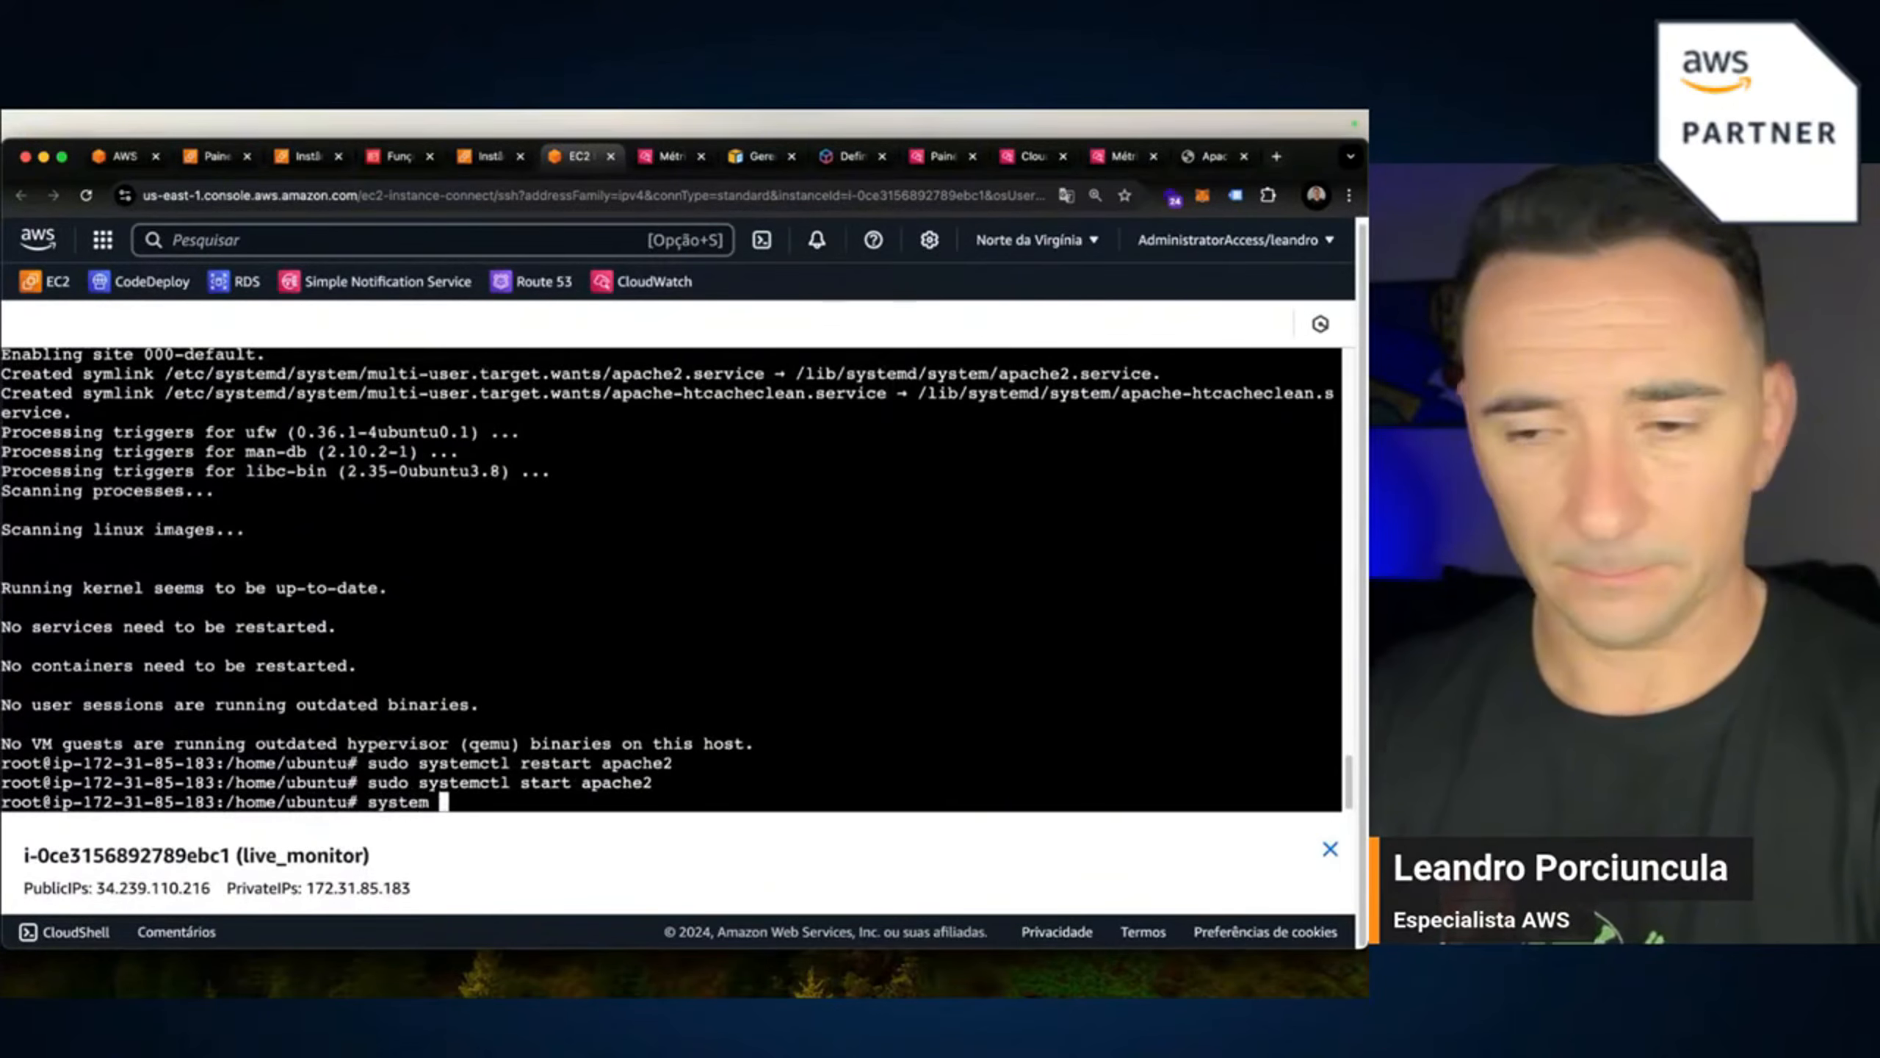
{"action": "type", "text": " is-"}
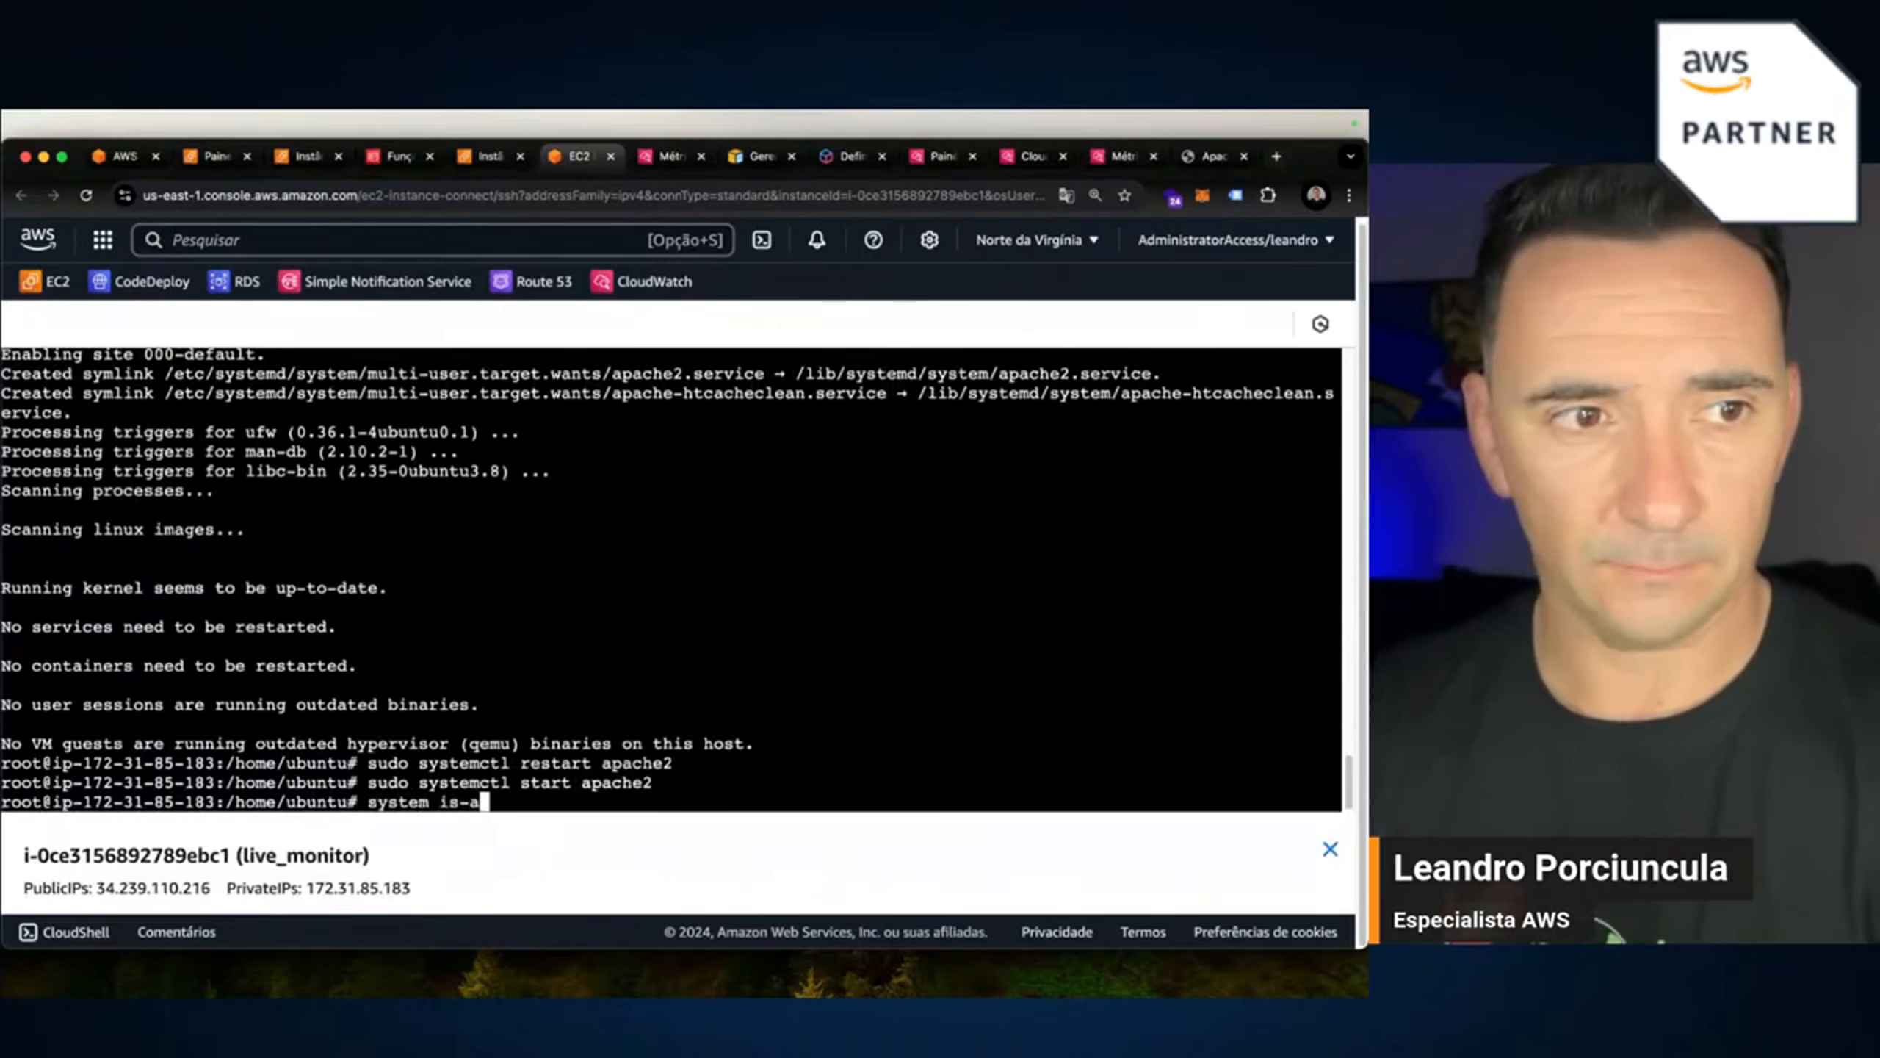
{"action": "type", "text": "active"}
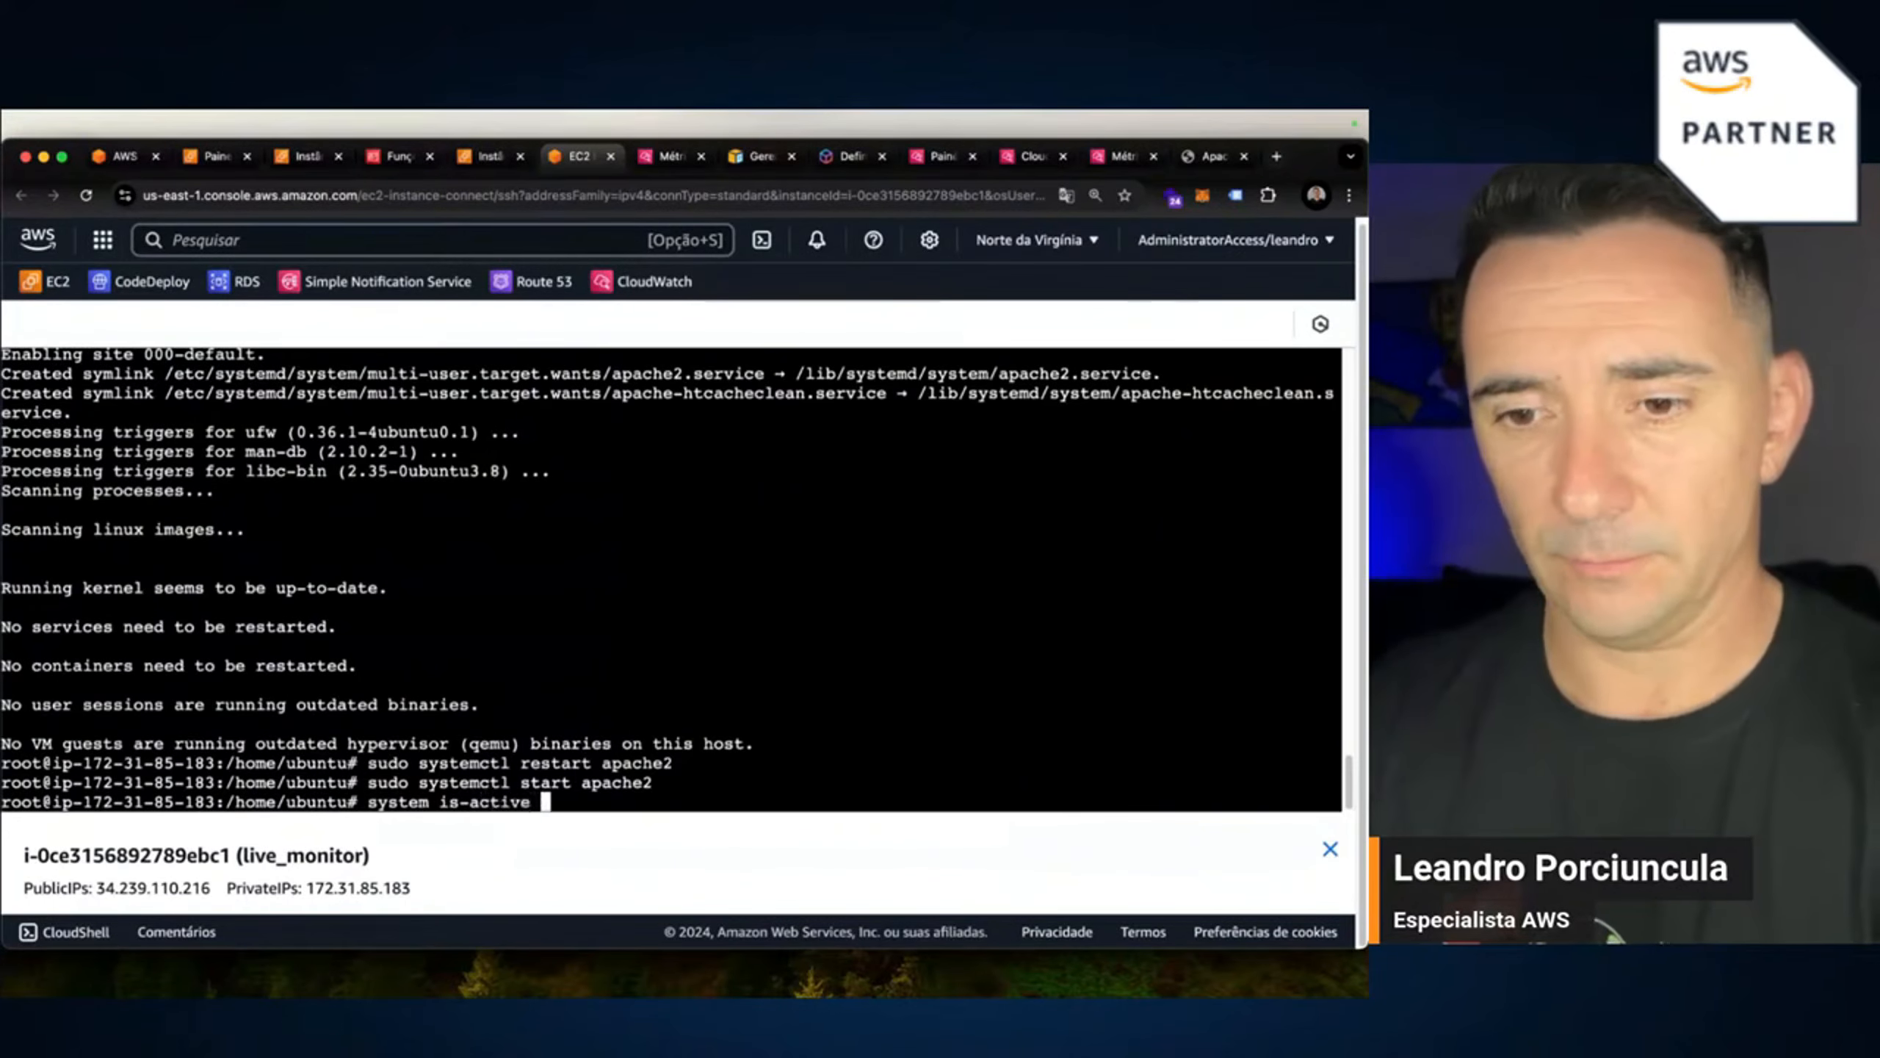
{"action": "type", "text": " apache2"}
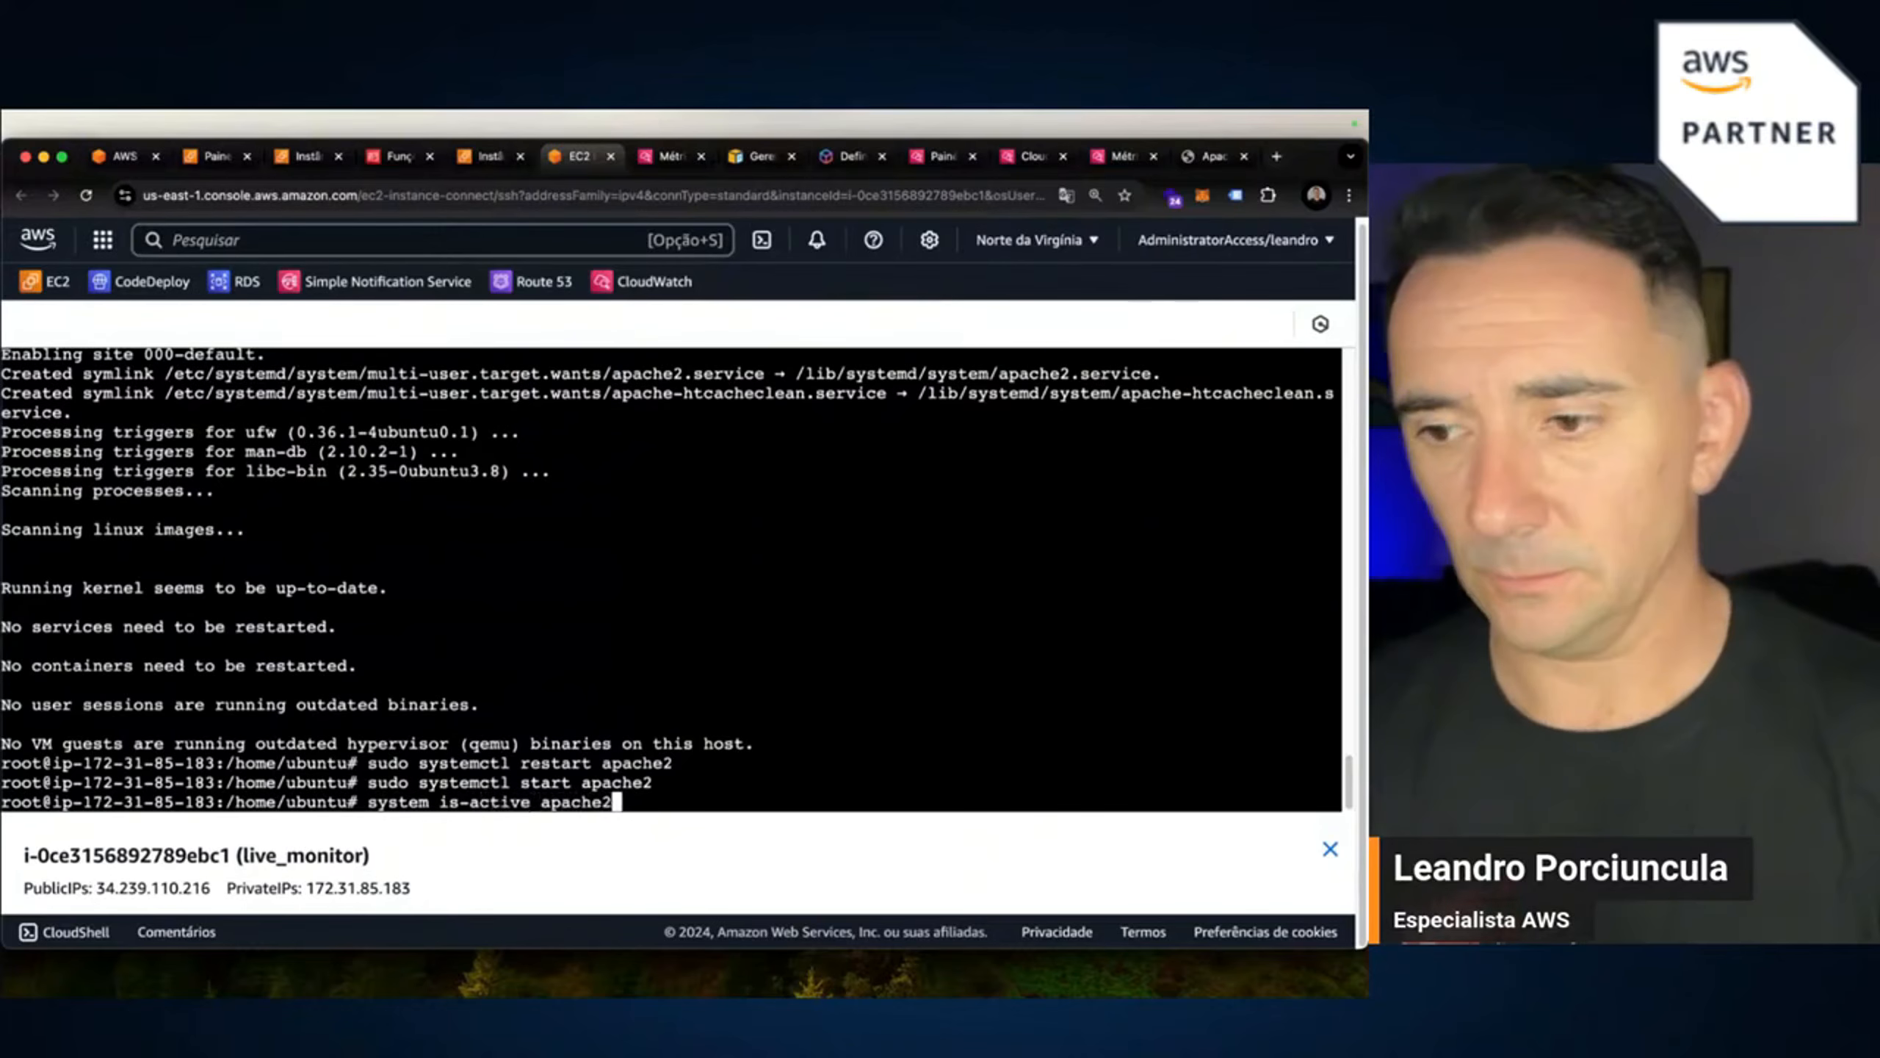
{"action": "key", "text": "Return"}
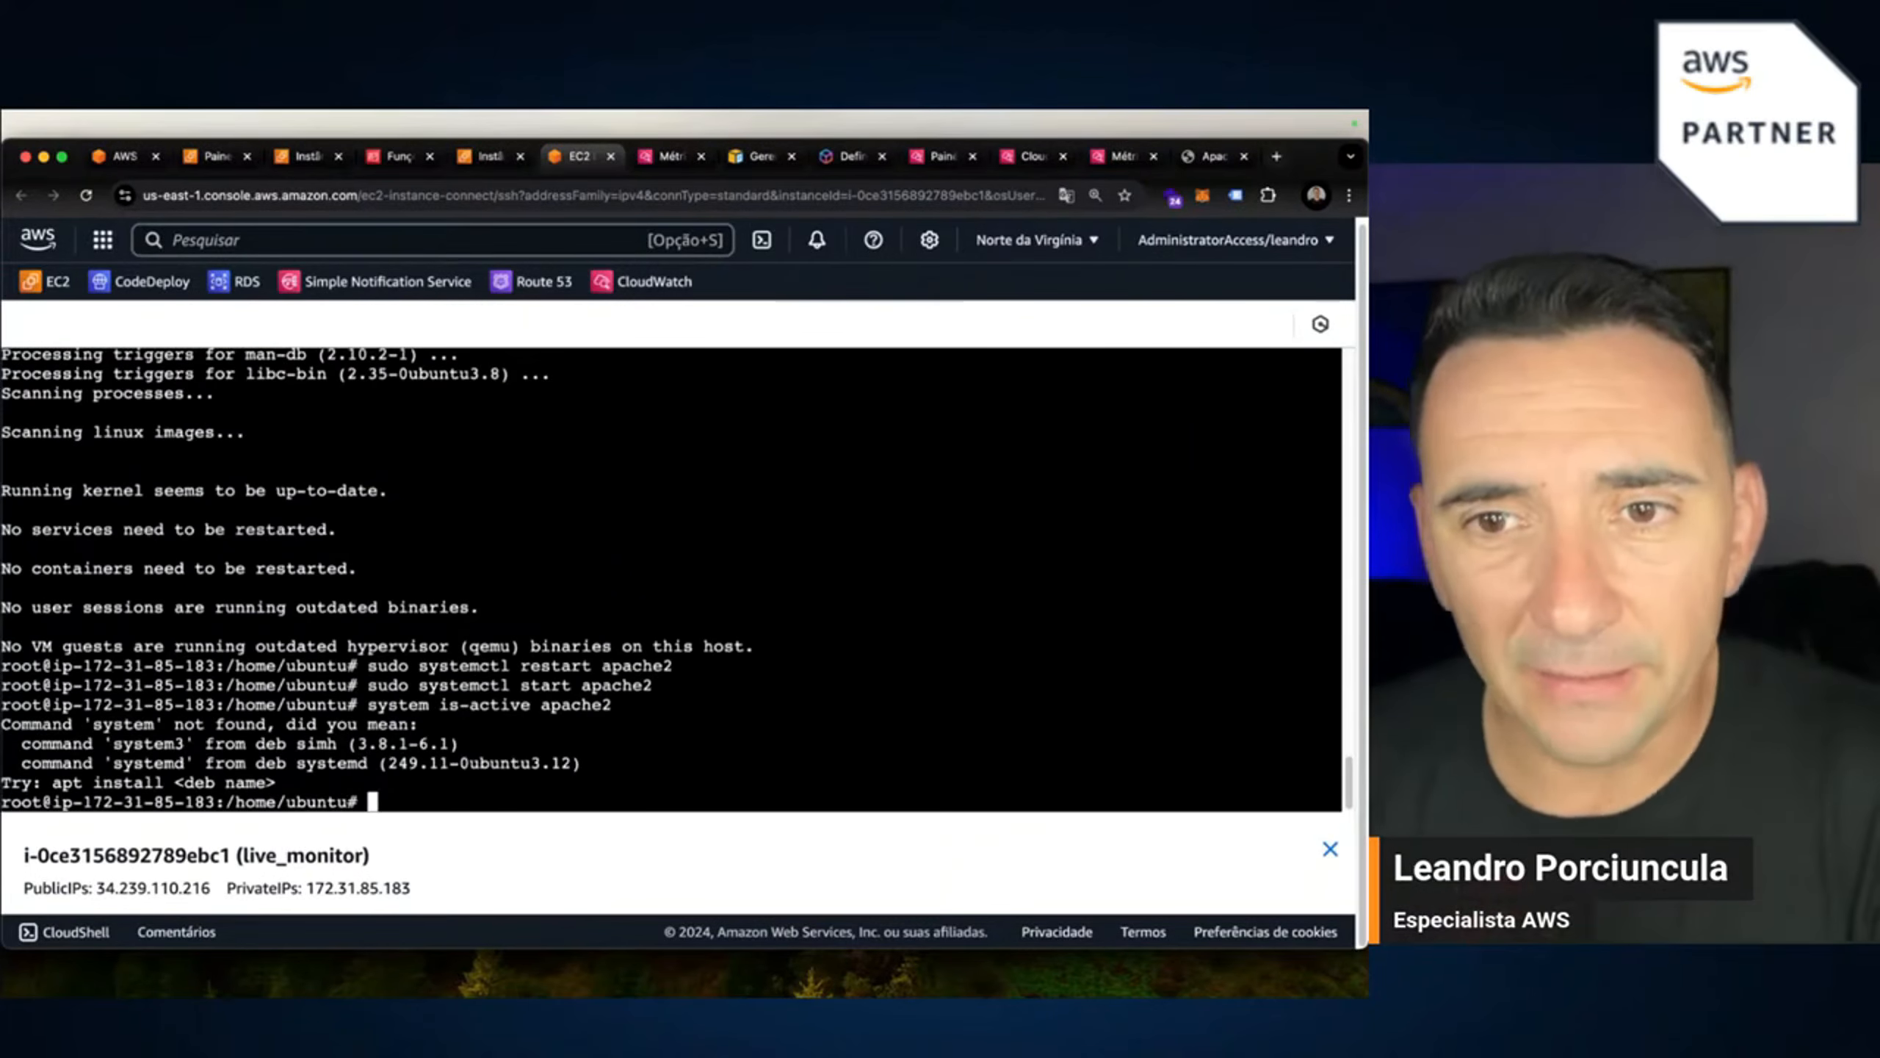
{"action": "key", "text": "Up"}
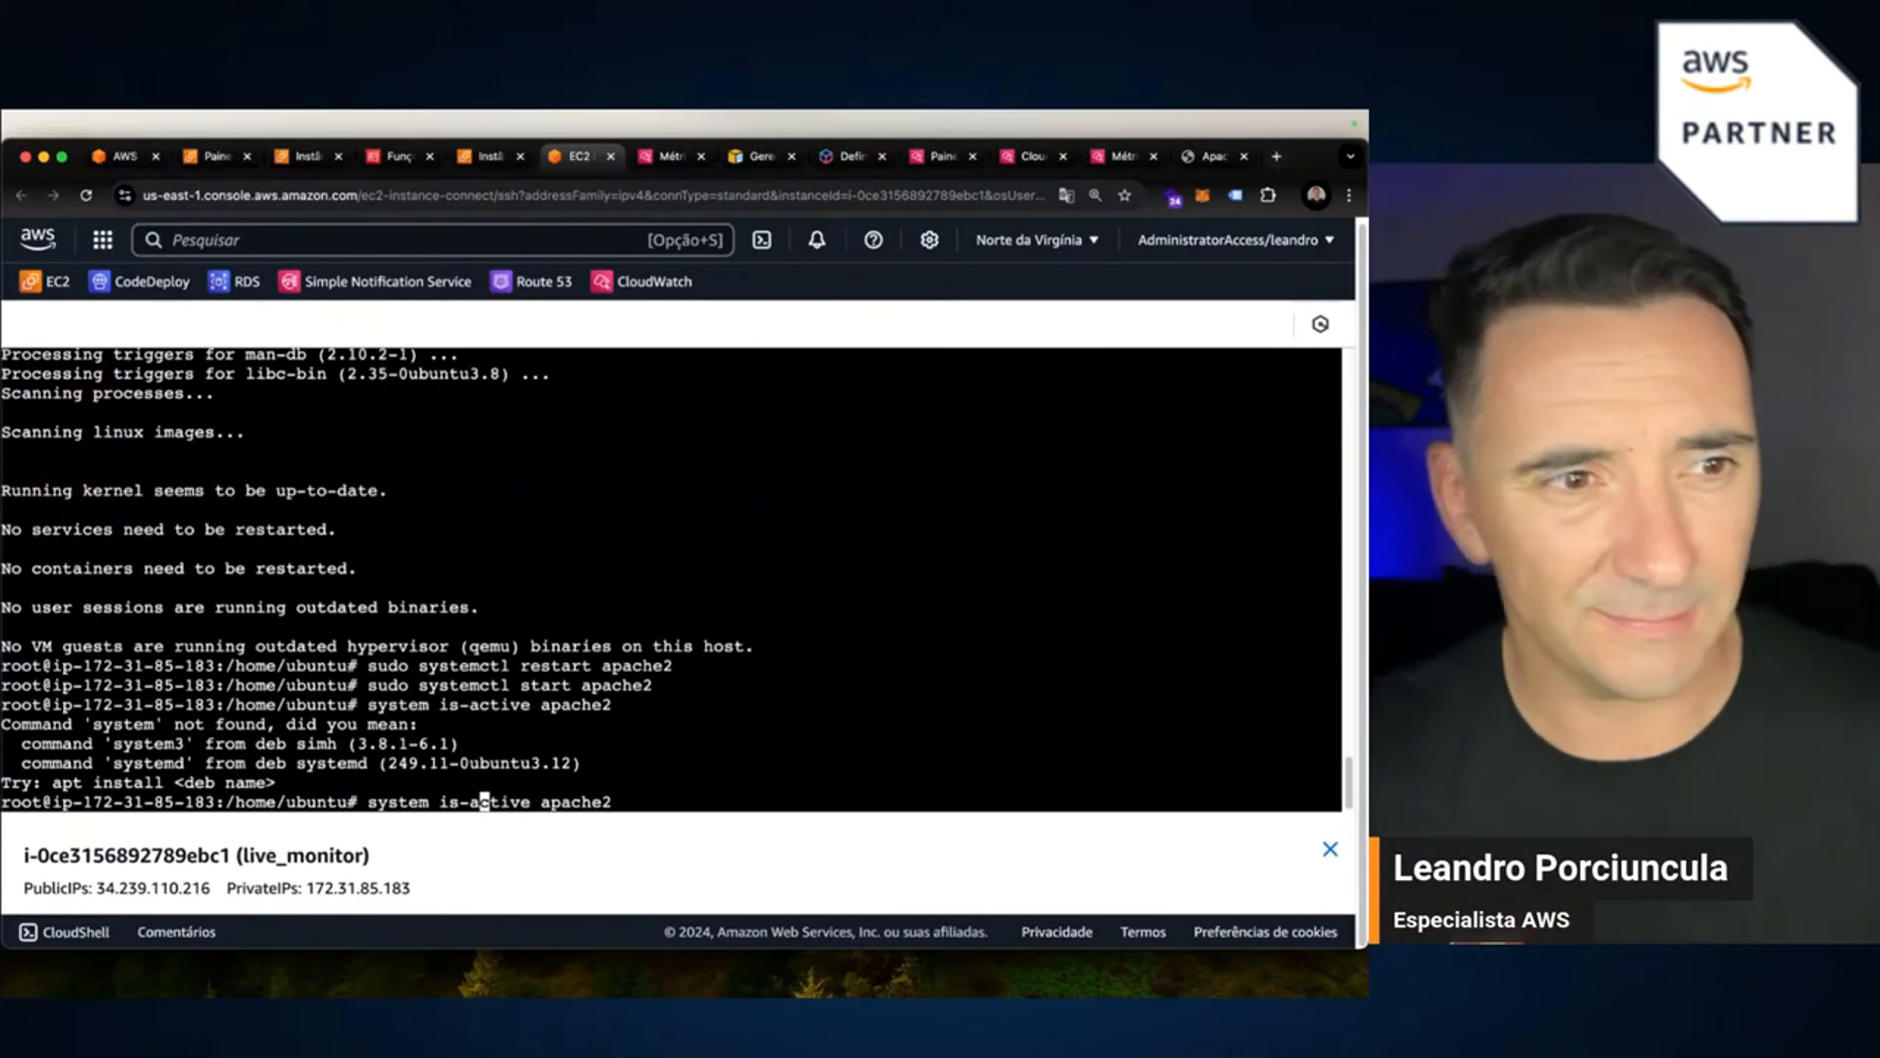
{"action": "key", "text": "Left"}
{"action": "key", "text": "Left"}
{"action": "key", "text": "Left"}
{"action": "key", "text": "Left"}
{"action": "key", "text": "Left"}
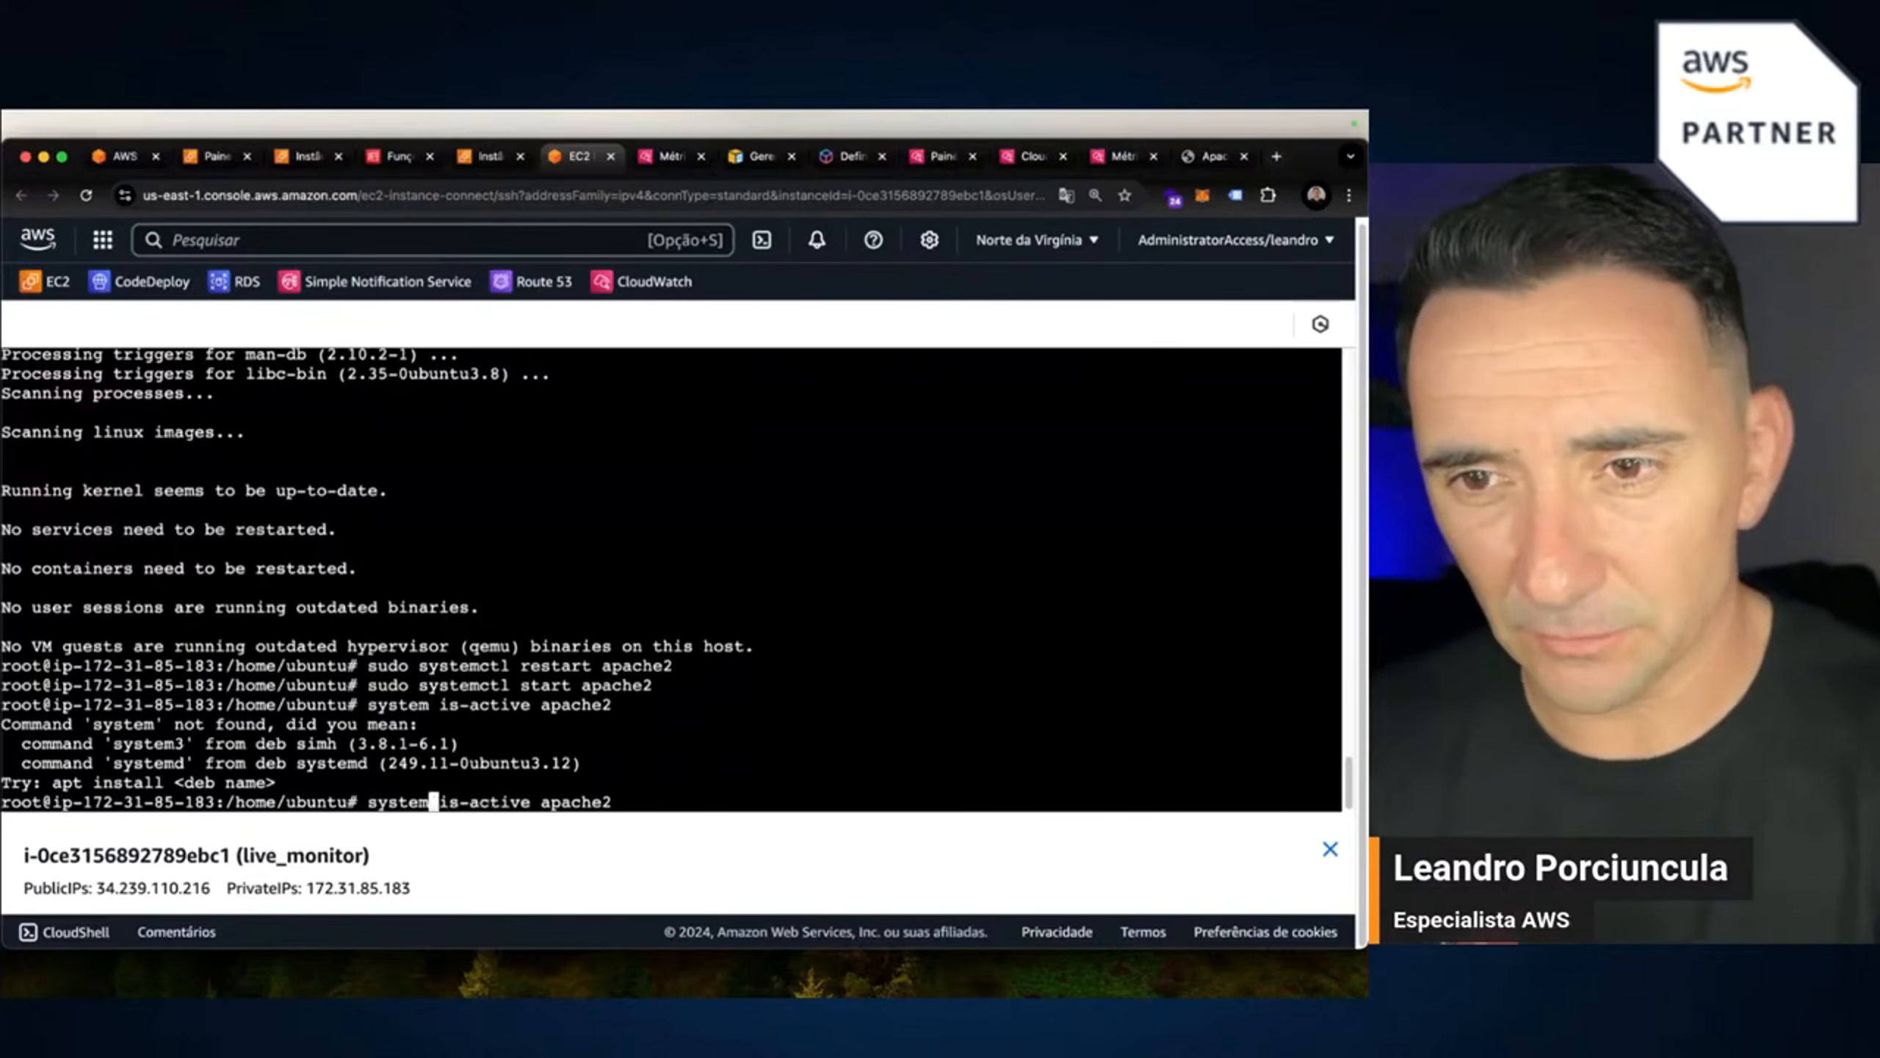
{"action": "type", "text": "ctl"}
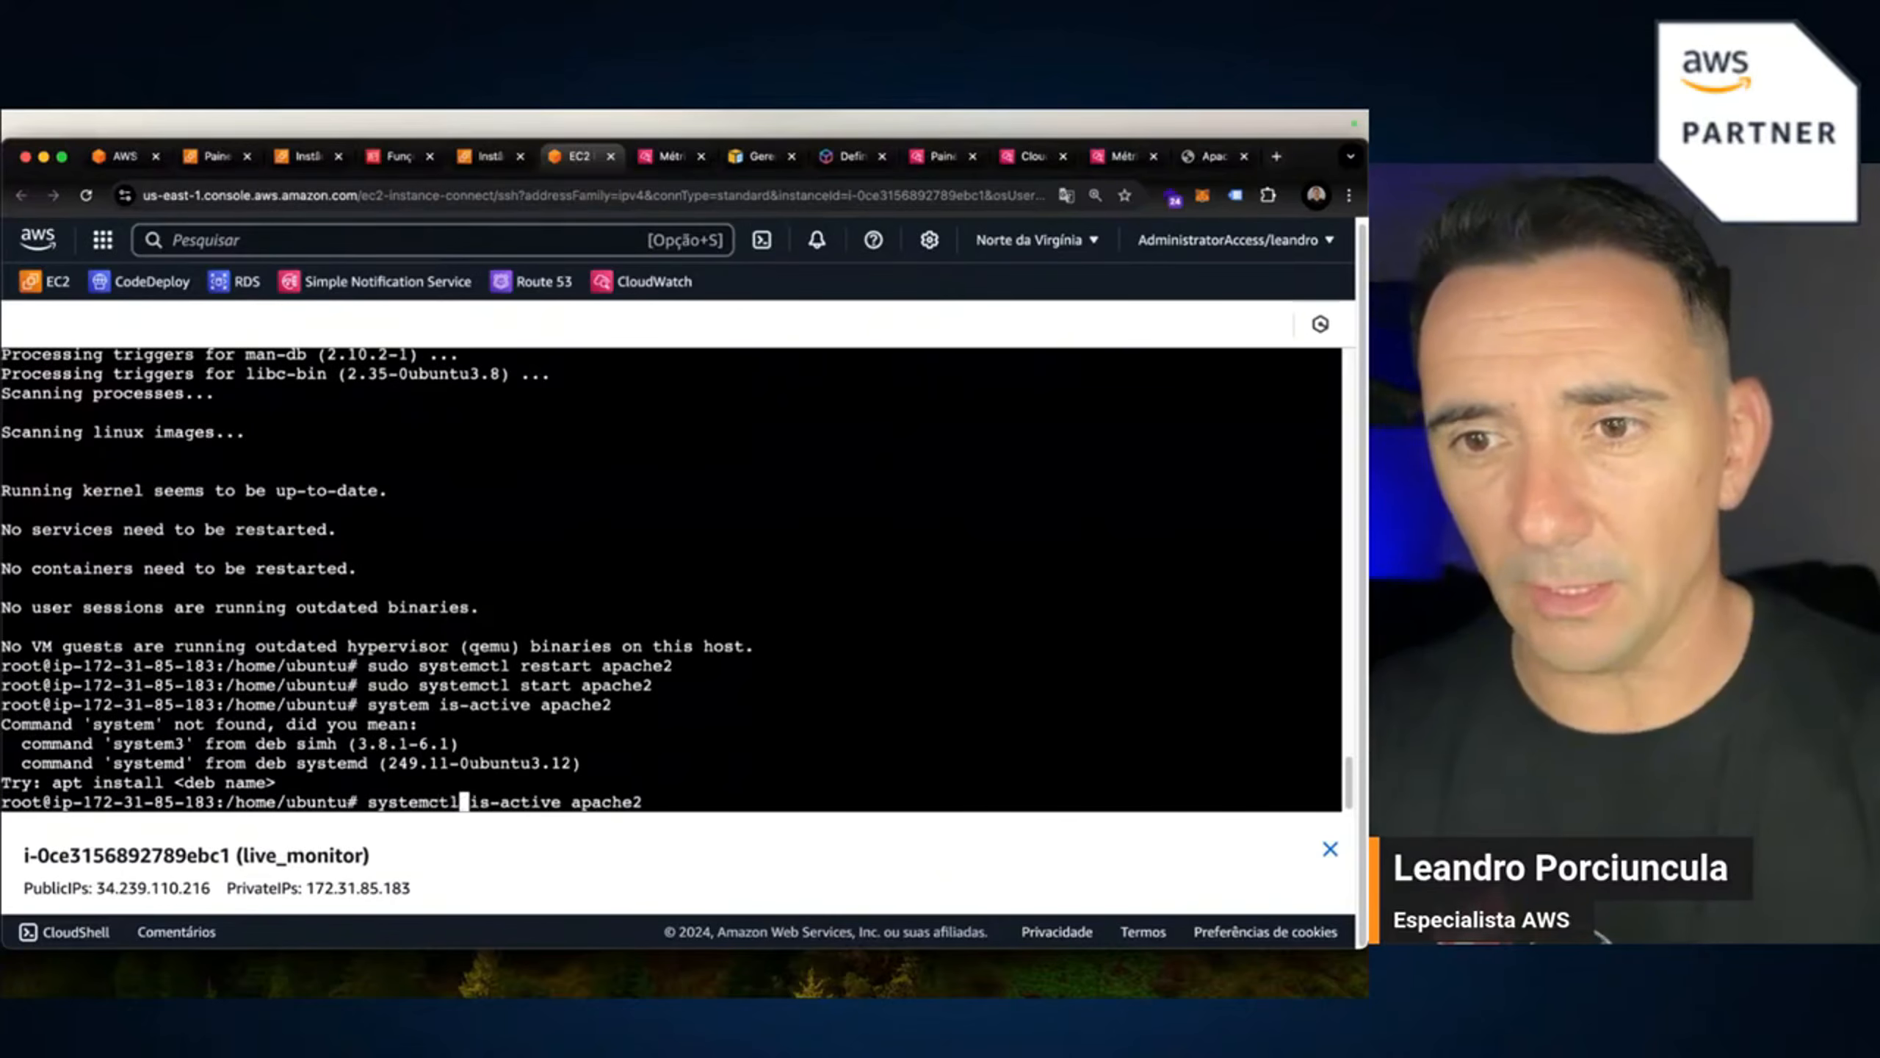
{"action": "key", "text": "Return"}
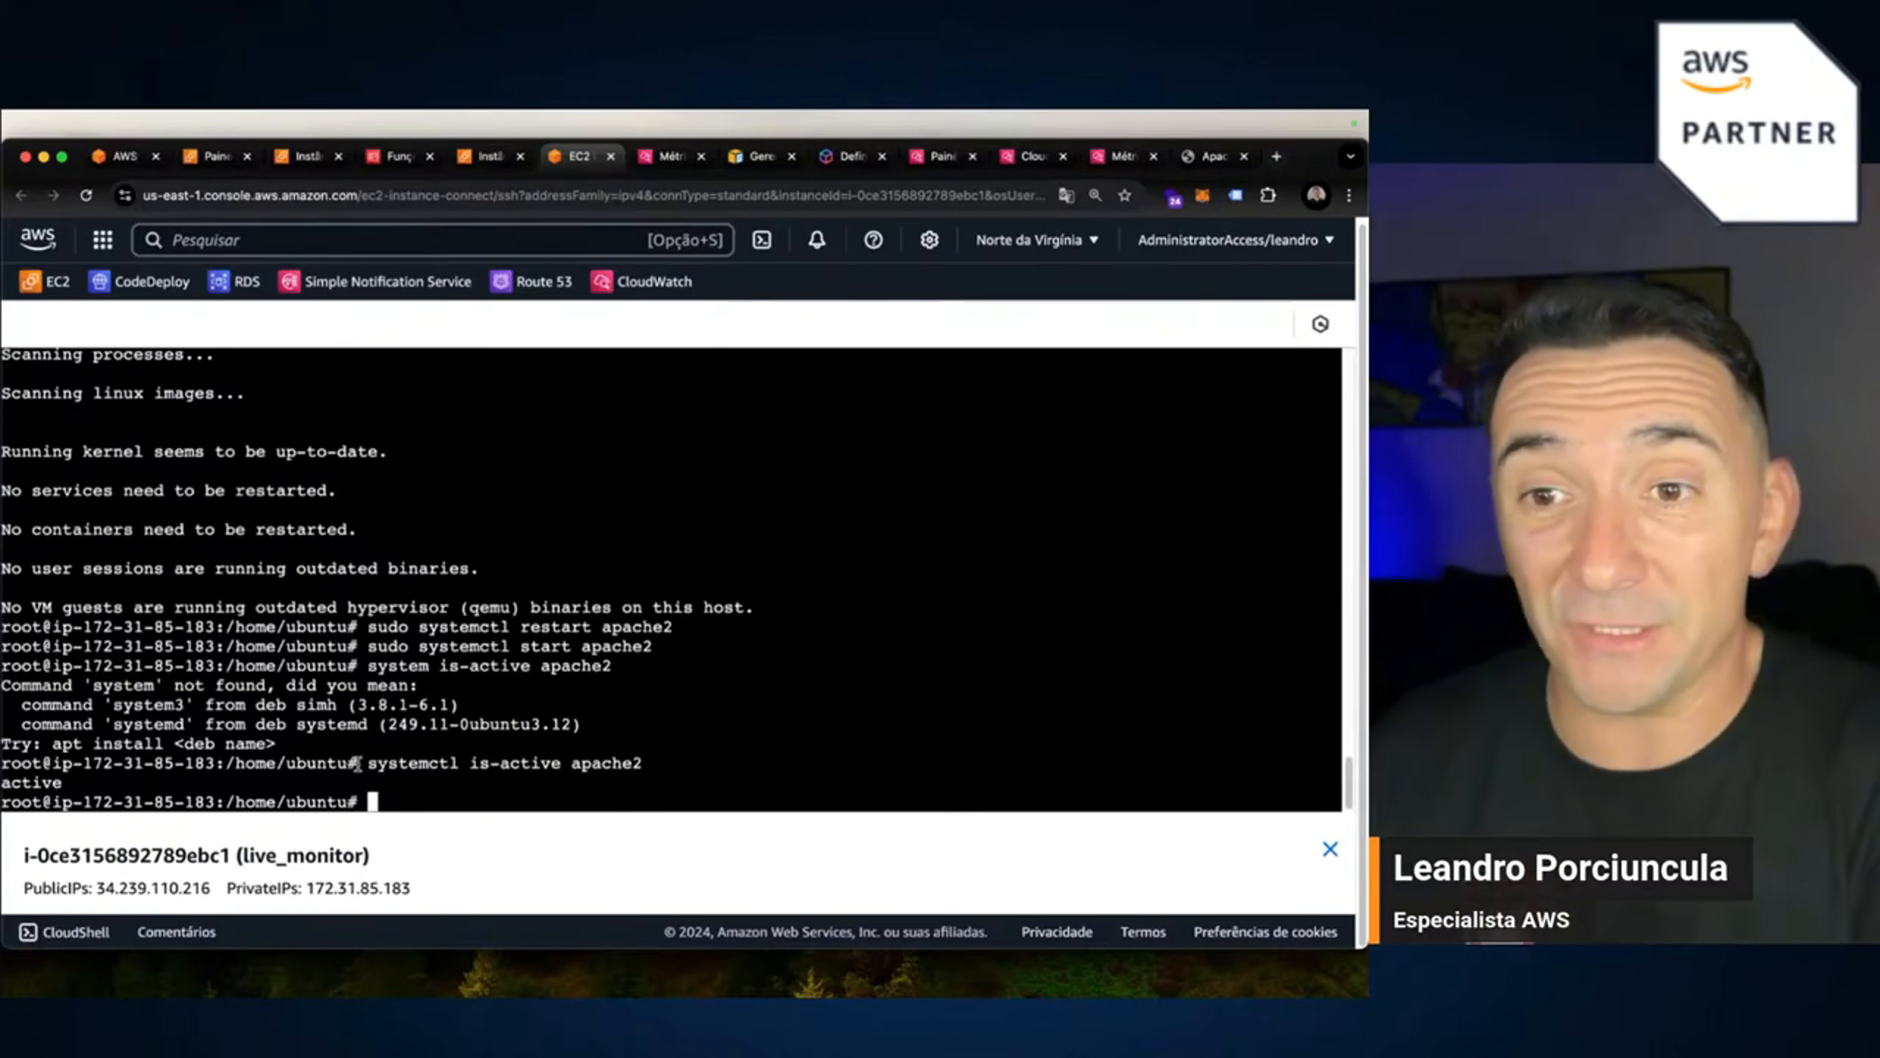
{"action": "left_click_drag", "start_coordinate": [363, 763], "coordinate": [621, 763]}
Re-run systemctl is-active apache2 to confirm it reports active.
{"action": "left_click_drag", "start_coordinate": [358, 782], "coordinate": [326, 780]}
{"action": "left_click_drag", "start_coordinate": [84, 785], "coordinate": [11, 790]}
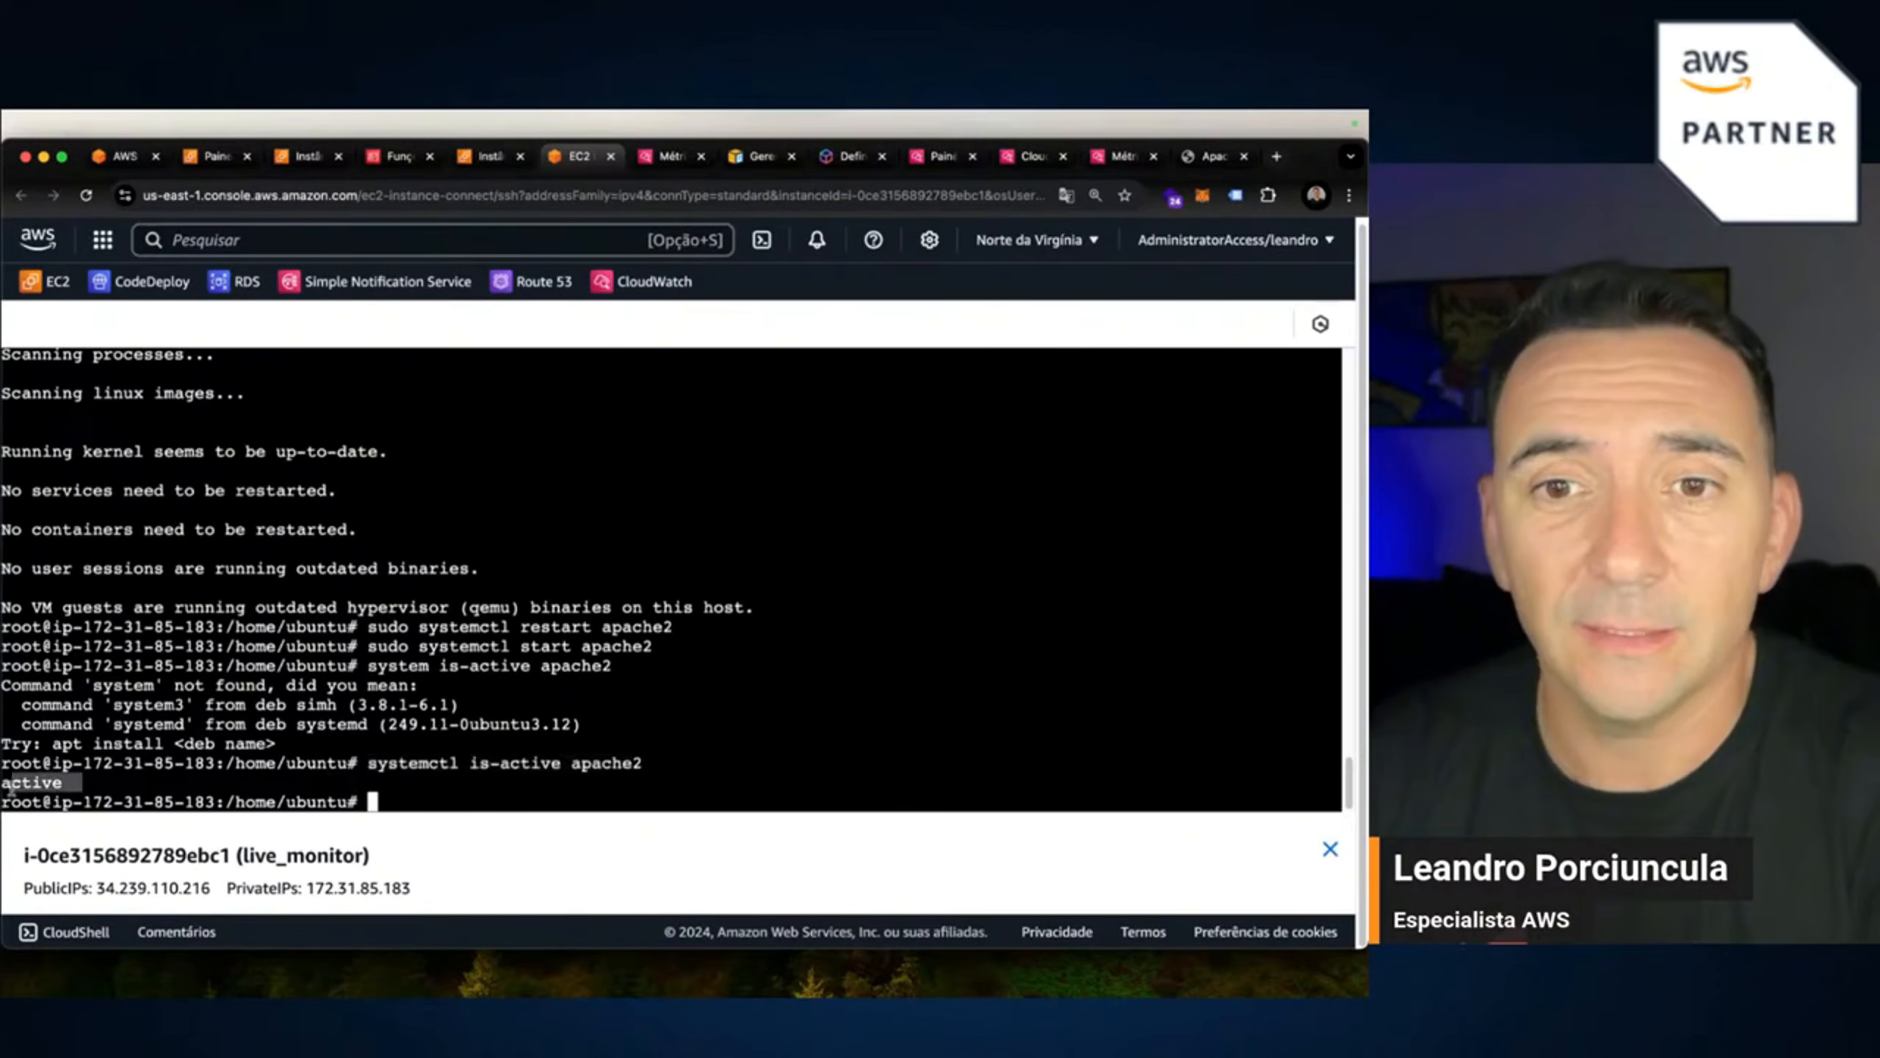
{"action": "left_click", "coordinate": [563, 779]}
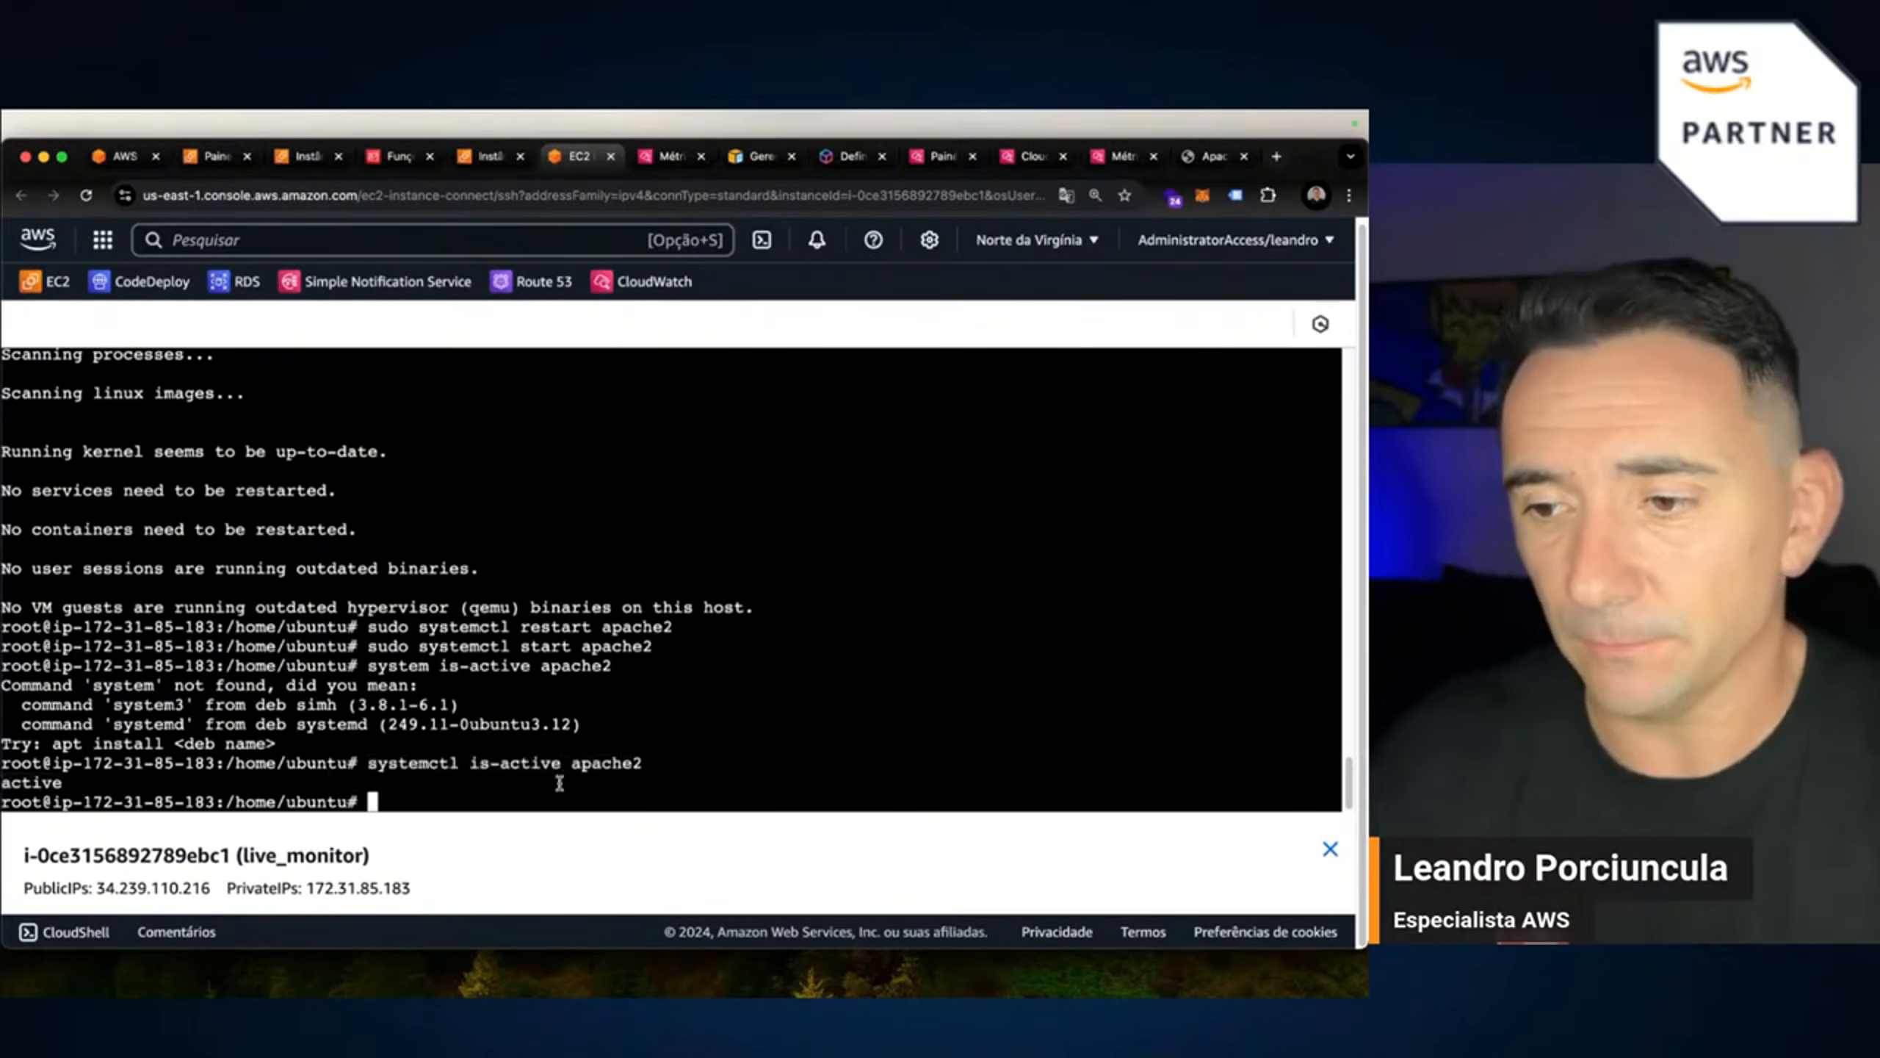
{"action": "key", "text": "Return"}
{"action": "key", "text": "Return"}
{"action": "key", "text": "Return"}
{"action": "key", "text": "Up"}
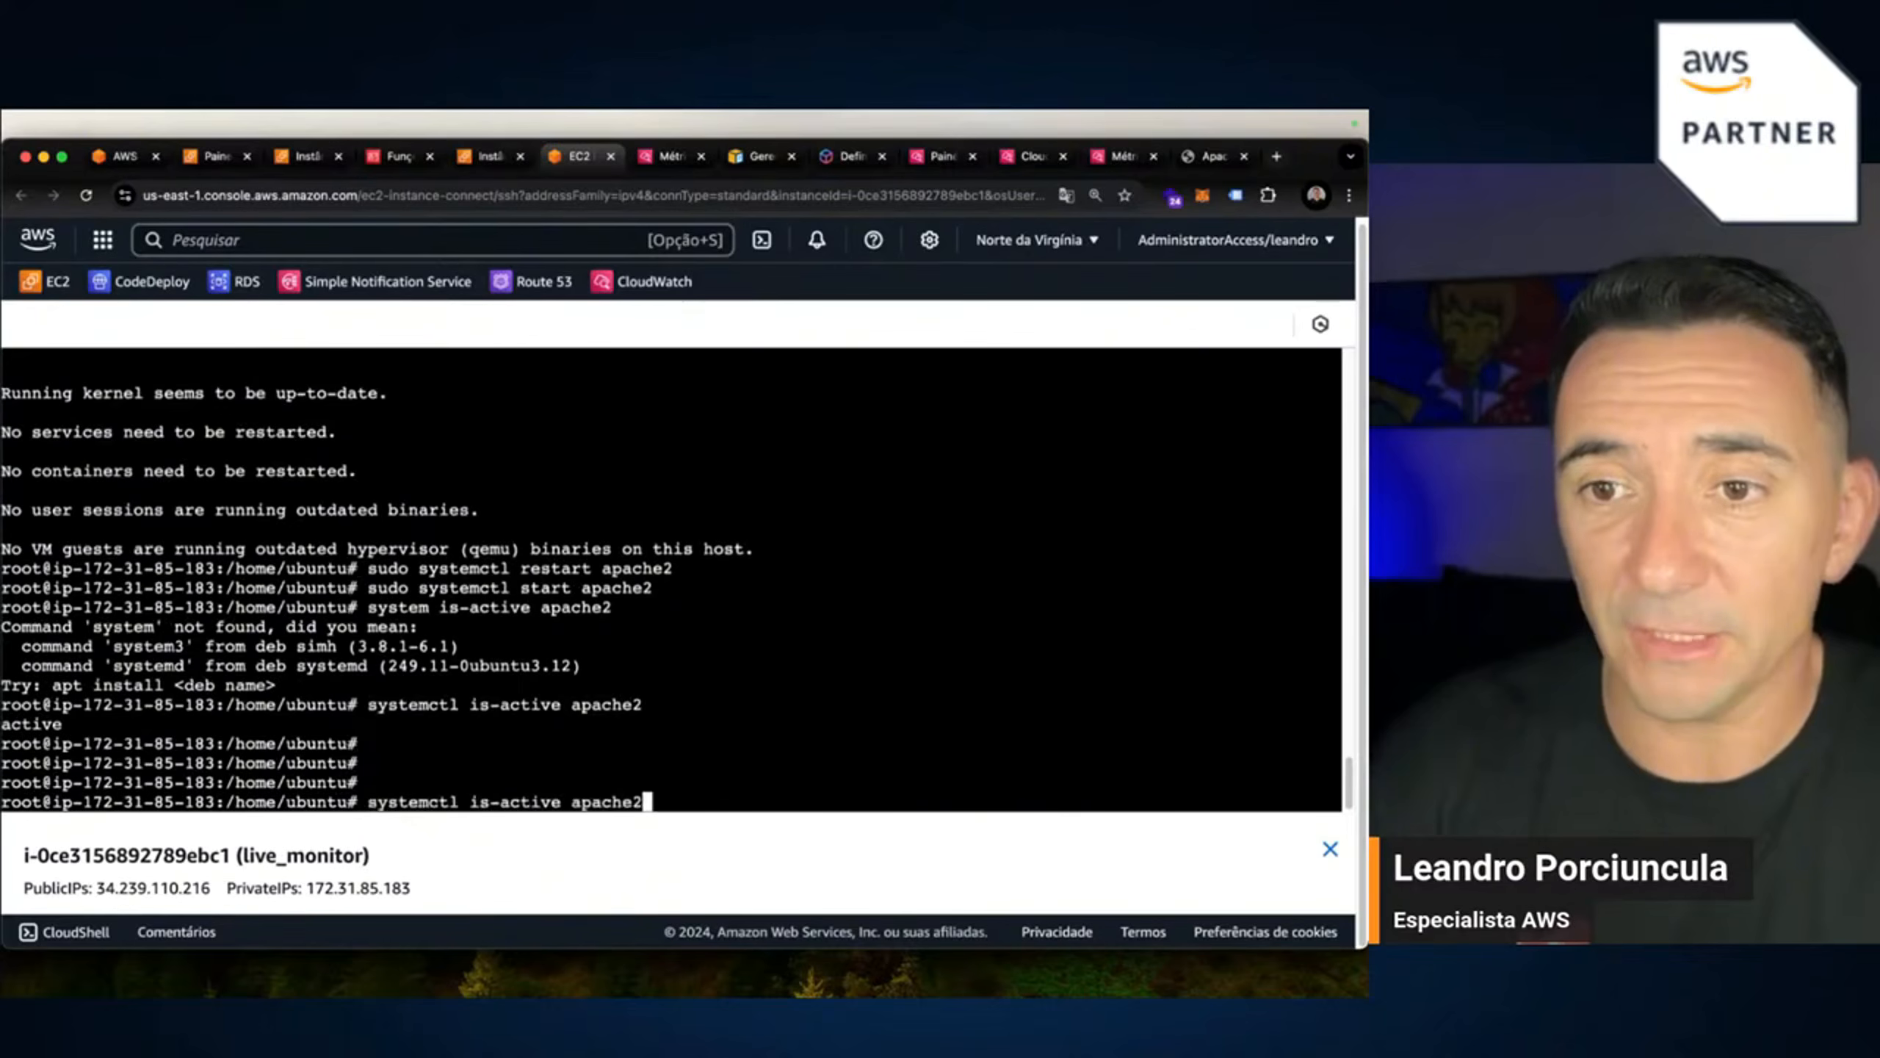
{"action": "key", "text": "Return"}
{"action": "key", "text": "Return"}
{"action": "key", "text": "Return"}
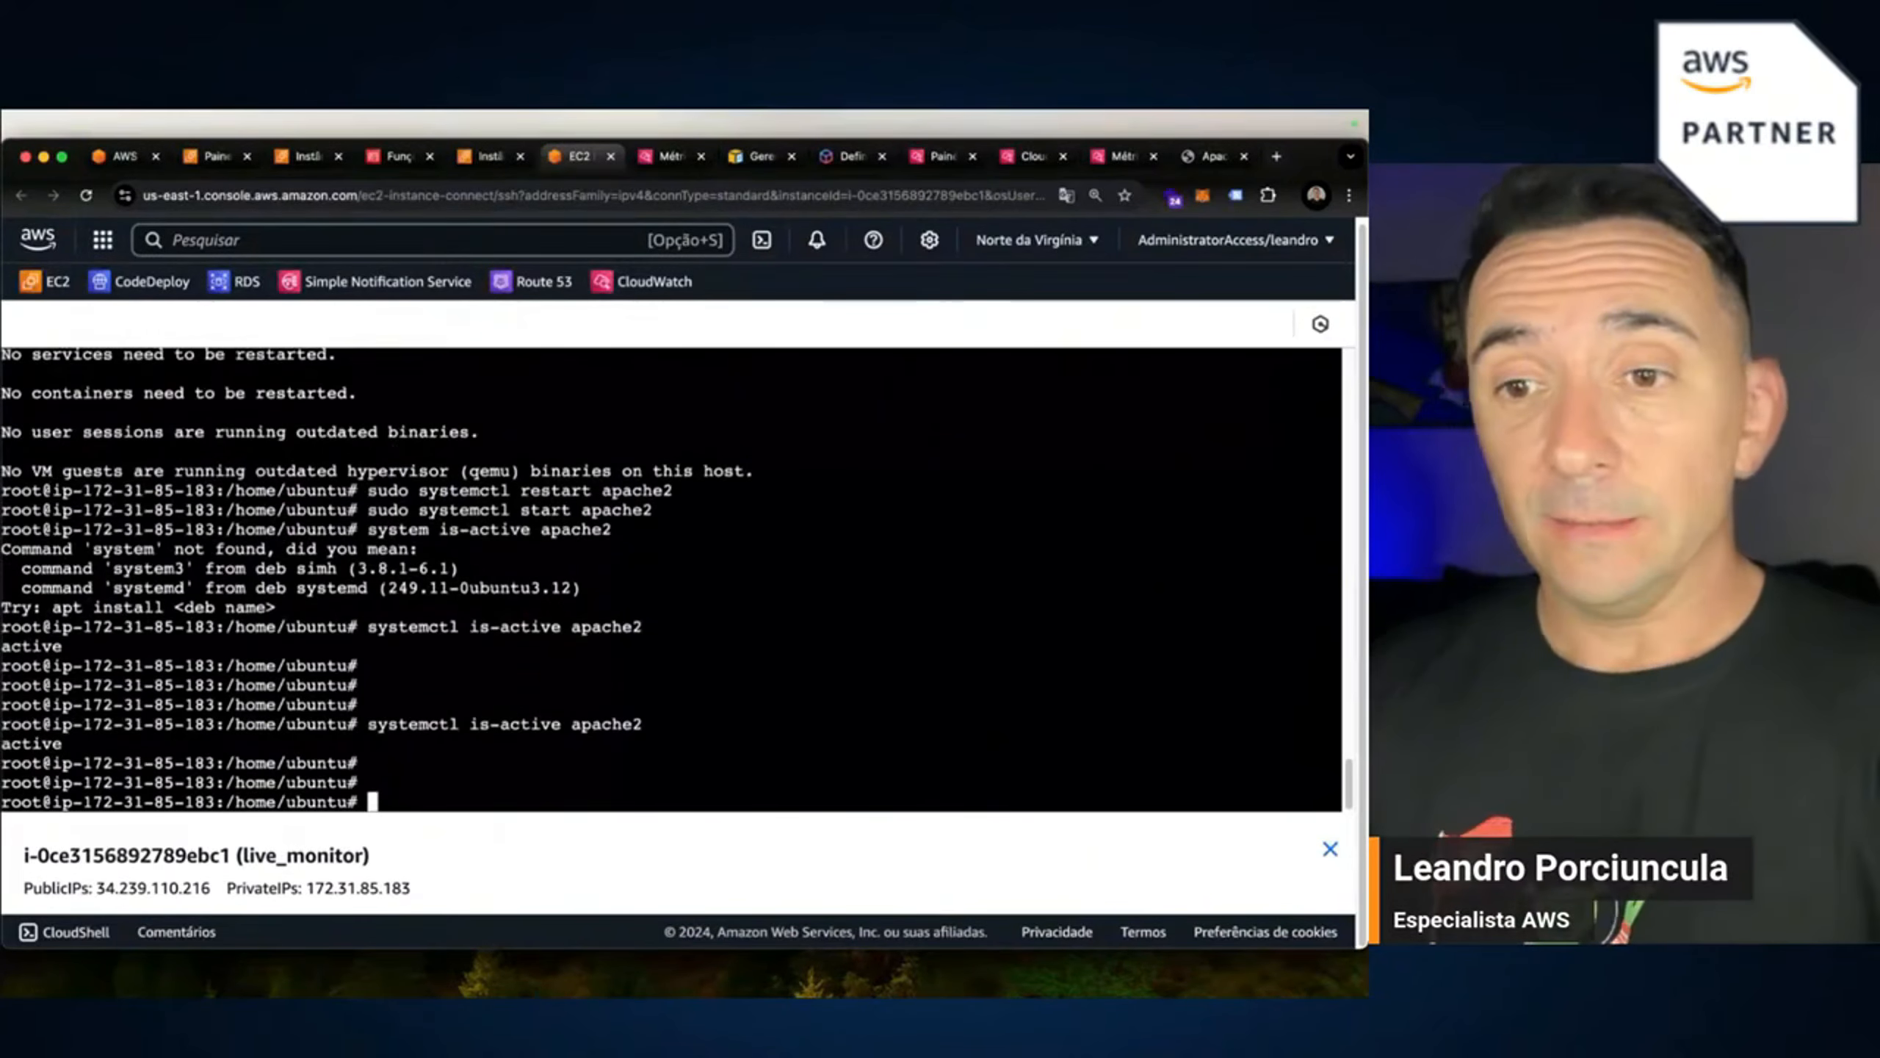
Stop apache2 with systemctl and confirm the status check reports inactive.
{"action": "key", "text": "Up"}
{"action": "key", "text": "Up"}
{"action": "key", "text": "Up"}
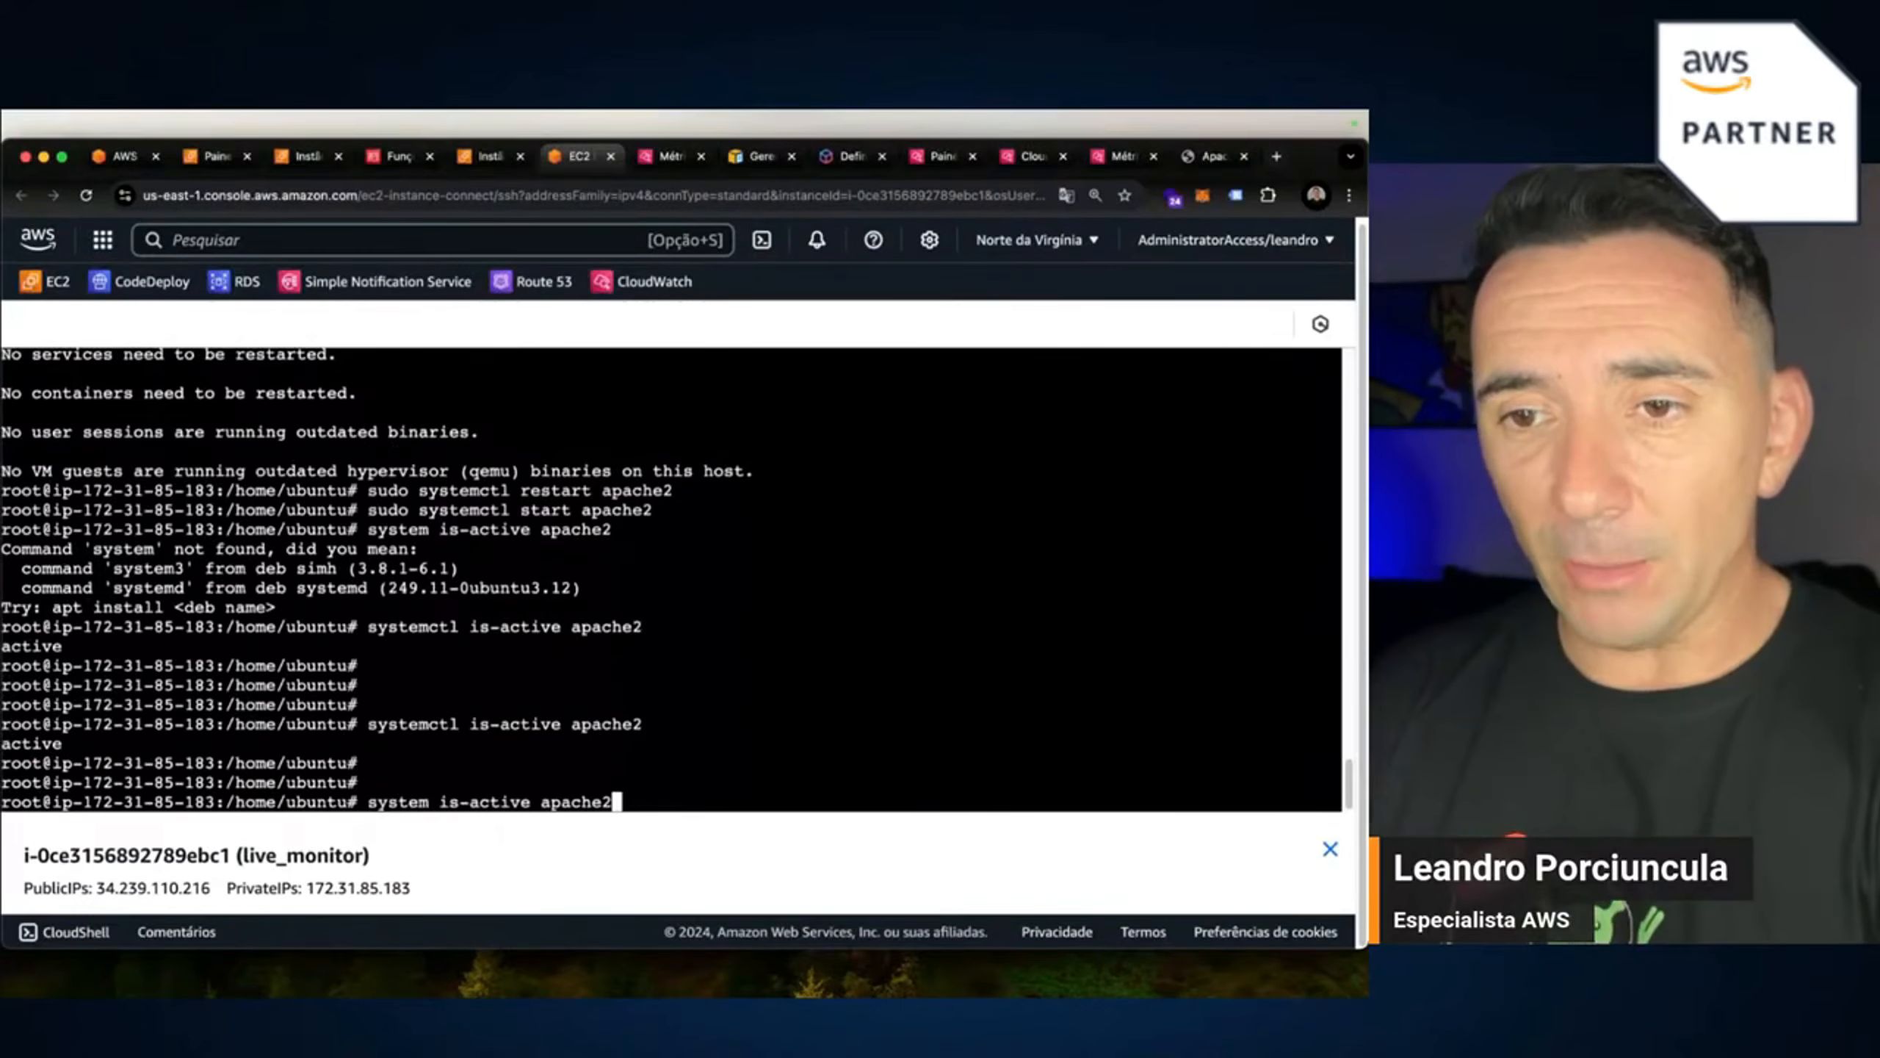
{"action": "key", "text": "Left"}
{"action": "key", "text": "Left"}
{"action": "key", "text": "Left"}
{"action": "key", "text": "Left"}
{"action": "key", "text": "Left"}
{"action": "key", "text": "Left"}
{"action": "key", "text": "Left"}
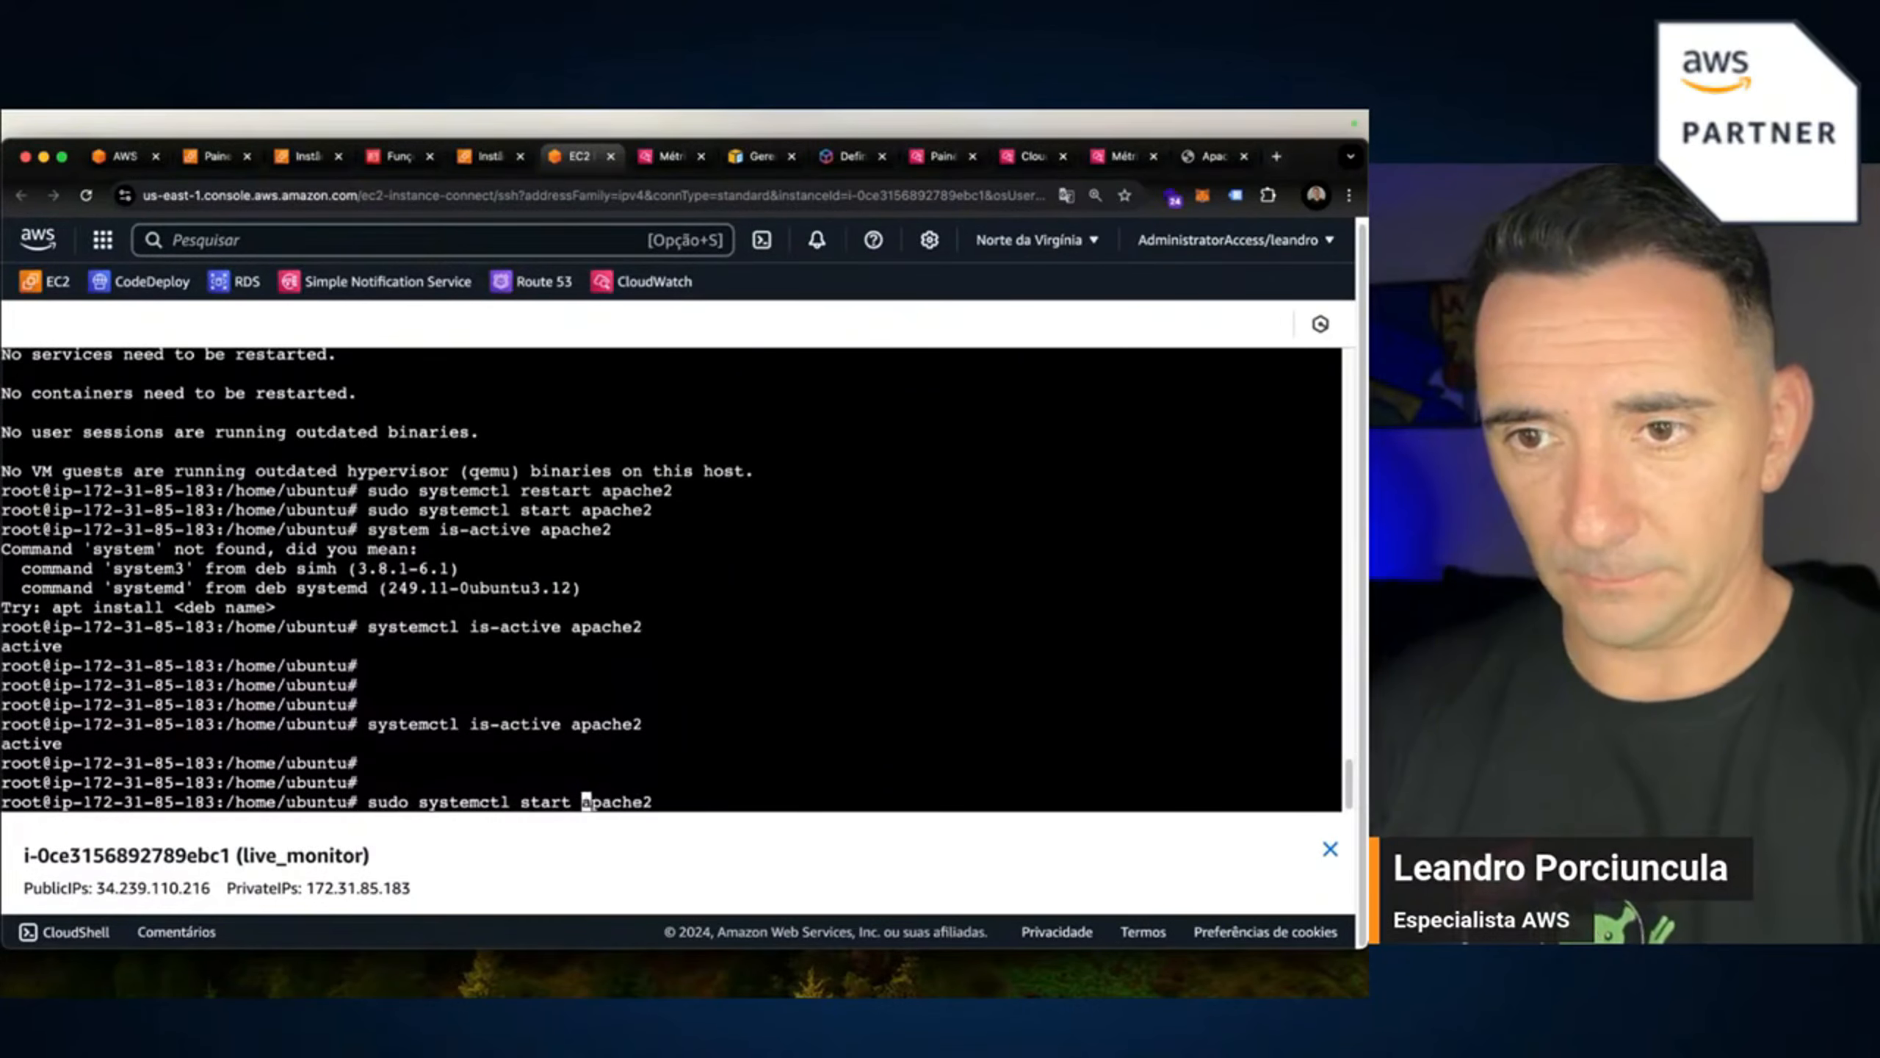
{"action": "key", "text": "BackSpace"}
{"action": "key", "text": "BackSpace"}
{"action": "key", "text": "BackSpace"}
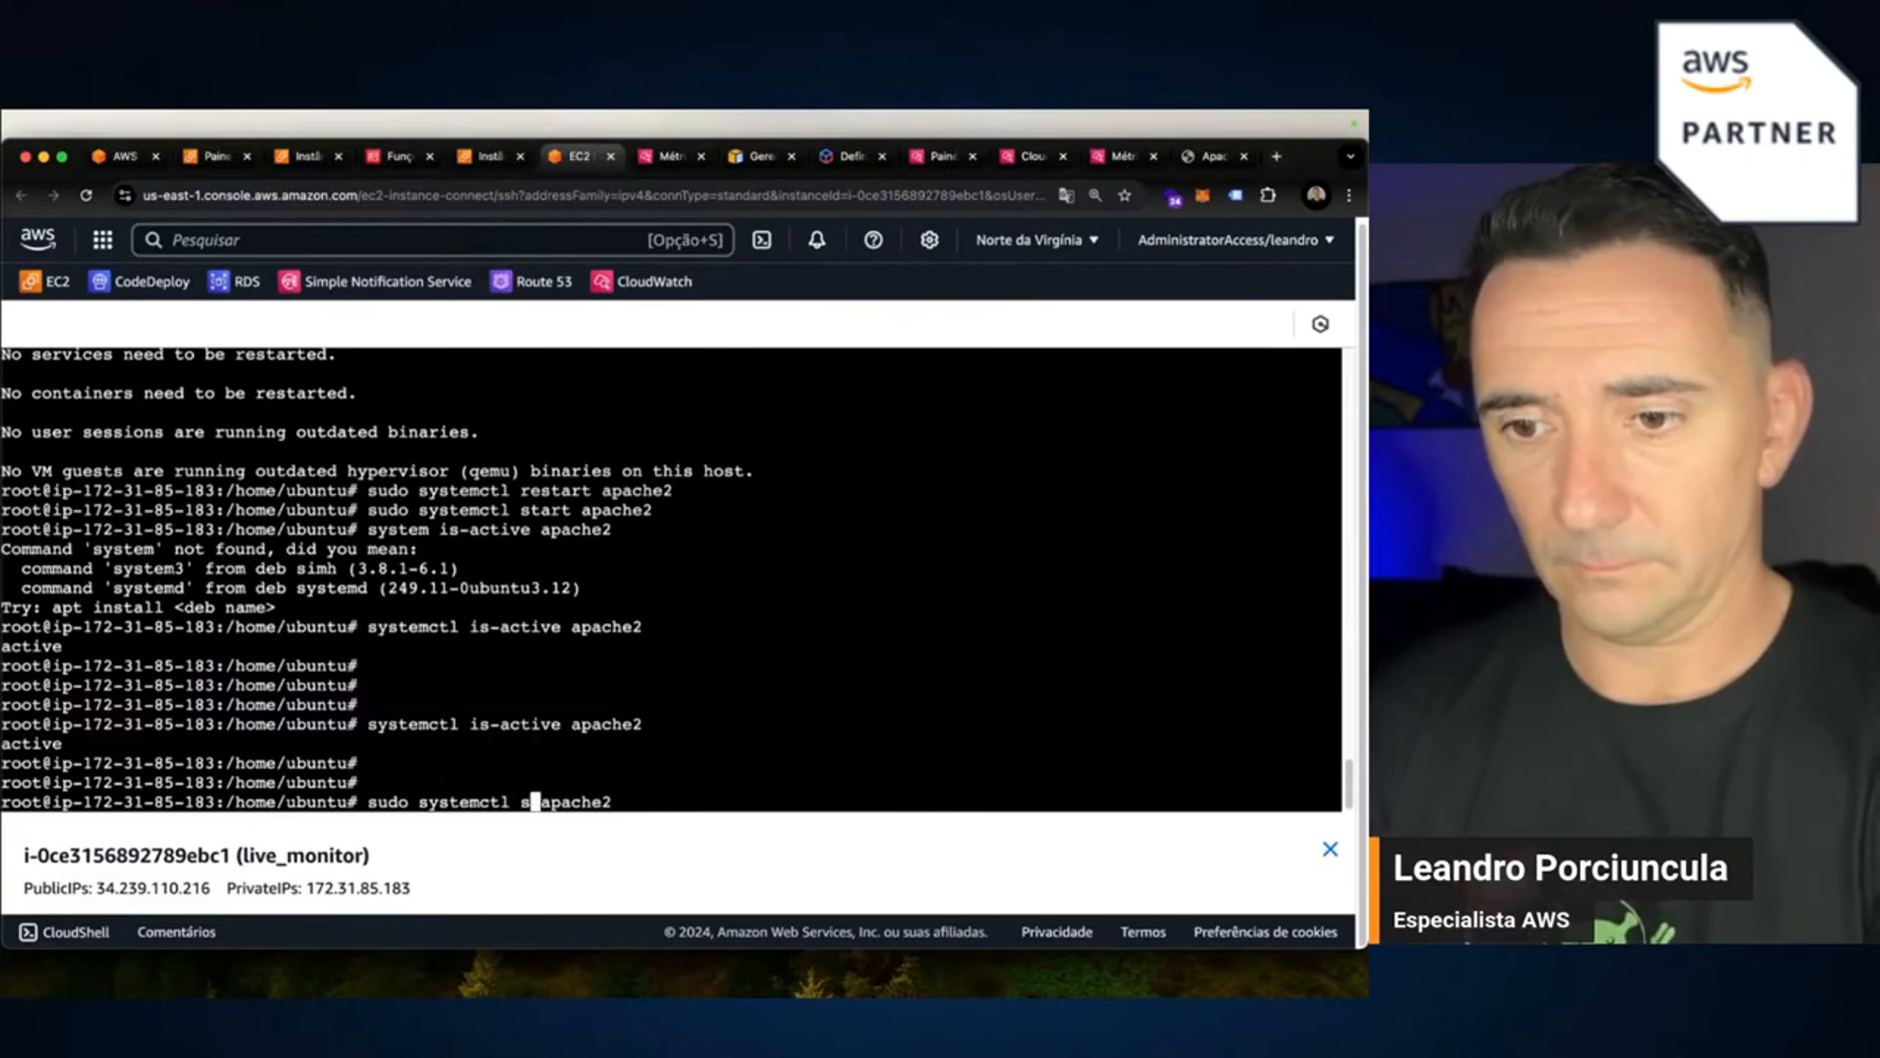
{"action": "type", "text": "op"}
{"action": "key", "text": "Return"}
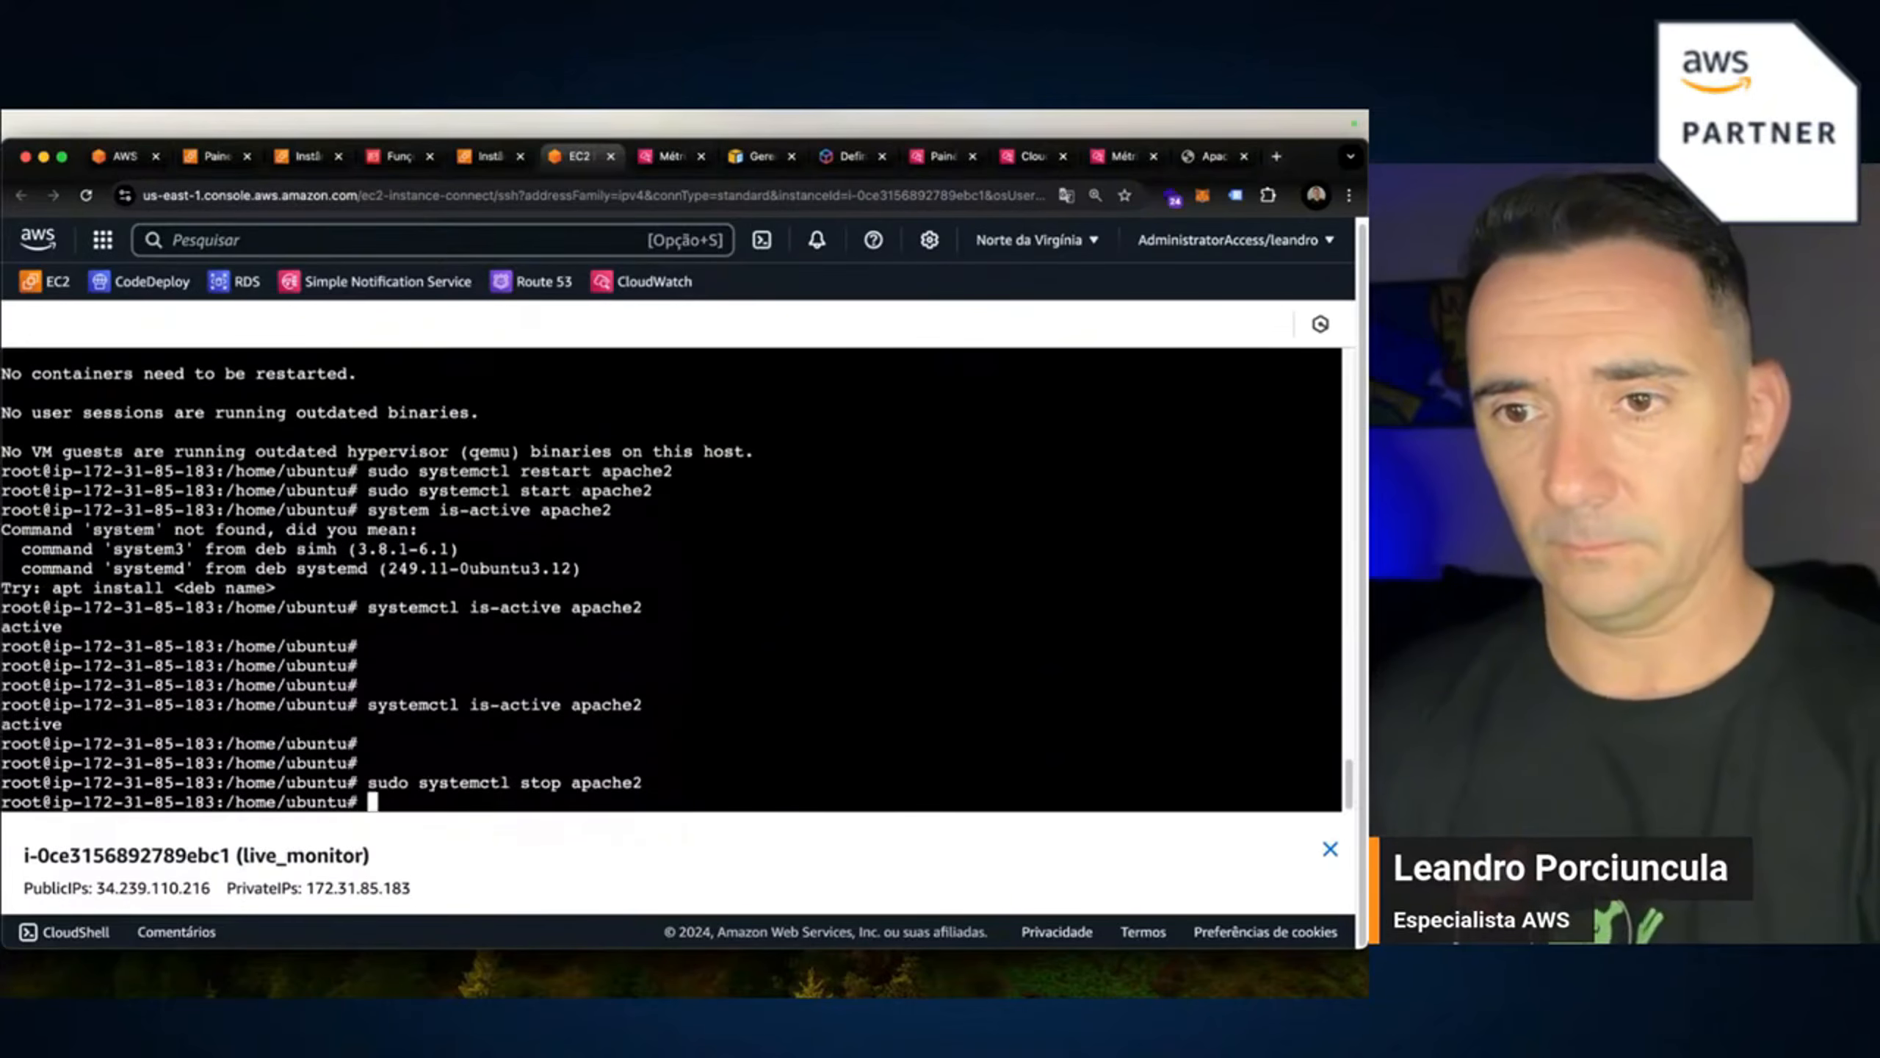
{"action": "key", "text": "Return"}
{"action": "key", "text": "Return"}
{"action": "key", "text": "Up"}
{"action": "key", "text": "Up"}
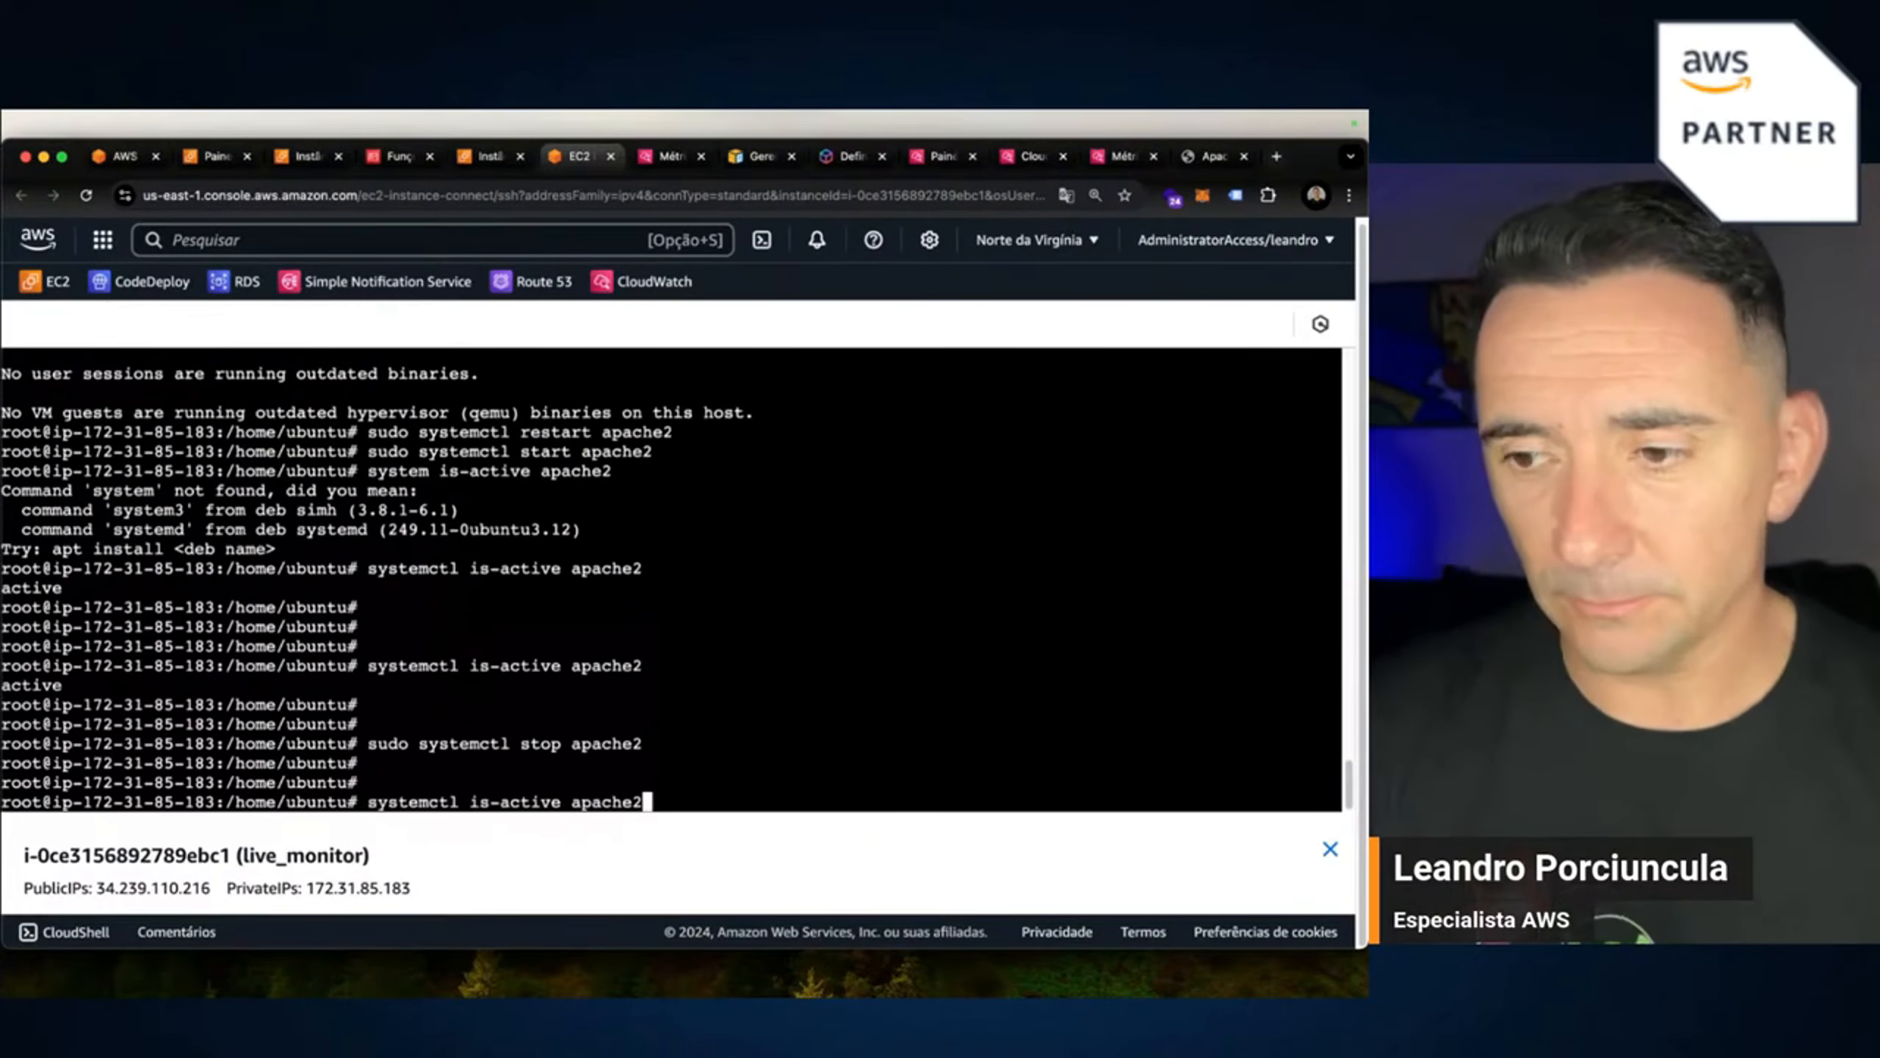
{"action": "key", "text": "Return"}
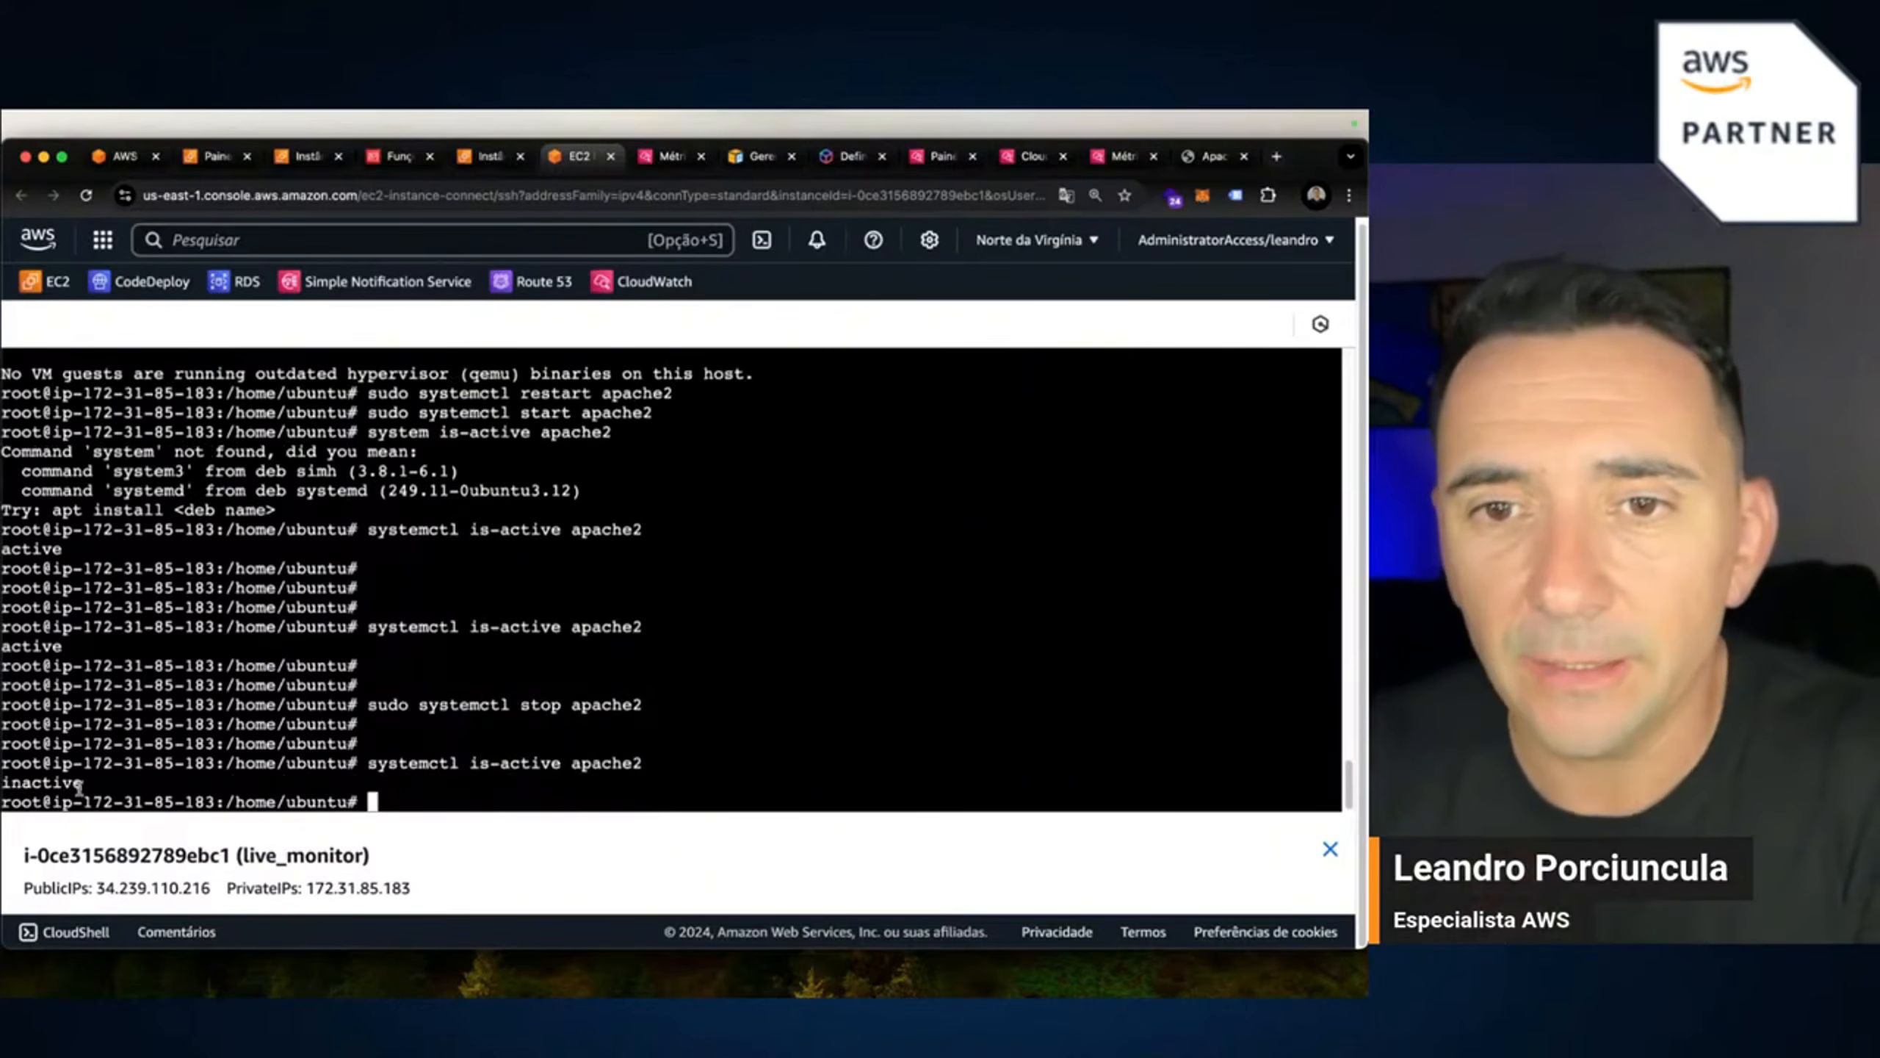
{"action": "left_click_drag", "start_coordinate": [81, 784], "coordinate": [2, 784]}
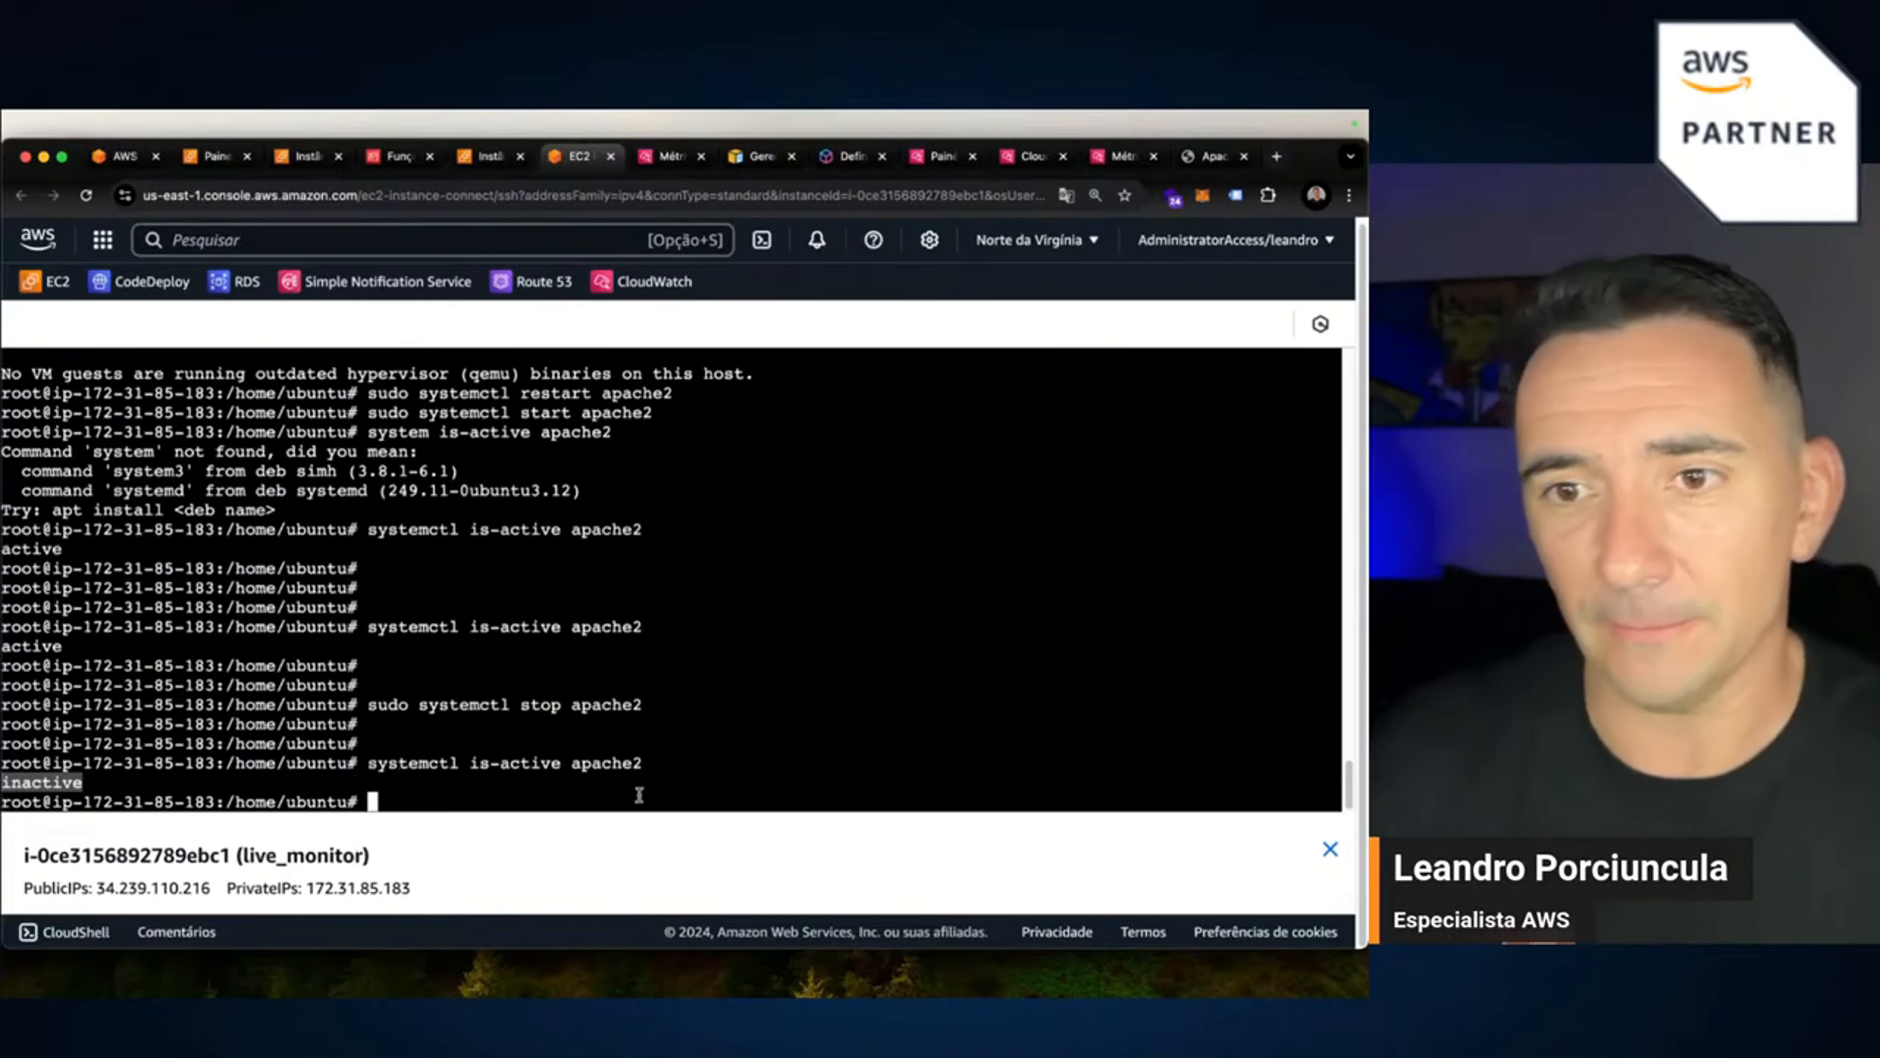
{"action": "key", "text": "Up"}
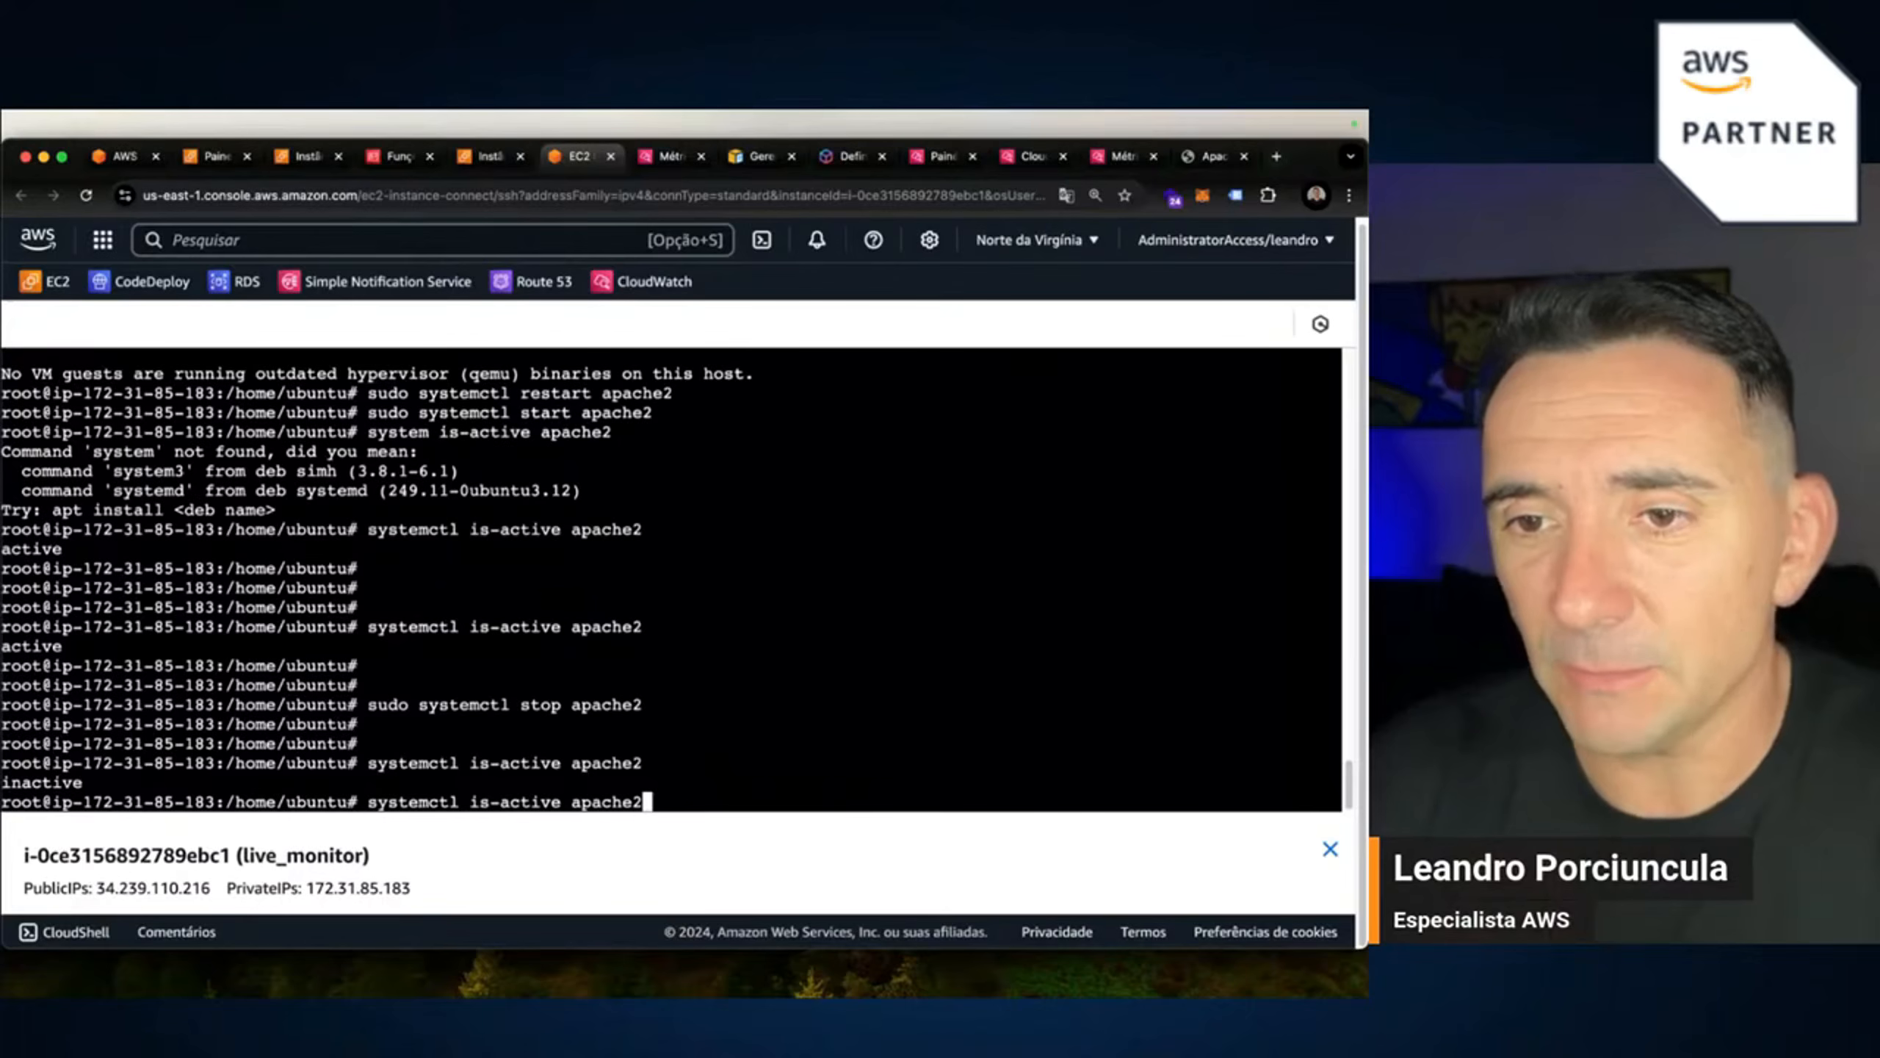
{"action": "key", "text": "Return"}
{"action": "key", "text": "Return"}
{"action": "key", "text": "Return"}
{"action": "key", "text": "Return"}
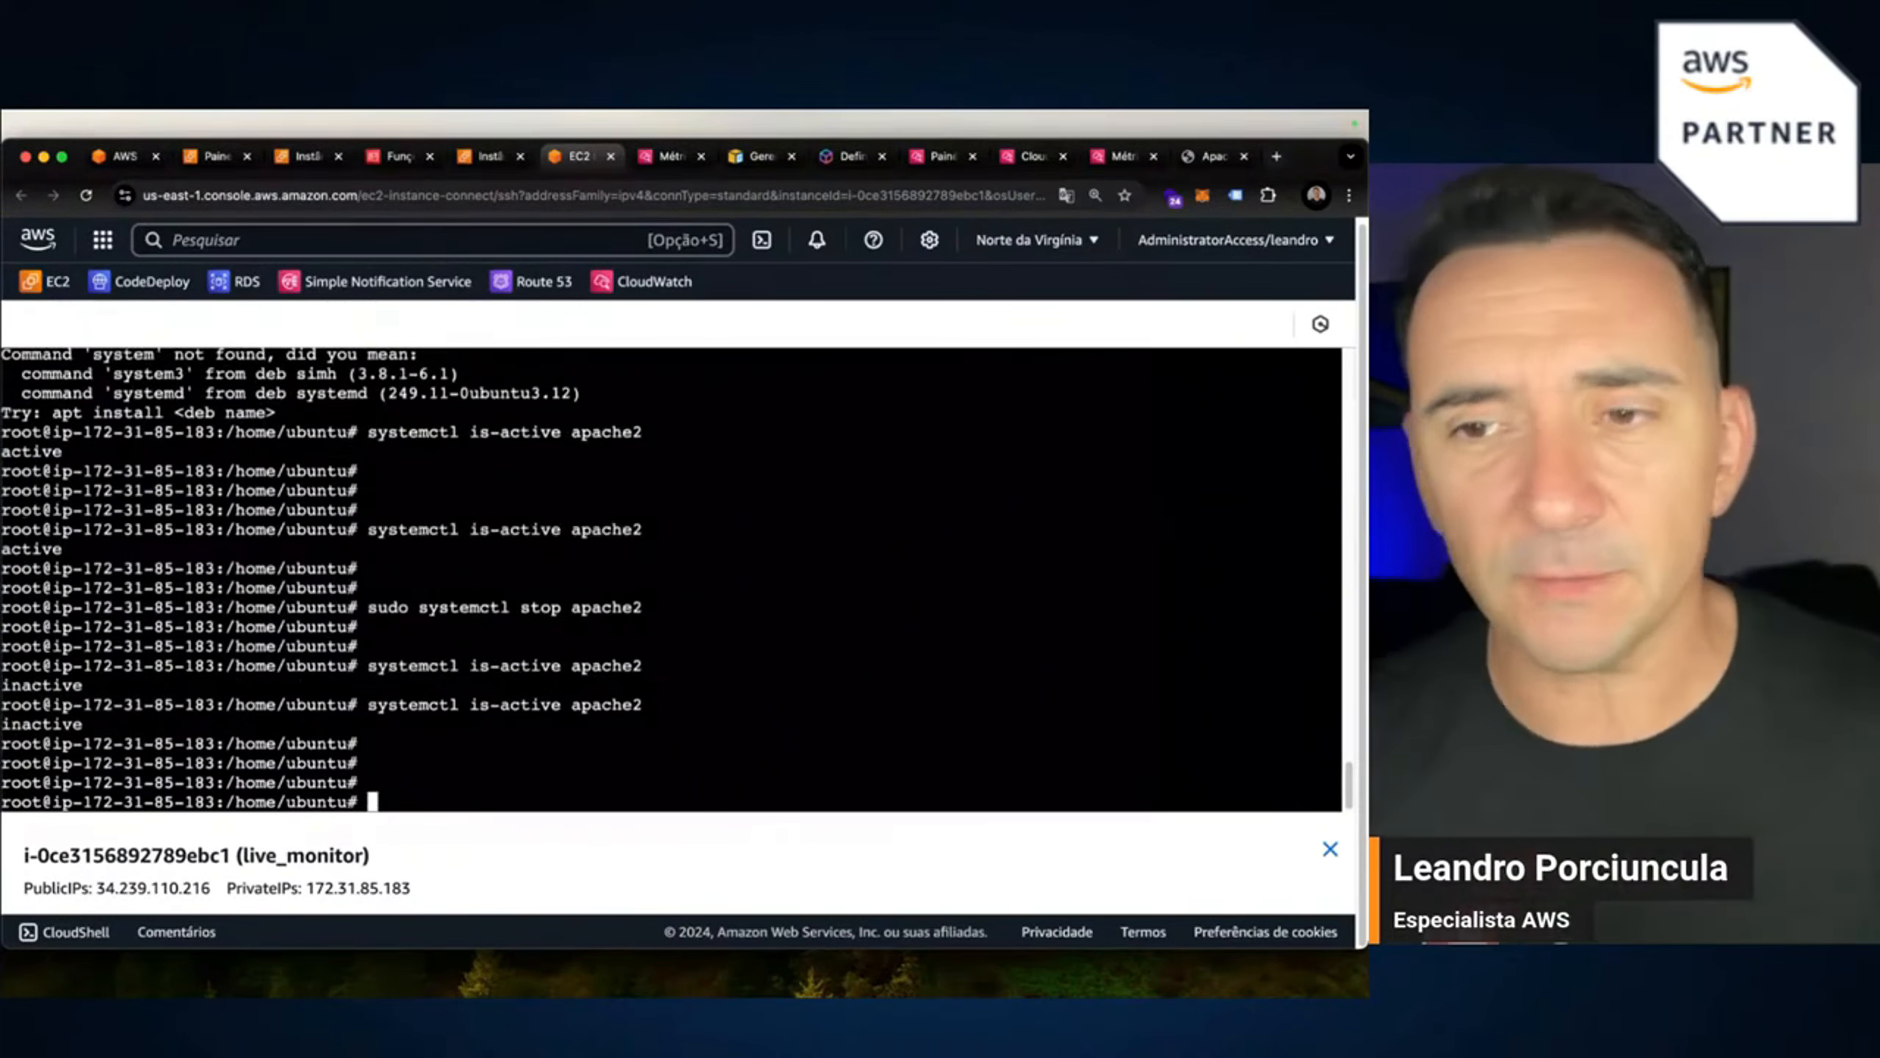
Run sudo systemctl start apache2 to bring Apache back up.
{"action": "key", "text": "Up"}
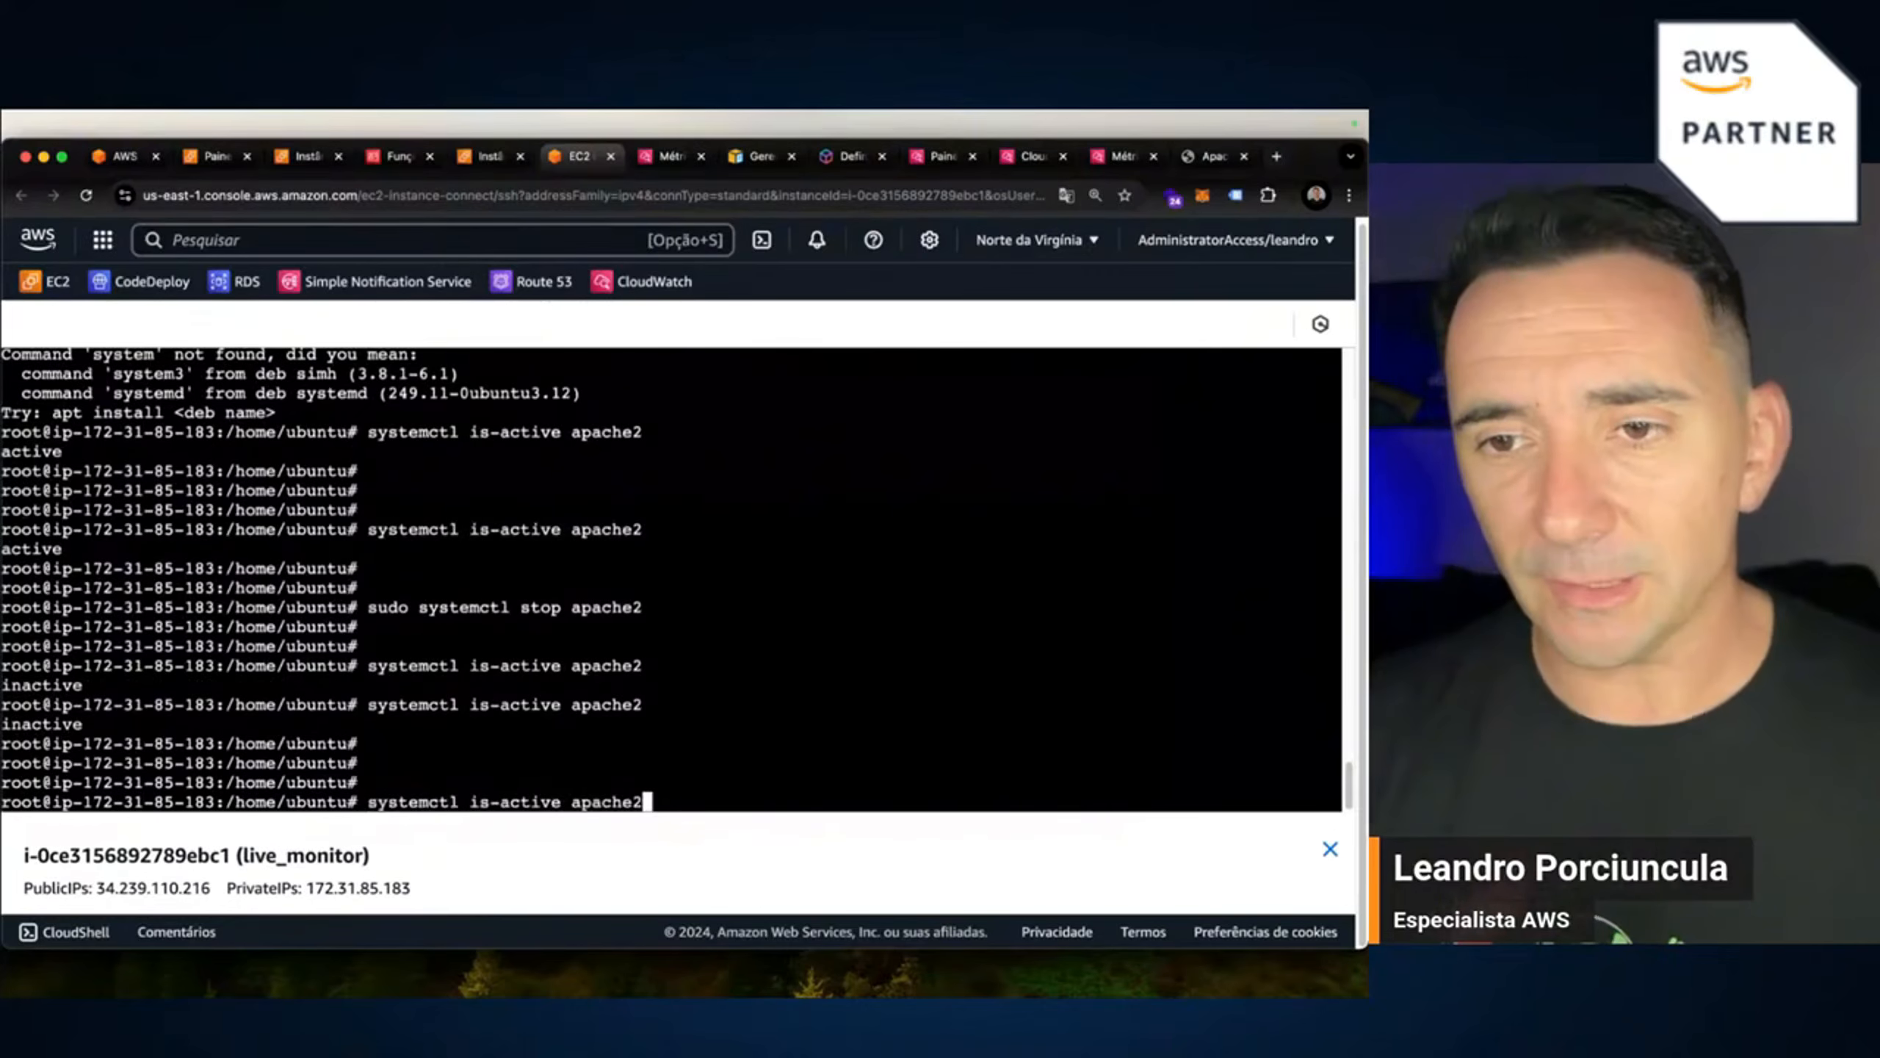
{"action": "key", "text": "Up"}
{"action": "key", "text": "Up"}
{"action": "key", "text": "Left"}
{"action": "key", "text": "Left"}
{"action": "key", "text": "Left"}
{"action": "key", "text": "Left"}
{"action": "key", "text": "Left"}
{"action": "key", "text": "Left"}
{"action": "key", "text": "Left"}
{"action": "key", "text": "Left"}
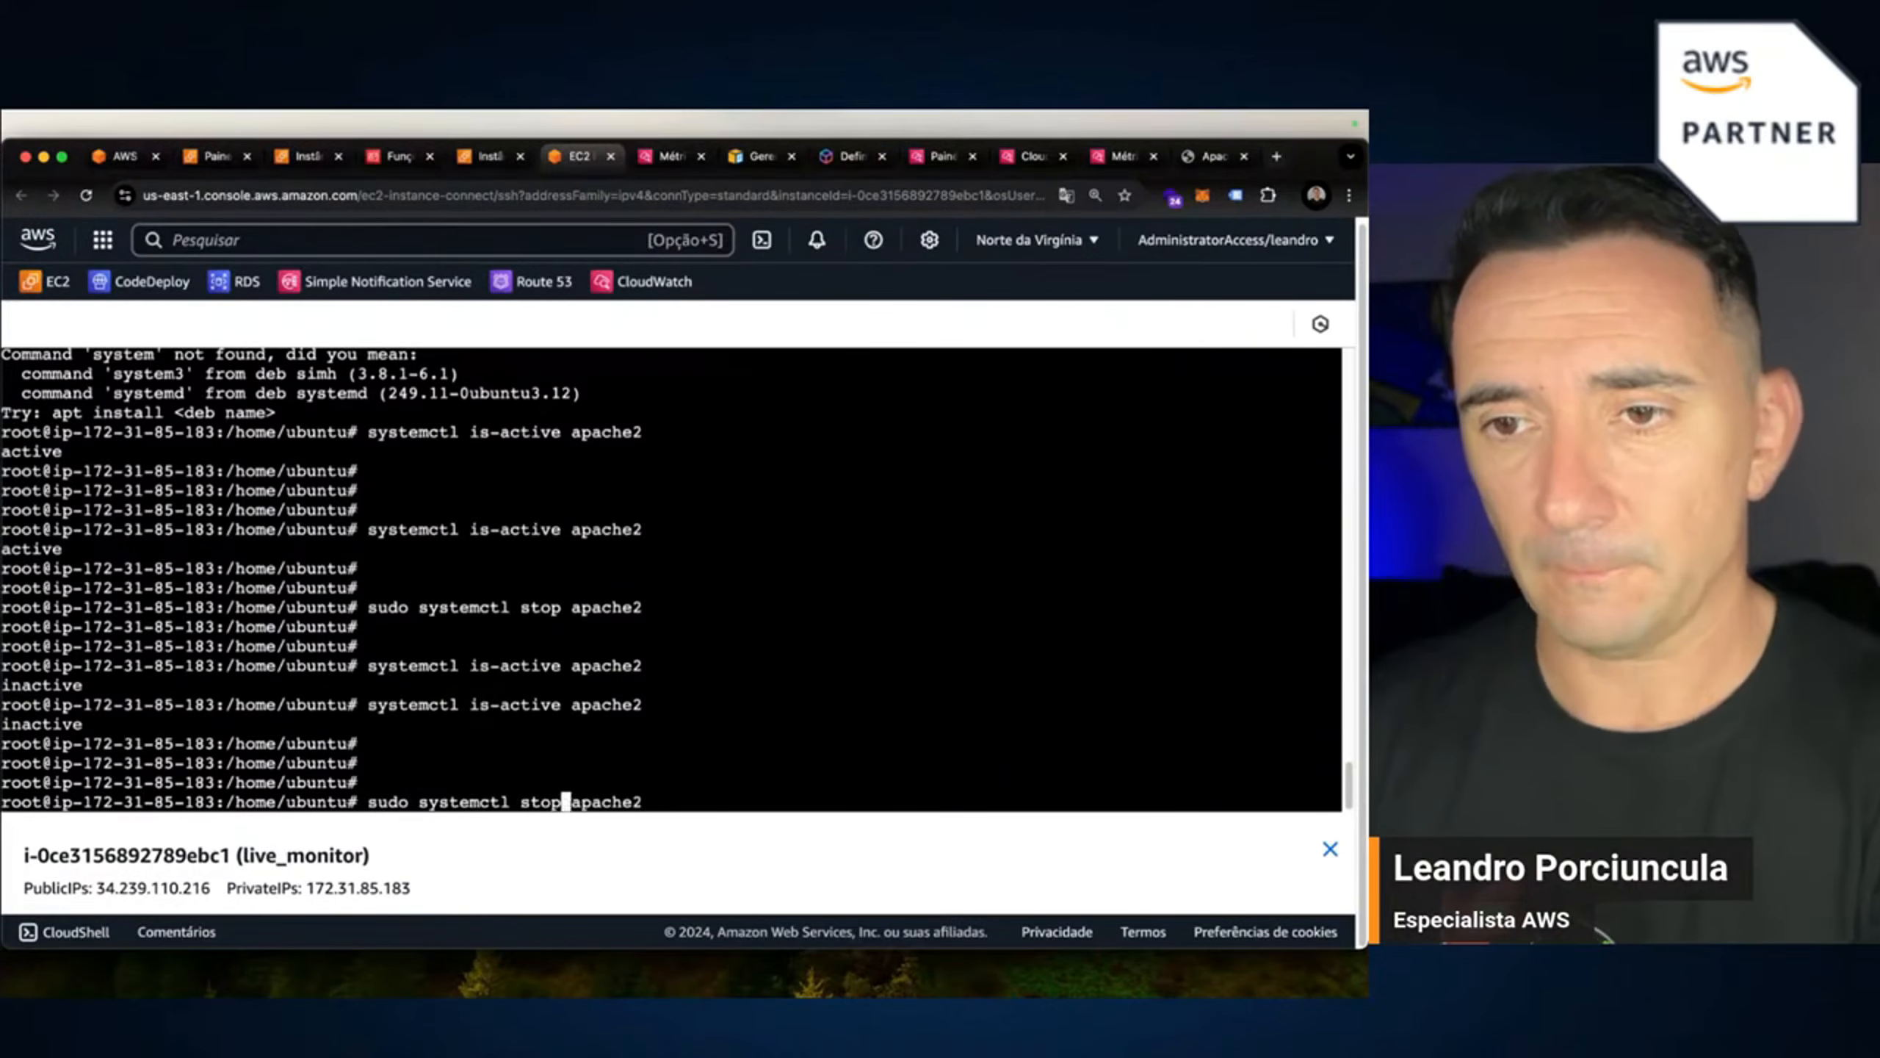
{"action": "key", "text": "BackSpace"}
{"action": "key", "text": "BackSpace"}
{"action": "type", "text": "ar"}
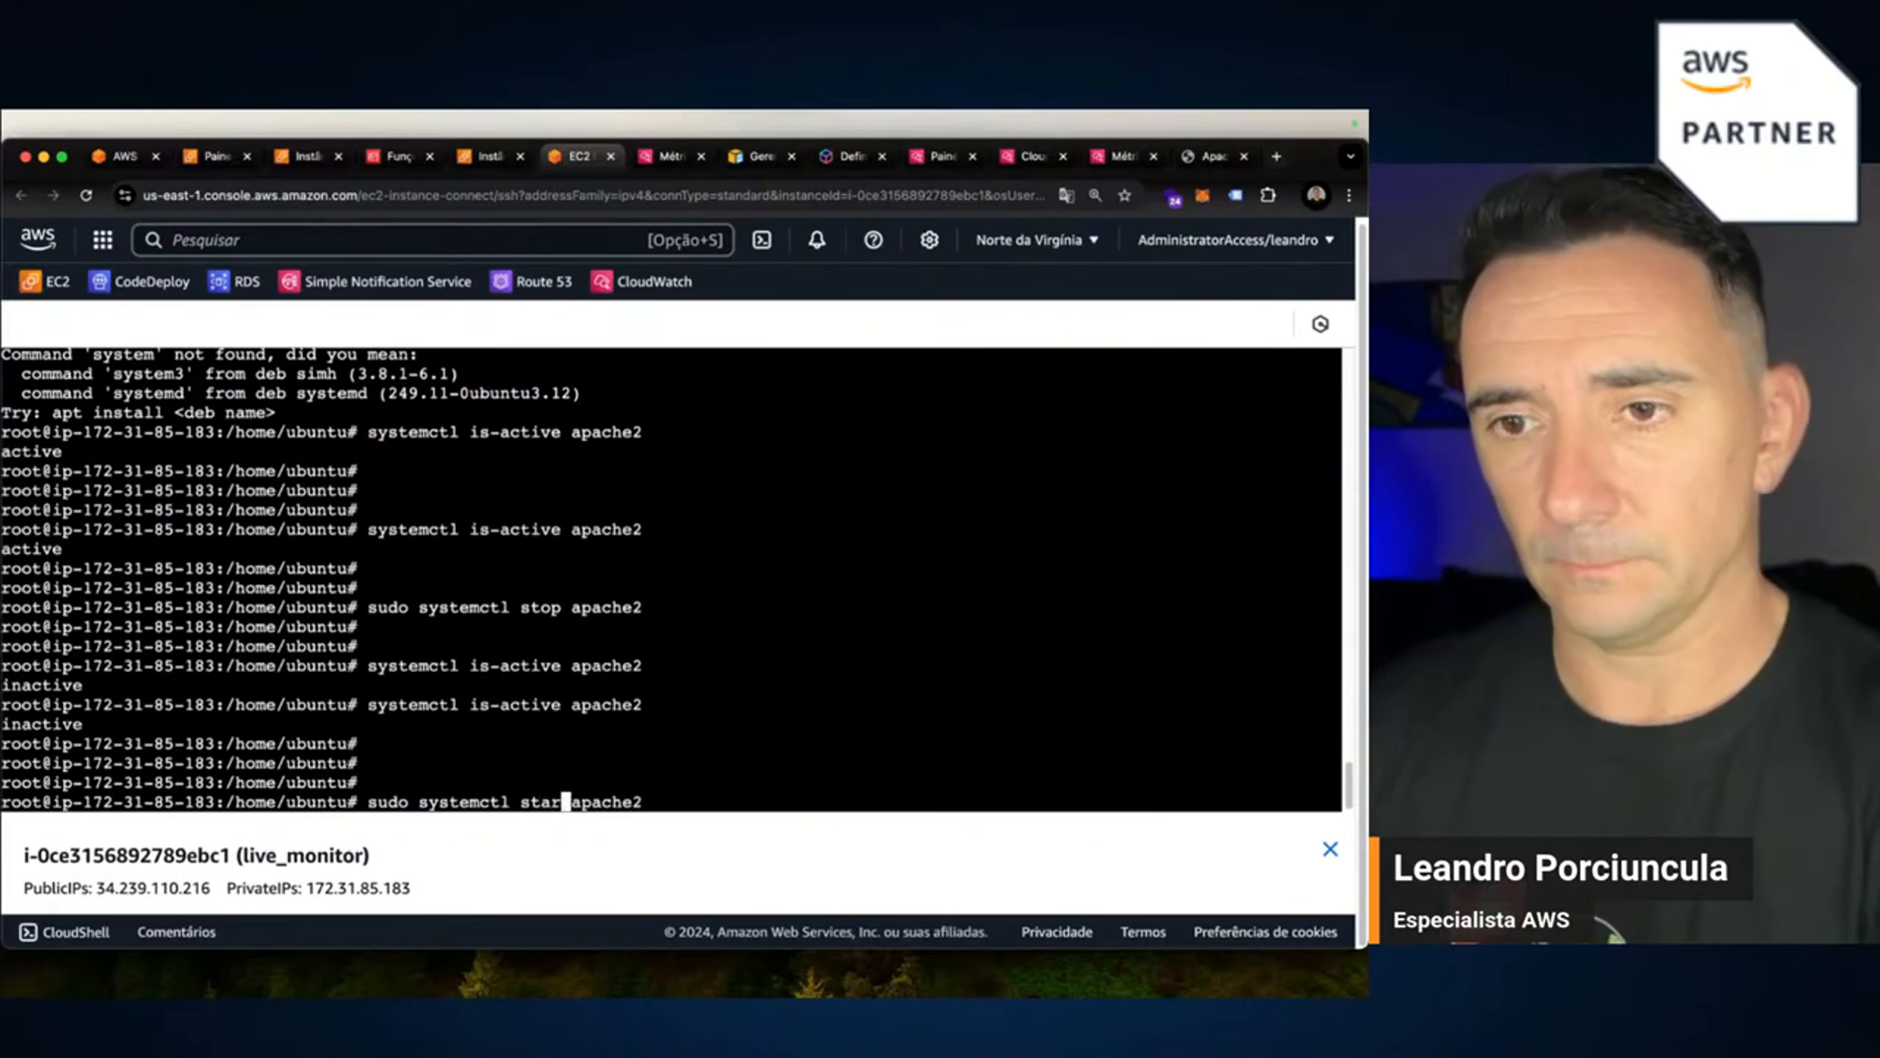
{"action": "type", "text": "t"}
{"action": "key", "text": "Return"}
{"action": "key", "text": "Return"}
{"action": "key", "text": "Return"}
{"action": "key", "text": "Return"}
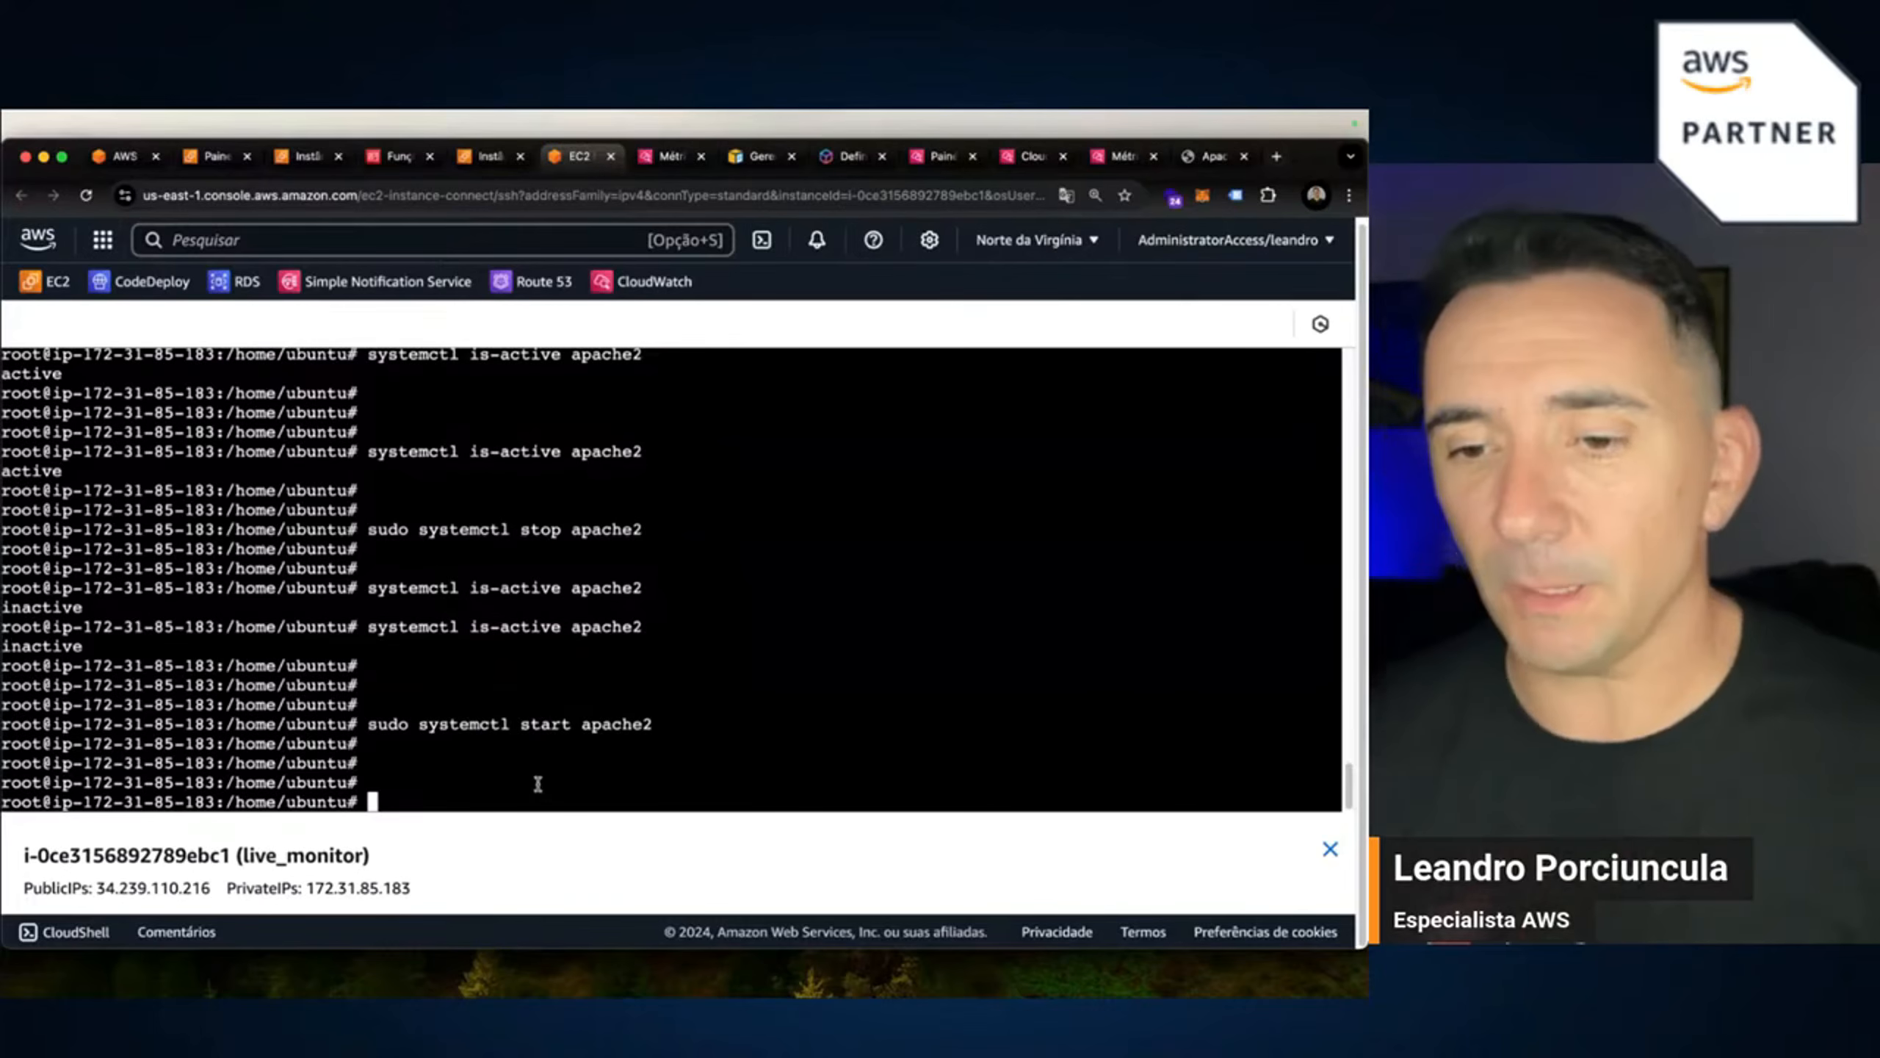
{"action": "type", "text": "vim "}
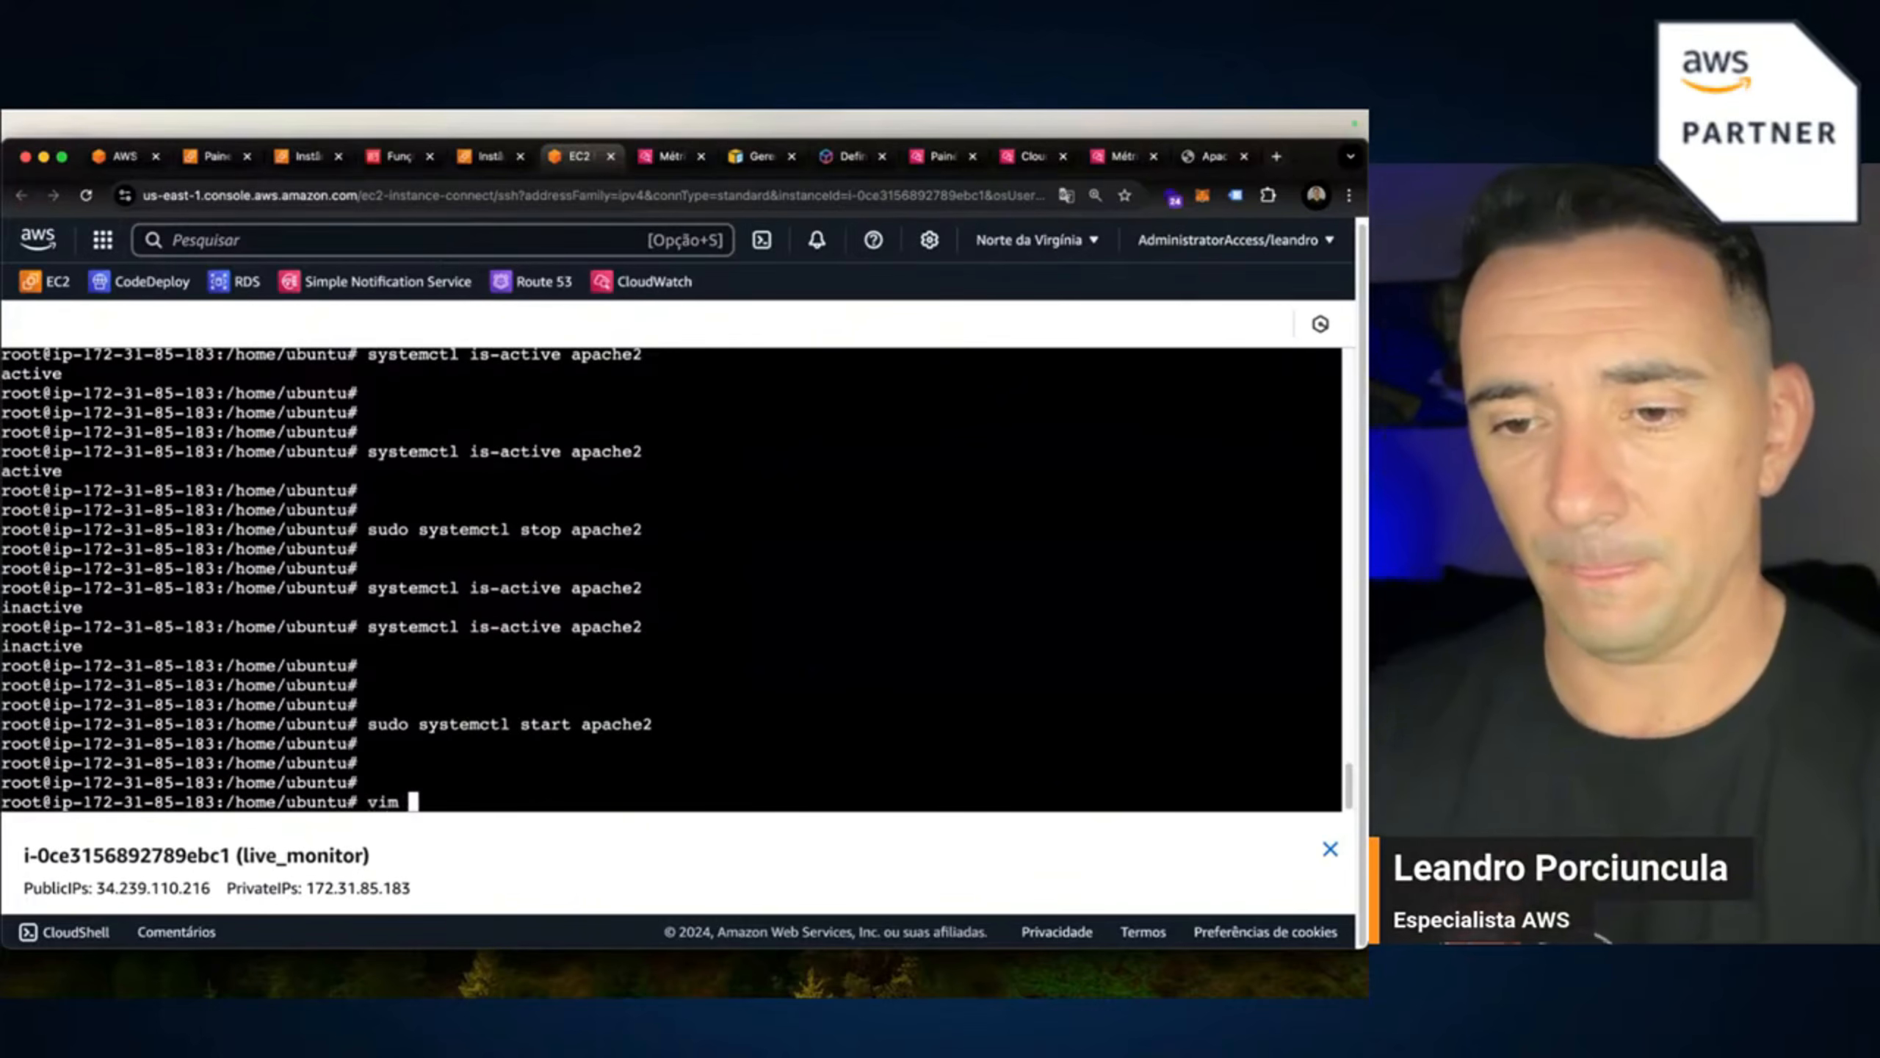
{"action": "type", "text": "apa"}
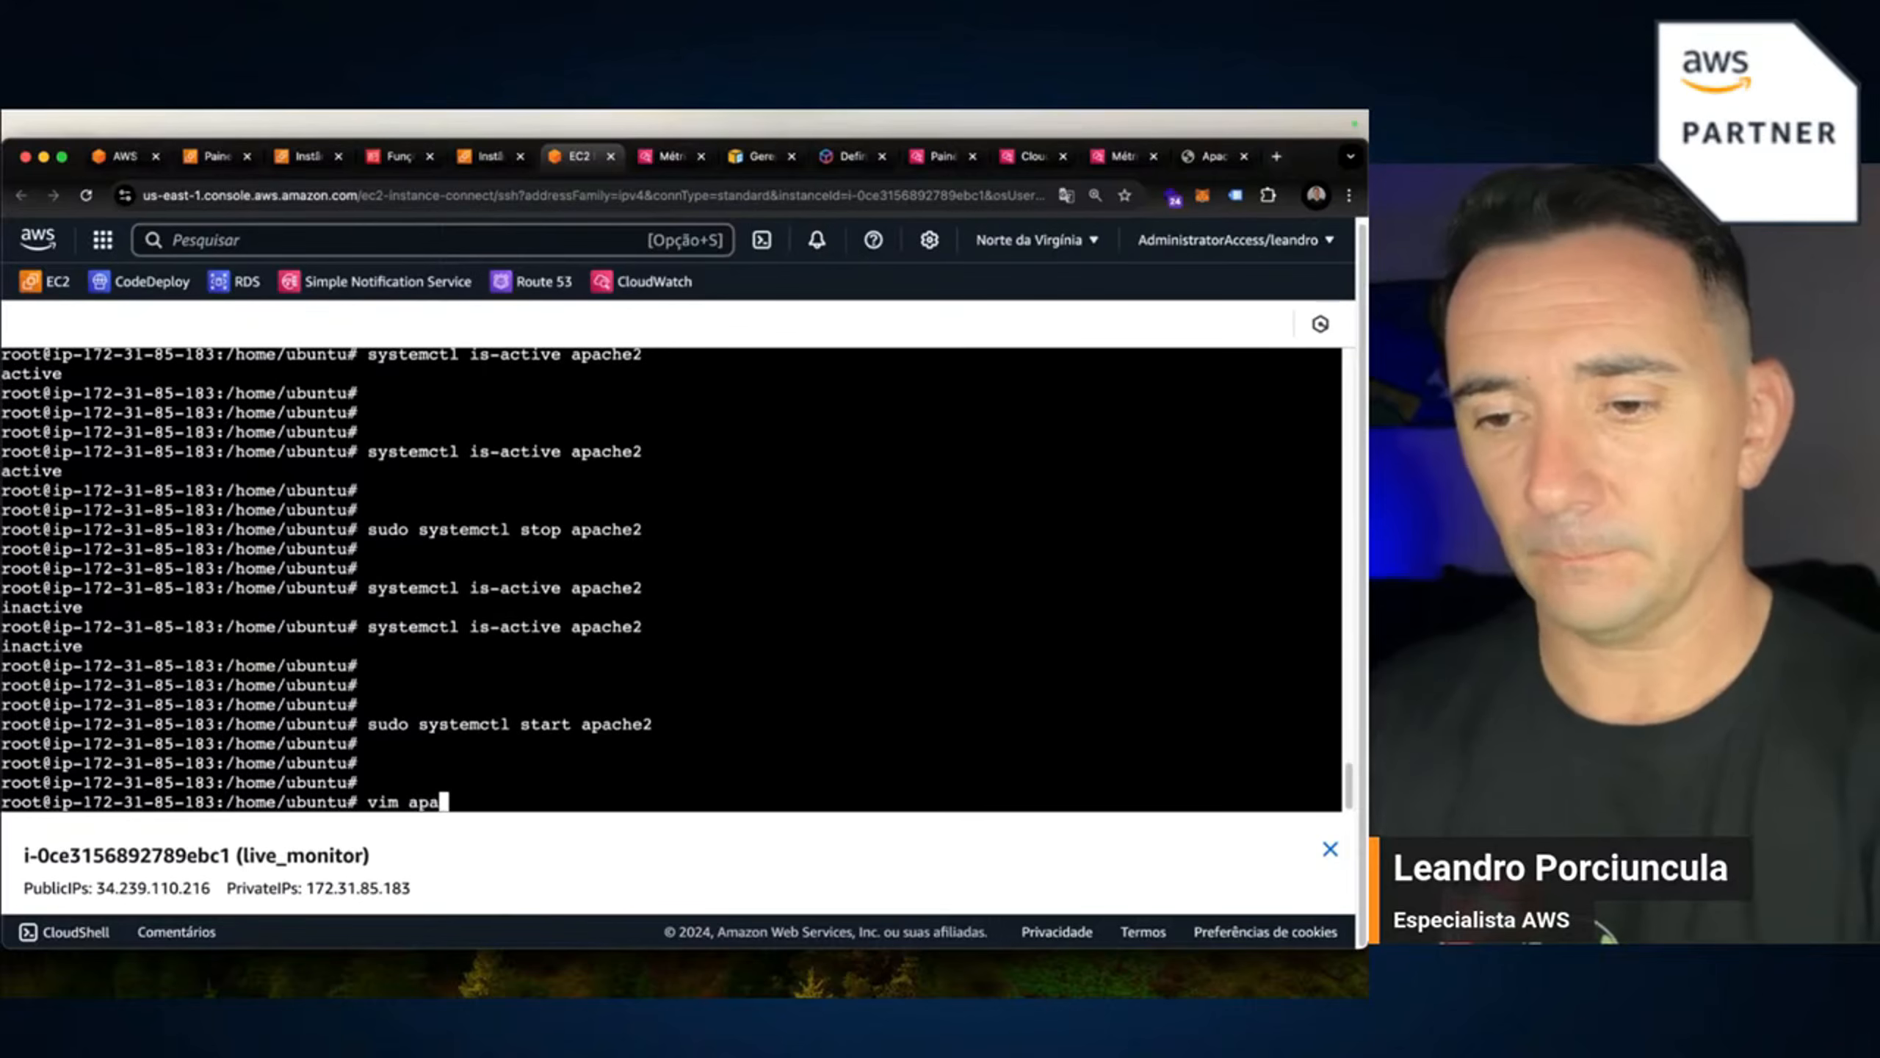
{"action": "type", "text": "che.sh"}
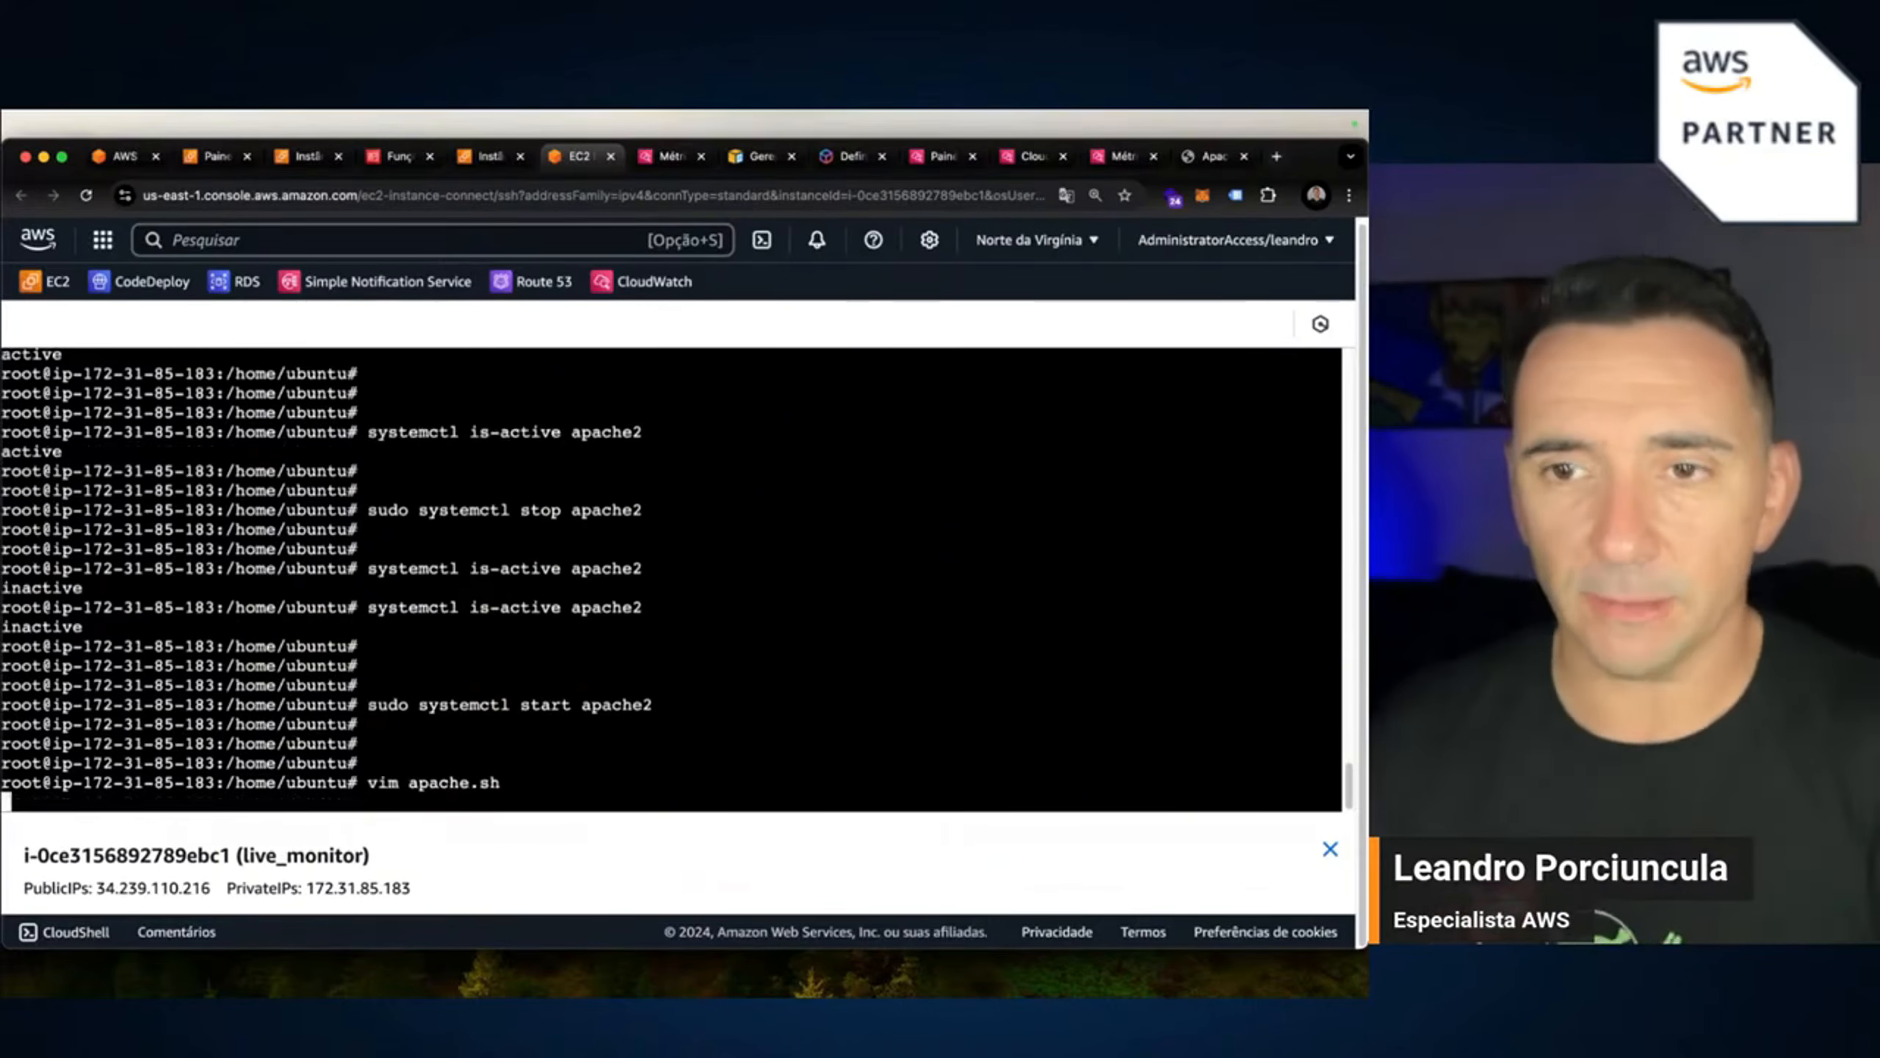
{"action": "key", "text": "Return"}
{"action": "key", "text": "super+Tab"}
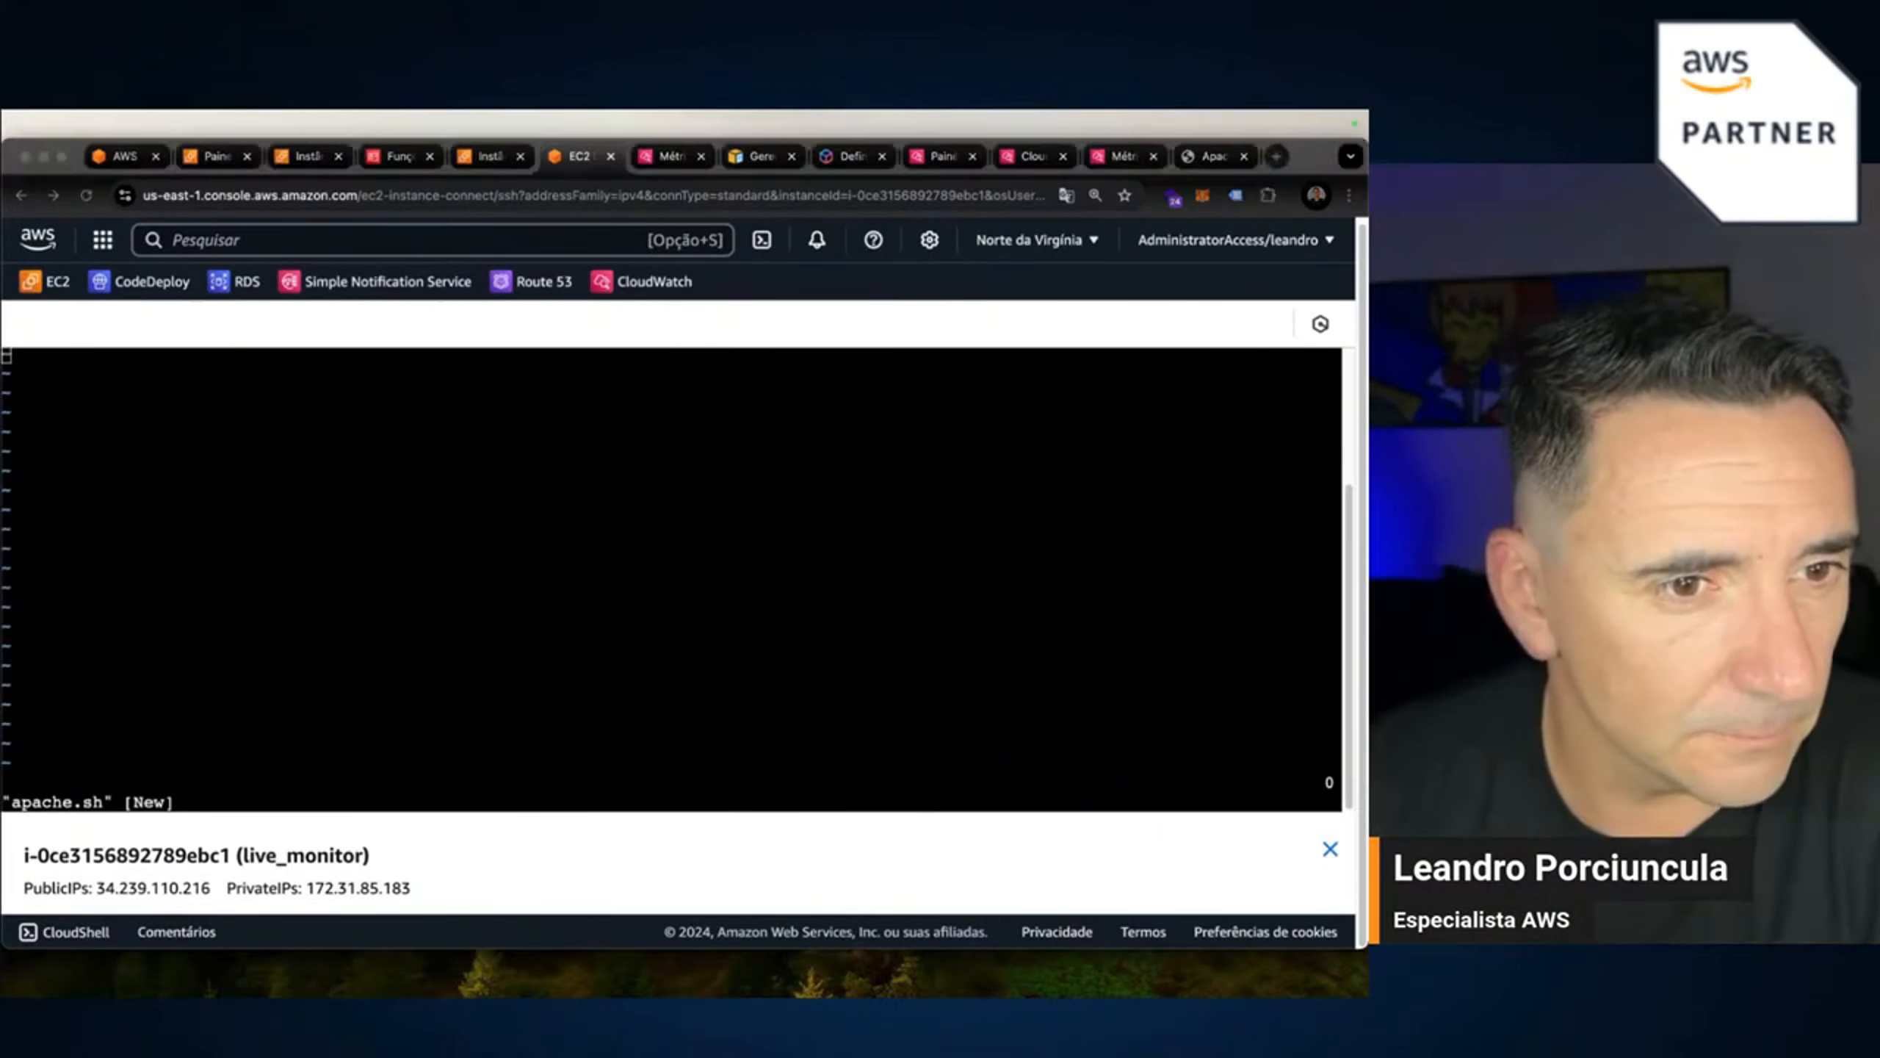
{"action": "left_click", "coordinate": [286, 478]}
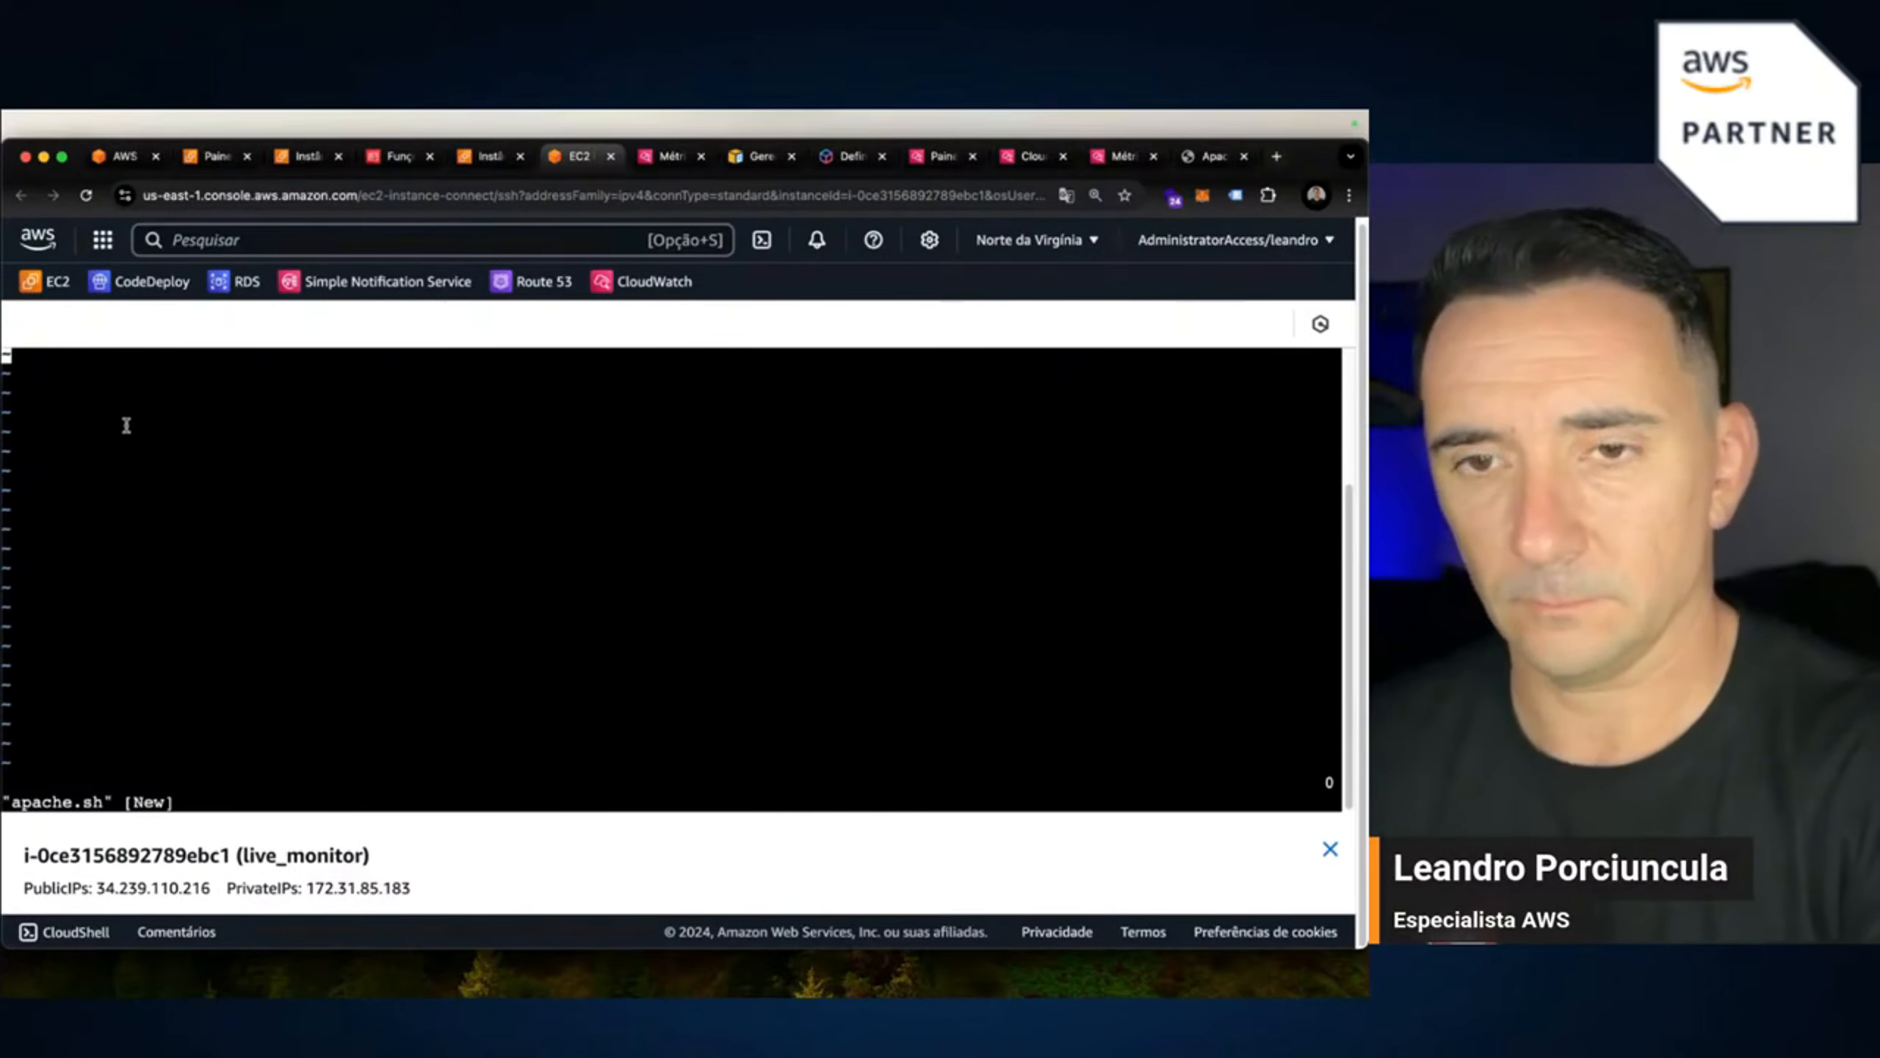
{"action": "key", "text": "i"}
{"action": "type", "text": "SERVICE=\"nginx\" STATUS=$(systemctl is-active $SERVICE)  if [ \"$STATUS\" == \"active\" ]; then     aws cloudwatch put-metric-data --metric-name ServiceStatus --namespace EC2/Custom --value 1 else     aws cloudwatch put-metric-data --metric"}
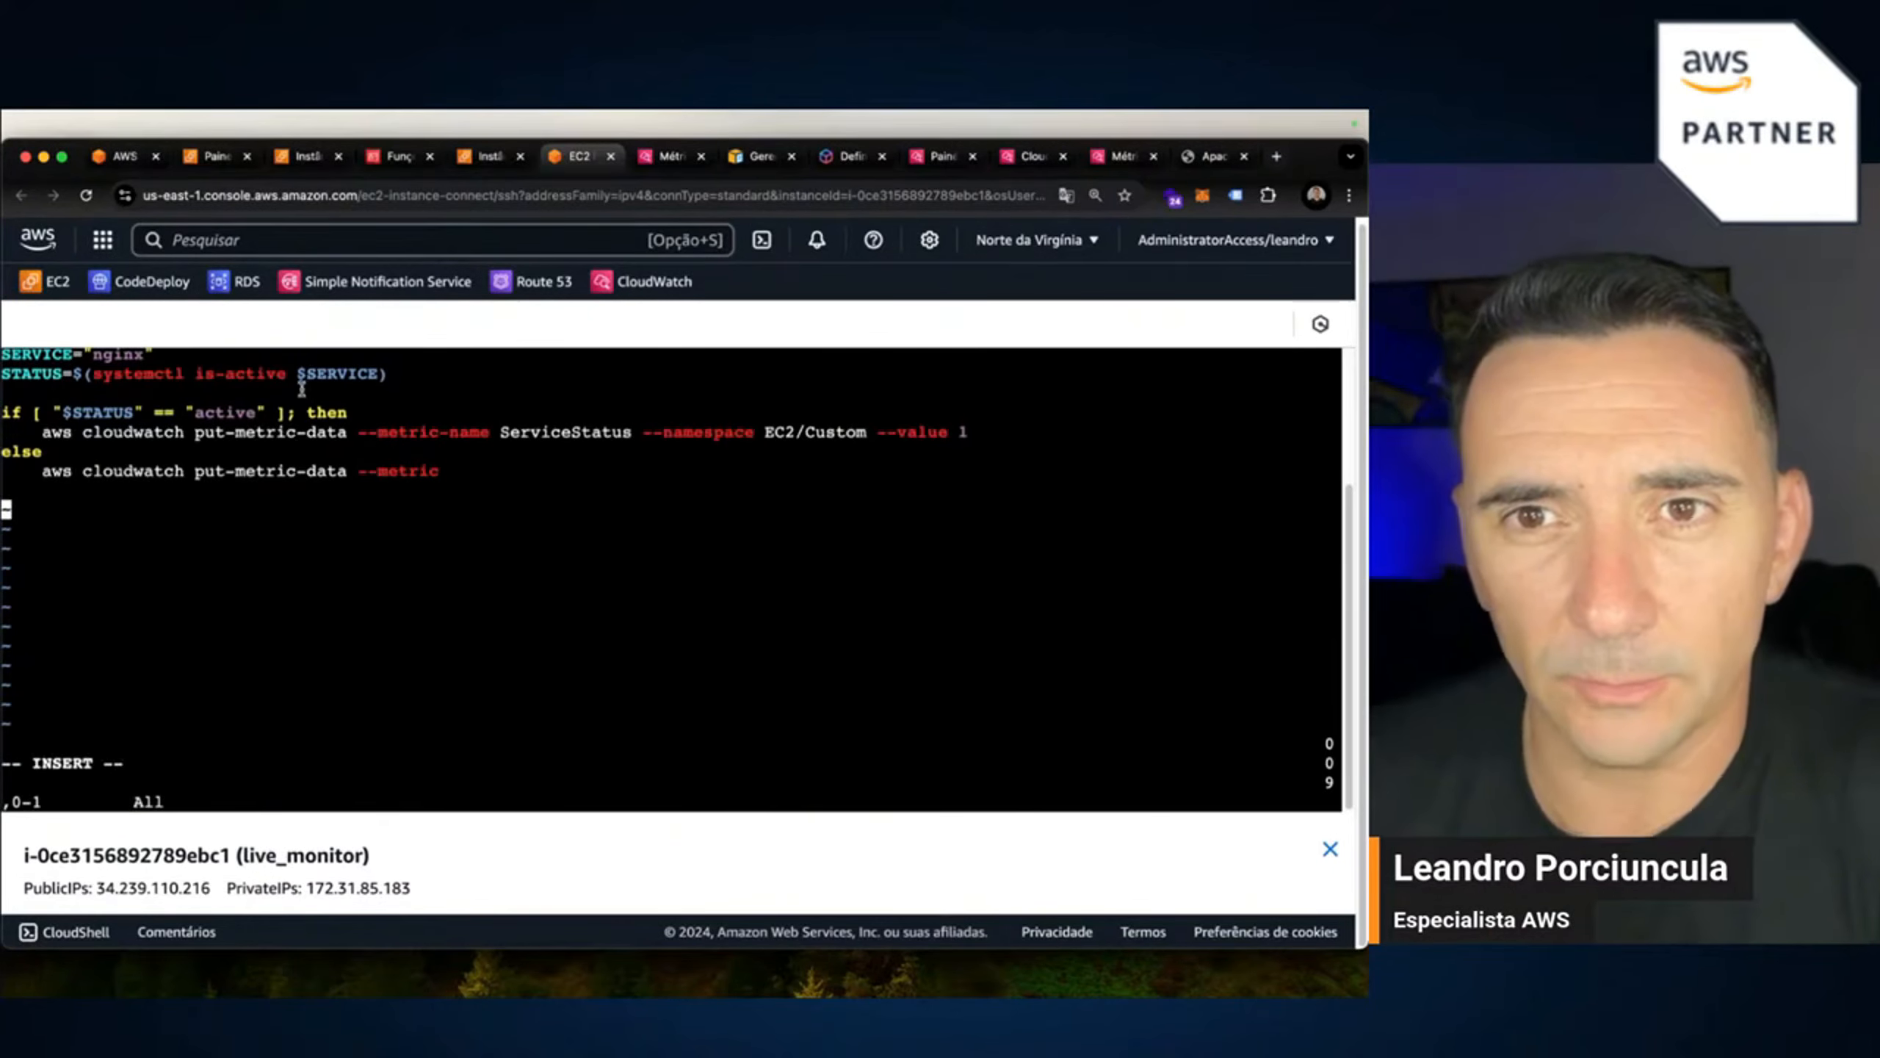
{"action": "key", "text": "Up"}
{"action": "key", "text": "Up"}
{"action": "key", "text": "Up"}
{"action": "key", "text": "Up"}
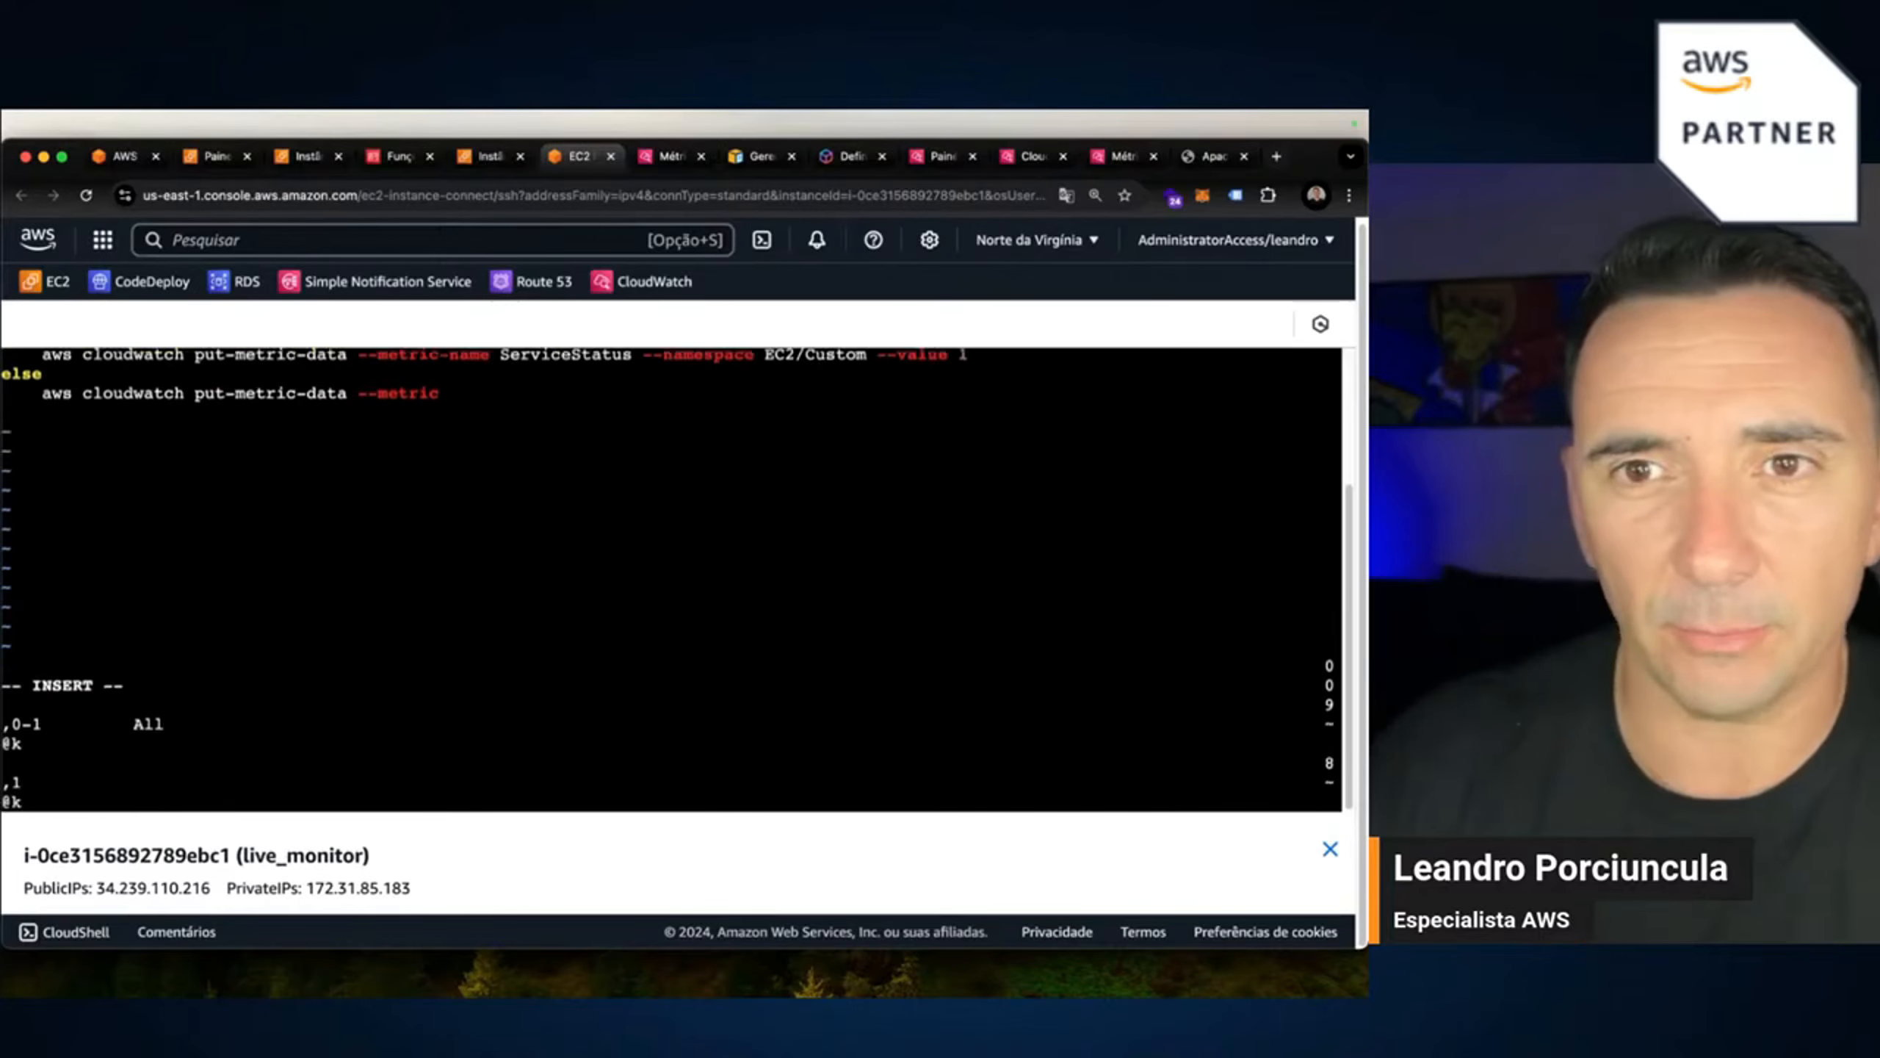
{"action": "key", "text": "Down"}
{"action": "key", "text": "Down"}
{"action": "key", "text": "Down"}
{"action": "key", "text": "Down"}
{"action": "key", "text": "Down"}
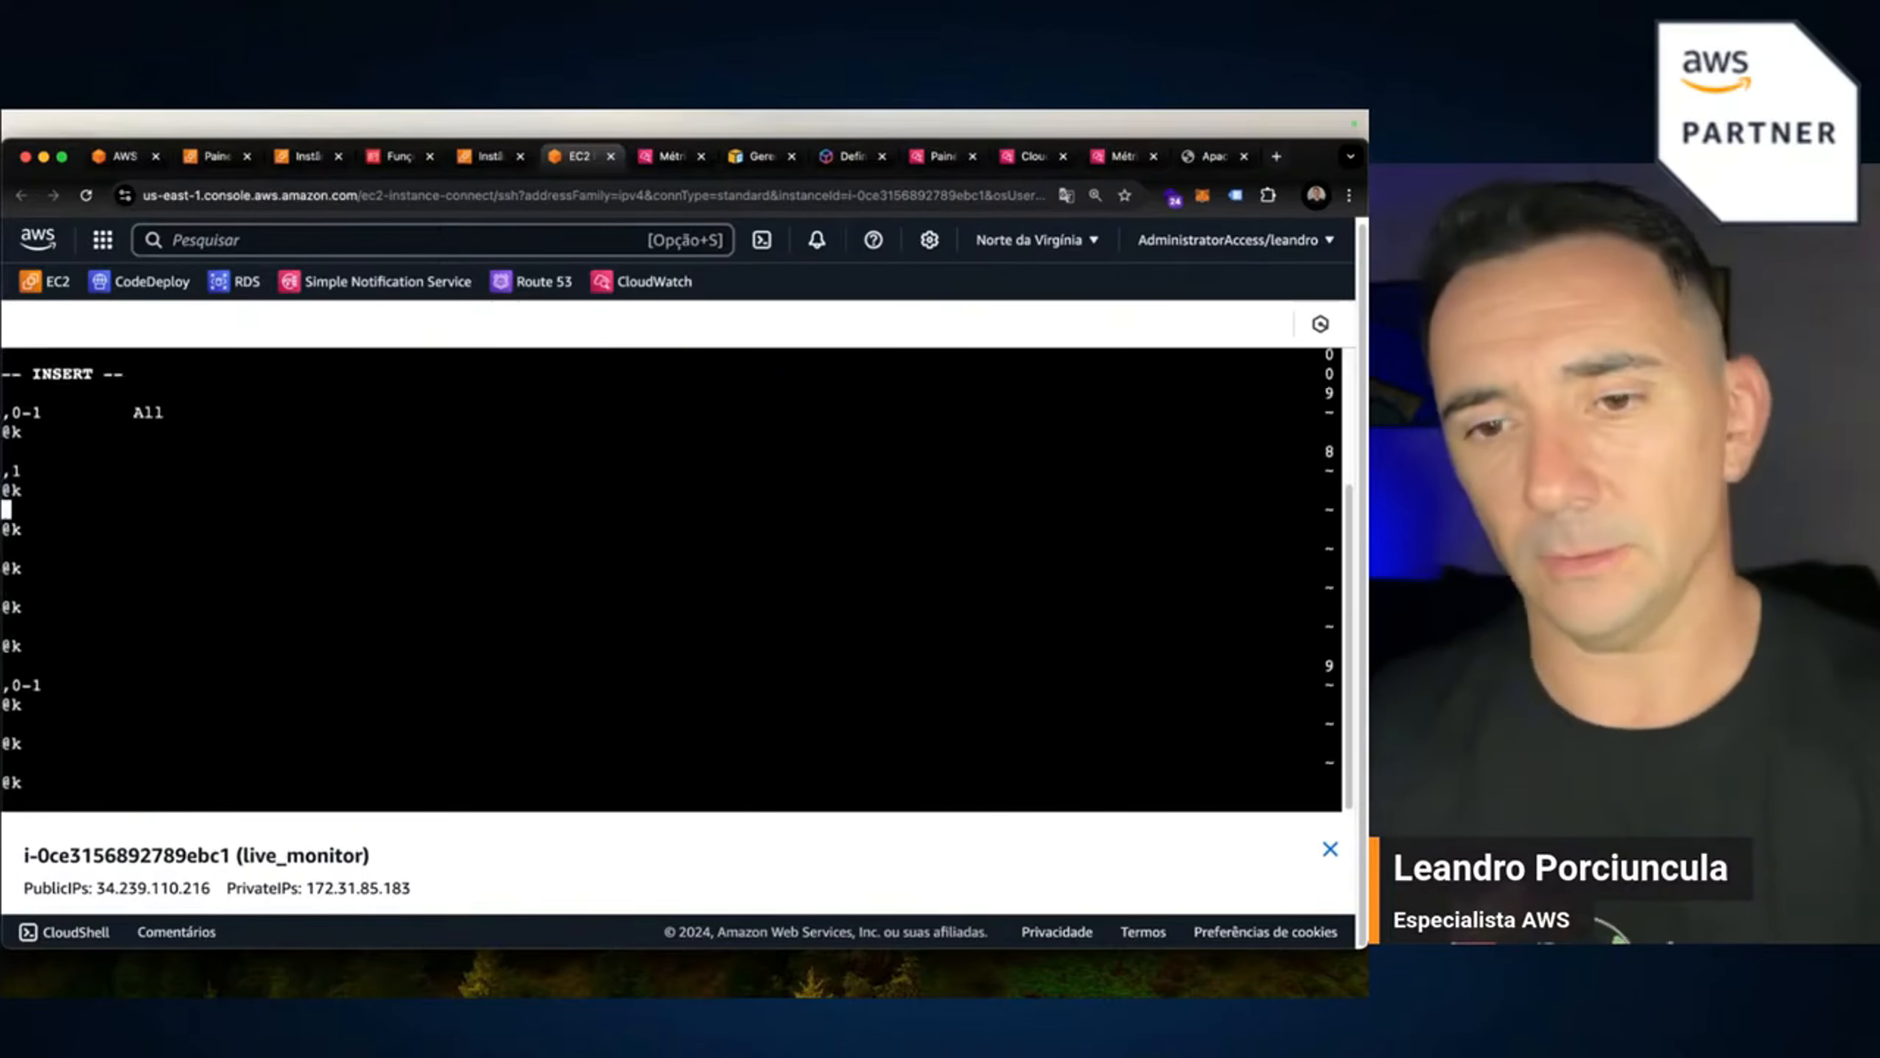
{"action": "key", "text": "Escape"}
{"action": "key", "text": "Escape"}
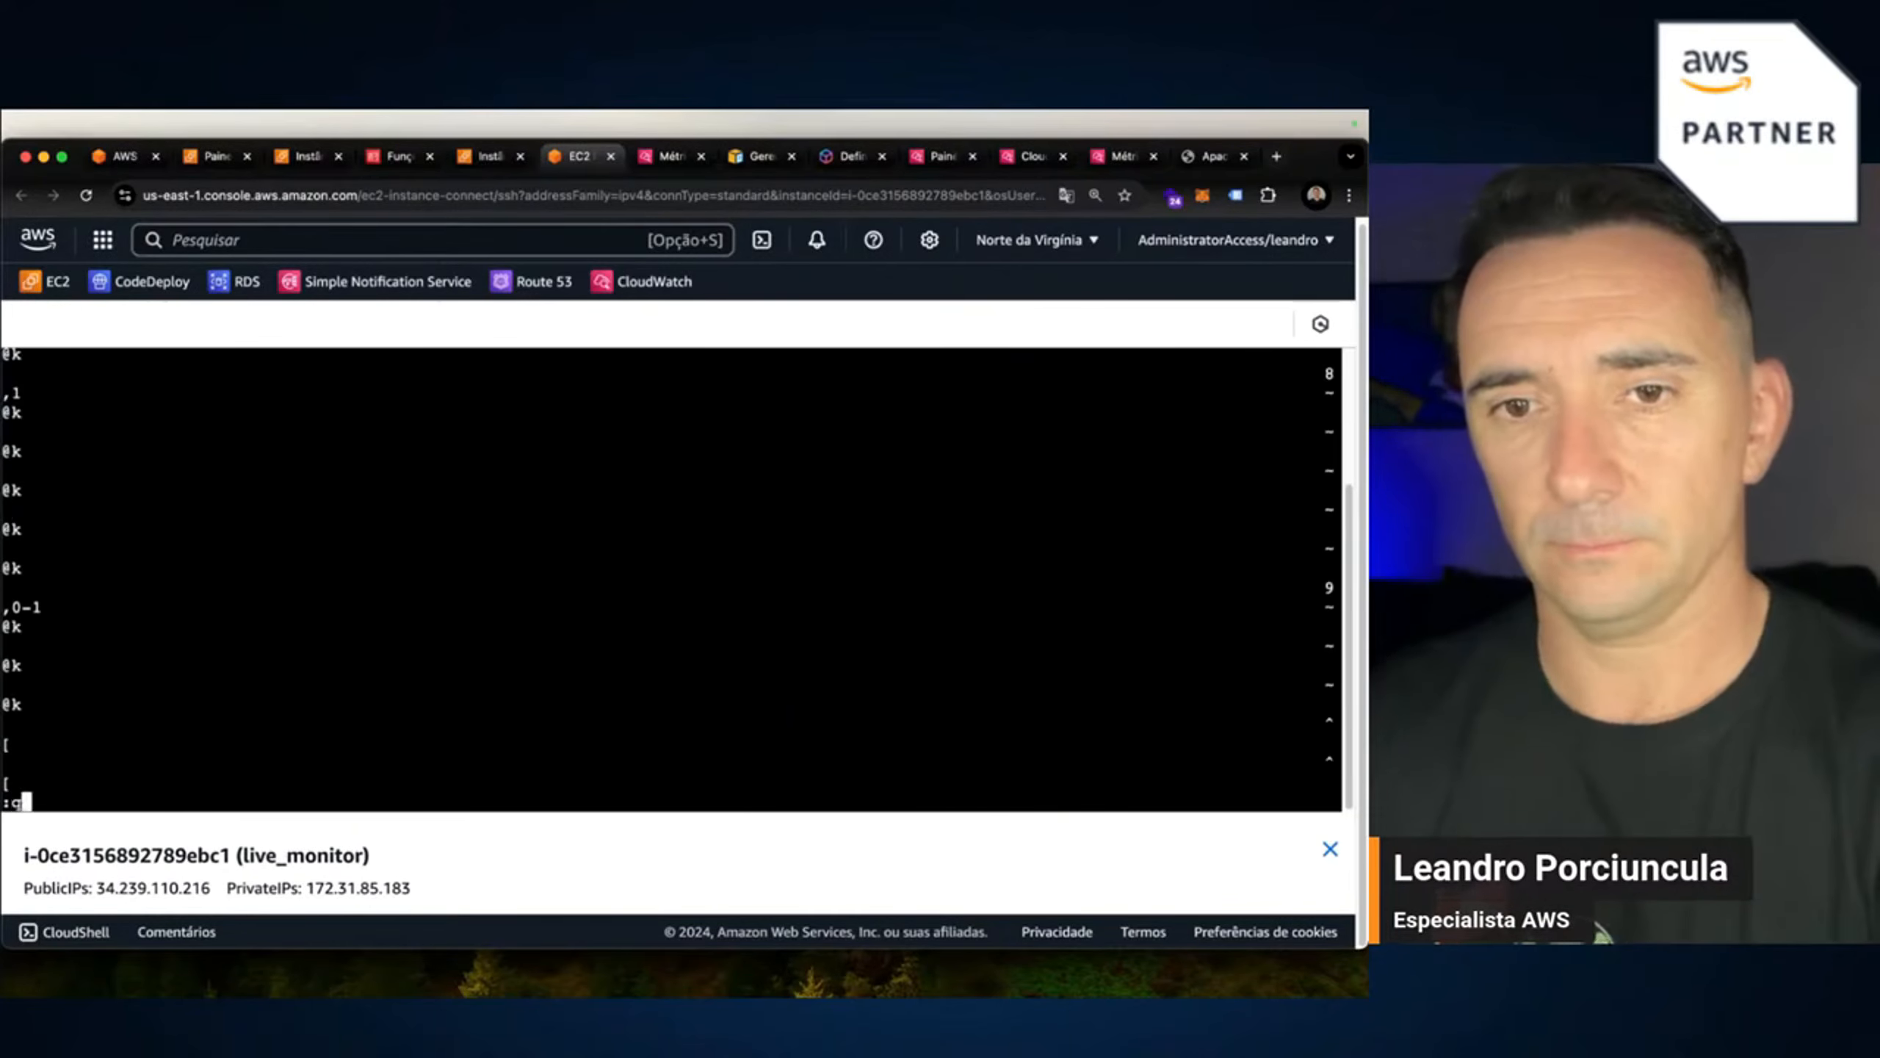
{"action": "type", "text": ":q"}
{"action": "key", "text": "Return"}
{"action": "key", "text": "Return"}
{"action": "key", "text": "Return"}
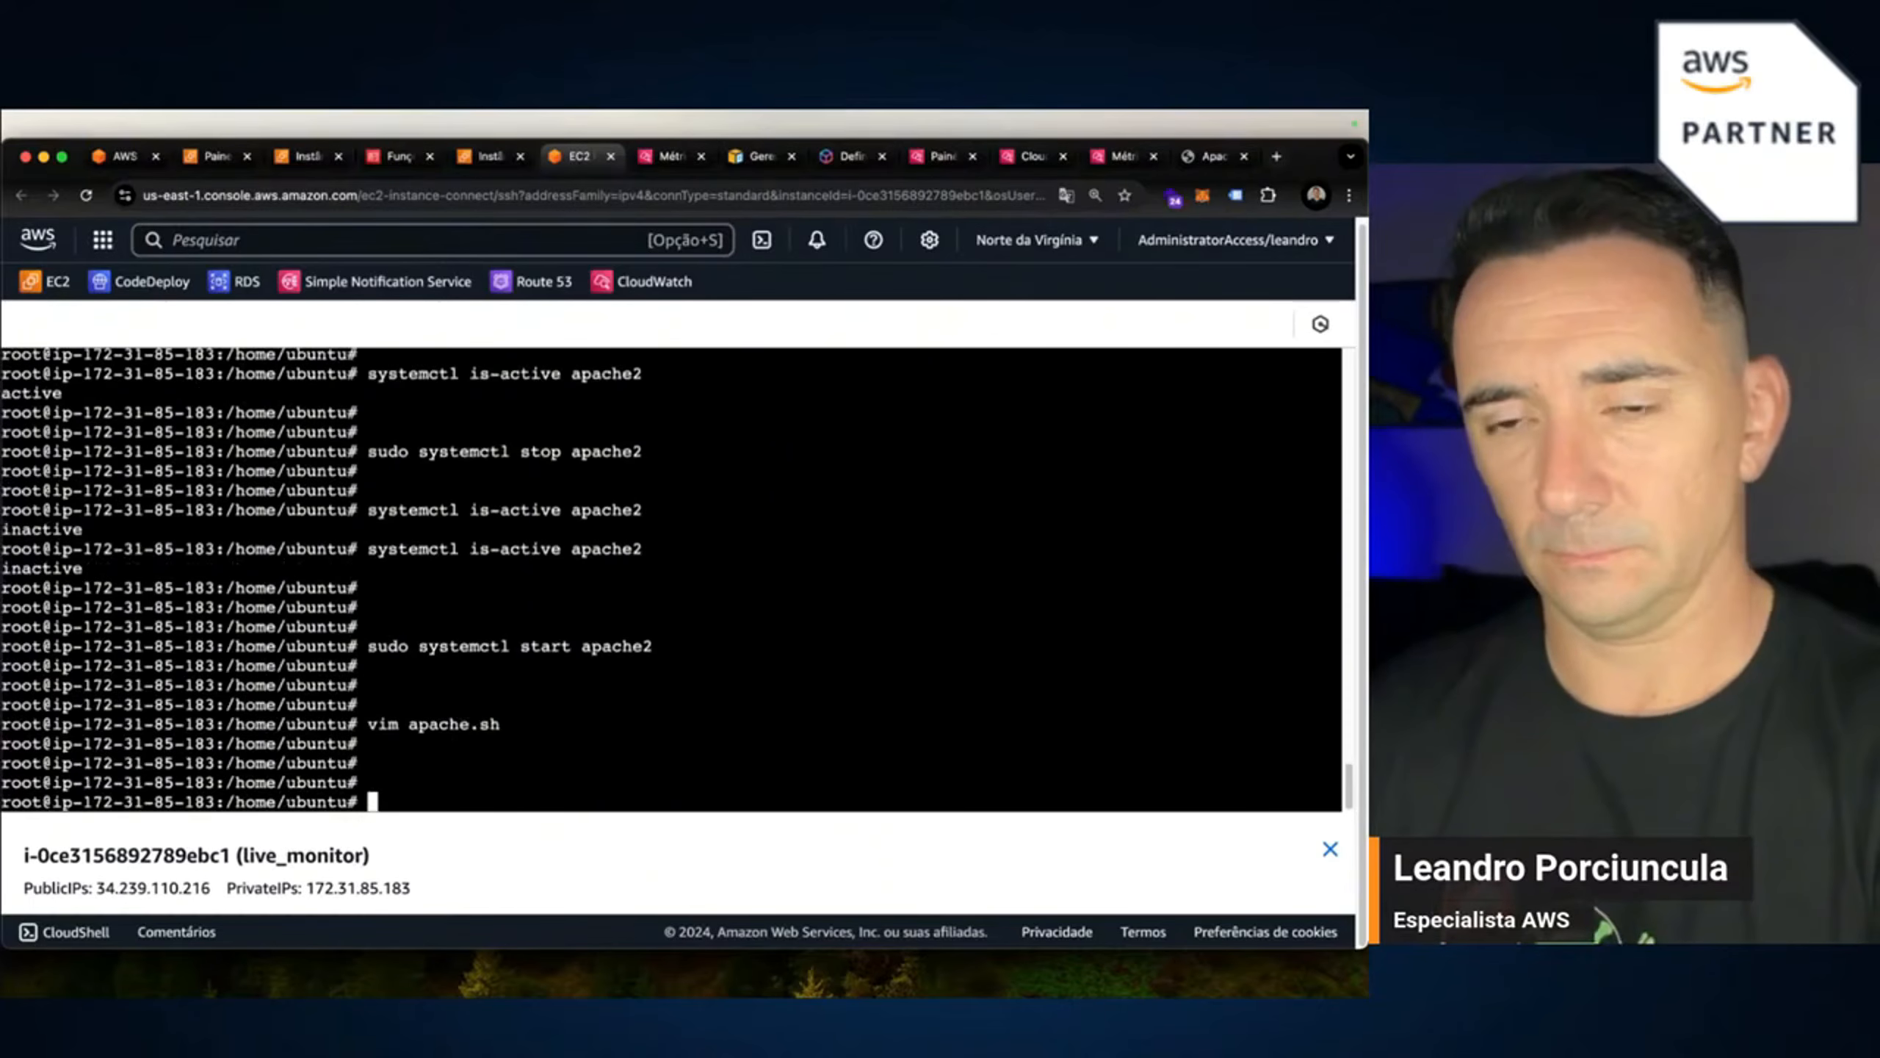
Reopen apache.sh in nano instead of vim and paste in the Apache status script.
{"action": "key", "text": "Up"}
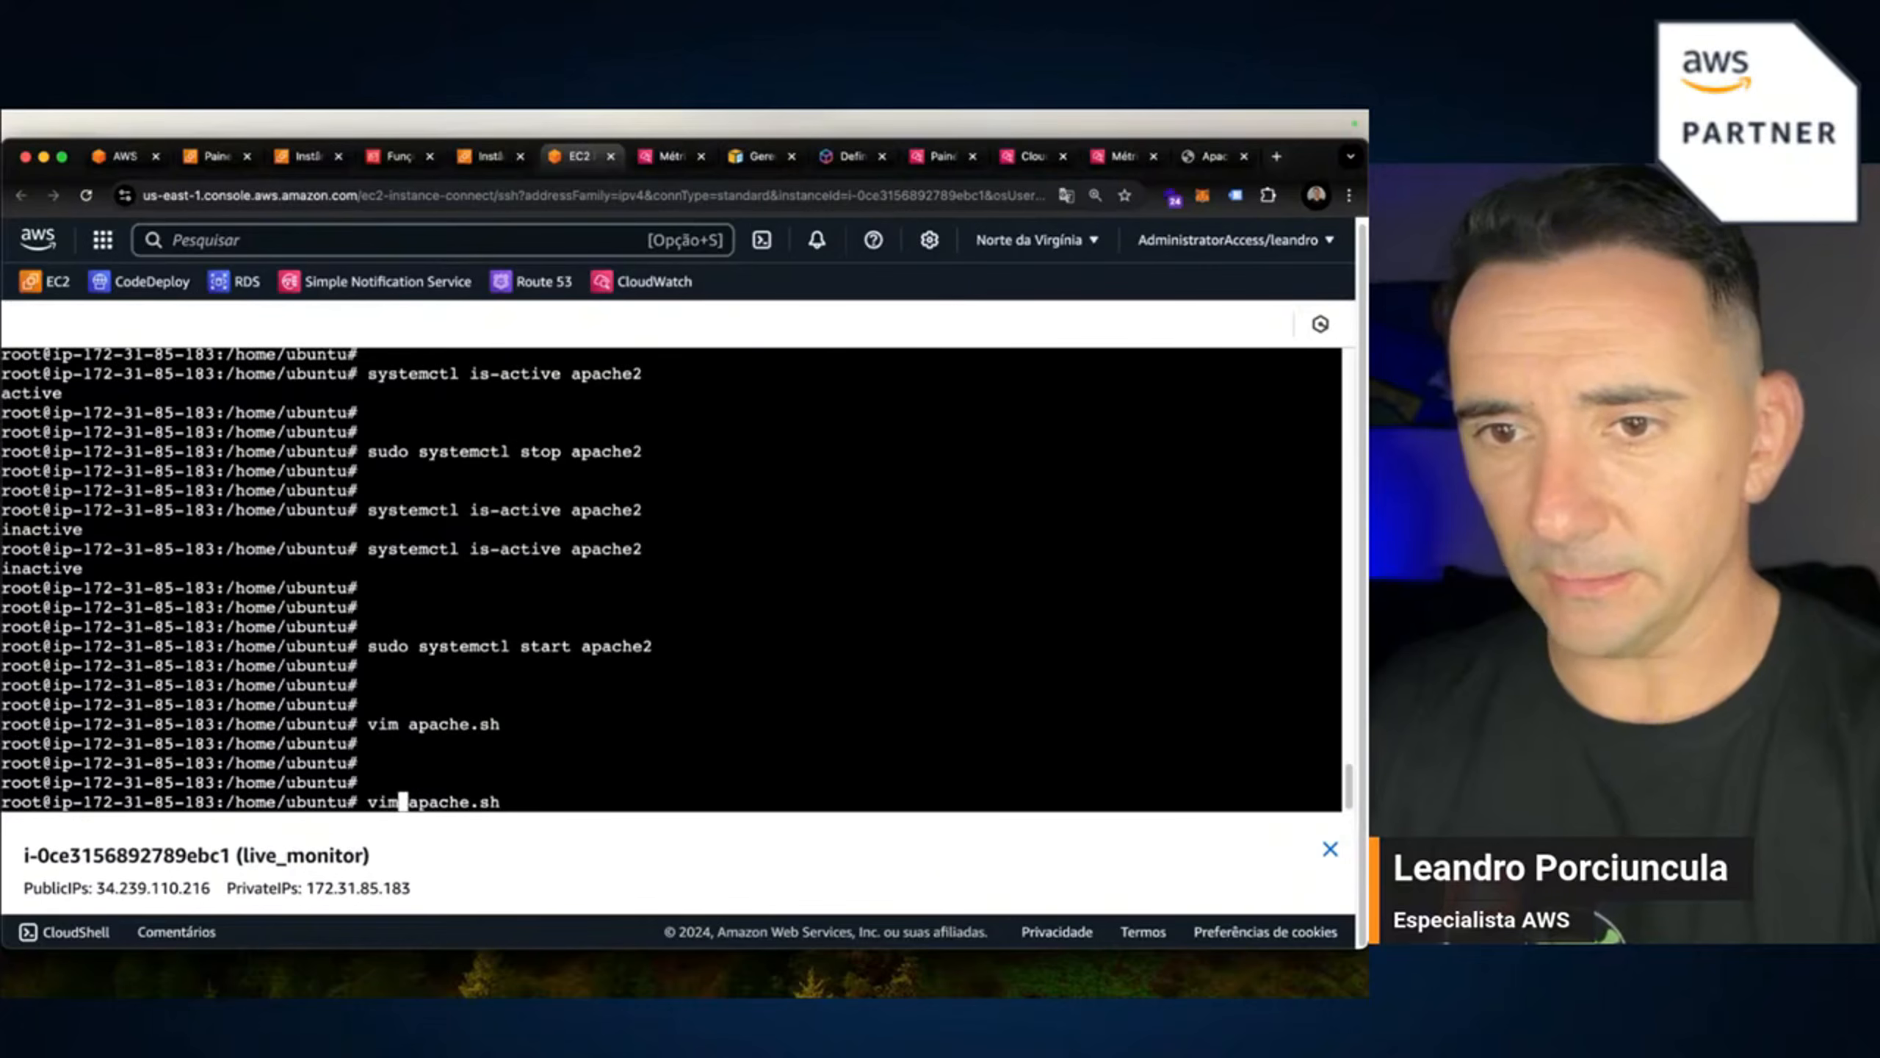
{"action": "key", "text": "BackSpace"}
{"action": "key", "text": "BackSpace"}
{"action": "key", "text": "BackSpace"}
{"action": "type", "text": "nano"}
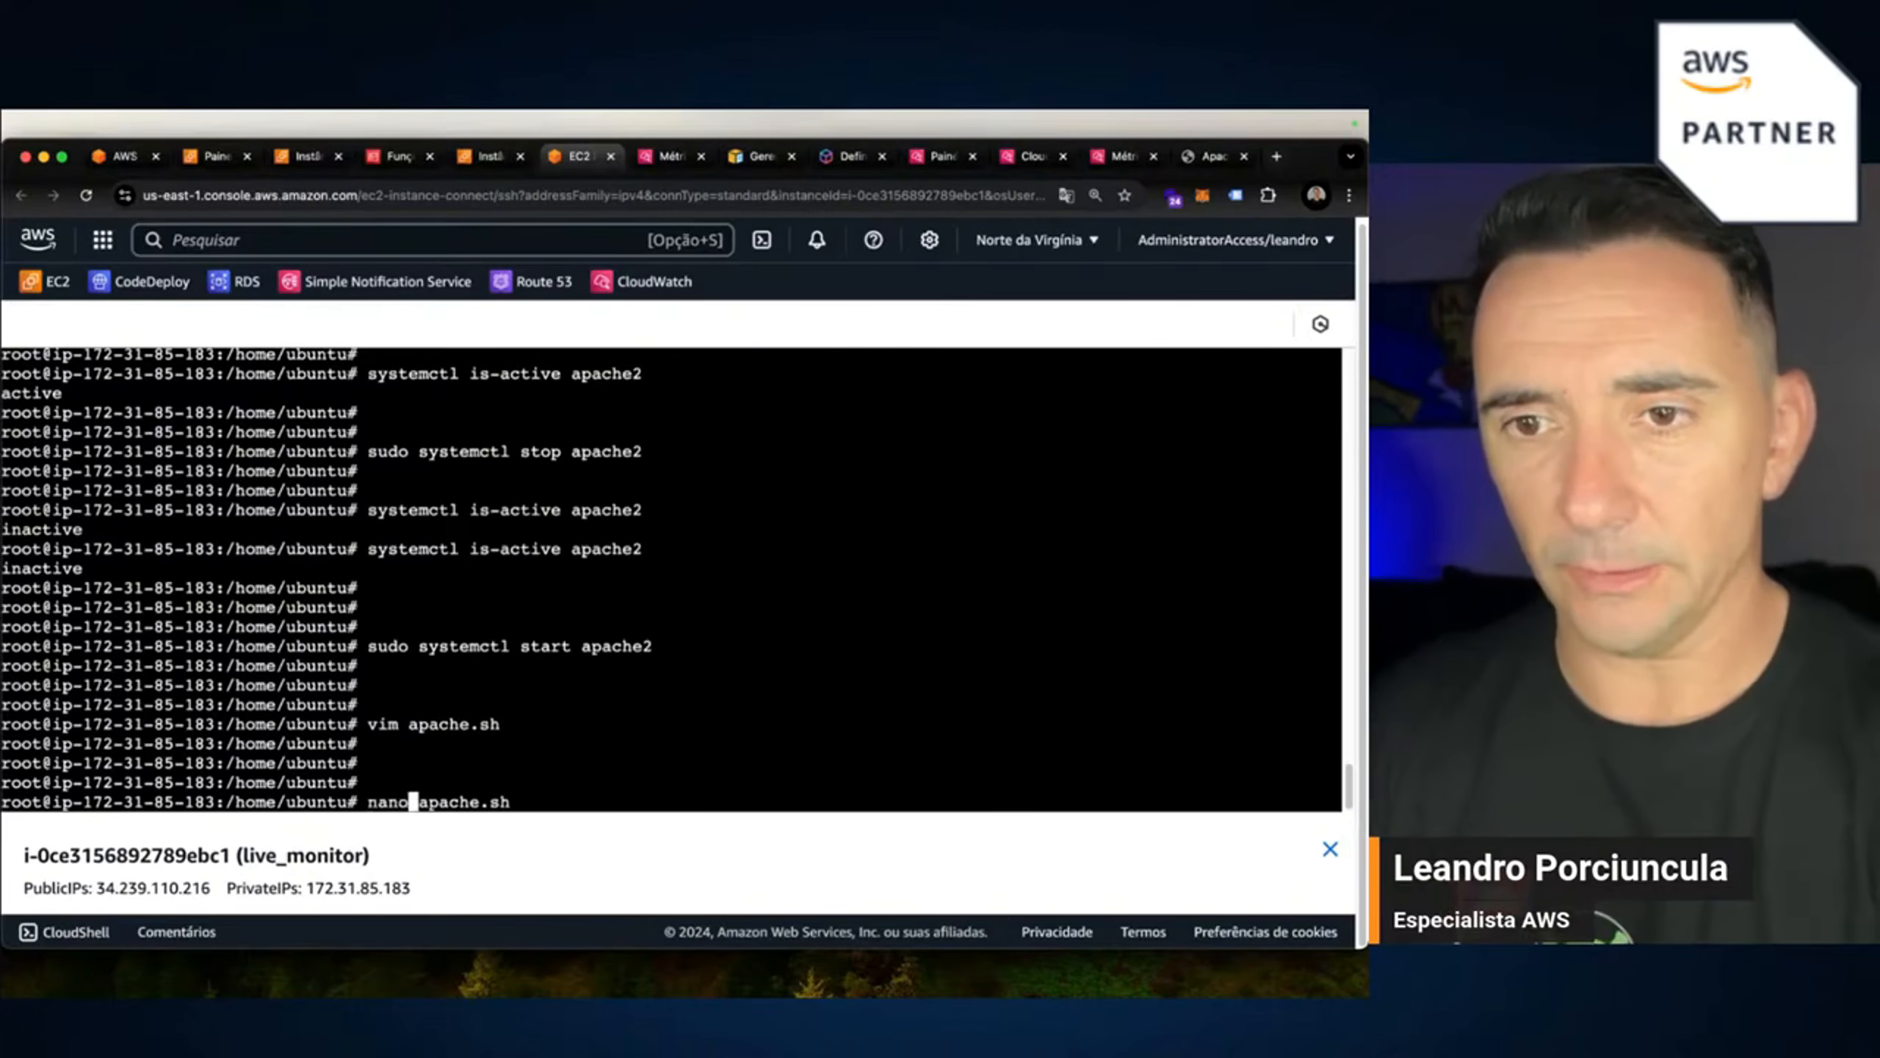
{"action": "key", "text": "Return"}
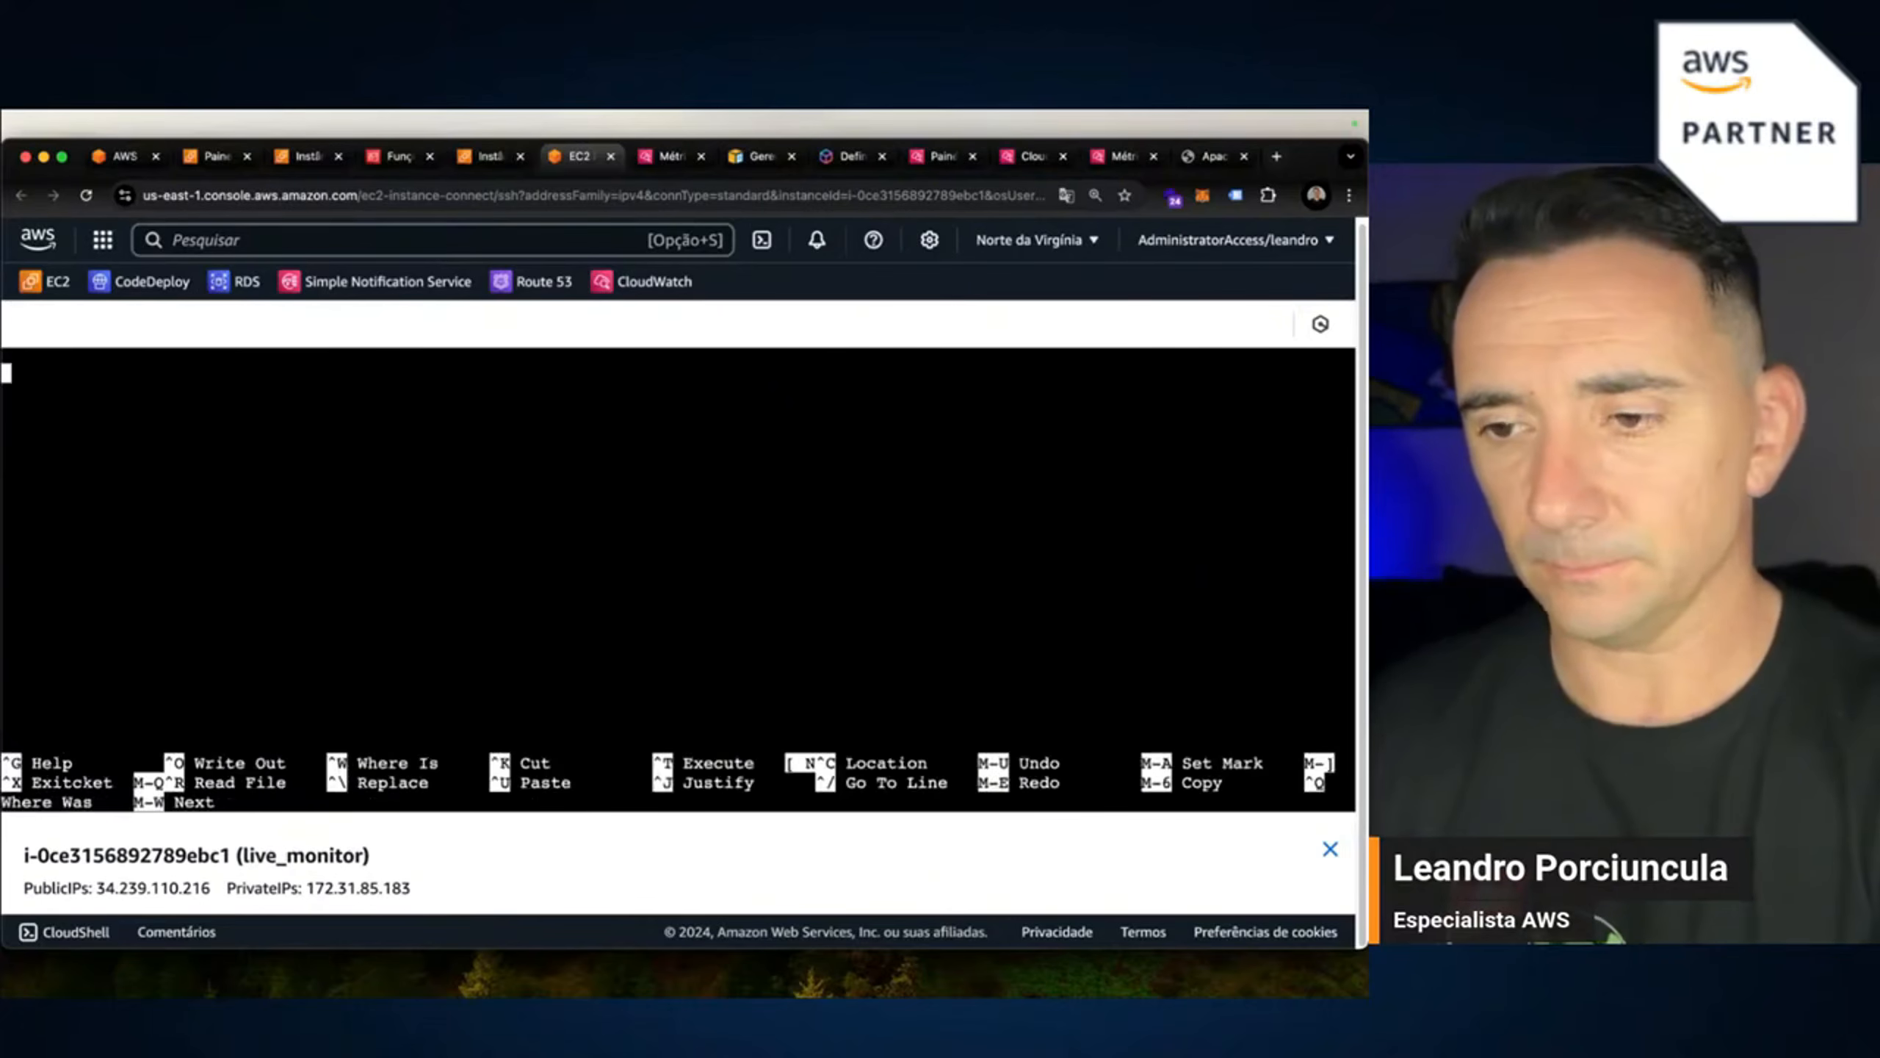
{"action": "type", "text": "#!/bin/bash SERVICE=\"nginx\" STATUS=$(systemctl is-active $SERVICE)  if [ \"$STATUS\" == \"active\" ]; then     aws cloudwatch put-metric-data --metric-name ServiceStatus --namespace EC2/Custom --value 1 else     aws cloudwatch put-metric-data --metric"}
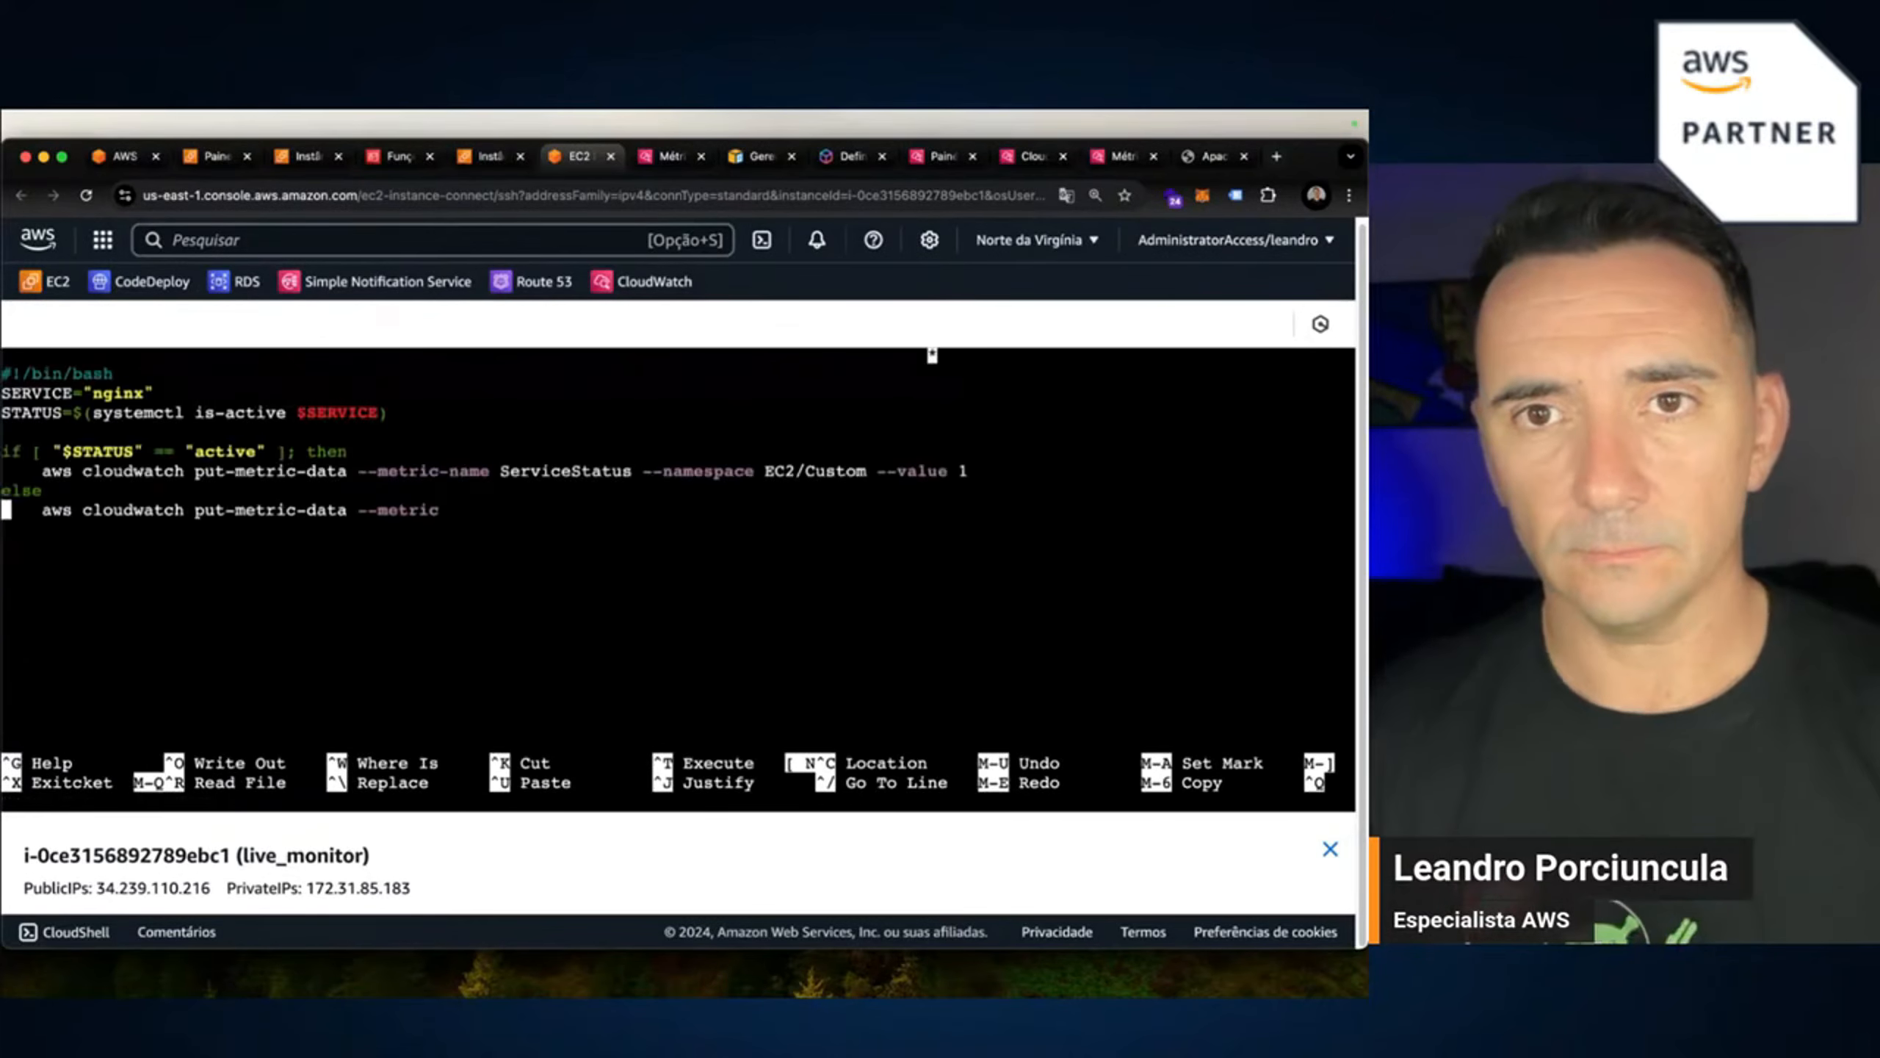
Rename the metric in the first sending command to StatusApache.
{"action": "key", "text": "Up"}
{"action": "key", "text": "Right"}
{"action": "key", "text": "Right"}
{"action": "key", "text": "Right"}
{"action": "key", "text": "Right"}
{"action": "key", "text": "Right"}
{"action": "key", "text": "Right"}
{"action": "key", "text": "Right"}
{"action": "key", "text": "Right"}
{"action": "key", "text": "Right"}
{"action": "key", "text": "Right"}
{"action": "key", "text": "Right"}
{"action": "key", "text": "Right"}
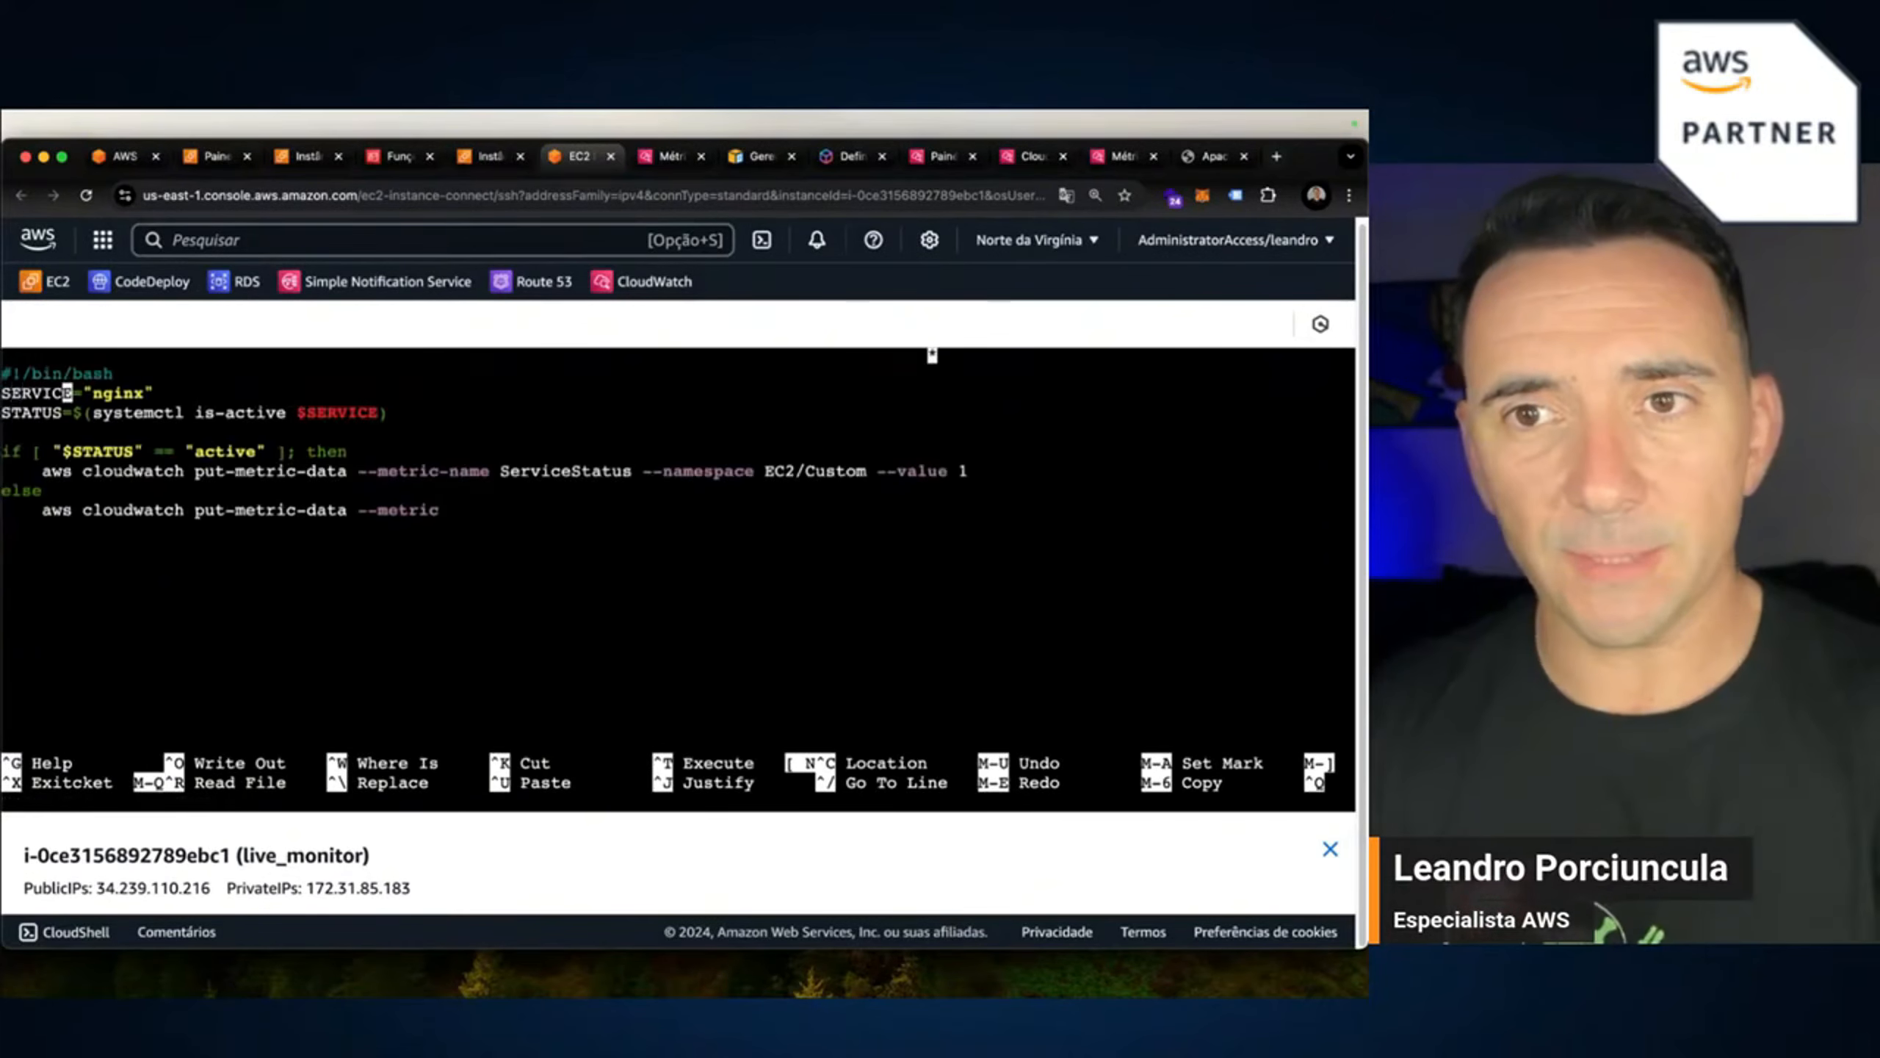
{"action": "key", "text": "Left"}
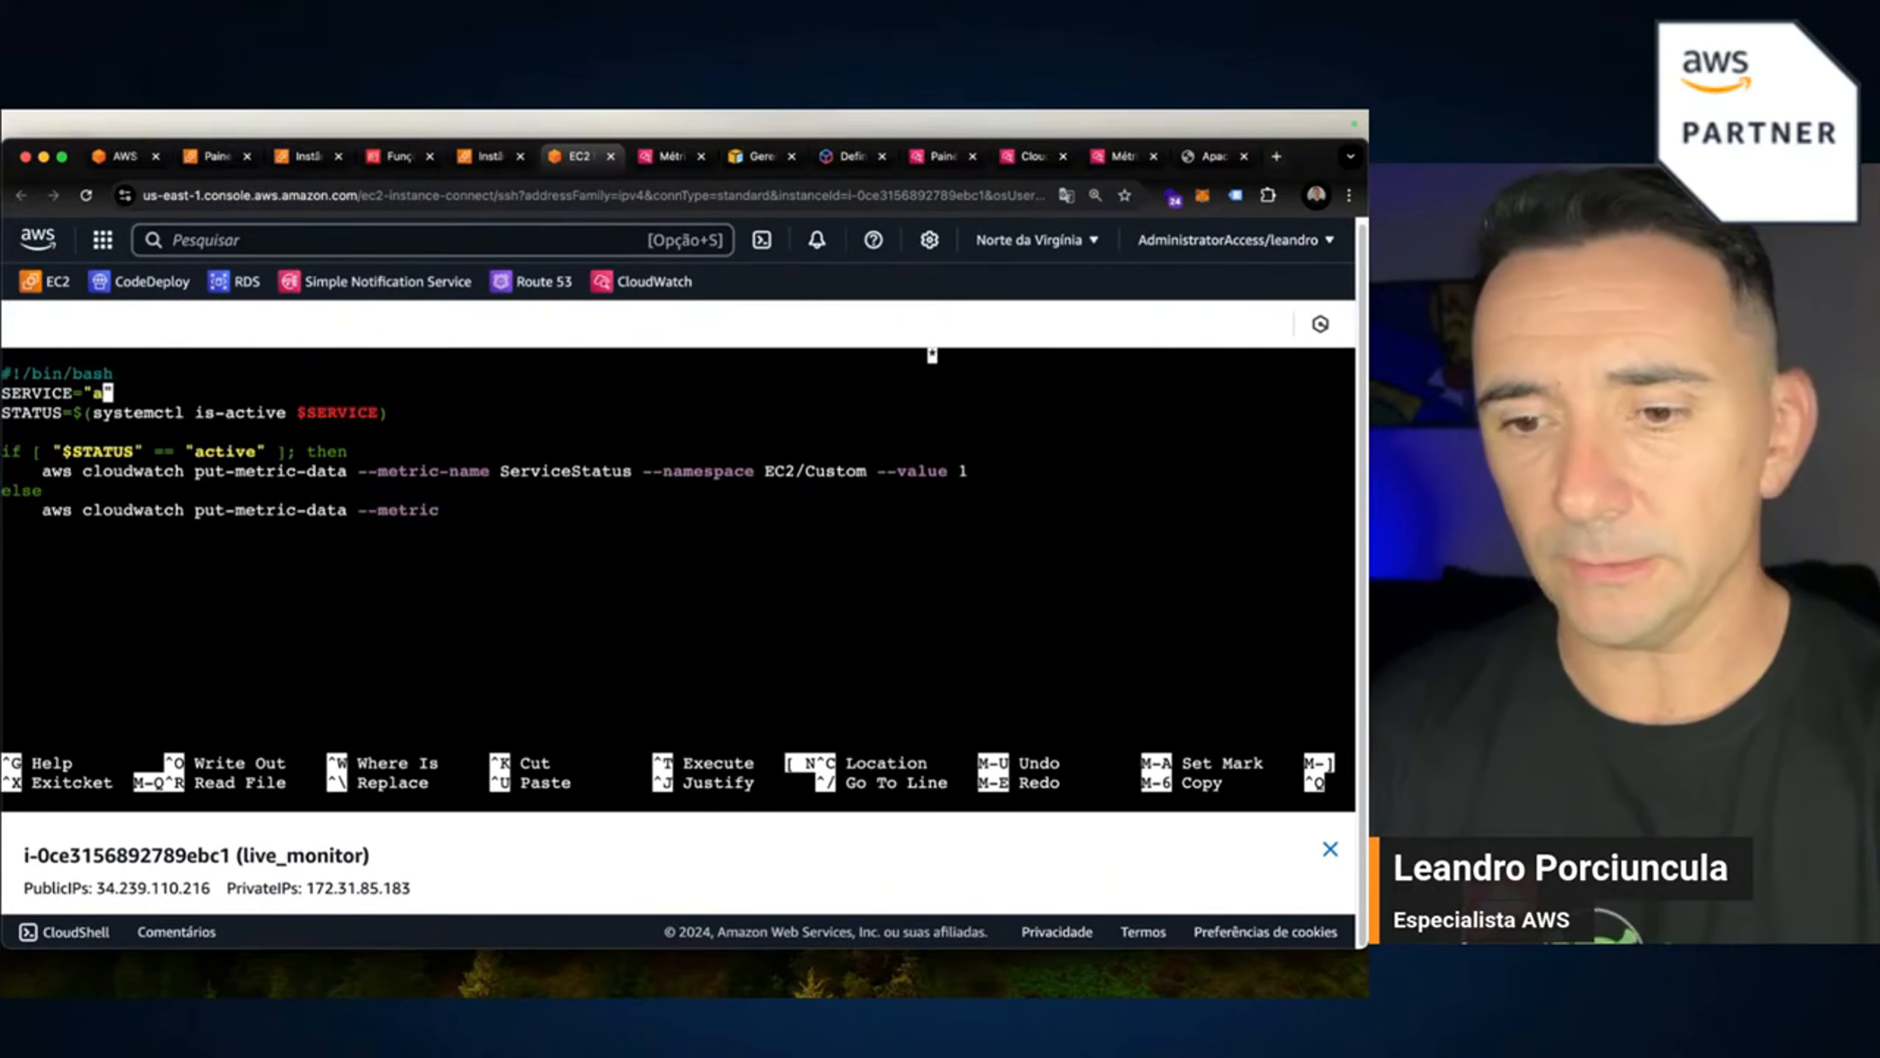
{"action": "key", "text": "Down"}
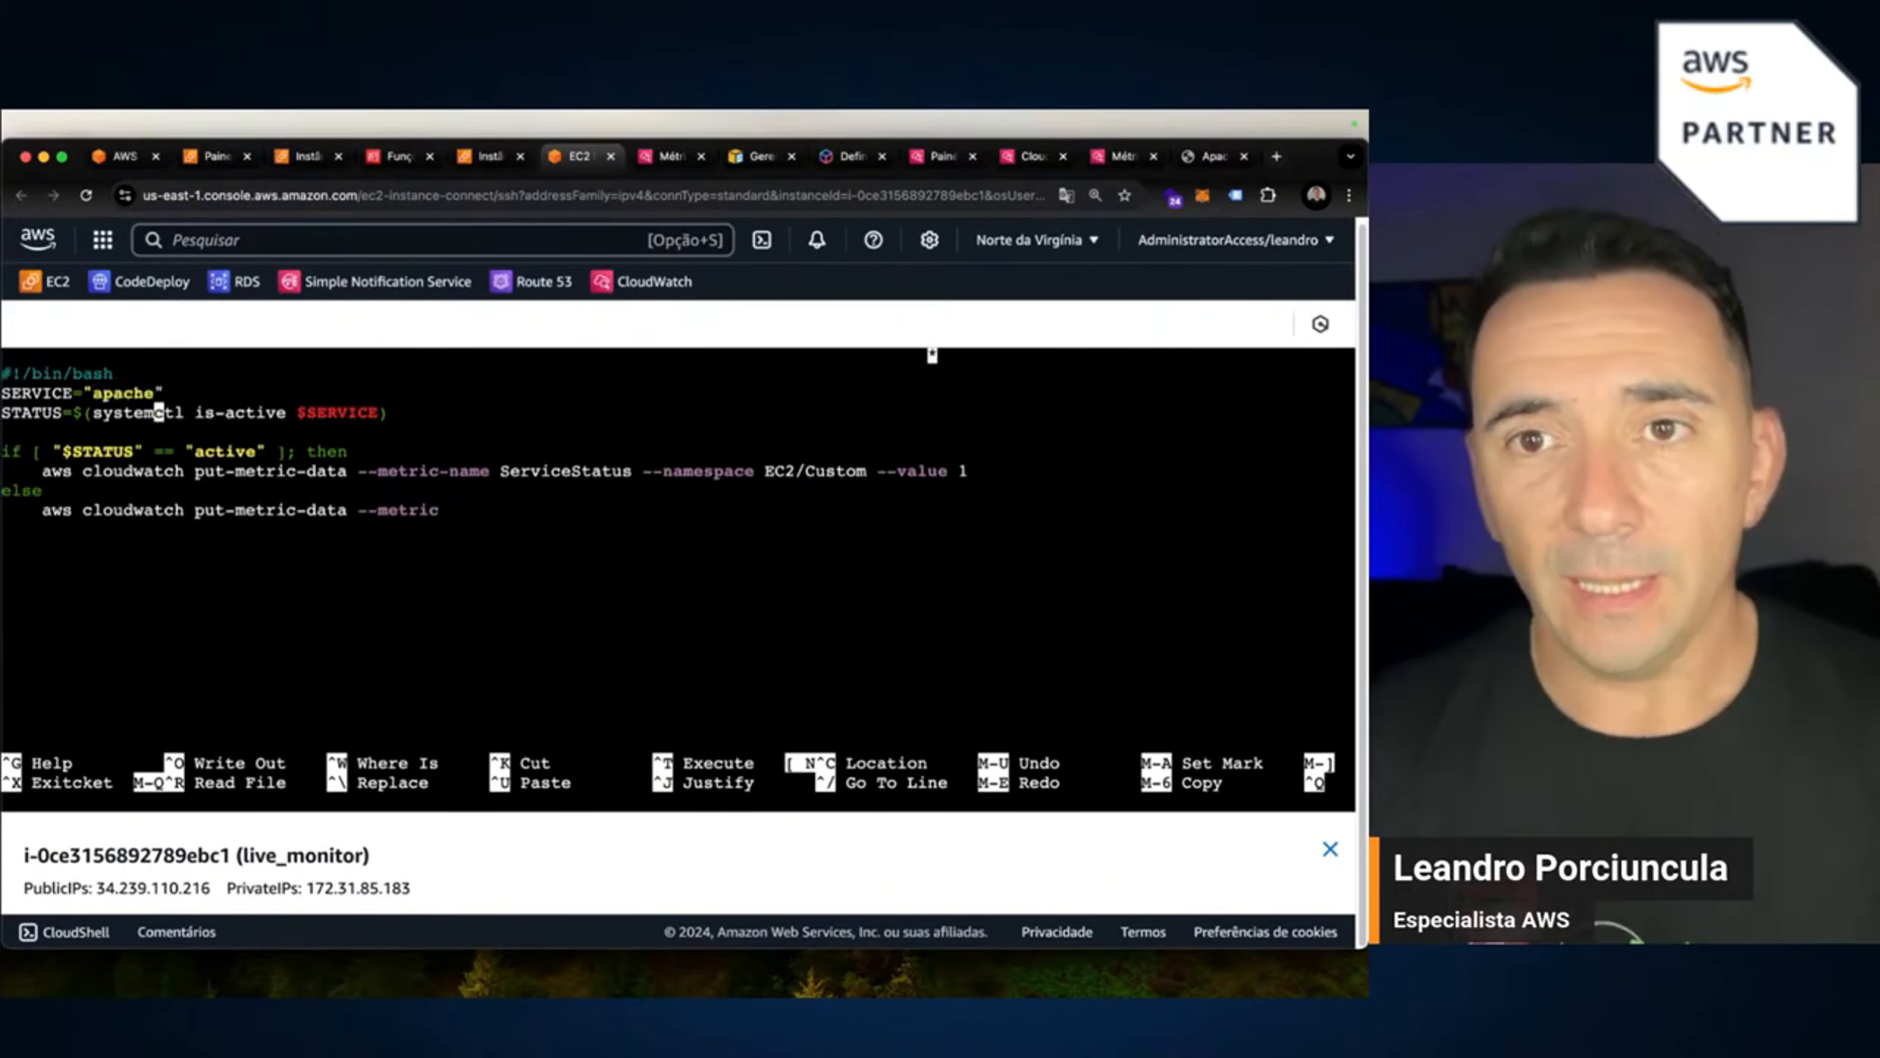
{"action": "key", "text": "Down"}
{"action": "key", "text": "Down"}
{"action": "key", "text": "Down"}
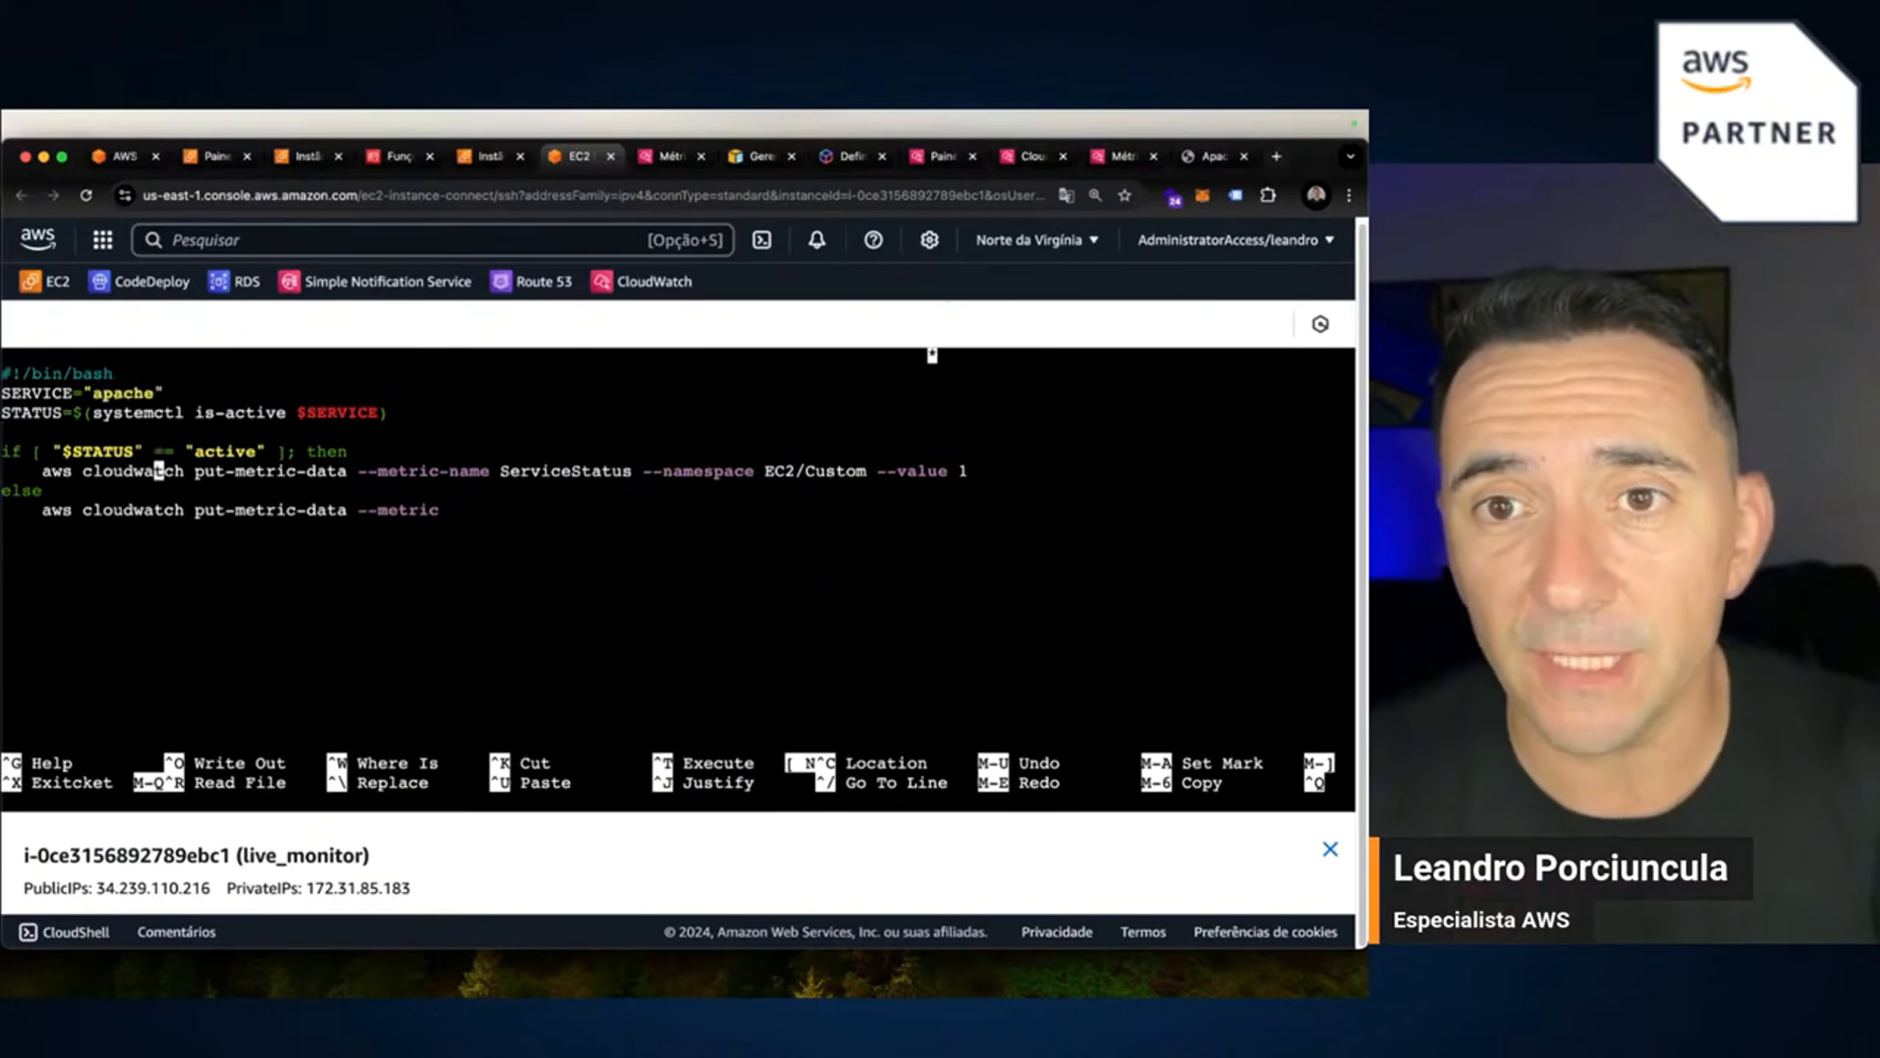
{"action": "key", "text": "Right"}
{"action": "key", "text": "Right"}
{"action": "key", "text": "Right"}
{"action": "key", "text": "Right"}
{"action": "key", "text": "Right"}
{"action": "key", "text": "Right"}
{"action": "key", "text": "Right"}
{"action": "key", "text": "Right"}
{"action": "key", "text": "Right"}
{"action": "key", "text": "Right"}
{"action": "key", "text": "Right"}
{"action": "key", "text": "Right"}
{"action": "key", "text": "Right"}
{"action": "key", "text": "Right"}
{"action": "key", "text": "Right"}
{"action": "key", "text": "Right"}
{"action": "key", "text": "Right"}
{"action": "key", "text": "Right"}
{"action": "key", "text": "Right"}
{"action": "key", "text": "Right"}
{"action": "key", "text": "Right"}
{"action": "key", "text": "Right"}
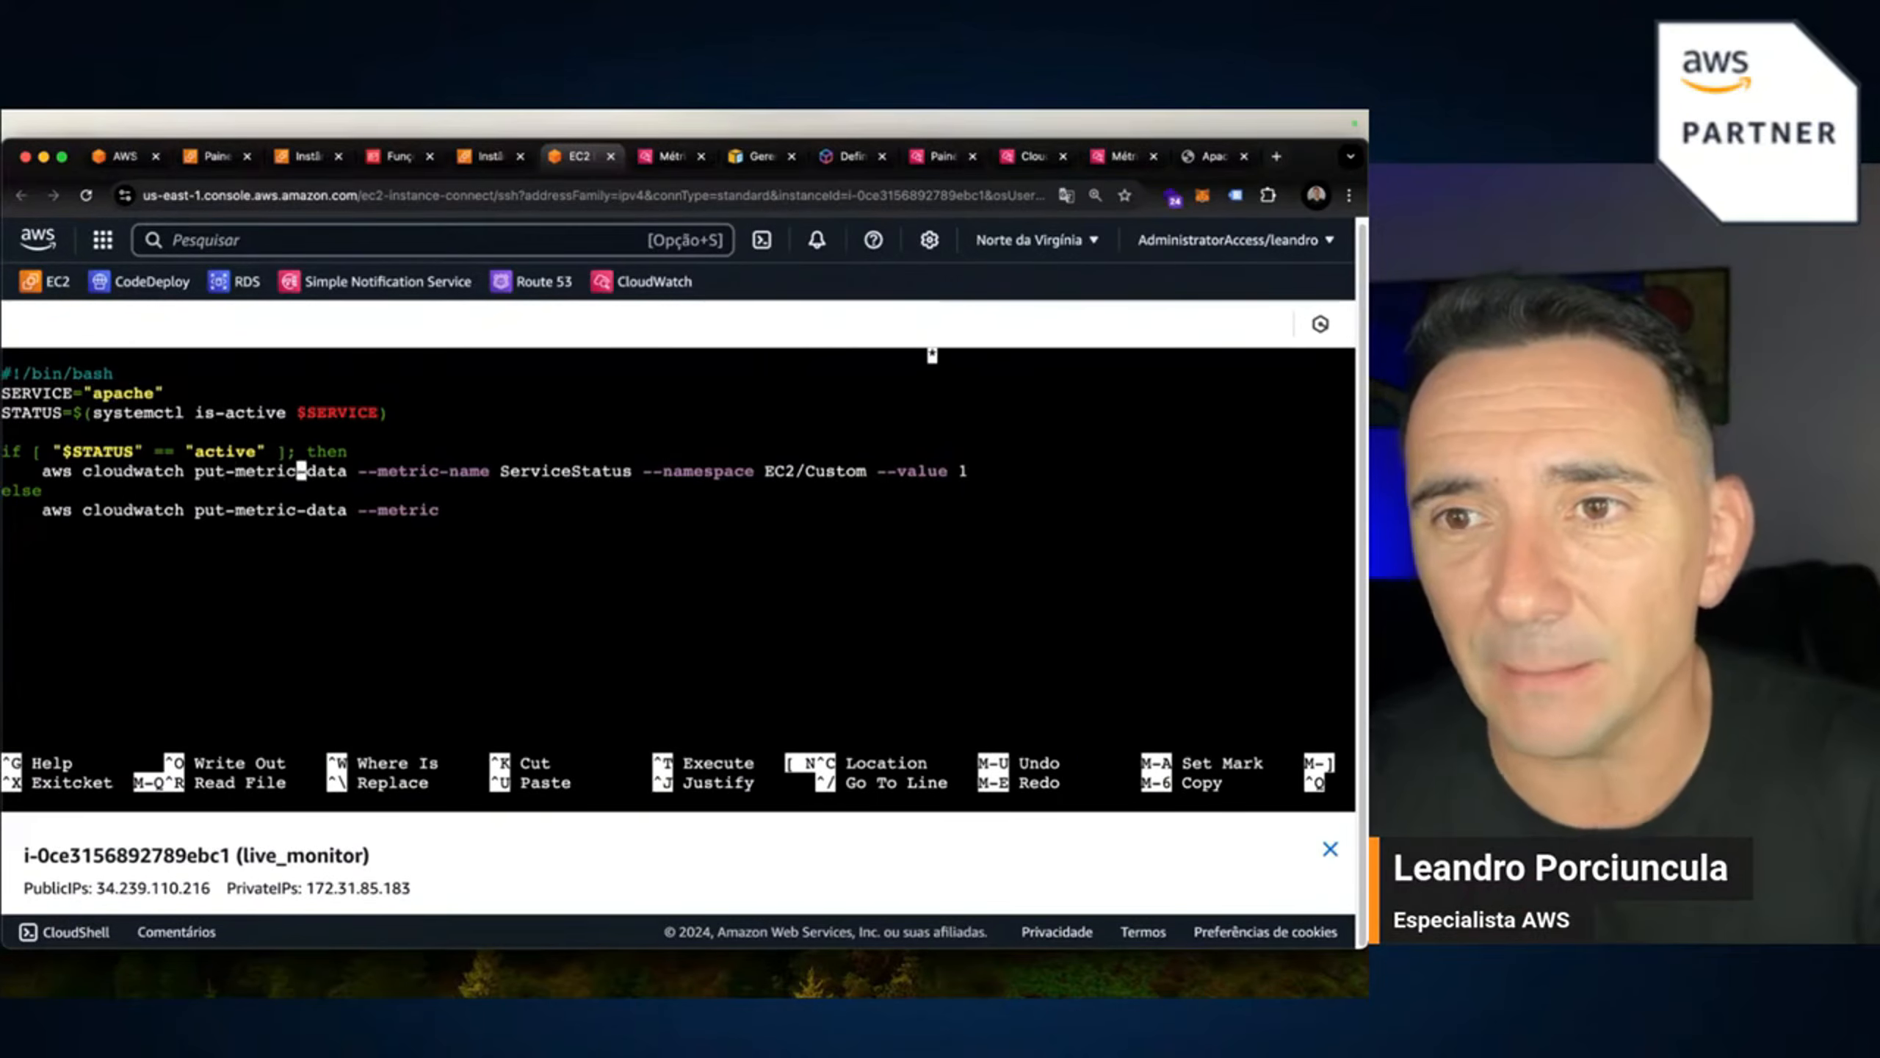
{"action": "key", "text": "Right"}
{"action": "key", "text": "Right"}
{"action": "key", "text": "Right"}
{"action": "key", "text": "Right"}
{"action": "key", "text": "Right"}
{"action": "key", "text": "Right"}
{"action": "key", "text": "Right"}
{"action": "key", "text": "Right"}
{"action": "key", "text": "Right"}
{"action": "key", "text": "Right"}
{"action": "key", "text": "Right"}
{"action": "key", "text": "Right"}
{"action": "key", "text": "Right"}
{"action": "key", "text": "Right"}
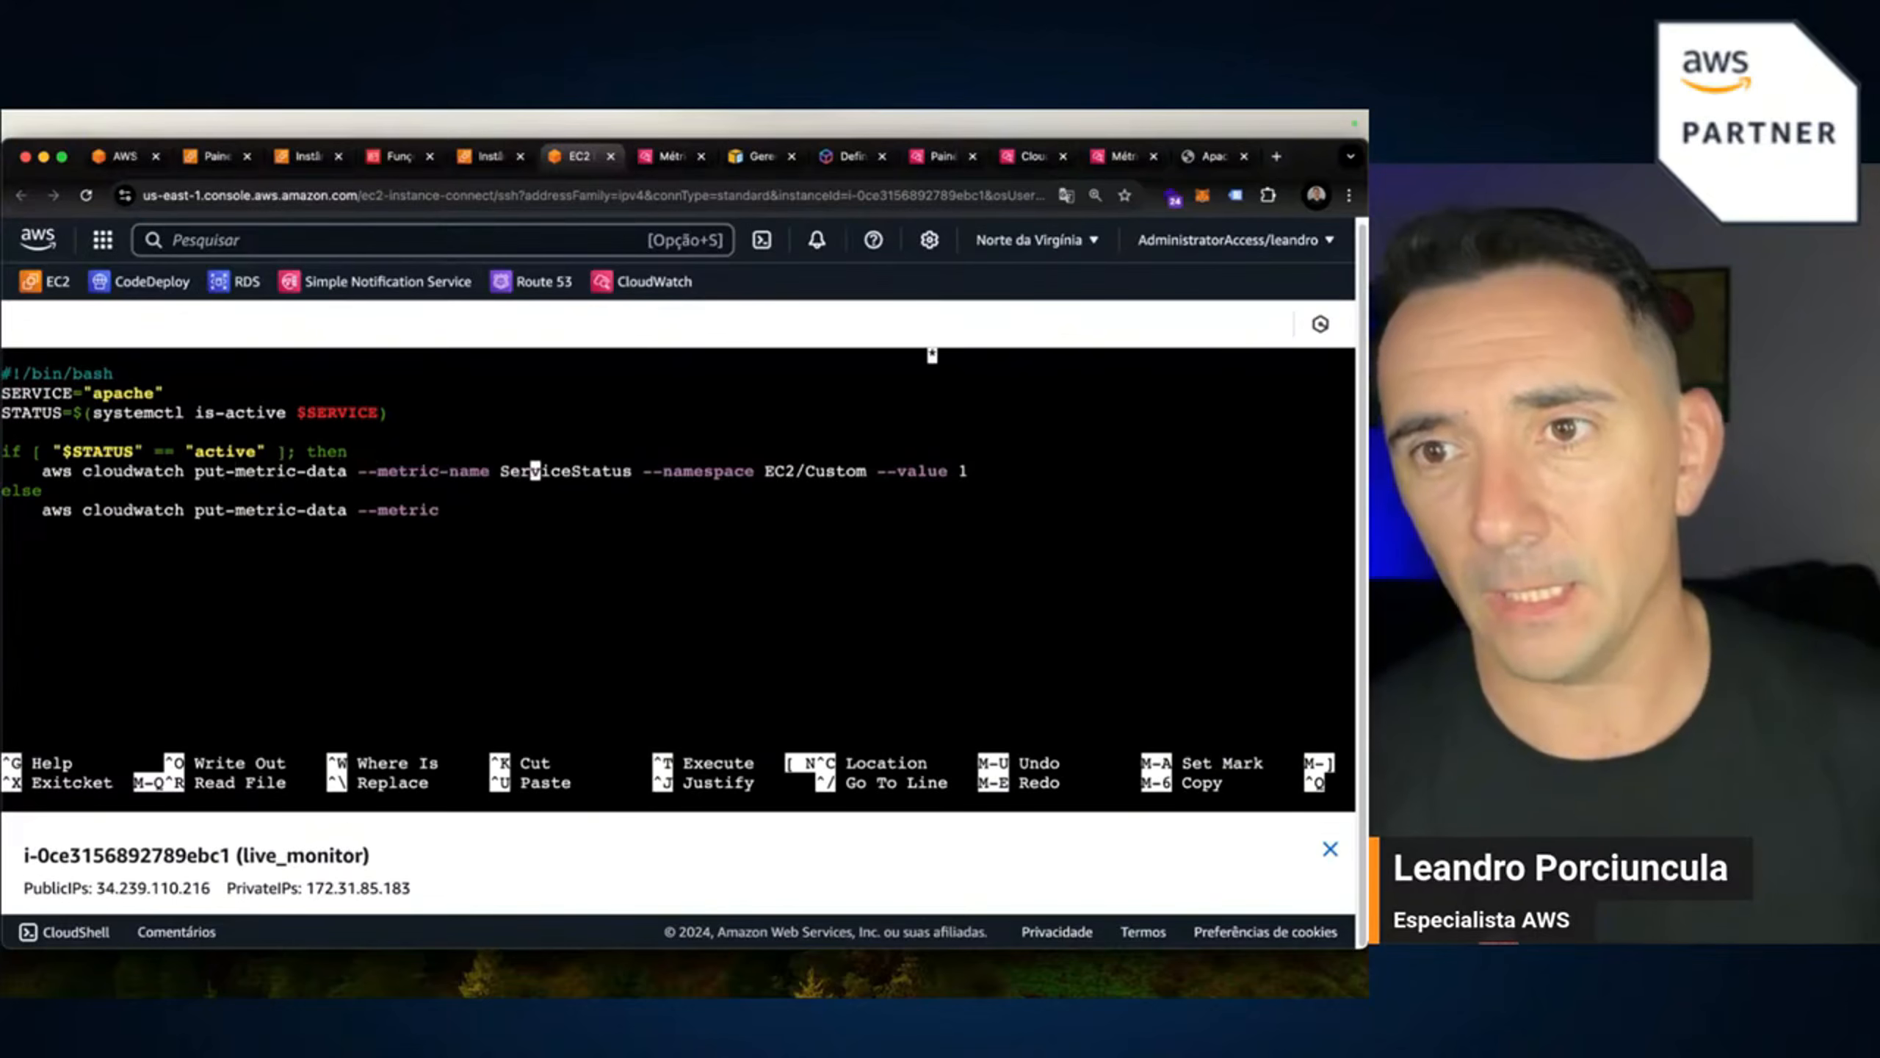
{"action": "key", "text": "BackSpace"}
{"action": "key", "text": "BackSpace"}
{"action": "key", "text": "BackSpace"}
{"action": "key", "text": "BackSpace"}
{"action": "key", "text": "BackSpace"}
{"action": "key", "text": "BackSpace"}
{"action": "key", "text": "BackSpace"}
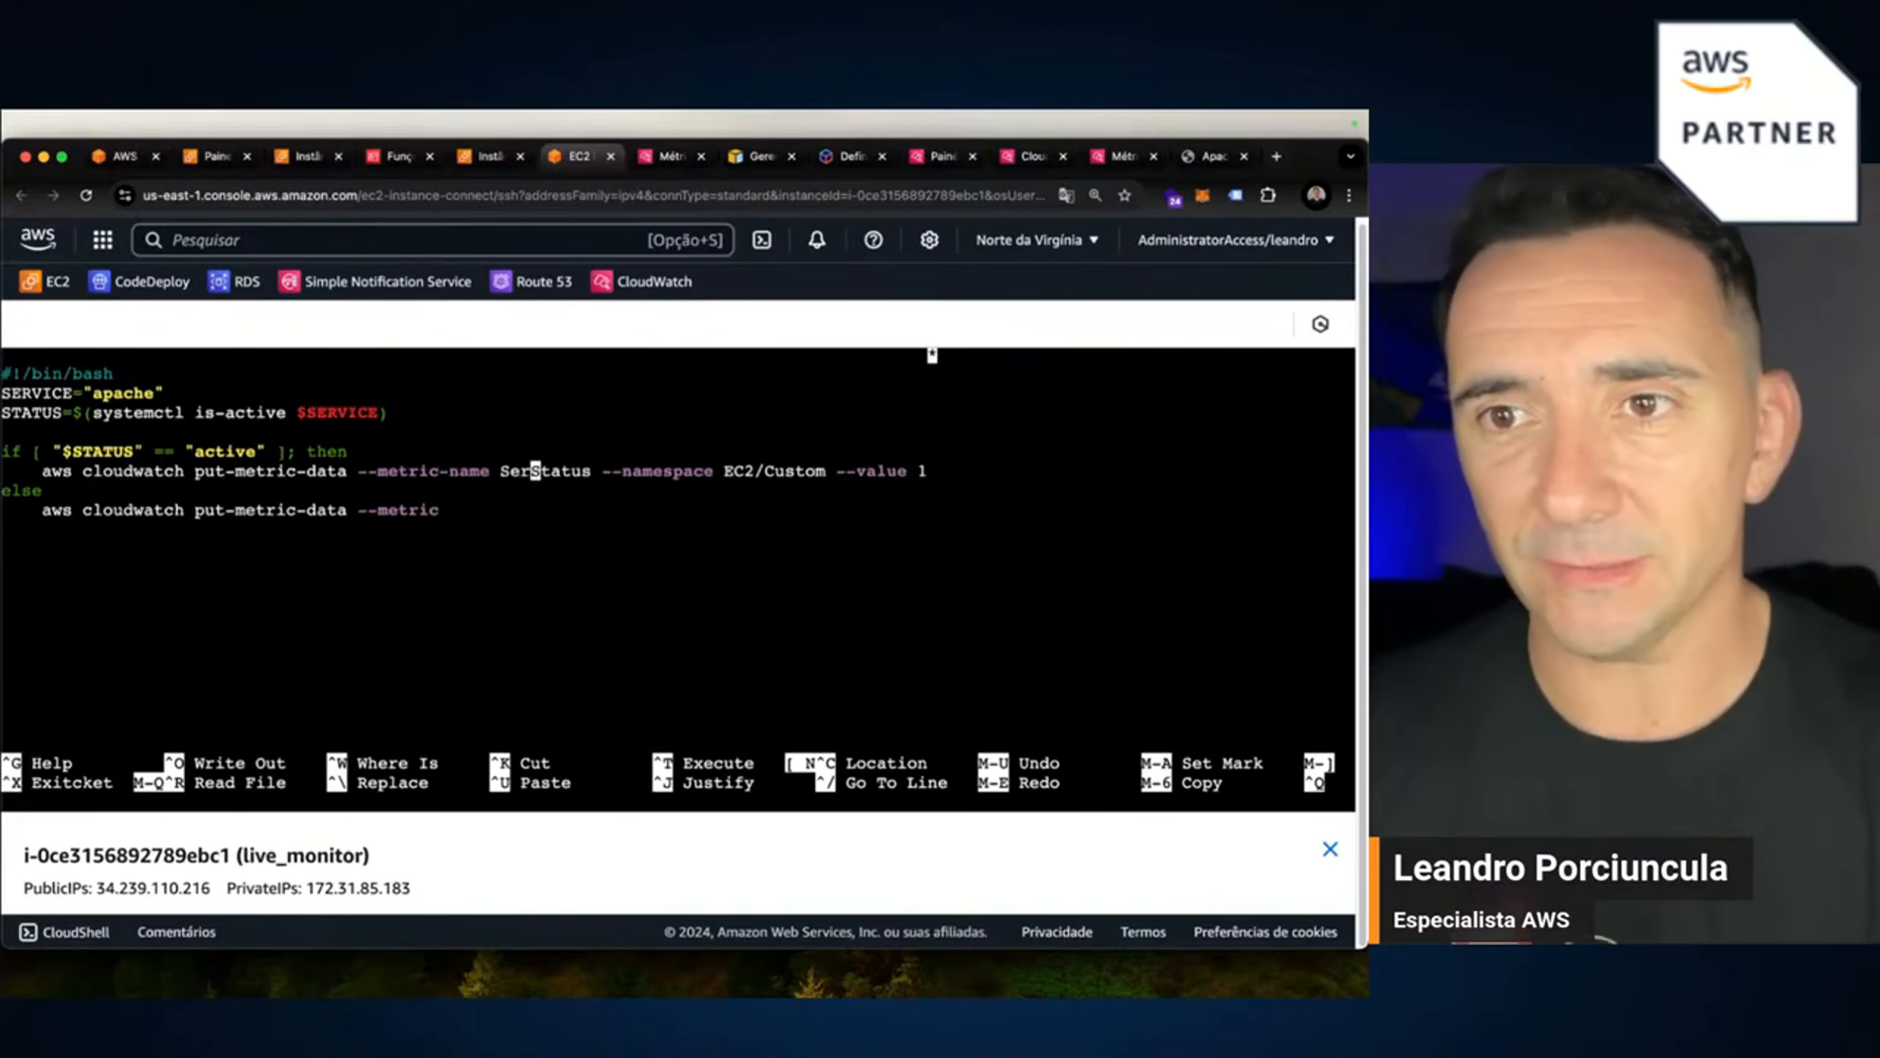
{"action": "key", "text": "Right"}
{"action": "key", "text": "Right"}
{"action": "key", "text": "Right"}
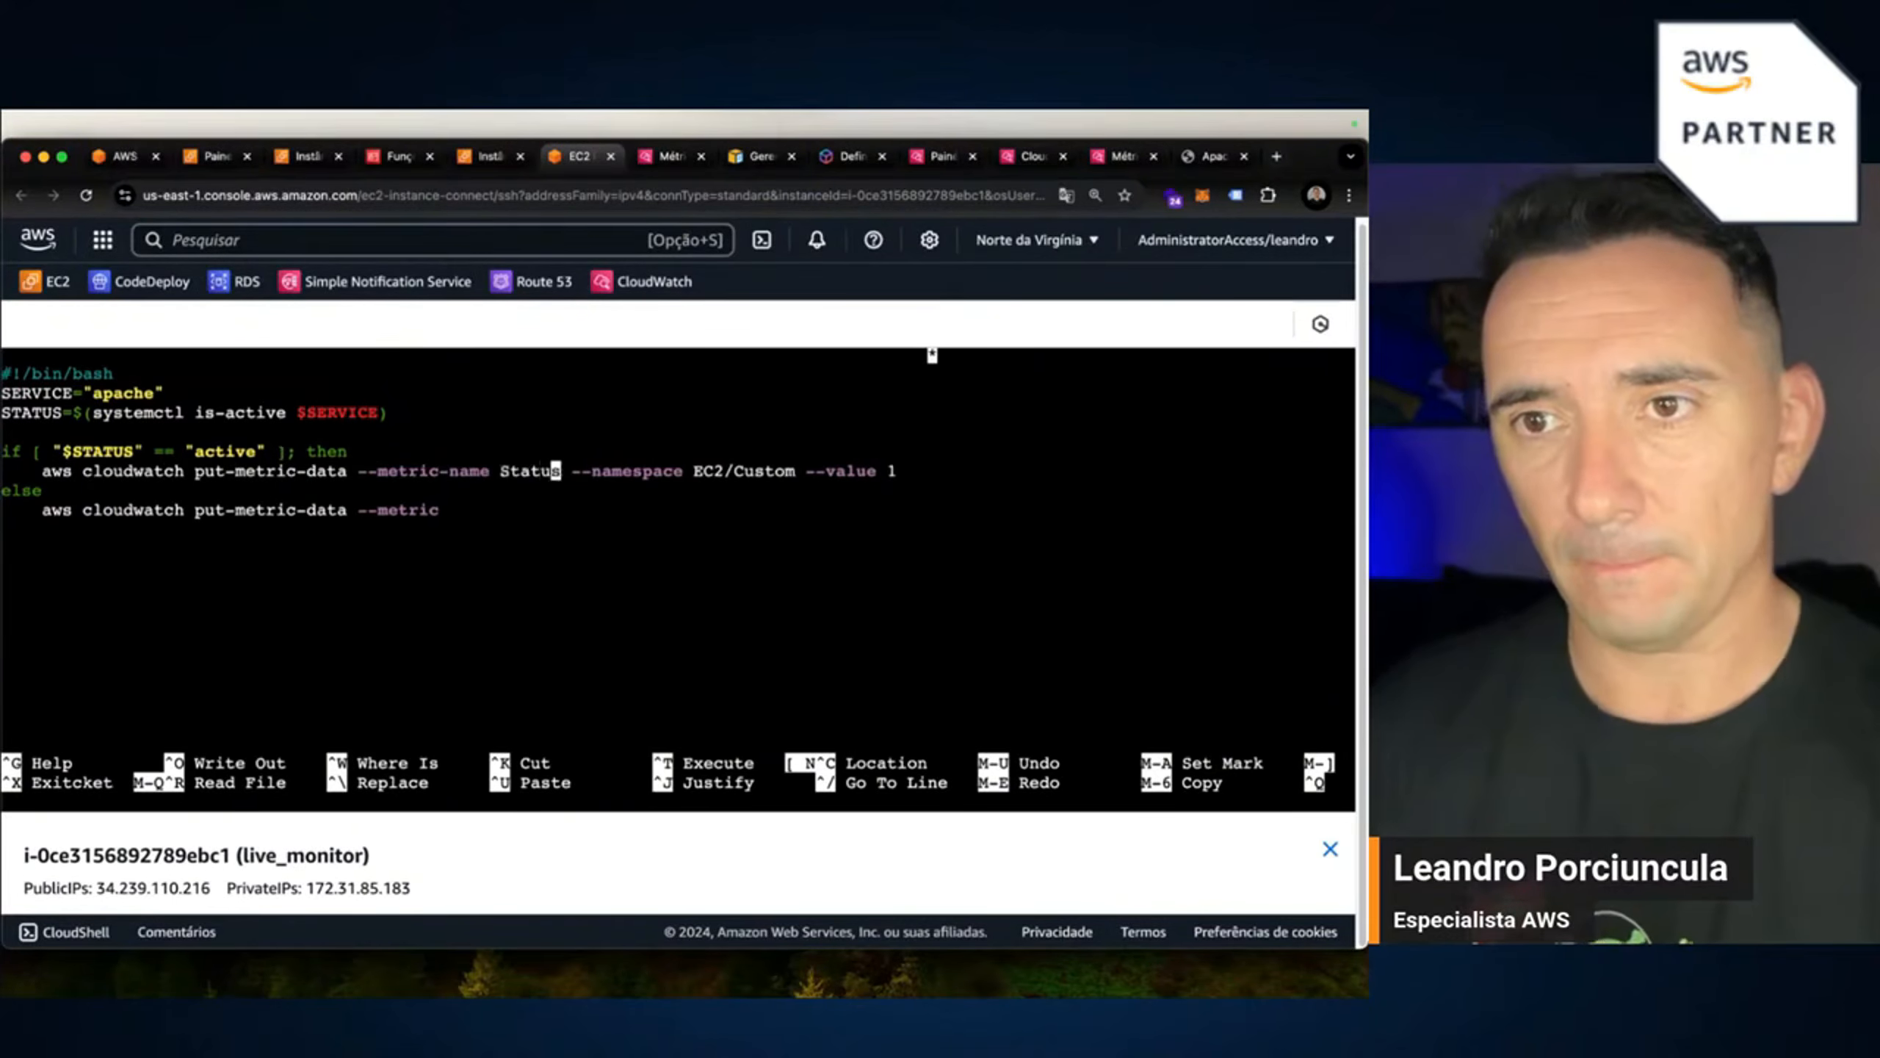
{"action": "type", "text": "Apache"}
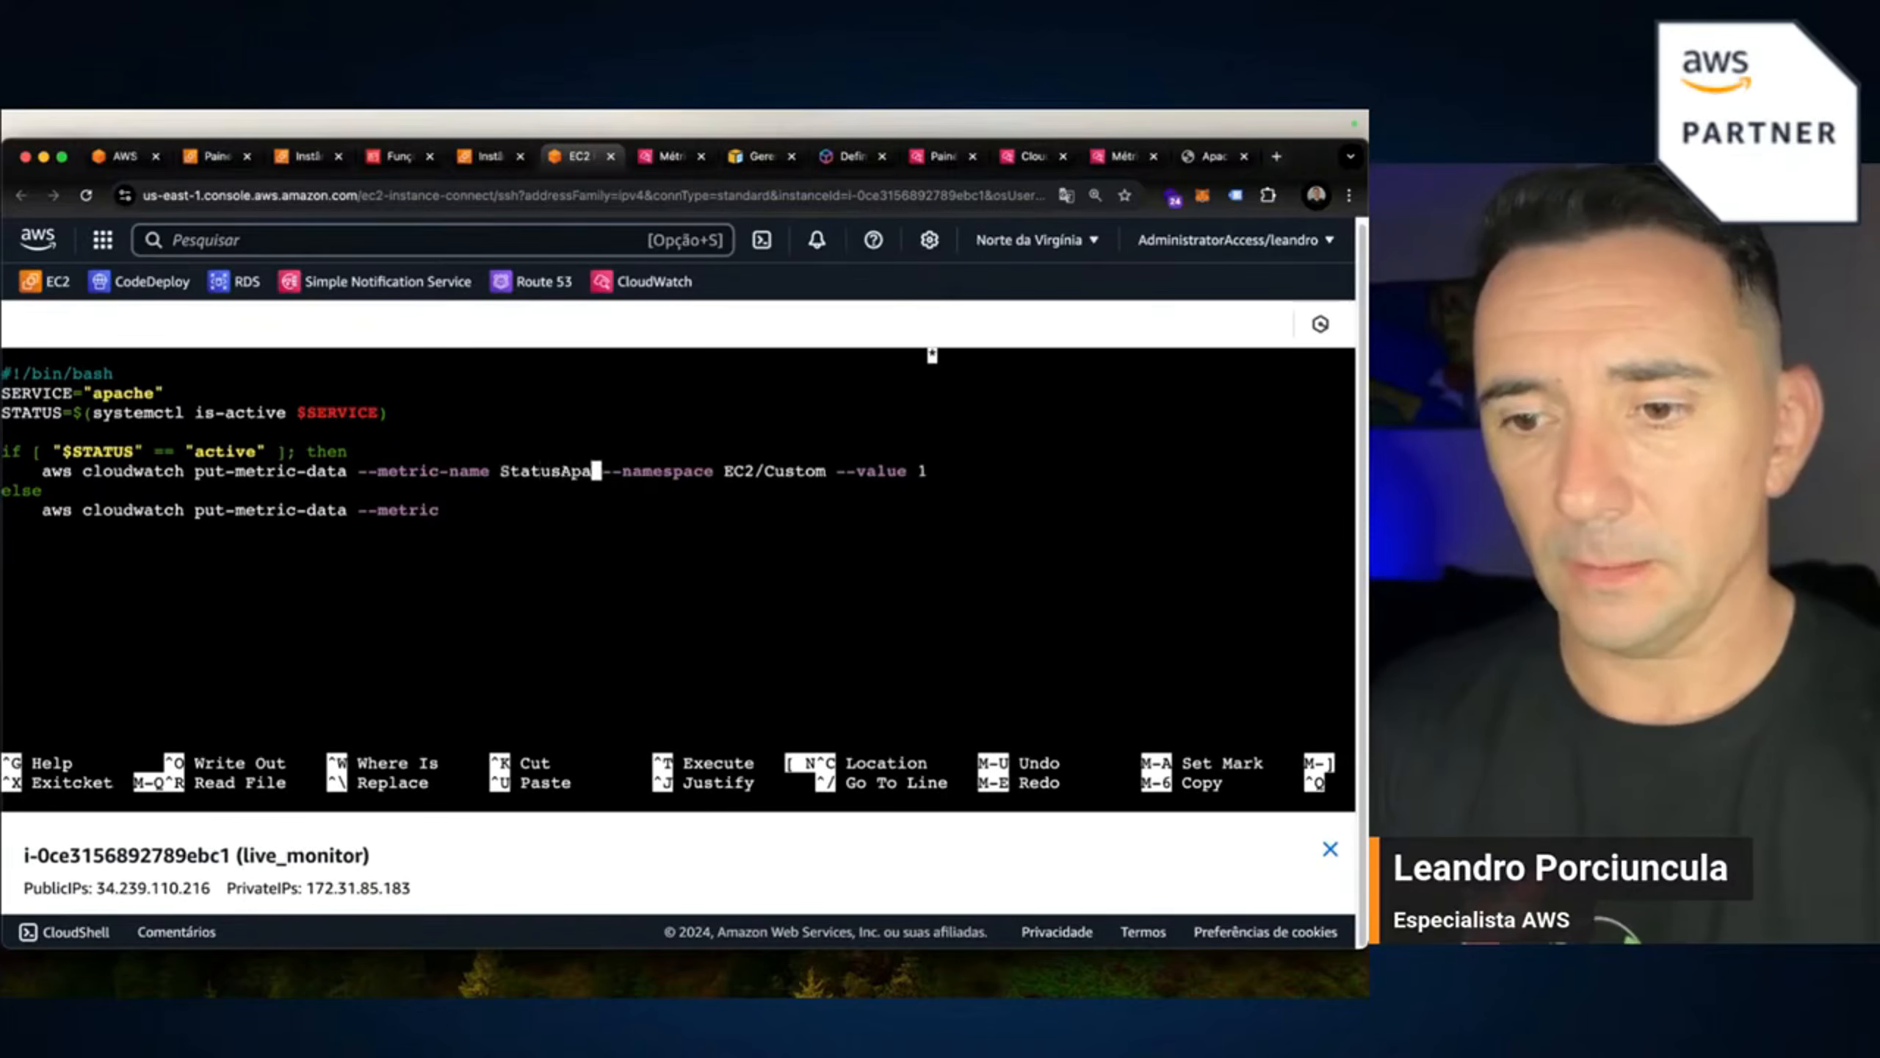
Replace Custom with live so the namespace reads EC2/live.
{"action": "key", "text": "Right"}
{"action": "key", "text": "Right"}
{"action": "key", "text": "Right"}
{"action": "key", "text": "Right"}
{"action": "key", "text": "Right"}
{"action": "key", "text": "Right"}
{"action": "key", "text": "Right"}
{"action": "key", "text": "Right"}
{"action": "key", "text": "Right"}
{"action": "key", "text": "Right"}
{"action": "key", "text": "Right"}
{"action": "key", "text": "Right"}
{"action": "key", "text": "Right"}
{"action": "key", "text": "Right"}
{"action": "key", "text": "Right"}
{"action": "key", "text": "Right"}
{"action": "key", "text": "Right"}
{"action": "key", "text": "Right"}
{"action": "key", "text": "Right"}
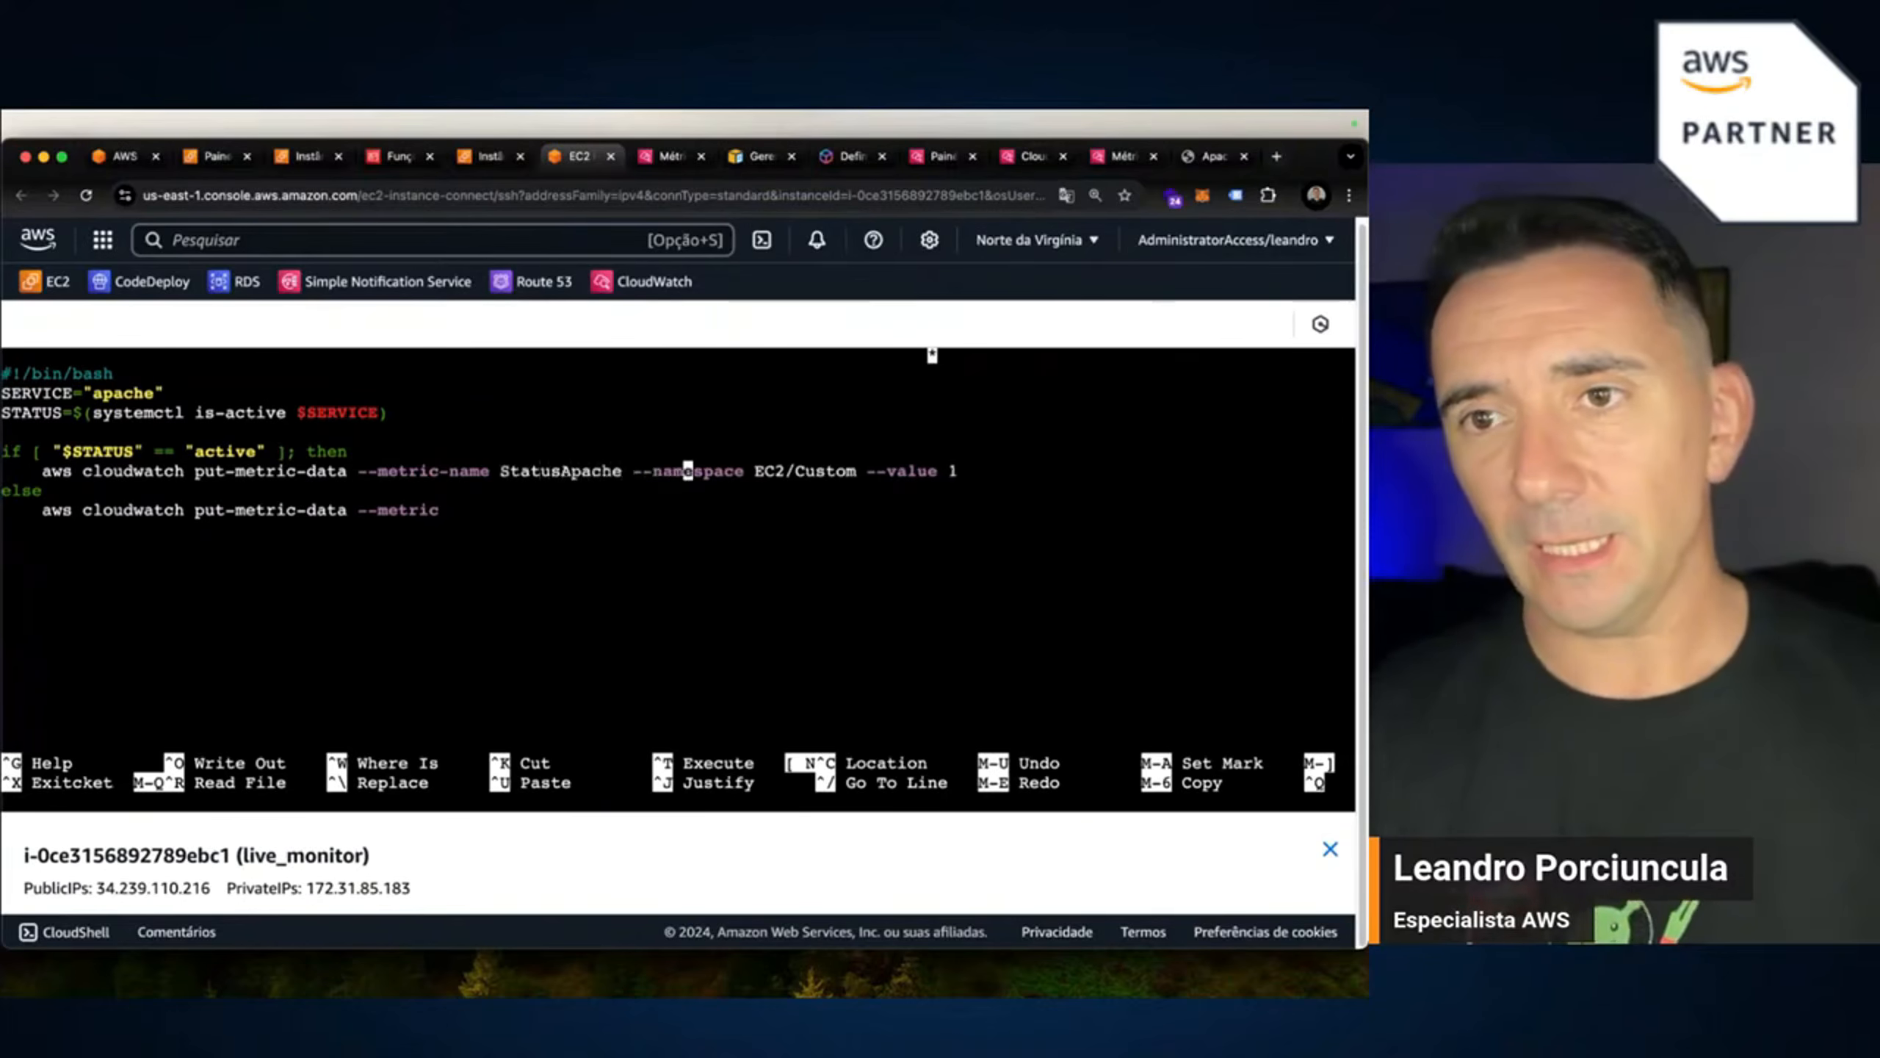
{"action": "key", "text": "Right"}
{"action": "key", "text": "Right"}
{"action": "key", "text": "Right"}
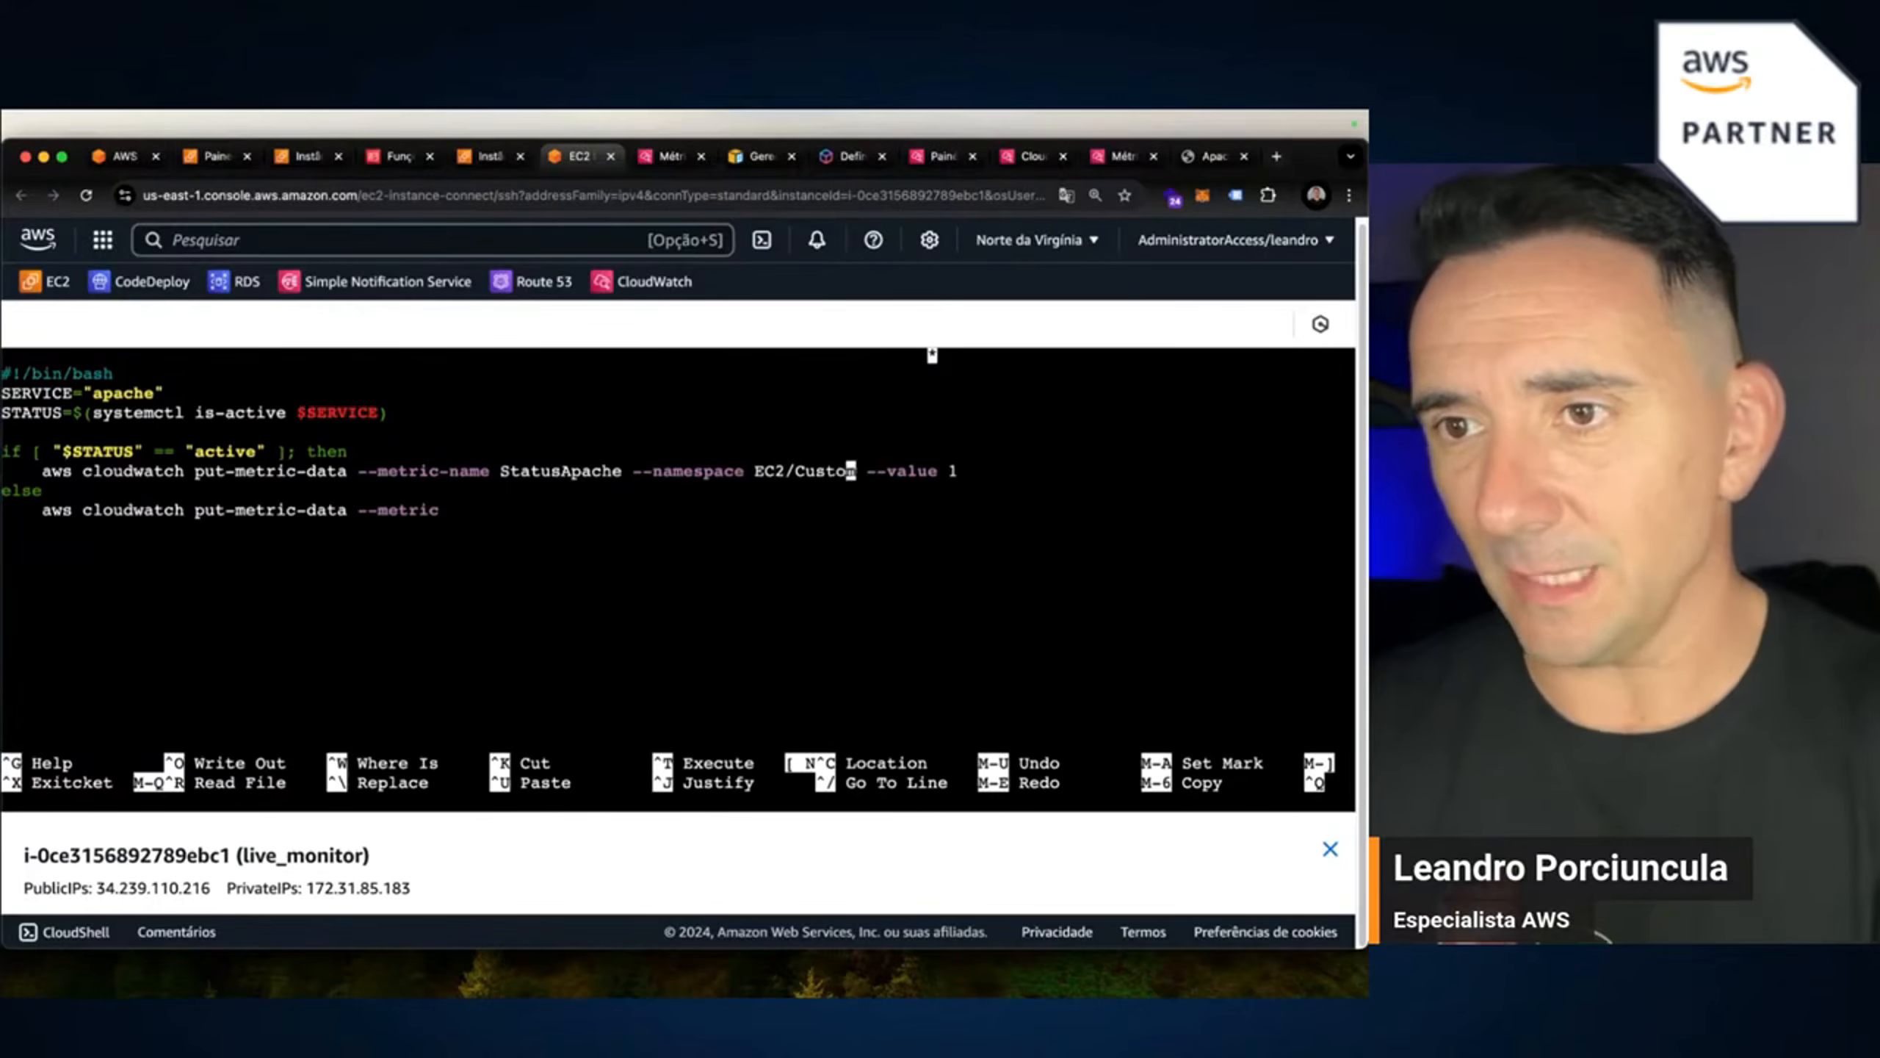
{"action": "key", "text": "BackSpace"}
{"action": "key", "text": "BackSpace"}
{"action": "key", "text": "BackSpace"}
{"action": "key", "text": "BackSpace"}
{"action": "key", "text": "BackSpace"}
{"action": "key", "text": "BackSpace"}
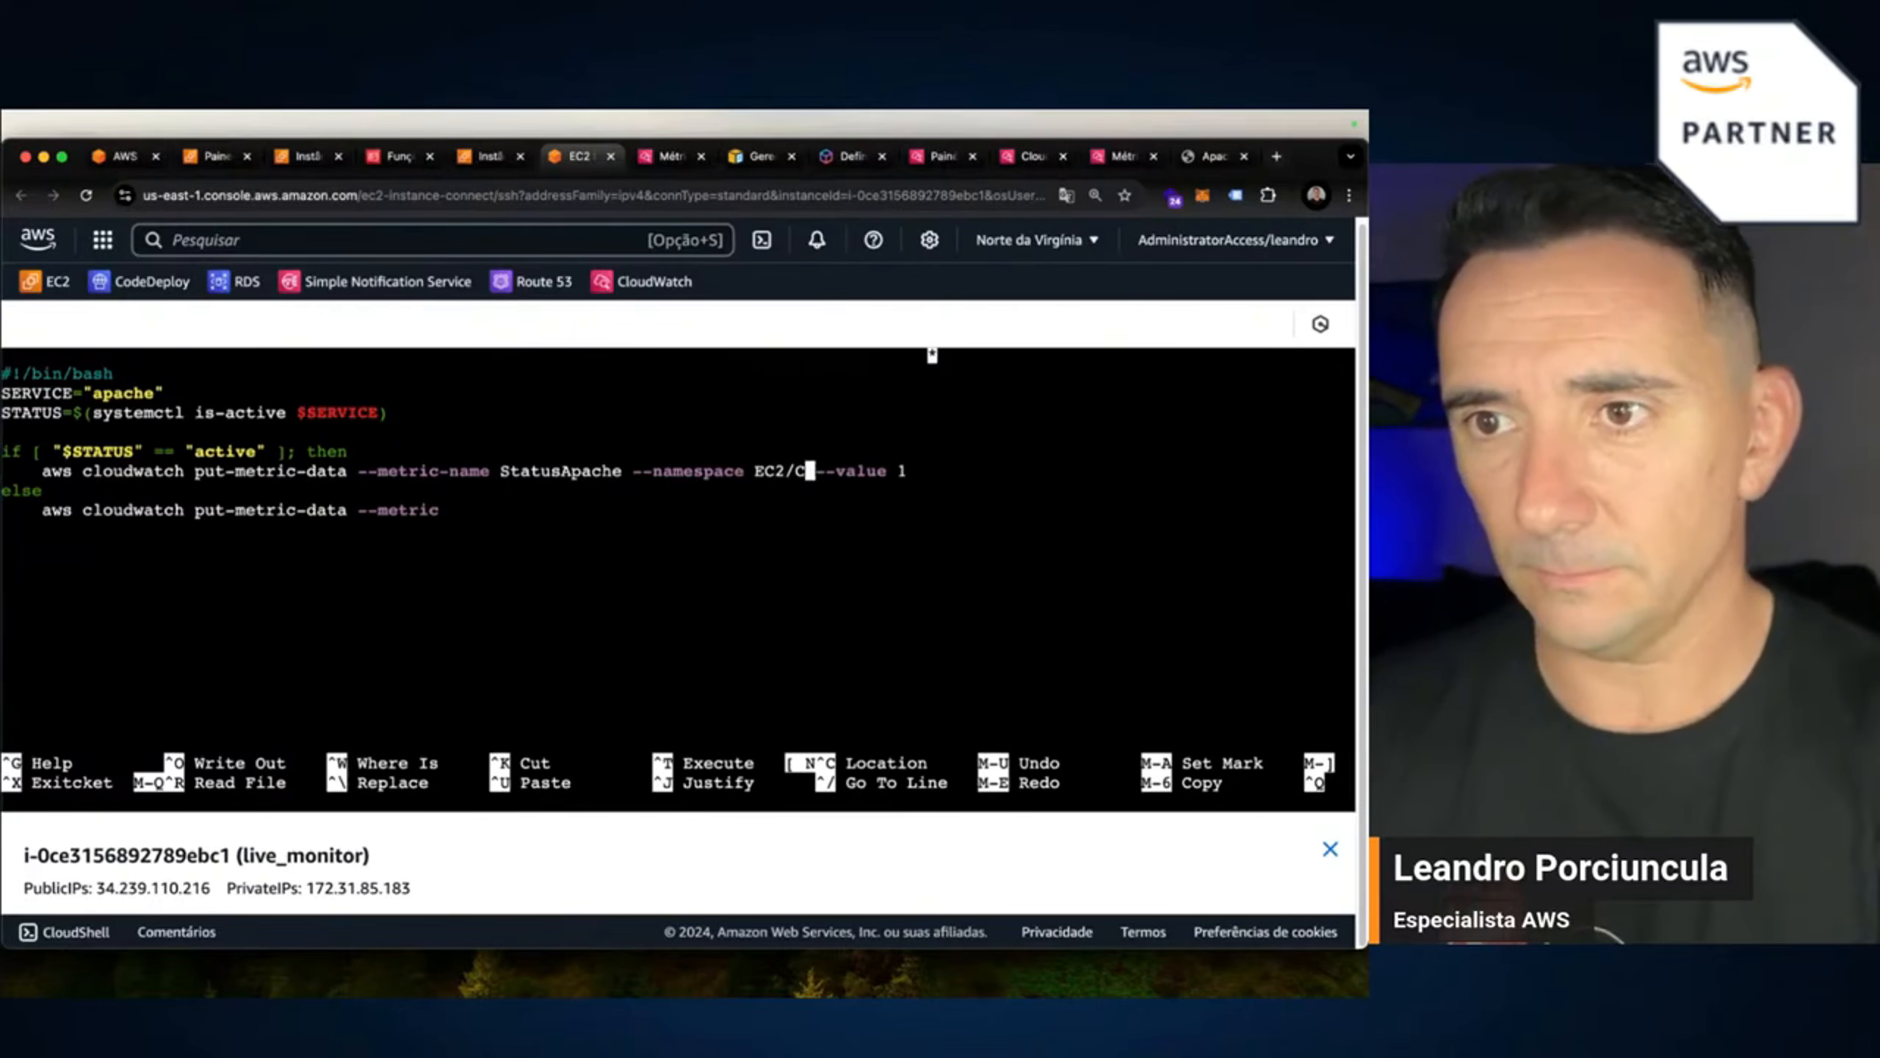
{"action": "type", "text": "live"}
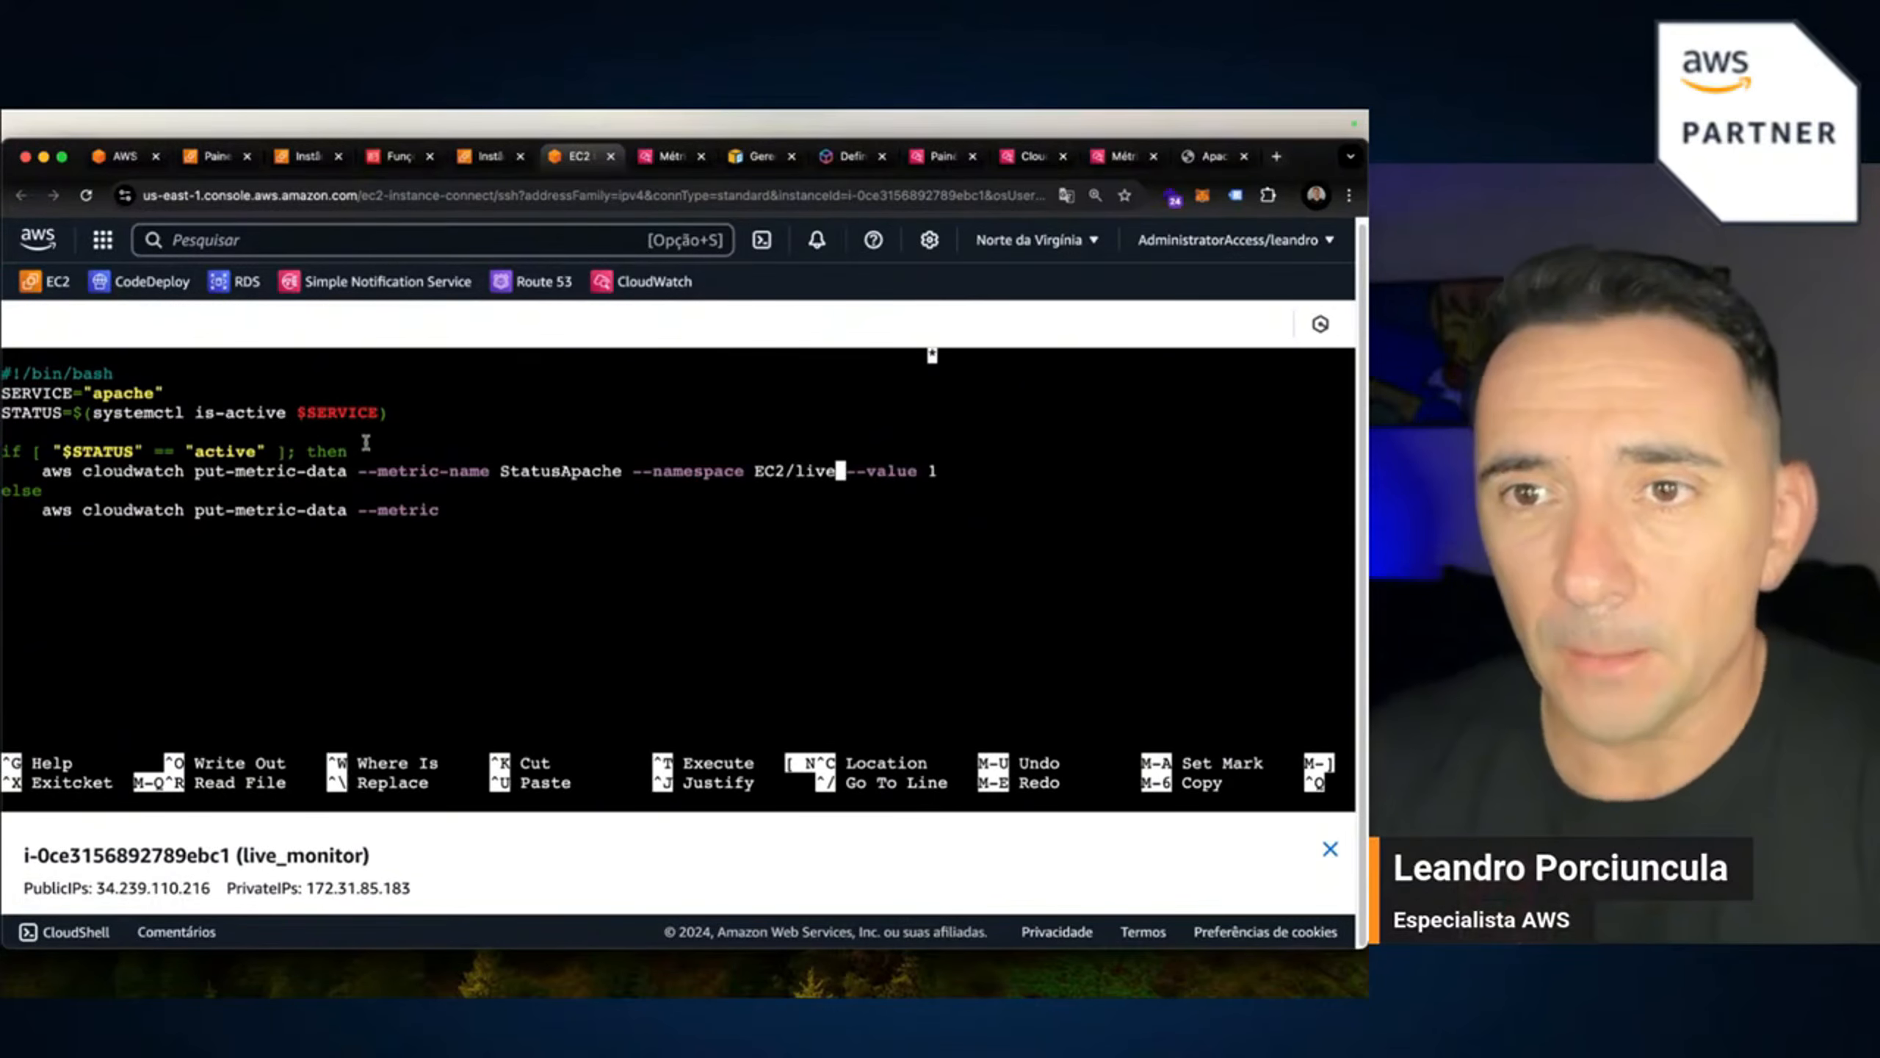
Complete the else command with the copied metric arguments and --value 0.
{"action": "left_click_drag", "start_coordinate": [362, 471], "coordinate": [937, 464]}
{"action": "key", "text": "super+c"}
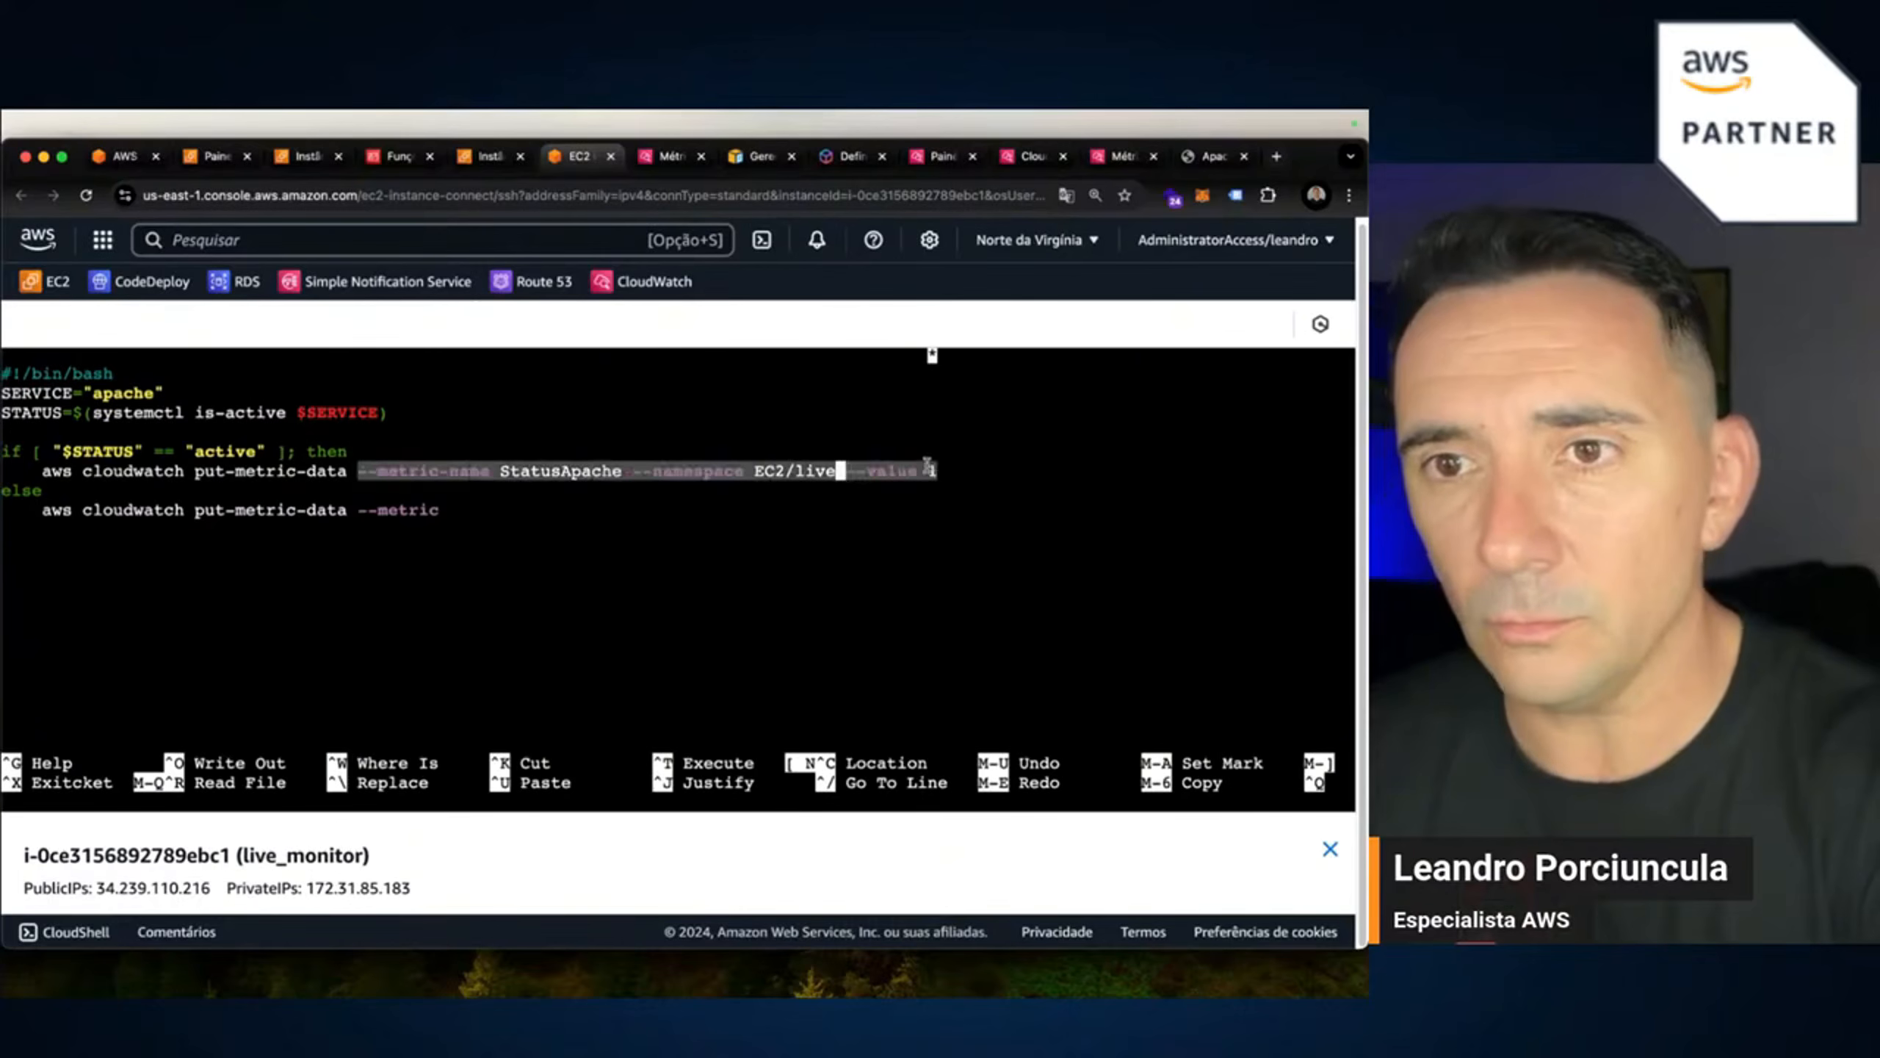
{"action": "left_click_drag", "start_coordinate": [804, 530], "coordinate": [803, 538]}
{"action": "key", "text": "Up"}
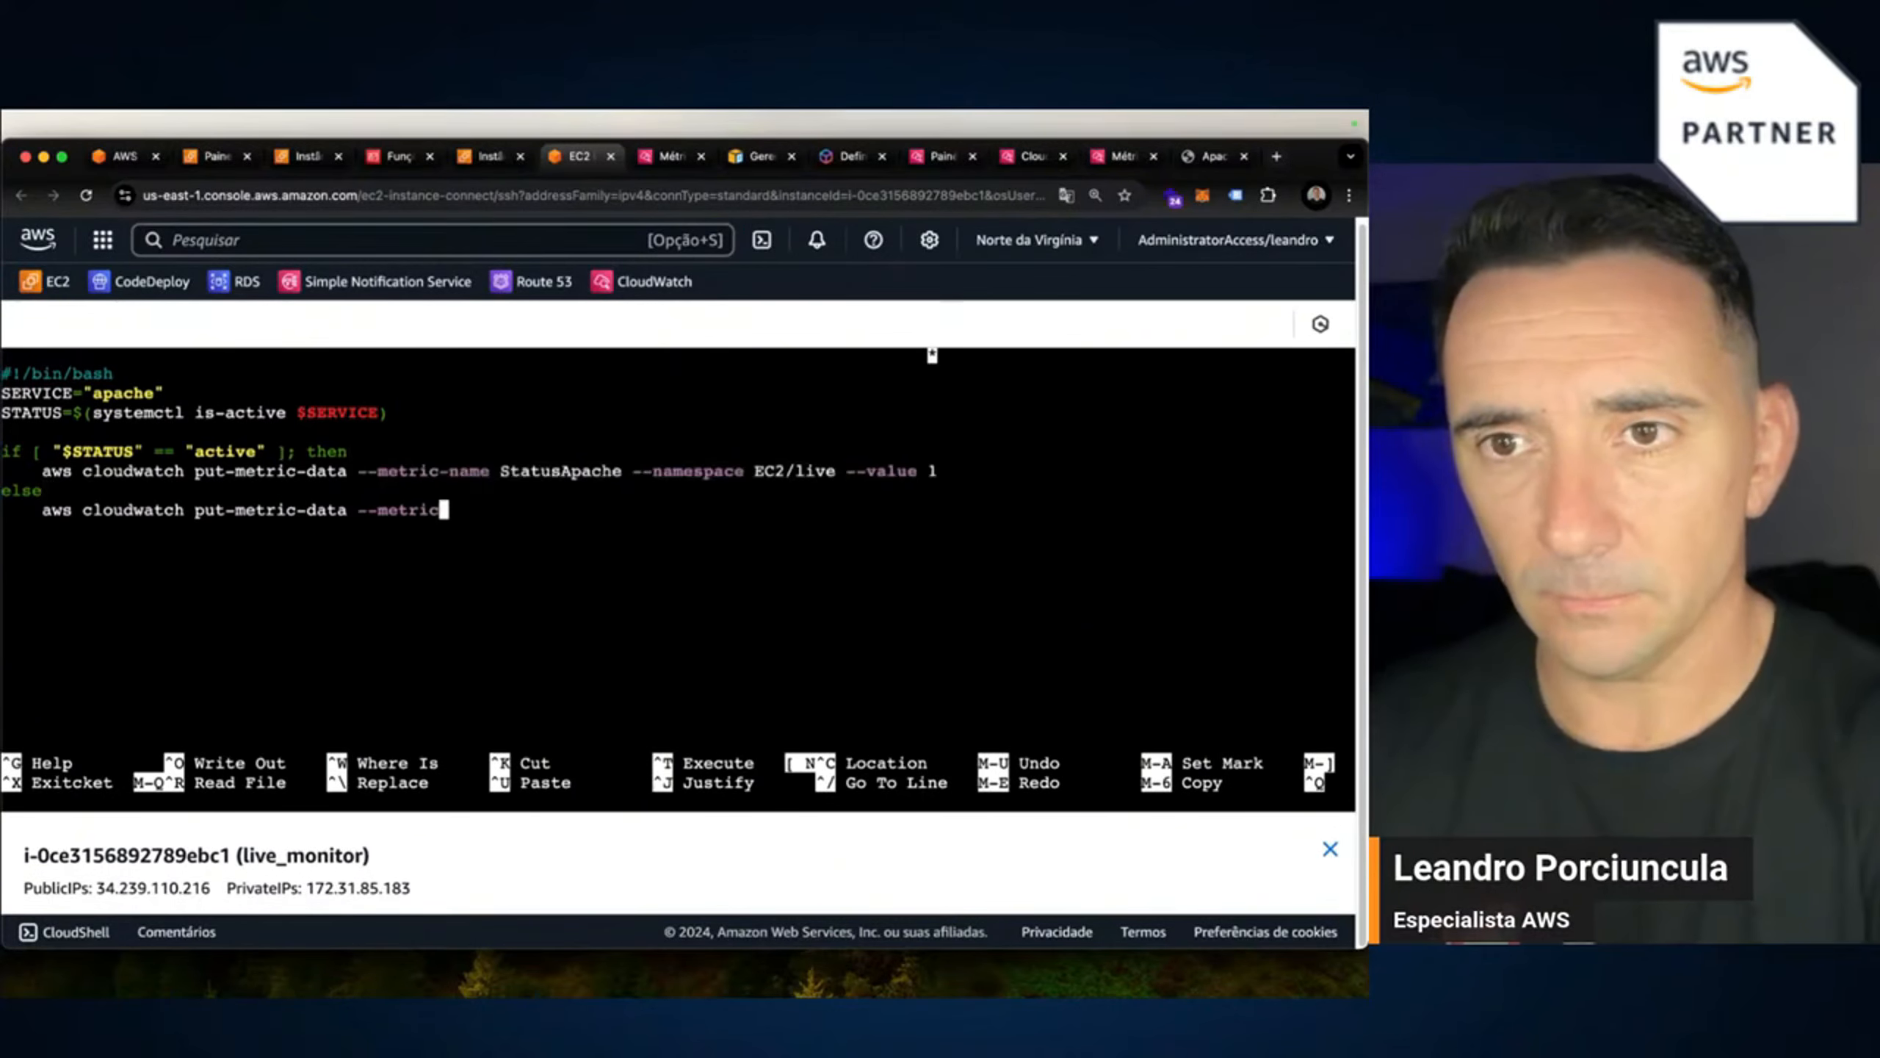
{"action": "key", "text": "BackSpace"}
{"action": "key", "text": "BackSpace"}
{"action": "key", "text": "BackSpace"}
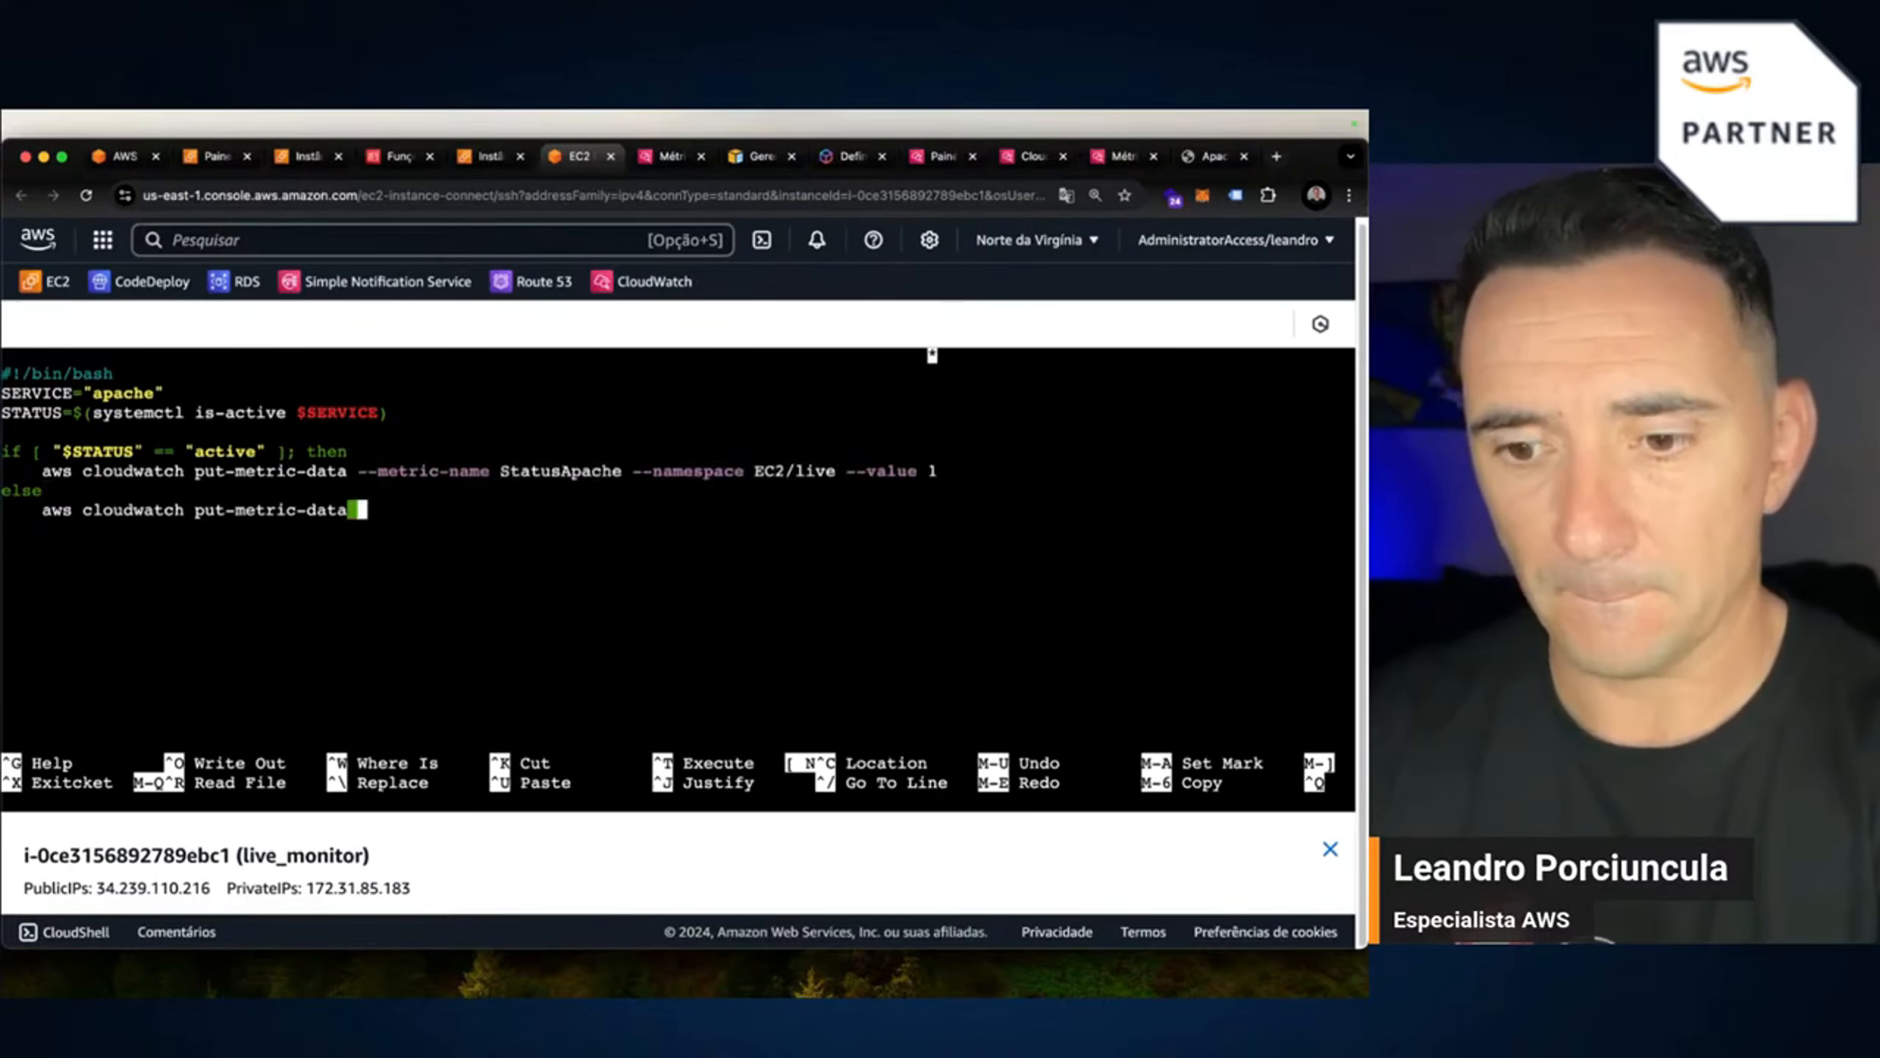
{"action": "key", "text": "super+v"}
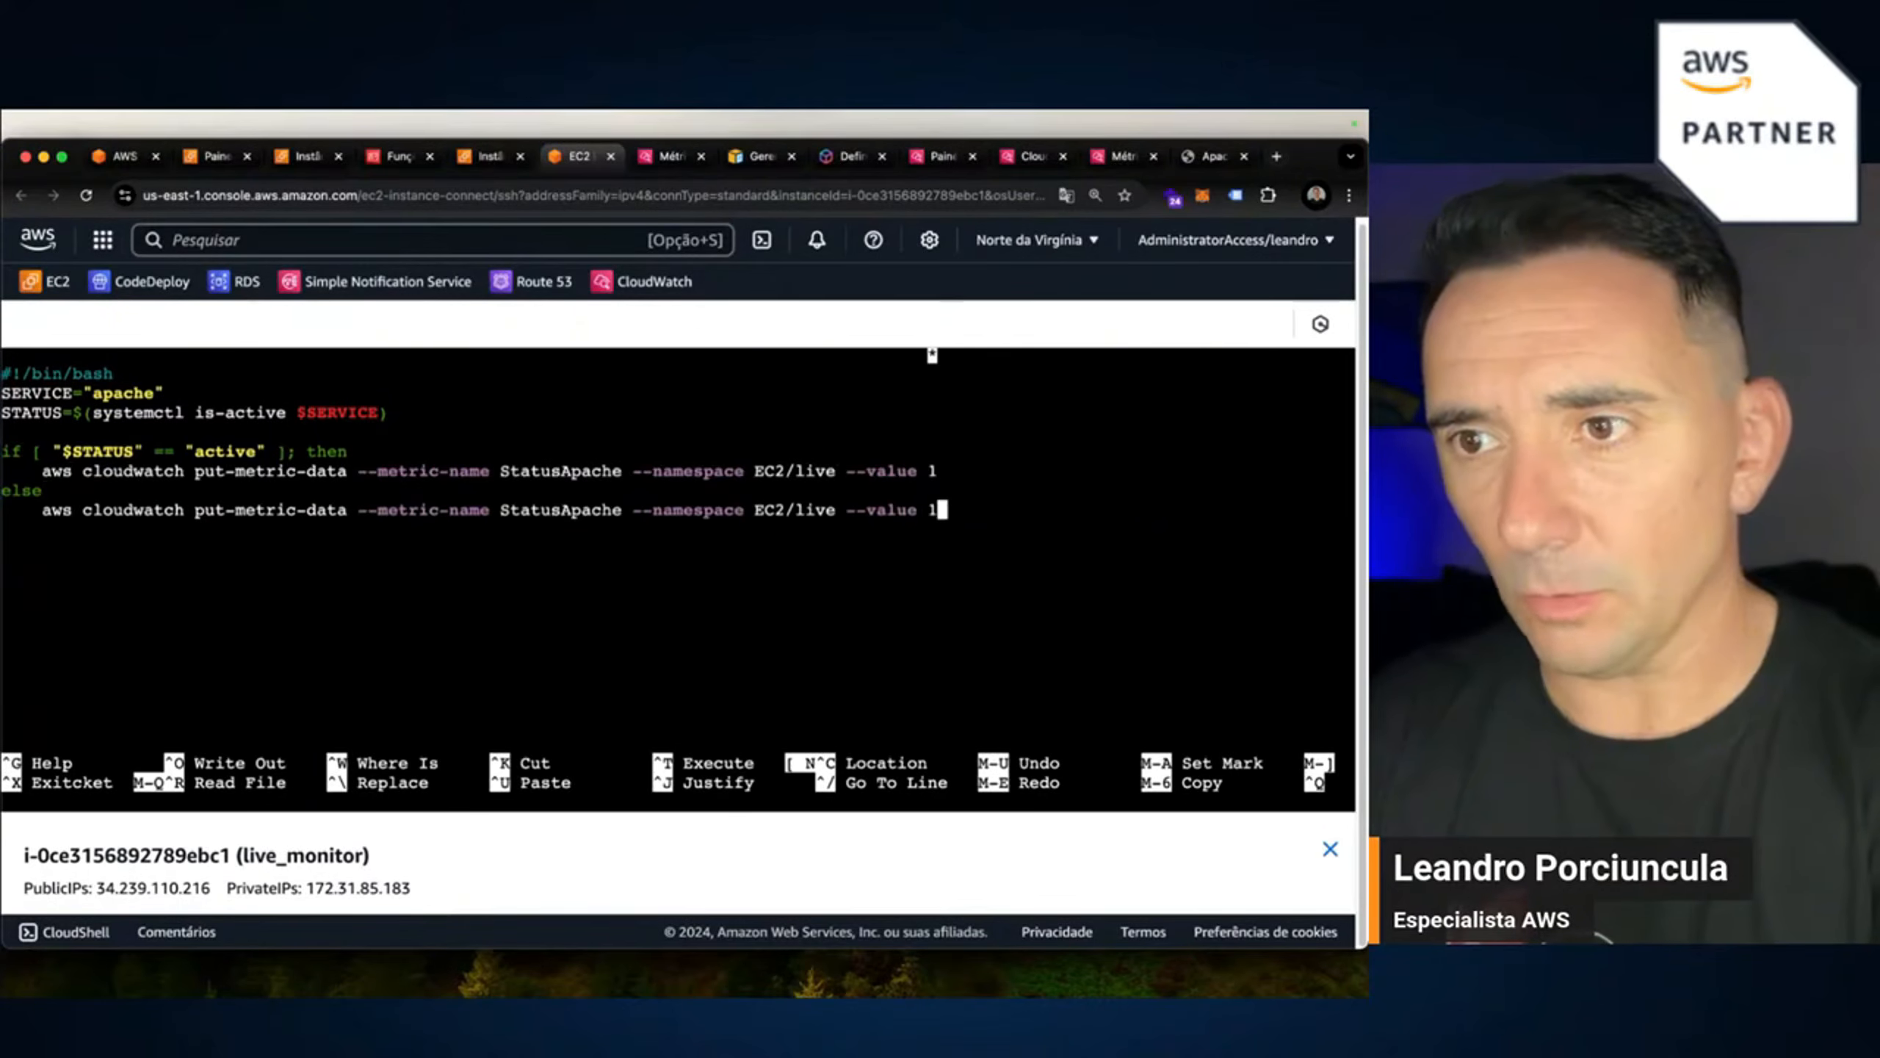
{"action": "key", "text": "BackSpace"}
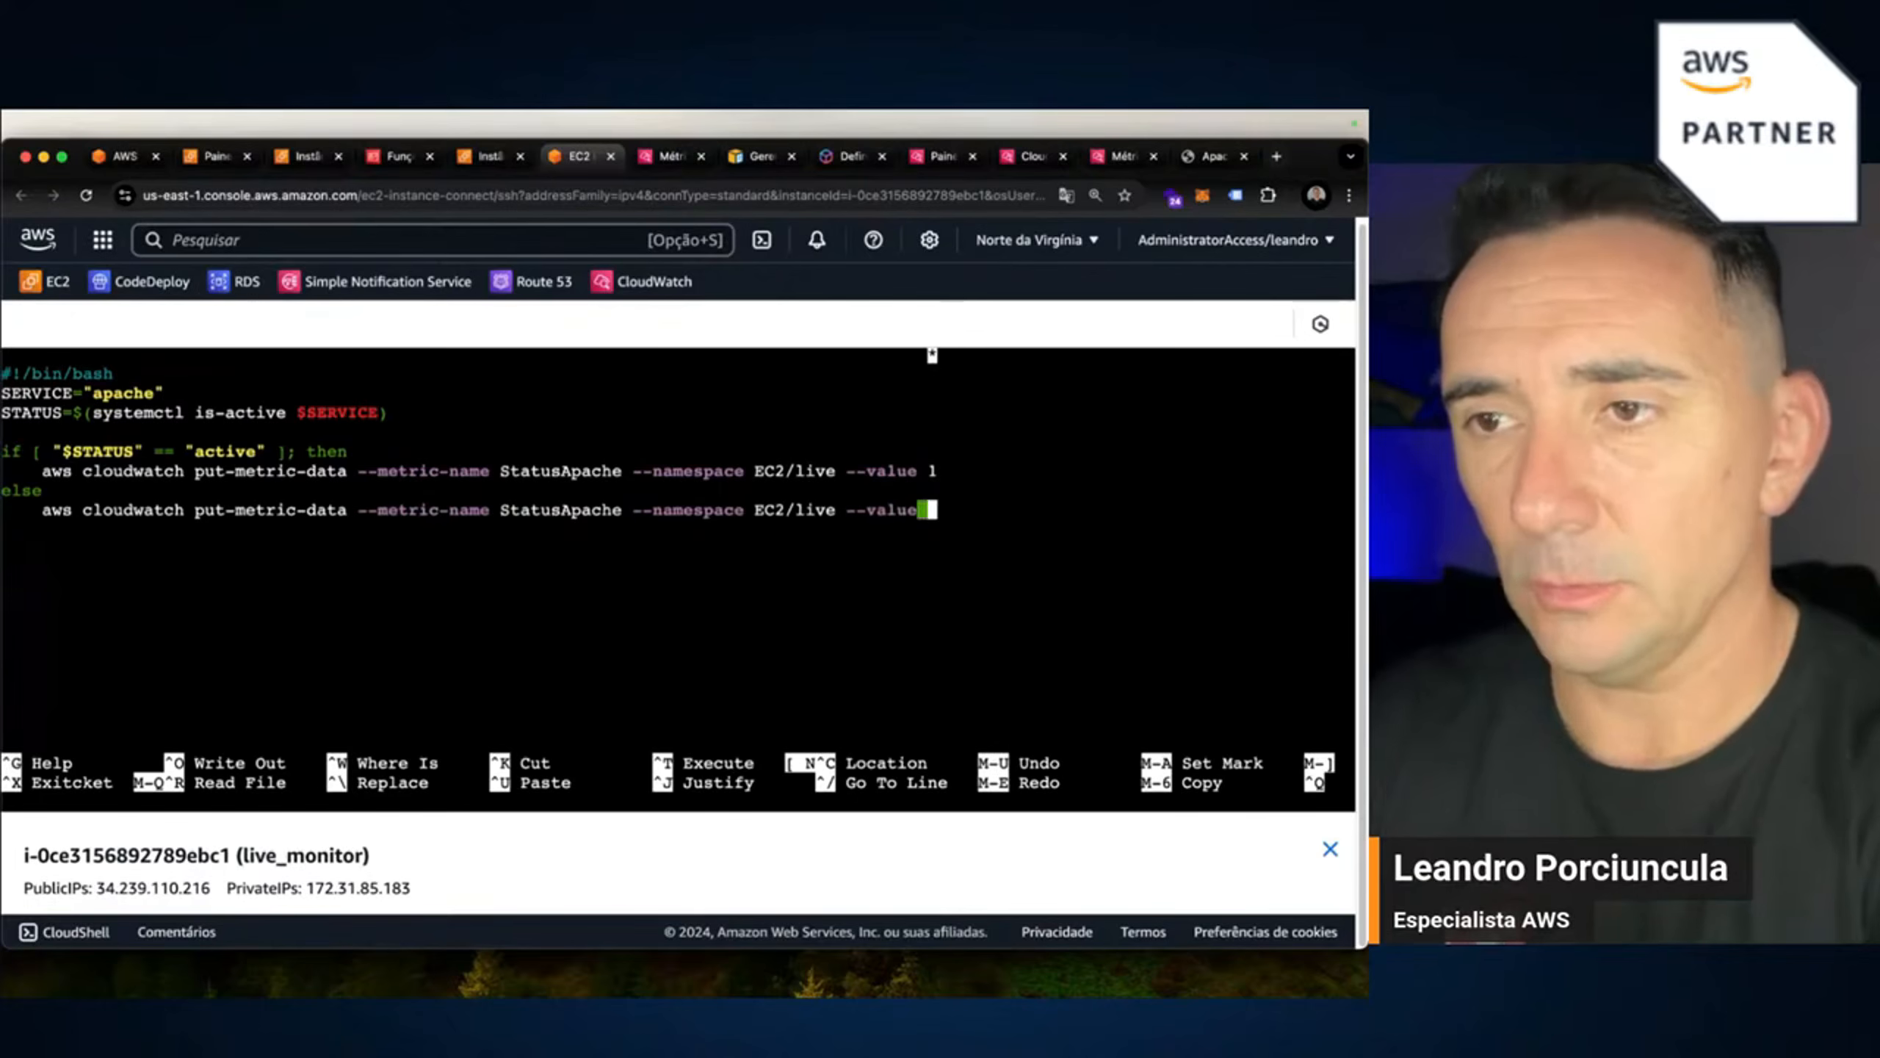
{"action": "type", "text": "0"}
{"action": "key", "text": "Up"}
{"action": "key", "text": "Up"}
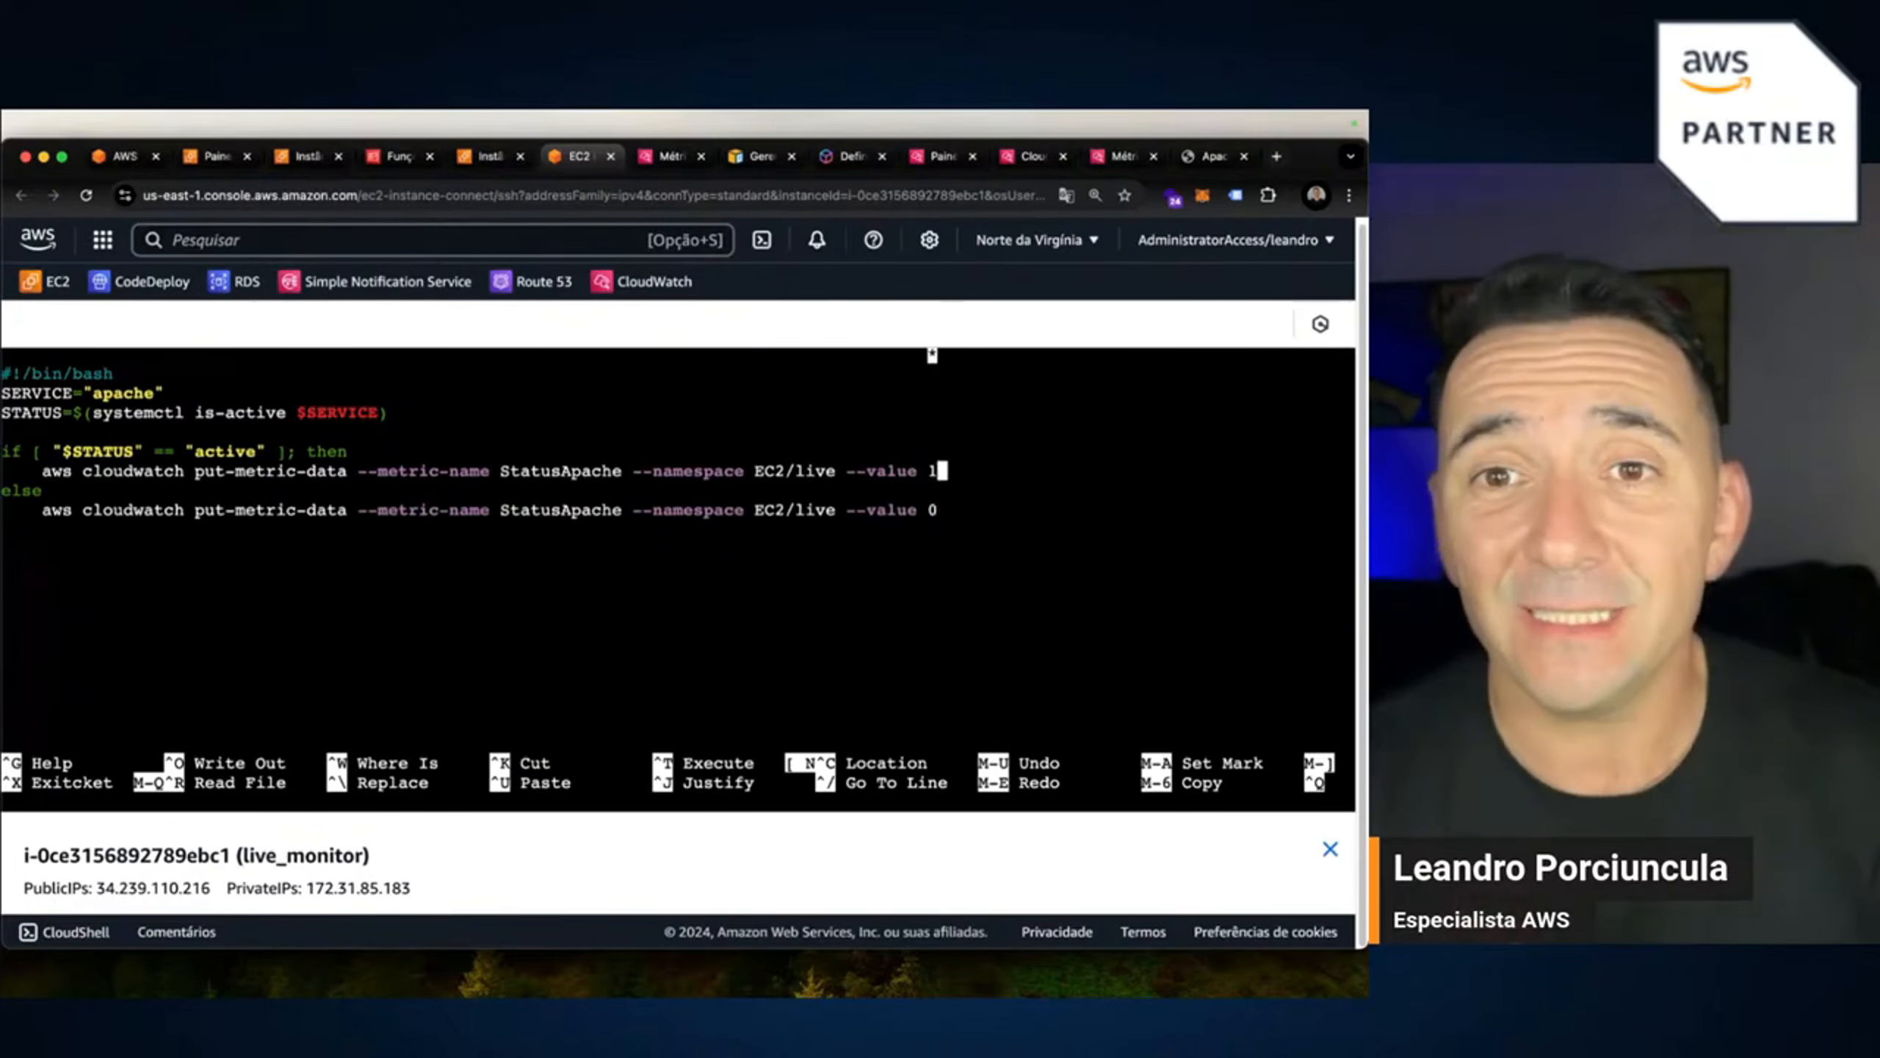
{"action": "key", "text": "Down"}
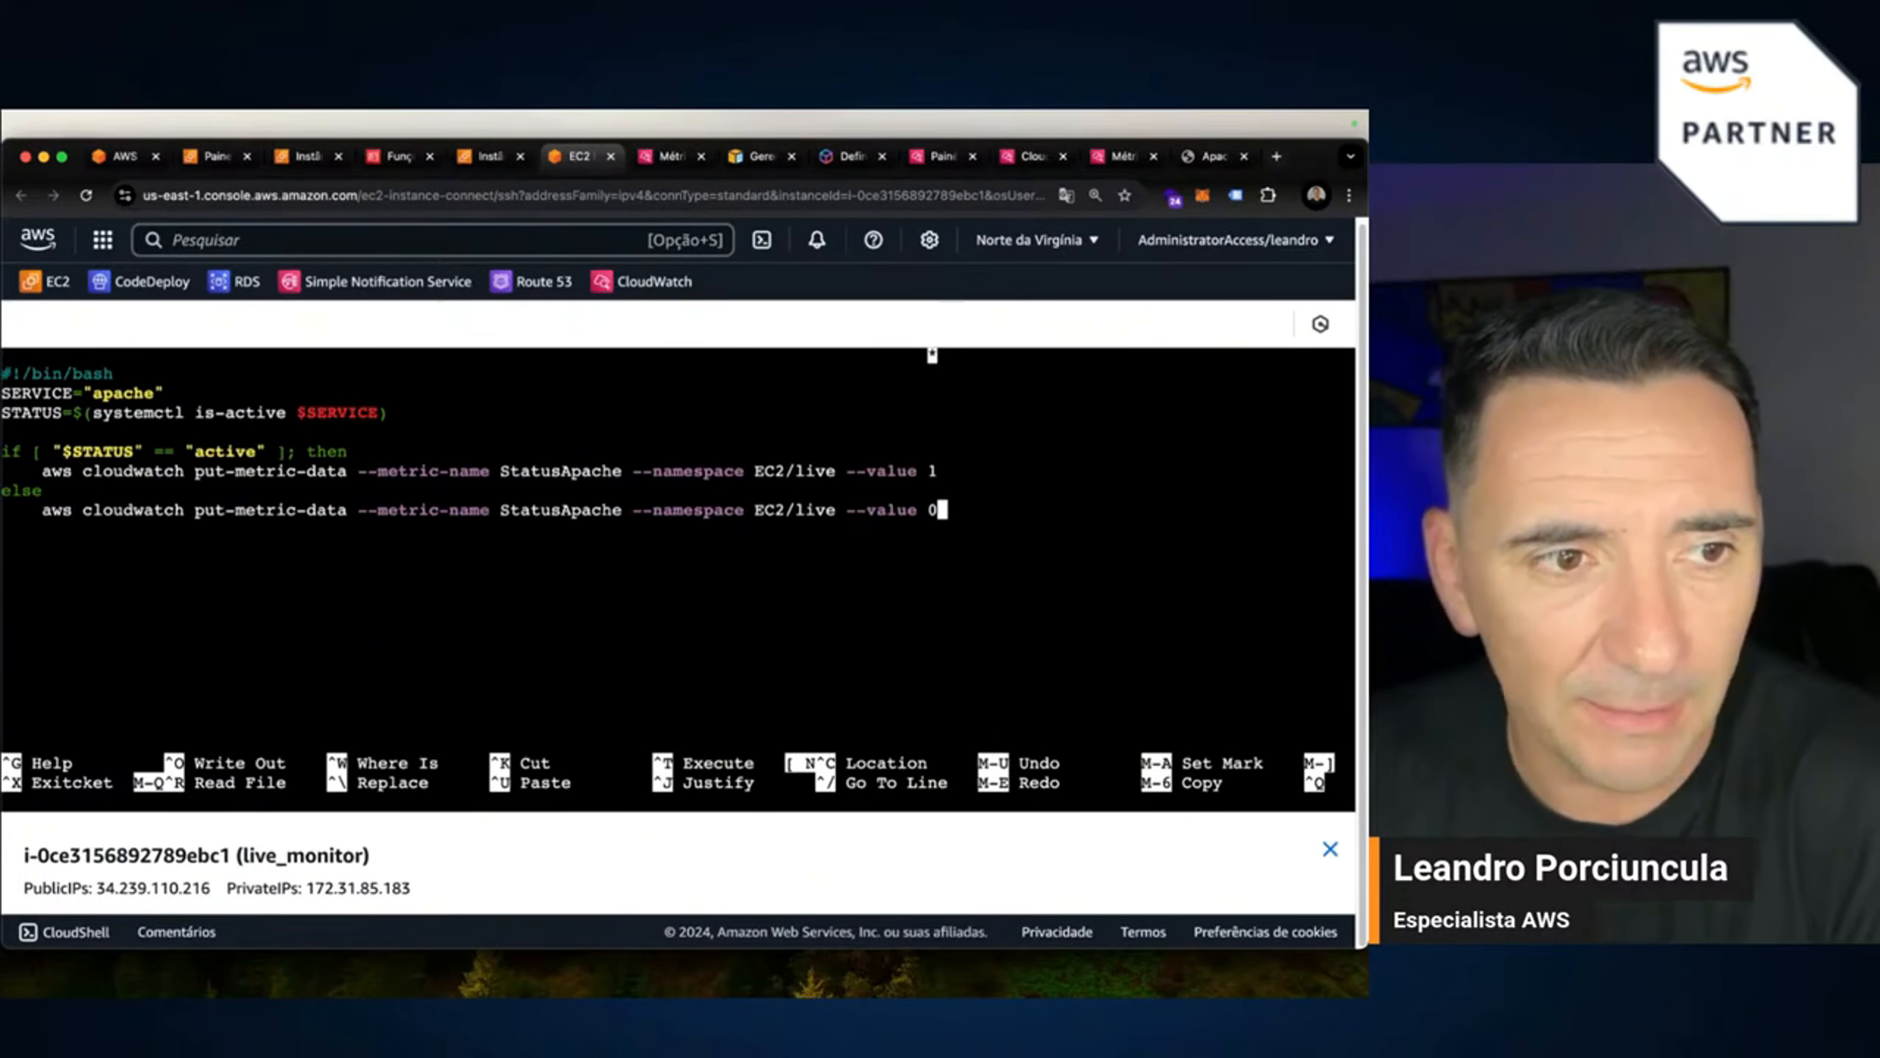
Copy the active-branch put-metric-data command and exit nano with Ctrl+X.
{"action": "key", "text": "super+Tab"}
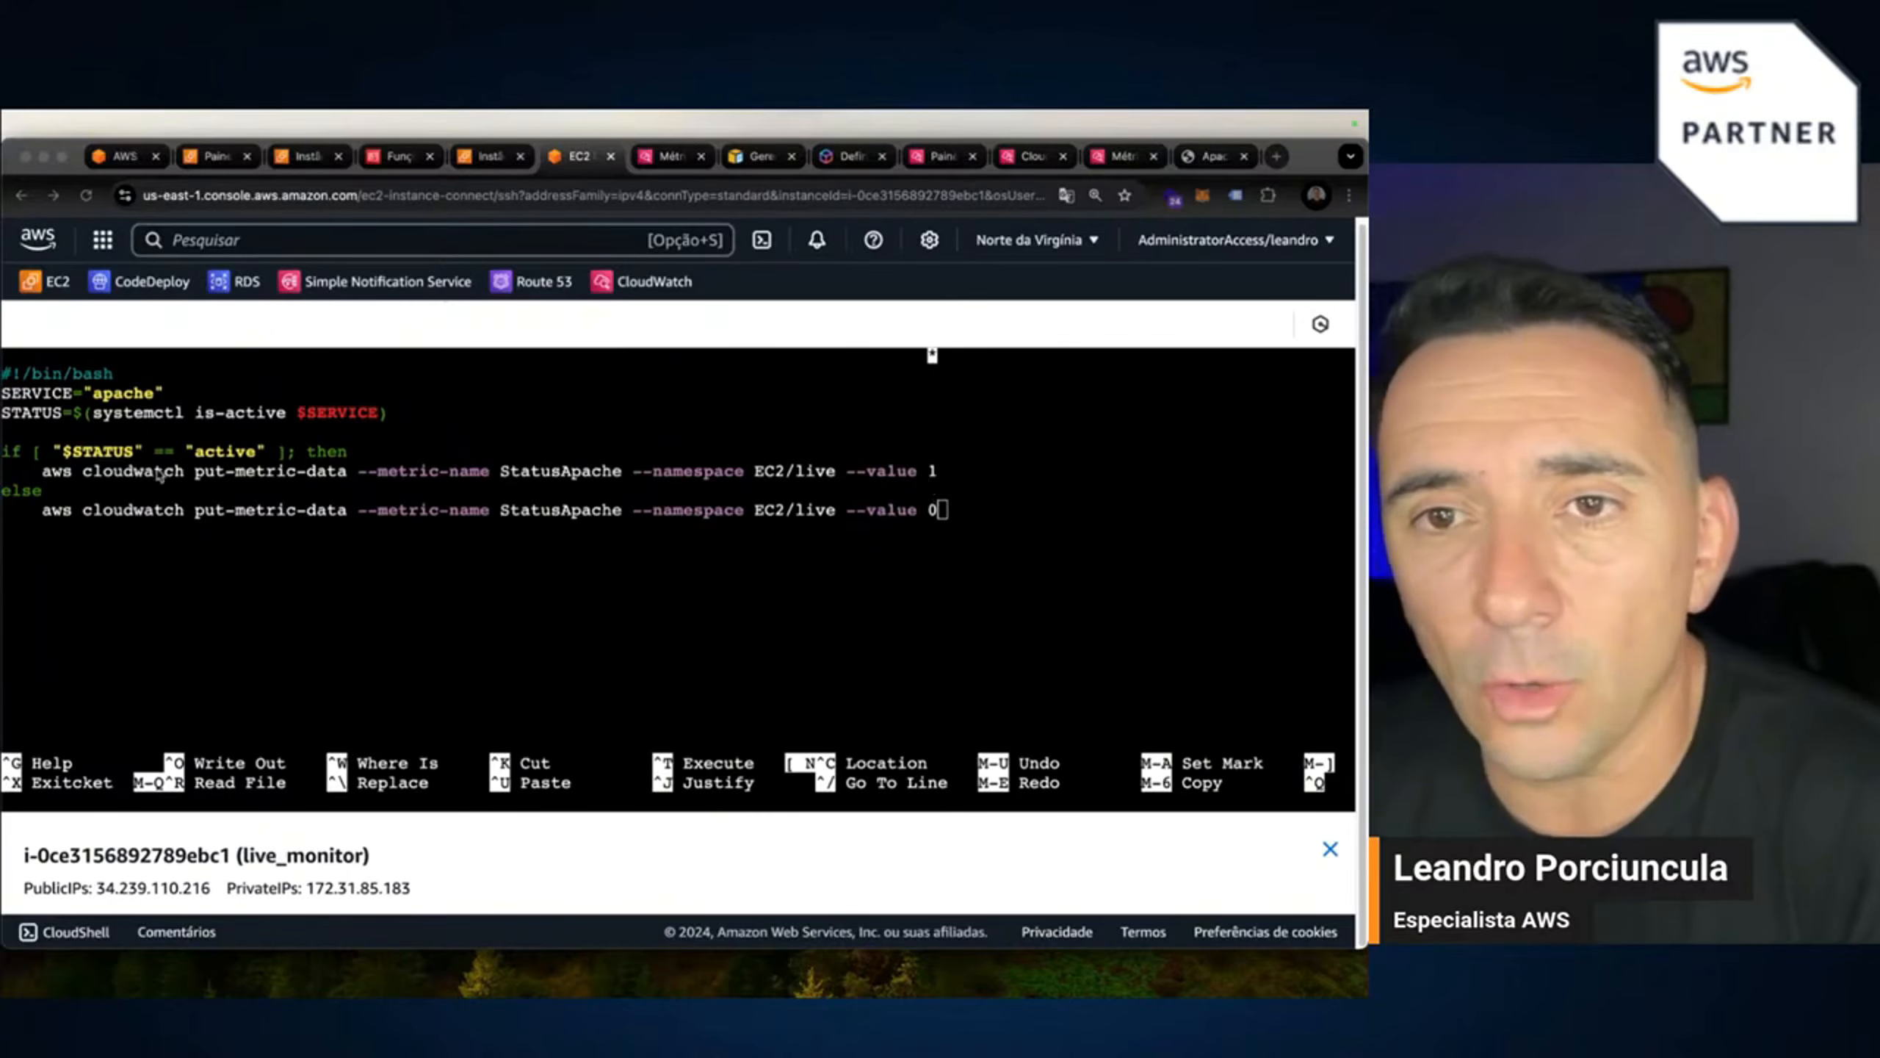
{"action": "left_click", "coordinate": [44, 473]}
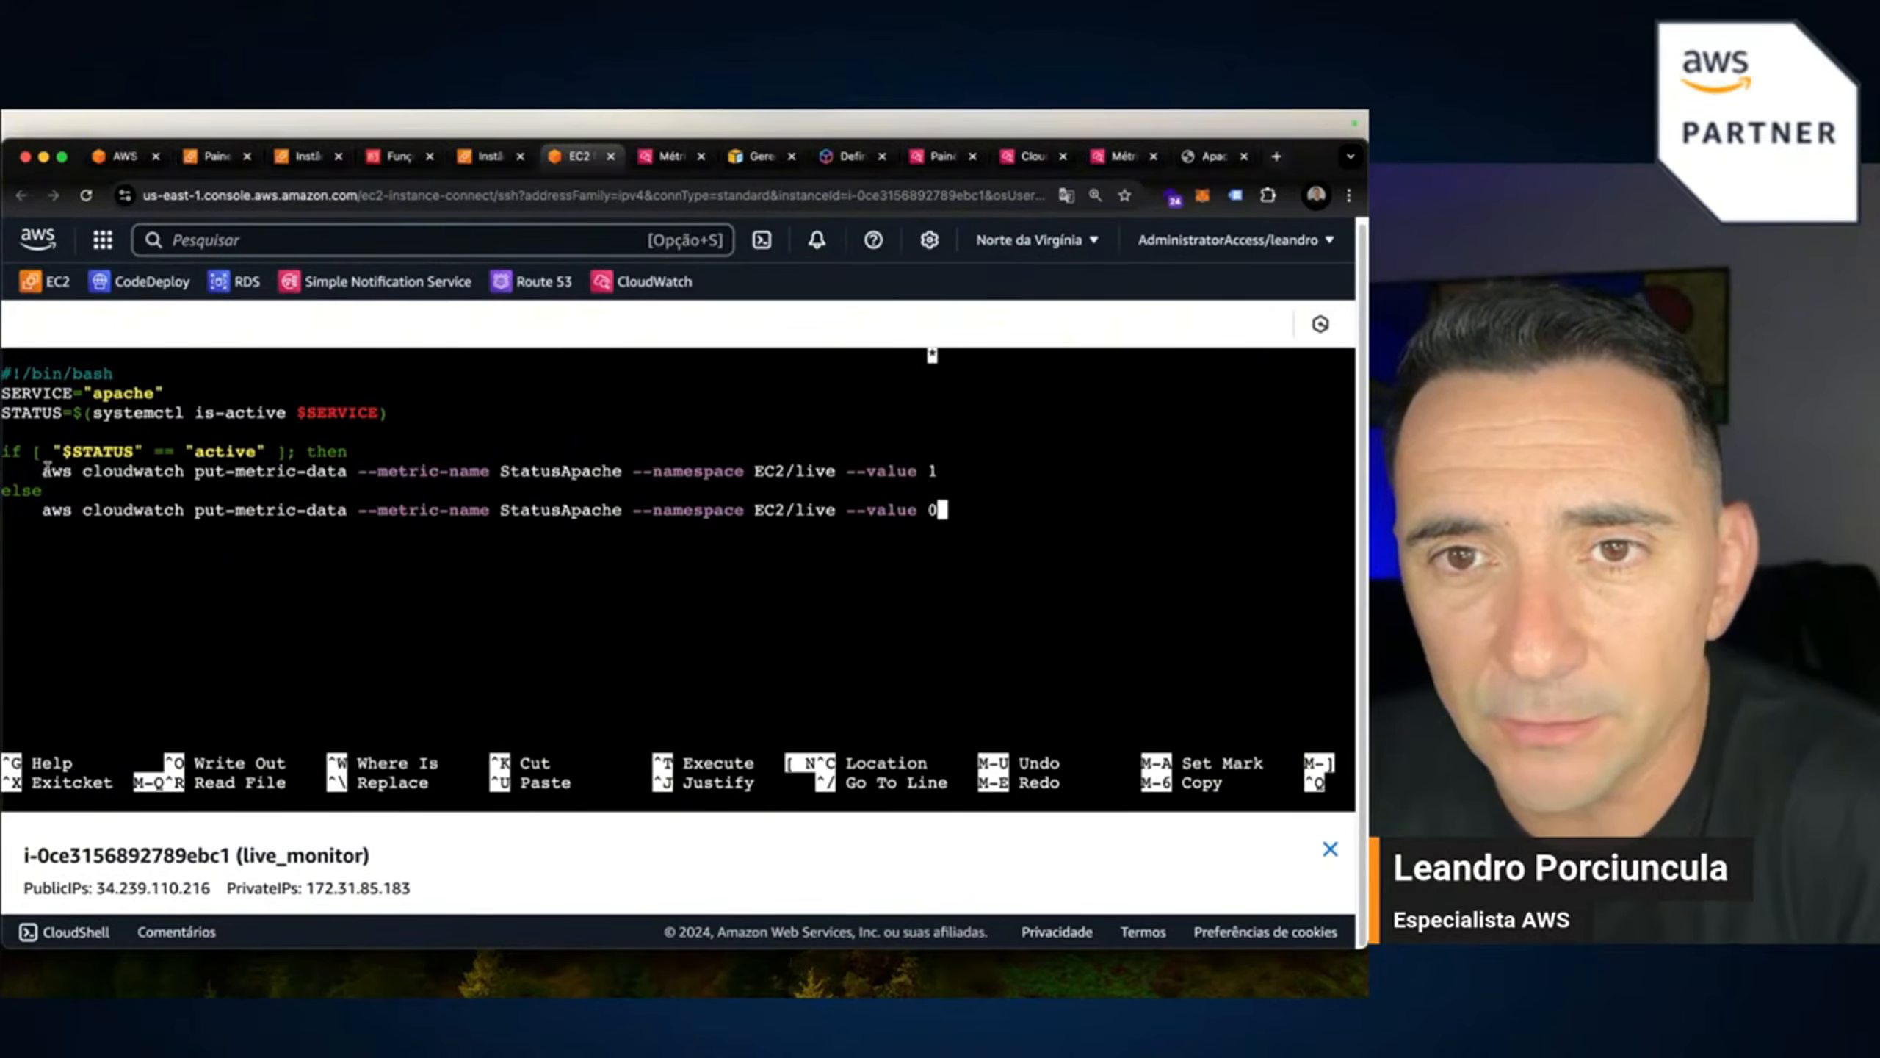
{"action": "left_click_drag", "start_coordinate": [44, 471], "coordinate": [946, 471]}
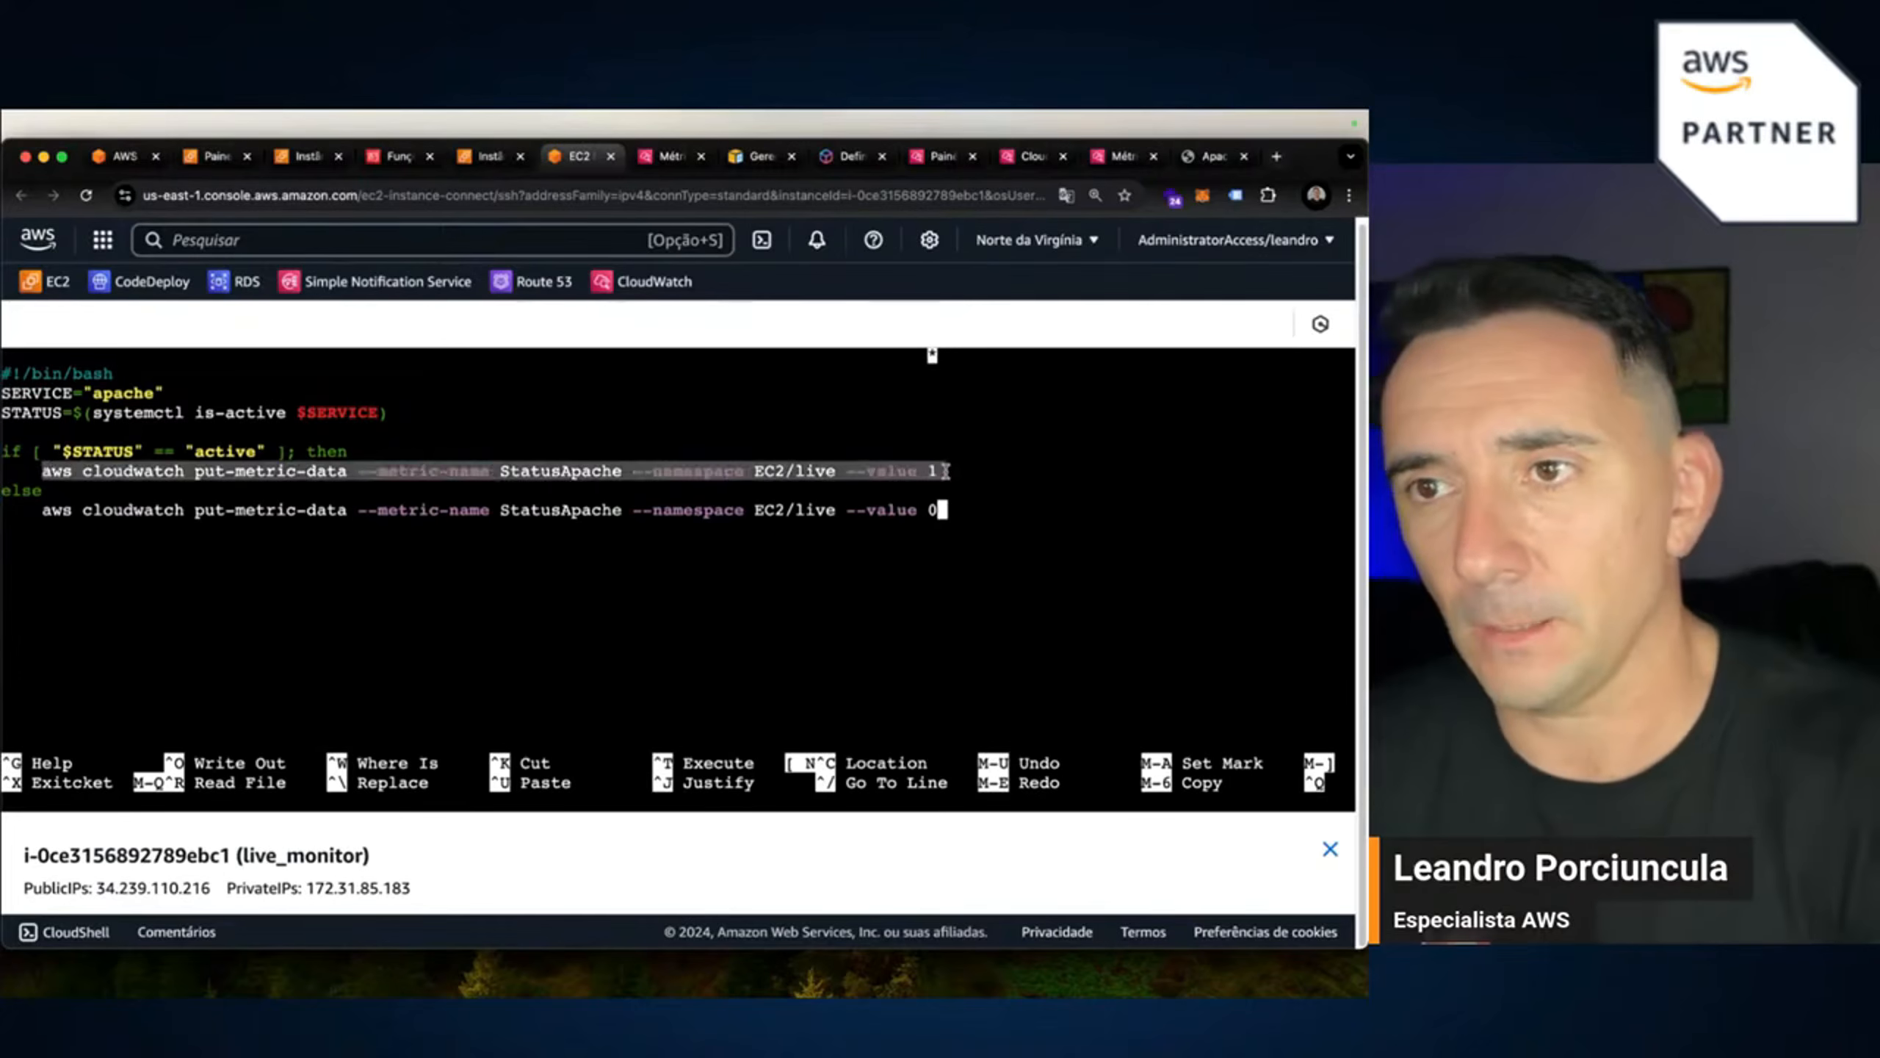
{"action": "left_click", "coordinate": [944, 474]}
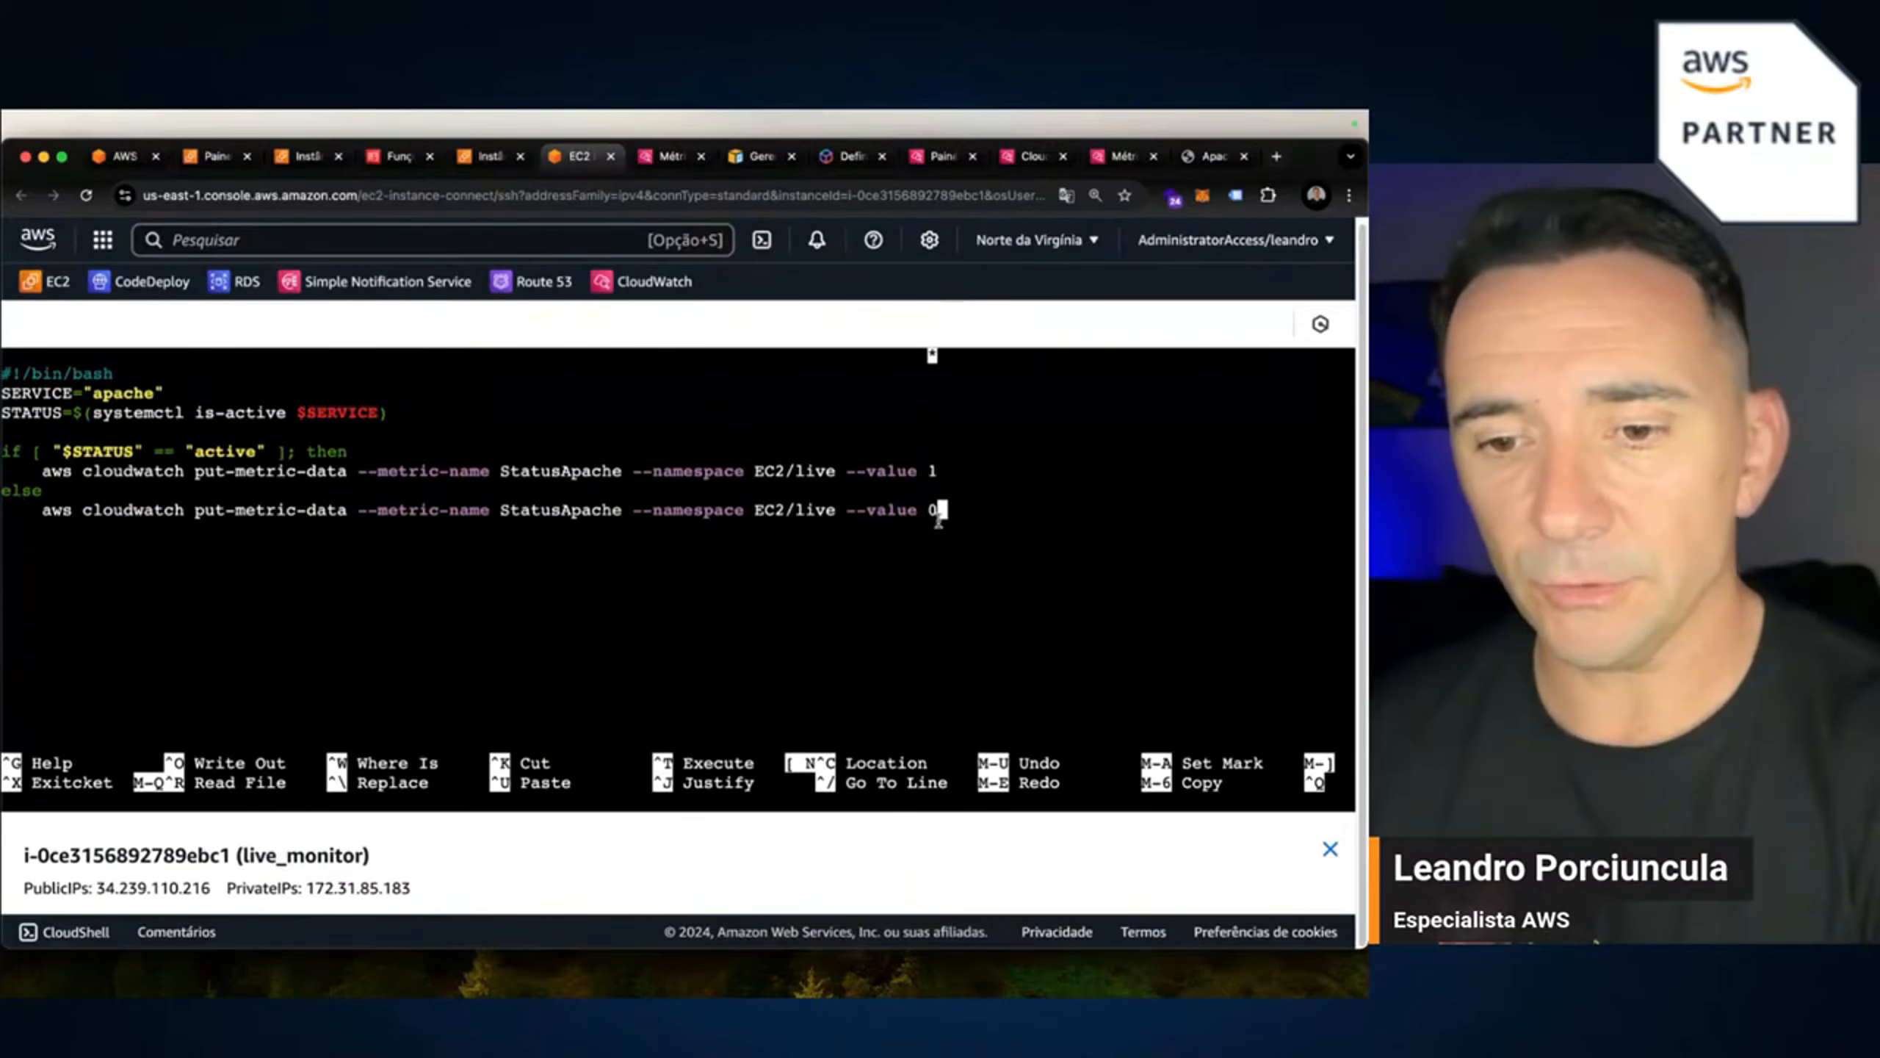
{"action": "key", "text": "ctrl+x"}
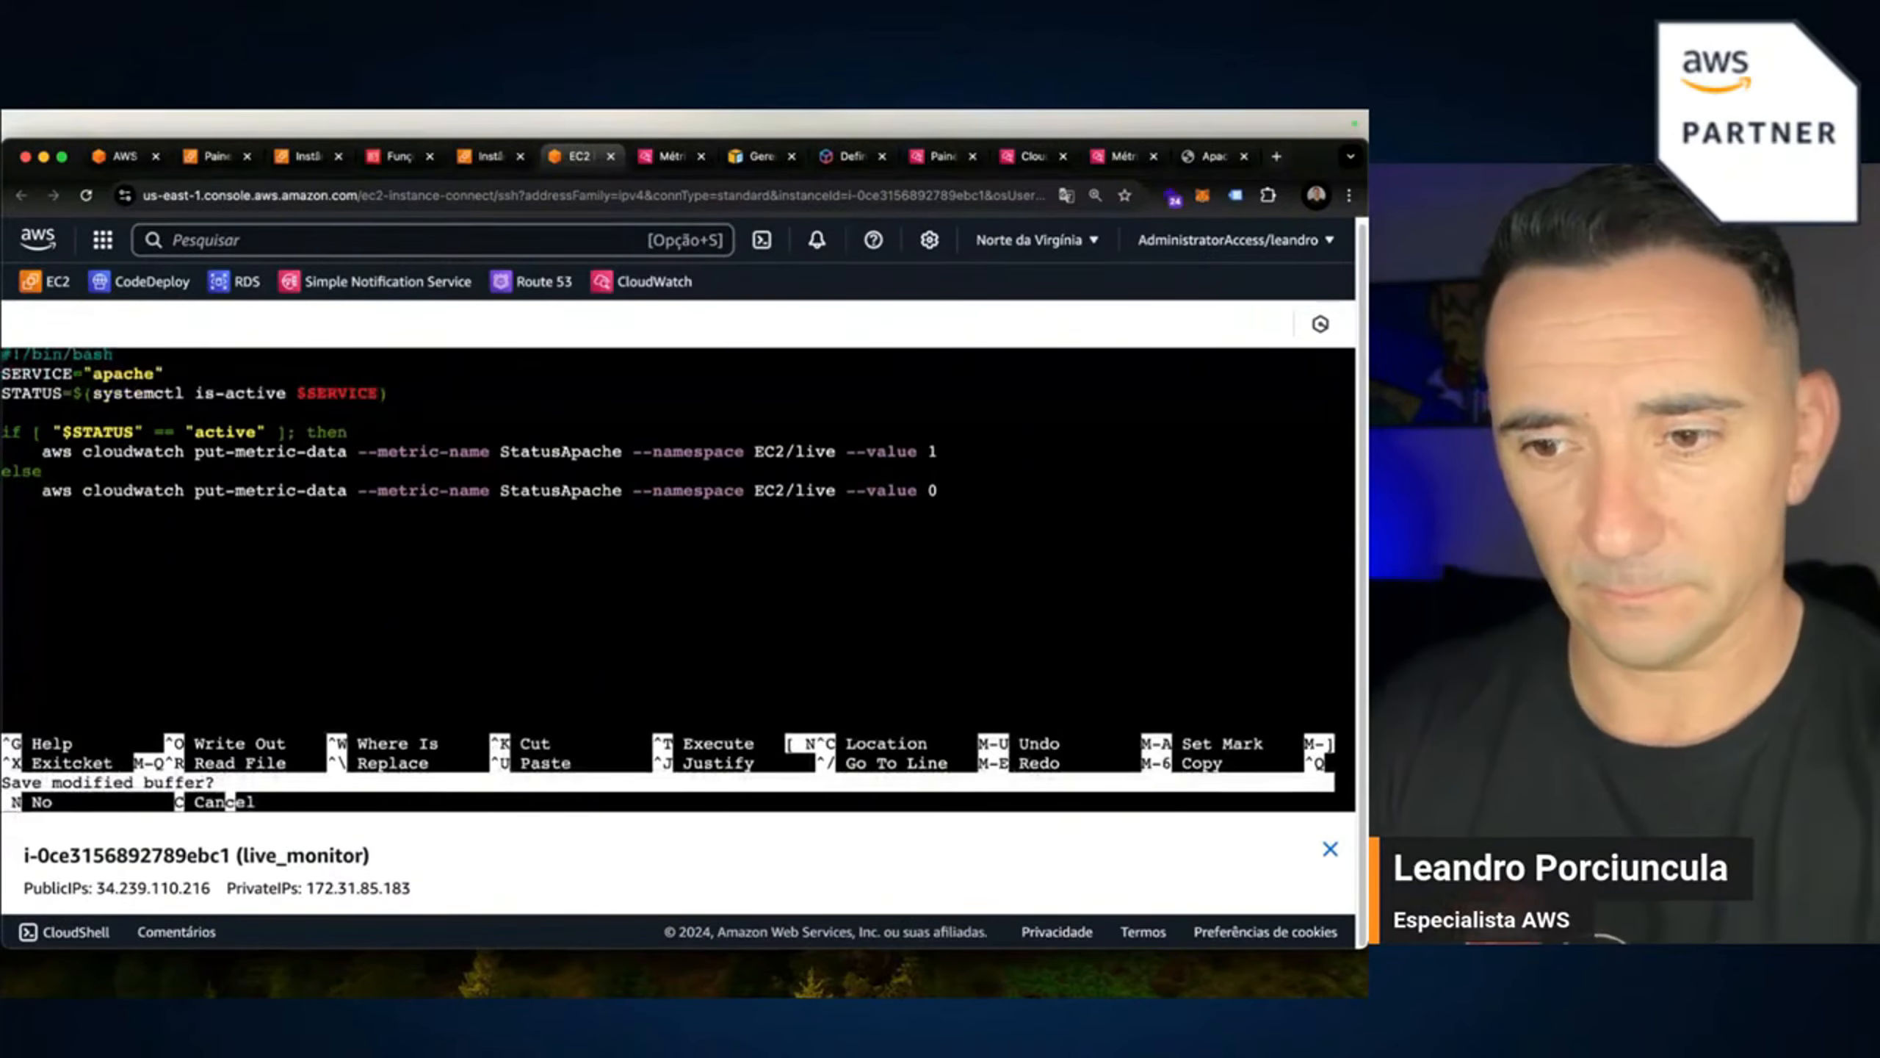
Save apache.sh, reopen it to verify the edits, and close it.
{"action": "key", "text": "y"}
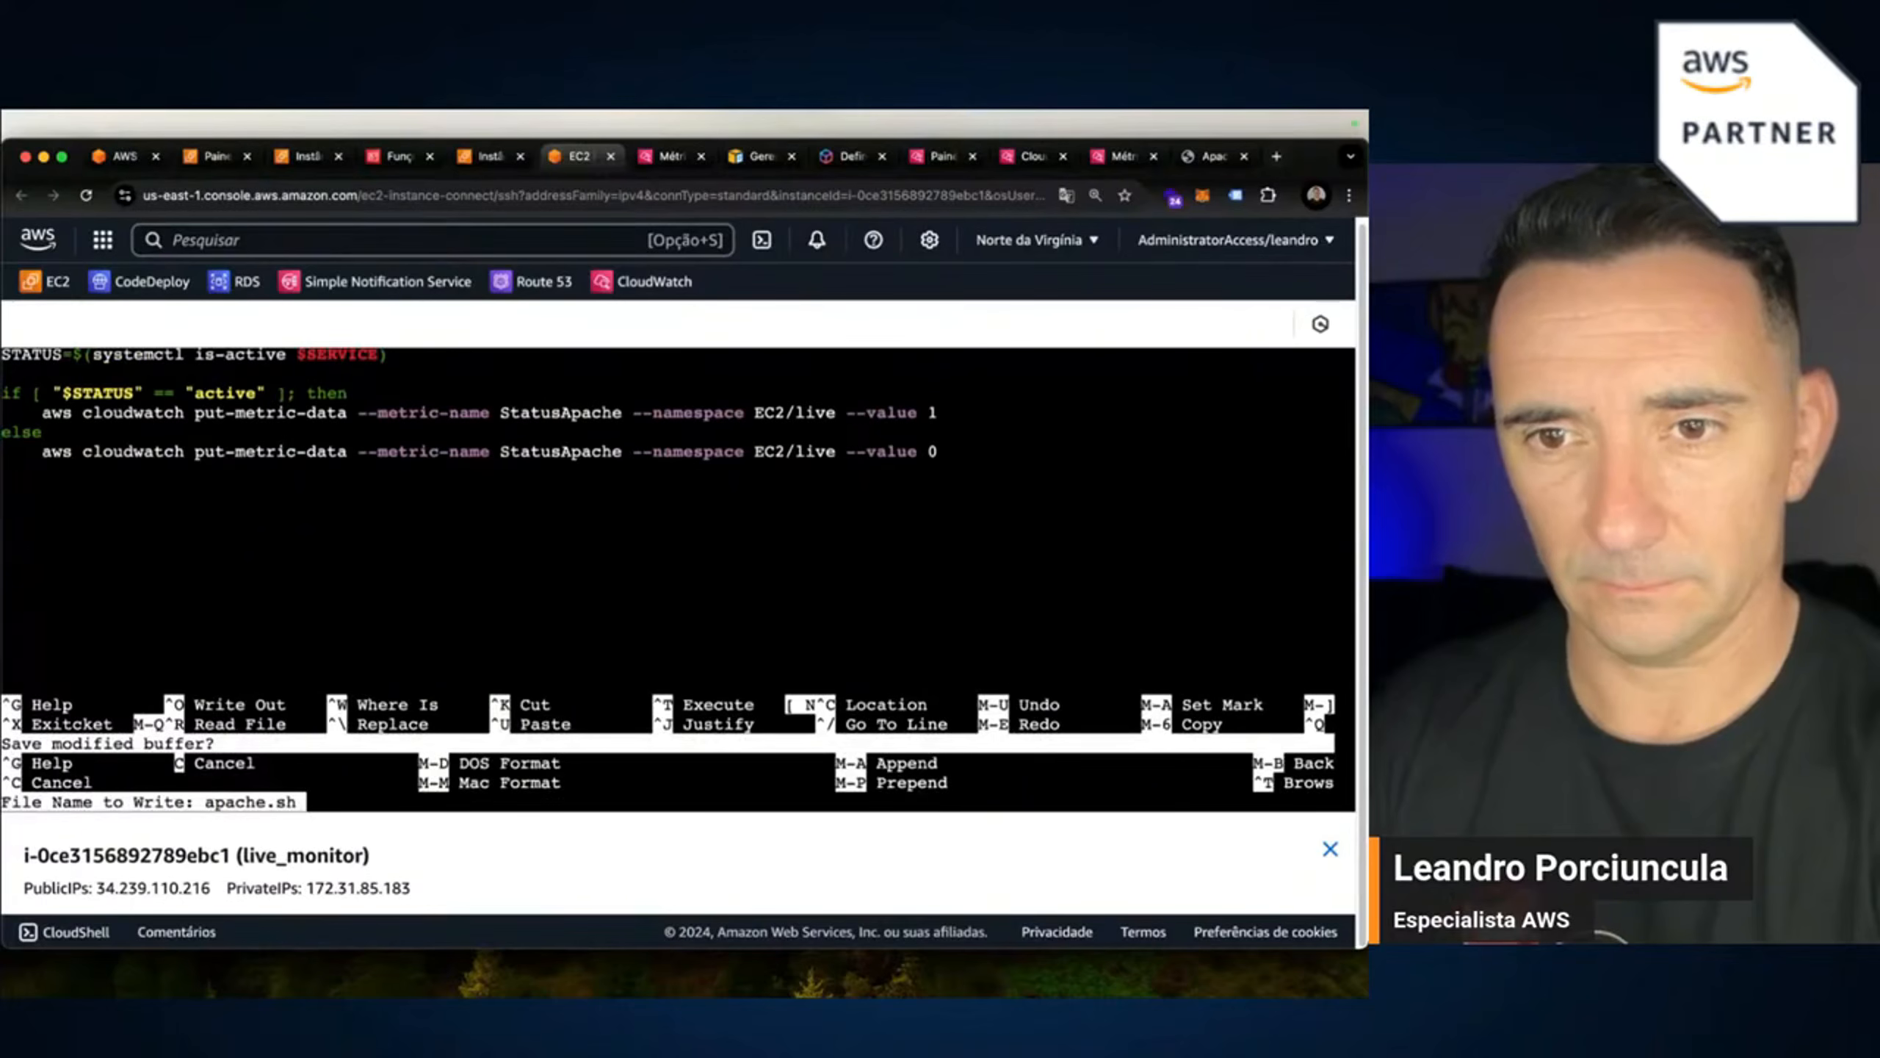
{"action": "key", "text": "Return"}
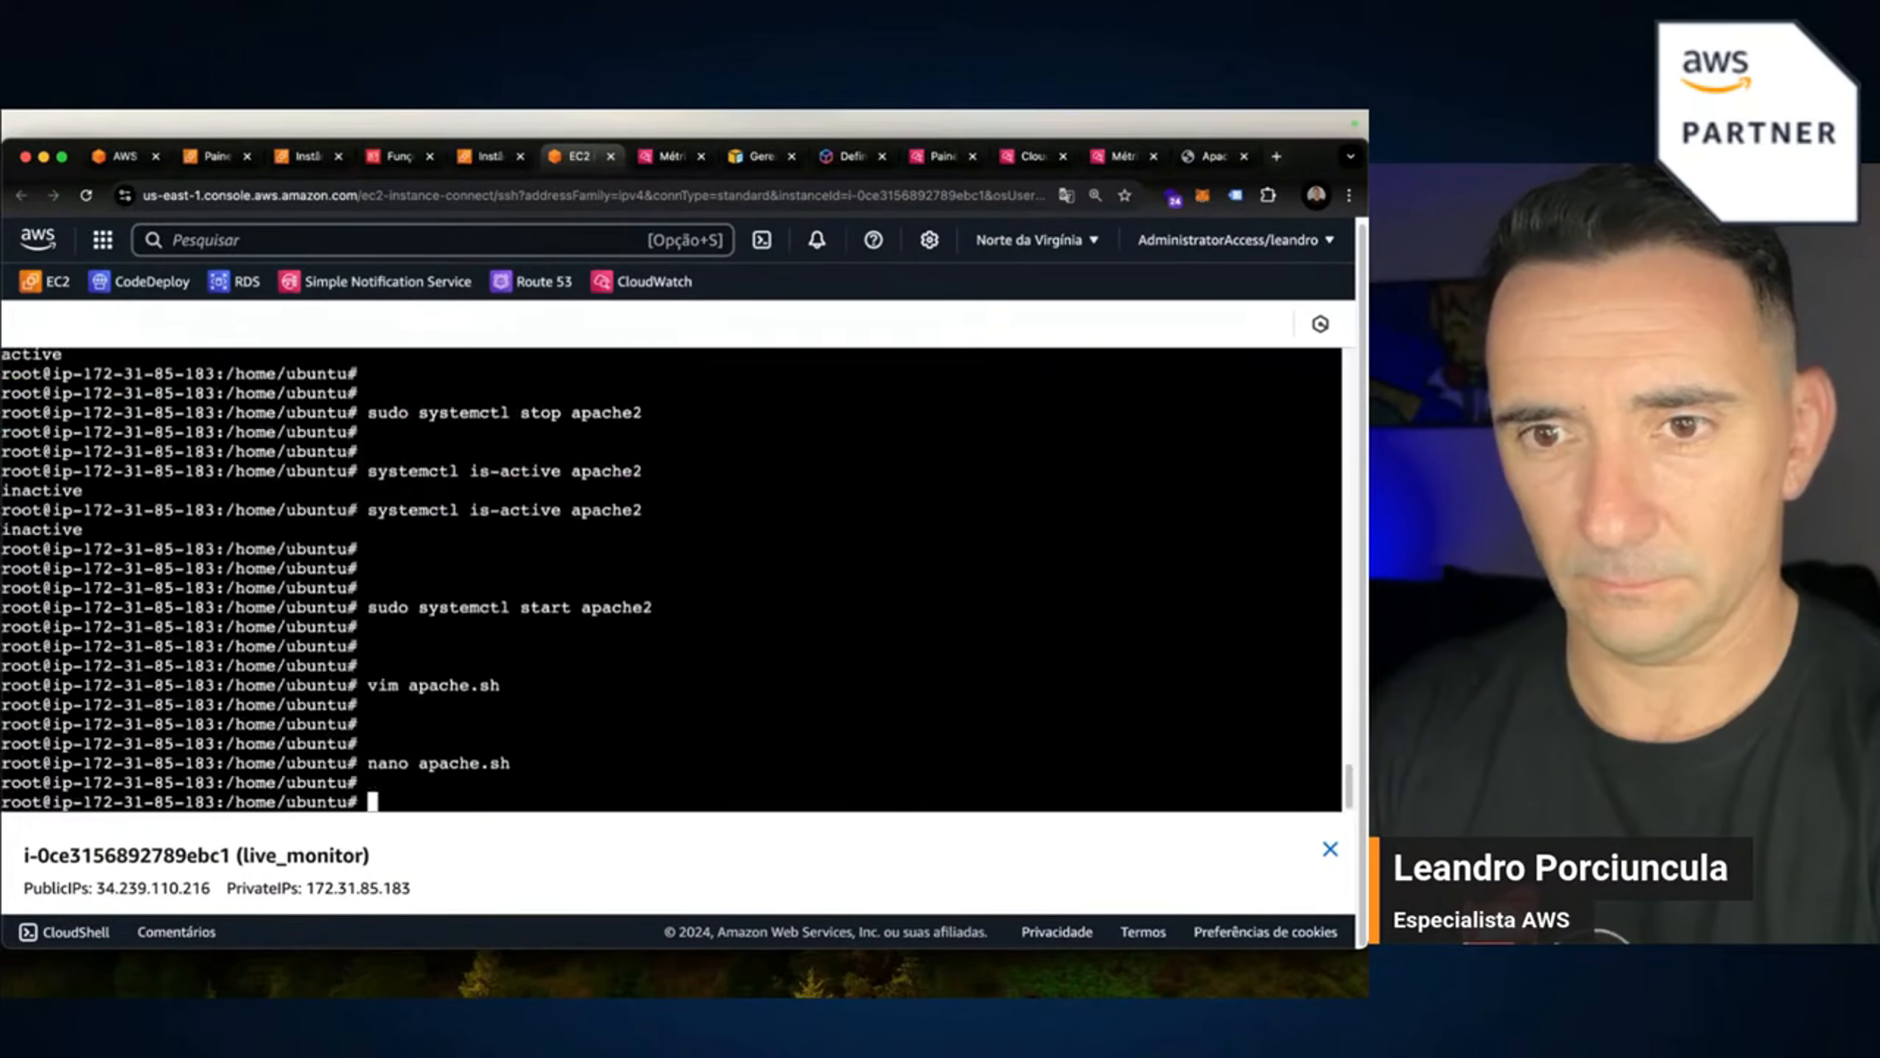
{"action": "key", "text": "Up"}
{"action": "key", "text": "Return"}
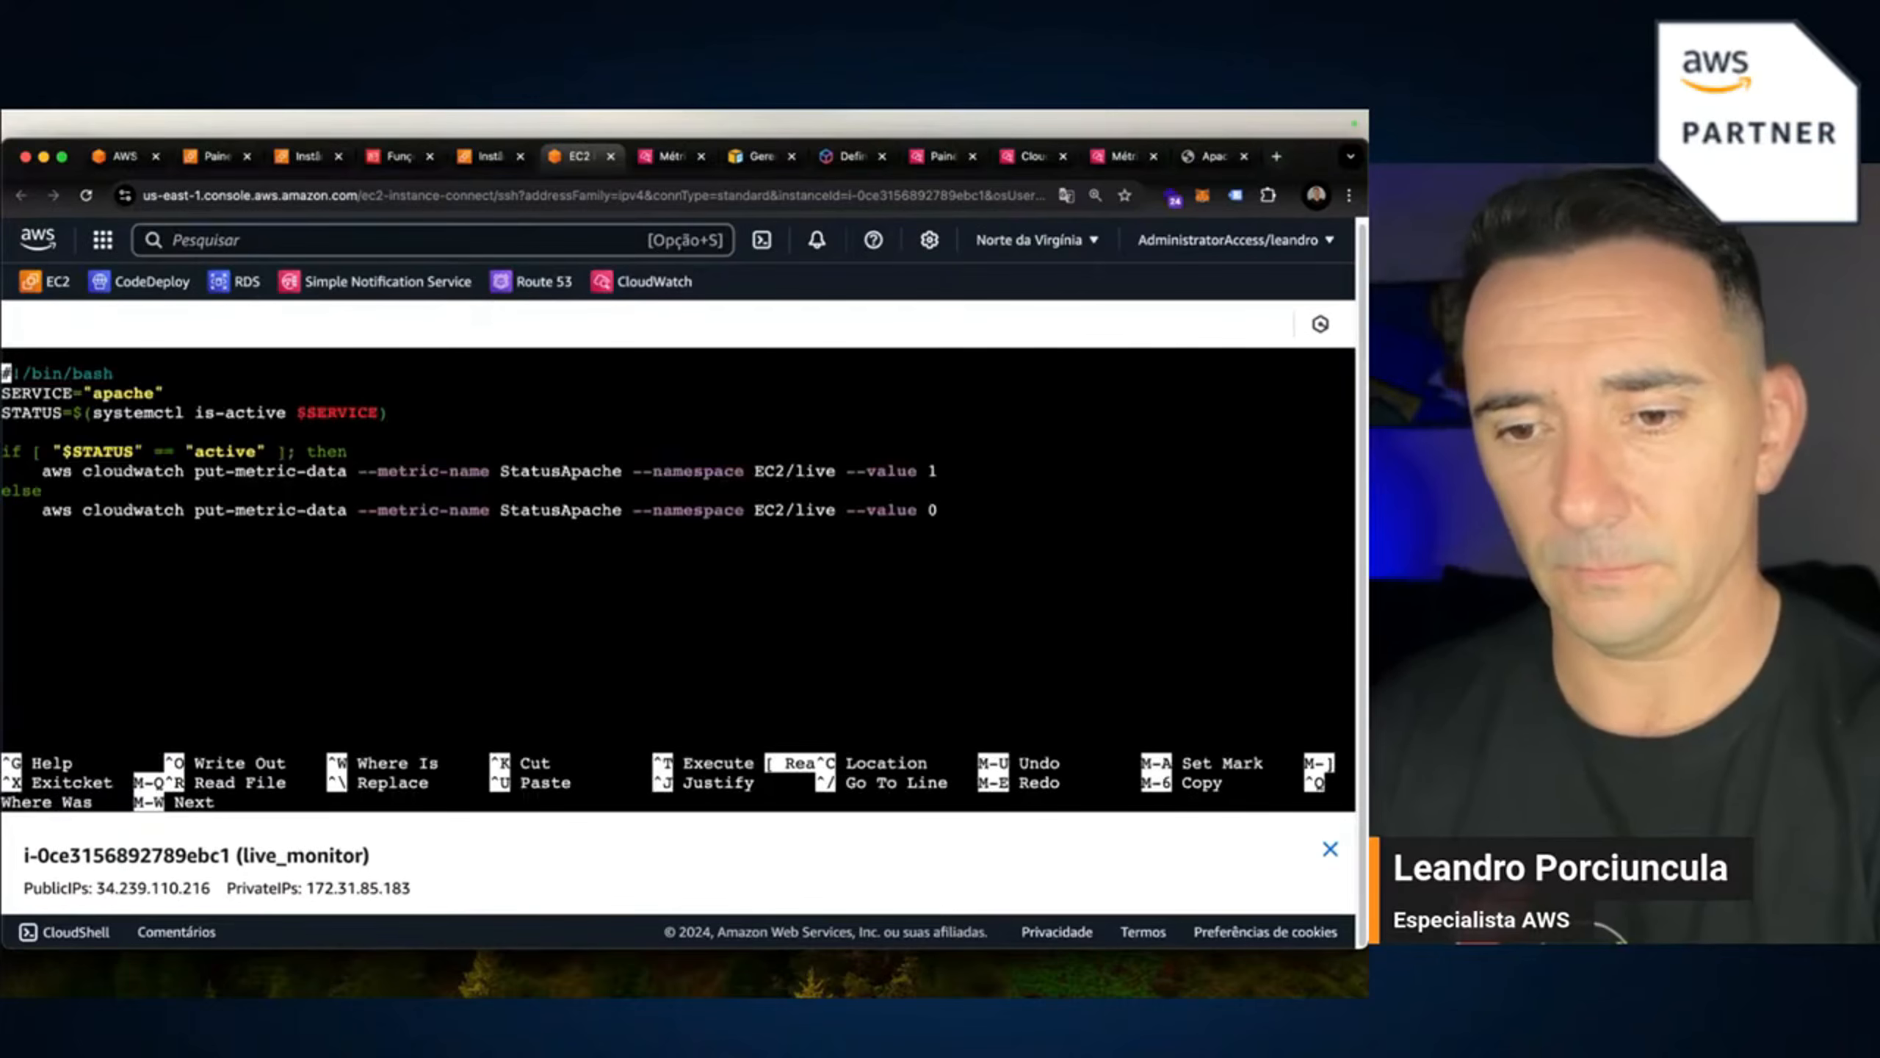
{"action": "key", "text": "ctrl+x"}
Run the StatusApache put-metric-data command, which fails, and select the suggested awscli install line.
{"action": "key", "text": "Return"}
{"action": "key", "text": "Return"}
{"action": "key", "text": "Return"}
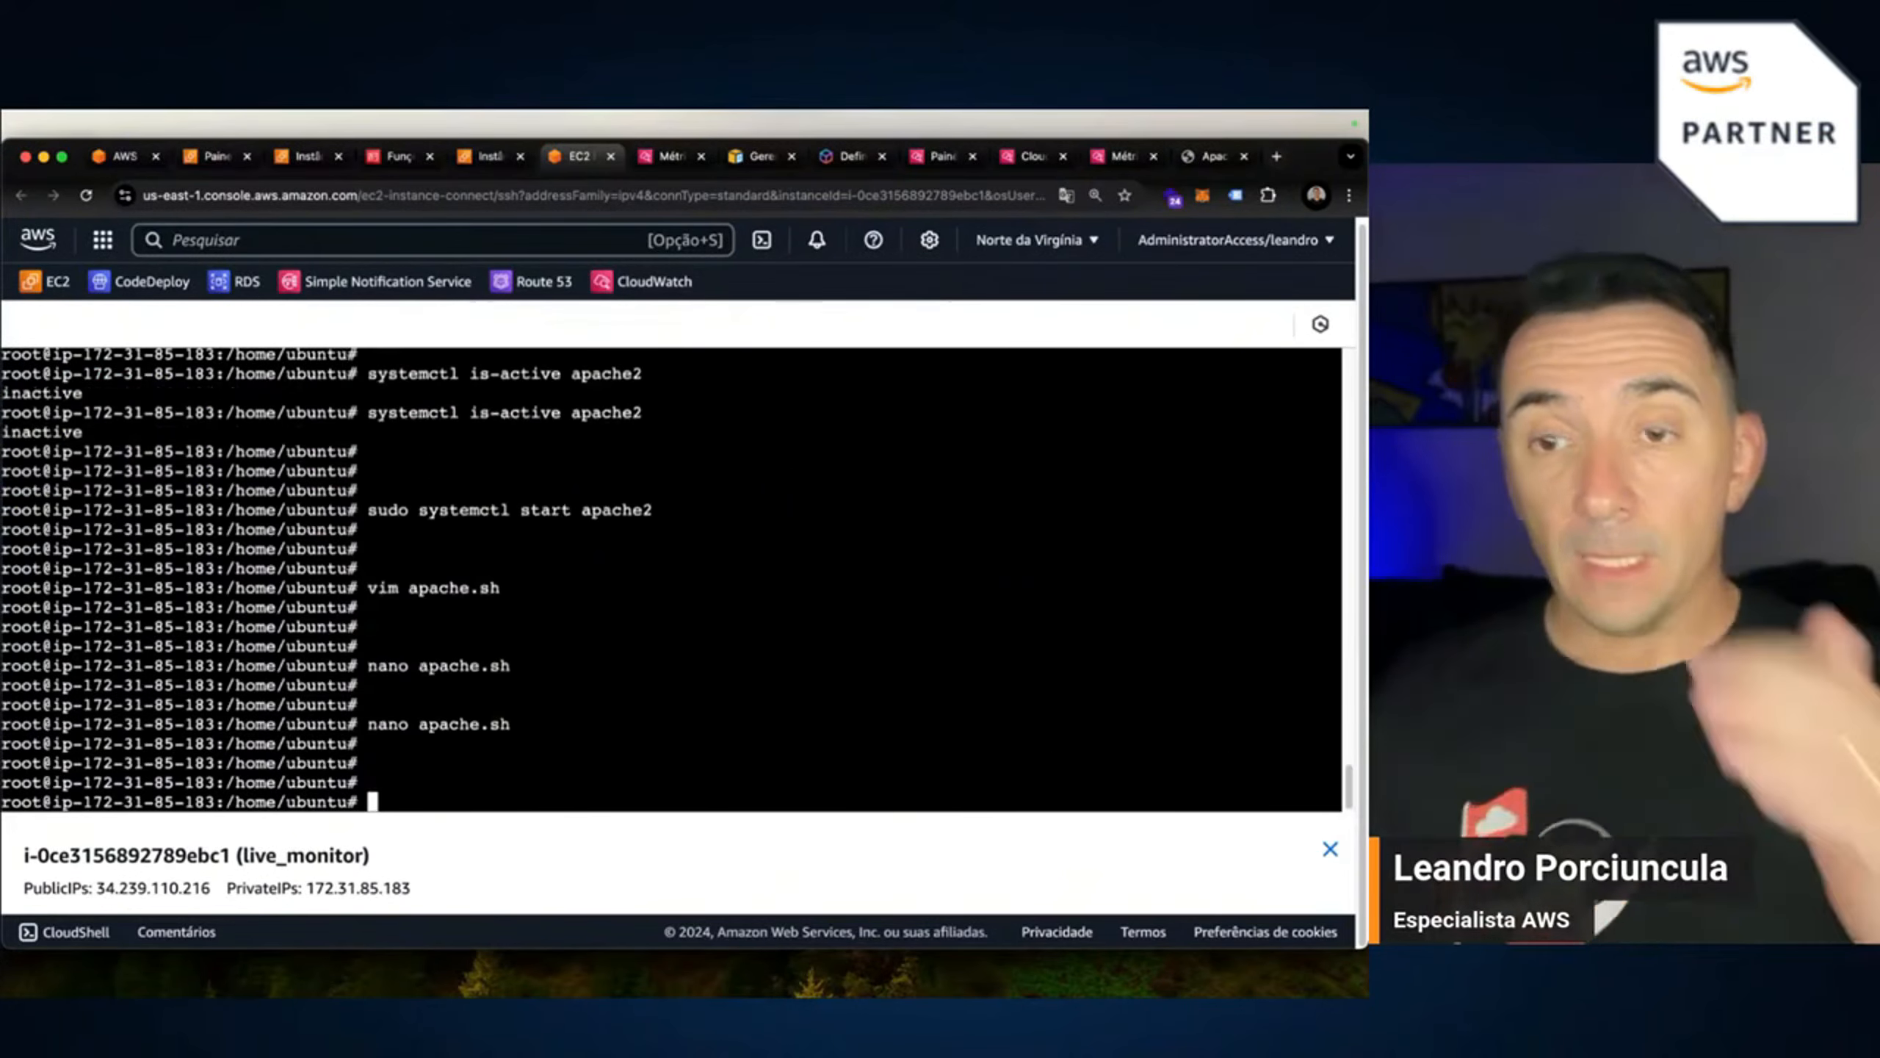
{"action": "key", "text": "super+v"}
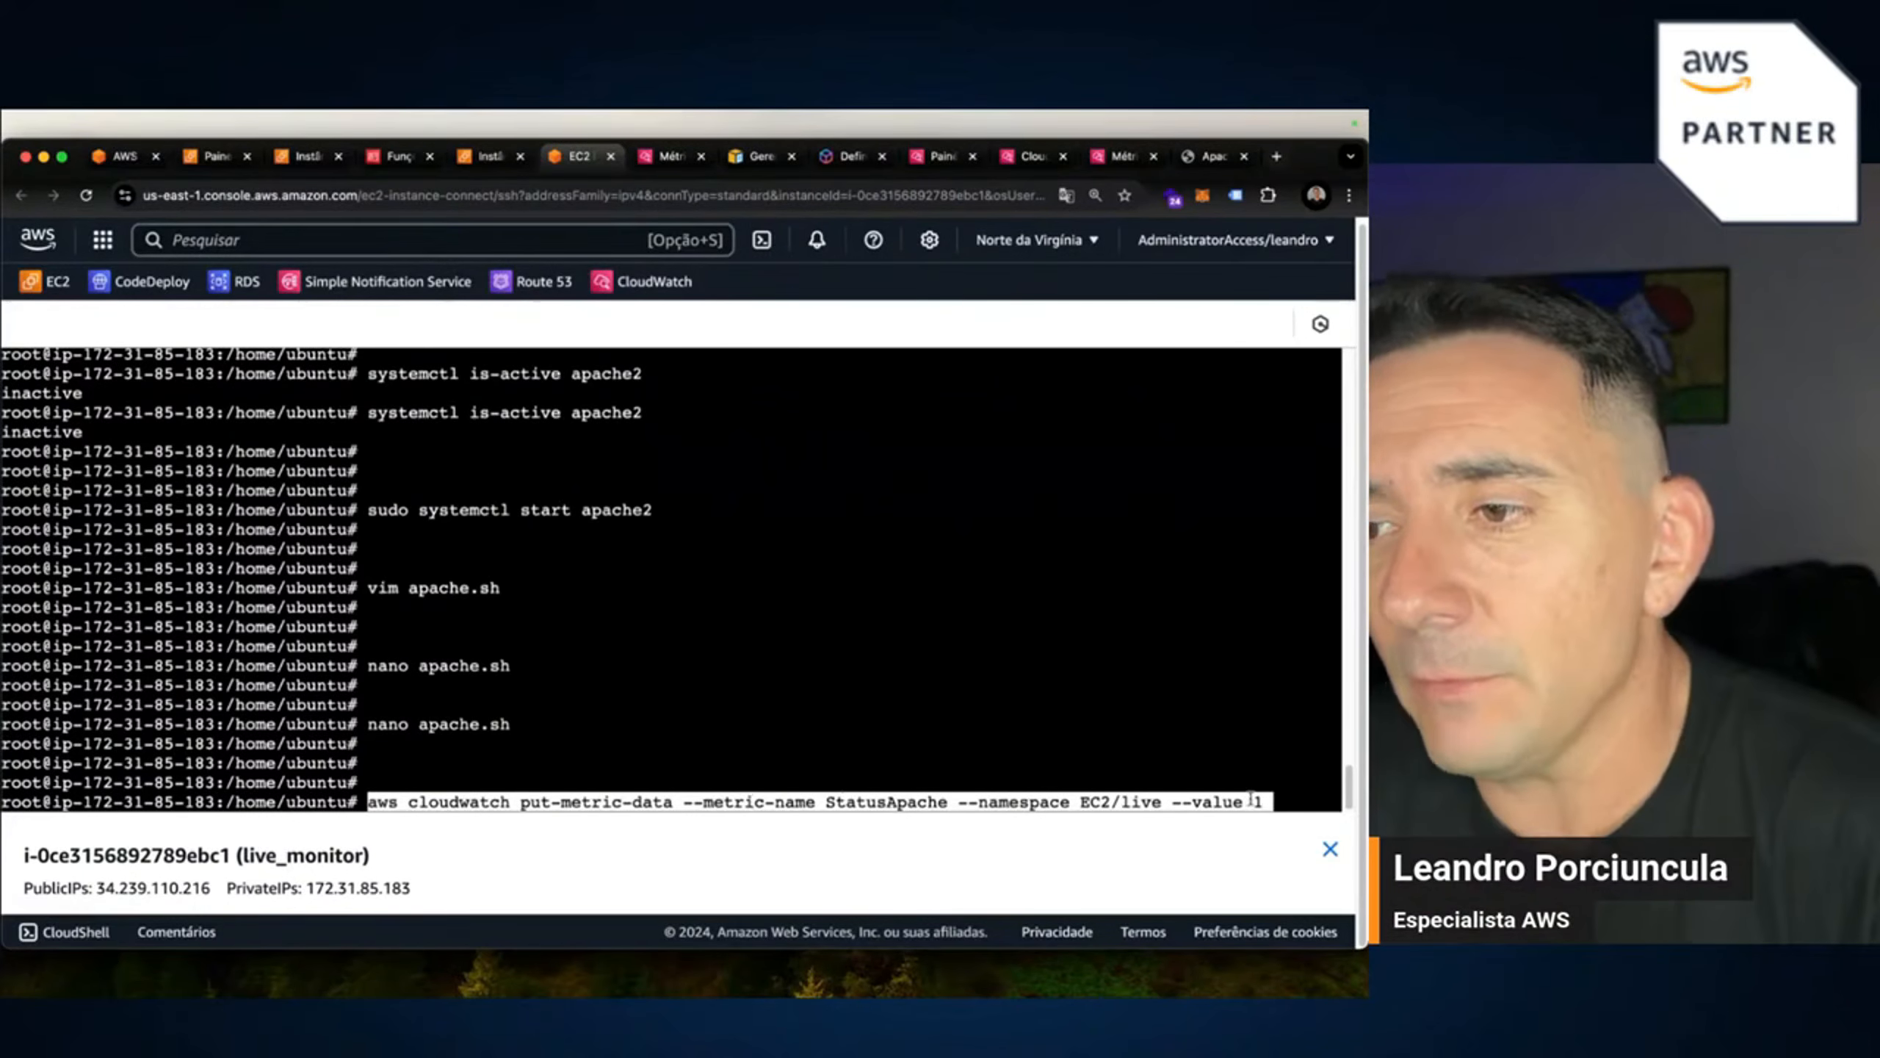
{"action": "key", "text": "Right"}
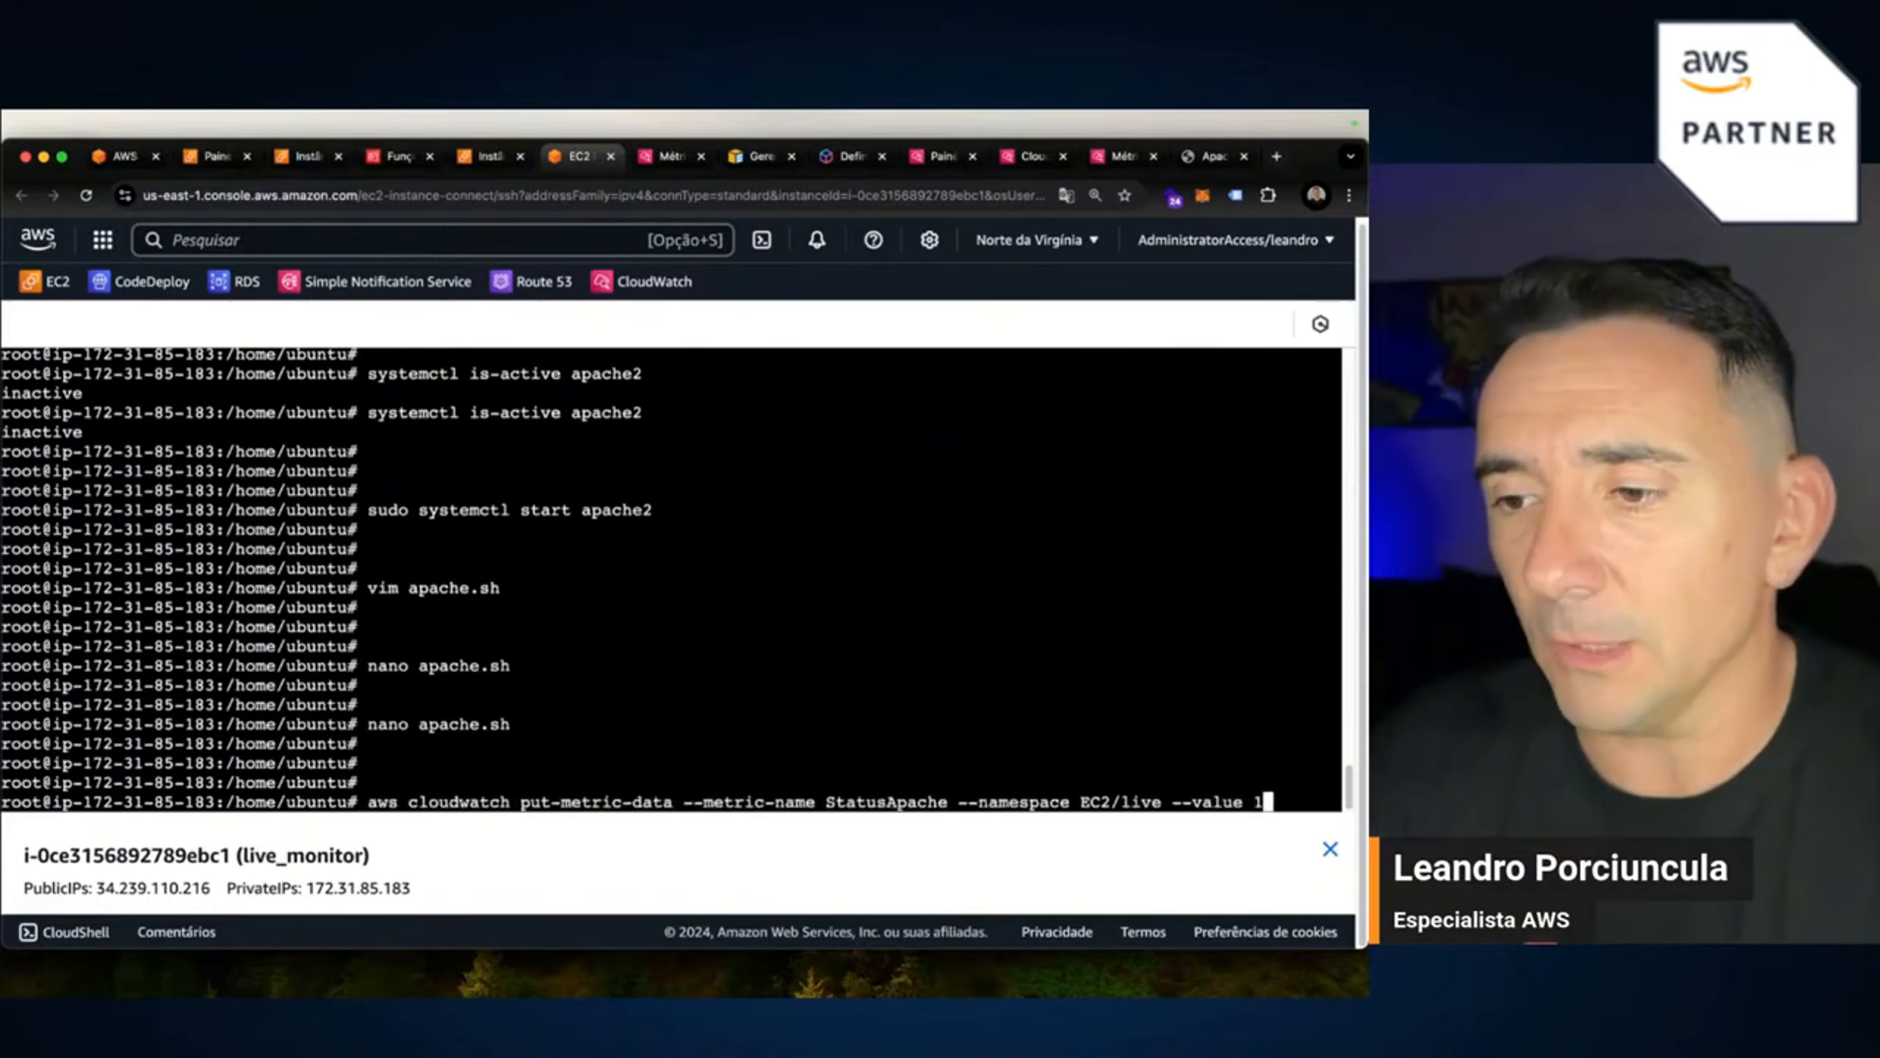
{"action": "key", "text": "Return"}
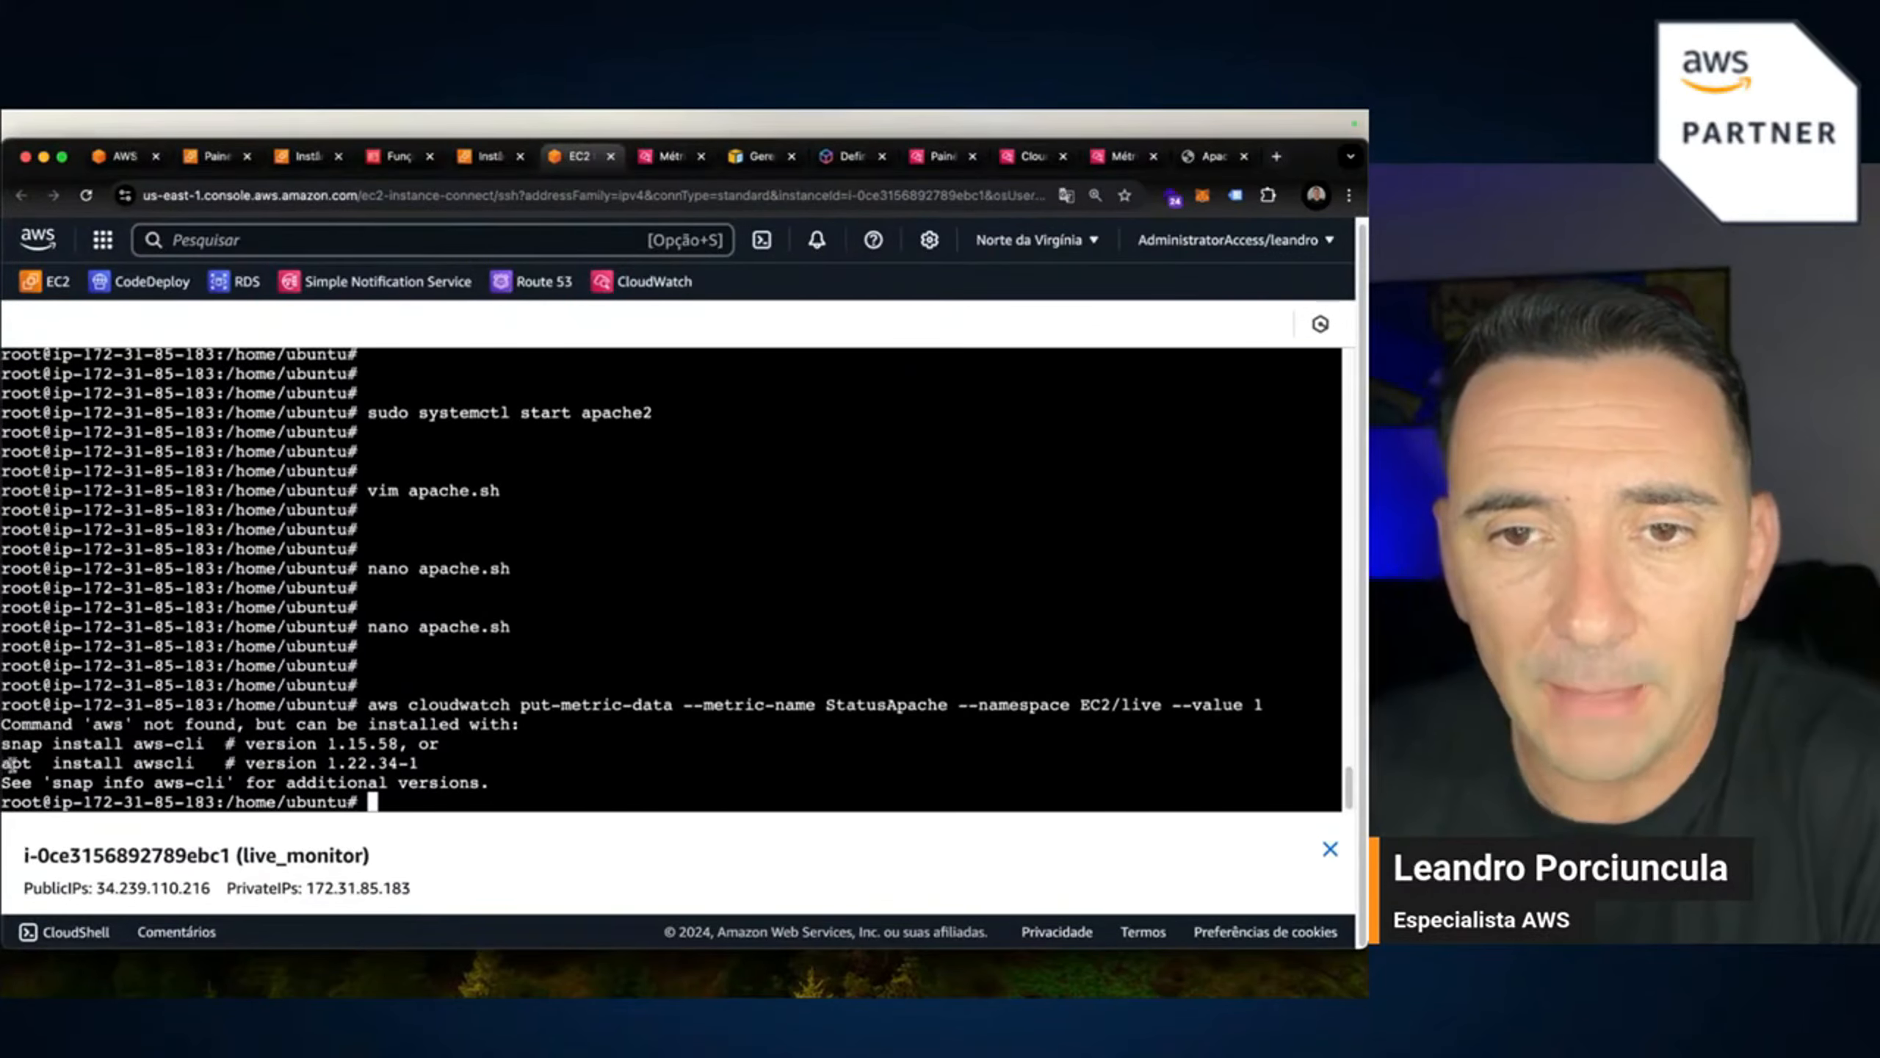
{"action": "left_click_drag", "start_coordinate": [6, 763], "coordinate": [195, 764]}
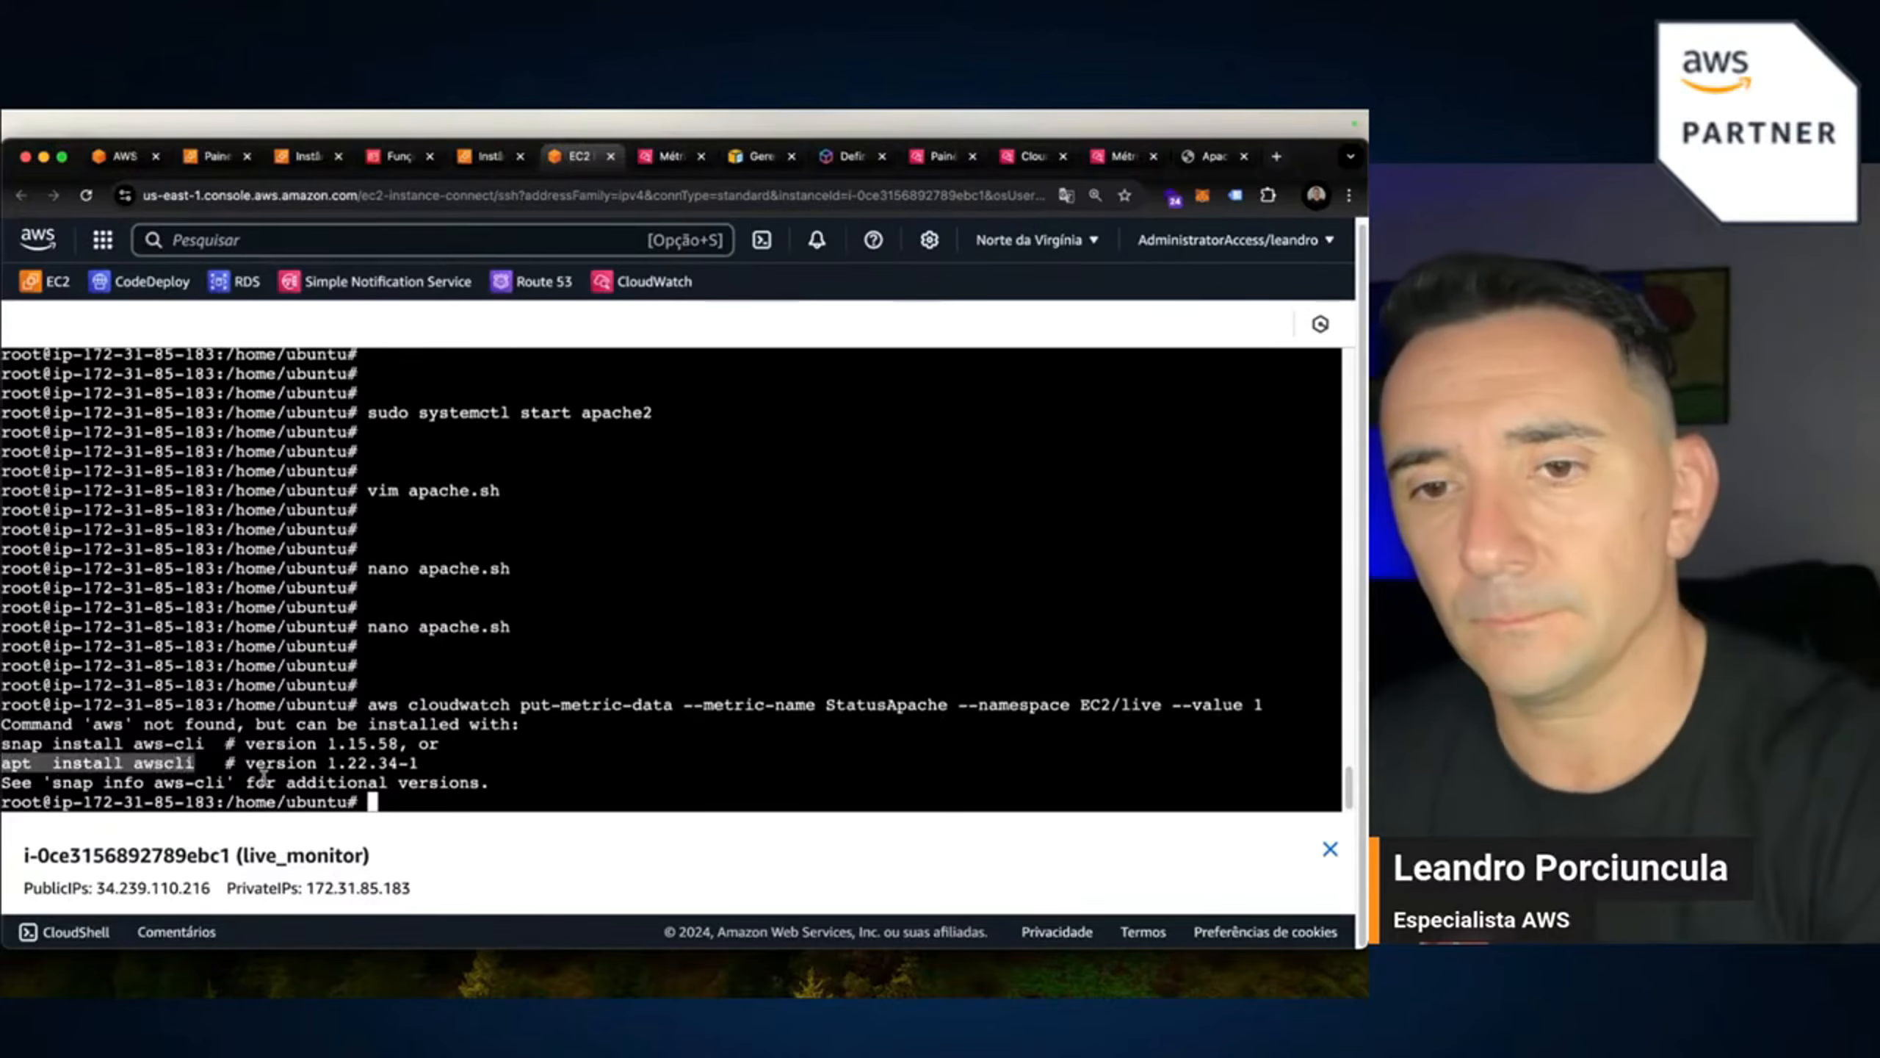
Install awscli with apt install awscli, confirming the prompt, then begin typing aws configure.
{"action": "left_click", "coordinate": [373, 801]}
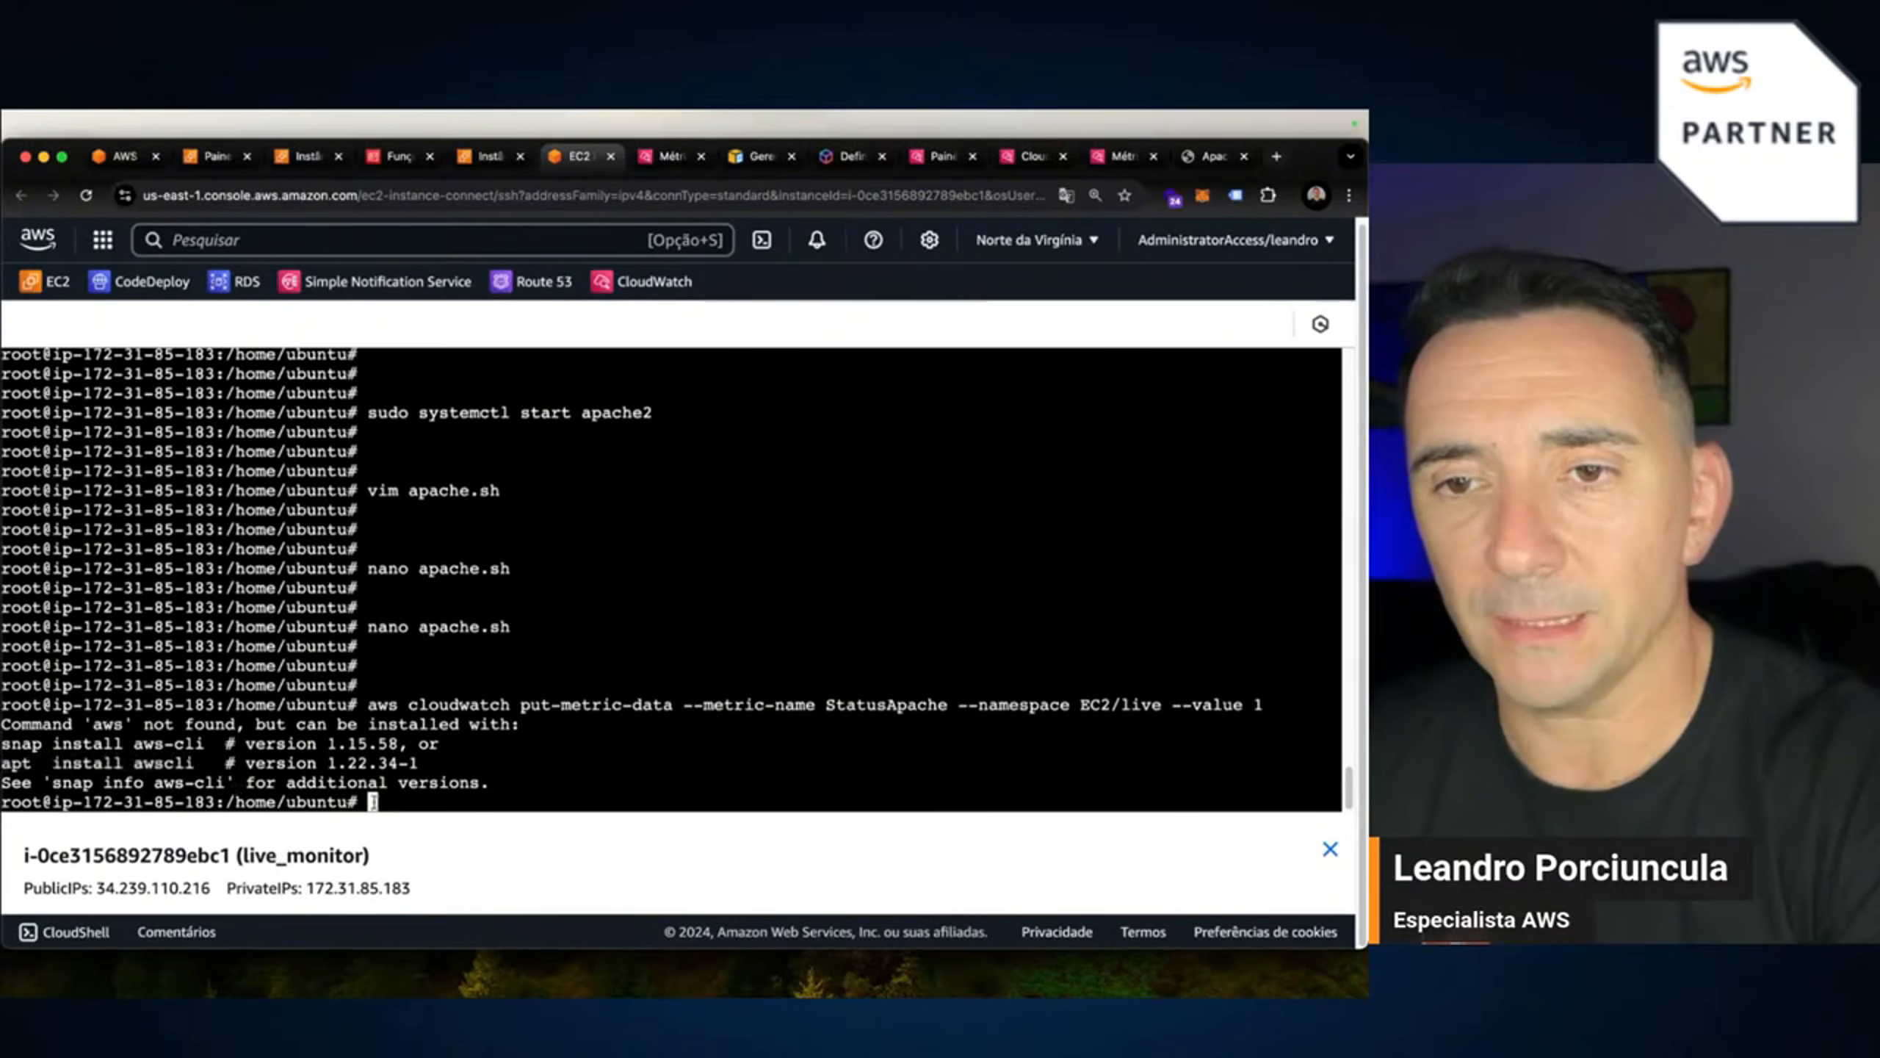
{"action": "key", "text": "super+v"}
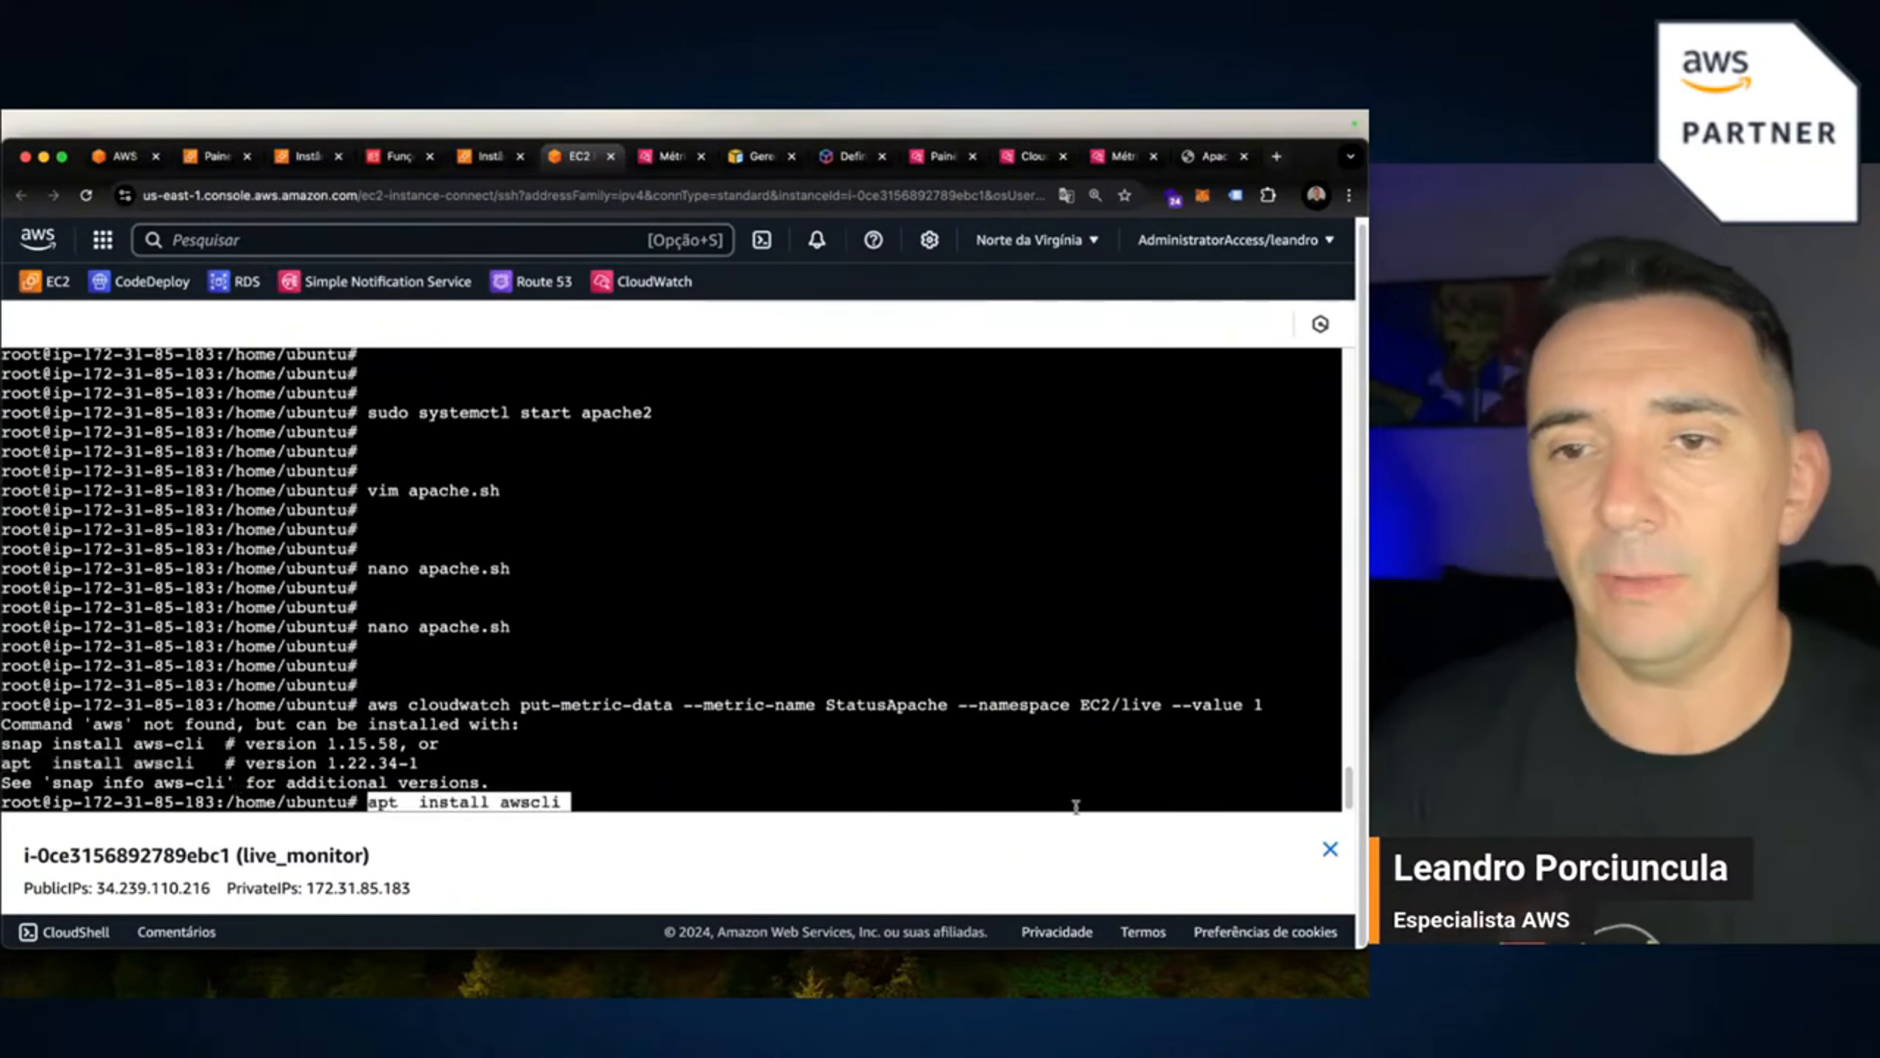
{"action": "key", "text": "Return"}
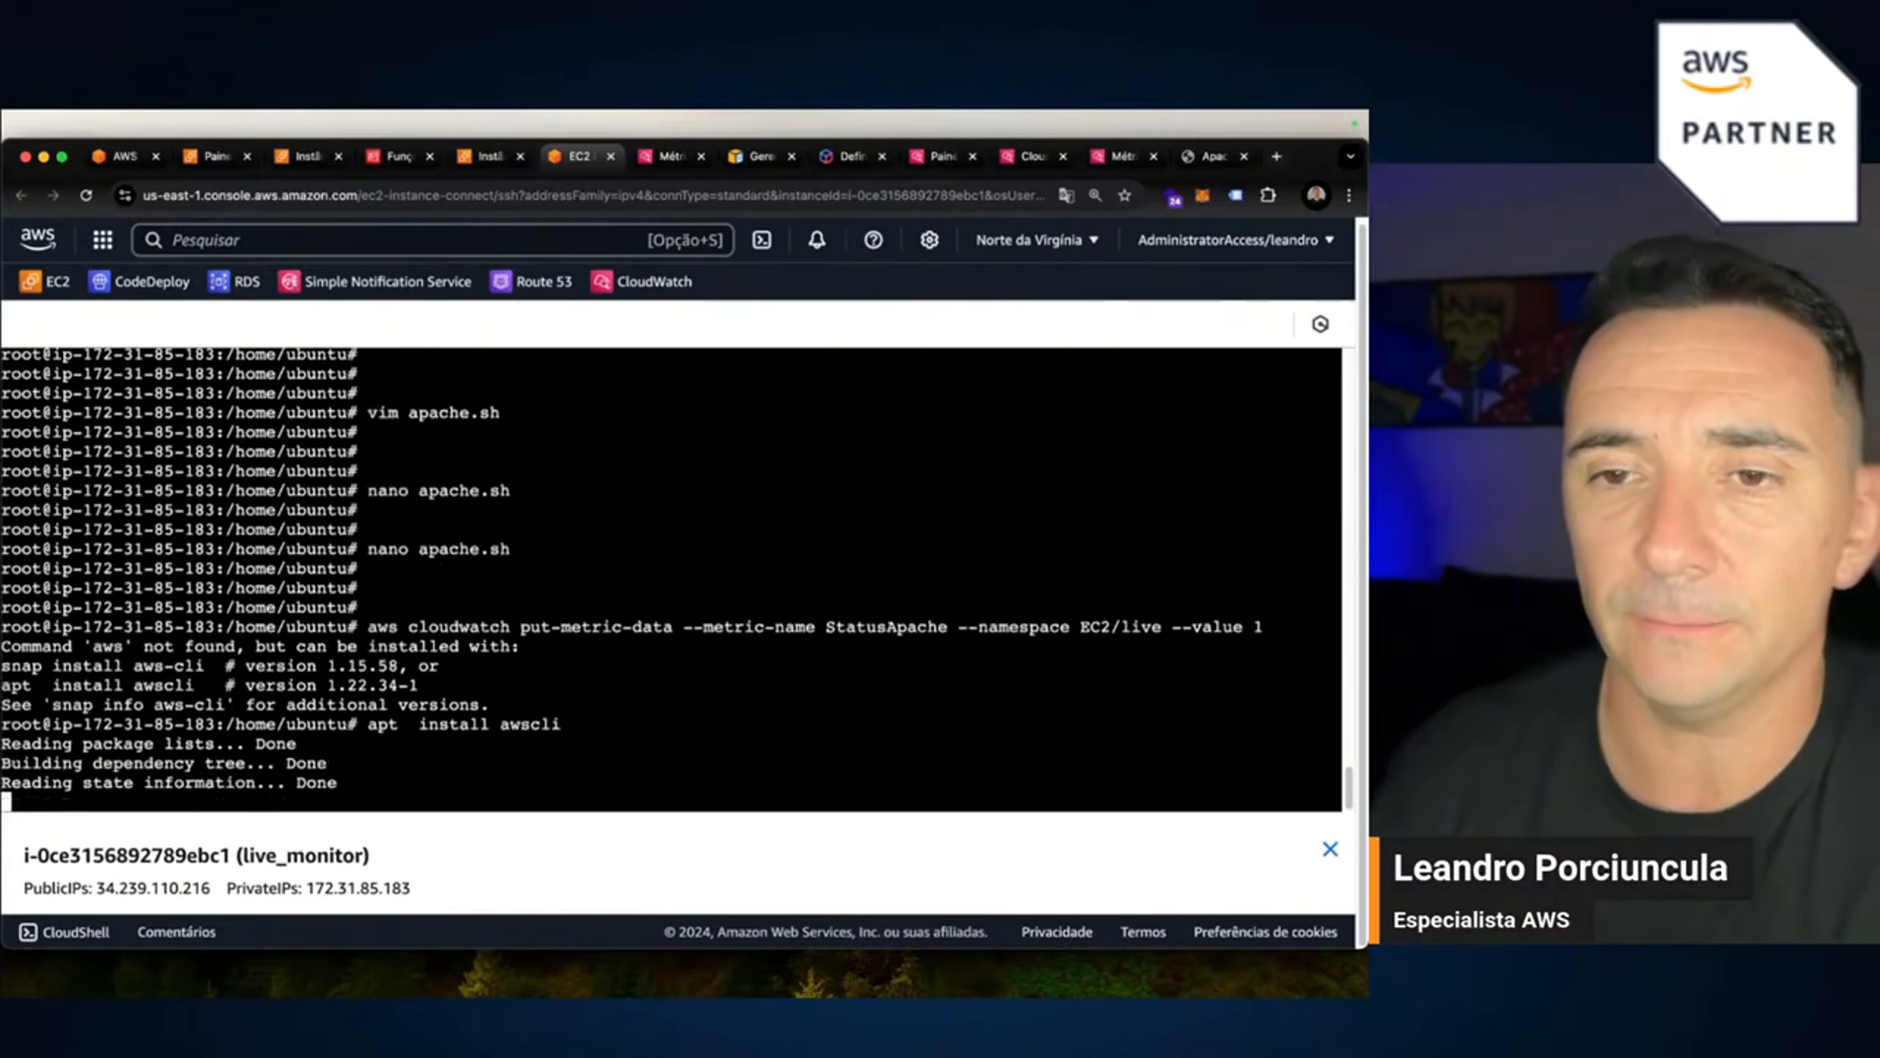
{"action": "key", "text": "Return"}
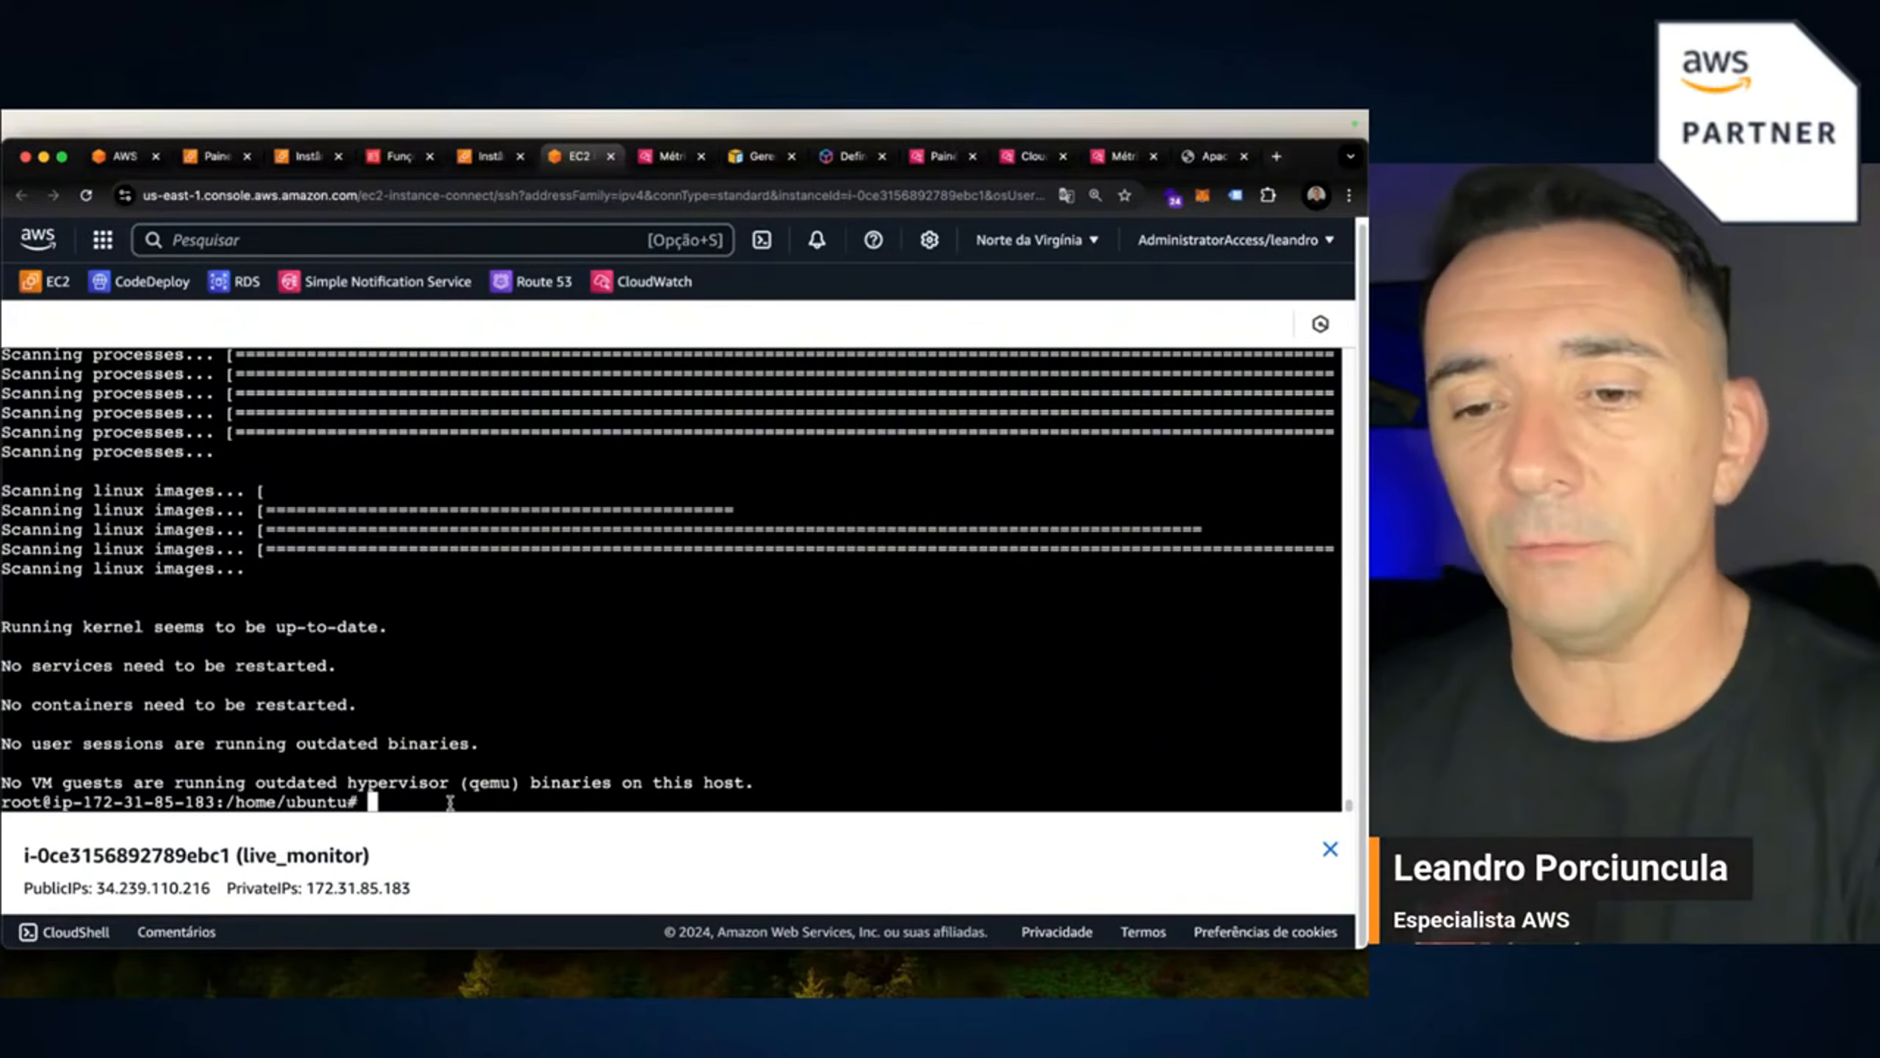
{"action": "type", "text": "aws configura"}
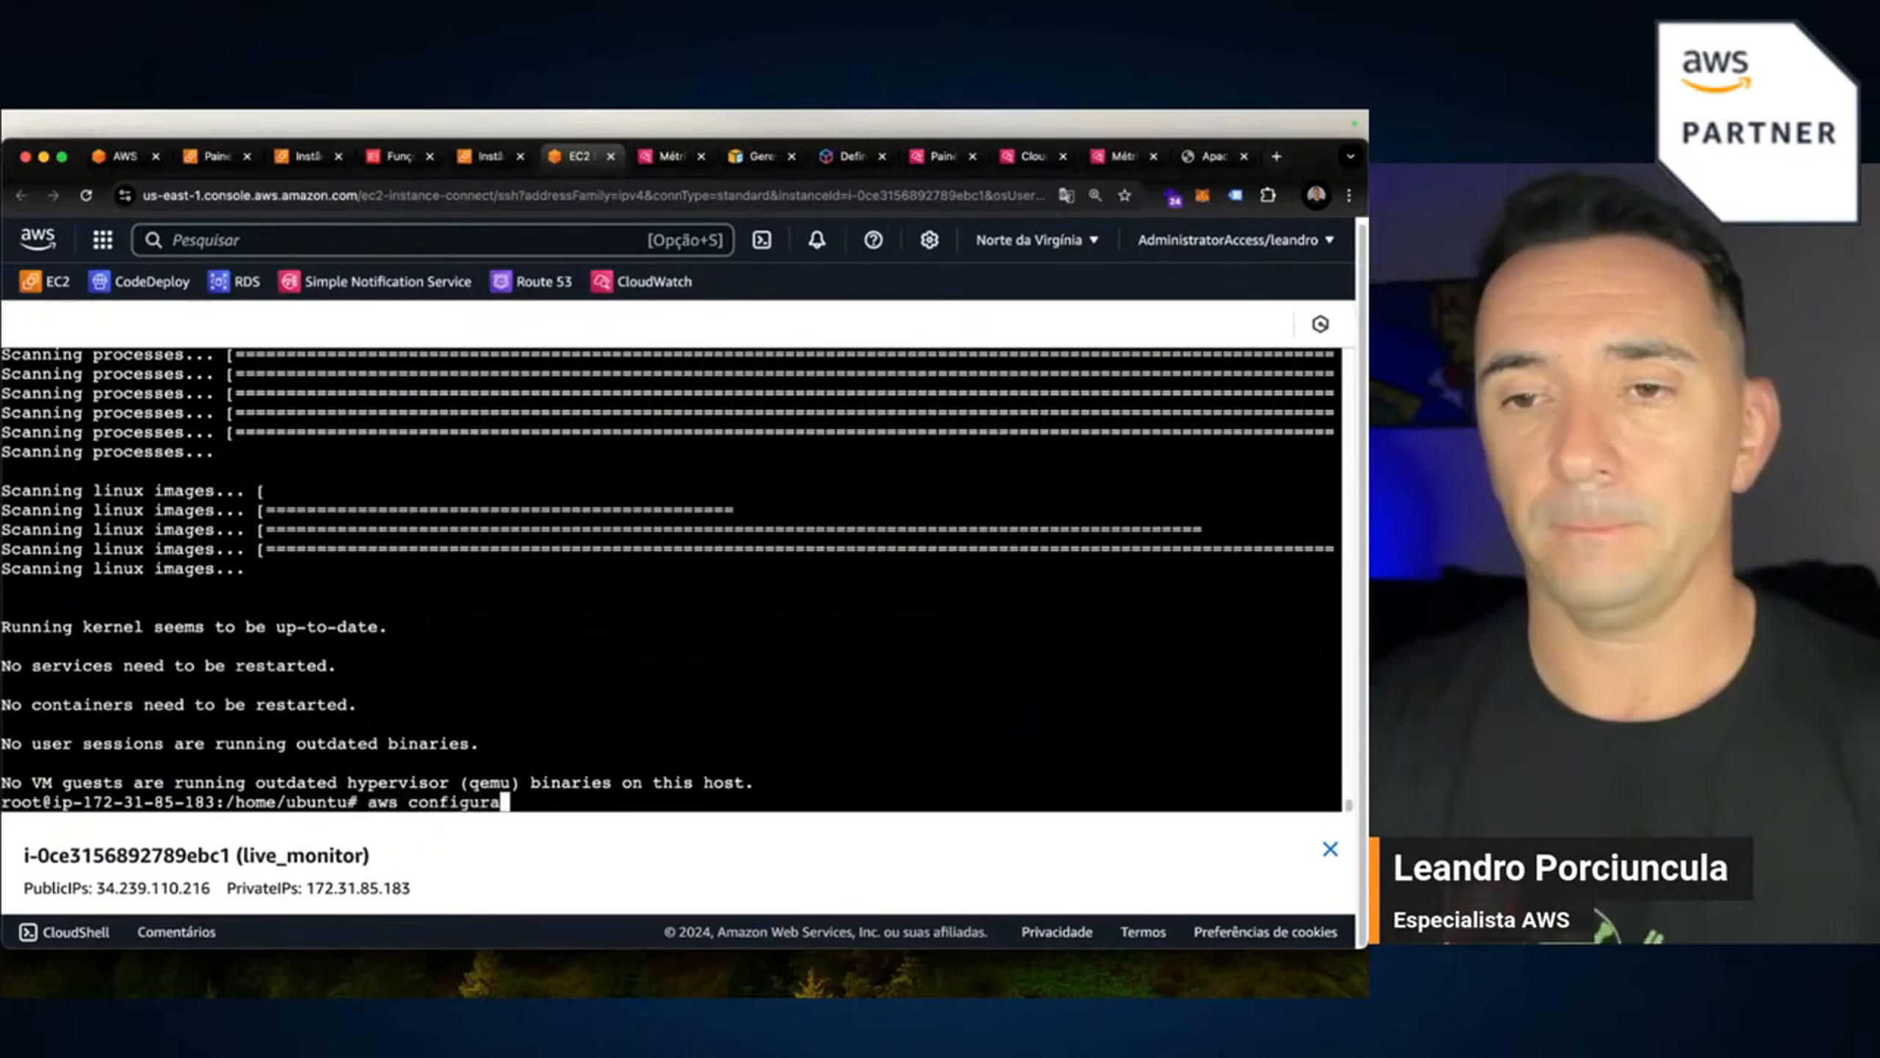
Run aws configure with empty keys, region us-east-1 and default output, then resend StatusApache 1.
{"action": "key", "text": "BackSpace"}
{"action": "type", "text": "e"}
{"action": "key", "text": "Return"}
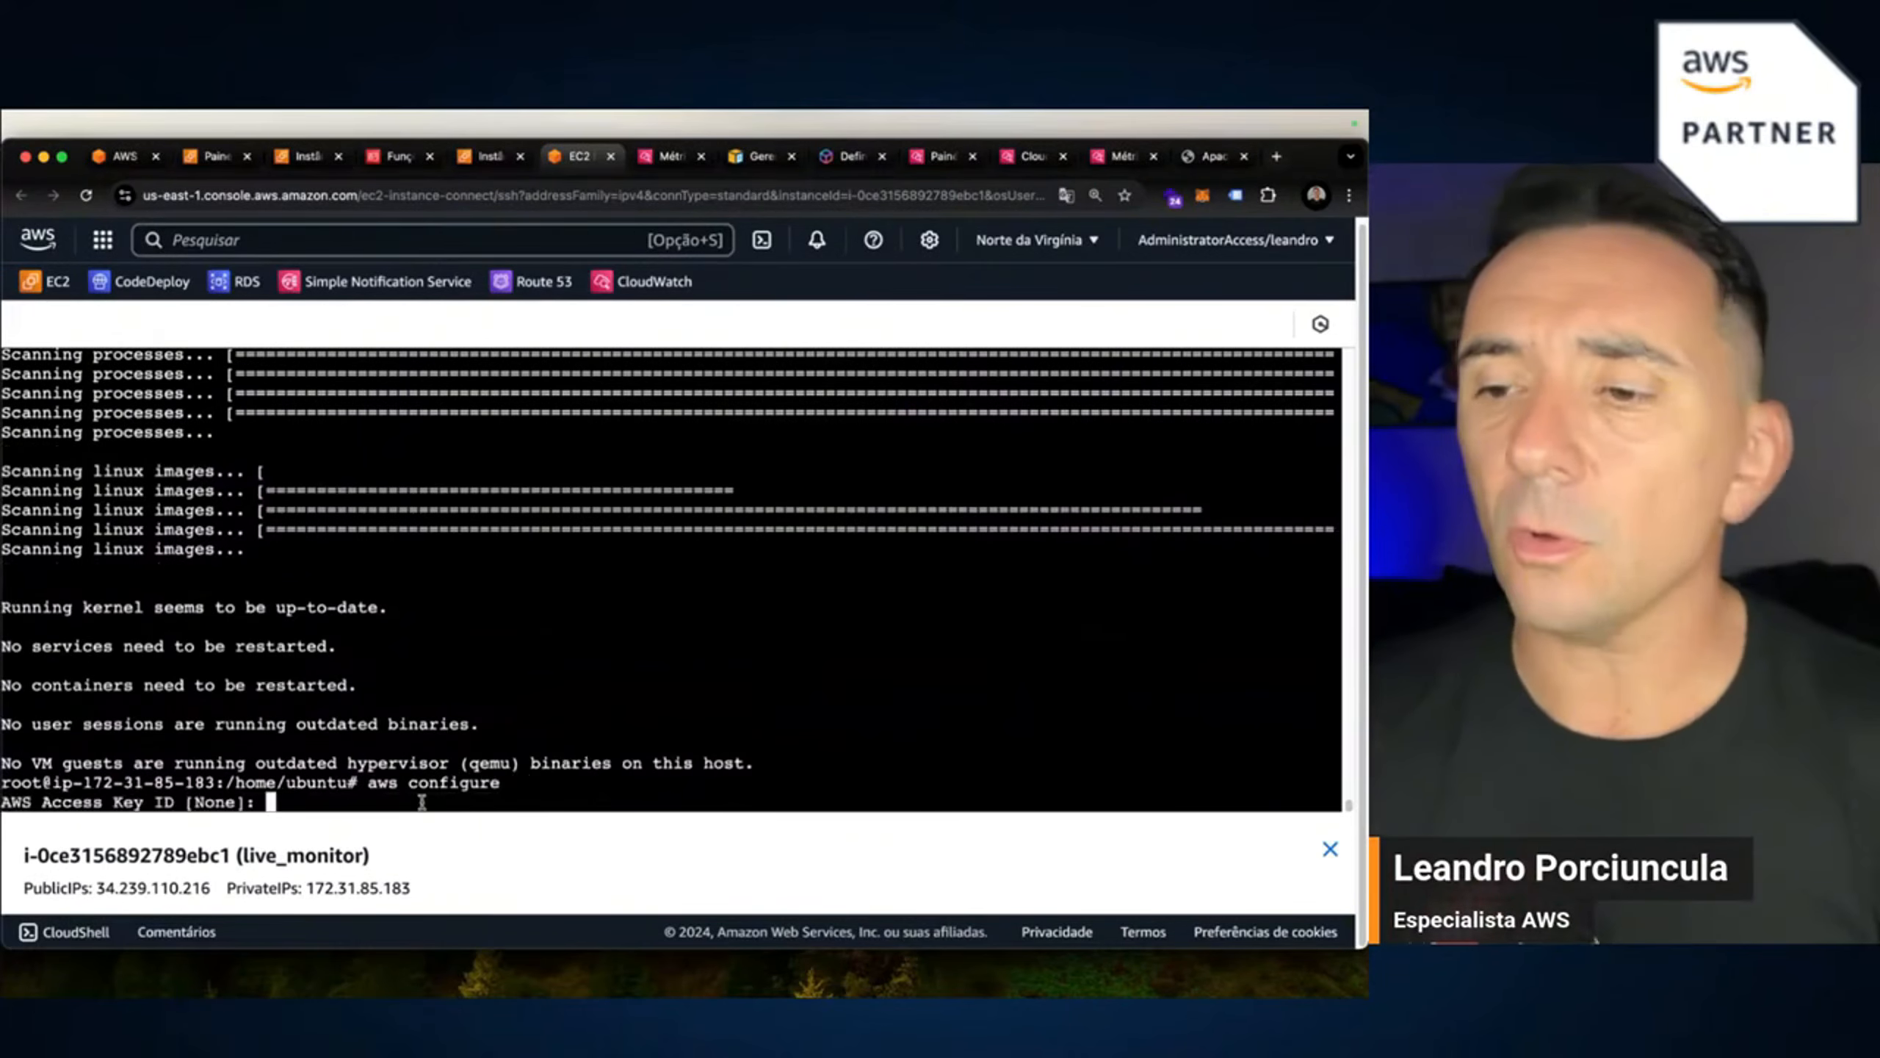
{"action": "key", "text": "Return"}
{"action": "key", "text": "Return"}
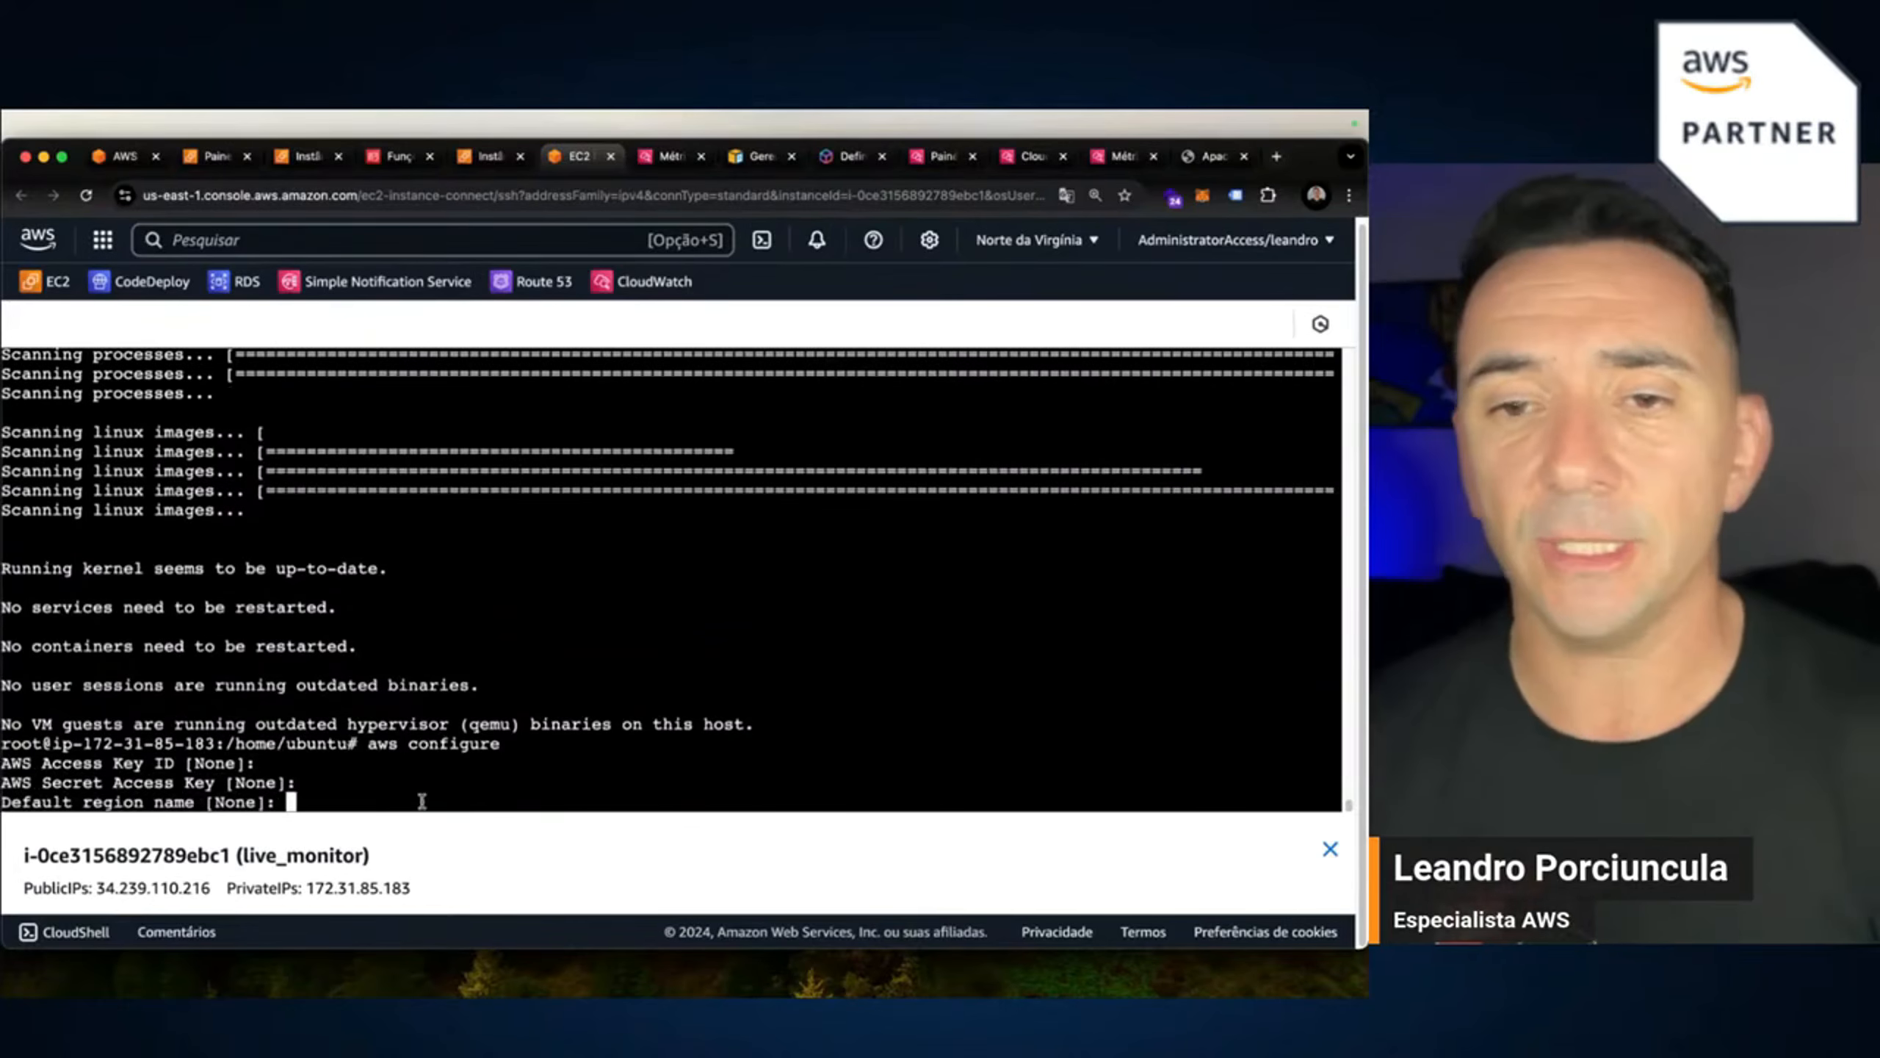
{"action": "left_click", "coordinate": [1100, 247]}
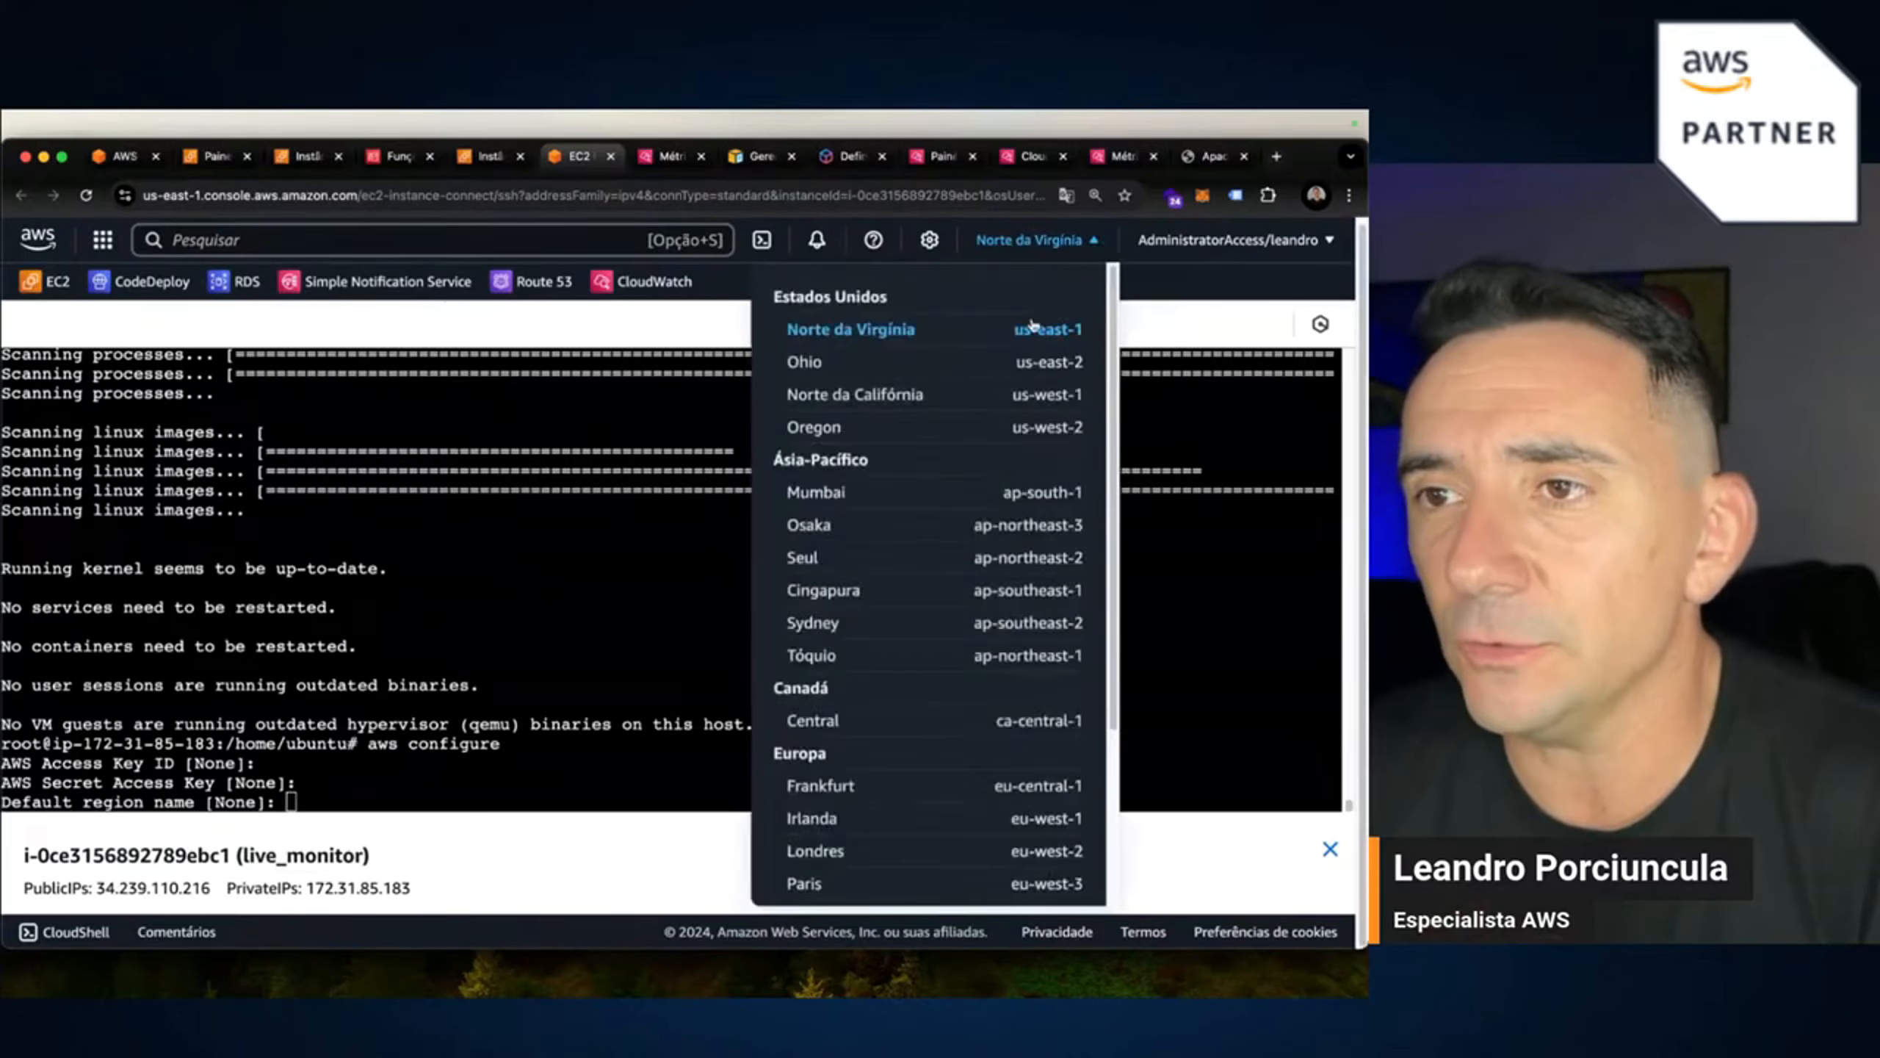
{"action": "mouse_move", "coordinate": [1019, 332]}
{"action": "left_mouse_down"}
{"action": "mouse_move", "coordinate": [1073, 333]}
{"action": "mouse_move", "coordinate": [1013, 331]}
{"action": "left_mouse_up"}
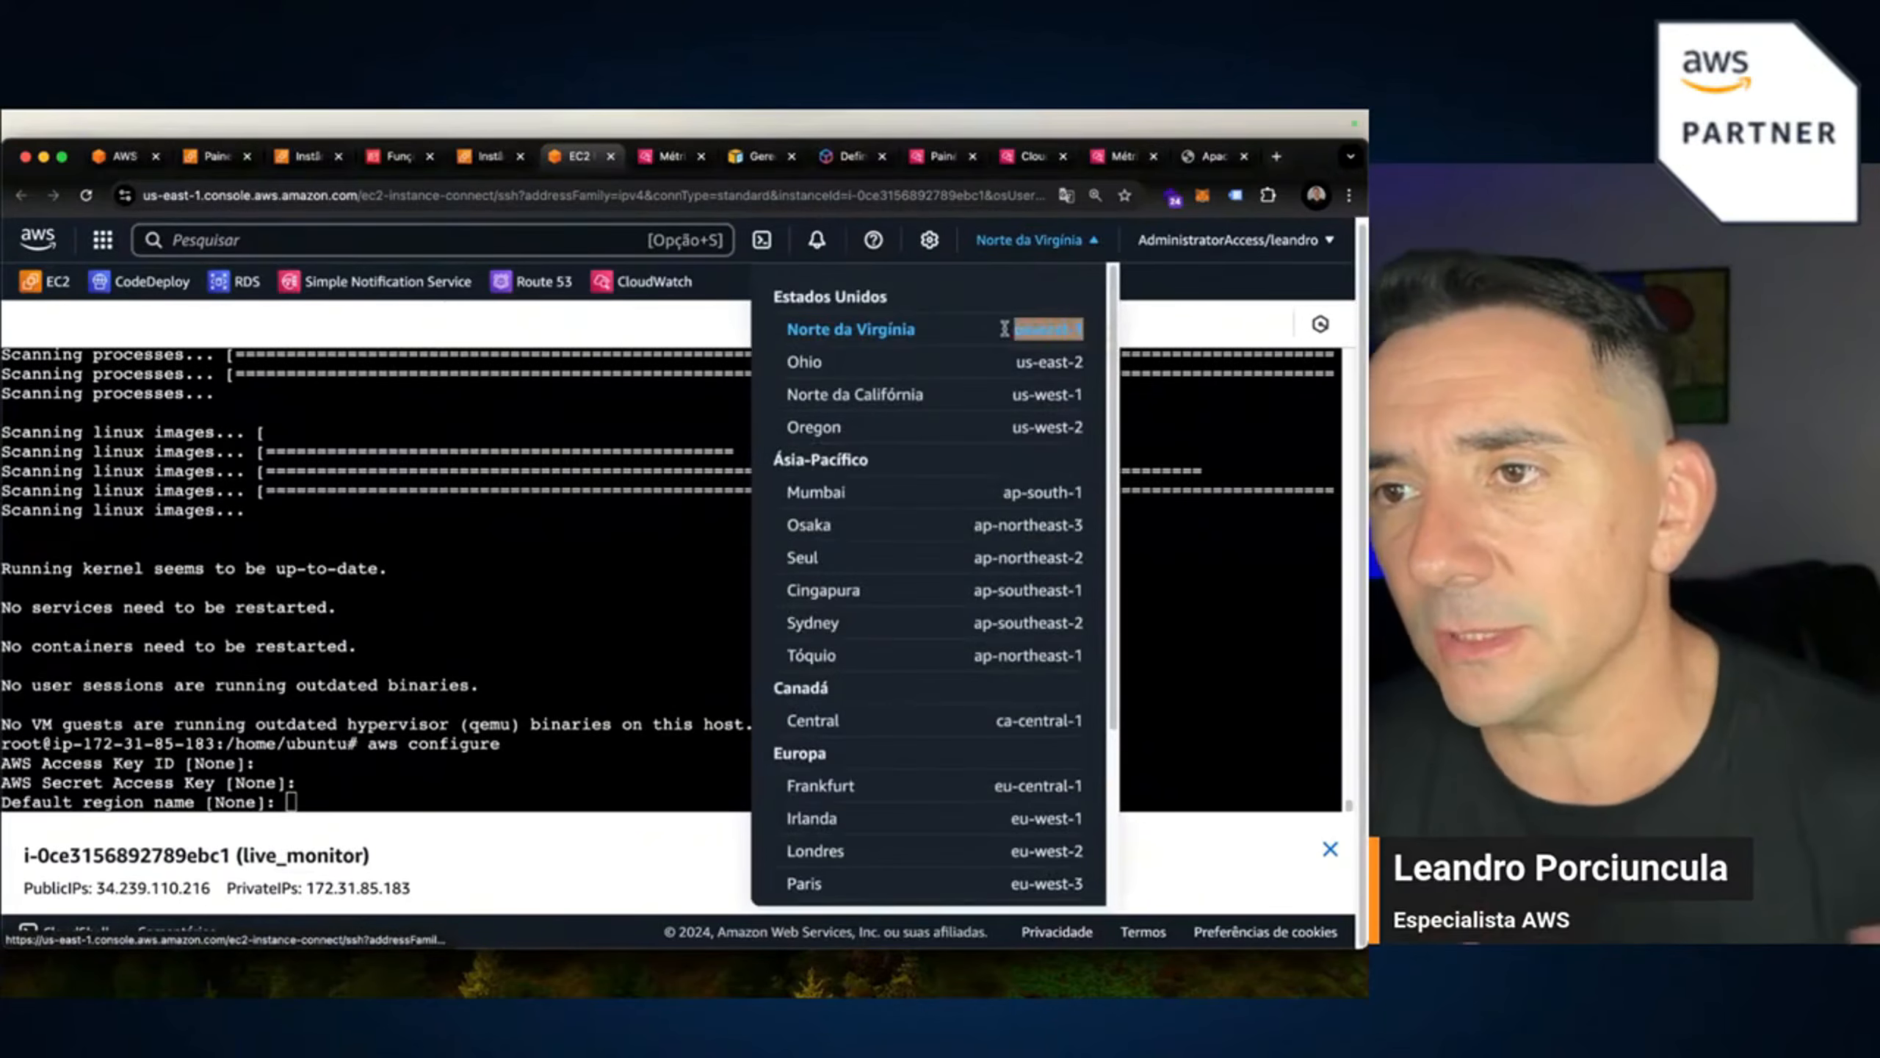
{"action": "left_click", "coordinate": [475, 790]}
{"action": "key", "text": "super+v"}
{"action": "key", "text": "Return"}
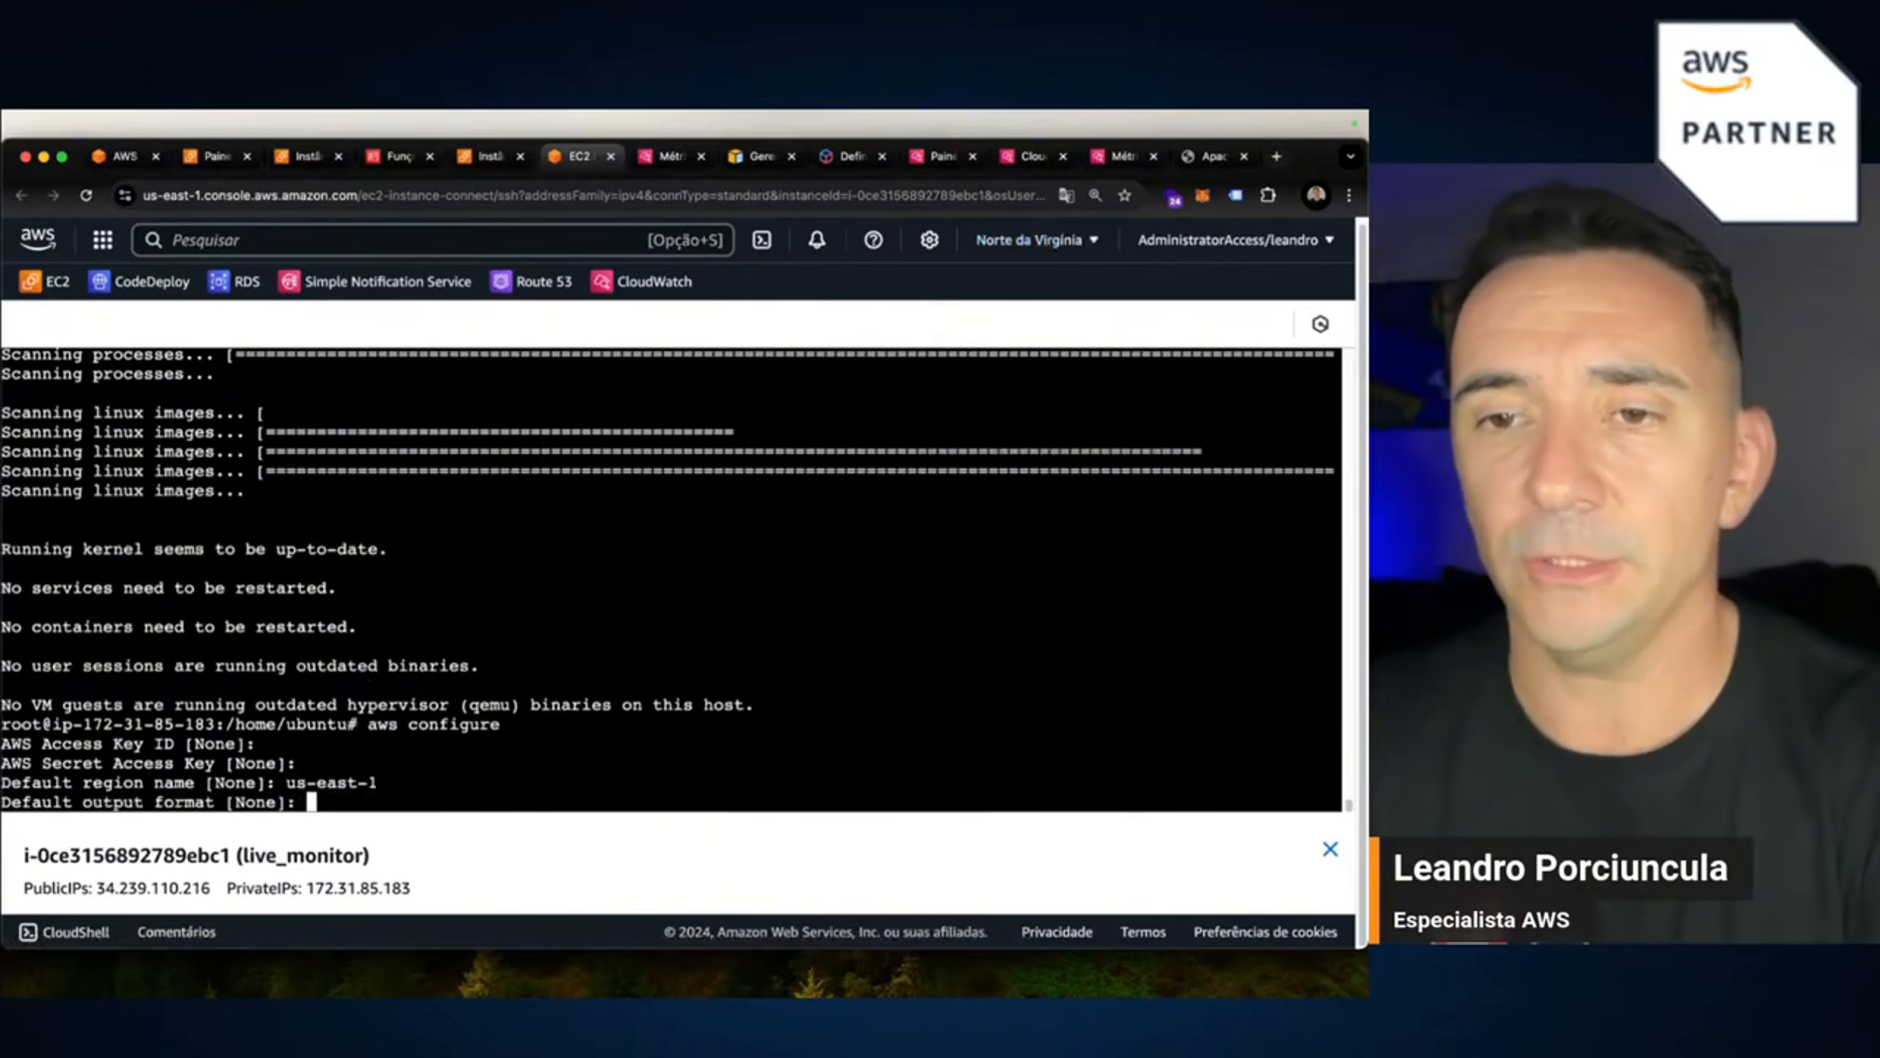
{"action": "key", "text": "Return"}
{"action": "key", "text": "Return"}
{"action": "key", "text": "Return"}
{"action": "key", "text": "Return"}
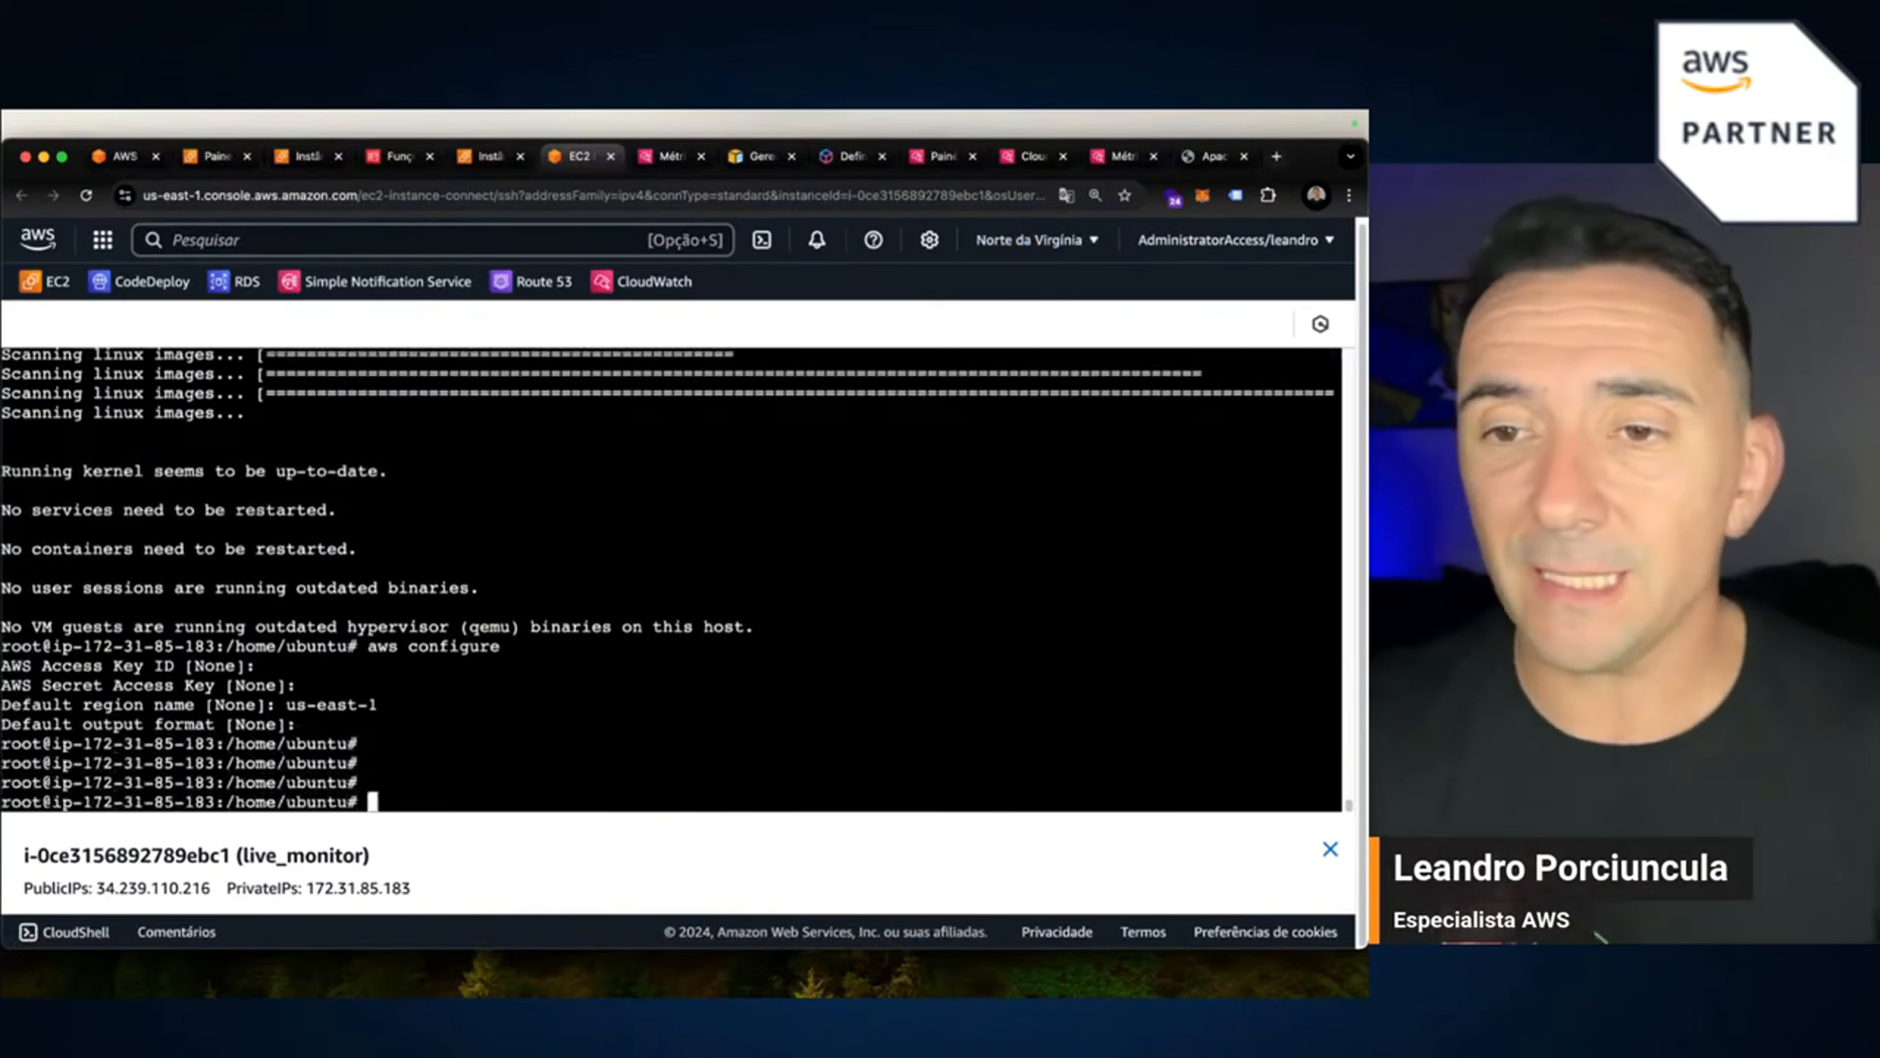
{"action": "key", "text": "super+v"}
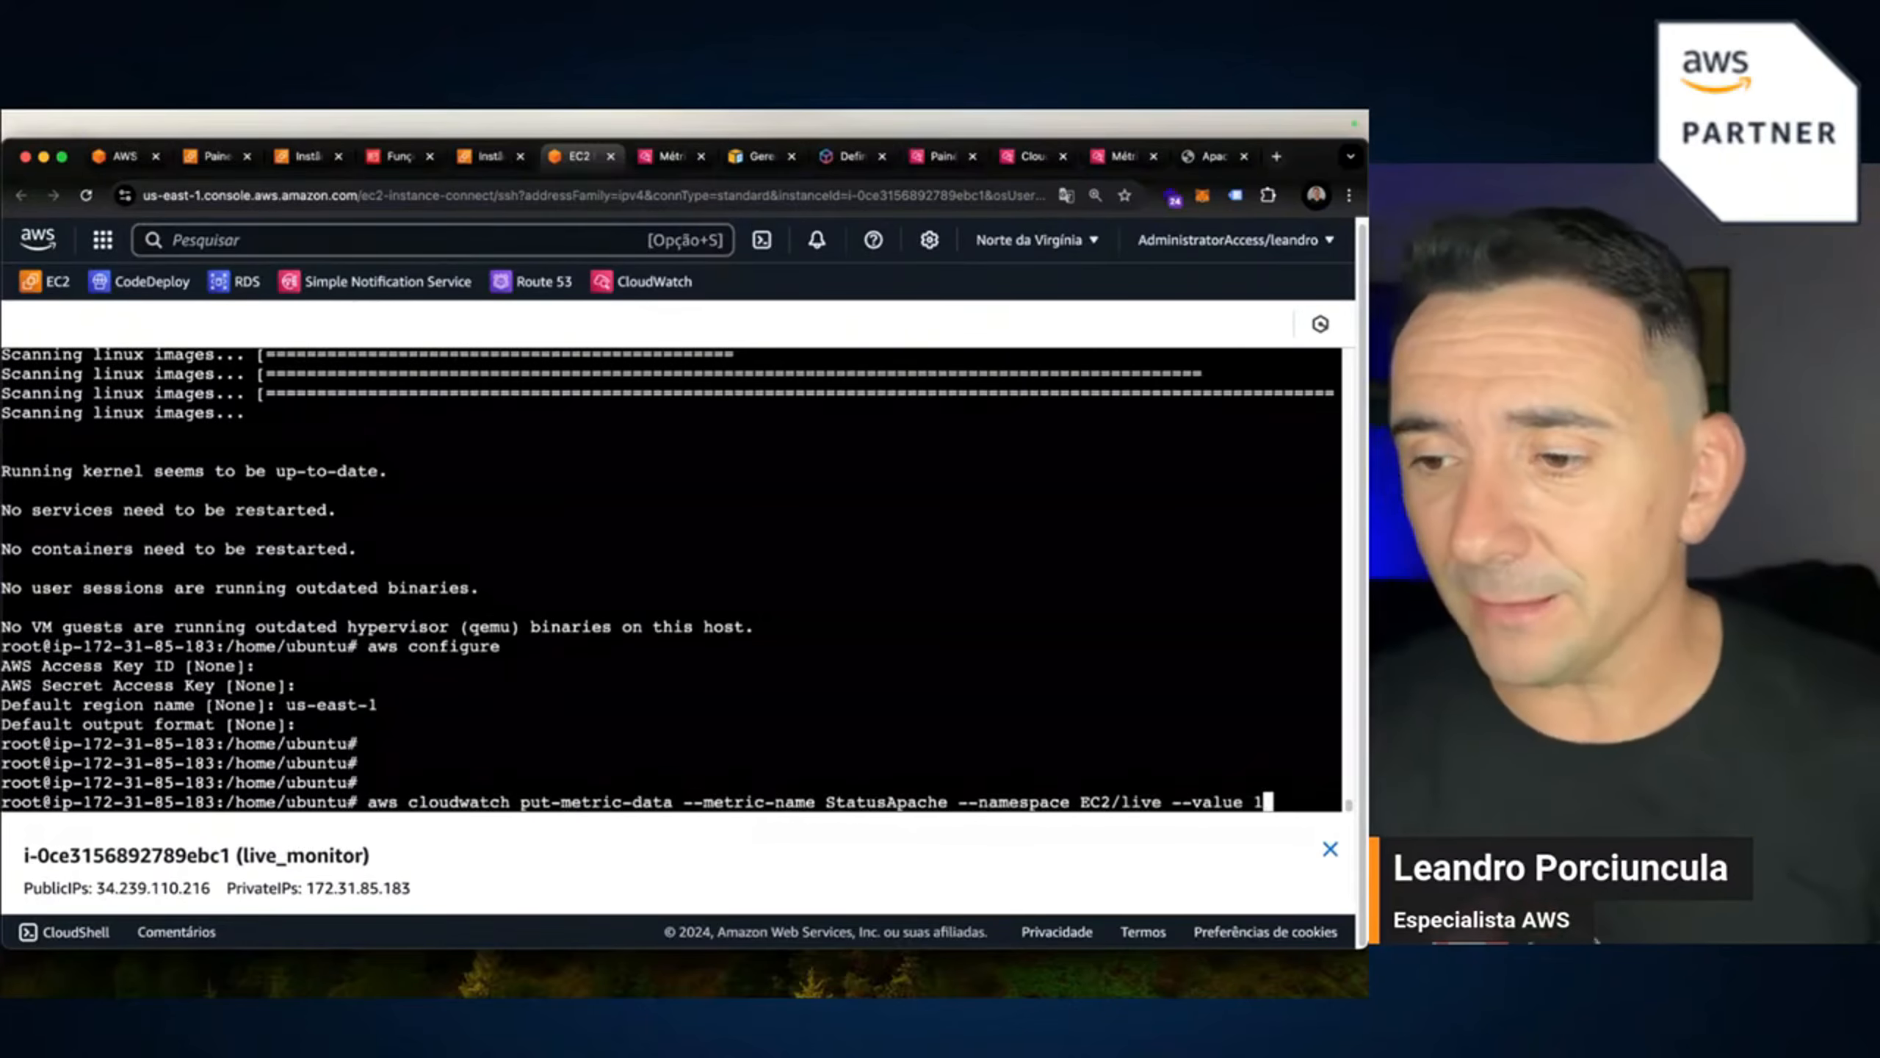
{"action": "key", "text": "Return"}
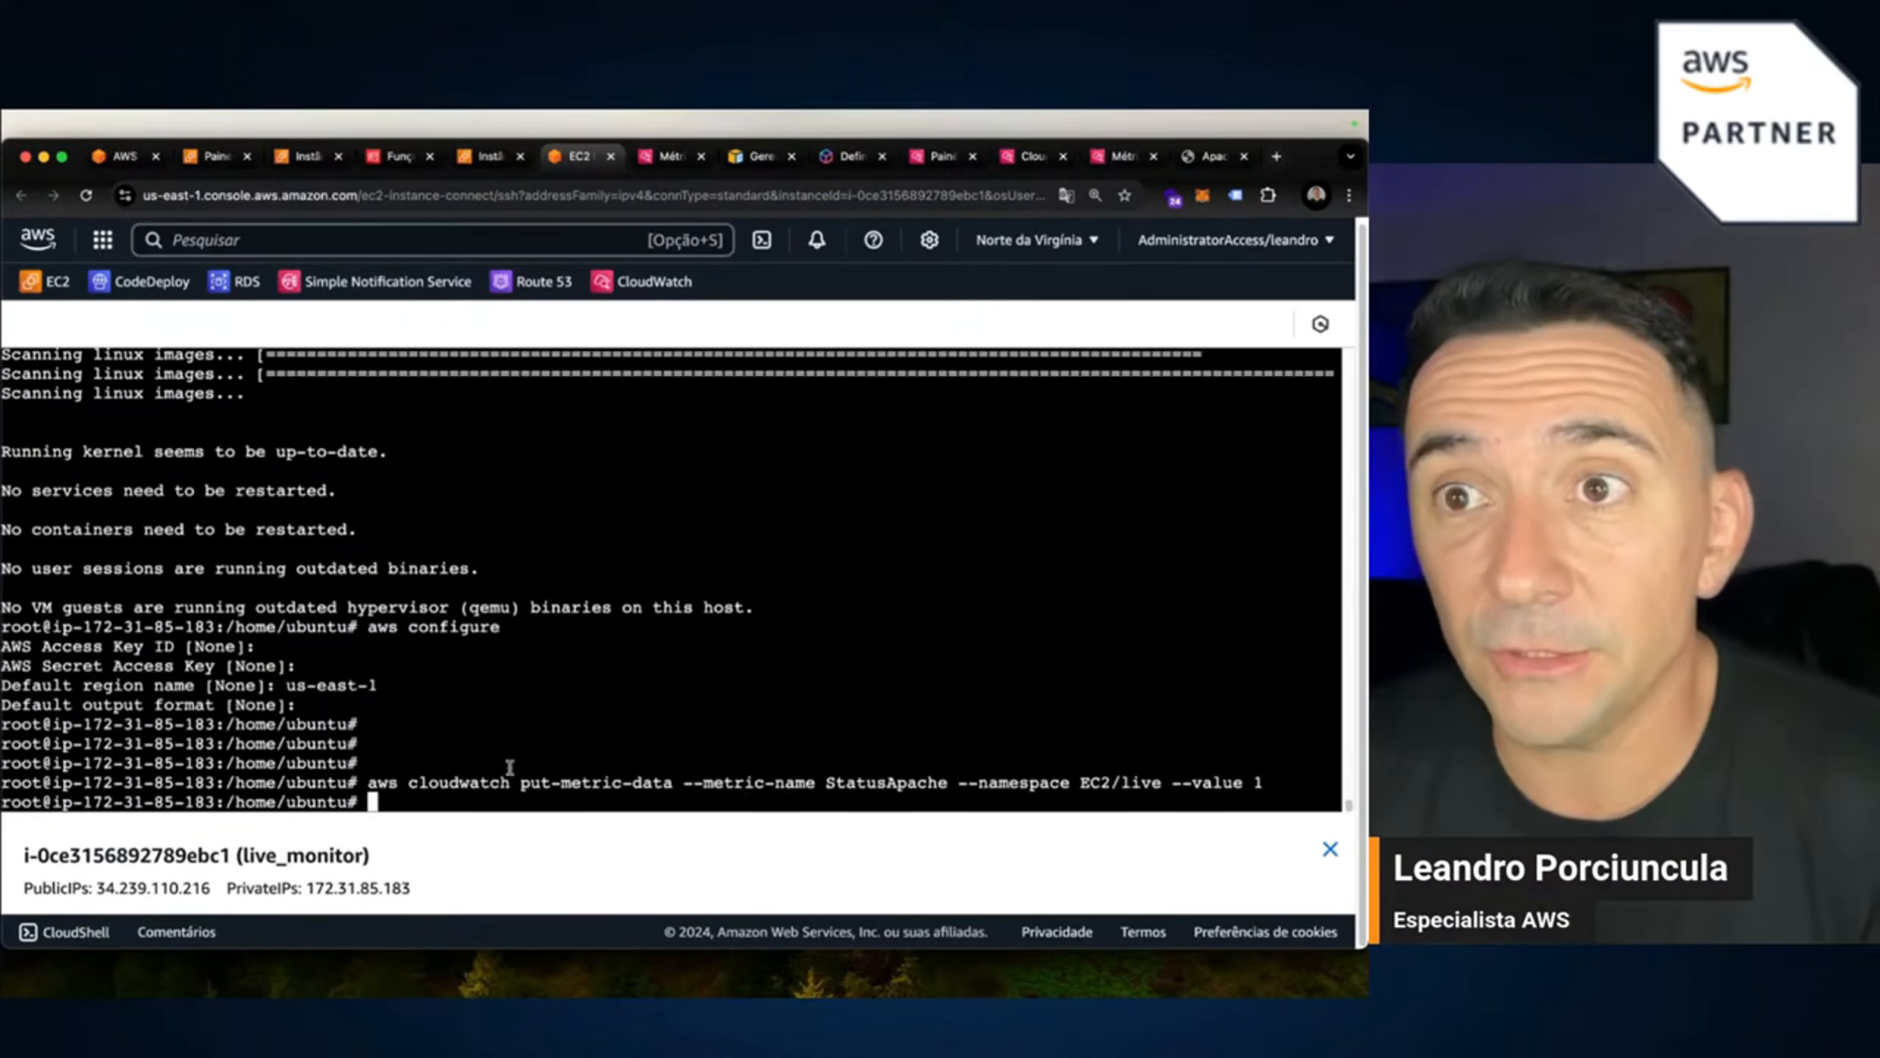
Open CloudWatch Metrics, shrink the chart, collapse the navigation, and reset browser zoom to 100%.
{"action": "left_click", "coordinate": [663, 164]}
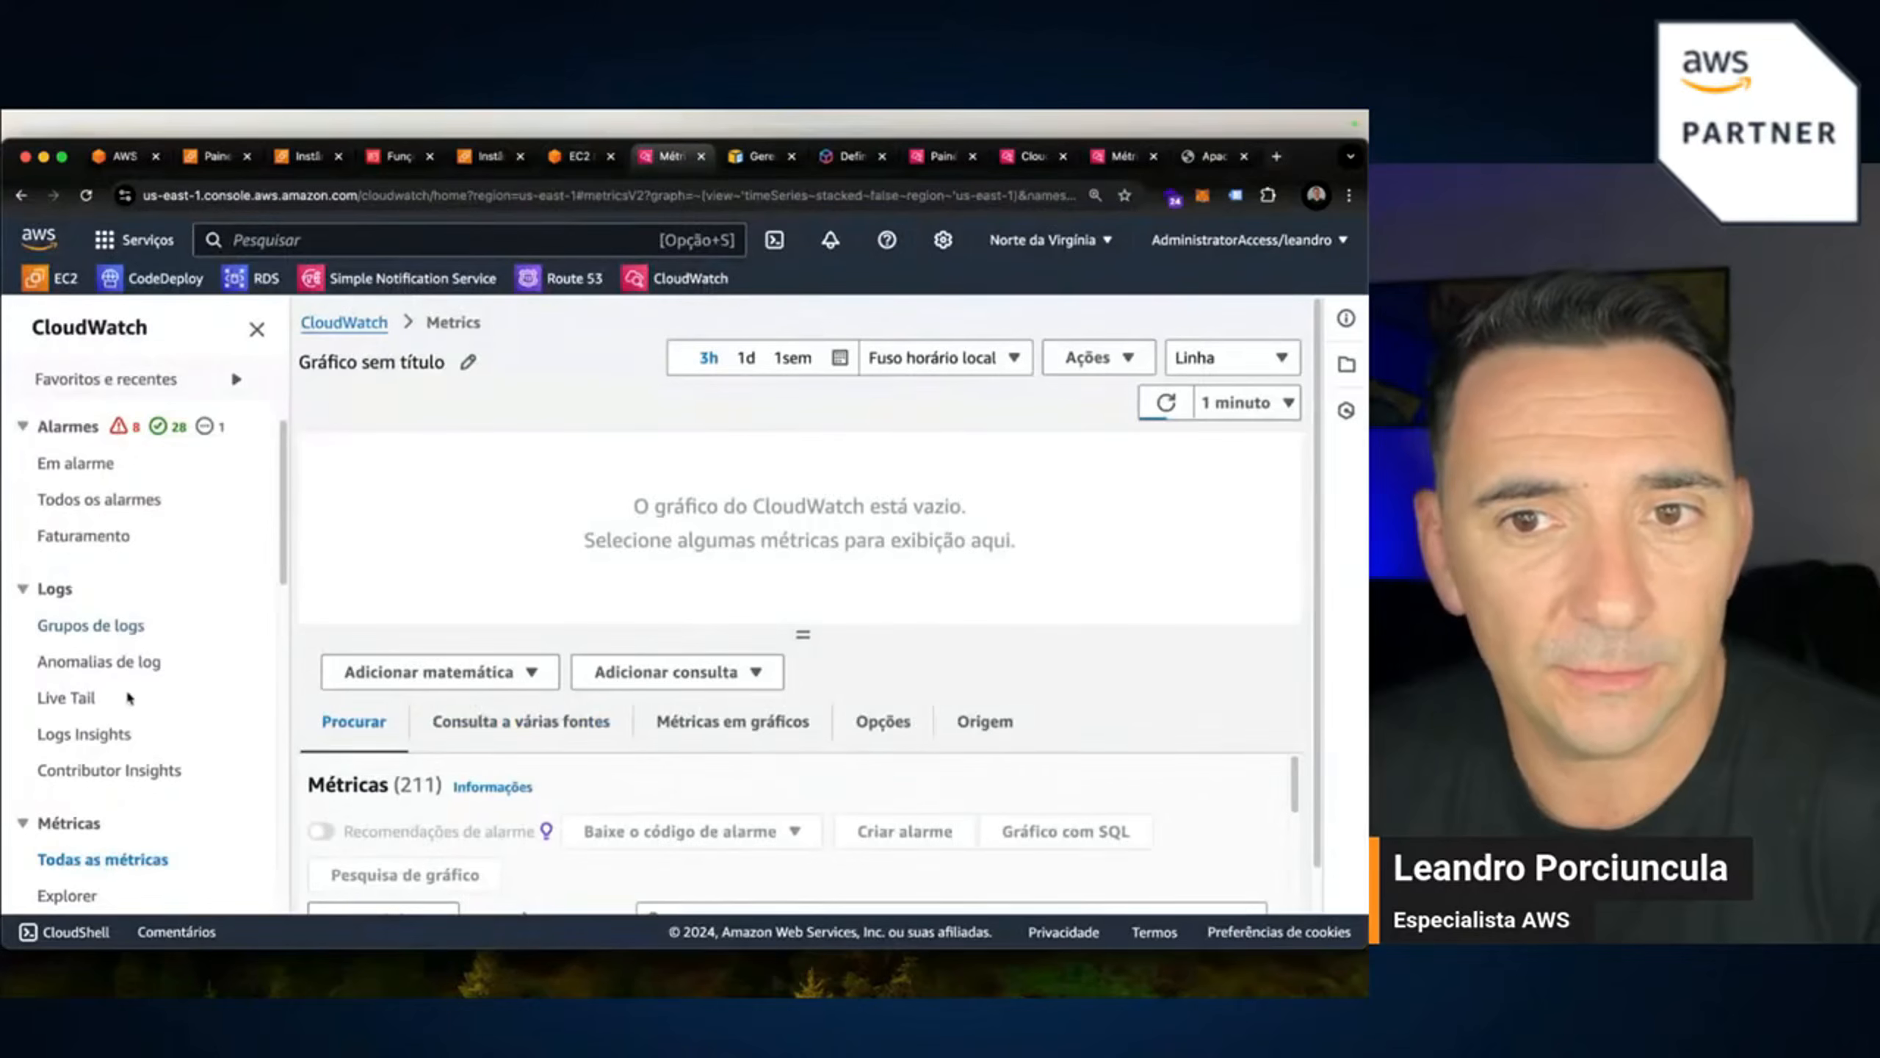
{"action": "scroll", "coordinate": [128, 697], "scroll_direction": "down", "scroll_amount": 3}
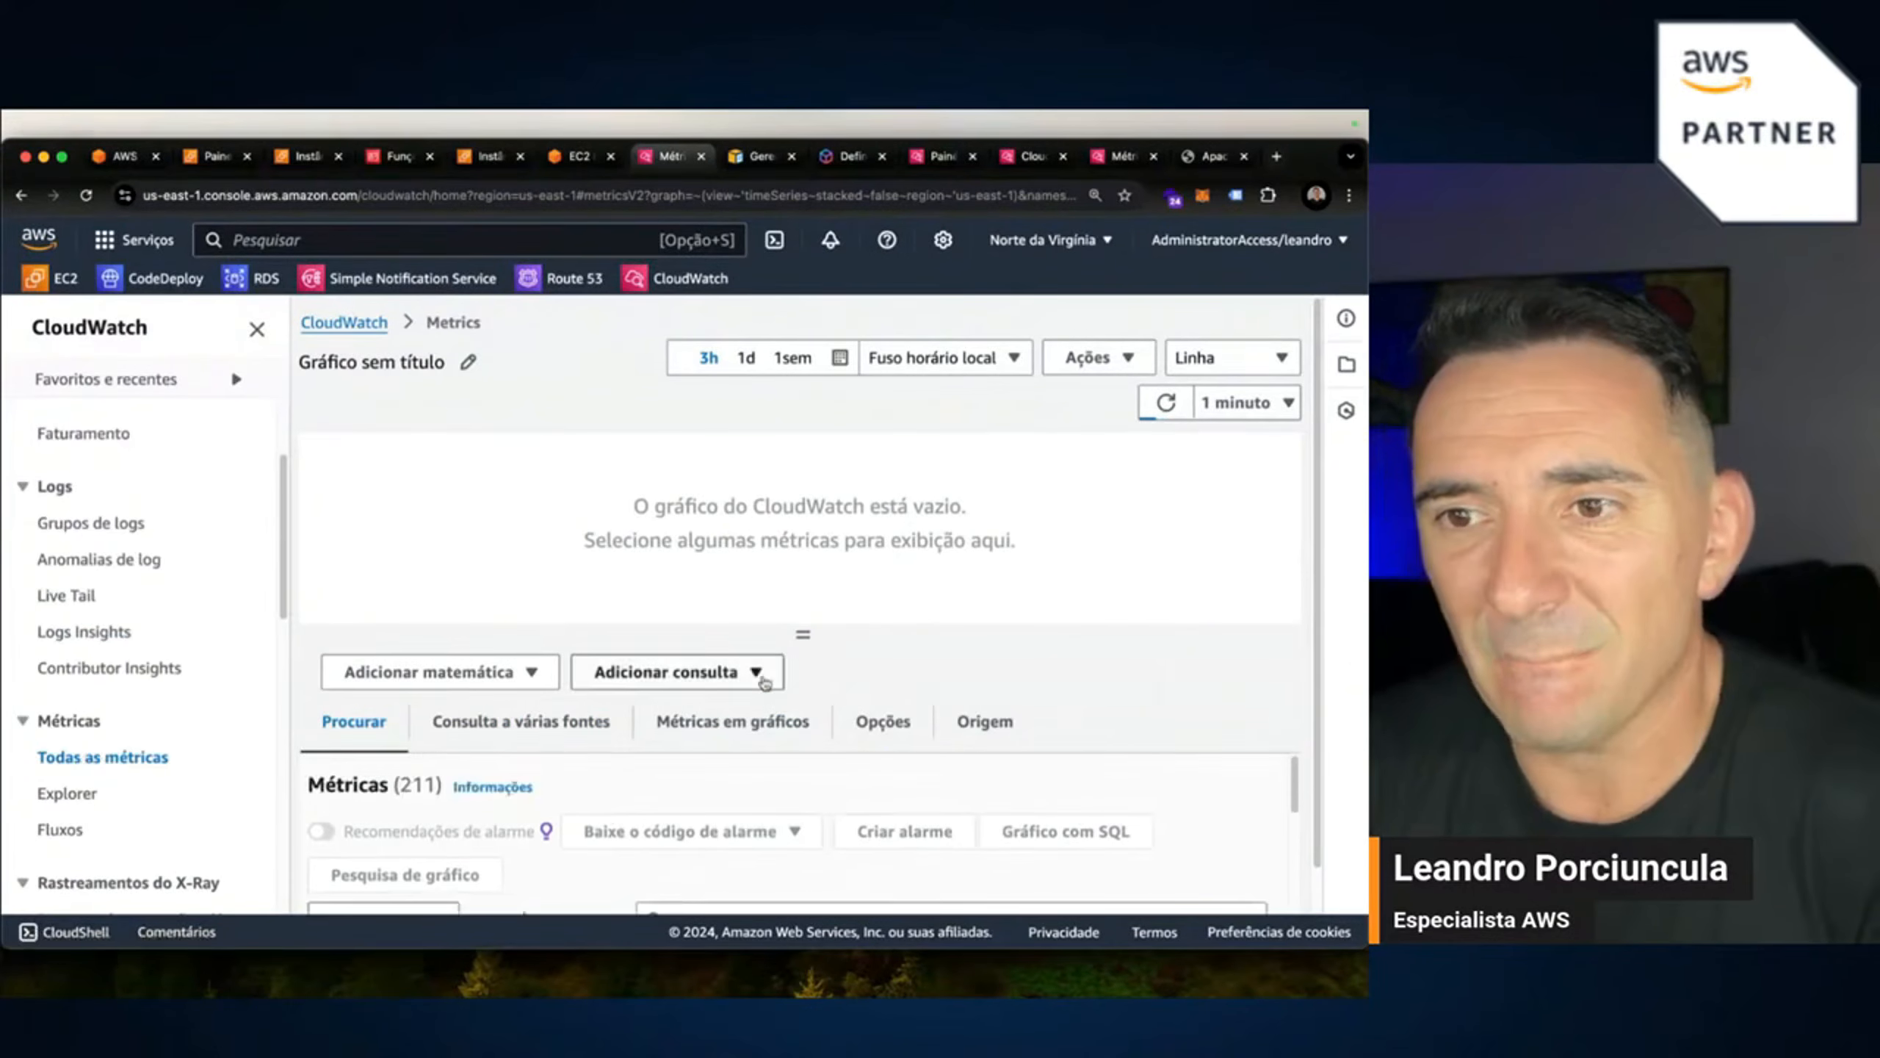
{"action": "left_click_drag", "start_coordinate": [802, 635], "coordinate": [787, 501]}
{"action": "scroll", "coordinate": [808, 756], "scroll_direction": "down", "scroll_amount": 1}
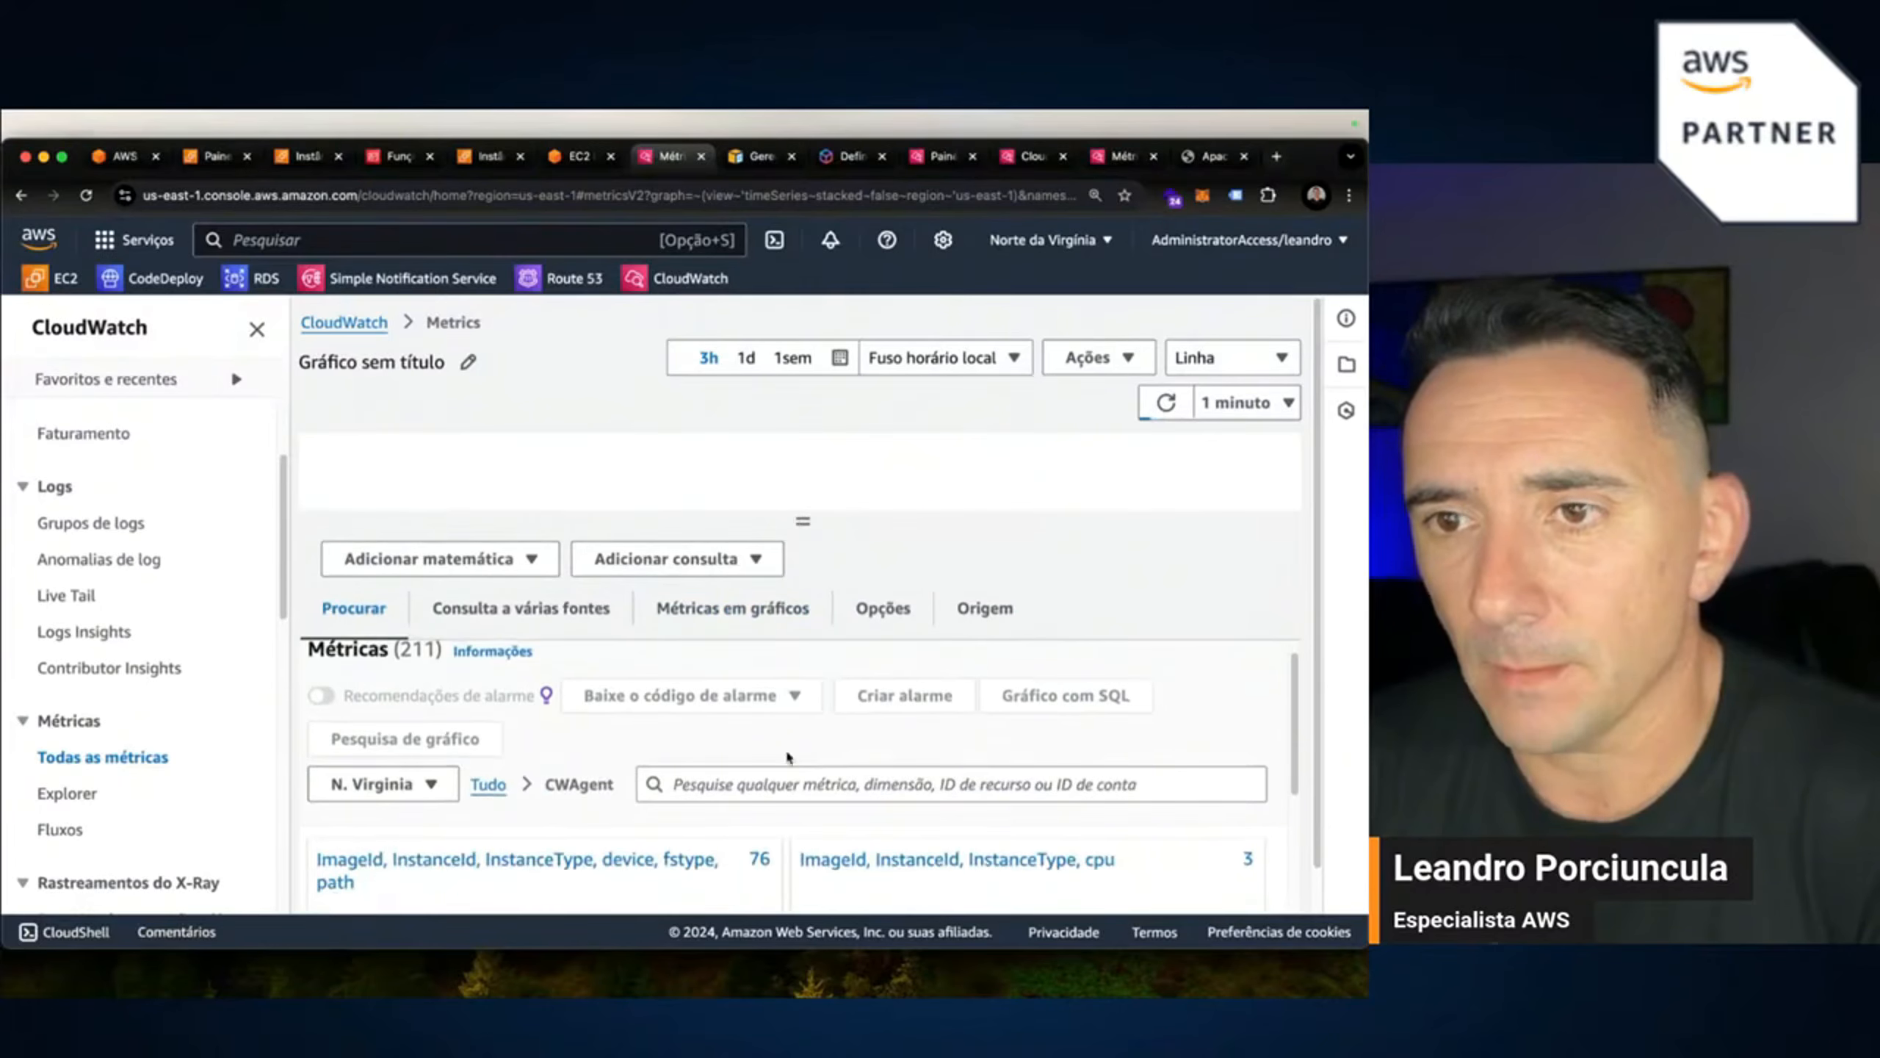
{"action": "left_click", "coordinate": [258, 330]}
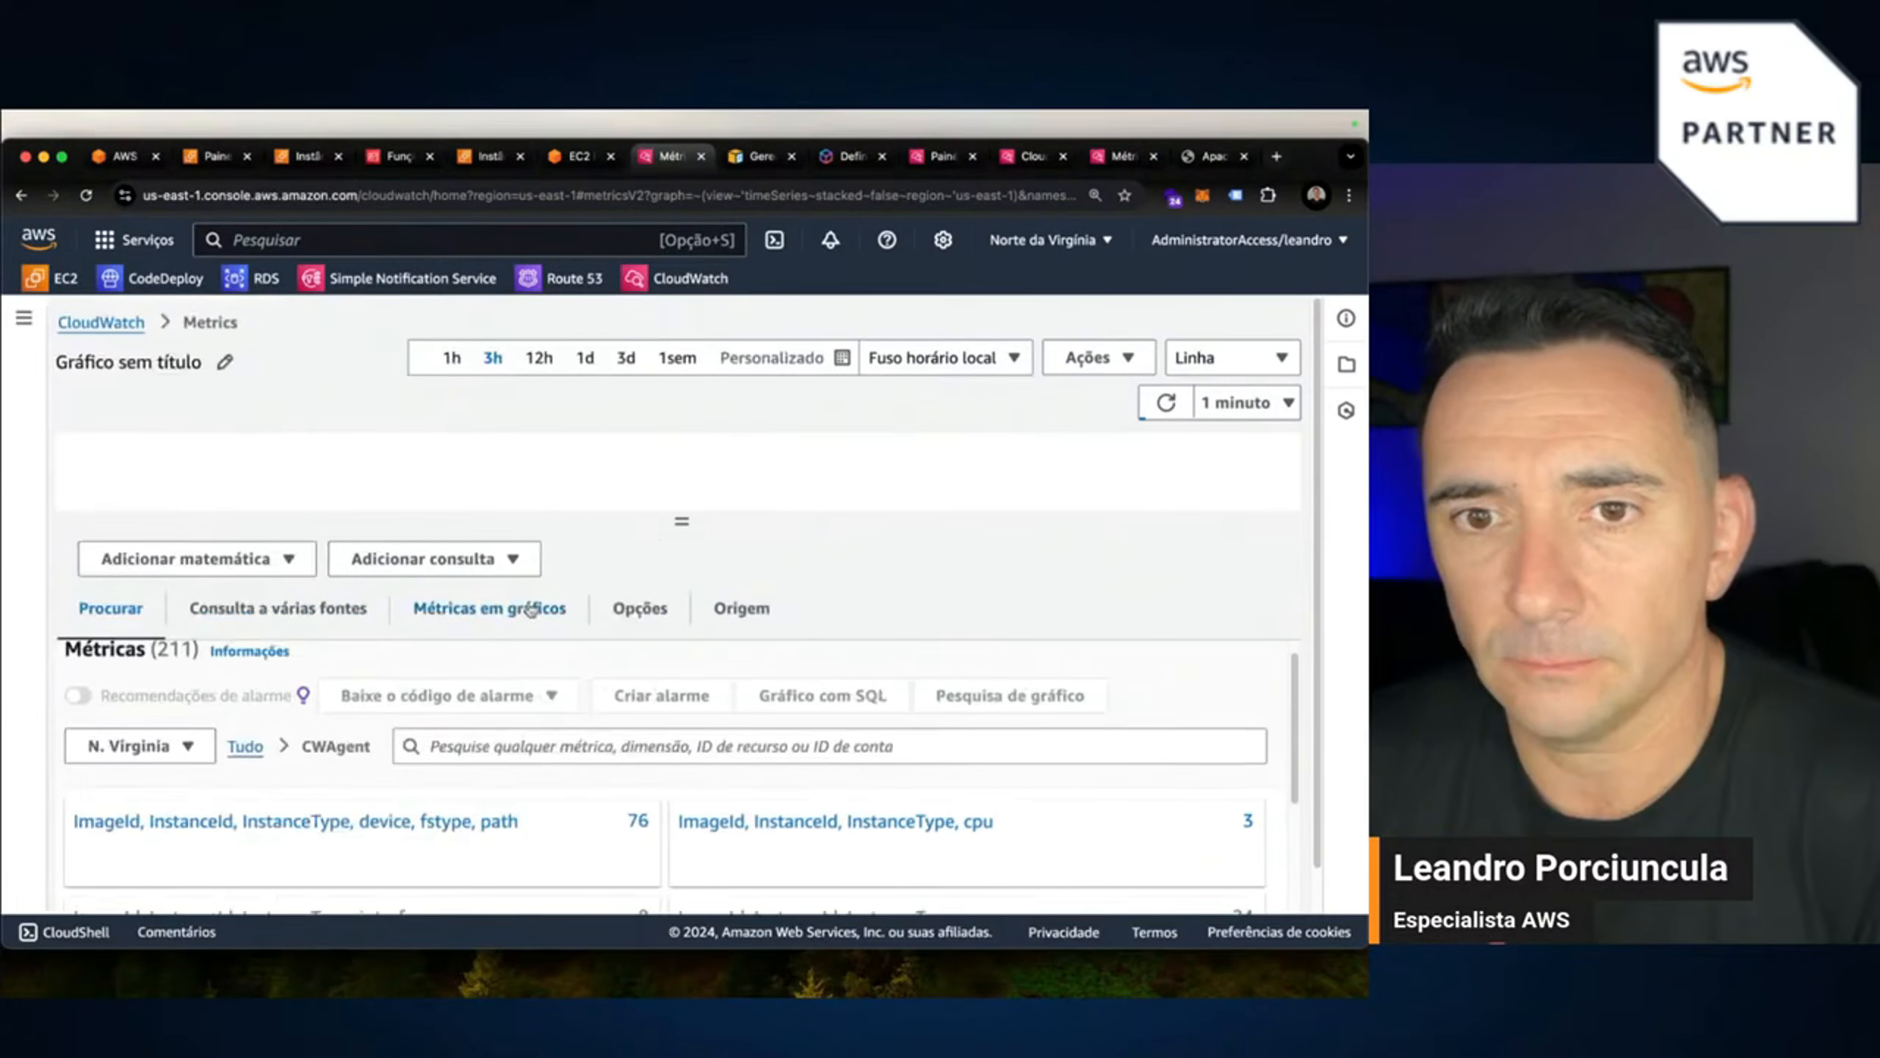
{"action": "scroll", "coordinate": [690, 729], "scroll_direction": "down", "scroll_amount": 2}
{"action": "scroll", "coordinate": [690, 728], "scroll_direction": "up", "scroll_amount": 3}
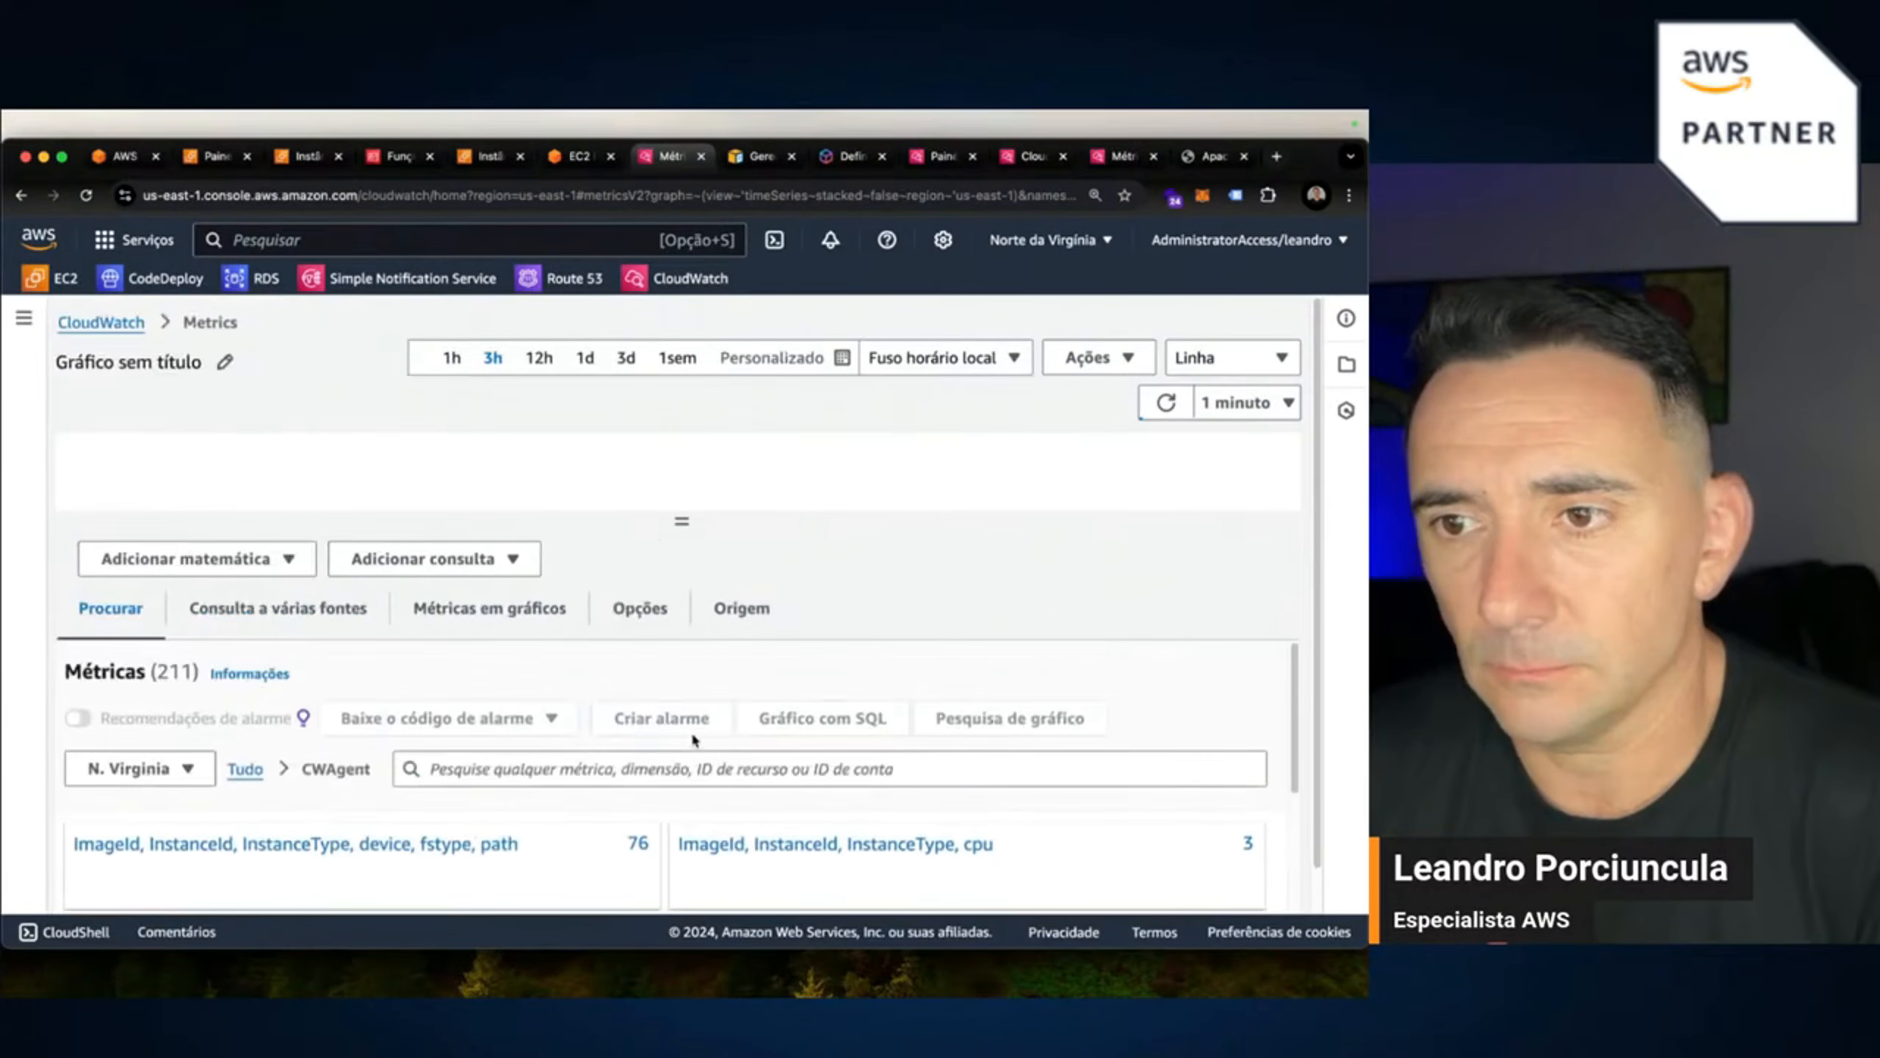
{"action": "left_click", "coordinate": [245, 770]}
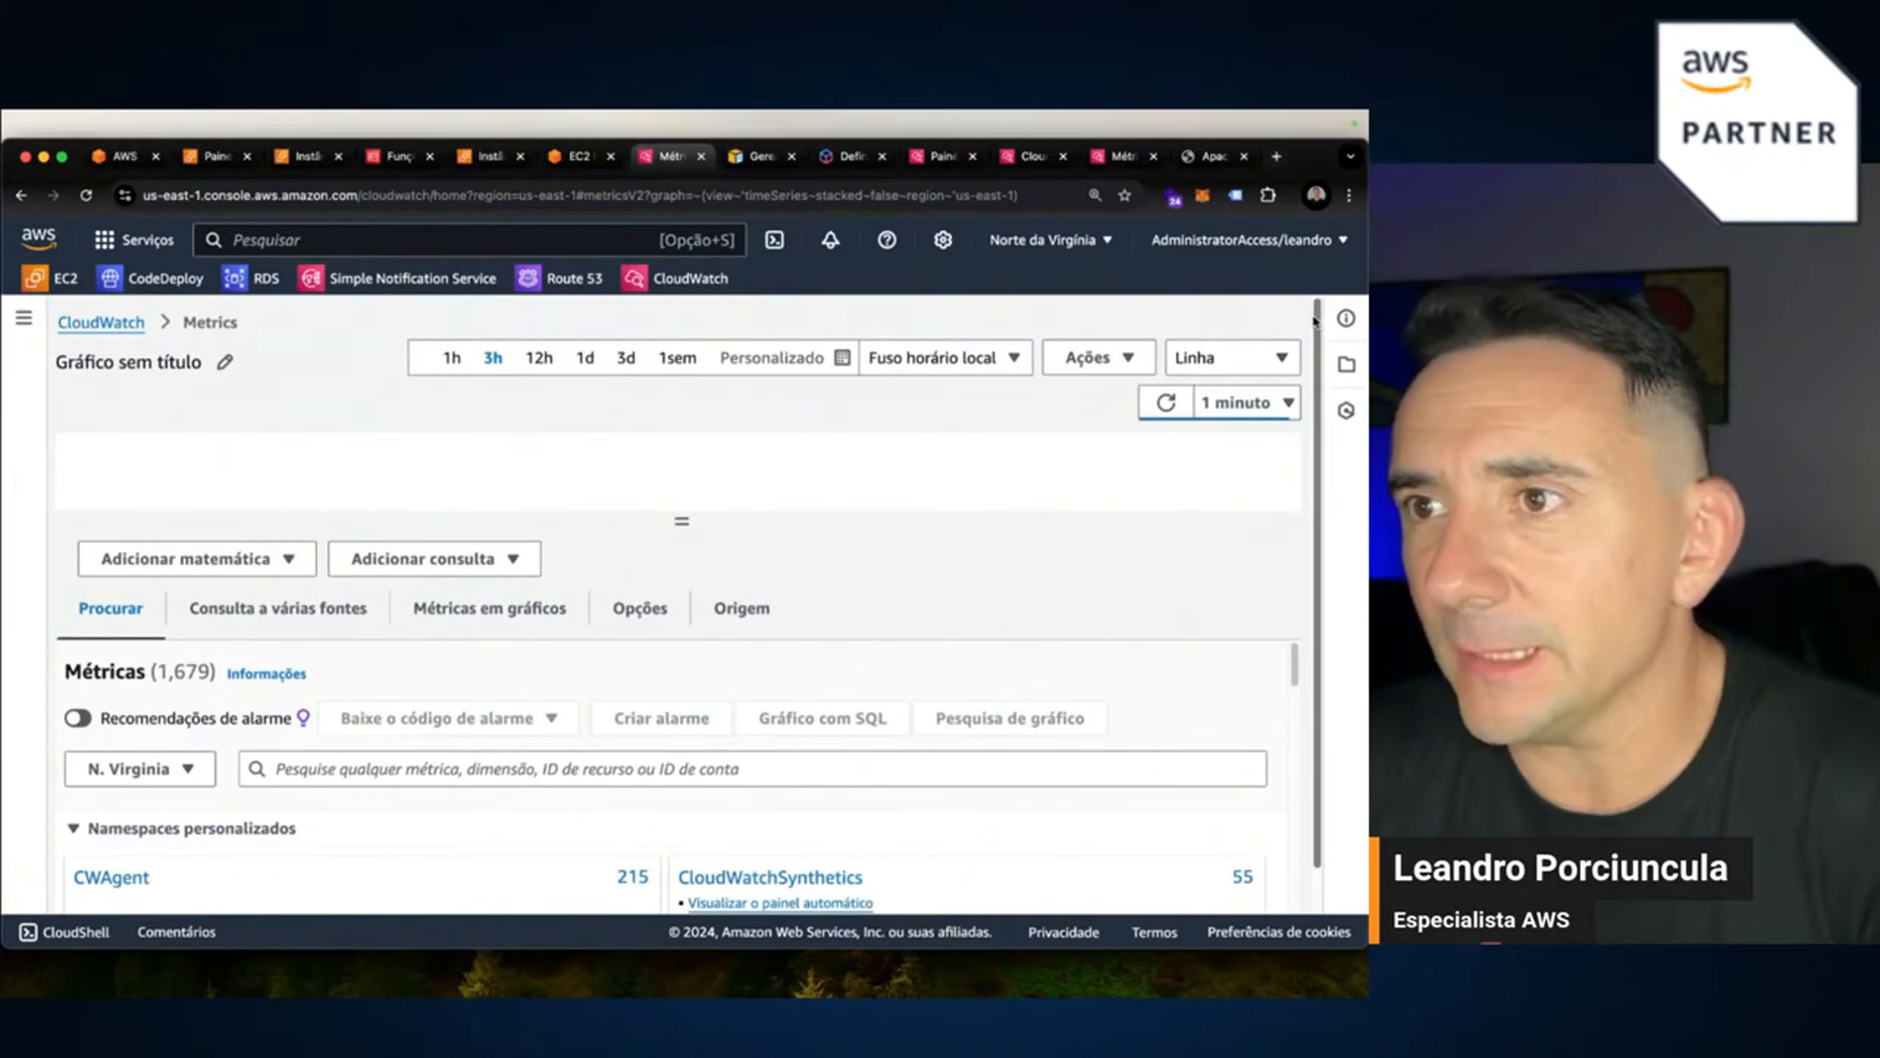
{"action": "left_click", "coordinate": [1348, 195]}
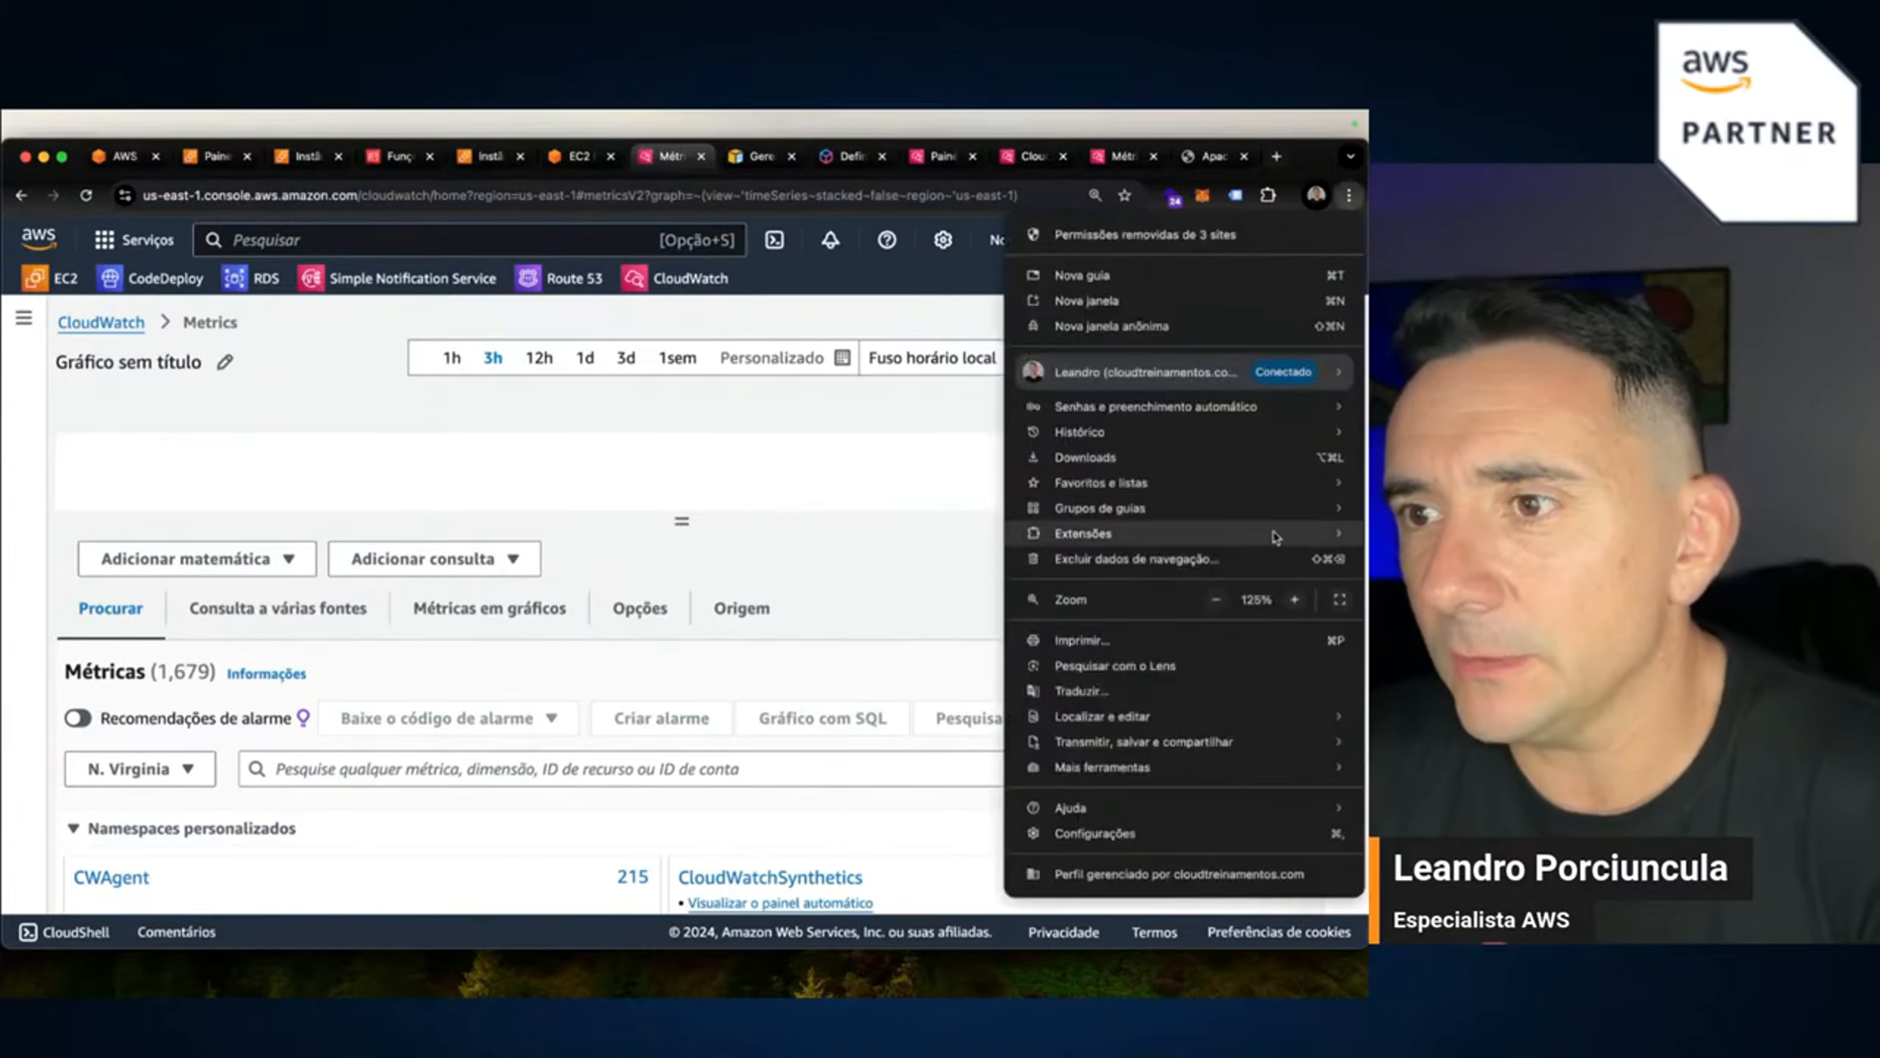
{"action": "left_click", "coordinate": [1215, 600]}
{"action": "left_click", "coordinate": [1215, 599]}
{"action": "left_click", "coordinate": [733, 429]}
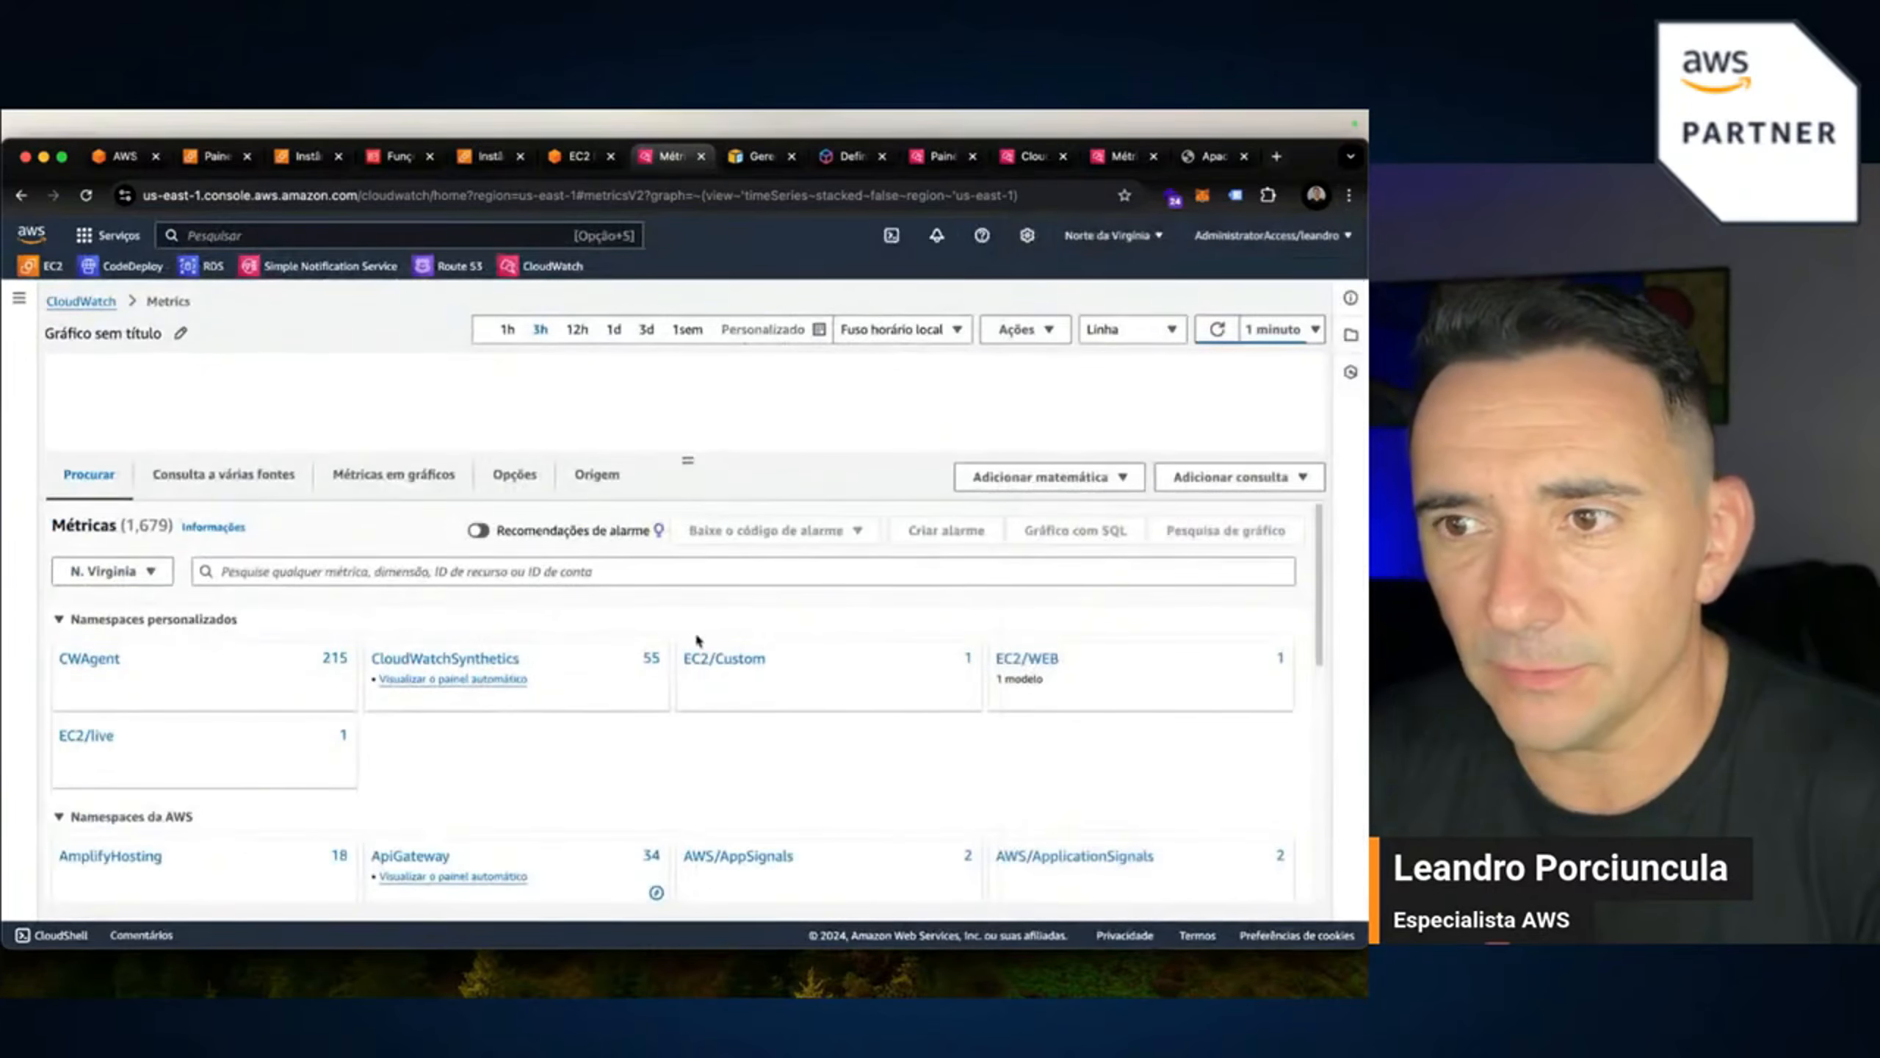
Graph StatusApache from the EC2/live metrics without dimensions and resize the chart.
{"action": "left_click", "coordinate": [86, 736]}
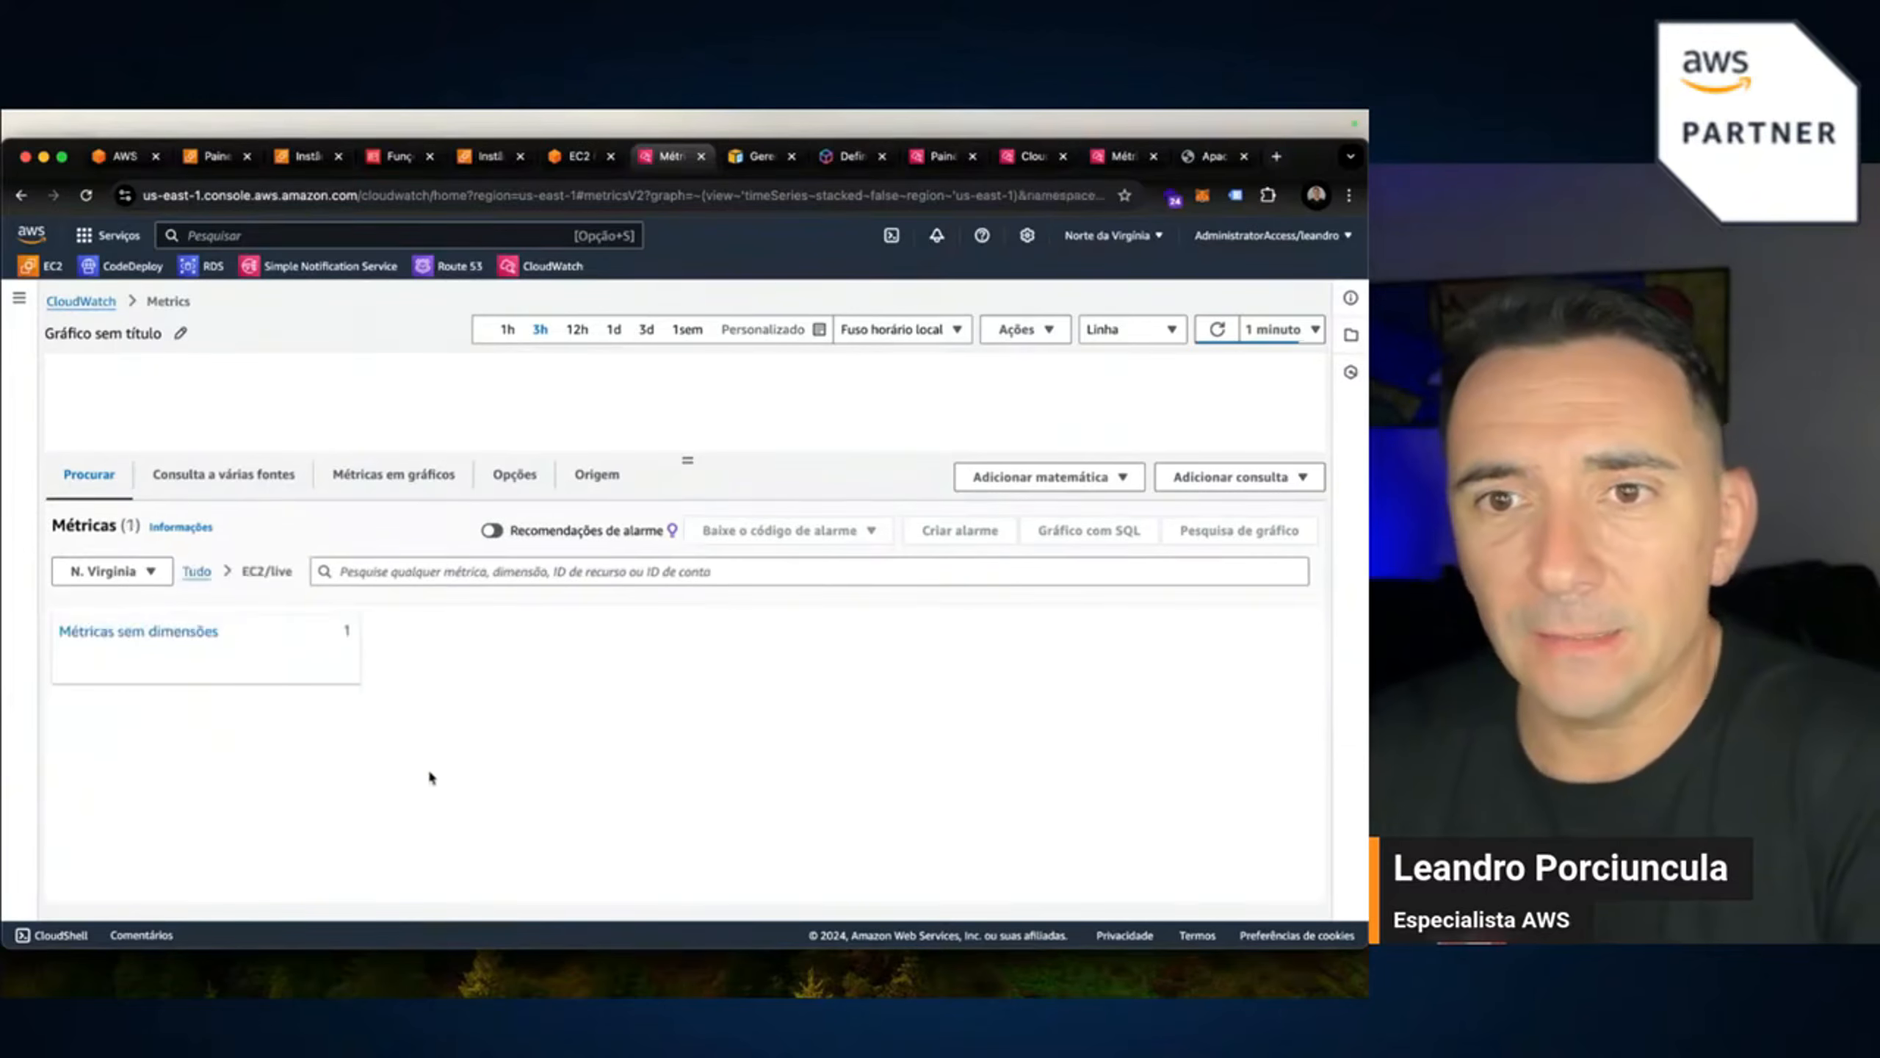
{"action": "left_click", "coordinate": [113, 634]}
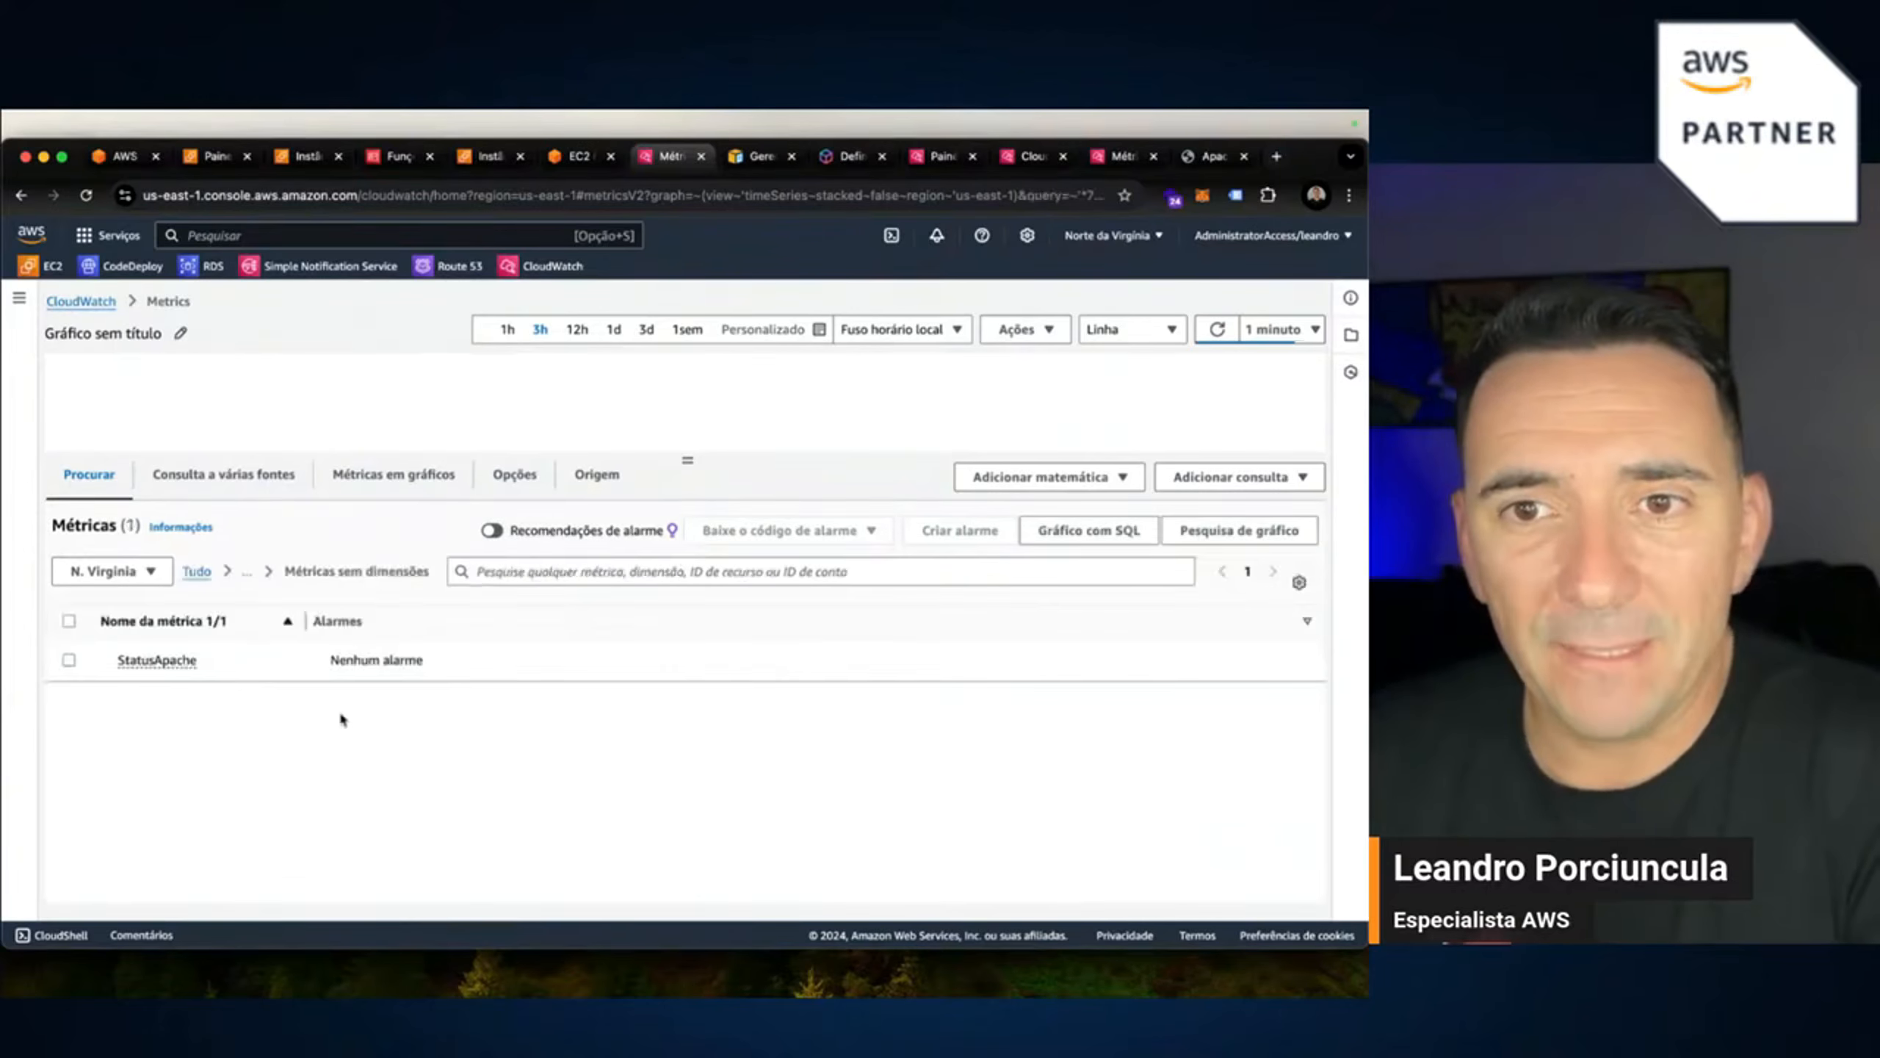
{"action": "left_click", "coordinate": [140, 667]}
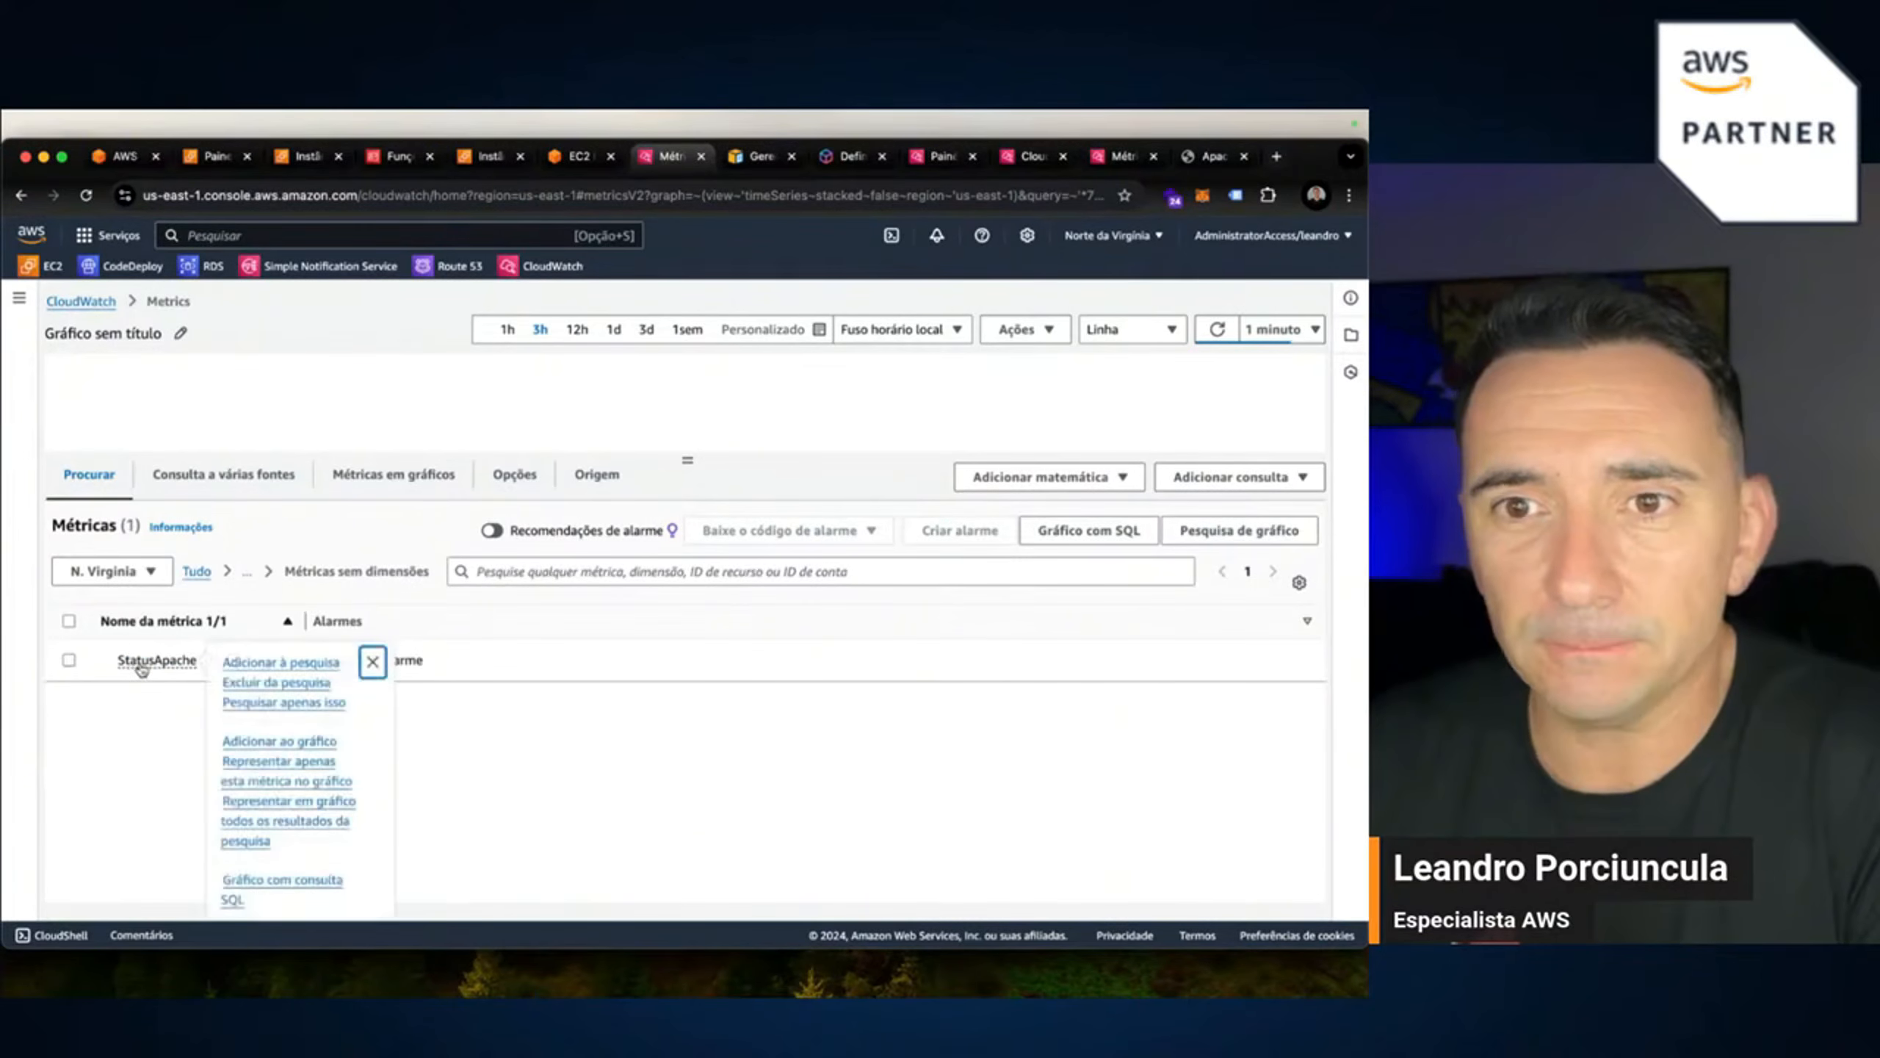
{"action": "left_click", "coordinate": [59, 676]}
{"action": "left_click", "coordinate": [69, 658]}
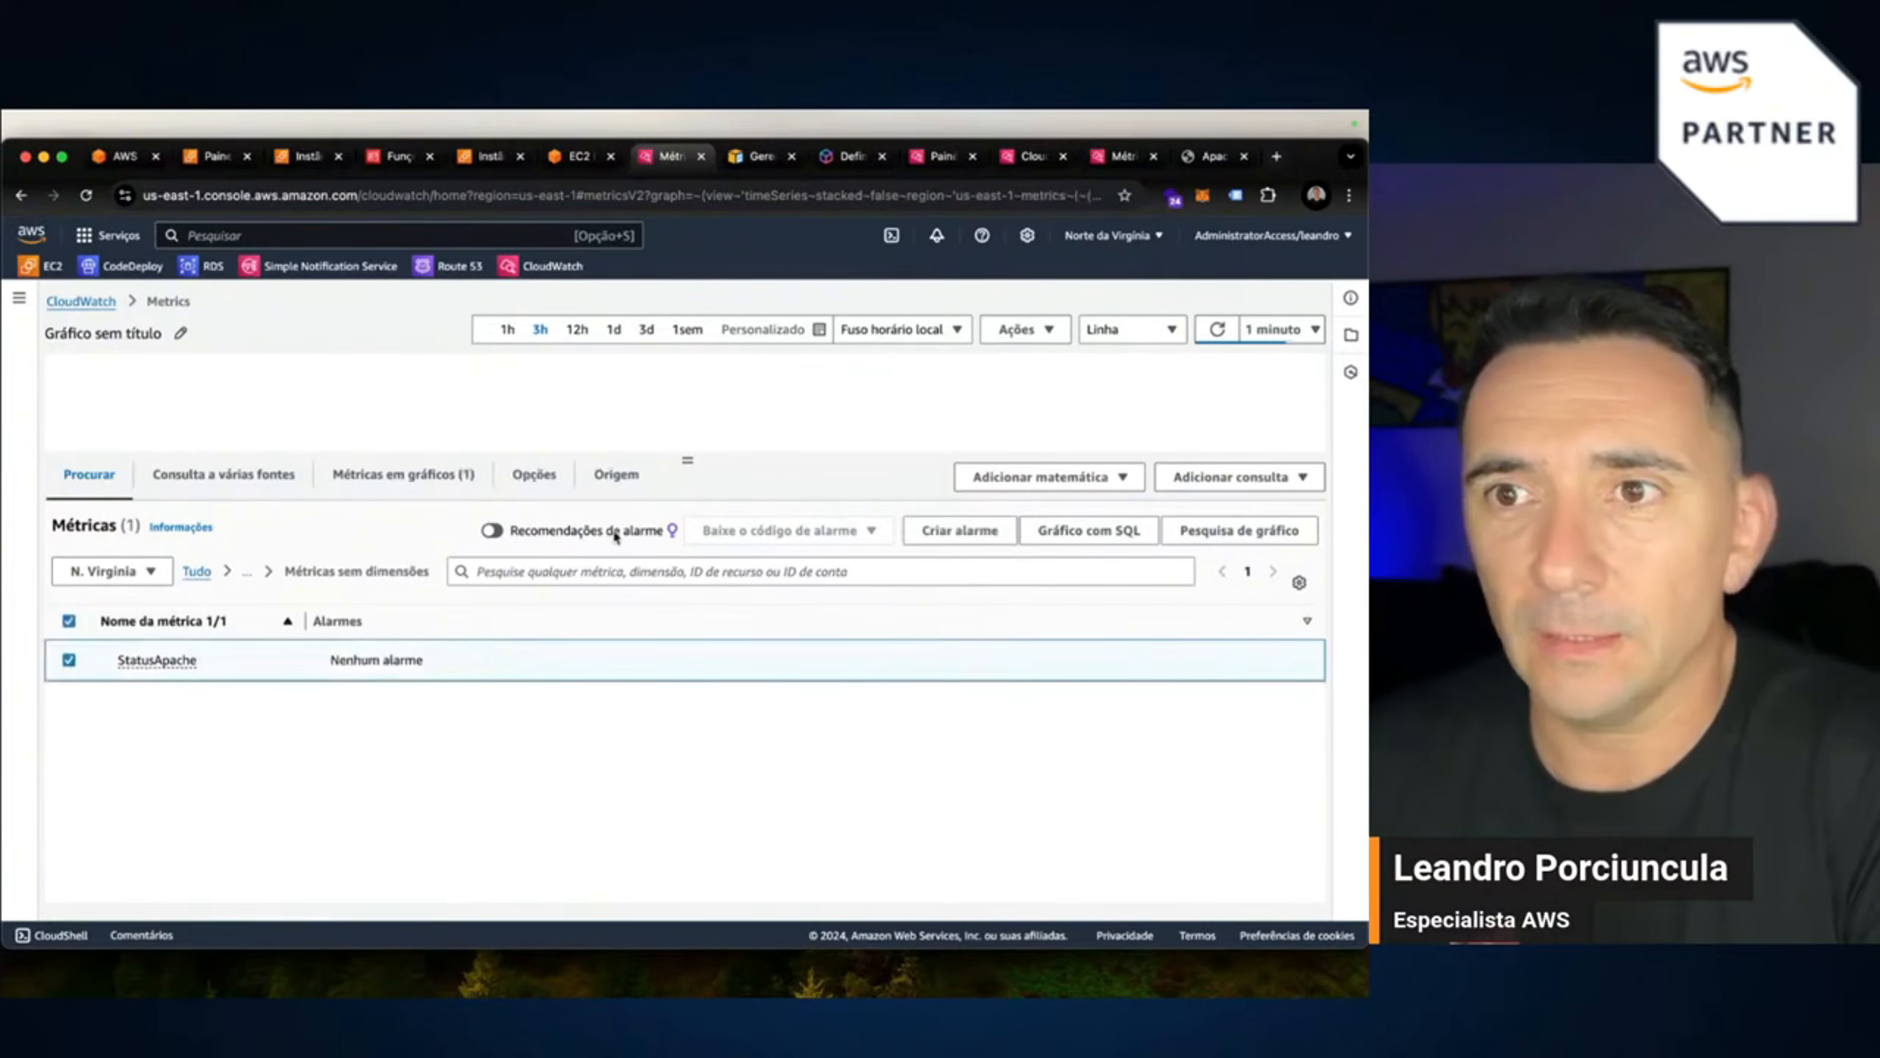
{"action": "left_click_drag", "start_coordinate": [690, 460], "coordinate": [689, 743]}
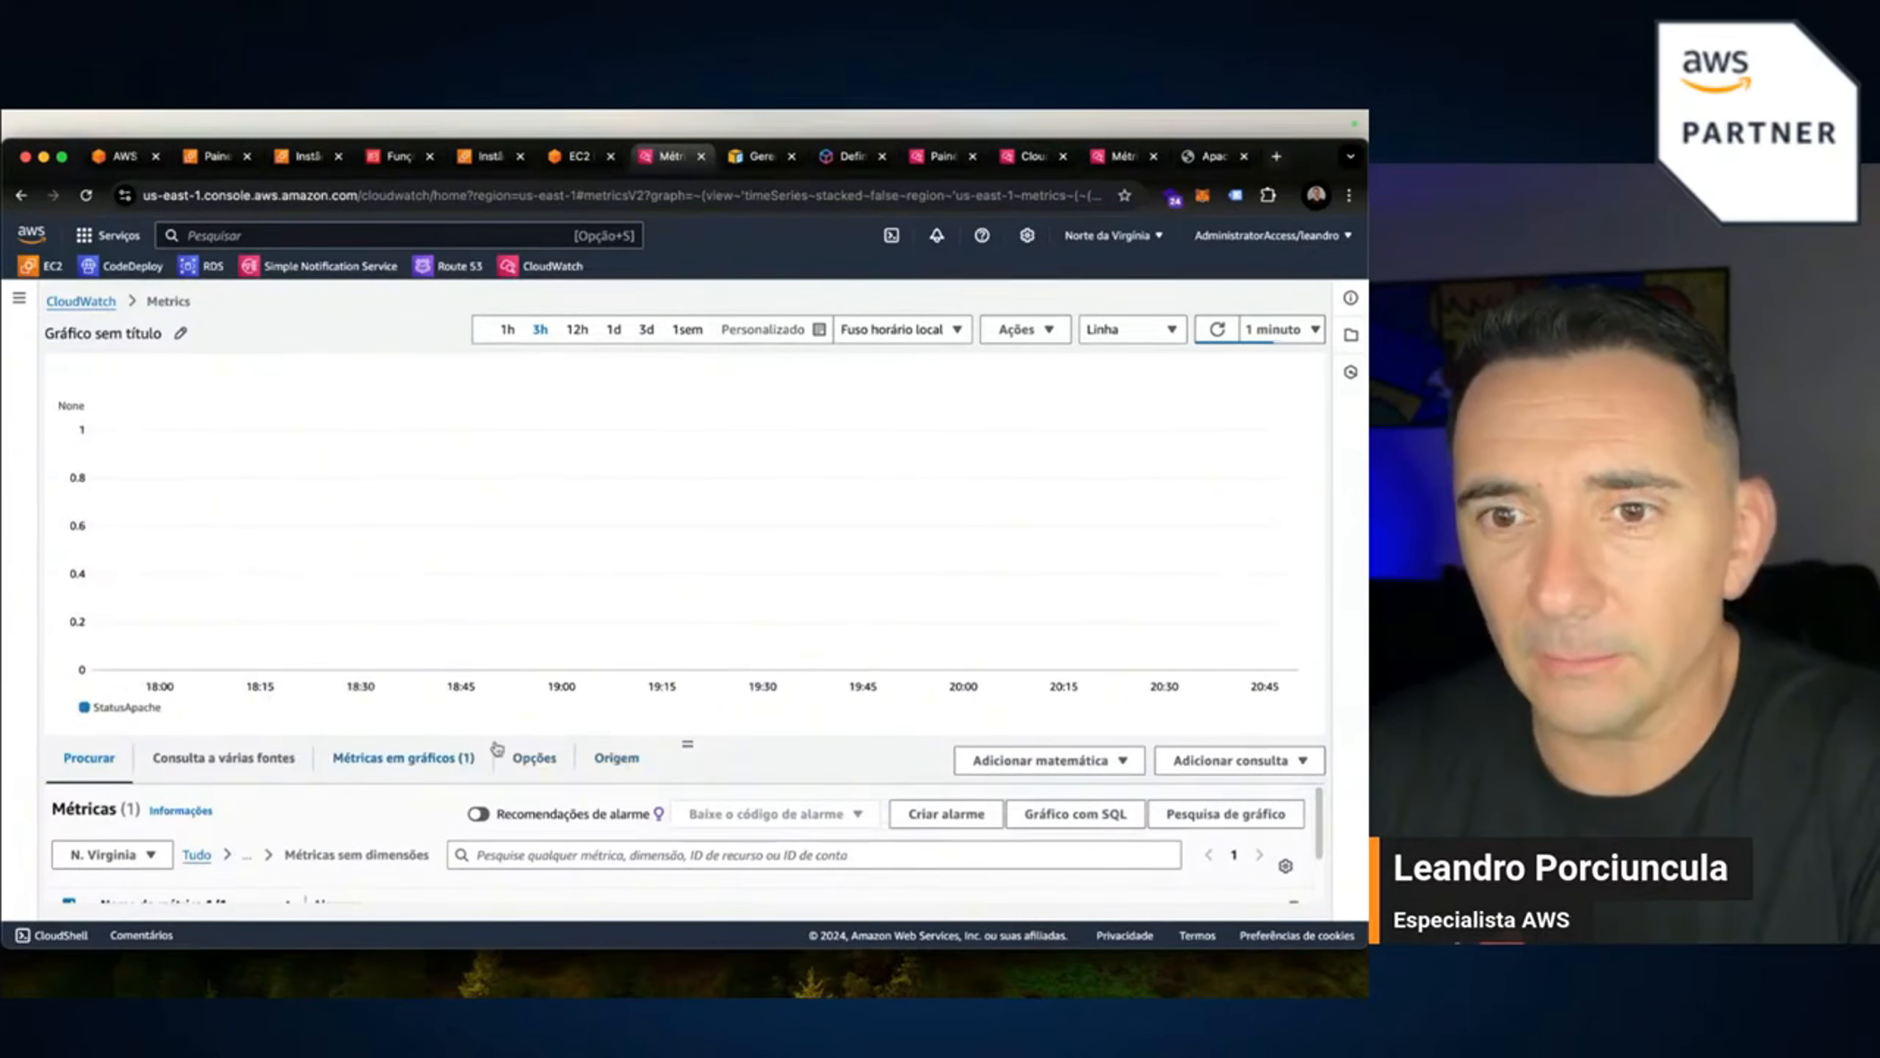
{"action": "left_click_drag", "start_coordinate": [689, 741], "coordinate": [686, 620]}
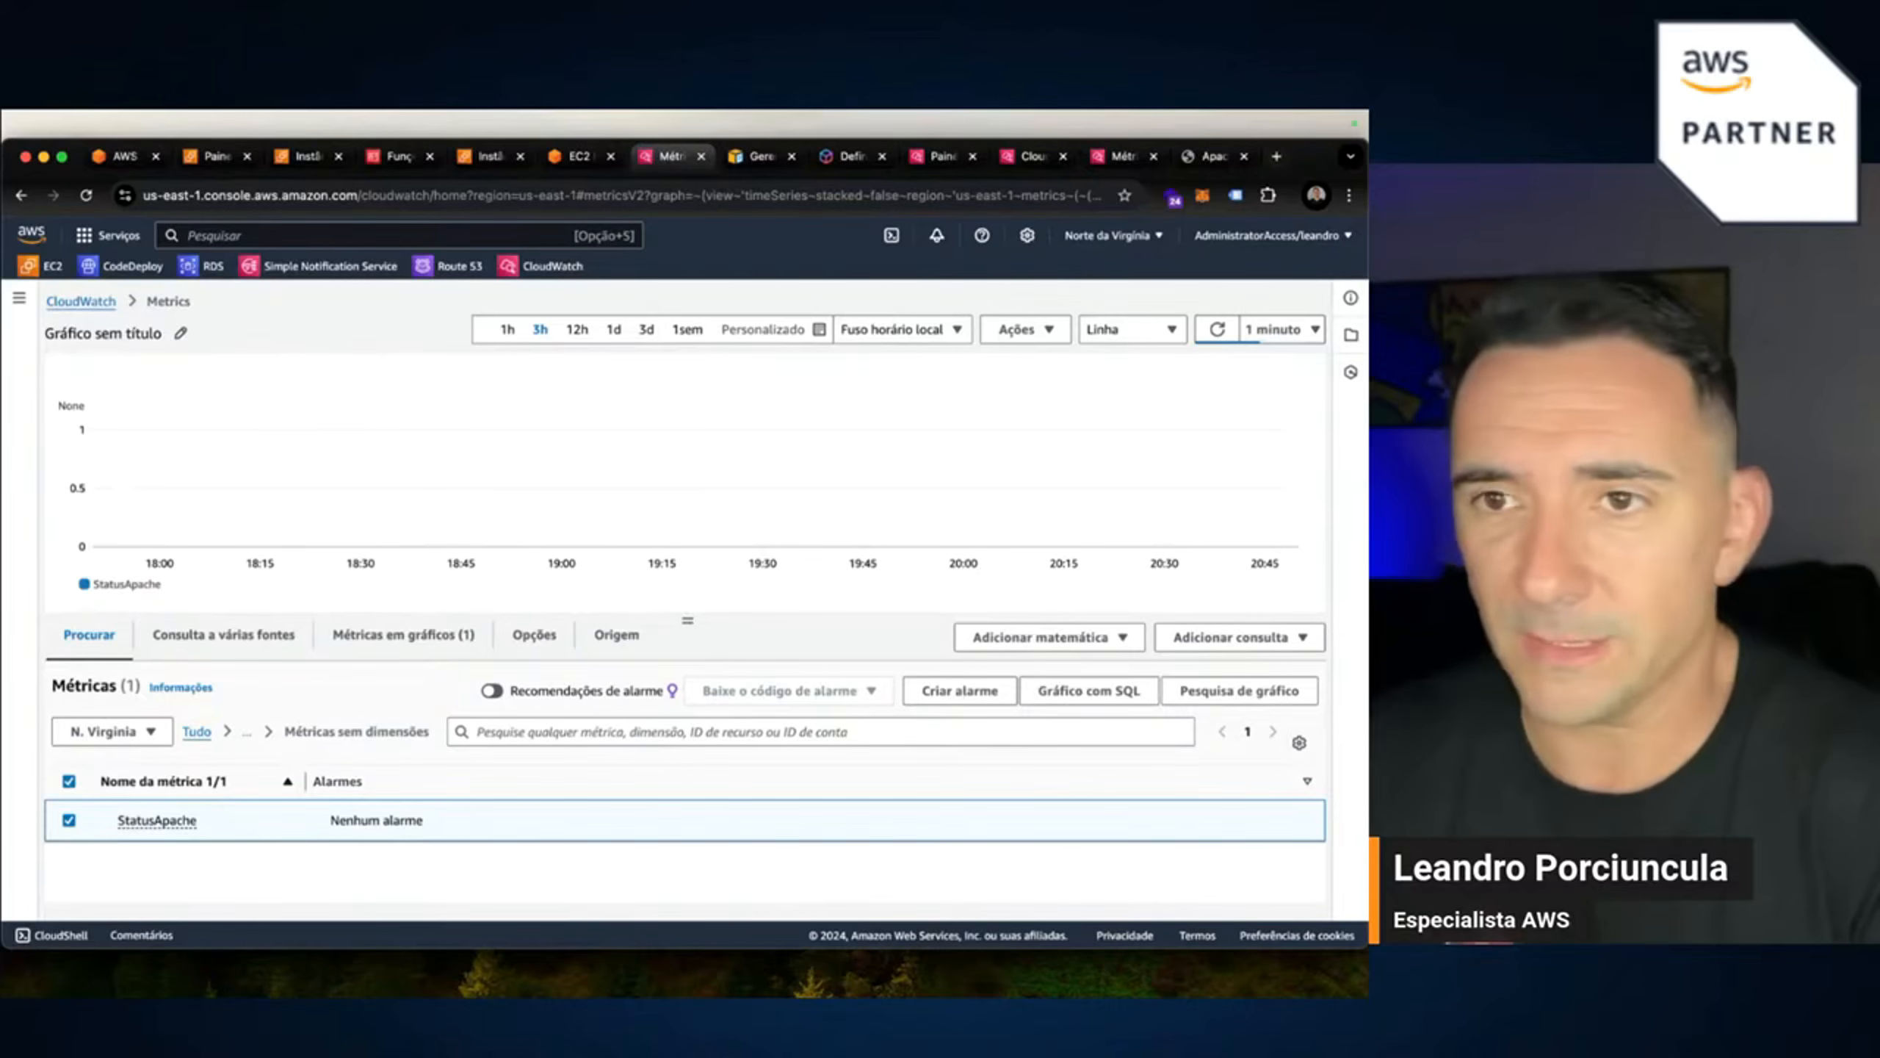
Return to the instance terminal and make apache.sh executable with chmod +x.
{"action": "left_click", "coordinate": [1195, 160]}
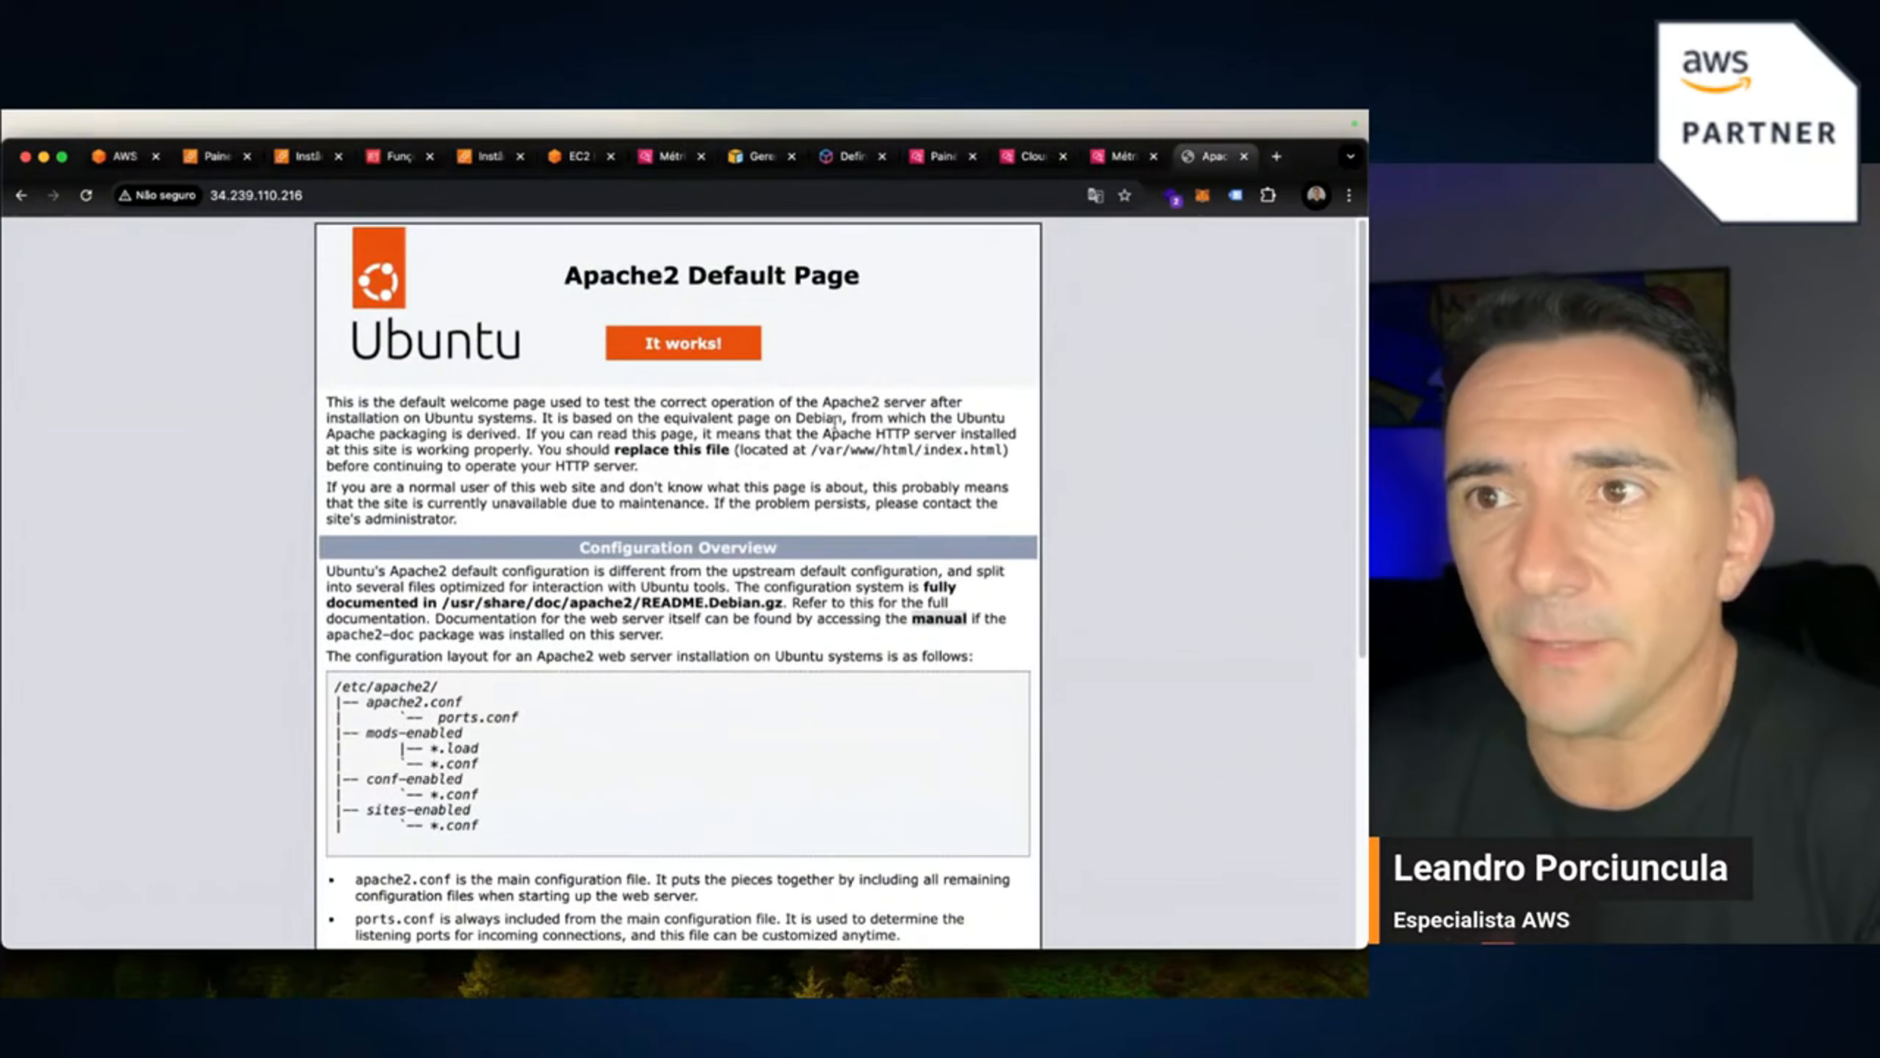
{"action": "left_click", "coordinate": [579, 156]}
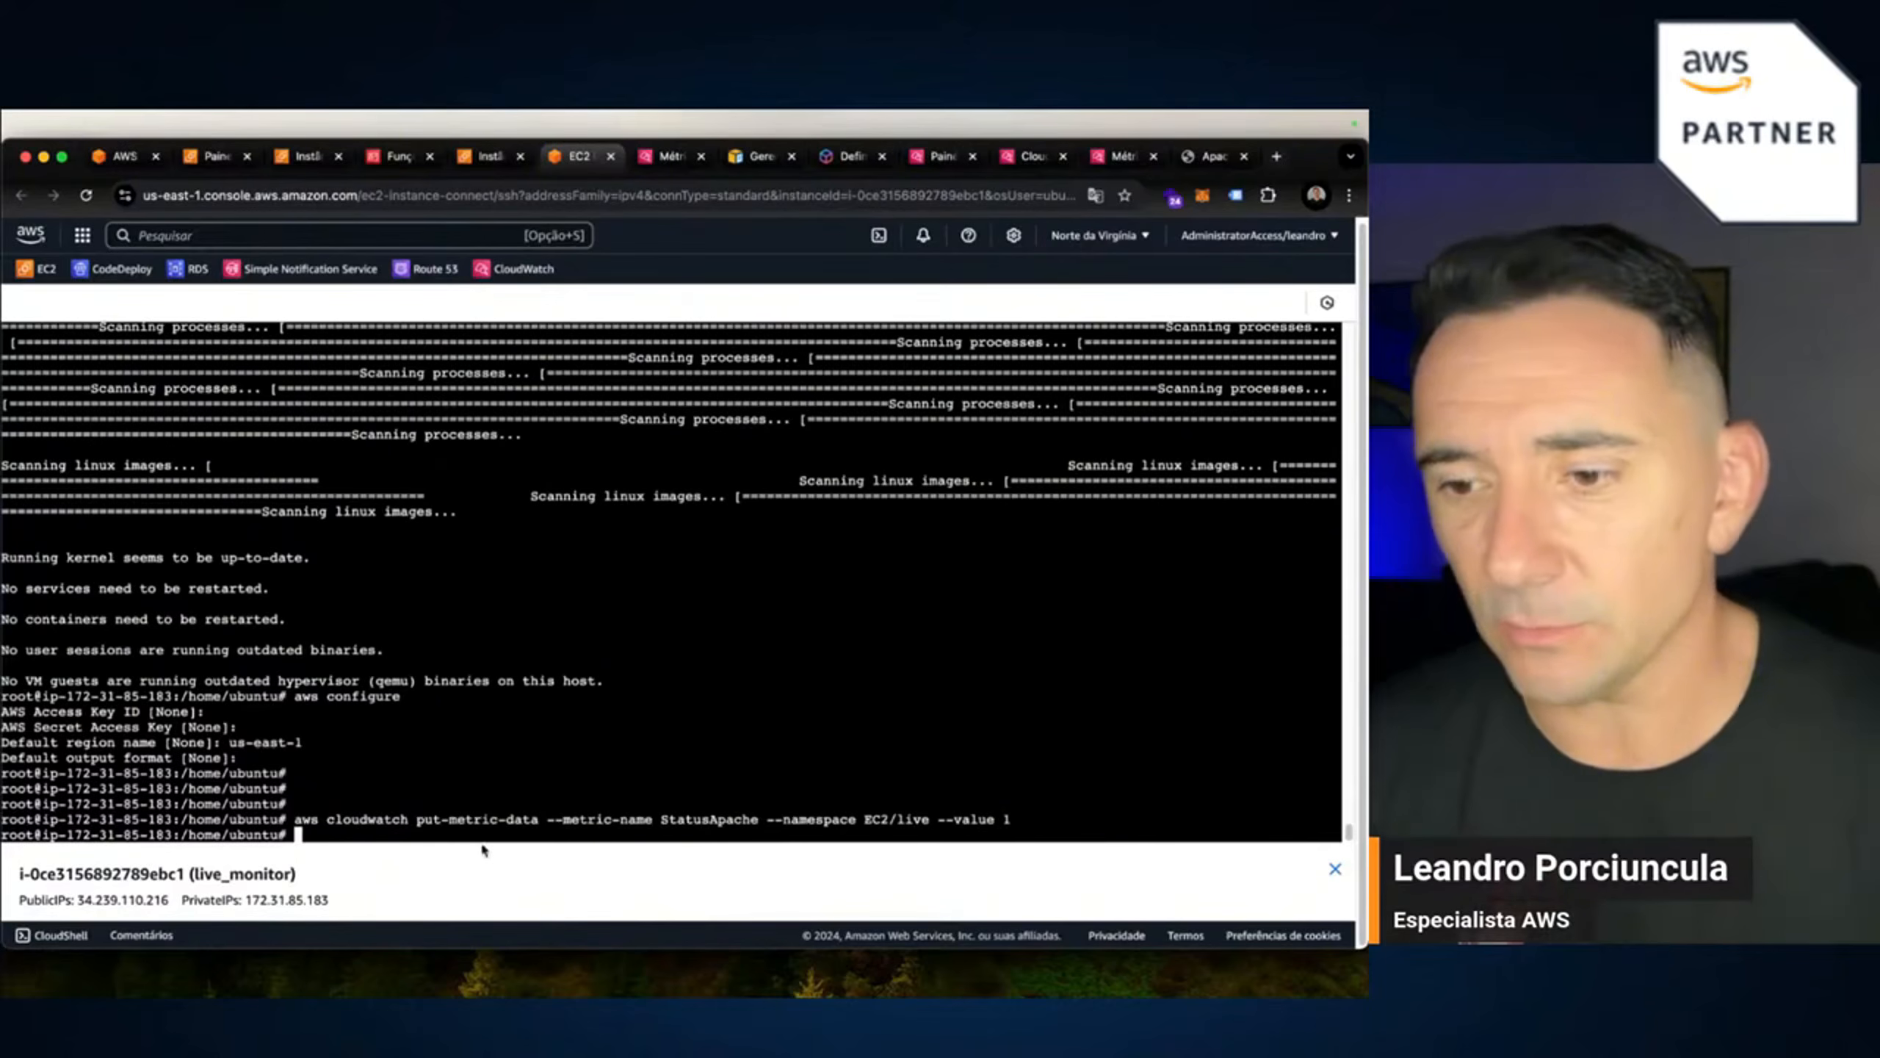
{"action": "key", "text": "Return"}
{"action": "key", "text": "Return"}
{"action": "type", "text": "c"}
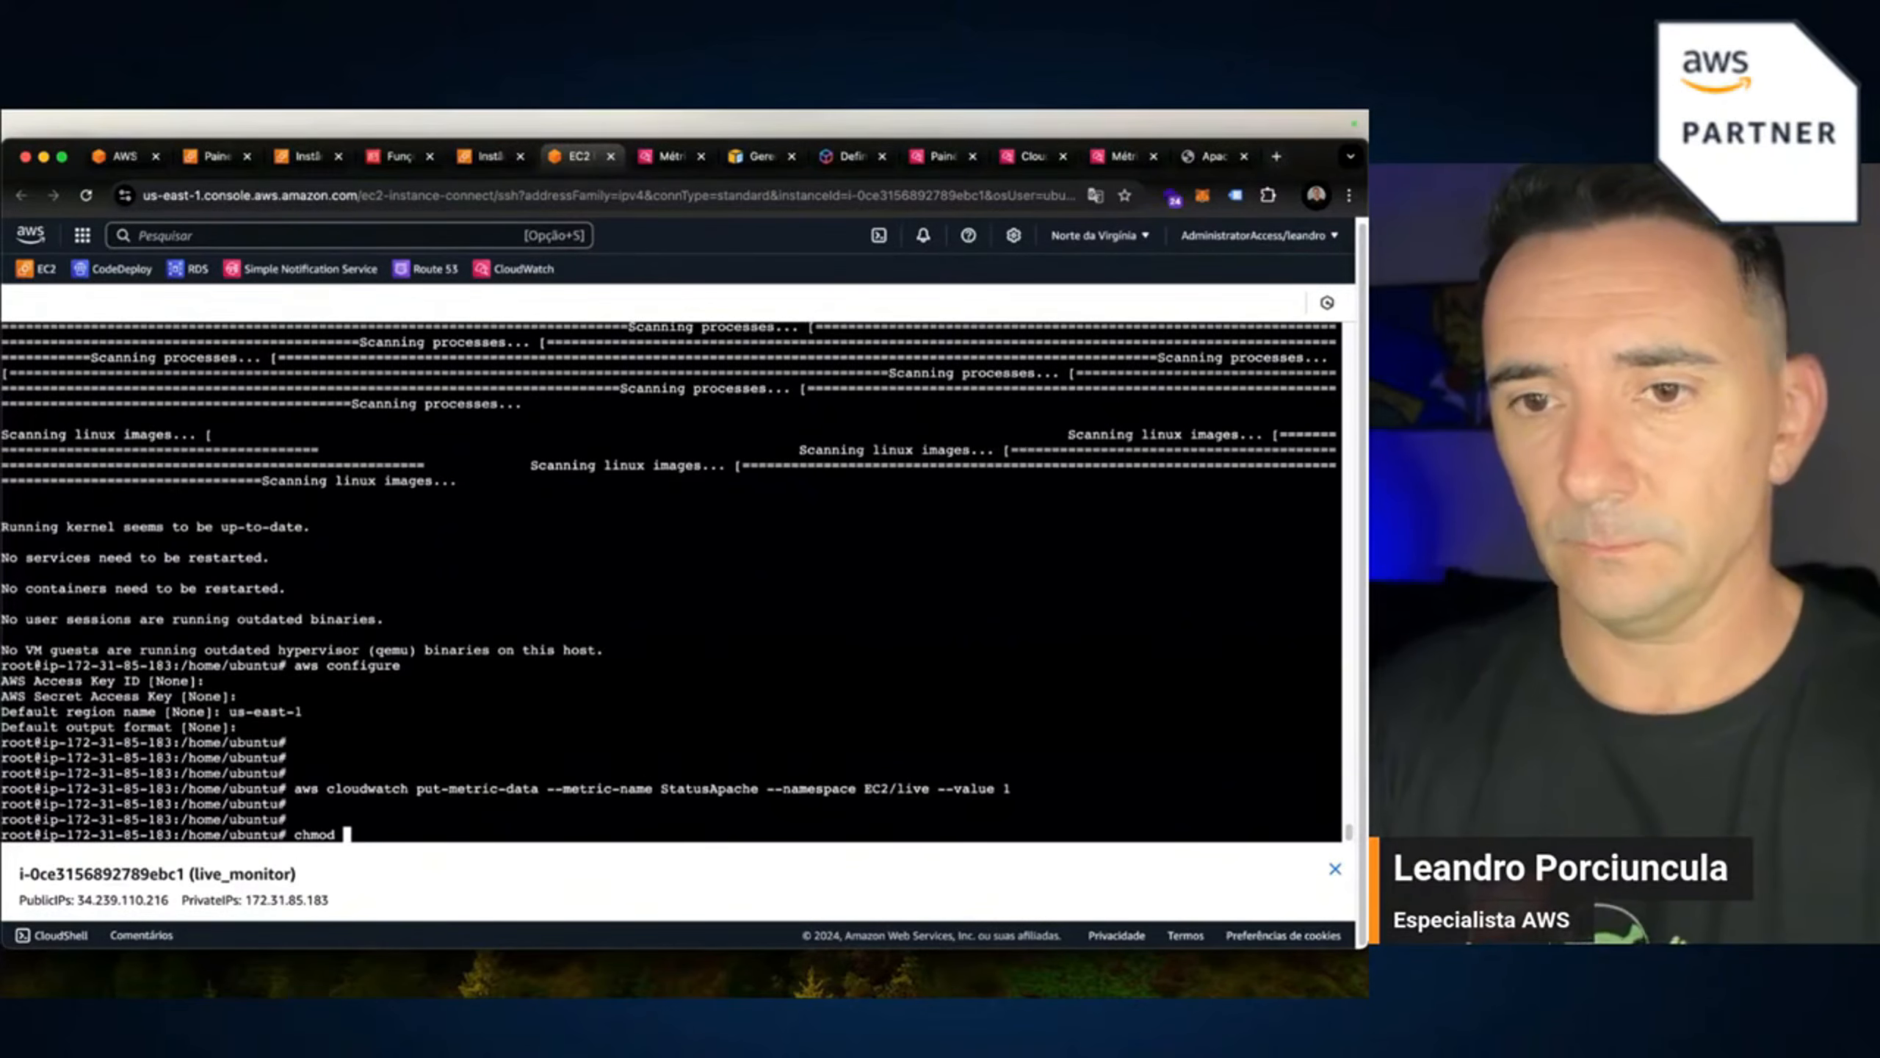
{"action": "type", "text": "hmod +x "}
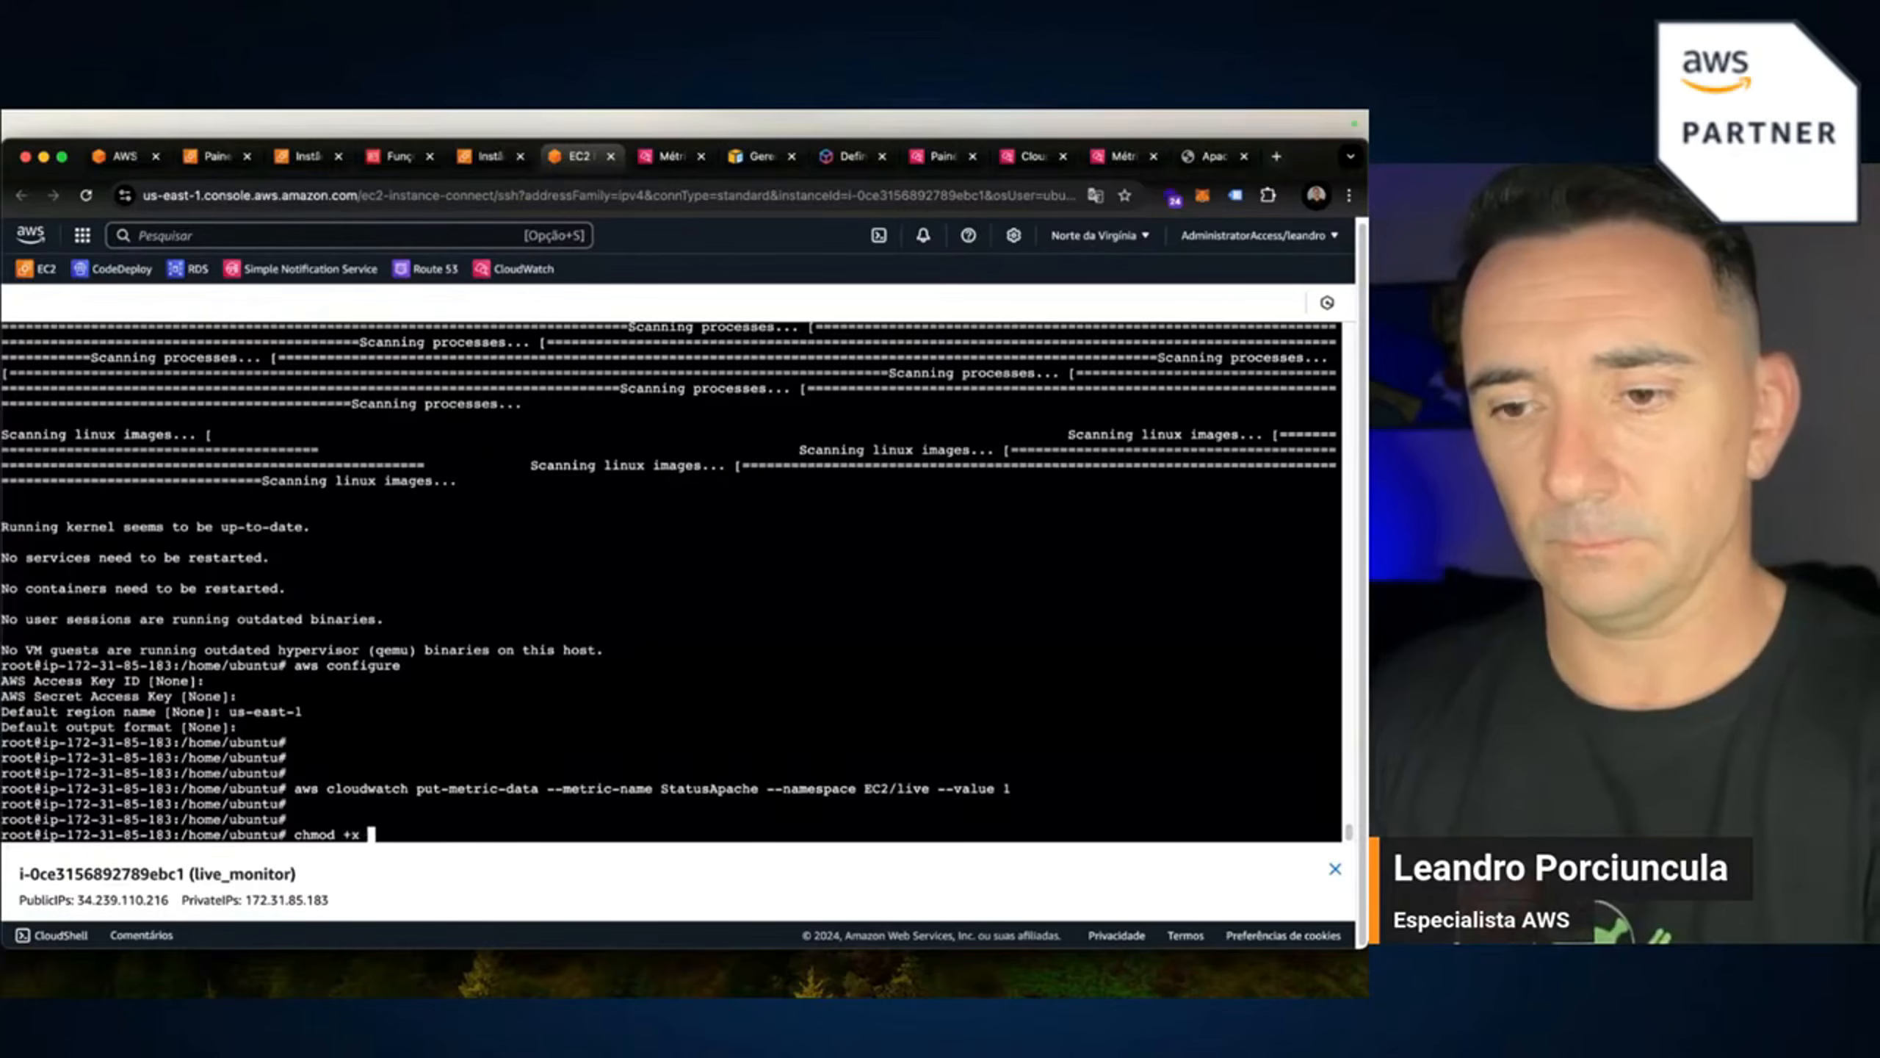
{"action": "type", "text": "ap"}
{"action": "key", "text": "Tab"}
{"action": "key", "text": "Return"}
{"action": "key", "text": "Return"}
{"action": "key", "text": "Return"}
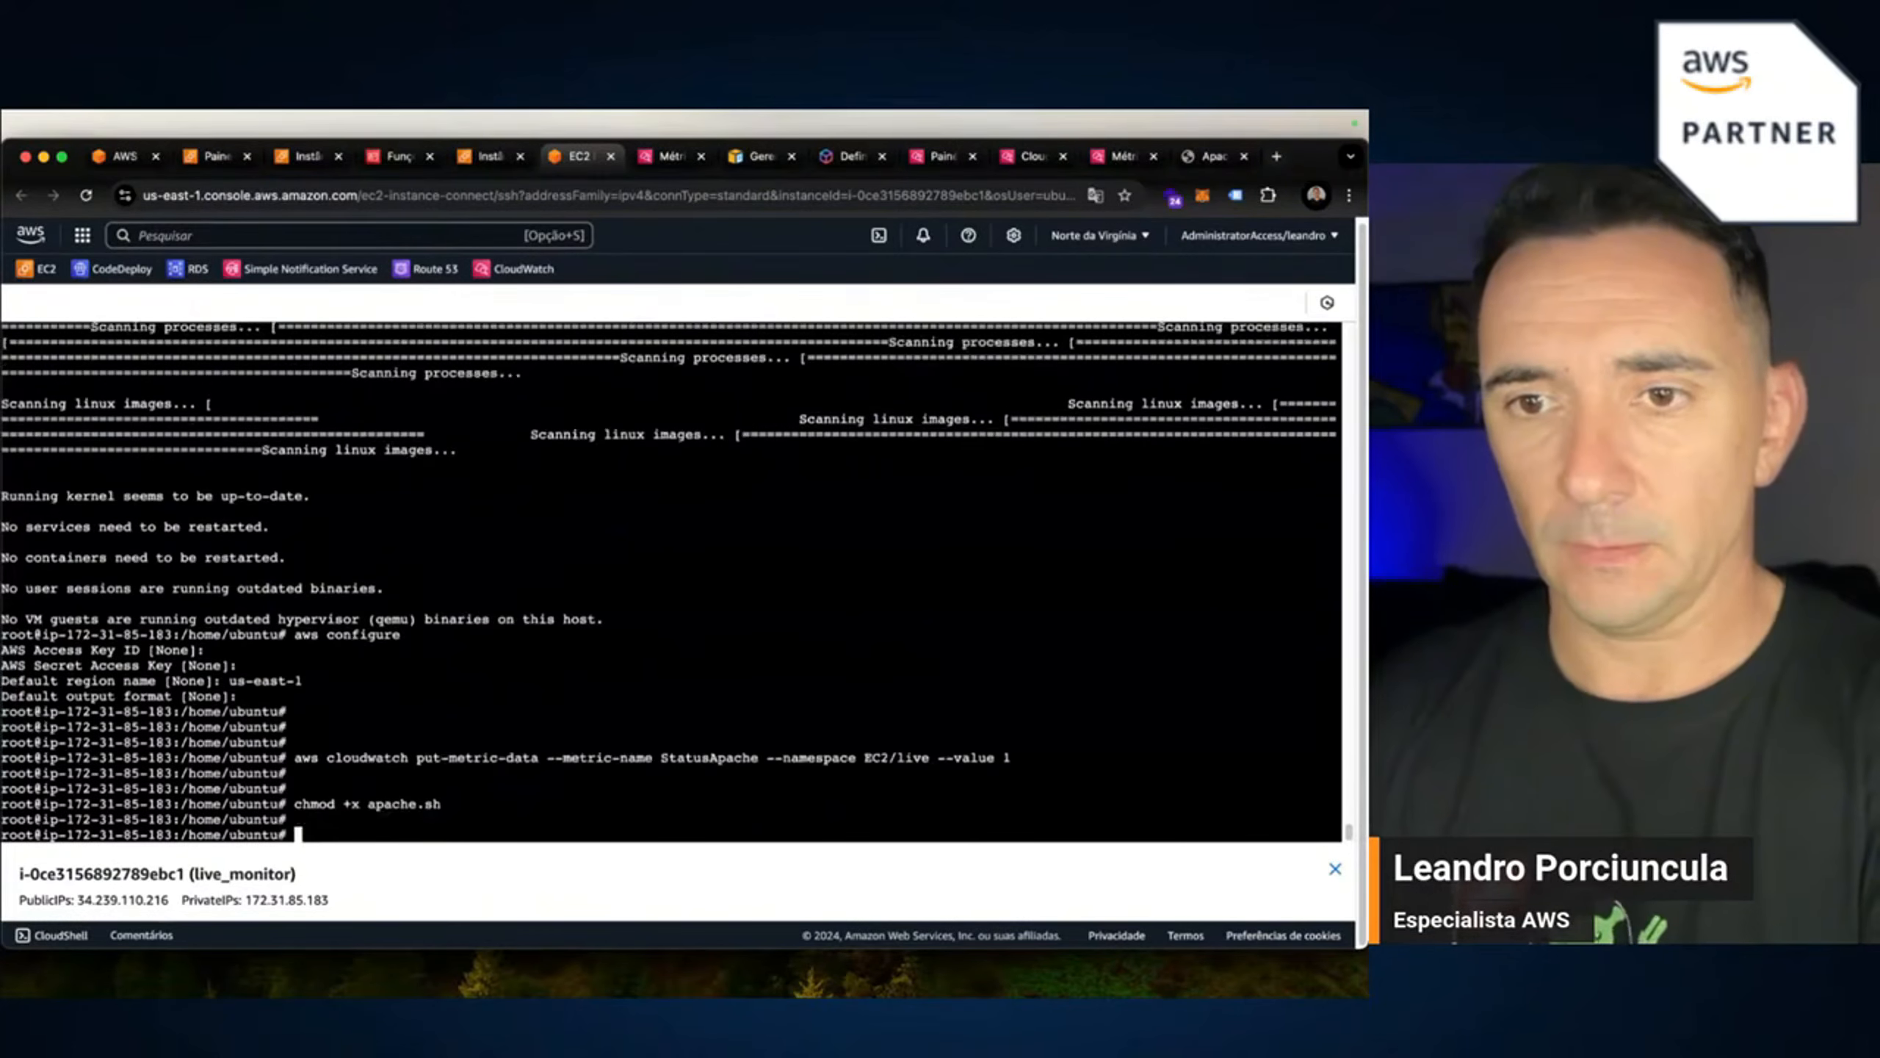
Run ./apache.sh, which fails with a line 9 syntax error, then browse shell history.
{"action": "type", "text": "./ap"}
{"action": "key", "text": "Tab"}
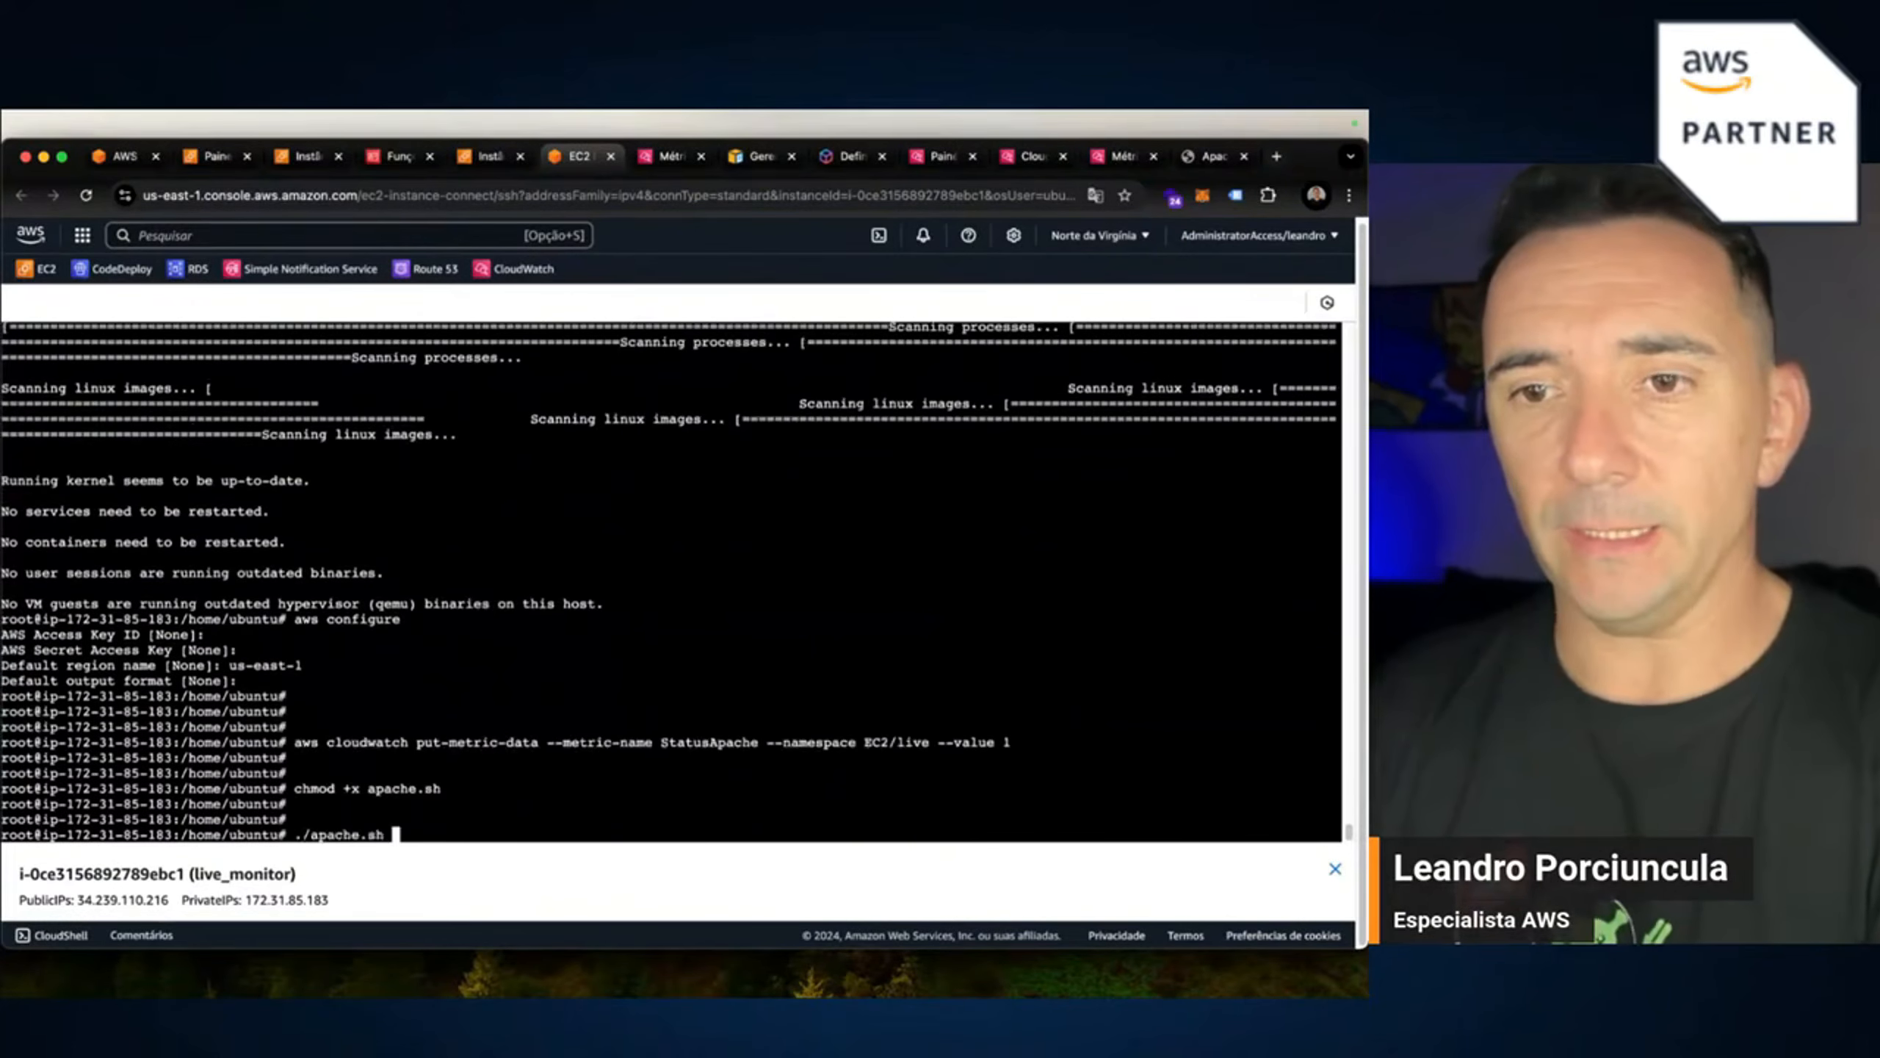
{"action": "key", "text": "Return"}
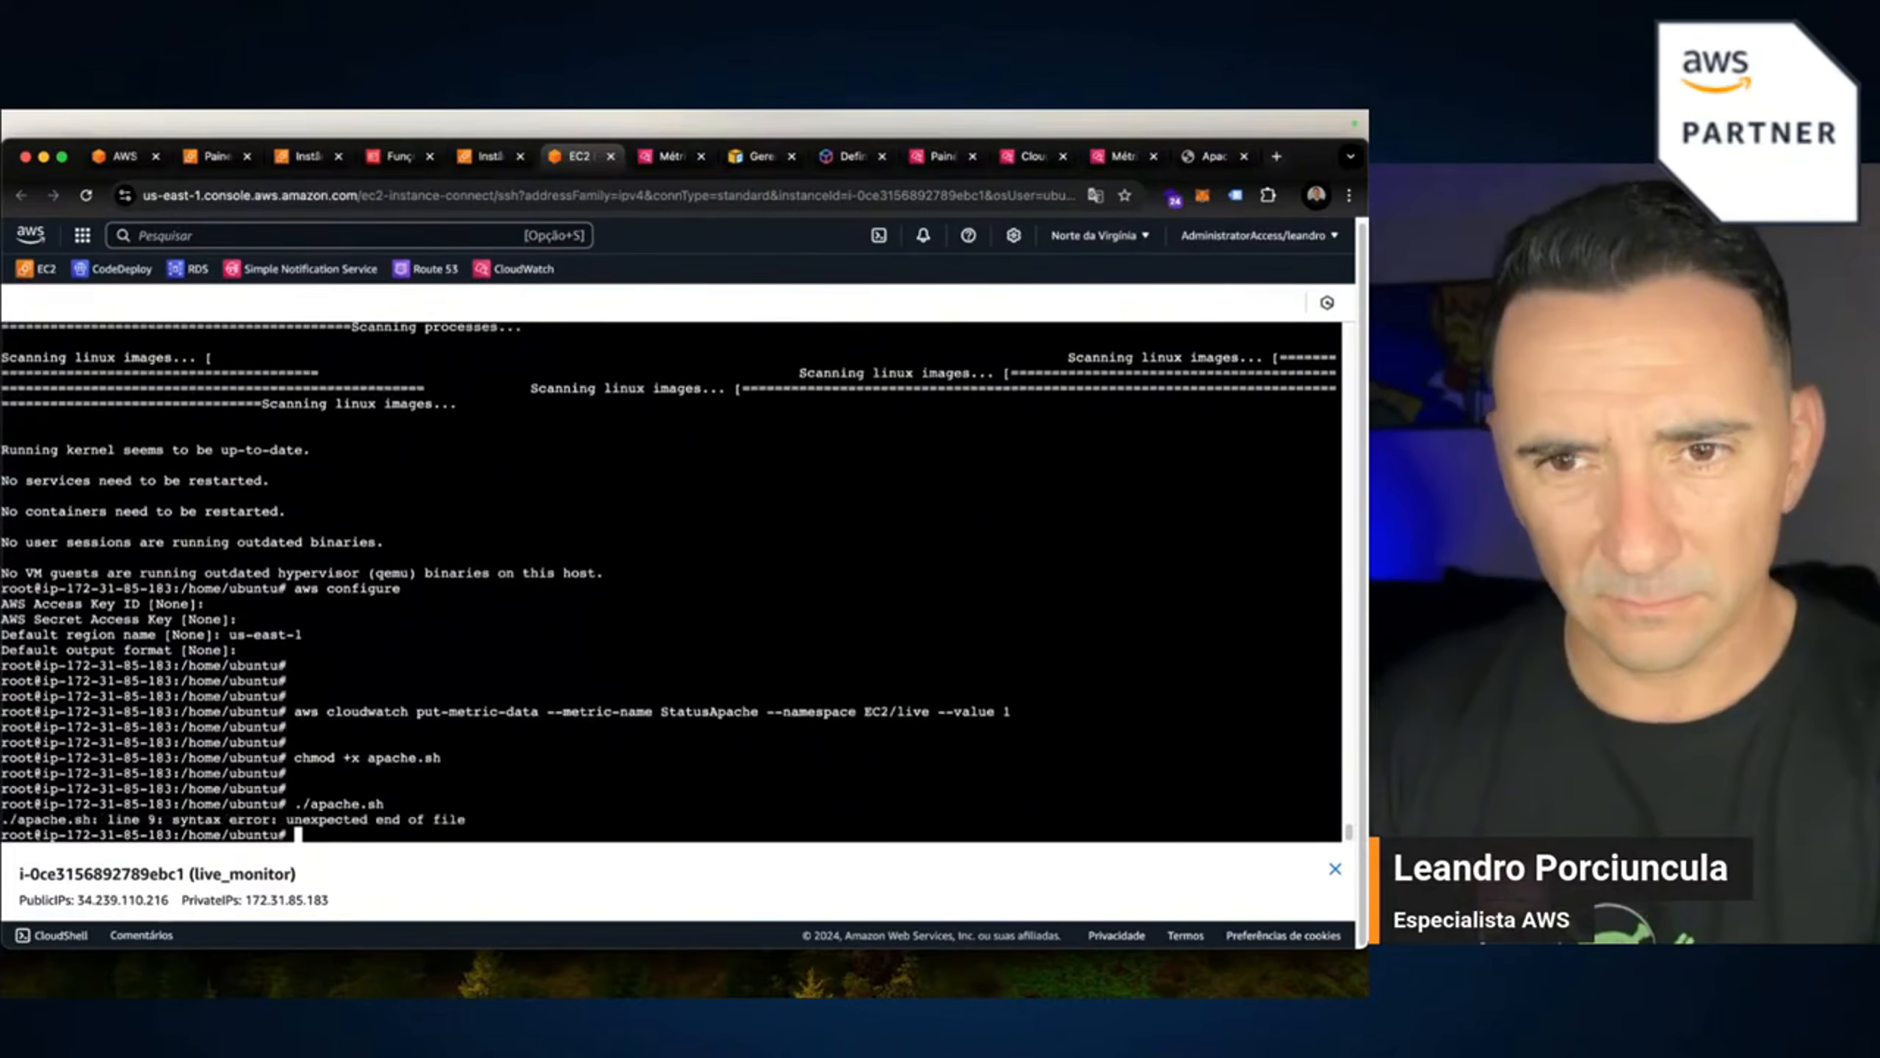
{"action": "key", "text": "Up"}
{"action": "key", "text": "Up"}
{"action": "key", "text": "Up"}
{"action": "key", "text": "Up"}
{"action": "key", "text": "Up"}
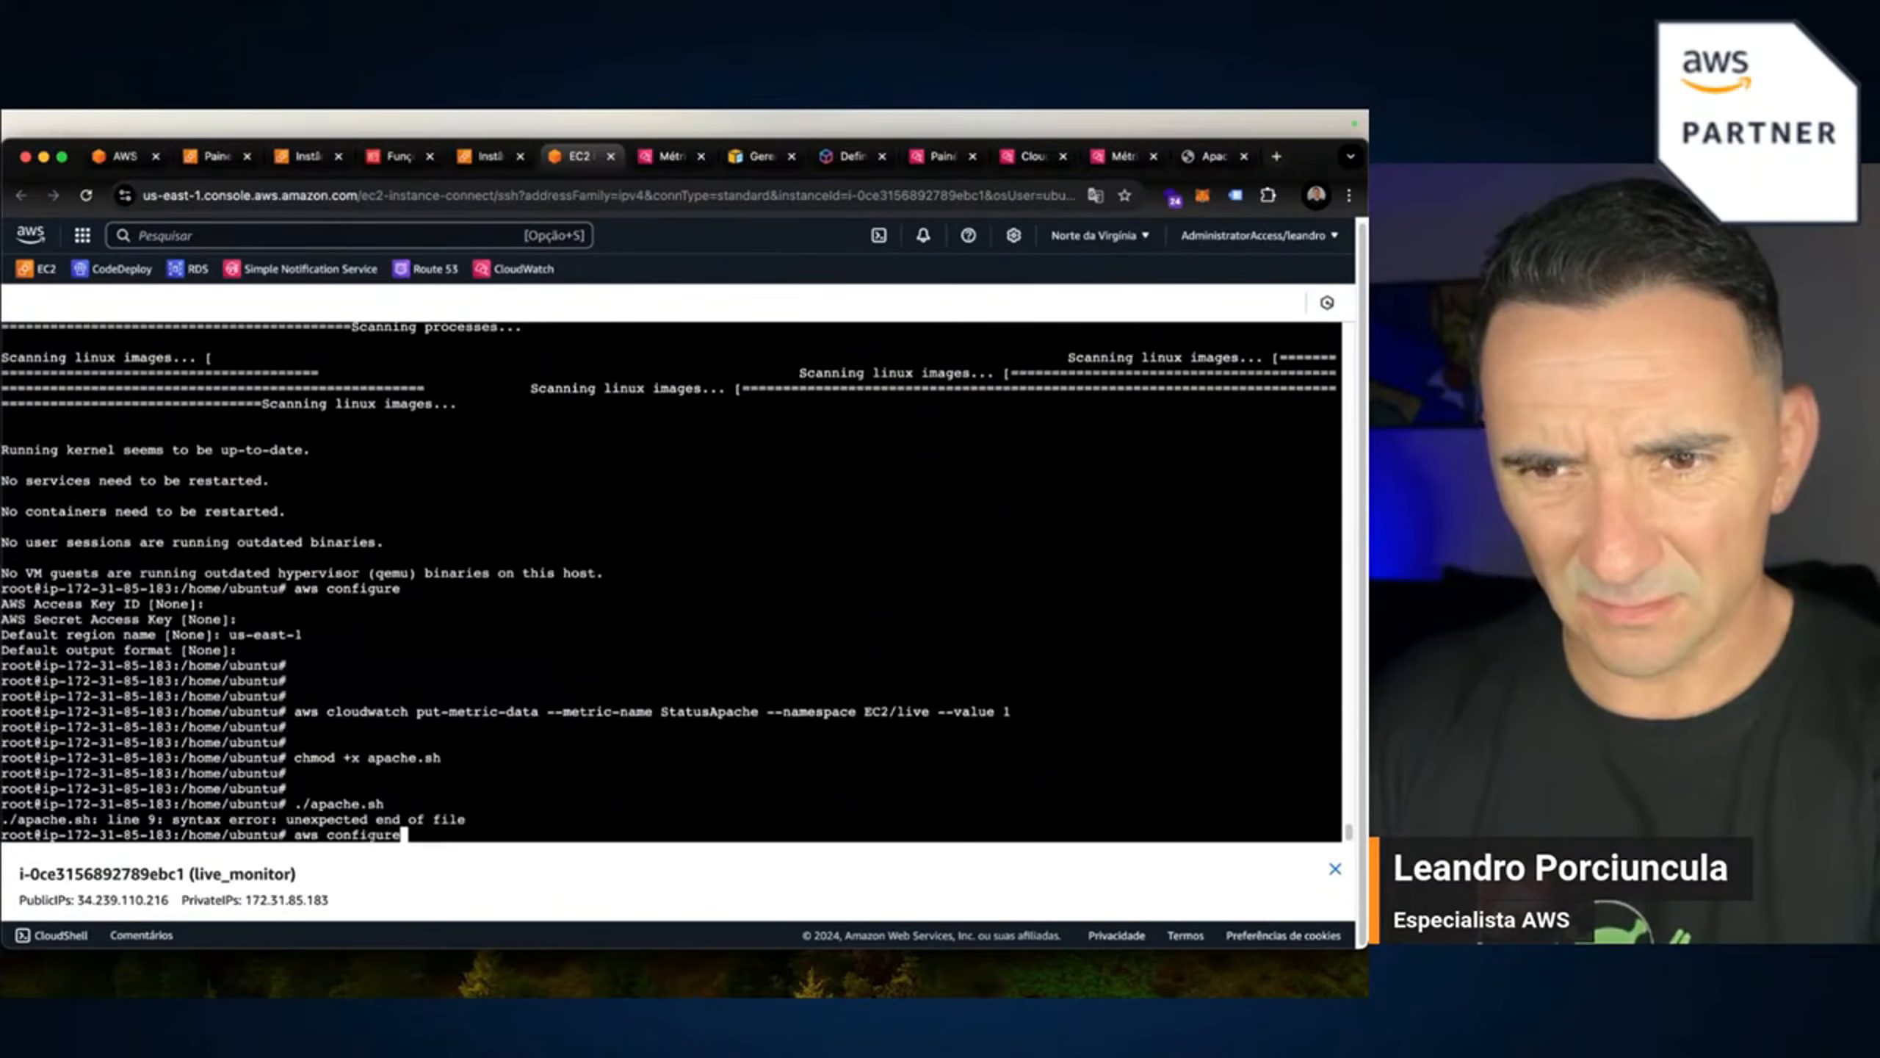
{"action": "key", "text": "Down"}
{"action": "key", "text": "Down"}
{"action": "key", "text": "Up"}
{"action": "key", "text": "Up"}
{"action": "key", "text": "Down"}
{"action": "key", "text": "Down"}
{"action": "key", "text": "Down"}
{"action": "key", "text": "Down"}
{"action": "key", "text": "Down"}
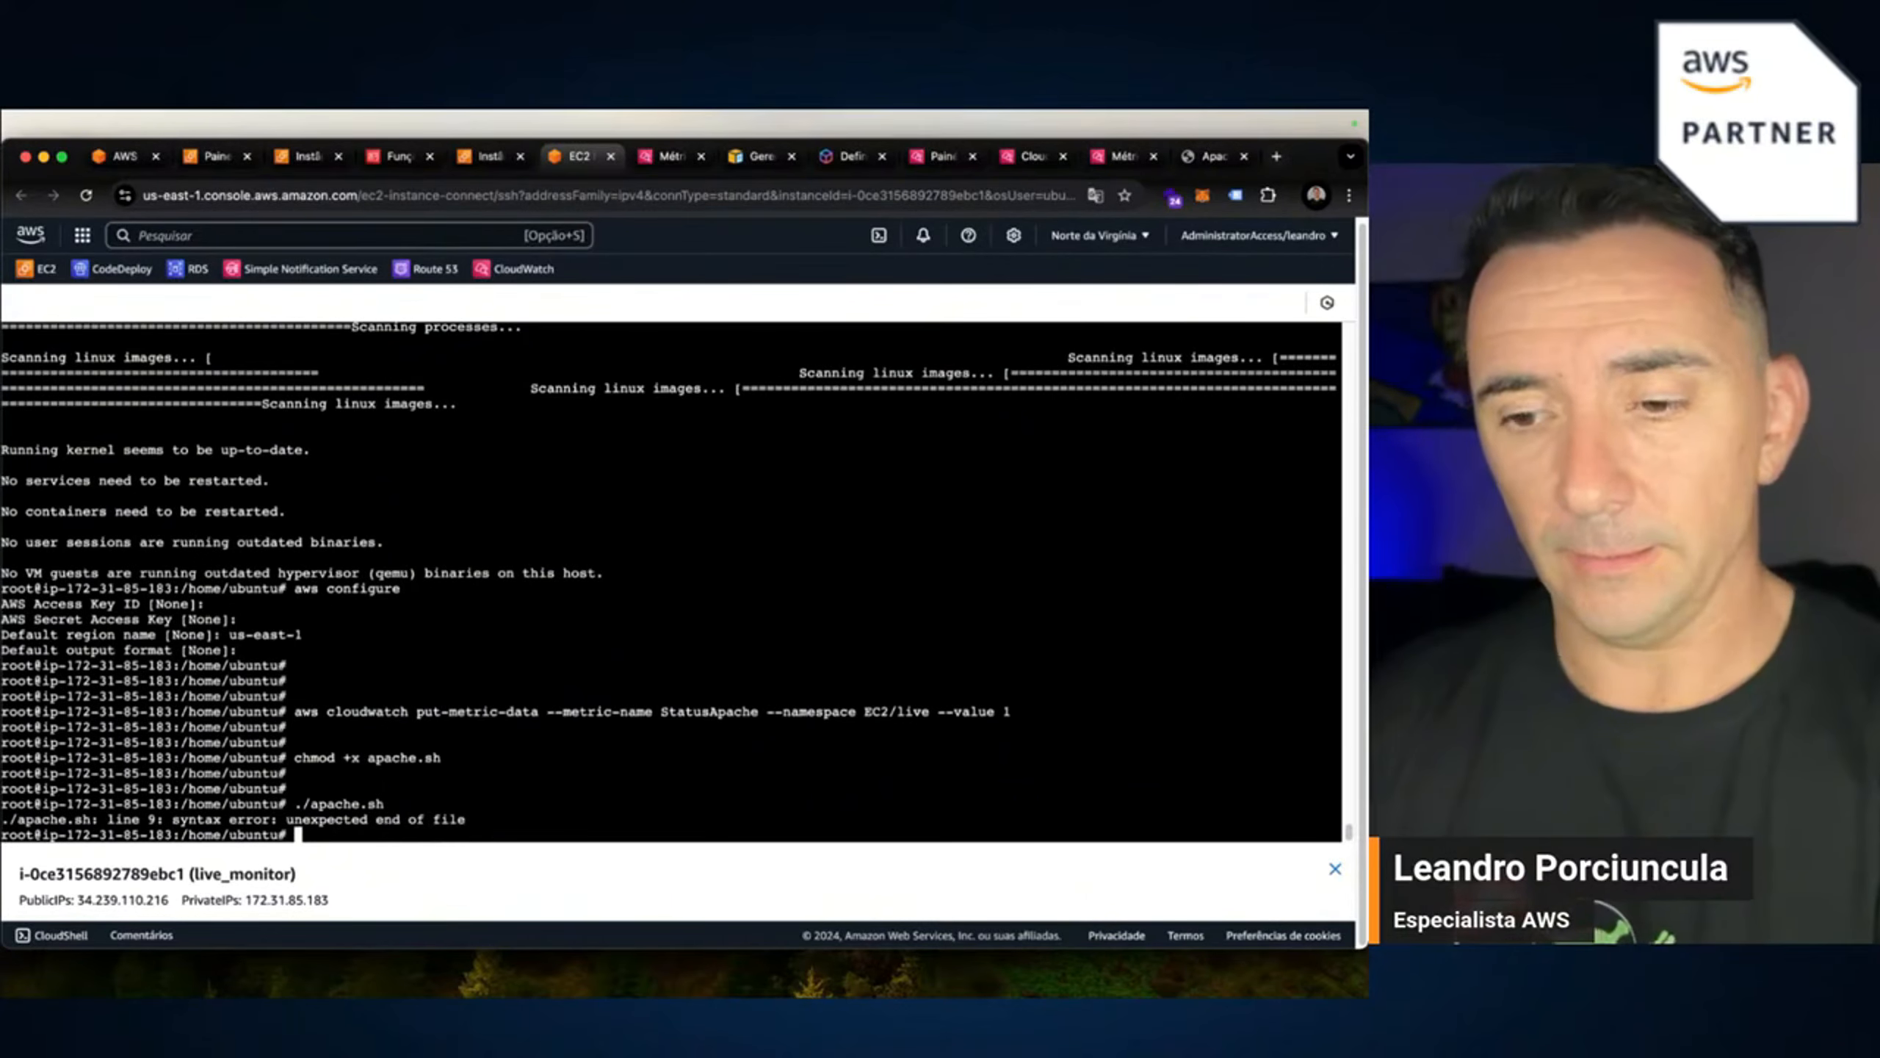
Add a closing fi line at the end of apache.sh in nano and exit.
{"action": "type", "text": "nano apache.sh"}
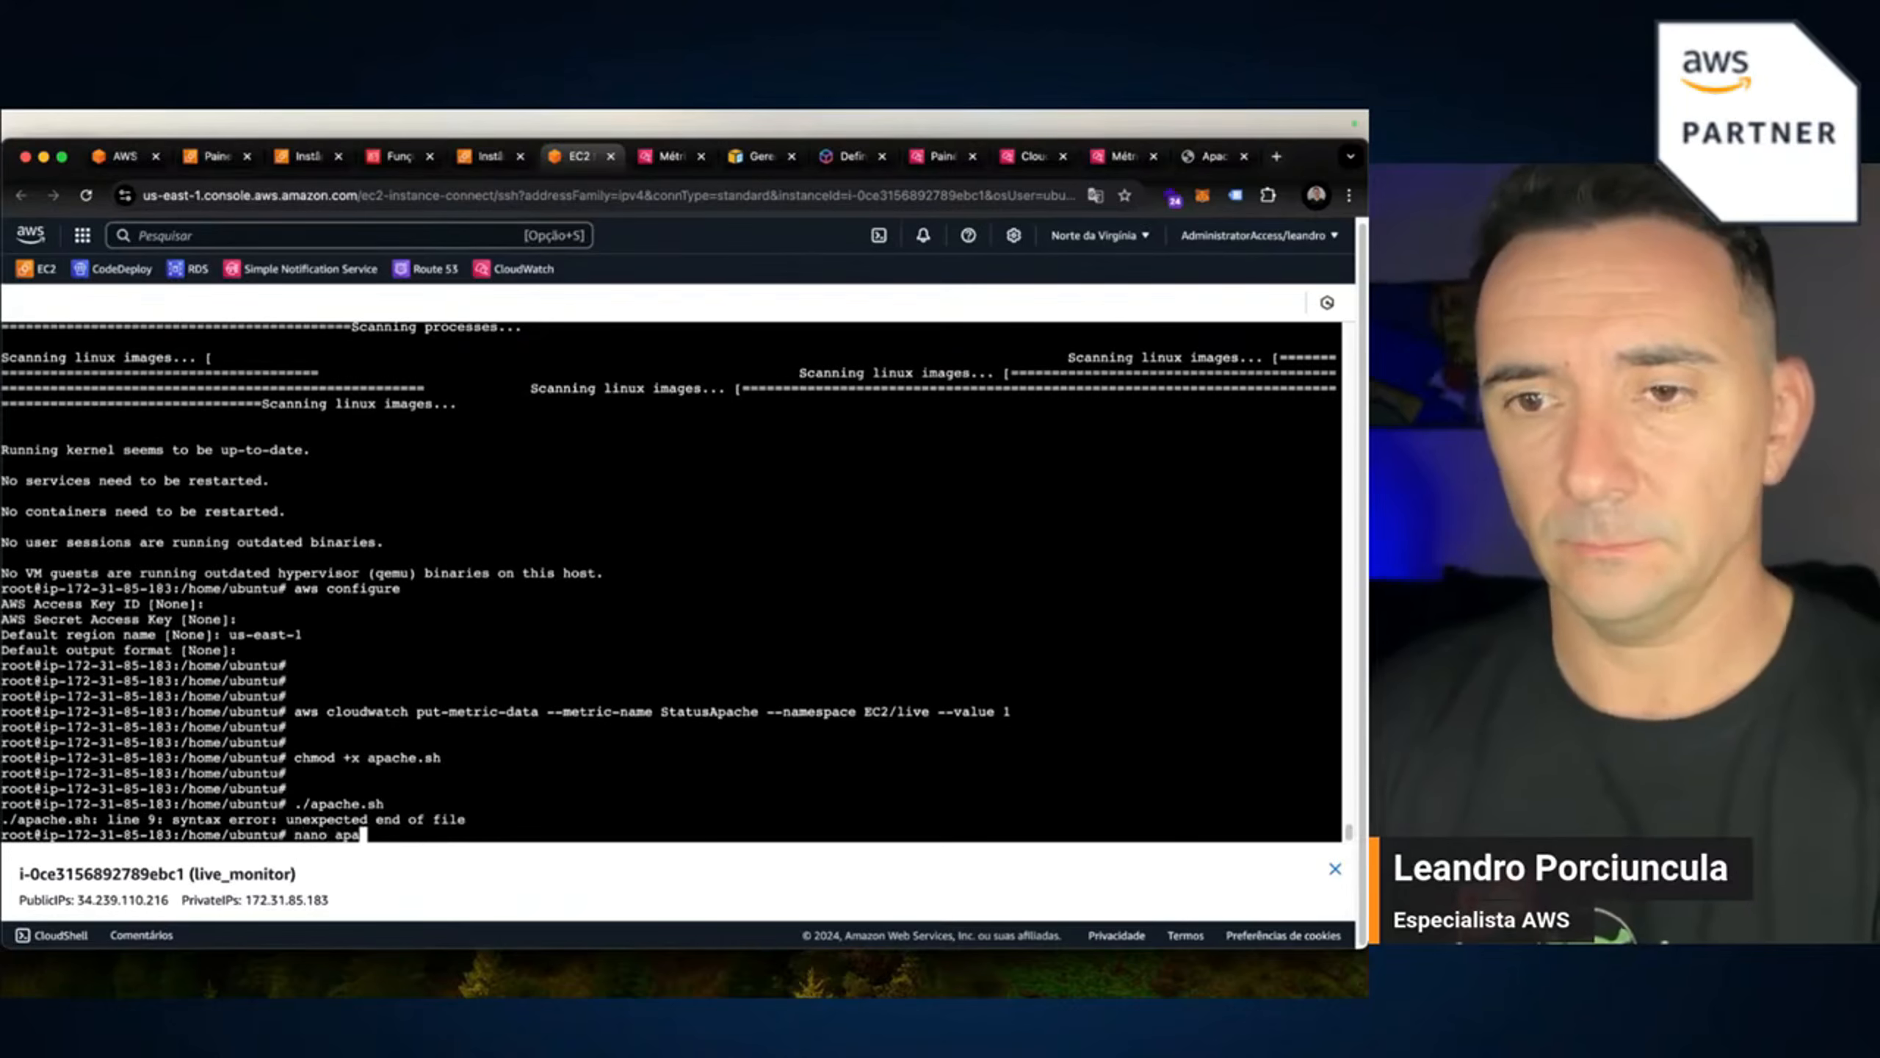
{"action": "key", "text": "Return"}
{"action": "key", "text": "Down"}
{"action": "key", "text": "Down"}
{"action": "key", "text": "Down"}
{"action": "key", "text": "Down"}
{"action": "key", "text": "Down"}
{"action": "key", "text": "Down"}
{"action": "key", "text": "Down"}
{"action": "key", "text": "Down"}
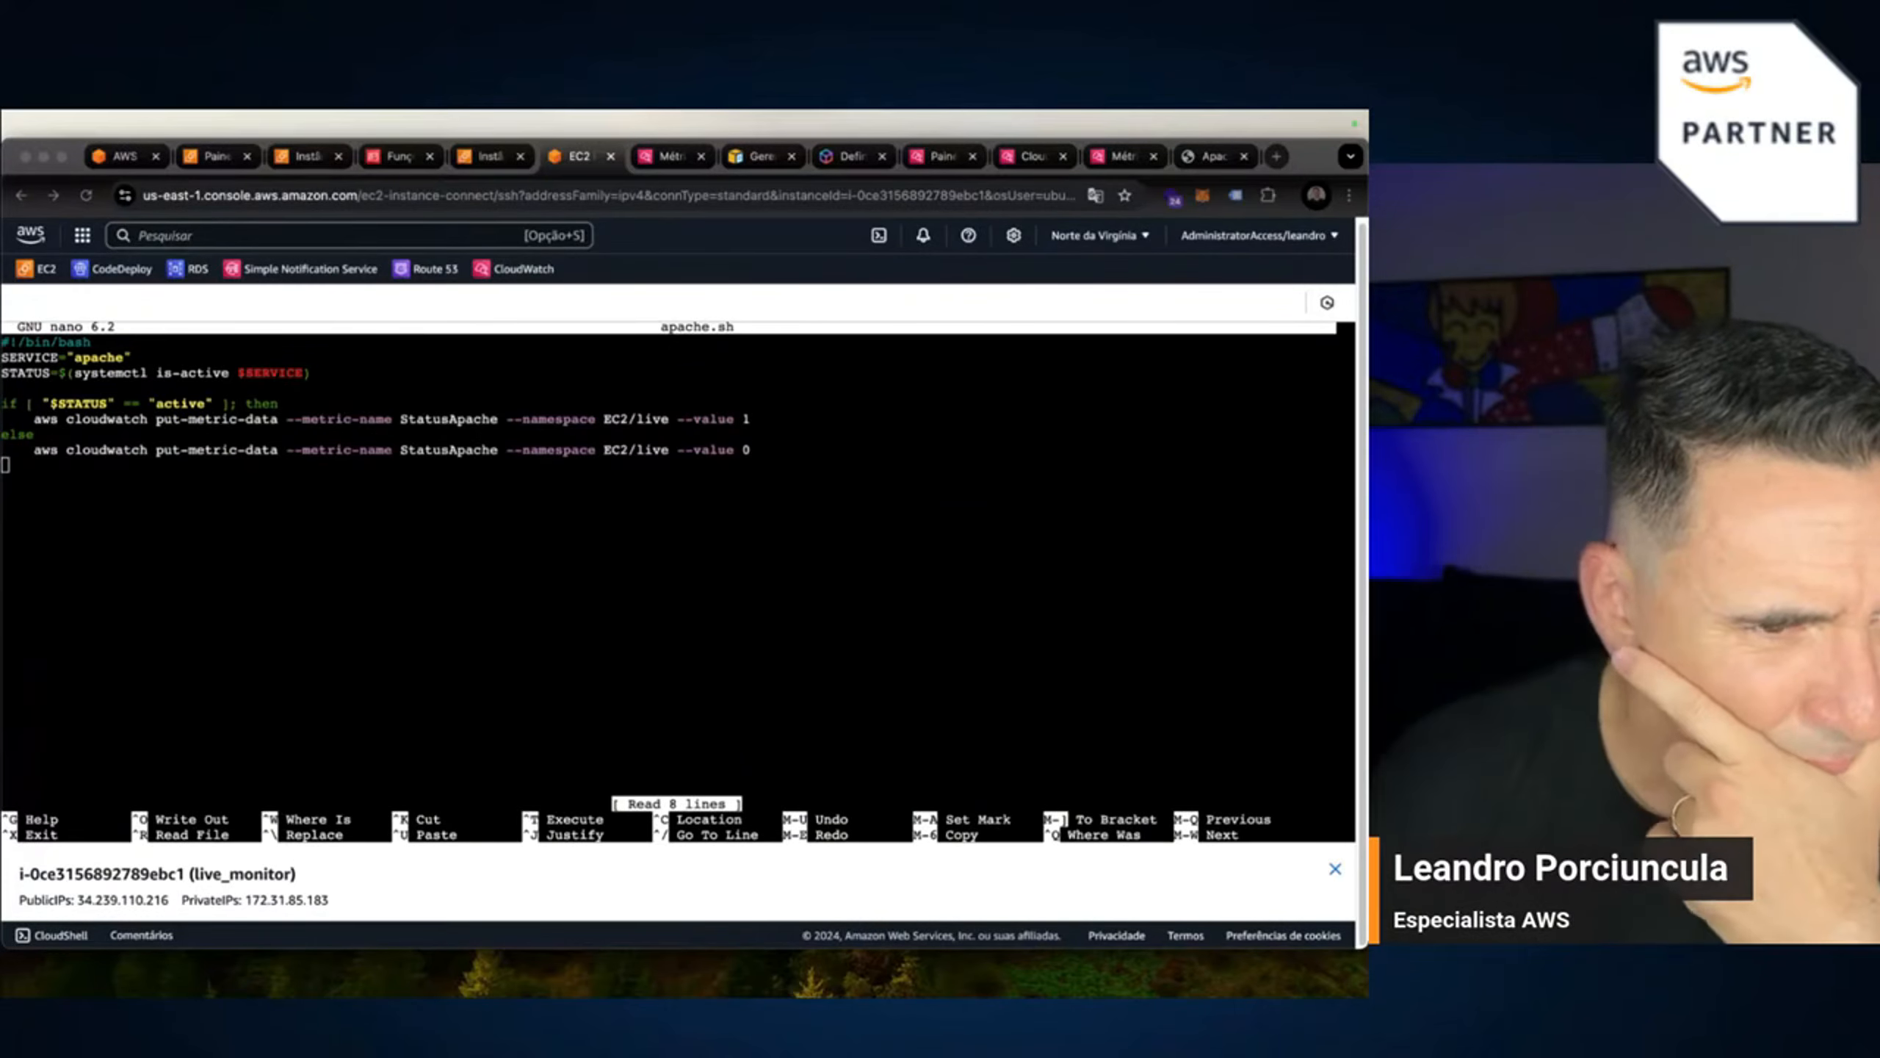
{"action": "left_click", "coordinate": [20, 468]}
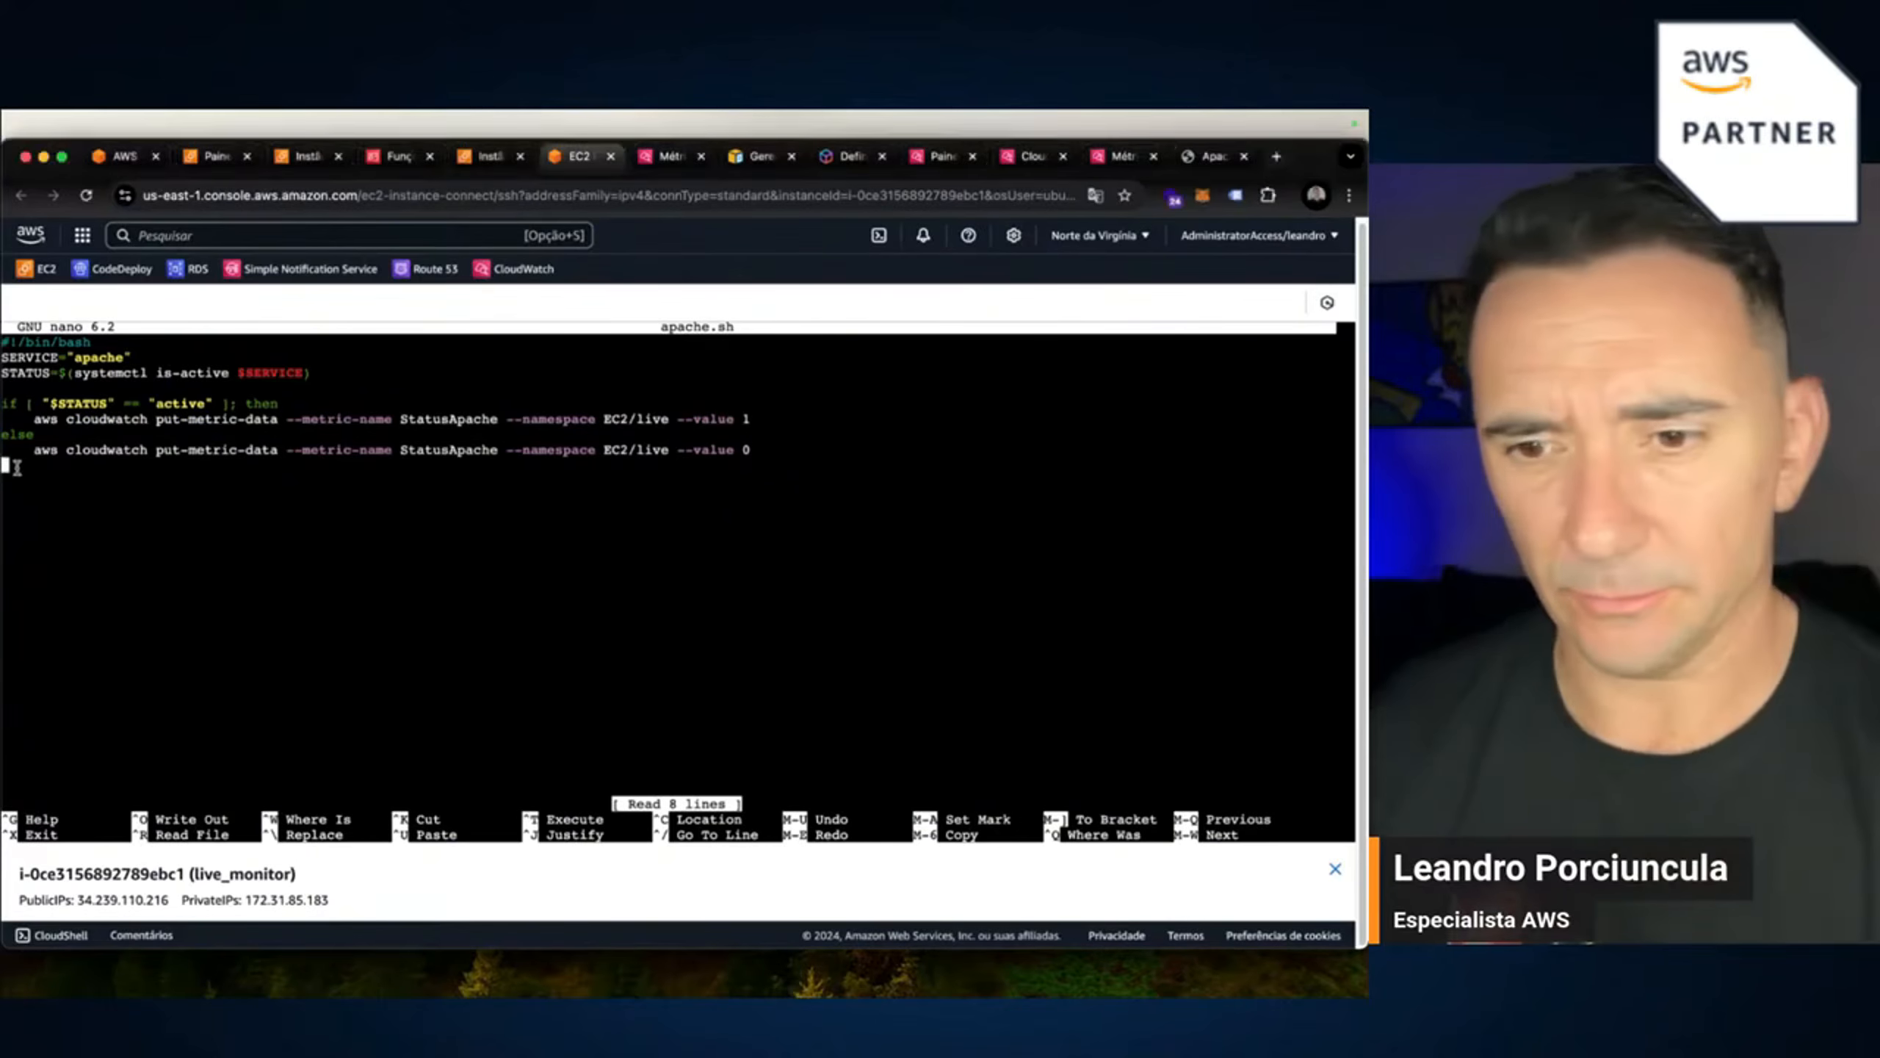
{"action": "type", "text": "fo"}
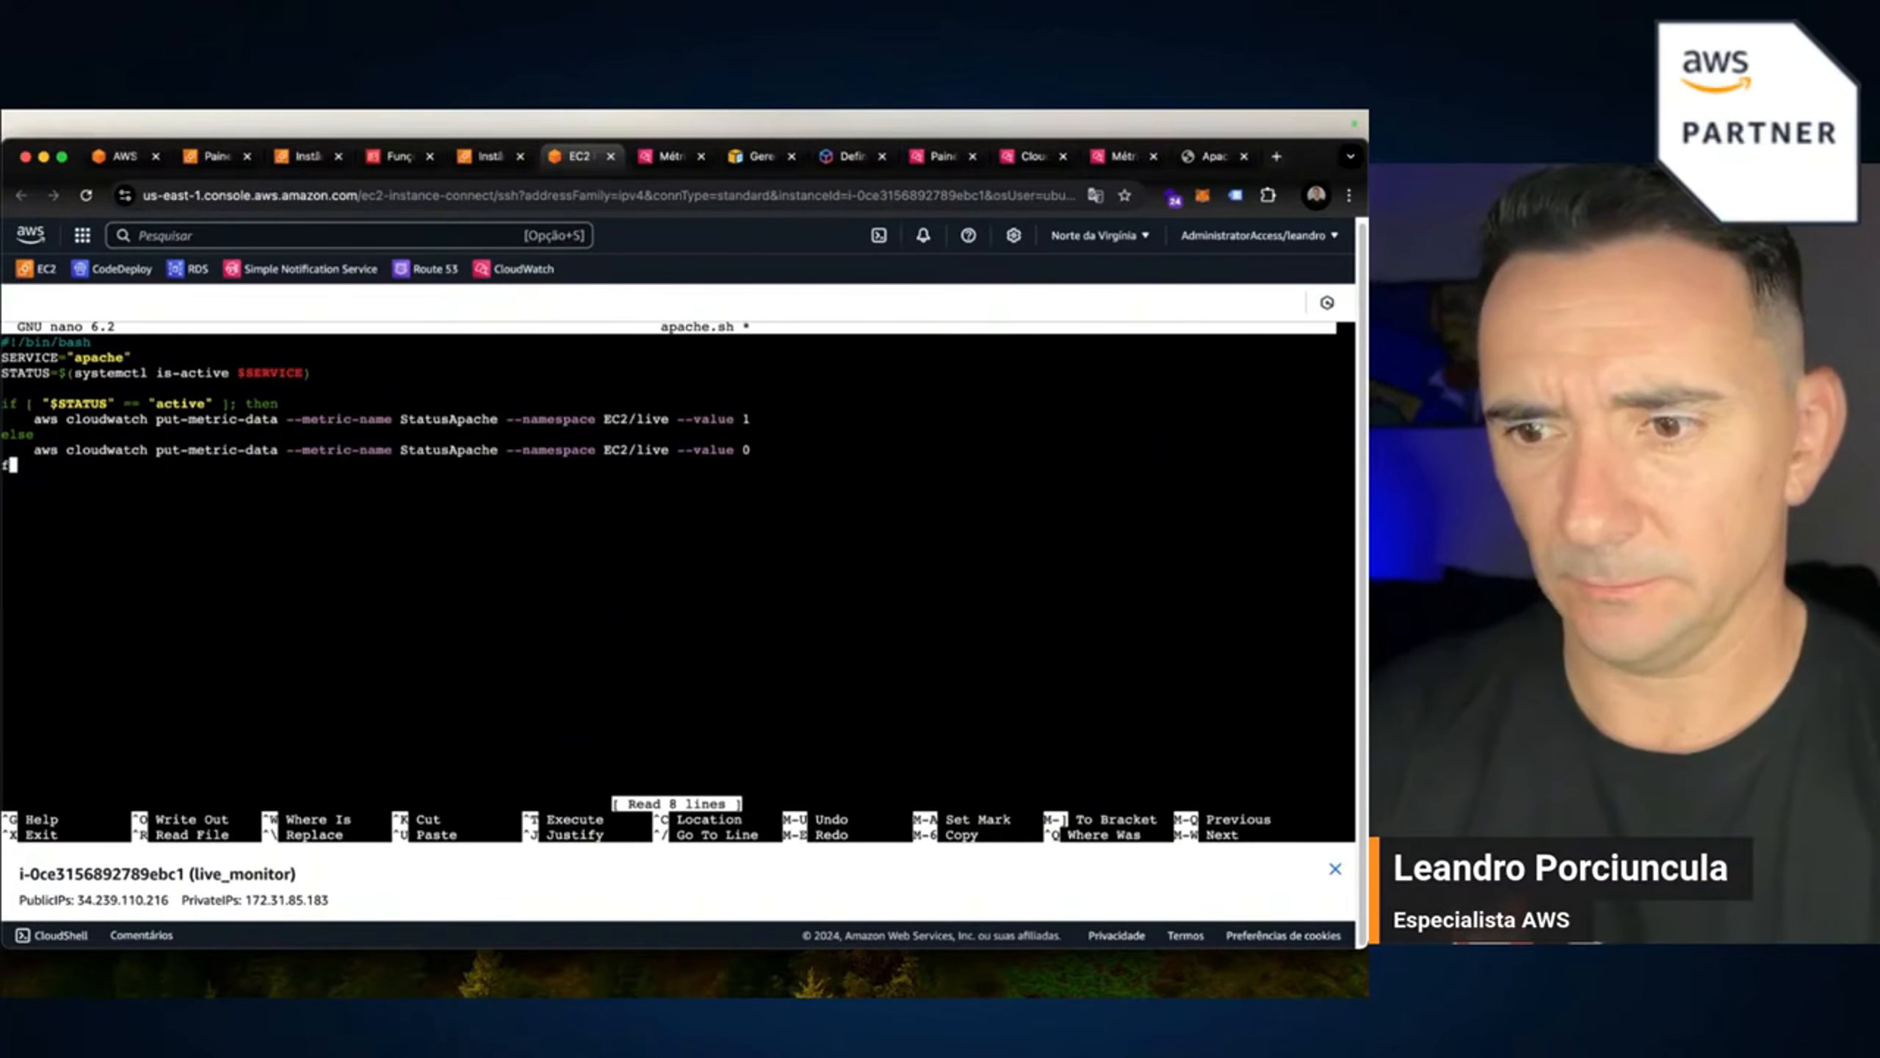
{"action": "key", "text": "Escape"}
{"action": "key", "text": "colon"}
{"action": "type", "text": "wq"}
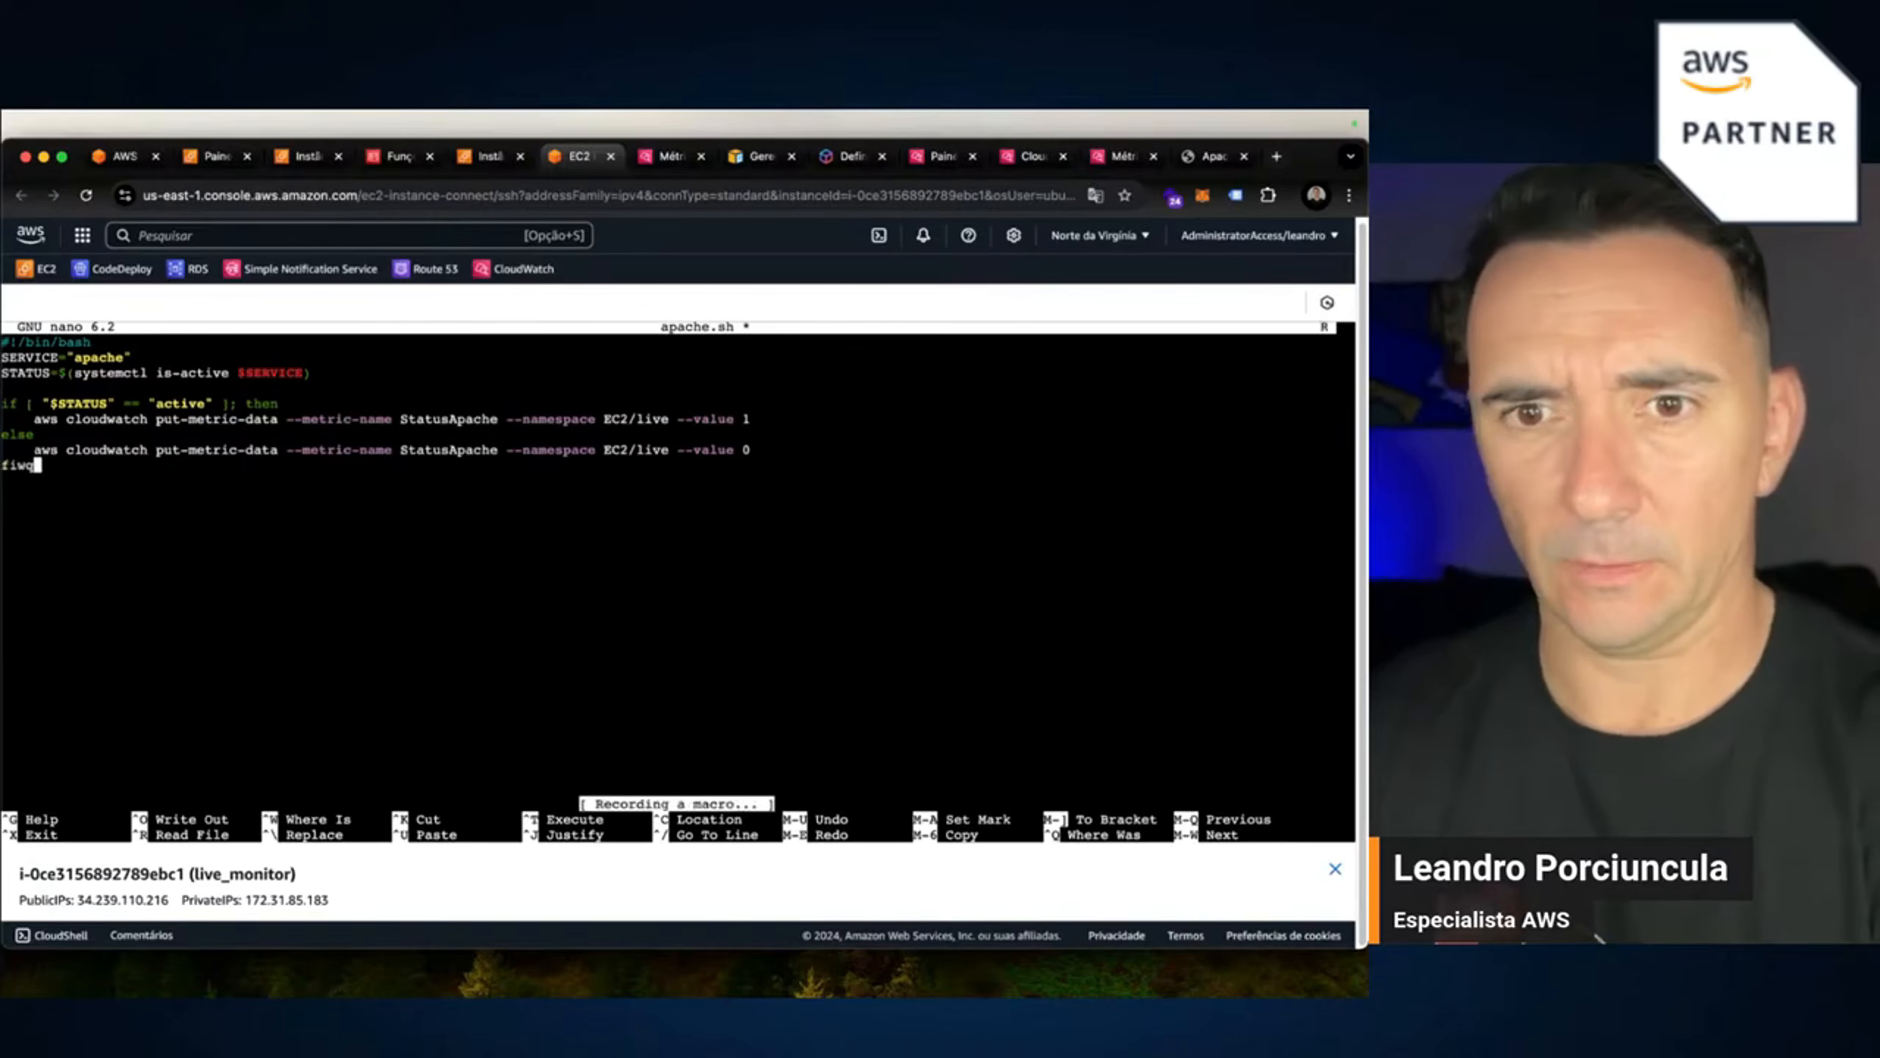
{"action": "key", "text": "BackSpace"}
{"action": "key", "text": "BackSpace"}
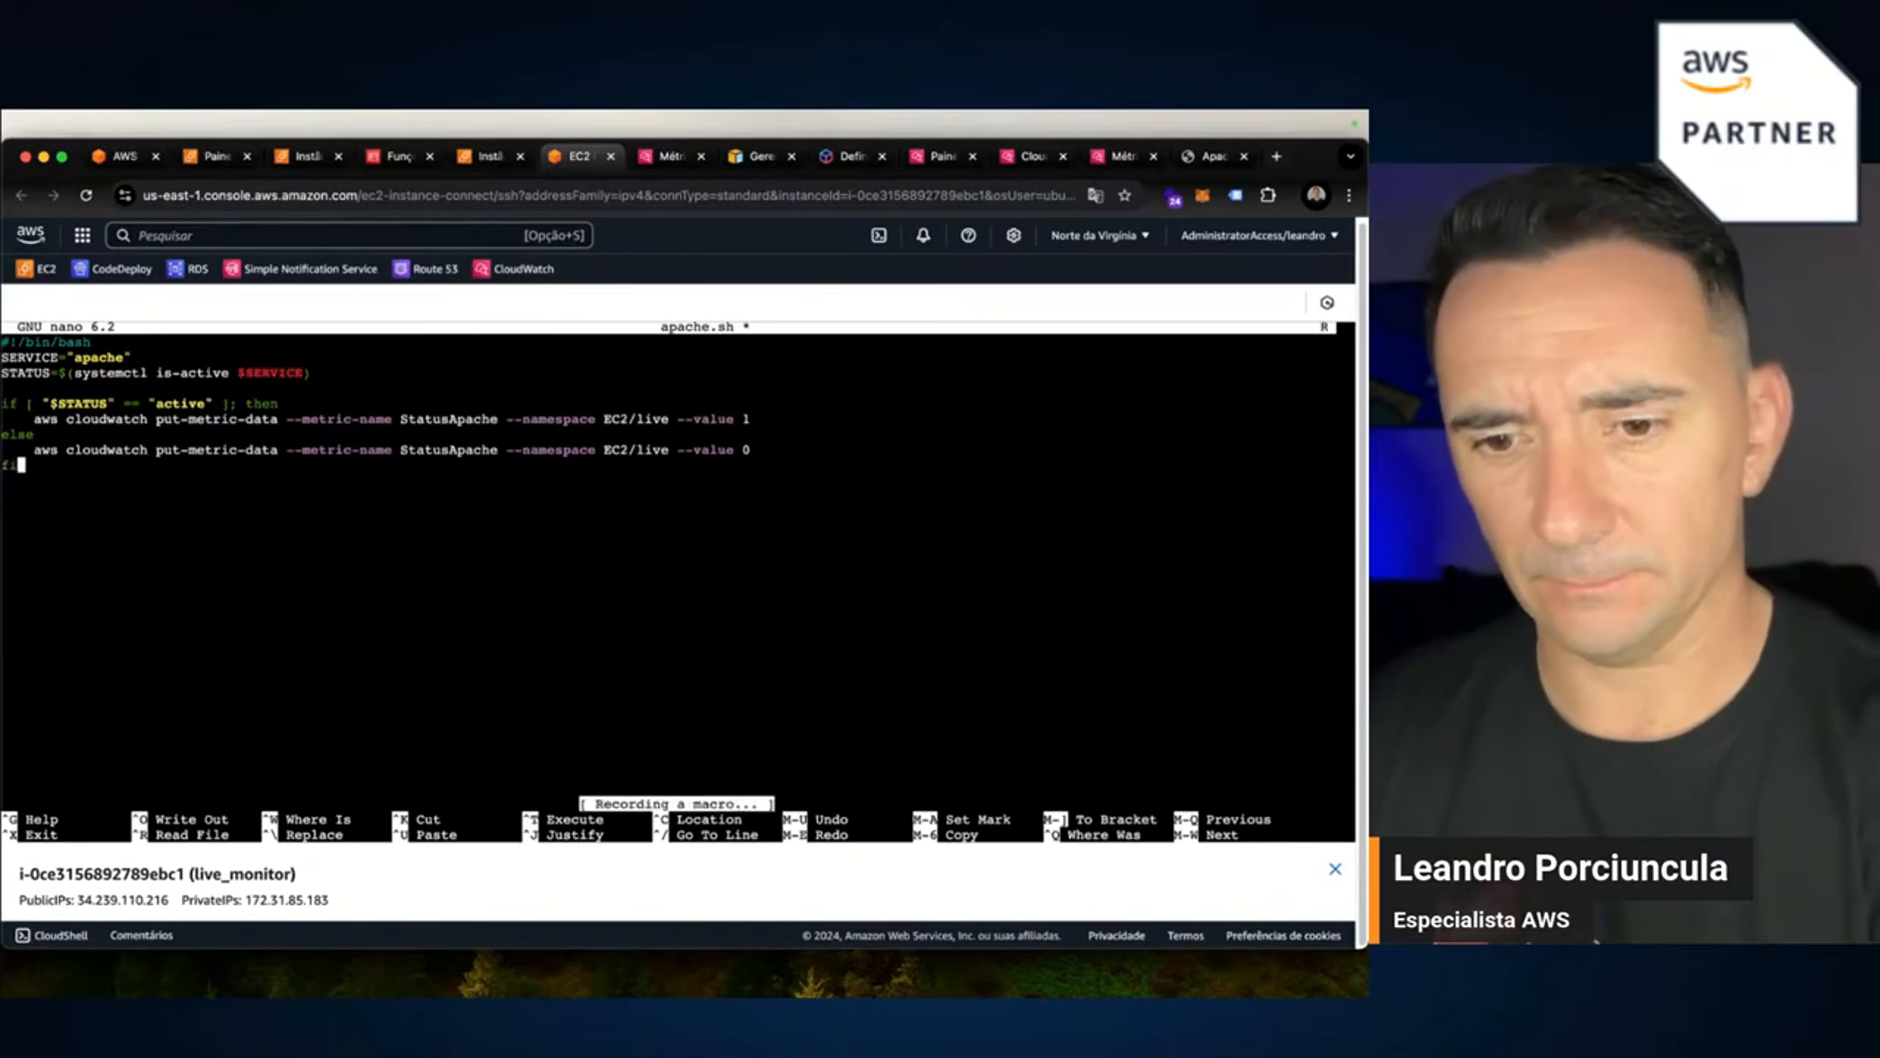
{"action": "key", "text": "ctrl+x"}
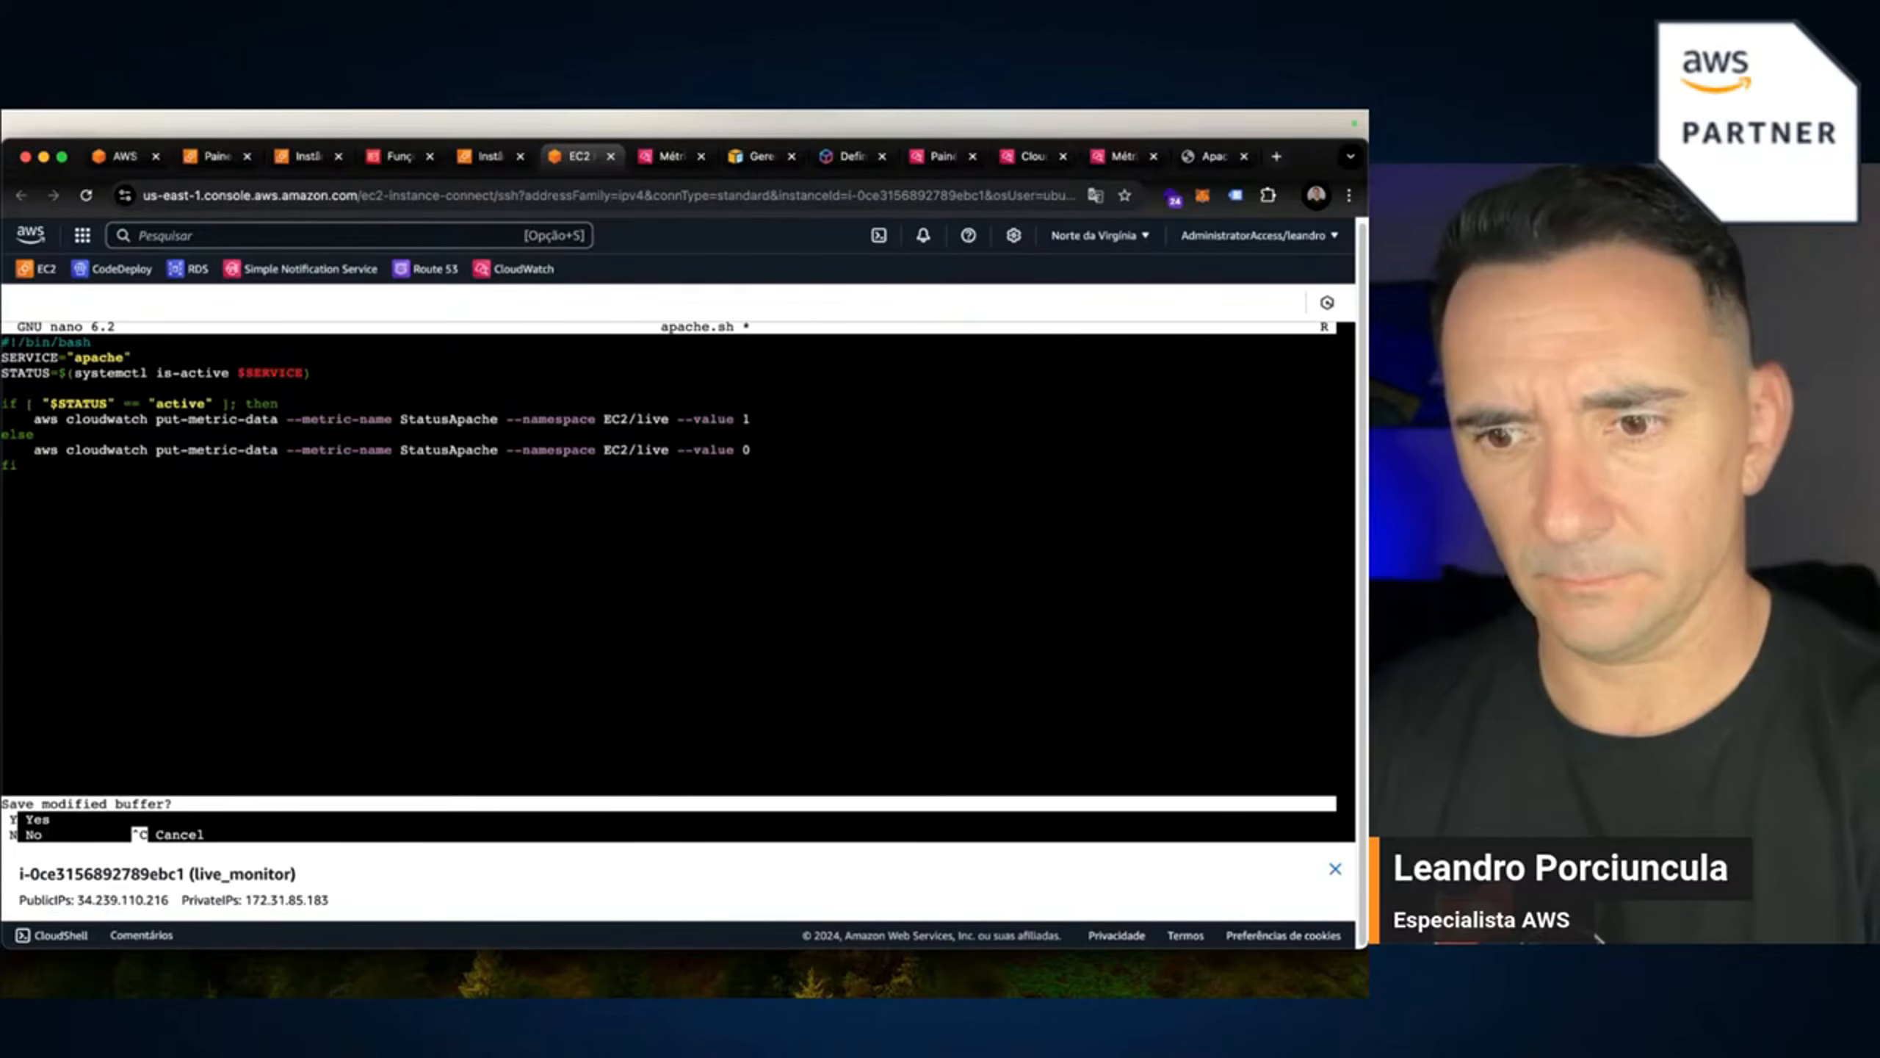
Save apache.sh under its name and run the fixed script twice without errors.
{"action": "key", "text": "y"}
{"action": "key", "text": "Return"}
{"action": "key", "text": "Return"}
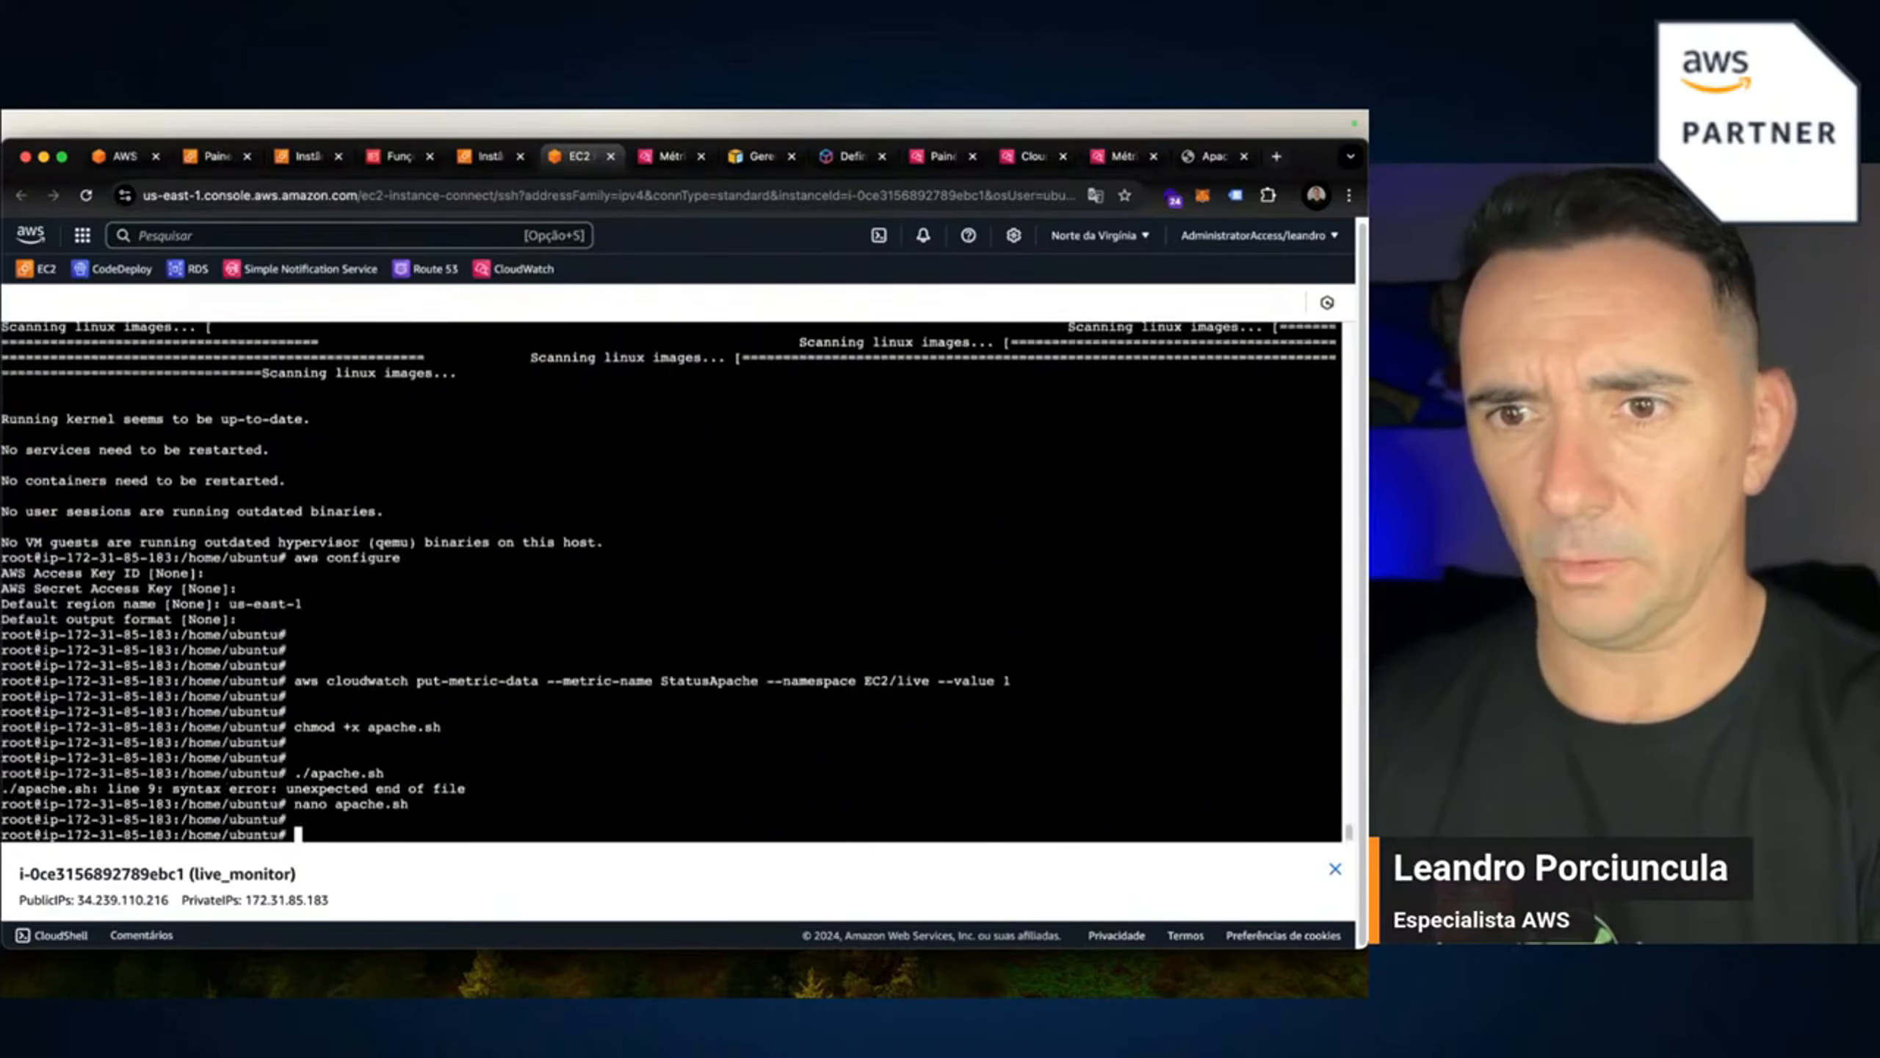
{"action": "key", "text": "Up"}
{"action": "key", "text": "Up"}
{"action": "key", "text": "Return"}
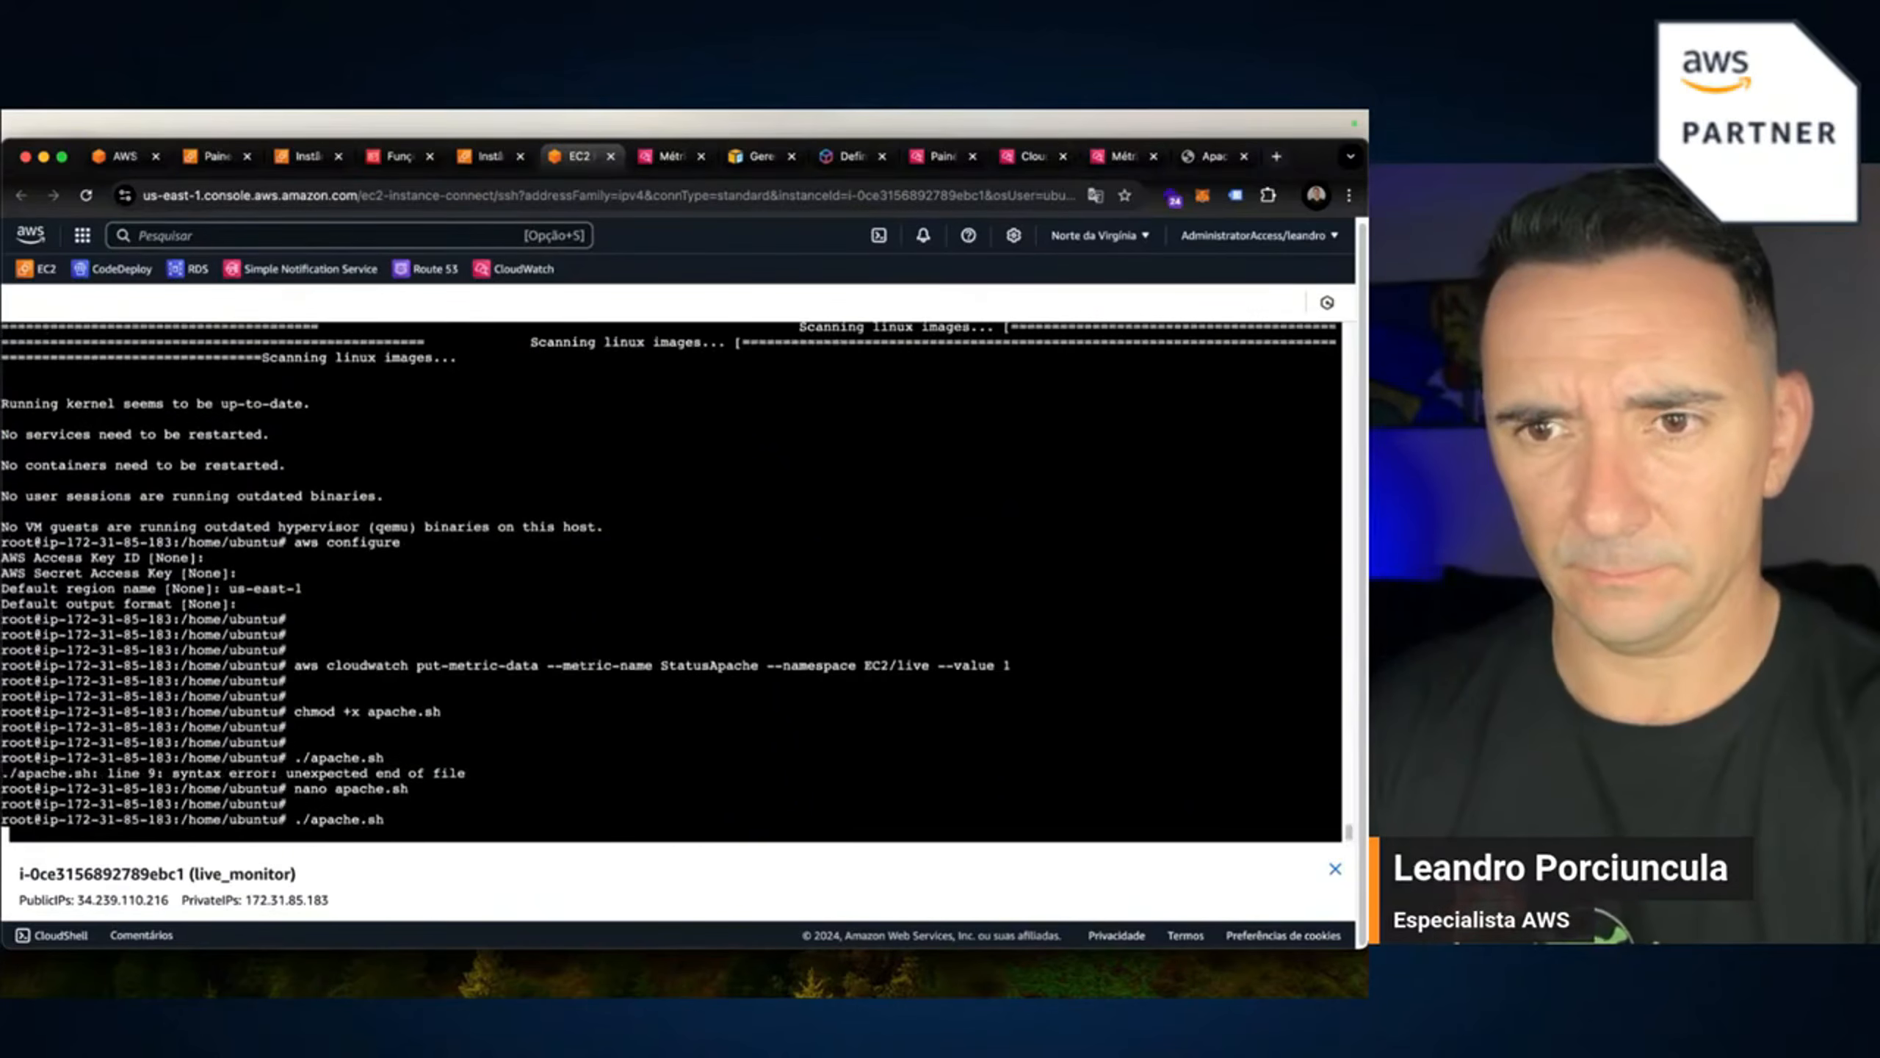
{"action": "key", "text": "Return"}
{"action": "key", "text": "Return"}
{"action": "key", "text": "Return"}
{"action": "key", "text": "Up"}
{"action": "key", "text": "Return"}
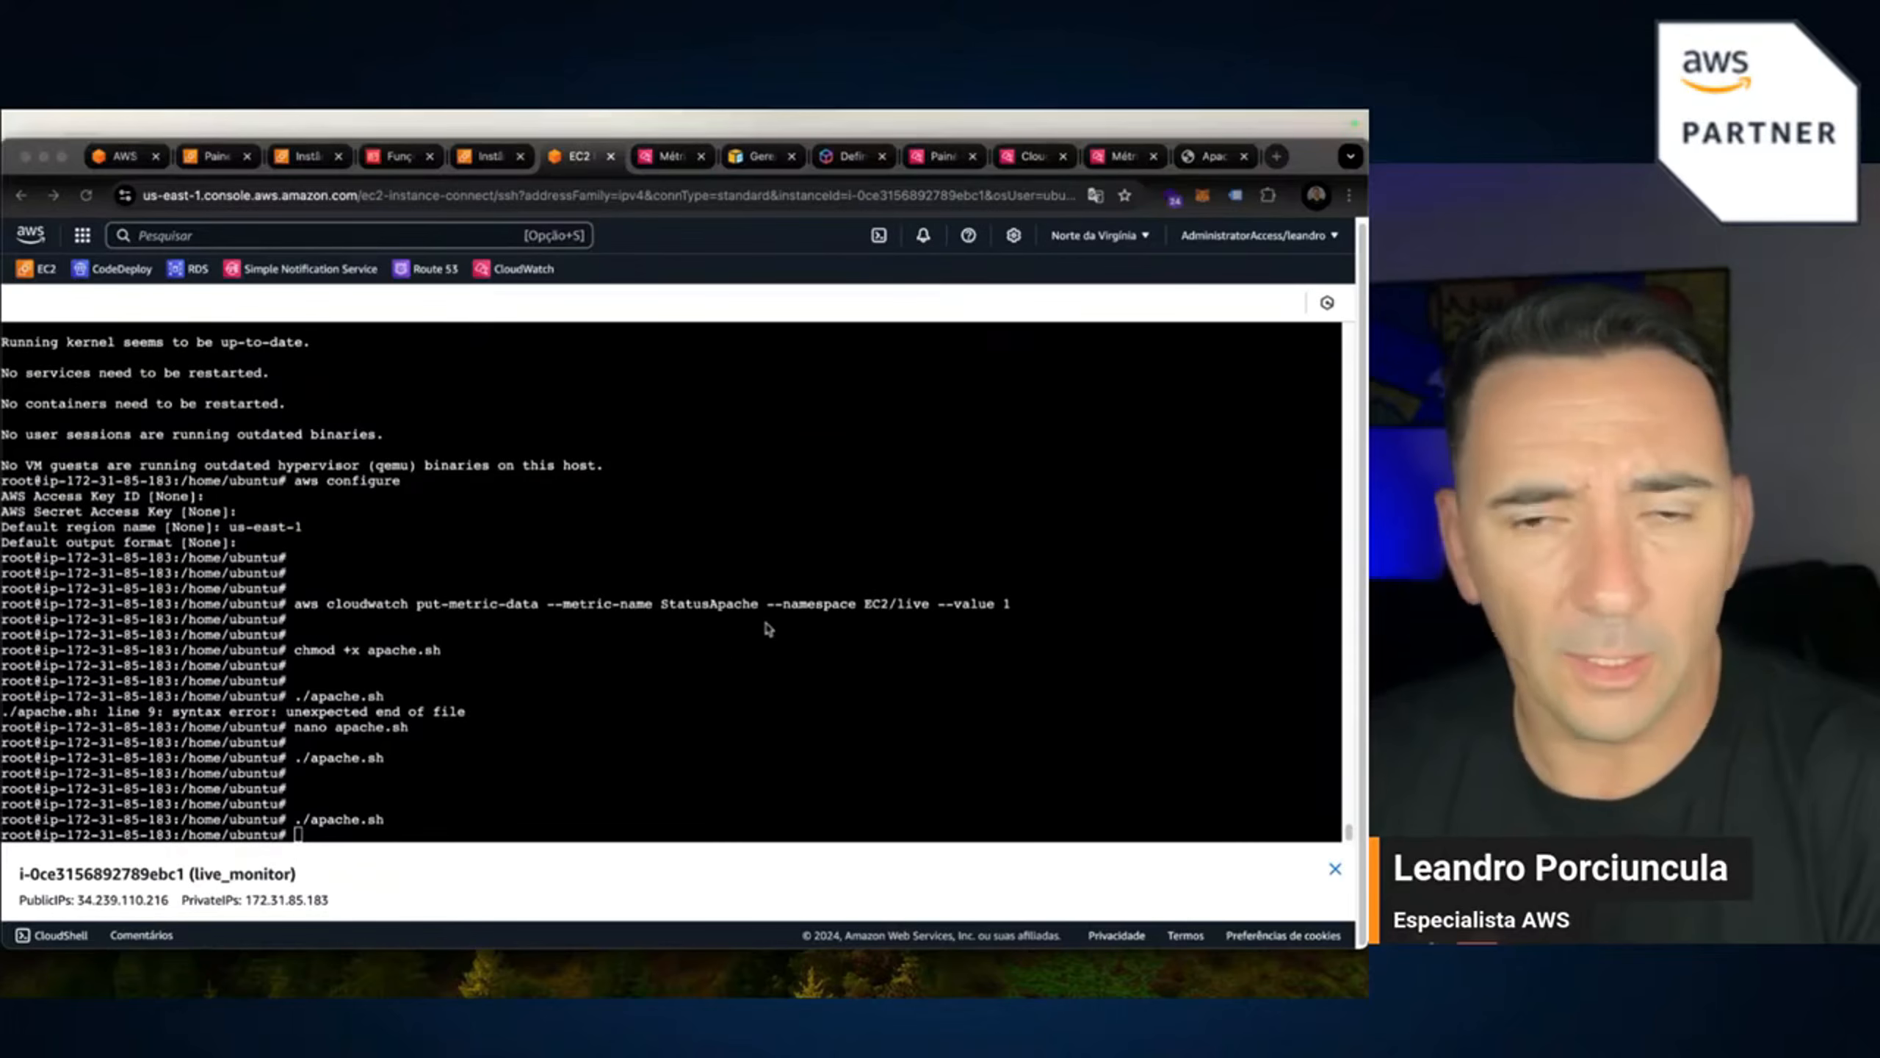
Run ./apache.sh twice more, then return to the CloudWatch Metrics tab.
{"action": "left_click", "coordinate": [749, 683]}
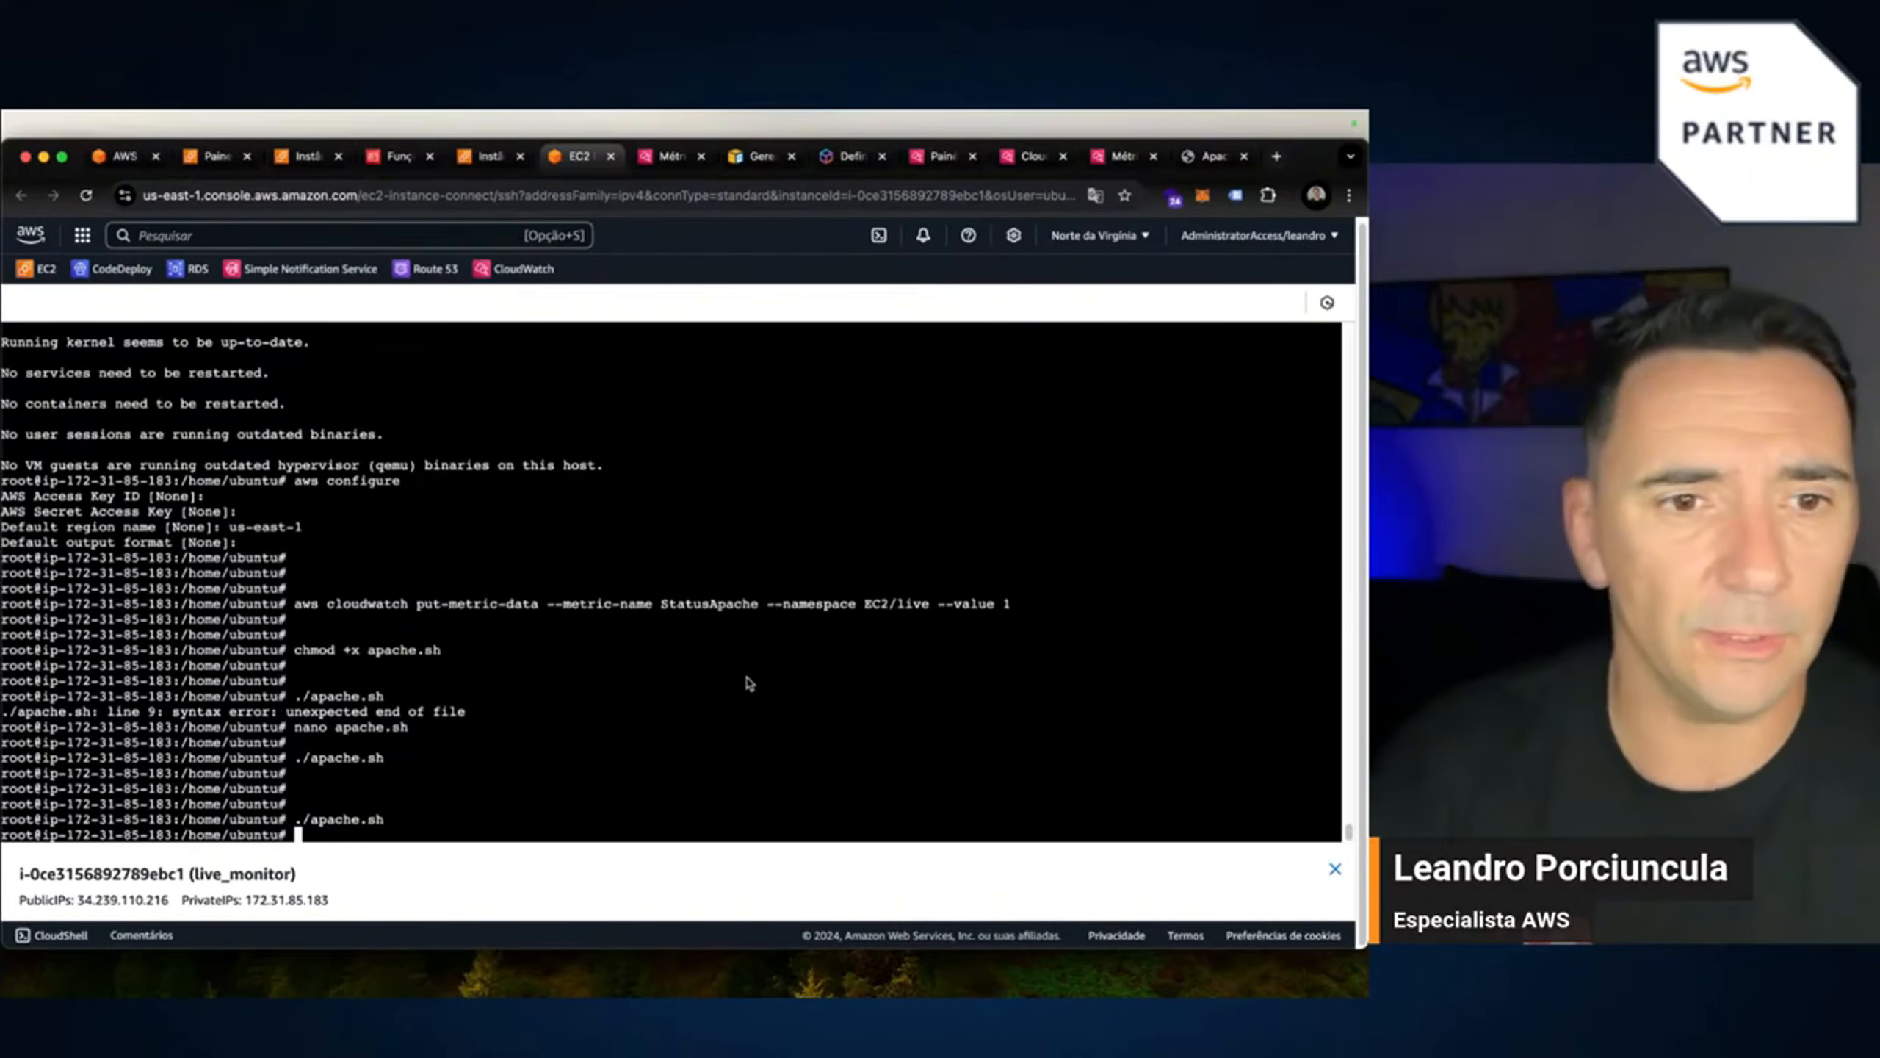
{"action": "key", "text": "Up"}
{"action": "key", "text": "Return"}
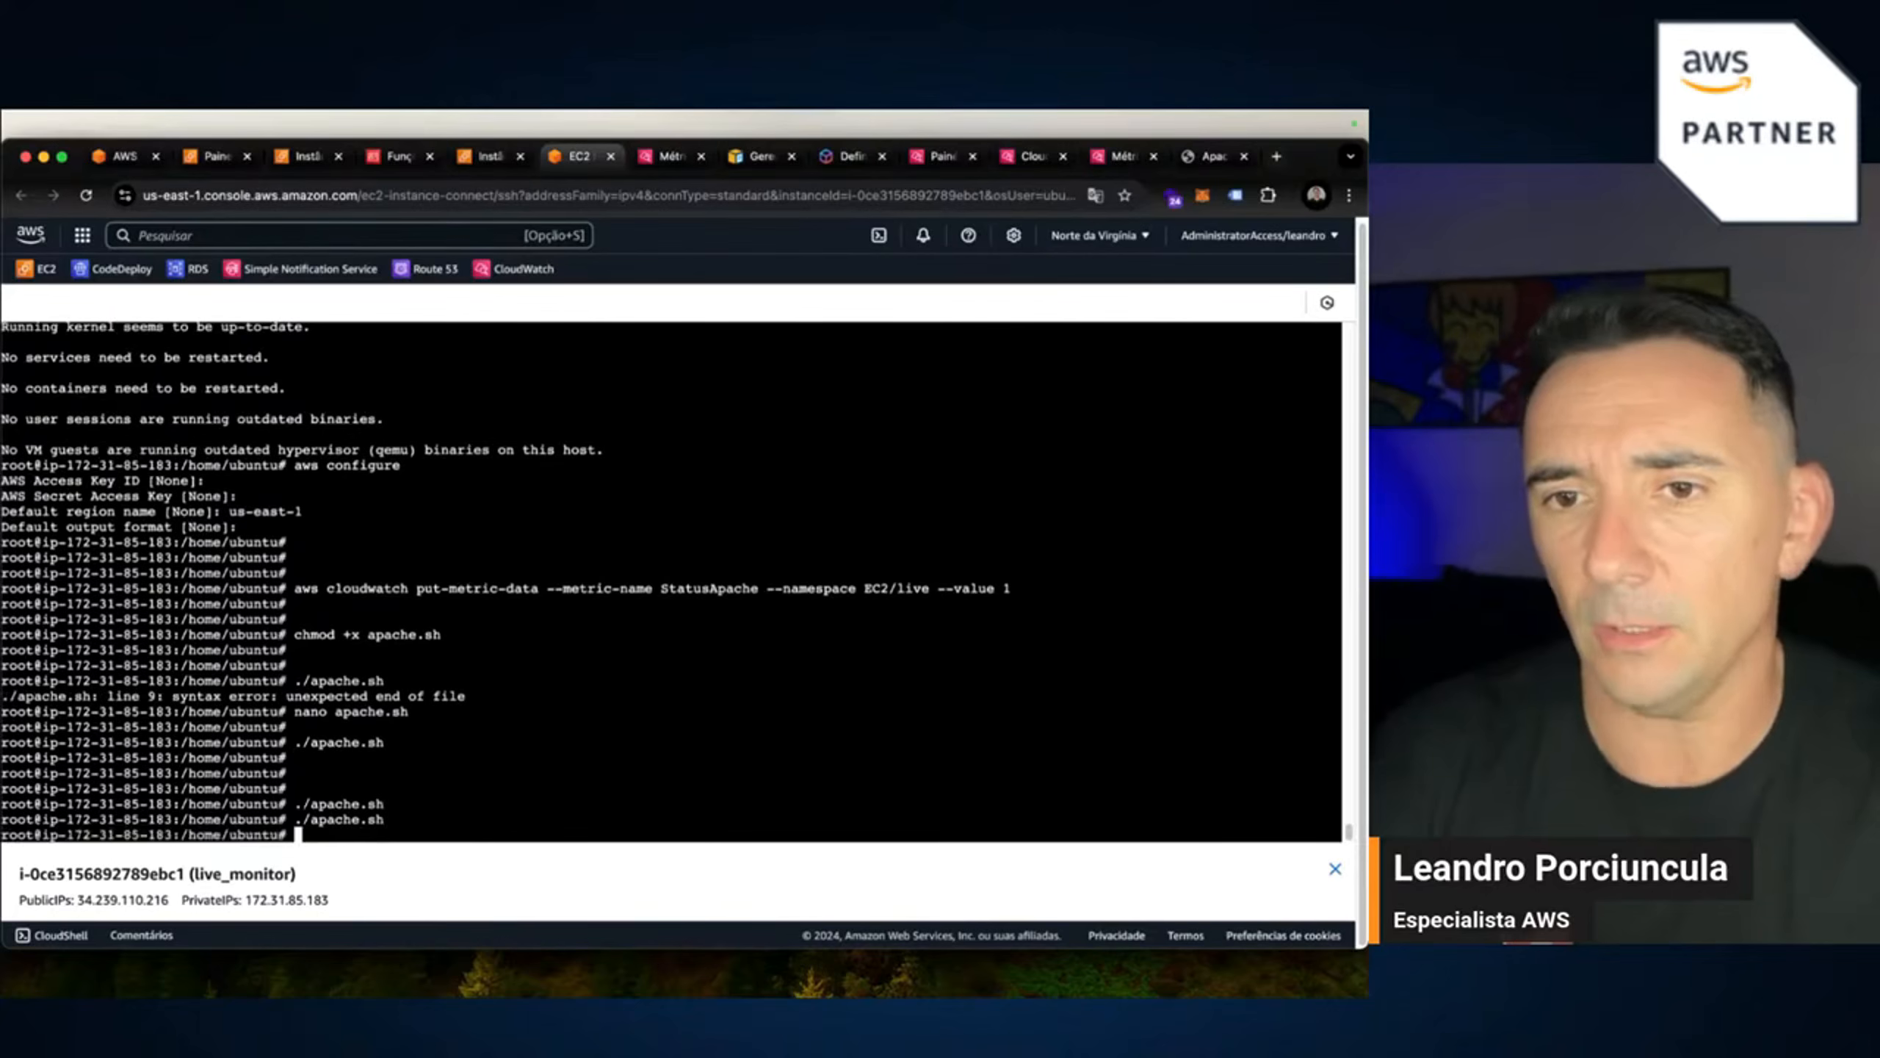
{"action": "key", "text": "Up"}
{"action": "key", "text": "Return"}
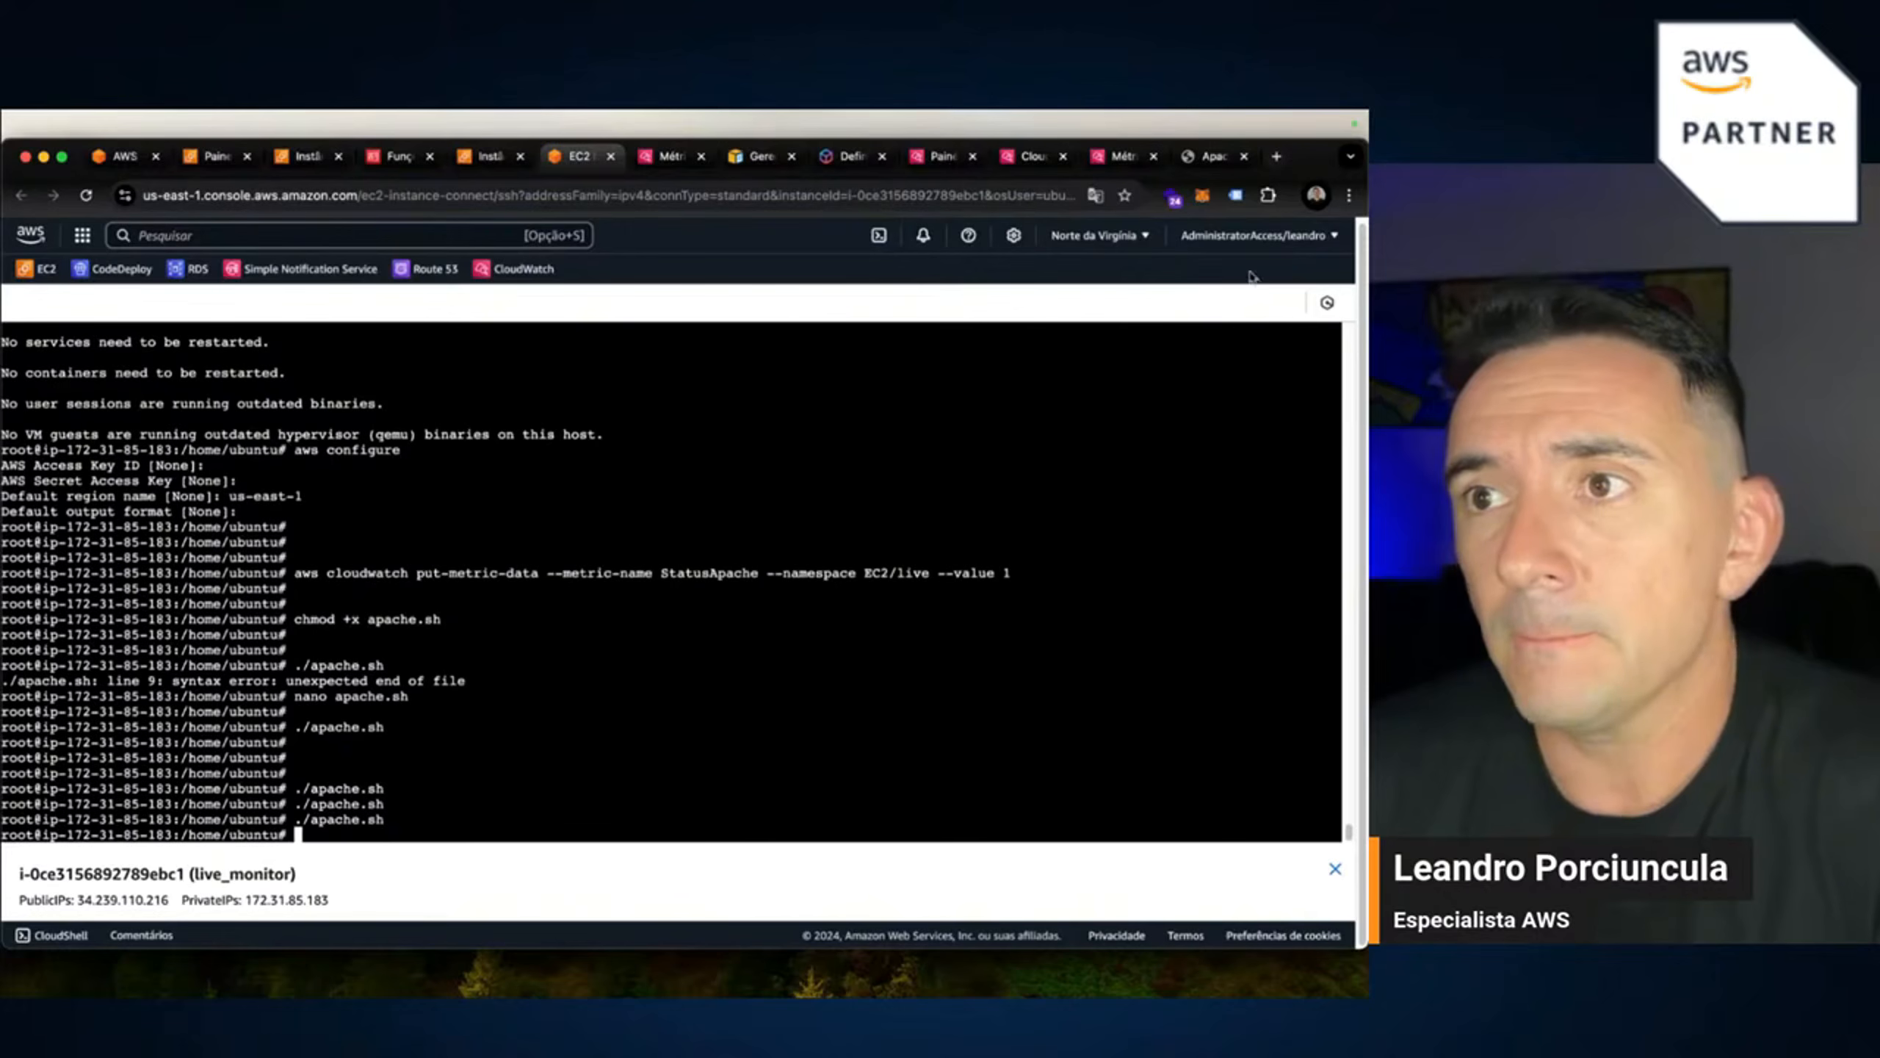
{"action": "left_click", "coordinate": [1118, 157]}
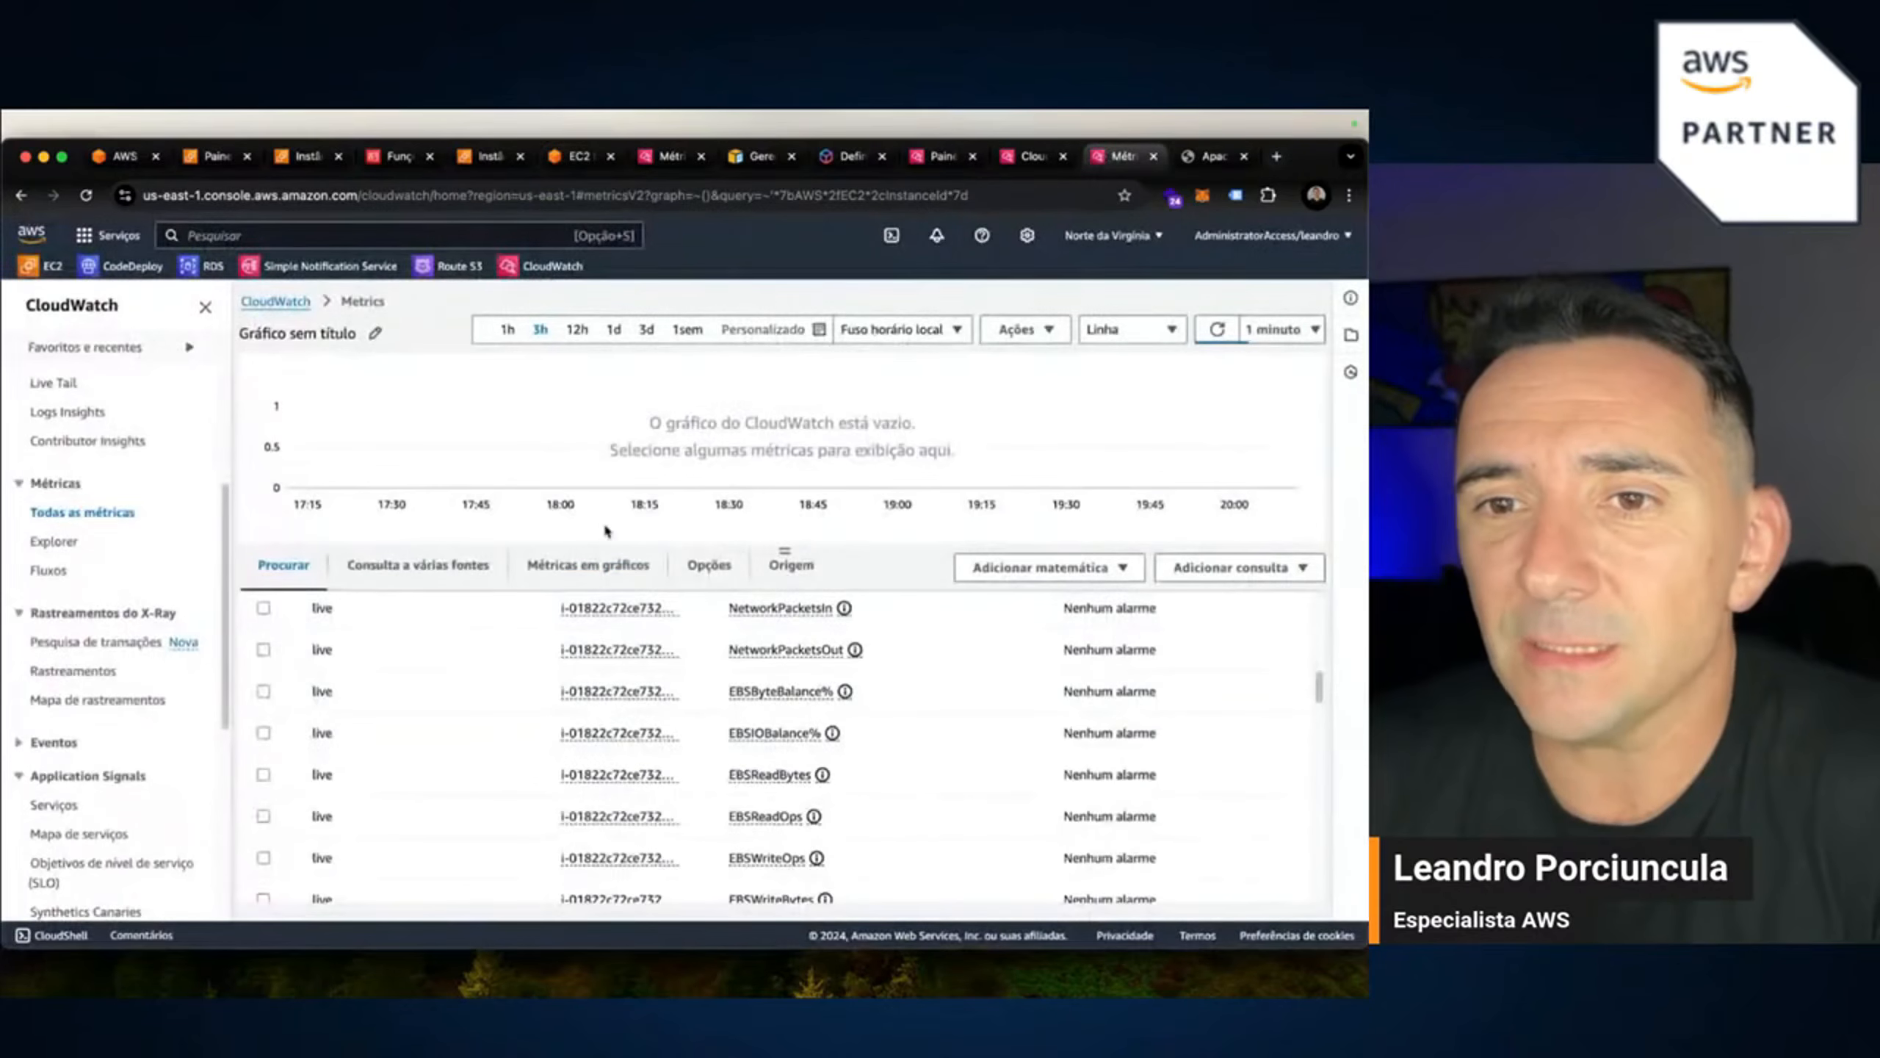
{"action": "left_click", "coordinate": [942, 157]}
{"action": "left_click", "coordinate": [1029, 157]}
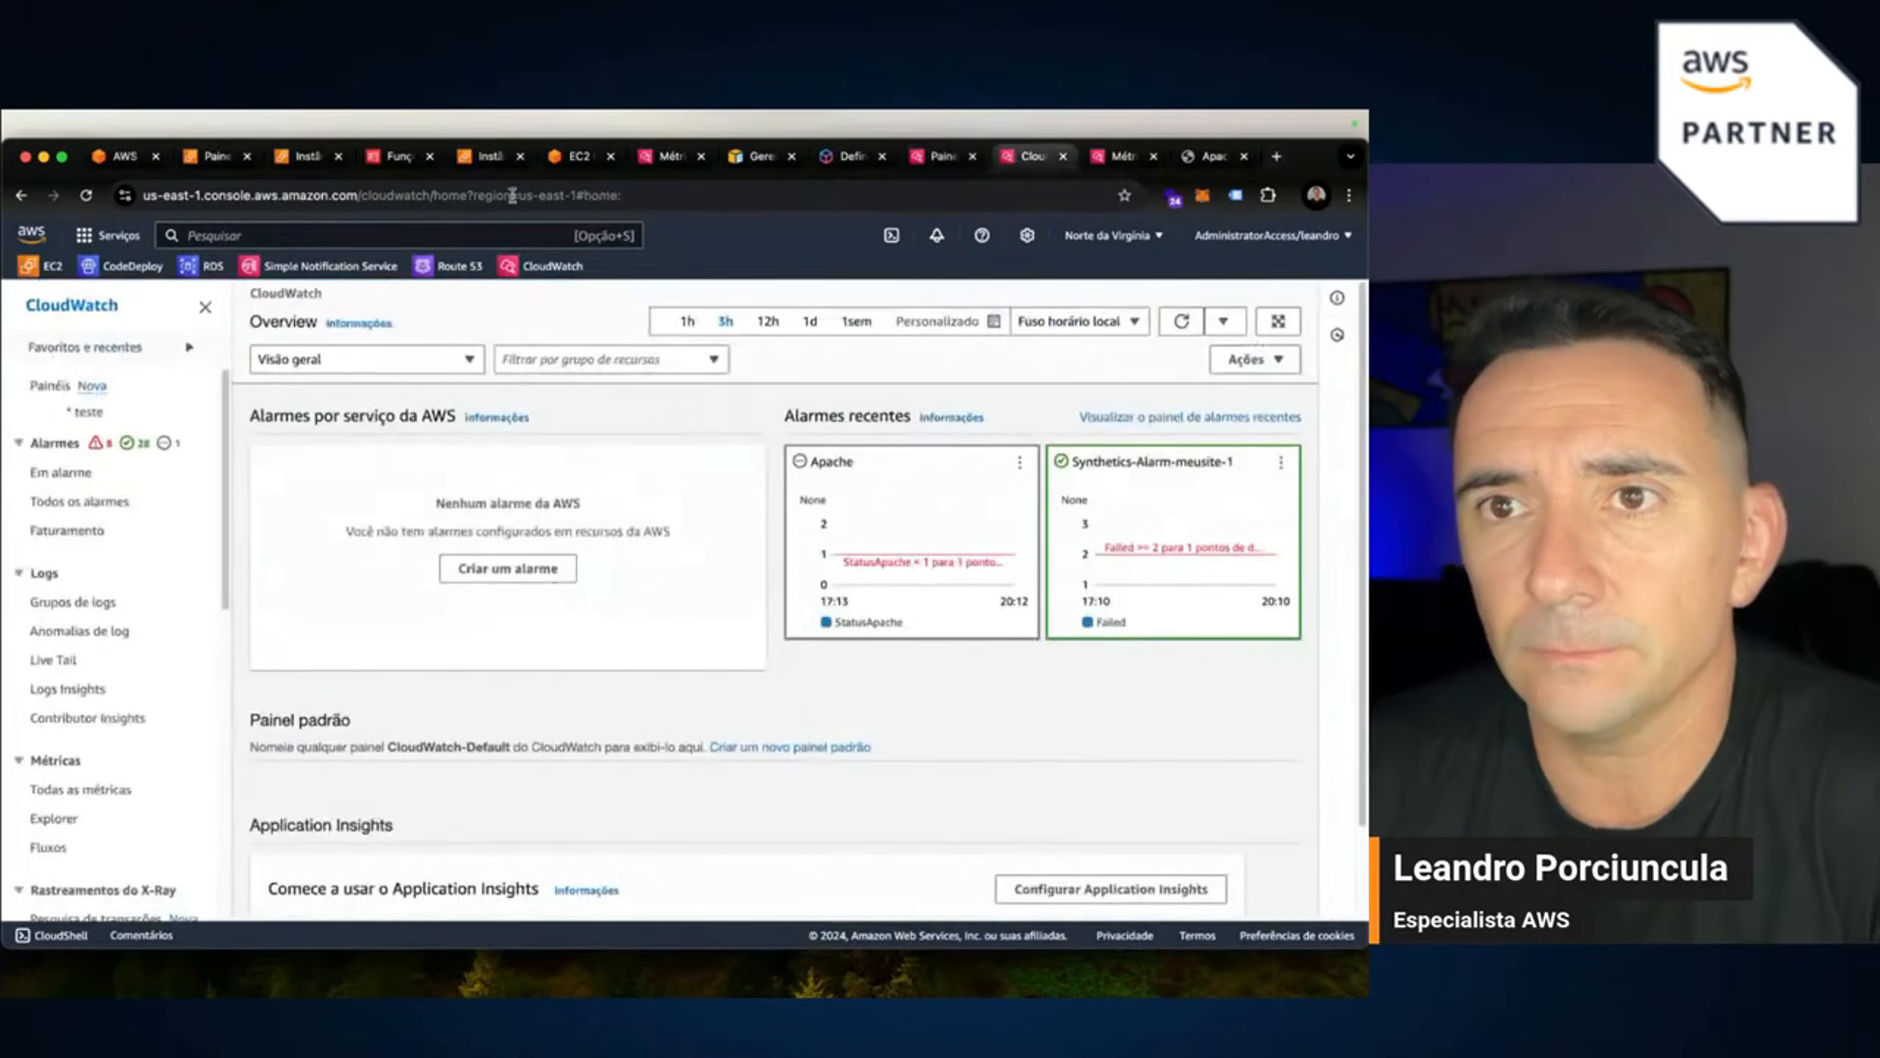
{"action": "left_click", "coordinate": [669, 157]}
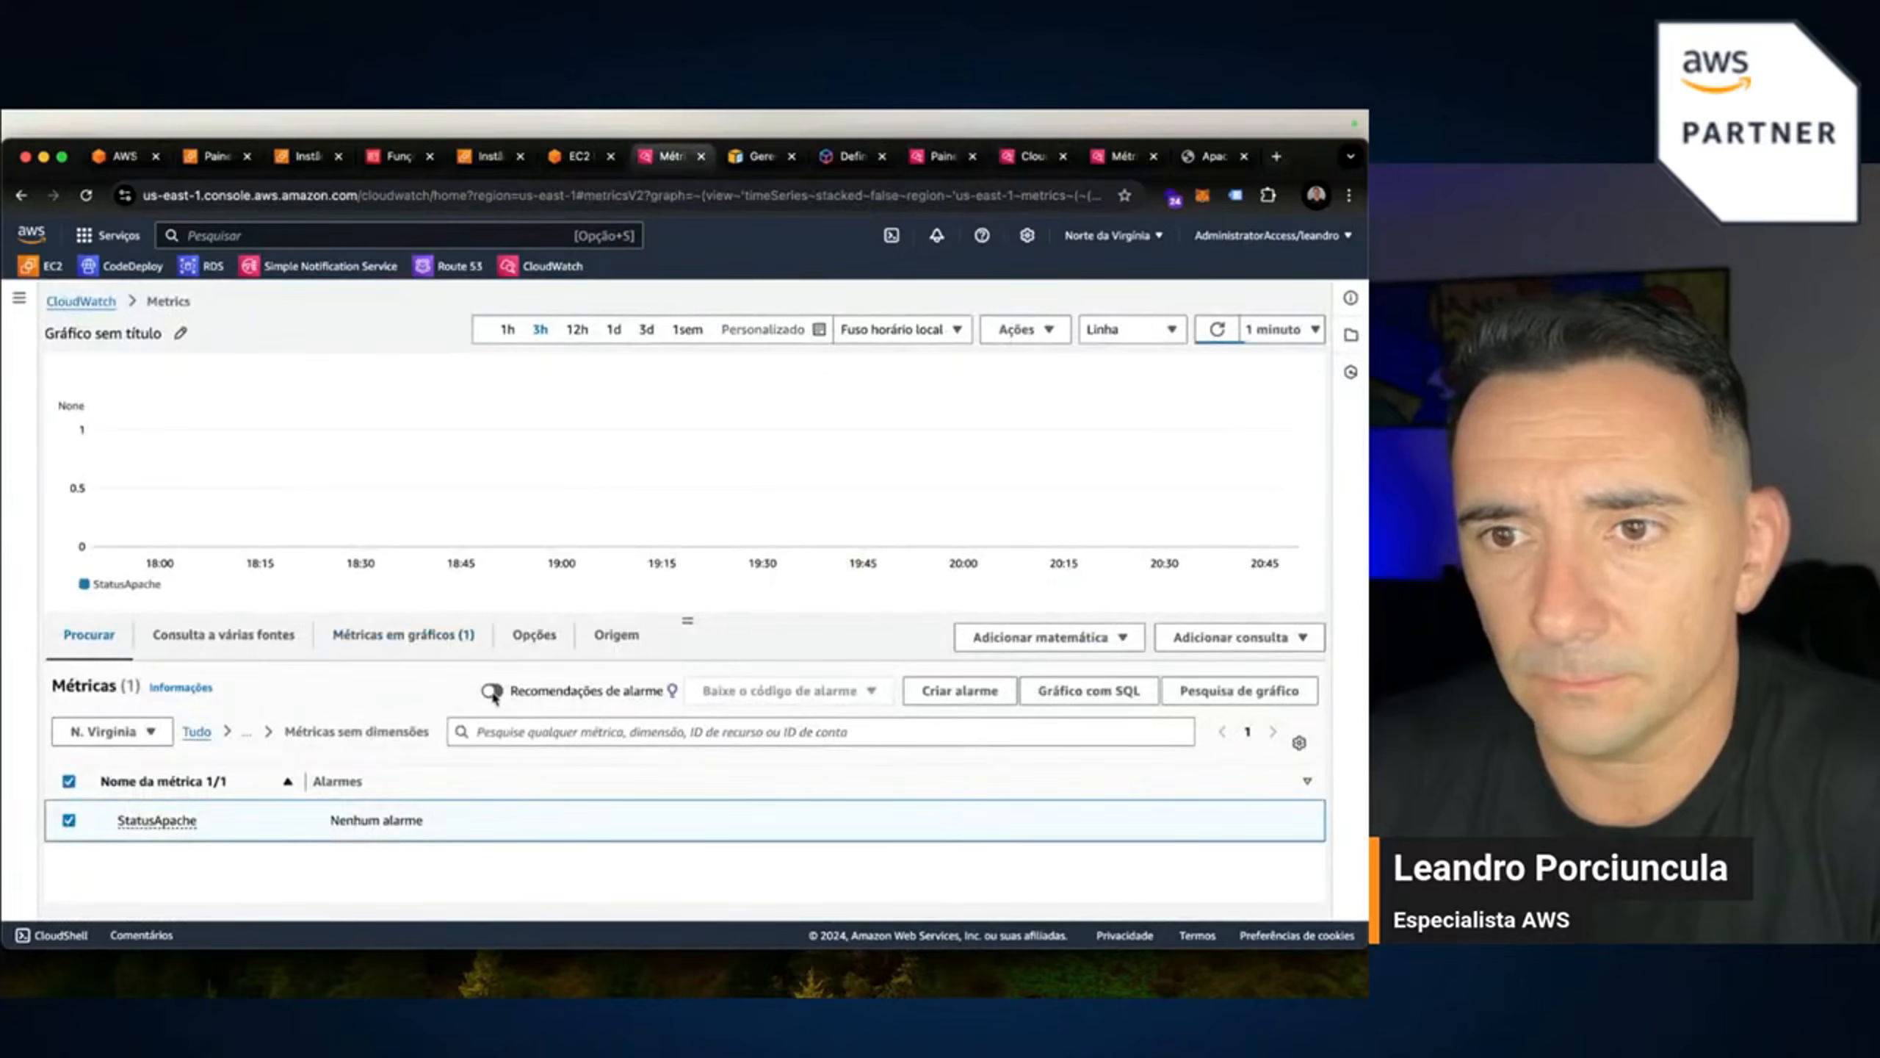
{"action": "left_click", "coordinate": [1216, 329]}
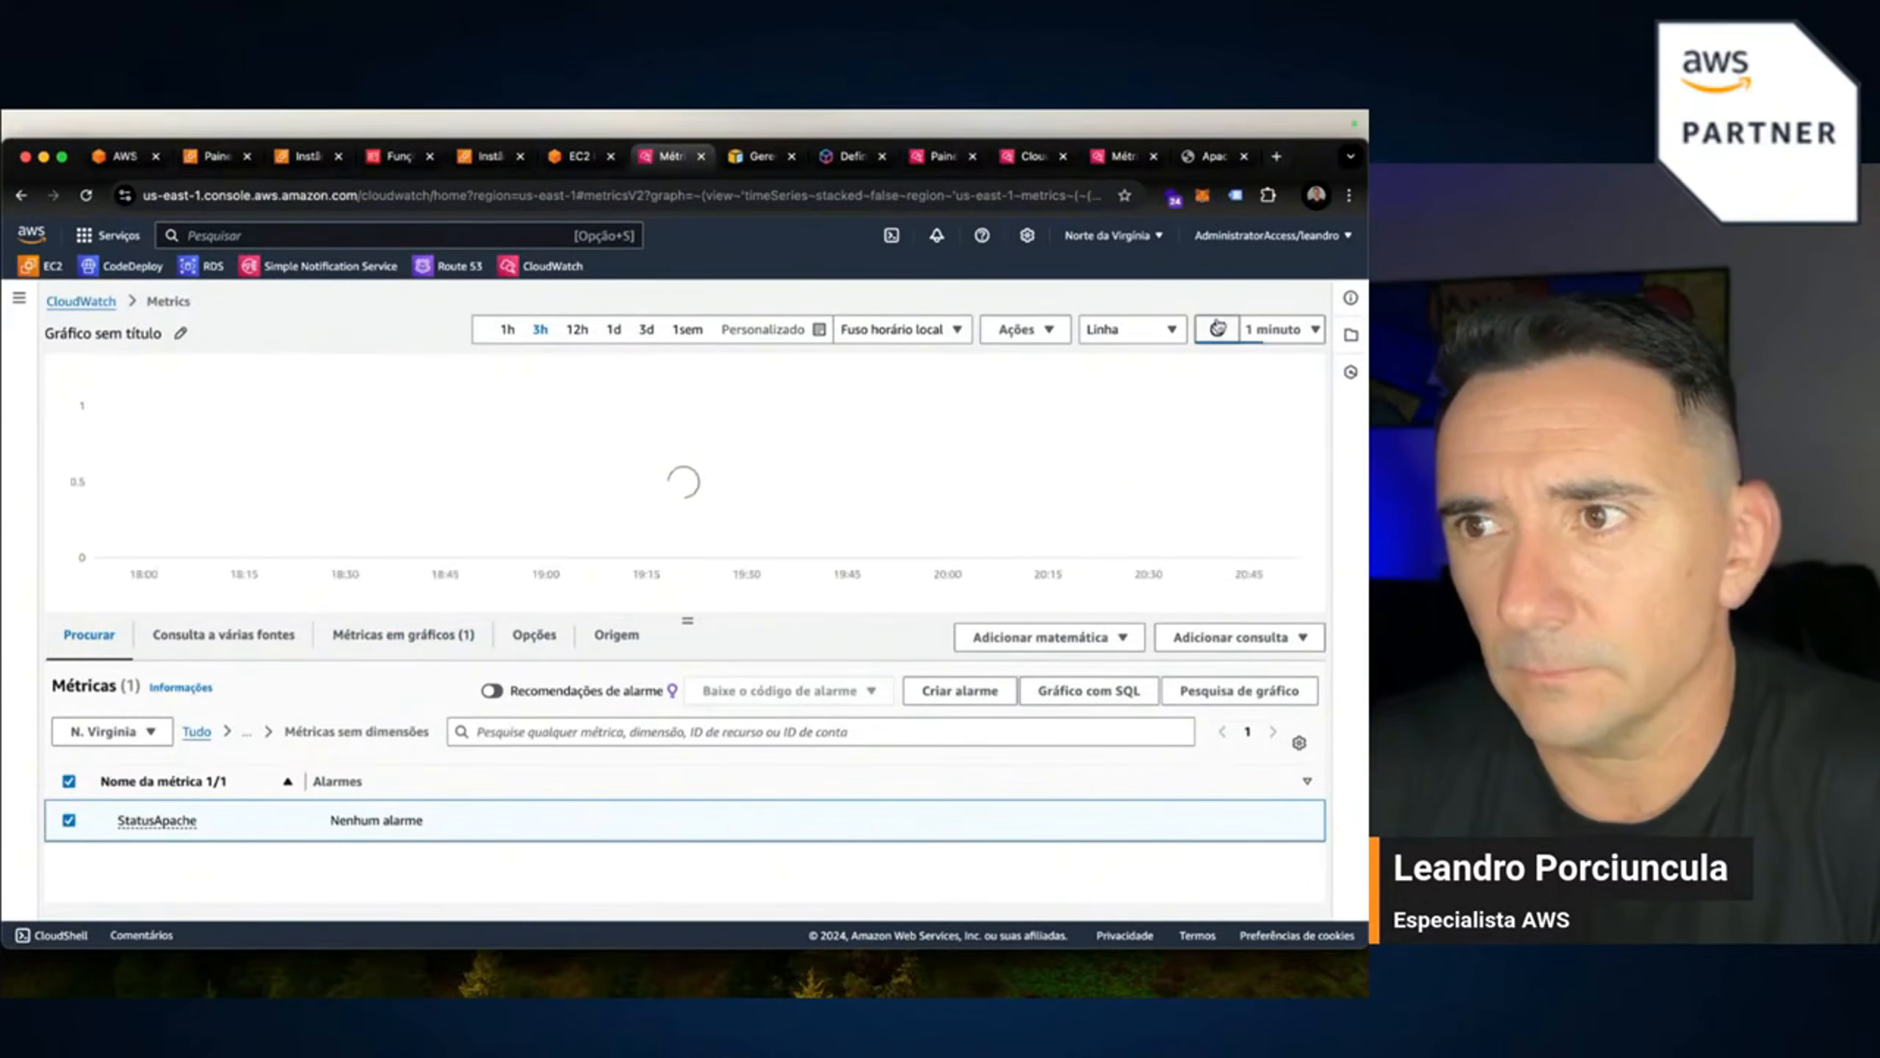
{"action": "left_click", "coordinate": [1216, 329]}
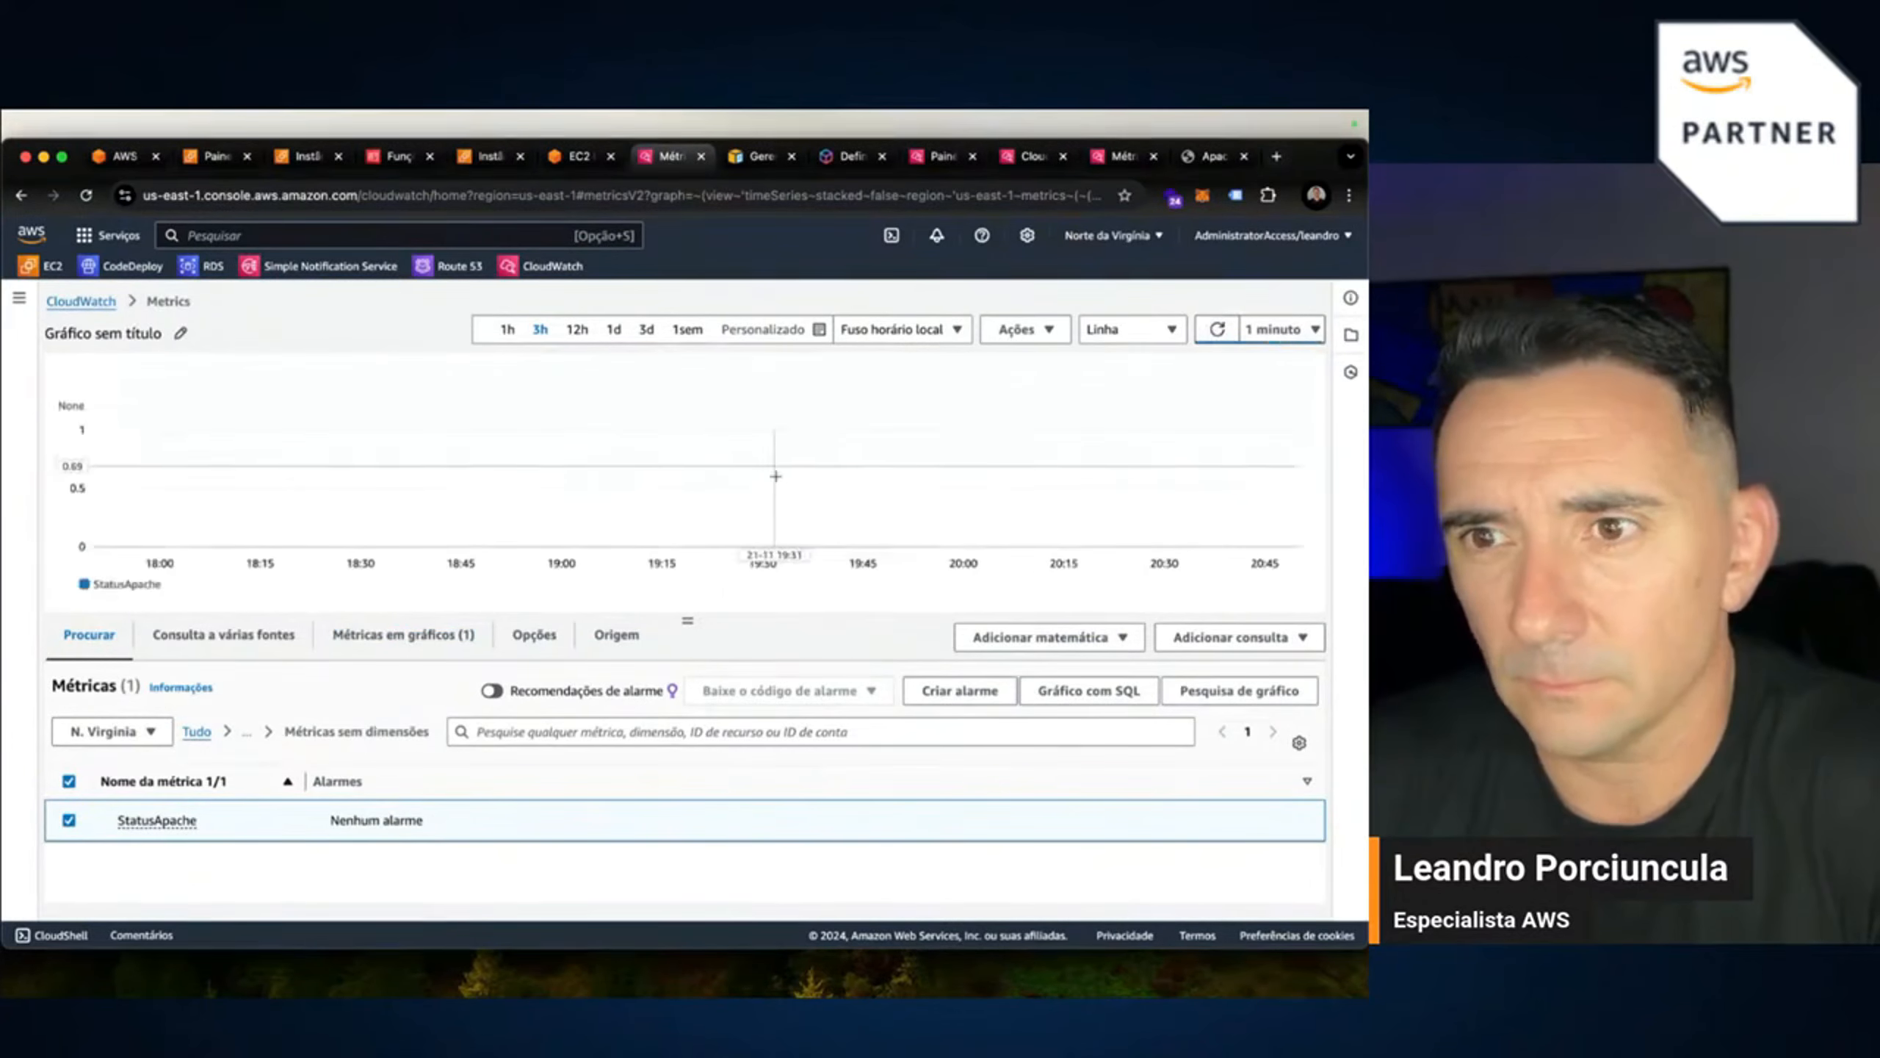
{"action": "left_click_drag", "start_coordinate": [685, 622], "coordinate": [686, 678]}
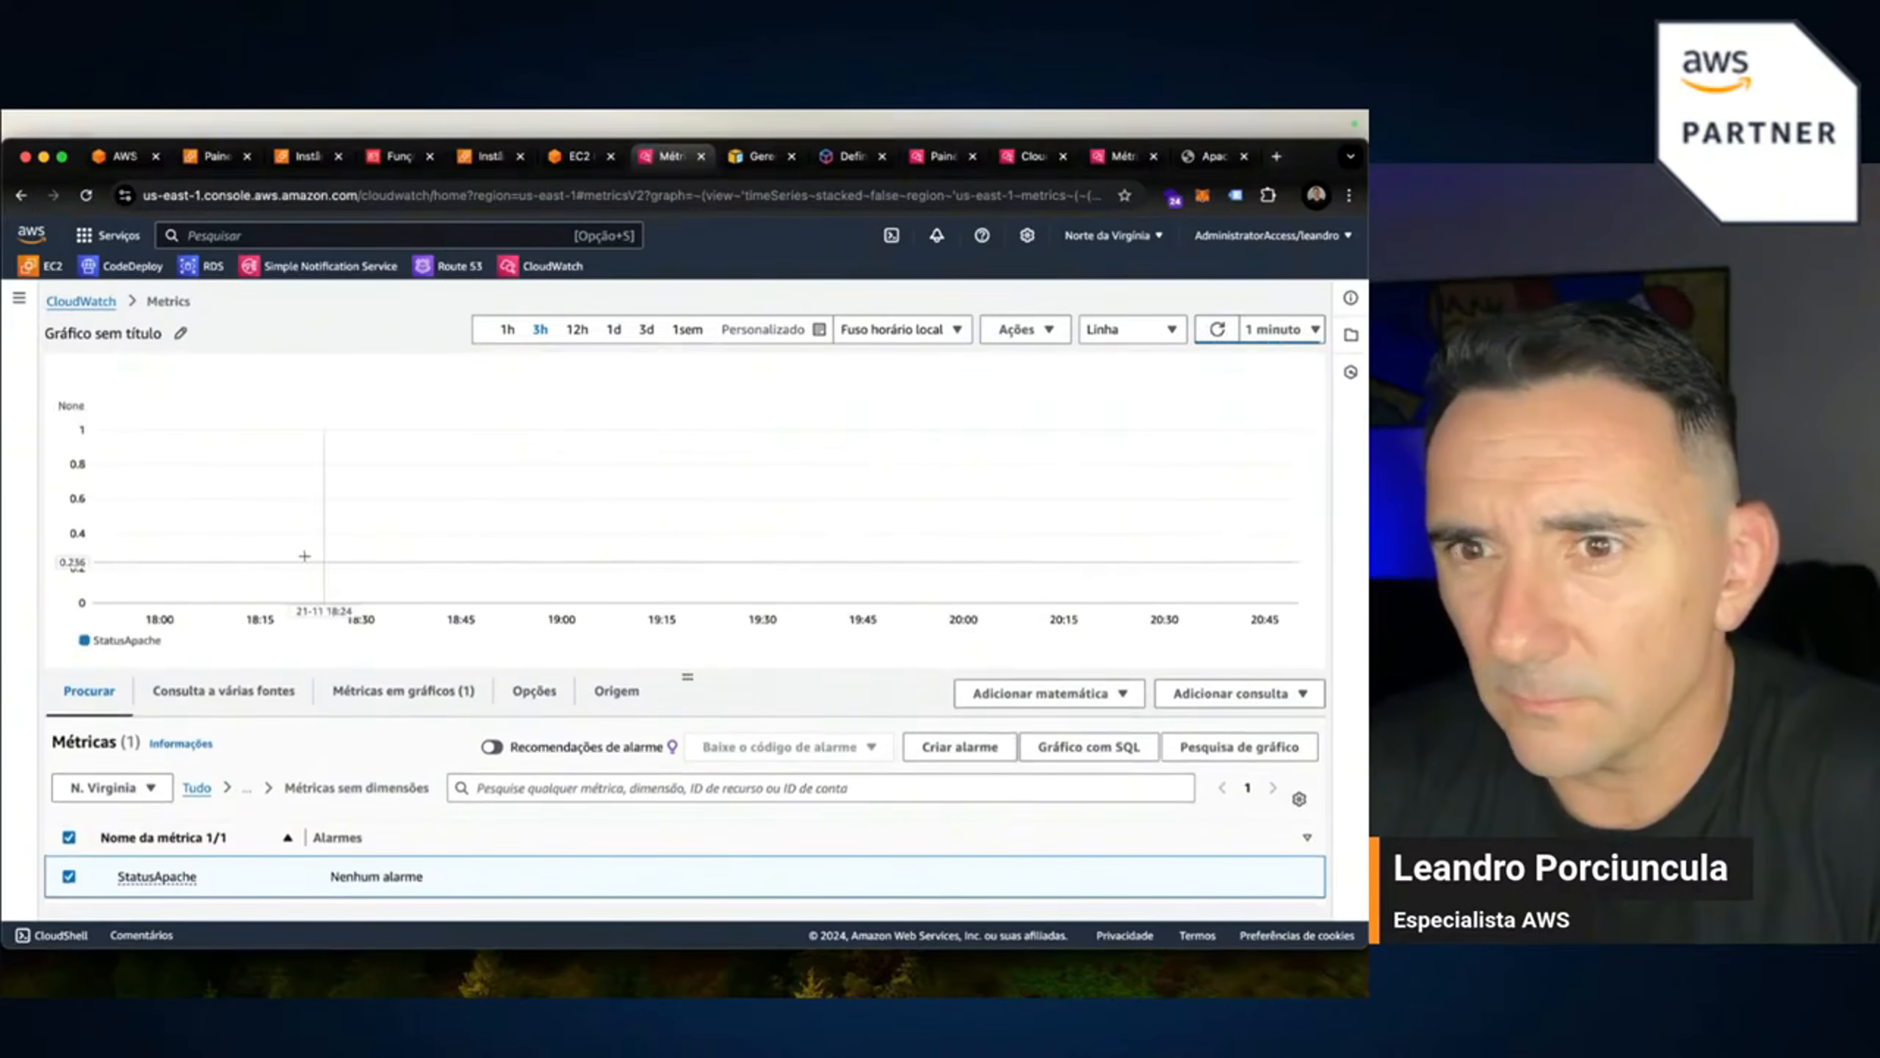
{"action": "left_click", "coordinate": [506, 329]}
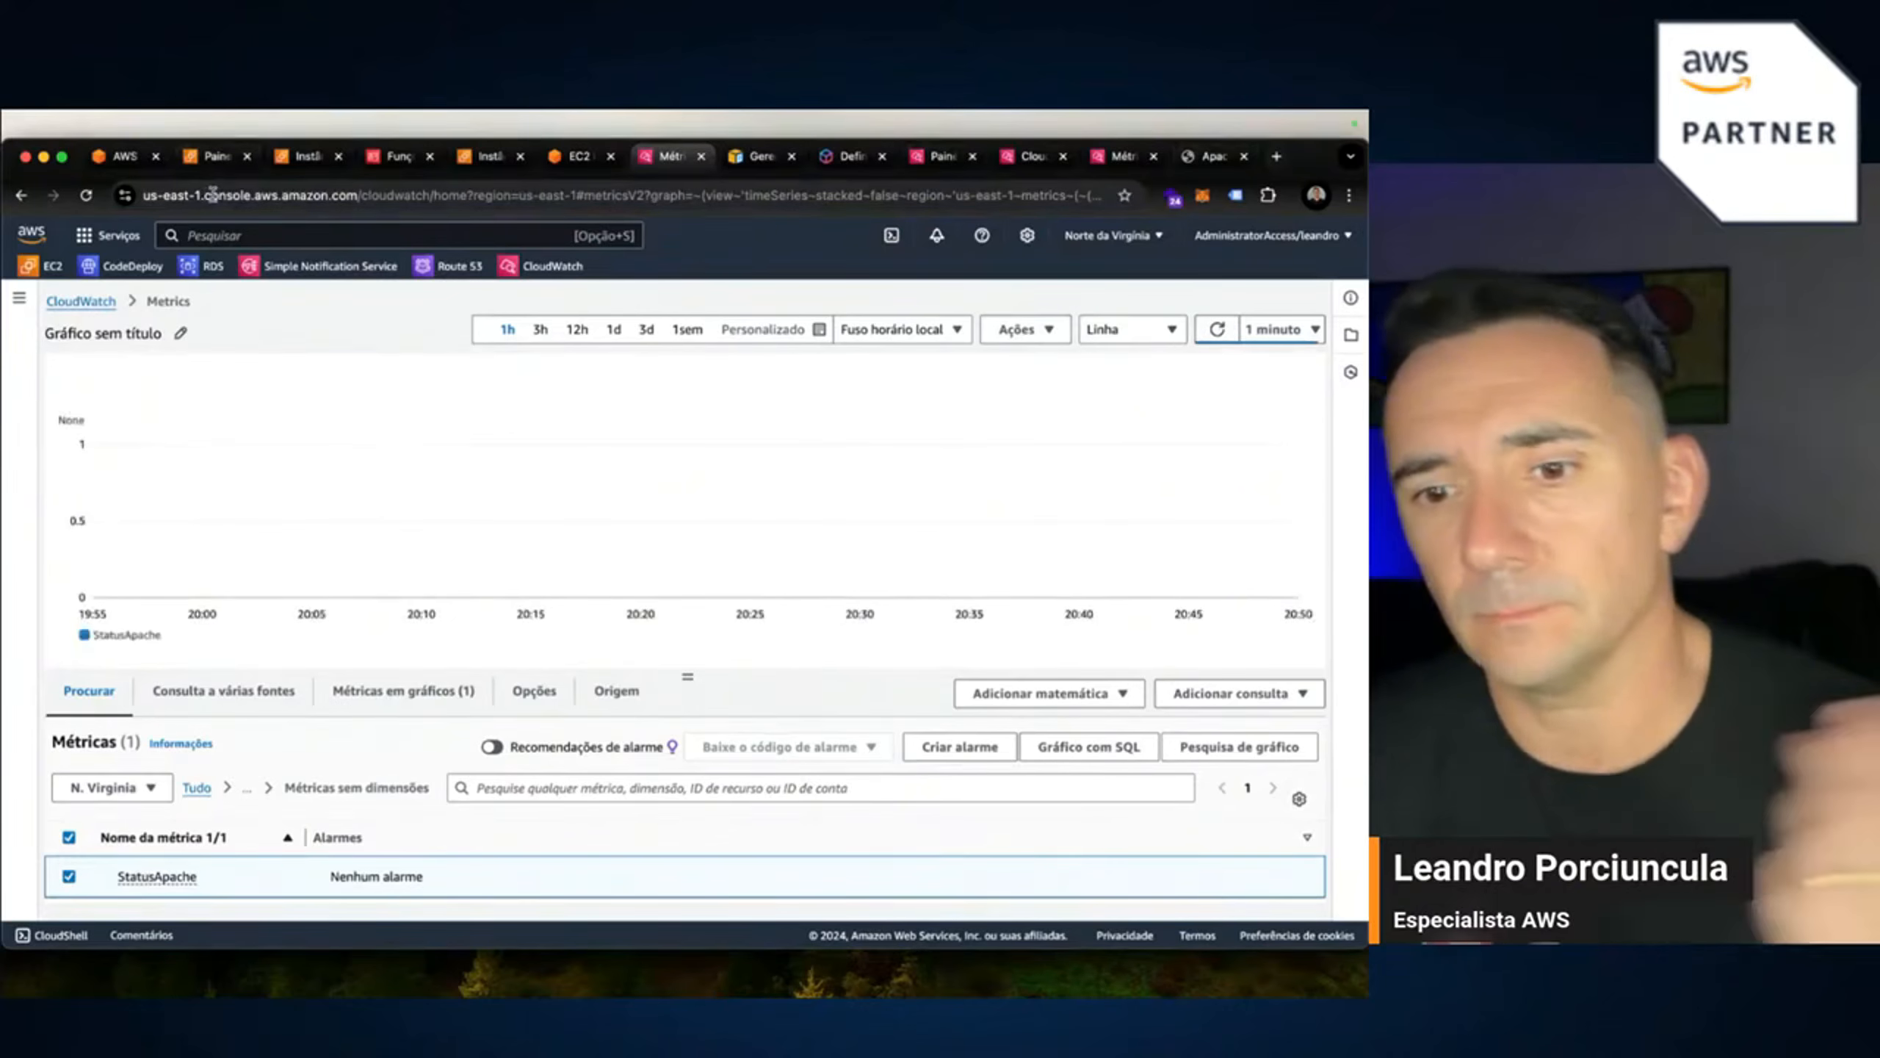
{"action": "key", "text": "super+Tab"}
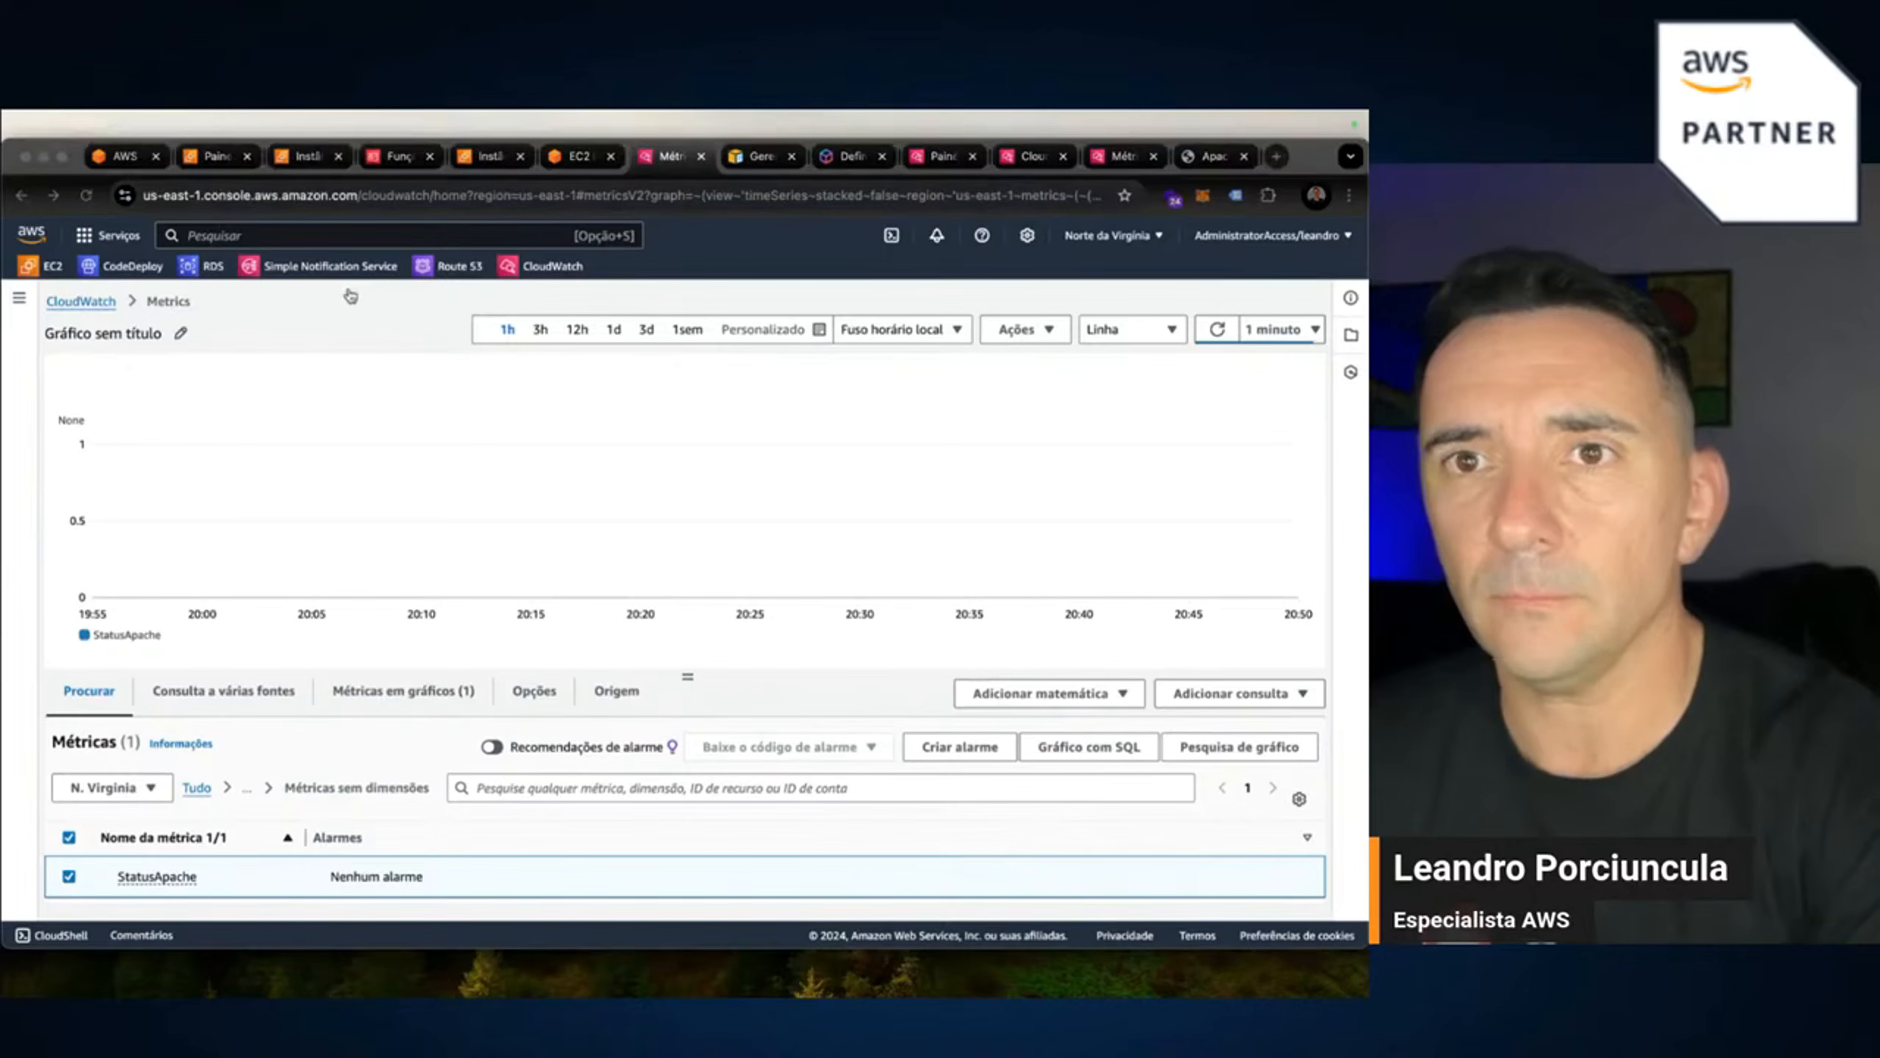
Return to the instance terminal, rerun ./apache.sh three times, then go back to CloudWatch.
{"action": "key", "text": "super+Tab"}
{"action": "key", "text": "super+grave"}
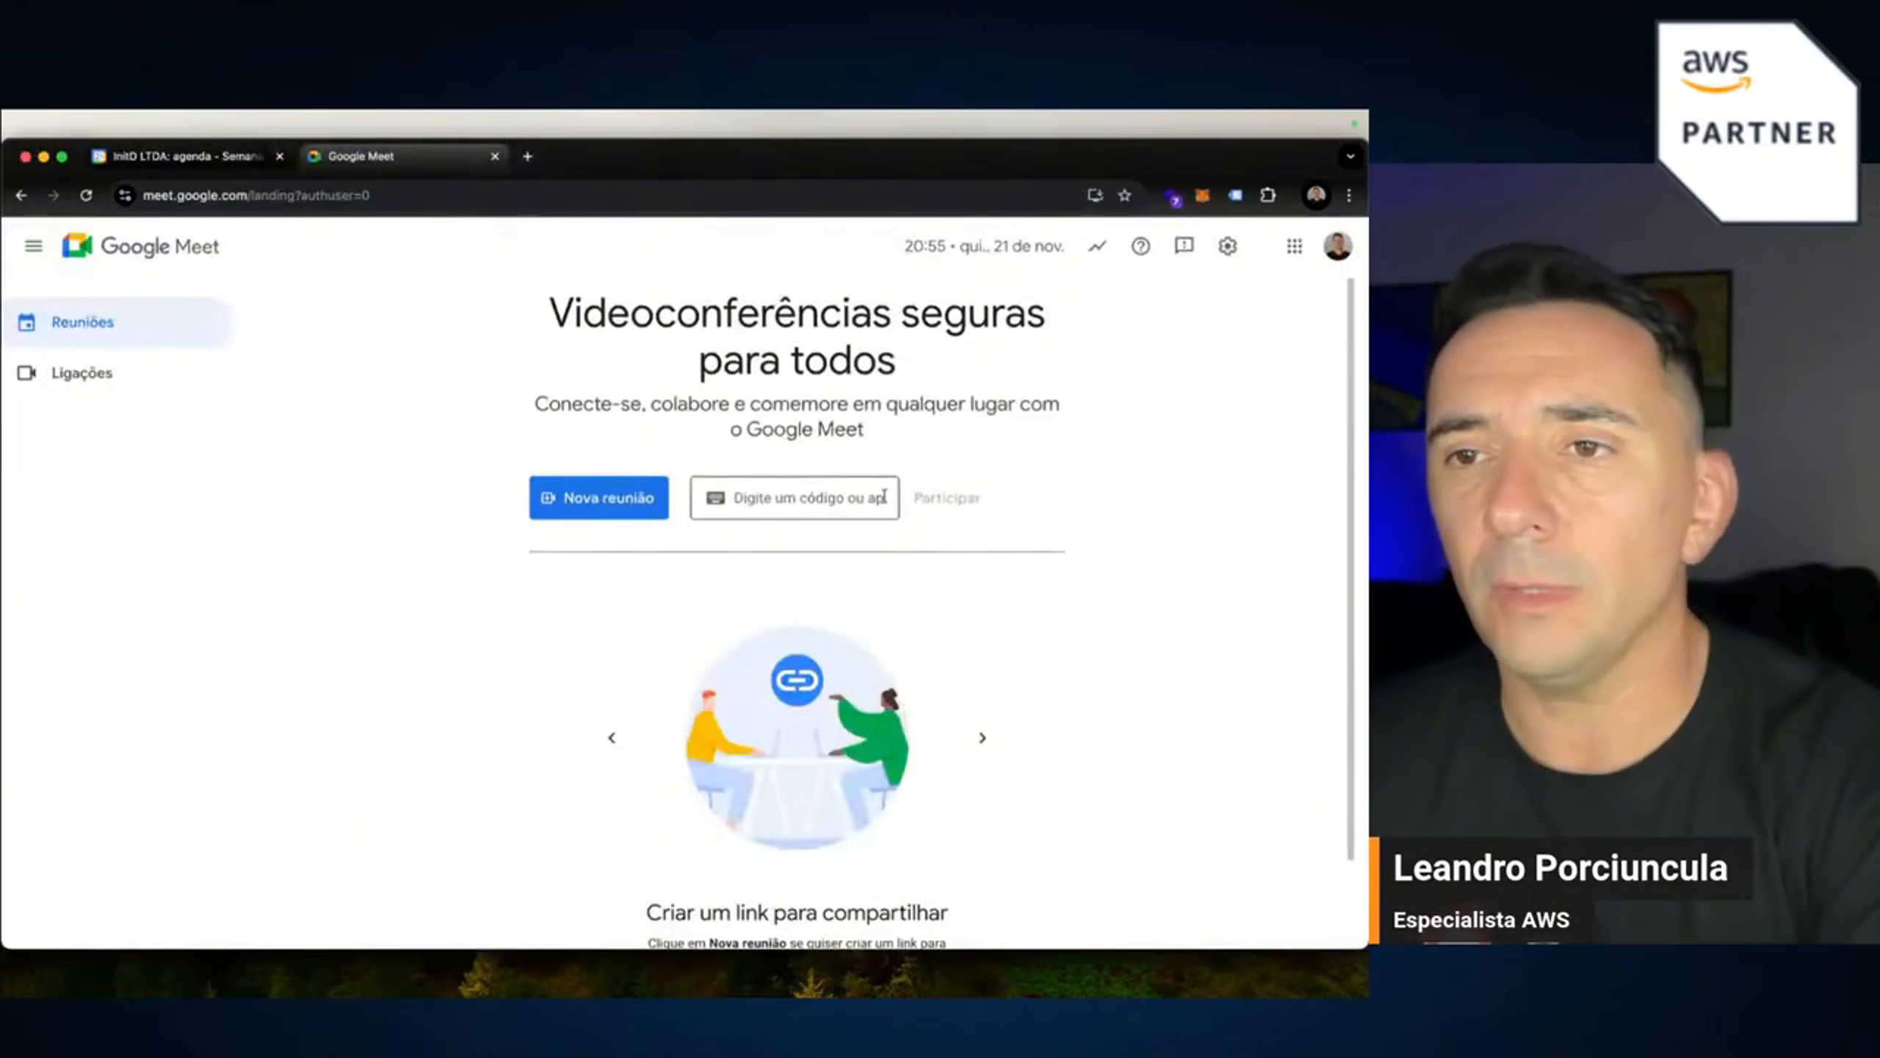
{"action": "key", "text": "super+grave"}
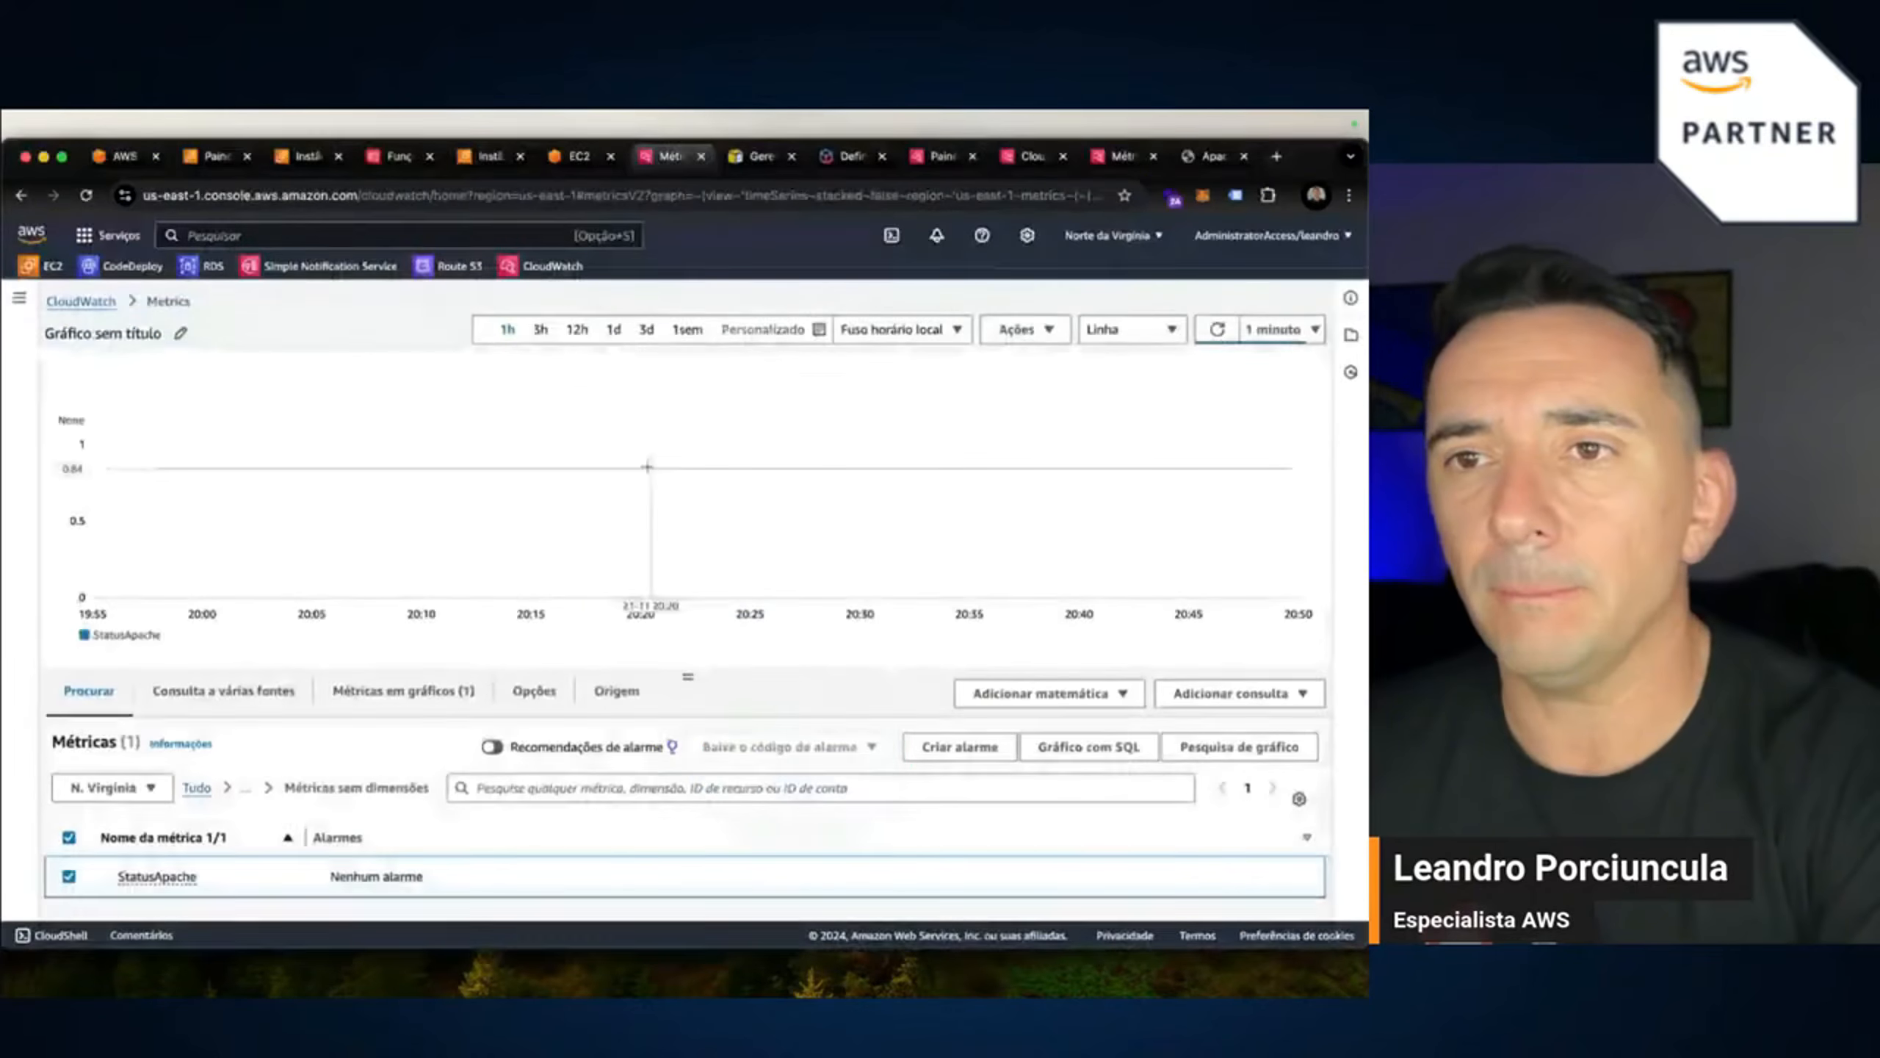
{"action": "left_click", "coordinate": [307, 160]}
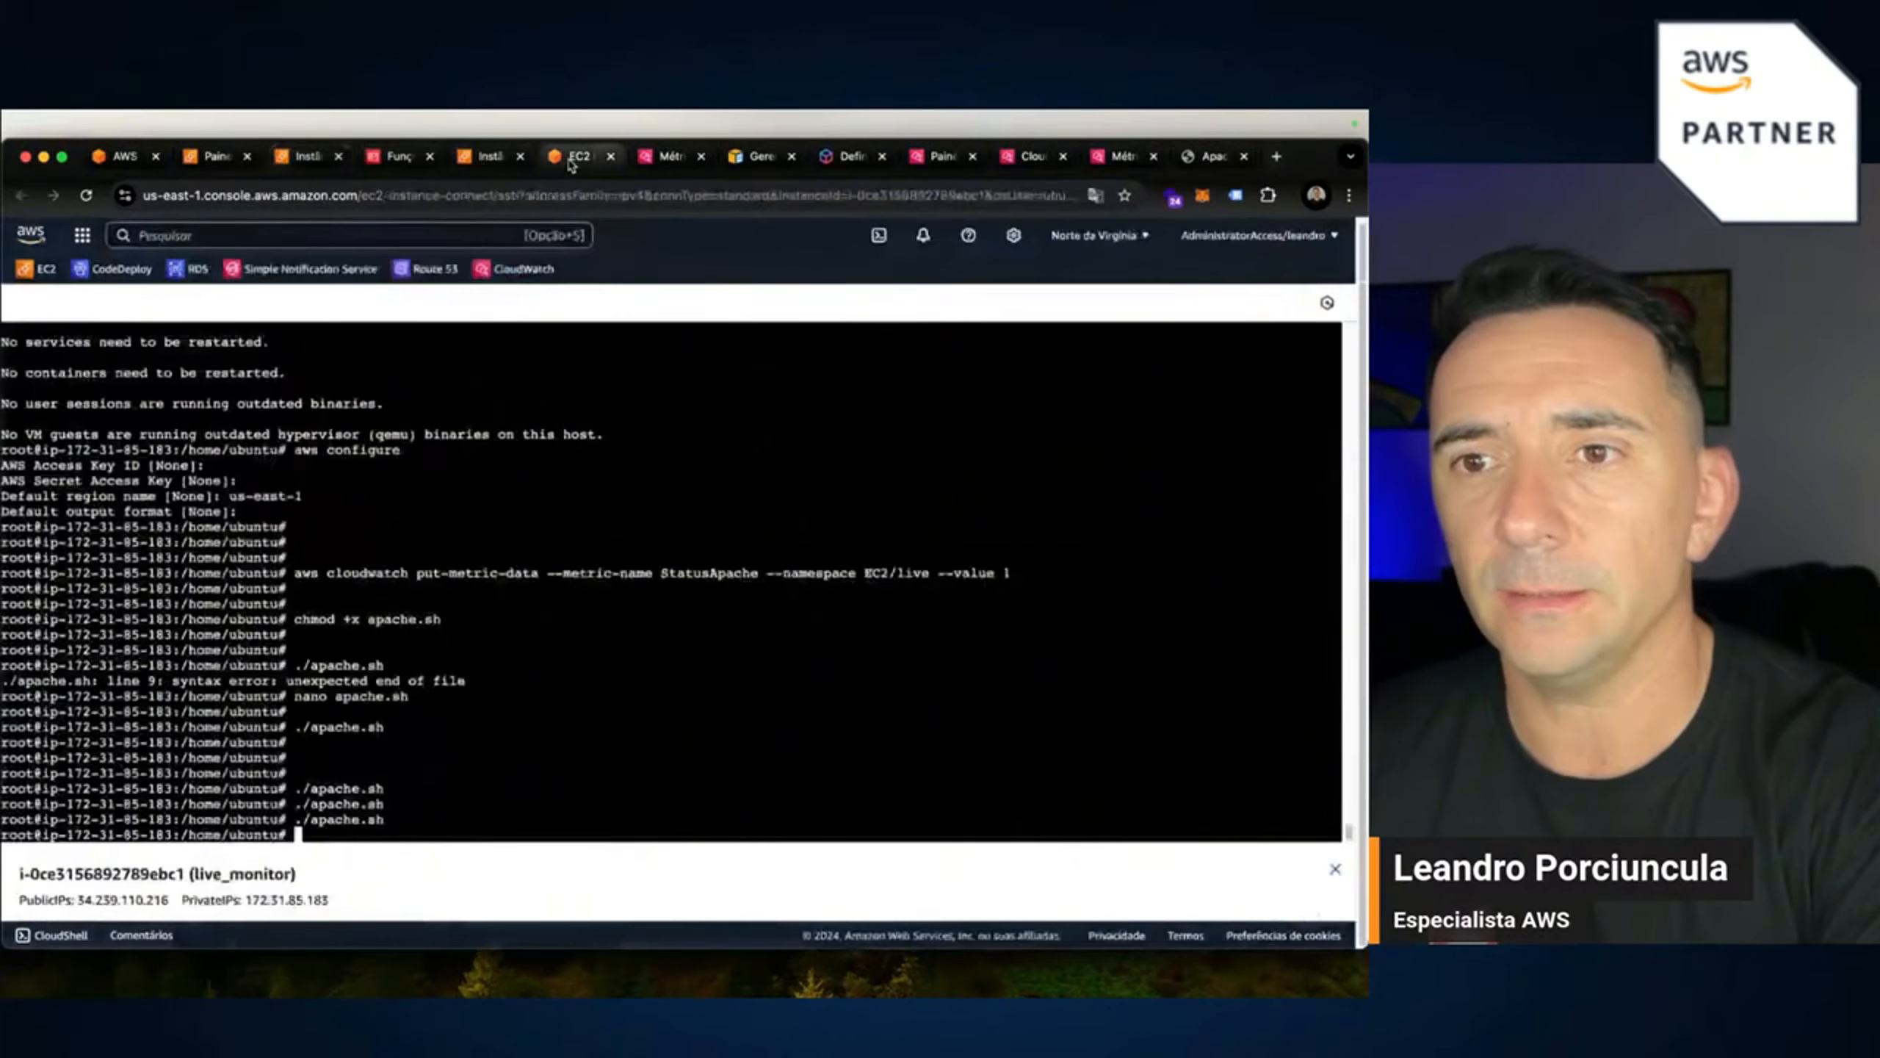
{"action": "left_click", "coordinate": [579, 157]}
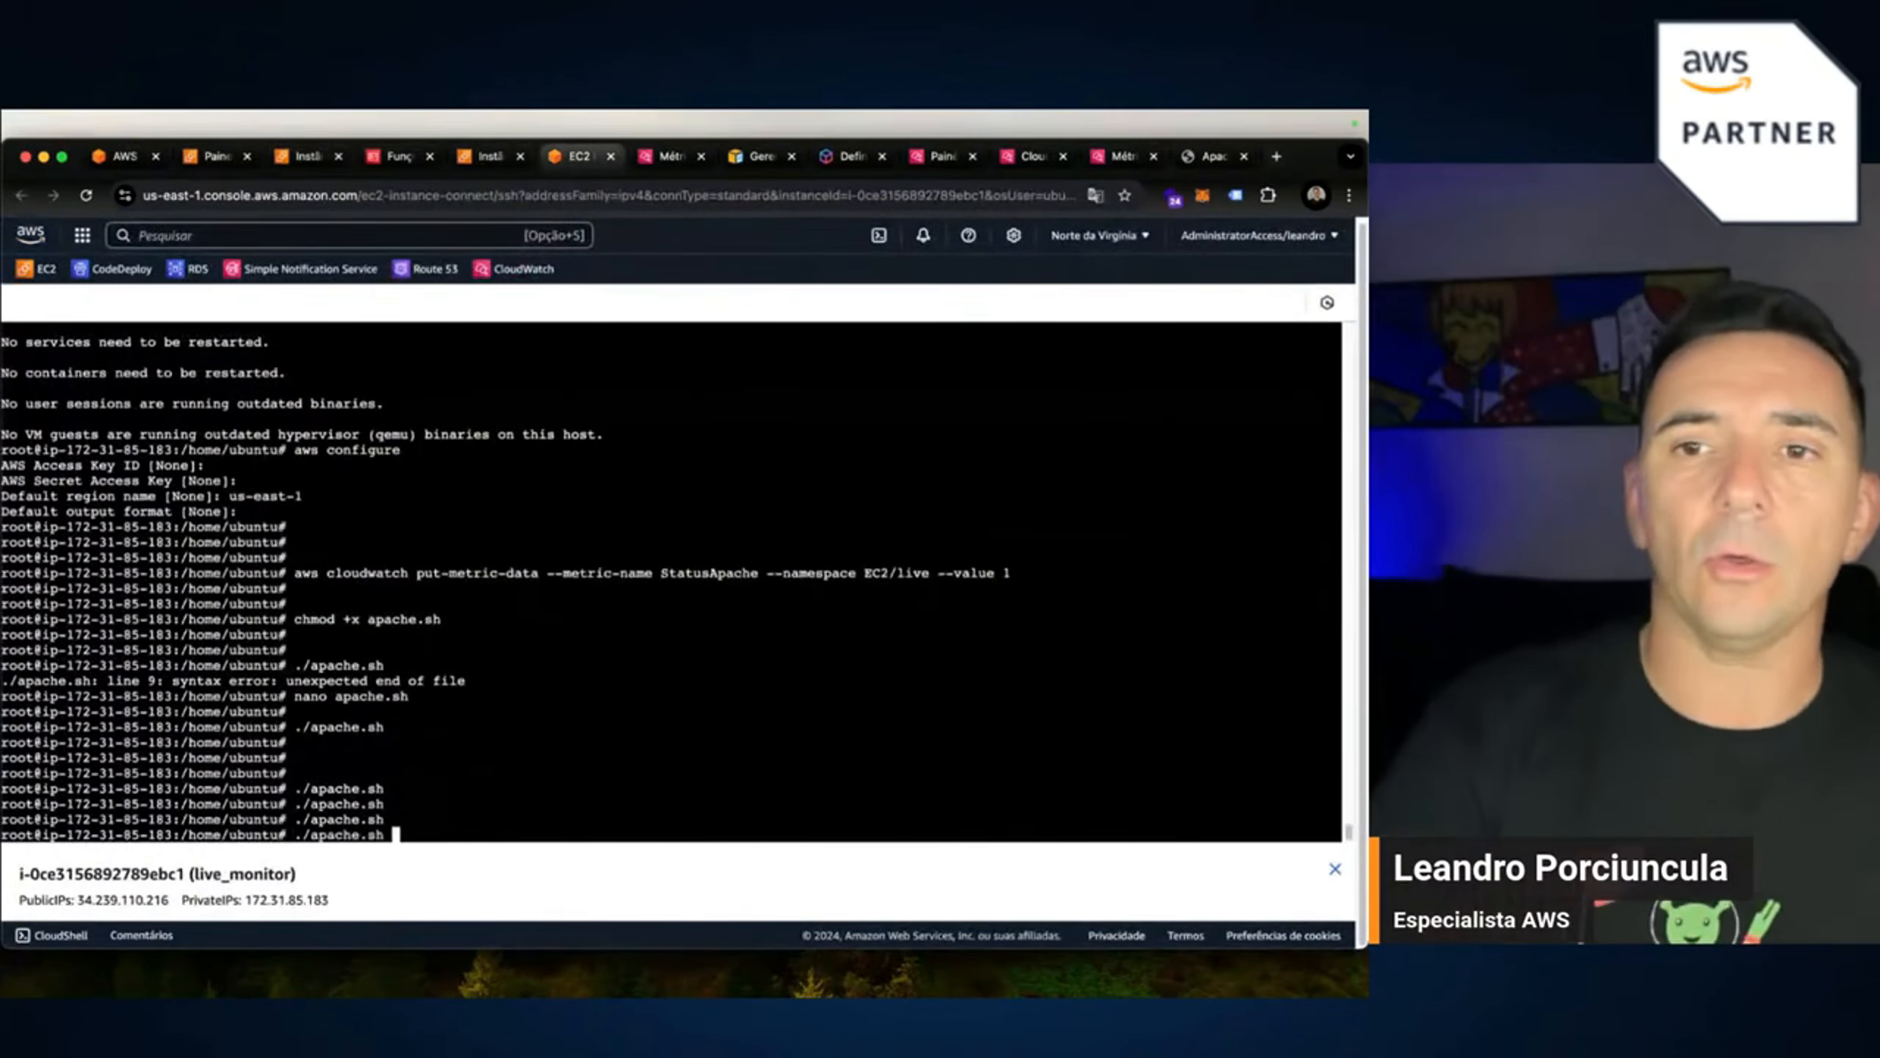
{"action": "key", "text": "Up"}
{"action": "key", "text": "Return"}
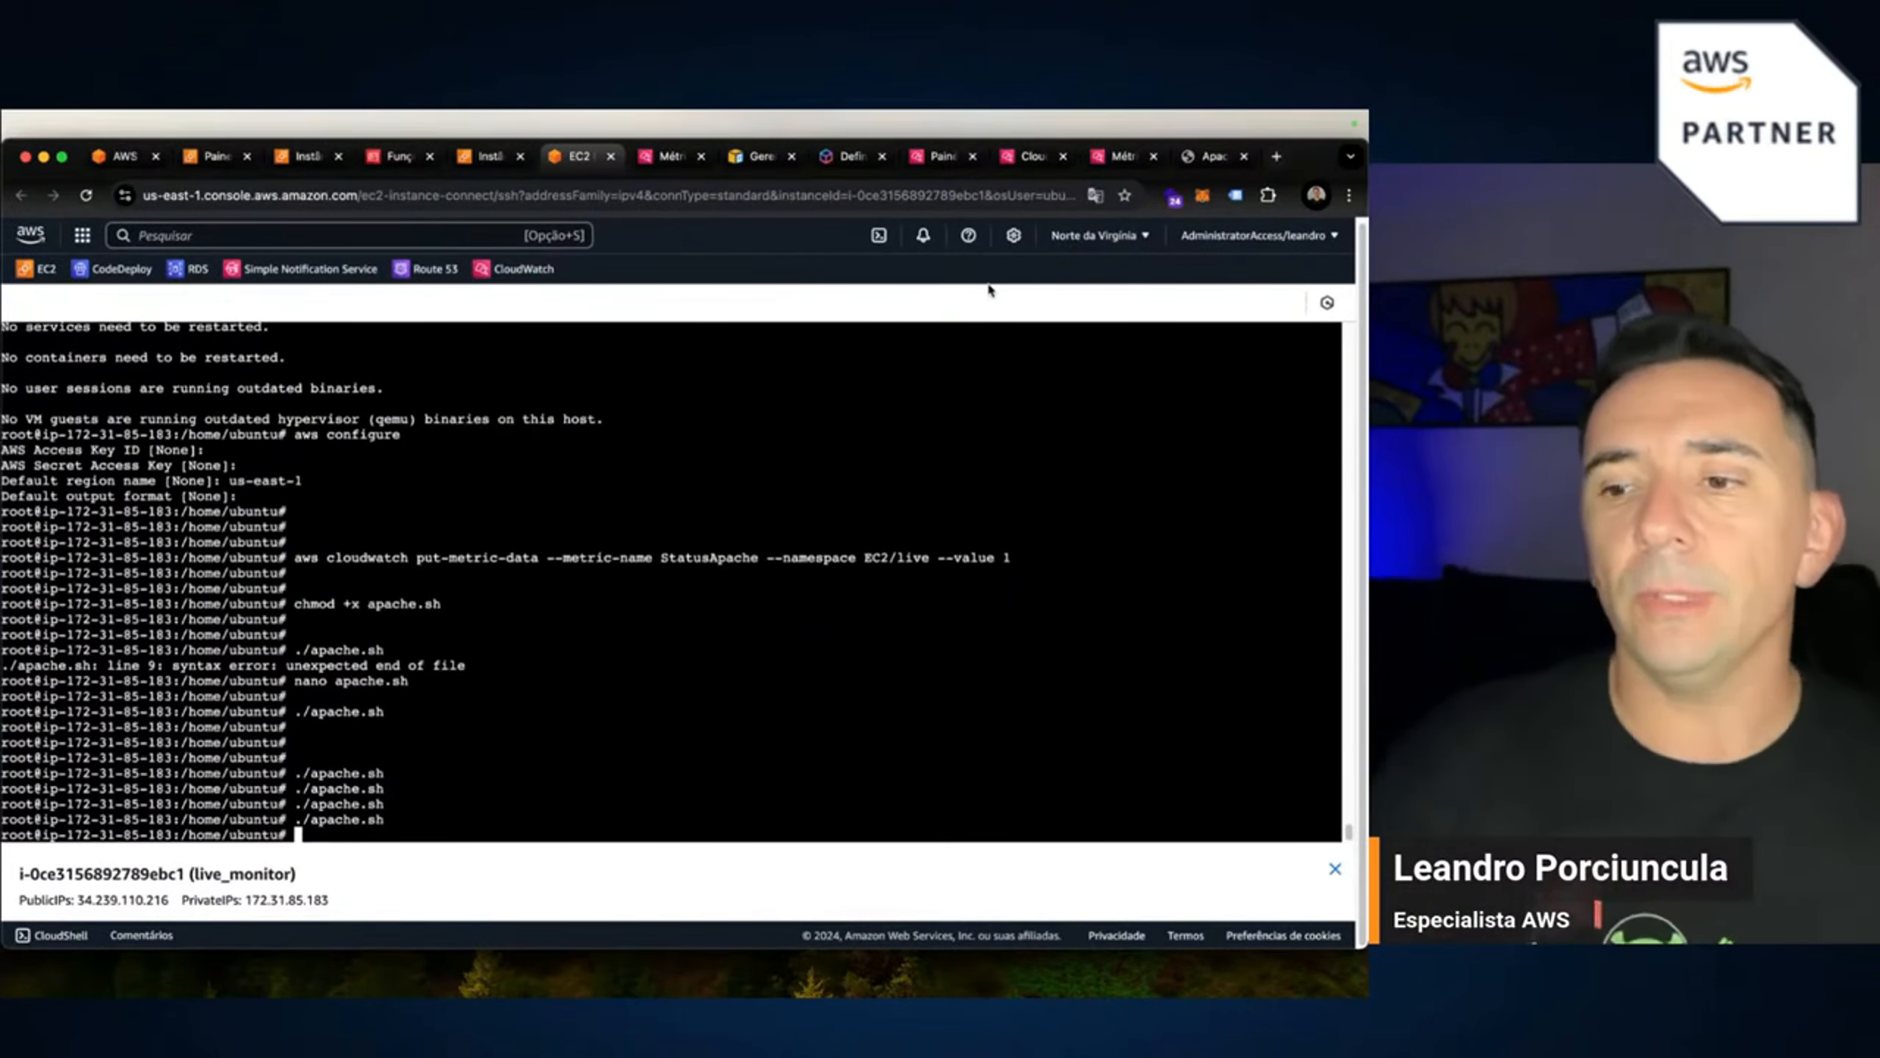
{"action": "key", "text": "Up"}
{"action": "key", "text": "Return"}
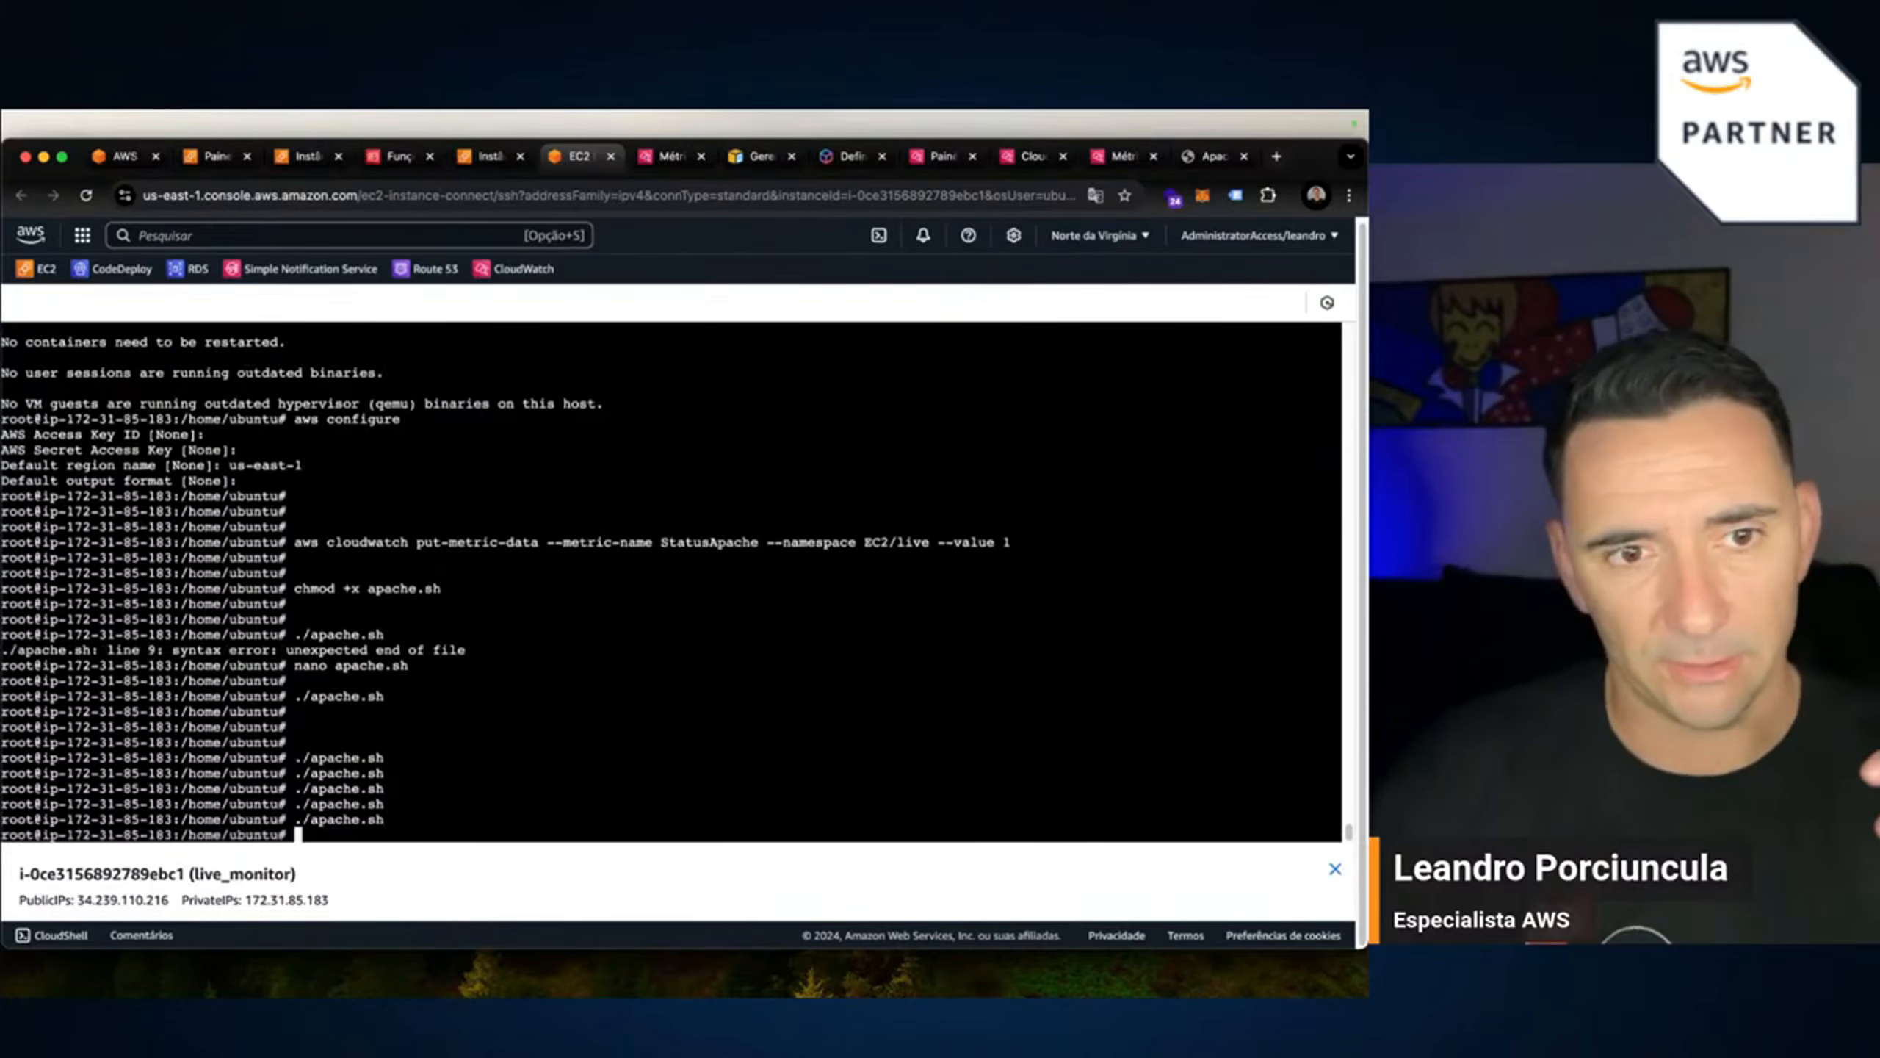
{"action": "key", "text": "Up"}
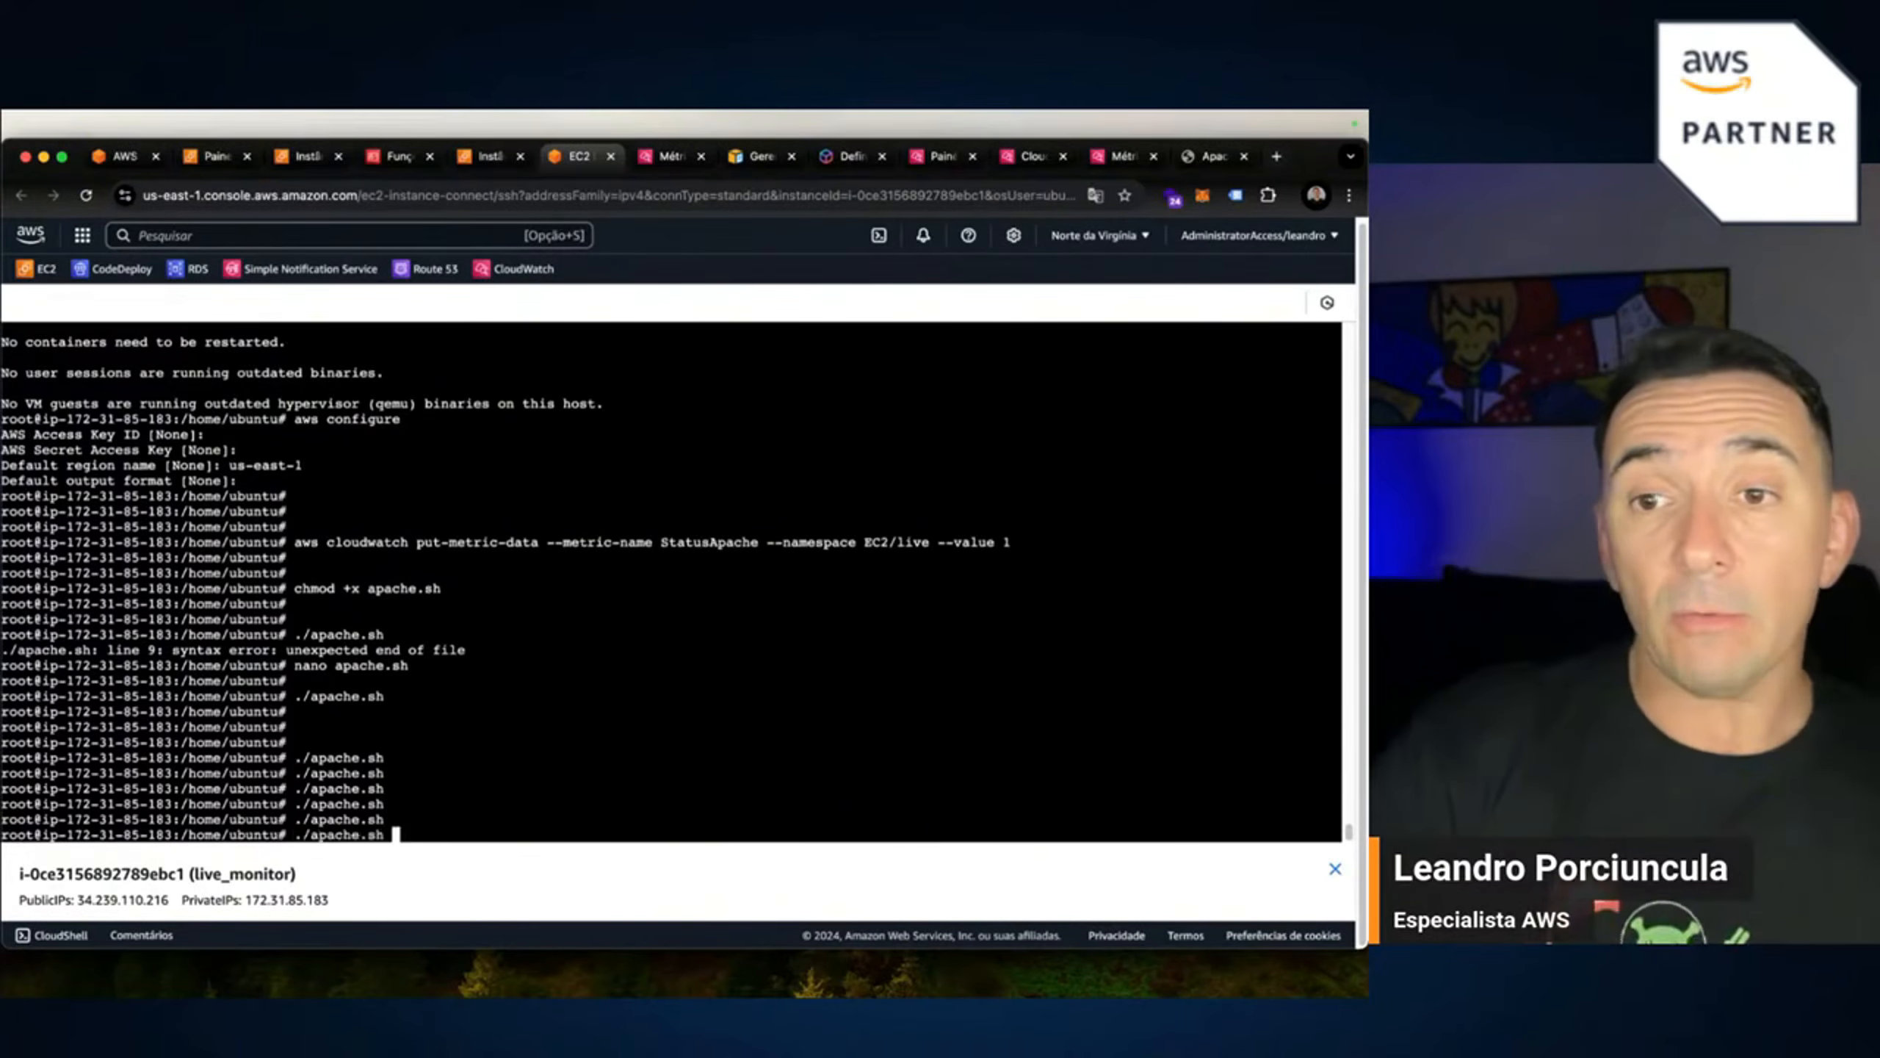
{"action": "key", "text": "Return"}
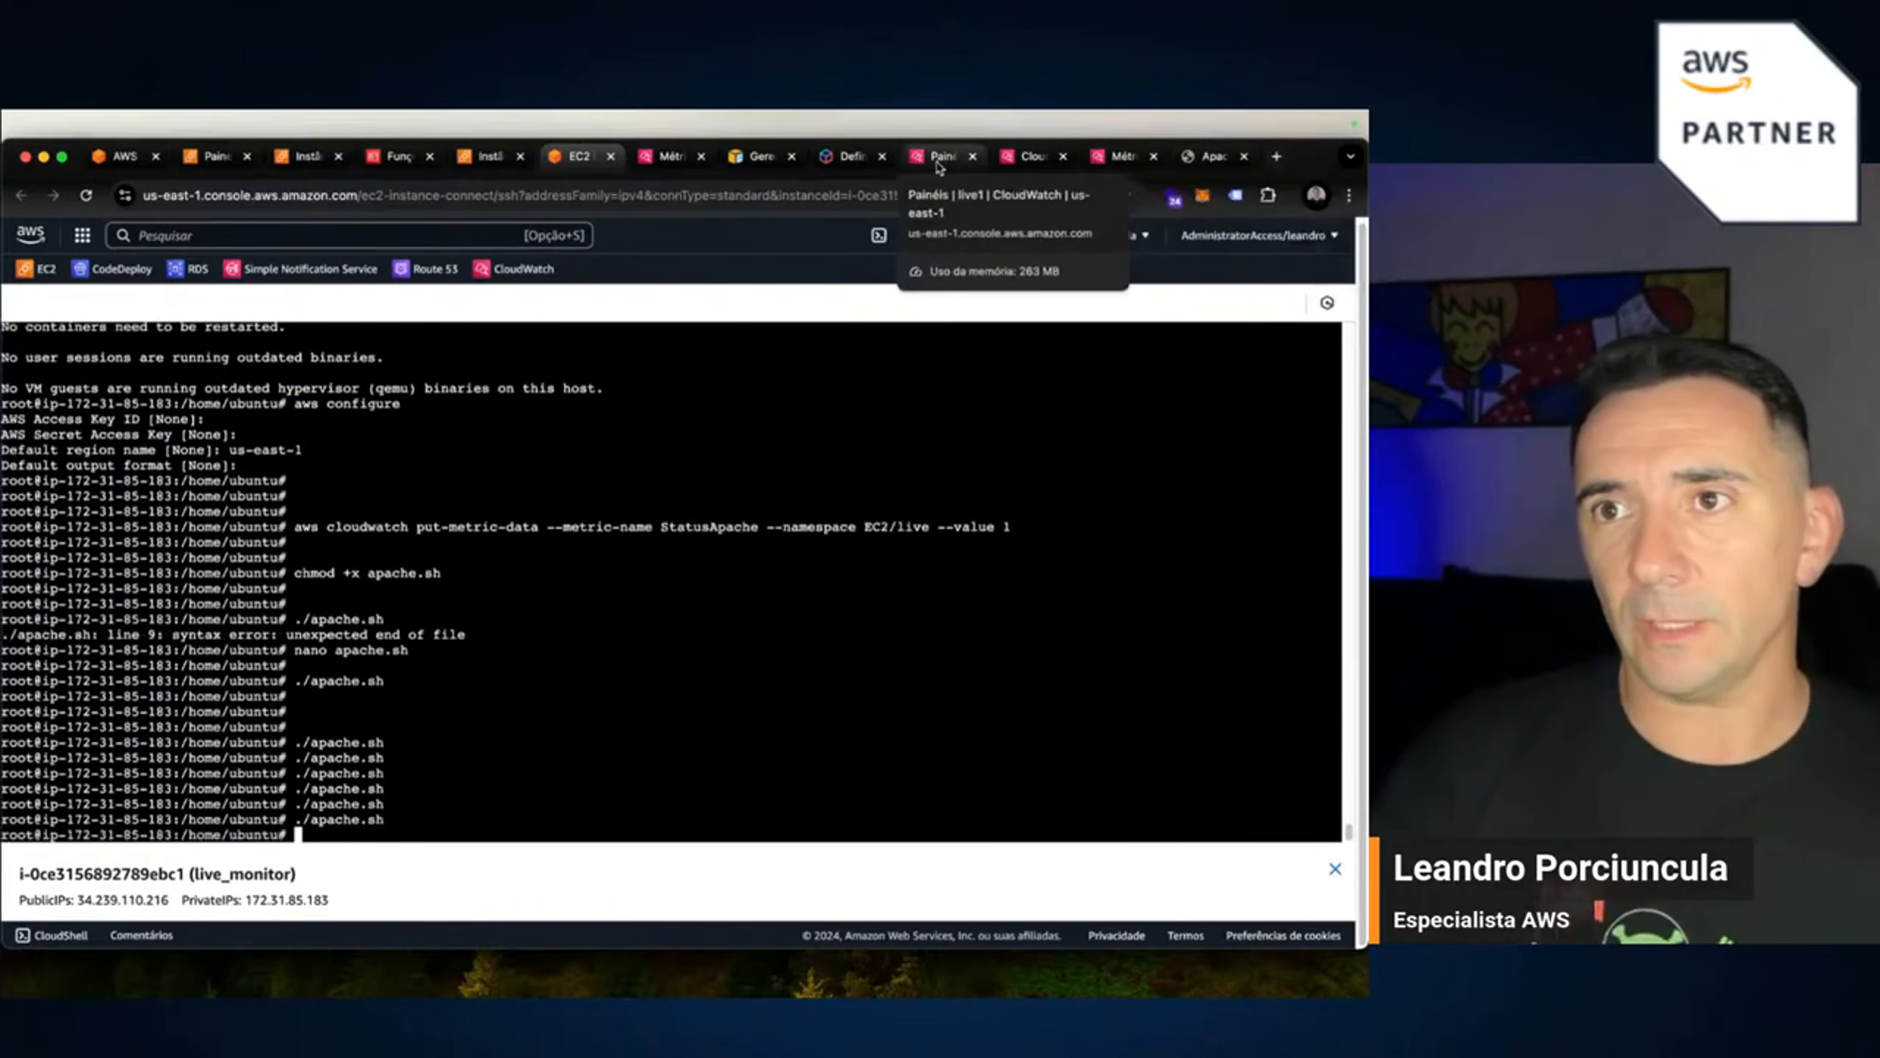
{"action": "left_click", "coordinate": [668, 157]}
Refresh the graph, open Métricas em gráficos, and leave StatusApache's statistic at Média.
{"action": "left_click", "coordinate": [1204, 335]}
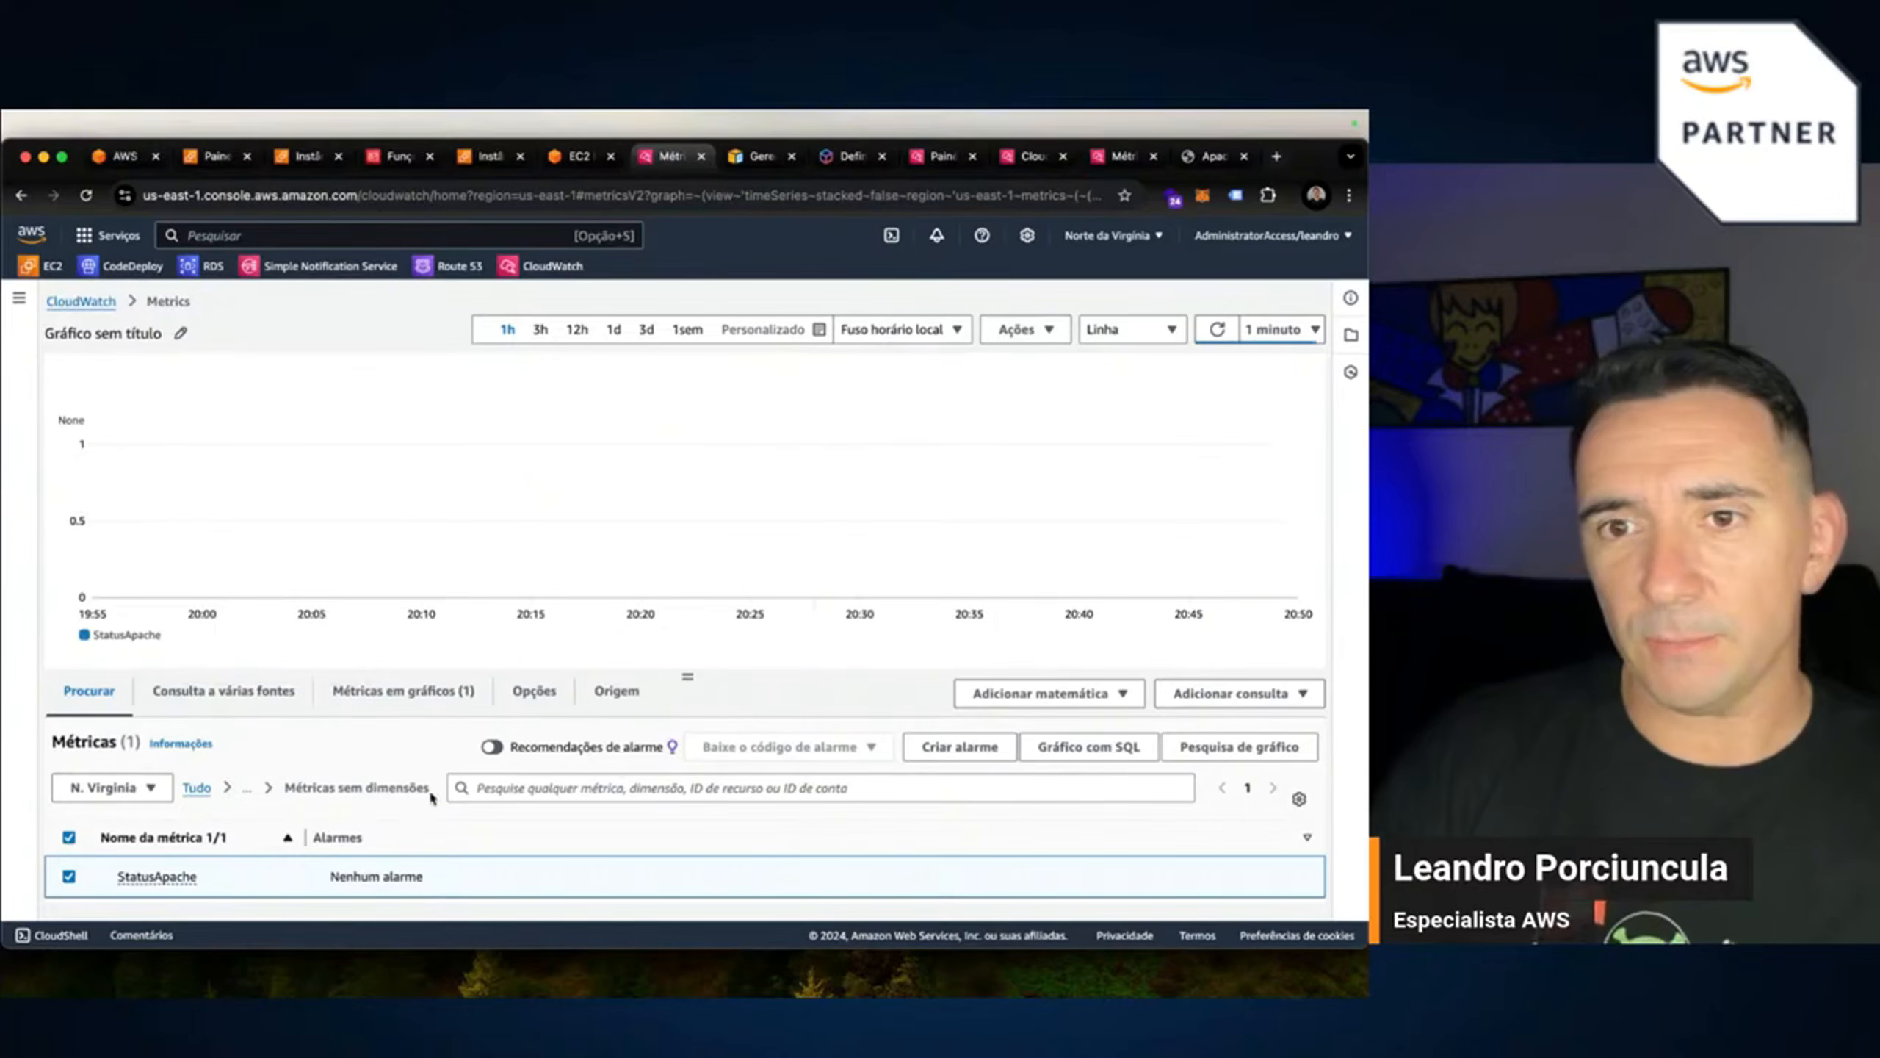
{"action": "left_click", "coordinate": [410, 709]}
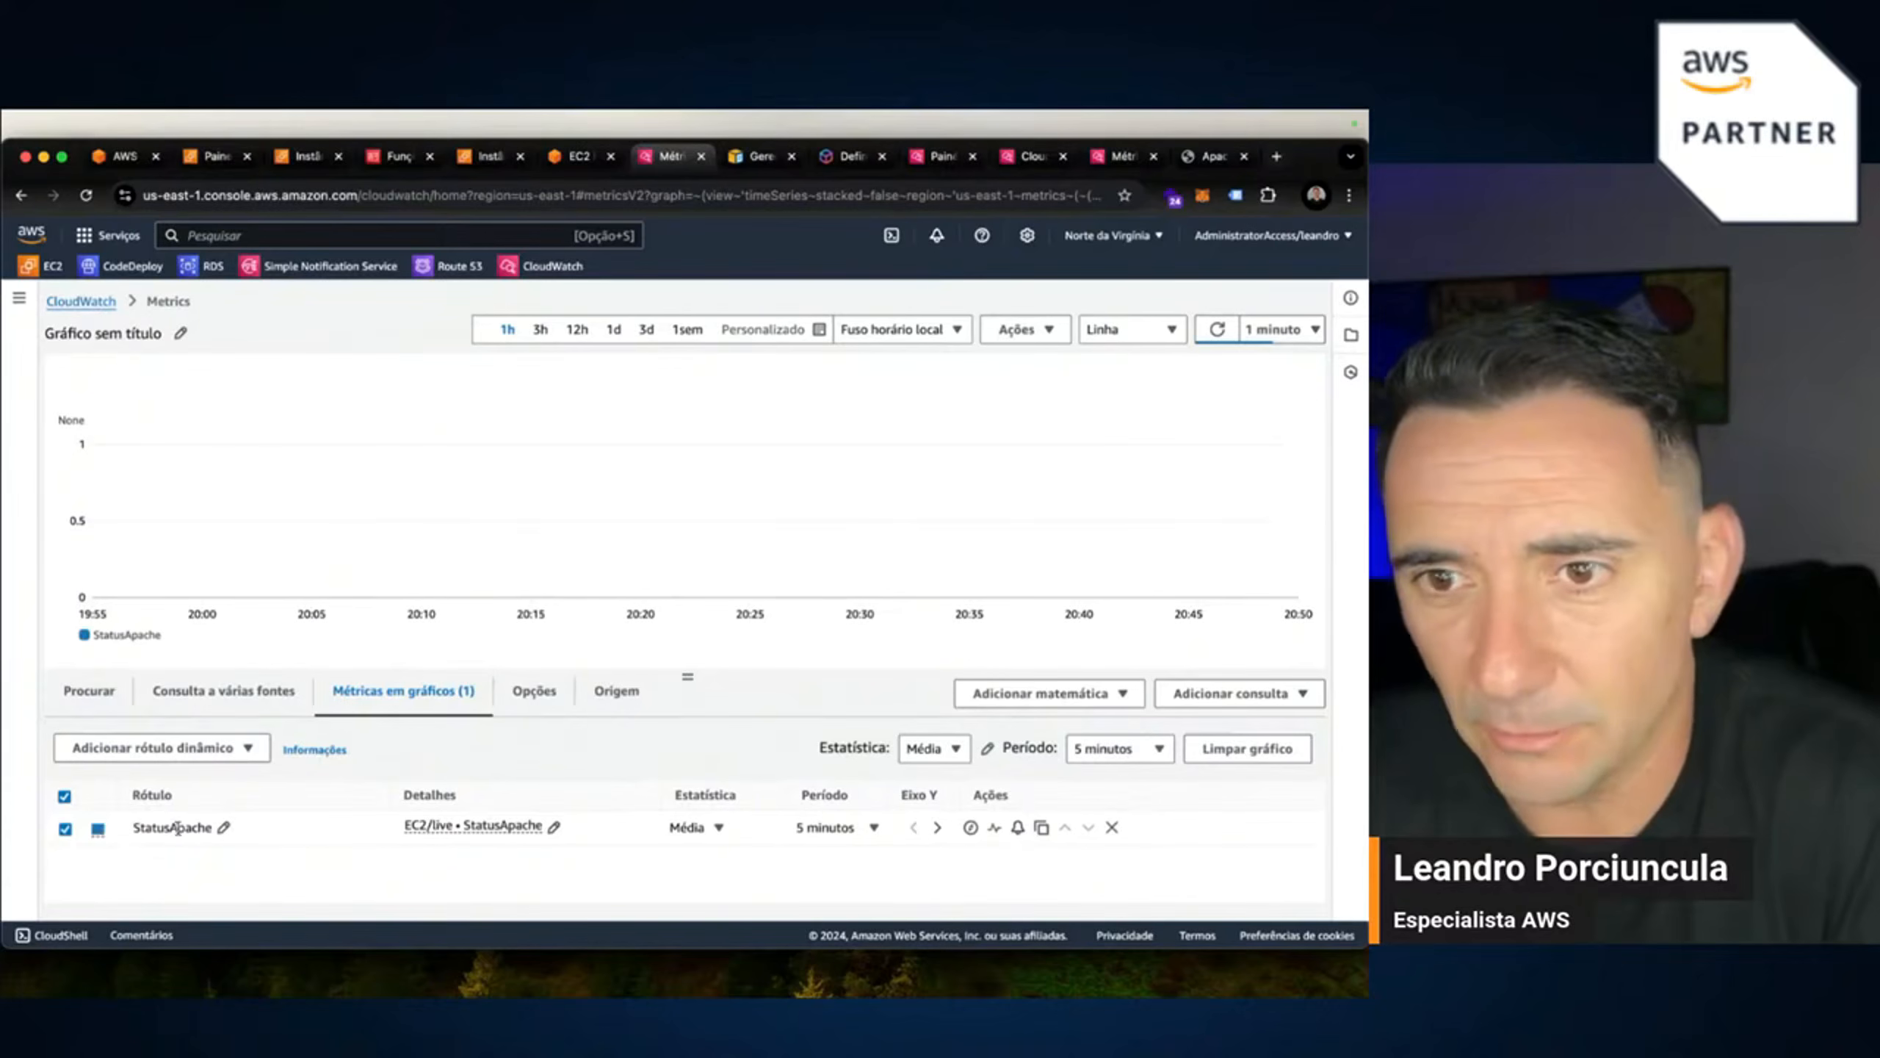
{"action": "left_click", "coordinate": [718, 827]}
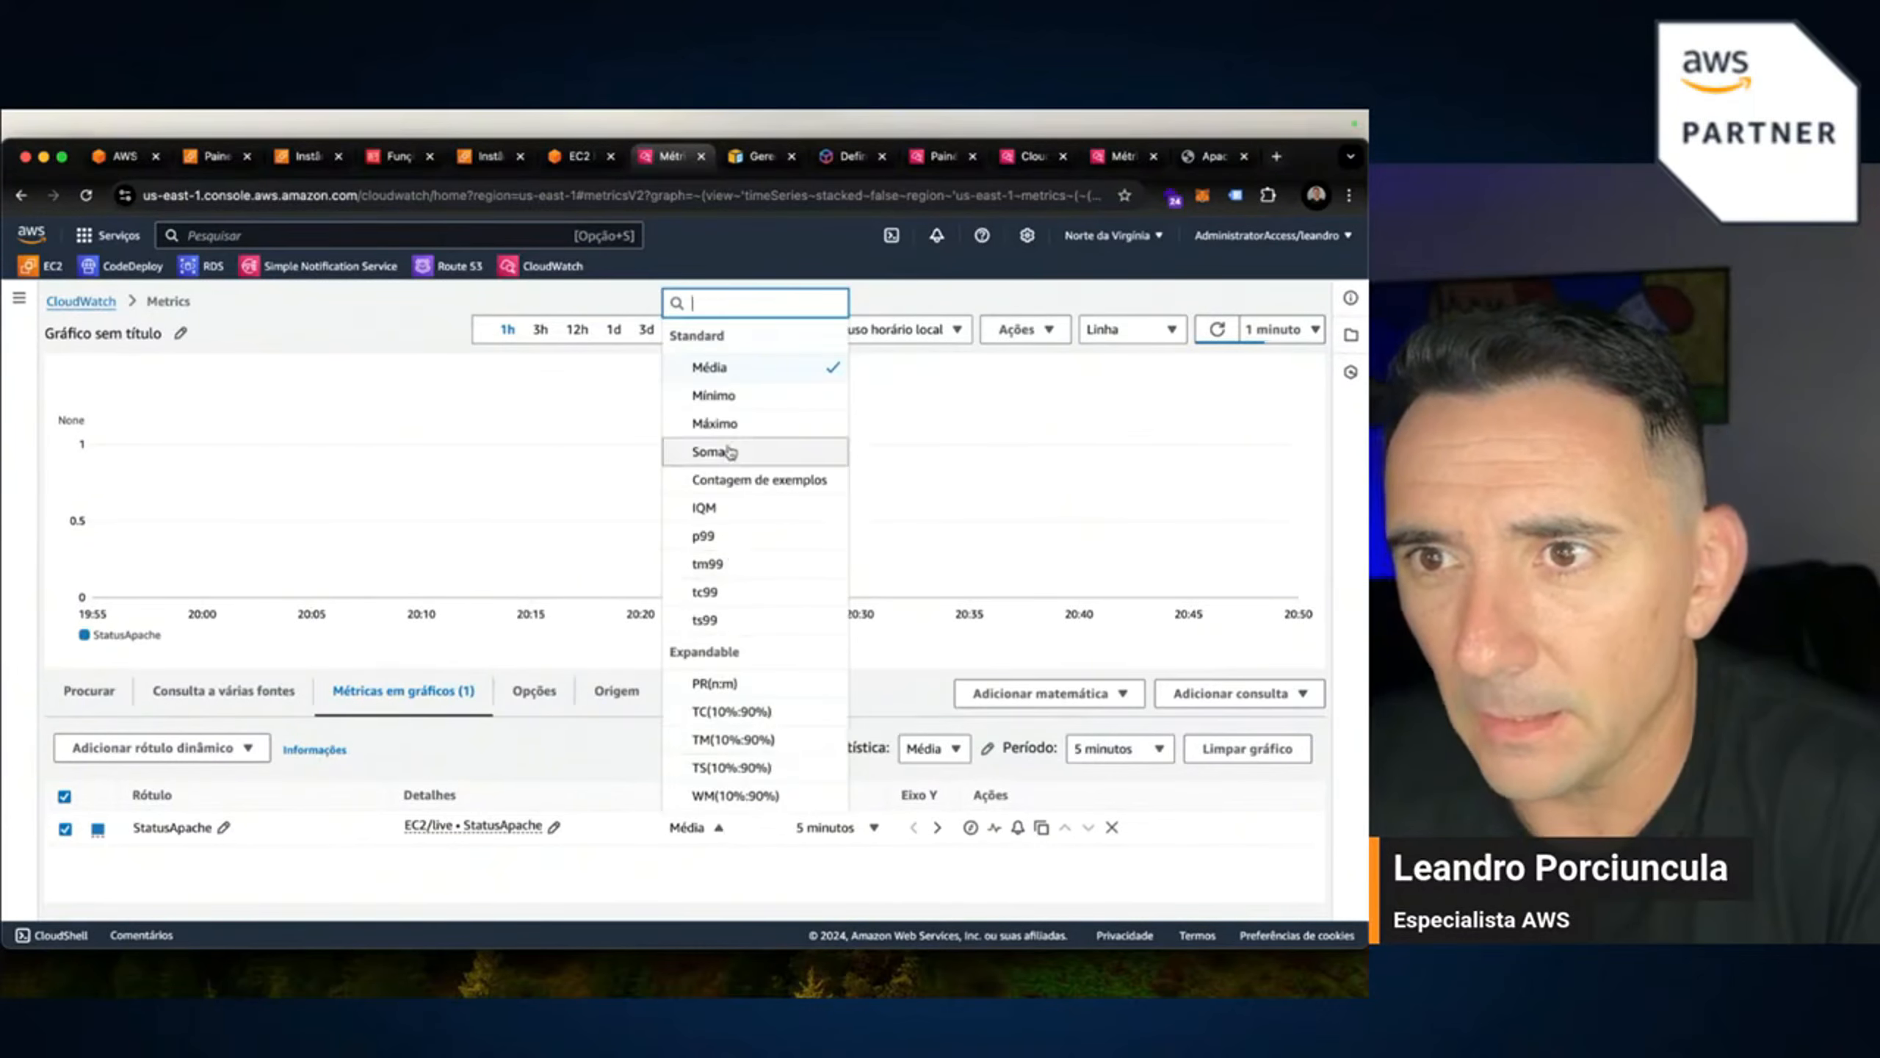
{"action": "left_click", "coordinate": [1031, 865]}
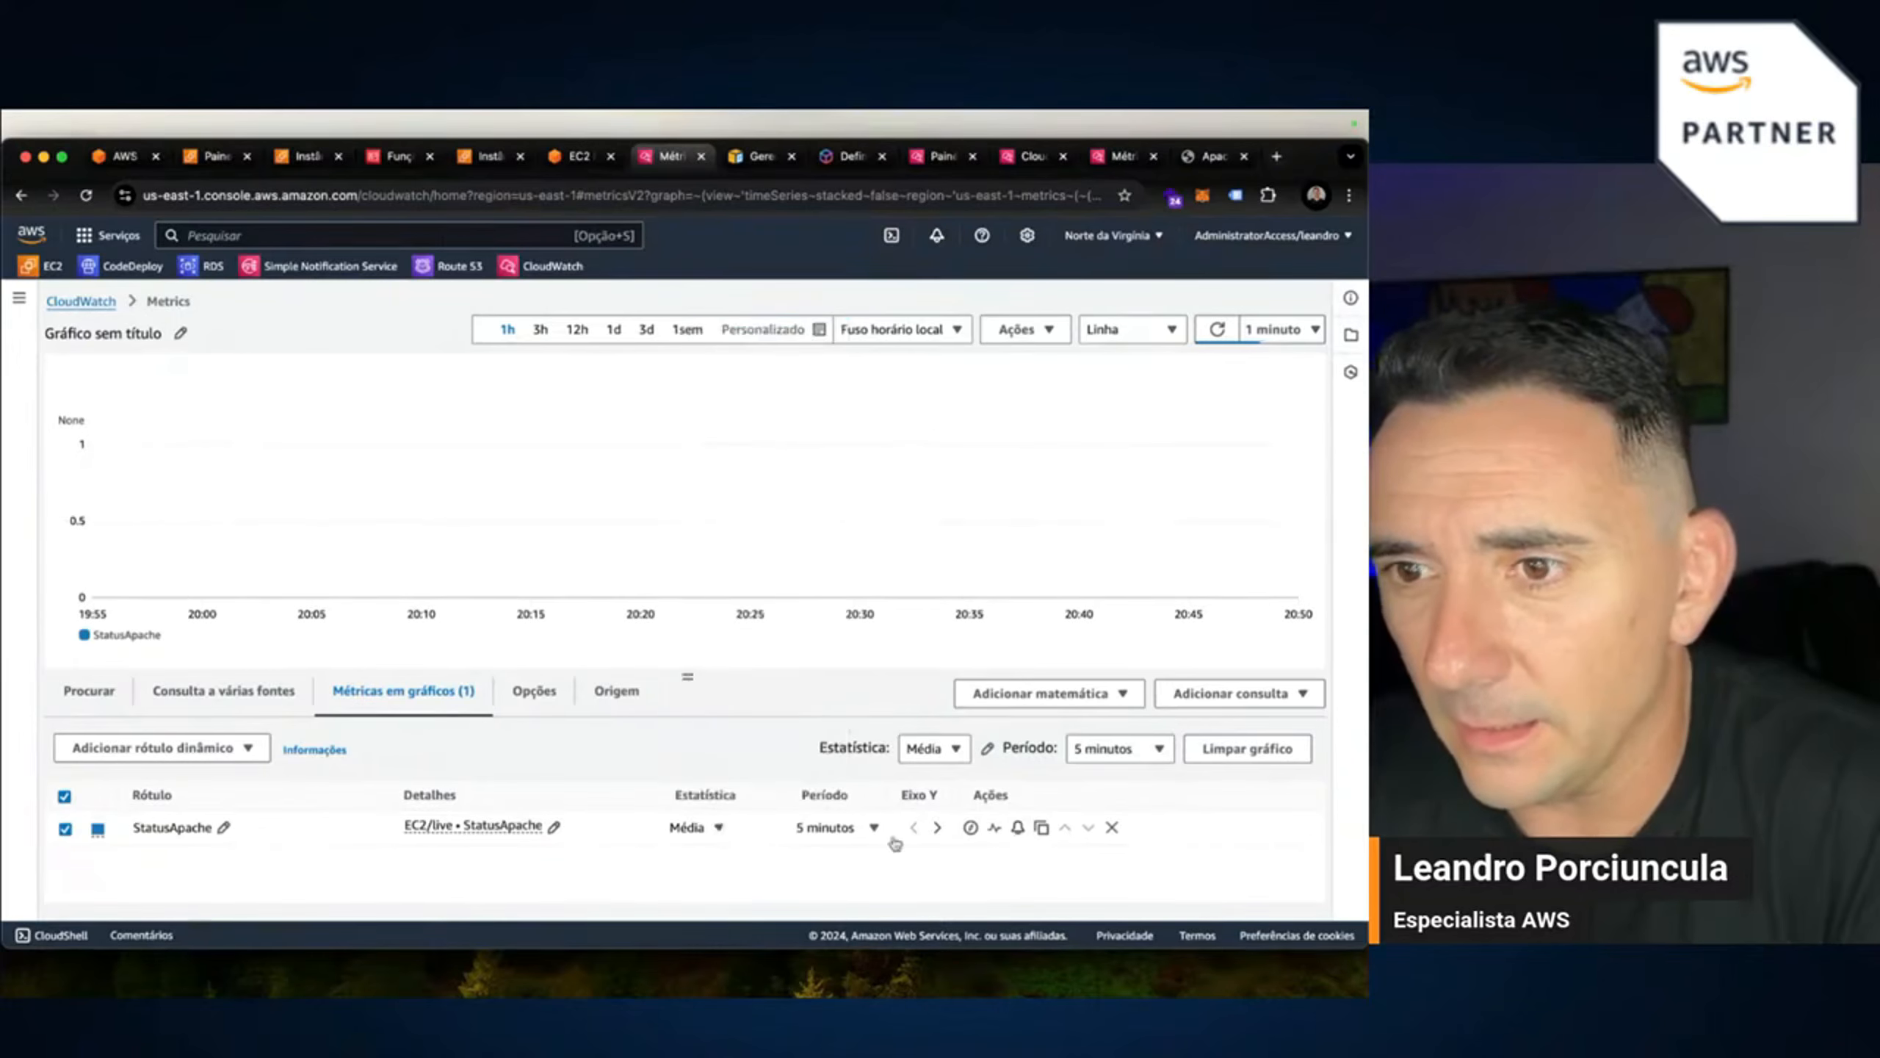
{"action": "left_click", "coordinate": [720, 827]}
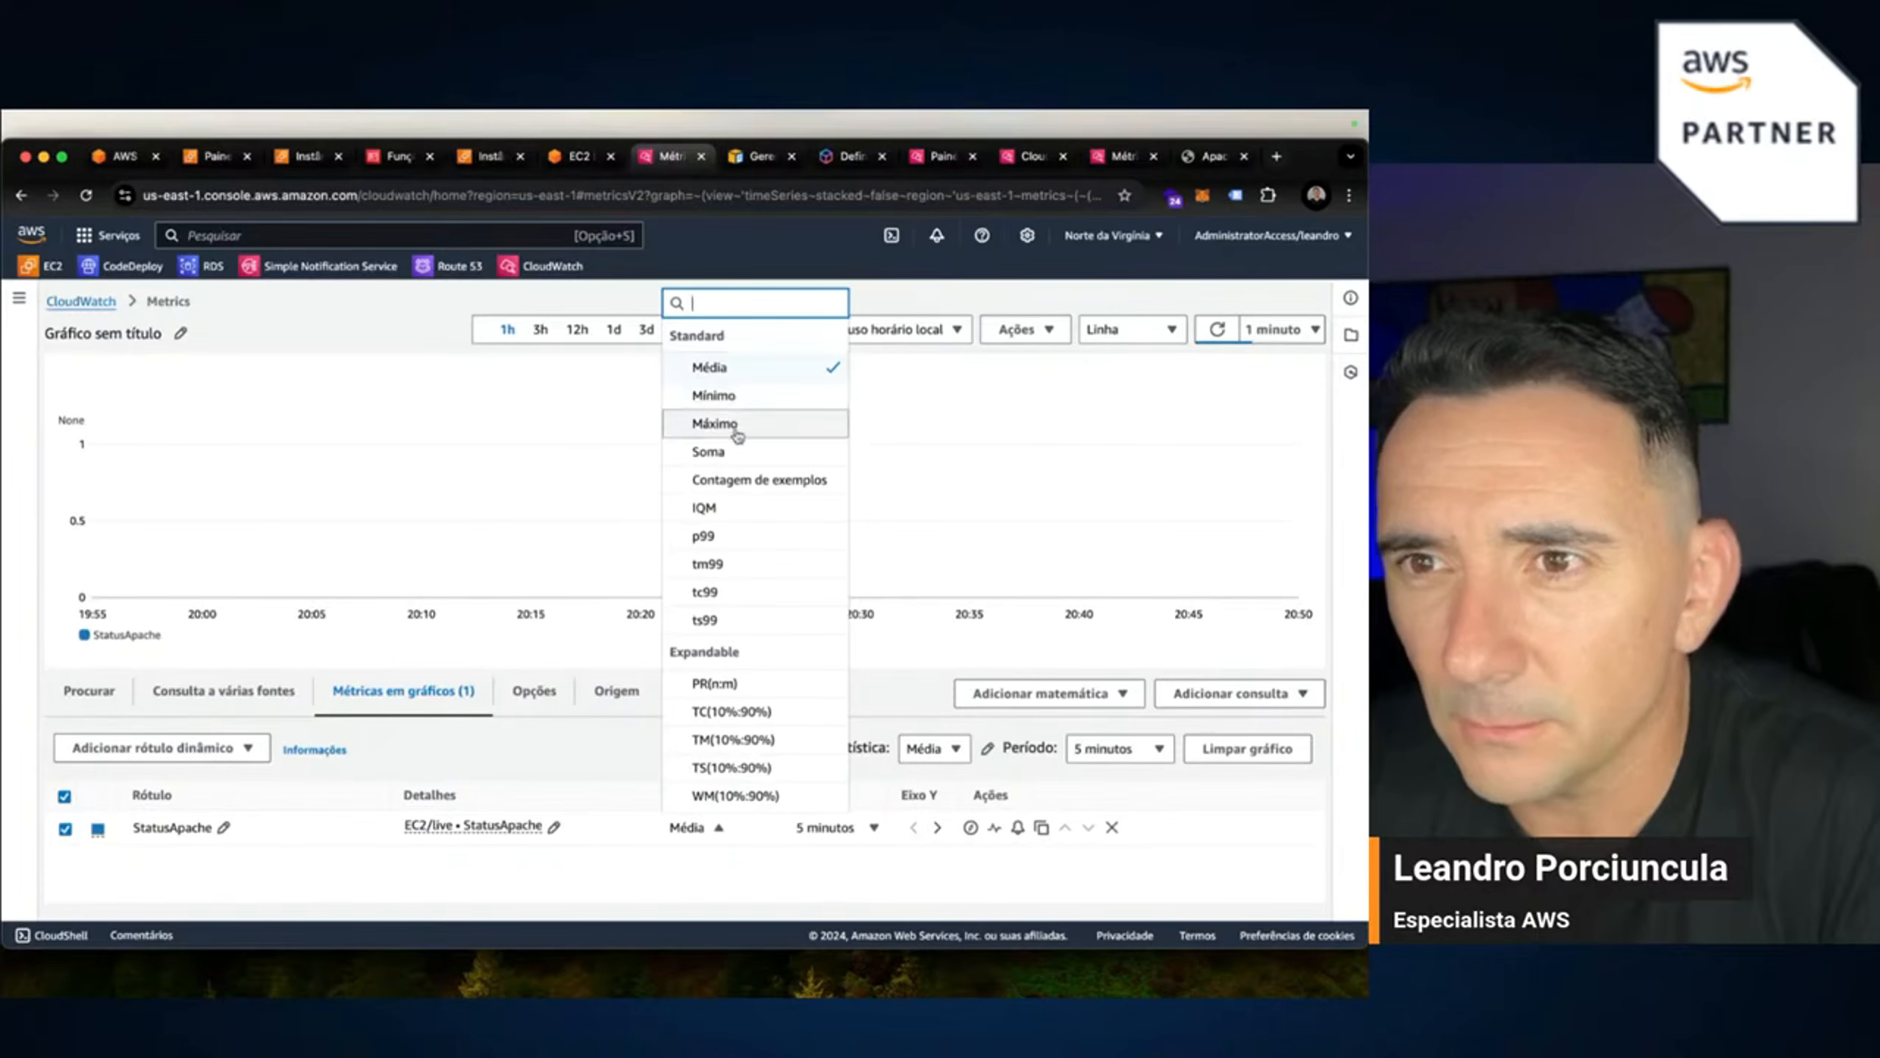
{"action": "left_click", "coordinate": [1009, 878]}
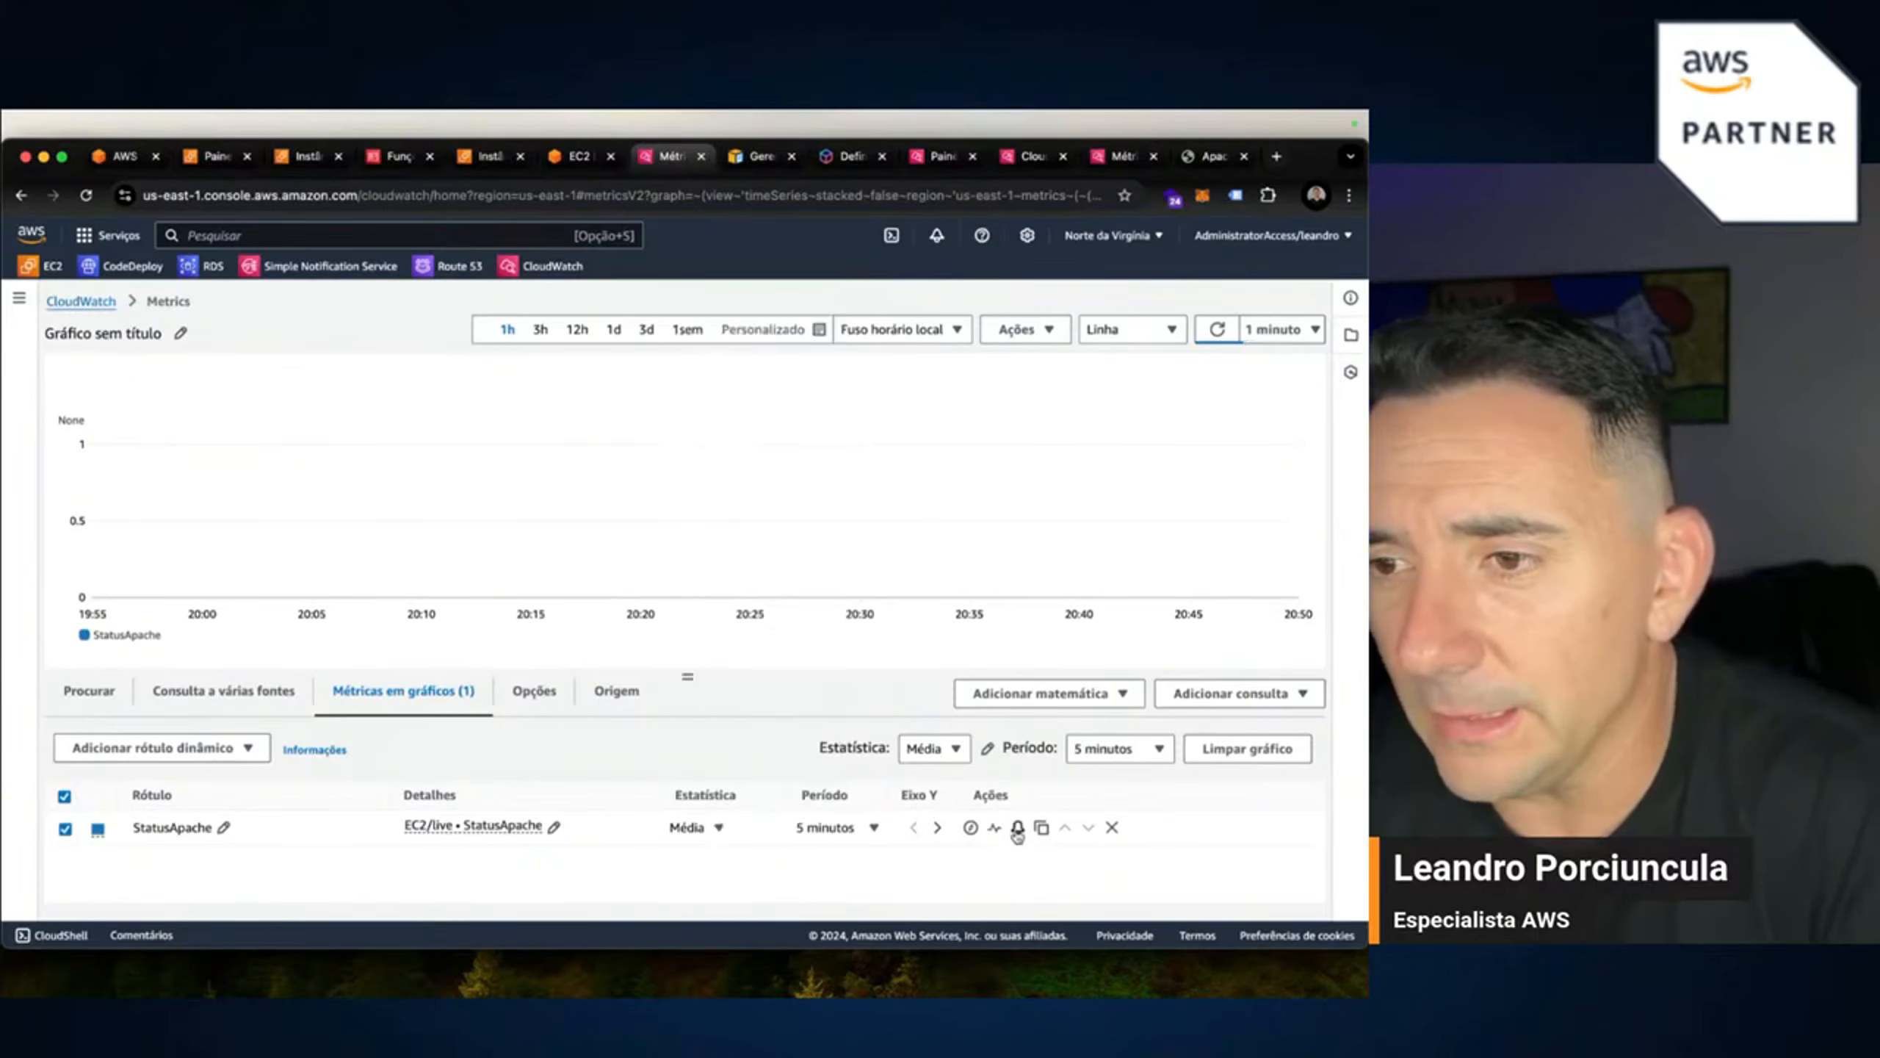
Create an alarm on StatusApache using the Máximo statistic over a 5-minute period.
{"action": "left_click", "coordinate": [1017, 829]}
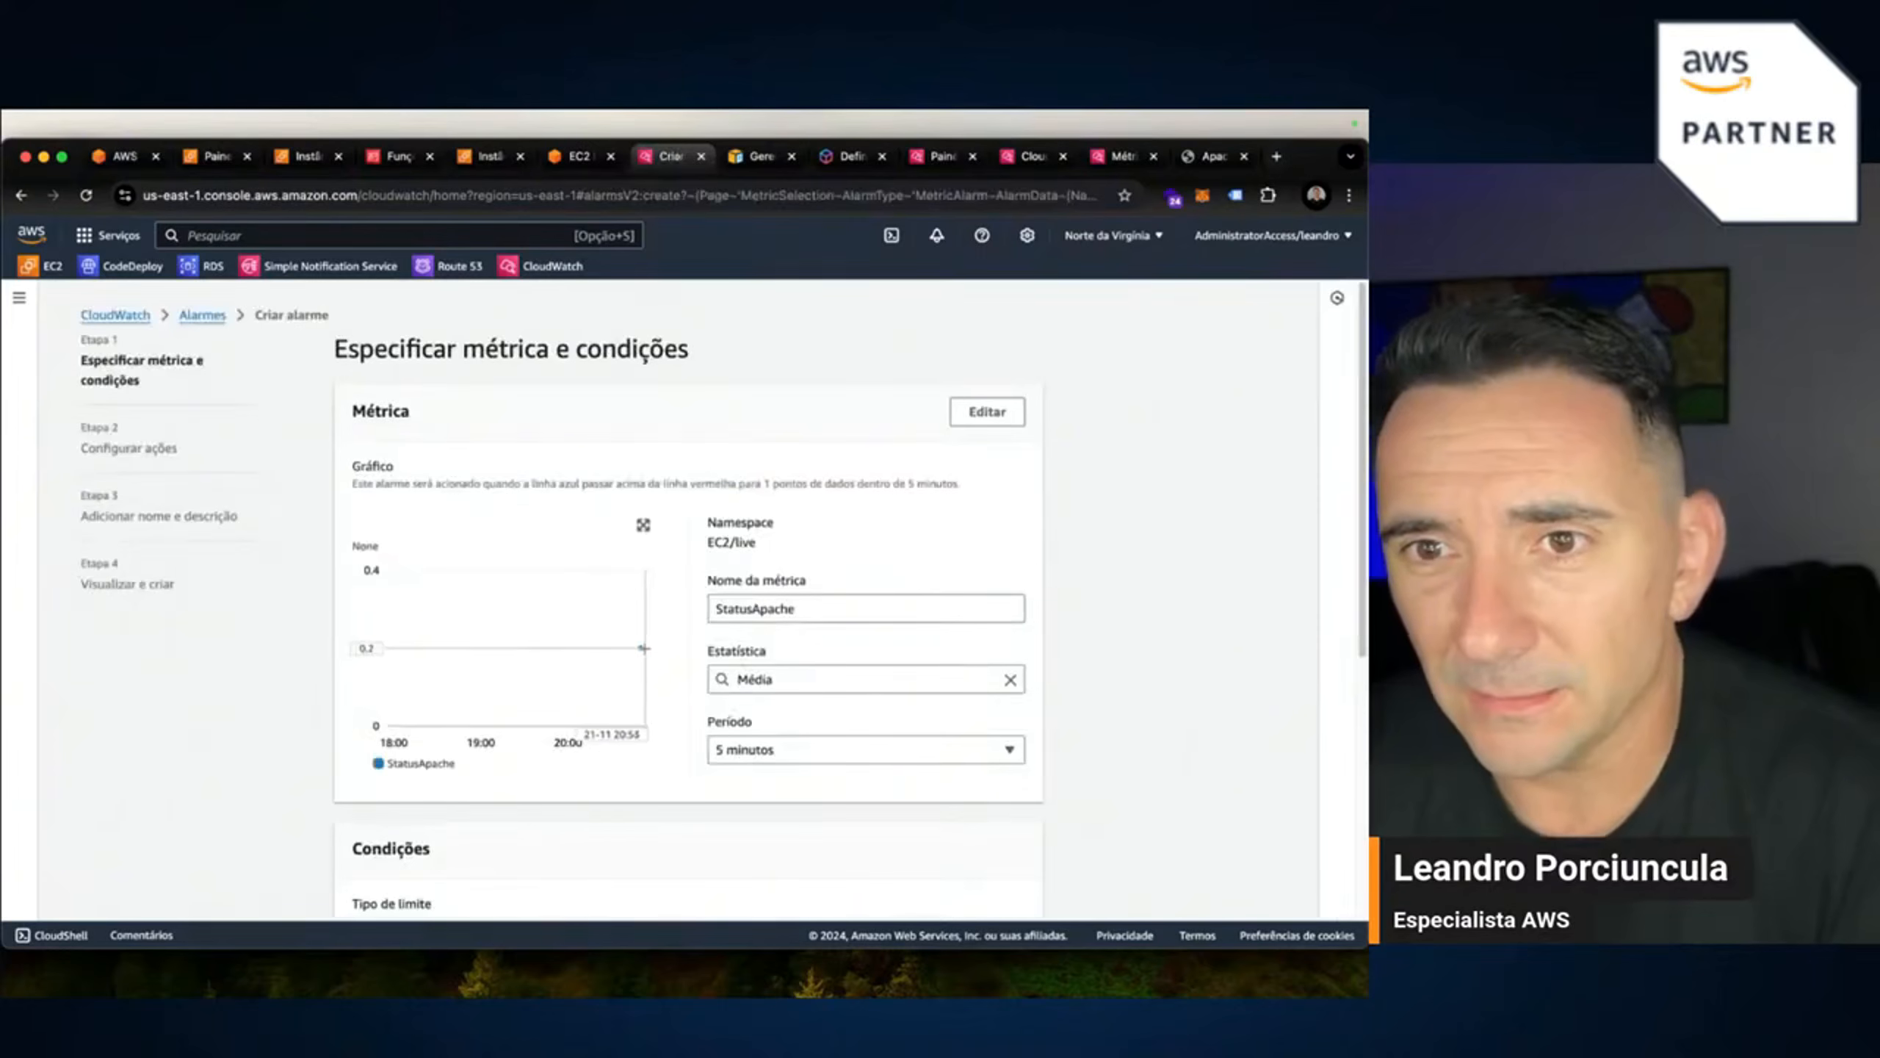
{"action": "mouse_move", "coordinate": [642, 647]}
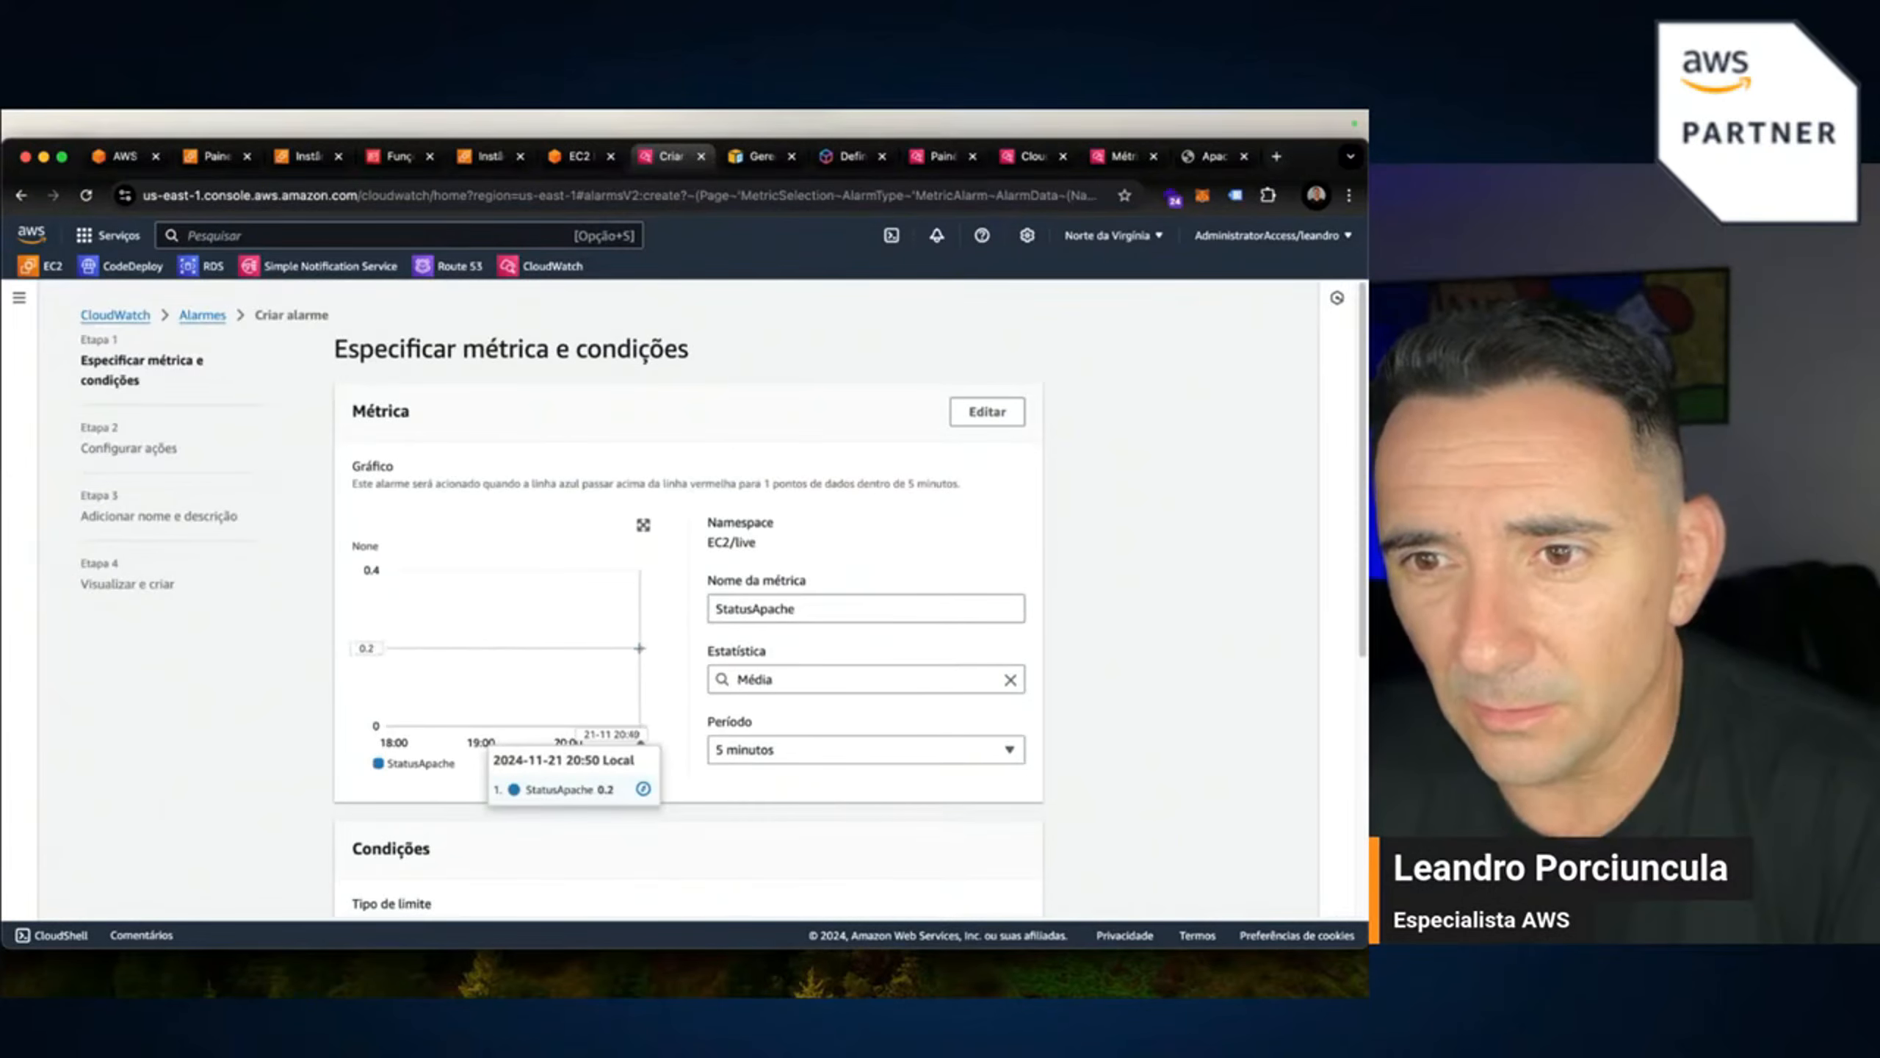
{"action": "left_click", "coordinate": [810, 682]}
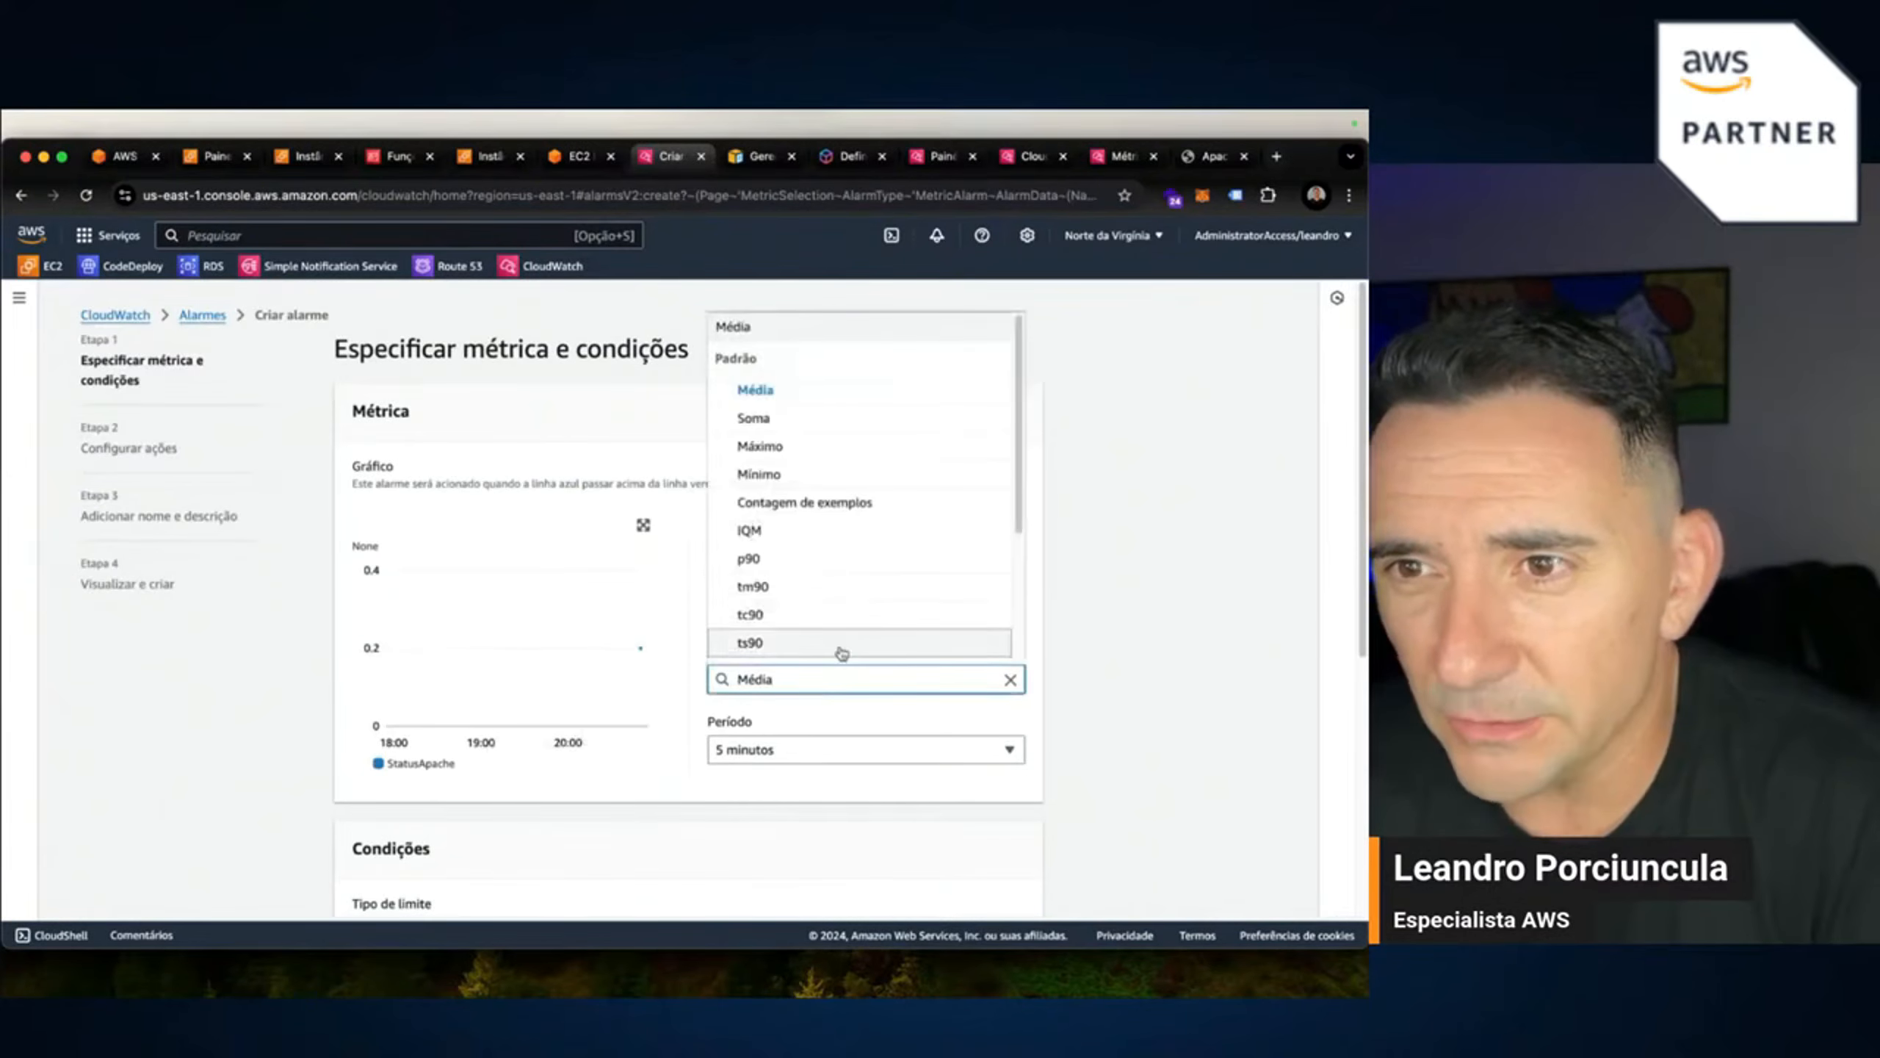
{"action": "left_click", "coordinate": [762, 445]}
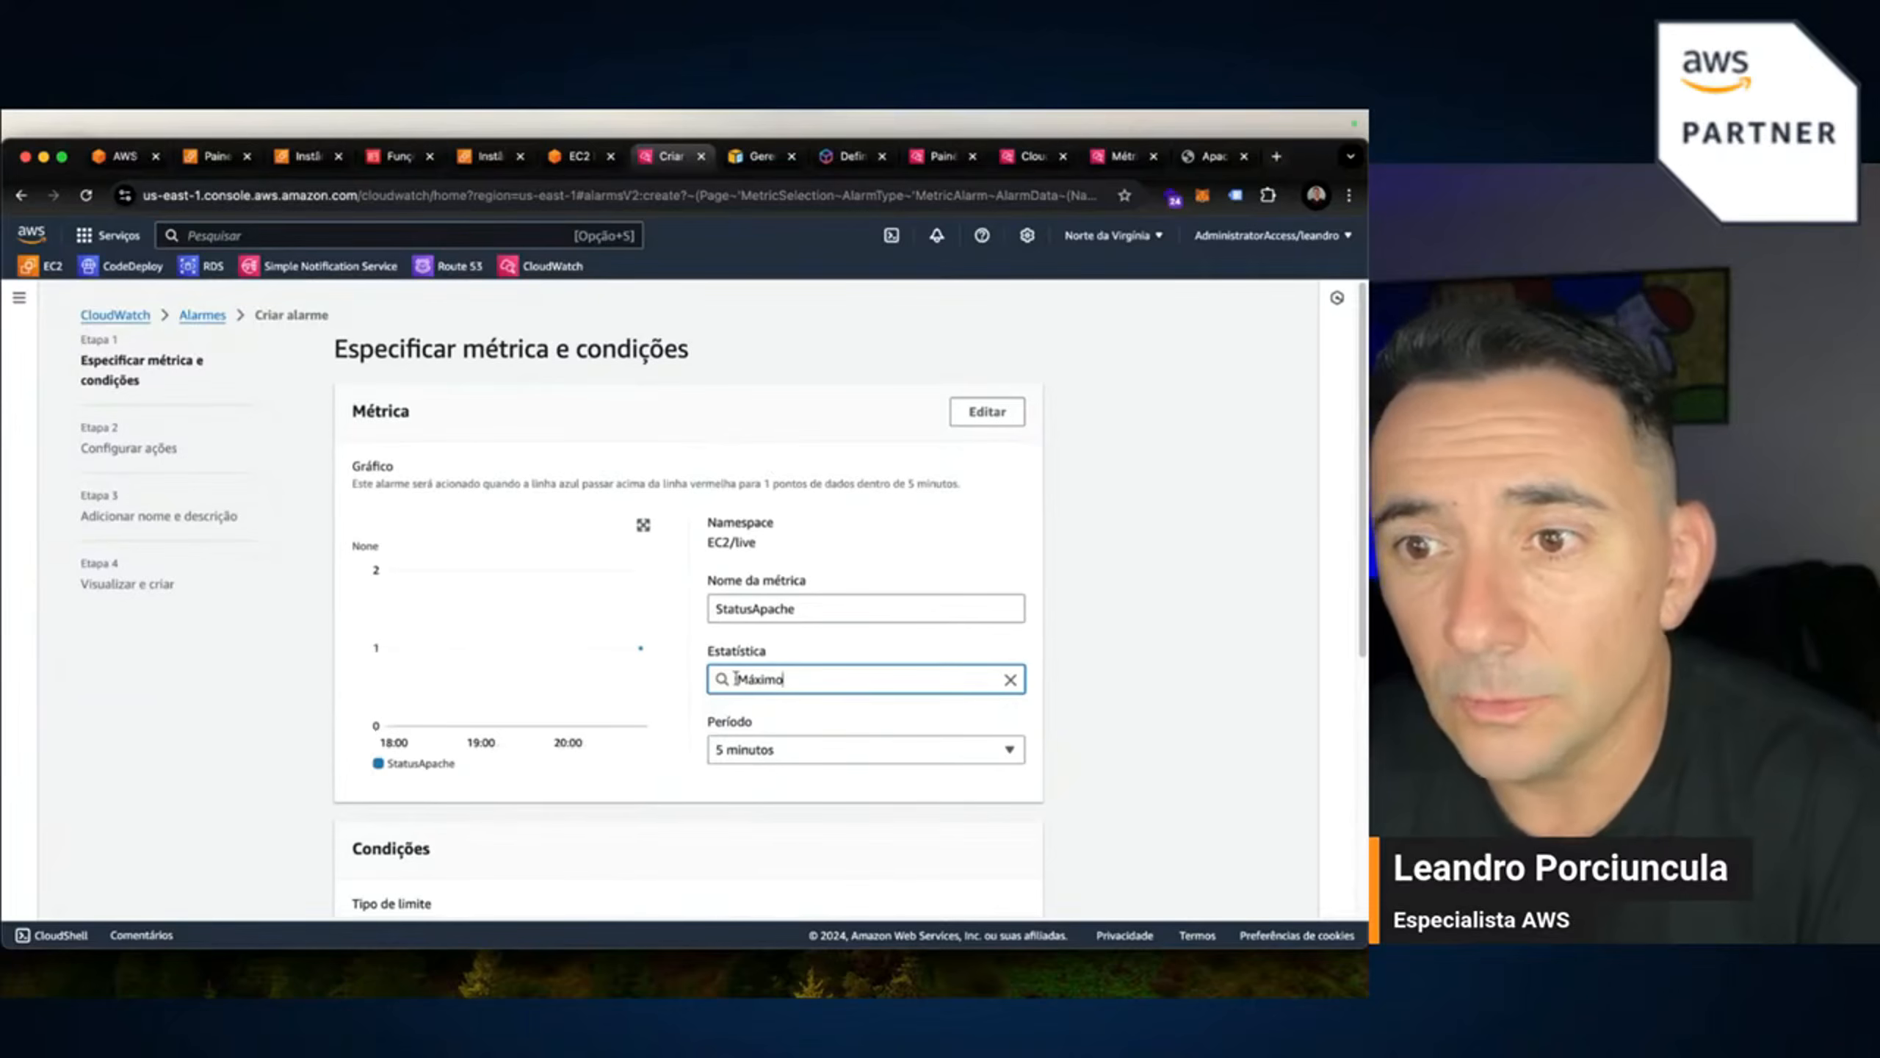
{"action": "left_click", "coordinate": [887, 748]}
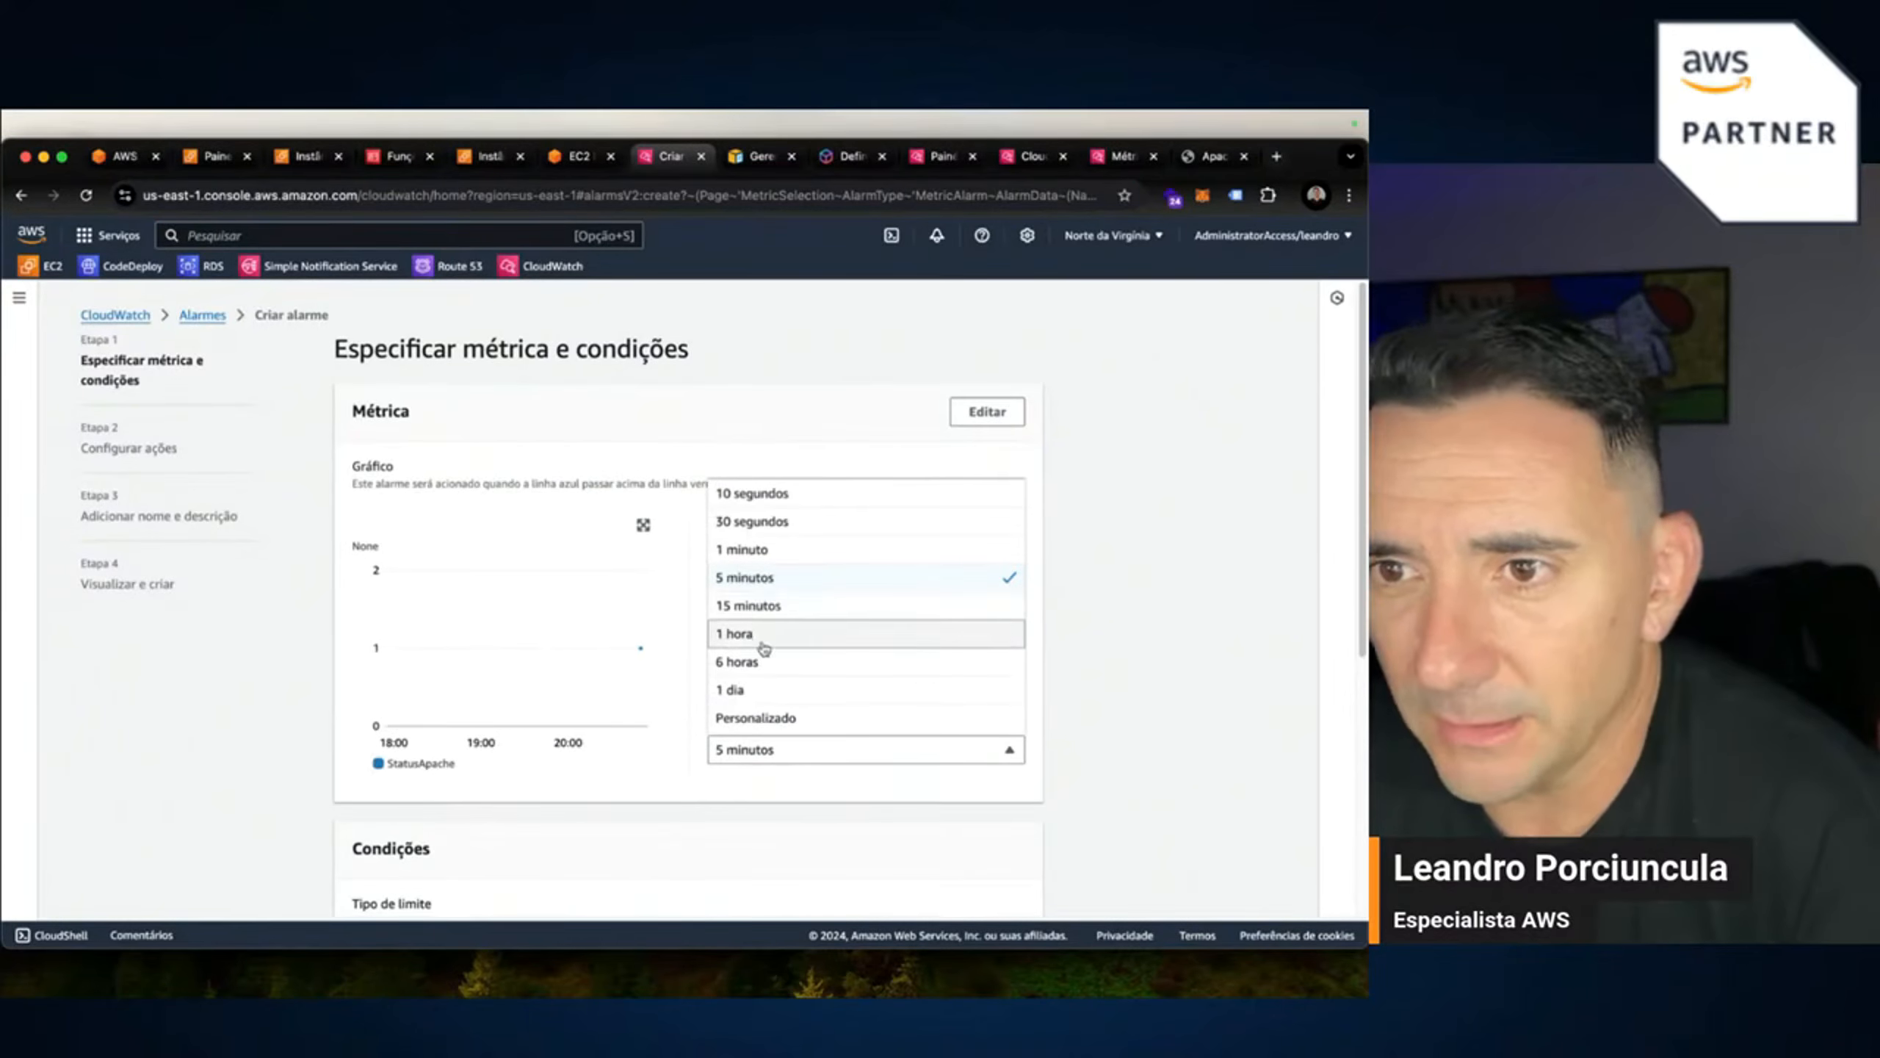
{"action": "left_click", "coordinate": [759, 551]}
{"action": "scroll", "coordinate": [777, 811], "scroll_direction": "down", "scroll_amount": 3}
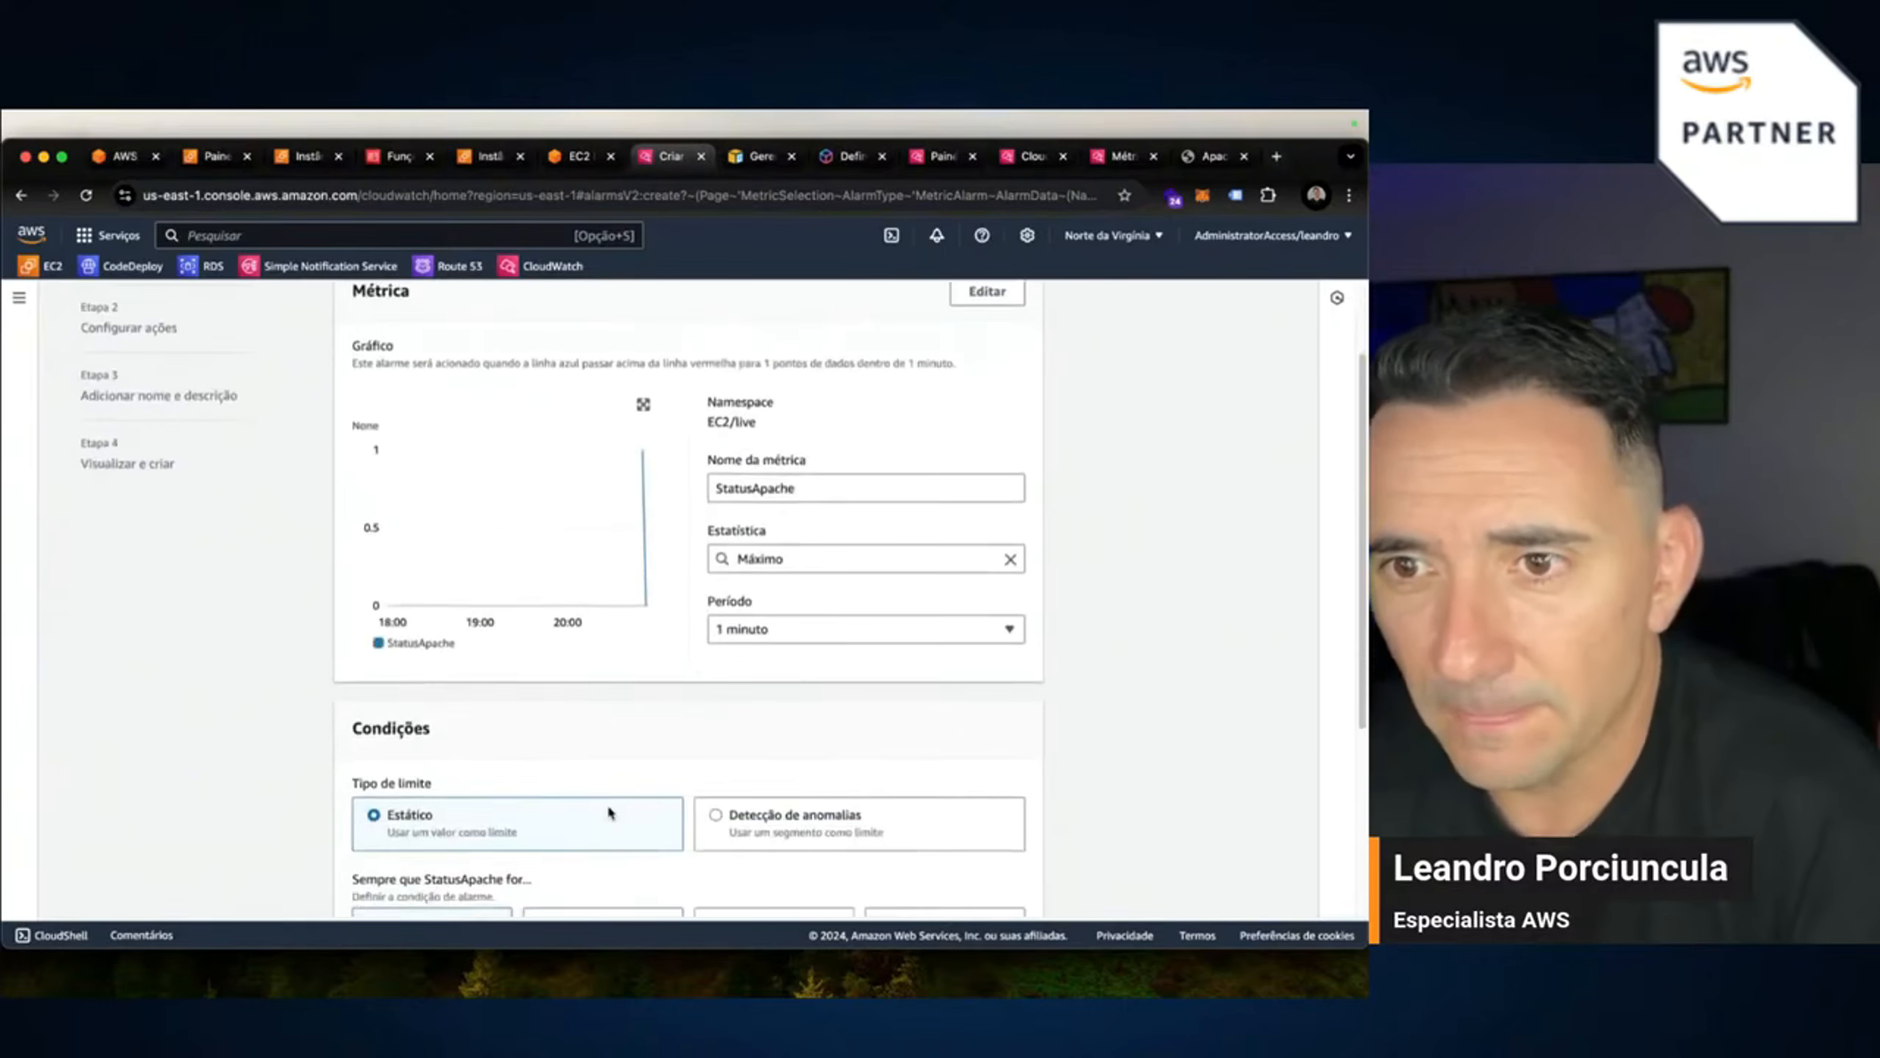
{"action": "mouse_move", "coordinate": [644, 458]}
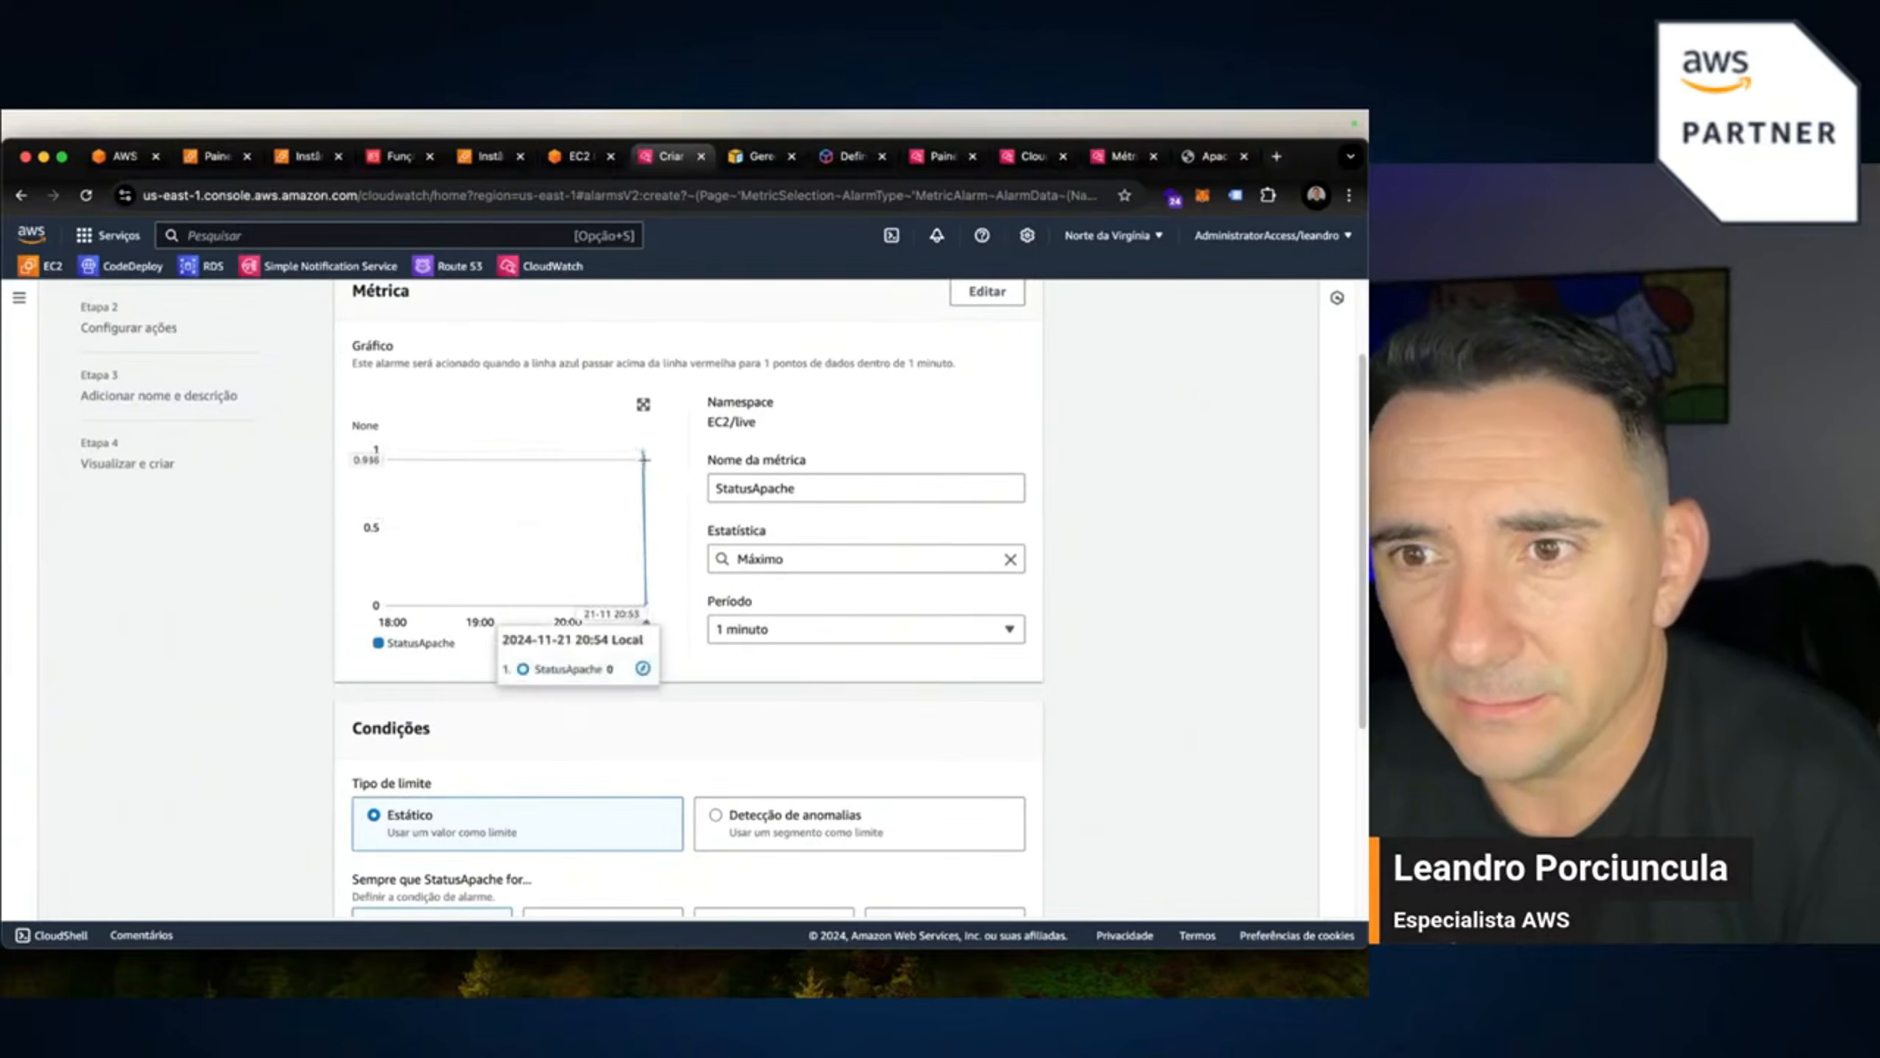
{"action": "left_click", "coordinate": [785, 629]}
{"action": "left_click", "coordinate": [752, 467]}
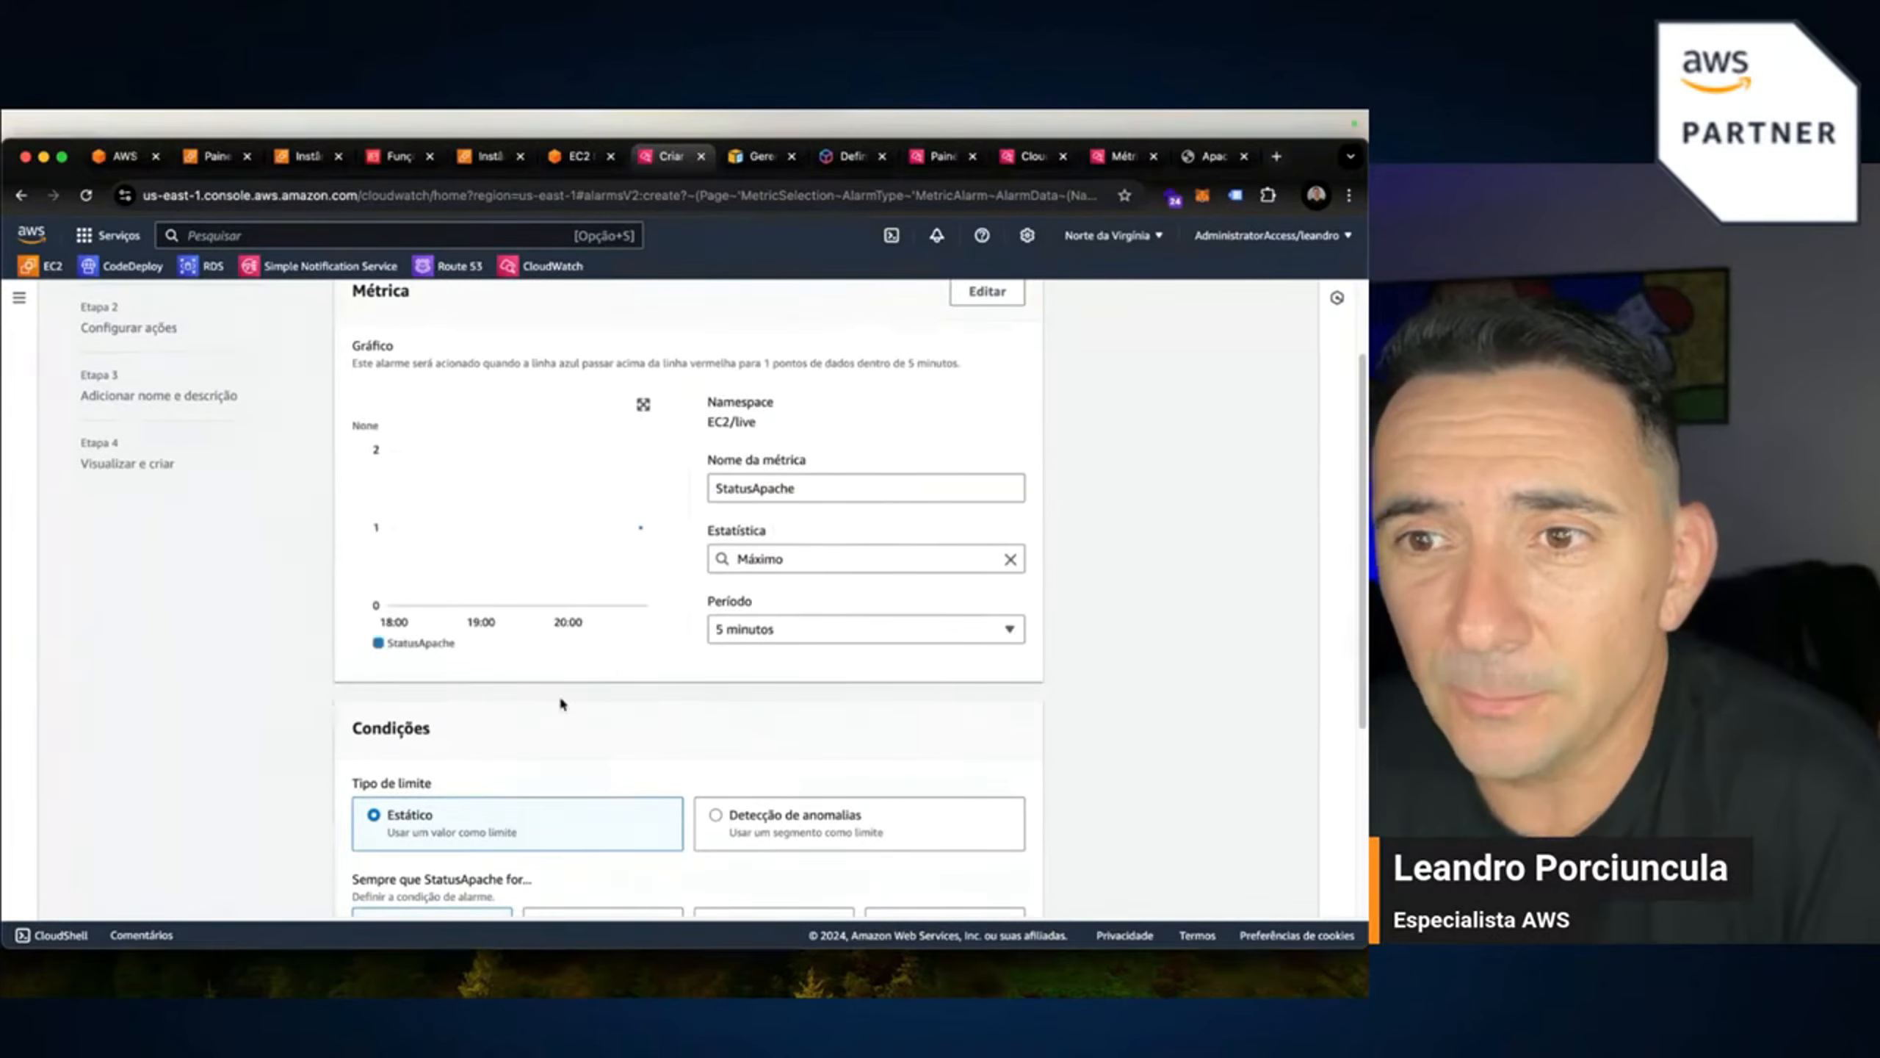
Make the alarm trigger when StatusApache is lower than 1, then continue to actions.
{"action": "scroll", "coordinate": [647, 784], "scroll_direction": "down", "scroll_amount": 4}
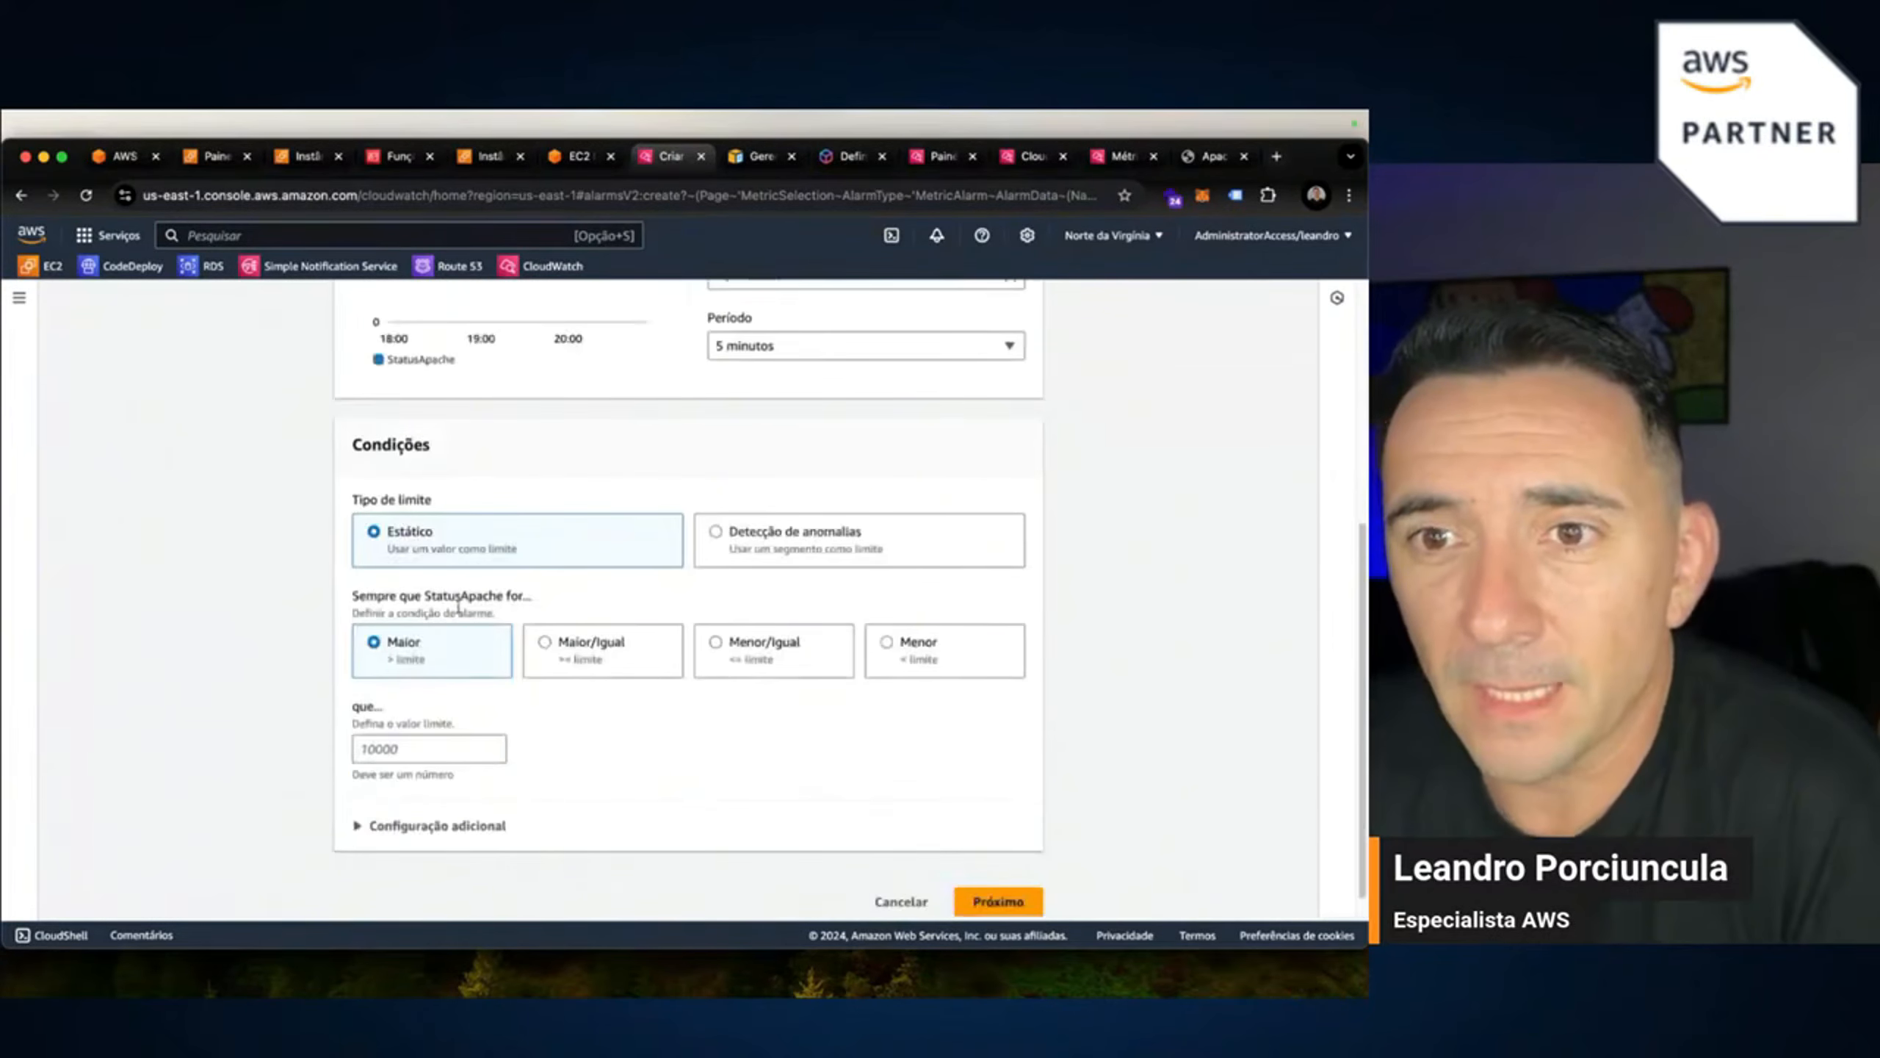
{"action": "left_click", "coordinate": [886, 643]}
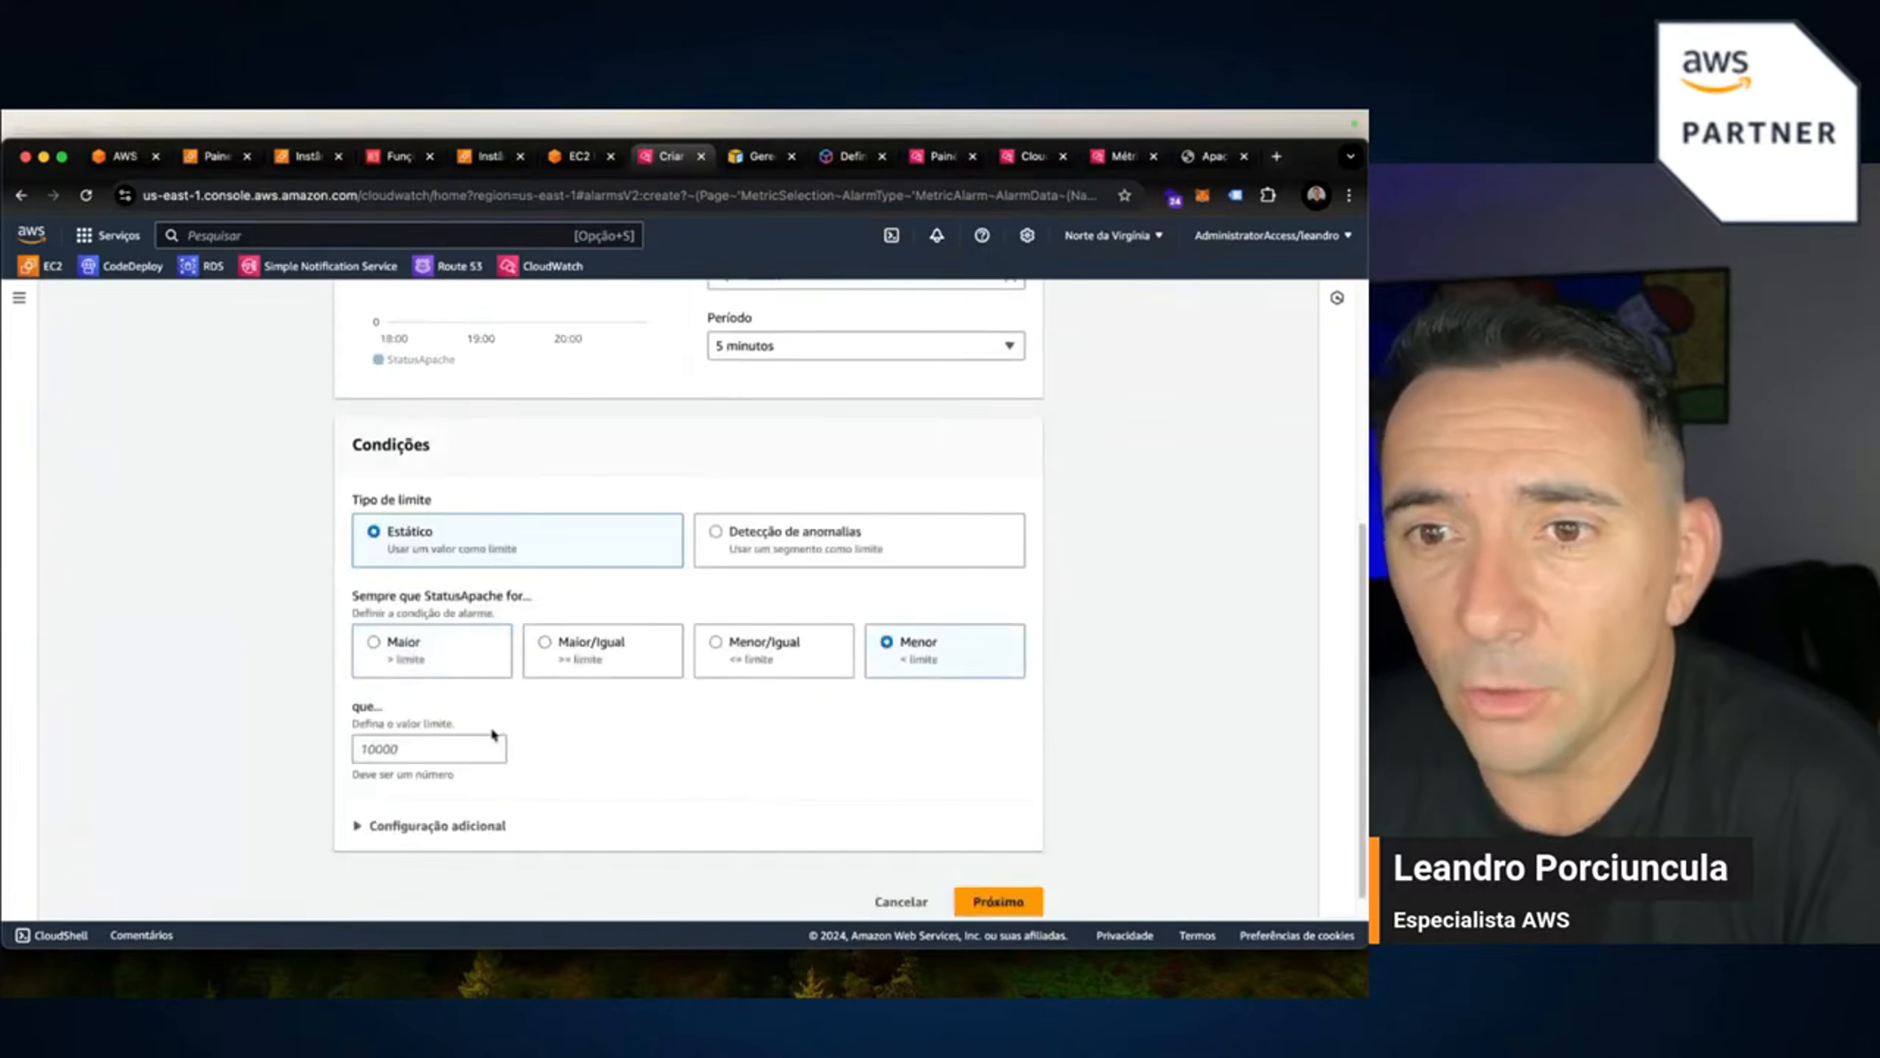
{"action": "left_click", "coordinate": [477, 747]}
{"action": "type", "text": "1"}
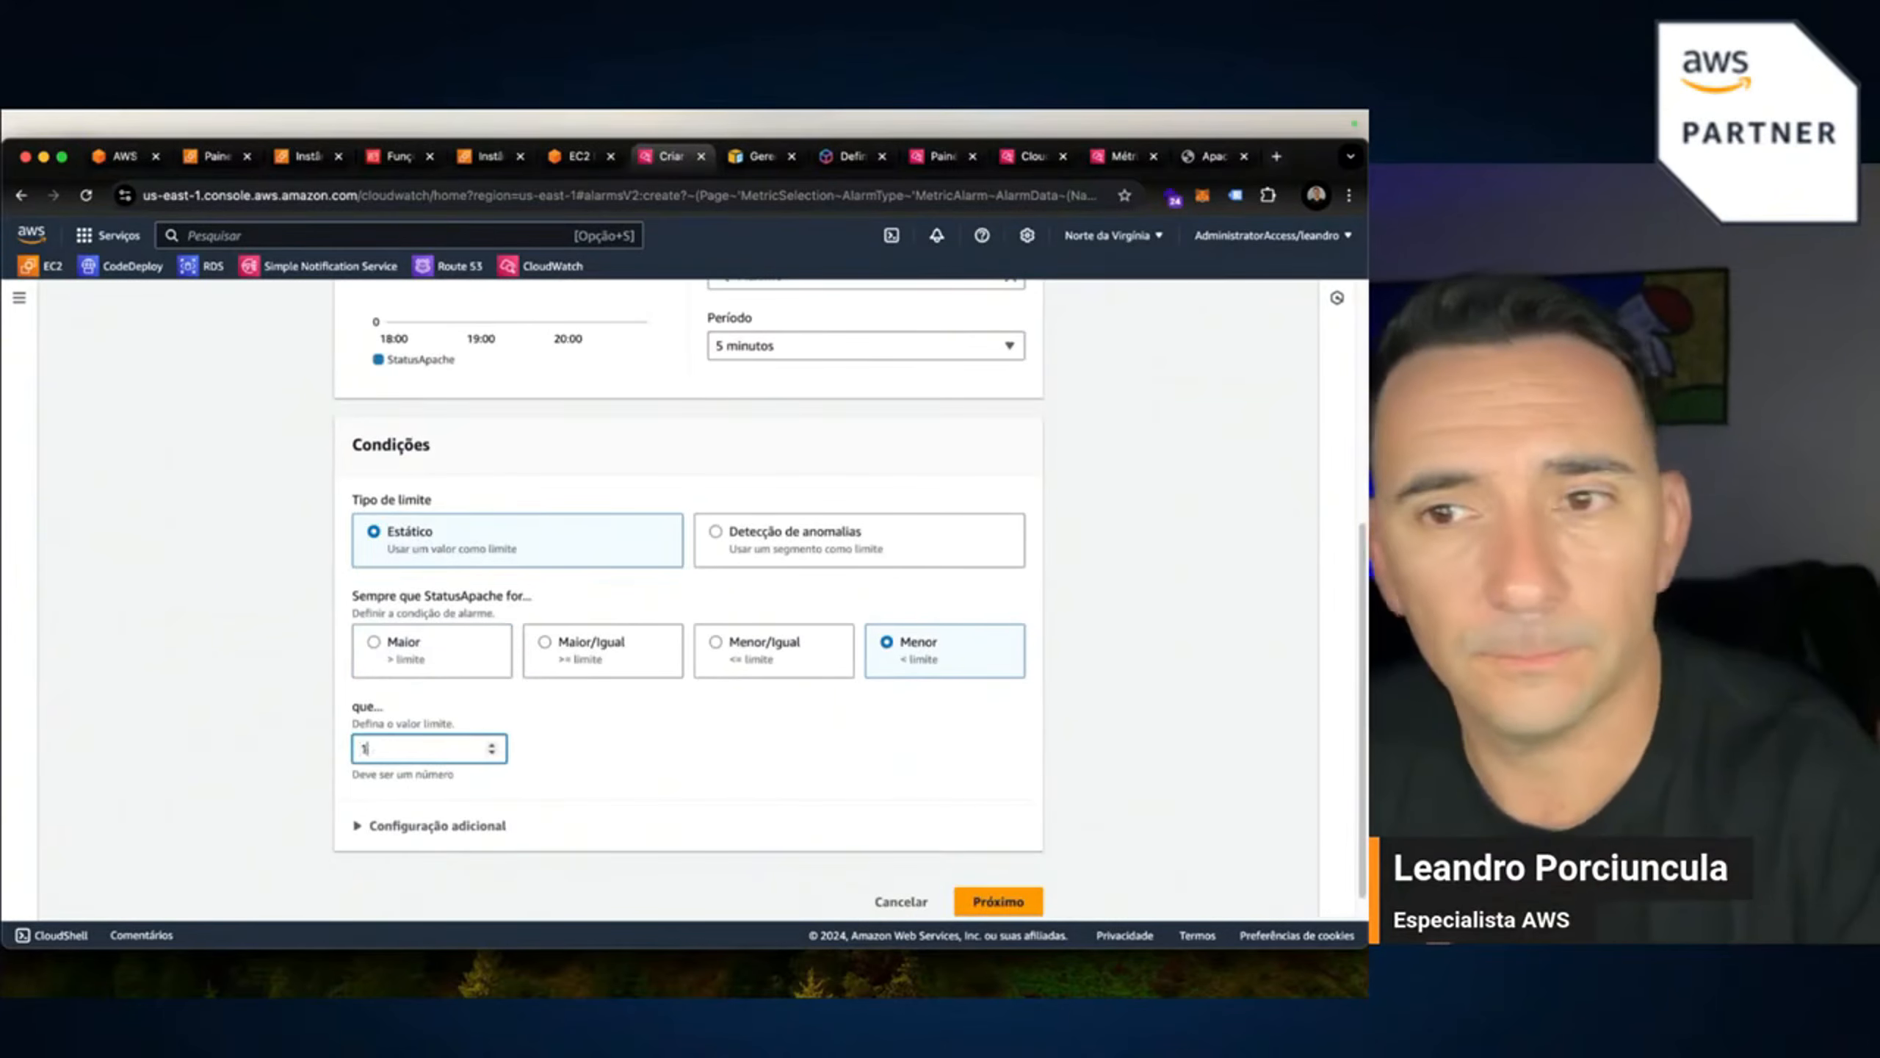
{"action": "scroll", "coordinate": [752, 771], "scroll_direction": "down", "scroll_amount": 1}
{"action": "left_click", "coordinate": [1003, 888]}
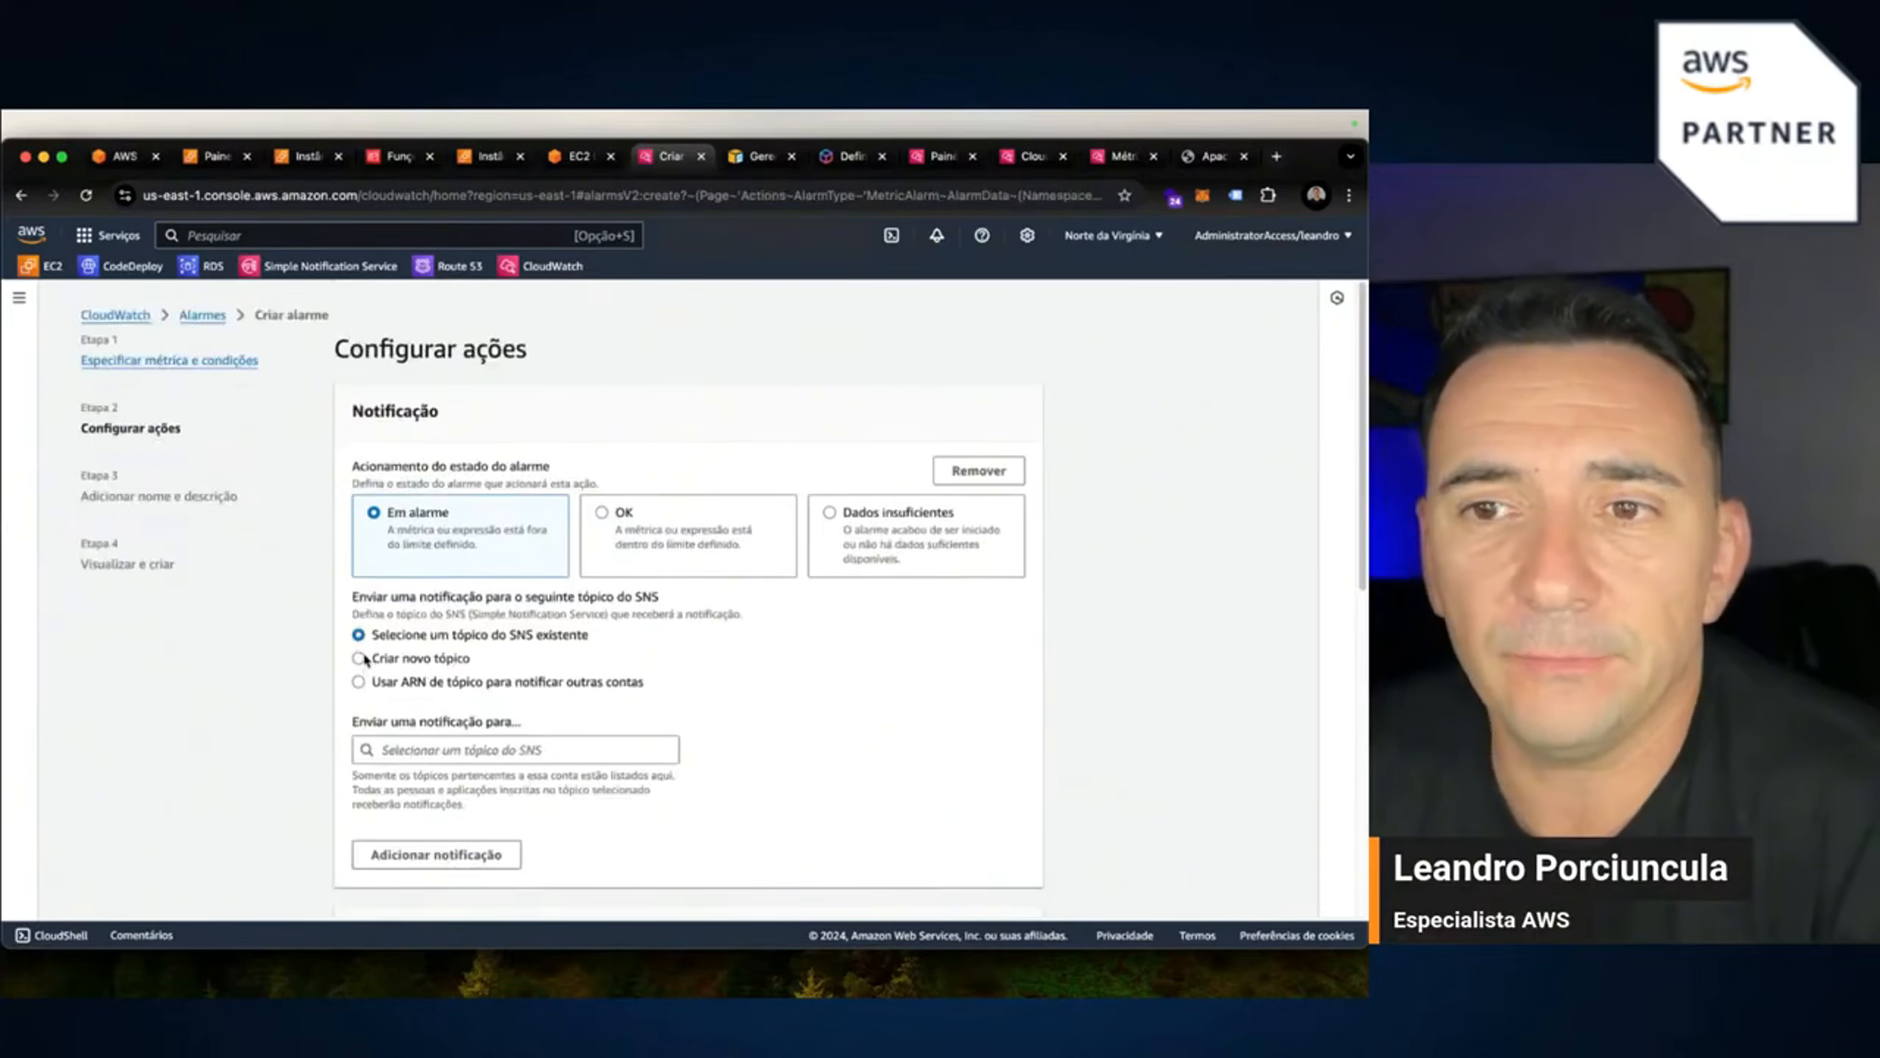
Send in-alarm notifications to the existing Slack SNS topic and continue to naming.
{"action": "left_click", "coordinate": [359, 682]}
{"action": "left_click", "coordinate": [448, 751]}
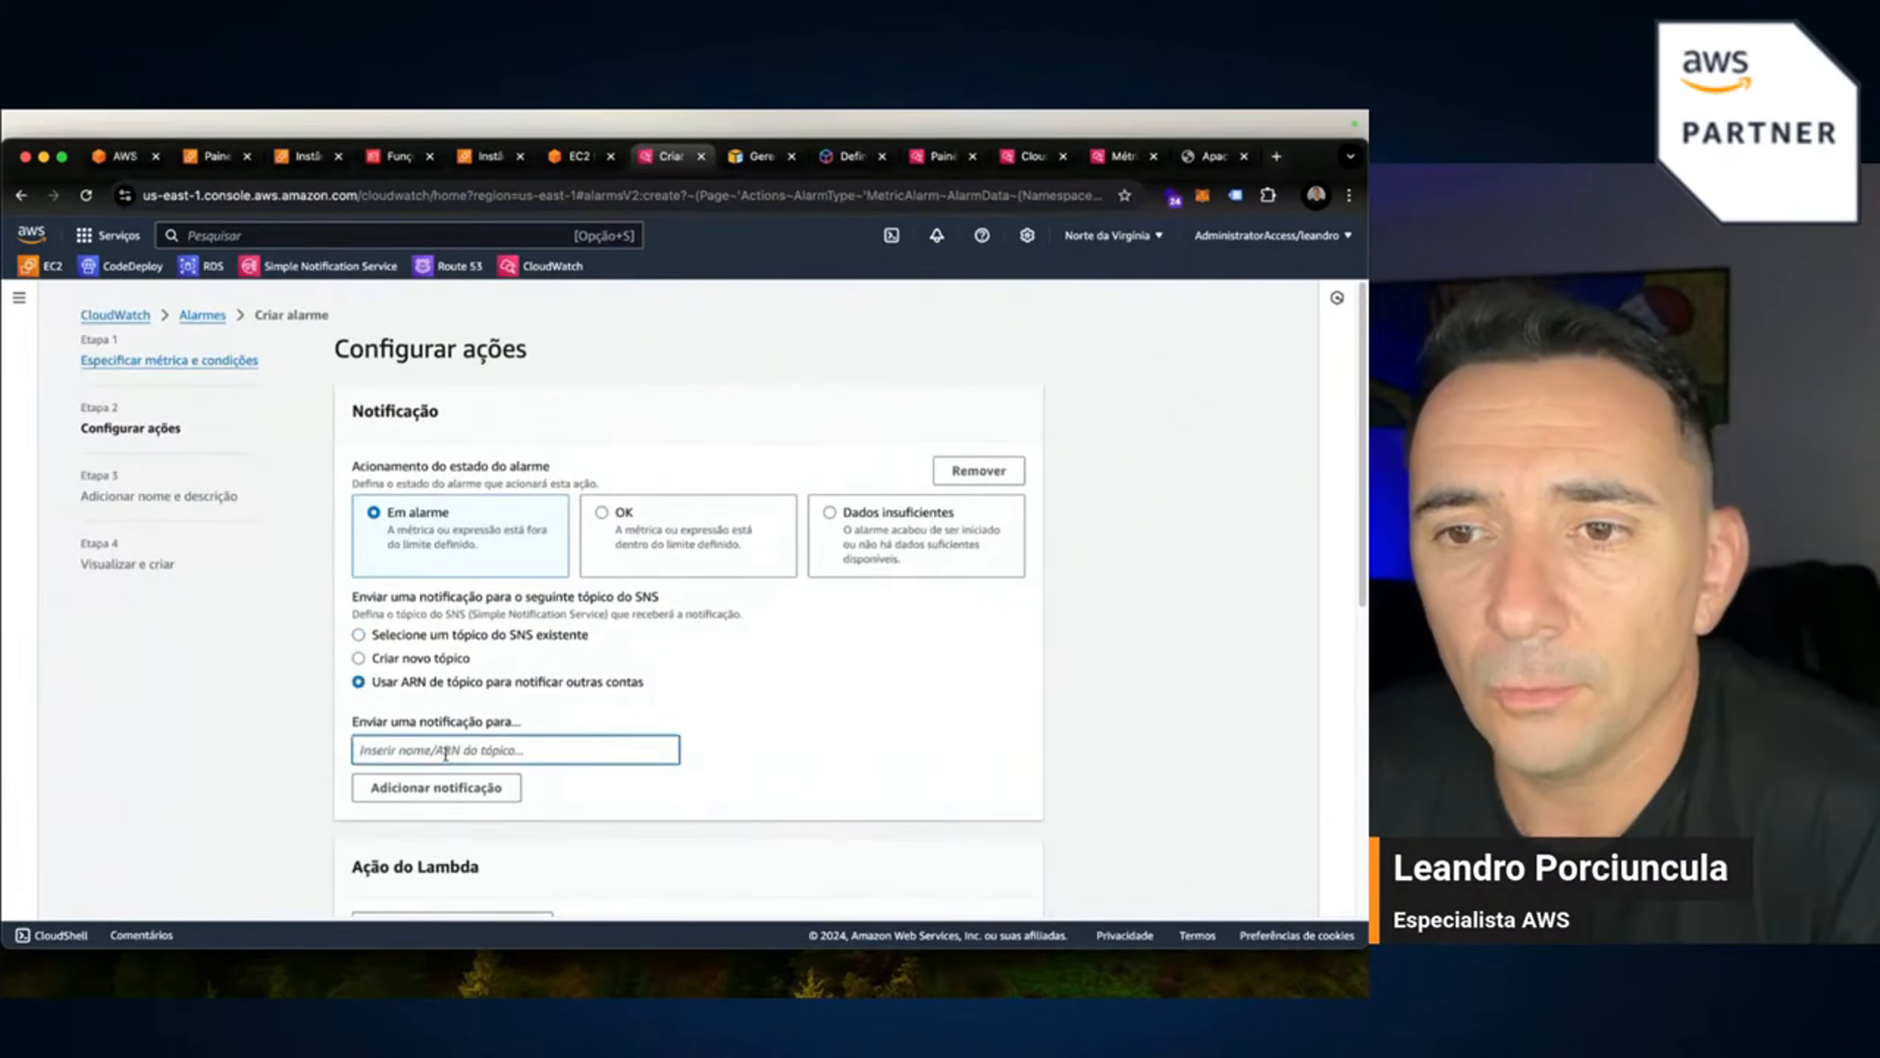
{"action": "left_click", "coordinate": [380, 638]}
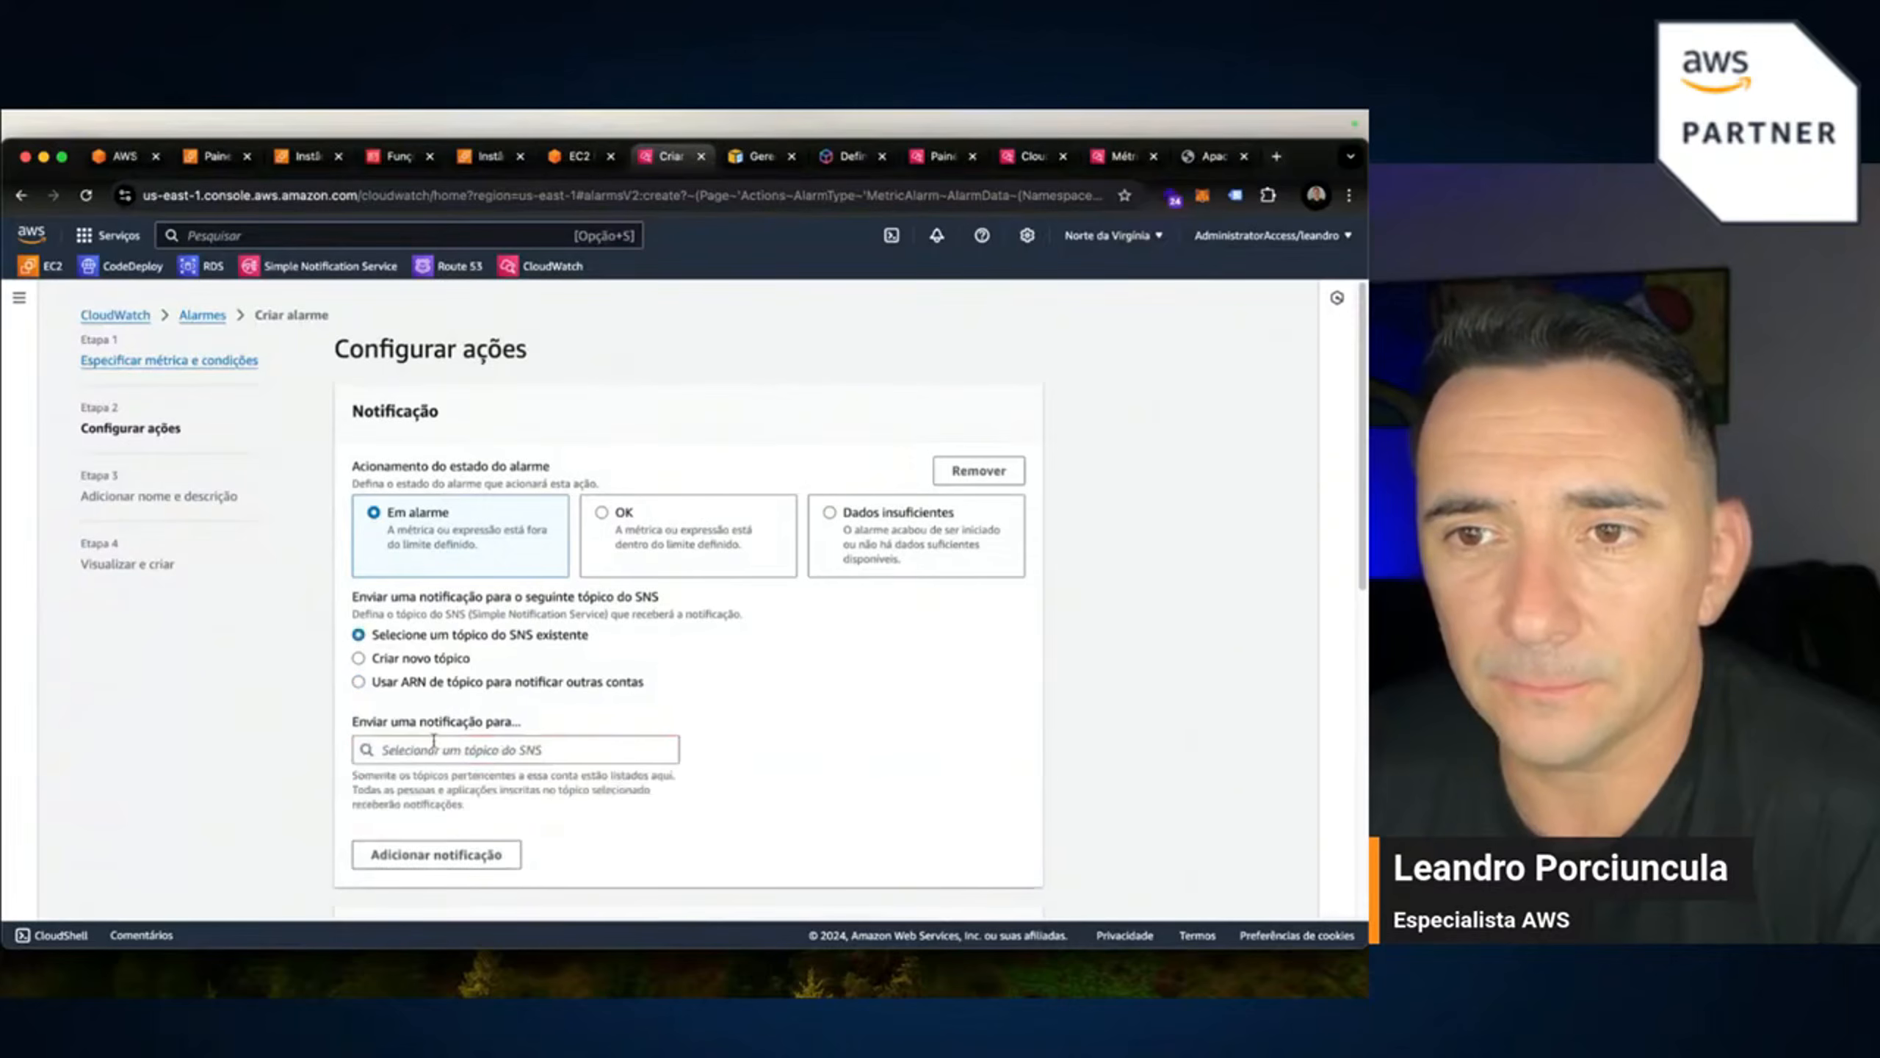
{"action": "left_click", "coordinate": [435, 750]}
{"action": "left_click", "coordinate": [381, 549]}
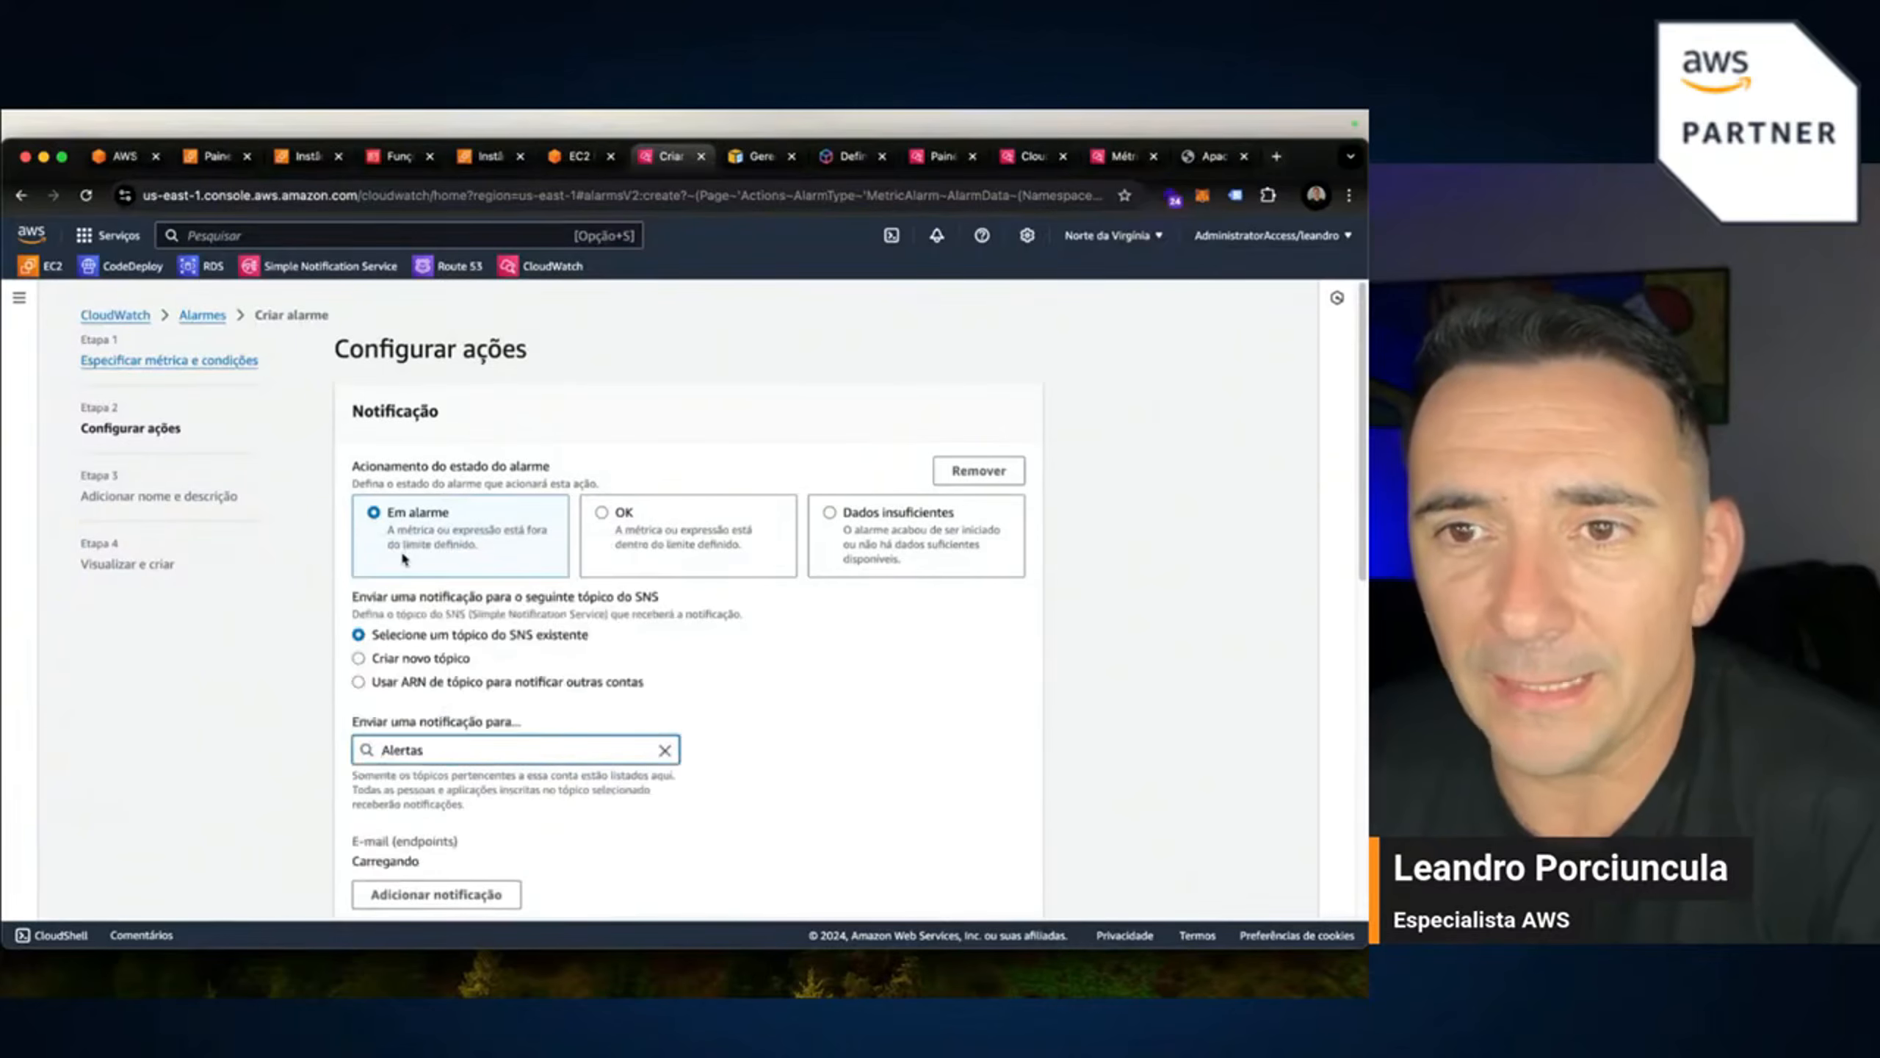
{"action": "scroll", "coordinate": [708, 818], "scroll_direction": "down", "scroll_amount": 5}
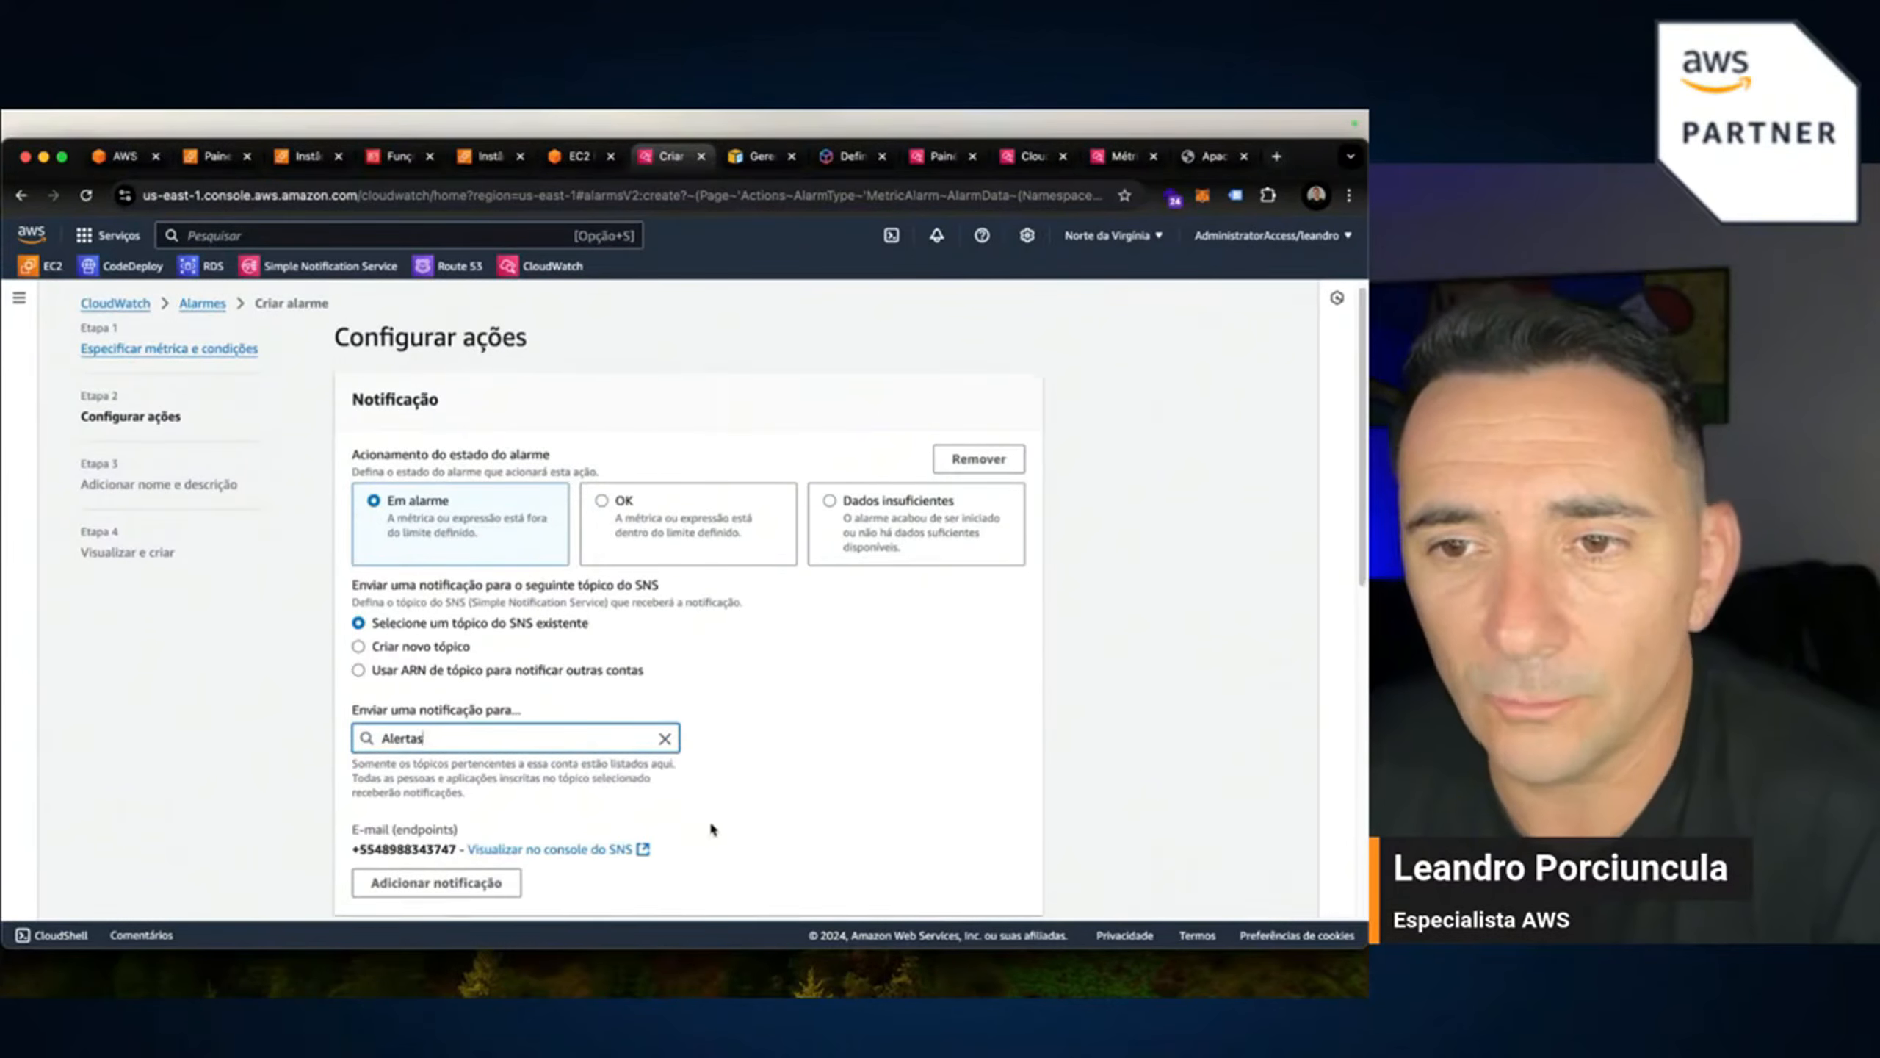
{"action": "scroll", "coordinate": [748, 814], "scroll_direction": "down", "scroll_amount": 8}
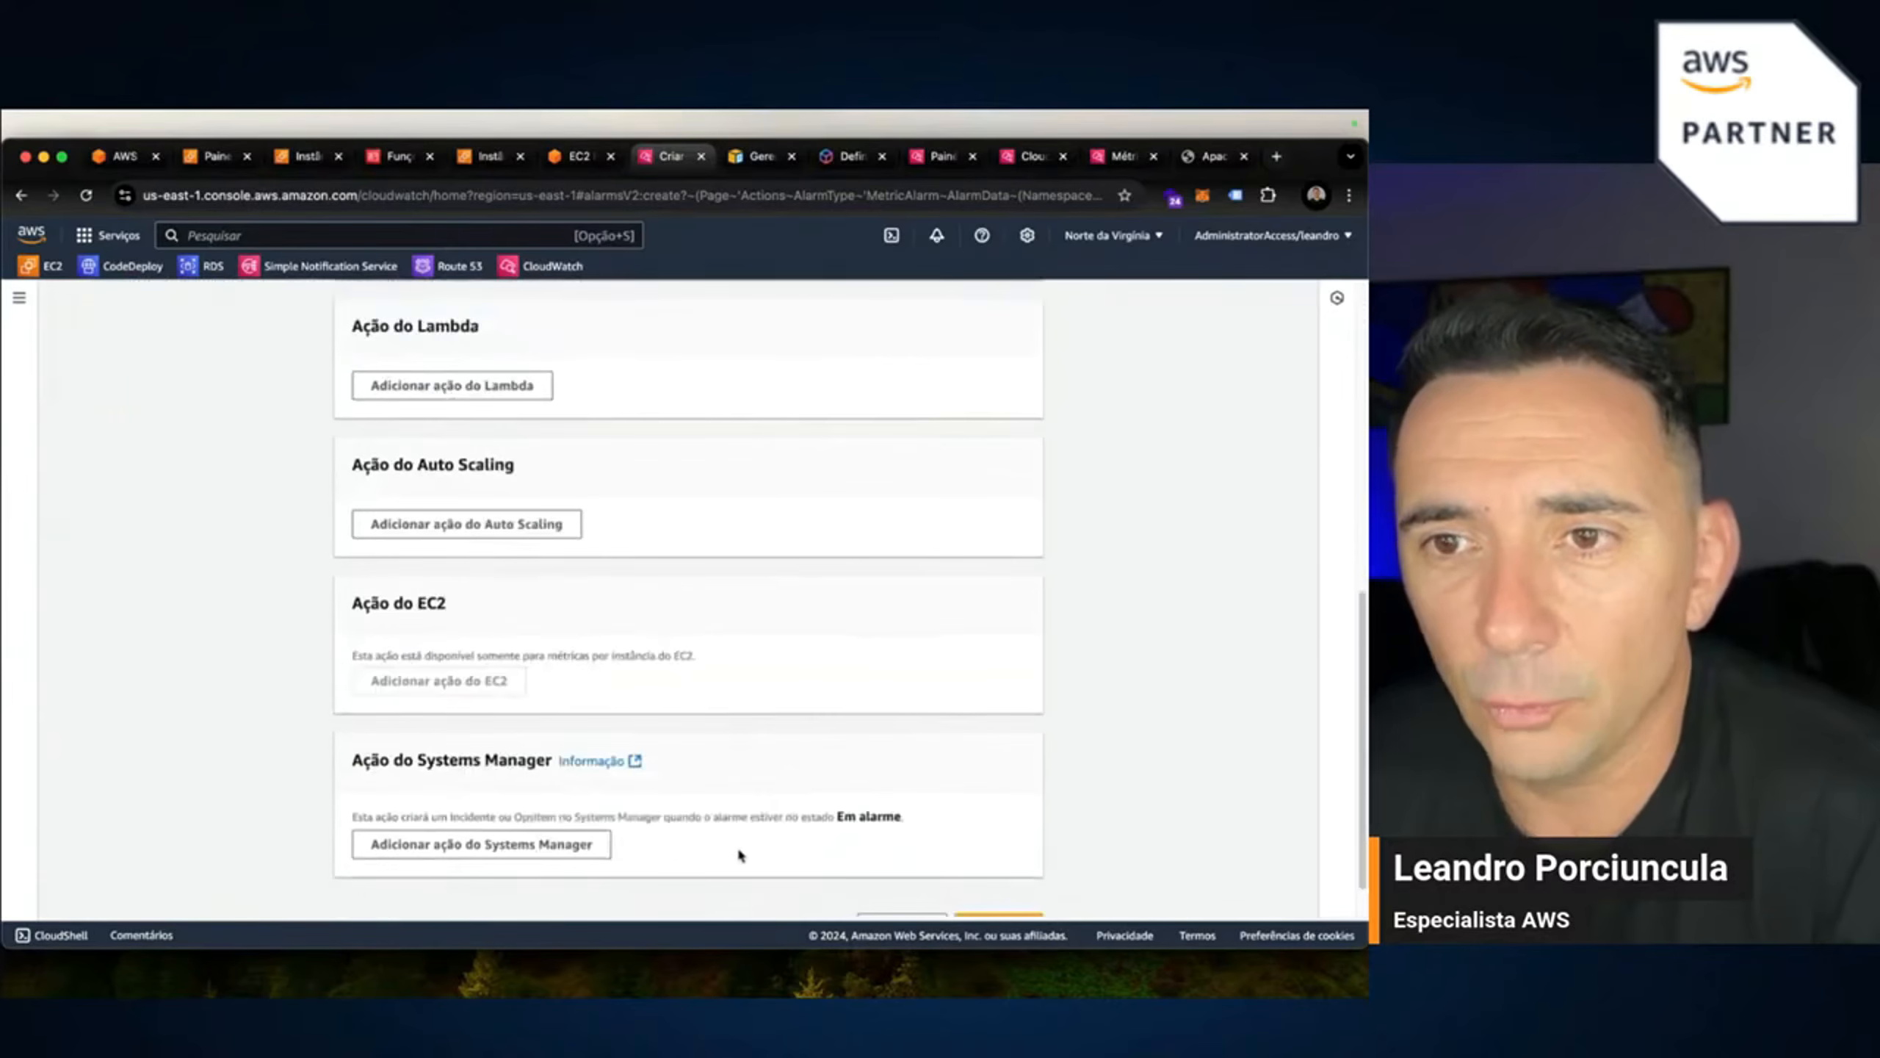
{"action": "scroll", "coordinate": [894, 778], "scroll_direction": "down", "scroll_amount": 1}
{"action": "scroll", "coordinate": [896, 779], "scroll_direction": "up", "scroll_amount": 10}
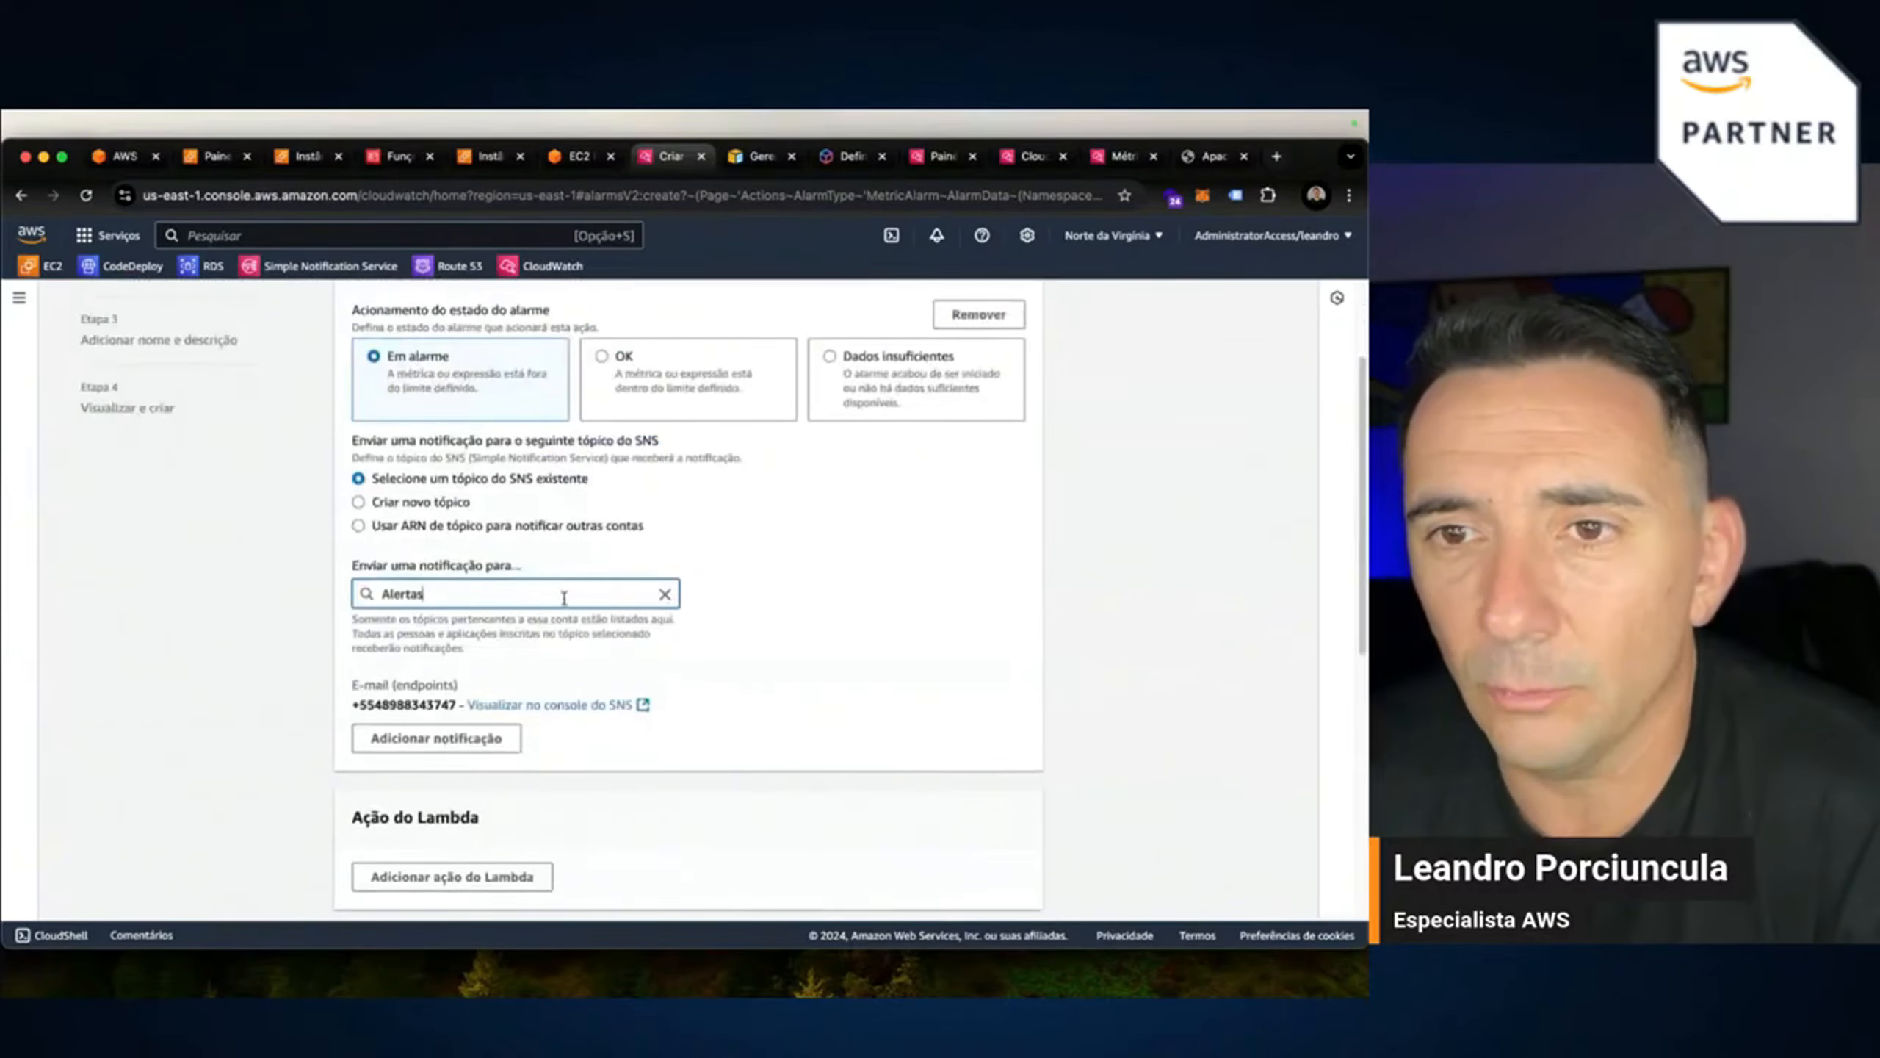
{"action": "left_click", "coordinate": [636, 612]}
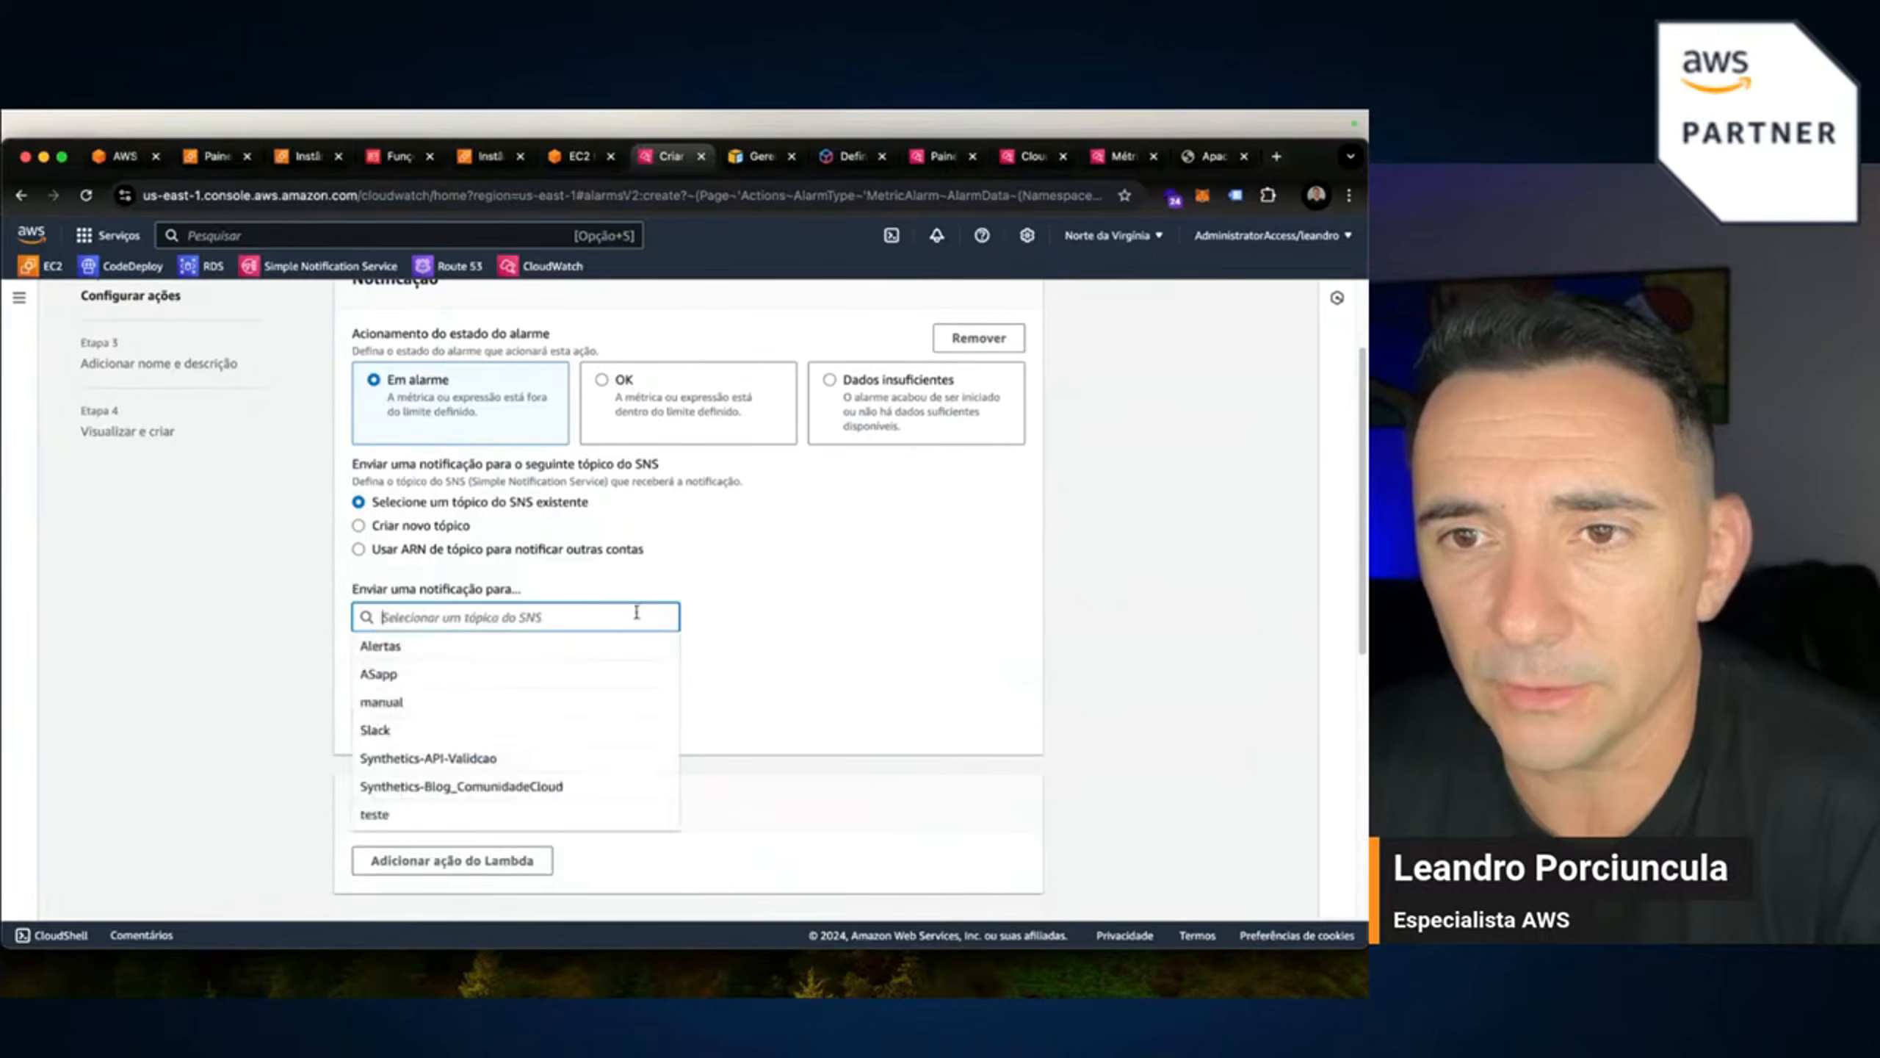
{"action": "left_click", "coordinate": [407, 729]}
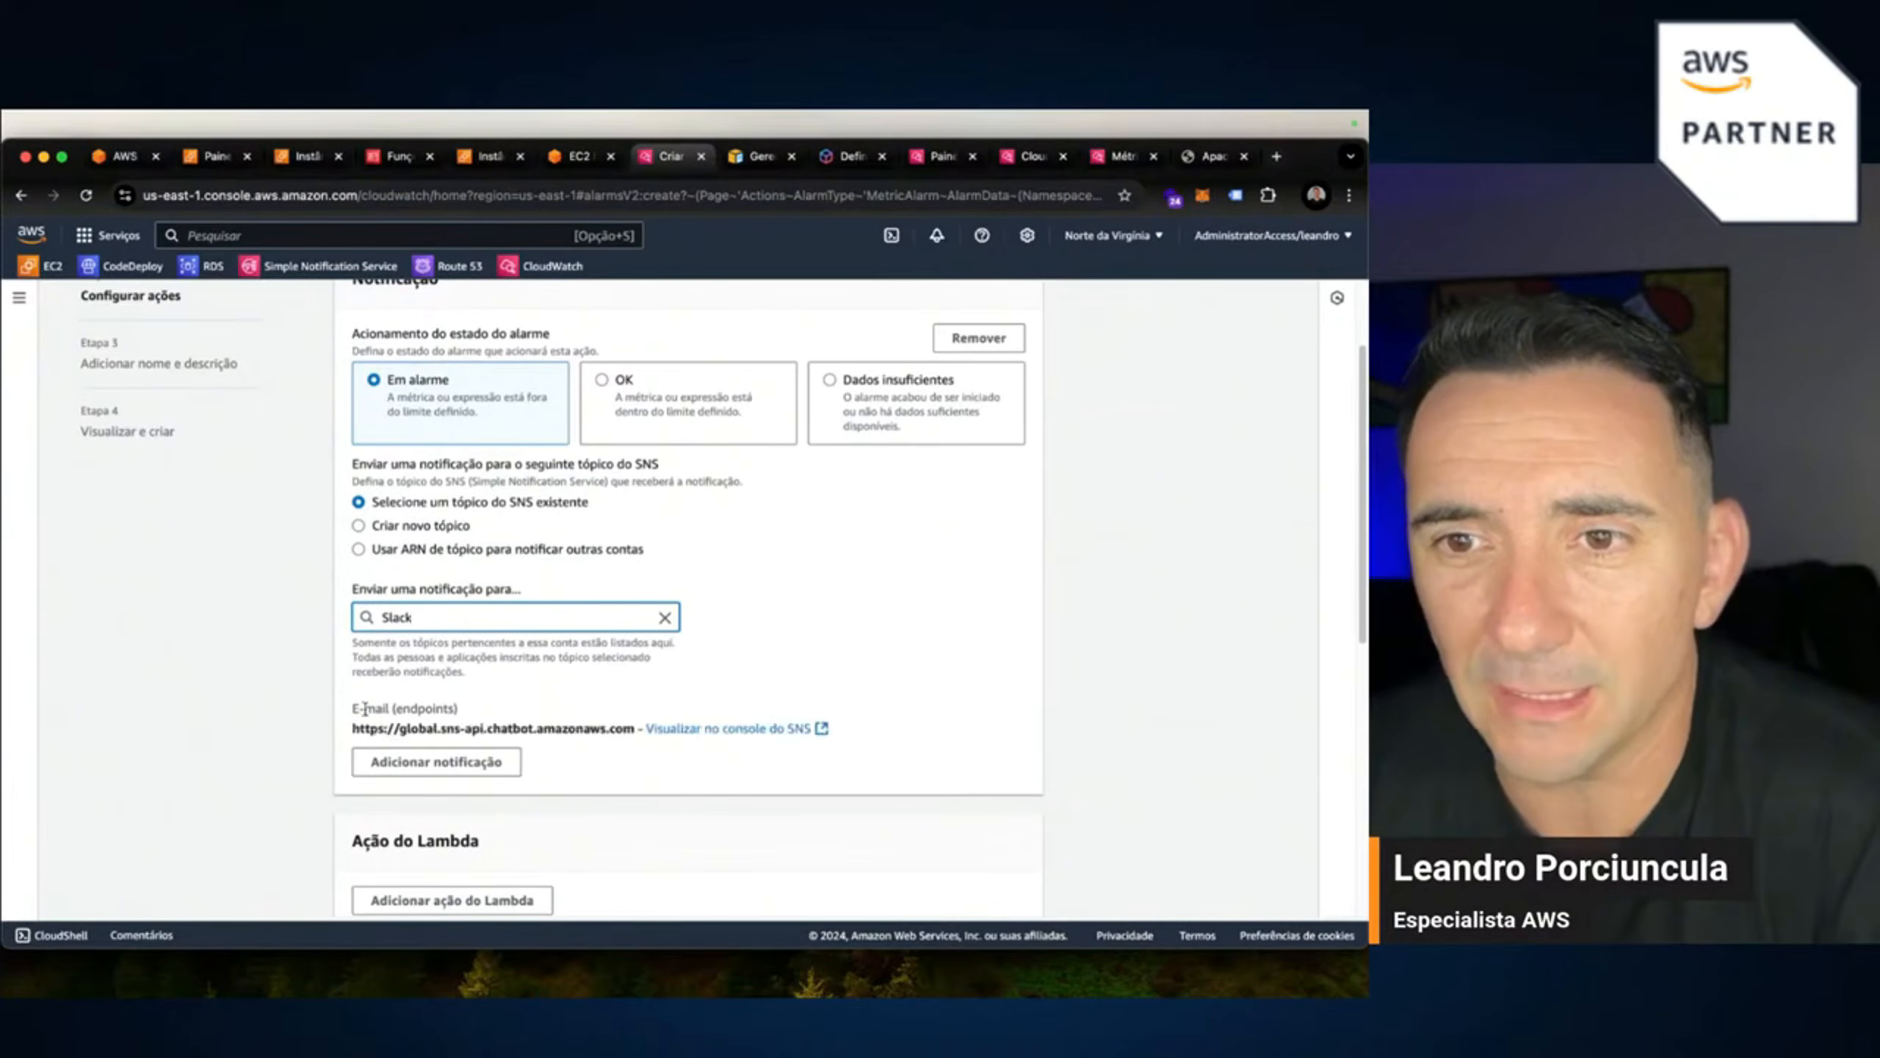
{"action": "scroll", "coordinate": [1016, 791], "scroll_direction": "down", "scroll_amount": 10}
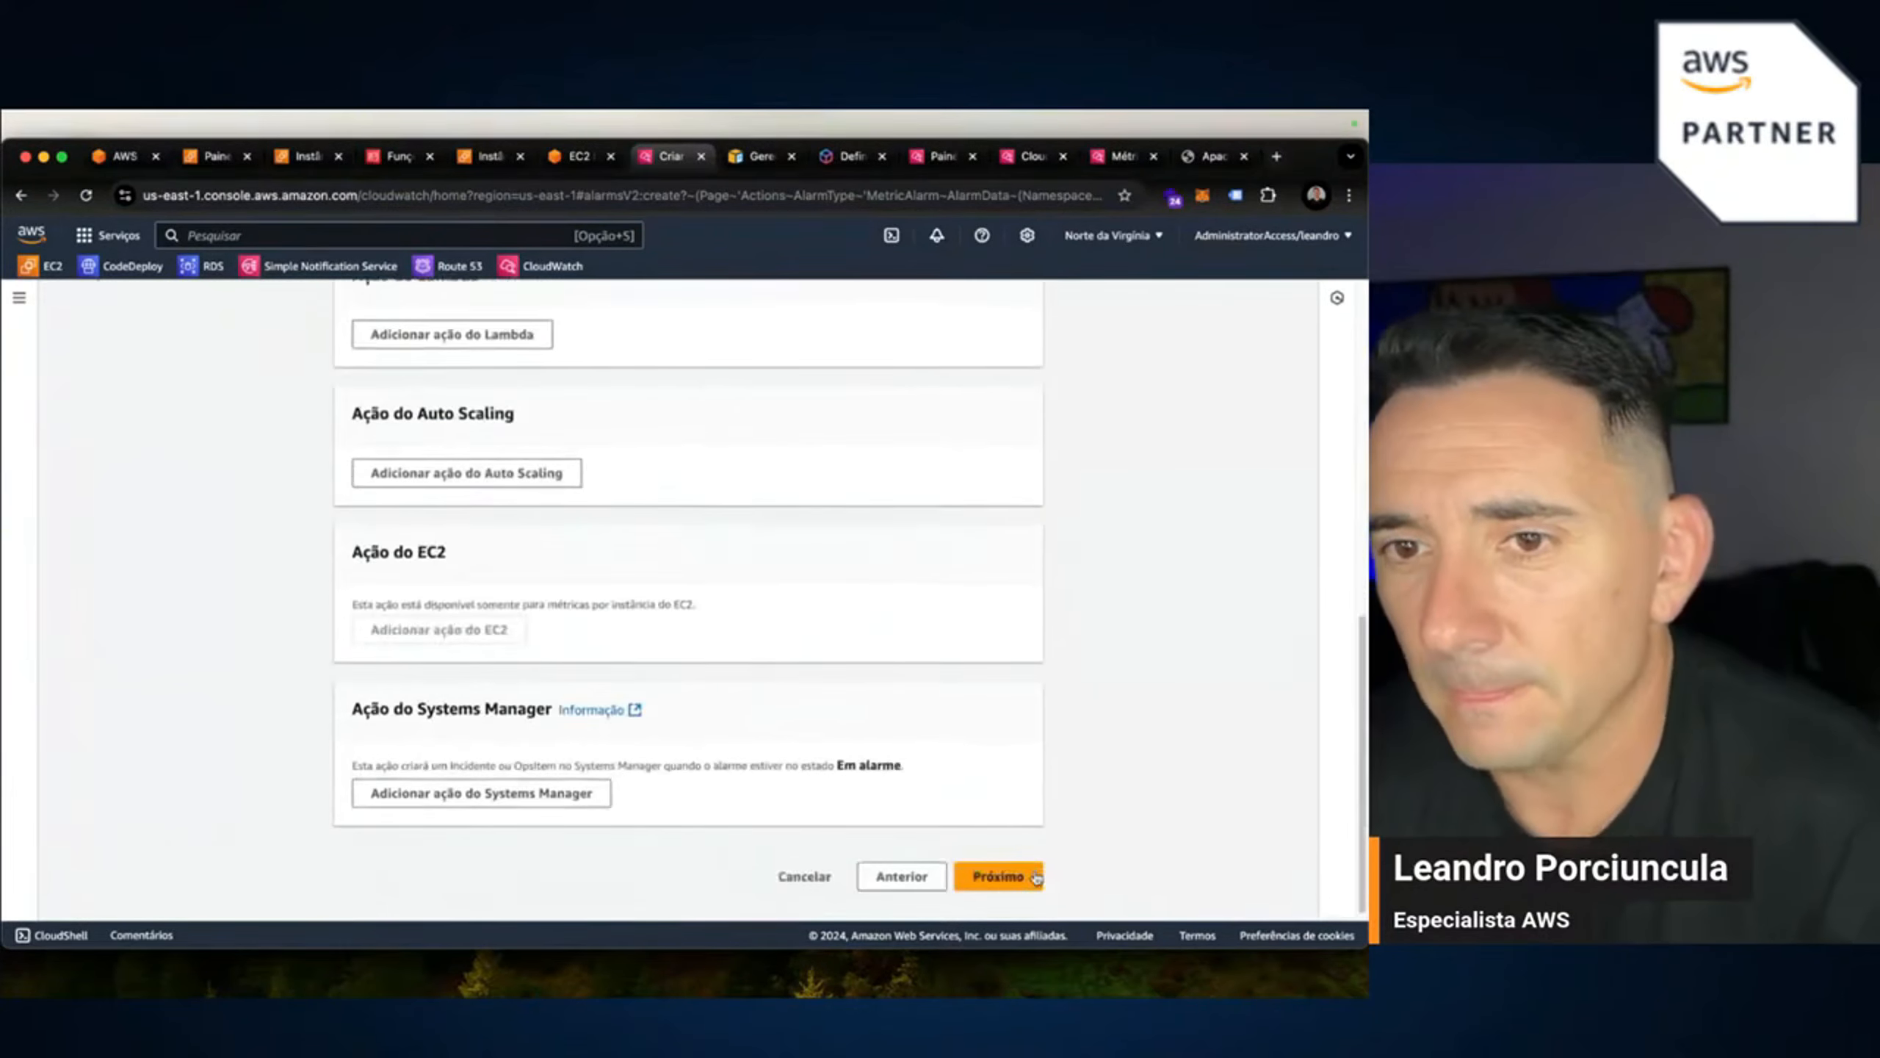
{"action": "left_click", "coordinate": [1023, 870]}
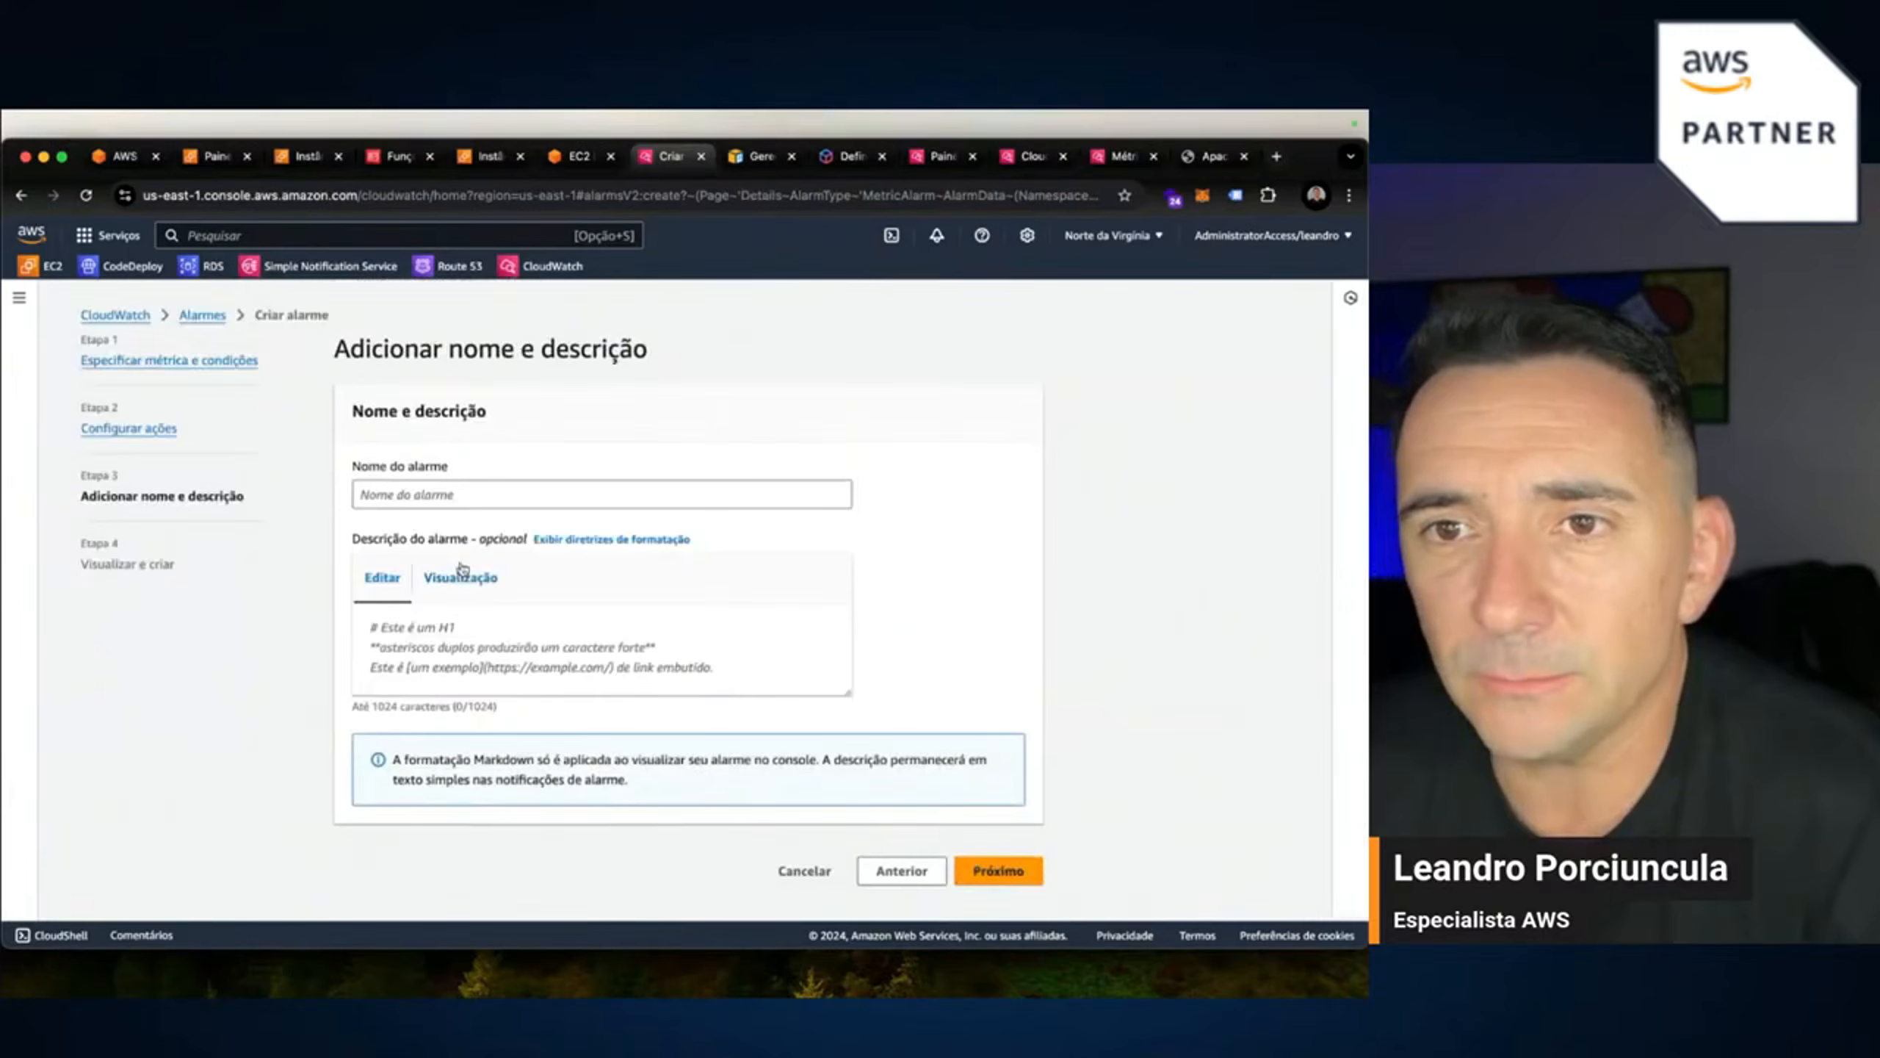
Name the alarm ApacheLive and continue to the review.
{"action": "left_click", "coordinate": [470, 495]}
{"action": "type", "text": "Apa"}
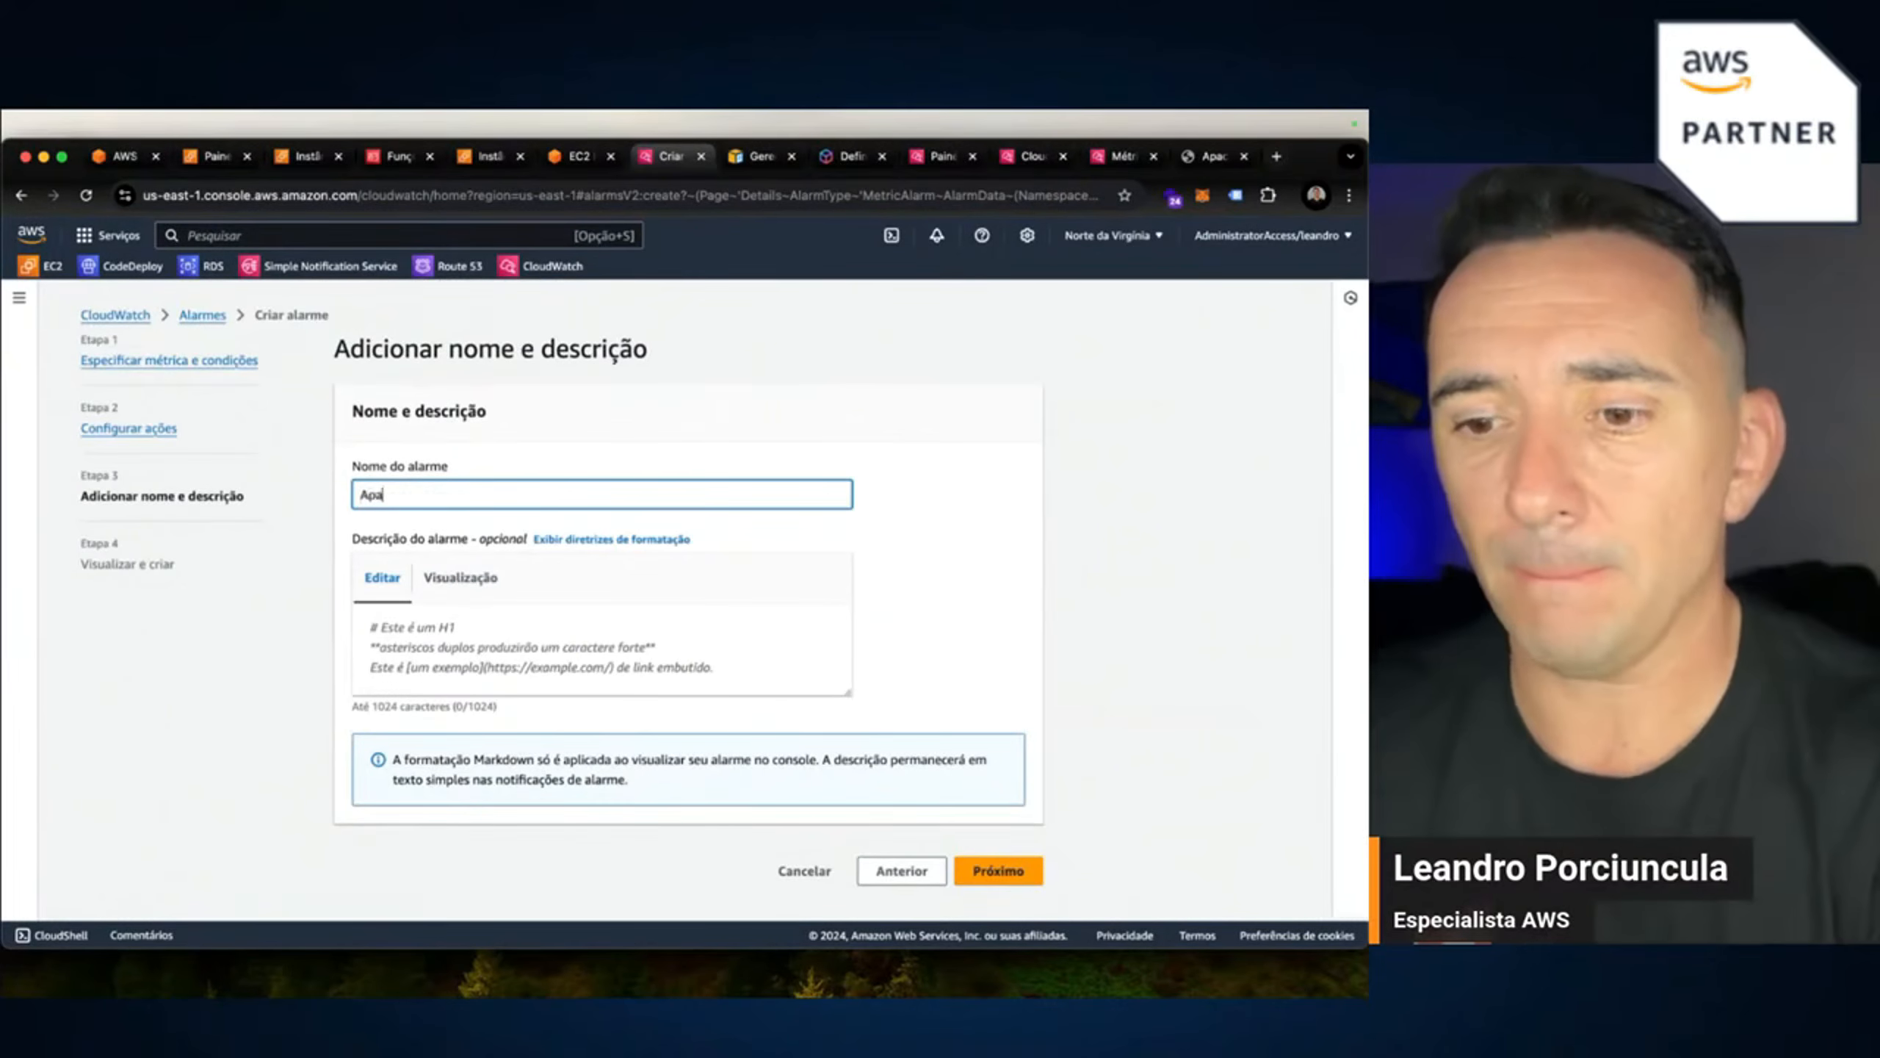
{"action": "type", "text": "chal"}
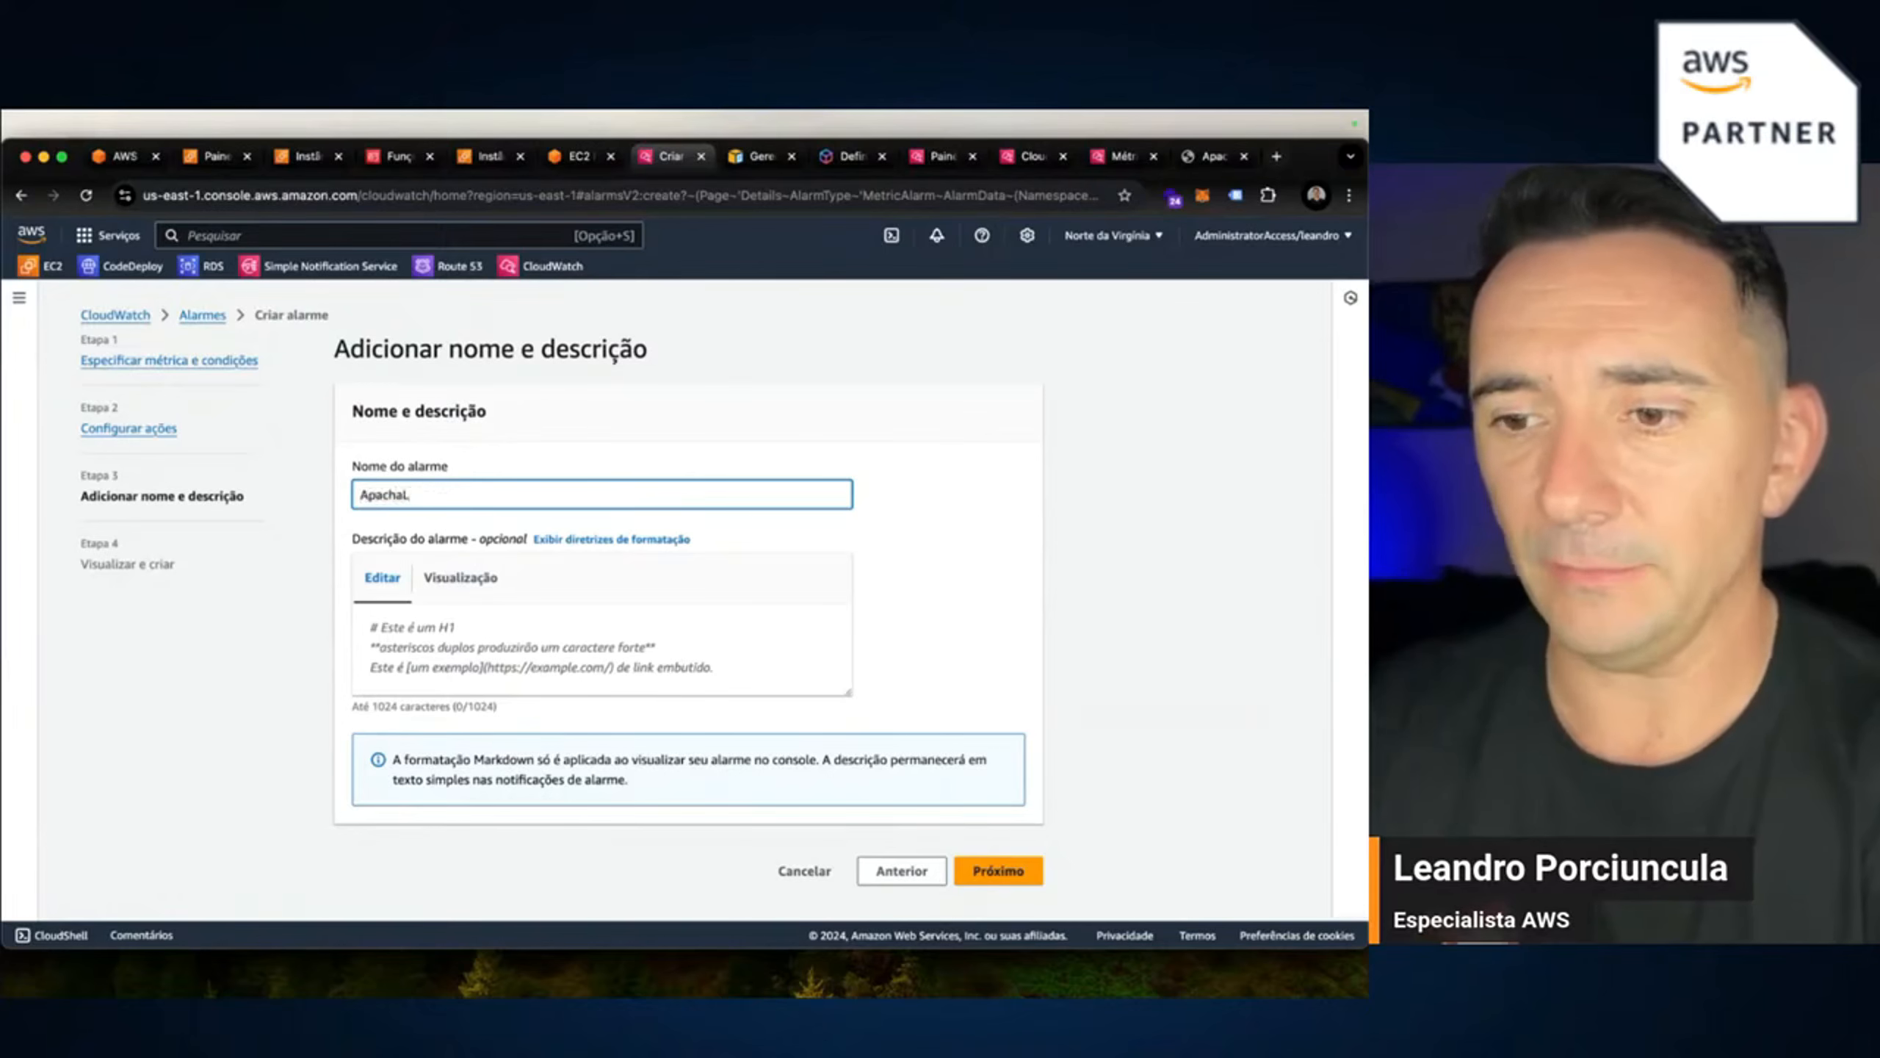
{"action": "key", "text": "BackSpace"}
{"action": "type", "text": "eL"}
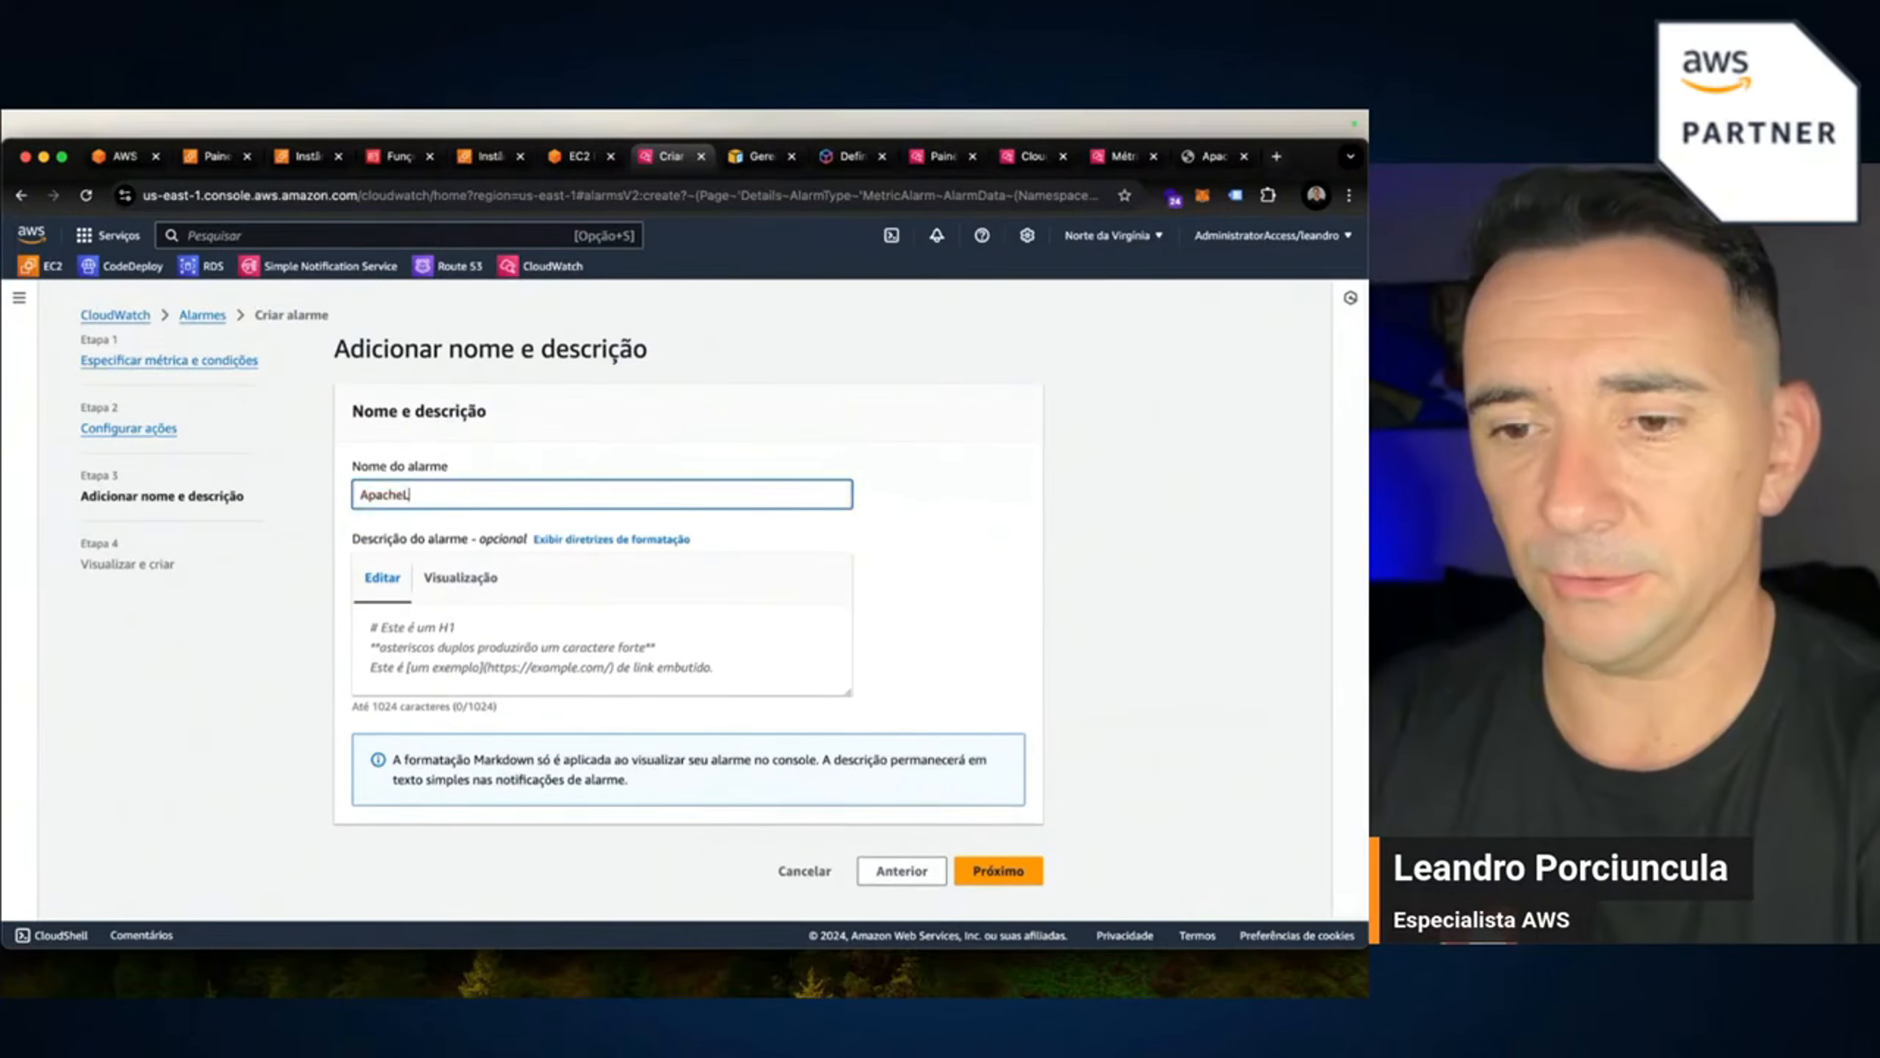
{"action": "type", "text": "ive"}
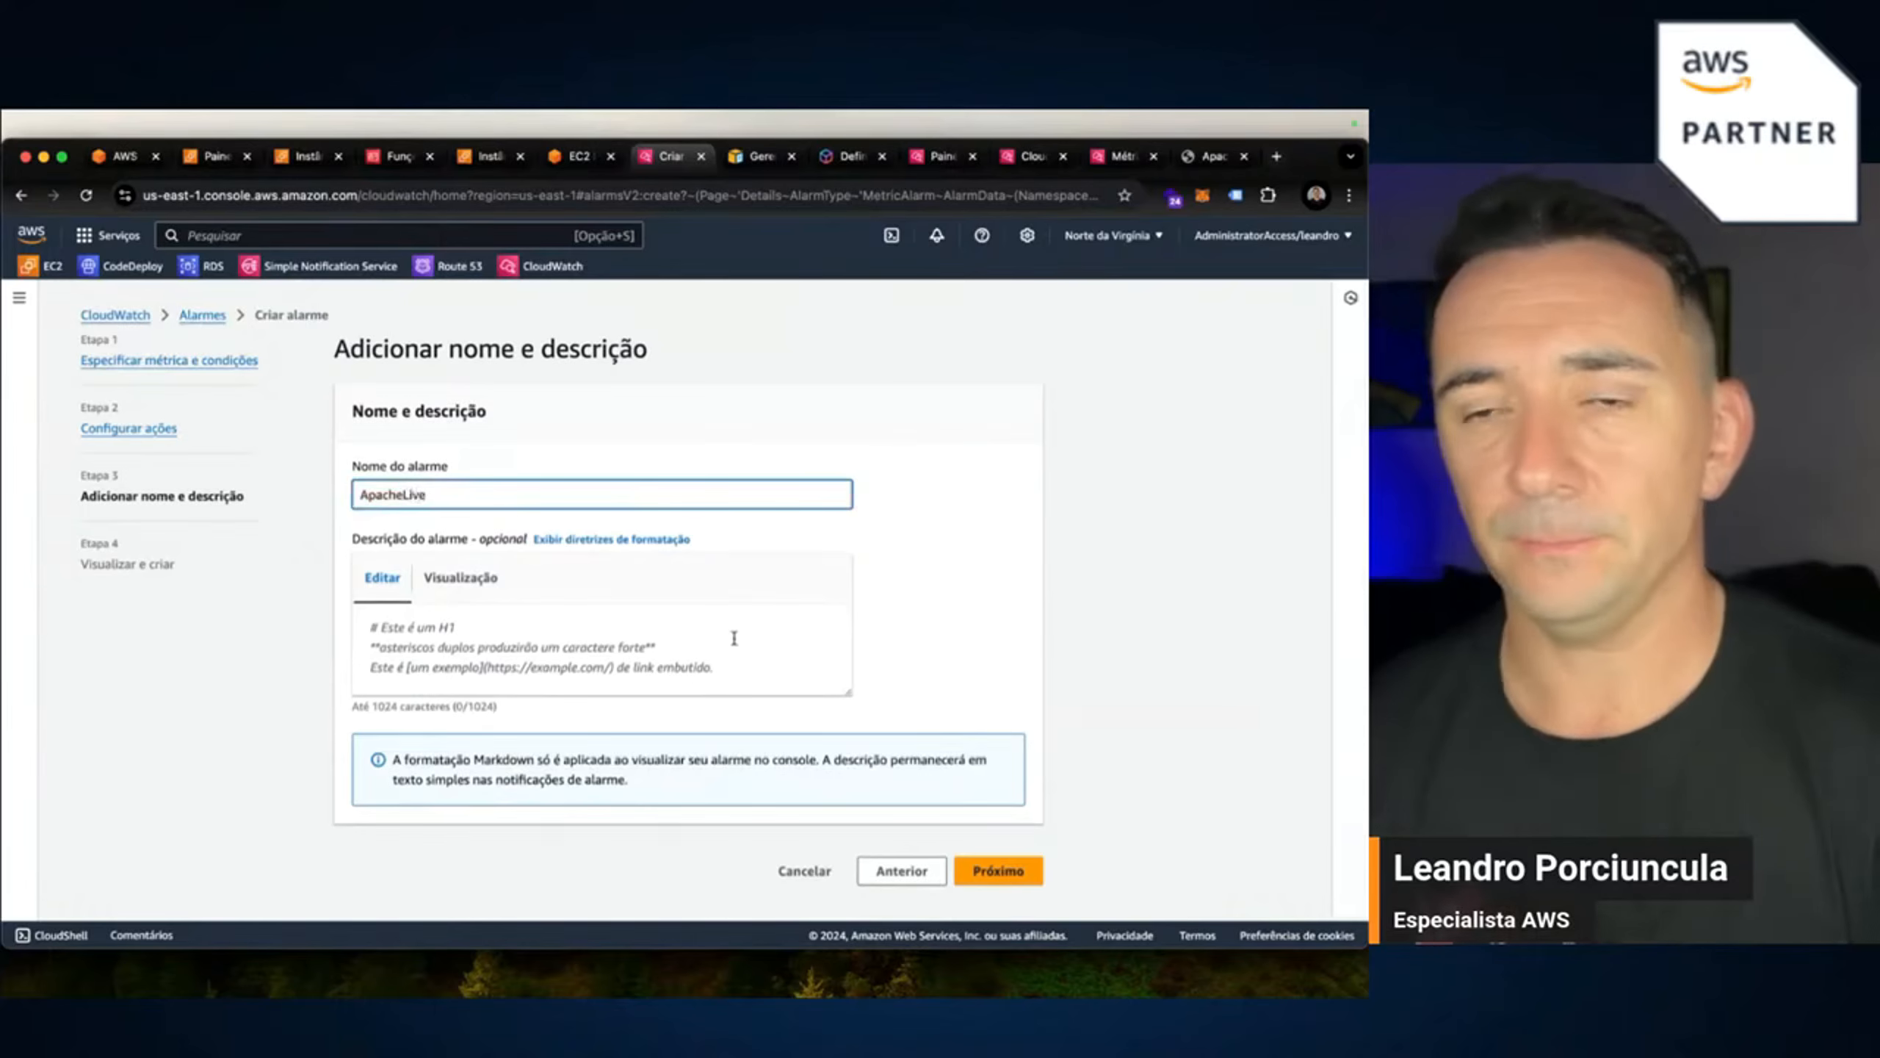
{"action": "left_click", "coordinate": [1000, 871]}
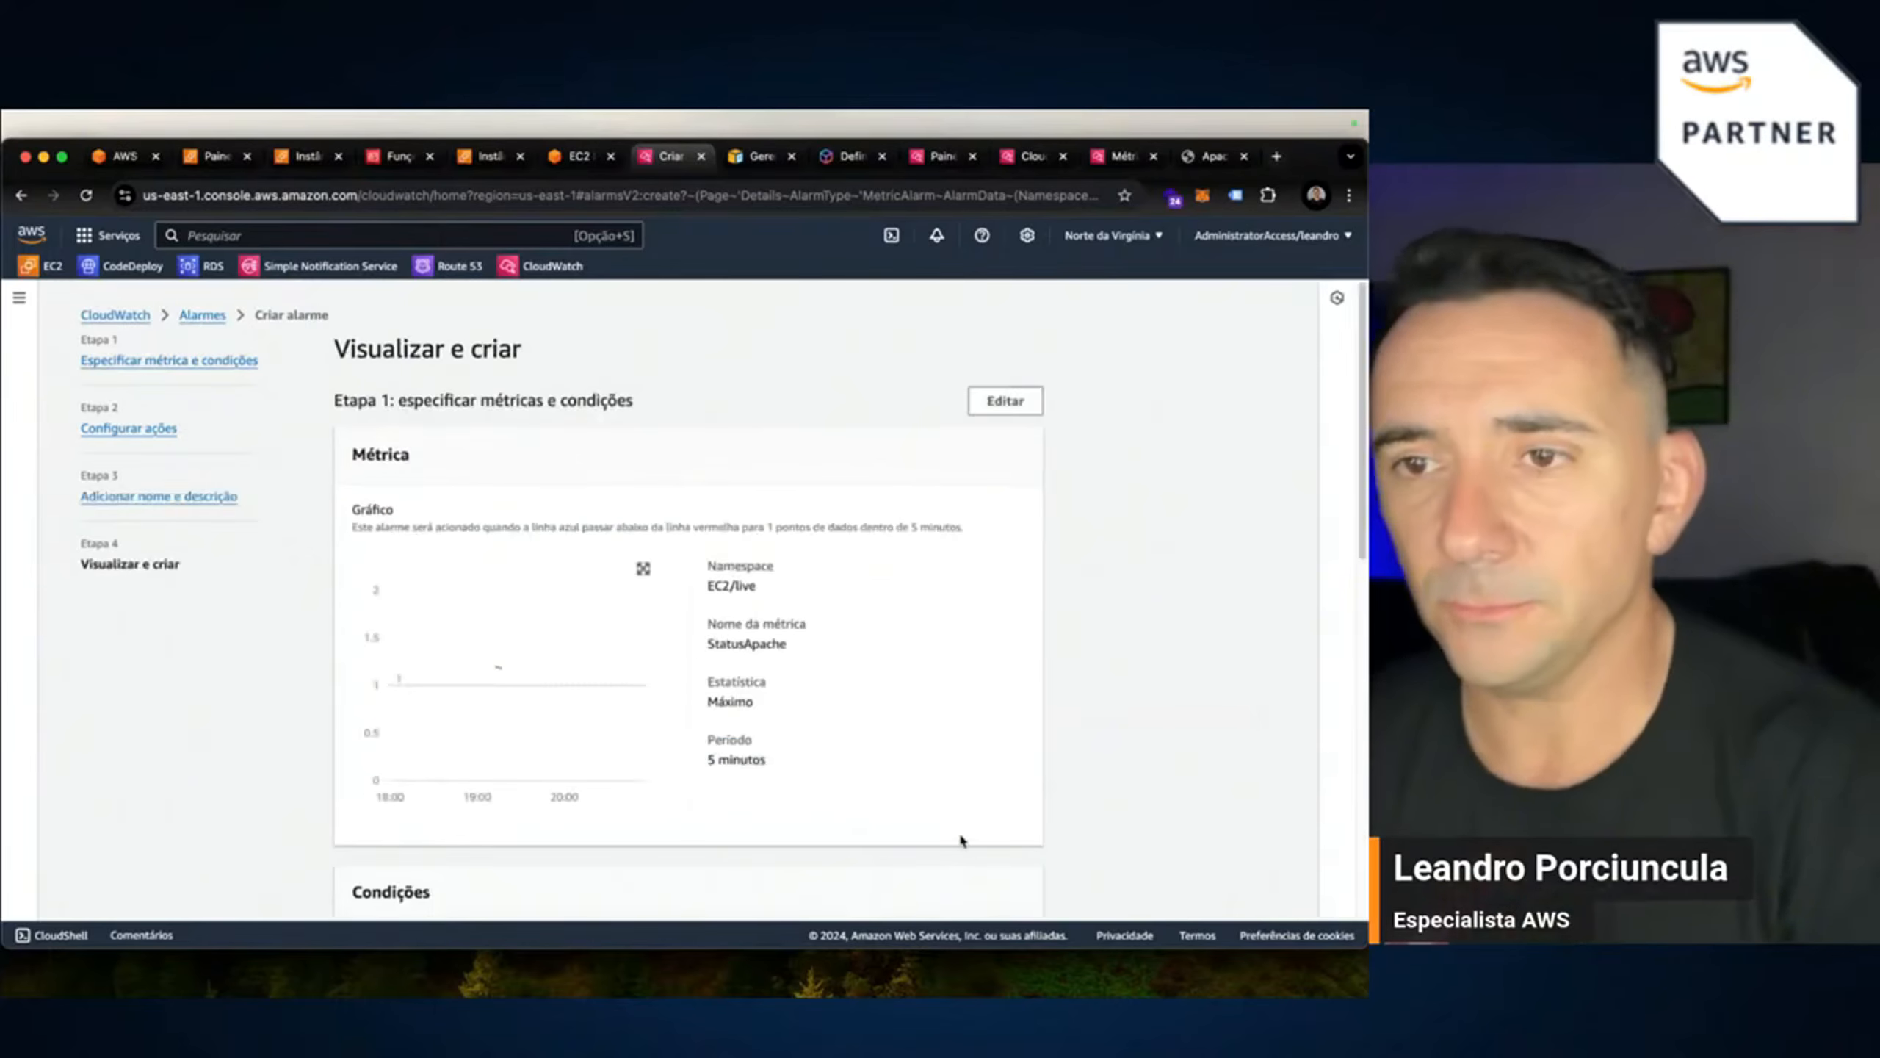
Review the alarm summary and create the ApacheLive alarm.
{"action": "scroll", "coordinate": [932, 760], "scroll_direction": "down", "scroll_amount": 5}
{"action": "scroll", "coordinate": [964, 855], "scroll_direction": "down", "scroll_amount": 5}
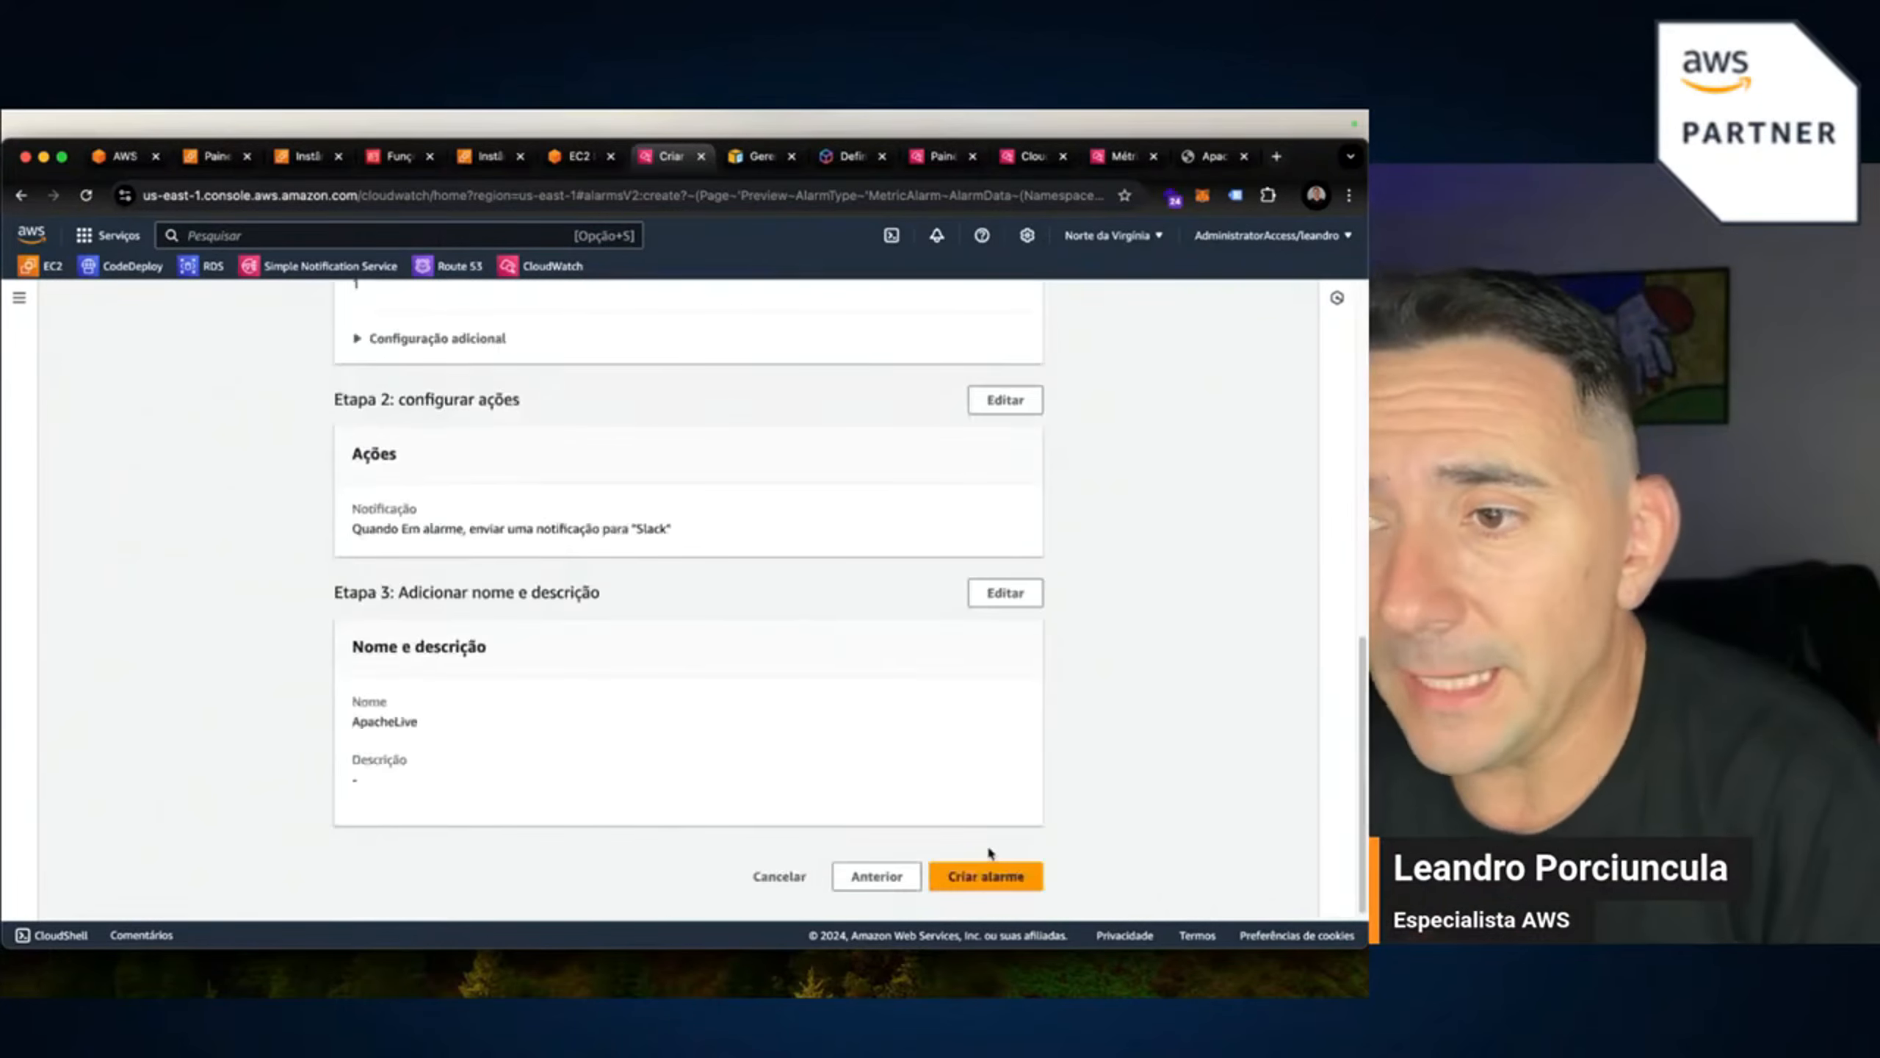
{"action": "left_click", "coordinate": [966, 874]}
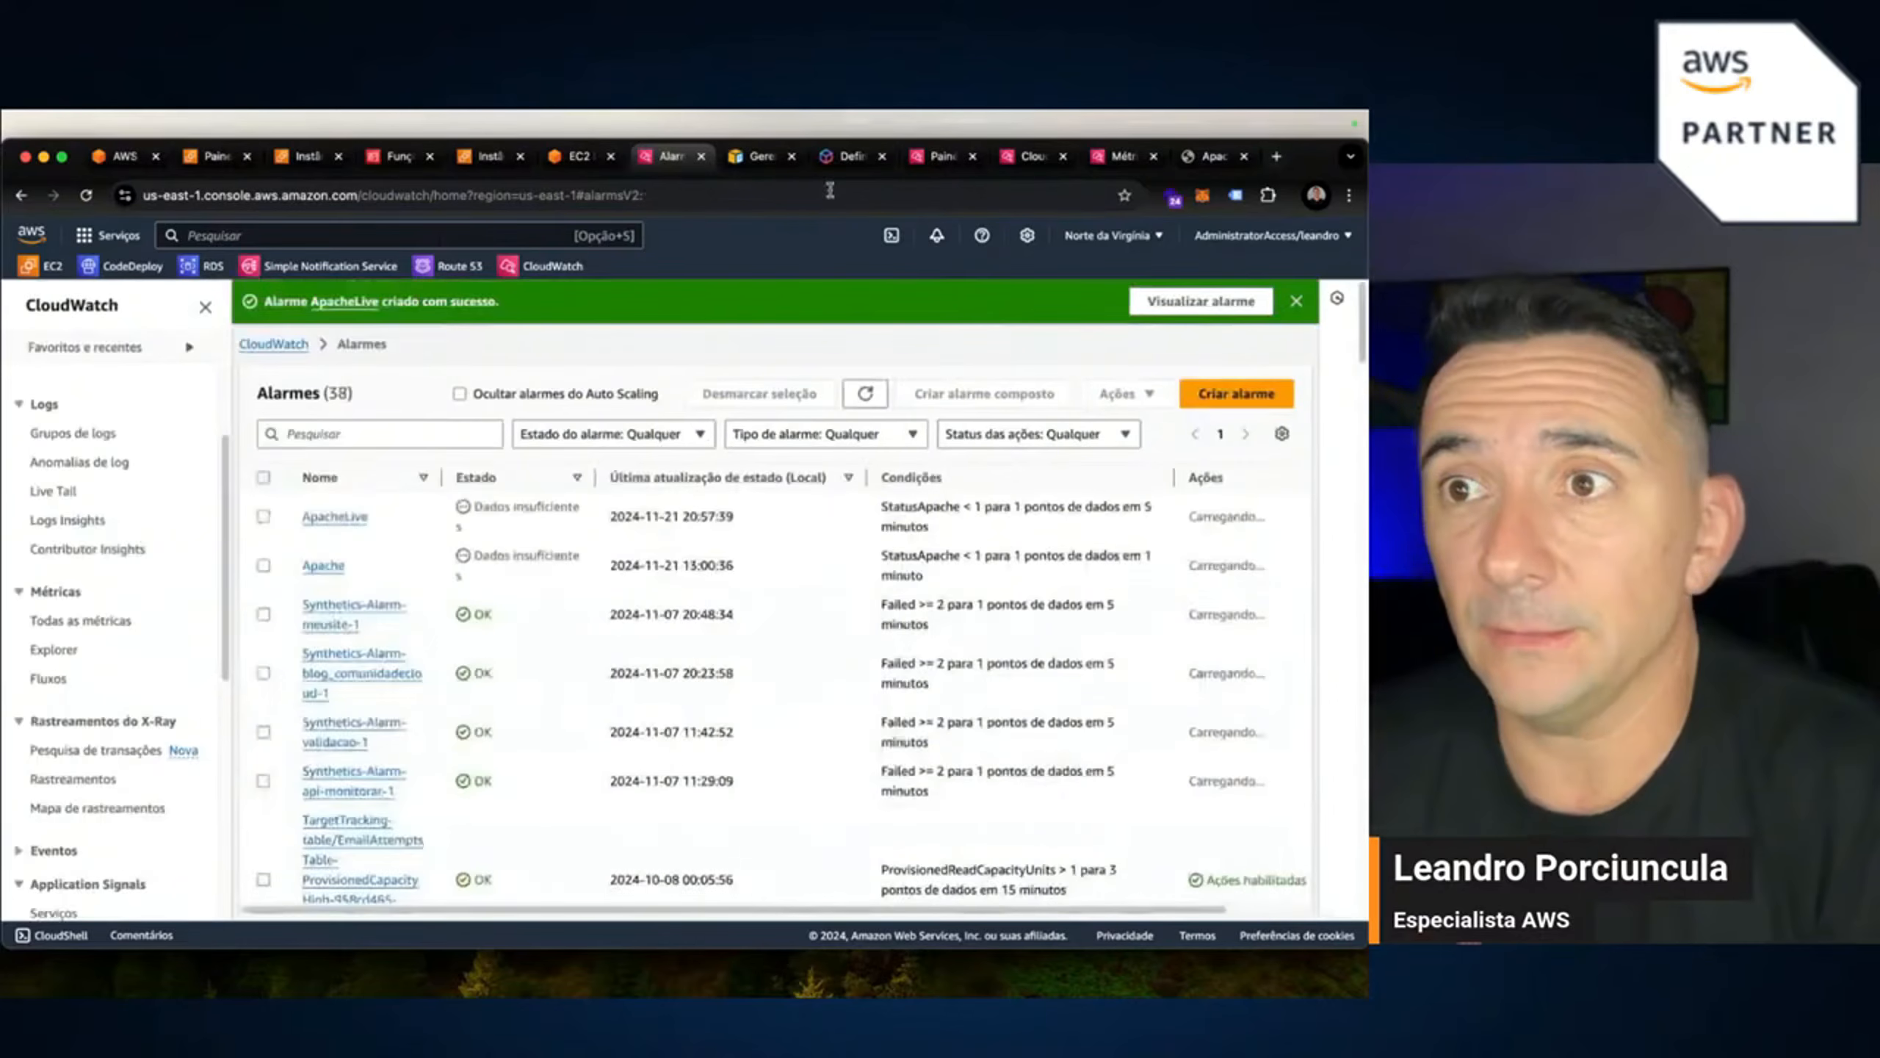
Rerun ./apache.sh a couple of times in the live_monitor EC2 Instance Connect terminal.
{"action": "left_click", "coordinate": [574, 159]}
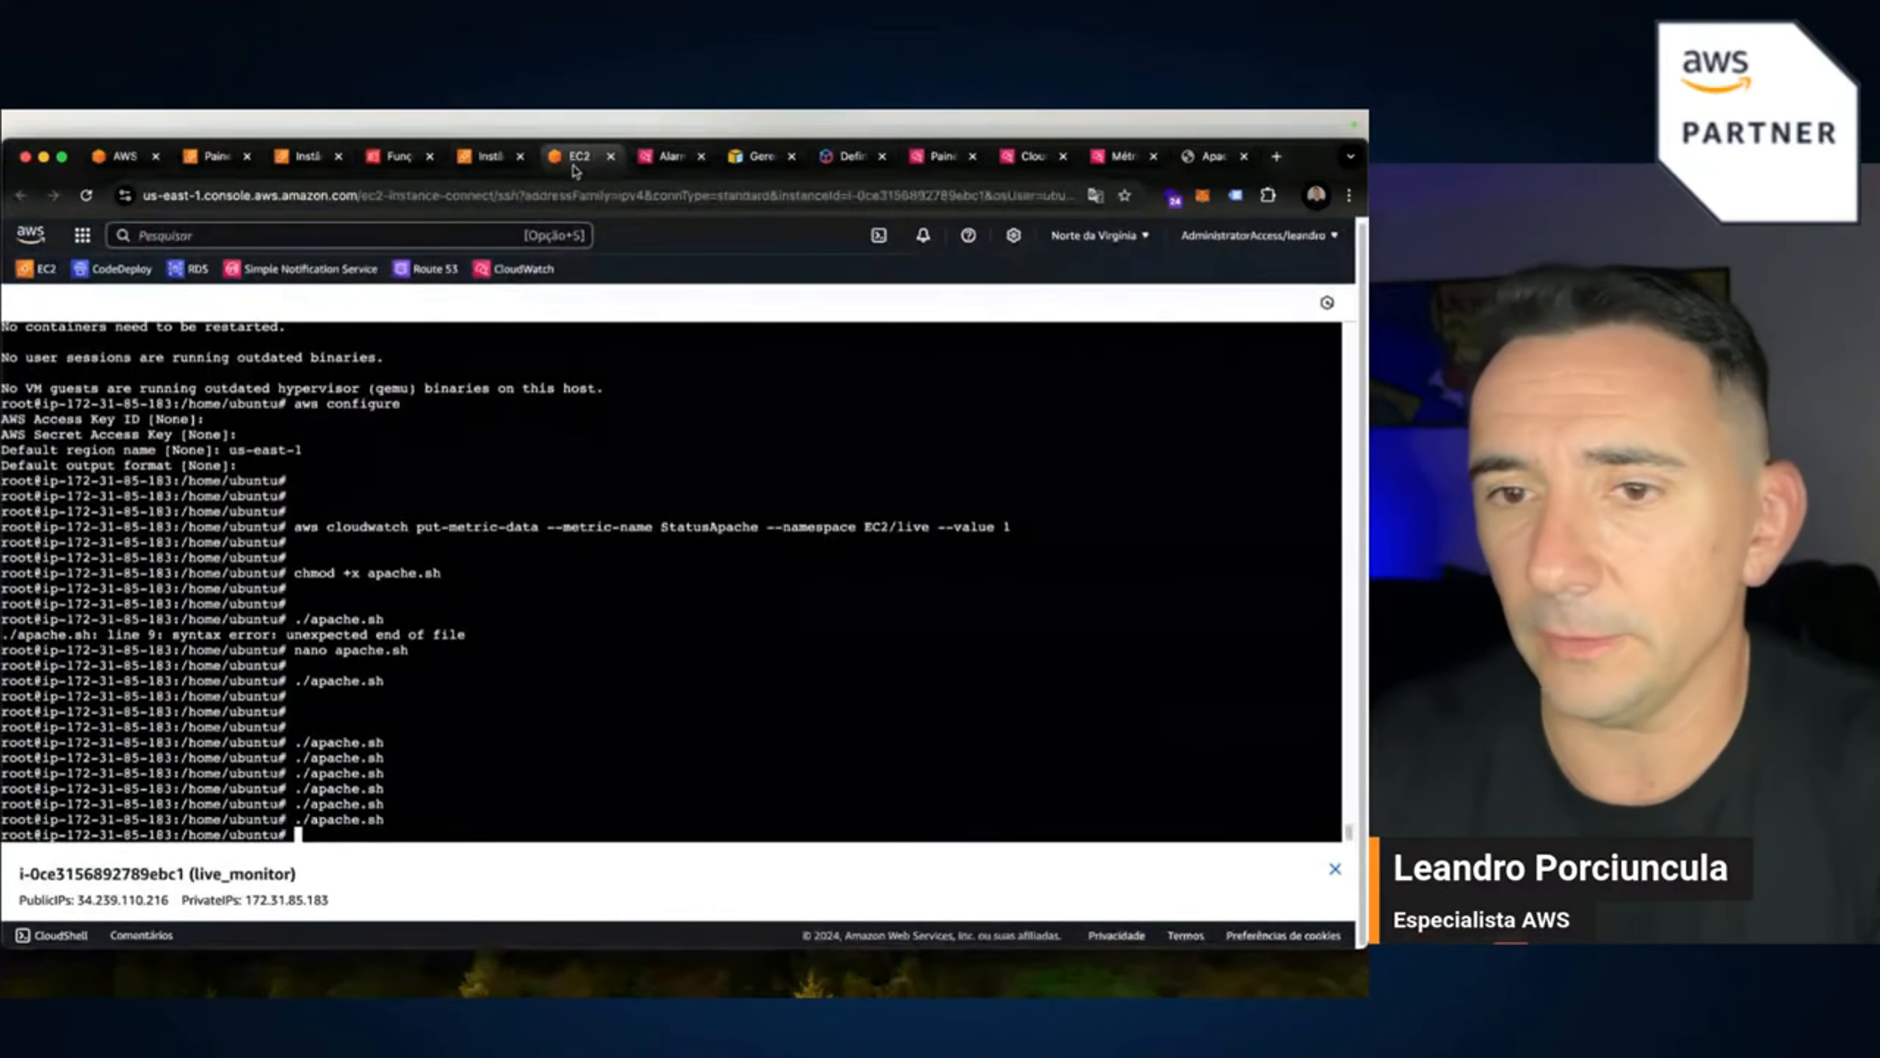
{"action": "key", "text": "Up"}
{"action": "key", "text": "Return"}
{"action": "key", "text": "Return"}
{"action": "key", "text": "Return"}
{"action": "key", "text": "Return"}
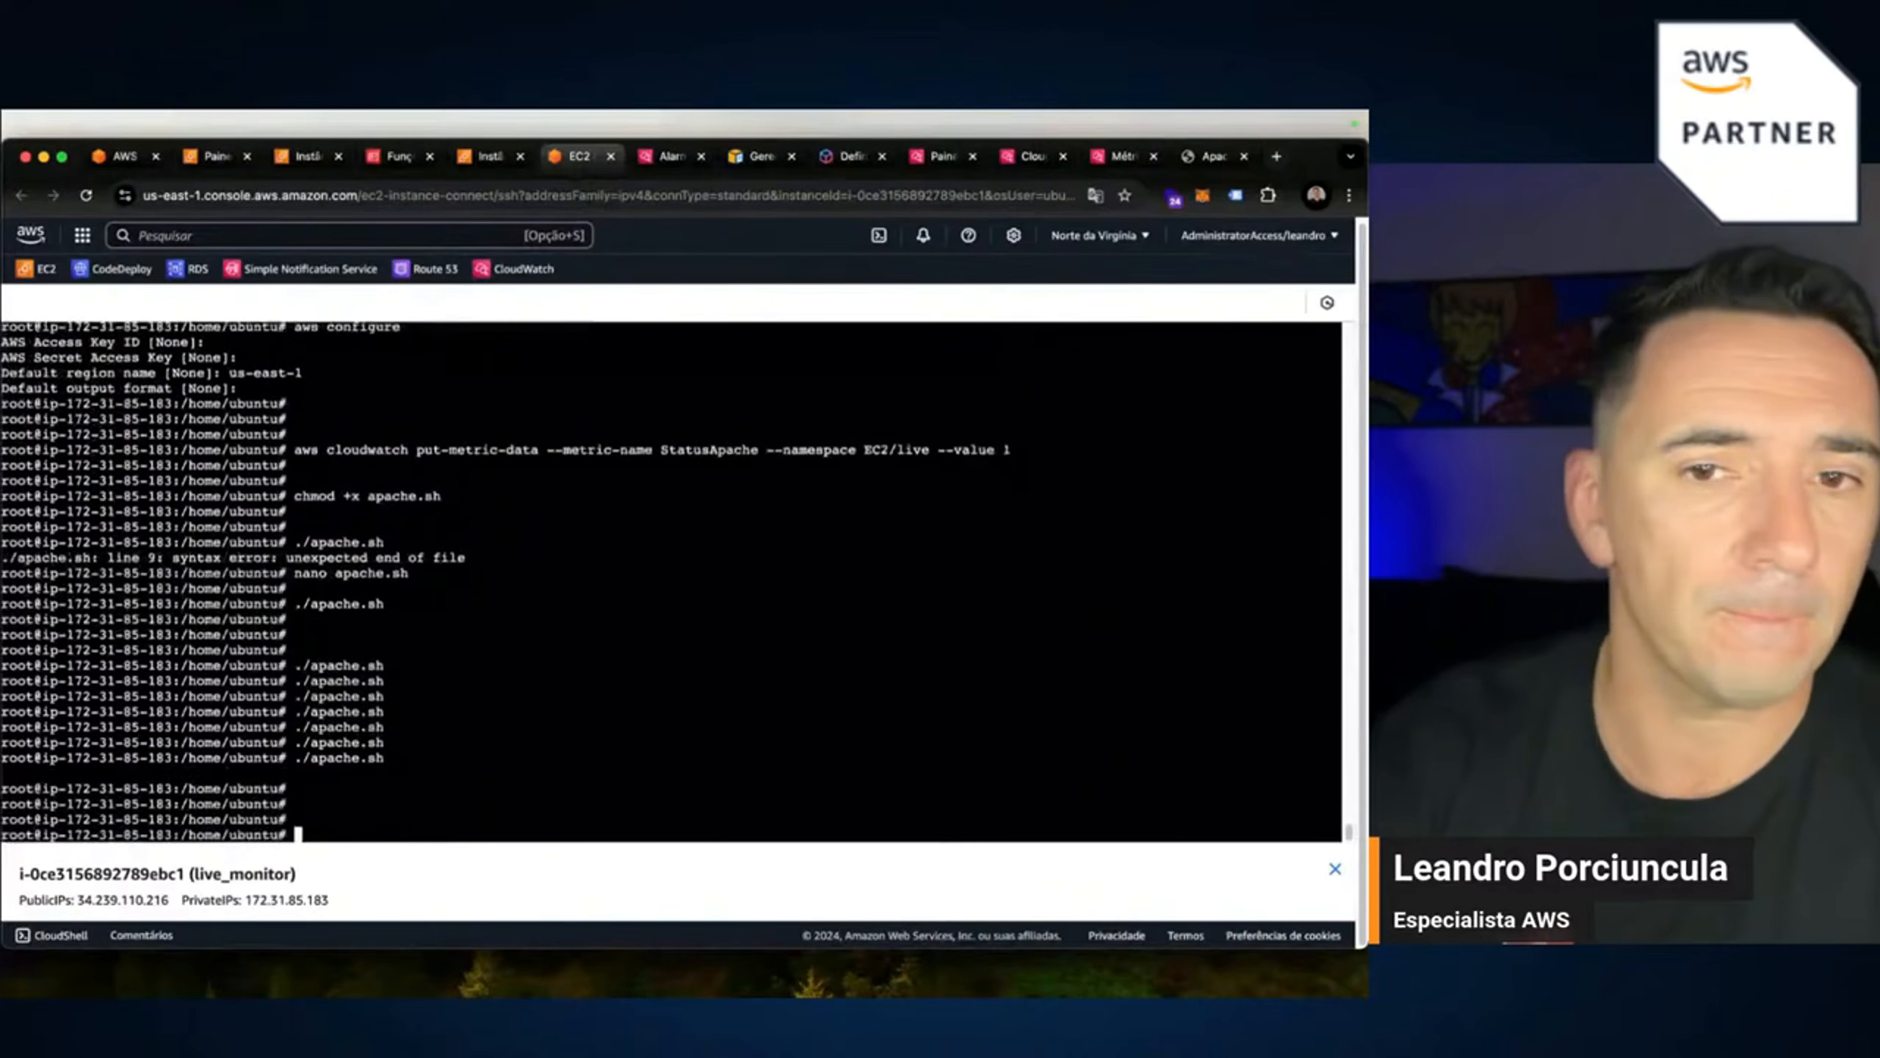
{"action": "key", "text": "Up"}
{"action": "key", "text": "Return"}
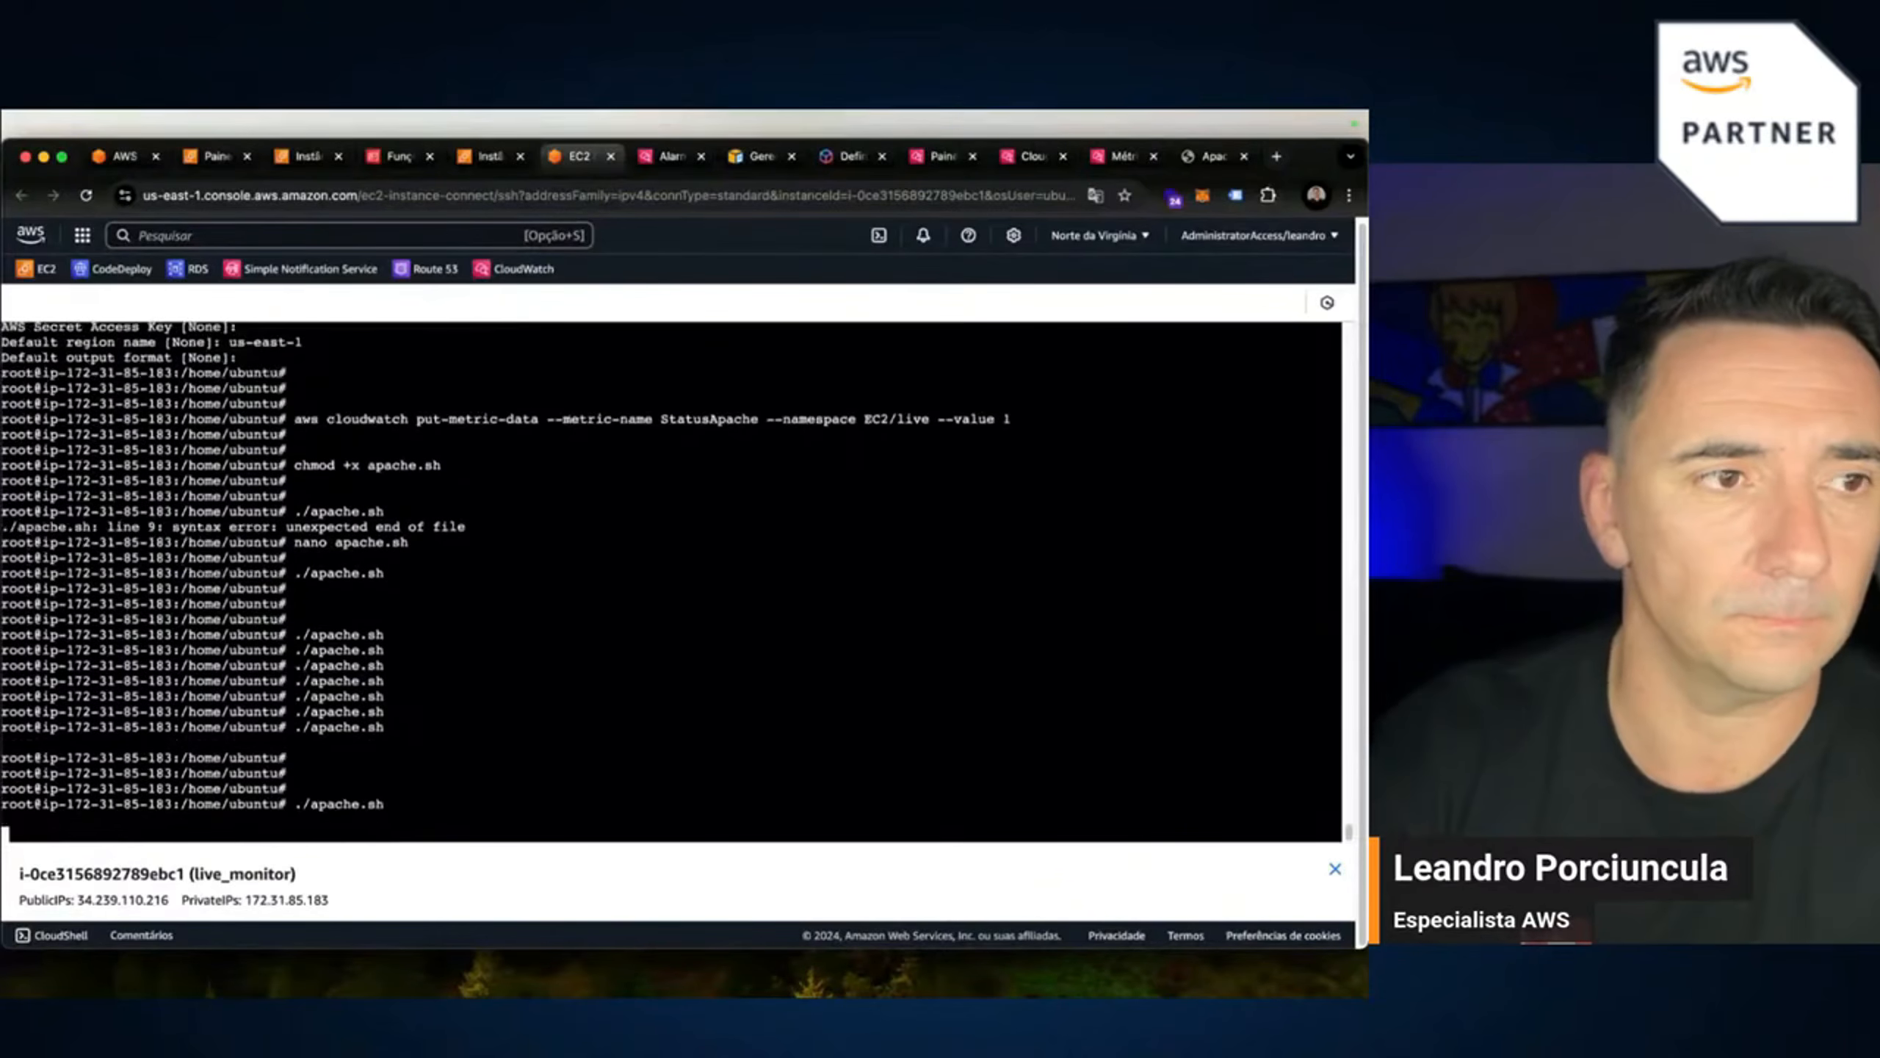
{"action": "key", "text": "Return"}
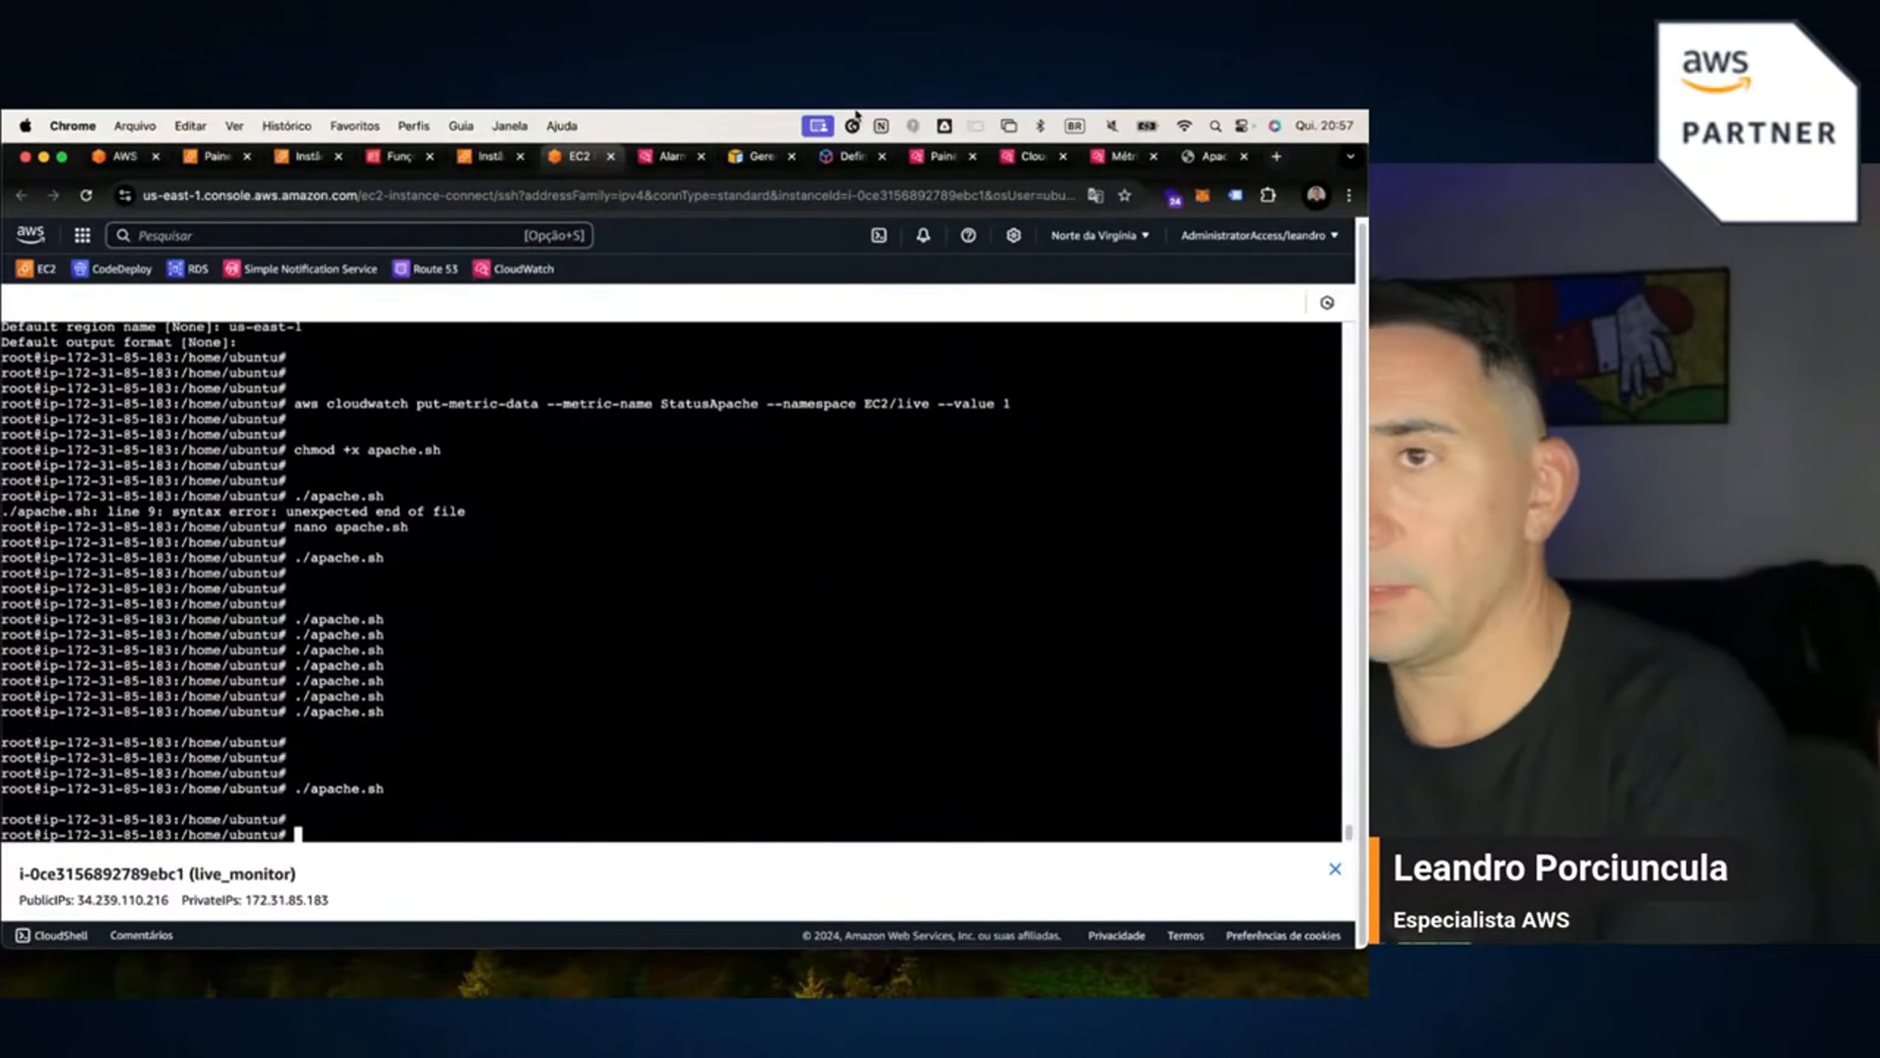
Look through the open console tabs, then go to CloudWatch's All metrics page.
{"action": "left_click", "coordinate": [1122, 156]}
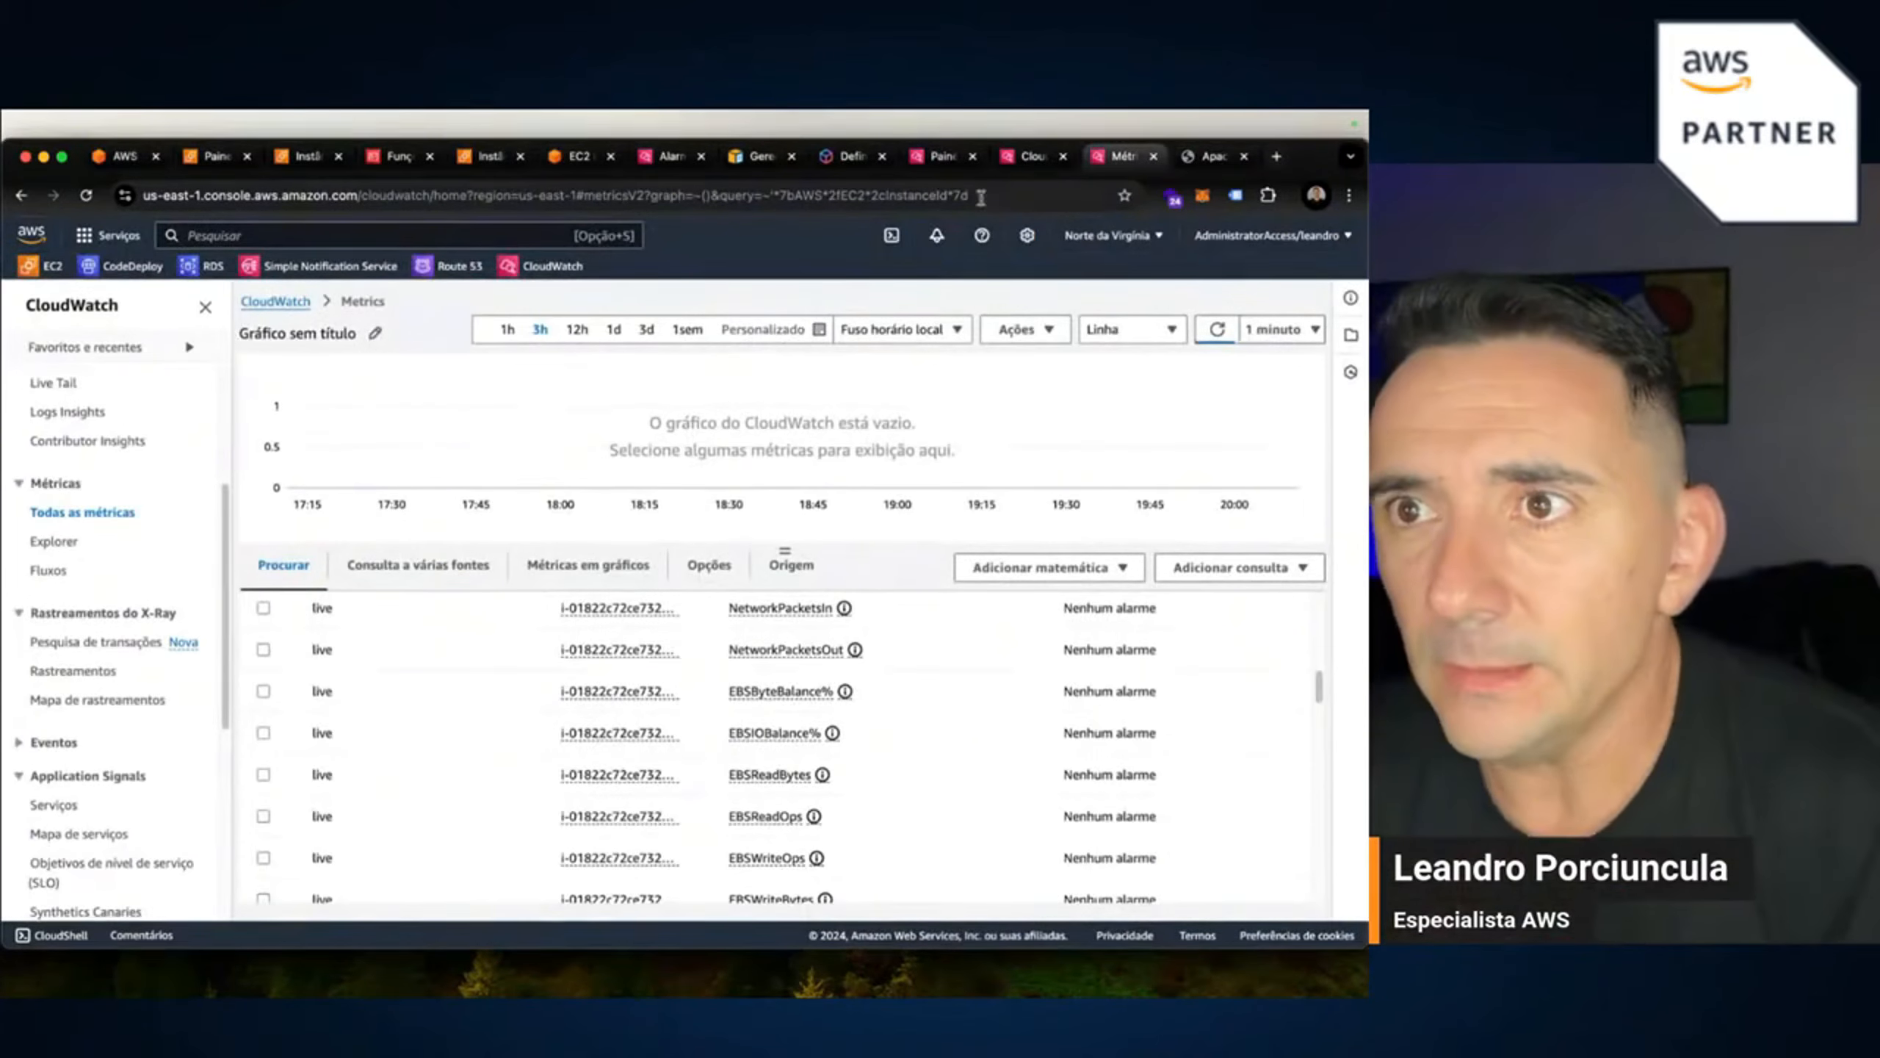
{"action": "left_click", "coordinate": [668, 157]}
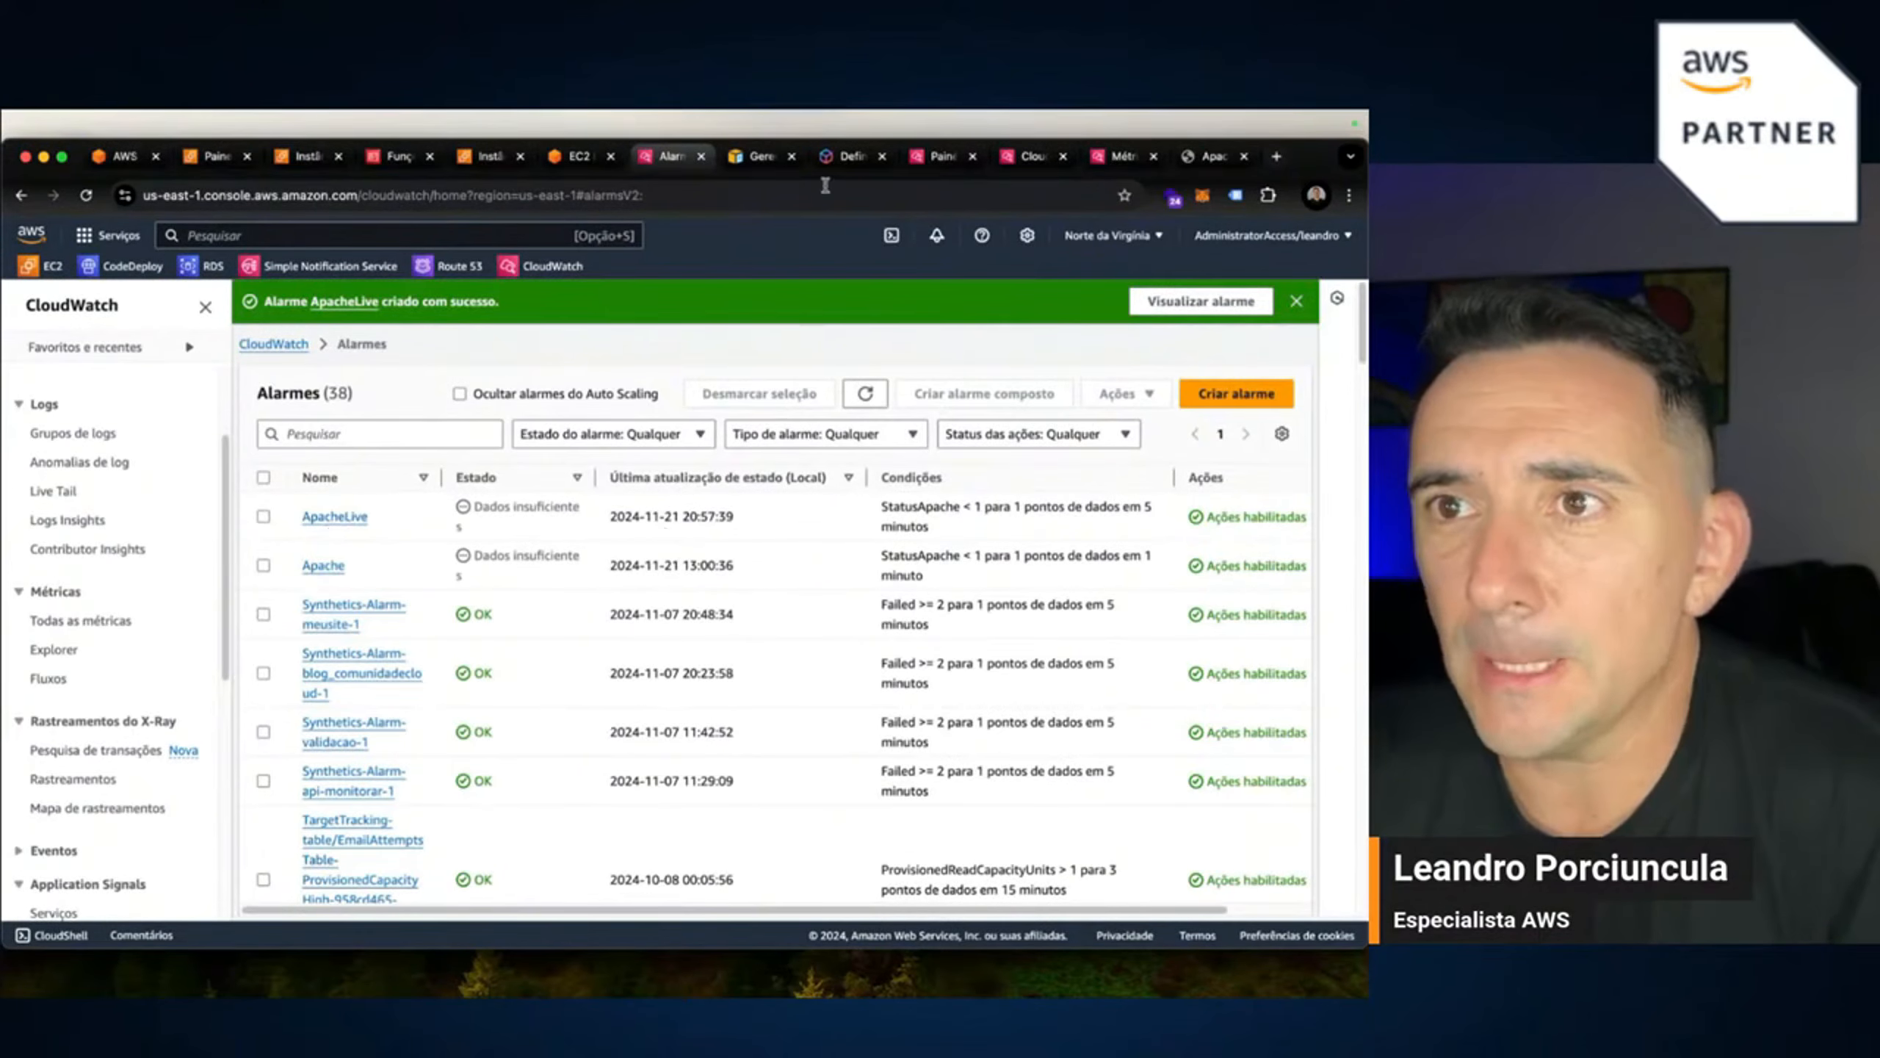
{"action": "left_click", "coordinate": [565, 158]}
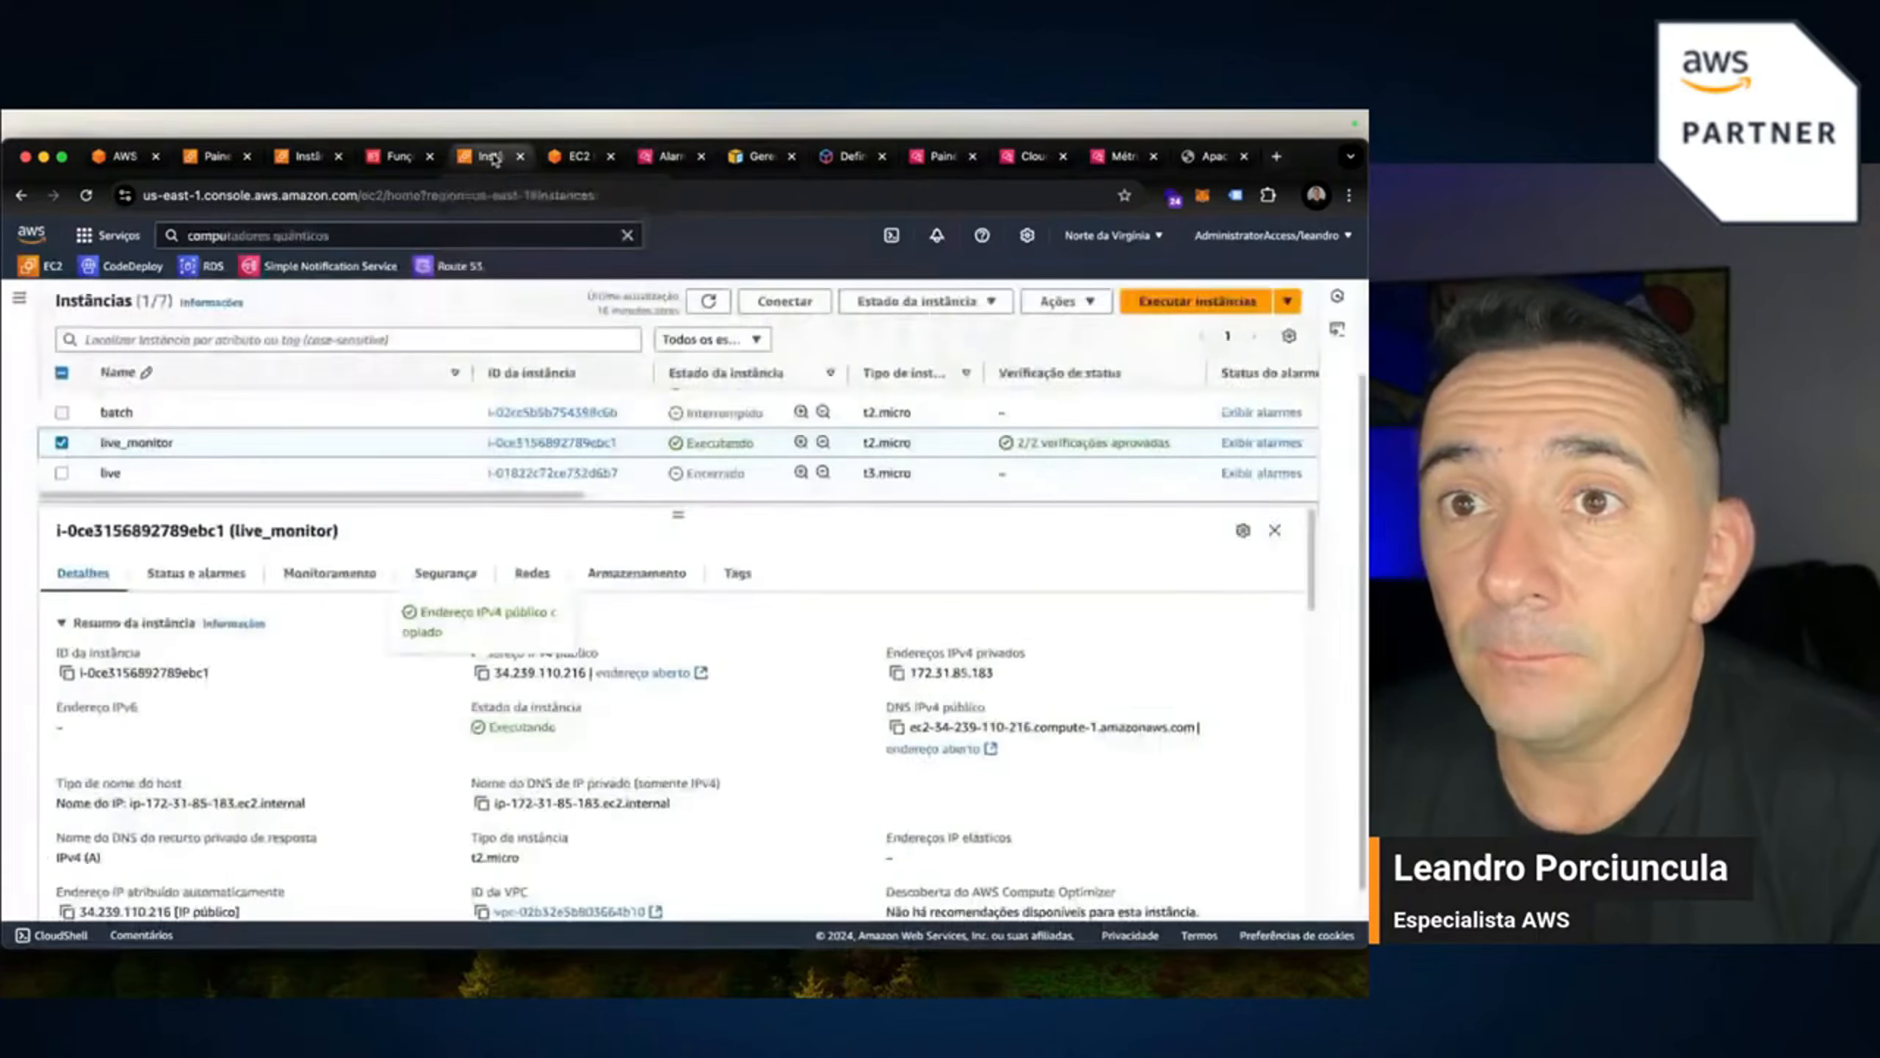
{"action": "left_click", "coordinate": [666, 157]}
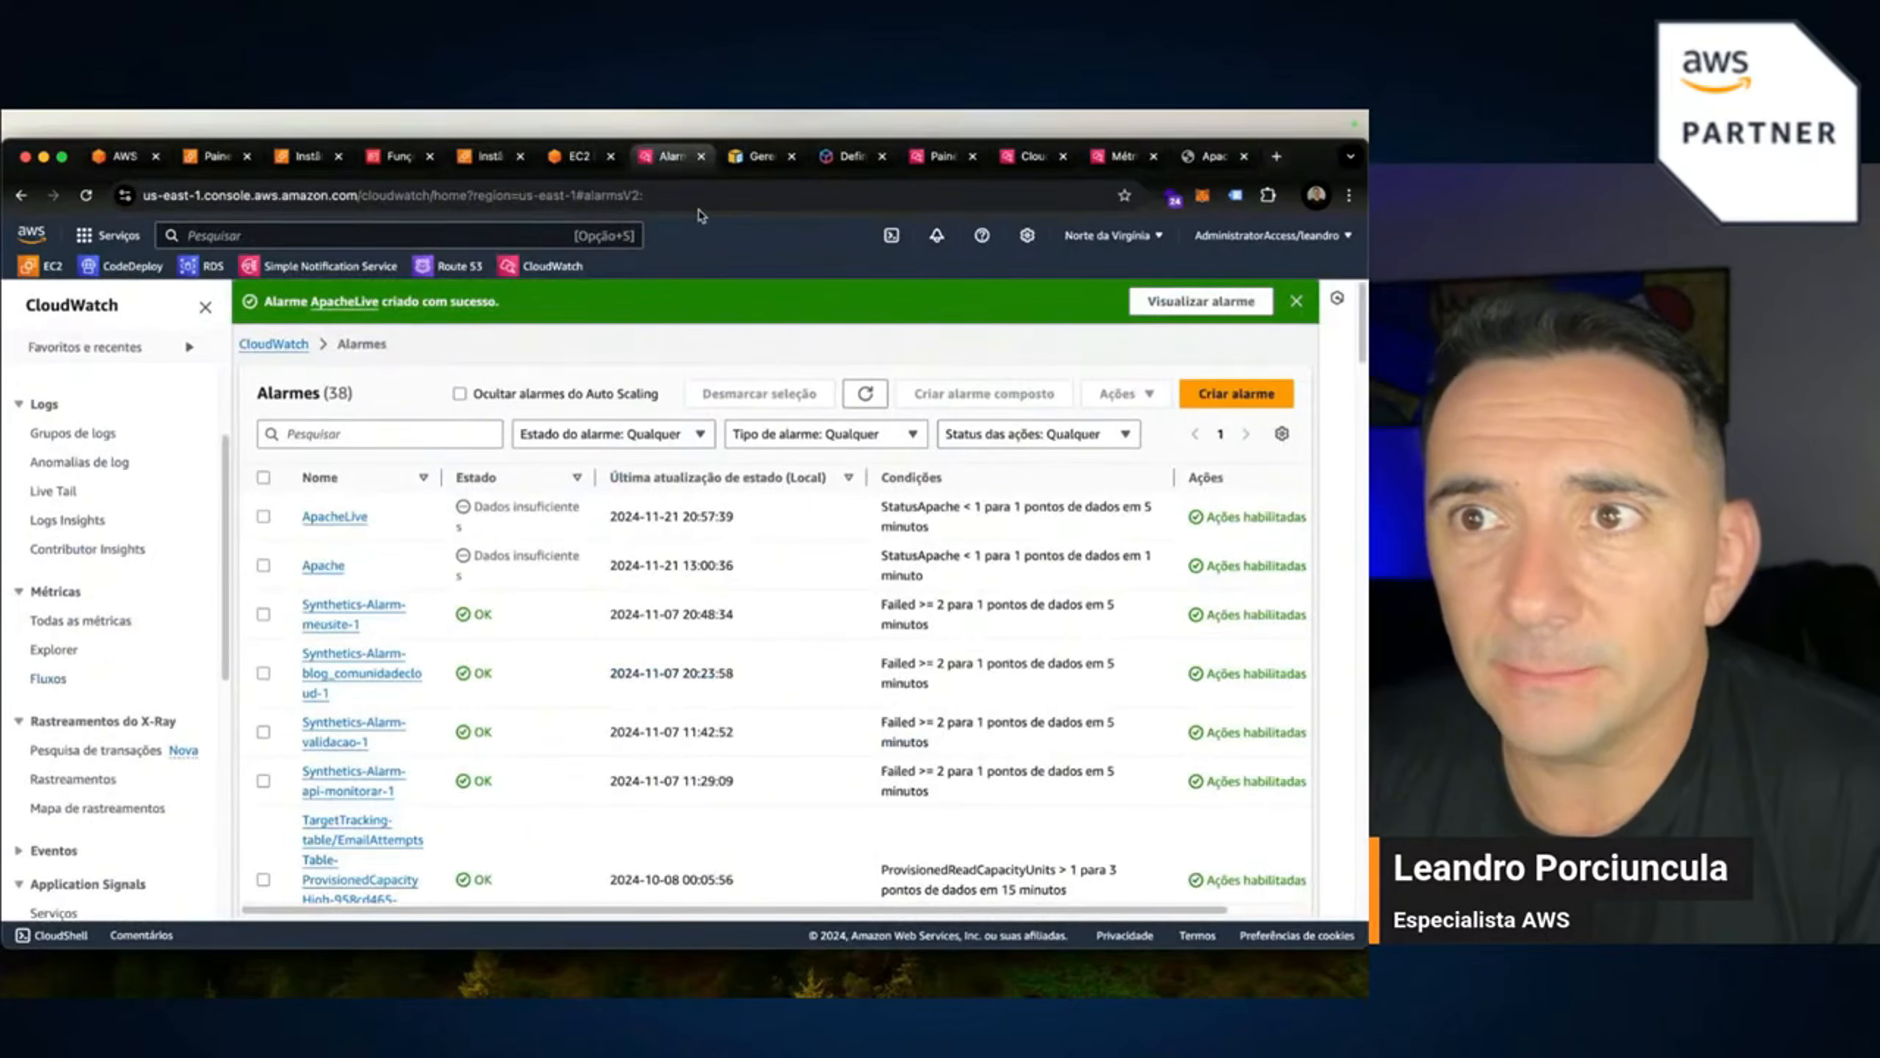
{"action": "left_click", "coordinate": [939, 157]}
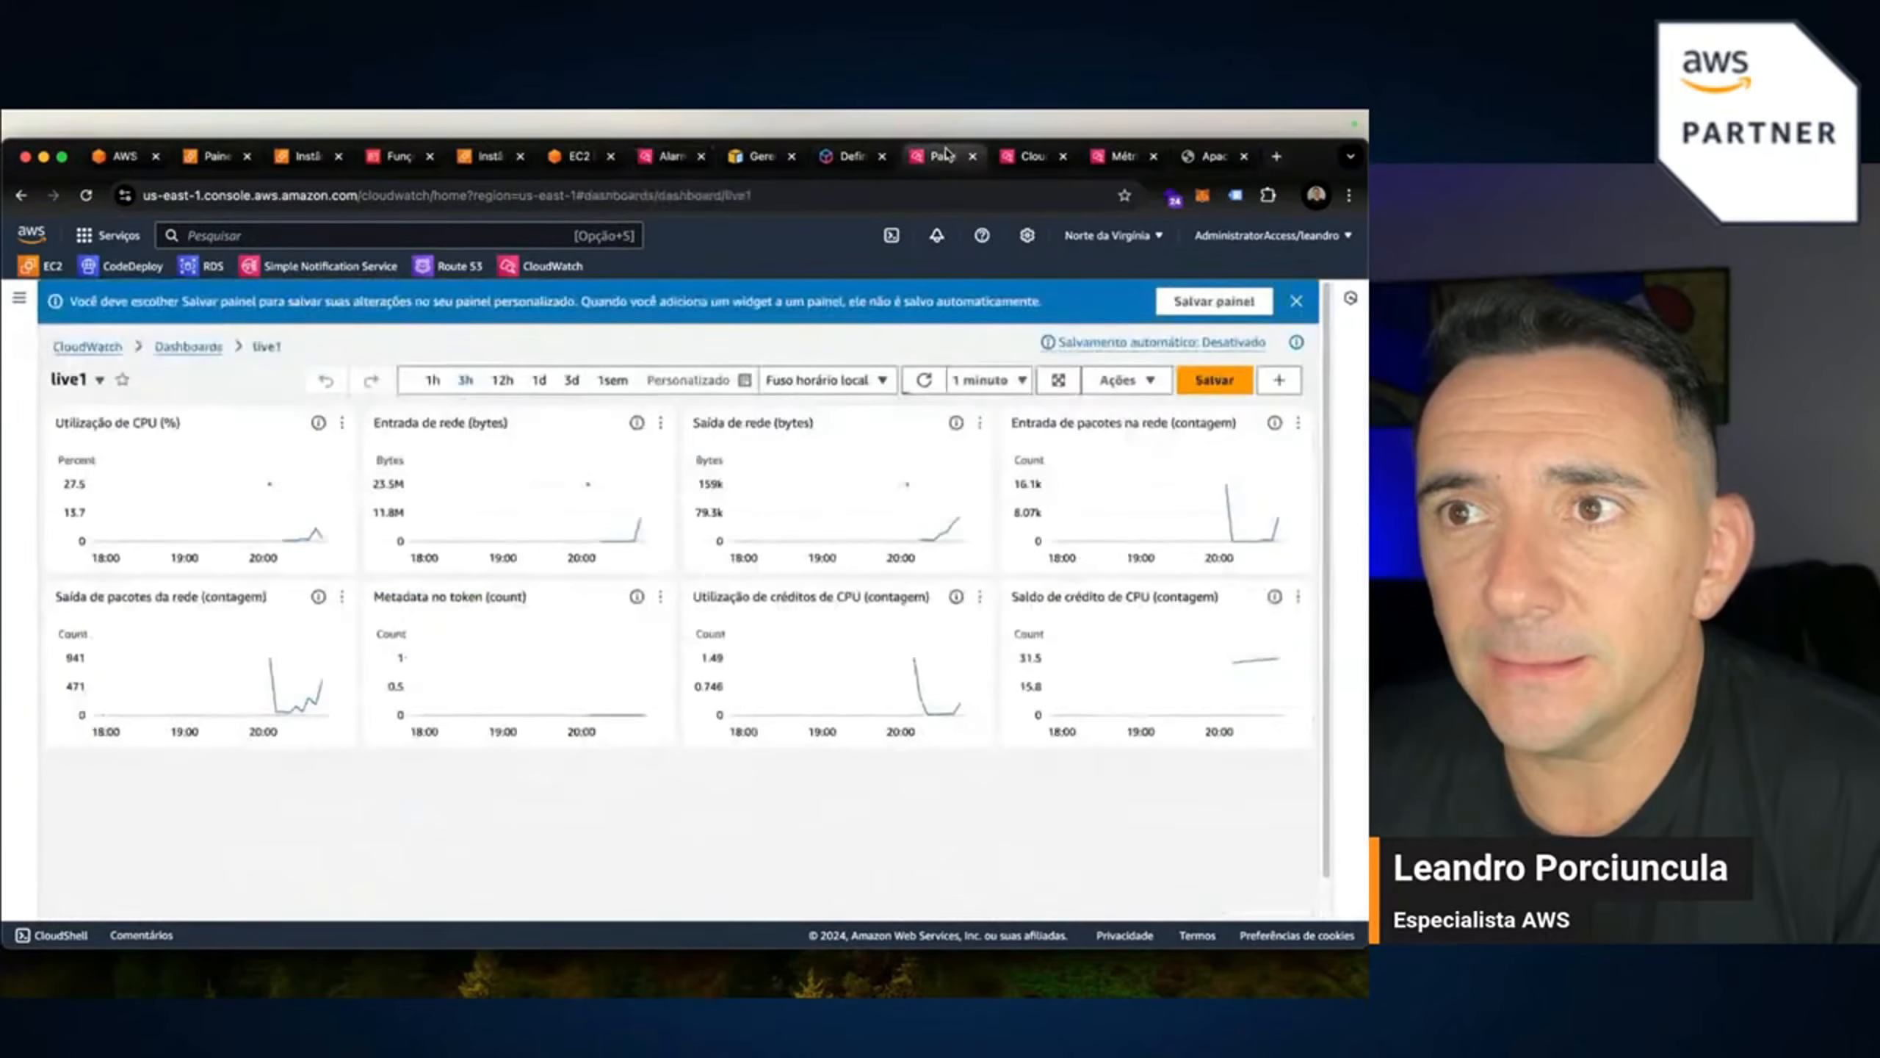
{"action": "left_click", "coordinate": [1036, 160]}
{"action": "scroll", "coordinate": [75, 828], "scroll_direction": "down", "scroll_amount": 1}
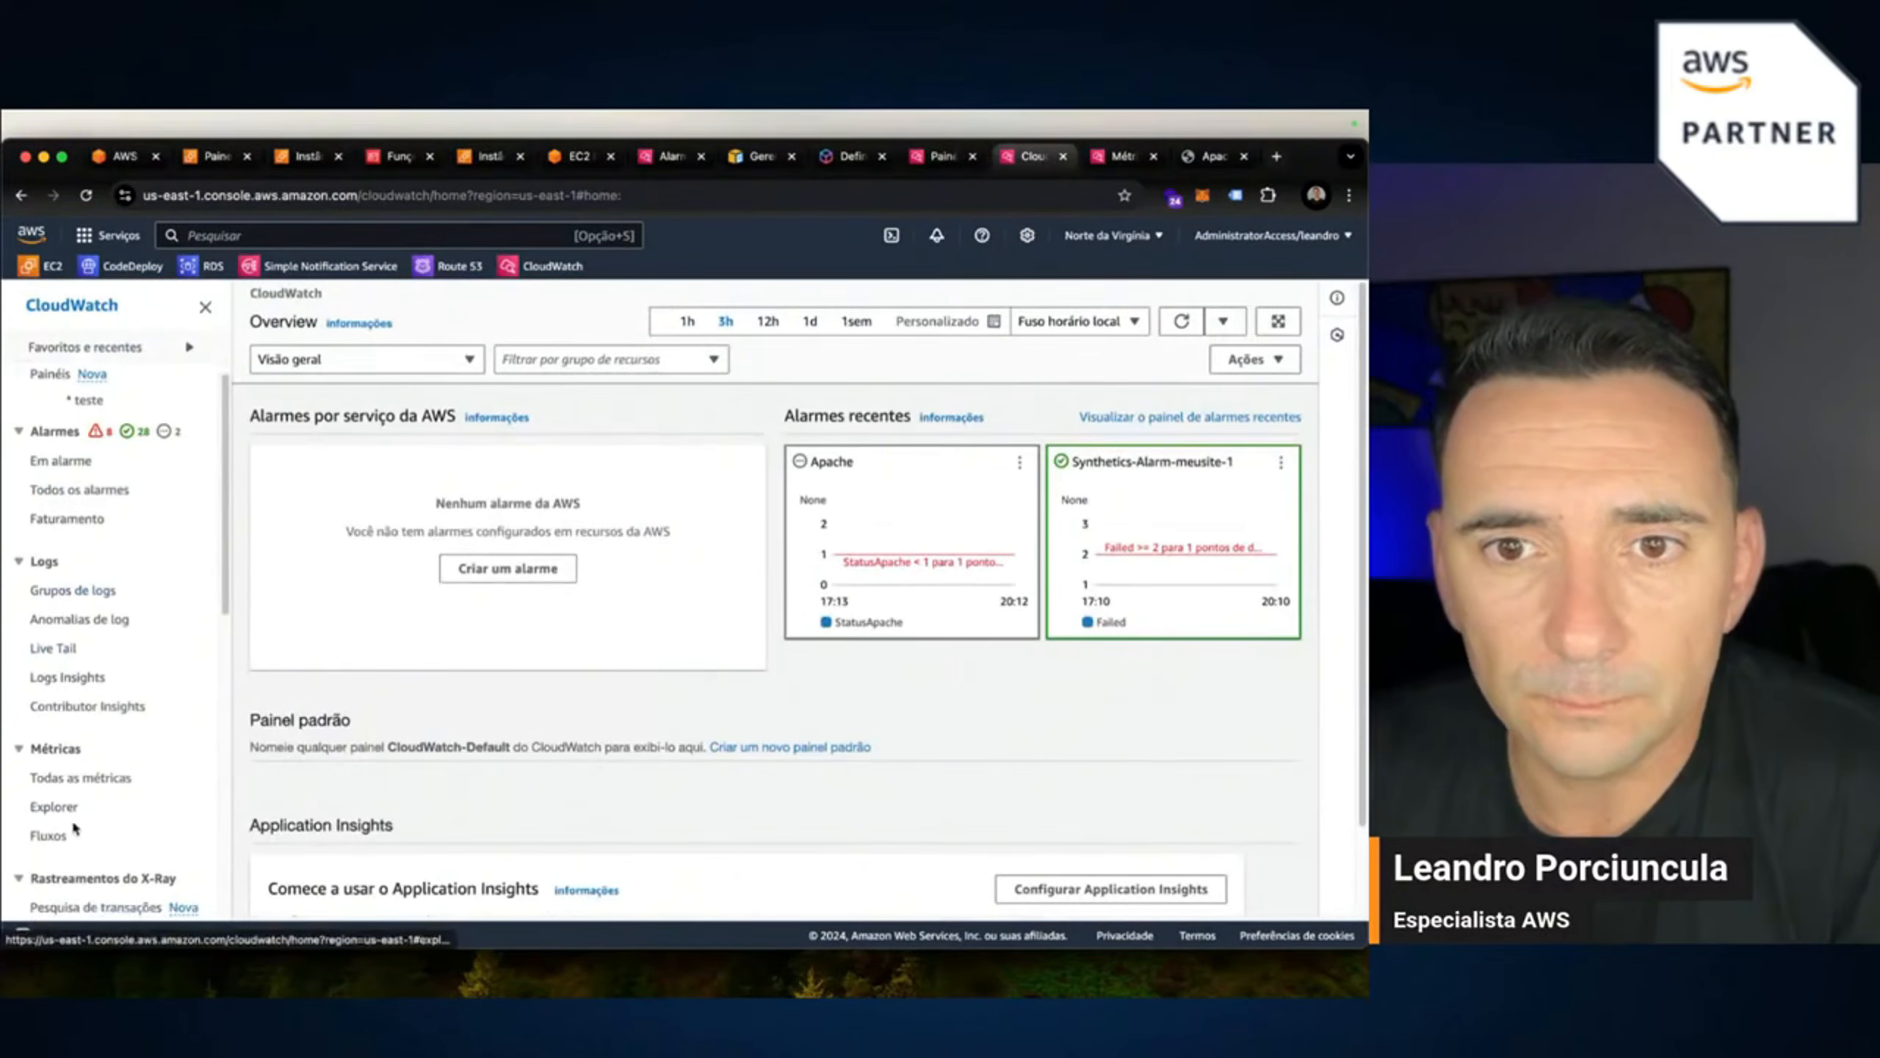
{"action": "left_click", "coordinate": [83, 779]}
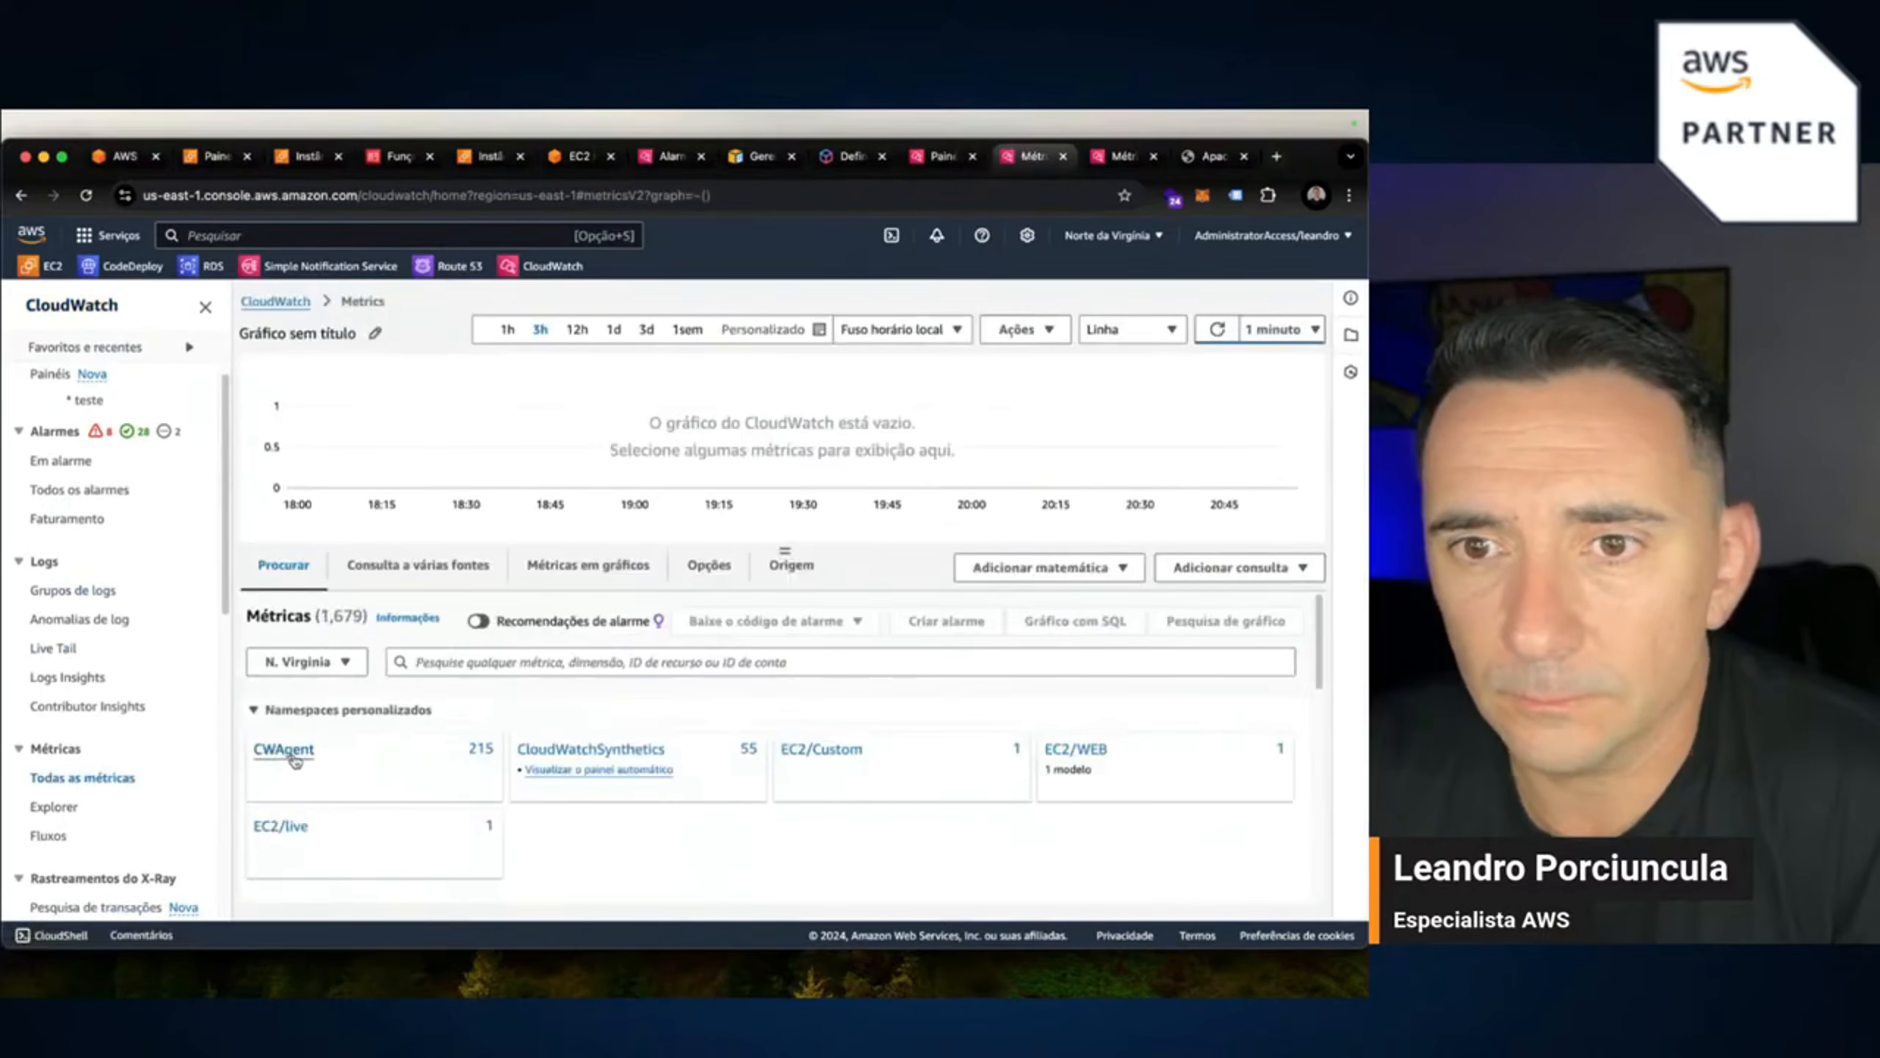
Graph StatusApache from EC2/live (no dimensions), resize the chart and show the graphed metric settings.
{"action": "left_click", "coordinate": [279, 820]}
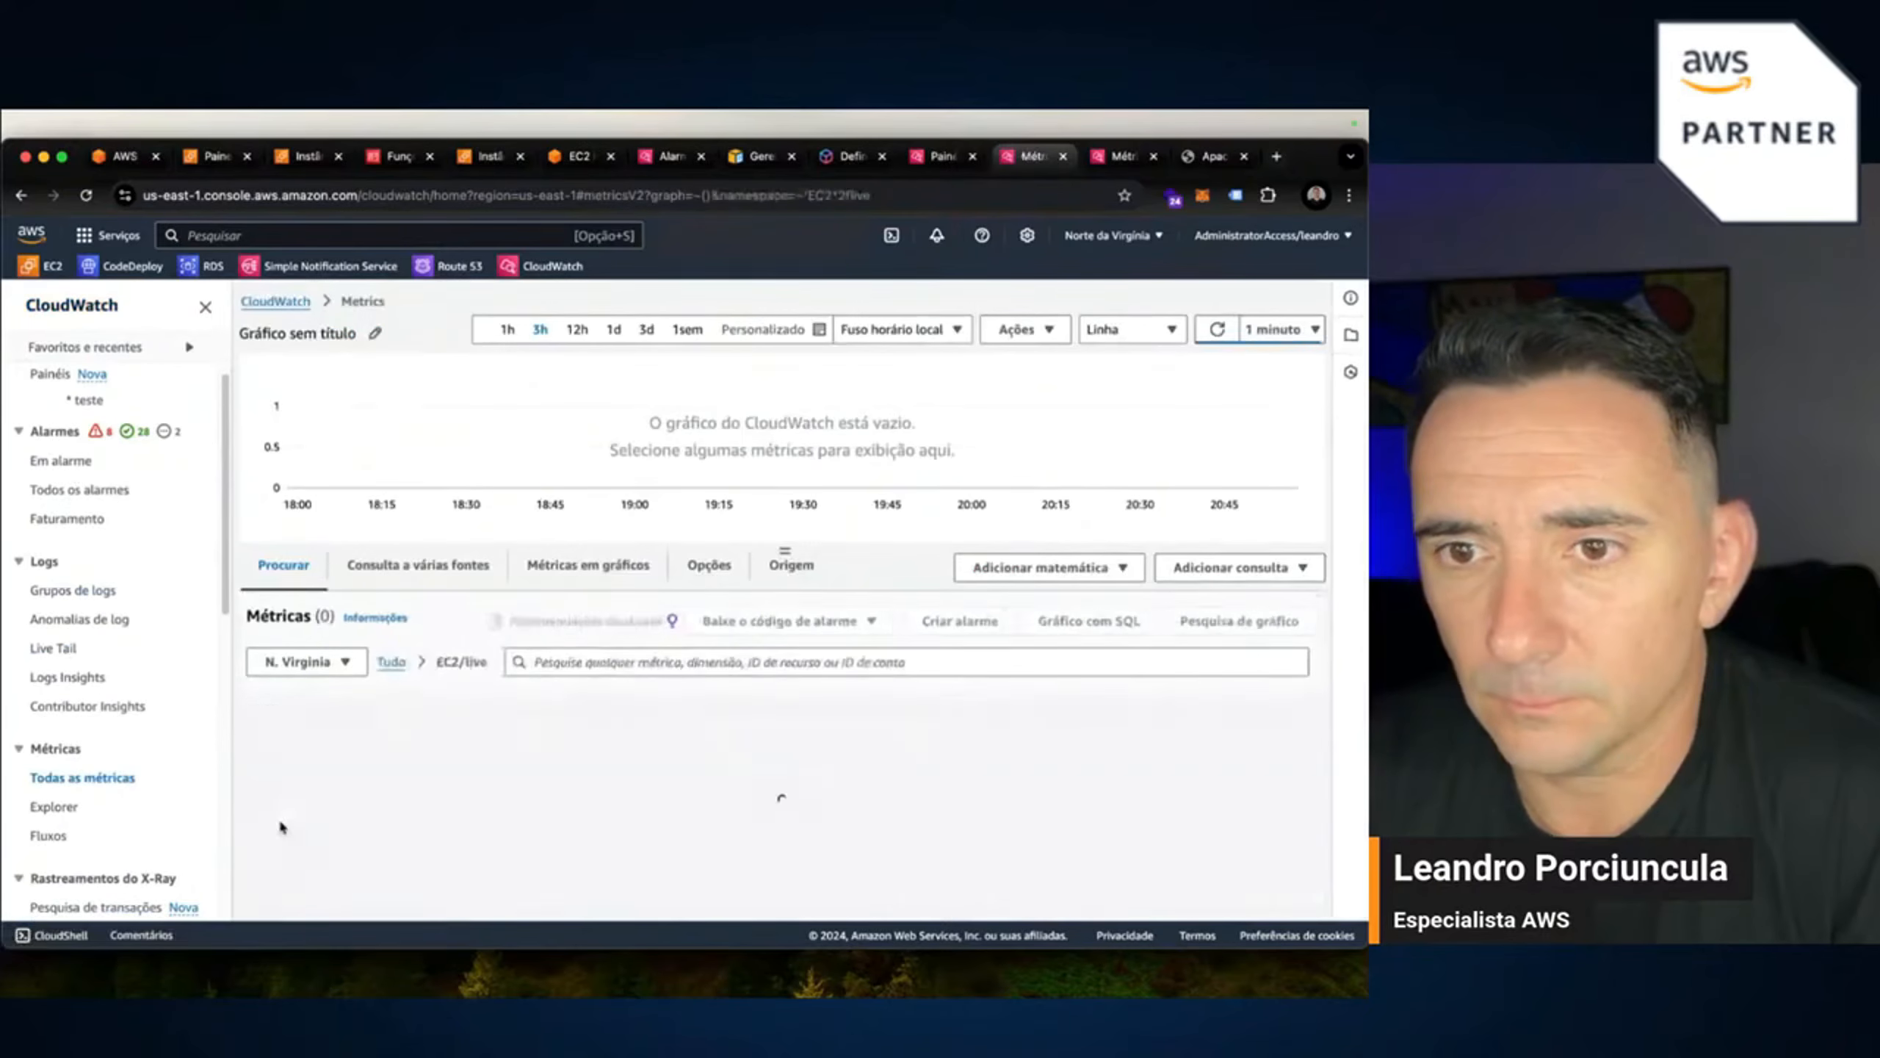
{"action": "left_click", "coordinate": [357, 723]}
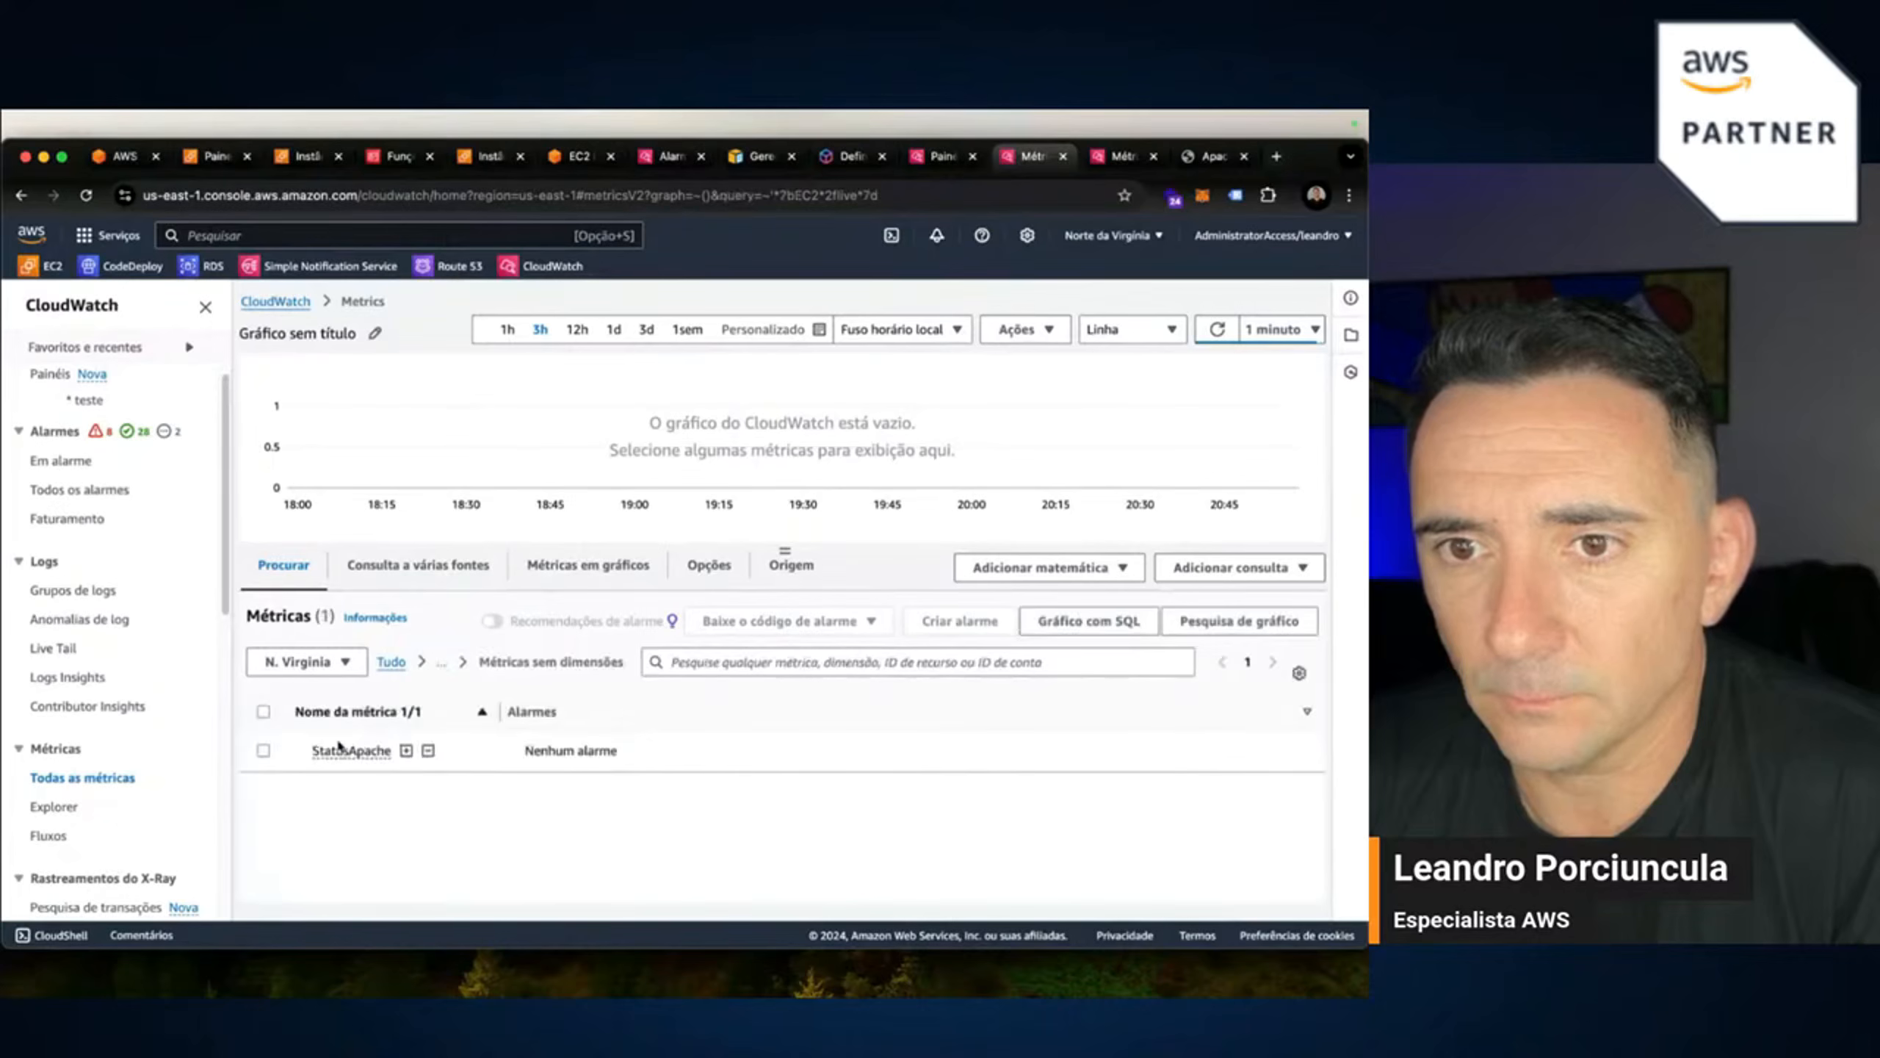
{"action": "left_click", "coordinate": [264, 751]}
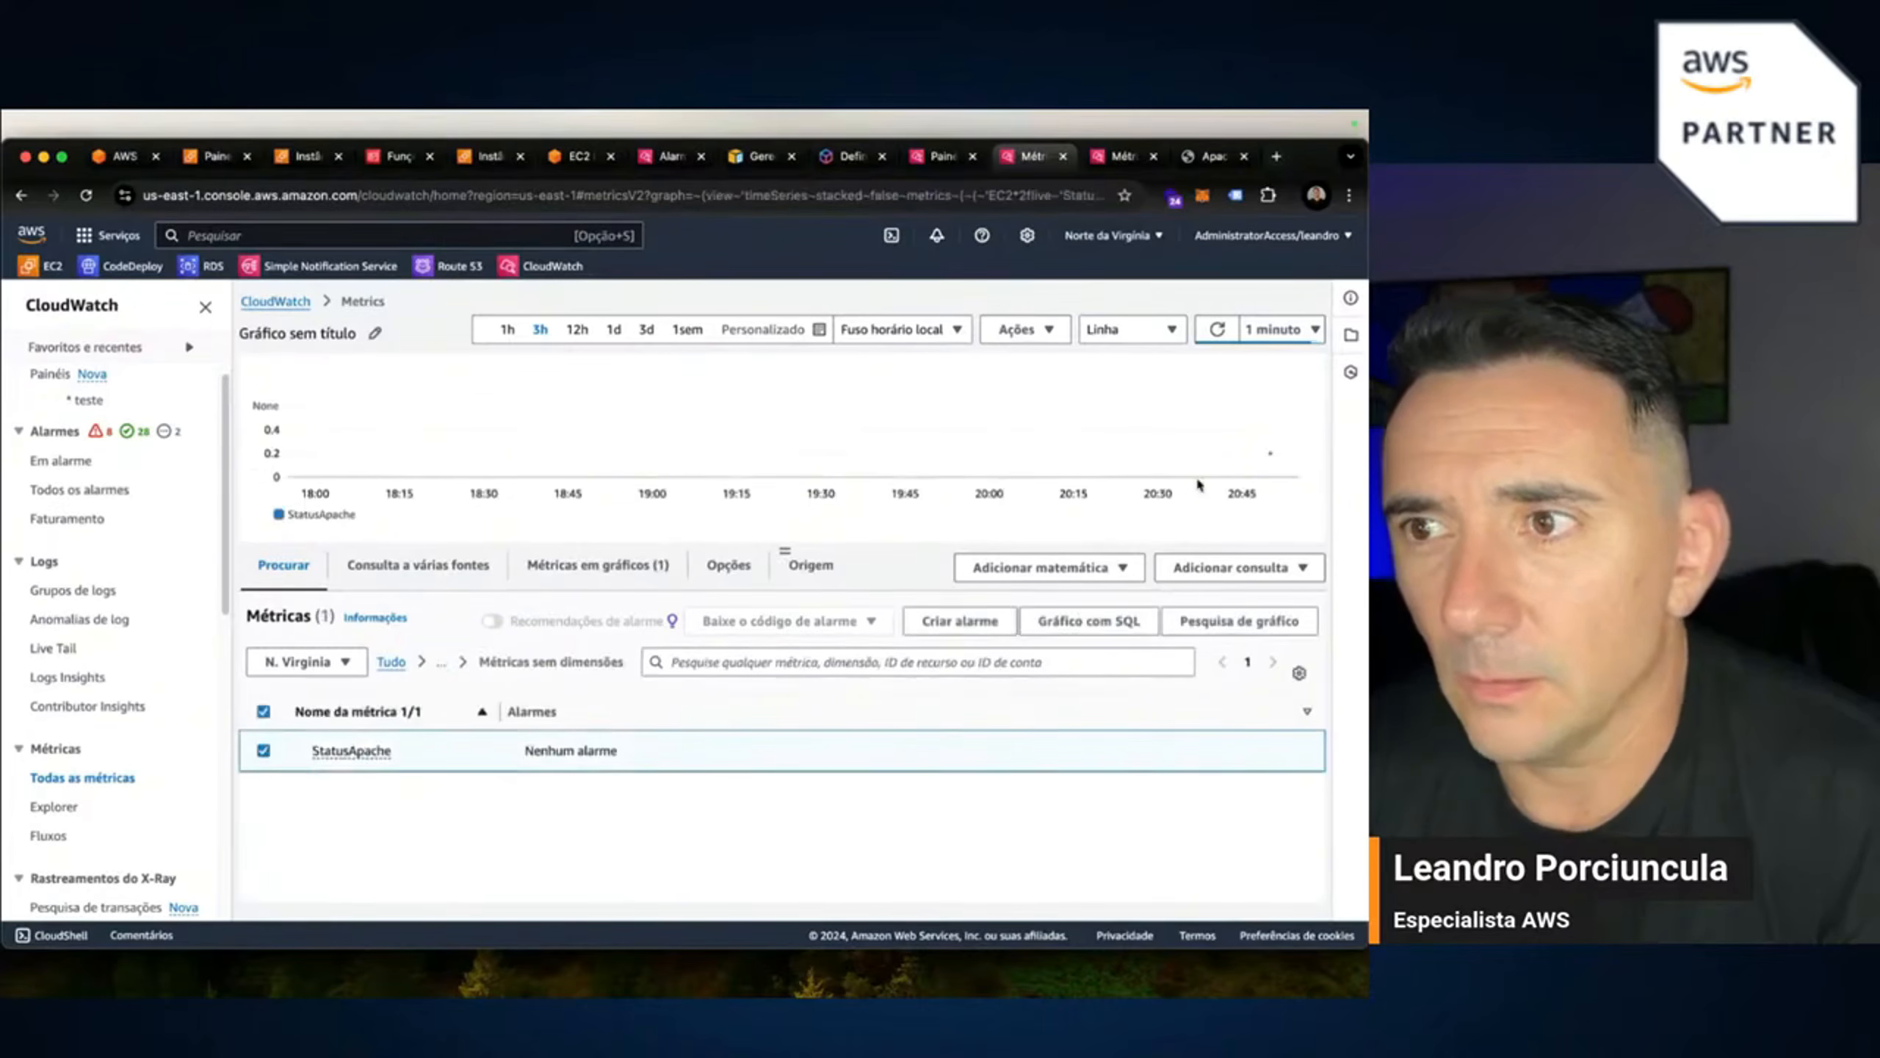
{"action": "left_click_drag", "start_coordinate": [790, 552], "coordinate": [785, 694]}
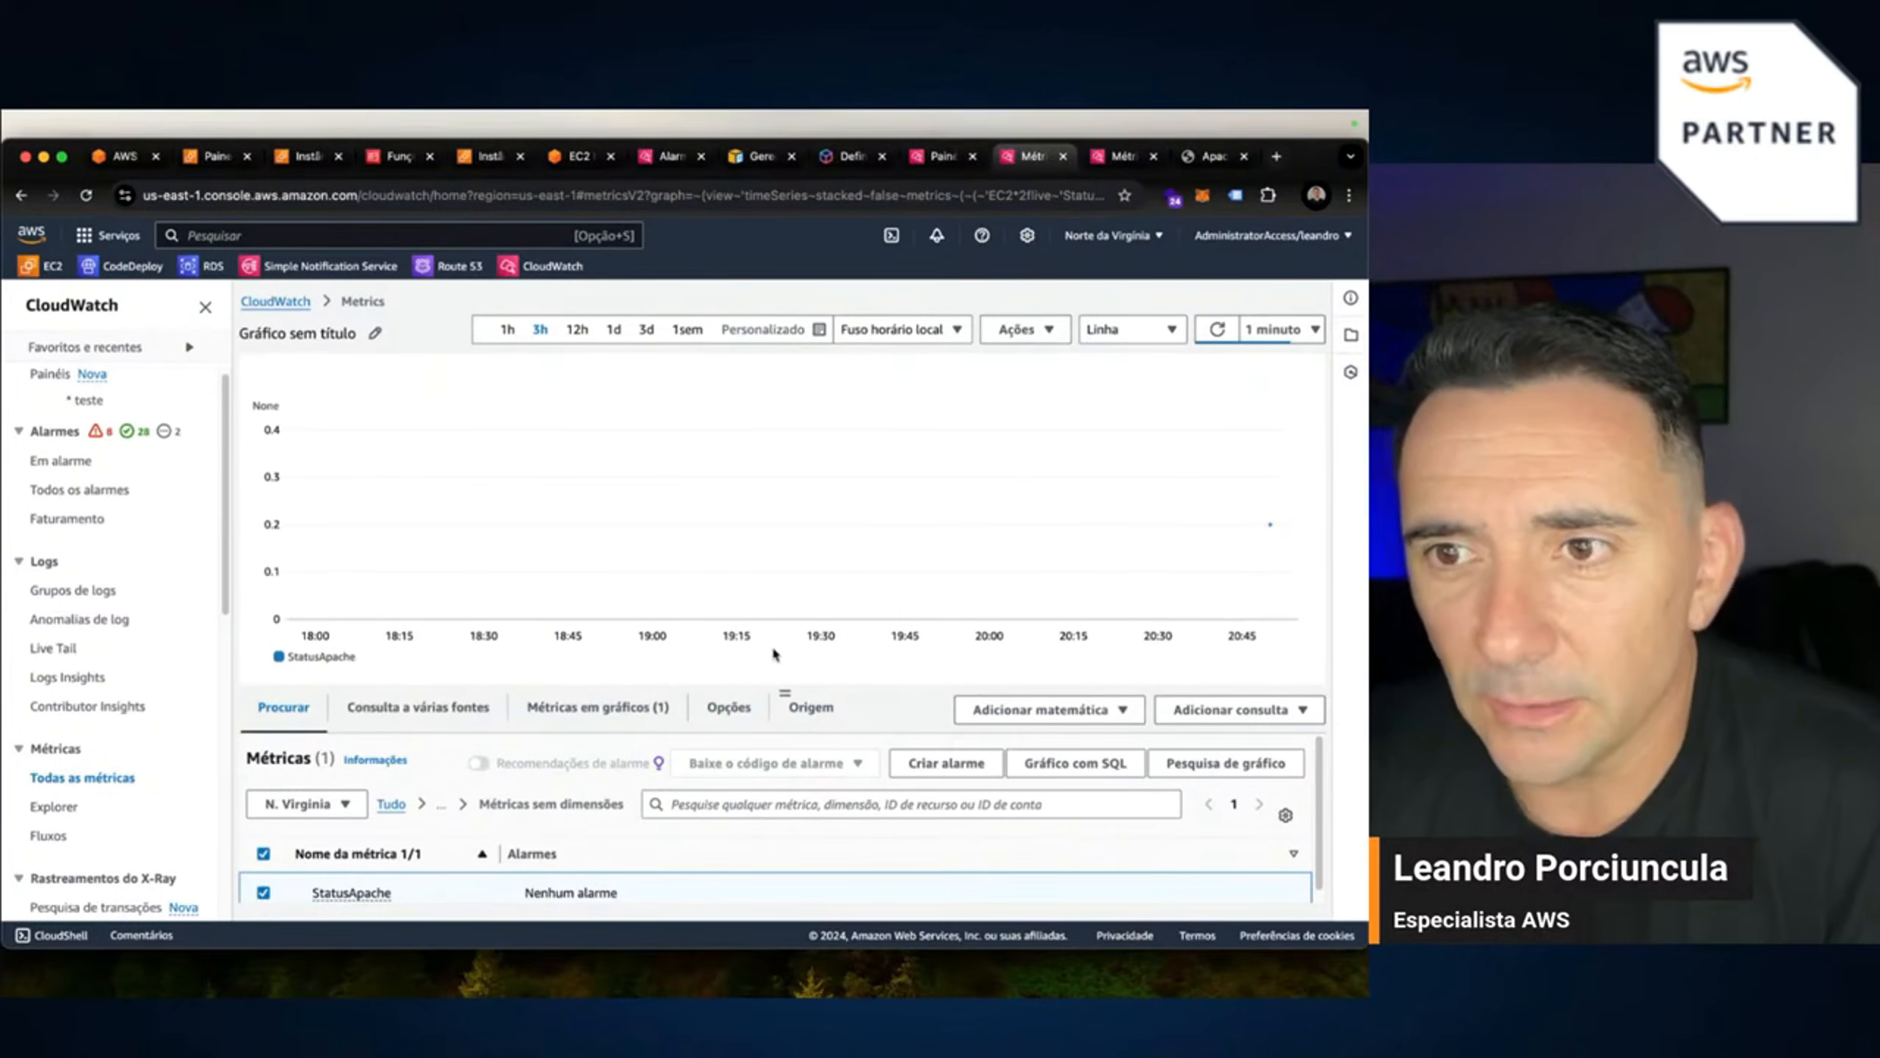
{"action": "left_click_drag", "start_coordinate": [784, 689], "coordinate": [784, 543]}
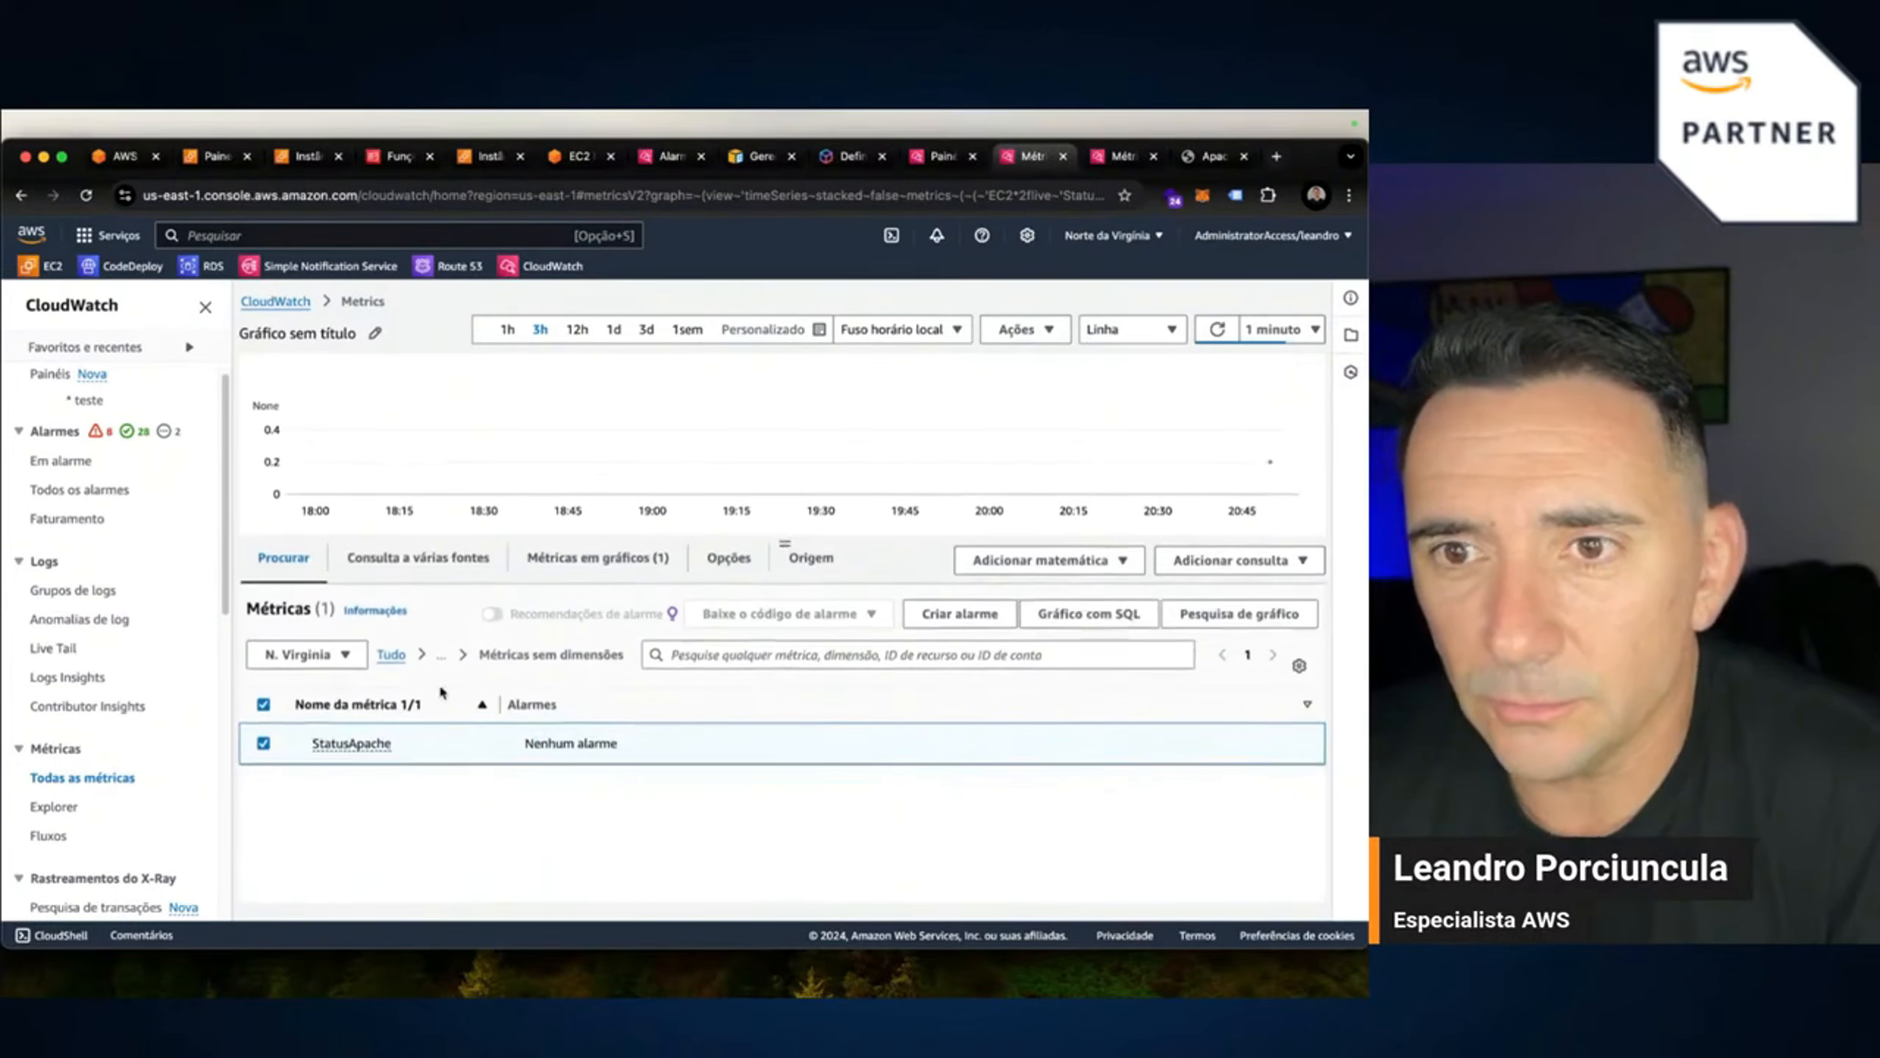
{"action": "left_click", "coordinate": [622, 569]}
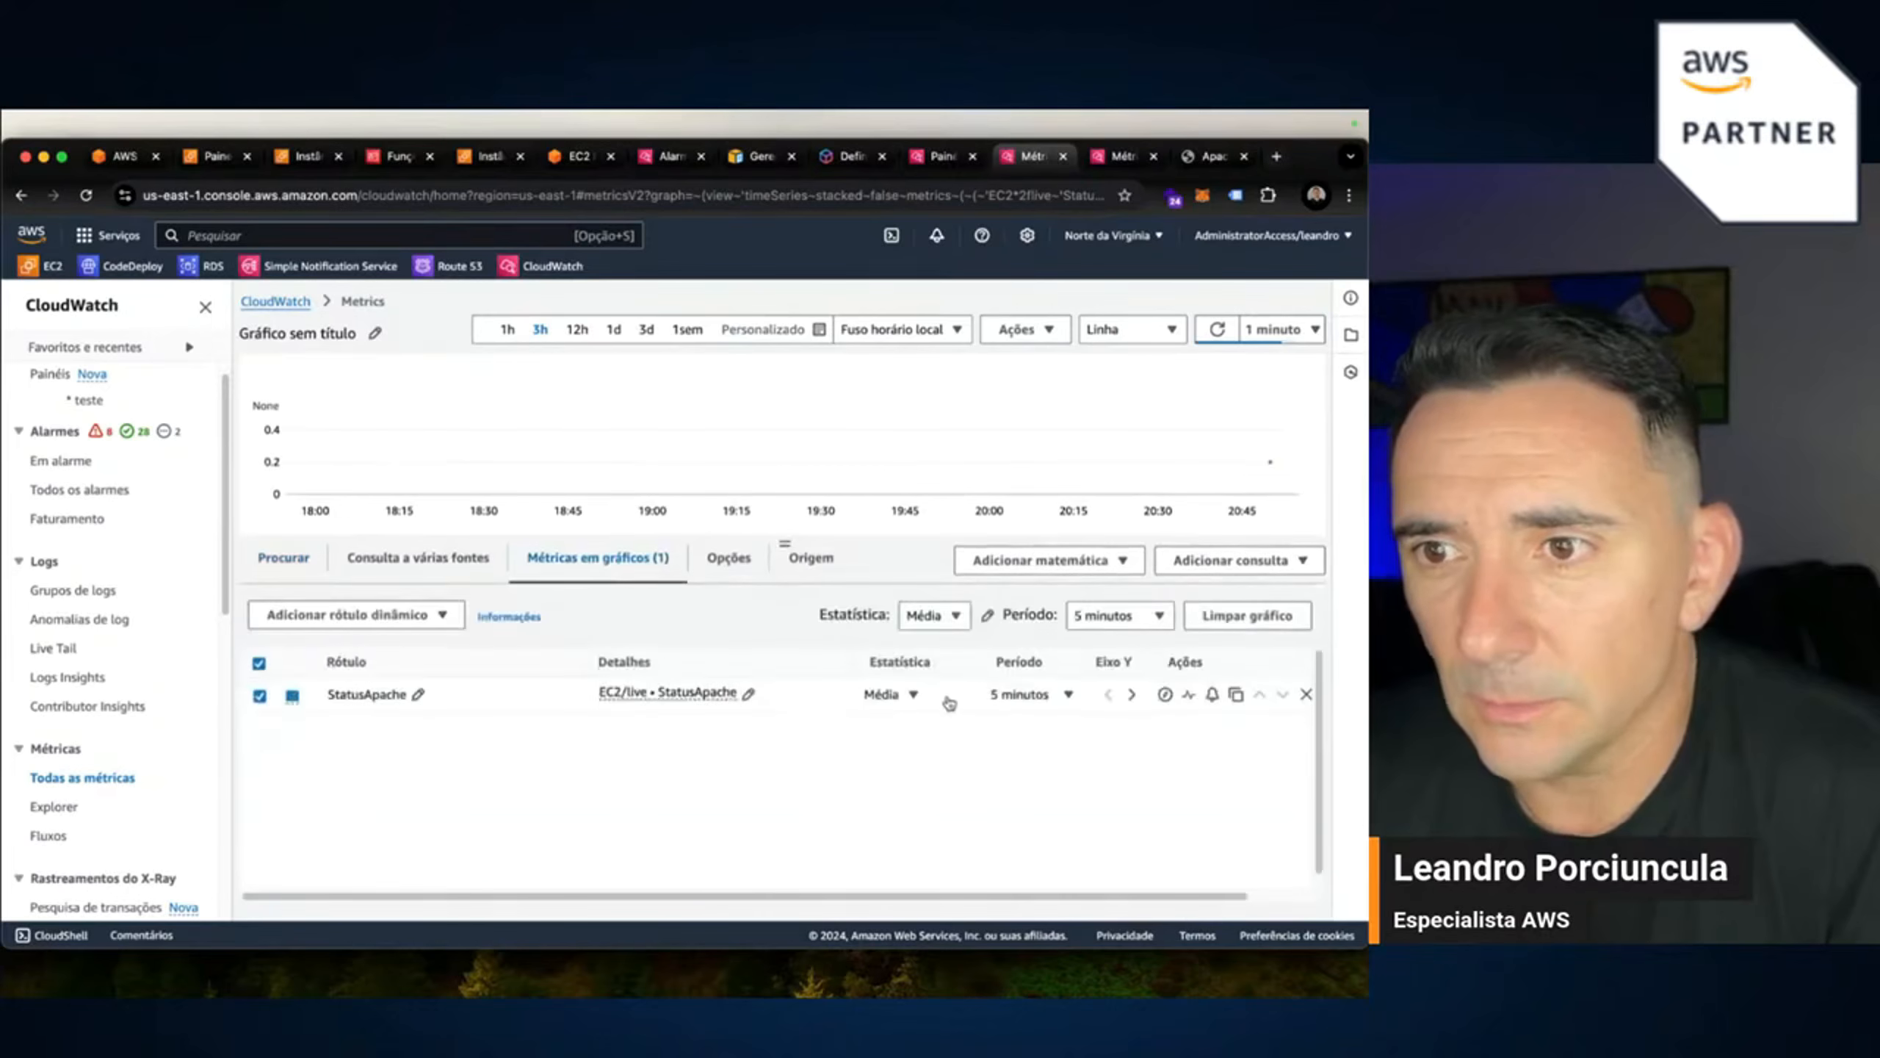
Plot StatusApache as a 1-minute Máximo, refresh the data and enlarge the chart.
{"action": "left_click", "coordinate": [913, 697]}
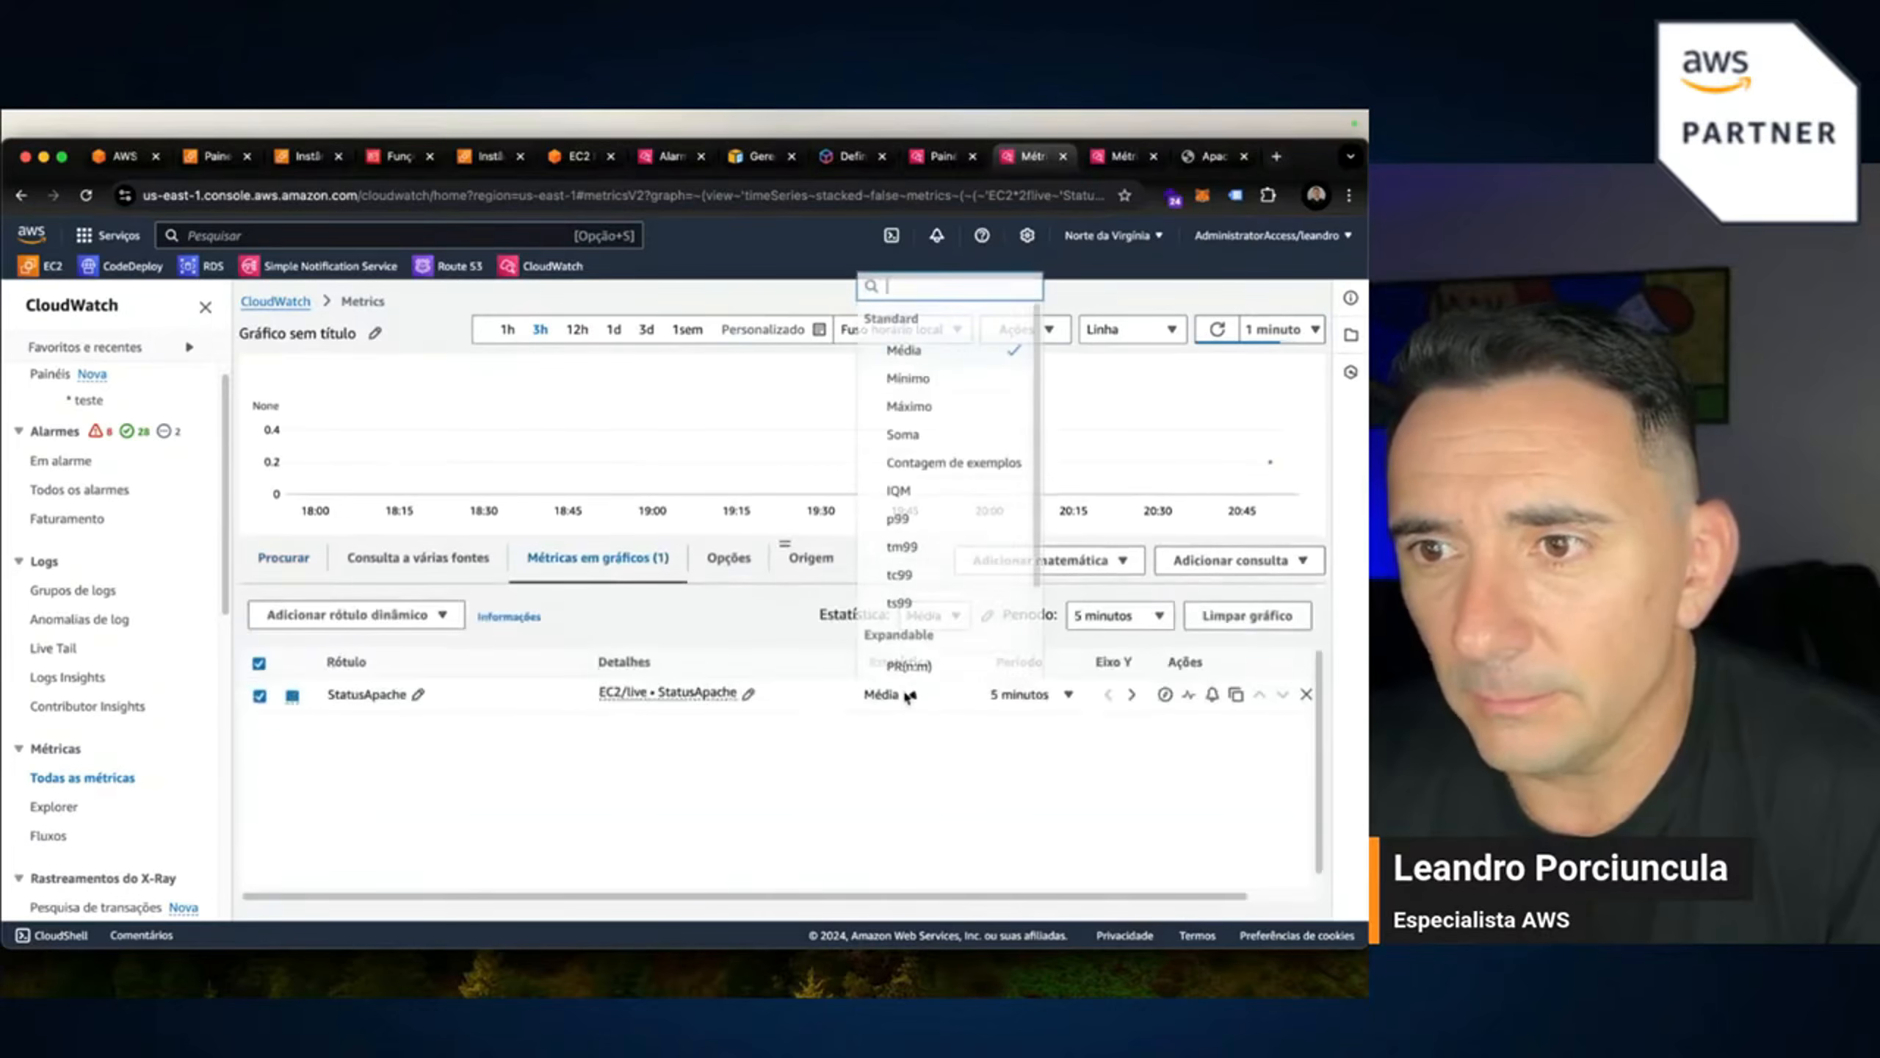
{"action": "left_click", "coordinate": [925, 412]}
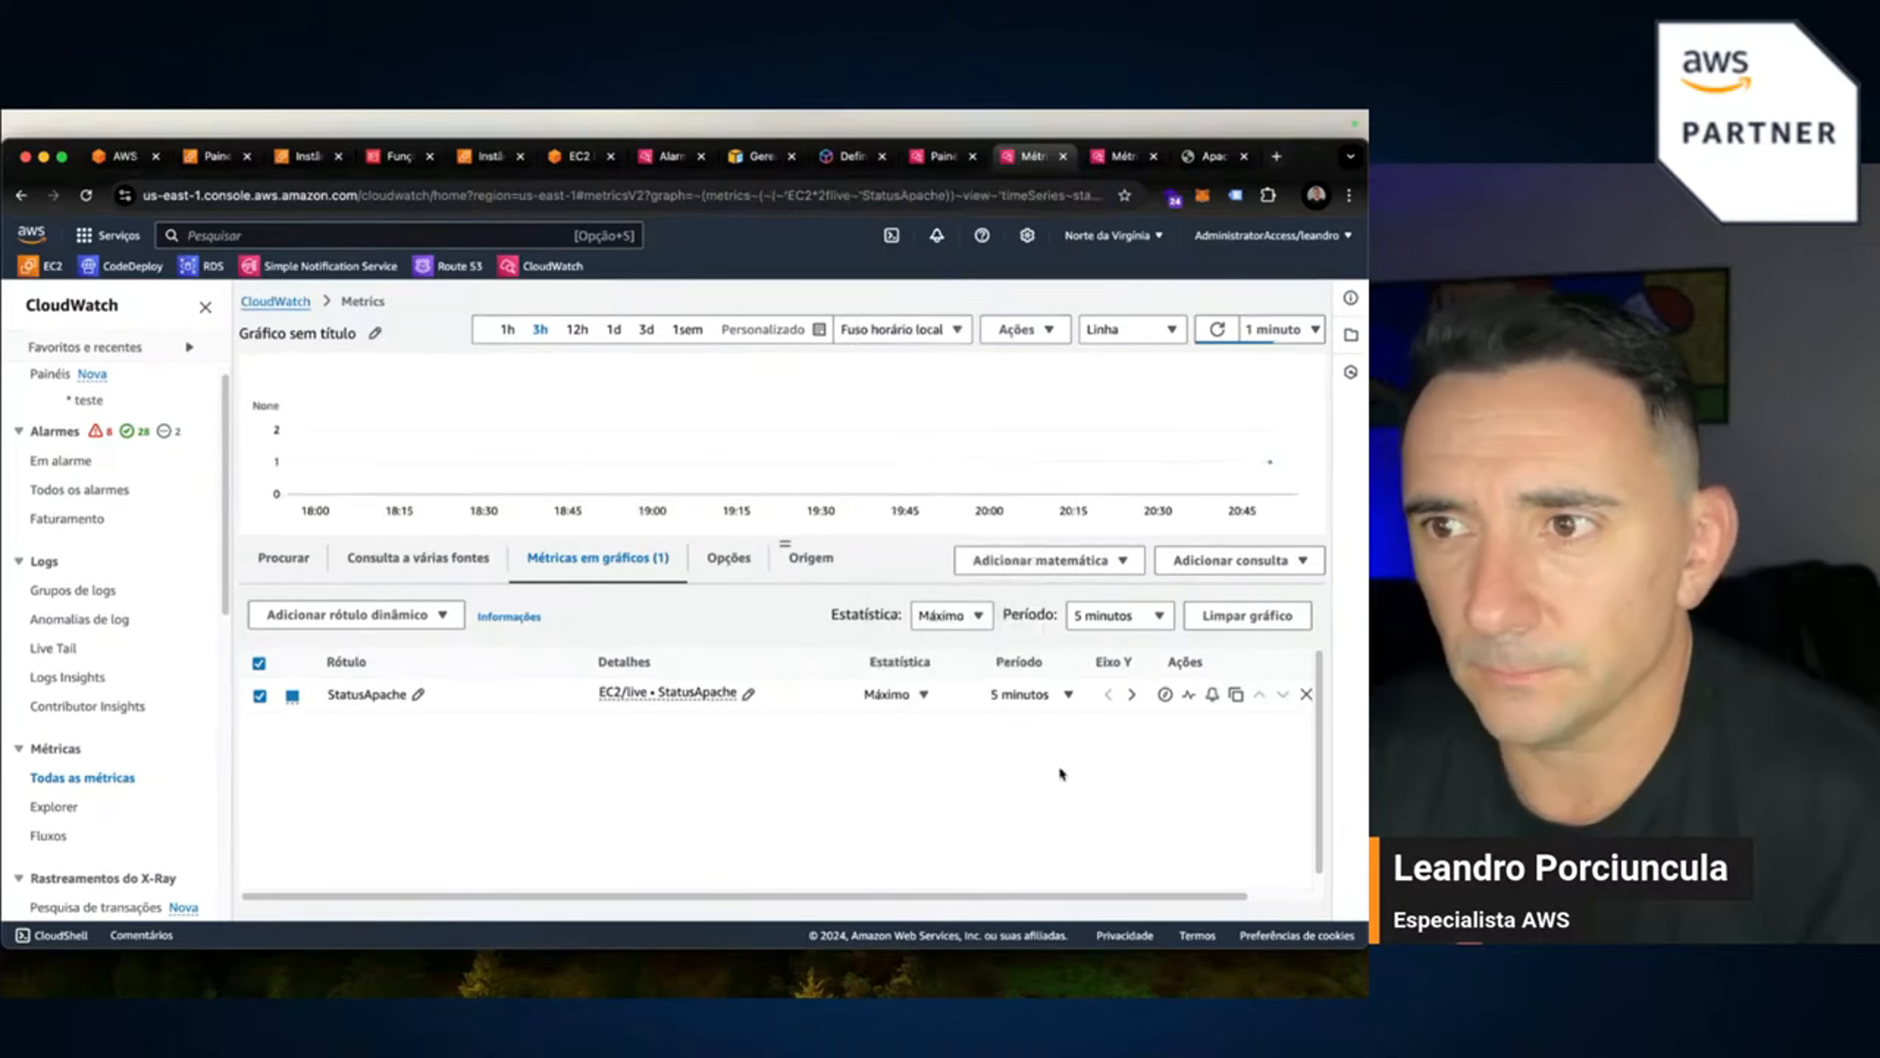
{"action": "left_click", "coordinate": [1067, 697]}
{"action": "left_click", "coordinate": [1065, 456]}
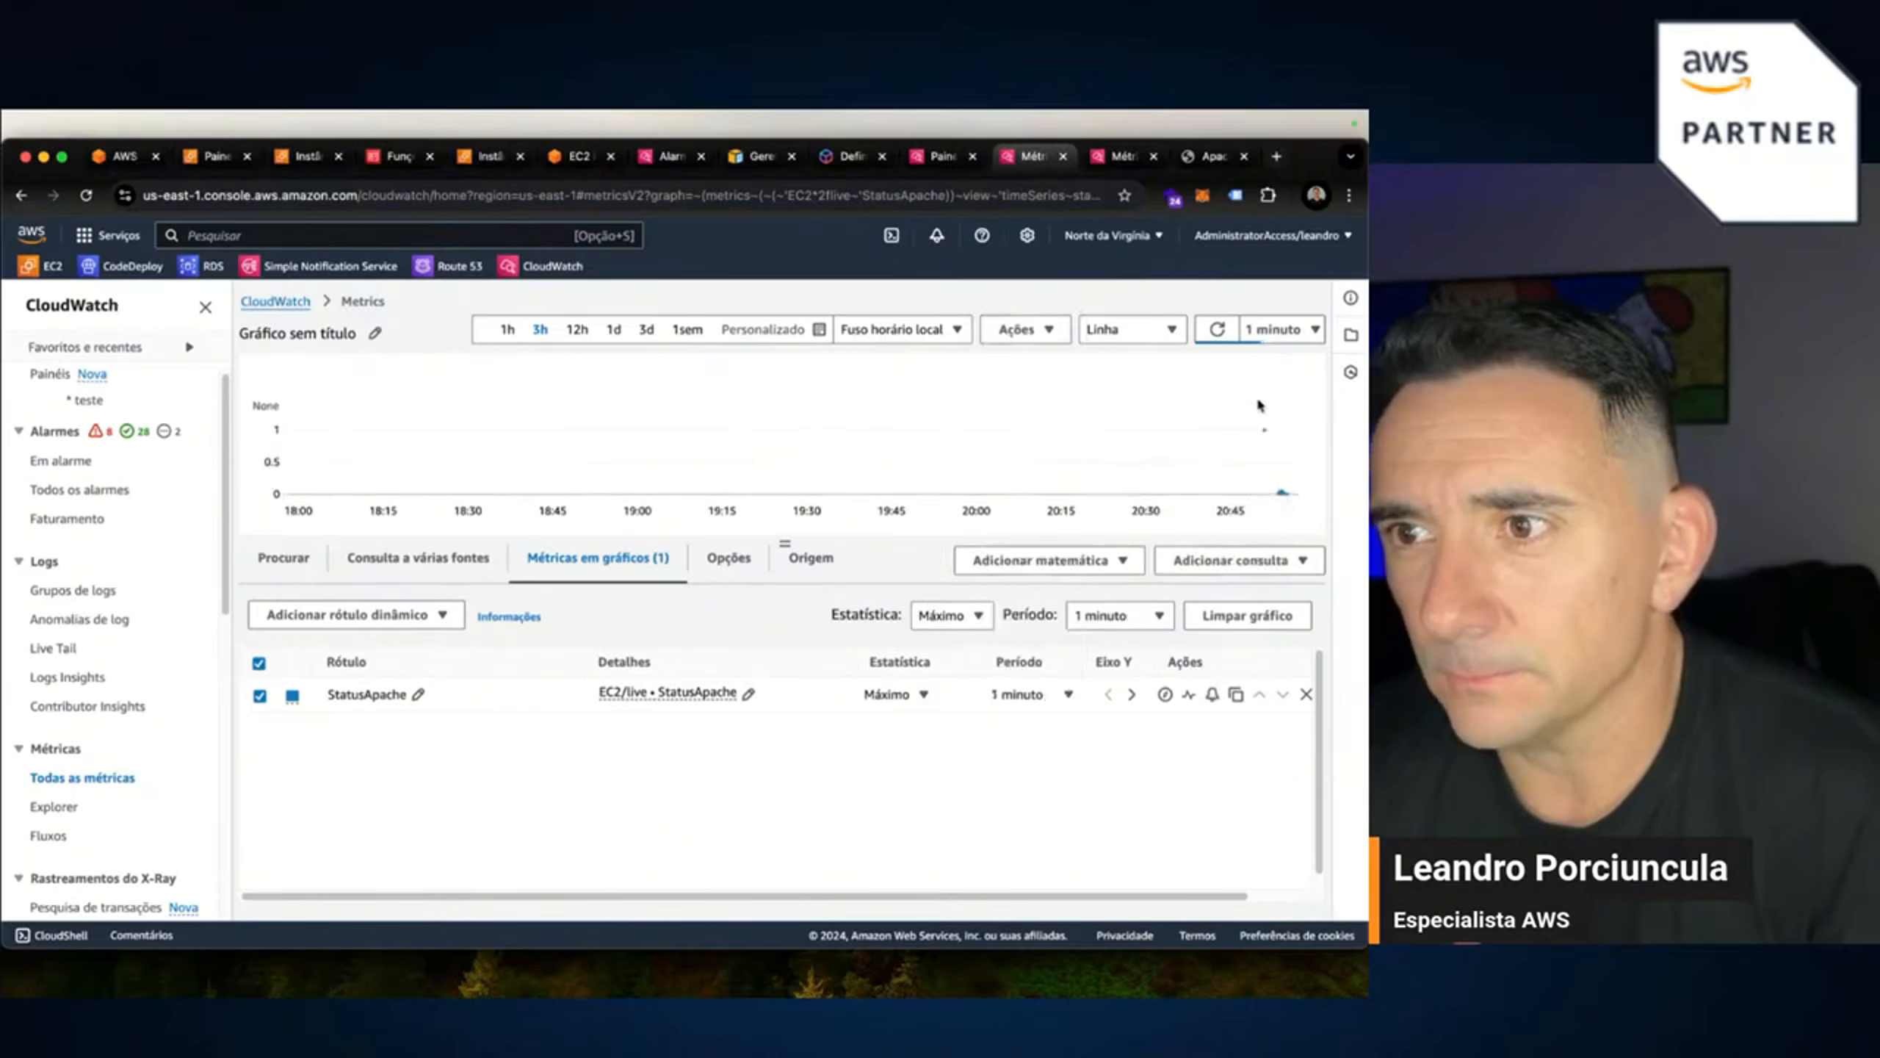
{"action": "left_click", "coordinate": [1220, 333]}
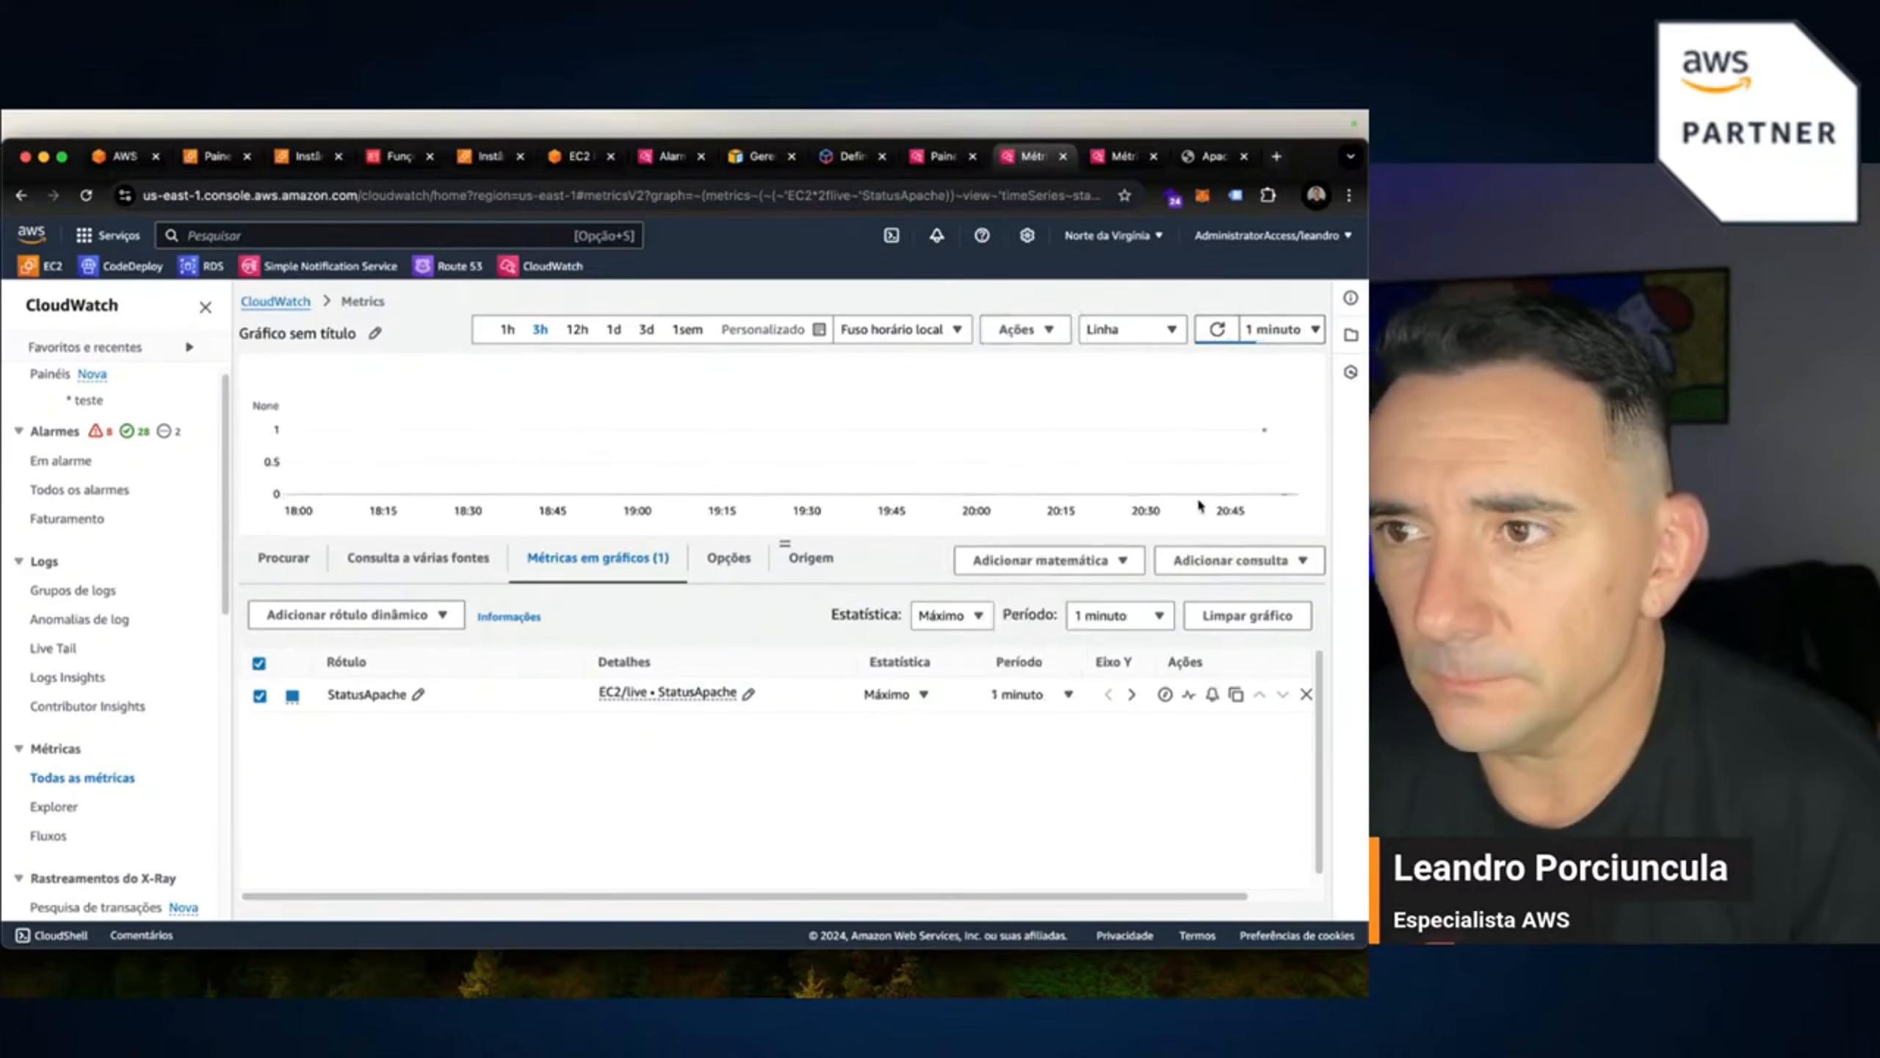
{"action": "left_click", "coordinate": [1216, 332]}
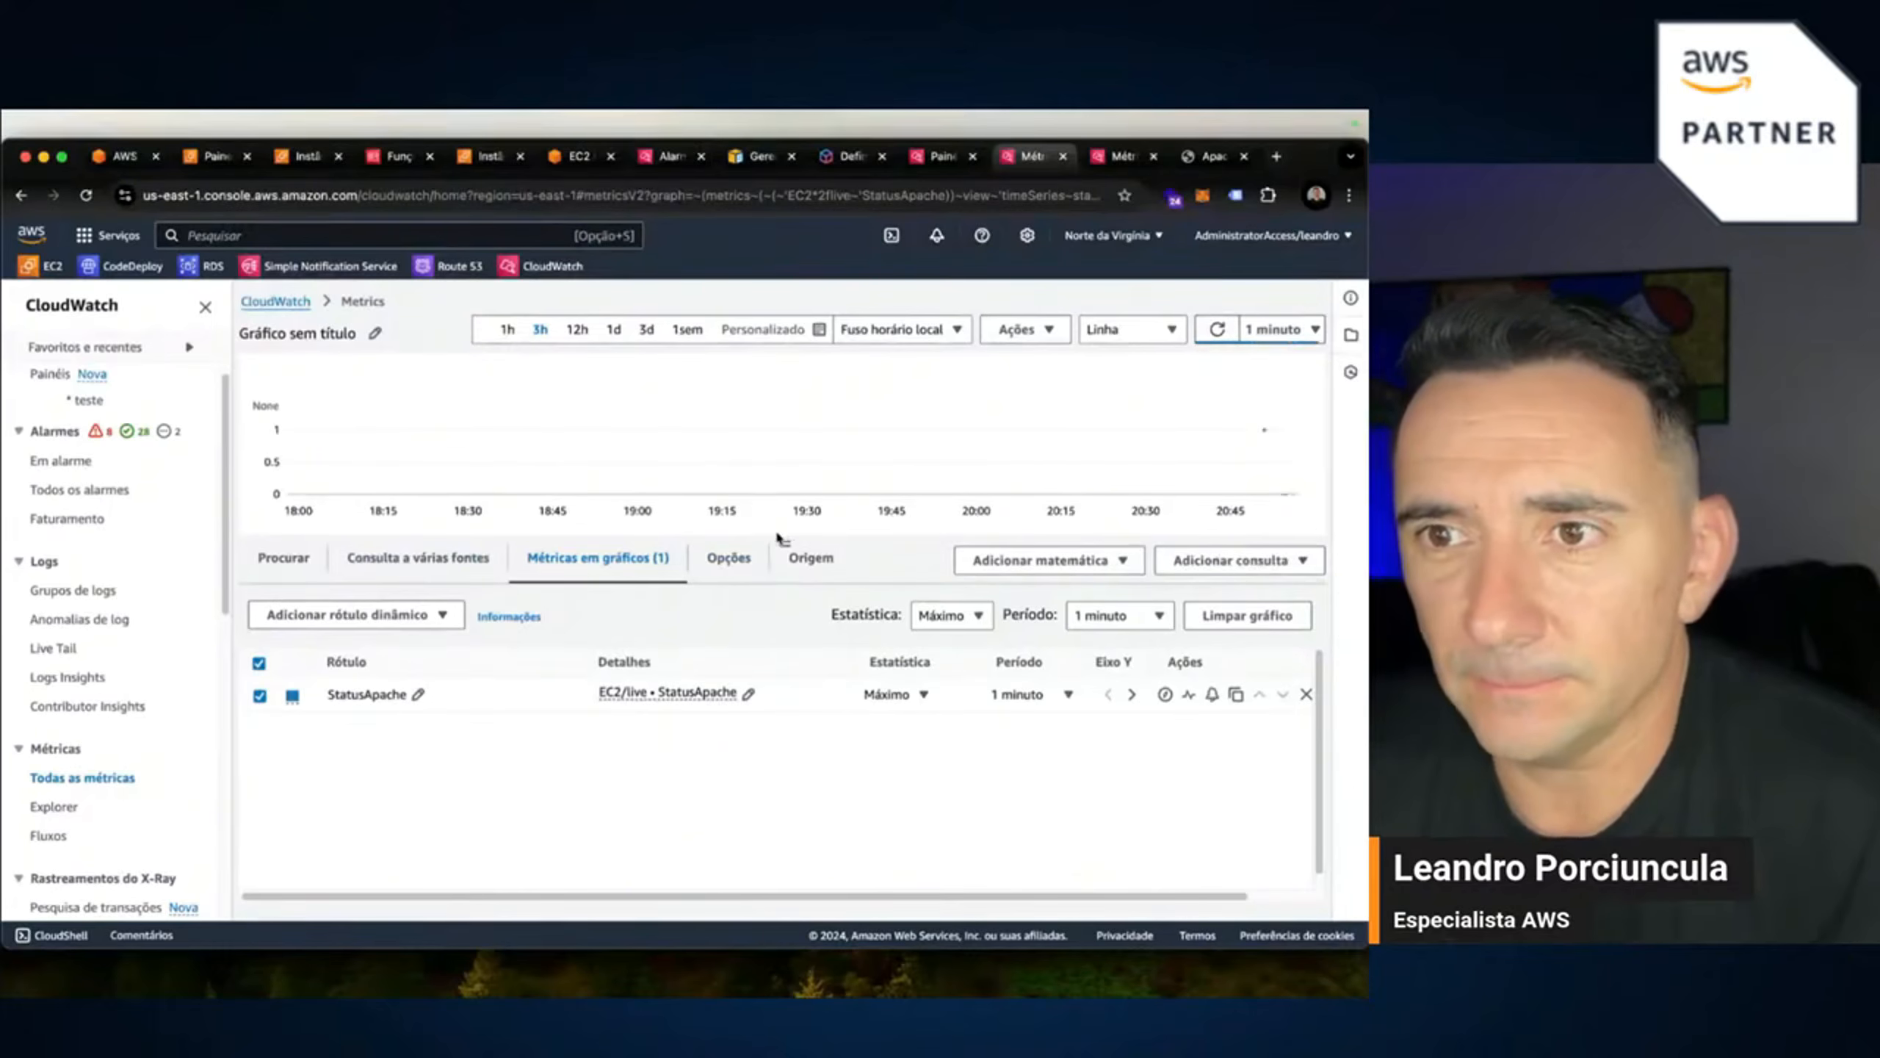
{"action": "left_click_drag", "start_coordinate": [781, 540], "coordinate": [784, 754]}
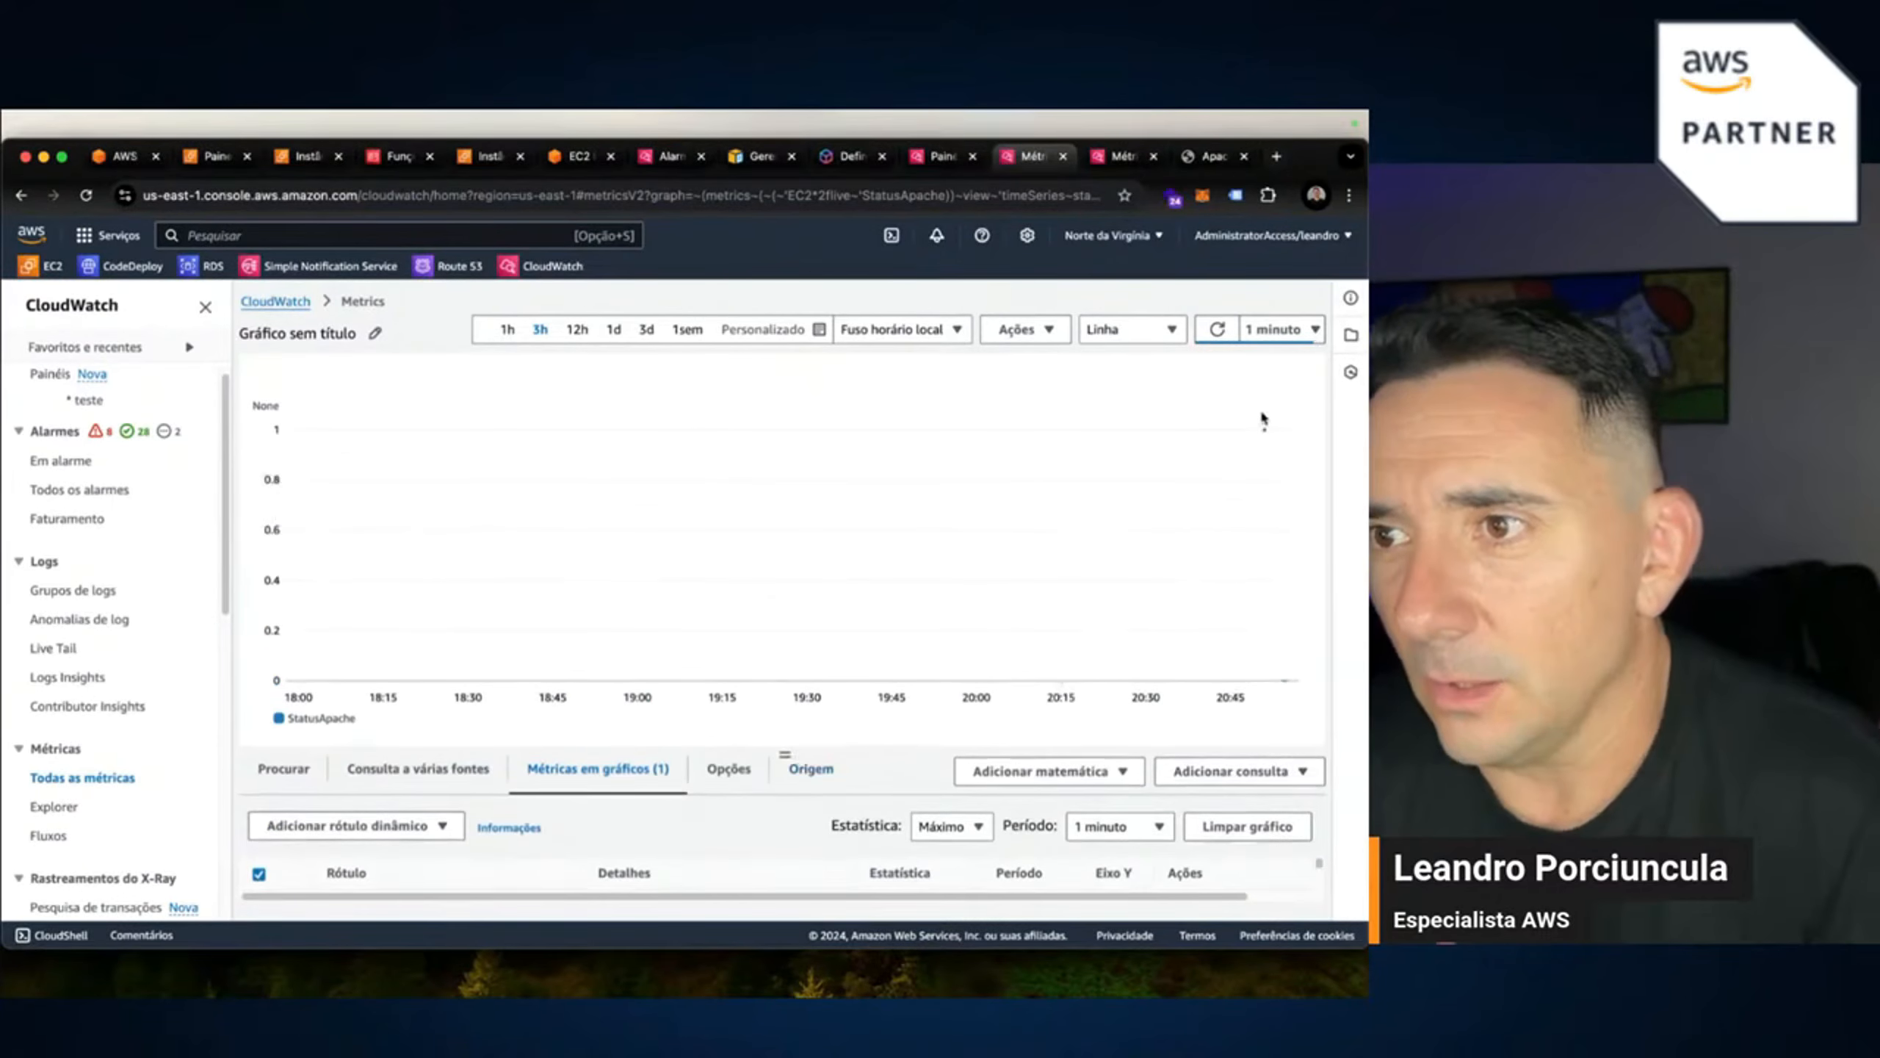
{"action": "mouse_move", "coordinate": [1288, 681]}
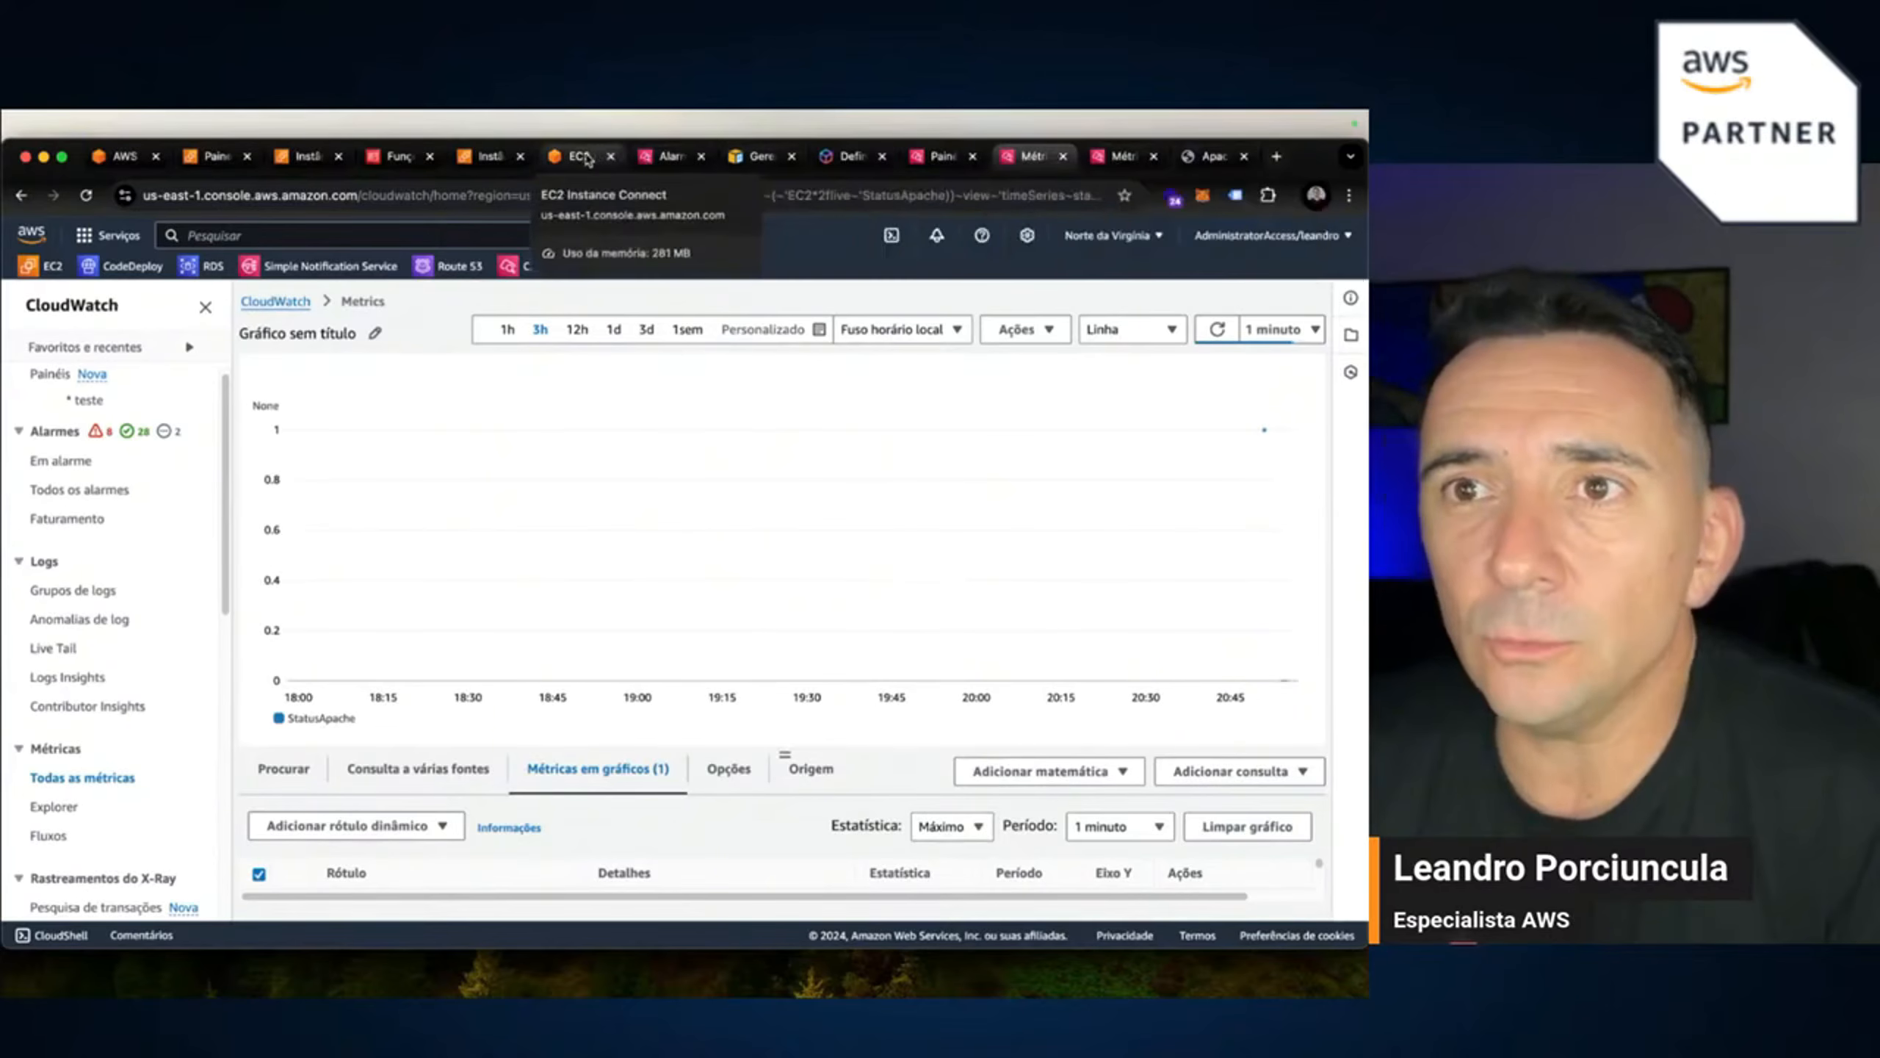
Rerun ./apache.sh in the live_monitor instance terminal.
{"action": "left_click", "coordinate": [488, 157]}
{"action": "left_click", "coordinate": [564, 157]}
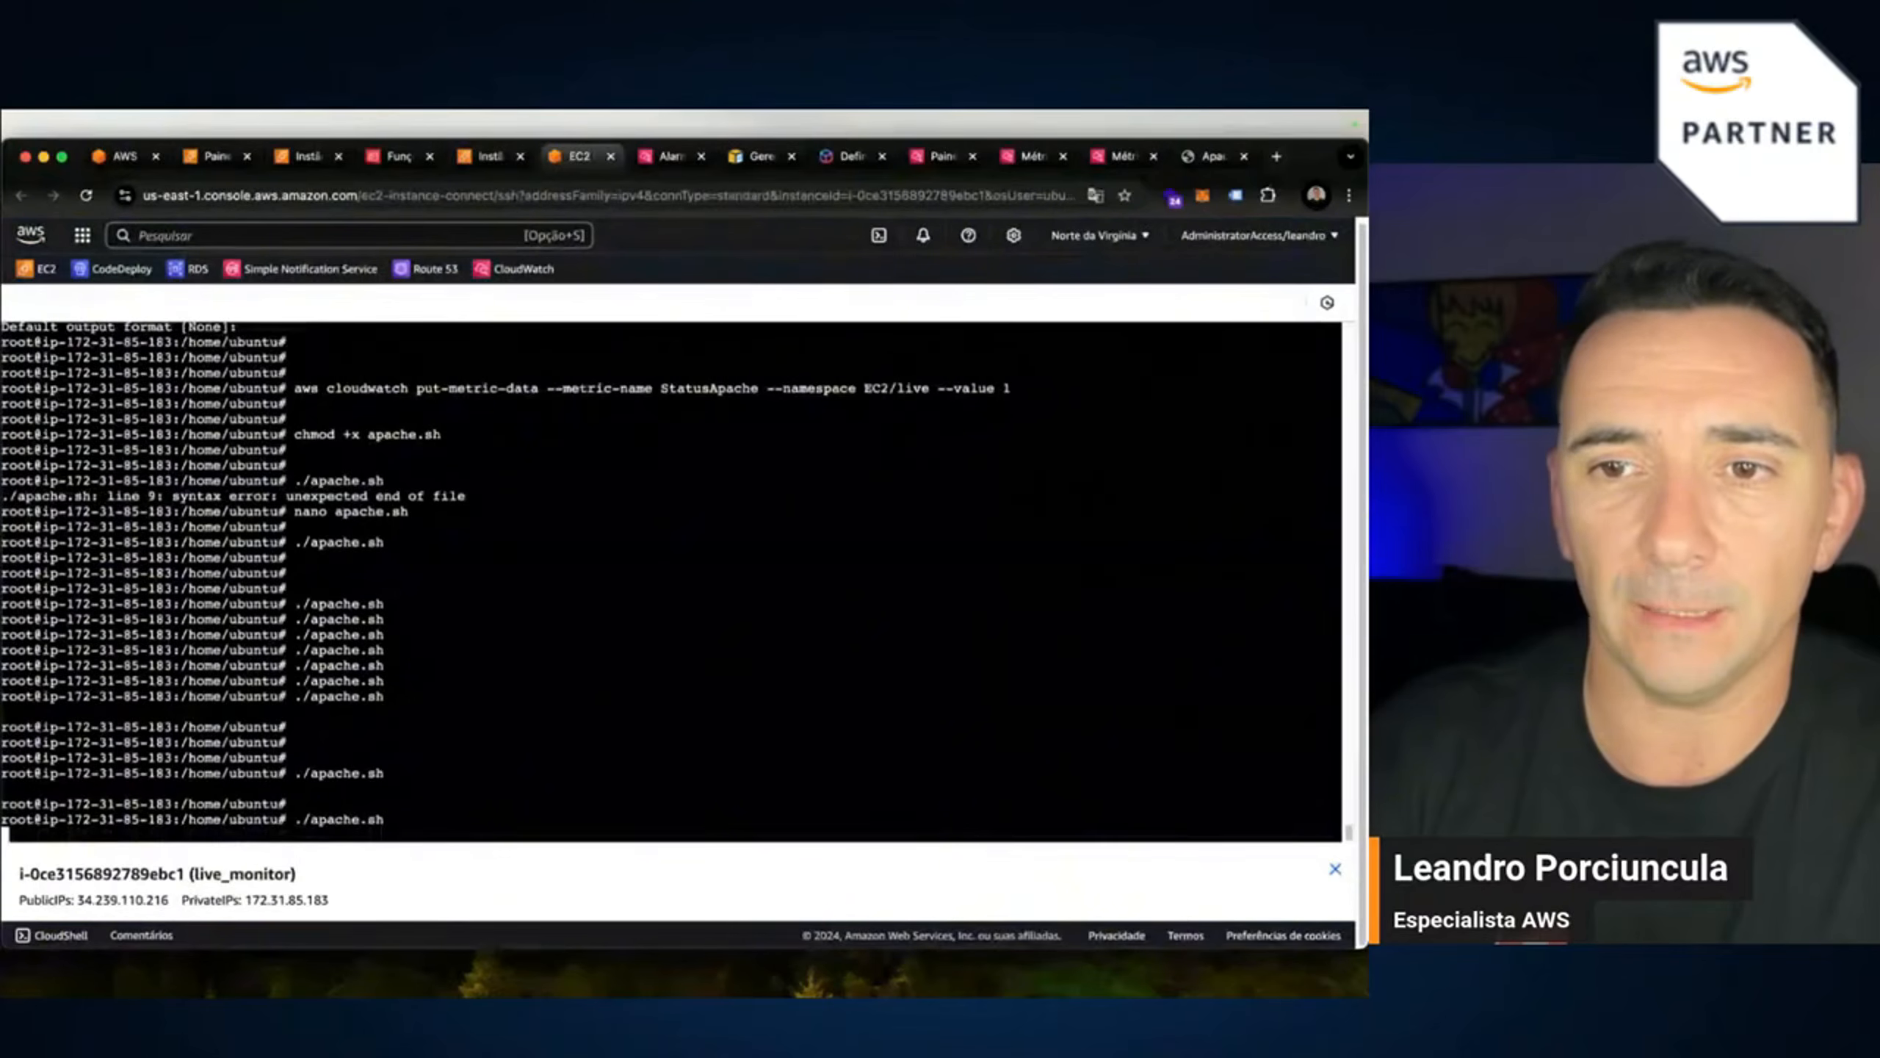
{"action": "key", "text": "Up"}
{"action": "key", "text": "Return"}
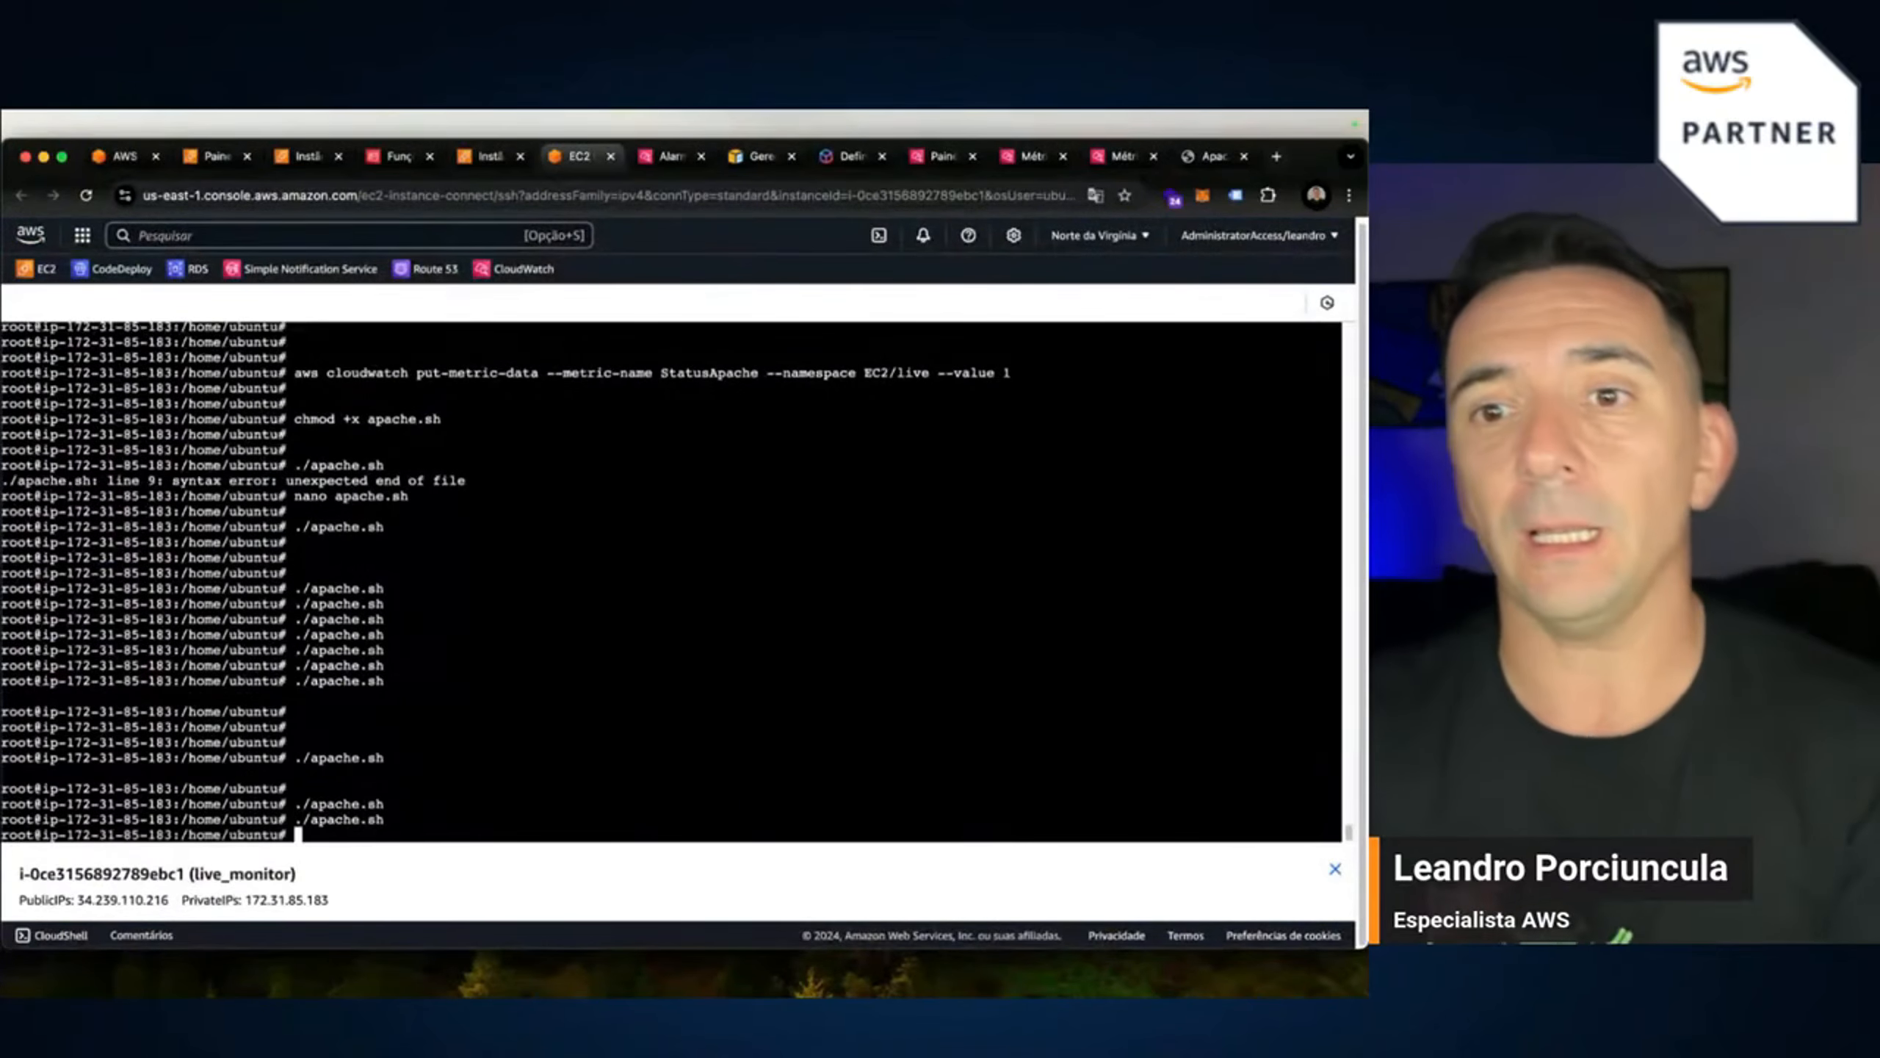
{"action": "key", "text": "Return"}
{"action": "key", "text": "Return"}
{"action": "key", "text": "Return"}
Stop Apache with sudo systemctl stop apache2, then rerun ./apache.sh twice.
{"action": "key", "text": "Up"}
{"action": "key", "text": "Up"}
{"action": "key", "text": "Up"}
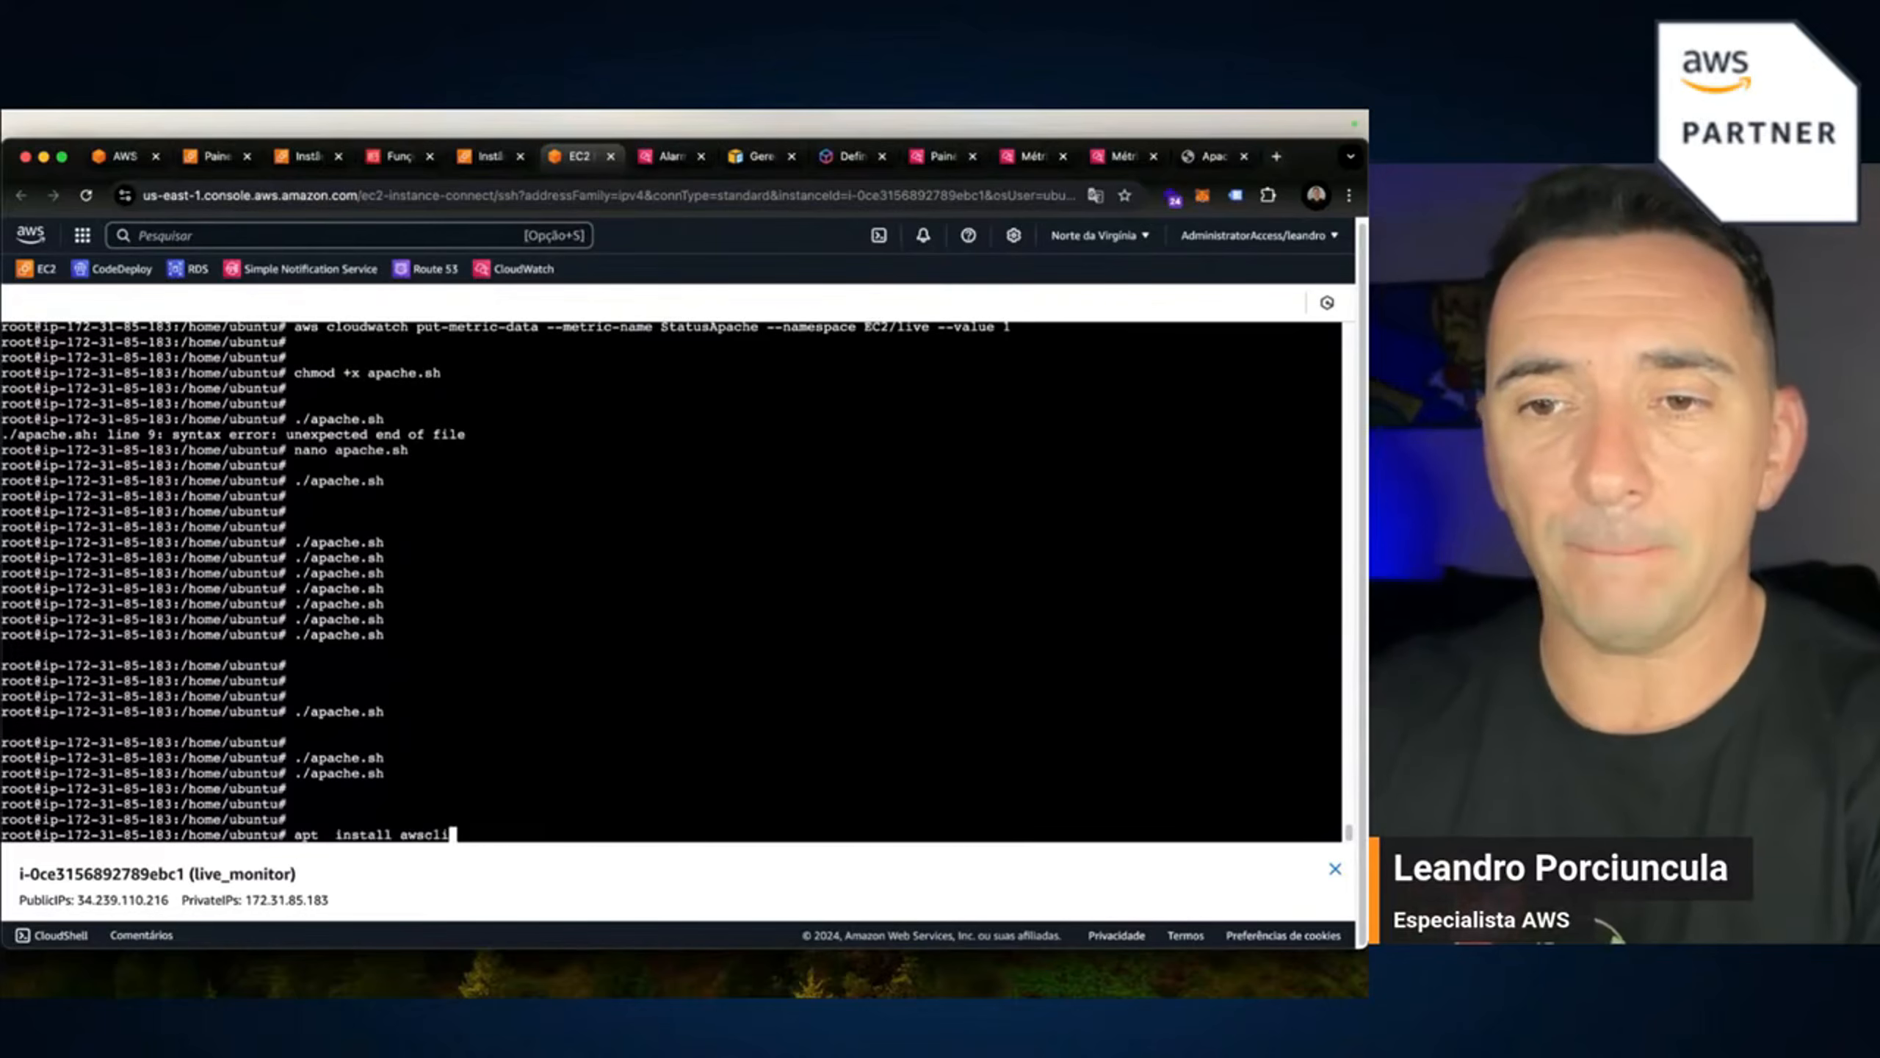
{"action": "key", "text": "Up"}
{"action": "key", "text": "Up"}
{"action": "key", "text": "Up"}
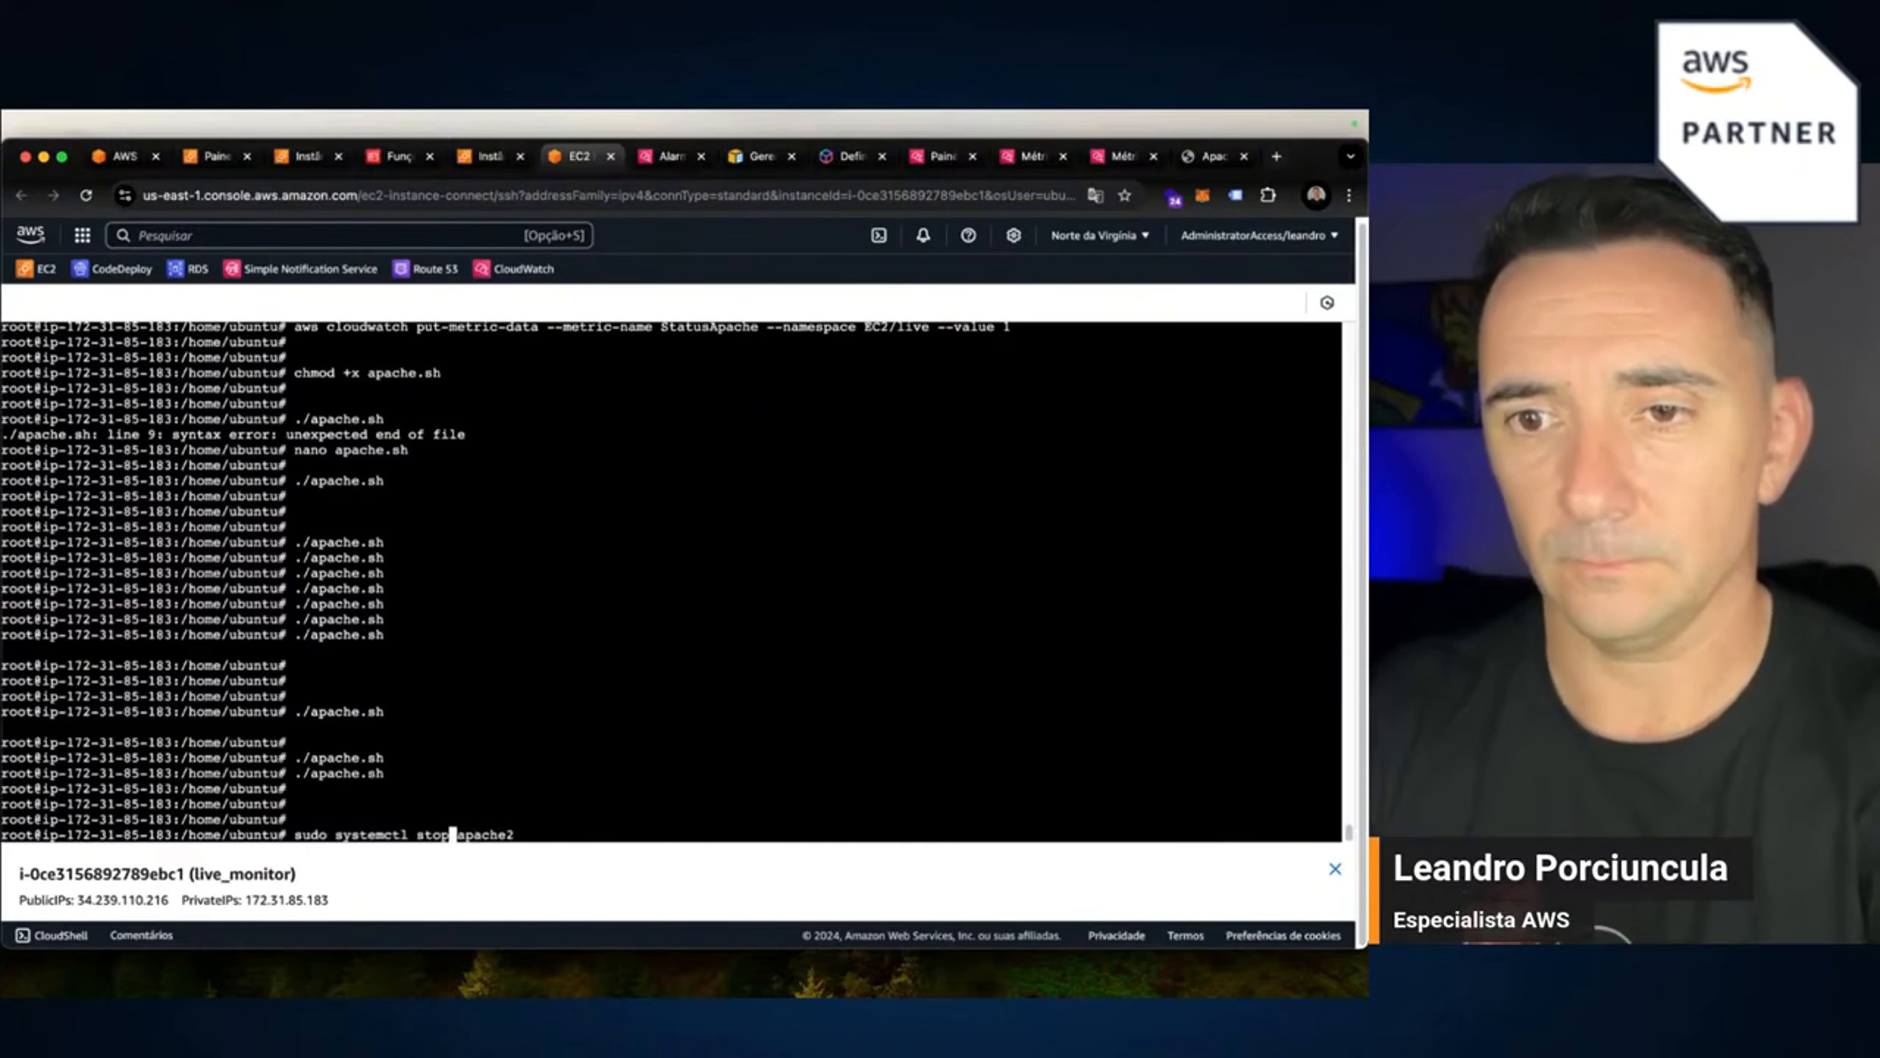
{"action": "key", "text": "Return"}
{"action": "key", "text": "Return"}
{"action": "key", "text": "Return"}
{"action": "key", "text": "Return"}
{"action": "key", "text": "Return"}
{"action": "key", "text": "Up"}
{"action": "key", "text": "Up"}
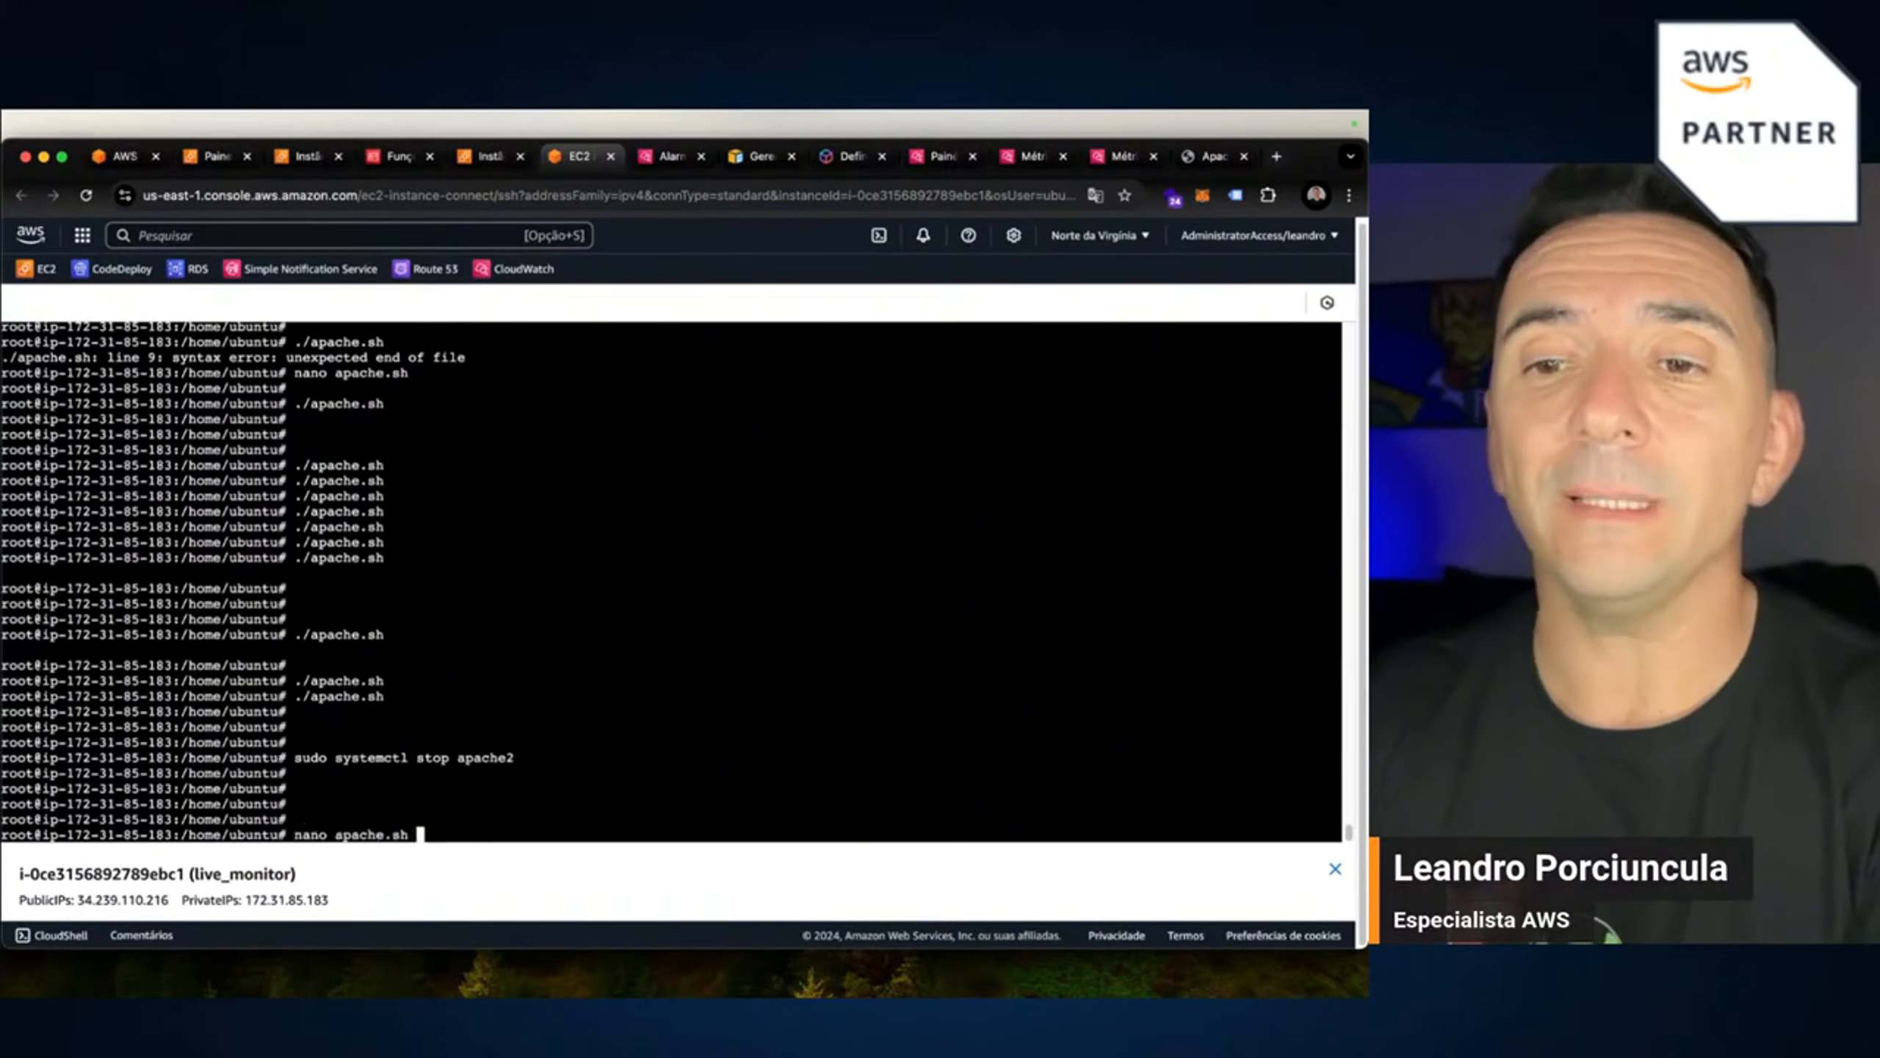
{"action": "key", "text": "Return"}
{"action": "key", "text": "Up"}
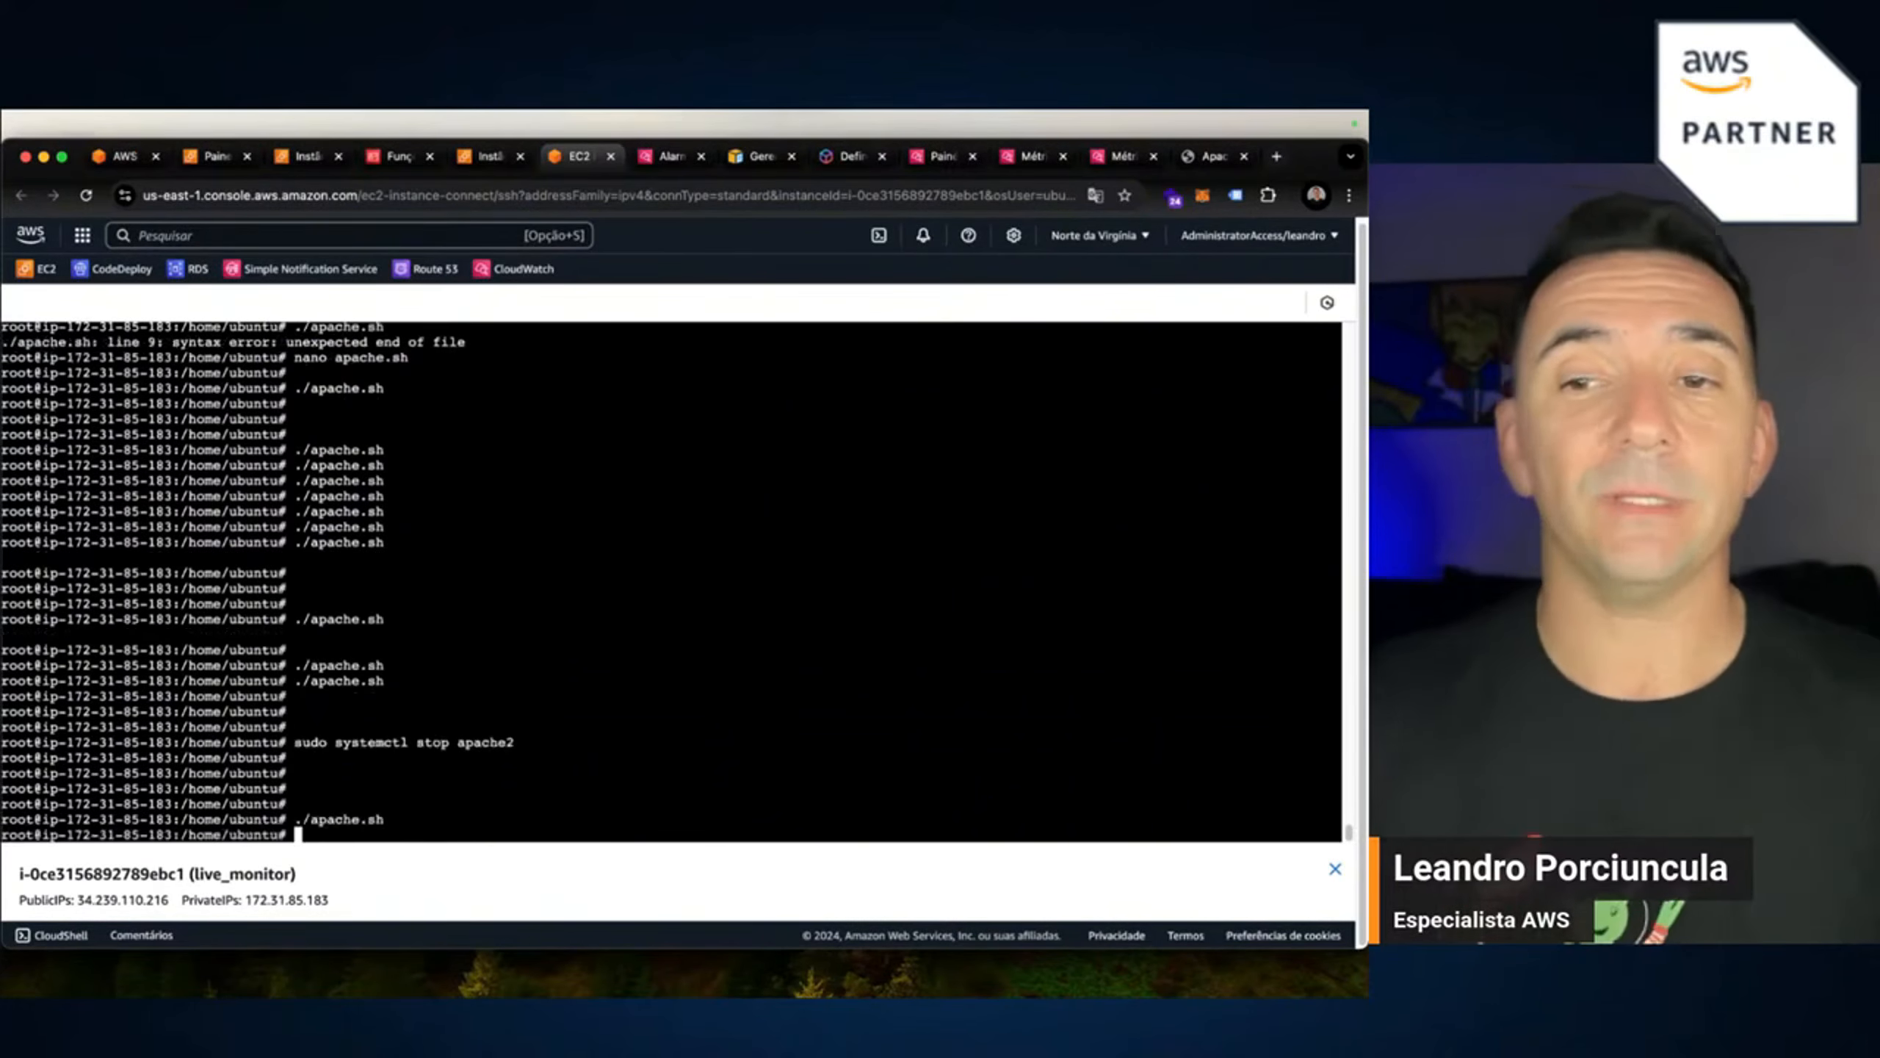
{"action": "key", "text": "Return"}
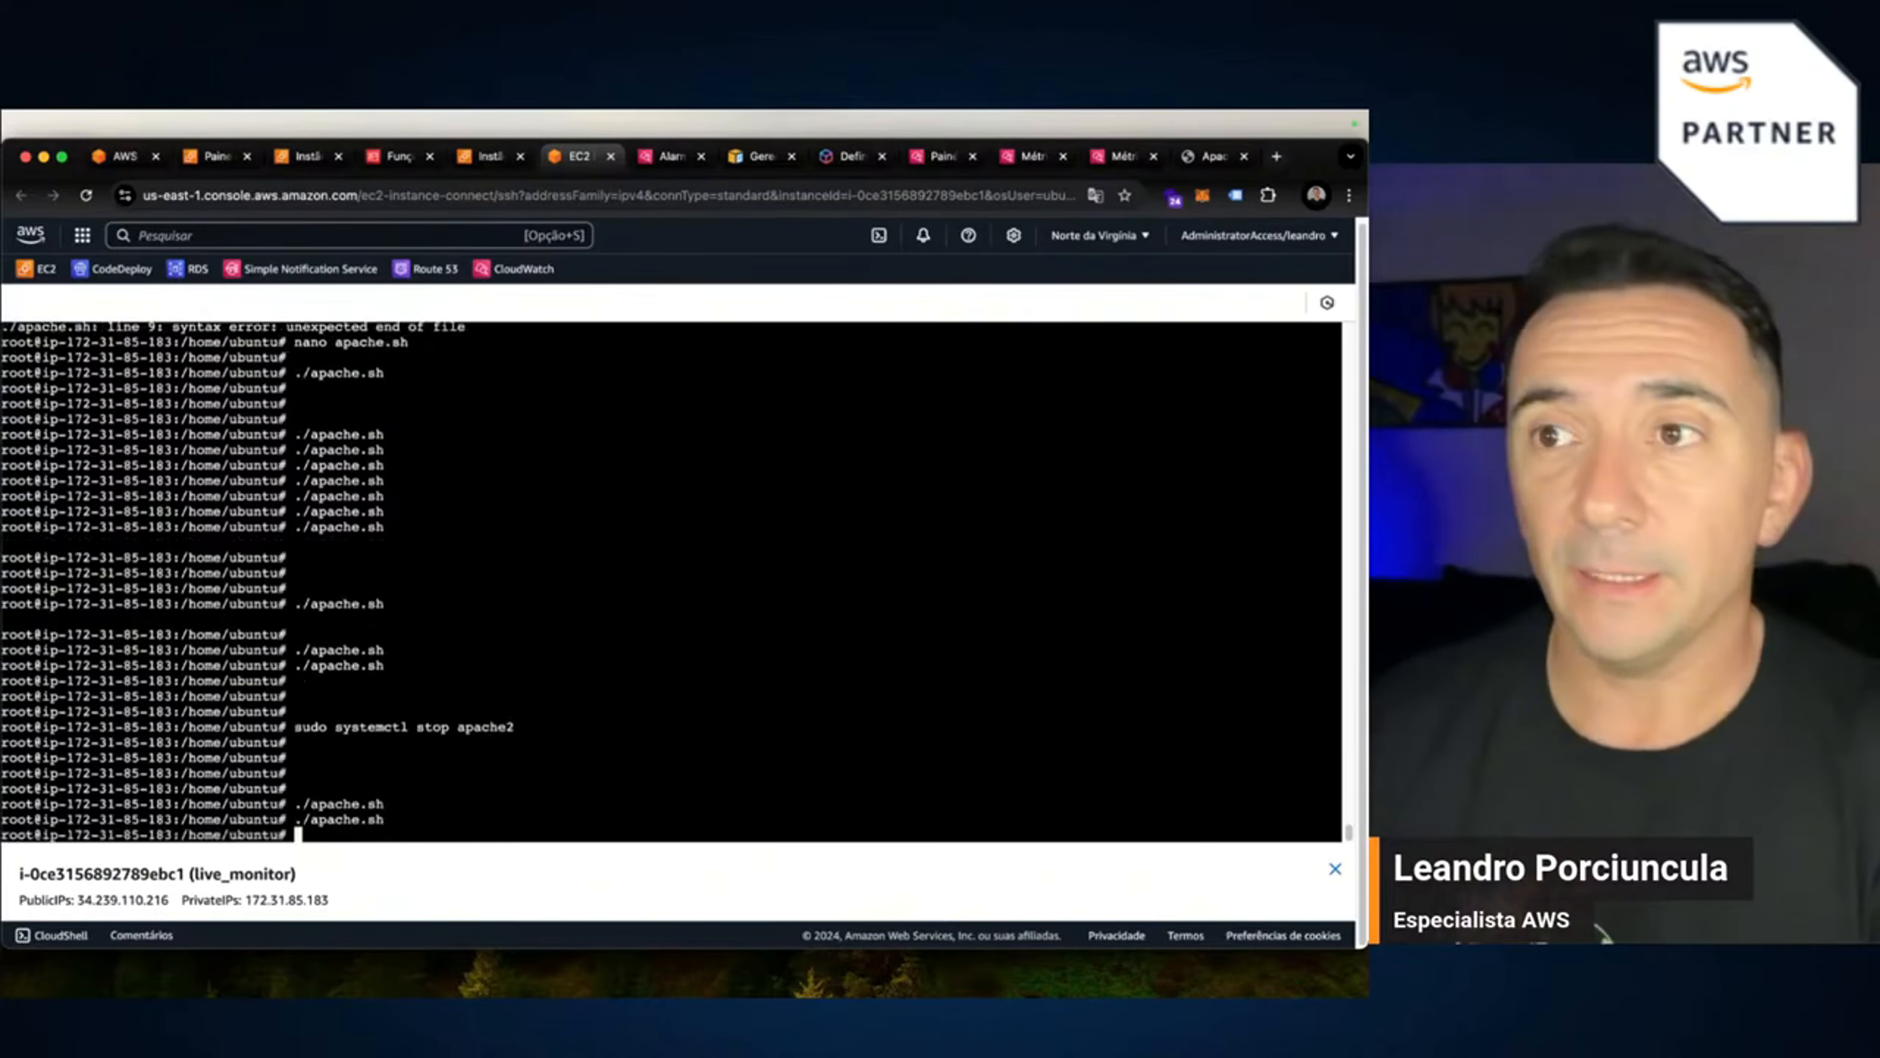
{"action": "left_click", "coordinate": [676, 158]}
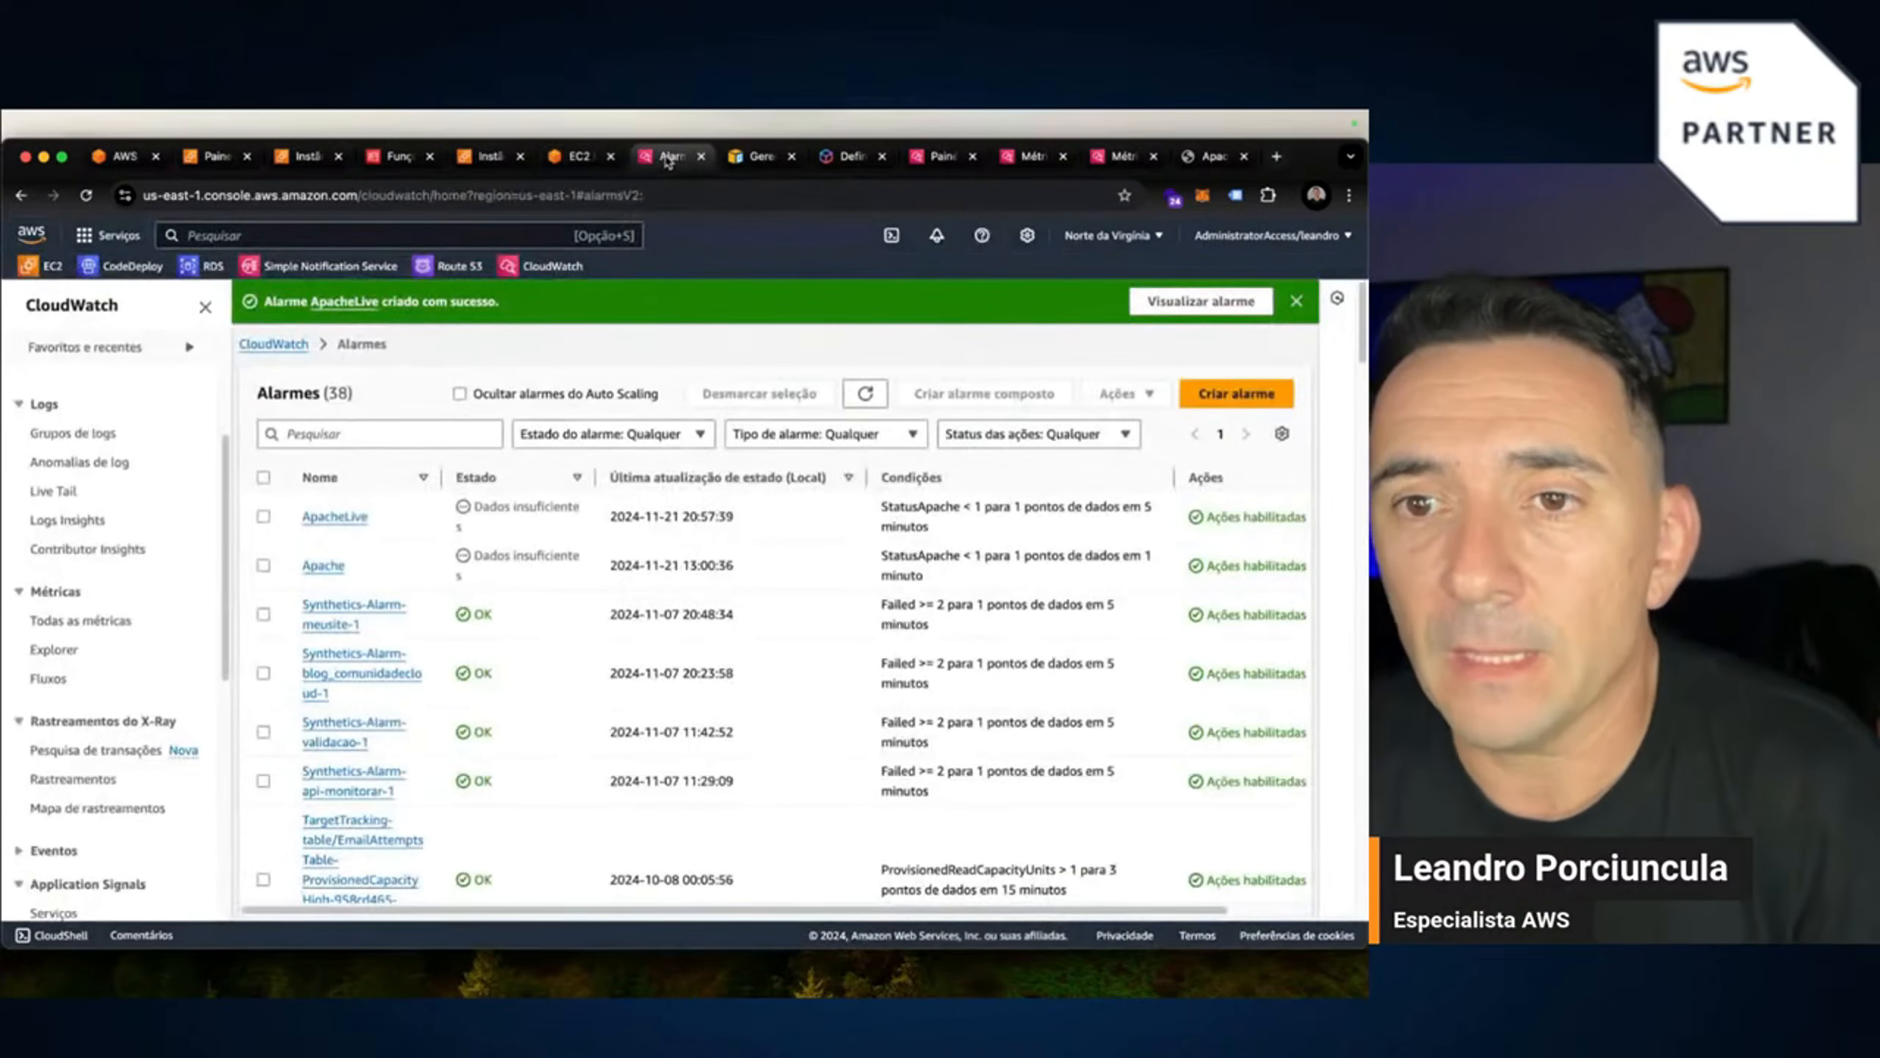
Refresh the CloudWatch alarms list to check ApacheLive's state.
{"action": "left_click", "coordinate": [863, 399]}
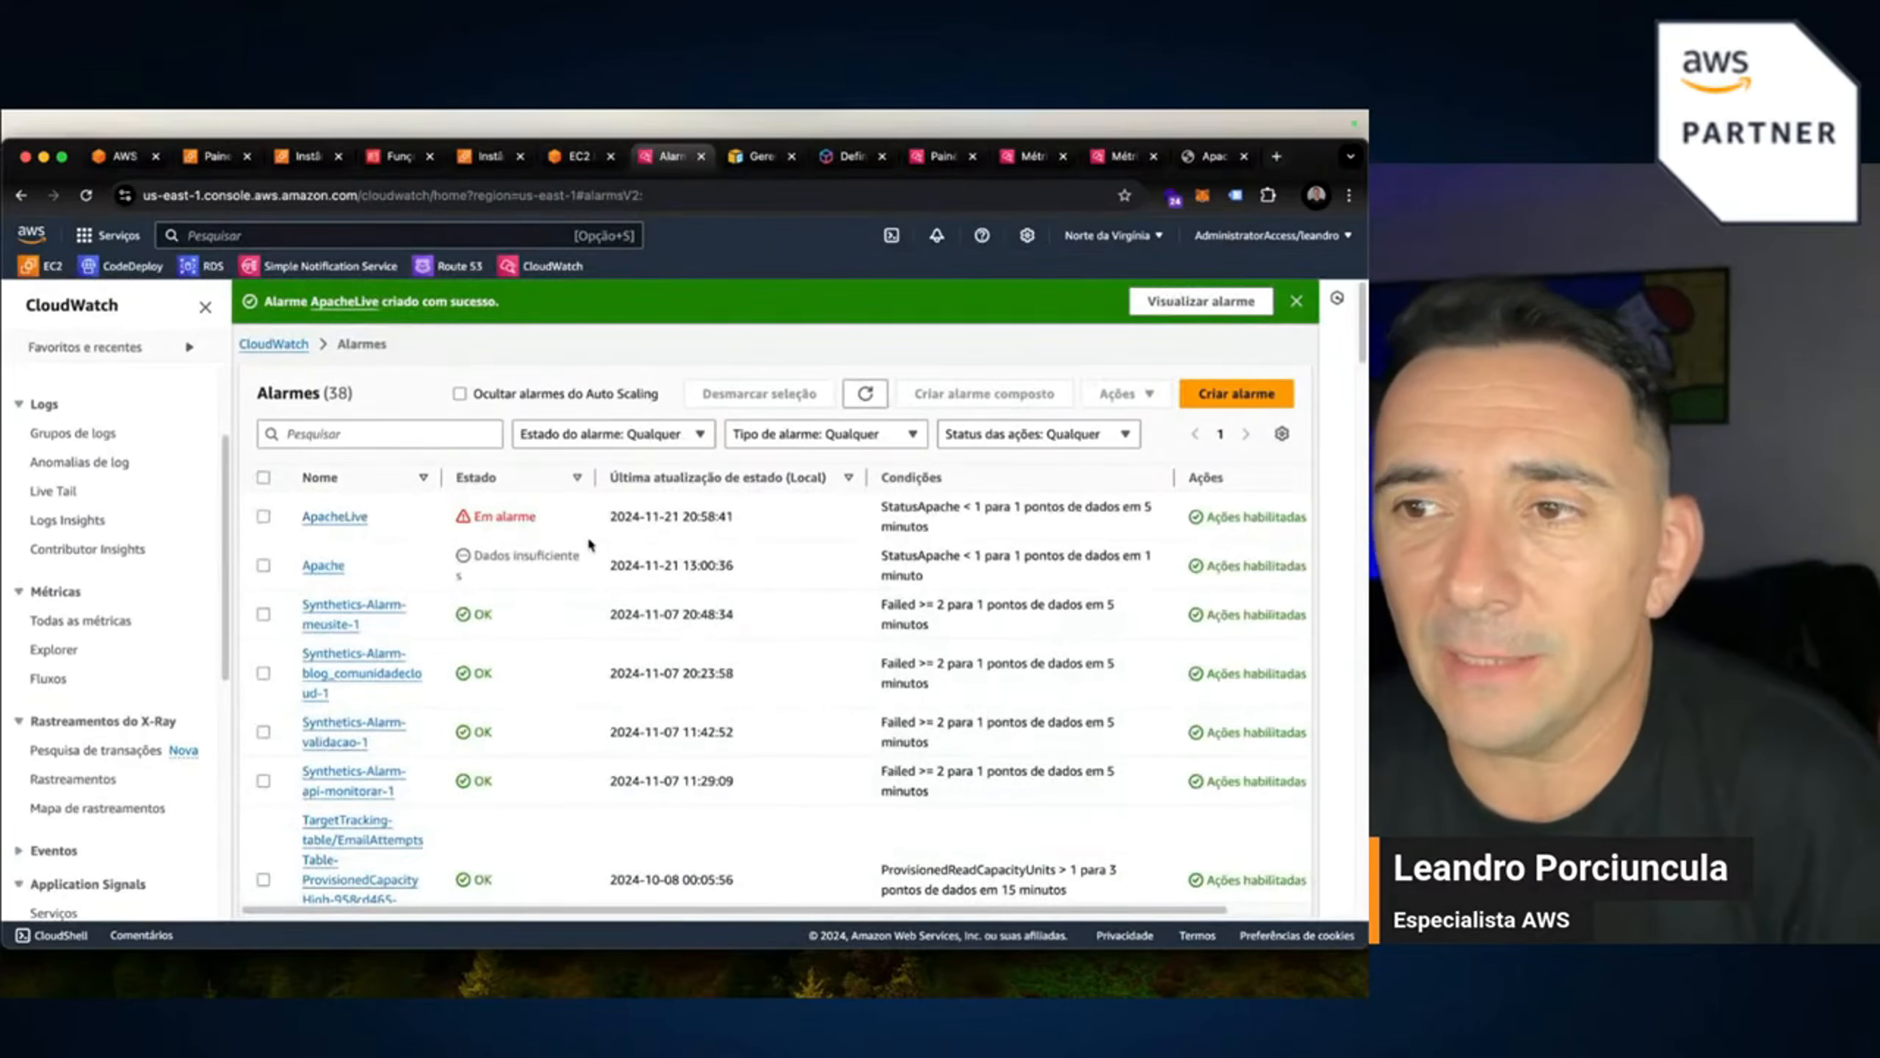
{"action": "left_click", "coordinate": [581, 159]}
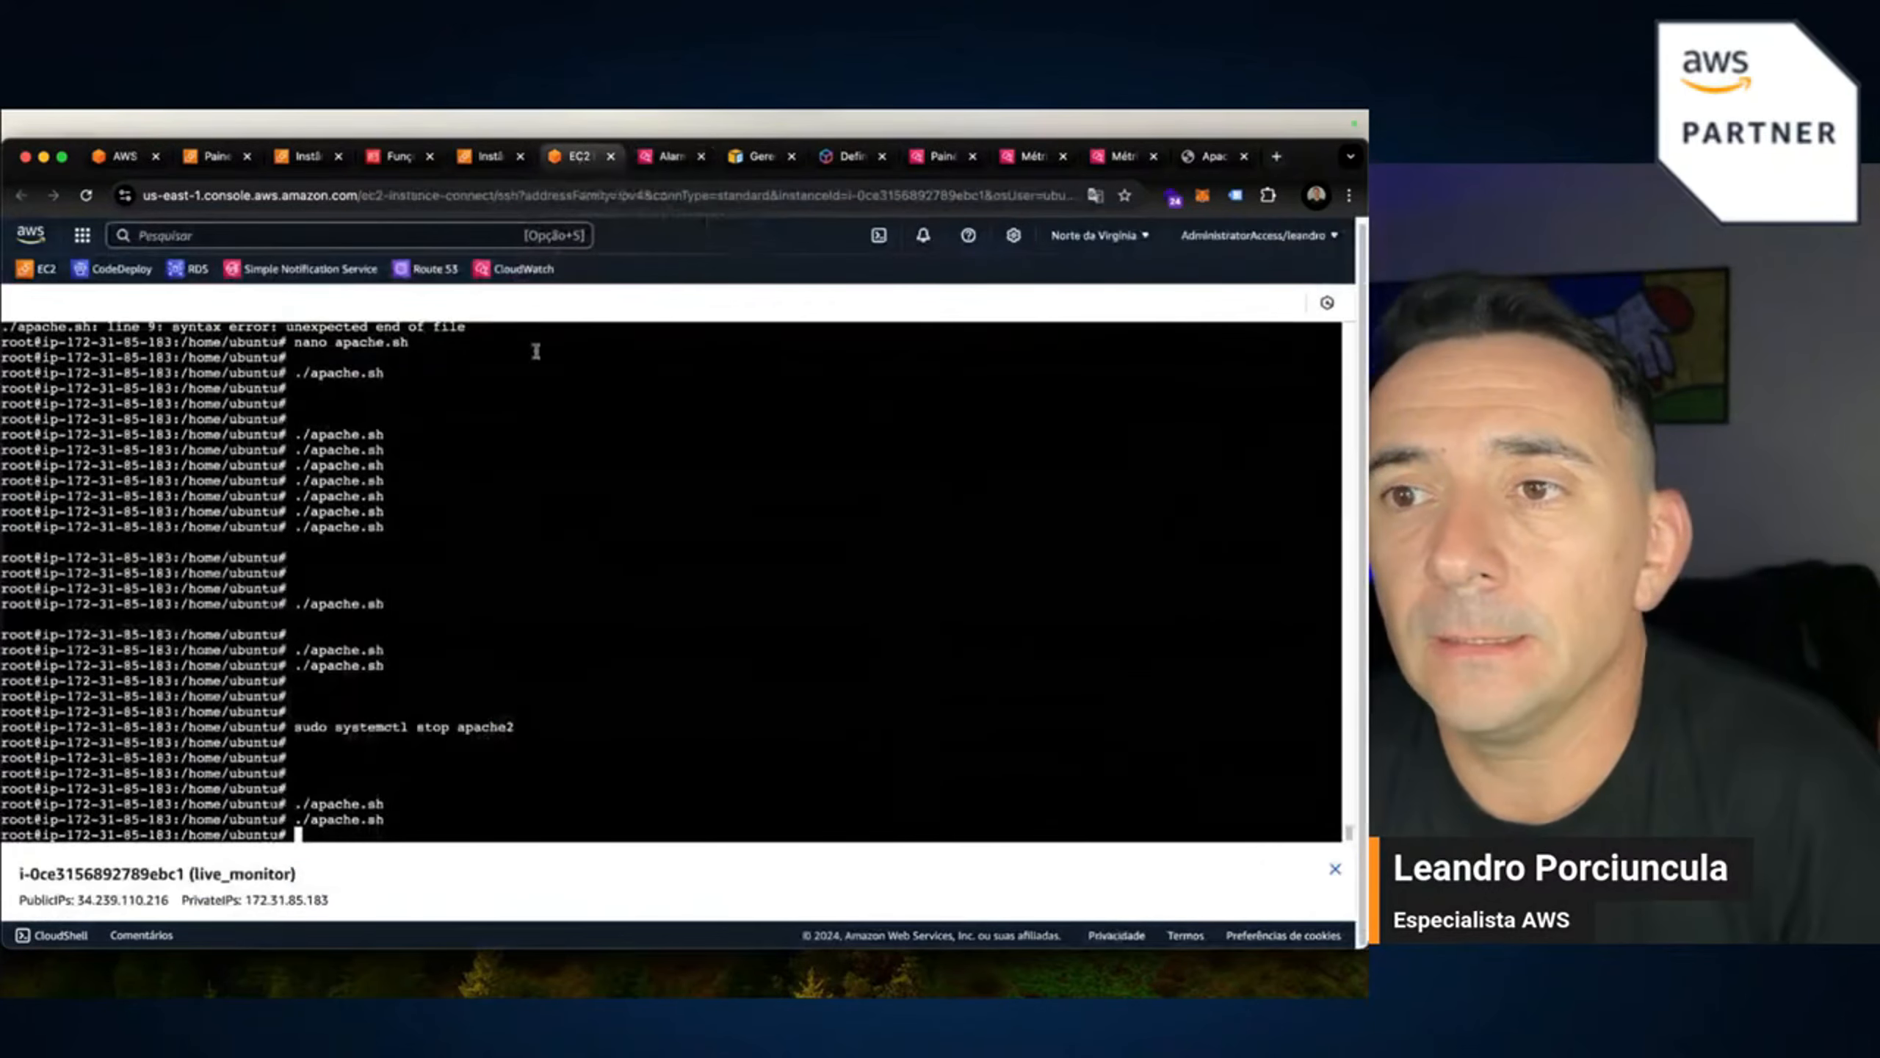
{"action": "left_click", "coordinate": [933, 158]}
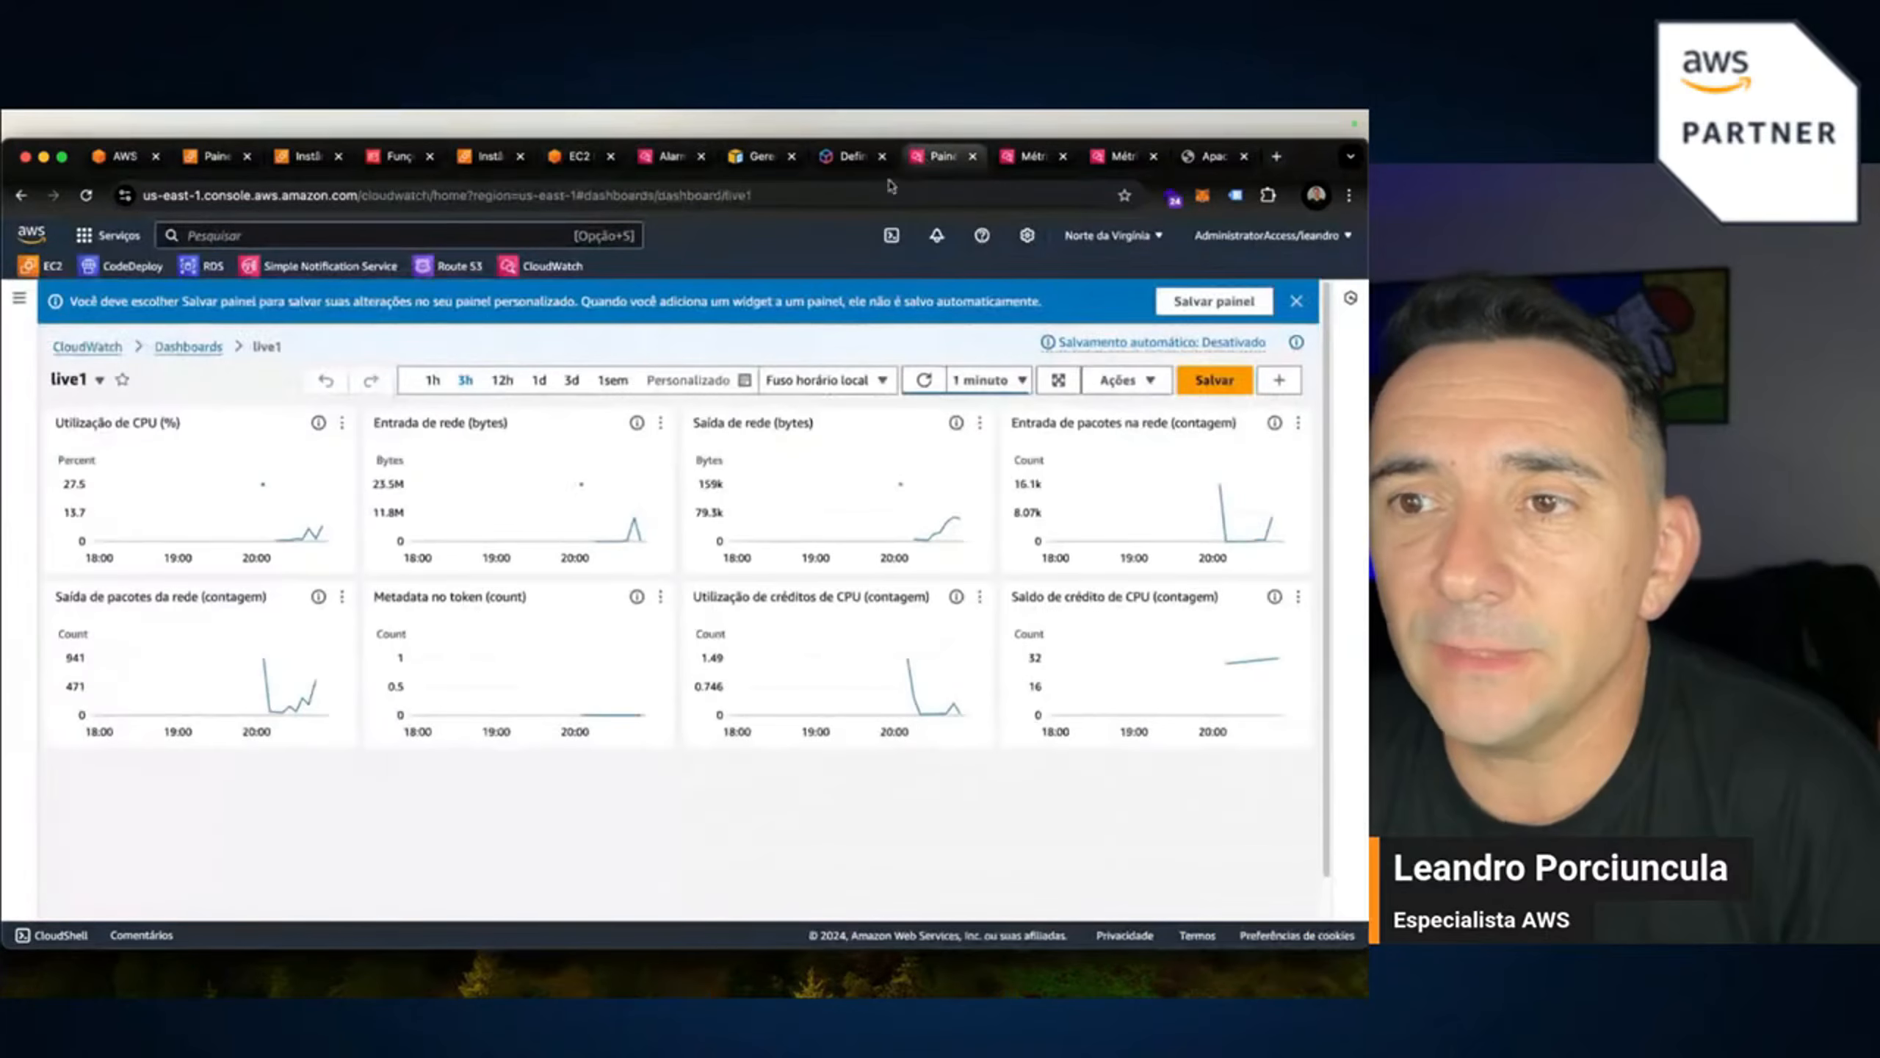
{"action": "left_click", "coordinate": [1027, 159]}
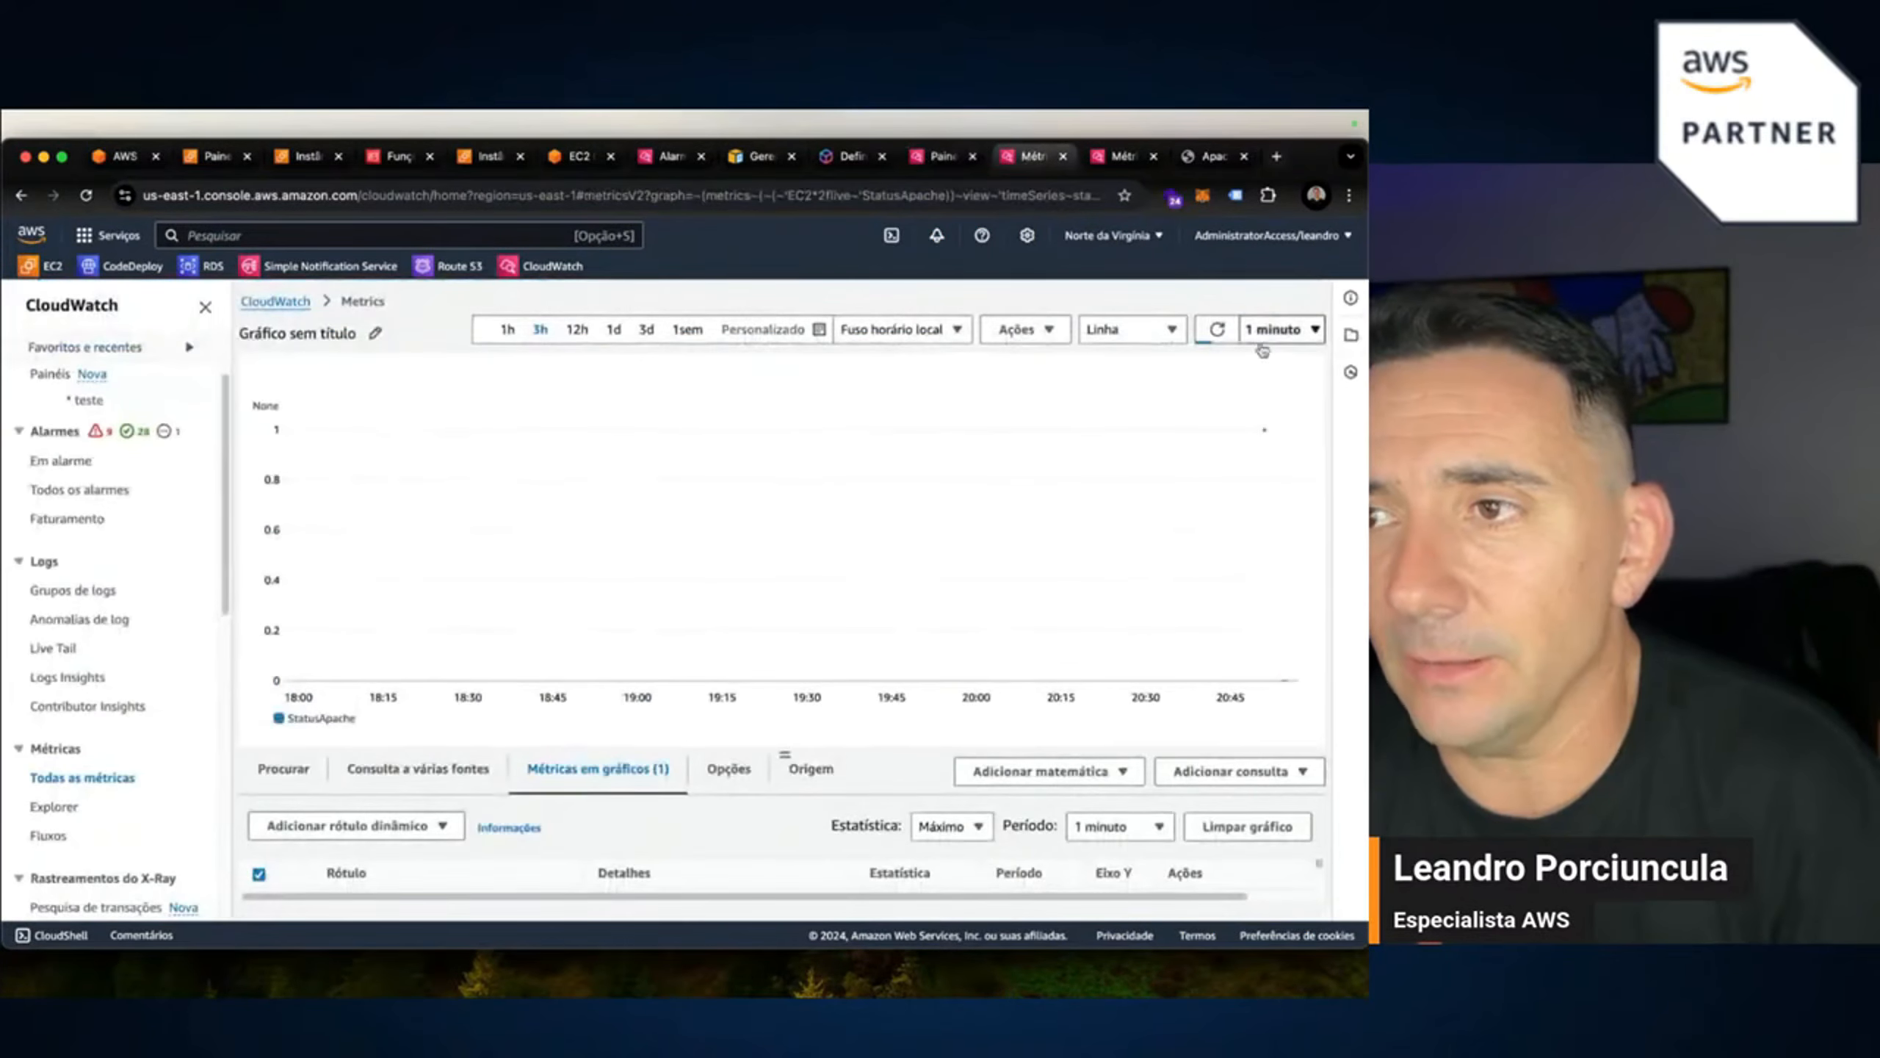
Zoom the last-hour StatusApache graph to 20:44–20:58 showing 0, then reload the Apache site.
{"action": "left_click", "coordinate": [506, 331]}
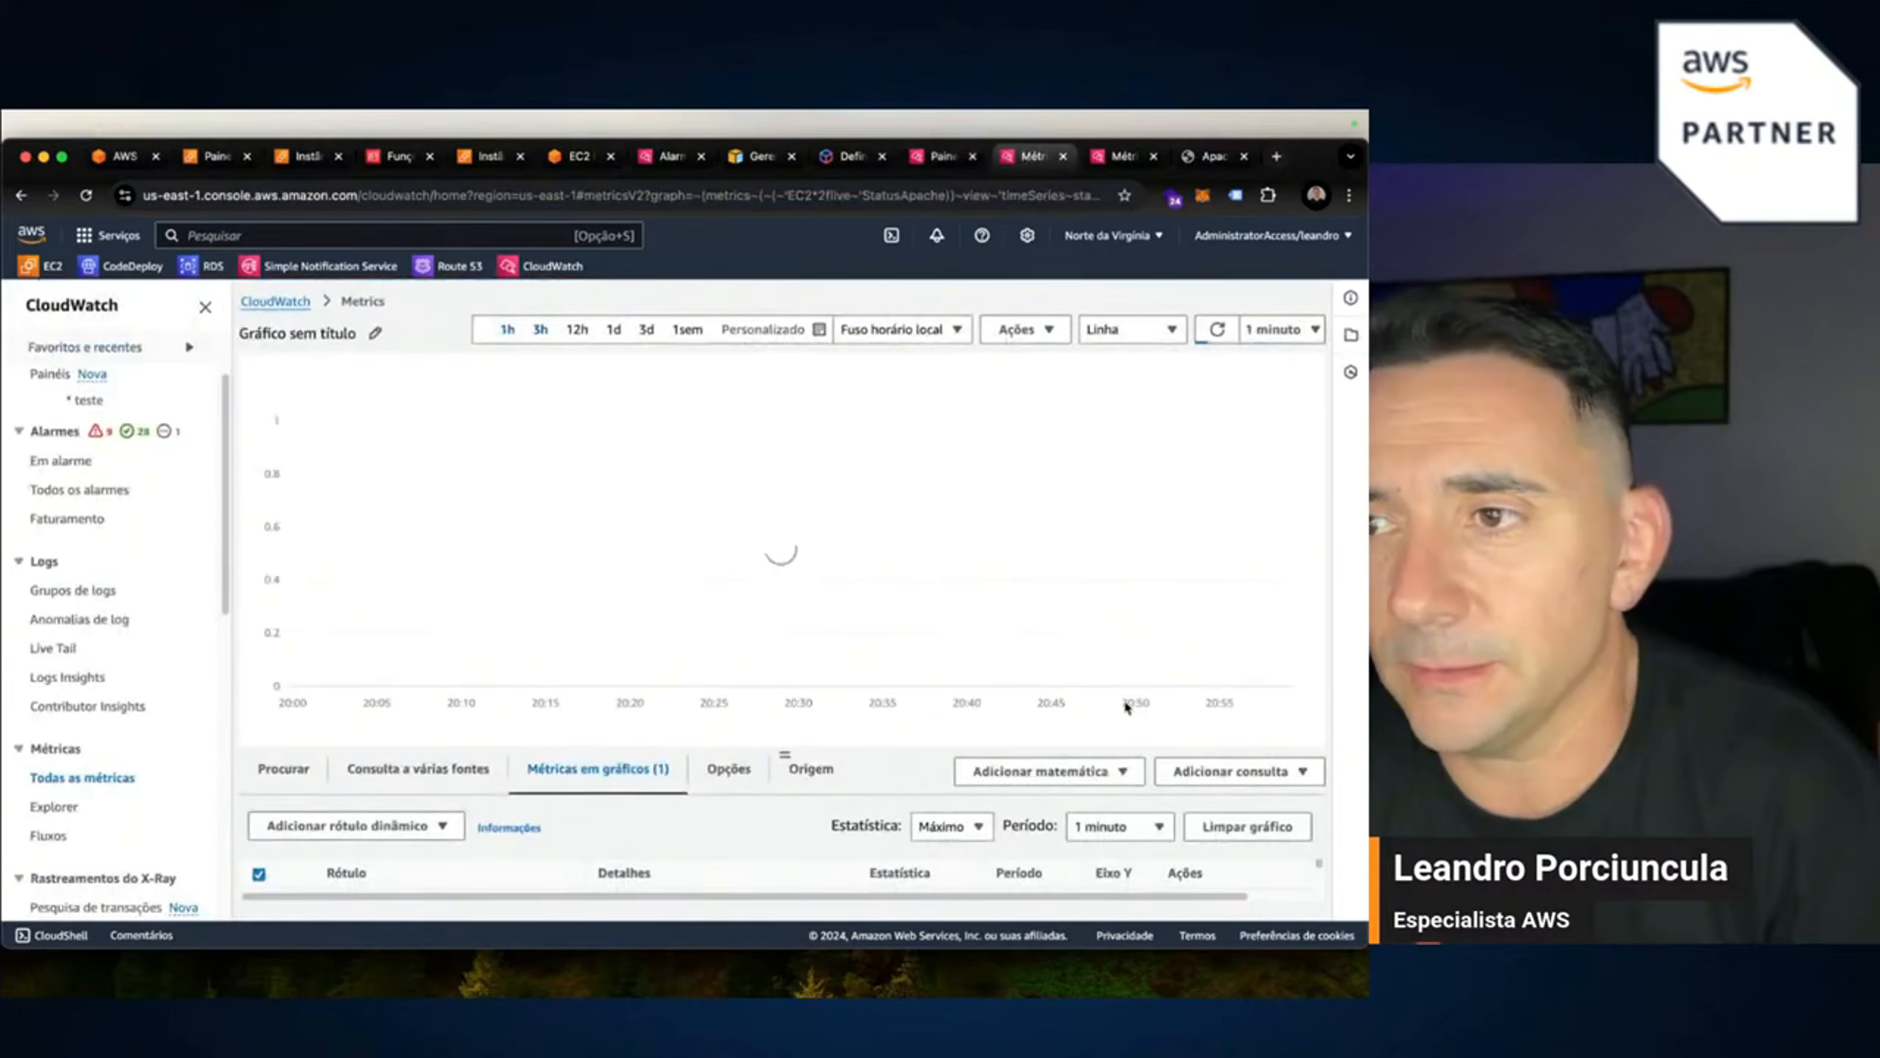
{"action": "left_click_drag", "start_coordinate": [1051, 563], "coordinate": [1366, 569]}
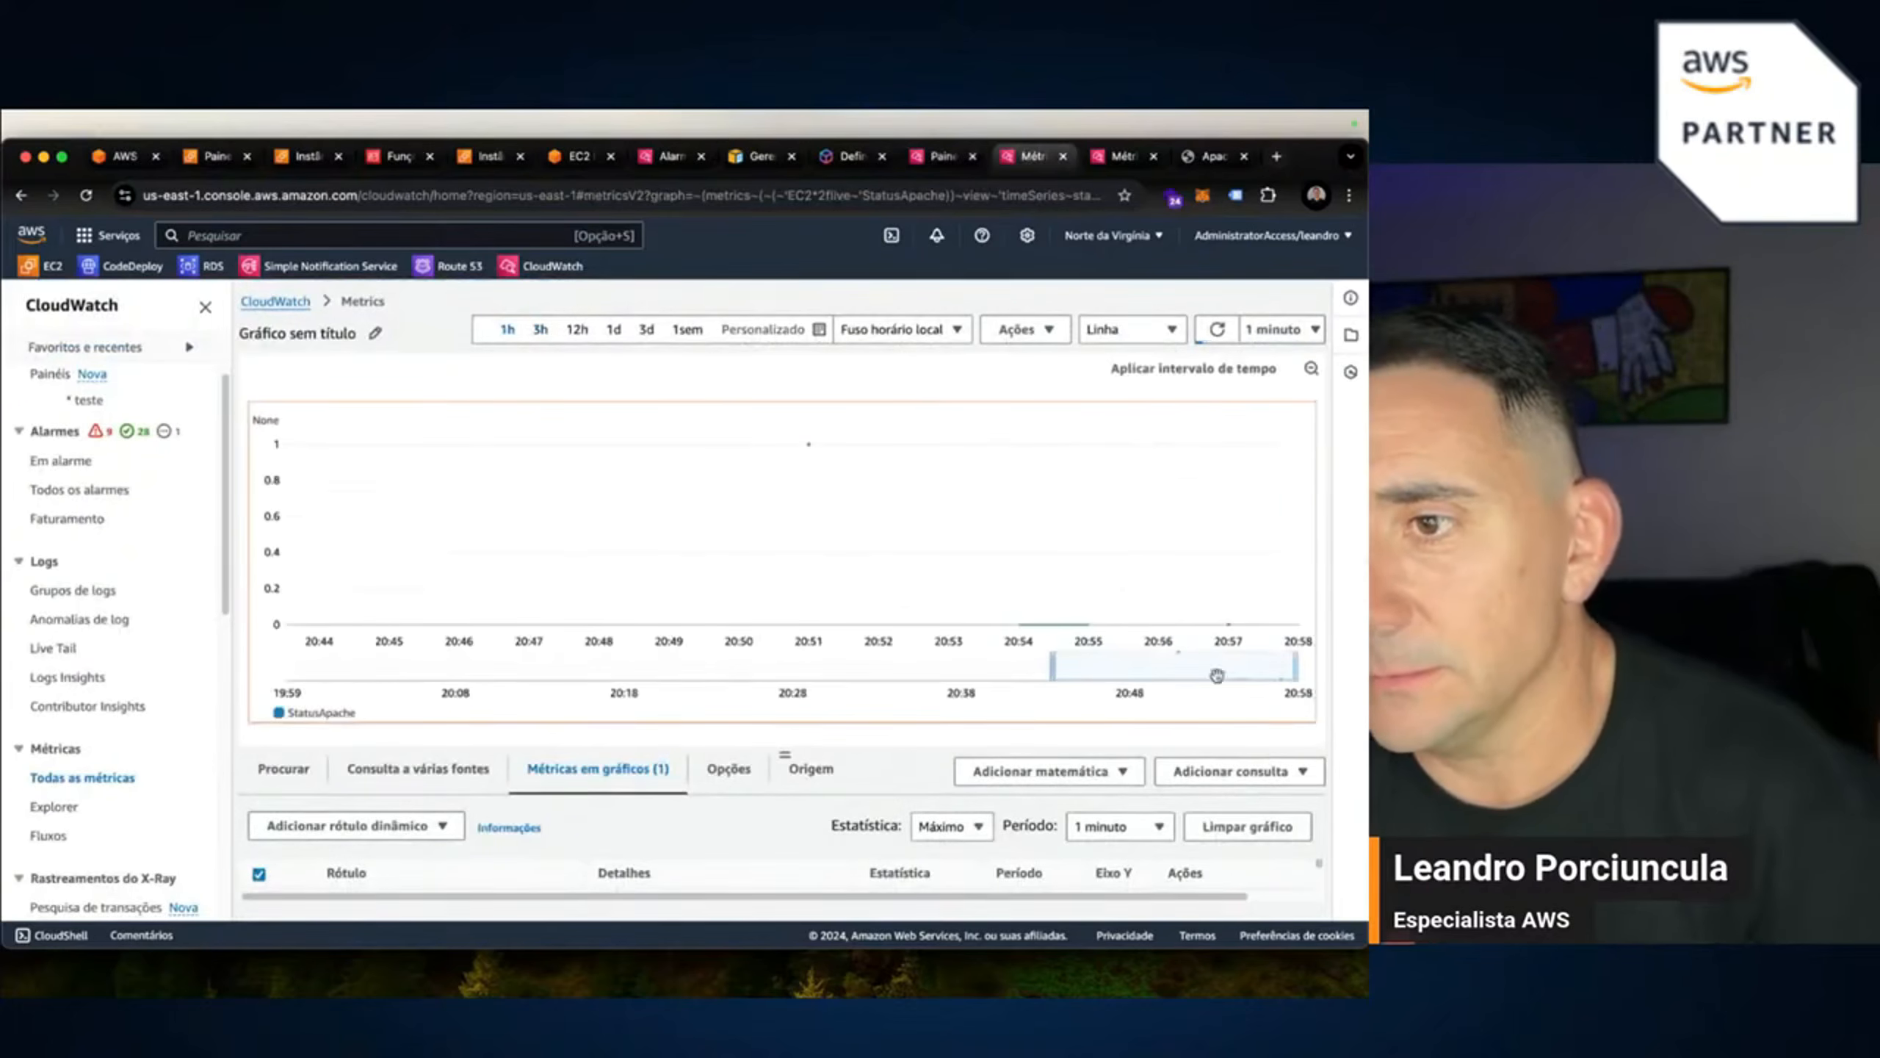
{"action": "mouse_move", "coordinate": [1227, 627]}
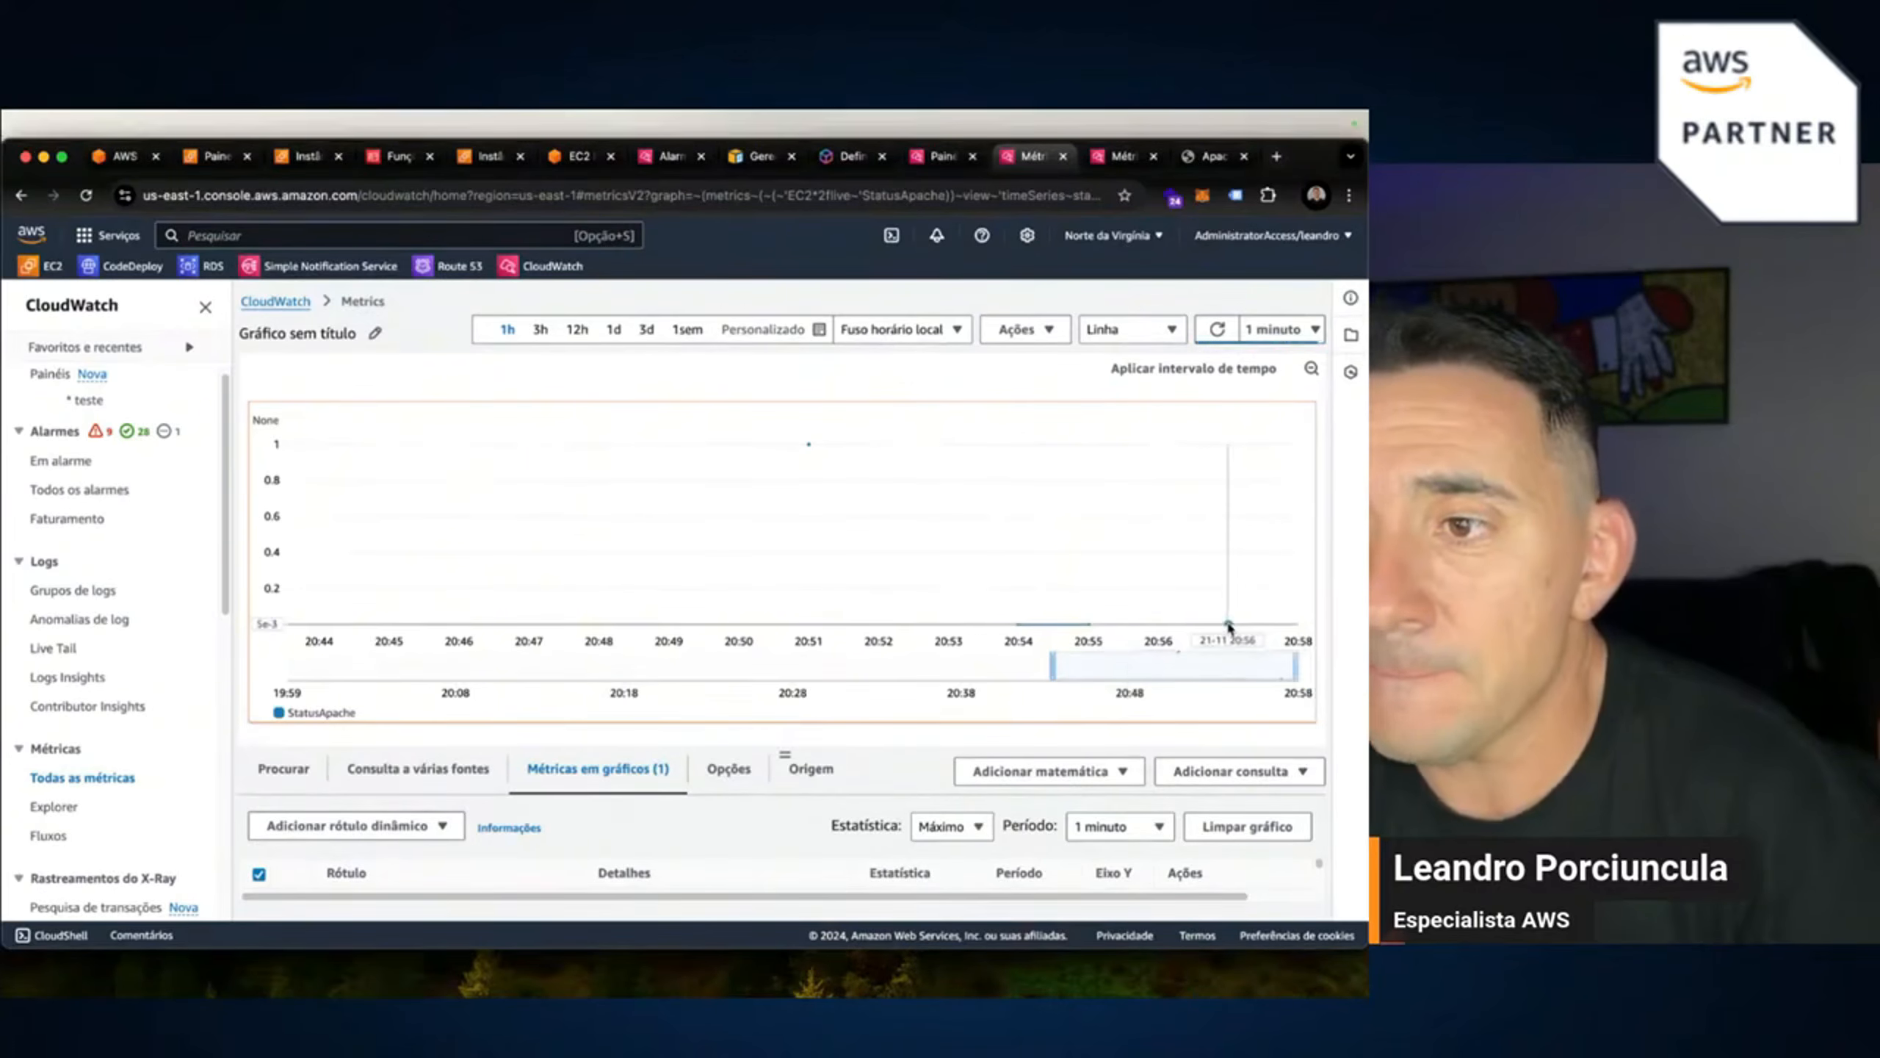
{"action": "mouse_move", "coordinate": [1057, 622]}
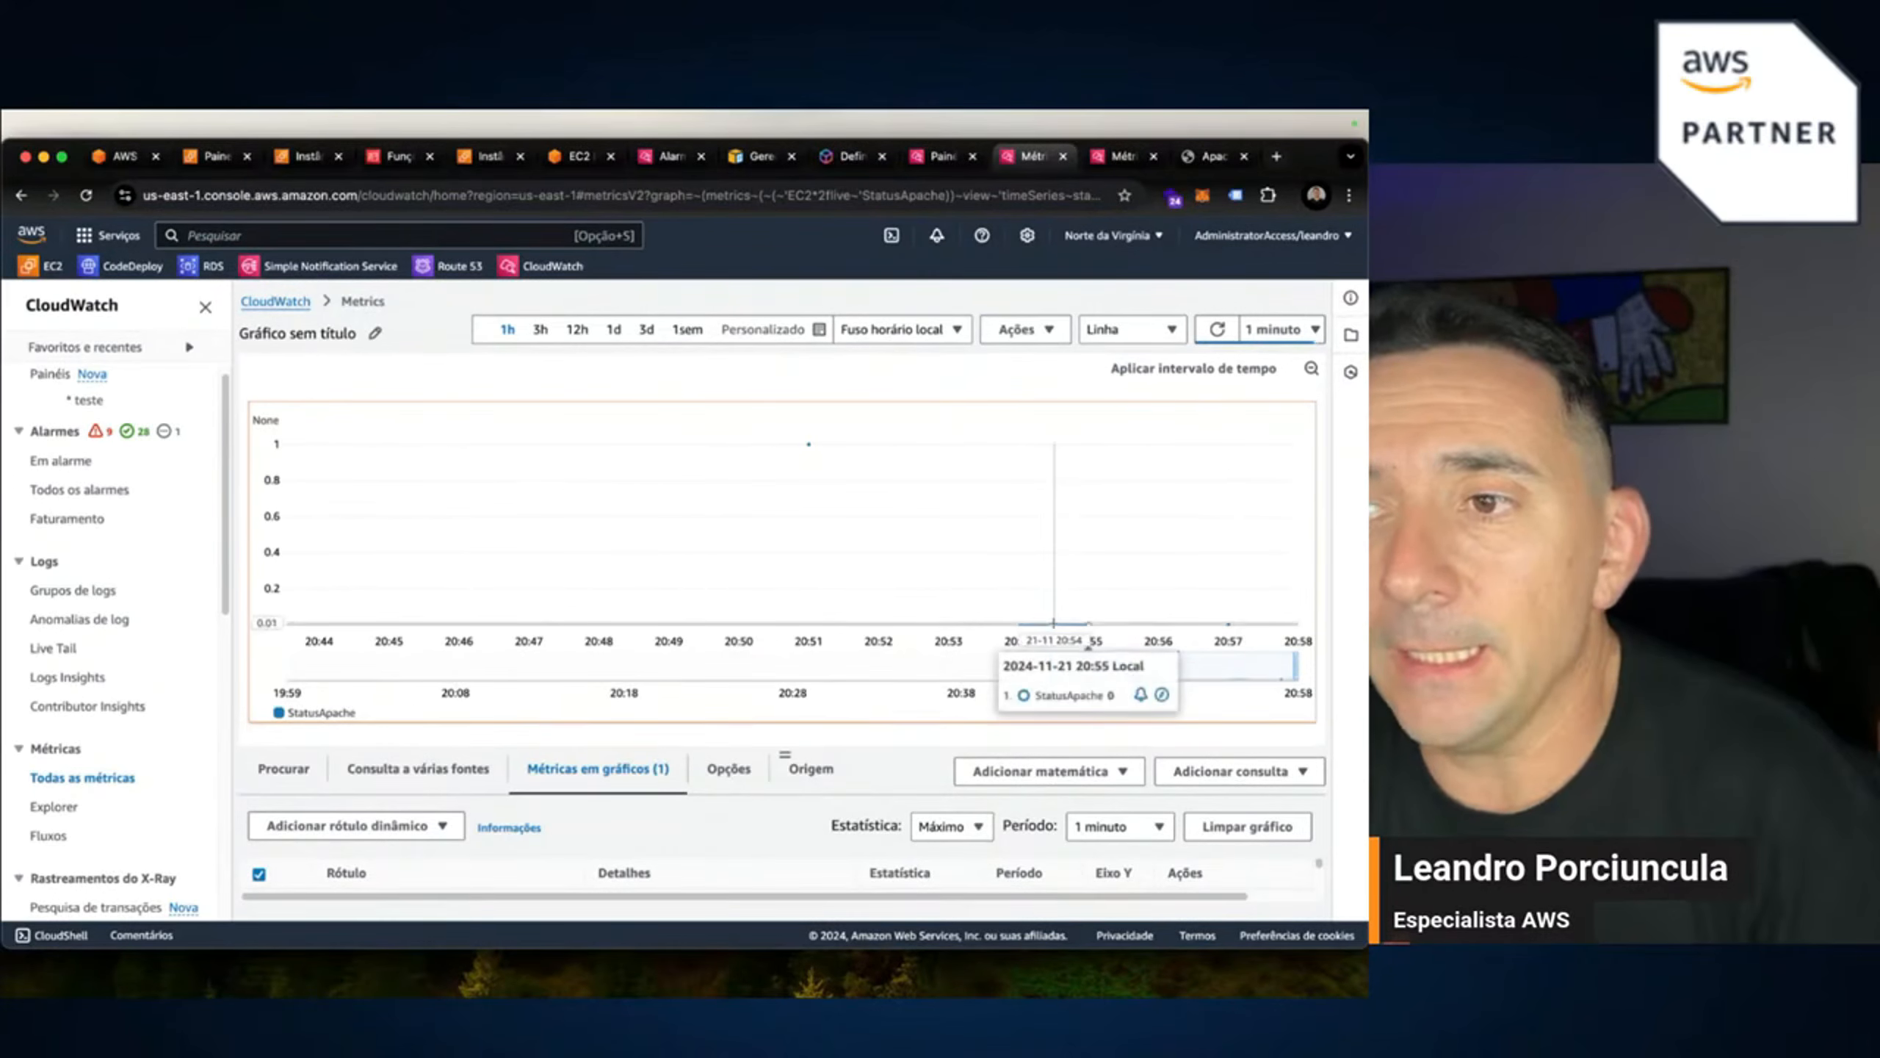
{"action": "left_click", "coordinate": [1210, 156]}
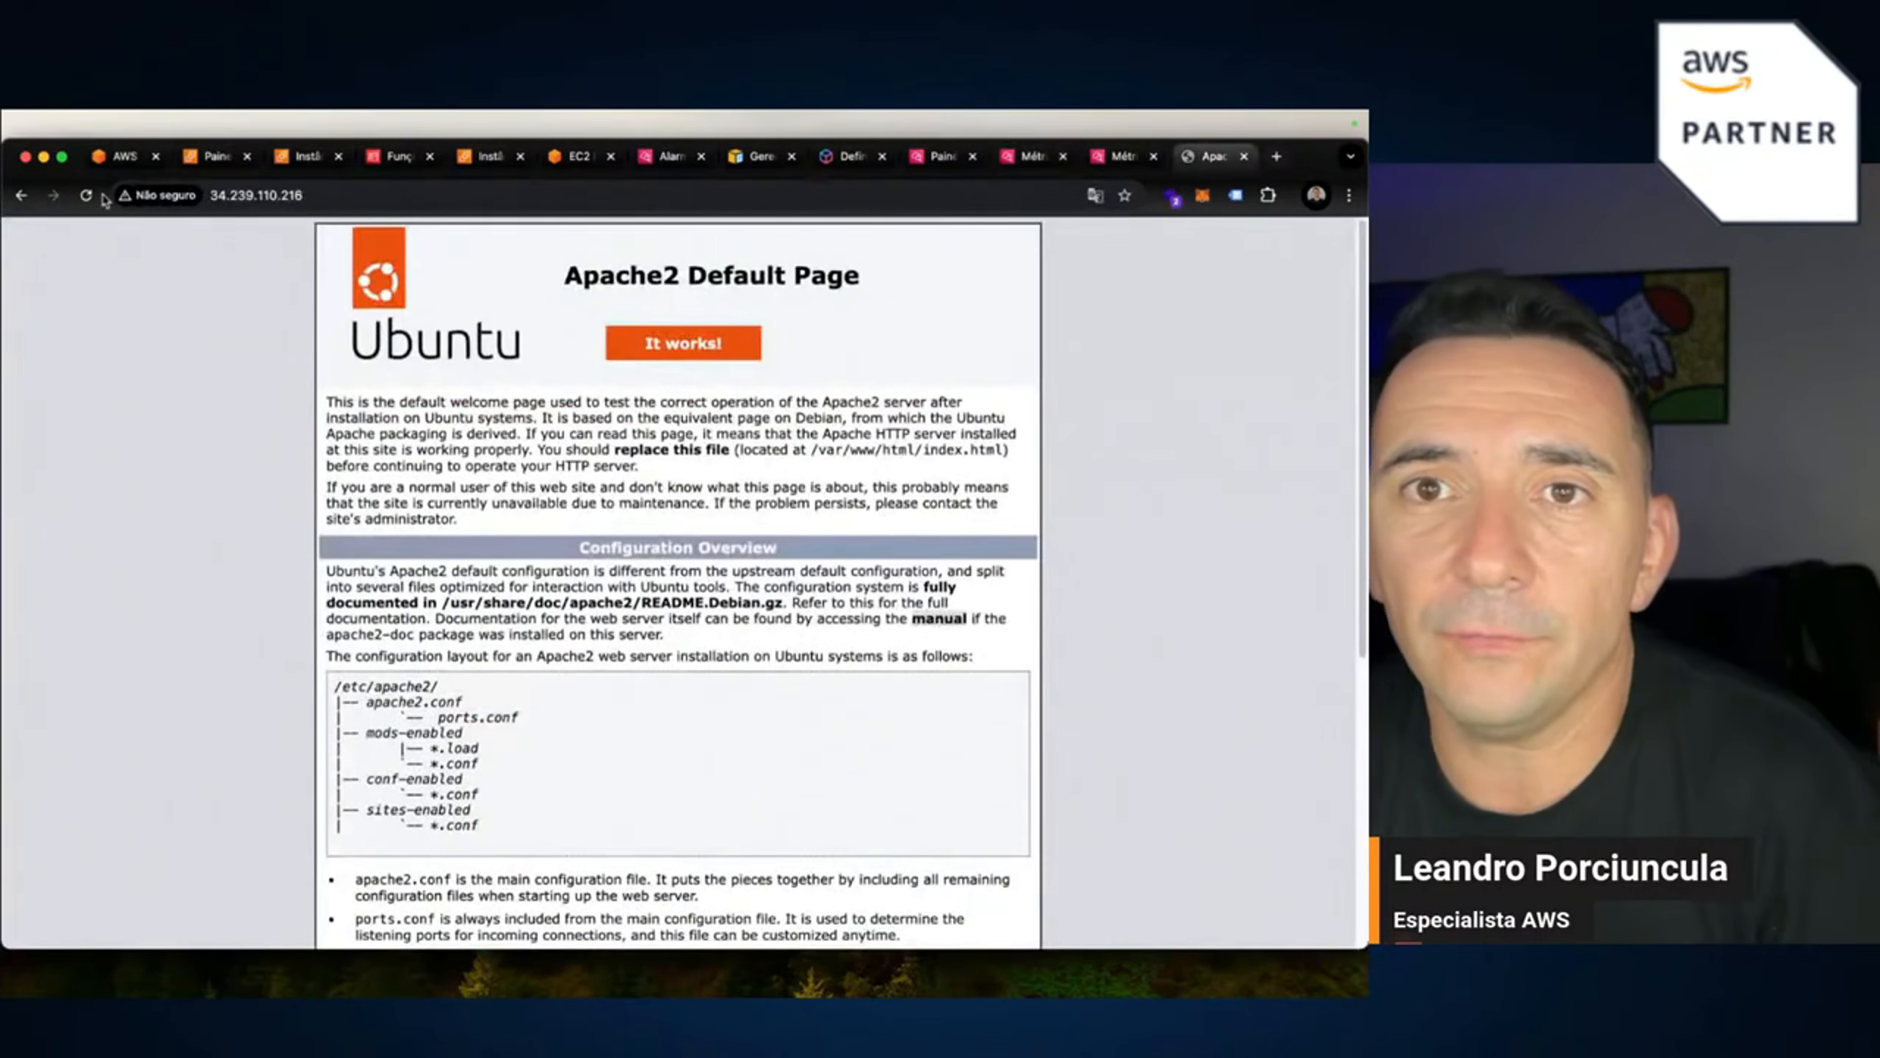
{"action": "left_click", "coordinate": [87, 195]}
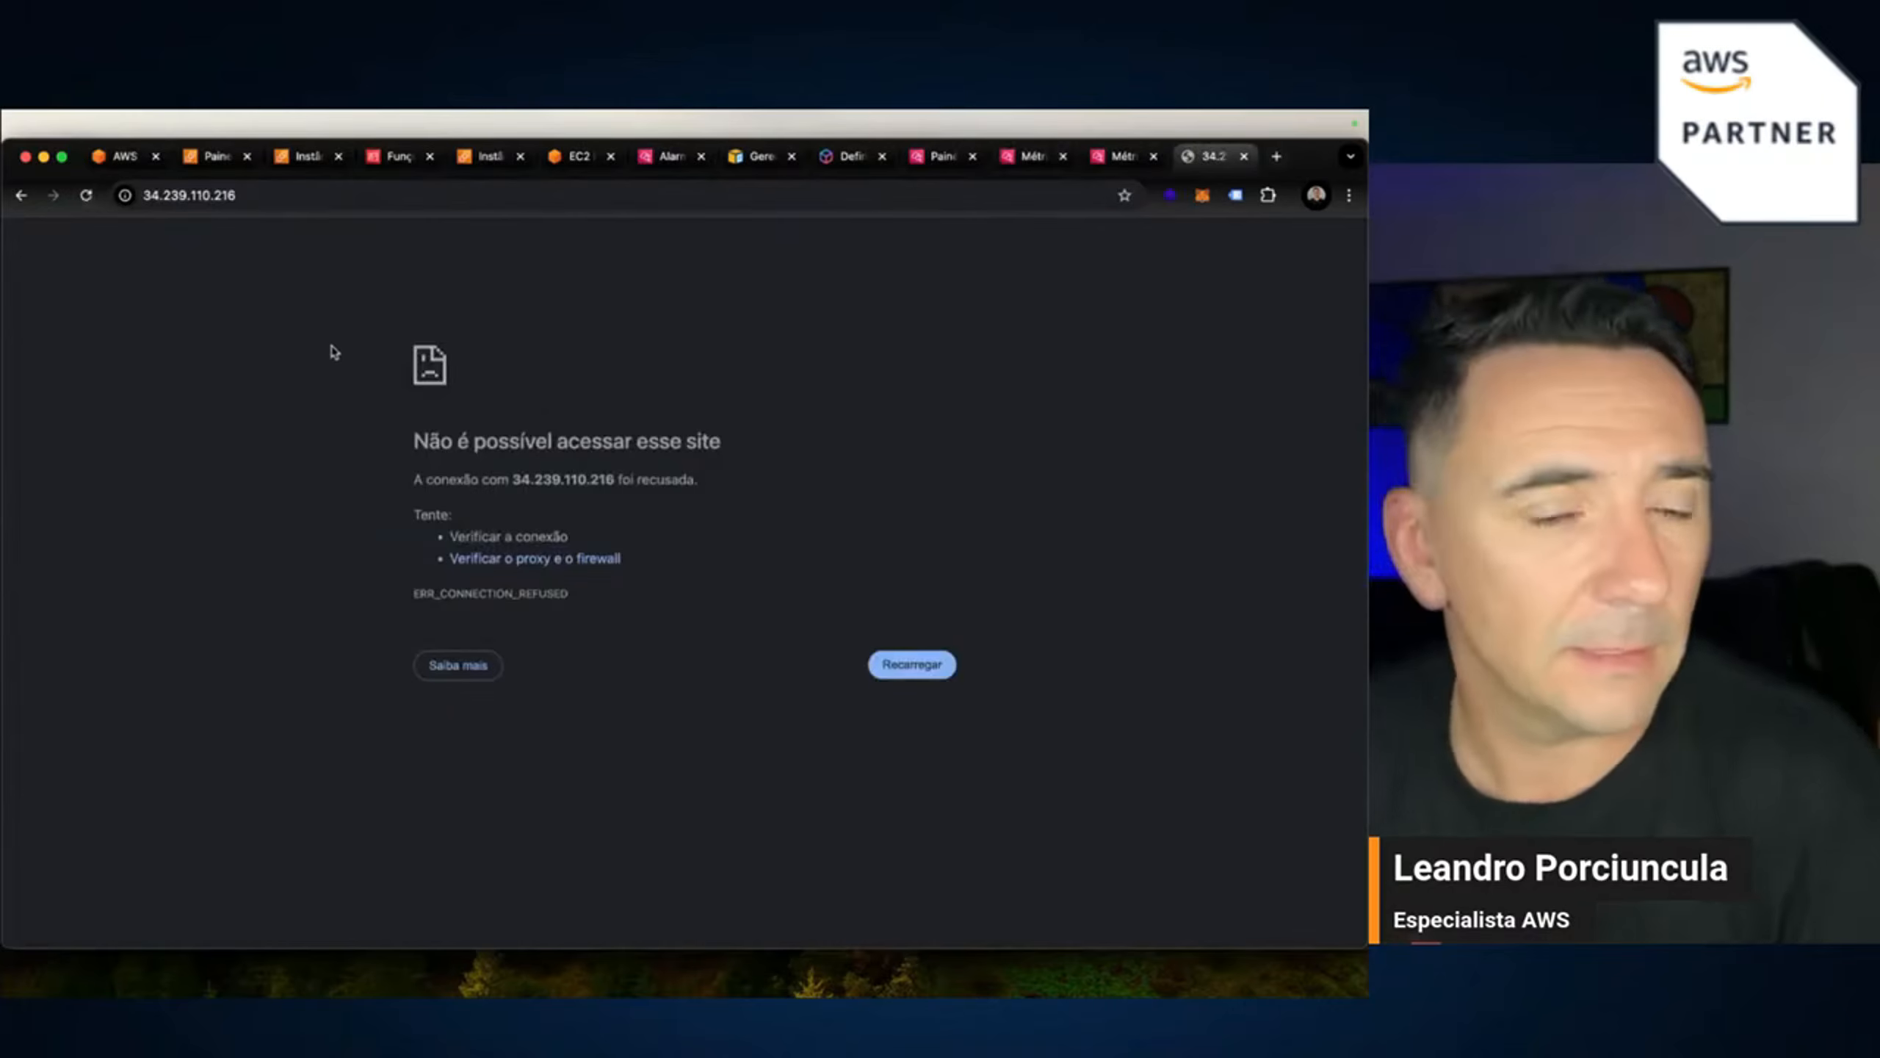
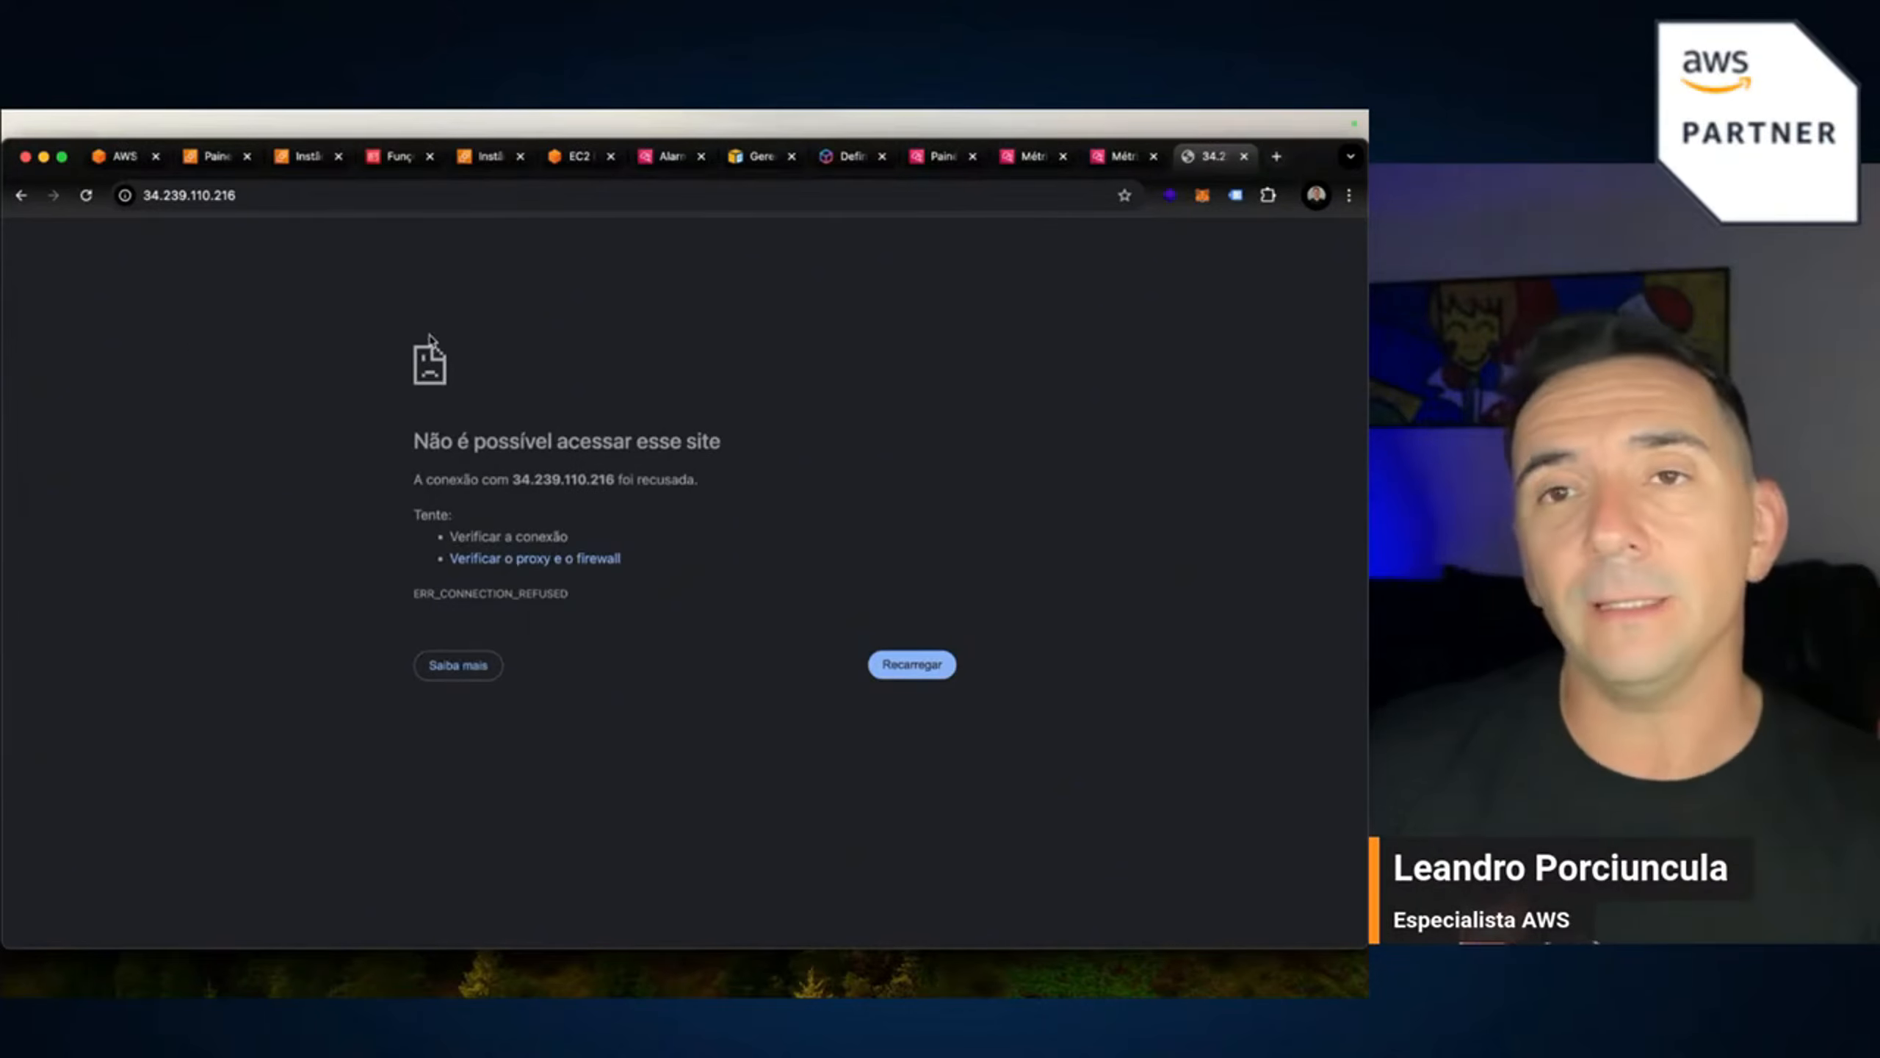
Open live_monitor's Monitoring graphs on the EC2 Instances page and briefly enlarge the disk_free chart.
{"action": "left_click", "coordinate": [486, 159]}
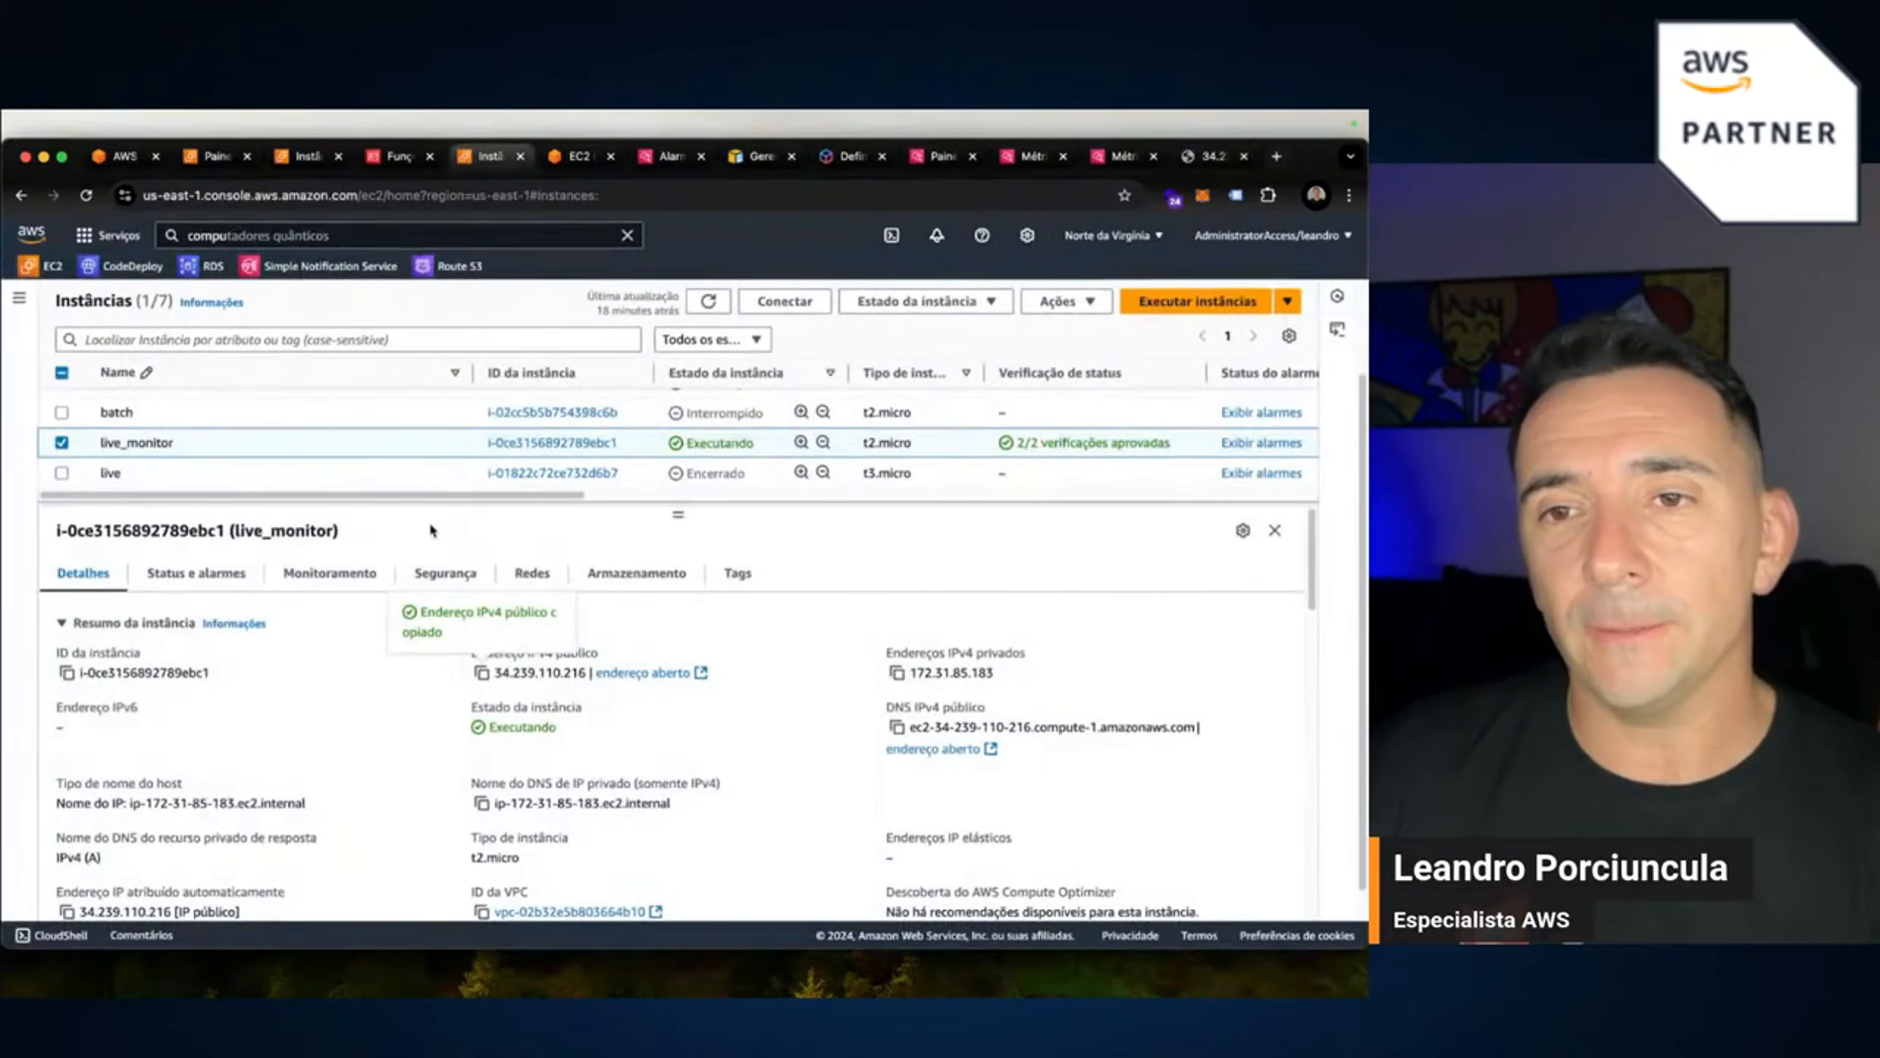
{"action": "left_click", "coordinate": [325, 574]}
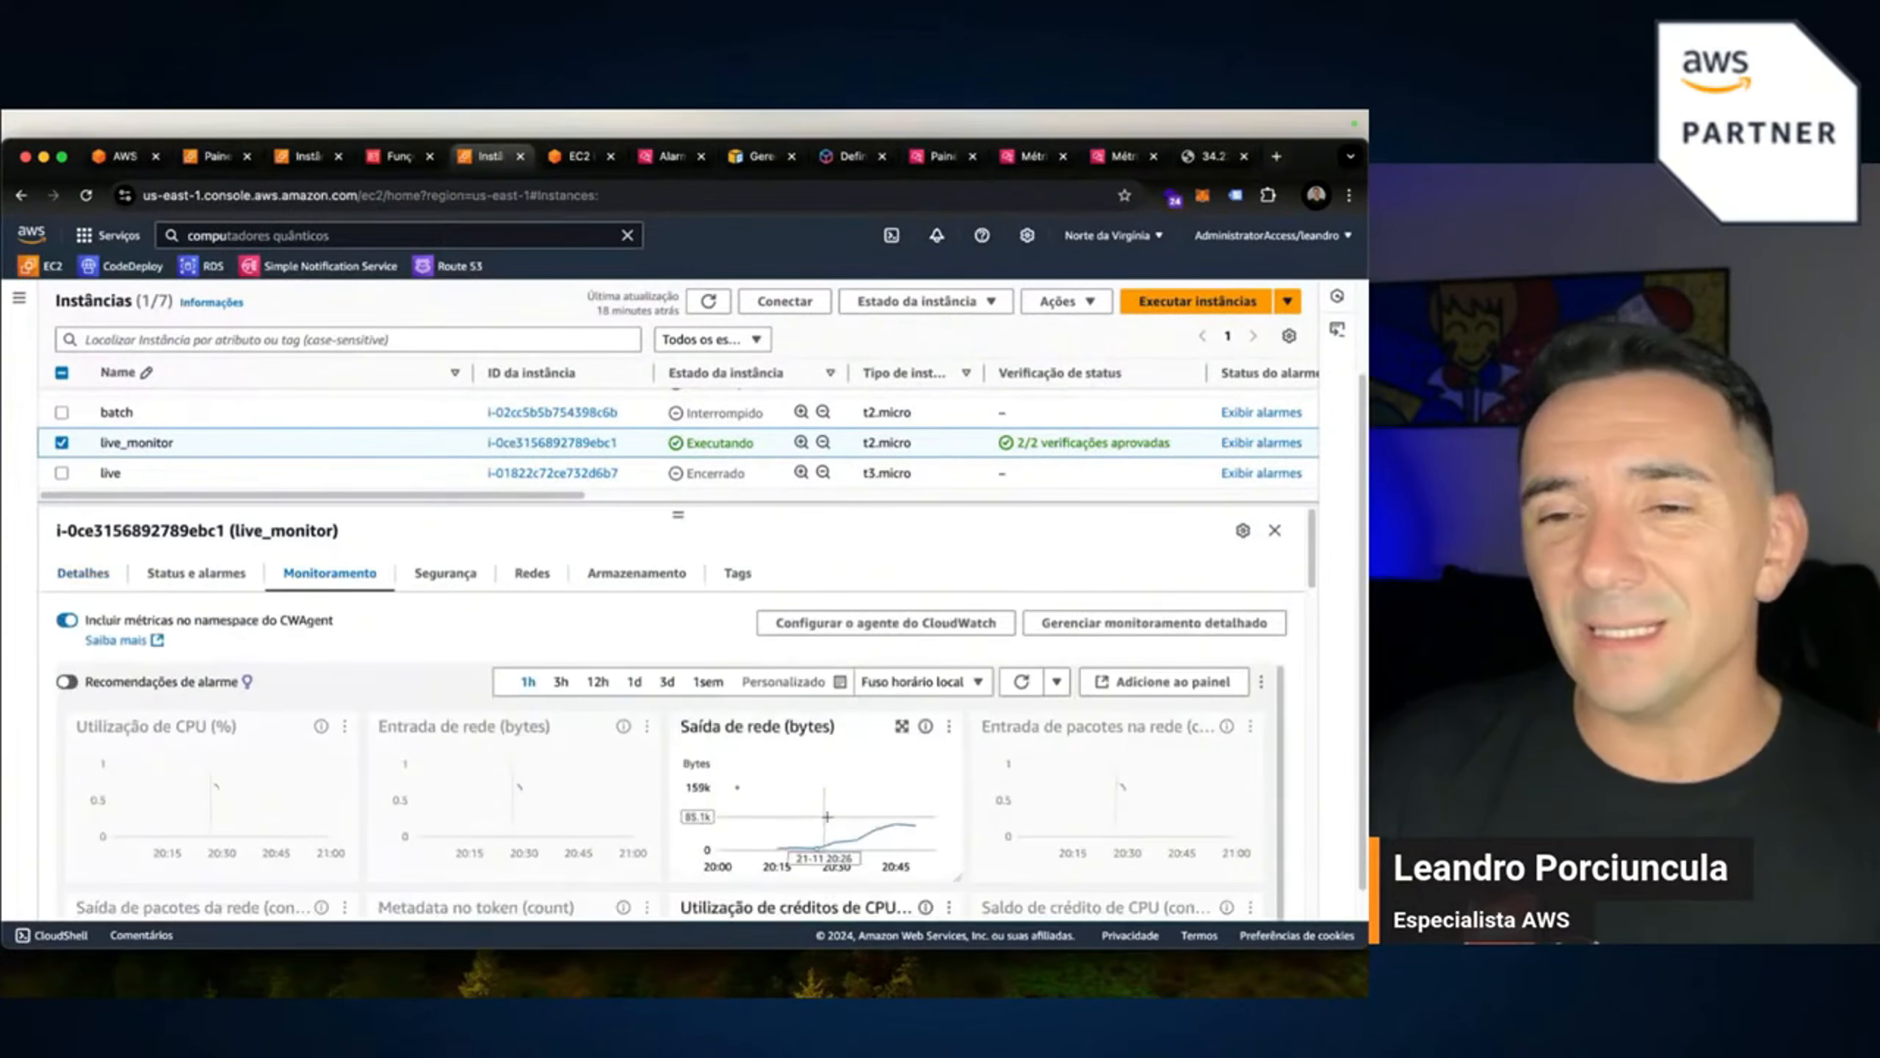
{"action": "scroll", "coordinate": [844, 806], "scroll_direction": "down", "scroll_amount": 2}
{"action": "scroll", "coordinate": [911, 814], "scroll_direction": "down", "scroll_amount": 5}
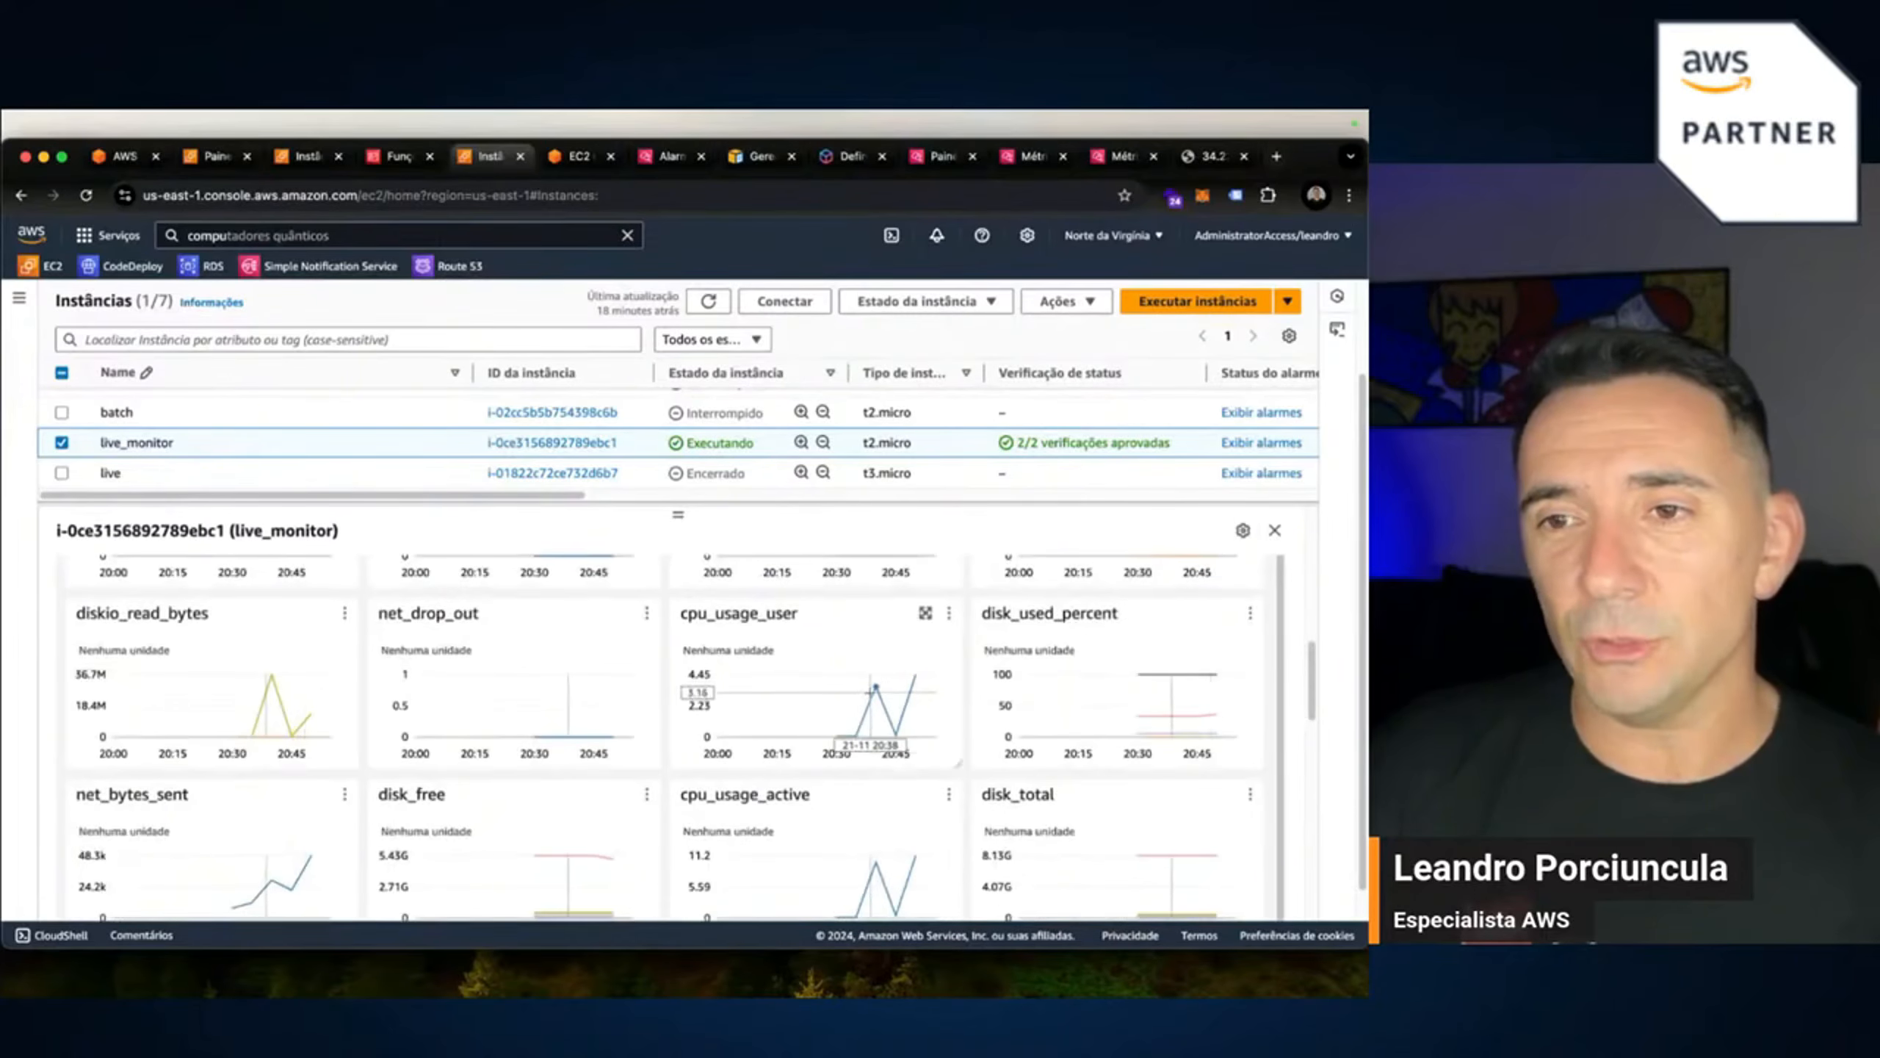
{"action": "scroll", "coordinate": [866, 722], "scroll_direction": "down", "scroll_amount": 2}
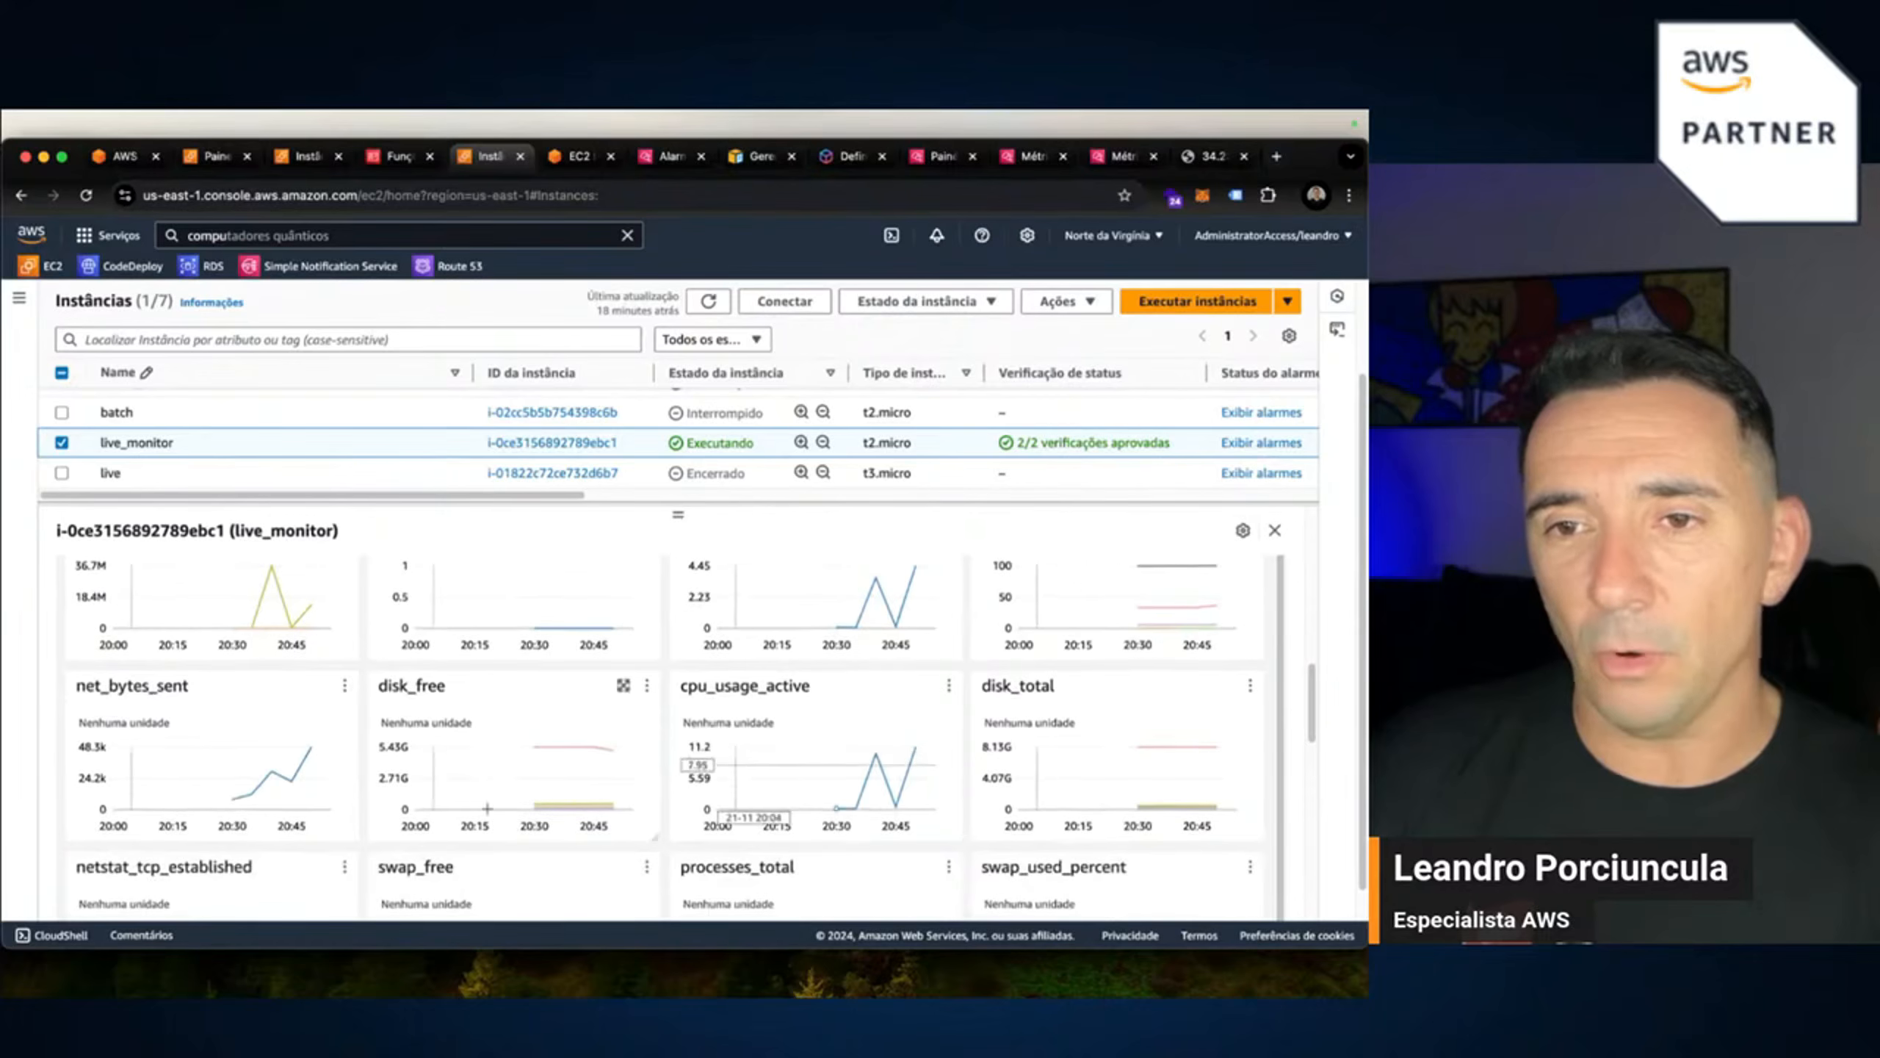
{"action": "scroll", "coordinate": [962, 719], "scroll_direction": "down", "scroll_amount": 1}
{"action": "scroll", "coordinate": [617, 757], "scroll_direction": "down", "scroll_amount": 1}
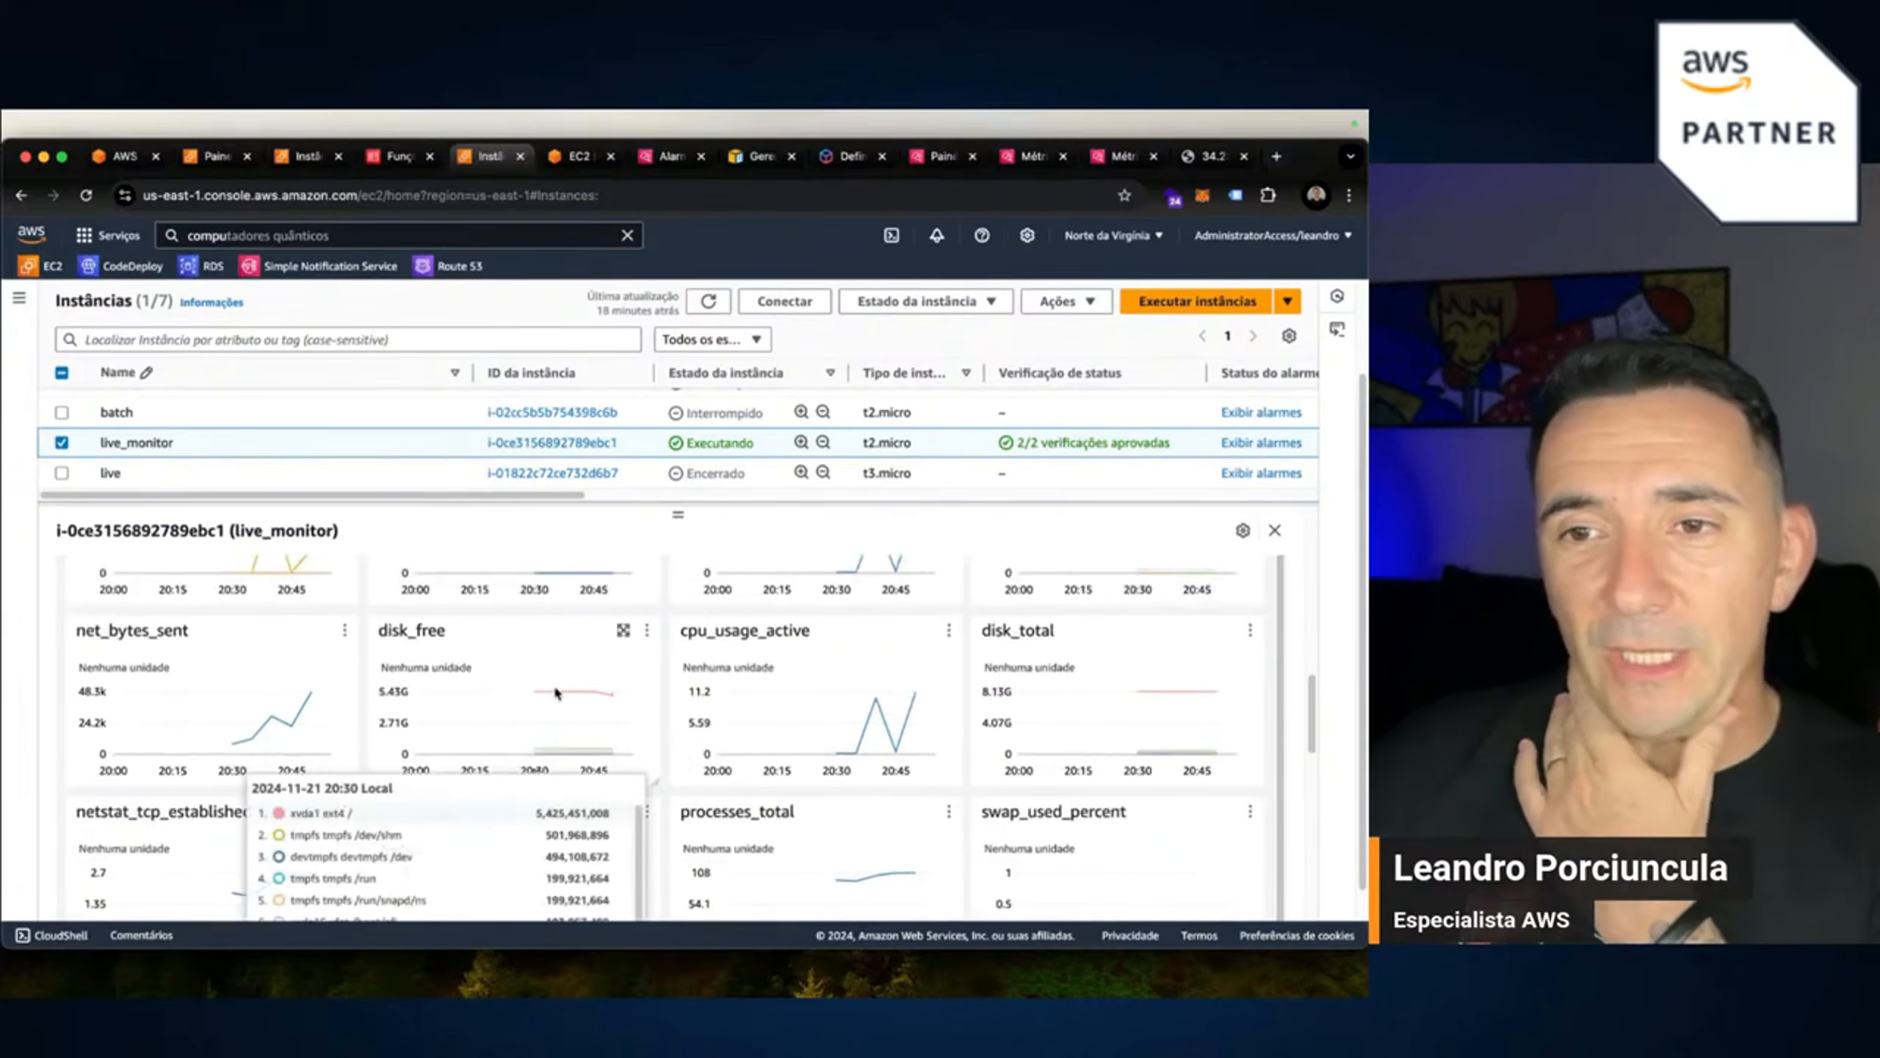
{"action": "left_click", "coordinate": [624, 629]}
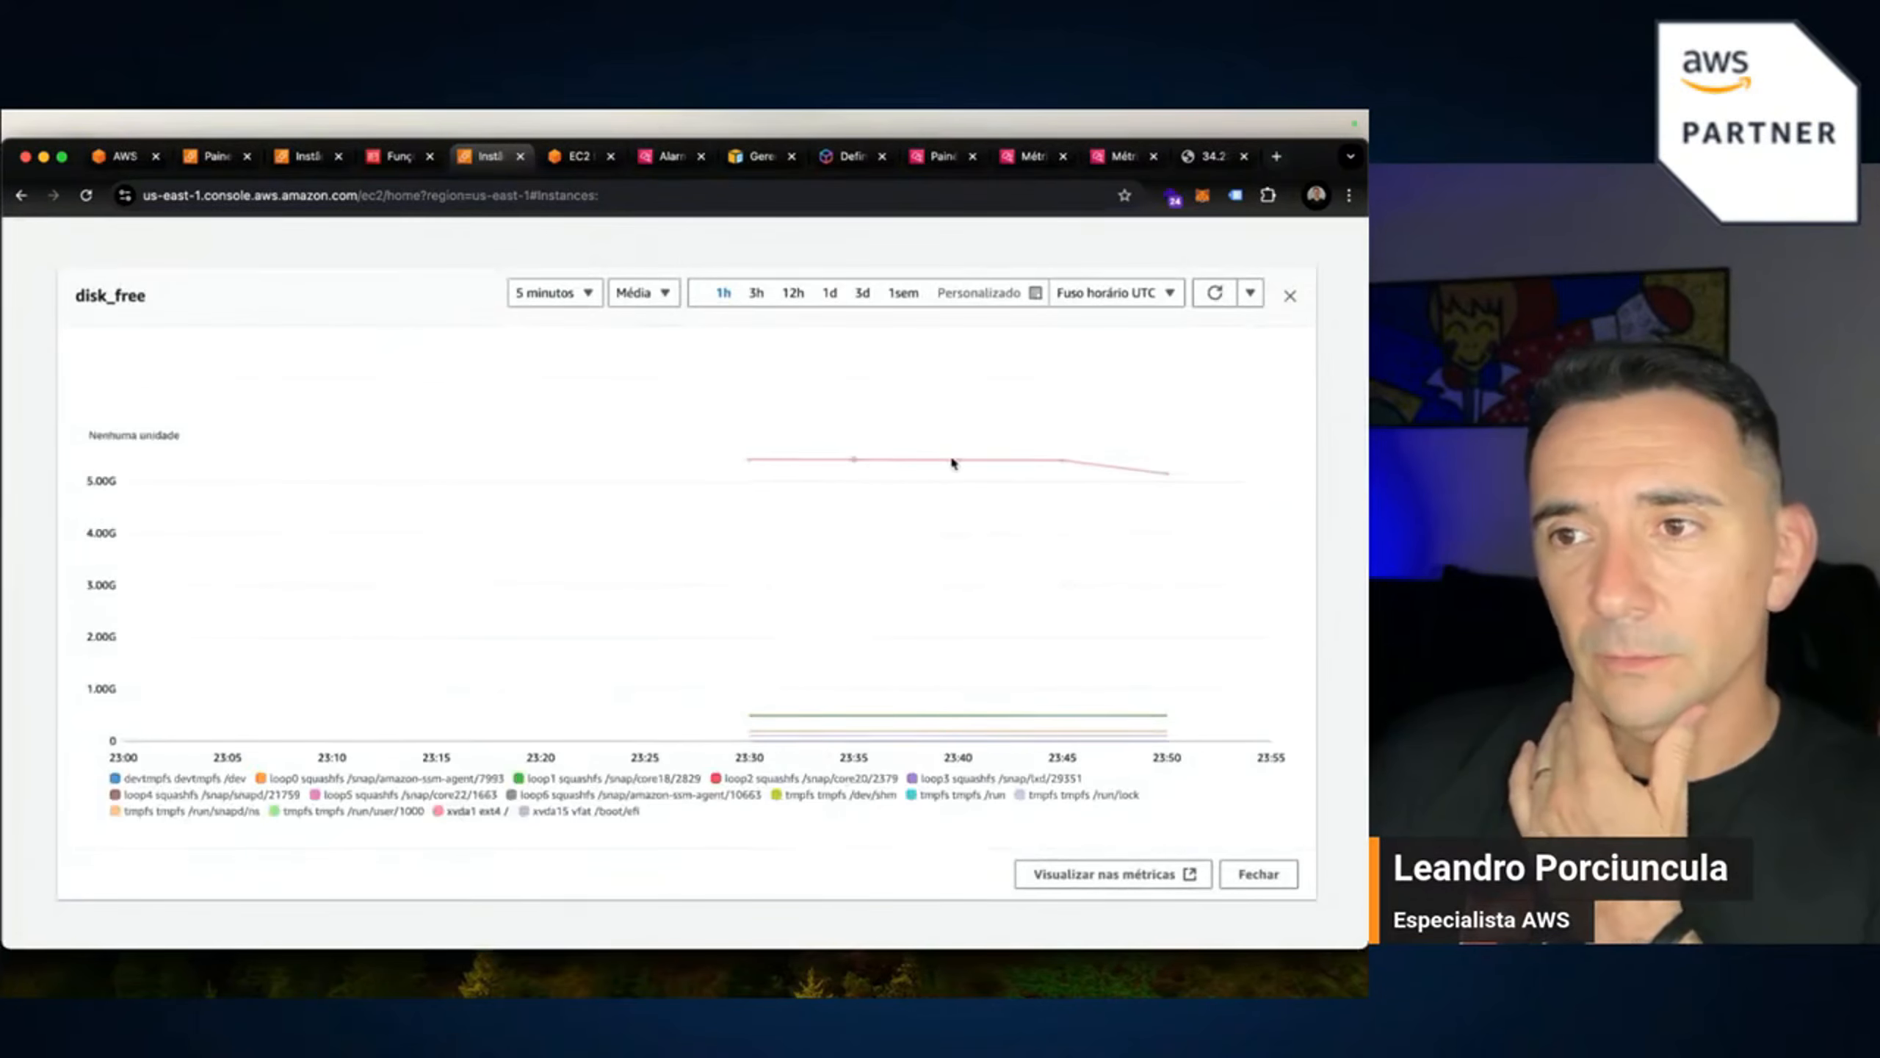
{"action": "left_click", "coordinate": [1290, 297]}
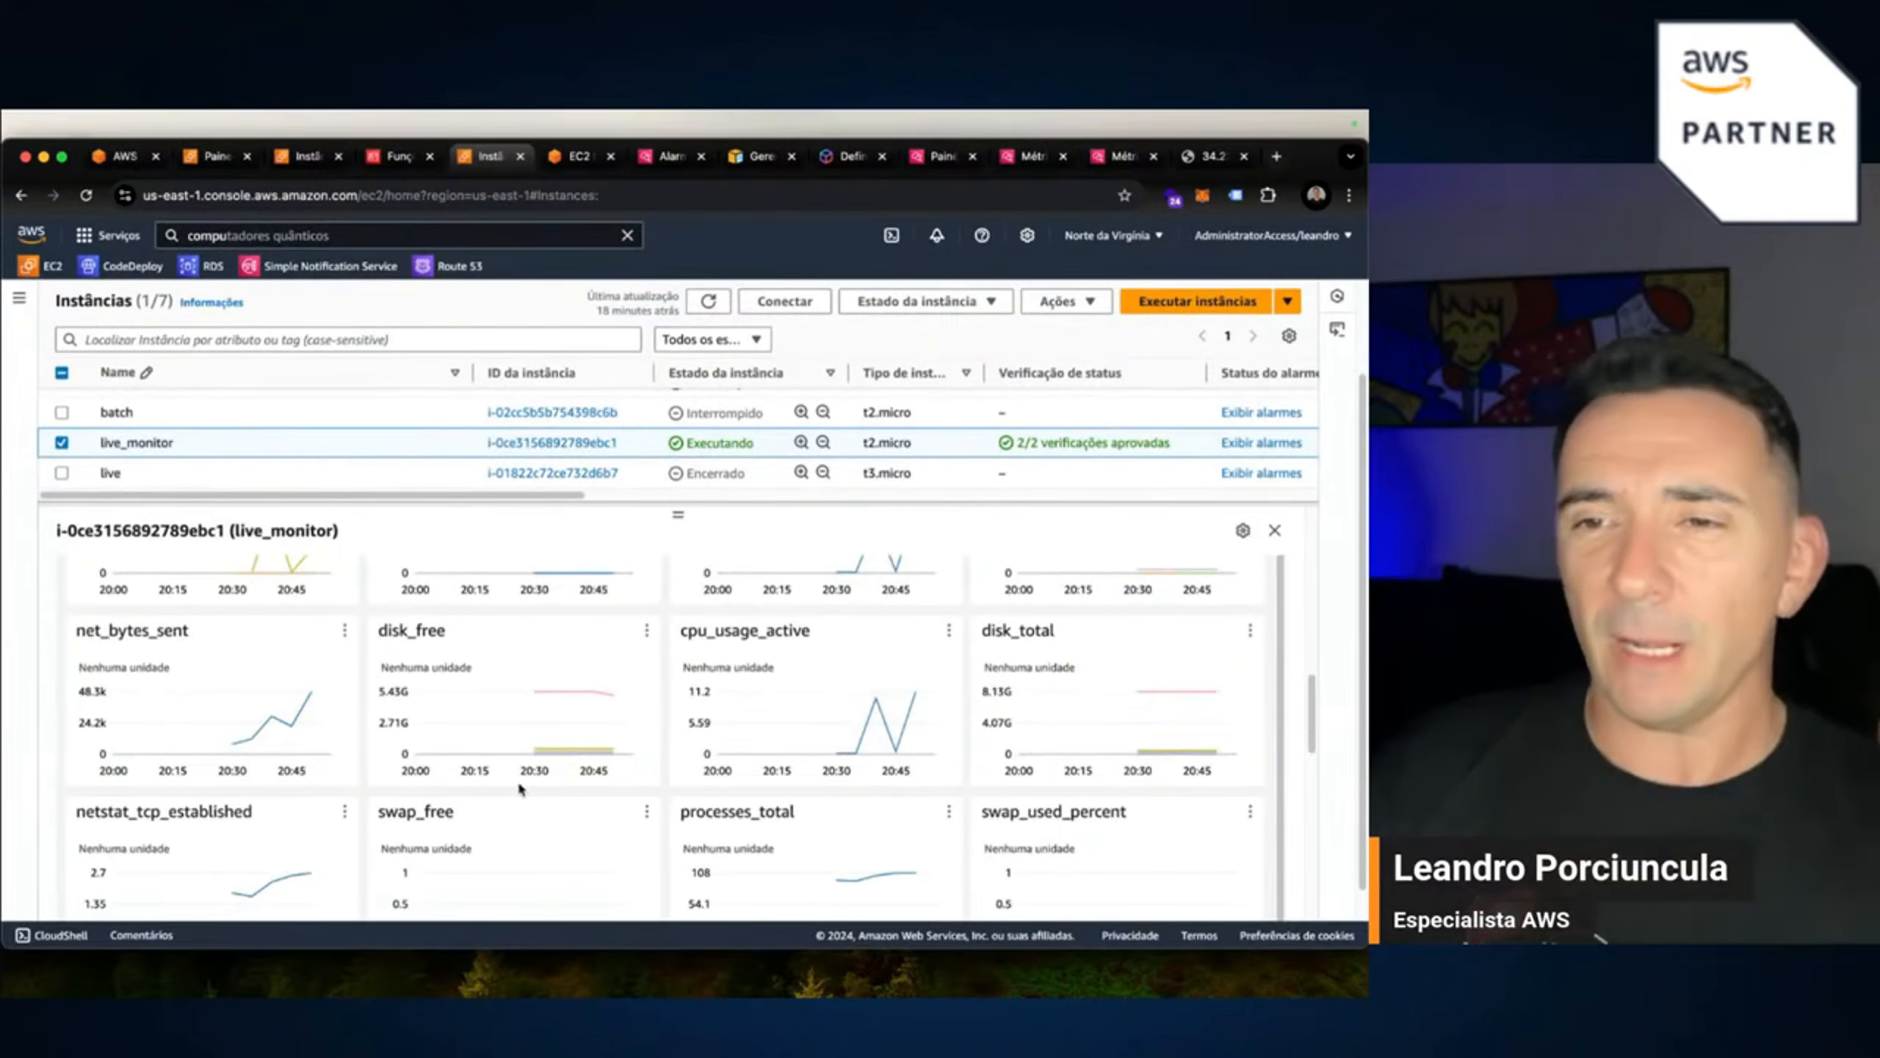
Enlarge the mem_used_percent chart, which shows memory rising from about 21% to 26%.
{"action": "scroll", "coordinate": [510, 799], "scroll_direction": "down", "scroll_amount": 3}
{"action": "scroll", "coordinate": [544, 776], "scroll_direction": "down", "scroll_amount": 1}
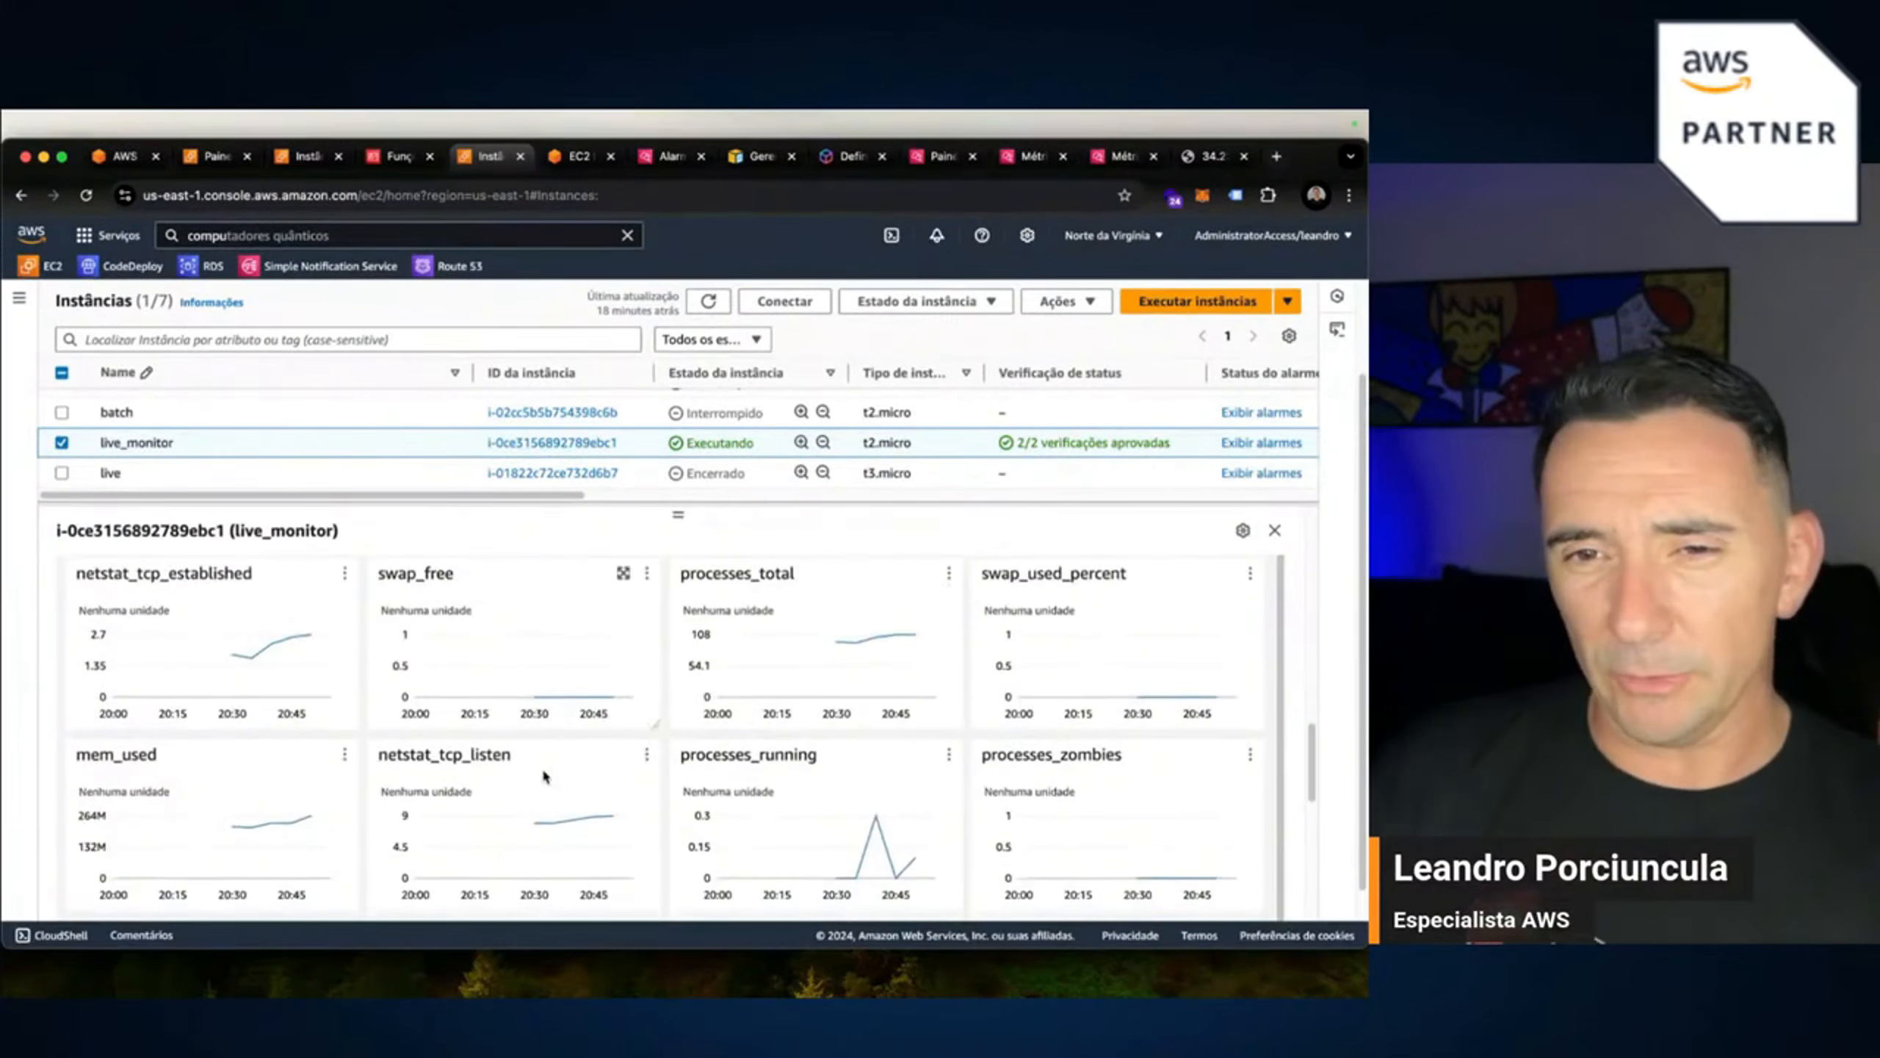
{"action": "scroll", "coordinate": [657, 812], "scroll_direction": "down", "scroll_amount": 2}
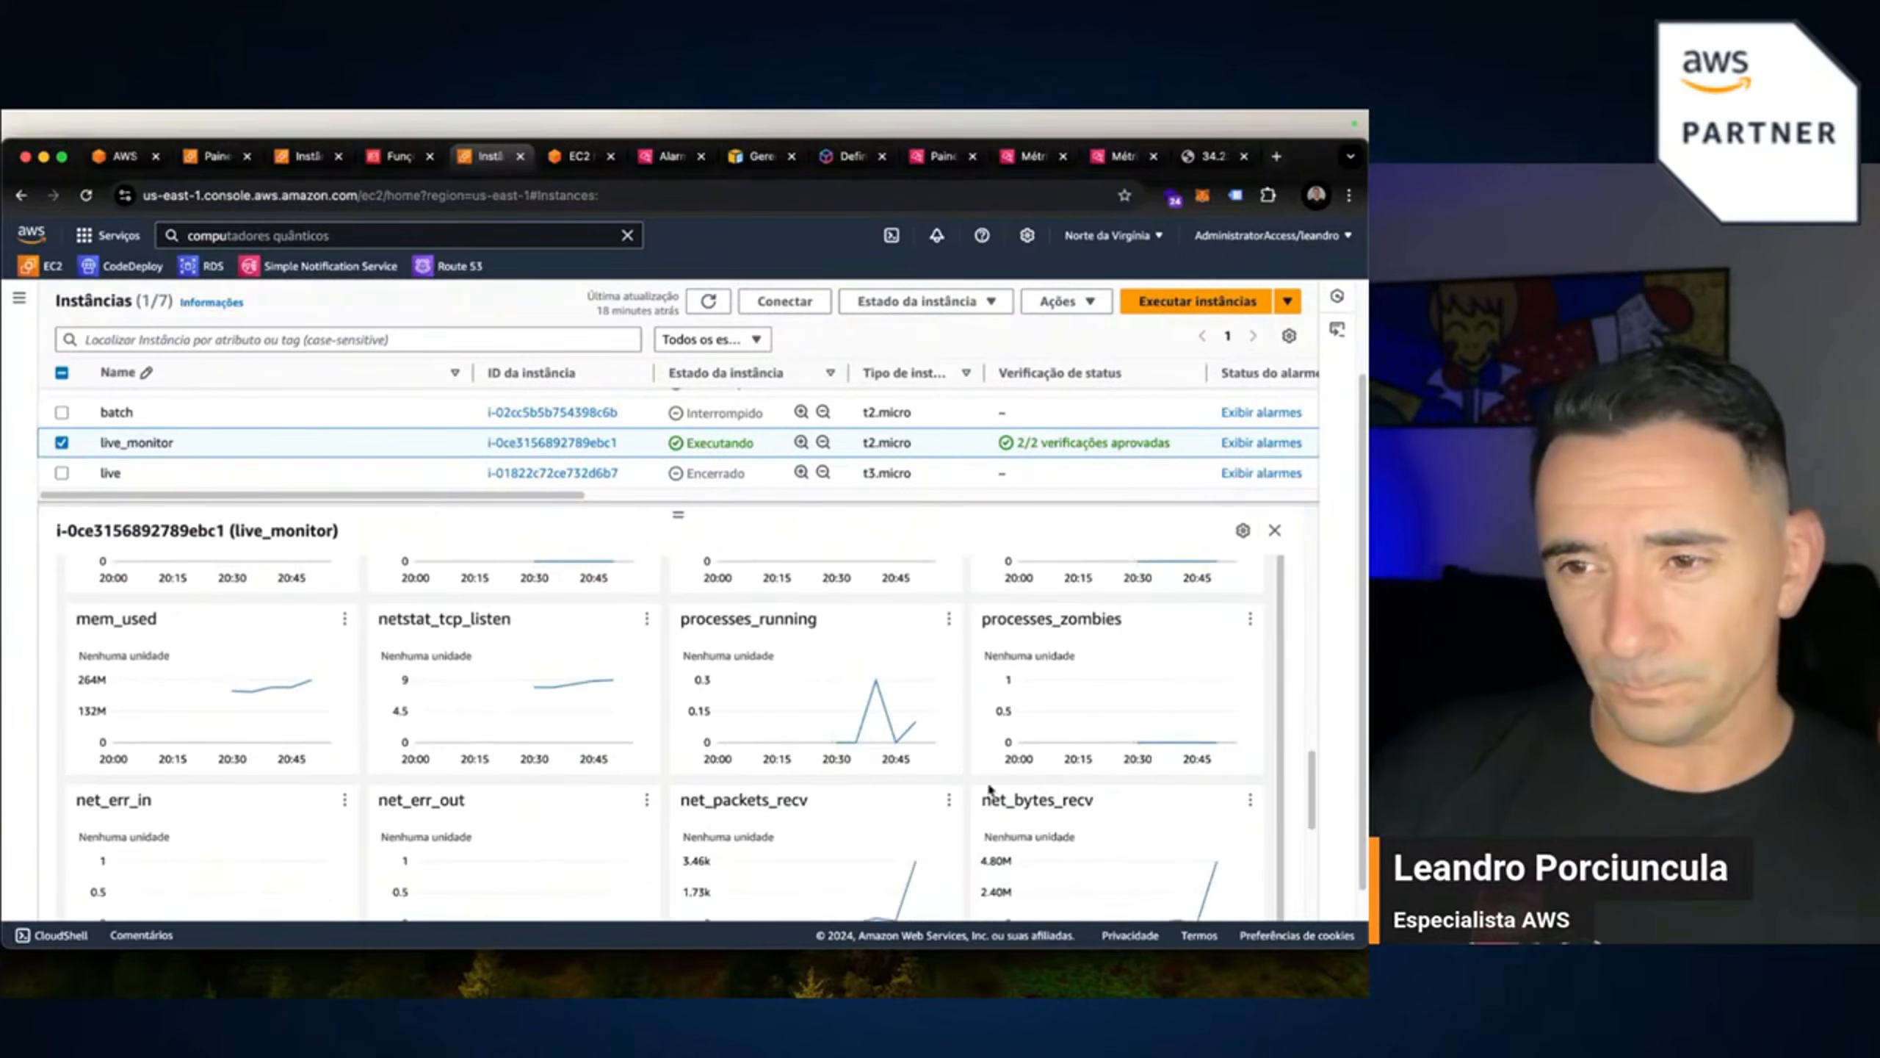
{"action": "scroll", "coordinate": [488, 799], "scroll_direction": "down", "scroll_amount": 4}
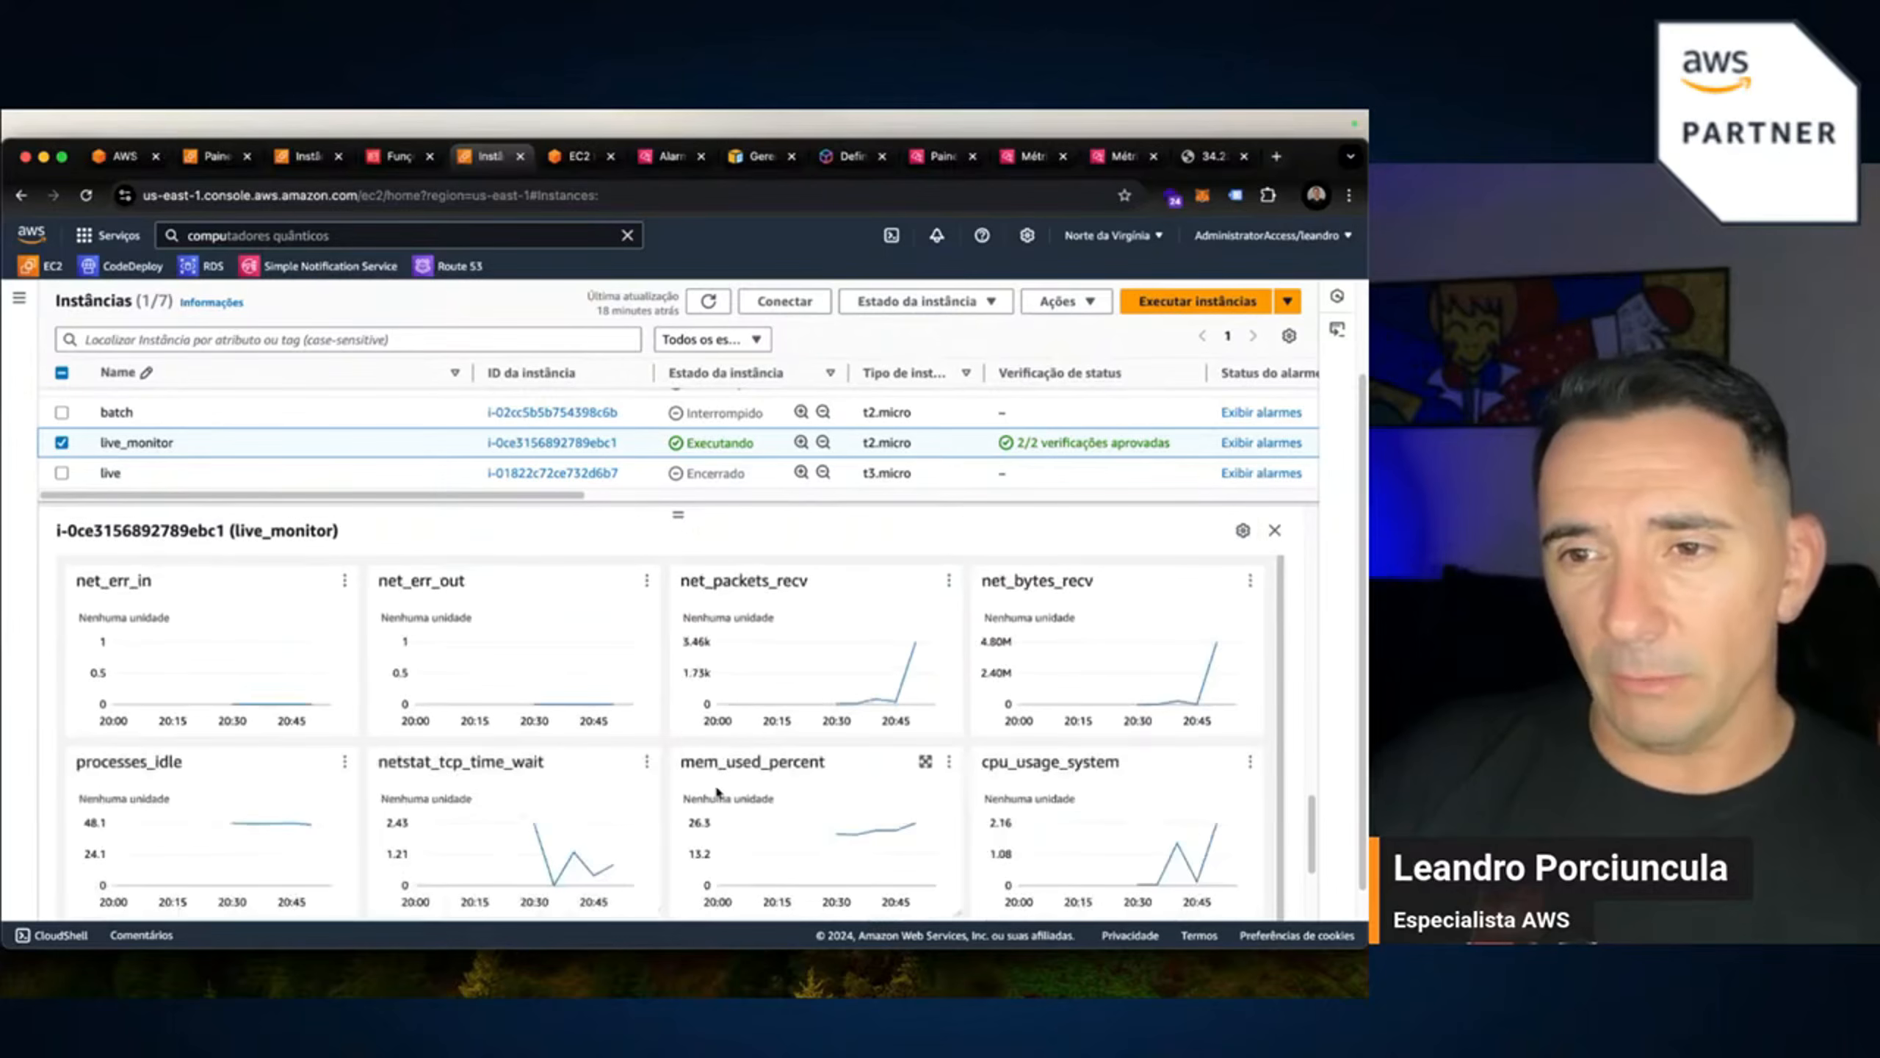
{"action": "left_click", "coordinate": [924, 761]}
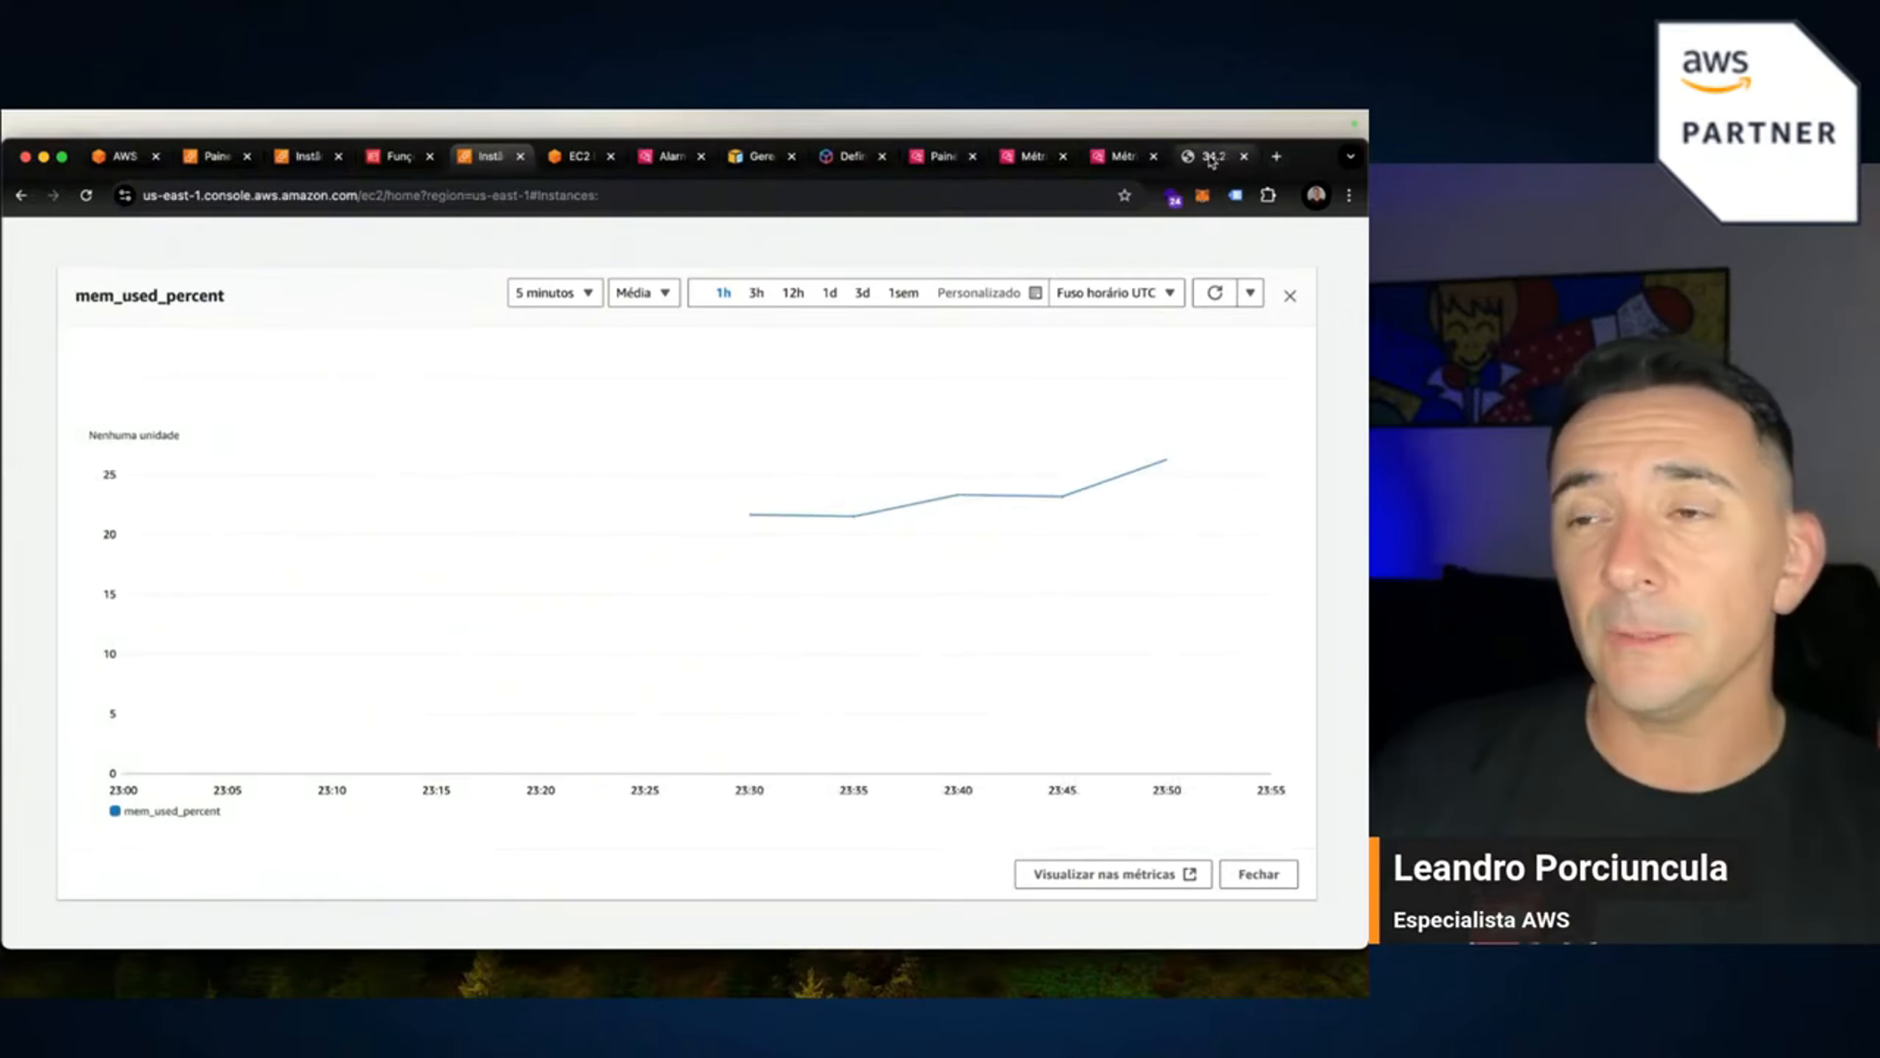
Start apache2 again from the instance terminal and reload the web server page to test it.
{"action": "left_click", "coordinate": [551, 166]}
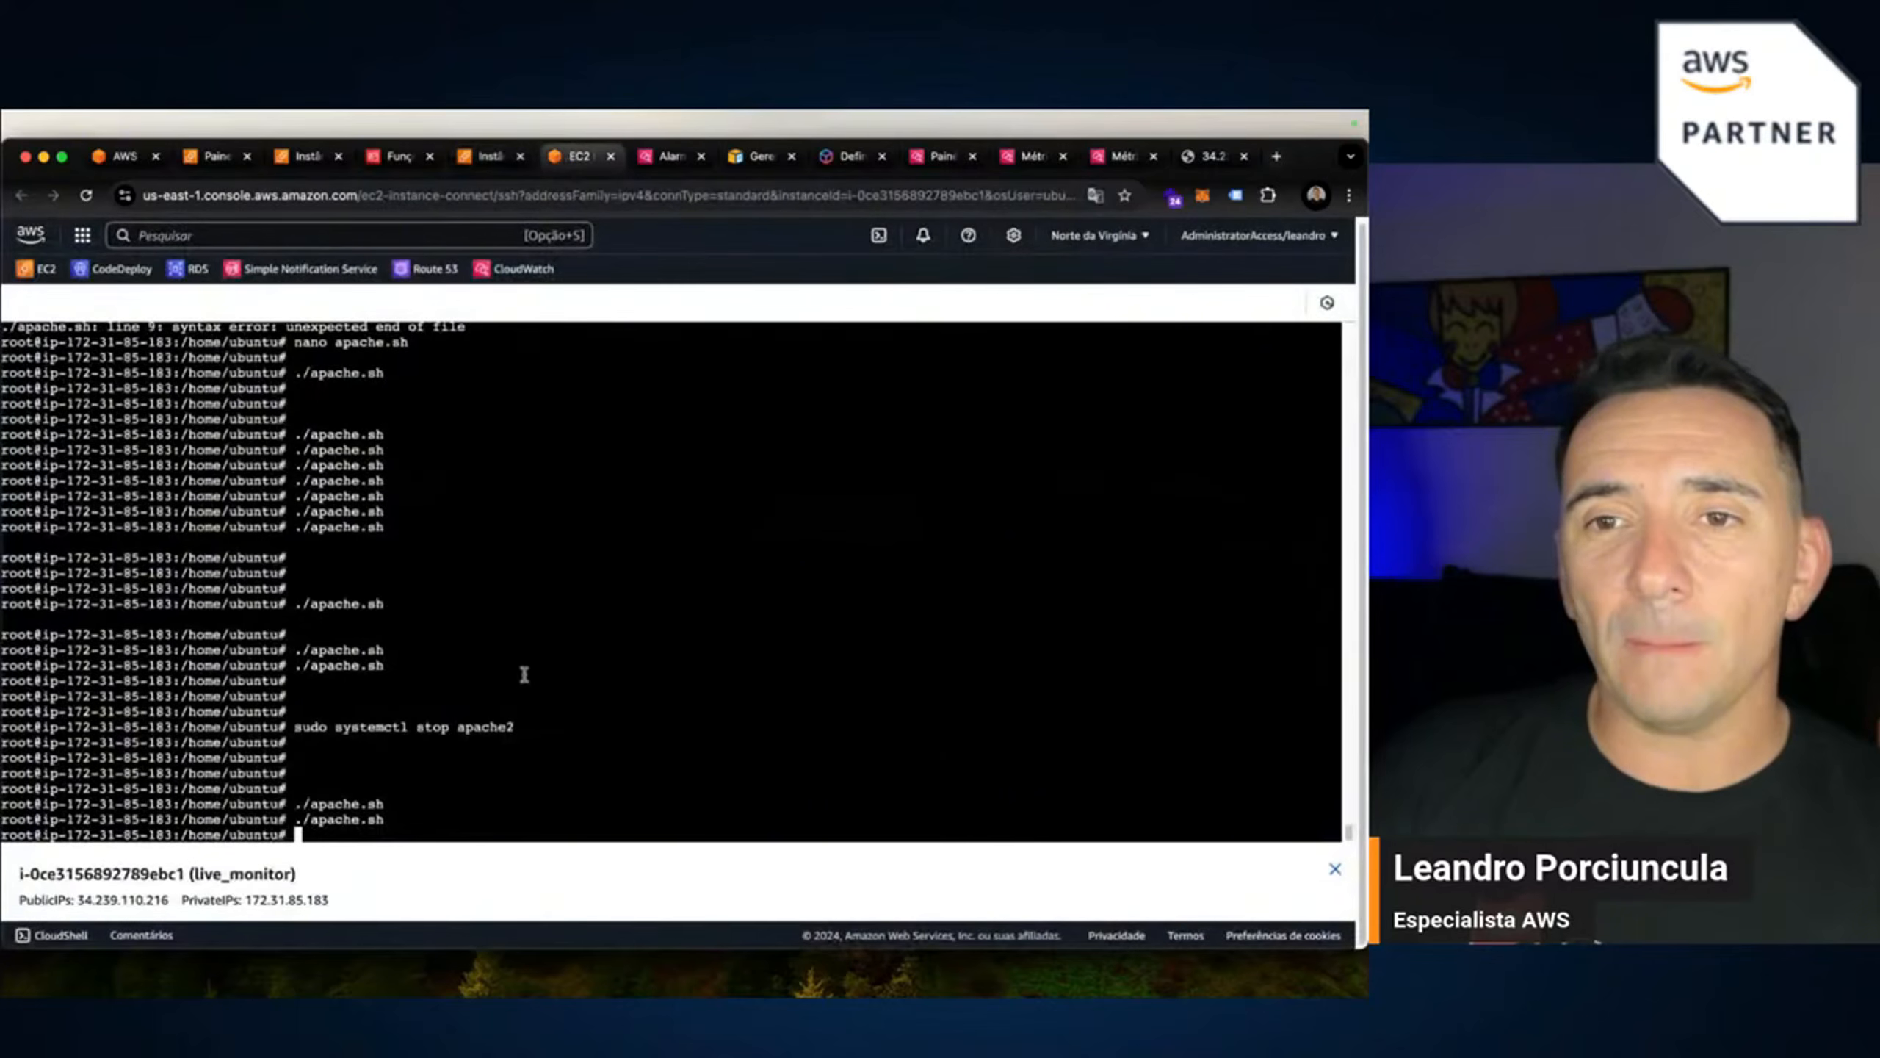
{"action": "key", "text": "Up"}
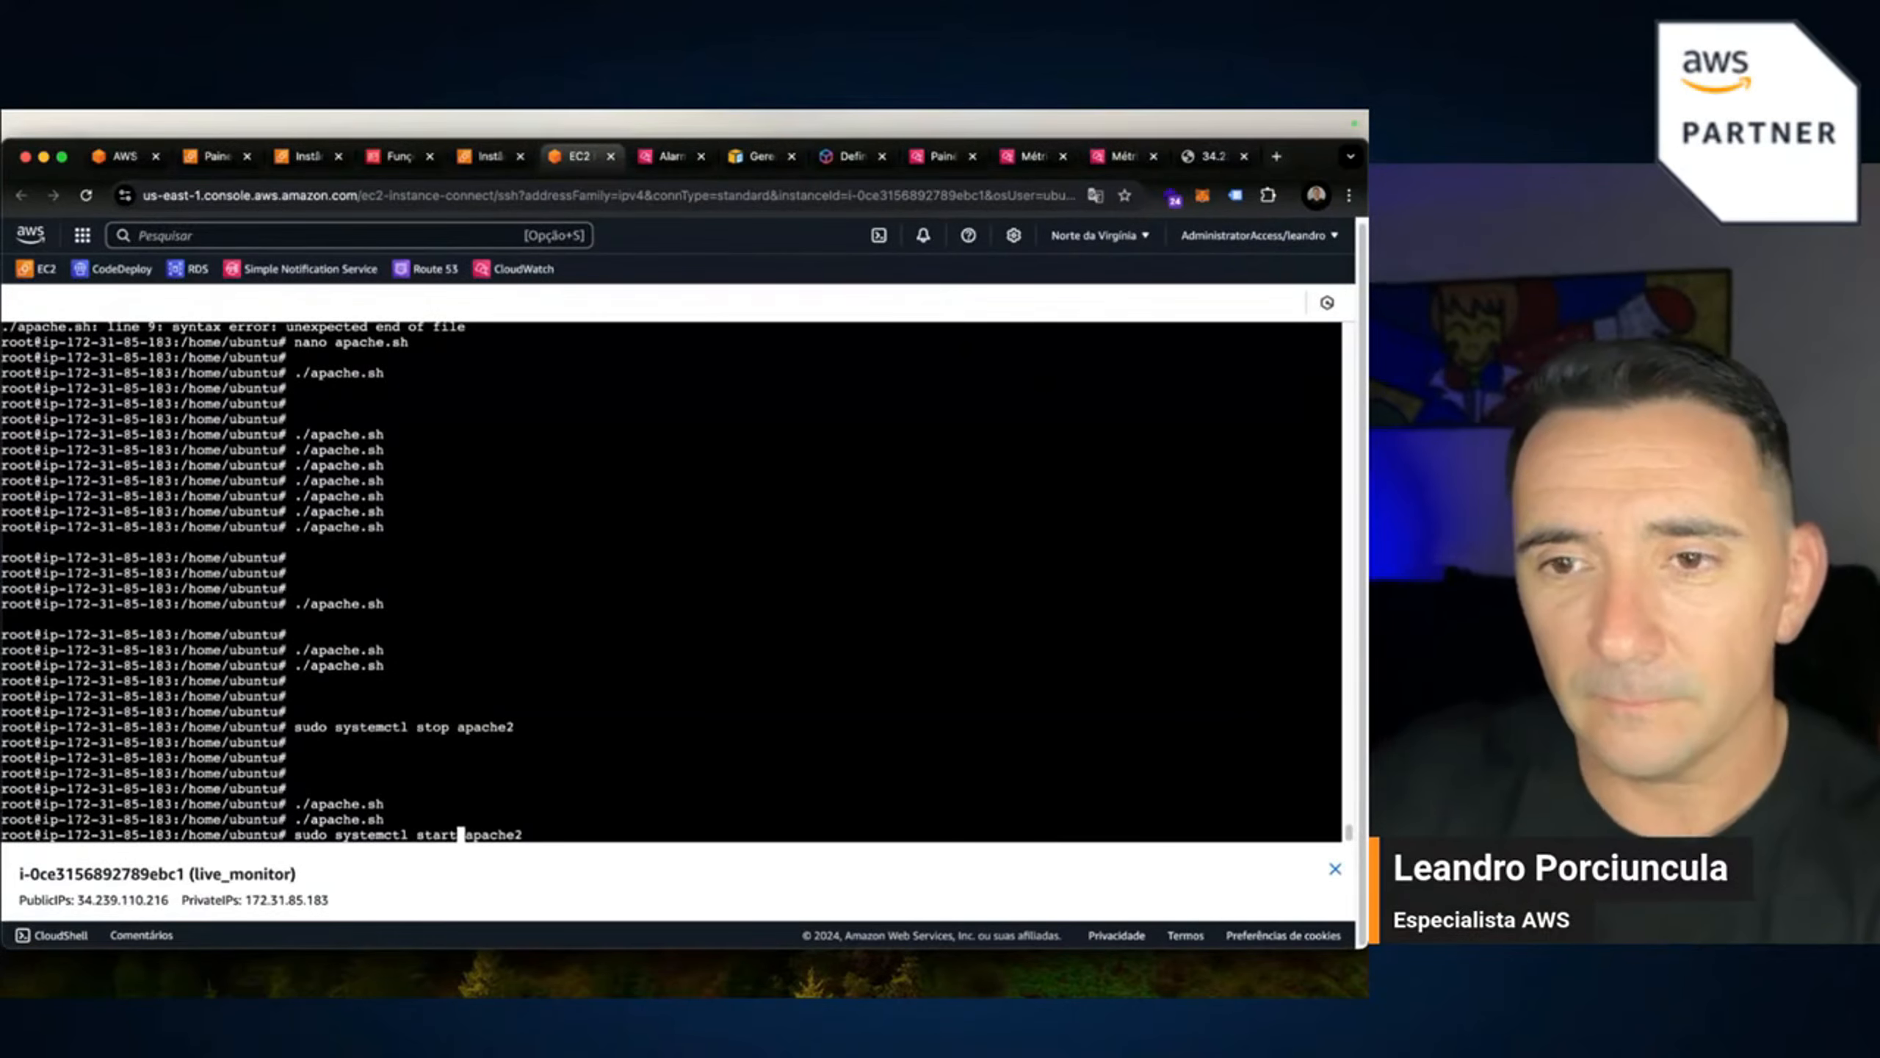
{"action": "key", "text": "Return"}
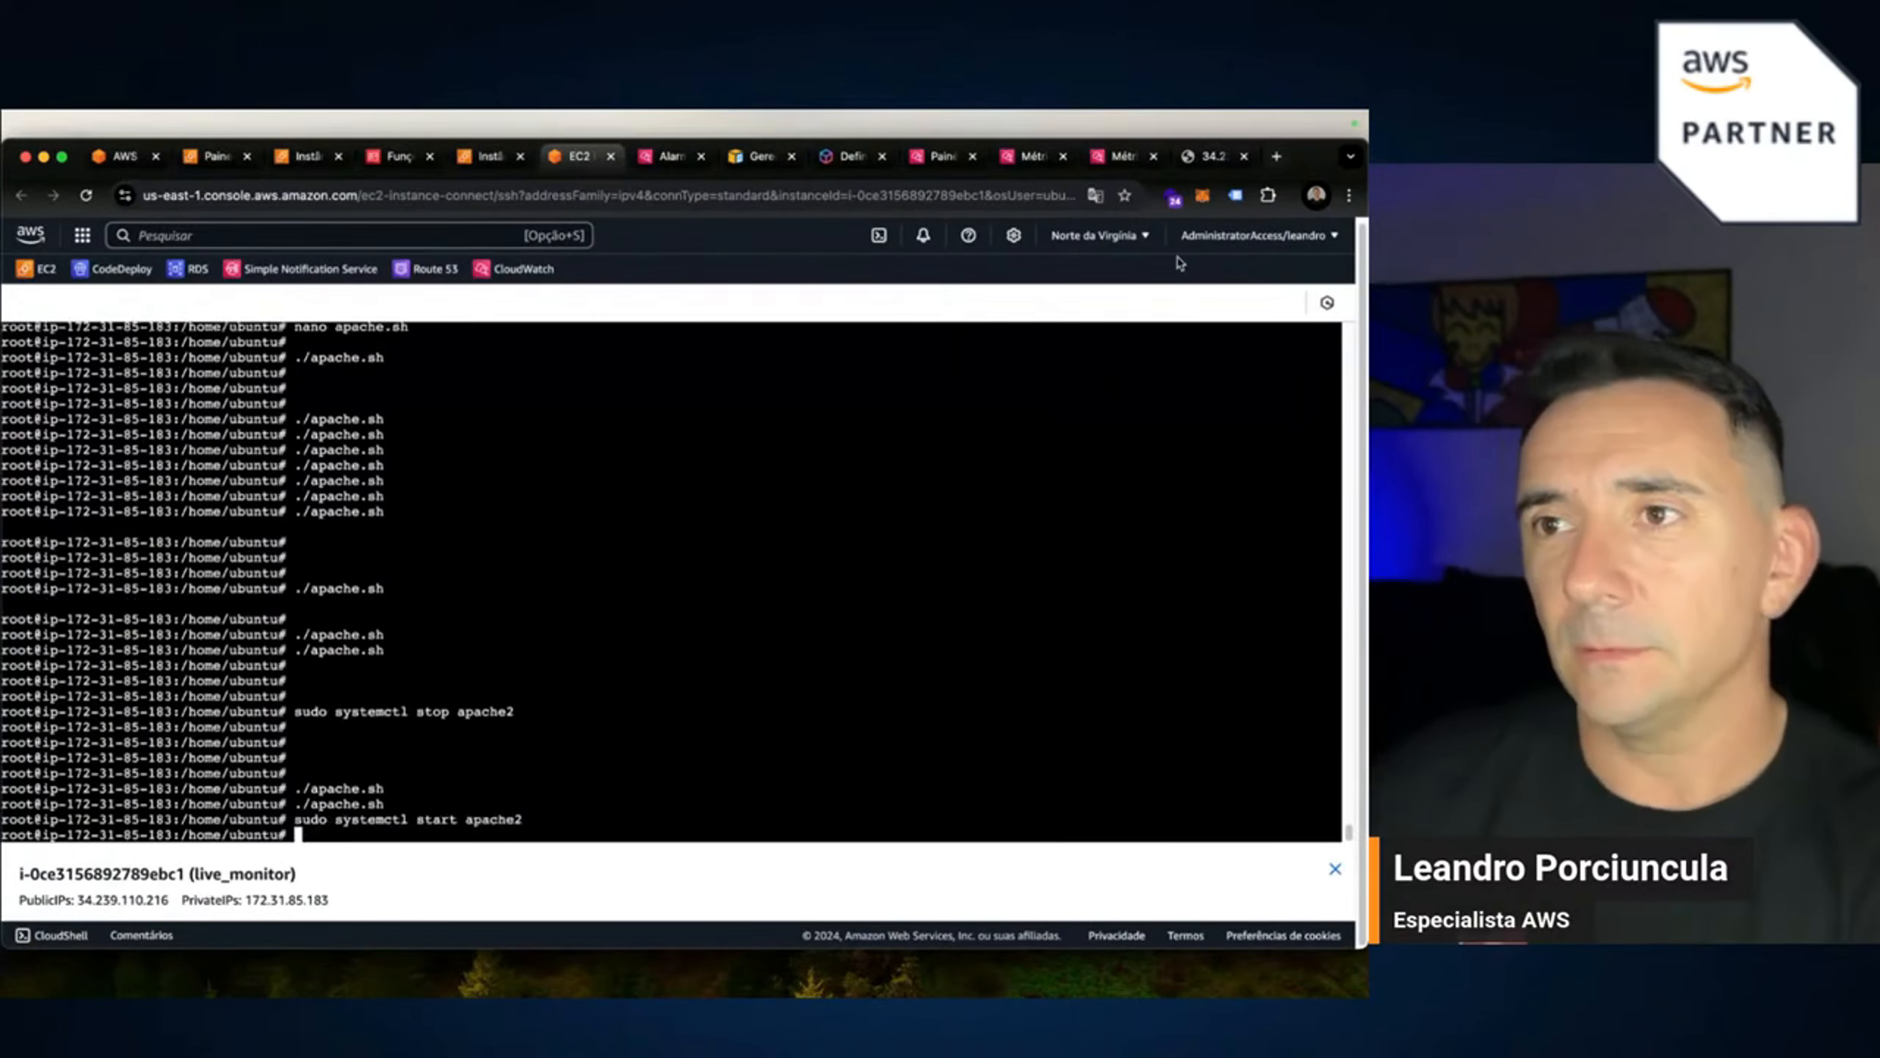
{"action": "left_click", "coordinate": [1208, 156]}
{"action": "left_click", "coordinate": [473, 208]}
{"action": "key", "text": "Return"}
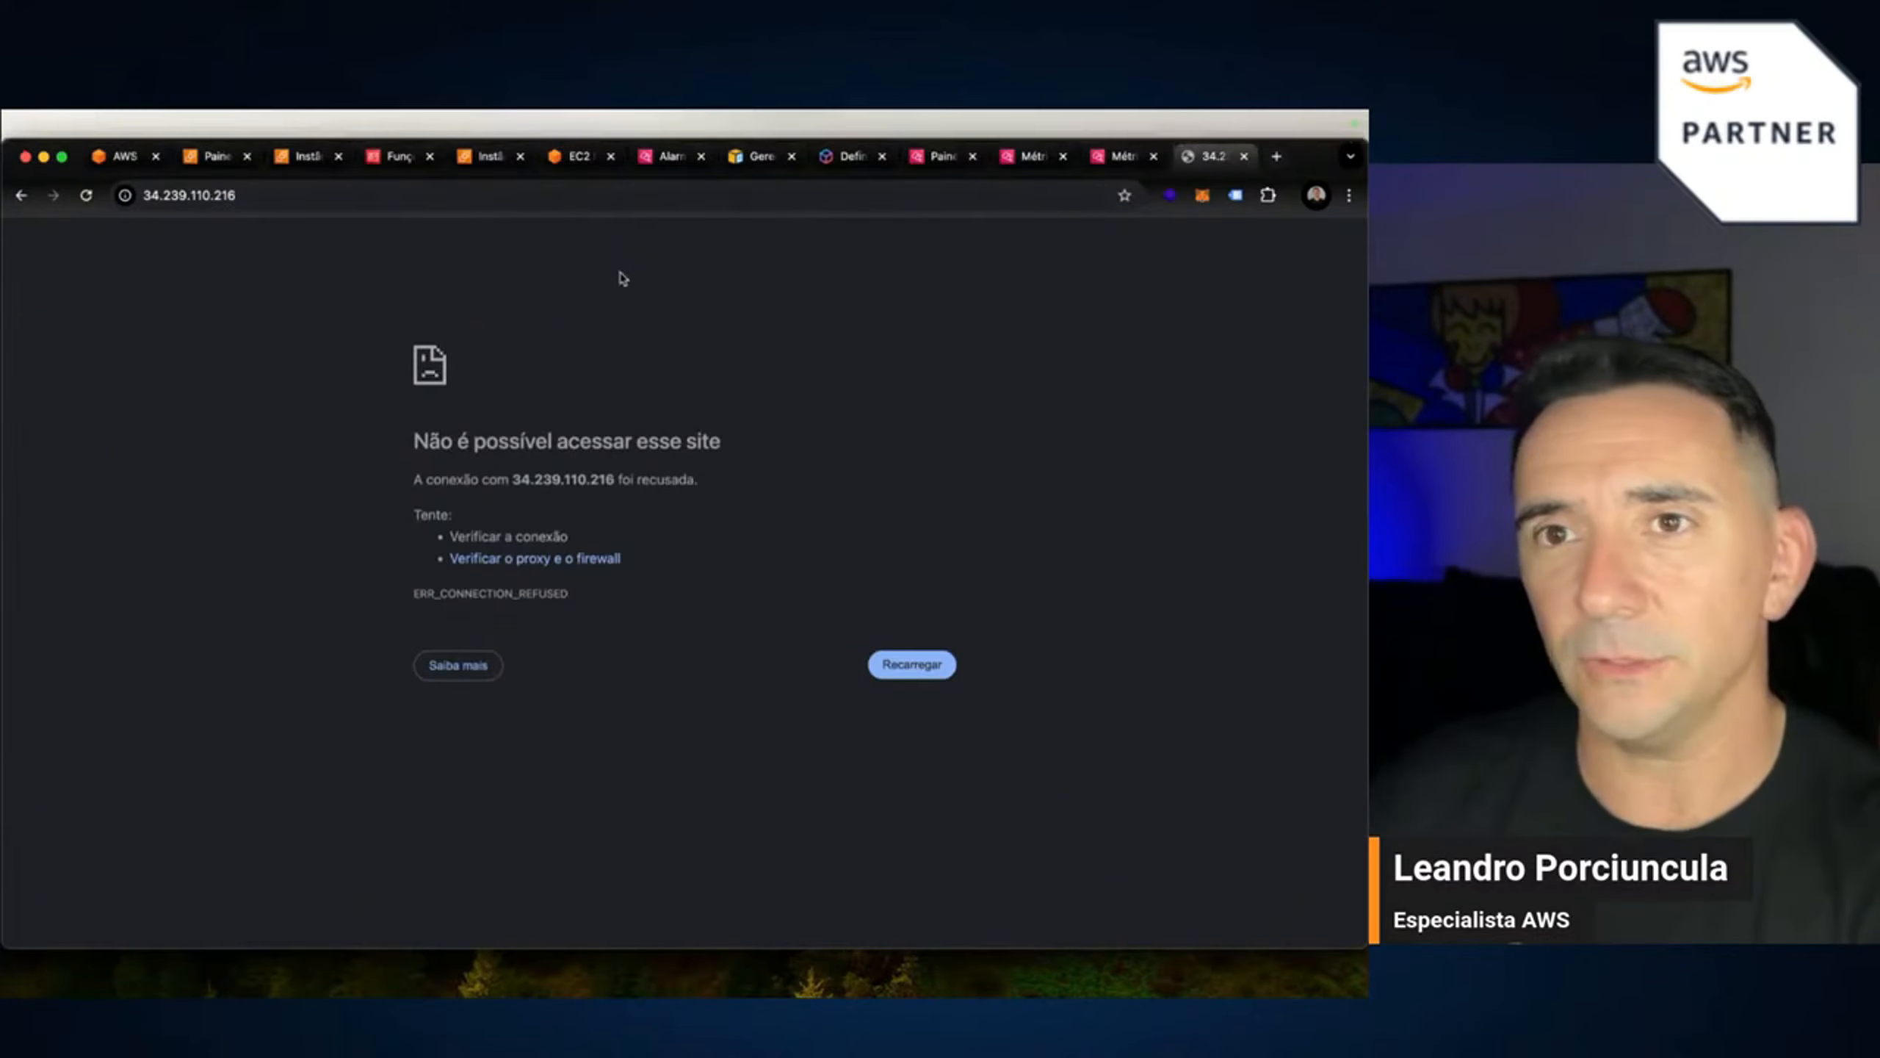
{"action": "left_click", "coordinate": [288, 195]}
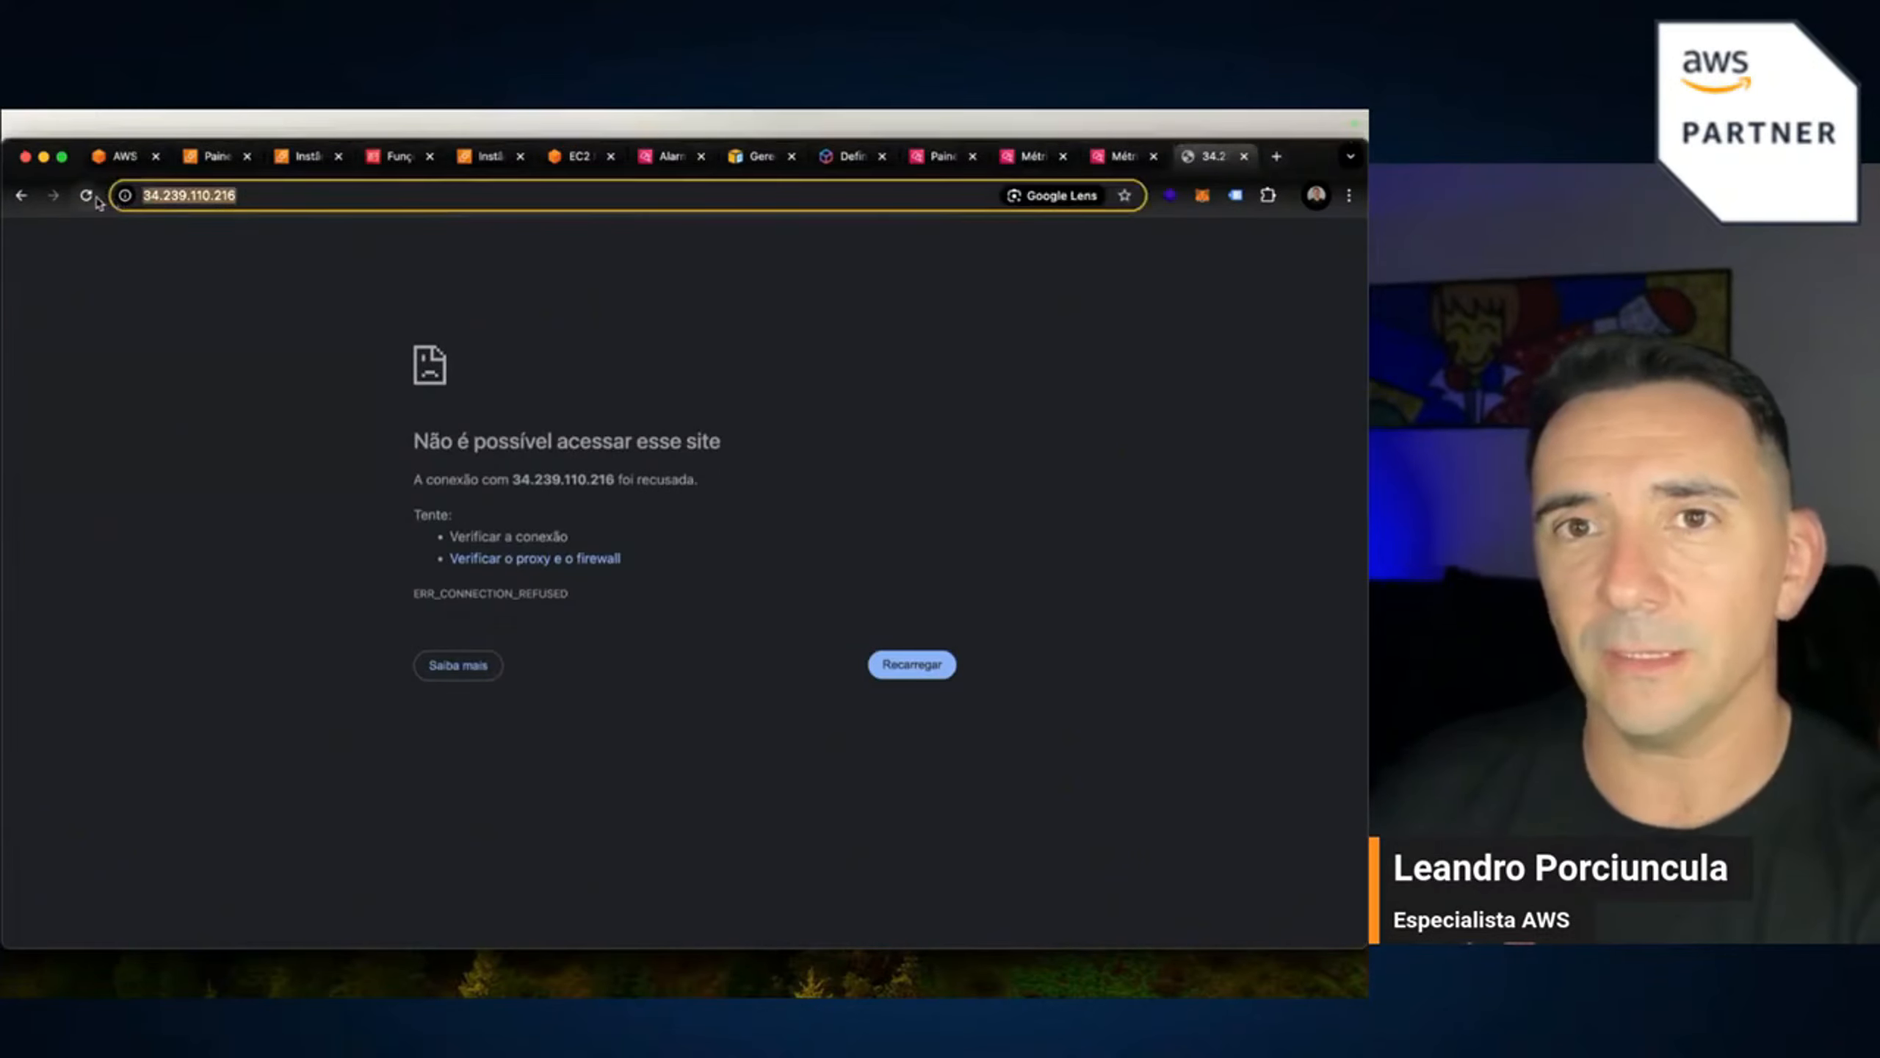
{"action": "left_click", "coordinate": [87, 197]}
{"action": "left_click", "coordinate": [314, 198]}
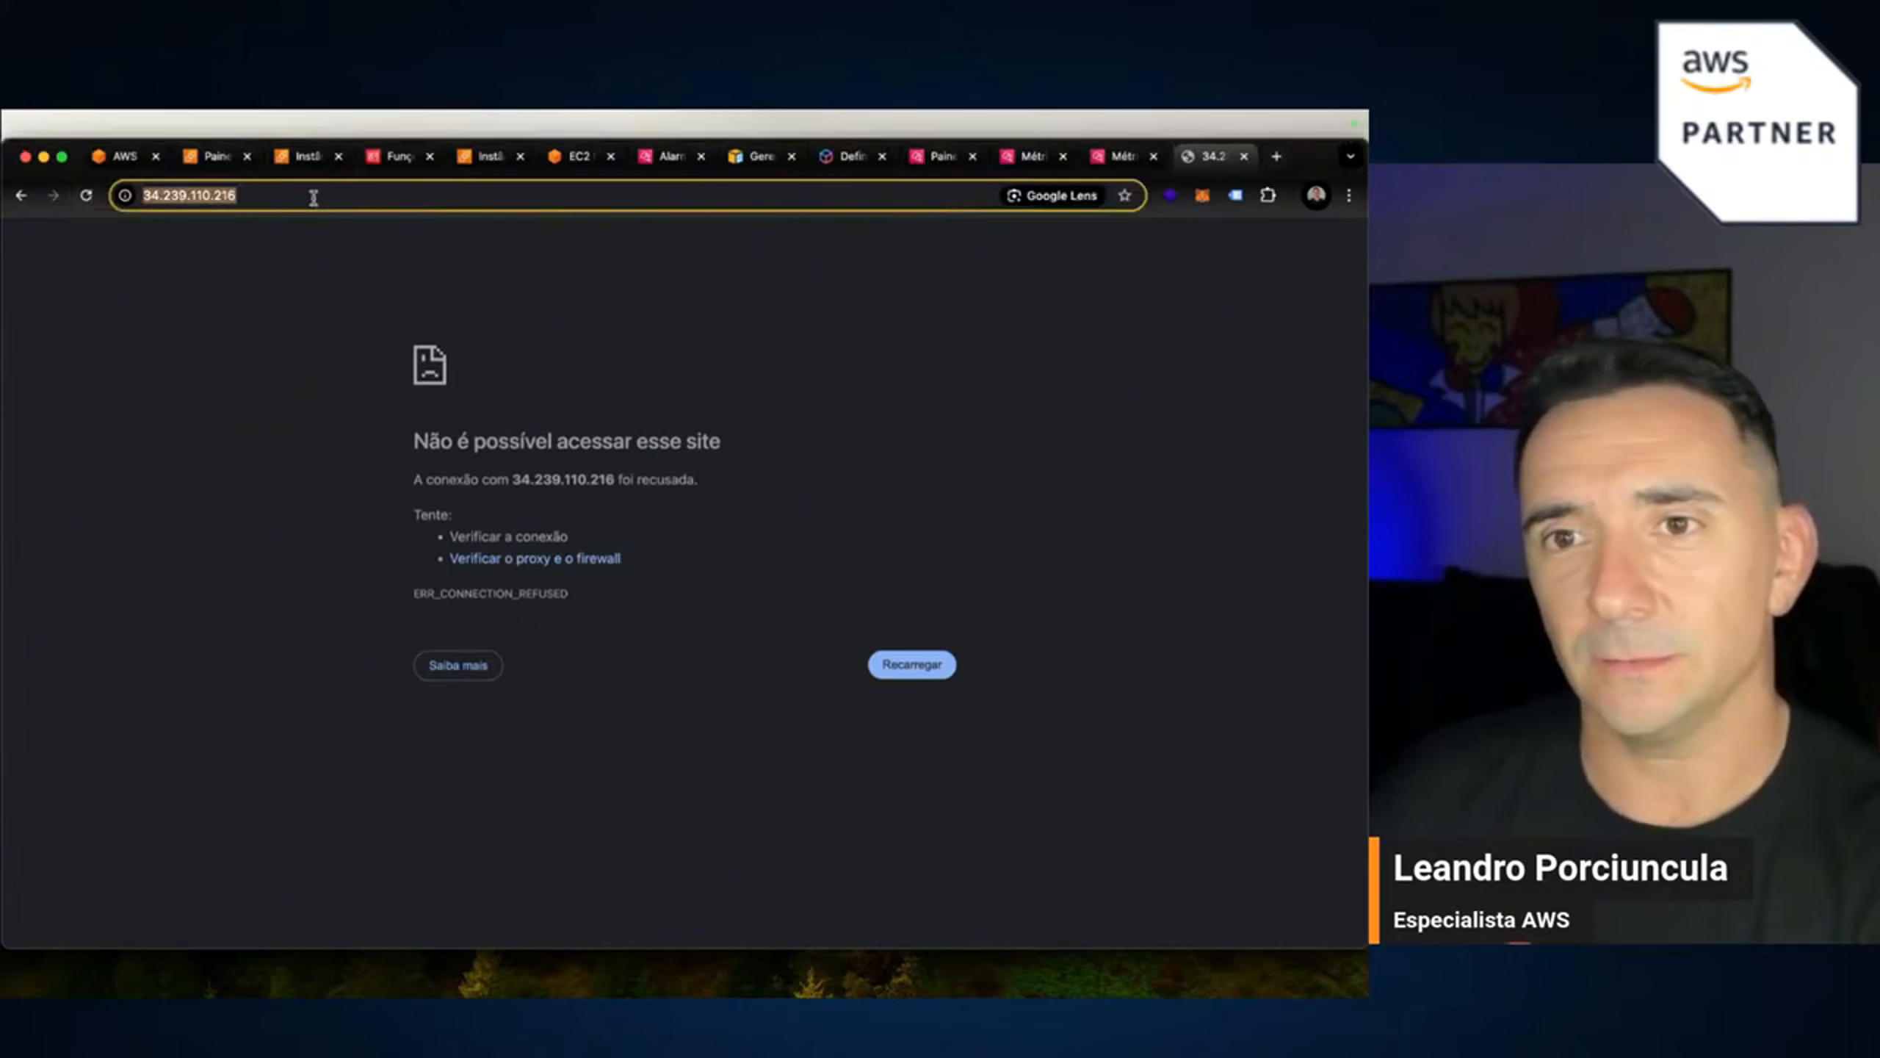
{"action": "key", "text": "Return"}
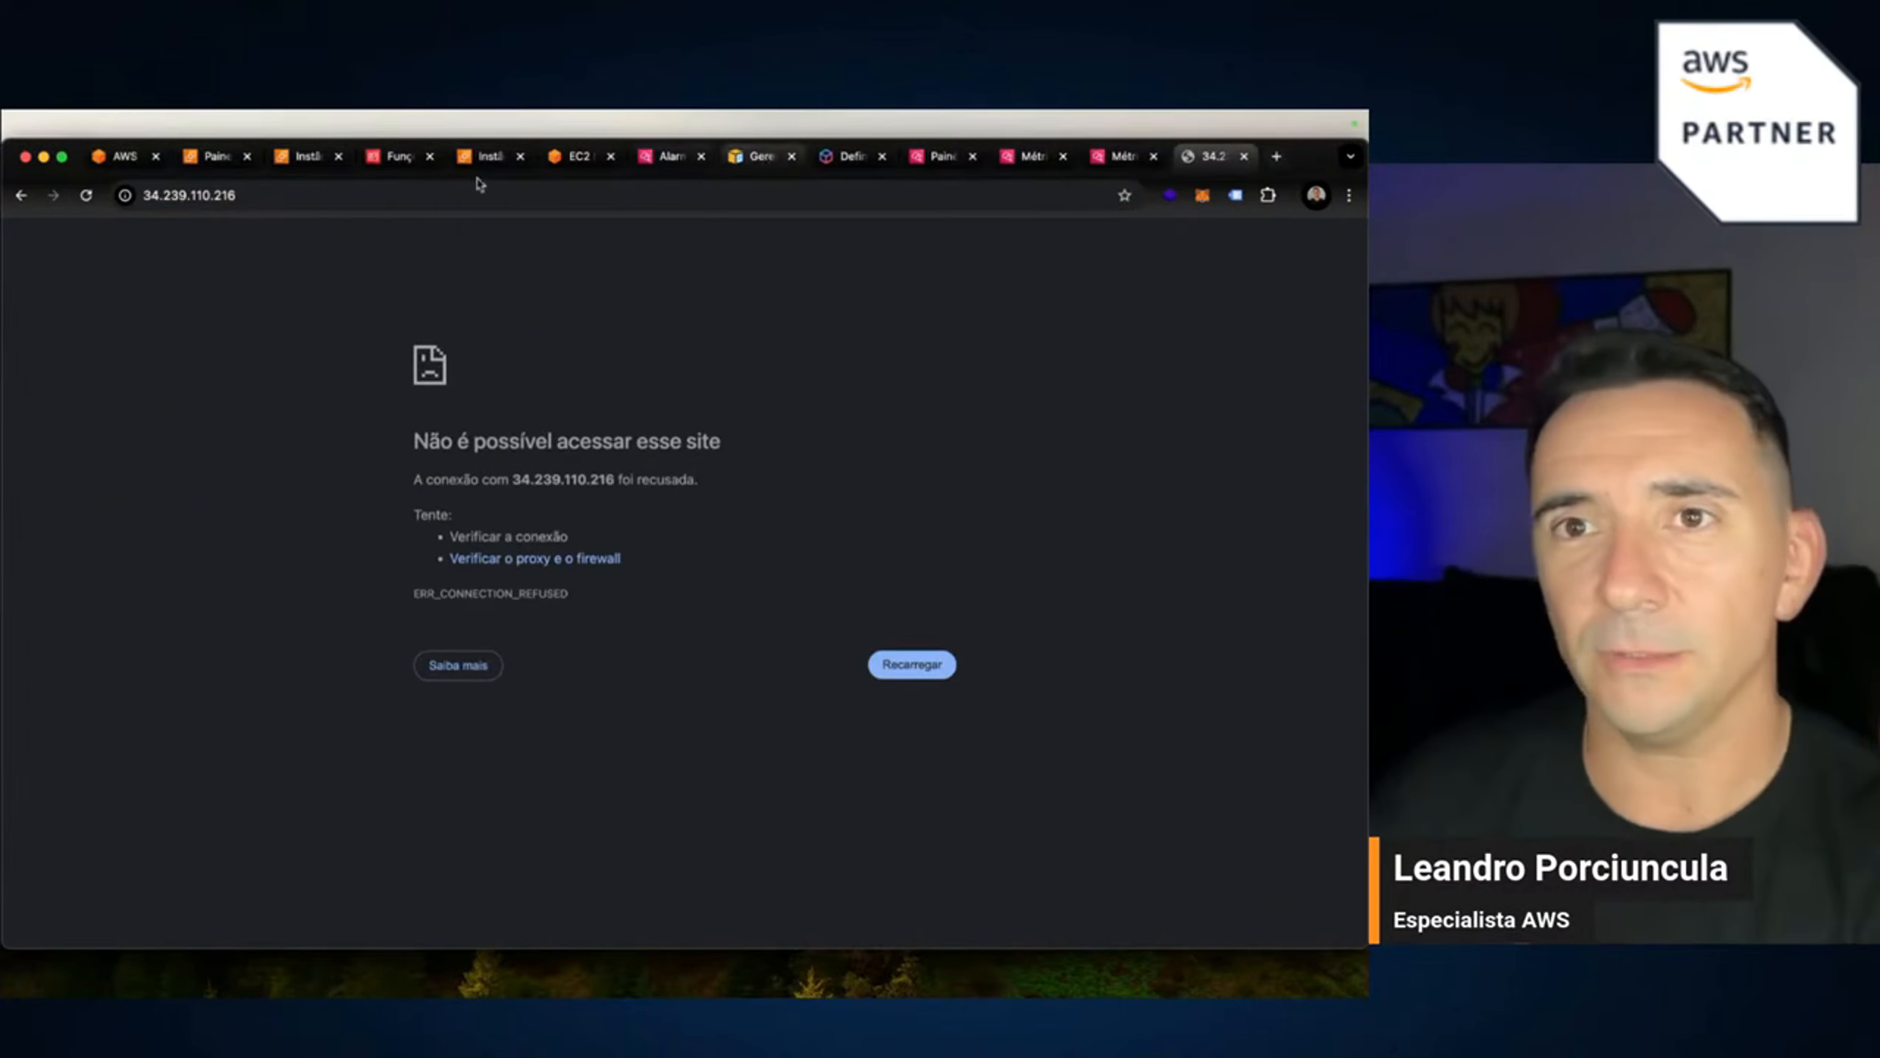
{"action": "key", "text": "super+Tab"}
Check the apache2 service status twice, then reload the web server page again.
{"action": "left_click", "coordinate": [577, 158]}
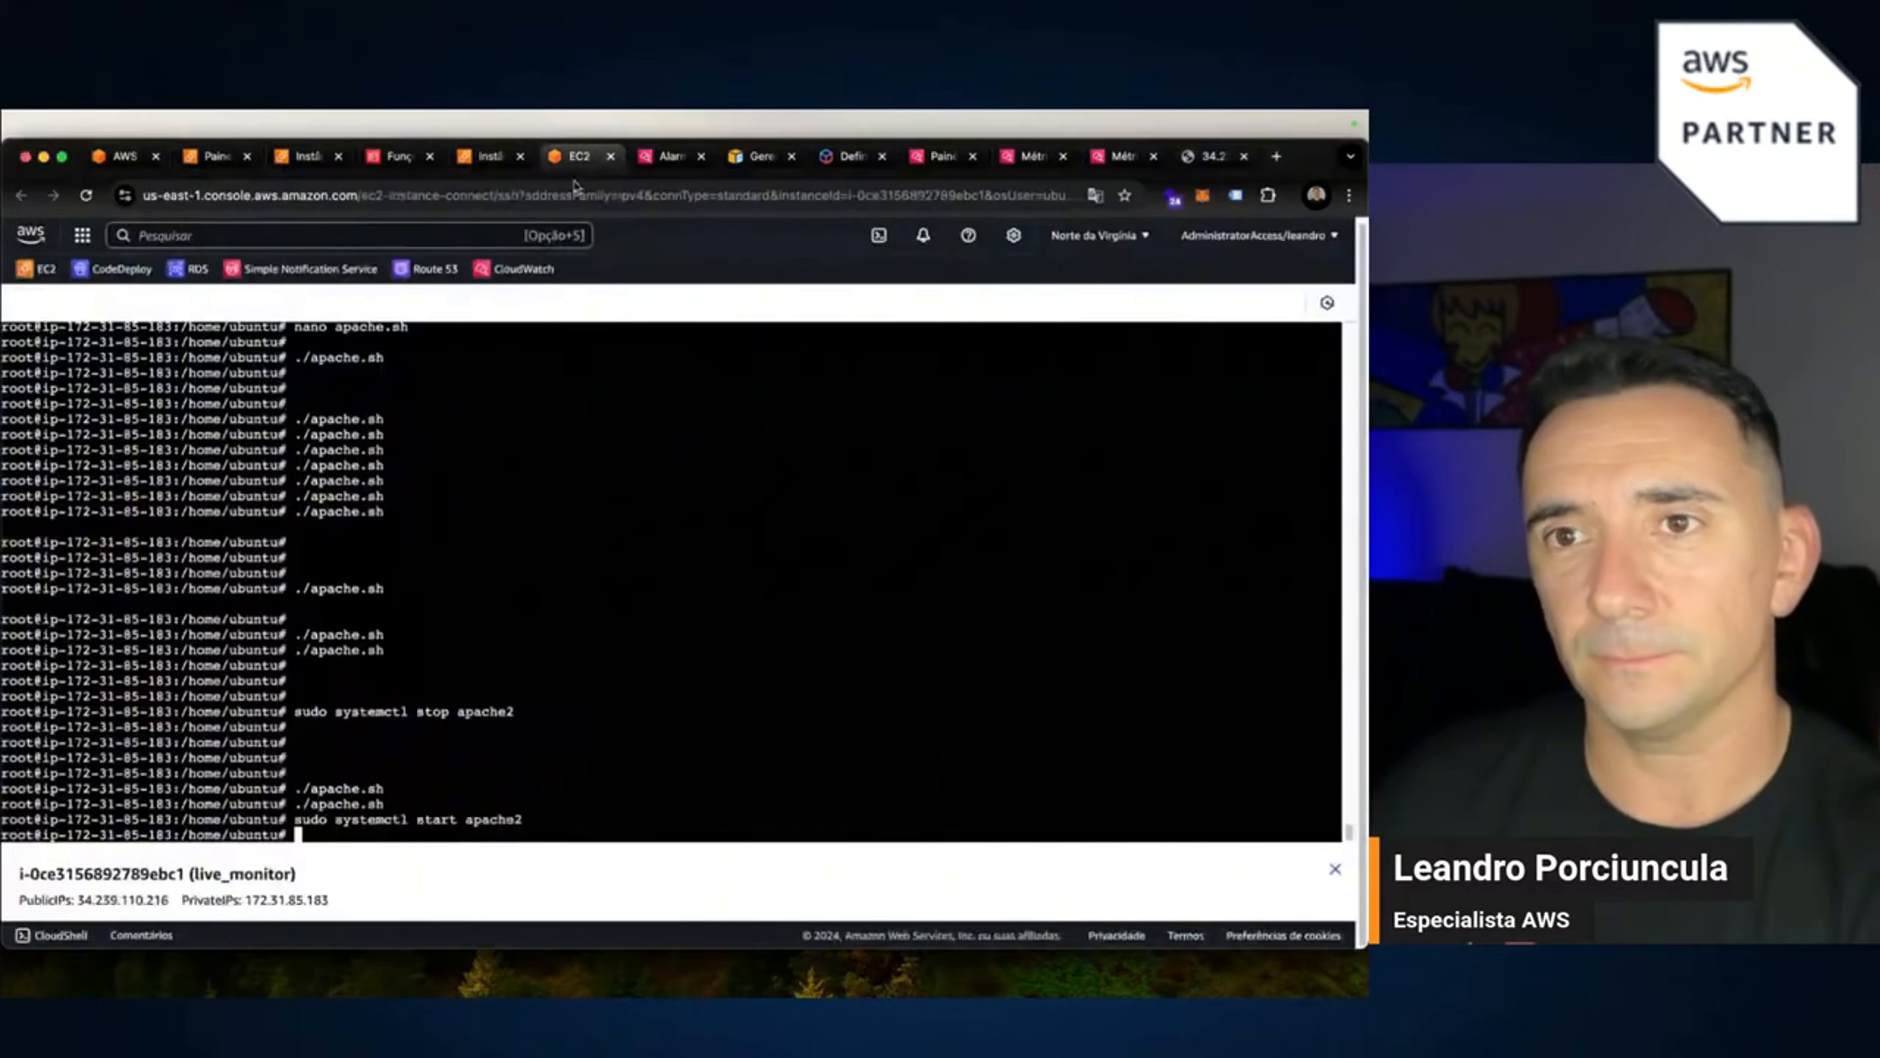
{"action": "key", "text": "Up"}
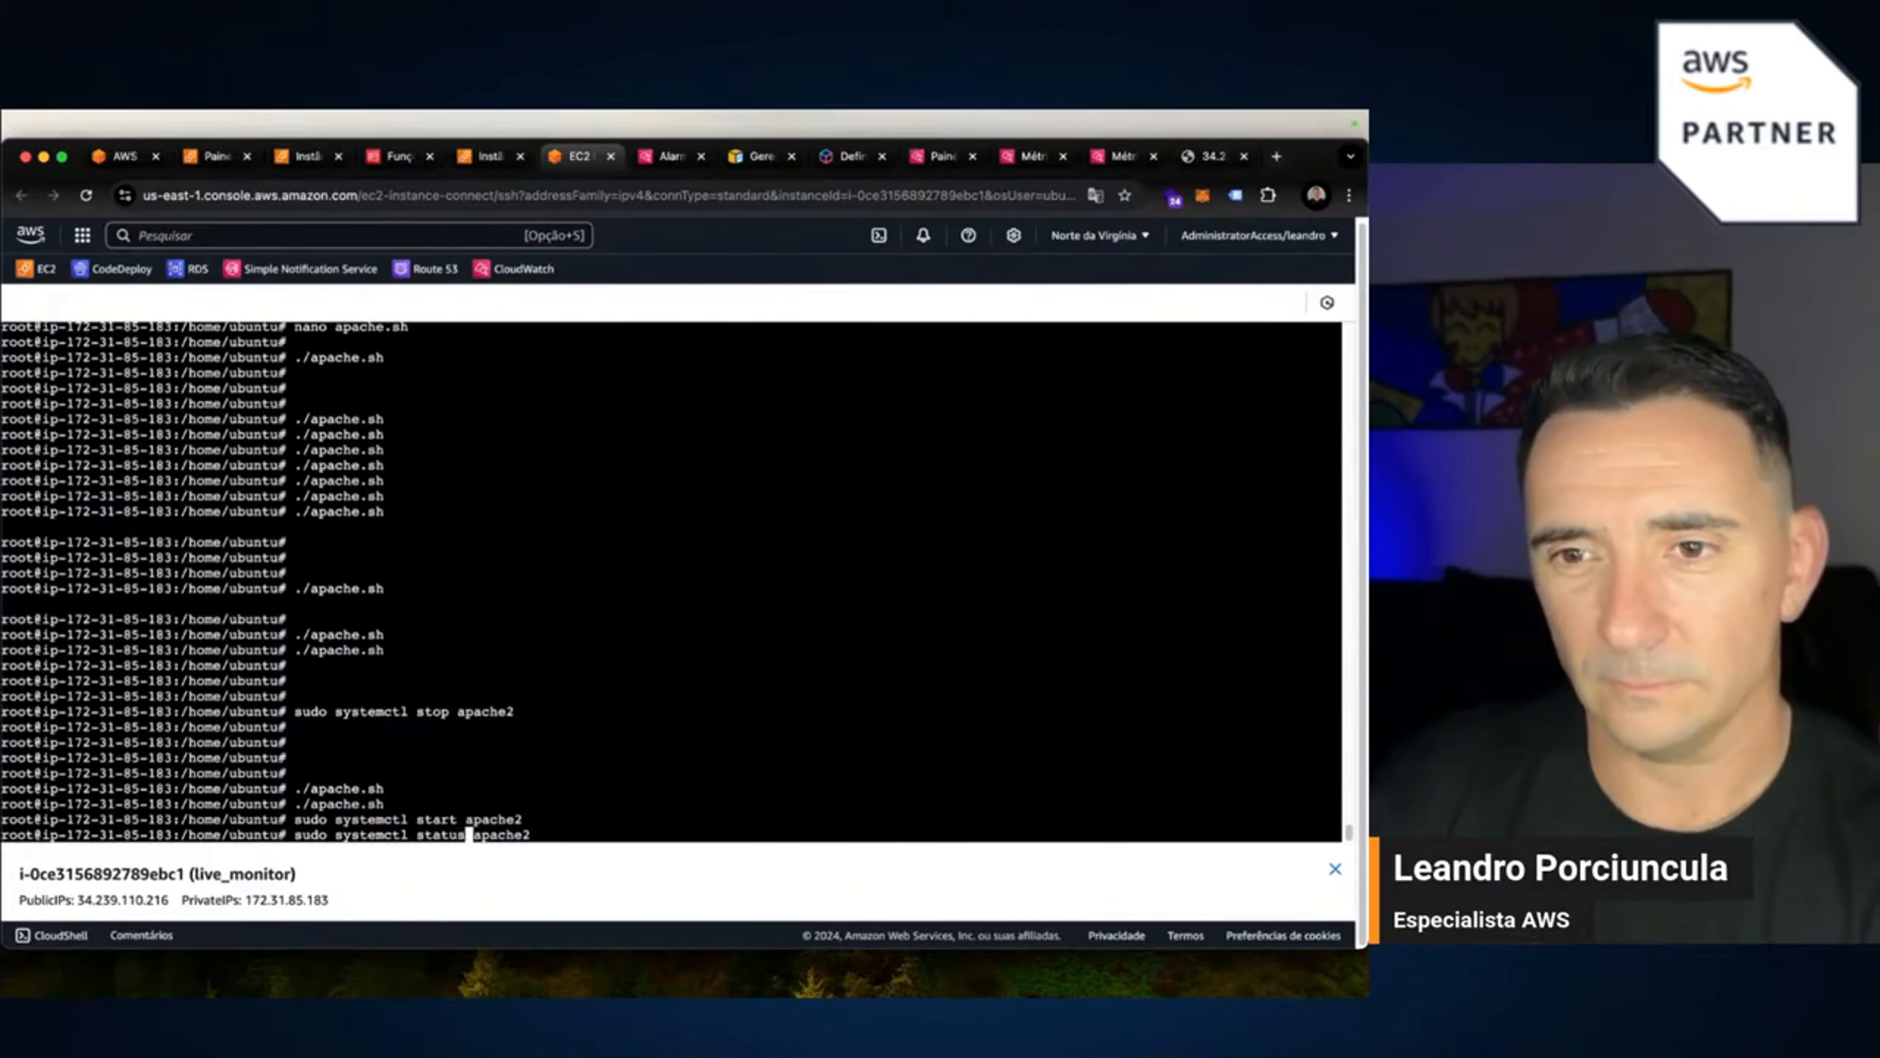
{"action": "key", "text": "Return"}
{"action": "key", "text": "Return"}
{"action": "key", "text": "Return"}
{"action": "key", "text": "Return"}
{"action": "key", "text": "Up"}
{"action": "key", "text": "Return"}
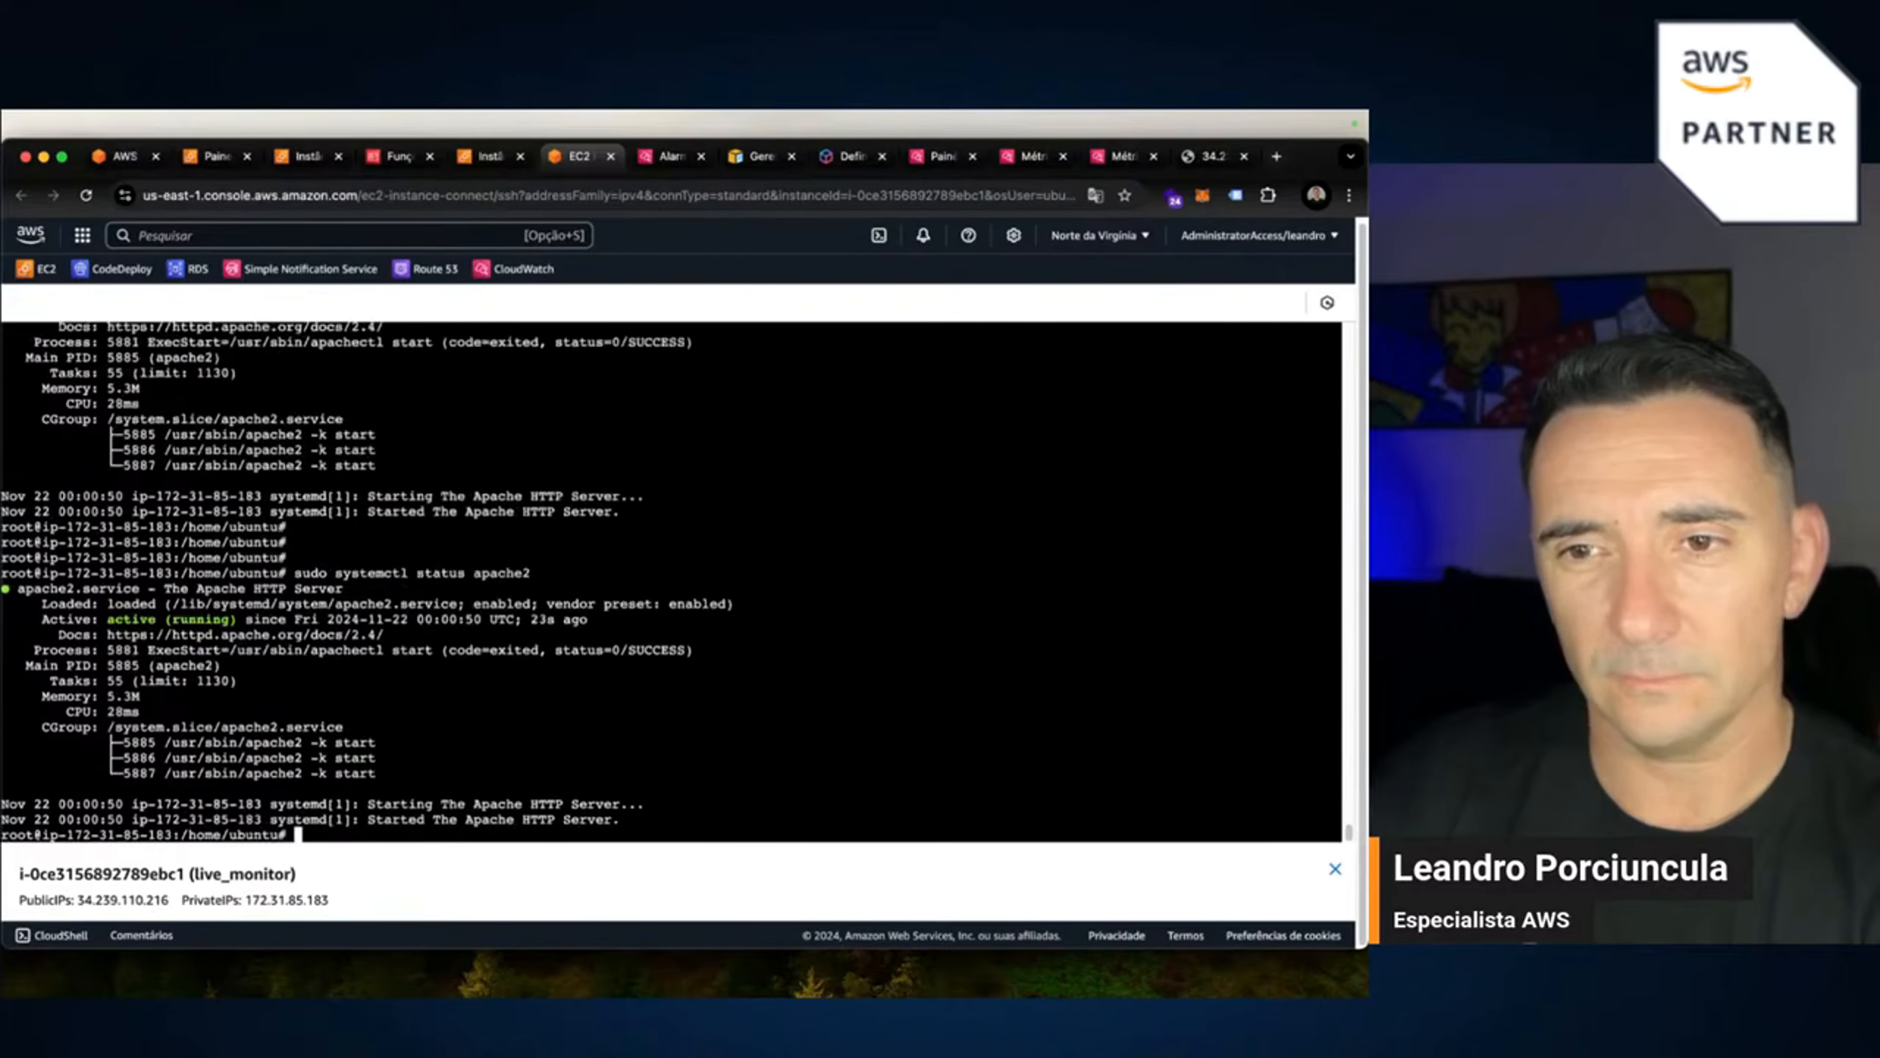
{"action": "key", "text": "Return"}
{"action": "key", "text": "Return"}
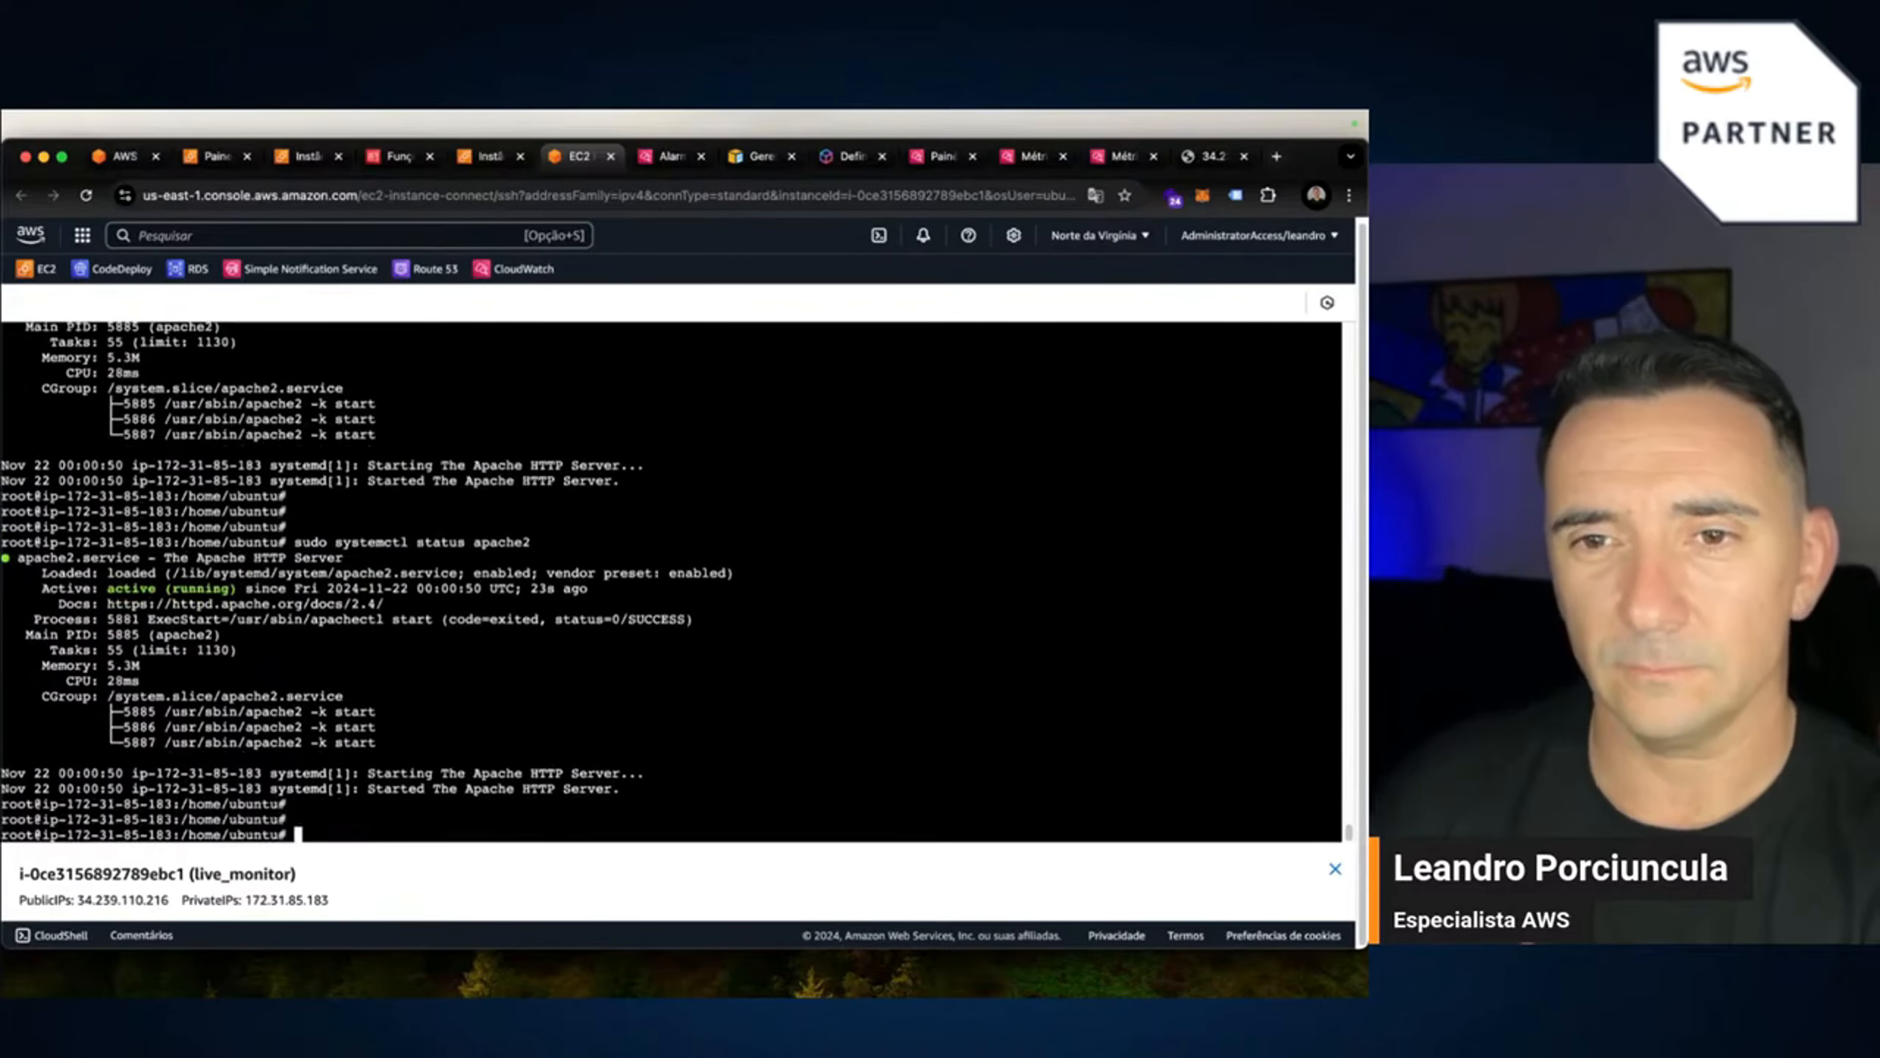
{"action": "left_click", "coordinate": [1222, 156]}
{"action": "left_click", "coordinate": [191, 195]}
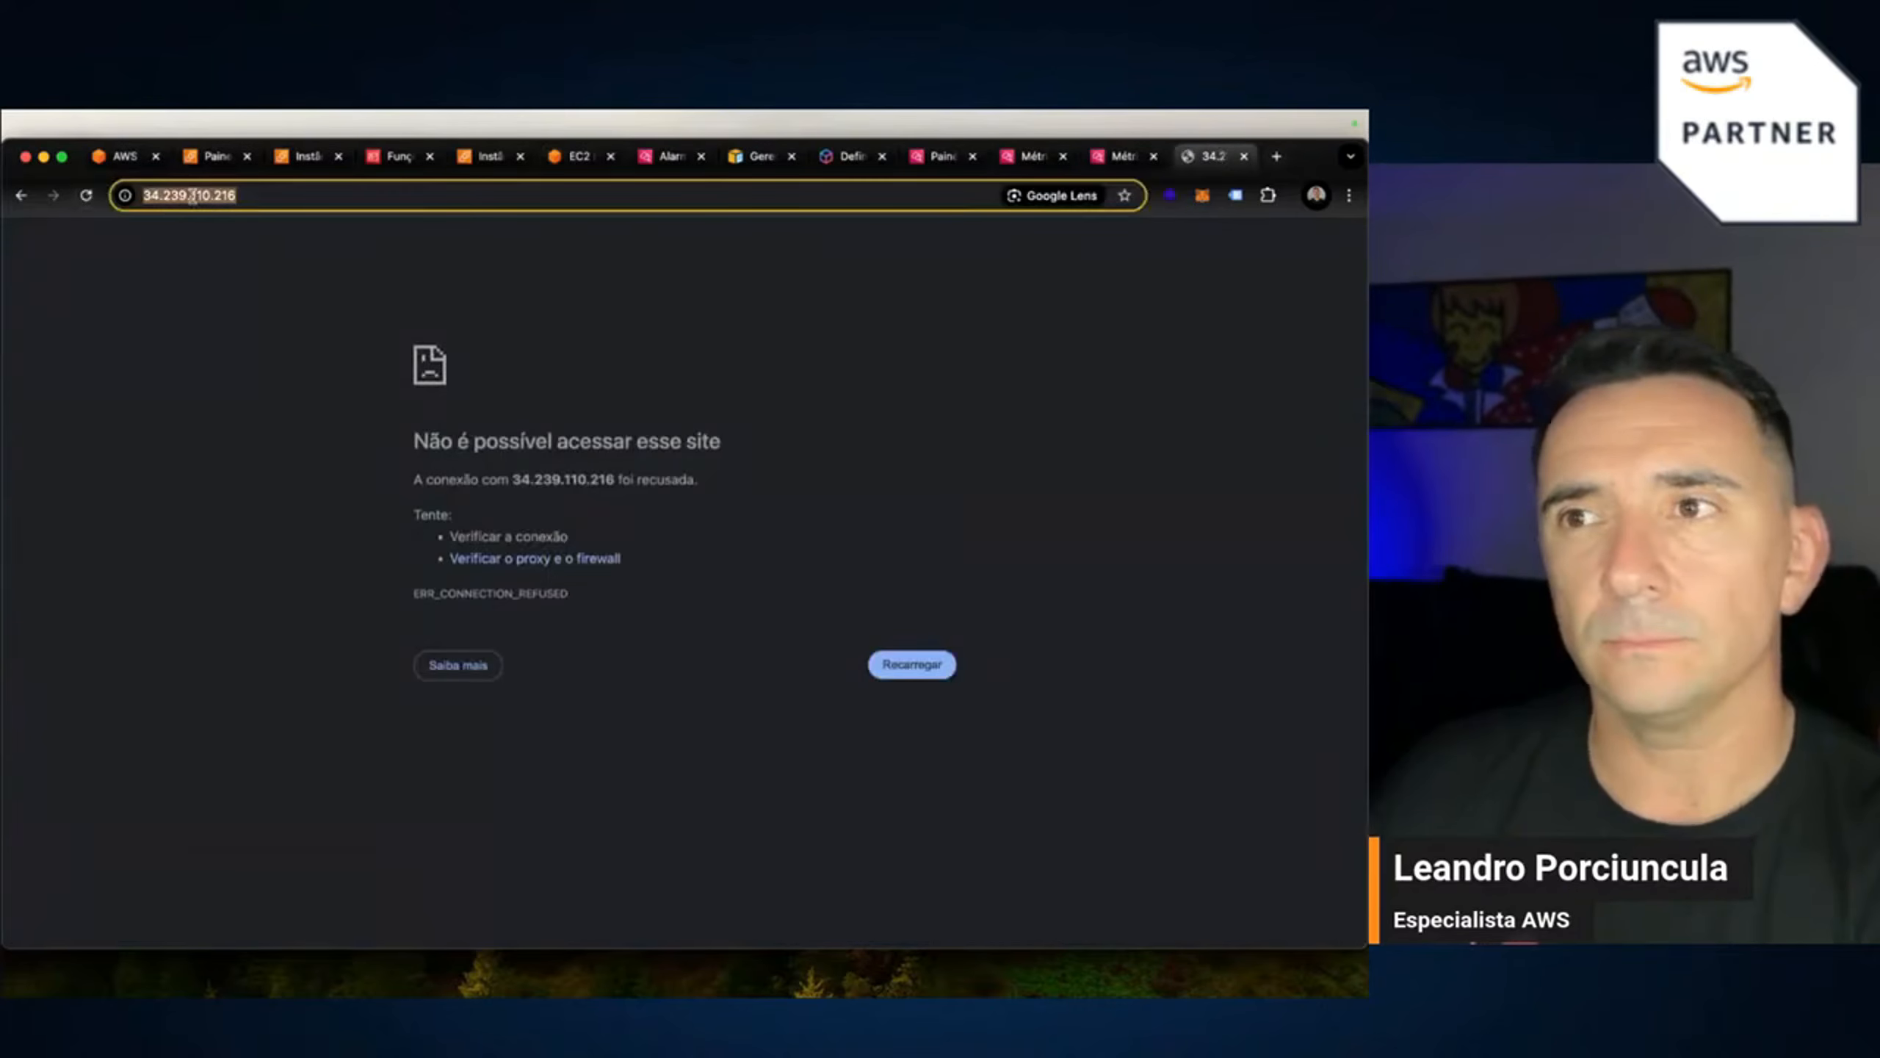
{"action": "key", "text": "Return"}
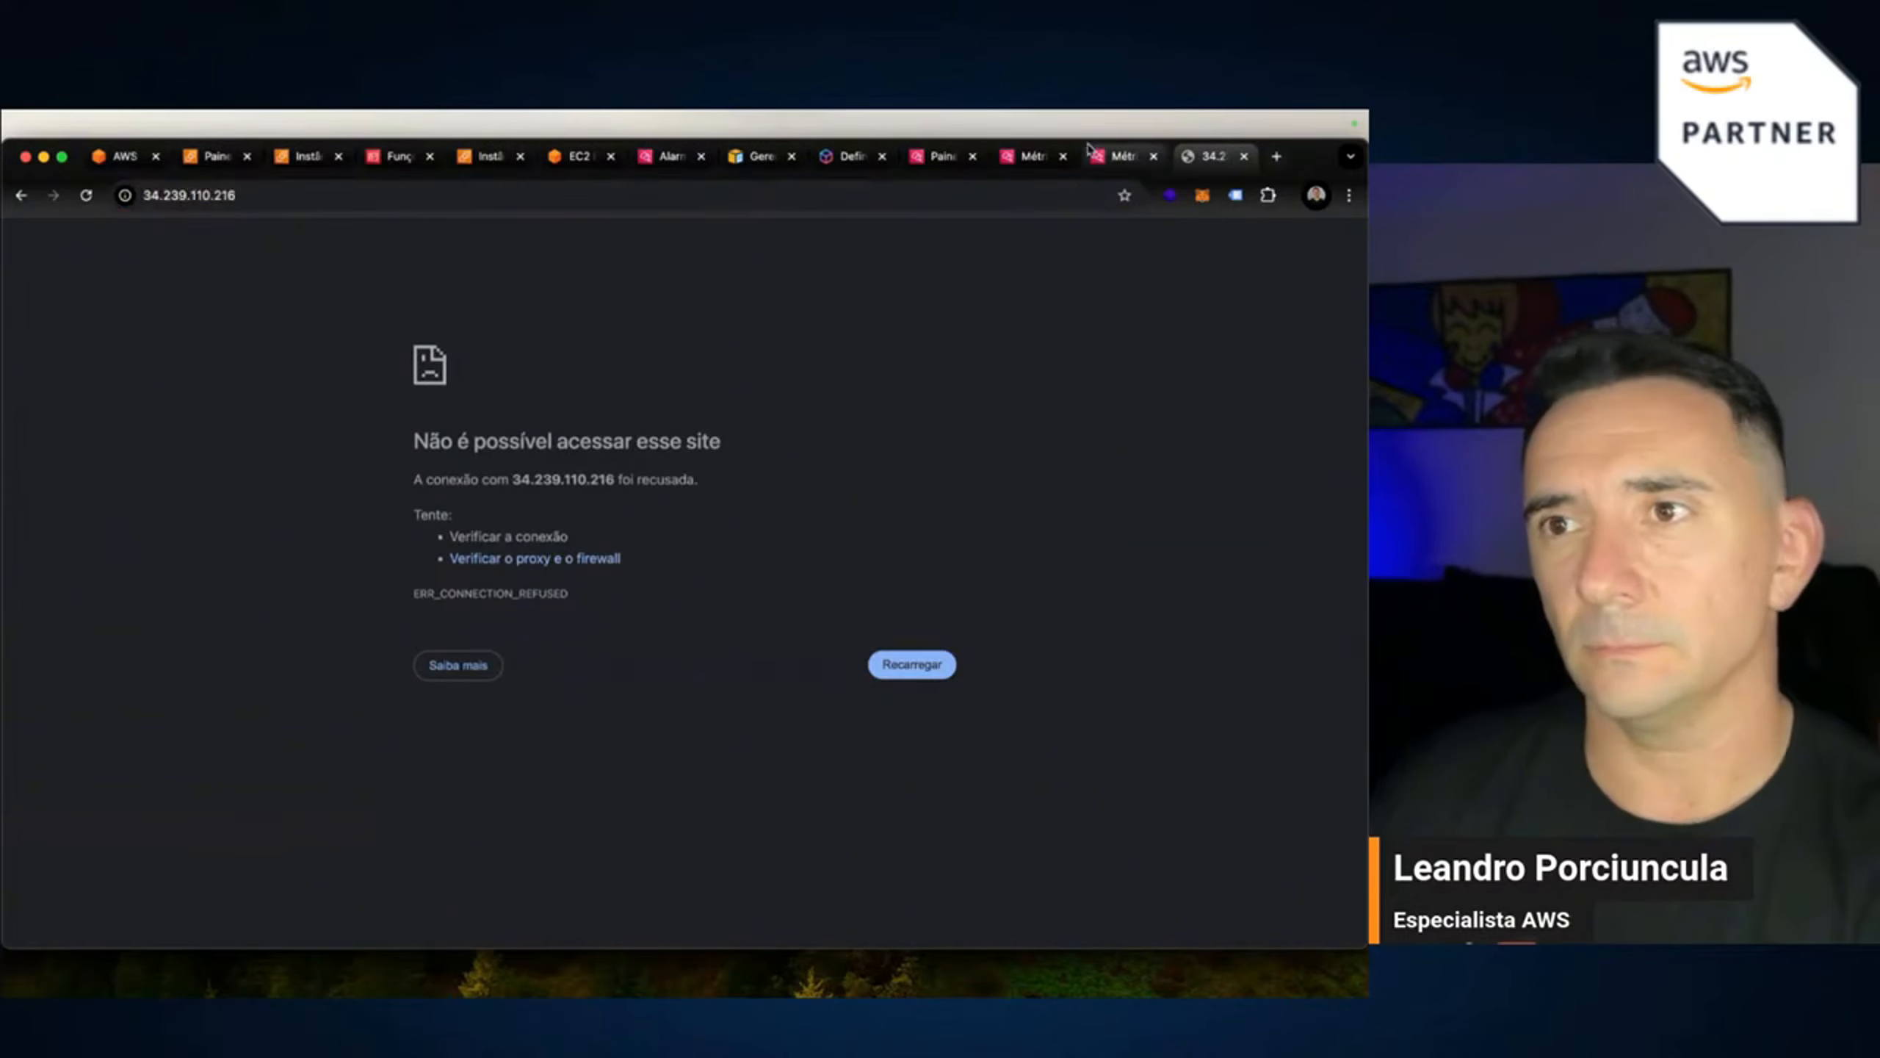
Review the terminal output, then go back to the EC2 Instances page's mem_used_percent chart.
{"action": "left_click", "coordinate": [579, 156]}
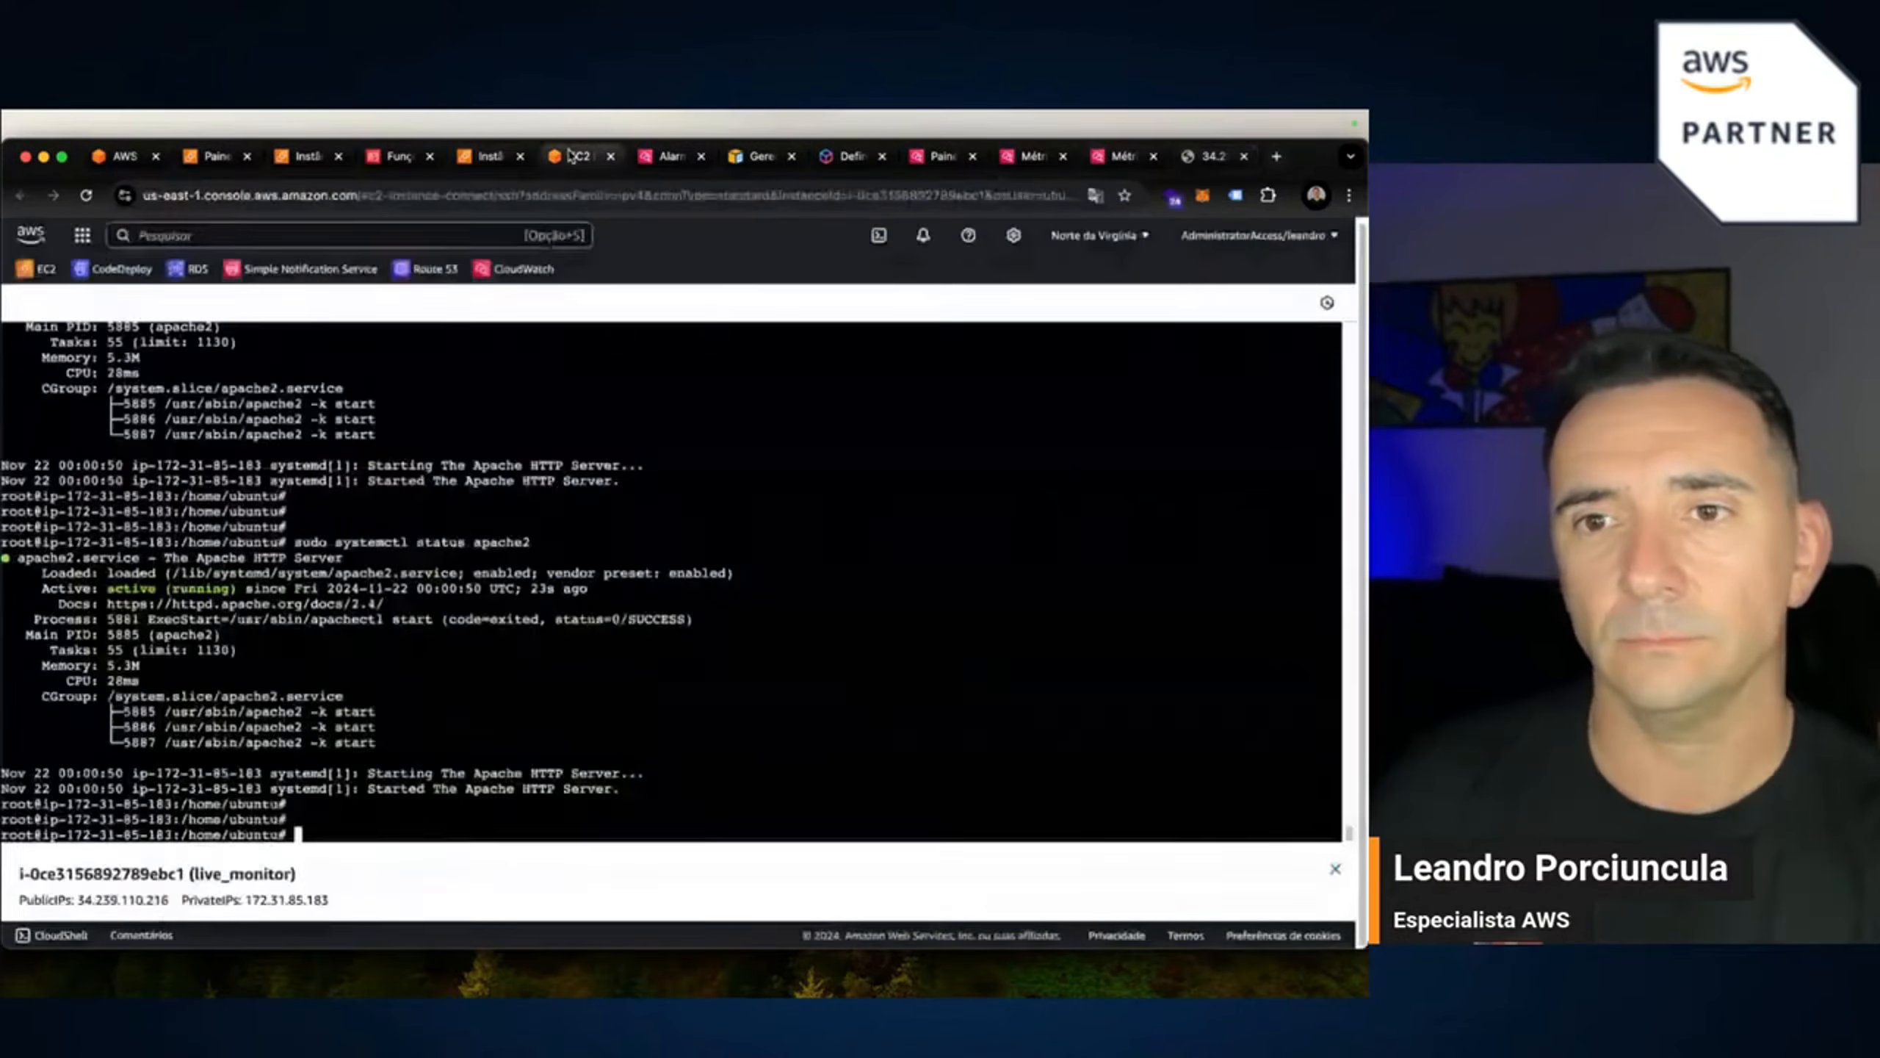
{"action": "scroll", "coordinate": [447, 659], "scroll_direction": "up", "scroll_amount": 5}
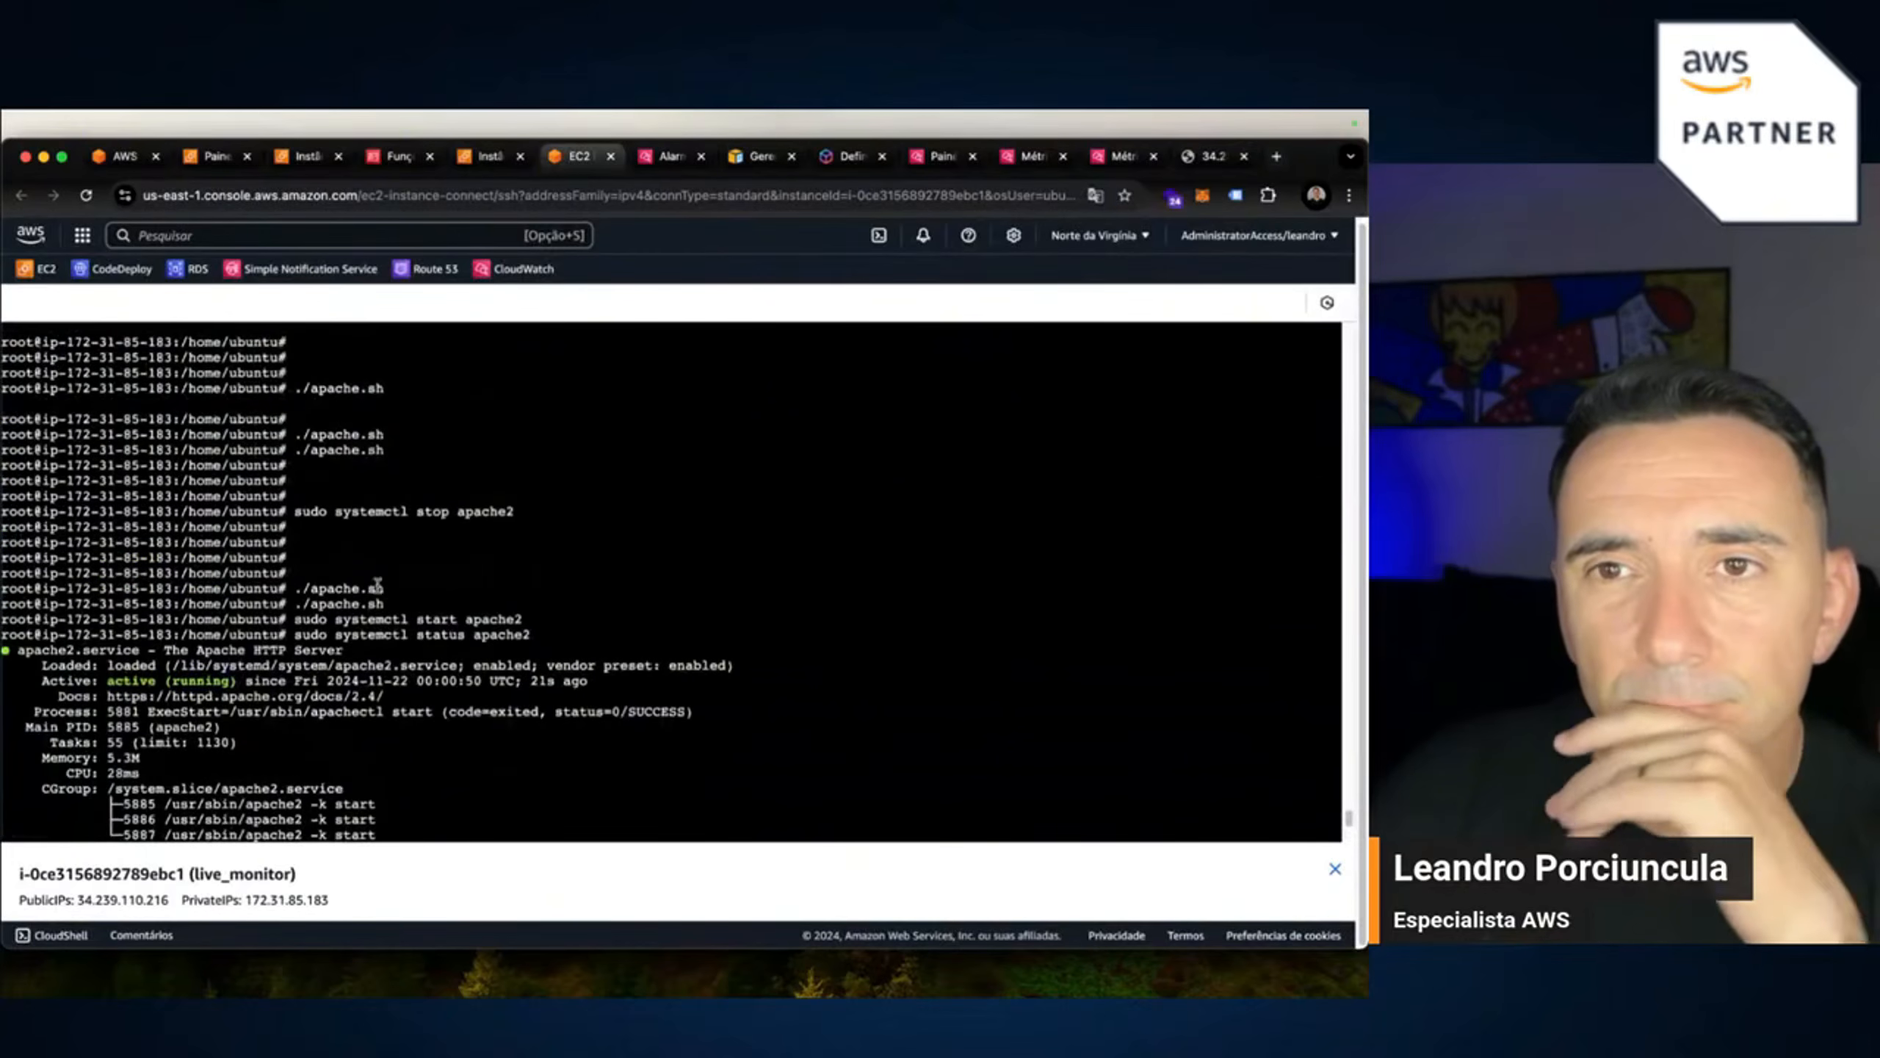
{"action": "scroll", "coordinate": [396, 375], "scroll_direction": "down", "scroll_amount": 3}
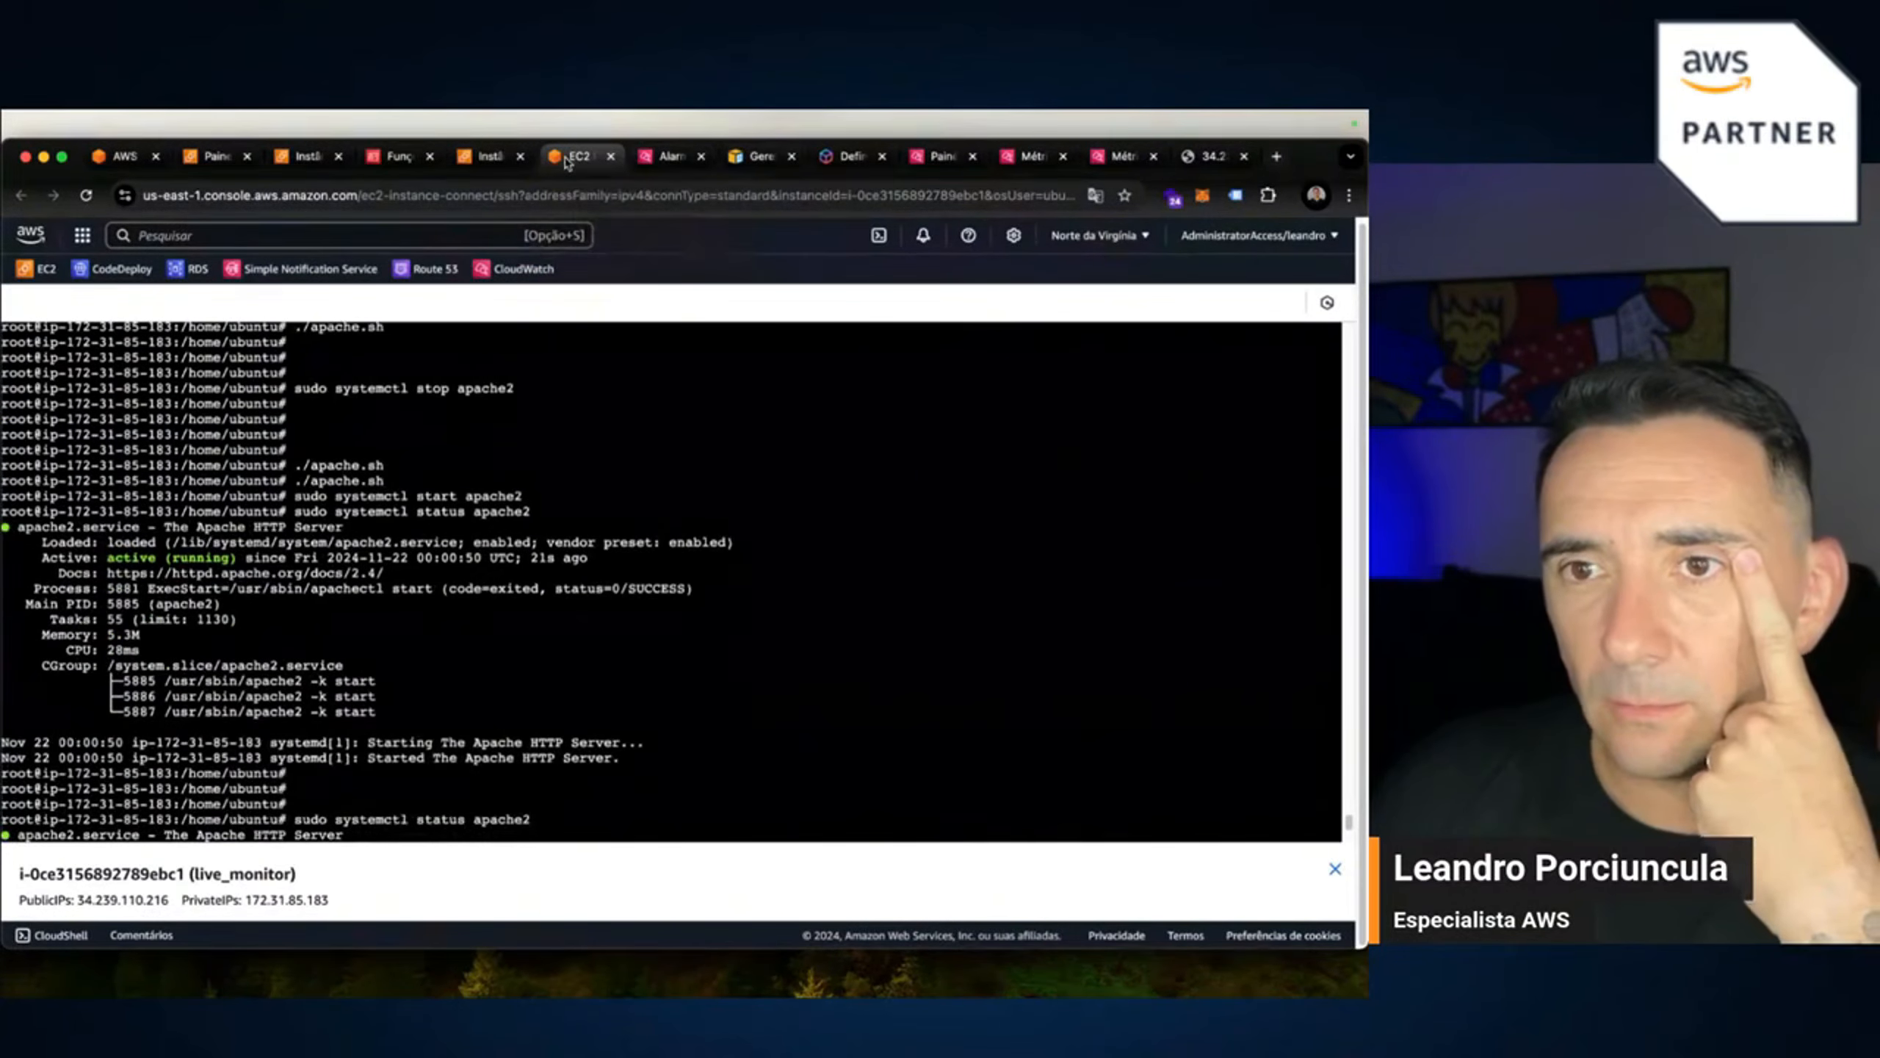
{"action": "left_click", "coordinate": [495, 156]}
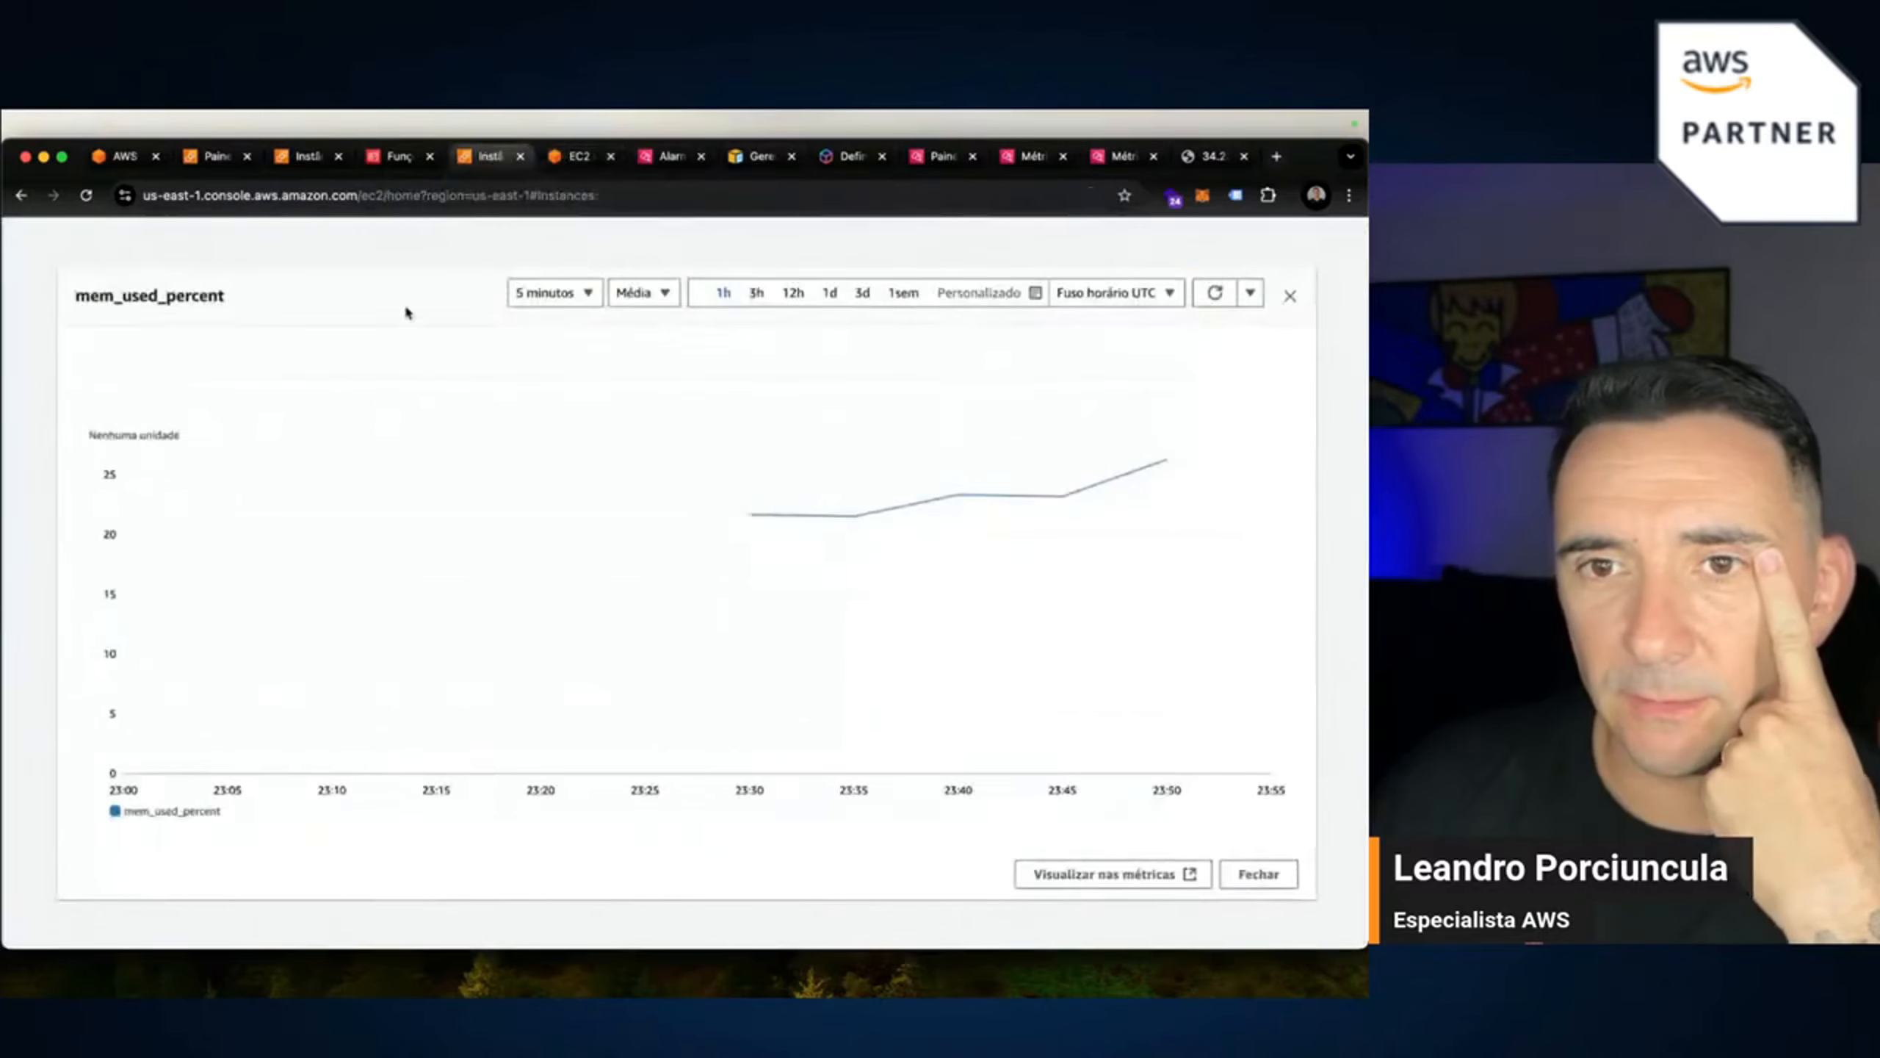
{"action": "left_click", "coordinate": [1292, 292]}
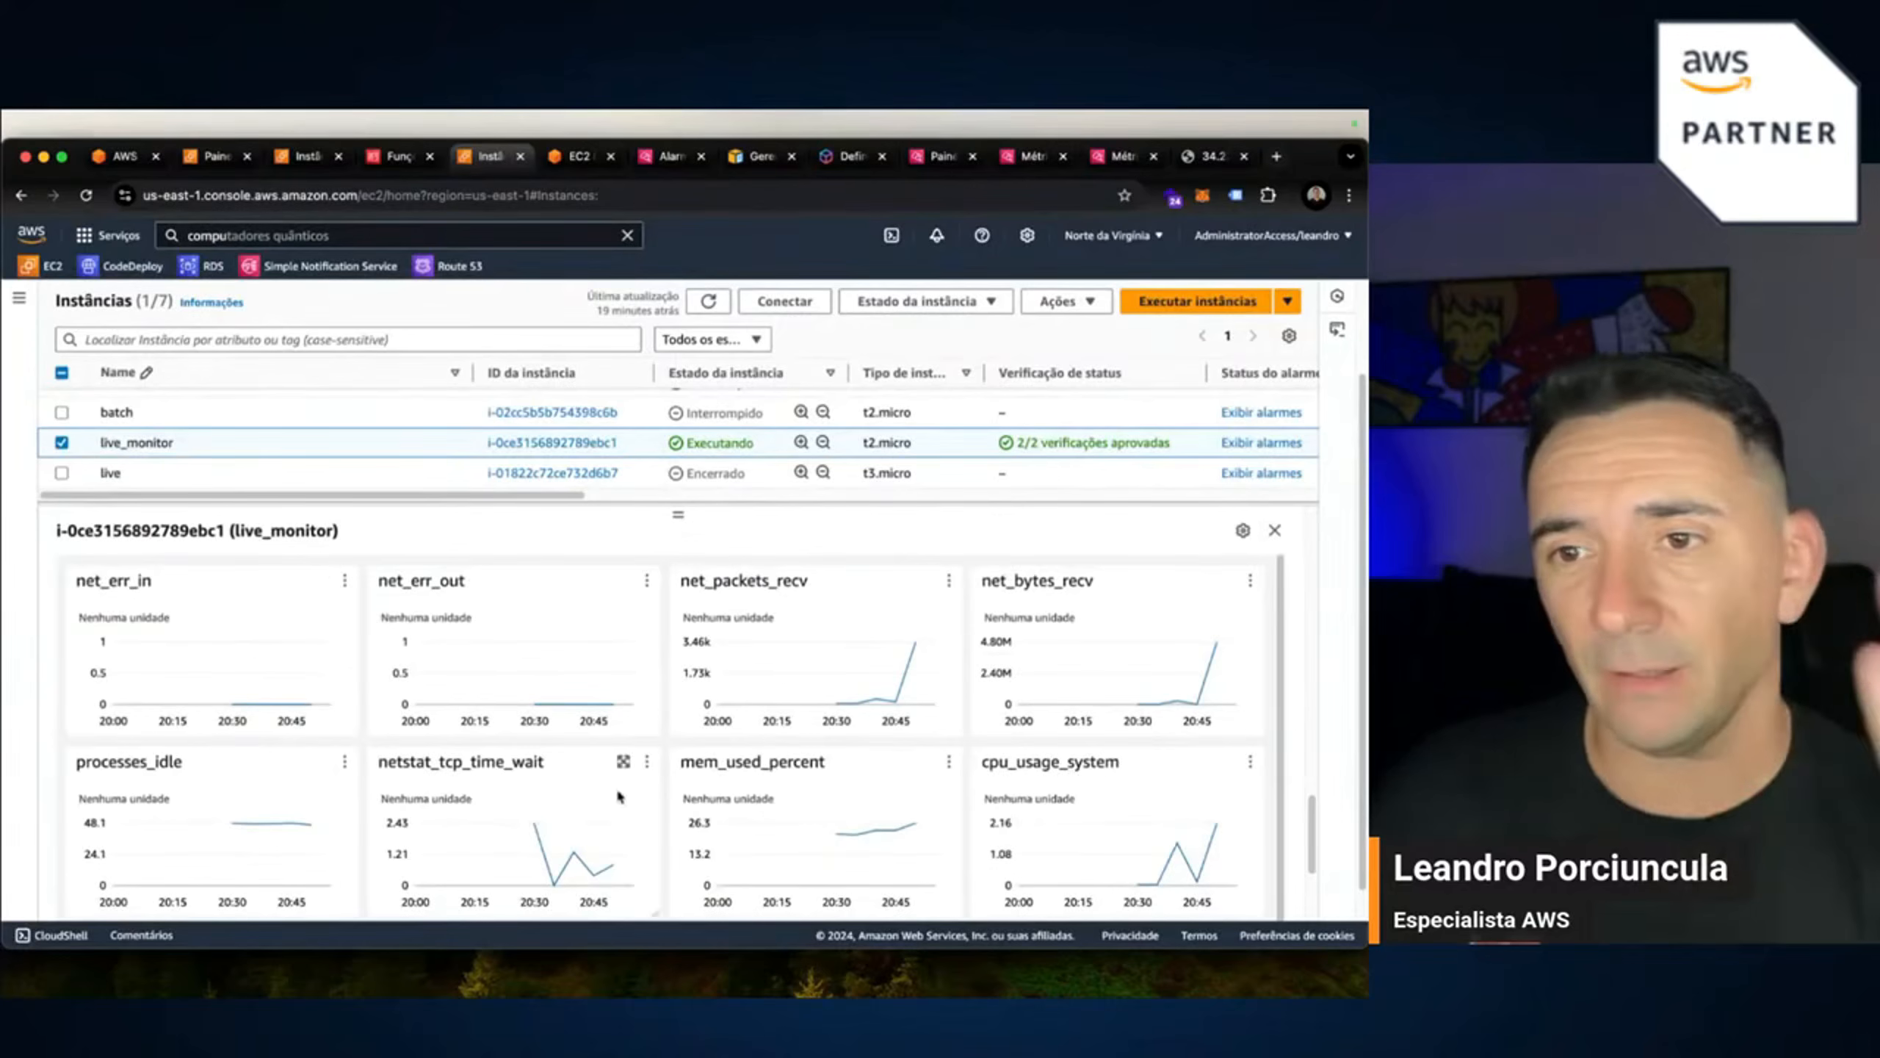
{"action": "scroll", "coordinate": [885, 852], "scroll_direction": "down", "scroll_amount": 2}
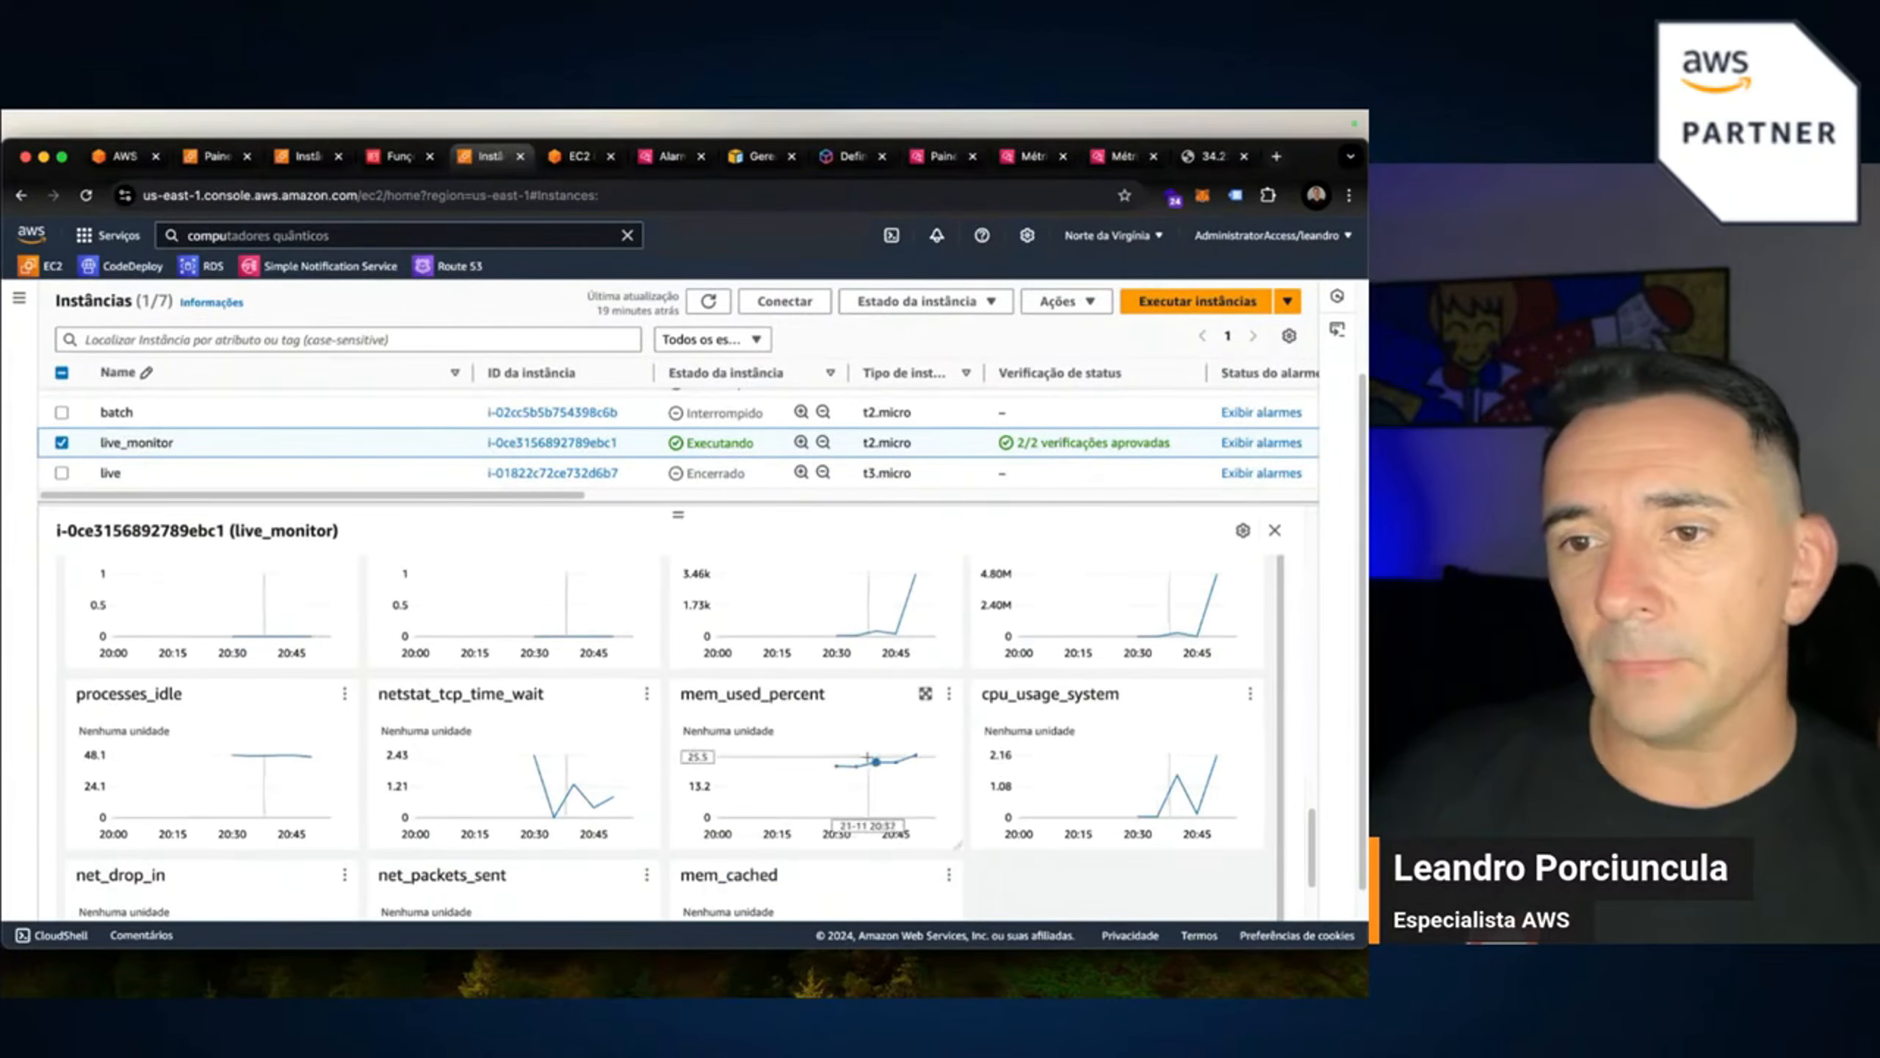
{"action": "scroll", "coordinate": [866, 770], "scroll_direction": "down", "scroll_amount": 4}
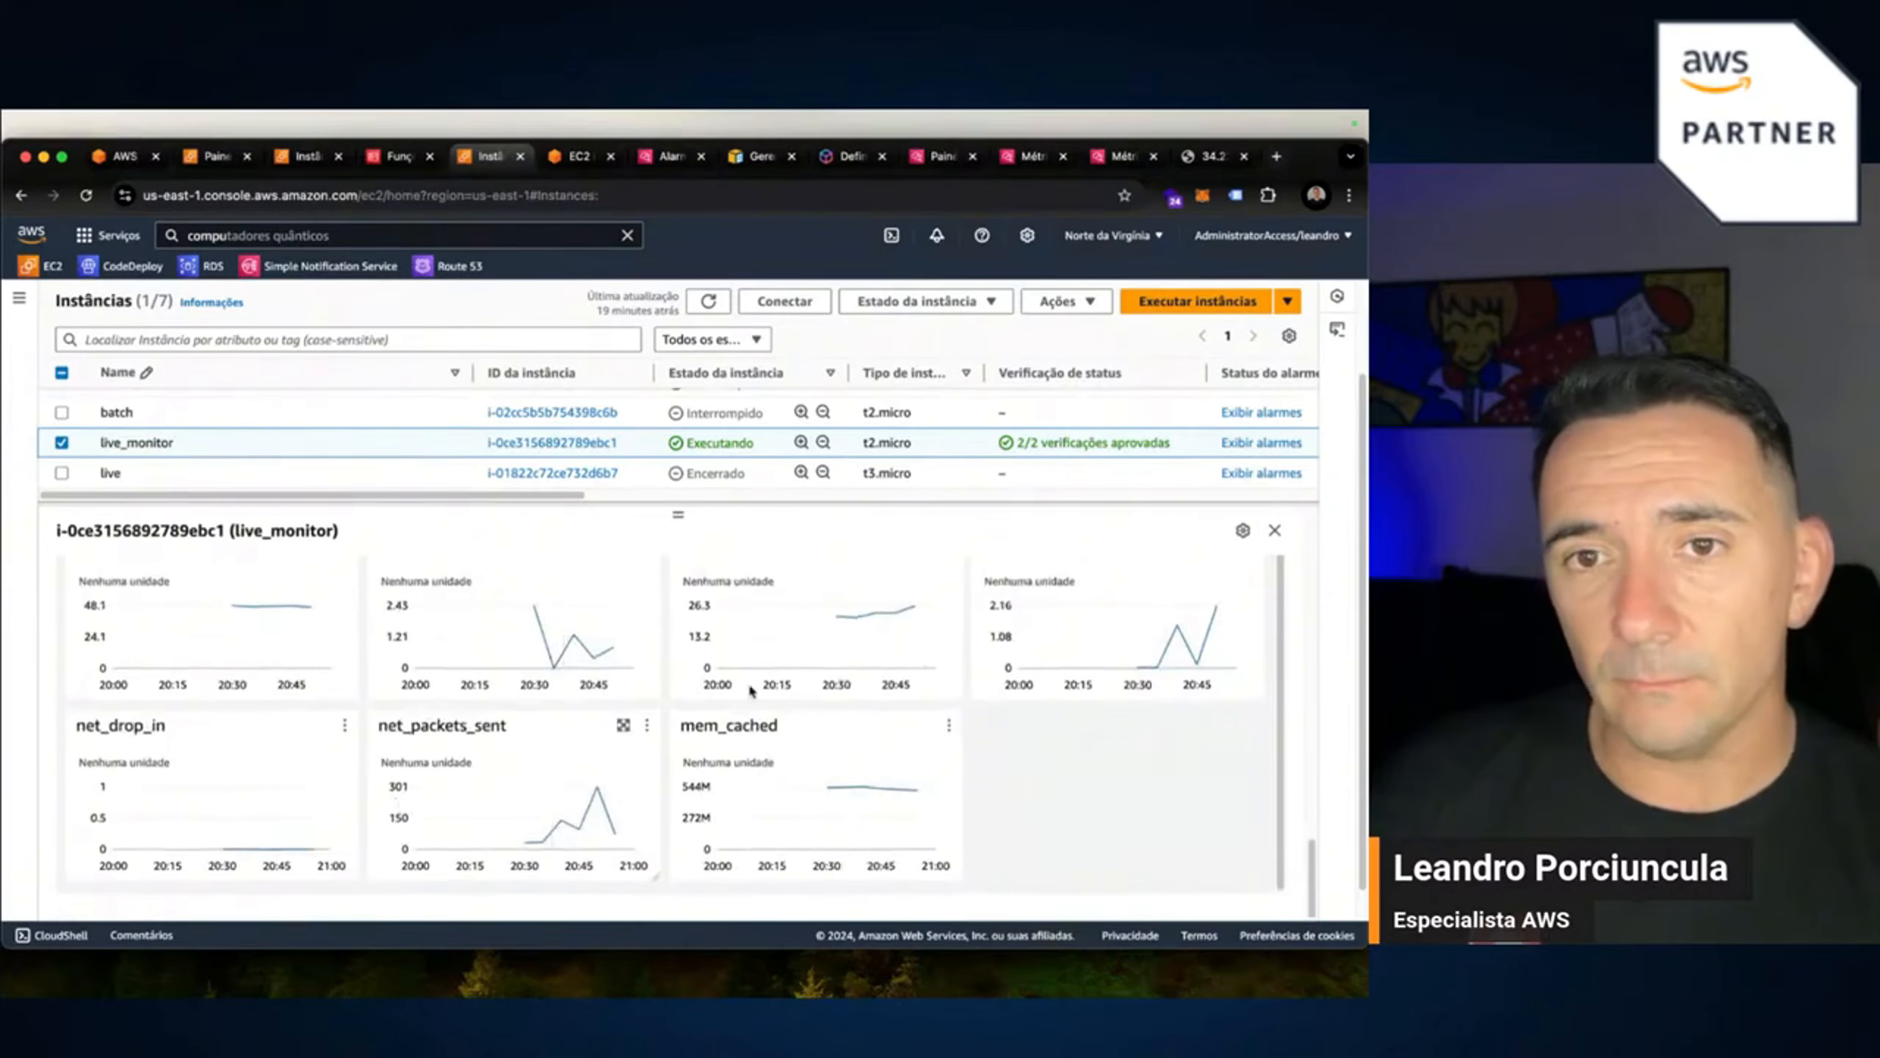
{"action": "scroll", "coordinate": [739, 733], "scroll_direction": "up", "scroll_amount": 6}
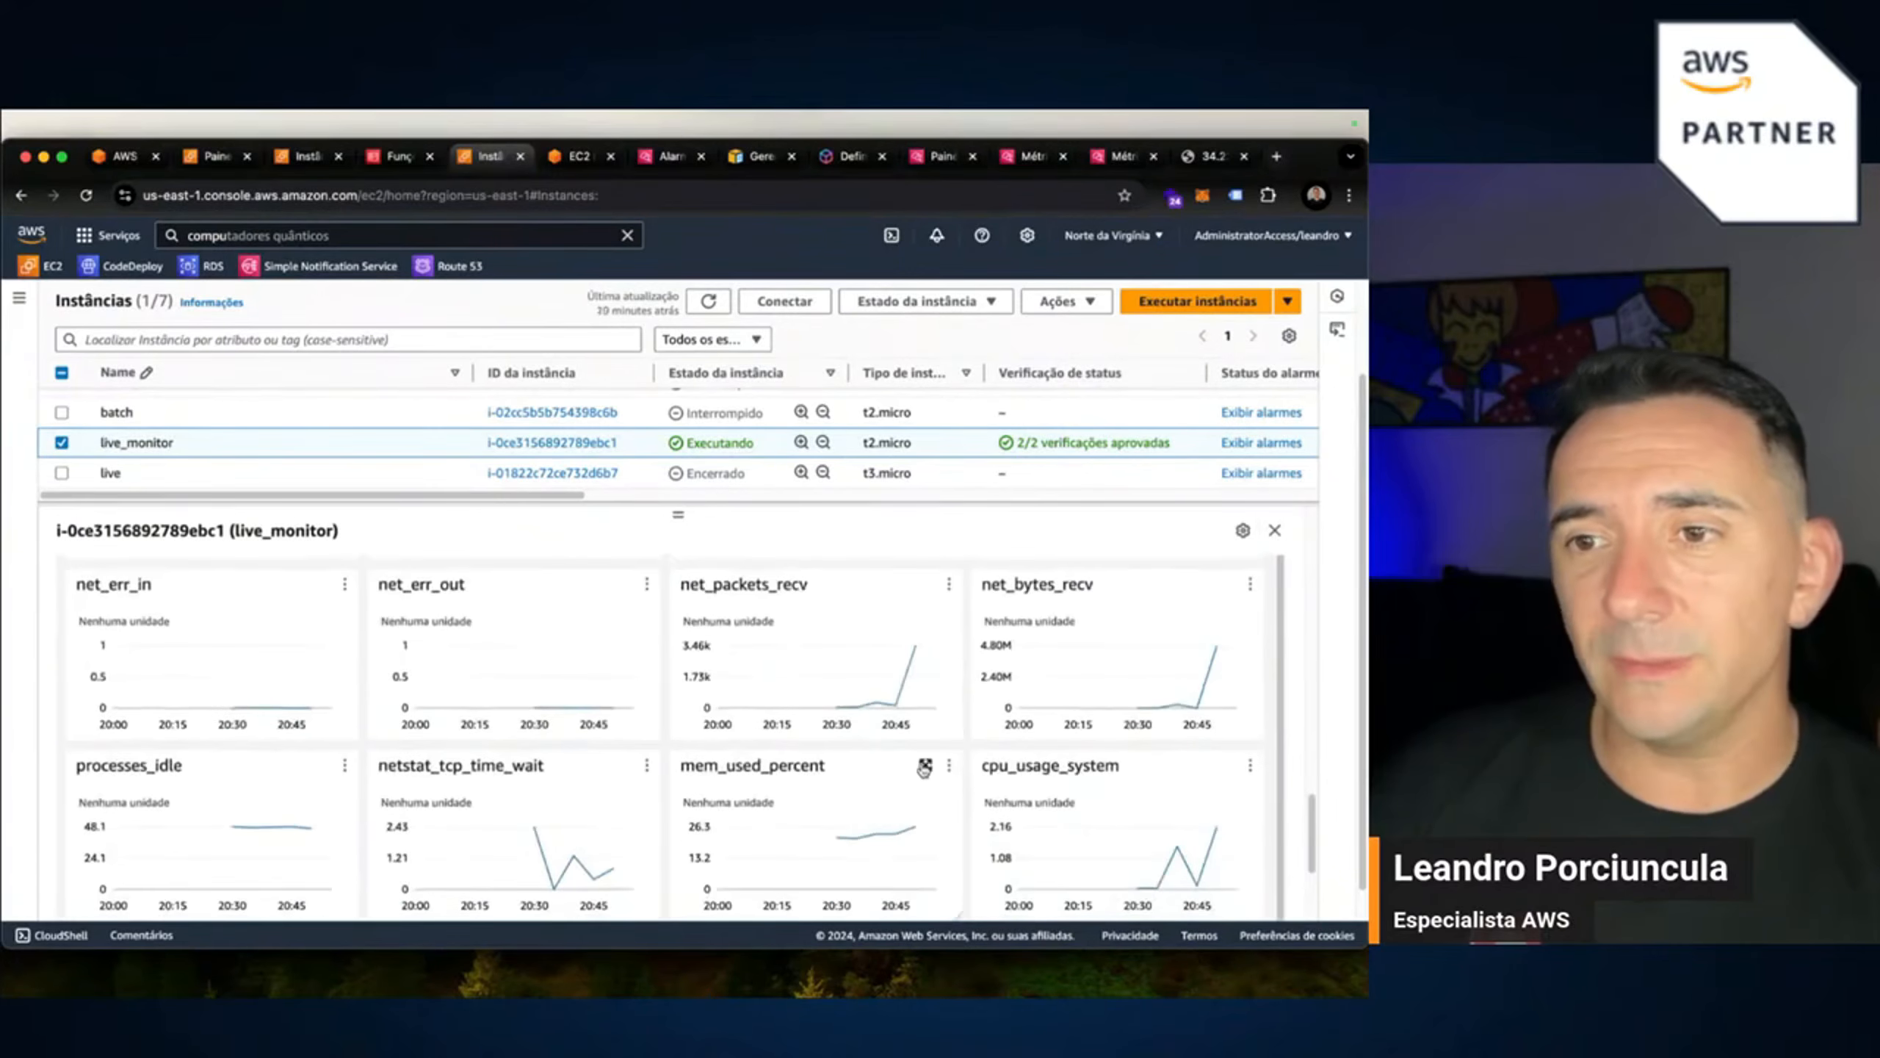
{"action": "left_click", "coordinate": [925, 767]}
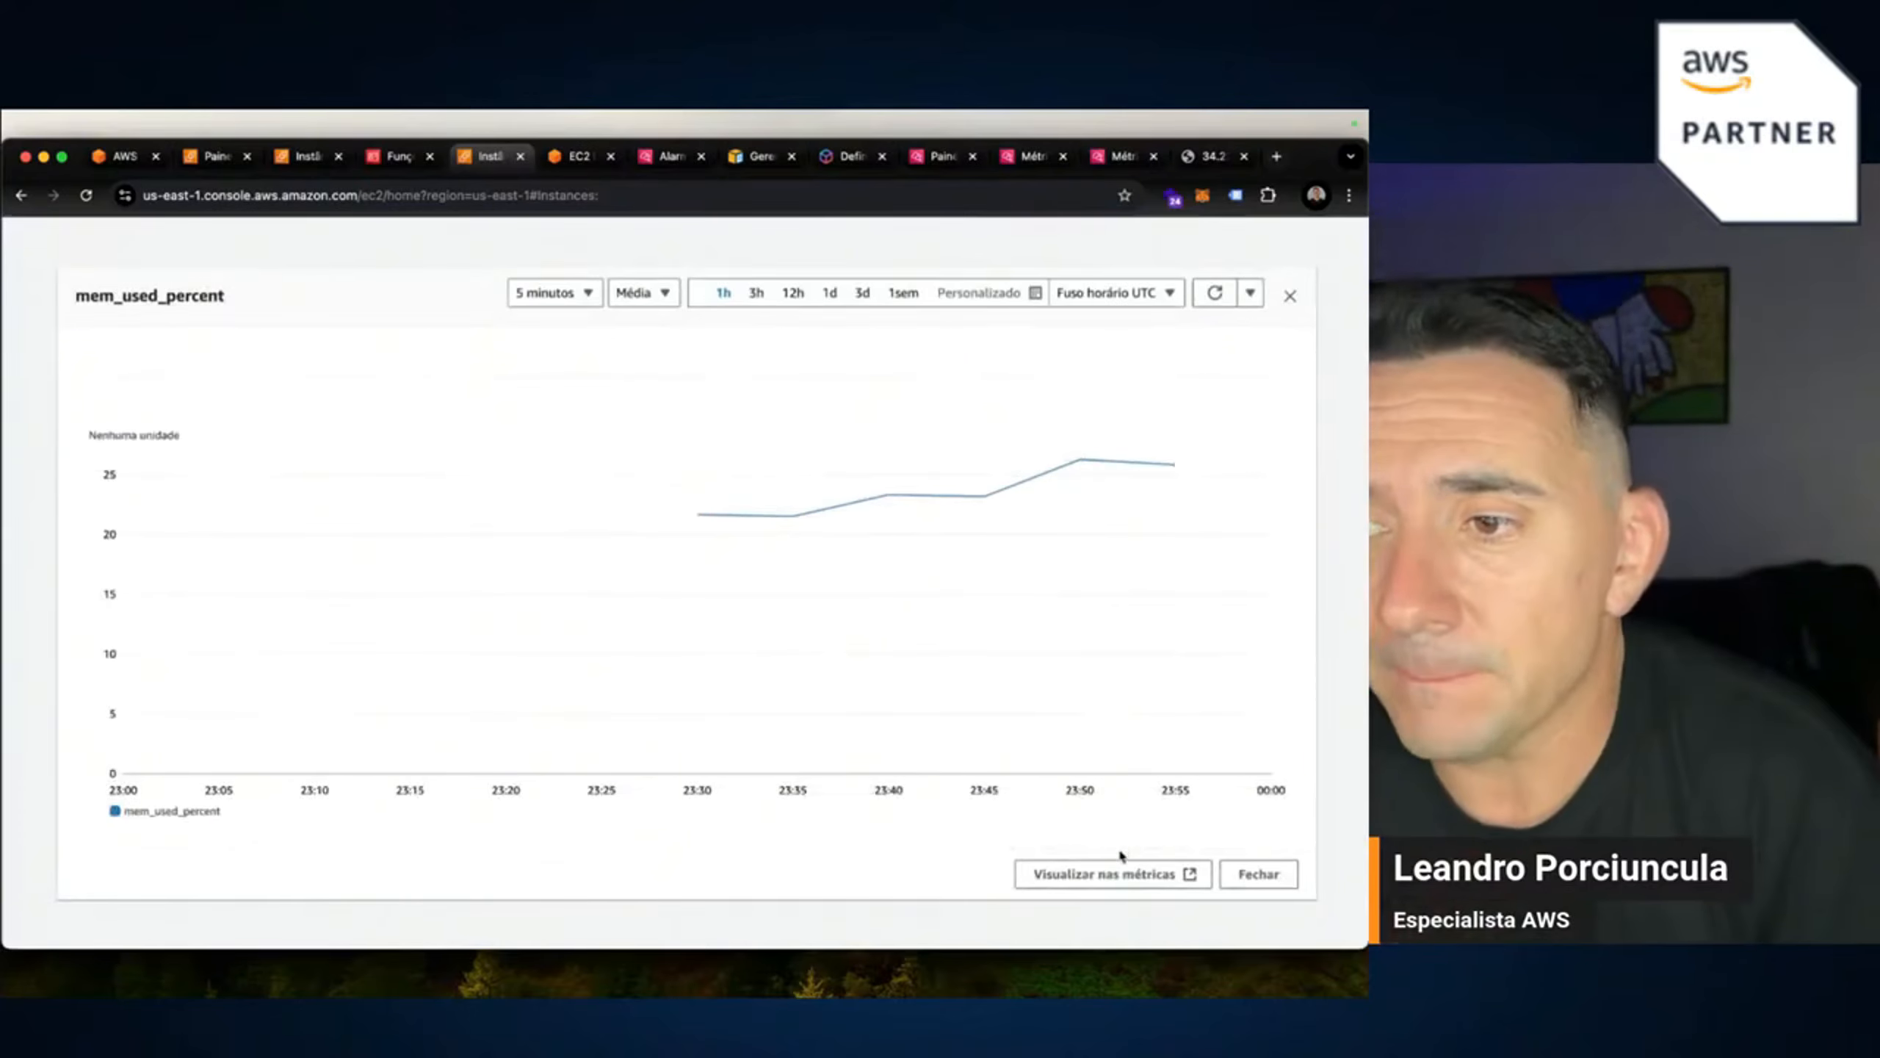
Open mem_used_percent in CloudWatch metrics and try creating an alarm, which fails on the SEARCH expression.
{"action": "left_click", "coordinate": [1116, 876]}
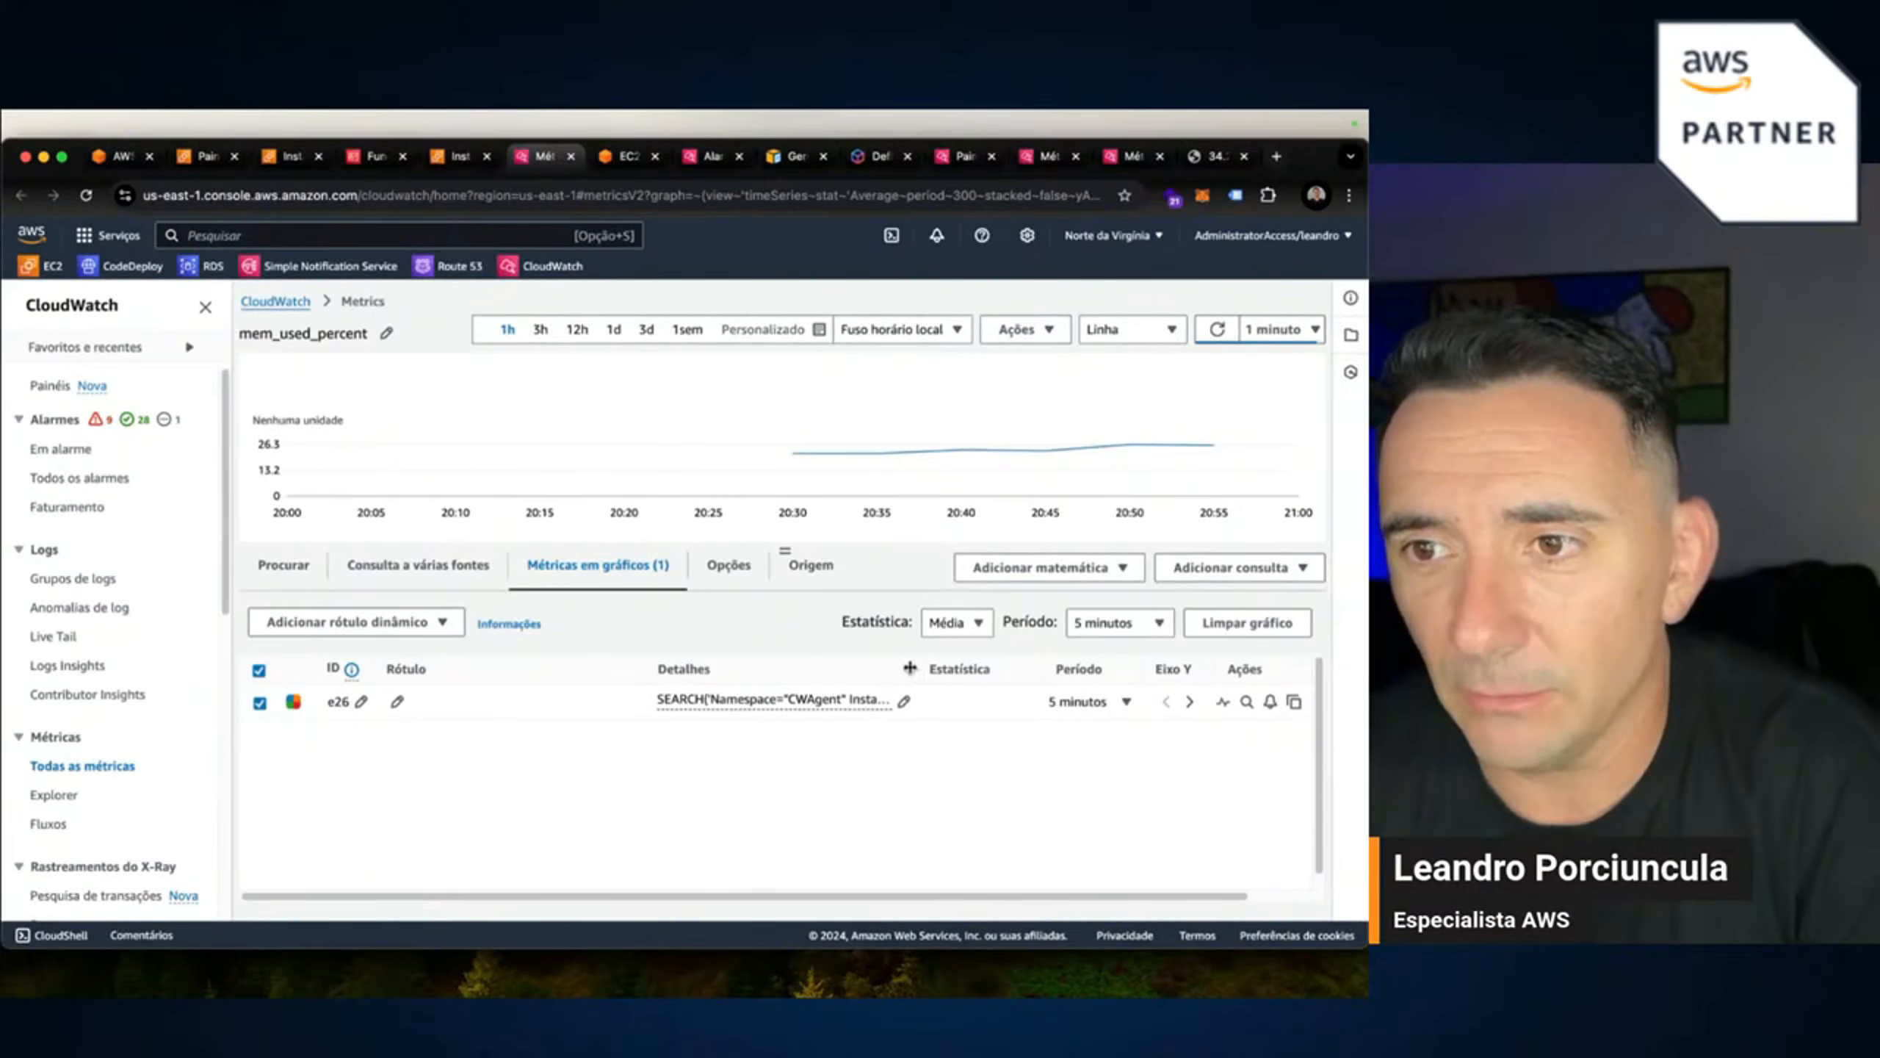
{"action": "left_click_drag", "start_coordinate": [910, 668], "coordinate": [811, 666]}
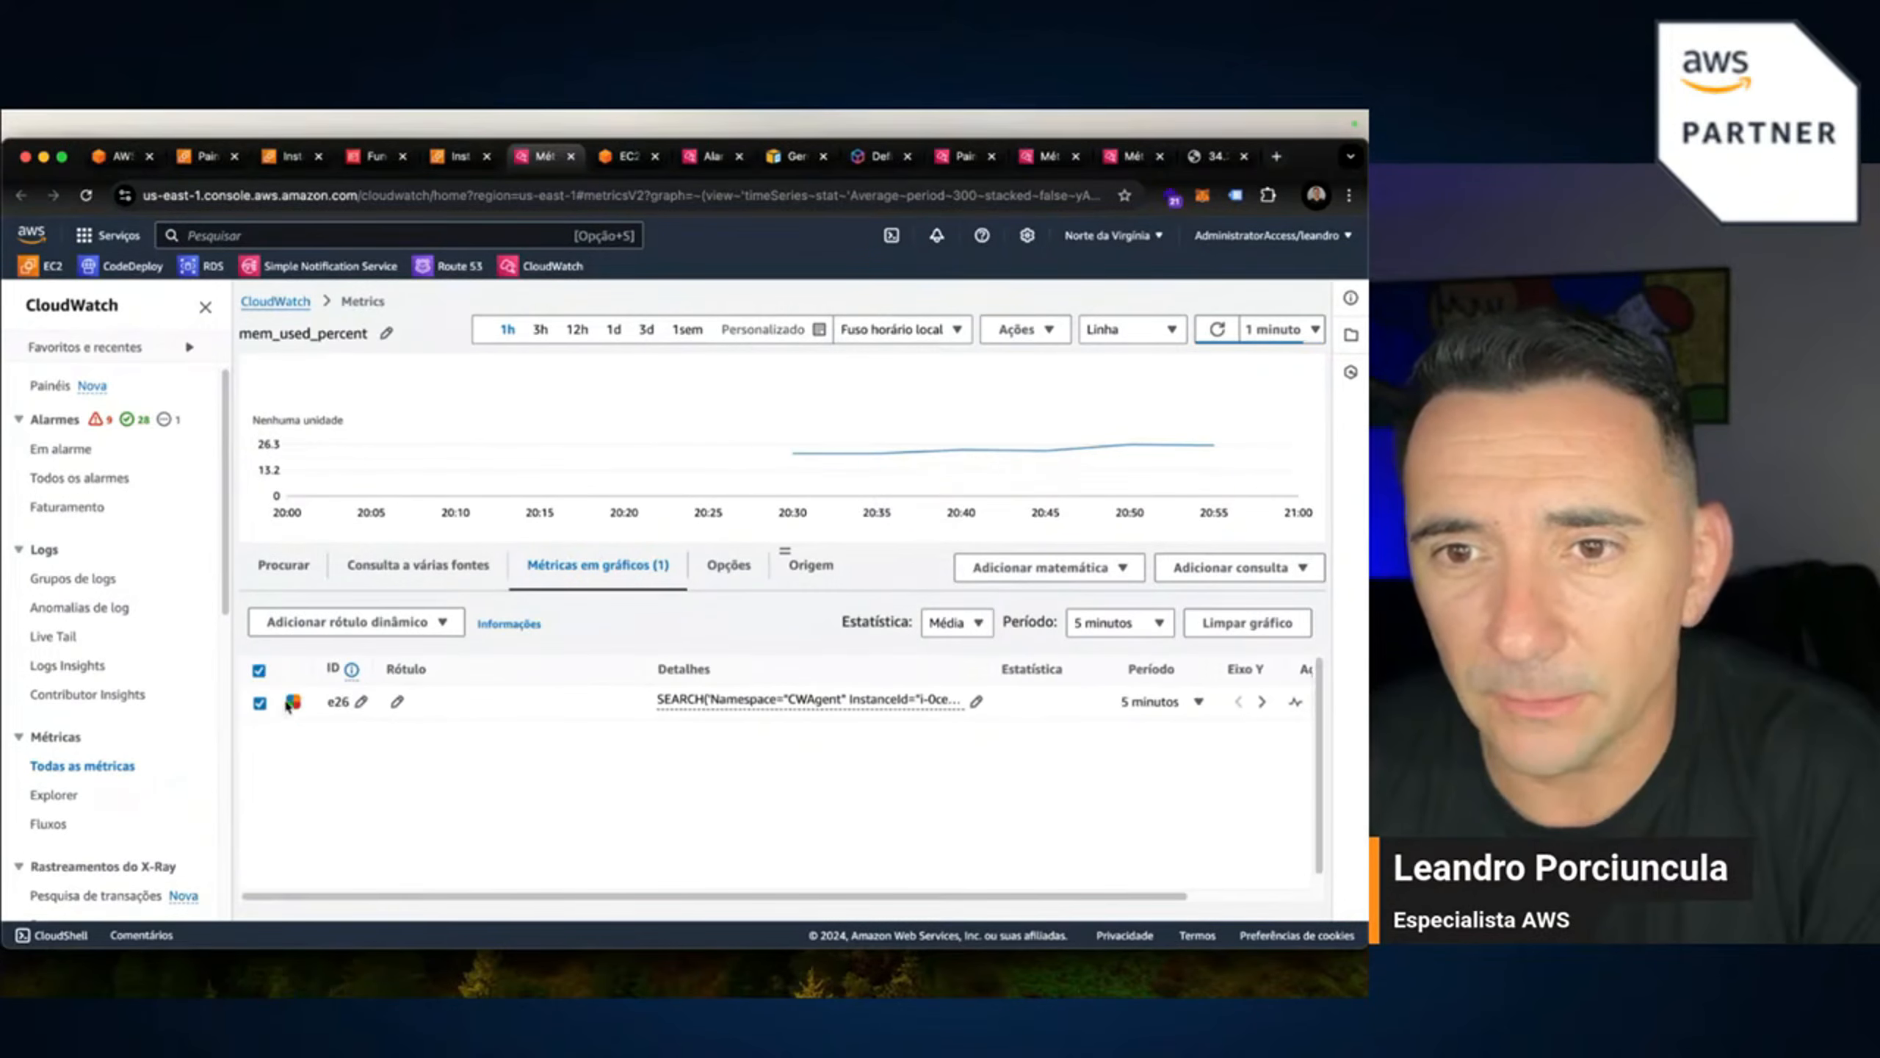
{"action": "scroll", "coordinate": [978, 902], "scroll_direction": "right", "scroll_amount": 3}
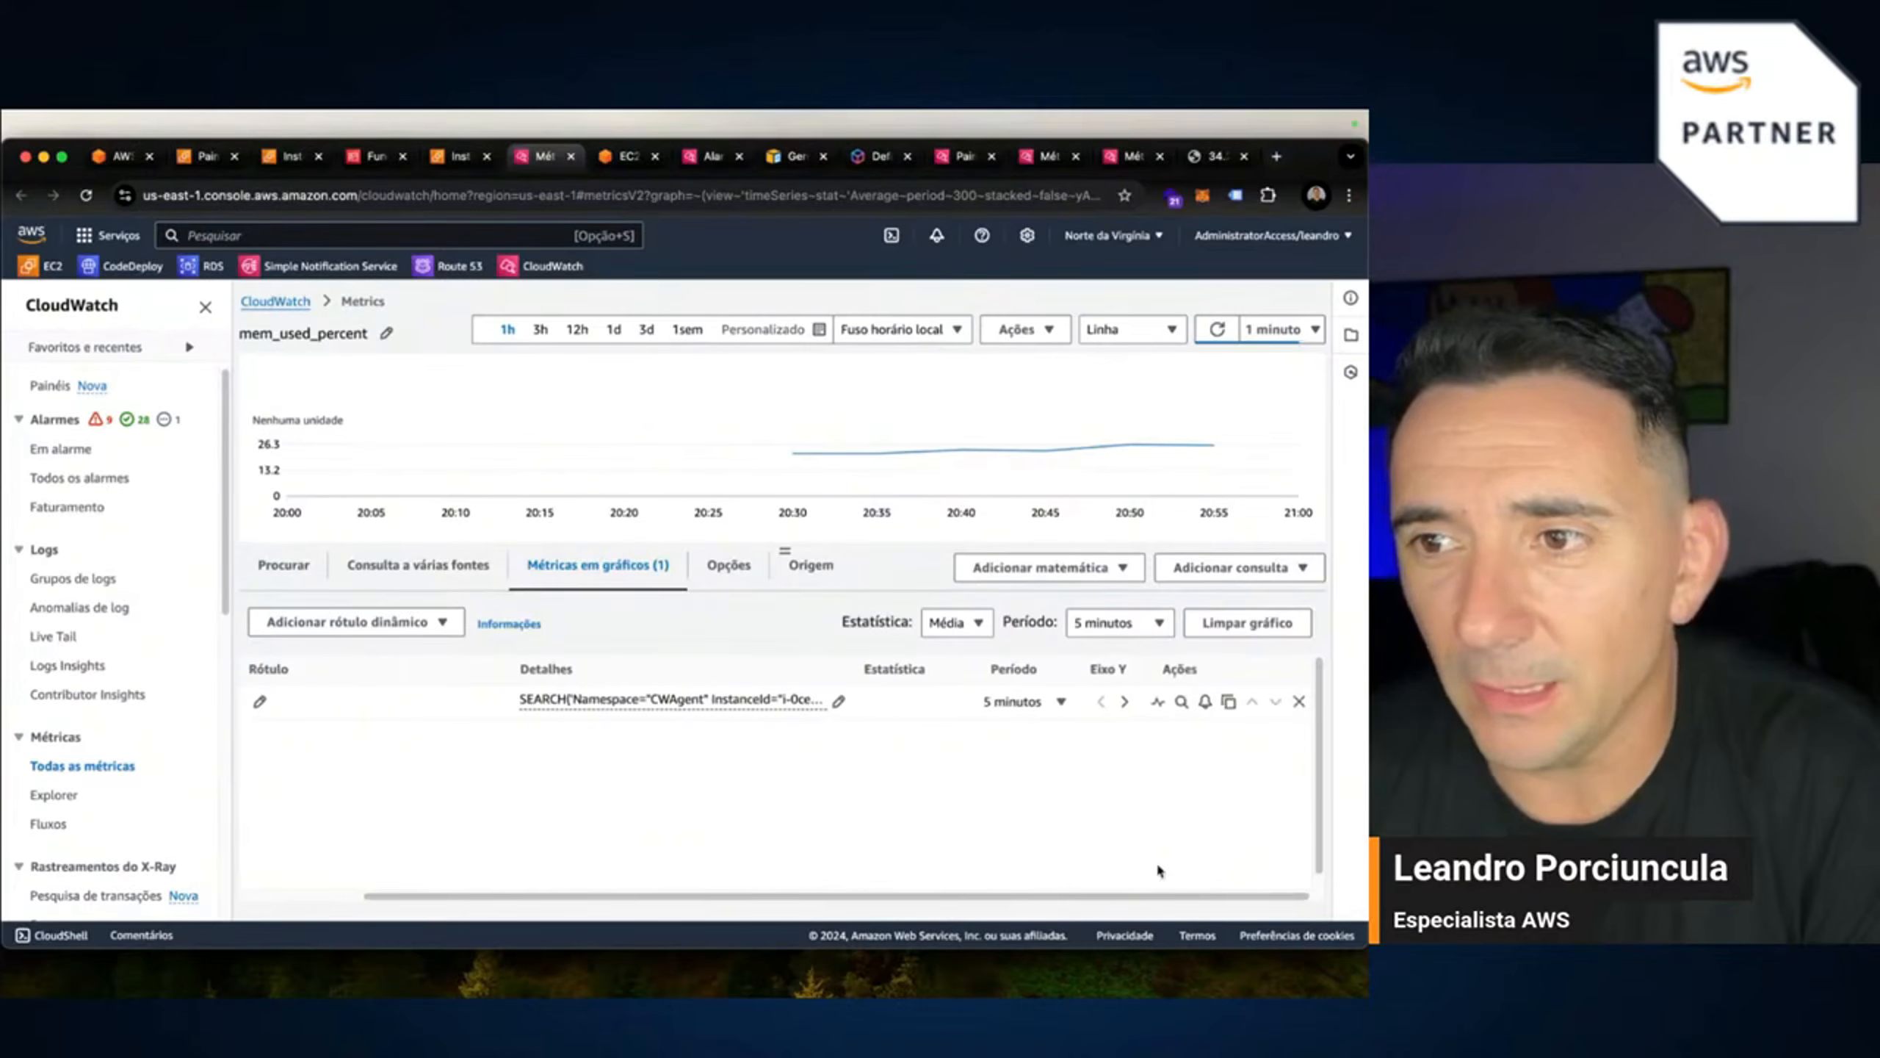
{"action": "left_click", "coordinate": [1205, 703]}
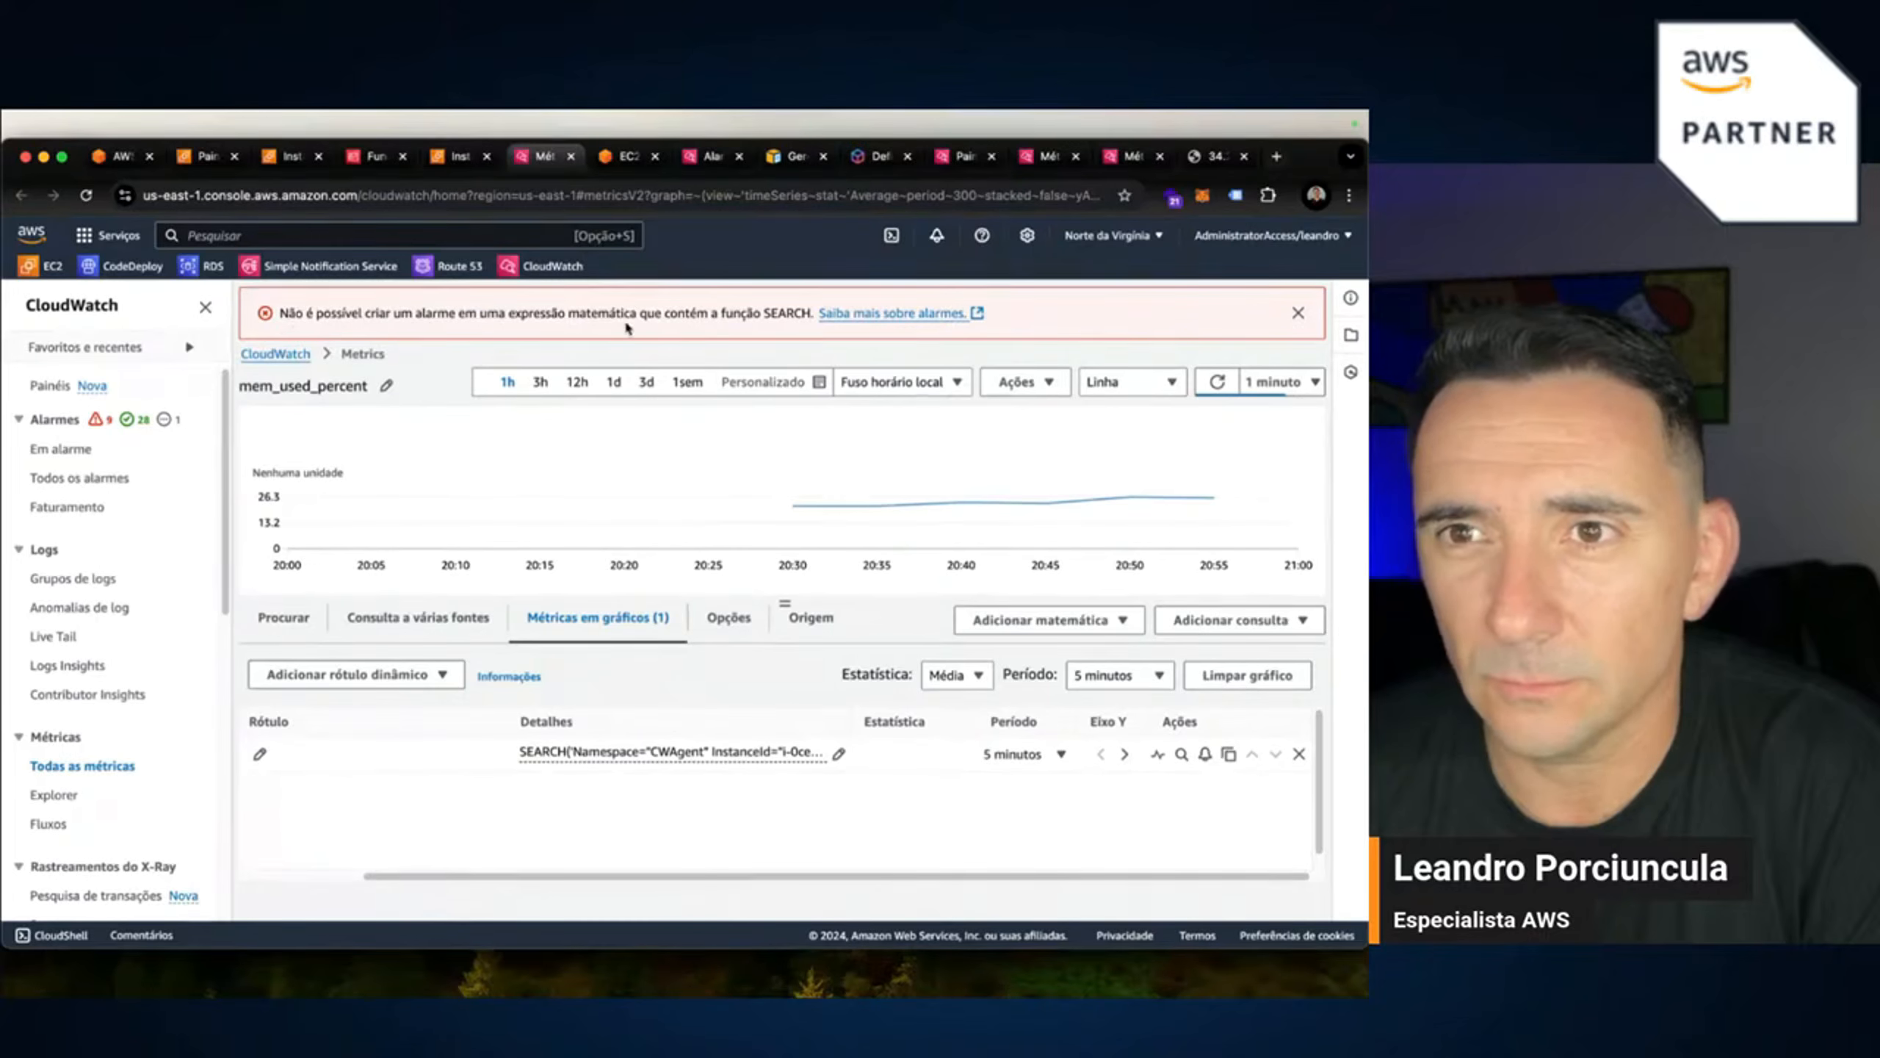
{"action": "left_click", "coordinate": [1298, 317]}
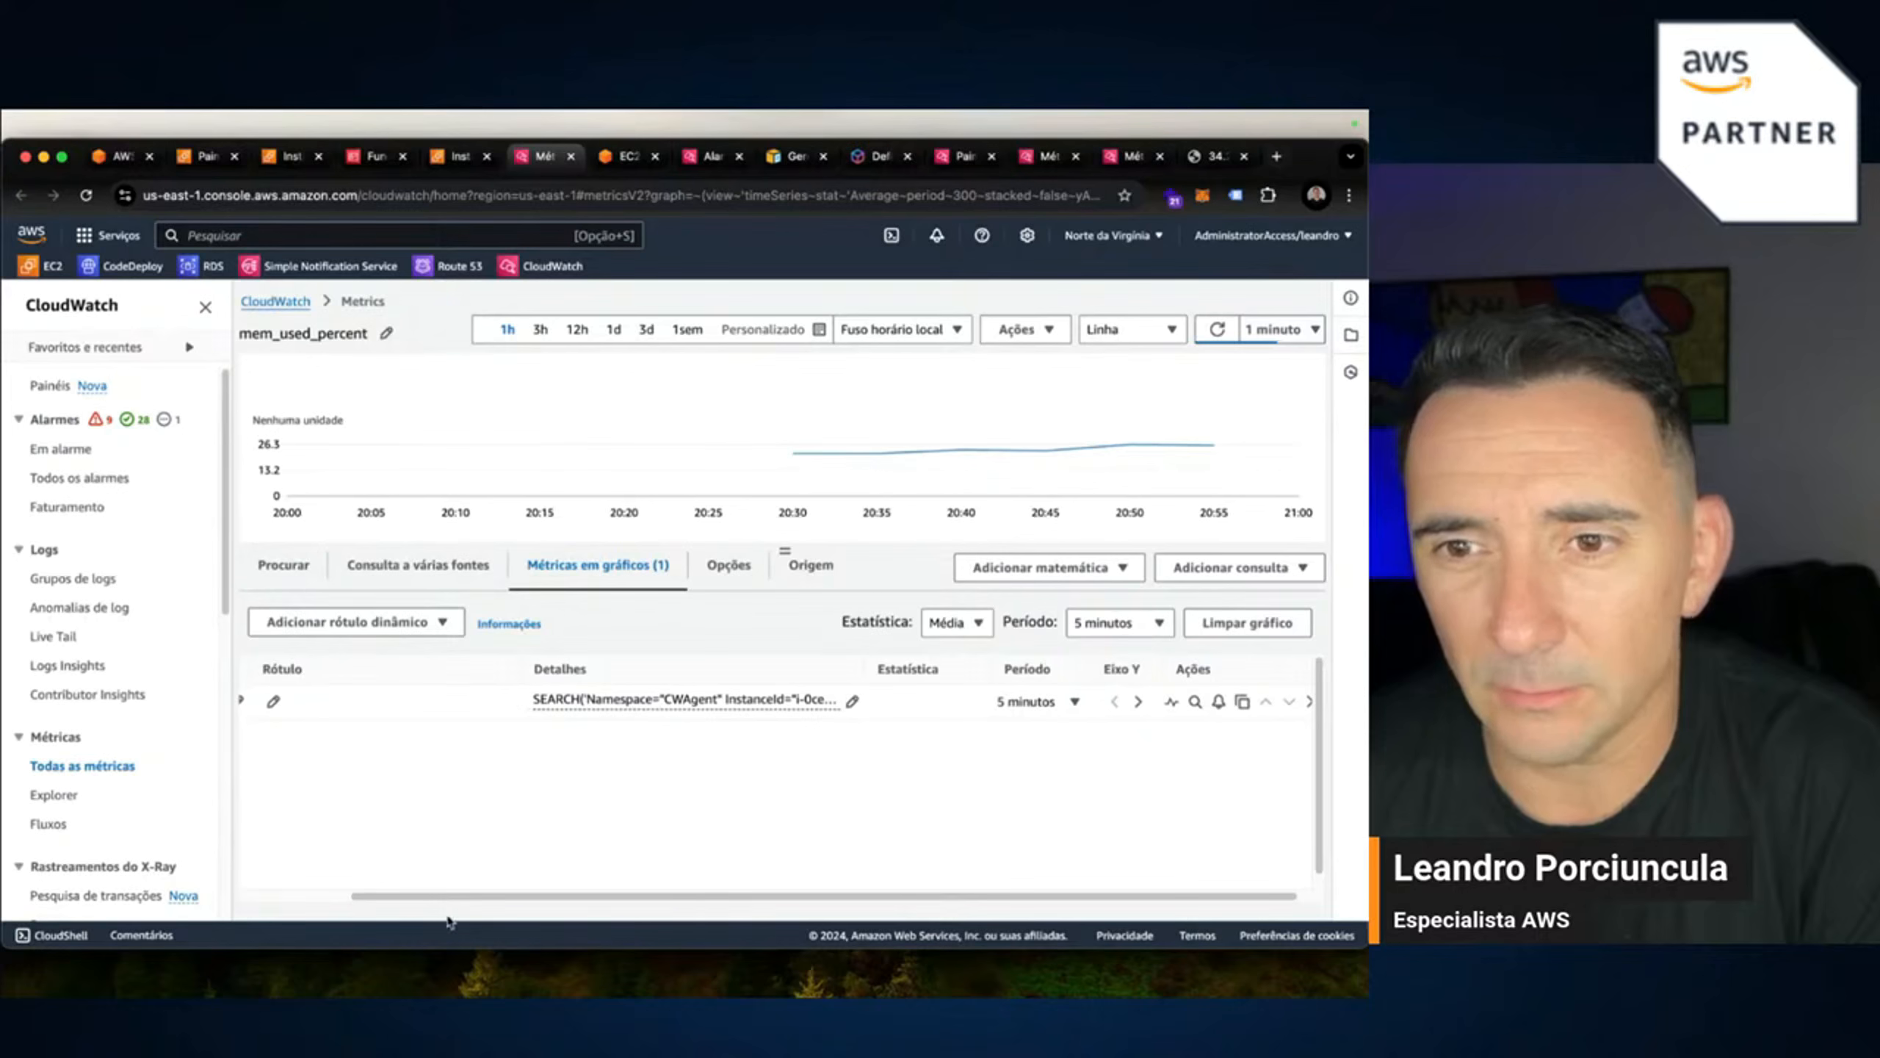
Browse CWAgent metrics under the ImageId, InstanceId, InstanceType dimension group.
{"action": "scroll", "coordinate": [419, 894], "scroll_direction": "left", "scroll_amount": 5}
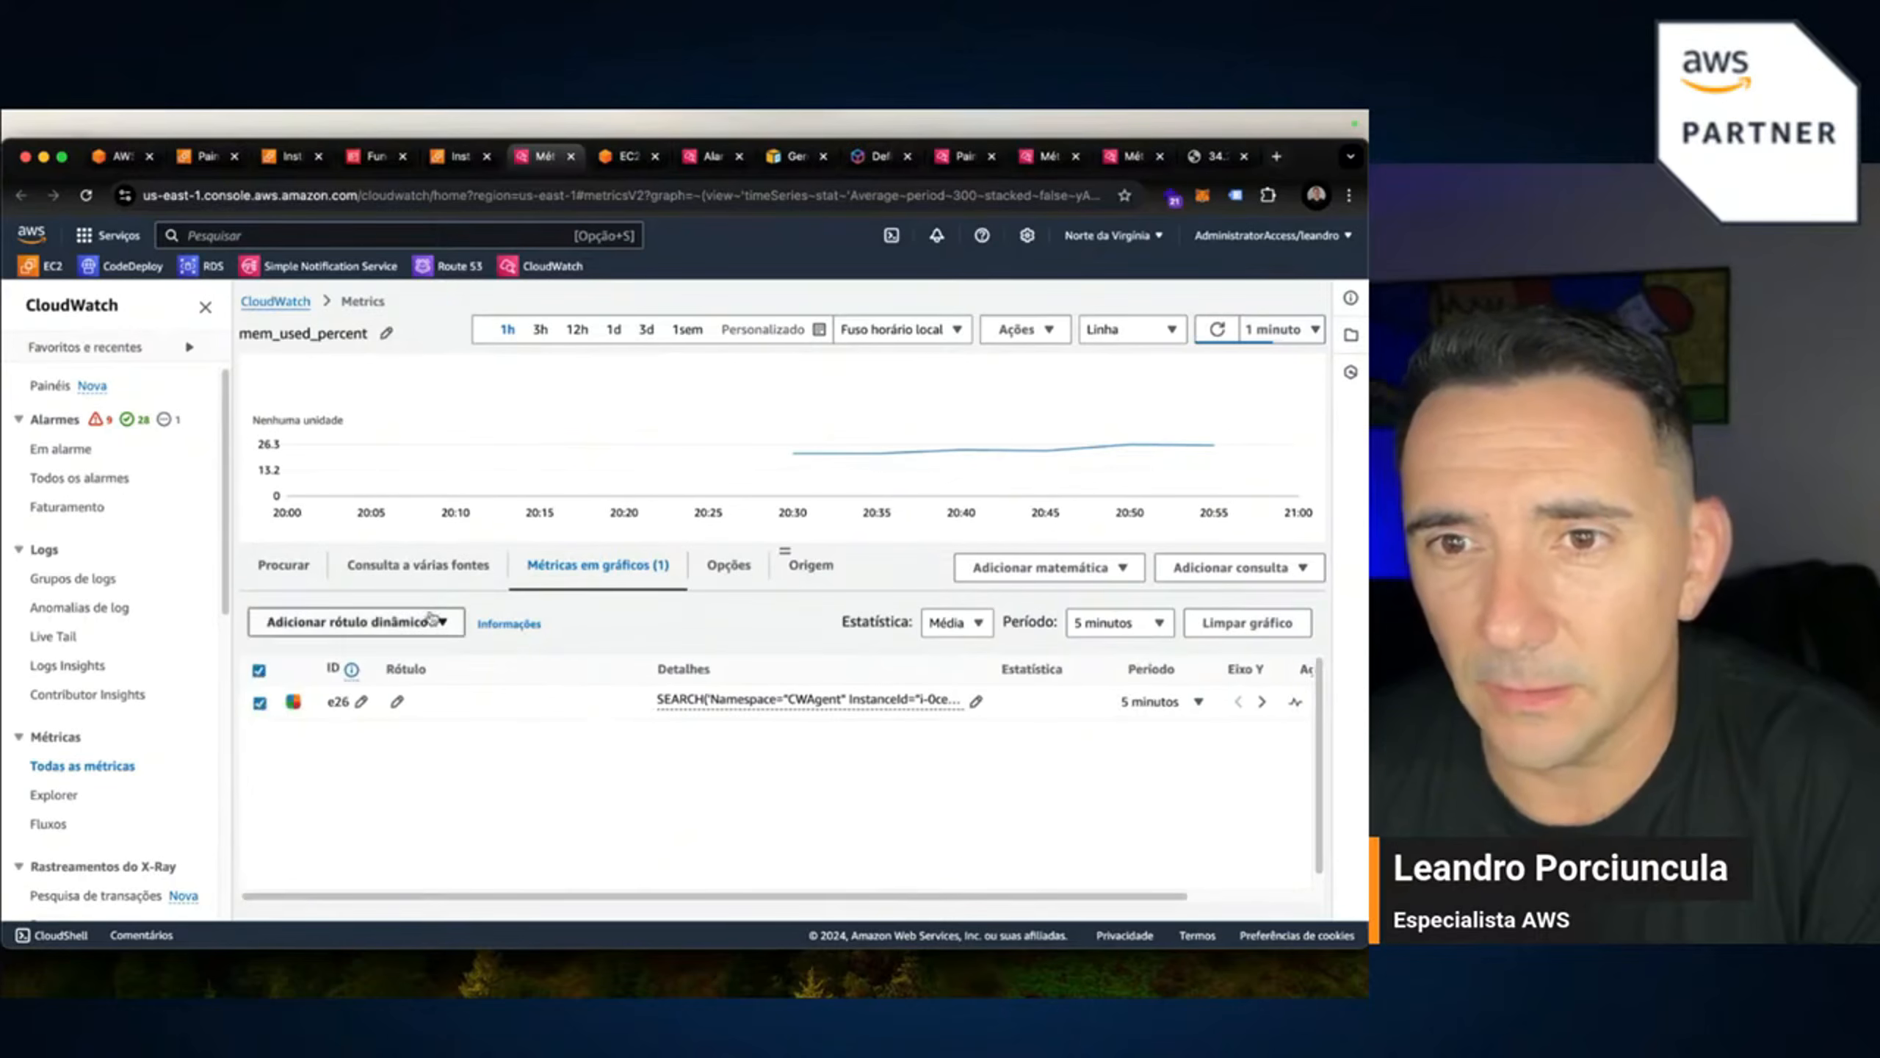
{"action": "left_click", "coordinate": [292, 569]}
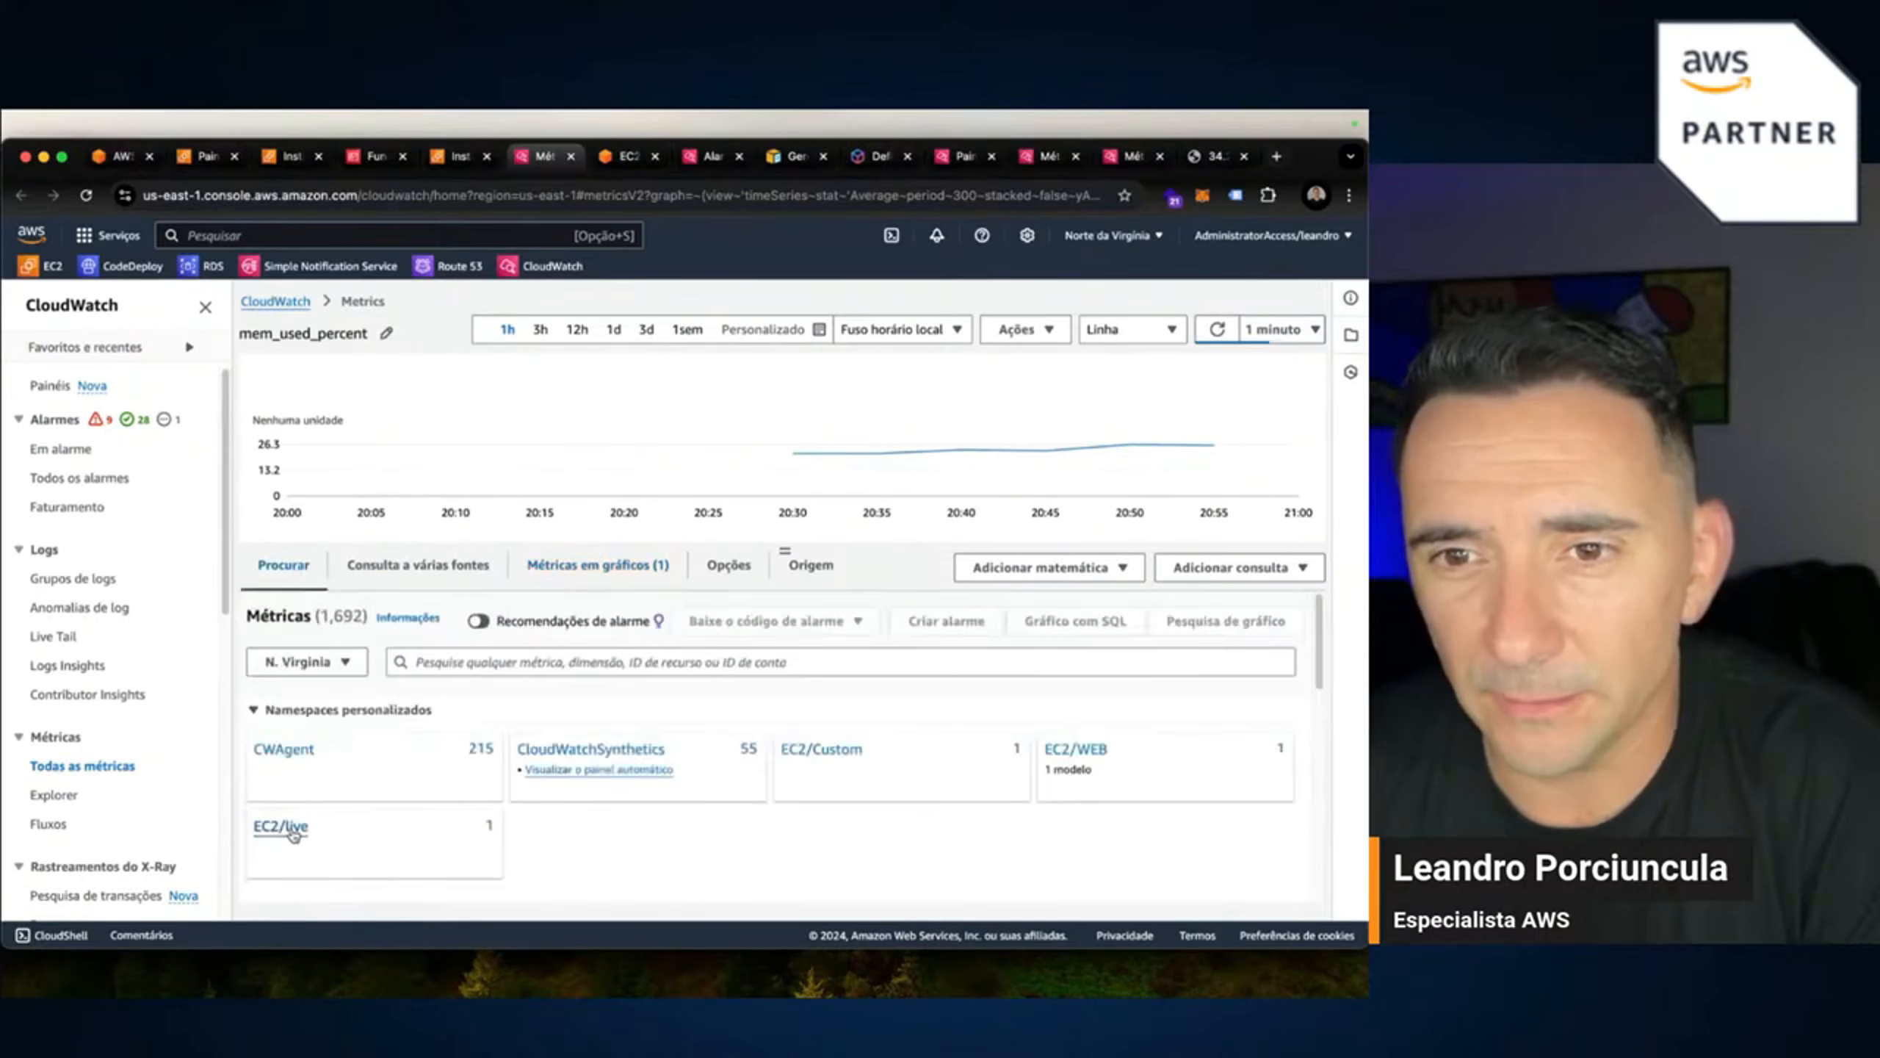
{"action": "left_click", "coordinate": [300, 757]}
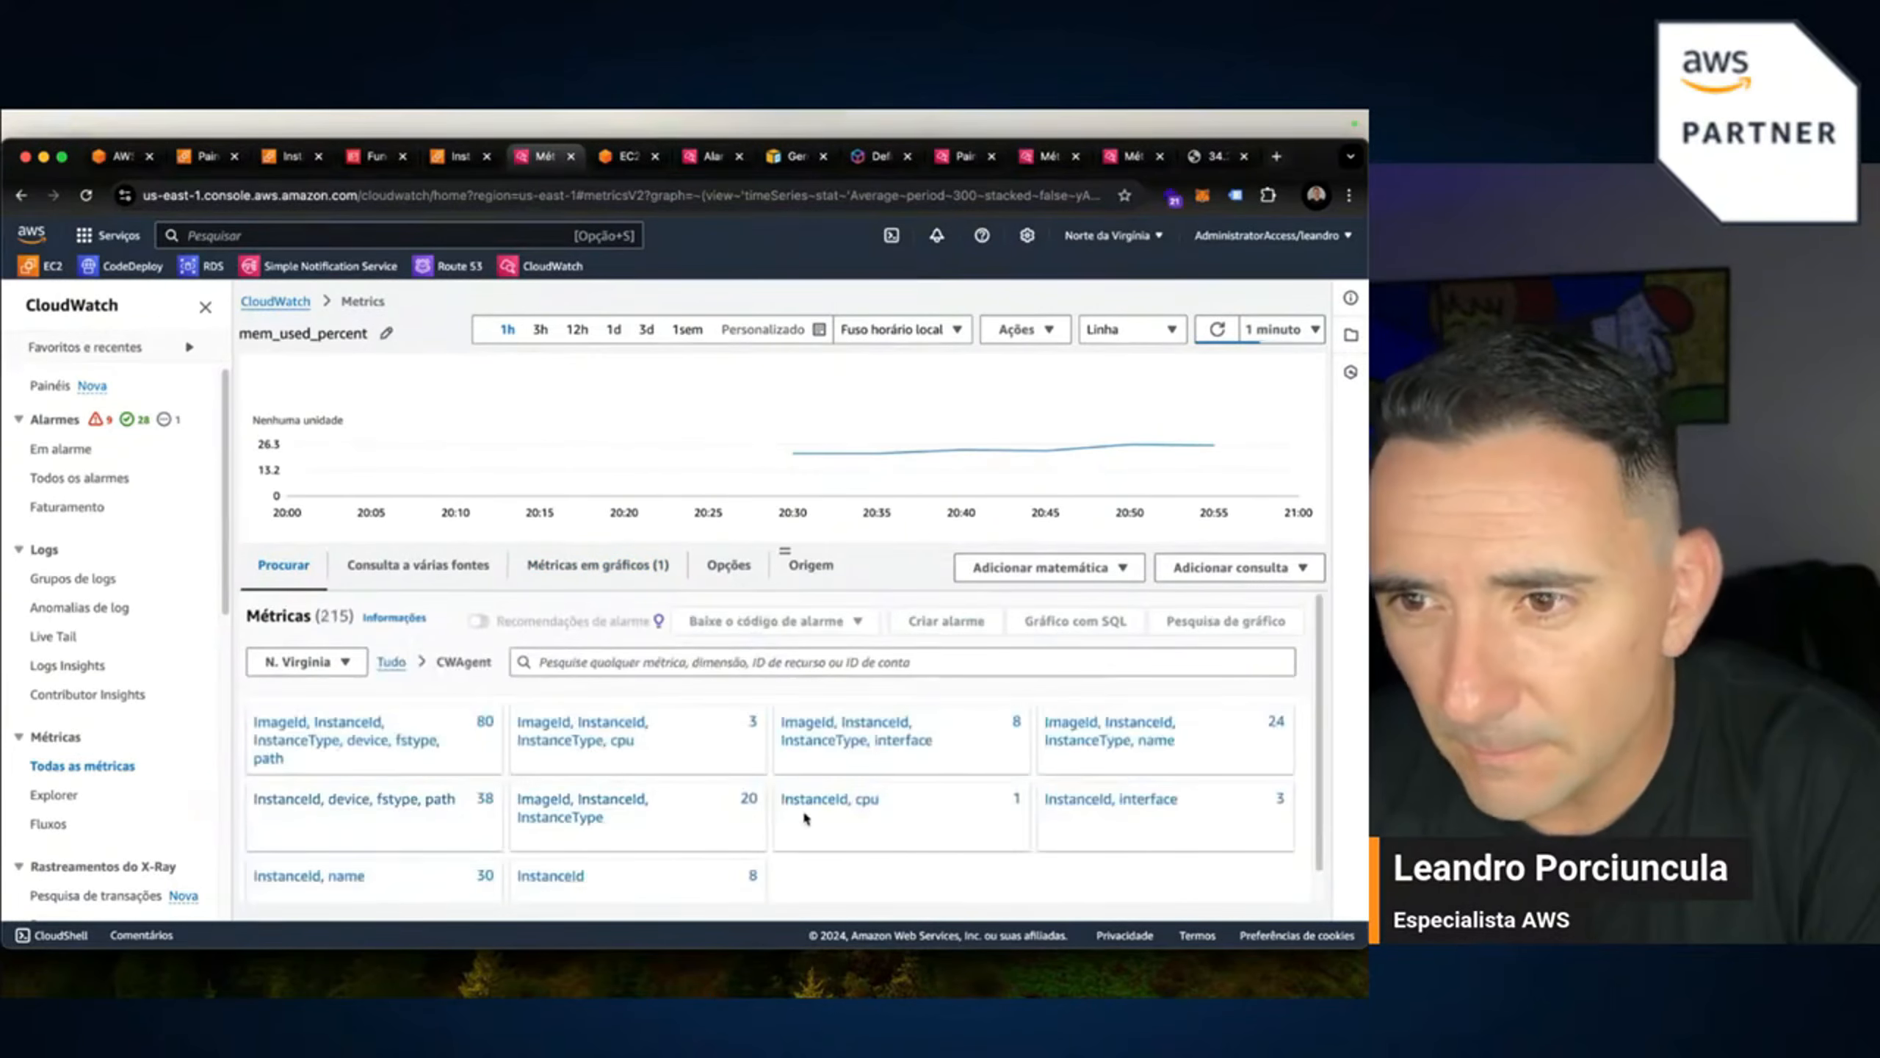
{"action": "left_click", "coordinate": [832, 748]}
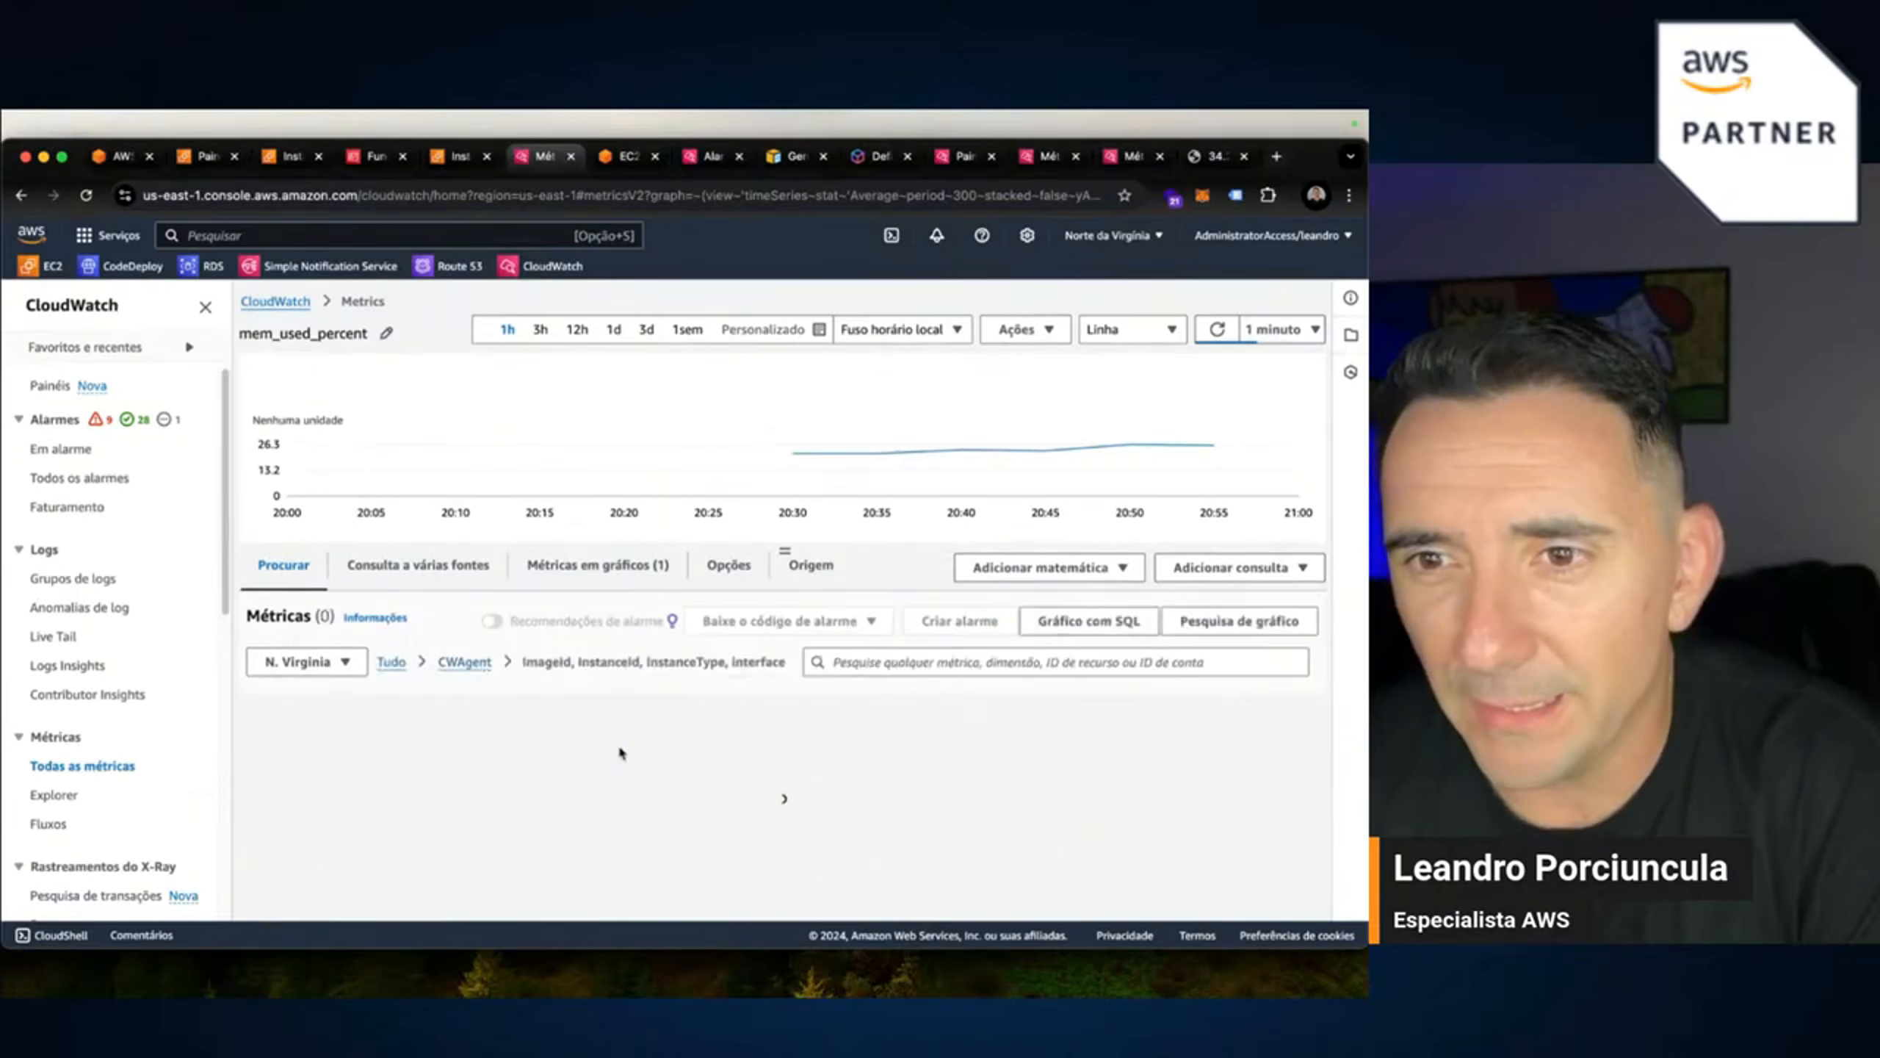
{"action": "scroll", "coordinate": [1055, 829], "scroll_direction": "down", "scroll_amount": 5}
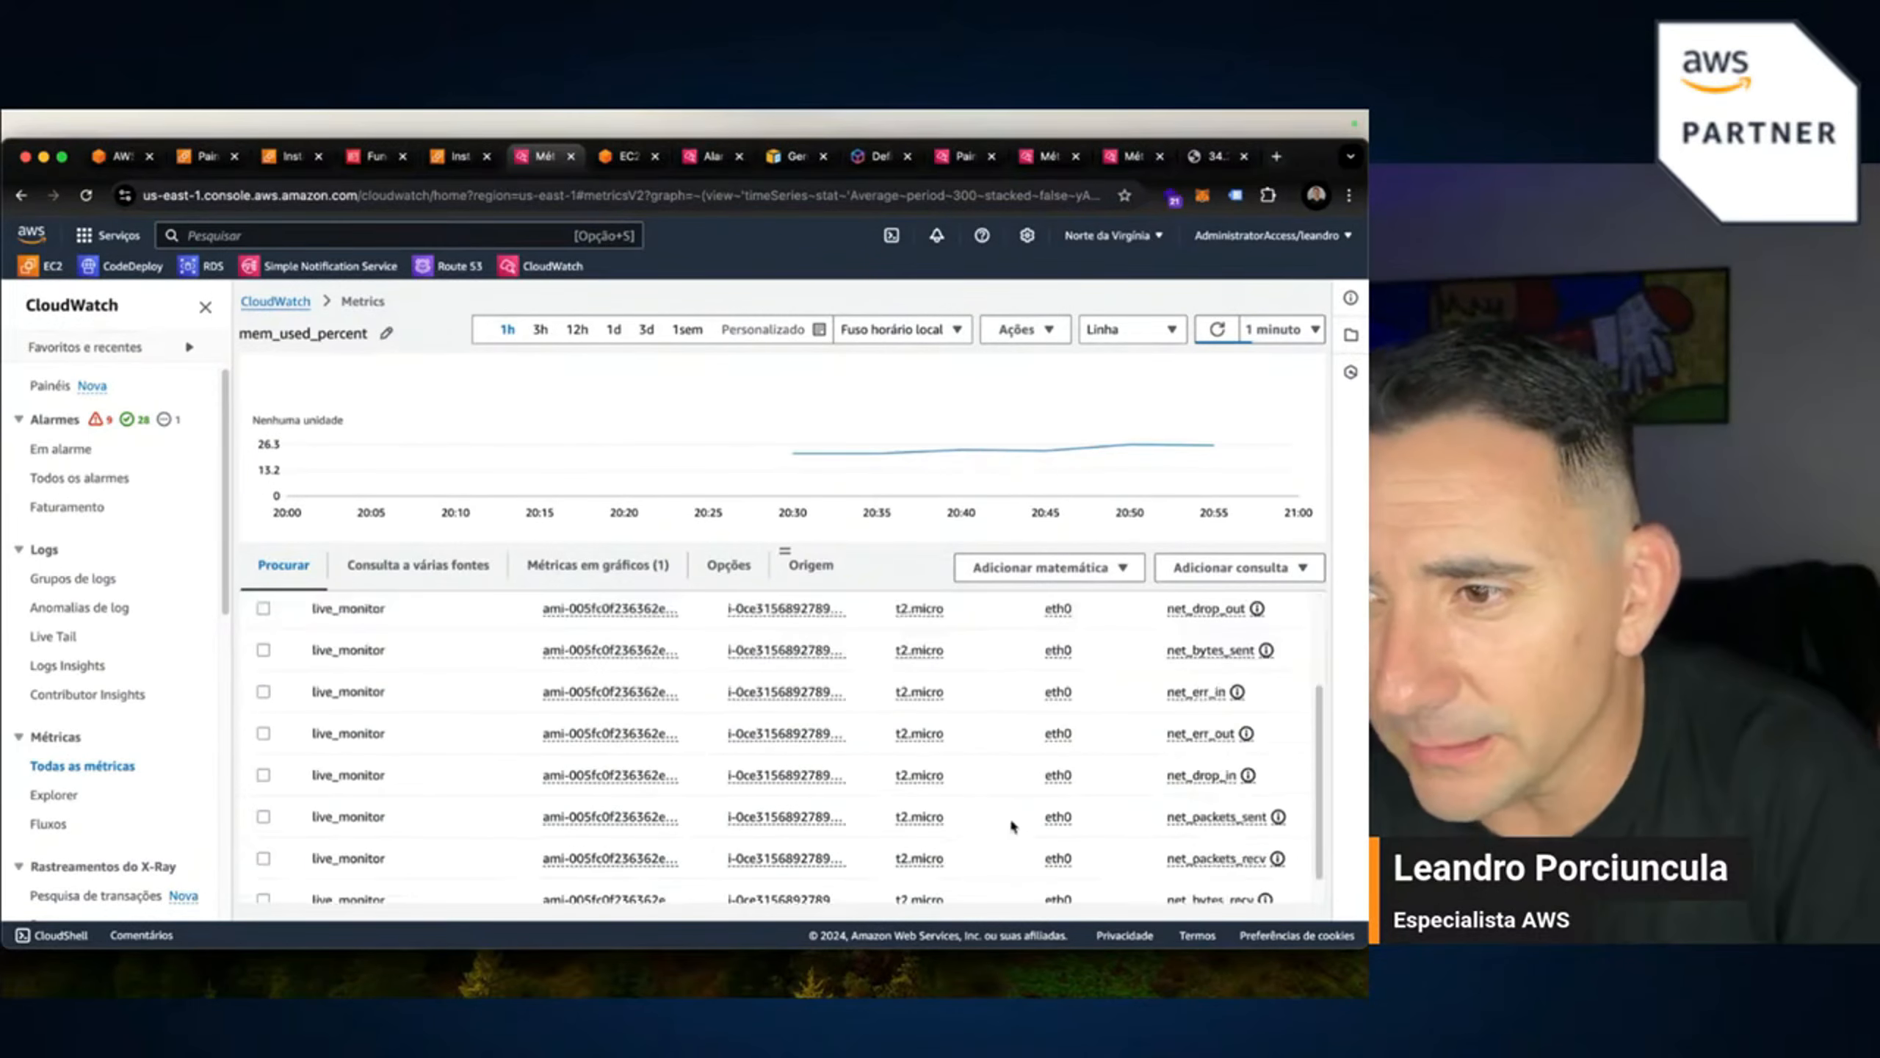
{"action": "scroll", "coordinate": [710, 645], "scroll_direction": "up", "scroll_amount": 5}
{"action": "left_click", "coordinate": [477, 659]}
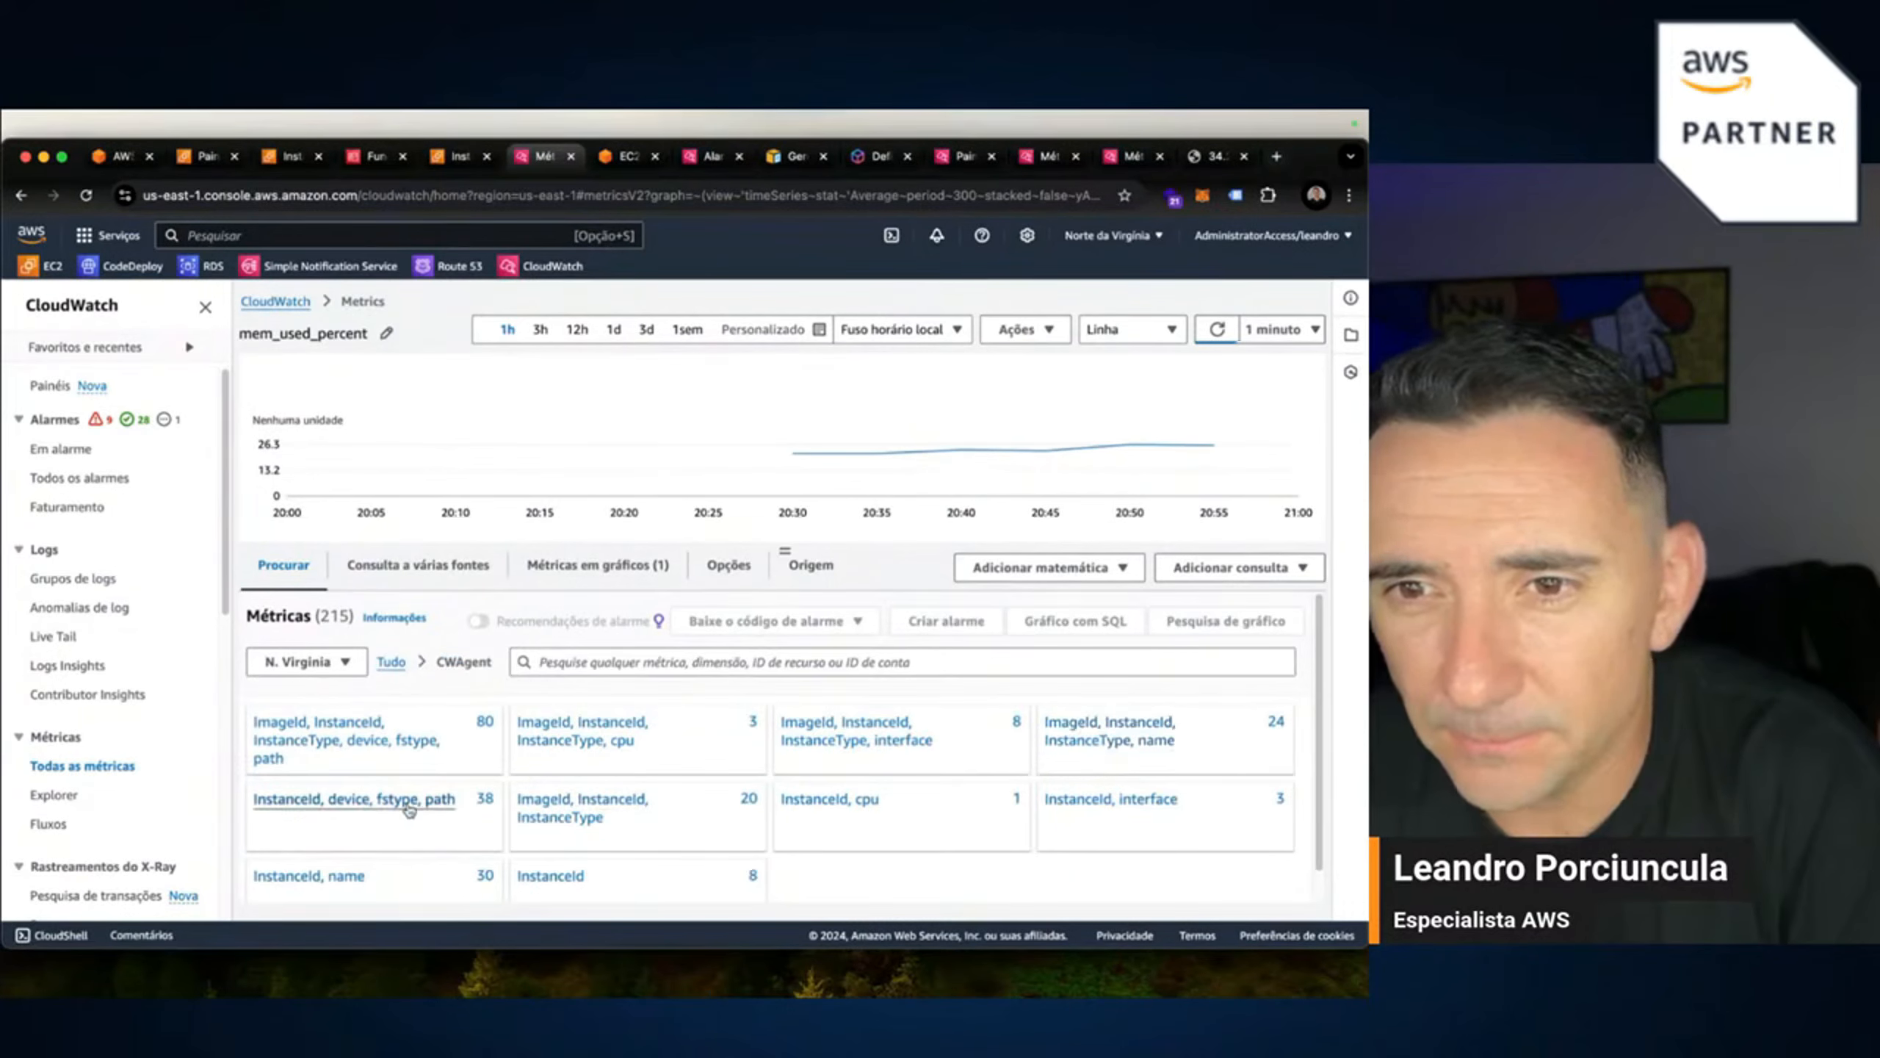
{"action": "left_click", "coordinate": [560, 814]}
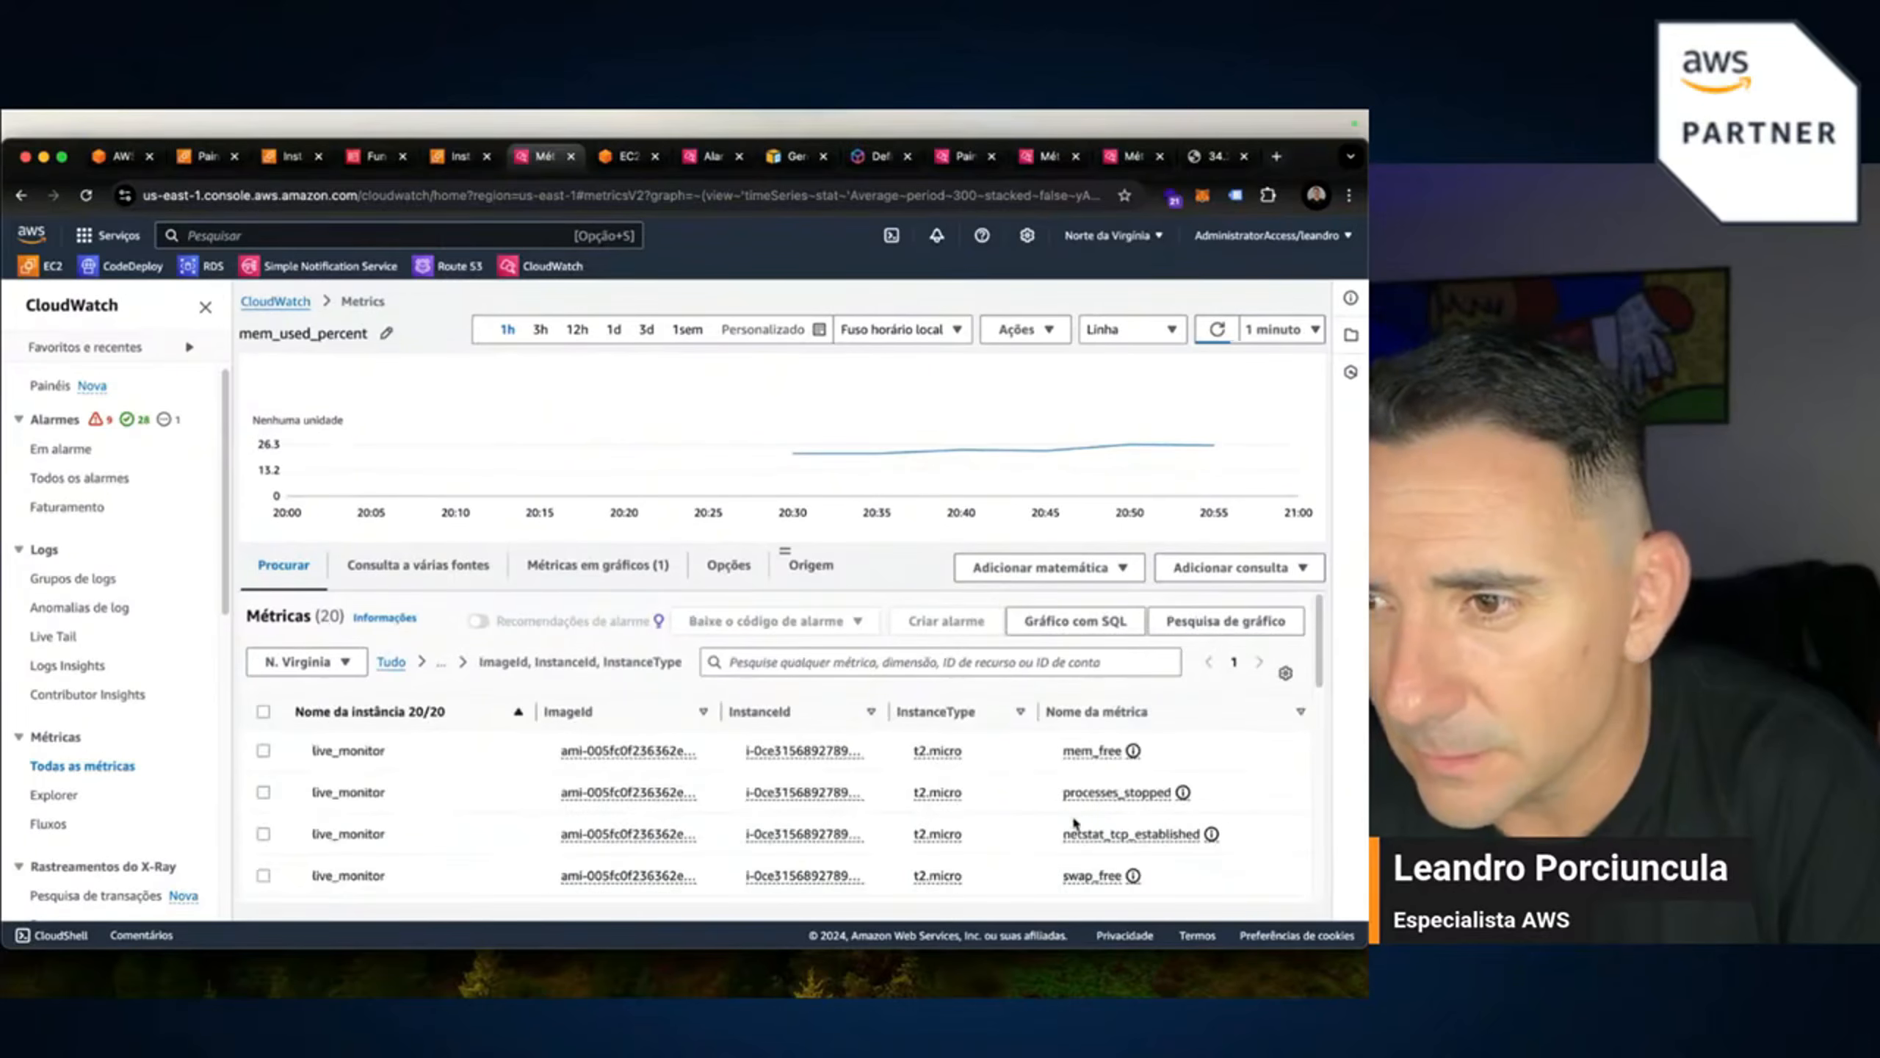
{"action": "scroll", "coordinate": [1038, 797], "scroll_direction": "down", "scroll_amount": 3}
{"action": "scroll", "coordinate": [983, 809], "scroll_direction": "down", "scroll_amount": 2}
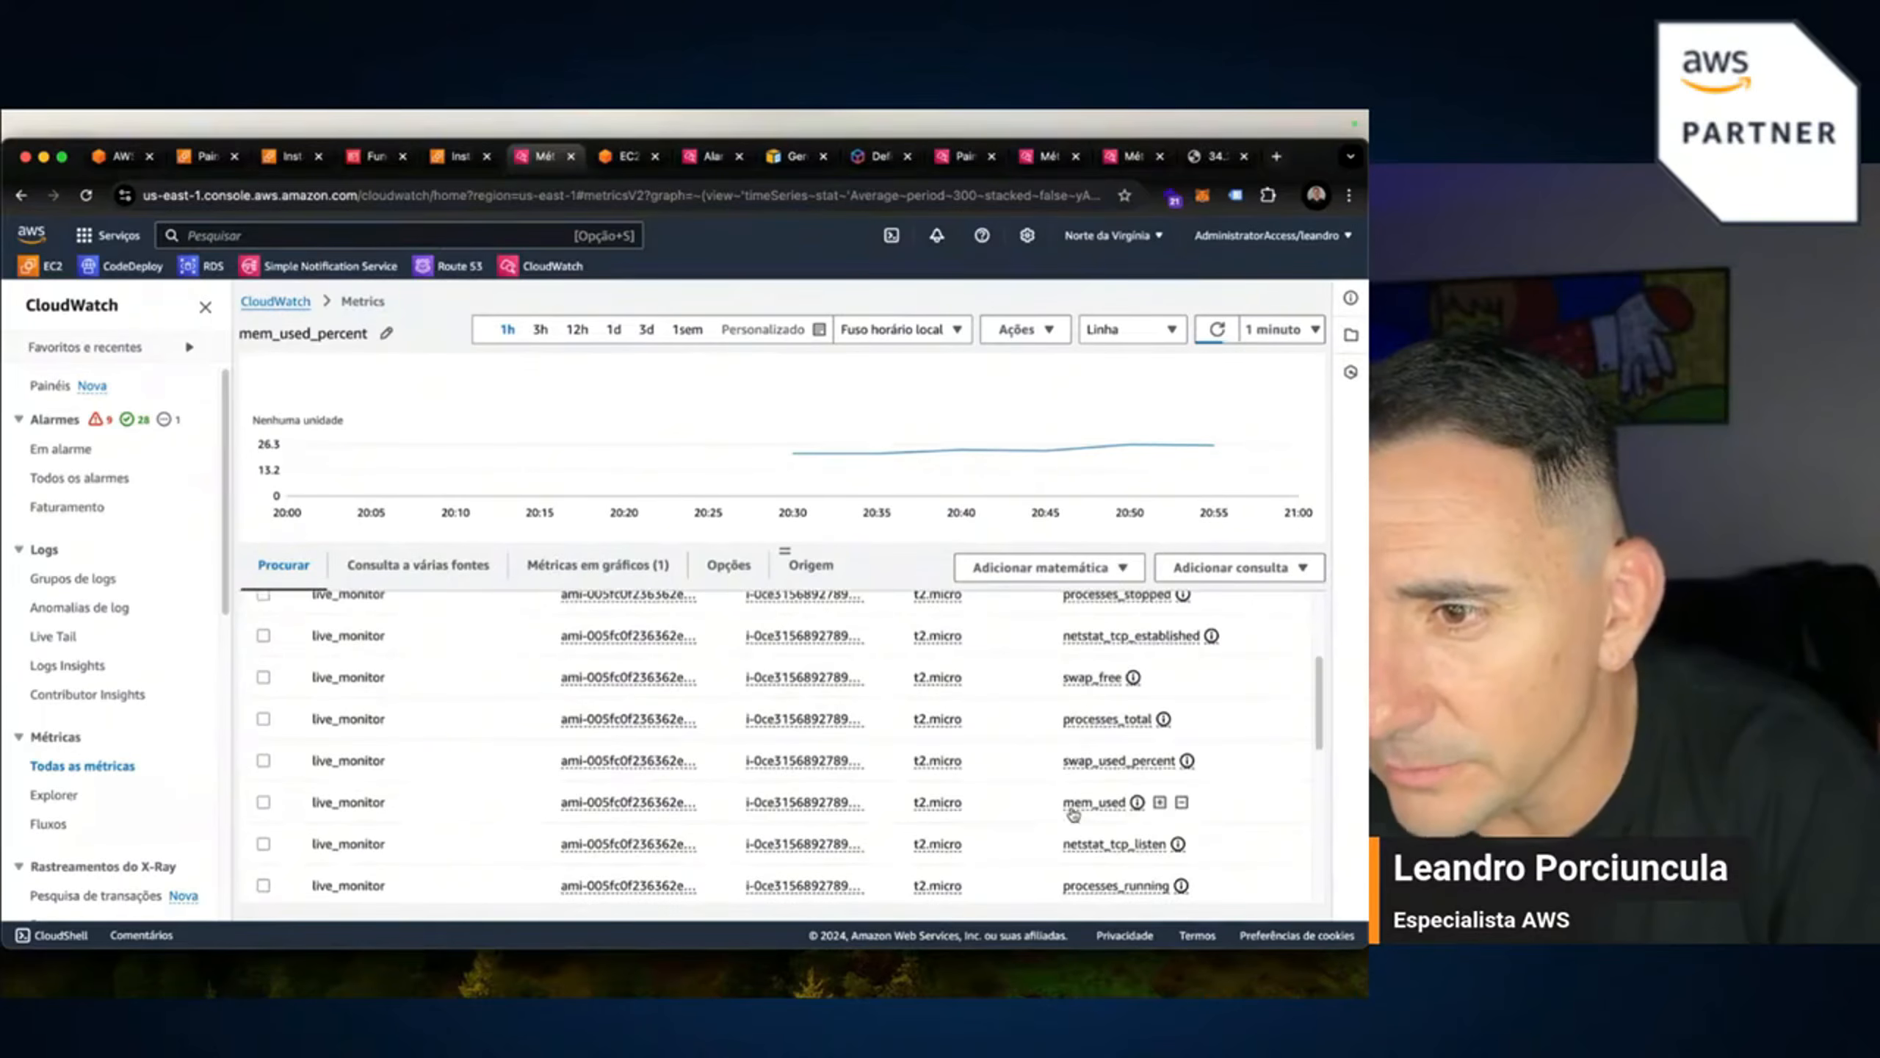
{"action": "scroll", "coordinate": [1072, 813], "scroll_direction": "down", "scroll_amount": 1}
{"action": "scroll", "coordinate": [1074, 725], "scroll_direction": "up", "scroll_amount": 1}
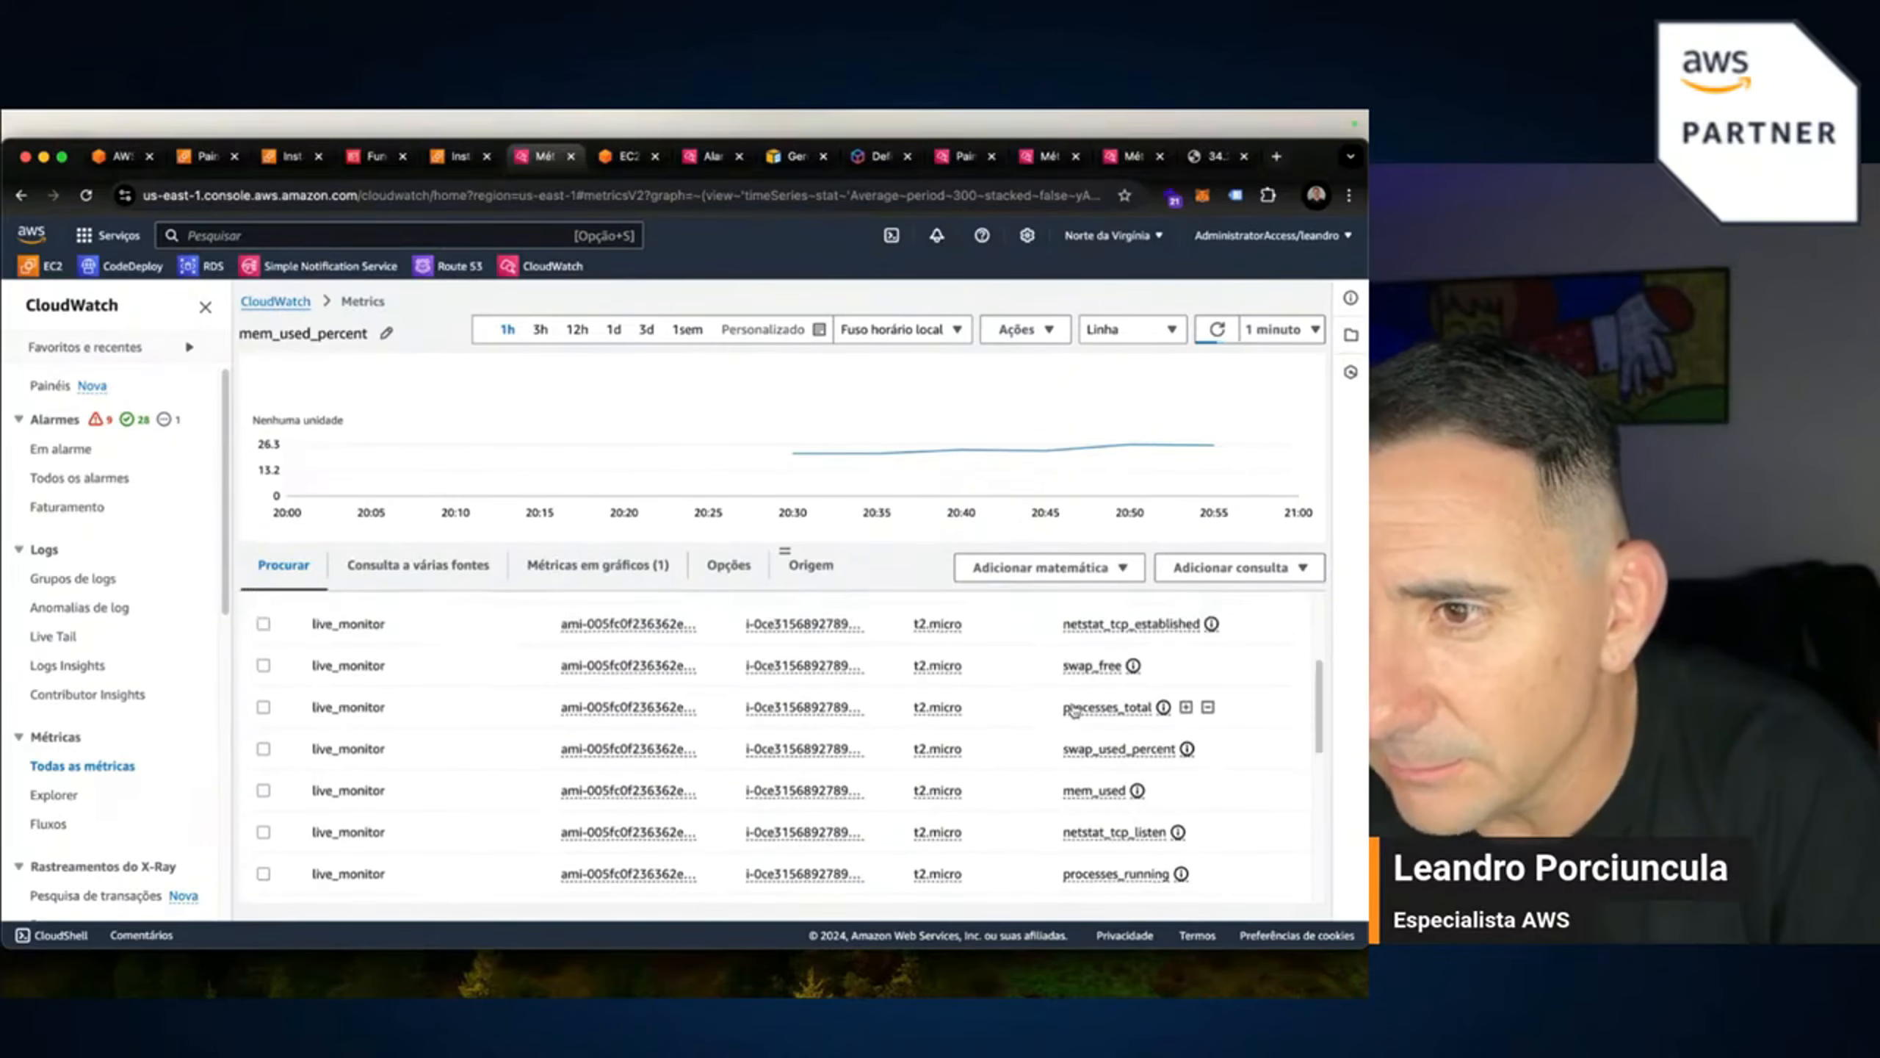
{"action": "scroll", "coordinate": [1074, 709], "scroll_direction": "up", "scroll_amount": 3}
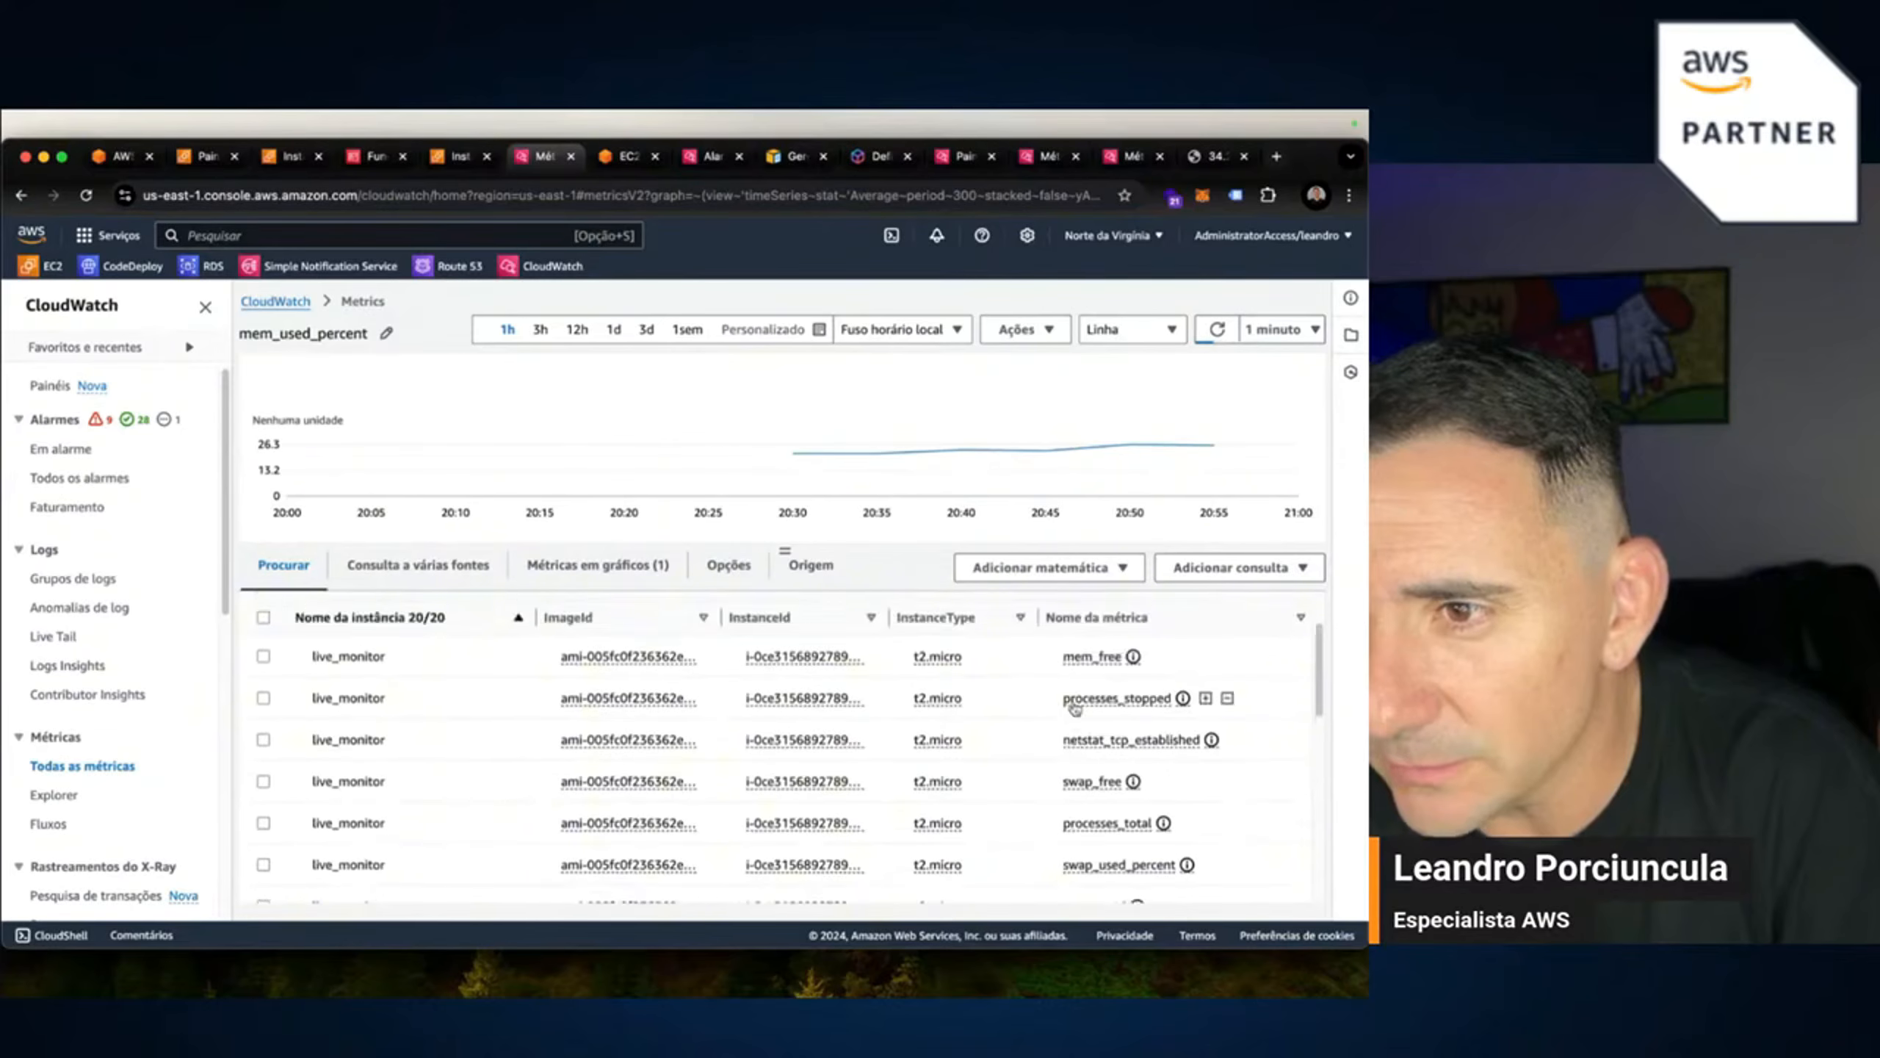
{"action": "scroll", "coordinate": [1074, 740], "scroll_direction": "down", "scroll_amount": 5}
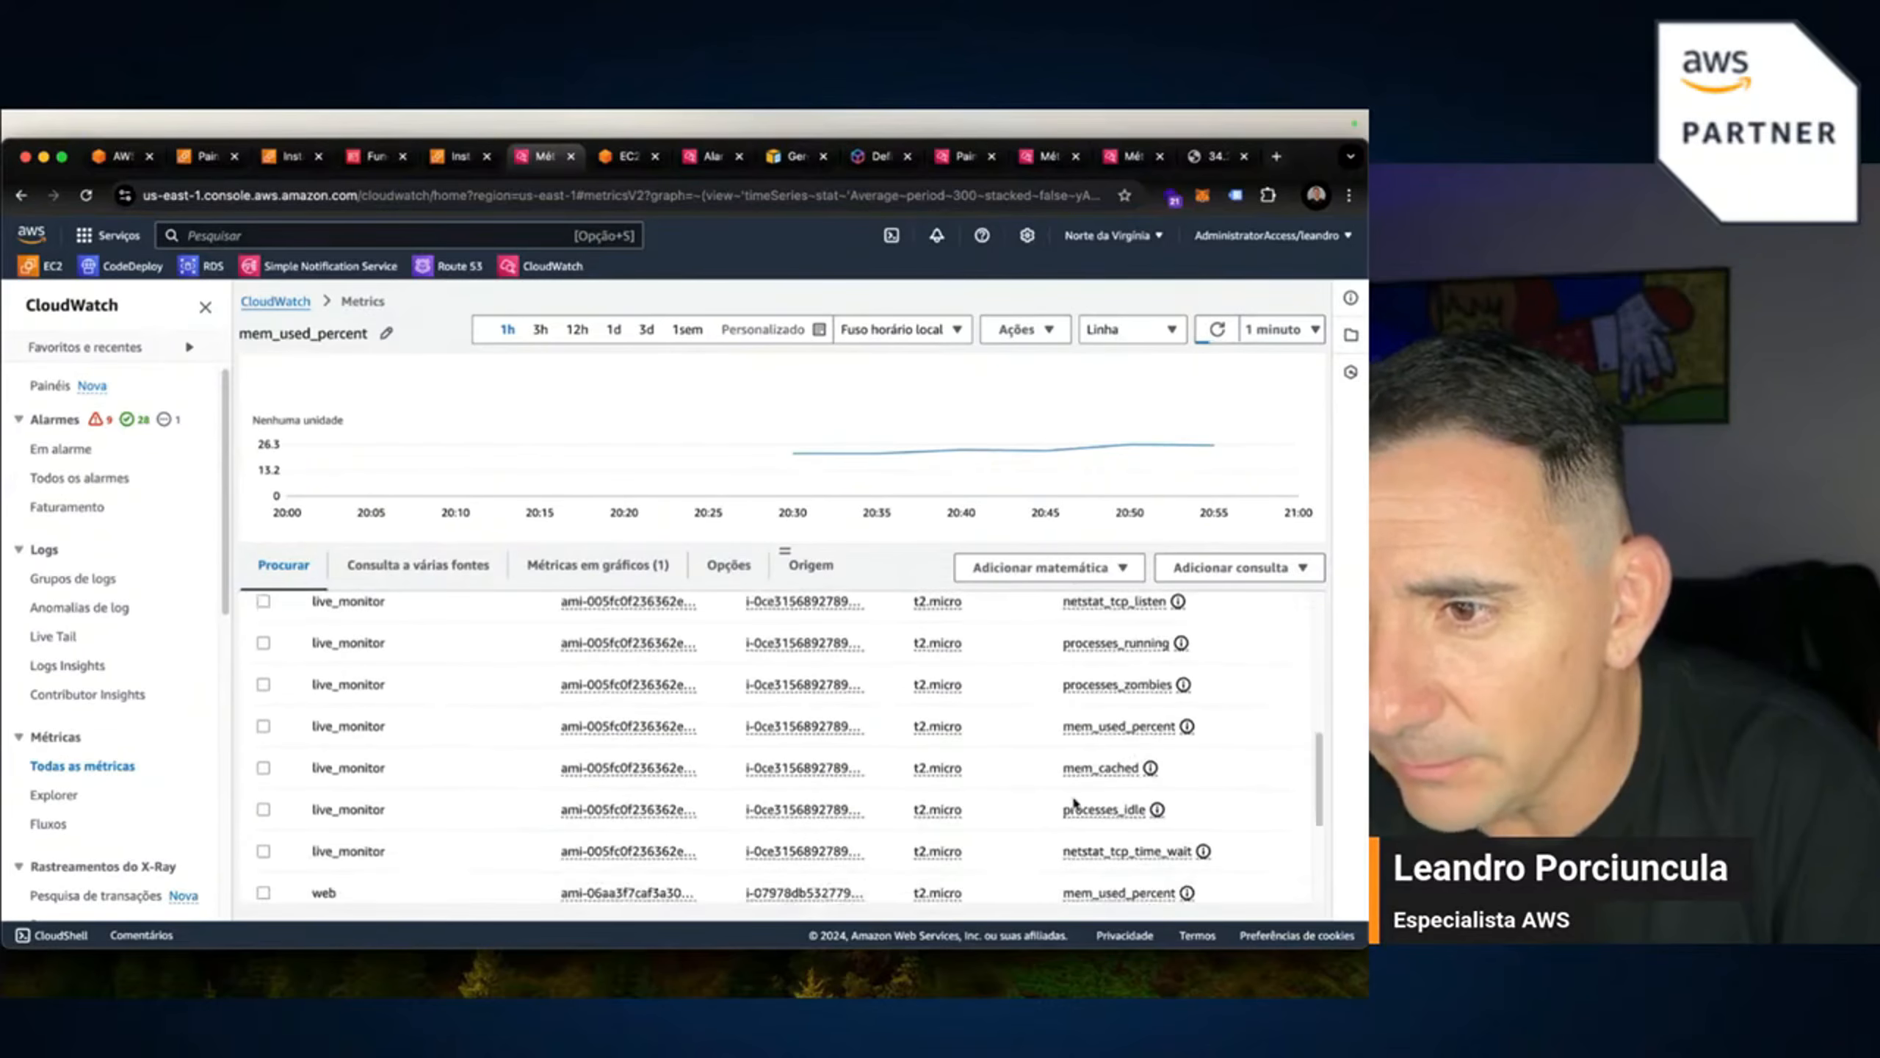
{"action": "scroll", "coordinate": [1073, 802], "scroll_direction": "down", "scroll_amount": 3}
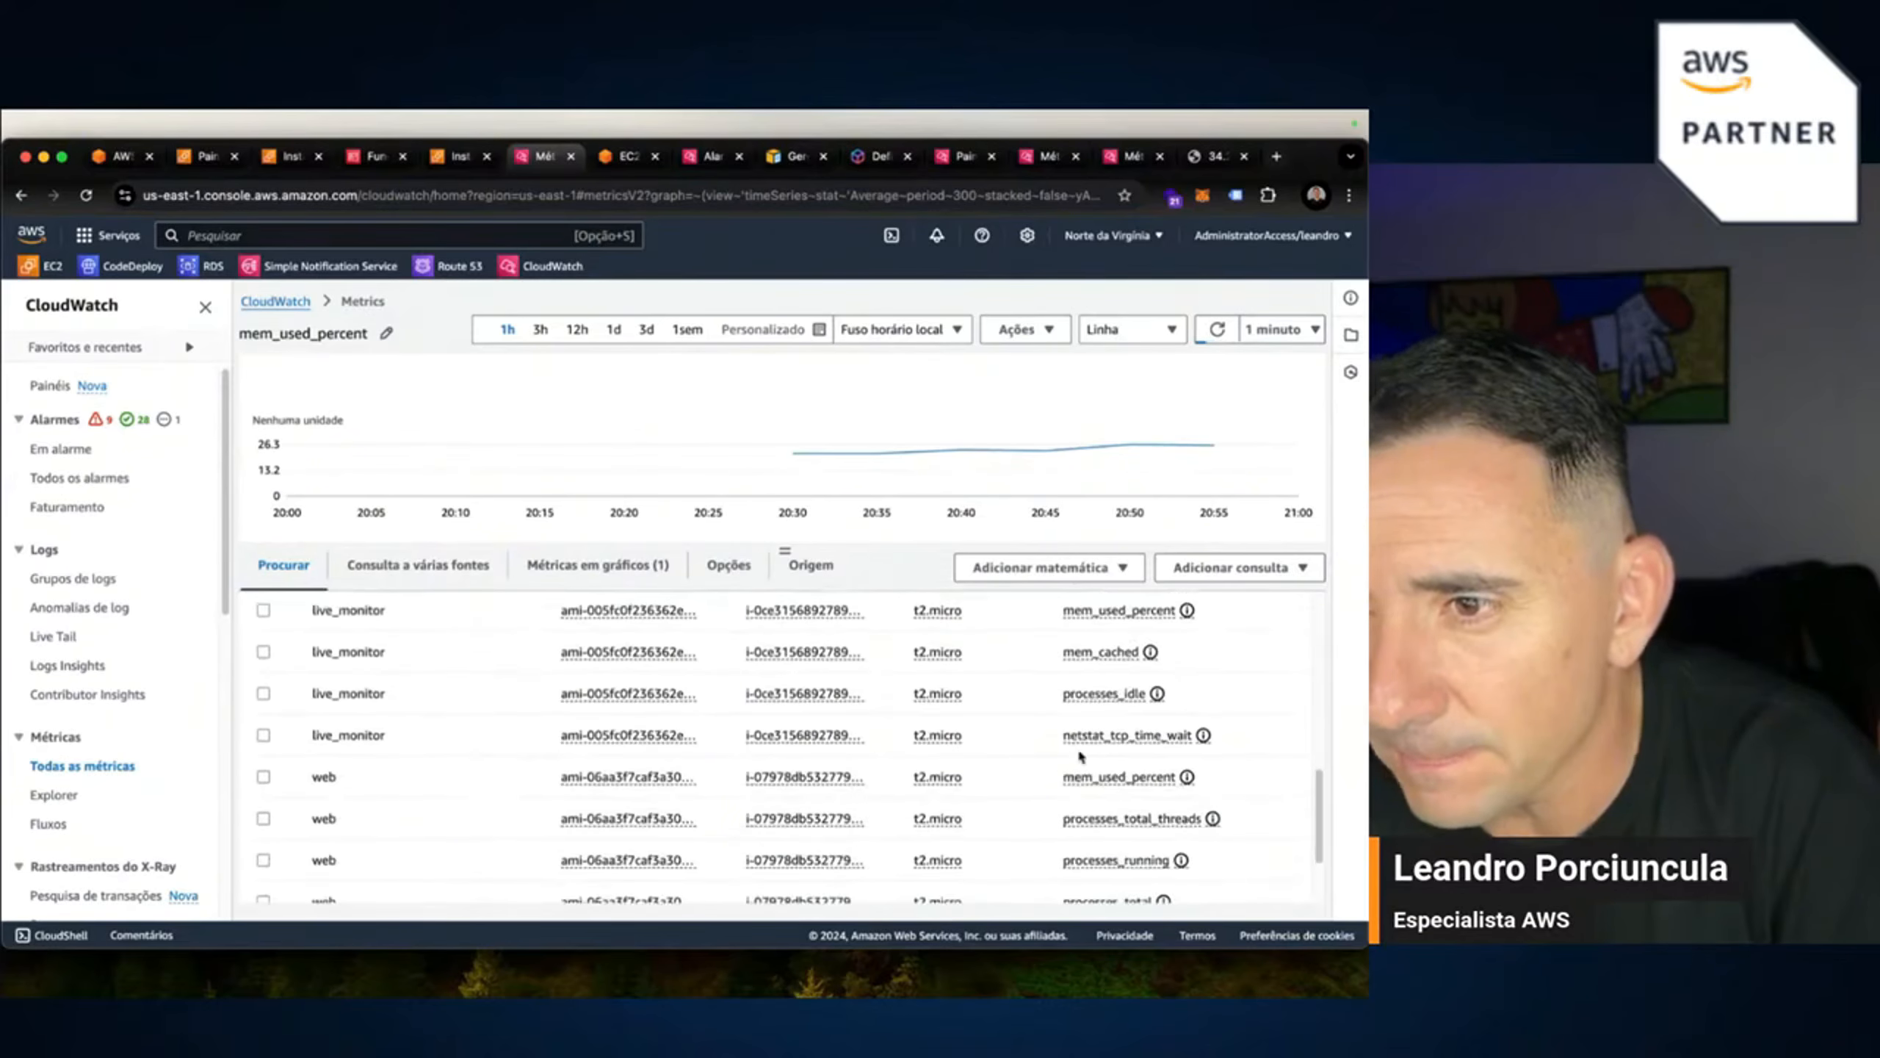
{"action": "scroll", "coordinate": [1080, 755], "scroll_direction": "down", "scroll_amount": 1}
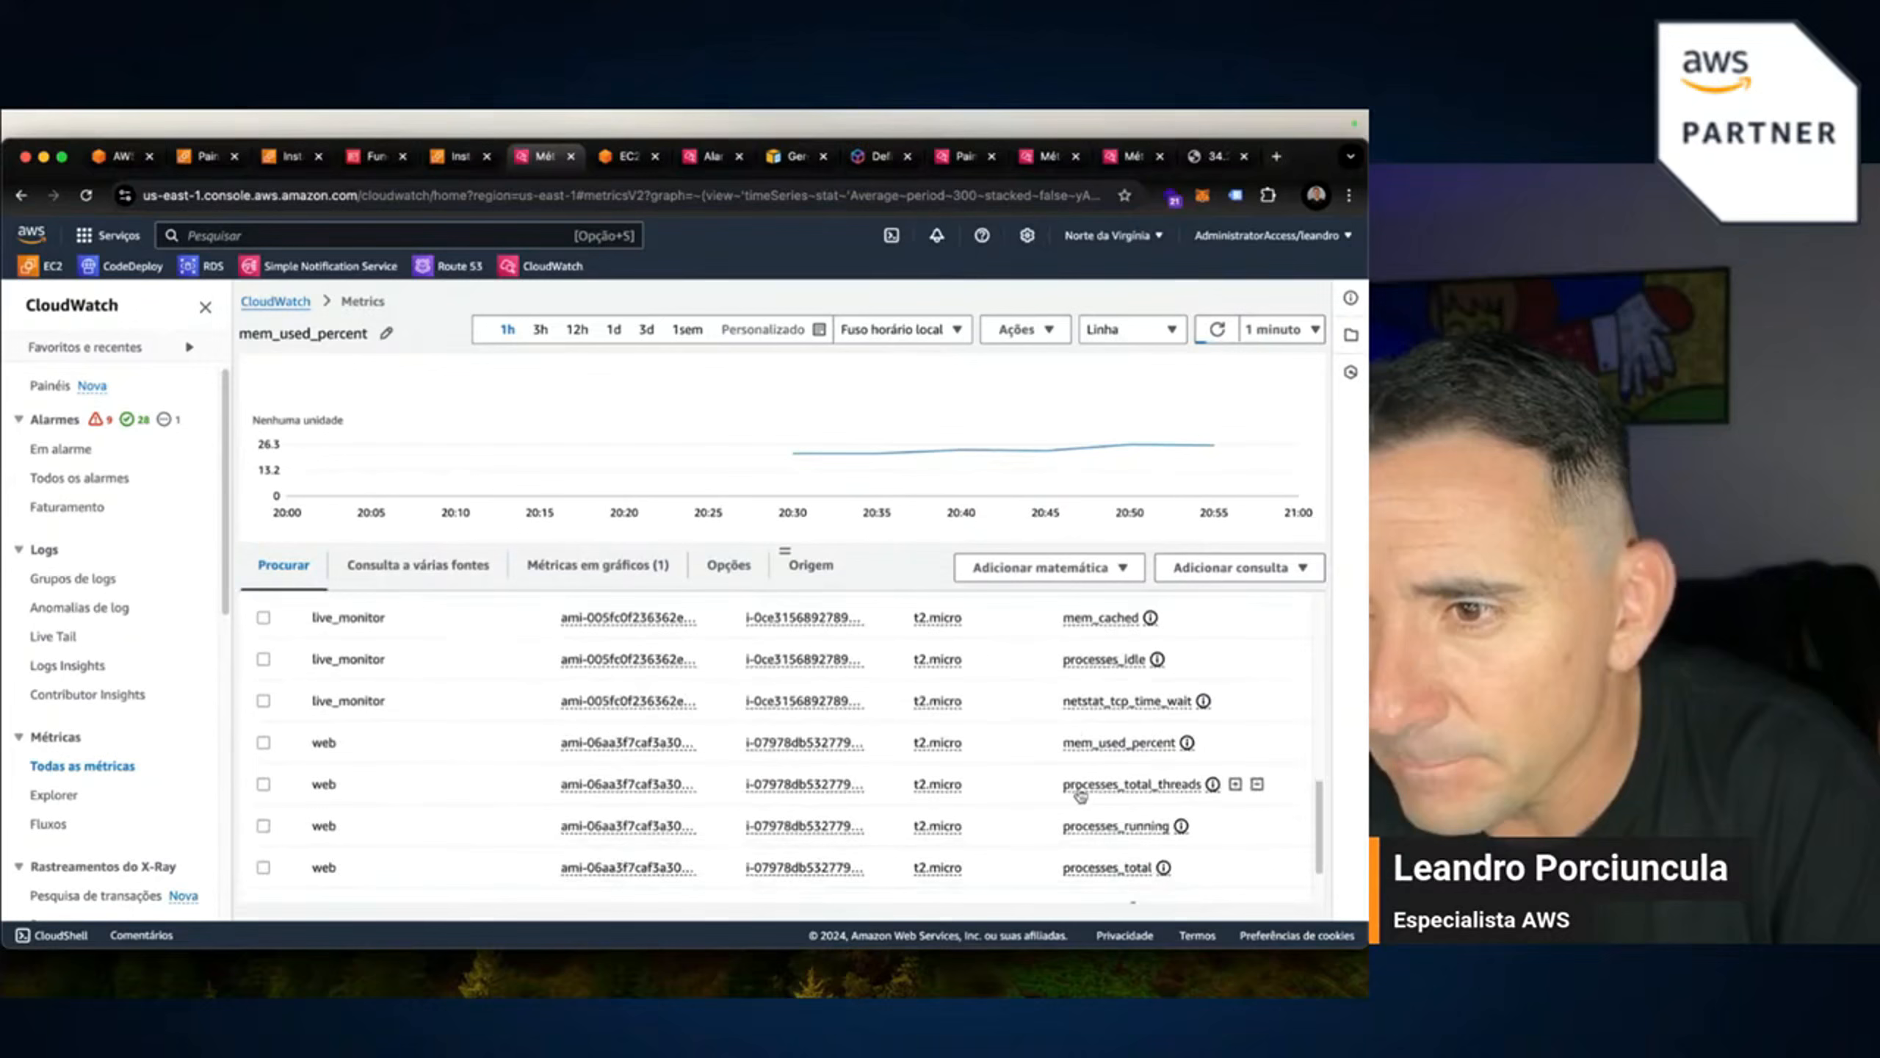
Graph only the web instance's mem_used_percent, dropping the search expression, and create an alarm on it.
{"action": "left_click", "coordinate": [263, 743]}
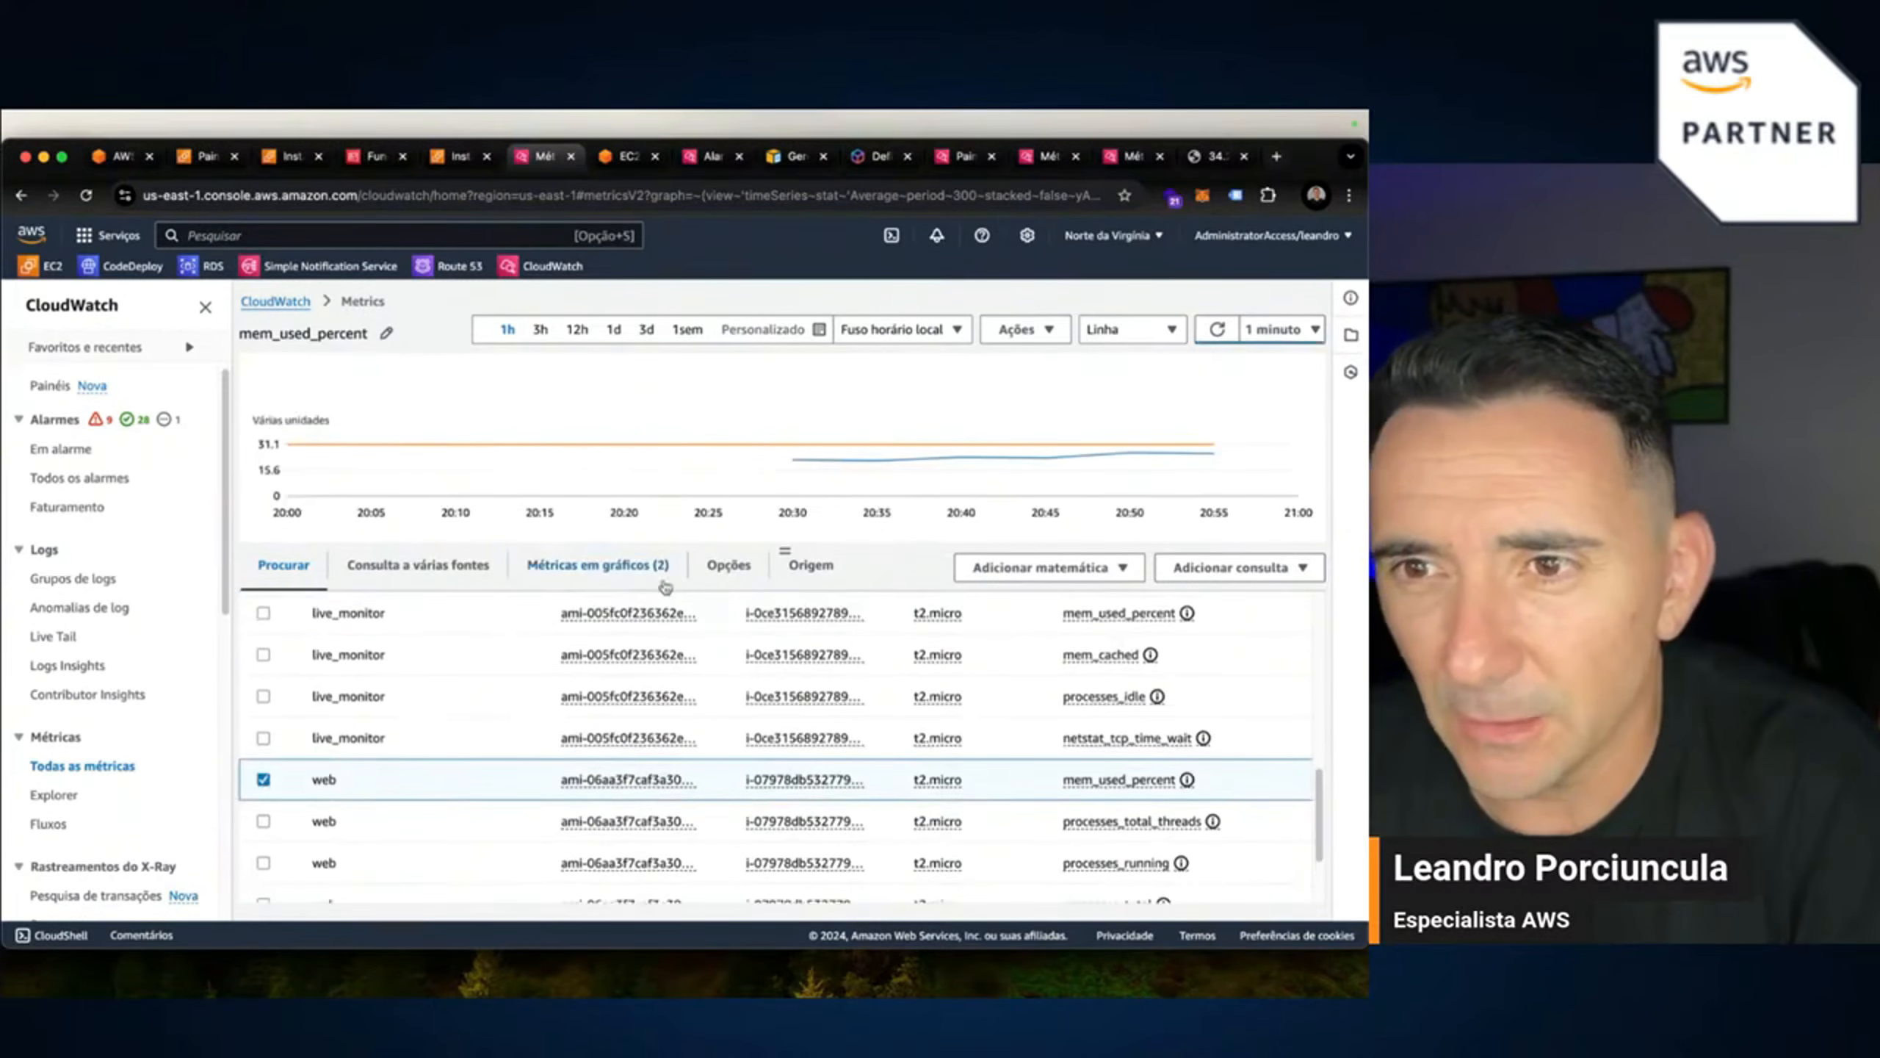
{"action": "left_click", "coordinate": [625, 577]}
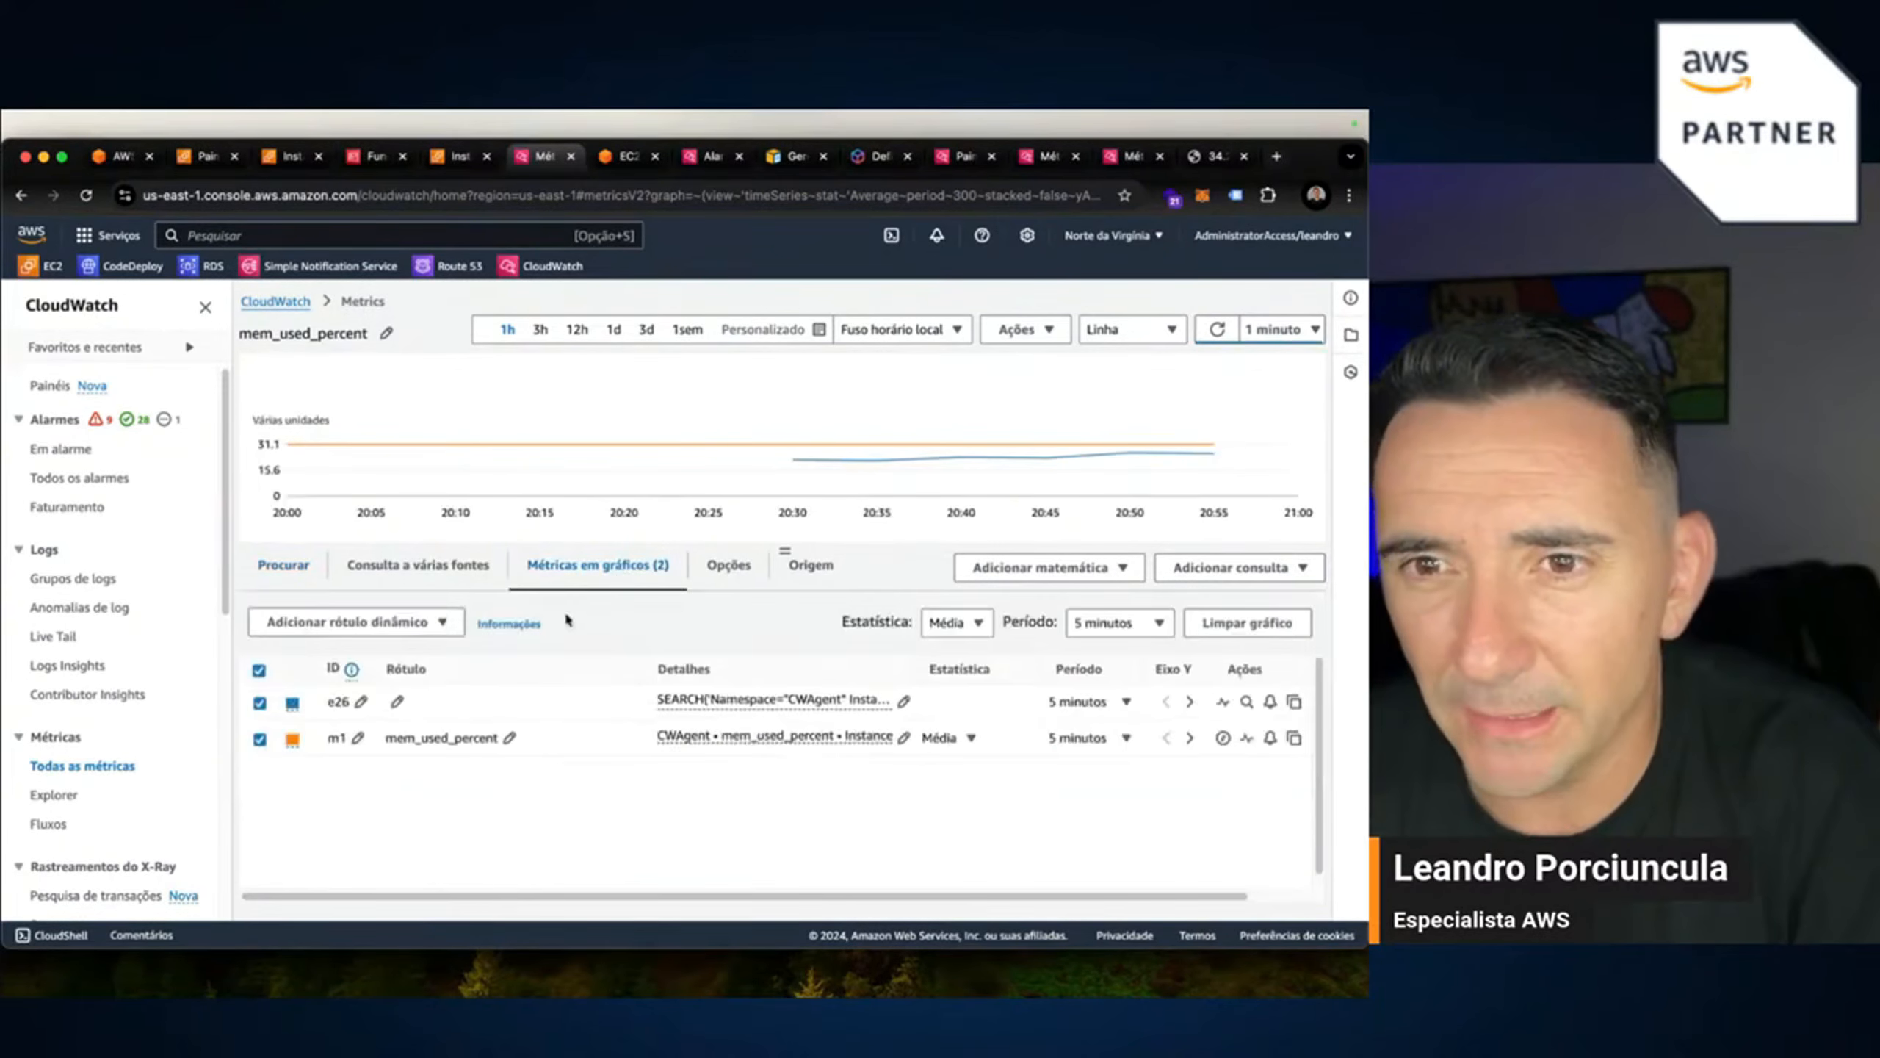
{"action": "left_click", "coordinate": [259, 703]}
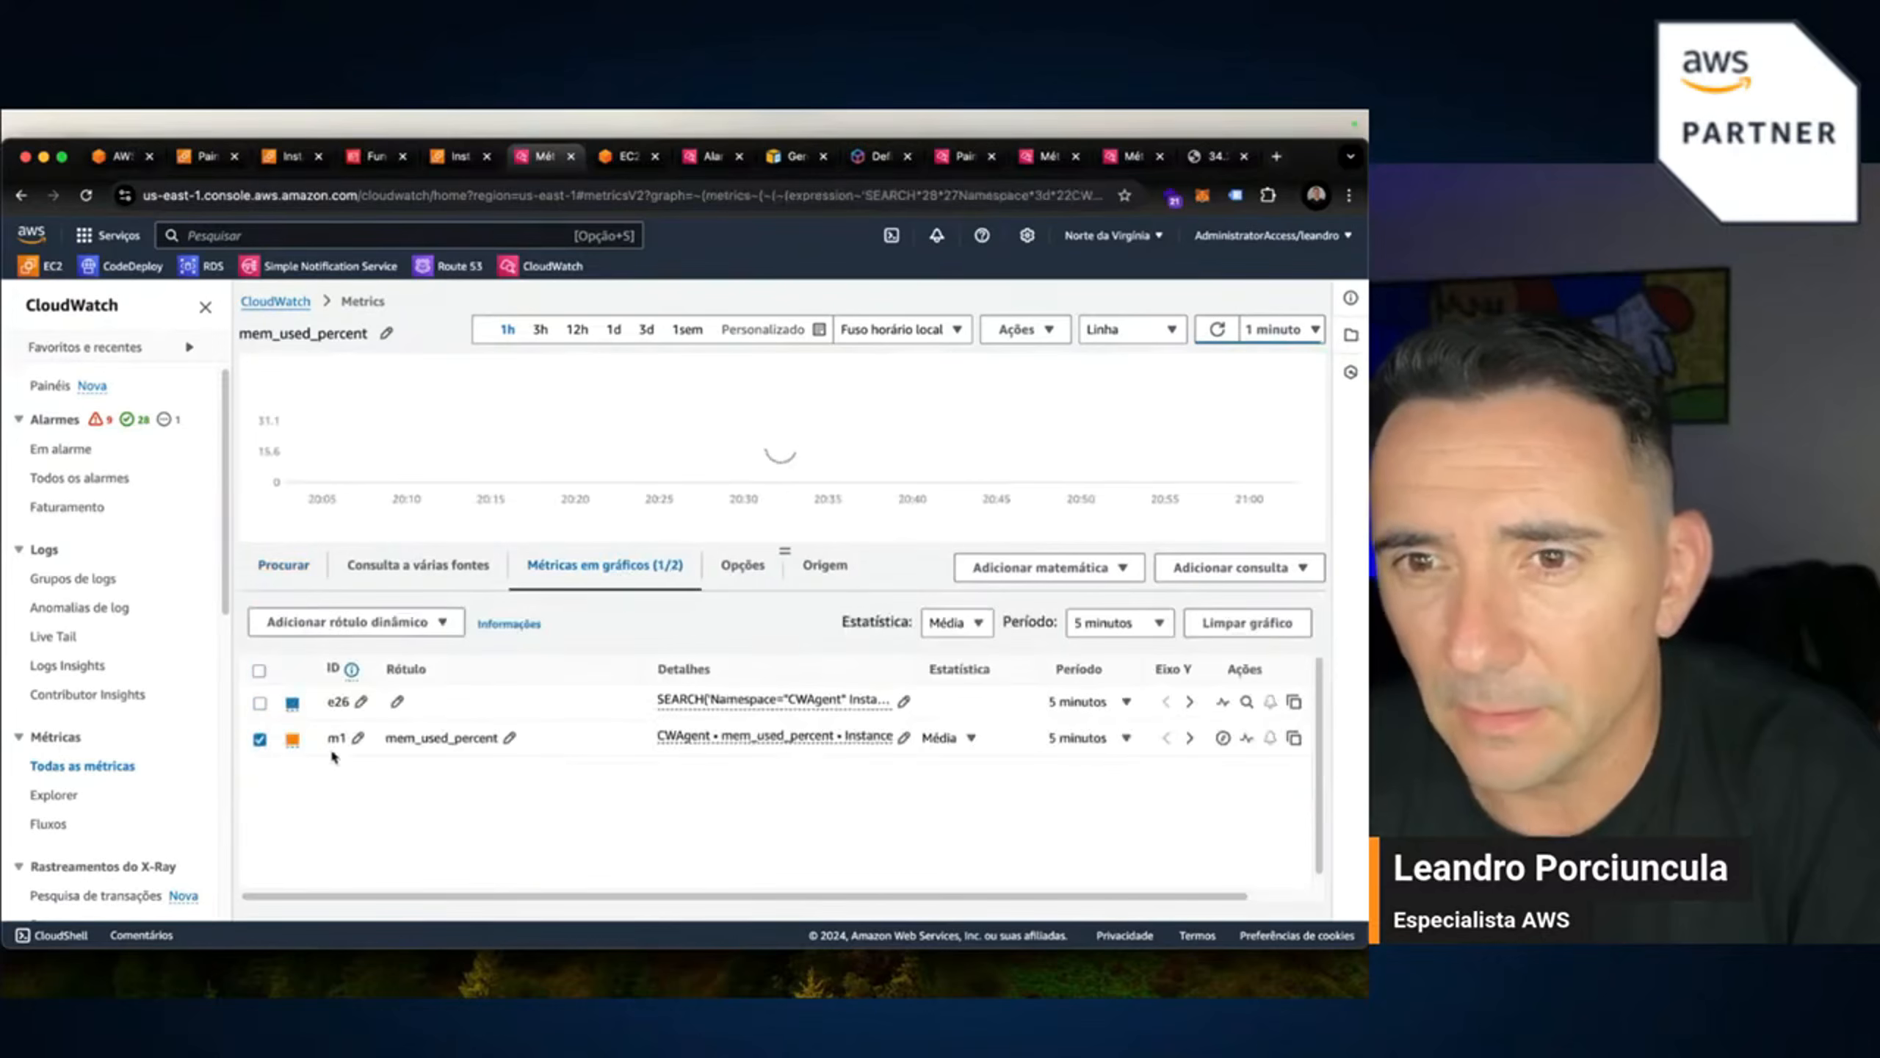
{"action": "left_click", "coordinate": [1270, 739]}
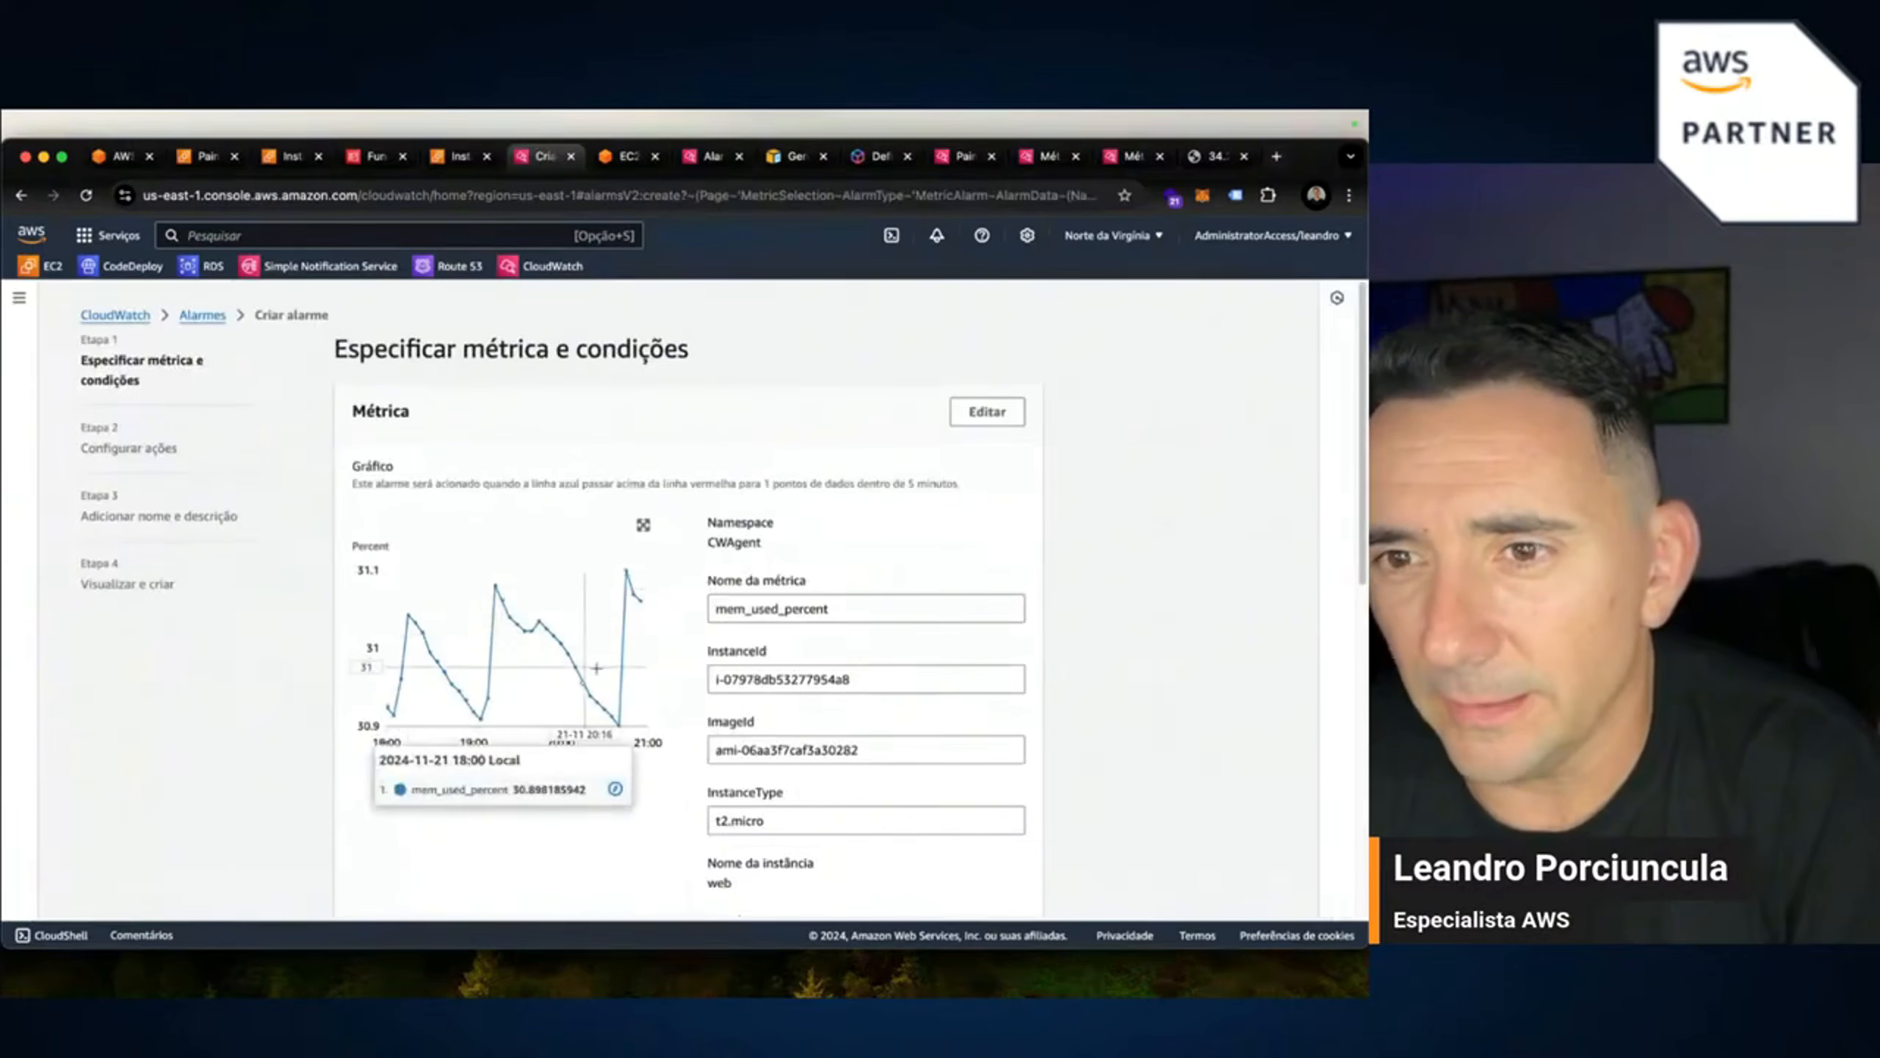
Keep a 5-minute period, choose Greater/Equal with threshold 80, and continue to actions.
{"action": "scroll", "coordinate": [826, 795], "scroll_direction": "down", "scroll_amount": 3}
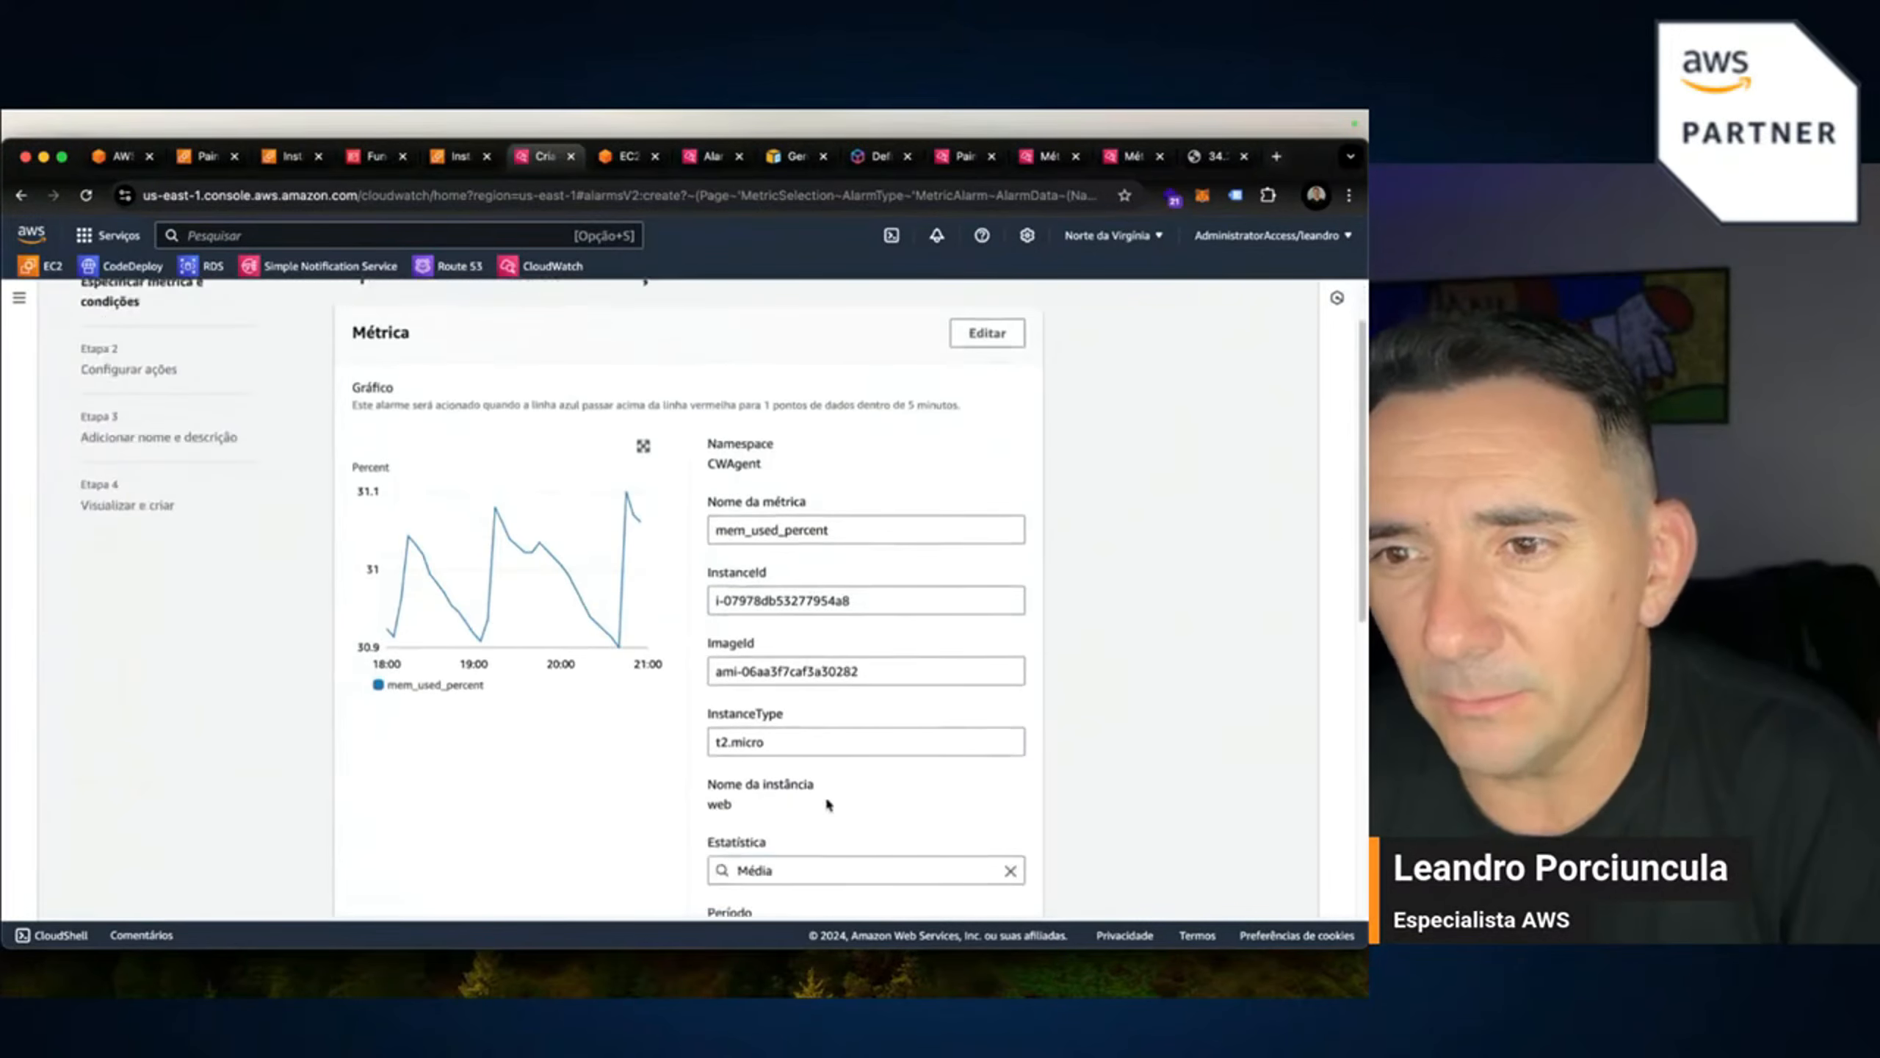
{"action": "scroll", "coordinate": [828, 819], "scroll_direction": "down", "scroll_amount": 5}
{"action": "left_click", "coordinate": [786, 722]}
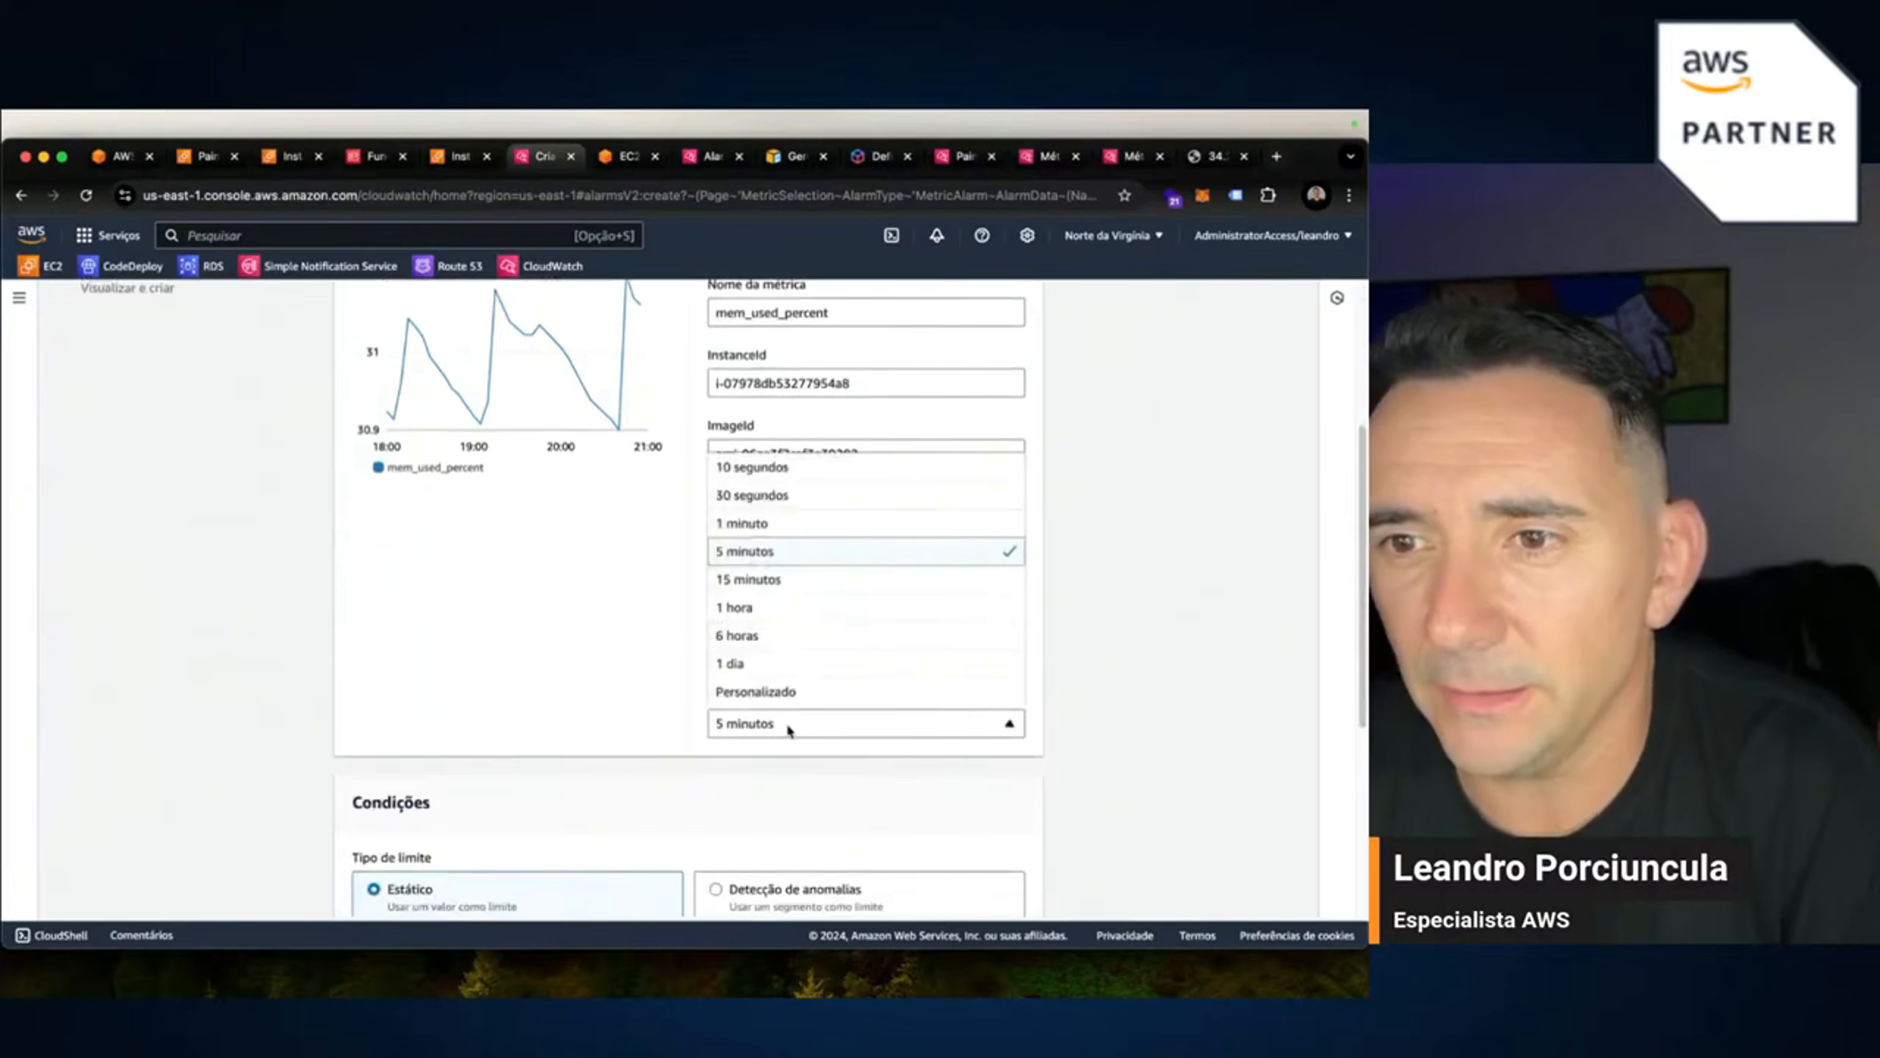
{"action": "left_click", "coordinate": [766, 554]}
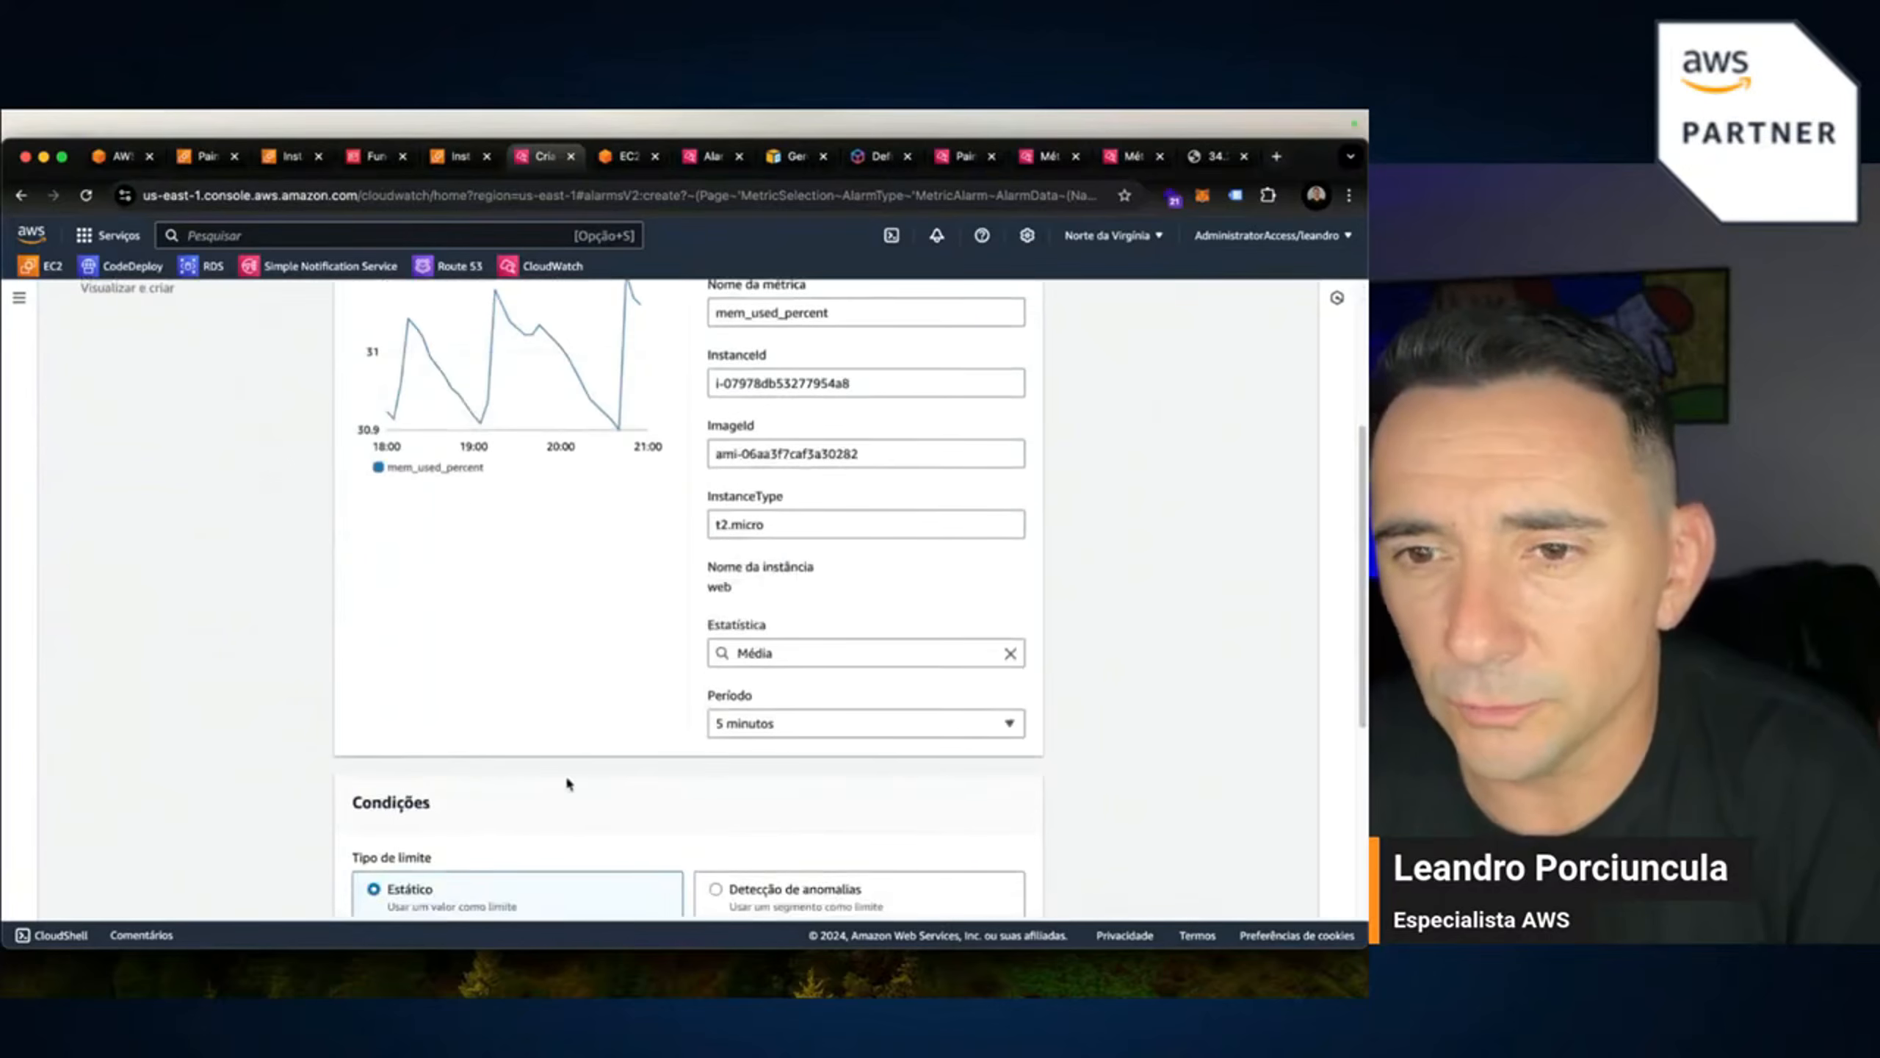
{"action": "scroll", "coordinate": [566, 778], "scroll_direction": "down", "scroll_amount": 9}
{"action": "left_click", "coordinate": [552, 654]}
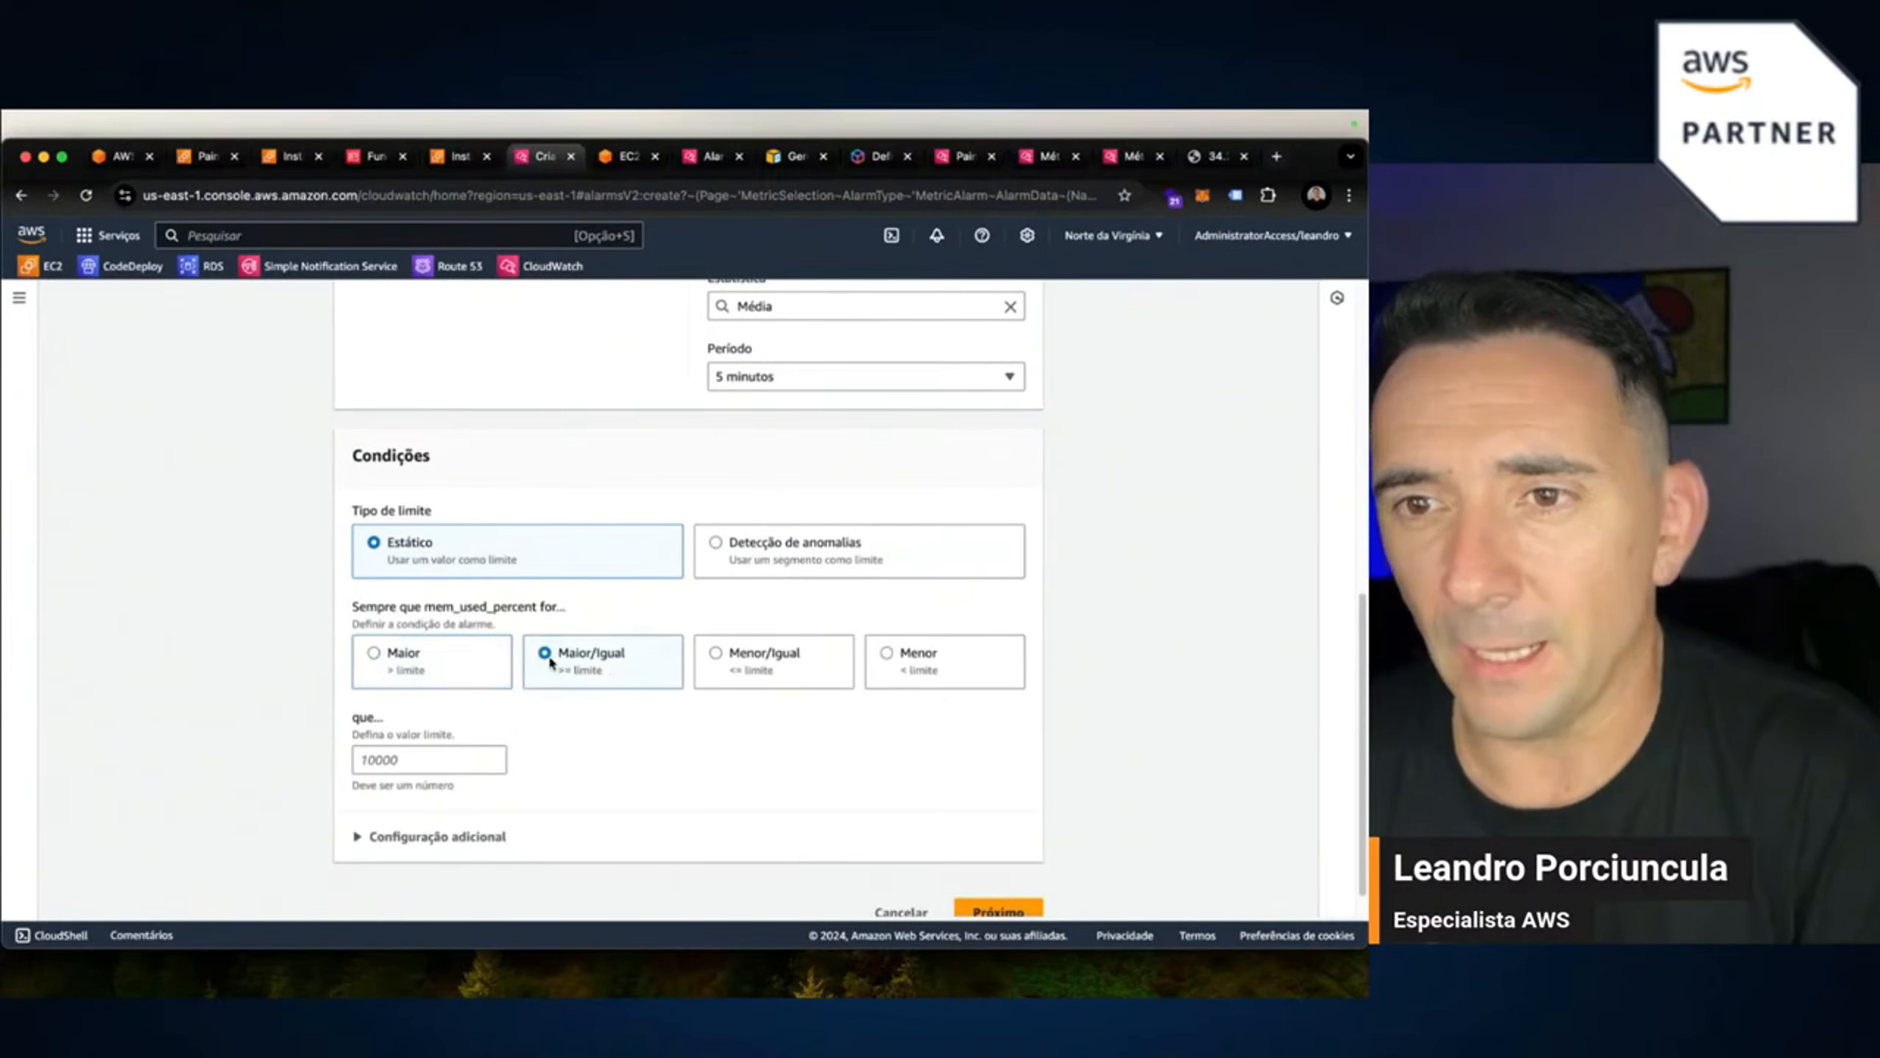
{"action": "left_click", "coordinate": [368, 762]}
{"action": "type", "text": "80"}
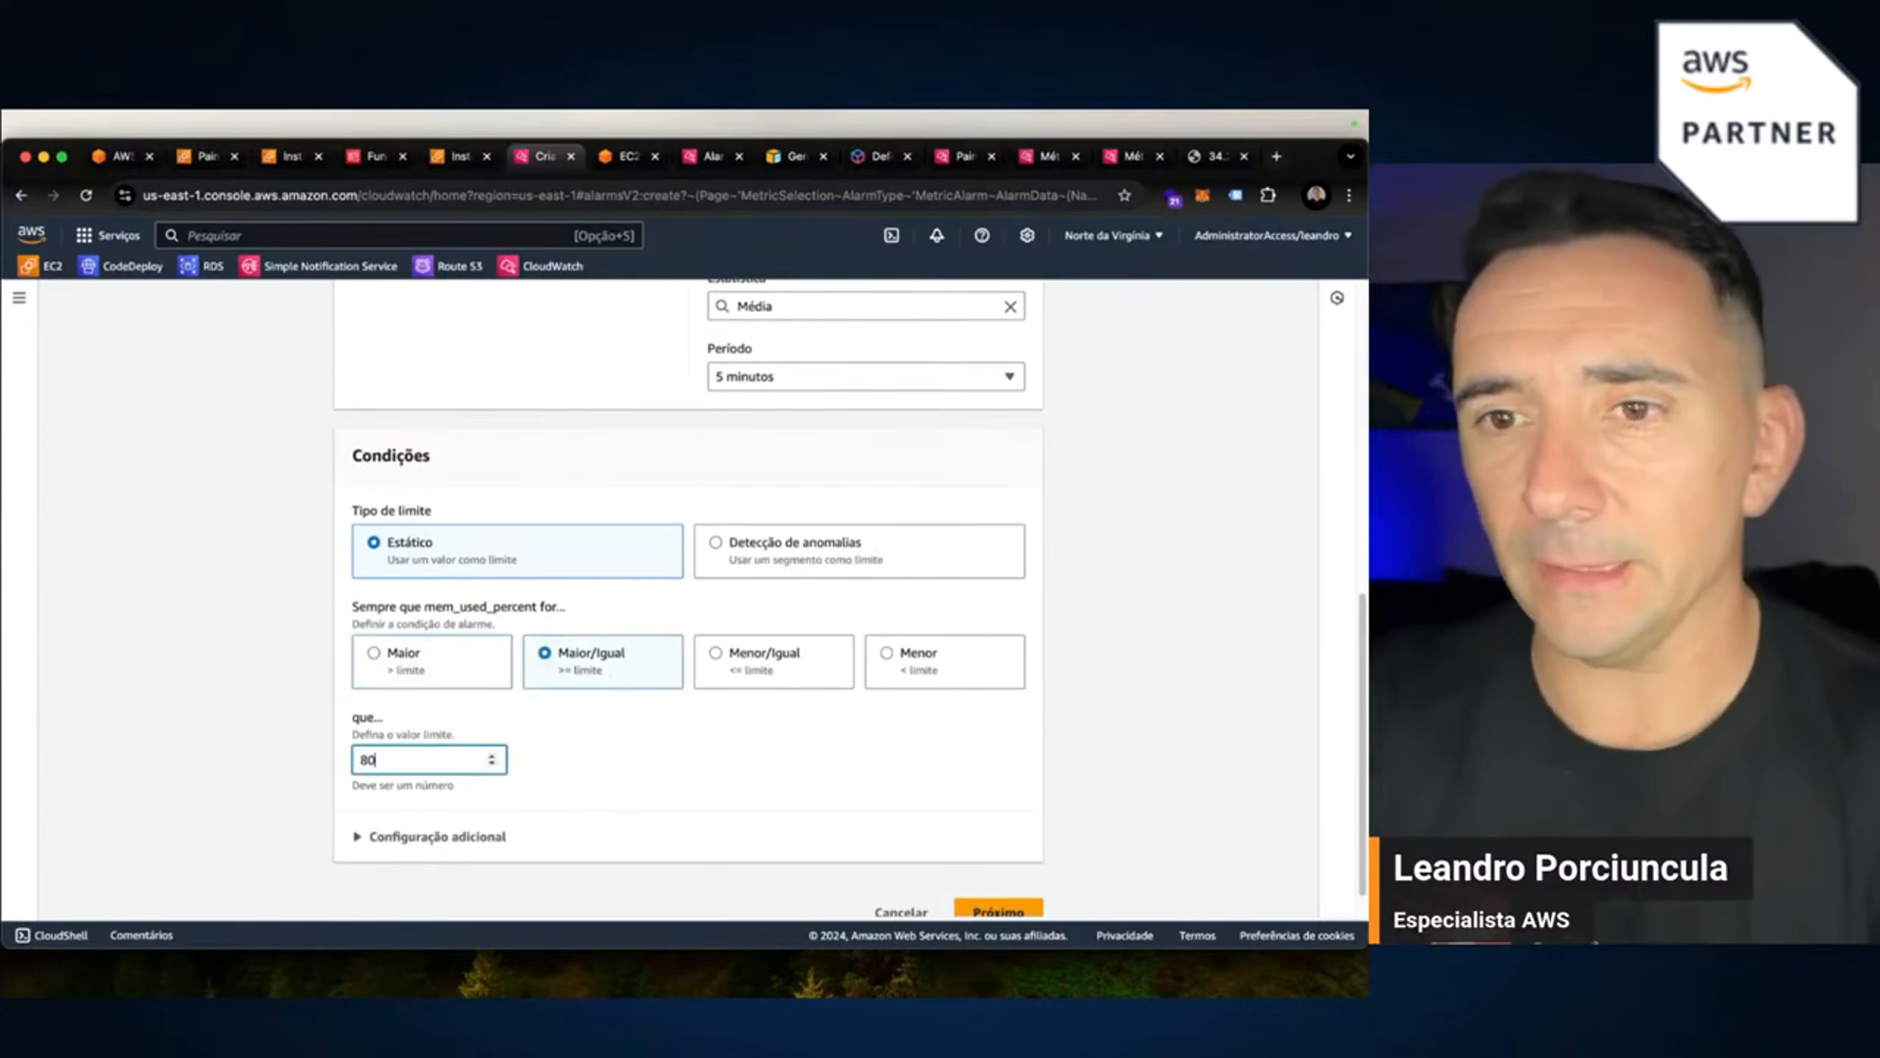
{"action": "key", "text": "Tab"}
{"action": "scroll", "coordinate": [815, 851], "scroll_direction": "down", "scroll_amount": 1}
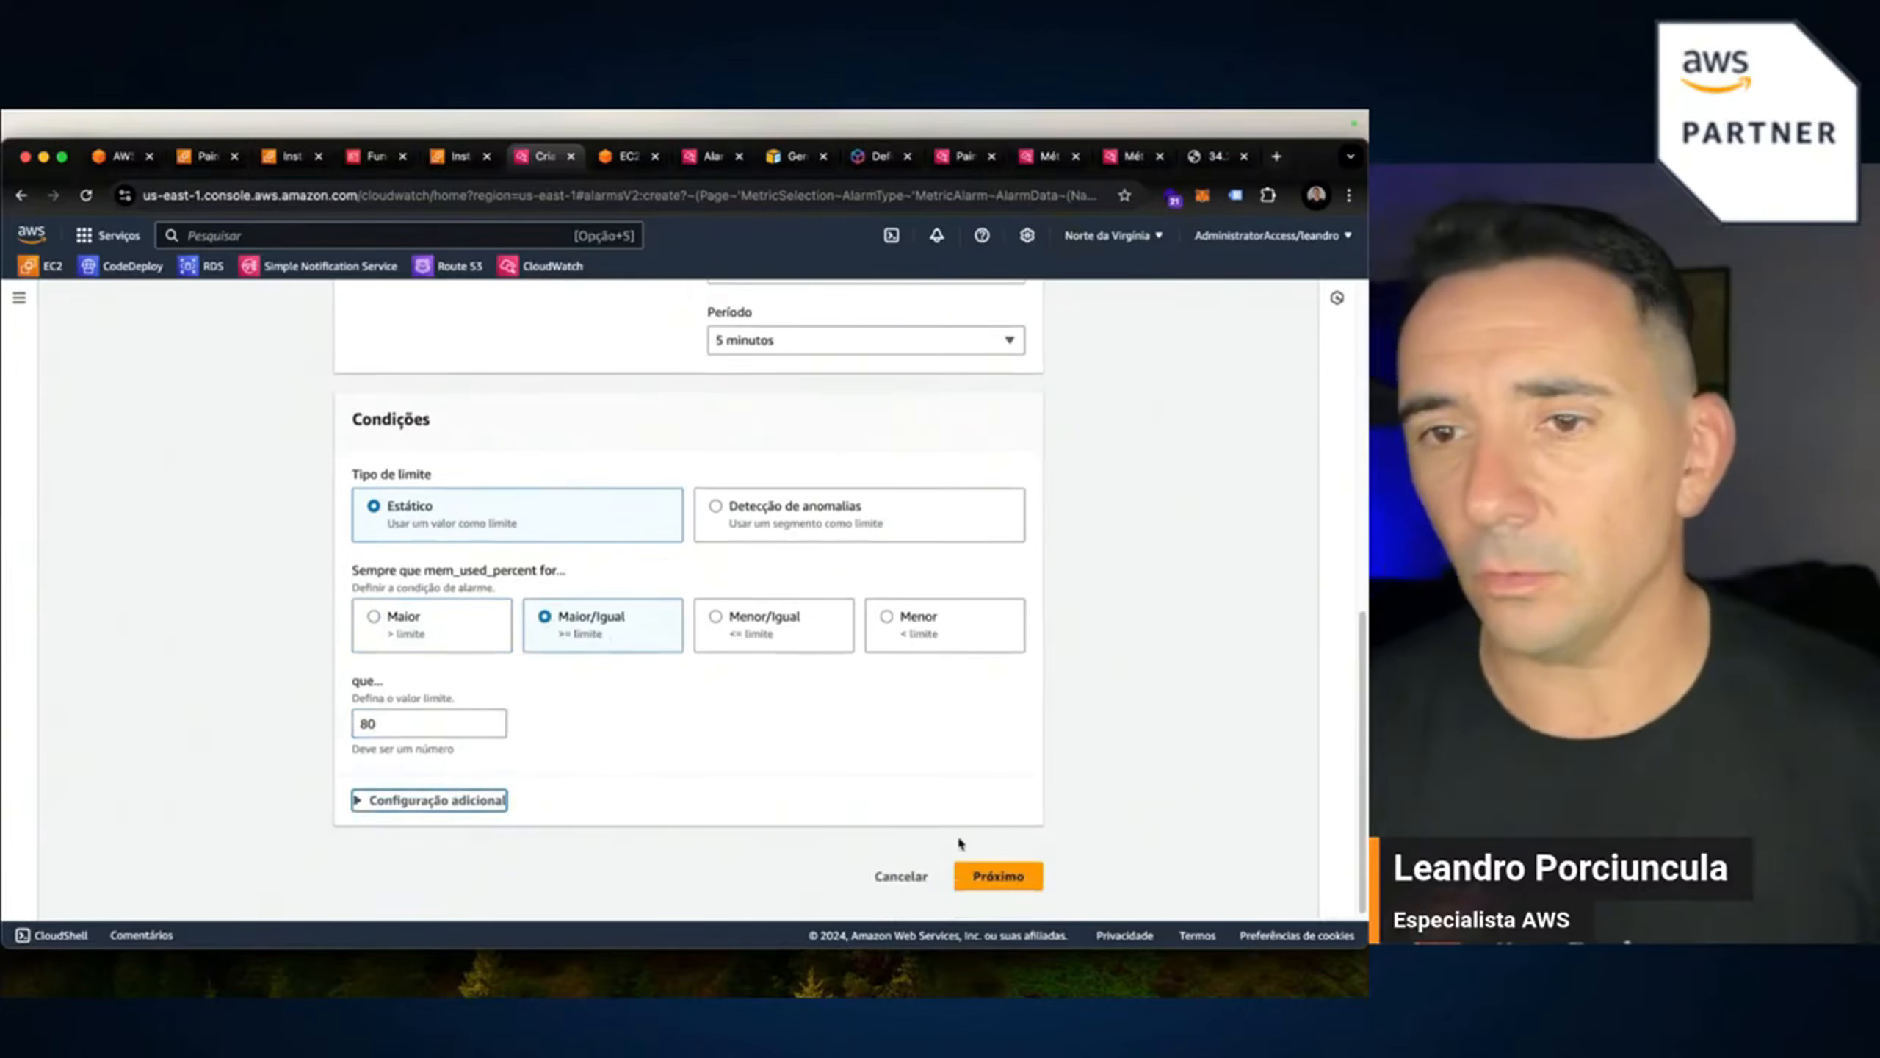
{"action": "left_click", "coordinate": [1006, 876]}
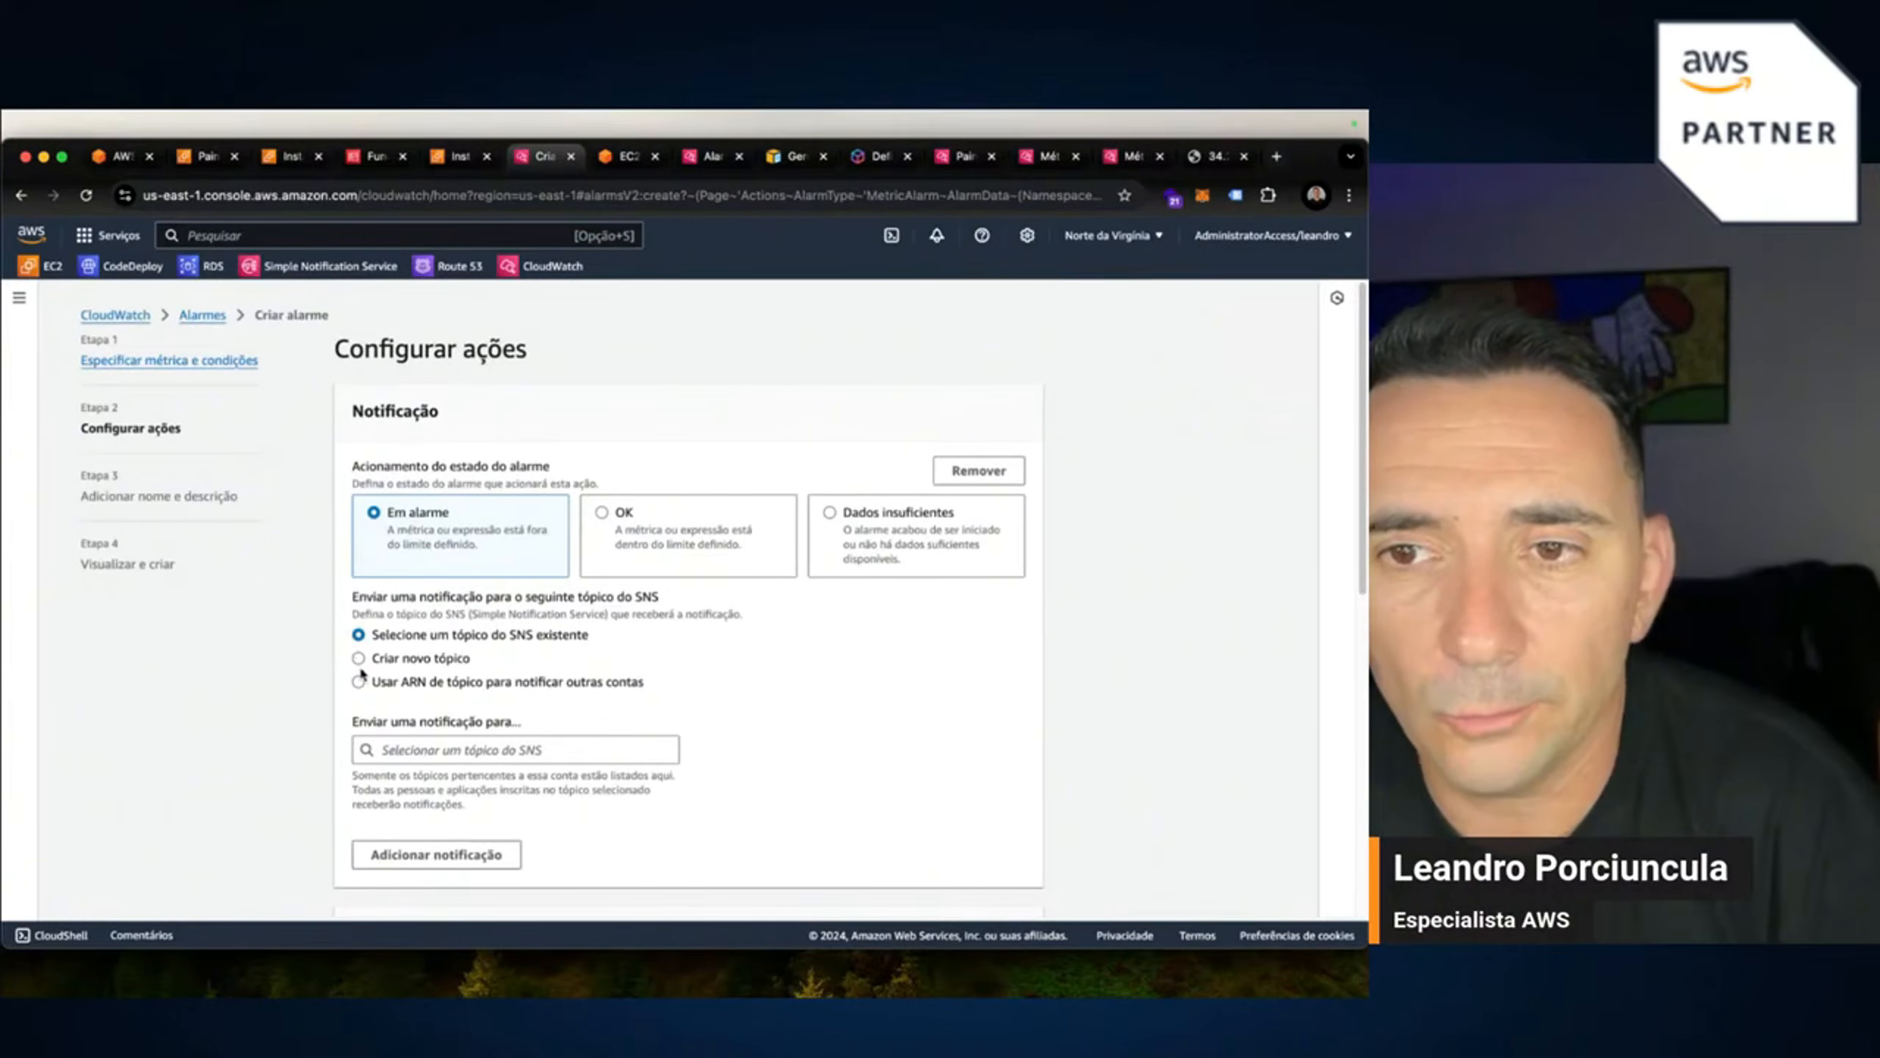
Look through the existing SNS topics, then add and remove an extra notification.
{"action": "left_click", "coordinate": [413, 744]}
{"action": "left_click", "coordinate": [616, 841]}
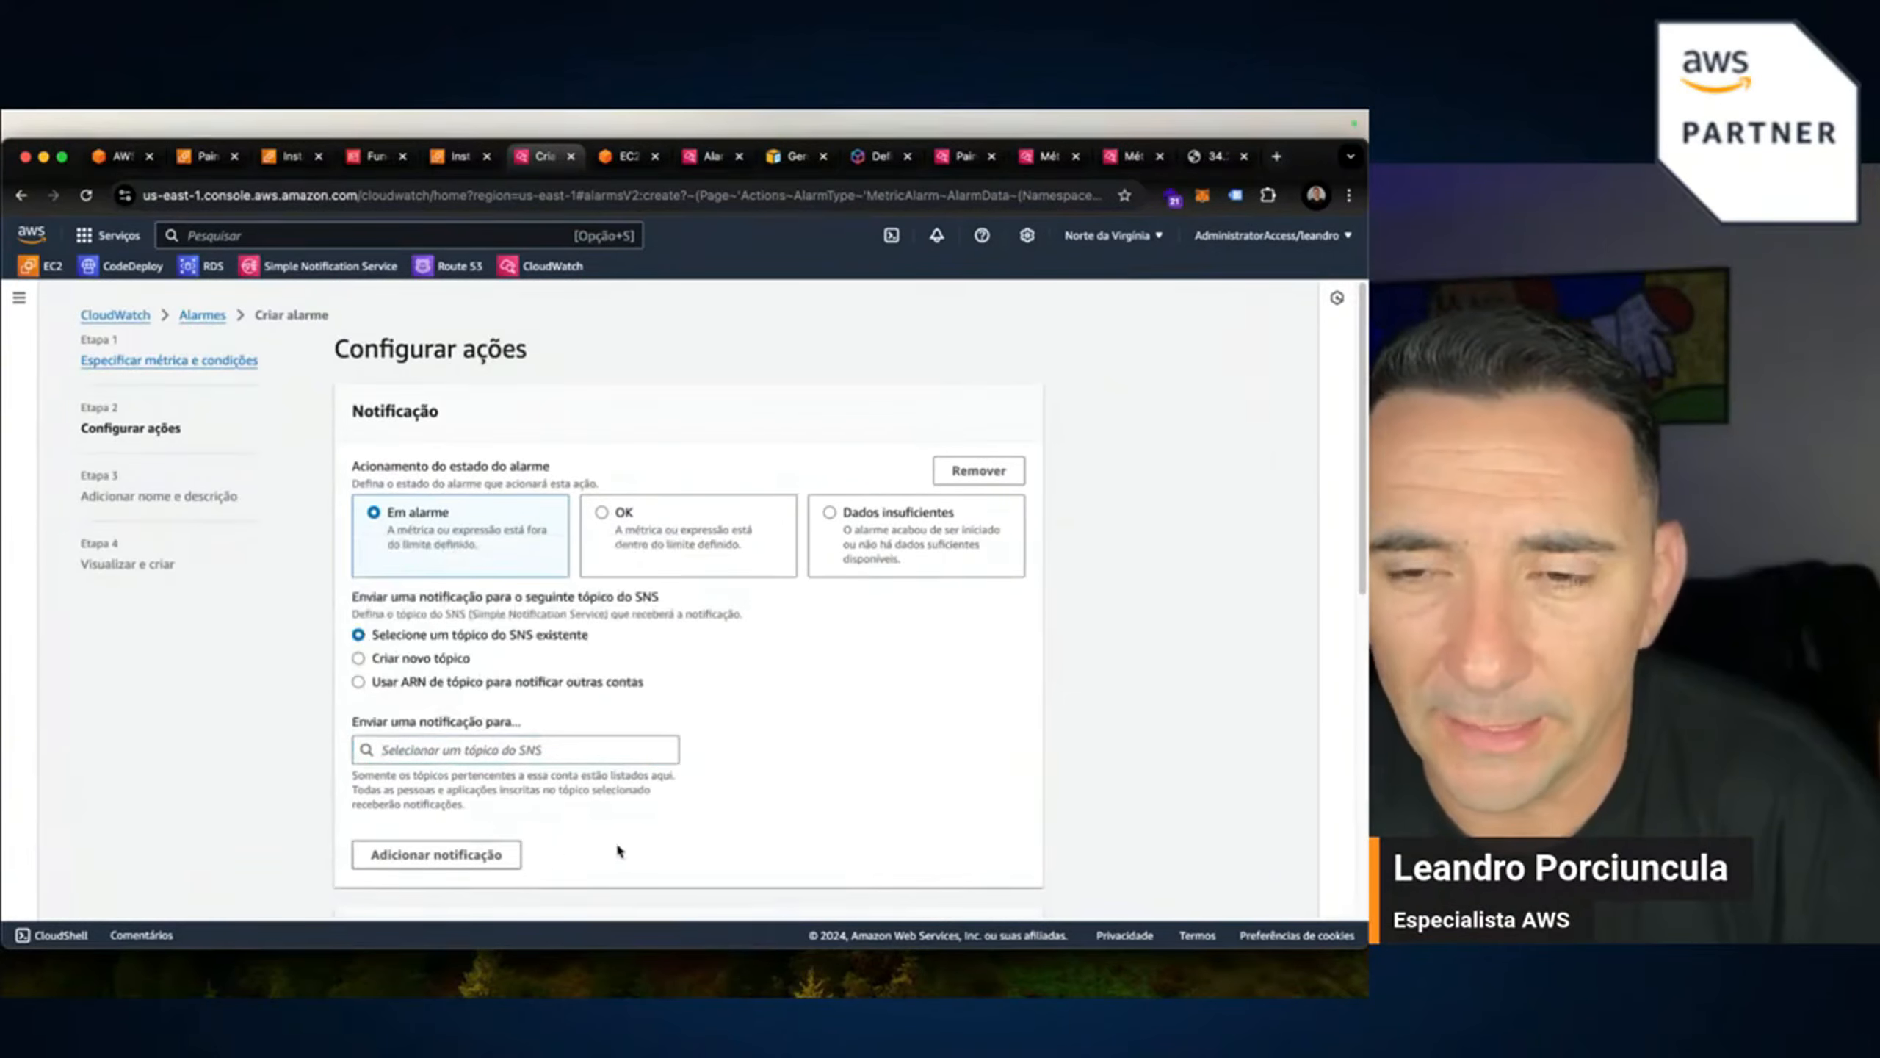
{"action": "left_click", "coordinate": [437, 854]}
{"action": "scroll", "coordinate": [938, 719], "scroll_direction": "down", "scroll_amount": 4}
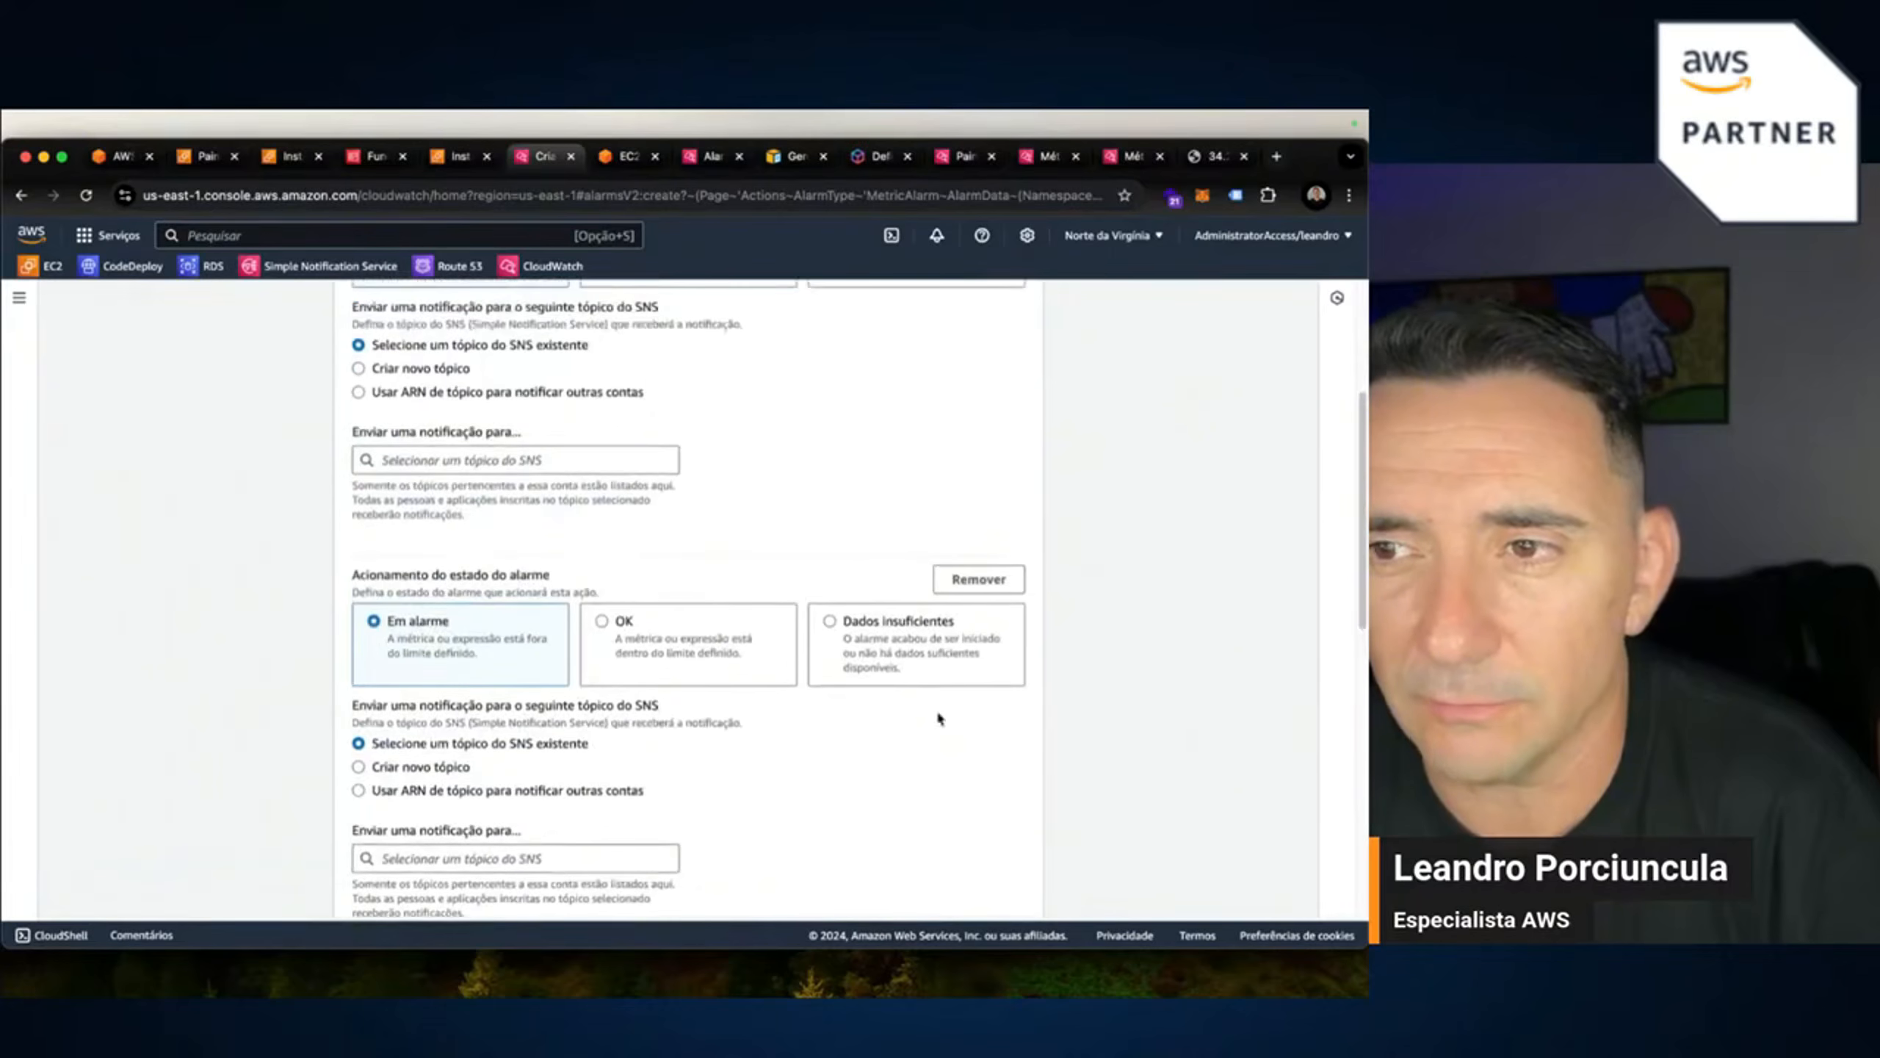
{"action": "left_click", "coordinate": [991, 591]}
Create the new topic Default_CloudWatch_Alarms_Topic and enter the recipient's e-mail address as its endpoint.
{"action": "left_click", "coordinate": [419, 374]}
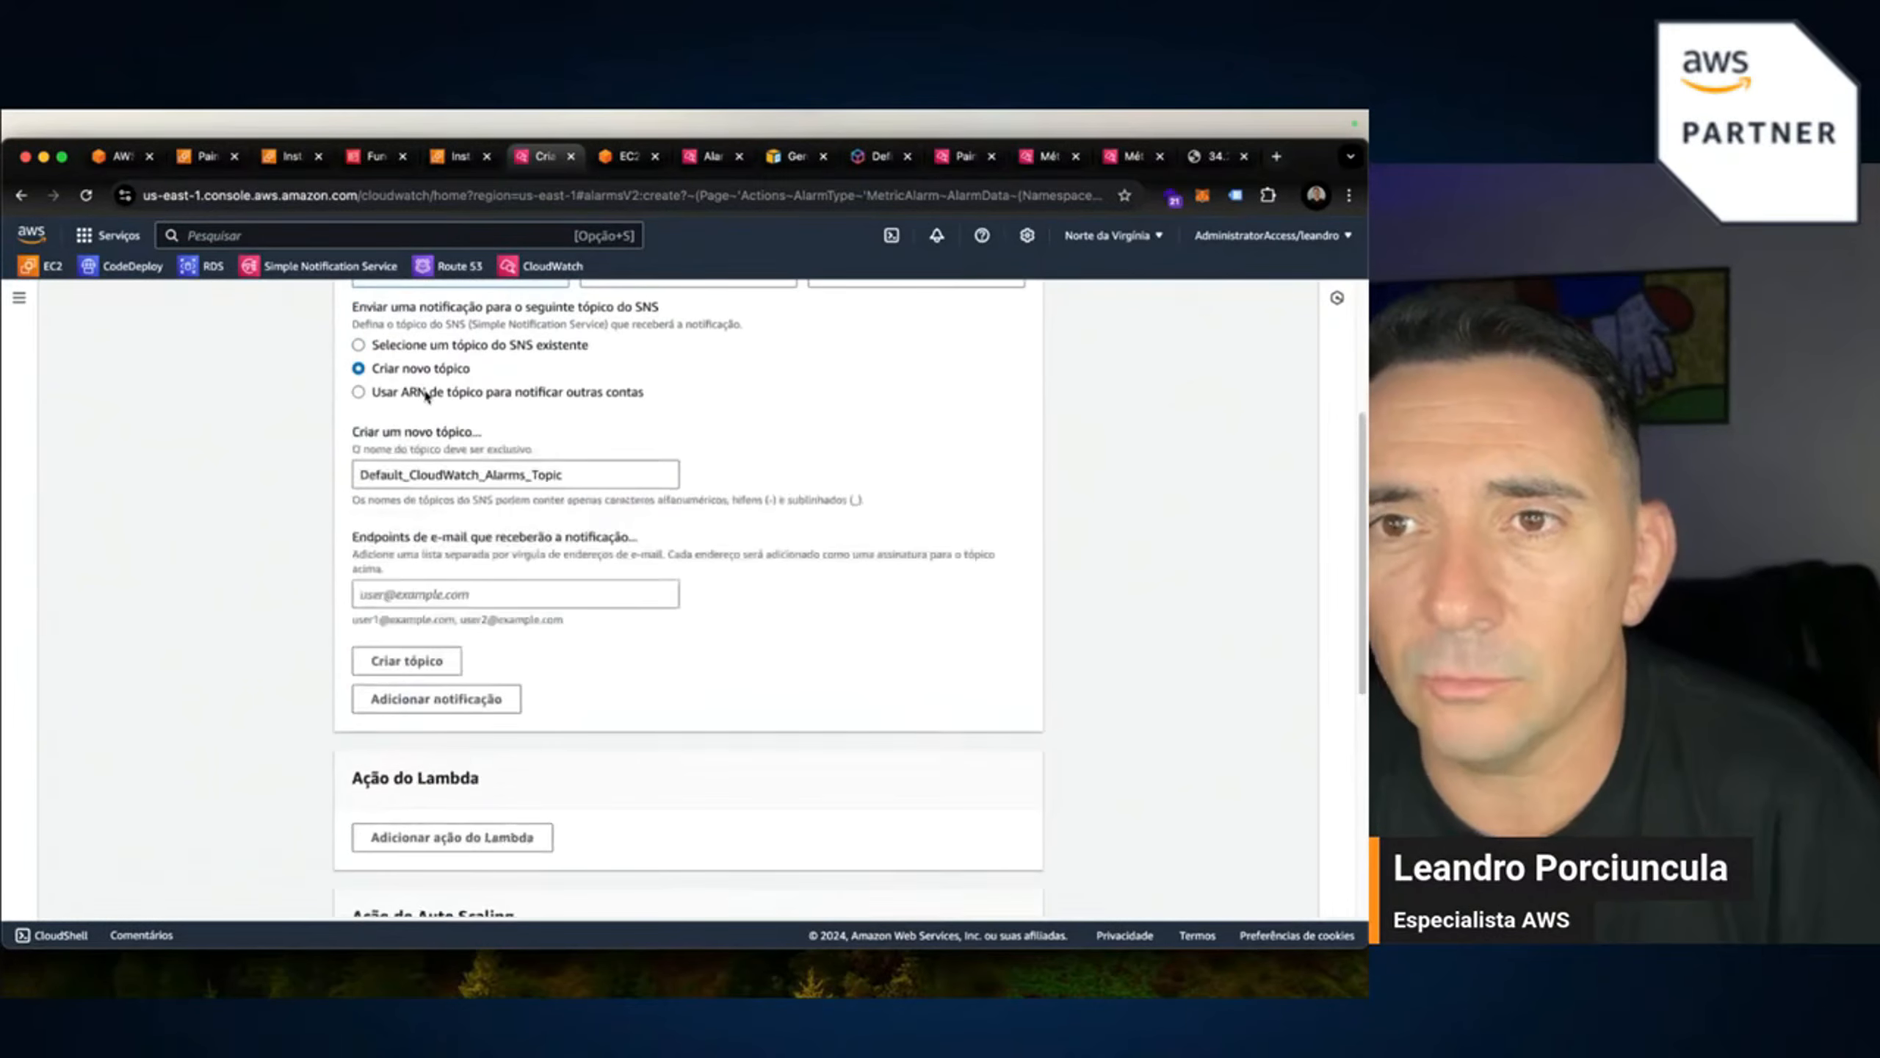
{"action": "left_click", "coordinate": [431, 600]}
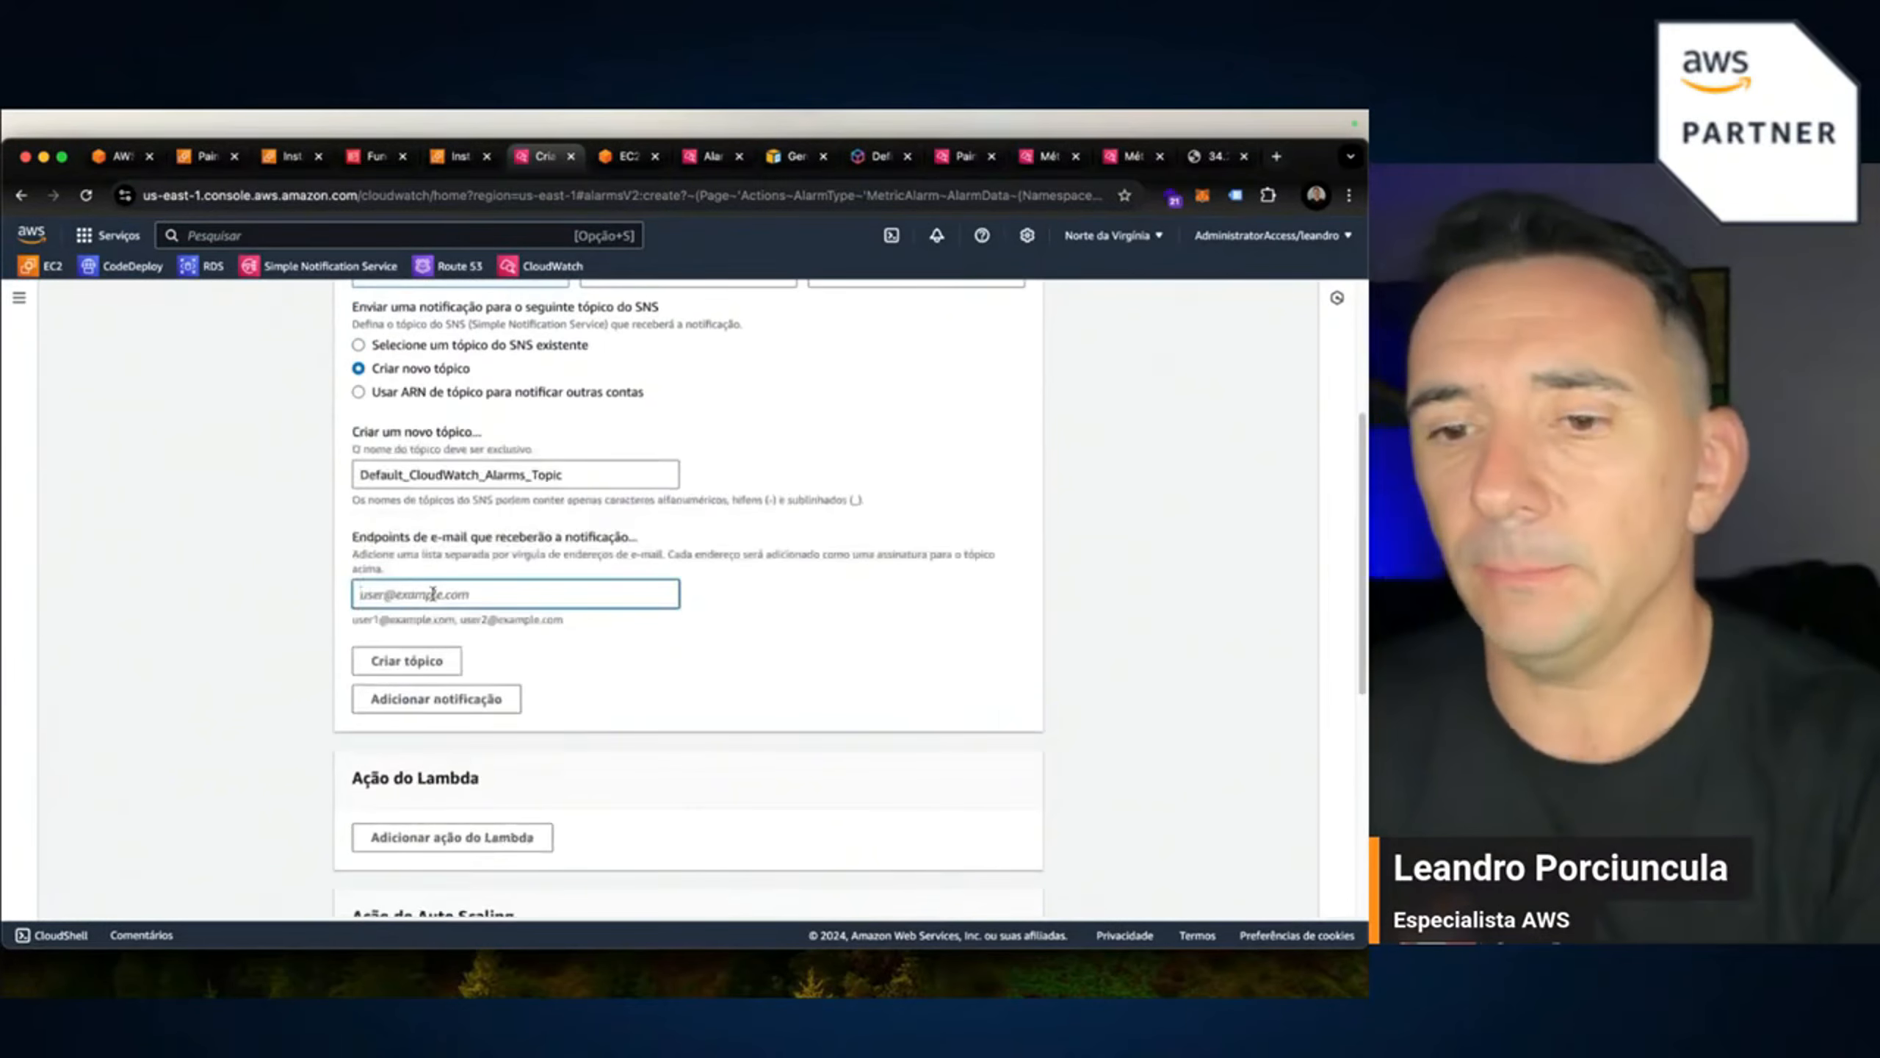
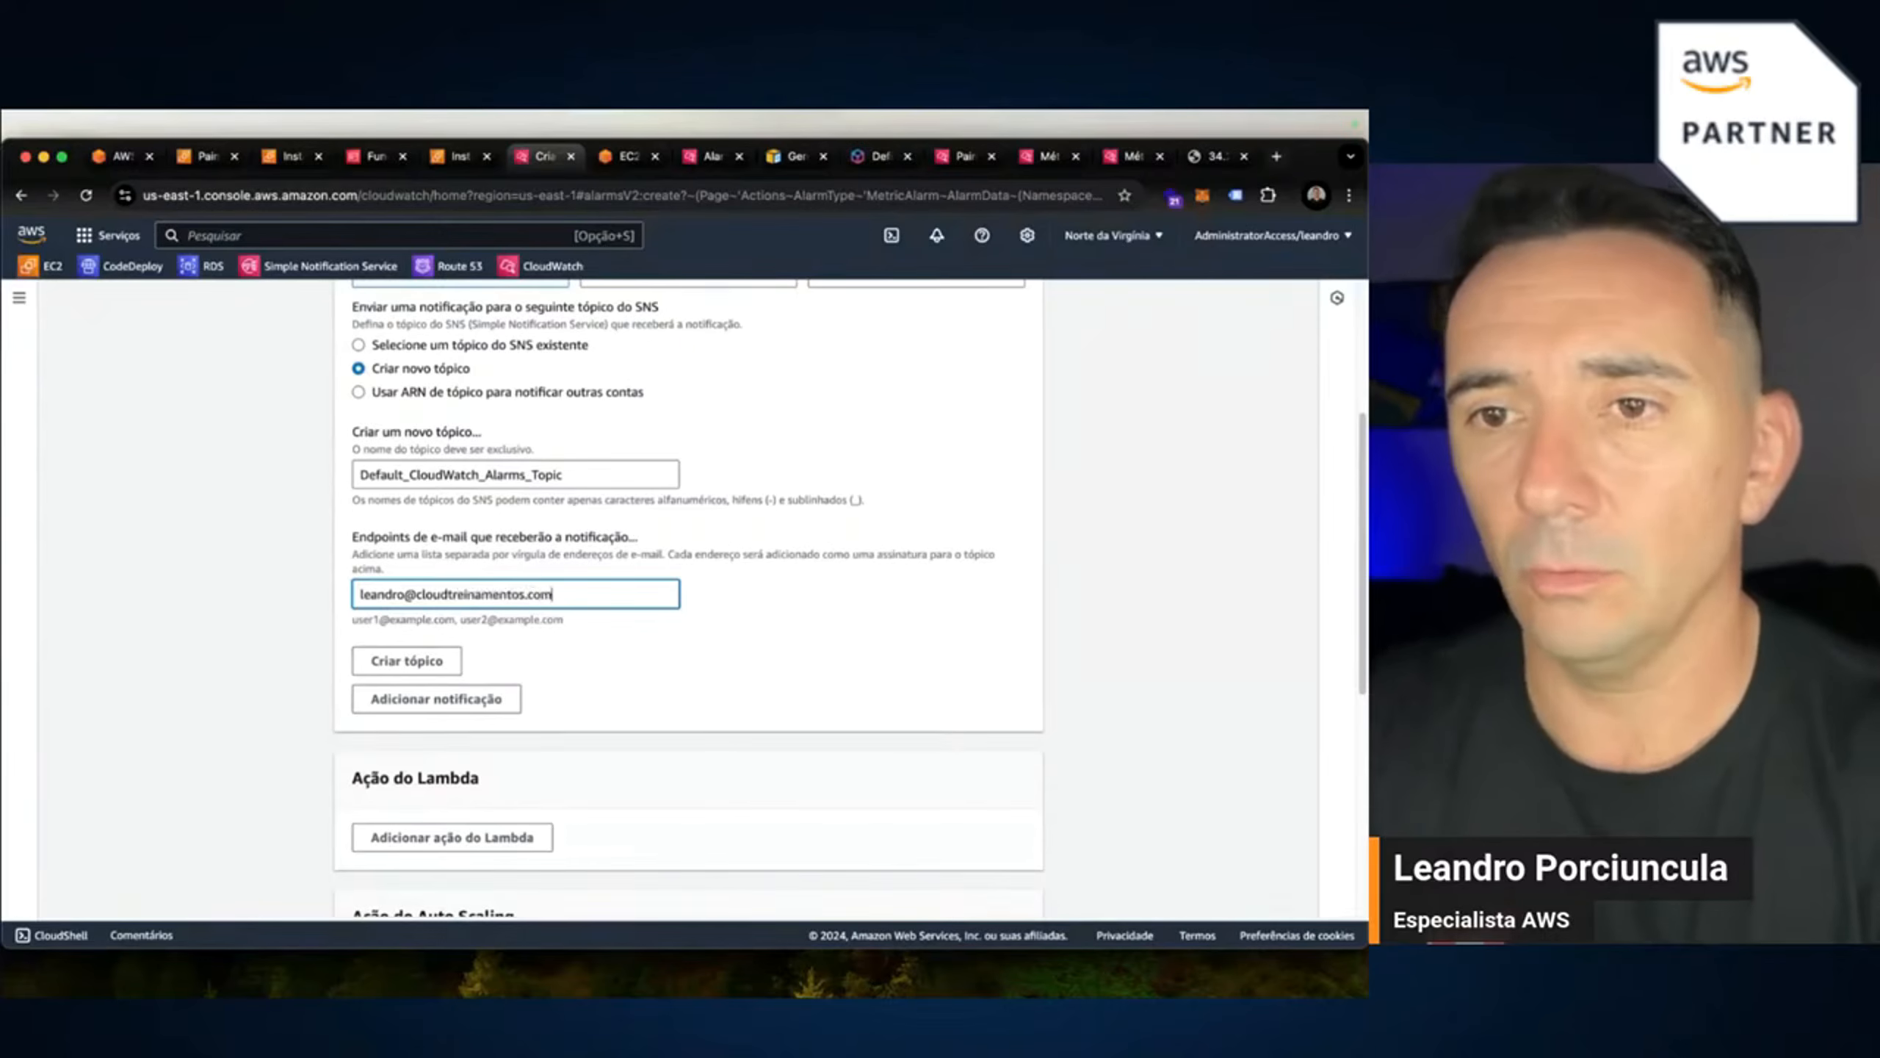
{"action": "scroll", "coordinate": [630, 688], "scroll_direction": "down", "scroll_amount": 1}
{"action": "scroll", "coordinate": [568, 692], "scroll_direction": "down", "scroll_amount": 10}
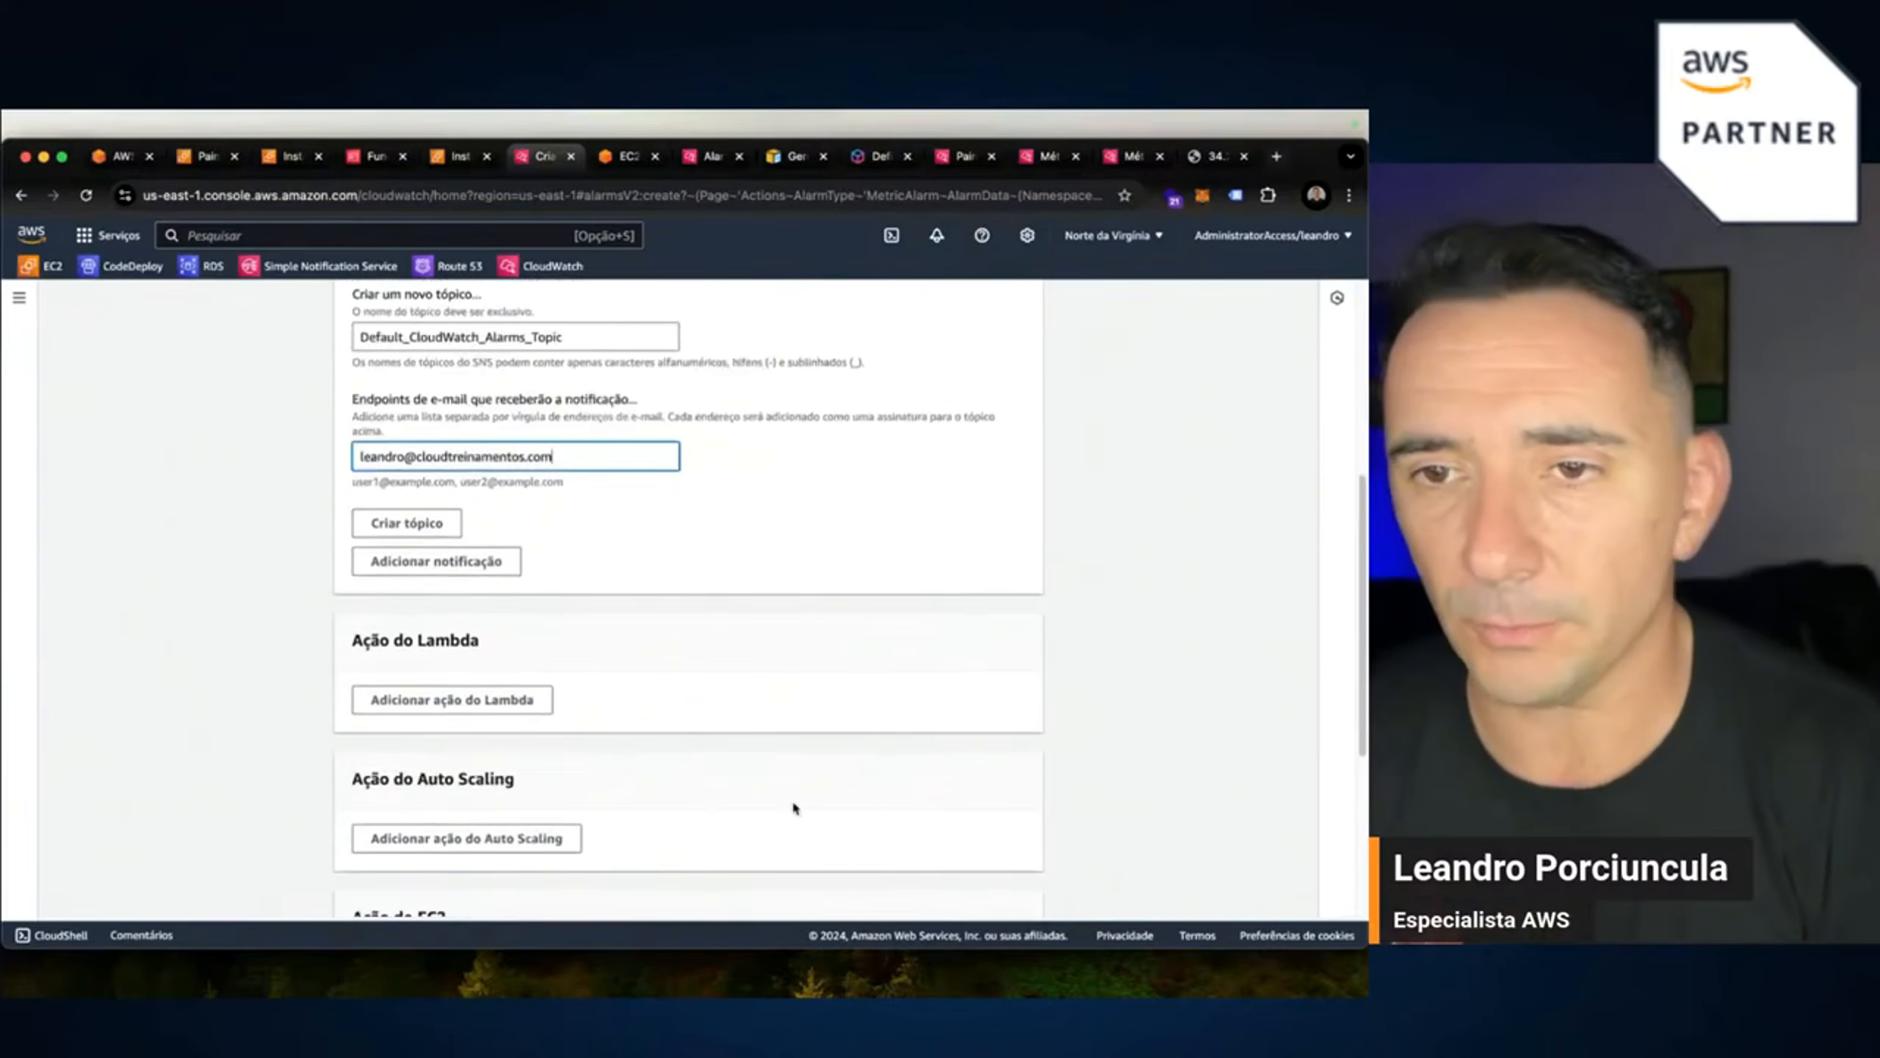
{"action": "scroll", "coordinate": [818, 726], "scroll_direction": "up", "scroll_amount": 7}
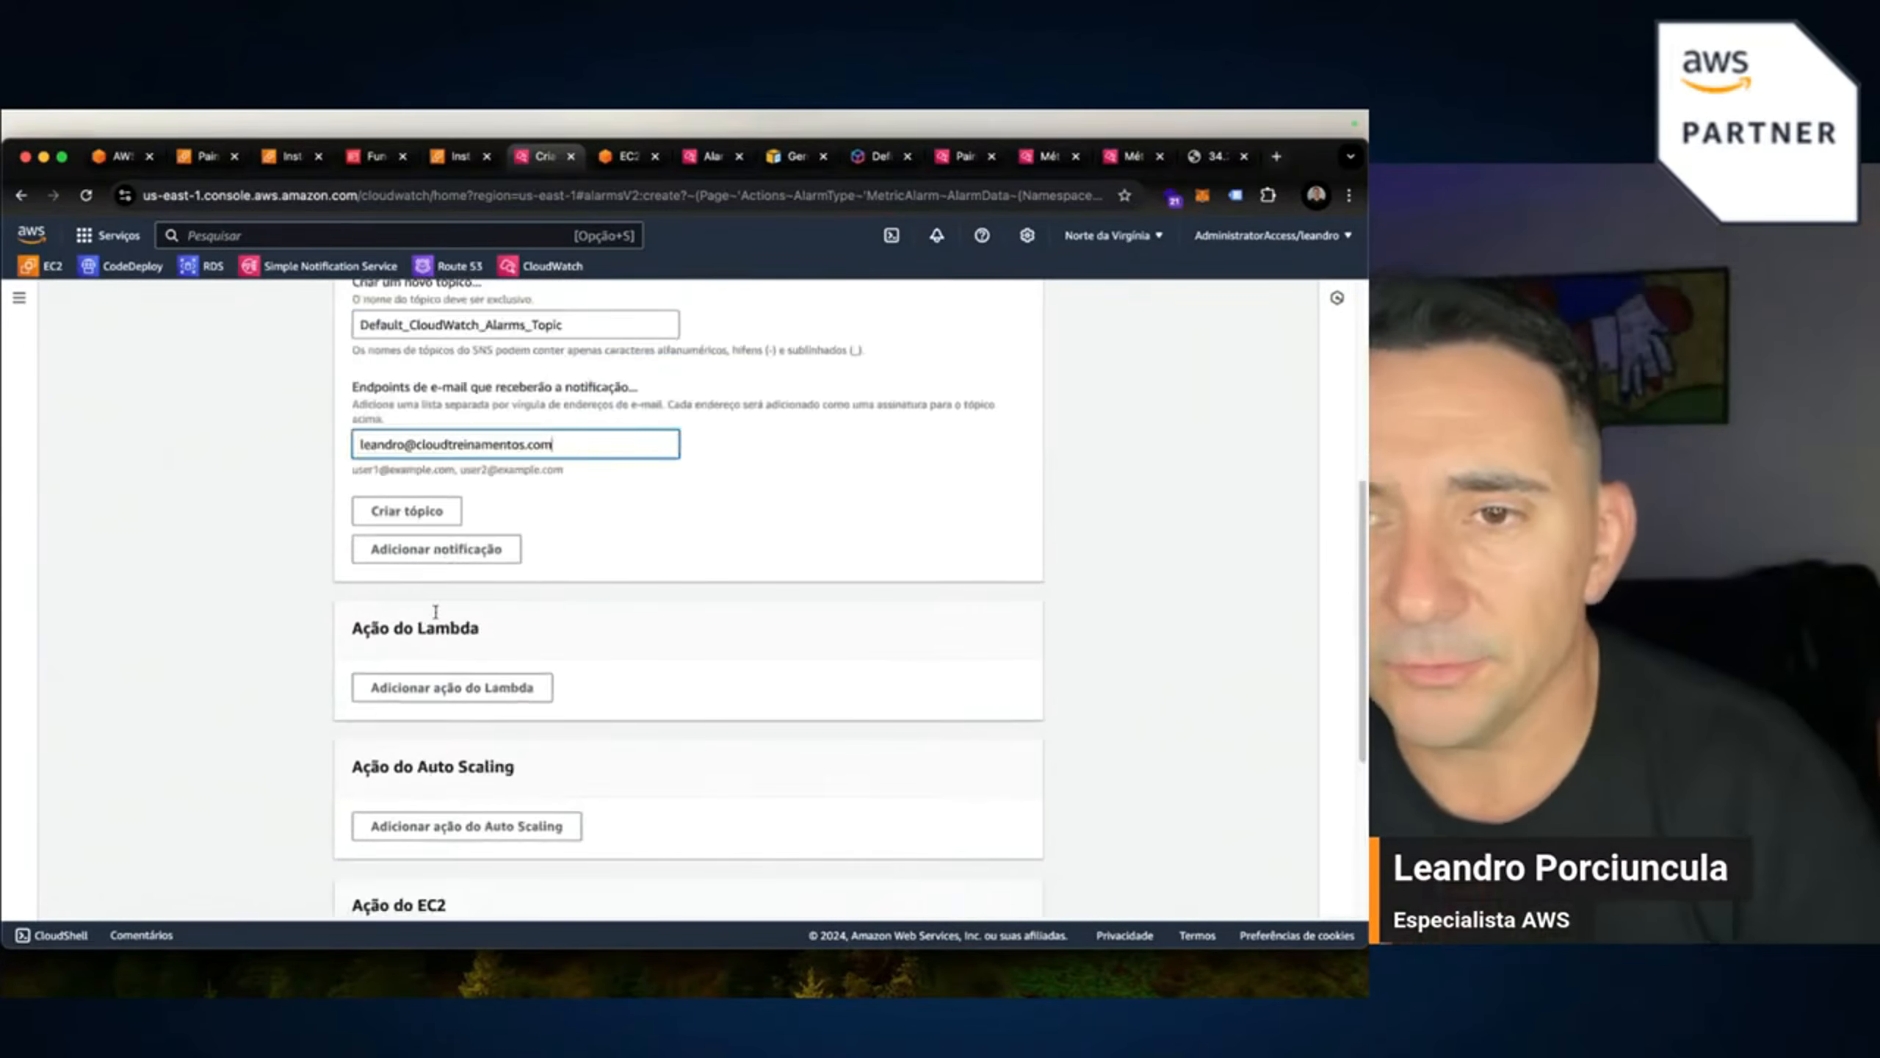
{"action": "scroll", "coordinate": [533, 763], "scroll_direction": "down", "scroll_amount": 3}
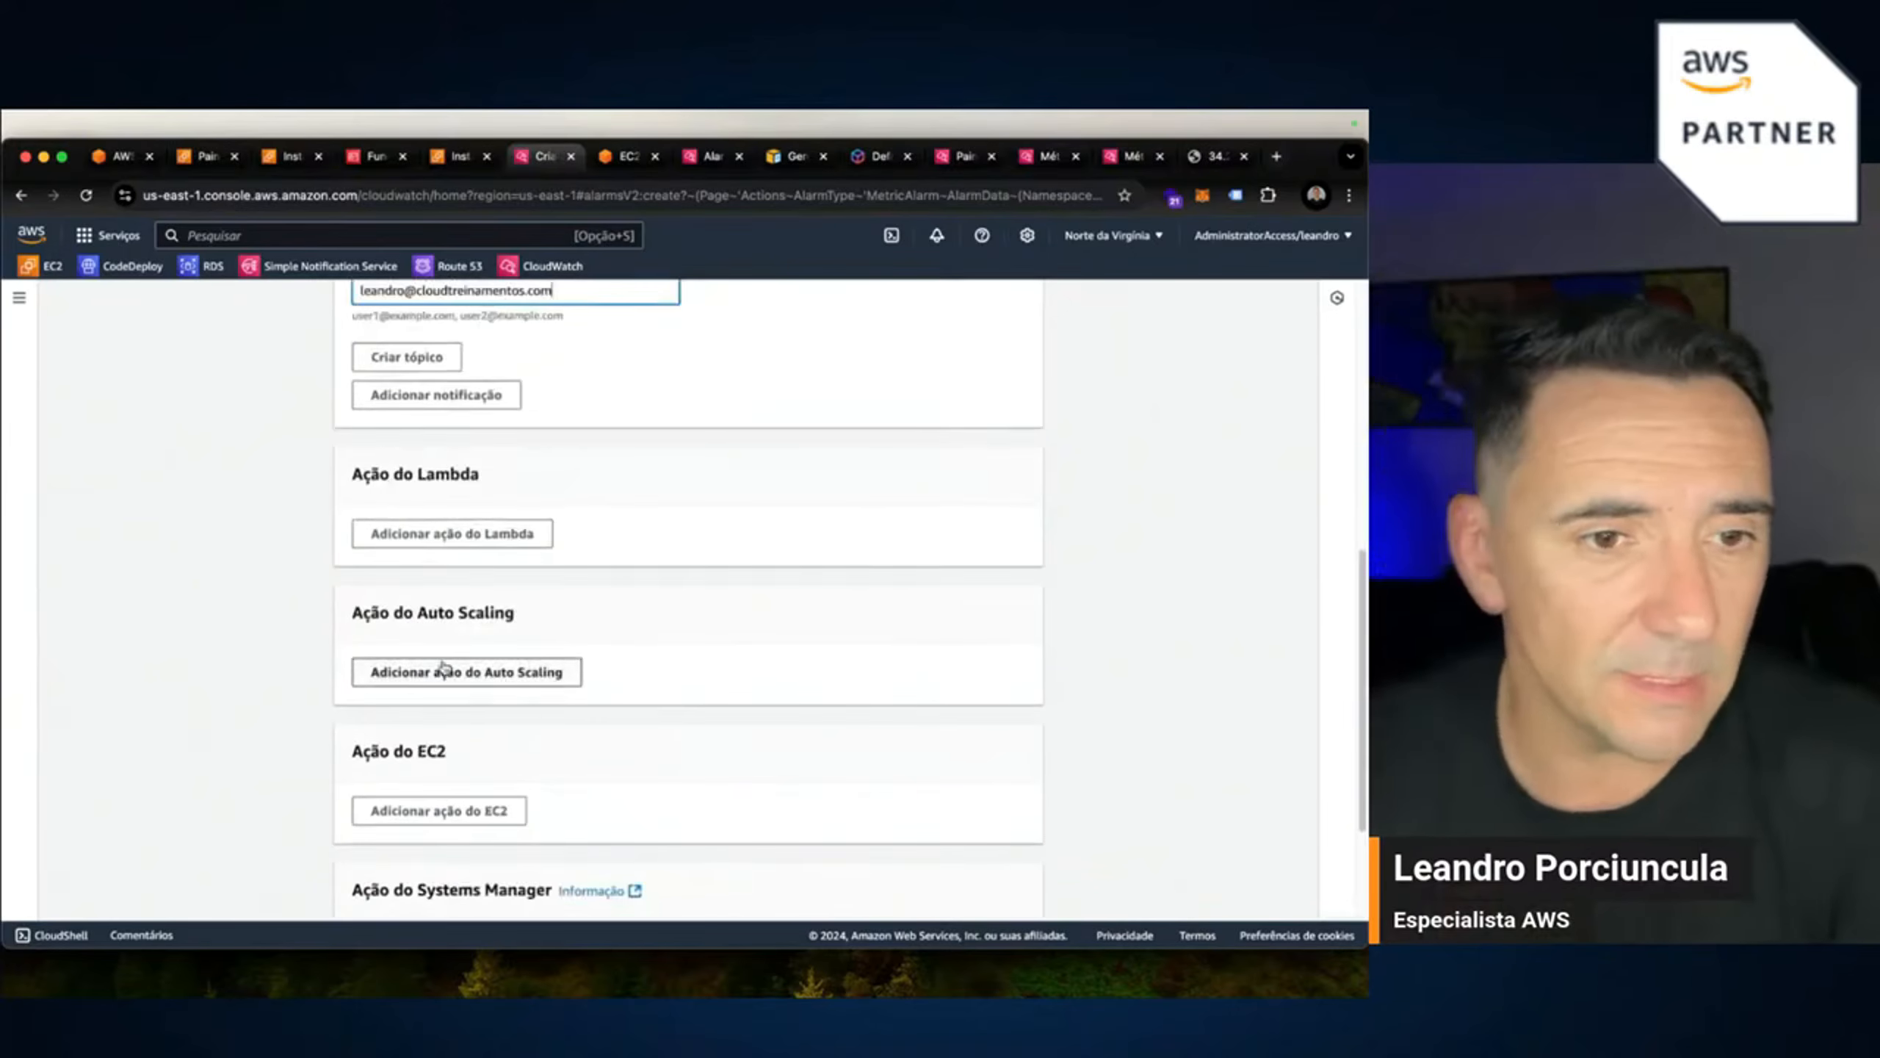
Retry loading the site's IP address, check the terminal, then close the mem_used_percent chart on Instances.
{"action": "left_click", "coordinate": [1195, 157]}
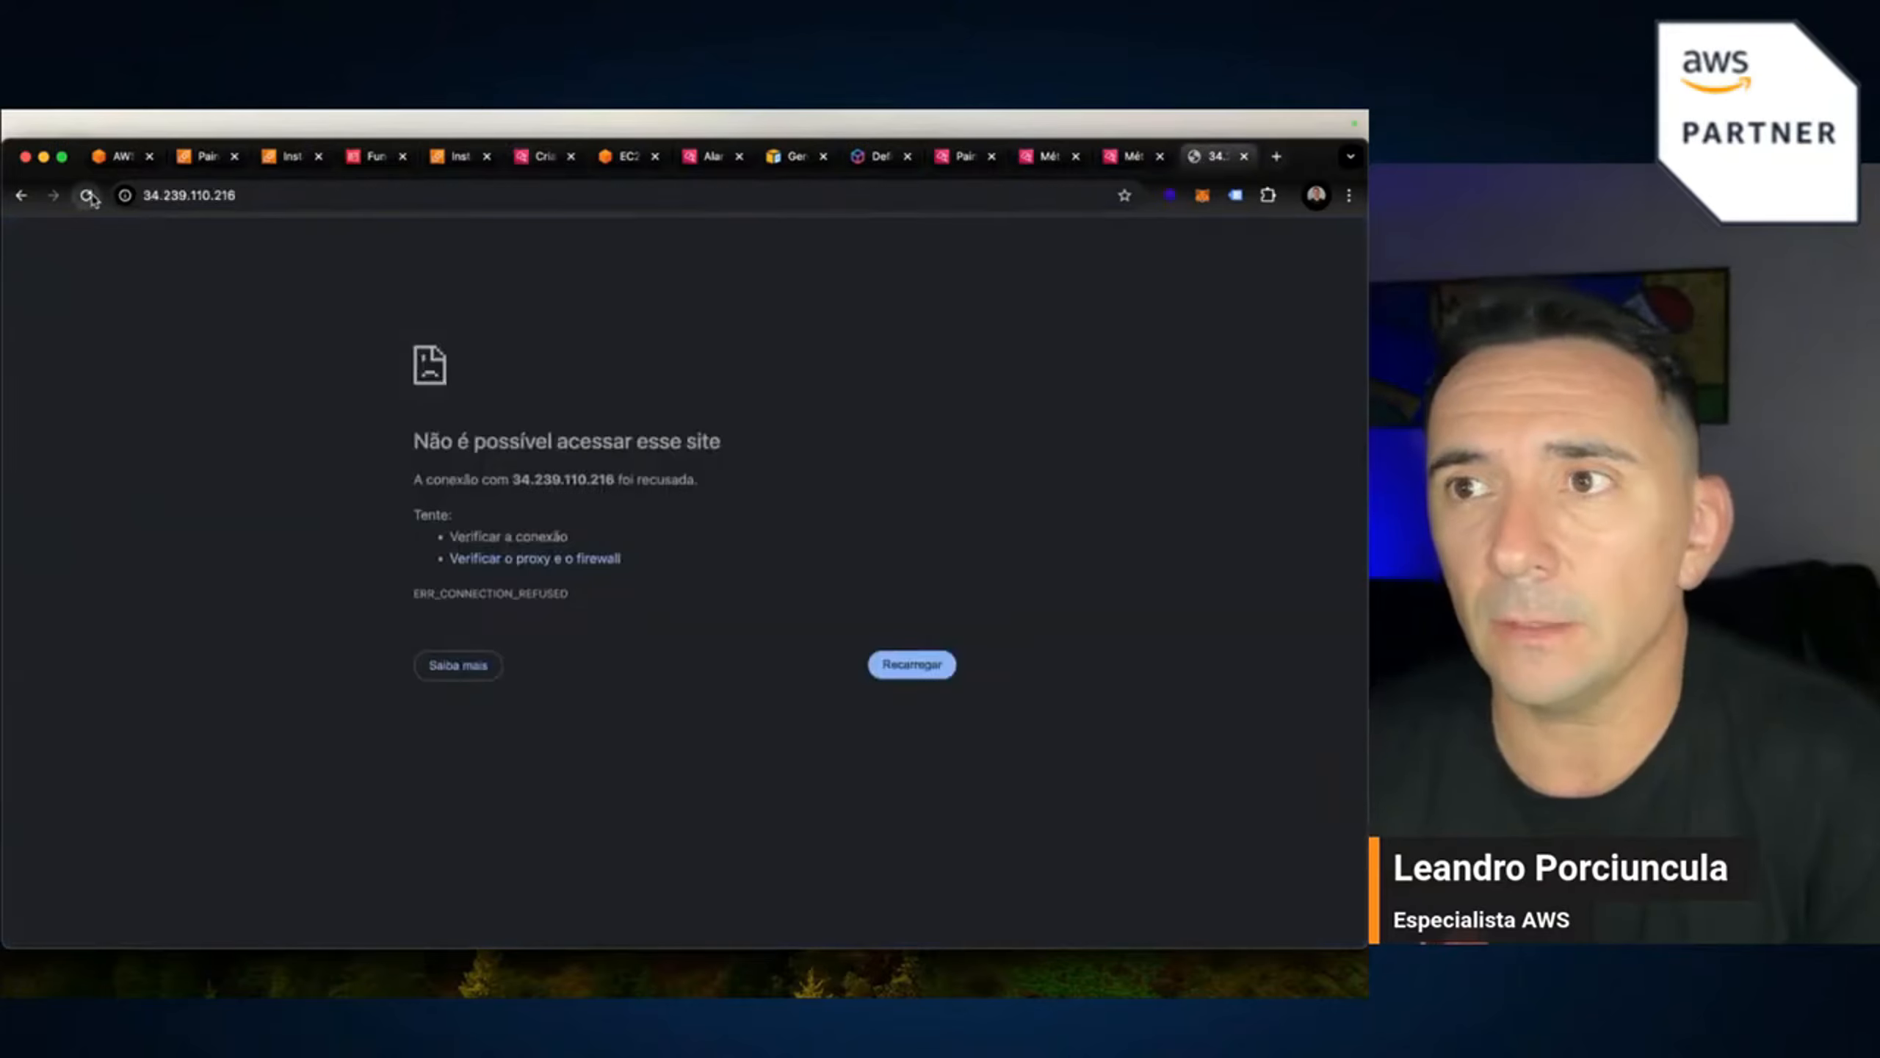
{"action": "left_click", "coordinate": [144, 195]}
{"action": "key", "text": "Return"}
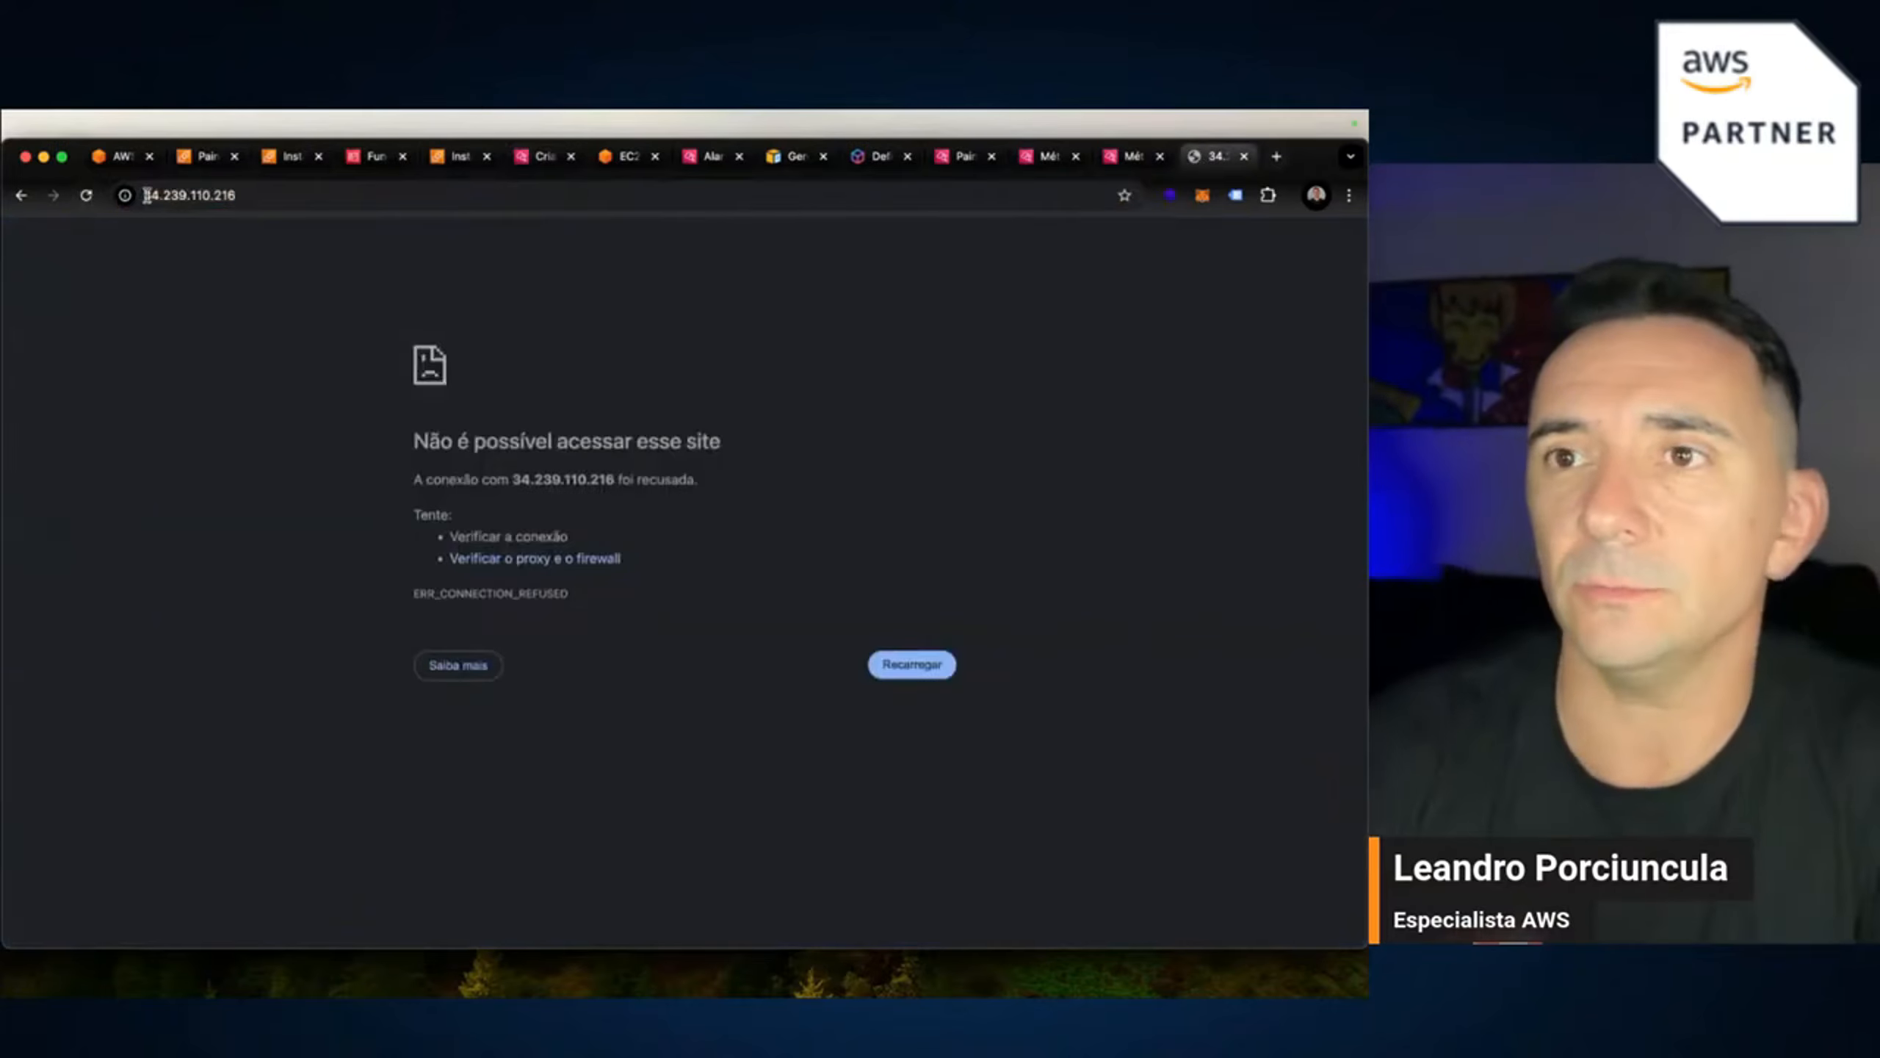
{"action": "left_click", "coordinate": [624, 156]}
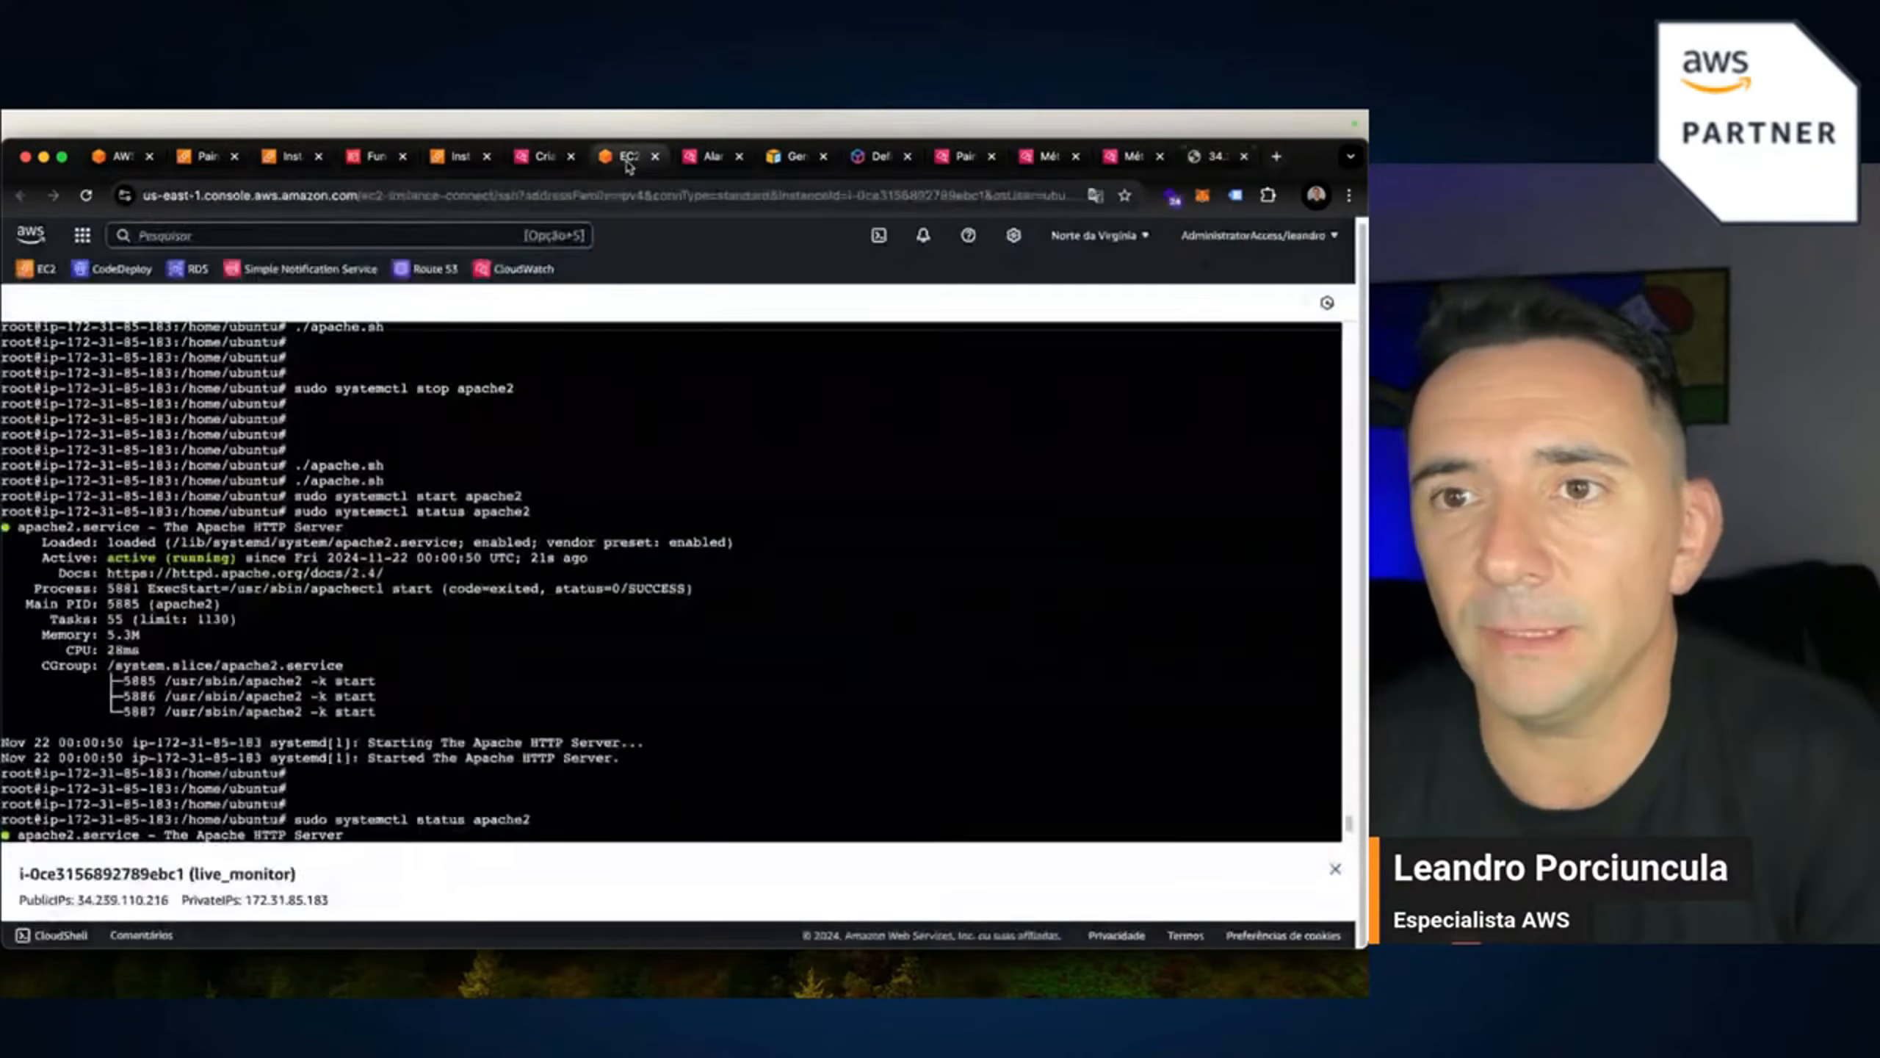
{"action": "left_click", "coordinate": [462, 158]}
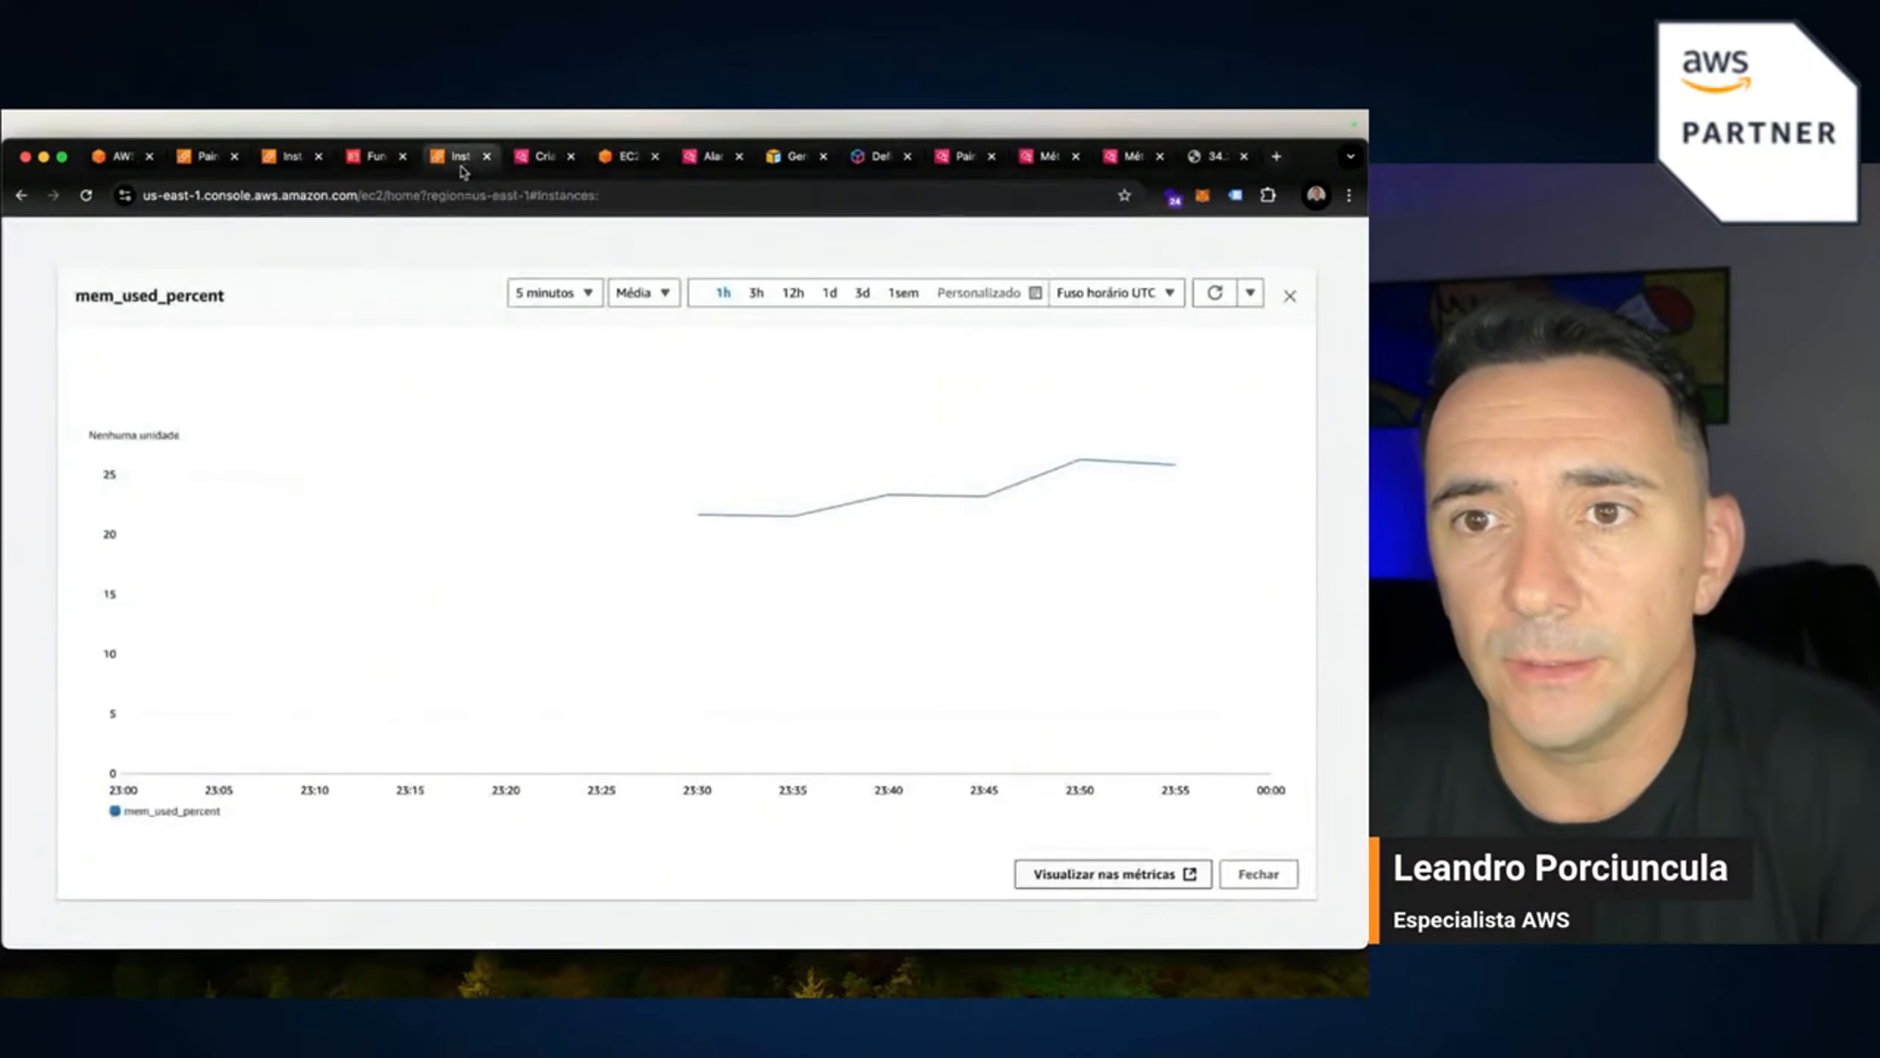
{"action": "left_click", "coordinate": [1292, 295]}
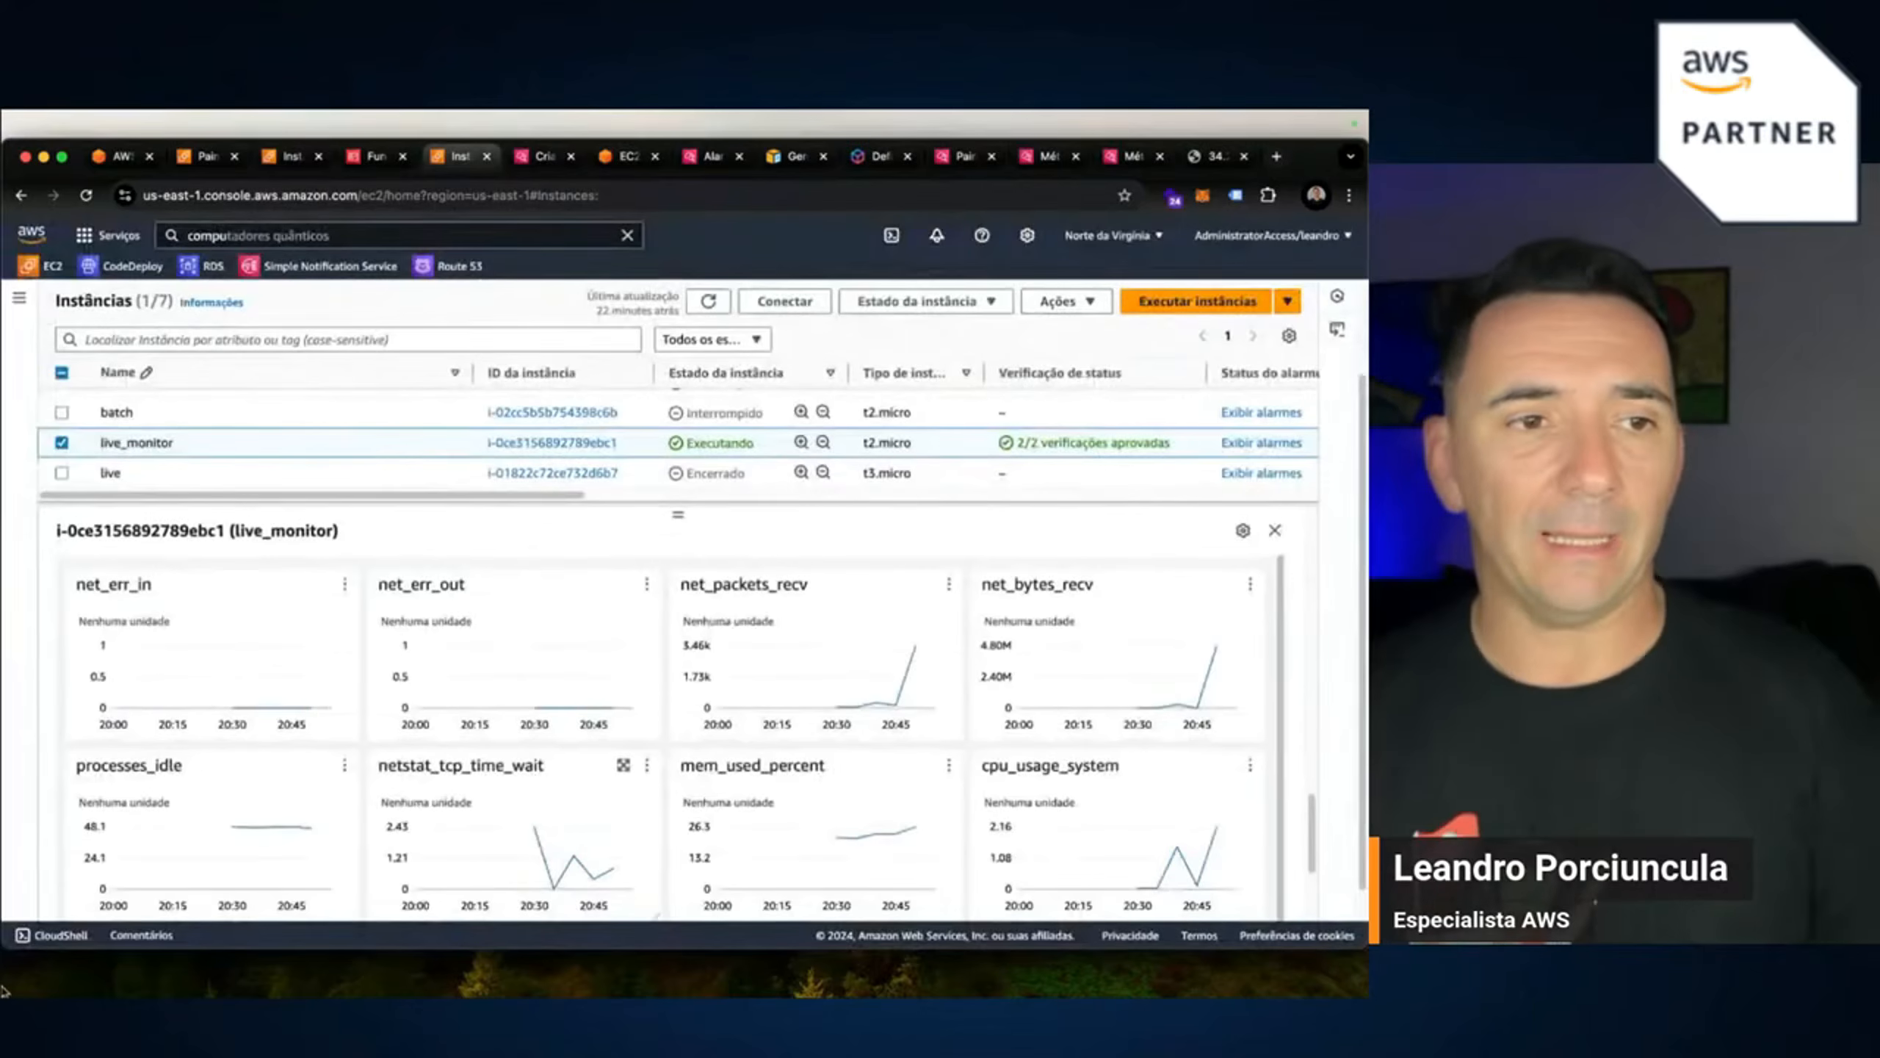